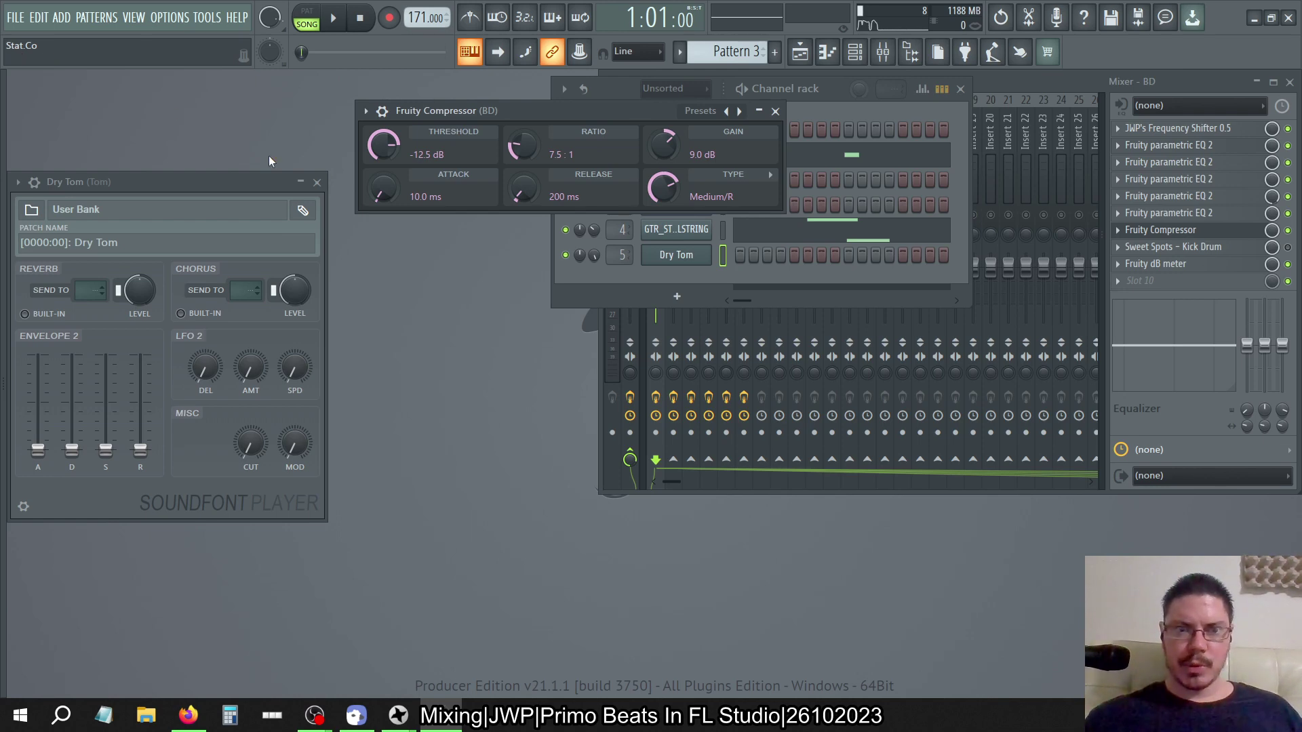
{"action": "left_click", "coordinate": [191, 21]}
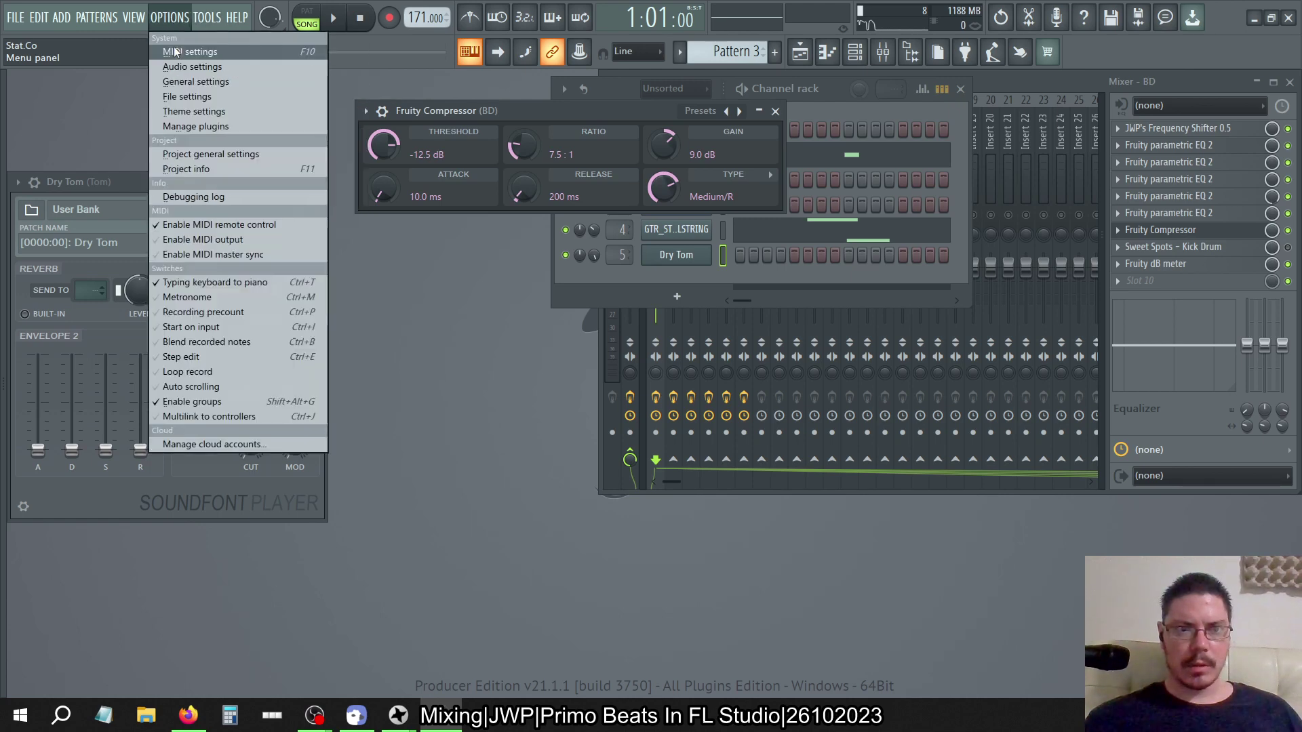
{"action": "left_click", "coordinate": [96, 99]}
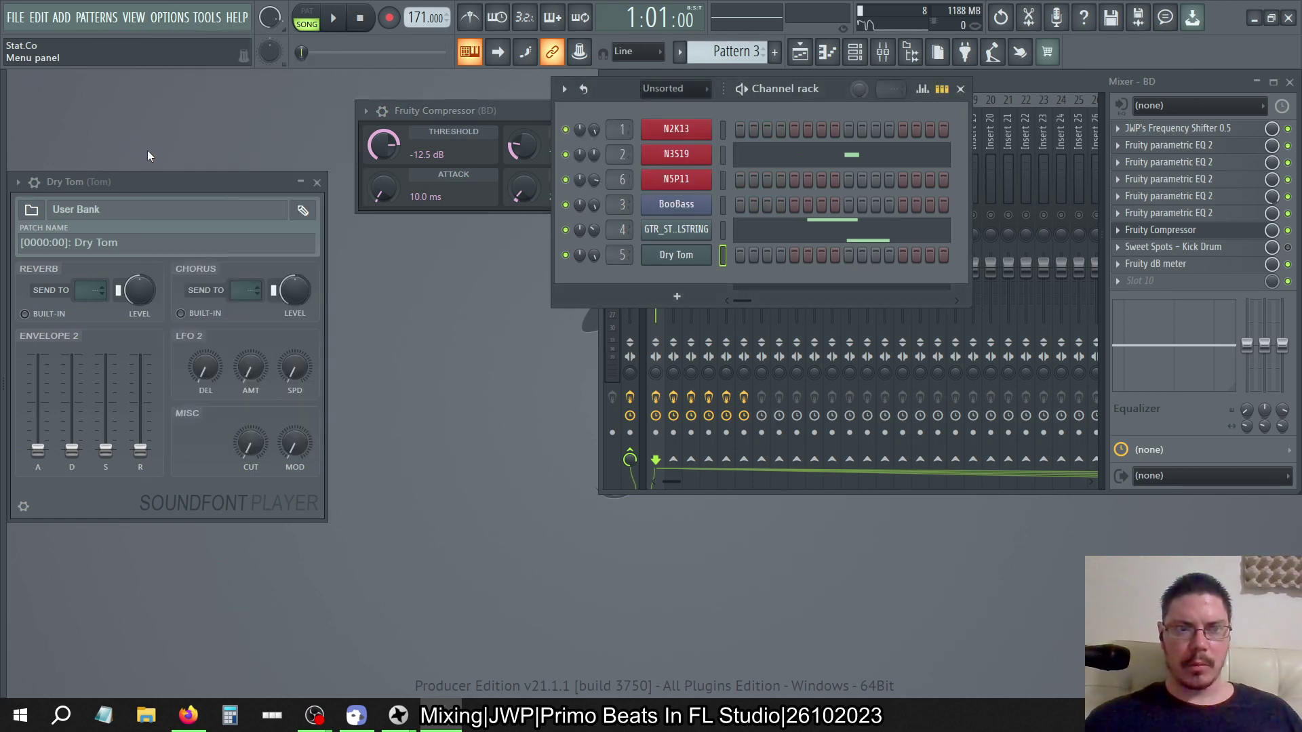
{"action": "left_click", "coordinate": [209, 25]}
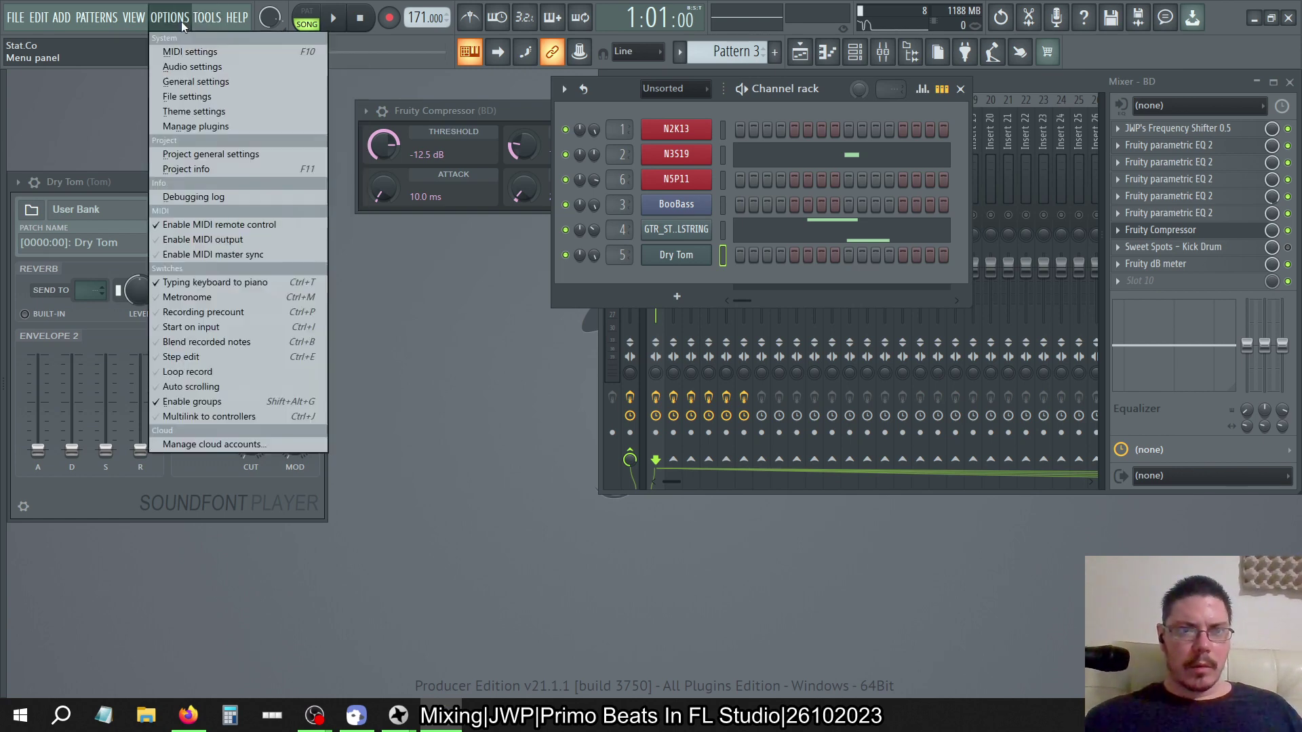
{"action": "left_click", "coordinate": [108, 148]}
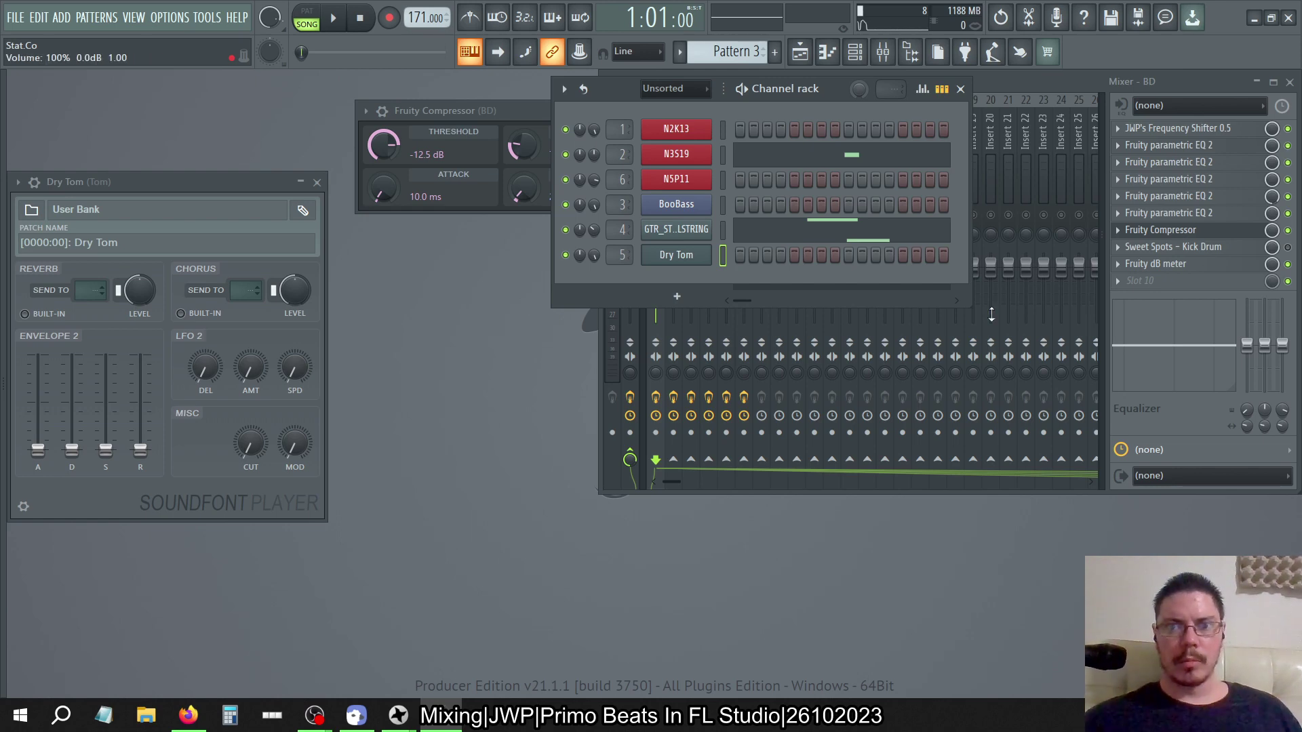
Check the effect chains on the Guitar and Tom mixer tracks
{"action": "left_click", "coordinate": [1023, 87]}
{"action": "left_click", "coordinate": [713, 119]}
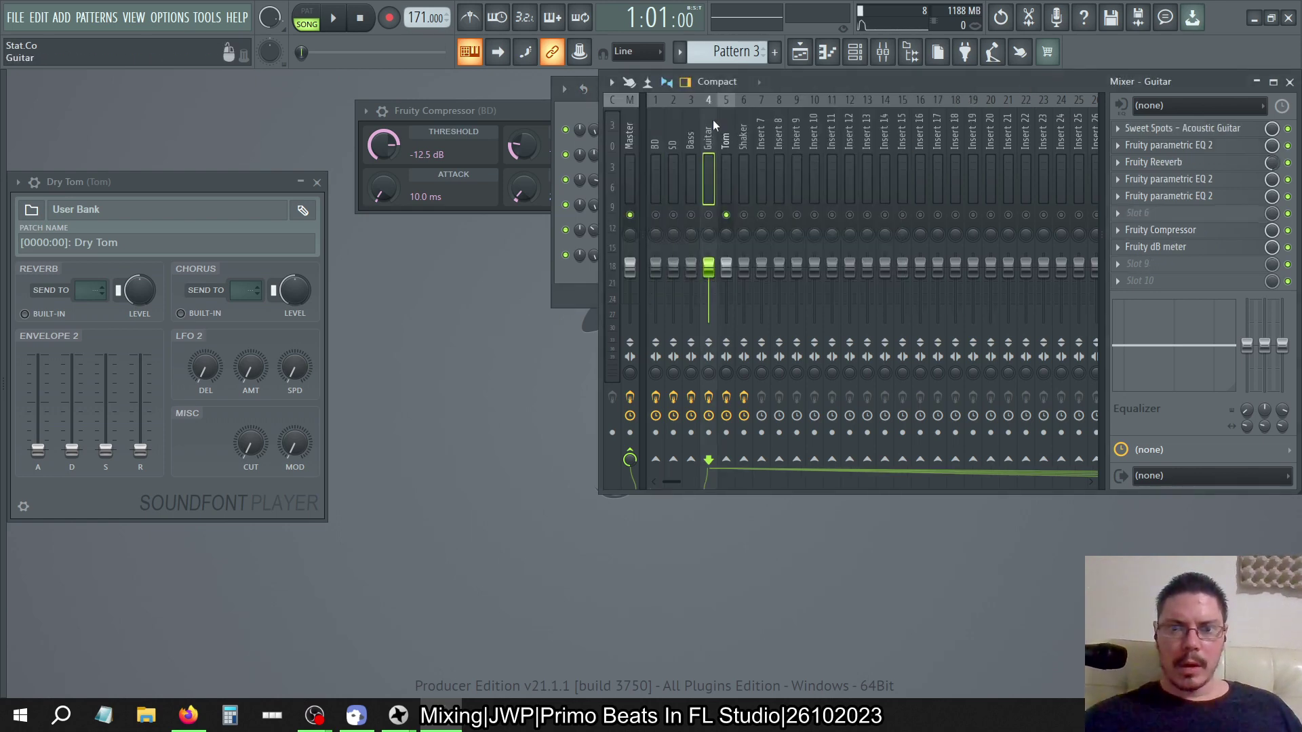
{"action": "left_click", "coordinate": [730, 122]}
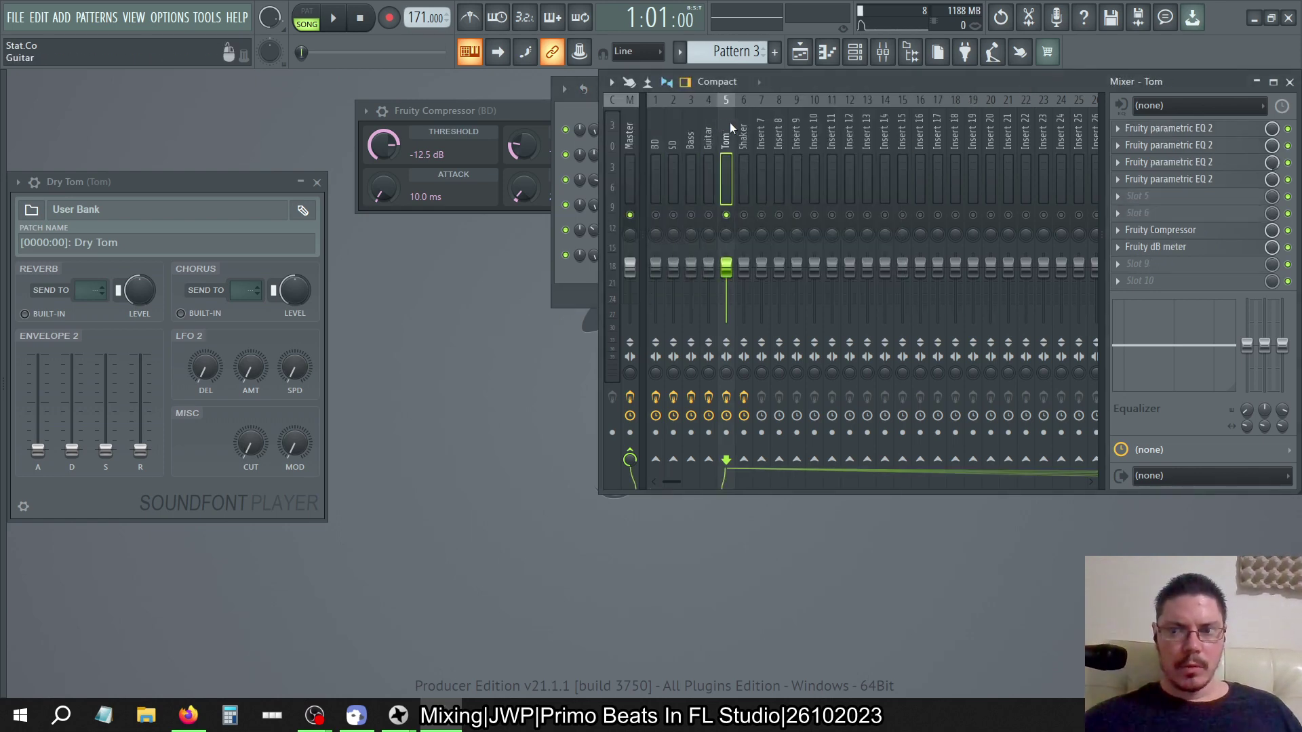
{"action": "left_click", "coordinate": [566, 108]}
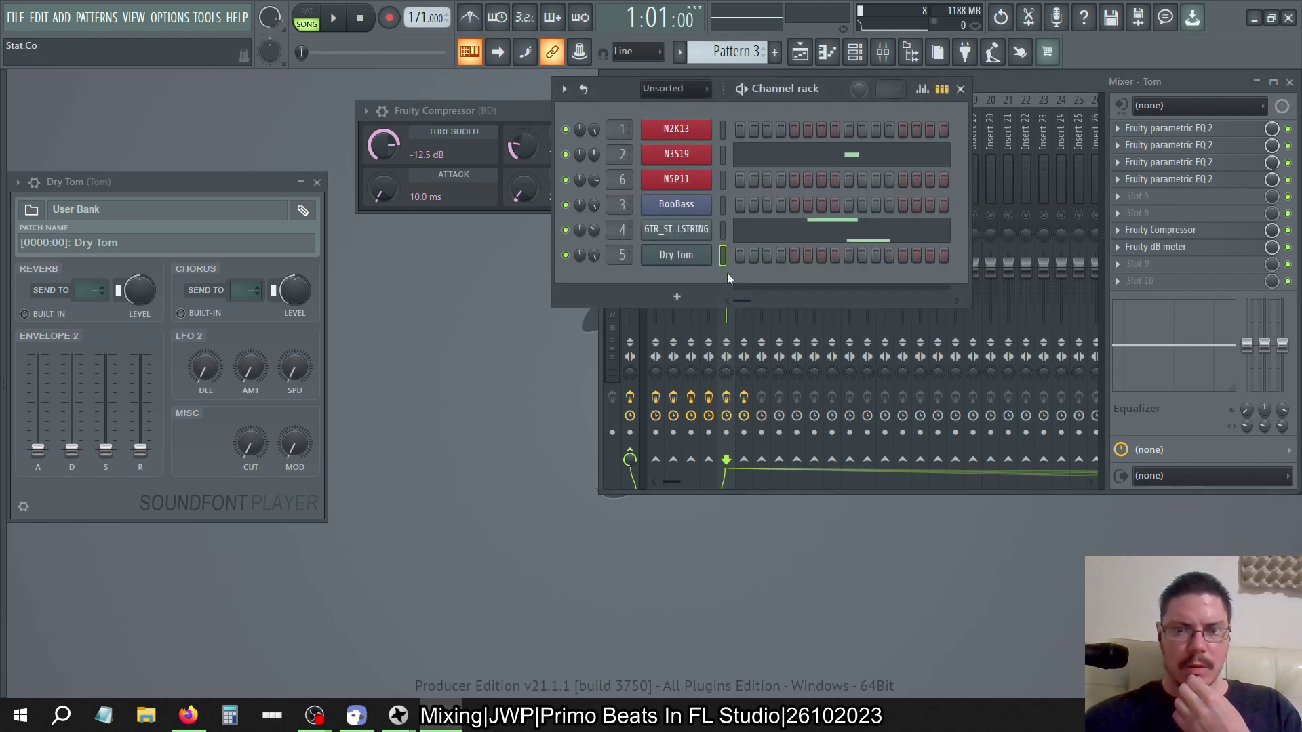
{"action": "left_click", "coordinate": [673, 317]}
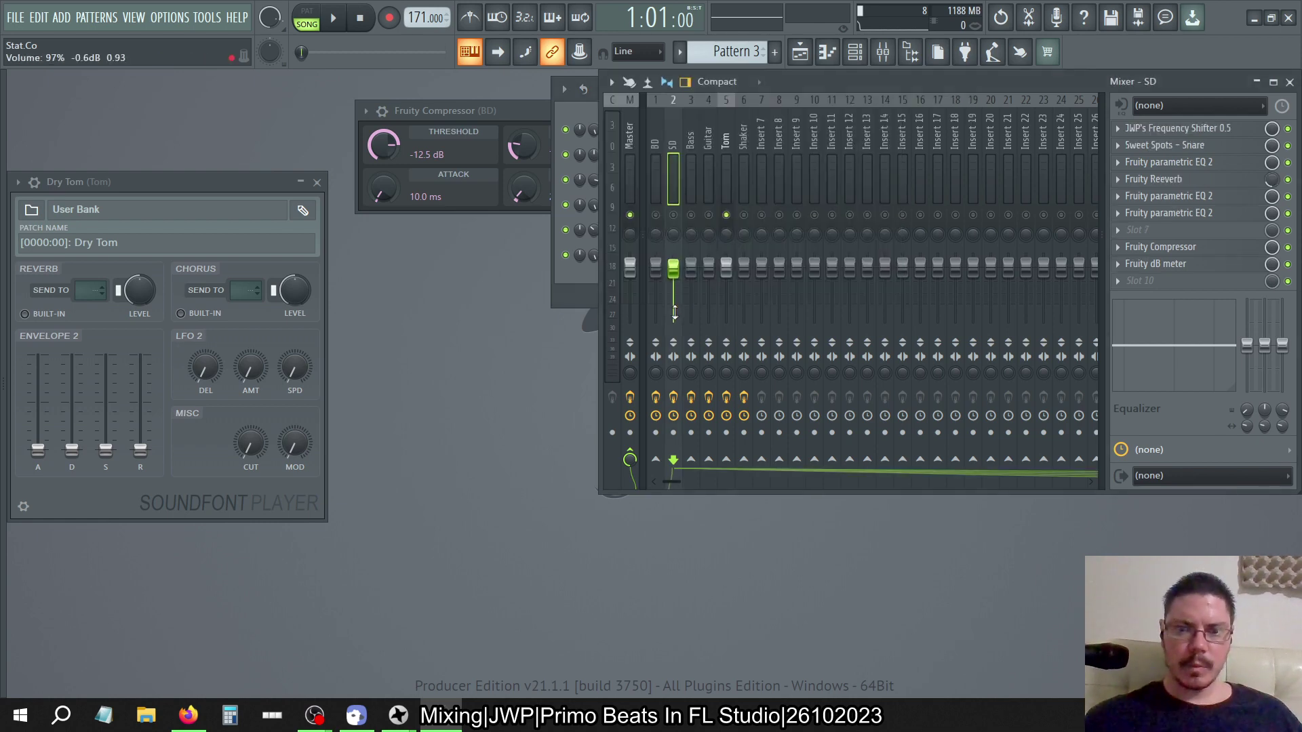
Add a DirectWave sampler channel to the channel rack and reposition its window so the whole plugin is visible
{"action": "left_click", "coordinate": [577, 108]}
{"action": "left_click", "coordinate": [674, 297]}
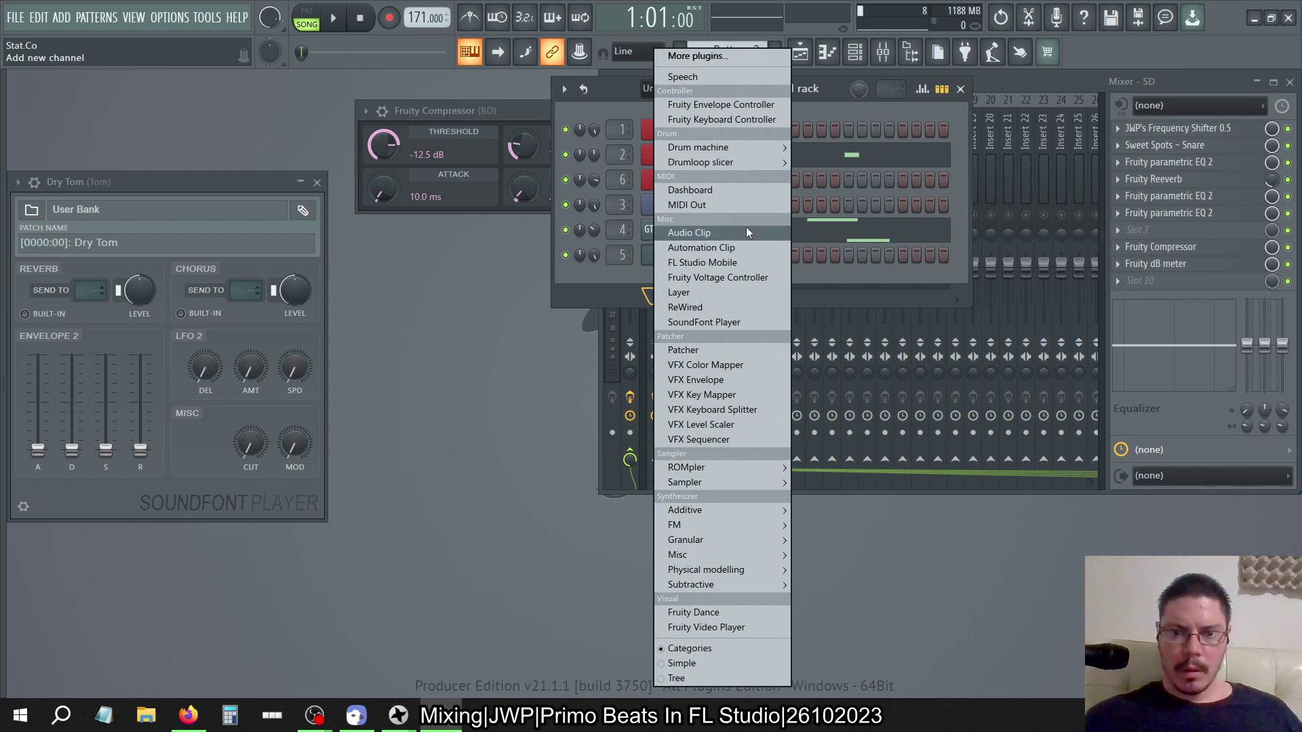
{"action": "mouse_move", "coordinate": [749, 467]}
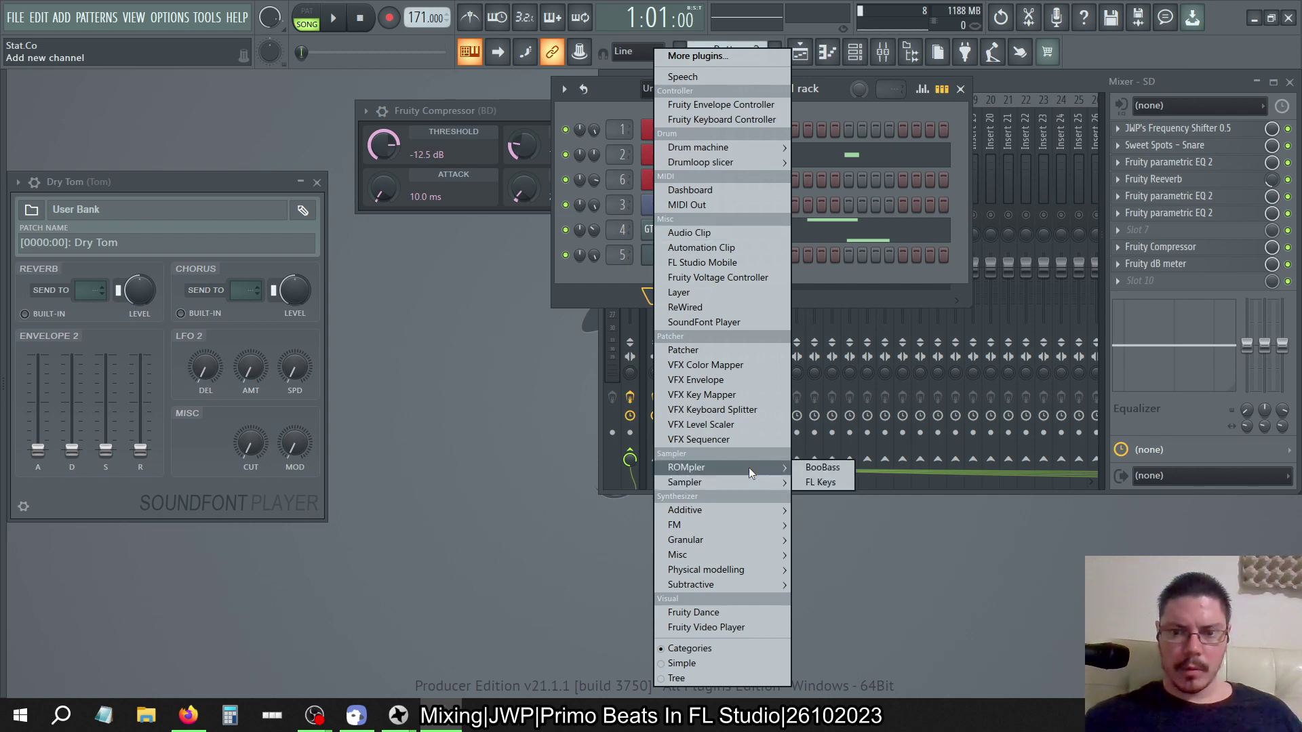
{"action": "left_click", "coordinate": [810, 483]}
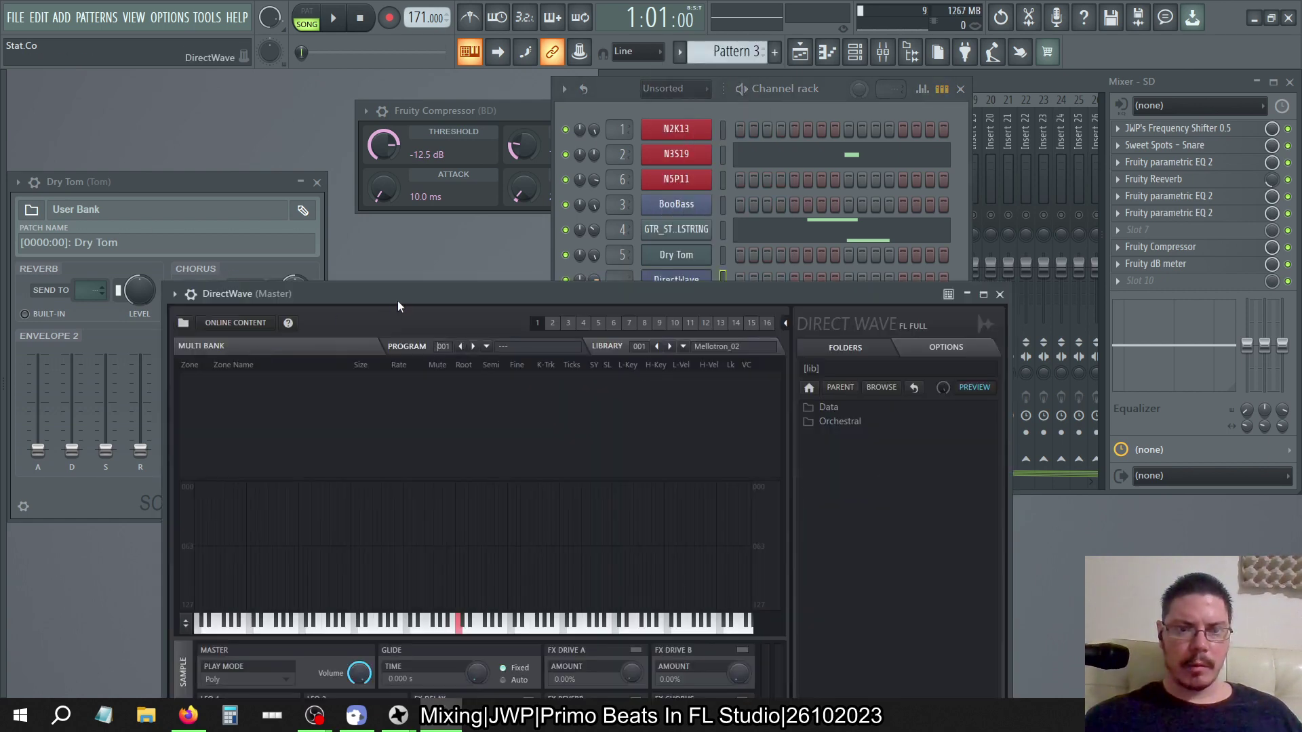
{"action": "left_click_drag", "start_coordinate": [397, 300], "coordinate": [584, 64]}
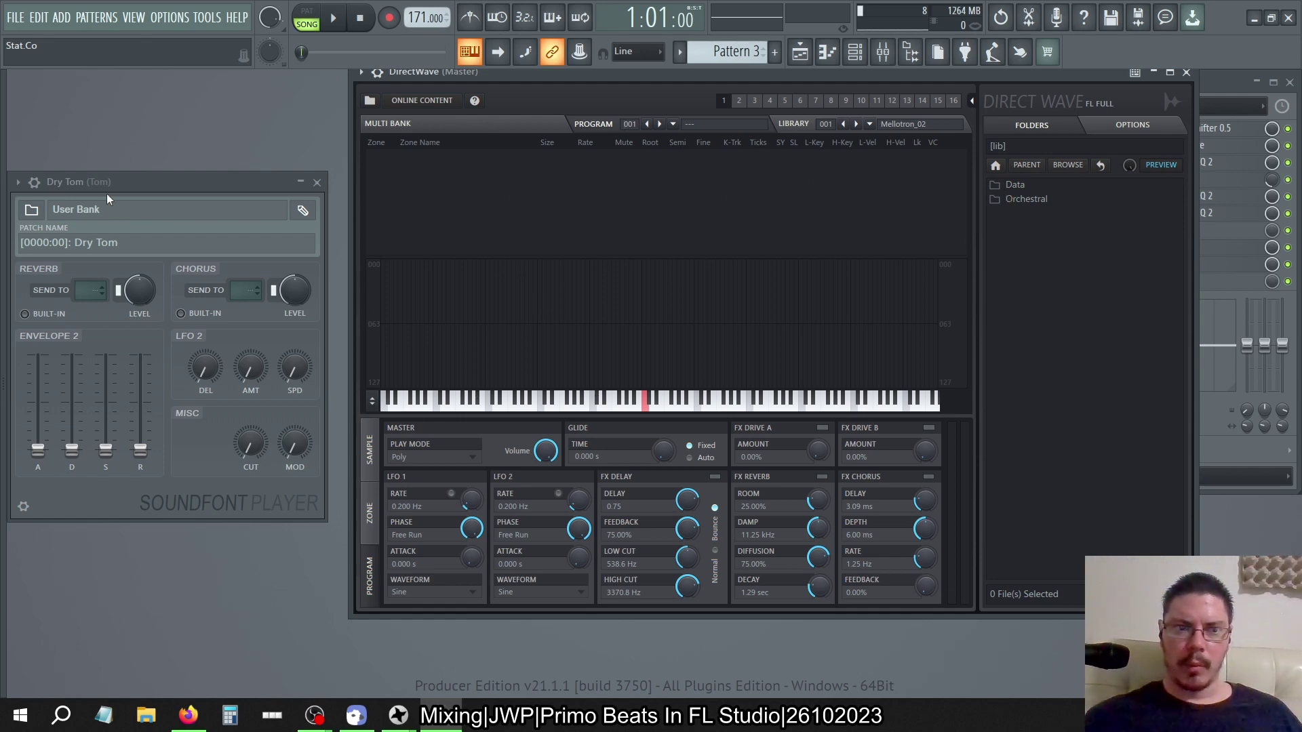
Copy the path of the folder holding the Dry Tom soundfont from the SoundFont Player's file browser
{"action": "left_click", "coordinate": [31, 209]}
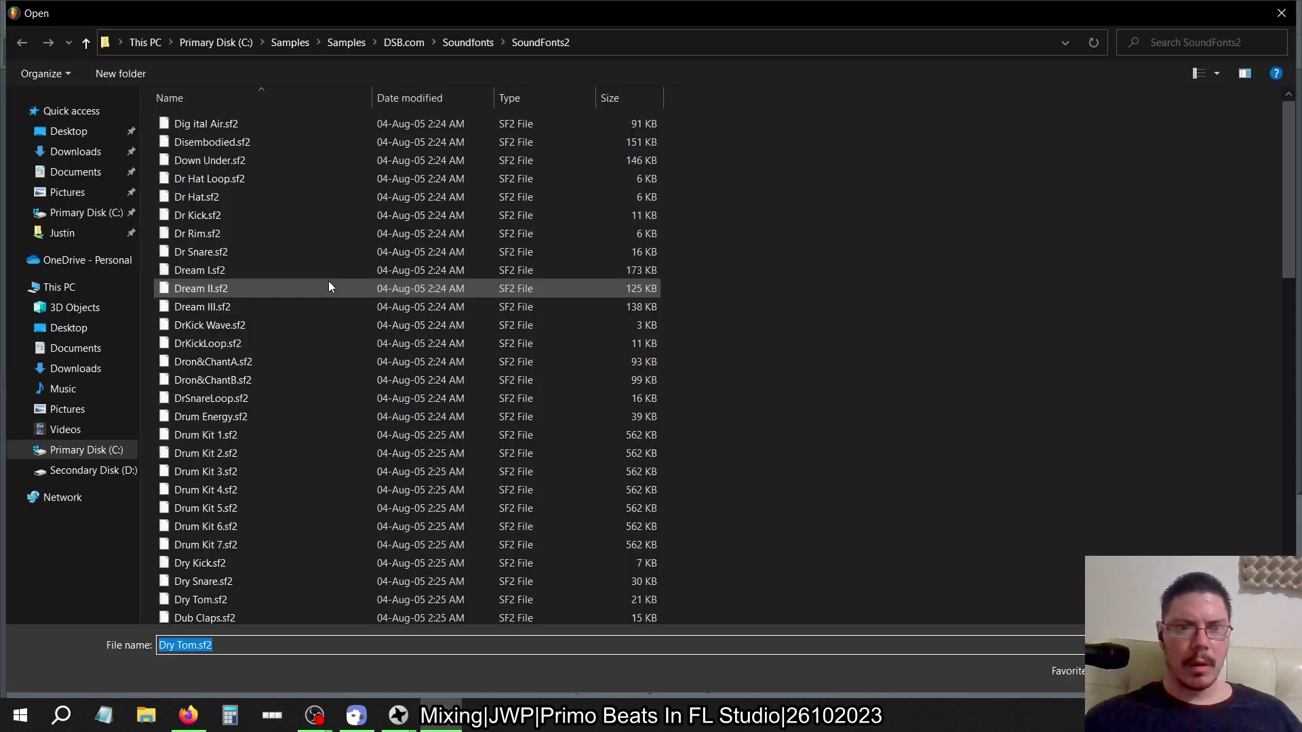
{"action": "left_click", "coordinate": [661, 38]}
{"action": "key", "text": "ctrl+c"}
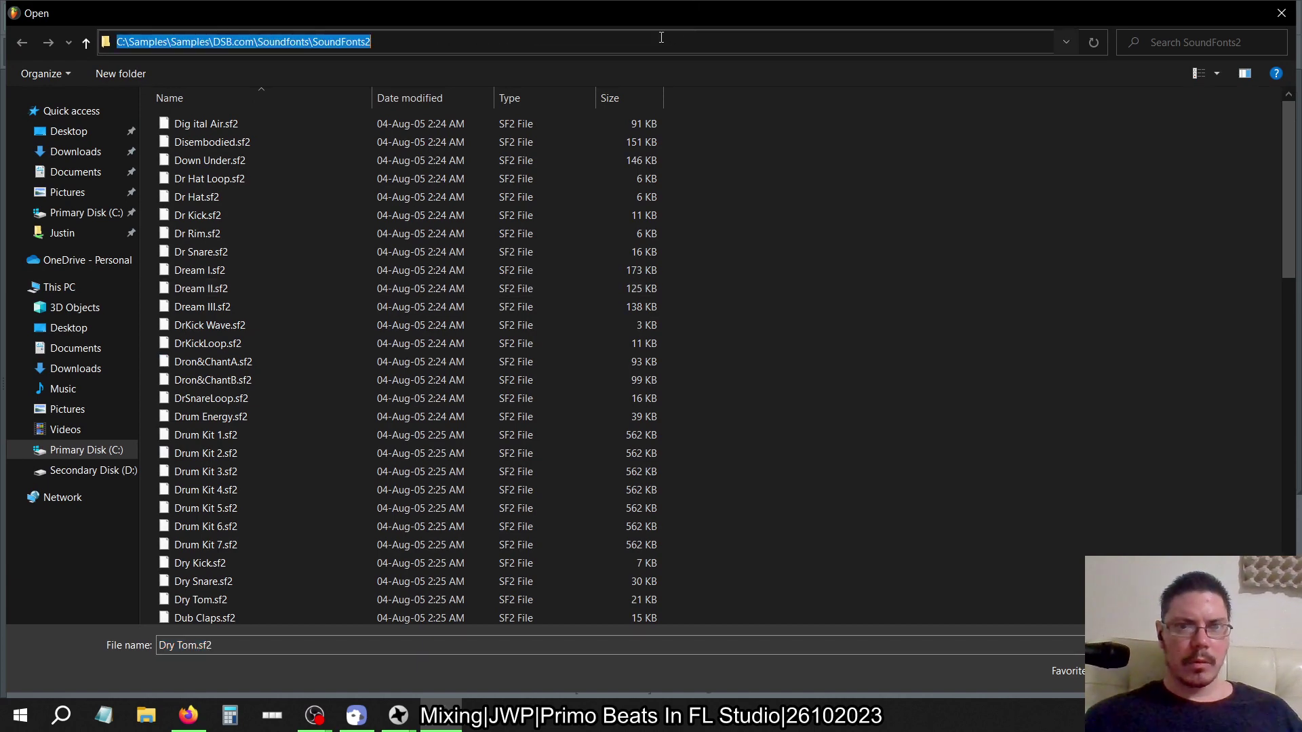
{"action": "left_click", "coordinate": [1281, 13]}
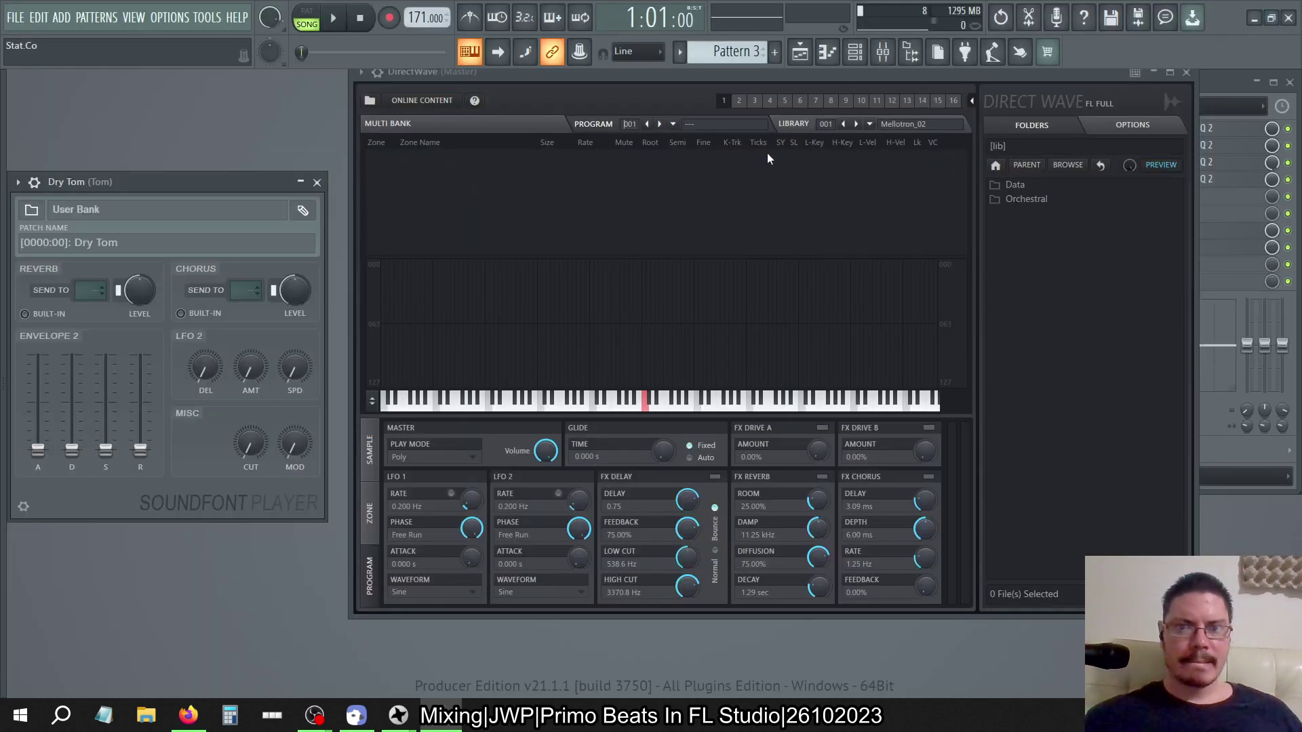
Load Dry Tom.sf2 from the copied SoundFonts2 folder path into DirectWave
{"action": "left_click", "coordinate": [371, 102]}
{"action": "left_click", "coordinate": [404, 118]}
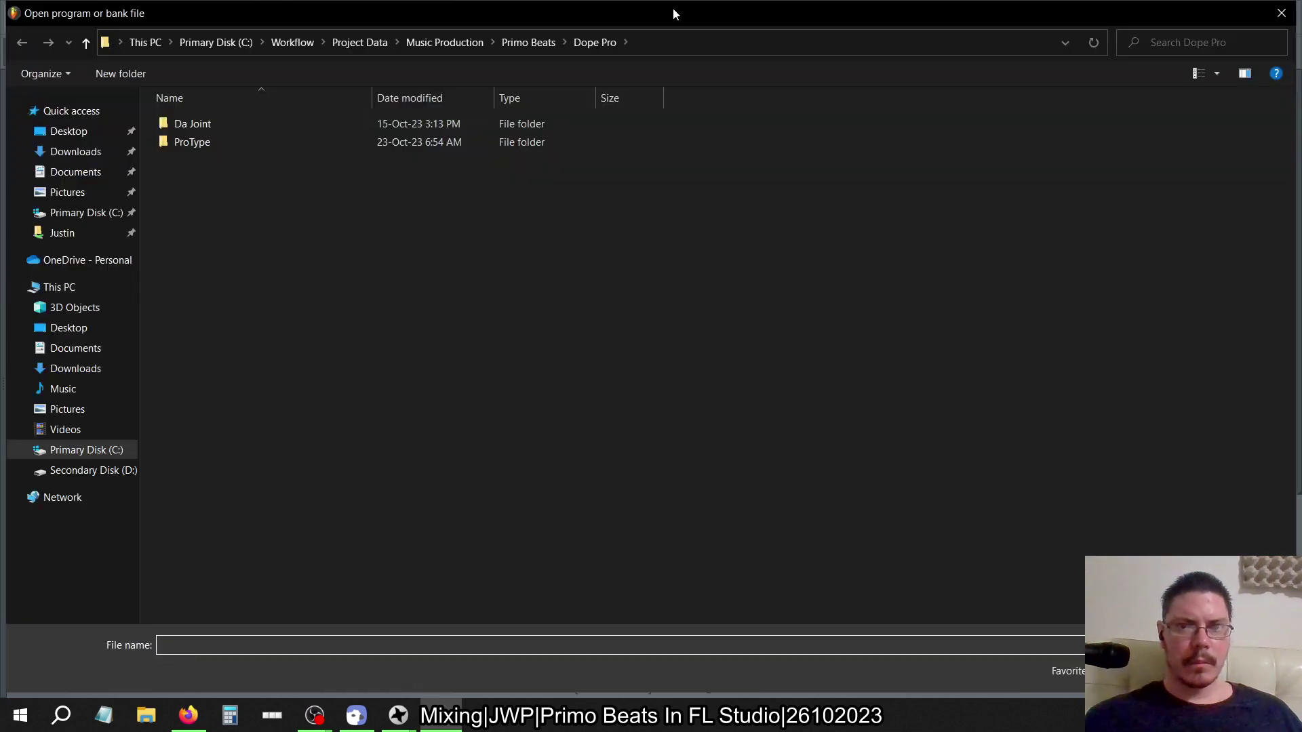
{"action": "left_click", "coordinate": [683, 33]}
{"action": "key", "text": "ctrl+v"}
{"action": "key", "text": "Return"}
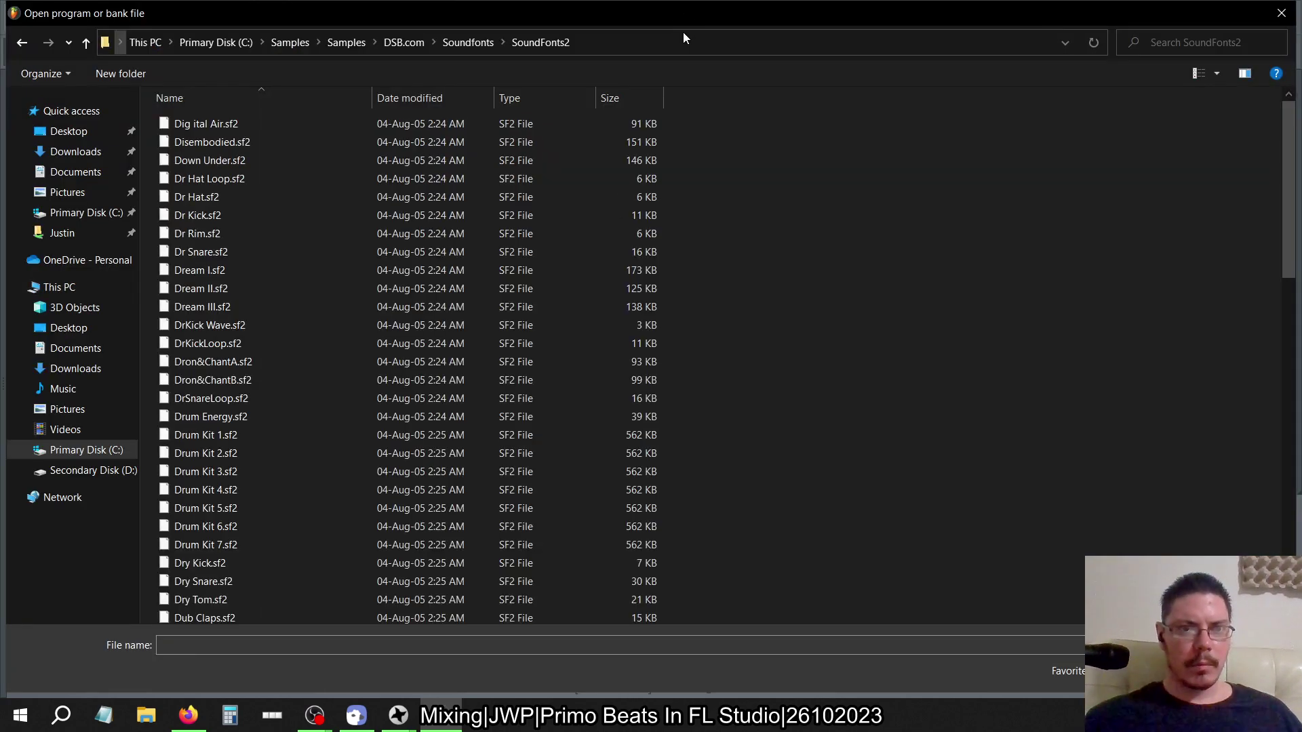
{"action": "scroll", "coordinate": [561, 405], "scroll_direction": "down", "scroll_amount": 5}
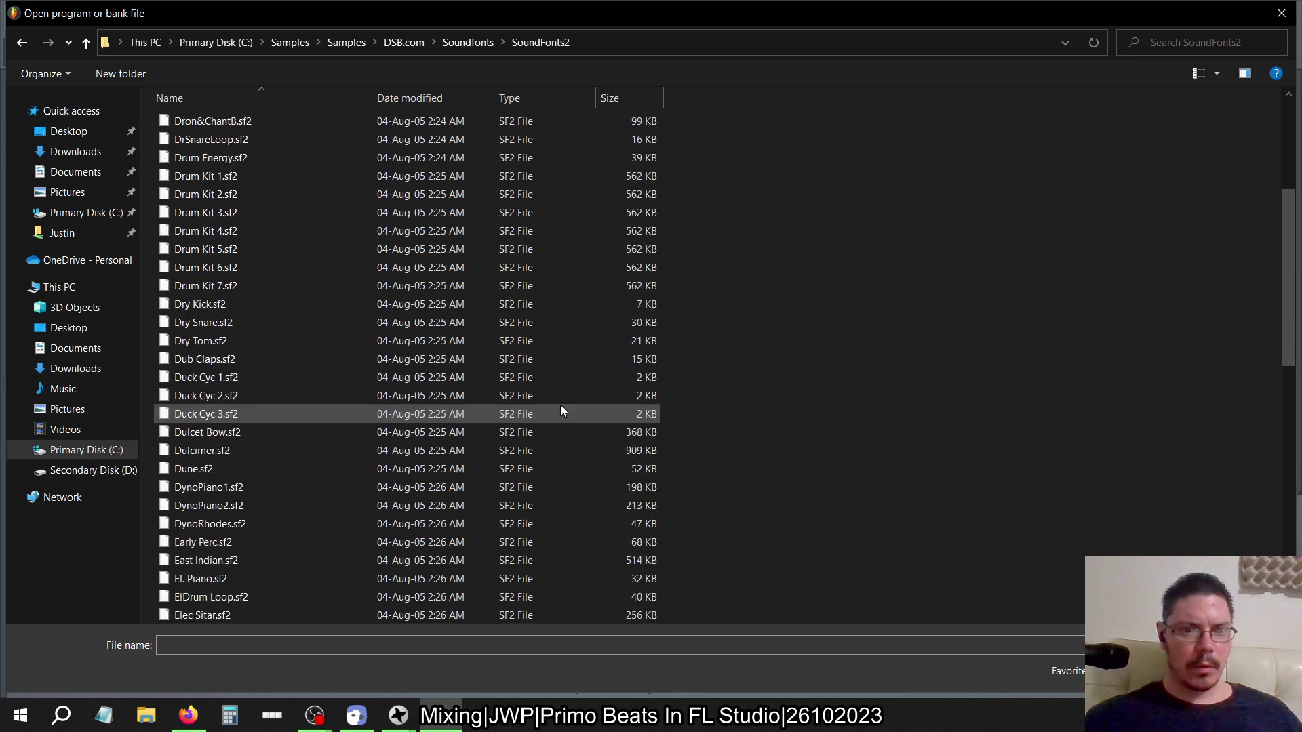
{"action": "left_click", "coordinate": [368, 346]}
{"action": "left_click", "coordinate": [1125, 670]}
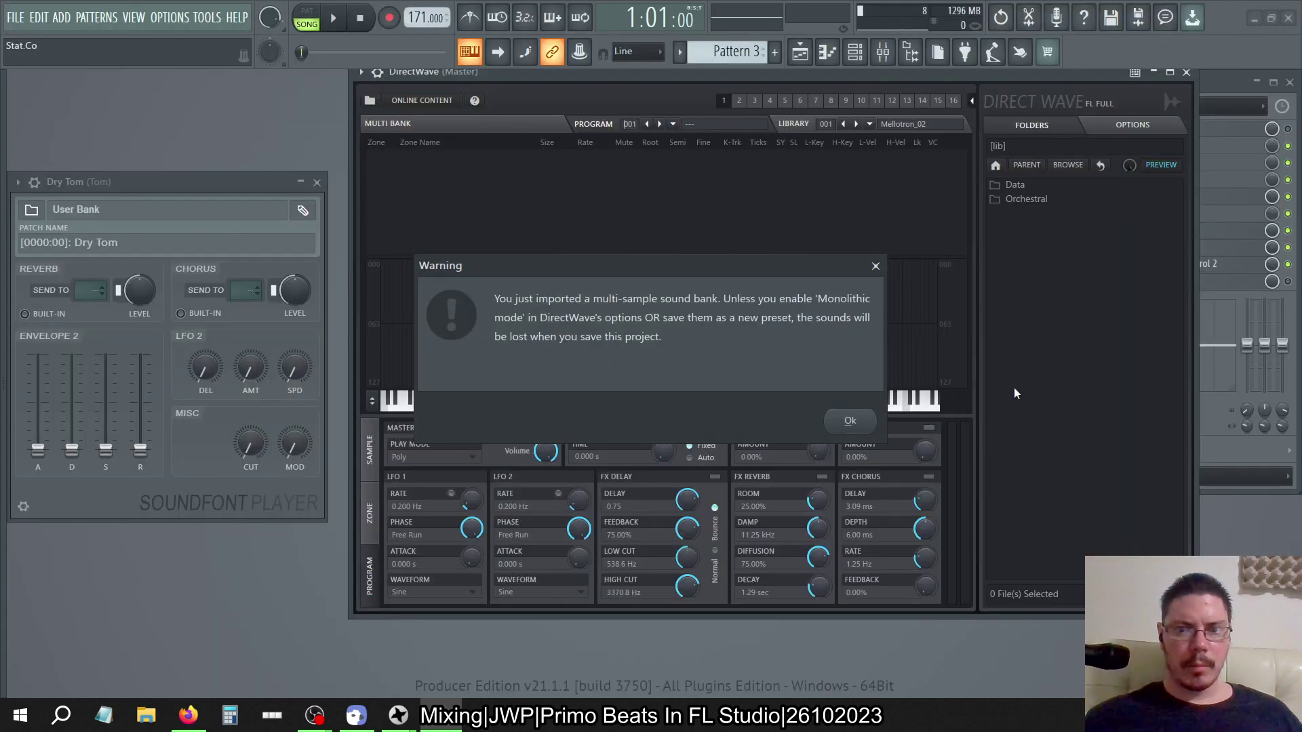
{"action": "left_click", "coordinate": [851, 421]}
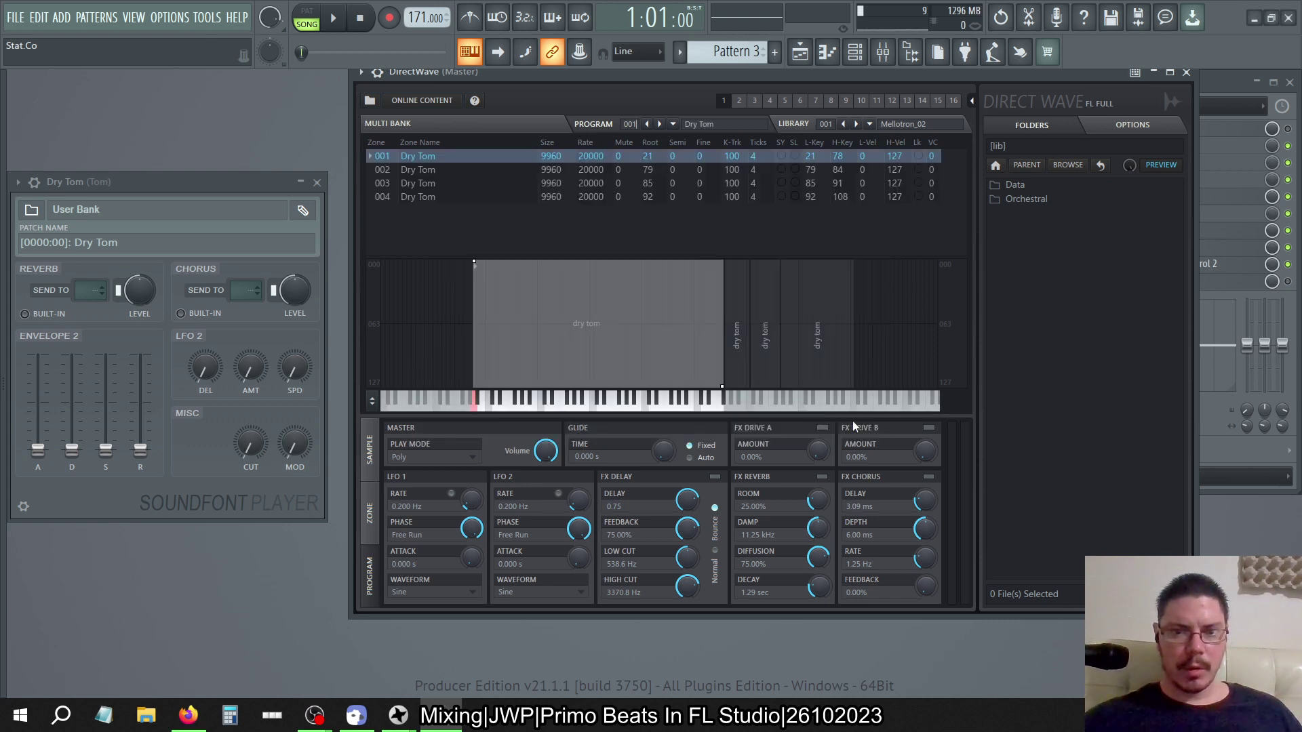
Audition notes across the DirectWave keyboard and examine the key range and root note of each Dry Tom zone
{"action": "left_click", "coordinate": [754, 404]}
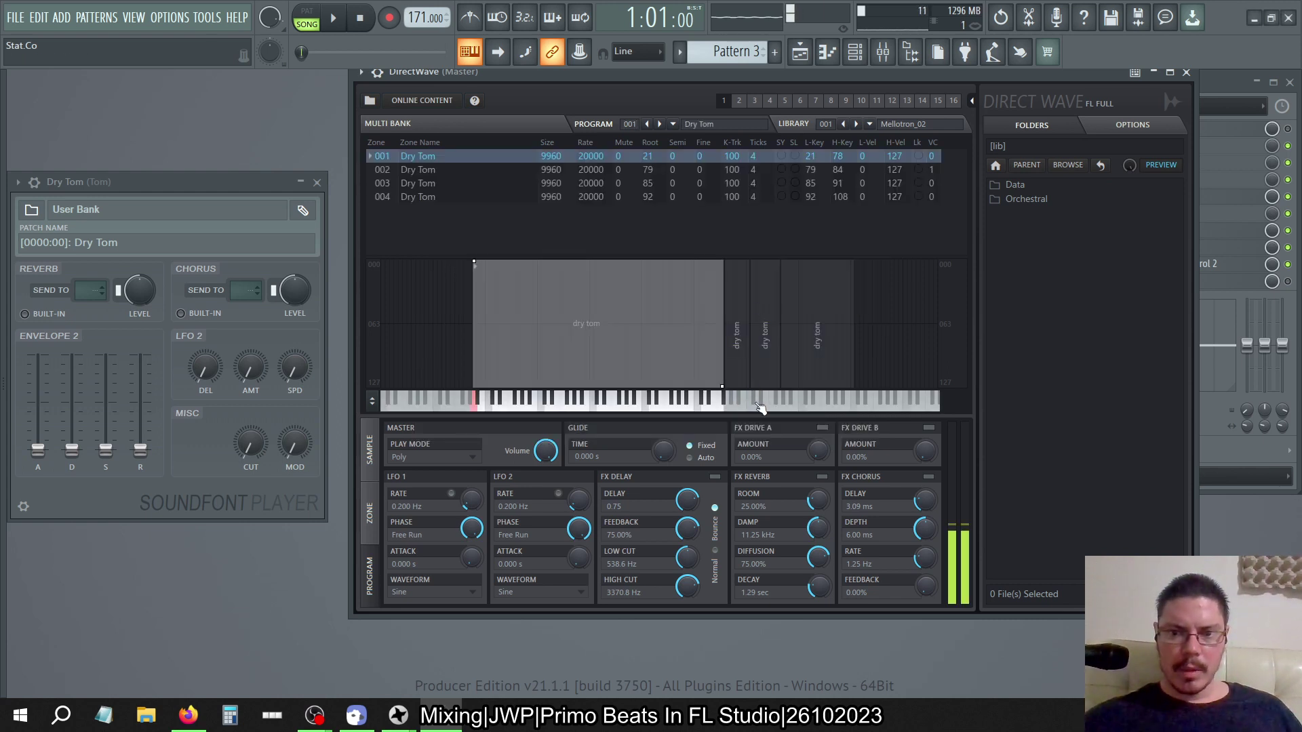
{"action": "left_click", "coordinate": [759, 407]}
{"action": "left_click", "coordinate": [803, 402]}
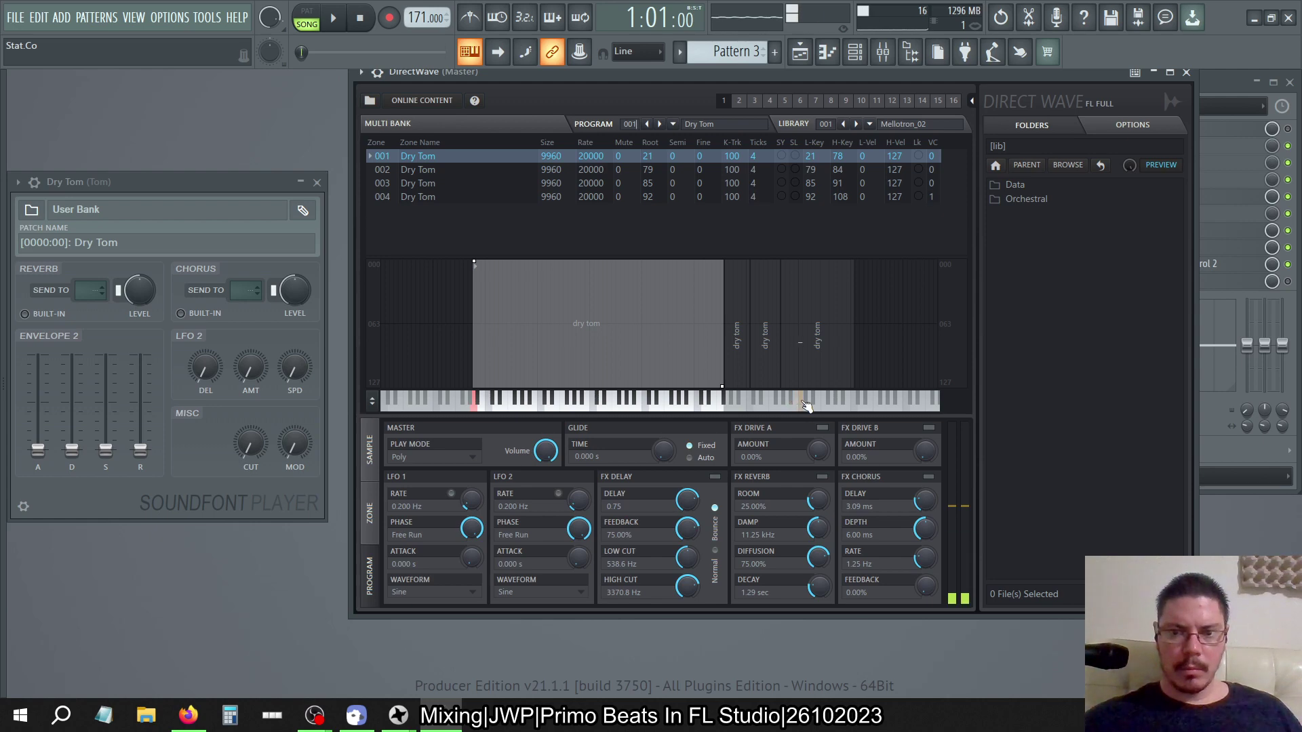
{"action": "left_click", "coordinate": [805, 407]}
{"action": "left_click", "coordinate": [744, 353]}
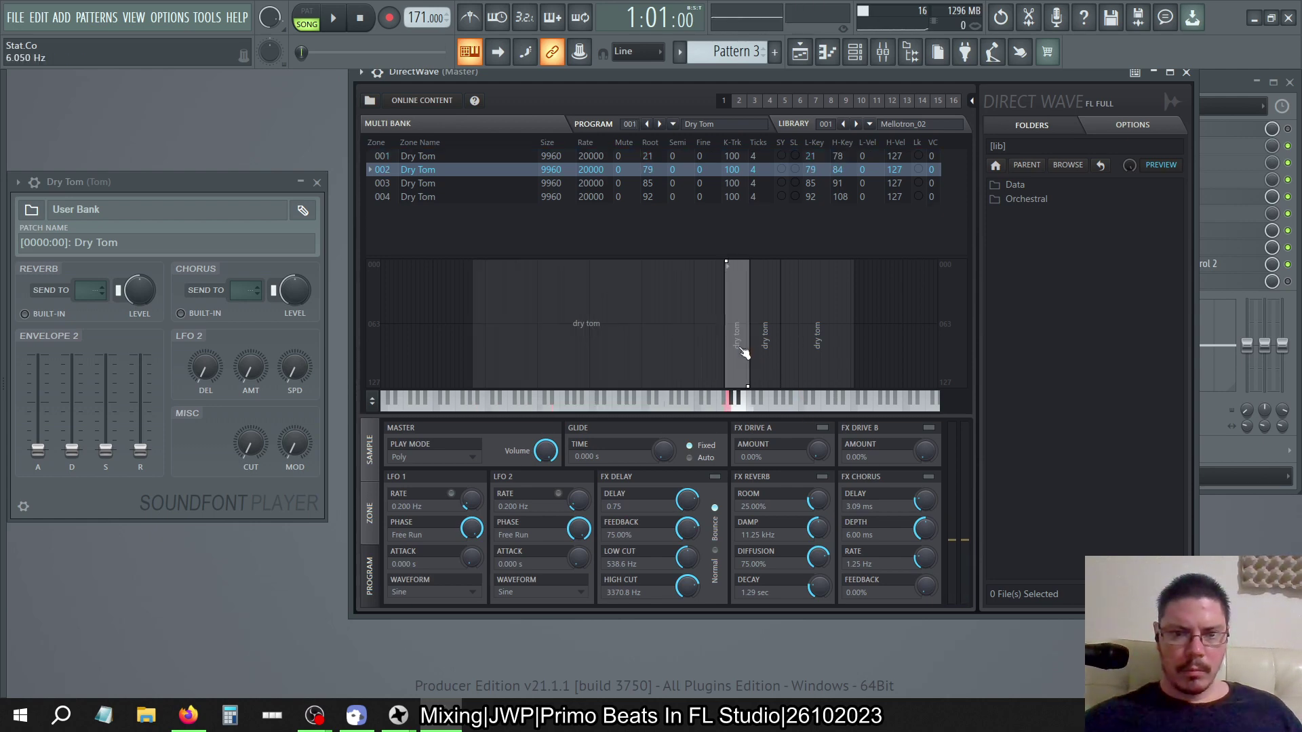
{"action": "left_click", "coordinate": [654, 353]}
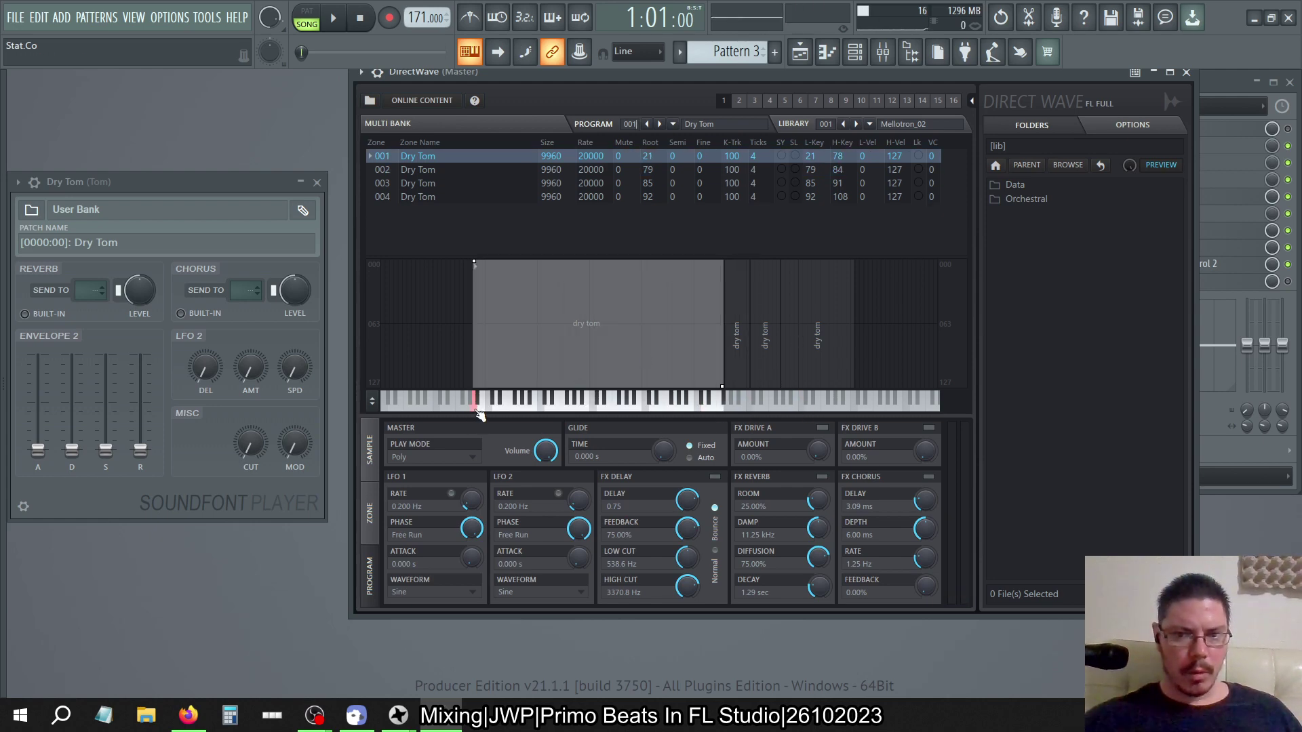
{"action": "left_click", "coordinate": [478, 407]}
{"action": "left_click", "coordinate": [732, 382]}
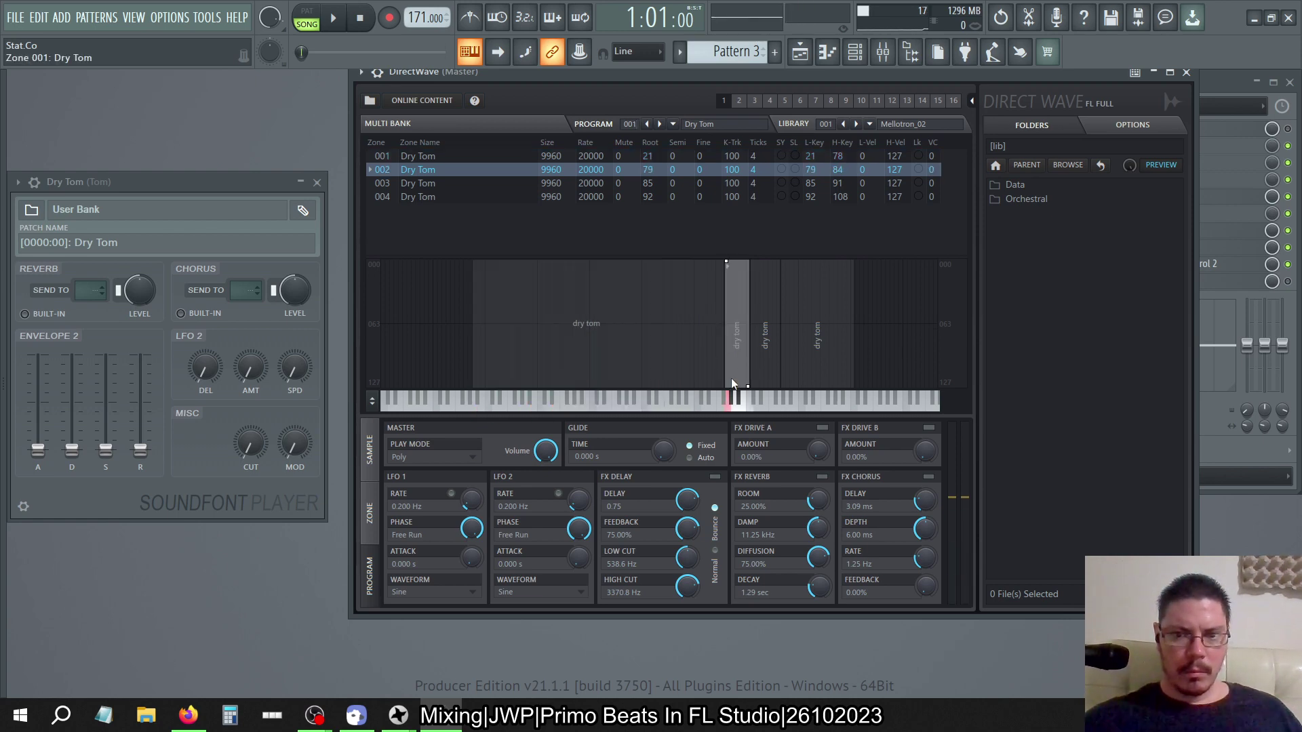
{"action": "left_click", "coordinate": [731, 401]}
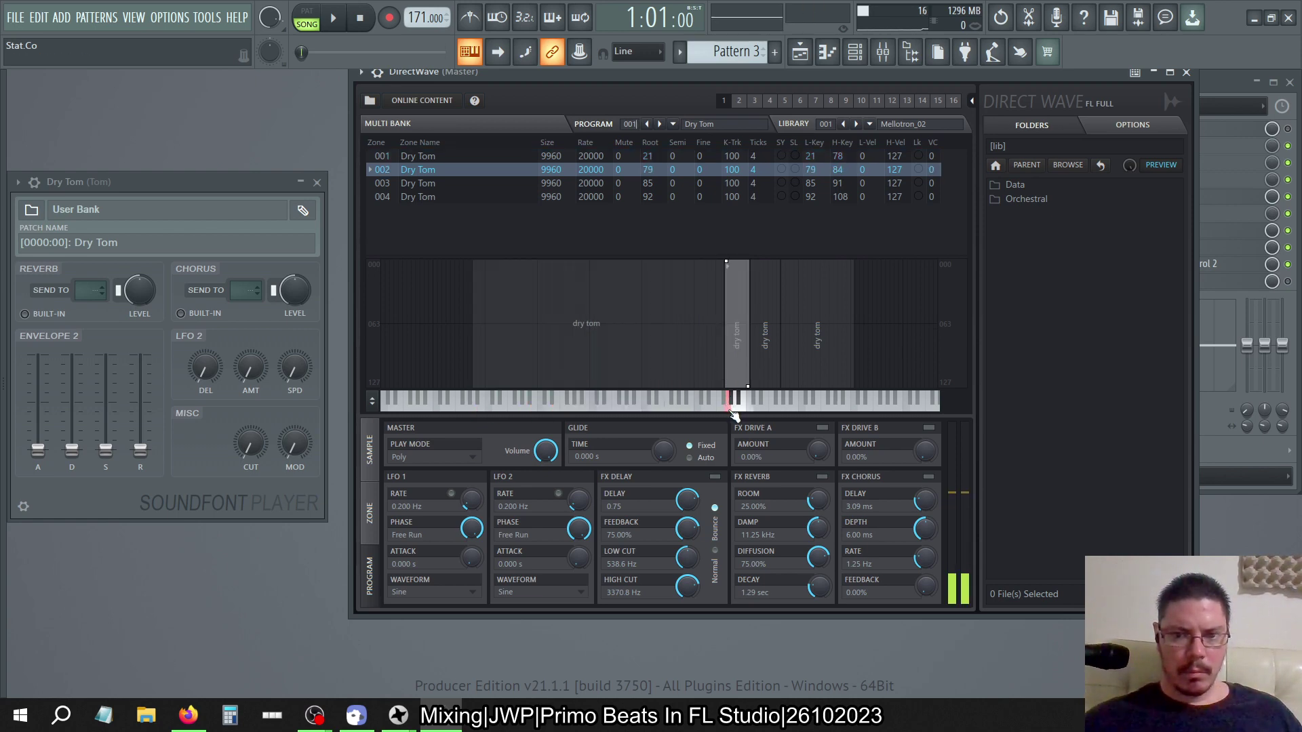
{"action": "left_click", "coordinate": [756, 402]}
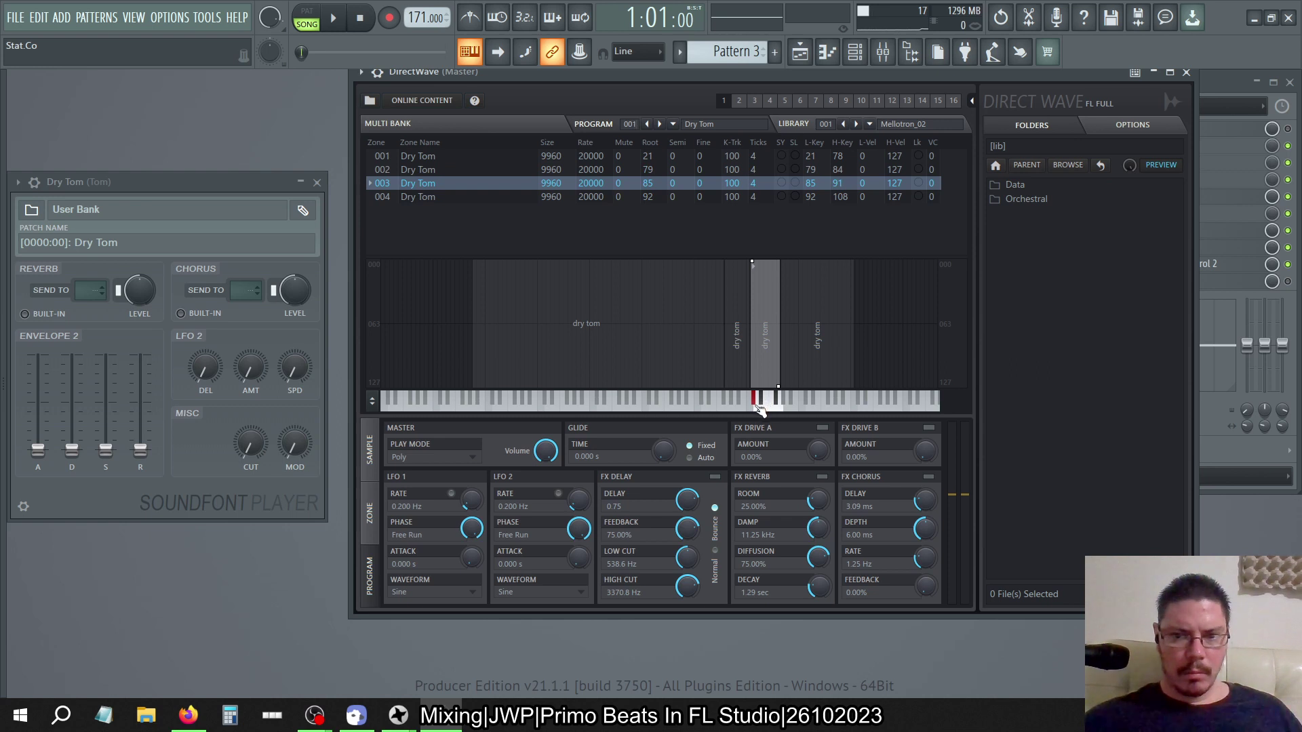
{"action": "left_click", "coordinate": [758, 406]}
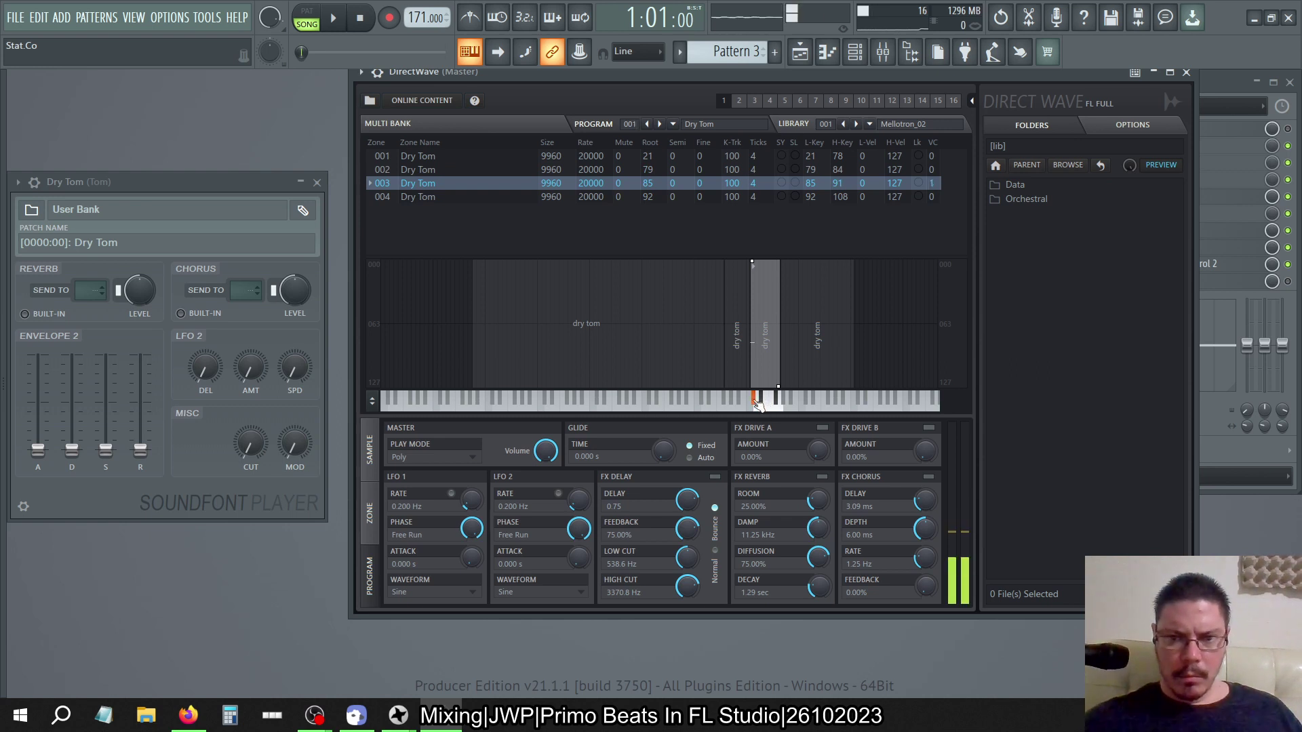
{"action": "left_click", "coordinate": [815, 375]}
{"action": "left_click", "coordinate": [787, 404]}
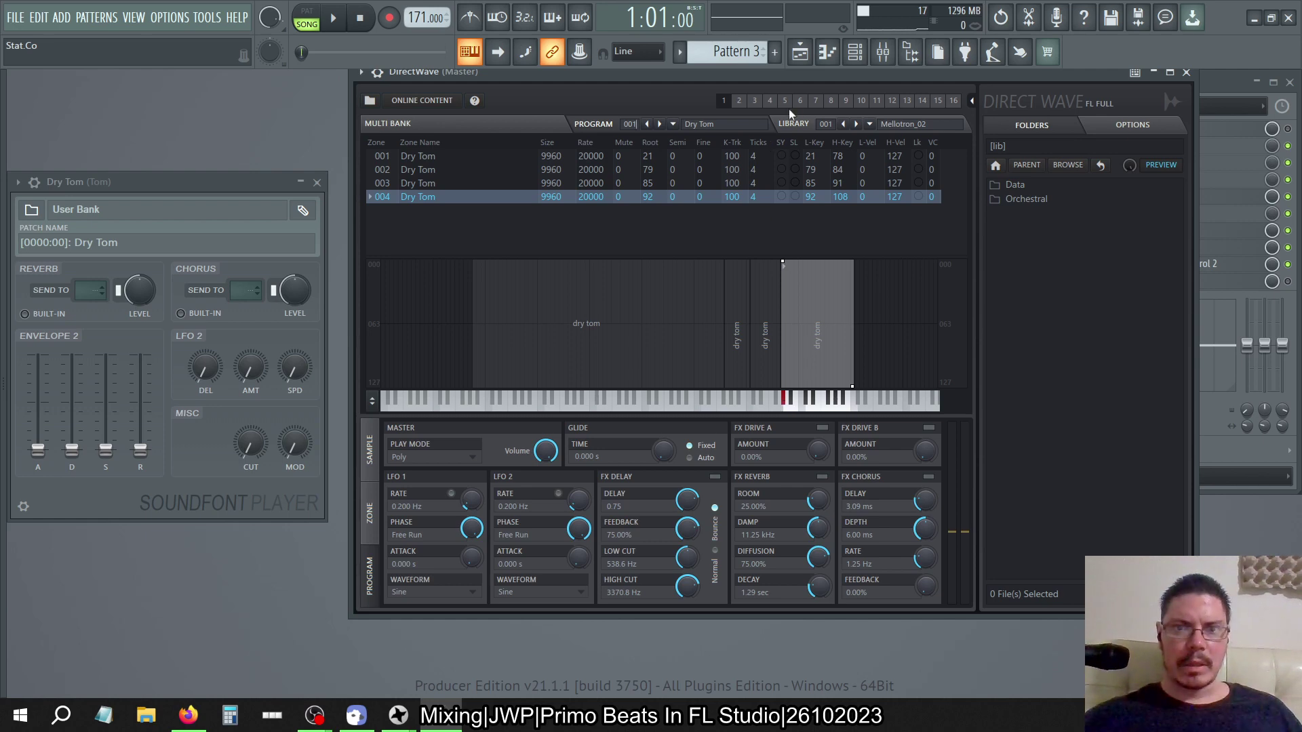
Display the sample waveform of Dry Tom zone 001 and select the opening portion of it
{"action": "left_click_drag", "start_coordinate": [760, 79], "coordinate": [694, 127]}
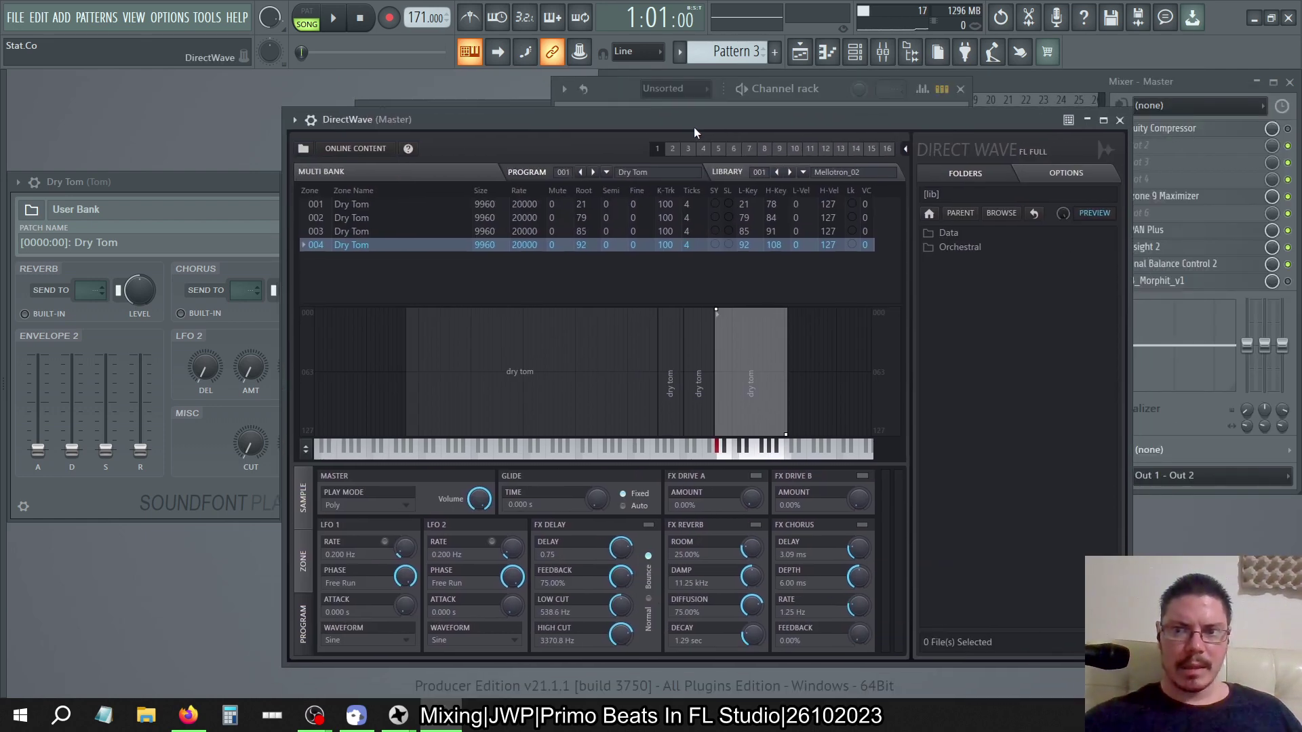
{"action": "left_click_drag", "start_coordinate": [868, 120], "coordinate": [1299, 87]}
{"action": "left_click_drag", "start_coordinate": [1105, 292], "coordinate": [1077, 296]}
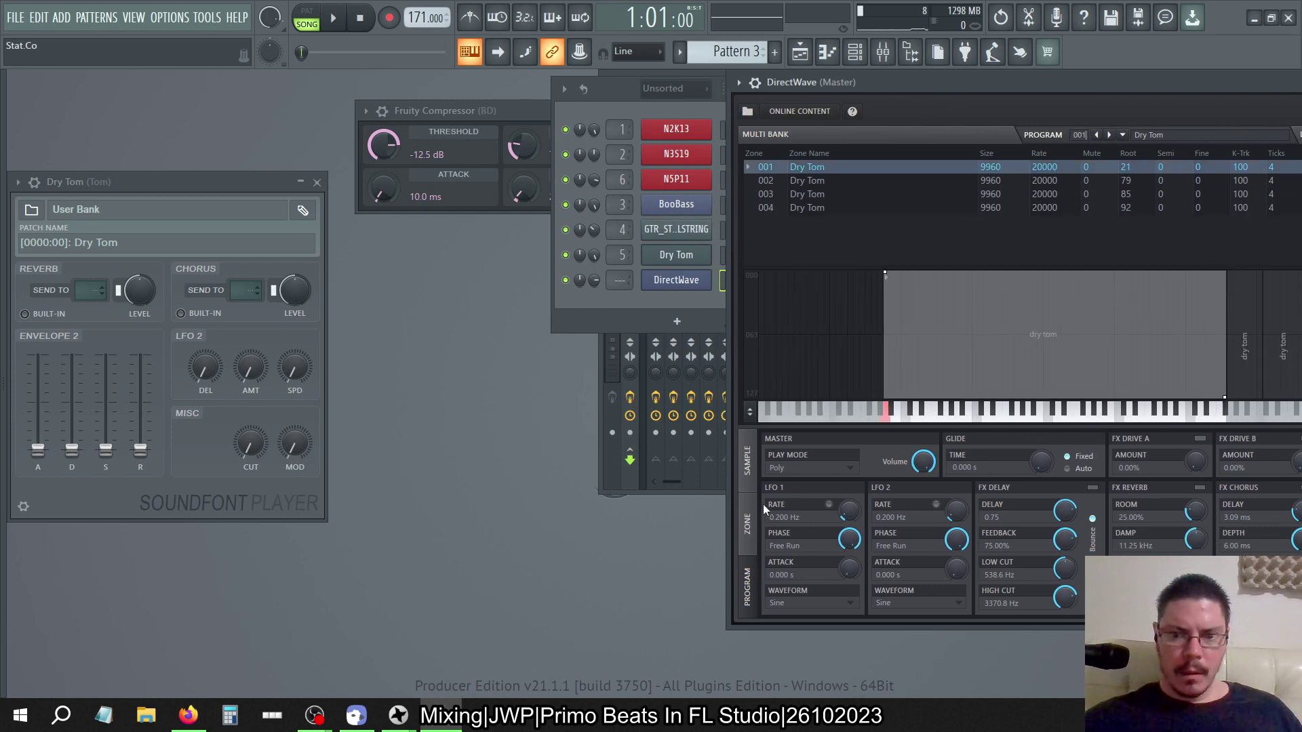
{"action": "left_click", "coordinate": [751, 522]}
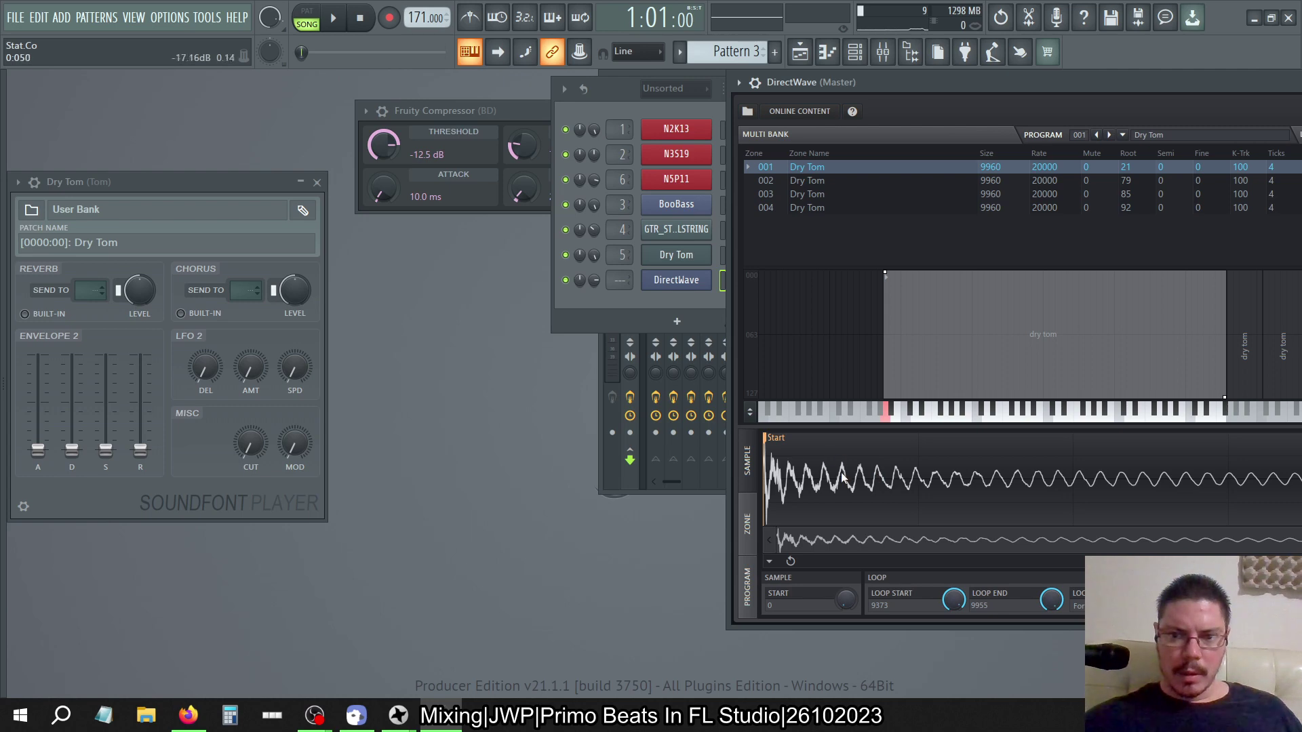
{"action": "left_click_drag", "start_coordinate": [843, 478], "coordinate": [767, 477]}
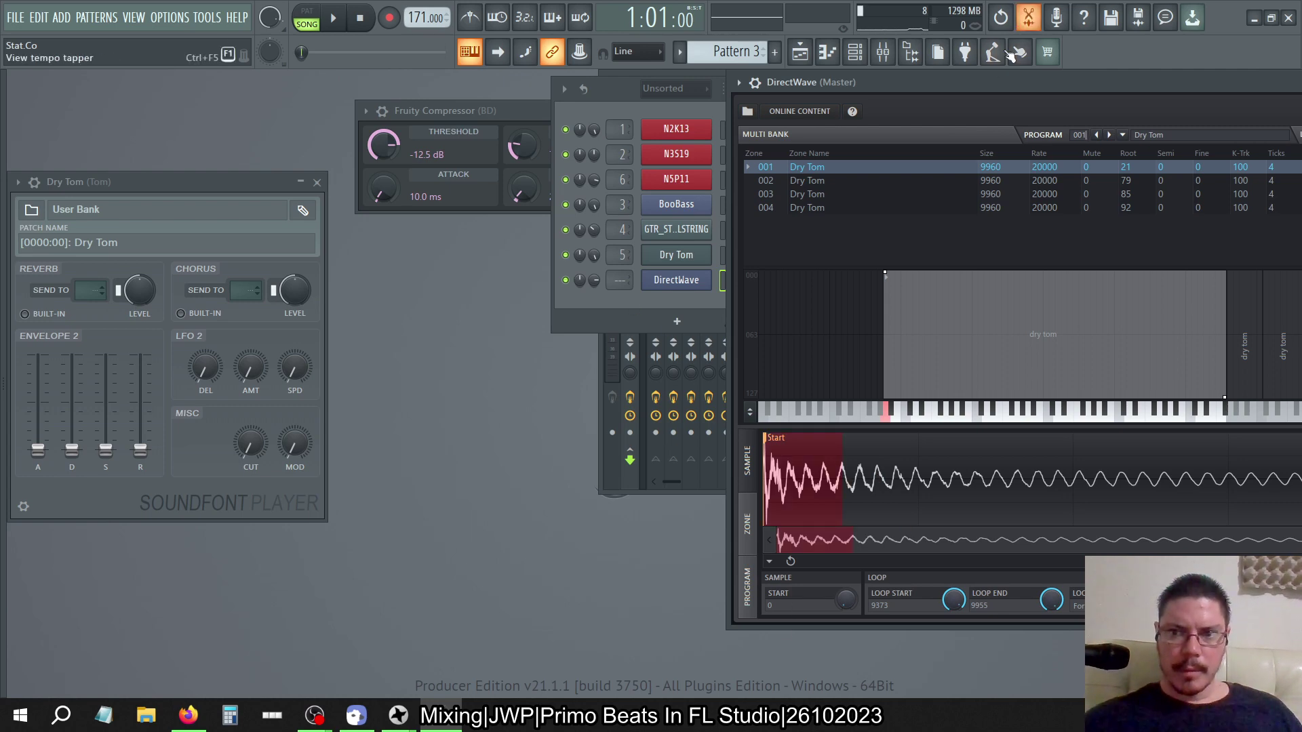
Start saving the Dry Tom zone 001 sample under a new name and shrink the save window
{"action": "left_click_drag", "start_coordinate": [971, 81], "coordinate": [651, 107]}
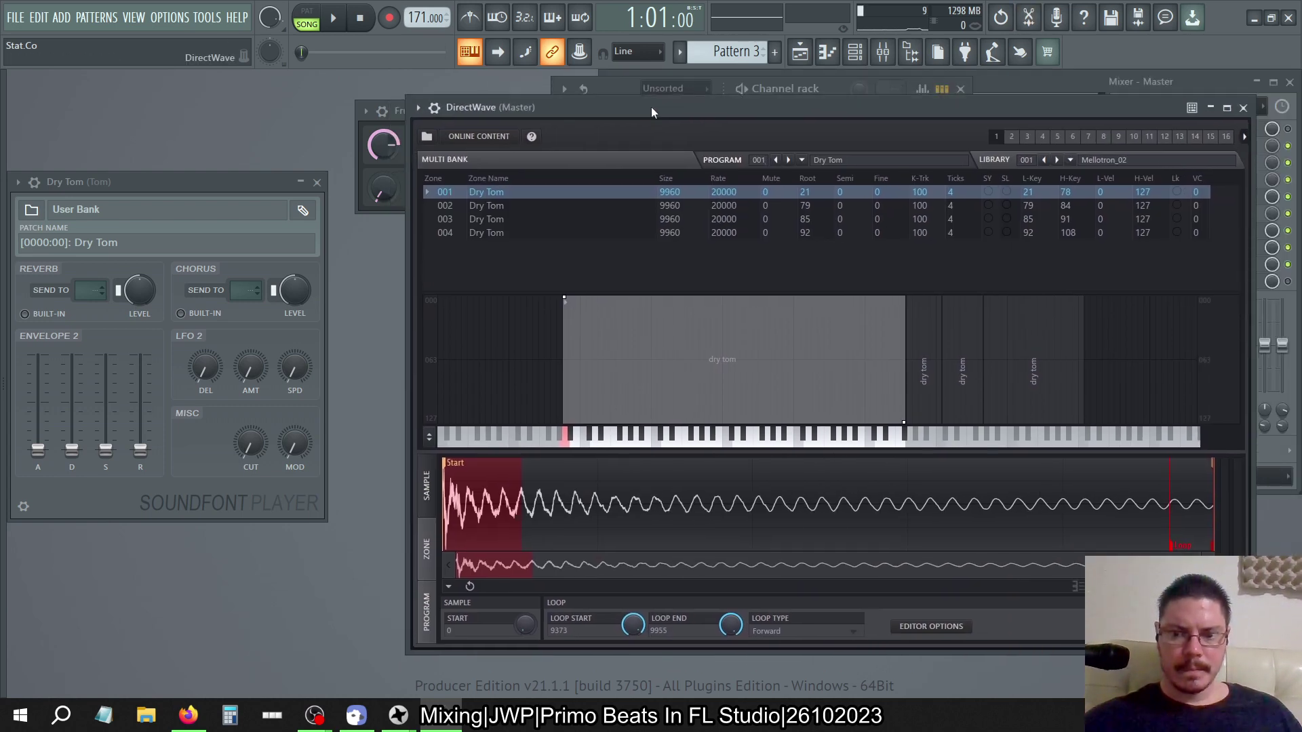
{"action": "left_click", "coordinate": [450, 587]}
{"action": "mouse_move", "coordinate": [482, 562]}
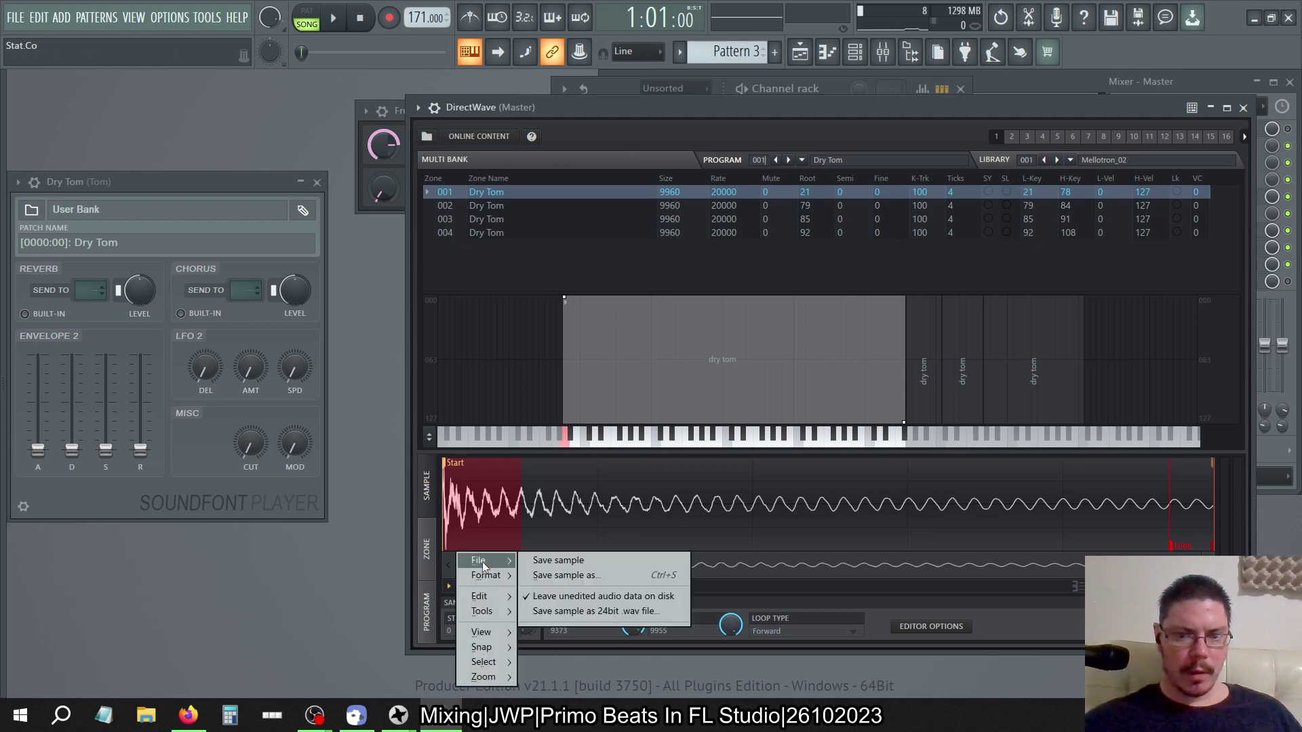
{"action": "left_click", "coordinate": [537, 576]}
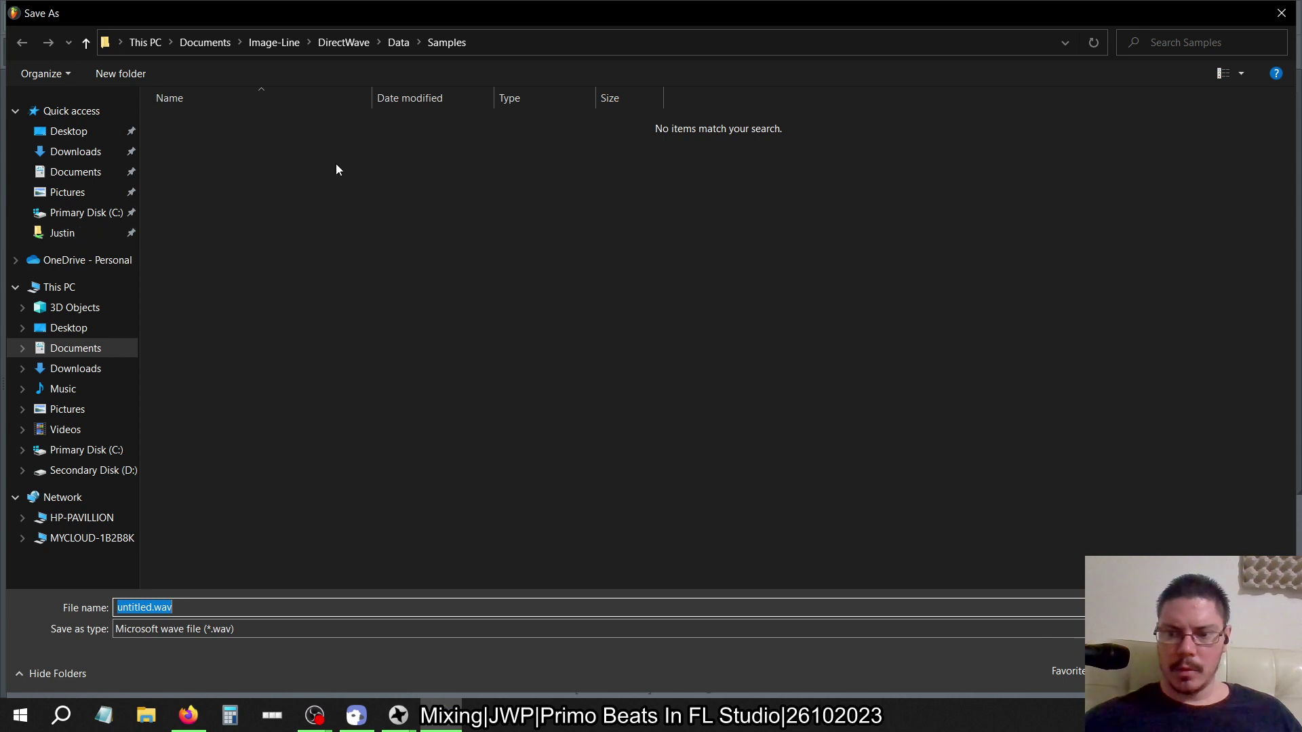
{"action": "double_click", "coordinate": [531, 12]}
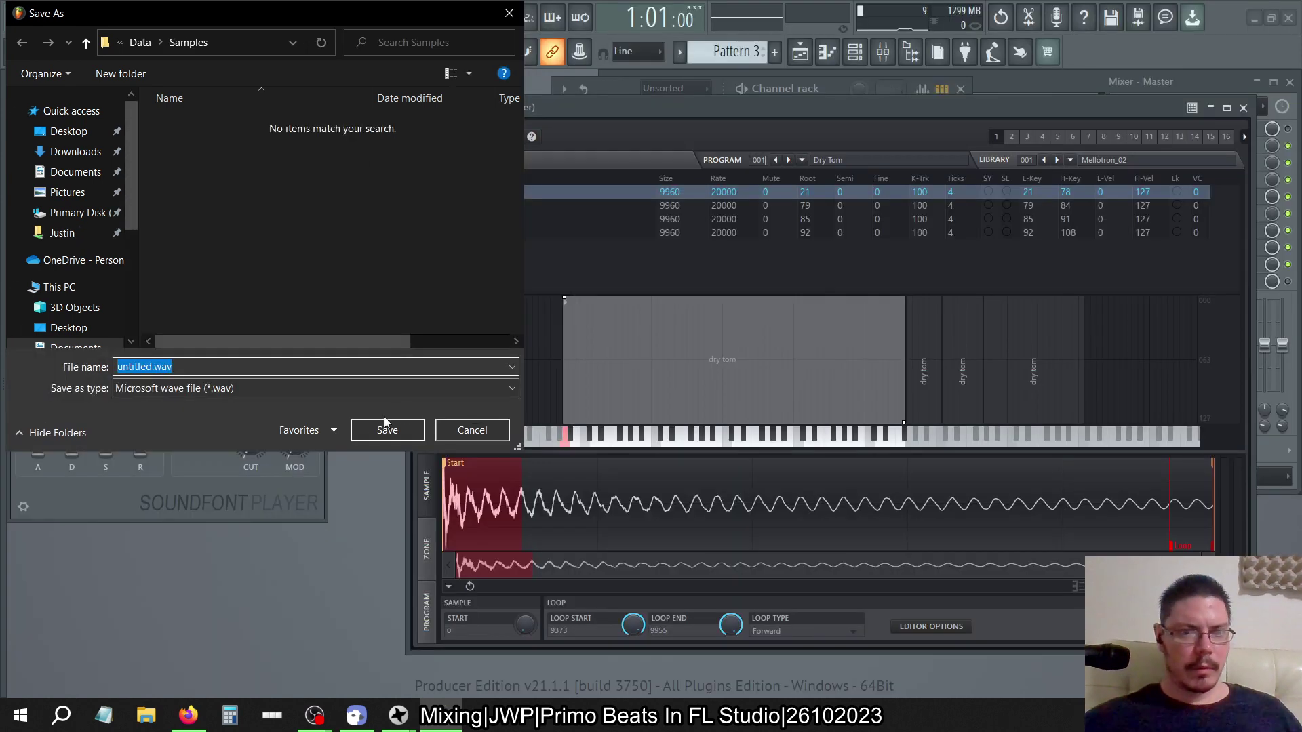
Set the save location to Workflow > Project Data > Music Production > Primo Beats > Dope Pro on Primary Disk (C:)
{"action": "left_click", "coordinate": [99, 222]}
{"action": "scroll", "coordinate": [221, 193], "scroll_direction": "down", "scroll_amount": 3}
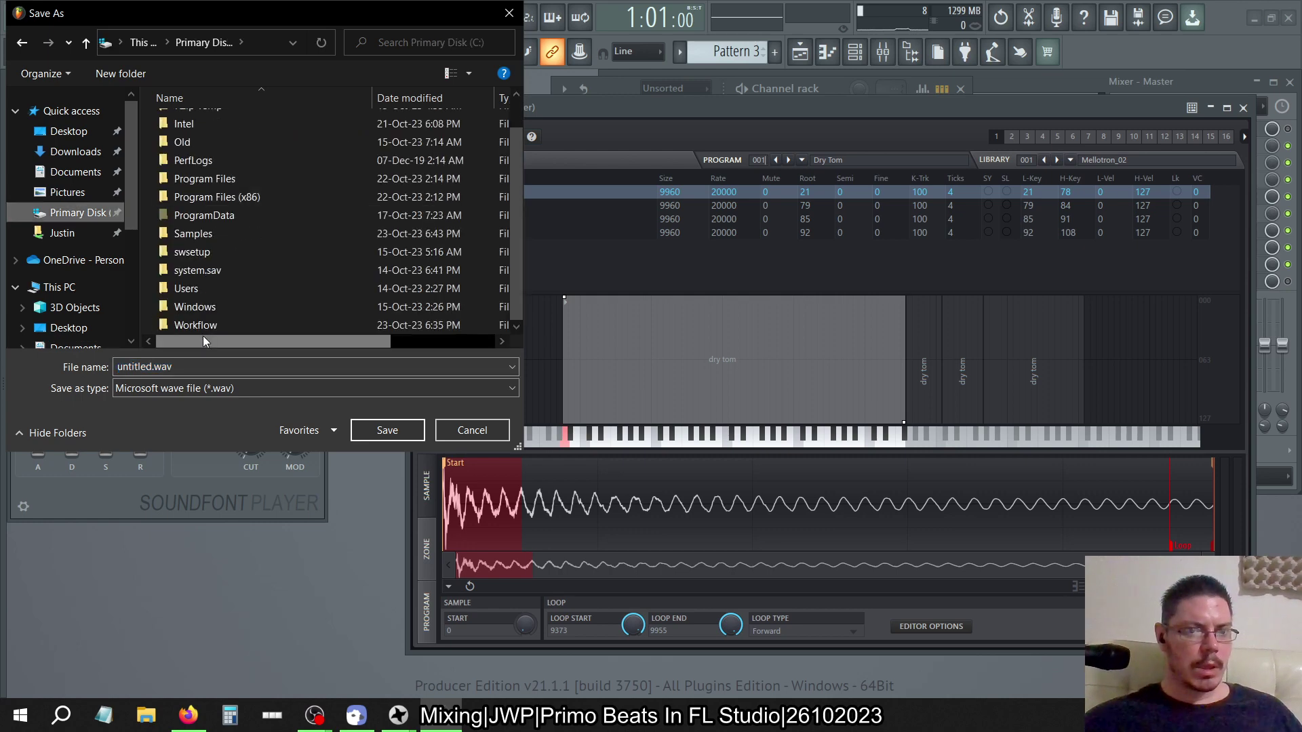
{"action": "double_click", "coordinate": [197, 326]}
{"action": "double_click", "coordinate": [285, 163]}
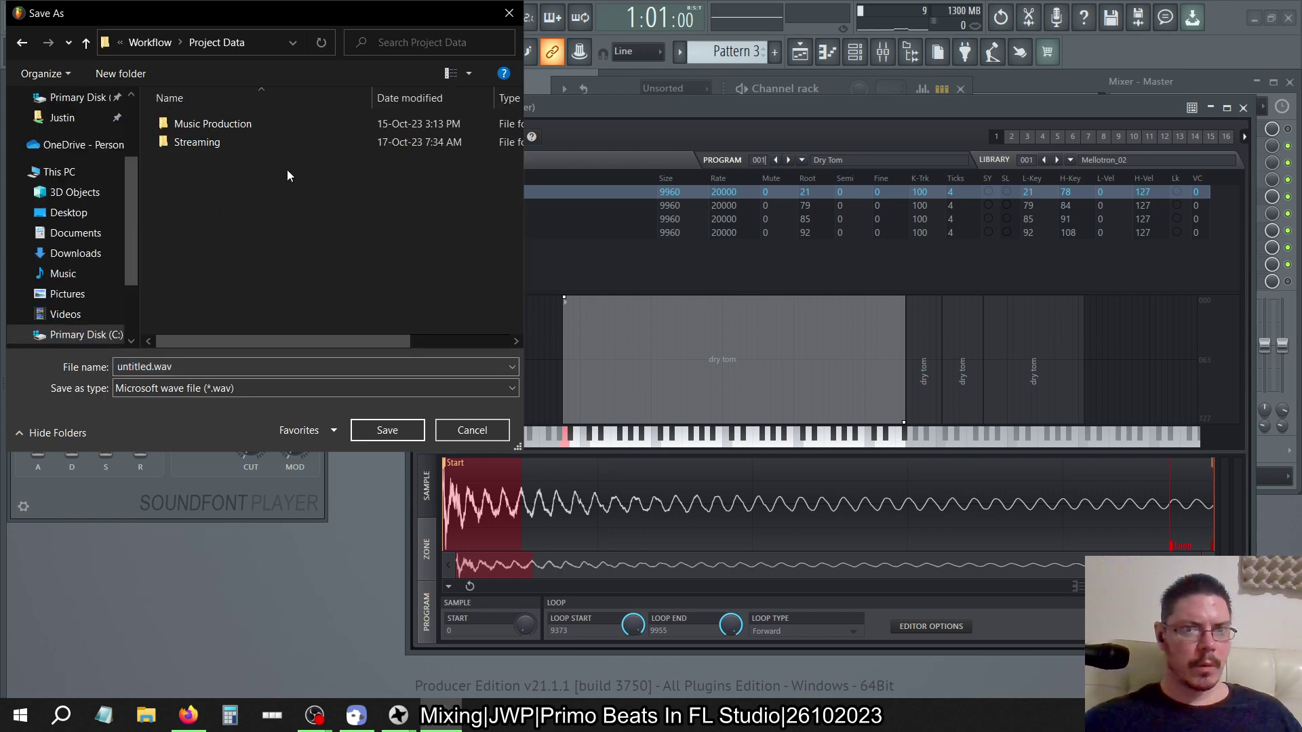
{"action": "double_click", "coordinate": [227, 125]}
{"action": "double_click", "coordinate": [226, 124]}
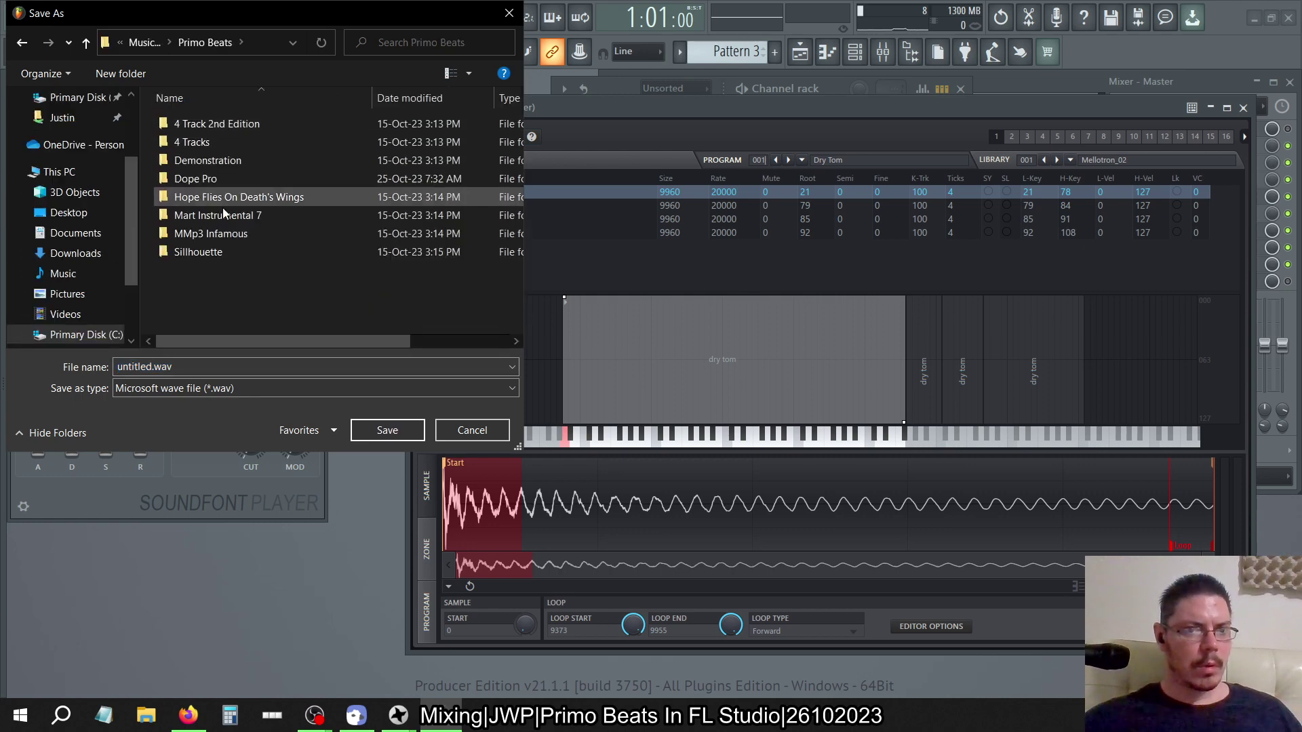
{"action": "double_click", "coordinate": [221, 178]}
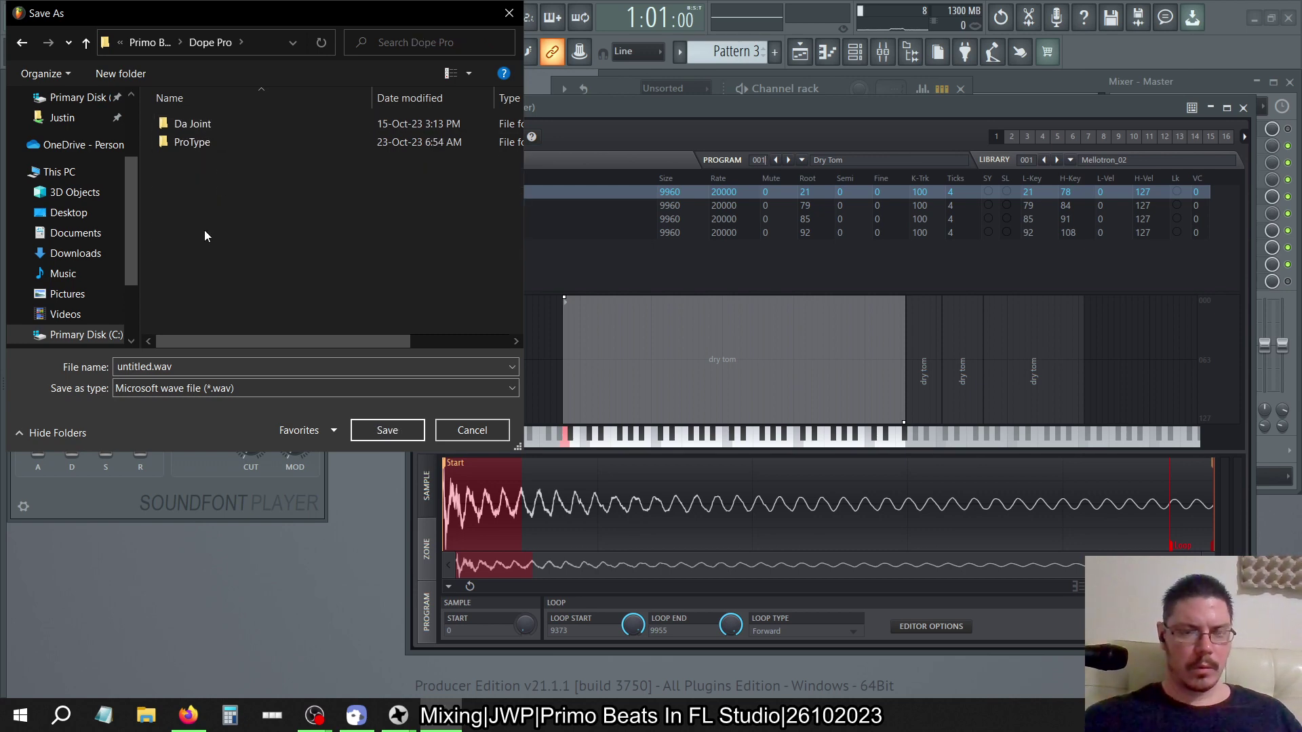
Create a folder named StatCo inside Dope Pro and open it as the save location
{"action": "key", "text": "ctrl+shift+n"}
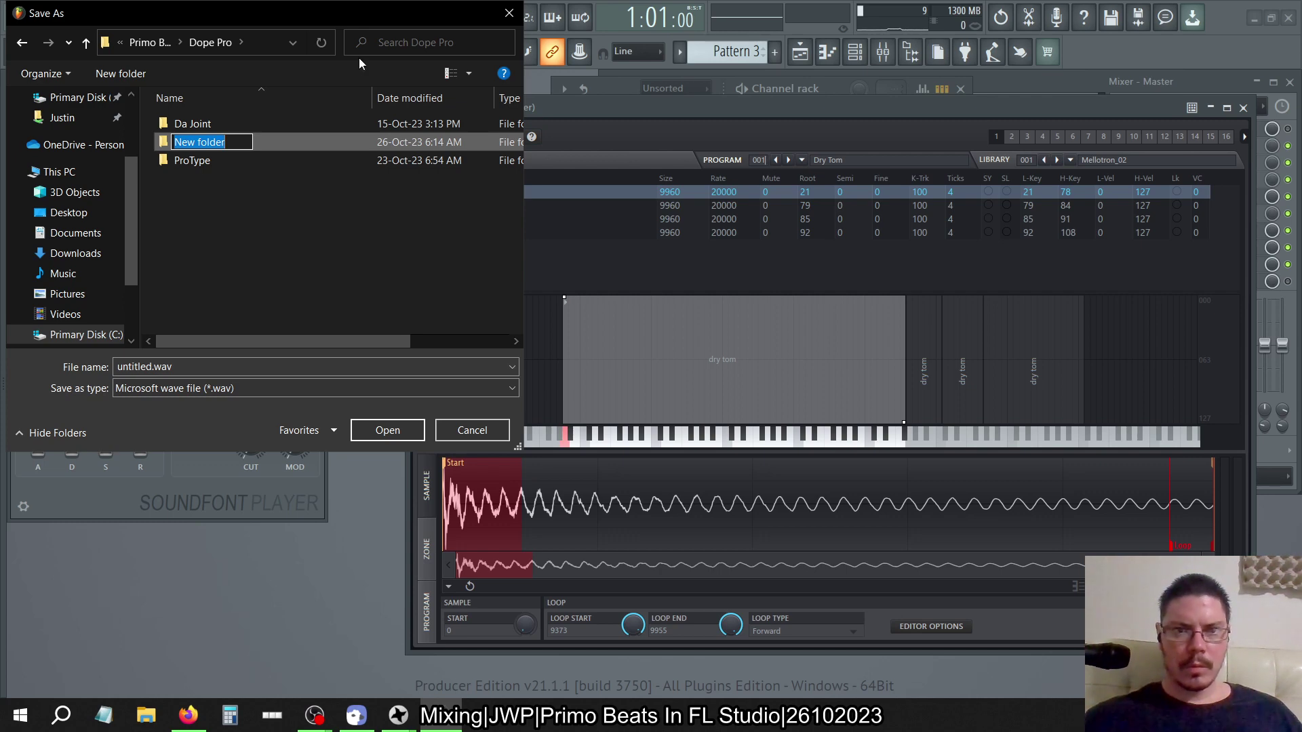
{"action": "left_click_drag", "start_coordinate": [343, 19], "coordinate": [388, 32]}
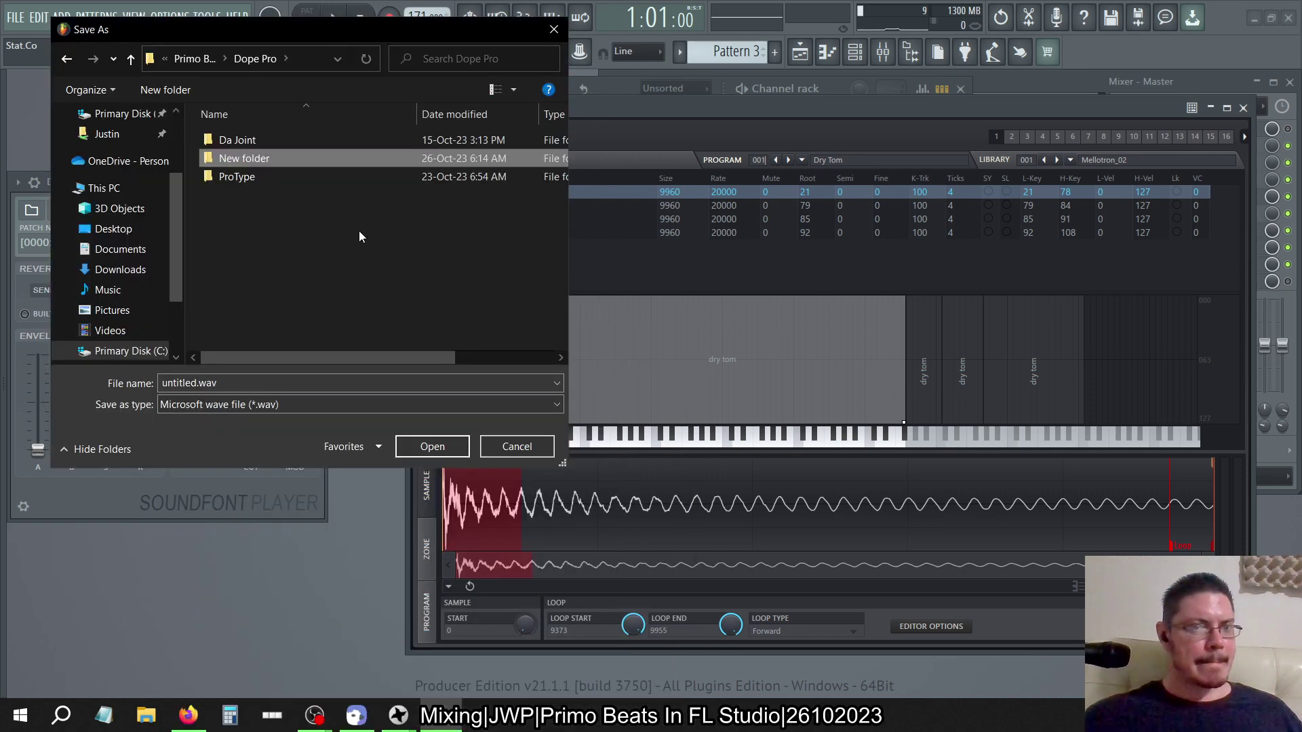
{"action": "key", "text": "F2"}
{"action": "type", "text": "S"}
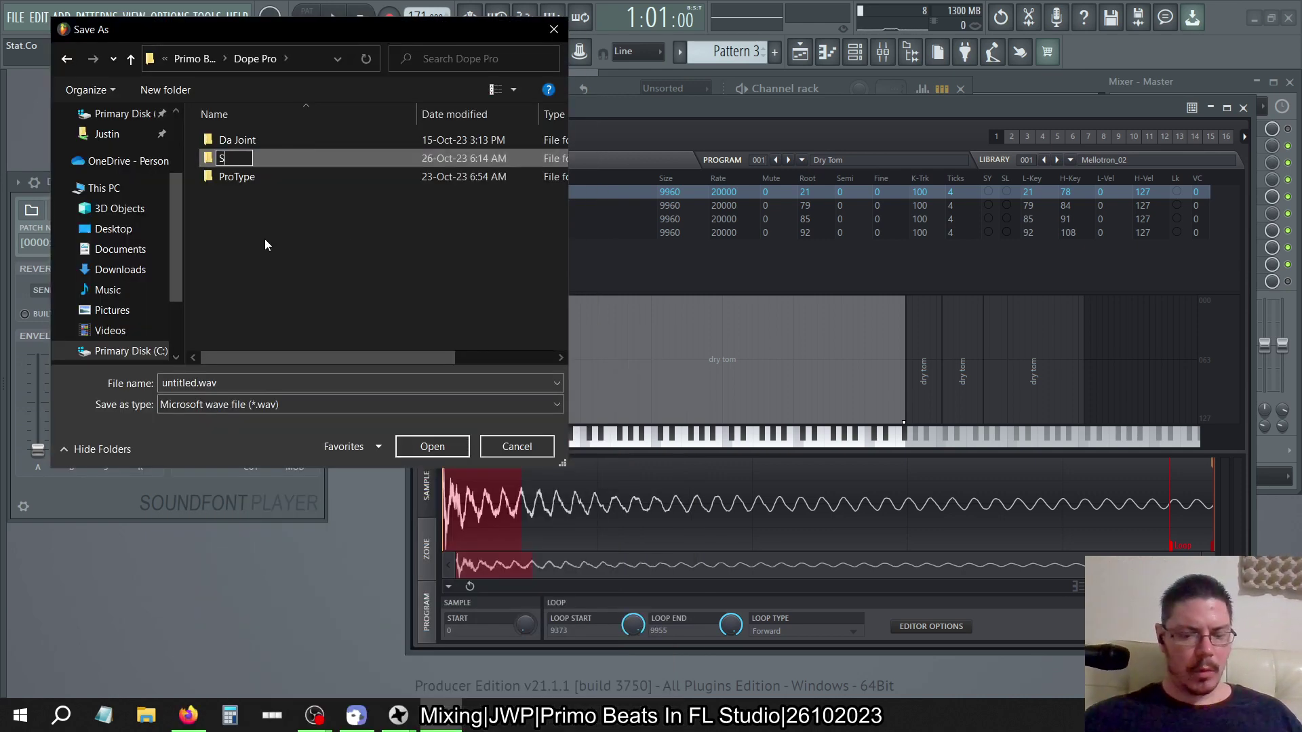
{"action": "type", "text": "tatCo"}
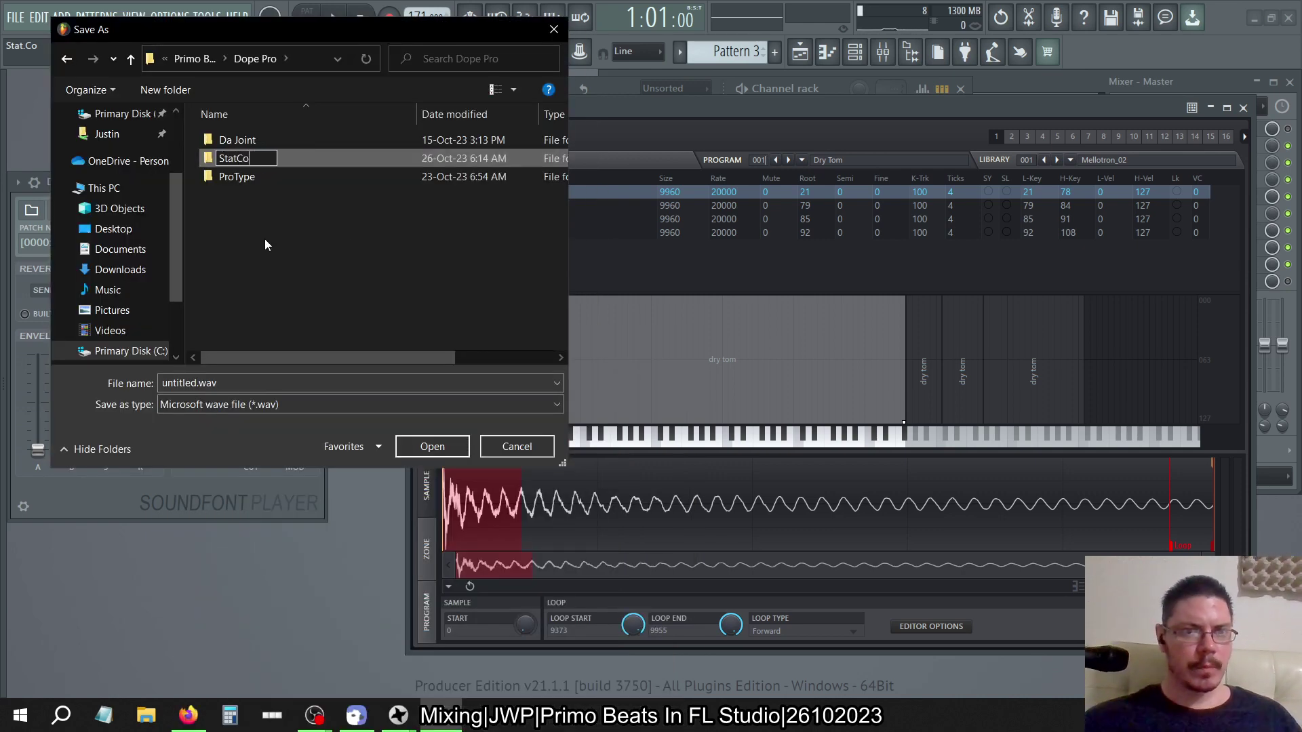
{"action": "key", "text": "Return"}
{"action": "key", "text": "Return"}
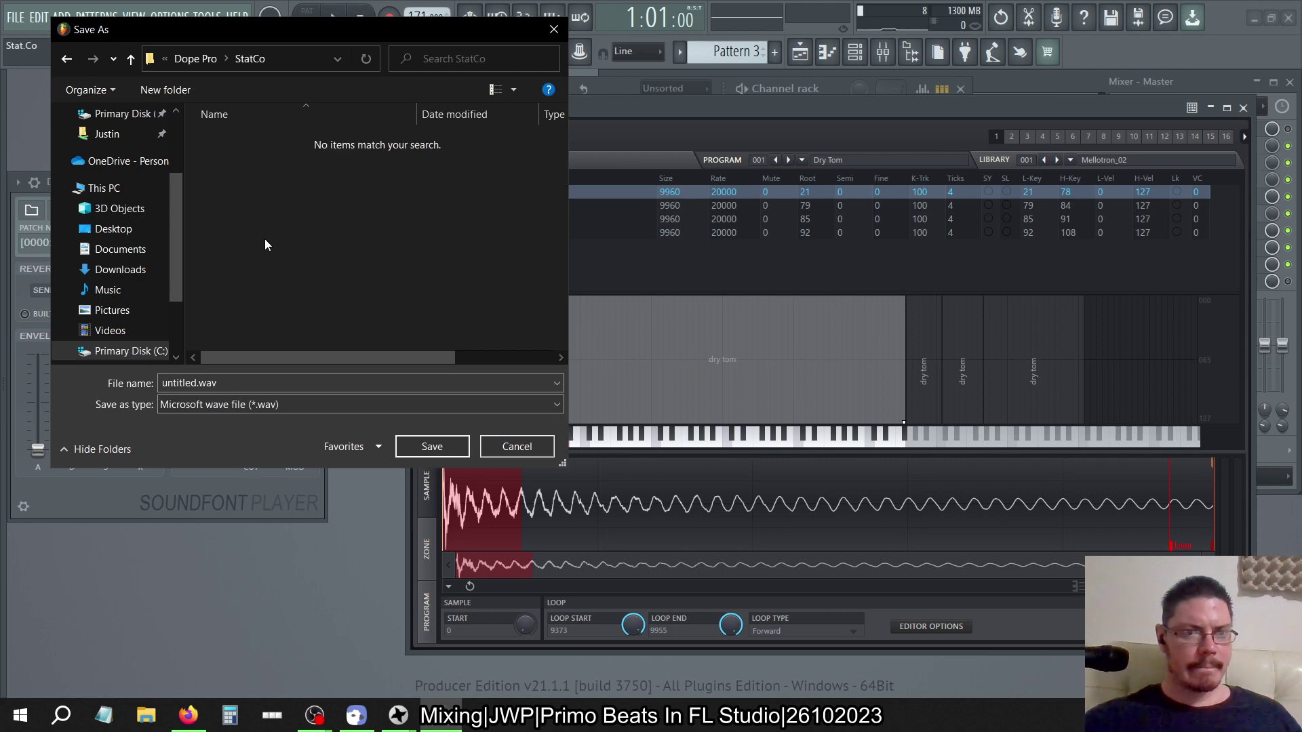
Save the sample as a Microsoft wave file named DryTom1 in the StatCo folder
{"action": "left_click", "coordinate": [282, 387]}
{"action": "type", "text": "Dry"}
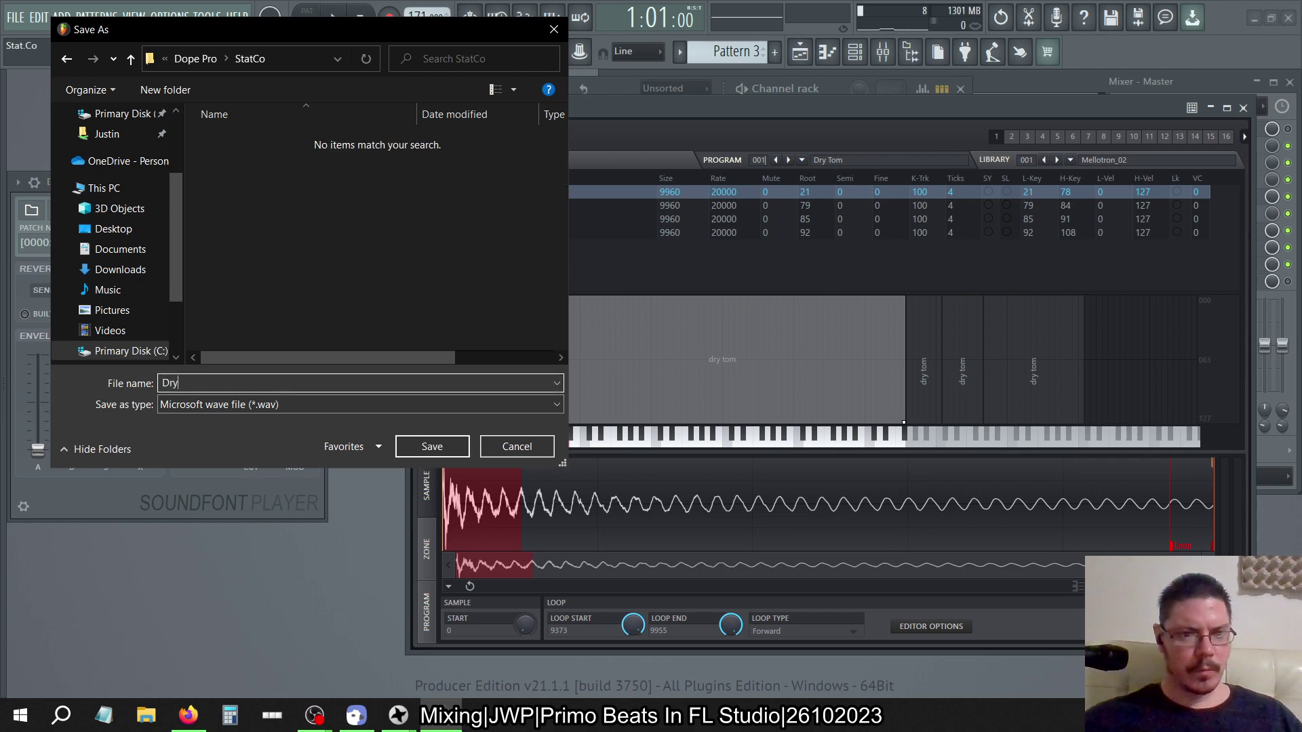
{"action": "type", "text": "Tom1"}
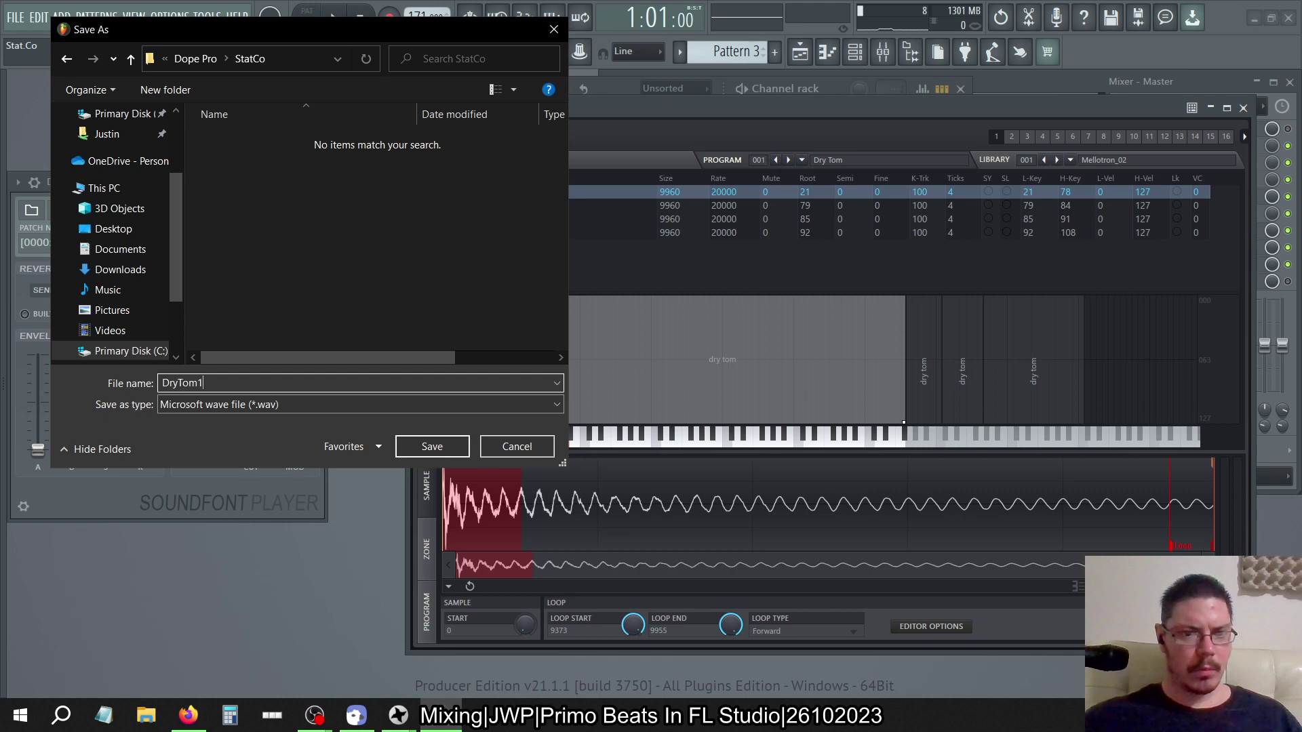
{"action": "left_click", "coordinate": [441, 450]}
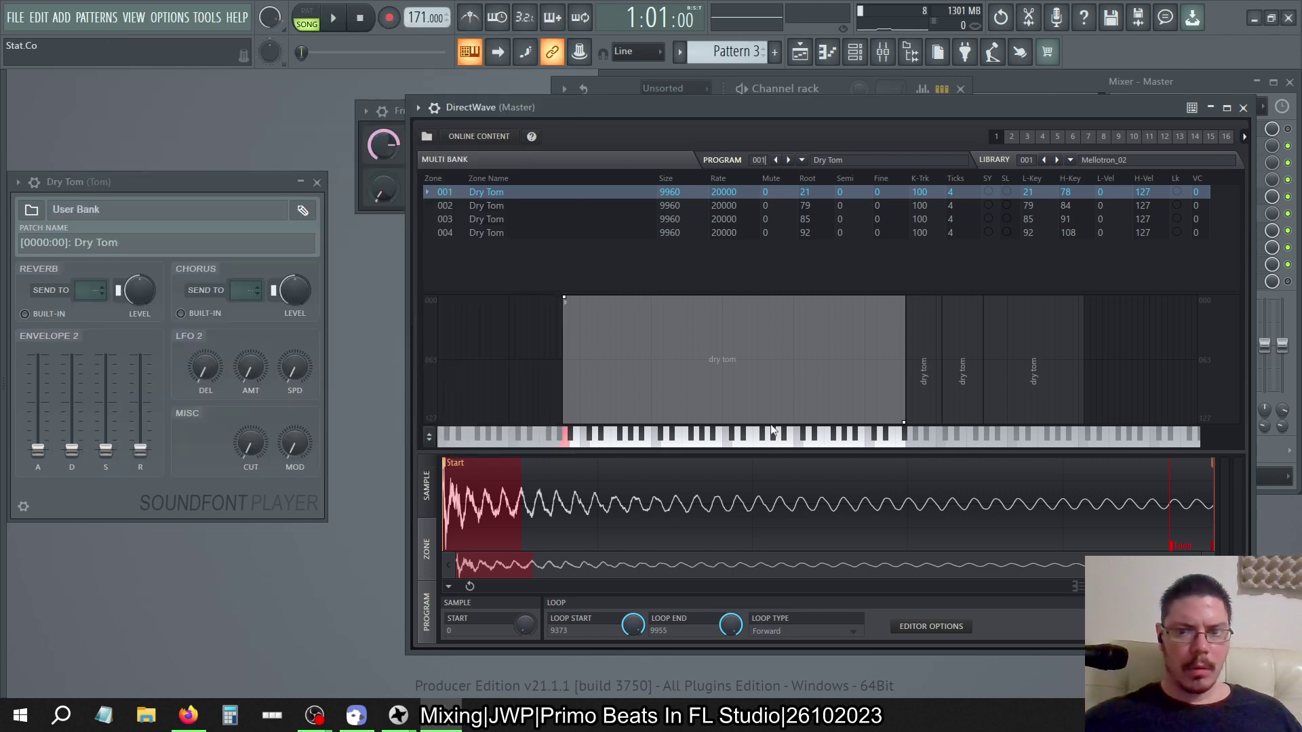
Compare the waveforms of the first three Dry Tom zones and audition the root note of zone 002
{"action": "left_click", "coordinate": [926, 349]}
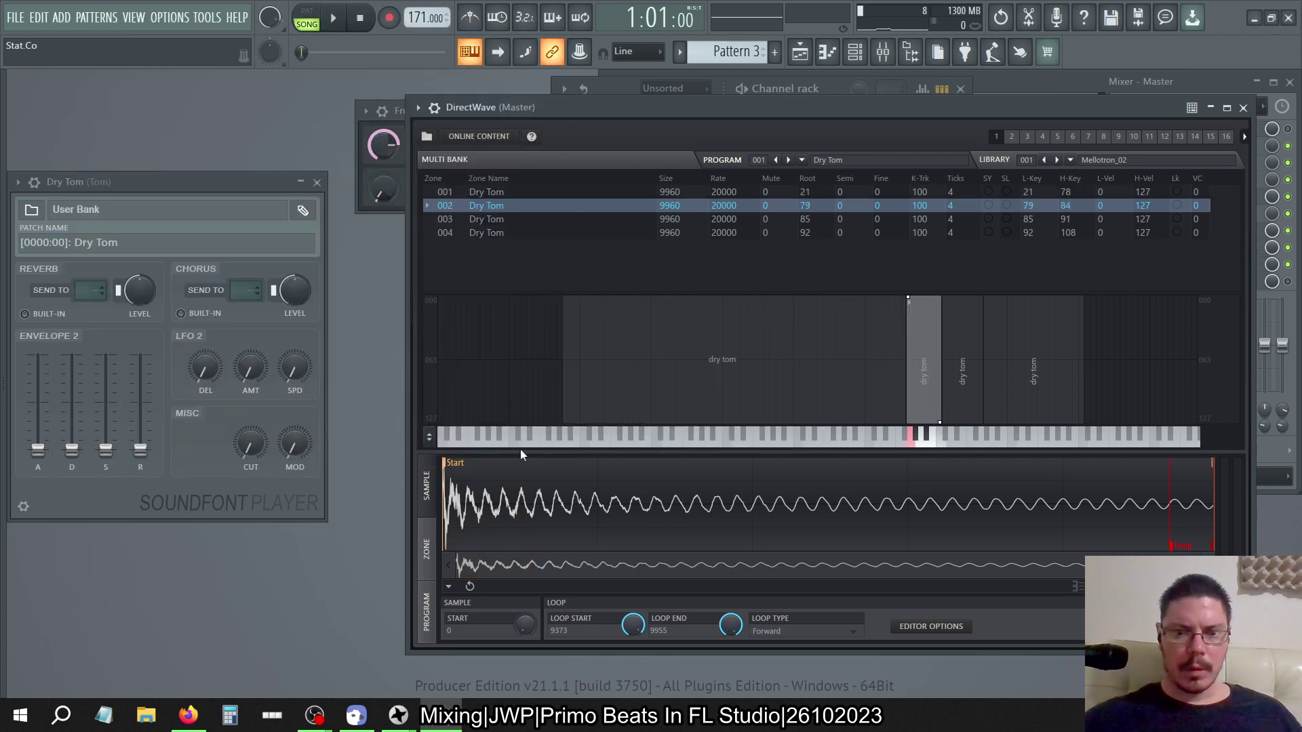
{"action": "left_click", "coordinate": [714, 392]}
{"action": "left_click", "coordinate": [942, 381]}
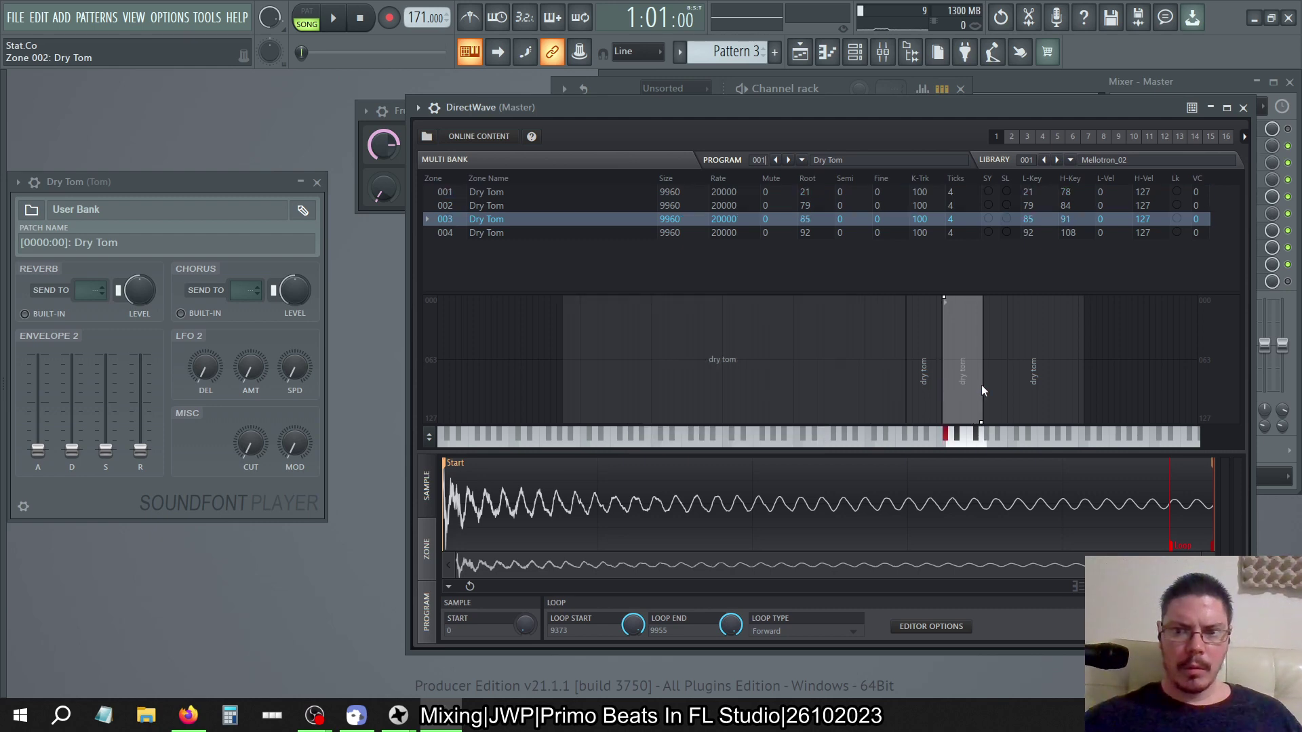
{"action": "left_click", "coordinate": [921, 386]}
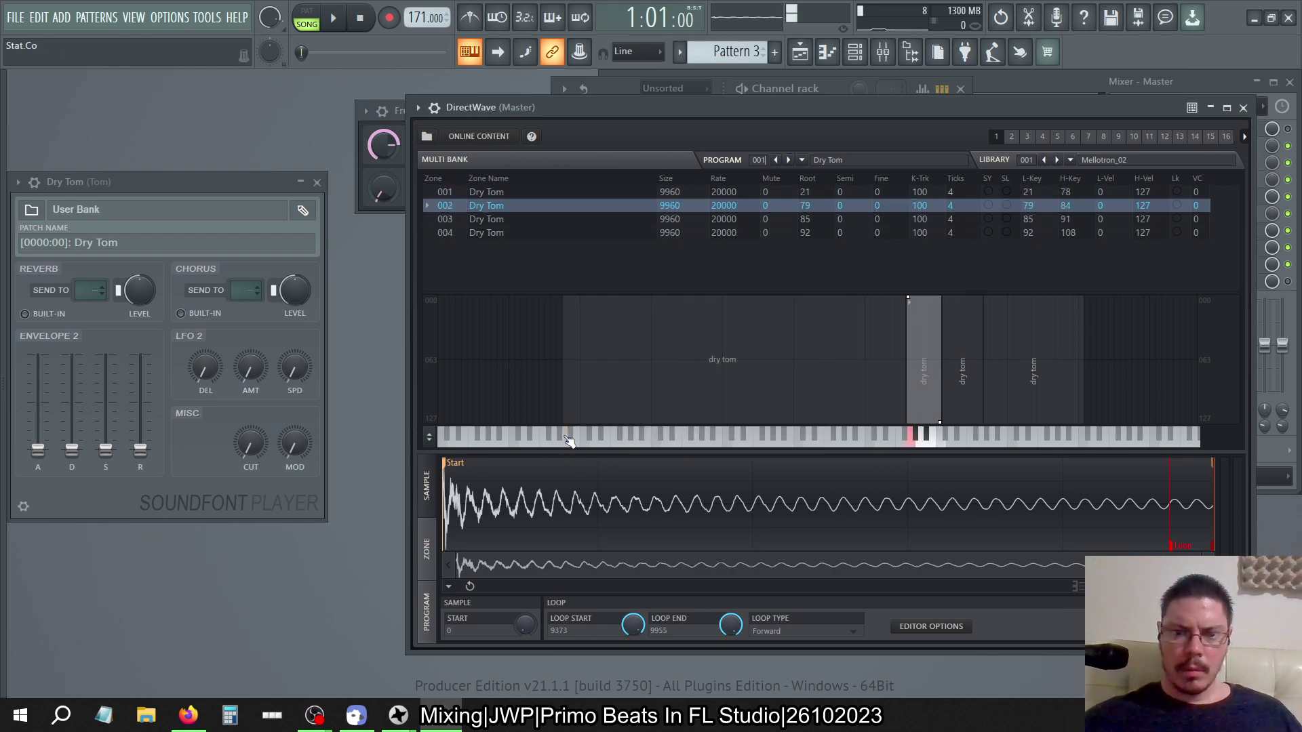
{"action": "left_click", "coordinate": [915, 446]}
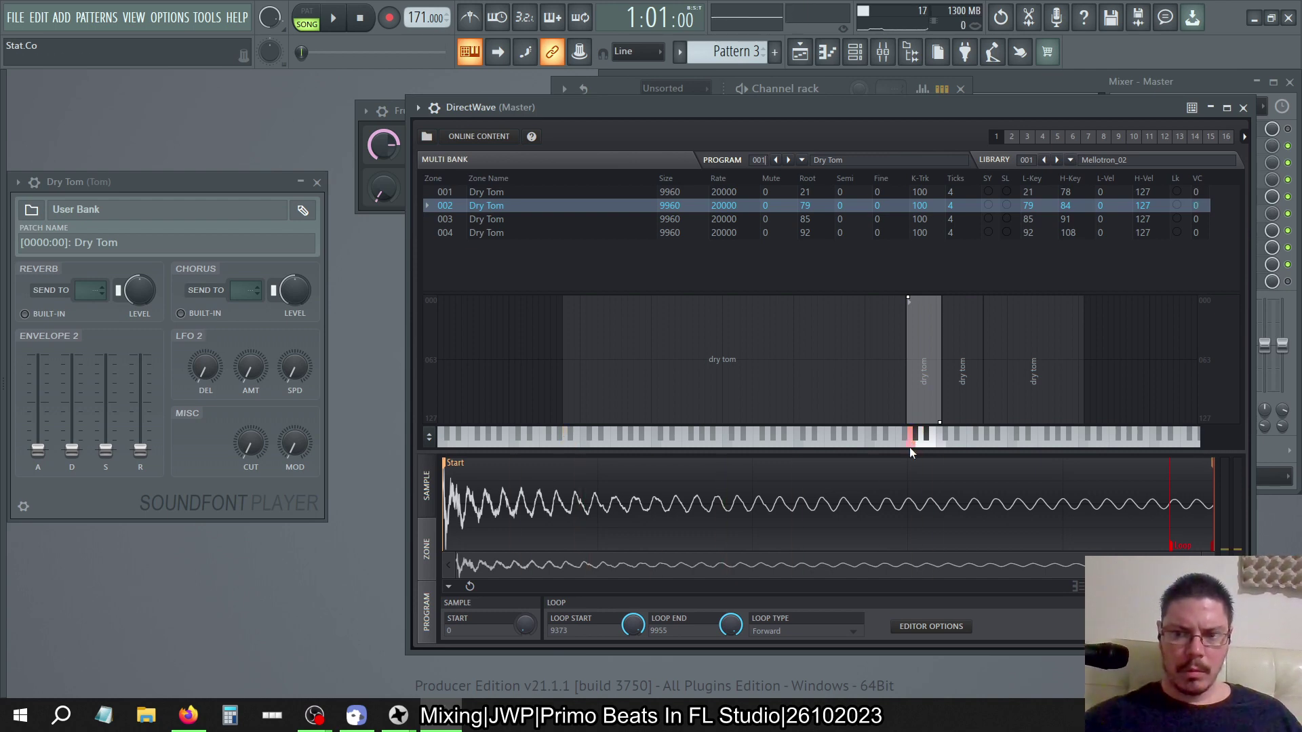
{"action": "left_click", "coordinate": [910, 447]}
Audition the root notes of Dry Tom zones 001 to 004 in turn to compare their sound
{"action": "left_click", "coordinate": [681, 332]}
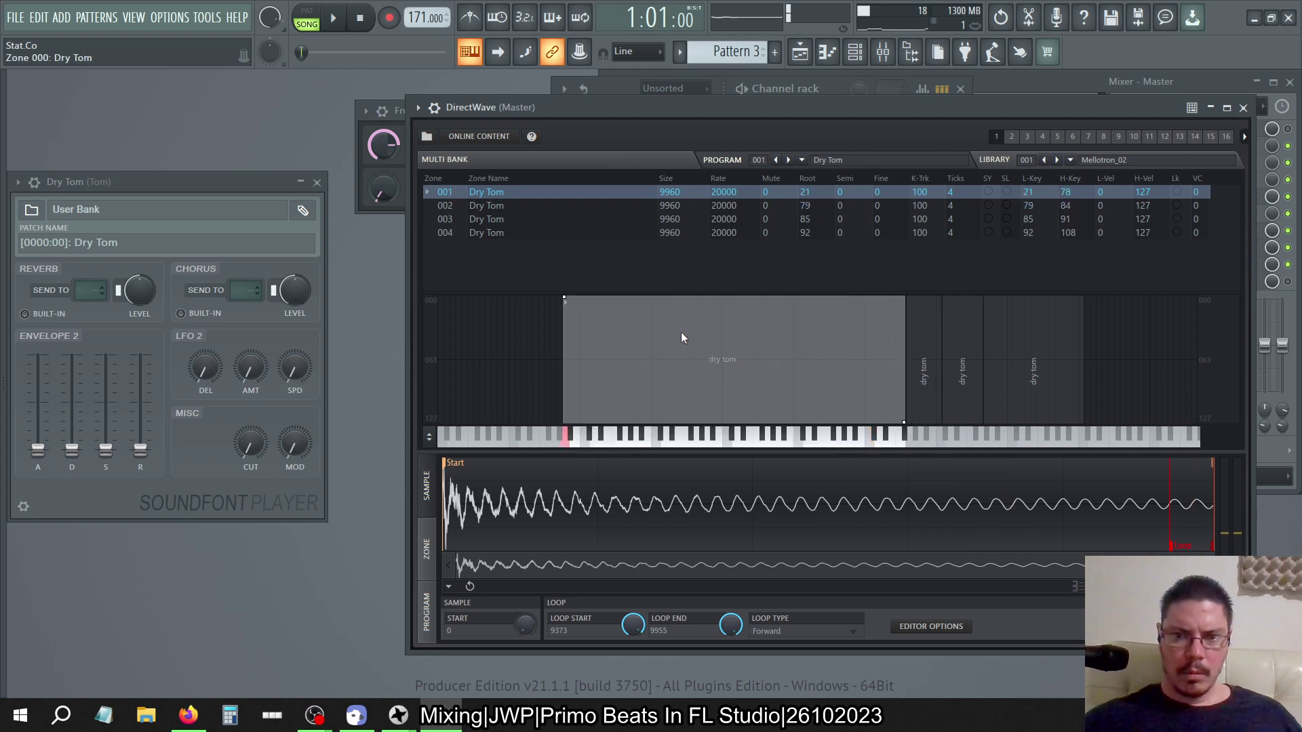
{"action": "left_click", "coordinate": [565, 444]}
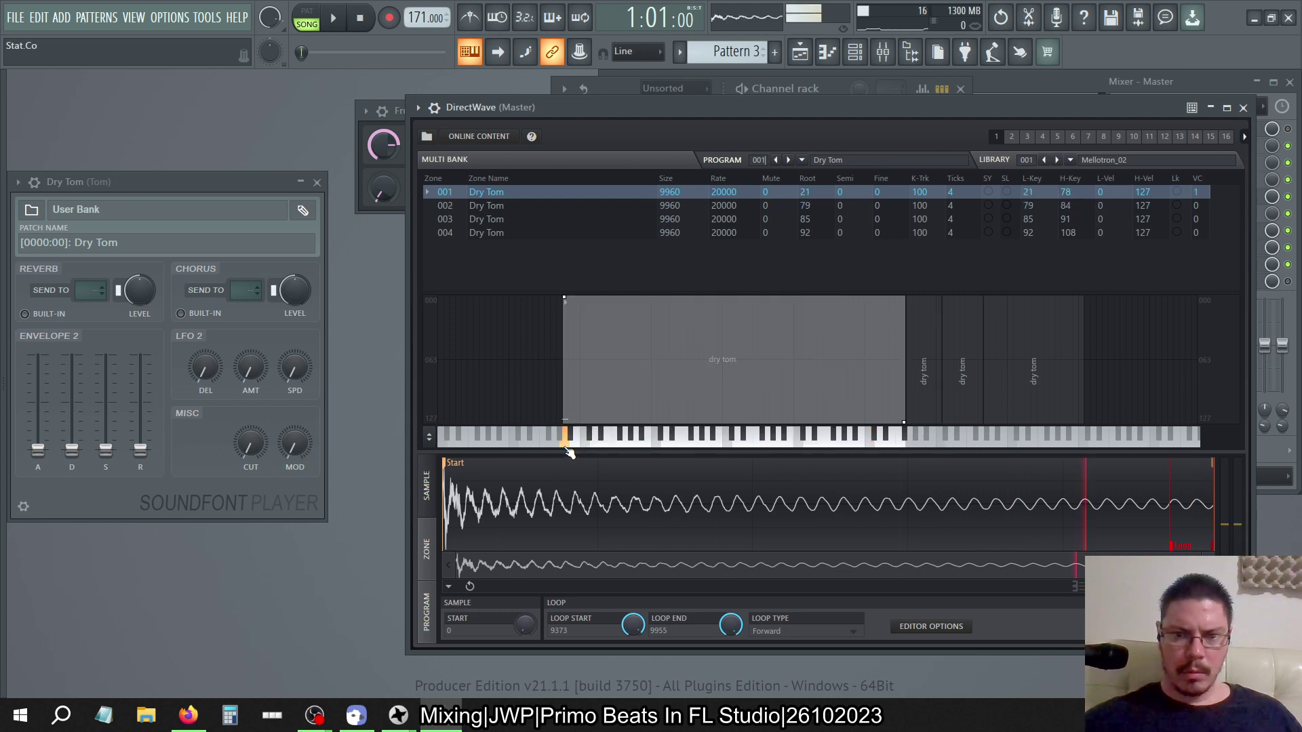
{"action": "left_click", "coordinate": [930, 381]}
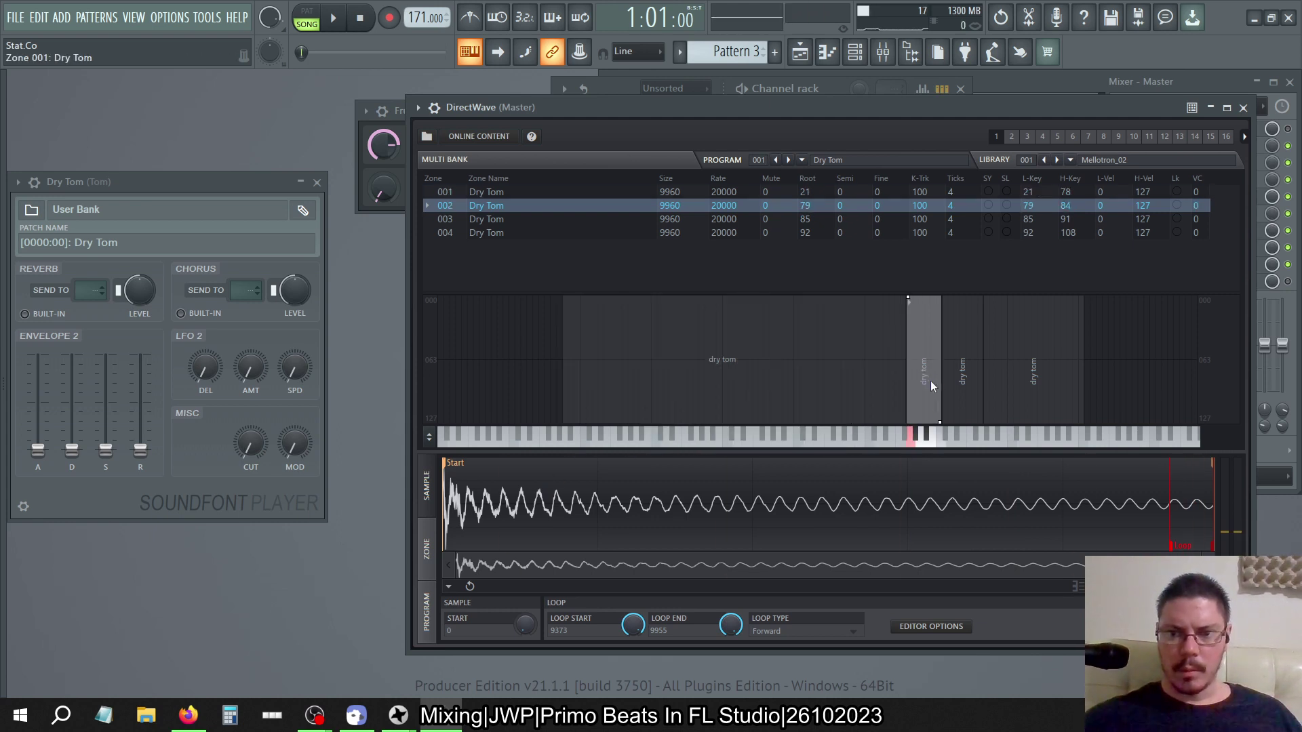
{"action": "left_click", "coordinate": [912, 446]}
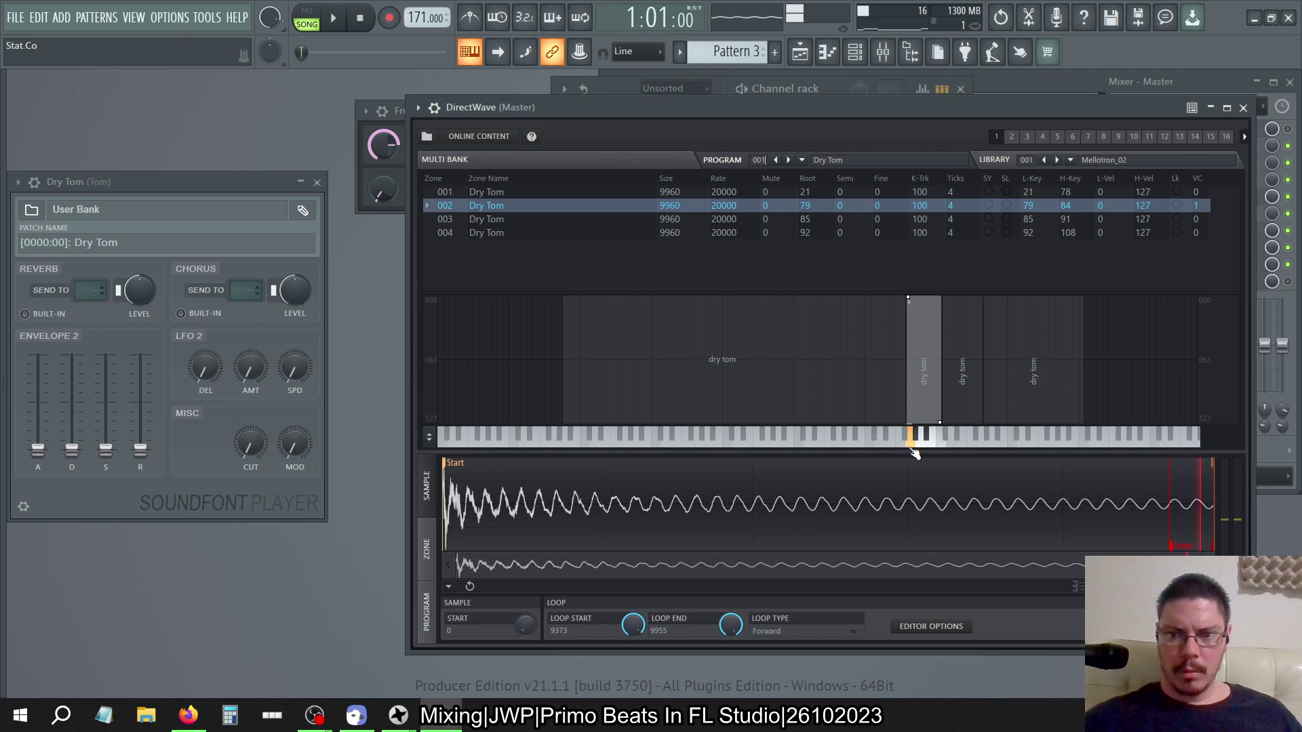
{"action": "left_click", "coordinate": [963, 395]}
{"action": "left_click", "coordinate": [952, 441]}
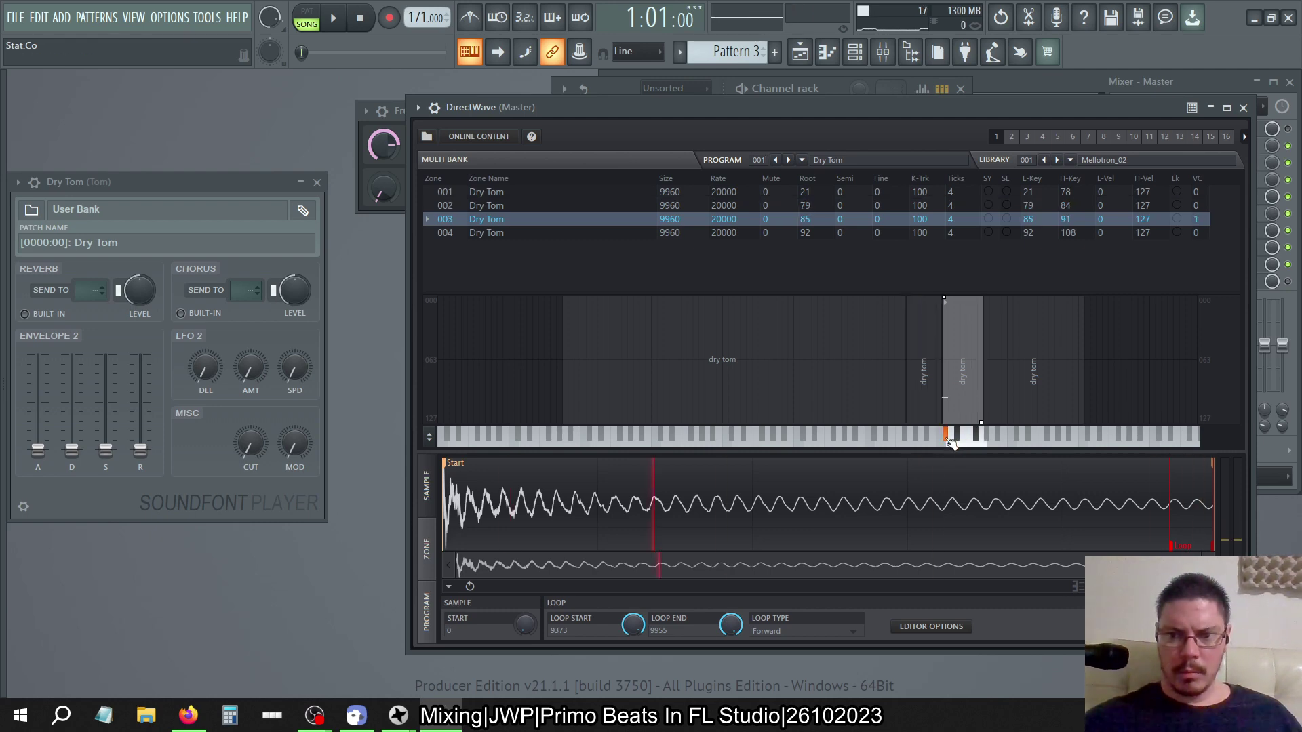
{"action": "left_click", "coordinate": [1006, 413]}
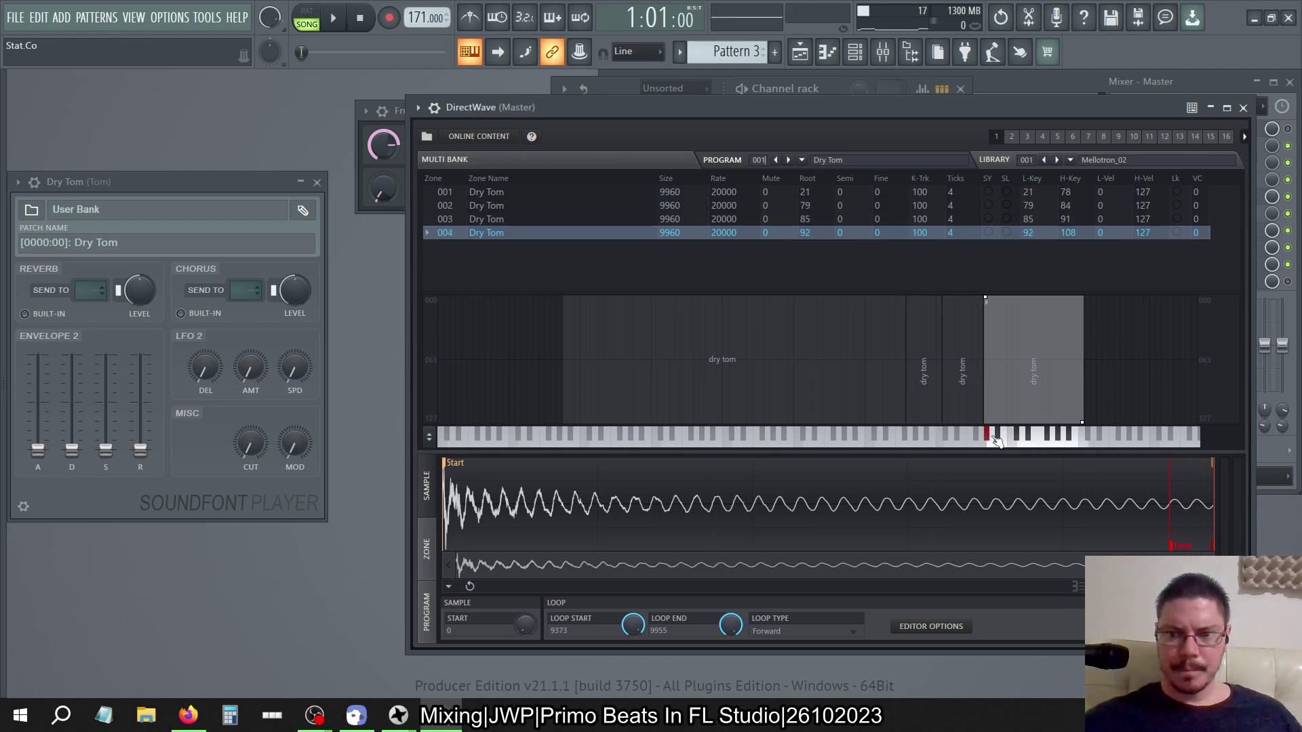
{"action": "left_click", "coordinate": [989, 438]}
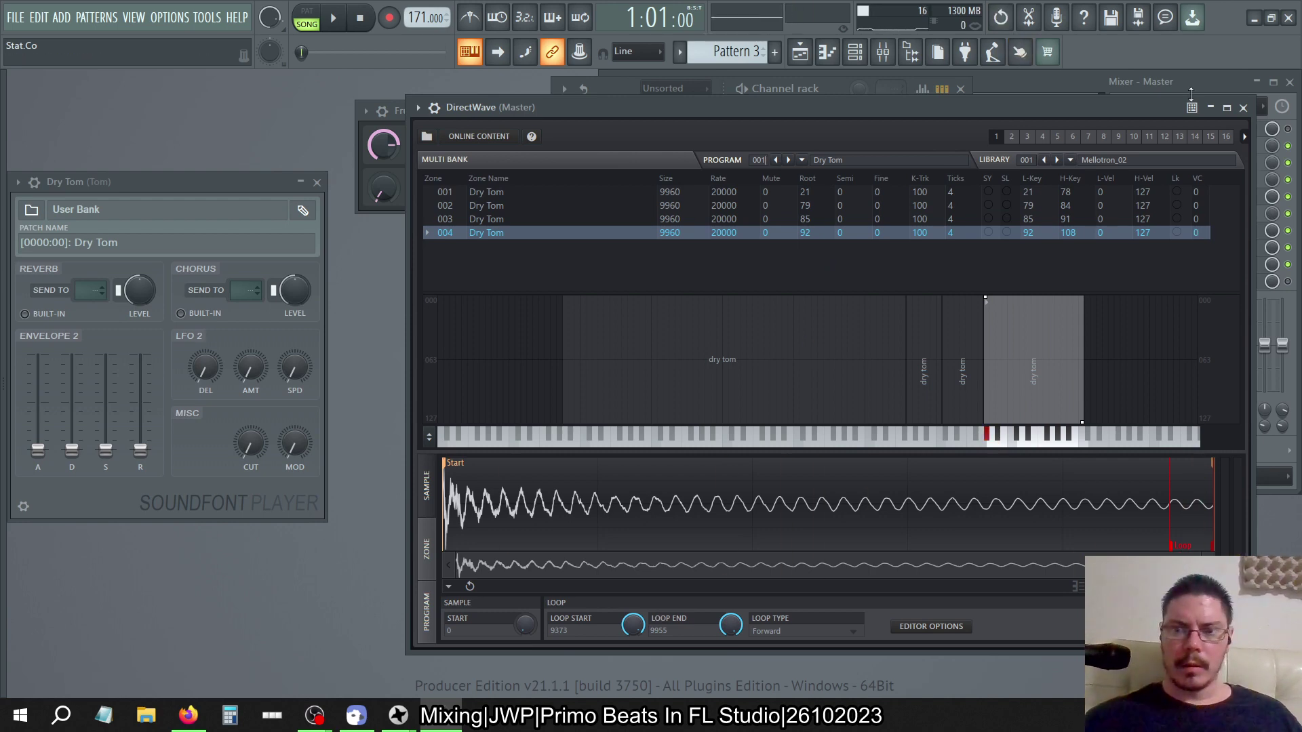
Close the DirectWave window and delete the DirectWave channel from the channel rack
{"action": "left_click", "coordinate": [1243, 107]}
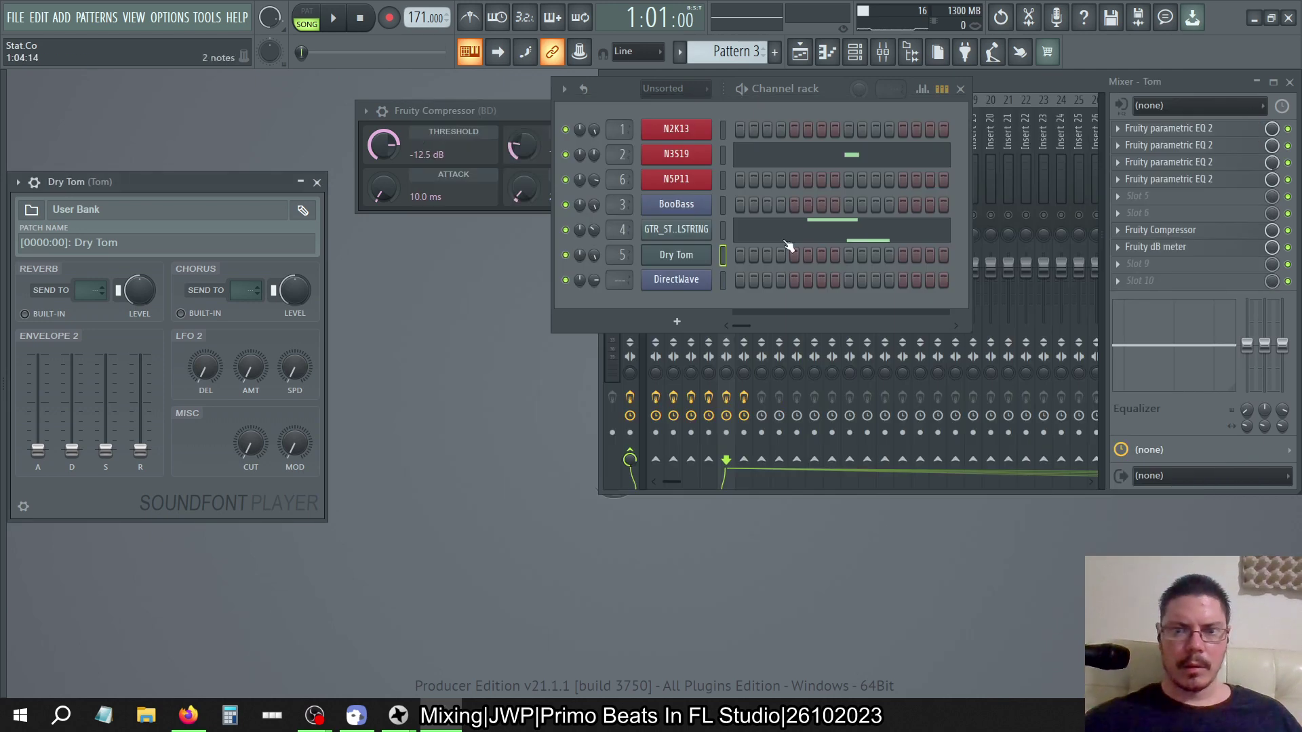
{"action": "right_click", "coordinate": [679, 279]}
{"action": "left_click", "coordinate": [816, 447]}
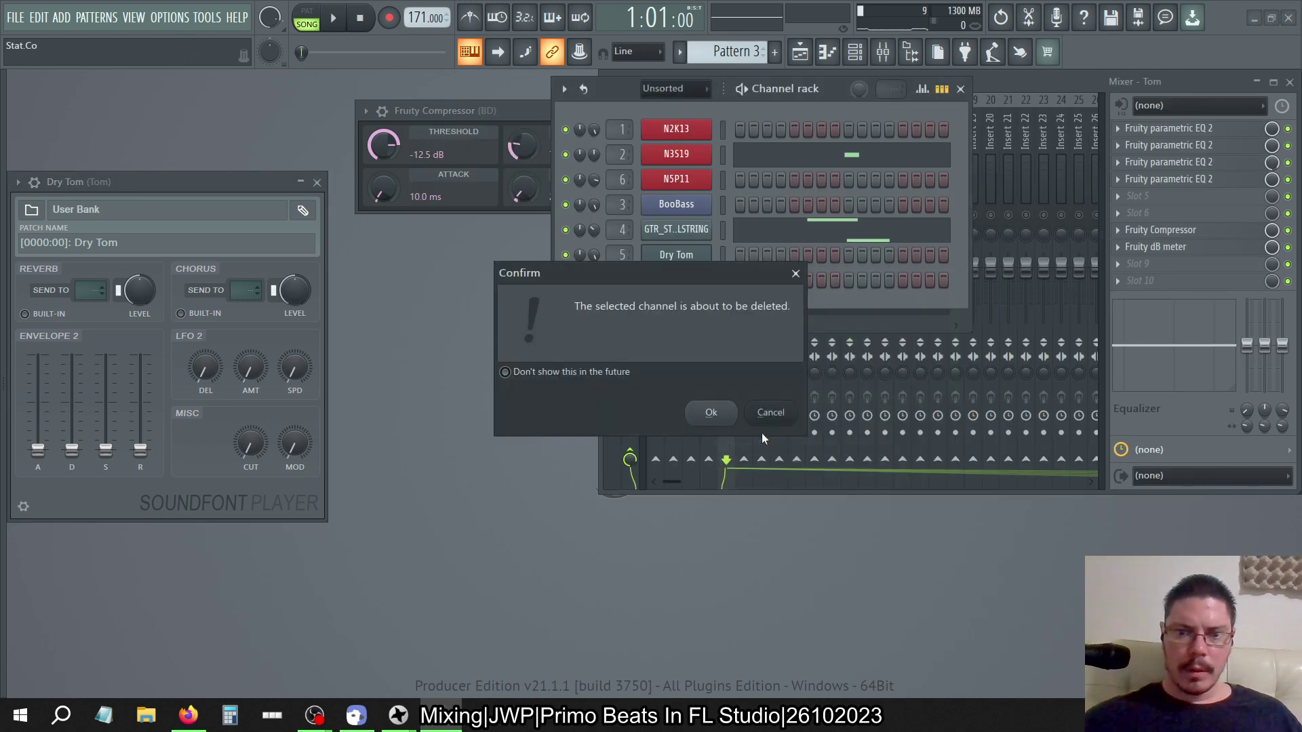
{"action": "left_click", "coordinate": [711, 409]}
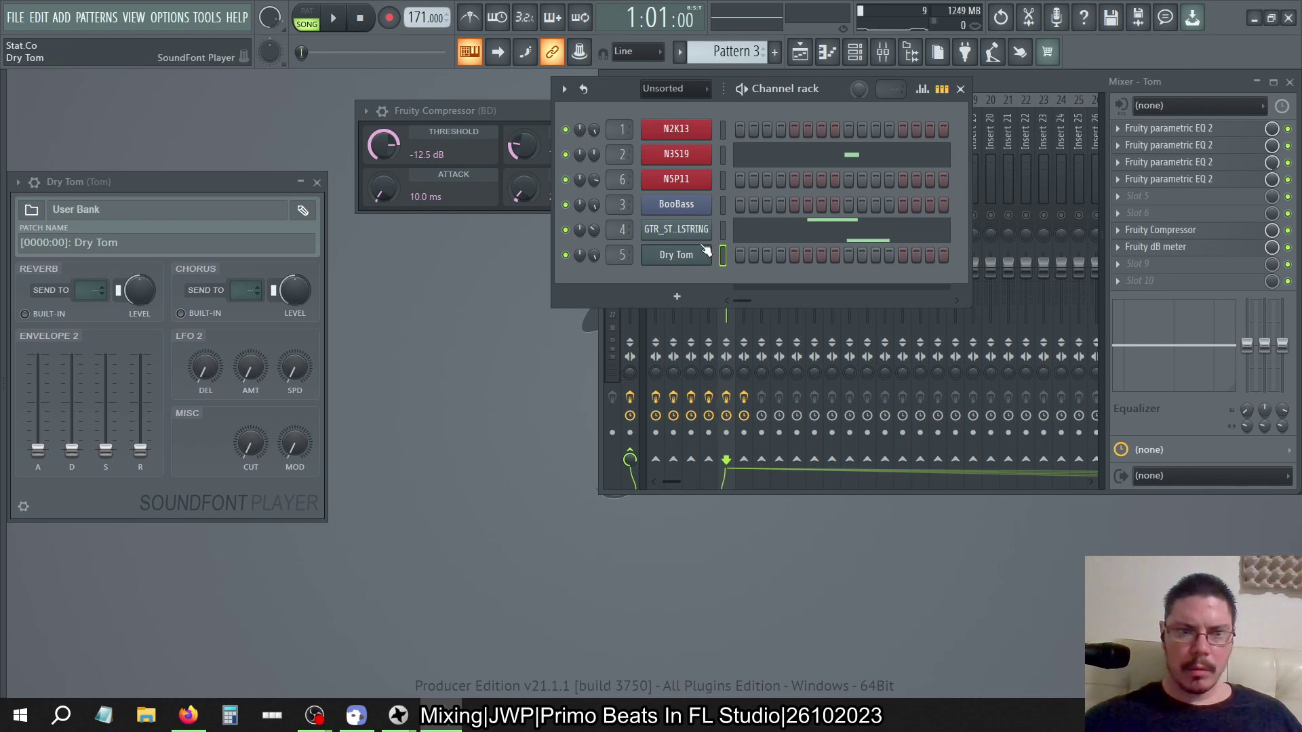
Add a new Sampler channel to the channel rack
{"action": "left_click", "coordinate": [680, 301]}
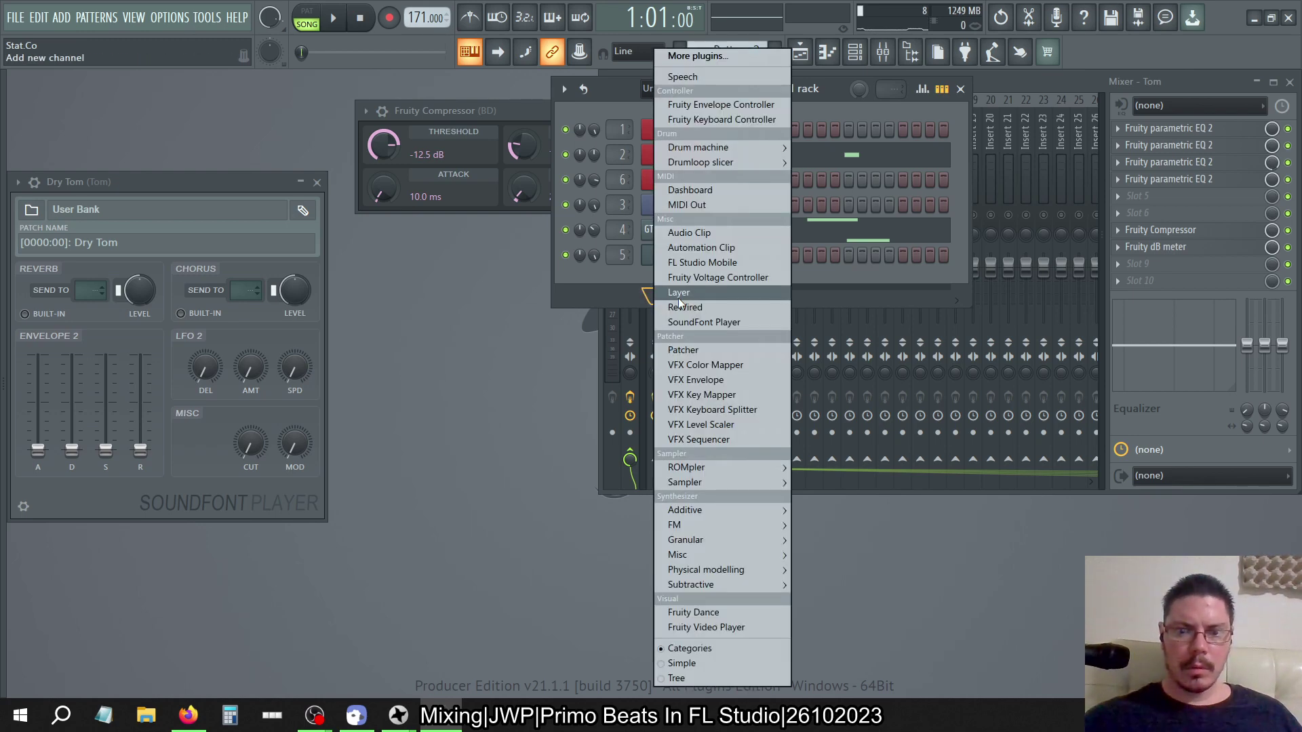
{"action": "mouse_move", "coordinate": [699, 483]}
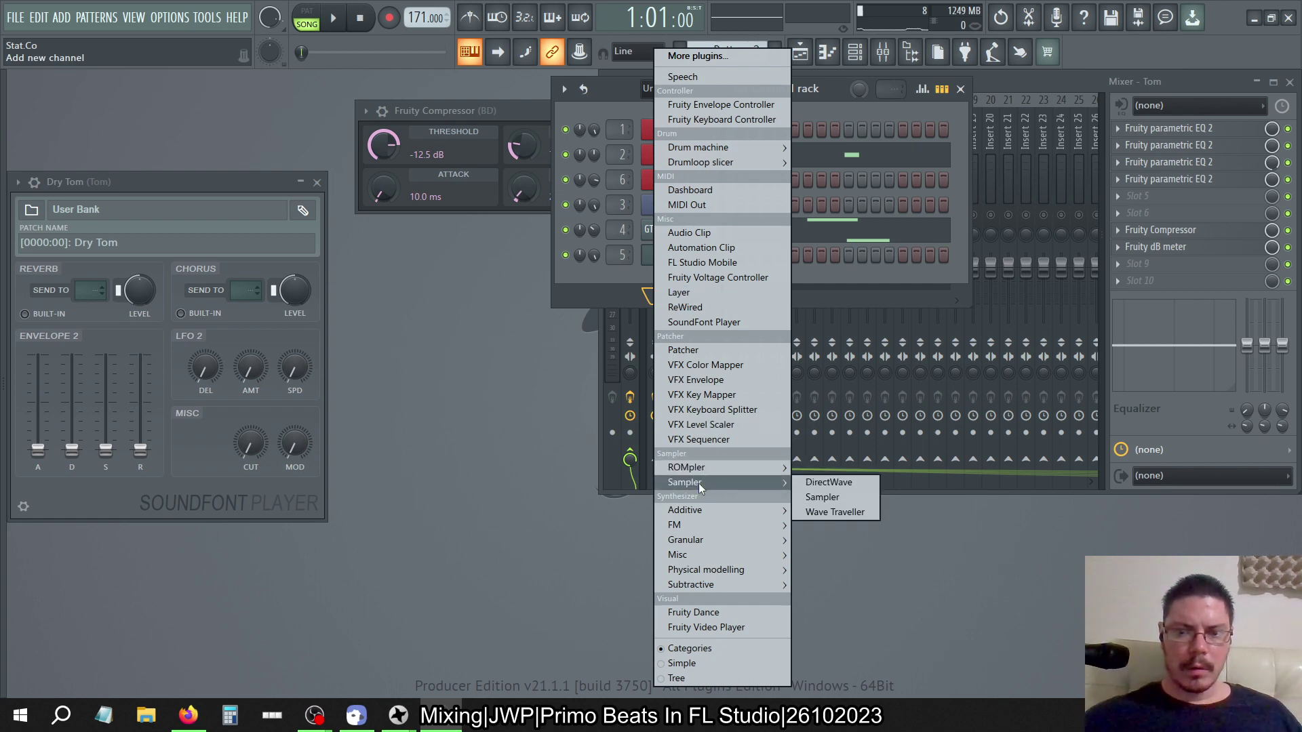
{"action": "left_click", "coordinate": [831, 495]}
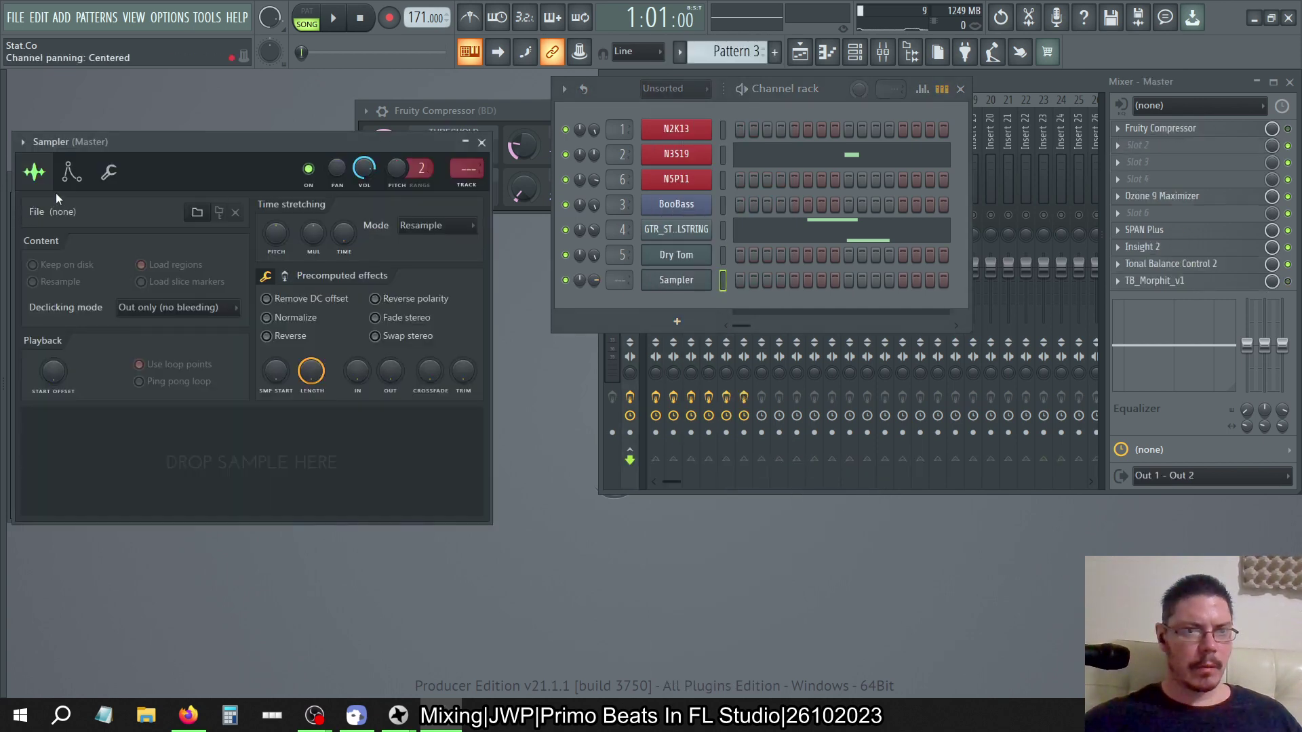
Browse for the Sampler's sound file in the C: drive's Workflow, Project Data, Music Production, Primo Beats, Dope Pro, StatCo folder
{"action": "left_click", "coordinate": [197, 211]}
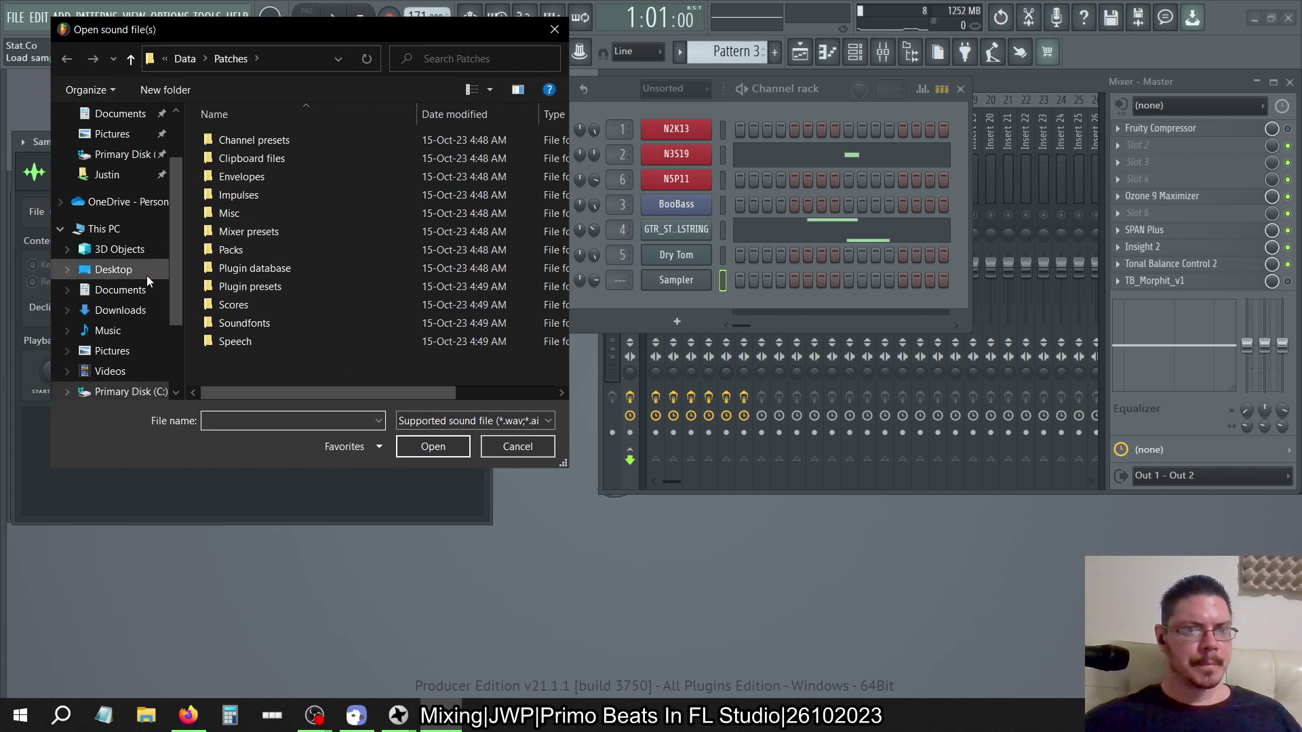
{"action": "scroll", "coordinate": [146, 275], "scroll_direction": "up", "scroll_amount": 2}
{"action": "left_click", "coordinate": [127, 229]}
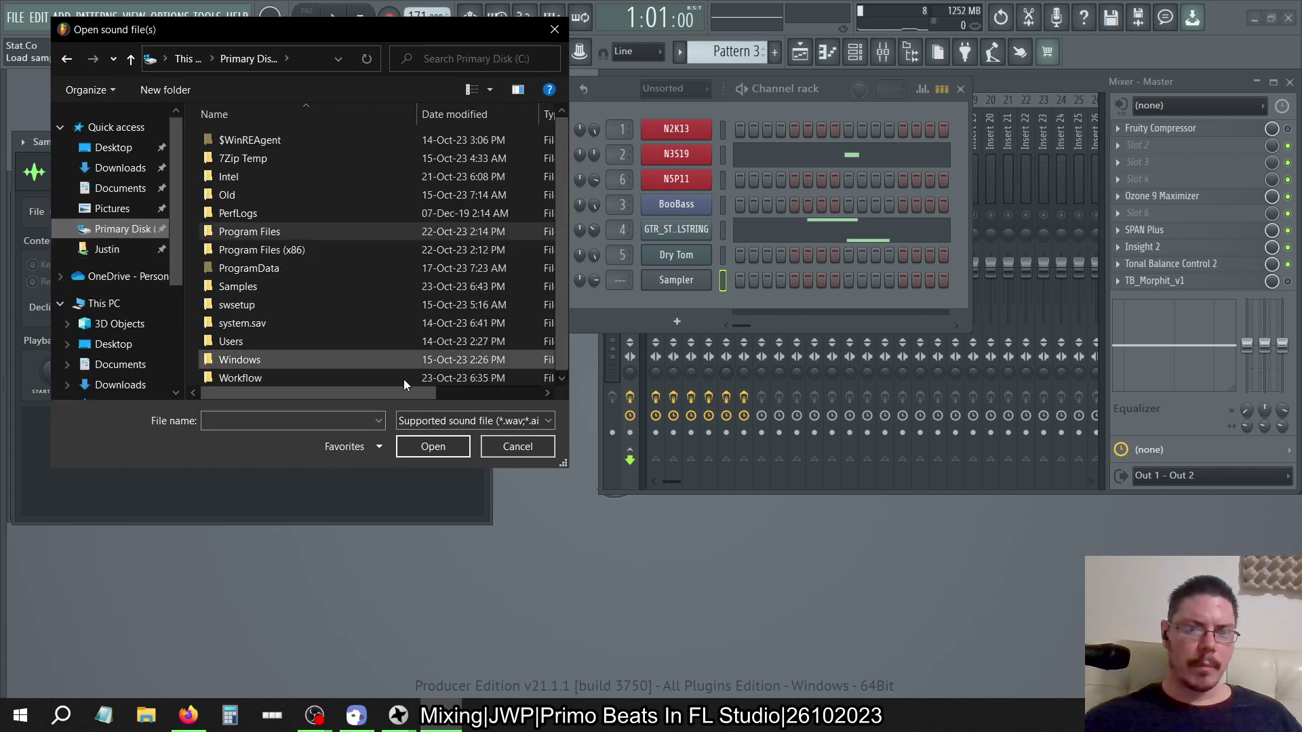
{"action": "double_click", "coordinate": [261, 378]}
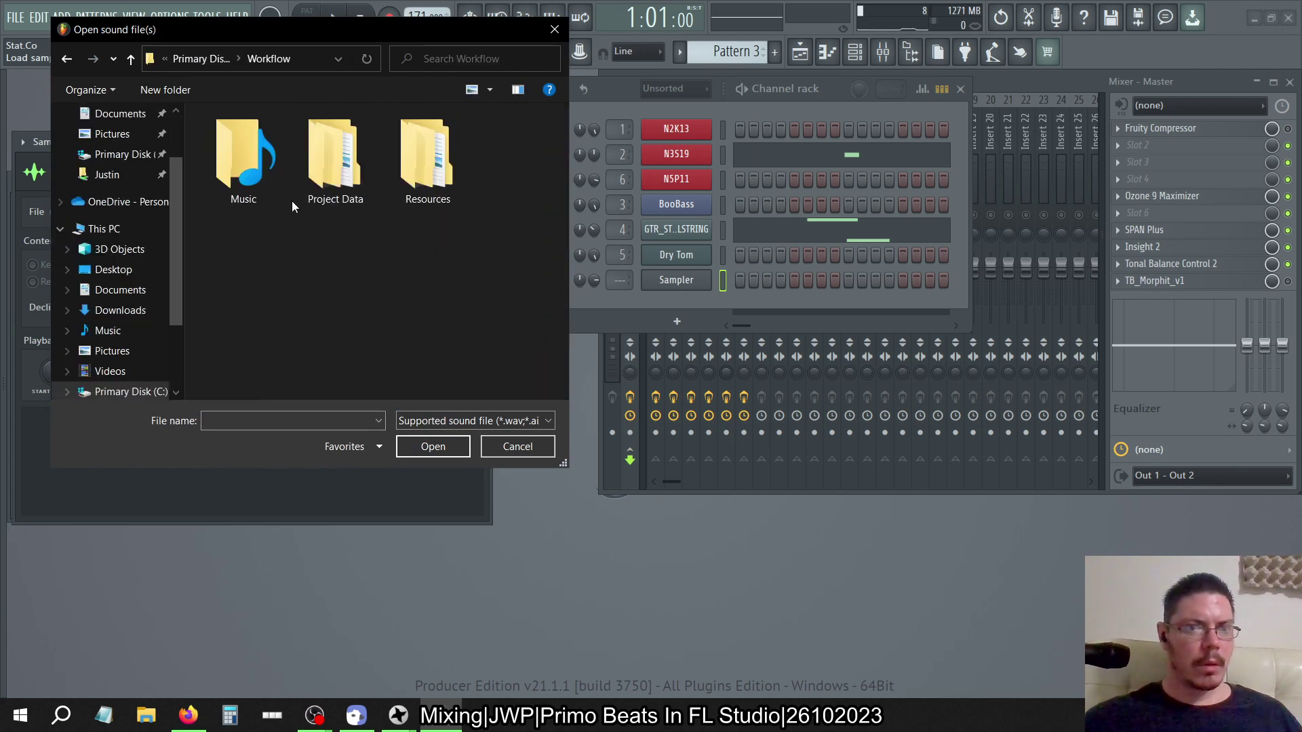
{"action": "double_click", "coordinate": [333, 175]}
{"action": "double_click", "coordinate": [262, 144]}
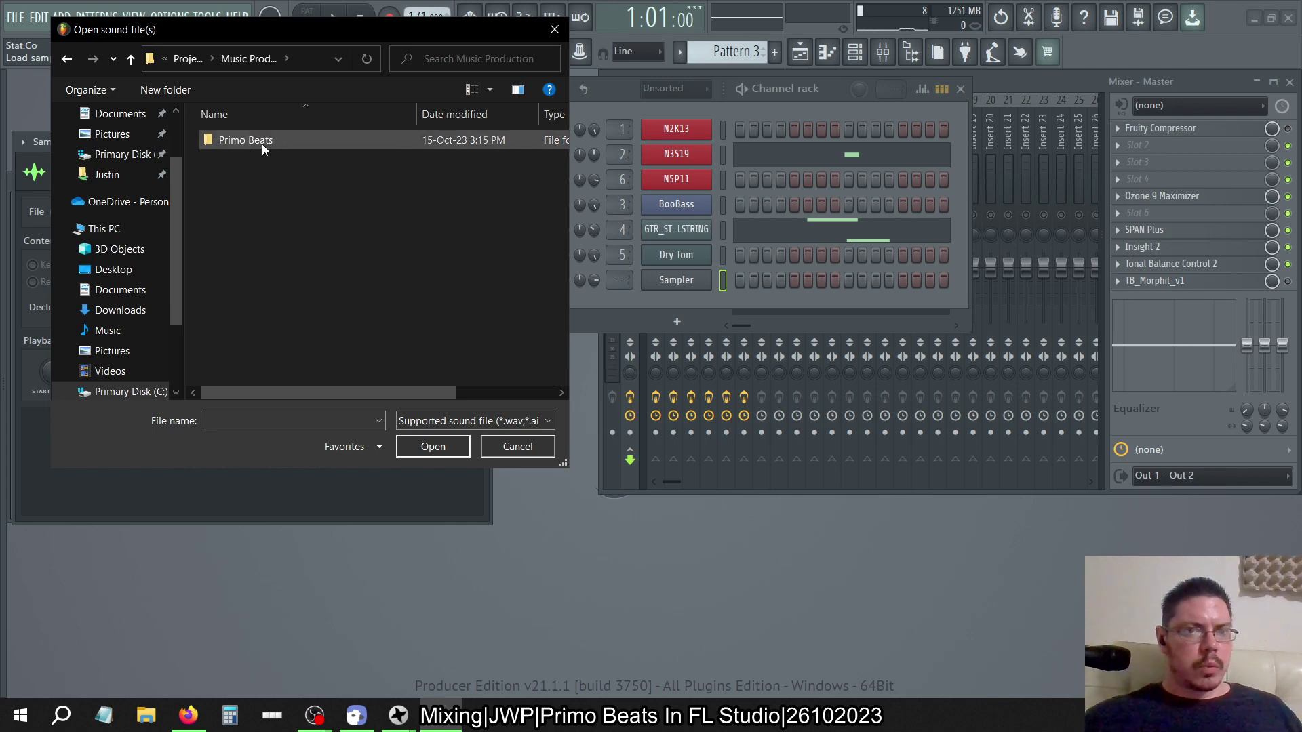
{"action": "double_click", "coordinate": [262, 142]}
{"action": "left_click", "coordinate": [365, 445]}
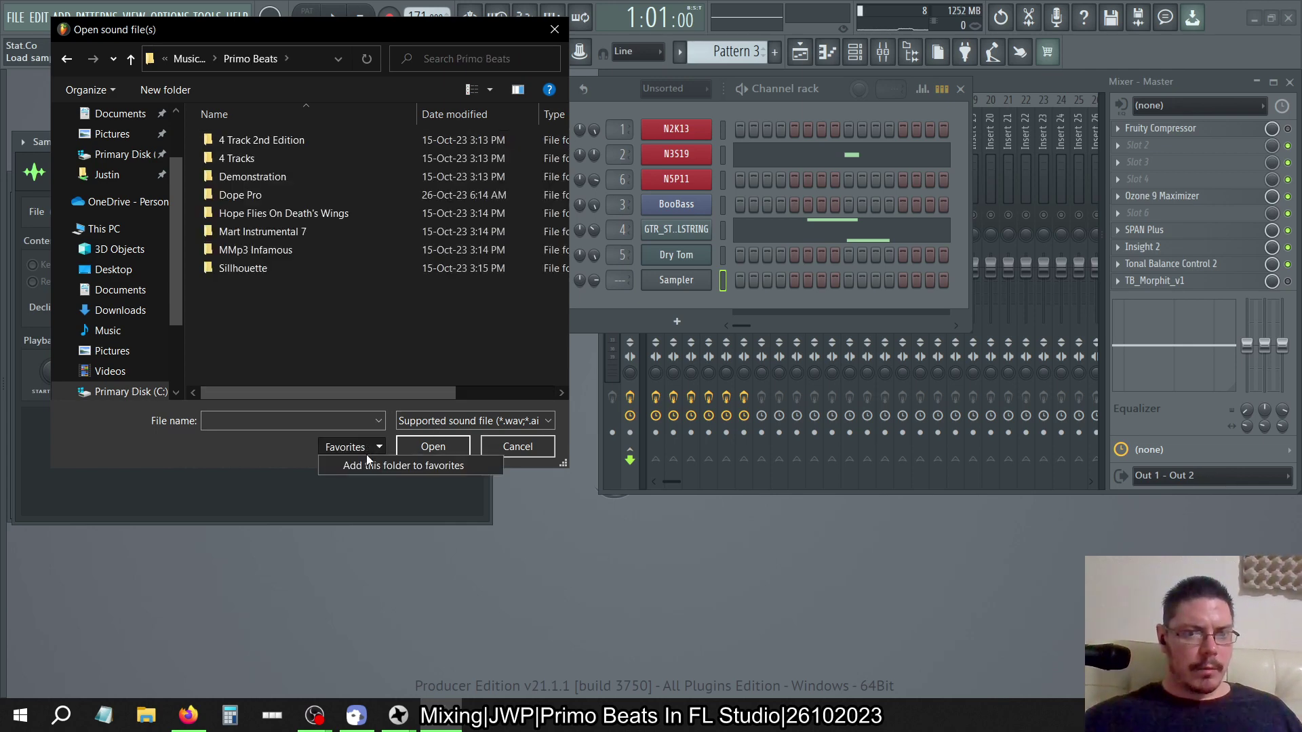
{"action": "left_click", "coordinate": [366, 449]}
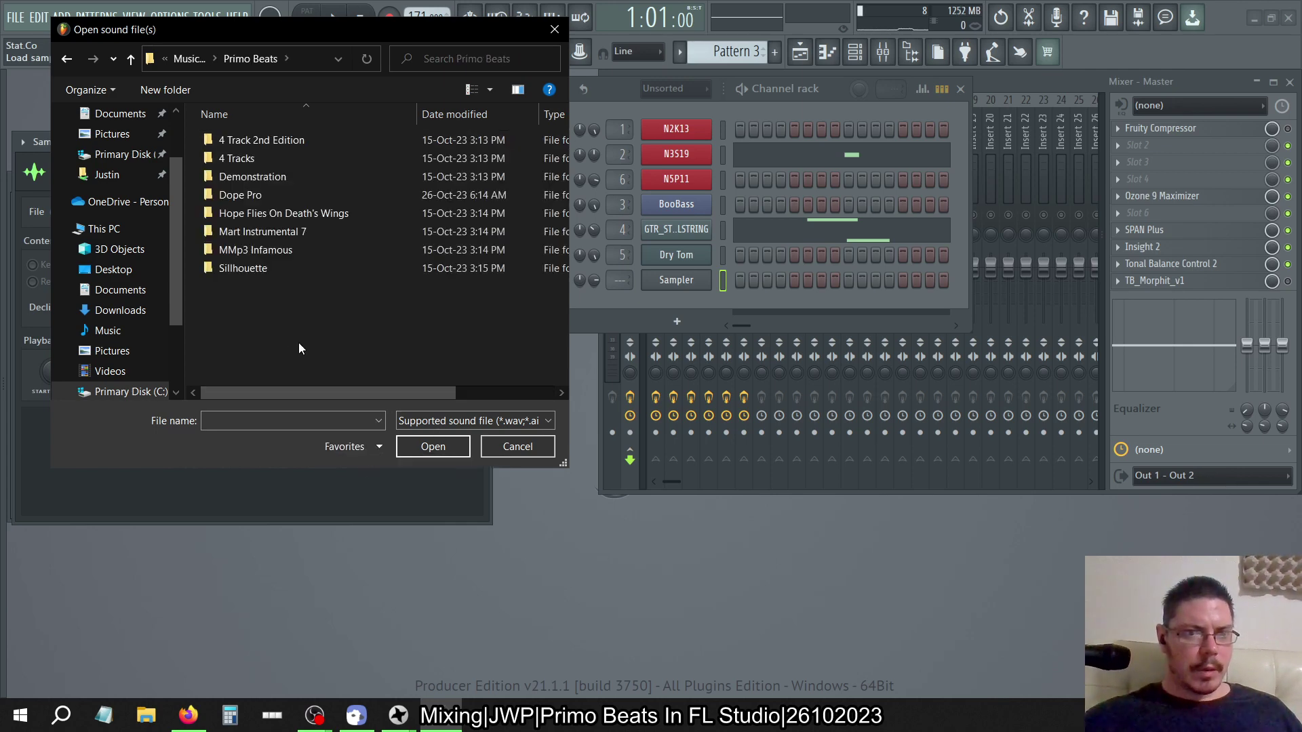
{"action": "double_click", "coordinate": [255, 195]}
{"action": "double_click", "coordinate": [251, 175]}
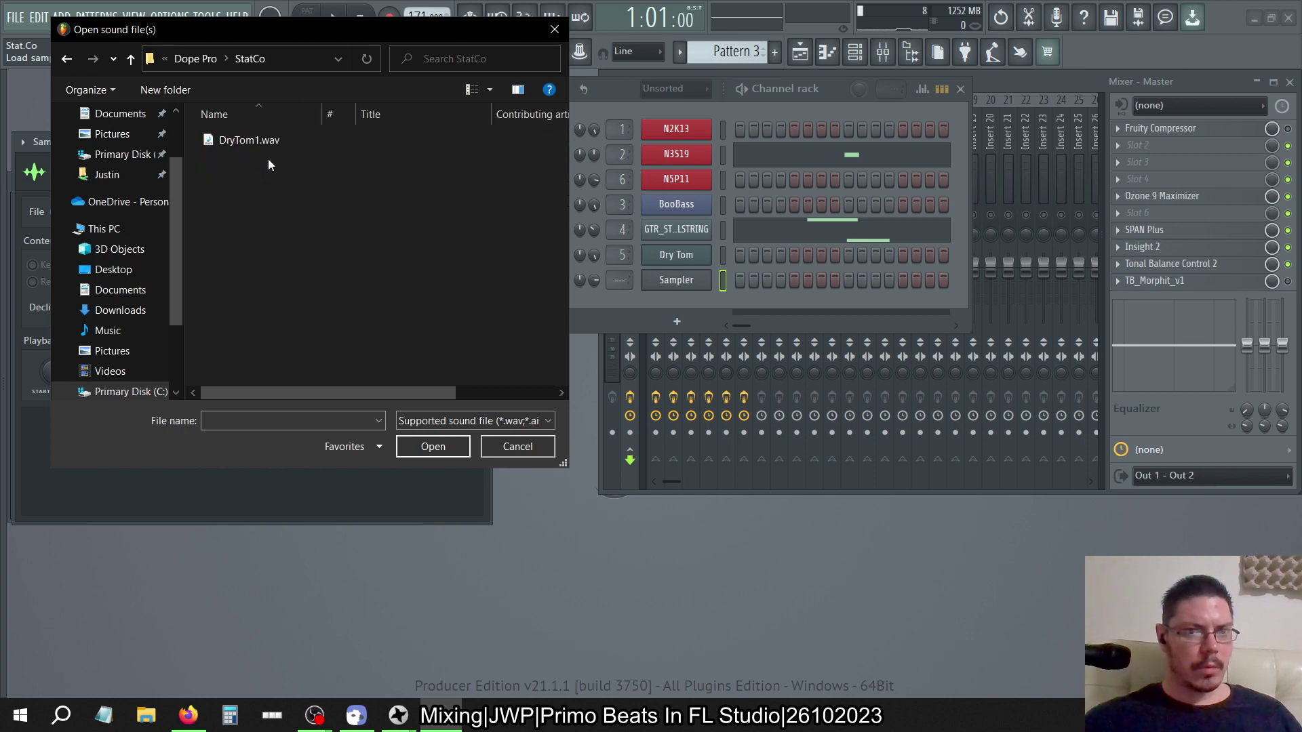
Rename DryTom1.wav as DryTom.wav and load it into the Sampler channel
{"action": "left_click", "coordinate": [265, 141]}
{"action": "key", "text": "F2"}
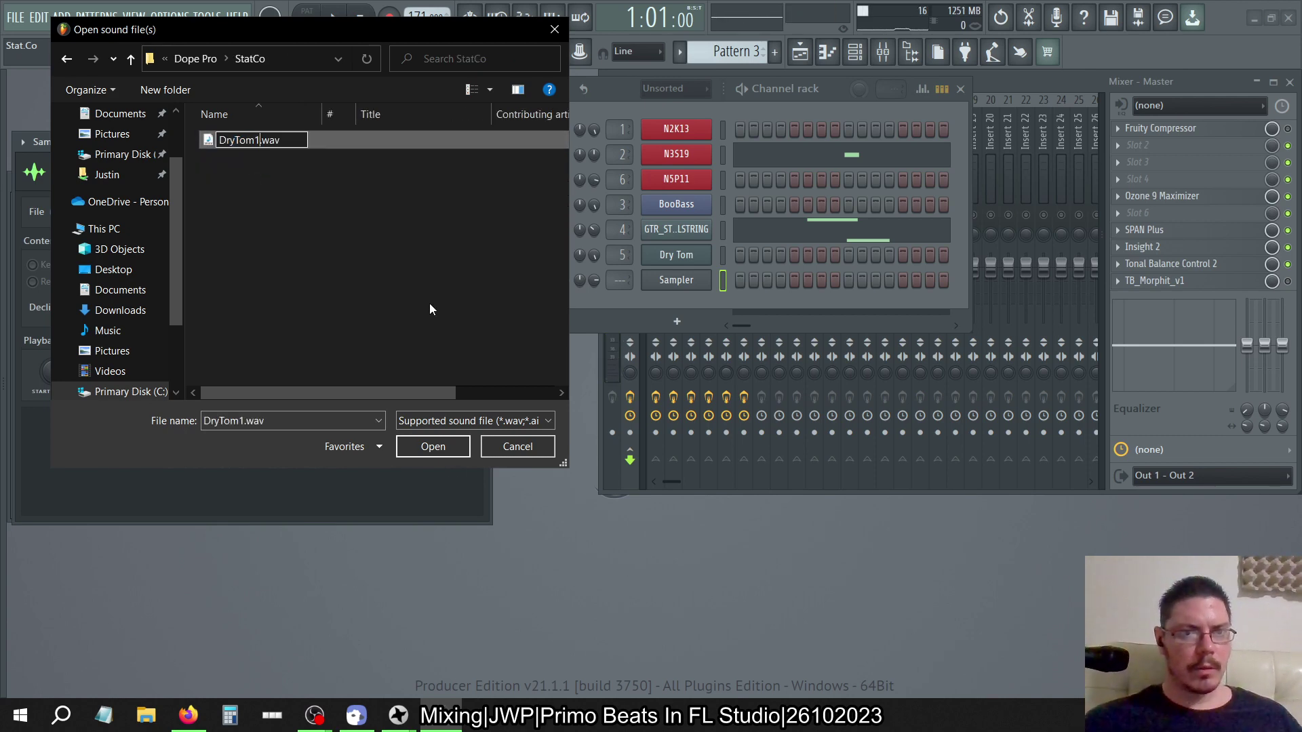
{"action": "key", "text": "BackSpace"}
{"action": "key", "text": "Return"}
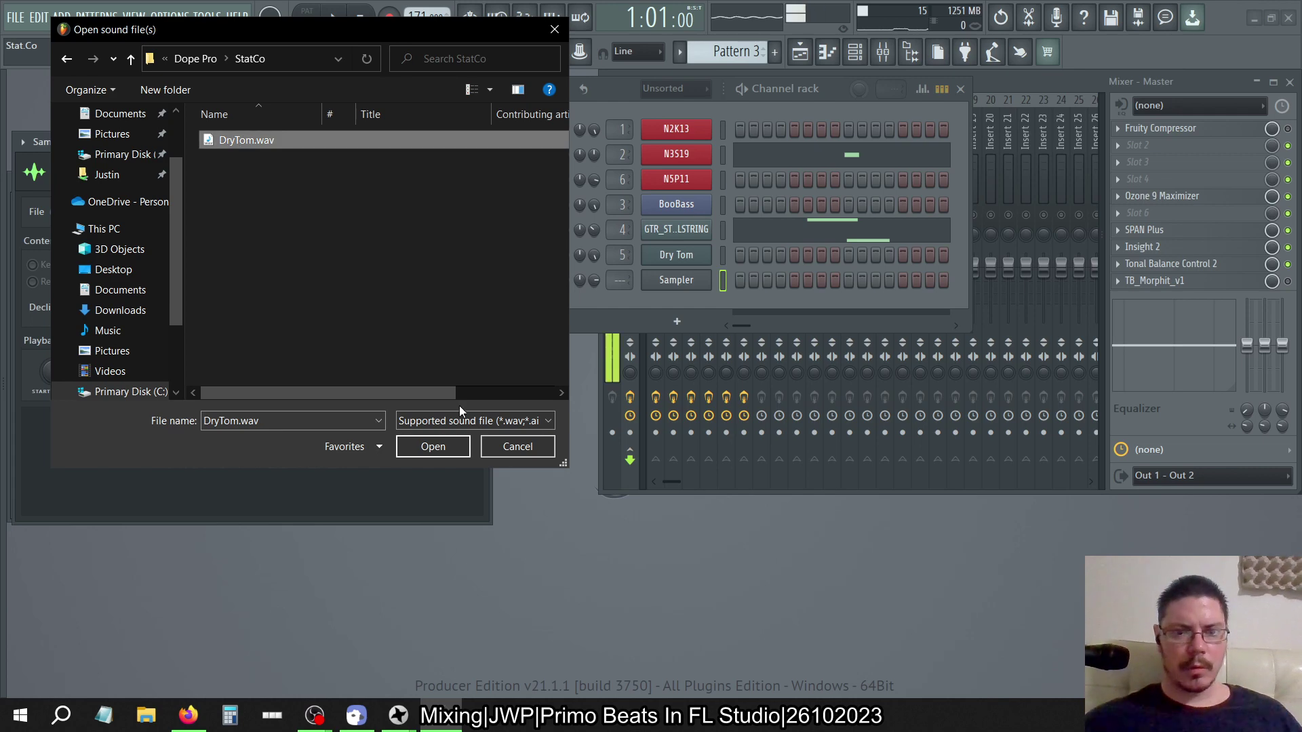
{"action": "left_click", "coordinate": [447, 449]}
Check the headphone volume and audition the DryTom sample from its waveform
{"action": "left_click", "coordinate": [1195, 717]}
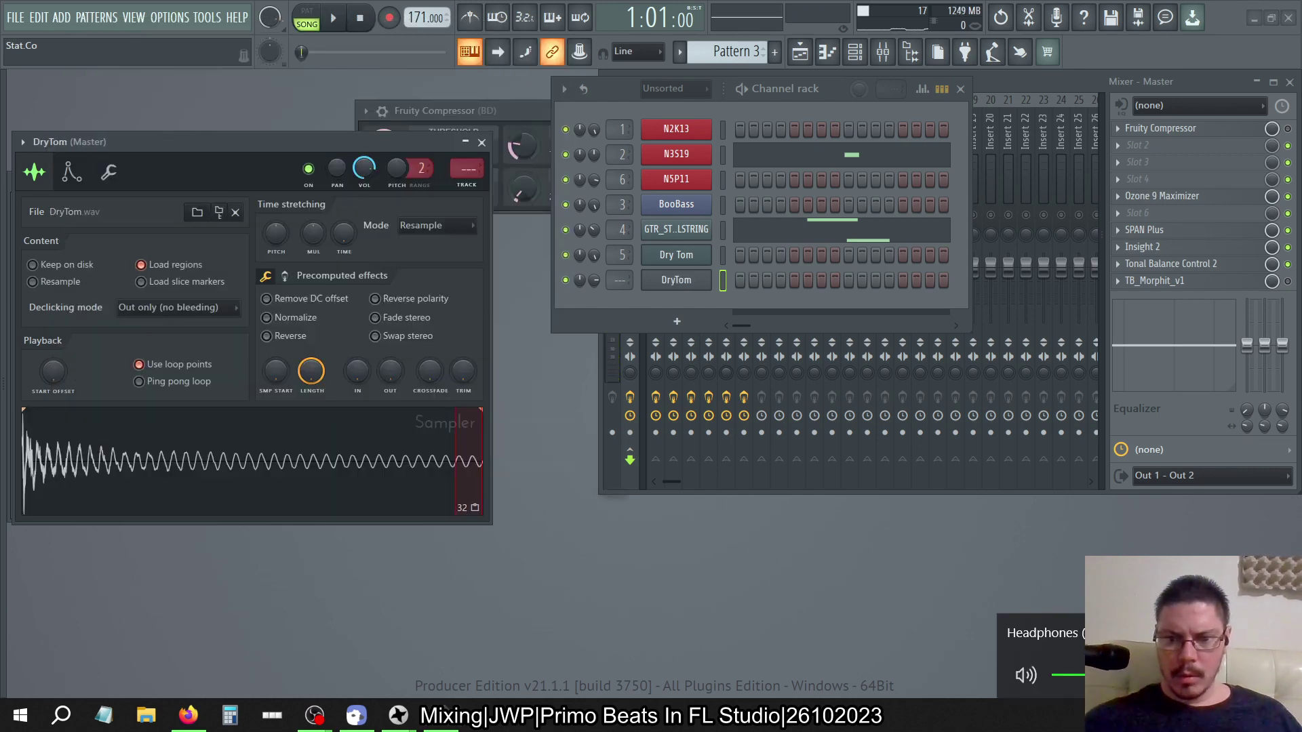
{"action": "left_click", "coordinate": [841, 727]}
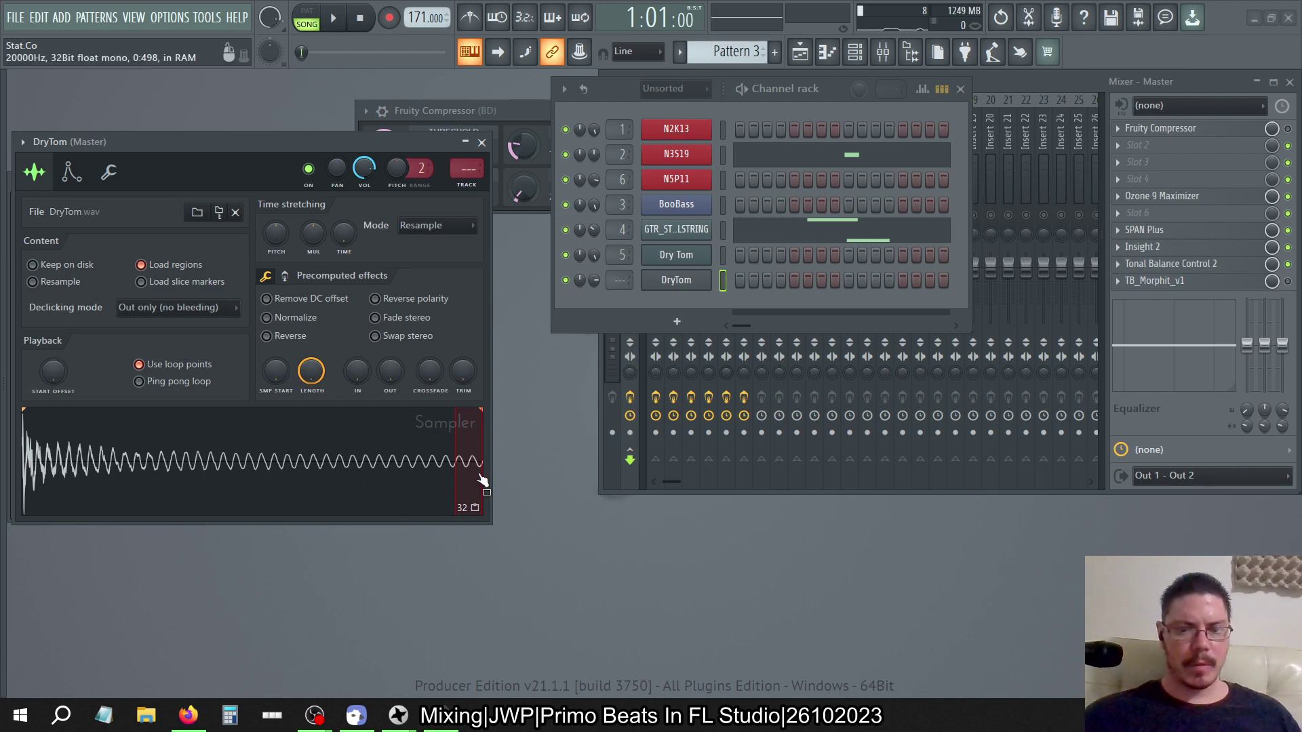
{"action": "left_click", "coordinate": [343, 473]}
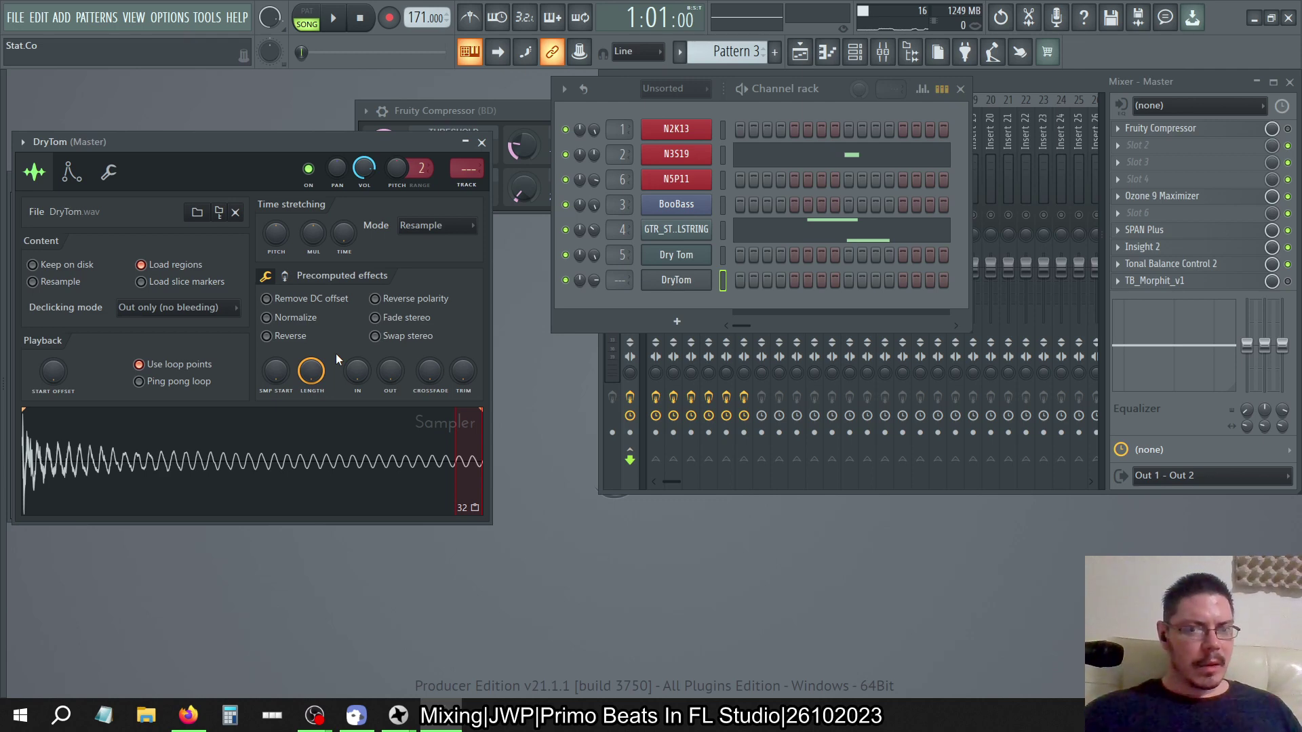
{"action": "right_click", "coordinate": [309, 466]}
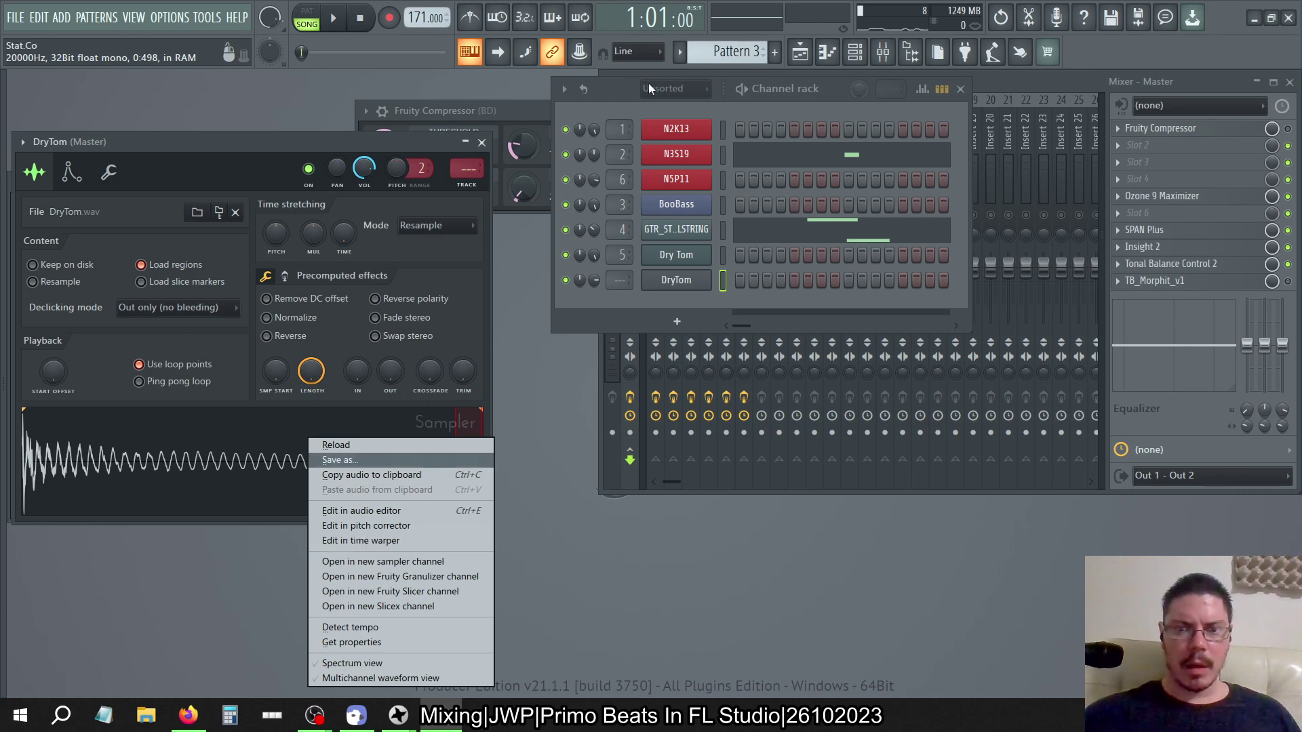
{"action": "left_click", "coordinate": [1016, 79]}
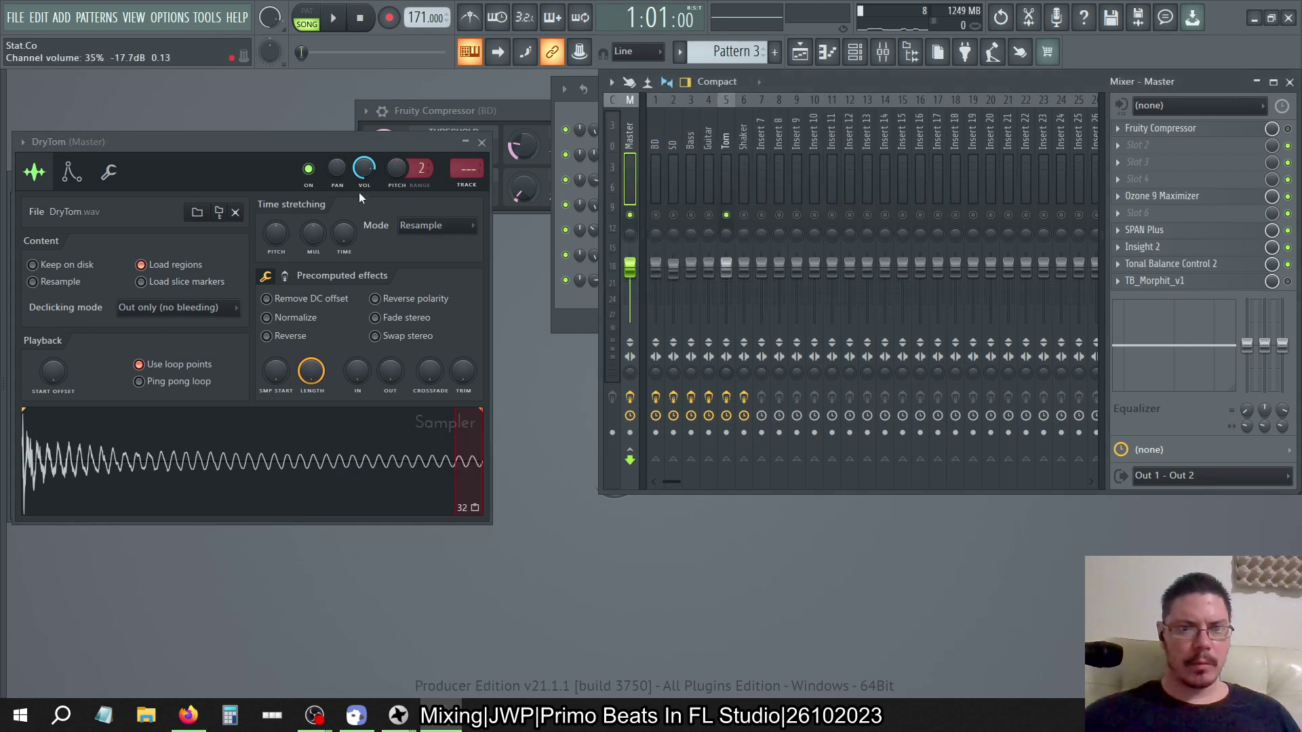
{"action": "left_click", "coordinate": [589, 131]}
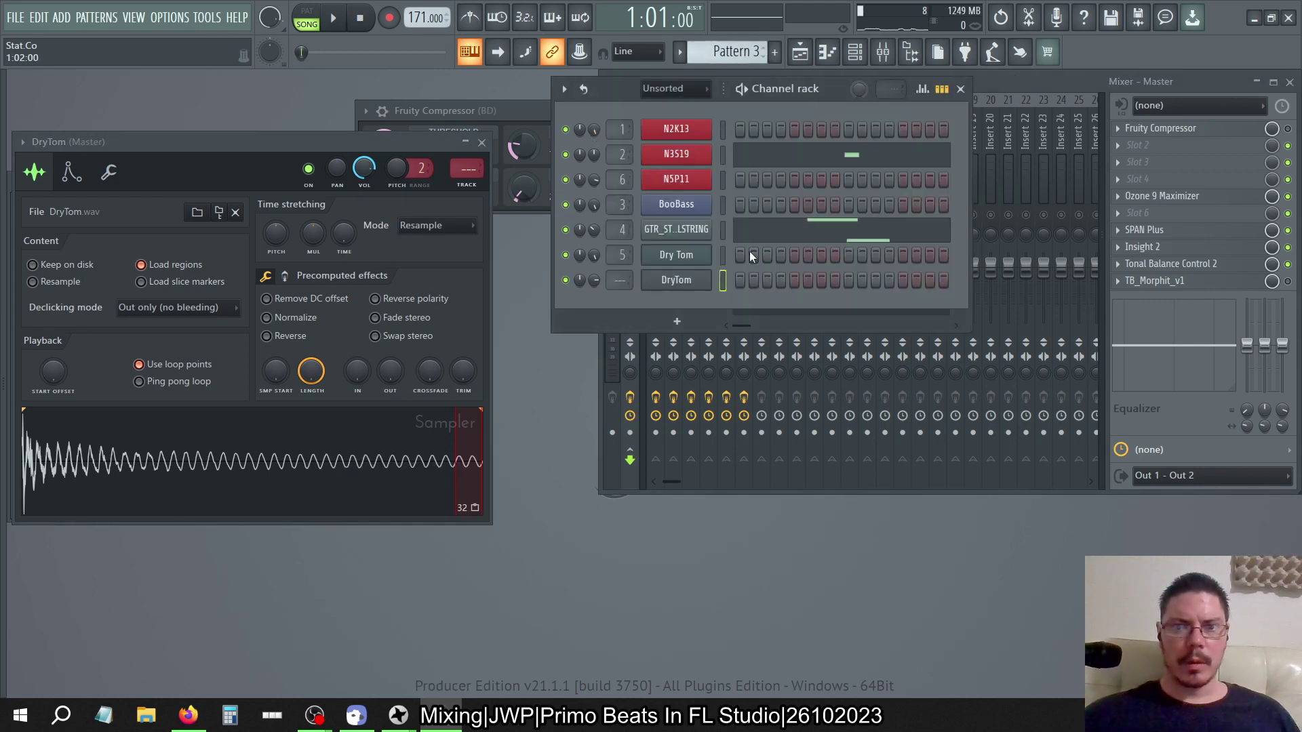
Switch to the next empty pattern without naming it, add a DryTom hit on its first step and play it in pattern mode
{"action": "left_click", "coordinate": [736, 51]}
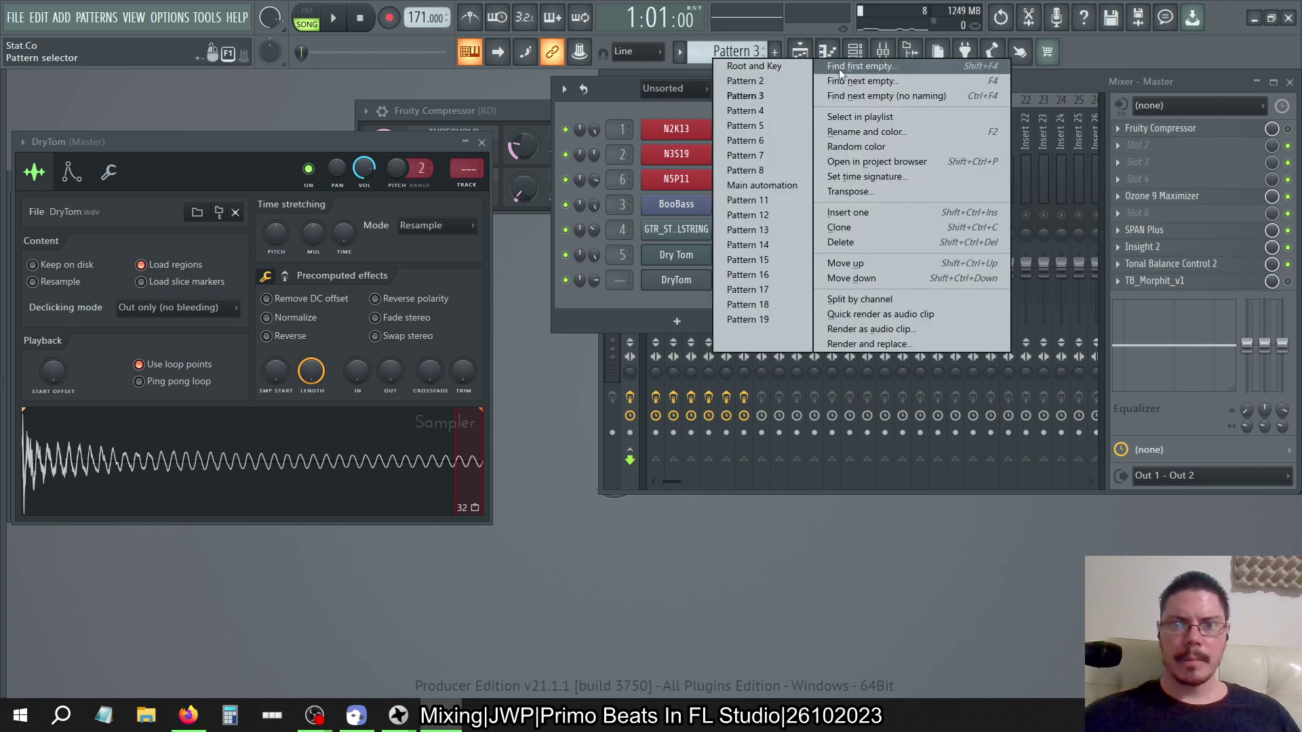
{"action": "left_click", "coordinate": [845, 96]}
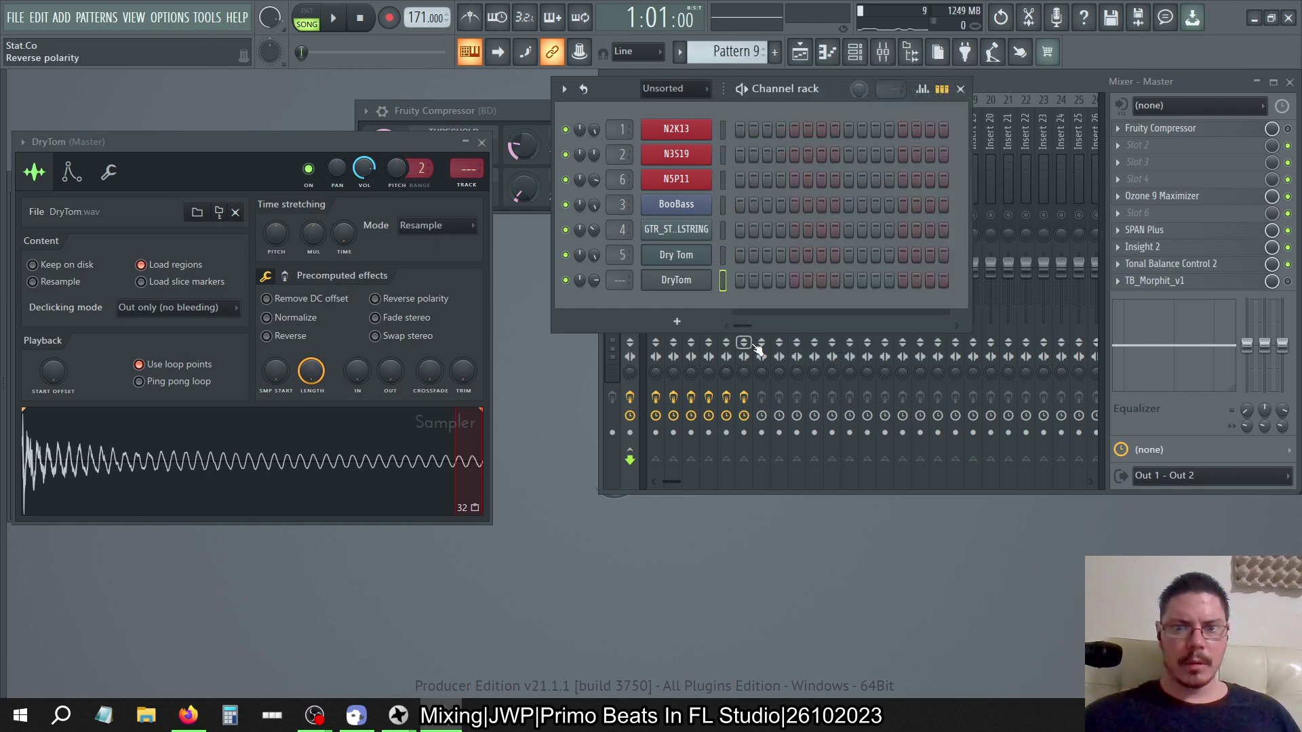
{"action": "key", "text": "space"}
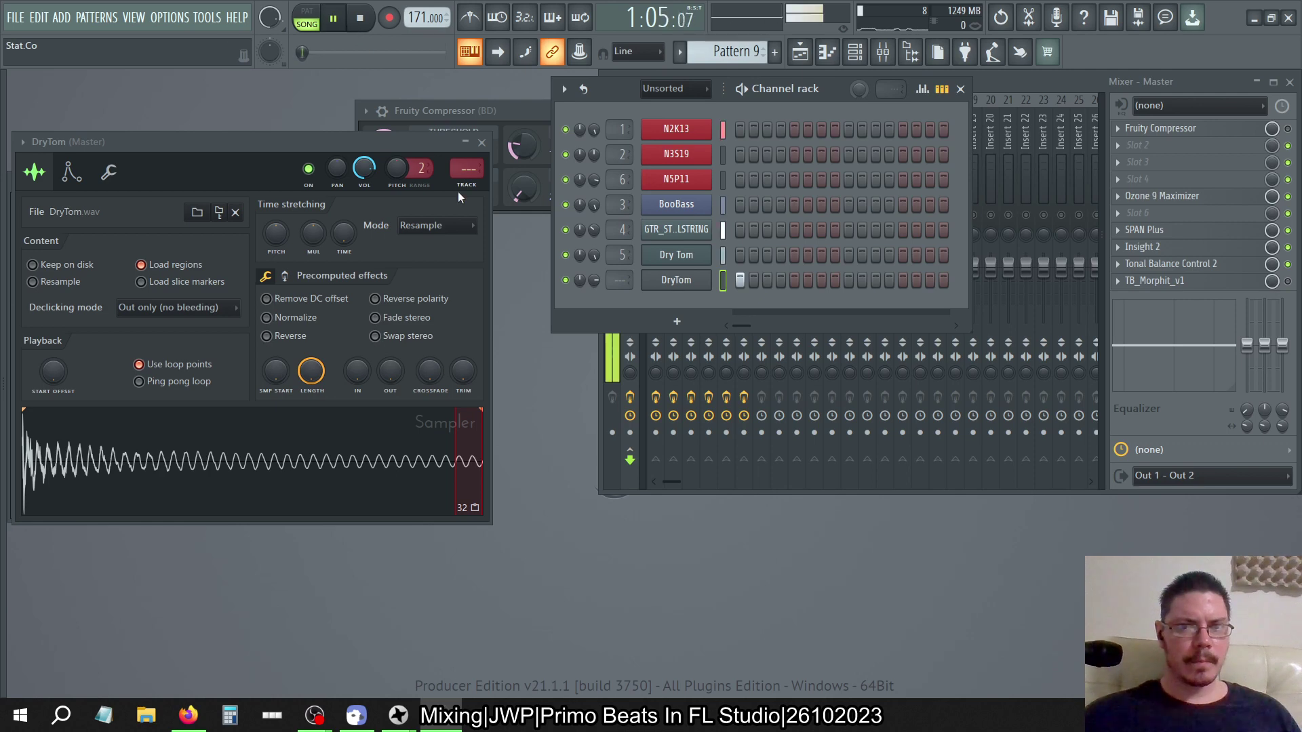
{"action": "key", "text": "l"}
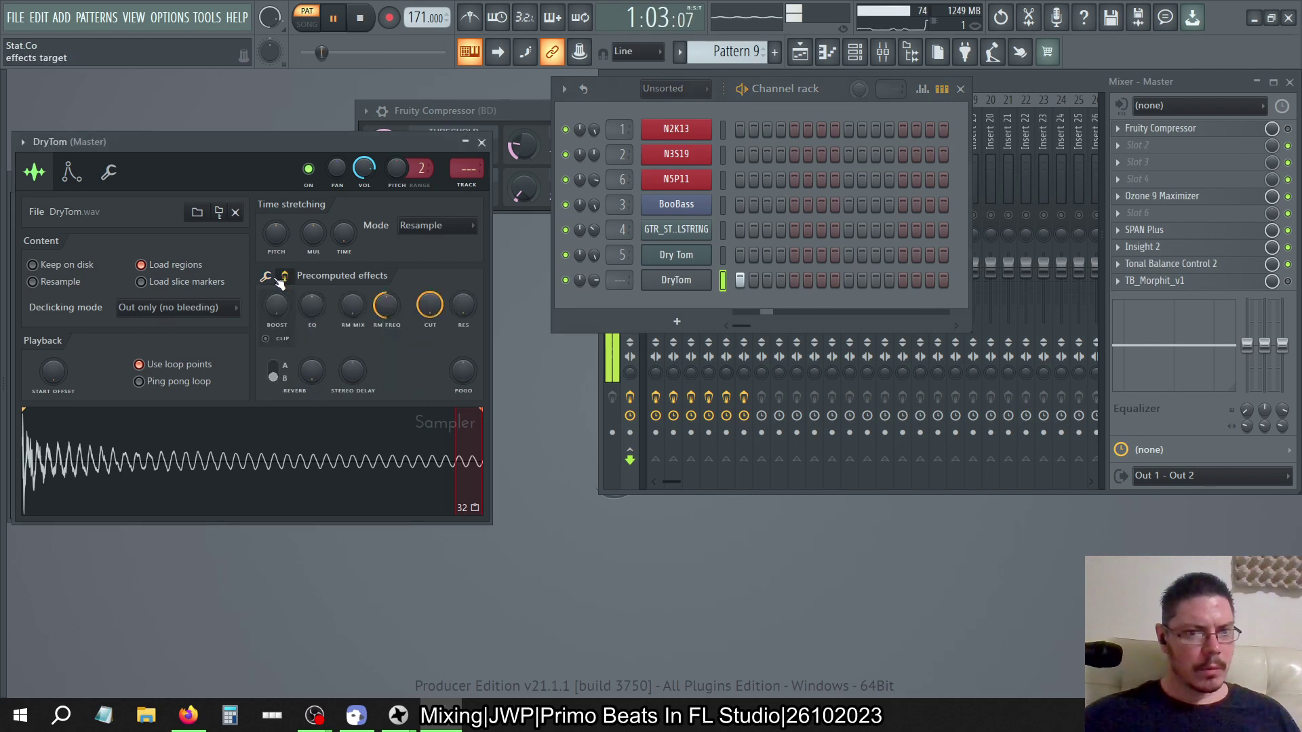
Turn off the DryTom sample's loop points and raise its quick fade-out, after comparing fades of 25%, 17% and 0%
{"action": "left_click", "coordinate": [227, 370]}
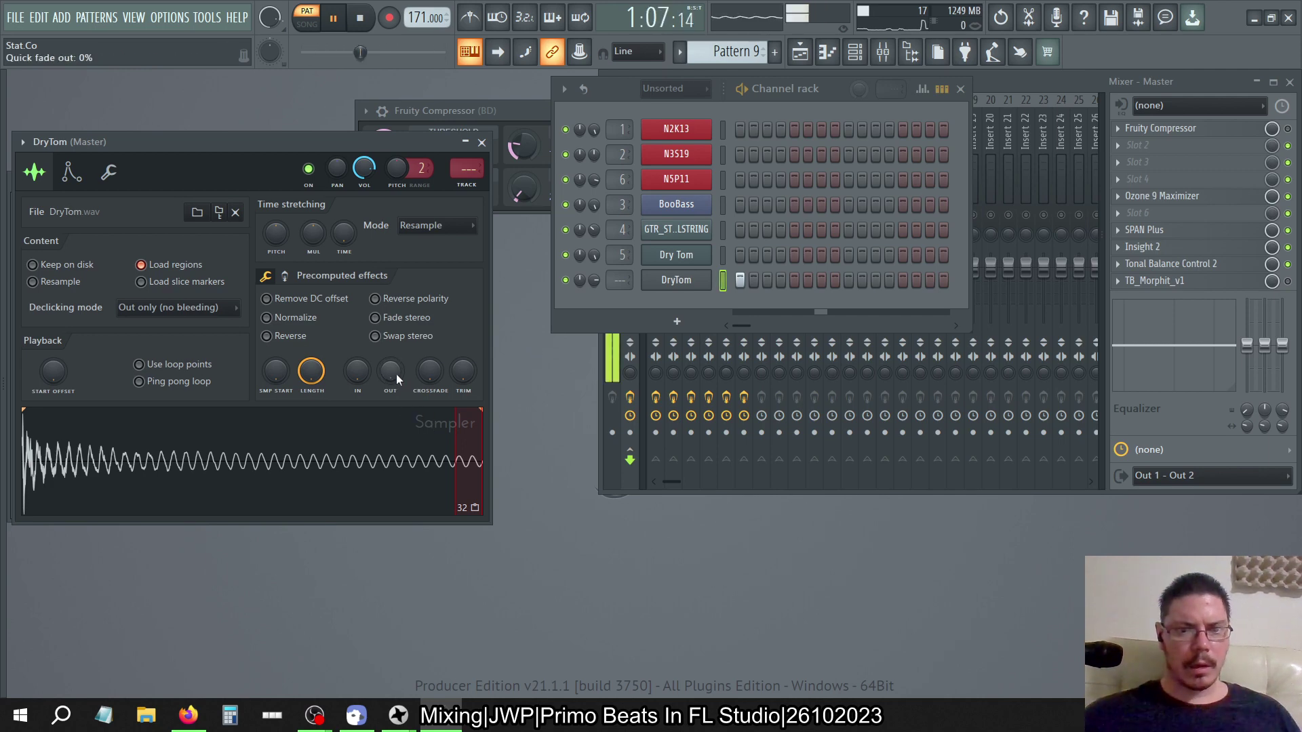
{"action": "left_click_drag", "start_coordinate": [391, 371], "coordinate": [391, 349]}
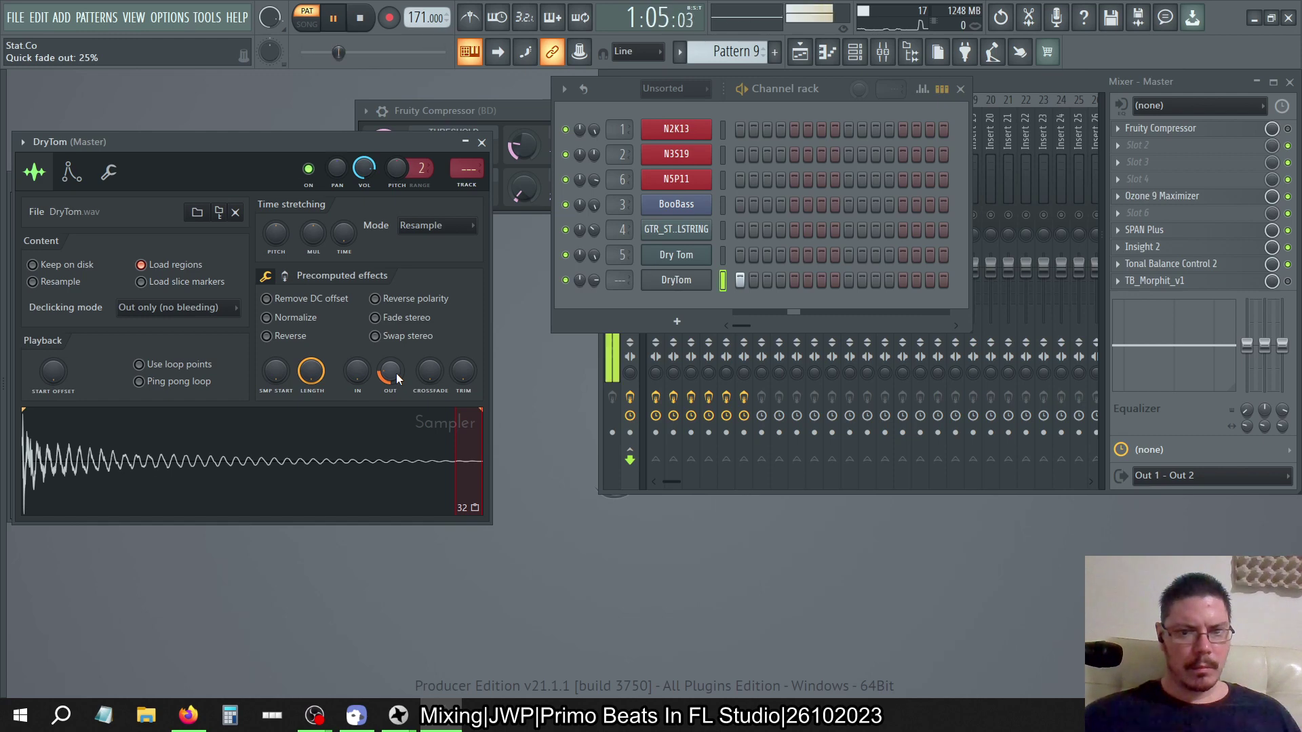
{"action": "scroll", "coordinate": [391, 372], "scroll_direction": "down", "scroll_amount": 4}
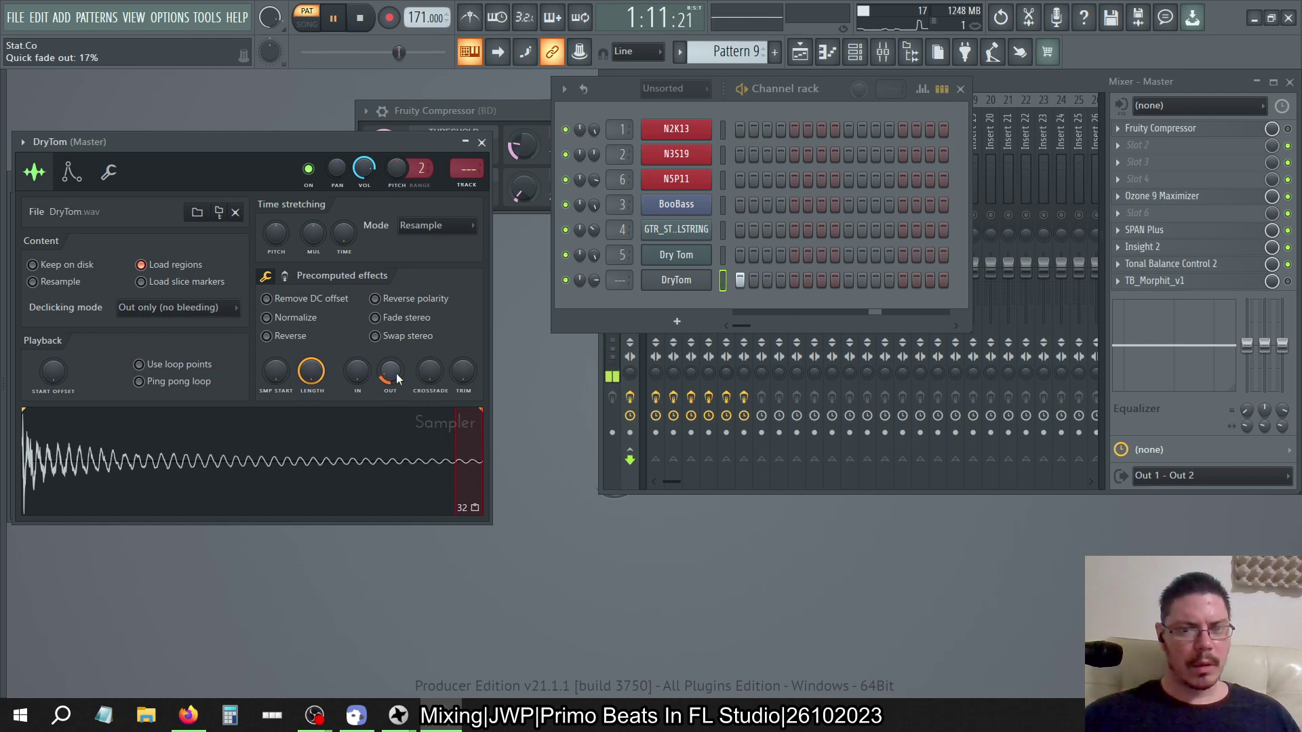
{"action": "scroll", "coordinate": [391, 371], "scroll_direction": "down", "scroll_amount": 8}
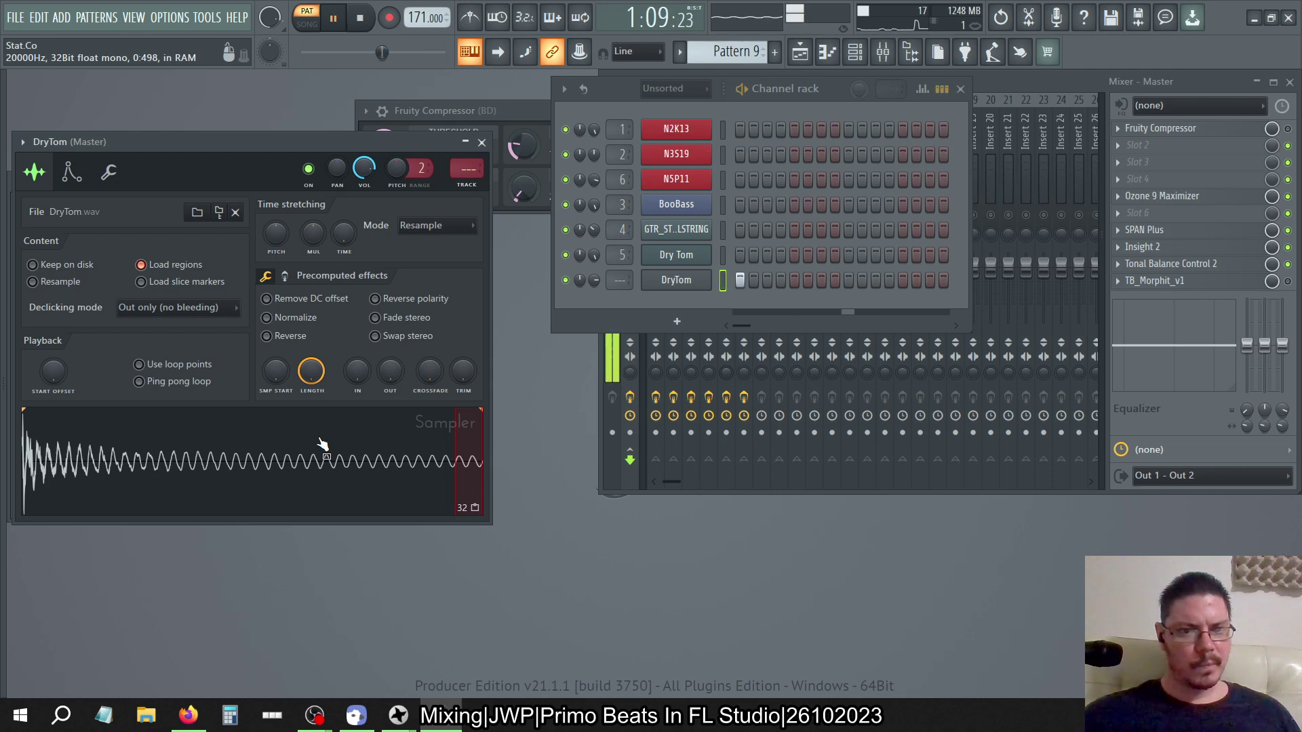
{"action": "left_click", "coordinate": [139, 364]}
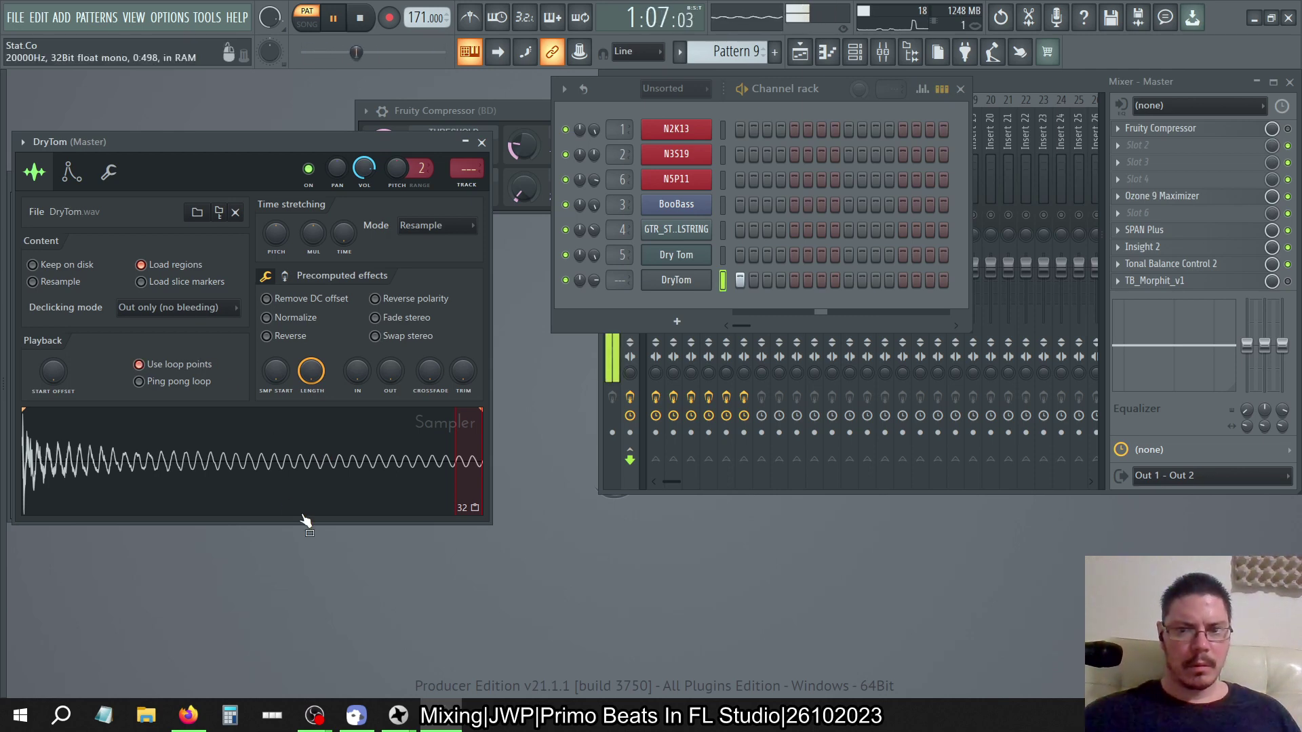
{"action": "left_click", "coordinate": [139, 364]}
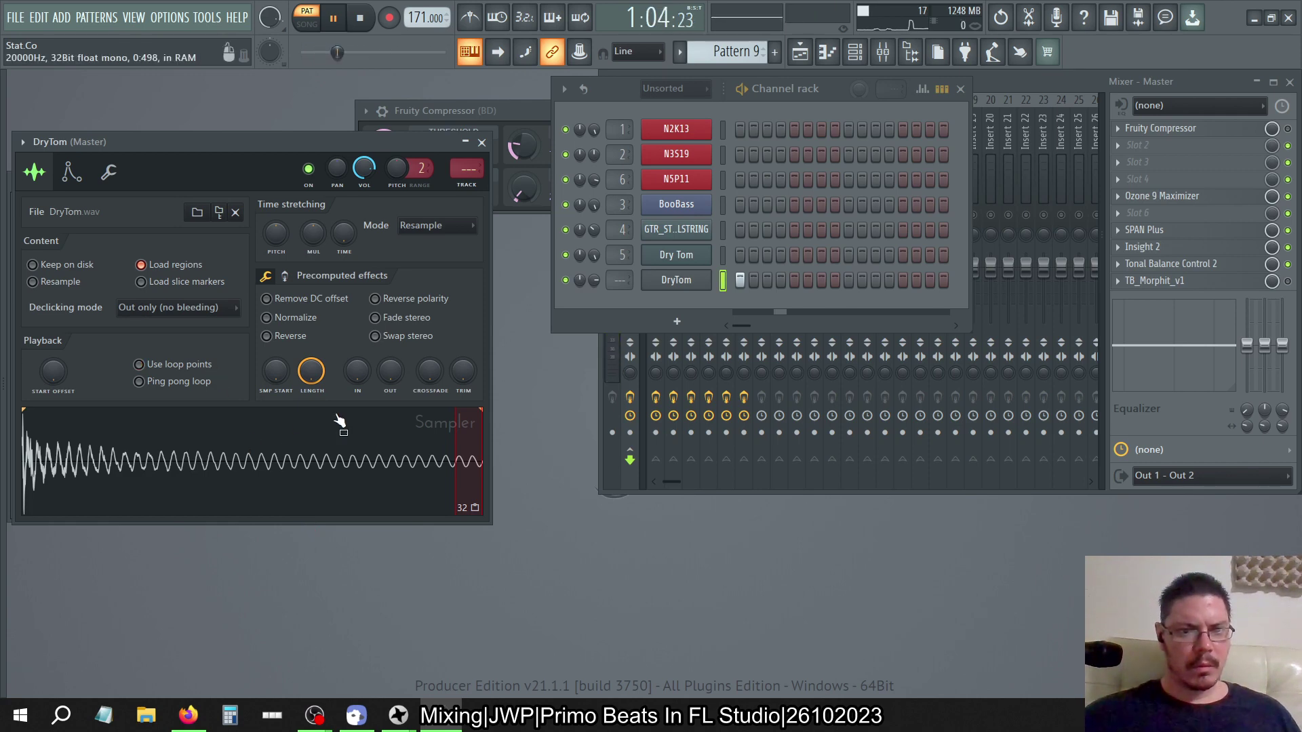
{"action": "left_click_drag", "start_coordinate": [390, 370], "coordinate": [390, 346]}
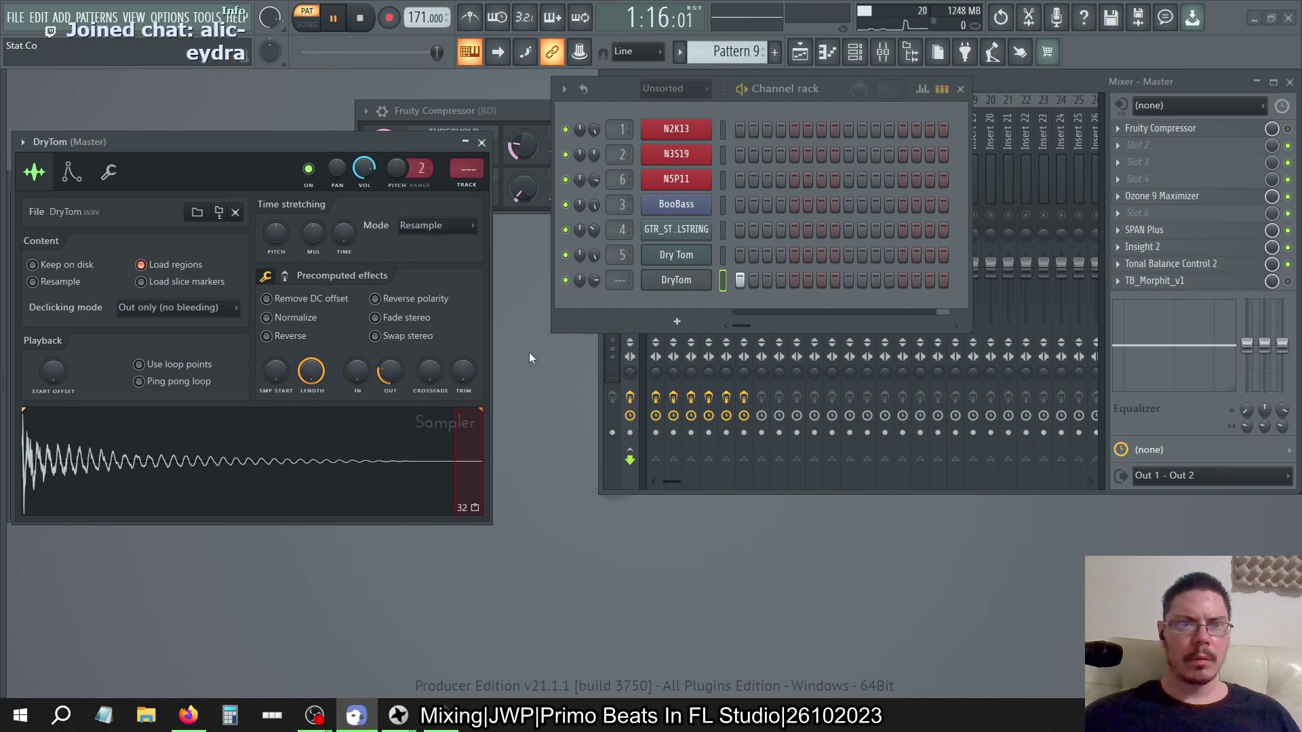
Move the chat overlay off the main menu and place it over the mixer's master effects
{"action": "left_click", "coordinate": [134, 17]}
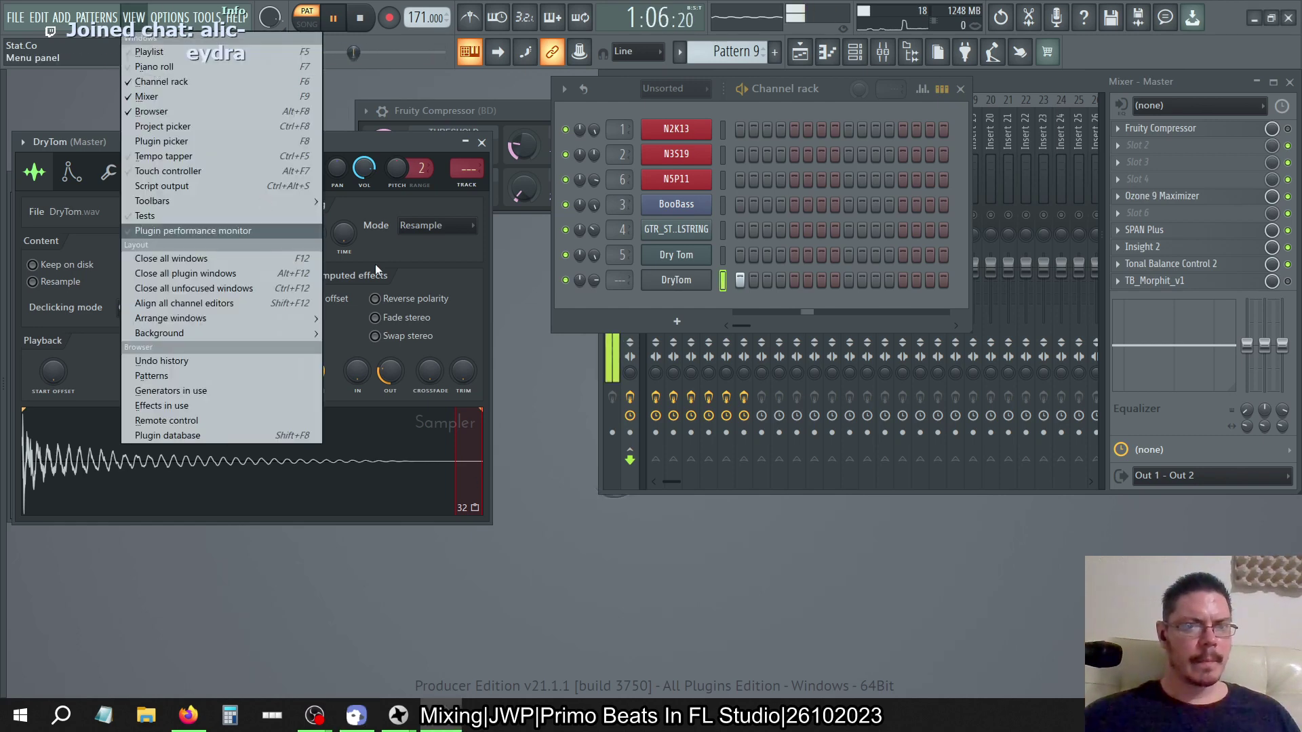
{"action": "left_click", "coordinate": [409, 270]}
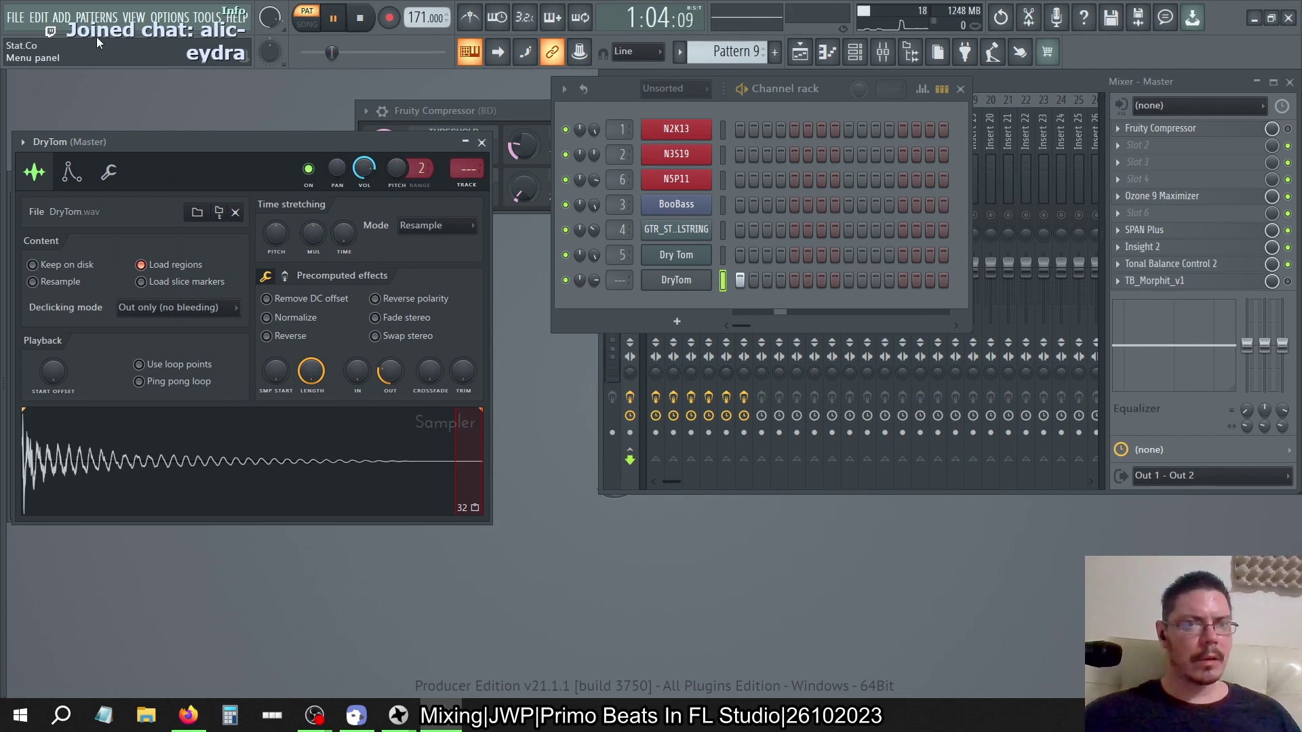
{"action": "left_click_drag", "start_coordinate": [96, 37], "coordinate": [1145, 39]}
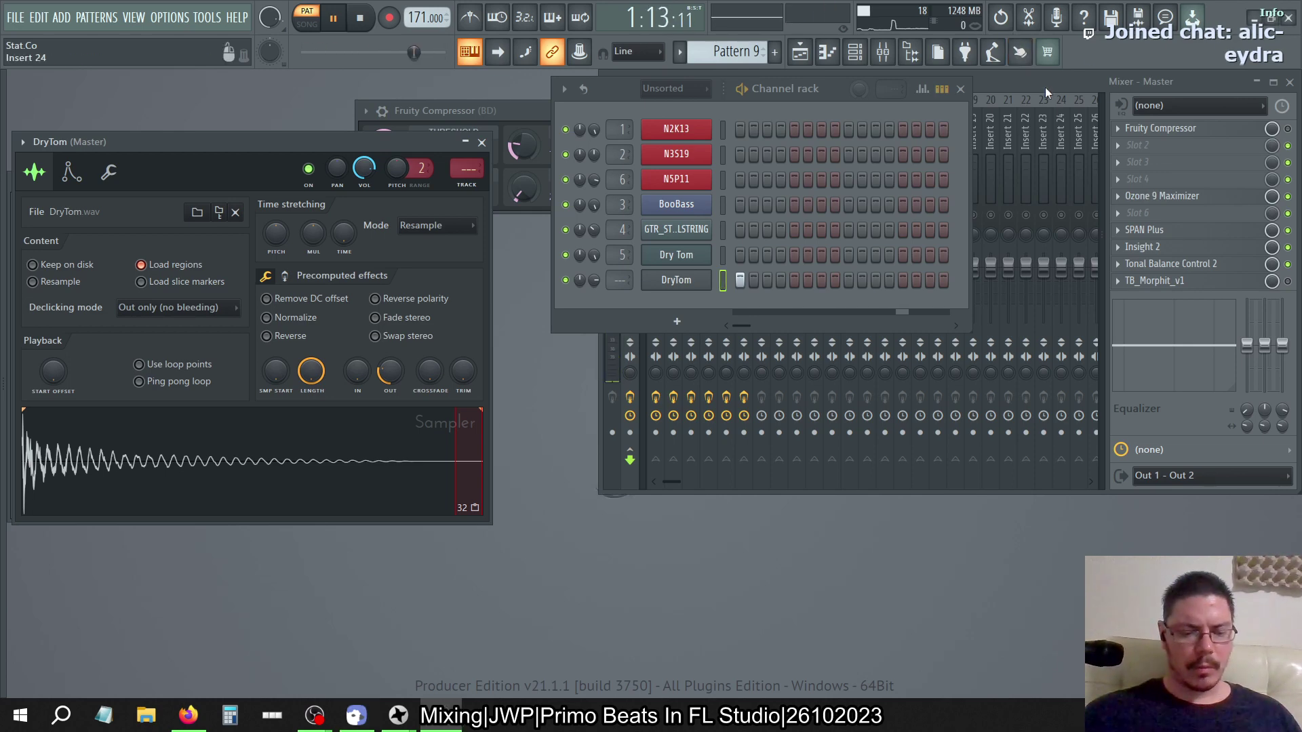
{"action": "key", "text": "alt+Tab"}
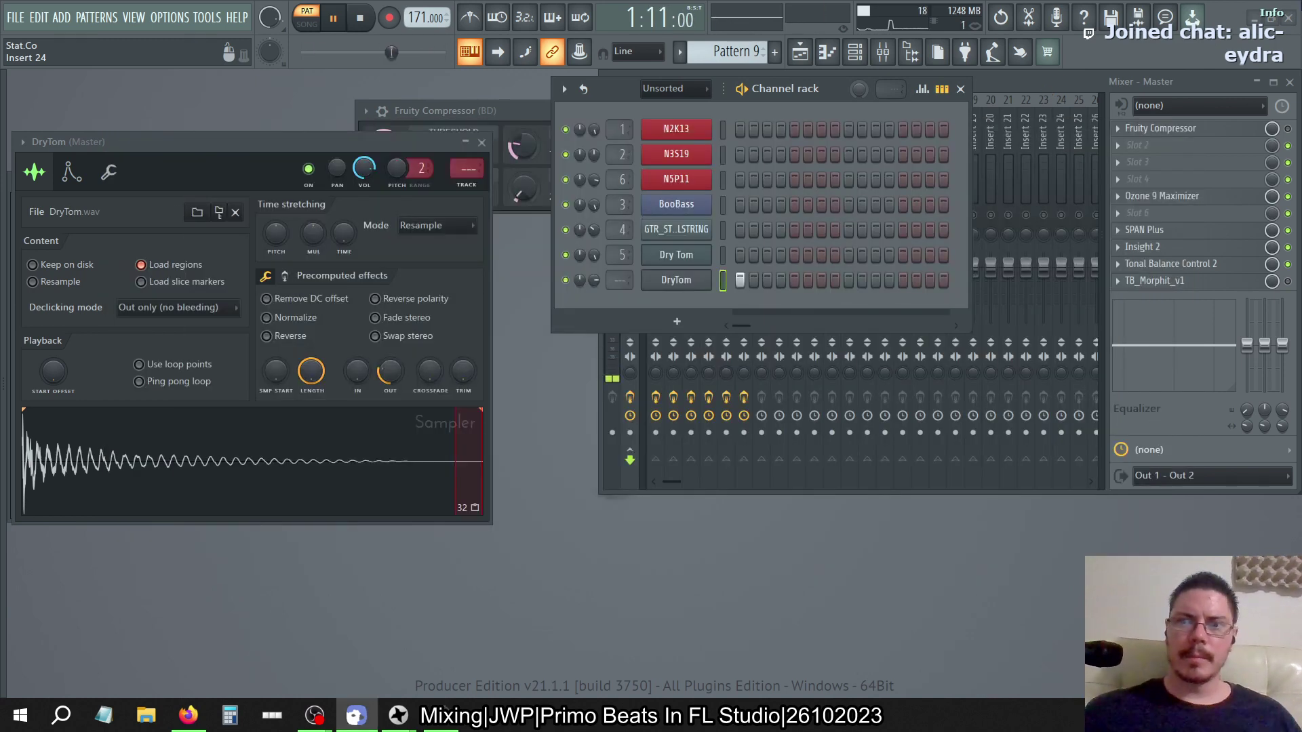
{"action": "left_click_drag", "start_coordinate": [1208, 15], "coordinate": [1195, 99]}
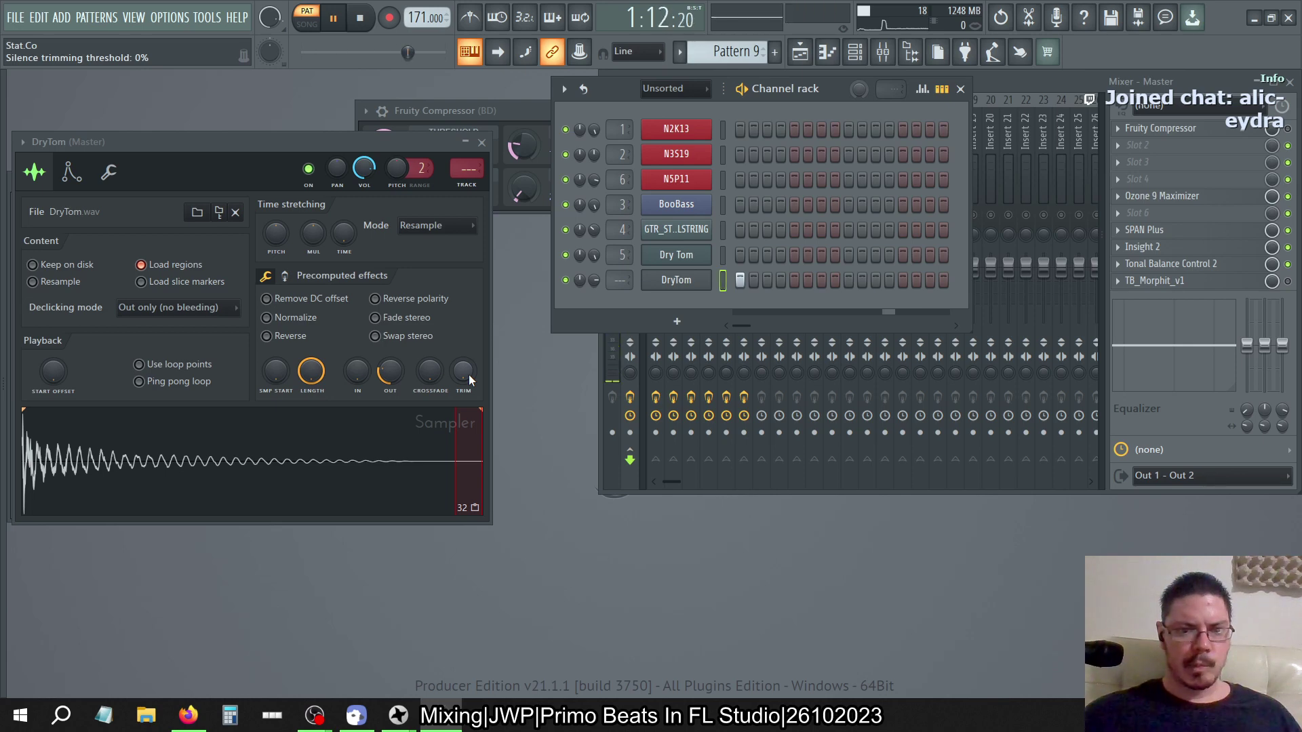
Set the DryTom sample's quick fade-out to 25% and compare it against the original by playing in song and pattern mode
{"action": "left_click_drag", "start_coordinate": [390, 371], "coordinate": [390, 369]}
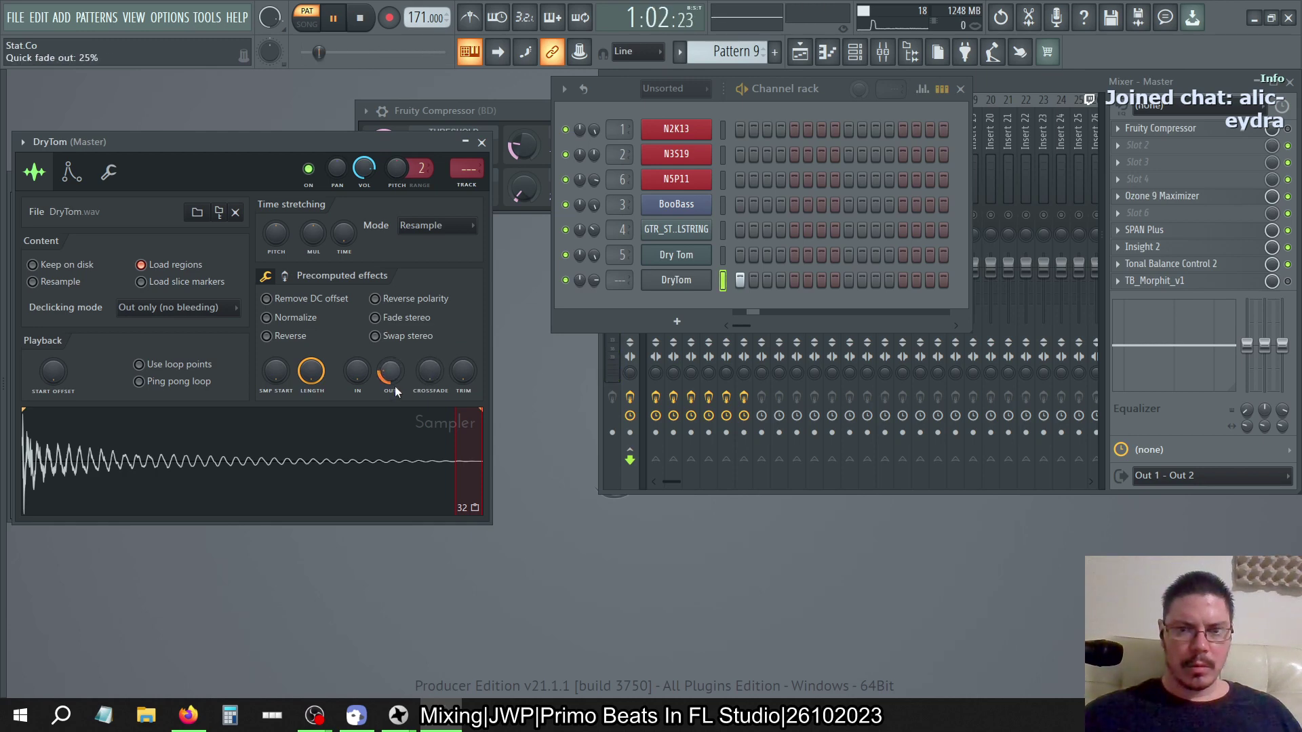
{"action": "left_click", "coordinate": [366, 25]}
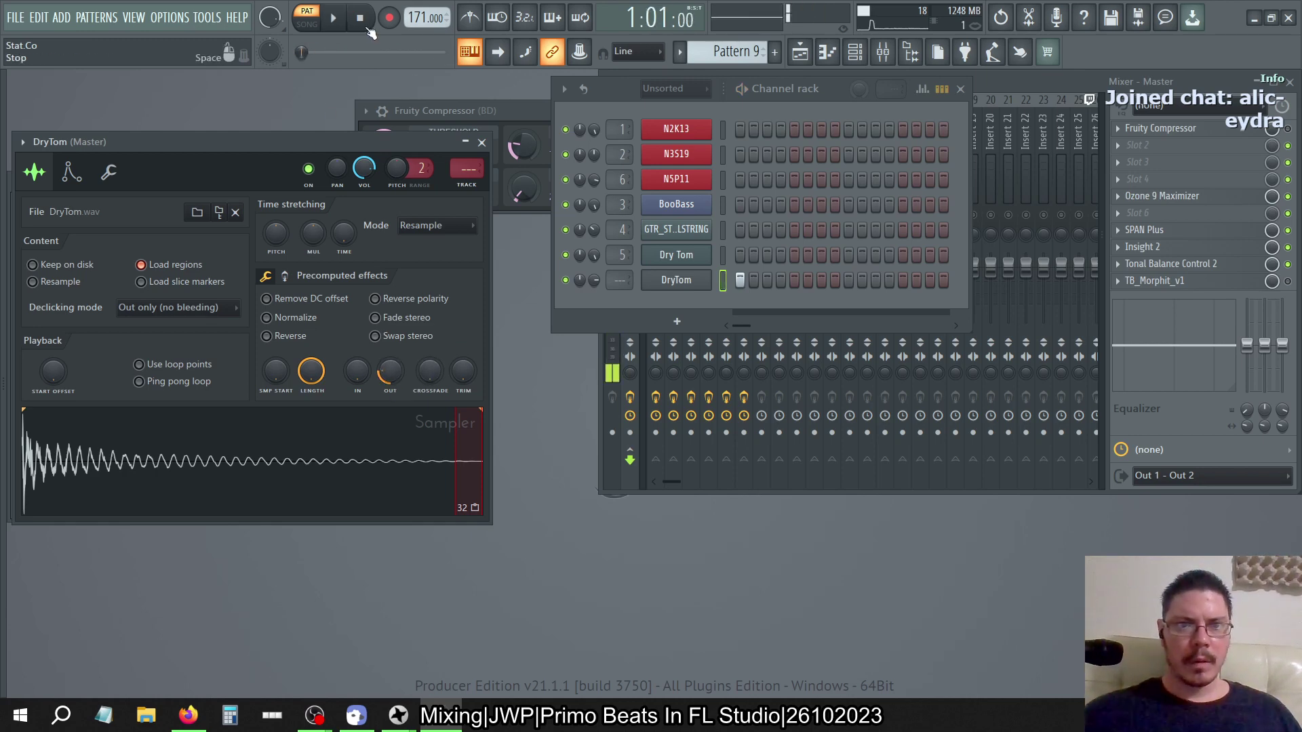
{"action": "left_click", "coordinate": [307, 24]}
{"action": "left_click", "coordinate": [333, 19]}
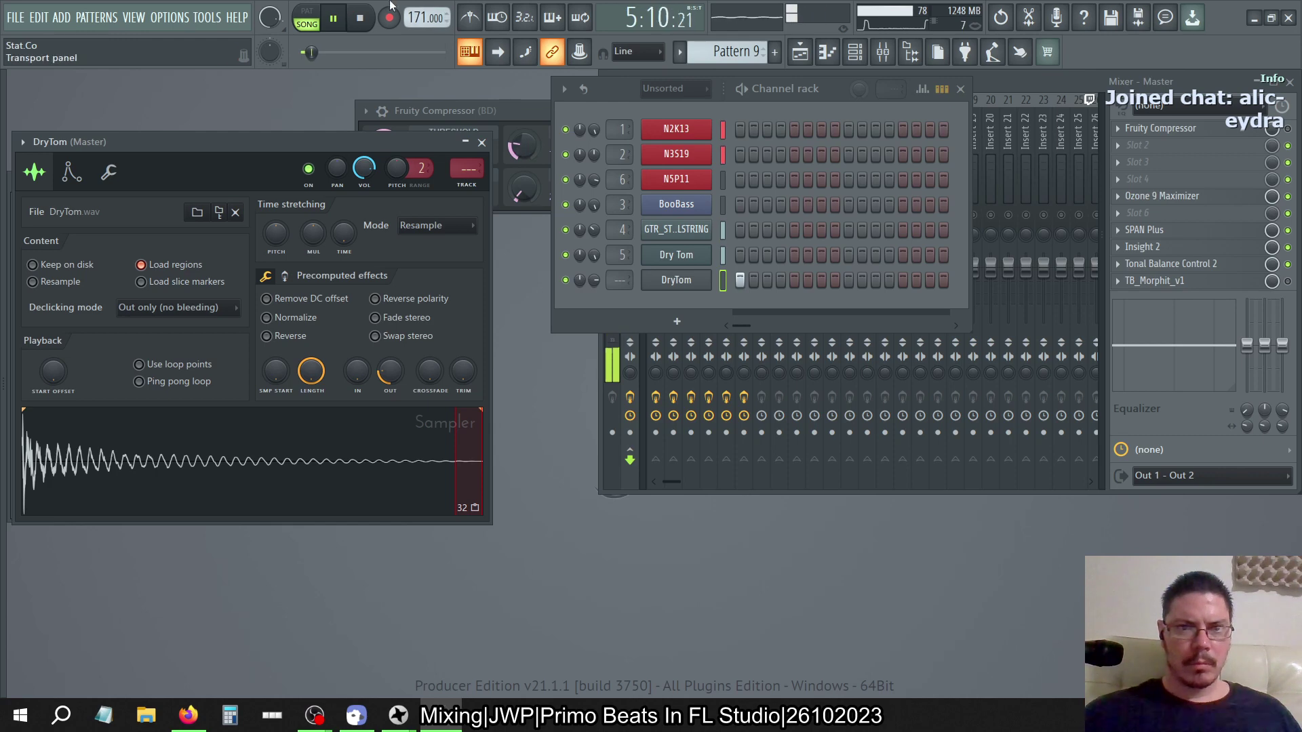
{"action": "left_click", "coordinate": [322, 13]}
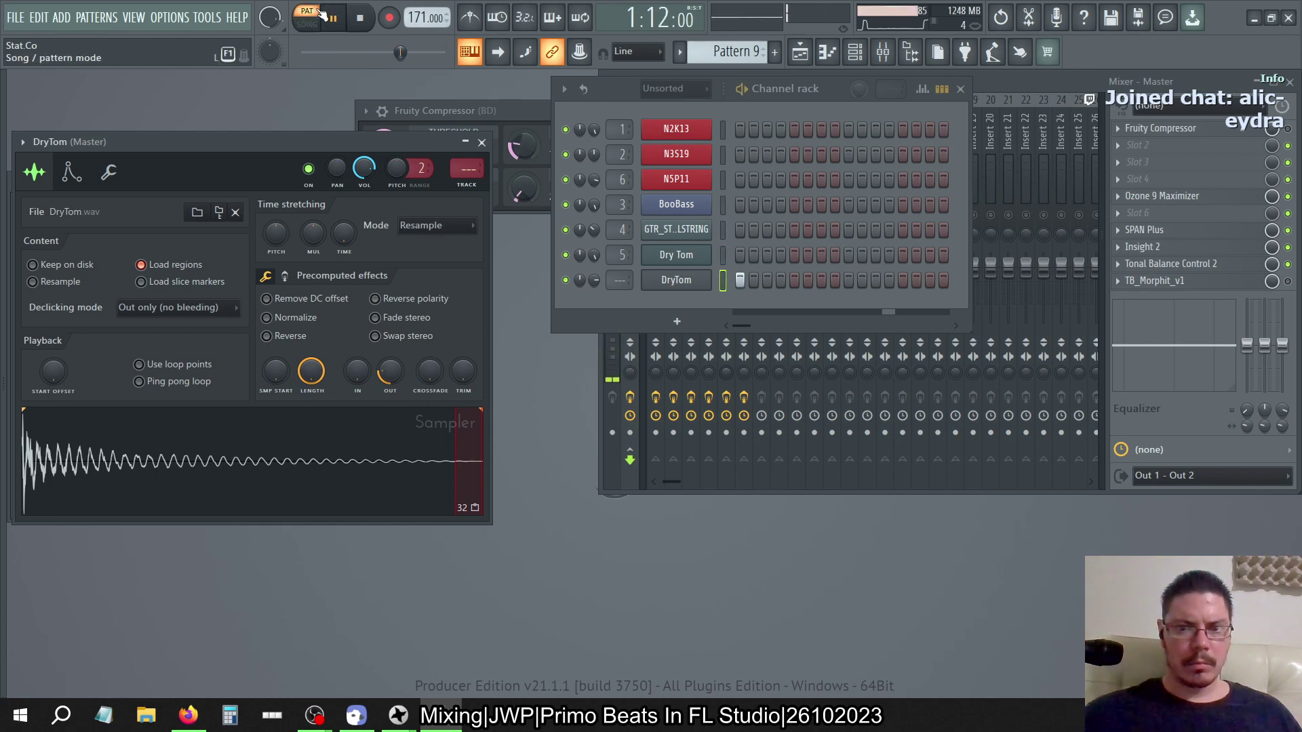
Stop playback and try different time-stretching time and multiplier amounts on the DryTom sample, auditioning it by ear
{"action": "left_click", "coordinate": [362, 18]}
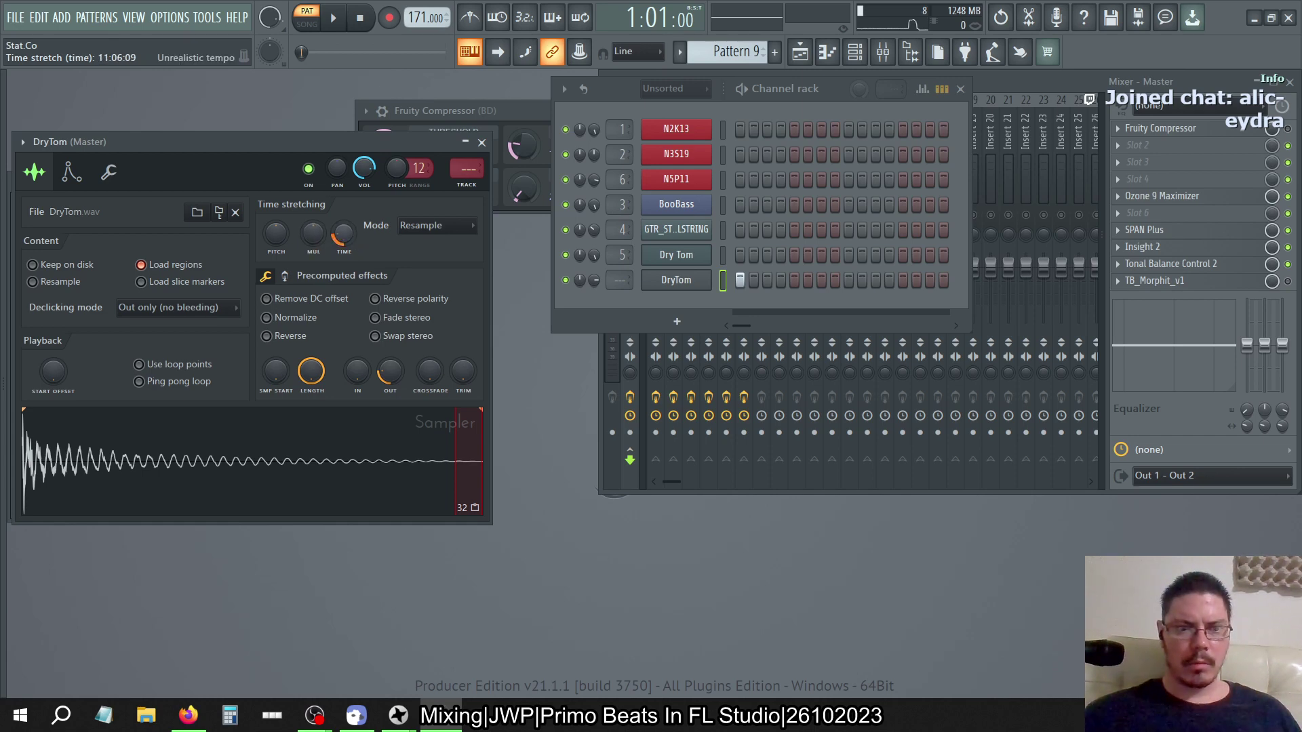
{"action": "left_click", "coordinate": [291, 499]}
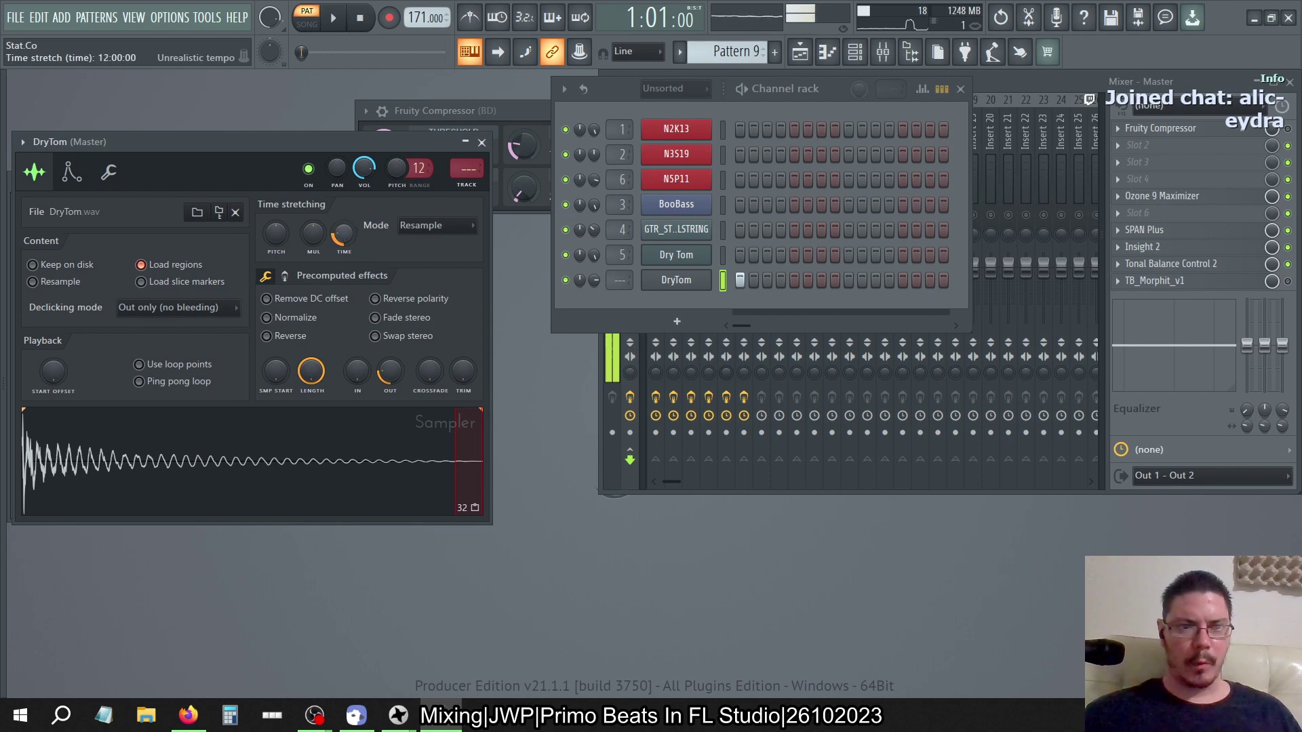
{"action": "left_click_drag", "start_coordinate": [344, 234], "coordinate": [344, 258]}
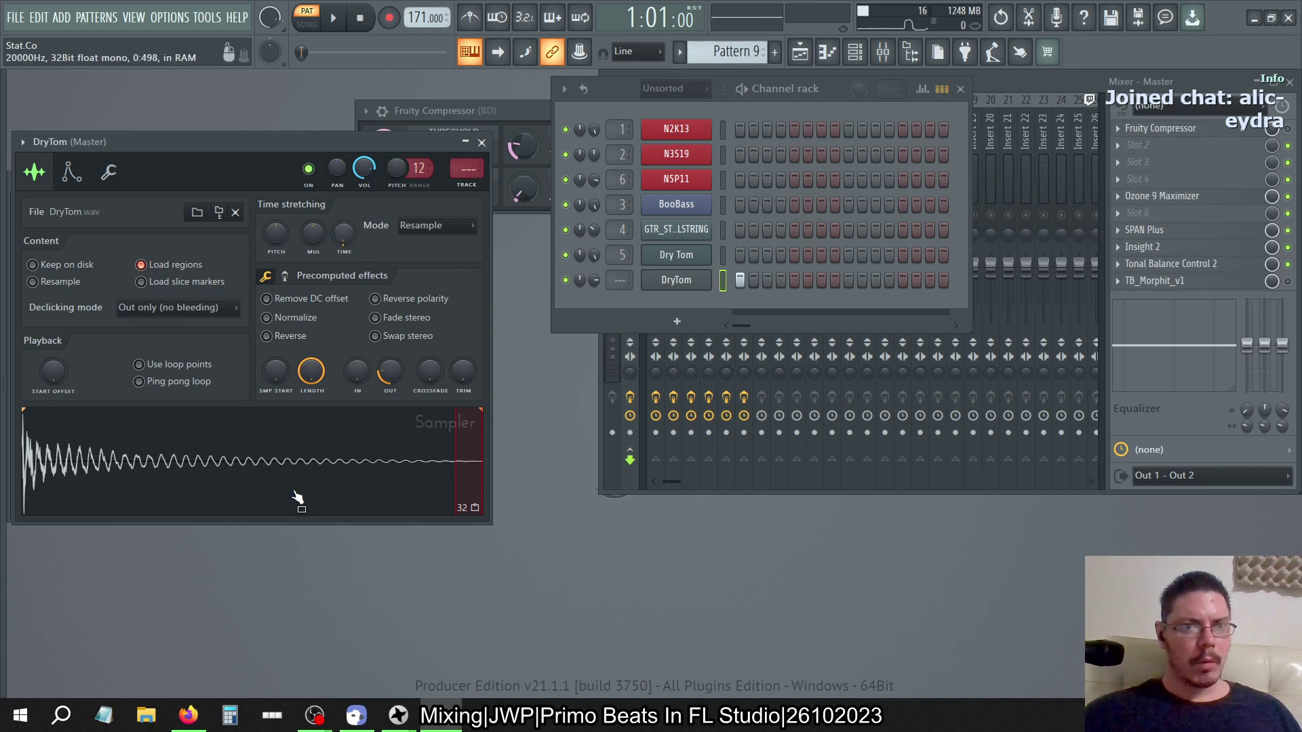
{"action": "left_click", "coordinate": [260, 460]}
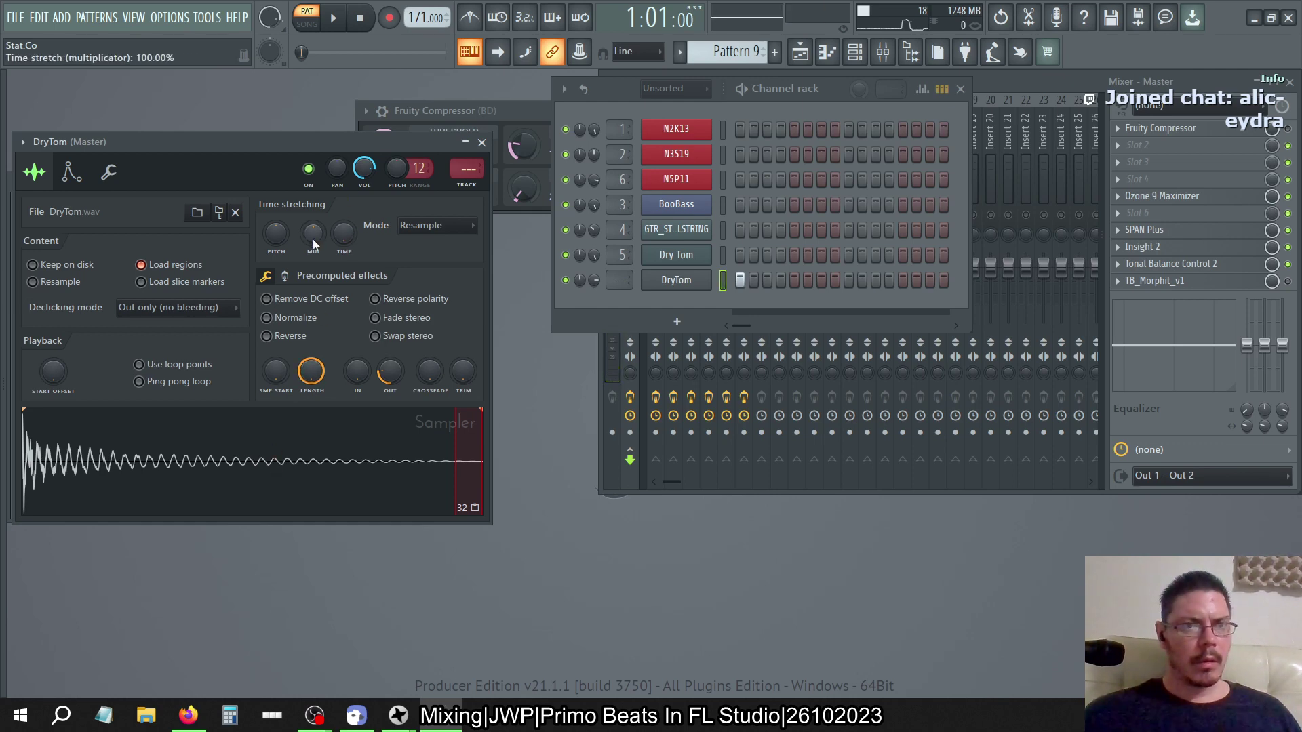
{"action": "left_click_drag", "start_coordinate": [313, 243], "coordinate": [313, 257]}
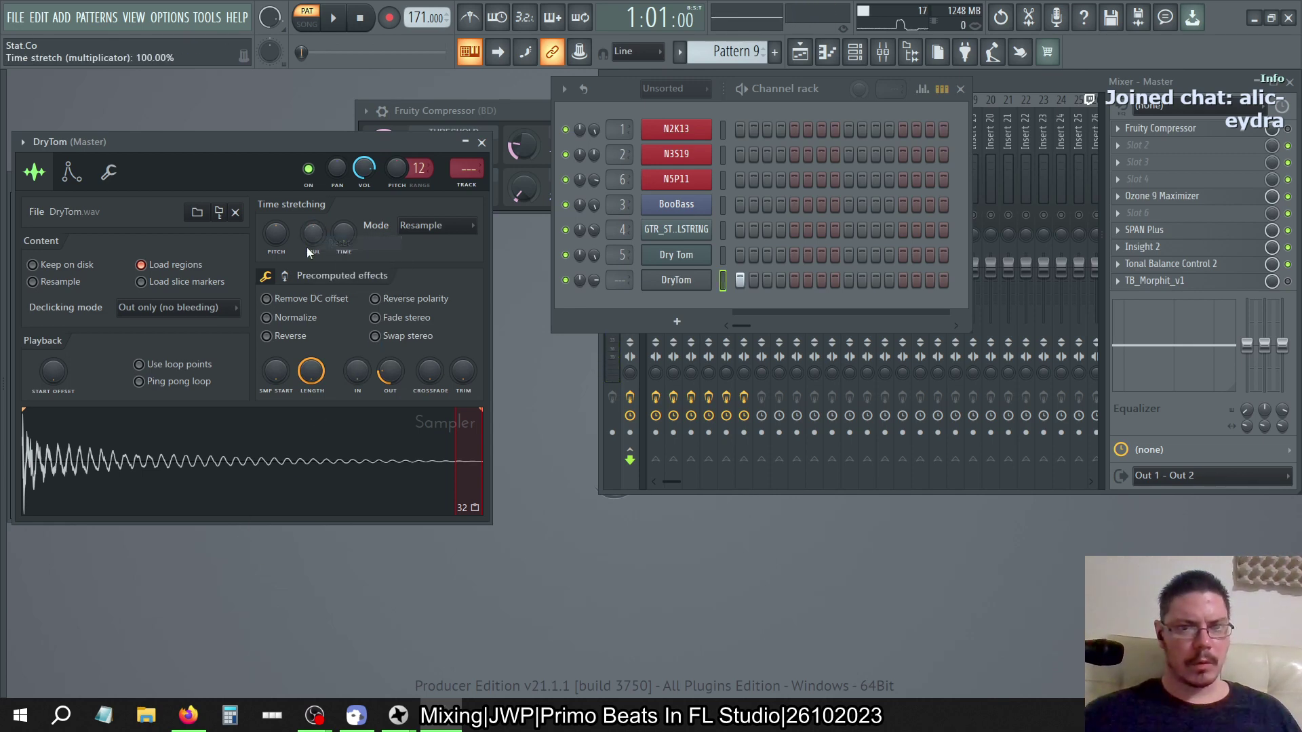
{"action": "left_click", "coordinate": [434, 227]}
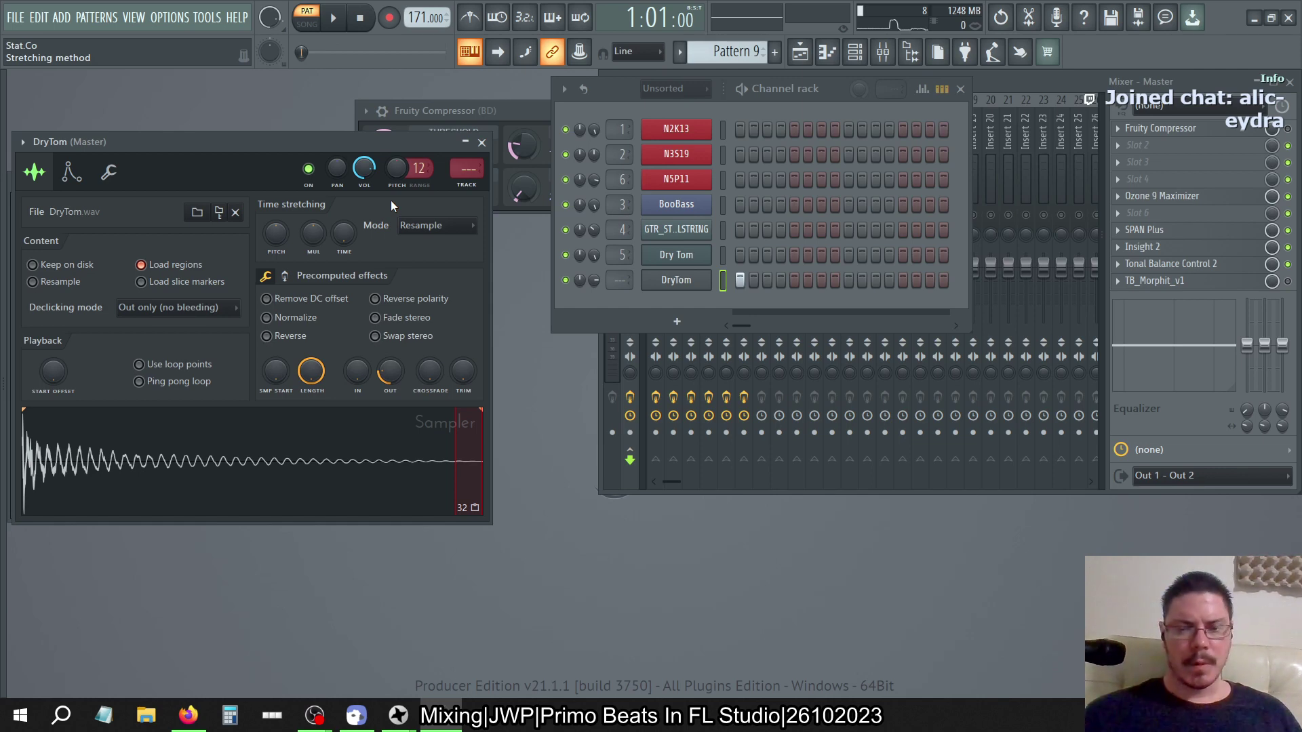
Replace DryTom's step hit with a piano-roll note on C5 at the pattern start, lasting half a bar
{"action": "left_click", "coordinate": [739, 283]}
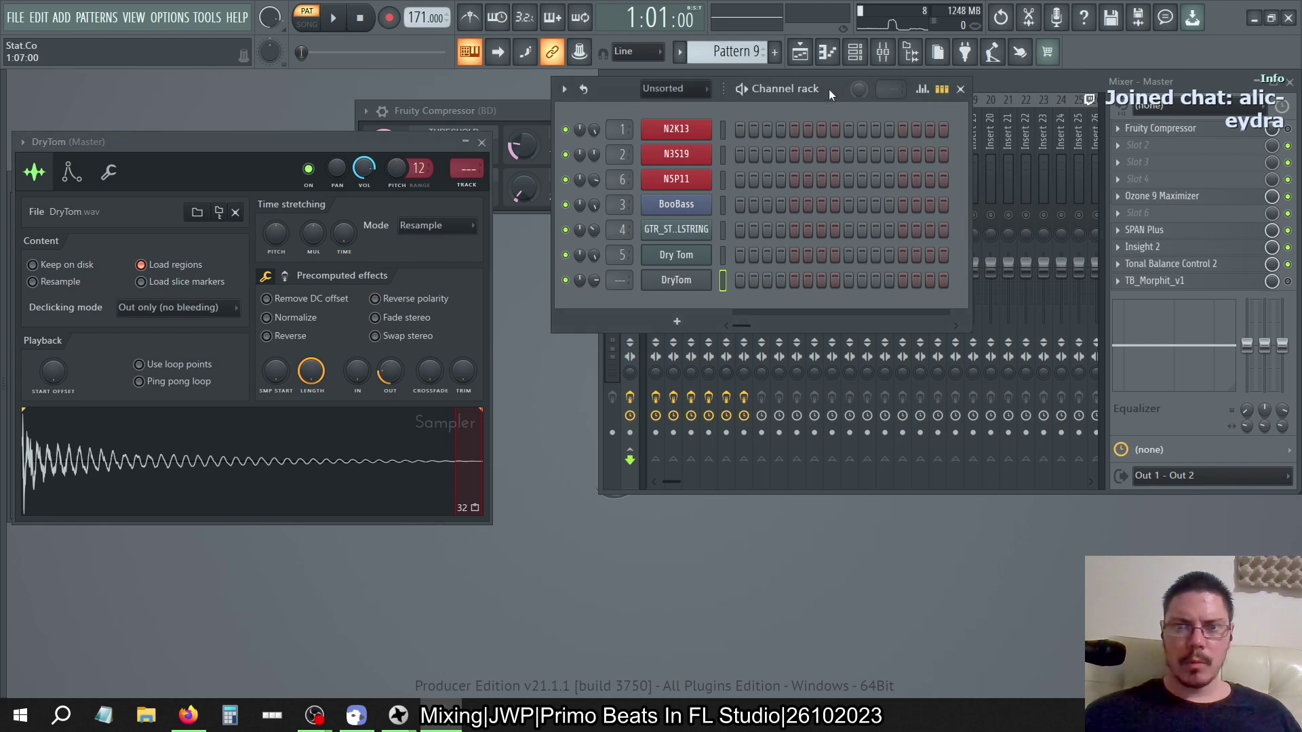
{"action": "left_click", "coordinate": [828, 60]}
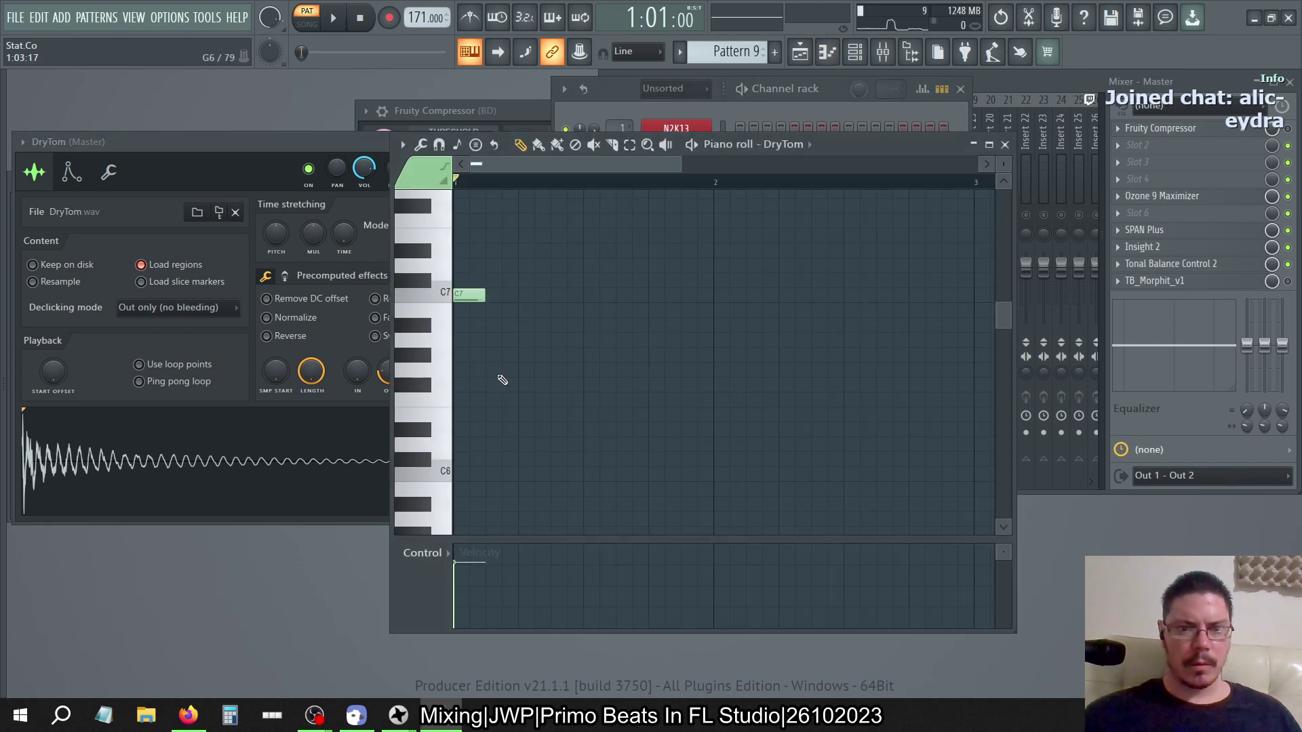
{"action": "left_click_drag", "start_coordinate": [459, 295], "coordinate": [400, 384]}
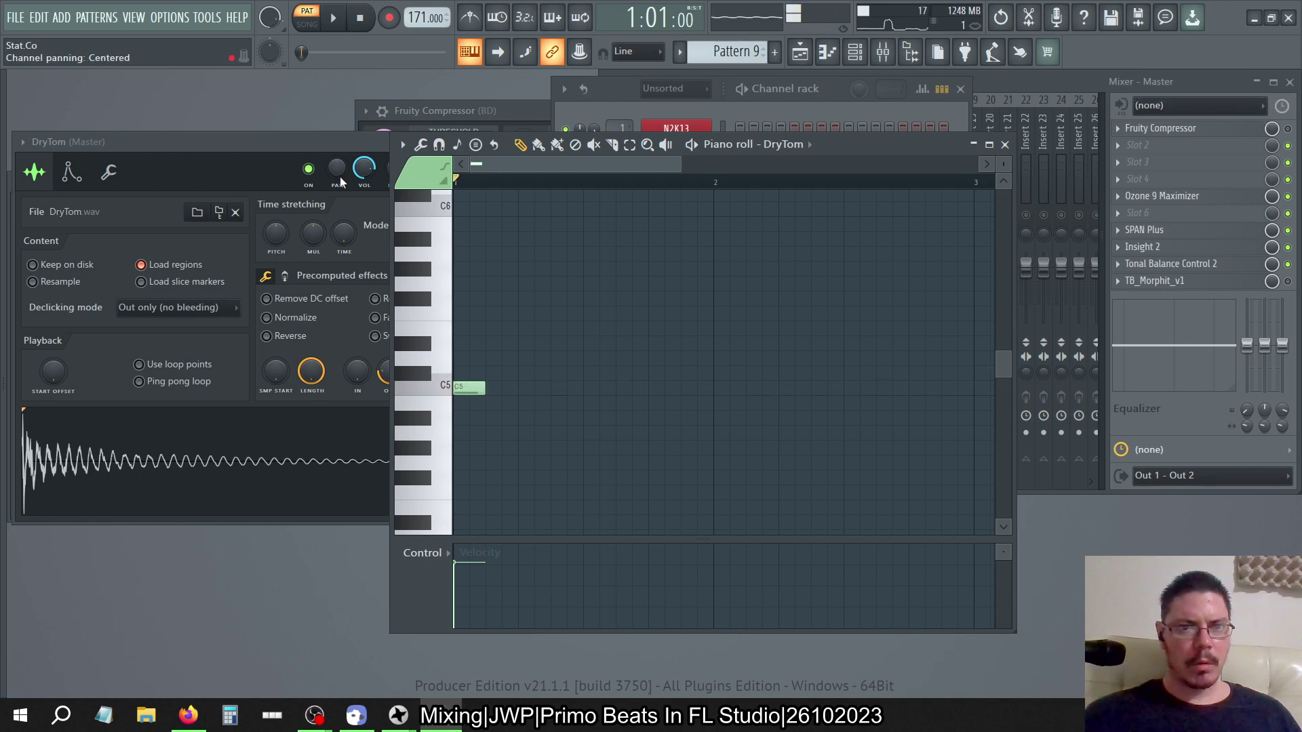
{"action": "left_click", "coordinate": [297, 357]}
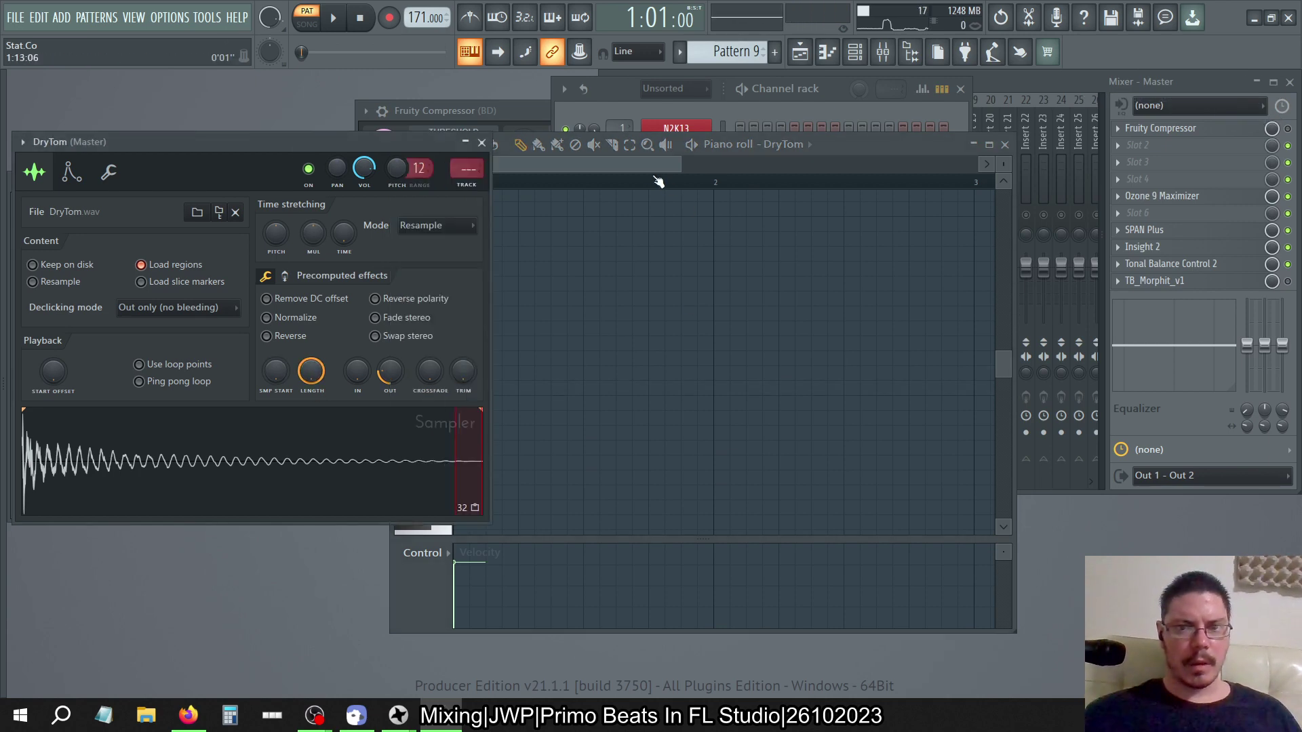
{"action": "left_click", "coordinate": [525, 368]}
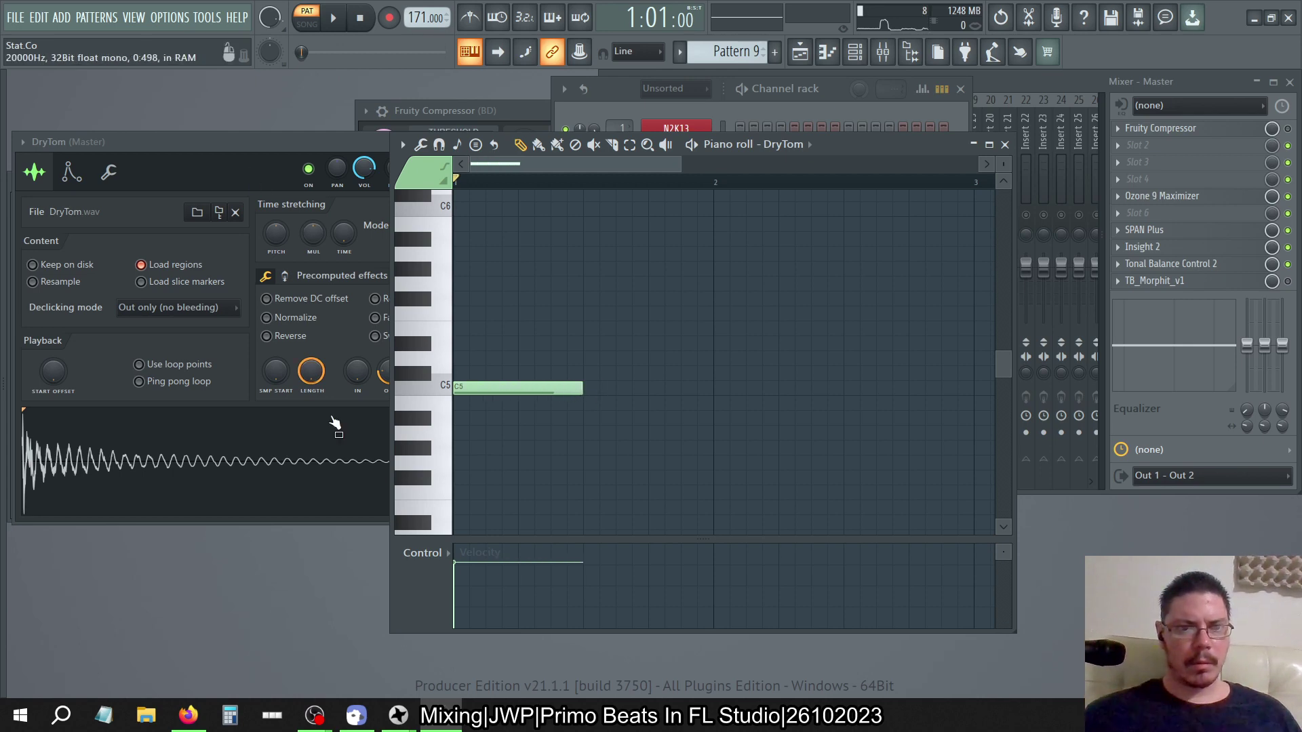
Turn on the DryTom sample's loop points and remove its fade-out, comparing eighth-note, full-bar and half-bar note lengths, ending on half a bar
{"action": "left_click", "coordinate": [229, 352]}
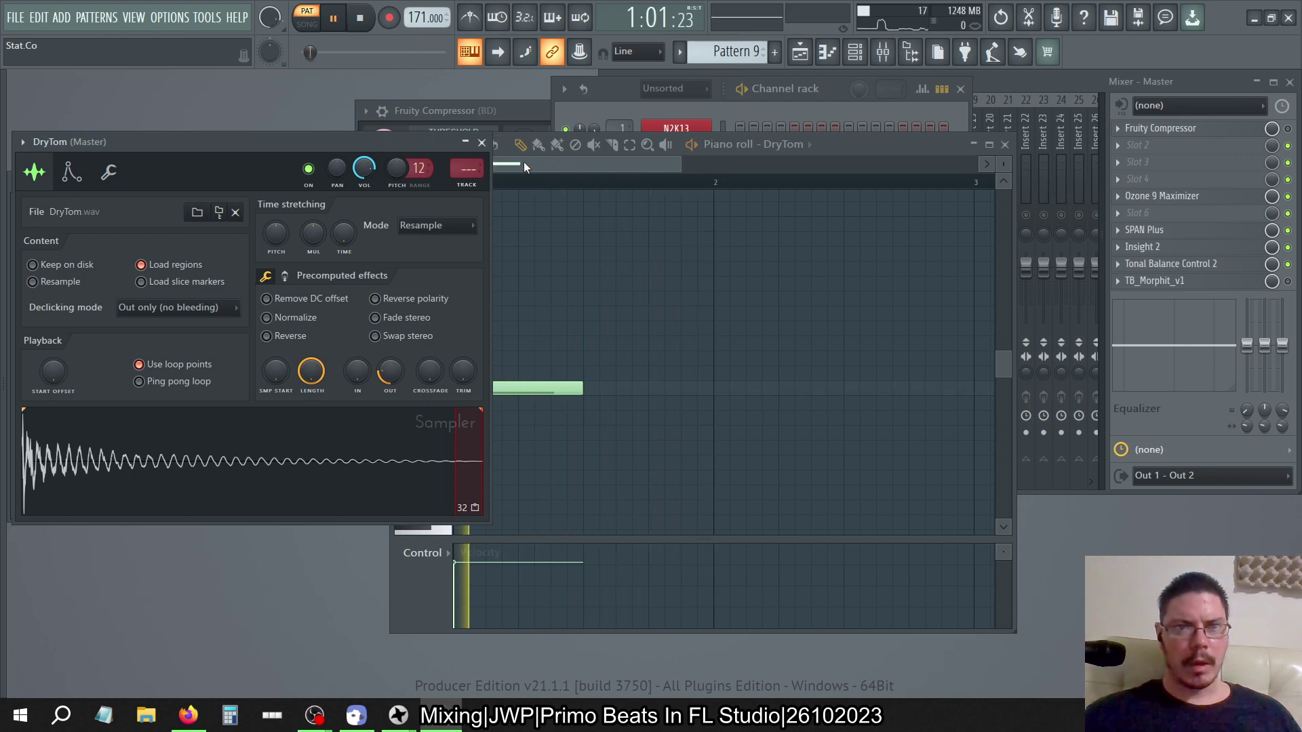
{"action": "left_click_drag", "start_coordinate": [581, 389], "coordinate": [486, 389]}
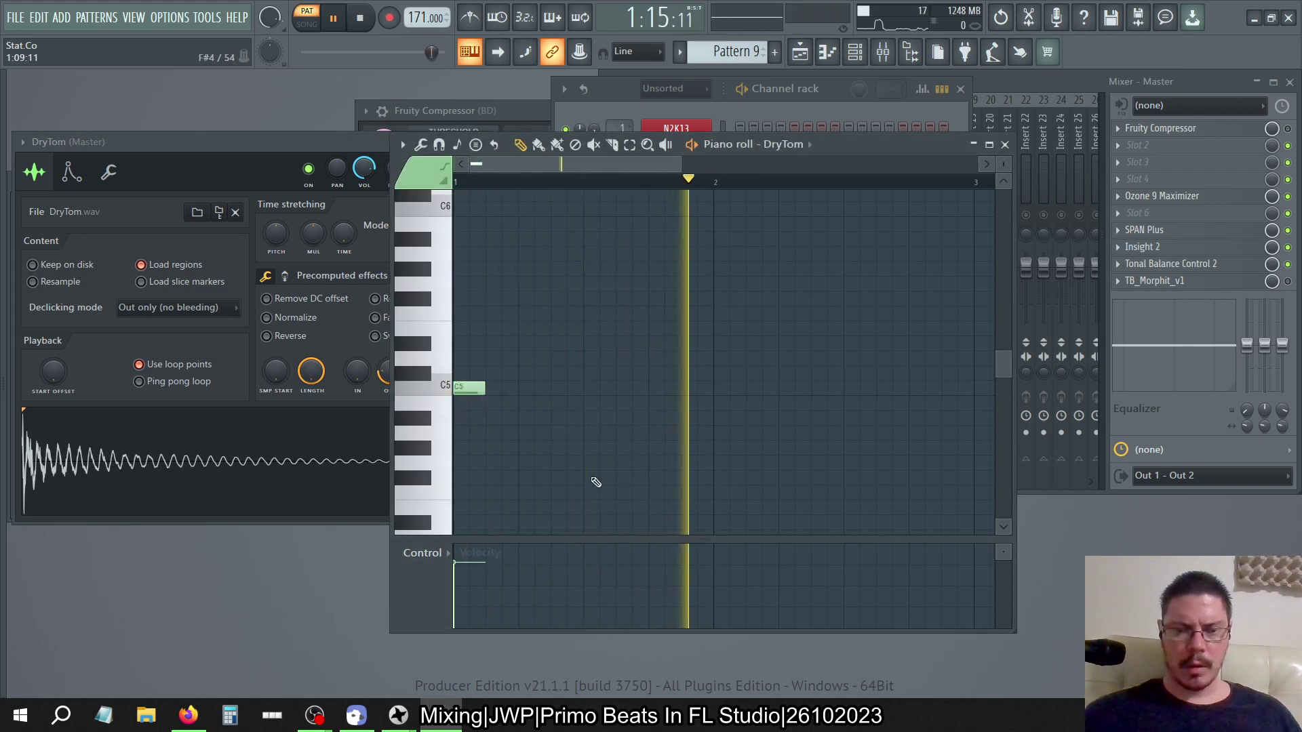
{"action": "left_click_drag", "start_coordinate": [484, 387], "coordinate": [713, 452]}
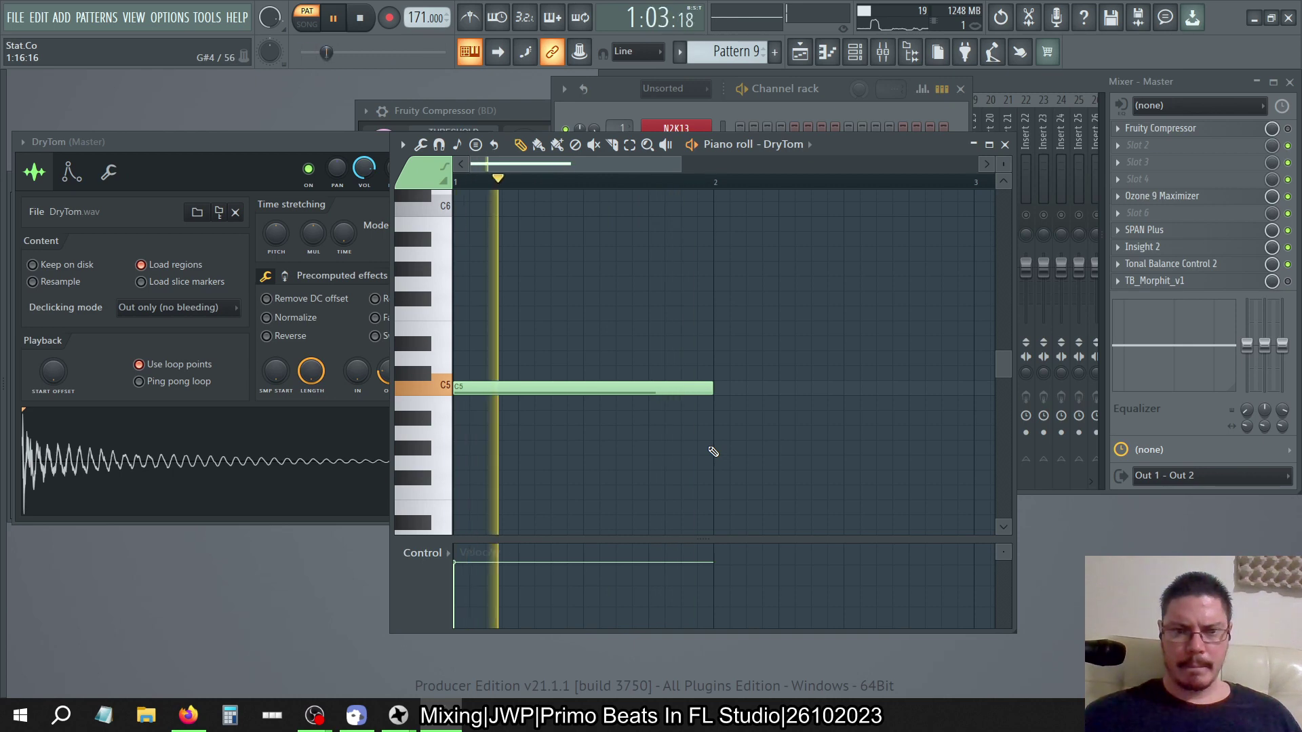
{"action": "left_click", "coordinate": [295, 338]}
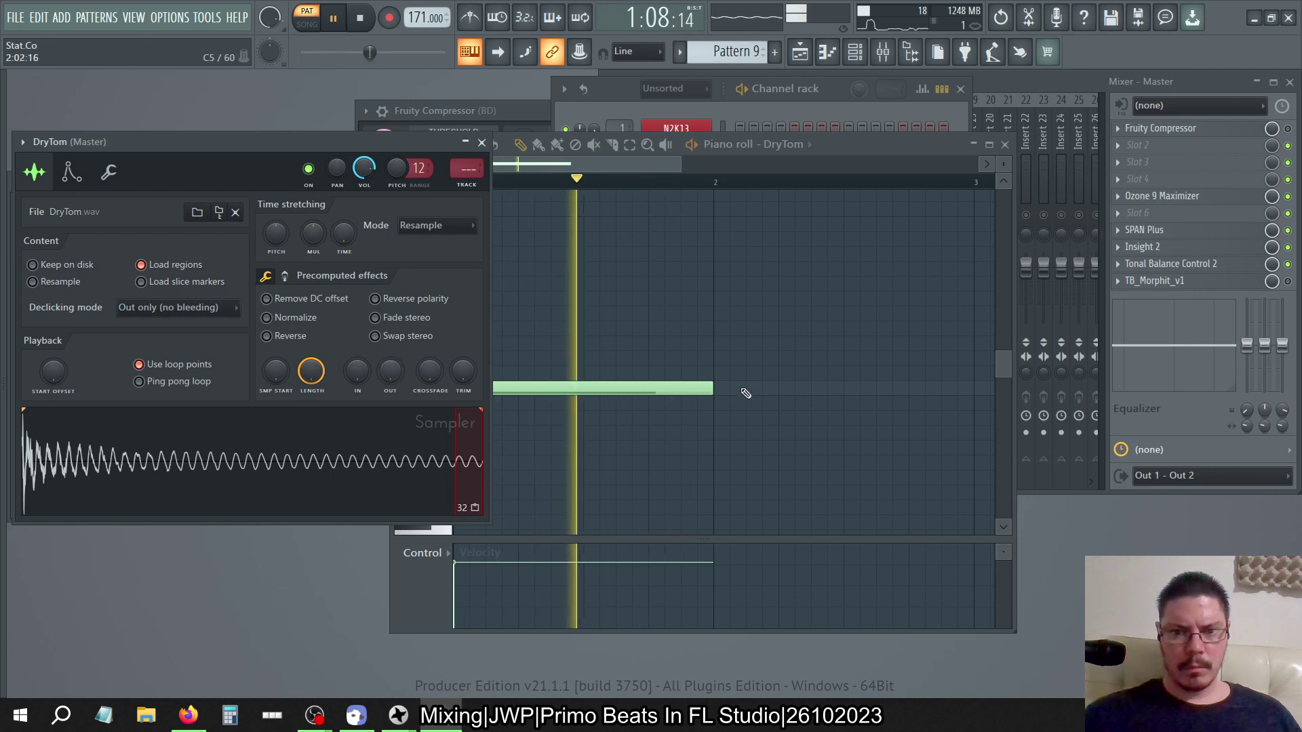
{"action": "left_click_drag", "start_coordinate": [712, 390], "coordinate": [584, 400]}
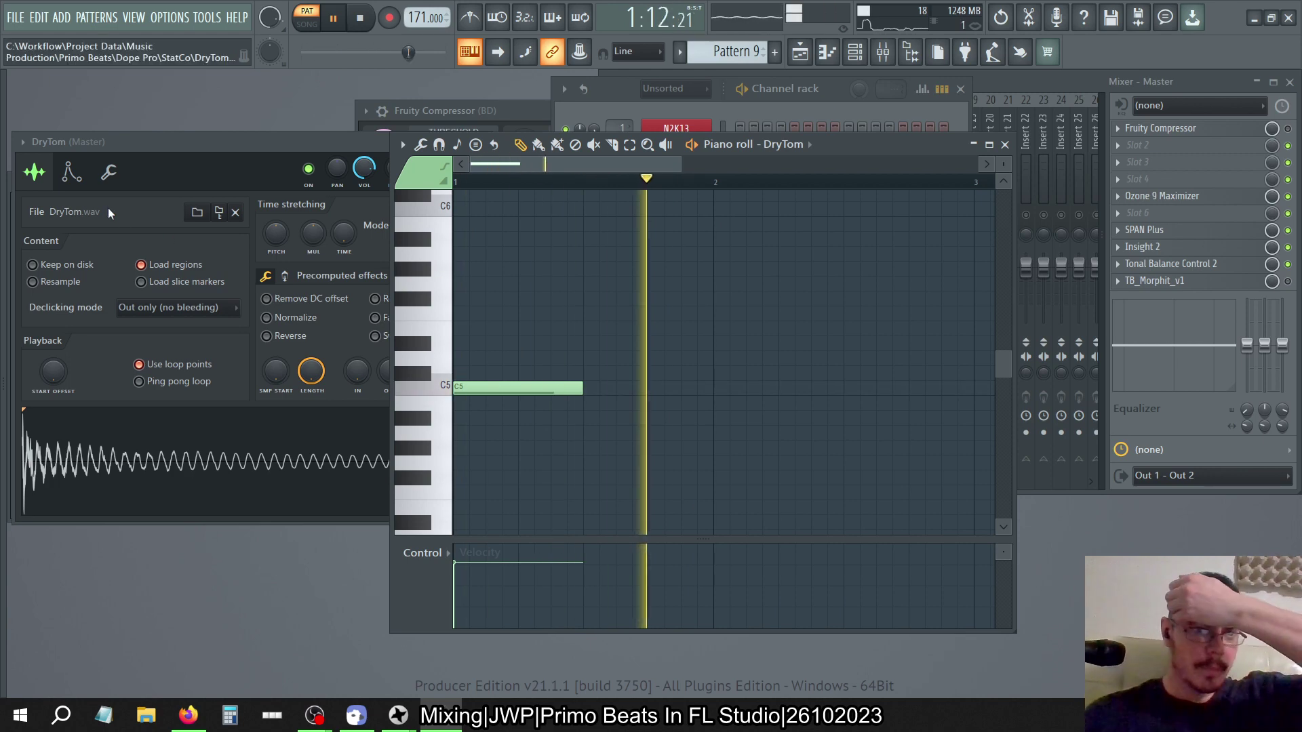
Enable DryTom's volume envelope with attack, hold and decay at 0%, sustain at full and release at 40%
{"action": "left_click", "coordinate": [85, 176]}
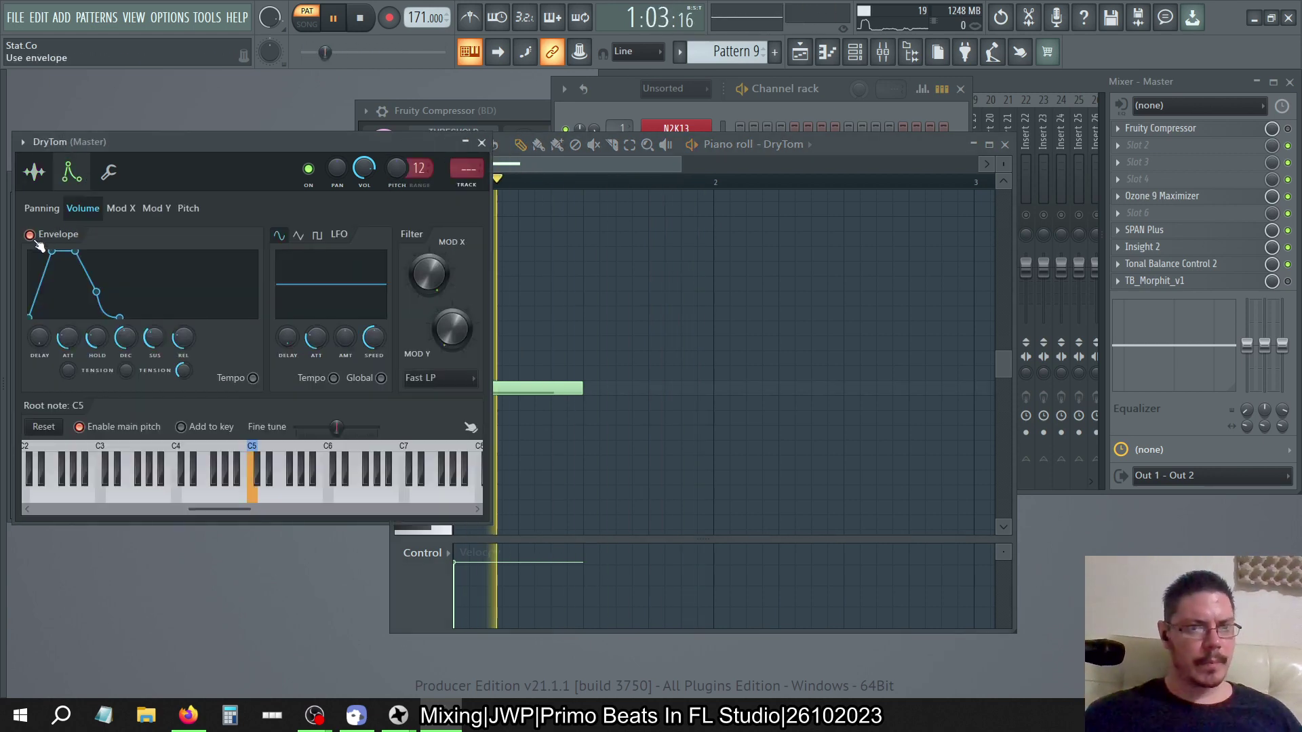
{"action": "left_click_drag", "start_coordinate": [68, 337], "coordinate": [113, 387]}
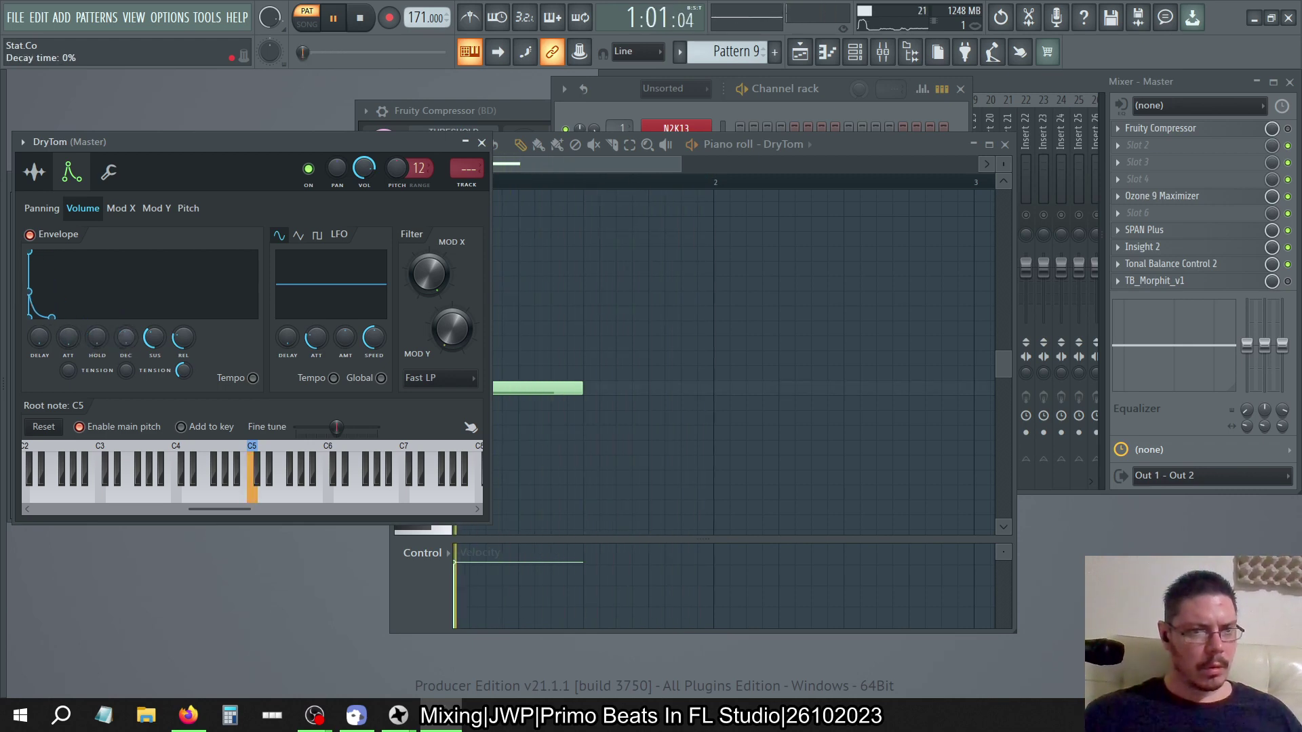
{"action": "left_click_drag", "start_coordinate": [154, 337], "coordinate": [183, 319]}
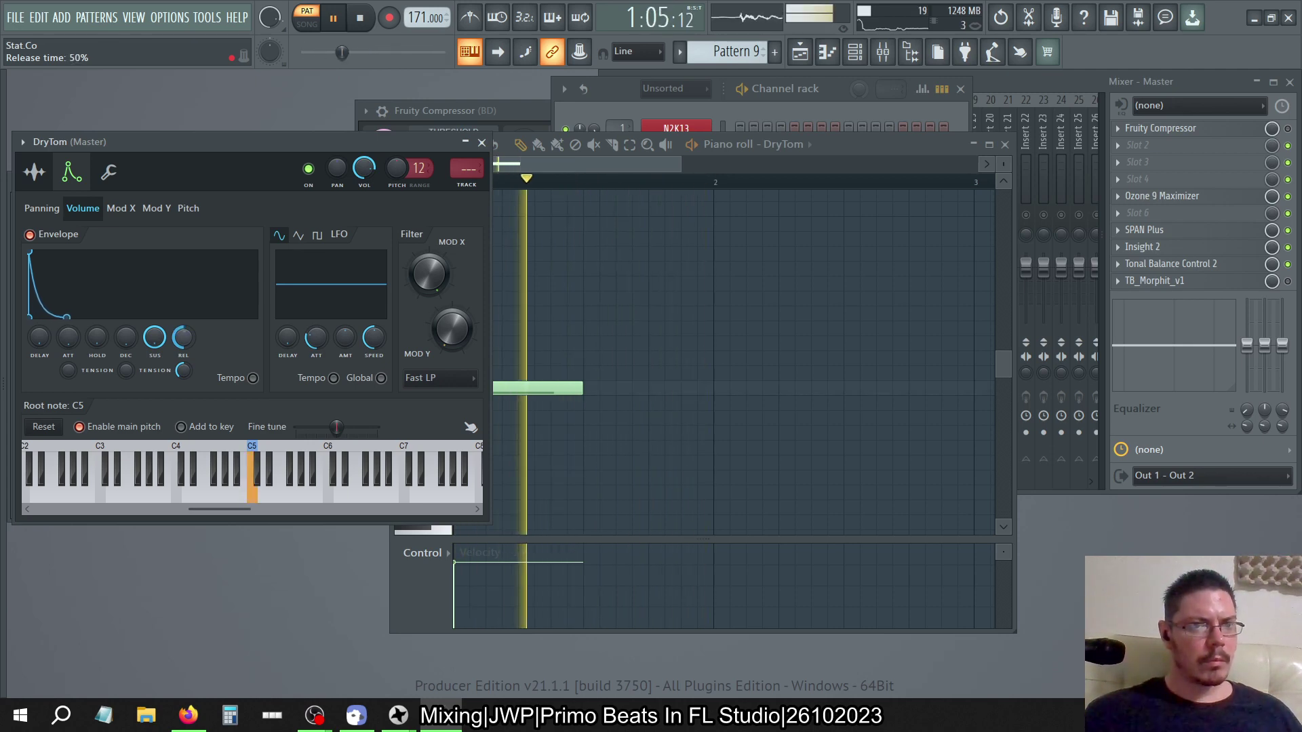
{"action": "left_click_drag", "start_coordinate": [190, 350], "coordinate": [190, 358]}
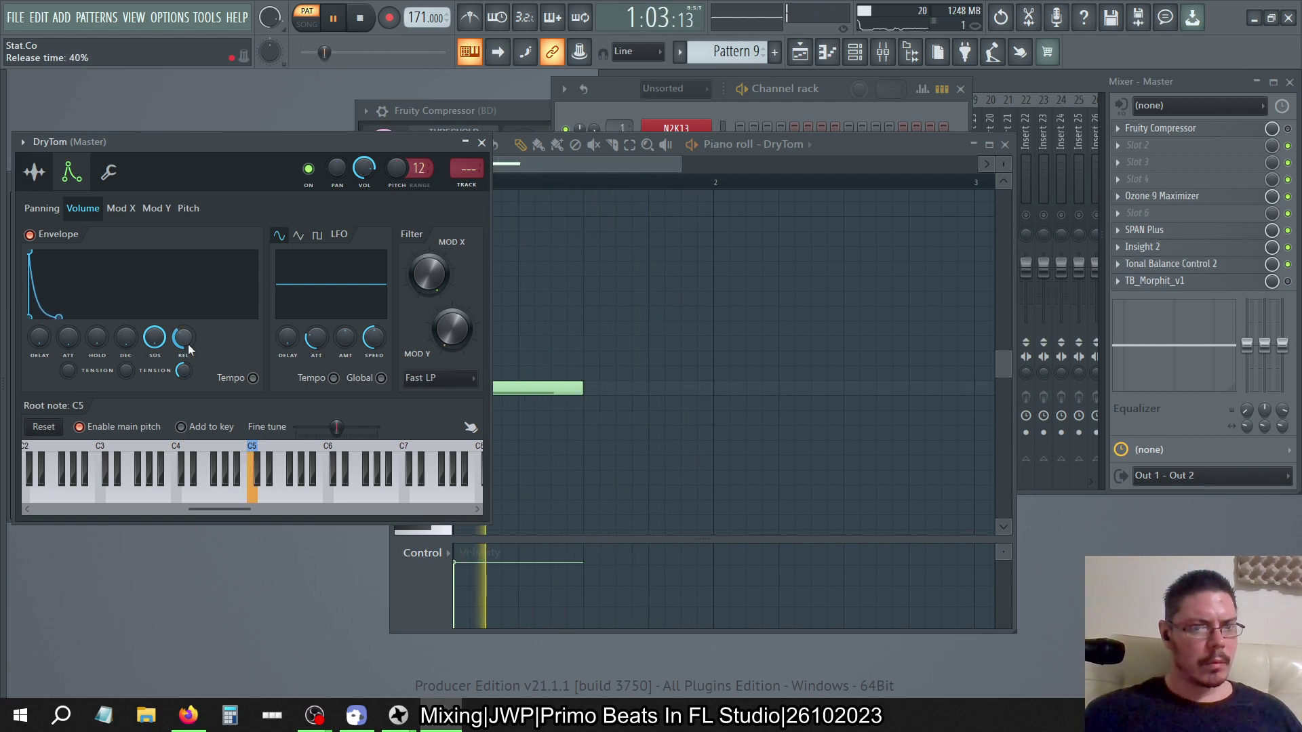
Straighten the volume envelope's release curve to about -3% tension and turn on its tempo-based timing
{"action": "right_click", "coordinate": [184, 370]}
{"action": "left_click", "coordinate": [196, 377]}
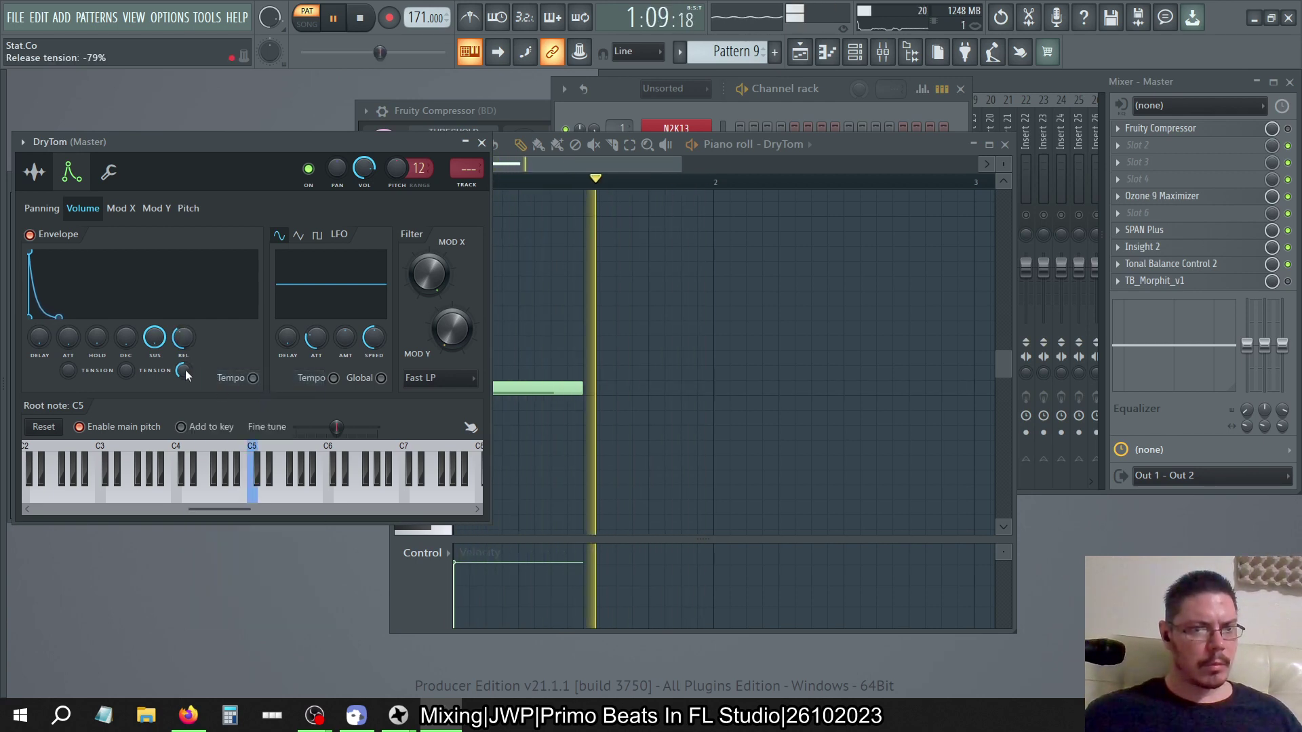
{"action": "left_click_drag", "start_coordinate": [184, 369], "coordinate": [184, 366]}
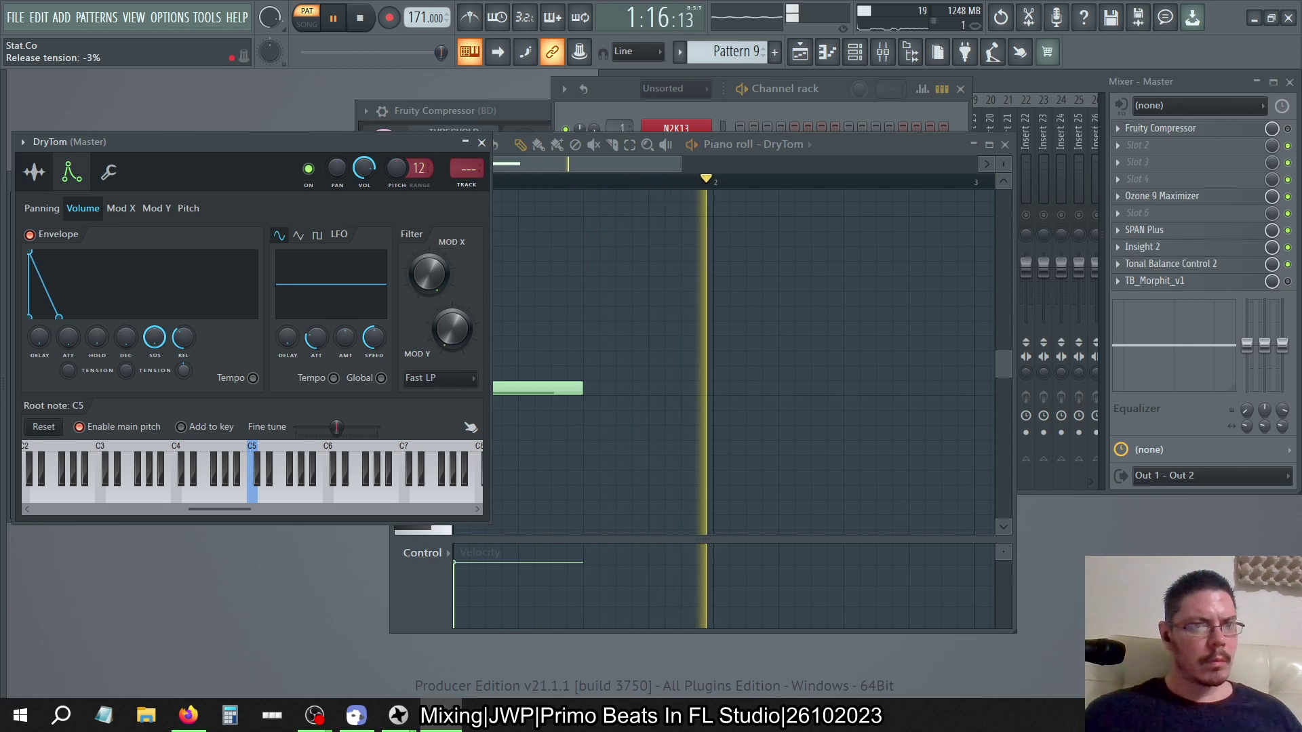
{"action": "left_click", "coordinate": [257, 379]}
Try the volume envelope with release and sustain at 0%, listening to decay times from 100% down to about 40%
{"action": "mouse_move", "coordinate": [200, 350]}
{"action": "left_mouse_down"}
{"action": "mouse_move", "coordinate": [200, 362]}
{"action": "mouse_move", "coordinate": [188, 354]}
{"action": "left_mouse_up"}
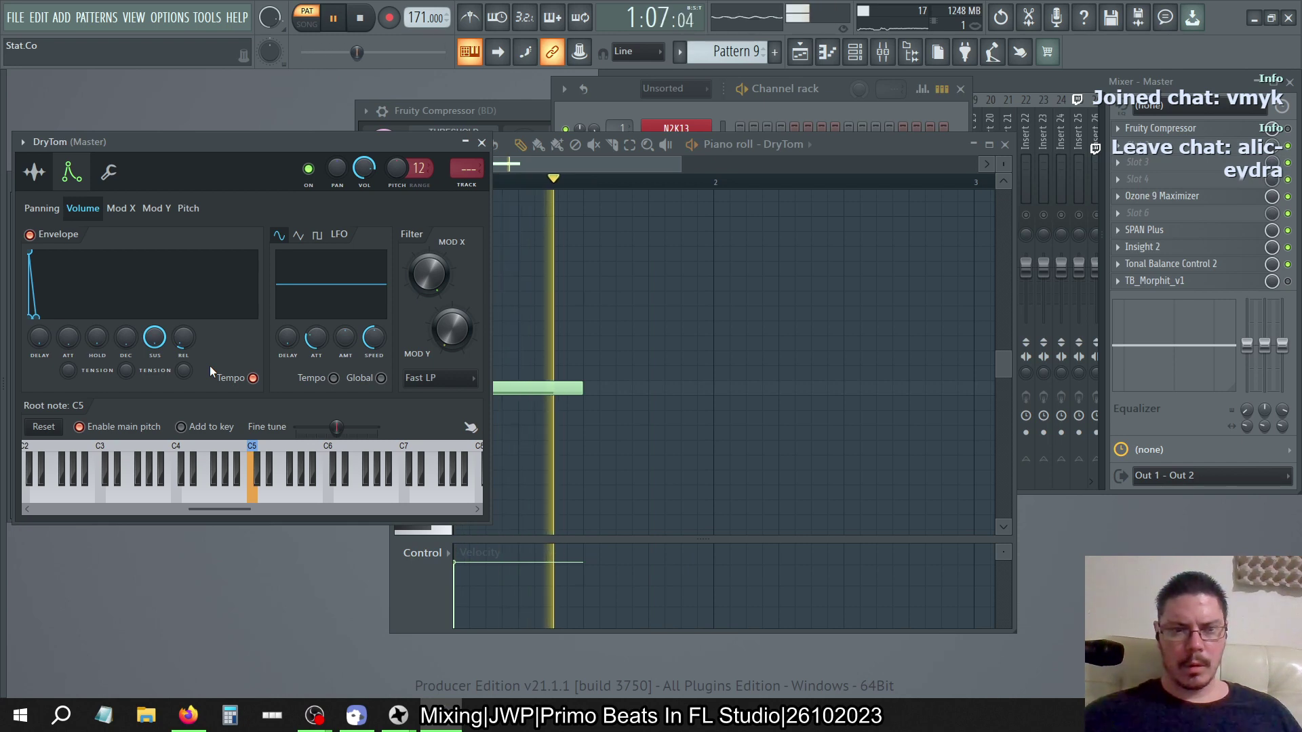
{"action": "left_click_drag", "start_coordinate": [180, 341], "coordinate": [179, 343]}
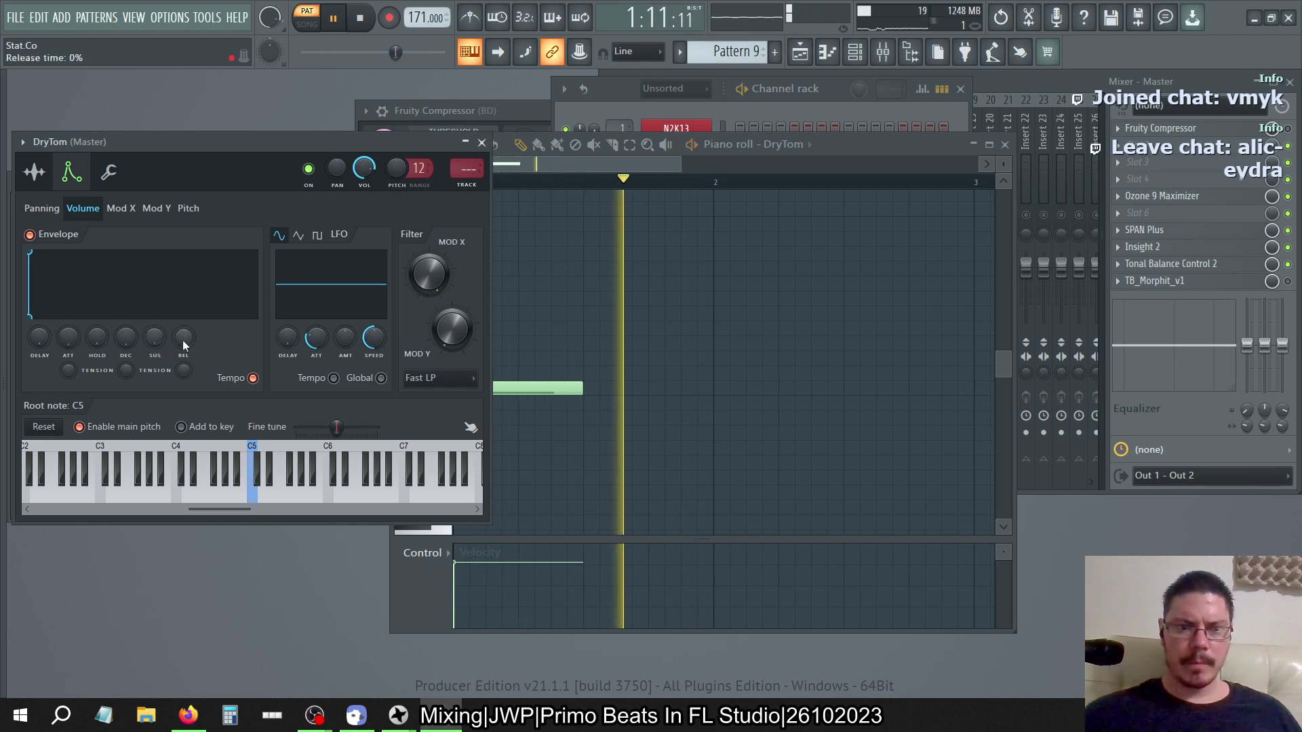
{"action": "left_click_drag", "start_coordinate": [181, 340], "coordinate": [125, 331]}
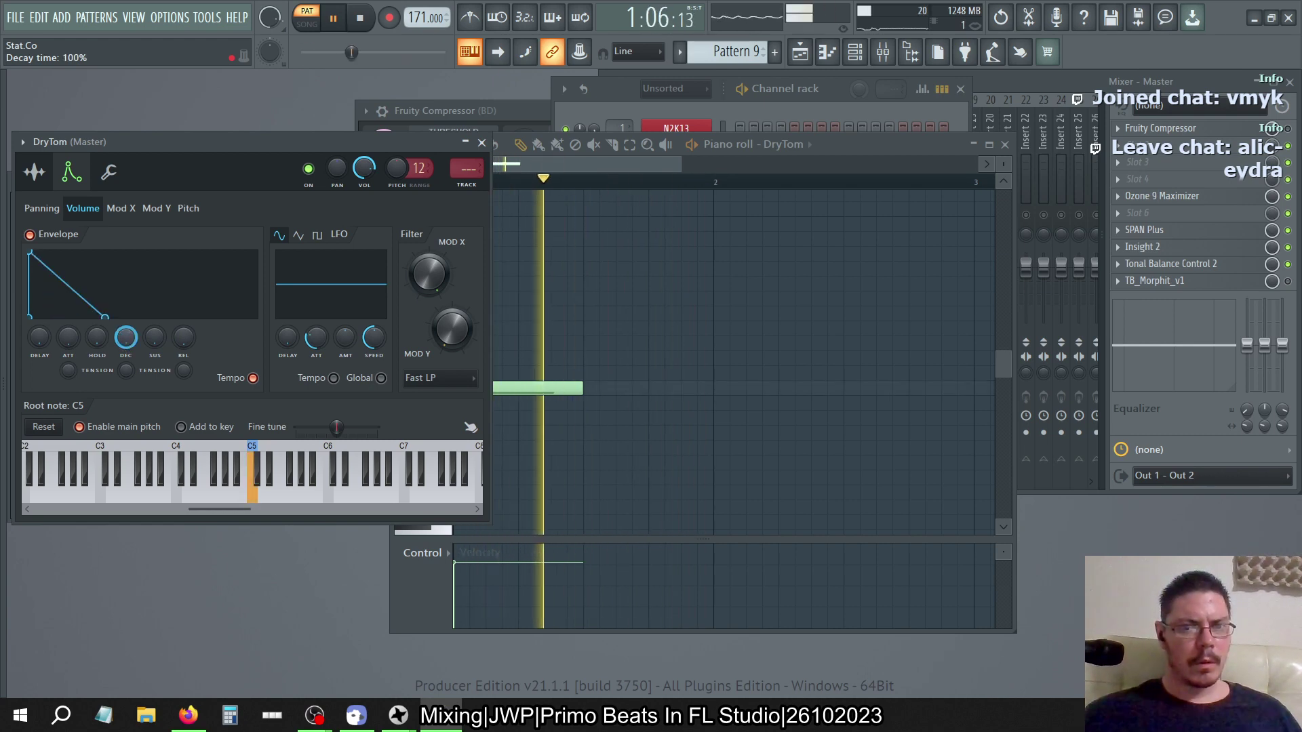
{"action": "left_click_drag", "start_coordinate": [126, 337], "coordinate": [126, 349]}
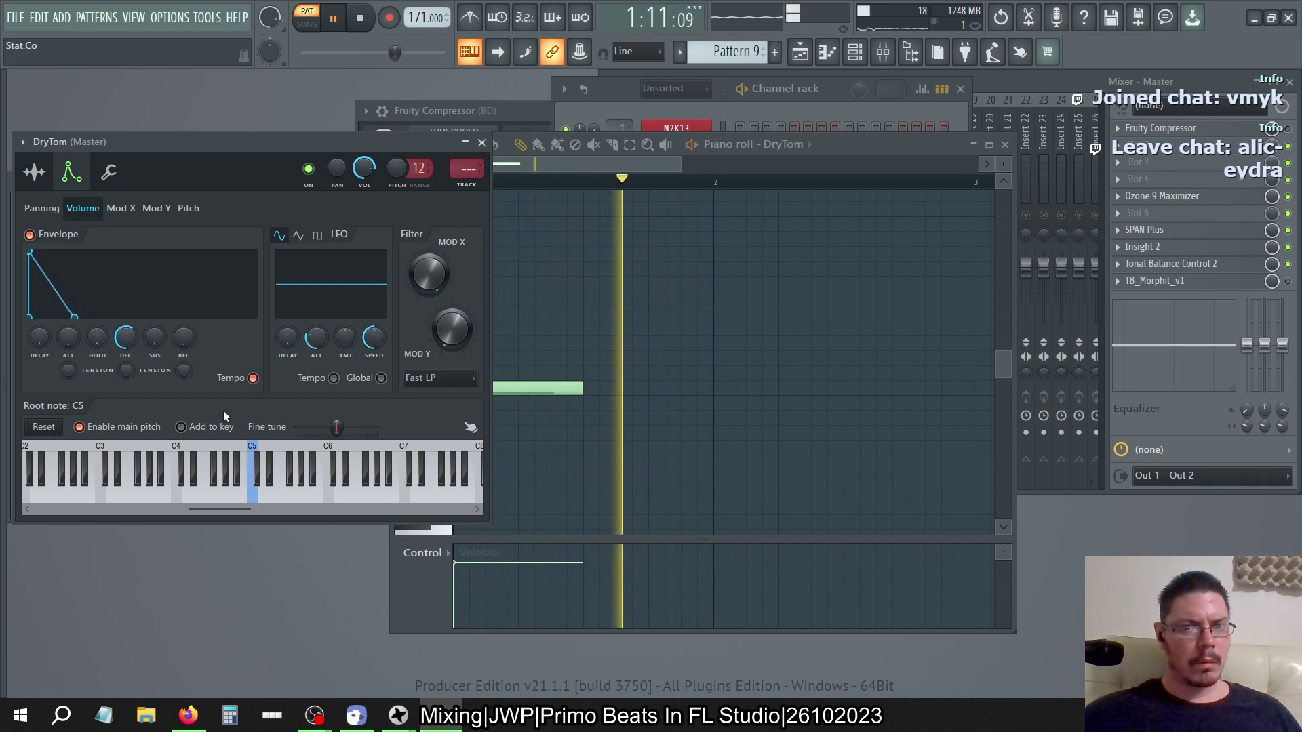
{"action": "left_click_drag", "start_coordinate": [126, 337], "coordinate": [125, 346]}
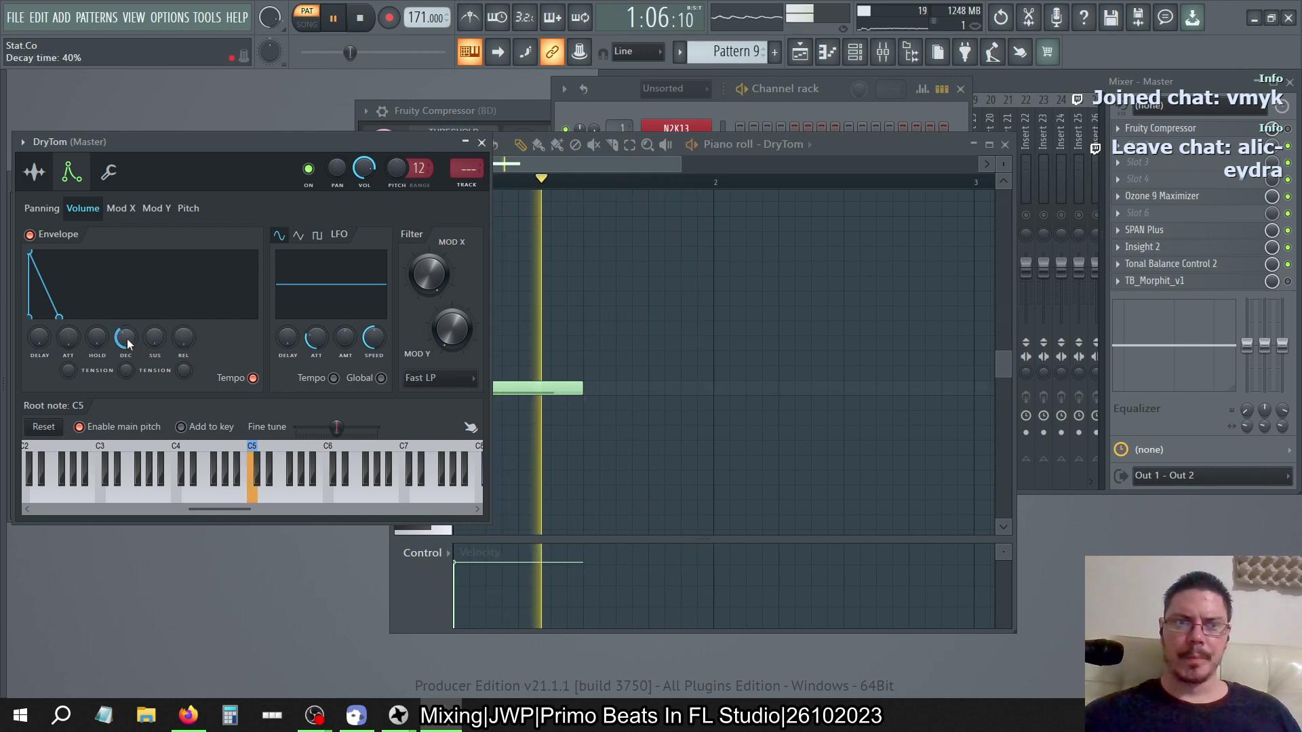
{"action": "left_click_drag", "start_coordinate": [129, 344], "coordinate": [129, 336]}
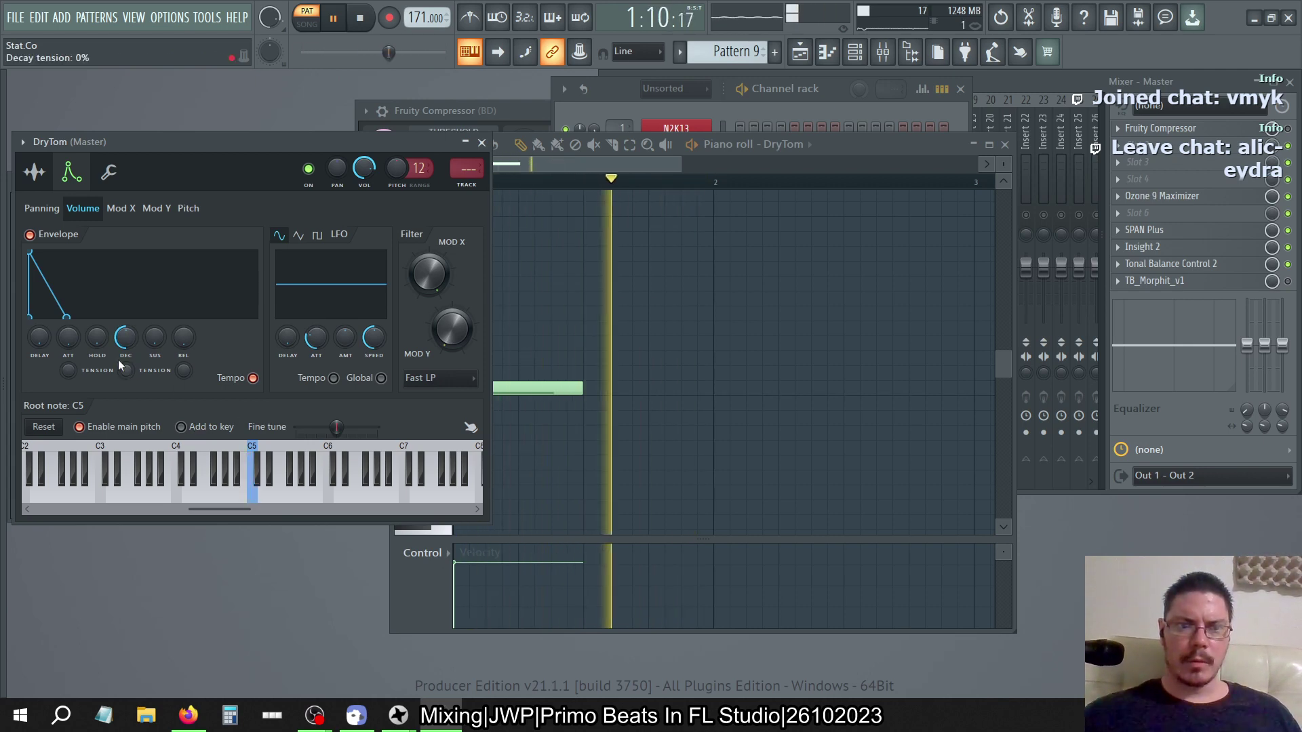
{"action": "left_click_drag", "start_coordinate": [125, 337], "coordinate": [125, 344]}
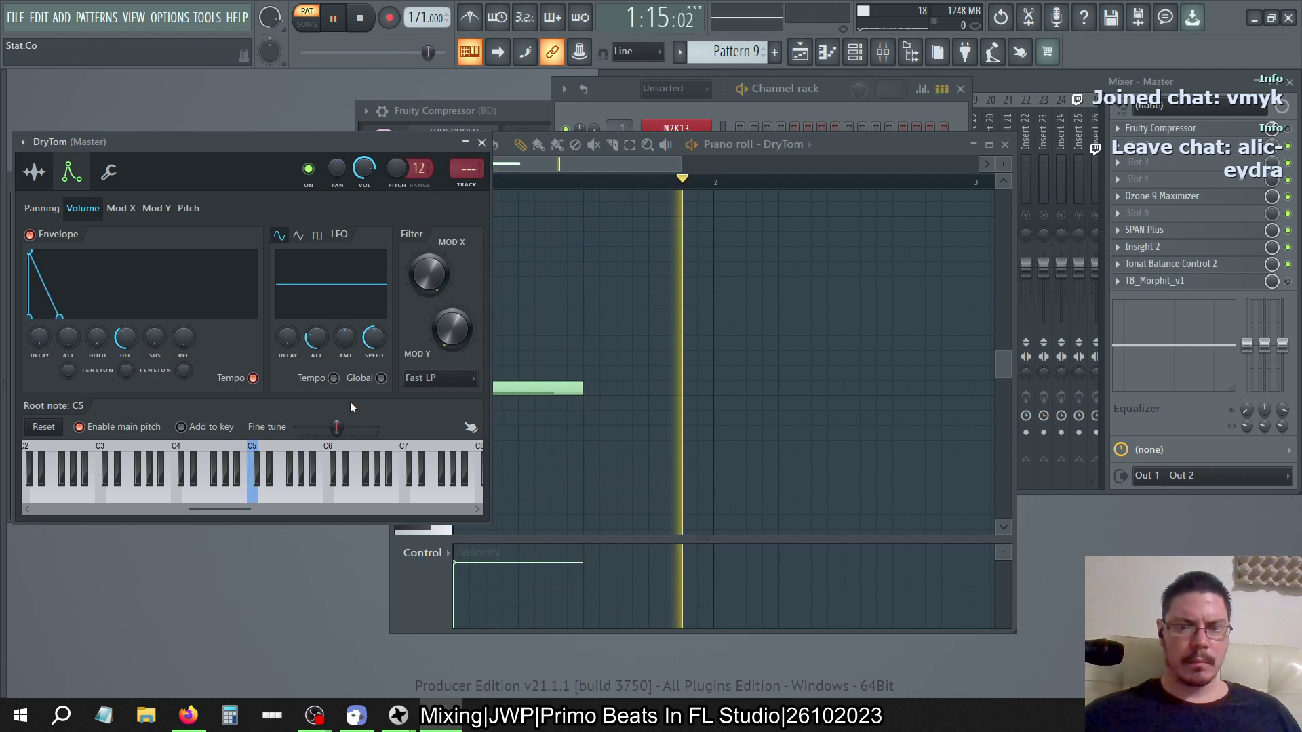
Shorten the C5 note to one step and set the volume envelope to 0% decay, 100% sustain and about 40% release
{"action": "left_click_drag", "start_coordinate": [581, 405], "coordinate": [468, 407]}
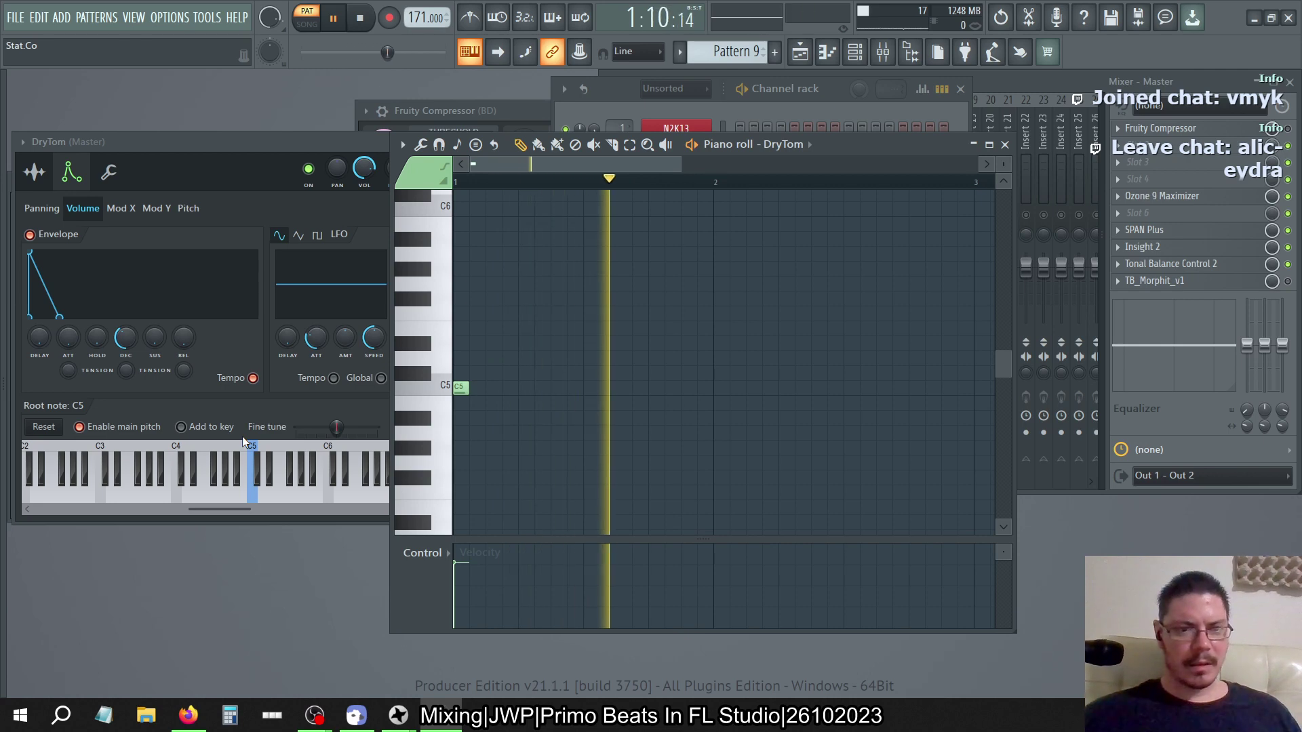
{"action": "left_click", "coordinate": [198, 376]}
{"action": "left_click_drag", "start_coordinate": [183, 337], "coordinate": [126, 352]}
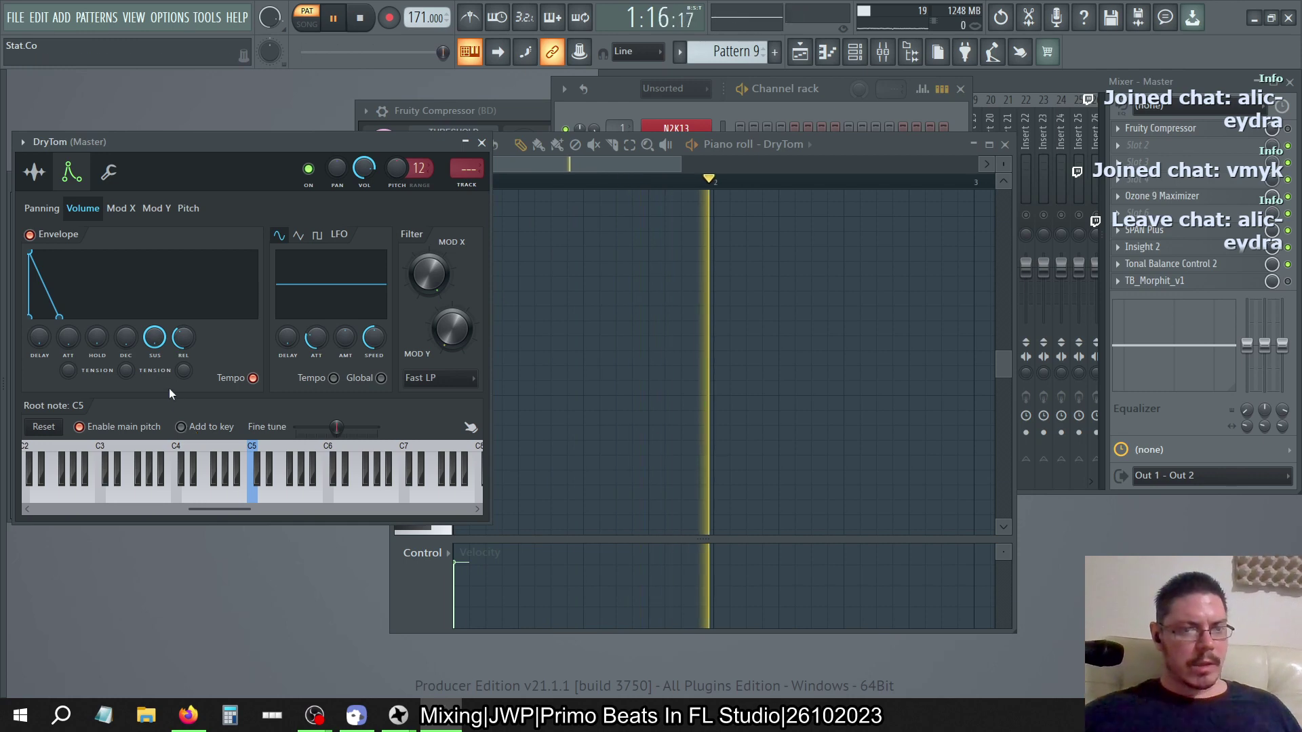
{"action": "left_click_drag", "start_coordinate": [183, 337], "coordinate": [183, 316]}
Lengthen the C5 note to one bar and compare 0% sustain with 100% decay, ending on full sustain with 0% decay
{"action": "left_click", "coordinate": [541, 159]}
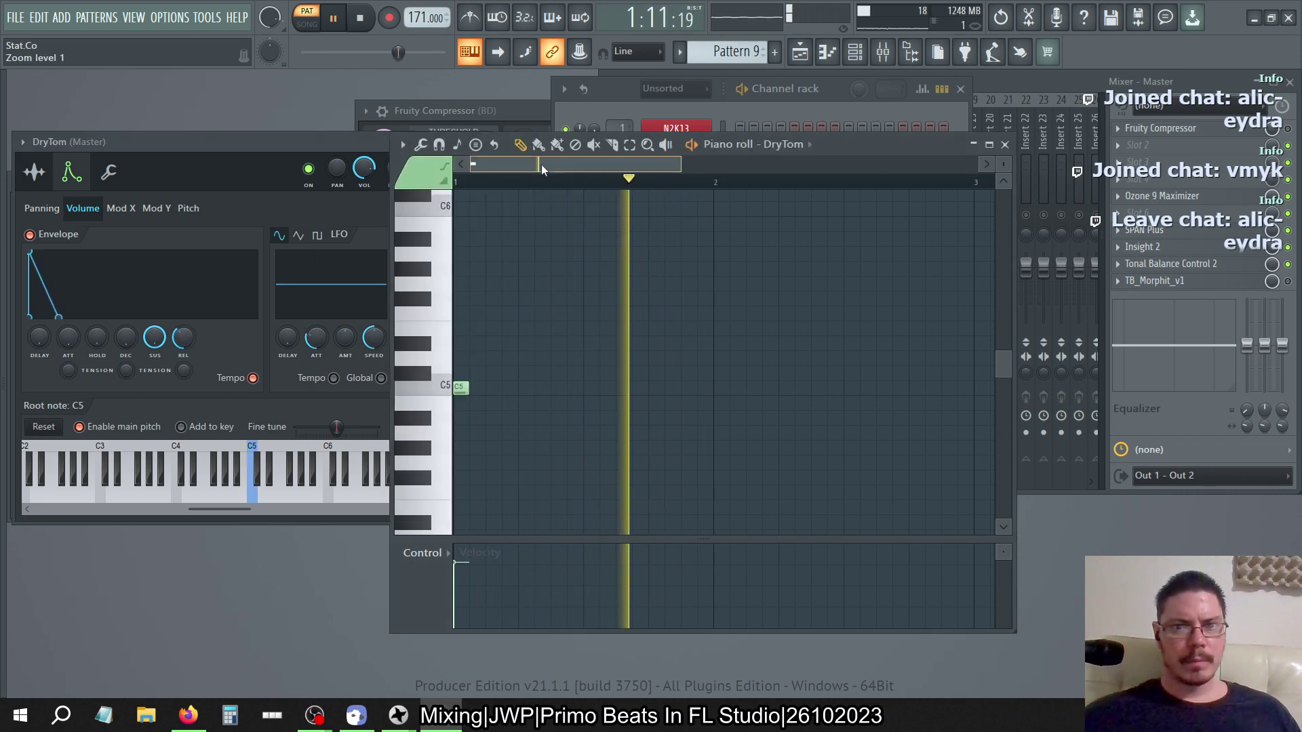
{"action": "left_click", "coordinate": [461, 385]}
{"action": "left_click_drag", "start_coordinate": [468, 387], "coordinate": [712, 394]}
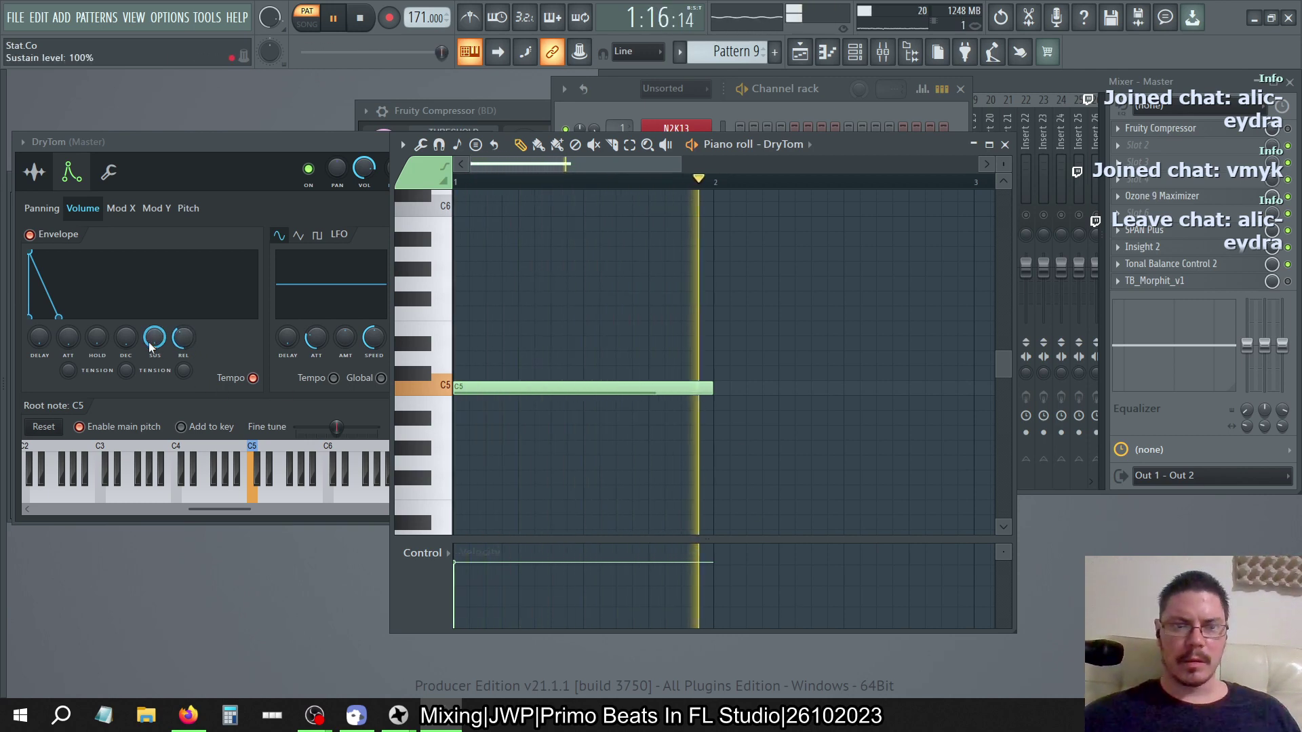
{"action": "left_click_drag", "start_coordinate": [154, 337], "coordinate": [155, 370]}
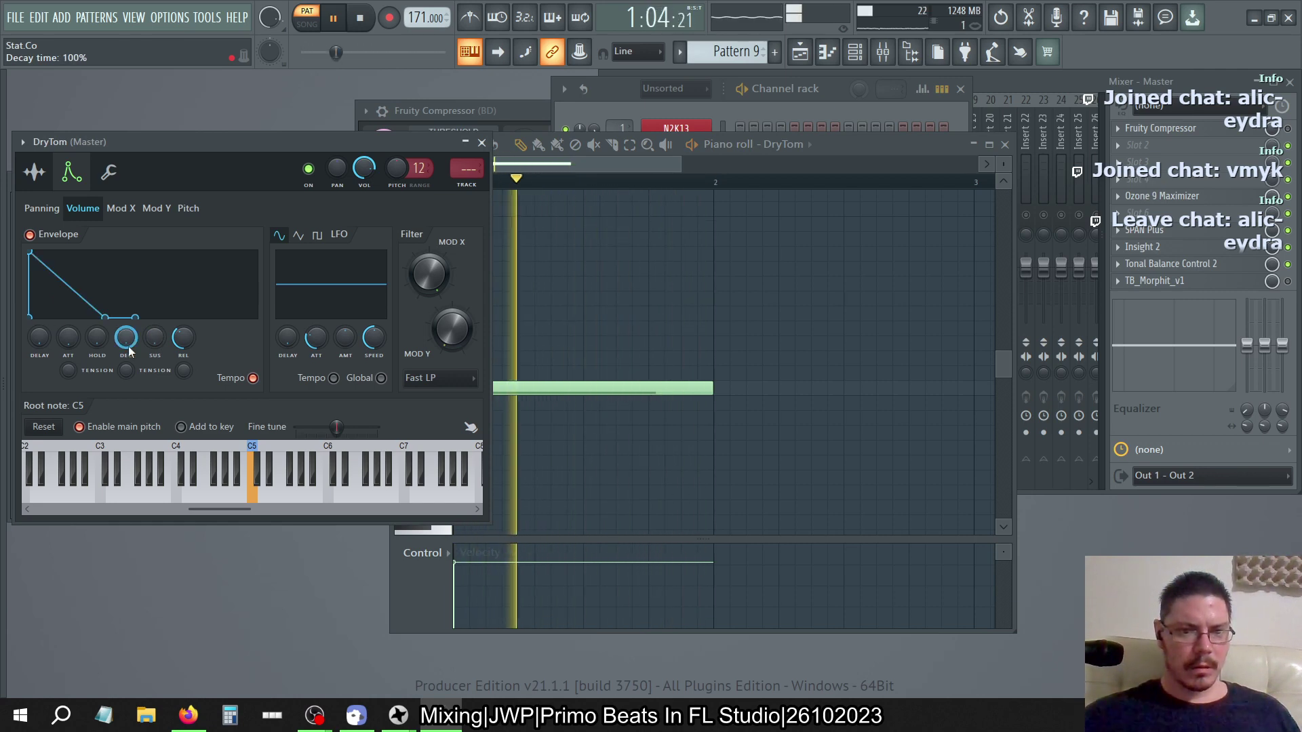
{"action": "left_click_drag", "start_coordinate": [128, 339], "coordinate": [128, 380]}
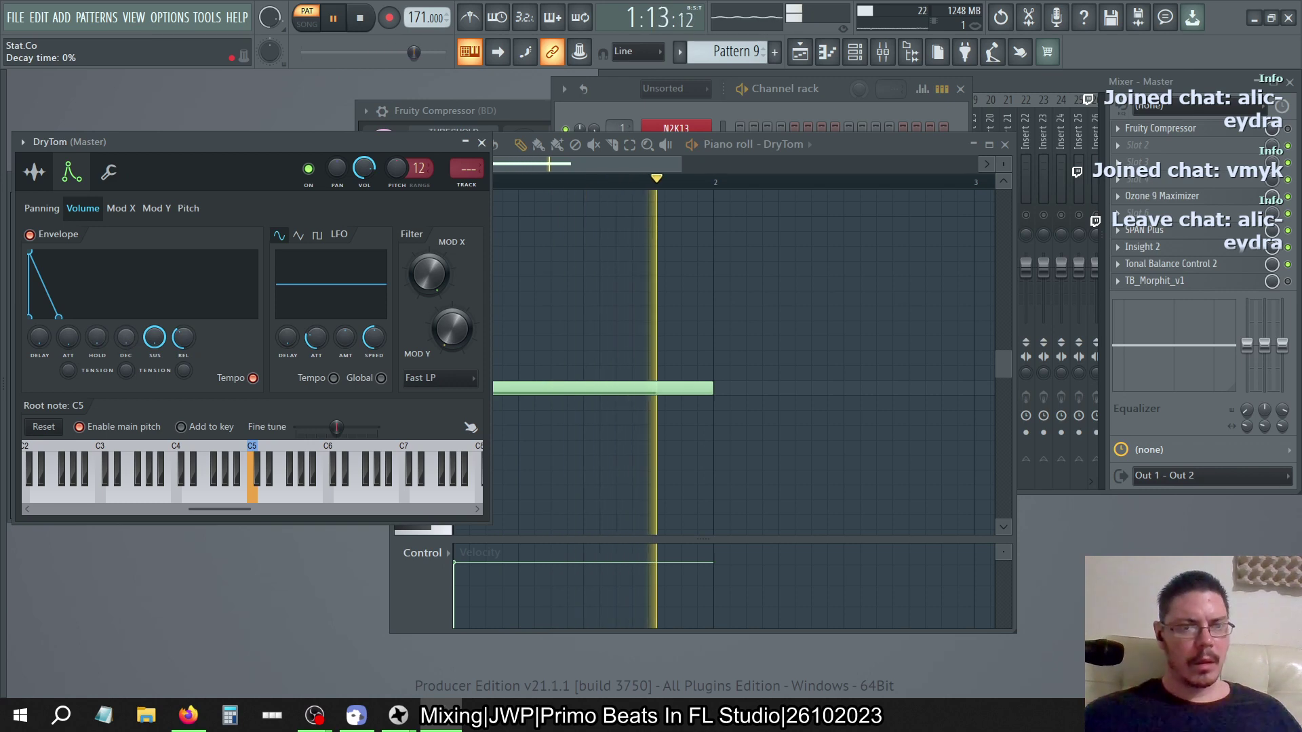
Set the volume envelope to about 40% decay, 0% sustain and 0% release, and shorten the C5 note to one step
{"action": "left_click_drag", "start_coordinate": [127, 344], "coordinate": [171, 331]}
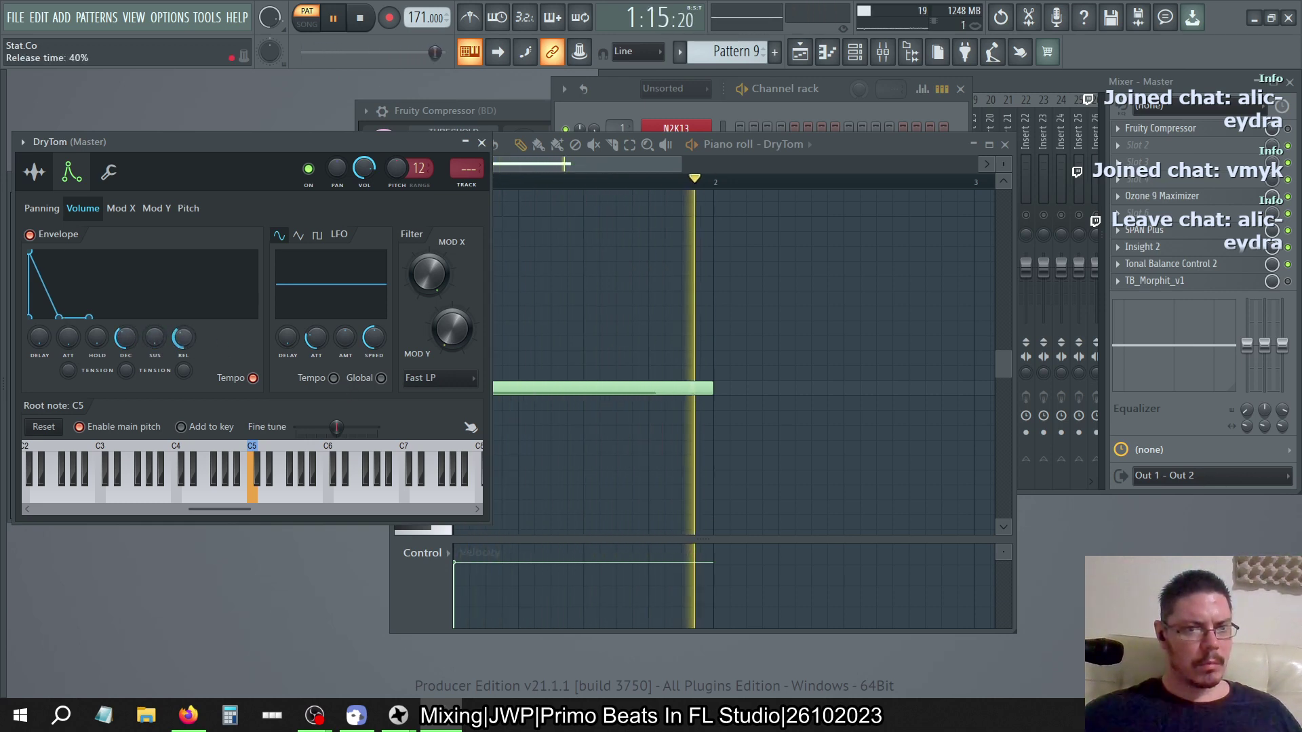
{"action": "left_click_drag", "start_coordinate": [711, 389], "coordinate": [470, 389]}
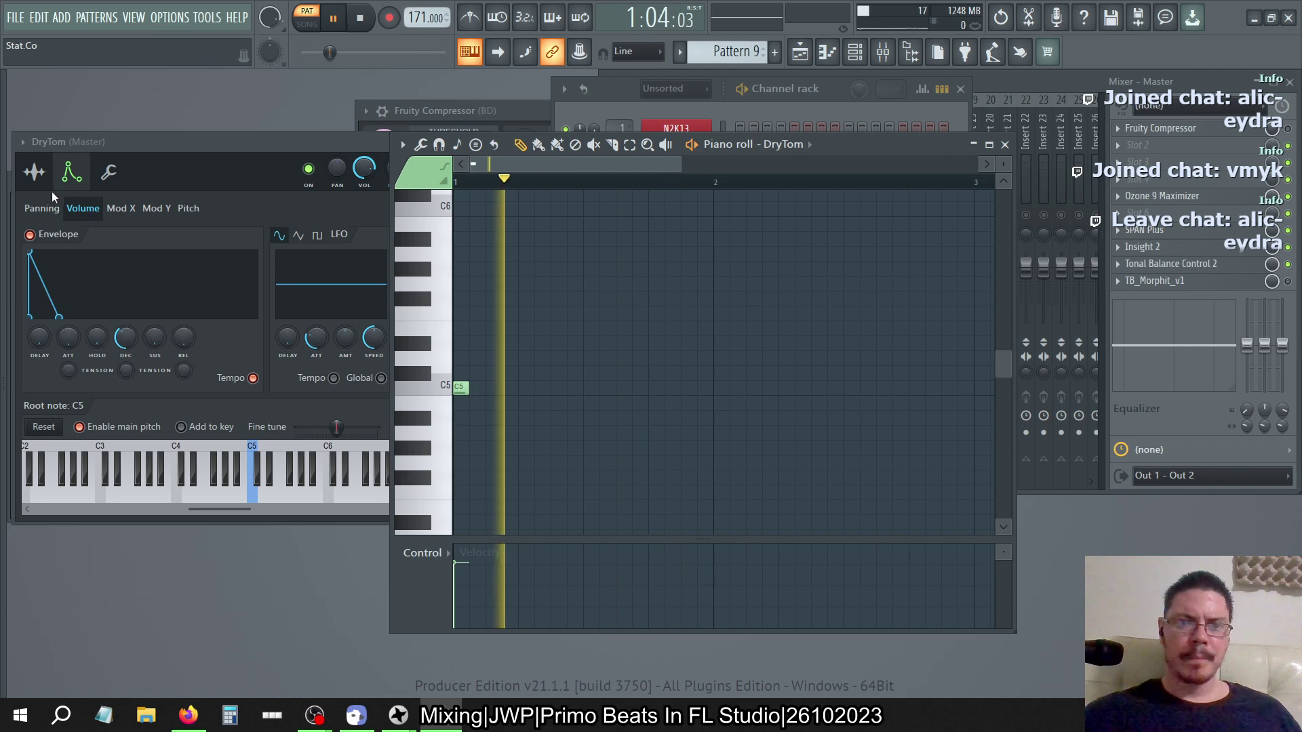
Turn off region loading and loop points for the DryTom sample, and disable its volume envelope
{"action": "left_click", "coordinate": [34, 172]}
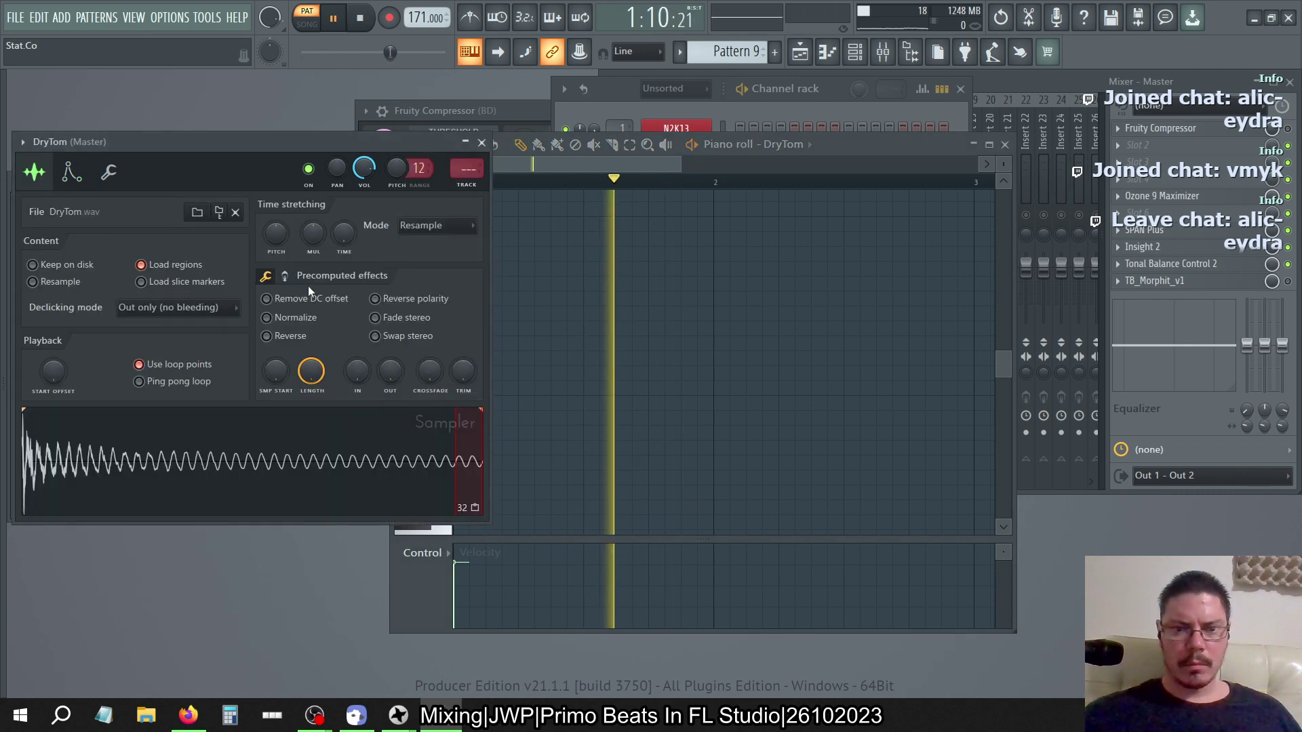
{"action": "left_click", "coordinate": [178, 365]}
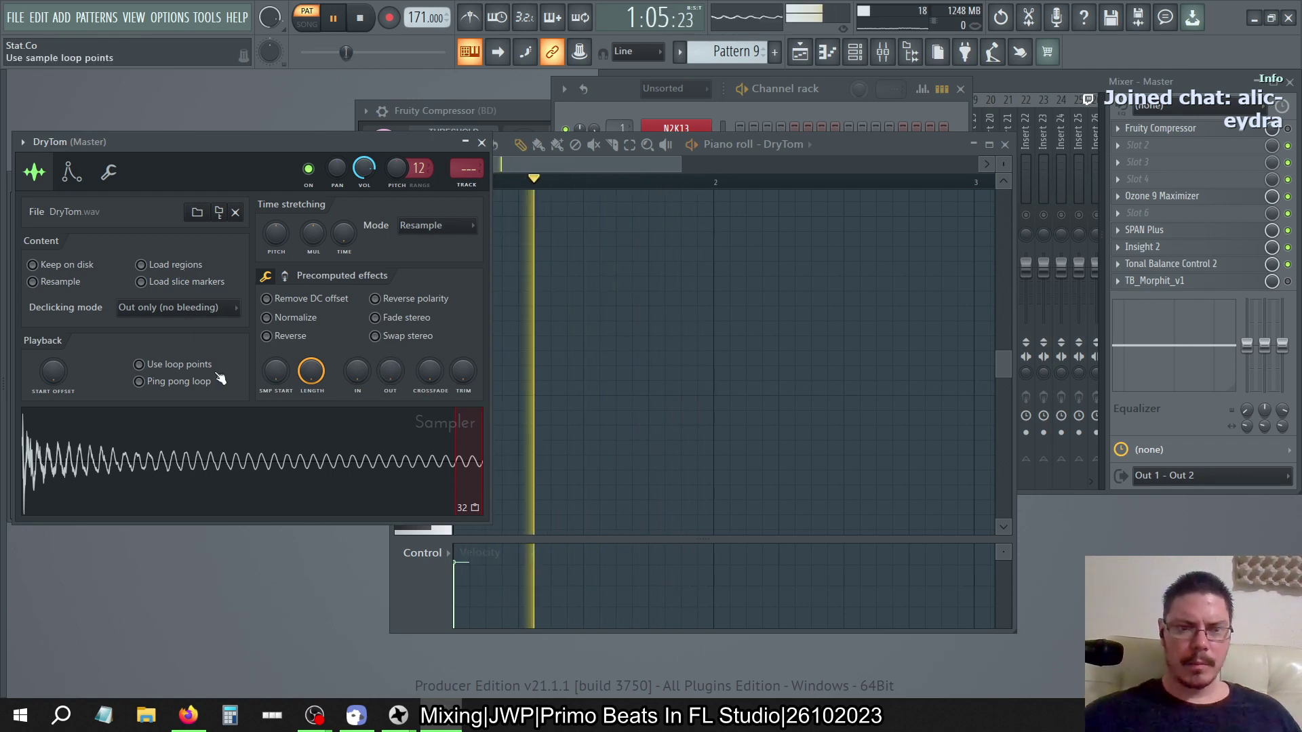
{"action": "left_click", "coordinate": [71, 171]}
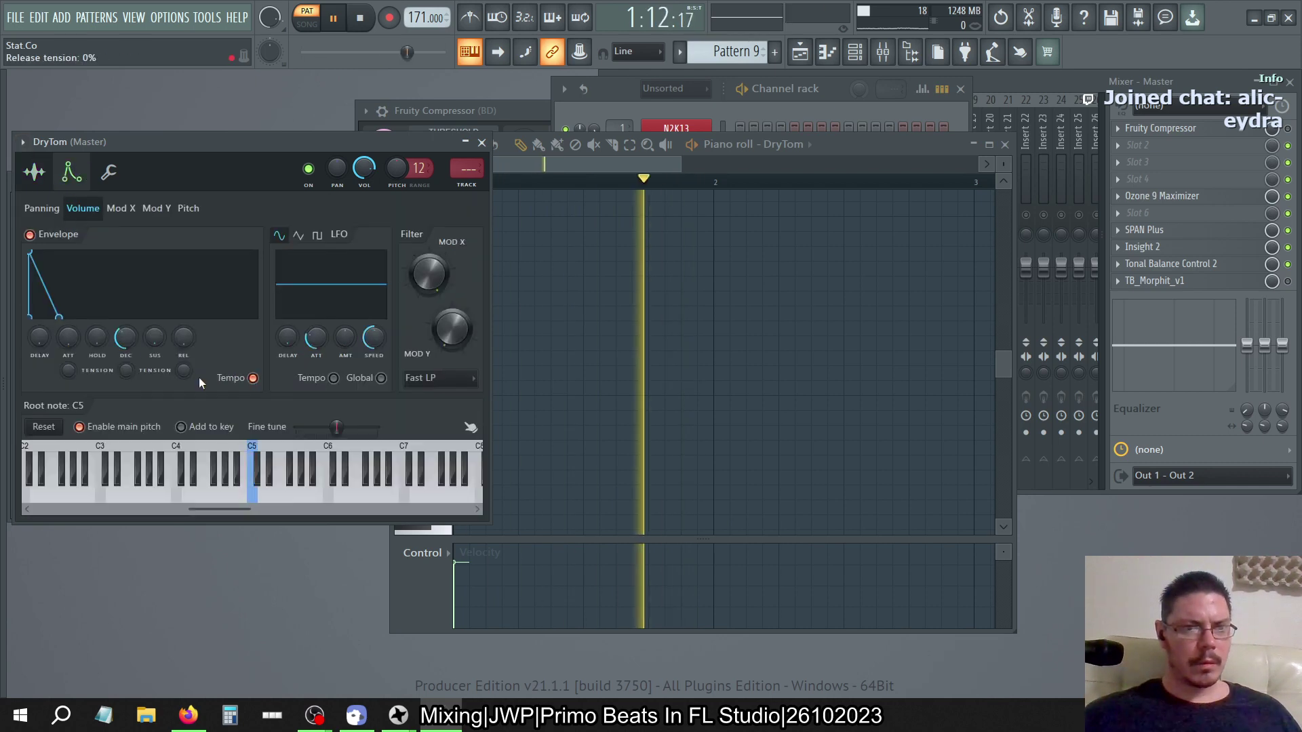
{"action": "left_click", "coordinate": [41, 238]}
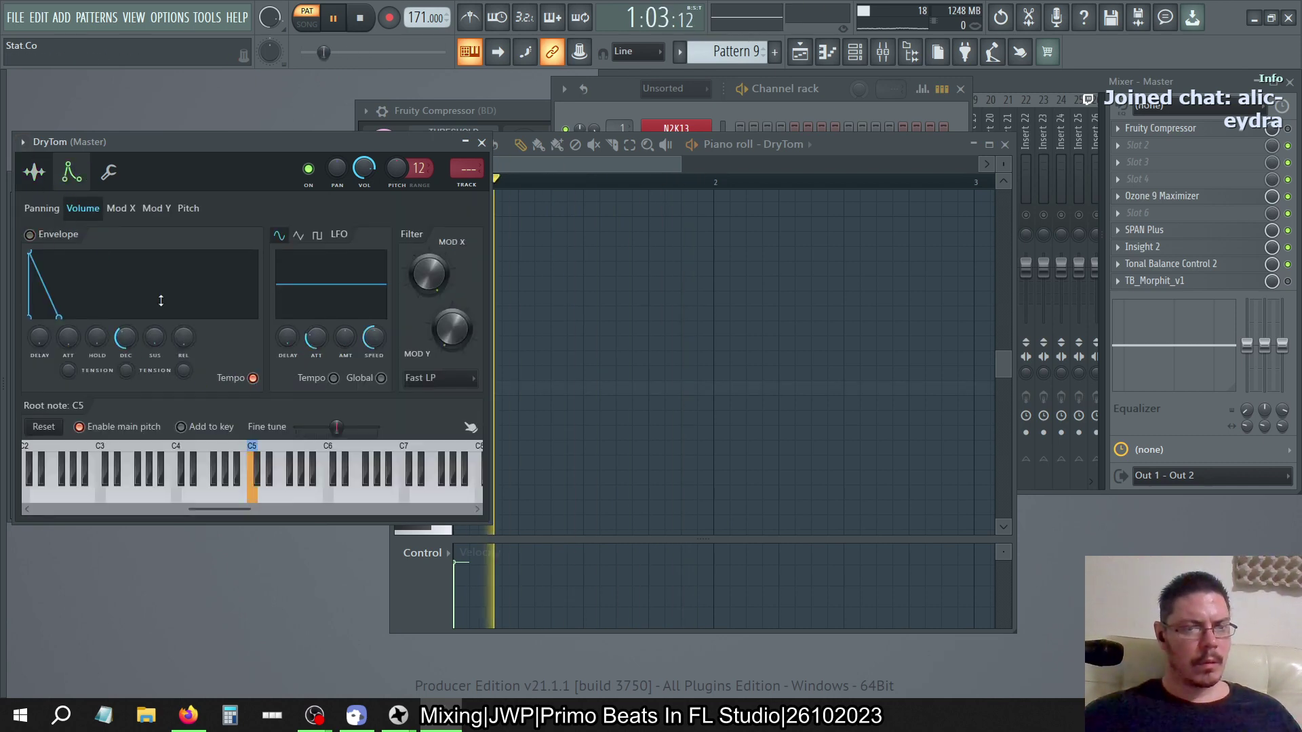
Compare the DryTom sample with loop points on and off, leave them off, and set its fade-out to 25%
{"action": "left_click", "coordinate": [33, 171]}
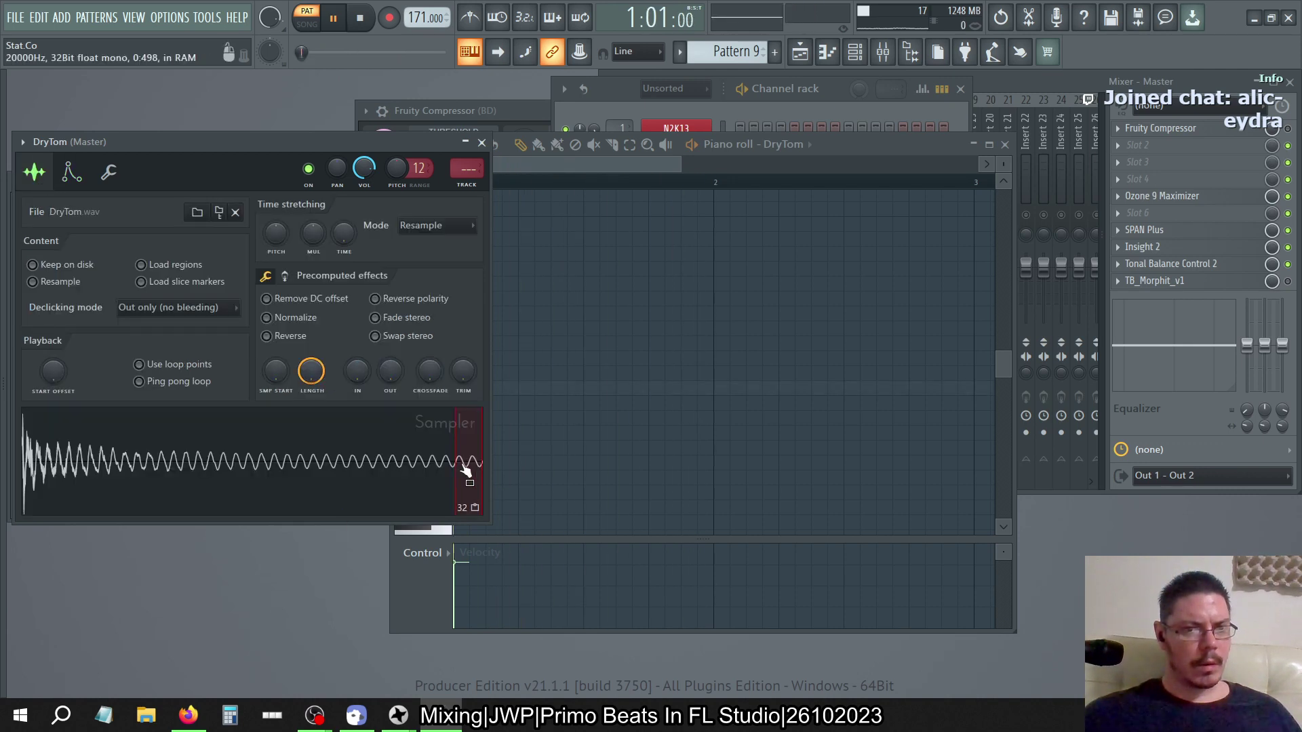
{"action": "left_click", "coordinate": [139, 364]}
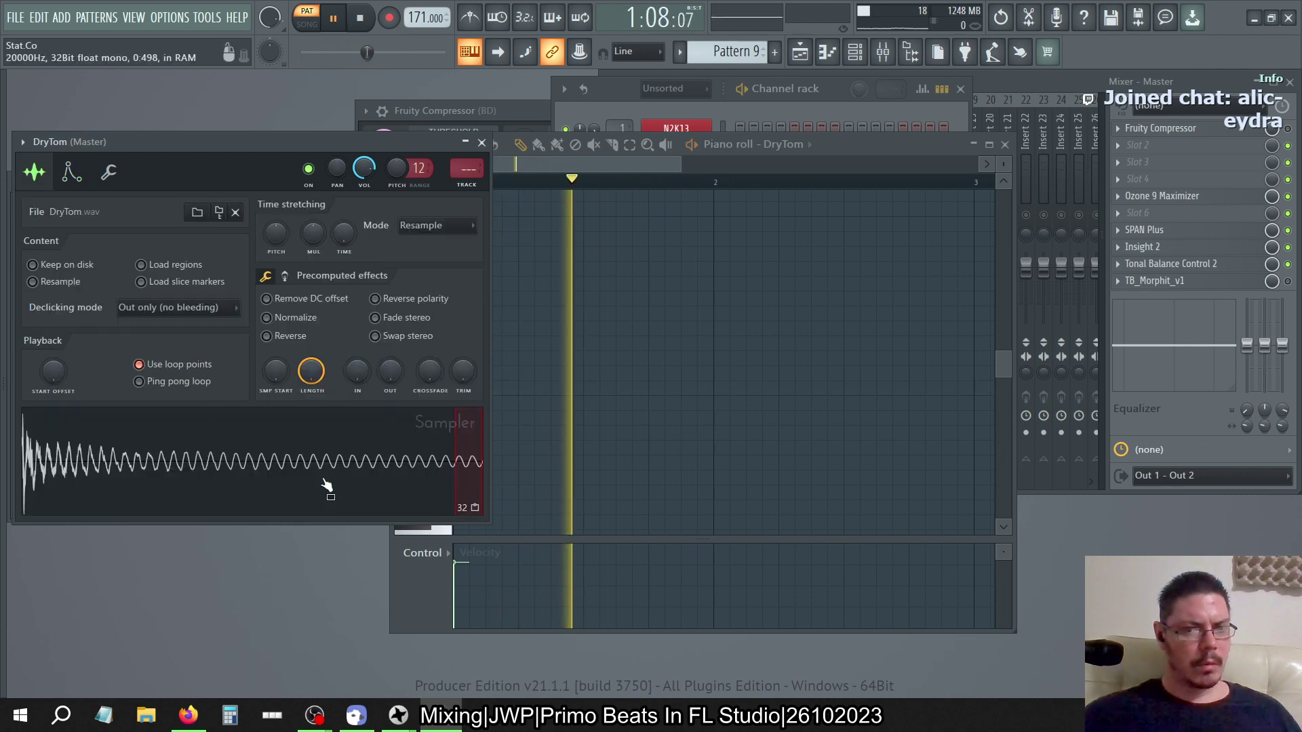
{"action": "left_click", "coordinate": [217, 366]}
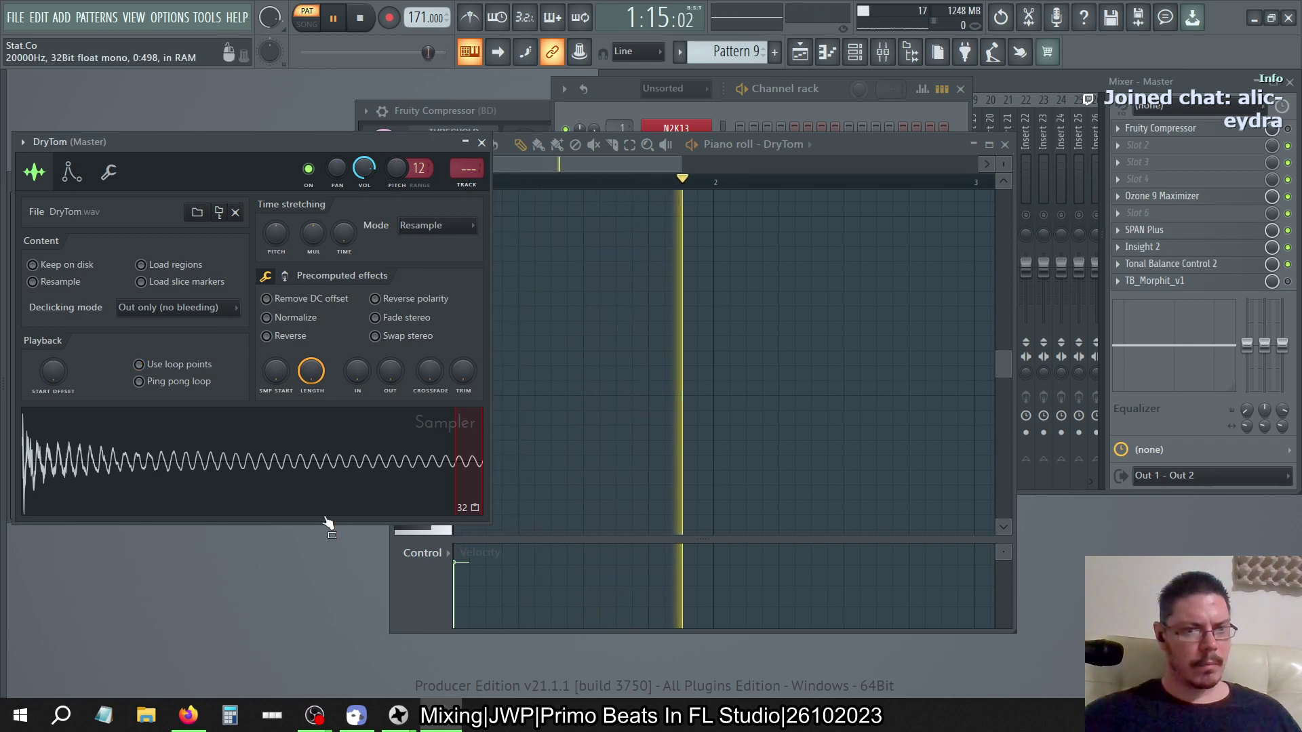
{"action": "mouse_move", "coordinate": [390, 371]}
{"action": "left_mouse_down"}
{"action": "mouse_move", "coordinate": [390, 352]}
{"action": "mouse_move", "coordinate": [394, 374]}
{"action": "left_mouse_up"}
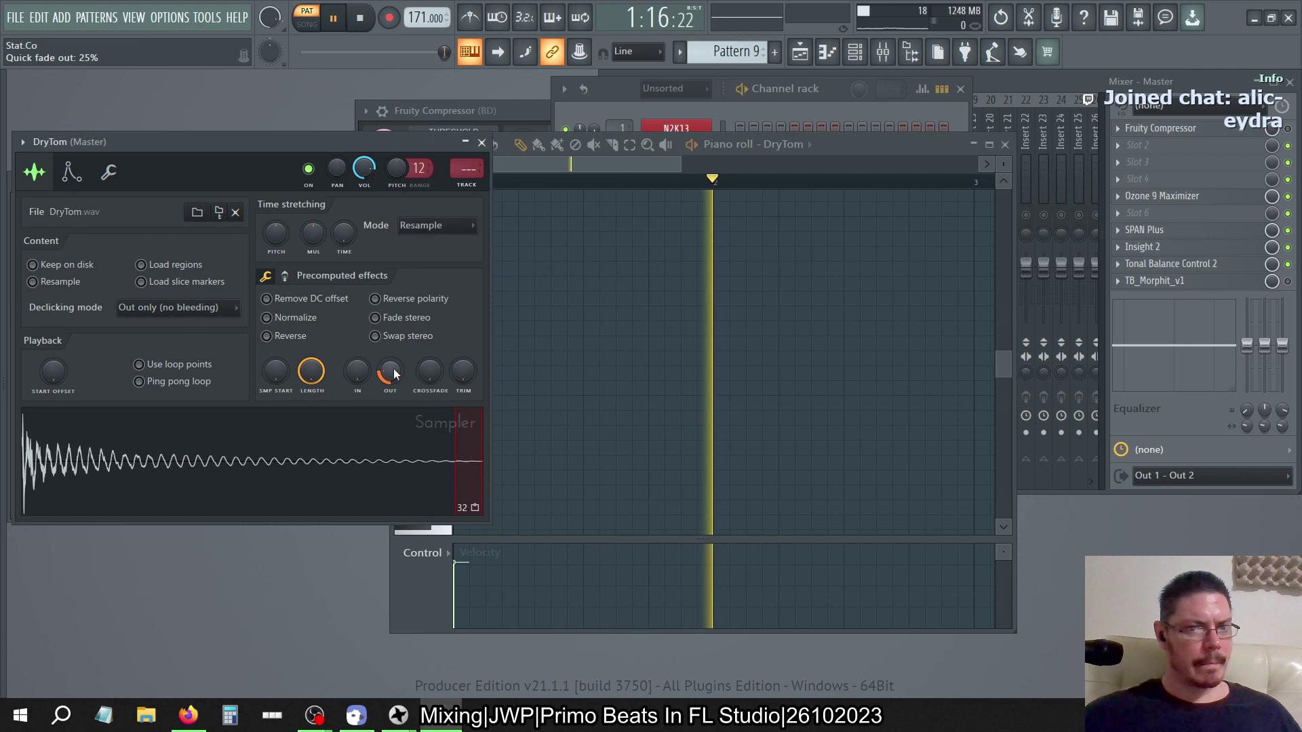
{"action": "left_click", "coordinate": [481, 143]}
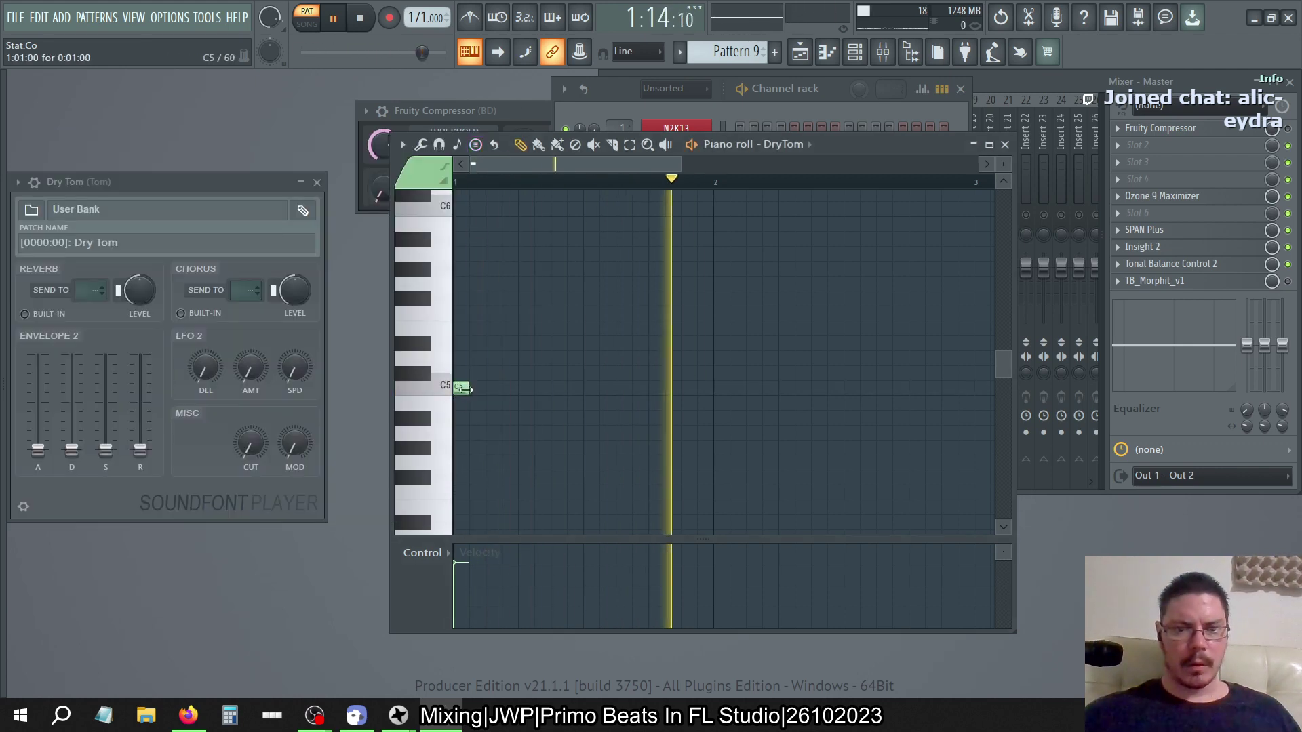
Audition the C5 note at four steps, return it to one step and stop playback
{"action": "mouse_move", "coordinate": [466, 391]}
{"action": "left_mouse_down"}
{"action": "mouse_move", "coordinate": [663, 392]}
{"action": "mouse_move", "coordinate": [468, 392]}
{"action": "left_mouse_up"}
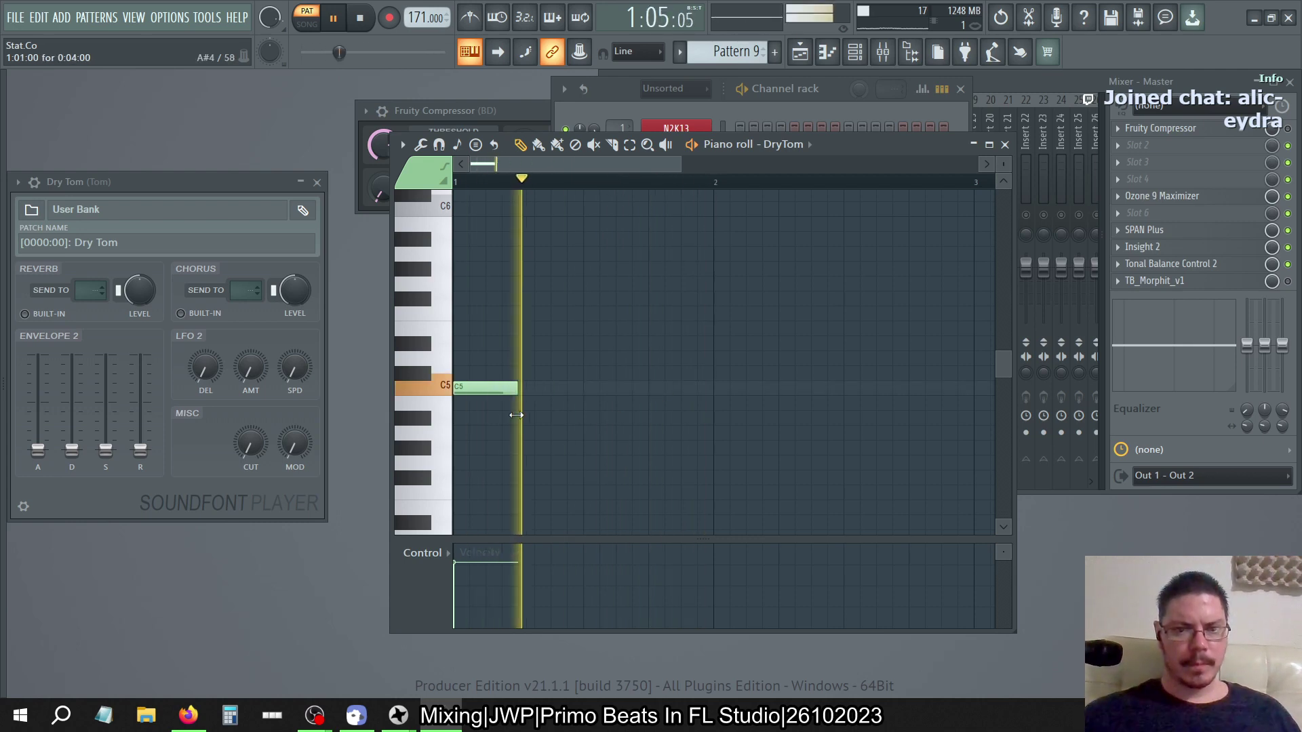
{"action": "left_click", "coordinate": [360, 19]}
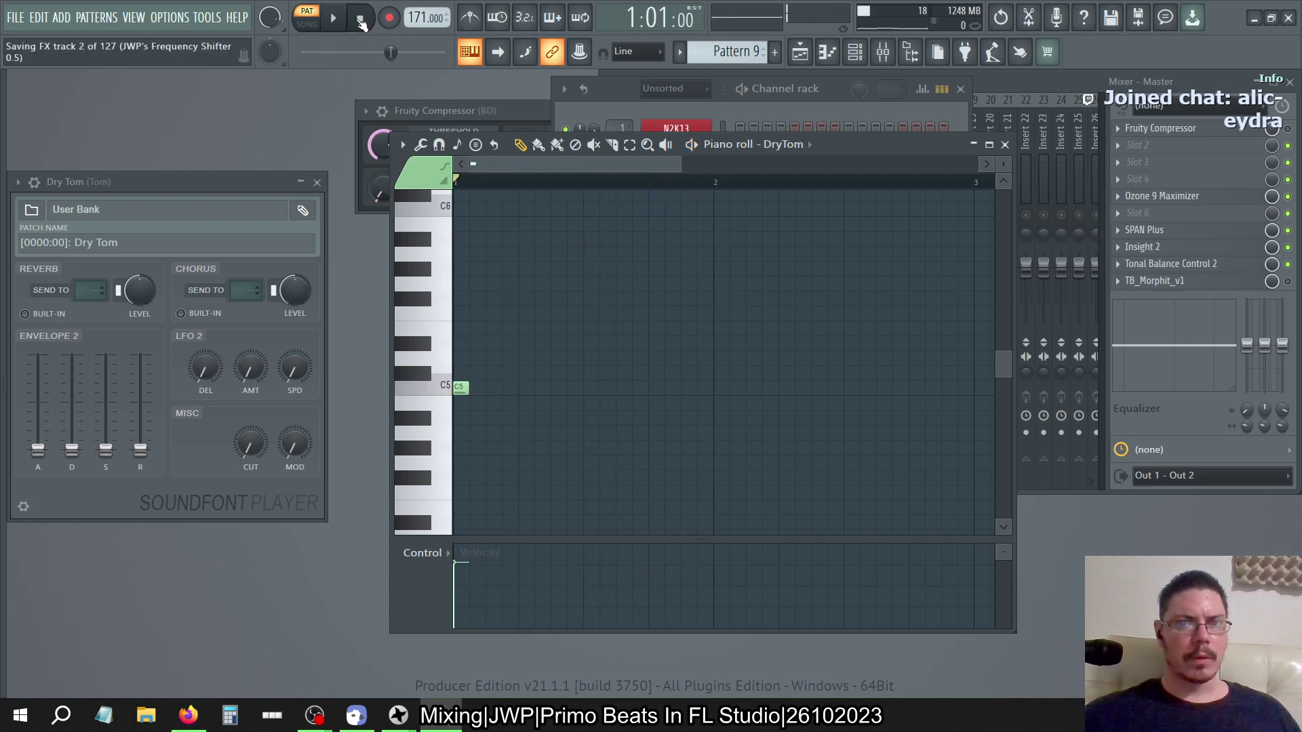
{"action": "key", "text": "XF86AudioLowerVolume"}
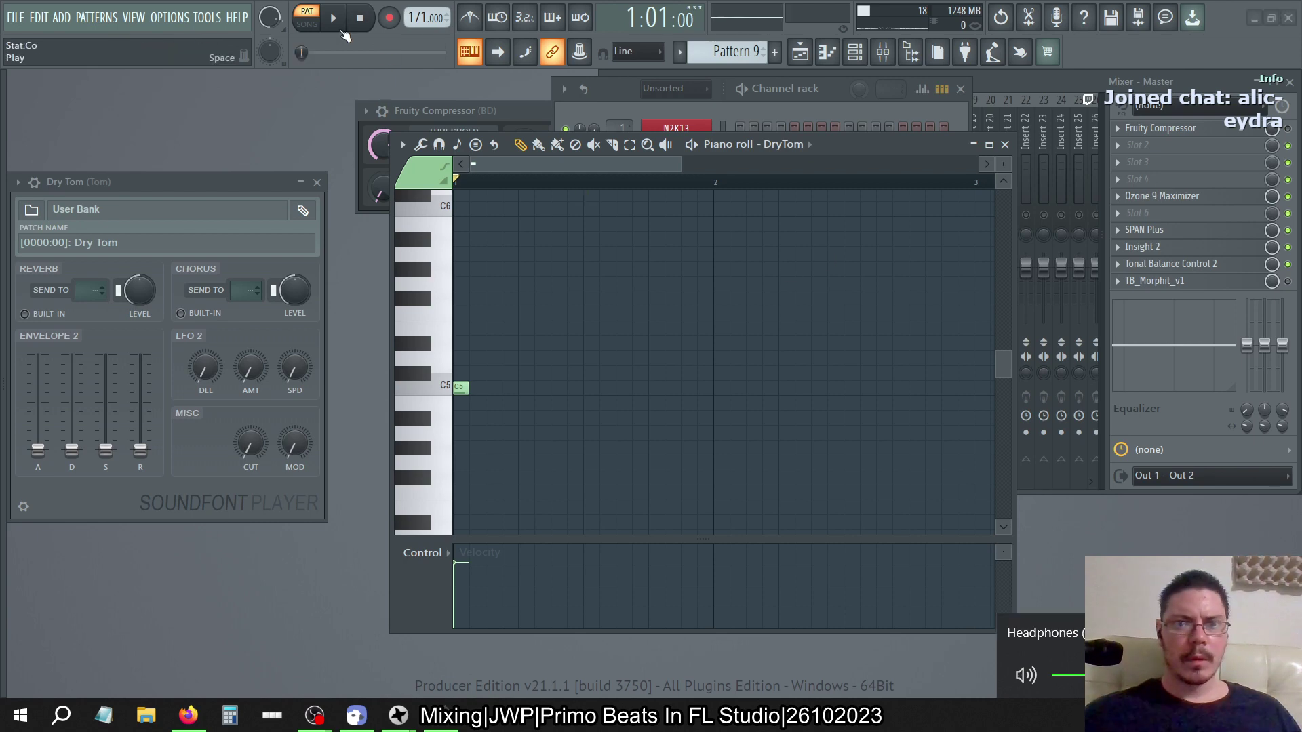
Close the DryTom piano roll and go back to Pattern 4
{"action": "left_click", "coordinate": [616, 88]}
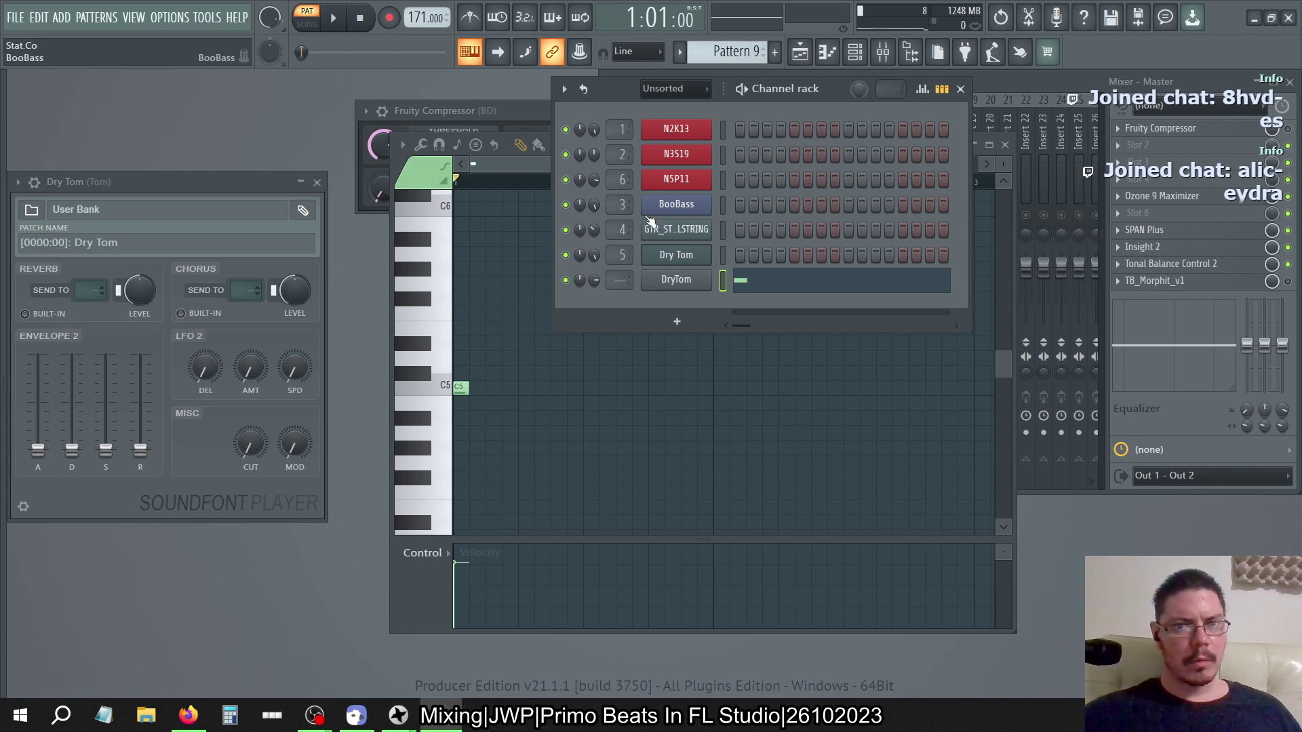
{"action": "left_click", "coordinate": [504, 164]}
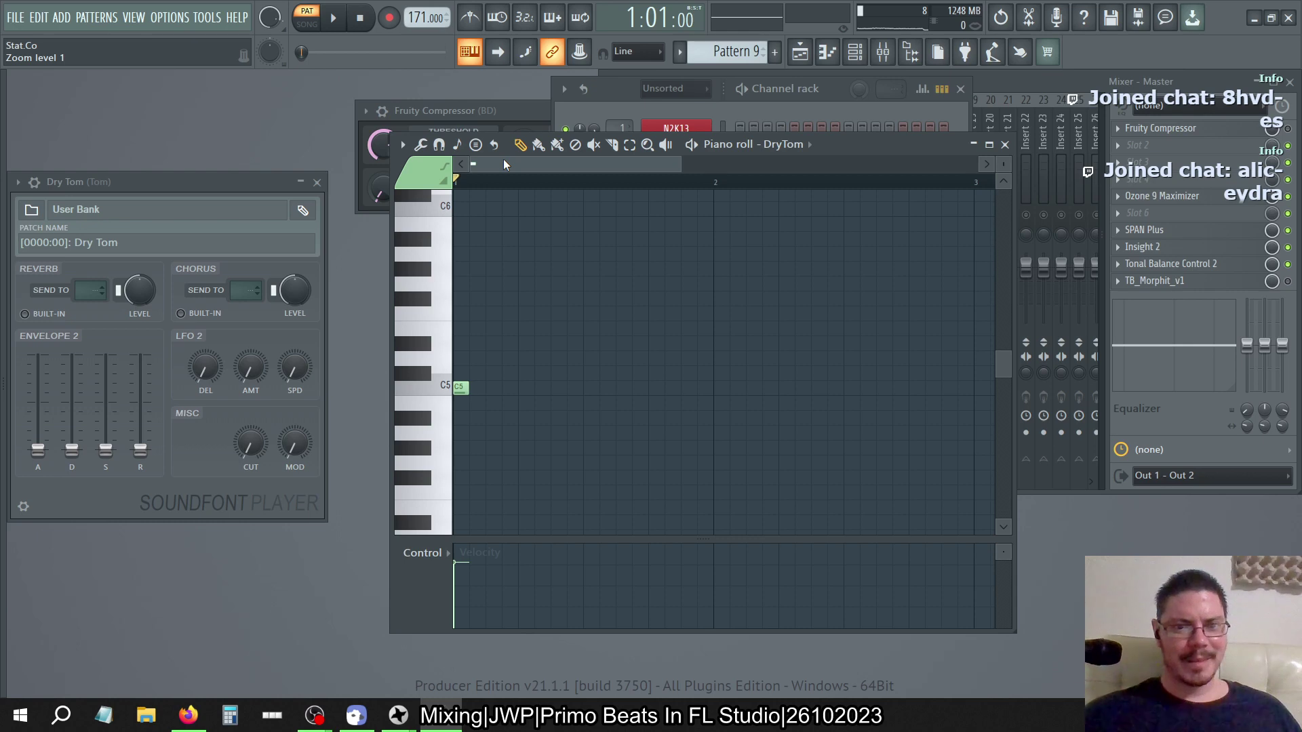
{"action": "left_click", "coordinate": [1005, 145]}
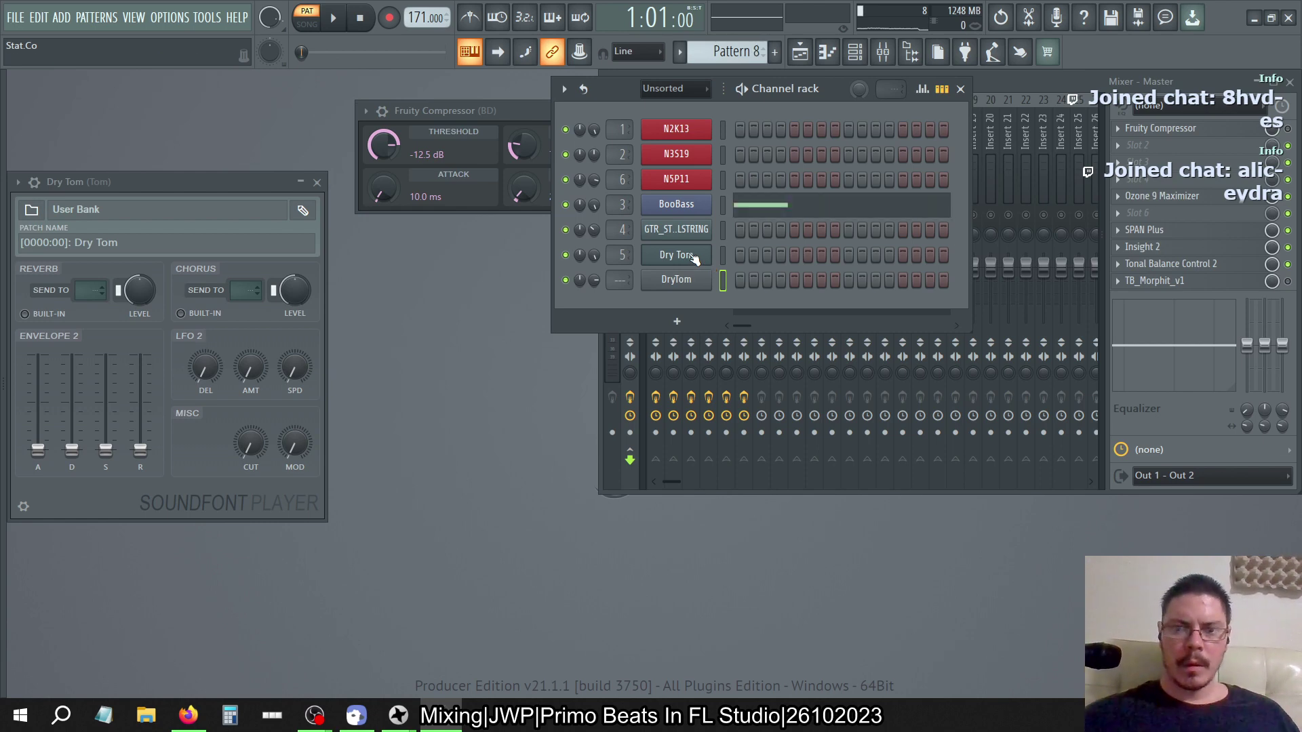
{"action": "key", "text": "KP_Subtract"}
{"action": "key", "text": "KP_Subtract"}
{"action": "key", "text": "KP_Subtract"}
{"action": "key", "text": "KP_Subtract"}
Open the DryTom sampler channel, look through the commands available for its waveform, and close it
{"action": "left_click", "coordinate": [676, 279]}
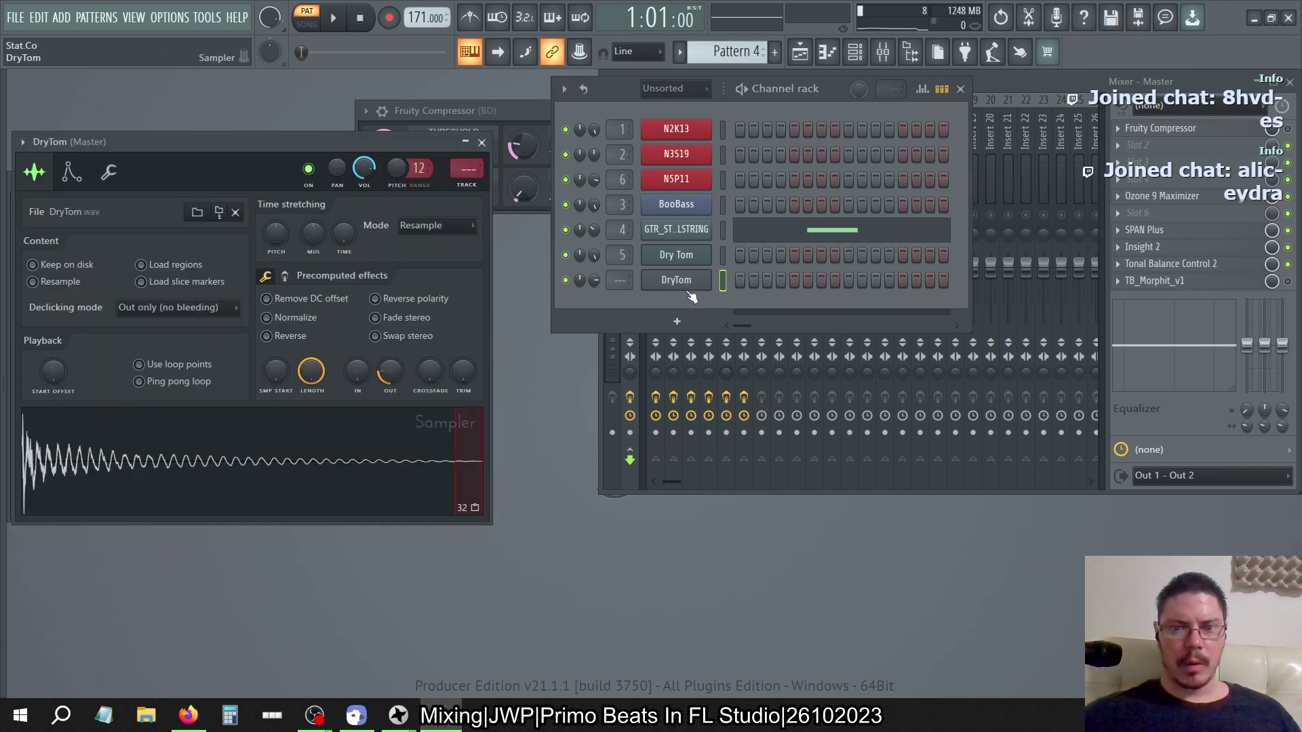
{"action": "right_click", "coordinate": [332, 442]}
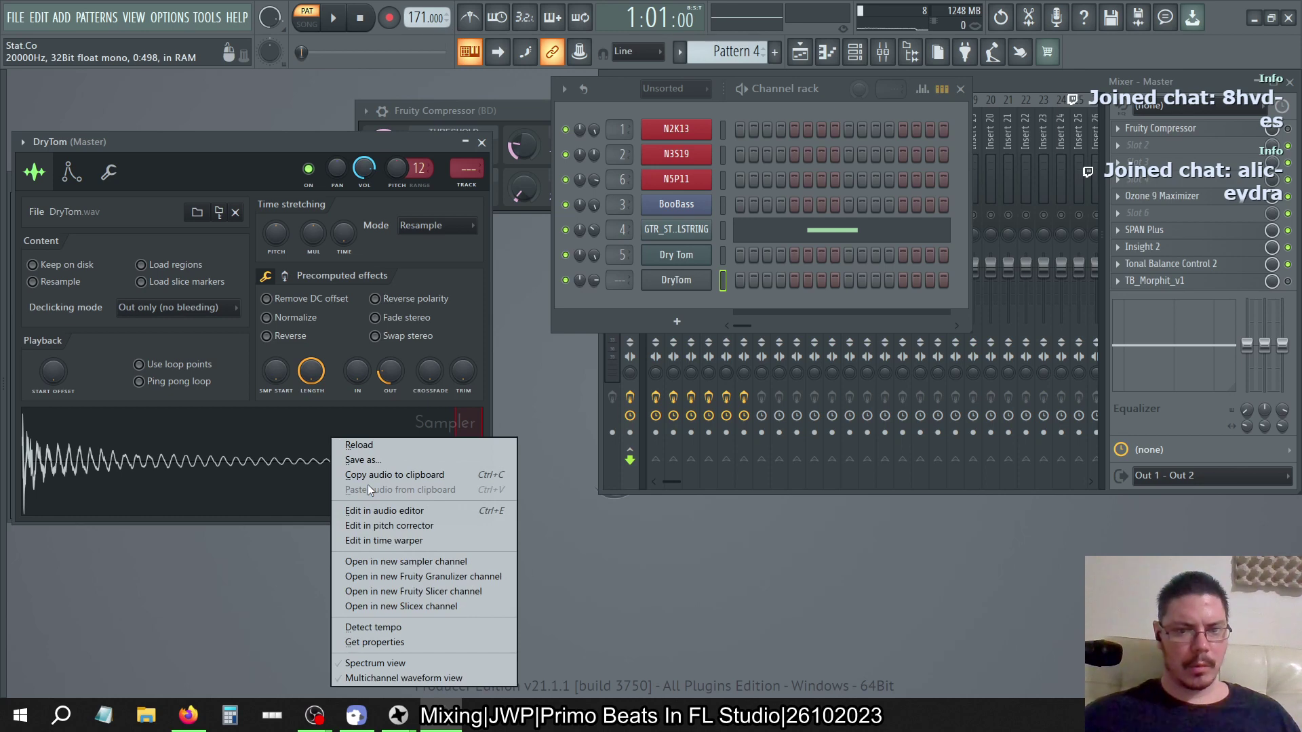
{"action": "left_click", "coordinate": [482, 148]}
{"action": "left_click", "coordinate": [482, 148]}
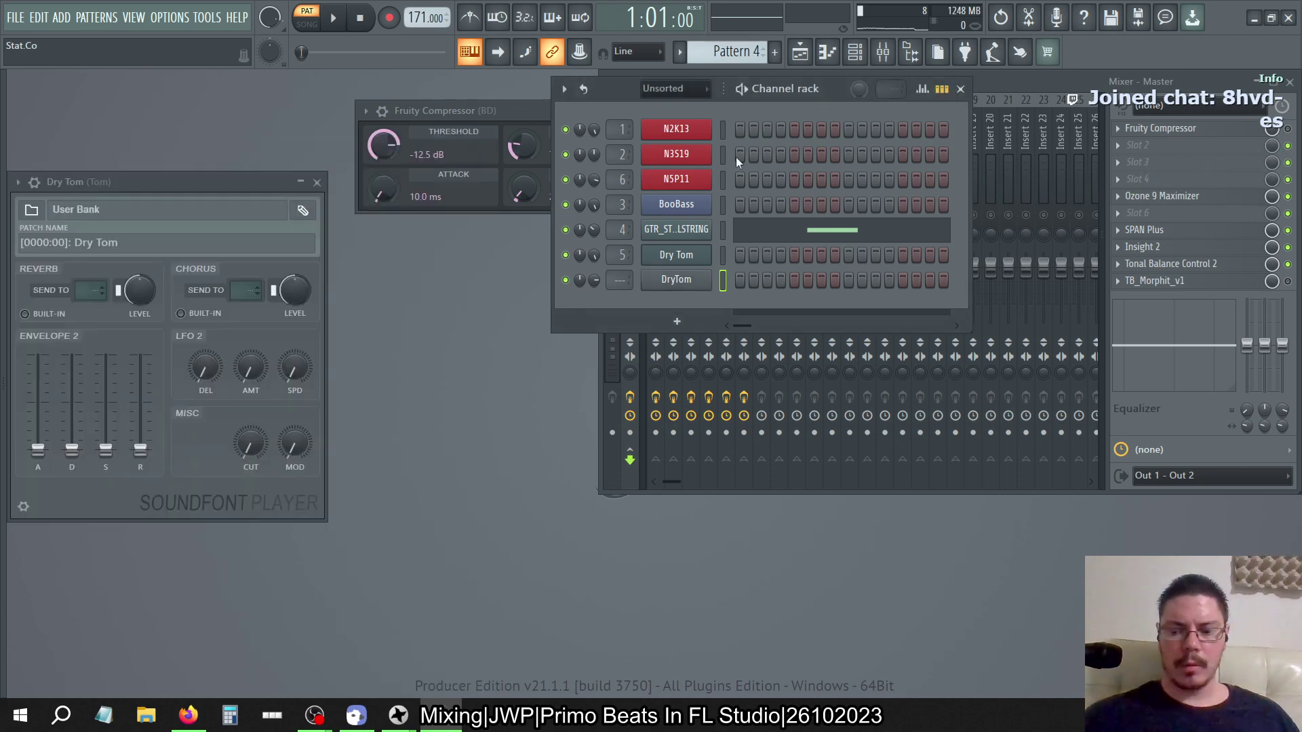
Switch to Pattern 20 and play it
{"action": "key", "text": "KP_Add"}
{"action": "key", "text": "KP_Add"}
{"action": "key", "text": "KP_Add"}
{"action": "key", "text": "KP_Add"}
{"action": "key", "text": "KP_Add"}
{"action": "key", "text": "KP_Add"}
{"action": "key", "text": "KP_Add"}
{"action": "key", "text": "KP_Add"}
{"action": "key", "text": "KP_Add"}
{"action": "key", "text": "KP_Add"}
{"action": "key", "text": "KP_Add"}
{"action": "key", "text": "KP_Add"}
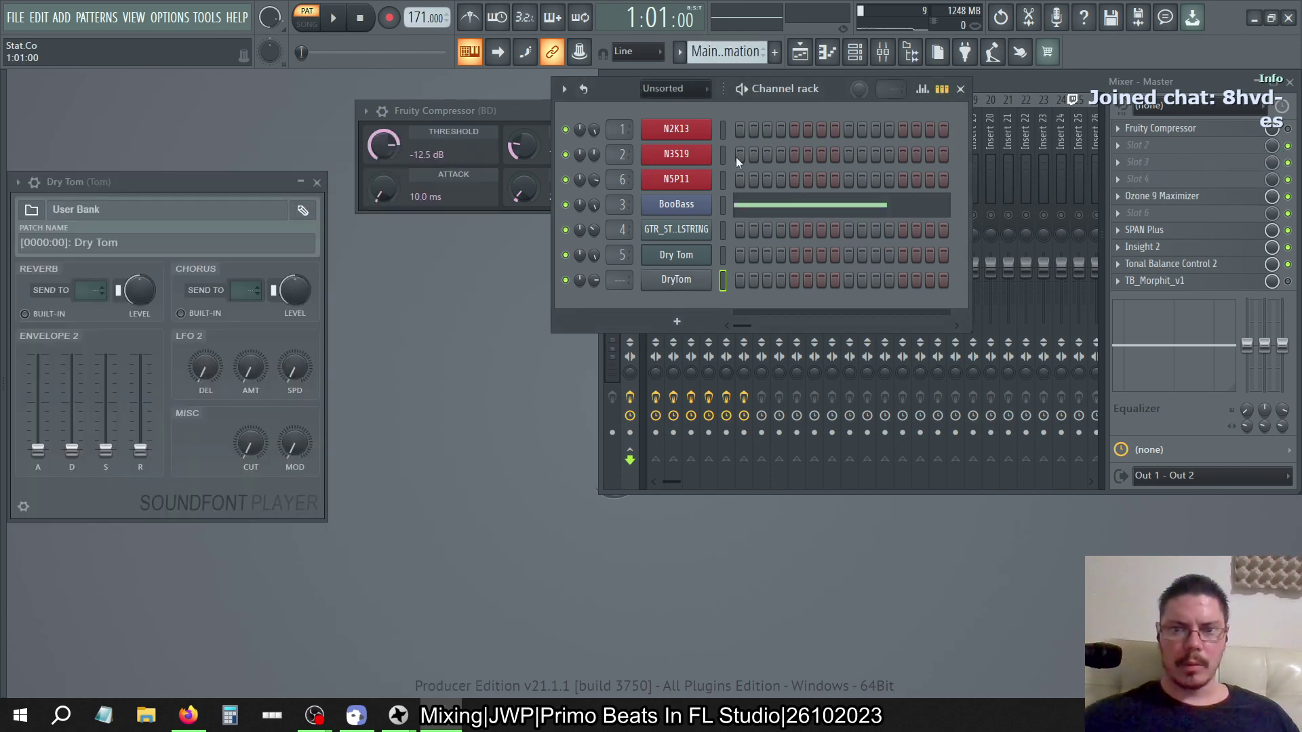
{"action": "key", "text": "KP_Add"}
{"action": "key", "text": "KP_Add"}
{"action": "key", "text": "KP_Add"}
{"action": "key", "text": "KP_Add"}
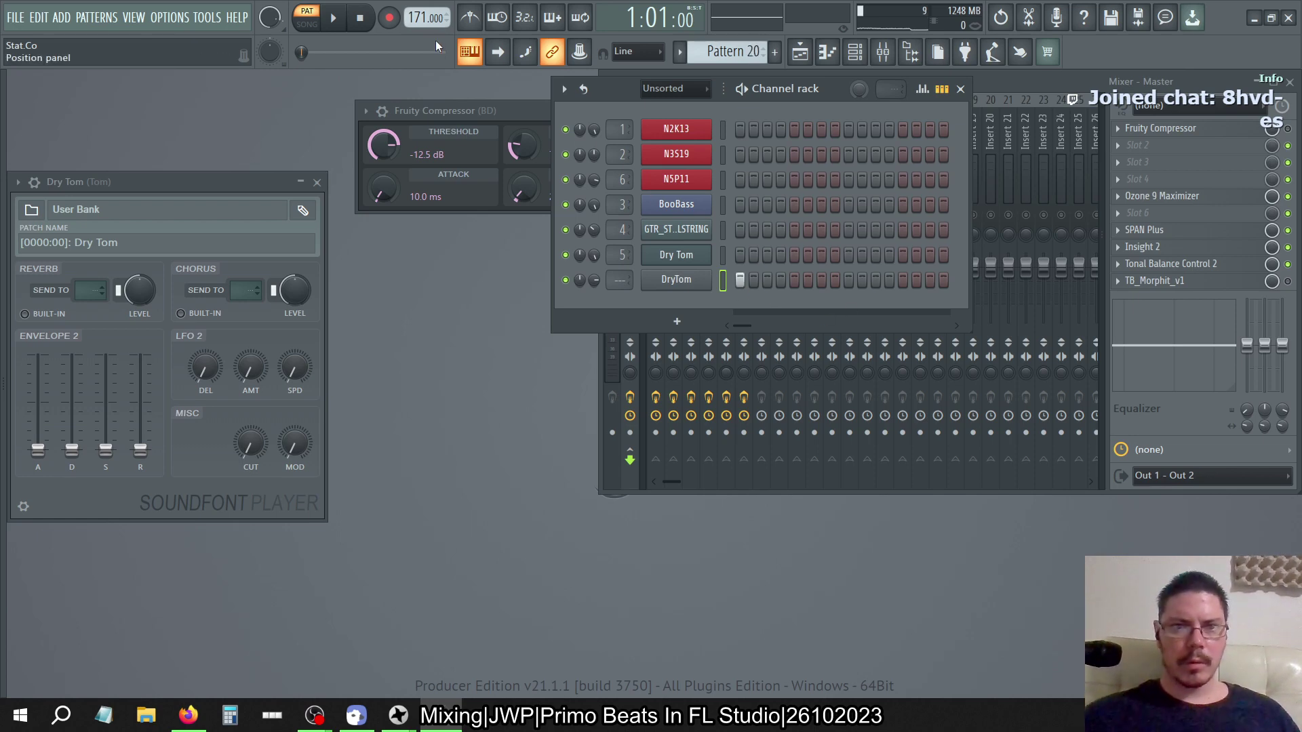
{"action": "key", "text": "space"}
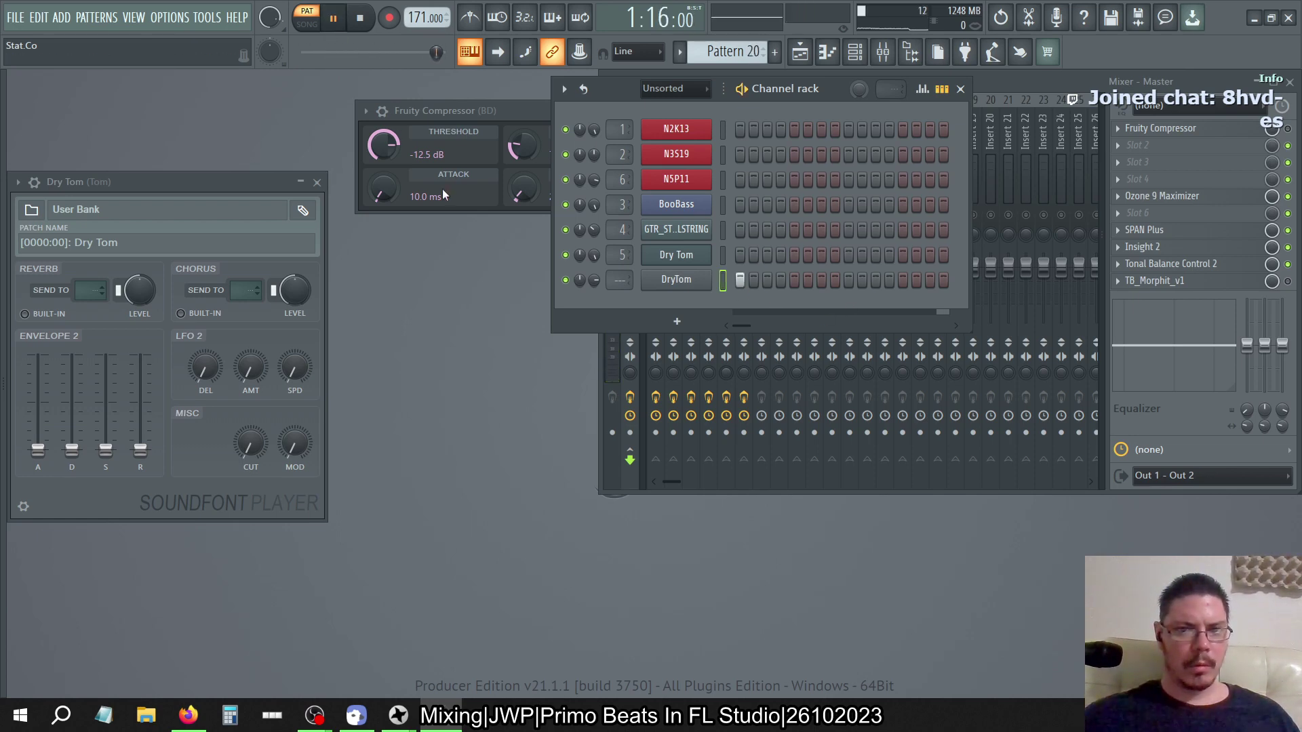
Examine the playing tom's spectrum in SPAN Plus on the Master track, then stop playback and close the analyzer
{"action": "left_click", "coordinate": [1023, 84]}
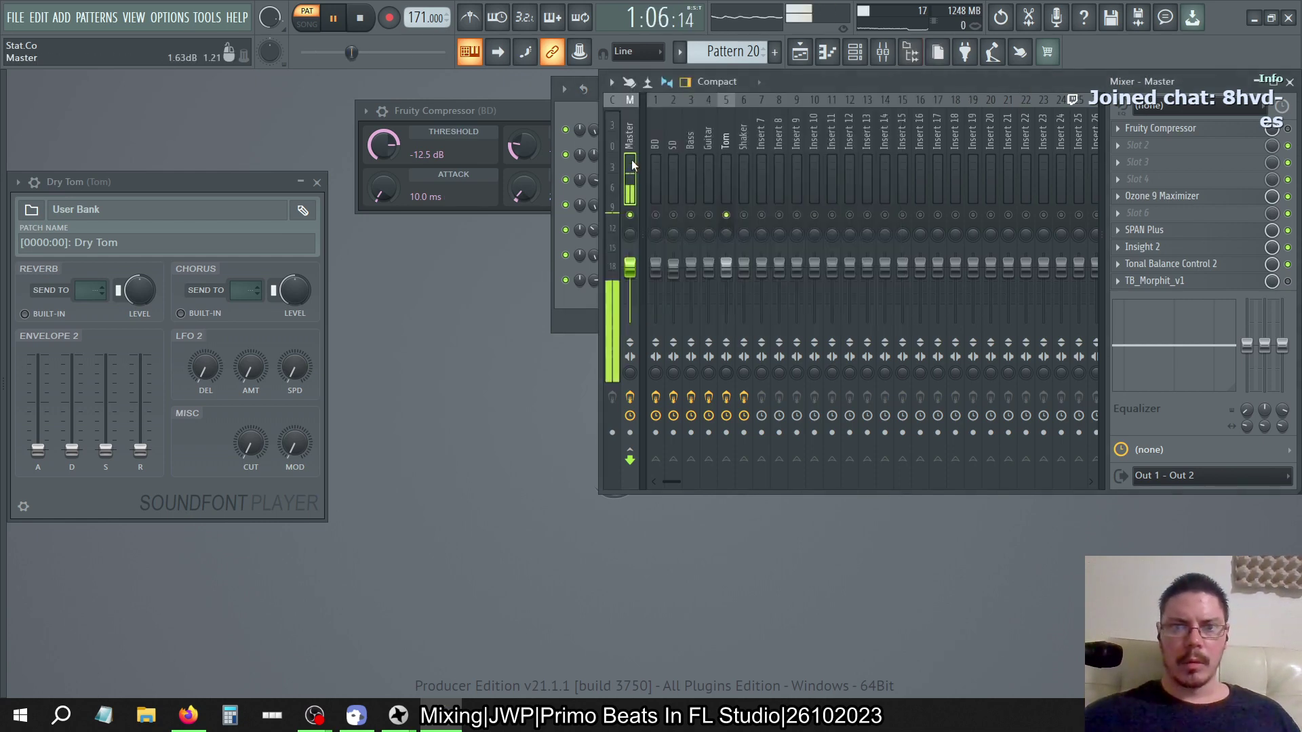
{"action": "left_click", "coordinate": [1144, 230]}
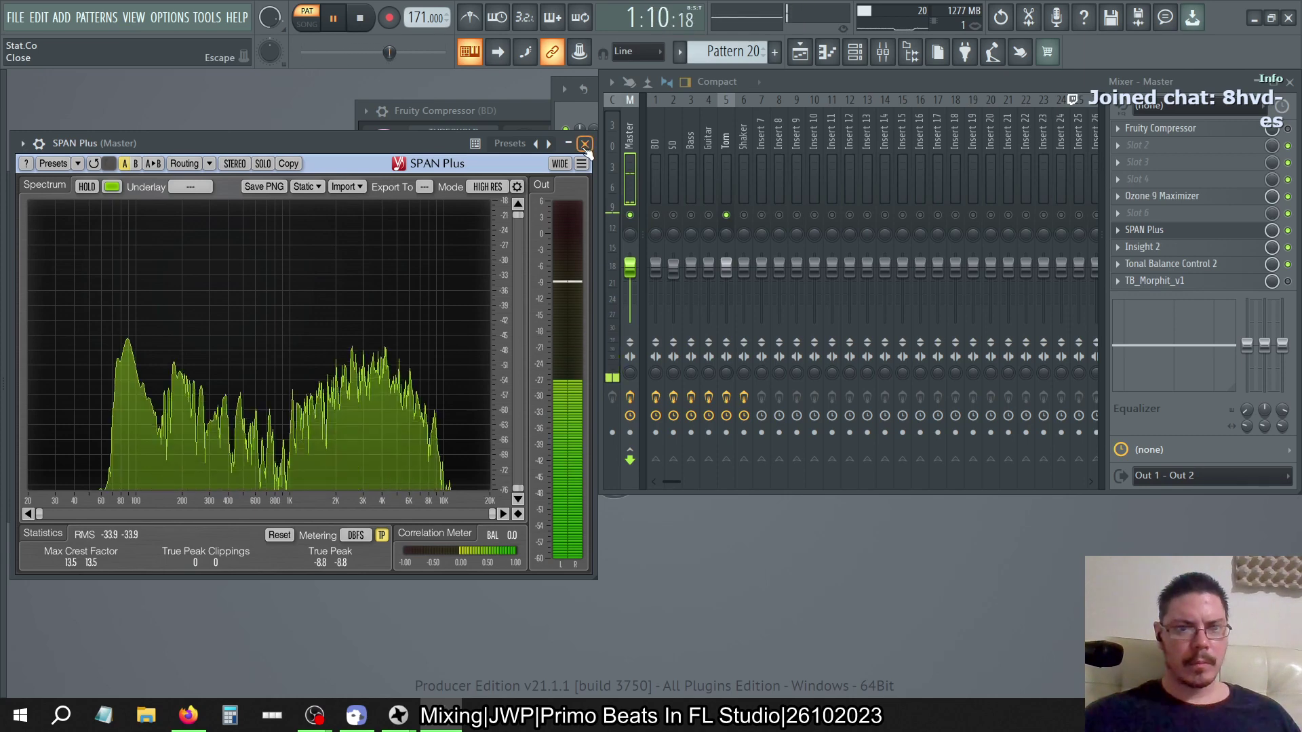
{"action": "left_click", "coordinate": [361, 18]}
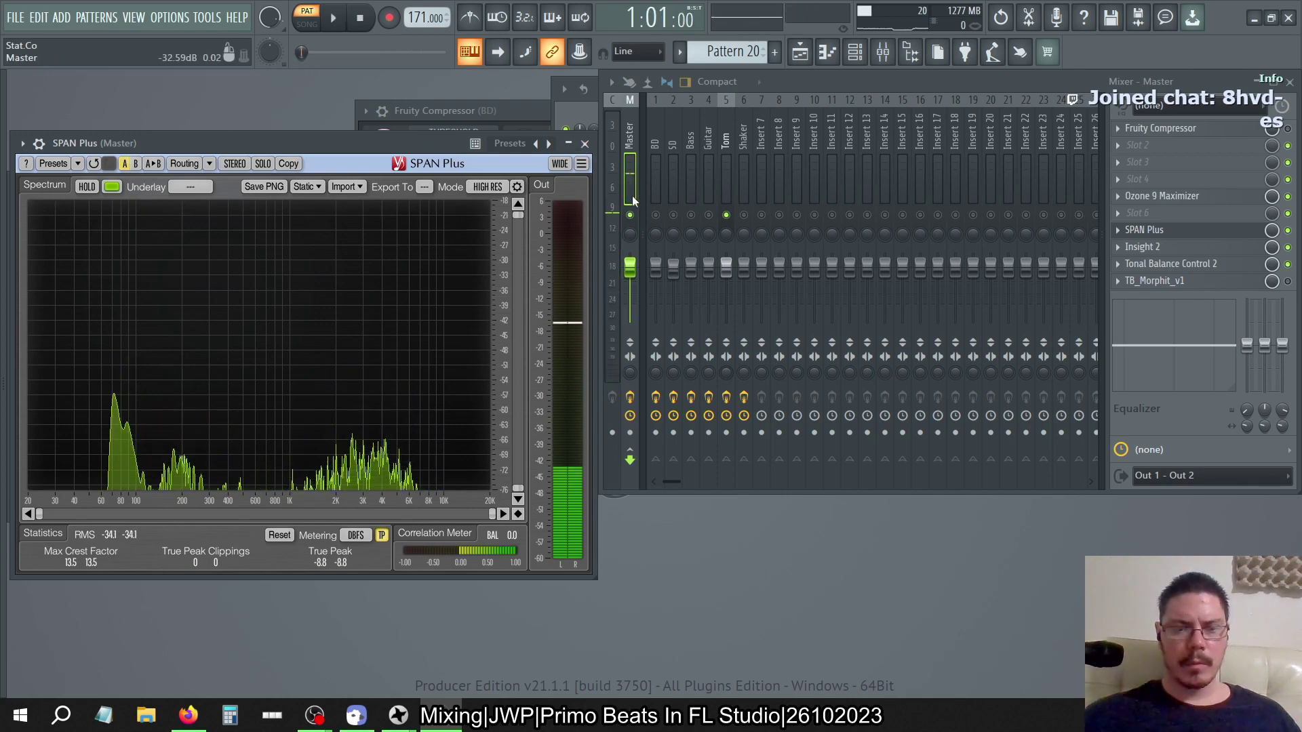
{"action": "left_click", "coordinate": [586, 144]}
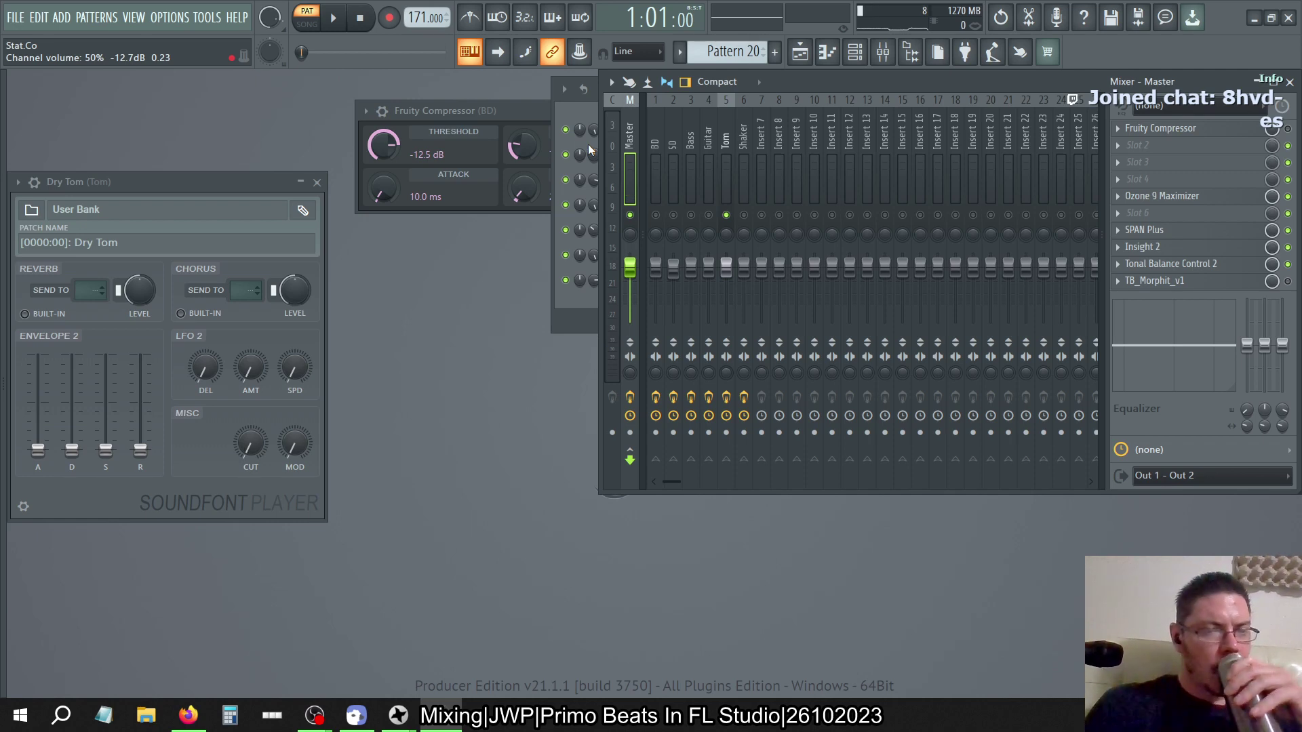
Close the Dry Tom soundfont player and the BD track's Fruity Compressor
{"action": "left_click", "coordinate": [319, 182]}
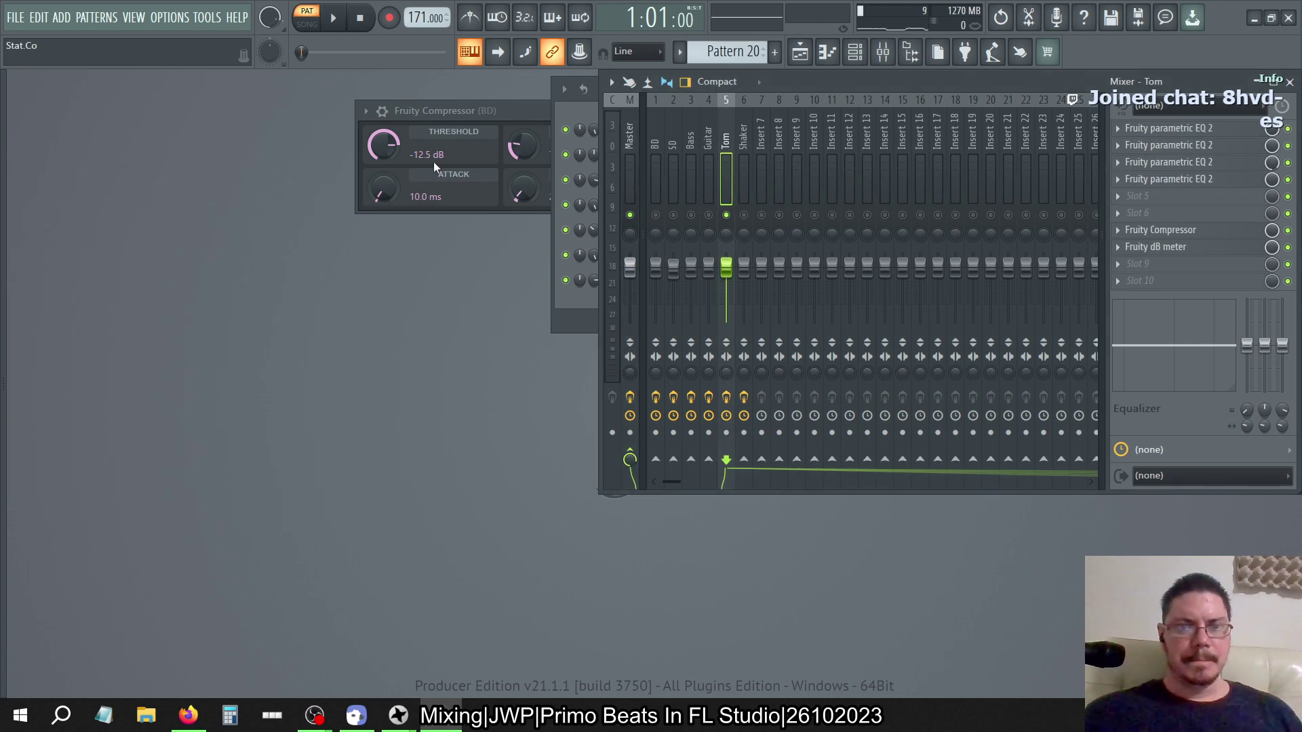
{"action": "left_click", "coordinate": [466, 108]}
{"action": "left_click", "coordinate": [774, 111]}
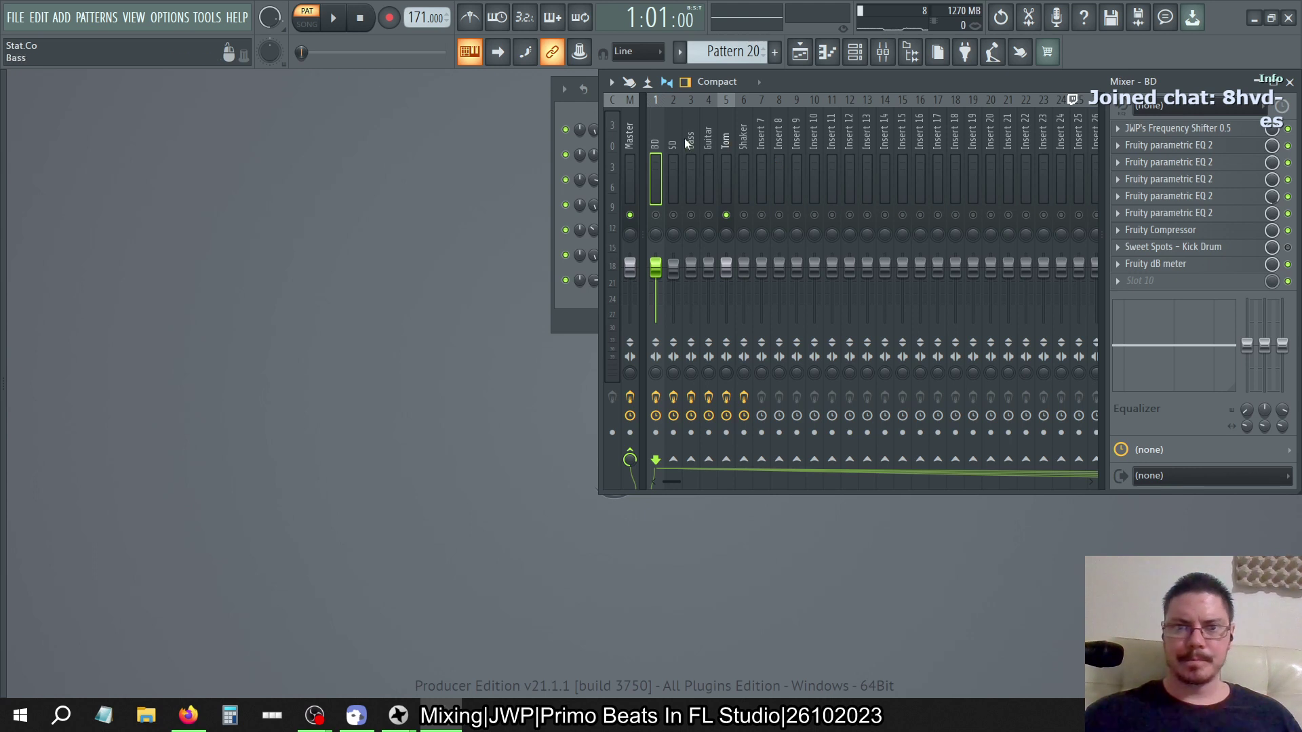
Switch to Pattern 15 and open the Dry Tom channel's notes in the piano roll
{"action": "left_click", "coordinate": [576, 114]}
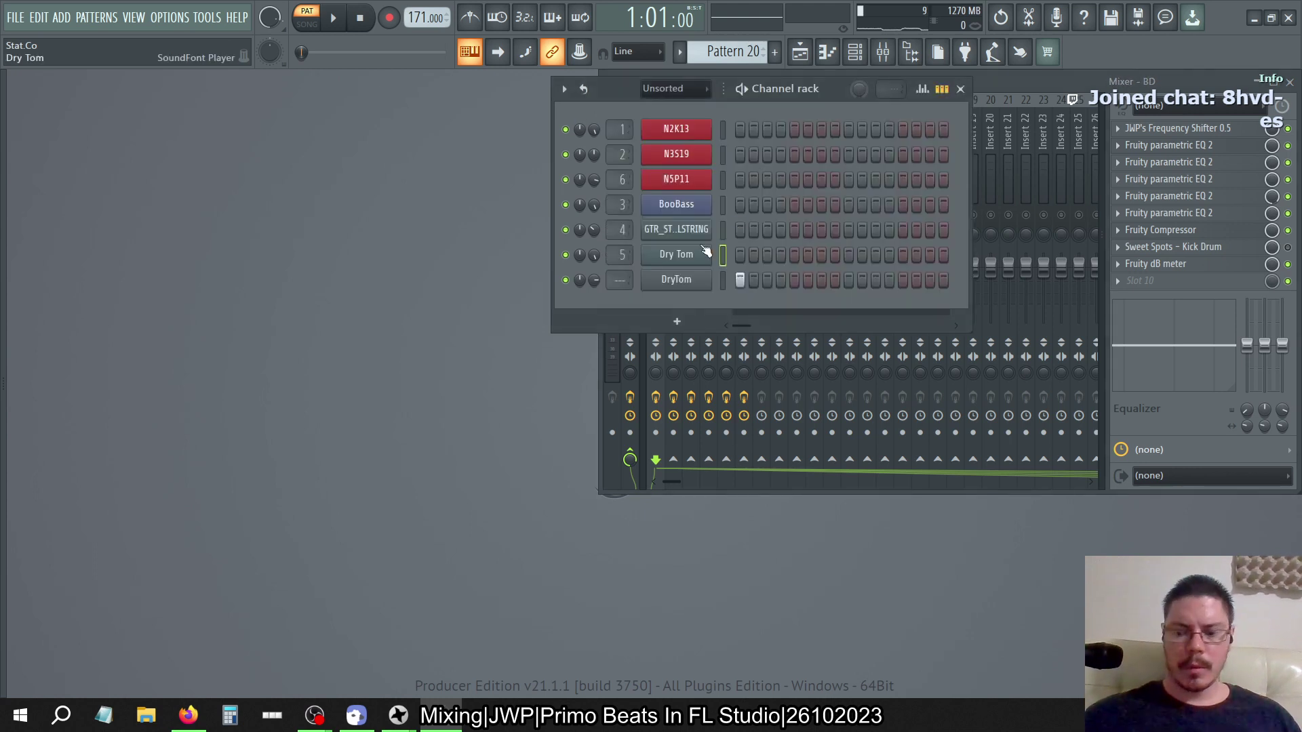
{"action": "key", "text": "KP_Subtract"}
{"action": "key", "text": "KP_Subtract"}
{"action": "key", "text": "KP_Subtract"}
{"action": "key", "text": "KP_Subtract"}
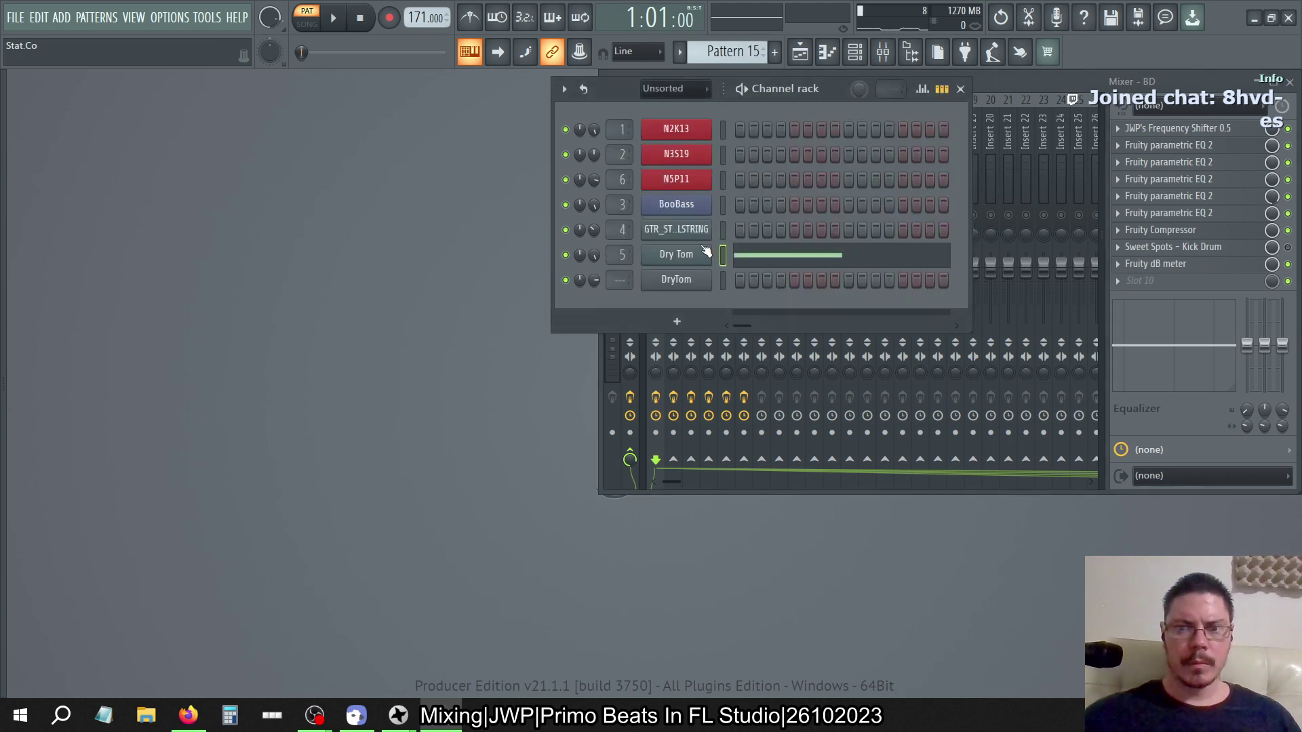
{"action": "left_click", "coordinate": [787, 266]}
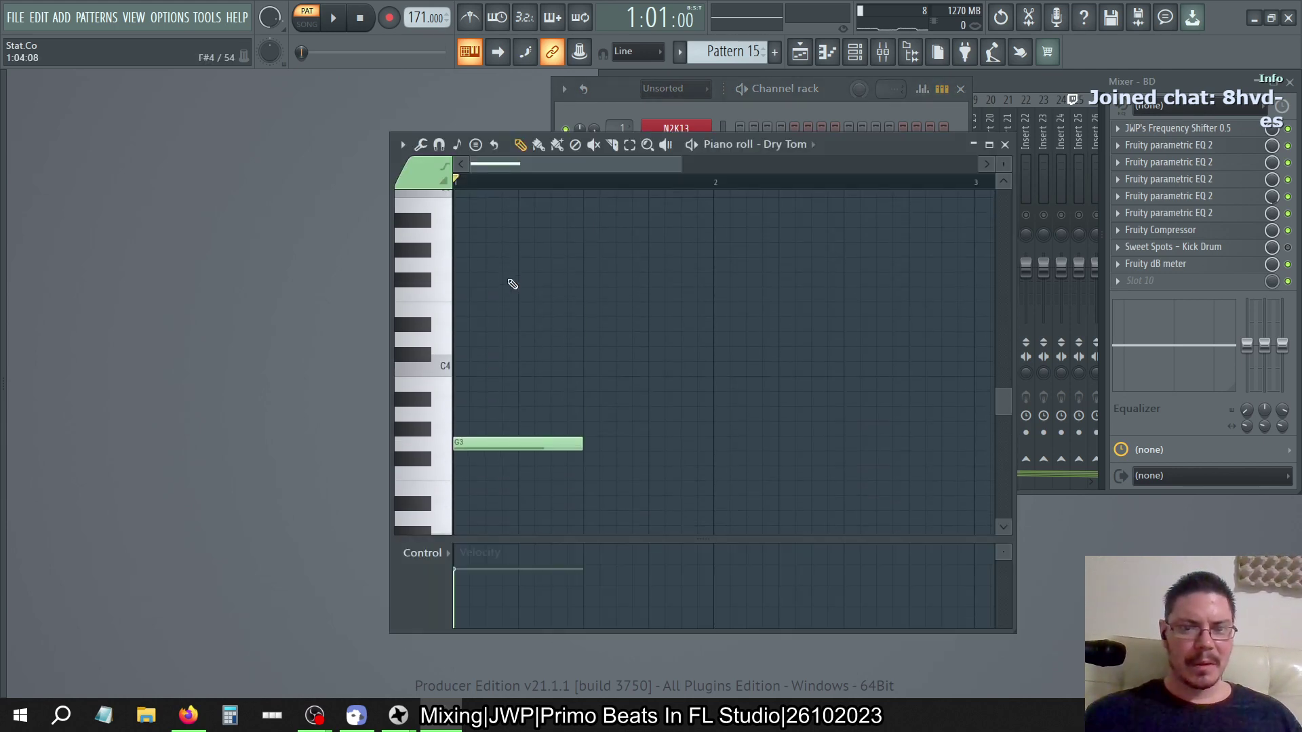
Switch to Pattern 16 and transpose its three Dry Tom notes up one semitone
{"action": "scroll", "coordinate": [513, 284], "scroll_direction": "down", "scroll_amount": 3}
{"action": "key", "text": "KP_Add"}
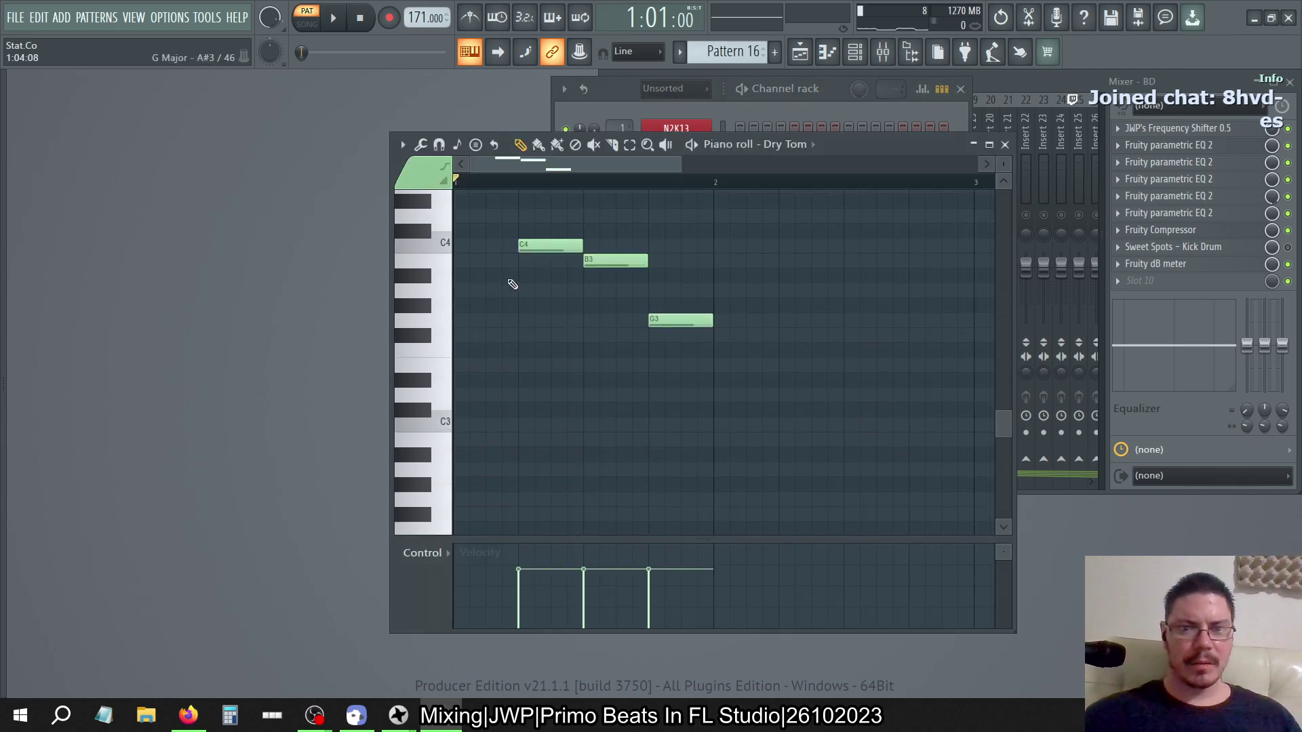
{"action": "key", "text": "KP_Add"}
{"action": "key", "text": "KP_Subtract"}
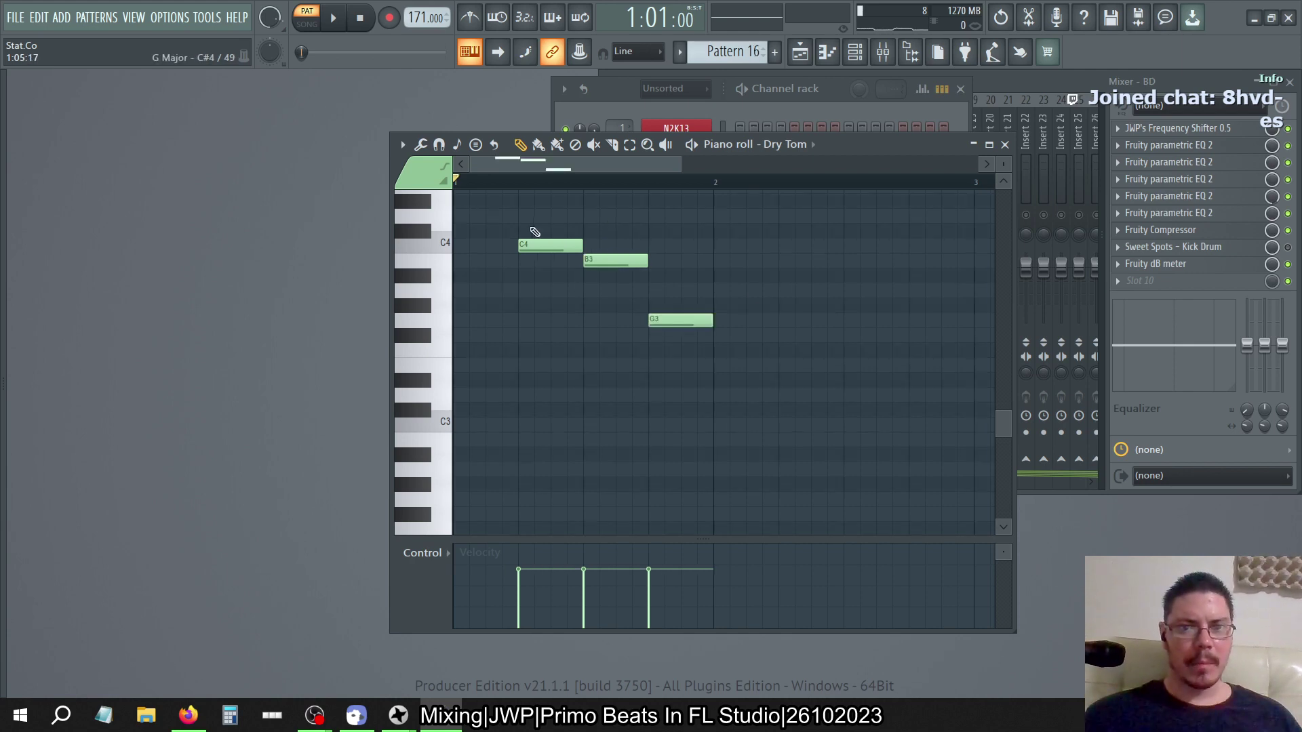
{"action": "left_click_drag", "start_coordinate": [535, 232], "coordinate": [678, 346]}
{"action": "key", "text": "Up"}
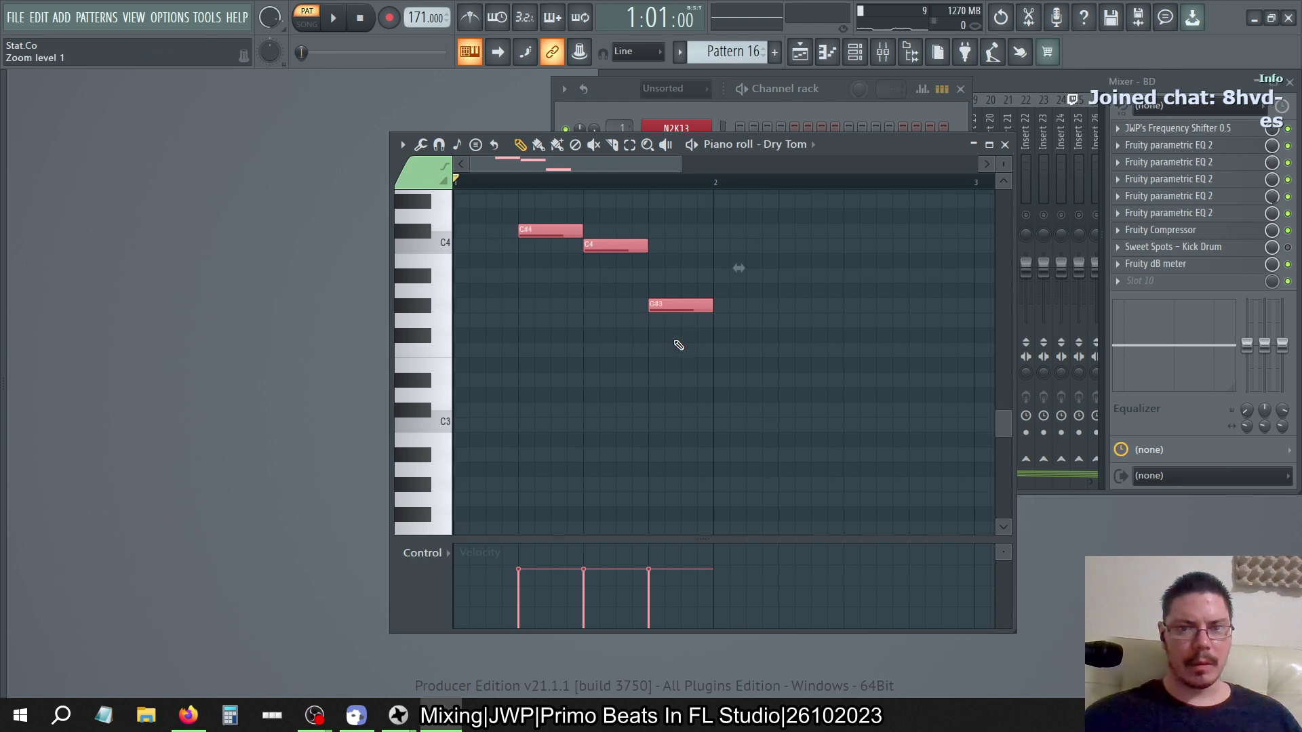
Transpose Pattern 16's Dry Tom notes up one more semitone, and raise Pattern 17's note two semitones to D4
{"action": "key", "text": "Up"}
{"action": "key", "text": "KP_Add"}
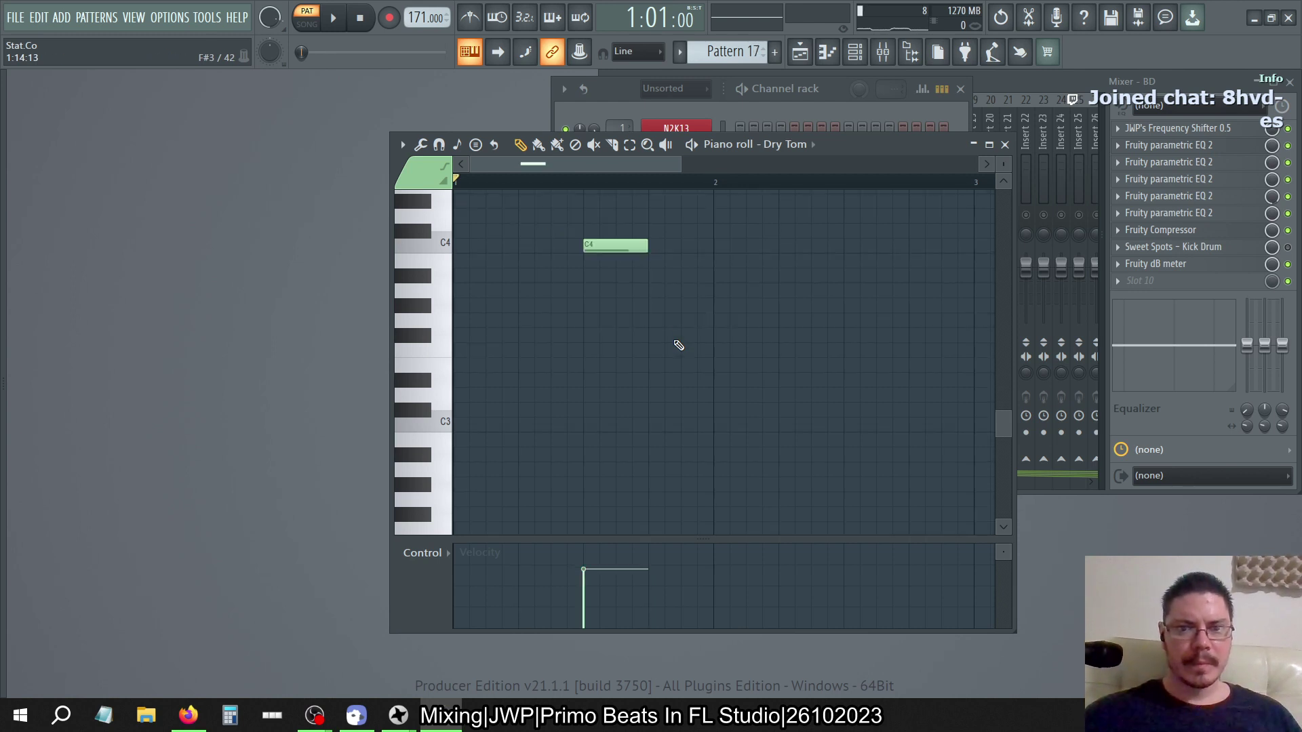
{"action": "left_click_drag", "start_coordinate": [578, 233], "coordinate": [662, 303]}
{"action": "key", "text": "Up"}
{"action": "key", "text": "Up"}
{"action": "key", "text": "Up"}
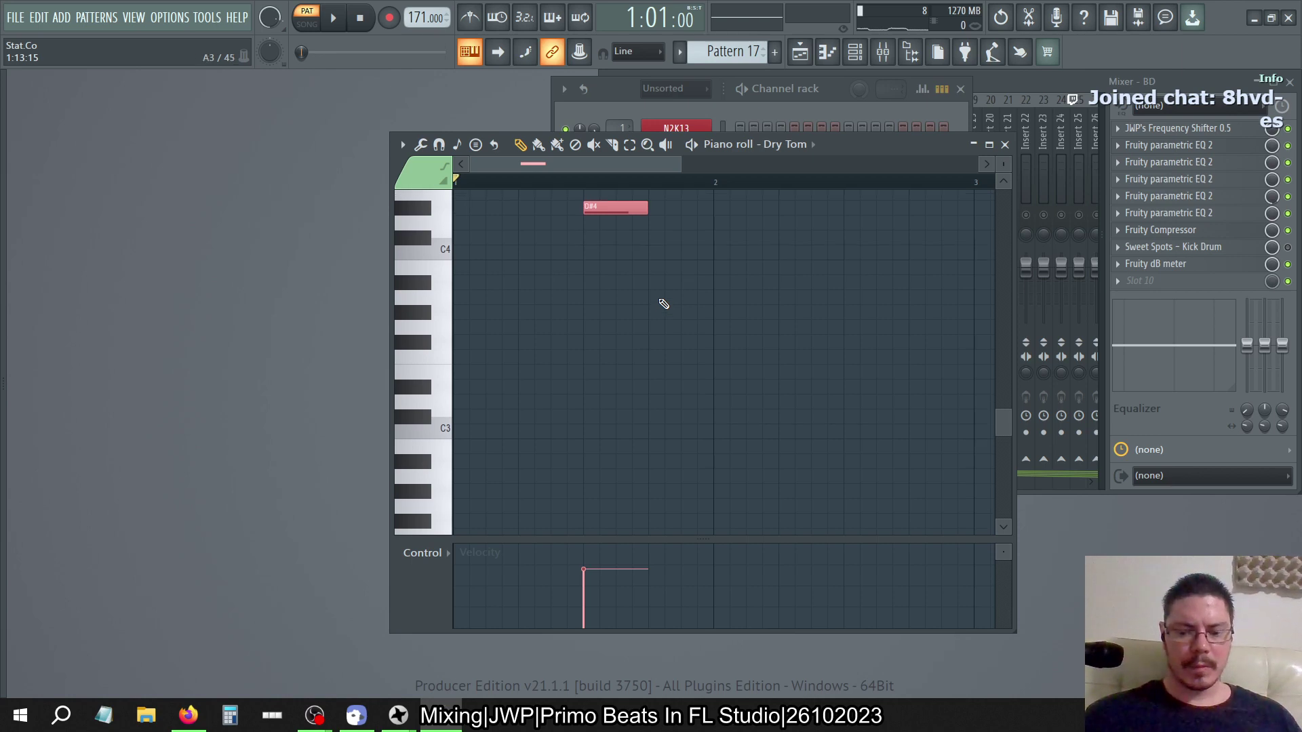
{"action": "key", "text": "Down"}
Switch to Pattern 19, transpose its Dry Tom note up two semitones to D4, and check the following patterns
{"action": "key", "text": "KP_Add"}
{"action": "key", "text": "KP_Add"}
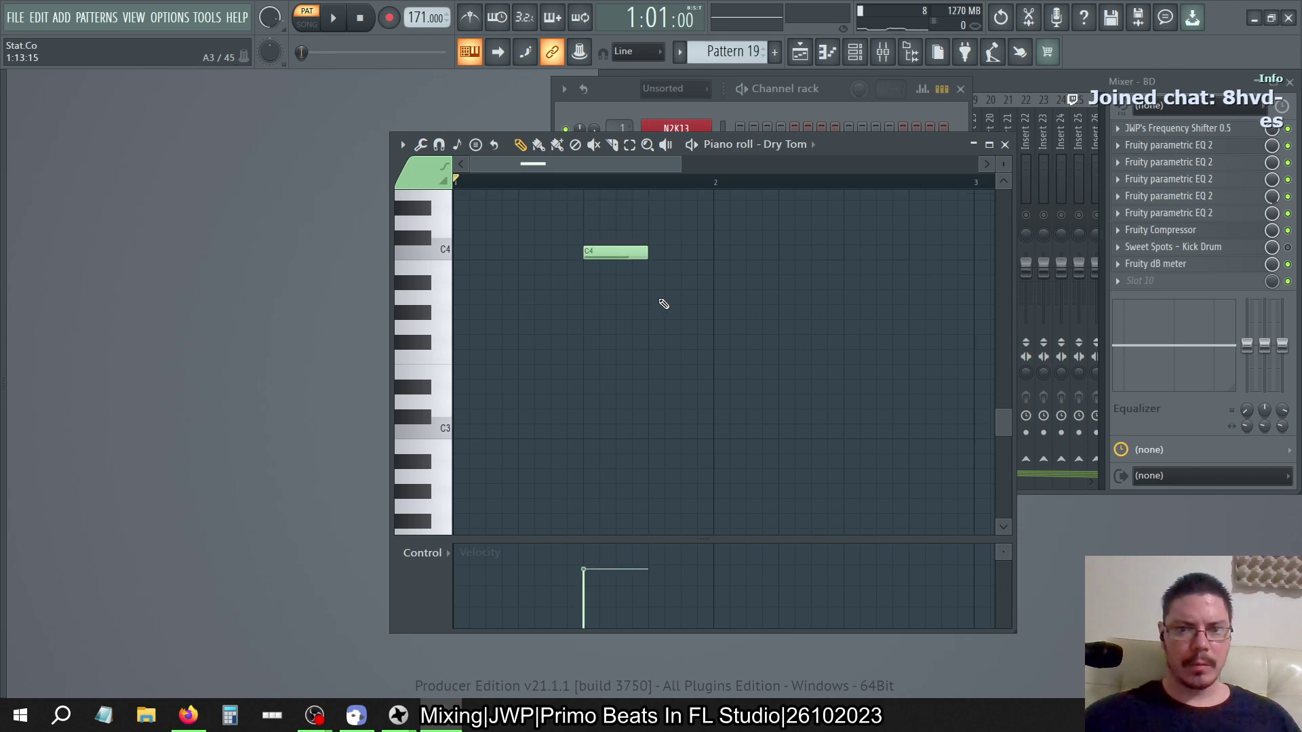
{"action": "key", "text": "KP_Add"}
{"action": "key", "text": "KP_Subtract"}
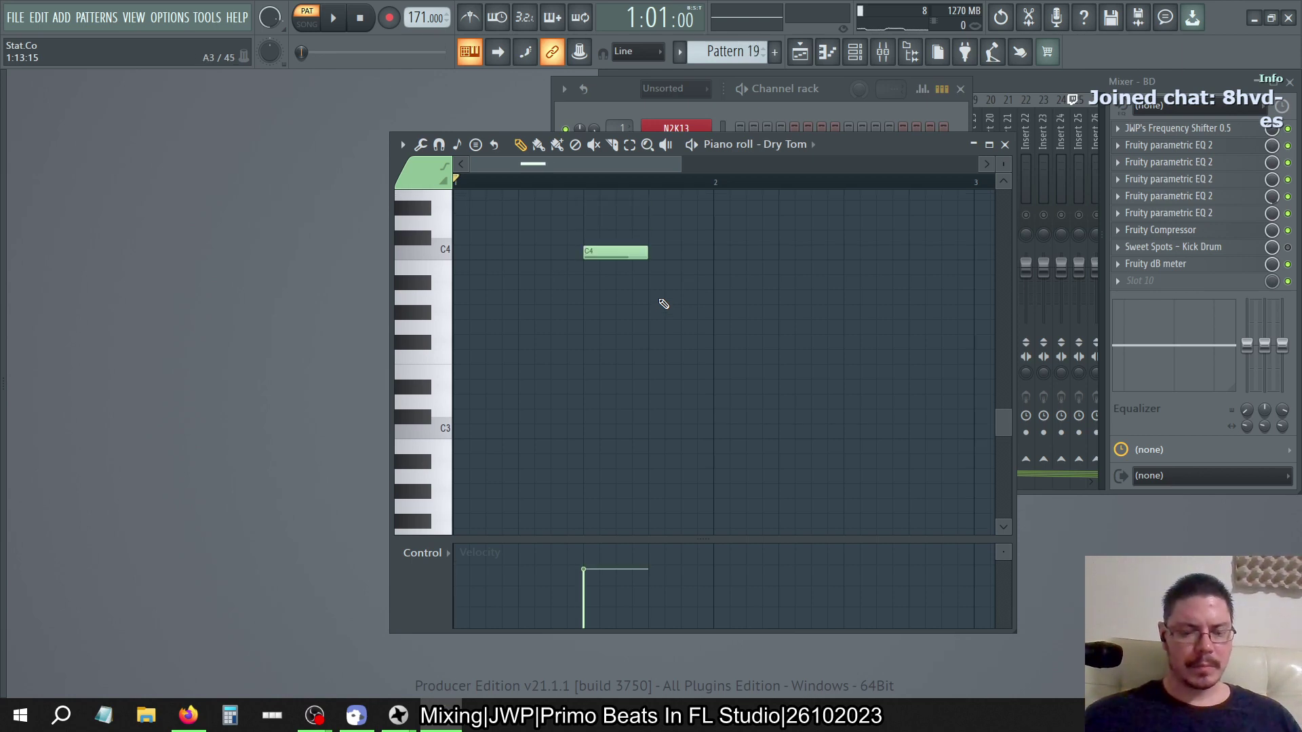
{"action": "key", "text": "ctrl+a"}
{"action": "key", "text": "KP_Add"}
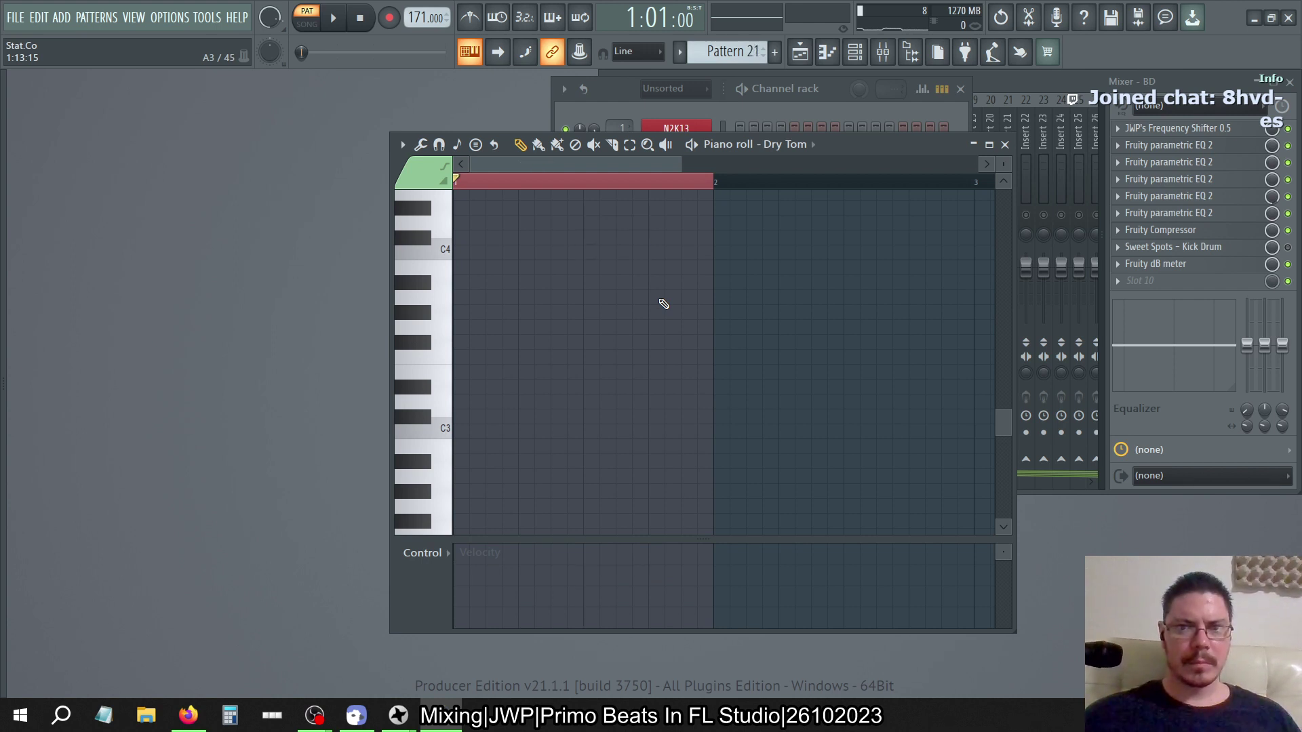
Return to Pattern 15, transpose its Dry Tom note up two semitones to A3, and clear the note selection
{"action": "key", "text": "KP_Subtract"}
{"action": "key", "text": "KP_Subtract"}
{"action": "key", "text": "KP_Subtract"}
{"action": "key", "text": "KP_Subtract"}
{"action": "key", "text": "KP_Subtract"}
{"action": "key", "text": "KP_Subtract"}
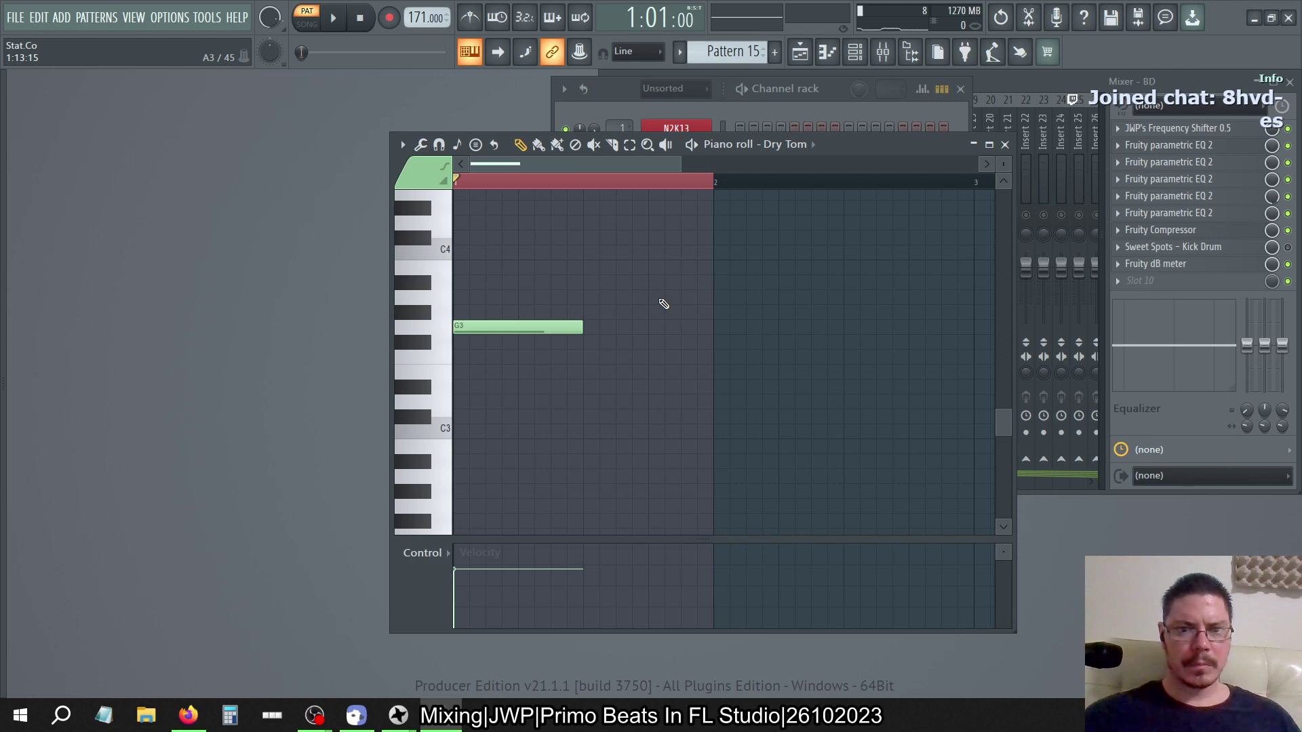
{"action": "key", "text": "ctrl+a"}
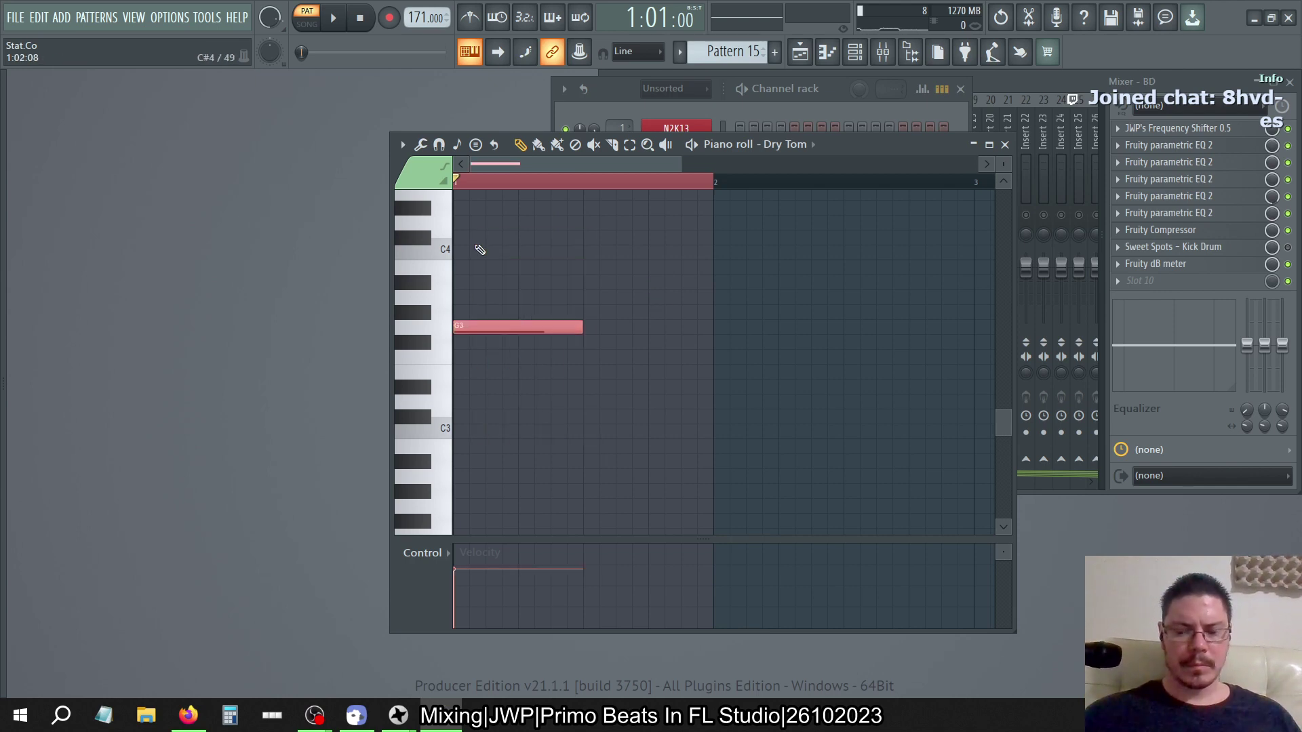
{"action": "key", "text": "Up"}
{"action": "key", "text": "Up"}
{"action": "key", "text": "ctrl+d"}
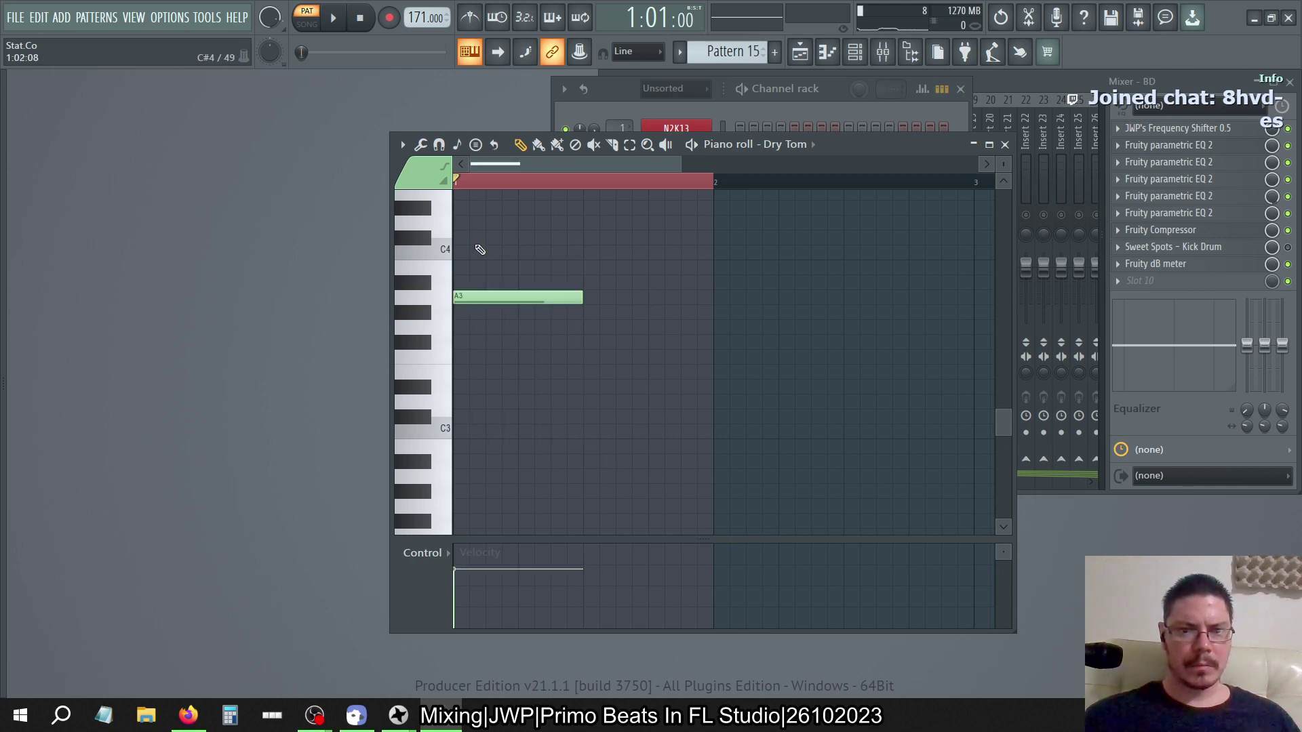
Review the Dry Tom notes in Patterns 16 to 19, then play the arrangement in song mode and stop it
{"action": "key", "text": "KP_Add"}
{"action": "key", "text": "KP_Add"}
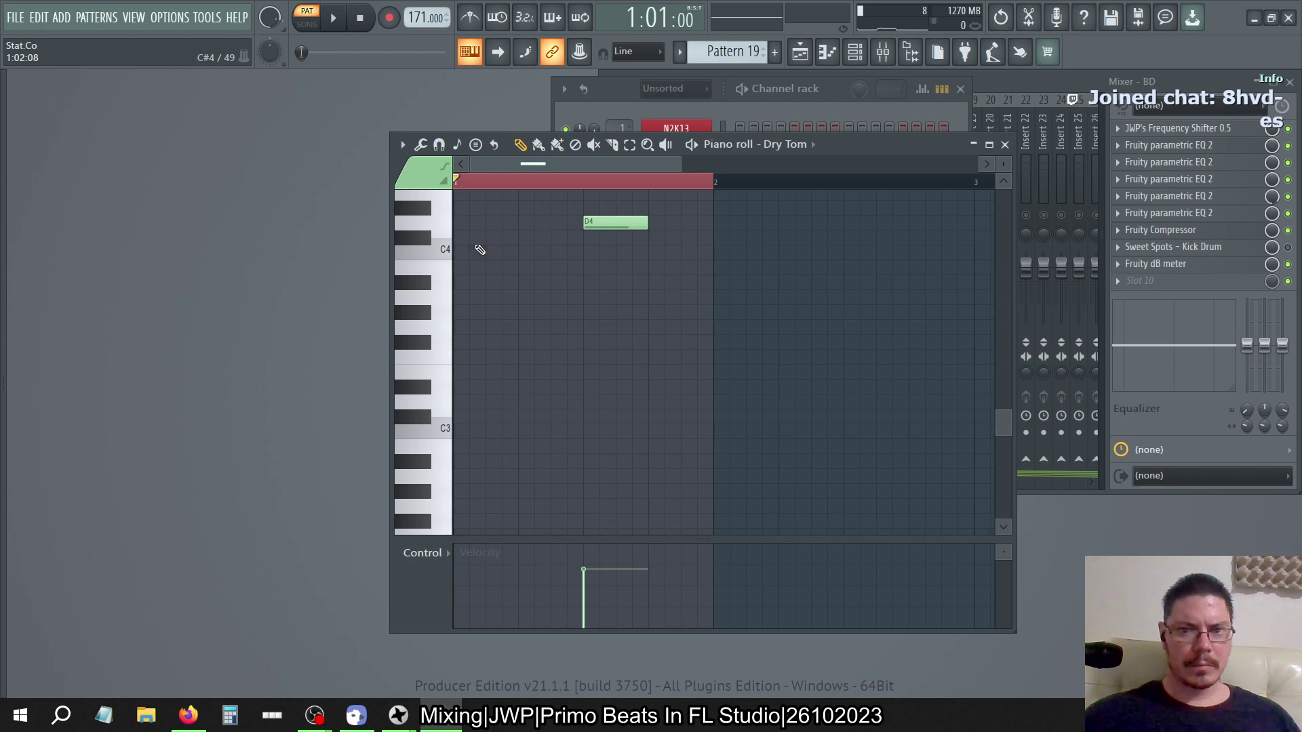
{"action": "key", "text": "KP_Subtract"}
{"action": "key", "text": "KP_Subtract"}
{"action": "key", "text": "KP_Subtract"}
{"action": "left_click", "coordinate": [308, 24]}
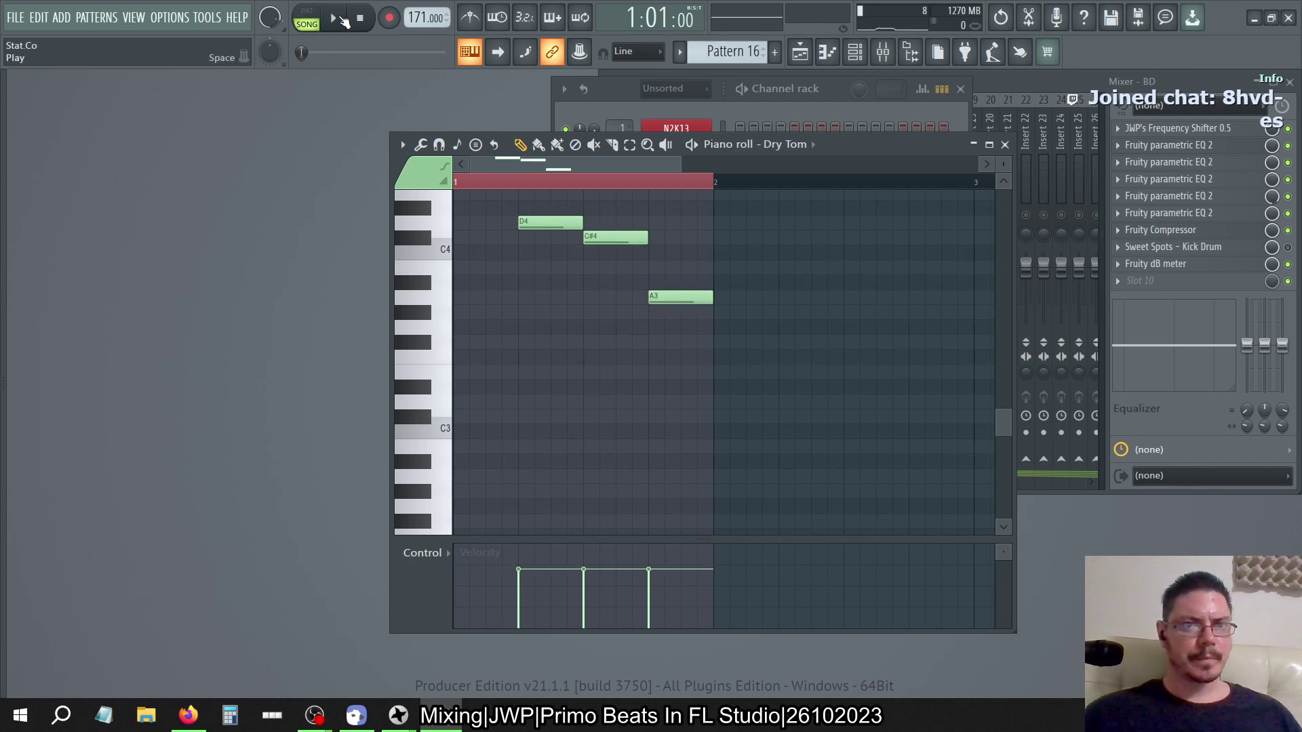
{"action": "key", "text": "space"}
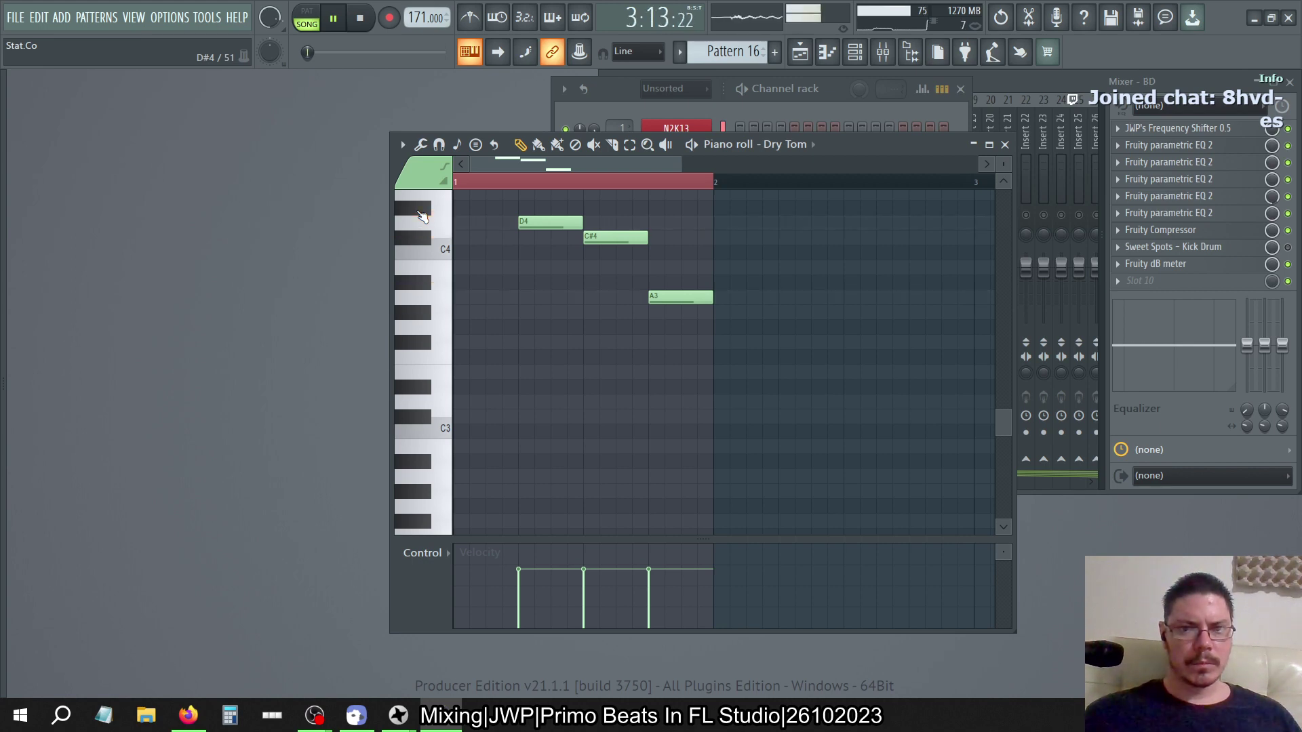
{"action": "left_click", "coordinate": [612, 102]}
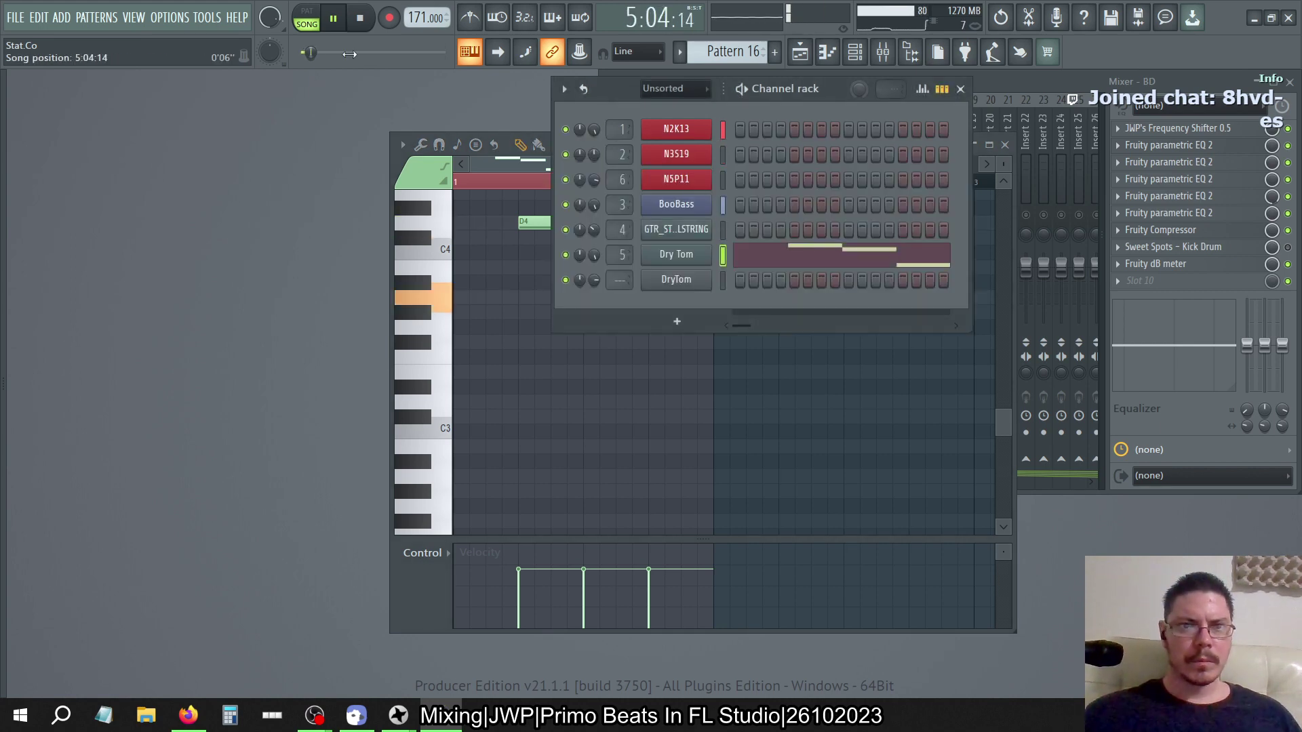
{"action": "left_click", "coordinate": [359, 20]}
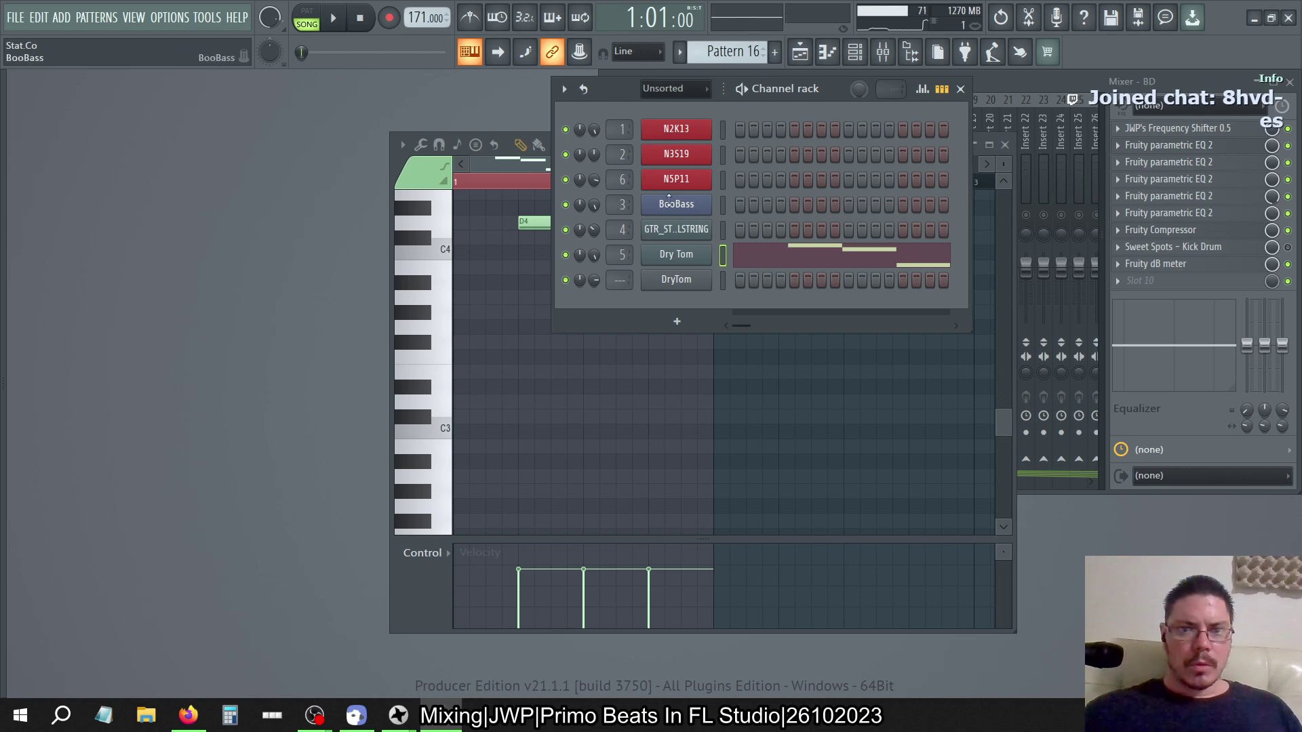
Clone the DryTom Sampler channel in the channel rack
{"action": "right_click", "coordinate": [676, 280]}
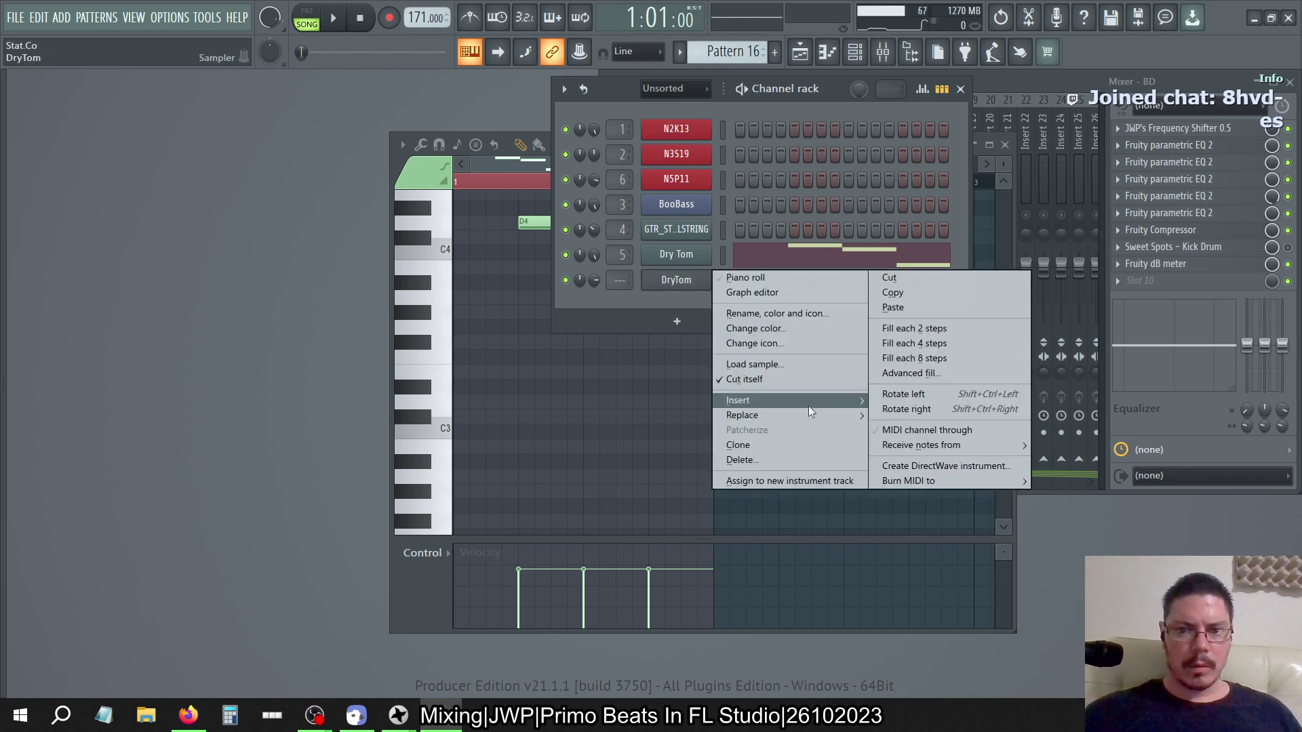
{"action": "left_click", "coordinate": [755, 450]}
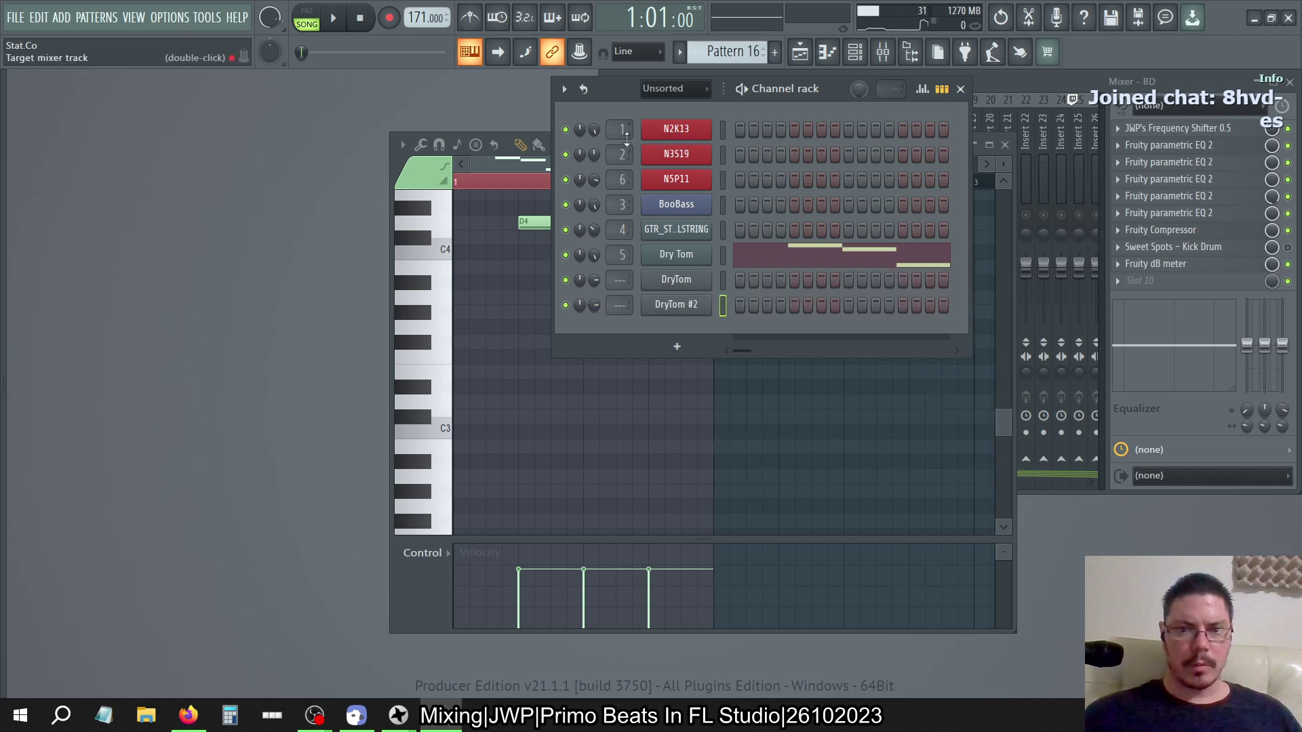
Clear the time selection in the Dry Tom piano roll and undo the recent edits back past the tom transpositions
{"action": "left_click", "coordinate": [518, 164]}
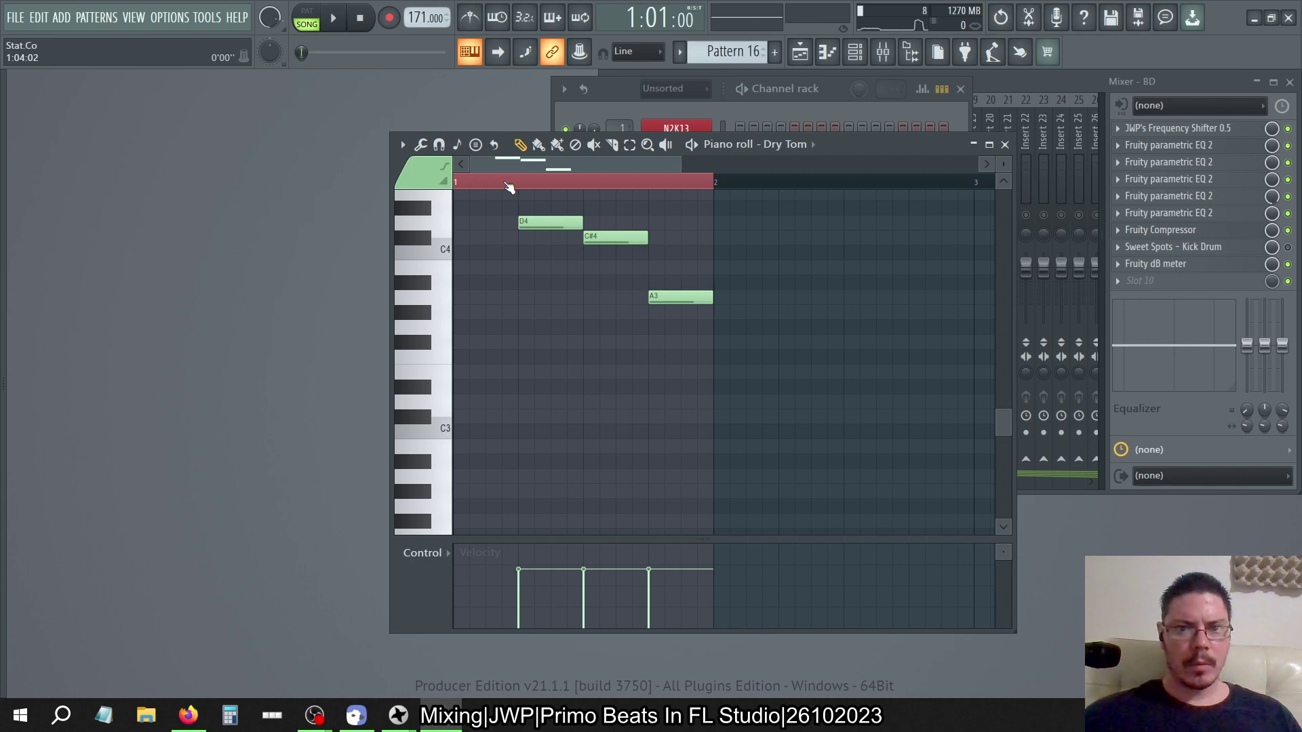
{"action": "left_click", "coordinate": [509, 187]}
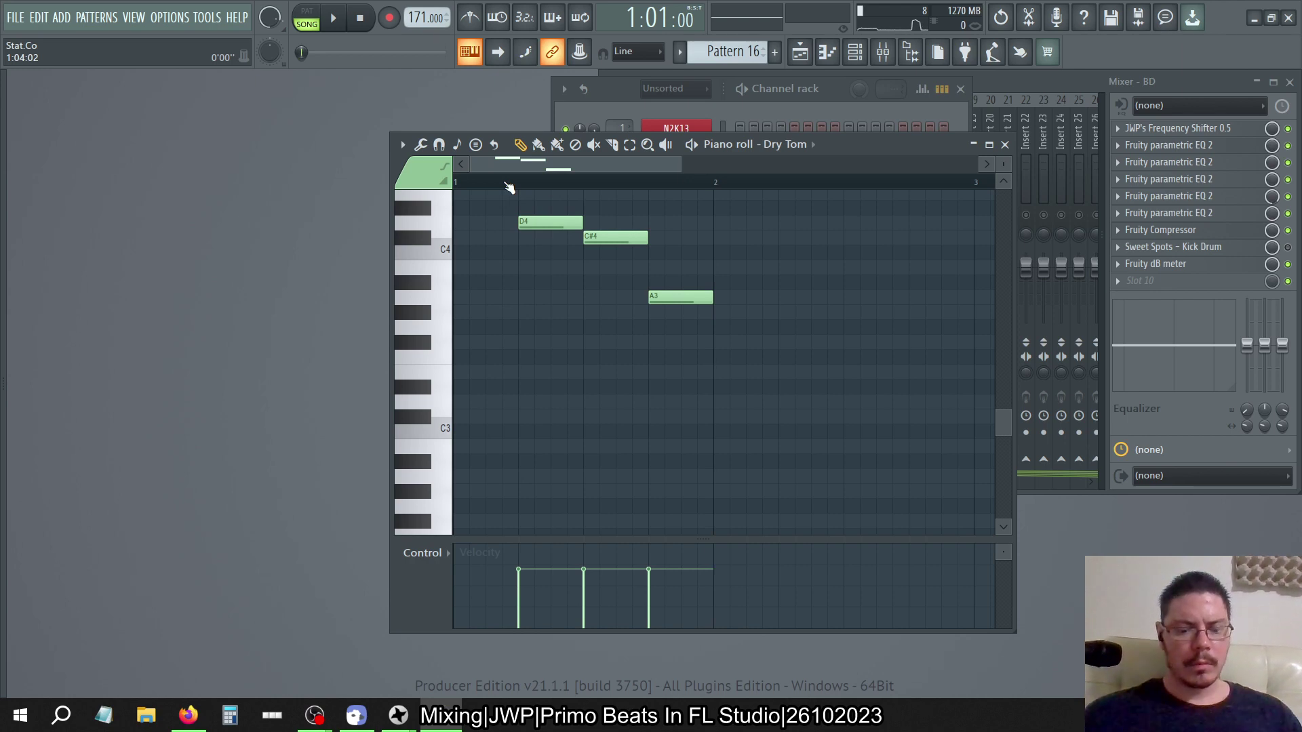
{"action": "key", "text": "shift+Down"}
{"action": "key", "text": "shift+Down"}
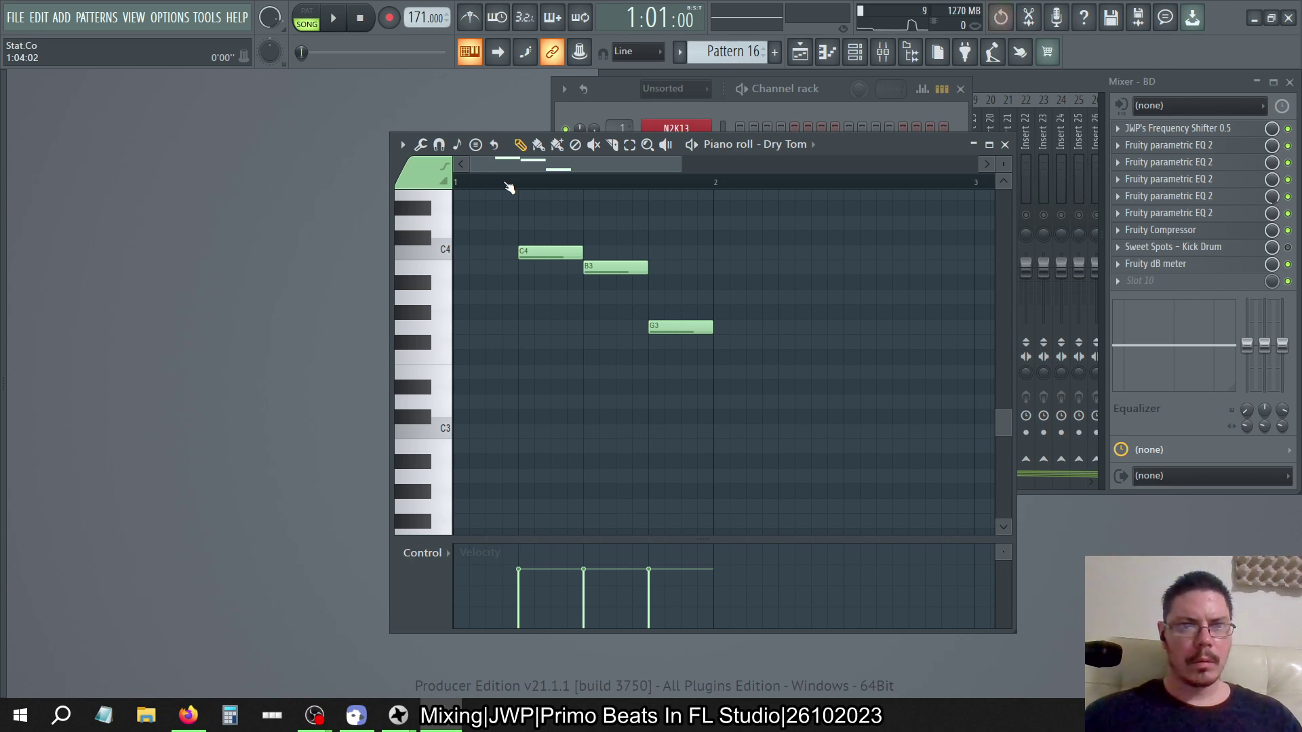
Show the browser with all content and expand the current project's History down to the piano roll transpose entries
{"action": "mouse_move", "coordinate": [0, 289]}
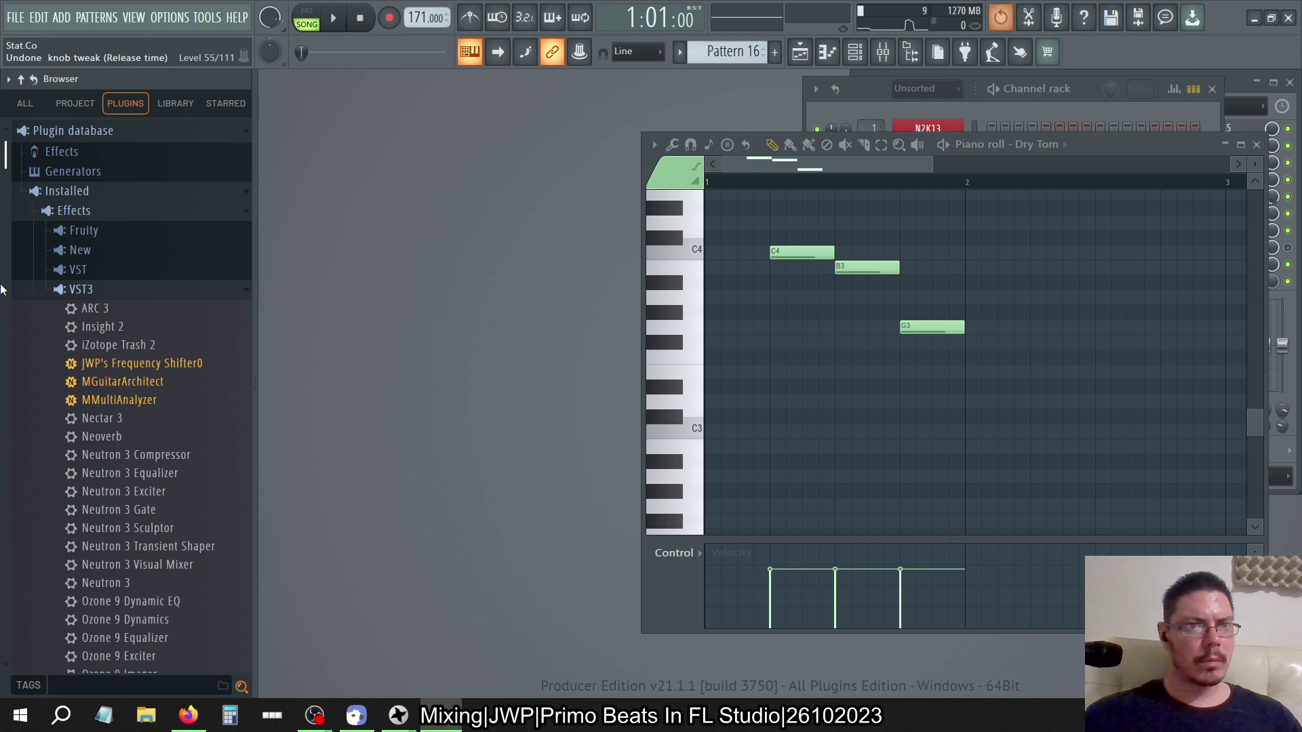
{"action": "scroll", "coordinate": [175, 292], "scroll_direction": "down", "scroll_amount": 10}
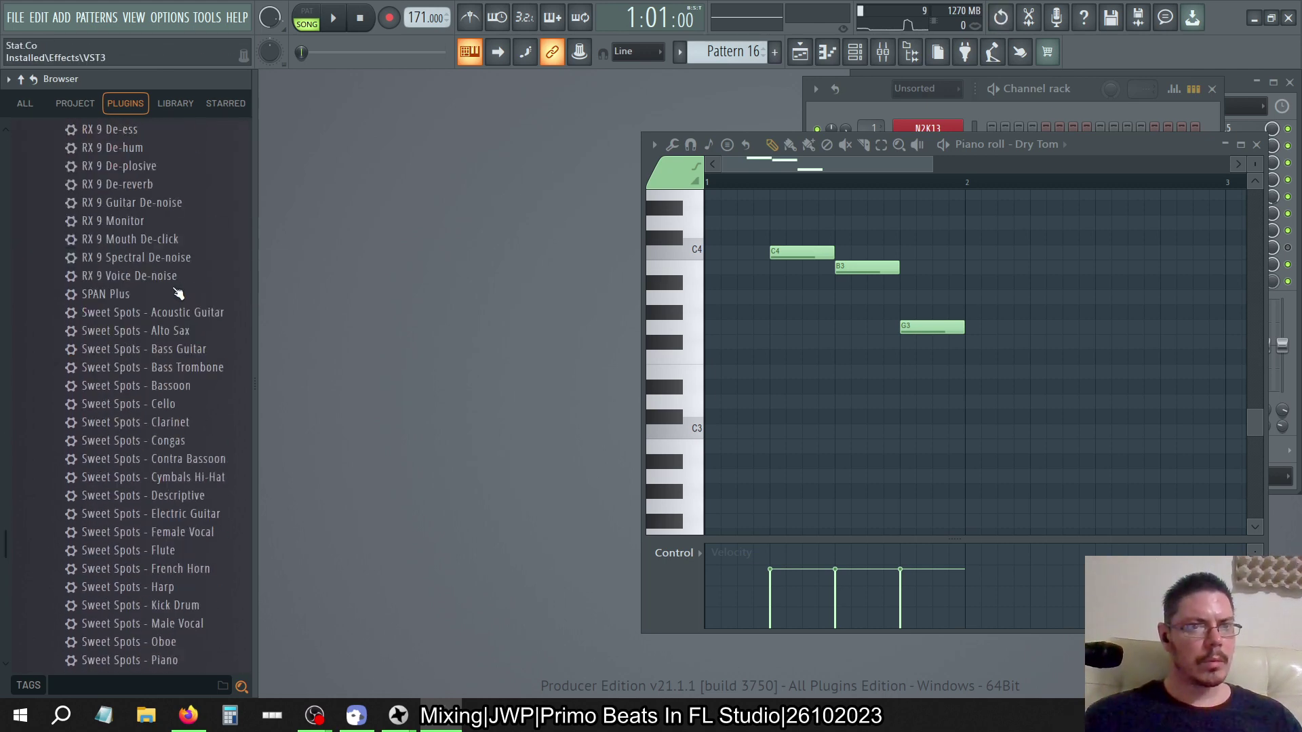
{"action": "left_click", "coordinate": [25, 106]}
{"action": "key", "text": "ctrl+z"}
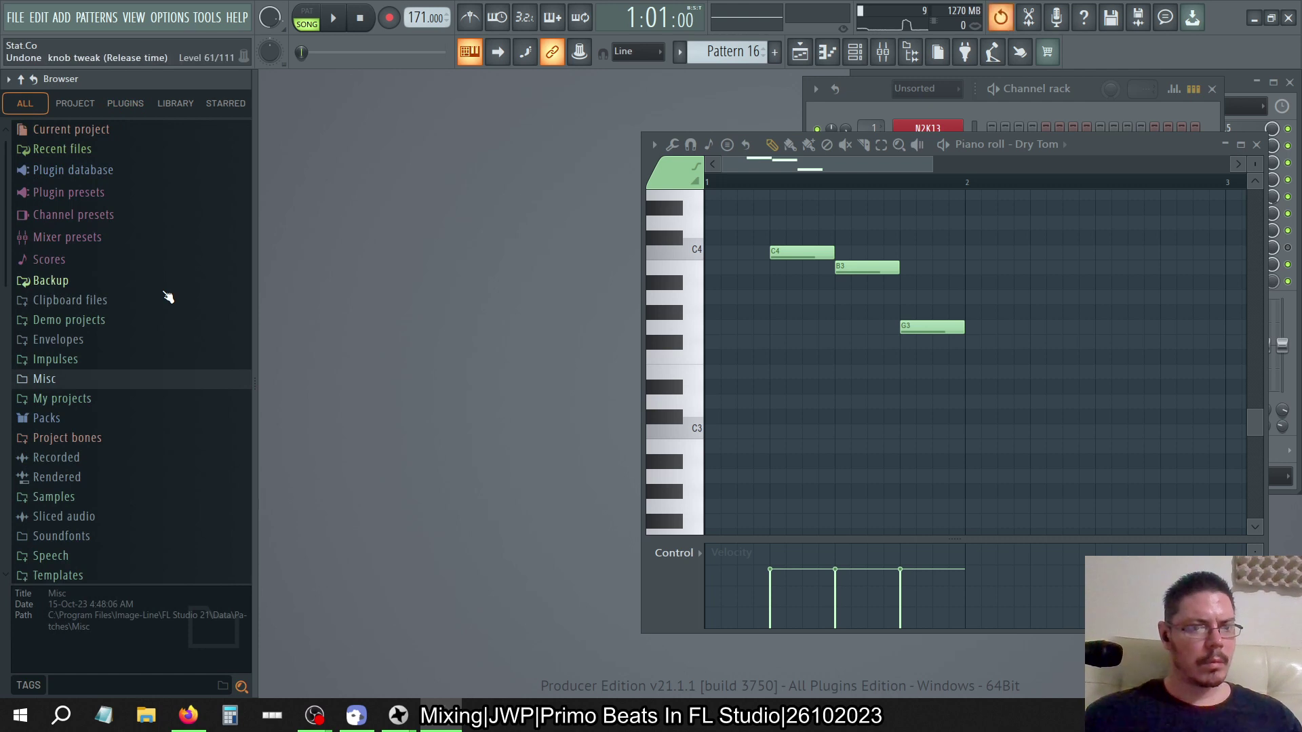
{"action": "left_click", "coordinate": [86, 132]}
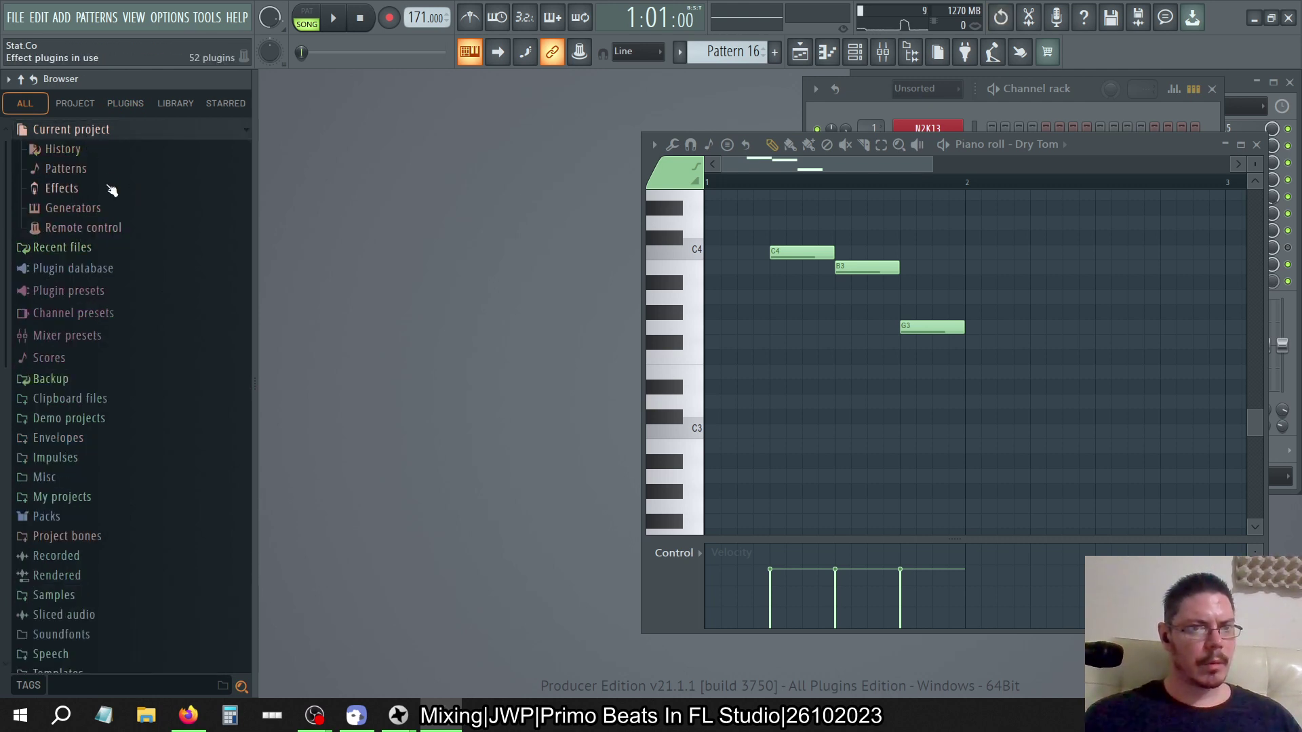
{"action": "left_click", "coordinate": [75, 149]}
{"action": "scroll", "coordinate": [134, 180], "scroll_direction": "down", "scroll_amount": 10}
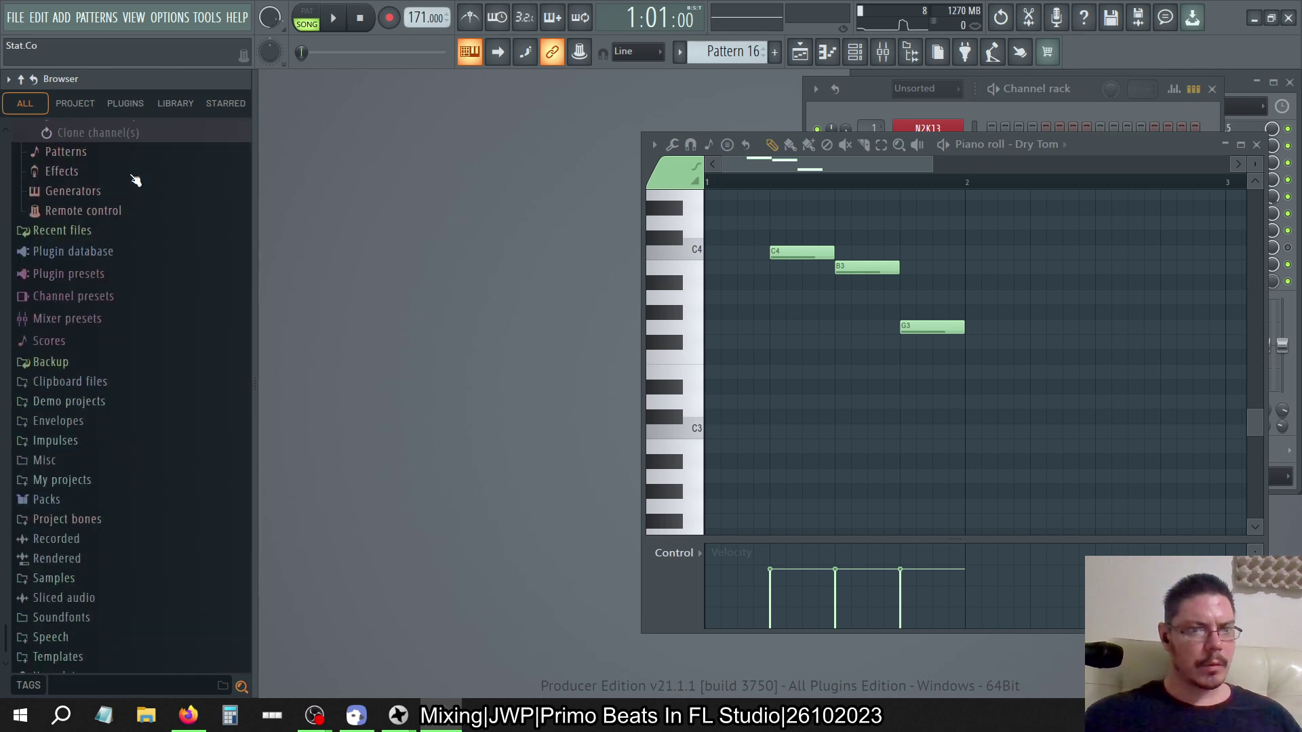
{"action": "scroll", "coordinate": [212, 463], "scroll_direction": "up", "scroll_amount": 5}
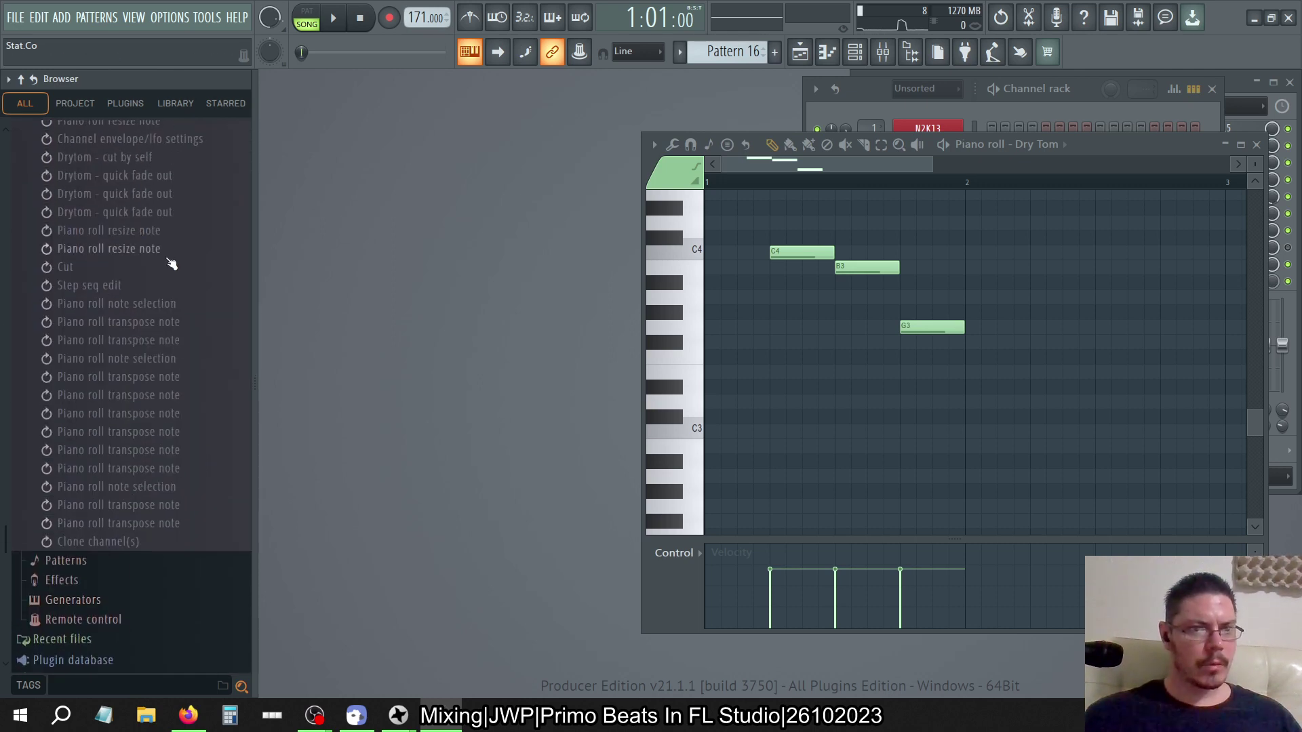
Restore Pattern 16's two tom transpositions from the project history, up to Pattern 17's note selection
{"action": "left_click", "coordinate": [140, 303]}
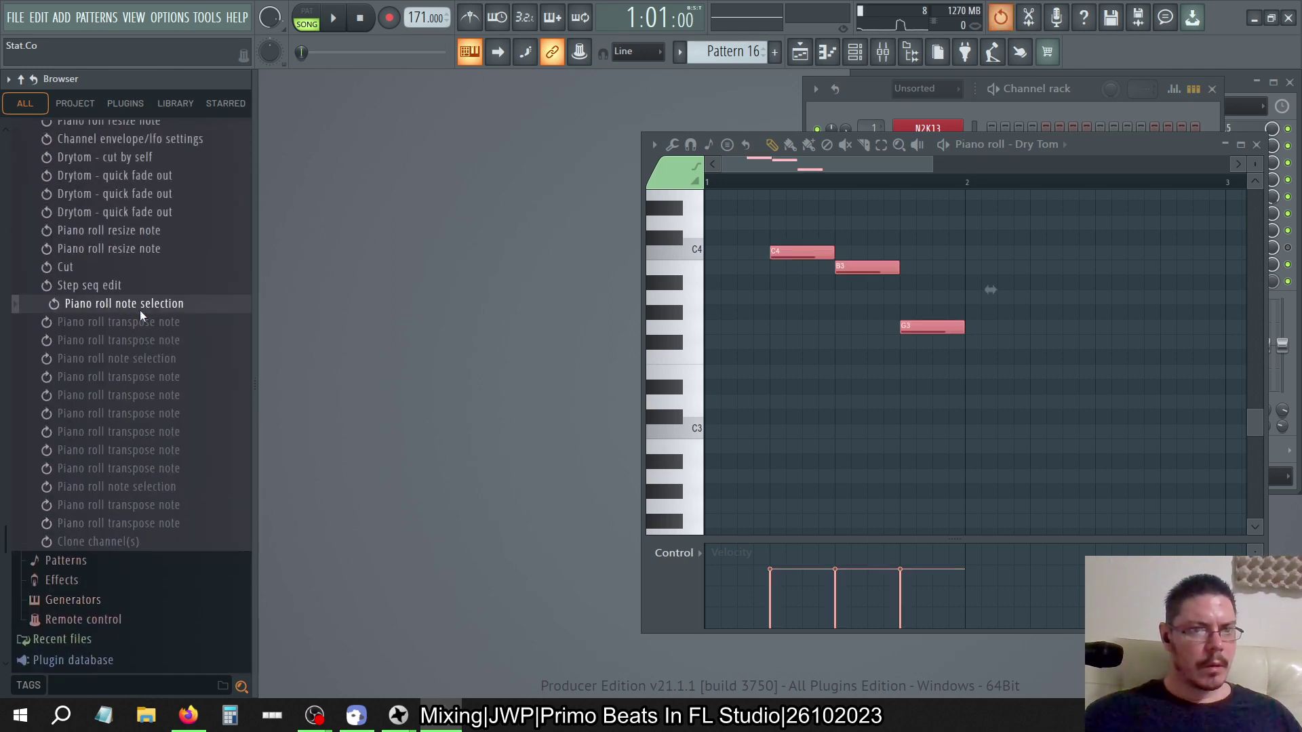
{"action": "left_click", "coordinate": [140, 323]}
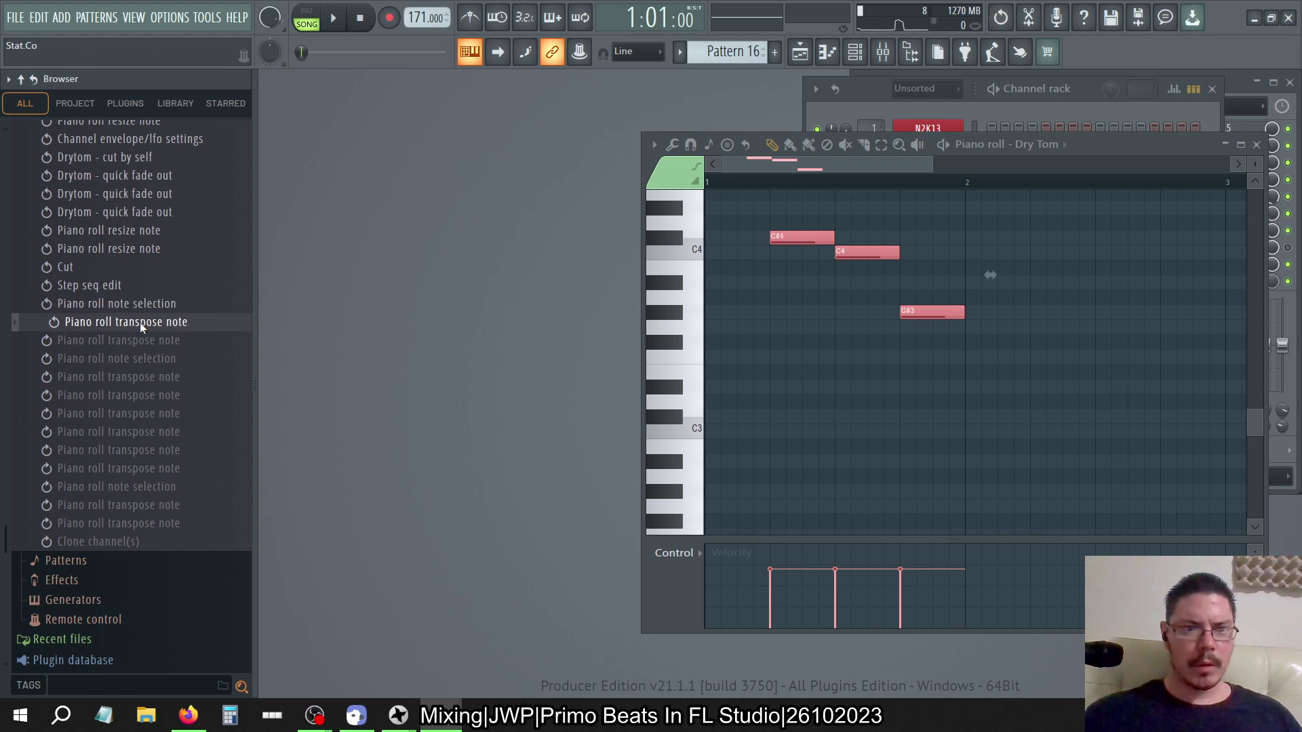
{"action": "left_click", "coordinate": [138, 340]}
{"action": "left_click", "coordinate": [138, 357]}
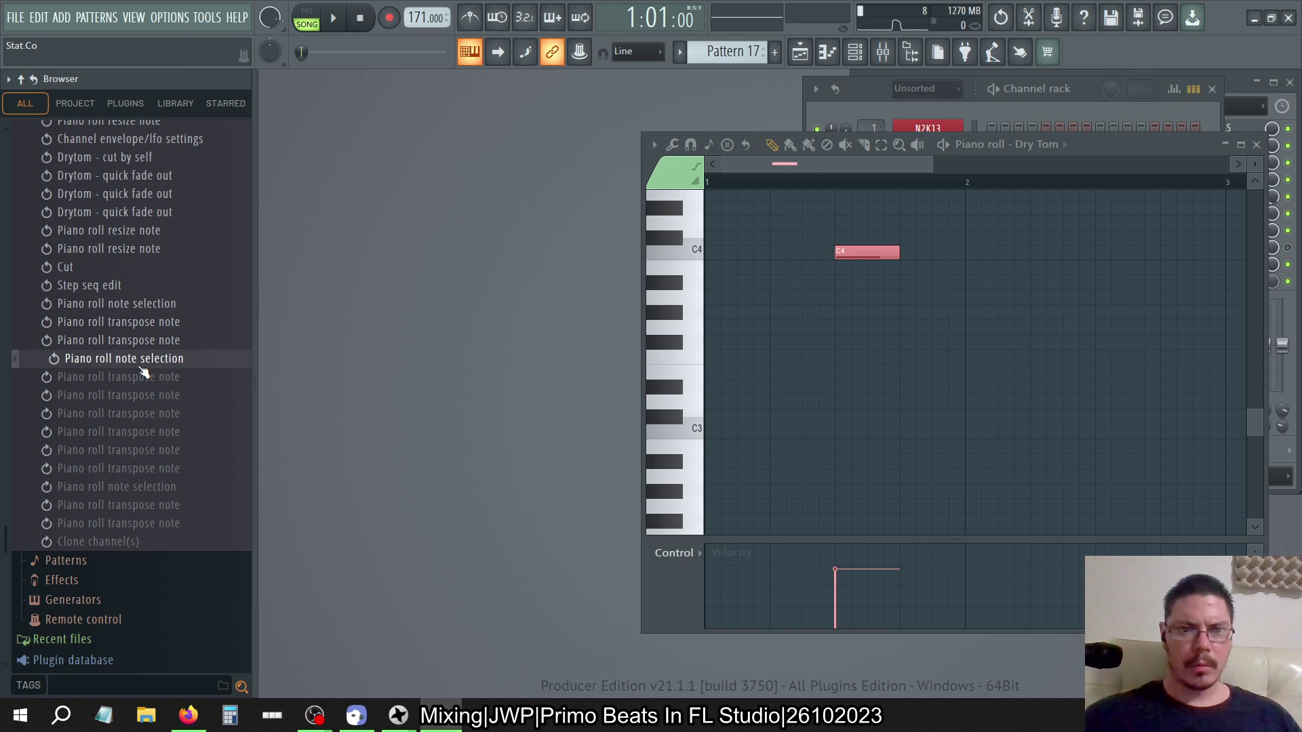
Step forward through the history's transpose entries to restore Pattern 17's Dry Tom note to D4
{"action": "left_click", "coordinate": [133, 344]}
{"action": "left_click", "coordinate": [133, 363]}
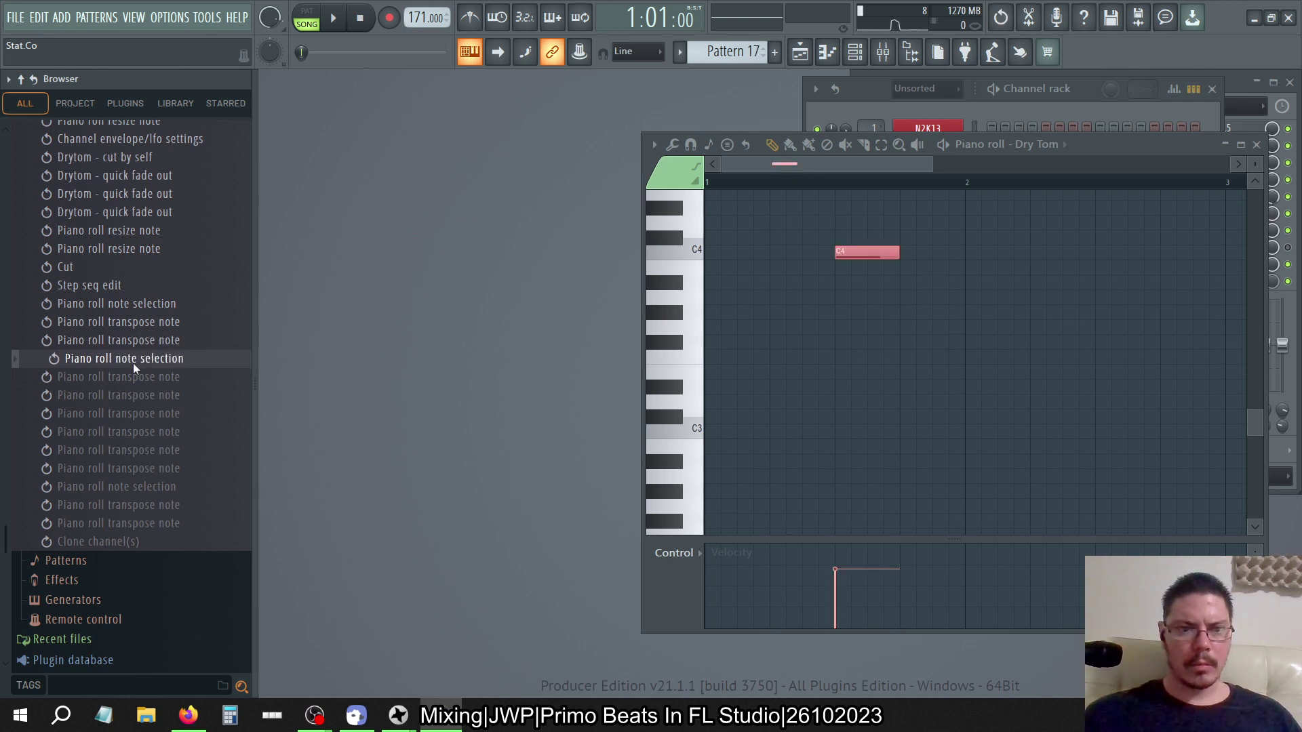
{"action": "left_click", "coordinate": [129, 377]}
{"action": "left_click", "coordinate": [127, 394]}
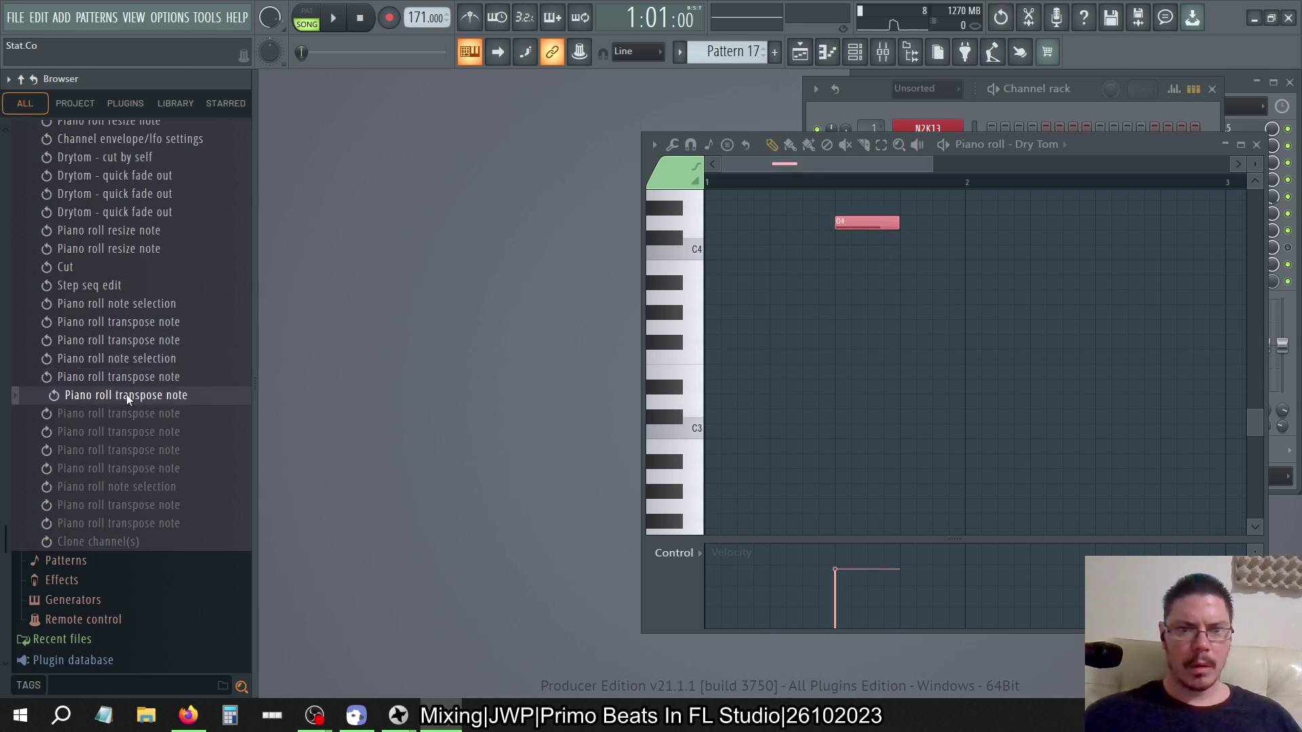
{"action": "left_click", "coordinate": [126, 410]}
{"action": "left_click", "coordinate": [124, 429]}
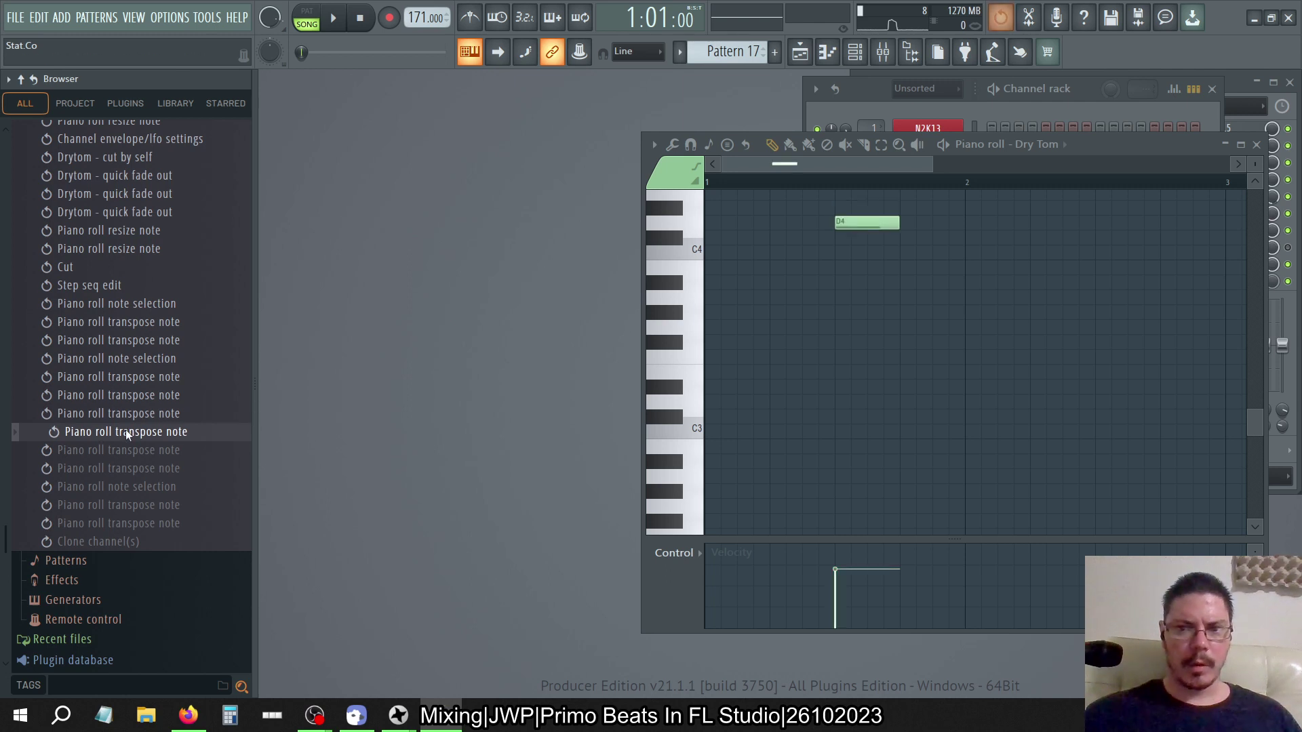
{"action": "left_click", "coordinate": [125, 450]}
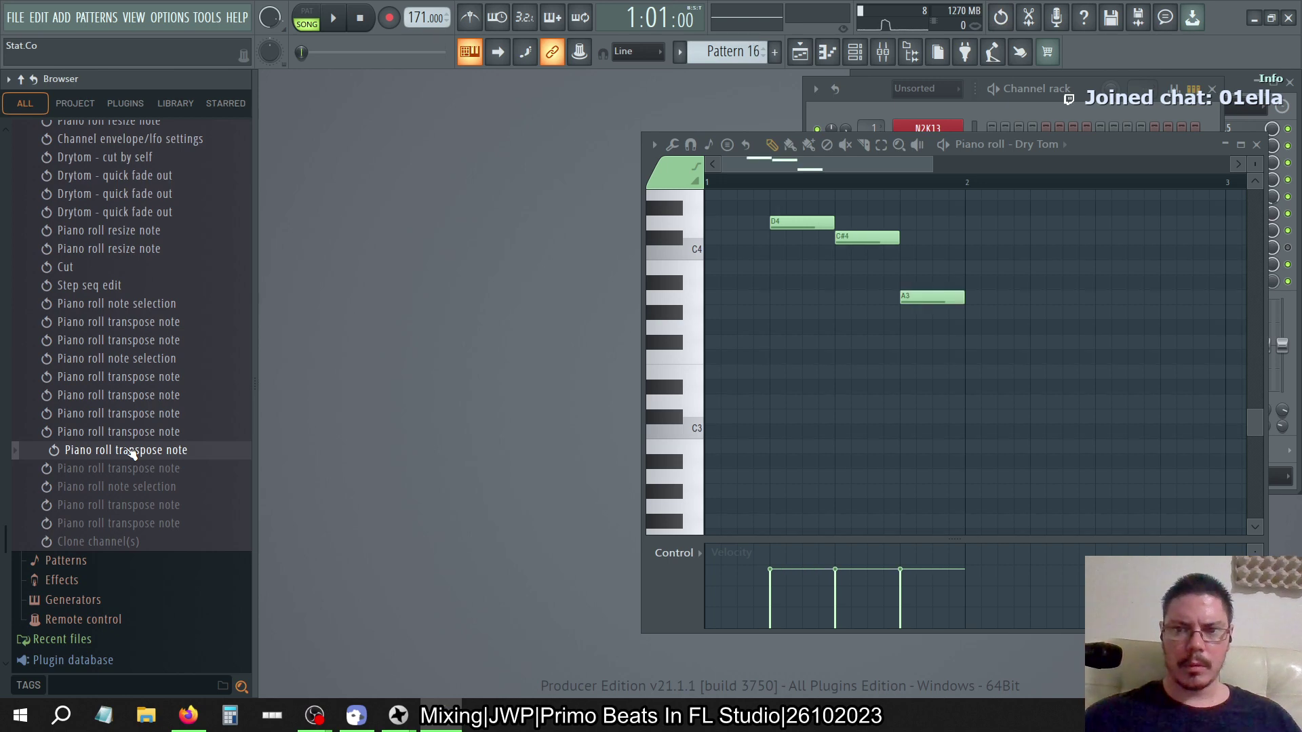
Compare neighbouring transpose states in the history against the tom notes in Patterns 15 to 17, then hide the browser
{"action": "left_click", "coordinate": [131, 435]}
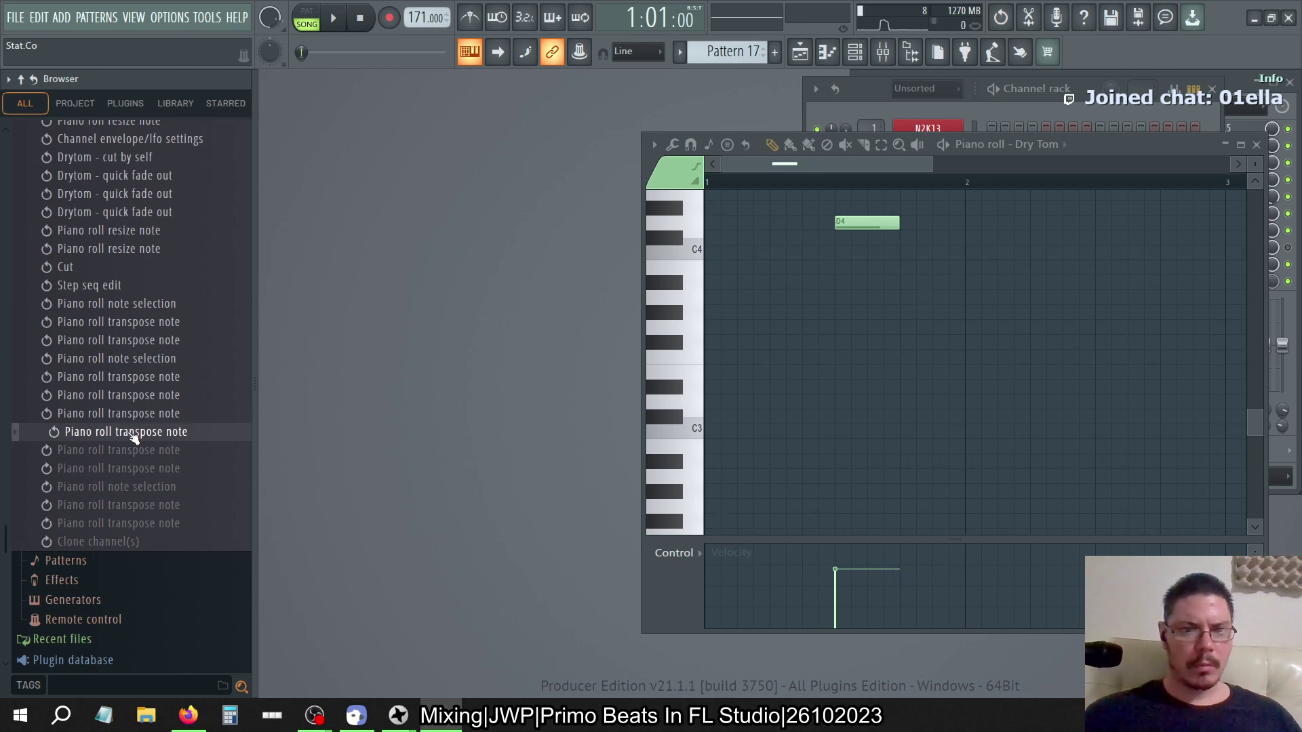
{"action": "left_click", "coordinate": [132, 421]}
{"action": "left_click", "coordinate": [131, 432]}
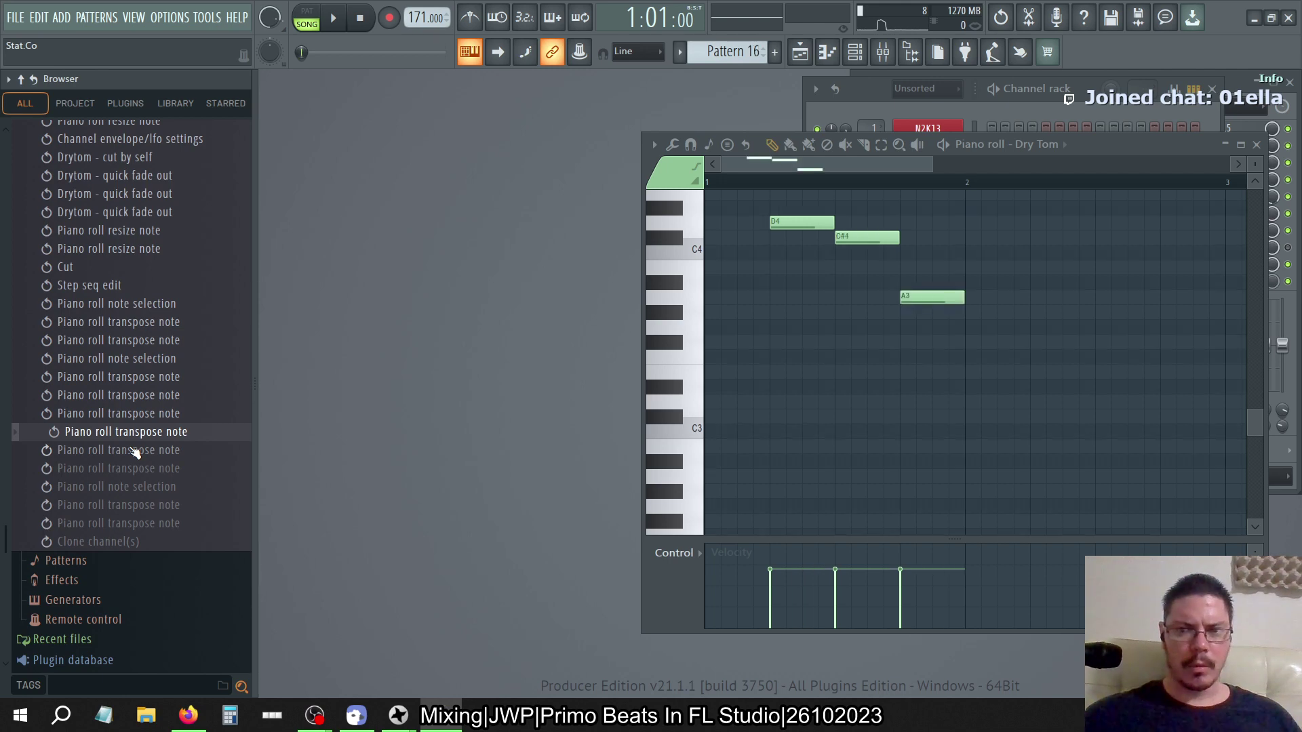
{"action": "left_click", "coordinate": [131, 452]}
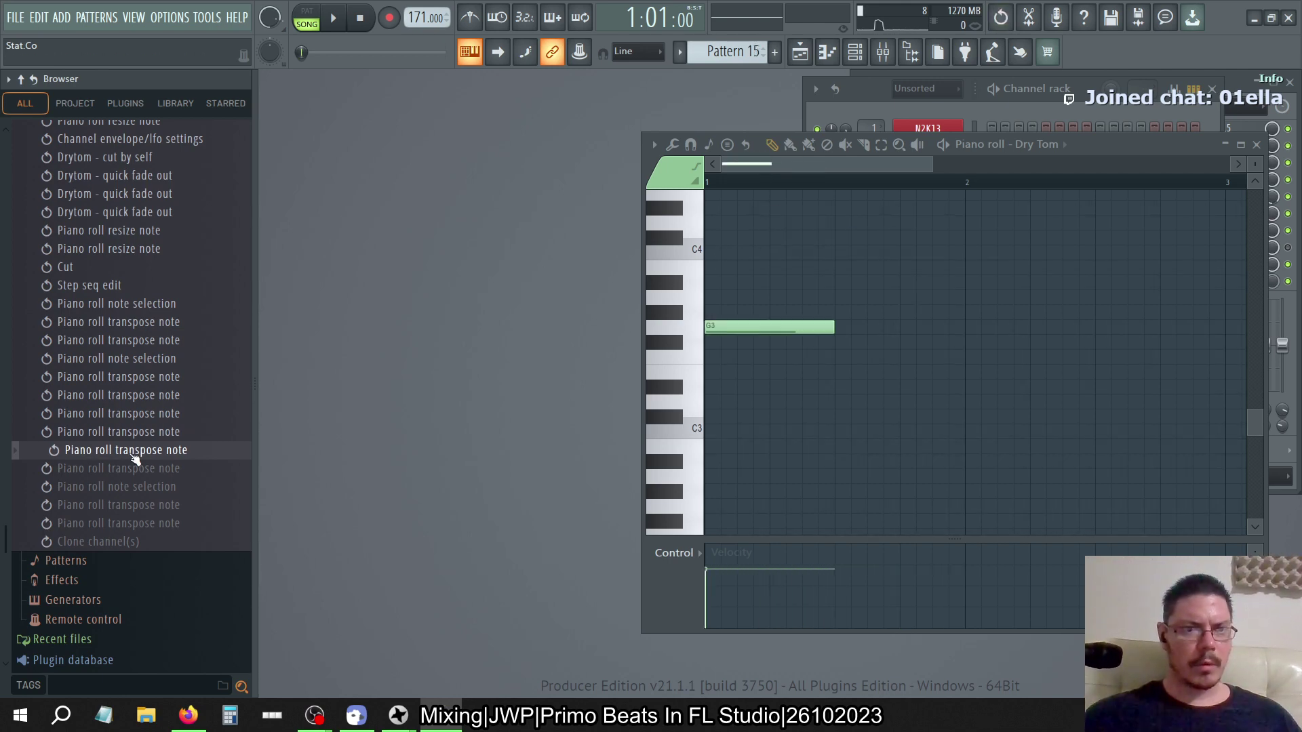
{"action": "left_click", "coordinate": [128, 303]}
{"action": "key", "text": "alt+F8"}
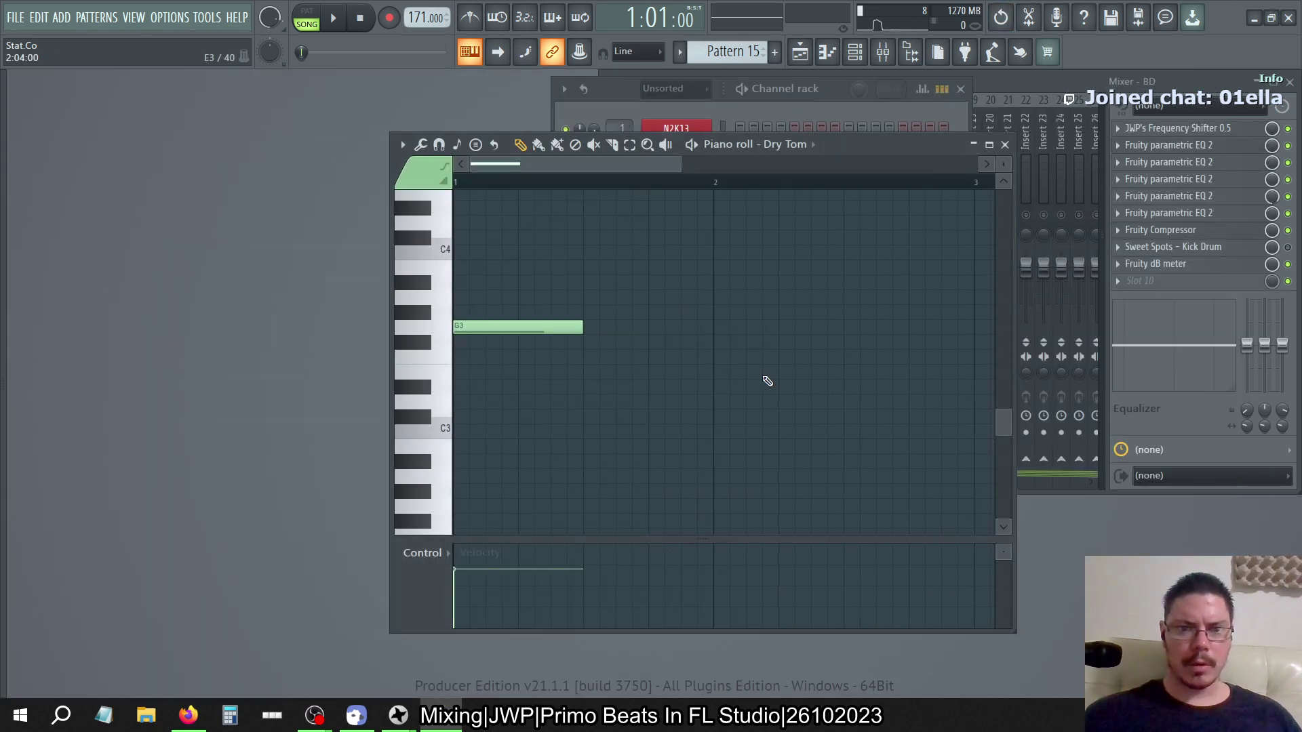
Raise Pattern 17's Dry Tom note two semitones to D4 and compare it with the note in Pattern 18
{"action": "key", "text": "KP_Add"}
{"action": "key", "text": "KP_Add"}
{"action": "key", "text": "KP_Add"}
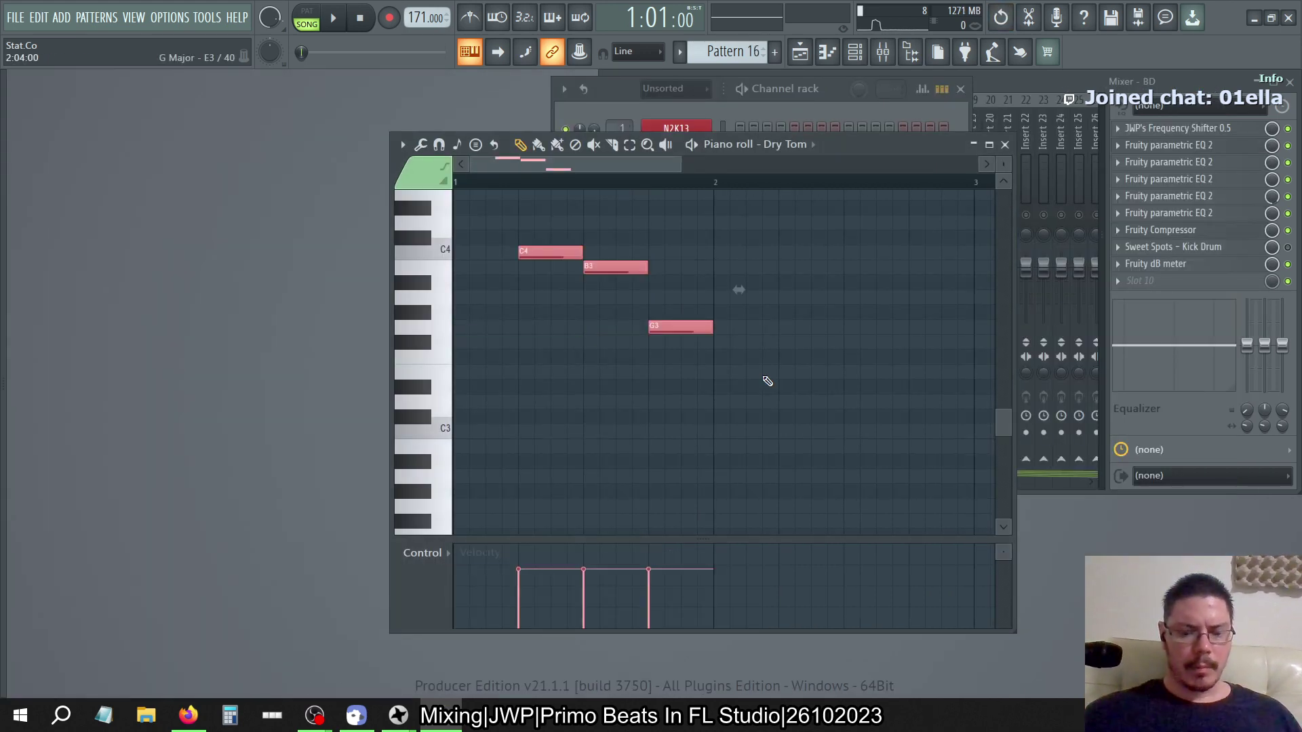
{"action": "key", "text": "KP_Add"}
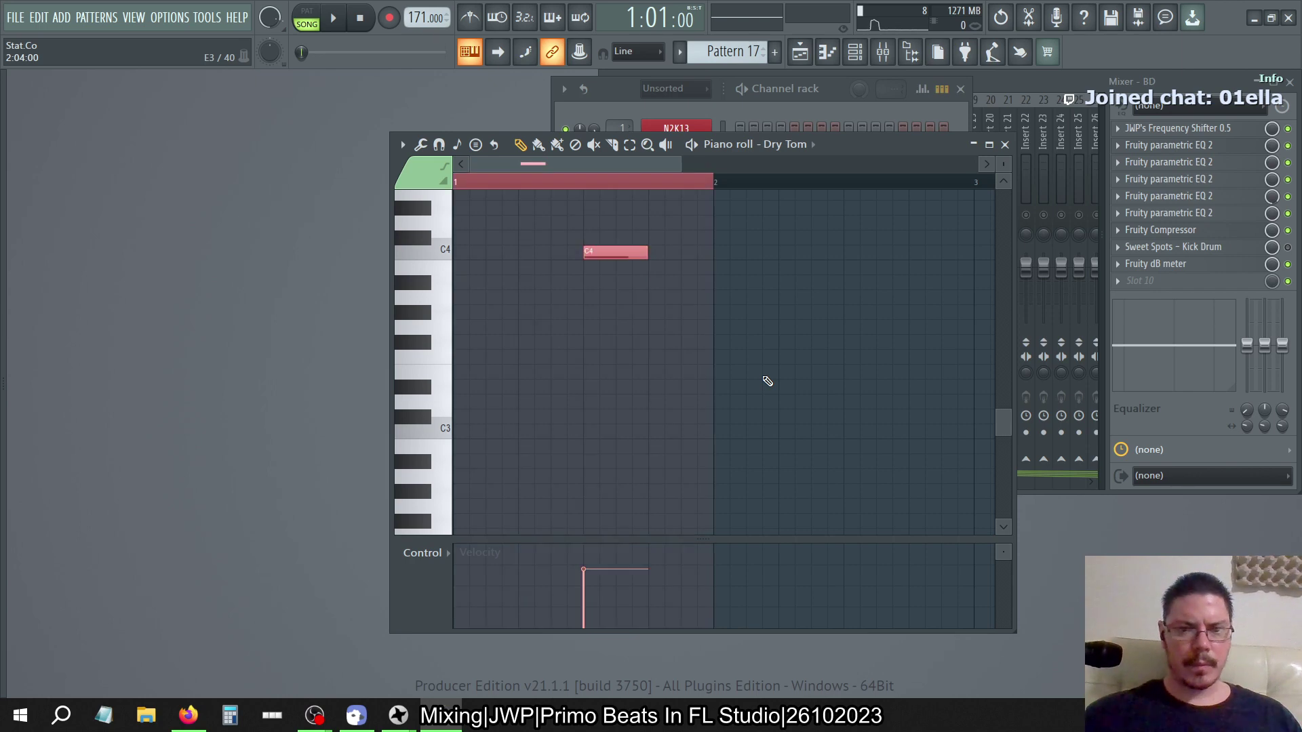
{"action": "key", "text": "shift+Up"}
{"action": "key", "text": "shift+Up"}
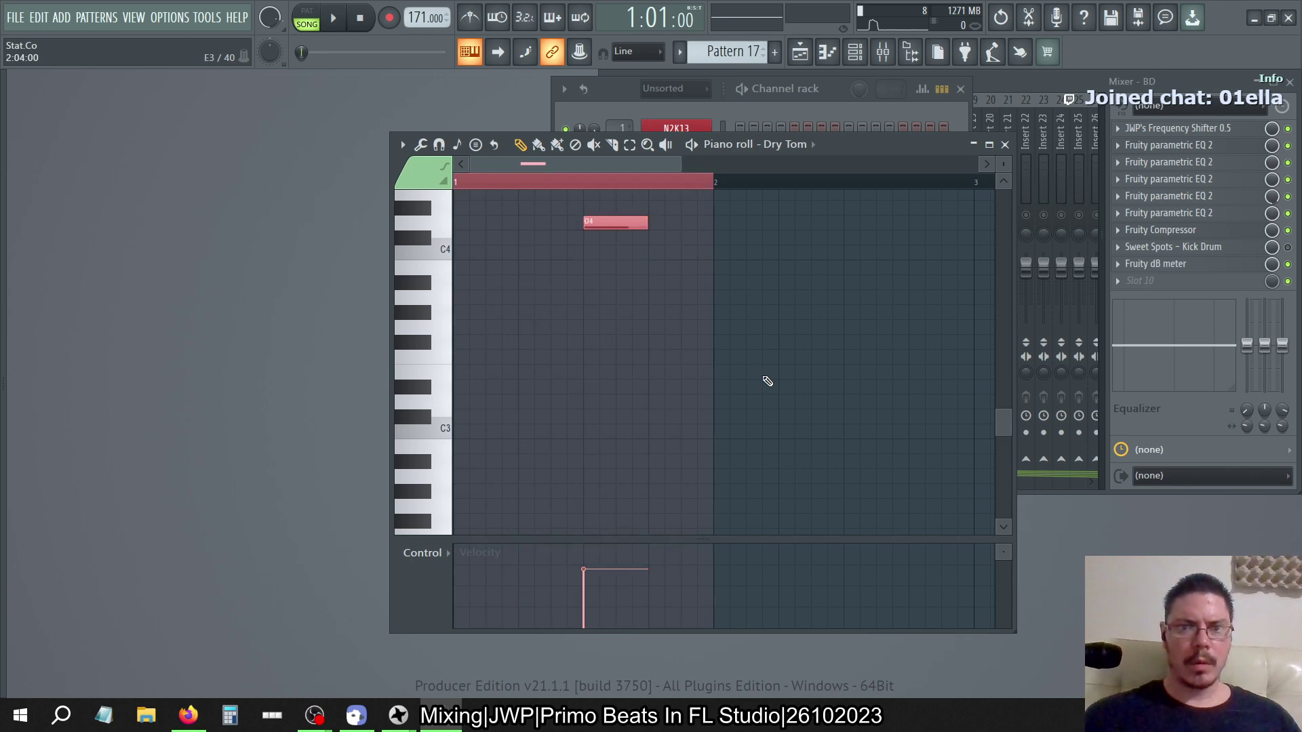
{"action": "key", "text": "KP_Add"}
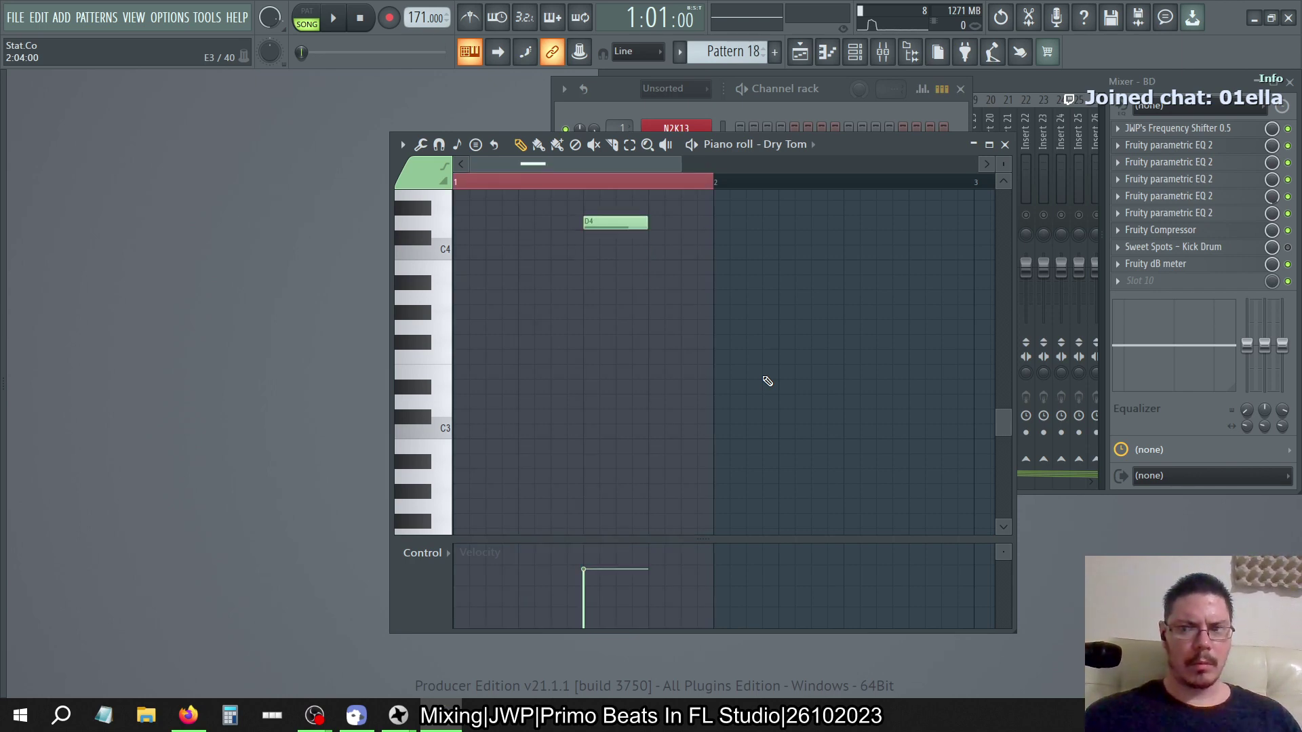
Examine the current project's history around the piano roll transpose, note resize and step sequencer entries, with the browser hidden at the end
{"action": "key", "text": "alt+F8"}
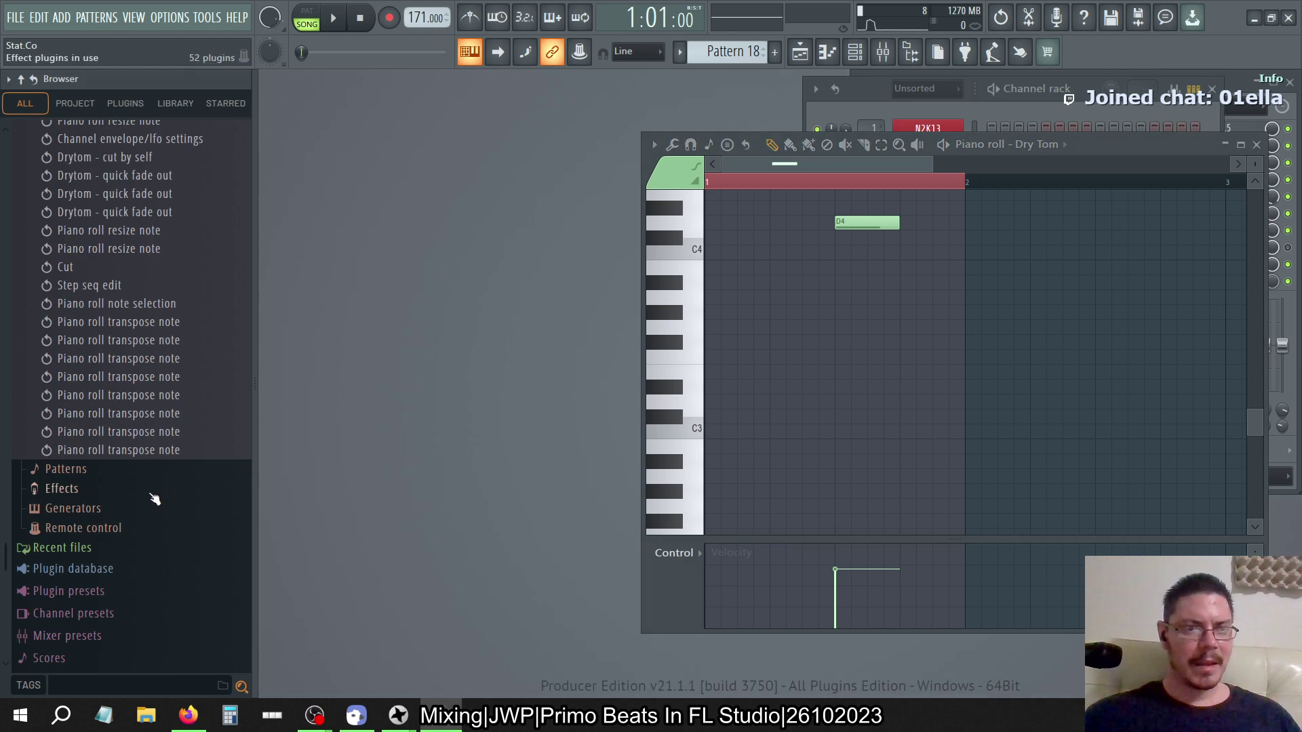
{"action": "scroll", "coordinate": [155, 500], "scroll_direction": "up", "scroll_amount": 5}
{"action": "scroll", "coordinate": [155, 500], "scroll_direction": "up", "scroll_amount": 15}
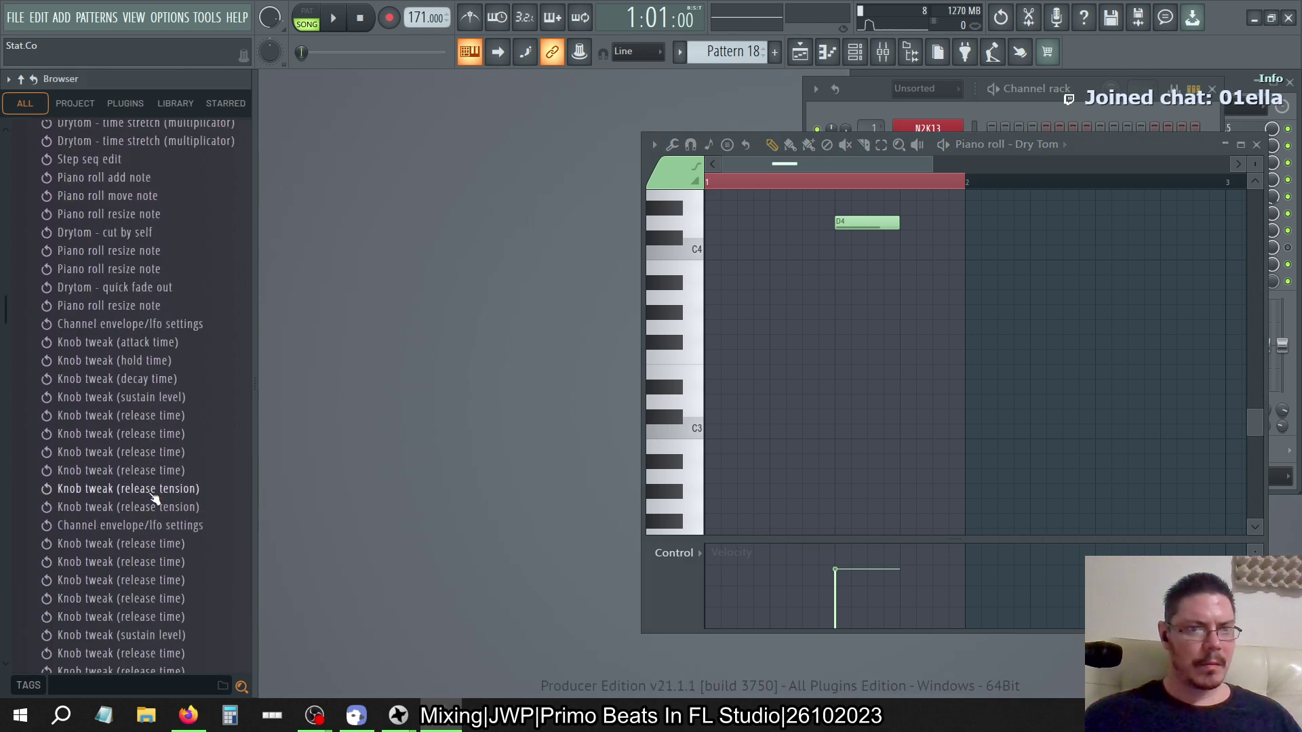
{"action": "scroll", "coordinate": [154, 501], "scroll_direction": "down", "scroll_amount": 20}
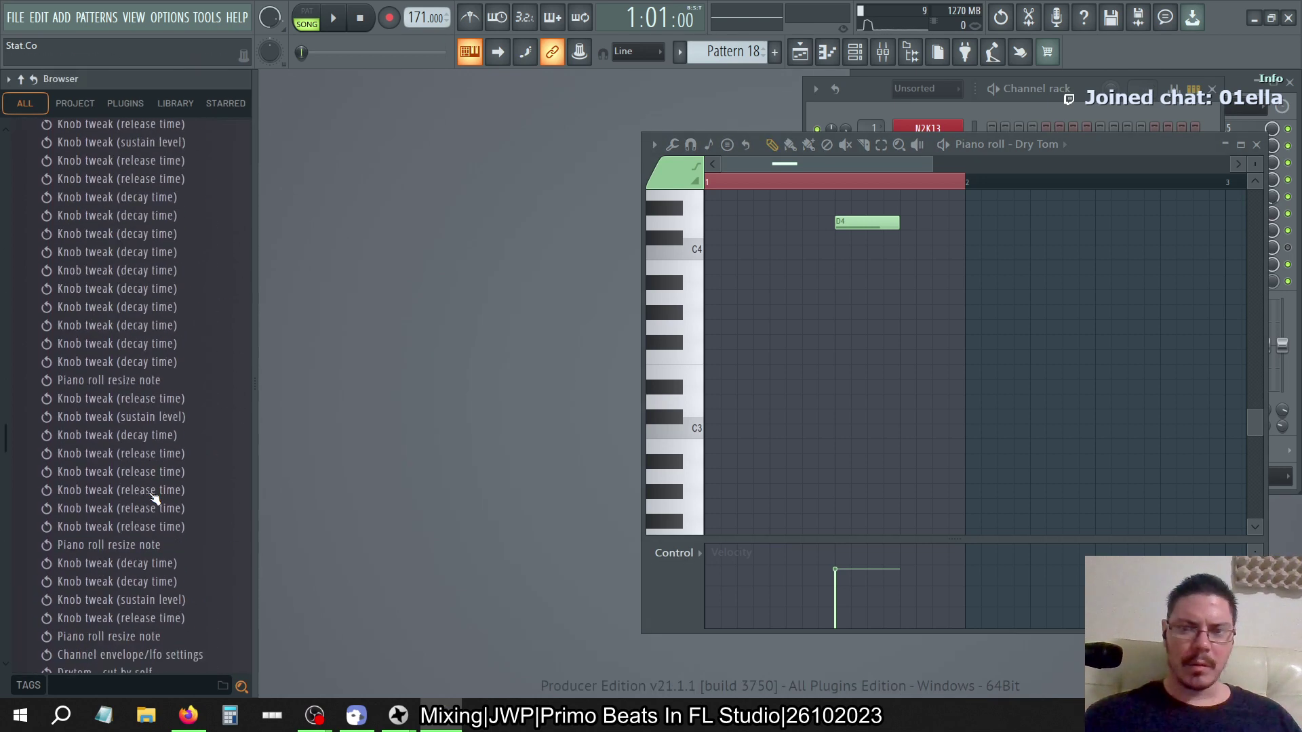
{"action": "key", "text": "alt+F8"}
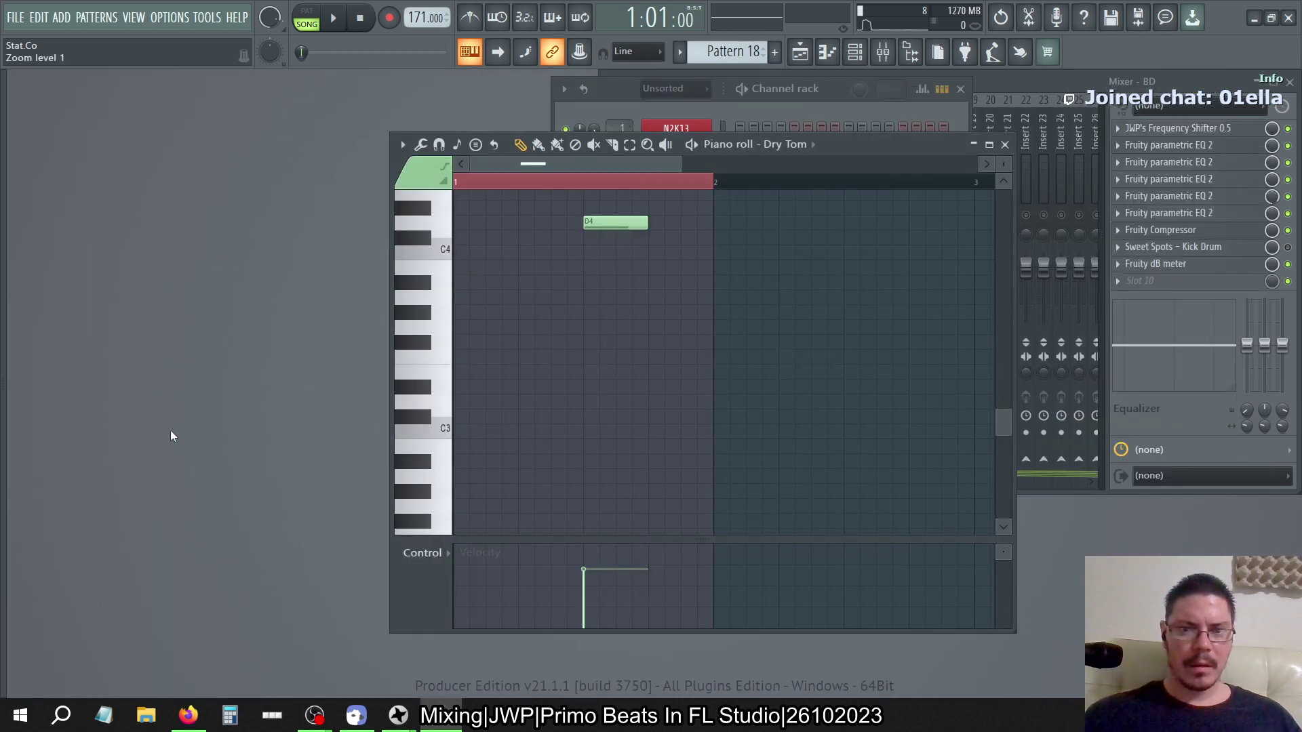
{"action": "key", "text": "alt+F8"}
{"action": "scroll", "coordinate": [131, 557], "scroll_direction": "down", "scroll_amount": 1}
{"action": "scroll", "coordinate": [131, 556], "scroll_direction": "down", "scroll_amount": 6}
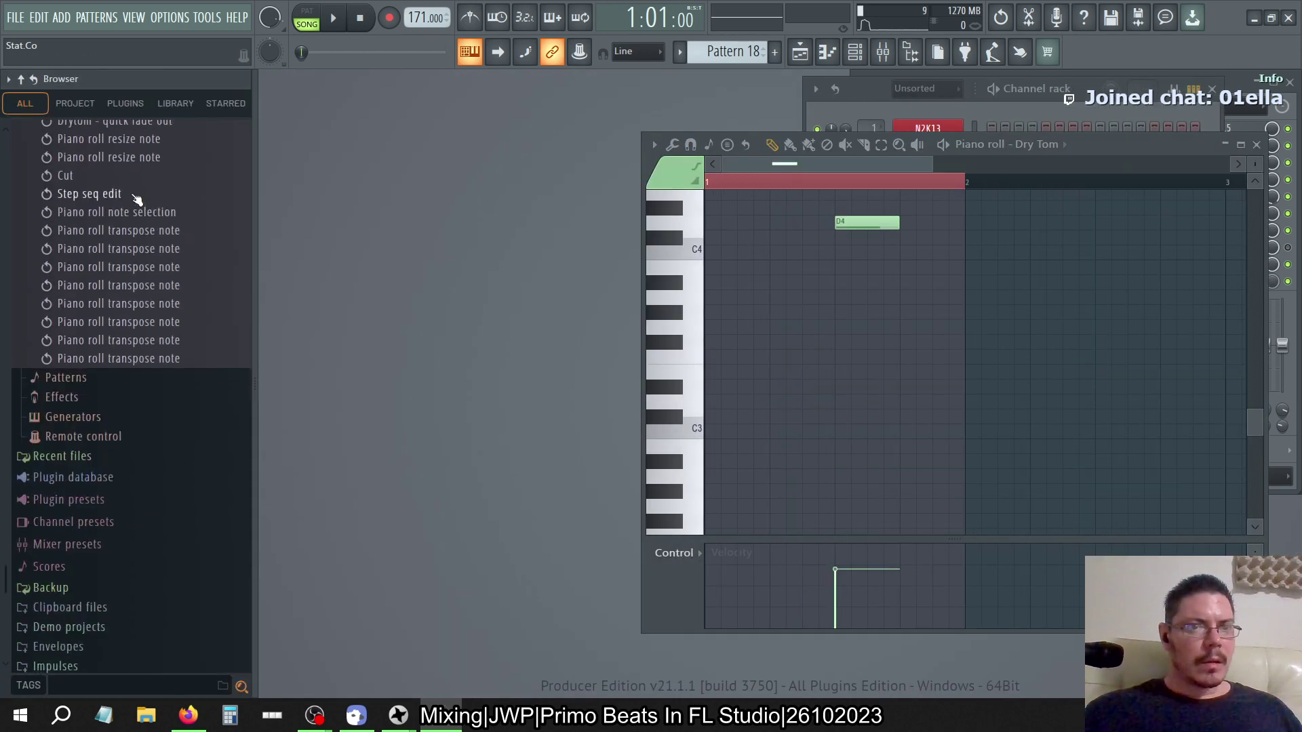
{"action": "key", "text": "alt+F8"}
Bring up the channel rack, revert the project to the history's last Step seq edit entry, and hide the browser after reviewing earlier entries
{"action": "left_click", "coordinate": [855, 53]}
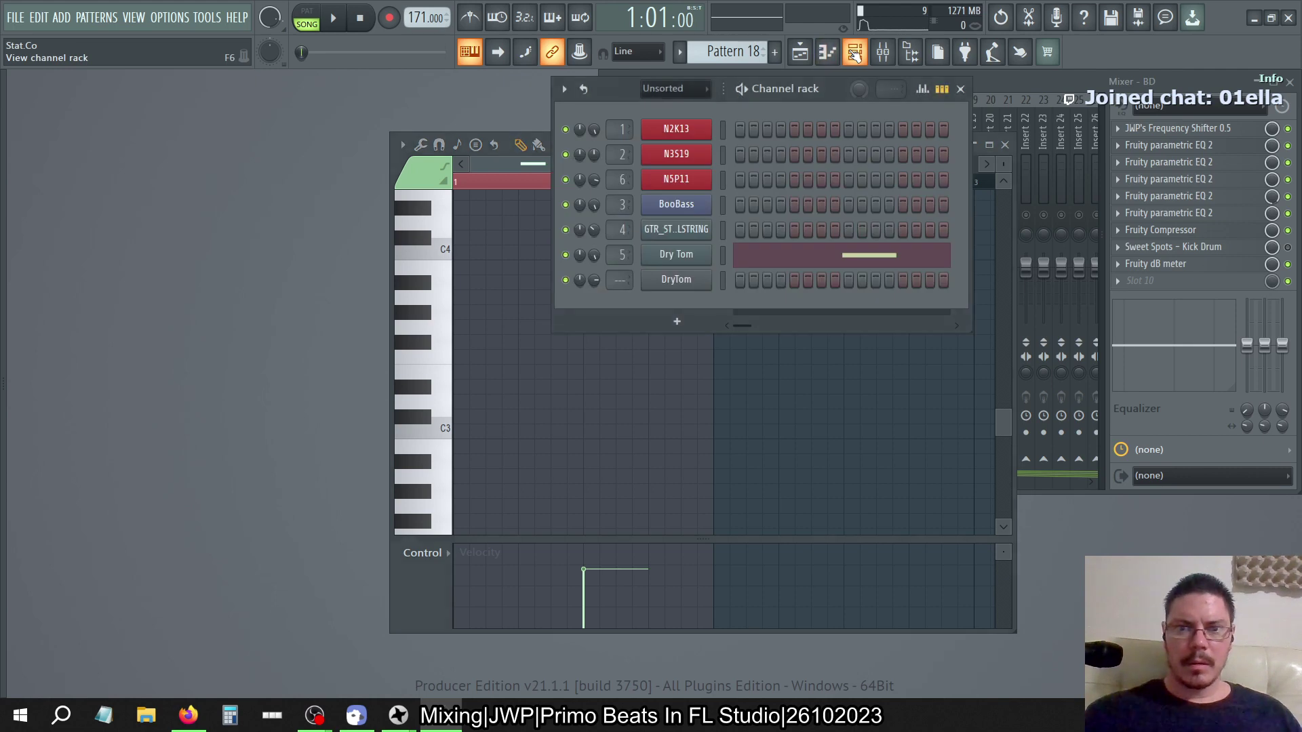
{"action": "key", "text": "ctrl+alt+z"}
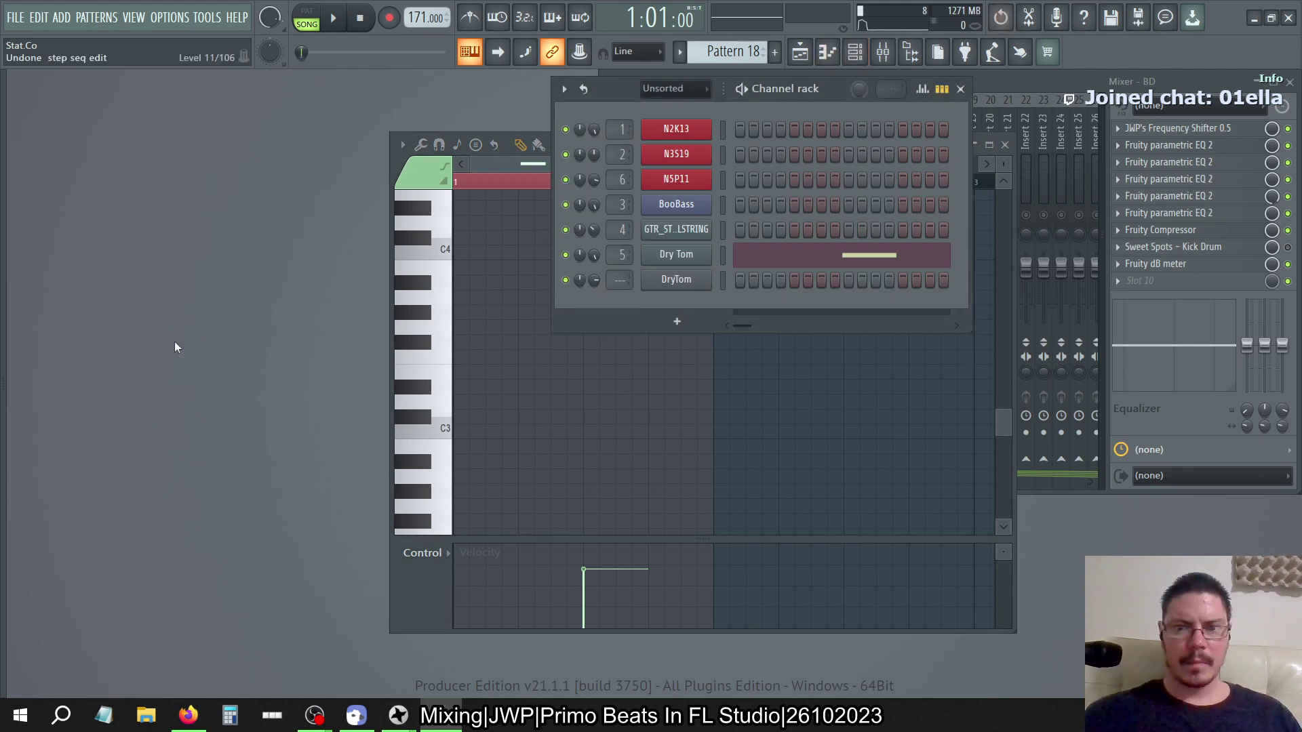
{"action": "key", "text": "alt+F8"}
{"action": "key", "text": "ctrl+alt+z"}
{"action": "key", "text": "ctrl+alt+z"}
{"action": "key", "text": "ctrl+alt+z"}
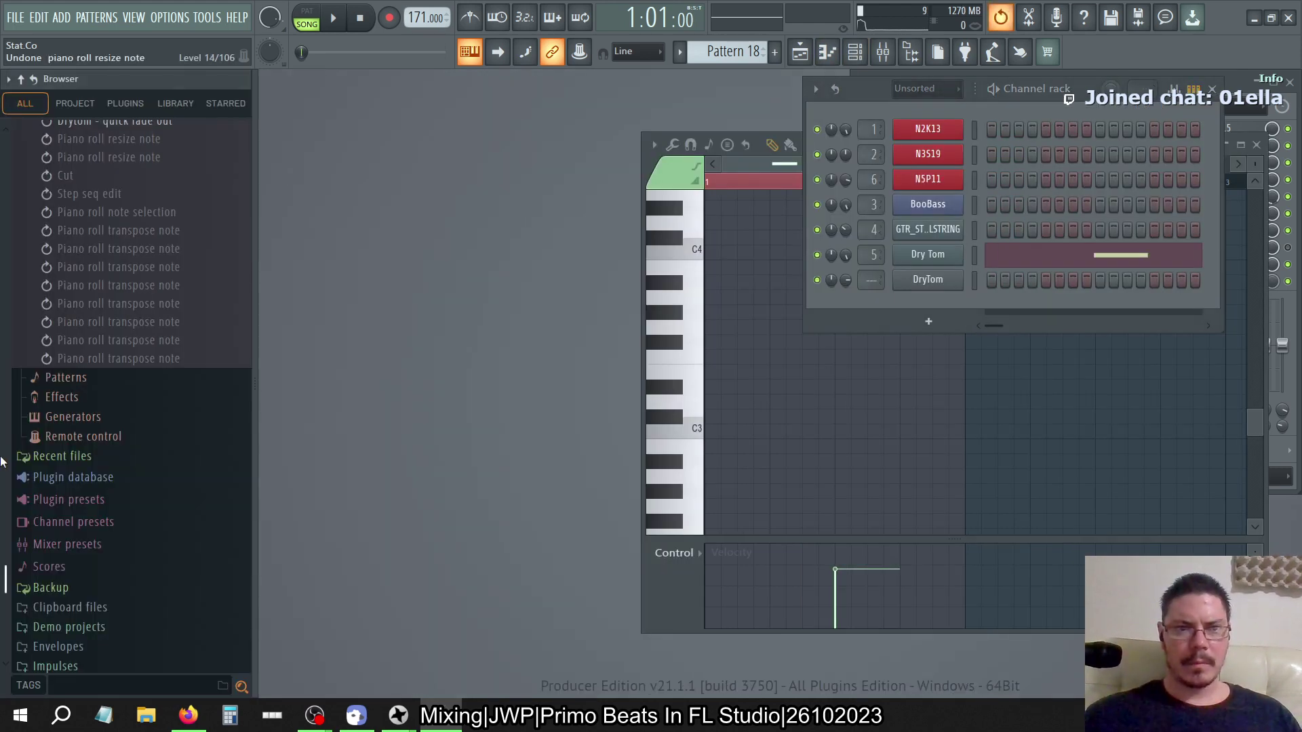
{"action": "left_click", "coordinate": [137, 198]}
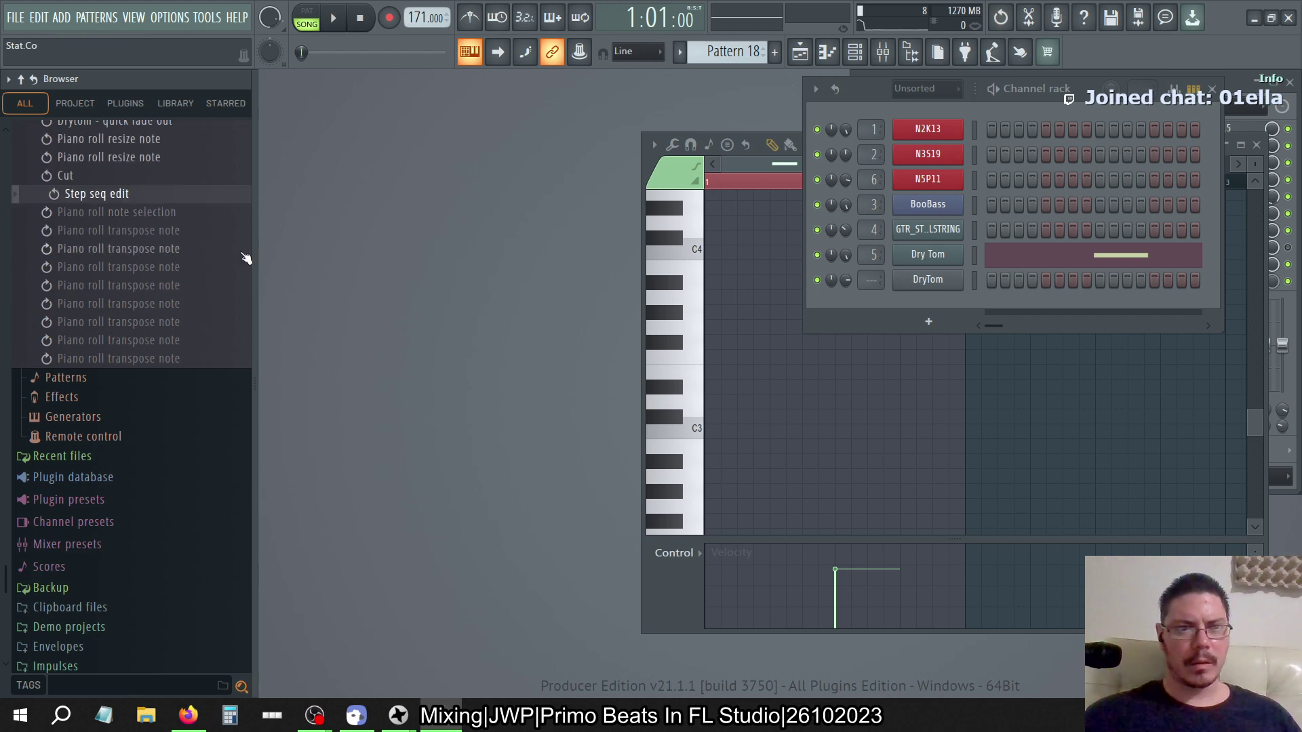
{"action": "scroll", "coordinate": [246, 259], "scroll_direction": "up", "scroll_amount": 15}
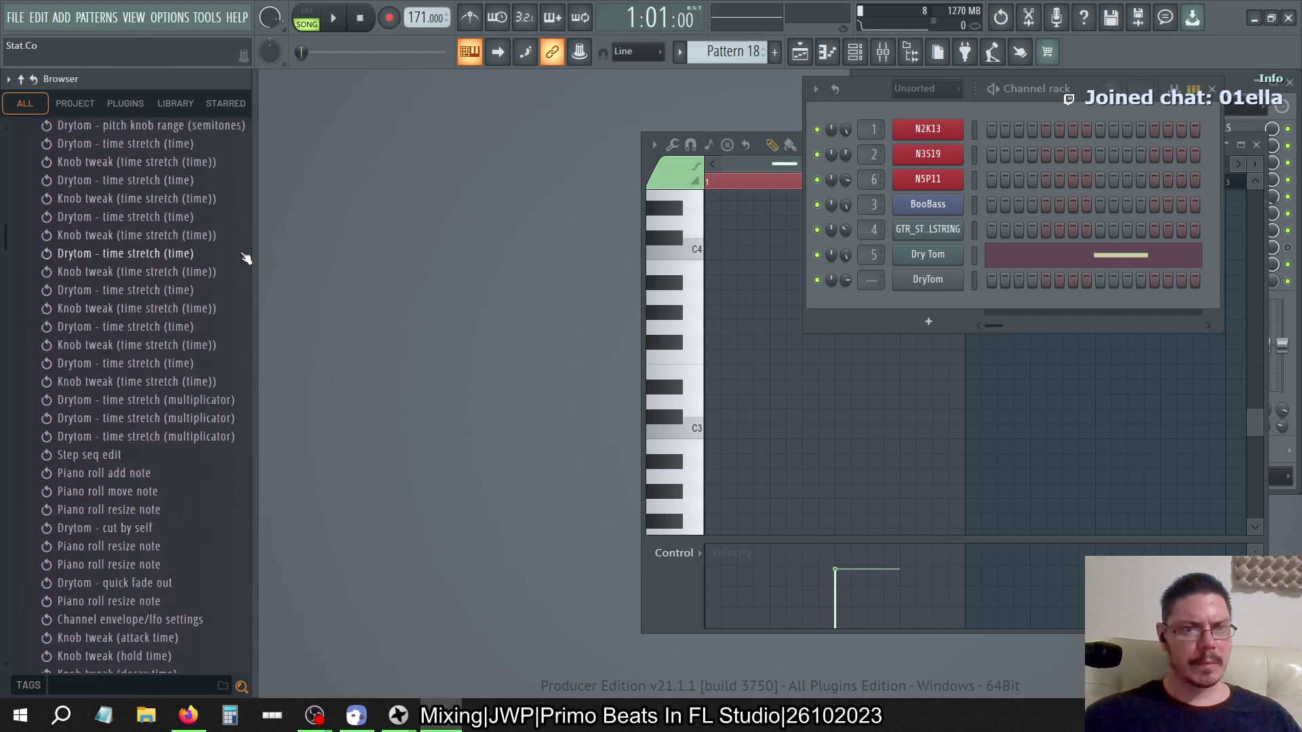
{"action": "scroll", "coordinate": [246, 258], "scroll_direction": "up", "scroll_amount": 6}
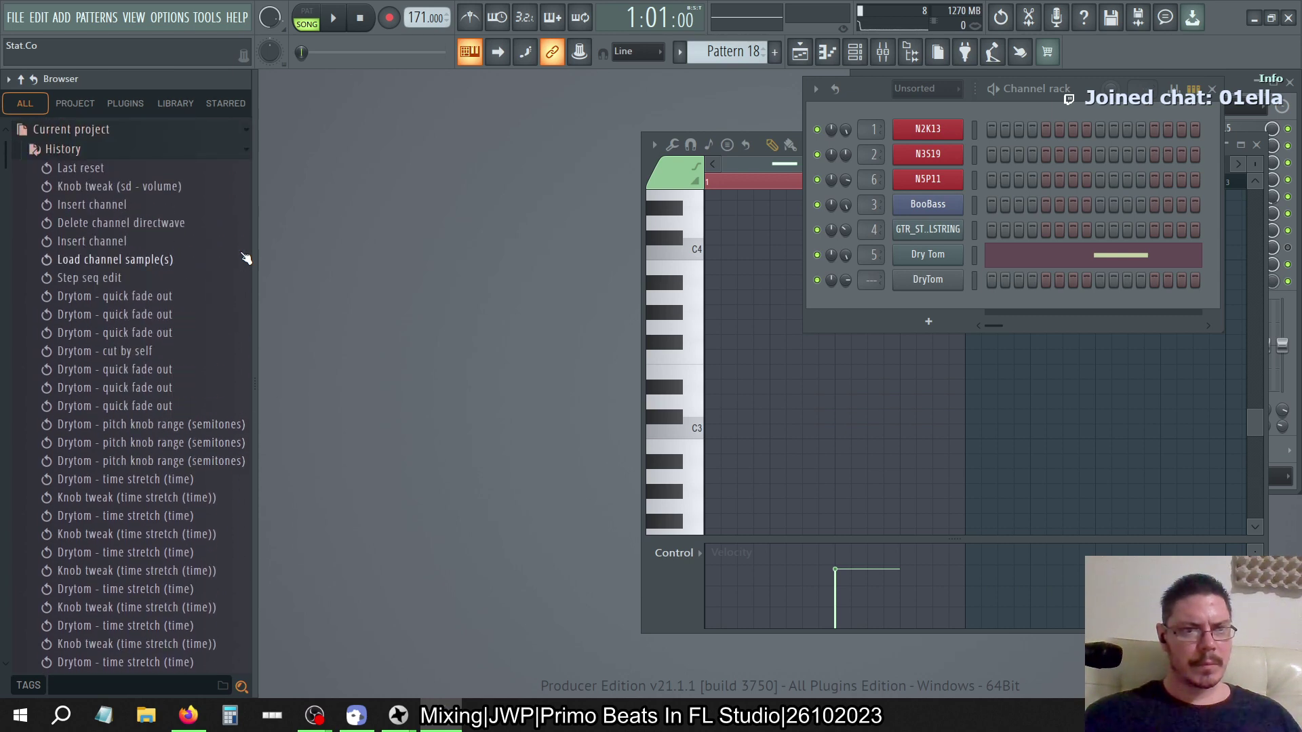
{"action": "scroll", "coordinate": [246, 259], "scroll_direction": "down", "scroll_amount": 18}
{"action": "scroll", "coordinate": [245, 259], "scroll_direction": "up", "scroll_amount": 6}
{"action": "key", "text": "alt+F8"}
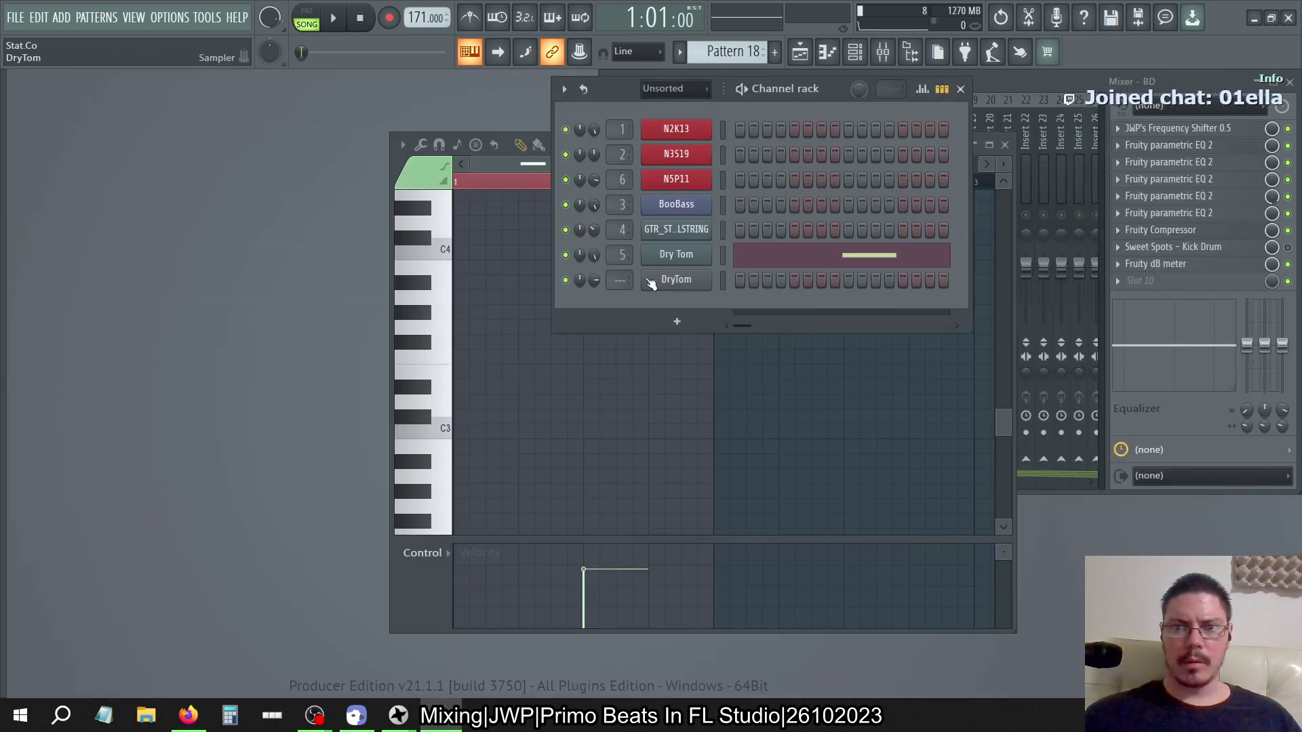
Open Pattern 18's Dry Tom piano roll from the channel rack and delete the stray C4 note in bar 2
{"action": "left_click", "coordinate": [850, 258]}
{"action": "left_click", "coordinate": [850, 256]}
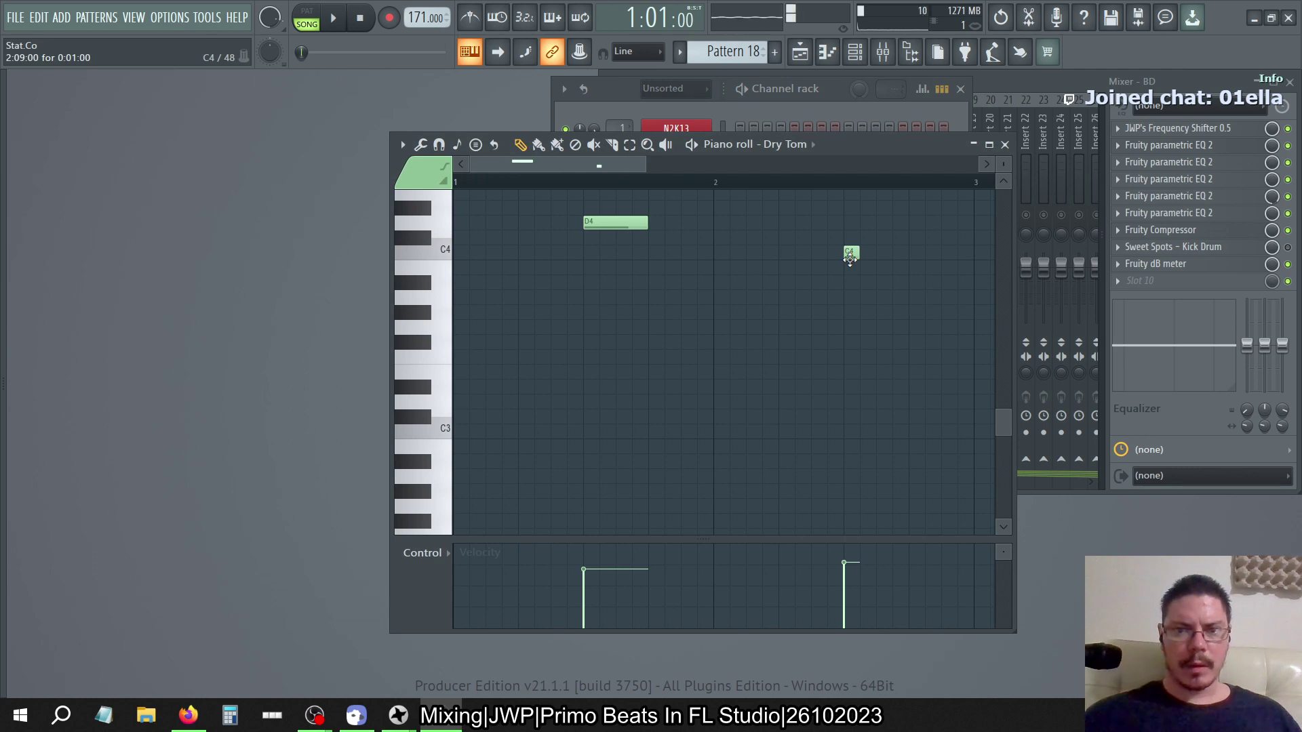
{"action": "right_click", "coordinate": [851, 255]}
Check the Dry Tom piano roll across Patterns 3 to 20 for tom notes, ending on Pattern 16
{"action": "key", "text": "KP_Add"}
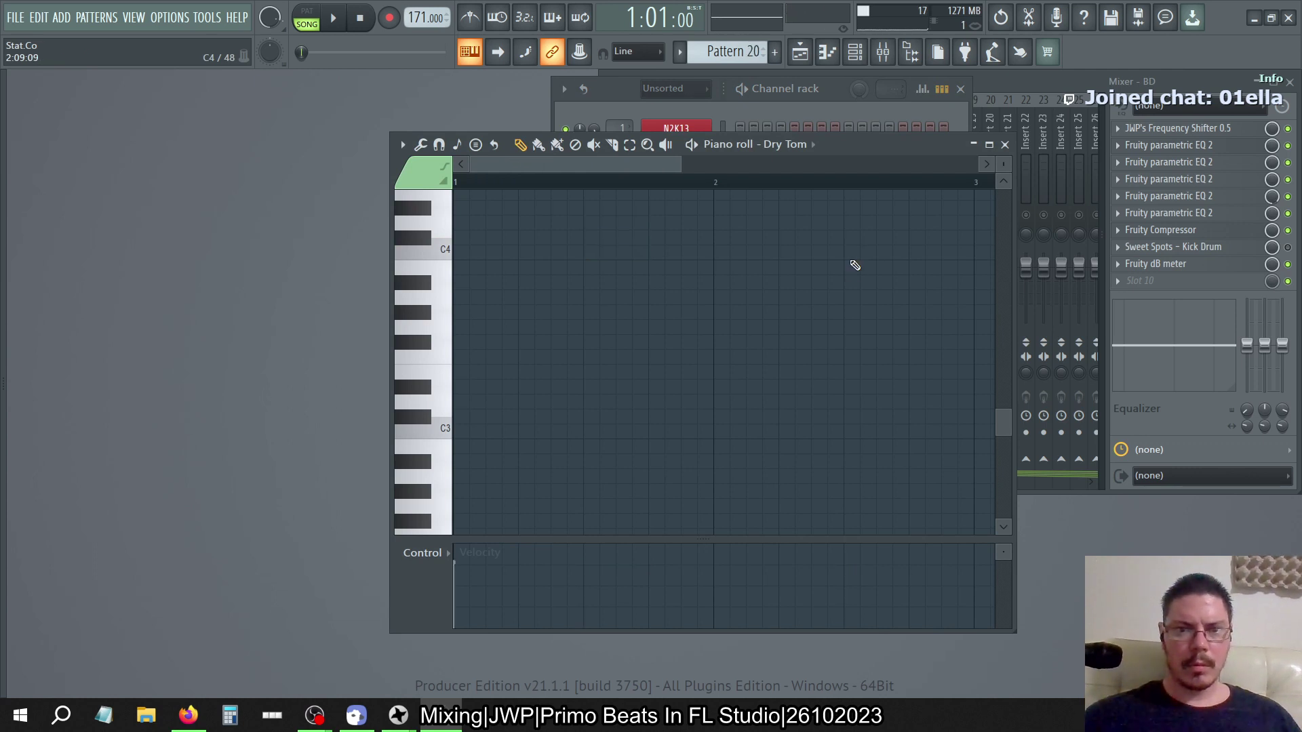
{"action": "key", "text": "KP_Subtract"}
{"action": "key", "text": "KP_Subtract"}
{"action": "key", "text": "KP_Subtract"}
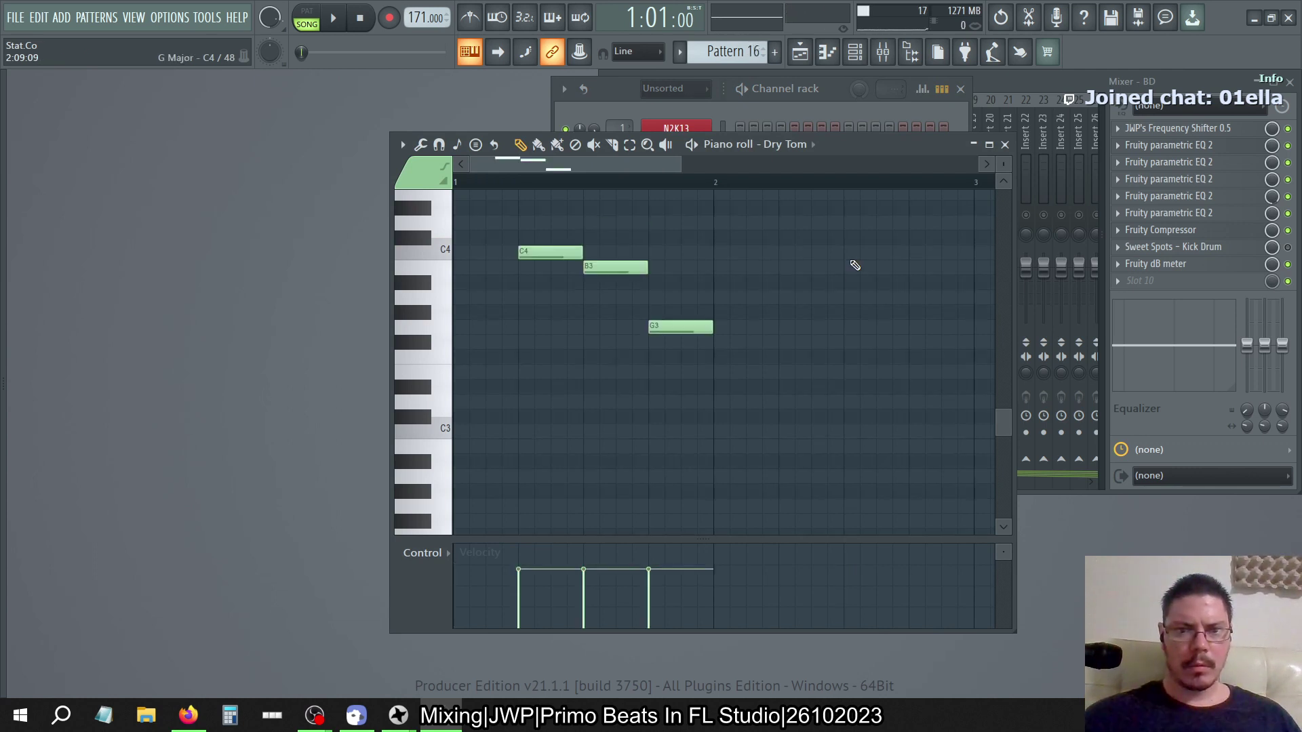
{"action": "key", "text": "KP_Subtract"}
{"action": "key", "text": "KP_Subtract"}
{"action": "key", "text": "KP_Subtract"}
{"action": "key", "text": "KP_Subtract"}
{"action": "key", "text": "KP_Subtract"}
{"action": "key", "text": "KP_Subtract"}
{"action": "key", "text": "KP_Subtract"}
{"action": "key", "text": "KP_Subtract"}
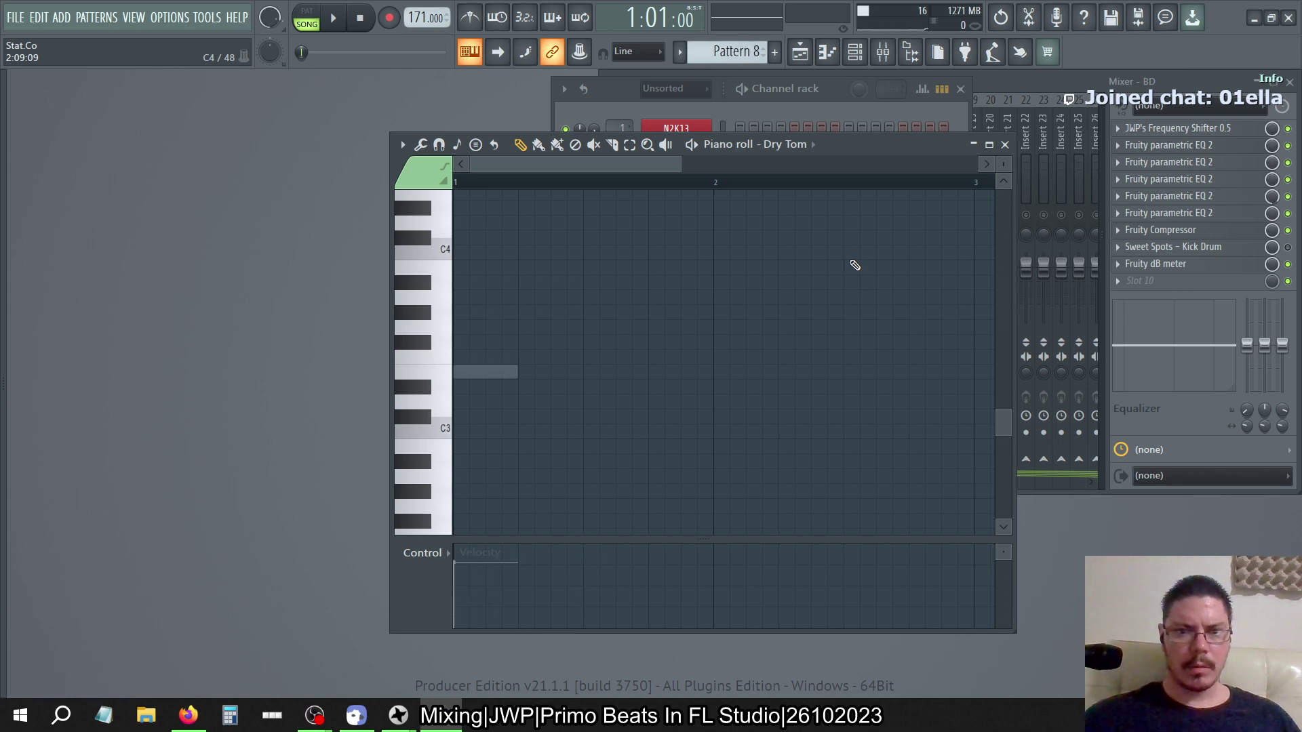
{"action": "key", "text": "KP_Subtract"}
{"action": "key", "text": "KP_Subtract"}
{"action": "key", "text": "KP_Subtract"}
{"action": "key", "text": "KP_Subtract"}
{"action": "key", "text": "KP_Subtract"}
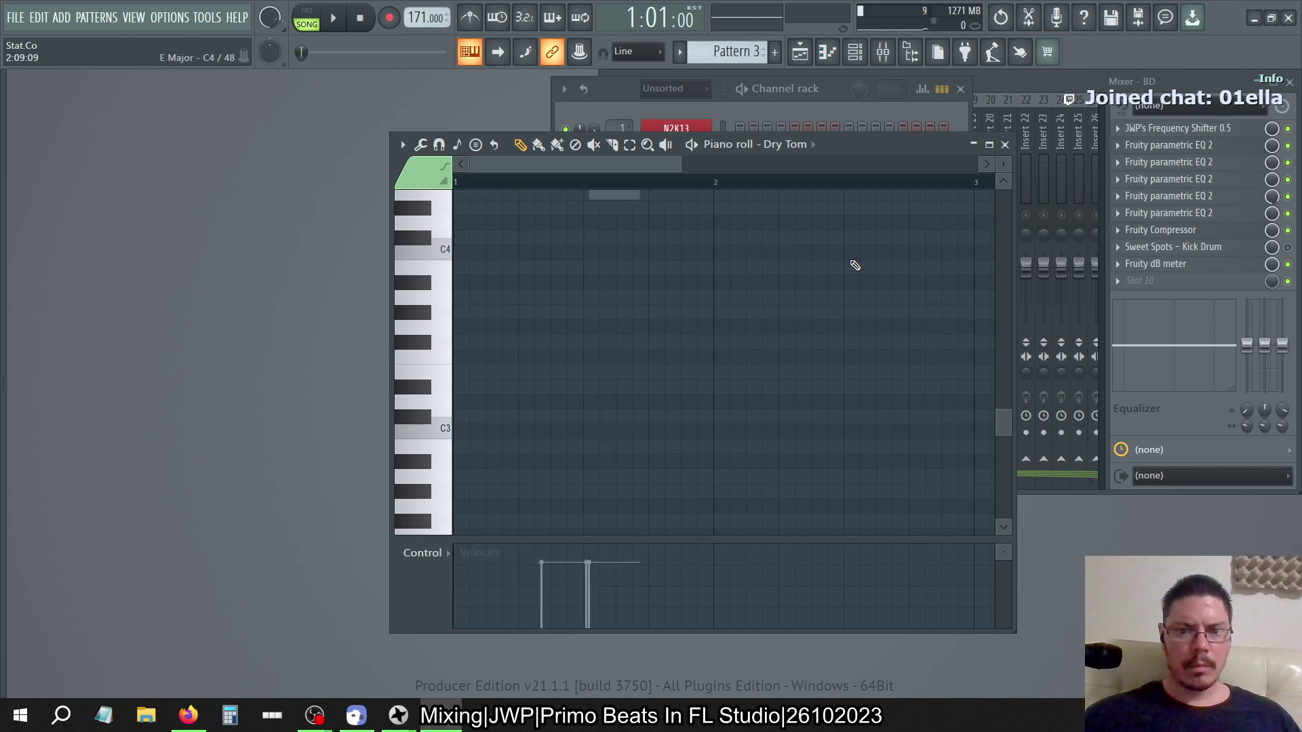
{"action": "key", "text": "KP_Add"}
{"action": "key", "text": "KP_Add"}
{"action": "key", "text": "KP_Add"}
{"action": "key", "text": "KP_Add"}
{"action": "key", "text": "KP_Add"}
{"action": "key", "text": "KP_Add"}
{"action": "key", "text": "KP_Add"}
{"action": "key", "text": "KP_Add"}
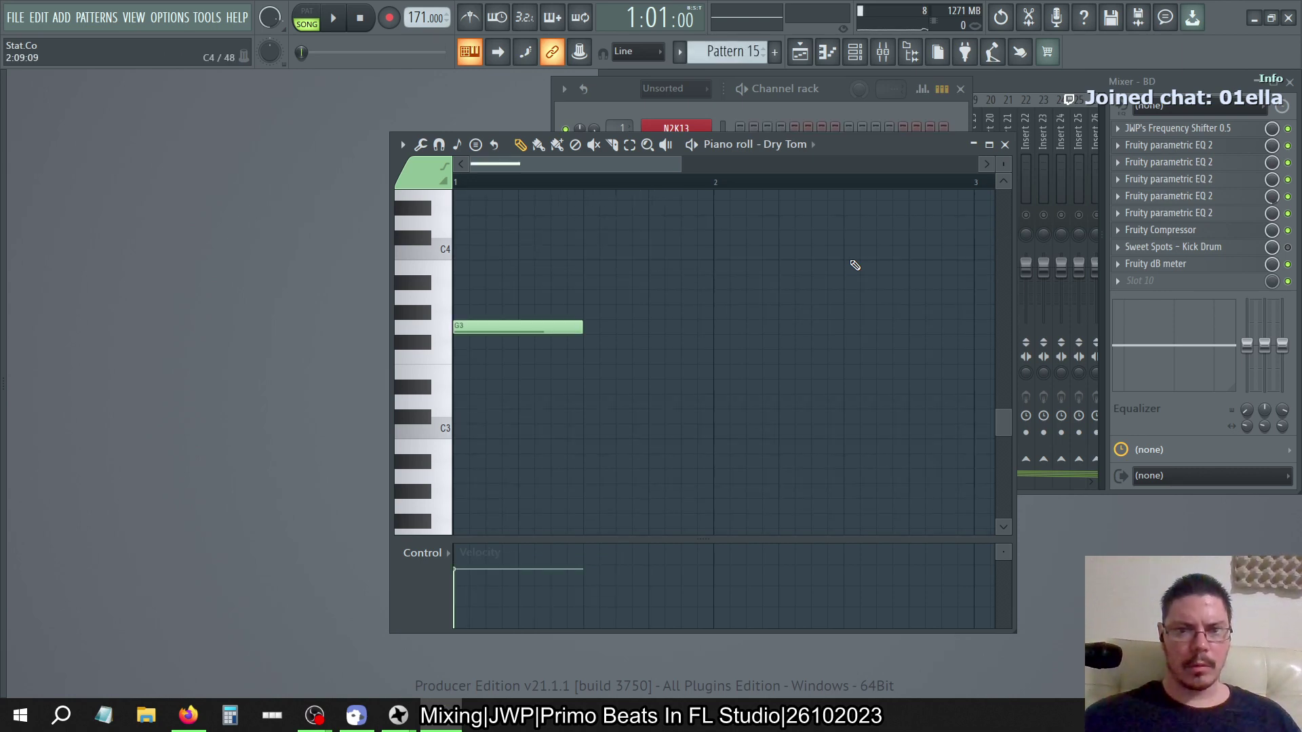
{"action": "key", "text": "KP_Add"}
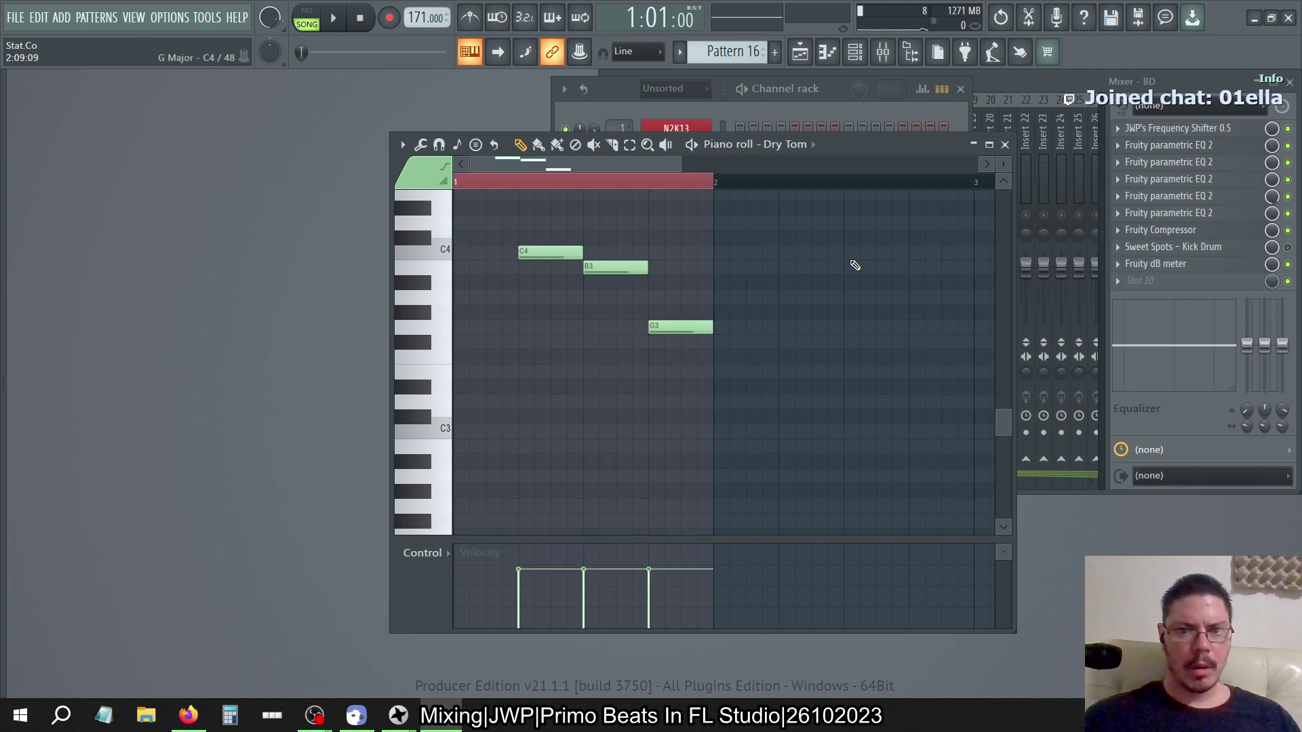
Transpose Pattern 17's Dry Tom note up two semitones to D4, and move on to Pattern 18
{"action": "key", "text": "KP_Add"}
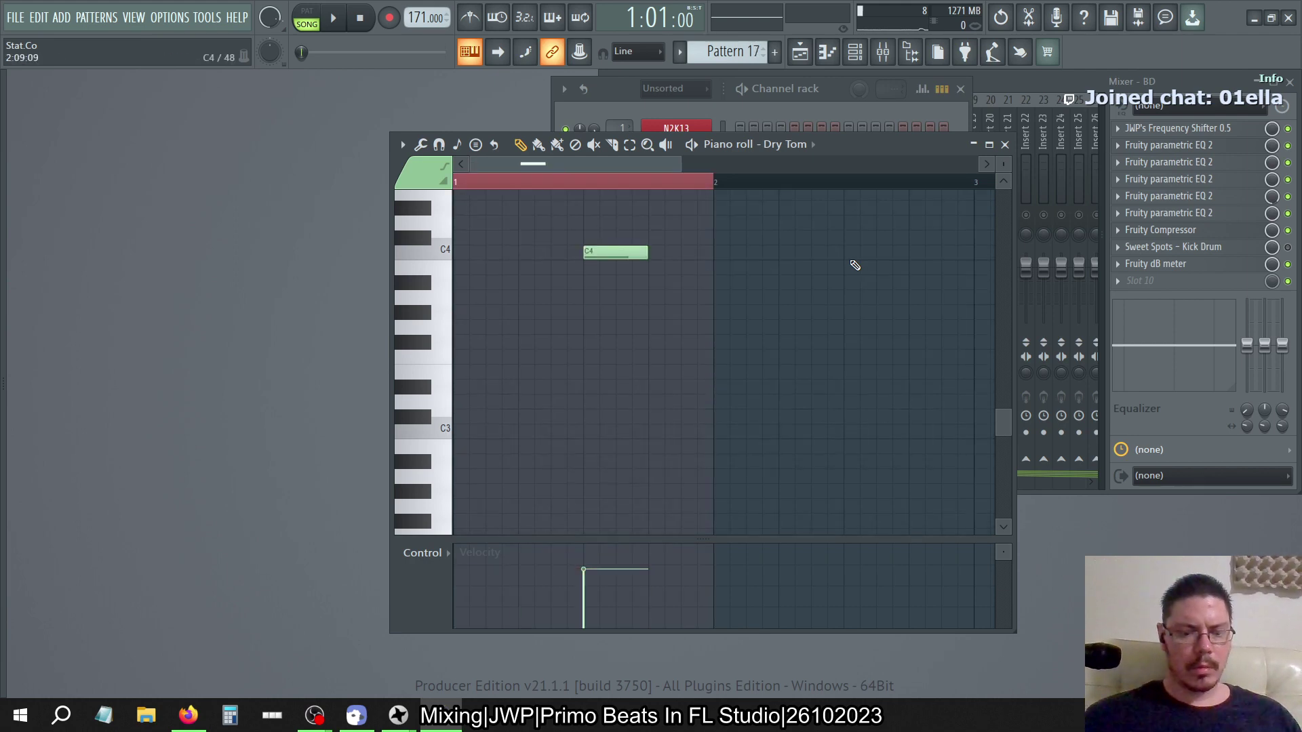
{"action": "key", "text": "ctrl+a"}
{"action": "key", "text": "shift+Up"}
{"action": "key", "text": "shift+Up"}
{"action": "key", "text": "ctrl+shift+c"}
Transpose Pattern 18's Dry Tom note up one semitone and back down four, and move on to Pattern 19
{"action": "key", "text": "ctrl+a"}
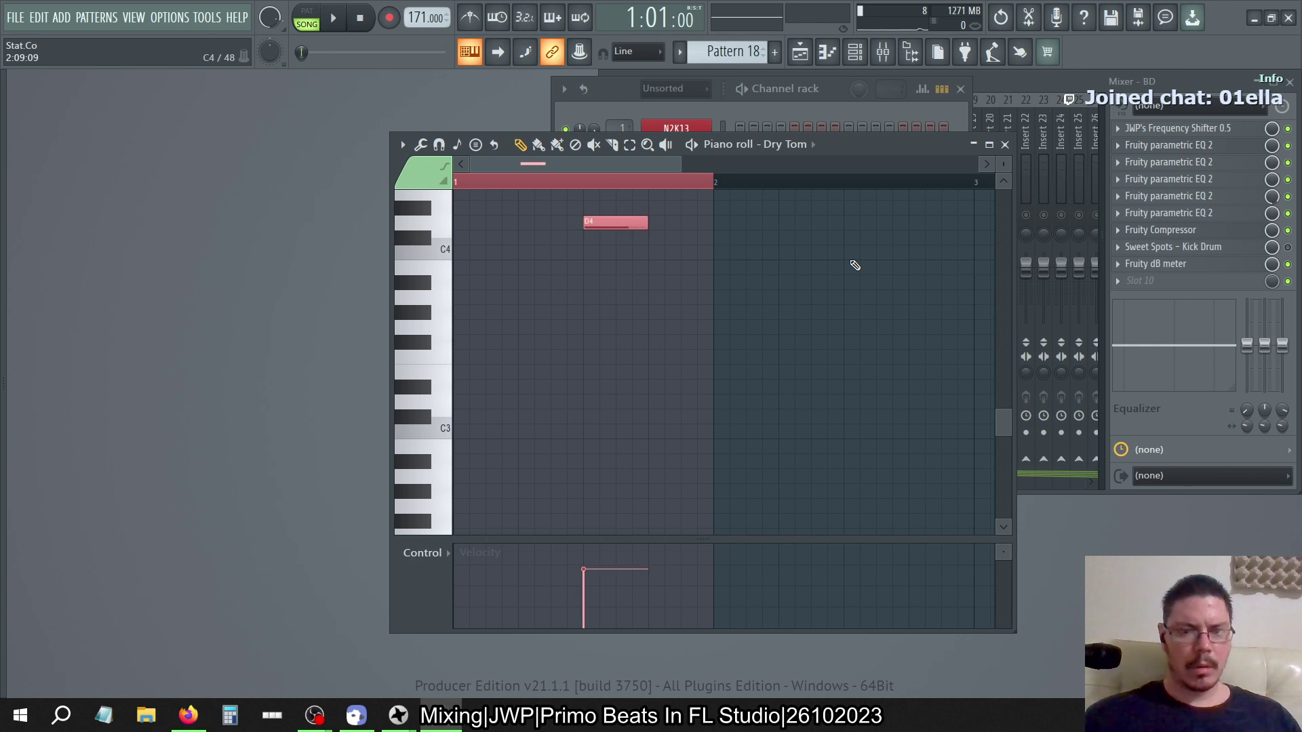
{"action": "key", "text": "shift+Up"}
{"action": "key", "text": "shift+Down"}
{"action": "key", "text": "shift+Down"}
{"action": "key", "text": "shift+Down"}
{"action": "key", "text": "shift+Down"}
{"action": "key", "text": "ctrl+shift+c"}
Raise Pattern 19's Dry Tom note two semitones to D4 and move on to Pattern 20
{"action": "key", "text": "ctrl+a"}
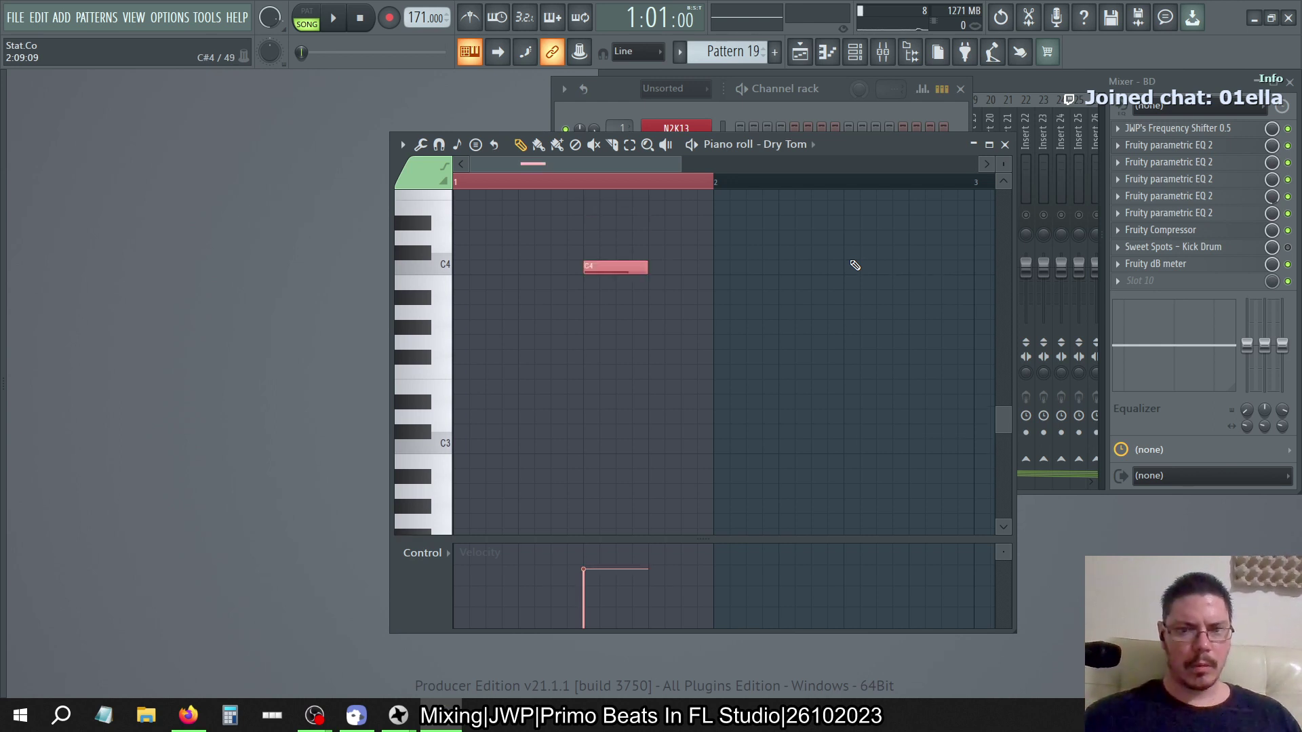
{"action": "key", "text": "shift+Up"}
{"action": "key", "text": "shift+Up"}
{"action": "key", "text": "KP_Add"}
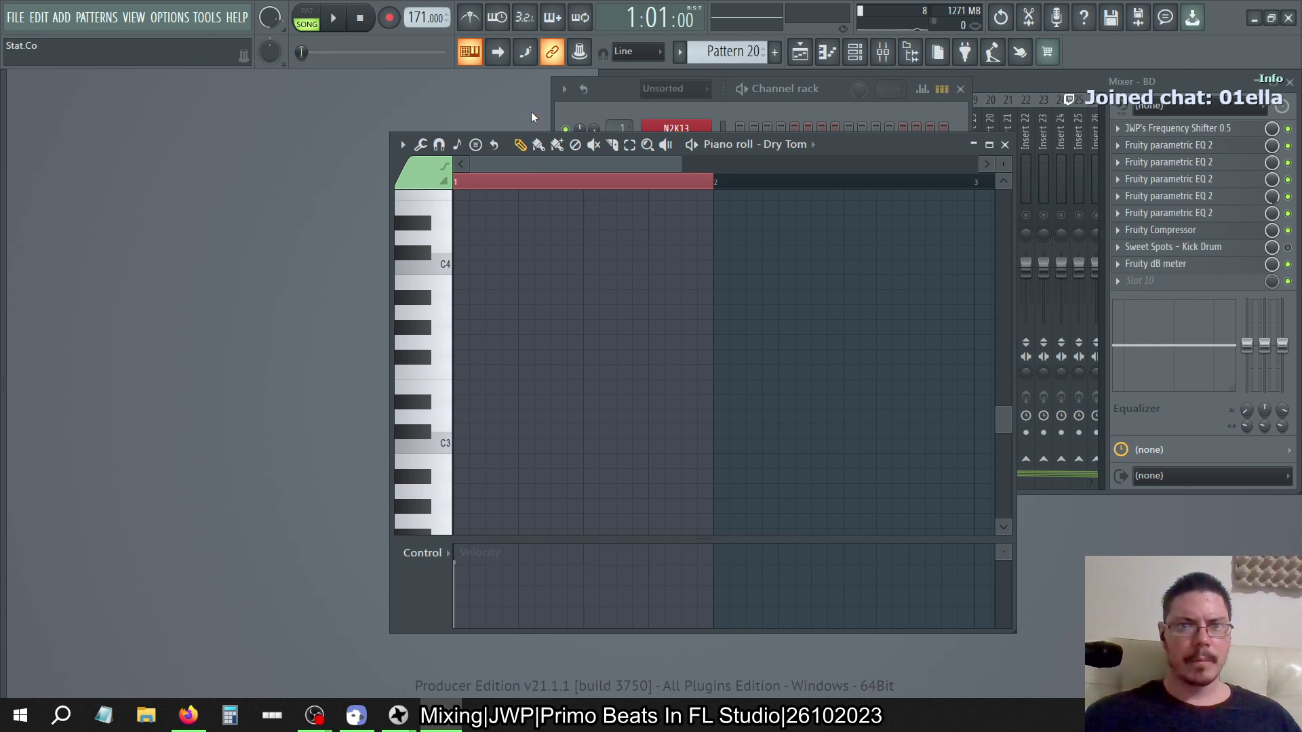
Play the song and show the GTR_STEELSTRING channel's notes from the Root and Key pattern in the piano roll
{"action": "key", "text": "space"}
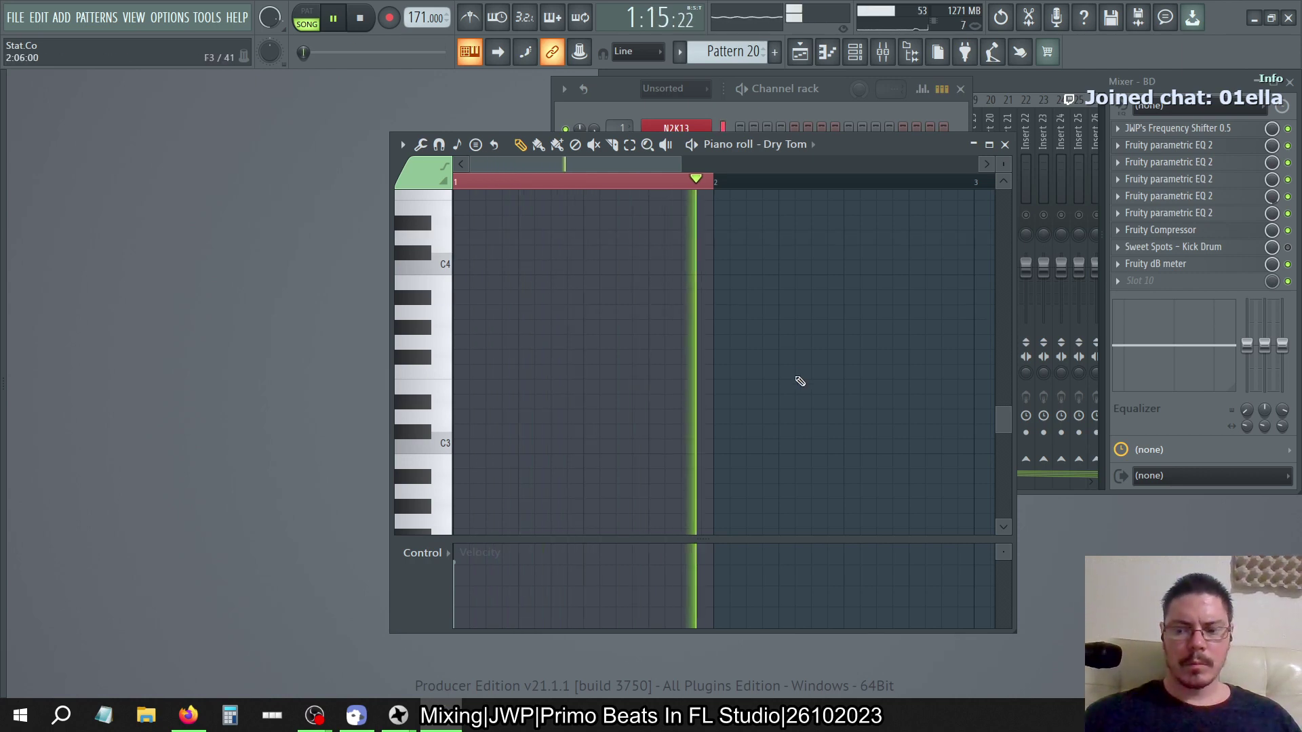
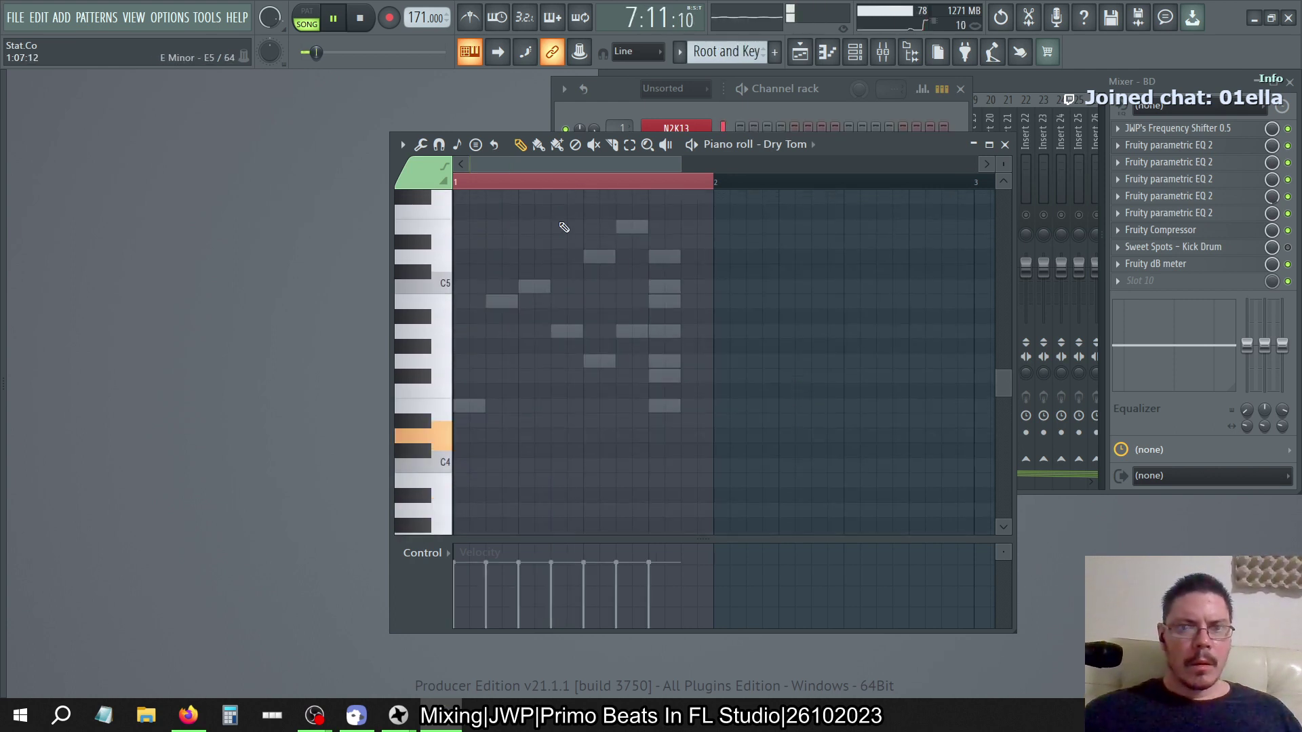
{"action": "left_click", "coordinate": [813, 144]}
{"action": "left_click", "coordinate": [811, 261]}
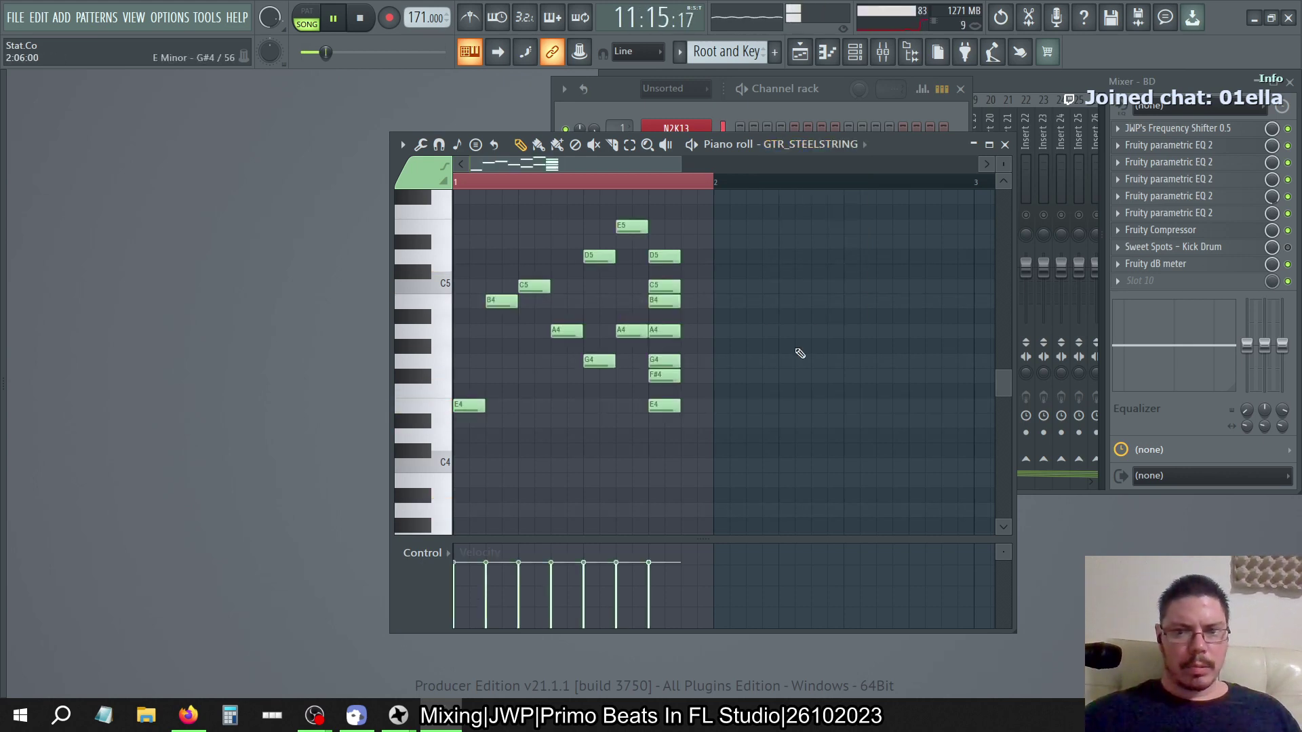
Set the piano roll's scale highlighting to Minor Natural (Aeolian) with D as the root note
{"action": "left_click", "coordinate": [403, 145]}
{"action": "mouse_move", "coordinate": [453, 237]}
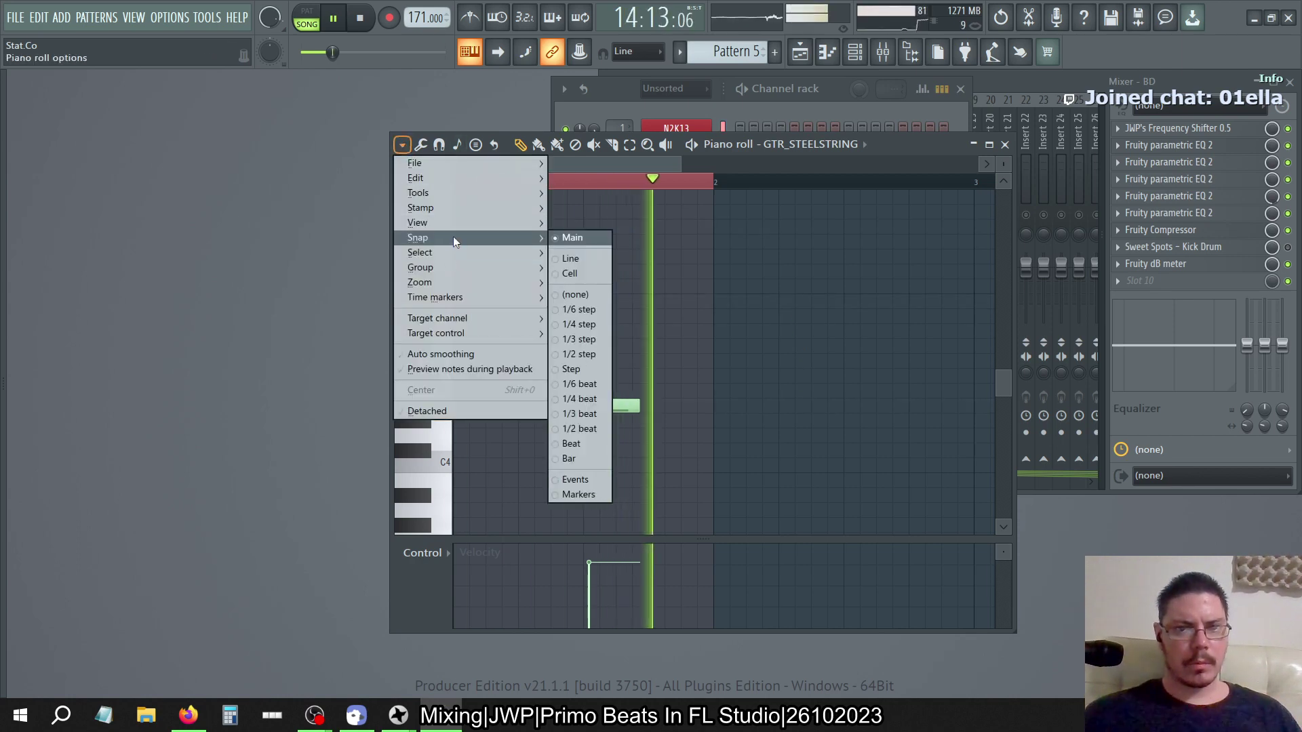
{"action": "mouse_move", "coordinate": [486, 224]}
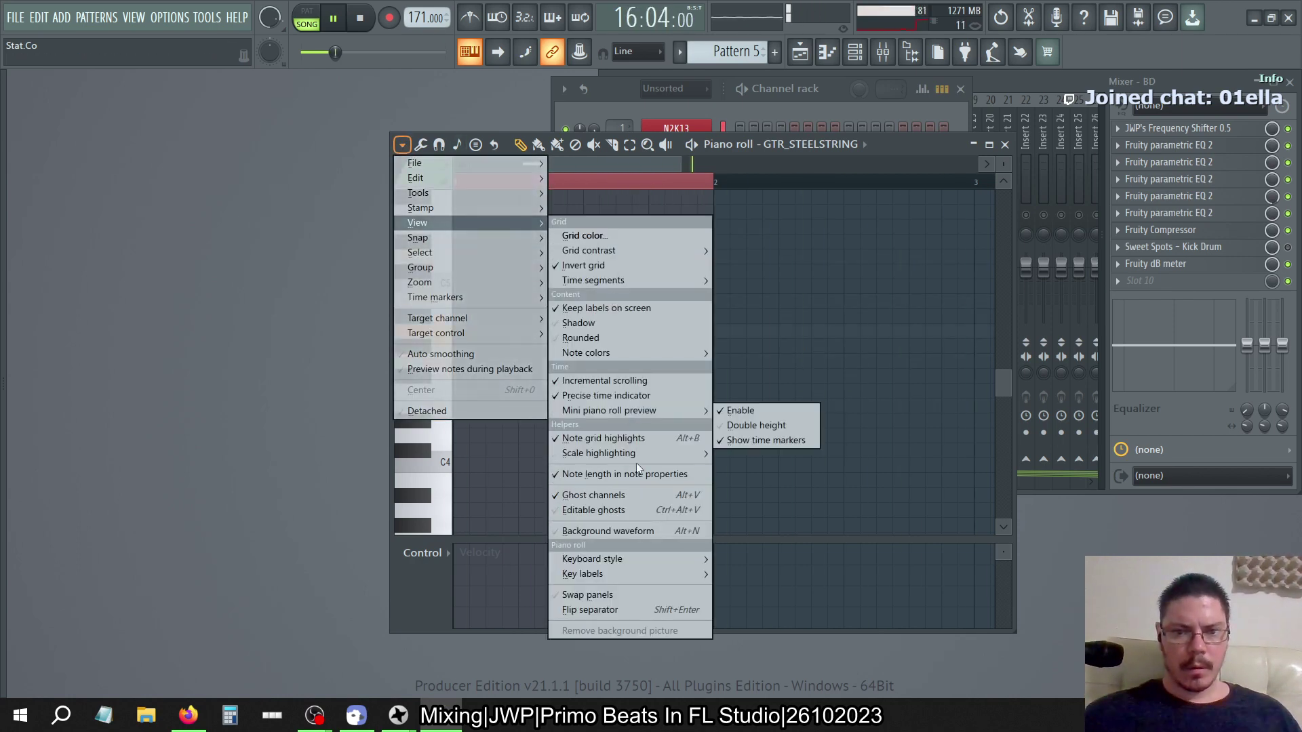
{"action": "mouse_move", "coordinate": [631, 453]}
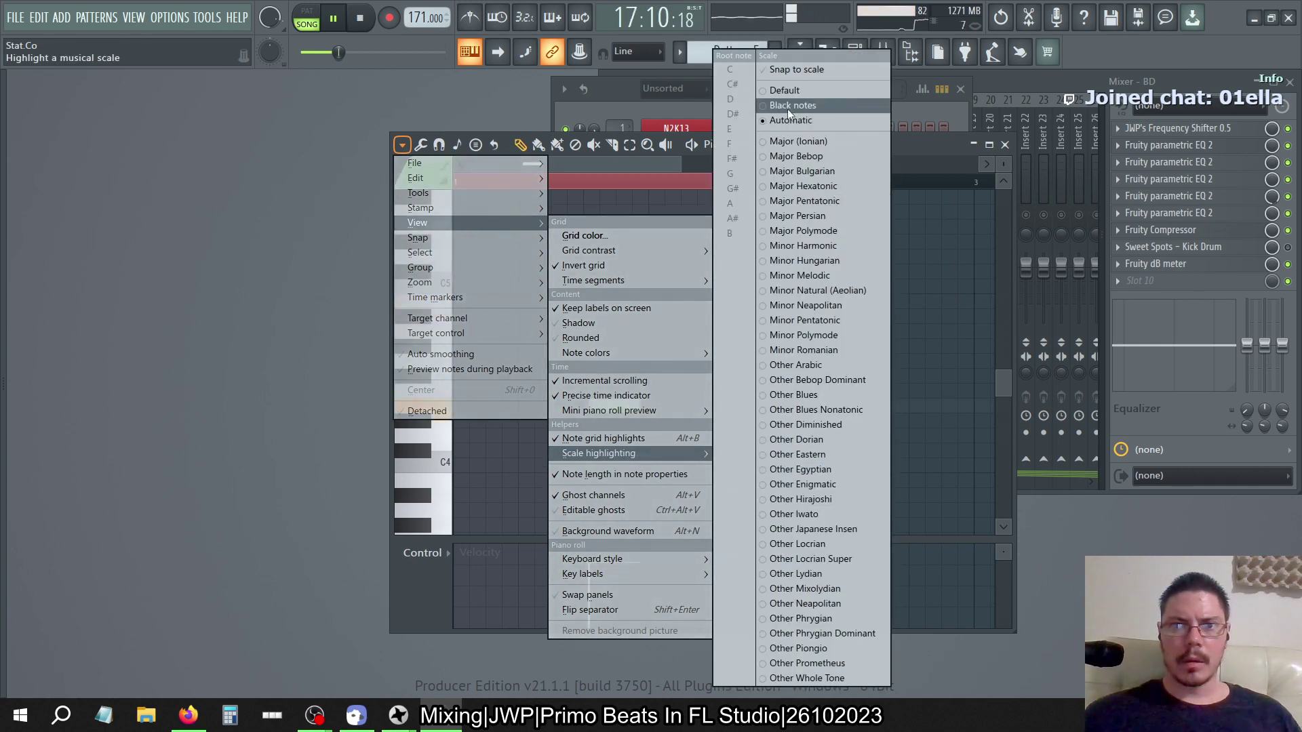
{"action": "left_click", "coordinate": [787, 90]}
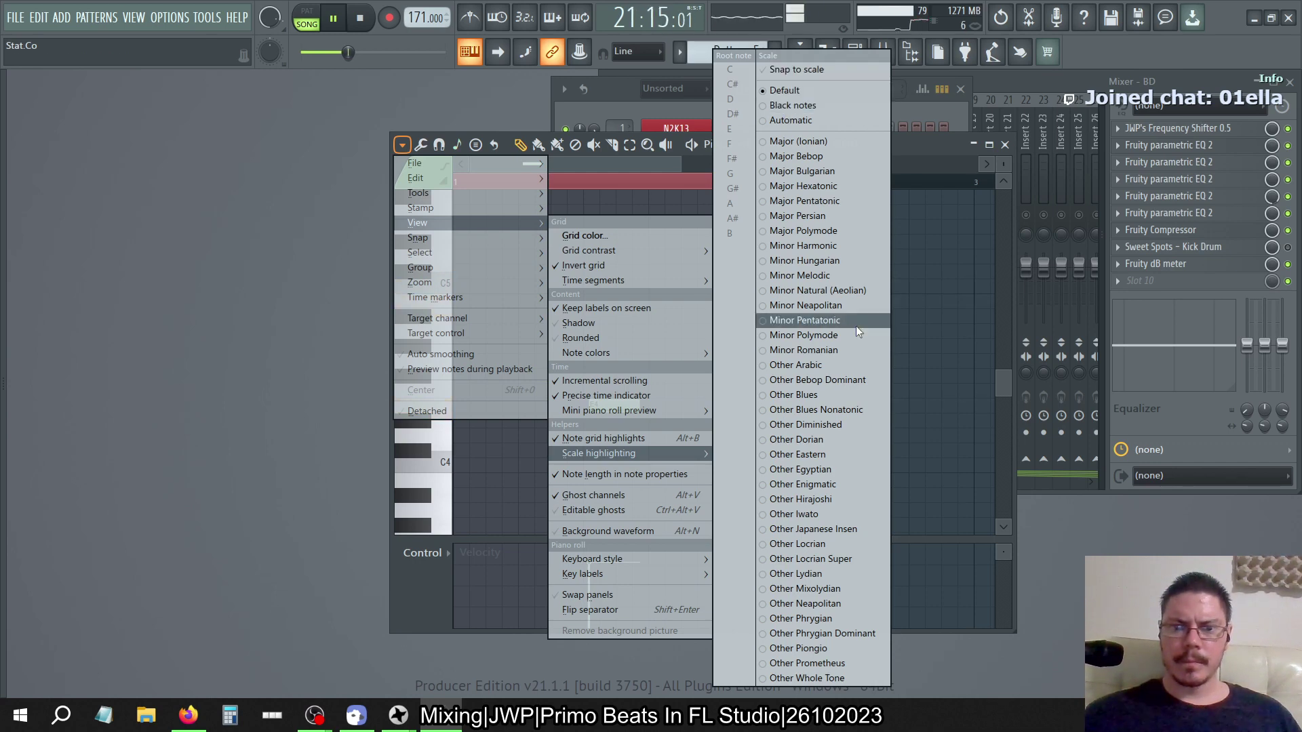
{"action": "left_click", "coordinate": [835, 292]}
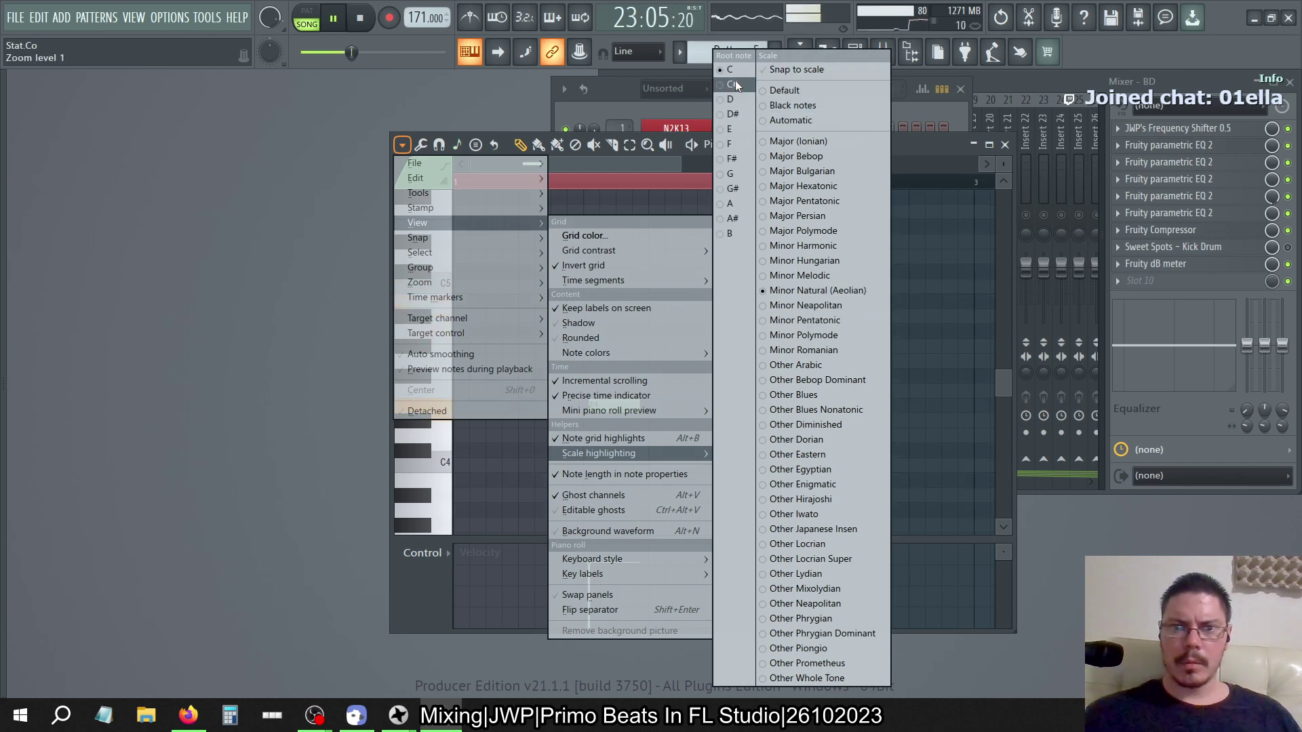
{"action": "left_click", "coordinate": [734, 100]}
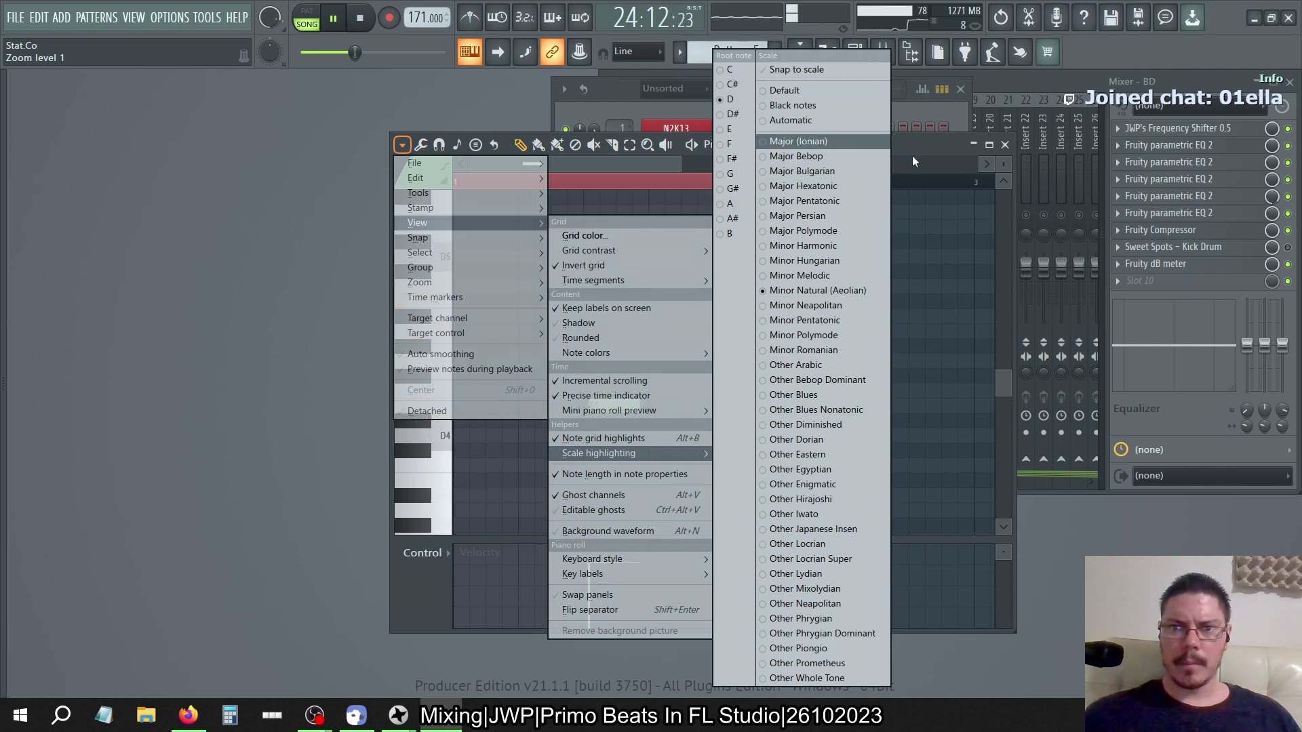
{"action": "left_click", "coordinate": [913, 156]}
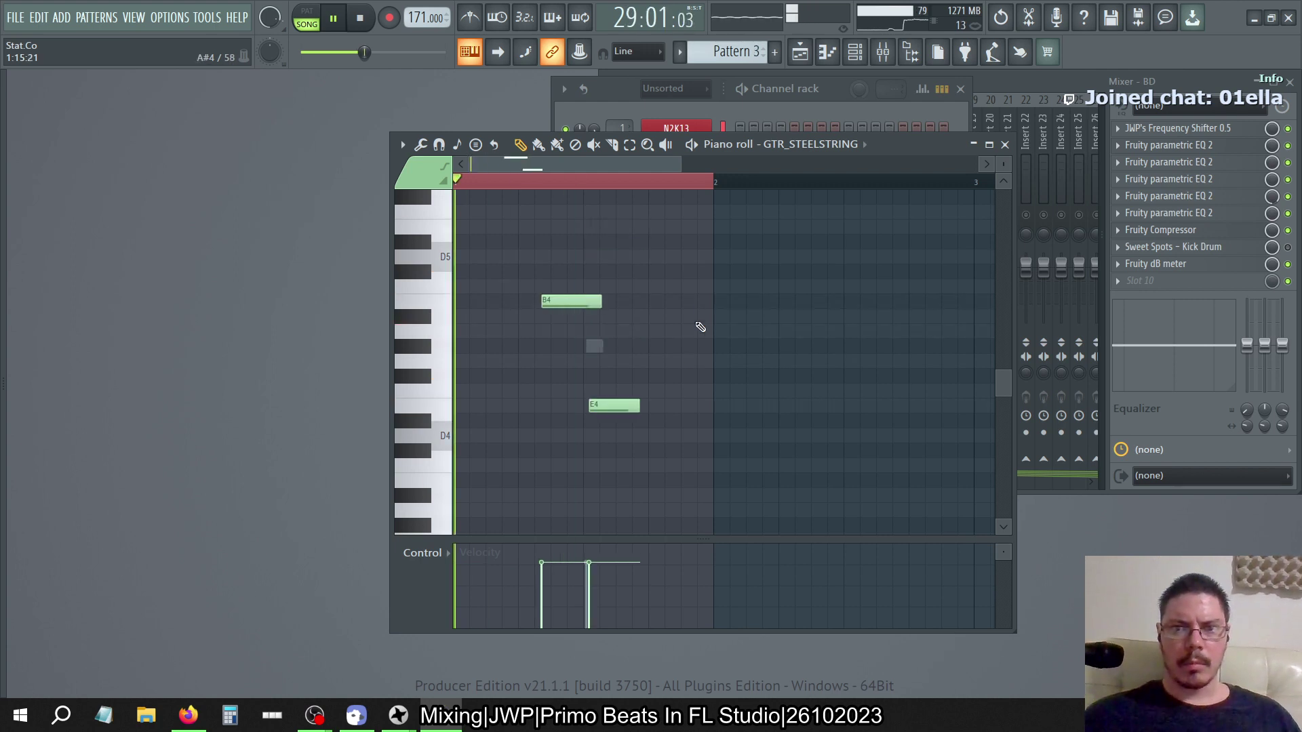
Show the Dry Tom channel's notes in the piano roll, stop playback, and go to Pattern 15
{"action": "left_click", "coordinate": [807, 144]}
{"action": "left_click", "coordinate": [797, 292]}
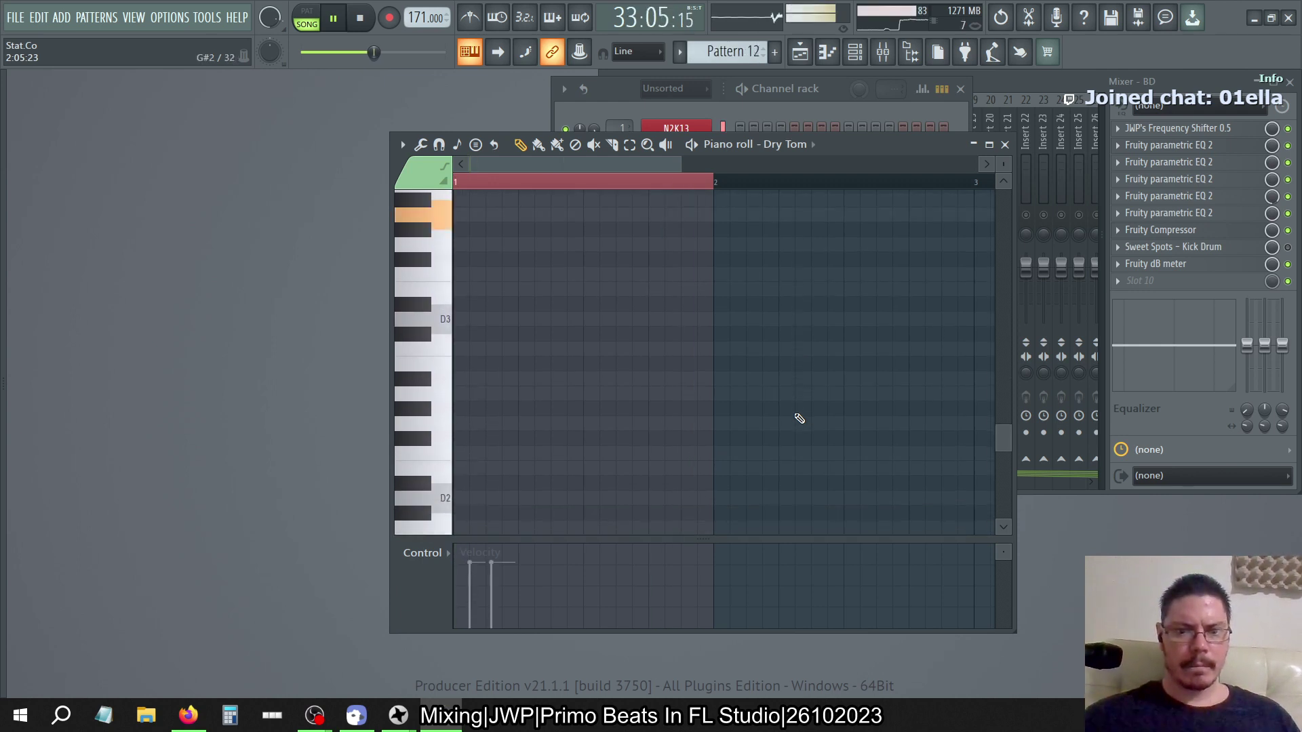
{"action": "key", "text": "space"}
{"action": "key", "text": "KP_Subtract"}
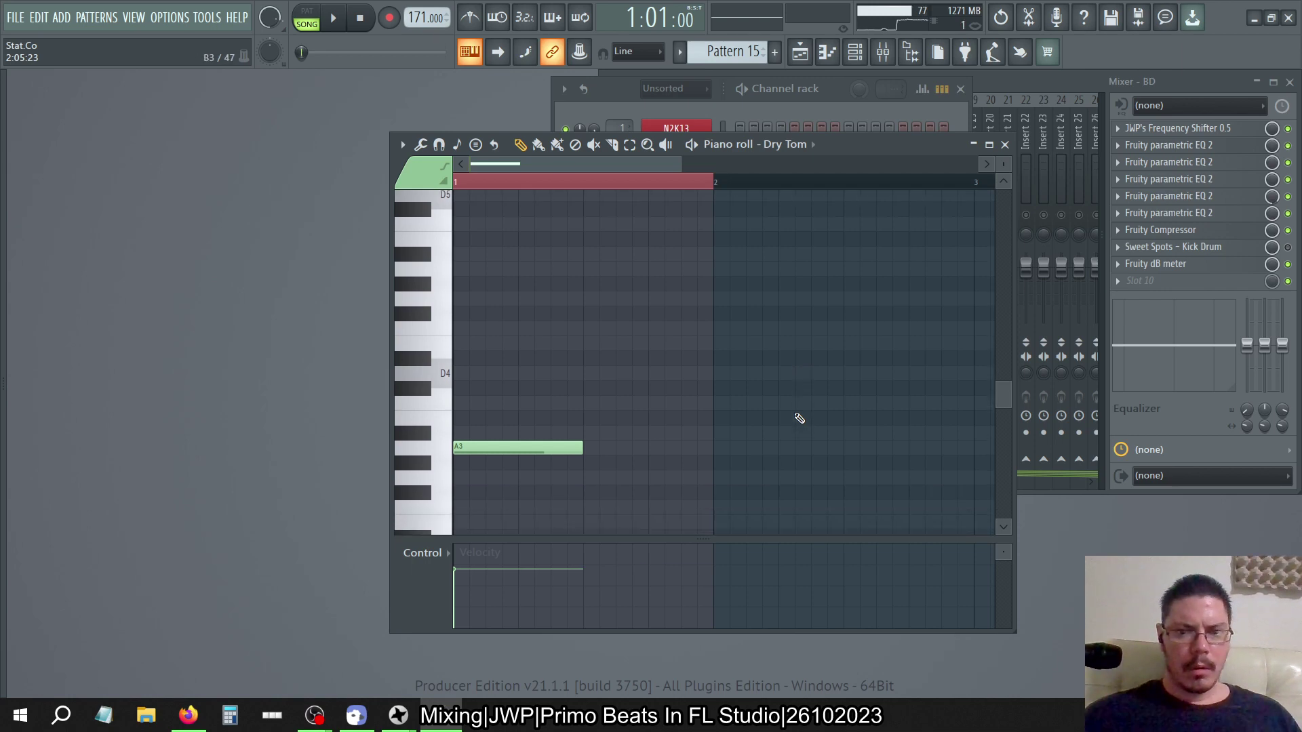
Step back and forth through Patterns 15 to 20 to compare the Dry Tom notes with the highlighted D minor scale
{"action": "key", "text": "KP_Add"}
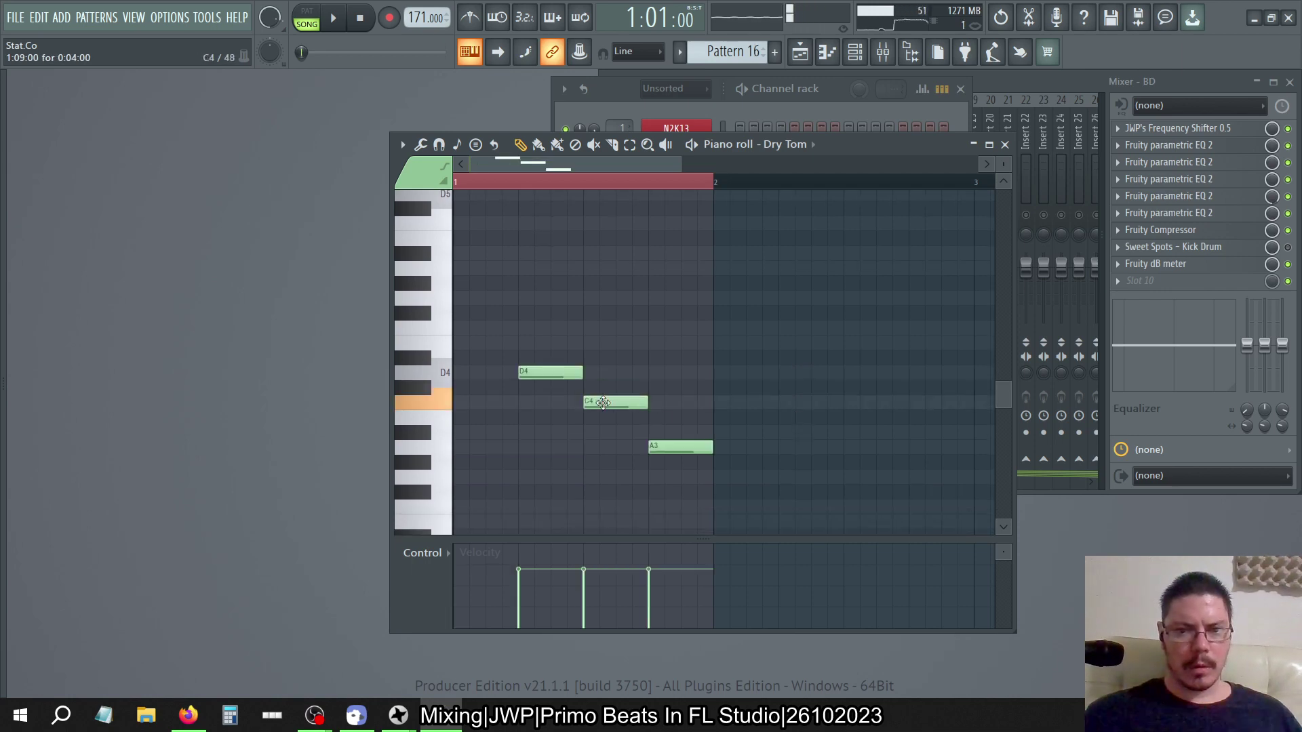
{"action": "key", "text": "KP_Add"}
{"action": "key", "text": "KP_Add"}
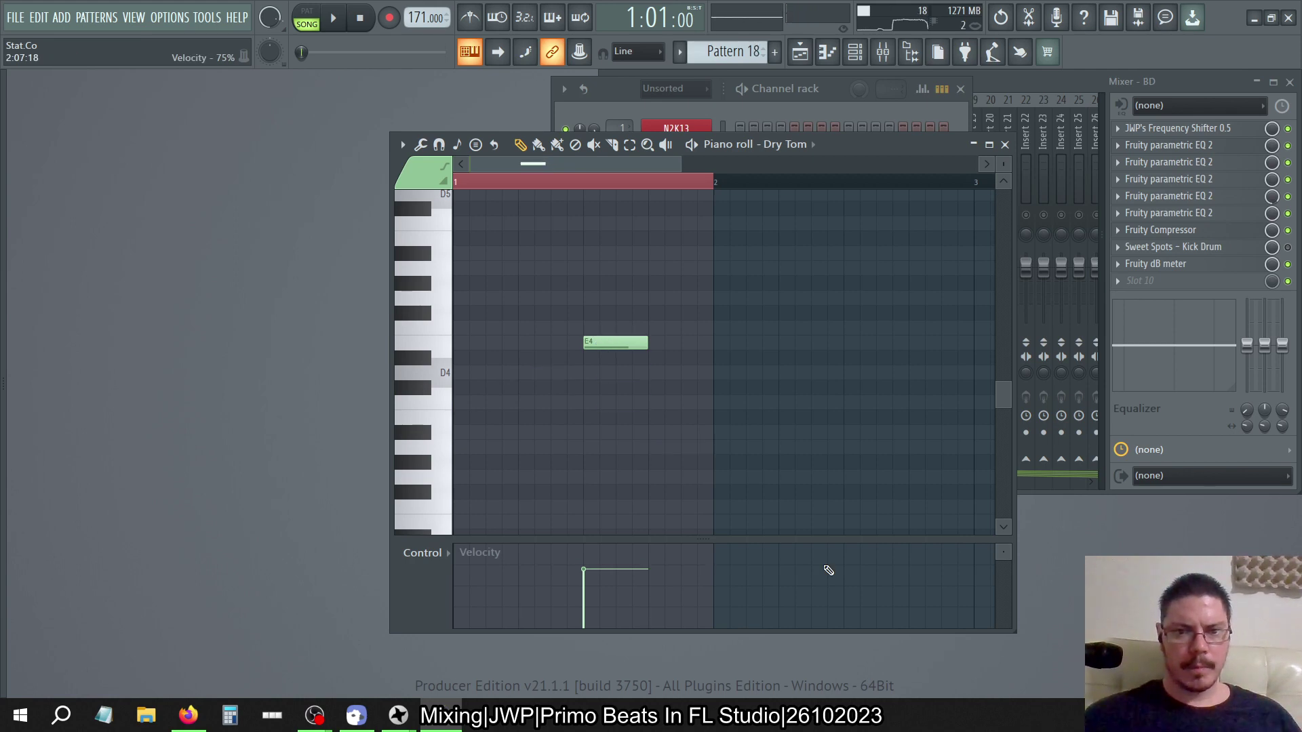
{"action": "key", "text": "KP_Add"}
{"action": "key", "text": "KP_Add"}
{"action": "key", "text": "KP_Subtract"}
{"action": "key", "text": "KP_Subtract"}
{"action": "key", "text": "KP_Subtract"}
{"action": "key", "text": "KP_Subtract"}
{"action": "key", "text": "KP_Subtract"}
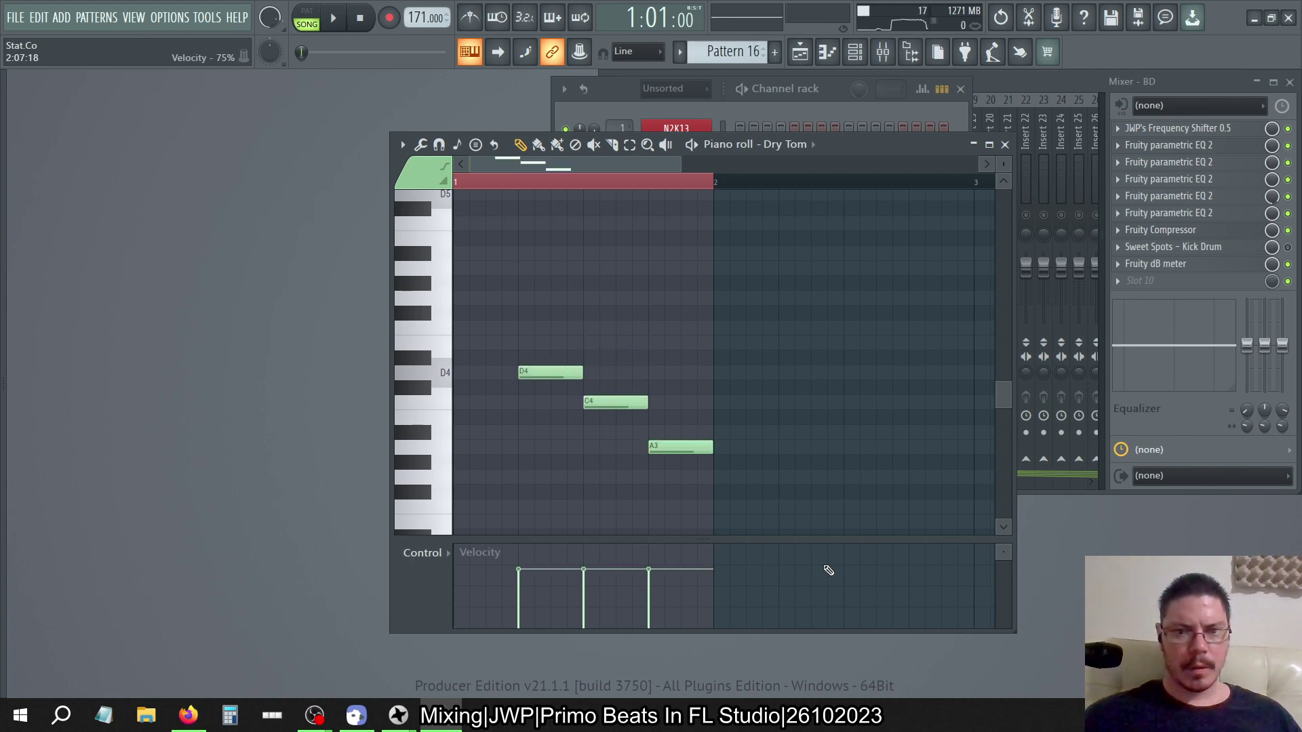
{"action": "key", "text": "KP_Subtract"}
{"action": "key", "text": "KP_Add"}
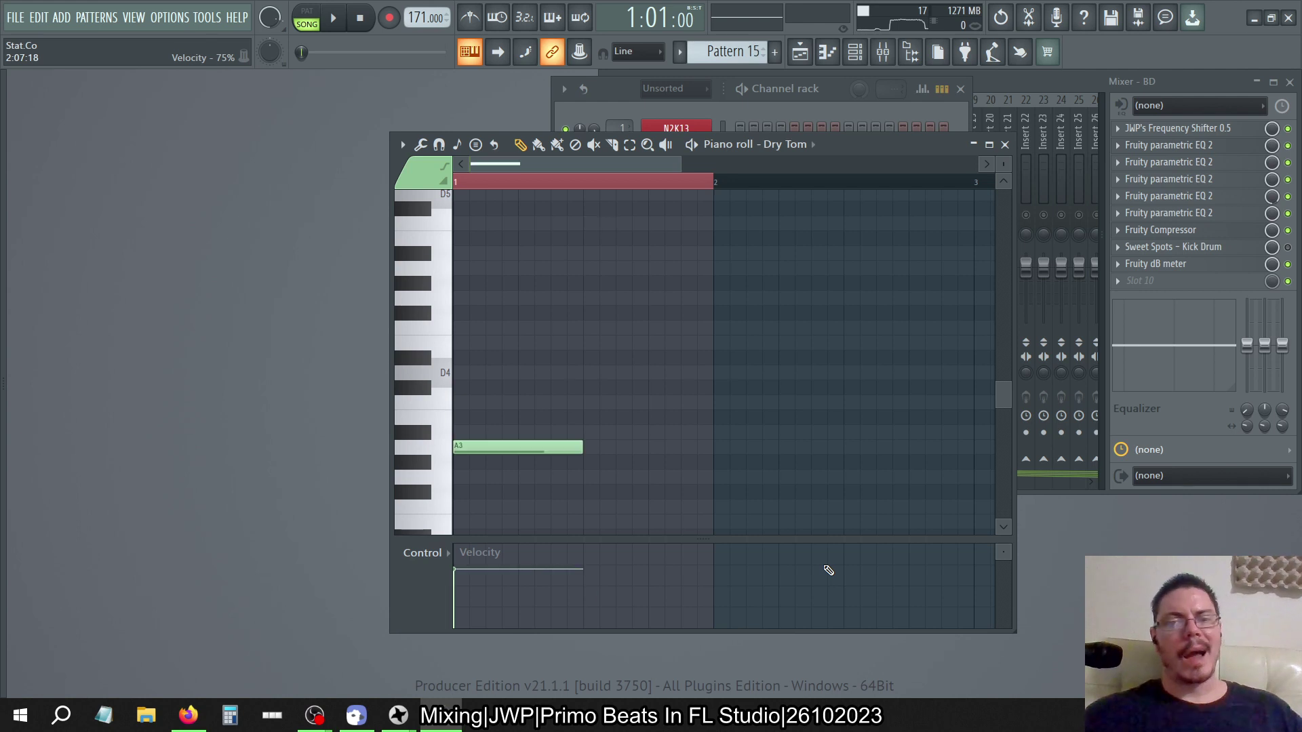
{"action": "key", "text": "KP_Add"}
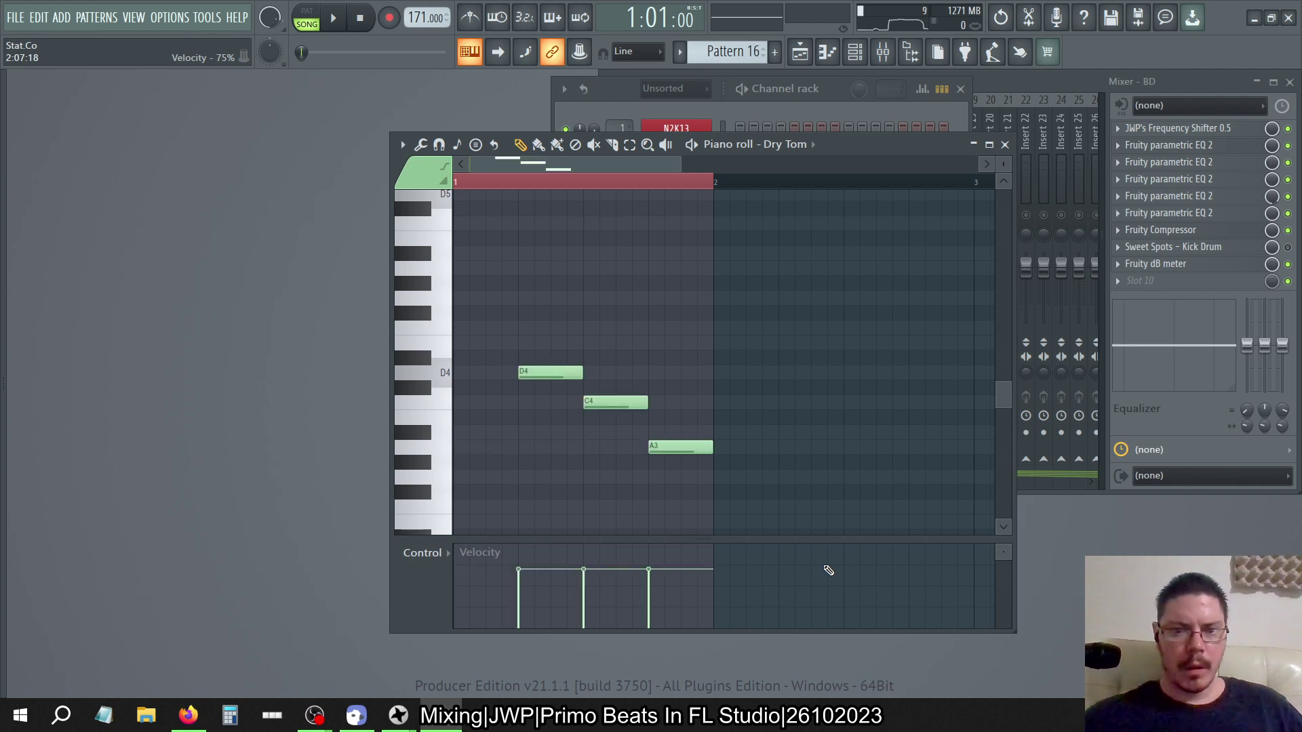
{"action": "key", "text": "KP_Add"}
{"action": "key", "text": "KP_Add"}
{"action": "key", "text": "KP_Add"}
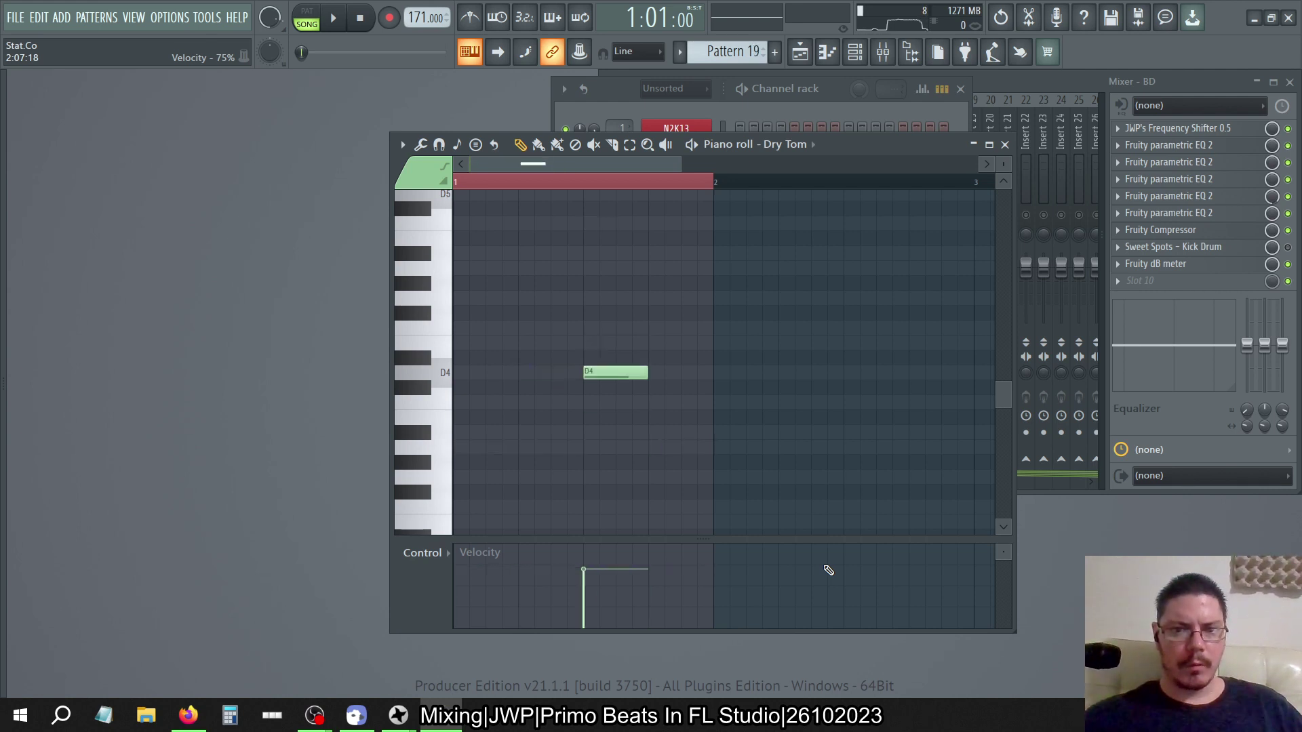
{"action": "key", "text": "KP_Add"}
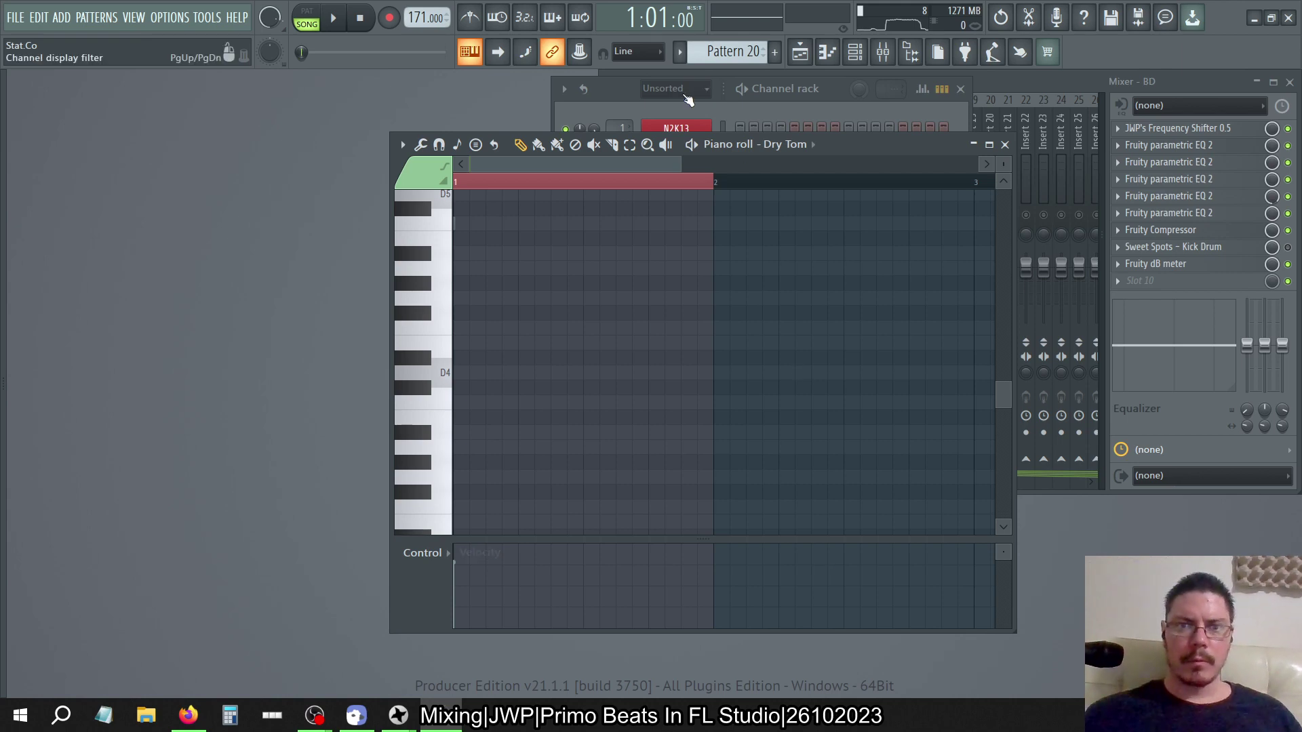
Clone the DryTom Sampler channel and its successive copies to make three additional DryTom channels
{"action": "left_click", "coordinate": [637, 93]}
{"action": "right_click", "coordinate": [705, 285]}
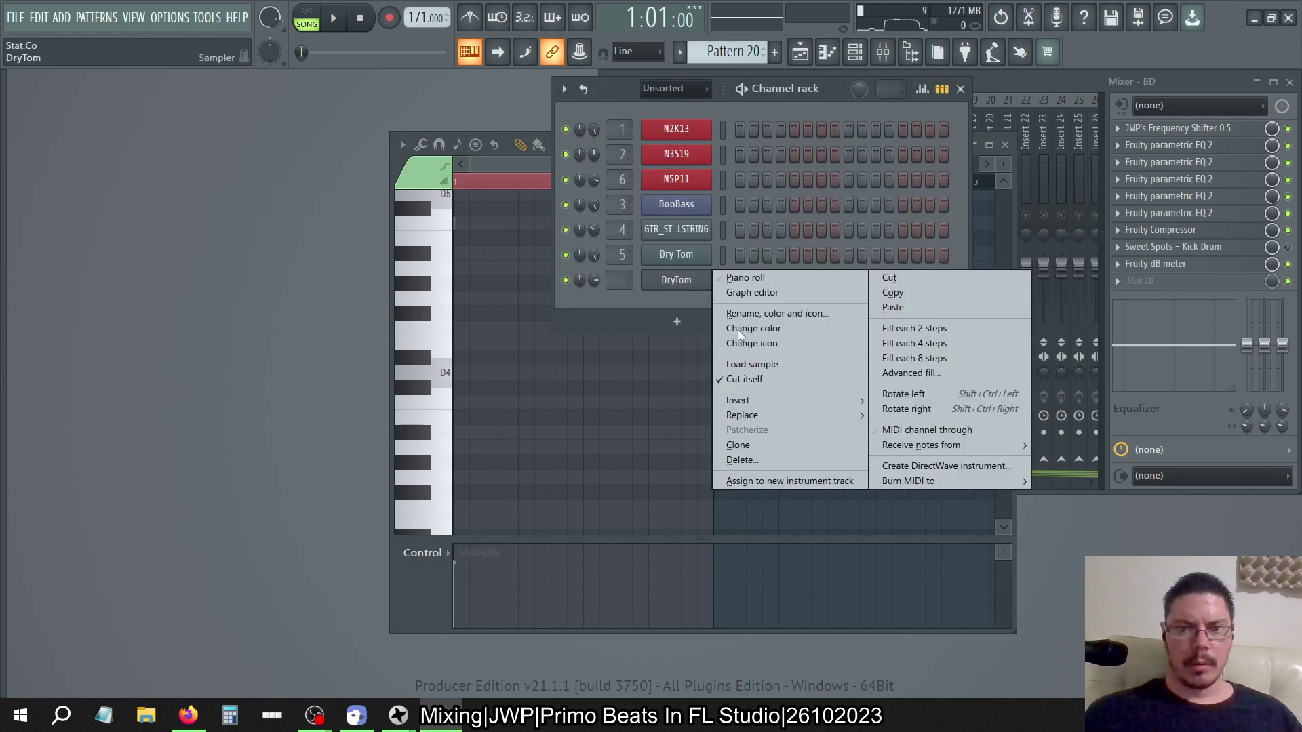
{"action": "left_click", "coordinate": [772, 446]}
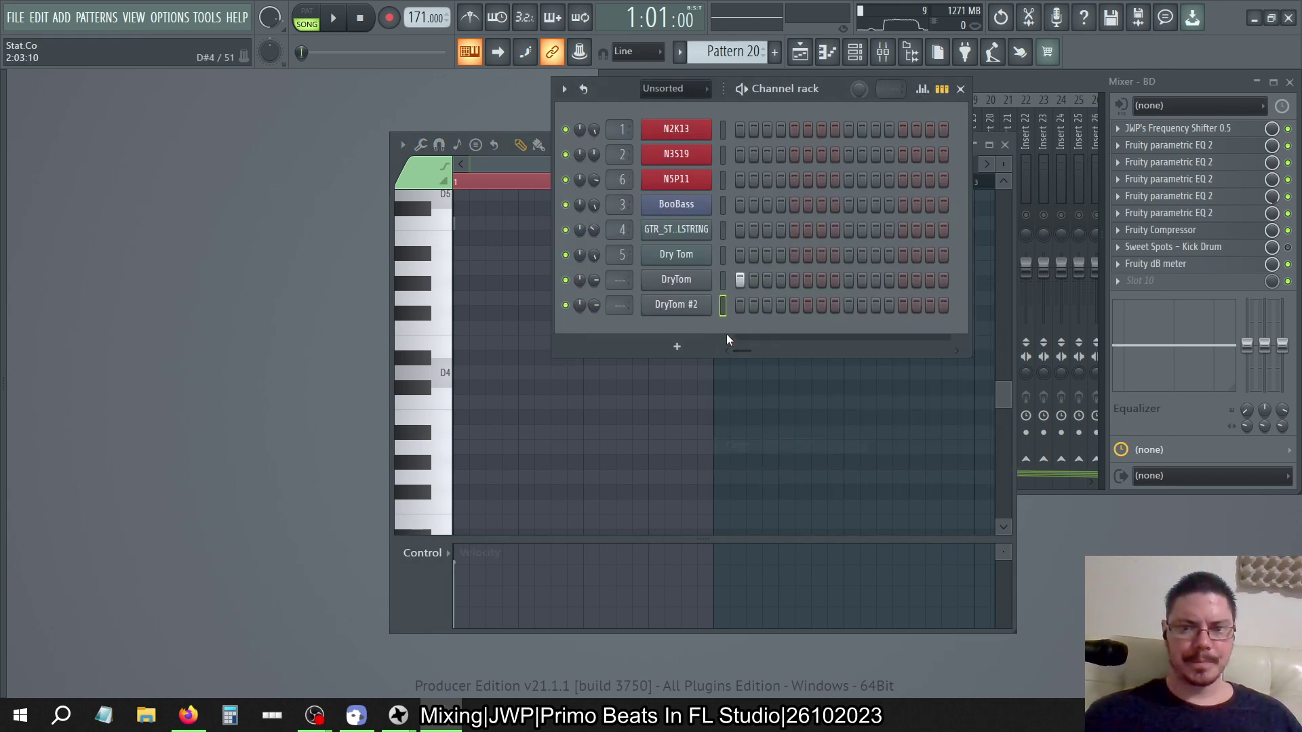
{"action": "right_click", "coordinate": [686, 312]}
{"action": "left_click", "coordinate": [783, 470]}
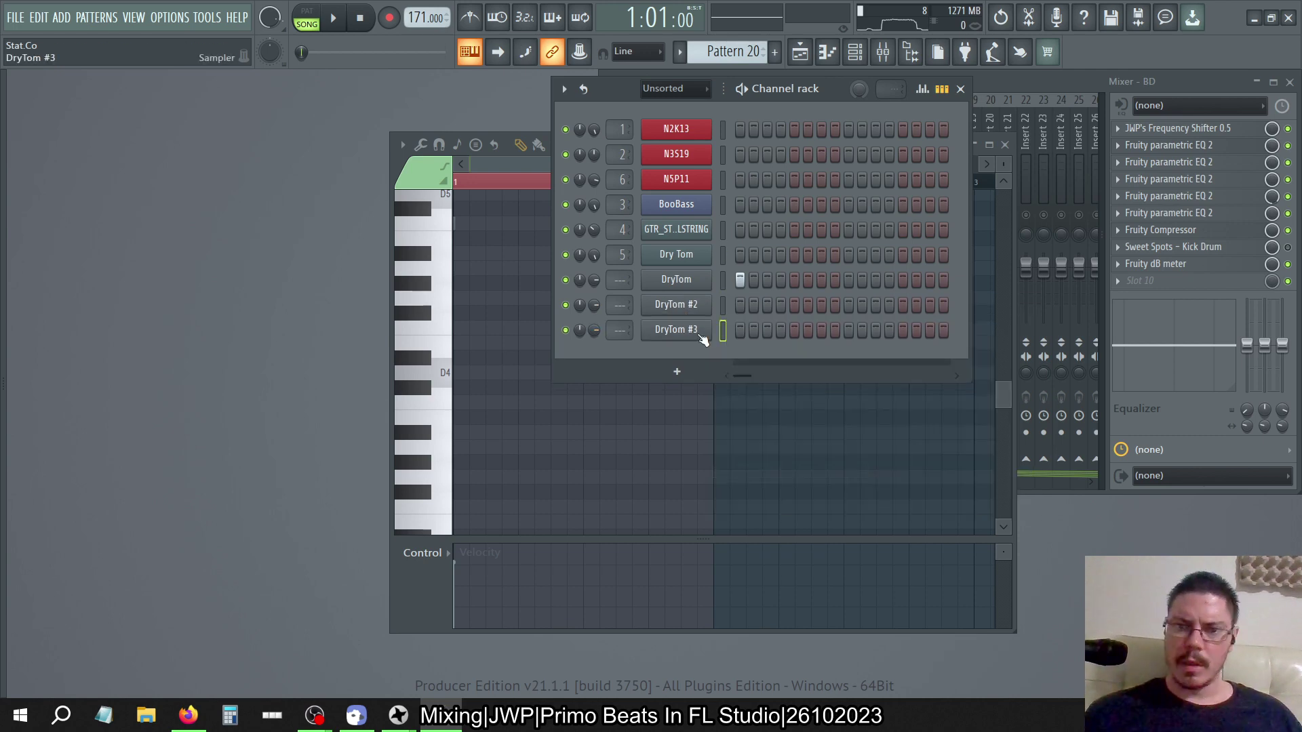
{"action": "right_click", "coordinate": [672, 332]}
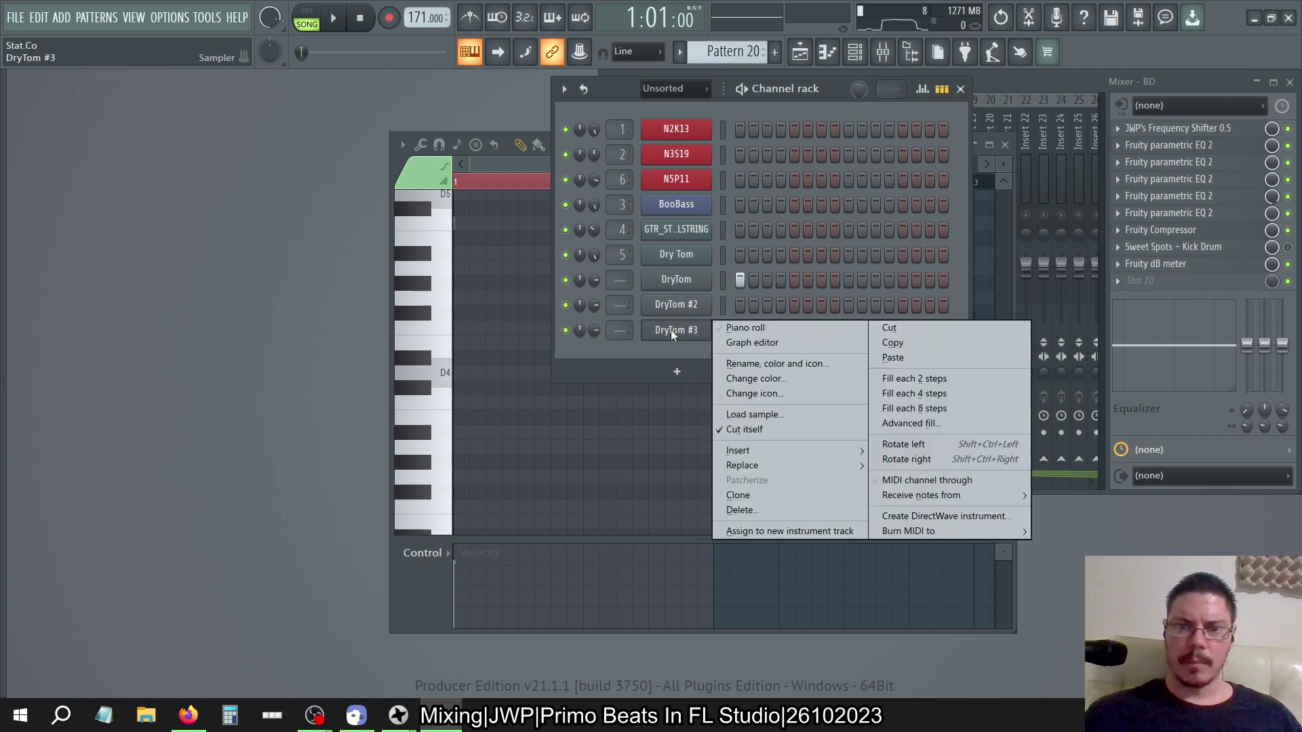
{"action": "left_click", "coordinate": [750, 495]}
Change the root note of the piano roll's scale highlighting to E
{"action": "left_click", "coordinate": [403, 144]}
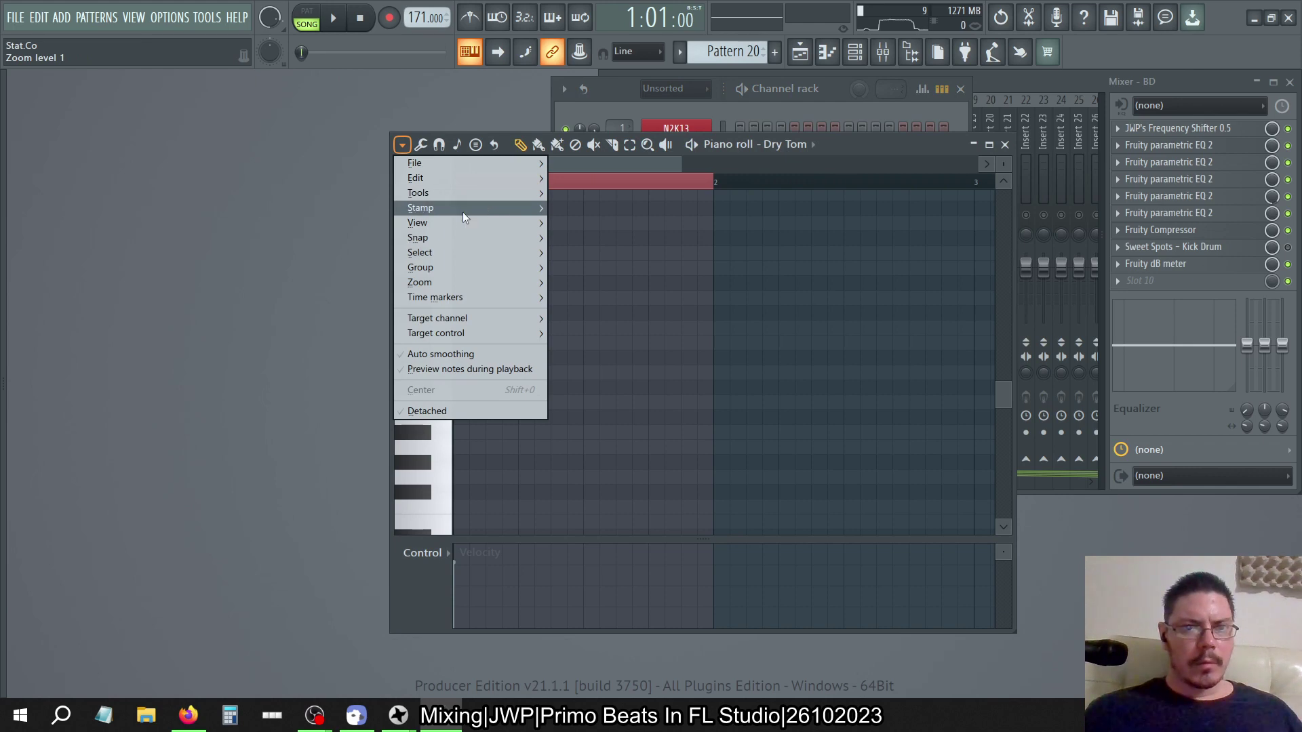
{"action": "mouse_move", "coordinate": [449, 228]}
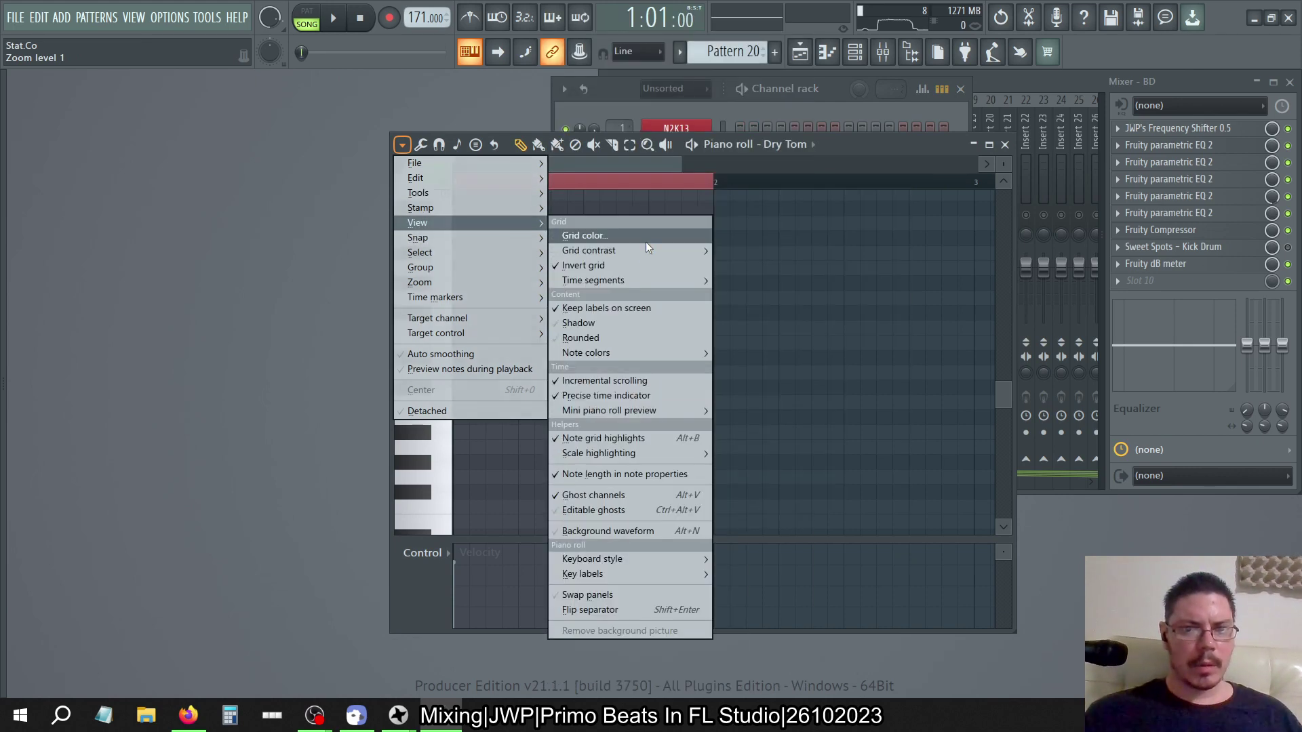
{"action": "mouse_move", "coordinate": [657, 454]}
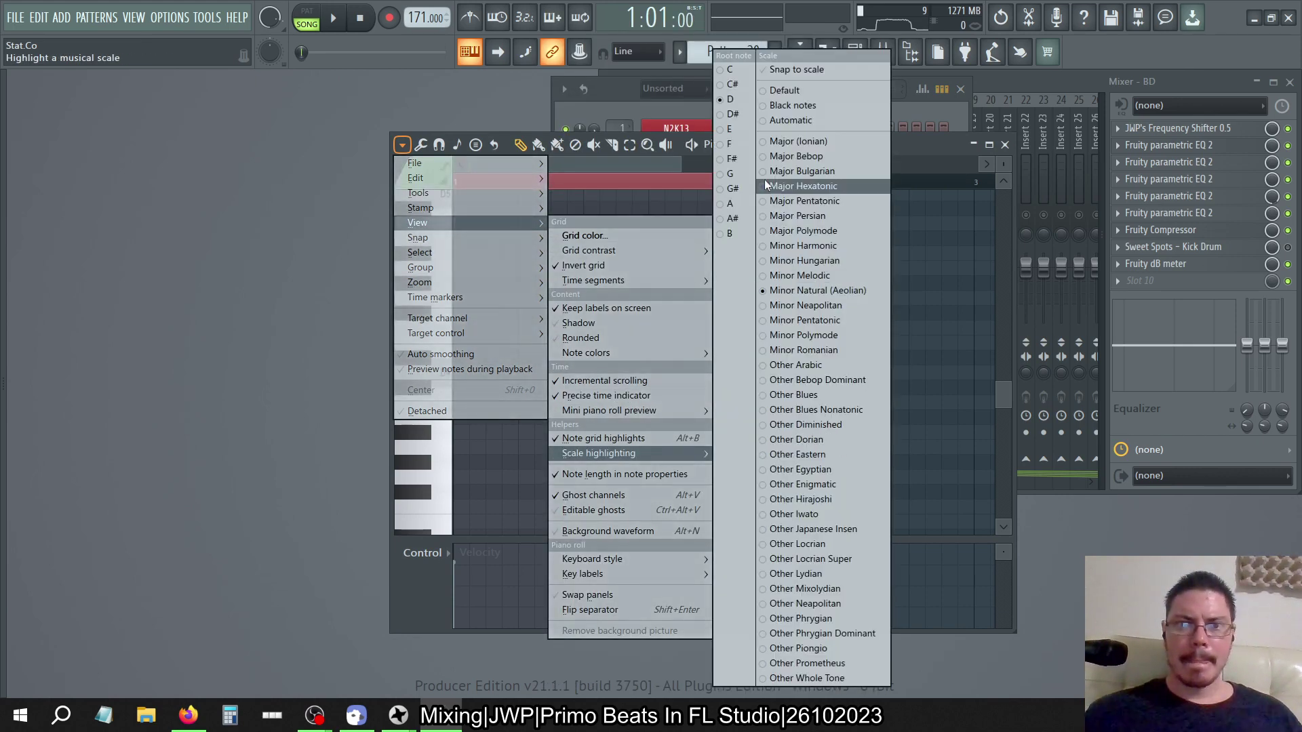
{"action": "left_click", "coordinate": [730, 129]}
{"action": "left_click", "coordinate": [899, 310]}
Go through the patterns up to Pattern 20 to compare the Dry Tom notes with the highlighted E minor scale
{"action": "key", "text": "ctrl+z"}
{"action": "key", "text": "ctrl+z"}
{"action": "key", "text": "ctrl+z"}
{"action": "key", "text": "ctrl+z"}
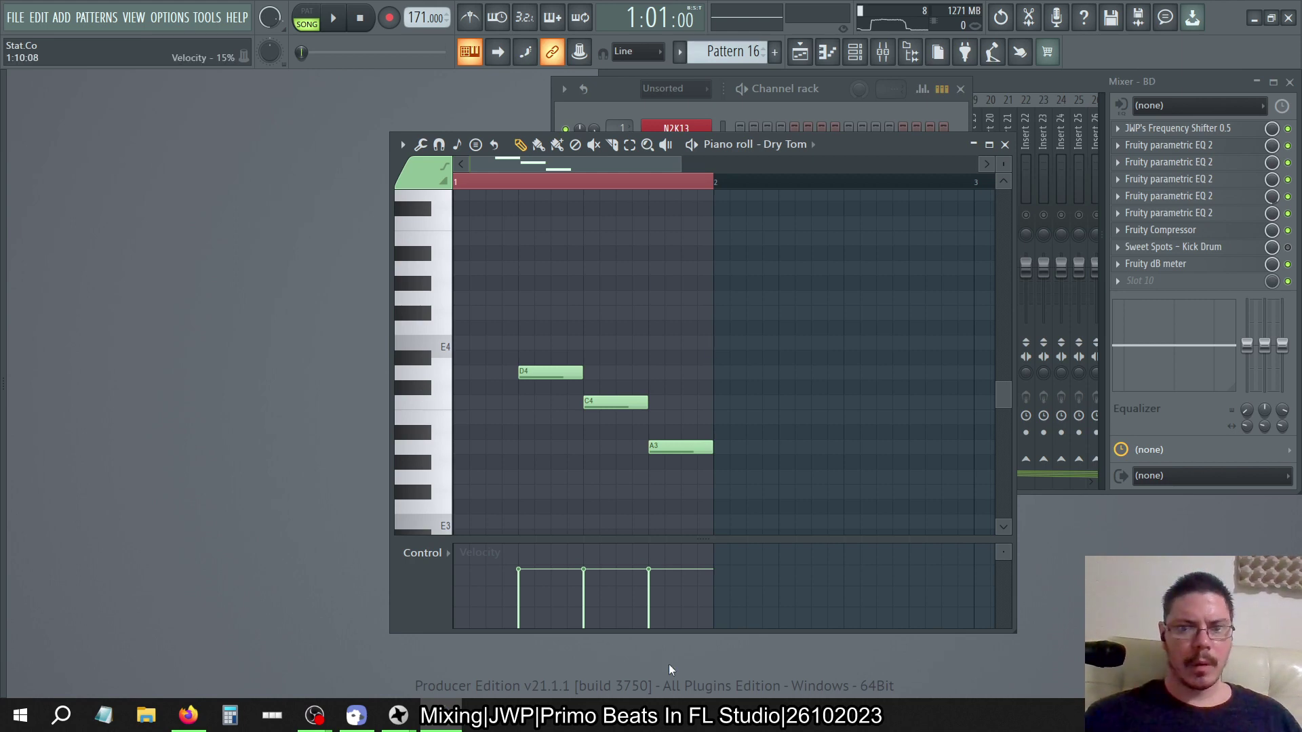
{"action": "key", "text": "ctrl+z"}
{"action": "key", "text": "ctrl+z"}
{"action": "key", "text": "ctrl+z"}
{"action": "key", "text": "ctrl+z"}
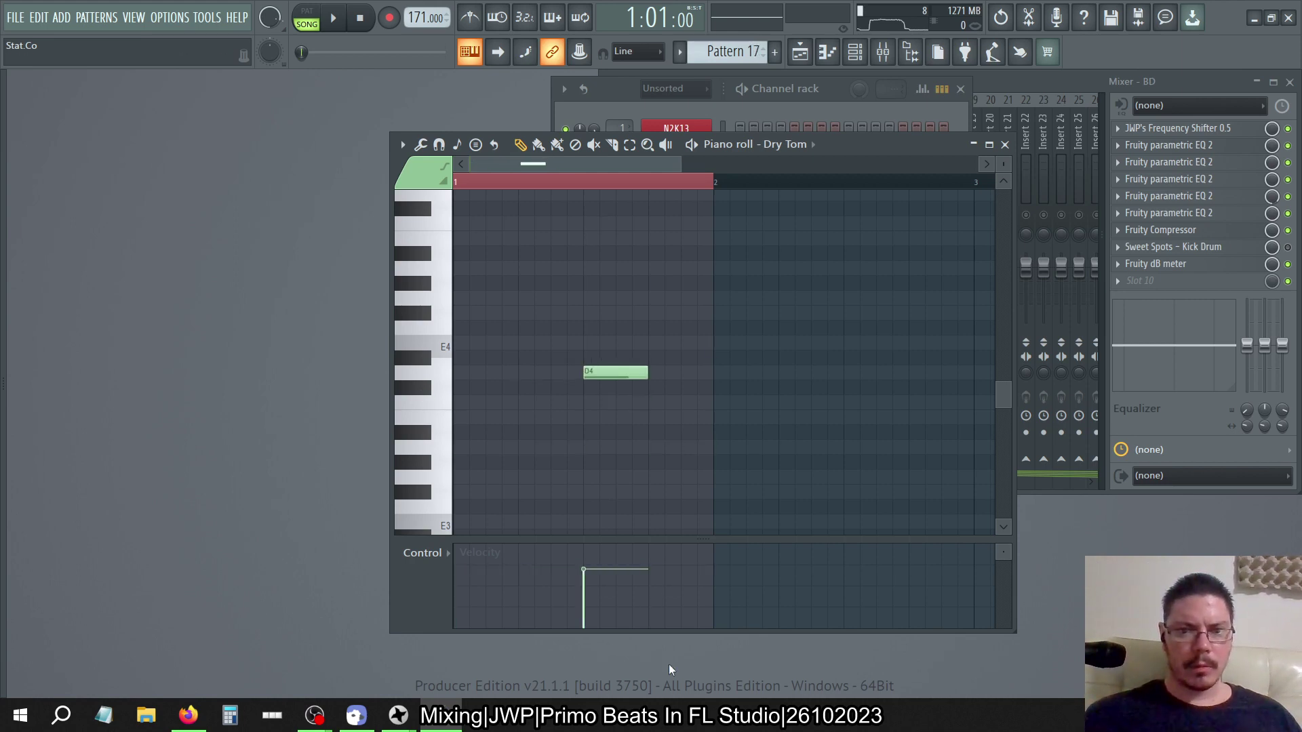
{"action": "key", "text": "ctrl+z"}
{"action": "key", "text": "ctrl+z"}
{"action": "key", "text": "ctrl+z"}
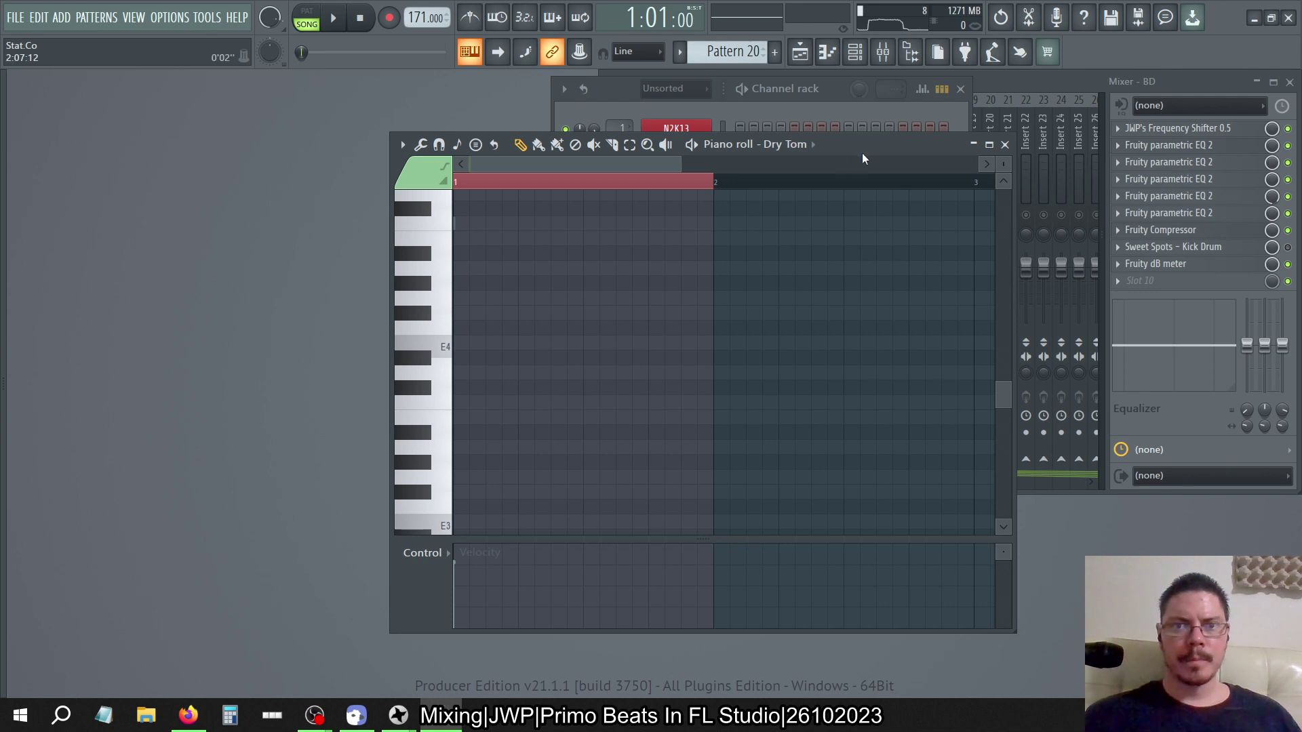
Inspect the DryTom Sampler channel's settings, close them, and return to the Dry Tom piano roll
{"action": "left_click", "coordinate": [617, 91]}
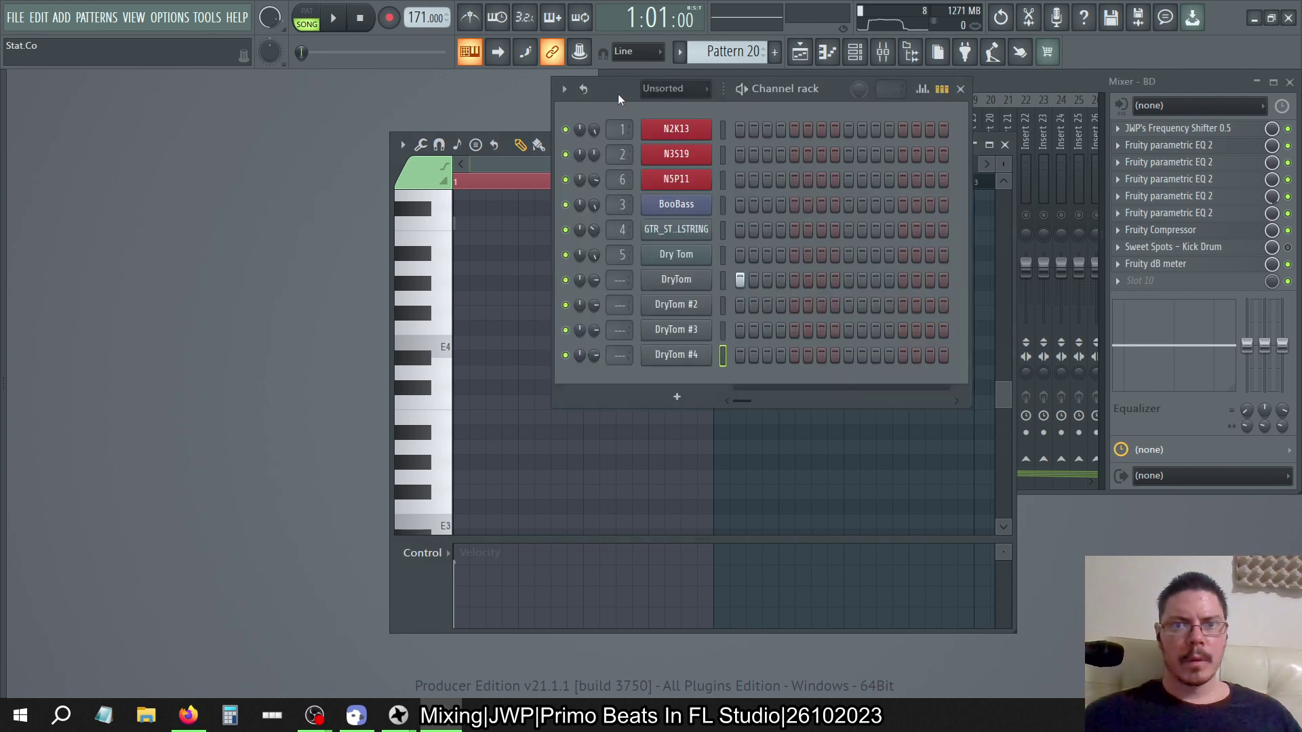
{"action": "left_click", "coordinate": [692, 286]}
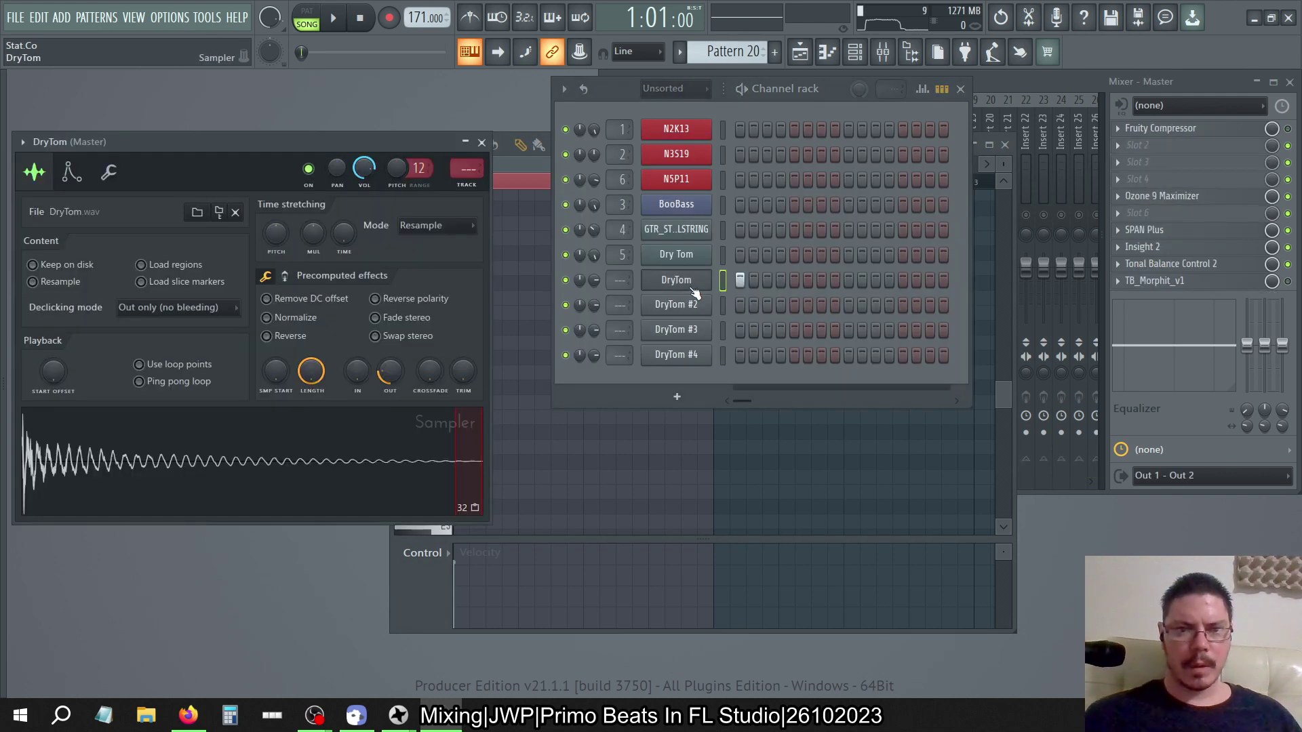
{"action": "left_click", "coordinate": [481, 142]}
{"action": "left_click", "coordinate": [501, 161]}
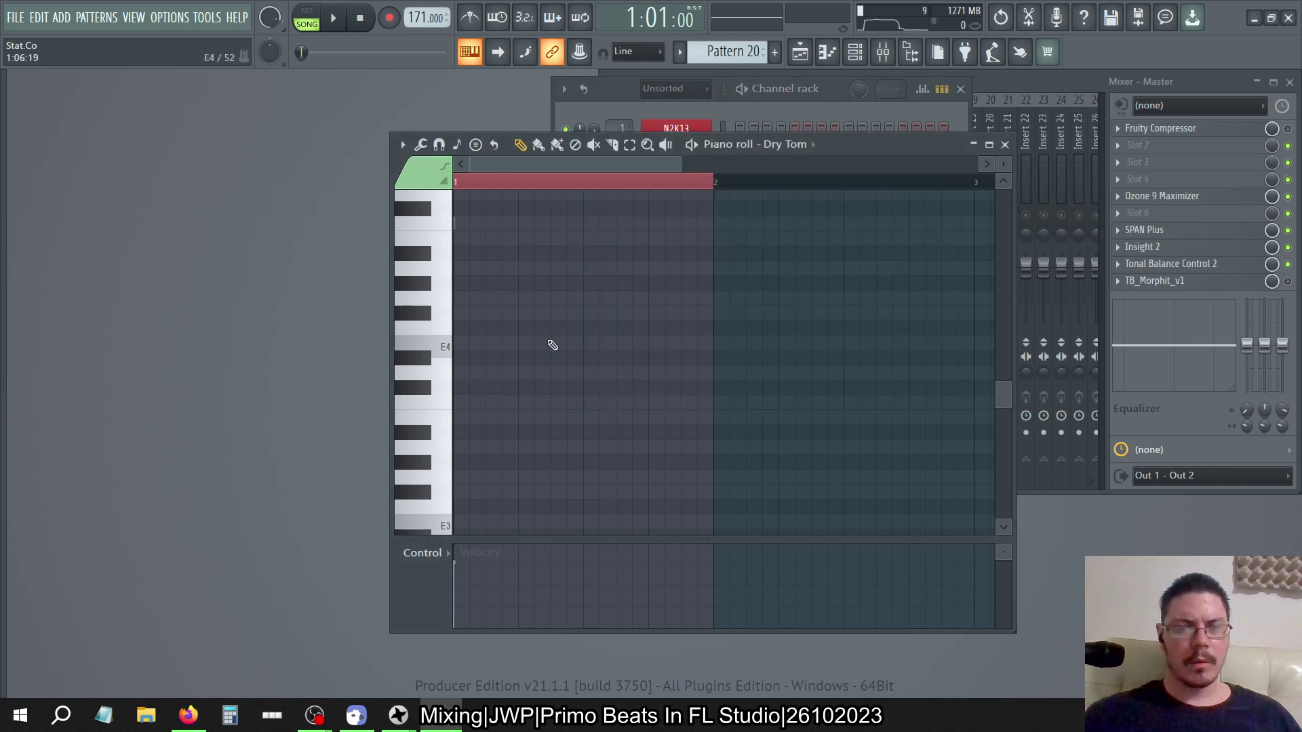
Check the project credits for the song's key and close the project settings
{"action": "left_click", "coordinate": [207, 18]}
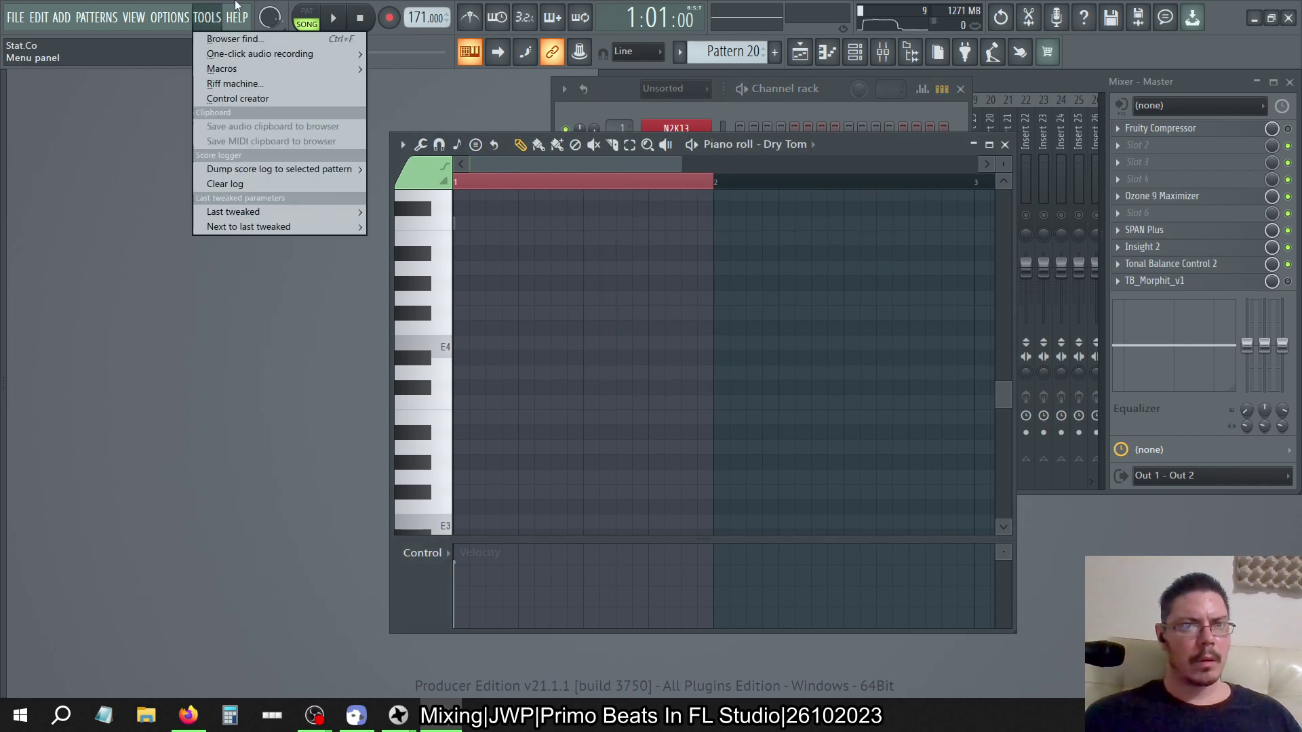
{"action": "left_click", "coordinate": [202, 154]}
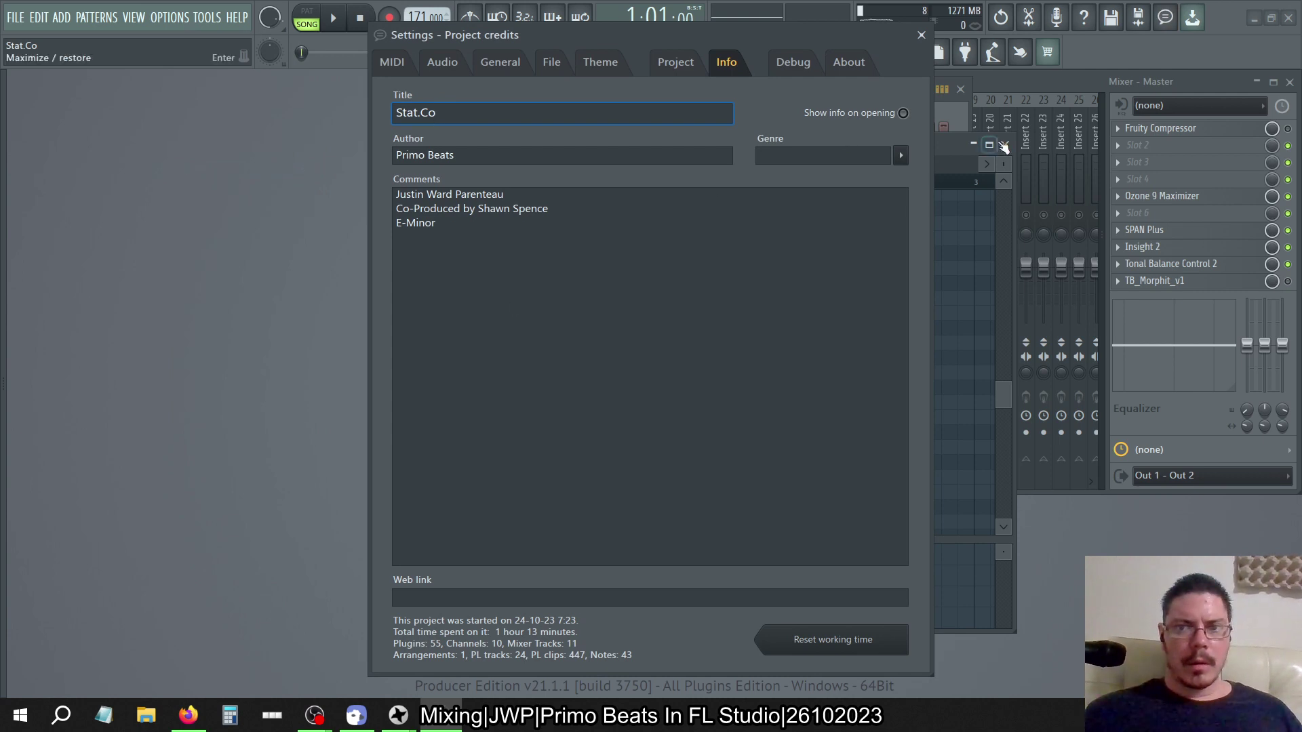
{"action": "left_click", "coordinate": [946, 149]}
{"action": "left_click", "coordinate": [921, 34]}
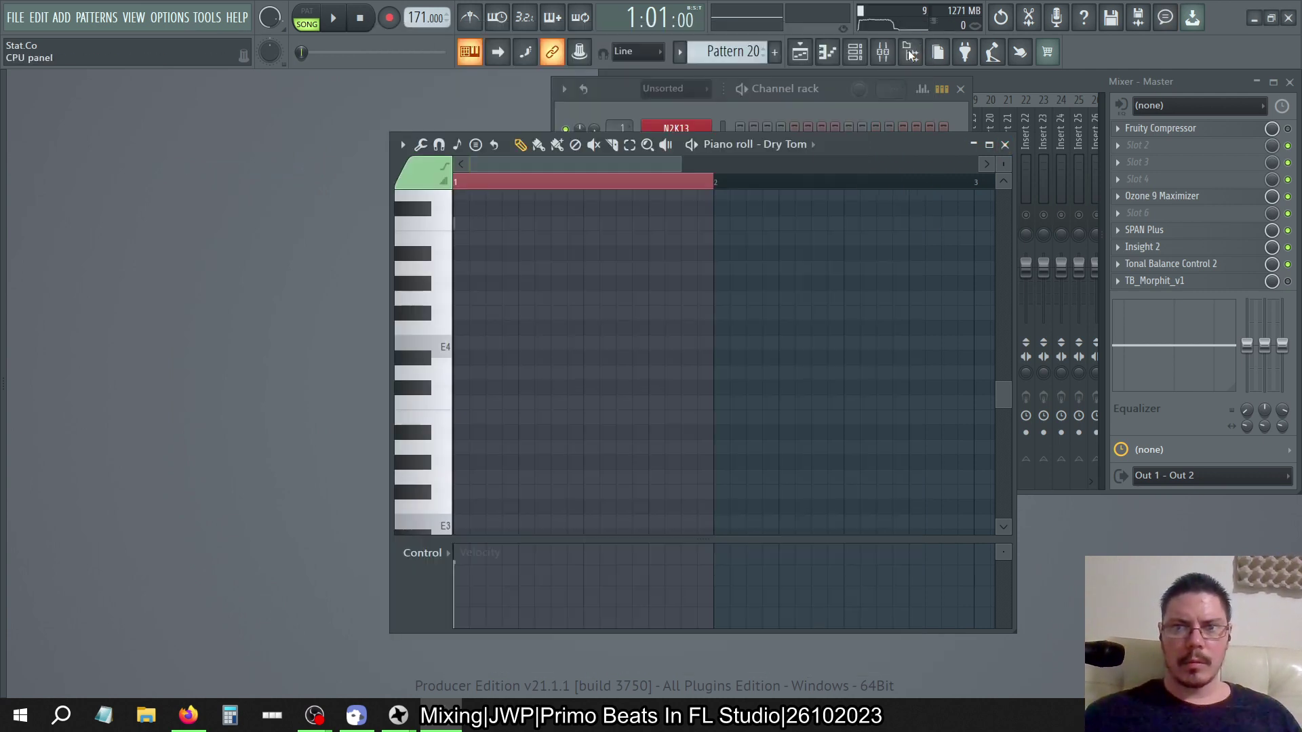
Unsolo the Tom track in the mixer and play the song with all tracks
{"action": "key", "text": "KP_Add"}
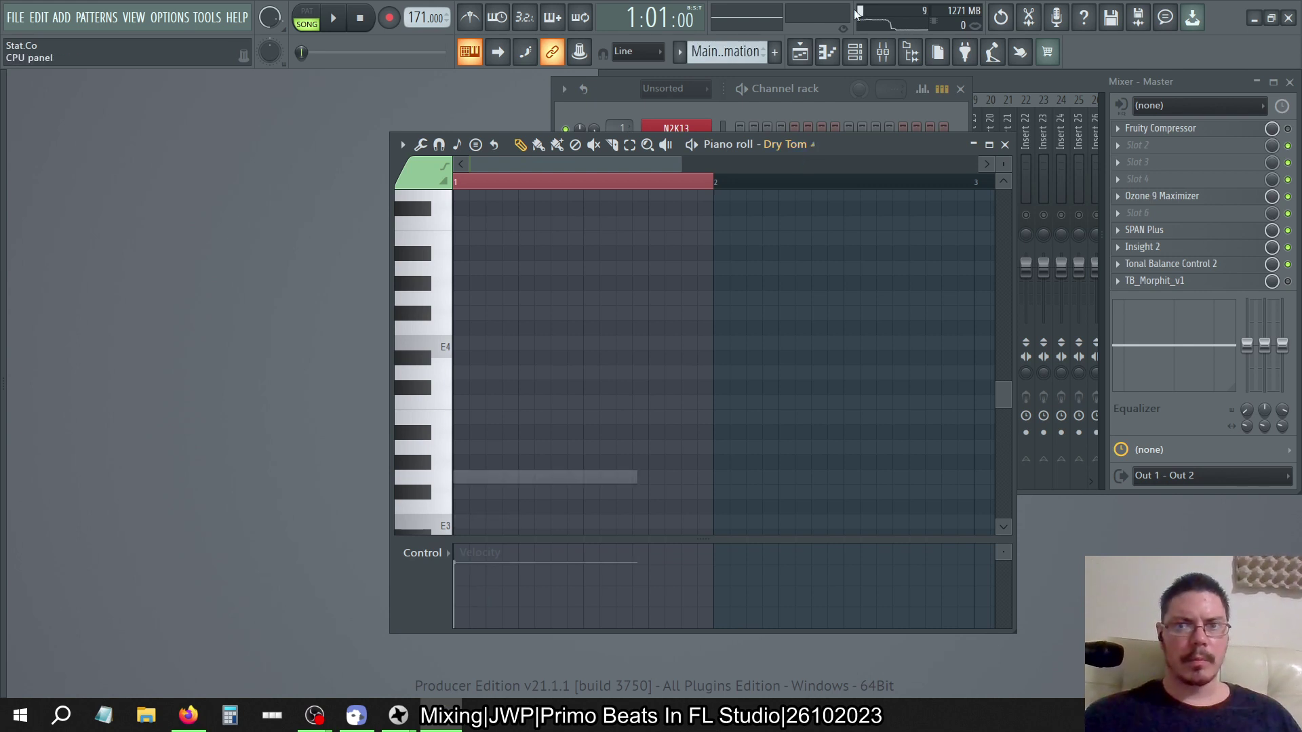
{"action": "left_click", "coordinate": [883, 52]}
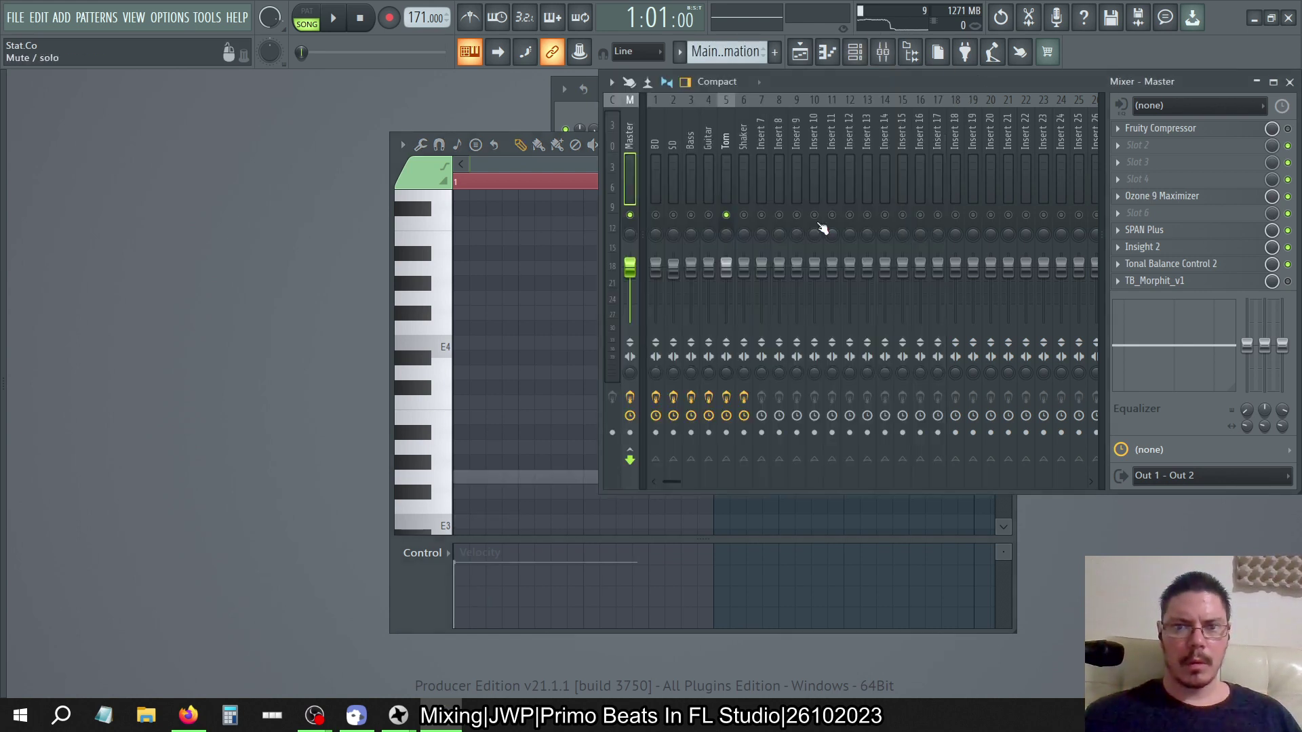
{"action": "right_click", "coordinate": [727, 215]}
{"action": "key", "text": "space"}
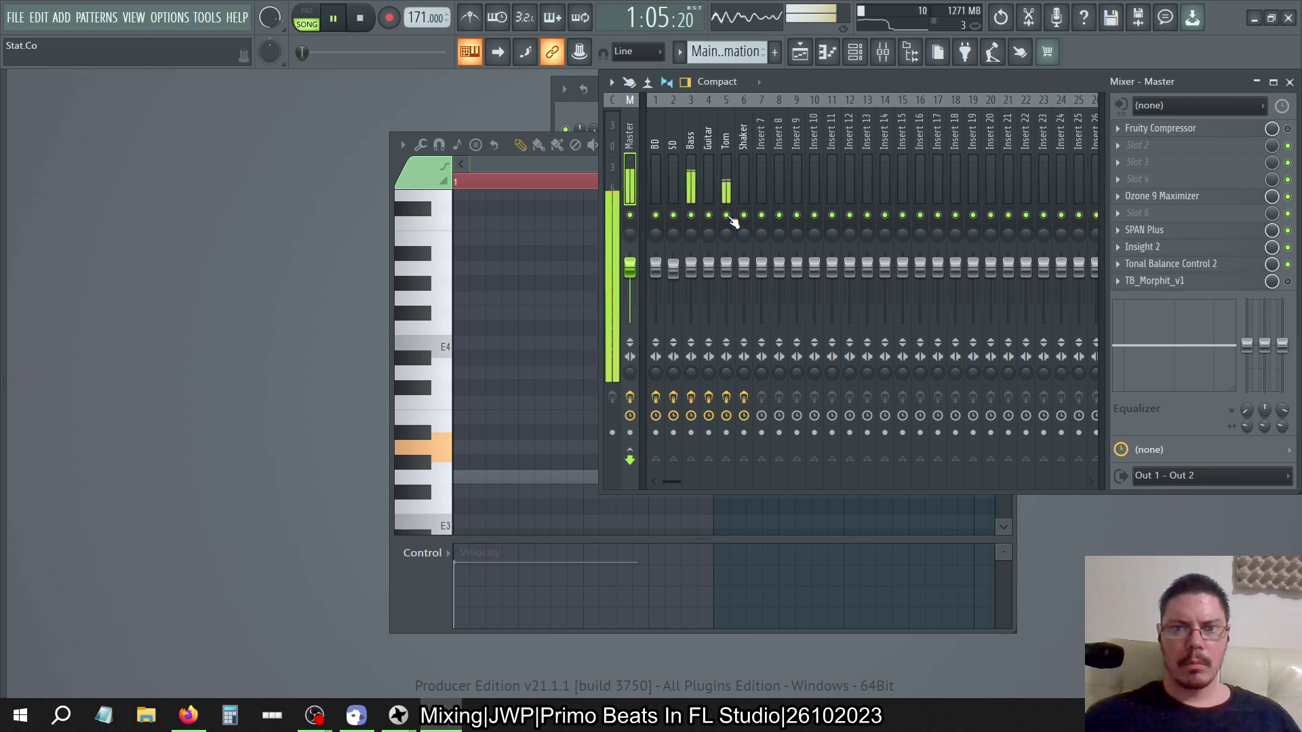
Switch to Pattern 8 with the channel rack in view and stop the song playback
{"action": "left_click", "coordinate": [693, 146]}
{"action": "left_click", "coordinate": [548, 161]}
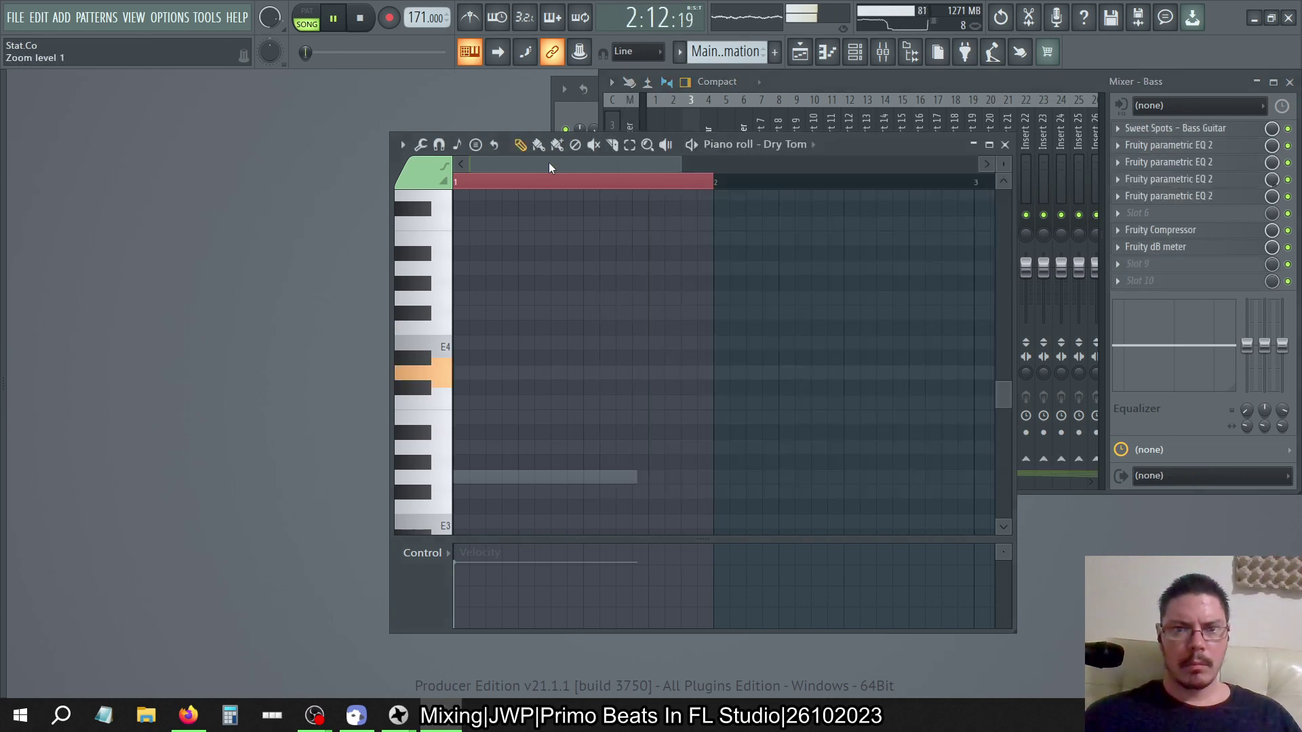
{"action": "left_click", "coordinate": [855, 52]}
{"action": "key", "text": "KP_Add"}
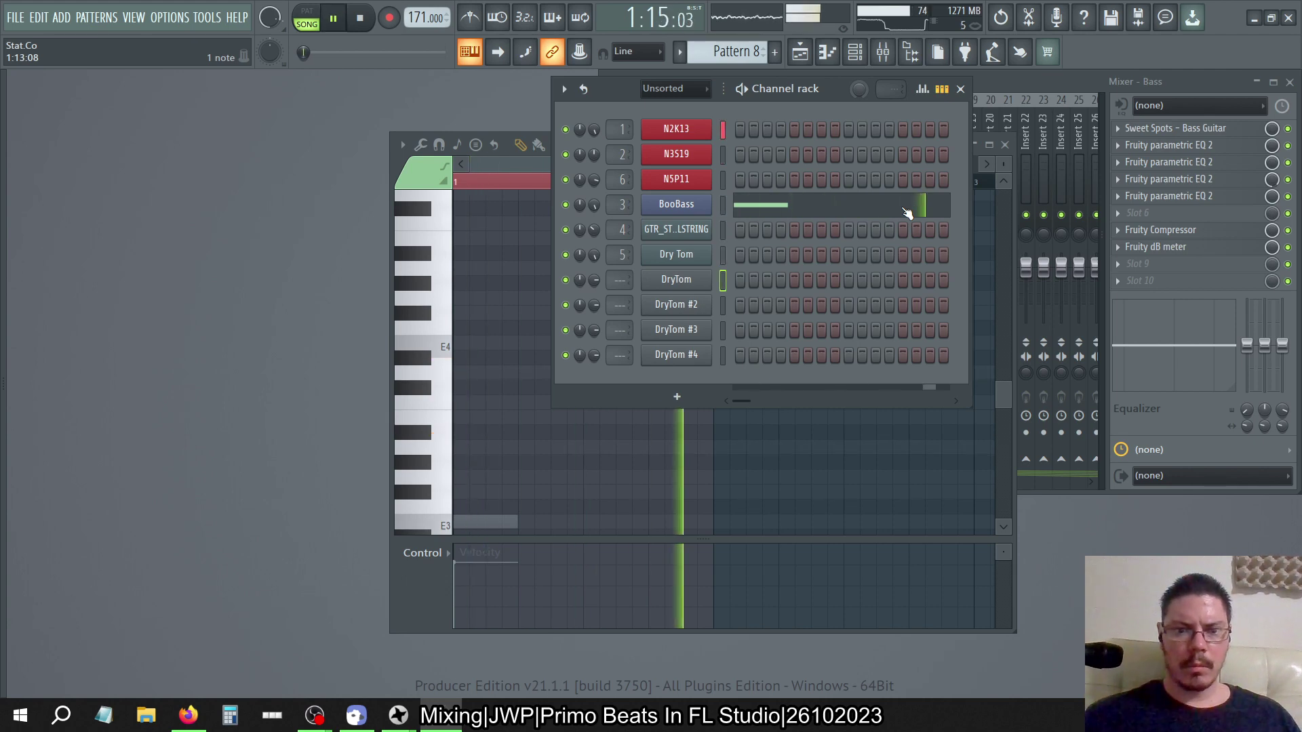
{"action": "key", "text": "space"}
Check the song's key in the project info, close the settings, and return to the Dry Tom piano roll
{"action": "left_click", "coordinate": [162, 17]}
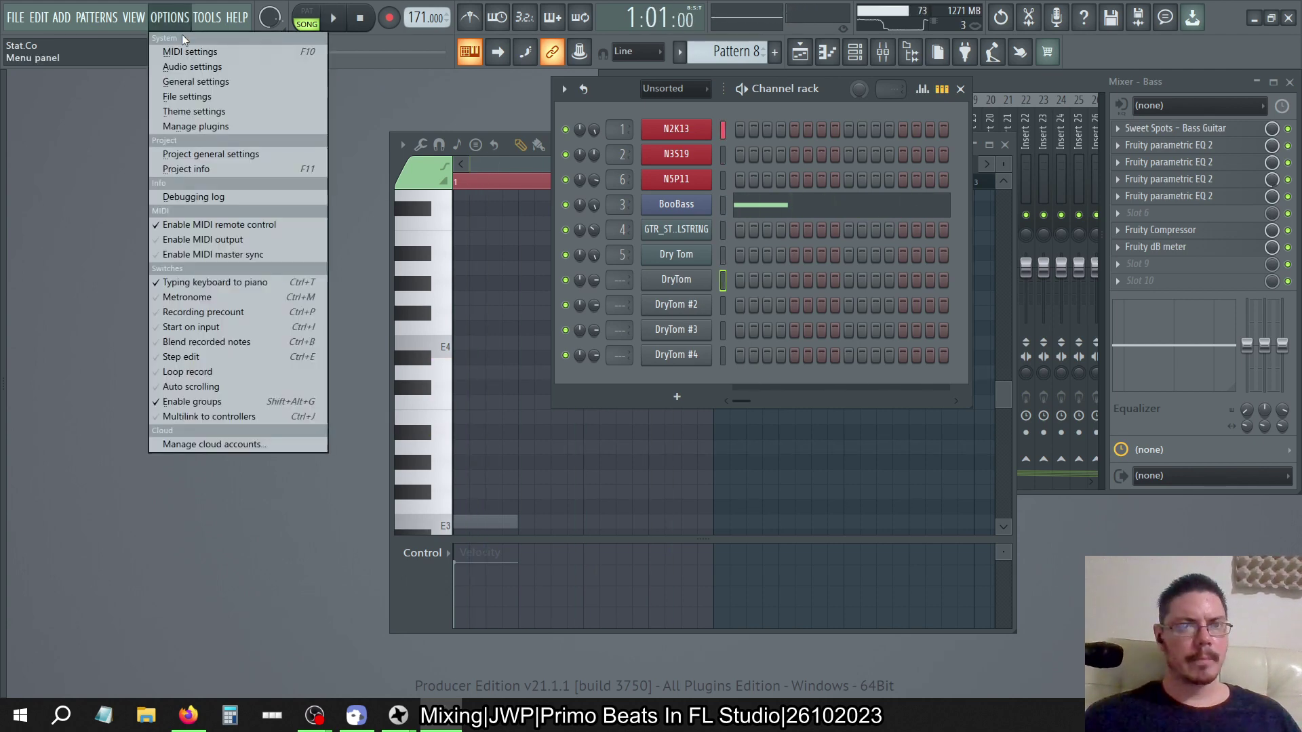
{"action": "left_click", "coordinate": [197, 166]}
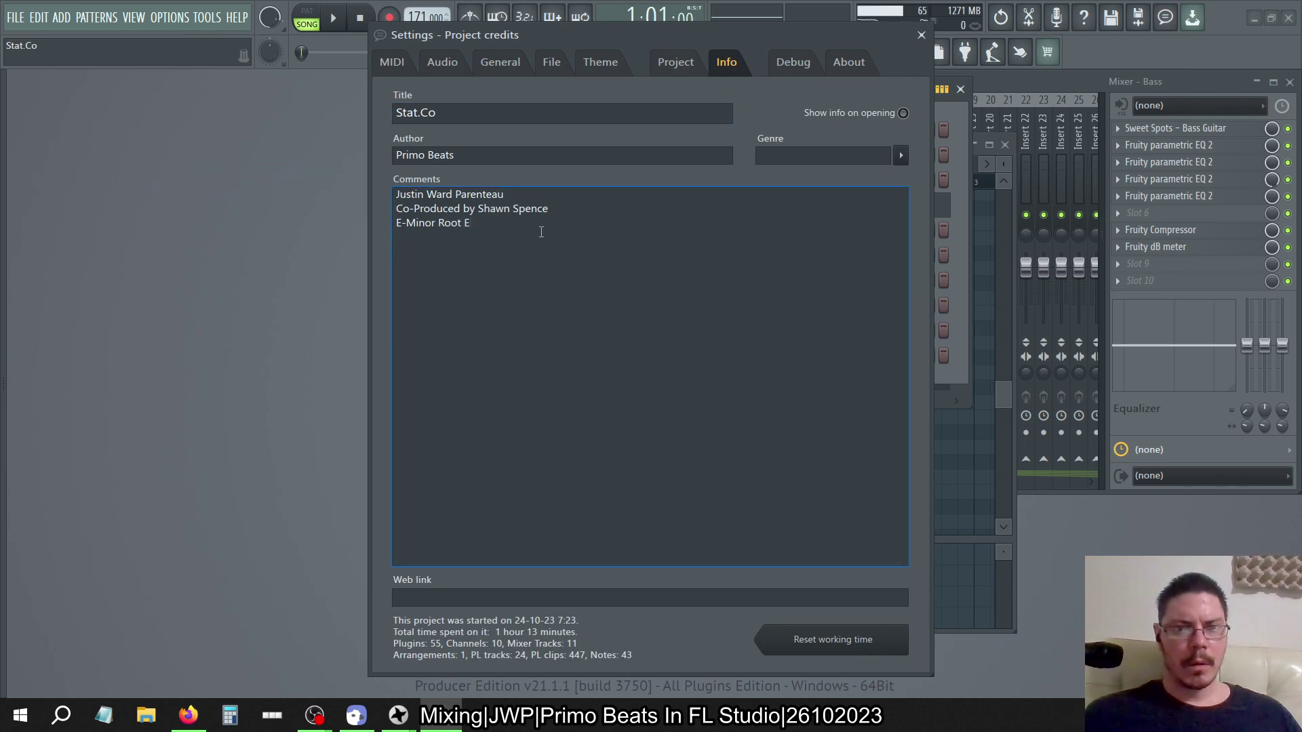
{"action": "left_click", "coordinate": [922, 34]}
{"action": "left_click", "coordinate": [511, 159]}
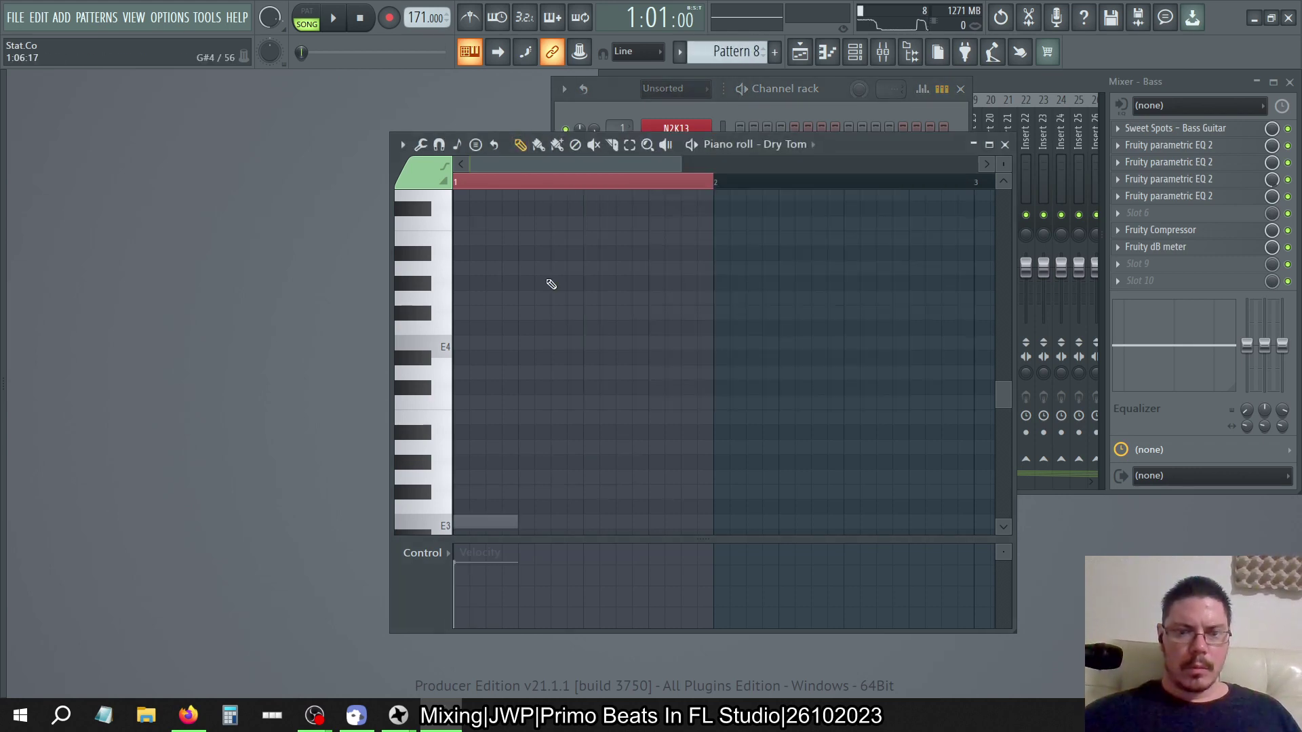
Step through the patterns from Pattern 8 to Pattern 18 to examine which notes the Dry Tom plays
{"action": "key", "text": "KP_Add"}
{"action": "key", "text": "KP_Add"}
{"action": "key", "text": "KP_Add"}
{"action": "key", "text": "KP_Add"}
{"action": "key", "text": "KP_Add"}
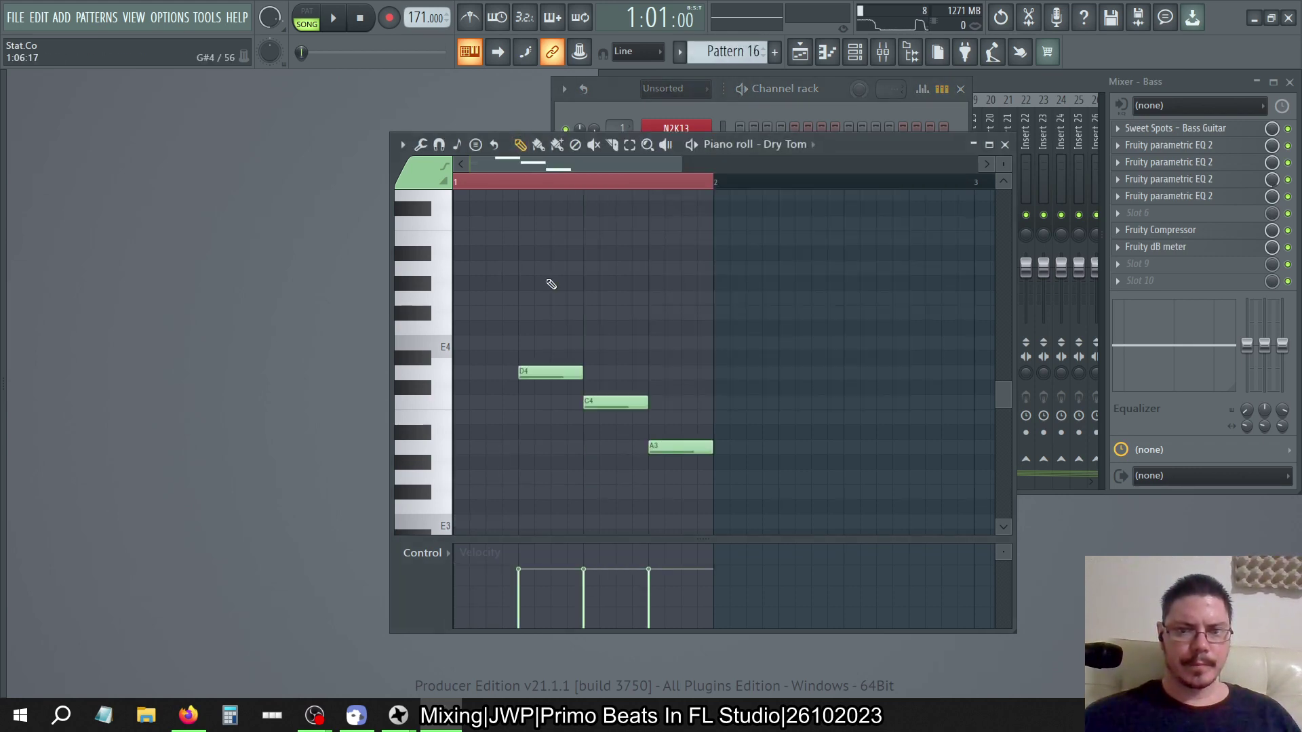
{"action": "key", "text": "KP_Subtract"}
{"action": "key", "text": "KP_Subtract"}
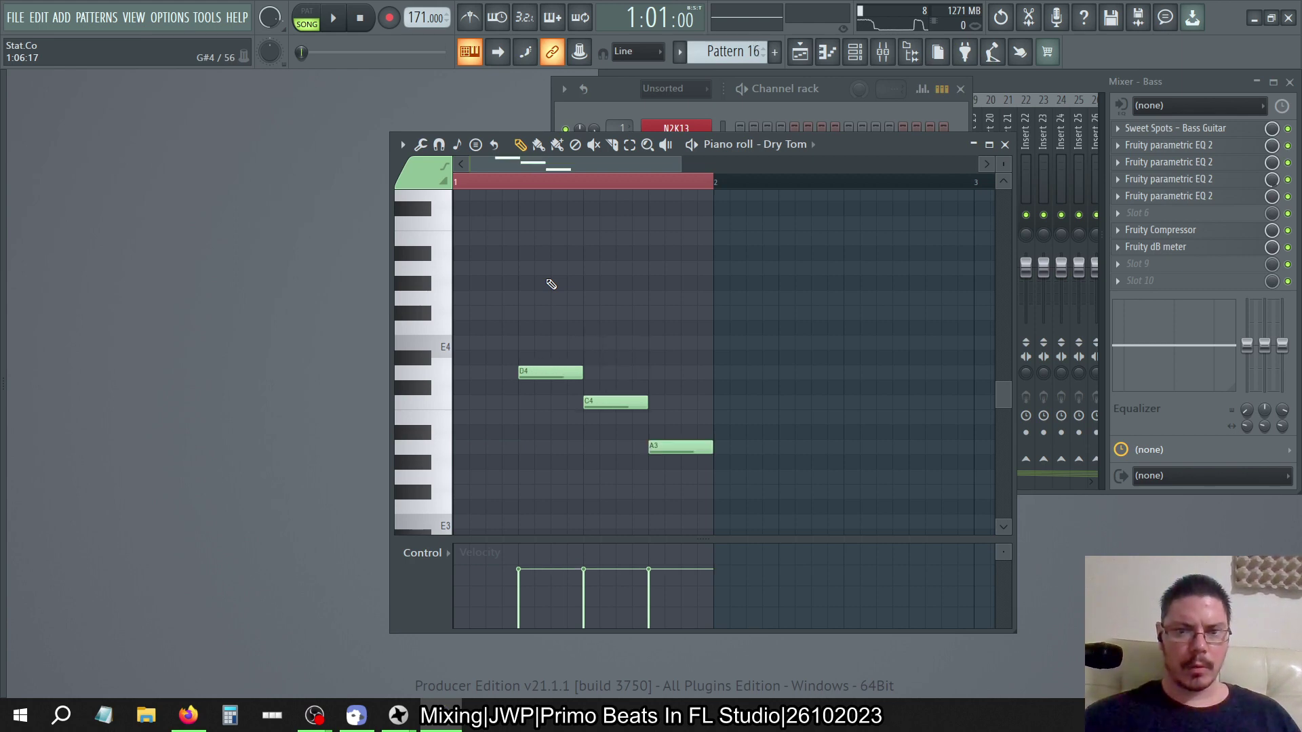
{"action": "key", "text": "KP_Subtract"}
{"action": "key", "text": "KP_Add"}
{"action": "key", "text": "KP_Add"}
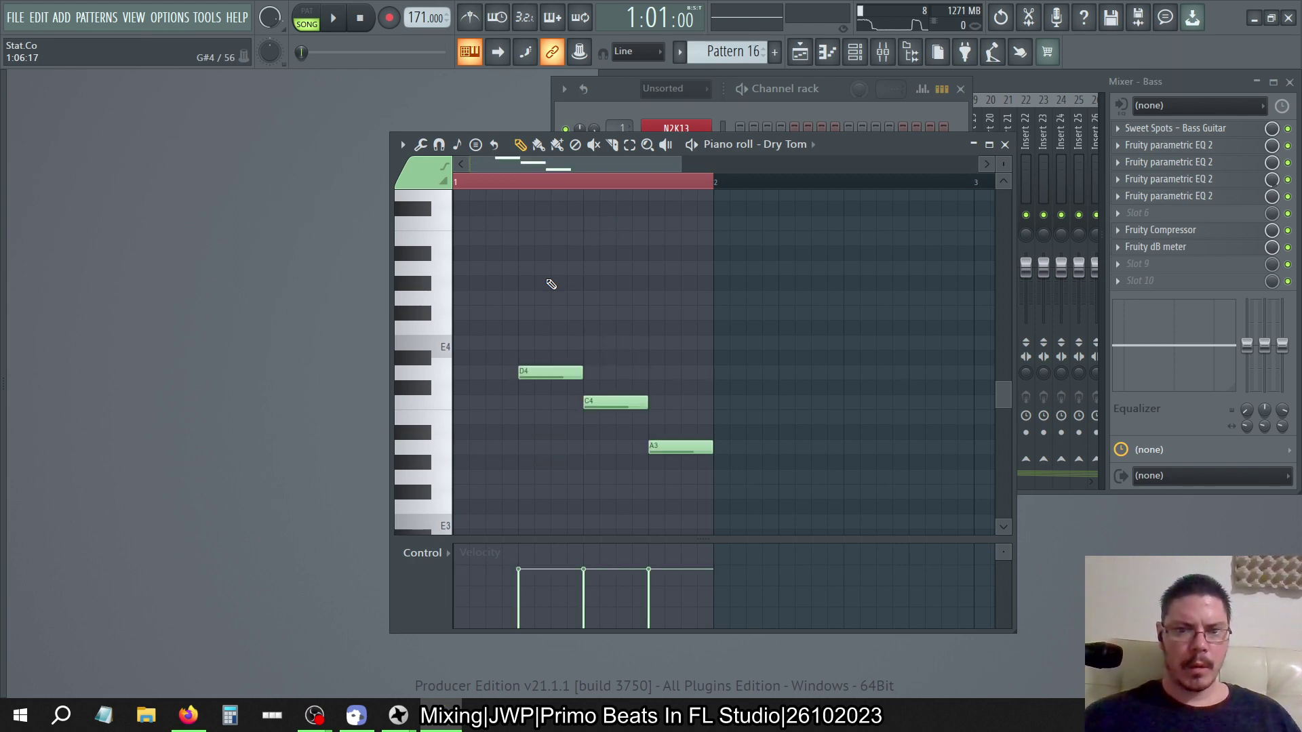
{"action": "key", "text": "KP_Add"}
{"action": "key", "text": "KP_Subtract"}
{"action": "key", "text": "KP_Add"}
{"action": "key", "text": "KP_Subtract"}
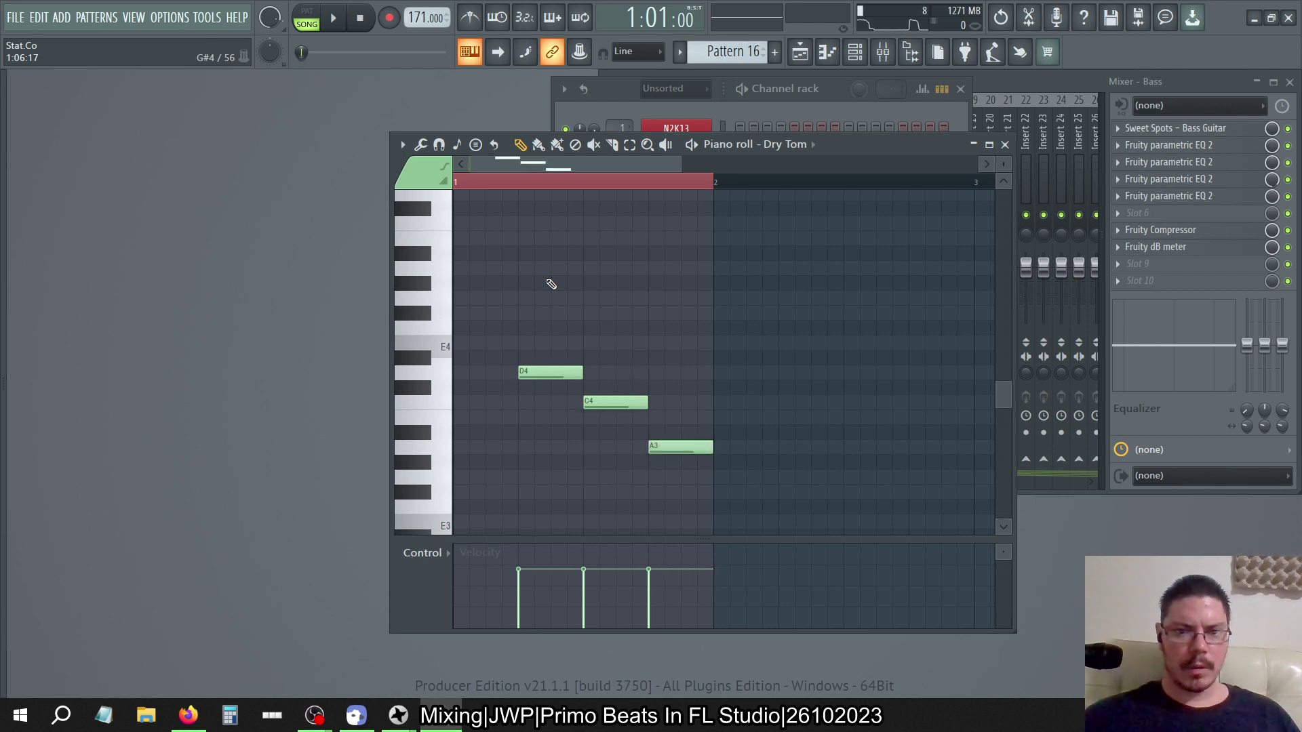
{"action": "key", "text": "KP_Add"}
{"action": "key", "text": "KP_Add"}
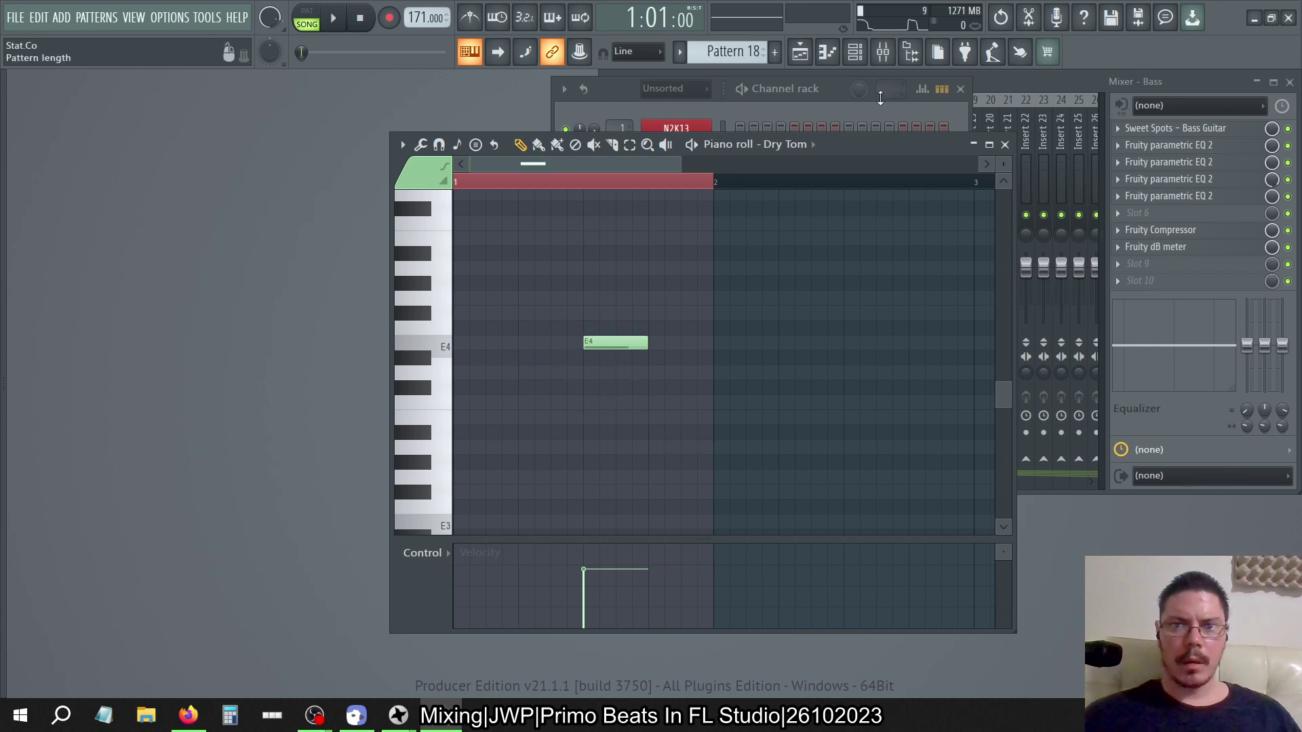
Open the DryTom Sampler channel's settings from the channel rack and bring the mixer to the front
{"action": "left_click", "coordinate": [826, 103]}
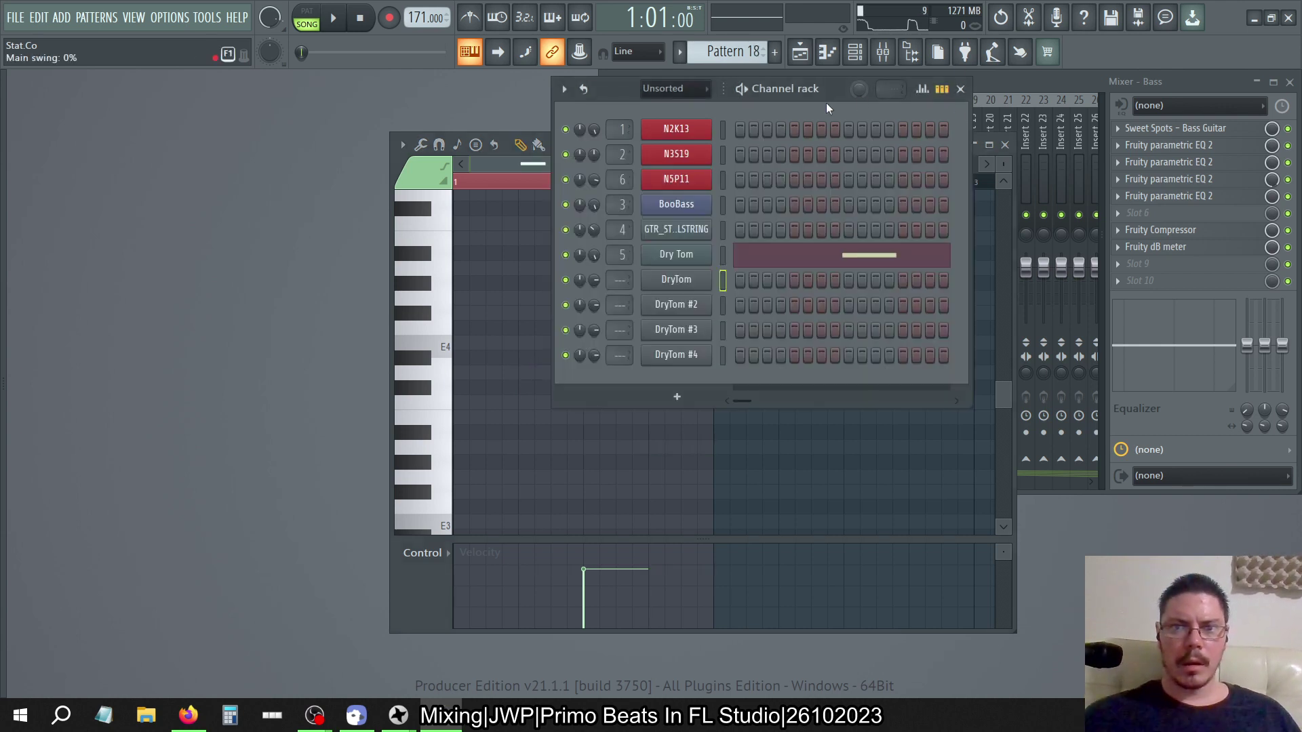
{"action": "left_click", "coordinate": [682, 285]}
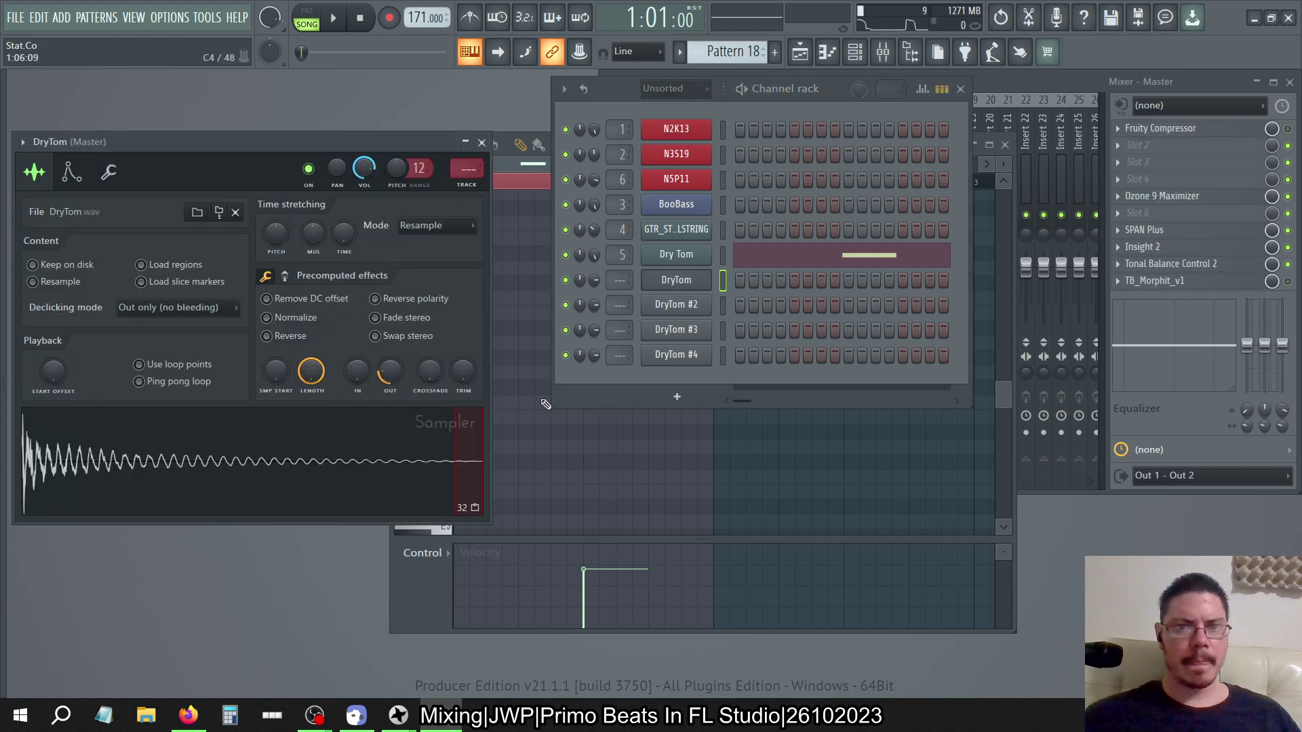
{"action": "left_click", "coordinate": [1005, 78]}
Rename the Tom mixer track as Tom 1
{"action": "left_click", "coordinate": [816, 128]}
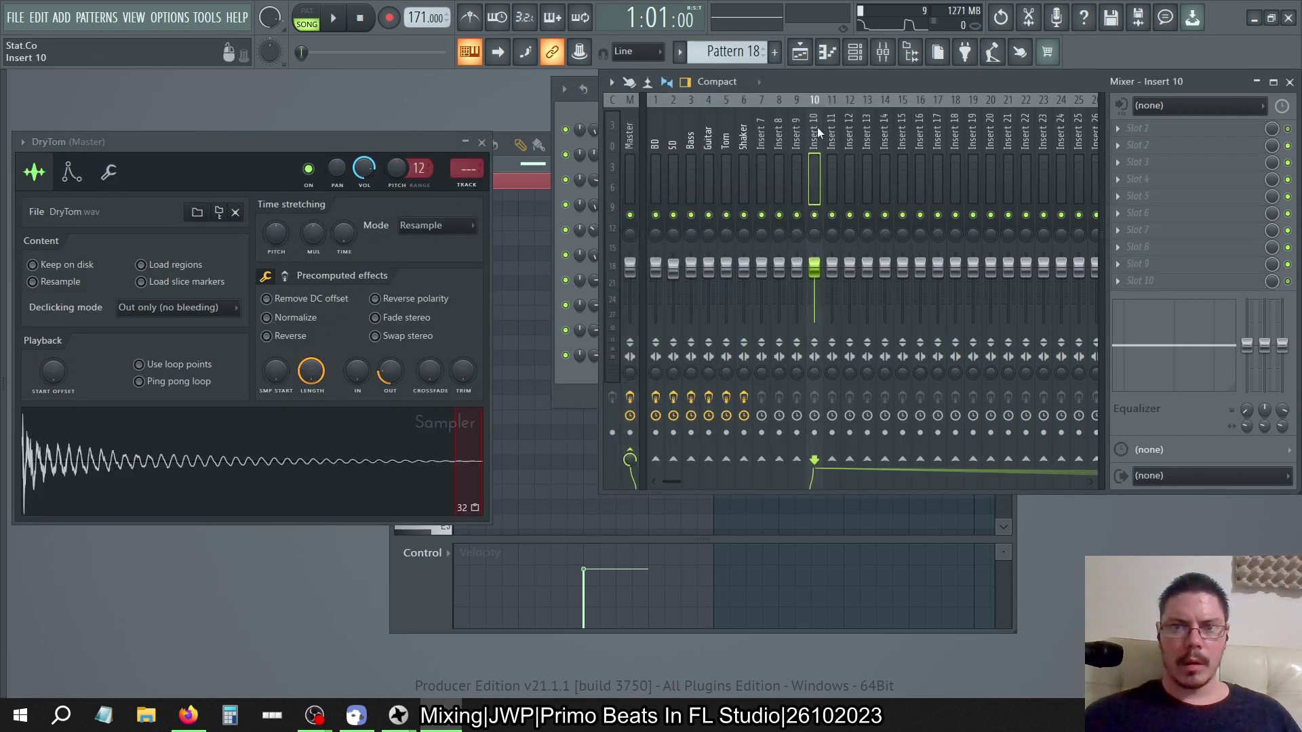
{"action": "left_click", "coordinate": [726, 139]}
{"action": "key", "text": "F2"}
{"action": "key", "text": "End"}
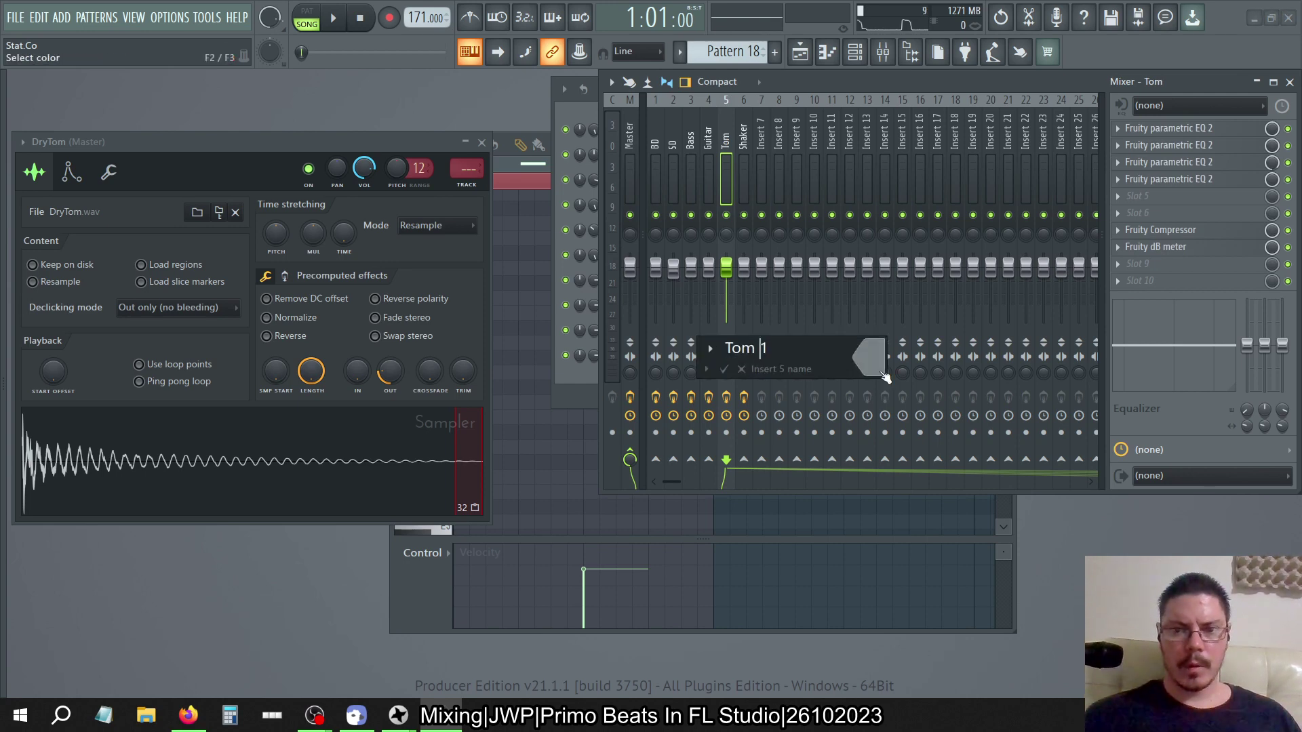
{"action": "type", "text": "1"}
{"action": "key", "text": "Return"}
Rename the mixer track Insert 7 as Tom 2
{"action": "left_click", "coordinate": [760, 135]}
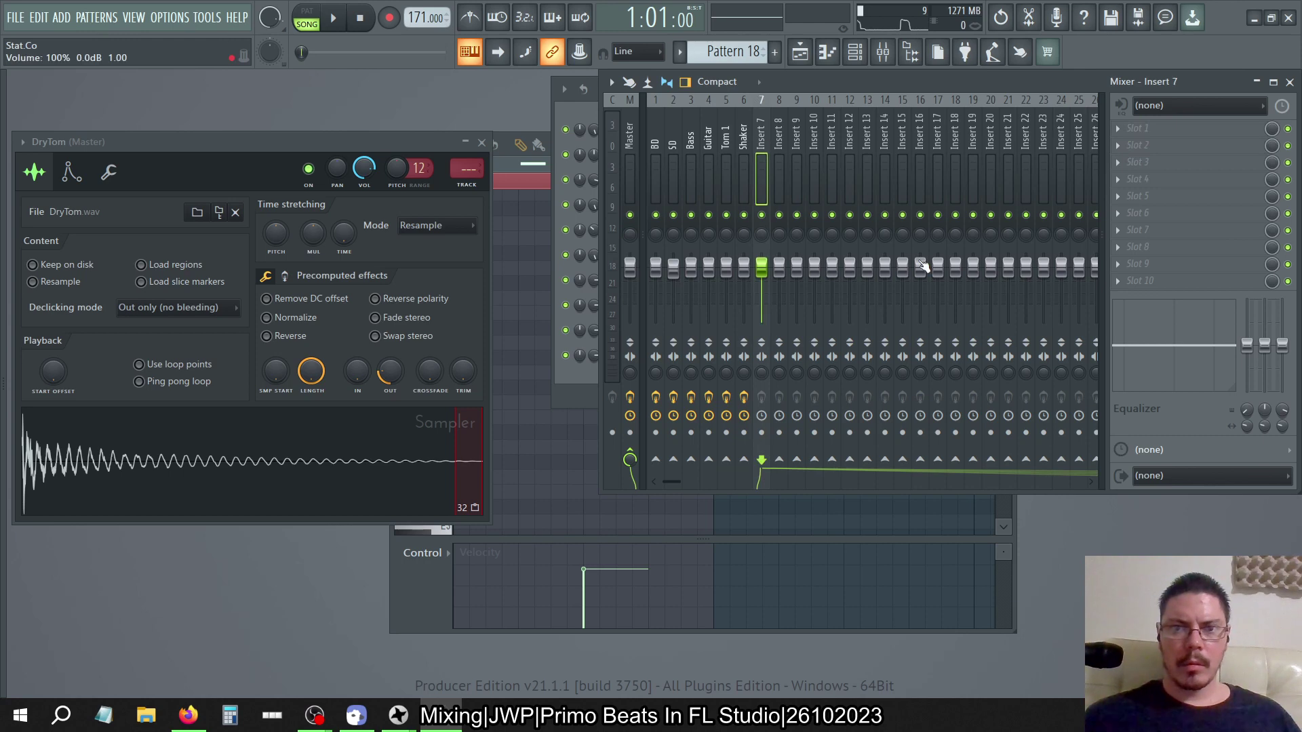
{"action": "key", "text": "F2"}
{"action": "type", "text": "Tom"}
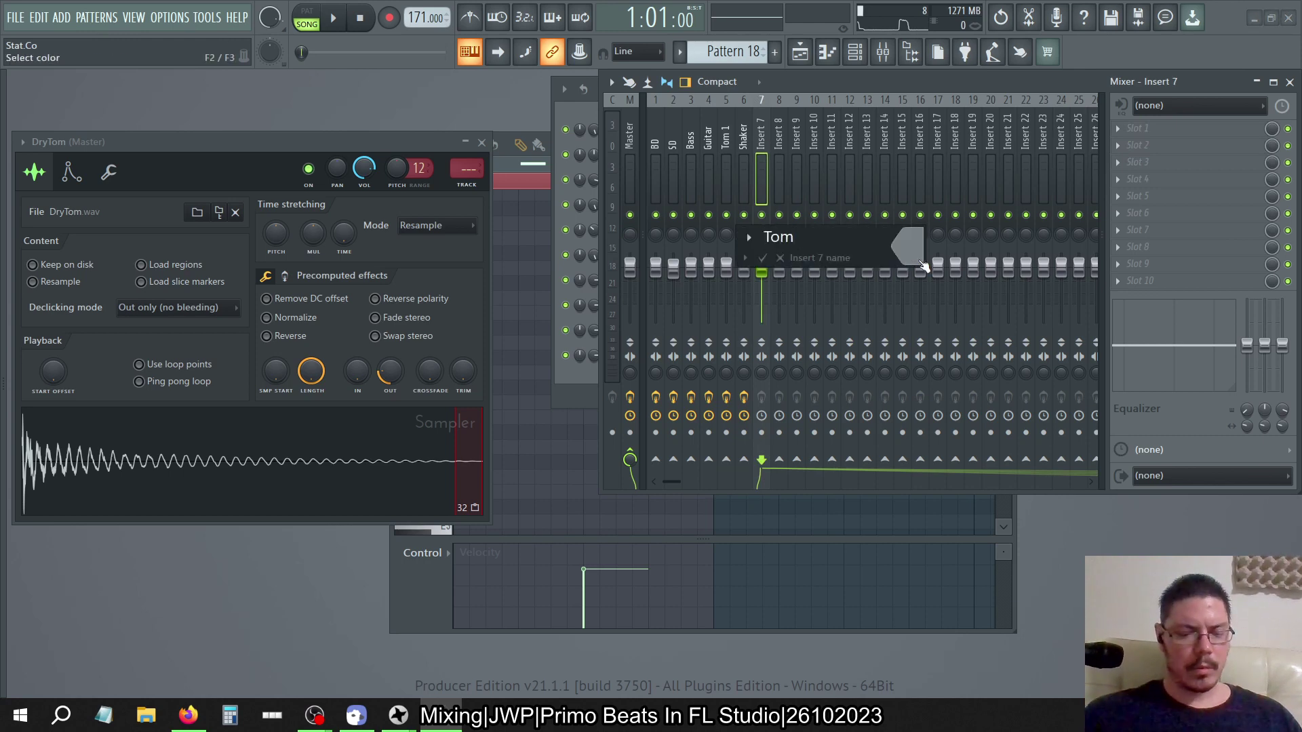
{"action": "type", "text": " 2"}
{"action": "key", "text": "Return"}
Rename the mixer tracks Insert 8 as Tom 3 and Insert 9 as Tom 4
{"action": "left_click", "coordinate": [782, 140]}
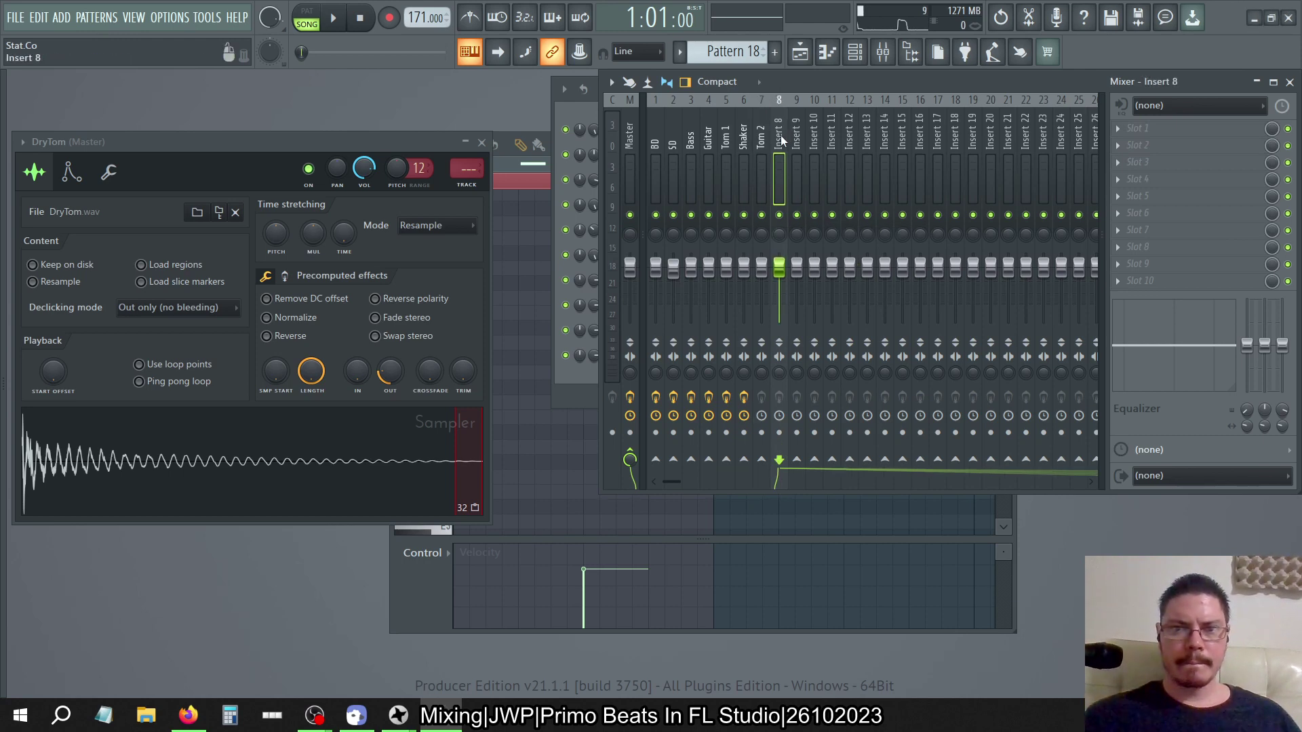
{"action": "key", "text": "F2"}
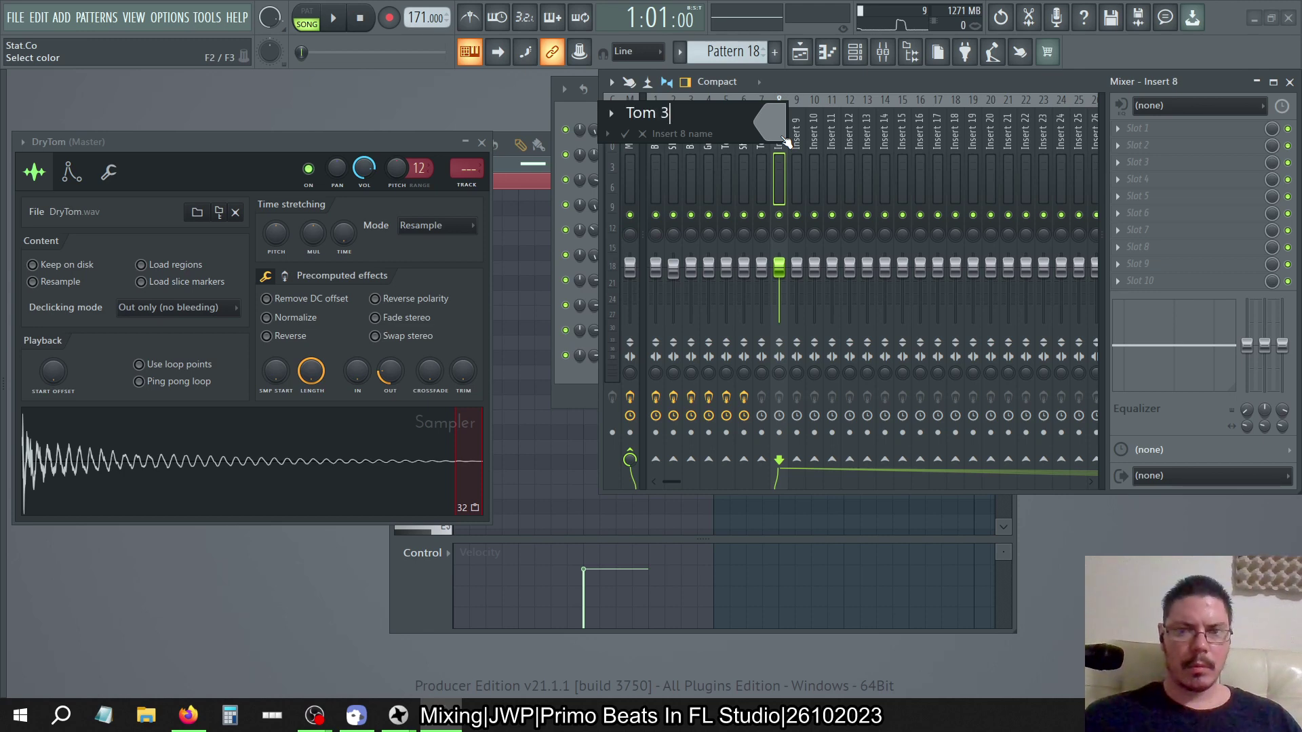
{"action": "type", "text": "Tom 3"}
{"action": "key", "text": "Return"}
{"action": "left_click", "coordinate": [799, 142]}
{"action": "key", "text": "F2"}
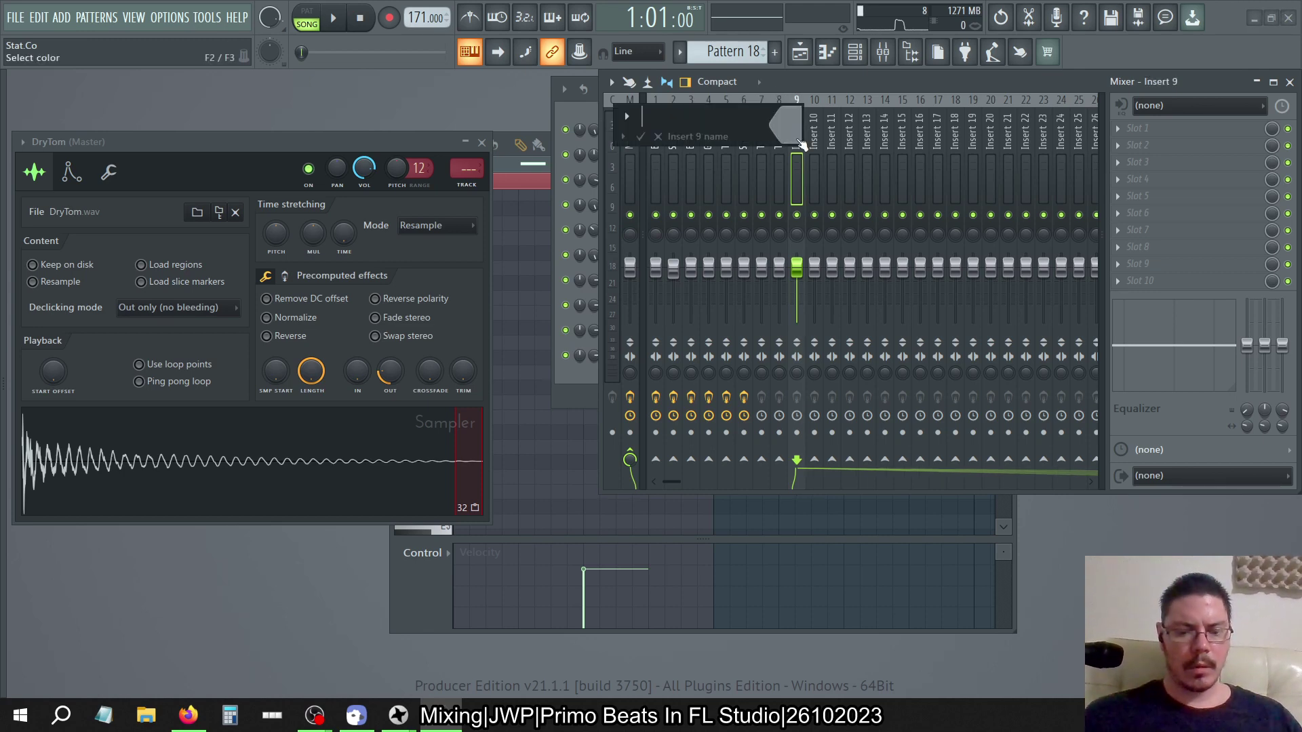
{"action": "type", "text": "Tom 4"}
{"action": "key", "text": "Return"}
Move the Tom 2 mixer track ahead of the Shaker track so it sits directly beside Tom 1
{"action": "key", "text": "Left"}
{"action": "key", "text": "Left"}
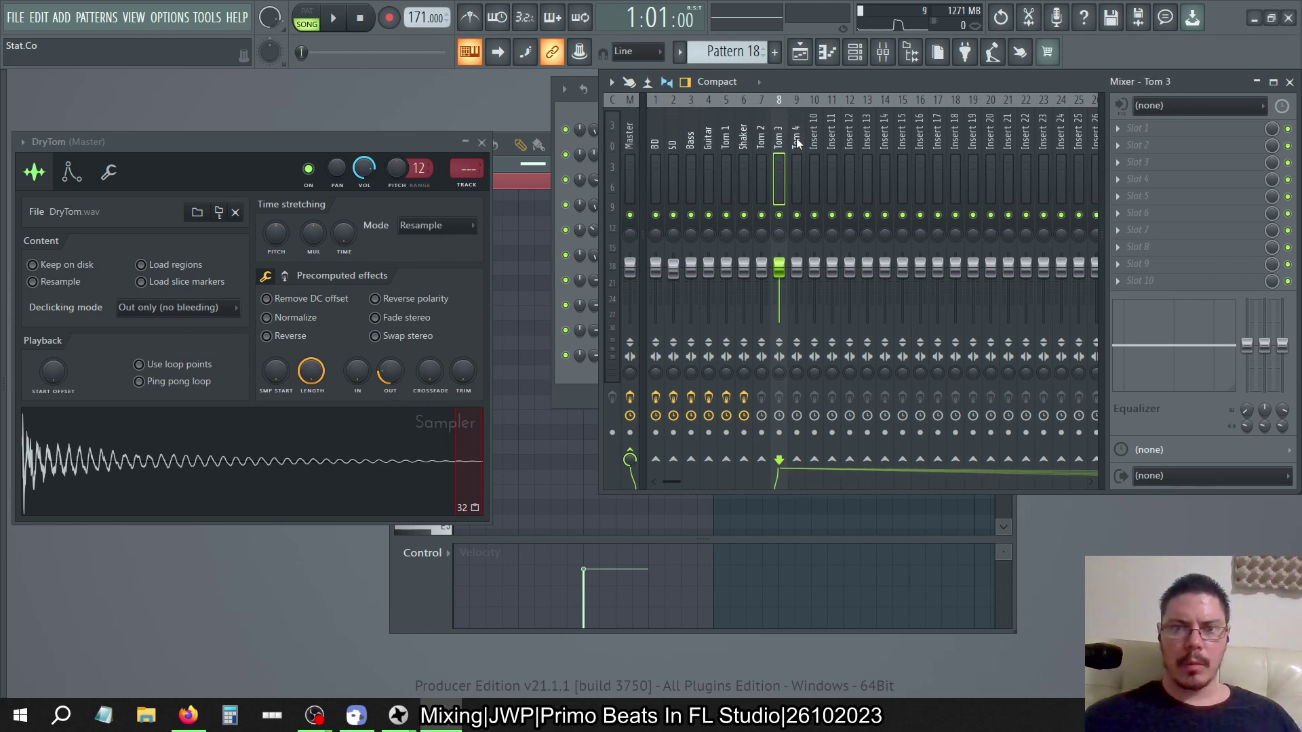
{"action": "key", "text": "super"}
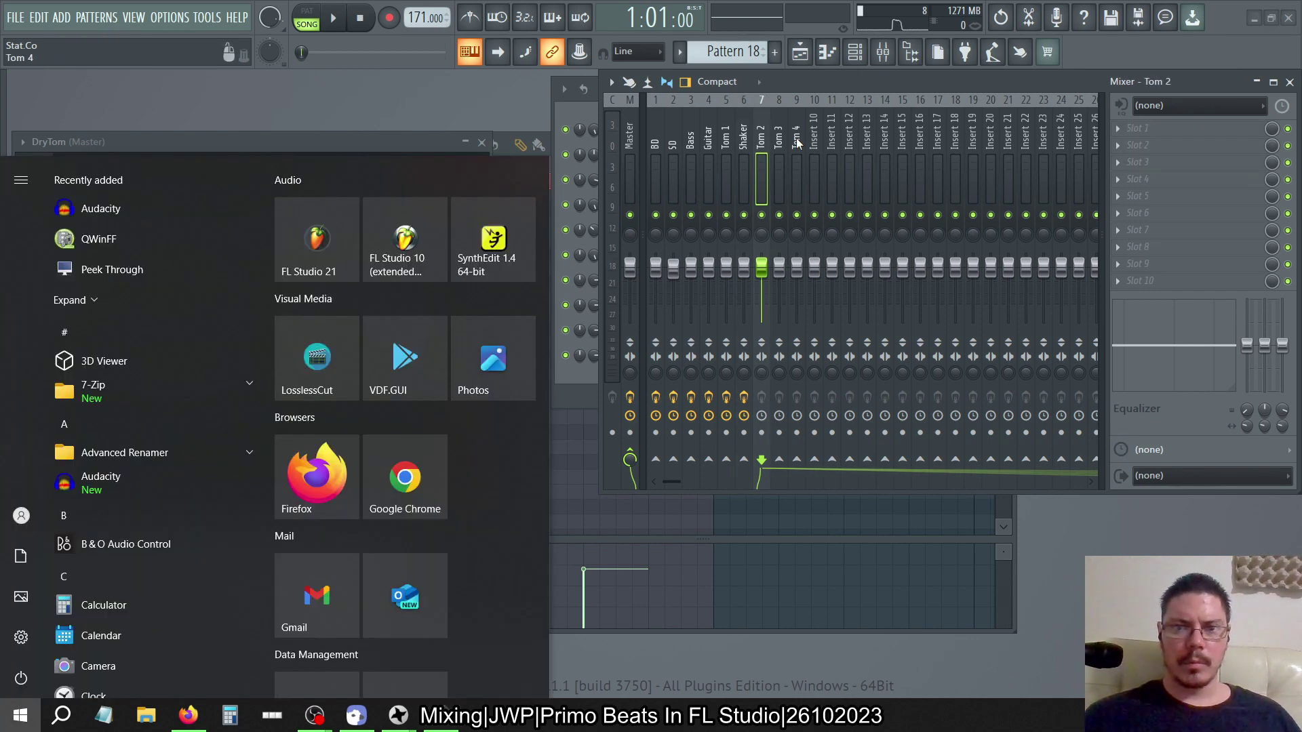
{"action": "key", "text": "super"}
{"action": "key", "text": "Left"}
{"action": "key", "text": "Right"}
{"action": "key", "text": "Left"}
{"action": "key", "text": "Right"}
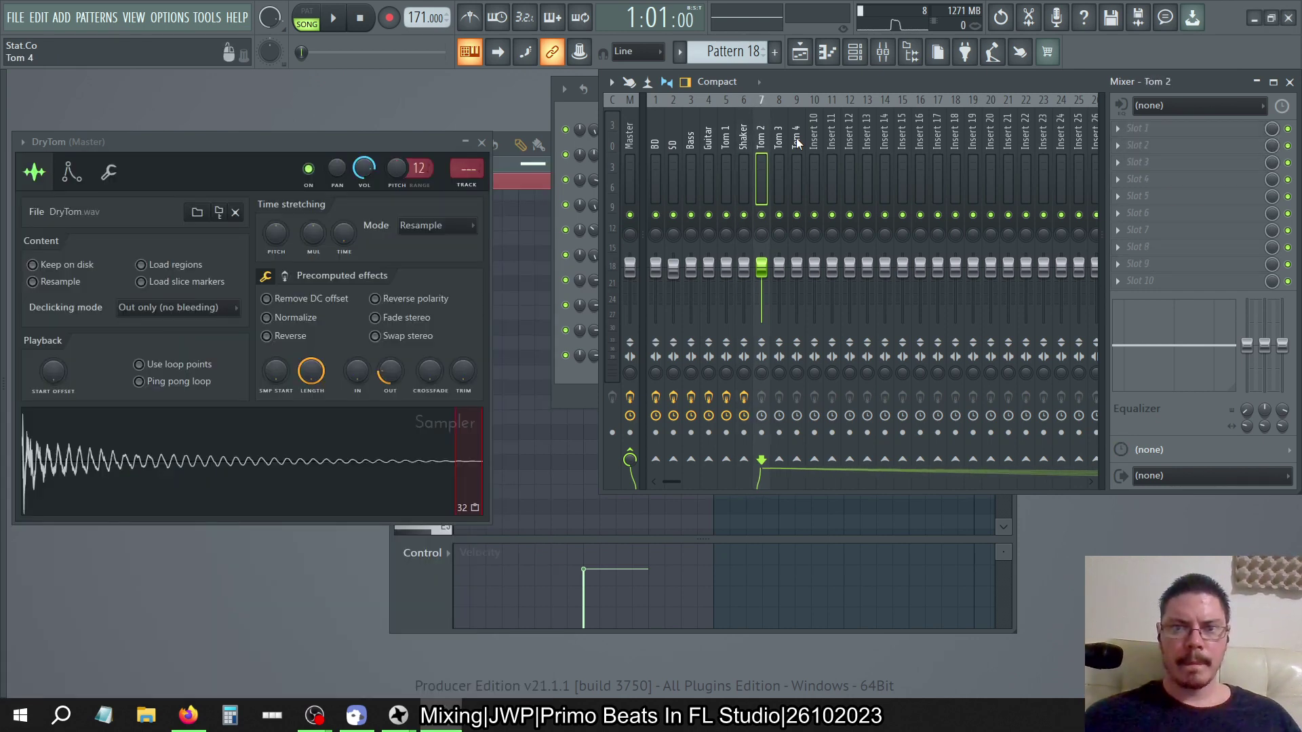
{"action": "key", "text": "Left"}
{"action": "key", "text": "Right"}
{"action": "key", "text": "alt+Left"}
{"action": "key", "text": "Right"}
{"action": "key", "text": "Right"}
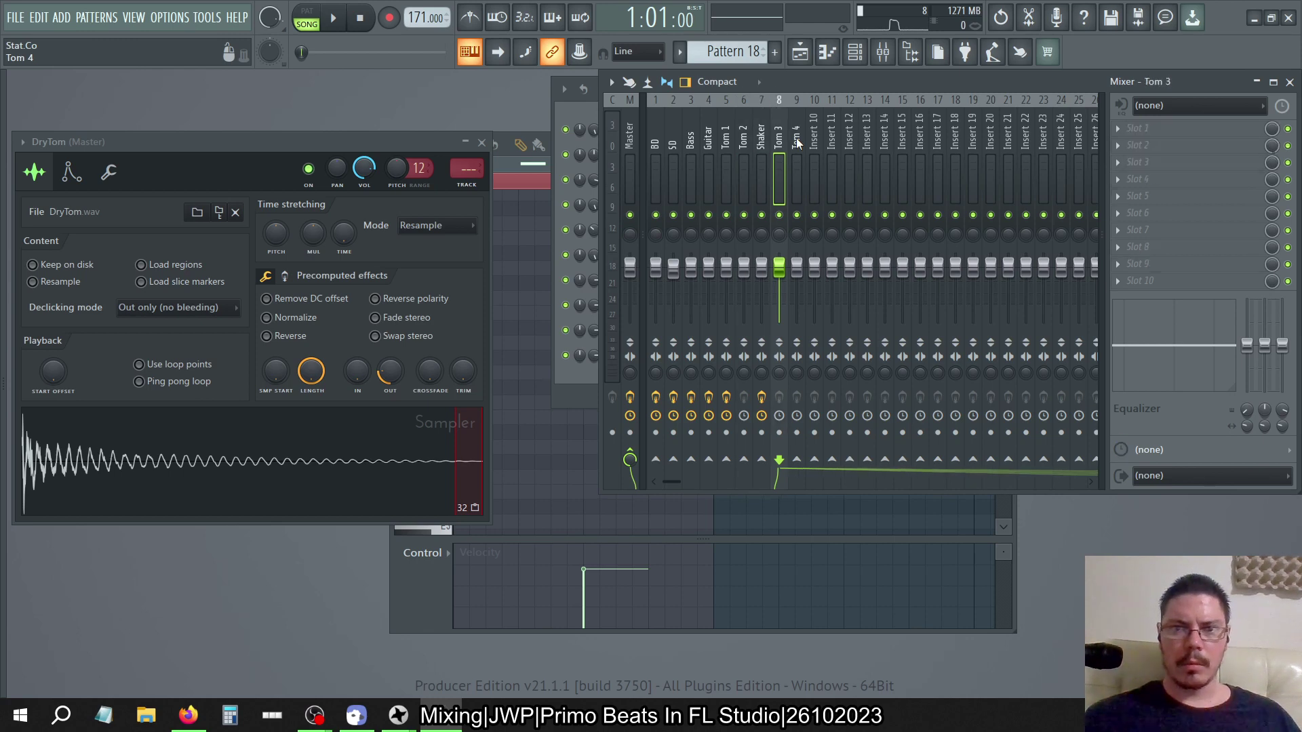
Move the Tom 3 and Tom 4 mixer tracks together ahead of the Shaker track
{"action": "left_click", "coordinate": [794, 135]}
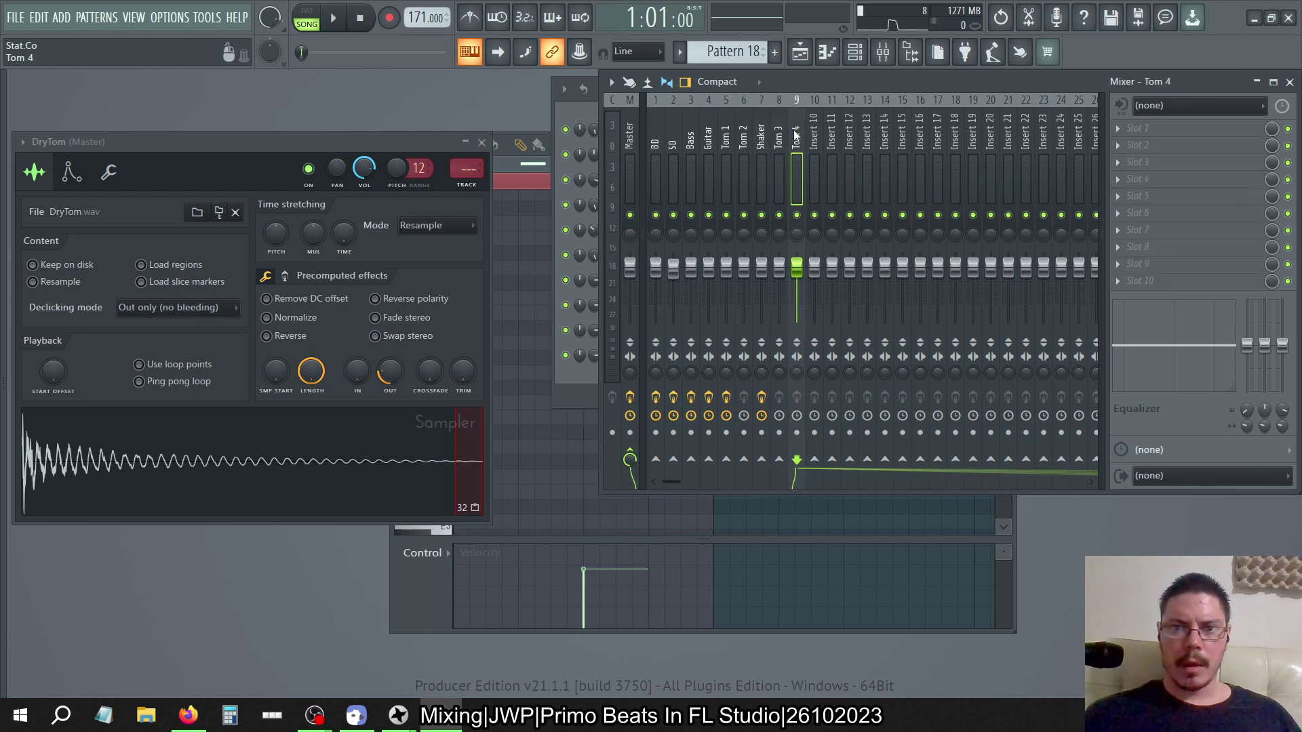
{"action": "left_click", "coordinate": [779, 130], "text": "ctrl"}
{"action": "key", "text": "alt+Left"}
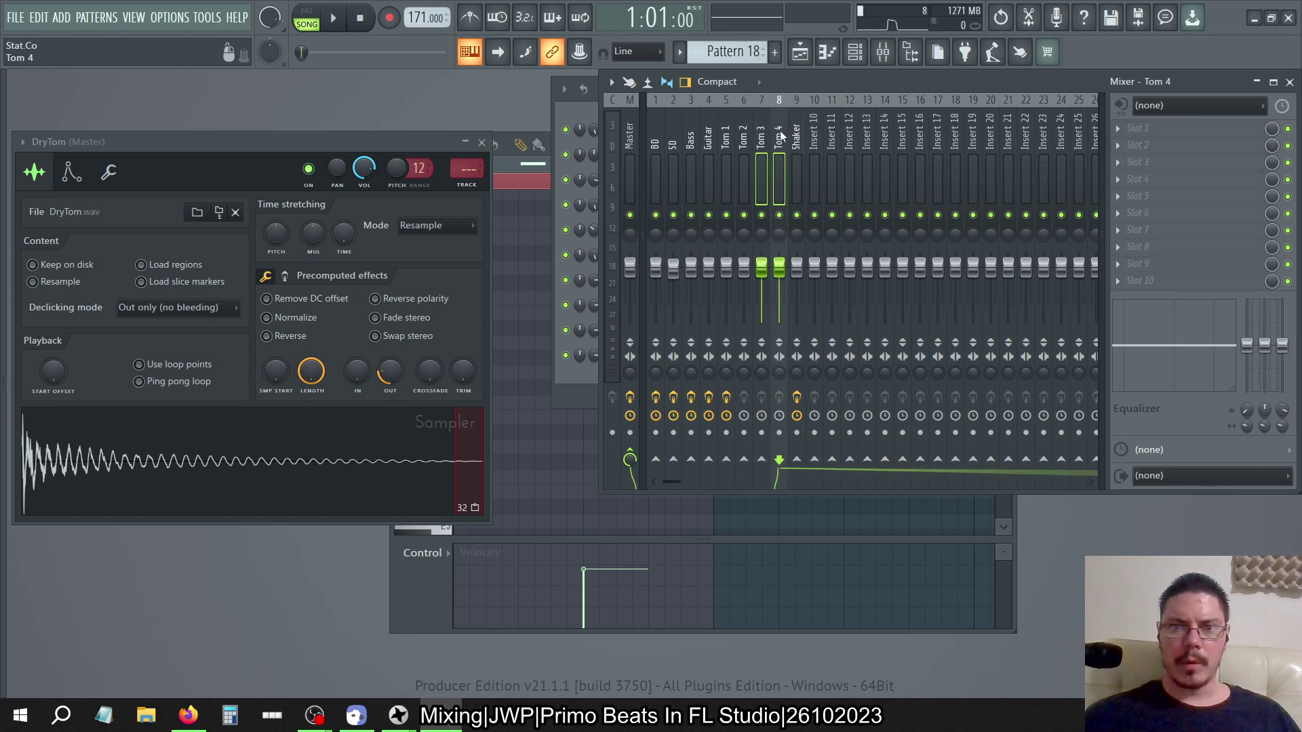
Copy the Tom 1 mixer track state with its effects onto the Tom 2 track
{"action": "left_click", "coordinate": [816, 144]}
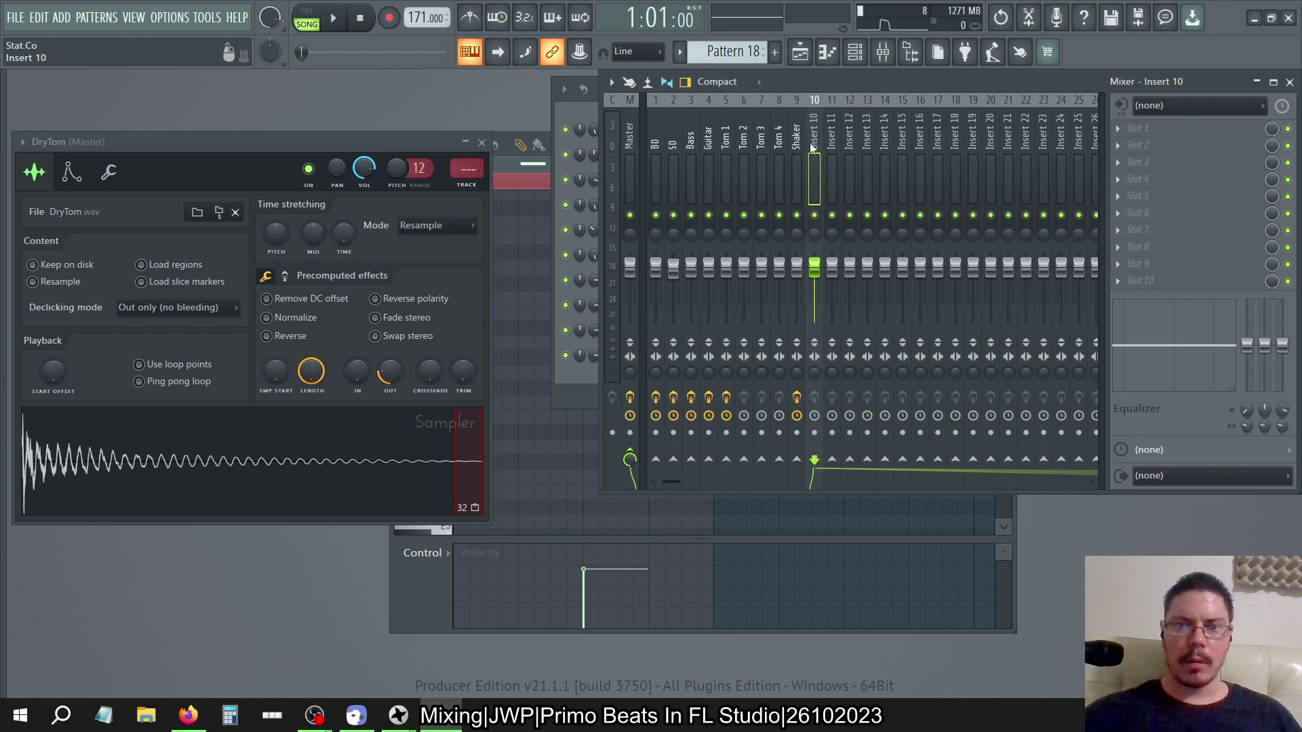
{"action": "left_click", "coordinate": [779, 143]}
{"action": "left_click", "coordinate": [762, 144]}
{"action": "left_click", "coordinate": [744, 142]}
{"action": "left_click", "coordinate": [730, 140]}
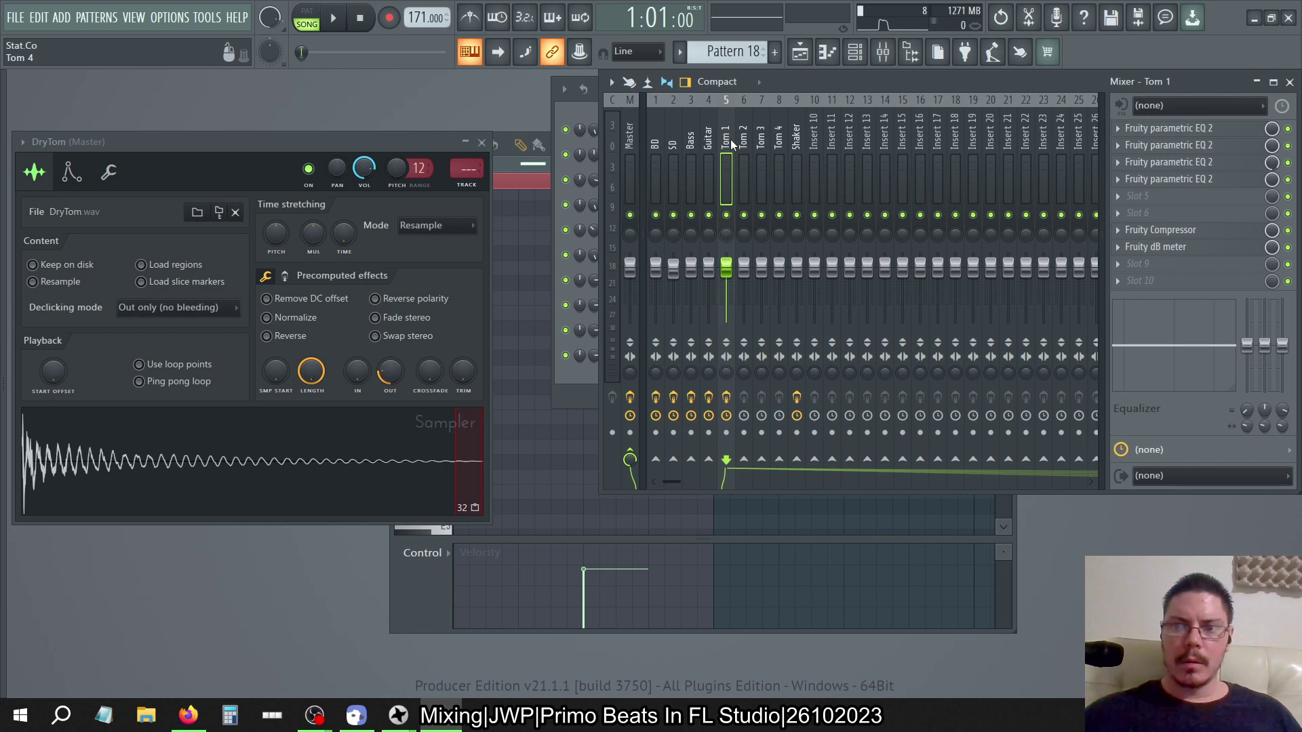
{"action": "left_click", "coordinate": [611, 82]}
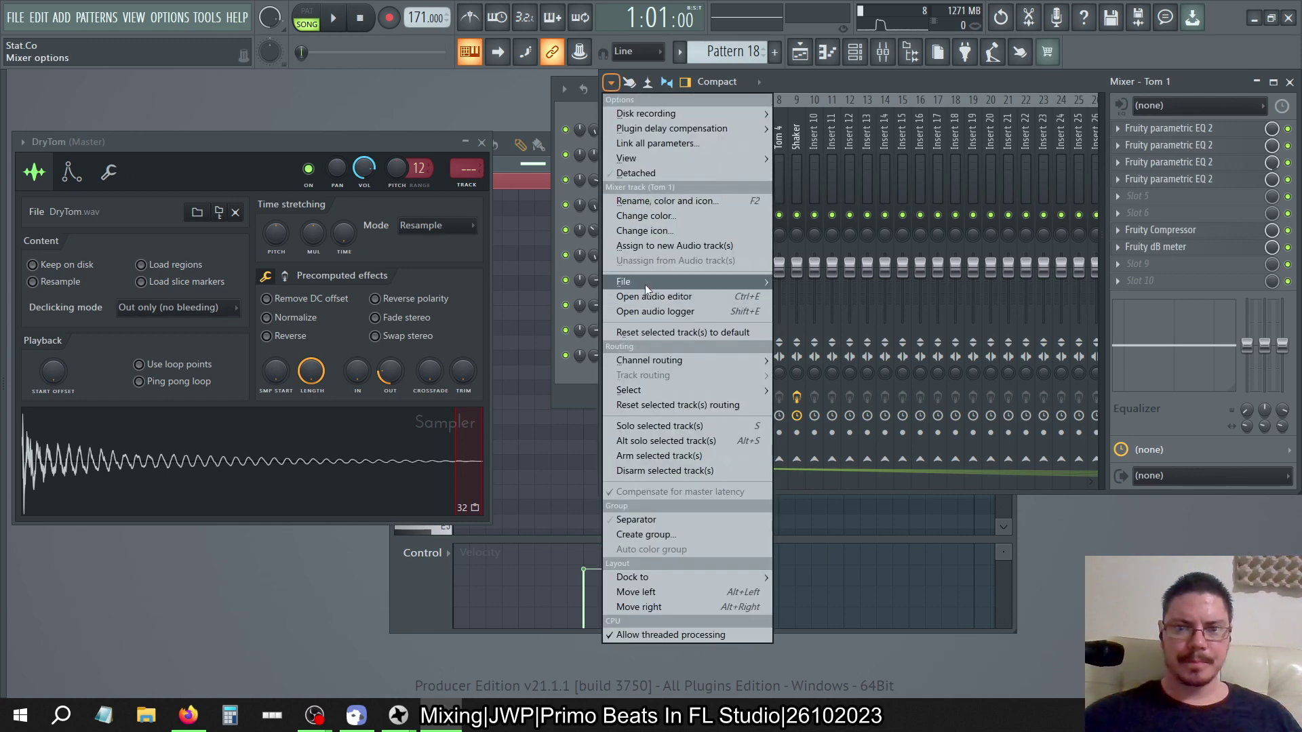
{"action": "mouse_move", "coordinate": [645, 283]}
{"action": "key", "text": "Escape"}
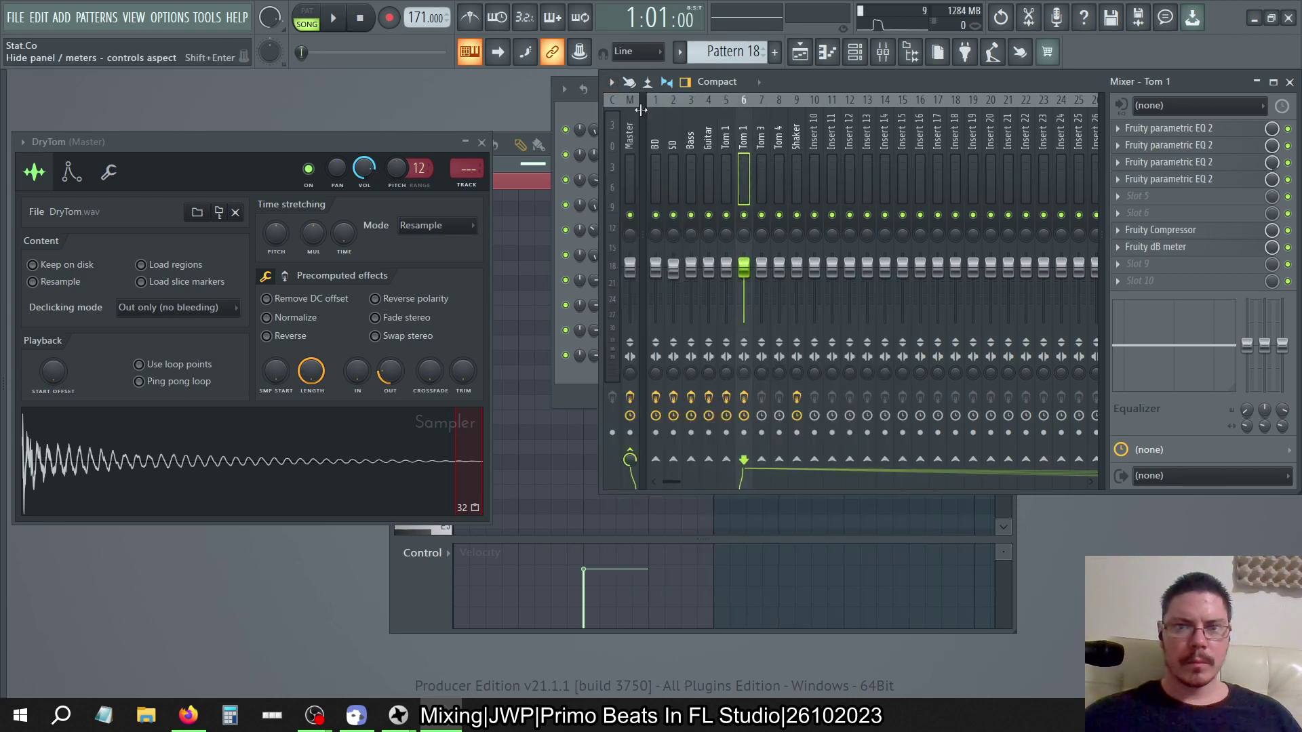
Load the Default mixer track state onto mixer track 6 to clear the copied effects
{"action": "left_click", "coordinate": [611, 82]}
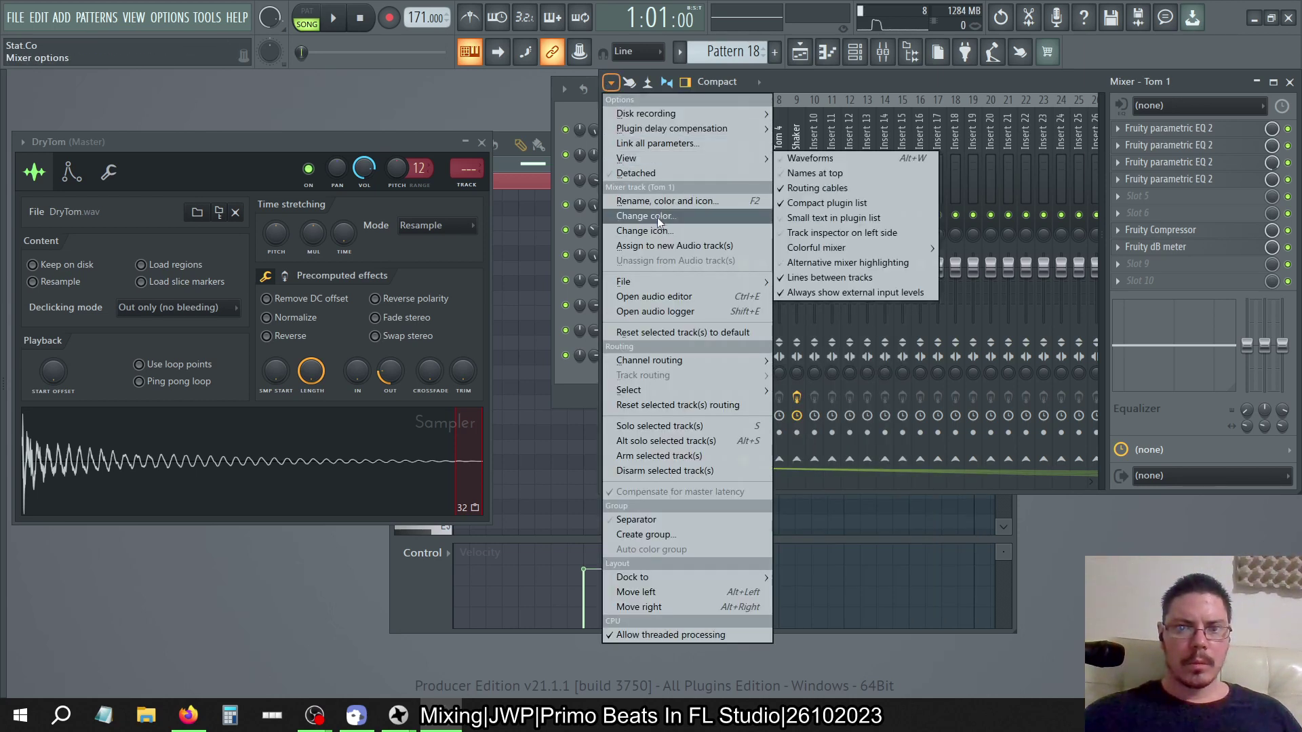
{"action": "mouse_move", "coordinate": [660, 282]}
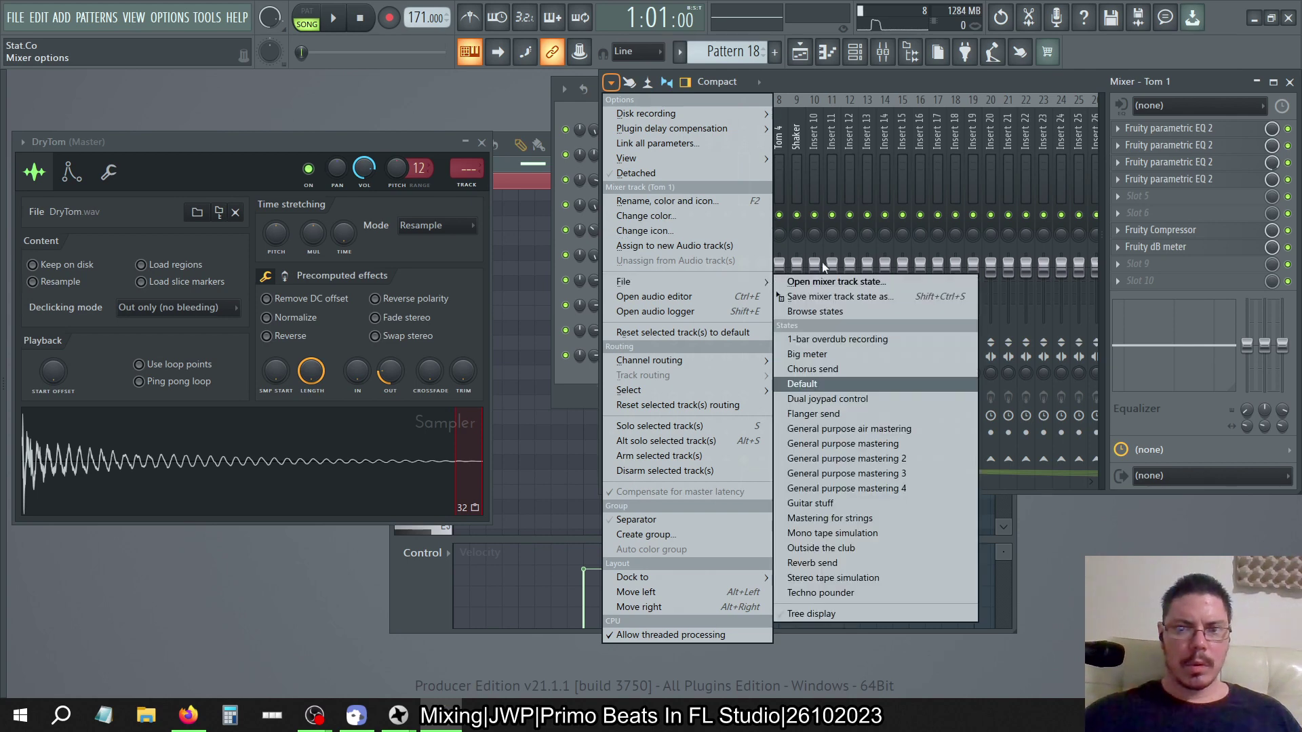
{"action": "left_click", "coordinate": [830, 382]}
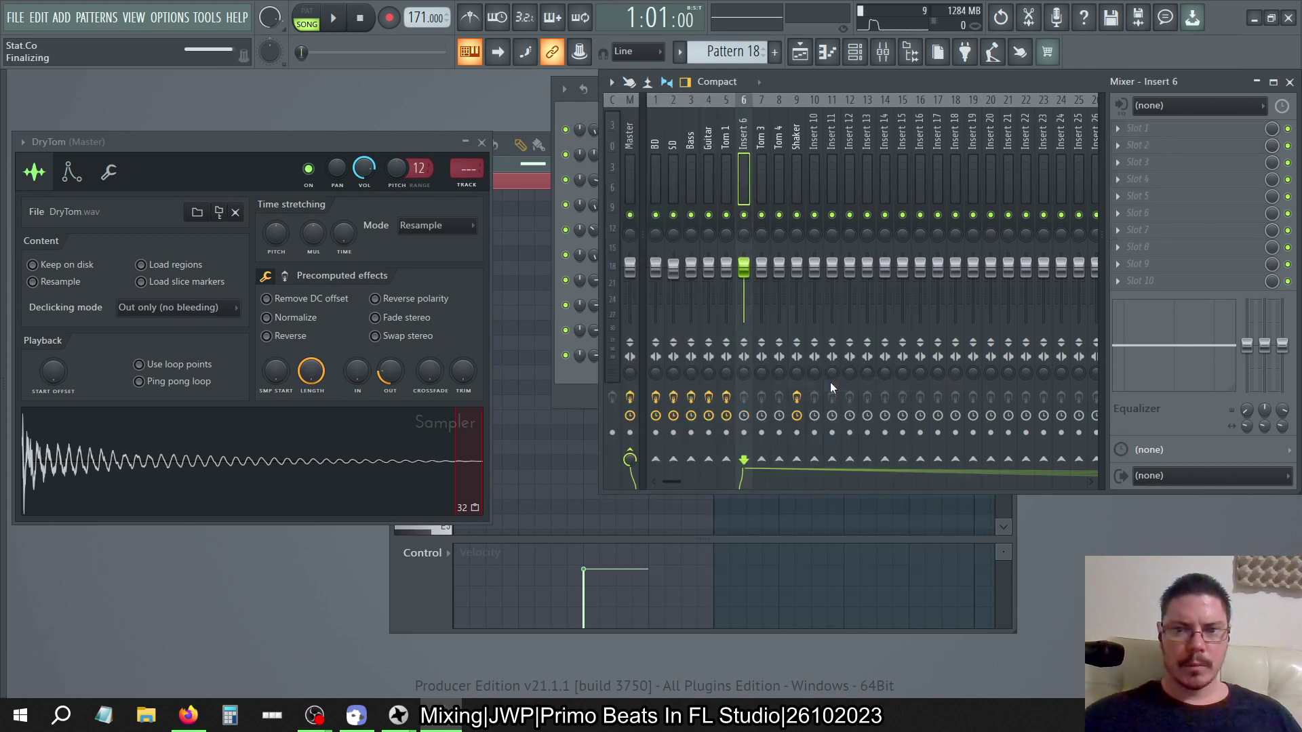
Copy the mixer track state of Tom 1 onto the empty Insert 6 track
{"action": "left_click", "coordinate": [725, 138]}
{"action": "left_click", "coordinate": [611, 82]}
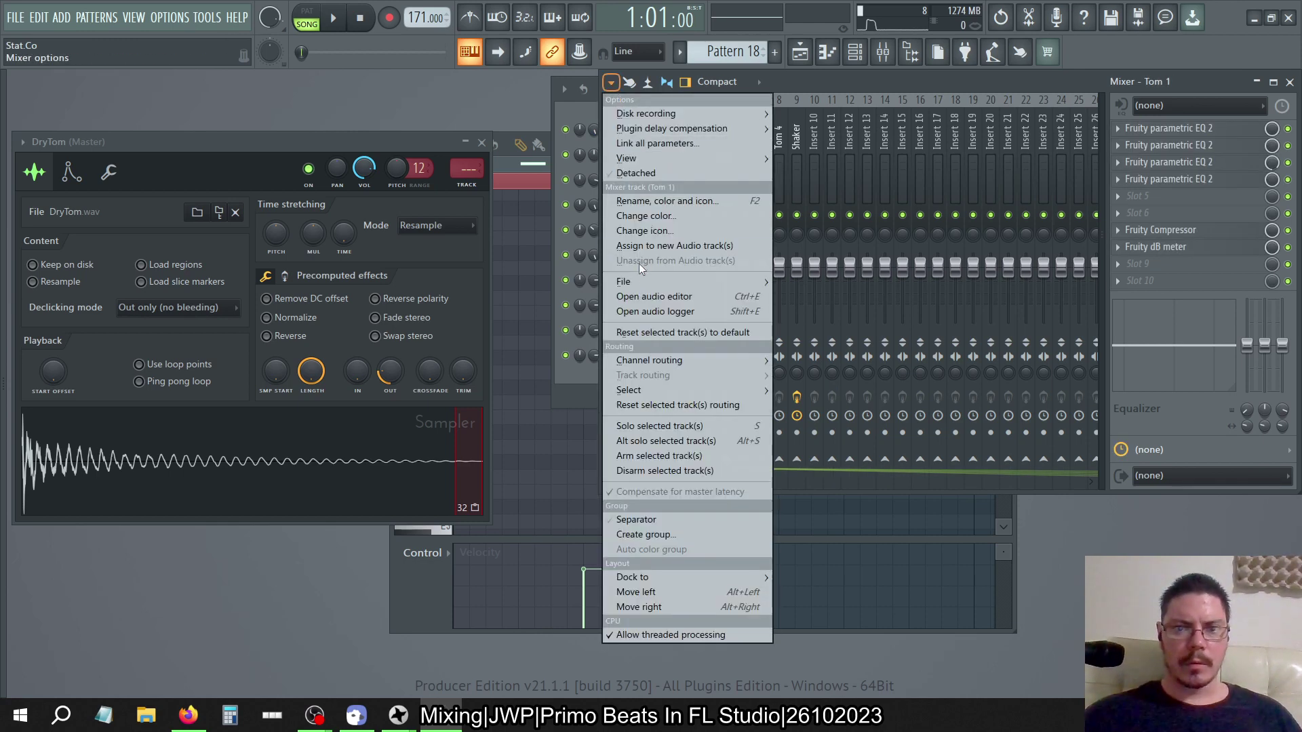
{"action": "mouse_move", "coordinate": [715, 282]}
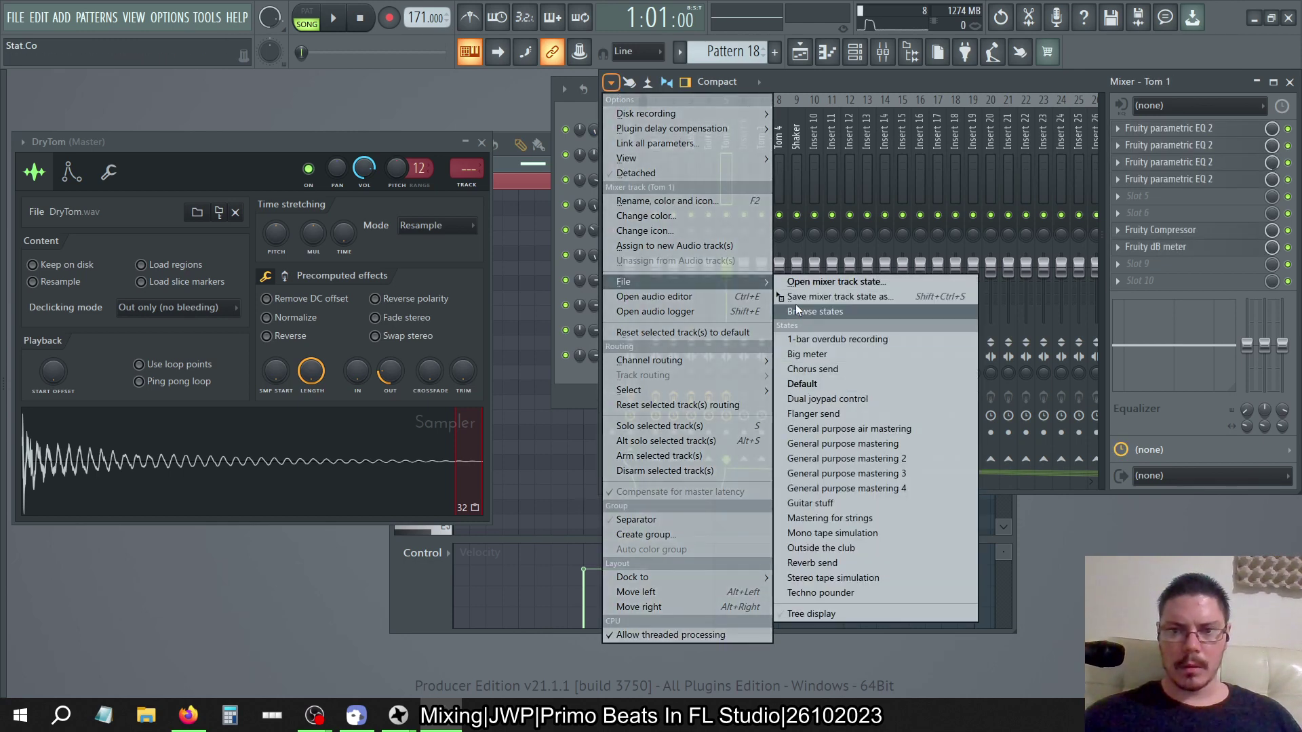
{"action": "left_click_drag", "start_coordinate": [821, 296], "coordinate": [744, 139]}
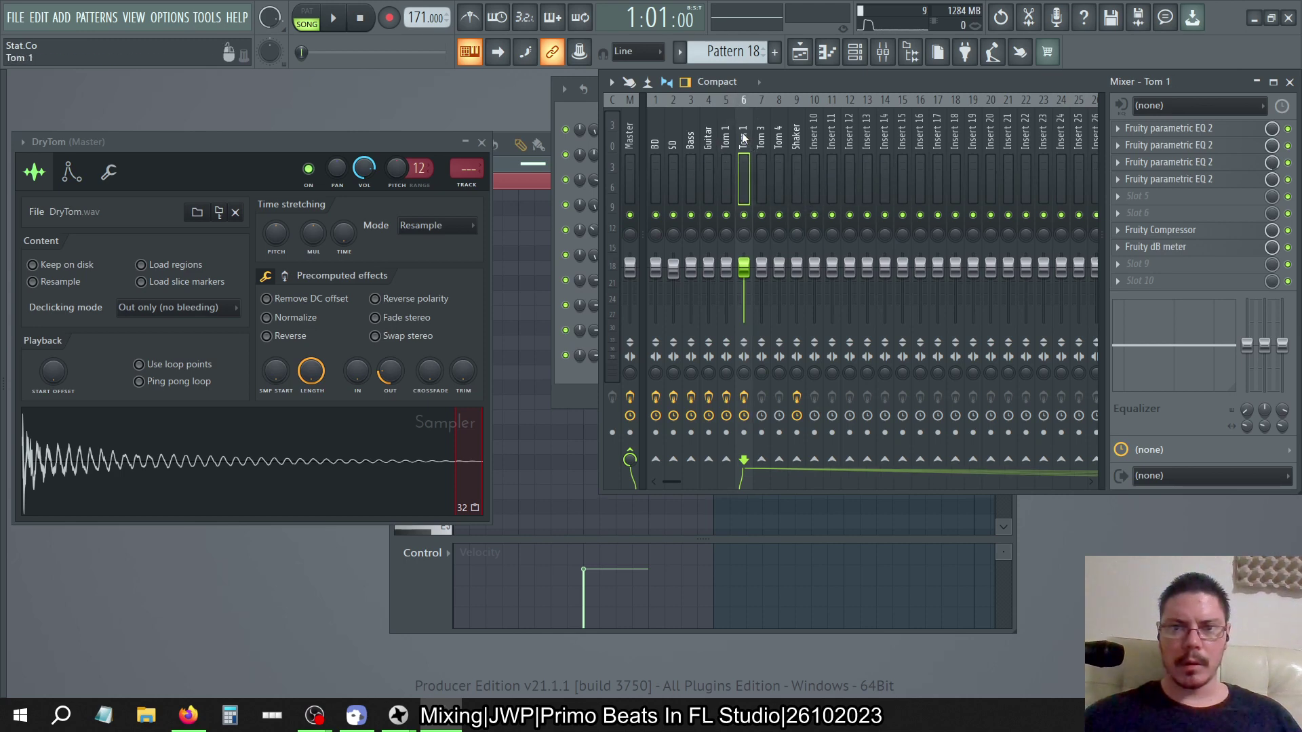
Copy the Tom 1 mixer track state with its effects onto the Tom 3 and Tom 4 mixer tracks
{"action": "left_click", "coordinate": [611, 82]}
{"action": "mouse_move", "coordinate": [646, 279]}
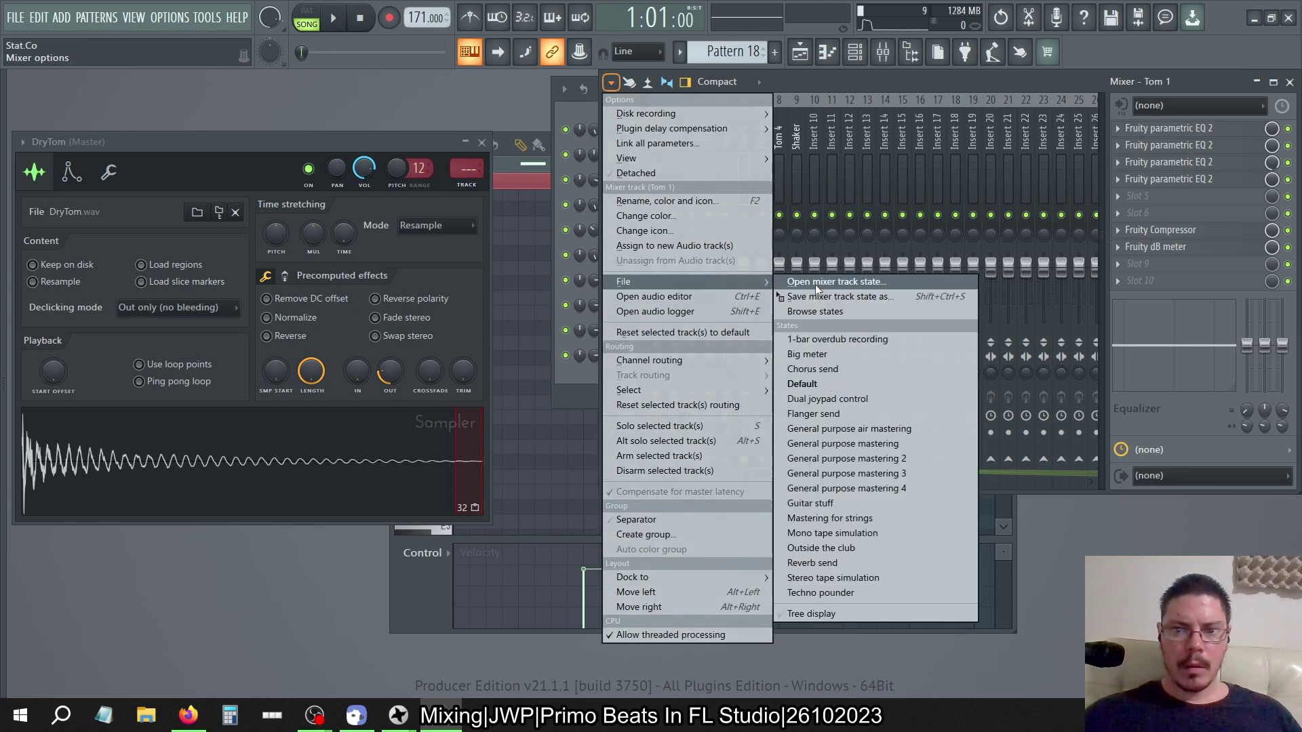
{"action": "left_click_drag", "start_coordinate": [807, 285], "coordinate": [759, 131]}
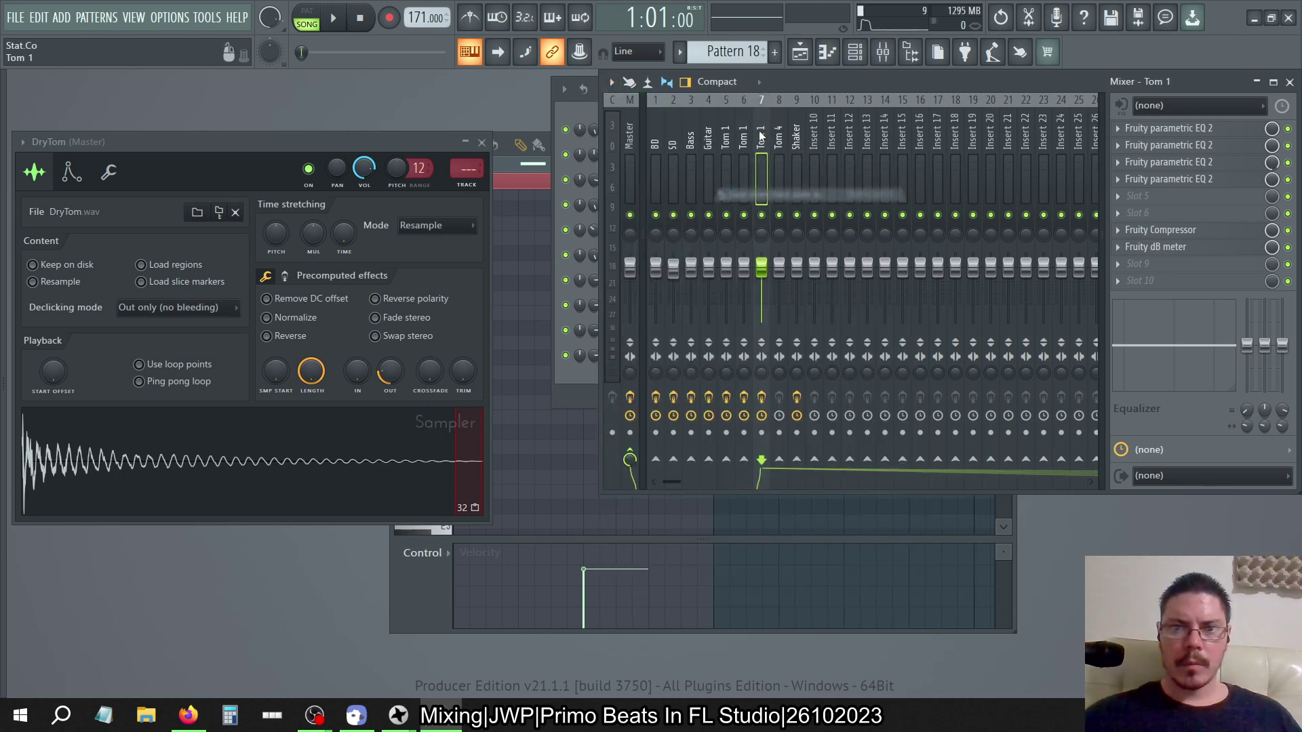
{"action": "left_click", "coordinate": [612, 82]}
{"action": "mouse_move", "coordinate": [678, 282]}
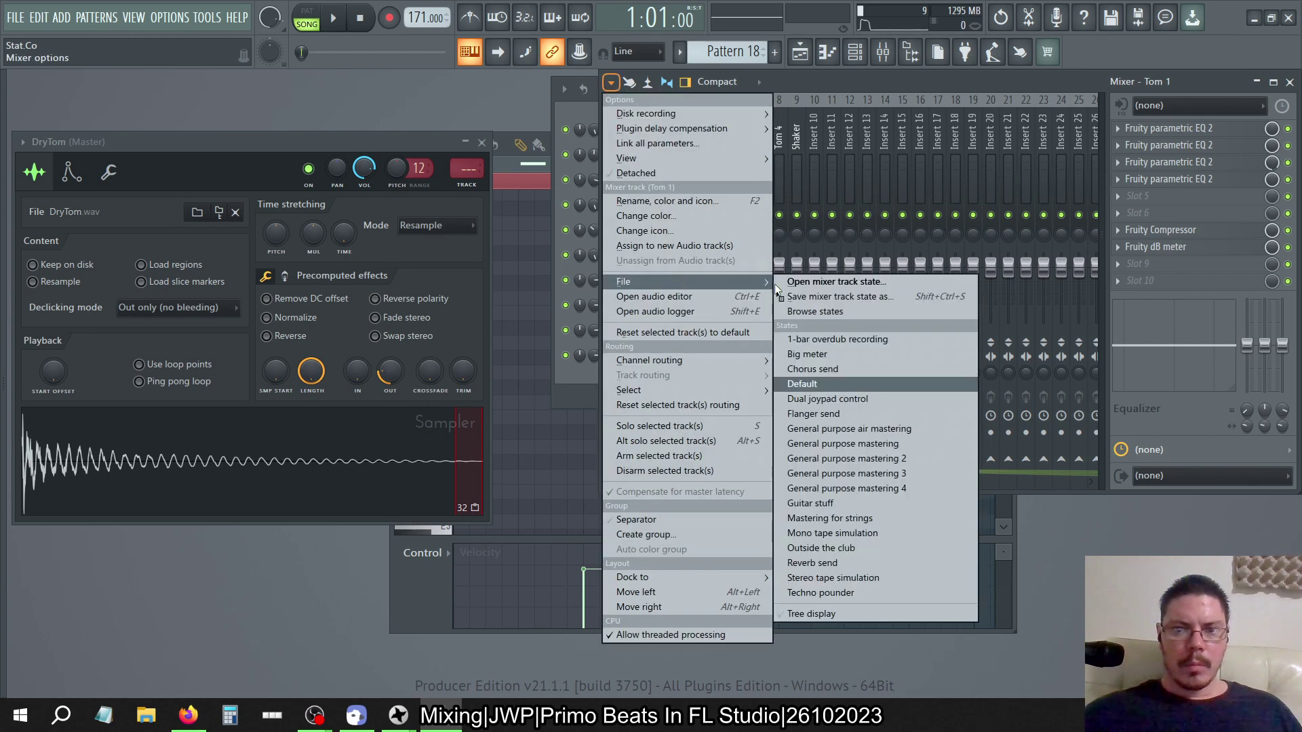
{"action": "left_click_drag", "start_coordinate": [860, 304], "coordinate": [779, 166]}
Rename mixer track 6 as Tom 2 and mixer track 7 as Tom 3
{"action": "left_click", "coordinate": [744, 139]}
{"action": "double_click", "coordinate": [745, 138]}
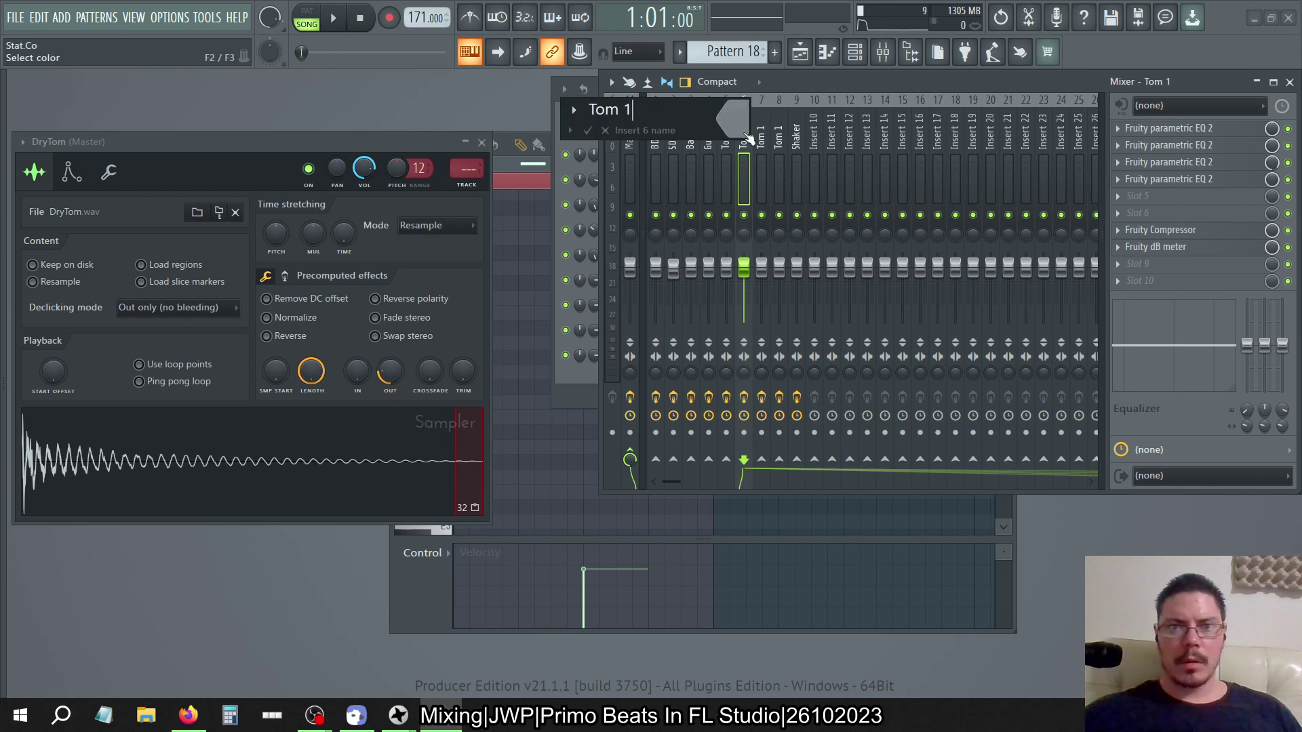
{"action": "type", "text": "2"}
{"action": "key", "text": "Return"}
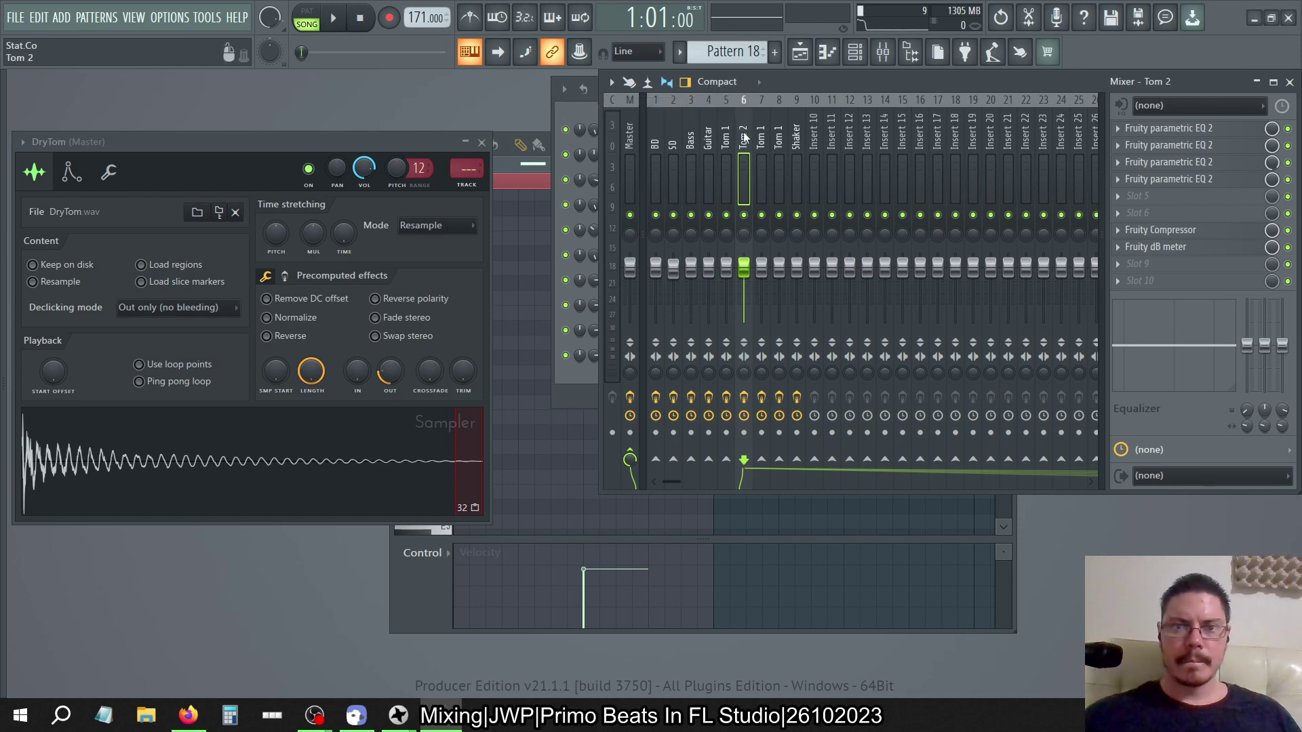
{"action": "key", "text": "Right"}
{"action": "key", "text": "F2"}
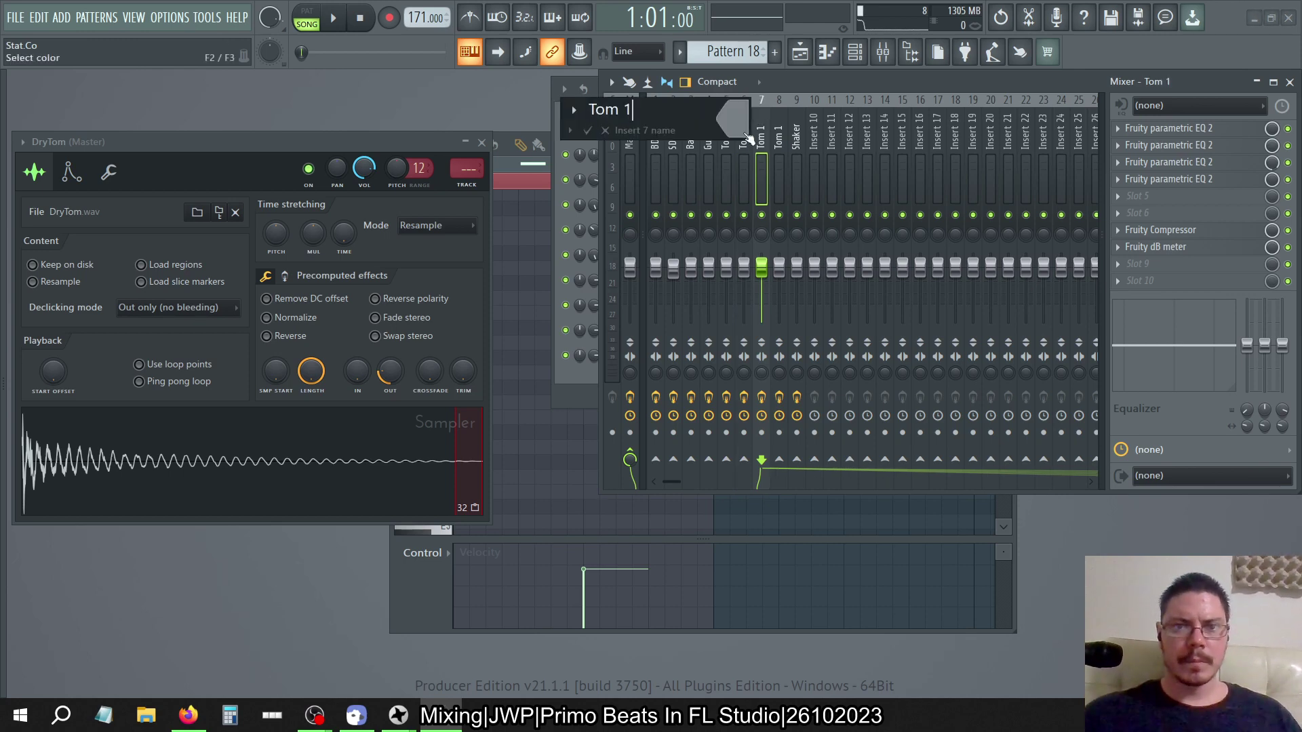
{"action": "type", "text": "3"}
{"action": "key", "text": "Return"}
Rename mixer track 8 as Tom 4 and check the effects on the four Tom tracks
{"action": "left_click", "coordinate": [779, 136]}
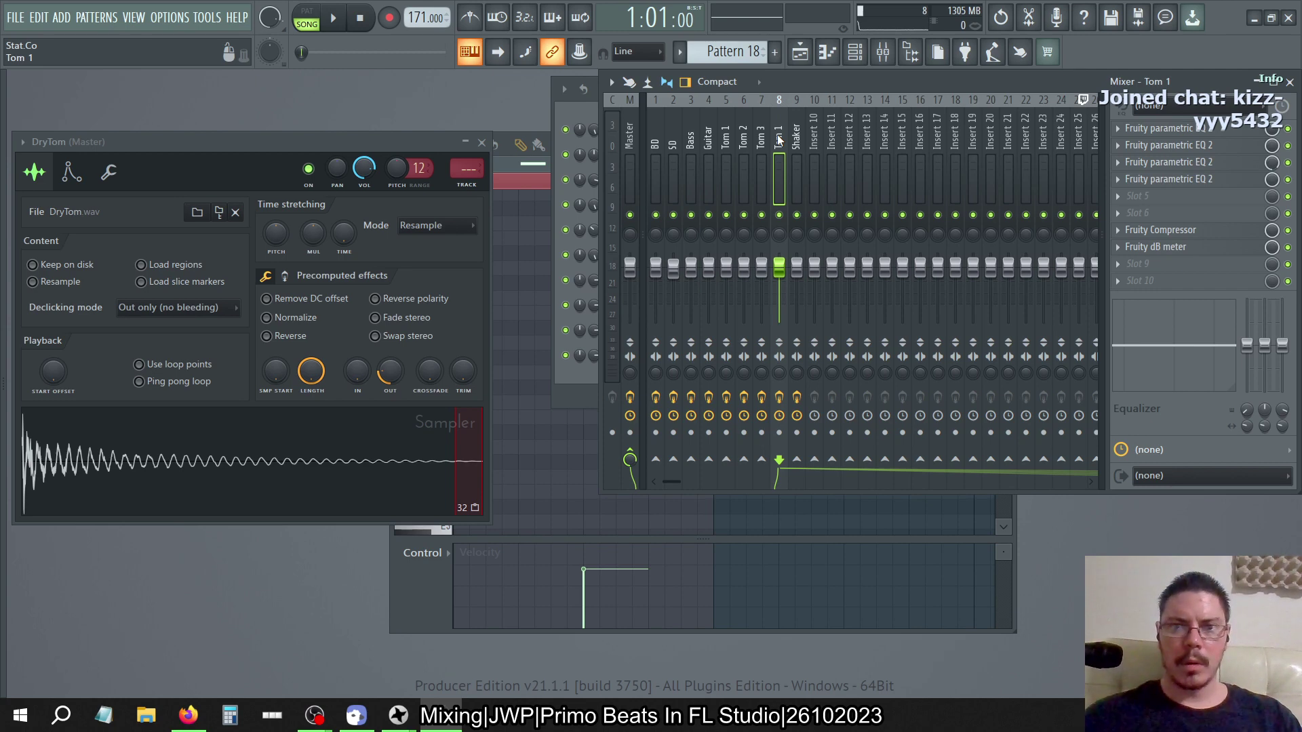
{"action": "key", "text": "F2"}
{"action": "key", "text": "End"}
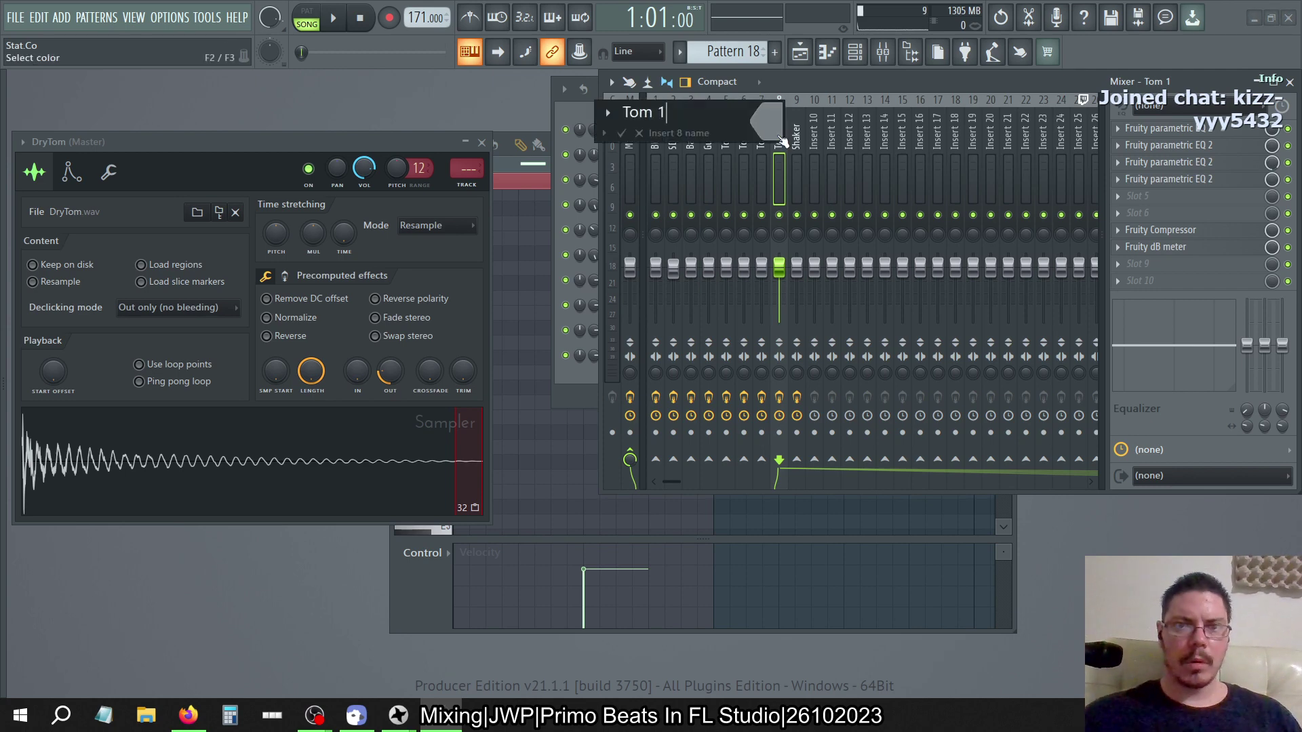
{"action": "key", "text": "Return"}
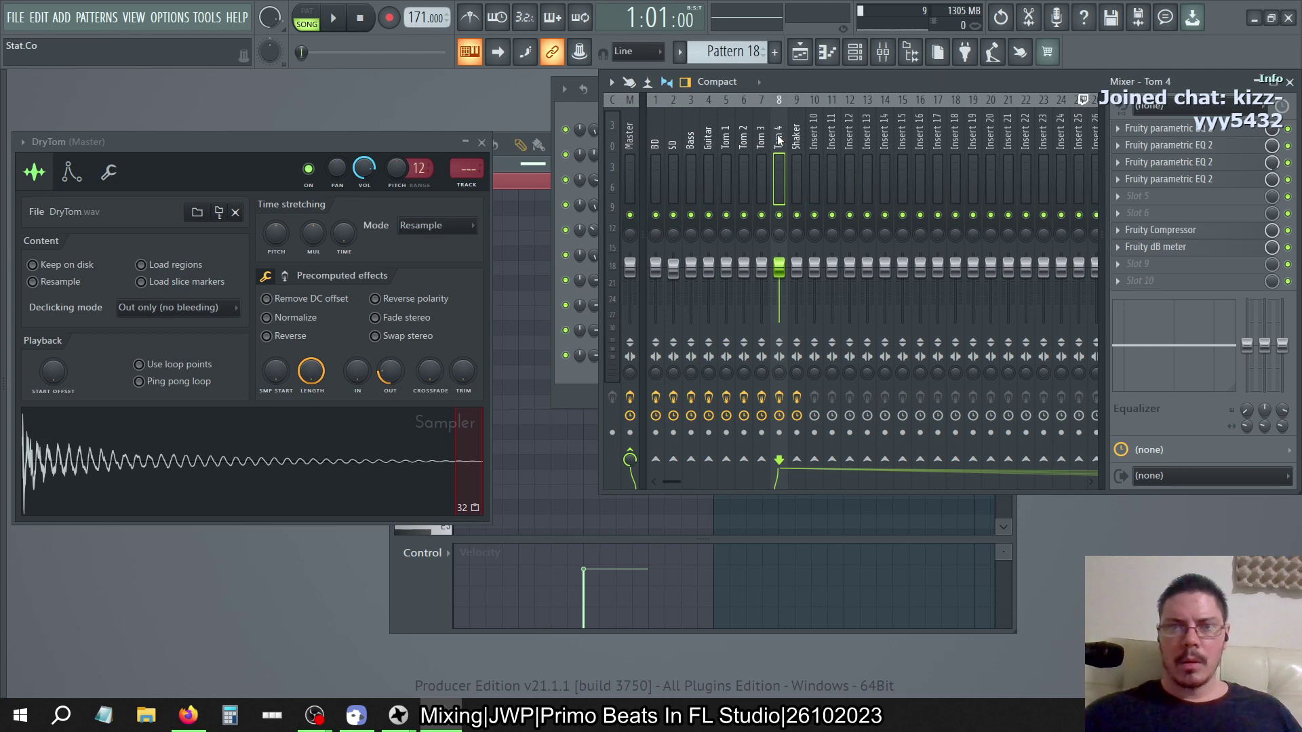
{"action": "left_click", "coordinate": [761, 141]}
{"action": "left_click", "coordinate": [745, 142]}
{"action": "left_click", "coordinate": [730, 144]}
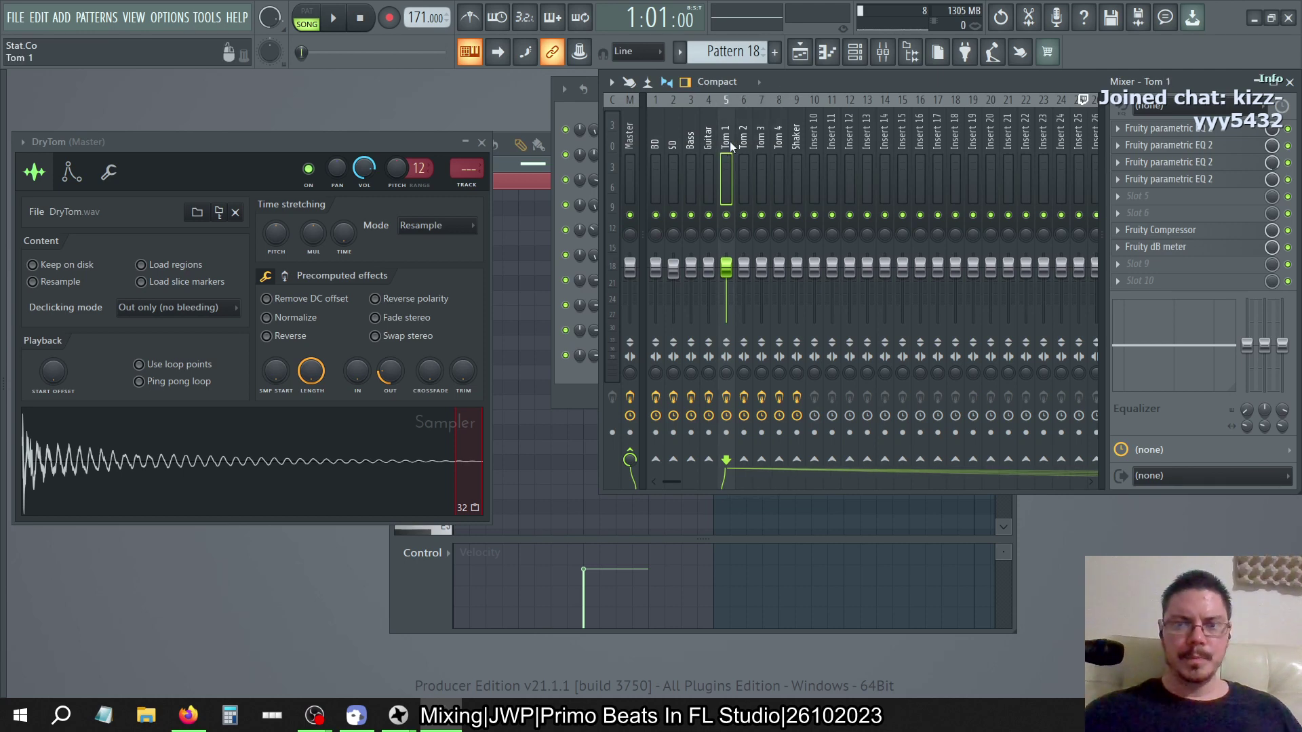
{"action": "left_click", "coordinate": [780, 141]}
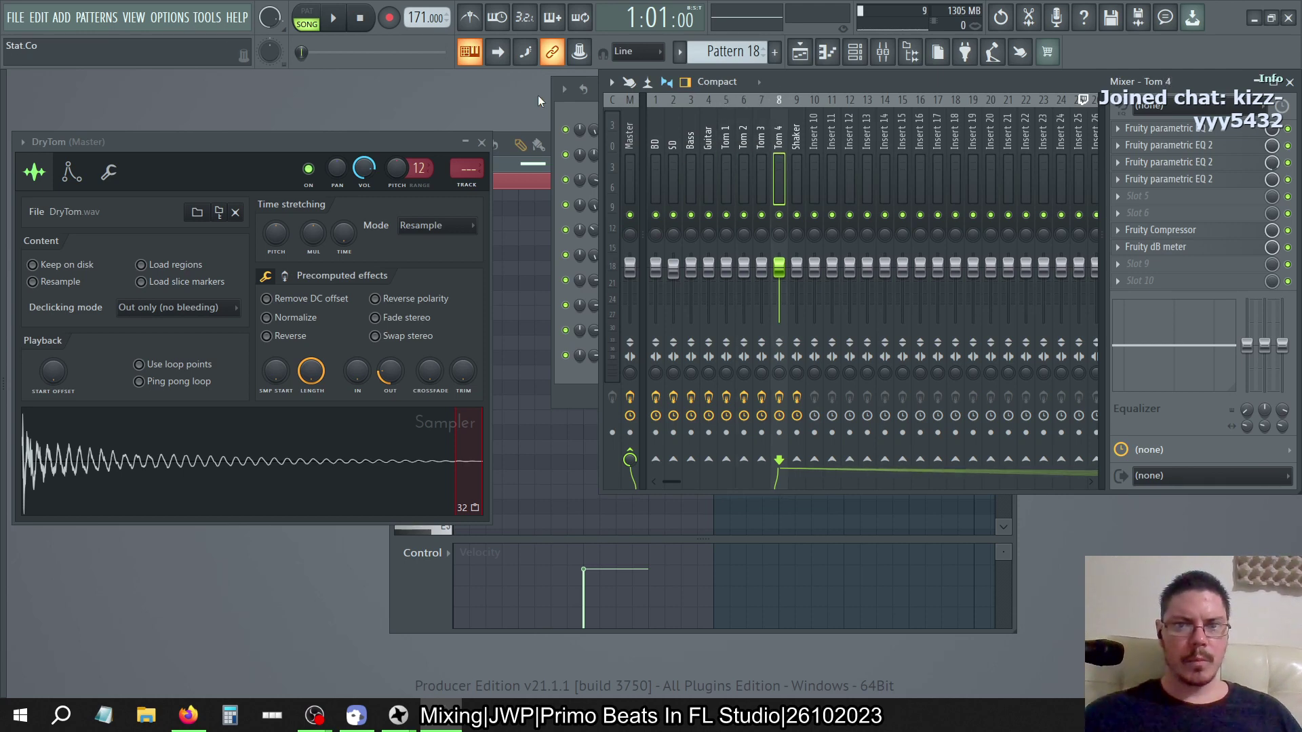
{"action": "left_click", "coordinate": [564, 105]}
{"action": "left_click", "coordinate": [676, 305]}
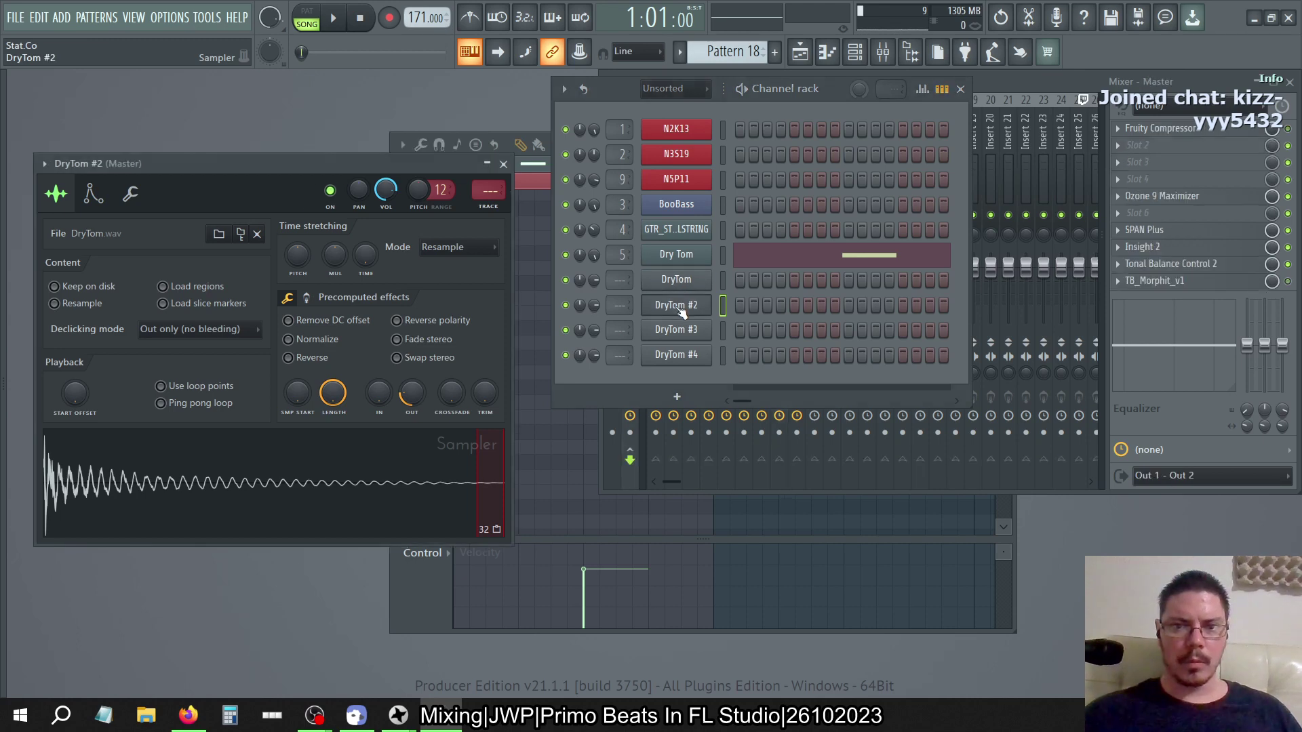
{"action": "right_click", "coordinate": [619, 278]}
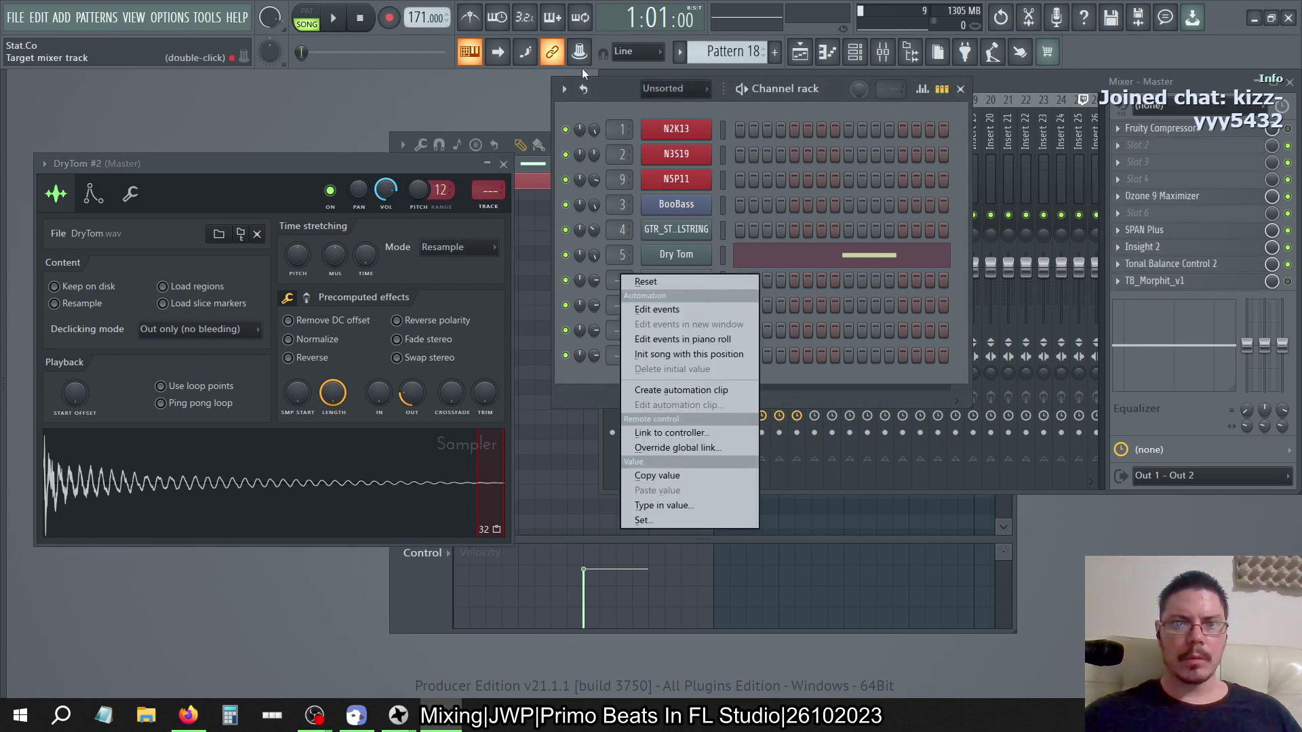
{"action": "left_click", "coordinate": [604, 100]}
{"action": "right_click", "coordinate": [489, 192]}
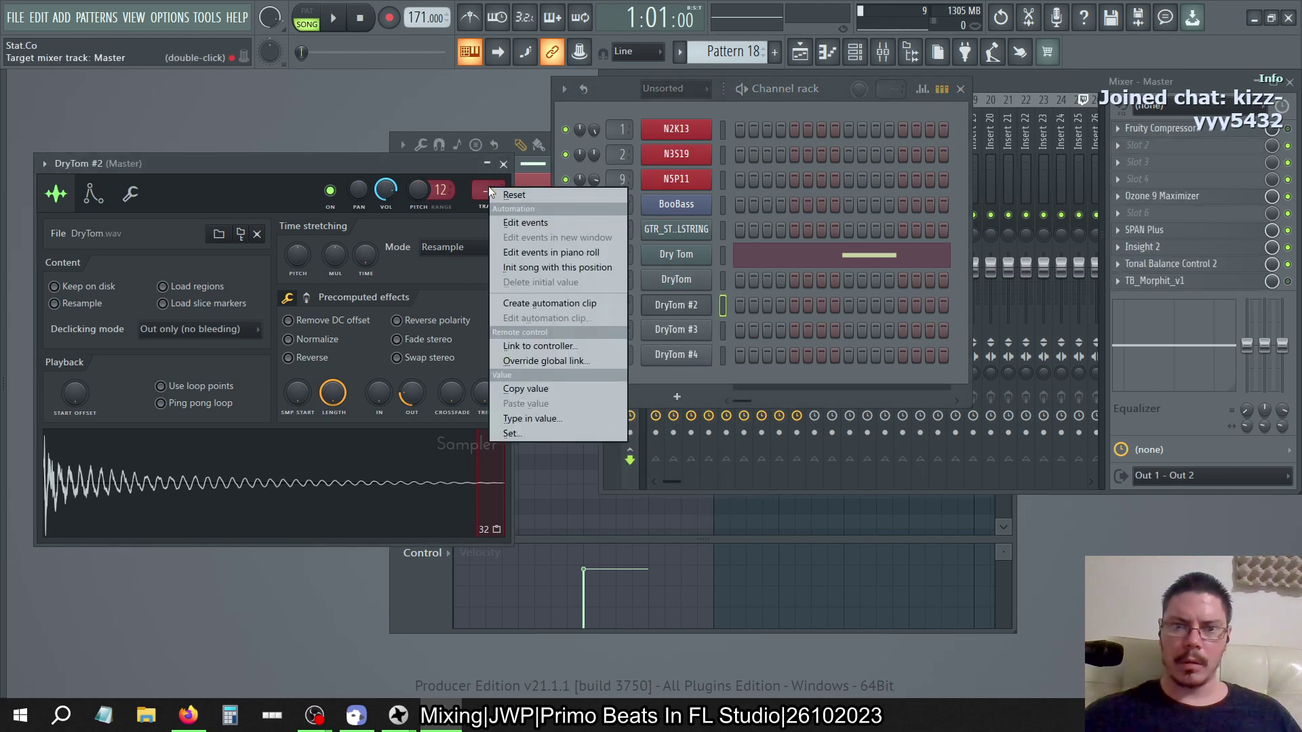
{"action": "left_click", "coordinate": [347, 163]}
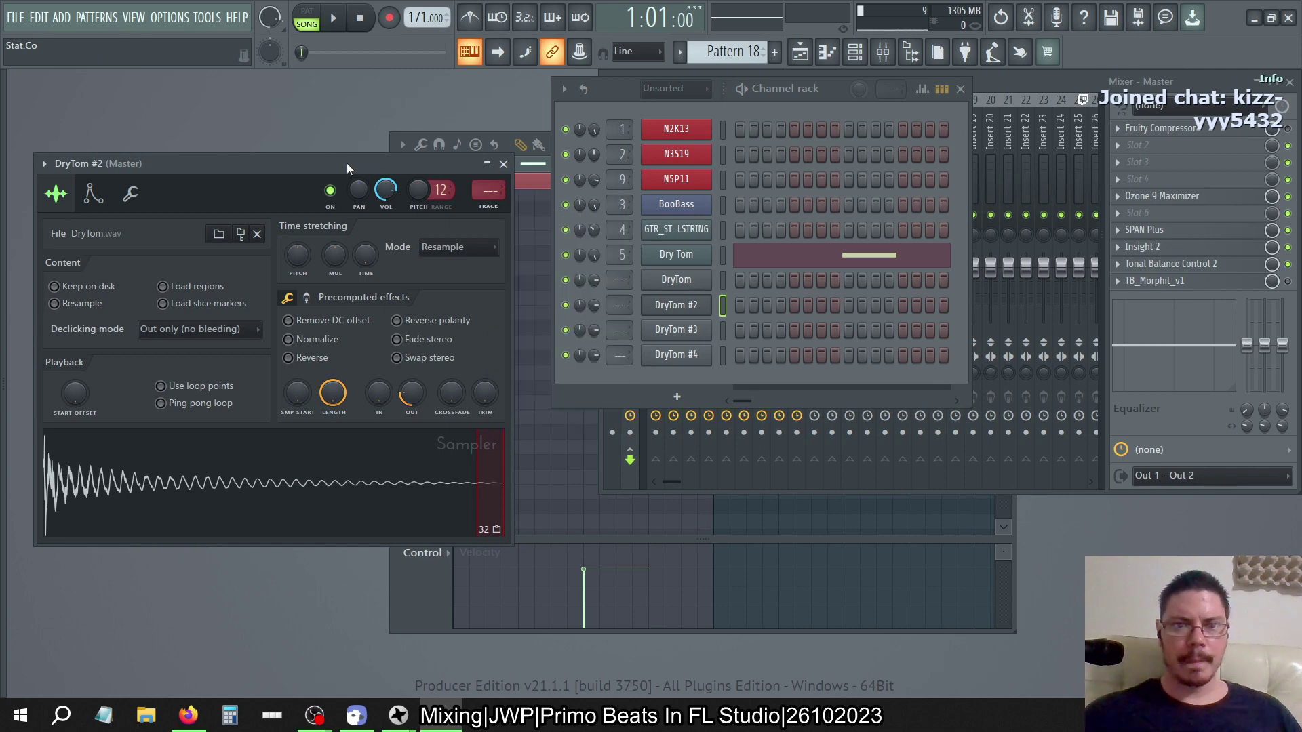
Move the channel rack clear of the mixer so the channels and mixer tracks can be seen side by side
{"action": "left_click", "coordinate": [986, 84]}
{"action": "left_click", "coordinate": [609, 100]}
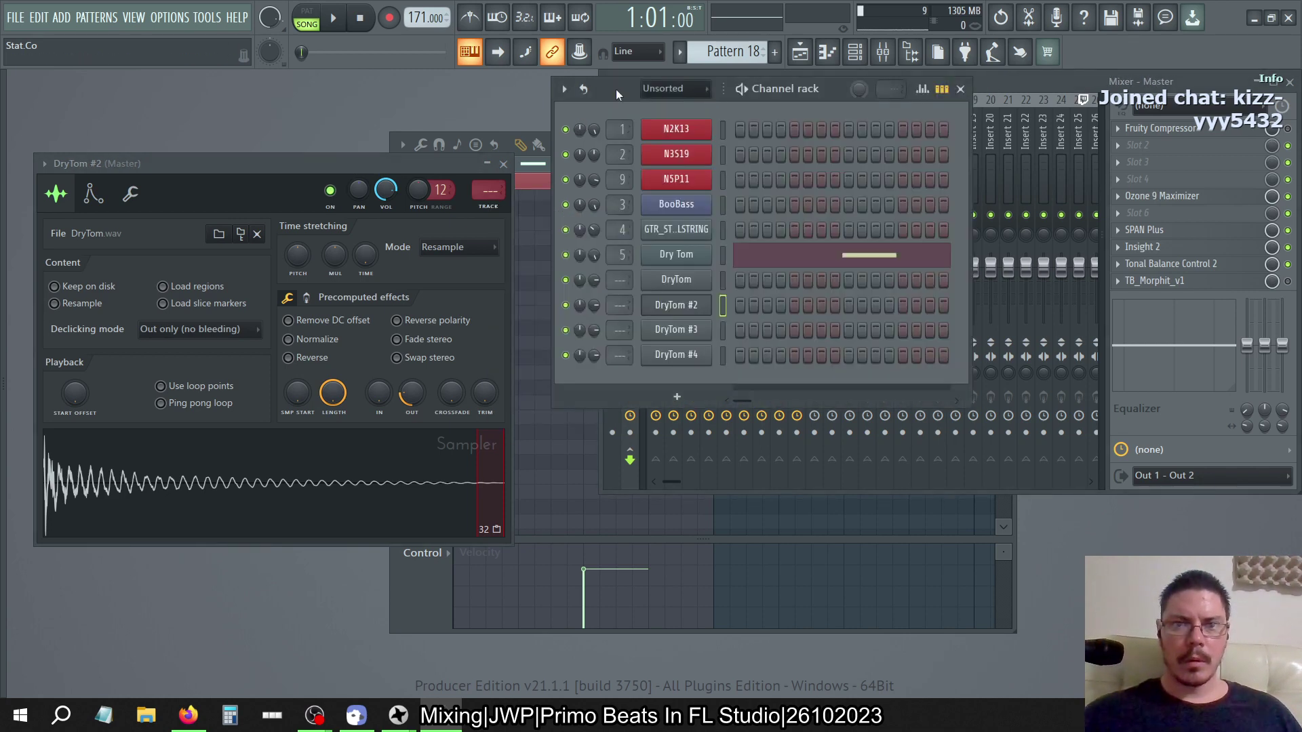
{"action": "left_click_drag", "start_coordinate": [616, 88], "coordinate": [183, 113]}
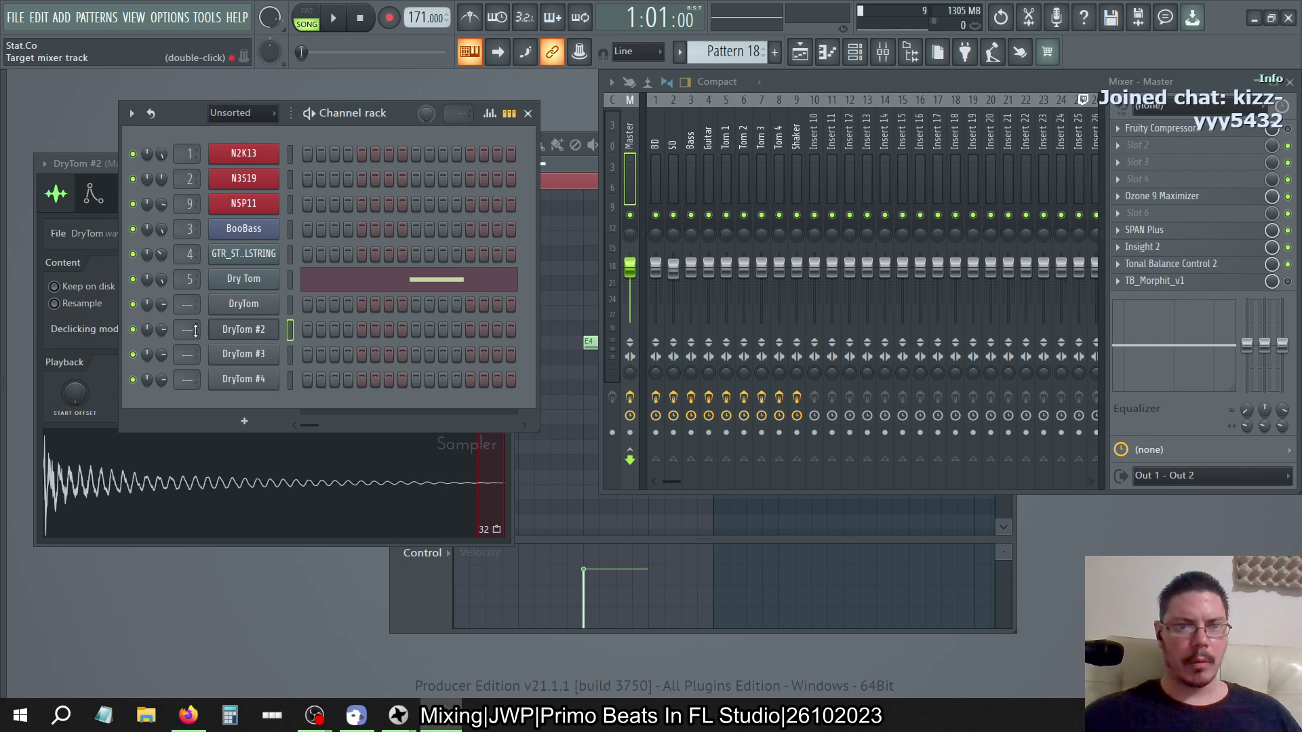
Route the DryTom, DryTom #2, DryTom #3 and DryTom #4 channels to mixer tracks 5, 6, 7 and 8 respectively
{"action": "right_click", "coordinate": [190, 307]}
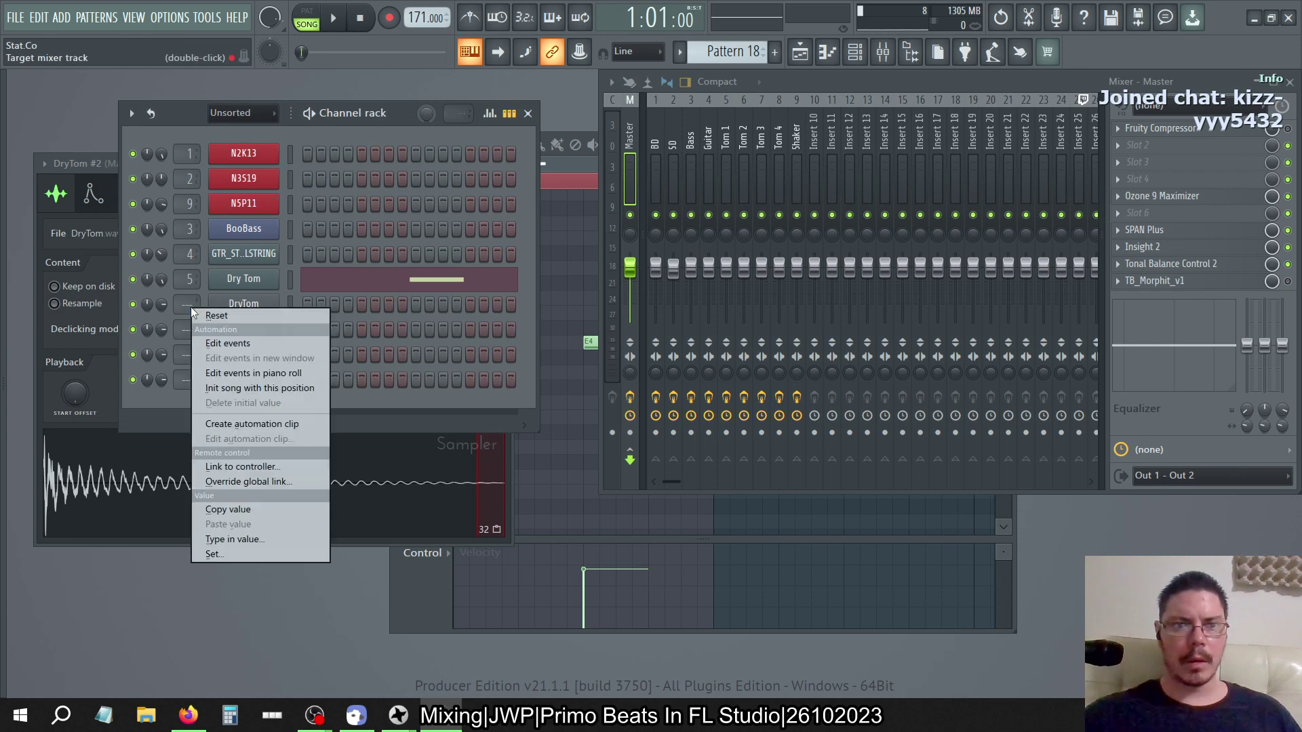
{"action": "left_click", "coordinate": [187, 112]}
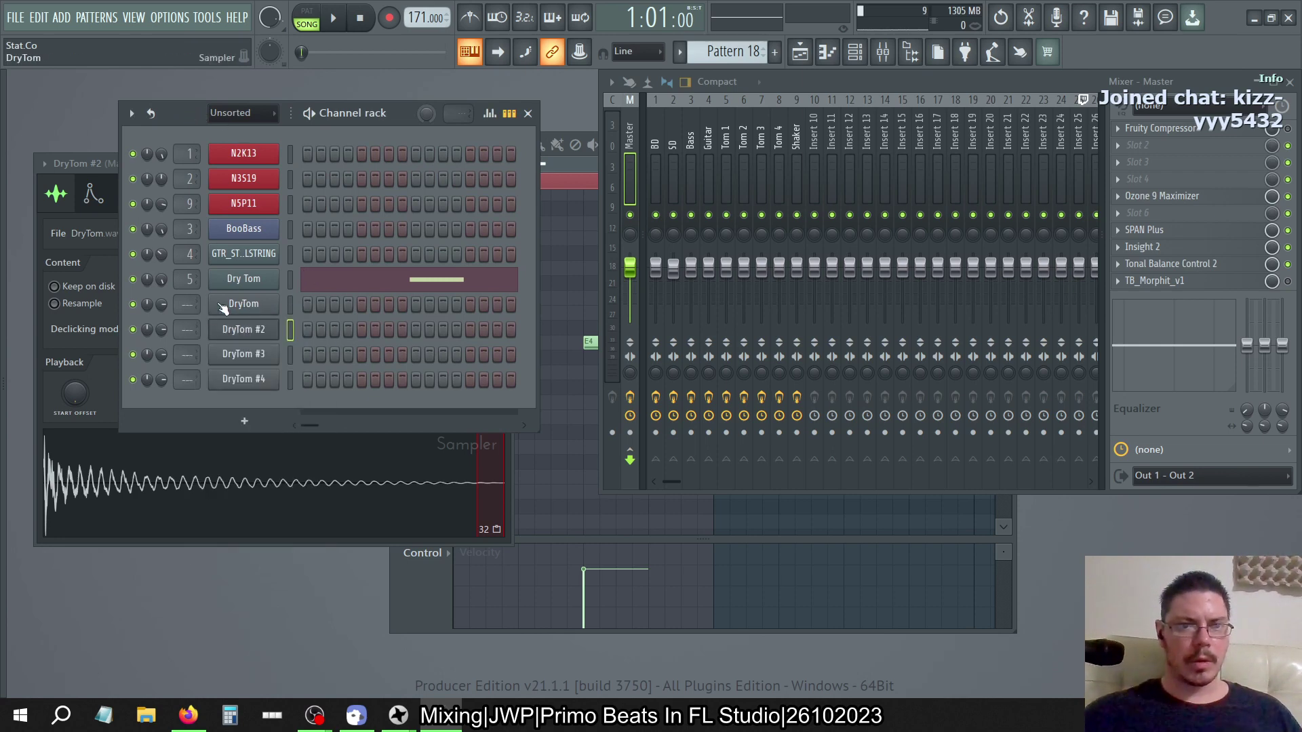
{"action": "scroll", "coordinate": [187, 303], "scroll_direction": "up", "scroll_amount": 3}
{"action": "scroll", "coordinate": [186, 304], "scroll_direction": "up", "scroll_amount": 2}
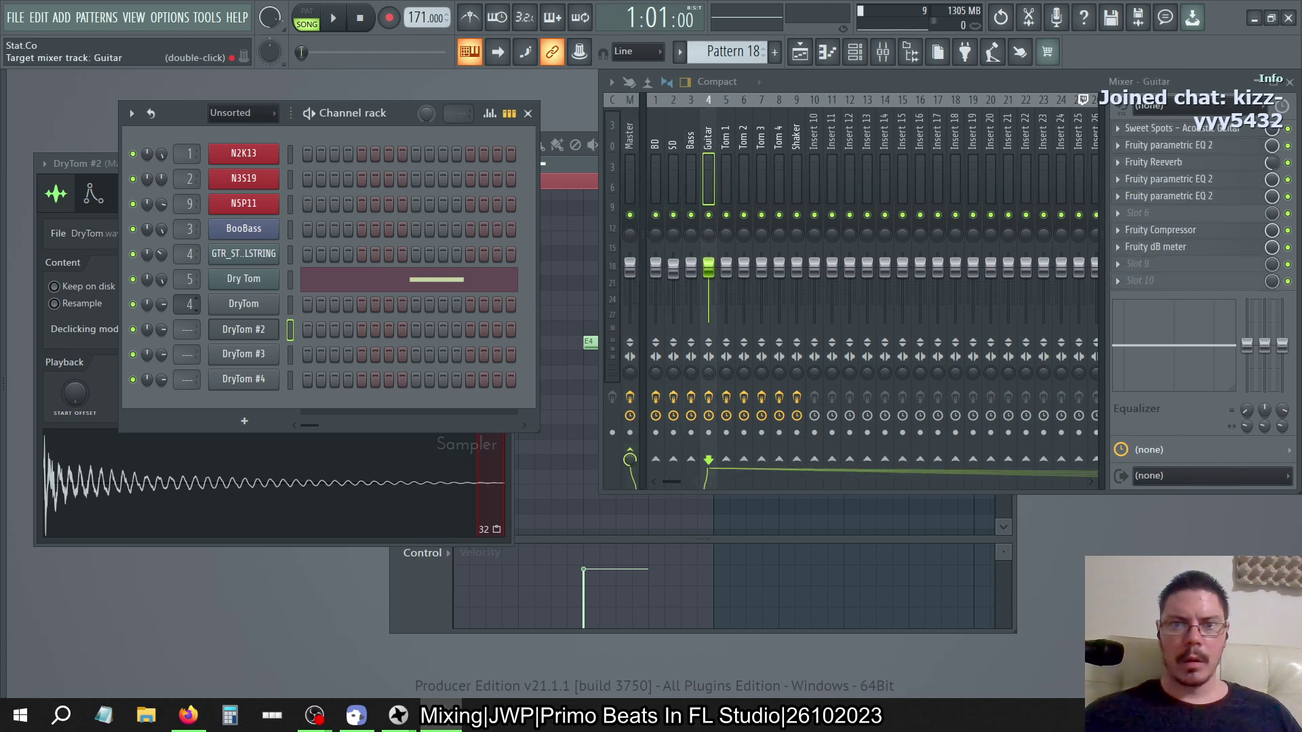
{"action": "scroll", "coordinate": [187, 329], "scroll_direction": "up", "scroll_amount": 6}
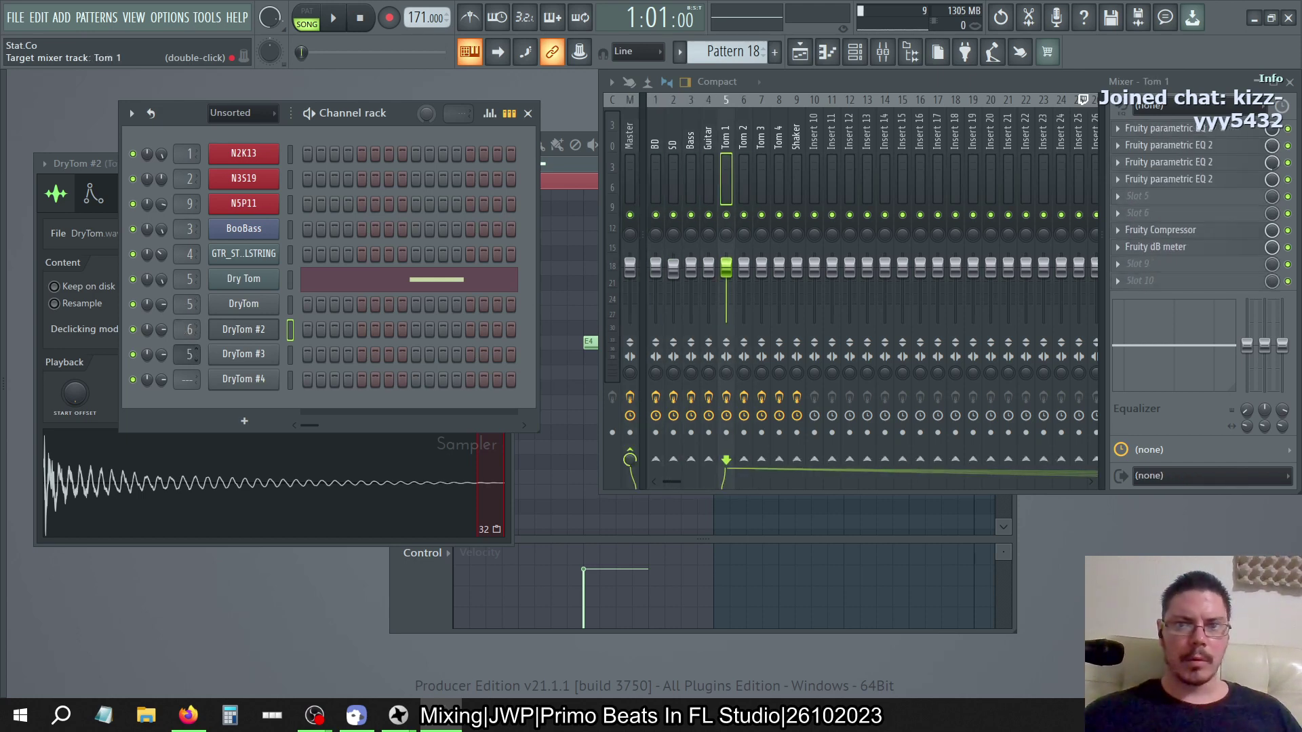
{"action": "scroll", "coordinate": [187, 354], "scroll_direction": "up", "scroll_amount": 7}
{"action": "scroll", "coordinate": [187, 379], "scroll_direction": "up", "scroll_amount": 8}
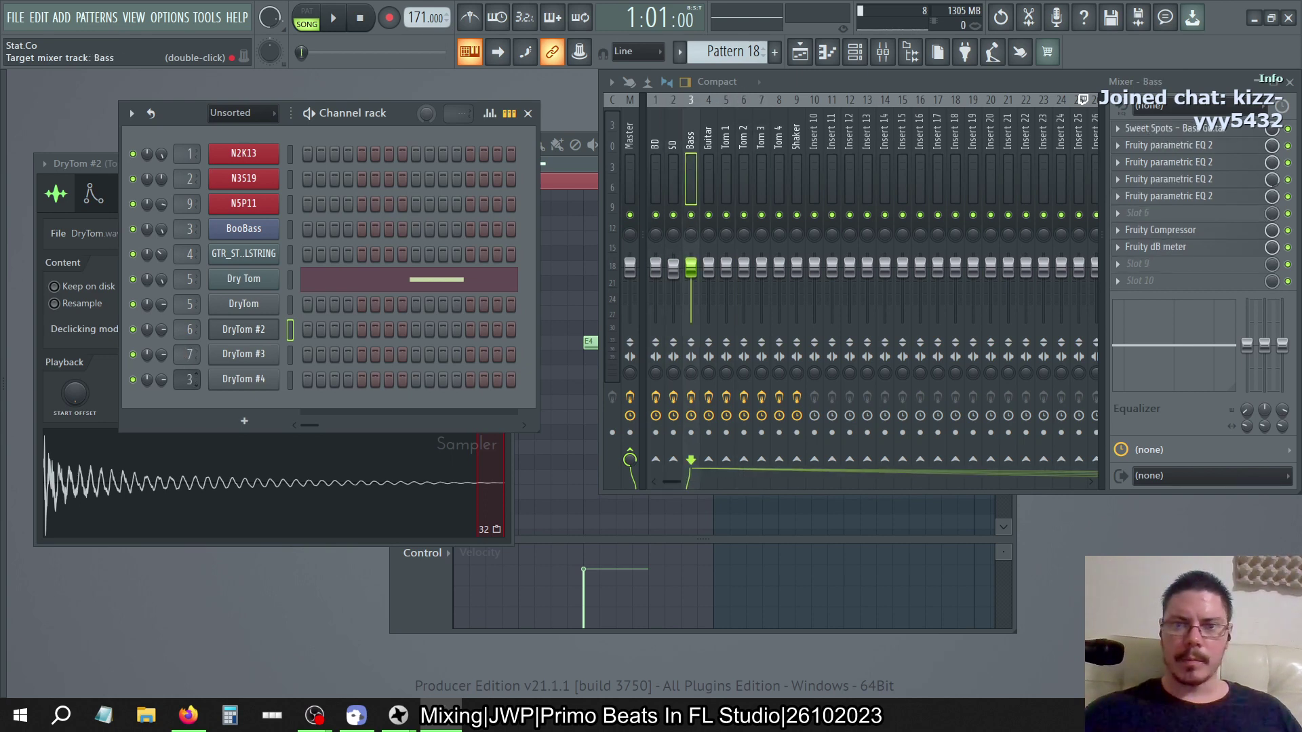
Close the DryTom #2 sampler window, keeping the channel rack and mixer open
{"action": "left_click", "coordinate": [91, 163]}
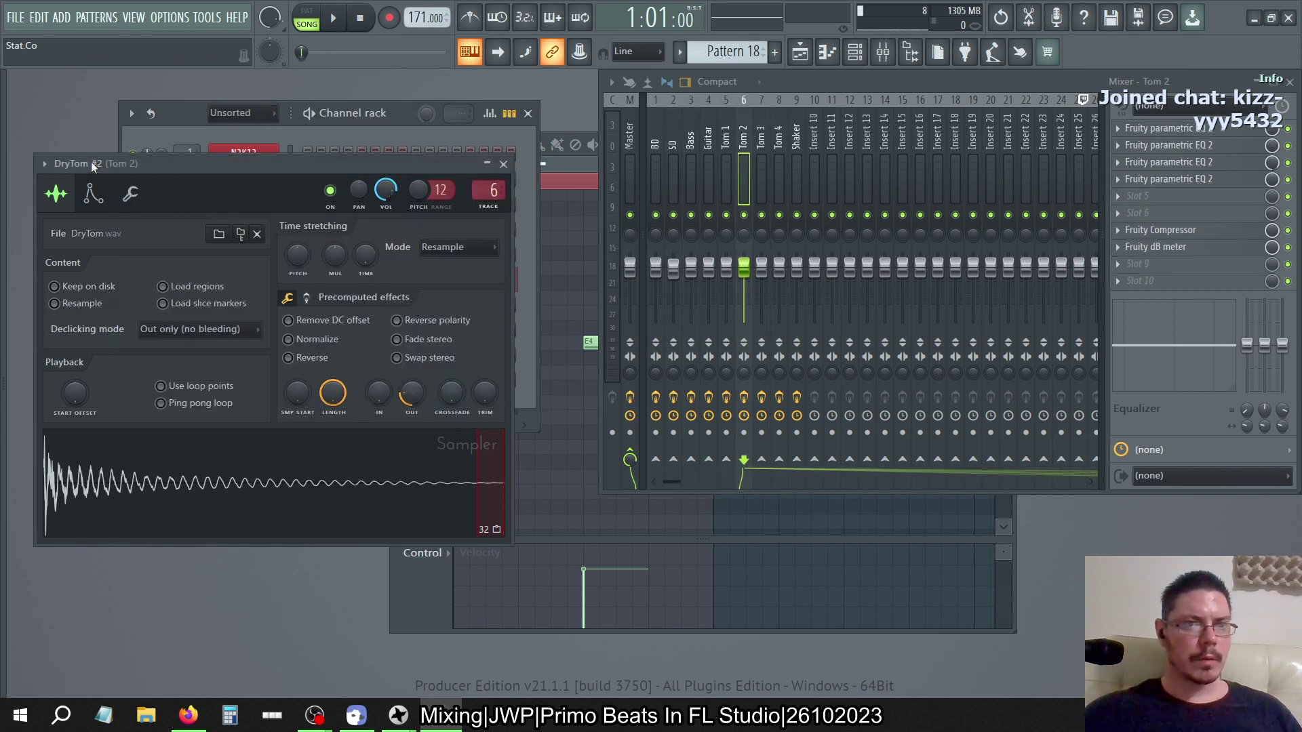
{"action": "left_click", "coordinate": [504, 174]}
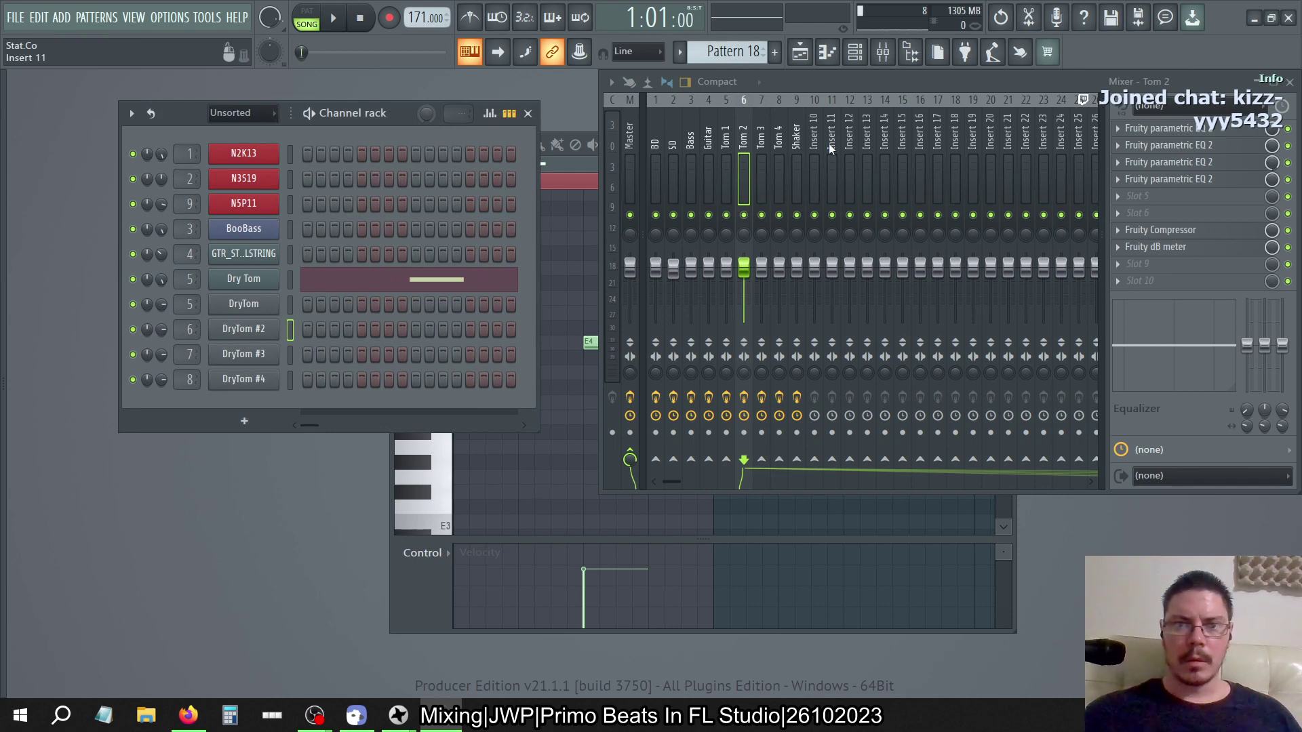
{"action": "left_click", "coordinate": [856, 53]}
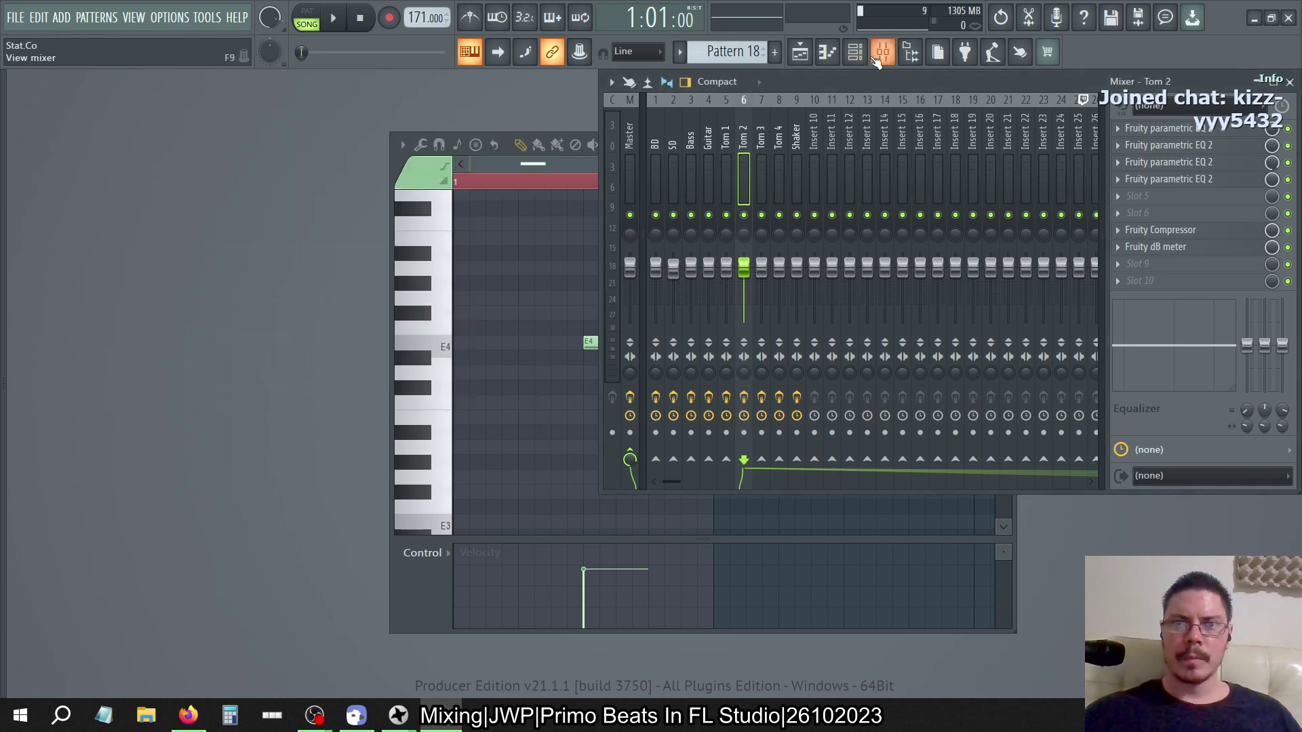
{"action": "left_click", "coordinate": [857, 54]}
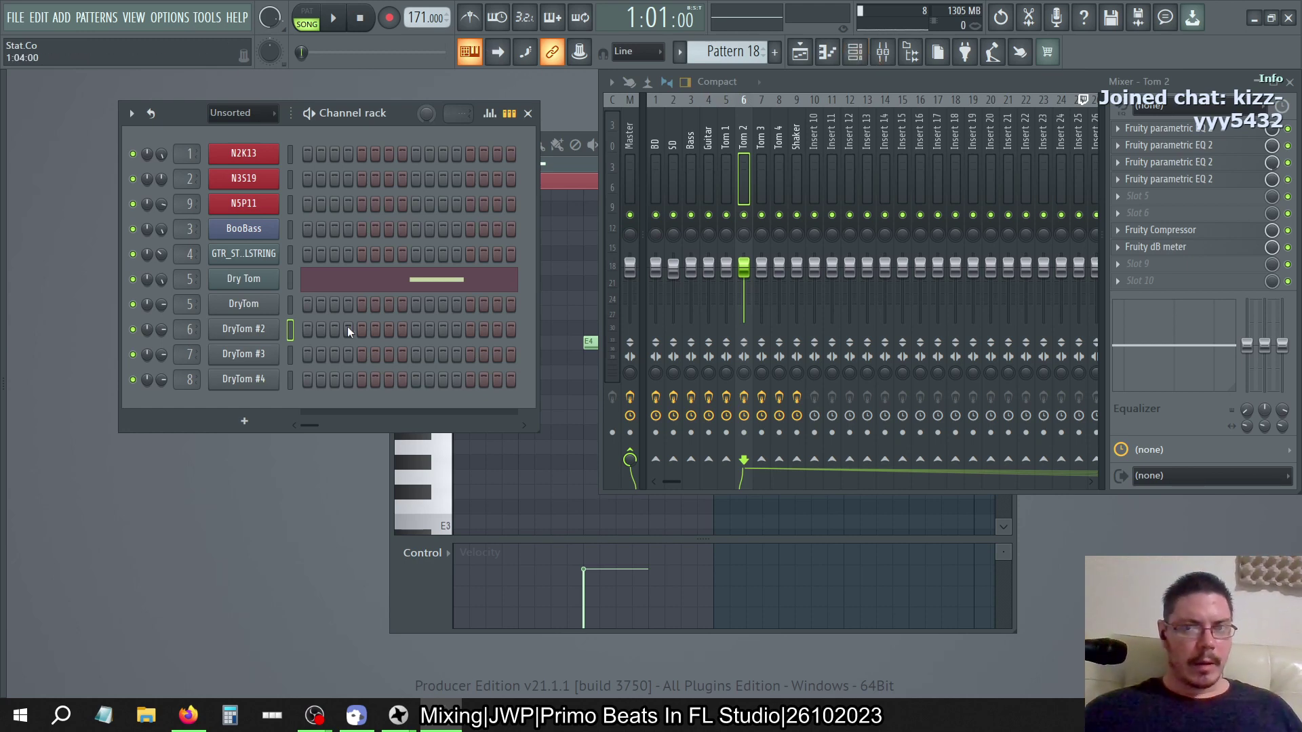
Add JWP's Frequency Shifter 0.5 to the Tom 1 mixer track and move it to the first effect slot
{"action": "key", "text": "Left"}
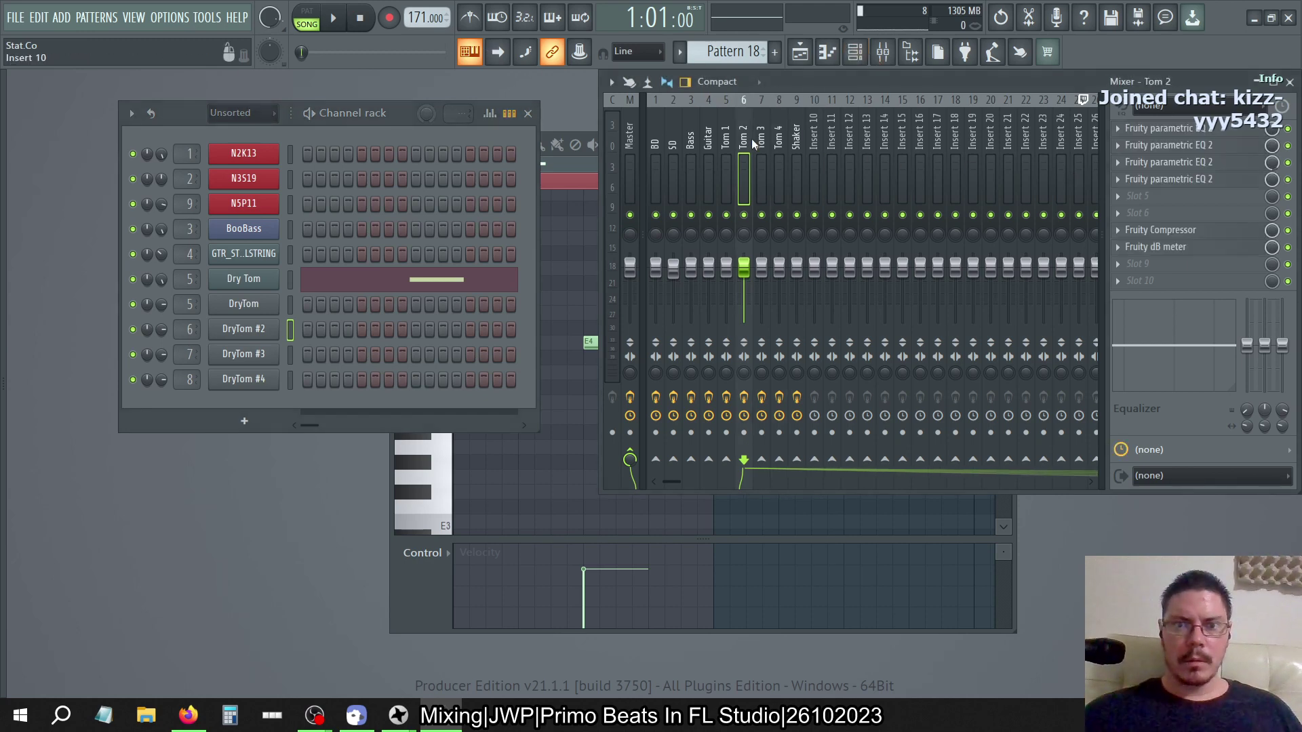
{"action": "left_click", "coordinate": [1123, 268]}
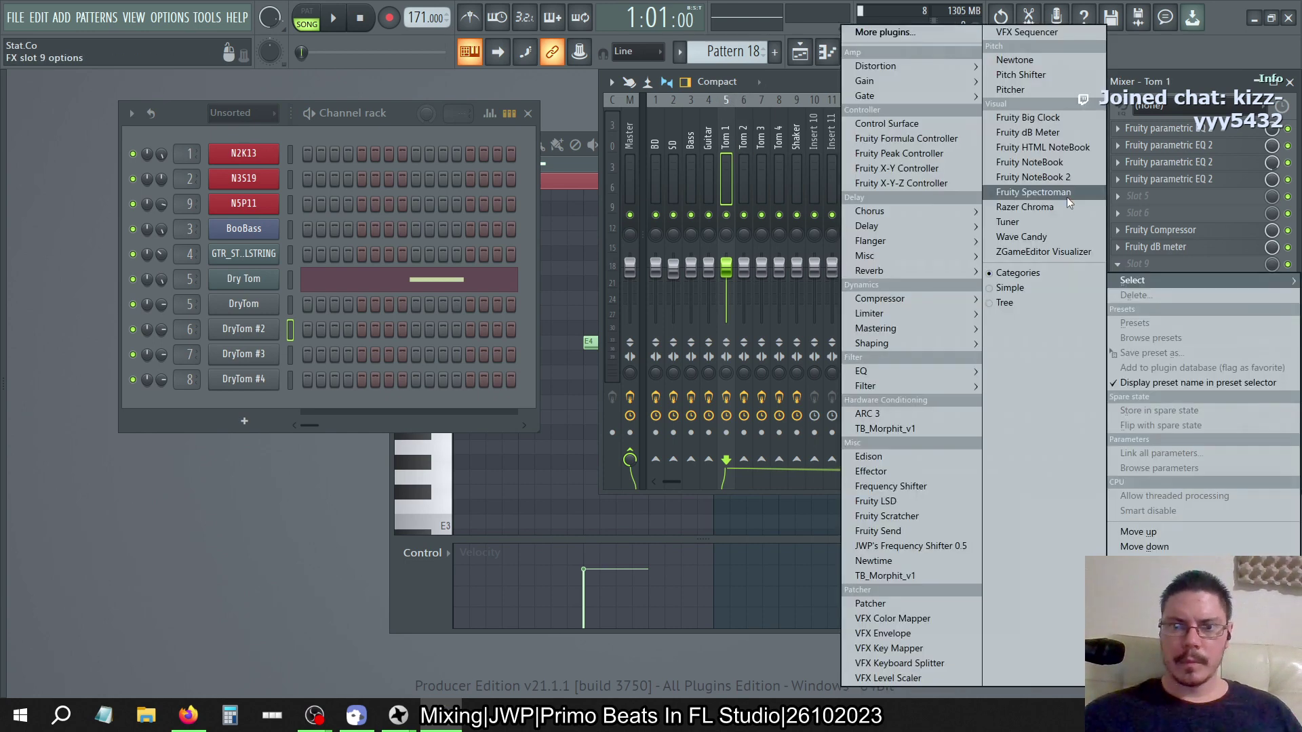
{"action": "left_click", "coordinate": [882, 546]}
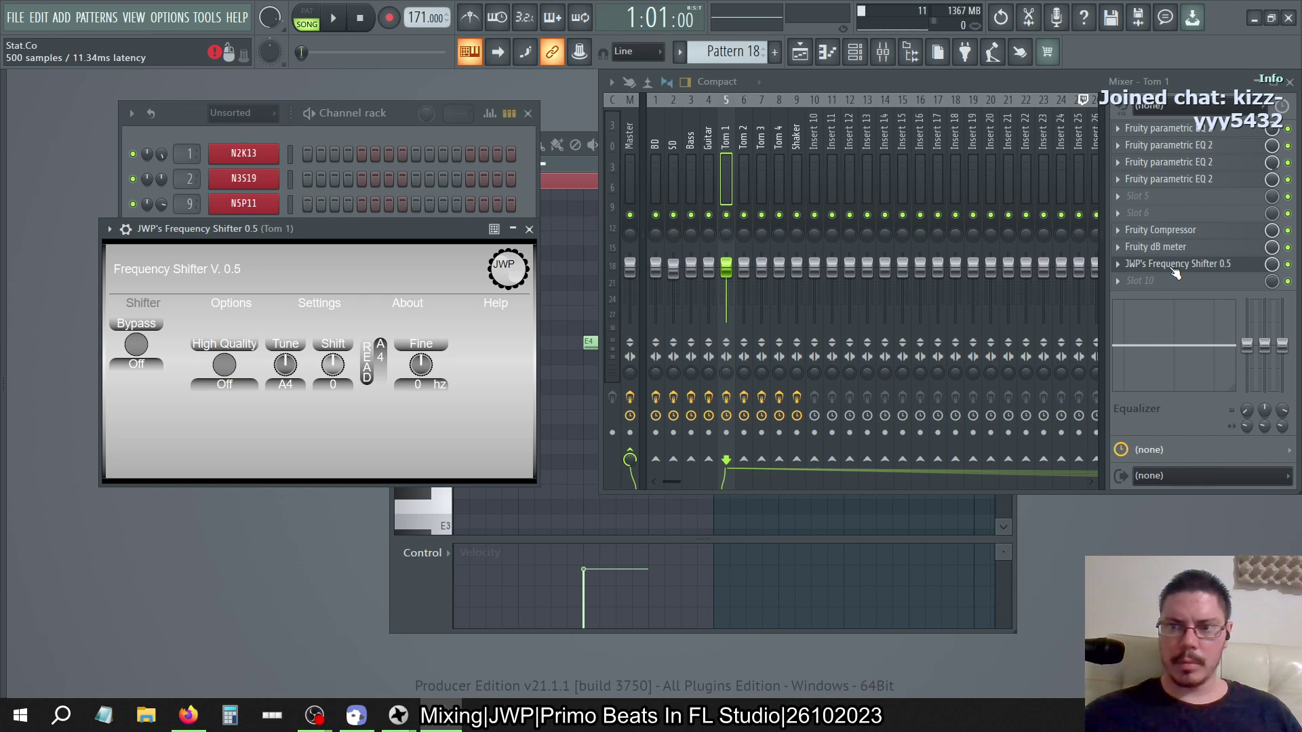
{"action": "left_click_drag", "start_coordinate": [1179, 273], "coordinate": [1179, 135]}
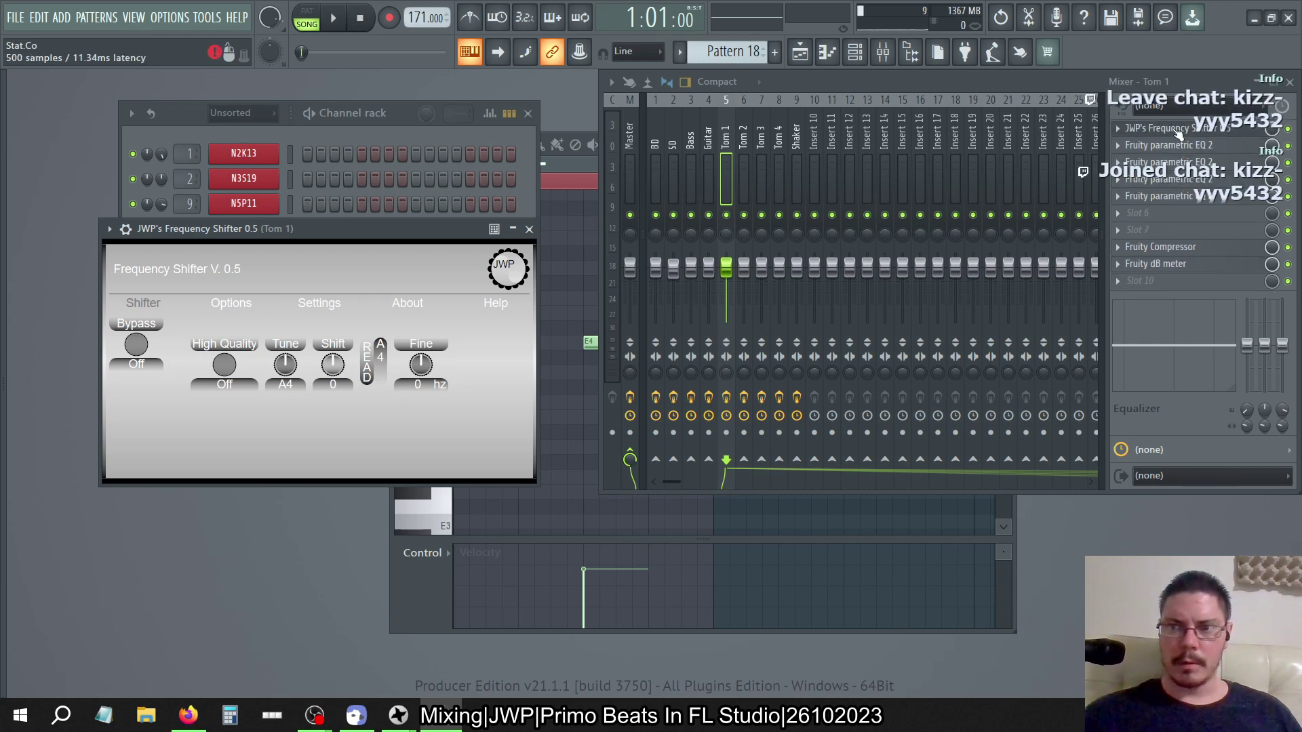
Add JWP's Frequency Shifter 0.5 to the Tom 2 mixer track and move it up the effect chain
{"action": "left_click", "coordinate": [746, 163]}
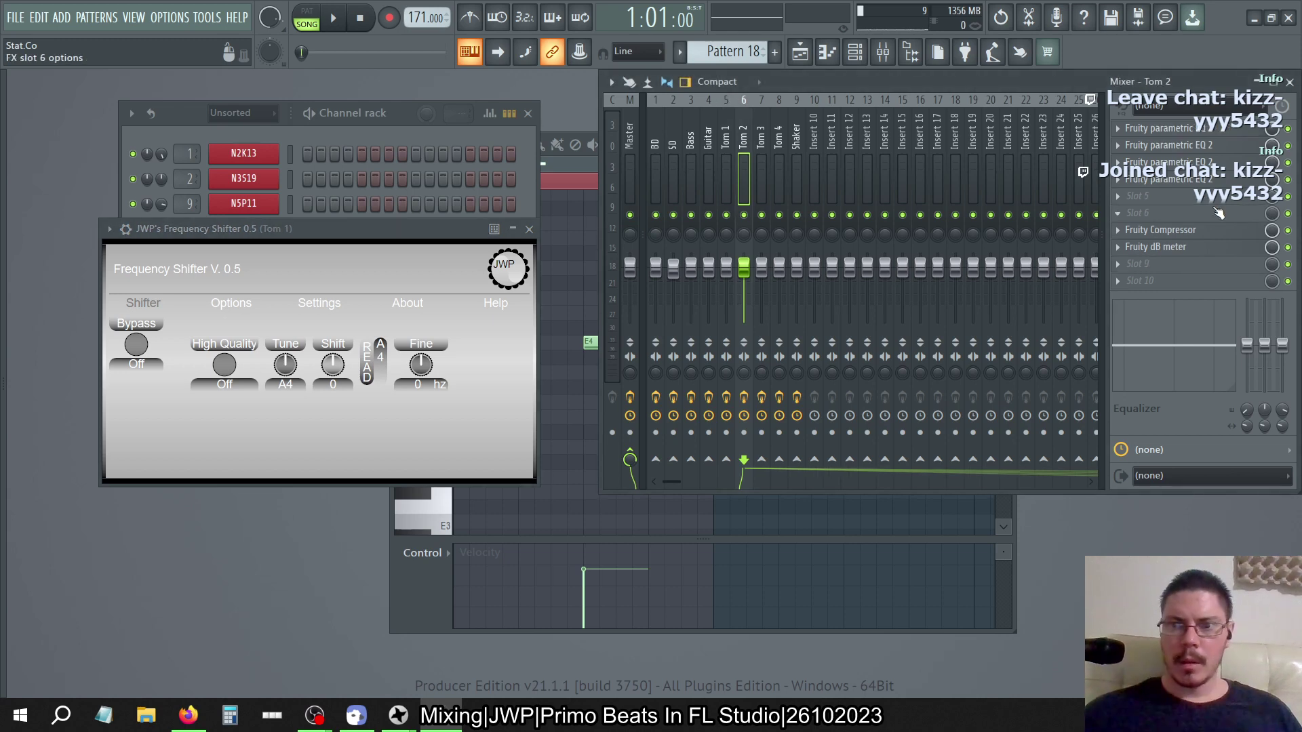
{"action": "left_click", "coordinate": [1121, 265]}
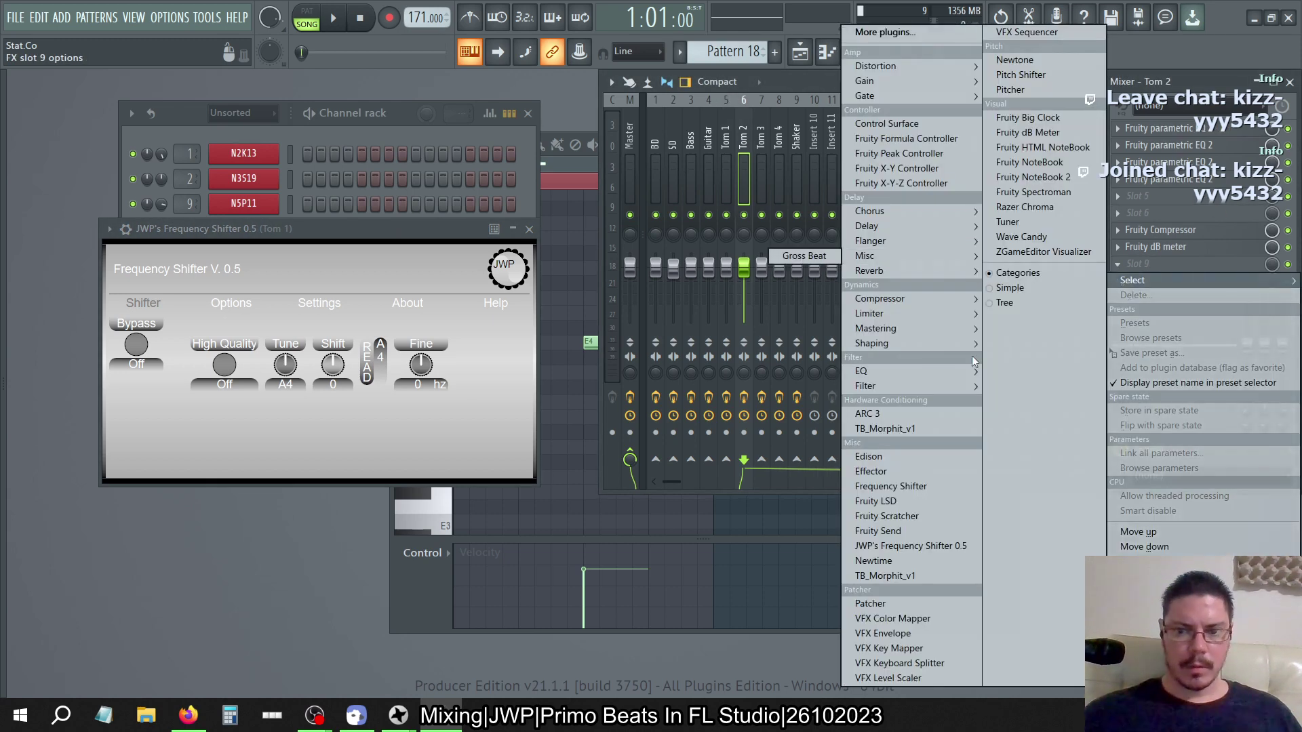
{"action": "left_click", "coordinate": [947, 548]}
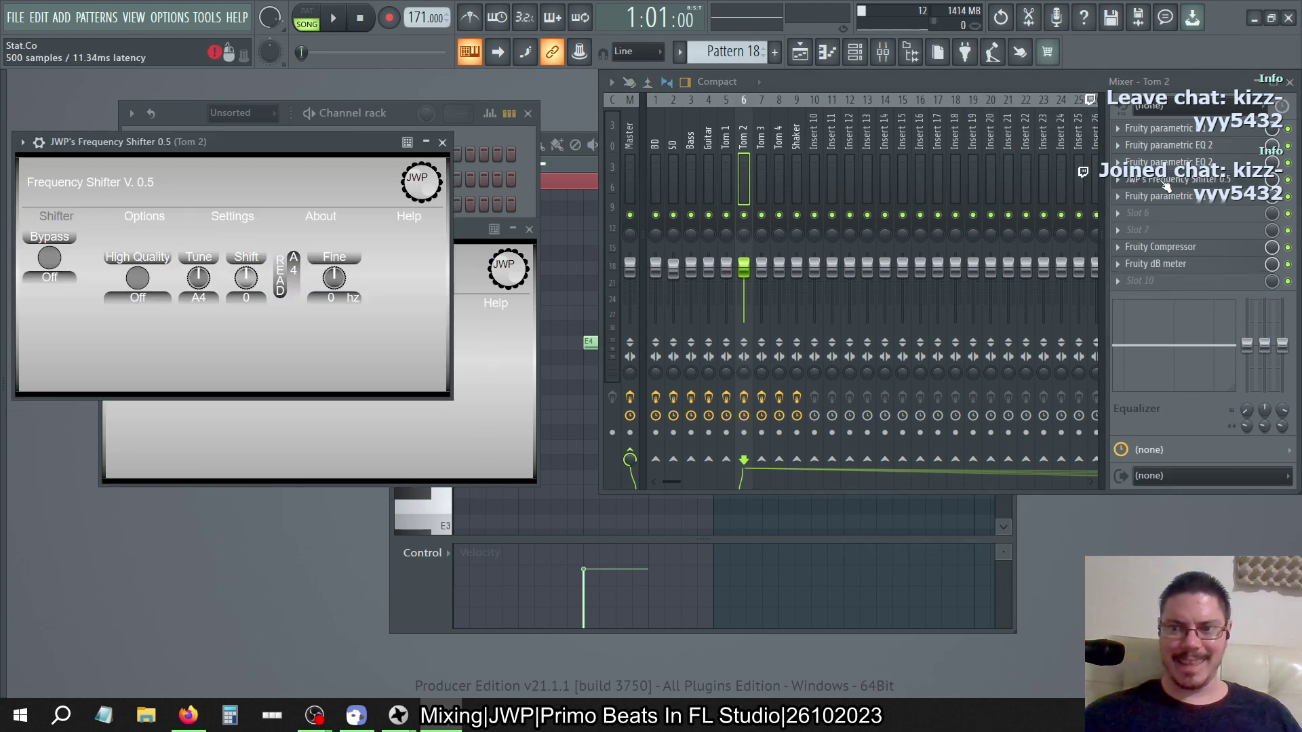
Add JWP's Frequency Shifter 0.5 to the Tom 3 mixer track and move it to the first effect slot
{"action": "left_click", "coordinate": [765, 139]}
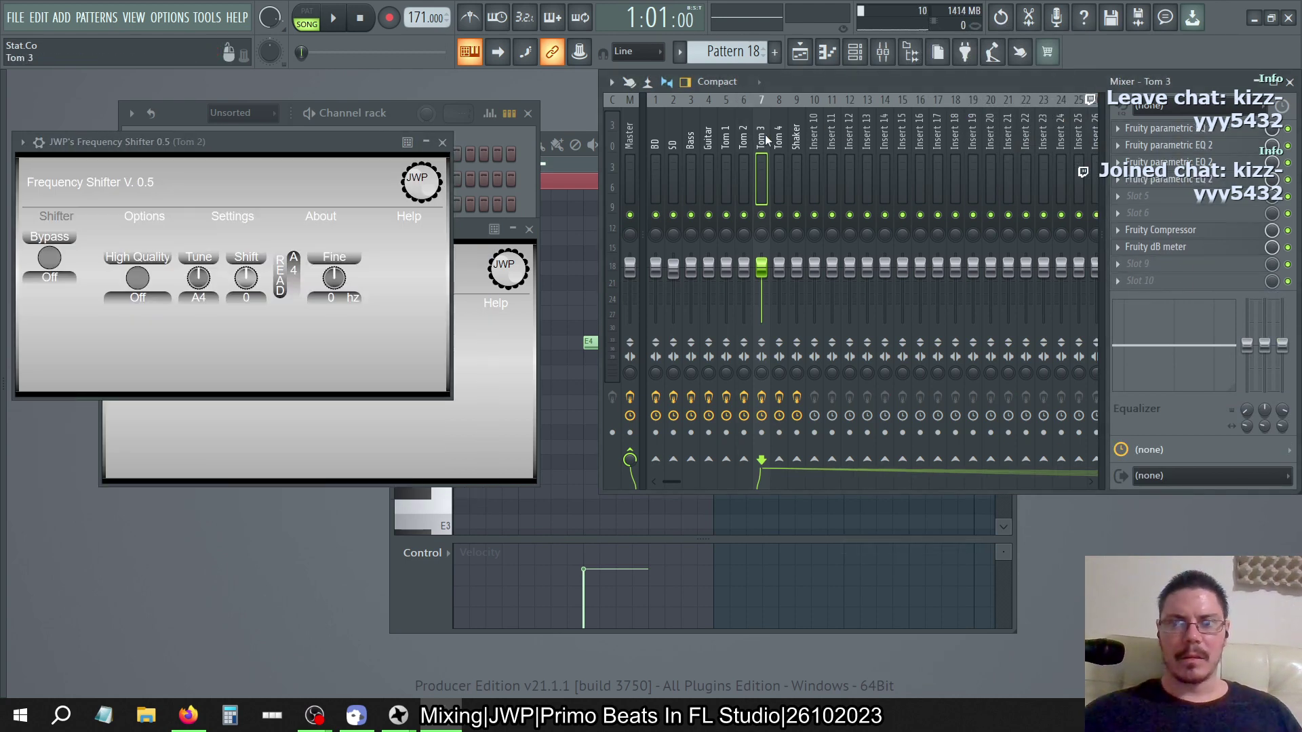
{"action": "left_click", "coordinate": [1118, 264]}
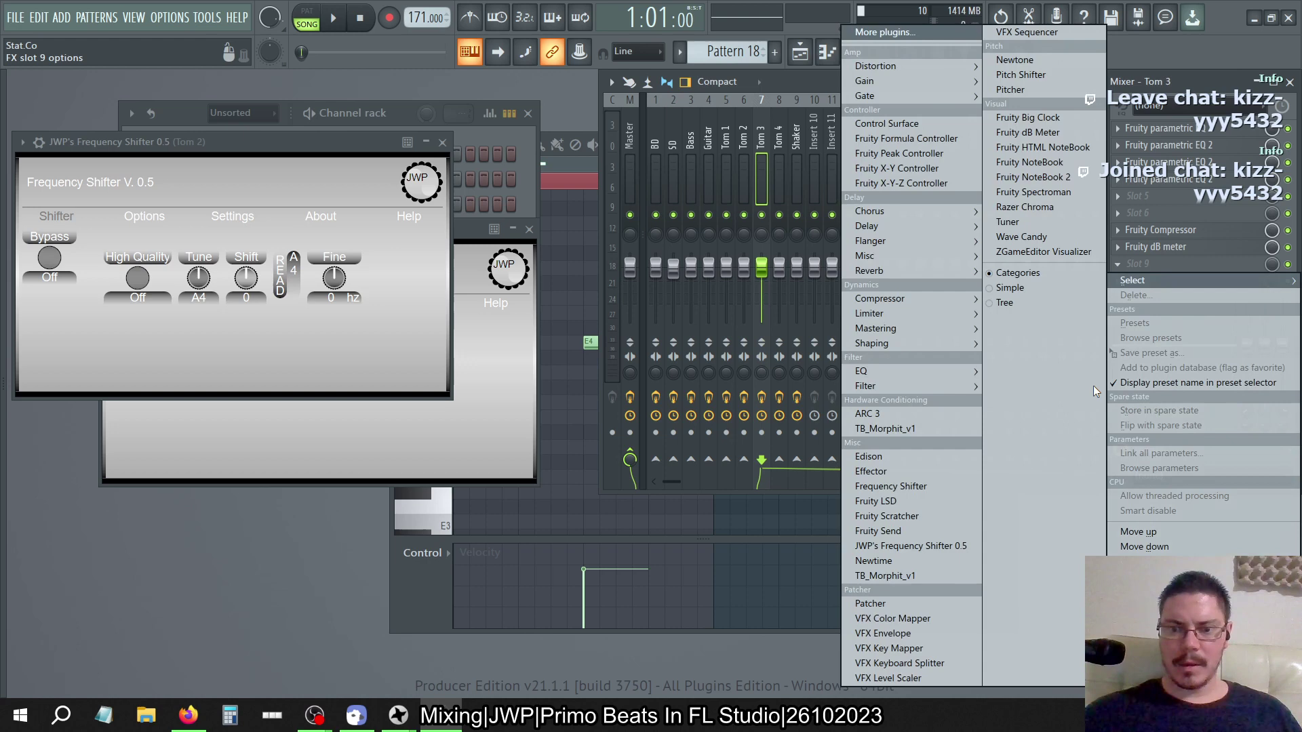
{"action": "left_click", "coordinate": [958, 541]}
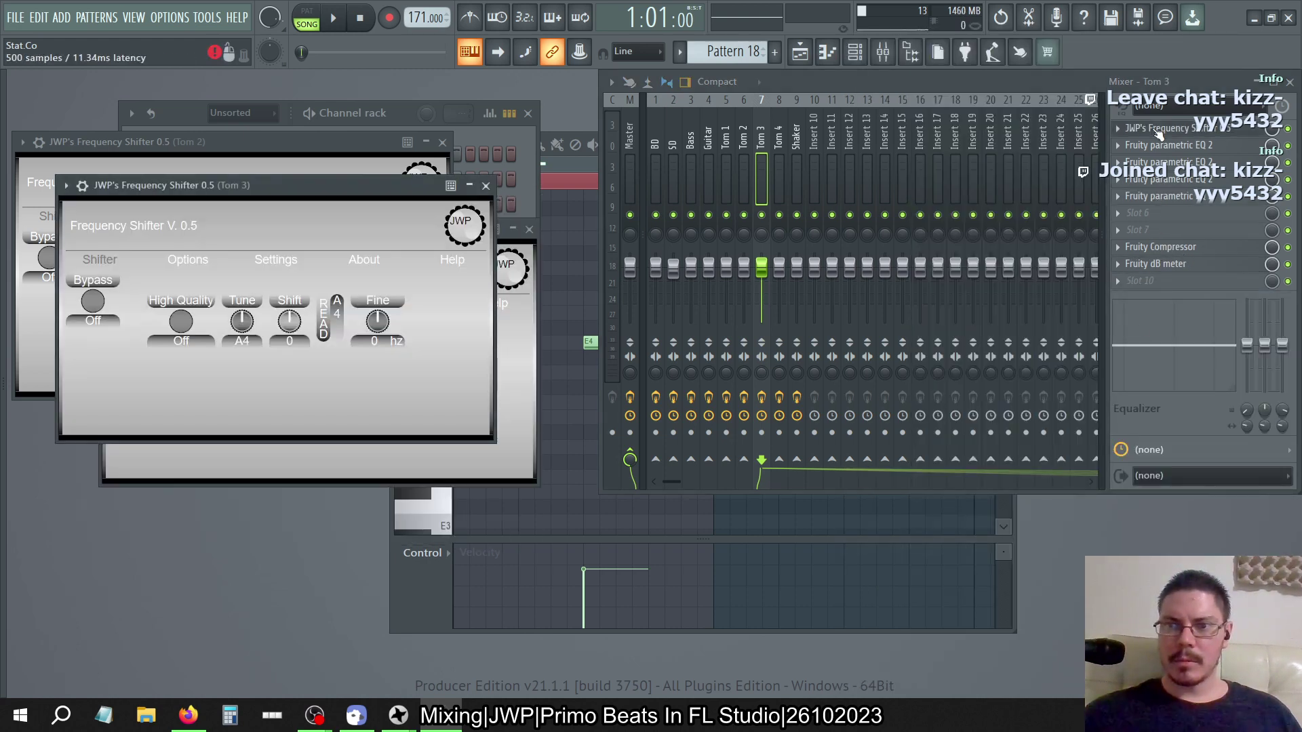
Add JWP's Frequency Shifter 0.5 to the Tom 4 mixer track and move it to the first effect slot
{"action": "left_click", "coordinate": [782, 139]}
{"action": "left_click", "coordinate": [1140, 270]}
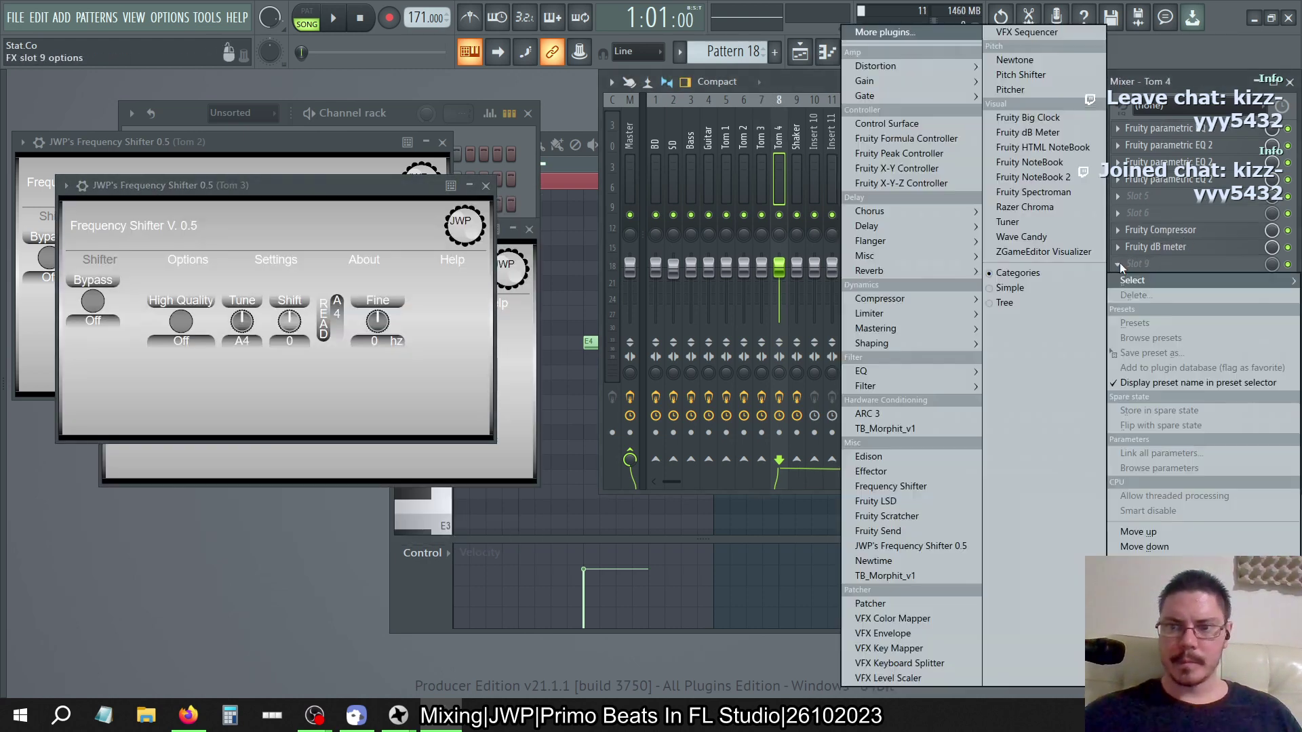
{"action": "left_click", "coordinate": [909, 542]}
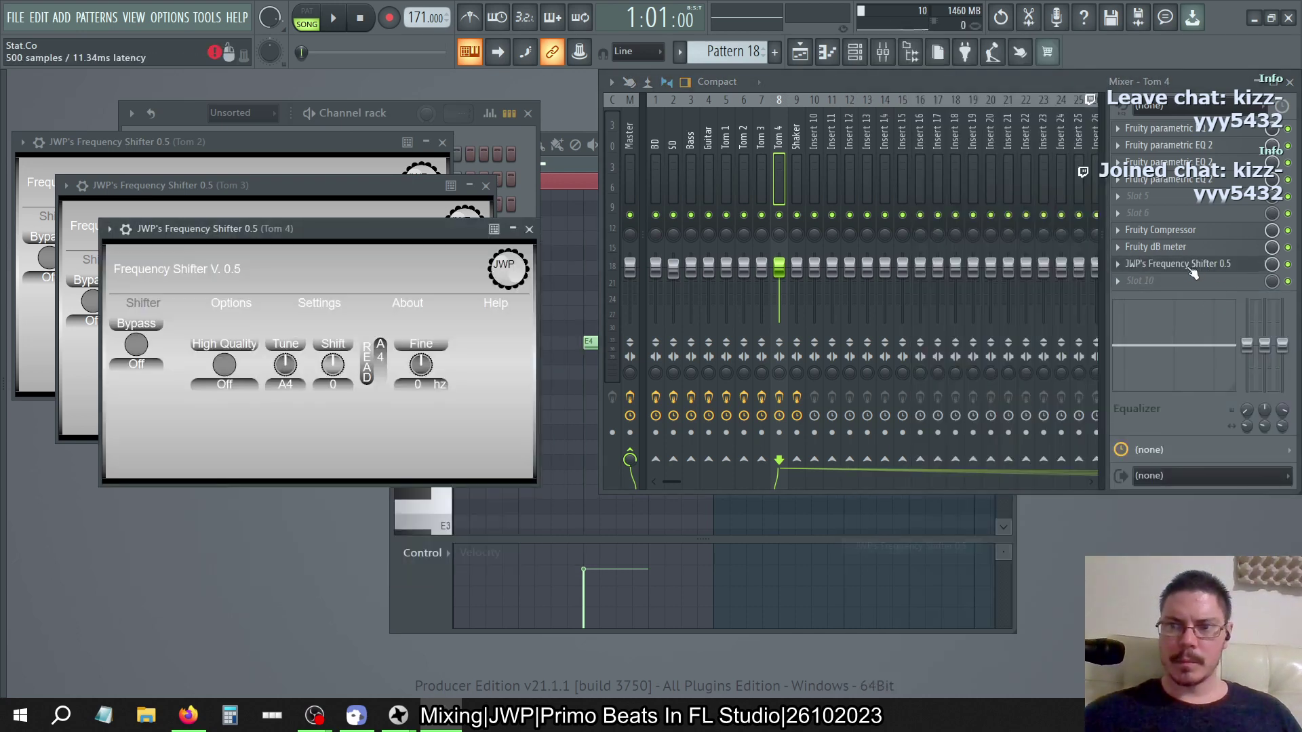
{"action": "scroll", "coordinate": [1183, 273], "scroll_direction": "up", "scroll_amount": 9}
{"action": "scroll", "coordinate": [1182, 287], "scroll_direction": "down", "scroll_amount": 1}
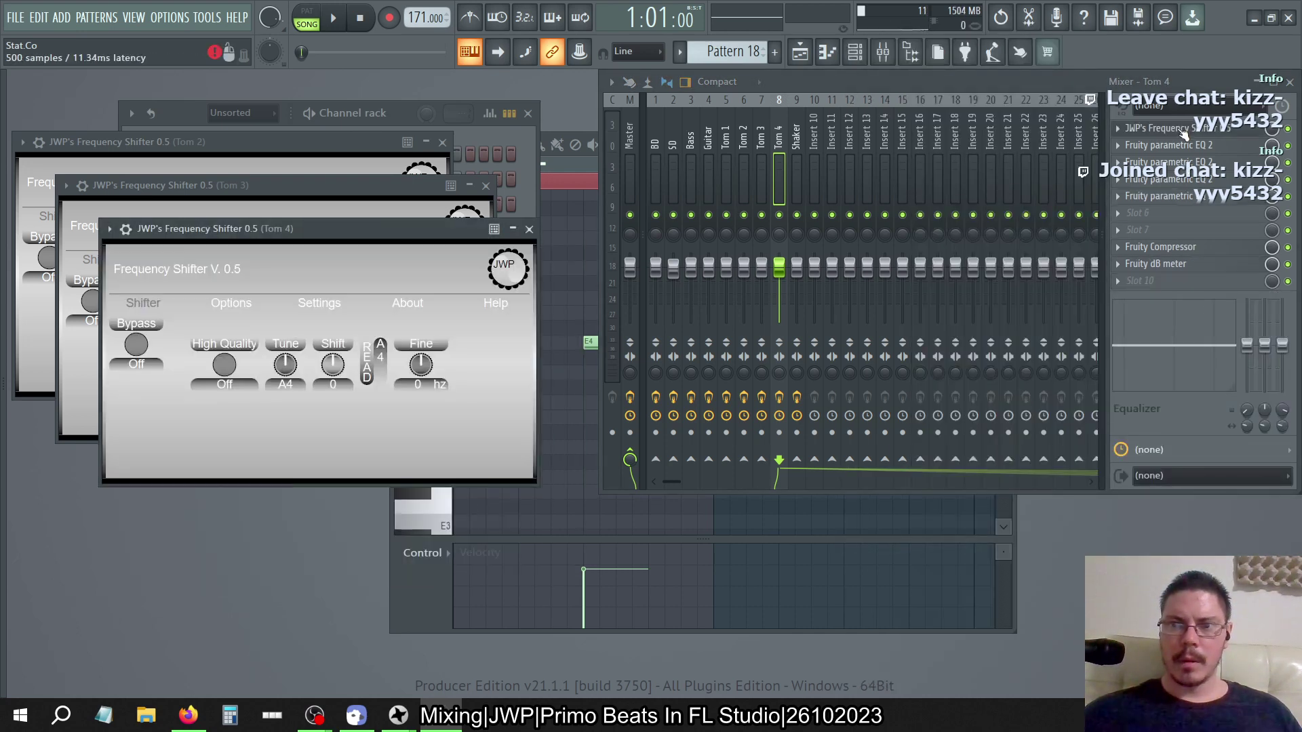
Close the frequency shifter windows of Tom 2, Tom 3 and Tom 4, keeping the Tom 1 window open
{"action": "left_click", "coordinate": [486, 186]}
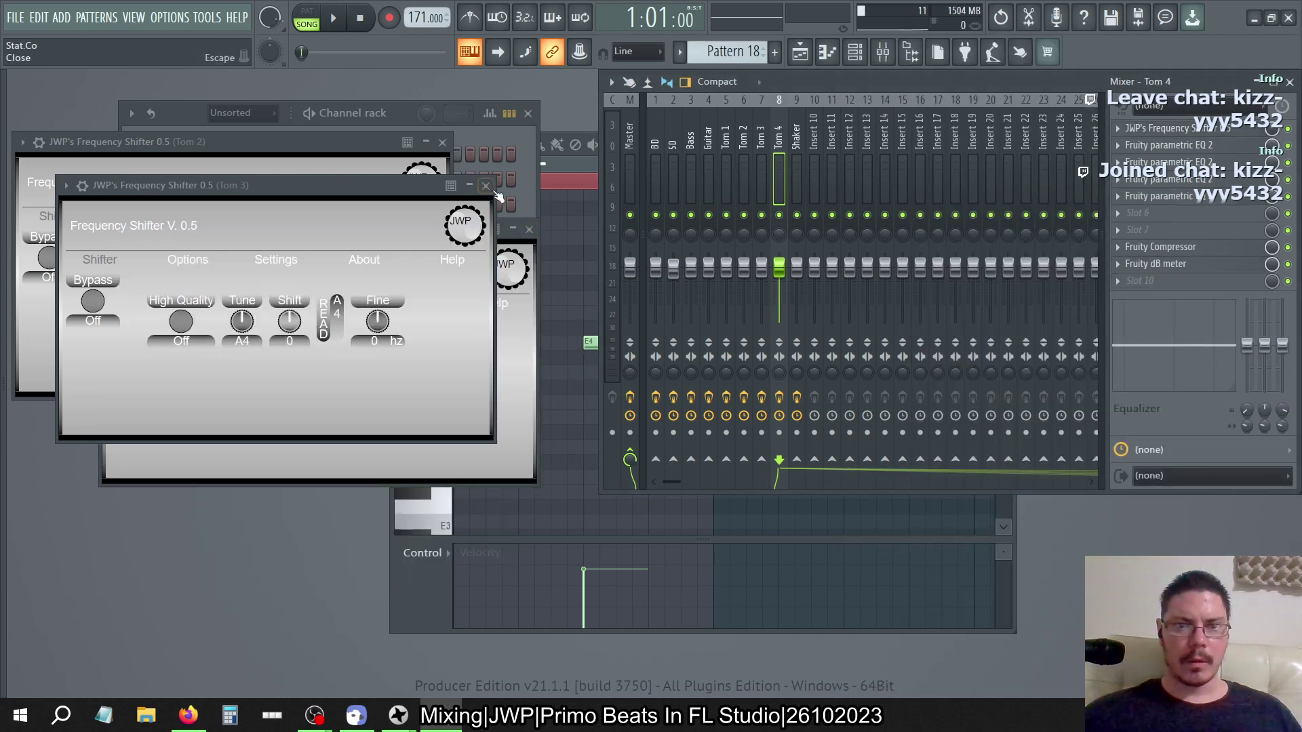
{"action": "left_click", "coordinate": [443, 142]}
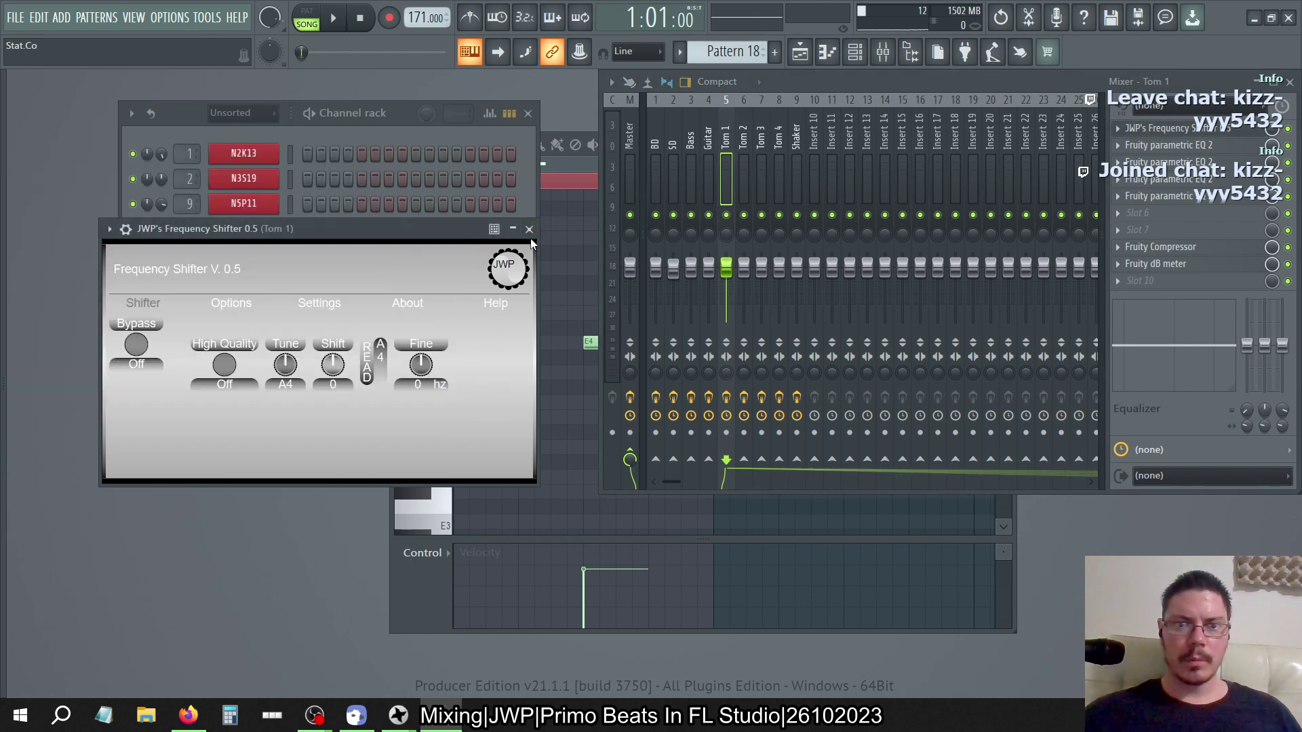
Close the Frequency Shifter and play pattern 20 on its own in pattern mode
{"action": "left_click", "coordinate": [530, 231]}
{"action": "key", "text": "KP_Add"}
{"action": "key", "text": "KP_Add"}
{"action": "key", "text": "KP_Add"}
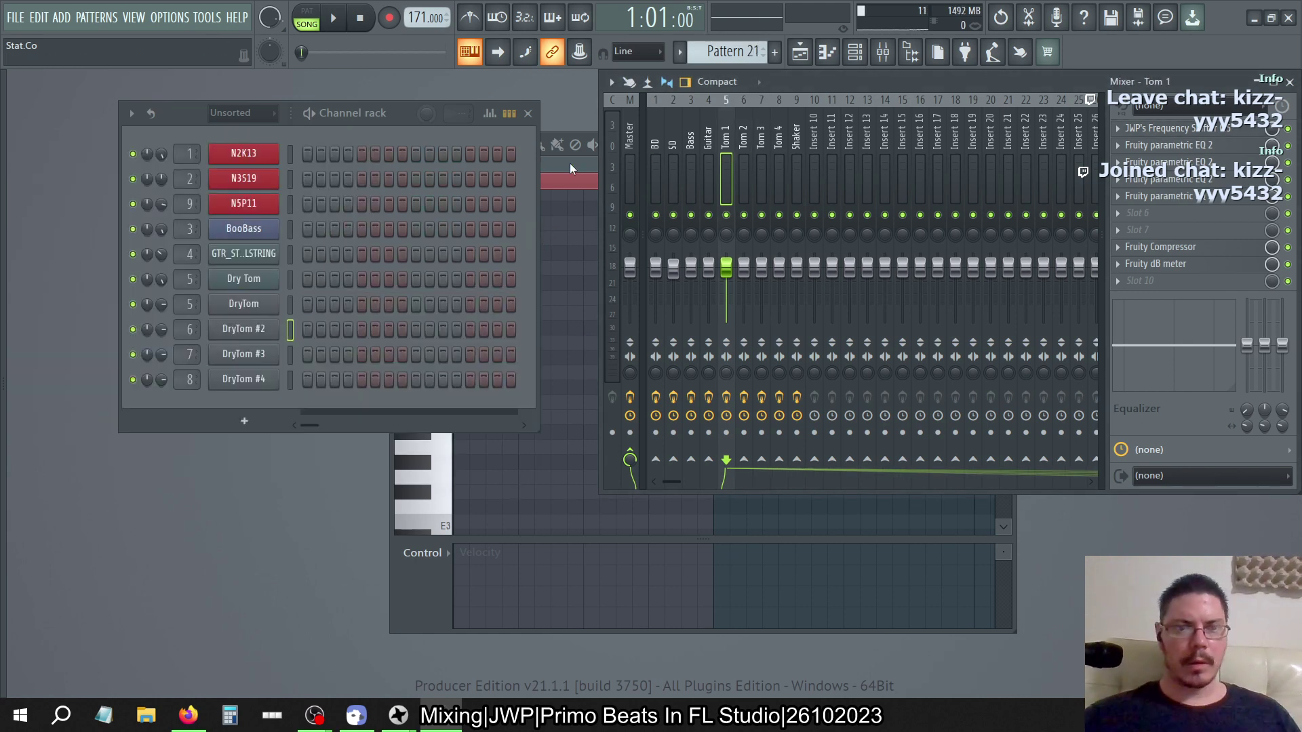
{"action": "key", "text": "KP_Subtract"}
{"action": "key", "text": "l"}
{"action": "key", "text": "space"}
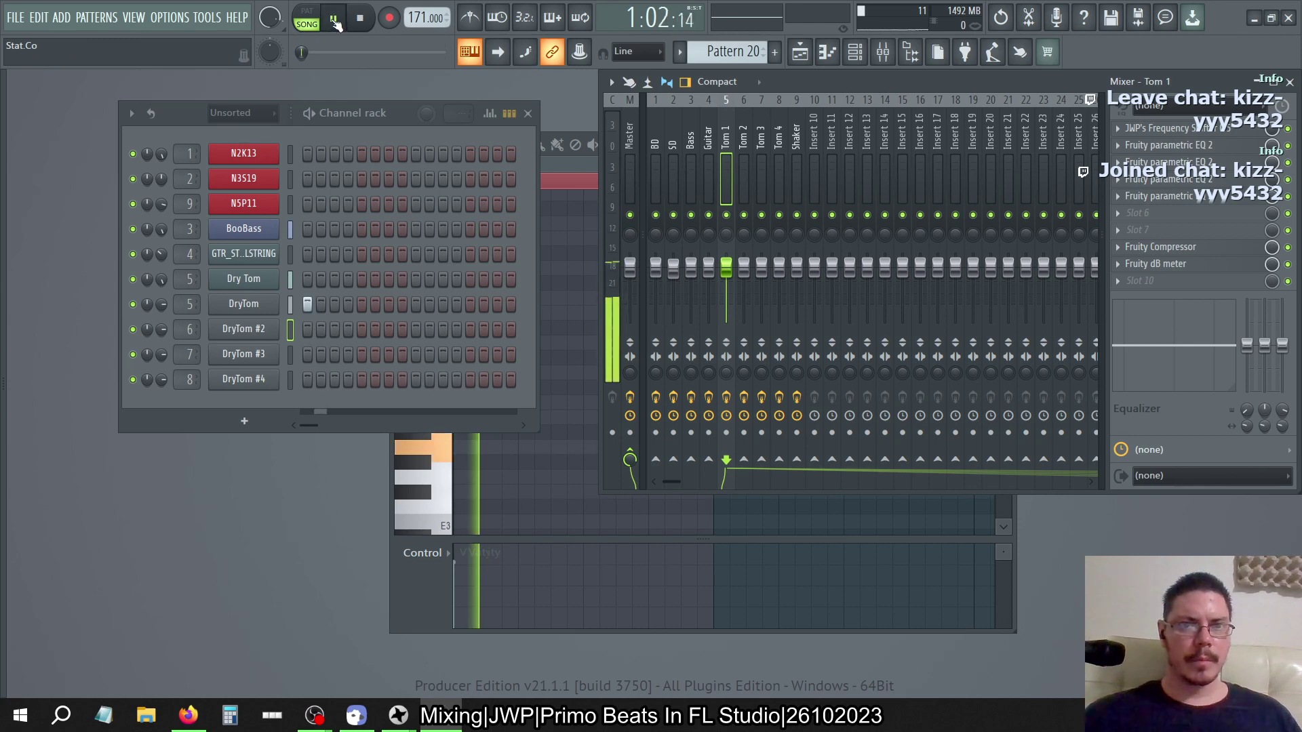
Check the Master track's frequency spectrum in SPAN Plus and close the analyzer
{"action": "left_click", "coordinate": [632, 129]}
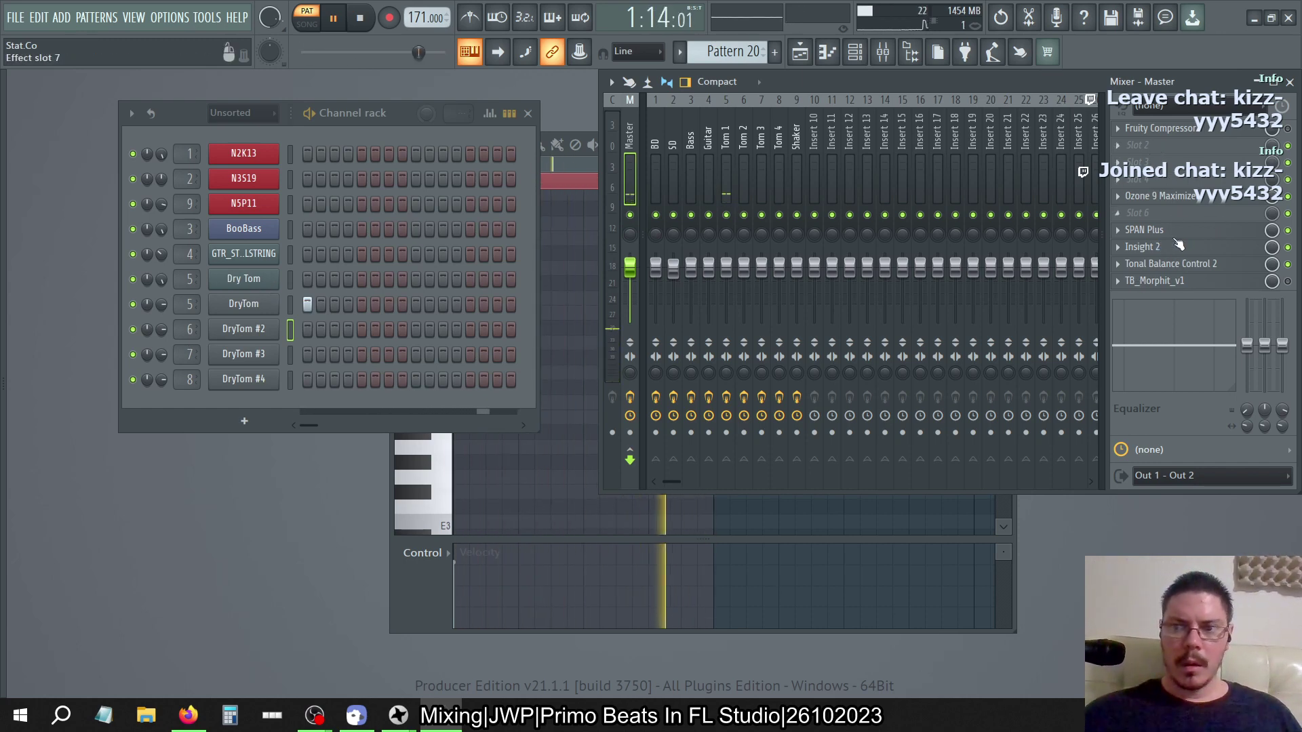
{"action": "left_click", "coordinate": [1153, 230]}
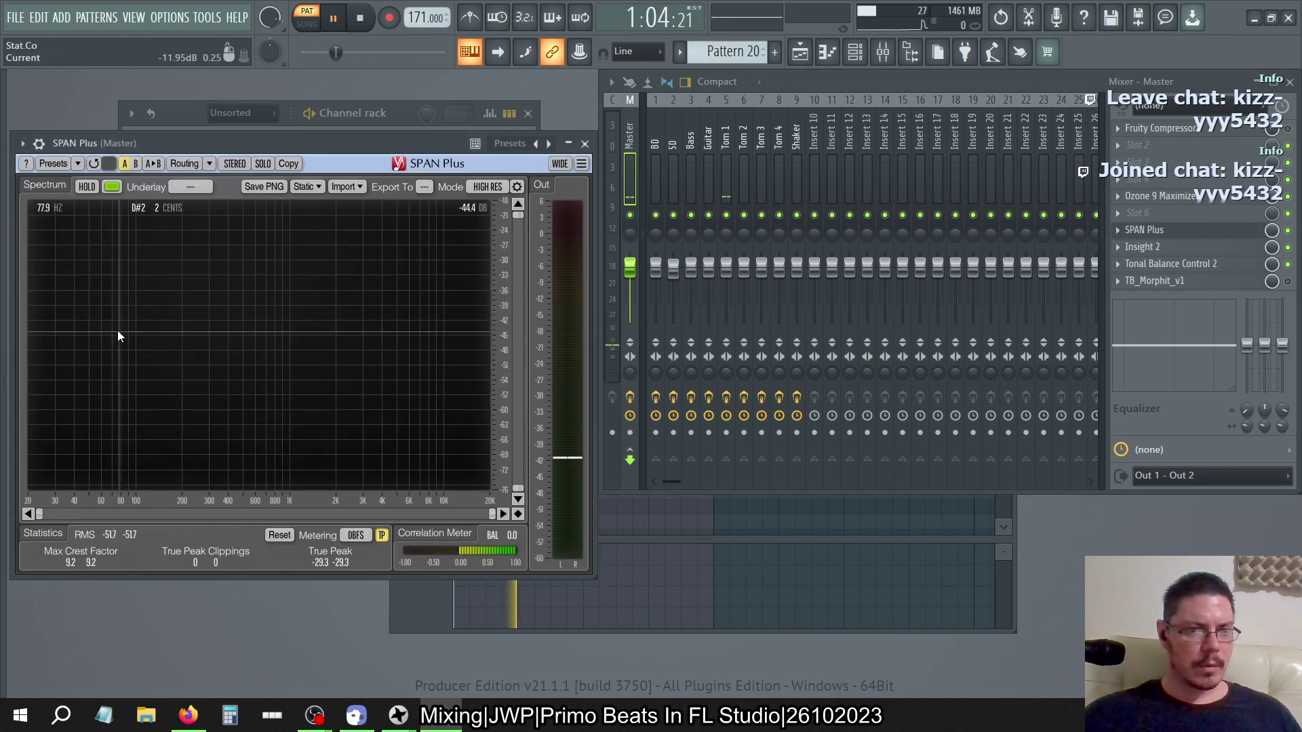
{"action": "left_click", "coordinate": [585, 143]}
Set the Tune of JWP's Frequency Shifter on the Tom 1 mixer track to D2
{"action": "left_click", "coordinate": [726, 169]}
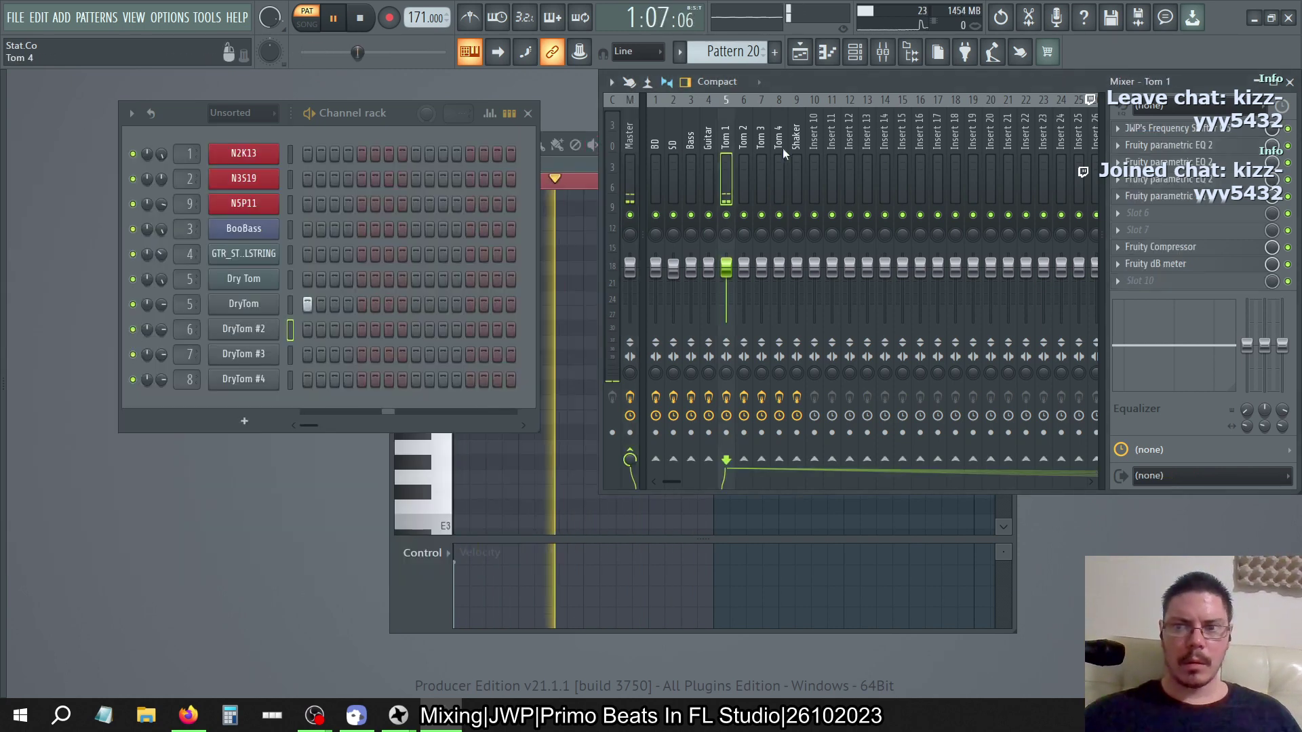
{"action": "left_click", "coordinate": [1176, 128]}
{"action": "left_click", "coordinate": [288, 385]}
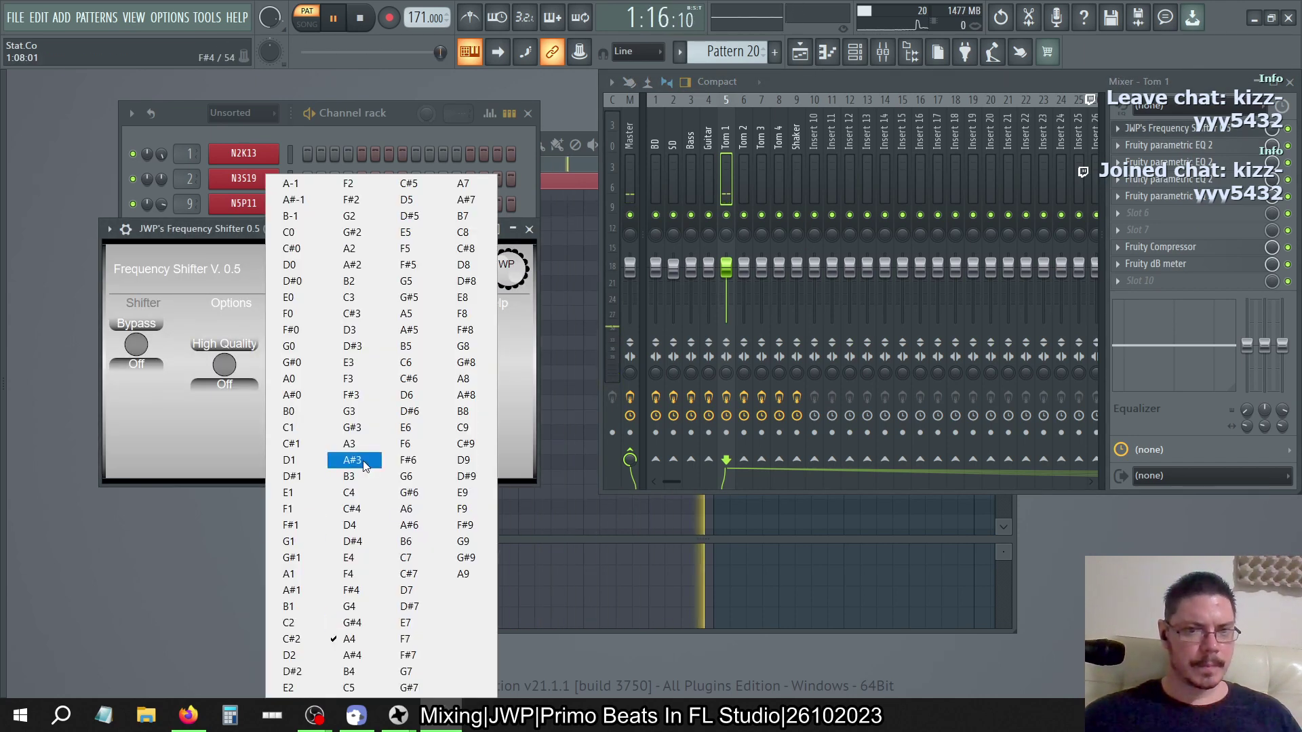
{"action": "left_click", "coordinate": [288, 655]}
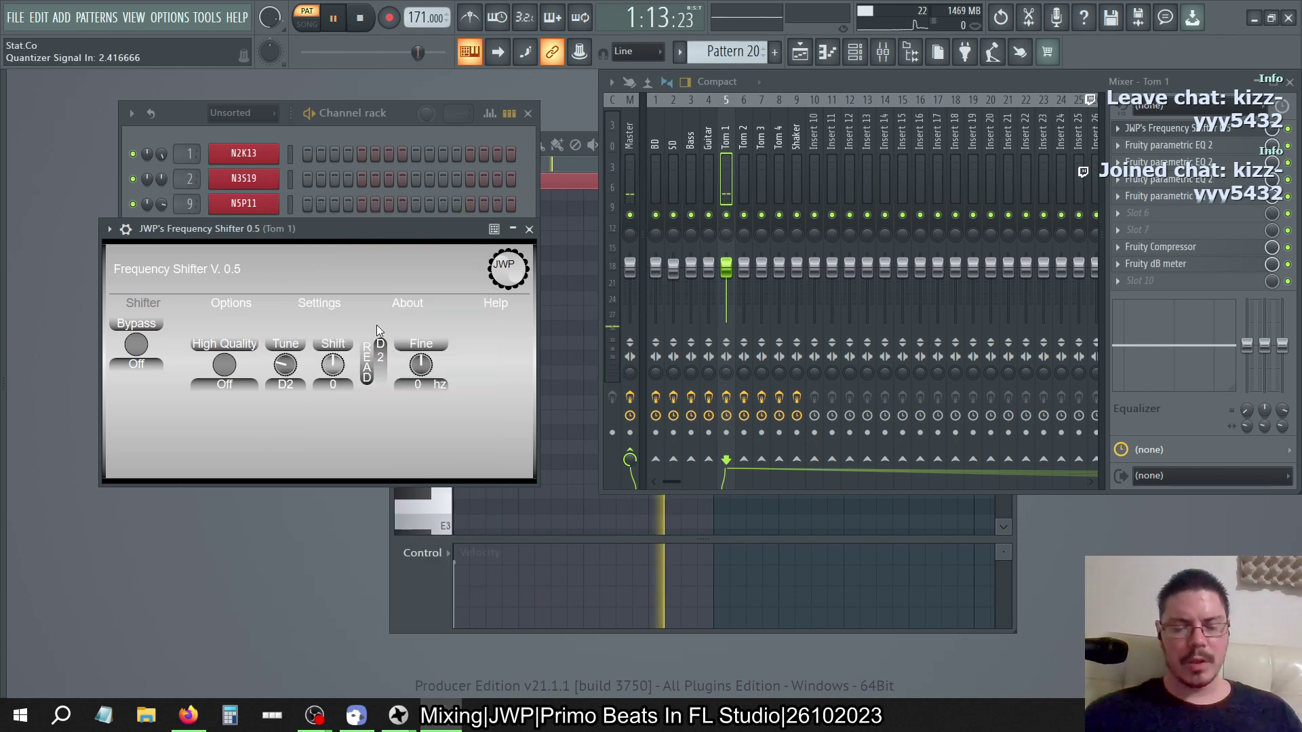
Open the Dry Tom channel's notes in the piano roll for pattern 17
{"action": "left_click", "coordinate": [299, 130]}
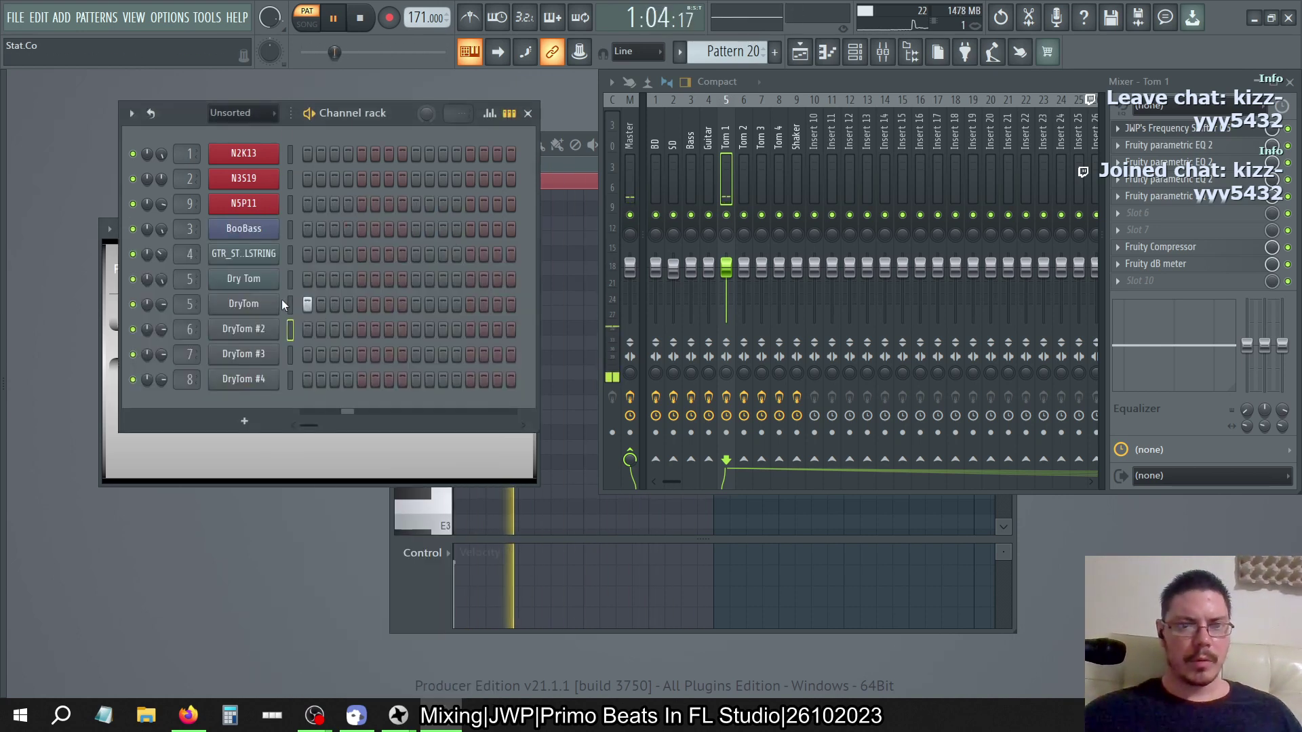
{"action": "left_click", "coordinate": [268, 279]}
{"action": "left_click", "coordinate": [317, 182]}
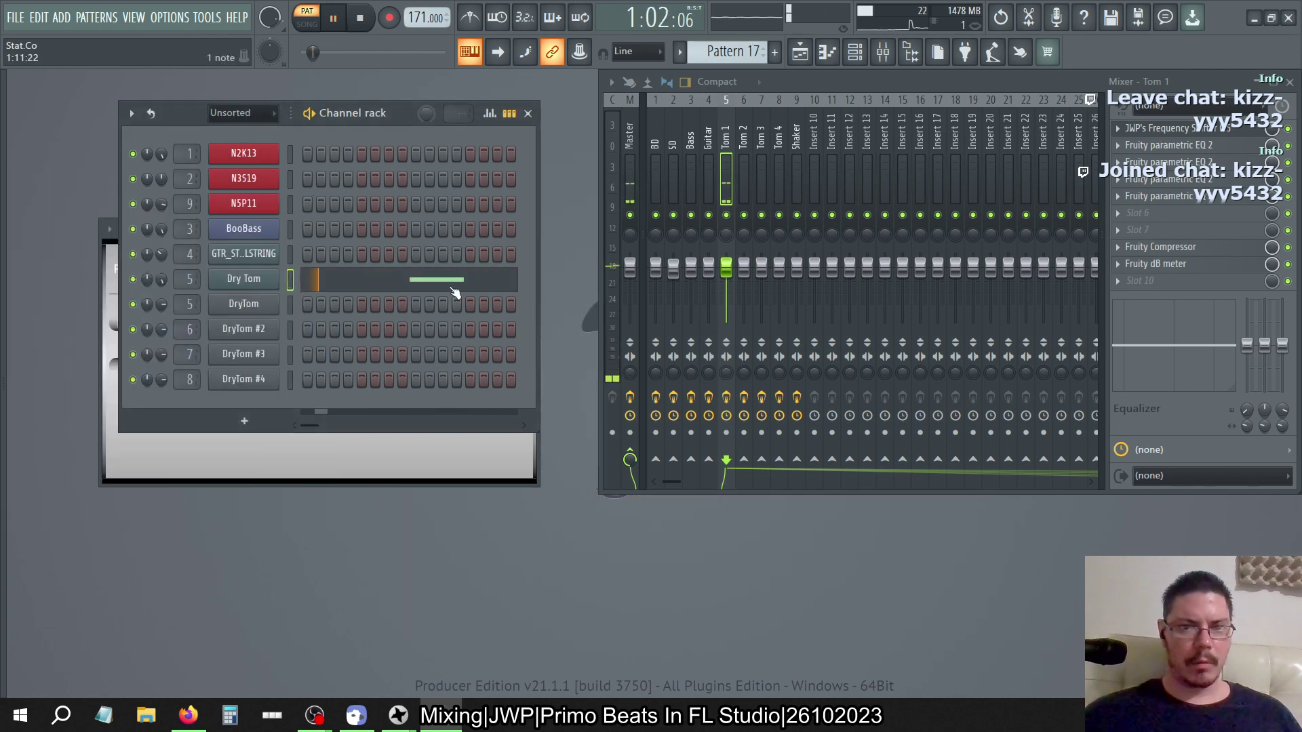
{"action": "left_click", "coordinate": [454, 284]}
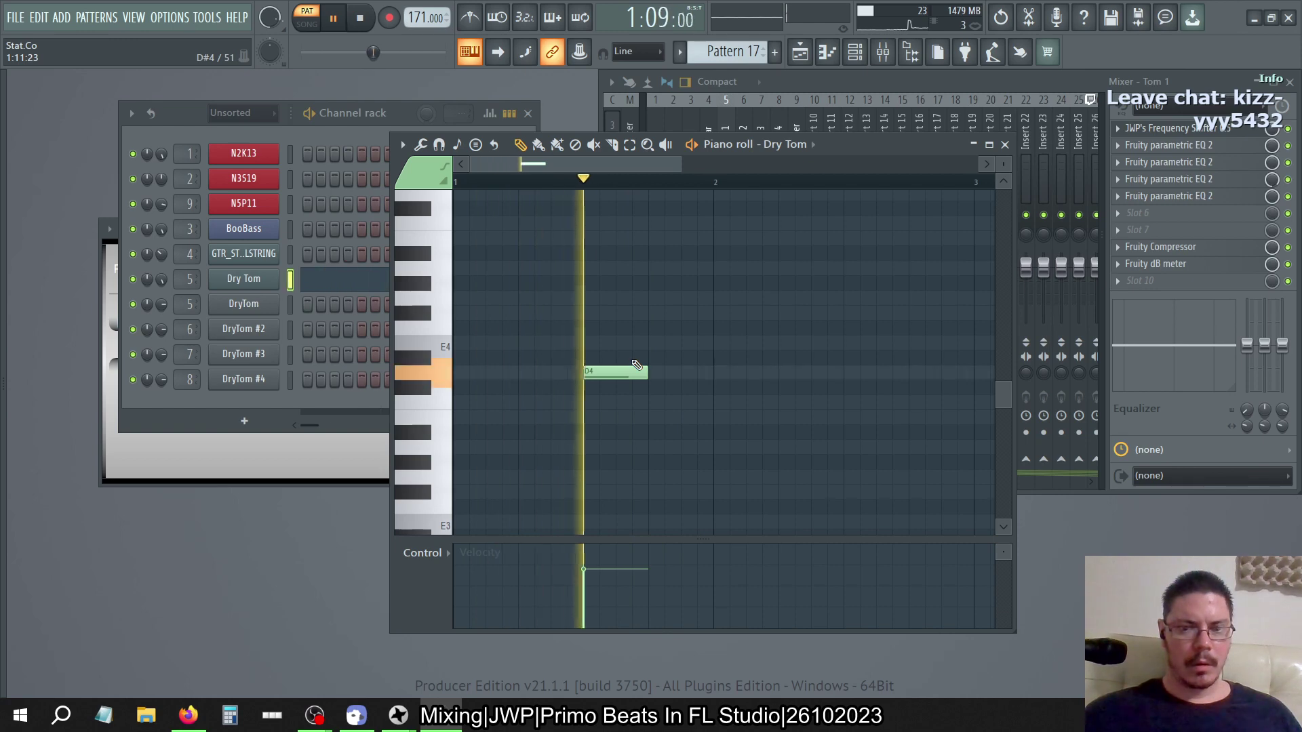
{"action": "scroll", "coordinate": [637, 366], "scroll_direction": "up", "scroll_amount": 3}
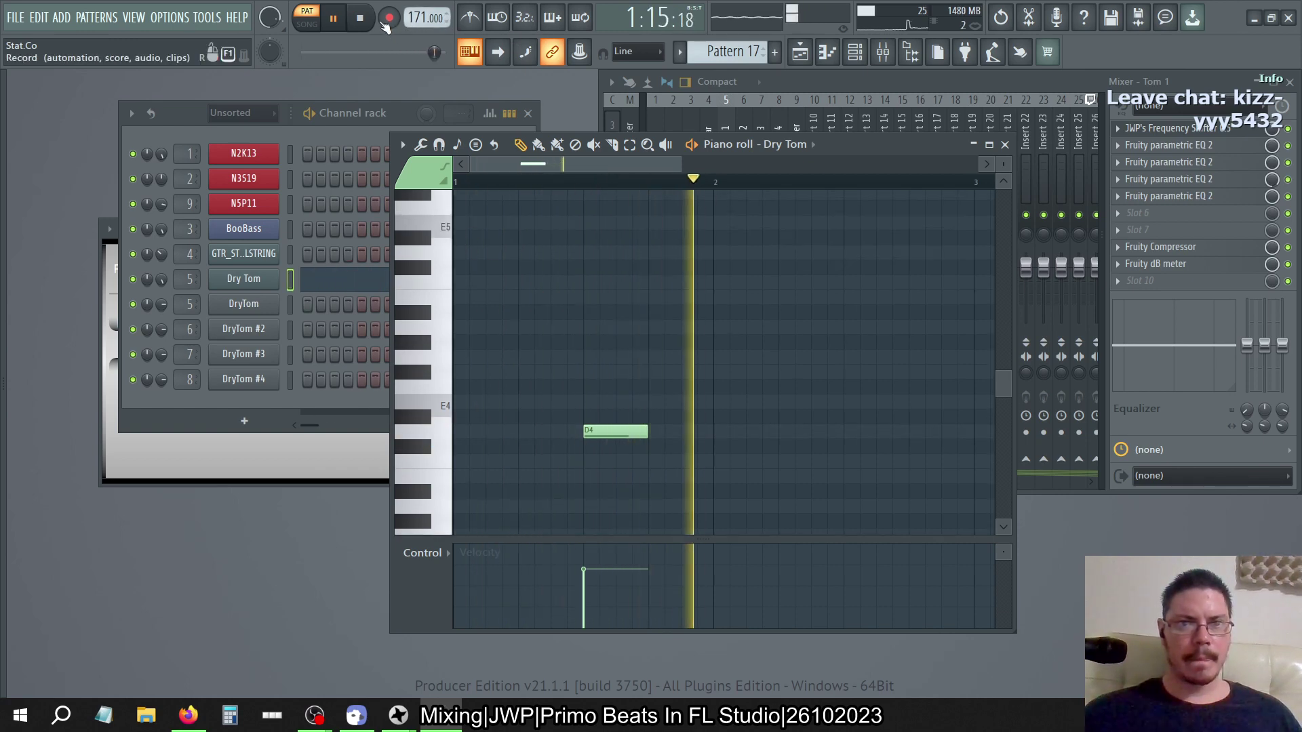
Stop playback and audition the Dry Tom sound on neighbouring high keys including C5, and on C4
{"action": "key", "text": "space"}
{"action": "left_click", "coordinate": [447, 301]}
{"action": "left_click", "coordinate": [446, 288]}
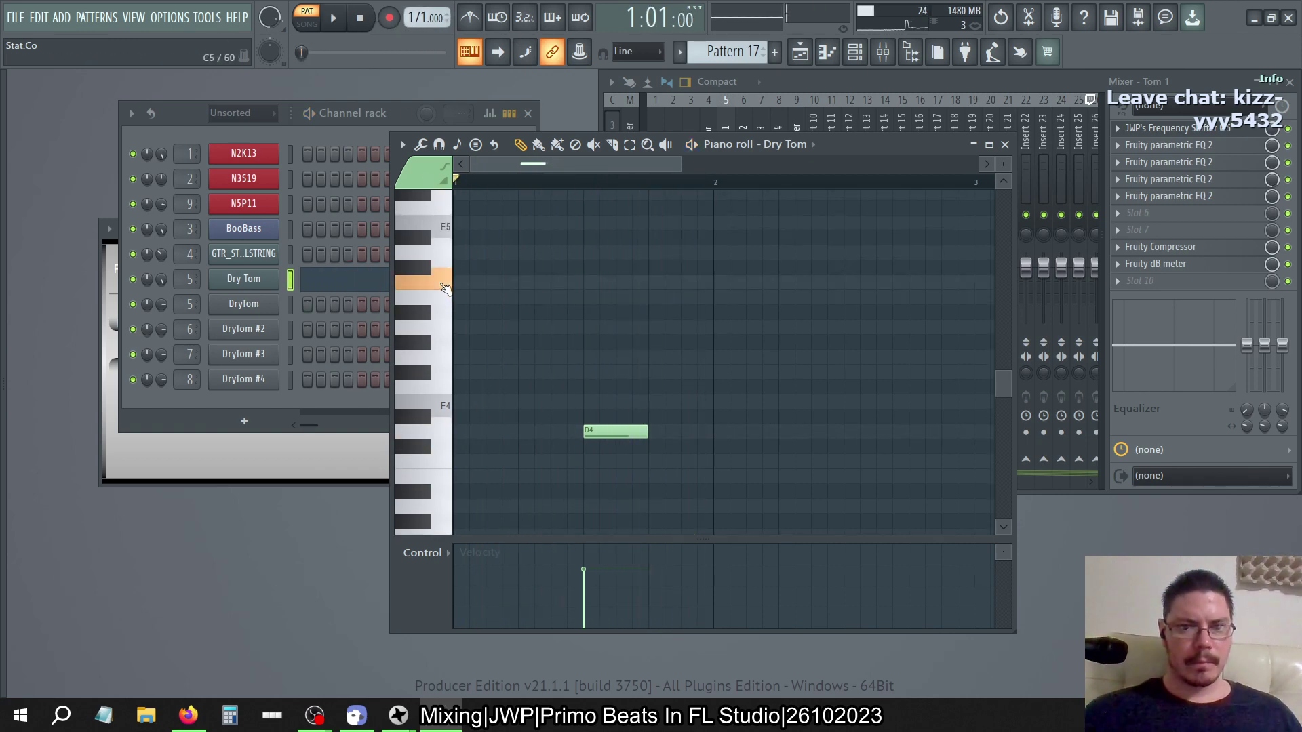
{"action": "left_click", "coordinate": [439, 467]}
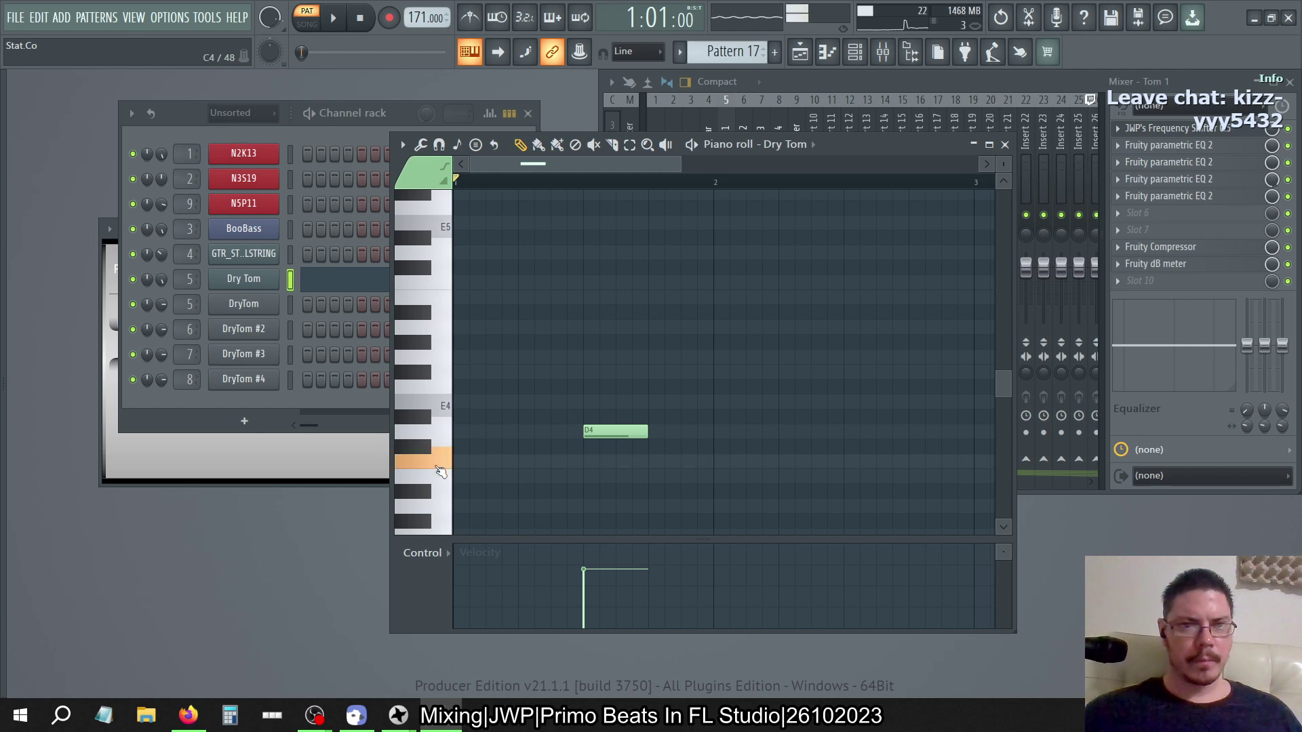
Set the Dry Tom channel's root note to C5 in its miscellaneous channel settings
{"action": "left_click", "coordinate": [264, 280]}
{"action": "left_click", "coordinate": [34, 182]}
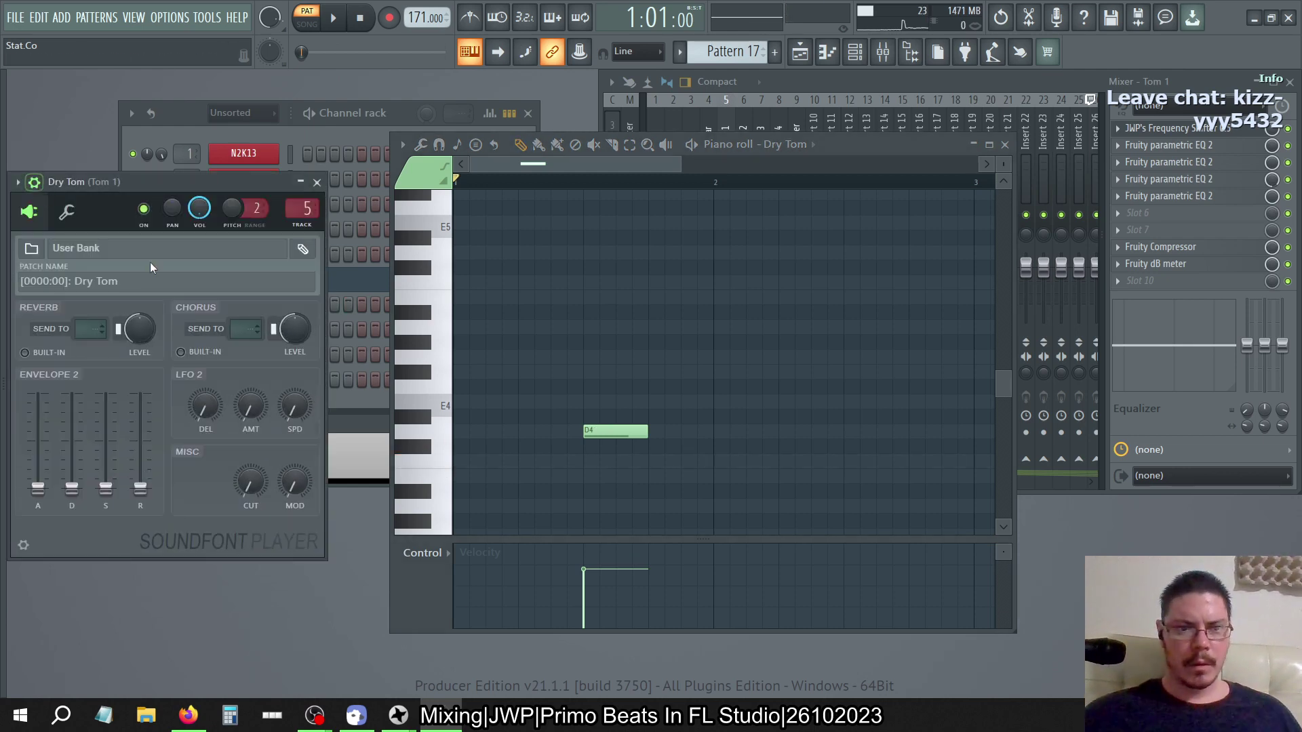
{"action": "left_click", "coordinate": [66, 212]}
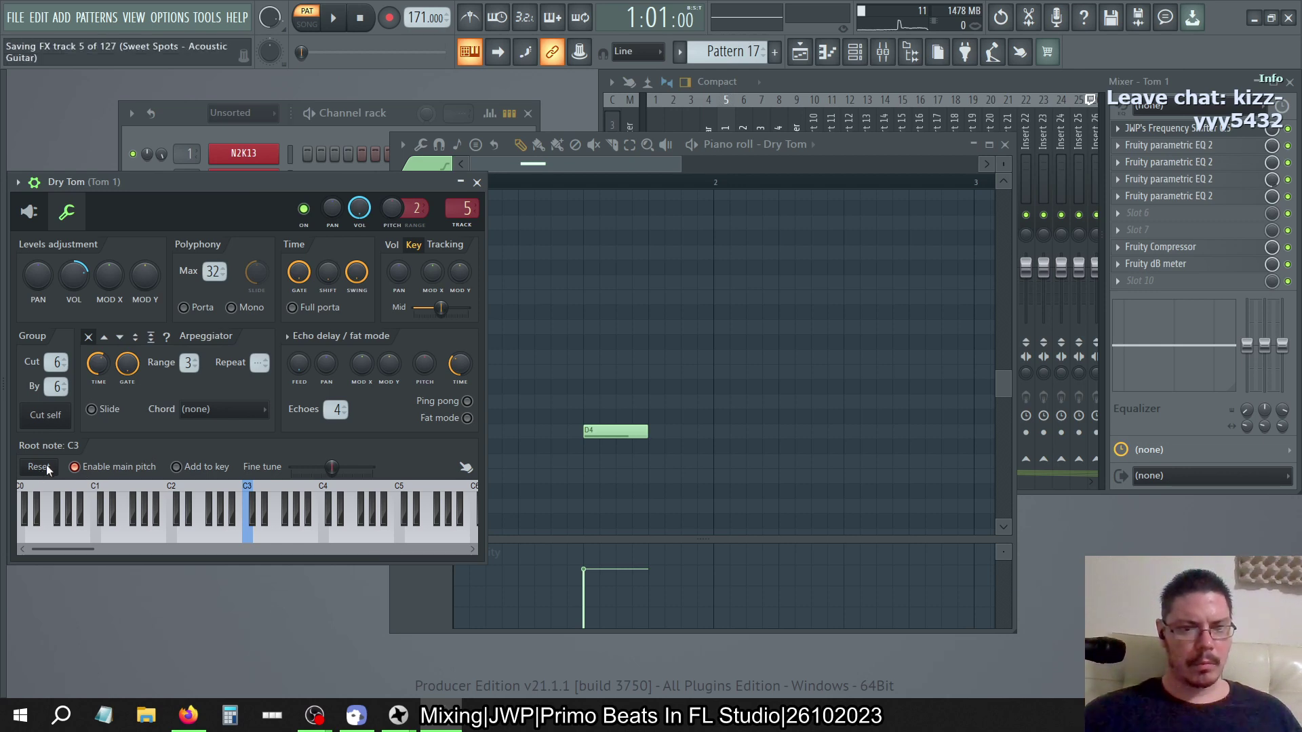
{"action": "right_click", "coordinate": [400, 505]}
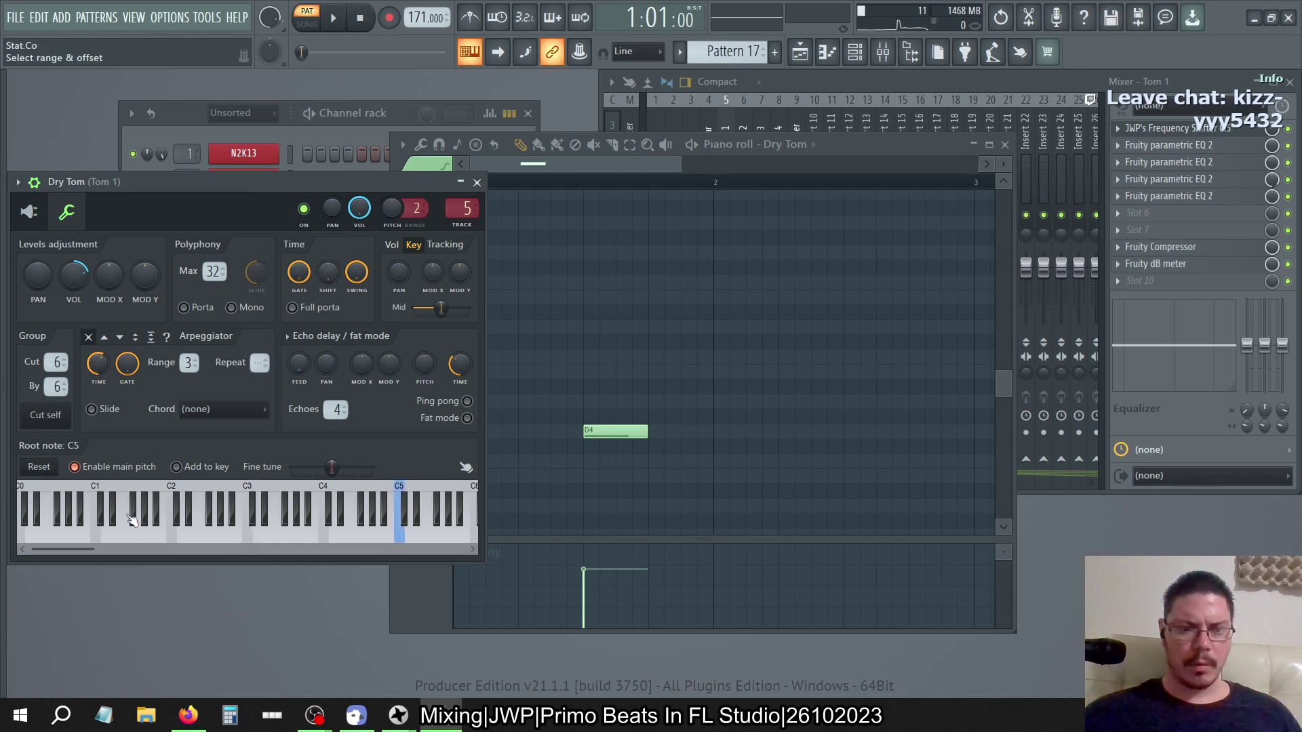
{"action": "left_click_drag", "start_coordinate": [67, 547], "coordinate": [2, 604]}
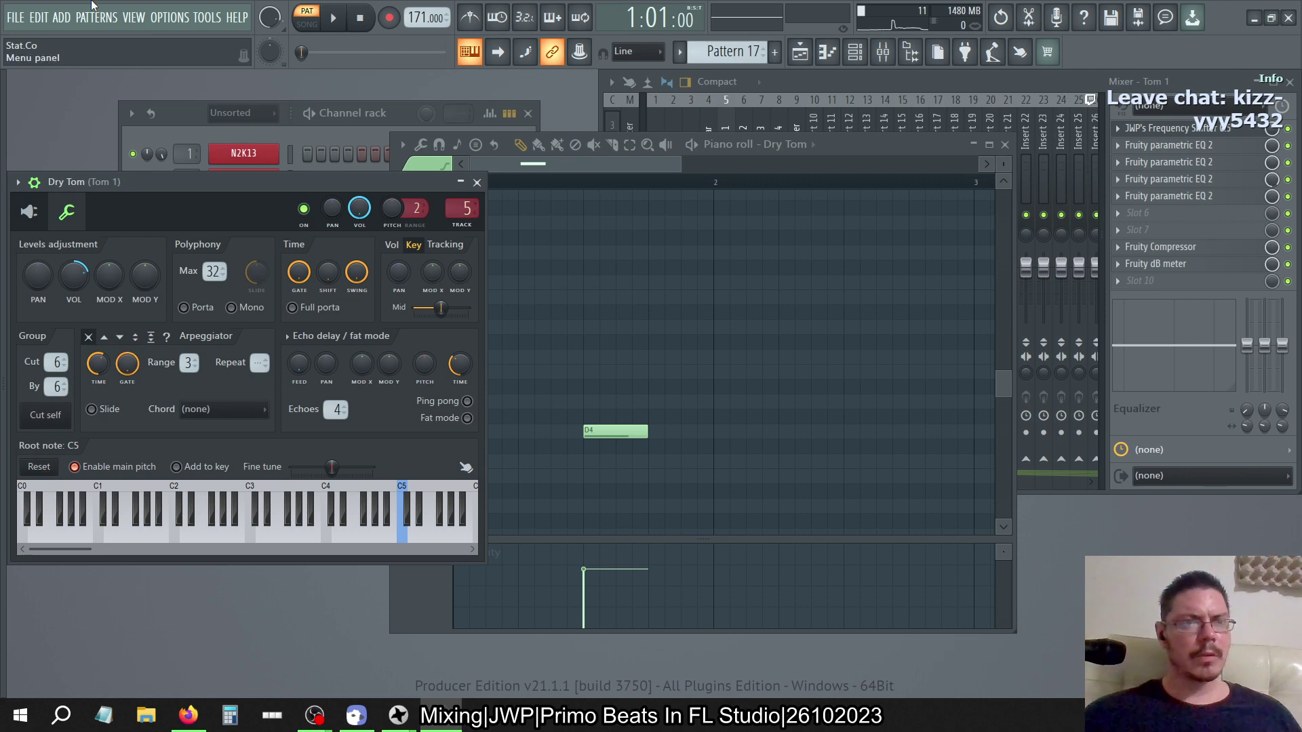
Redo and undo the Quantizer Signal In knob tweak from the edit history
{"action": "left_click", "coordinate": [45, 19]}
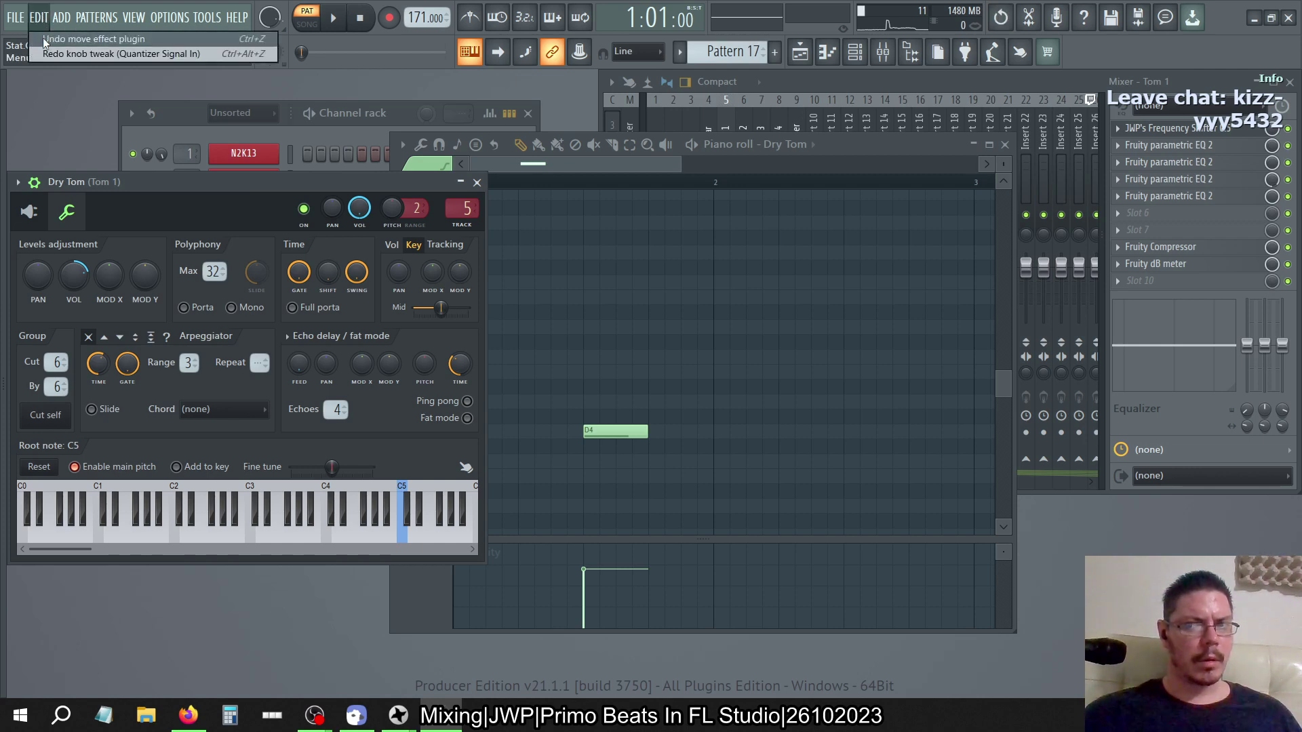
{"action": "left_click", "coordinate": [43, 54]}
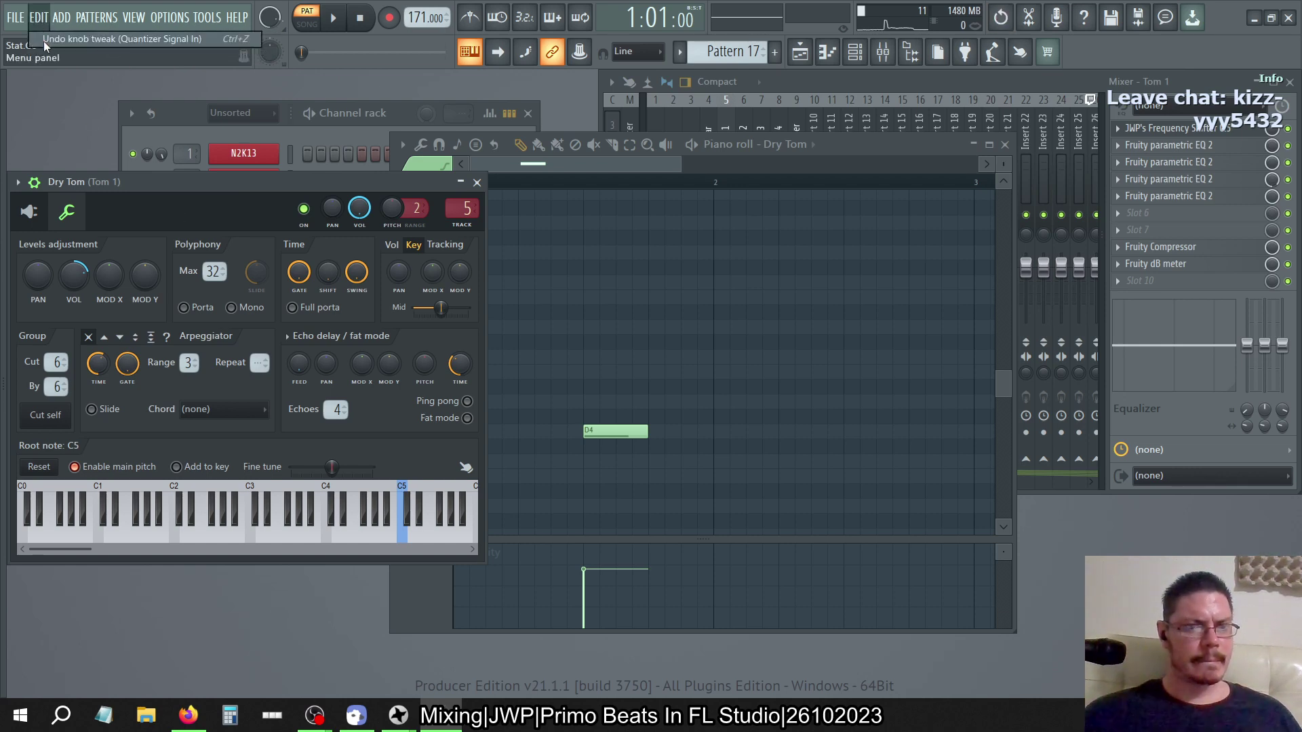
{"action": "left_click", "coordinate": [39, 19]}
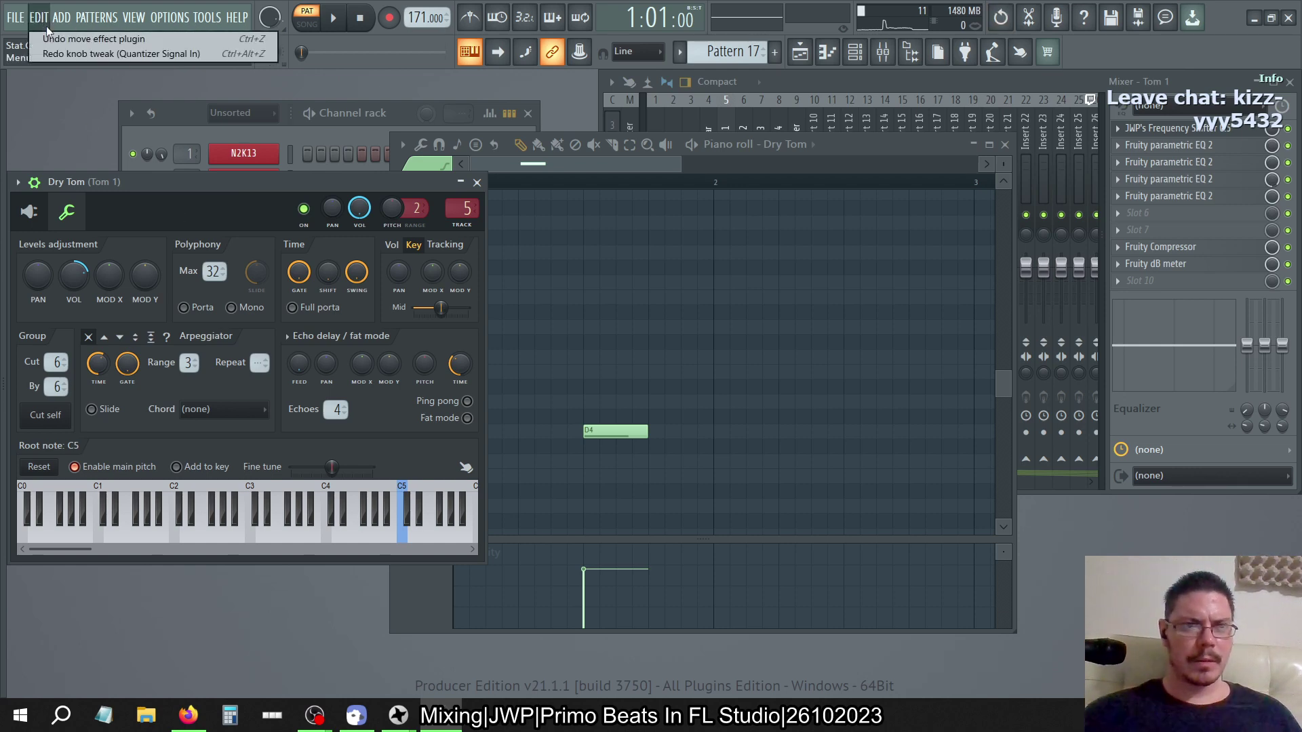
{"action": "left_click", "coordinate": [47, 32]}
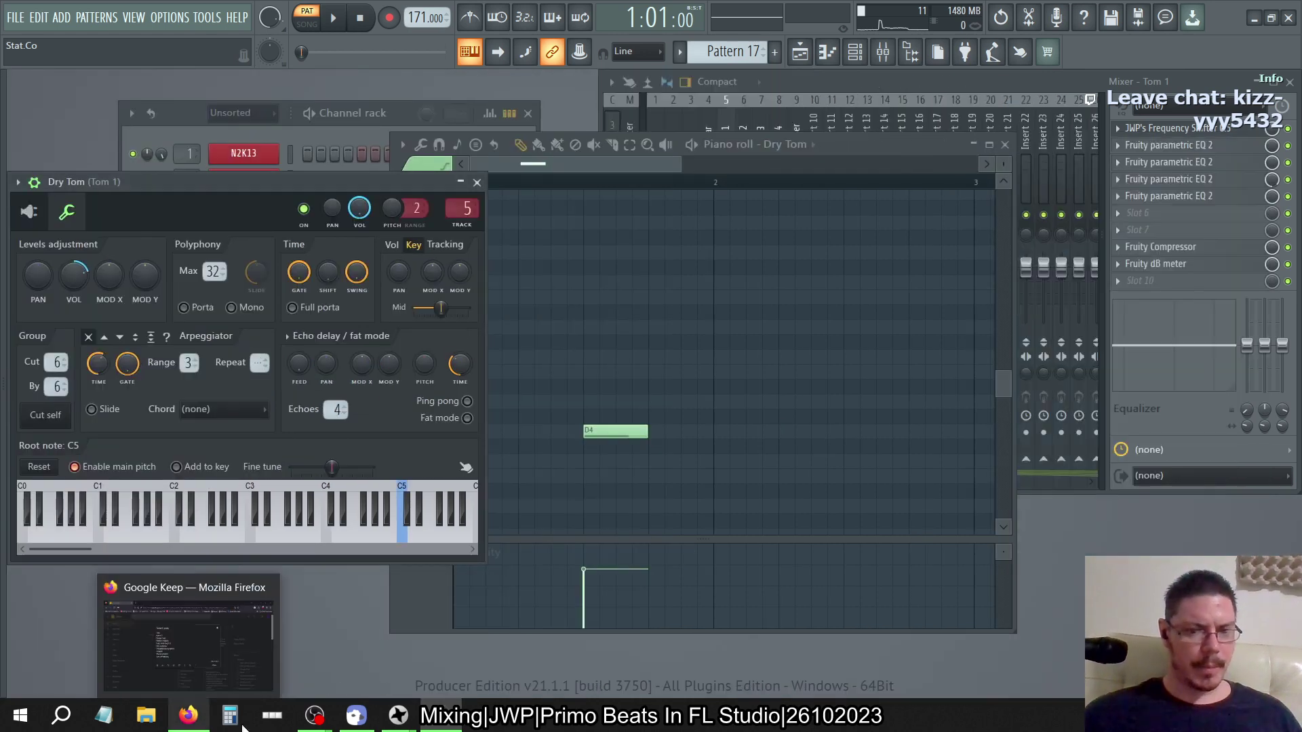
Launch a second instance of FL Studio 21
{"action": "mouse_move", "coordinate": [399, 716]}
{"action": "right_click", "coordinate": [441, 716]}
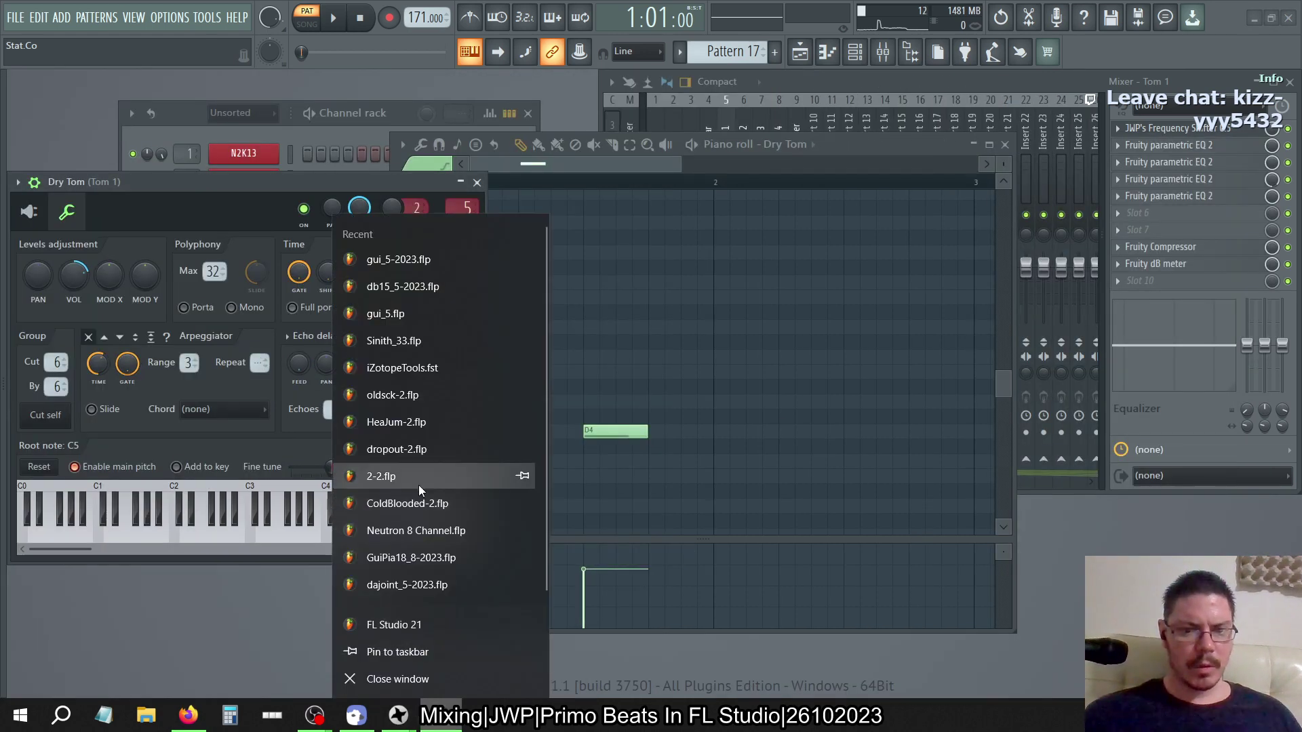
{"action": "left_click", "coordinate": [391, 263]}
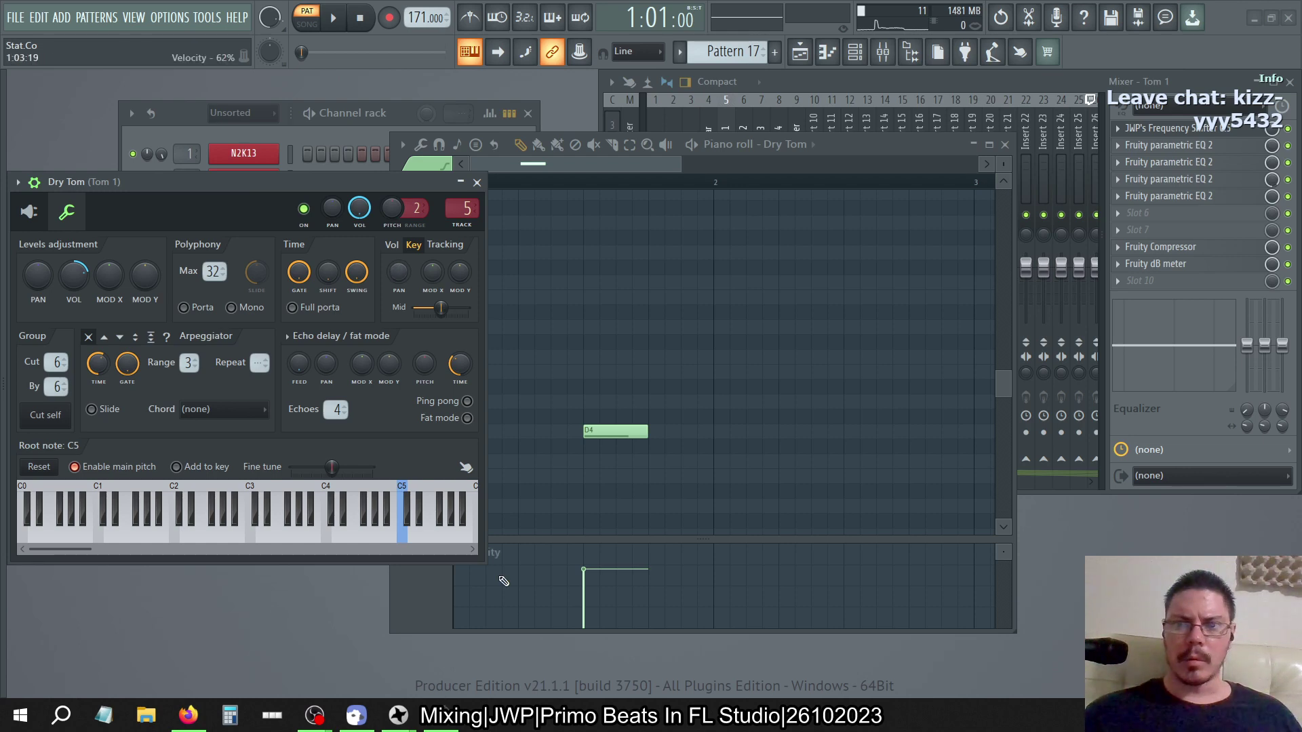
{"action": "left_click", "coordinate": [746, 402]}
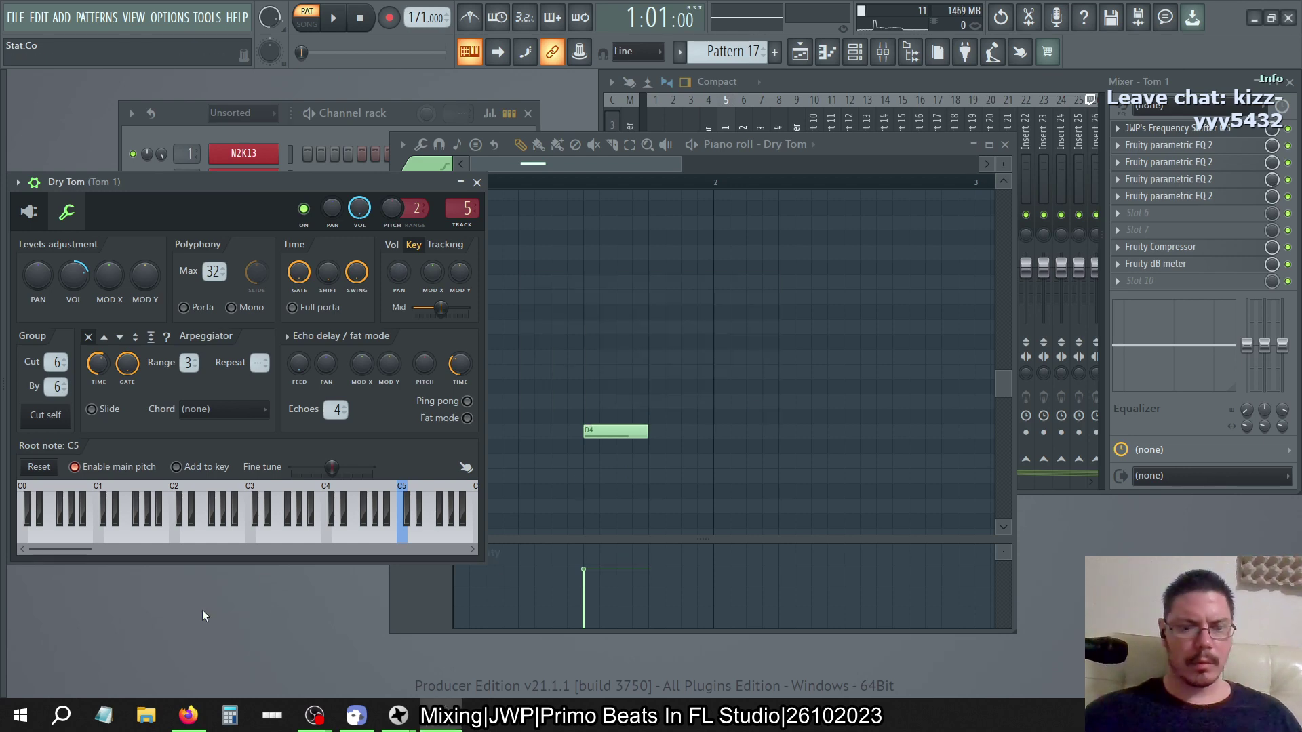
{"action": "right_click", "coordinate": [442, 716]}
{"action": "left_click", "coordinate": [424, 629]}
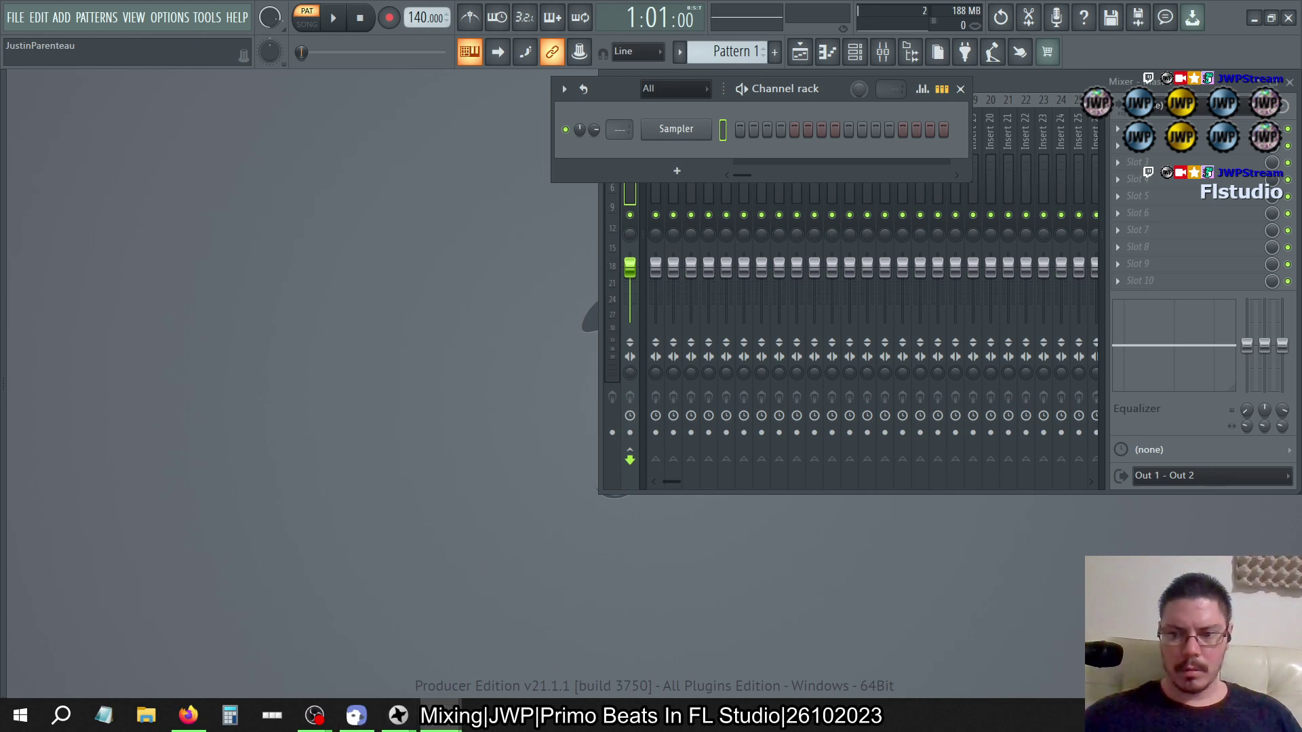
{"action": "left_click", "coordinate": [1074, 715]}
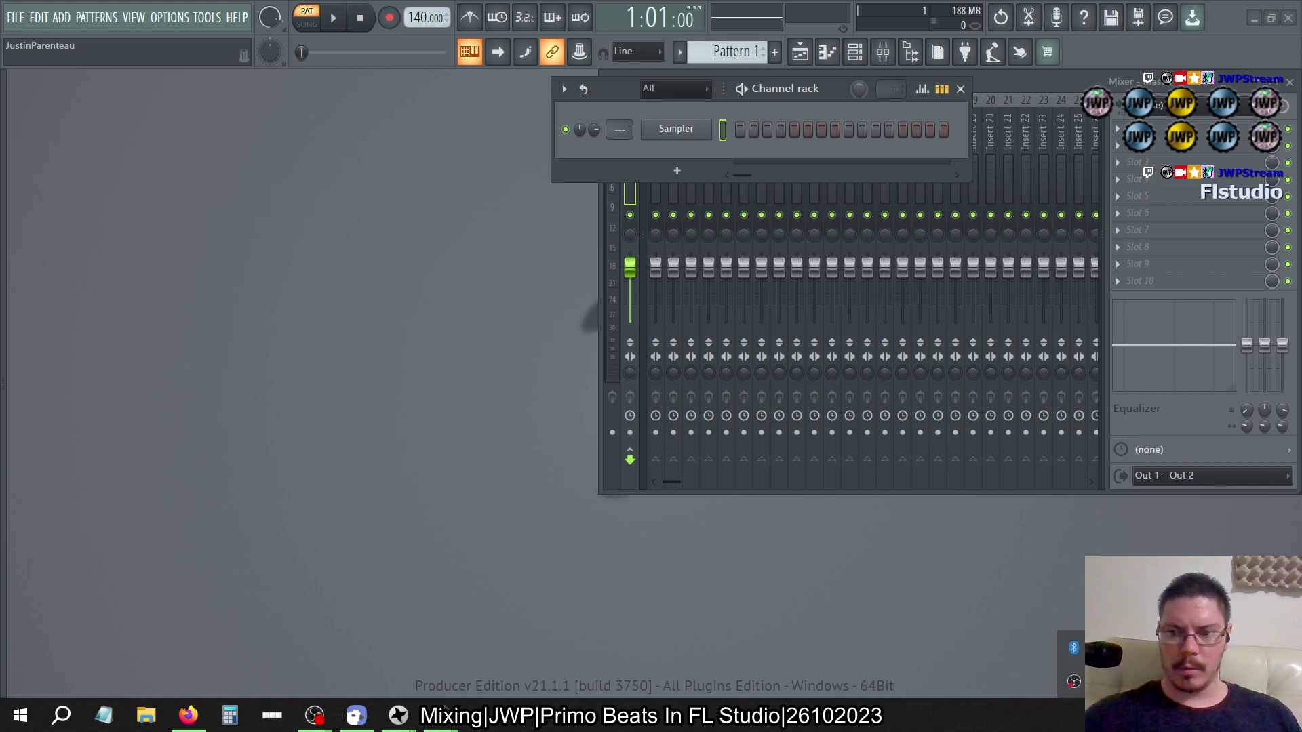
{"action": "right_click", "coordinate": [1145, 555]}
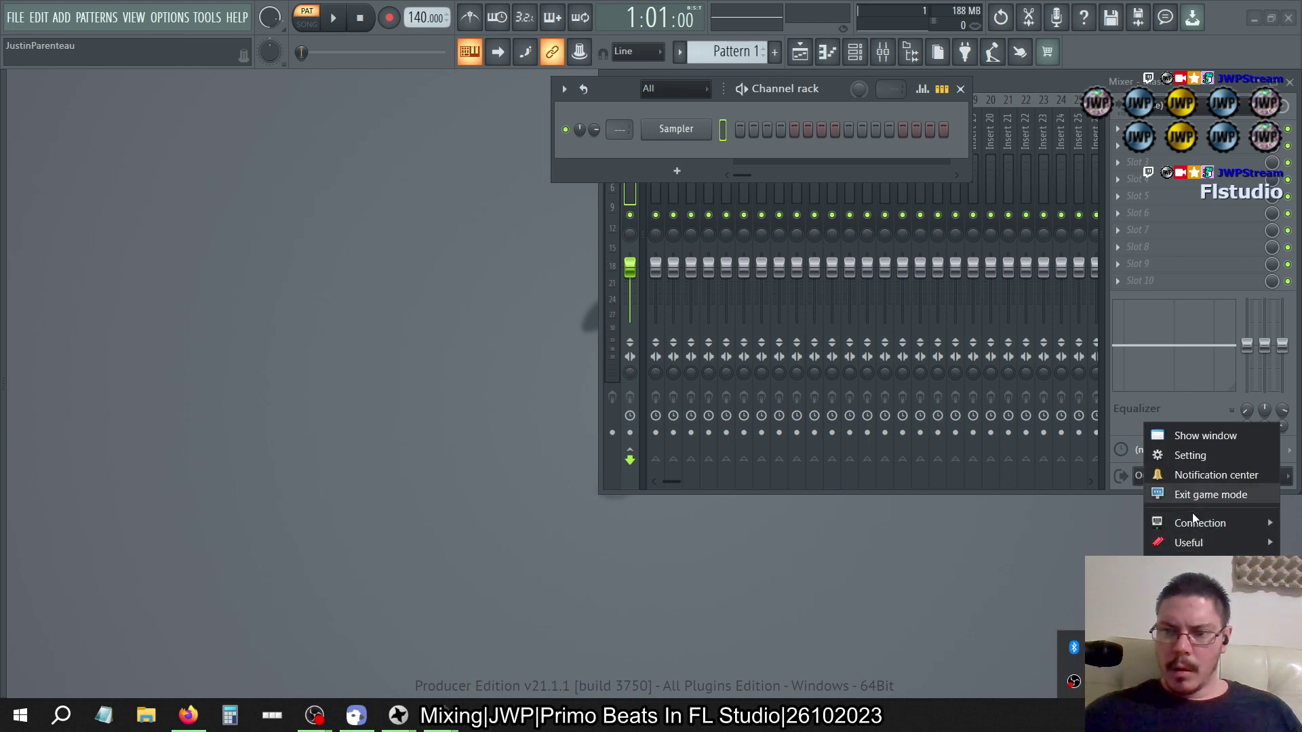
{"action": "mouse_move", "coordinate": [1195, 543]}
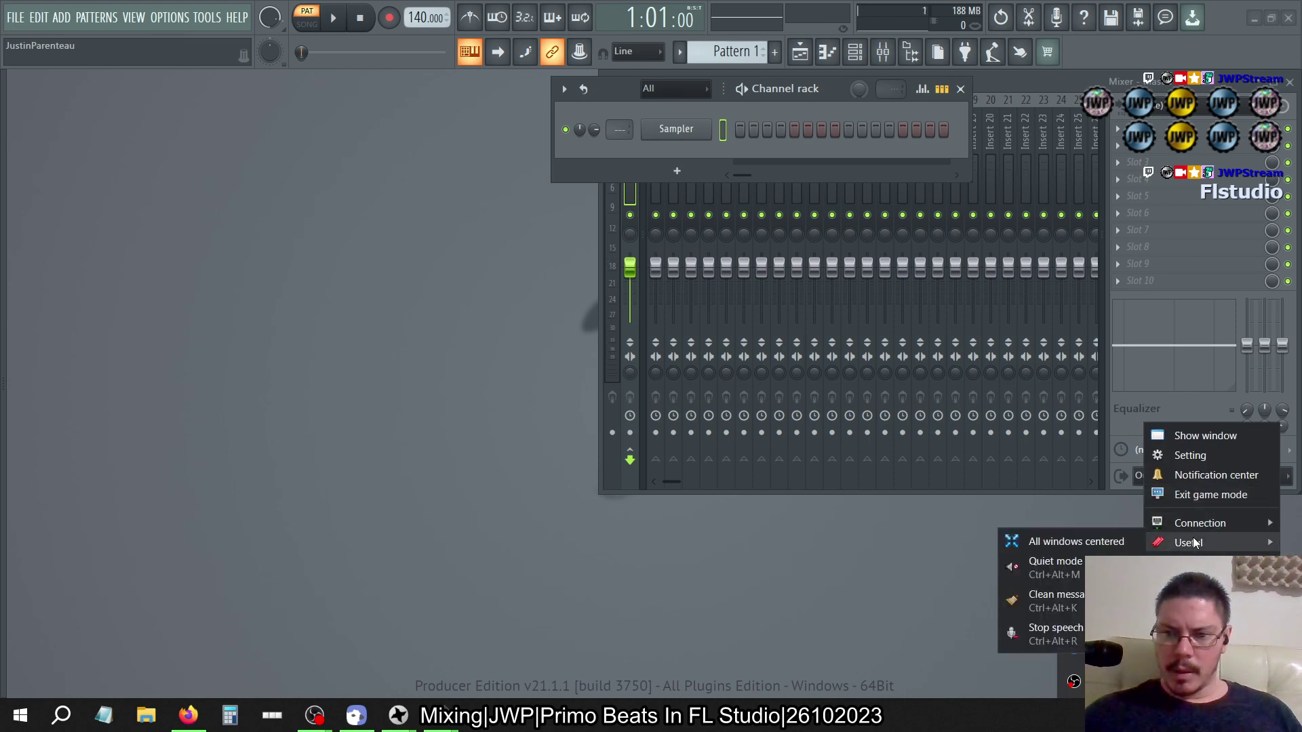
{"action": "left_click", "coordinate": [734, 625]}
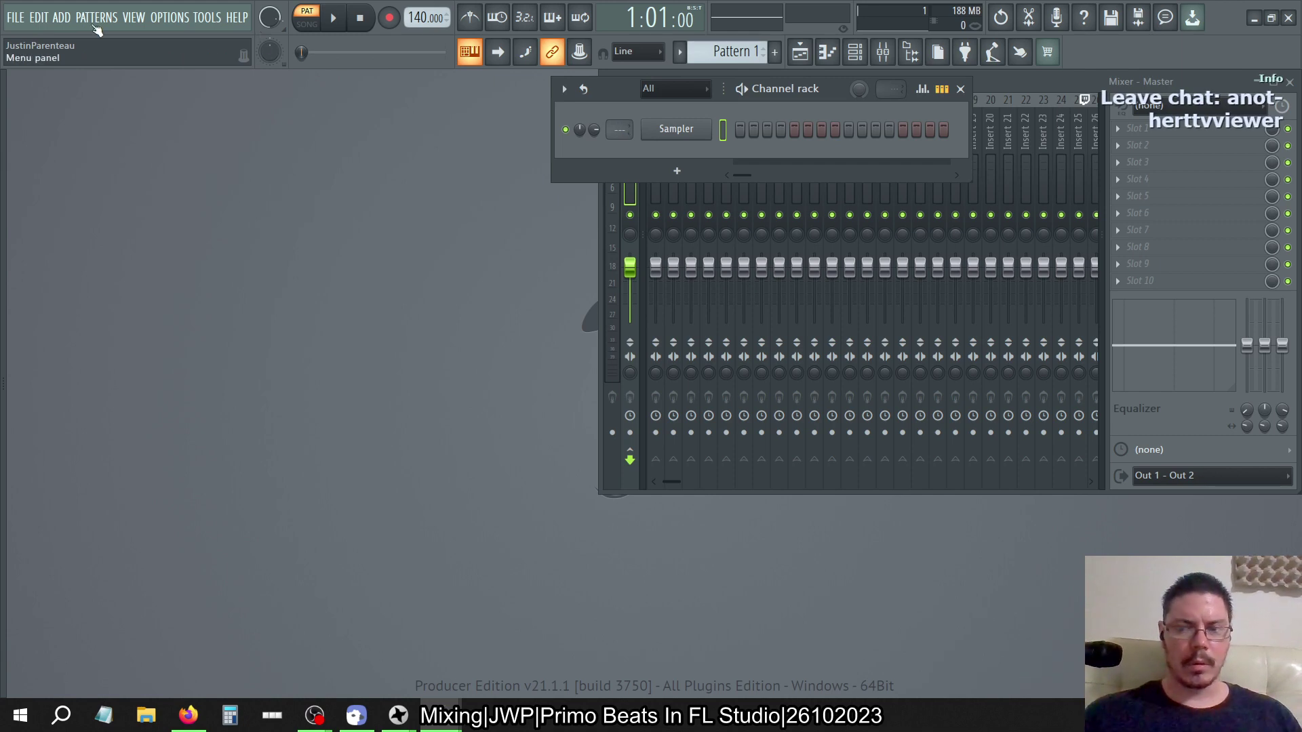
Open the project file gui_5-2023.flp from the Dope Pro folder
{"action": "left_click", "coordinate": [15, 17]}
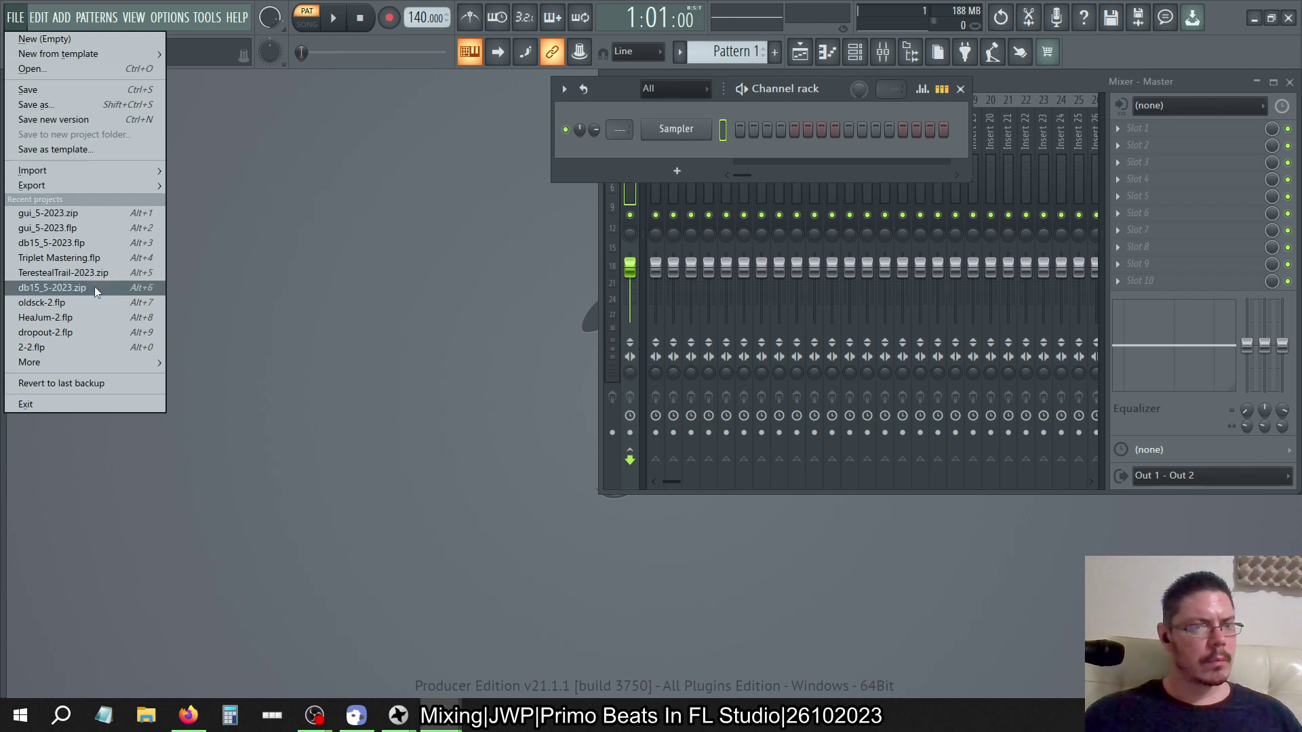
{"action": "left_click", "coordinate": [48, 69]}
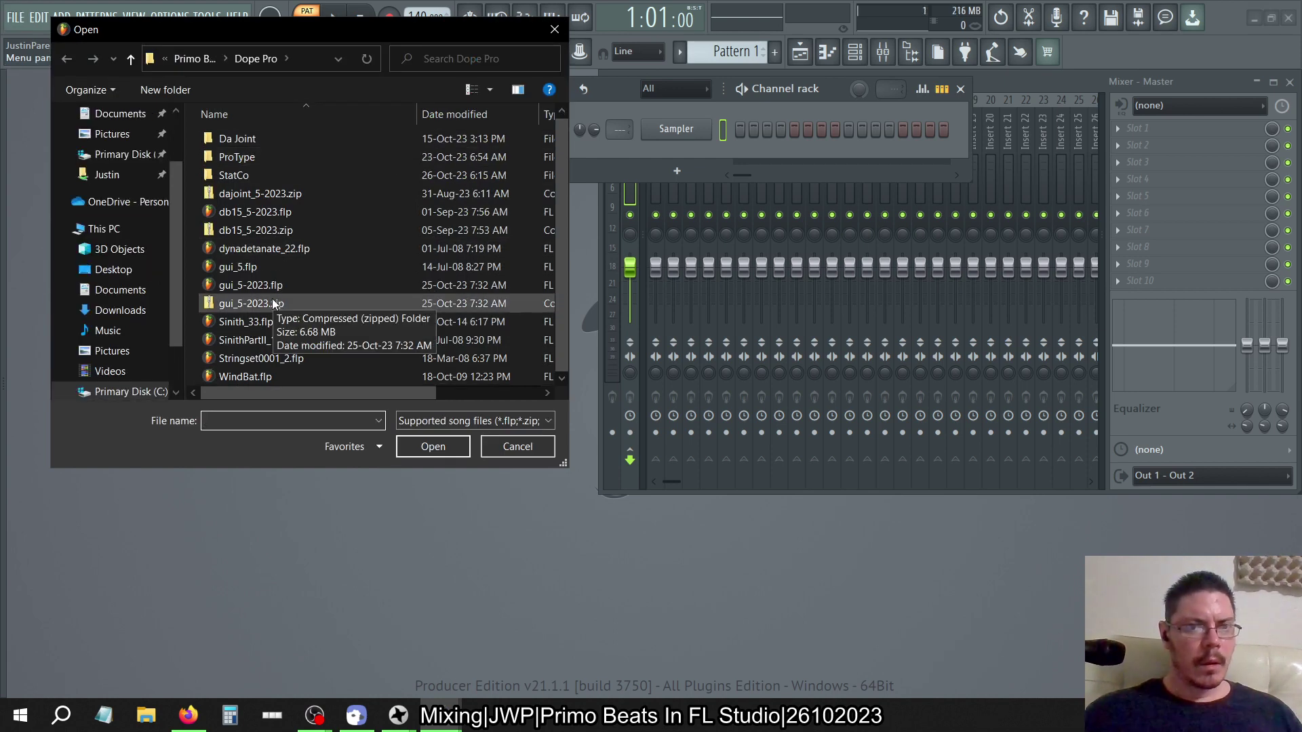
{"action": "left_click", "coordinate": [263, 285]}
{"action": "left_click", "coordinate": [433, 447]}
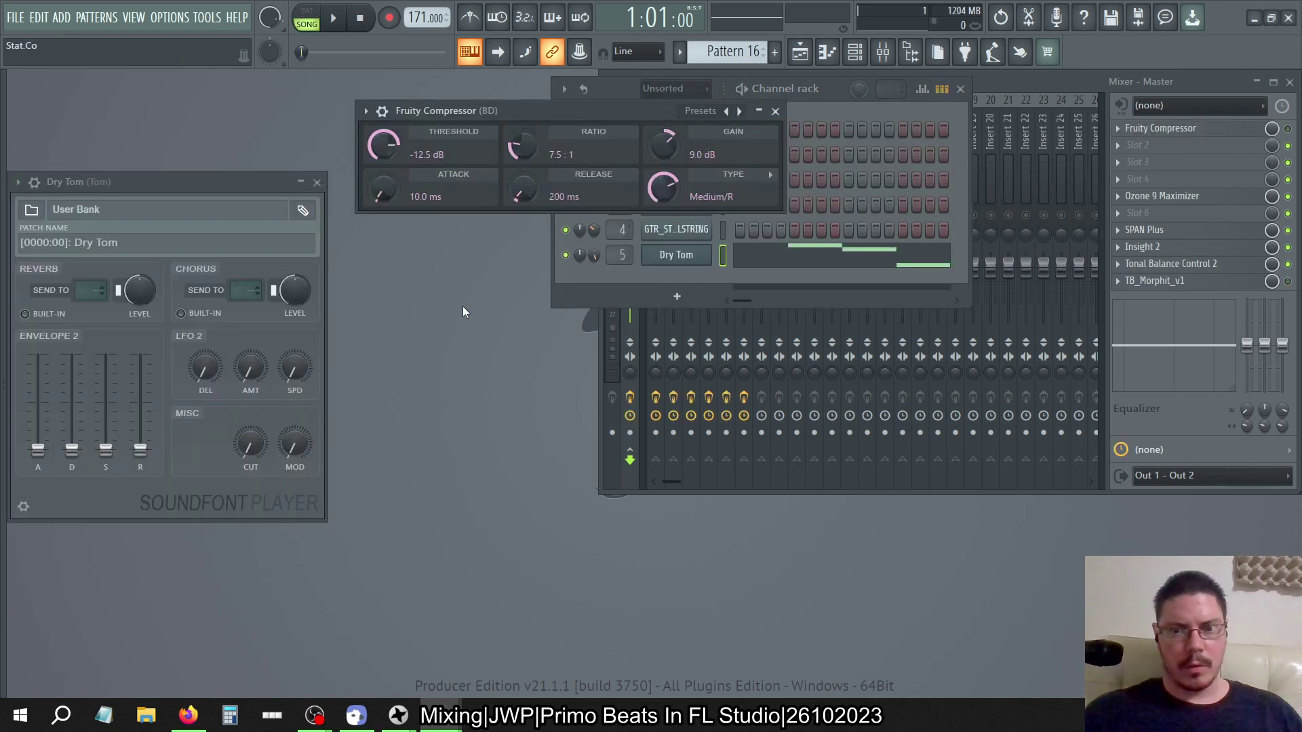
Open the Dry Tom channel's miscellaneous settings, play the song and set the channel's root note to C4
{"action": "left_click", "coordinate": [676, 254]}
{"action": "left_click", "coordinate": [34, 182]}
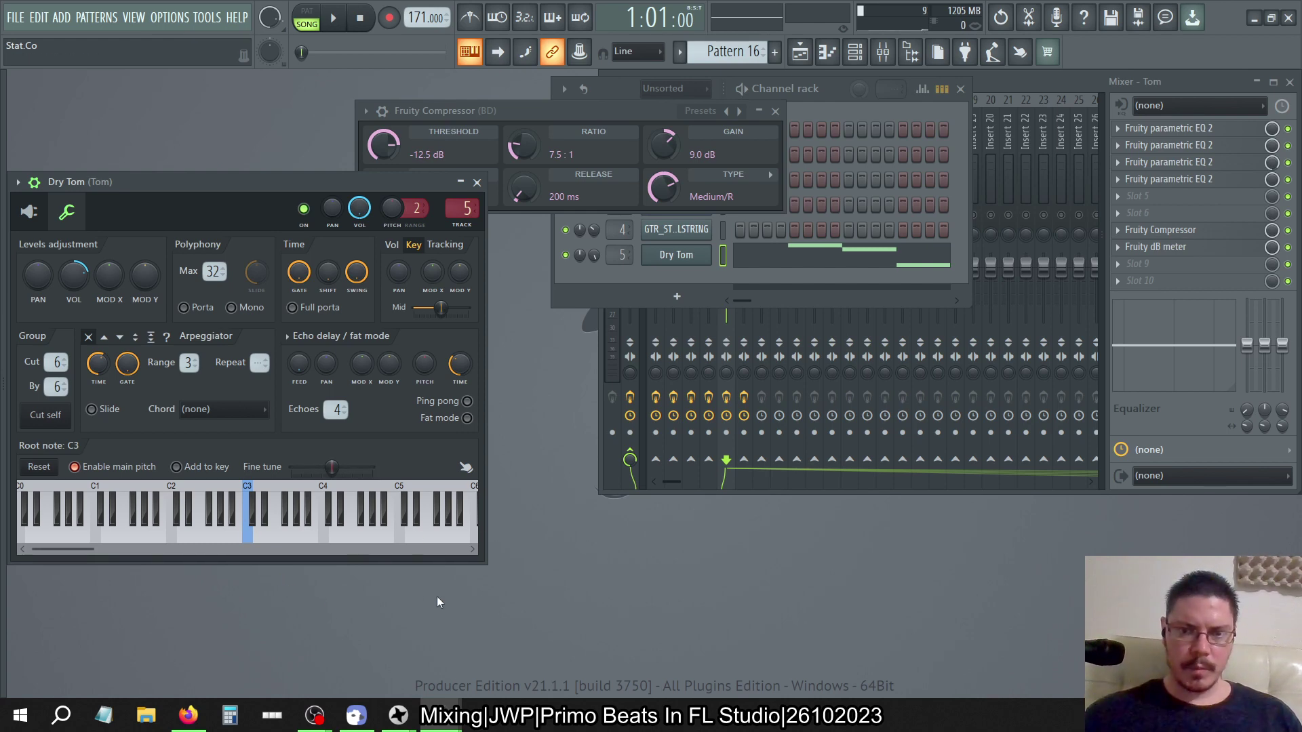
{"action": "left_click", "coordinate": [333, 22]}
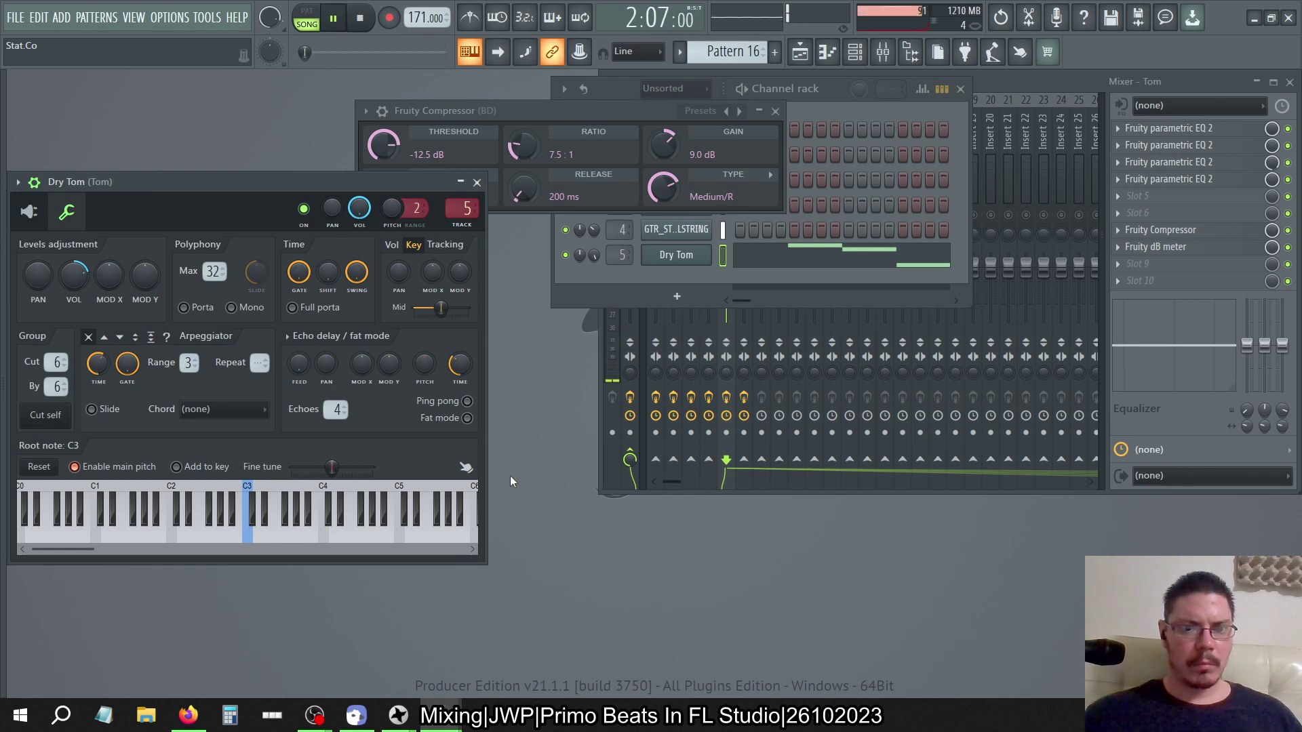
{"action": "right_click", "coordinate": [324, 519]}
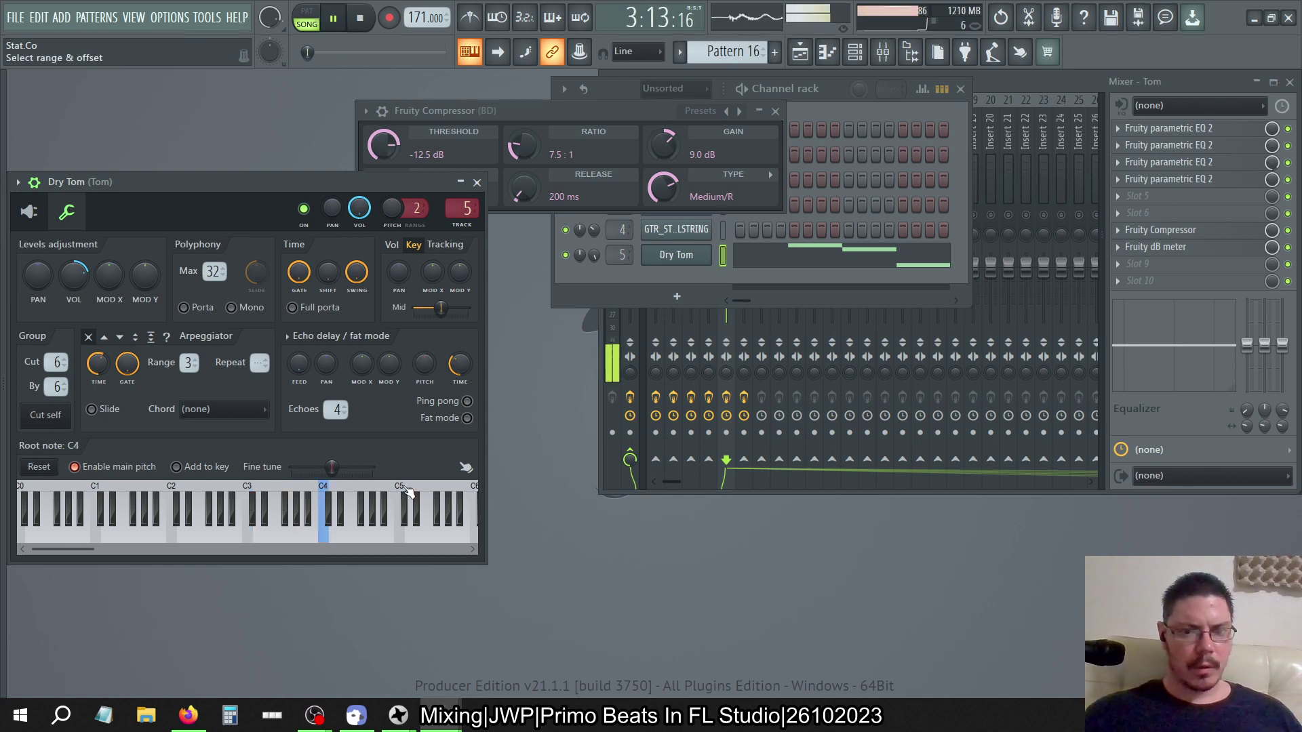
Set the Dry Tom's root note to C5, examine its Pattern 16 and Pattern 15 notes in the piano roll and stop playback
{"action": "right_click", "coordinate": [400, 519]}
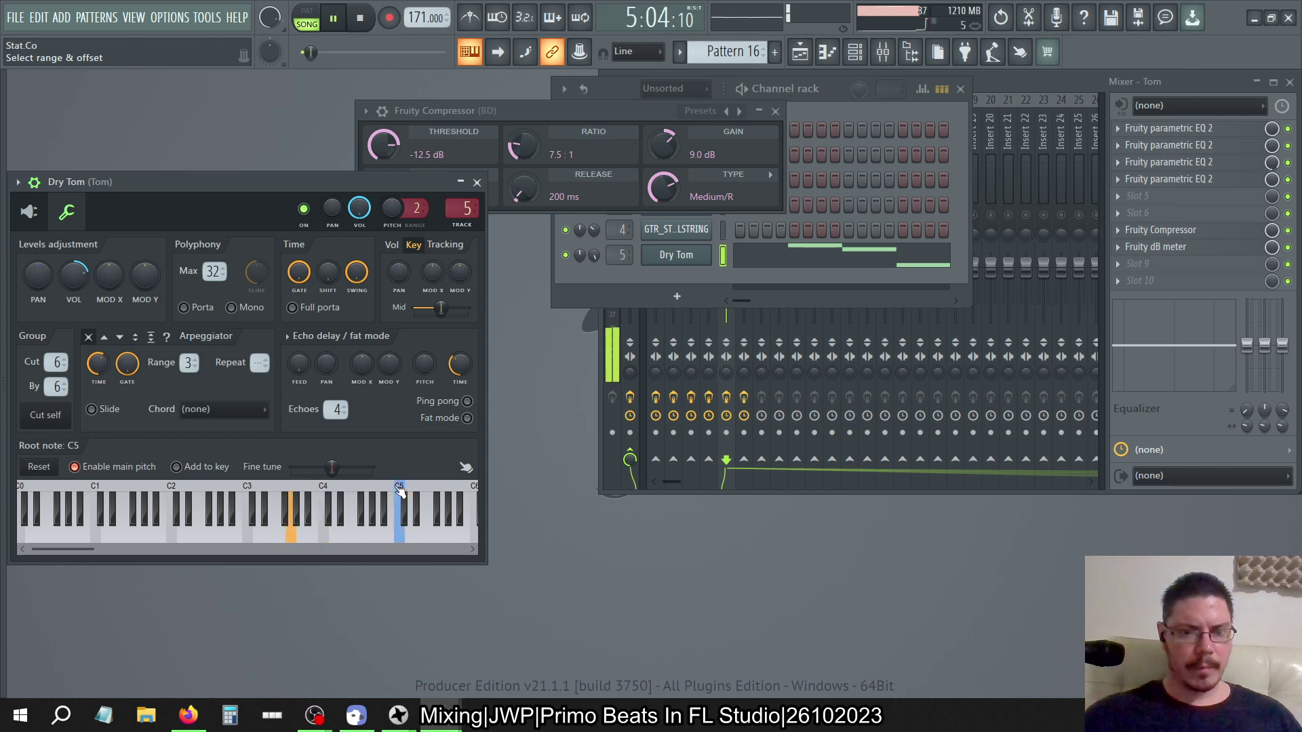
{"action": "left_click", "coordinate": [807, 261]}
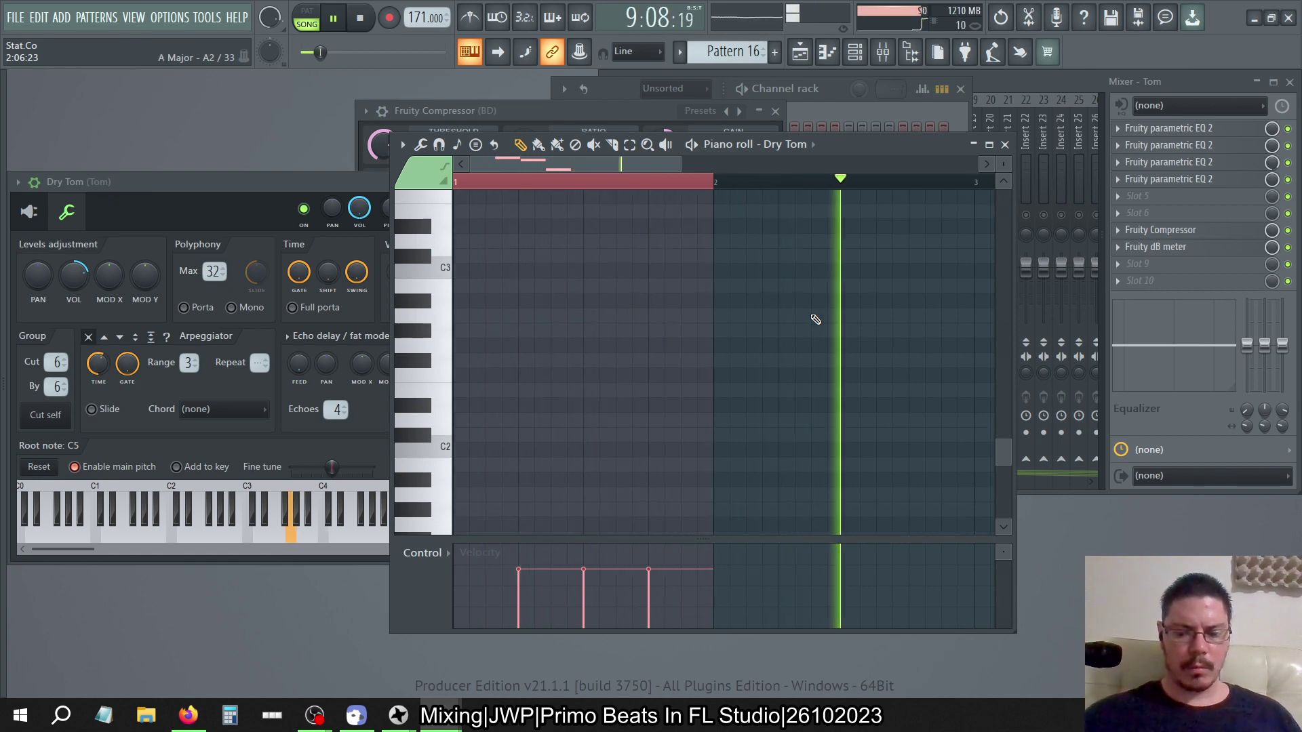
{"action": "scroll", "coordinate": [814, 319], "scroll_direction": "up", "scroll_amount": 8}
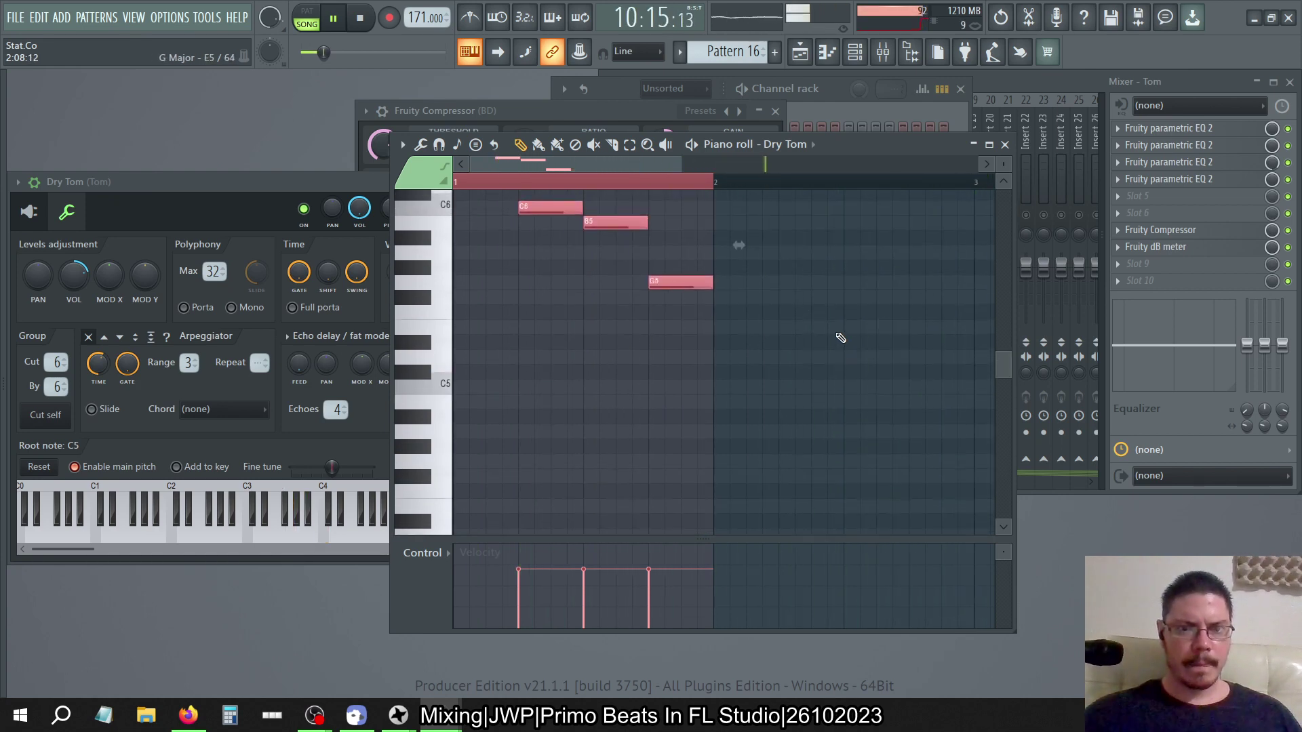
{"action": "scroll", "coordinate": [841, 337], "scroll_direction": "up", "scroll_amount": 3}
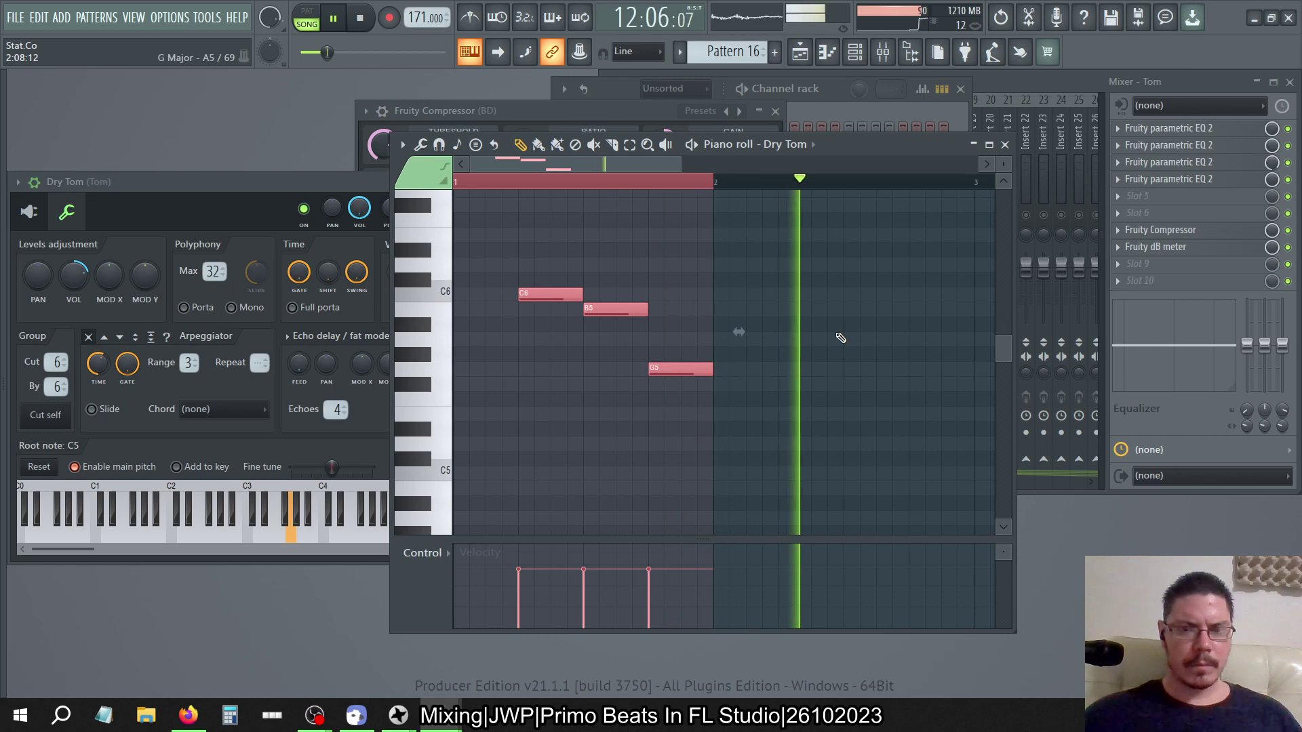
{"action": "left_click", "coordinate": [364, 21]}
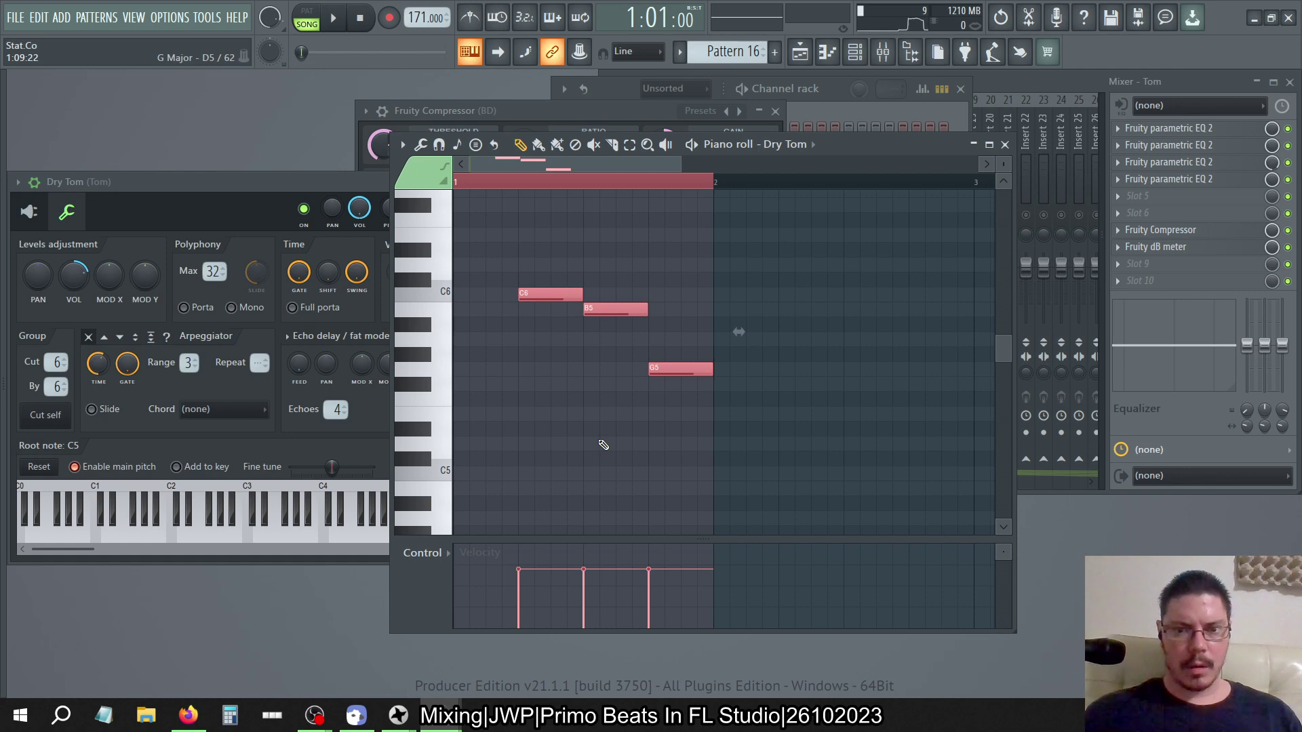
{"action": "key", "text": "KP_Subtract"}
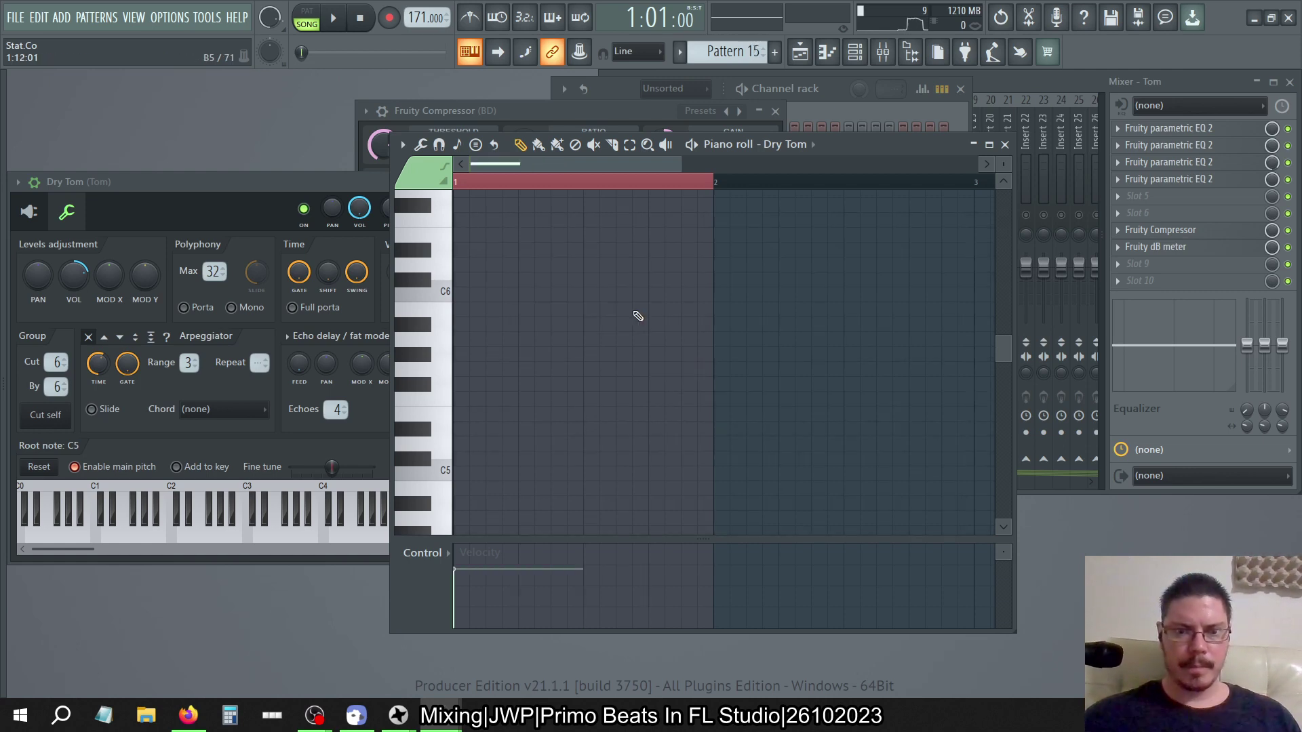
{"action": "scroll", "coordinate": [637, 316], "scroll_direction": "down", "scroll_amount": 8}
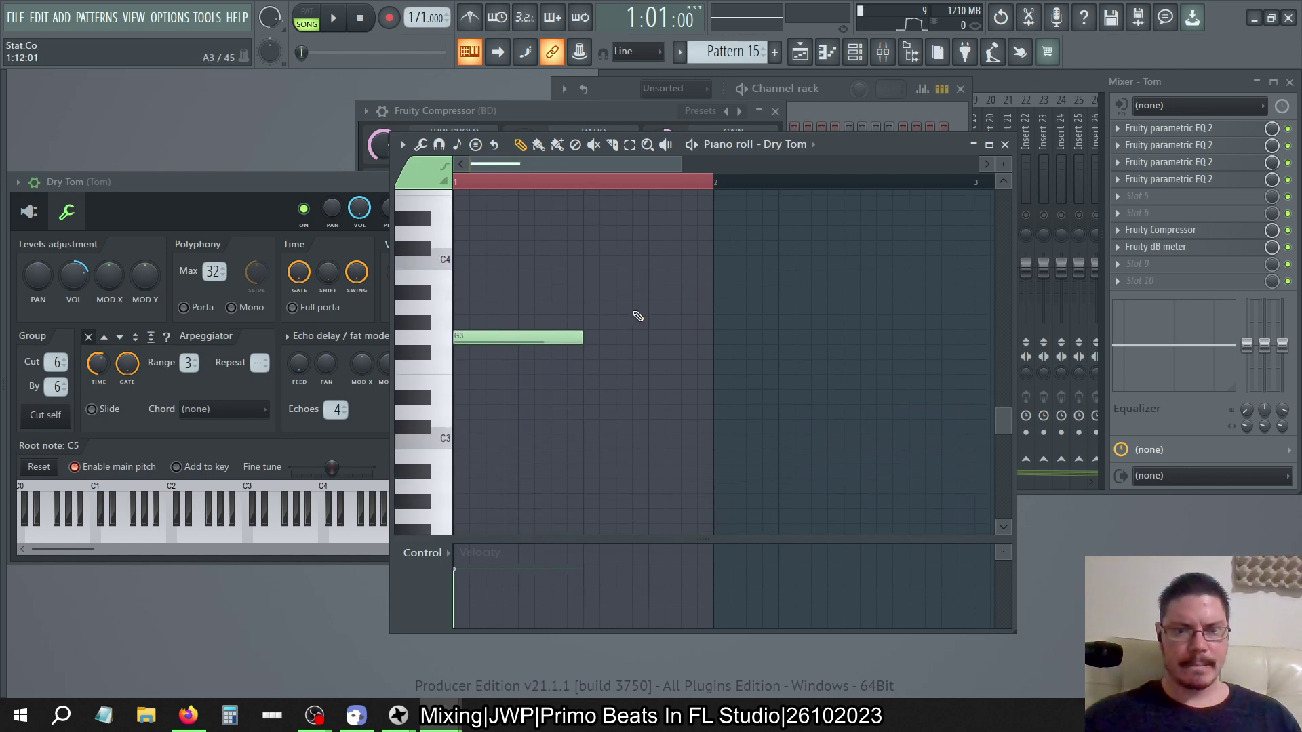
Switch to the other FL Studio project and open JWP's Frequency Shifter 0.5 on the Tom 1 mixer track
{"action": "key", "text": "alt+Tab"}
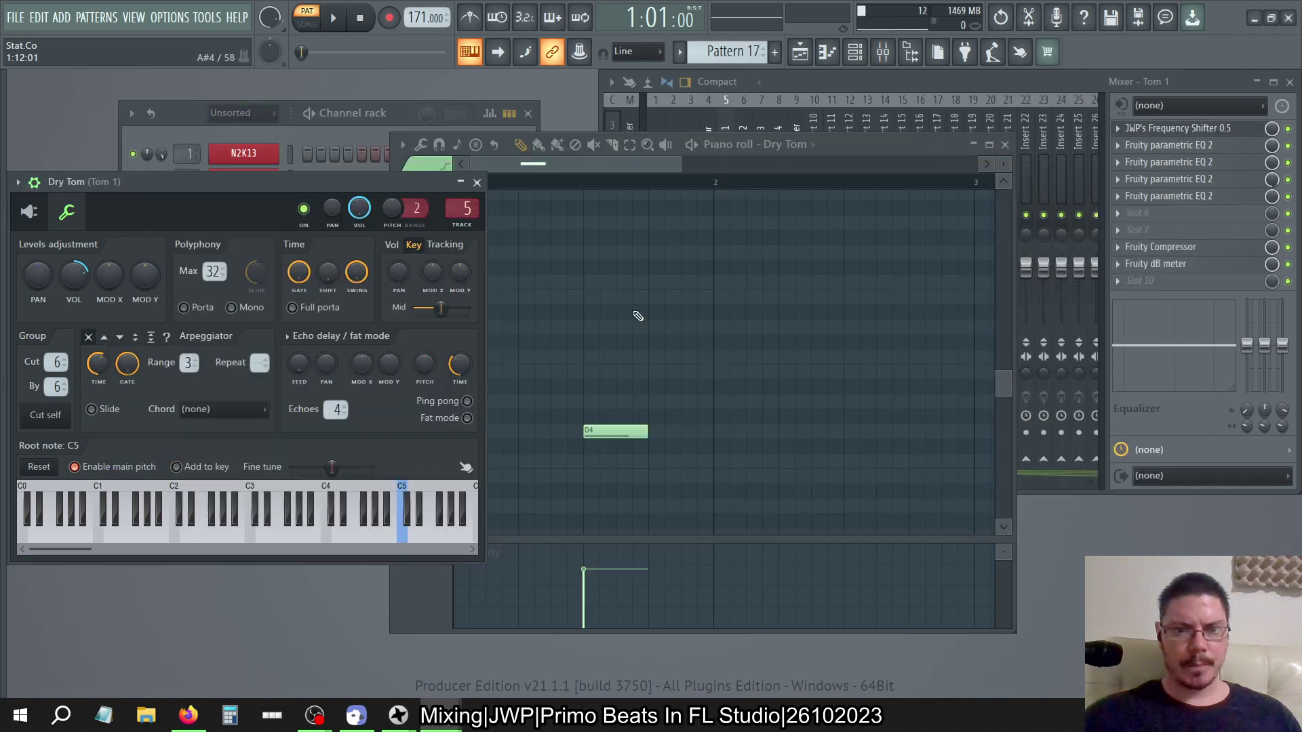
{"action": "left_click", "coordinate": [953, 83]}
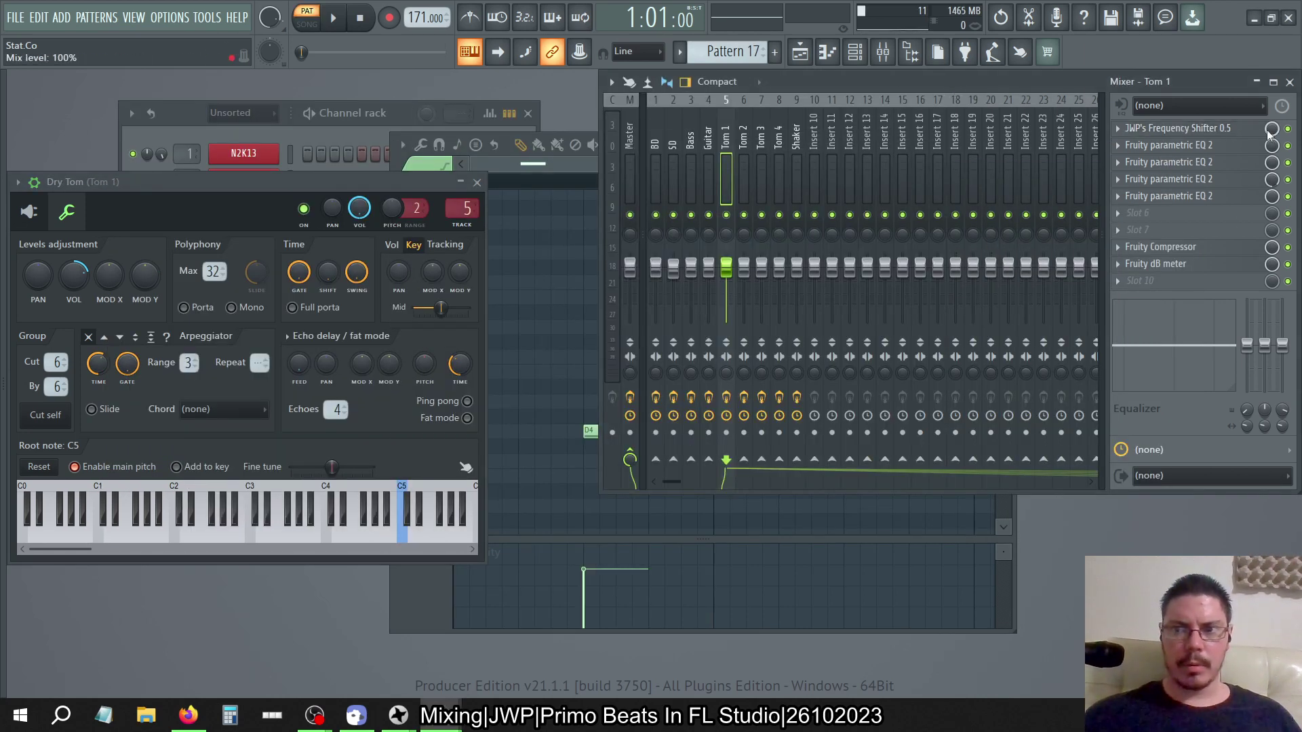
{"action": "left_click", "coordinate": [1207, 128]}
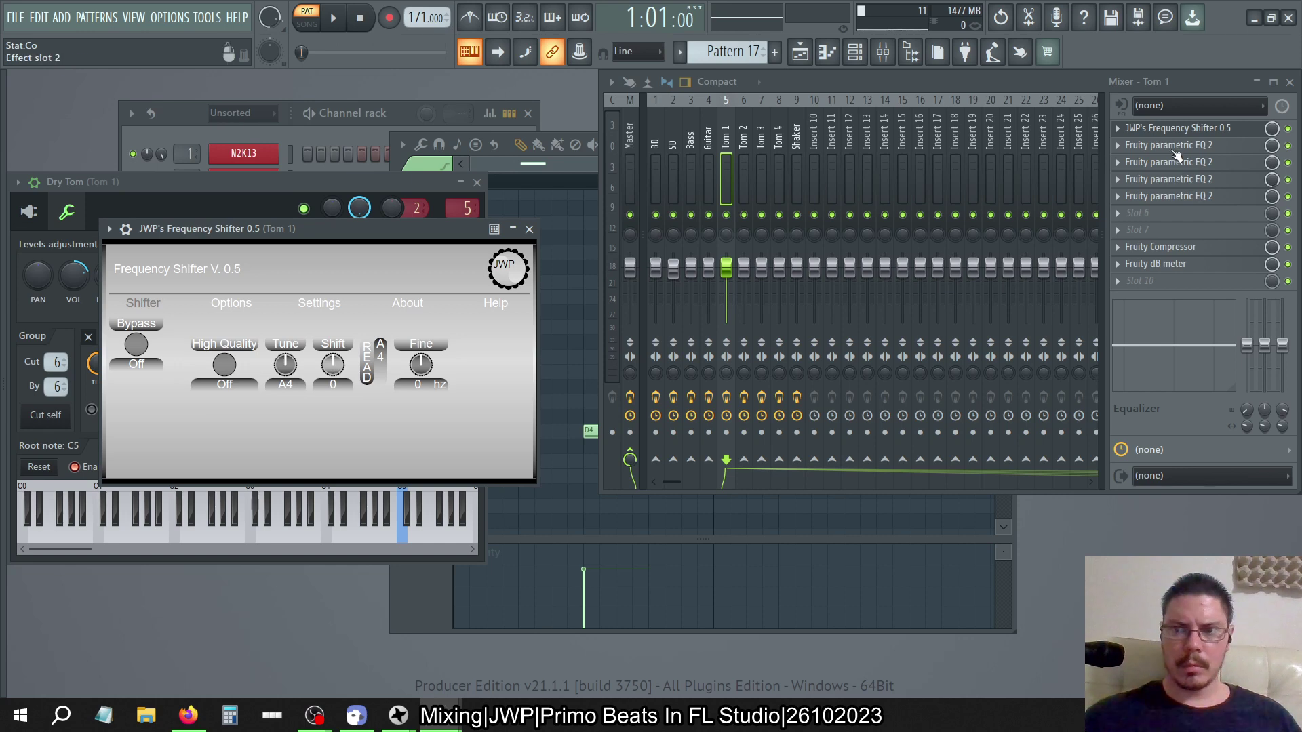
{"action": "left_click", "coordinate": [1199, 132]}
{"action": "left_click", "coordinate": [1198, 133]}
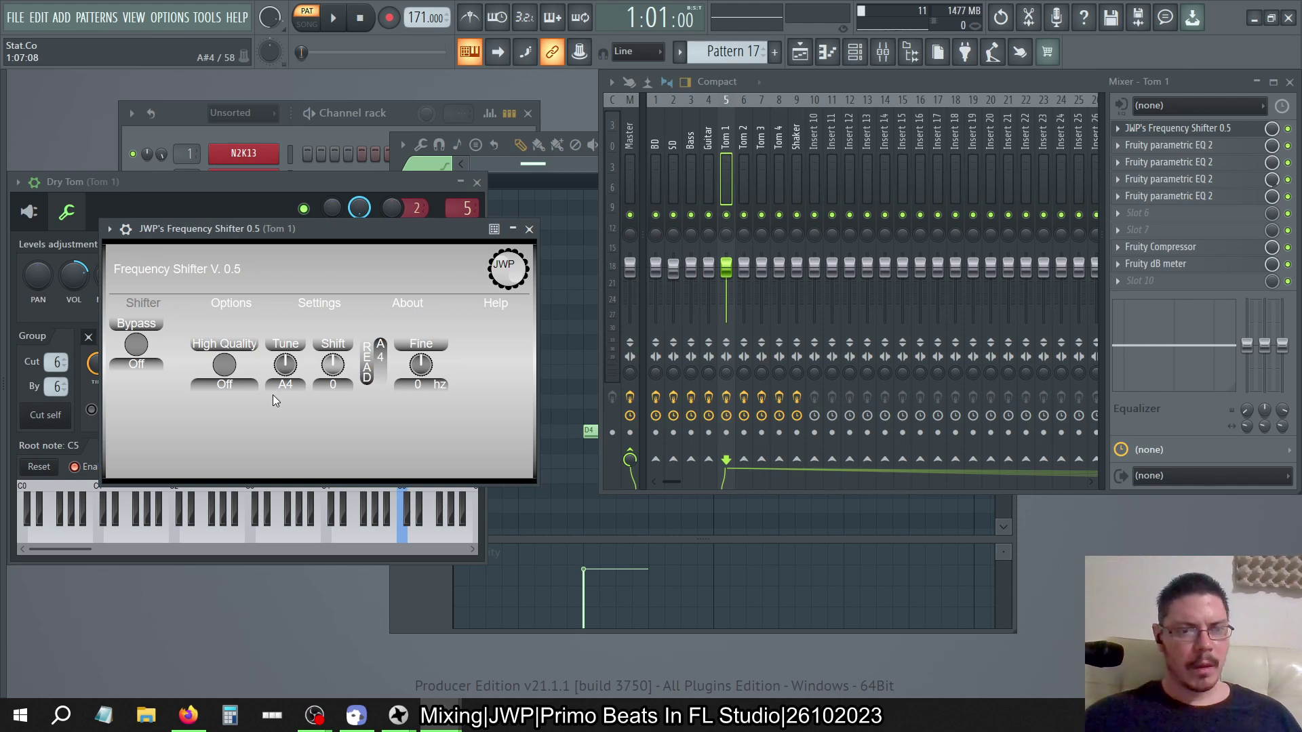
{"action": "key", "text": "alt+Tab"}
{"action": "key", "text": "alt+Tab"}
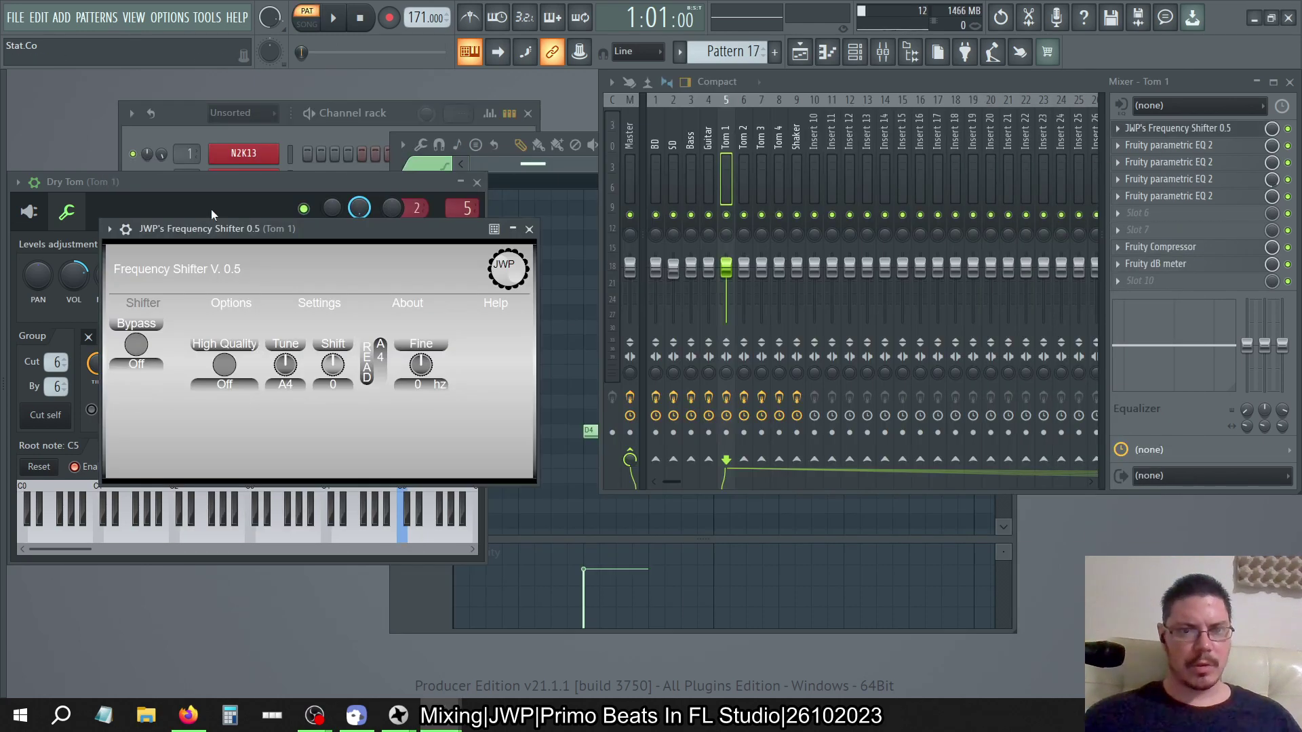
Set the Tom 1 Frequency Shifter's Tune to D2 and Shift to 7, and close the plugin window
{"action": "left_click_drag", "start_coordinate": [207, 229], "coordinate": [588, 322]}
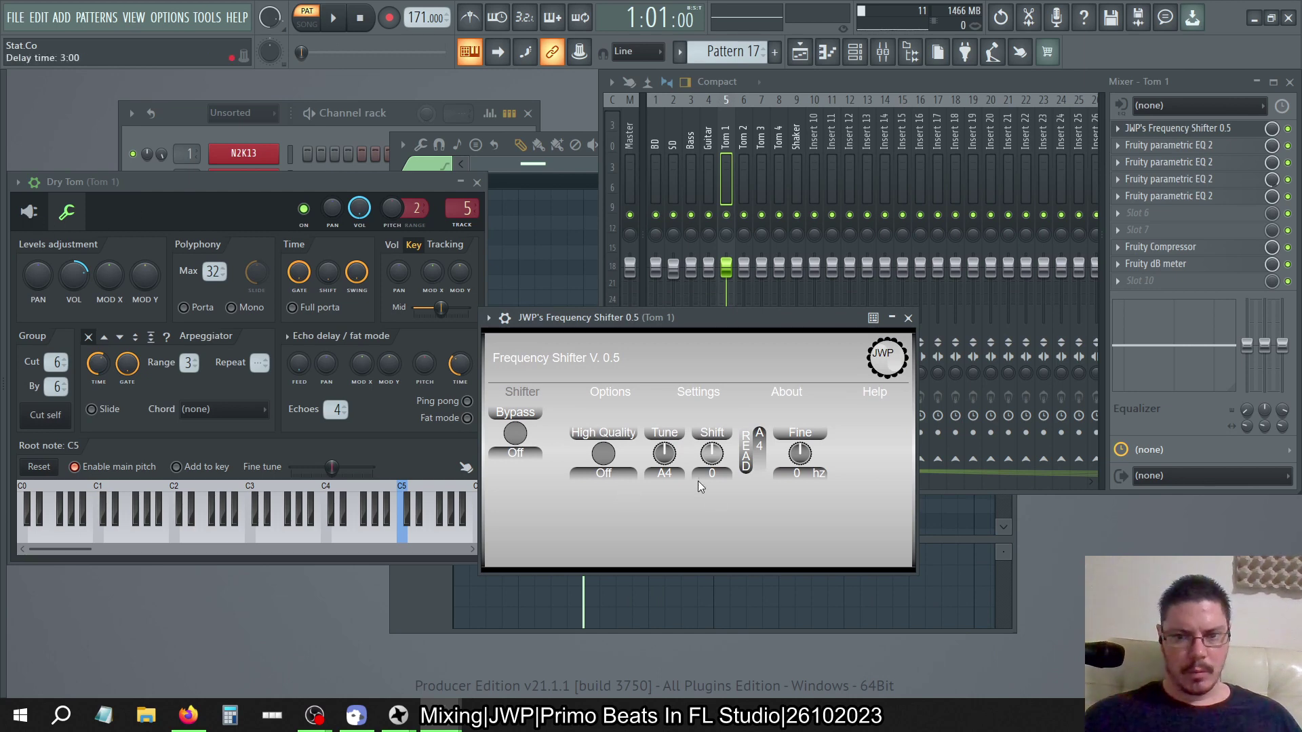
{"action": "left_click", "coordinate": [666, 474]}
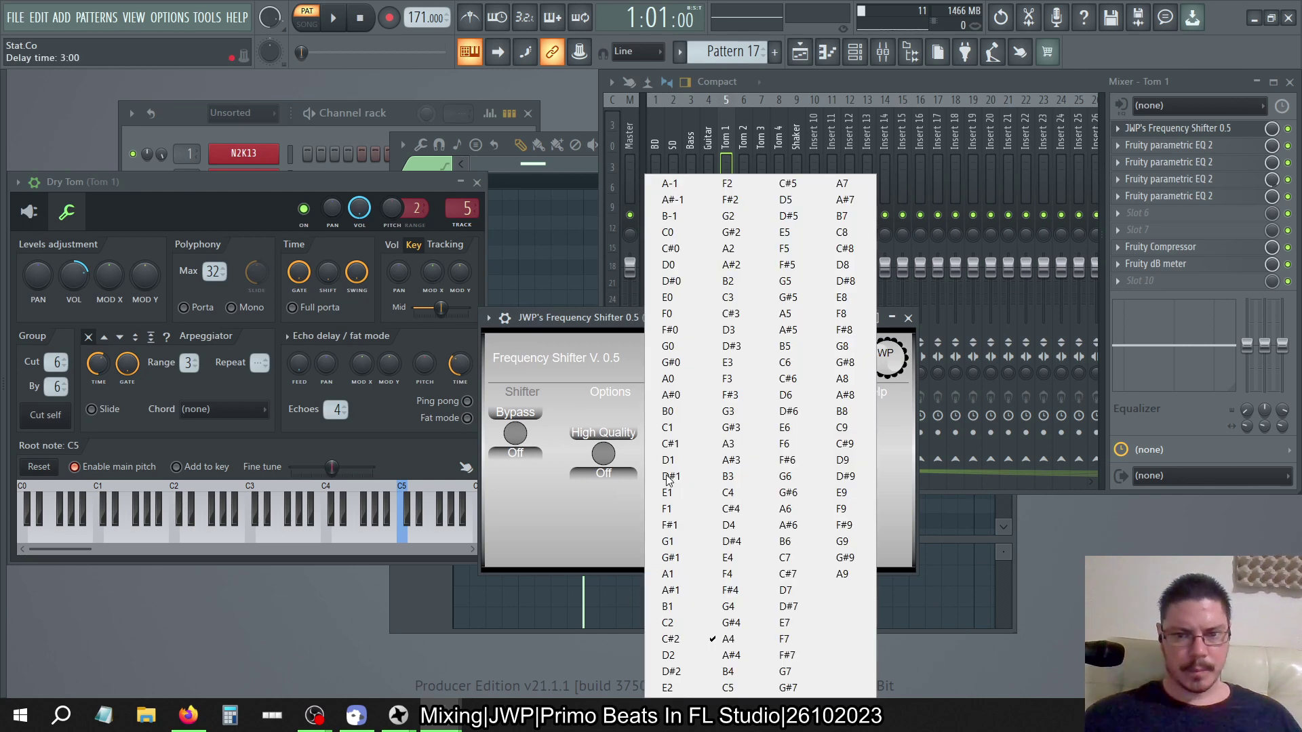
{"action": "left_click", "coordinate": [690, 660]}
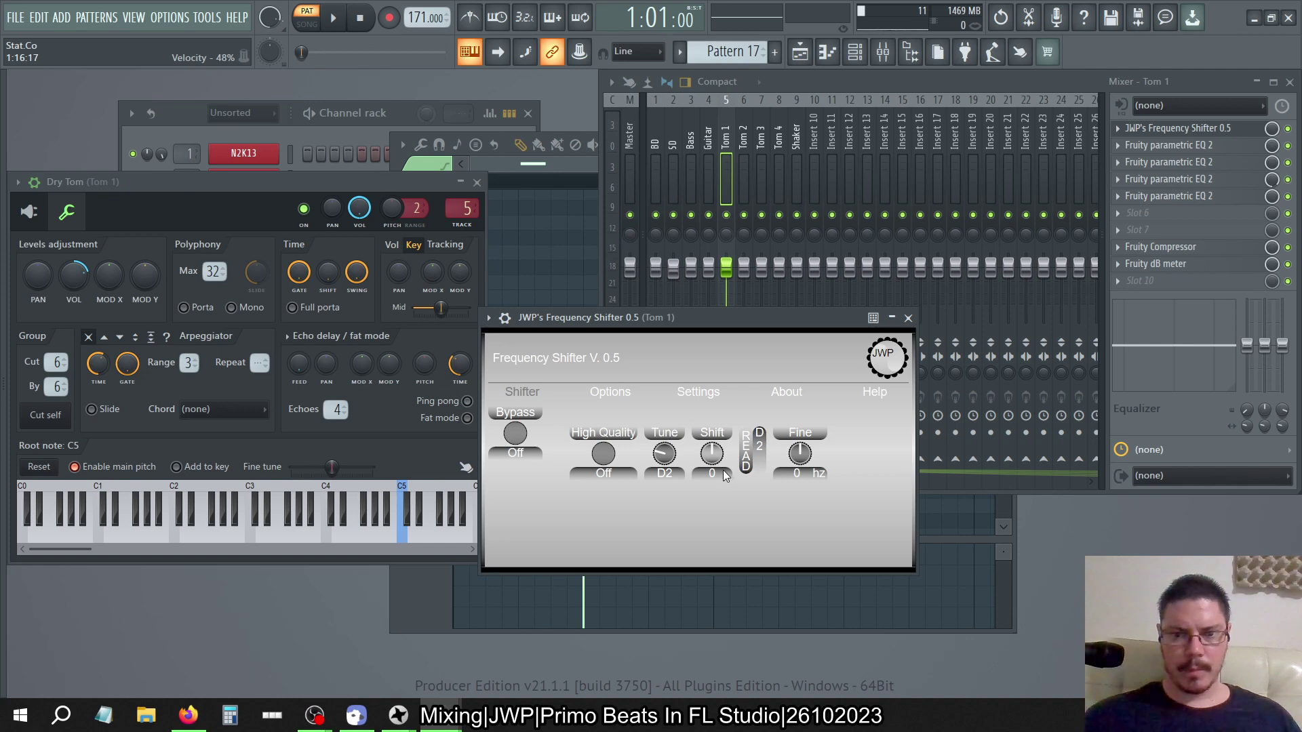
{"action": "left_click_drag", "start_coordinate": [712, 456], "coordinate": [713, 432]}
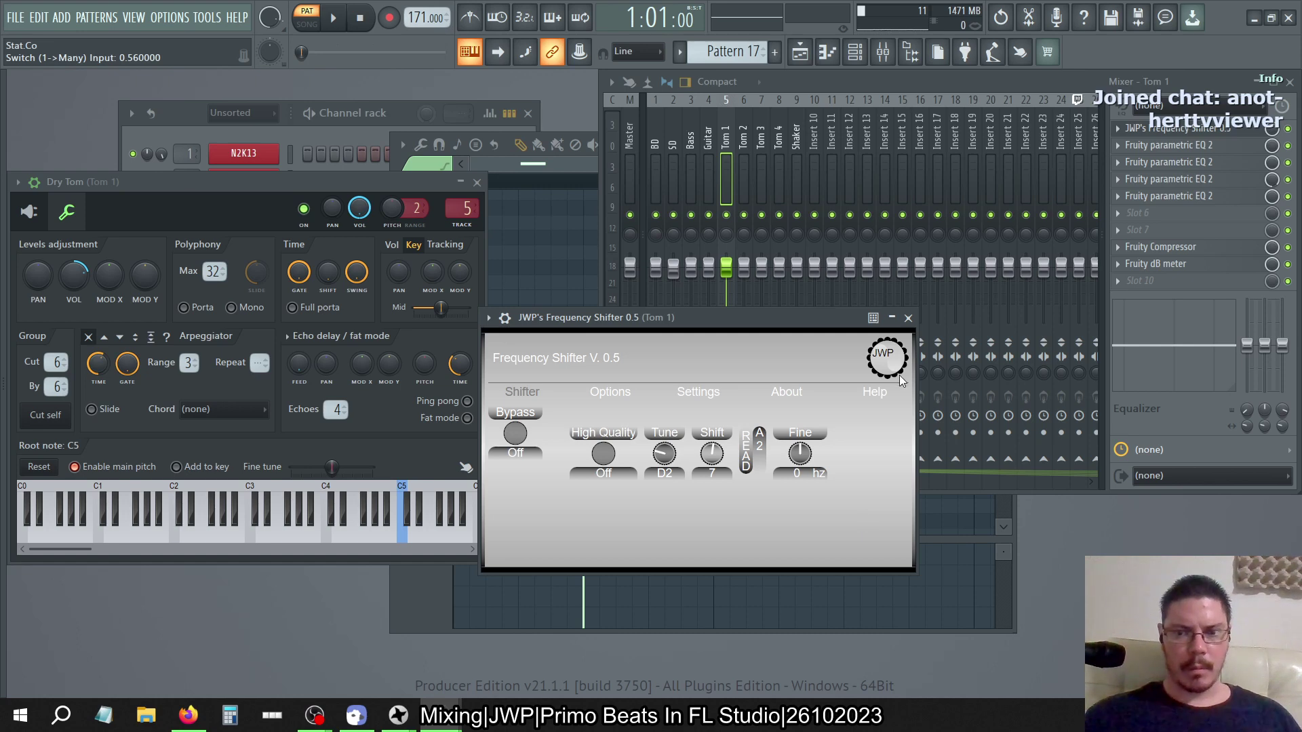
{"action": "left_click", "coordinate": [908, 317]}
Open the DryTom sampler channel from the channel rack and audition its DryTom.wav sample
{"action": "left_click", "coordinate": [198, 112]}
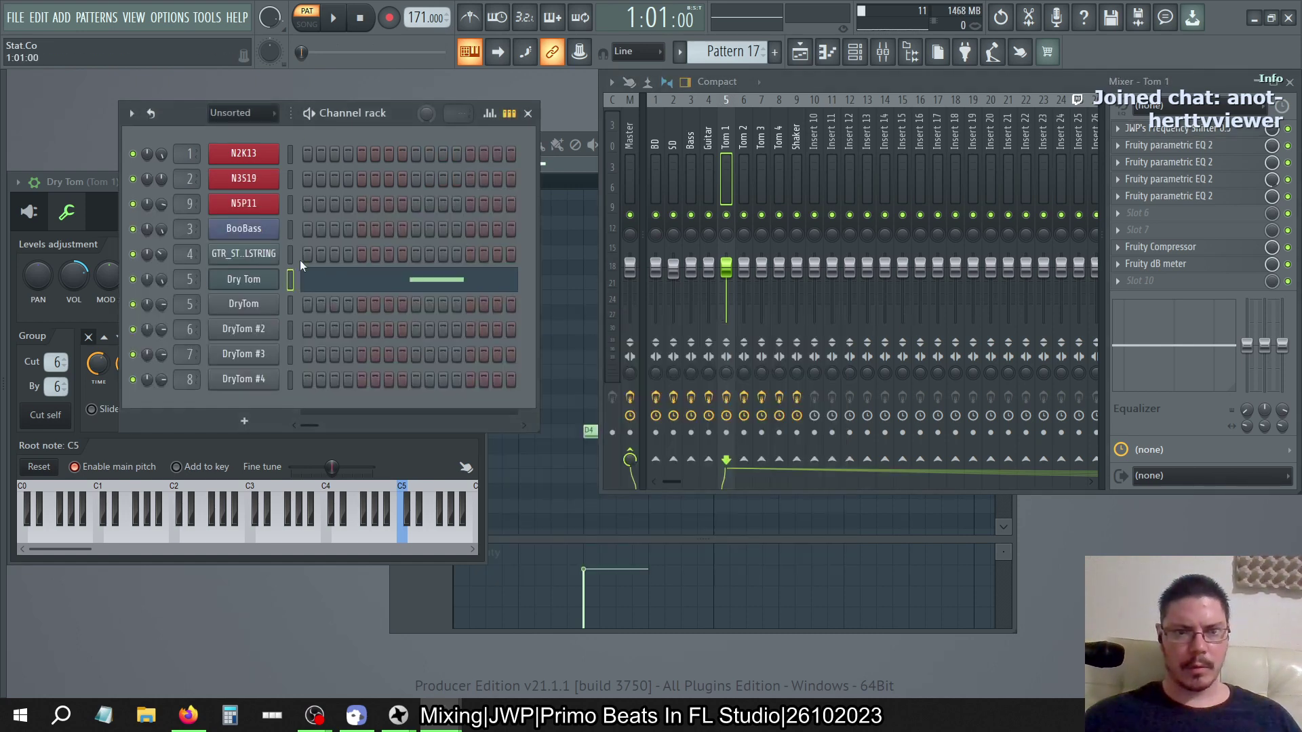
{"action": "left_click", "coordinate": [253, 303]}
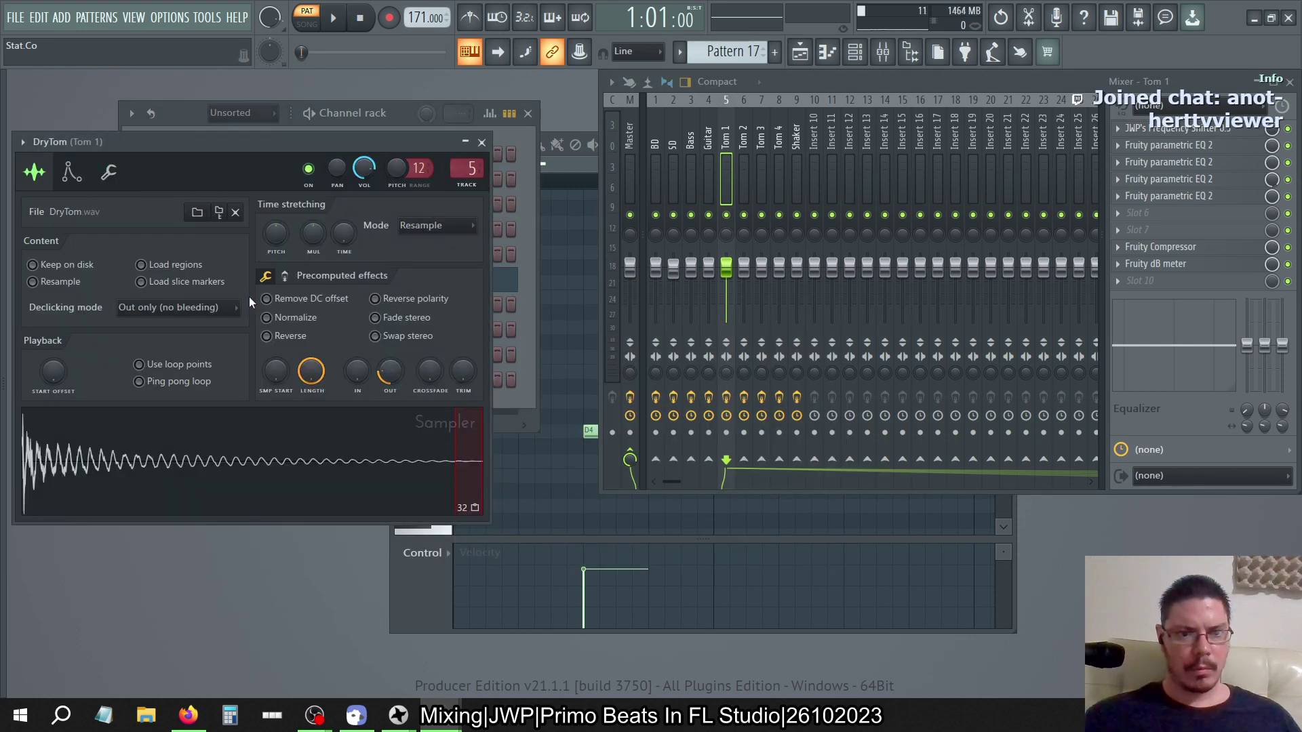
{"action": "left_click", "coordinate": [221, 456]}
{"action": "left_click", "coordinate": [224, 461]}
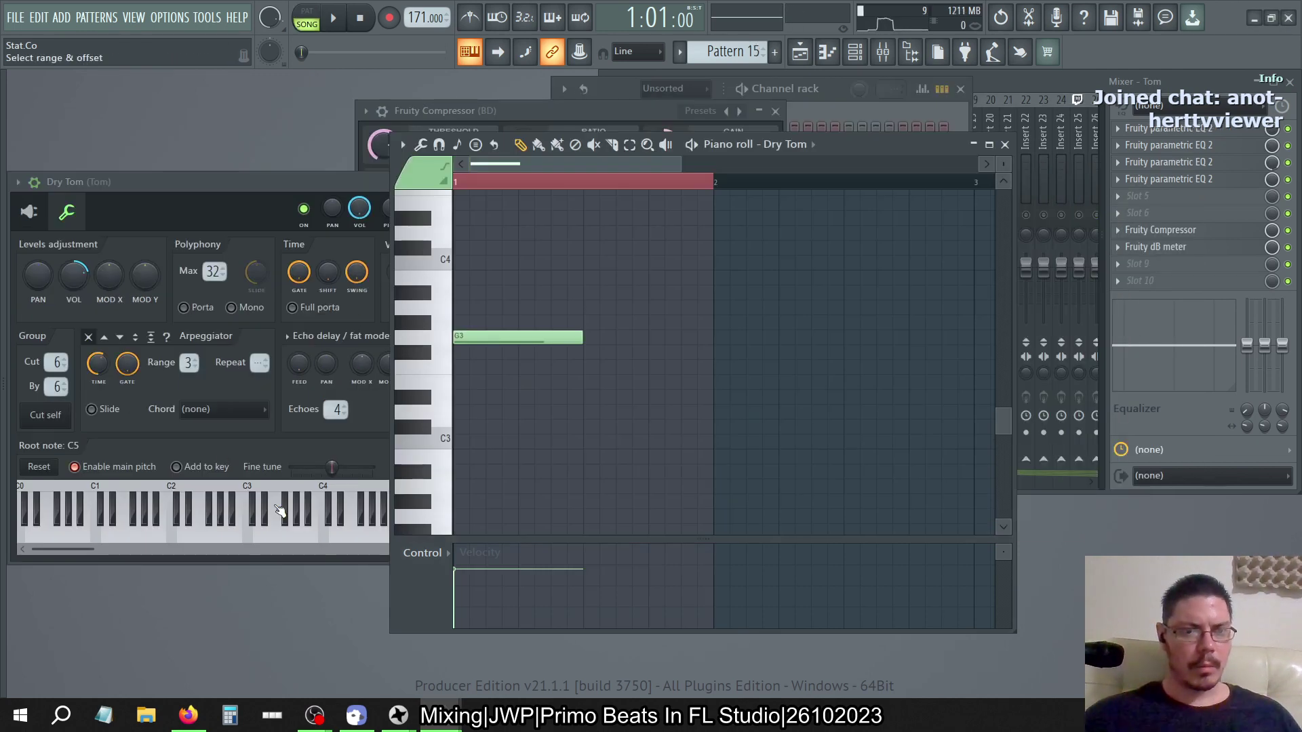
In the gui_5-2023 project, set the Dry Tom's root note to C3 and audition Pattern 15 in pattern mode
{"action": "right_click", "coordinate": [248, 493]}
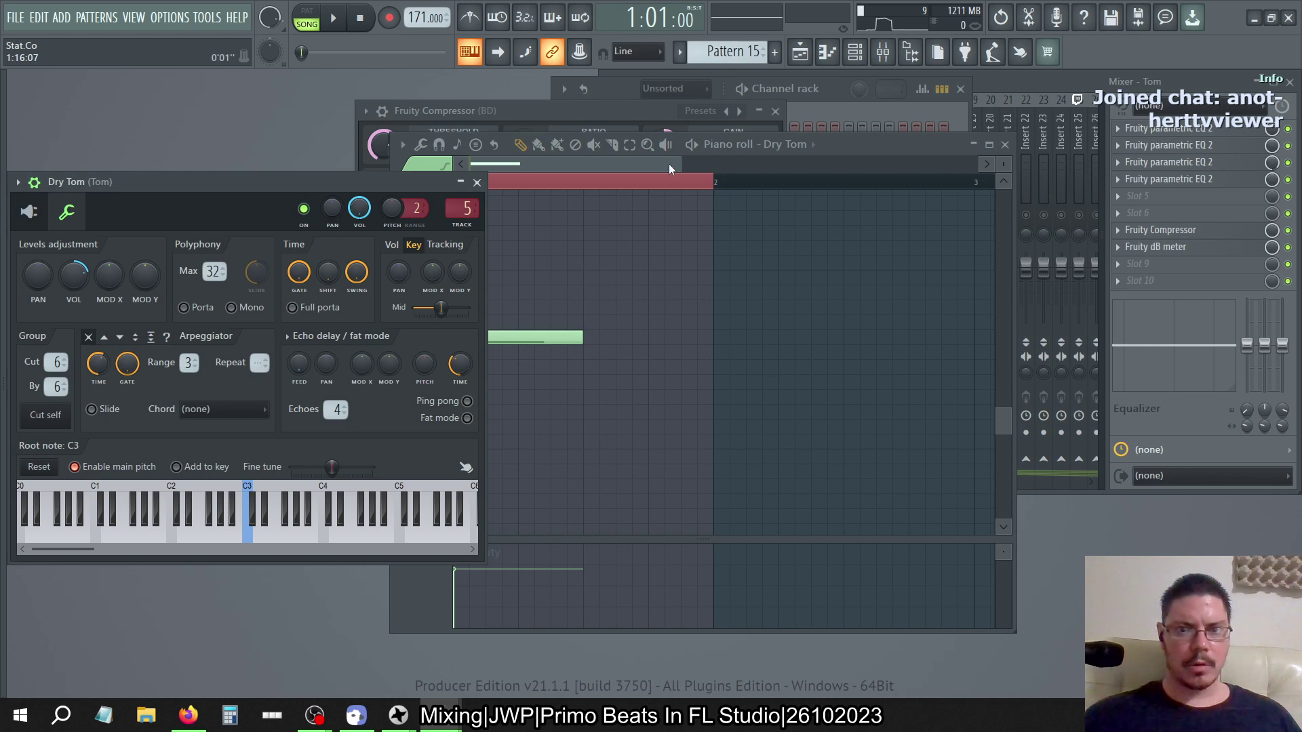
{"action": "left_click", "coordinate": [669, 168]}
{"action": "left_click", "coordinate": [306, 11]}
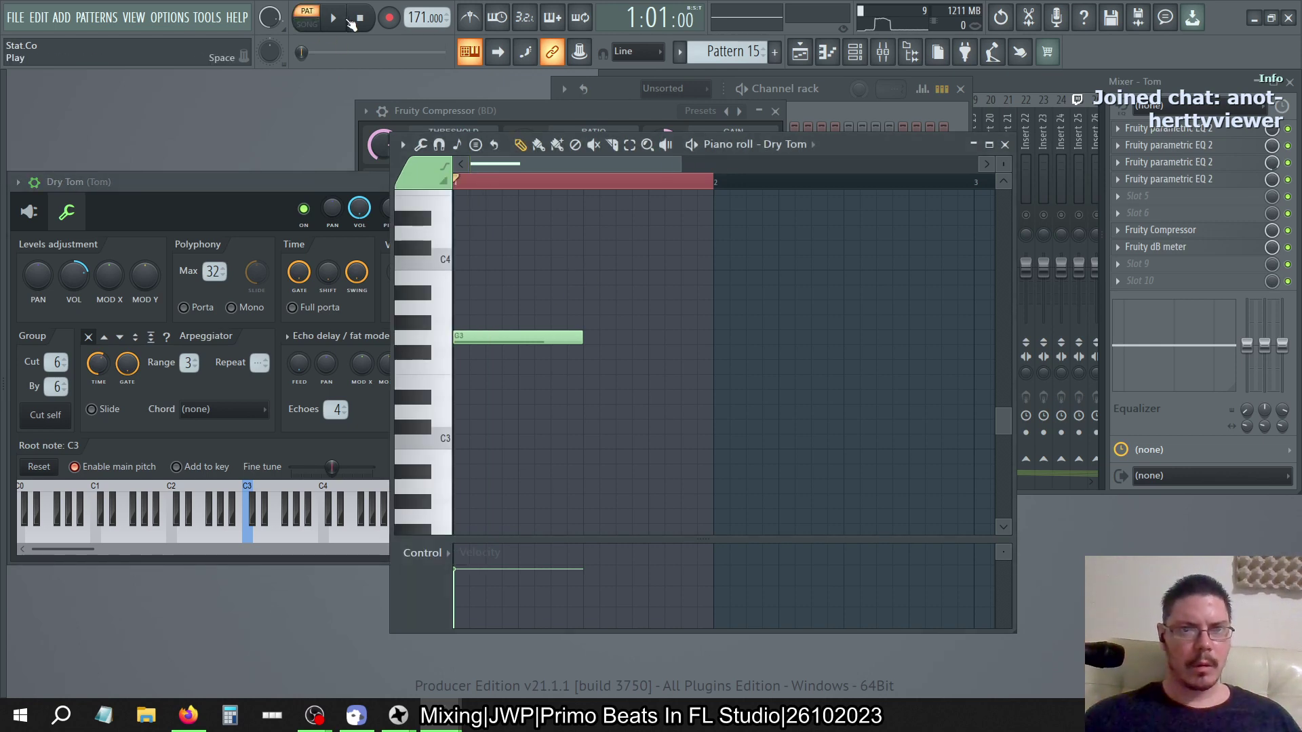
{"action": "left_click", "coordinate": [333, 18]}
{"action": "left_click", "coordinate": [361, 25]}
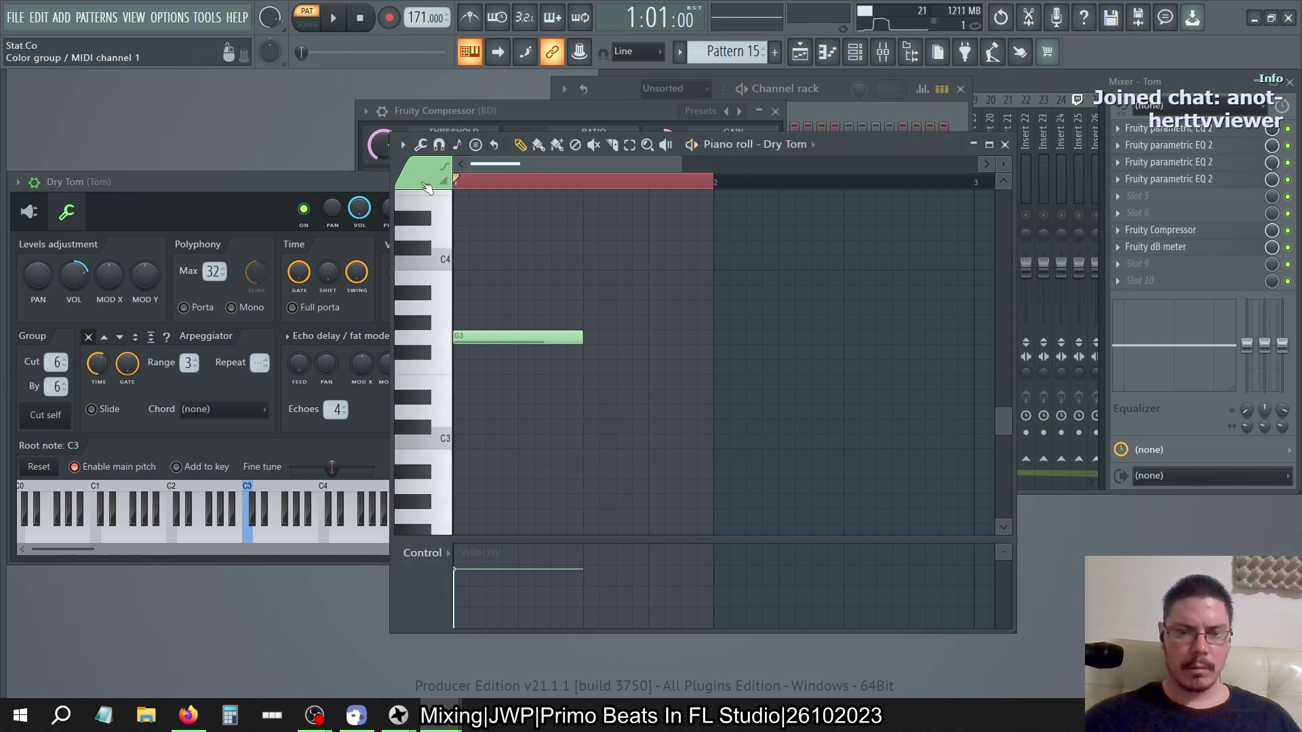
Go to Pattern 16, look over its Dry Tom notes and play the pattern briefly
{"action": "key", "text": "F4"}
{"action": "scroll", "coordinate": [533, 373], "scroll_direction": "down", "scroll_amount": 4}
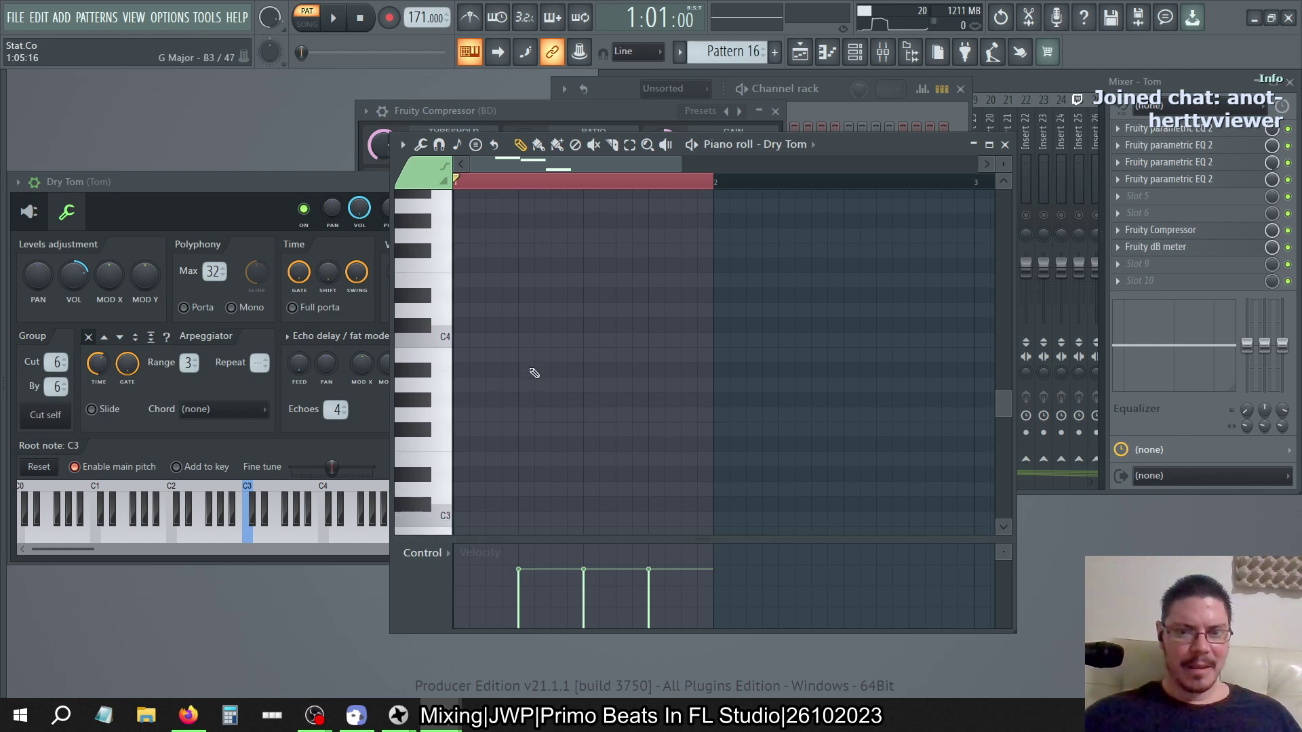
{"action": "scroll", "coordinate": [534, 373], "scroll_direction": "up", "scroll_amount": 15}
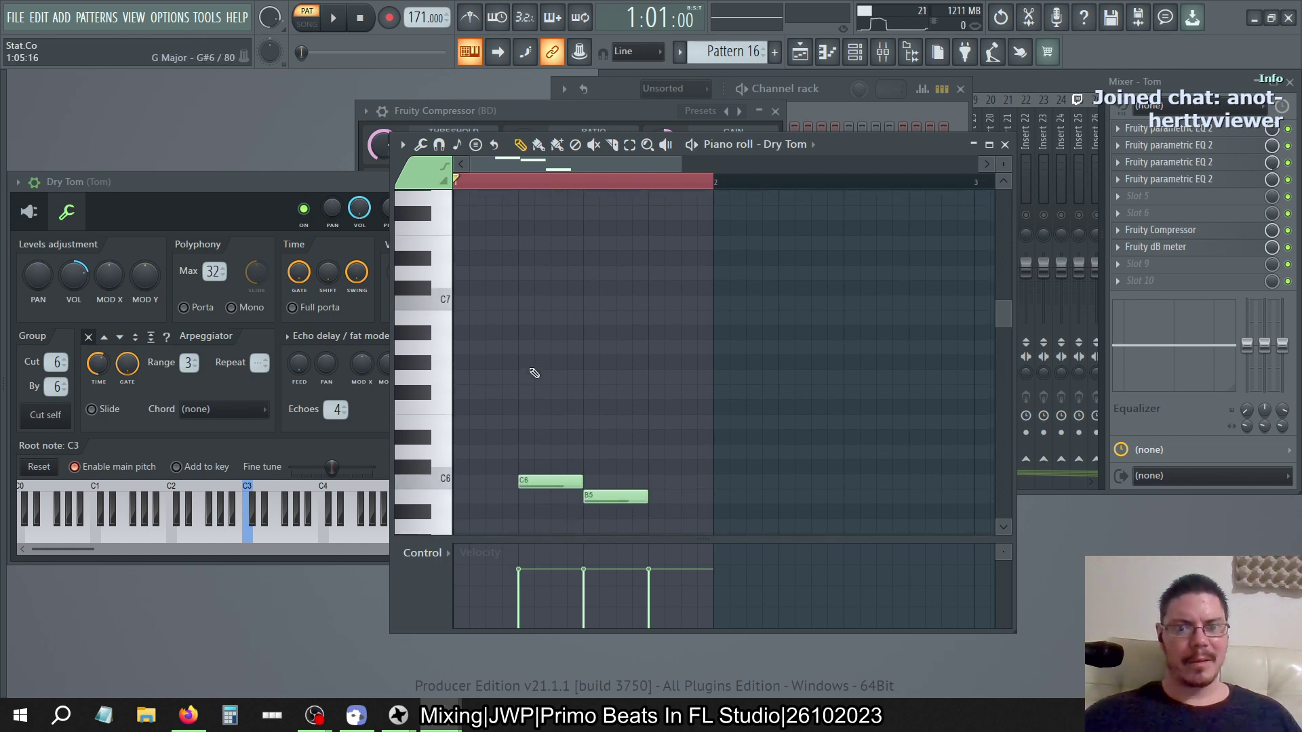
{"action": "key", "text": "space"}
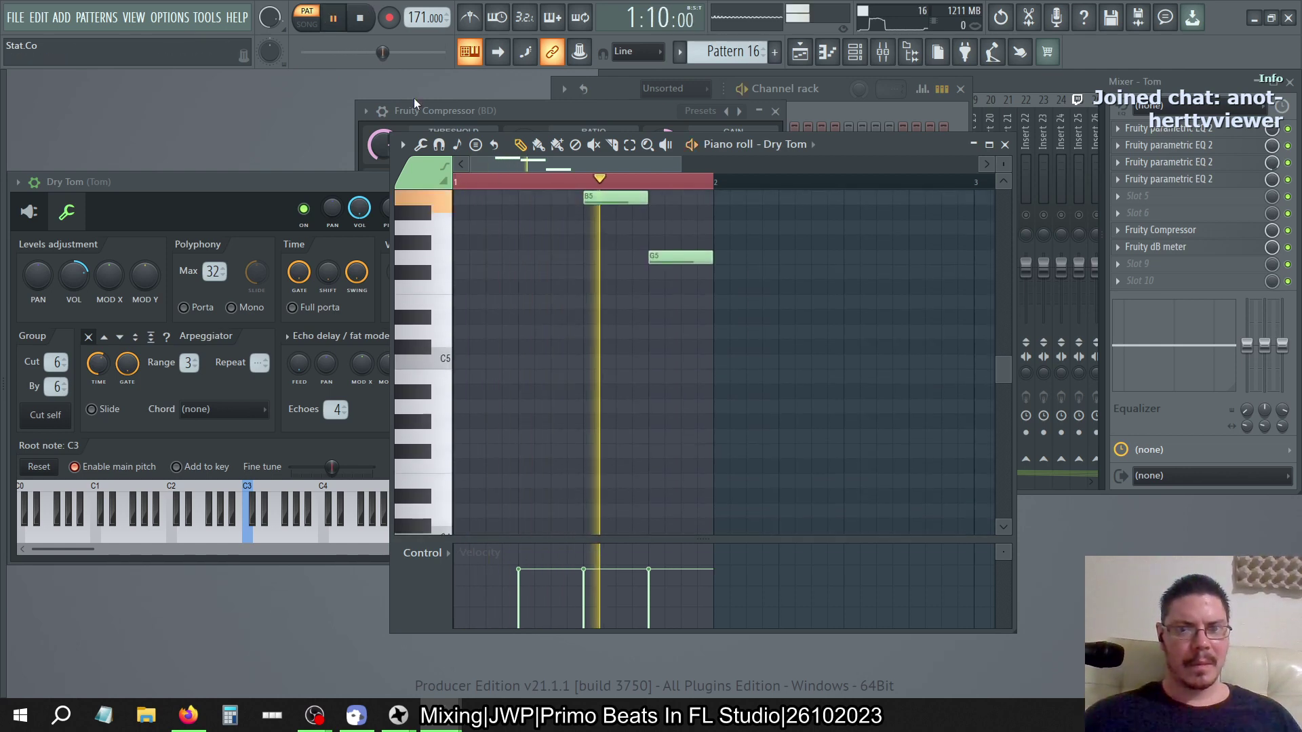
{"action": "left_click", "coordinate": [363, 19]}
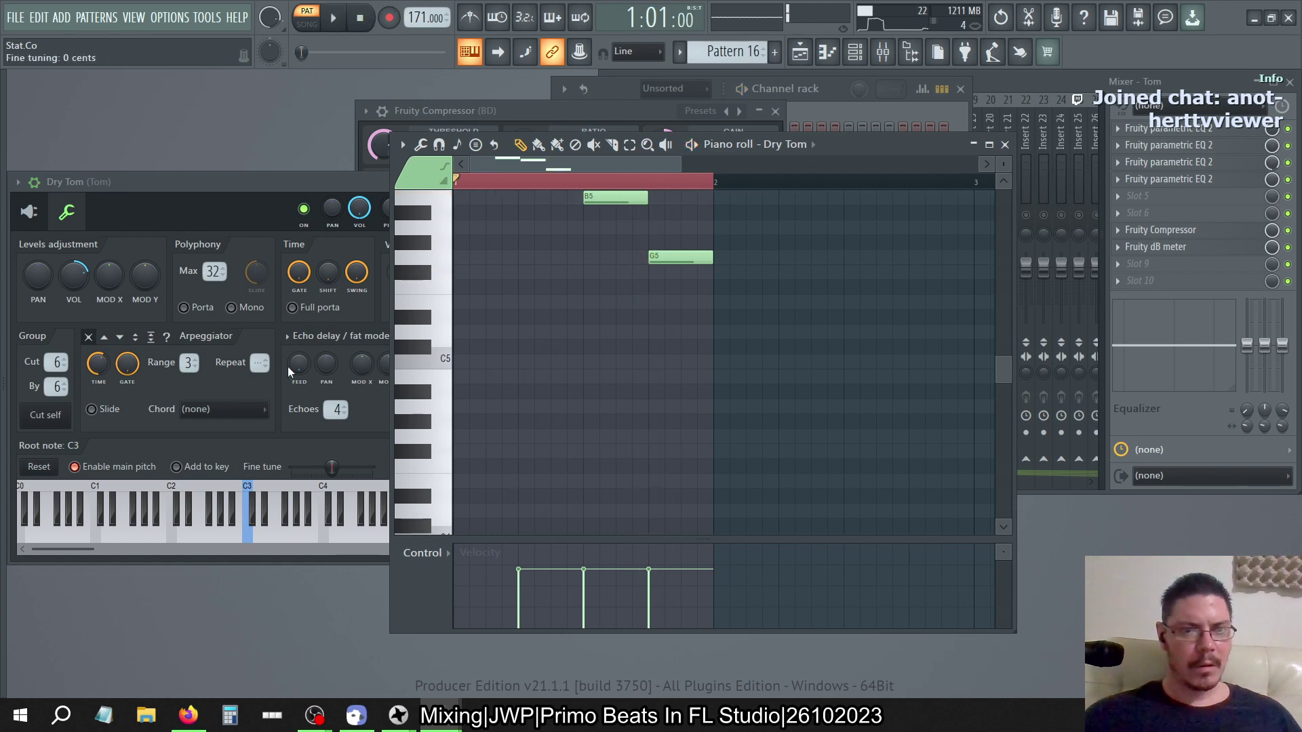
Reload the gui_5-2023.flp project, discarding the unsaved changes
{"action": "left_click", "coordinate": [636, 87]}
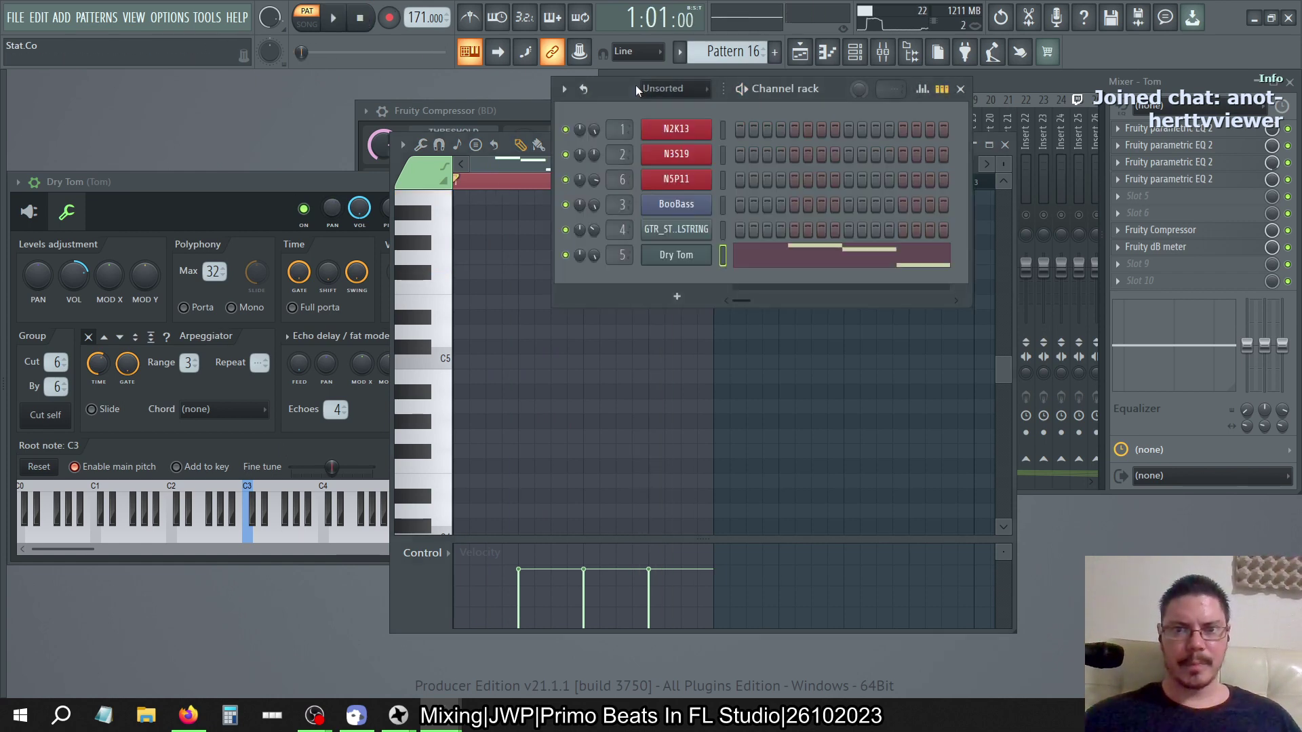
{"action": "left_click", "coordinate": [687, 256]}
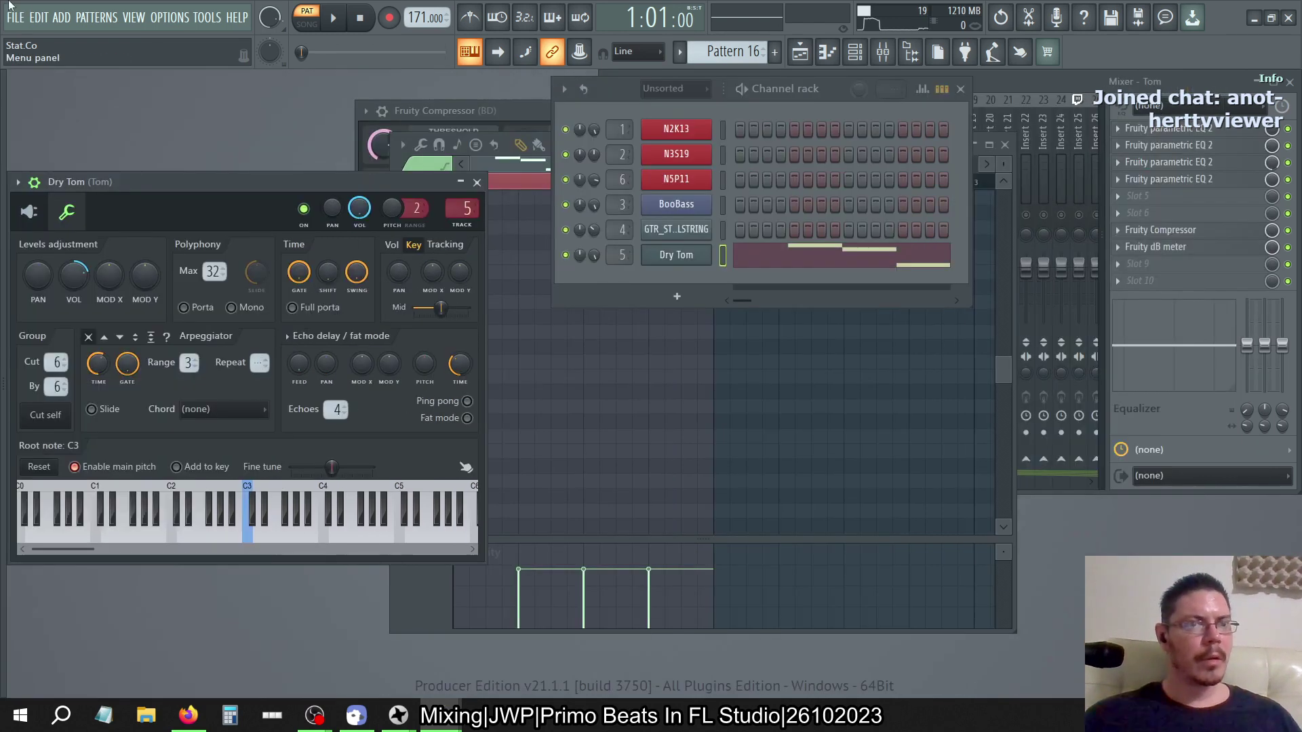
{"action": "left_click", "coordinate": [15, 17]}
{"action": "left_click", "coordinate": [68, 213]}
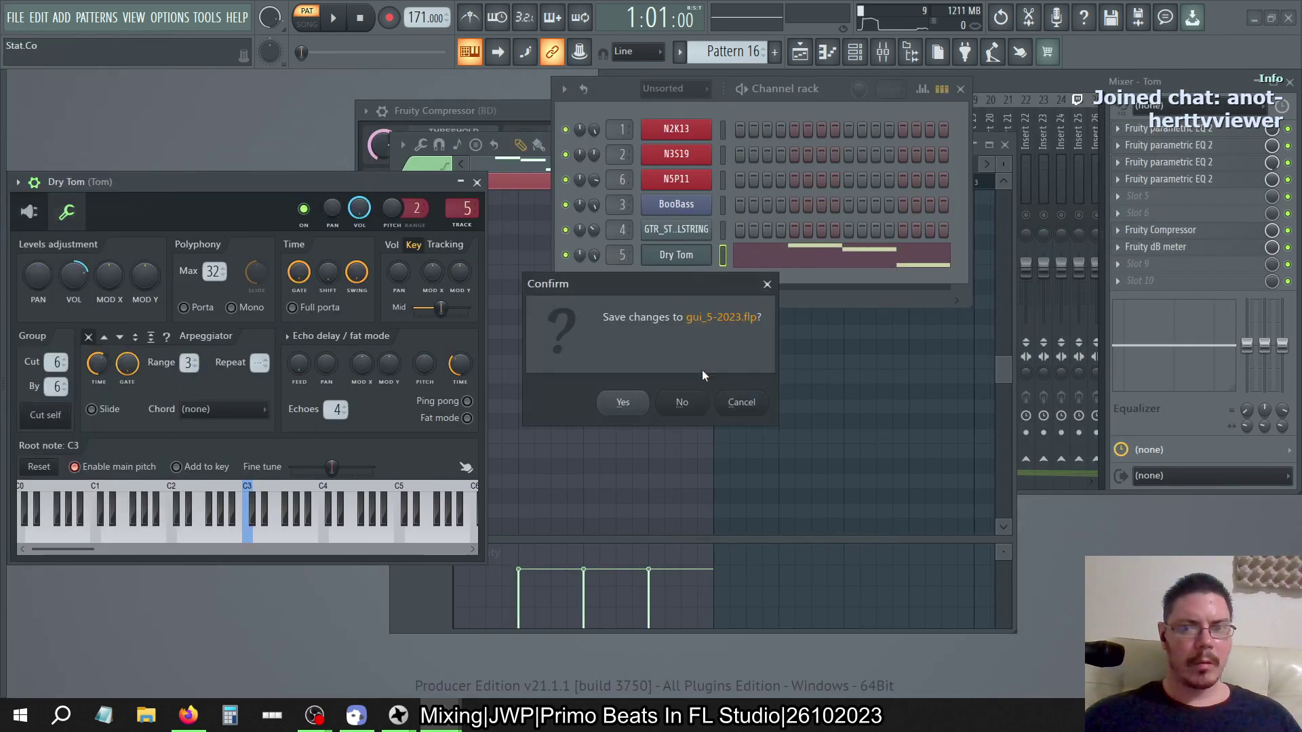
{"action": "left_click", "coordinate": [682, 398]}
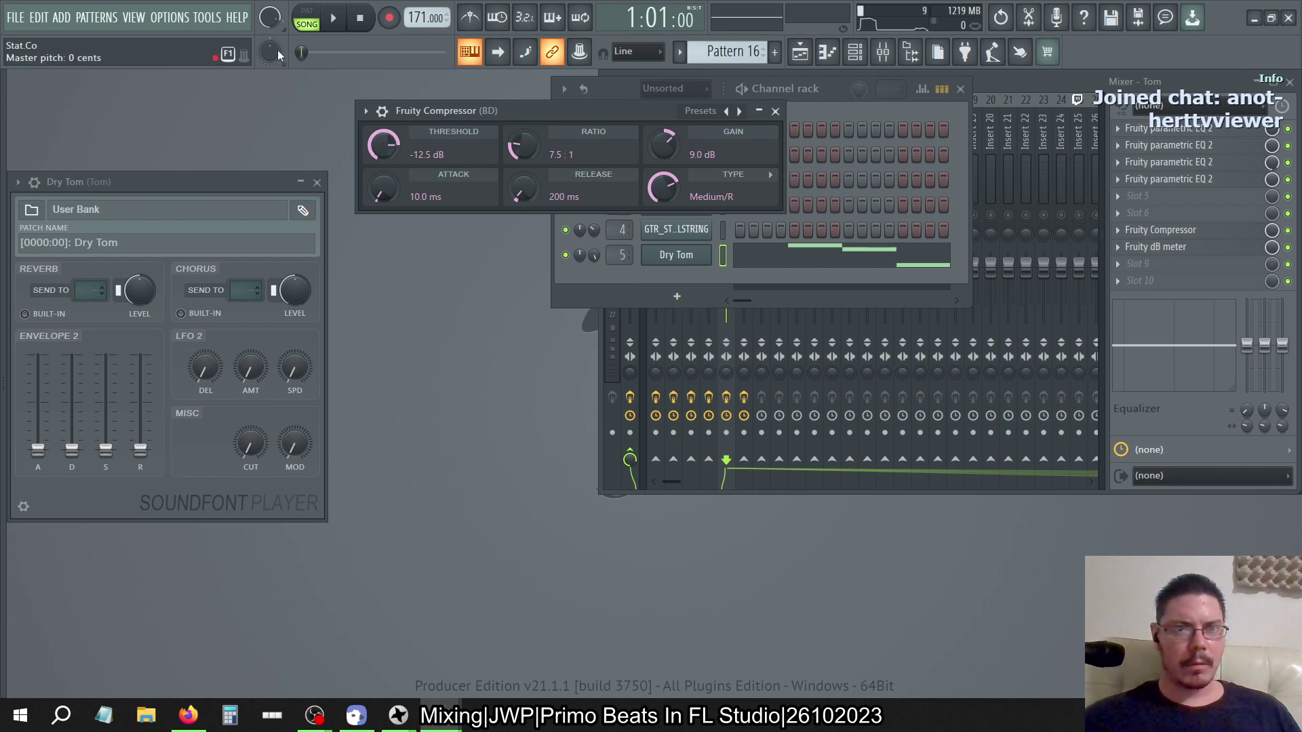
Switch to pattern mode and audition Pattern 15 and Pattern 16 from the channel rack, stopping playback after each
{"action": "left_click", "coordinate": [308, 12]}
{"action": "left_click", "coordinate": [842, 91]}
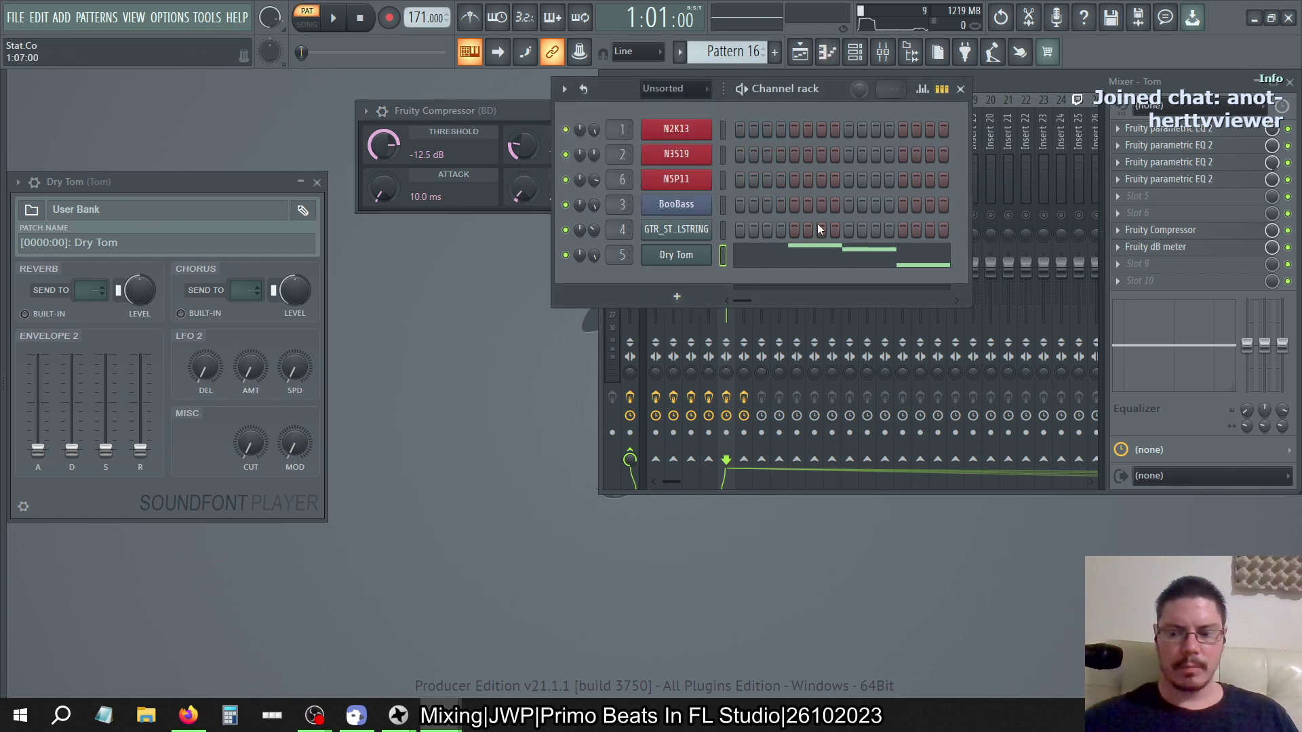
{"action": "key", "text": "KP_Subtract"}
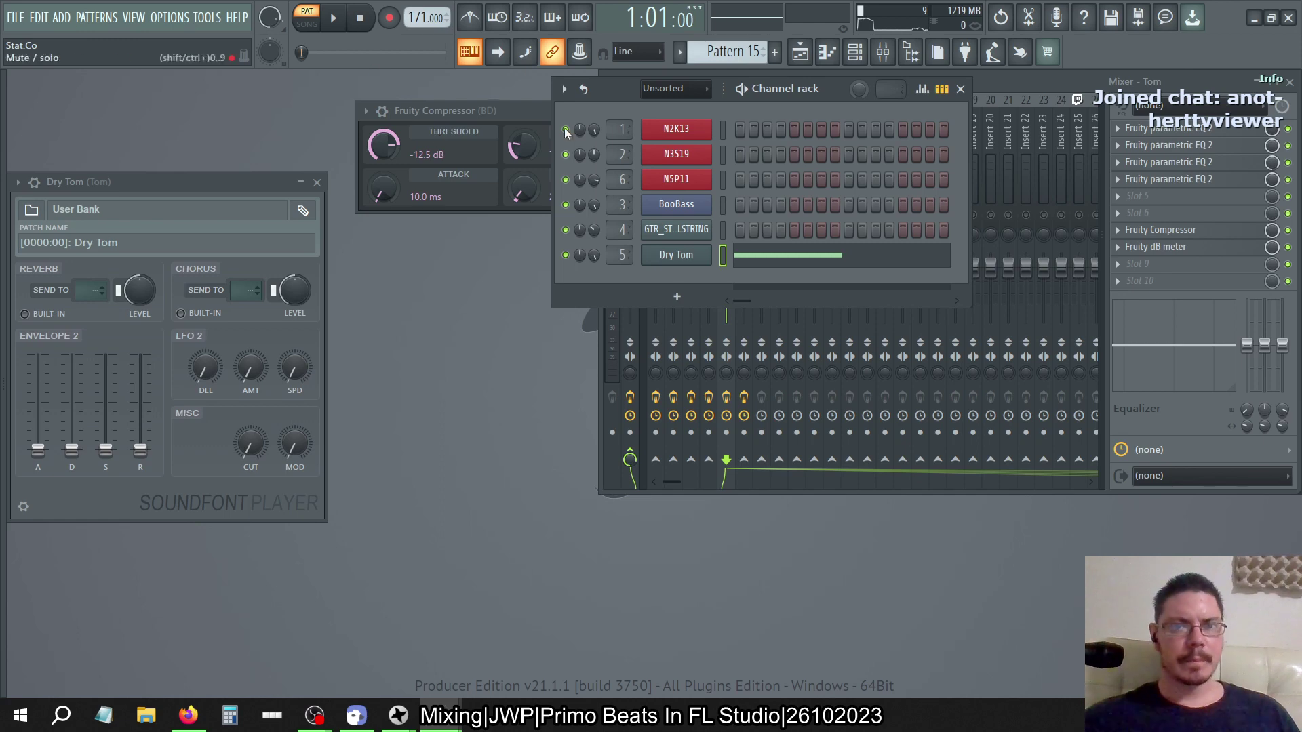
{"action": "key", "text": "space"}
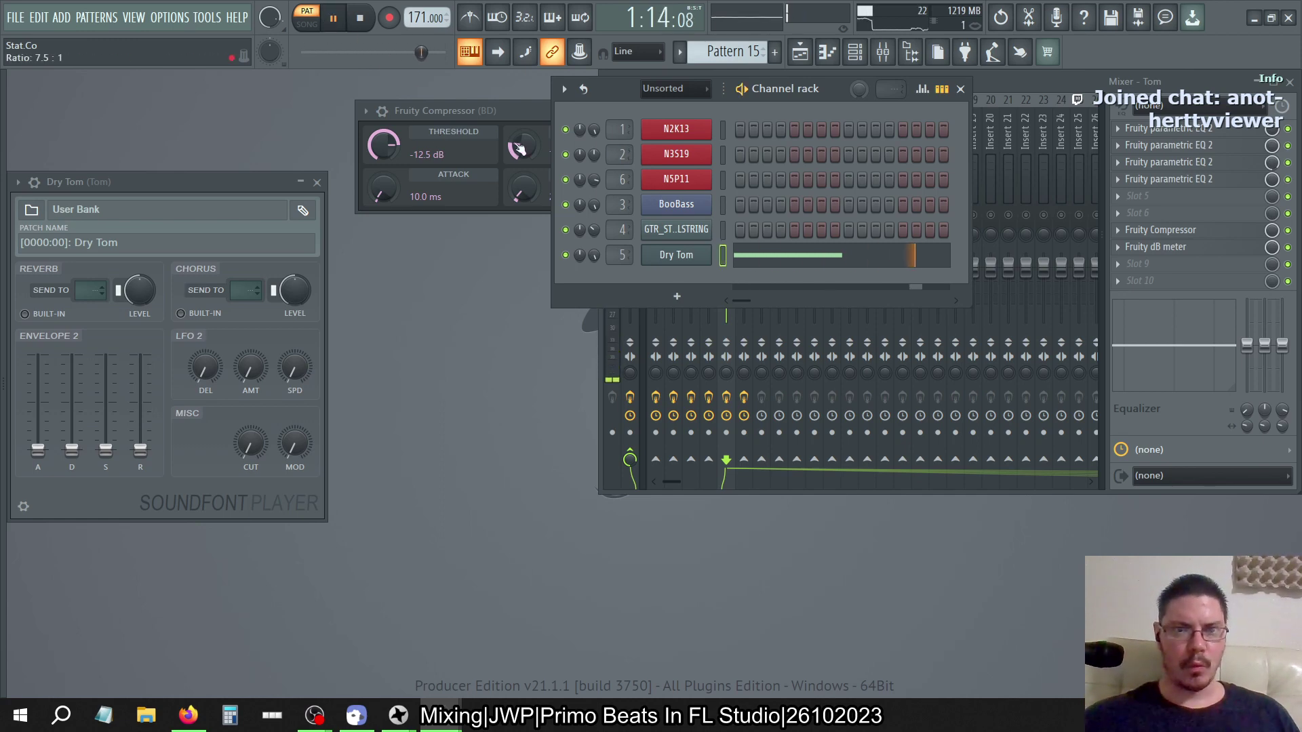
{"action": "key", "text": "space"}
{"action": "key", "text": "KP_Add"}
{"action": "key", "text": "space"}
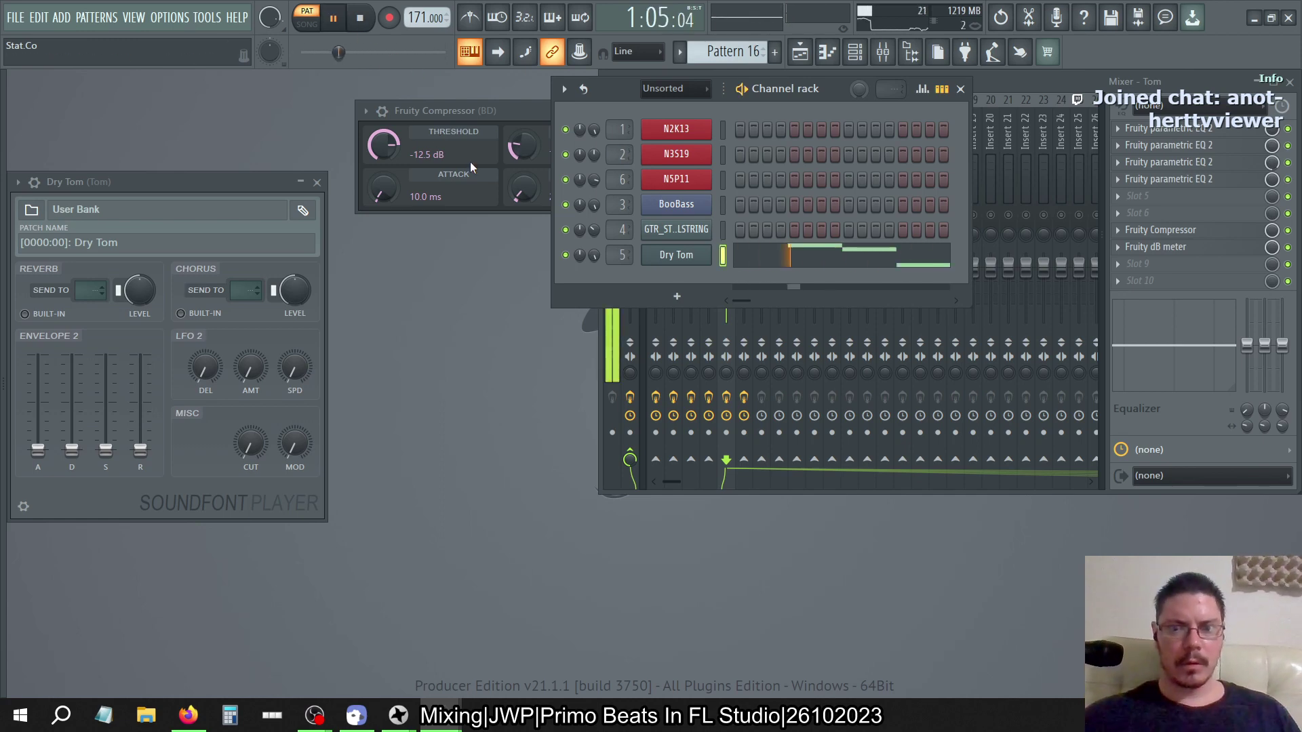
{"action": "key", "text": "space"}
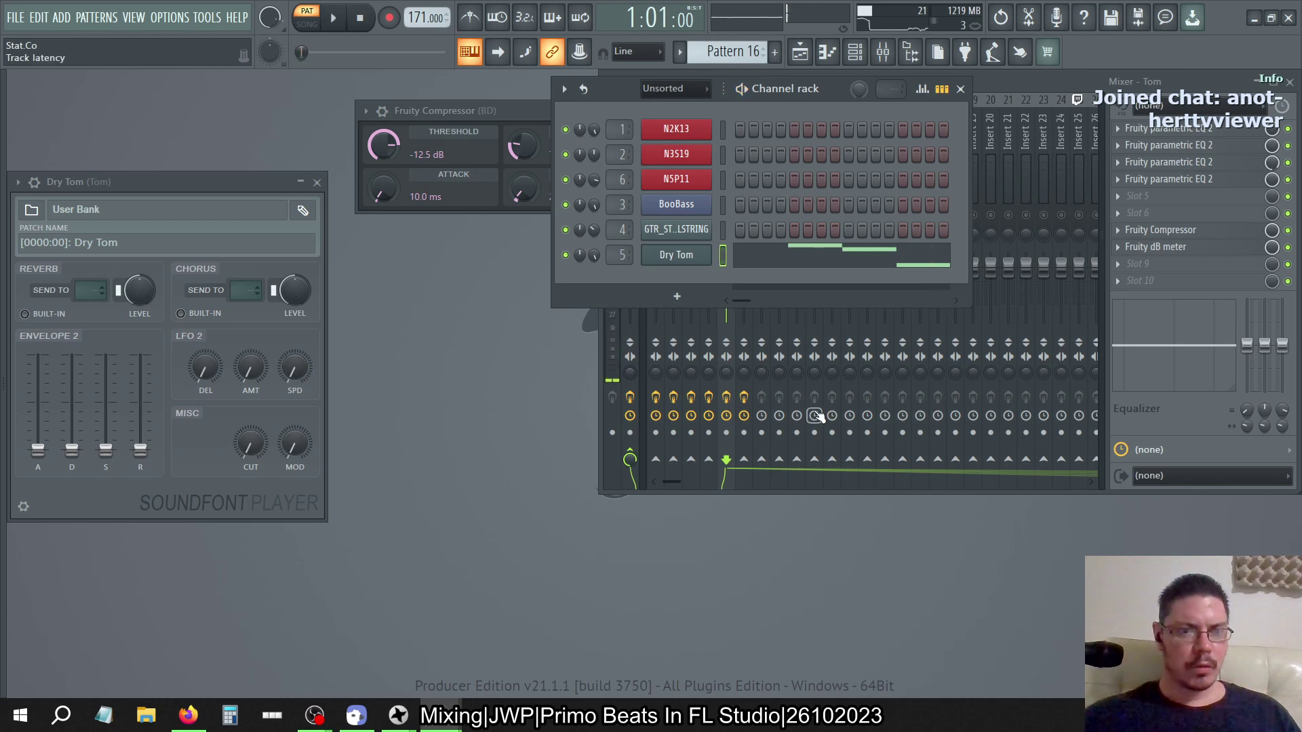
Return to the project with the separate DryTom sampler channels and audition the DryTom sample on Tom 1
{"action": "left_click", "coordinate": [34, 182]}
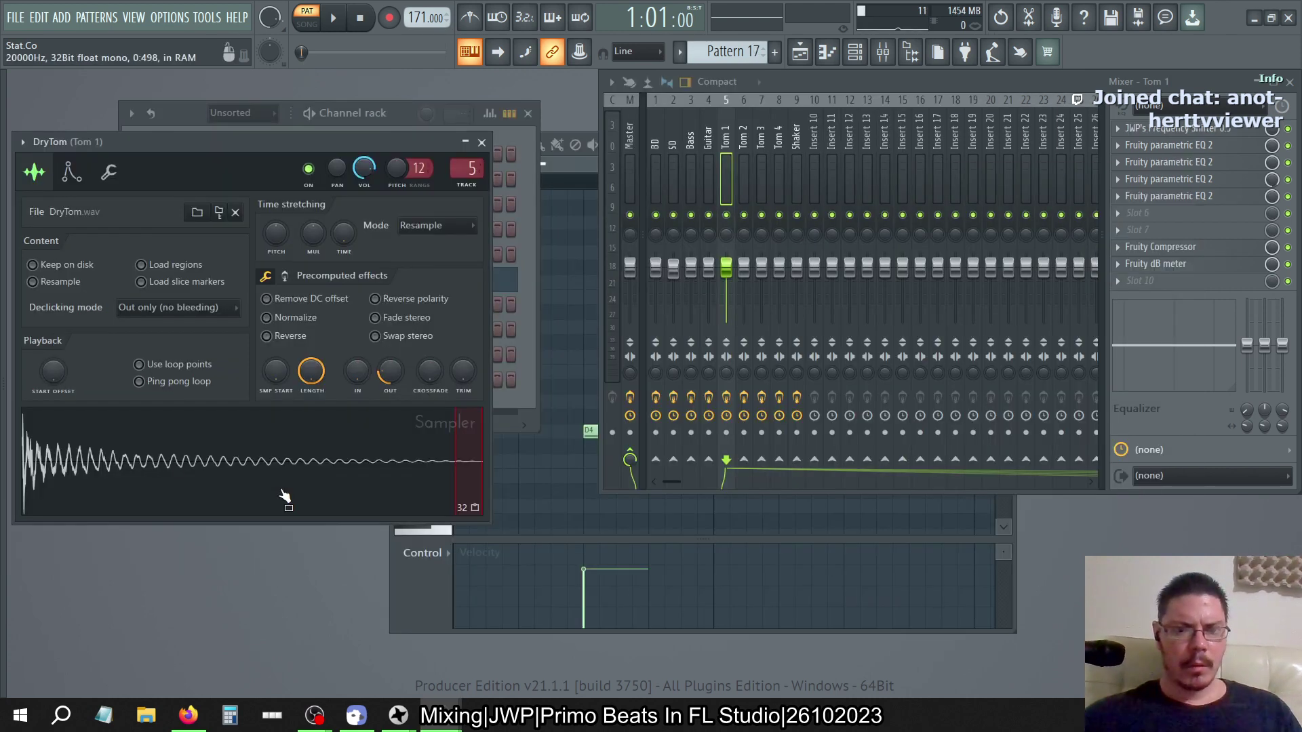
{"action": "left_click", "coordinate": [249, 484]}
{"action": "left_click", "coordinate": [249, 483]}
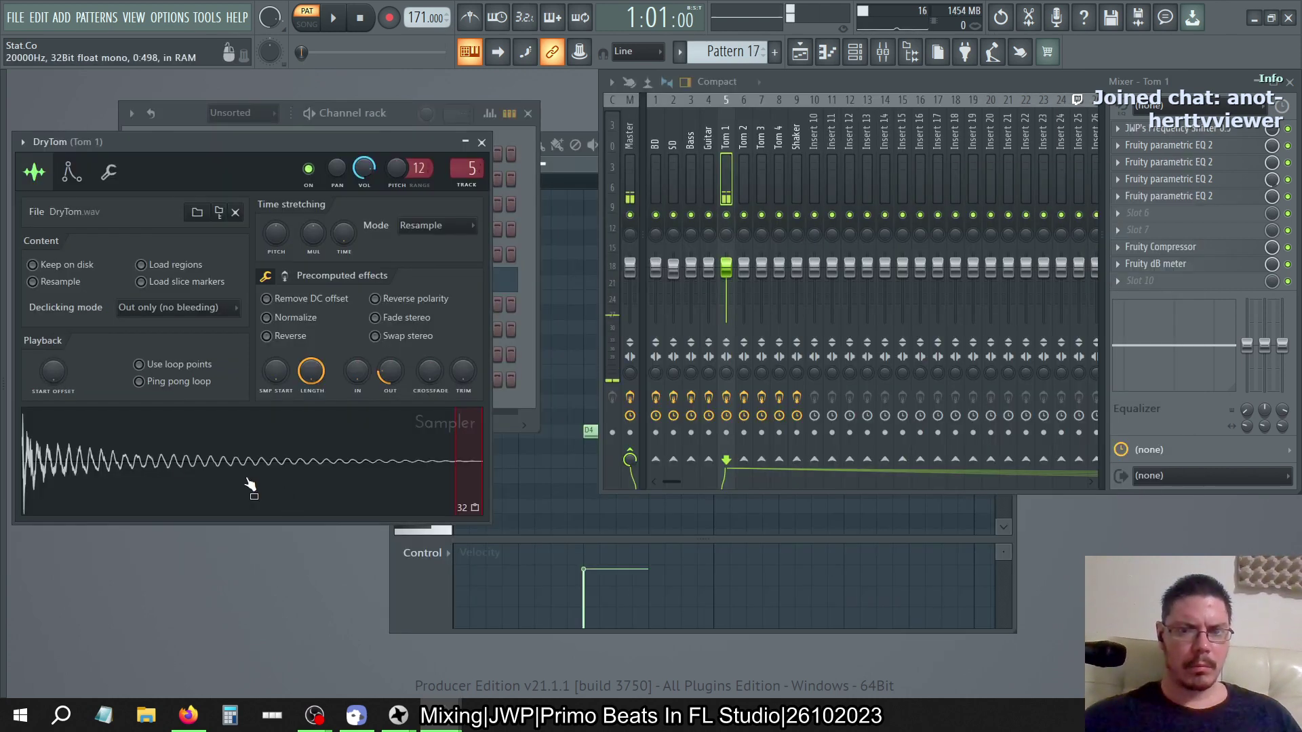
Set the root note of the Dry Tom SoundFont channel to C3
{"action": "left_click", "coordinate": [177, 119]}
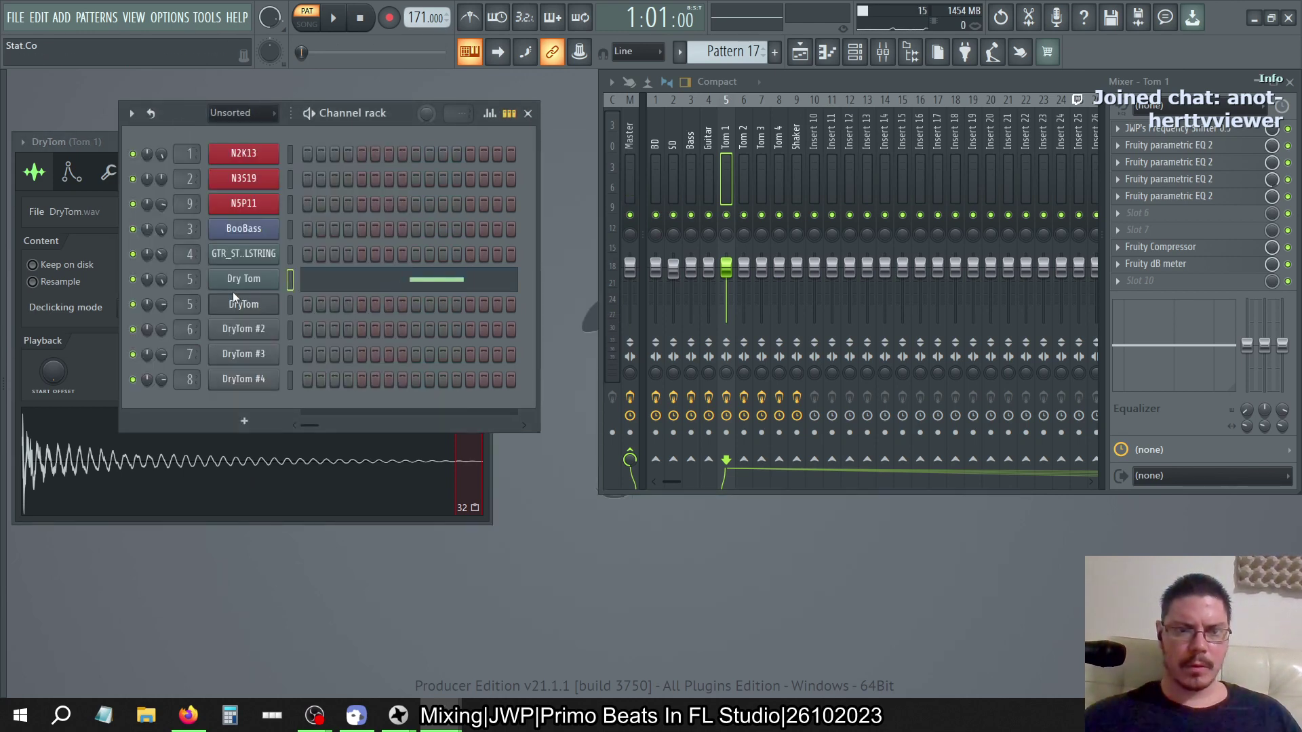
{"action": "left_click", "coordinate": [234, 281]}
{"action": "right_click", "coordinate": [97, 516]}
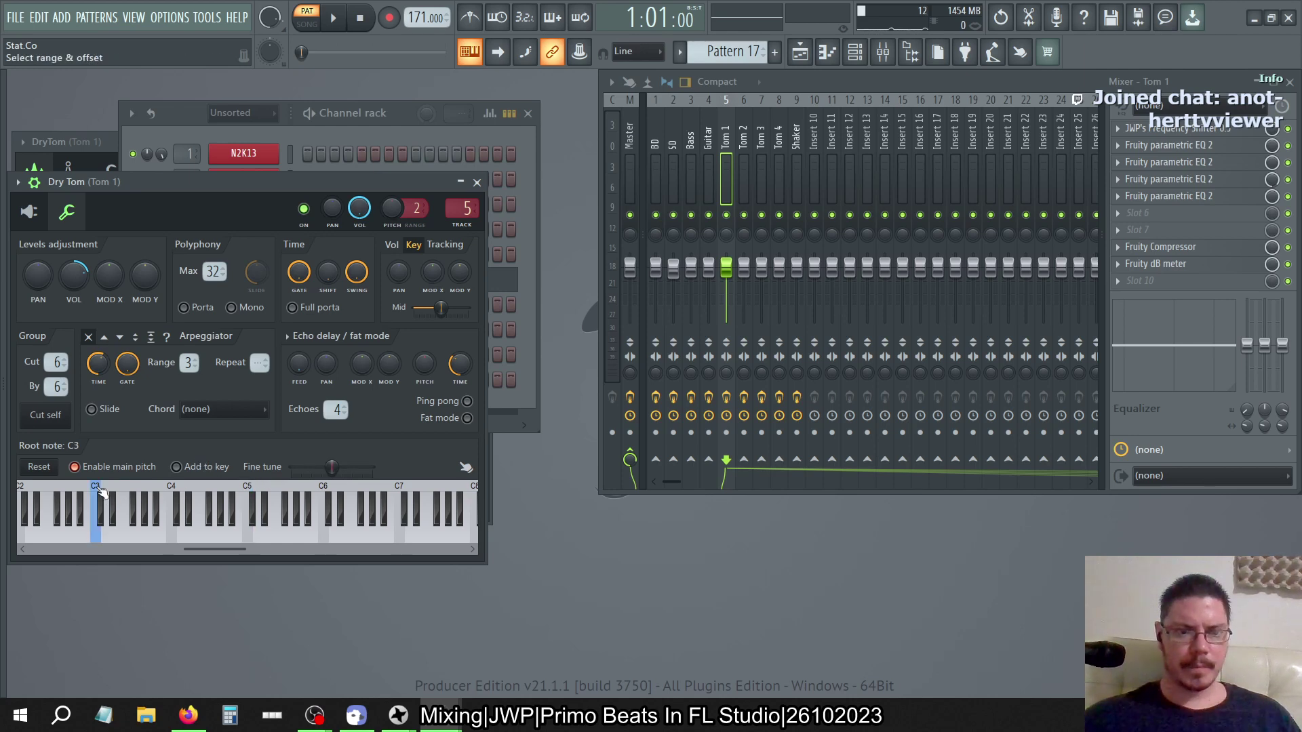
Audition Pattern 17 and Pattern 15 from the channel rack, stopping playback after each
{"action": "left_click", "coordinate": [160, 133]}
{"action": "left_click", "coordinate": [333, 19]}
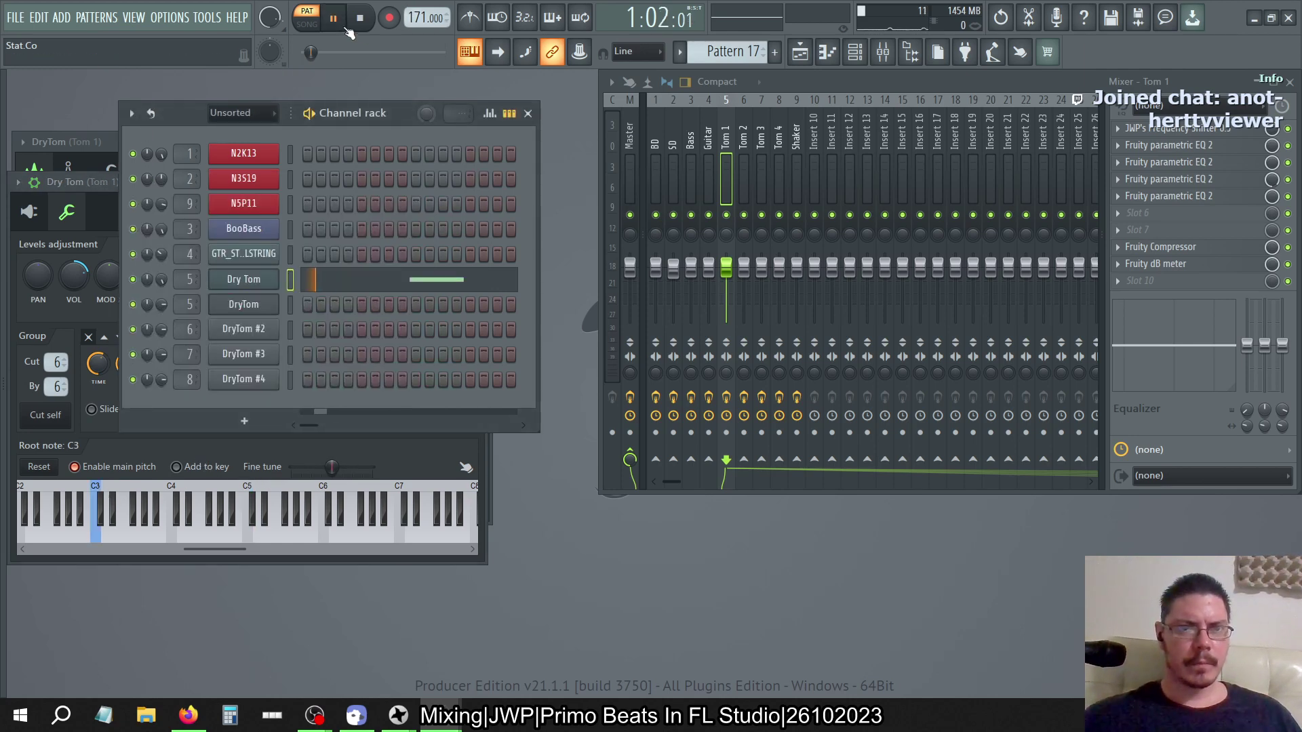
{"action": "left_click", "coordinate": [361, 21]}
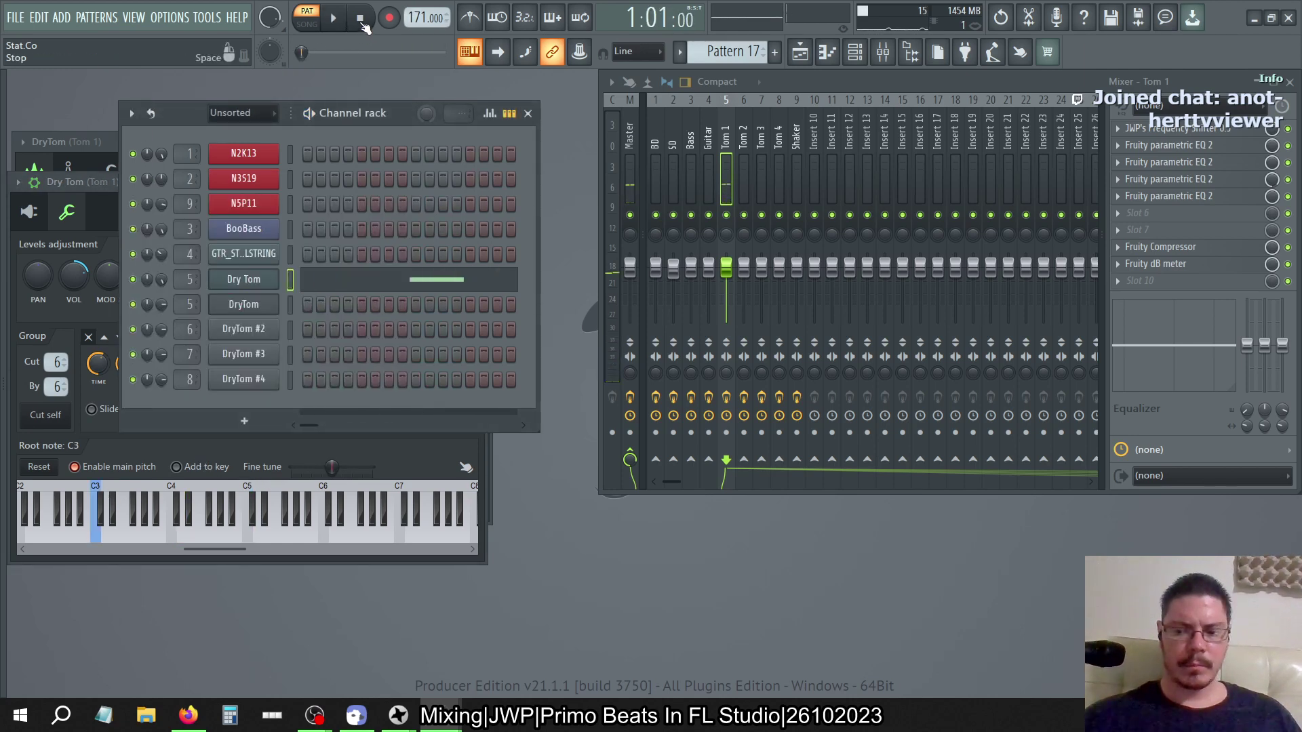
{"action": "key", "text": "KP_Subtract"}
{"action": "key", "text": "KP_Subtract"}
{"action": "key", "text": "space"}
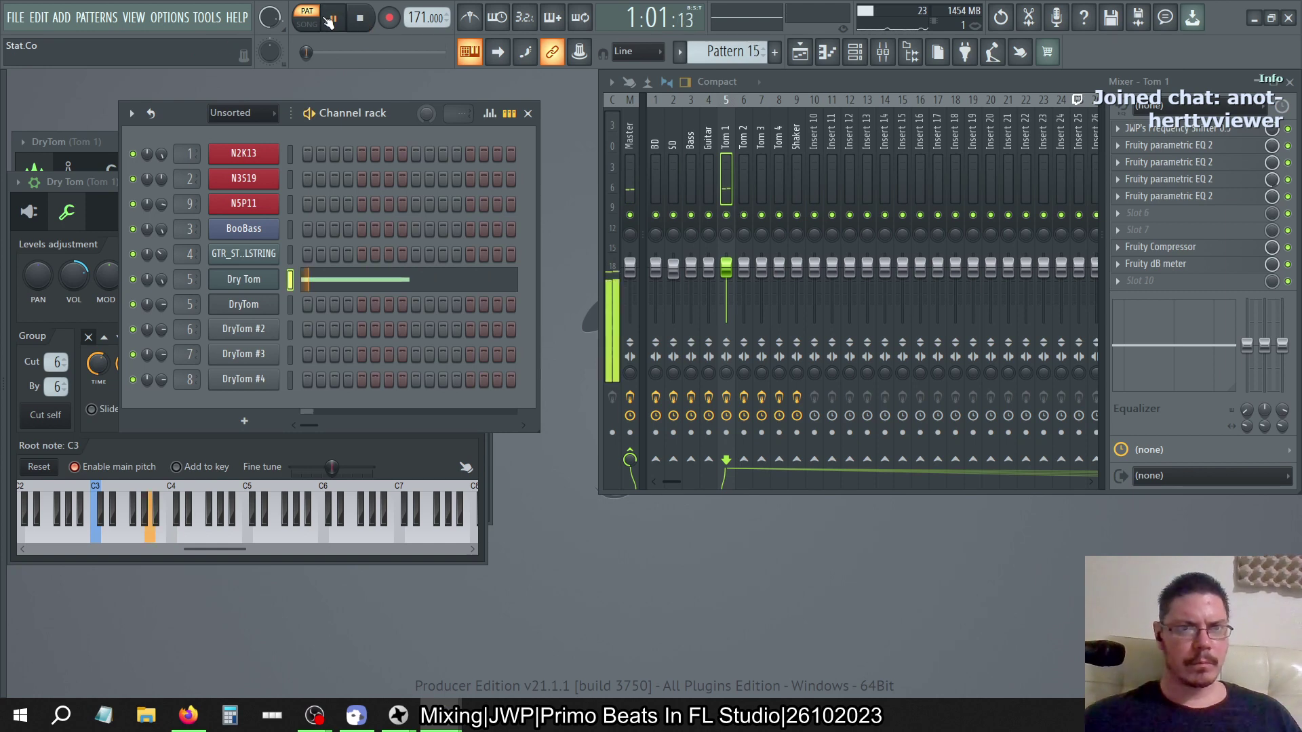
{"action": "key", "text": "space"}
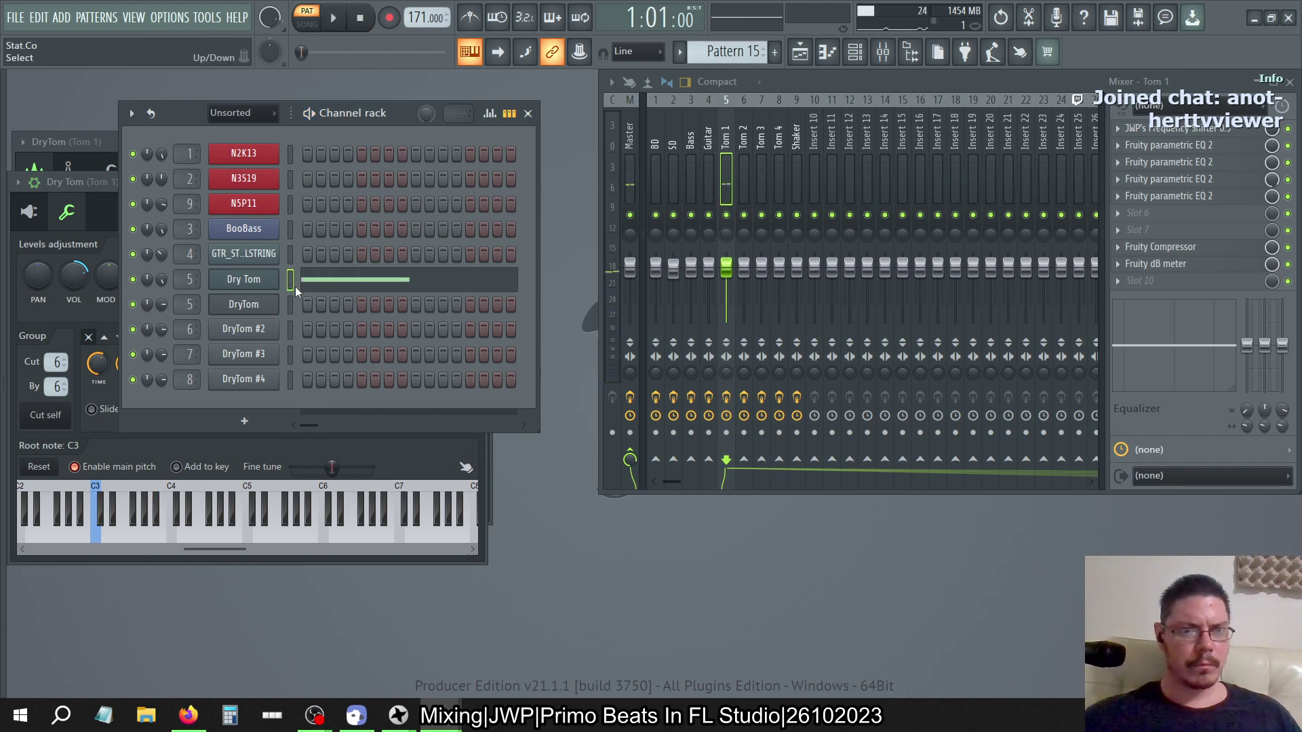
Audition the DryTom sample, raise the DryTom channel's volume to maximum and audition it again
{"action": "left_click", "coordinate": [107, 145]}
{"action": "left_click_drag", "start_coordinate": [107, 145], "coordinate": [775, 266]}
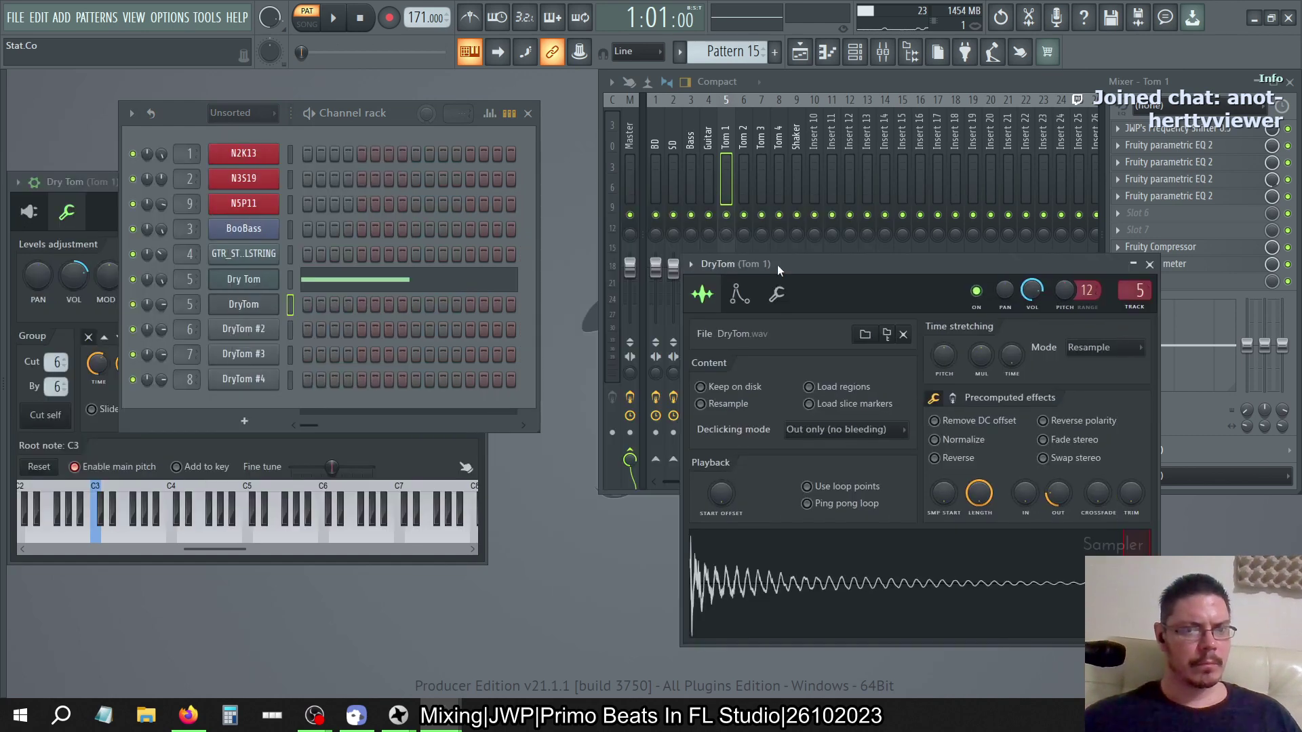
{"action": "left_click", "coordinate": [780, 616]}
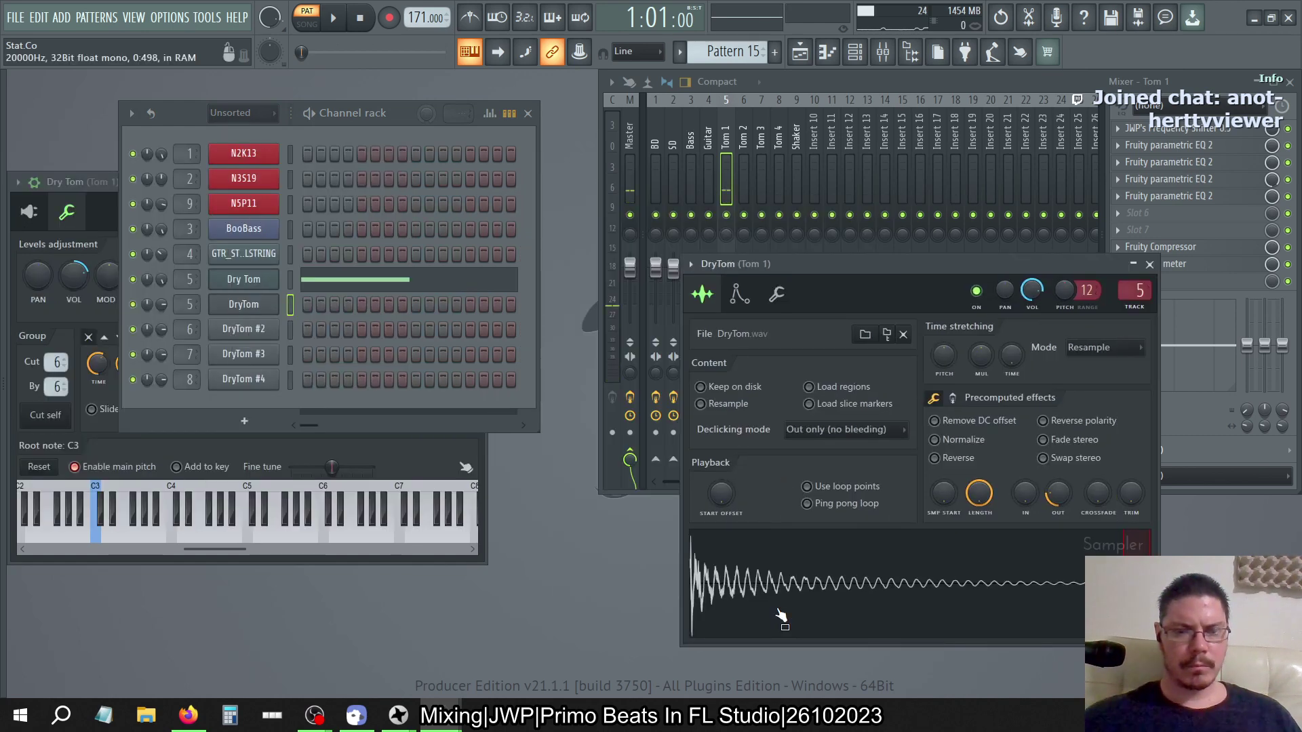
{"action": "left_click", "coordinate": [781, 616]}
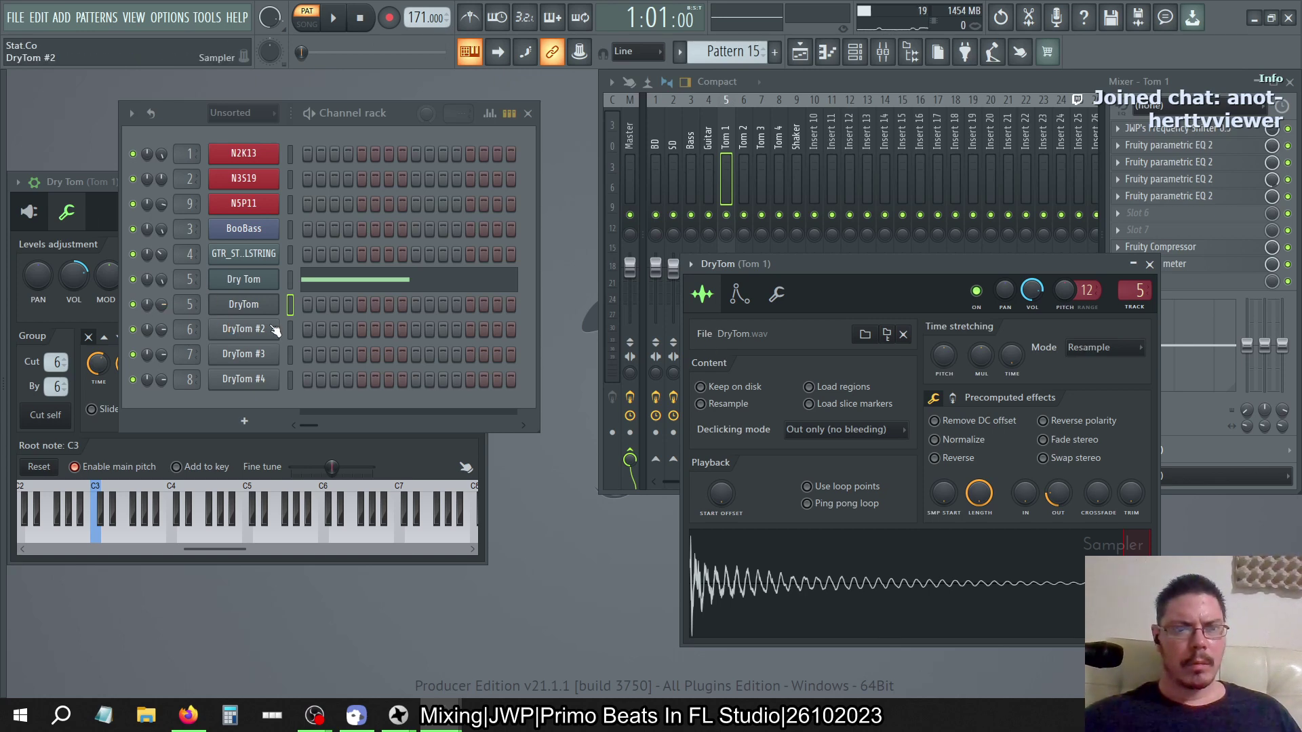
{"action": "left_click_drag", "start_coordinate": [161, 305], "coordinate": [161, 292]}
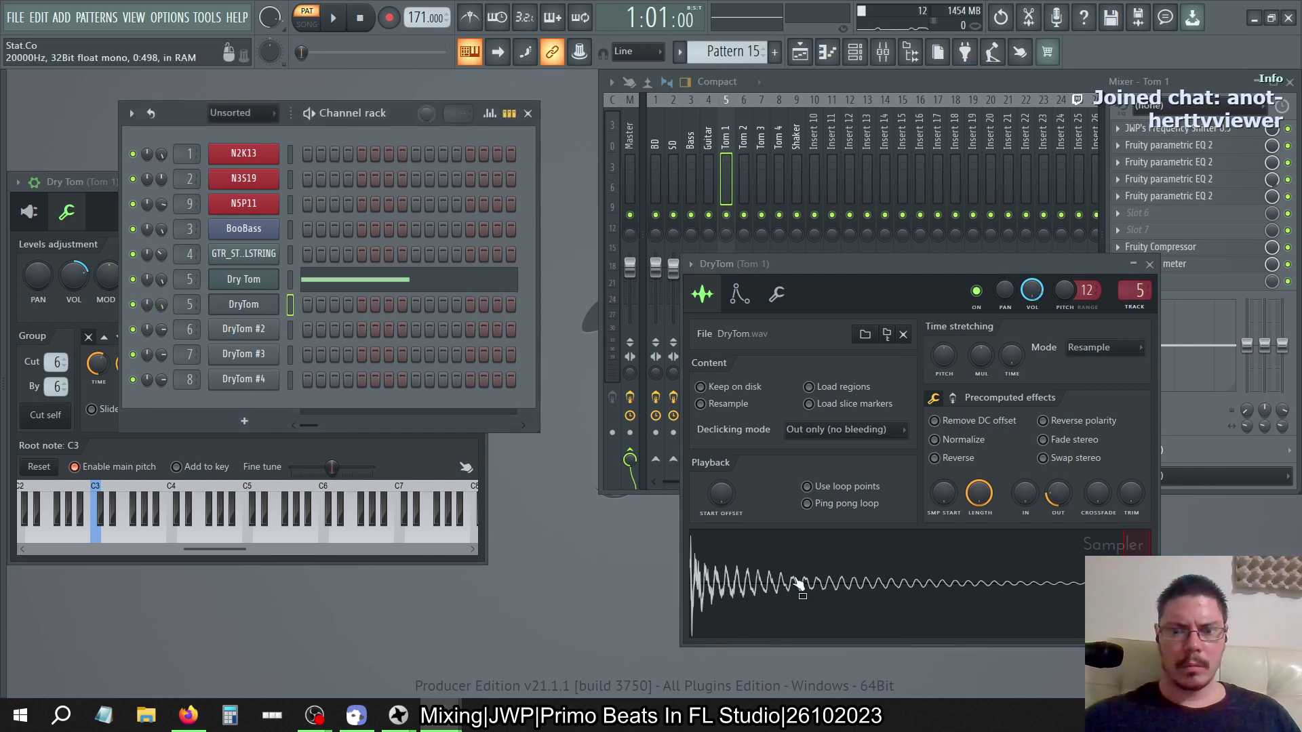
{"action": "left_click", "coordinate": [799, 583]}
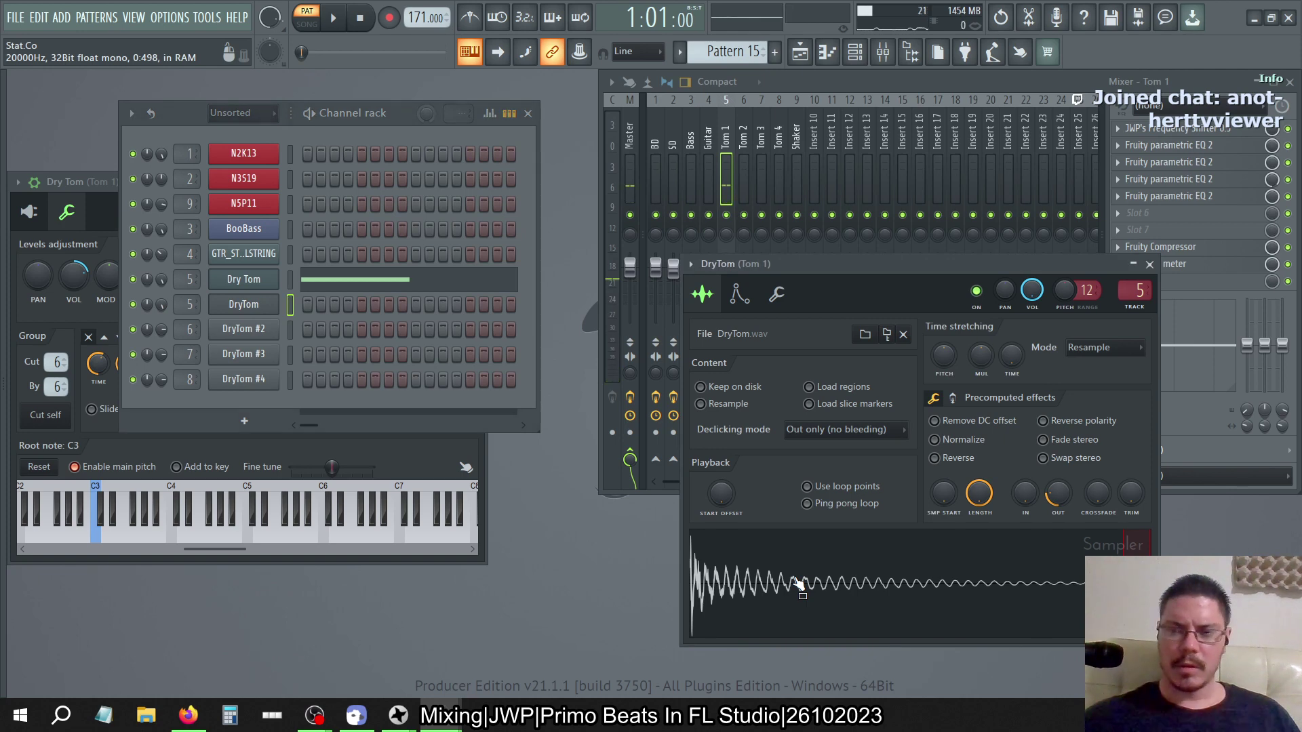
Copy the volume multiplier value from the Dry Tom SoundFont channel's miscellaneous settings
{"action": "left_click", "coordinate": [244, 279]}
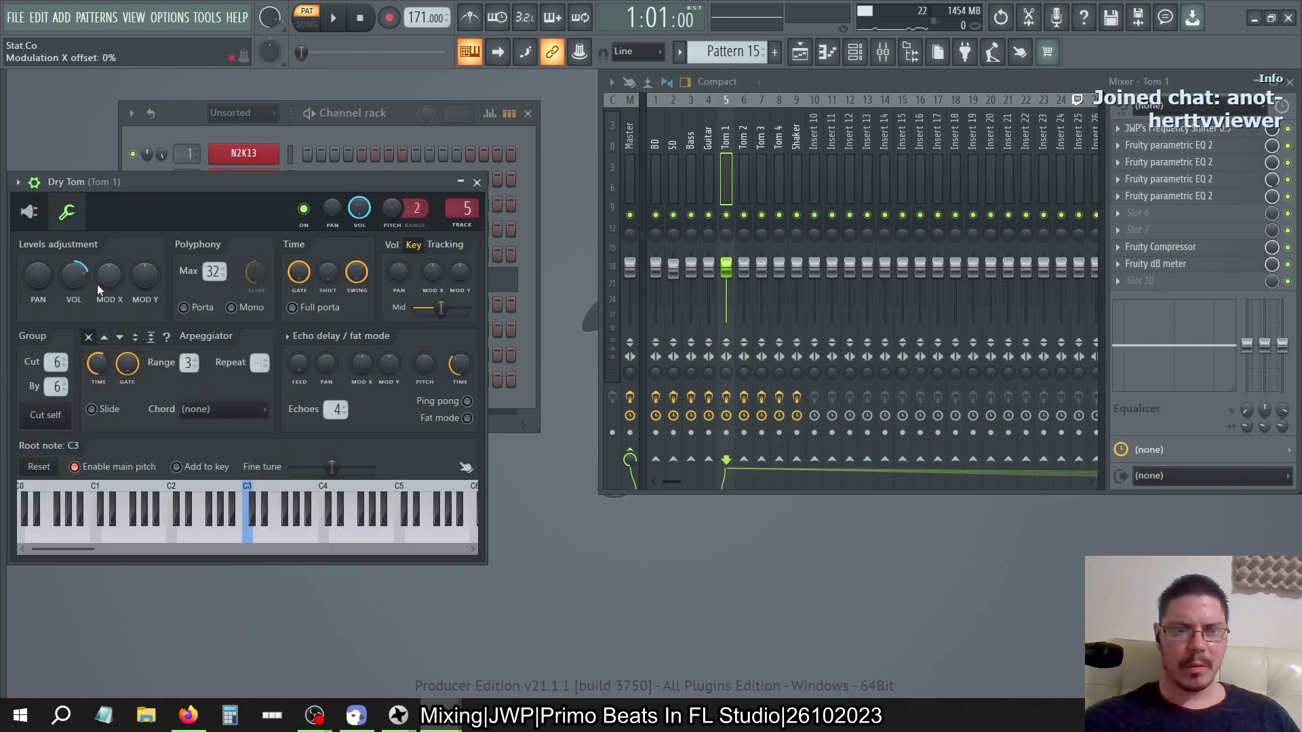
{"action": "left_click", "coordinate": [197, 108]}
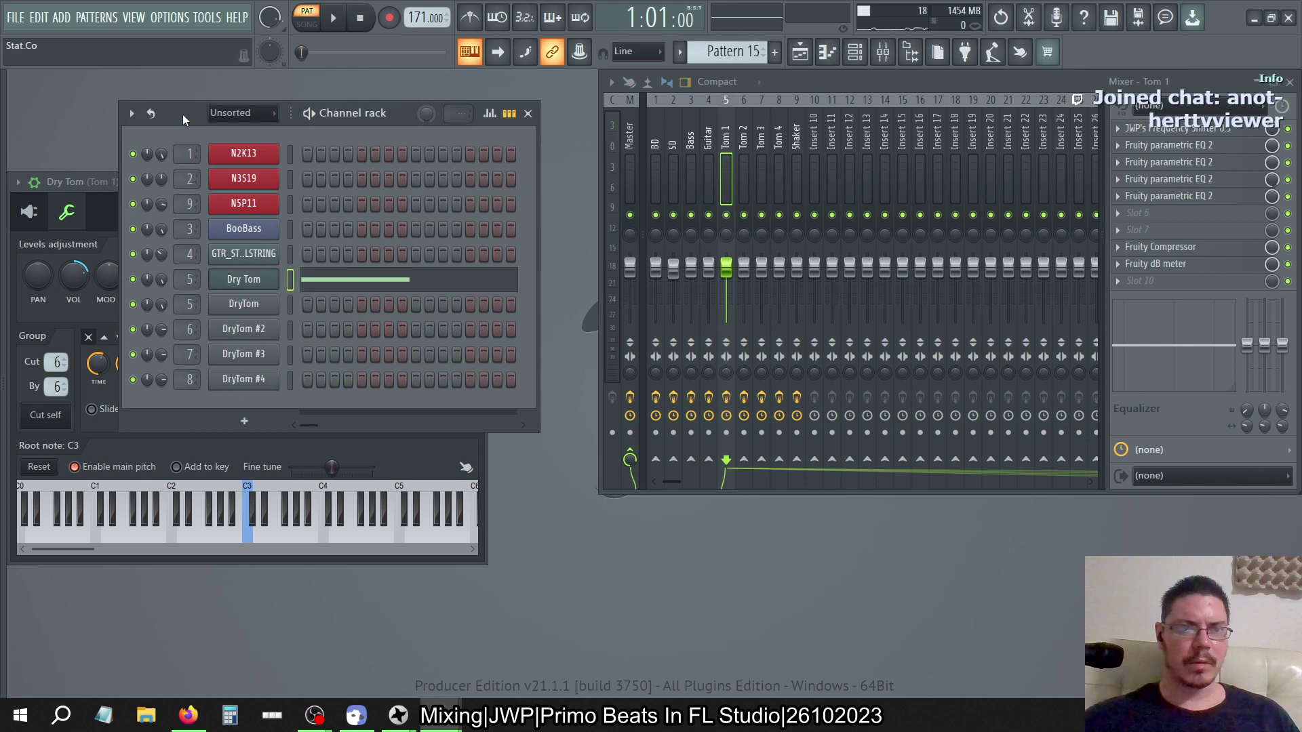
{"action": "left_click", "coordinate": [89, 200]}
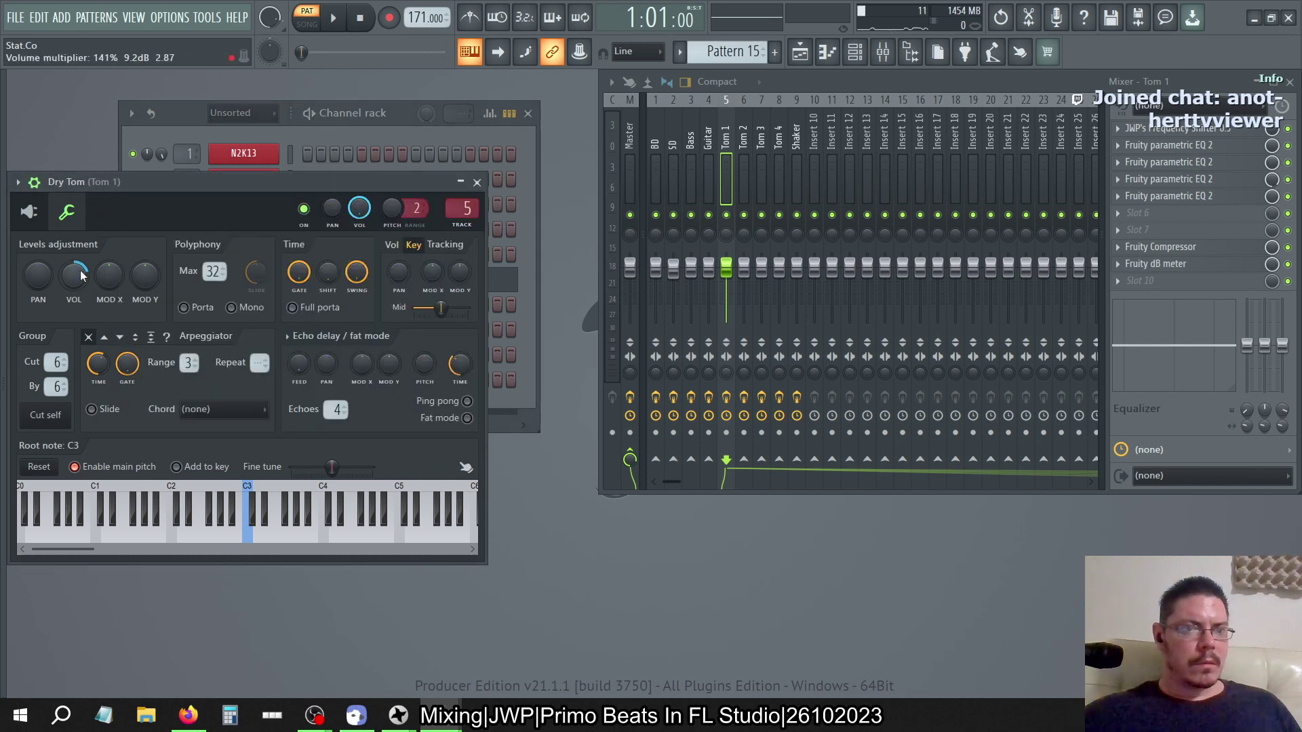
{"action": "right_click", "coordinate": [81, 274]}
{"action": "left_click", "coordinate": [129, 475]}
{"action": "left_click", "coordinate": [196, 110]}
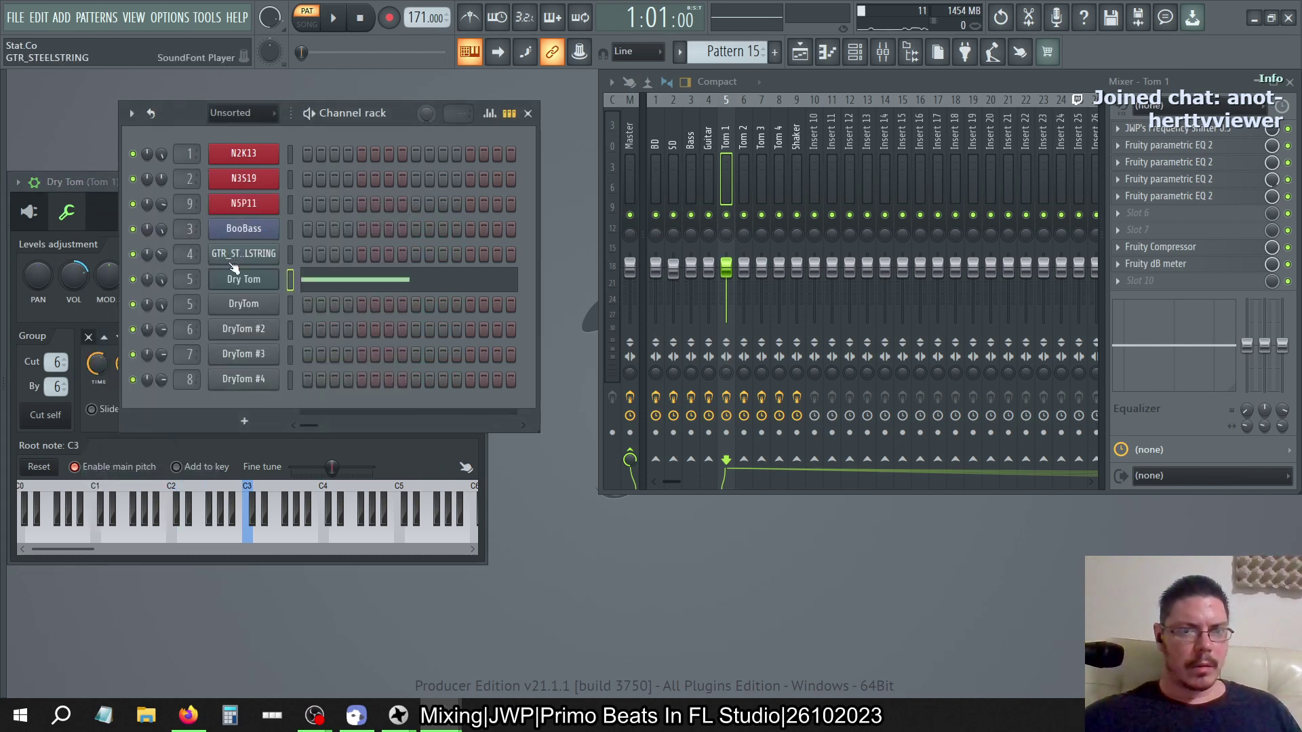
Paste the copied 141% volume multiplier into the DryTom sampler channel and audition its sample
{"action": "left_click", "coordinate": [241, 308]}
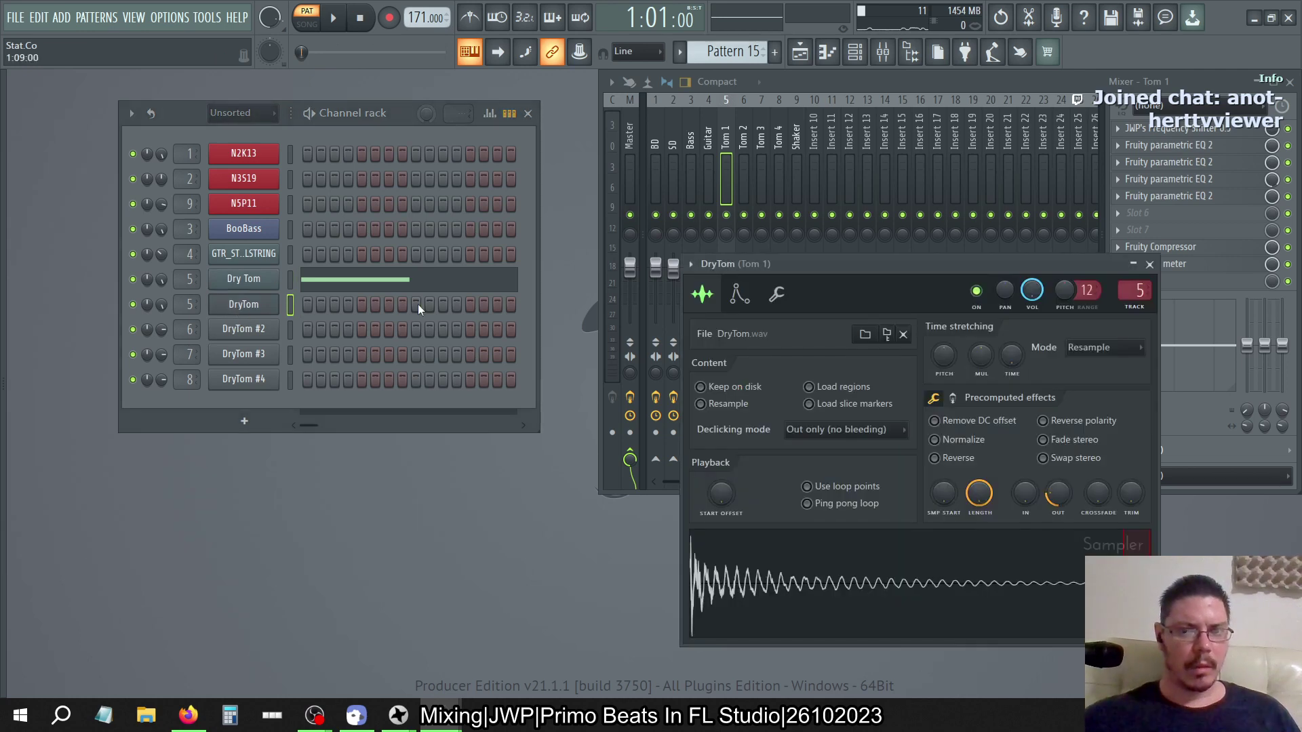
{"action": "left_click", "coordinate": [740, 293]}
{"action": "left_click", "coordinate": [777, 294]}
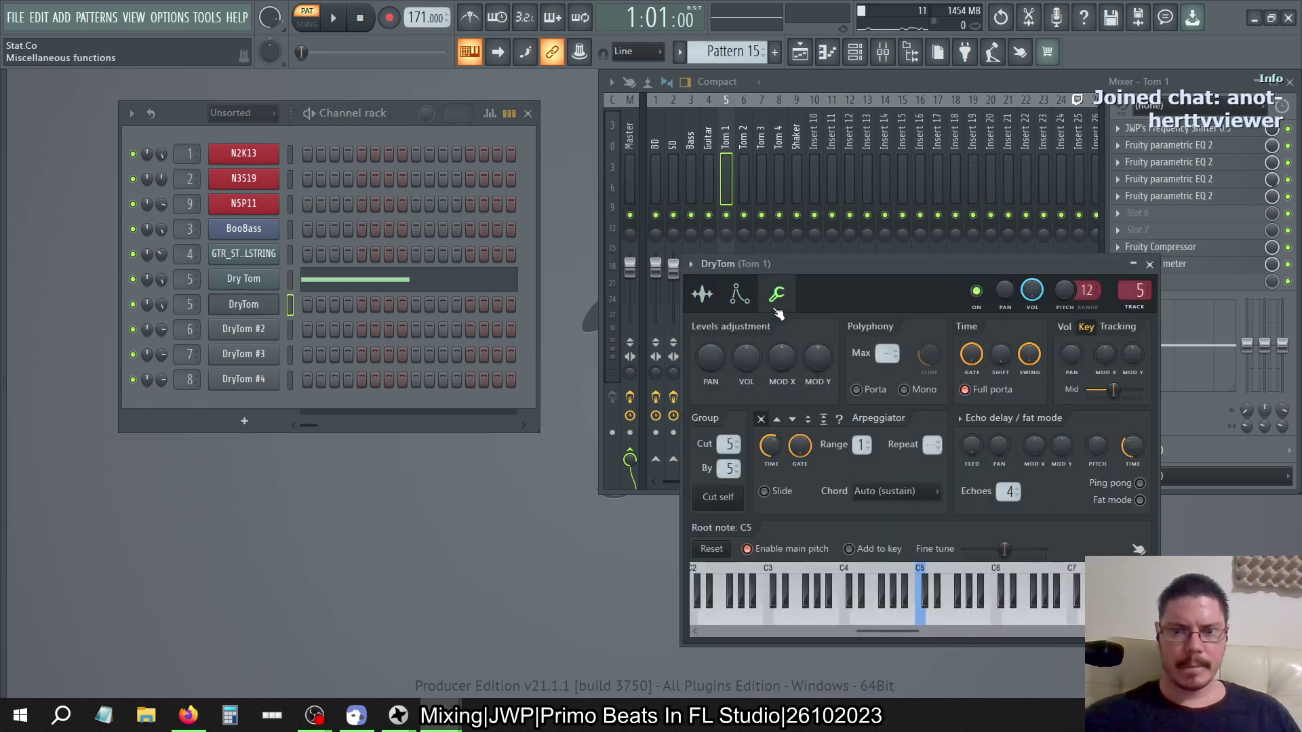
{"action": "right_click", "coordinate": [744, 363]}
{"action": "key", "text": "Escape"}
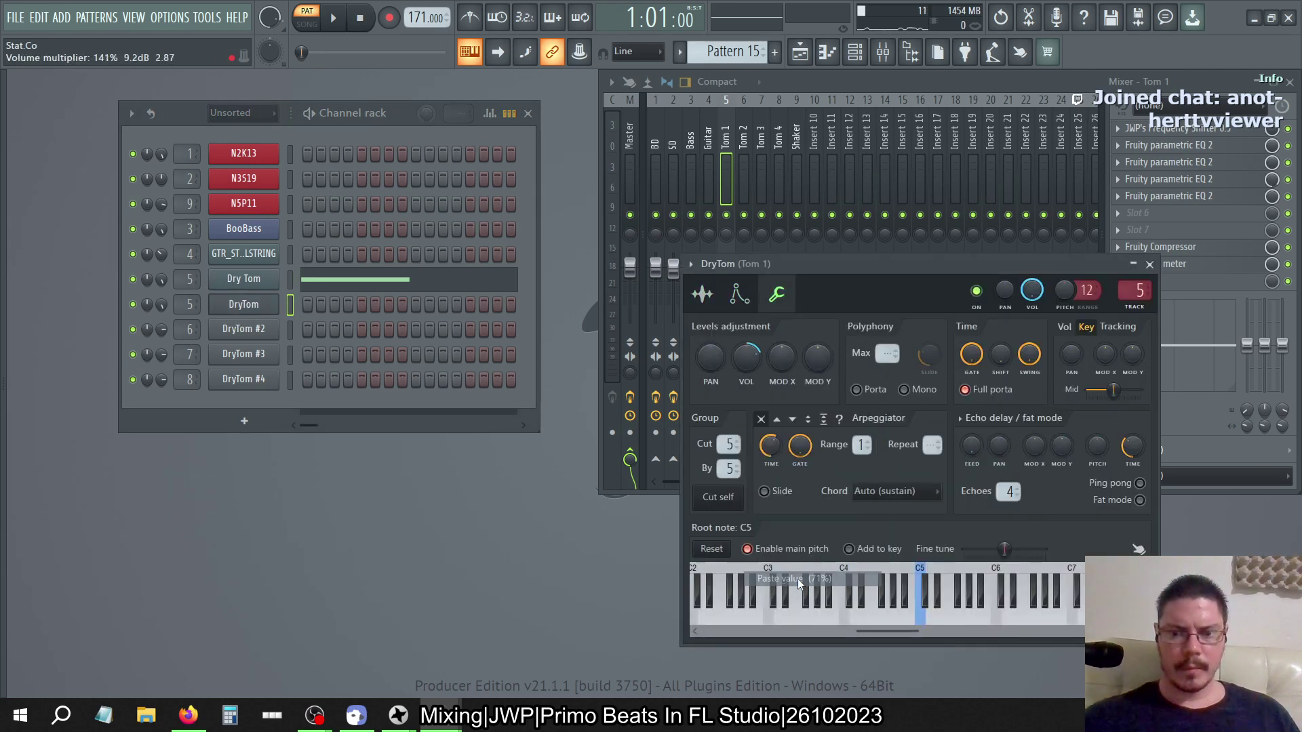
{"action": "left_click", "coordinate": [703, 294]}
{"action": "left_click", "coordinate": [823, 572]}
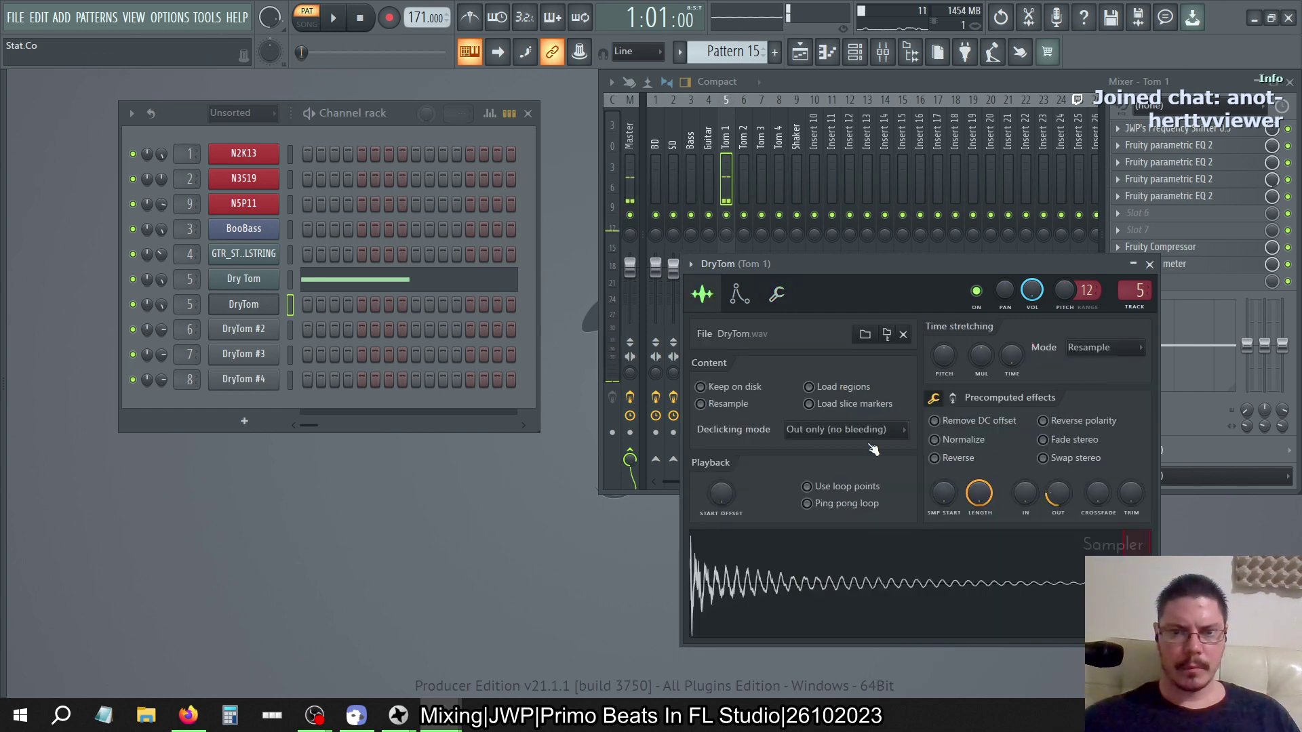
Set the DryTom sample's quick fade-out to 0%, audition it and turn on loop points for playback
{"action": "left_click_drag", "start_coordinate": [865, 267], "coordinate": [710, 255]}
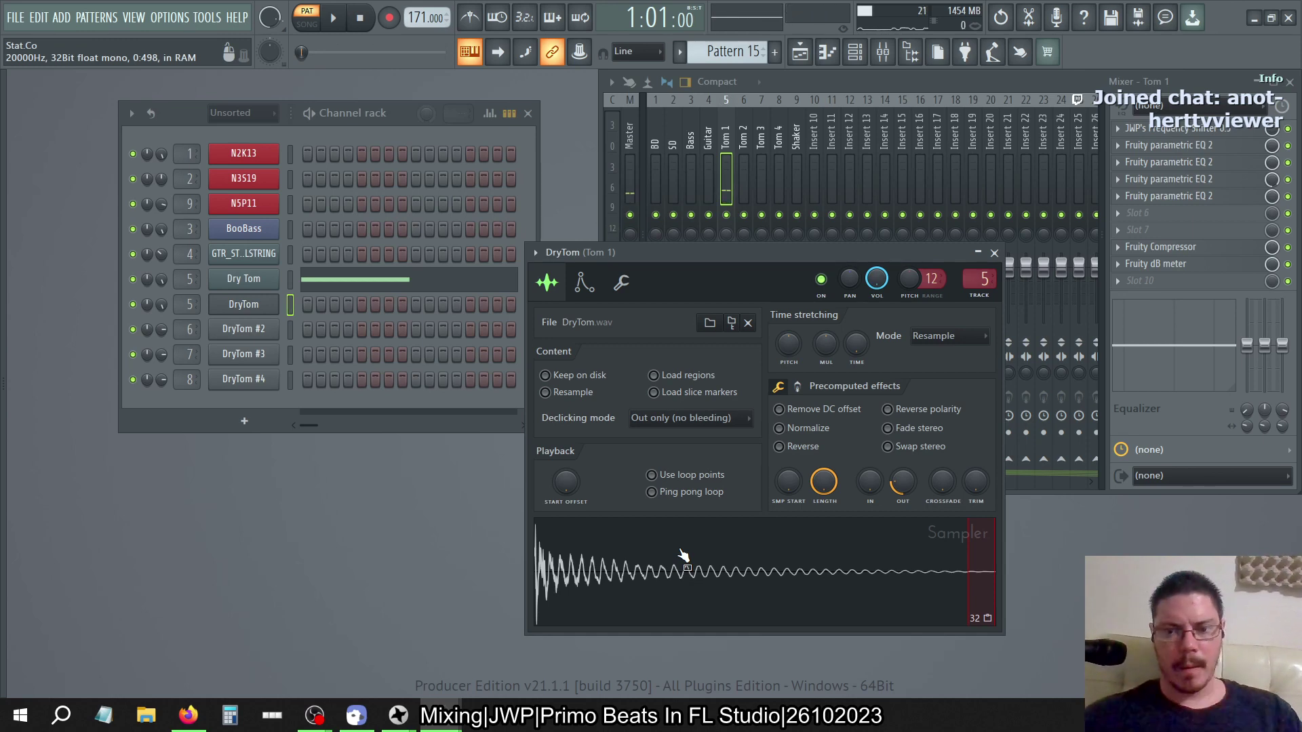
{"action": "left_click_drag", "start_coordinate": [902, 483], "coordinate": [903, 495]}
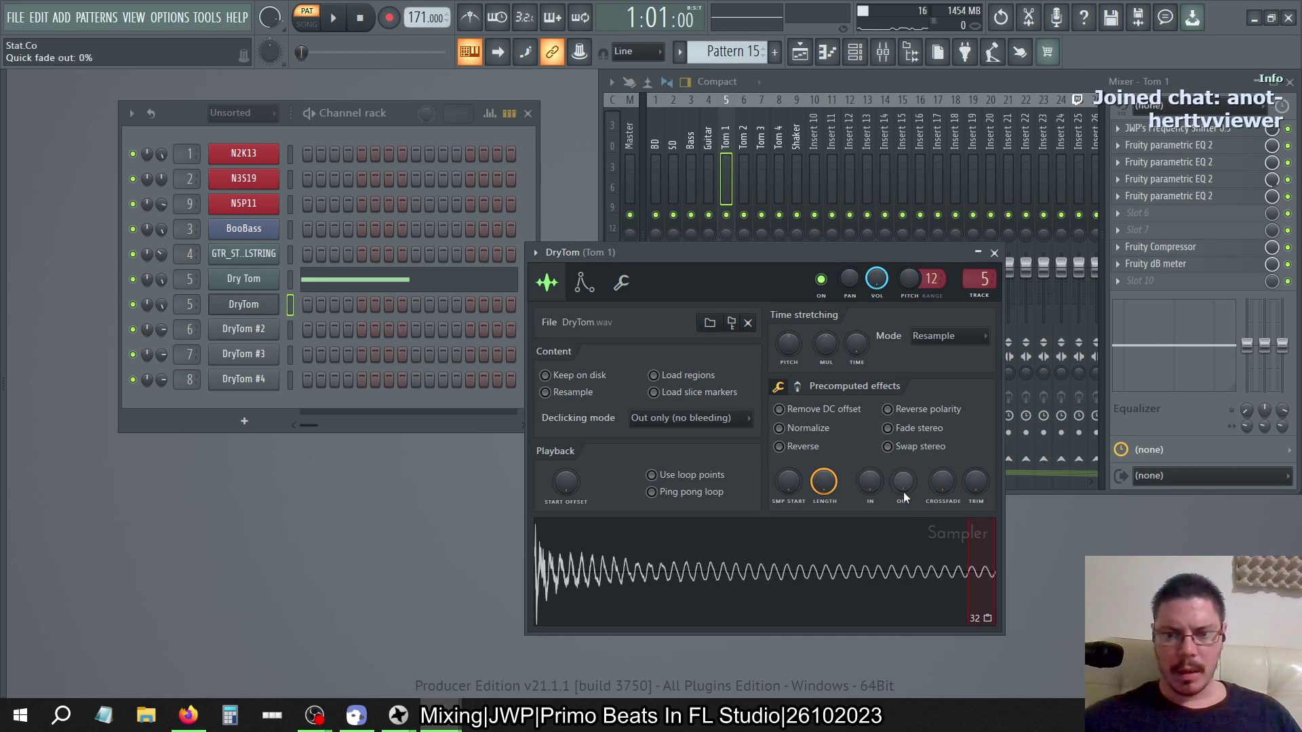
{"action": "left_click", "coordinate": [682, 595]}
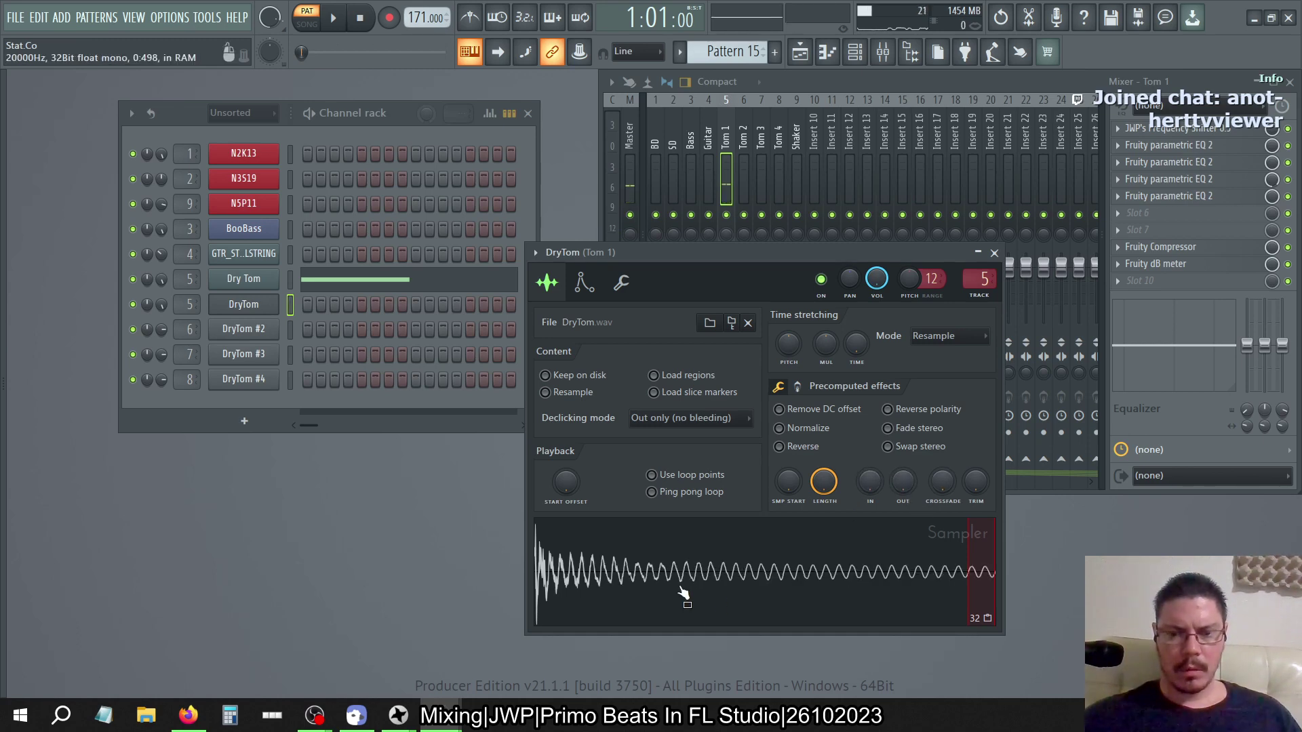
{"action": "left_click", "coordinate": [698, 476]}
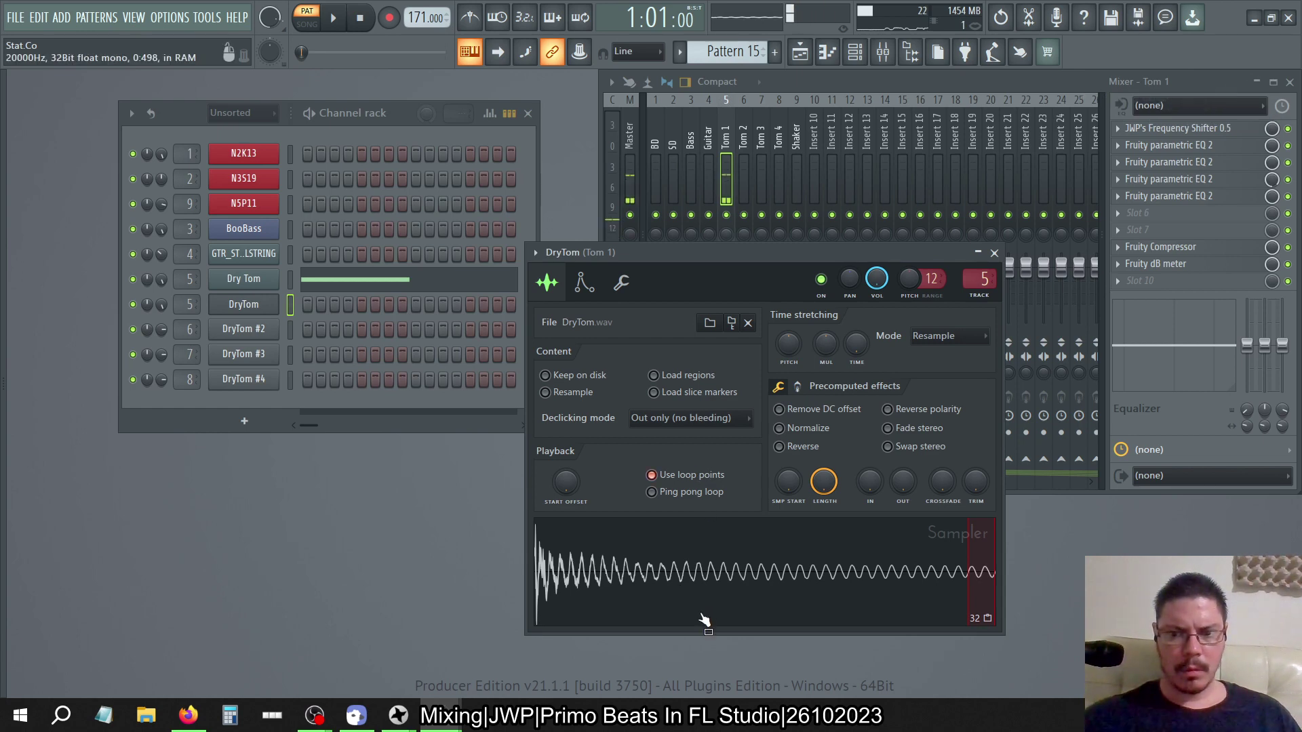
Enable DryTom's volume envelope with tempo sync off, zero decay, full sustain and 43% release, and audition the sample
{"action": "left_click", "coordinate": [584, 281]}
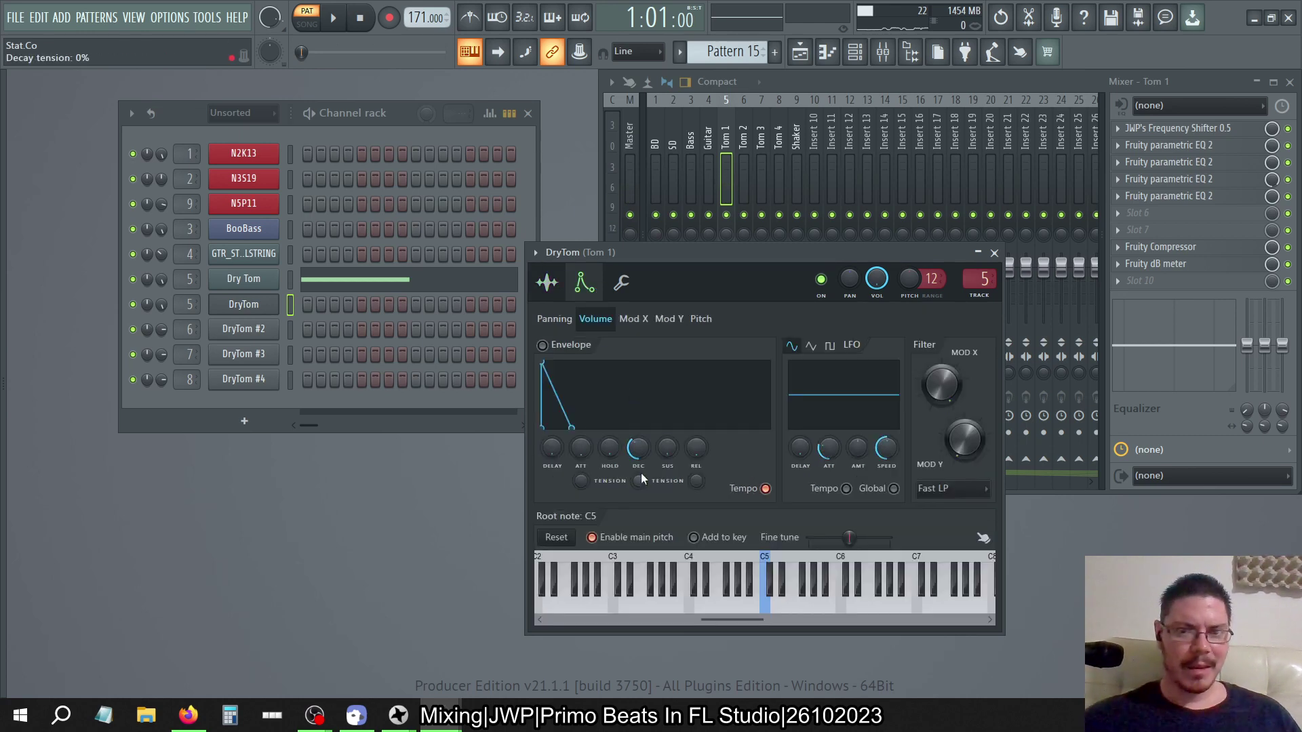
{"action": "left_click", "coordinate": [765, 488]}
{"action": "left_click", "coordinate": [583, 353]}
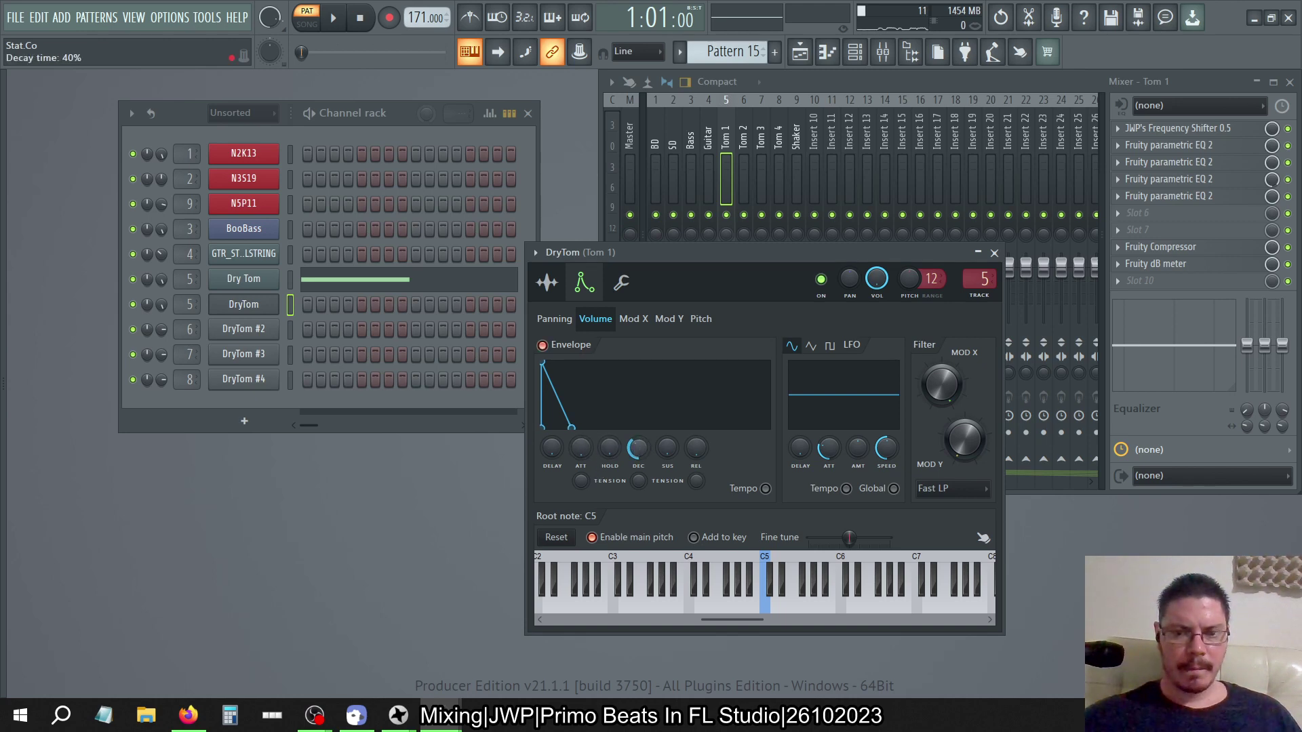
{"action": "left_click_drag", "start_coordinate": [668, 449], "coordinate": [696, 427]}
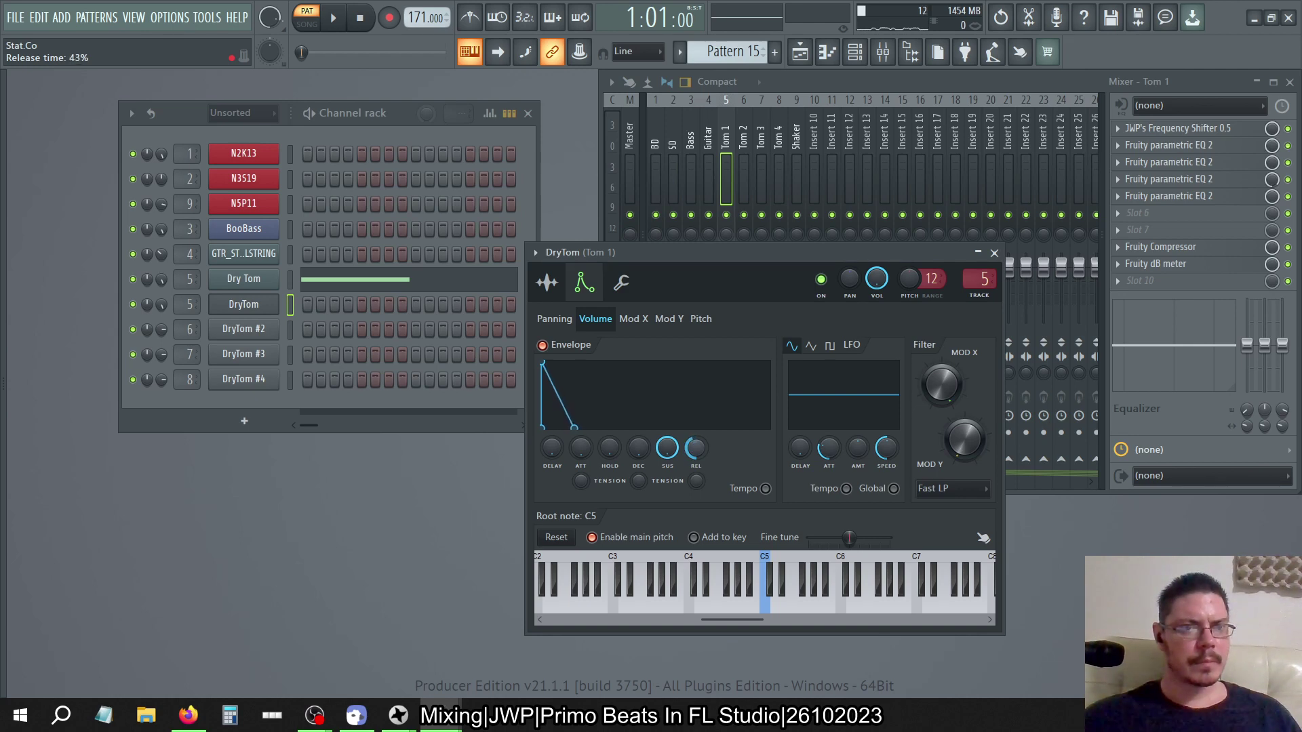
{"action": "left_click", "coordinate": [547, 282]}
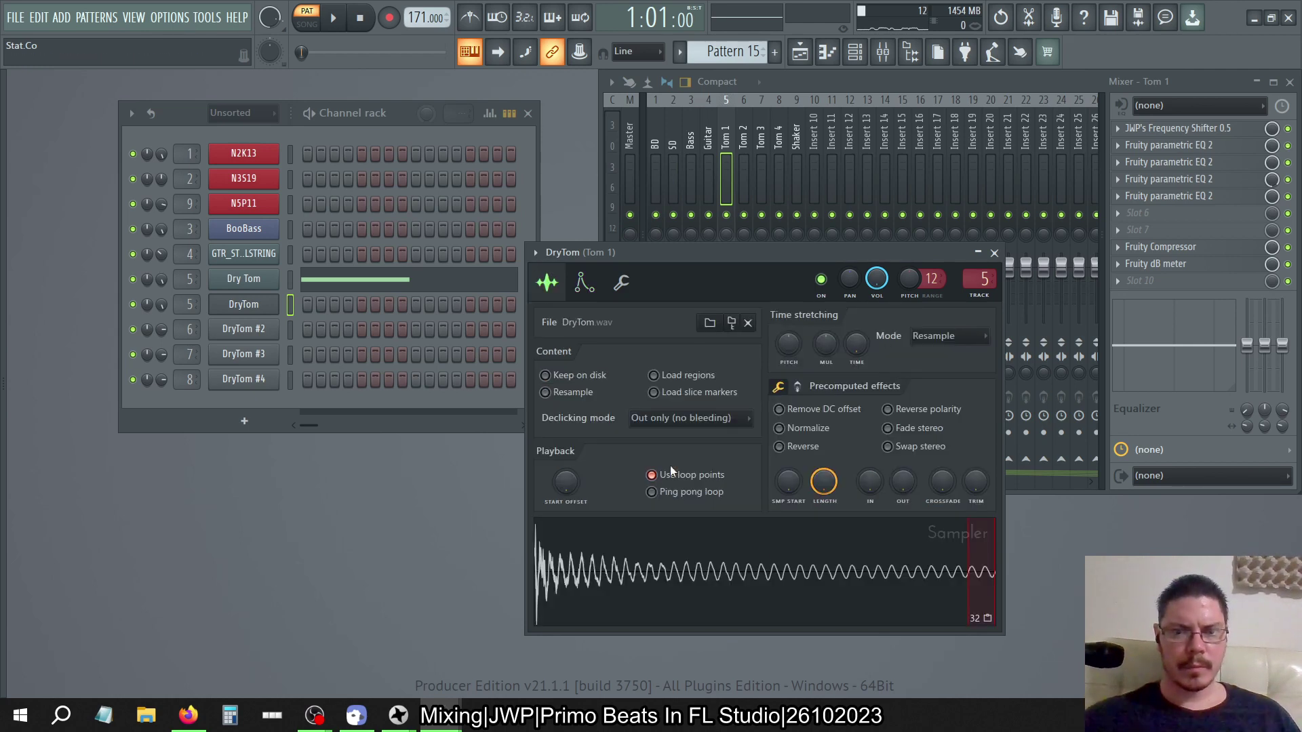
{"action": "left_click", "coordinate": [762, 562]}
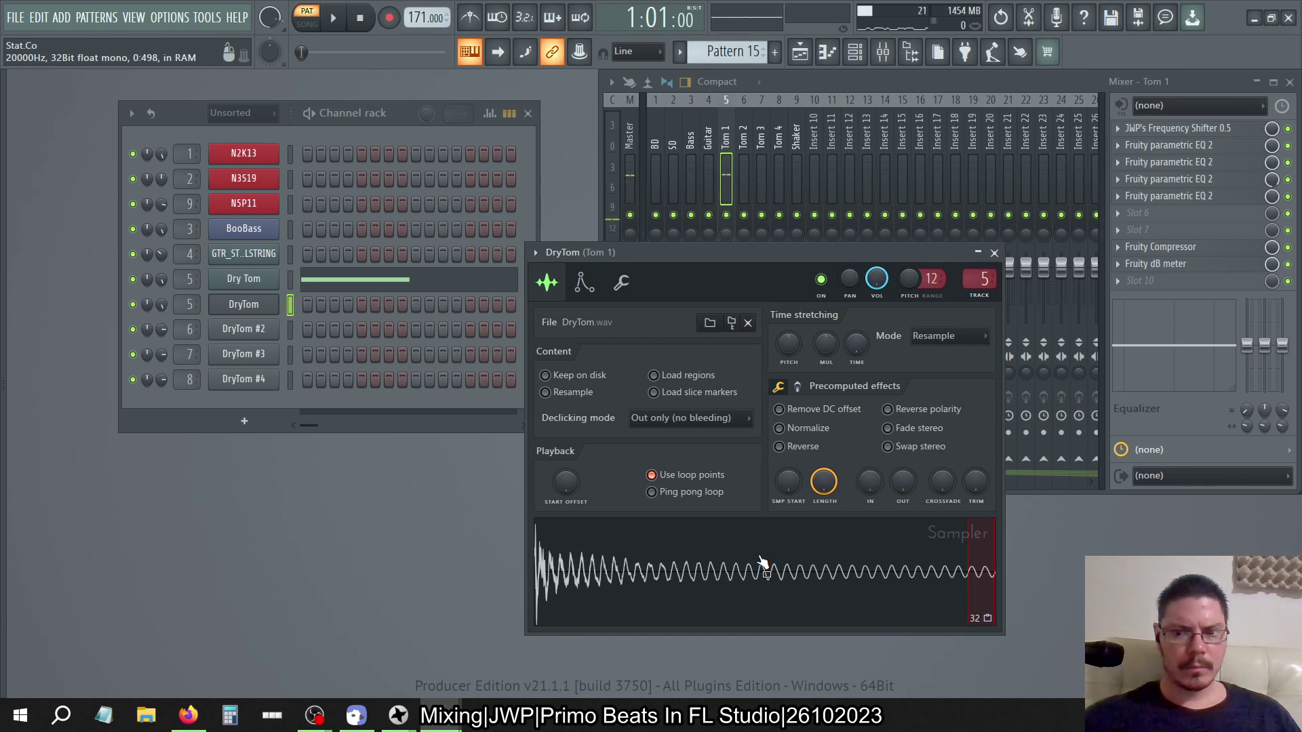
{"action": "left_click", "coordinate": [763, 563]}
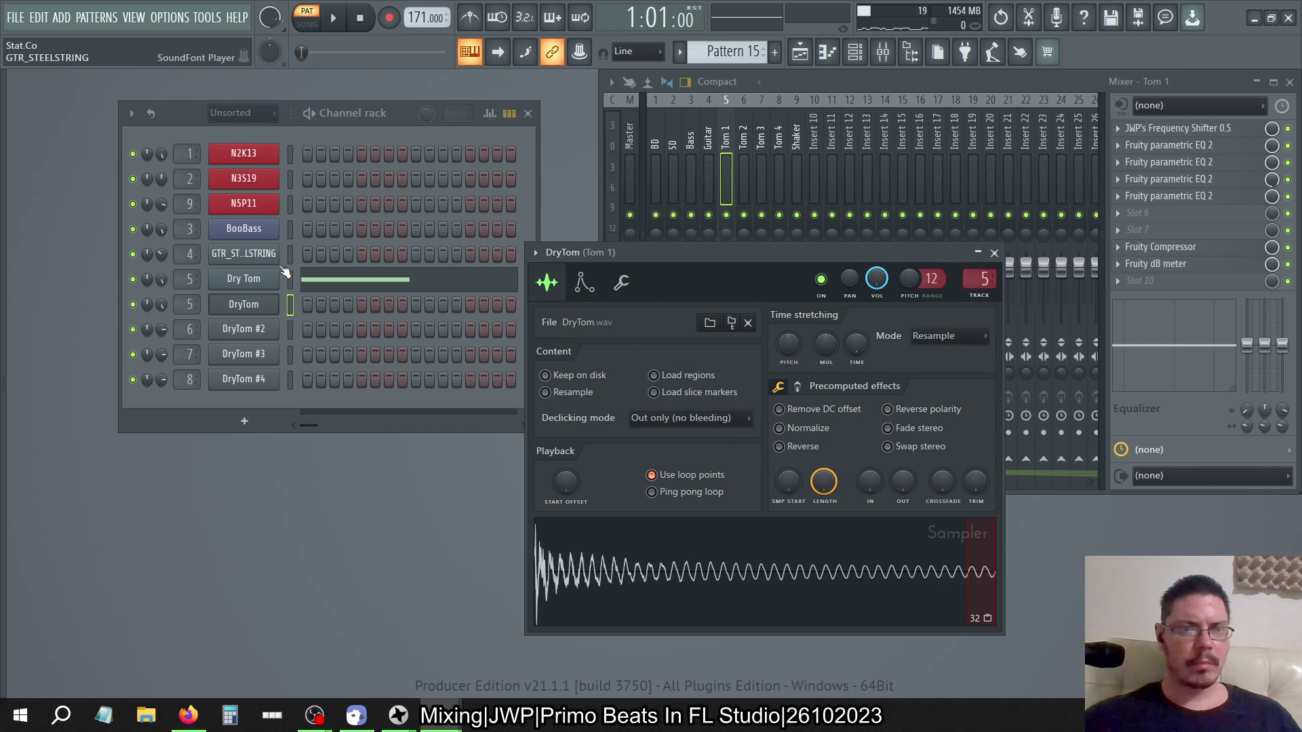
Transpose the Dry Tom note in Pattern 15 down two semitones to G3 and play the pattern
{"action": "key", "text": "space"}
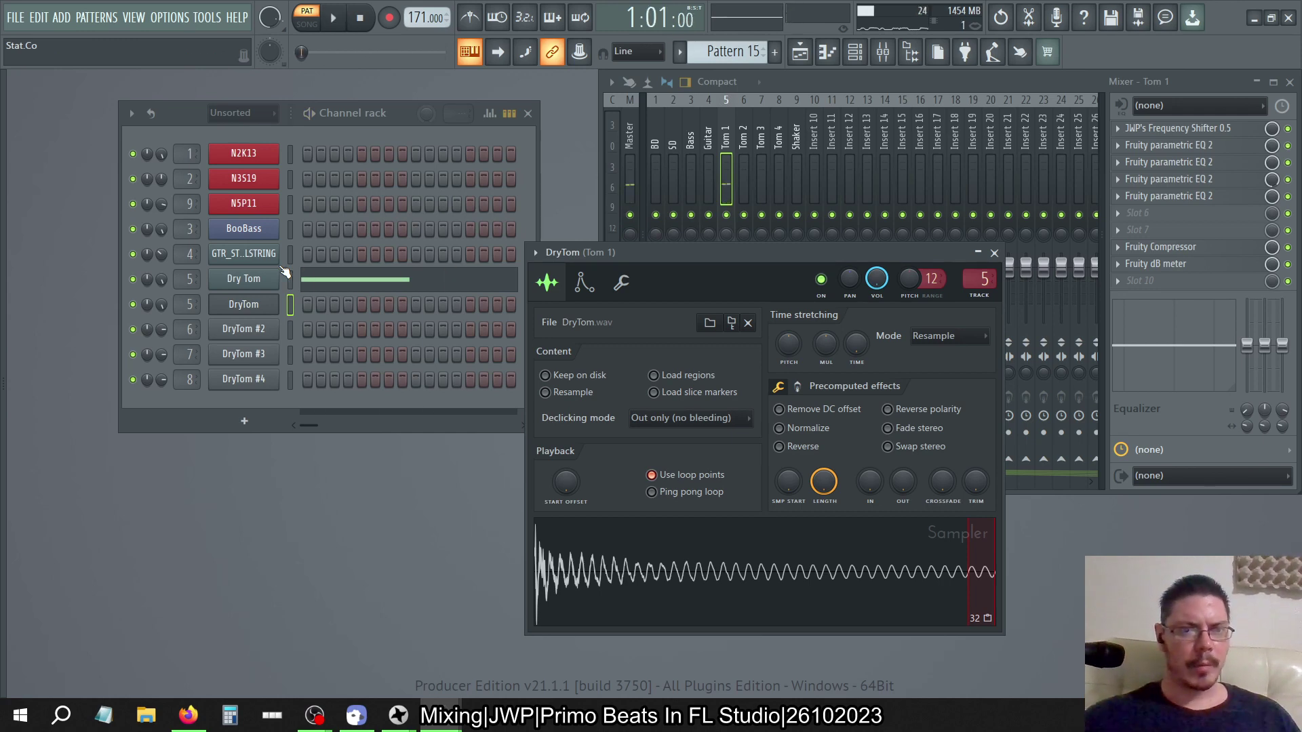
{"action": "left_click", "coordinate": [306, 278]}
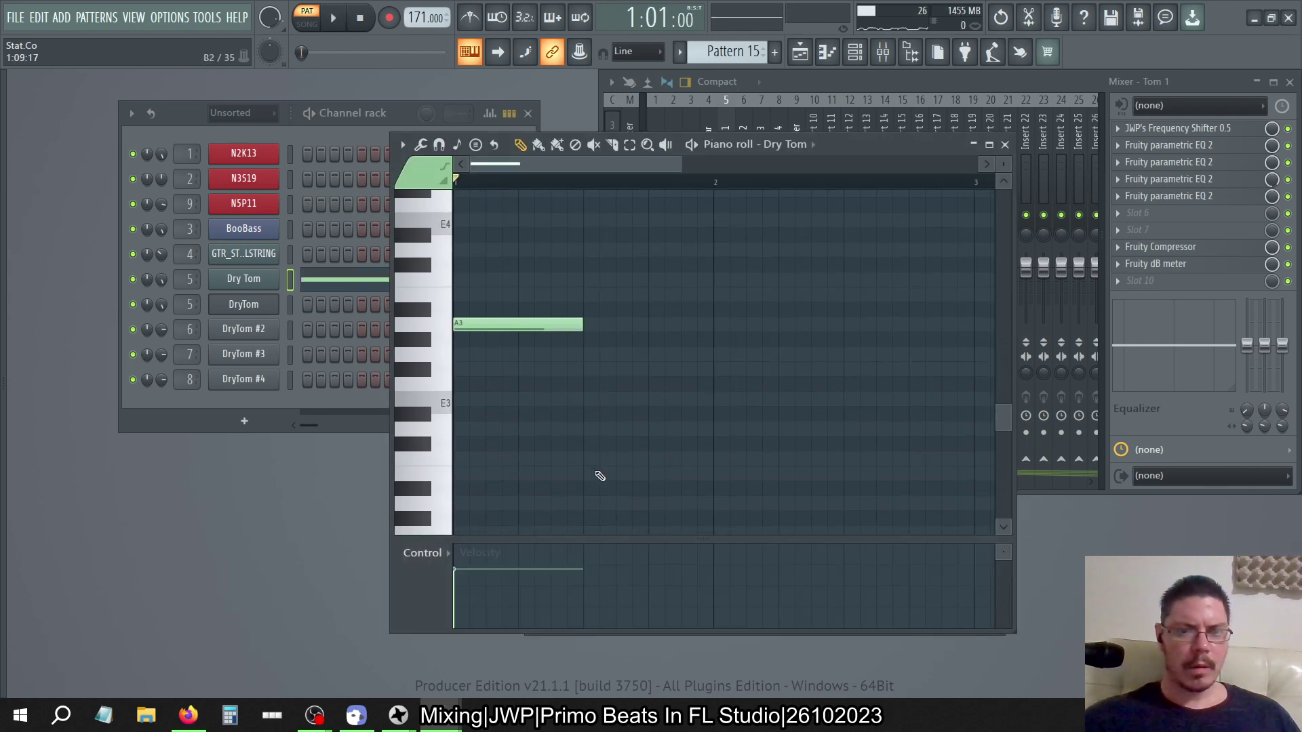
{"action": "left_click_drag", "start_coordinate": [646, 422], "coordinate": [437, 225]}
{"action": "key", "text": "Down"}
{"action": "key", "text": "Down"}
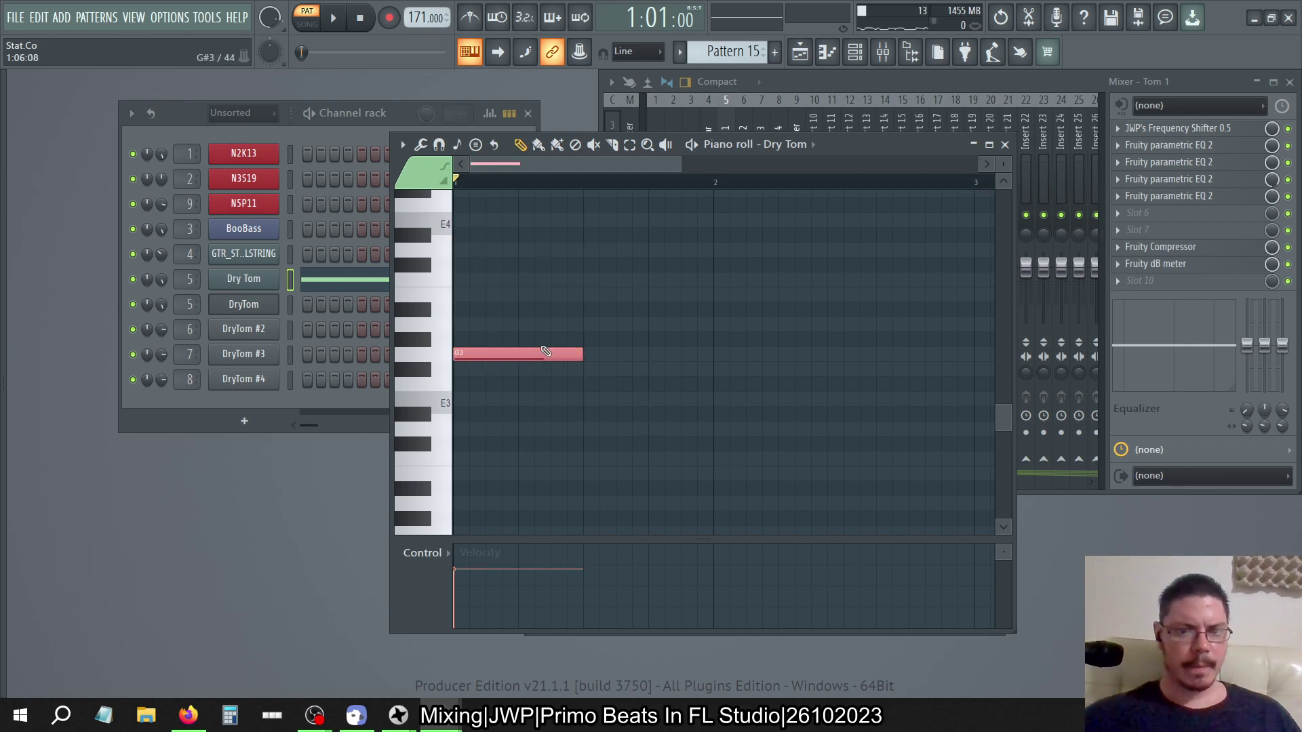
{"action": "key", "text": "space"}
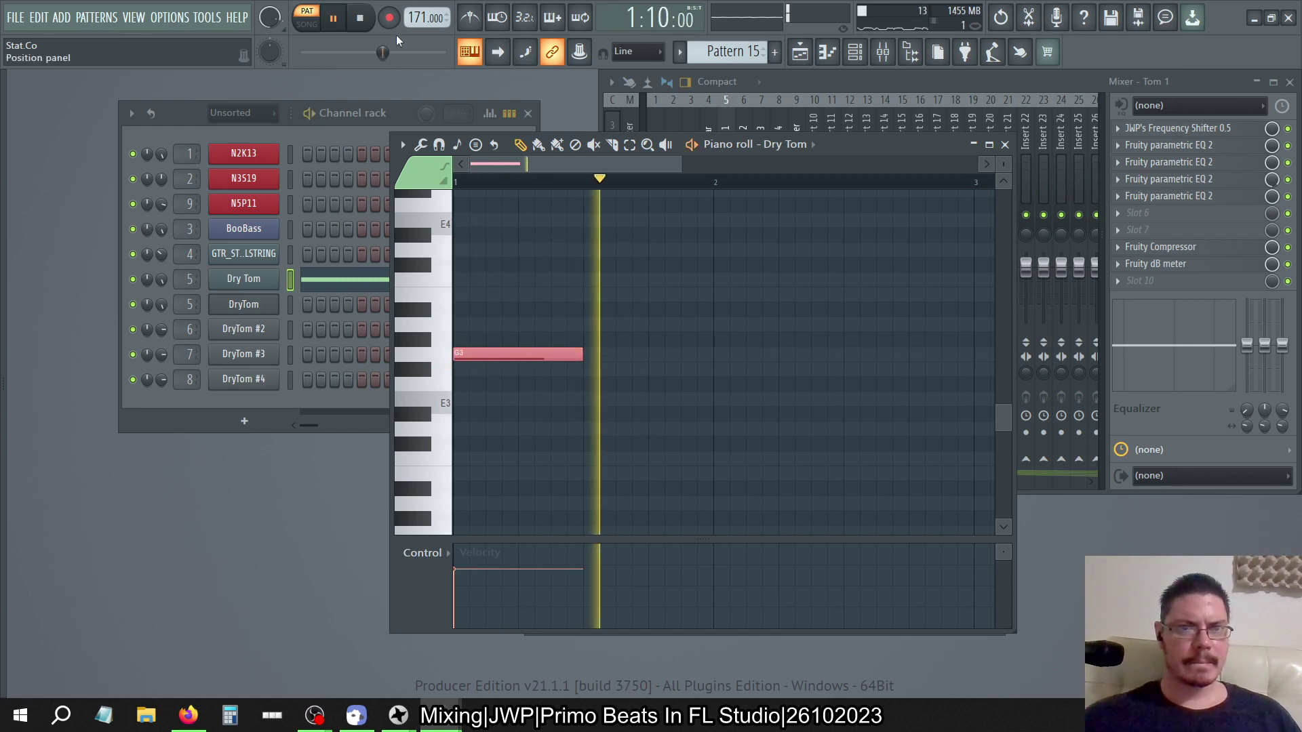
Stop Pattern 15 and audition the sample in the DryTom sampler channel
{"action": "key", "text": "space"}
{"action": "left_click", "coordinate": [243, 311]}
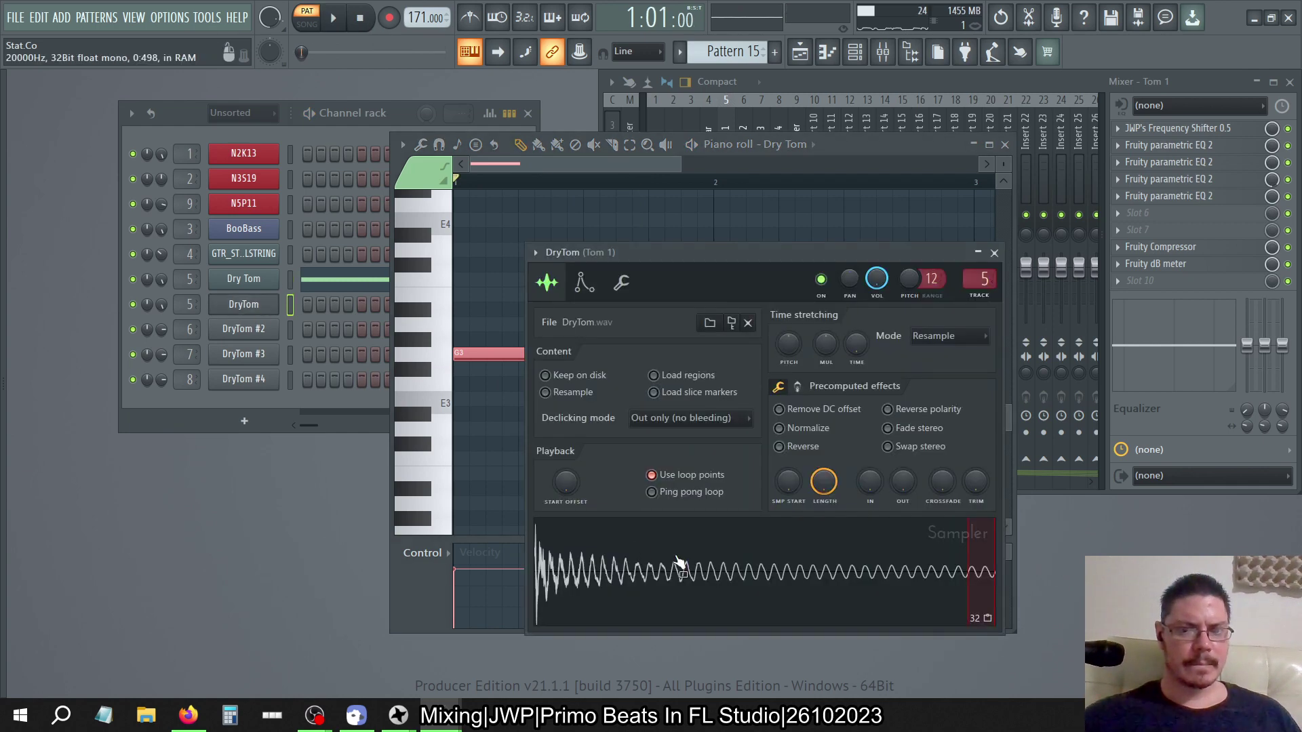
{"action": "left_click", "coordinate": [880, 141]}
Switch to the gui_5-2023 version and audition G3 in the Dry Tom piano roll of Pattern 15
{"action": "key", "text": "alt+Tab"}
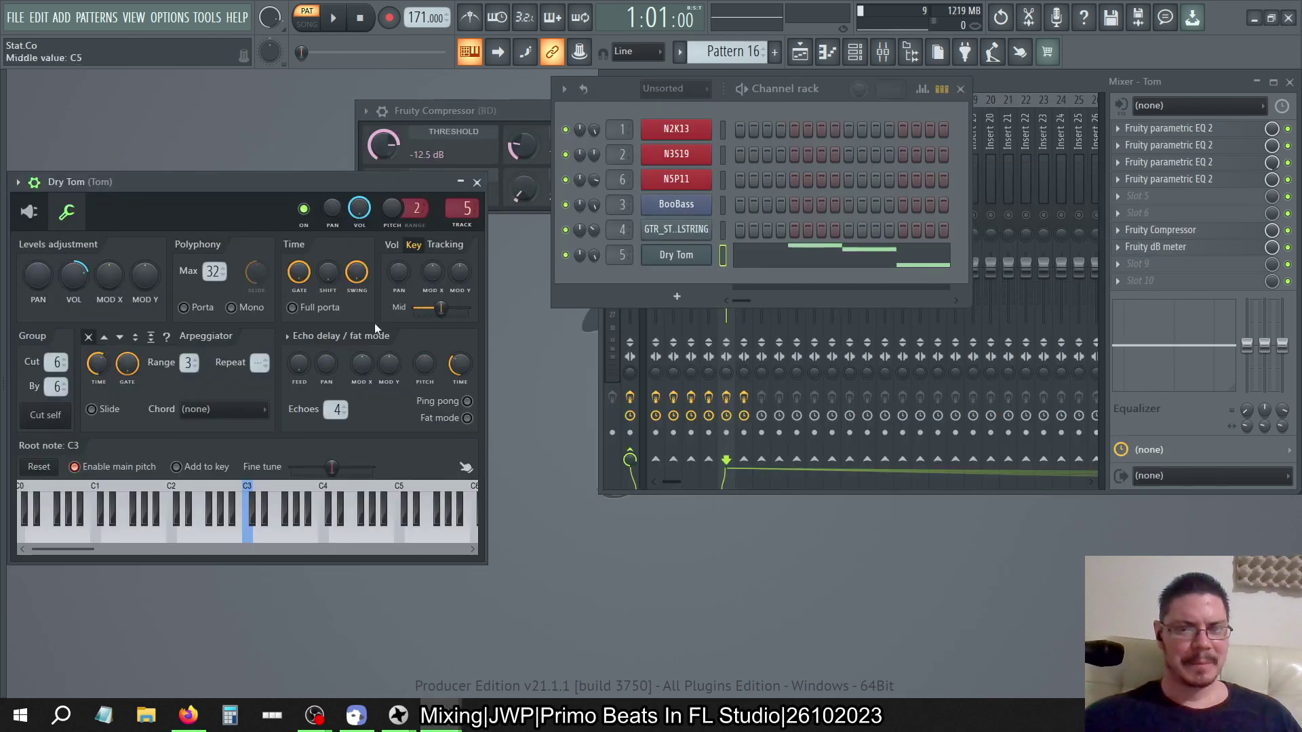
{"action": "left_click", "coordinate": [811, 262]}
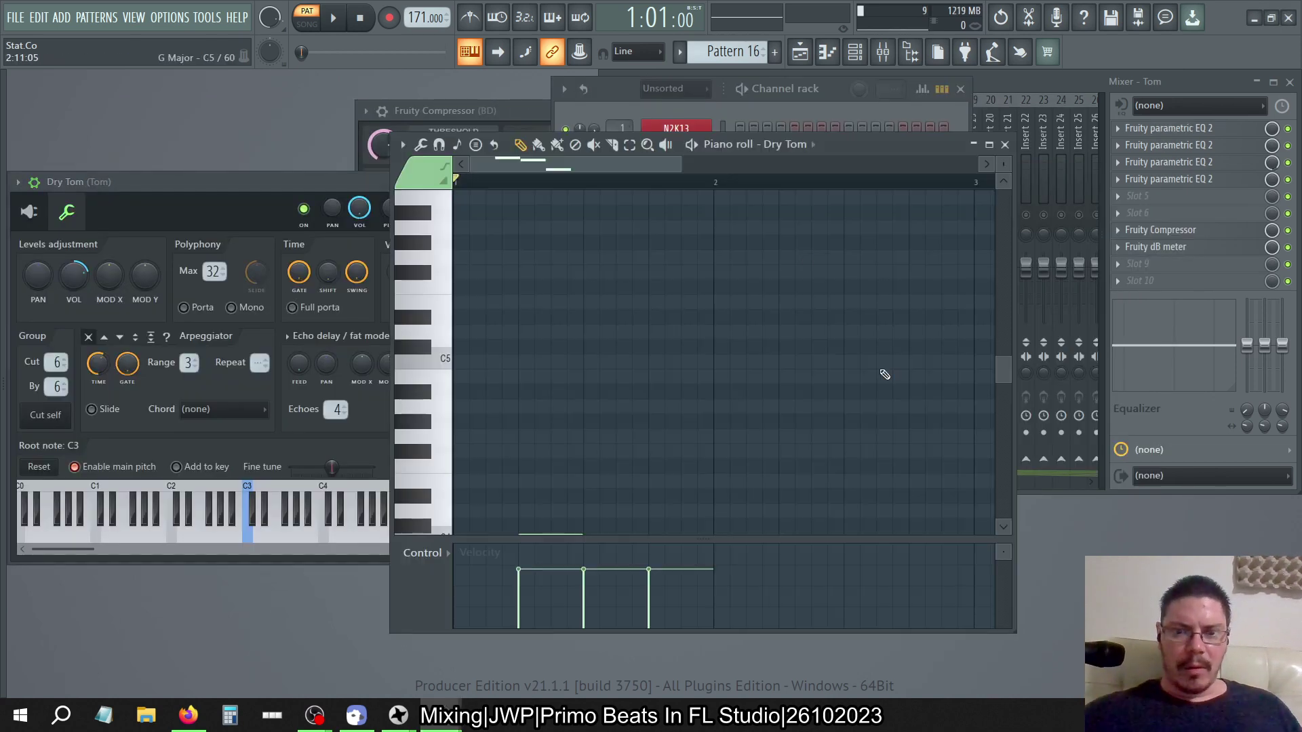
{"action": "key", "text": "KP_Subtract"}
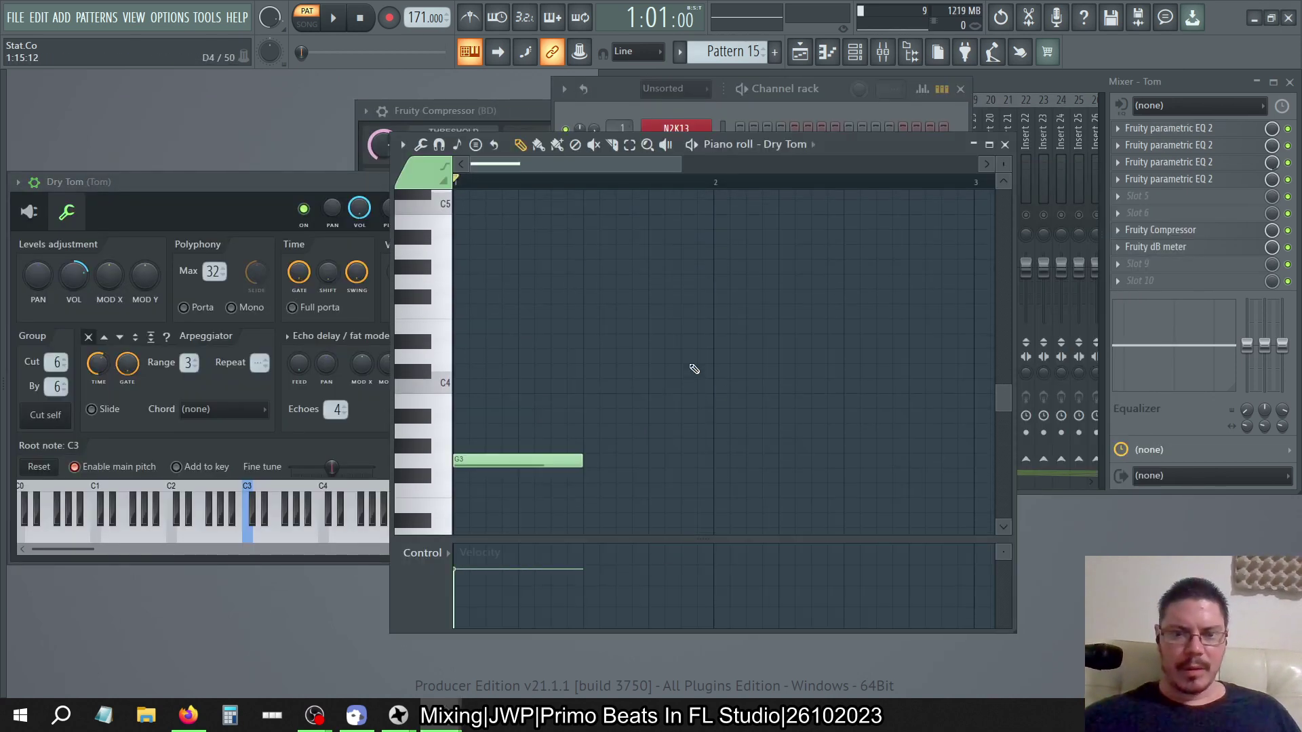
{"action": "left_click", "coordinate": [441, 475]}
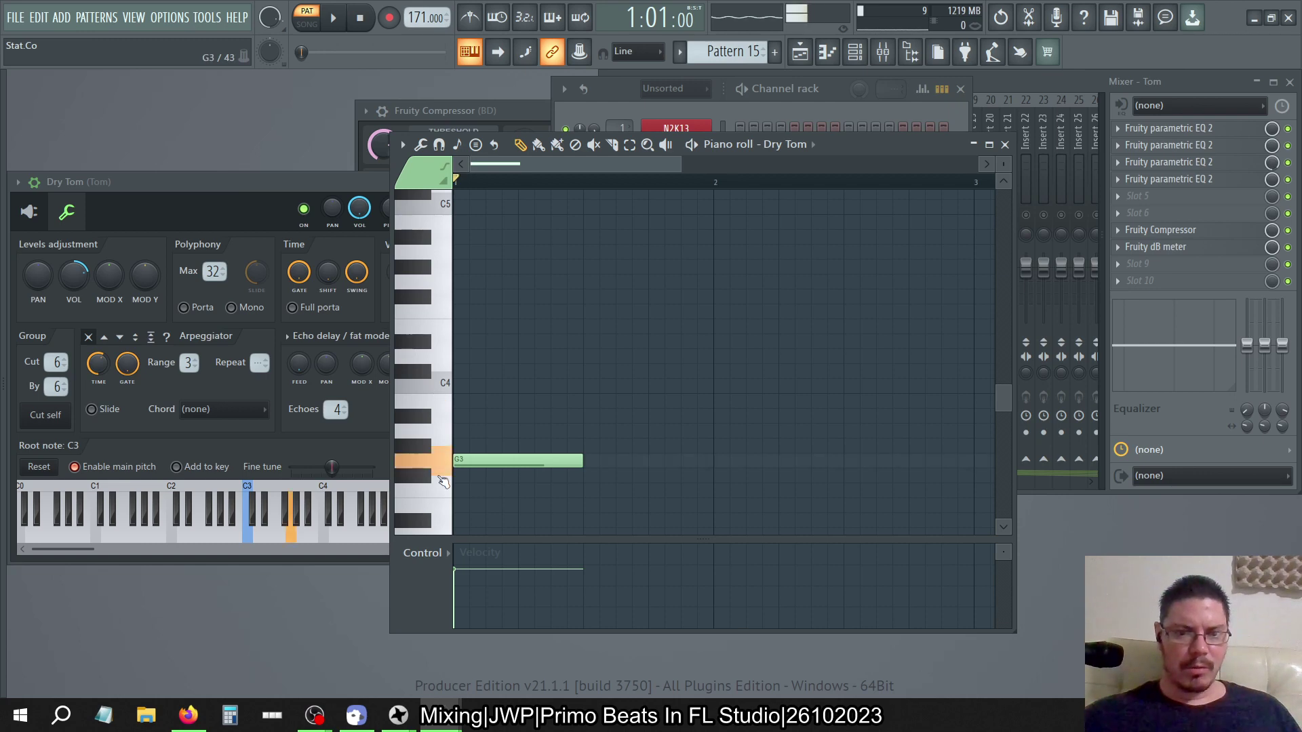
{"action": "left_click", "coordinate": [443, 479]}
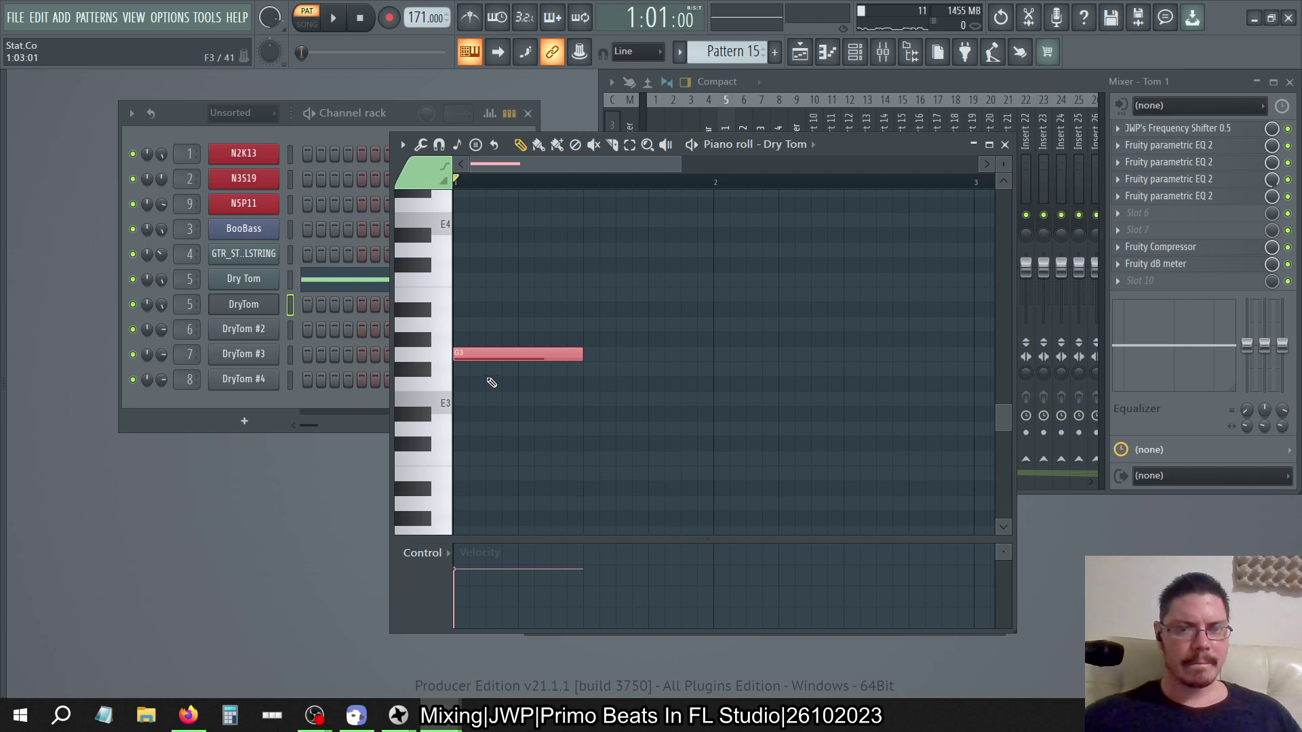
Audition the DryTom sampler, then try a shift of -5 in JWP's Frequency Shifter on the Tom 1 mixer track
{"action": "left_click", "coordinate": [244, 305]}
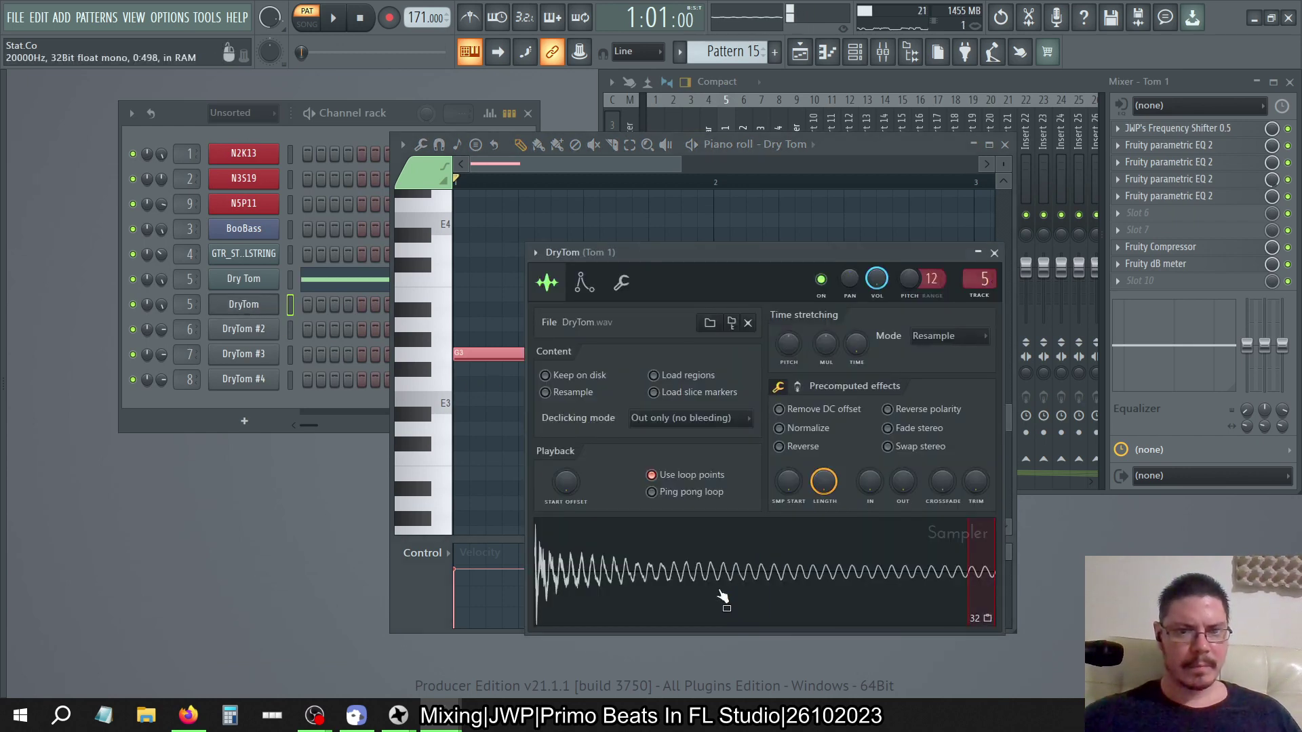
{"action": "left_click", "coordinate": [874, 77]}
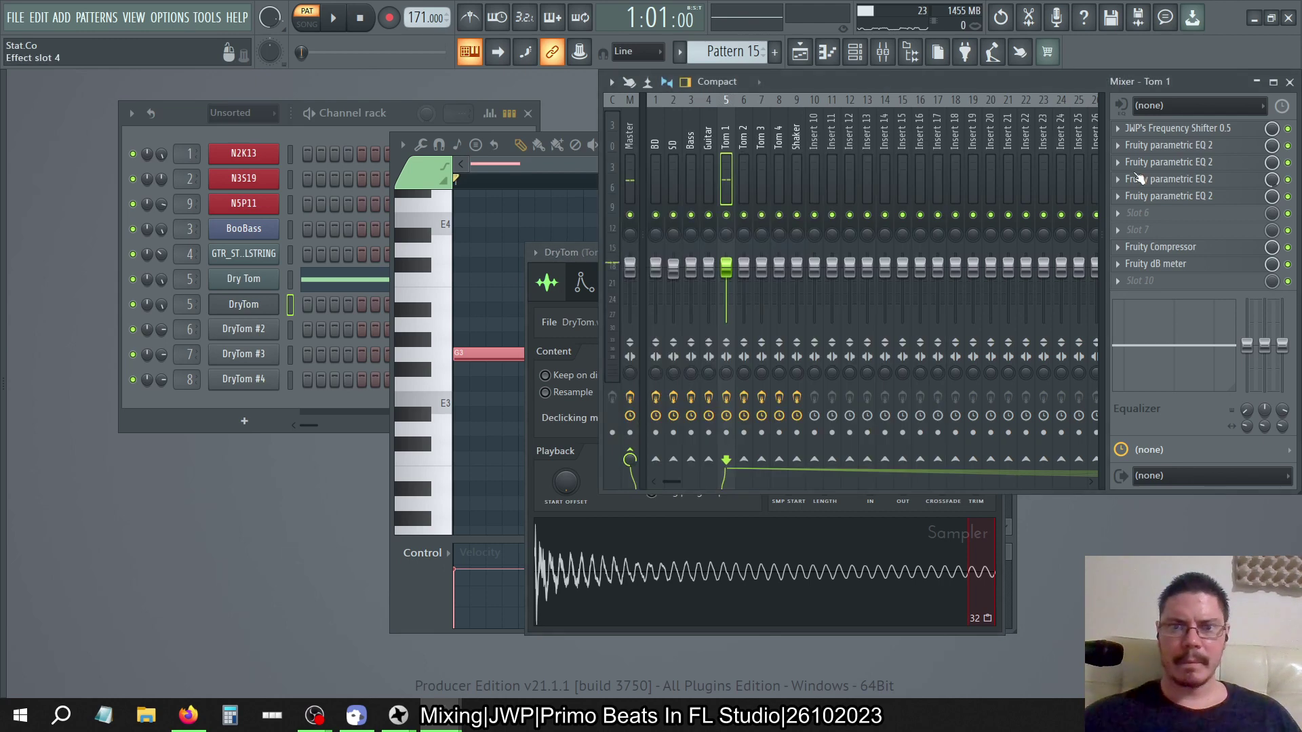
{"action": "left_click", "coordinate": [1146, 129]}
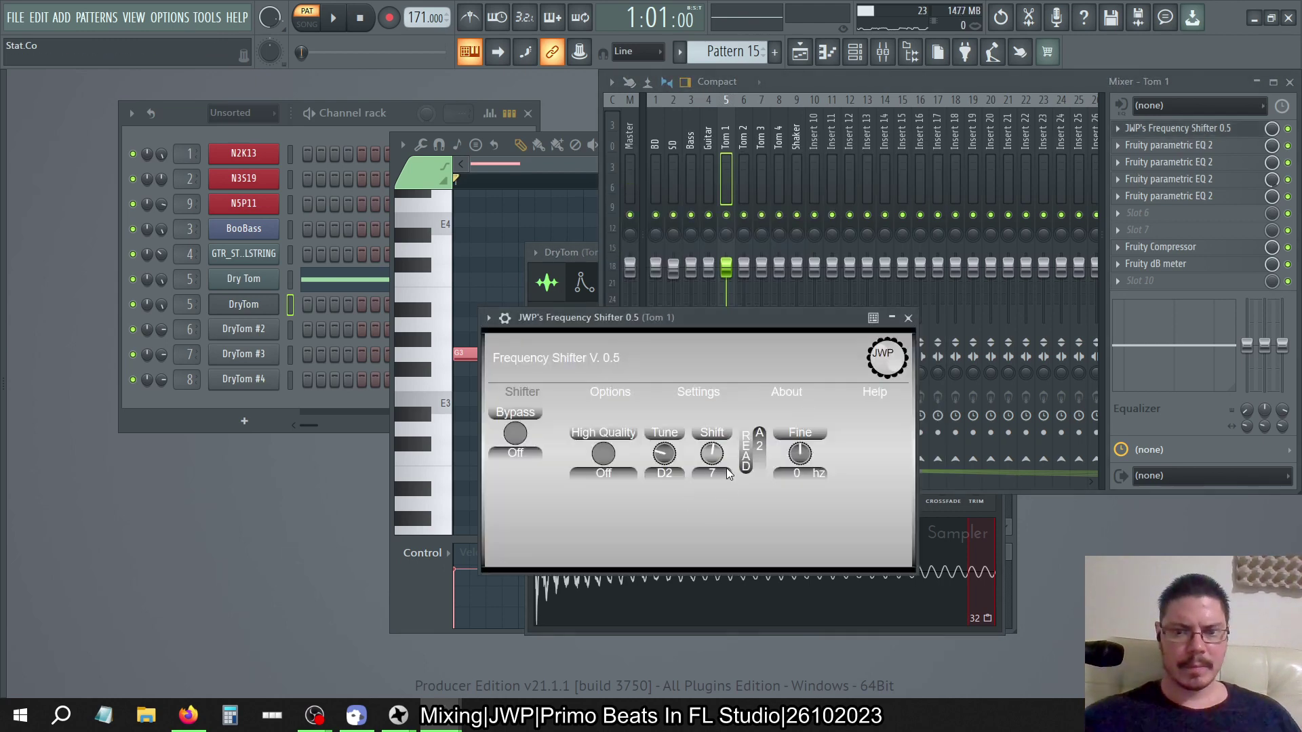
{"action": "mouse_move", "coordinate": [715, 458]}
{"action": "left_mouse_down"}
{"action": "mouse_move", "coordinate": [714, 478]}
{"action": "mouse_move", "coordinate": [714, 436]}
{"action": "left_mouse_up"}
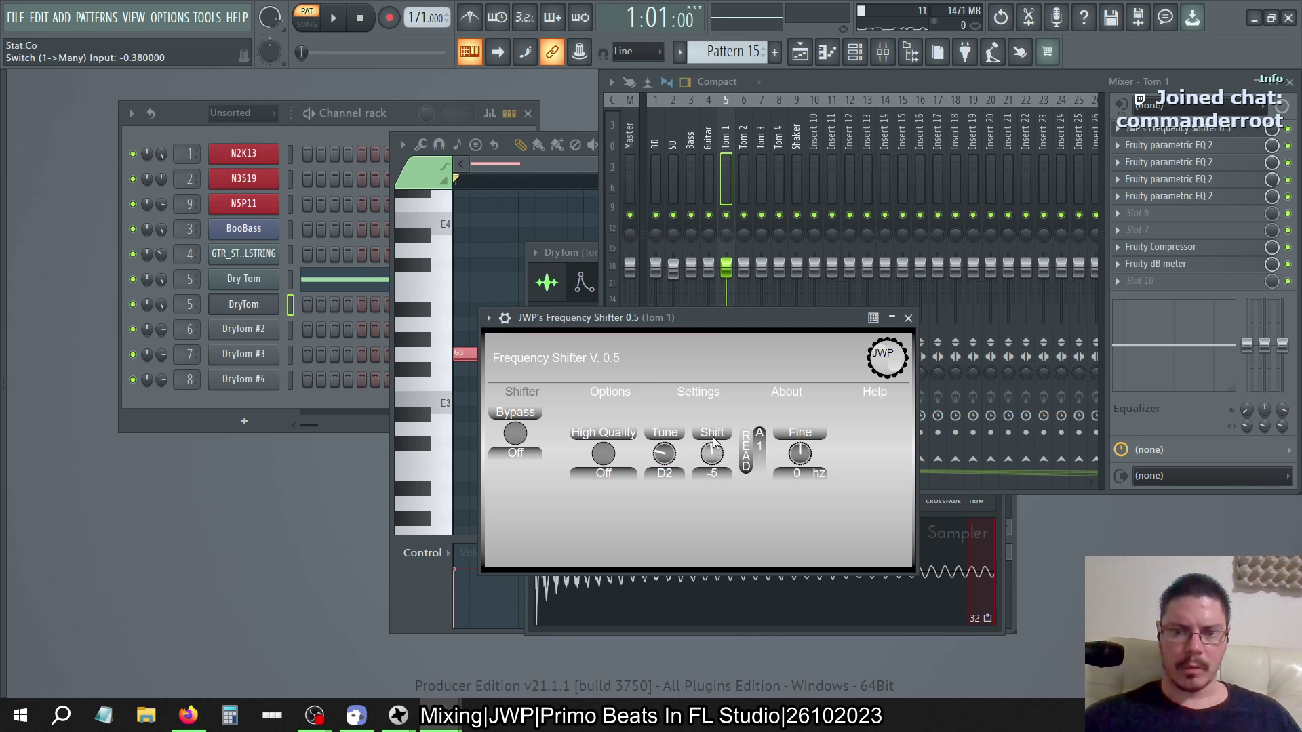
{"action": "left_click", "coordinate": [712, 539]}
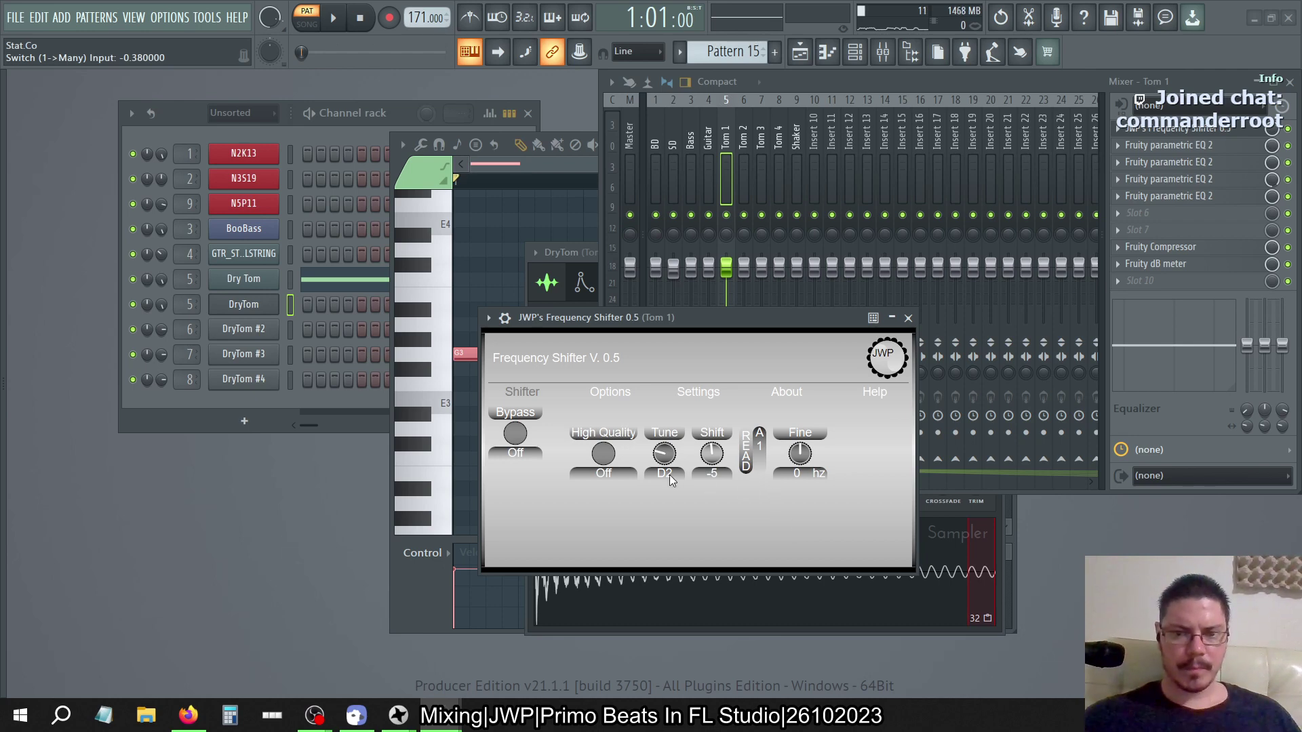
Play Pattern 15 in the gui_5-2023 version to hear its Dry Tom note, then stop playback
{"action": "left_click", "coordinate": [681, 613]}
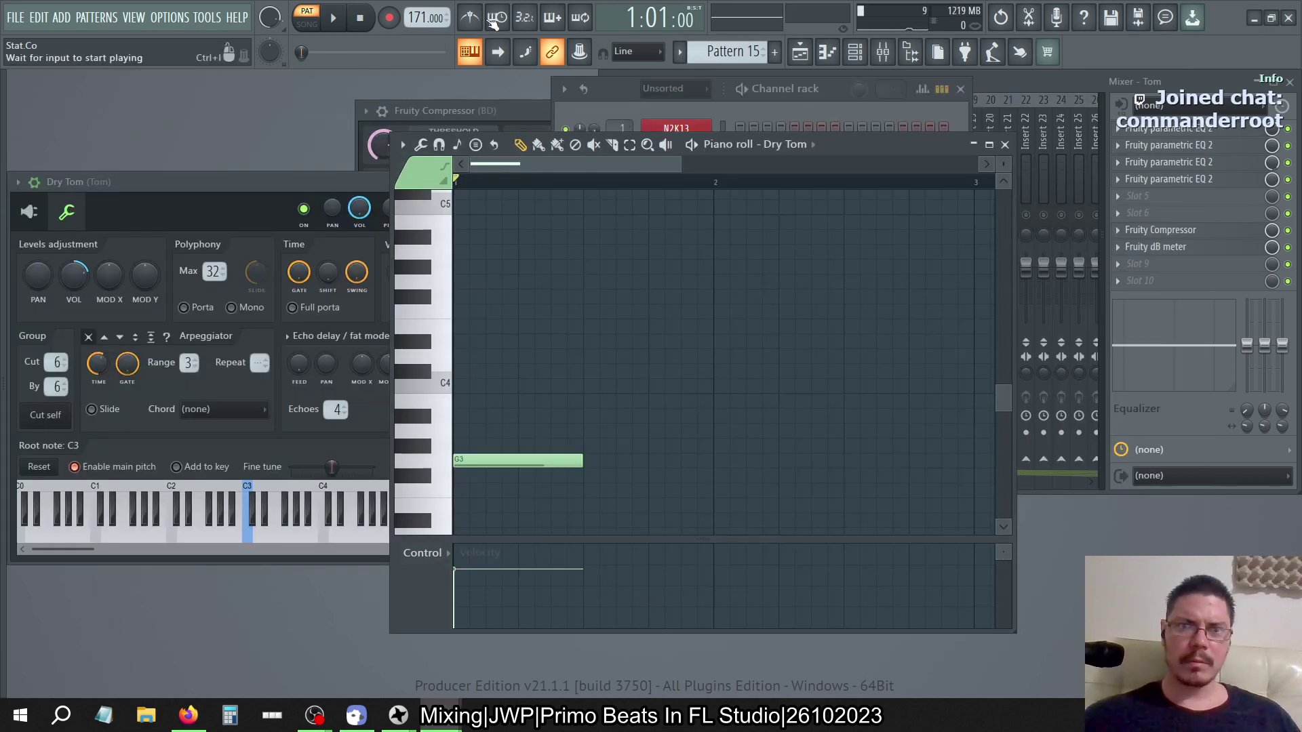
{"action": "left_click", "coordinate": [336, 19]}
{"action": "left_click", "coordinate": [362, 20]}
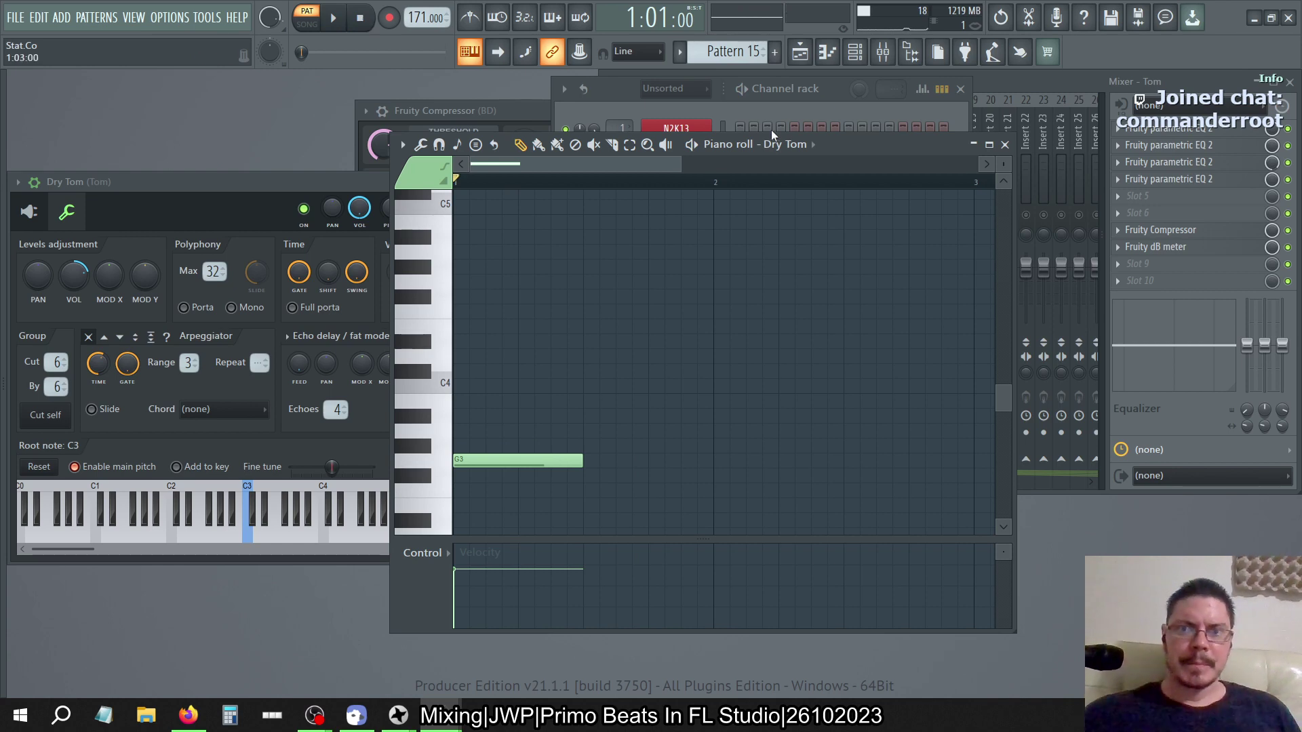
{"action": "left_click", "coordinate": [987, 95]}
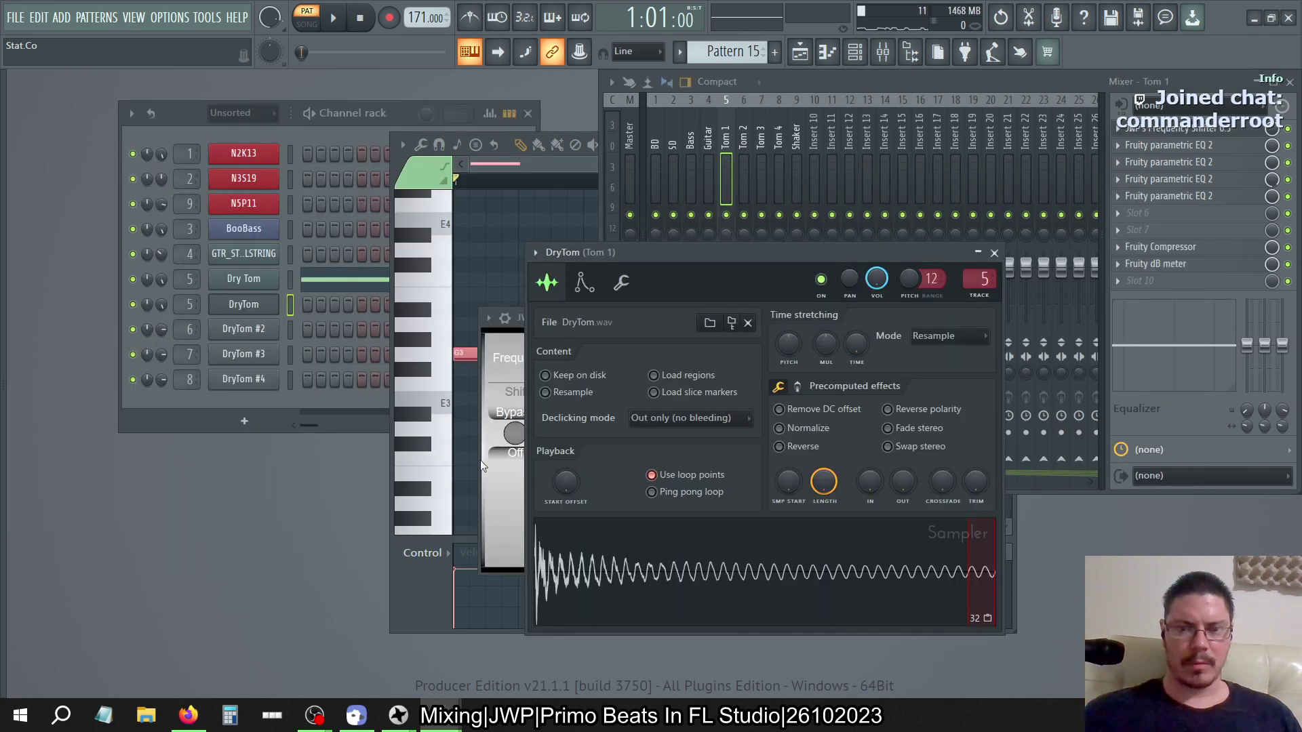
Open SPAN Plus on the gui_5-2023 version's Master track and play Pattern 15 to examine the tom's spectrum
{"action": "left_click", "coordinate": [498, 350]}
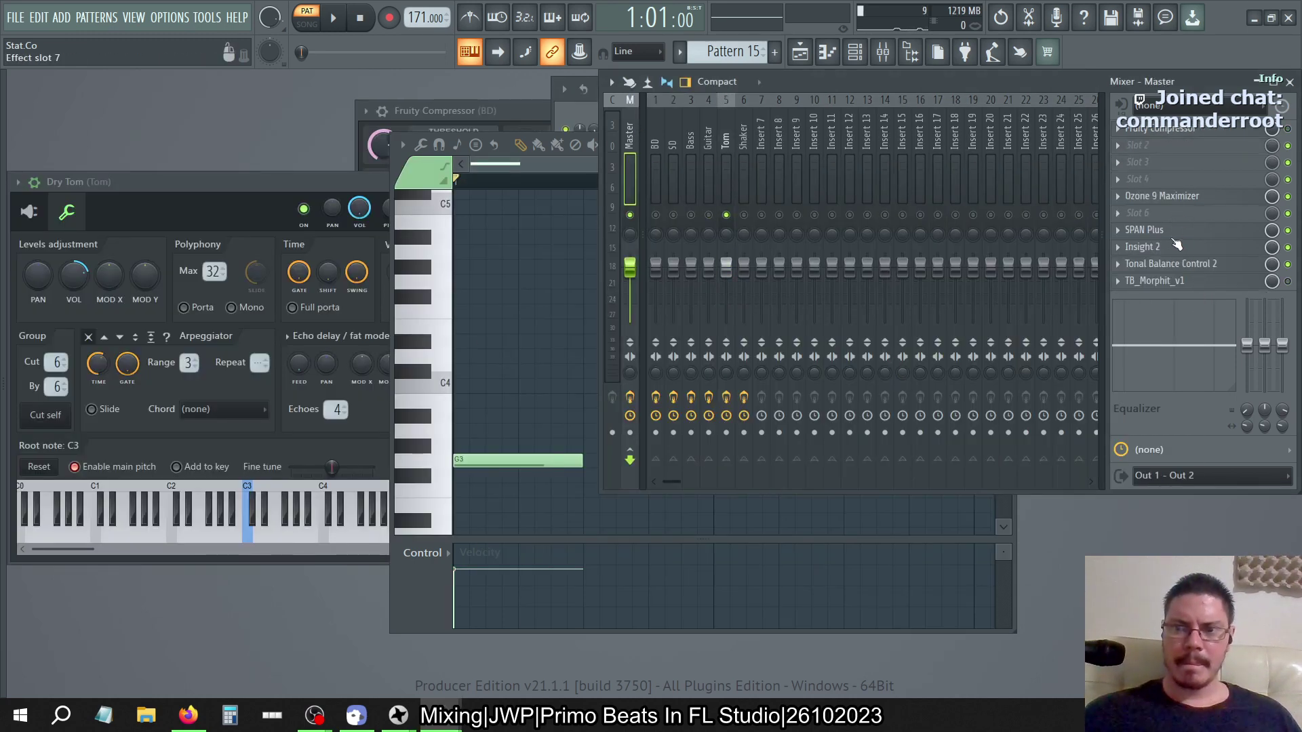
{"action": "left_click", "coordinate": [1153, 231]}
{"action": "left_click", "coordinate": [333, 17]}
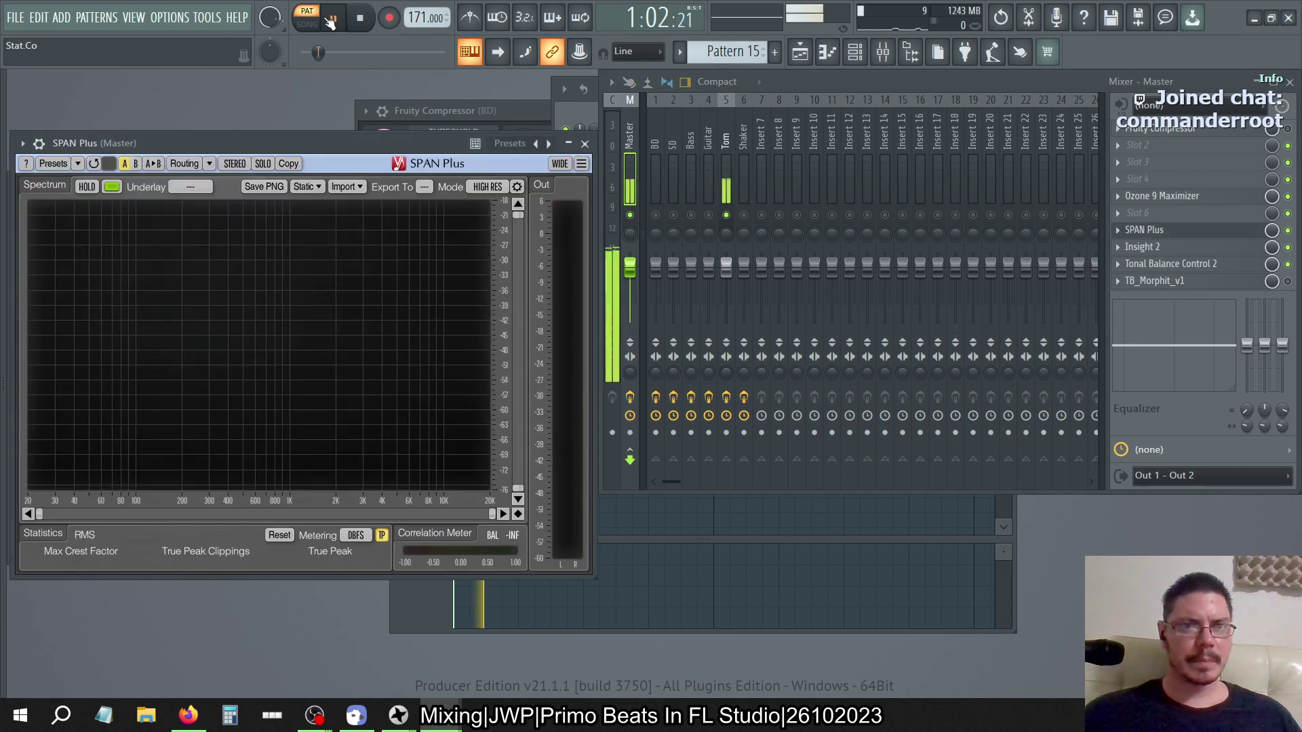
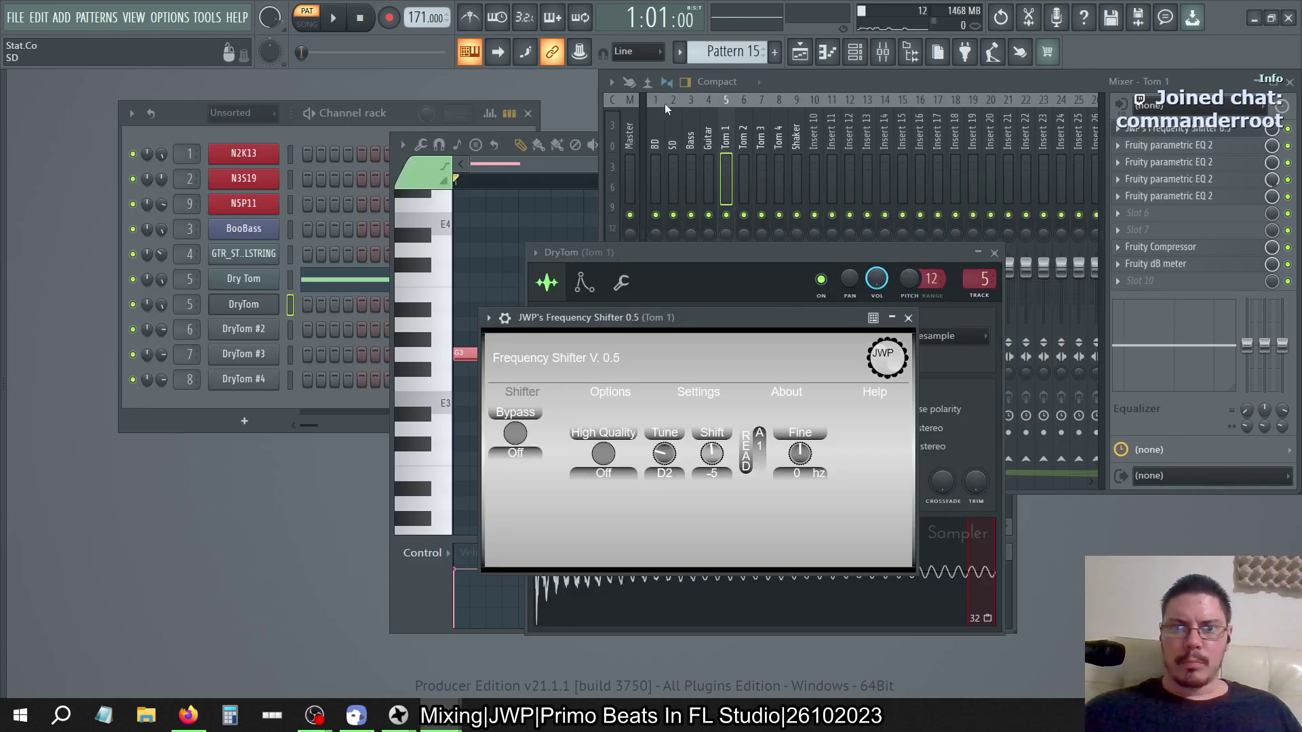
Open SPAN Plus on the sampler version's Master track and play Pattern 15 to examine its tom spectrum for comparison
{"action": "left_click", "coordinate": [632, 124]}
{"action": "left_click", "coordinate": [1211, 236]}
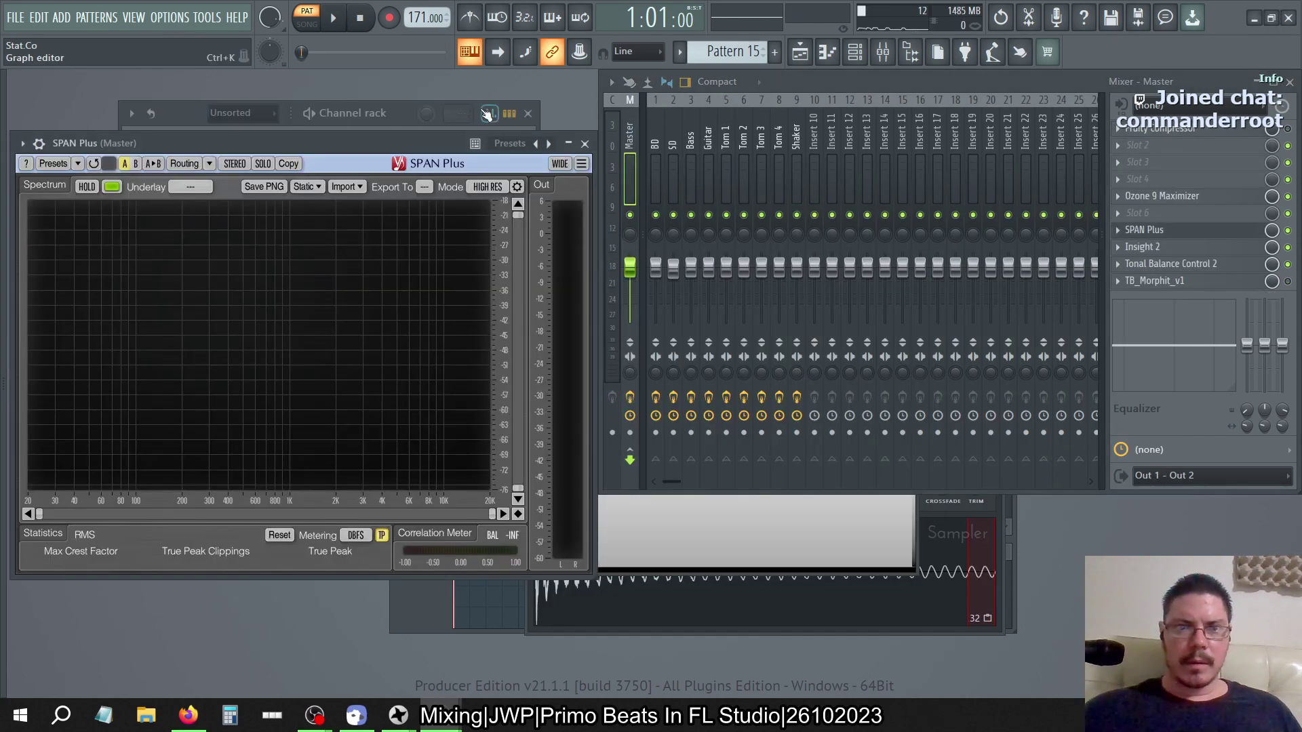
{"action": "key", "text": "space"}
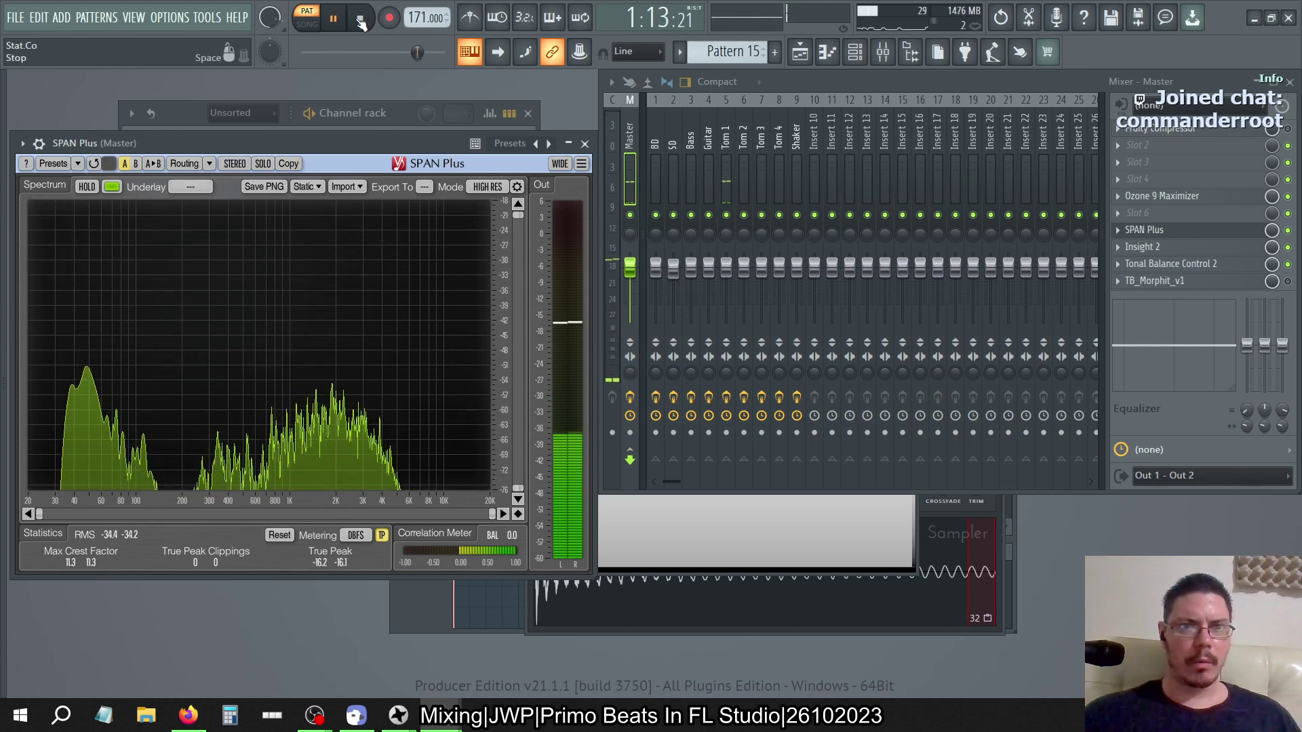
{"action": "key", "text": "space"}
Try a shift of 7 in Tom 1's Frequency Shifter and play Pattern 15 while examining the spectrum in SPAN Plus
{"action": "left_click", "coordinate": [727, 140]}
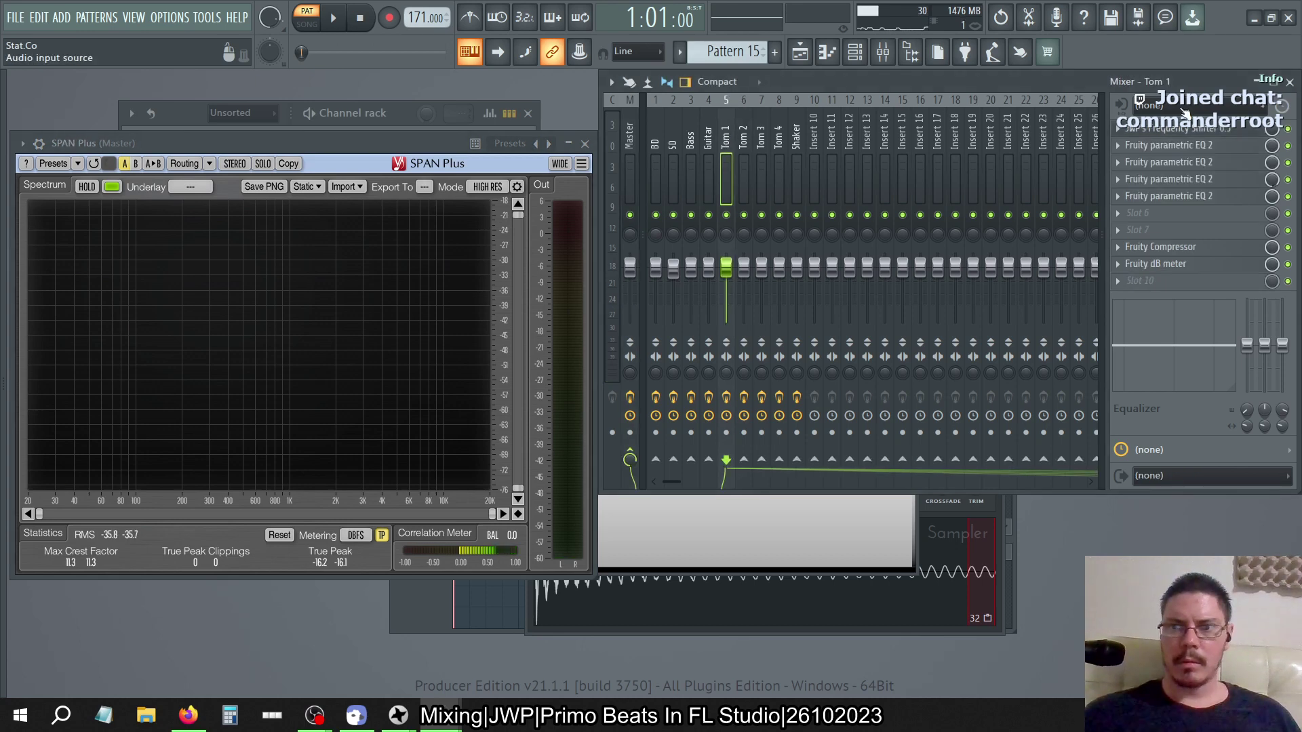
{"action": "left_click", "coordinate": [1176, 145]}
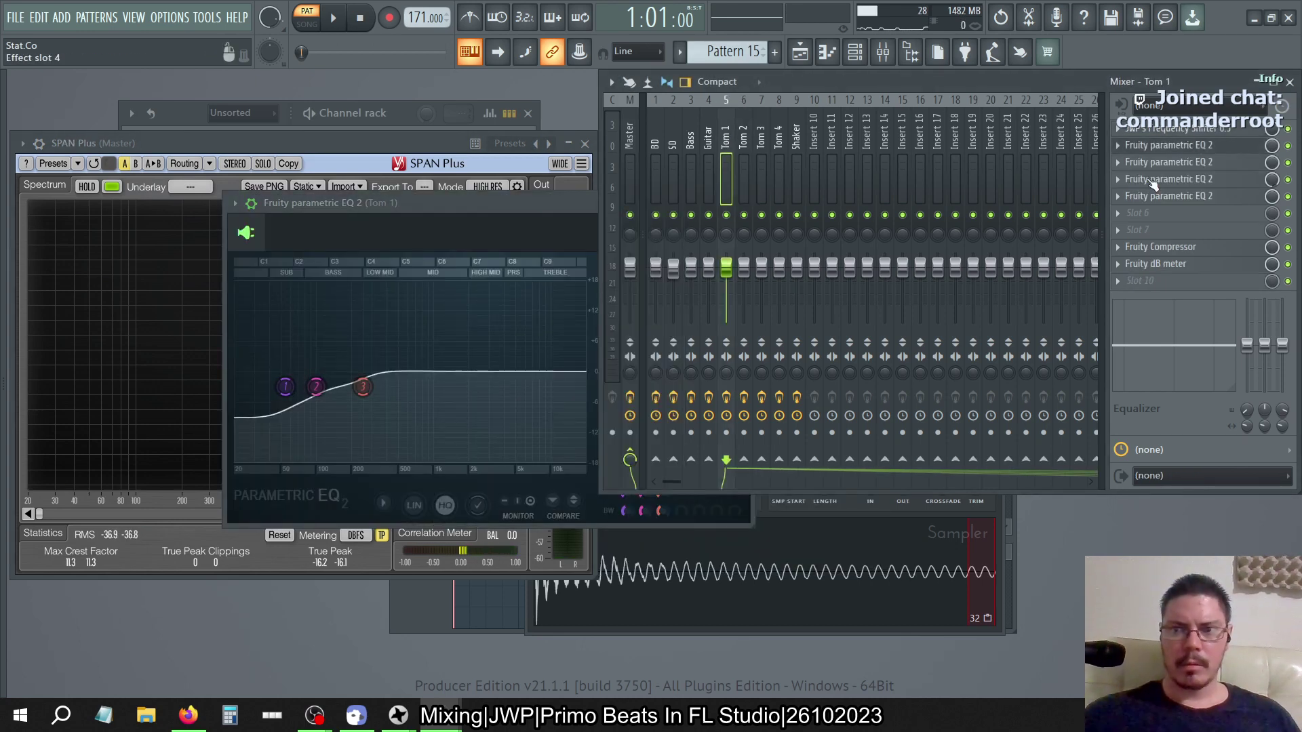
{"action": "left_click", "coordinate": [1168, 131]}
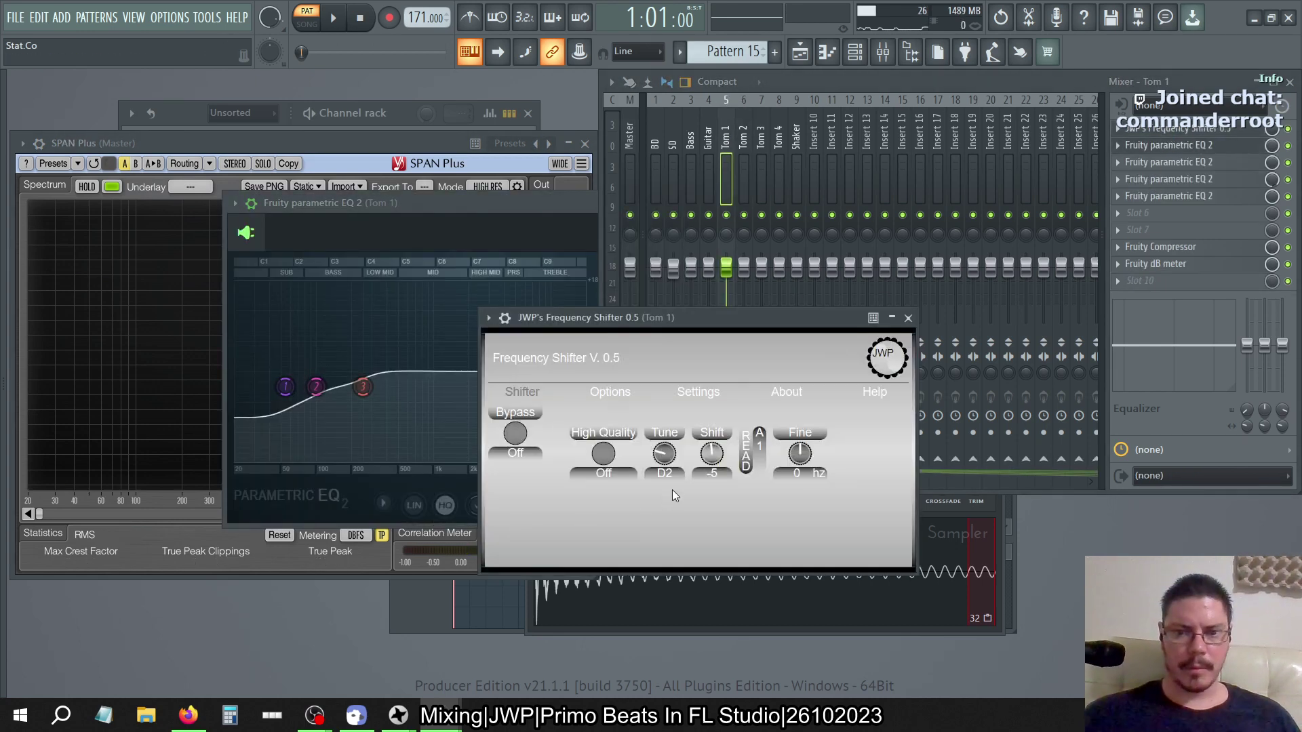
{"action": "left_click_drag", "start_coordinate": [708, 467], "coordinate": [709, 461]}
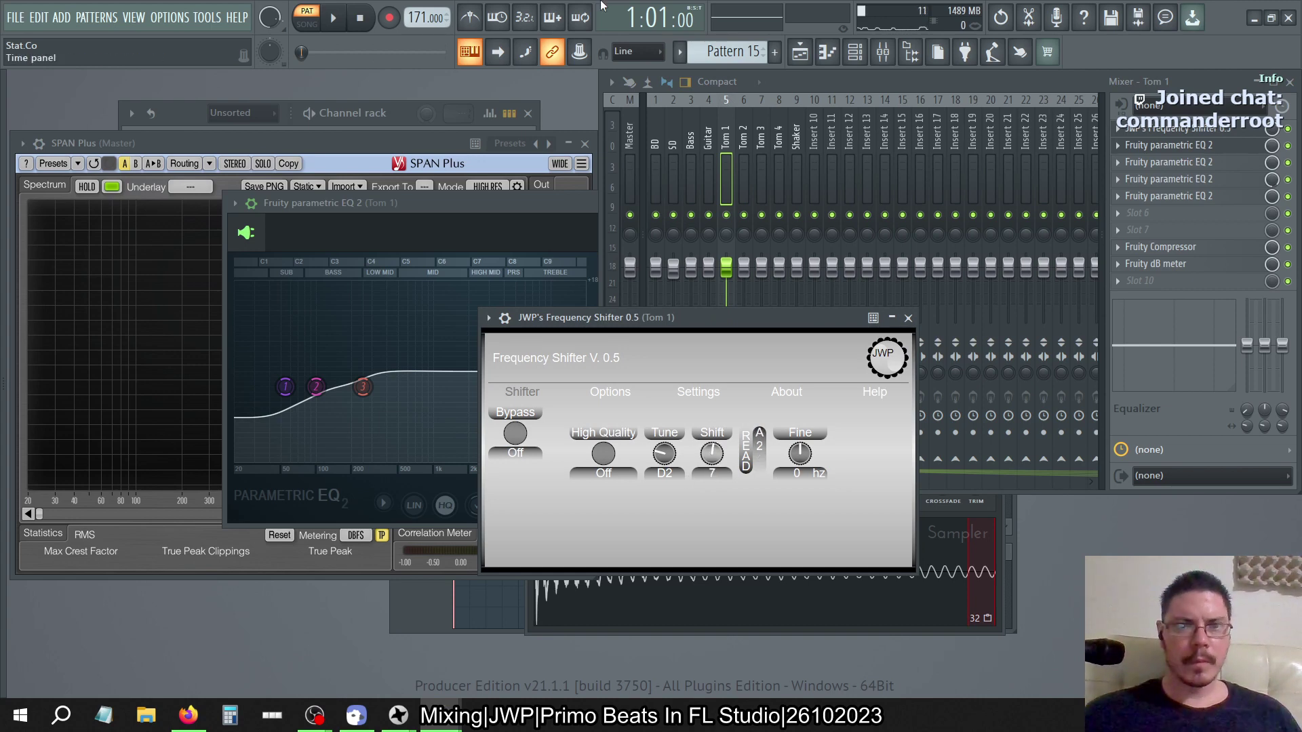
{"action": "key", "text": "space"}
{"action": "left_click", "coordinate": [178, 248]}
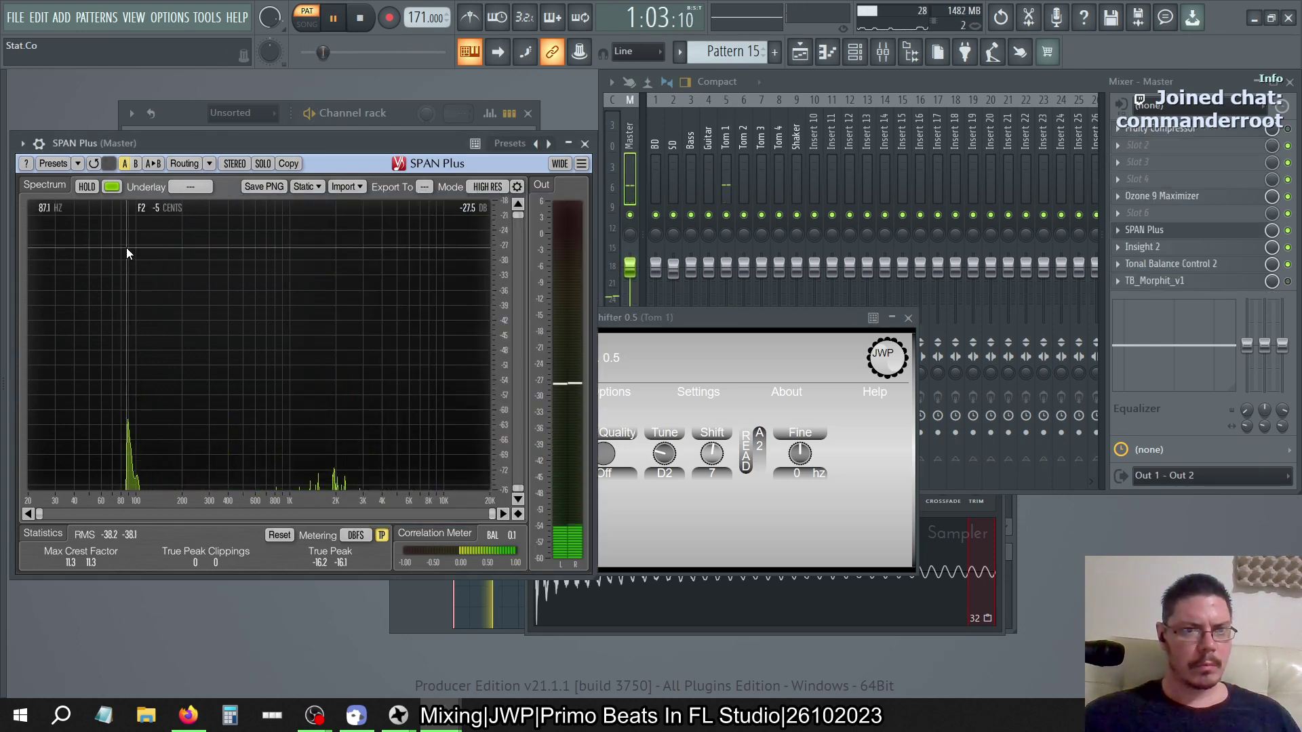
{"action": "left_click", "coordinate": [359, 21]}
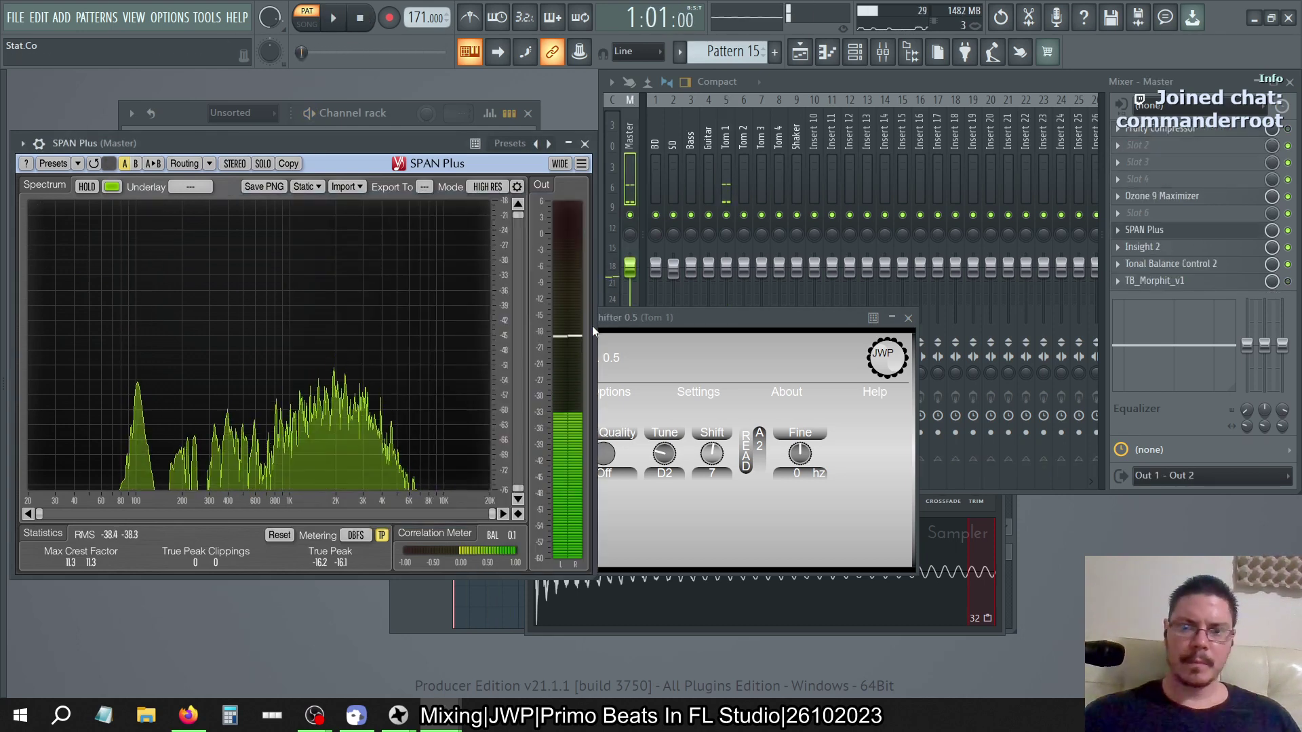
Reset the shift in Tom 1's Frequency Shifter to 0 and play Pattern 15 to examine the tom's fundamental in SPAN Plus
{"action": "left_click", "coordinate": [730, 325]}
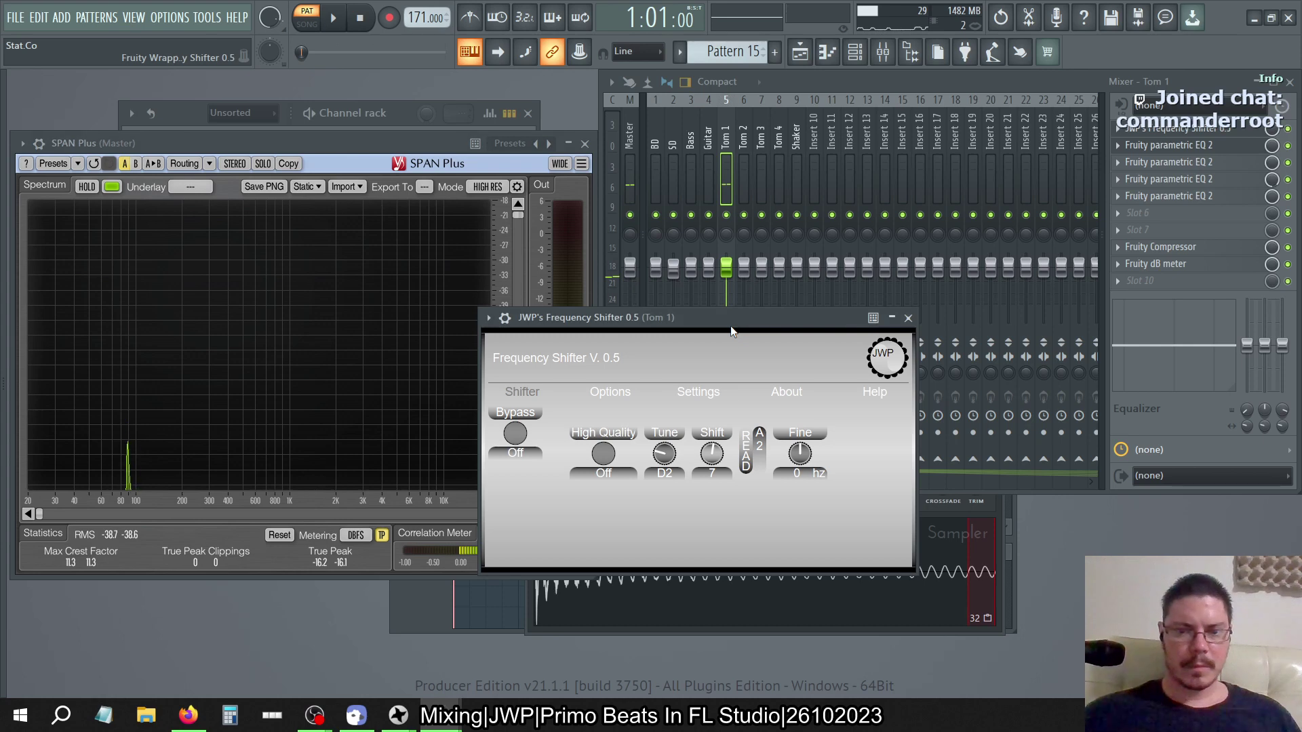
{"action": "double_click", "coordinate": [712, 473]}
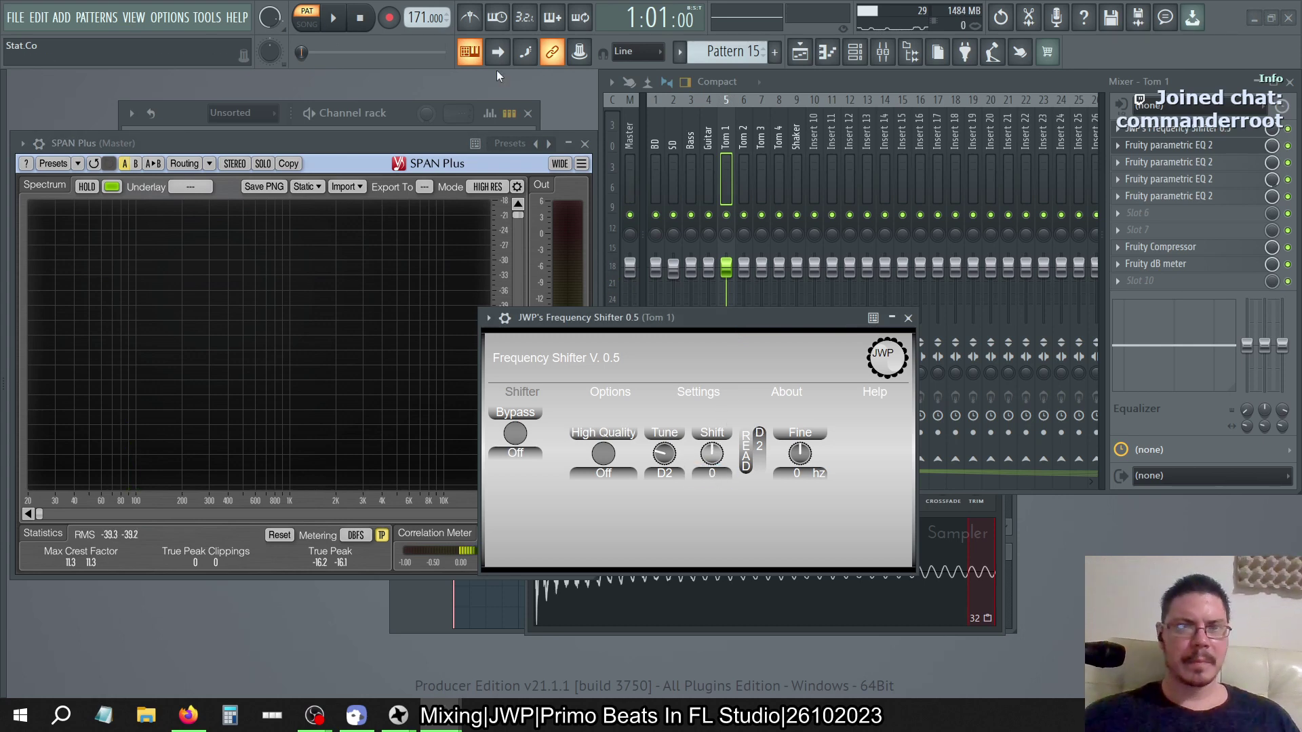
{"action": "left_click", "coordinate": [333, 18]}
{"action": "left_click", "coordinate": [130, 290]}
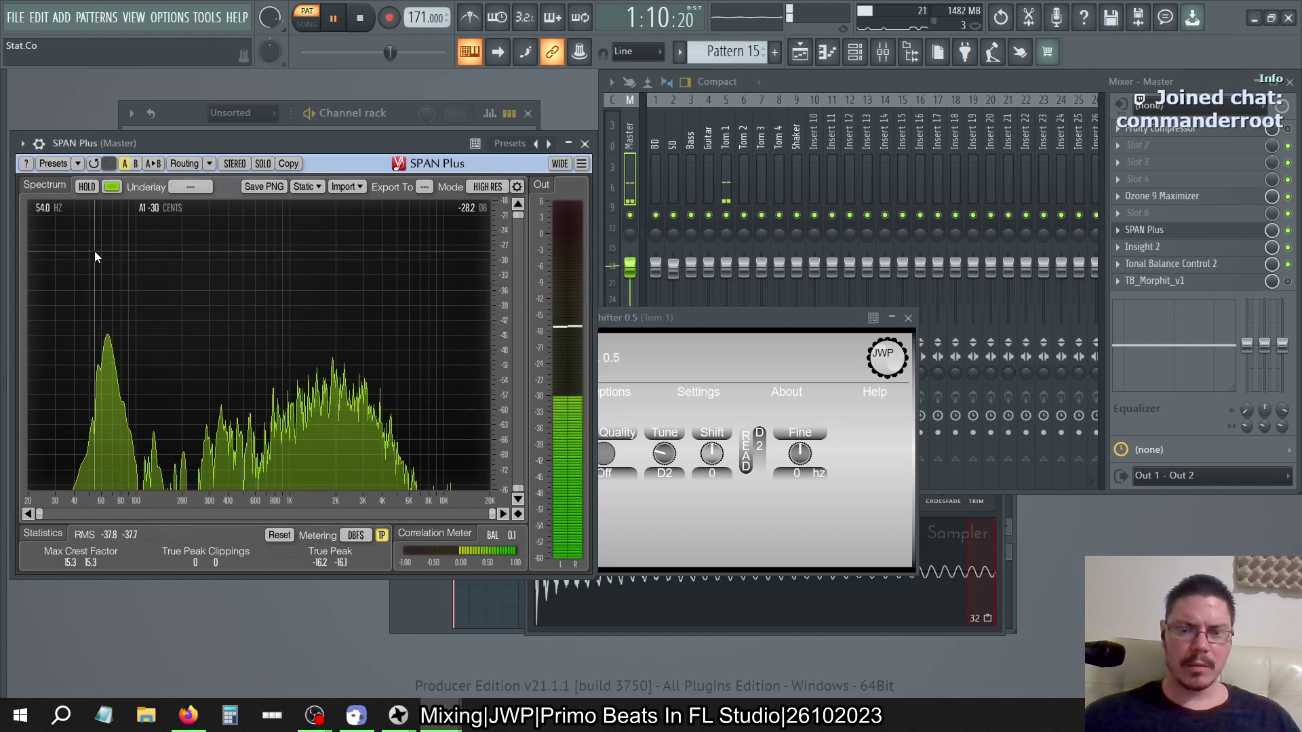
{"action": "key", "text": "space"}
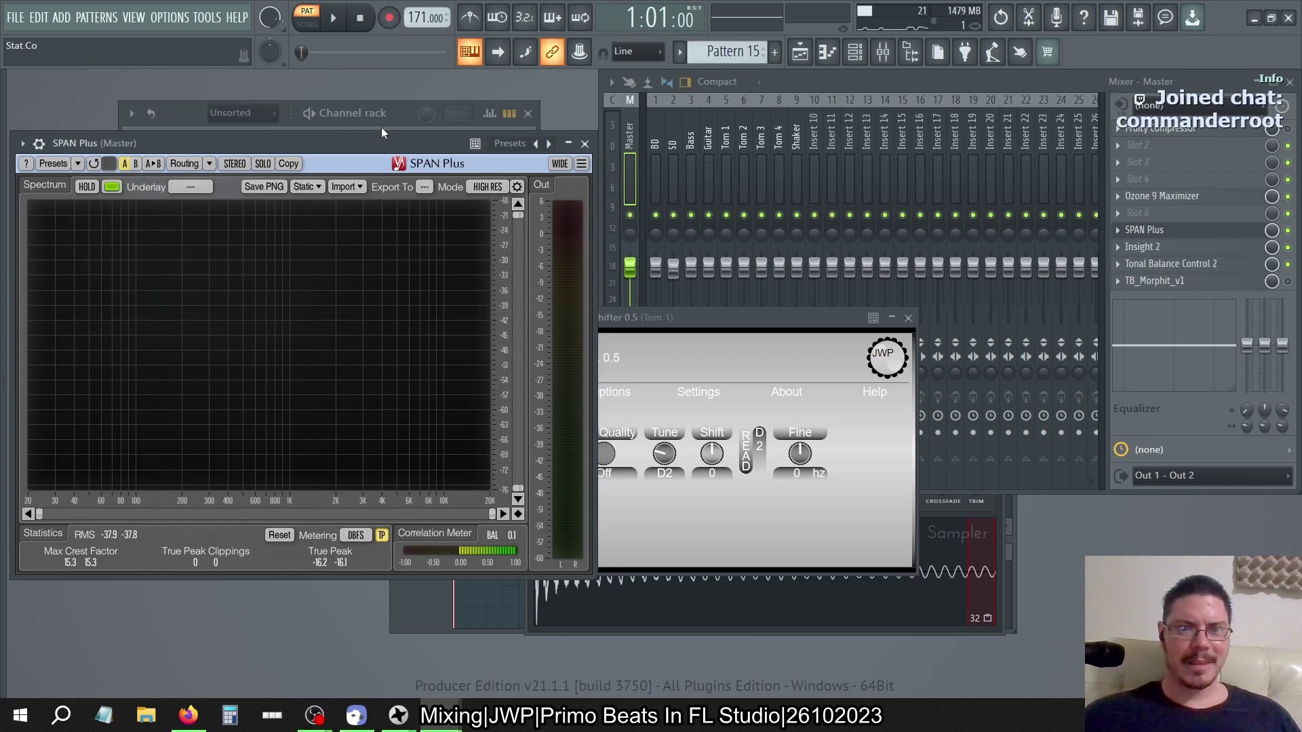
Open the DryTom sampler channel and check its time stretching mode, keeping it on Resample
{"action": "left_click", "coordinate": [230, 130]}
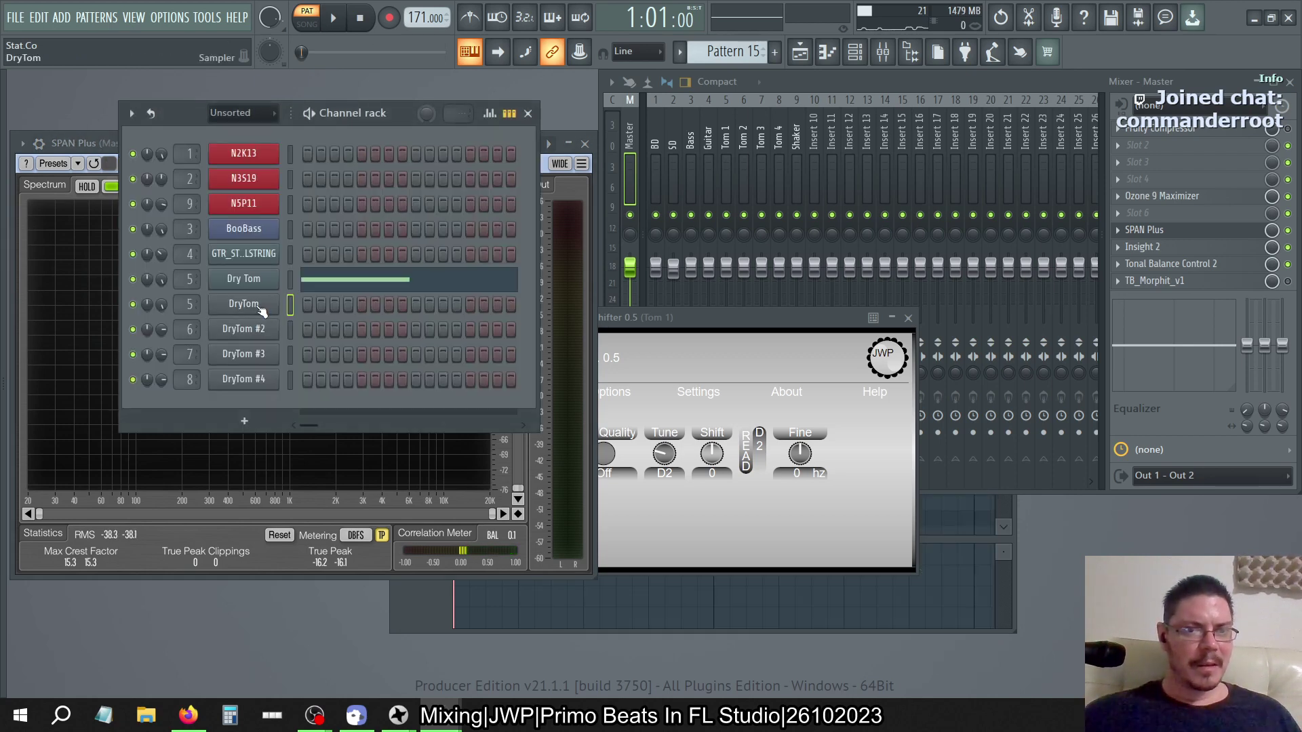
{"action": "left_click", "coordinate": [263, 305]}
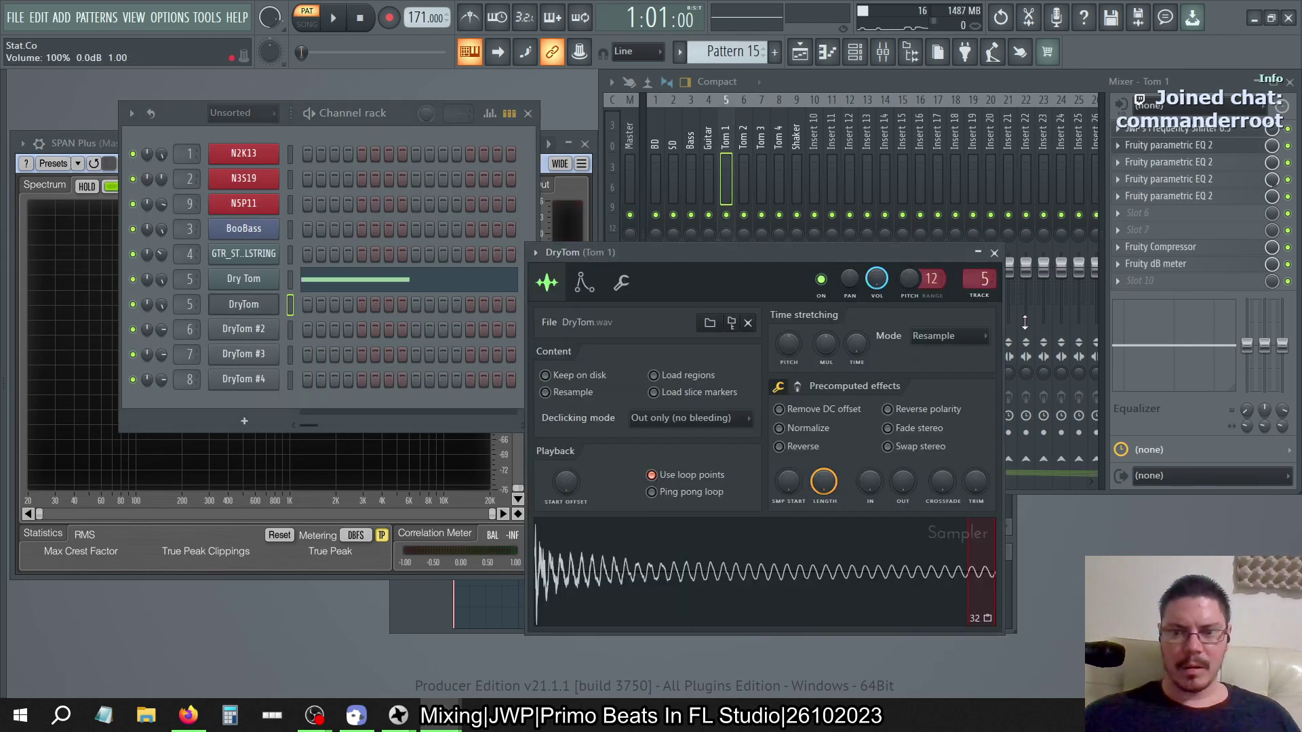
{"action": "left_click", "coordinate": [942, 337]}
{"action": "left_click", "coordinate": [934, 366]}
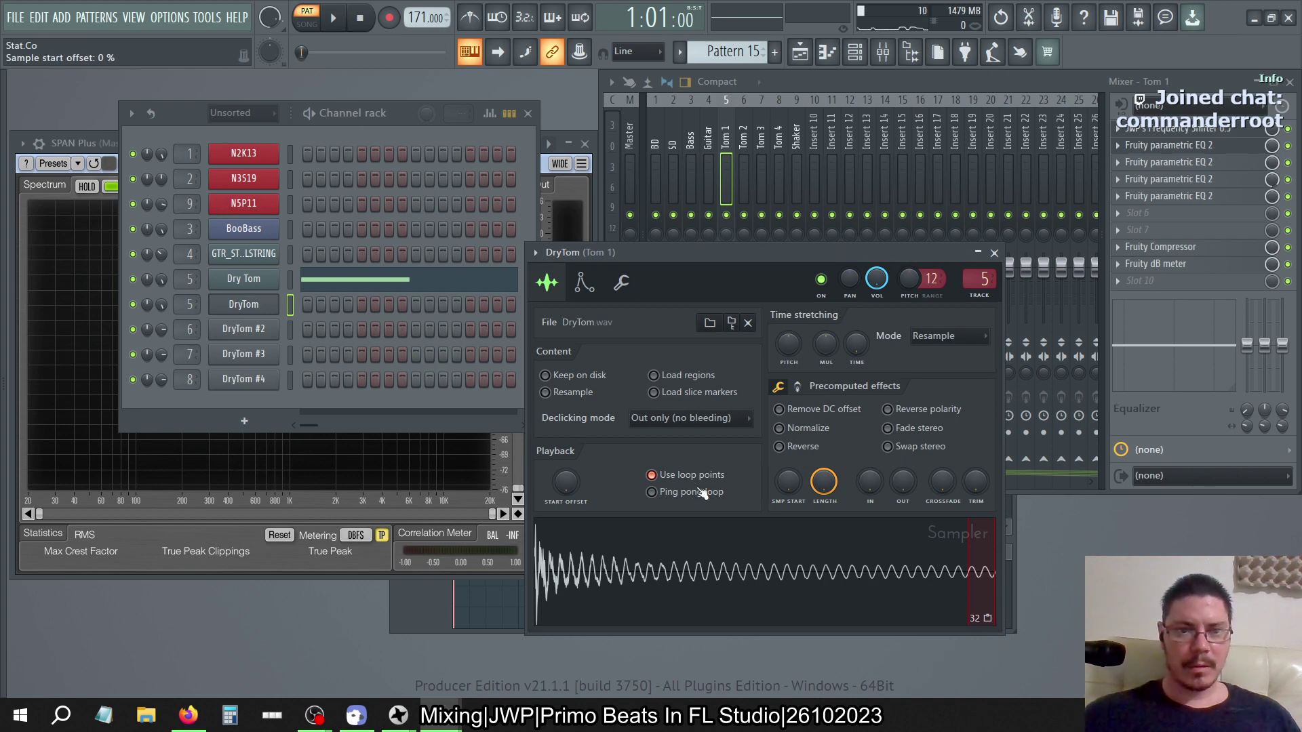
Open the Dry Tom SoundFont channel's settings, then return to the channel rack and select Pattern 20
{"action": "left_click", "coordinate": [248, 279]}
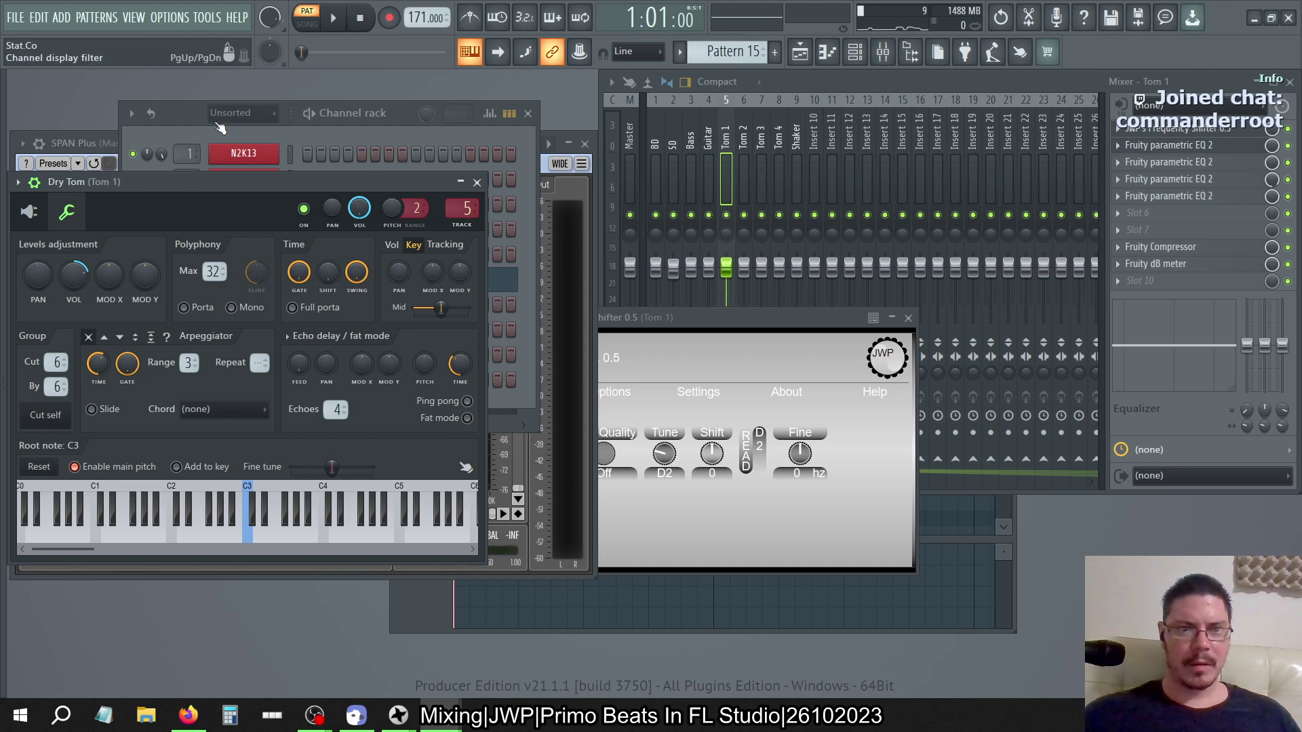
{"action": "left_click", "coordinate": [181, 121]}
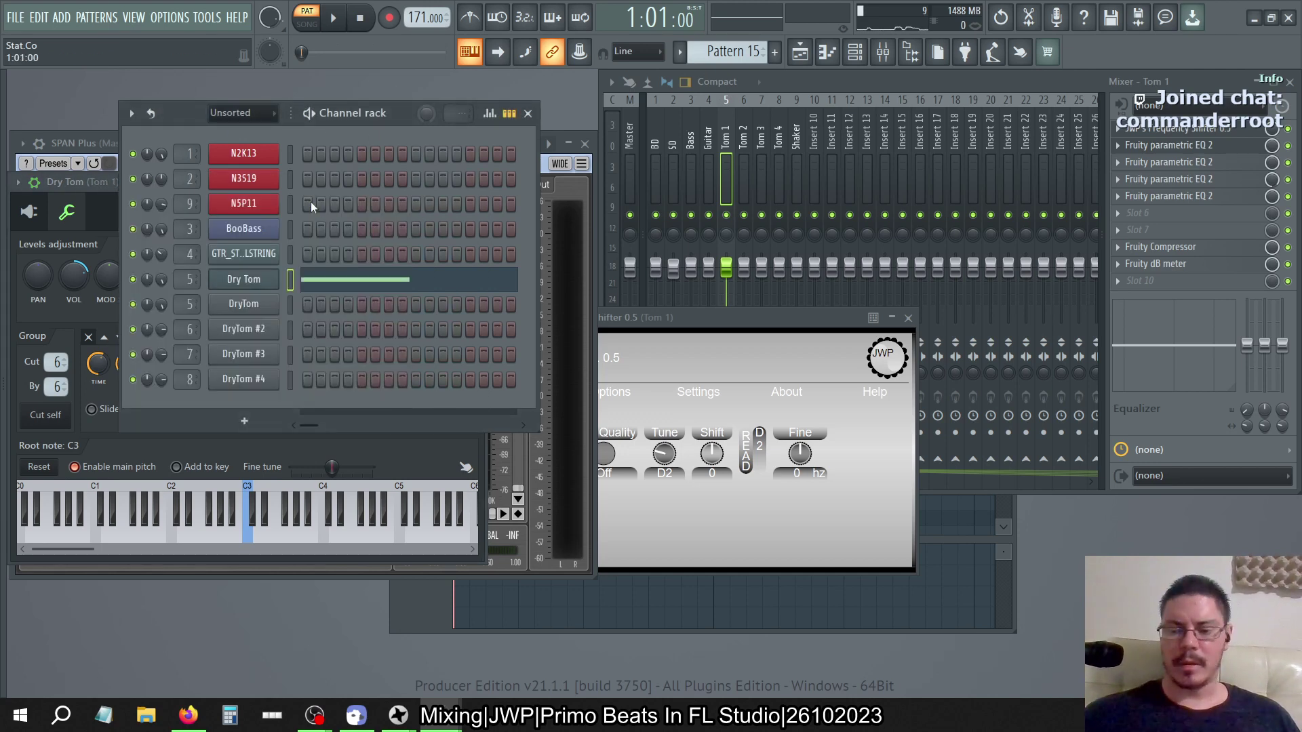
{"action": "key", "text": "KP_Add"}
{"action": "key", "text": "KP_Add"}
{"action": "key", "text": "KP_Add"}
{"action": "key", "text": "KP_Add"}
{"action": "key", "text": "KP_Add"}
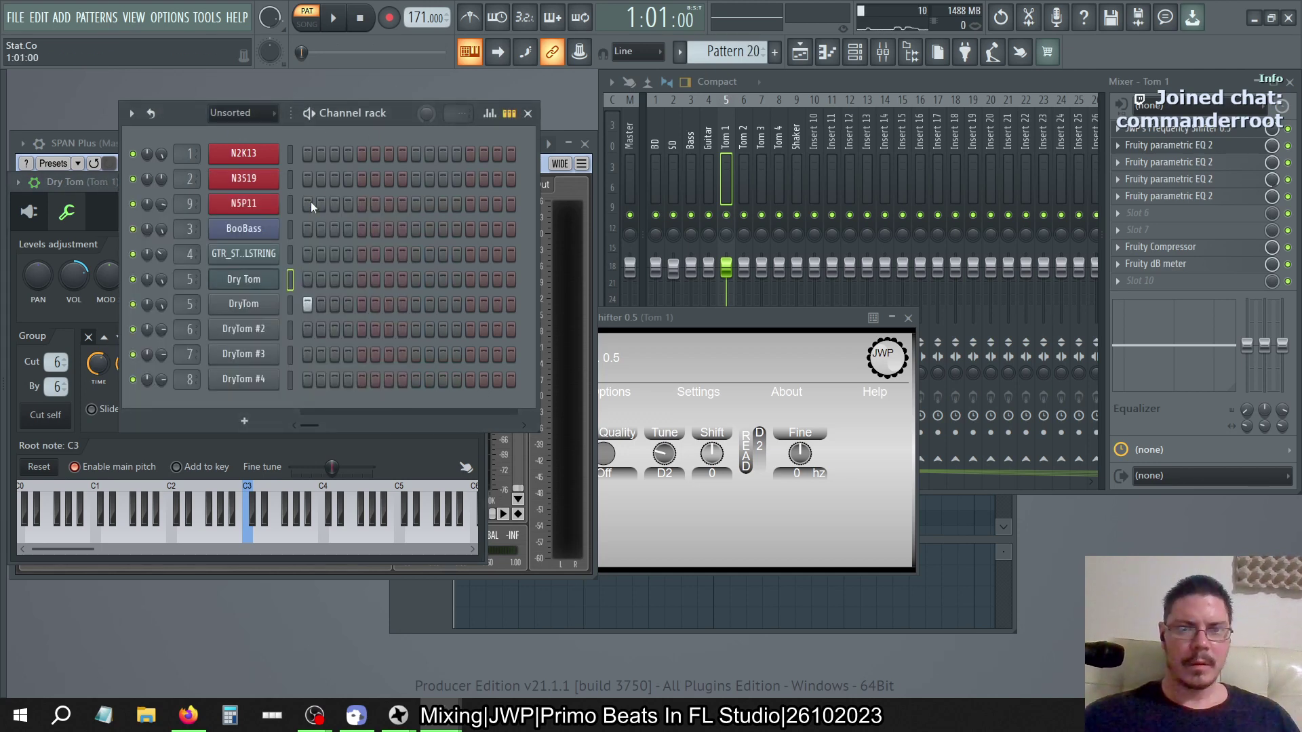
Play Pattern 20 and examine the DryTom sample's spectrum in SPAN Plus, stopping playback once checked
{"action": "left_click", "coordinate": [333, 18]}
{"action": "left_click", "coordinate": [115, 165]}
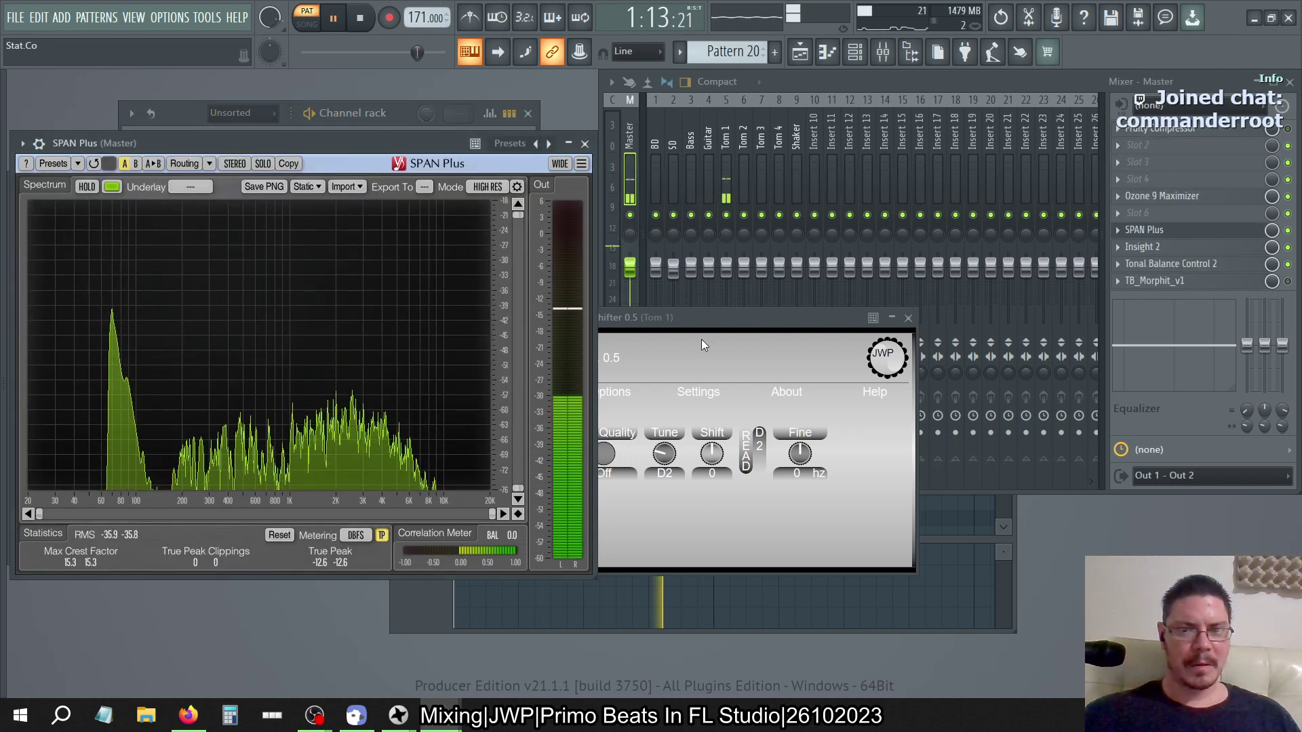
{"action": "left_click", "coordinate": [440, 113]}
{"action": "left_click", "coordinate": [360, 19]}
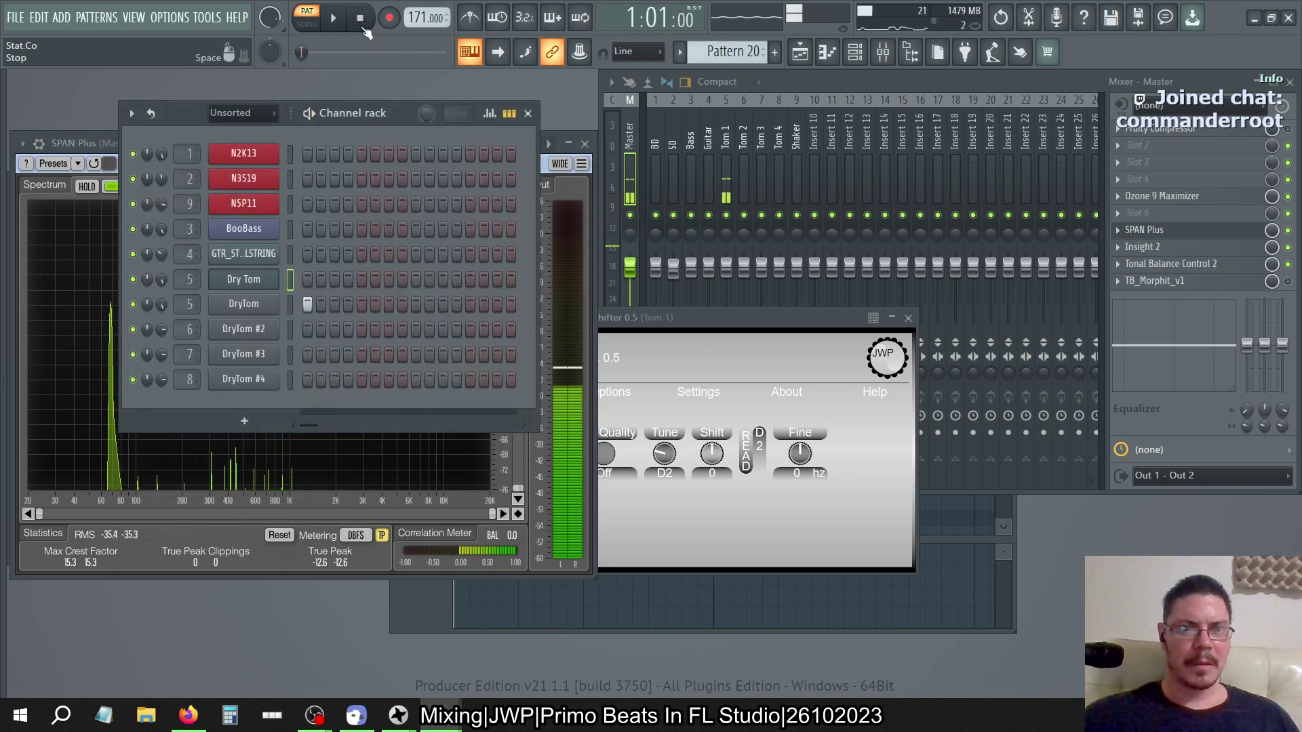
Look through Patterns 15 to 20 and inspect the Dry Tom notes in the piano roll
{"action": "key", "text": "KP_Subtract"}
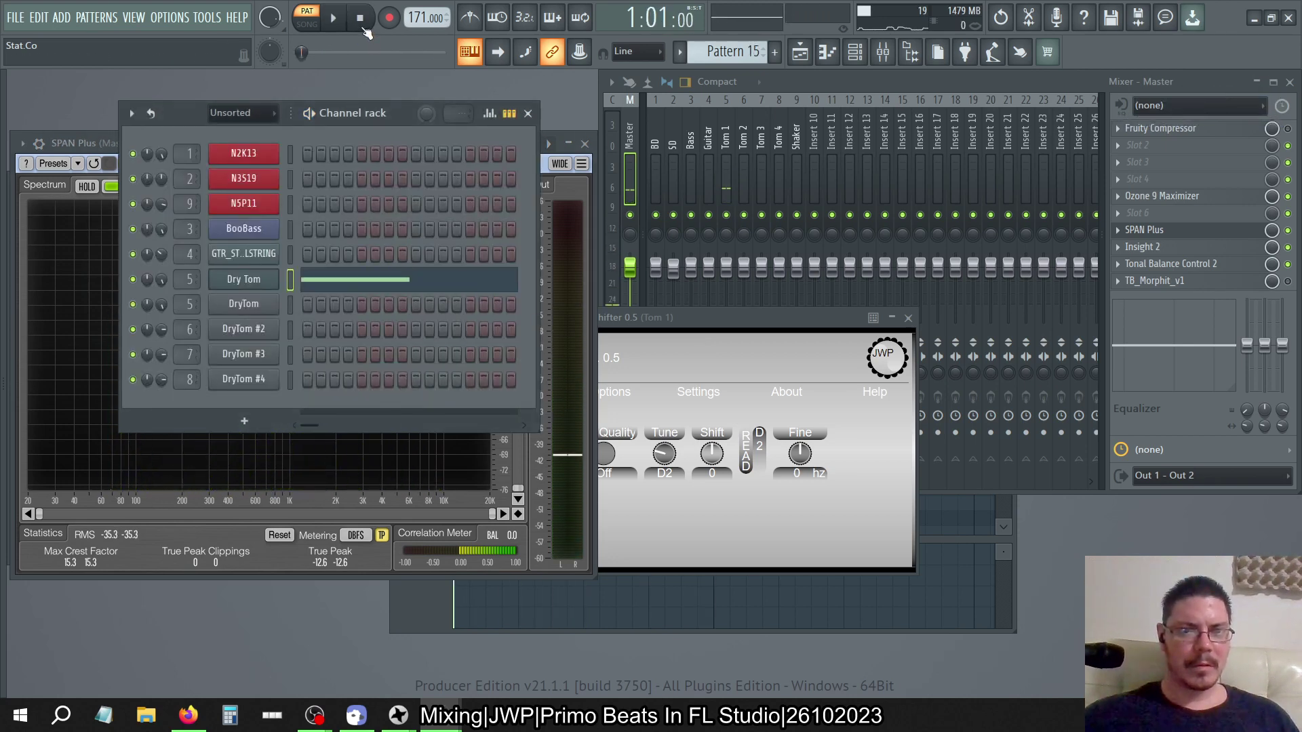
{"action": "key", "text": "KP_Add"}
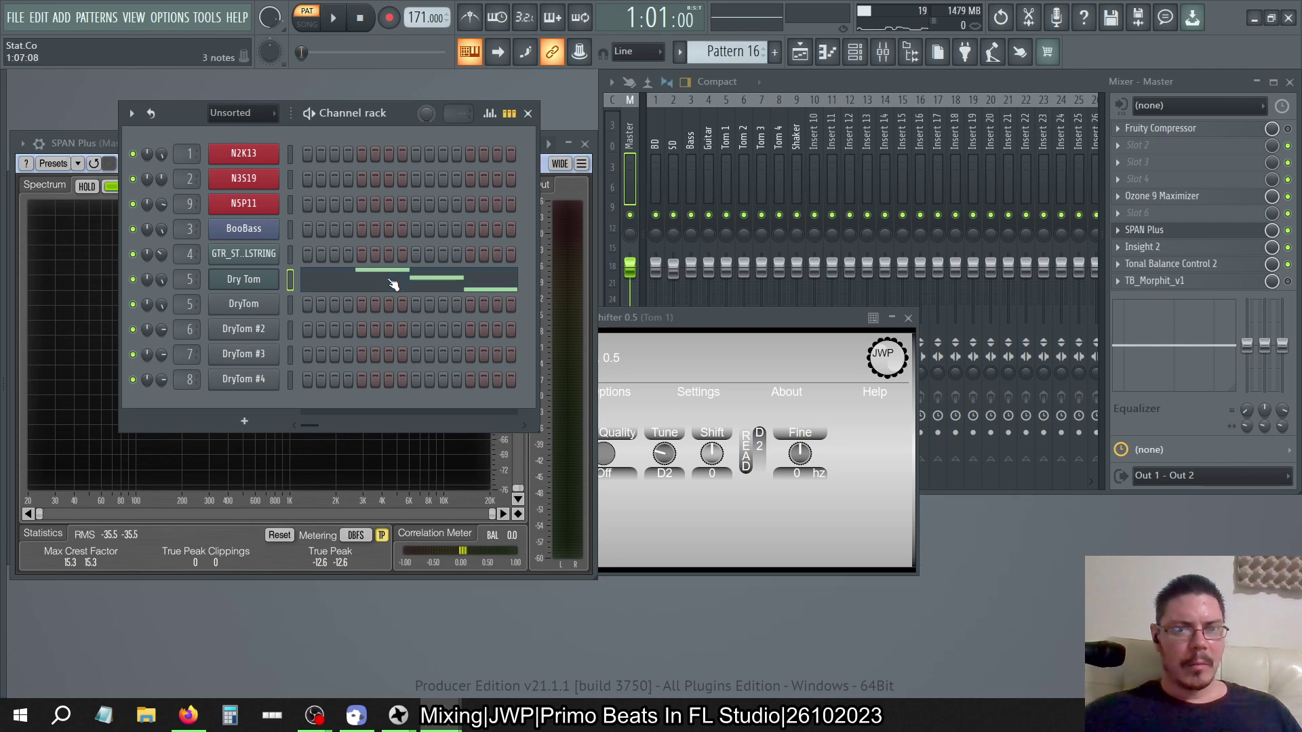
{"action": "left_click", "coordinate": [393, 283]}
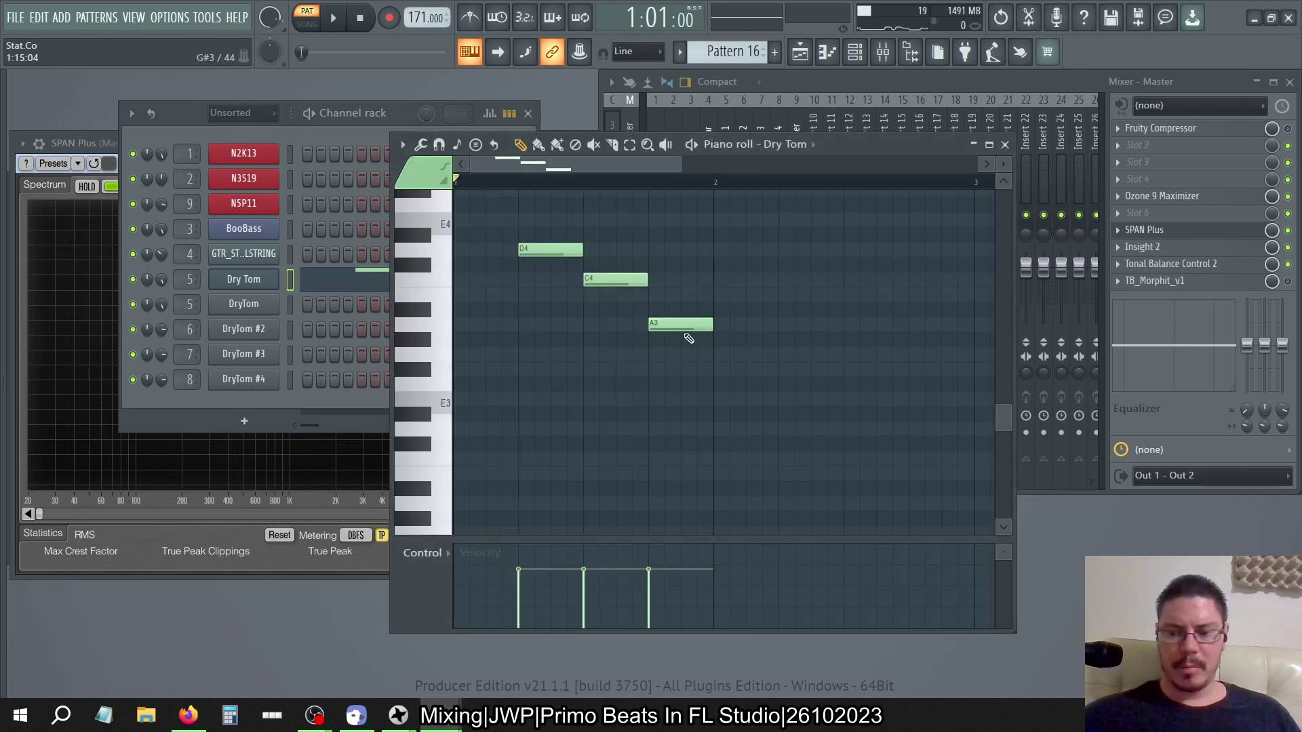
{"action": "key", "text": "KP_Add"}
{"action": "key", "text": "KP_Add"}
{"action": "key", "text": "KP_Add"}
{"action": "key", "text": "KP_Add"}
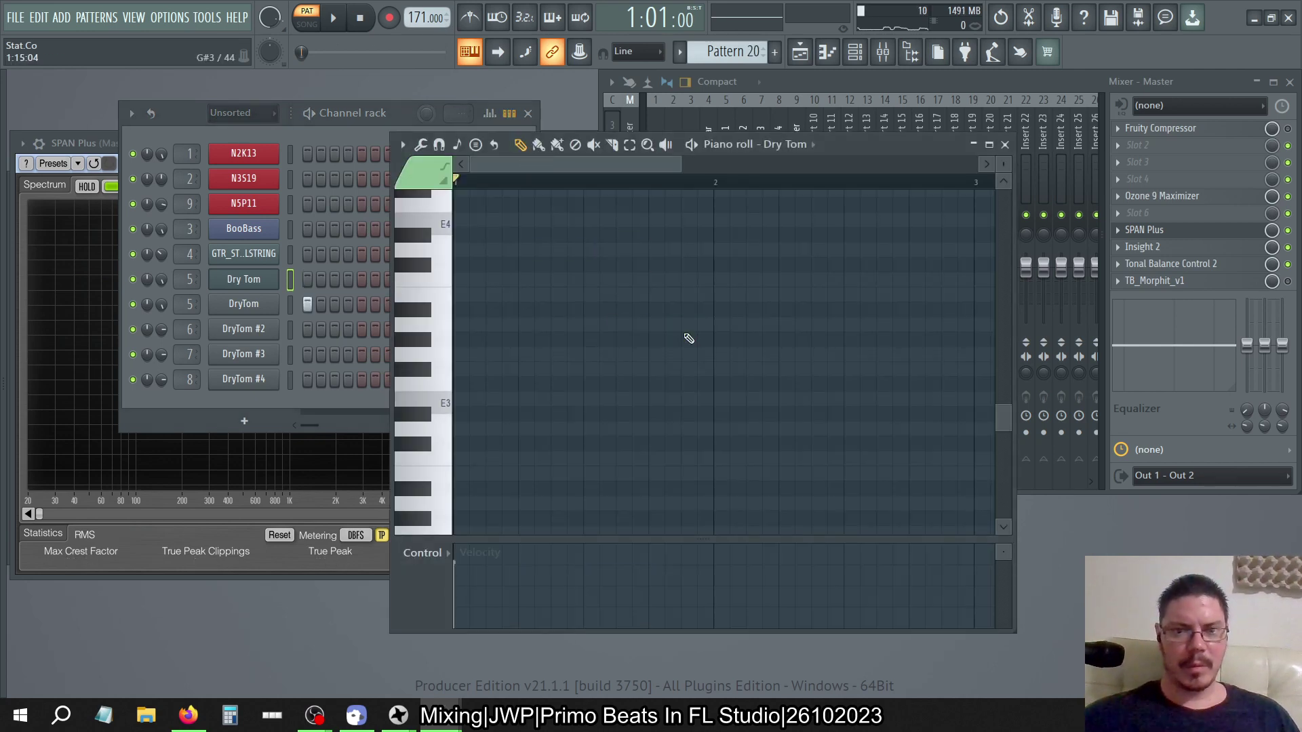
{"action": "key", "text": "KP_Subtract"}
{"action": "key", "text": "KP_Subtract"}
{"action": "key", "text": "KP_Subtract"}
{"action": "key", "text": "KP_Subtract"}
{"action": "key", "text": "KP_Subtract"}
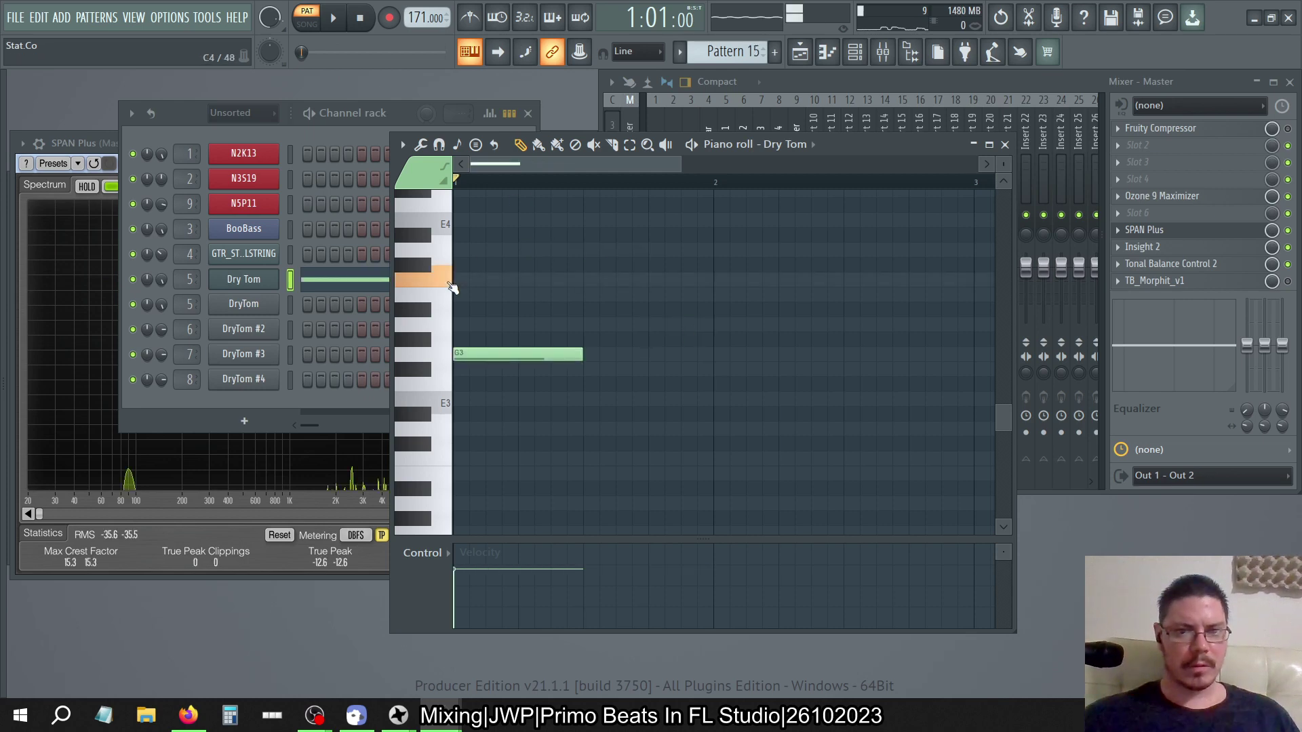
{"action": "left_click", "coordinate": [468, 251]}
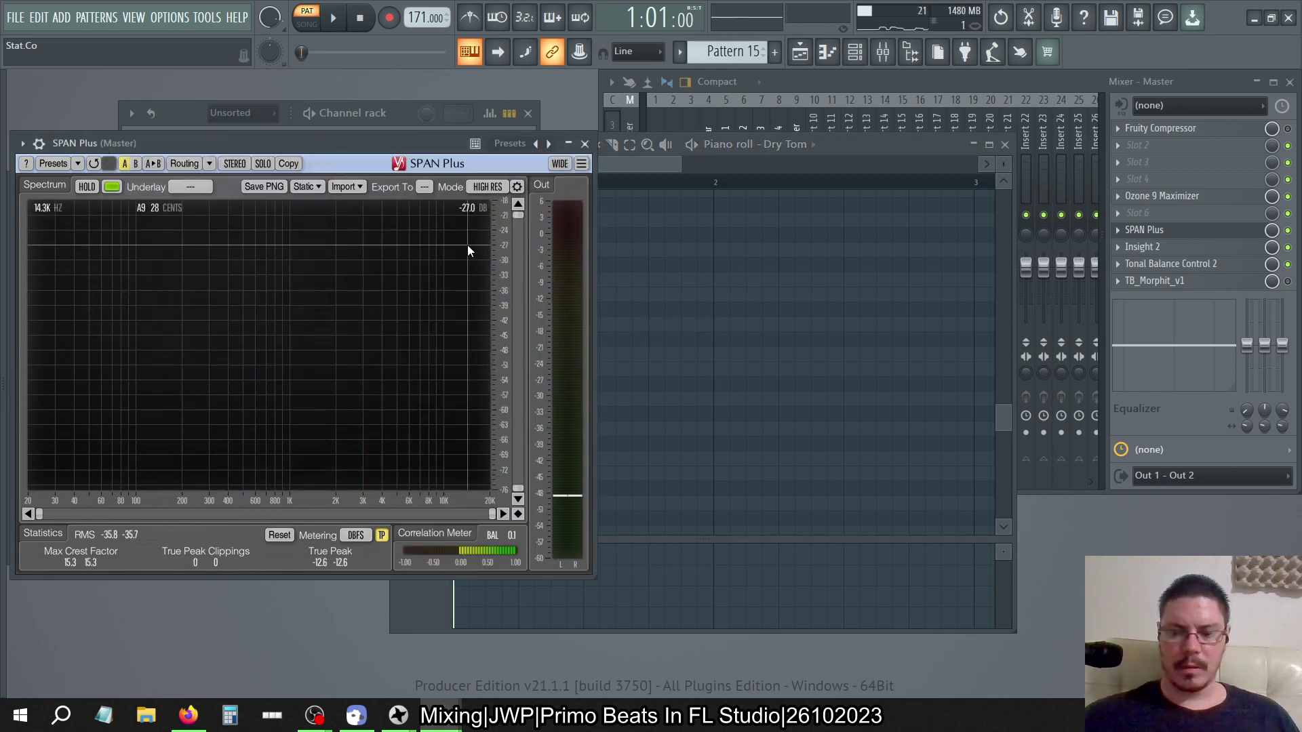
Go to Pattern 21, place a test hit on Dry Tom's first step and start playback
{"action": "key", "text": "KP_Add"}
{"action": "key", "text": "KP_Add"}
{"action": "key", "text": "KP_Add"}
{"action": "key", "text": "KP_Add"}
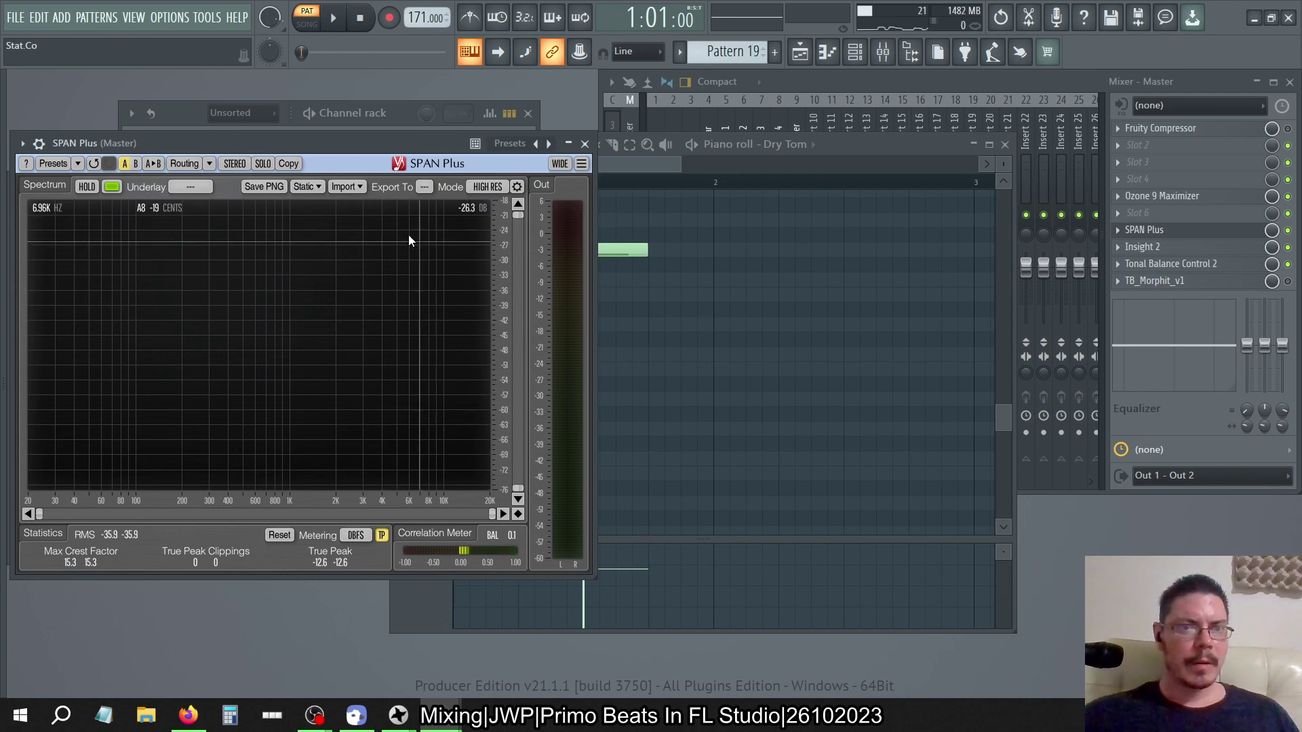
{"action": "key", "text": "KP_Add"}
{"action": "key", "text": "KP_Add"}
{"action": "key", "text": "KP_Add"}
{"action": "left_click", "coordinate": [184, 123]}
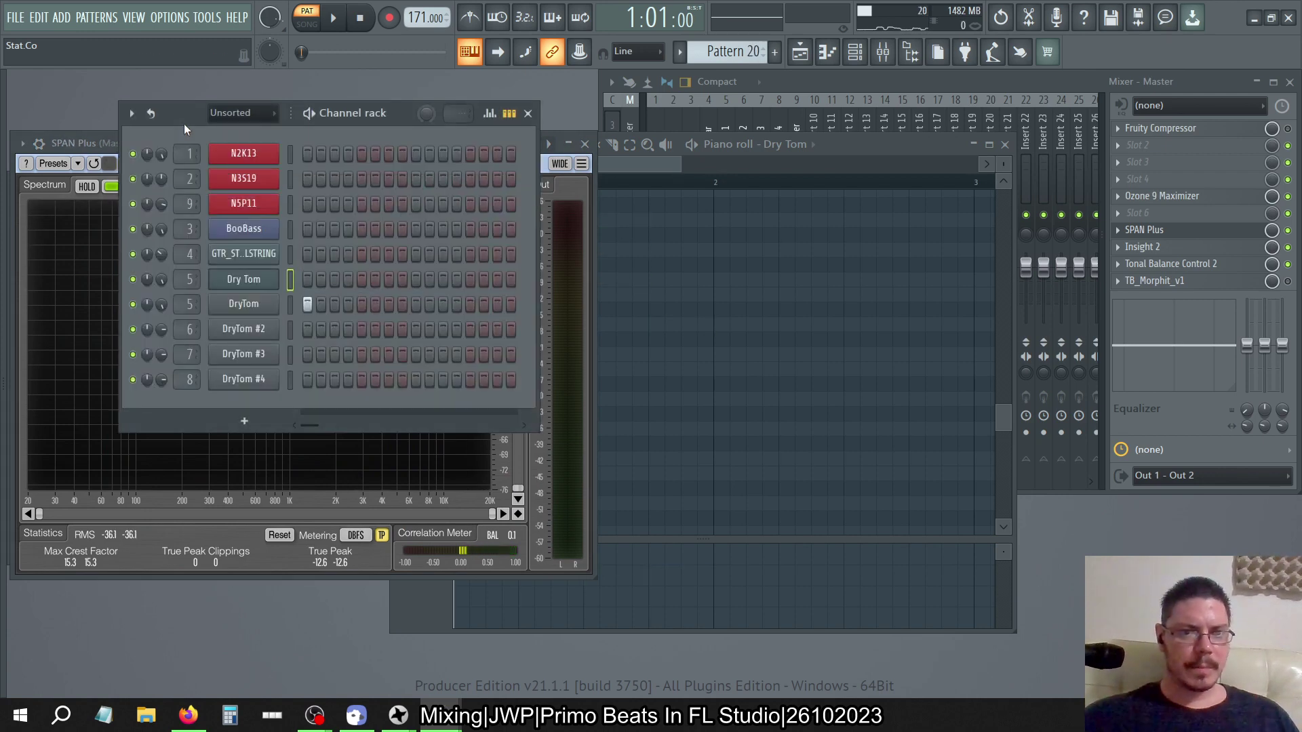
{"action": "left_click", "coordinate": [322, 280]}
{"action": "left_click", "coordinate": [307, 279]}
{"action": "key", "text": "space"}
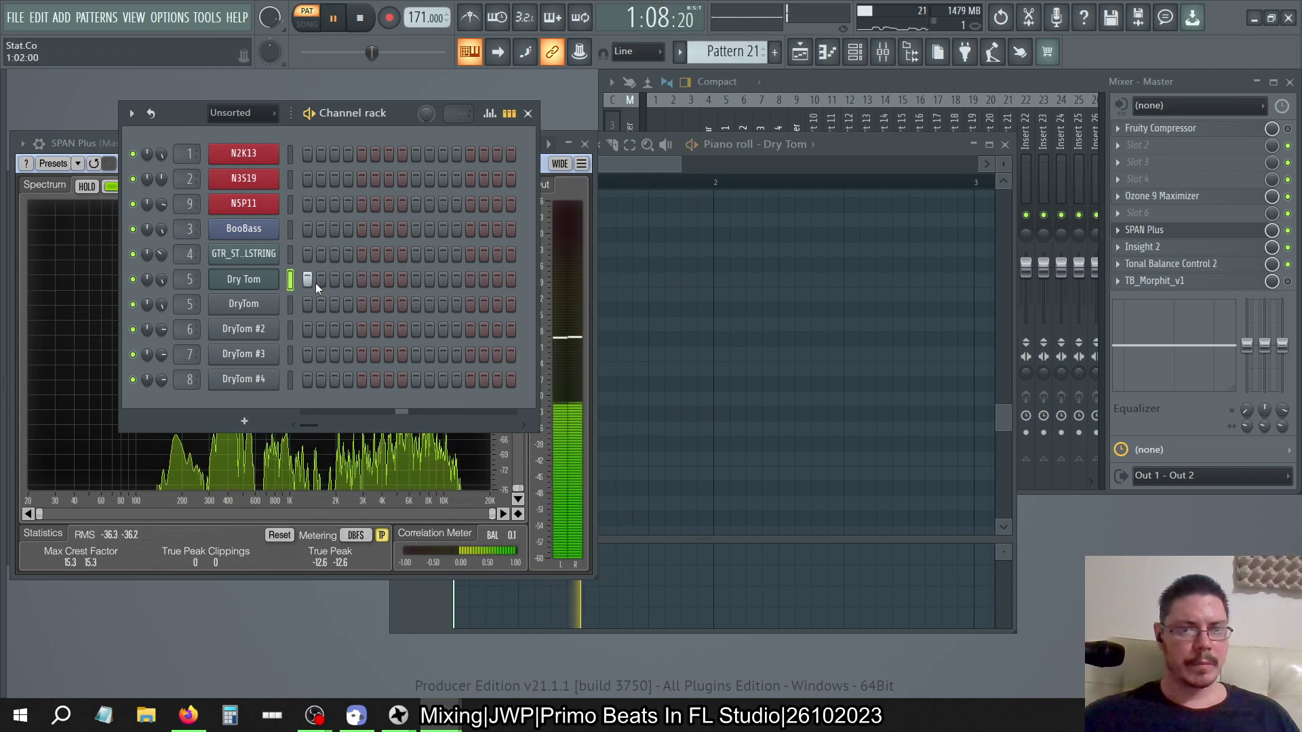
Open Dry Tom's settings and set the pitch of its Pattern 21 test hit to C3 in the graph editor
{"action": "left_click", "coordinate": [268, 284]}
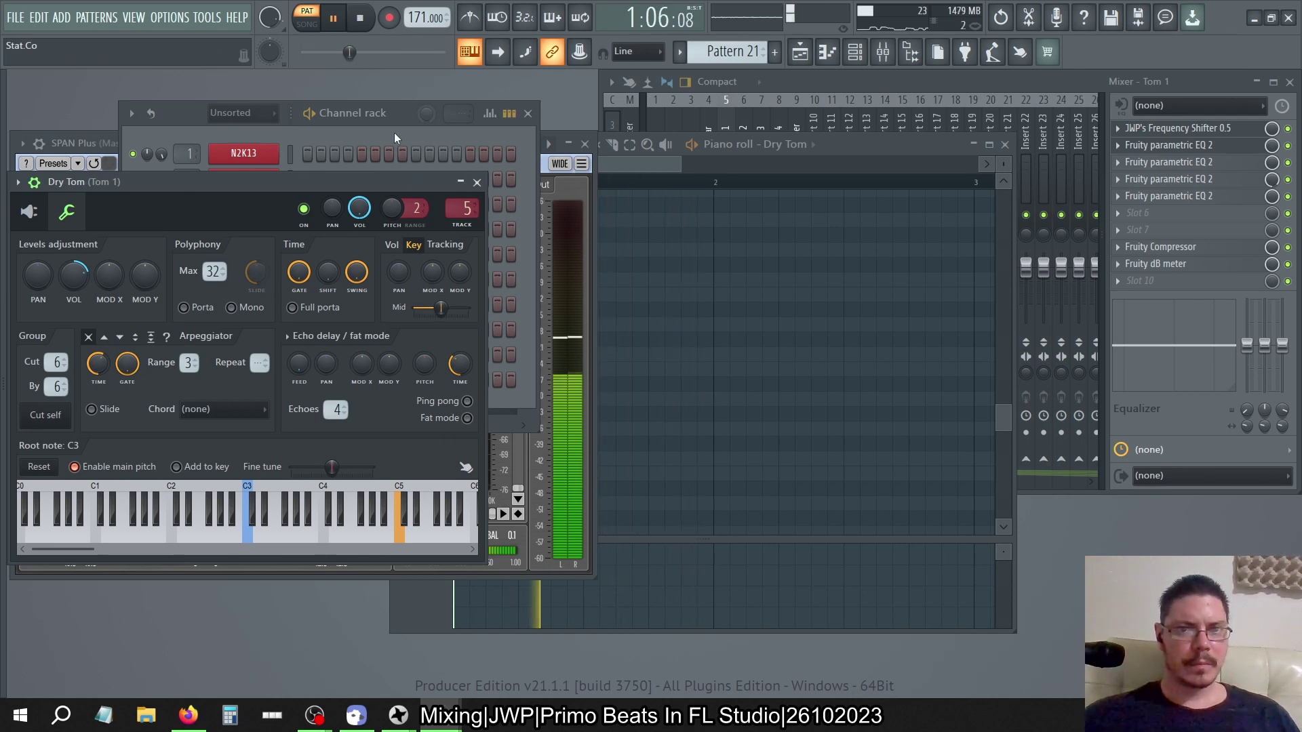
{"action": "left_click", "coordinate": [489, 114]}
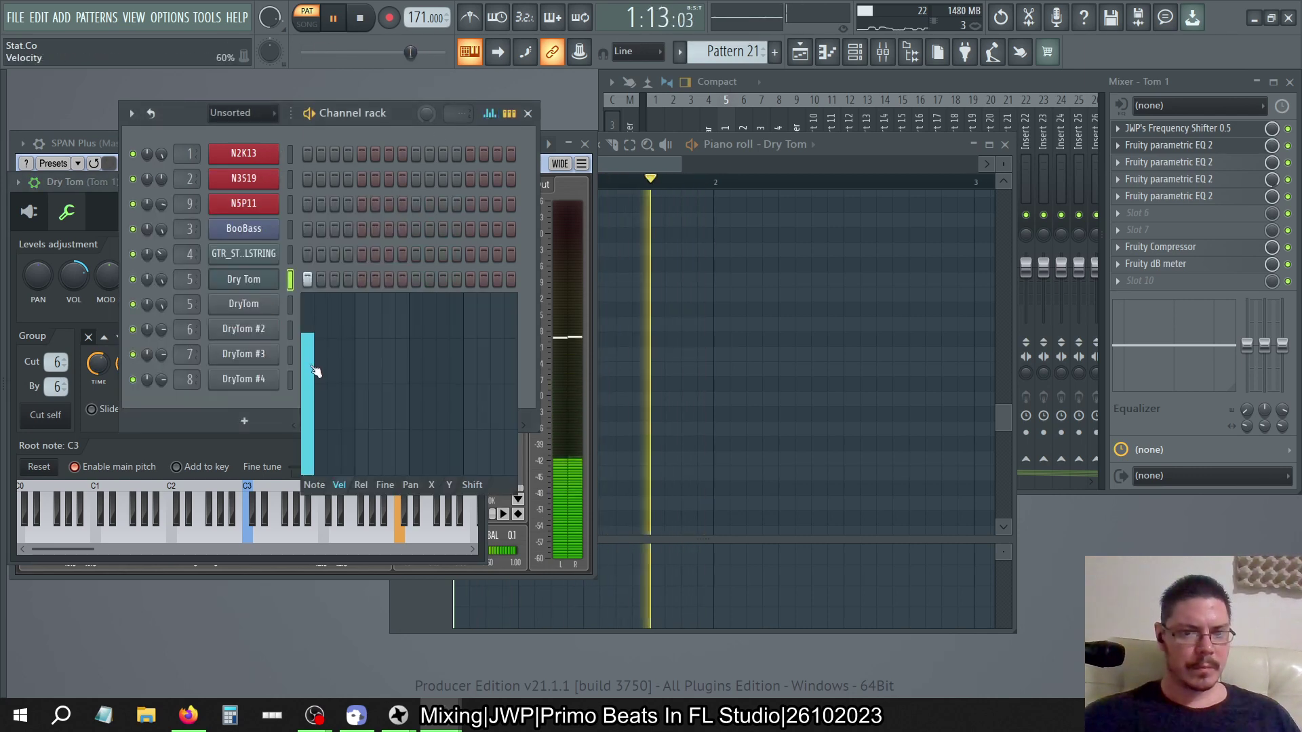
{"action": "left_click", "coordinate": [314, 483]}
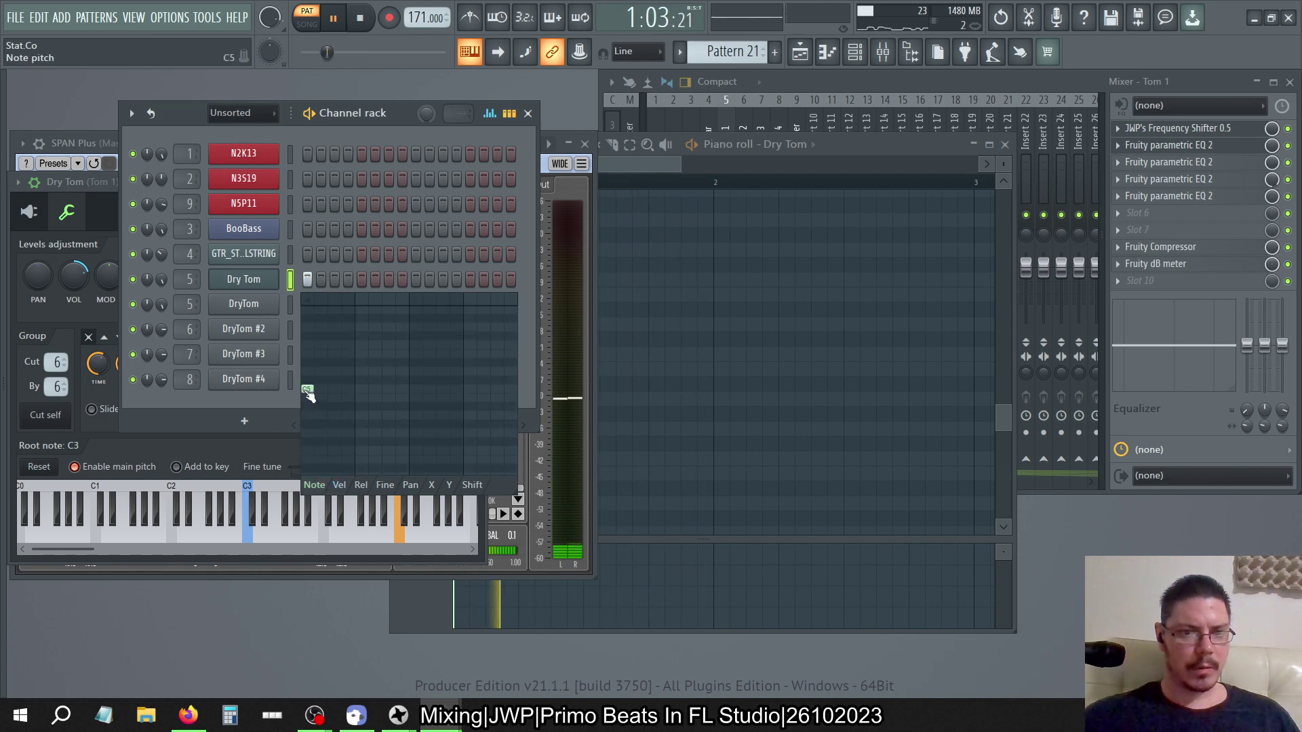
{"action": "left_click_drag", "start_coordinate": [307, 444], "coordinate": [265, 385]}
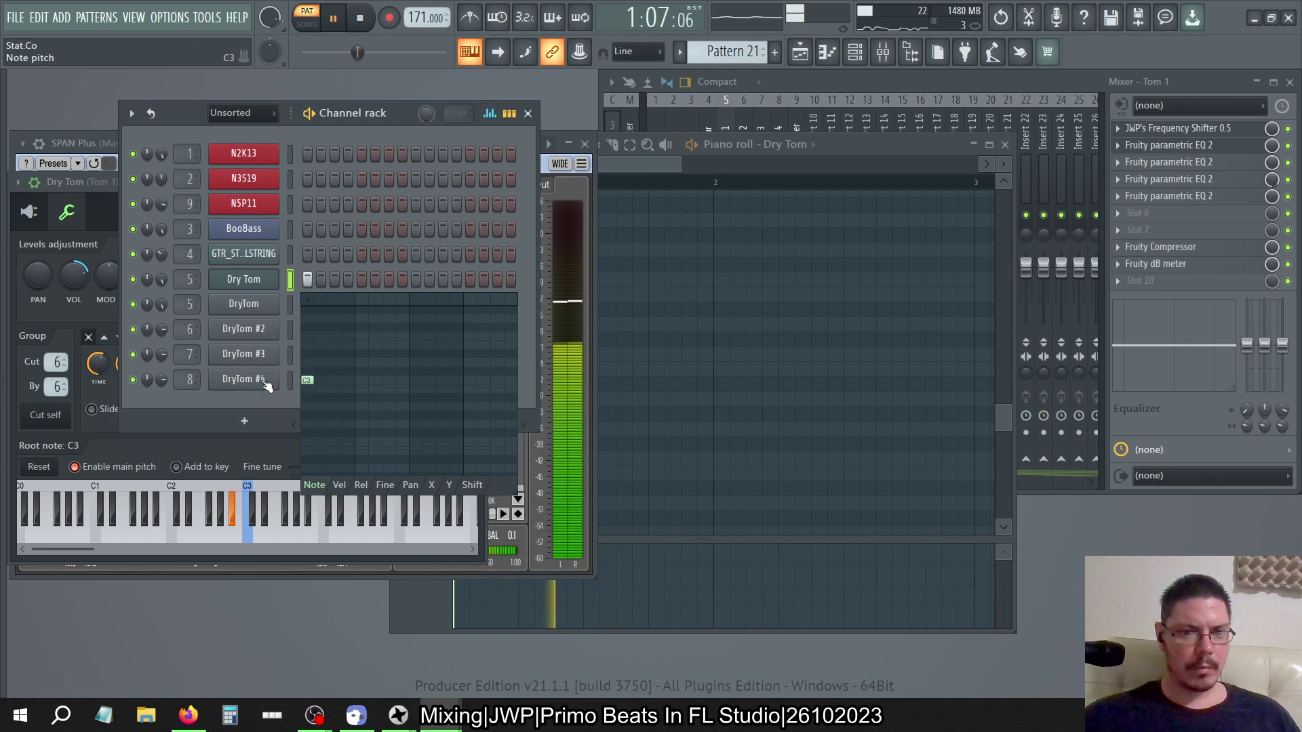
Examine the C3 test hit's spectrum in SPAN Plus, stop playback and remove the hit from Pattern 21
{"action": "left_click", "coordinate": [101, 147]}
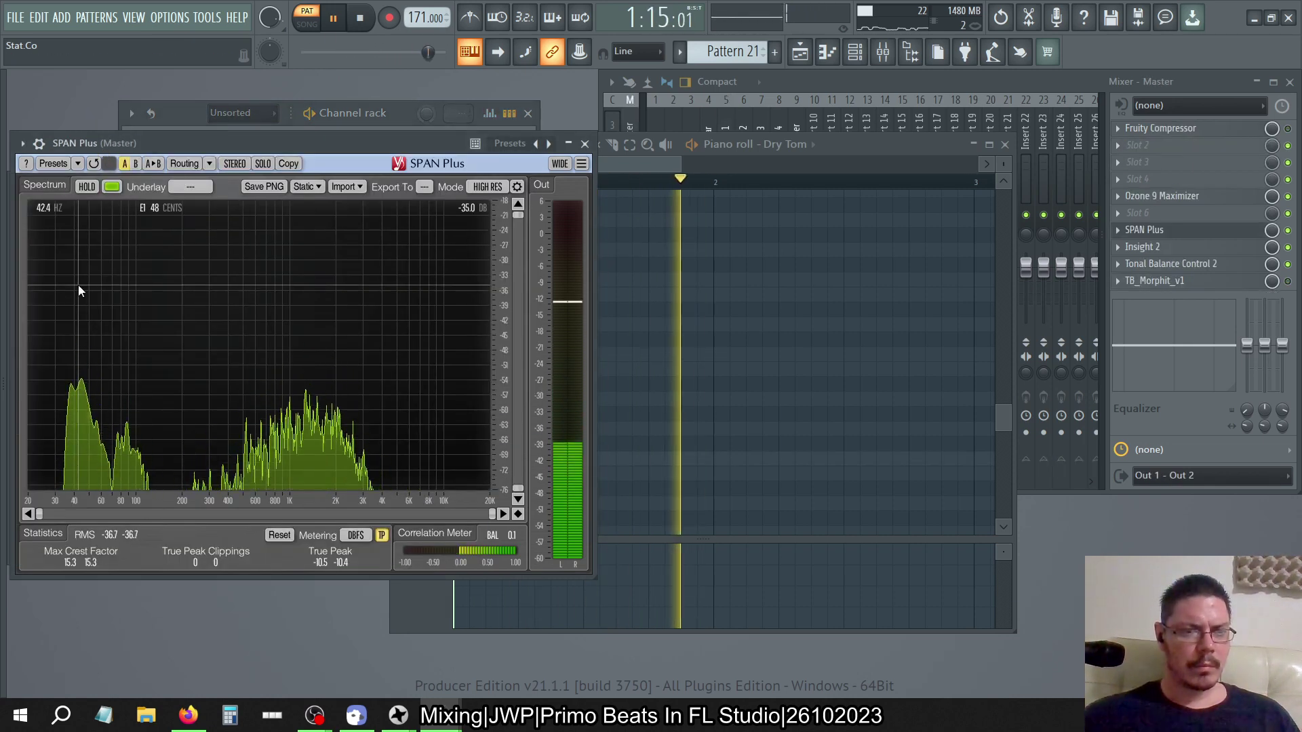
{"action": "left_click", "coordinate": [360, 17]}
{"action": "left_click", "coordinate": [197, 126]}
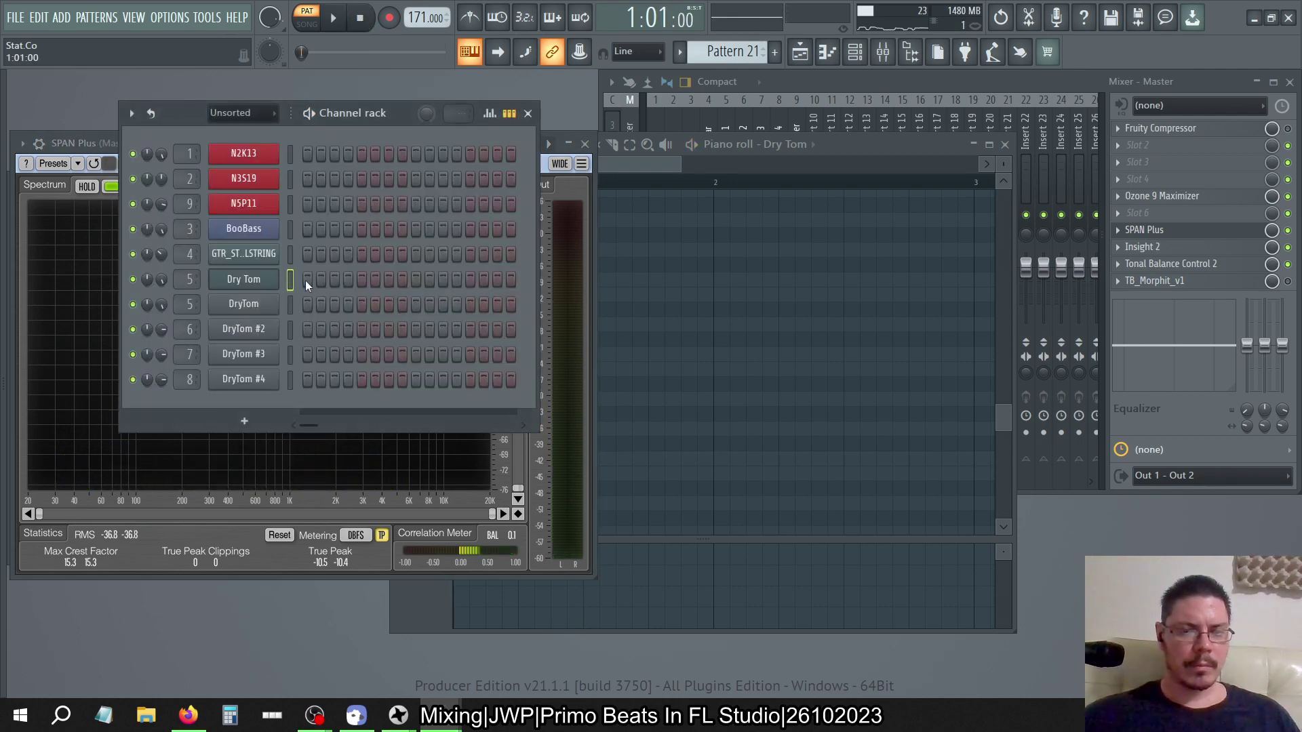
{"action": "left_click", "coordinate": [621, 165]}
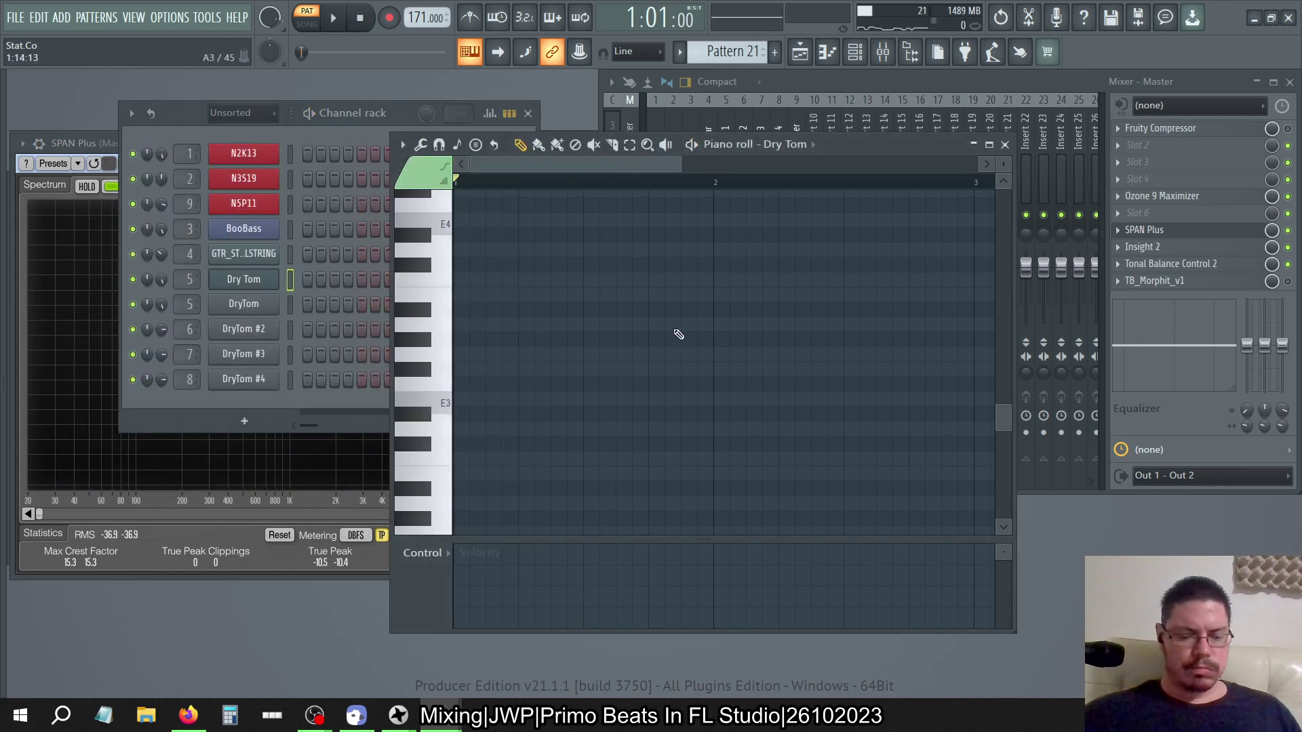
Switch to the other FL Studio project window and inspect its Dry Tom channel settings and the notes in Patterns 15 and 16
{"action": "key", "text": "alt+Tab"}
{"action": "left_click", "coordinate": [513, 116]}
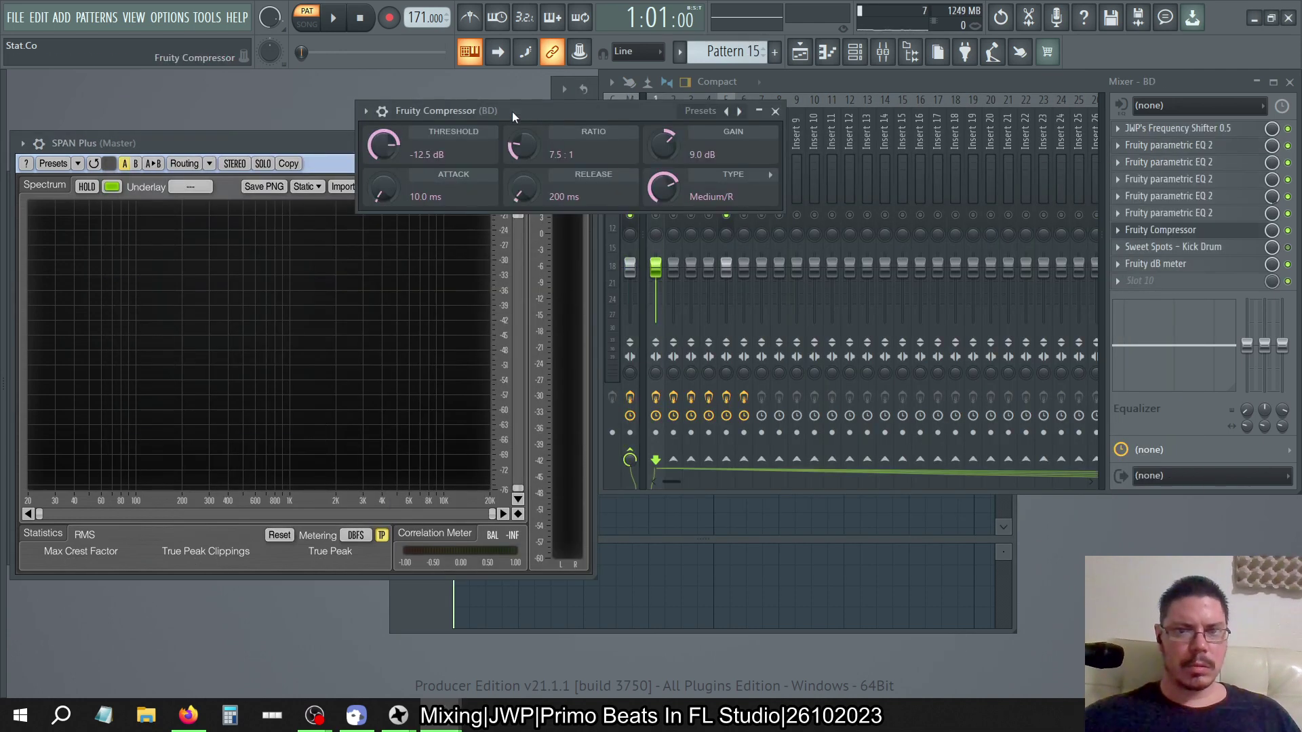
{"action": "key", "text": "F6"}
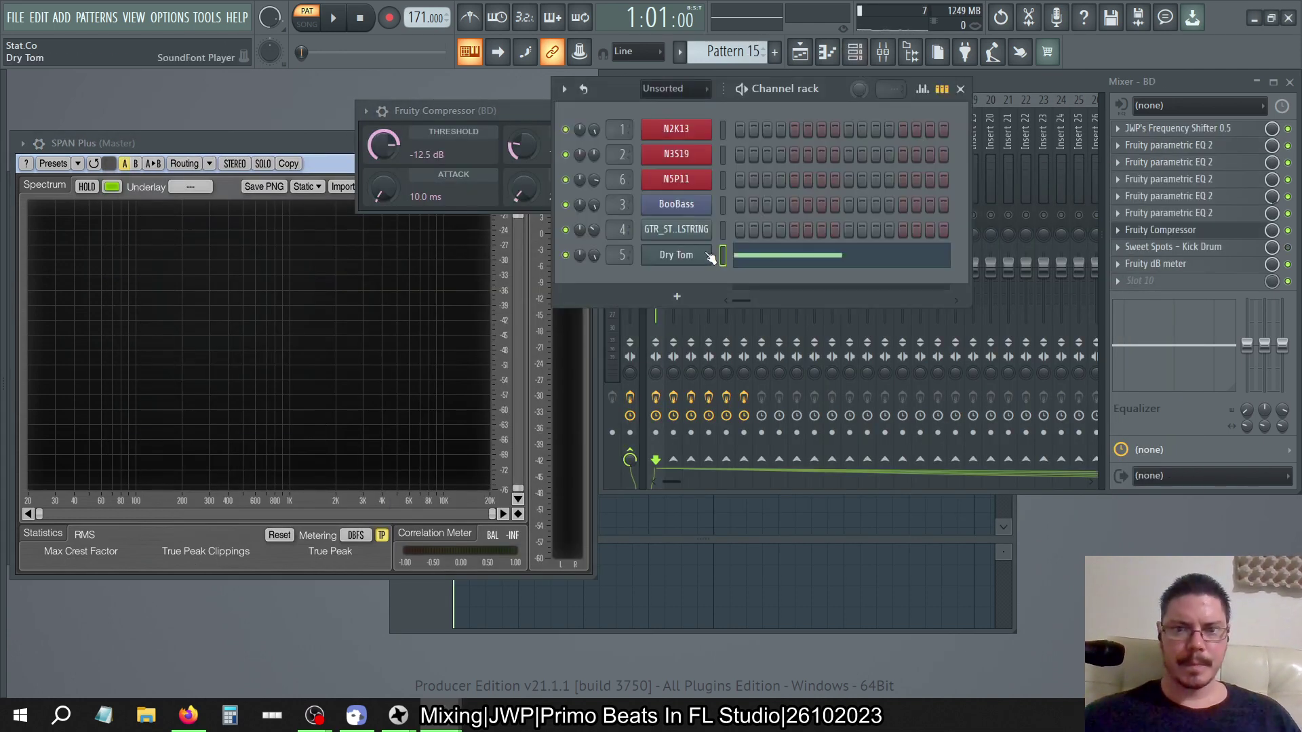
{"action": "left_click", "coordinate": [688, 263]}
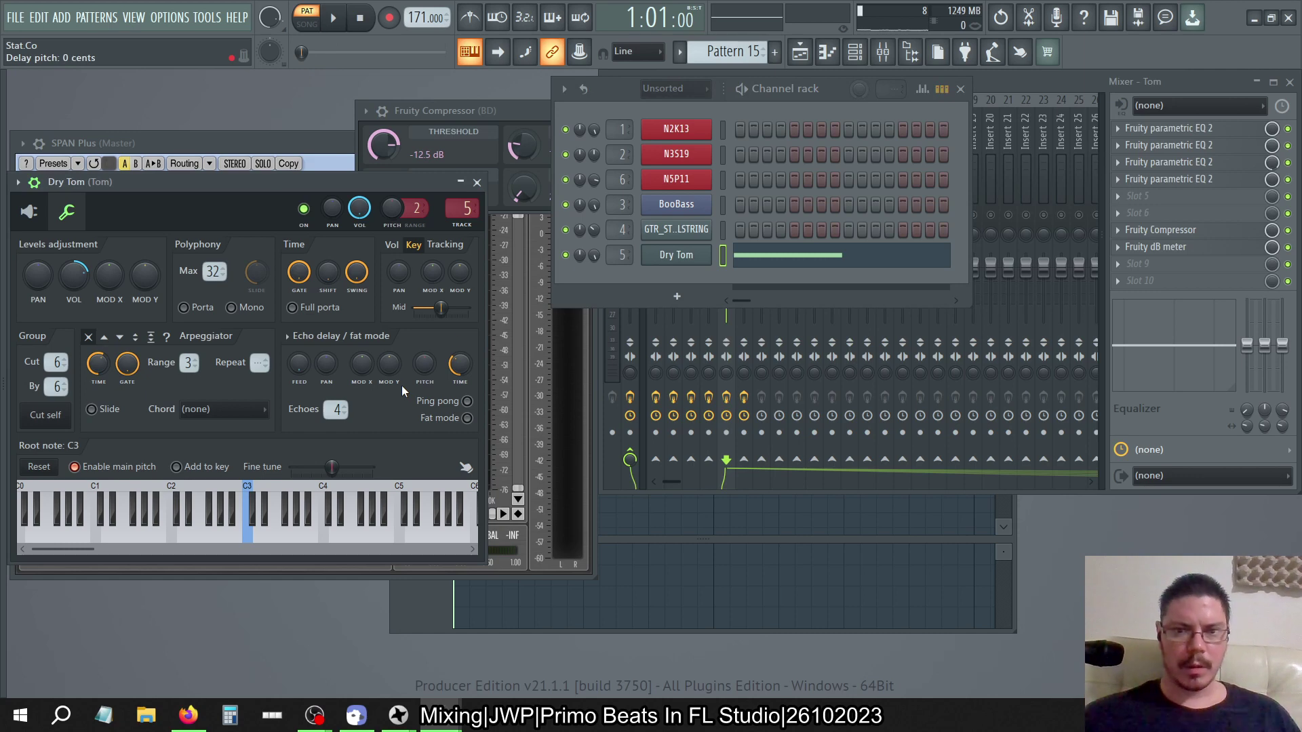
{"action": "left_click", "coordinate": [782, 261]}
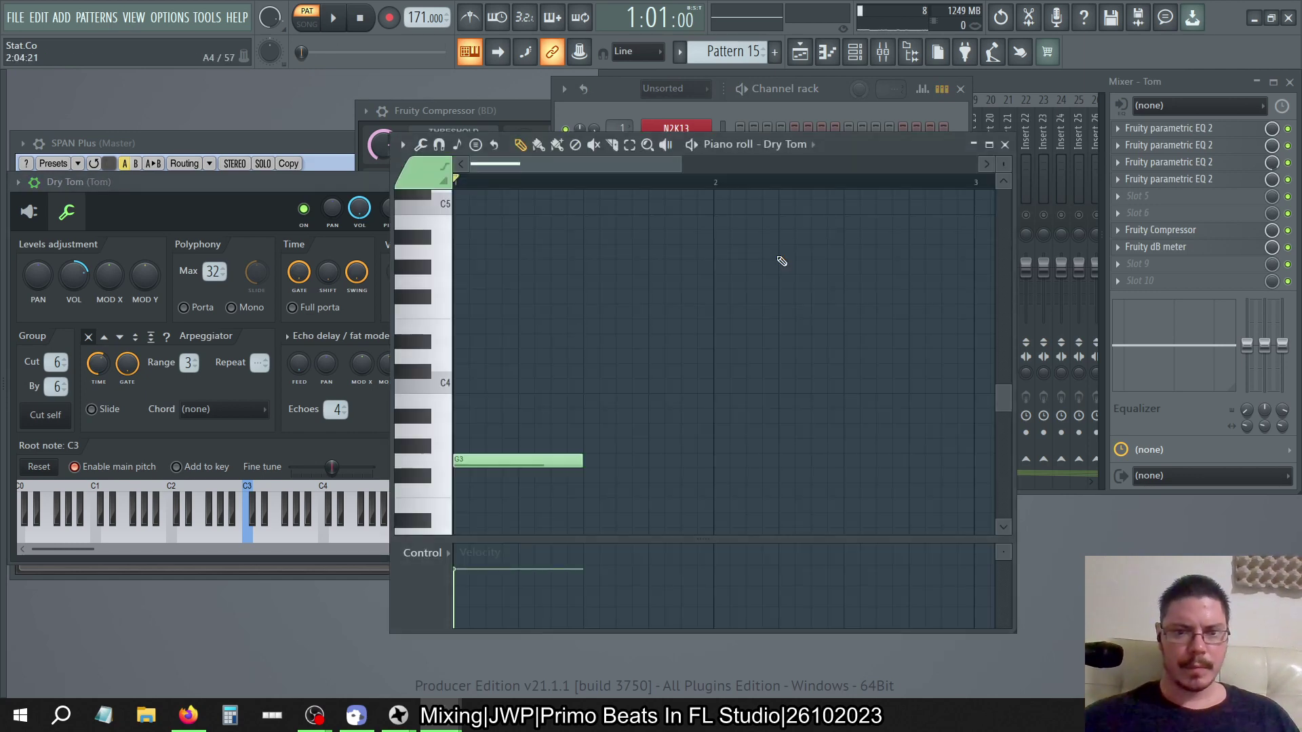
{"action": "key", "text": "KP_Add"}
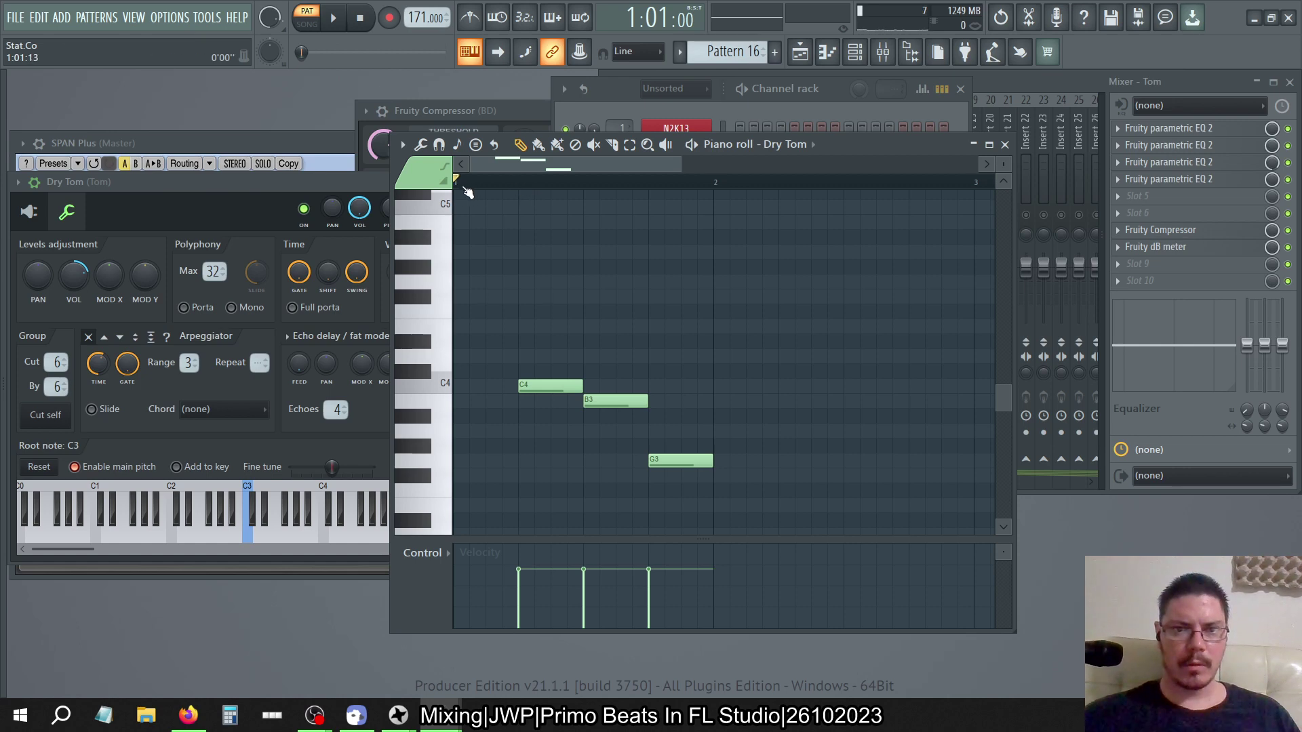
Loop the first half of Pattern 16, covering the C4 note, and examine the tom's fundamental in SPAN Plus
{"action": "left_click_drag", "start_coordinate": [465, 189], "coordinate": [560, 198]}
{"action": "left_click", "coordinate": [333, 18]}
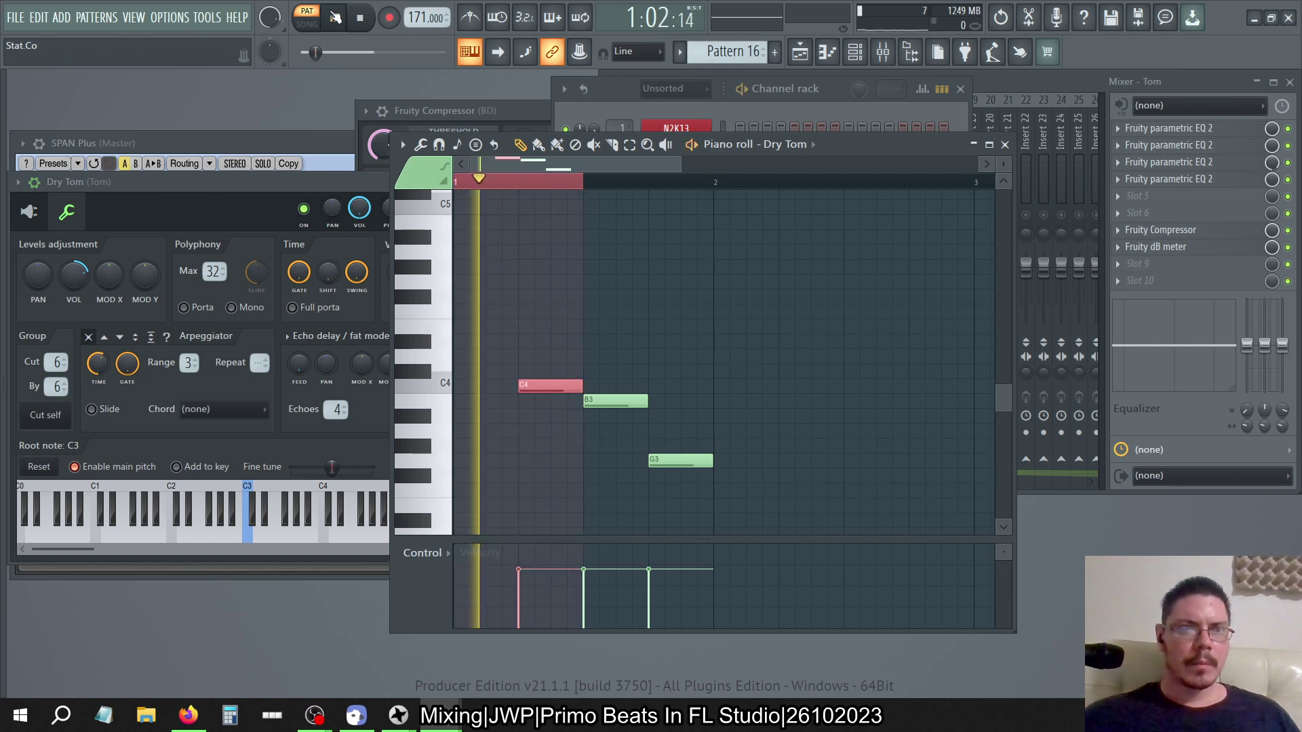
{"action": "left_click", "coordinate": [333, 145]}
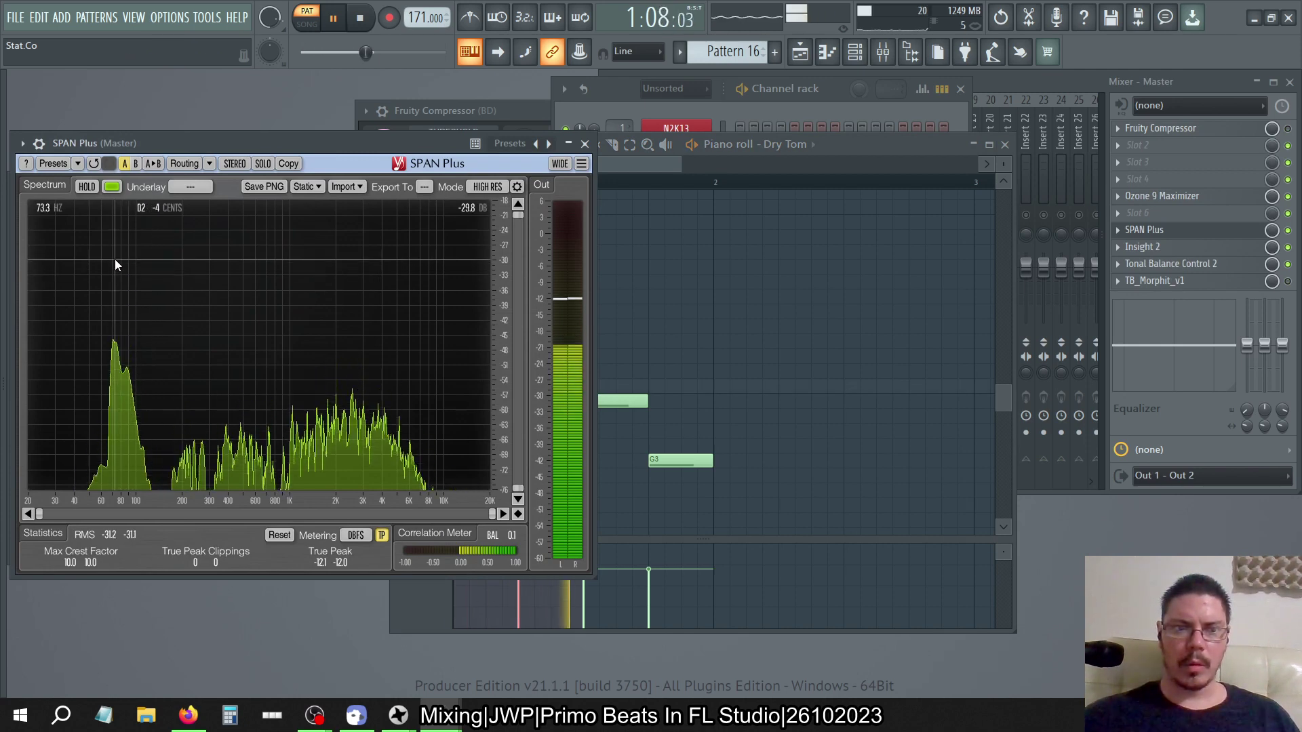
{"action": "left_click", "coordinate": [360, 22]}
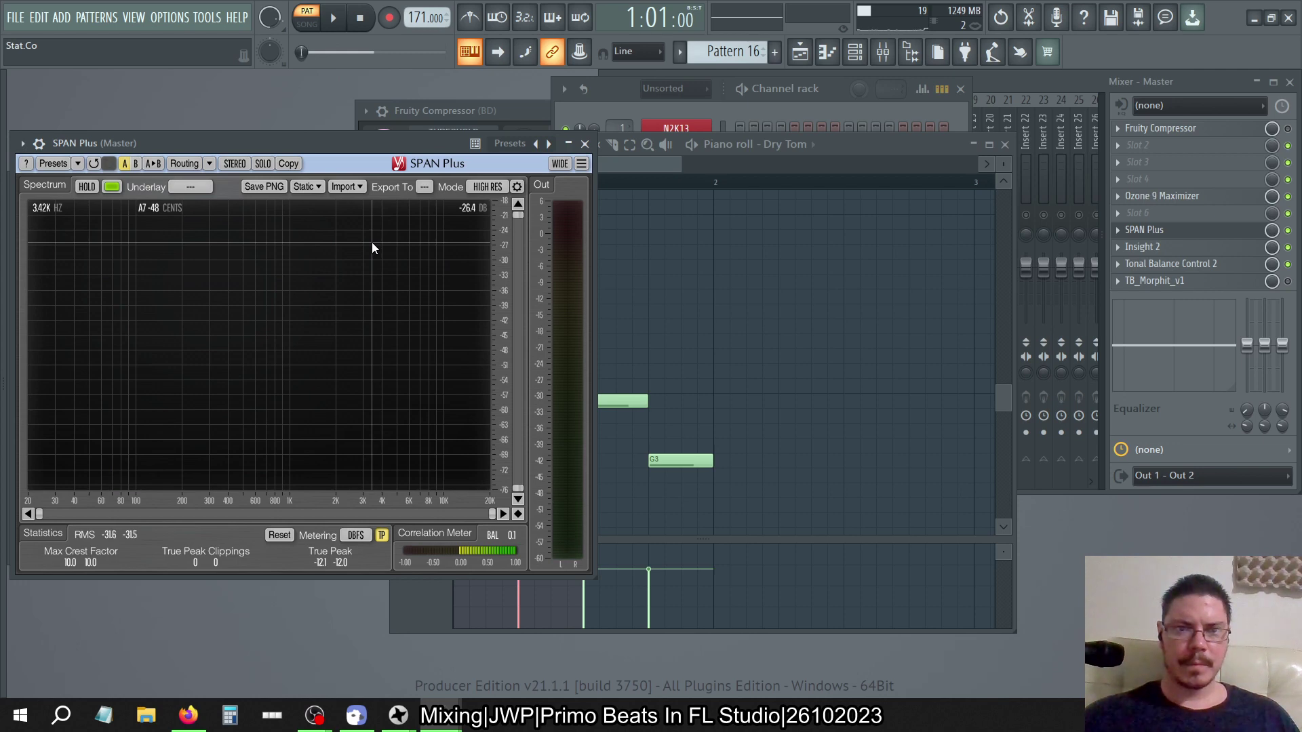
{"action": "key", "text": "space"}
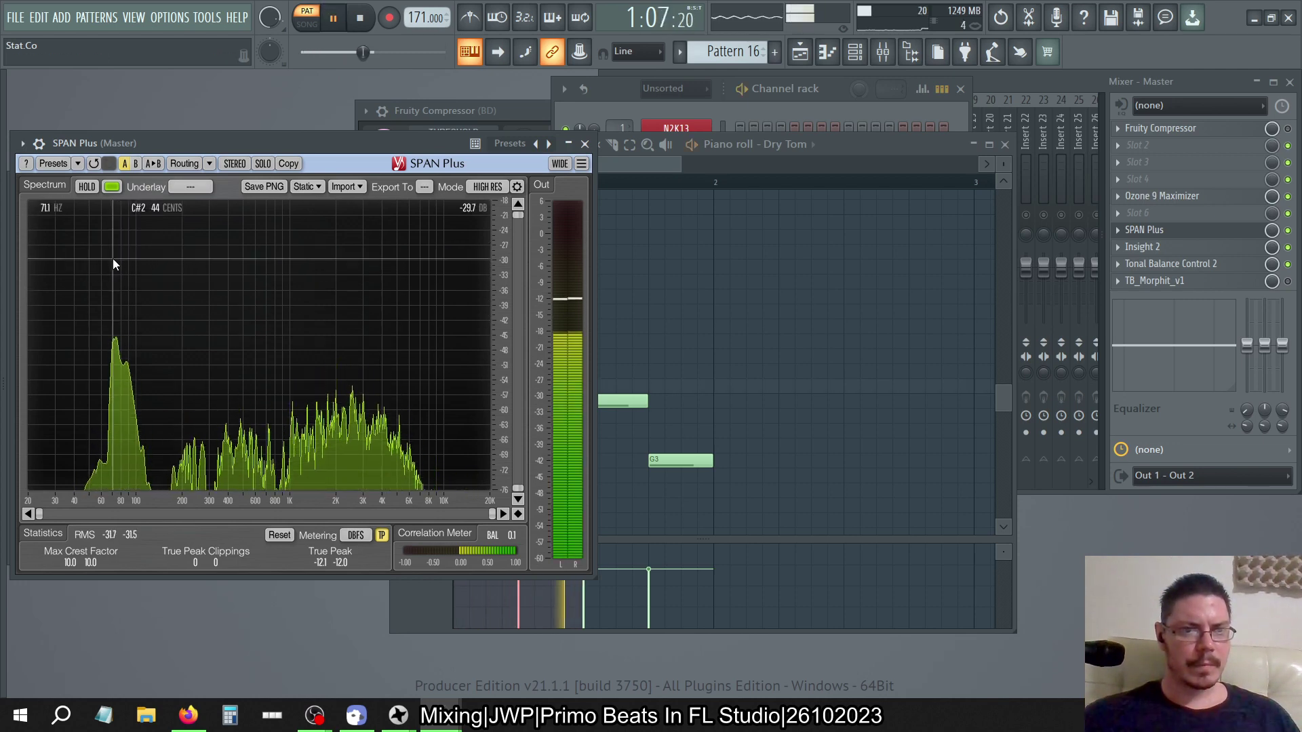
{"action": "left_click", "coordinate": [361, 21]}
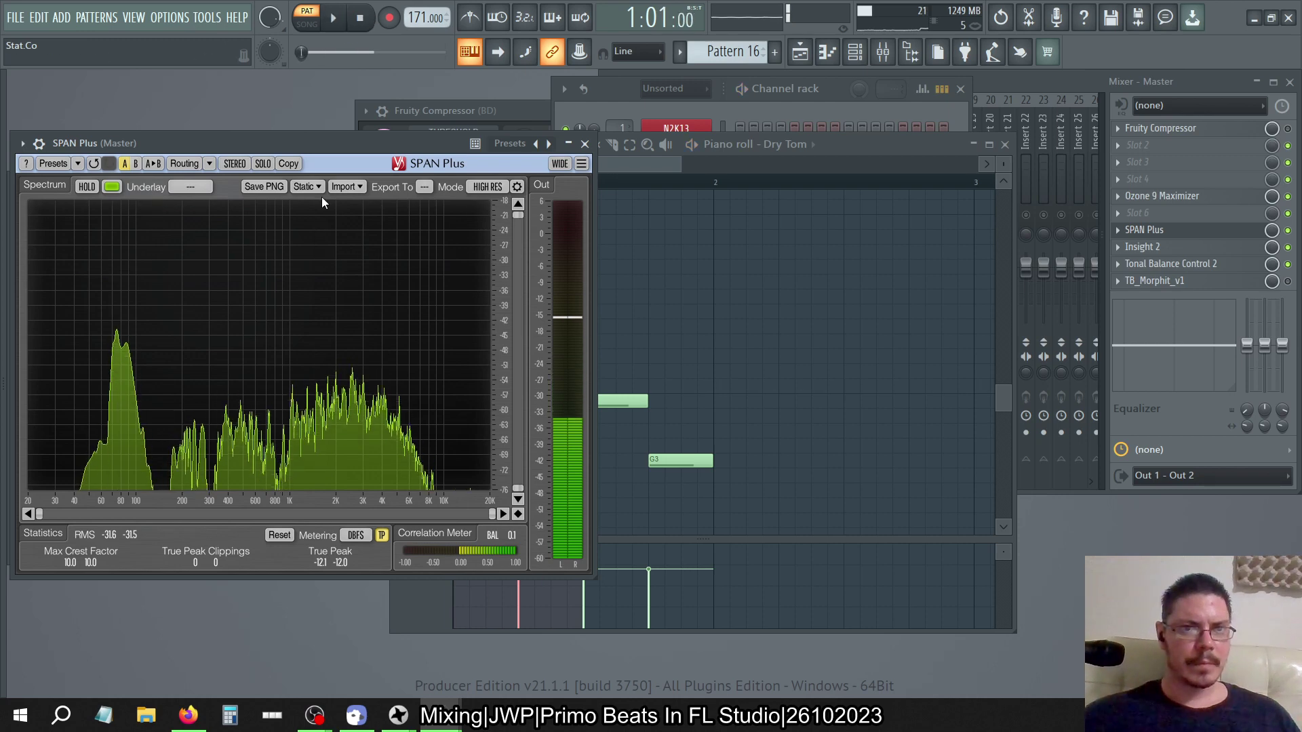
Switch back to the project with four tom tracks, then open Tom 1's Frequency Shifter and disable its effect slot
{"action": "key", "text": "alt+Tab"}
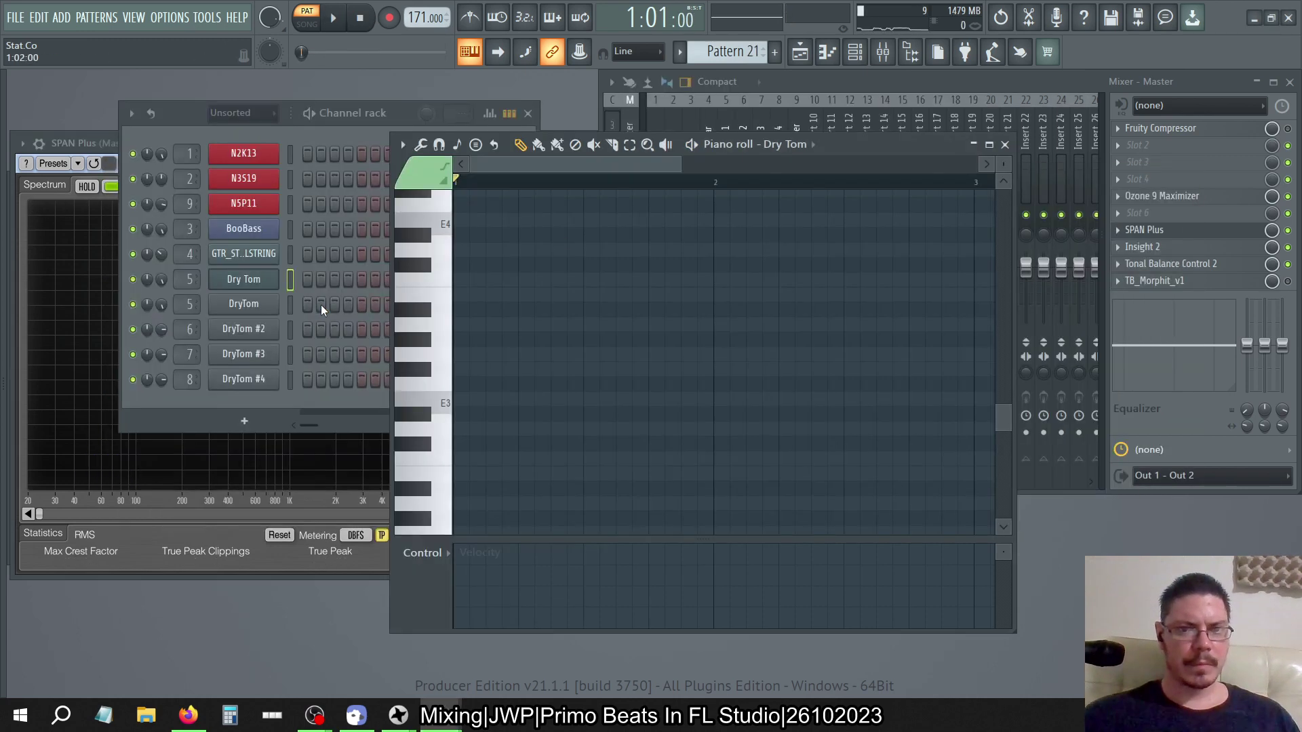
{"action": "left_click", "coordinate": [918, 99]}
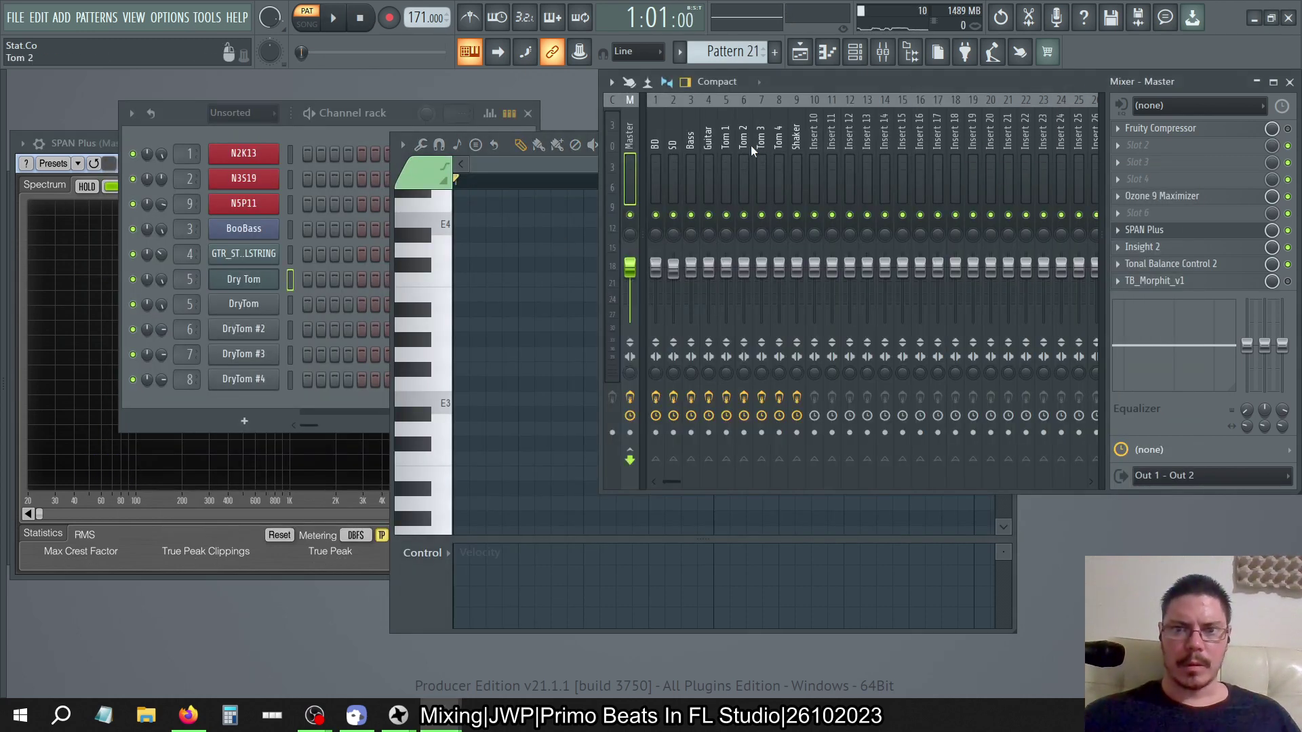
{"action": "left_click", "coordinate": [727, 145]}
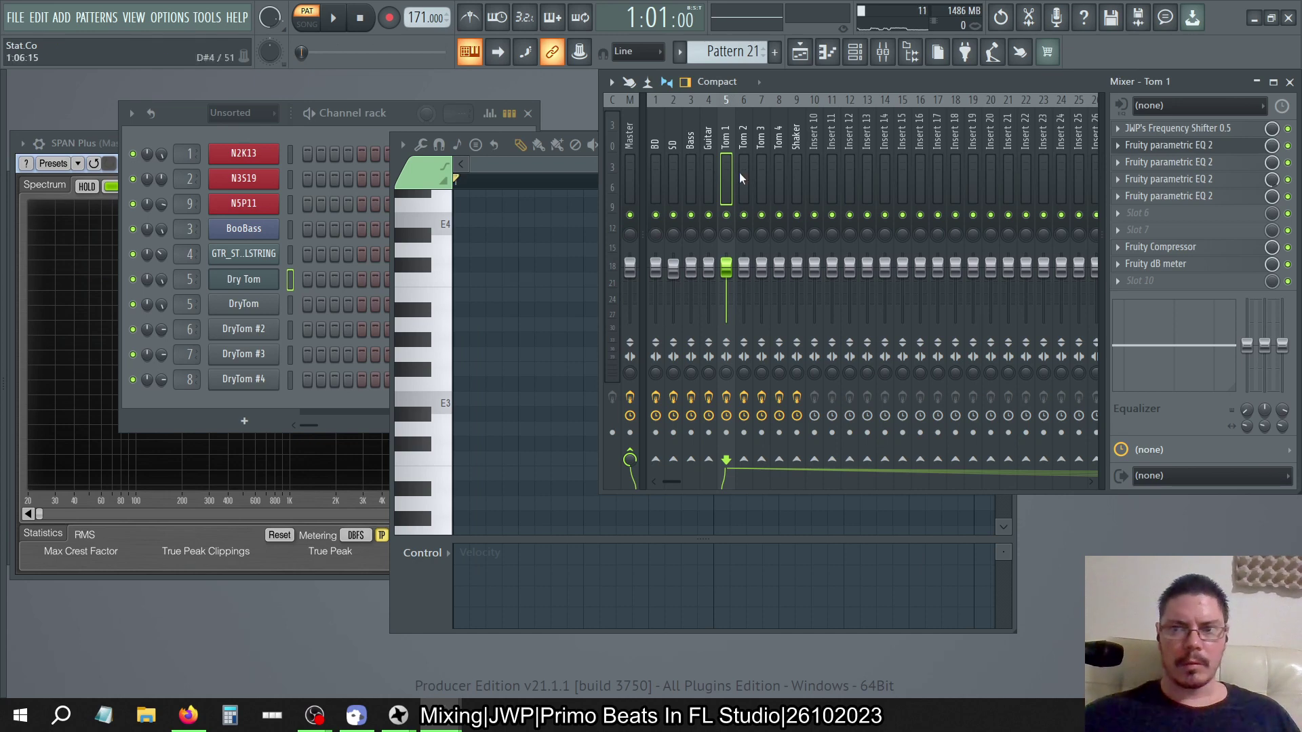
{"action": "left_click", "coordinate": [1160, 134]}
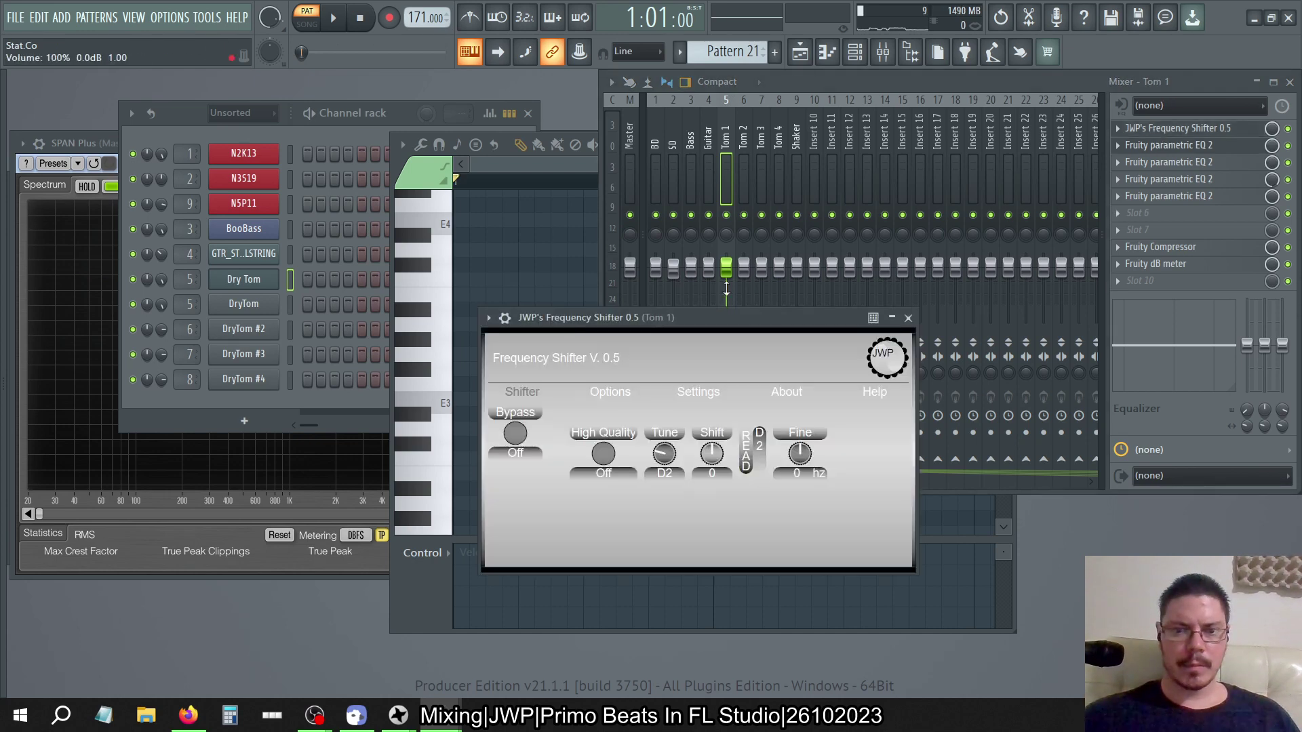
{"action": "left_click", "coordinate": [1288, 128]}
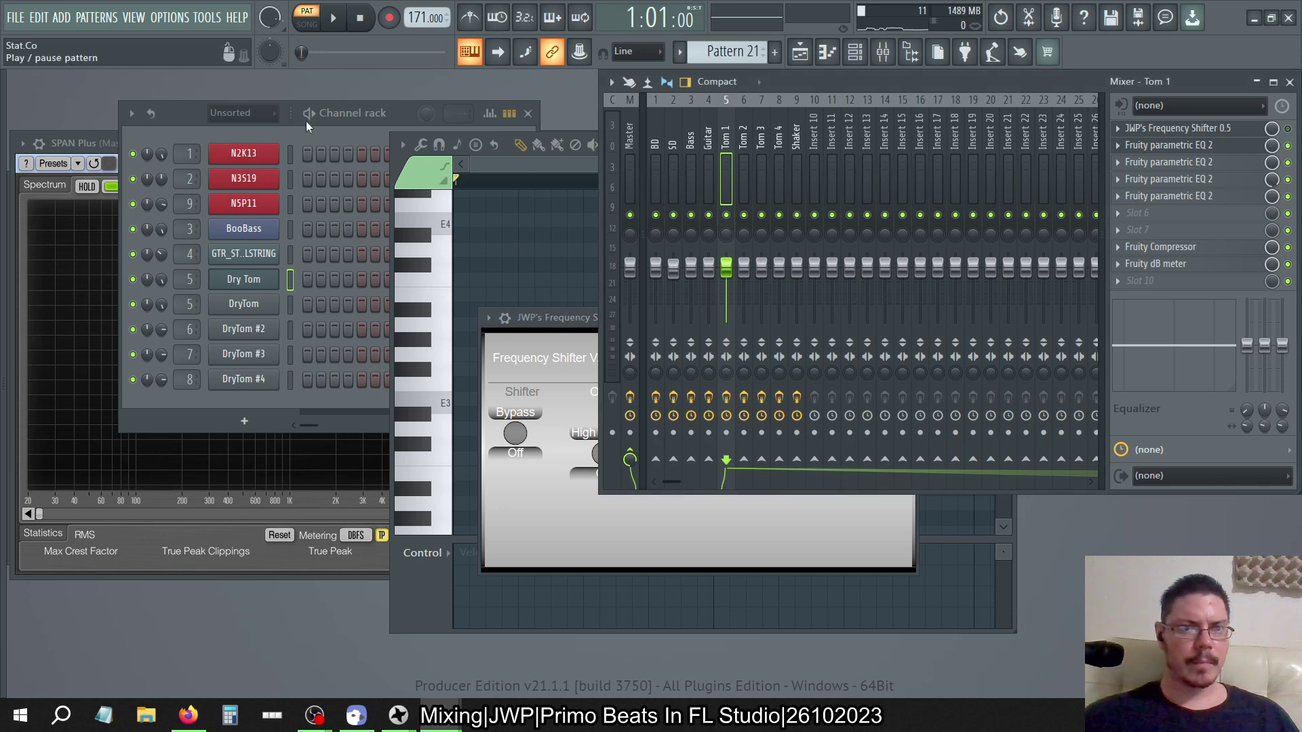
Return to the channel rack, select Pattern 20 and open the DryTom sampler channel's settings
{"action": "left_click", "coordinate": [203, 124]}
{"action": "key", "text": "KP_Subtract"}
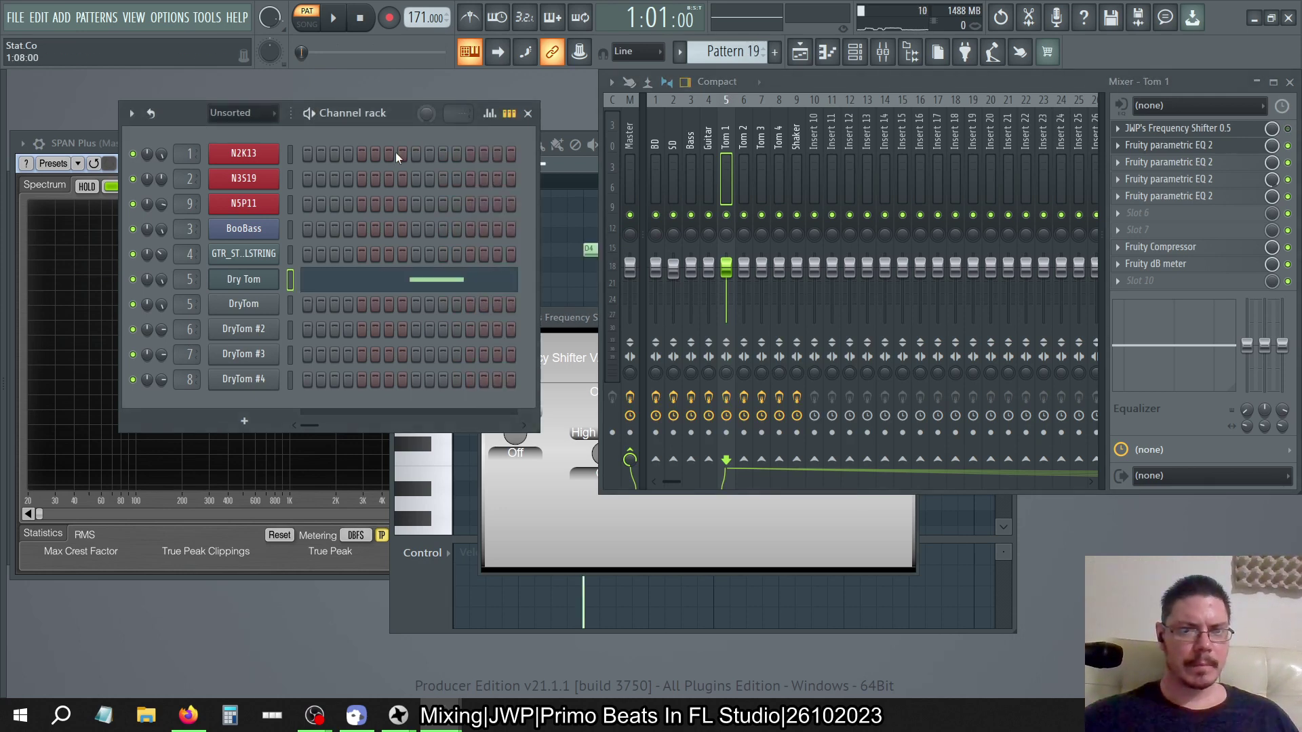
{"action": "left_click", "coordinate": [264, 305]}
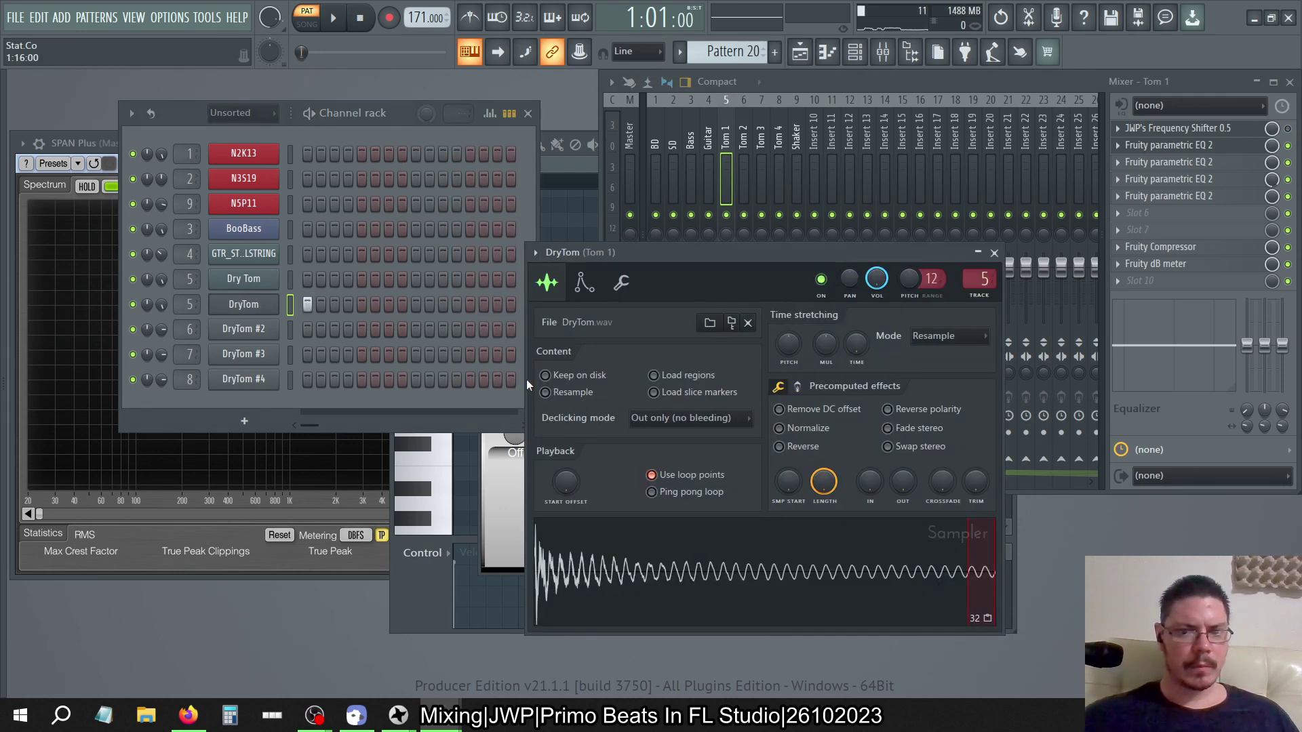
Review the DryTom channel's envelope and miscellaneous settings, return to its sample settings and play Pattern 20 with SPAN Plus in view
{"action": "left_click", "coordinate": [584, 282]}
{"action": "left_click", "coordinate": [630, 285]}
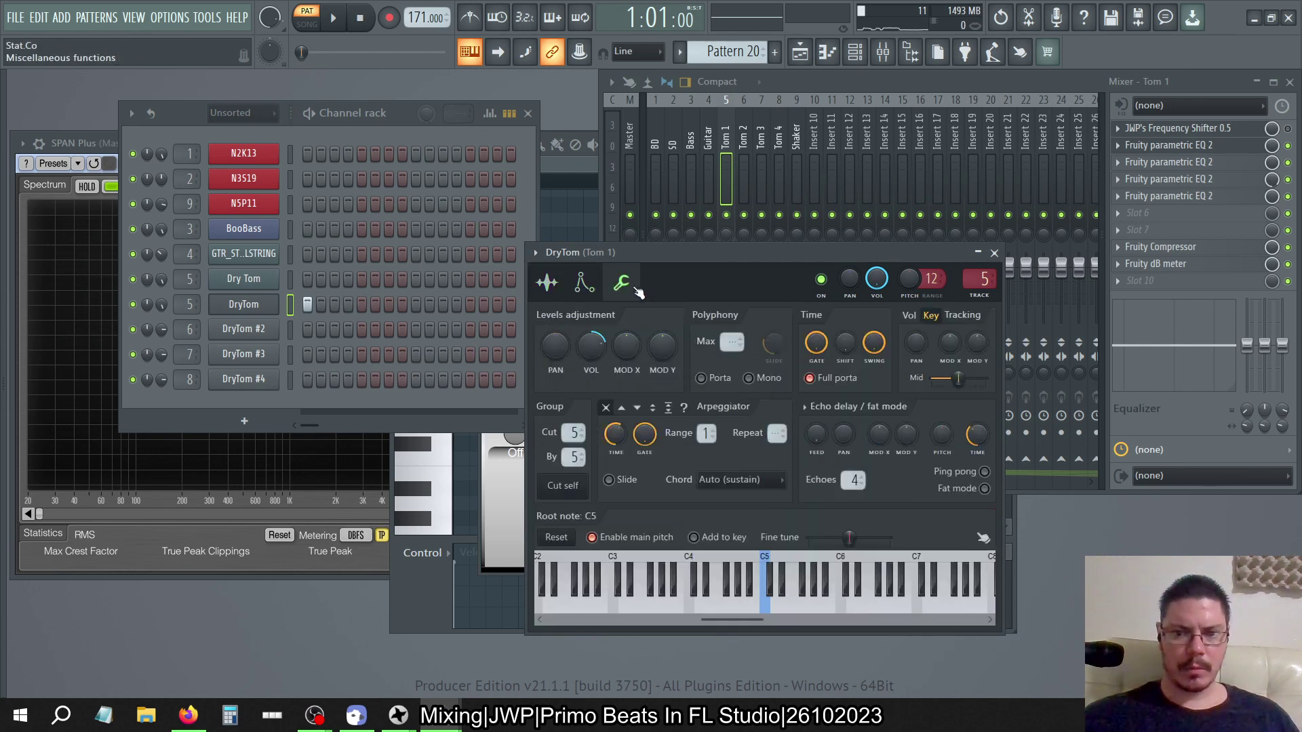
{"action": "left_click", "coordinate": [547, 282]}
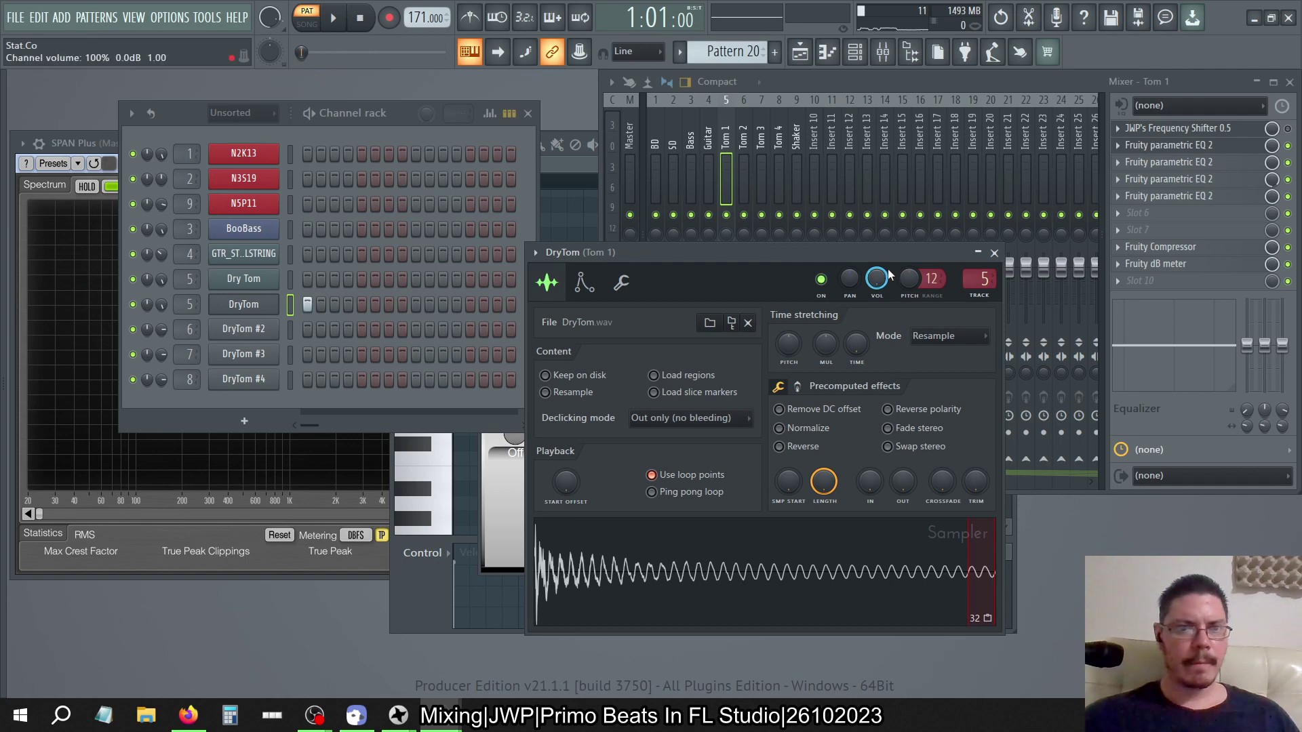
{"action": "key", "text": "space"}
{"action": "left_click", "coordinate": [89, 143]}
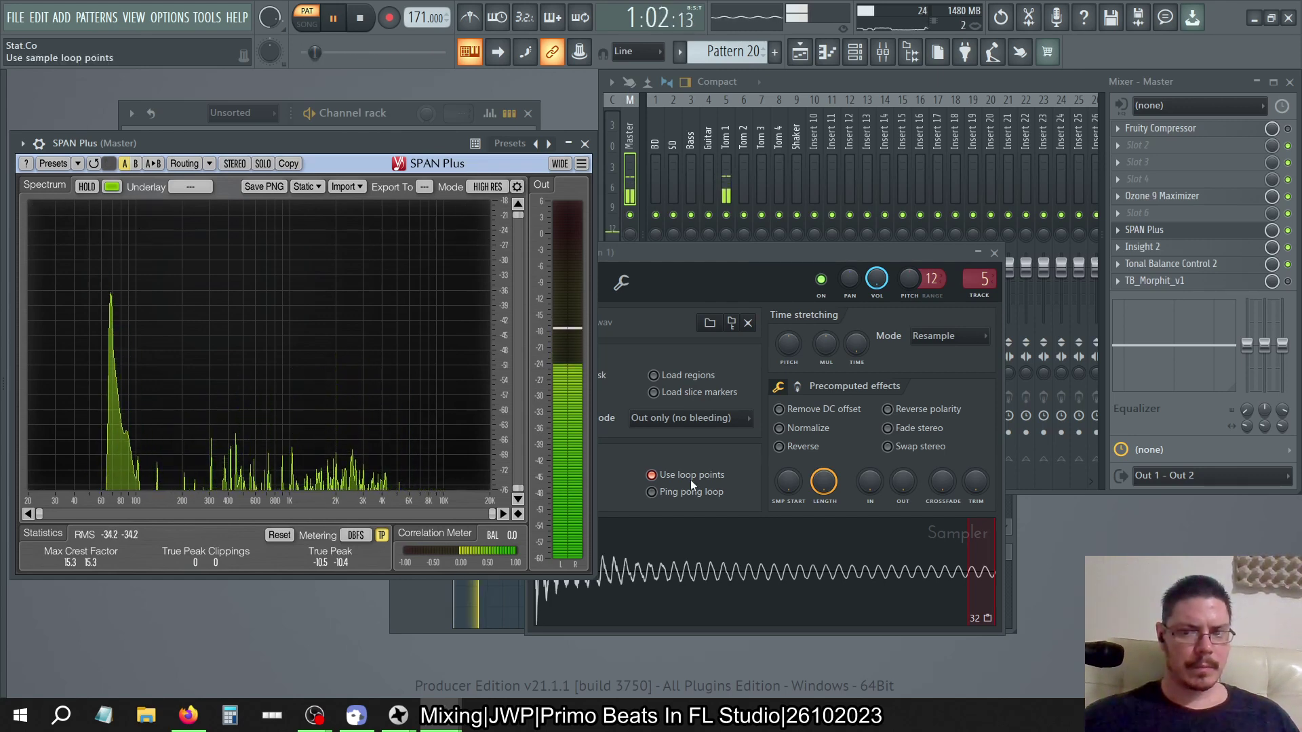
Turn off the DryTom sample's loop points and raise its fade-out, comparing the decay with looping on and without the fade
{"action": "left_click", "coordinate": [727, 466]}
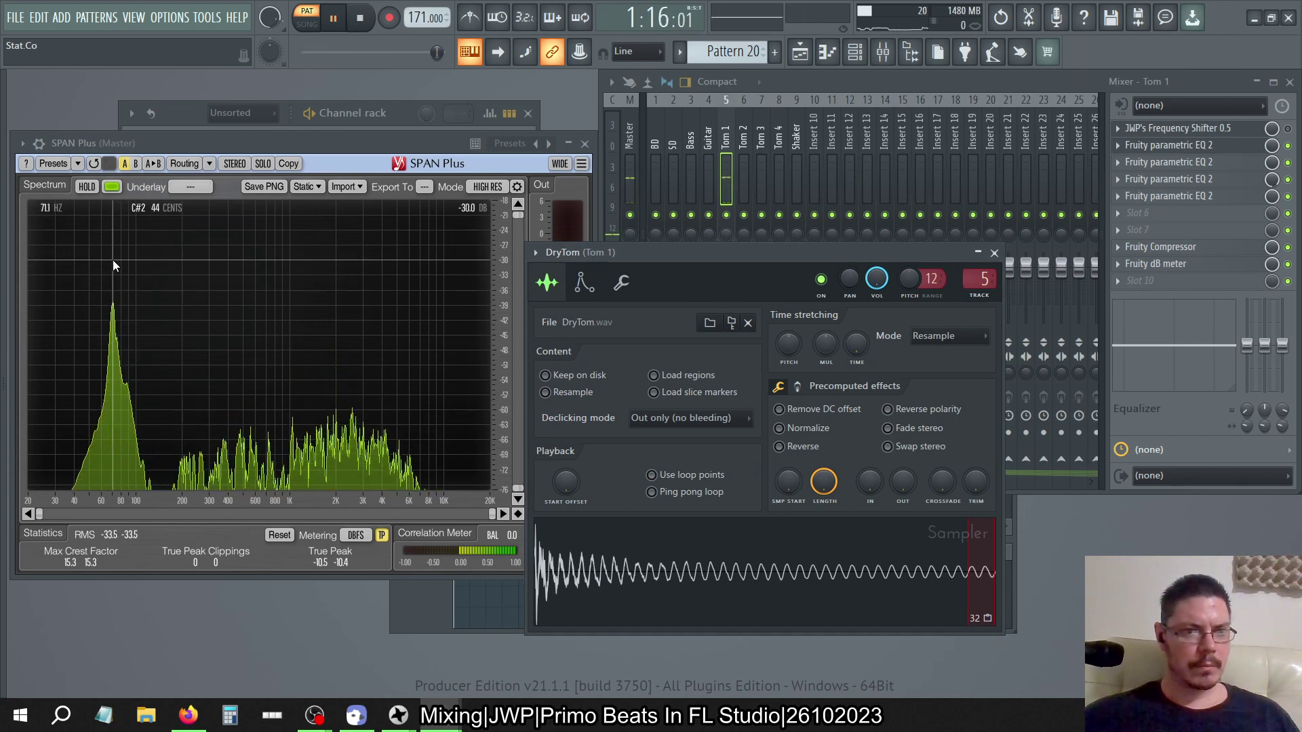
{"action": "left_click_drag", "start_coordinate": [902, 483], "coordinate": [902, 472]}
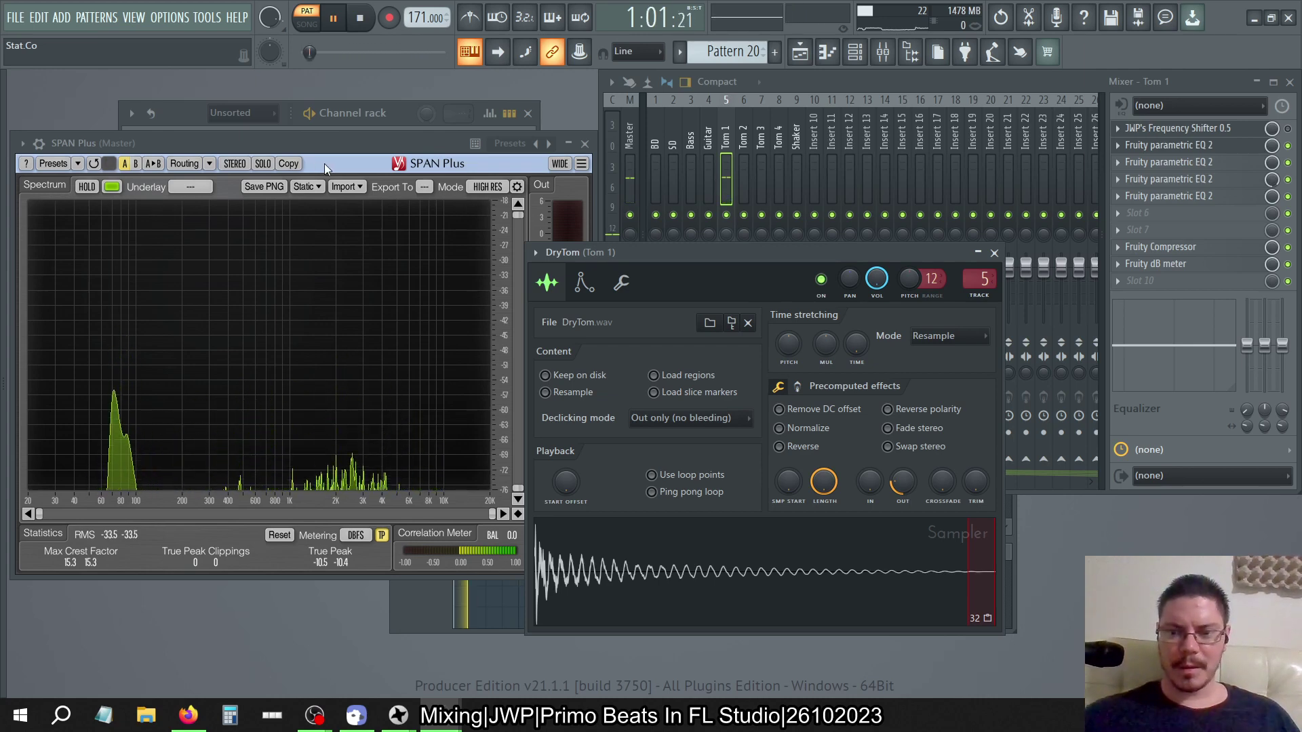
{"action": "left_click", "coordinate": [652, 474]}
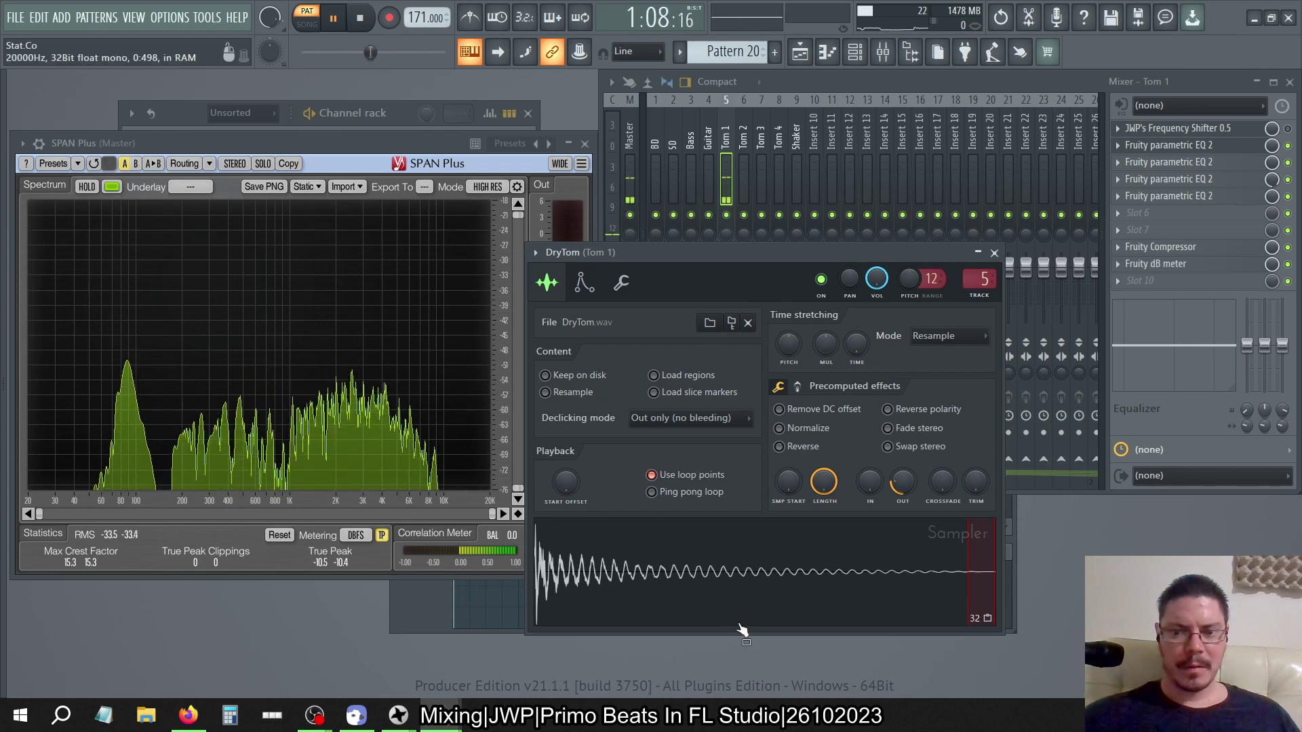
{"action": "mouse_move", "coordinate": [895, 480]}
{"action": "left_mouse_down"}
{"action": "mouse_move", "coordinate": [895, 501]}
{"action": "mouse_move", "coordinate": [889, 480]}
{"action": "left_mouse_up"}
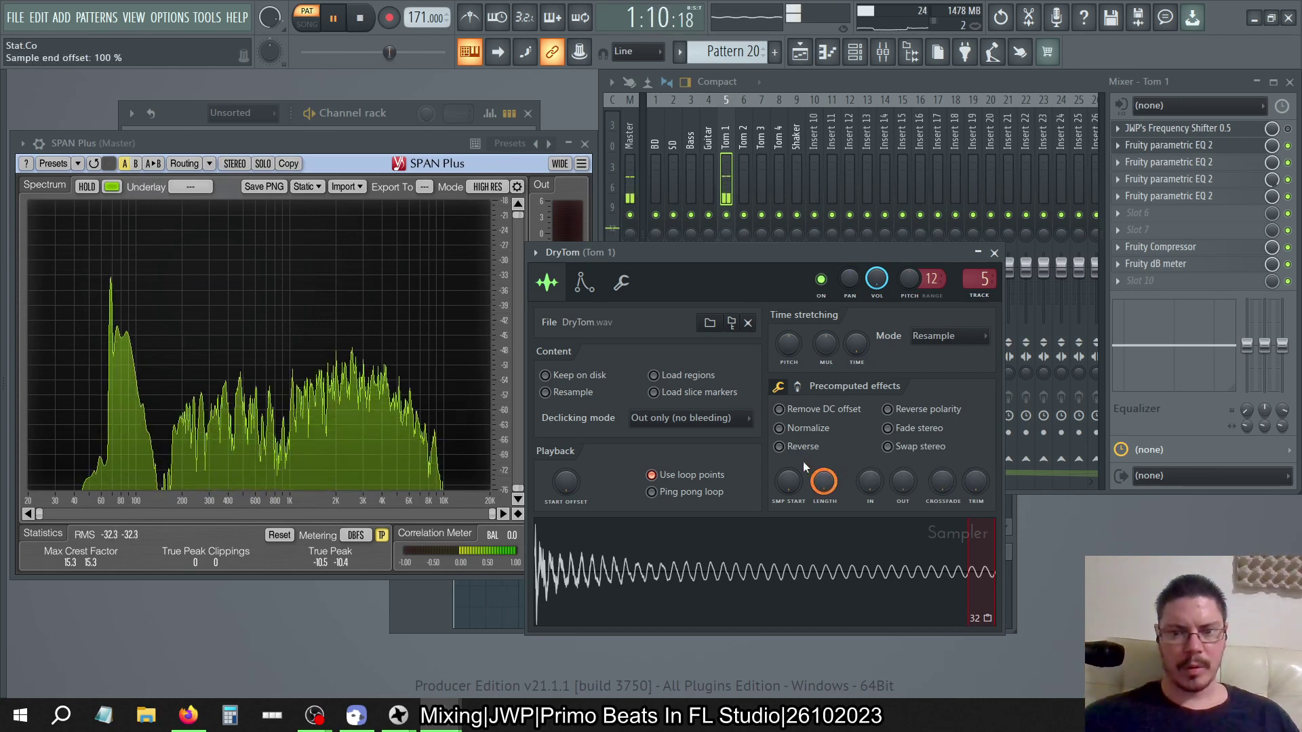
{"action": "left_click", "coordinate": [652, 474]}
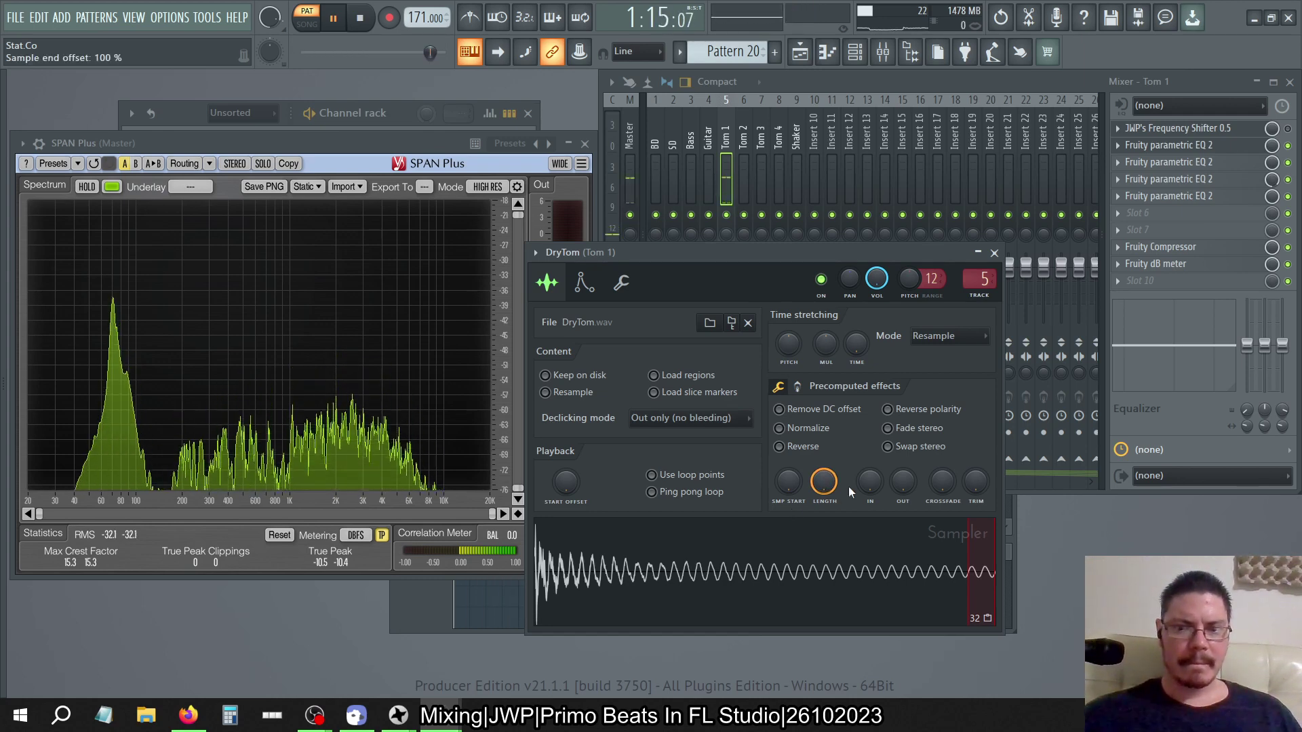
{"action": "left_click_drag", "start_coordinate": [903, 481], "coordinate": [902, 473]}
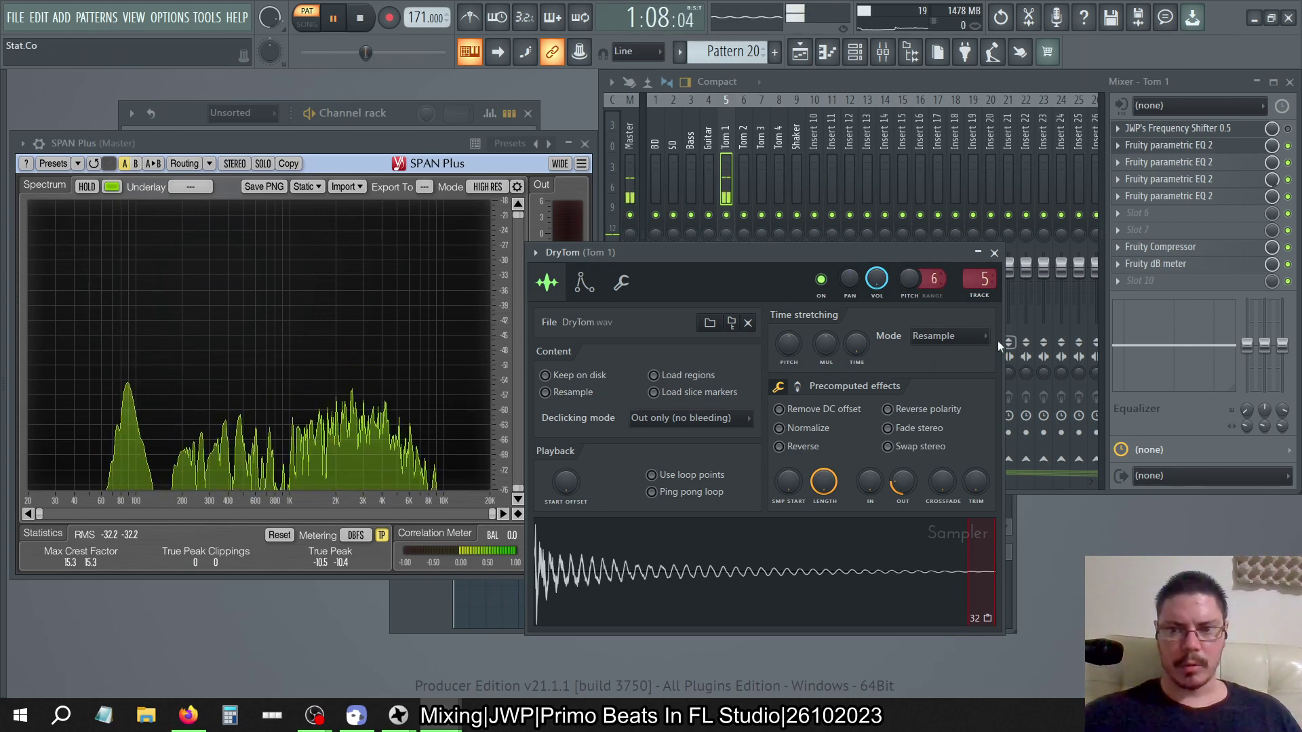
Try lowering the DryTom channel pitch by 1200 cents with a range of 12 and raising its time-stretching pitch in Resample mode
{"action": "left_click", "coordinate": [971, 338]}
{"action": "left_click", "coordinate": [971, 339]}
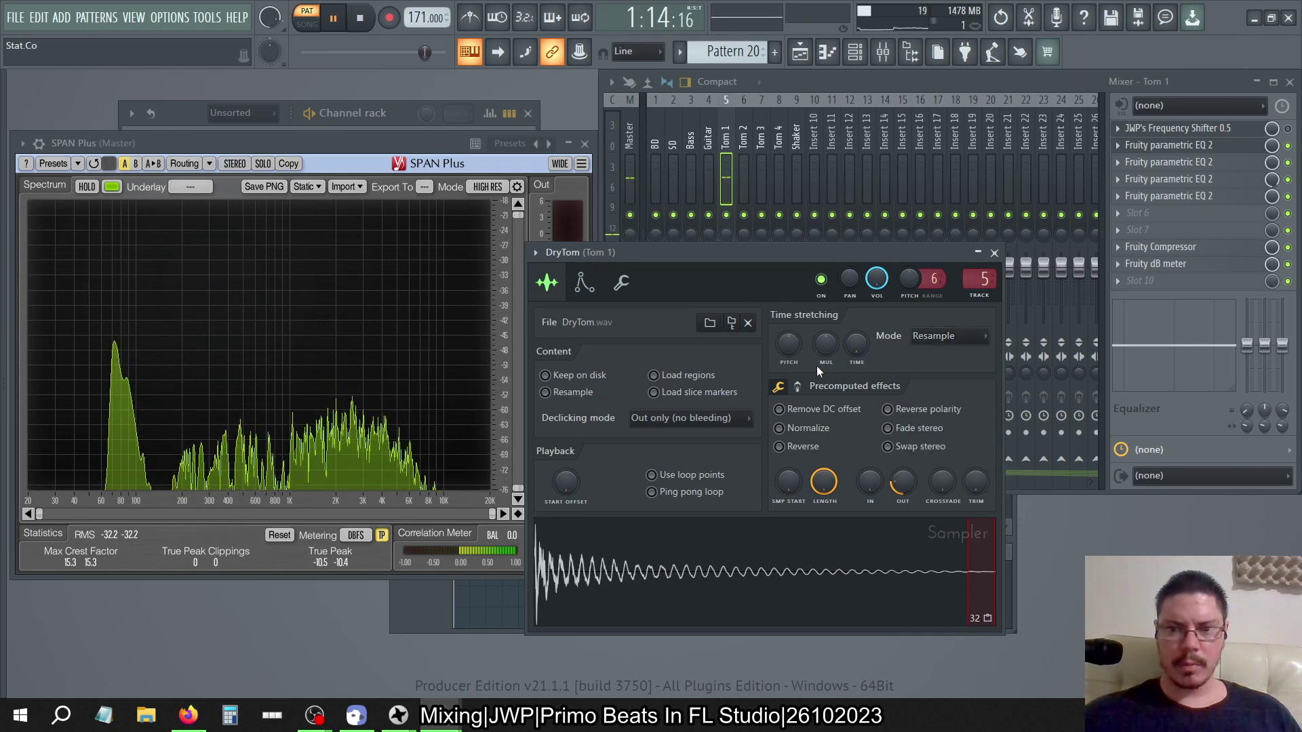
{"action": "right_click", "coordinate": [911, 291]}
{"action": "left_click", "coordinate": [917, 301]}
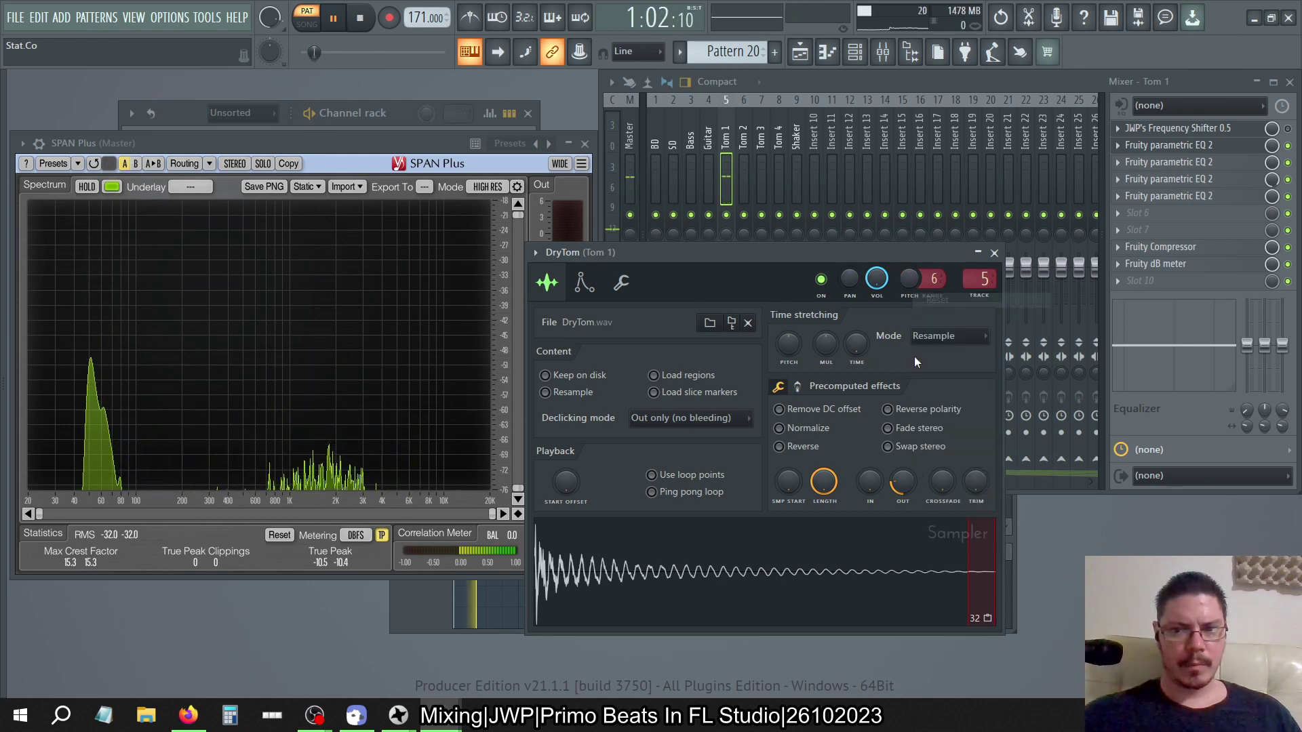
{"action": "mouse_move", "coordinate": [881, 249]}
{"action": "left_mouse_down"}
{"action": "mouse_move", "coordinate": [912, 543]}
{"action": "mouse_move", "coordinate": [821, 209]}
{"action": "mouse_move", "coordinate": [880, 224]}
{"action": "left_mouse_up"}
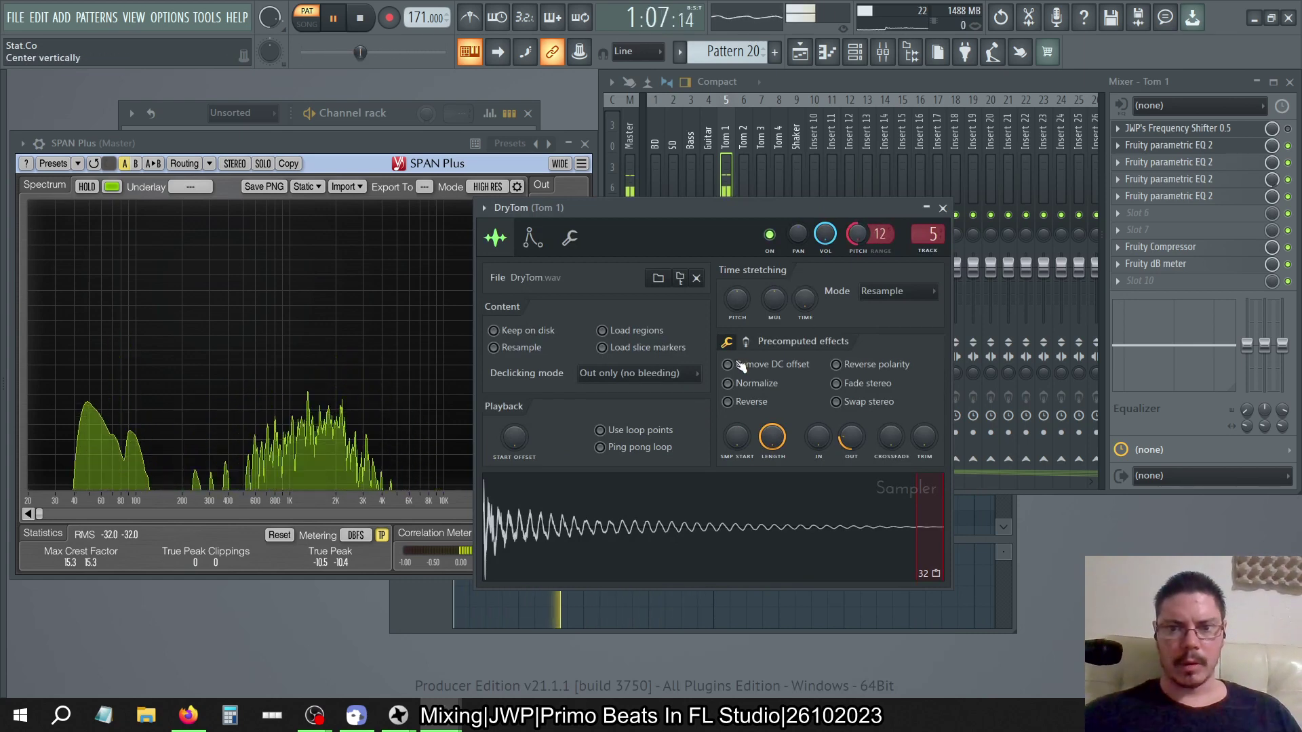
{"action": "left_click_drag", "start_coordinate": [738, 298], "coordinate": [737, 288]}
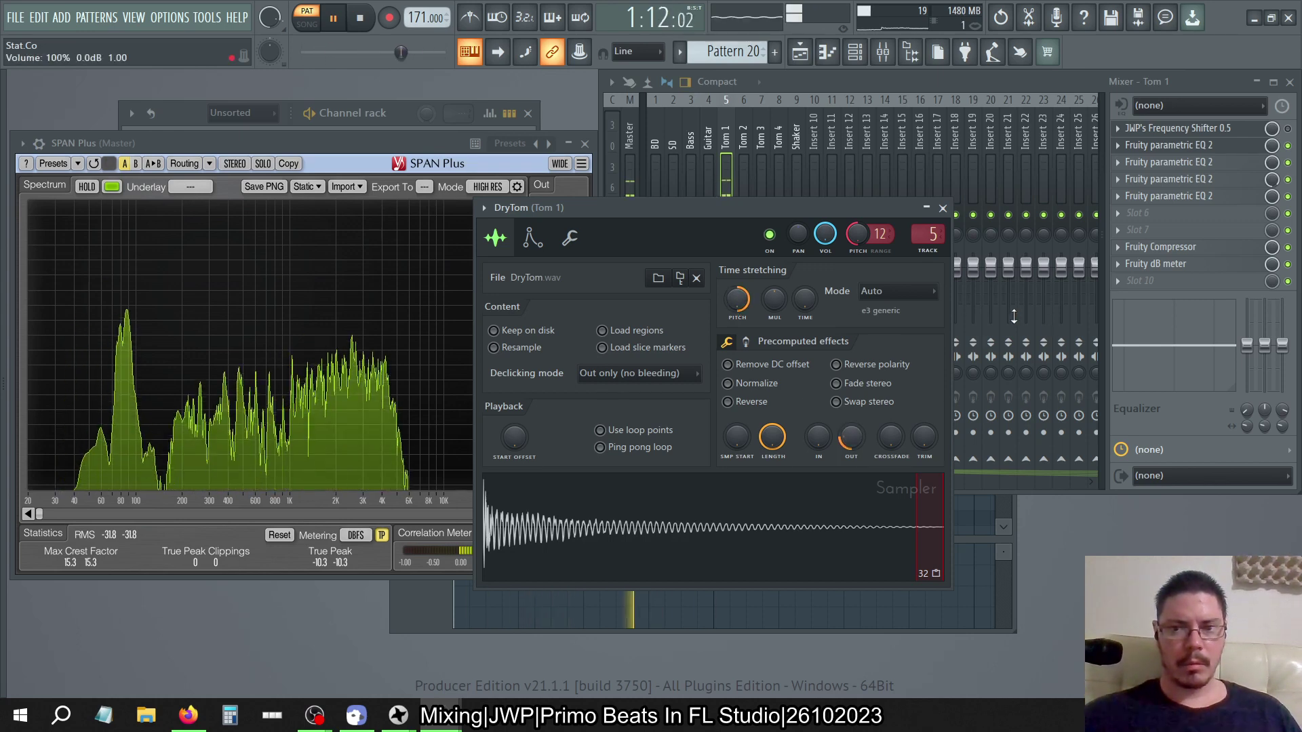
{"action": "left_click", "coordinate": [918, 296]}
{"action": "left_click", "coordinate": [889, 322]}
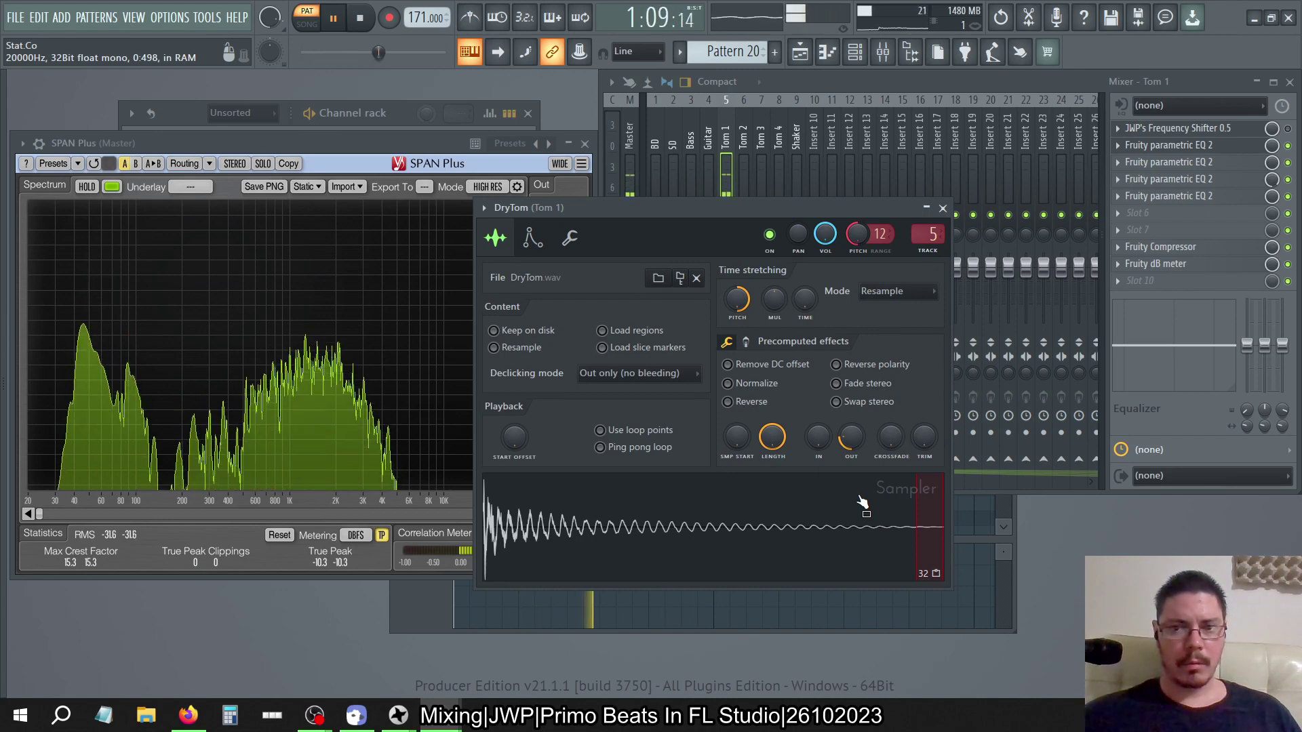
Set the DryTom sample's time-stretching mode to Stretch
{"action": "left_click", "coordinate": [882, 291]}
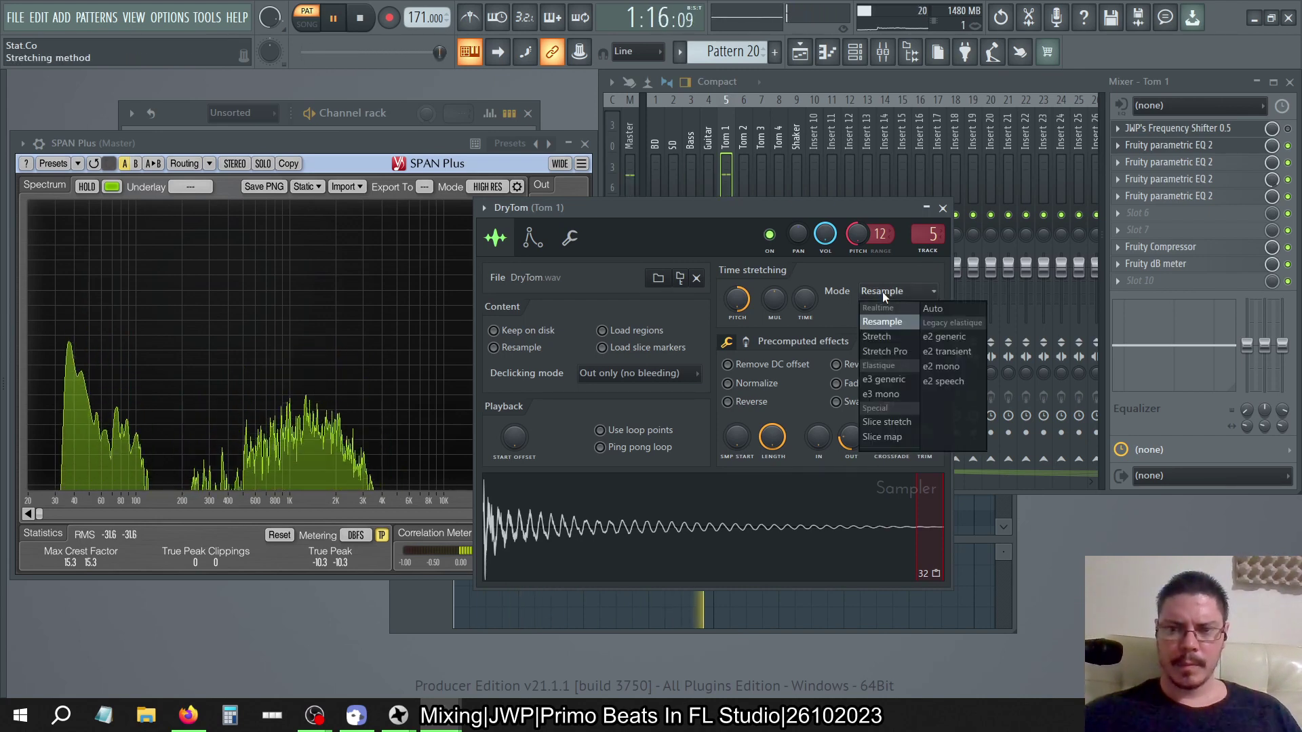
{"action": "left_click", "coordinate": [882, 337]}
{"action": "left_click", "coordinate": [897, 293]}
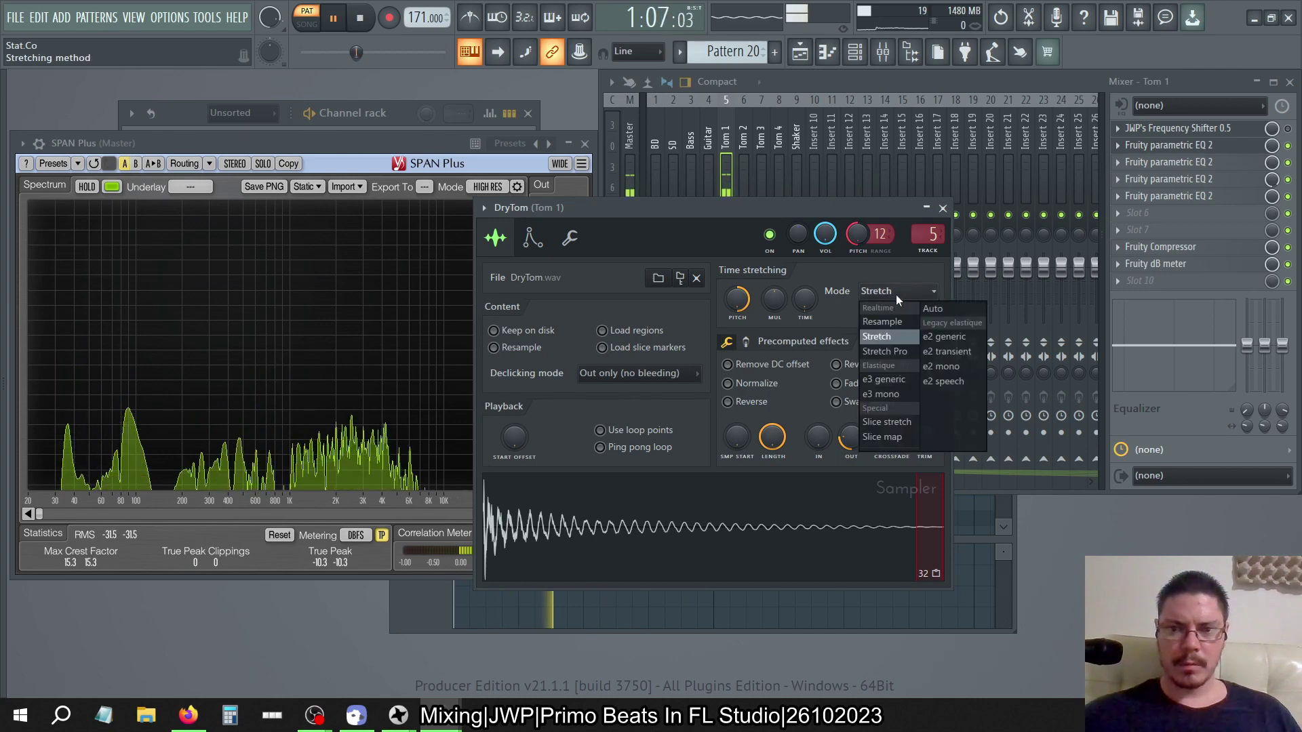
{"action": "left_click", "coordinate": [841, 284]}
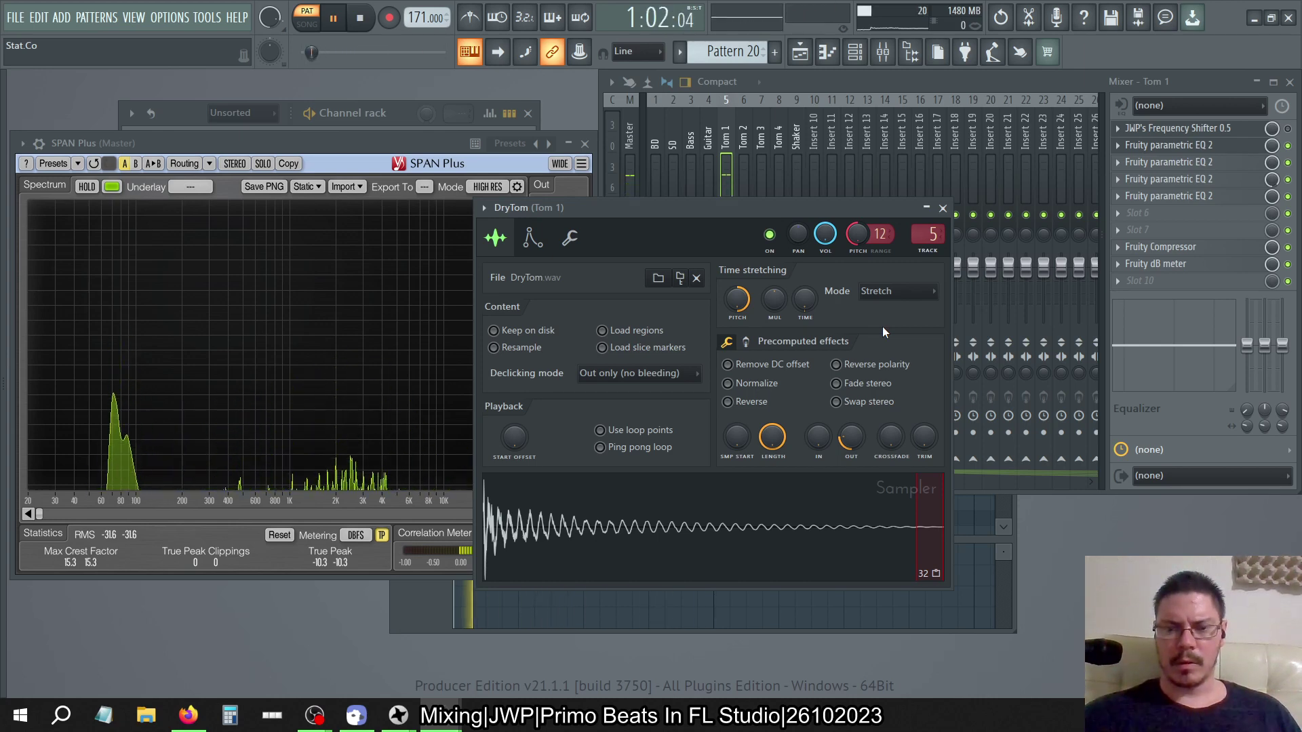
Reset the DryTom channel pitch and the sample's time-stretching pitch to their defaults
{"action": "right_click", "coordinate": [855, 238]}
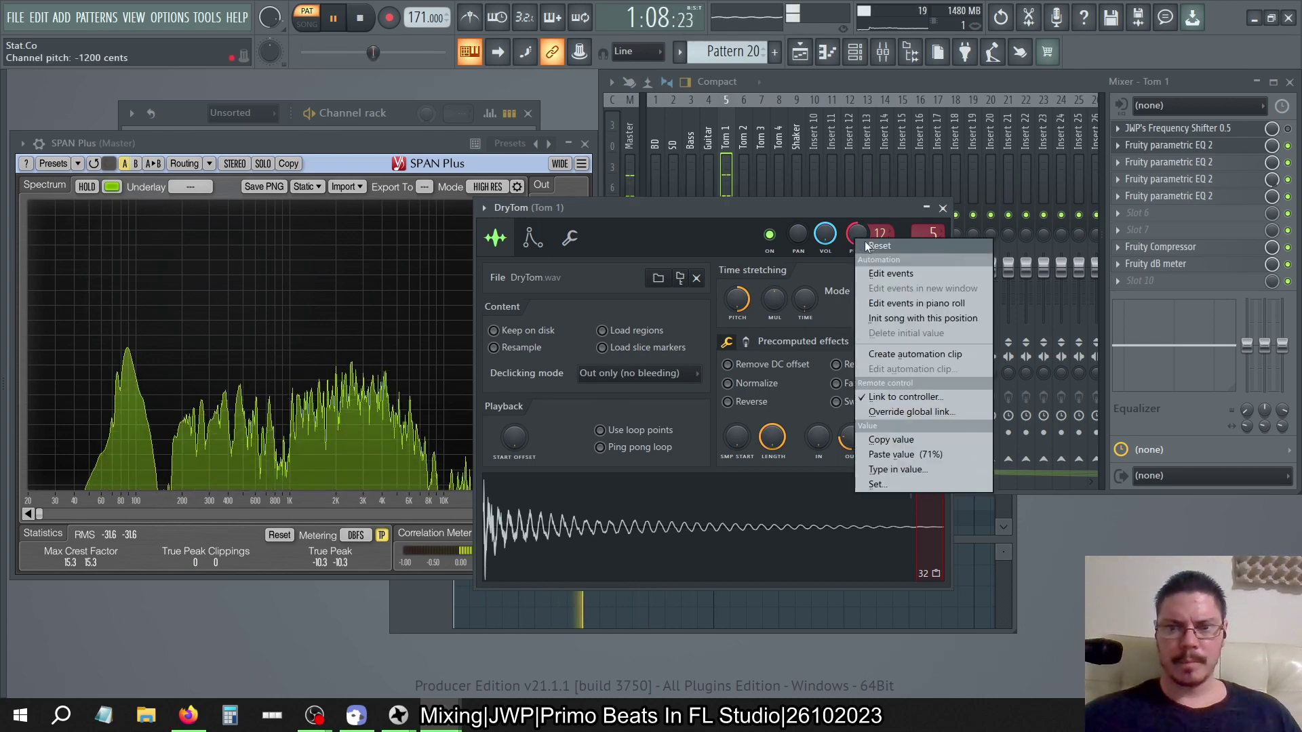
{"action": "left_click", "coordinate": [876, 247]}
{"action": "right_click", "coordinate": [734, 299]}
{"action": "left_click", "coordinate": [751, 309]}
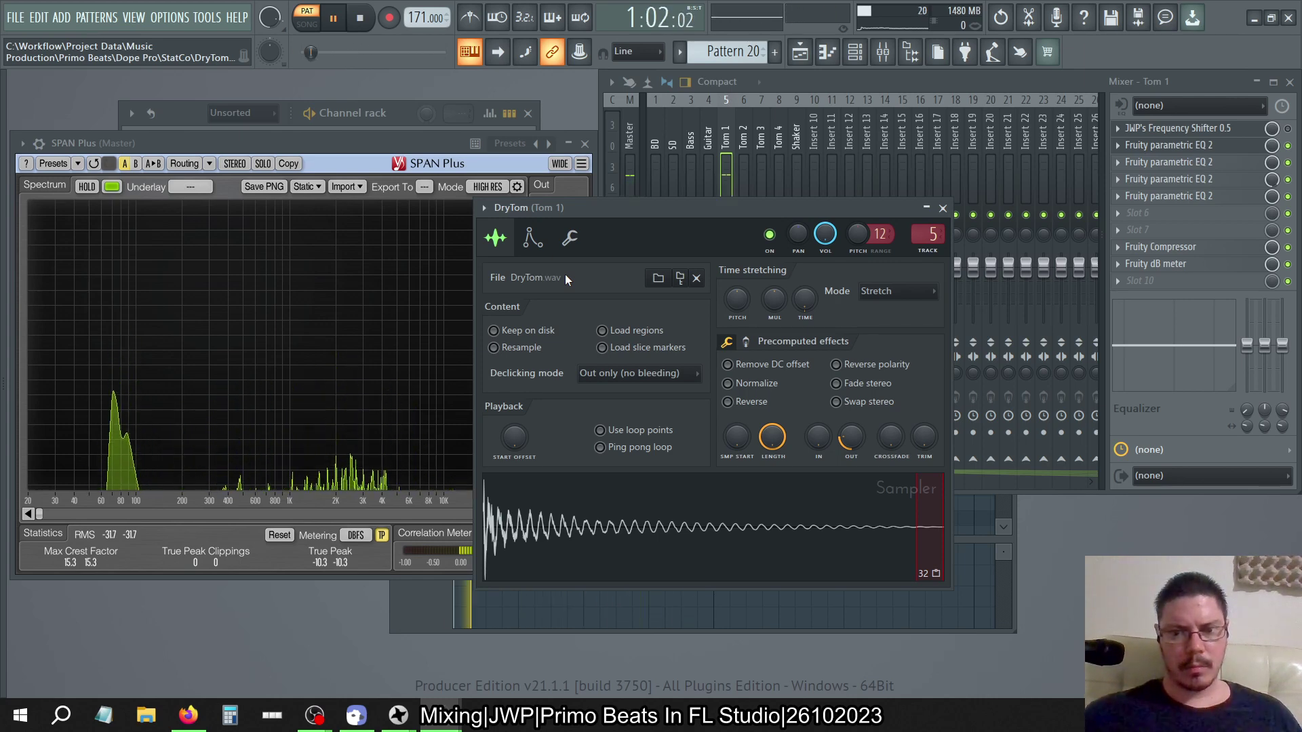
Restart Pattern 20 to check the DryTom channel's spectrum in SPAN Plus, and stop playback
{"action": "key", "text": "space"}
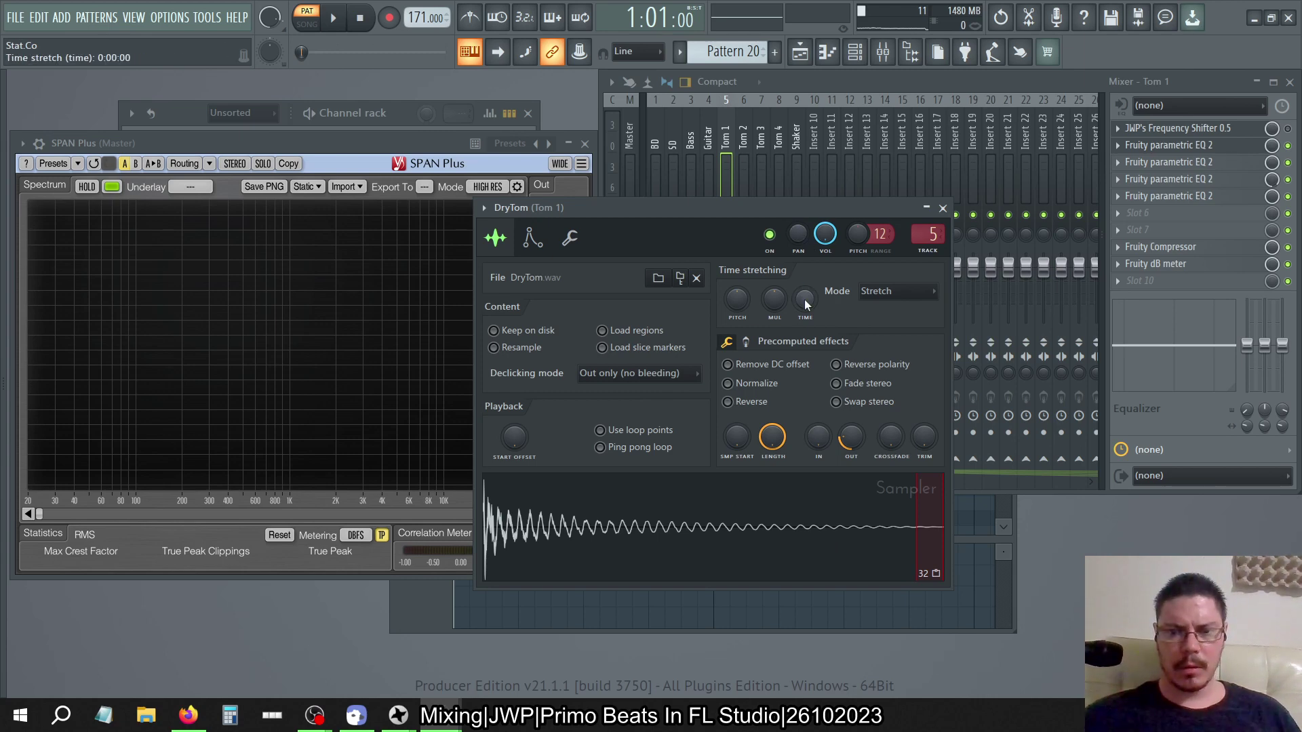
{"action": "left_click", "coordinate": [334, 19]}
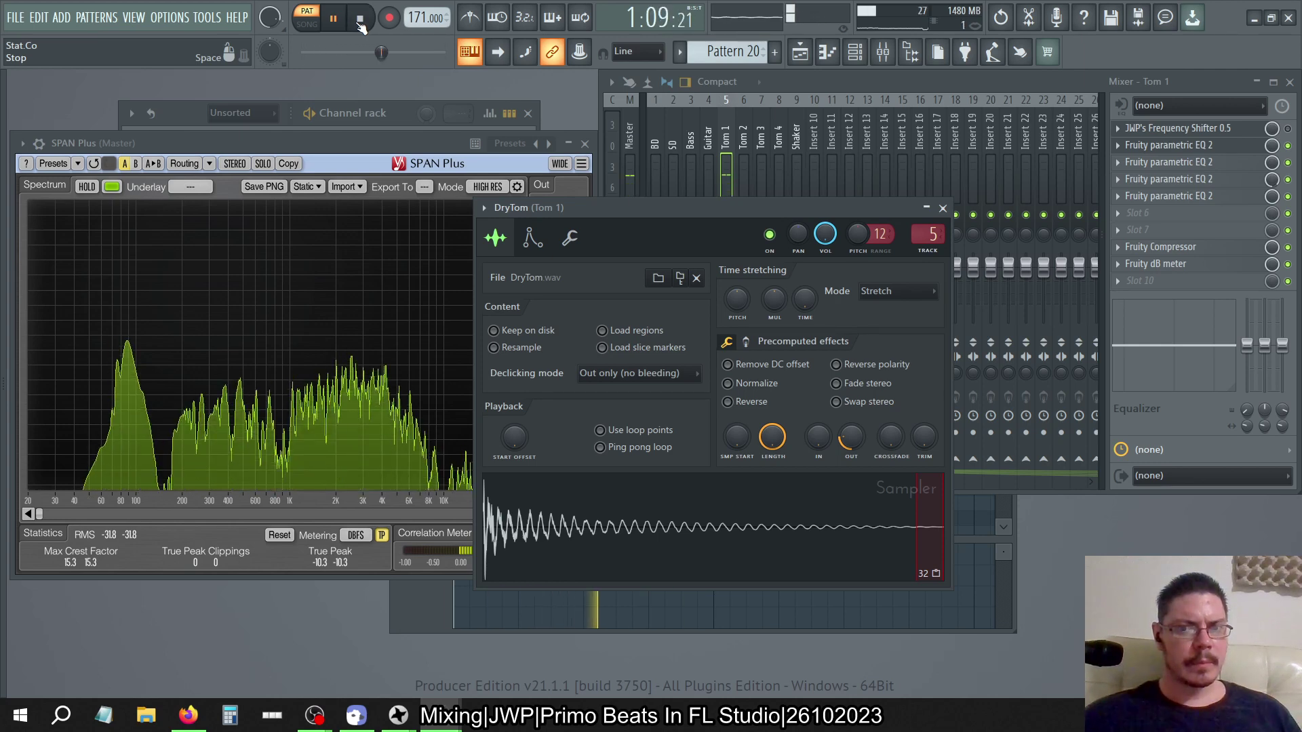
{"action": "left_click", "coordinate": [360, 20]}
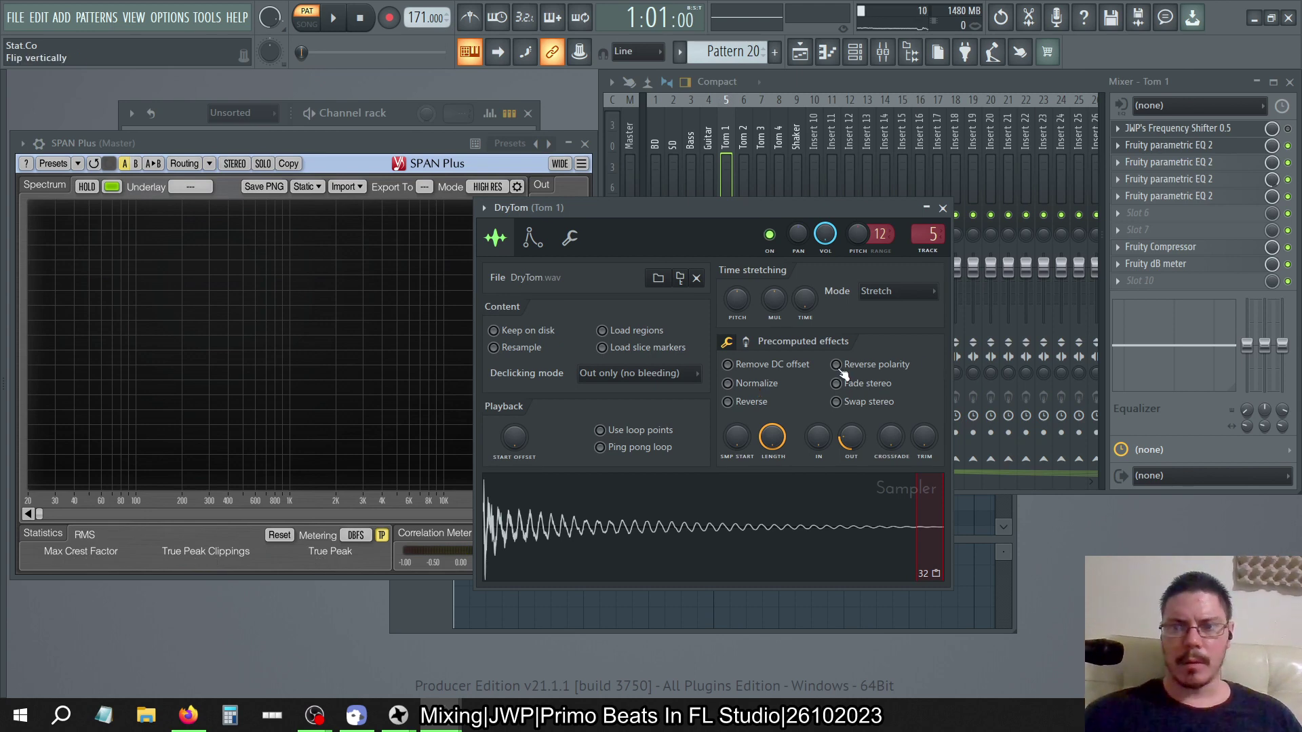
Close the DryTom settings, re-enable Tom 1's Frequency Shifter and set its Shift to -5, checking the result in SPAN Plus
{"action": "left_click", "coordinate": [942, 208]}
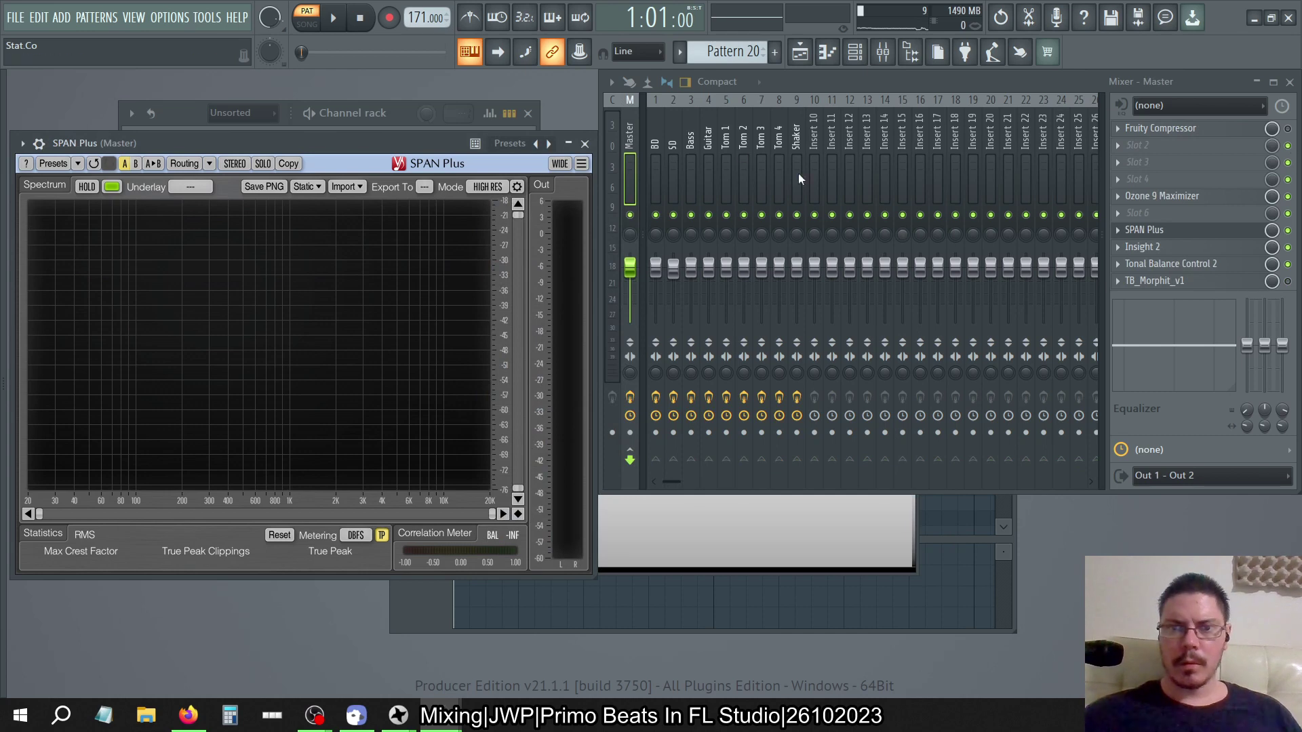
{"action": "left_click", "coordinate": [683, 148]}
{"action": "left_click", "coordinate": [726, 143]}
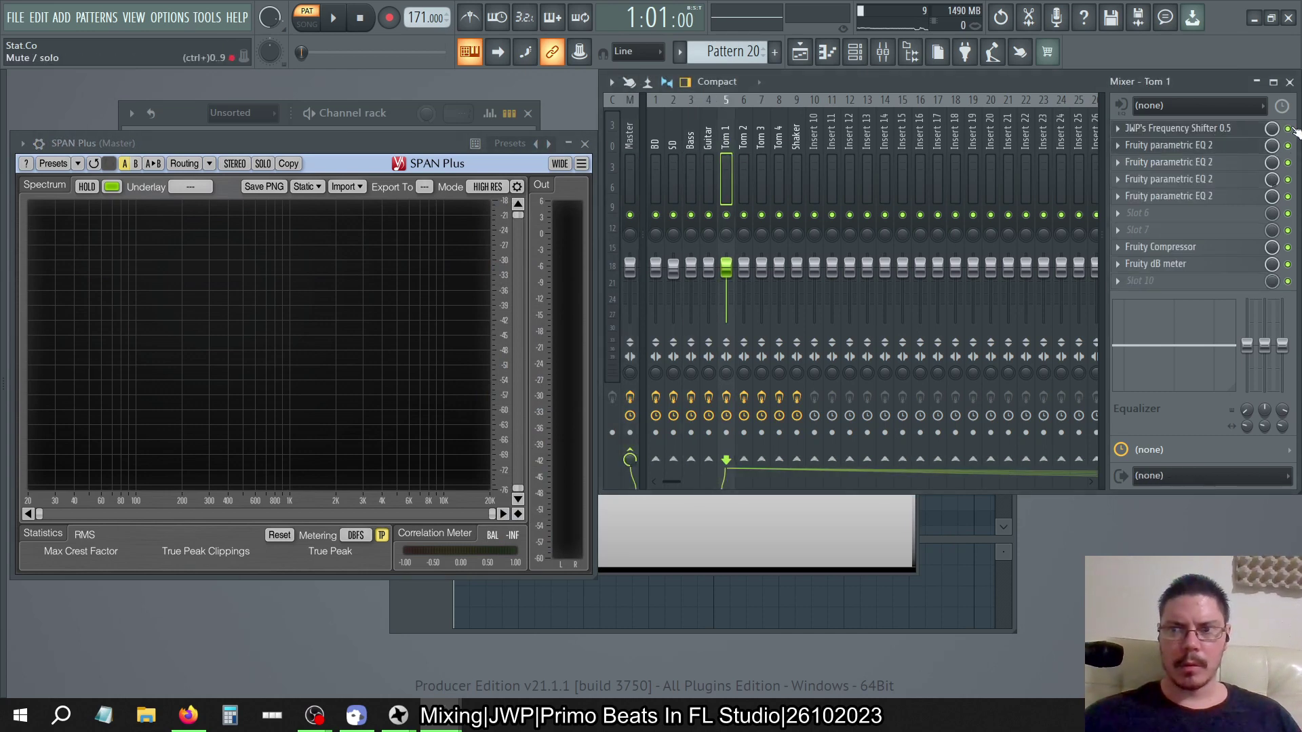
{"action": "left_click", "coordinate": [1187, 128]}
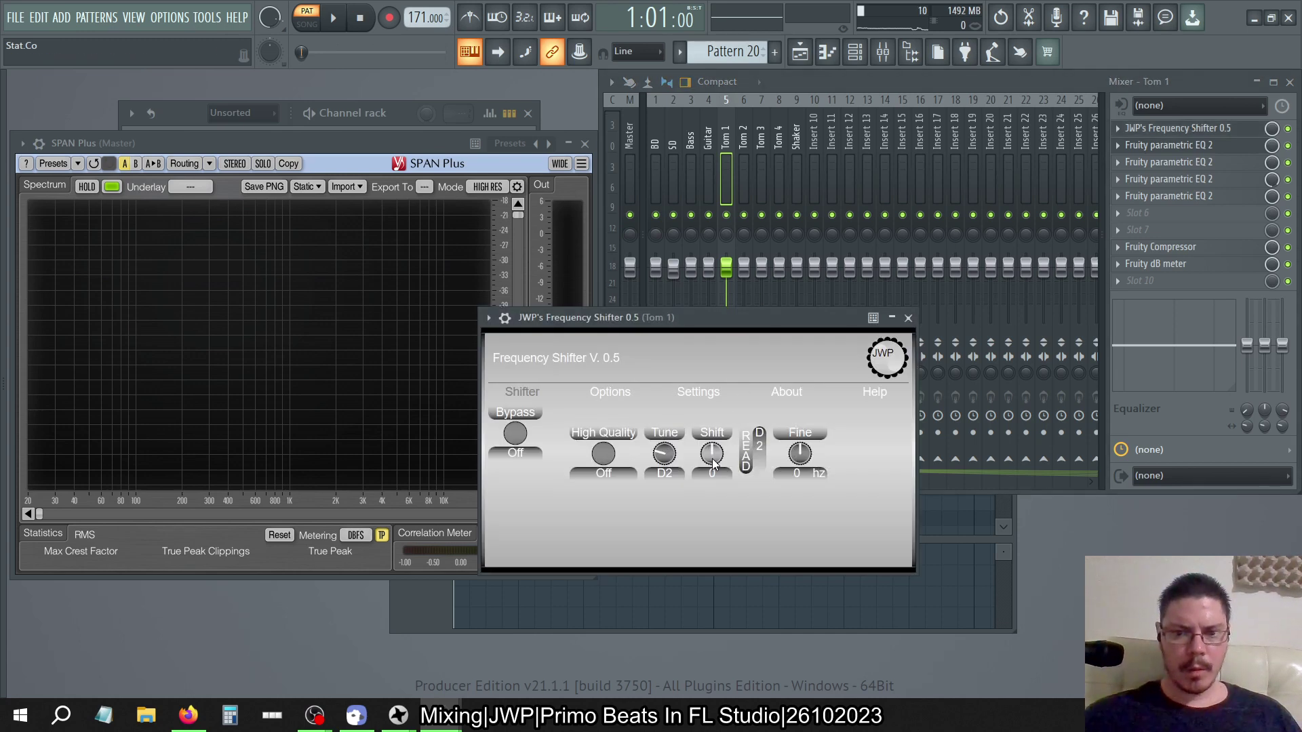
{"action": "scroll", "coordinate": [713, 461], "scroll_direction": "down", "scroll_amount": 3}
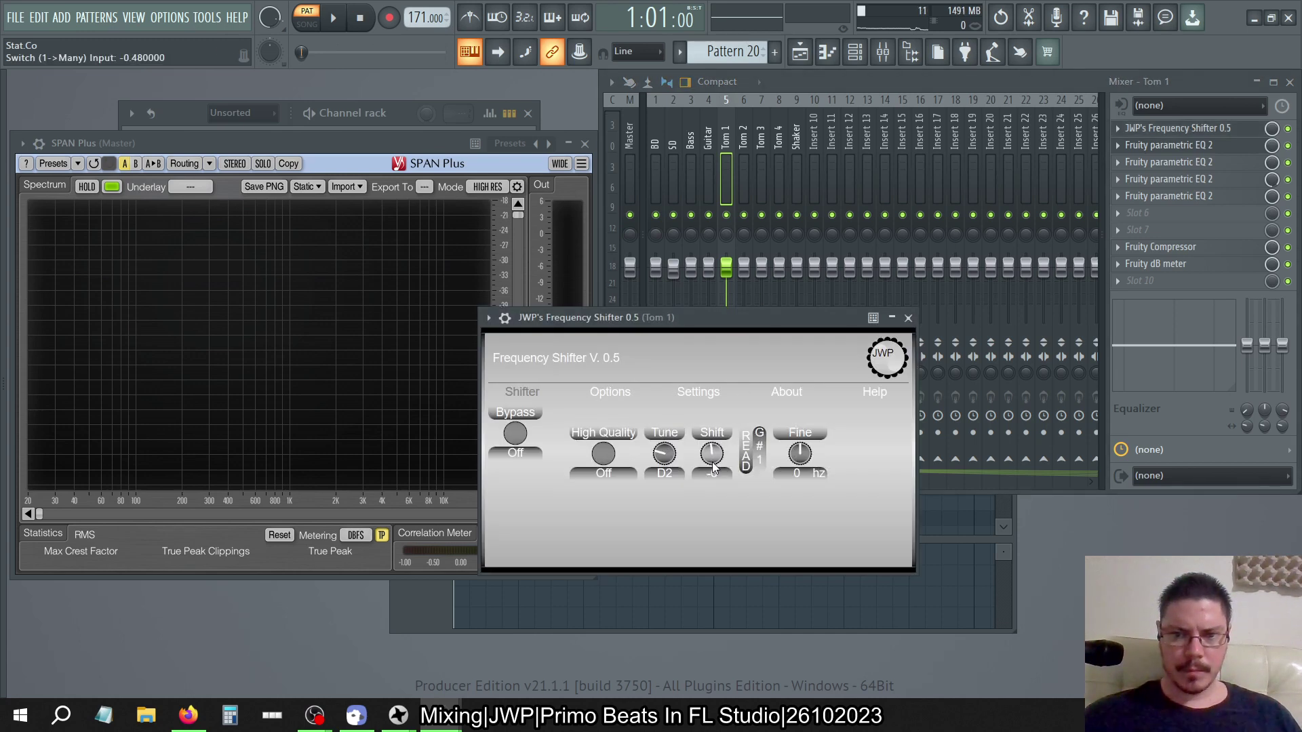
{"action": "scroll", "coordinate": [712, 462], "scroll_direction": "up", "scroll_amount": 2}
{"action": "scroll", "coordinate": [713, 462], "scroll_direction": "down", "scroll_amount": 2}
{"action": "key", "text": "space"}
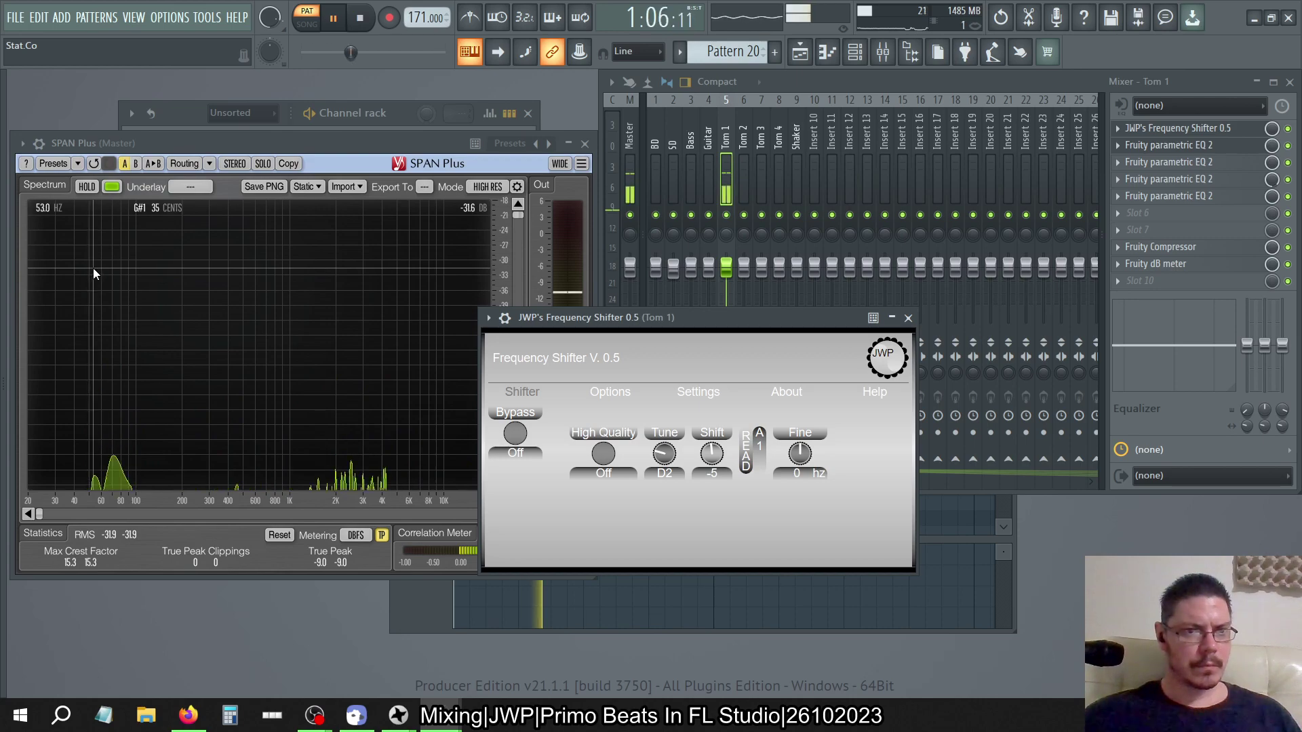
{"action": "left_click", "coordinate": [371, 31]}
Switch to the other FL Studio project window and play Pattern 15 to view its Dry Tom spectrum
{"action": "key", "text": "alt+Tab"}
{"action": "key", "text": "alt+Tab"}
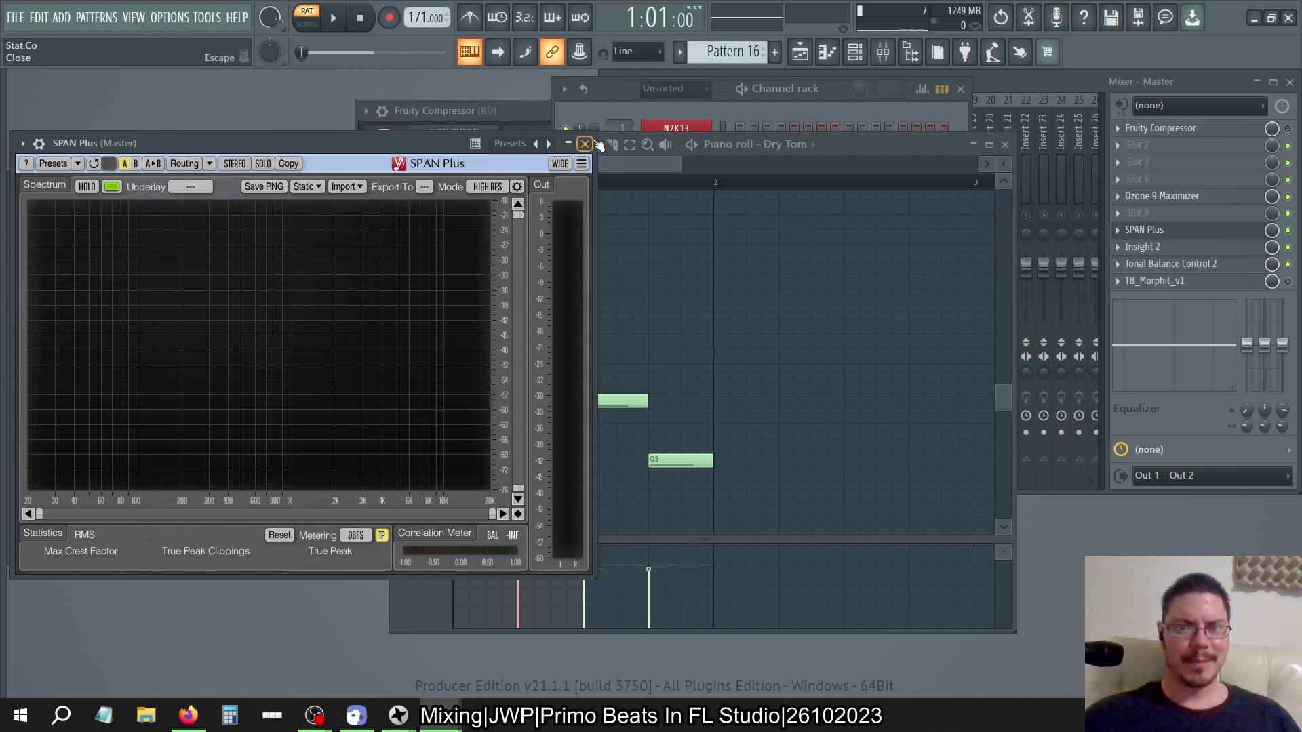
{"action": "left_click", "coordinate": [662, 107]}
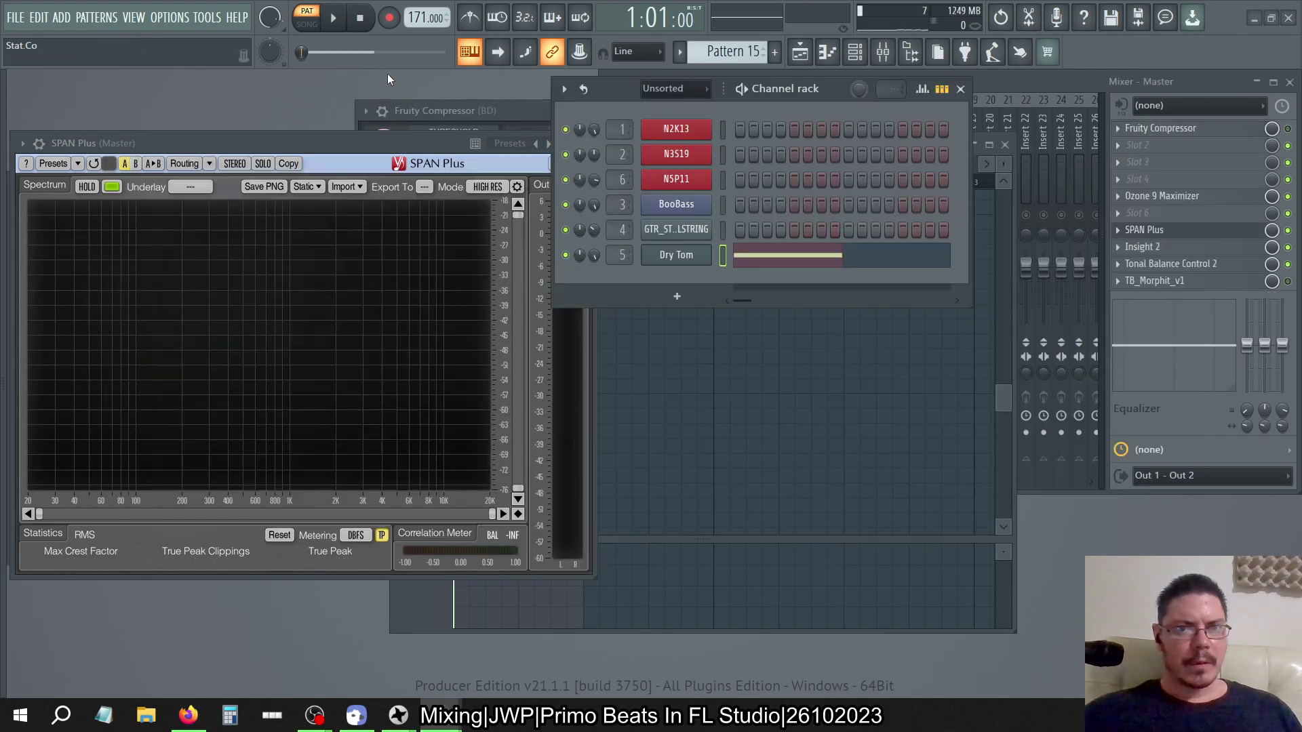
{"action": "left_click", "coordinate": [335, 18]}
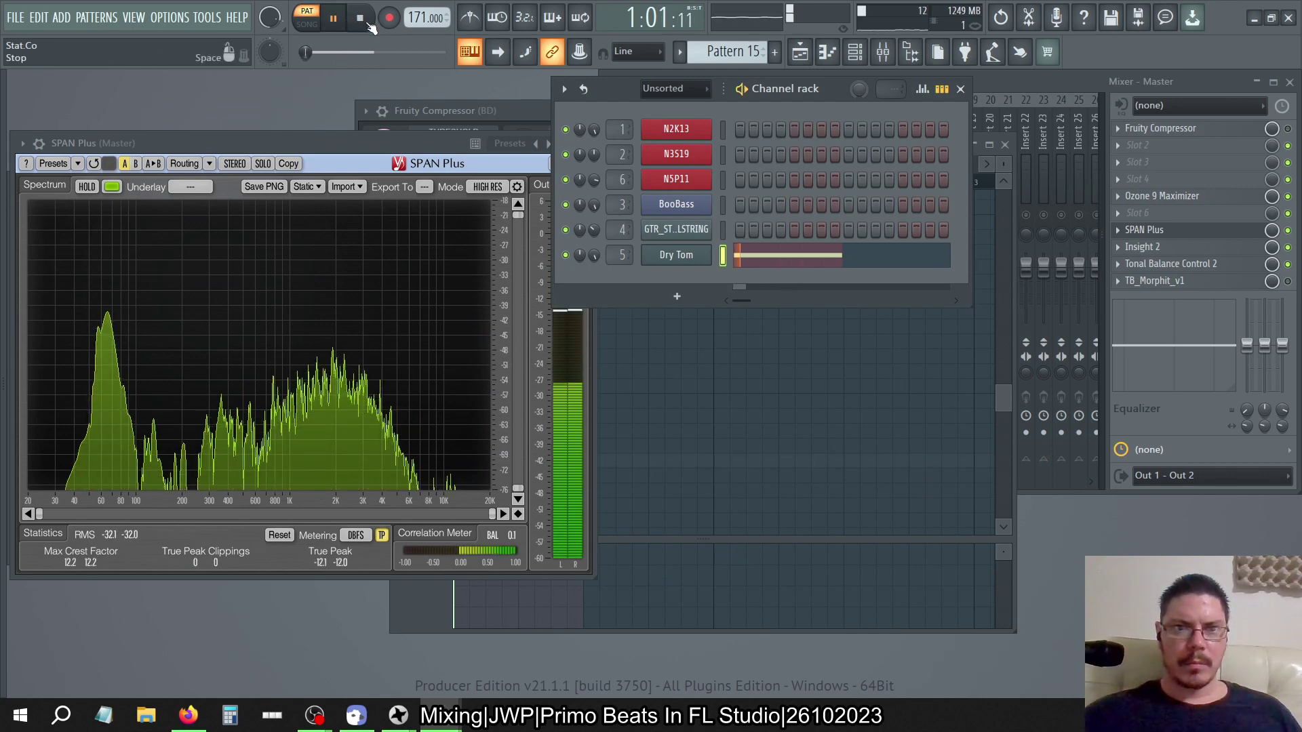
{"action": "left_click", "coordinate": [361, 19]}
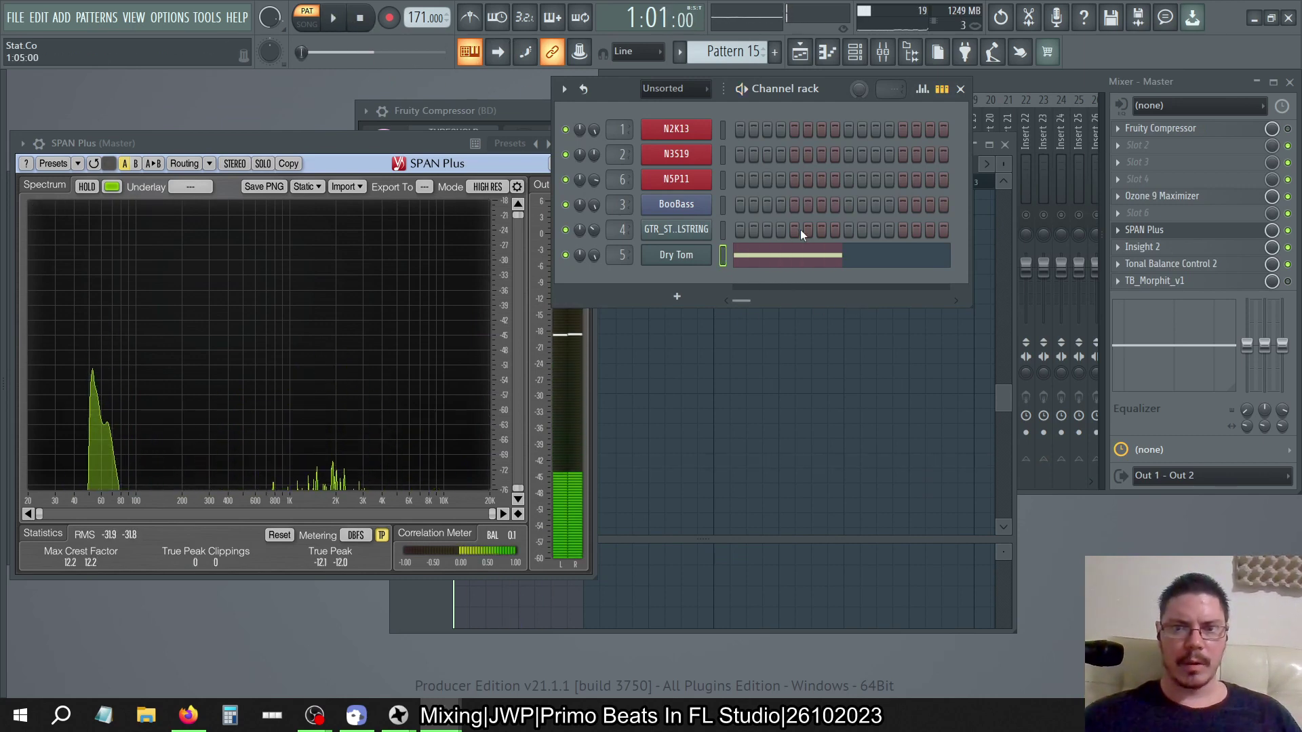
Open Pattern 15's Dry Tom note in the piano roll and compare its playback in SPAN Plus with the shifted Pattern 20 tom
{"action": "left_click", "coordinate": [774, 258]}
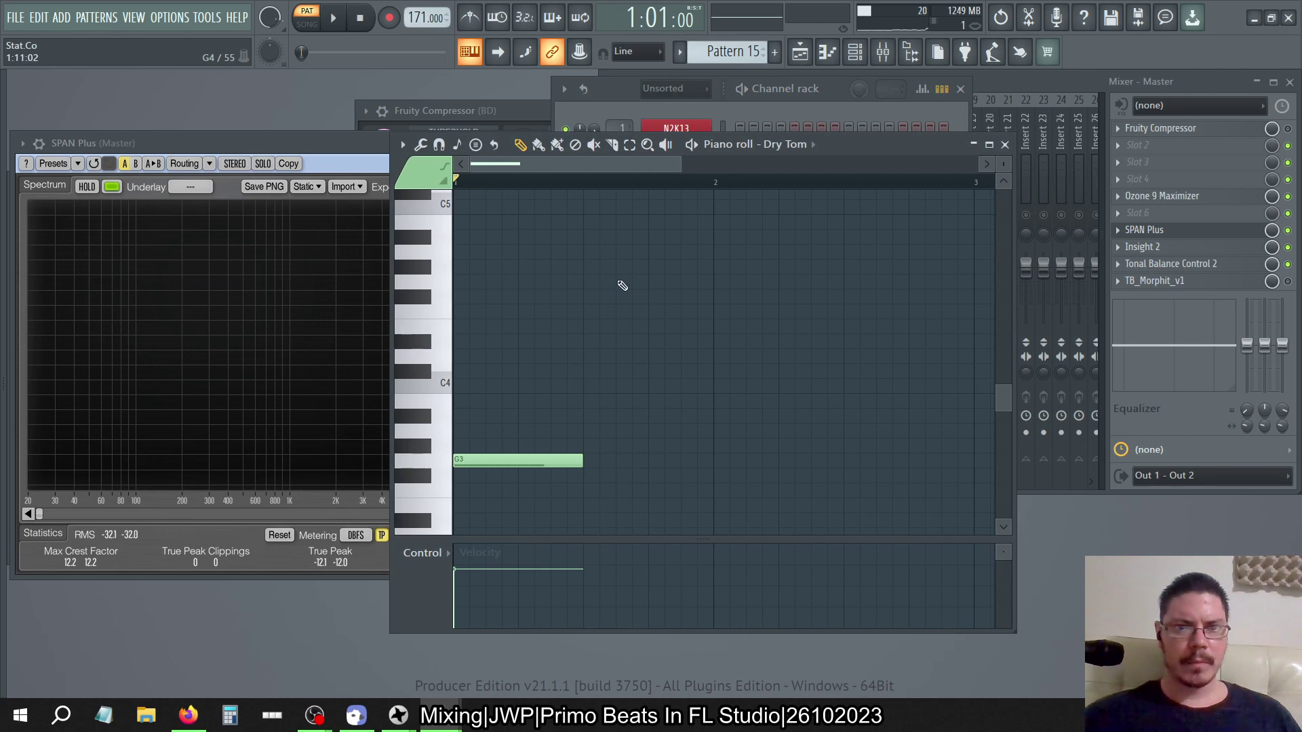
{"action": "left_click", "coordinate": [333, 18]}
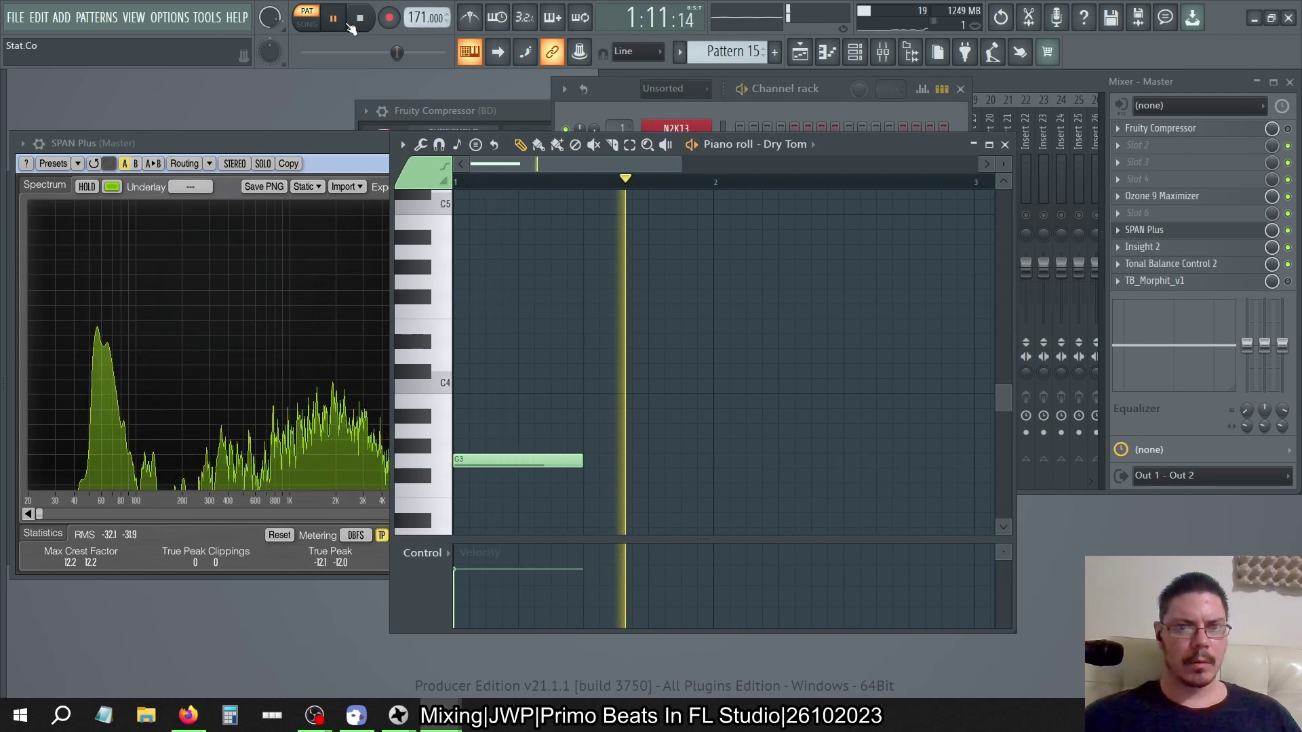
{"action": "left_click", "coordinate": [326, 139]}
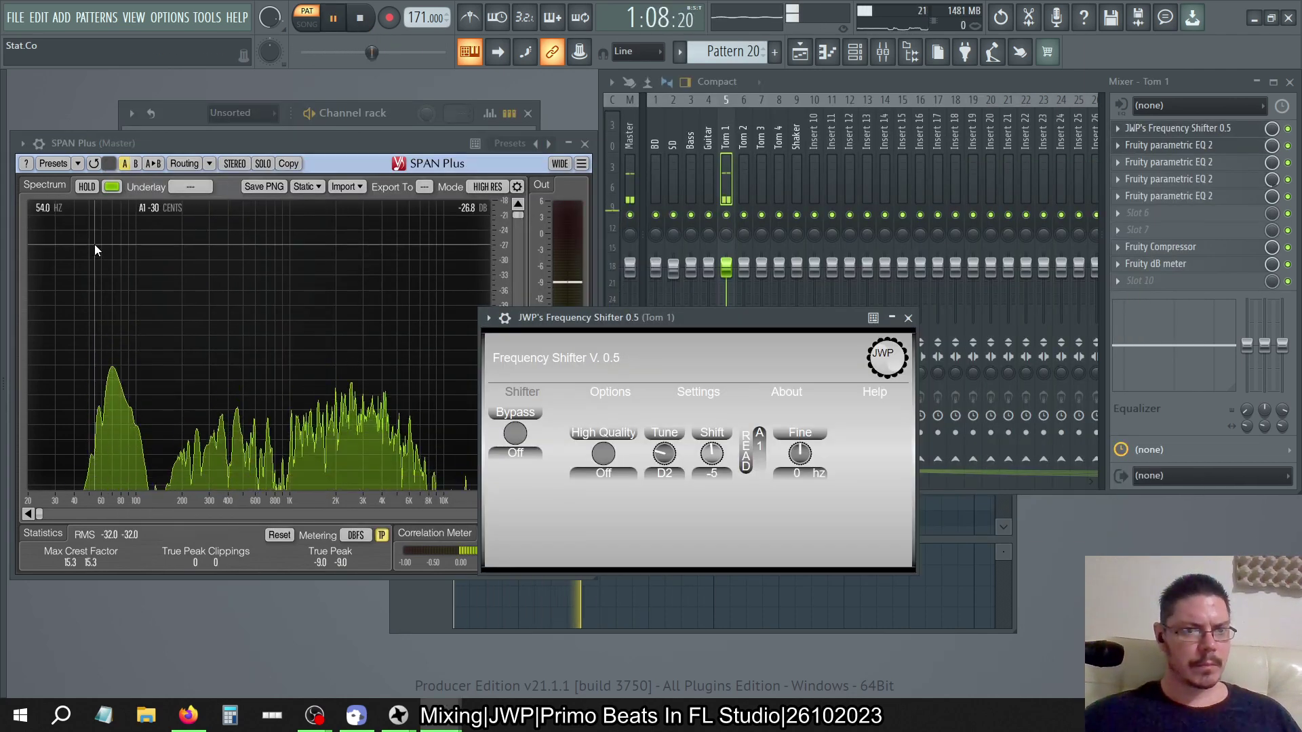
{"action": "key", "text": "space"}
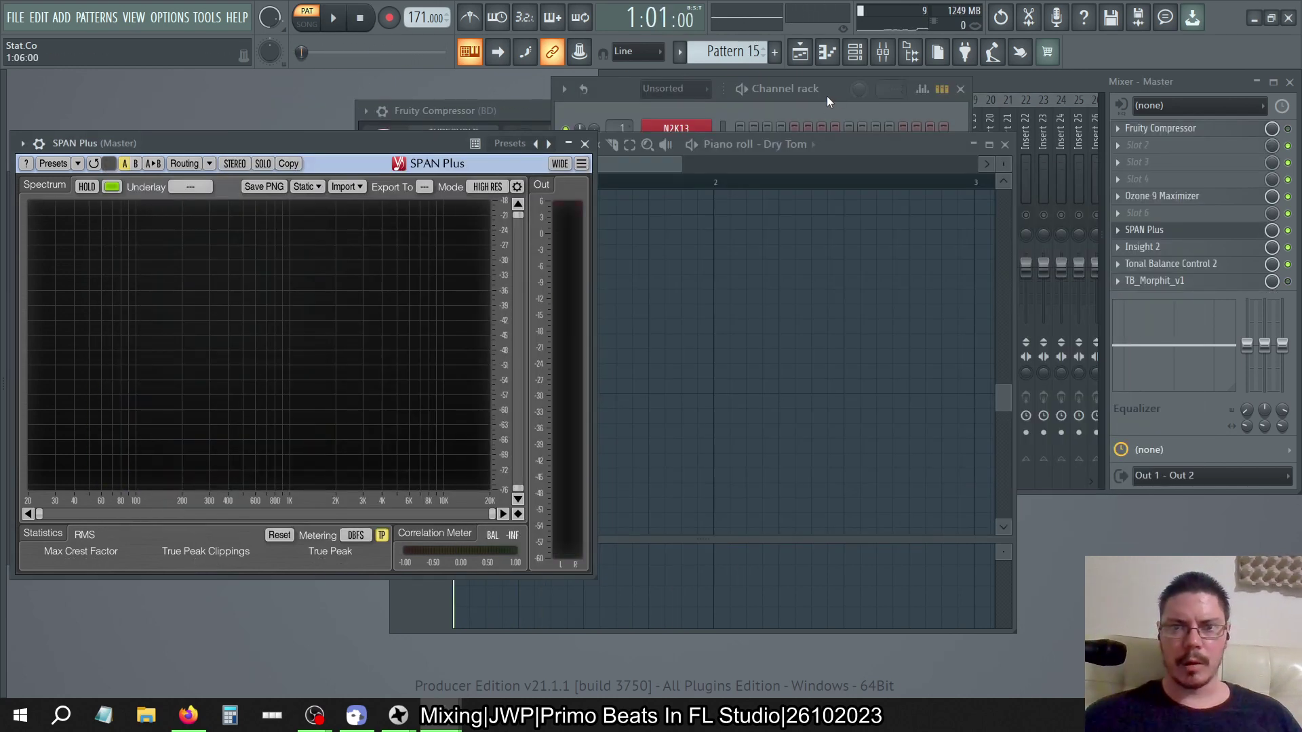
Audition Pattern 15's Dry Tom note in the piano roll and in song mode, comparing its SPAN Plus spectrum with Pattern 20 in the other project
{"action": "left_click", "coordinate": [823, 99]}
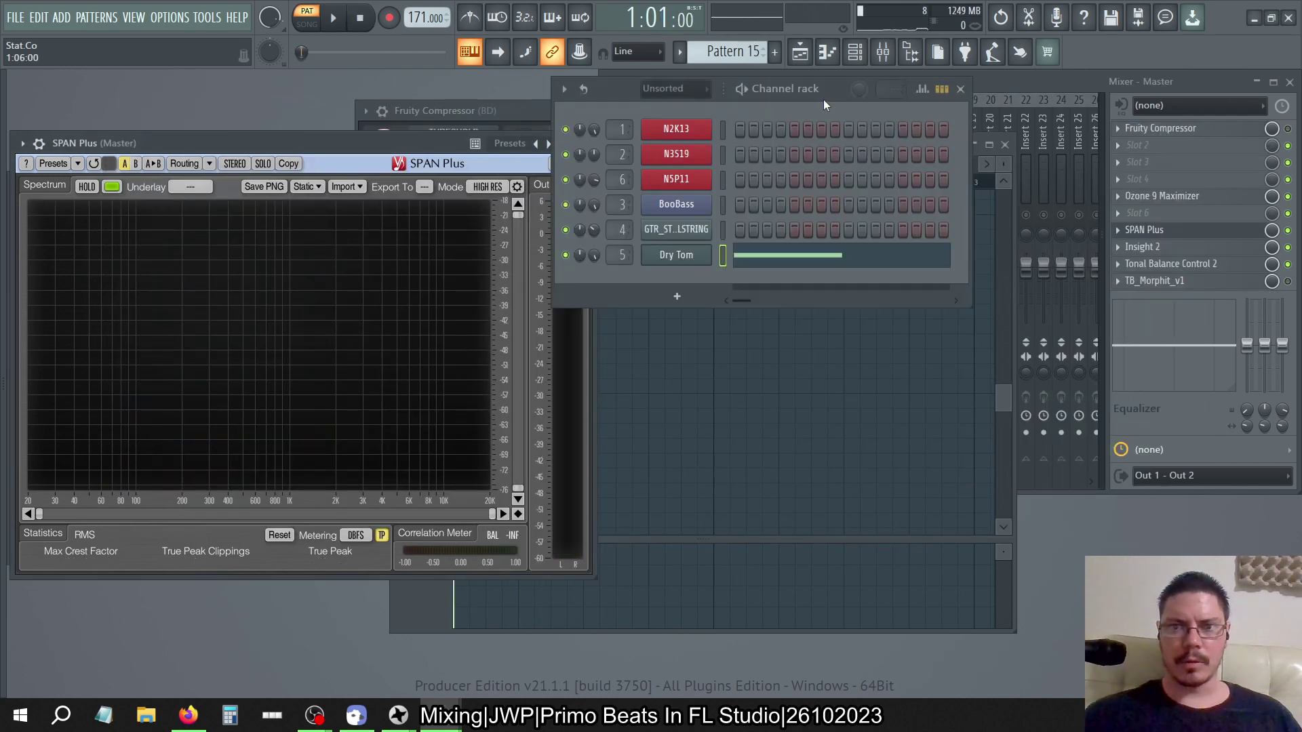
{"action": "left_click", "coordinate": [772, 267]}
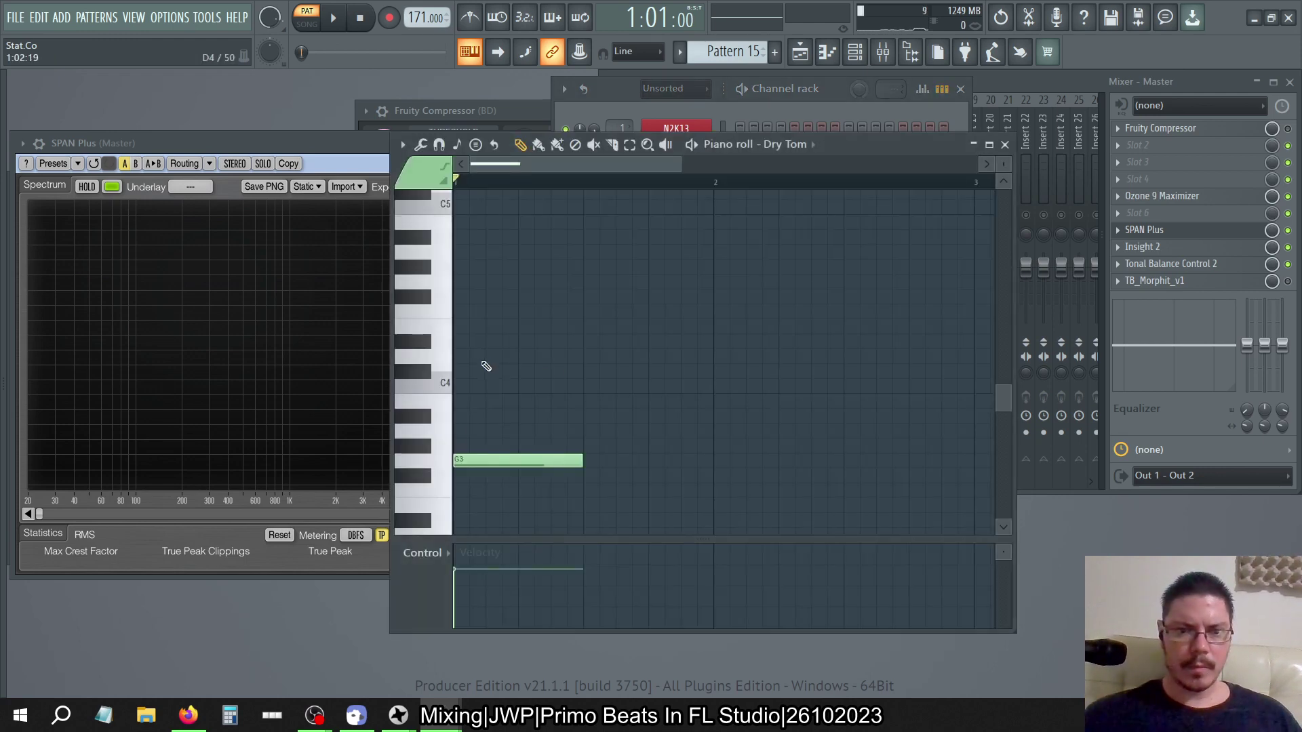
{"action": "left_click", "coordinate": [445, 462]}
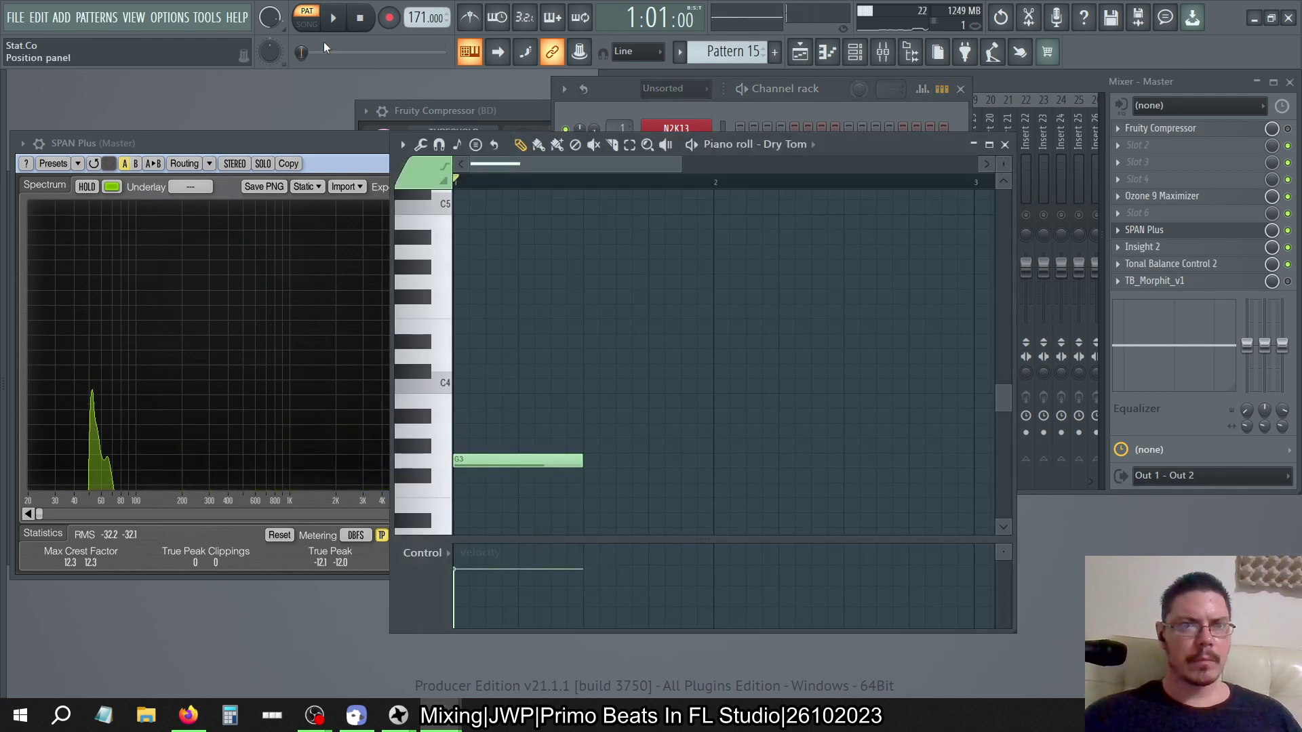
{"action": "left_click", "coordinate": [306, 24]}
{"action": "key", "text": "space"}
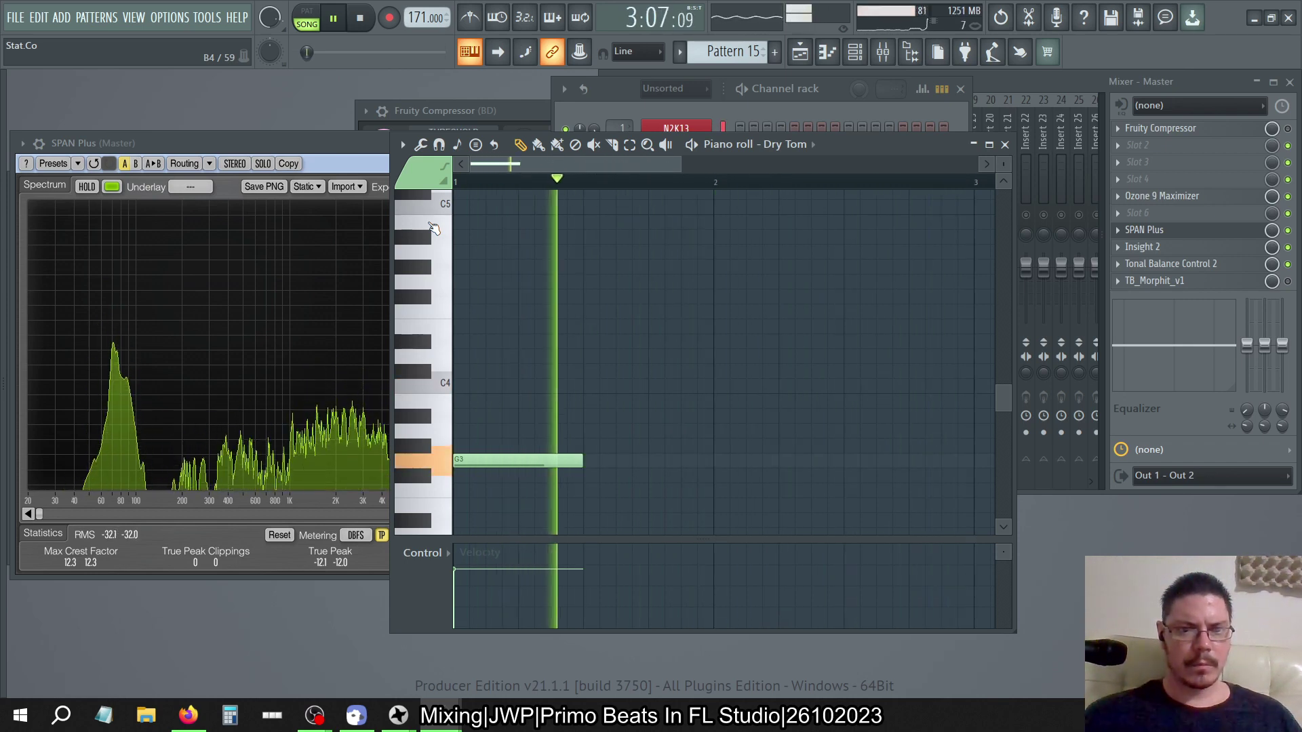
{"action": "left_click", "coordinate": [359, 23]}
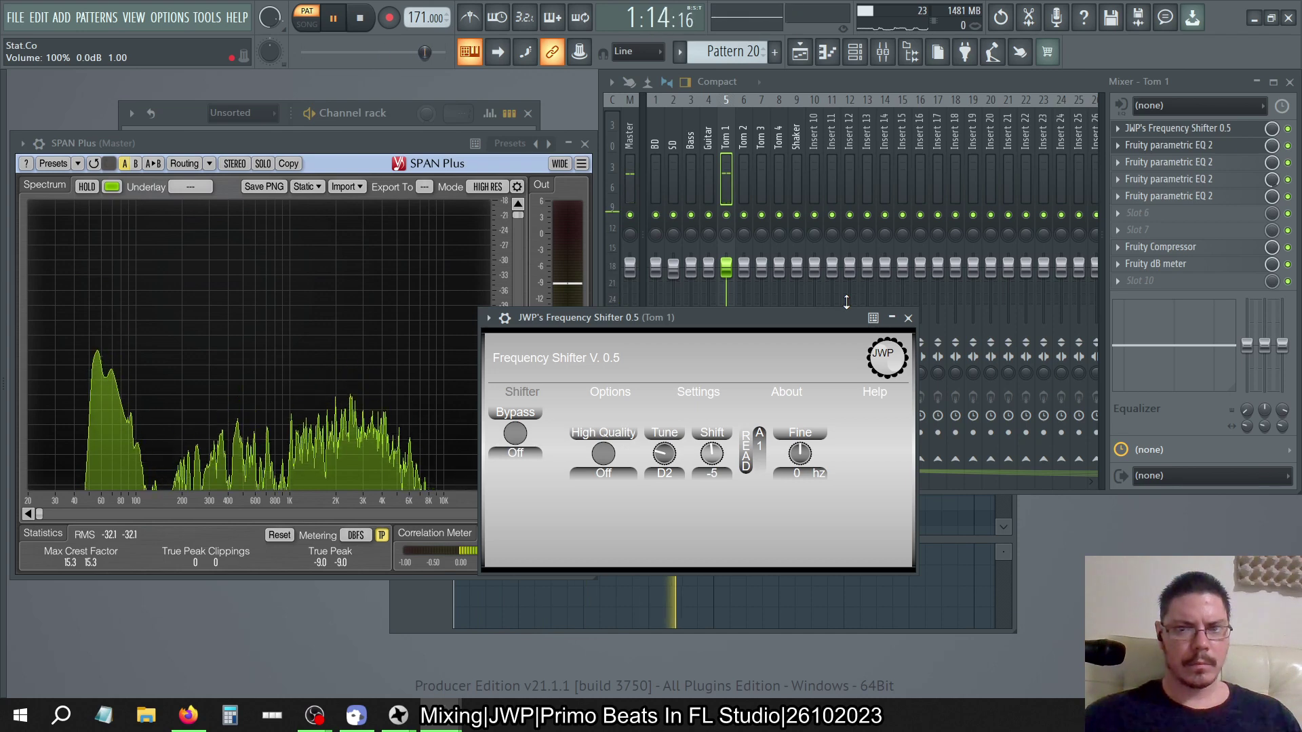
{"action": "key", "text": "space"}
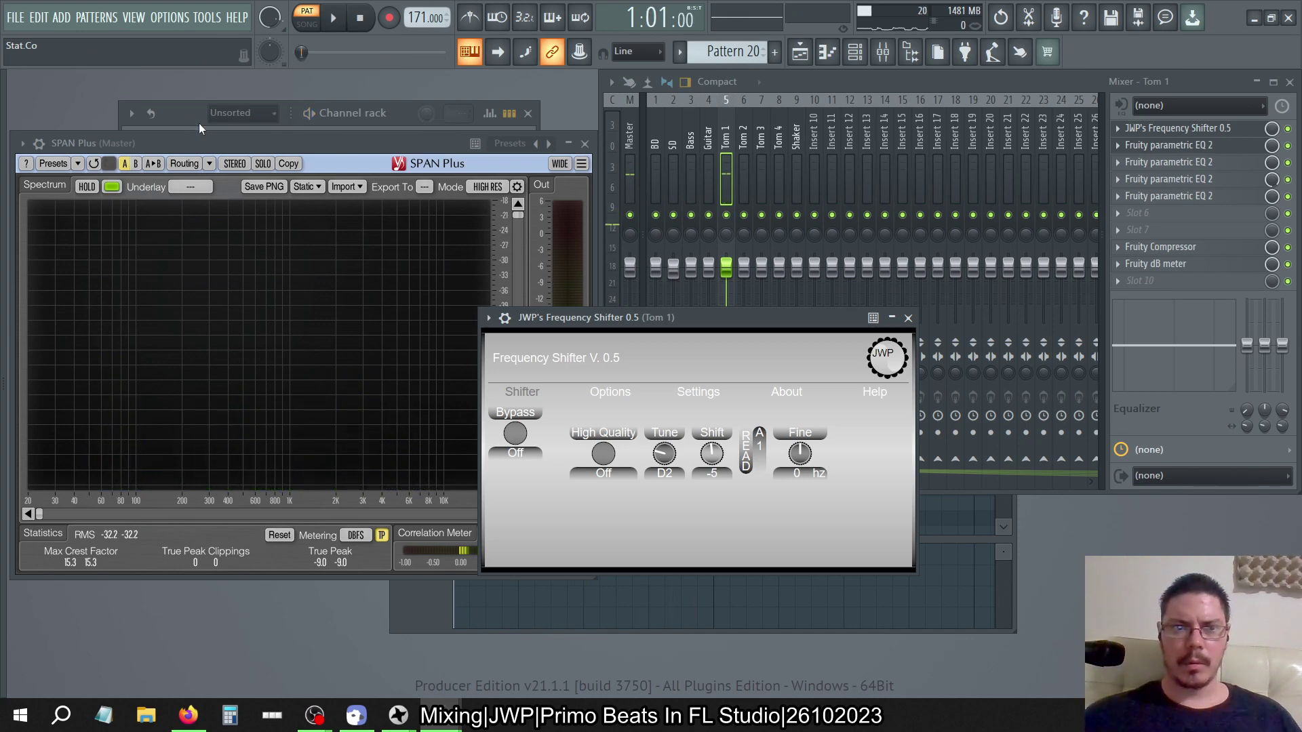
Open the DryTom channel settings, try a time-stretching pitch shift of +1200 cents, and reset it
{"action": "left_click", "coordinate": [199, 127]}
{"action": "left_click", "coordinate": [265, 303]}
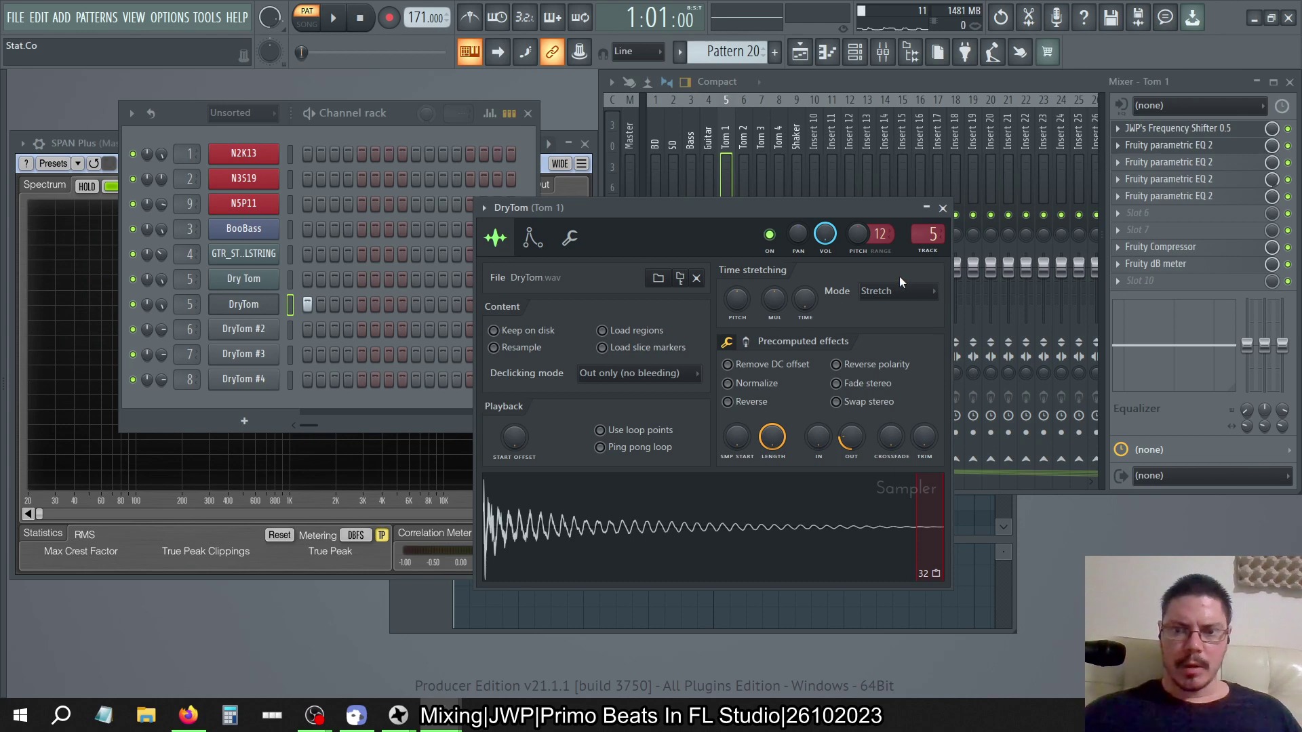
{"action": "left_click_drag", "start_coordinate": [735, 300], "coordinate": [735, 264]}
{"action": "right_click", "coordinate": [737, 307]}
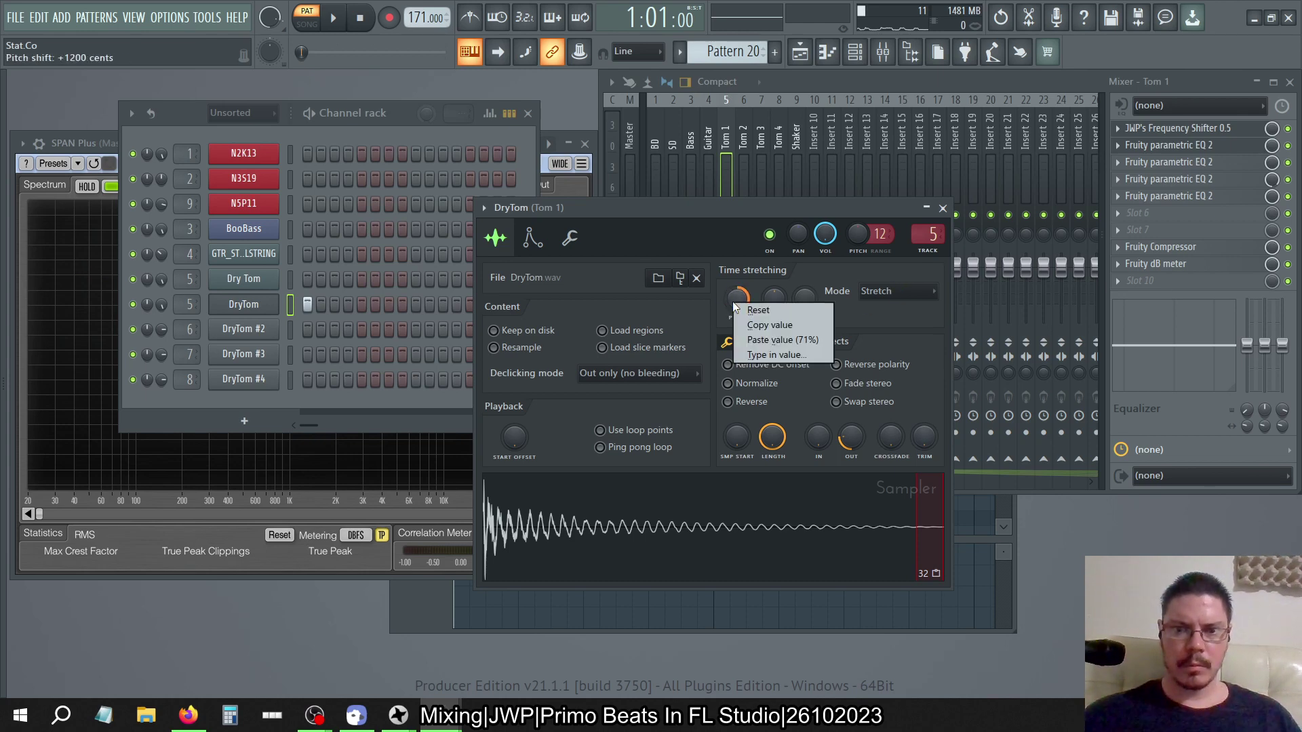
{"action": "left_click", "coordinate": [753, 311]}
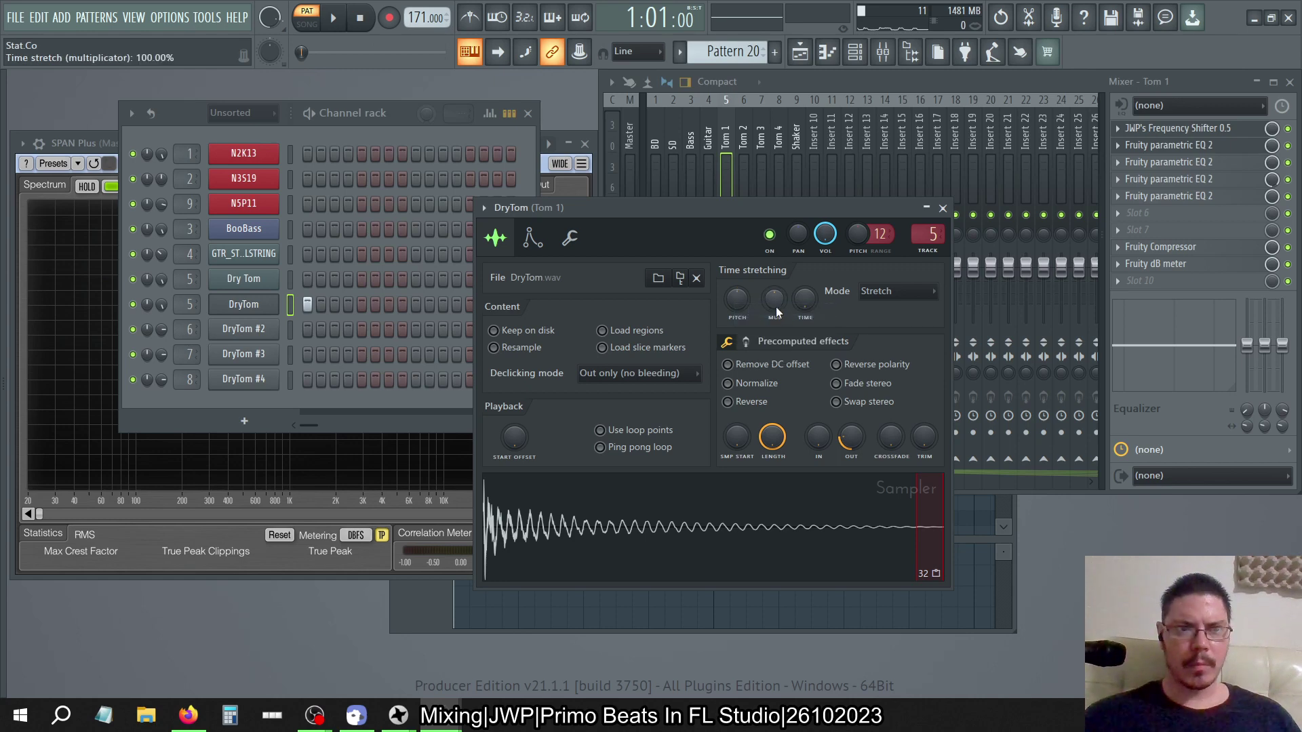
Try DryTom's time-stretch multiplier at 25% and at a raised setting, auditioning the sample
{"action": "left_click_drag", "start_coordinate": [774, 298], "coordinate": [752, 446]}
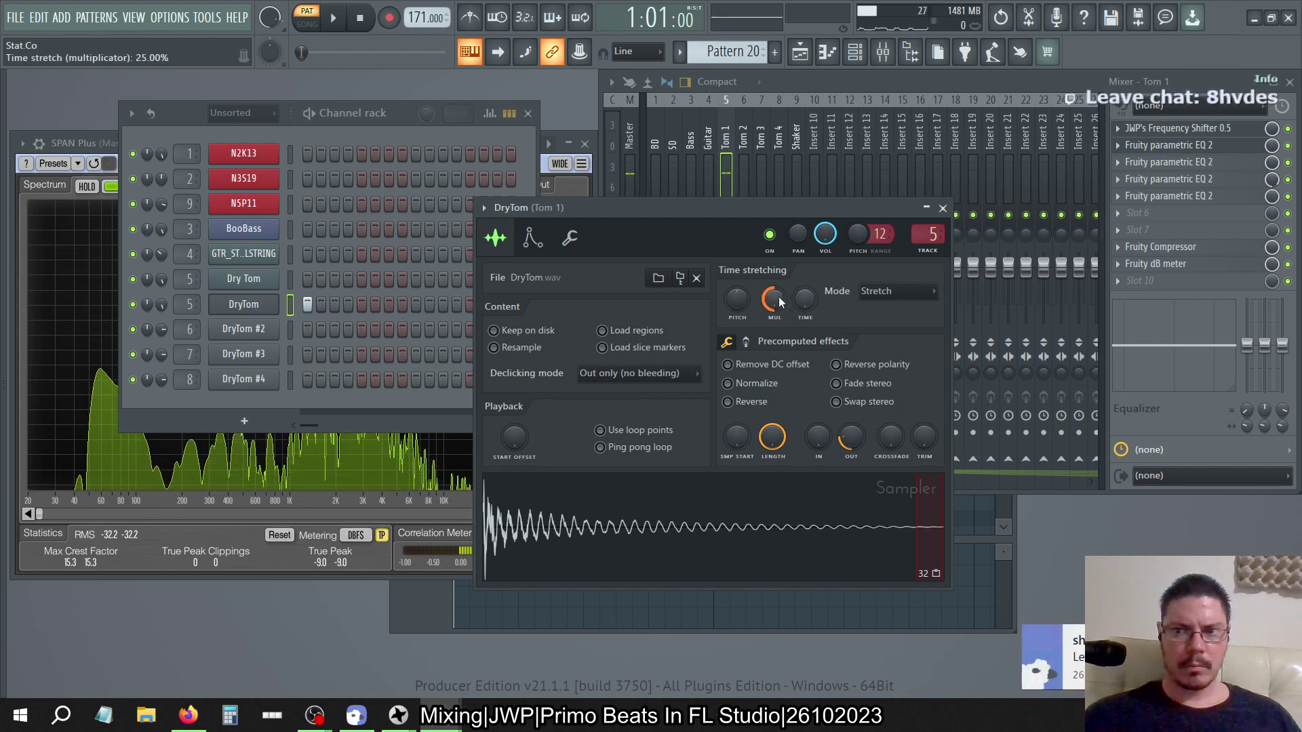
{"action": "left_click_drag", "start_coordinate": [773, 298], "coordinate": [773, 271]}
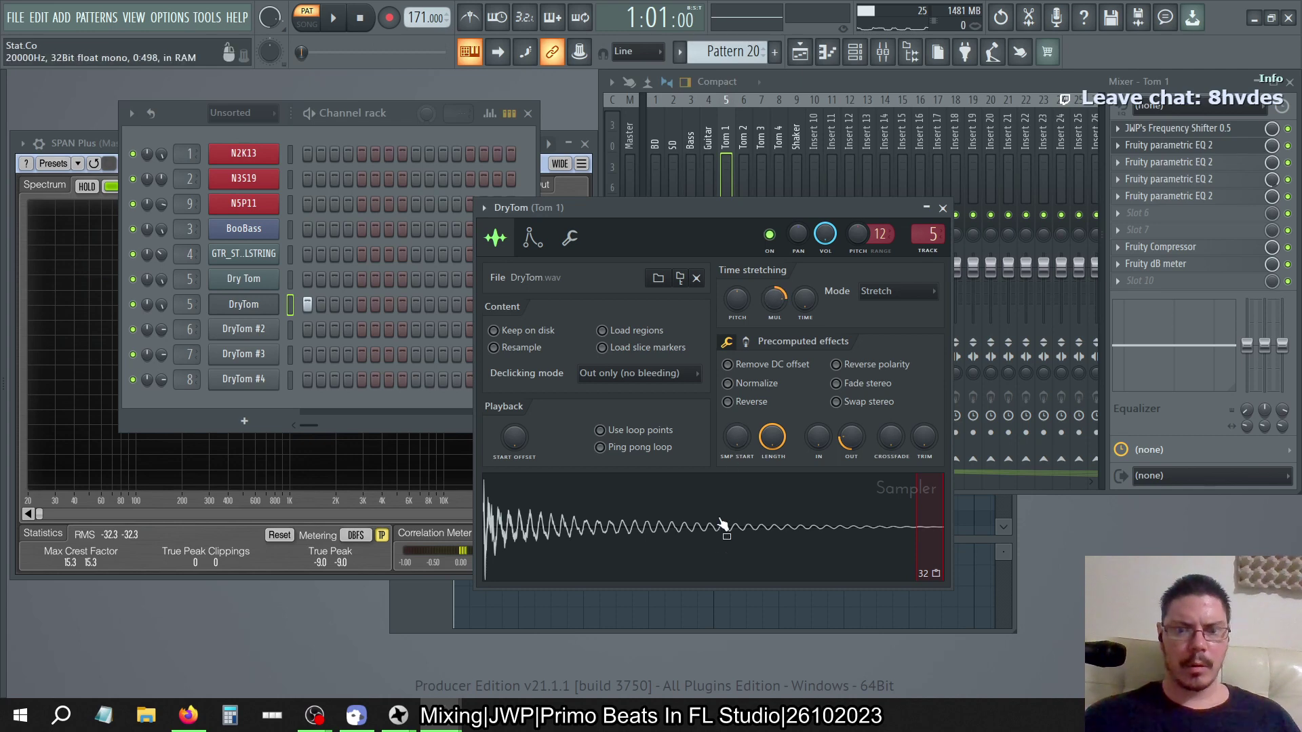
{"action": "left_click", "coordinate": [709, 547]}
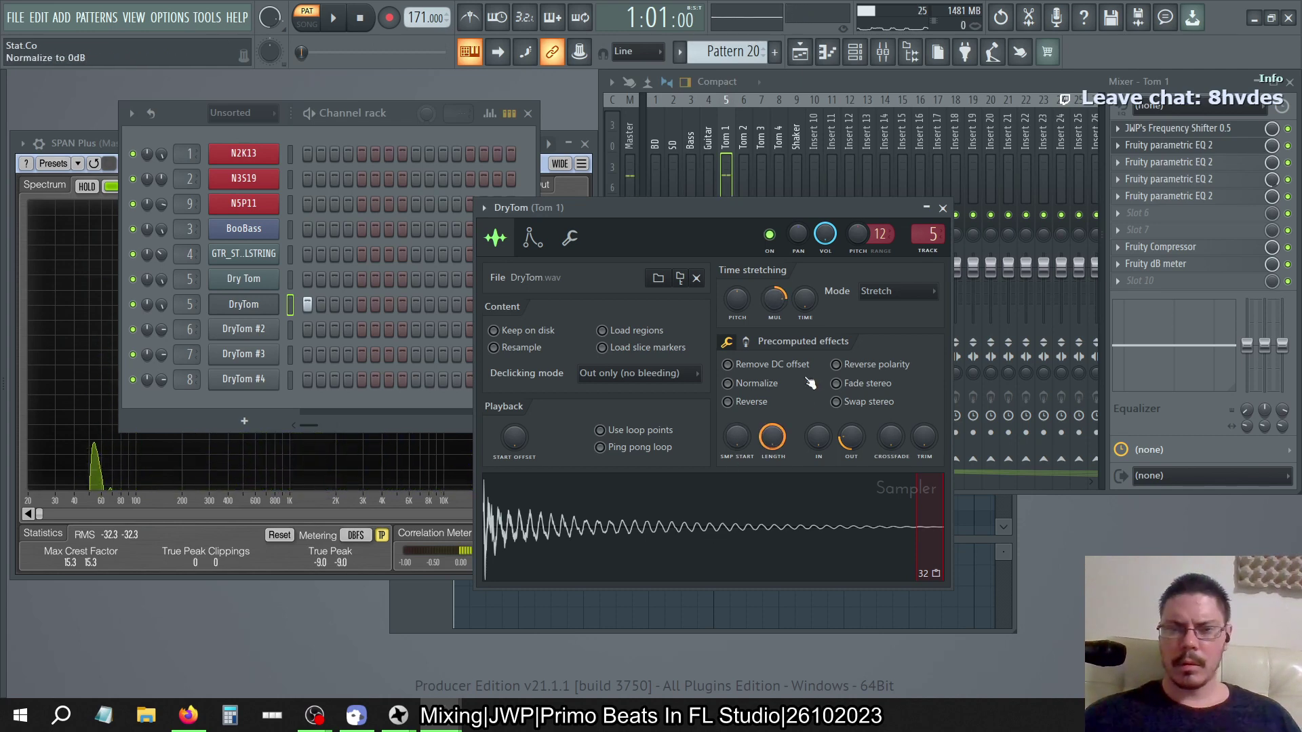
Set DryTom's stretching mode to Stretch Pro, raise its formant to the maximum, and audition the sample
{"action": "left_click", "coordinate": [891, 291]}
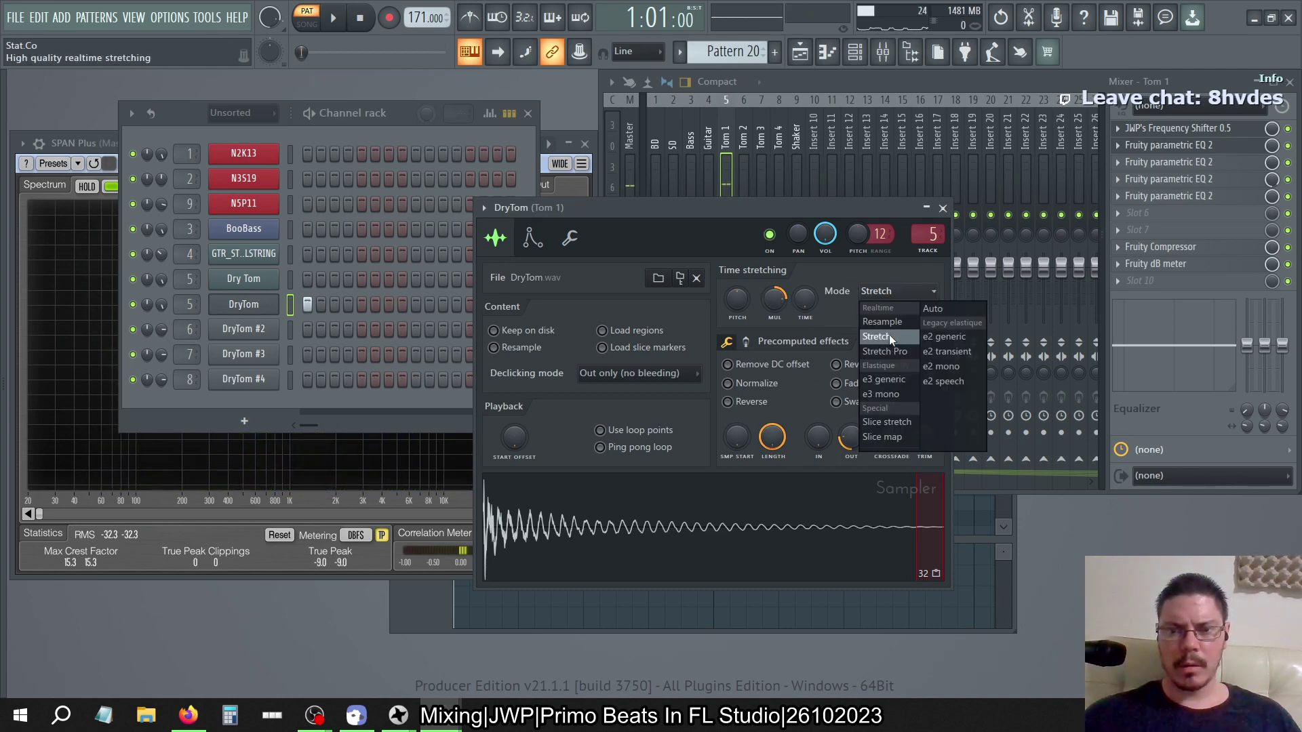
{"action": "left_click", "coordinate": [885, 351]}
{"action": "left_click", "coordinate": [729, 540]}
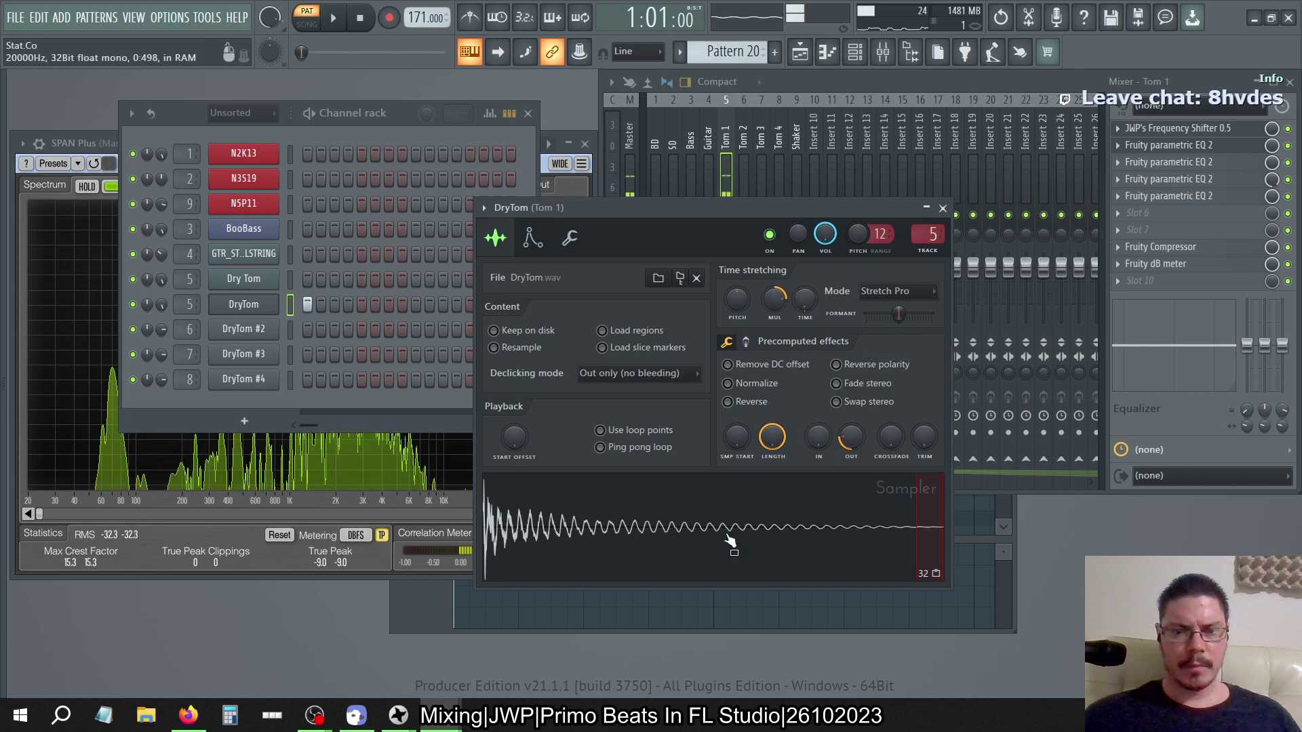
{"action": "left_click_drag", "start_coordinate": [899, 314], "coordinate": [930, 314]}
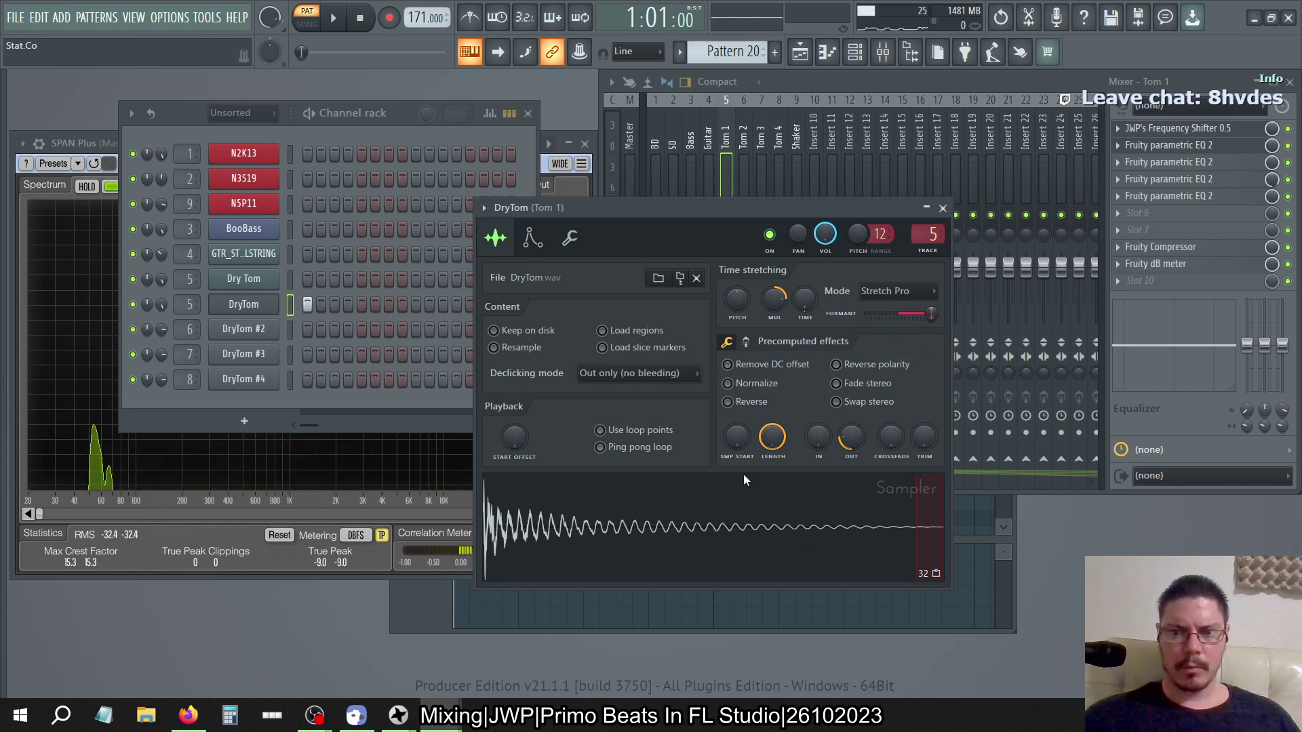
{"action": "left_click", "coordinate": [645, 569]}
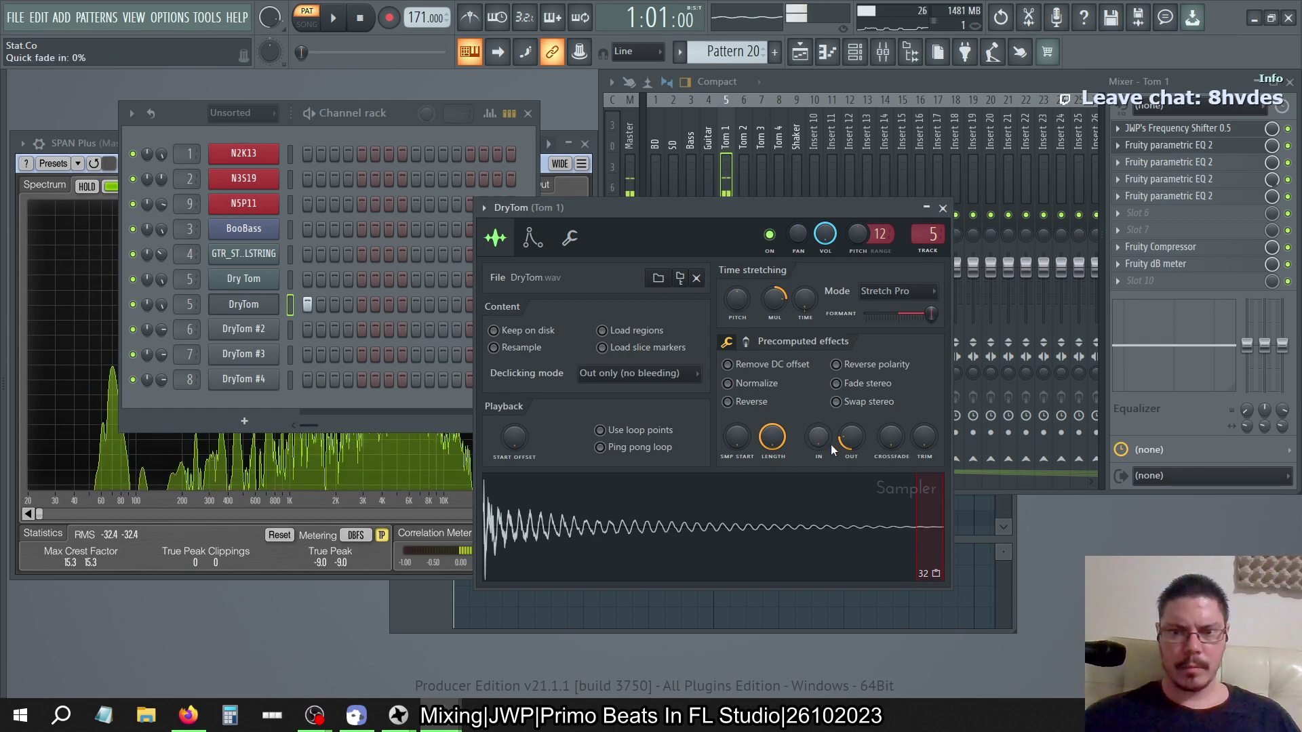
Reset DryTom's time-stretch multiplier, and close the channel settings and Tom 1's Frequency Shifter
{"action": "right_click", "coordinate": [776, 300]}
{"action": "left_click", "coordinate": [797, 313]}
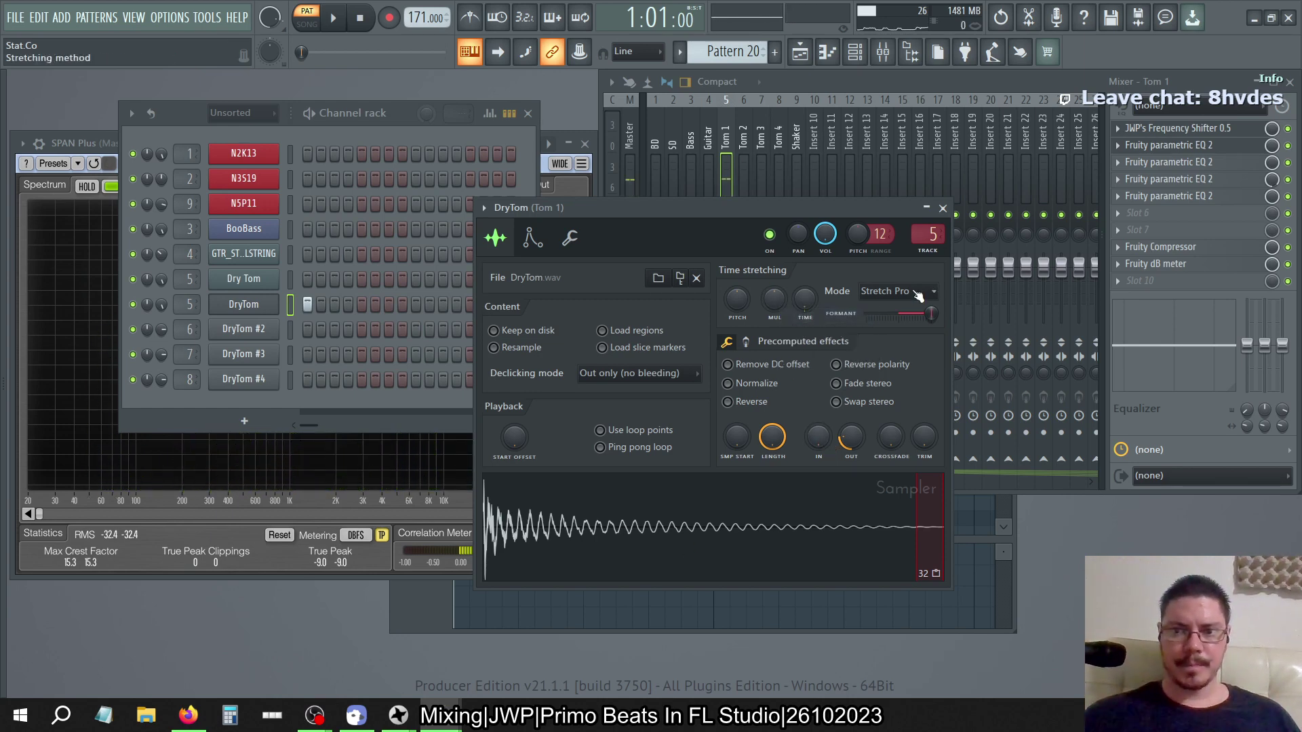
{"action": "left_click", "coordinate": [943, 208]}
{"action": "left_click_drag", "start_coordinate": [675, 320], "coordinate": [787, 326]}
{"action": "left_click", "coordinate": [1015, 325]}
Select the Tom 2 mixer track and set its Frequency Shifter's Tune to D2
{"action": "left_click", "coordinate": [744, 177]}
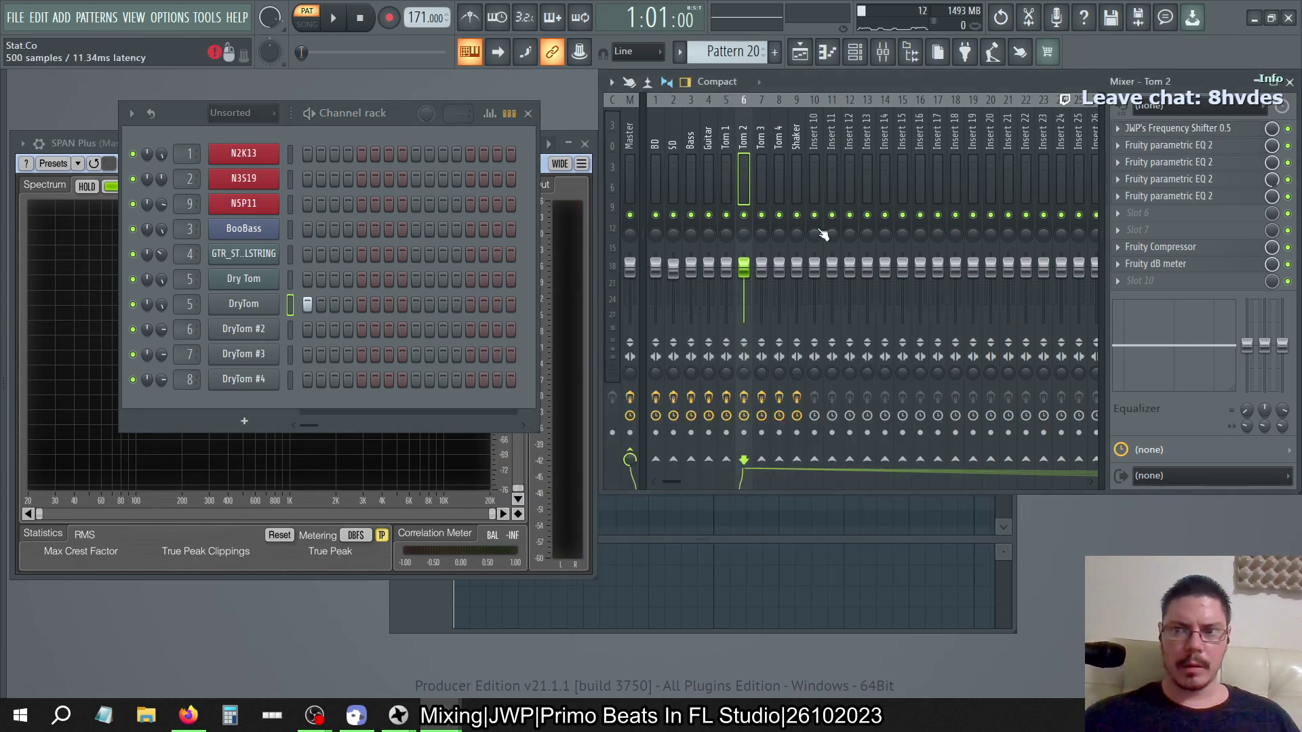
{"action": "left_click", "coordinate": [191, 289]}
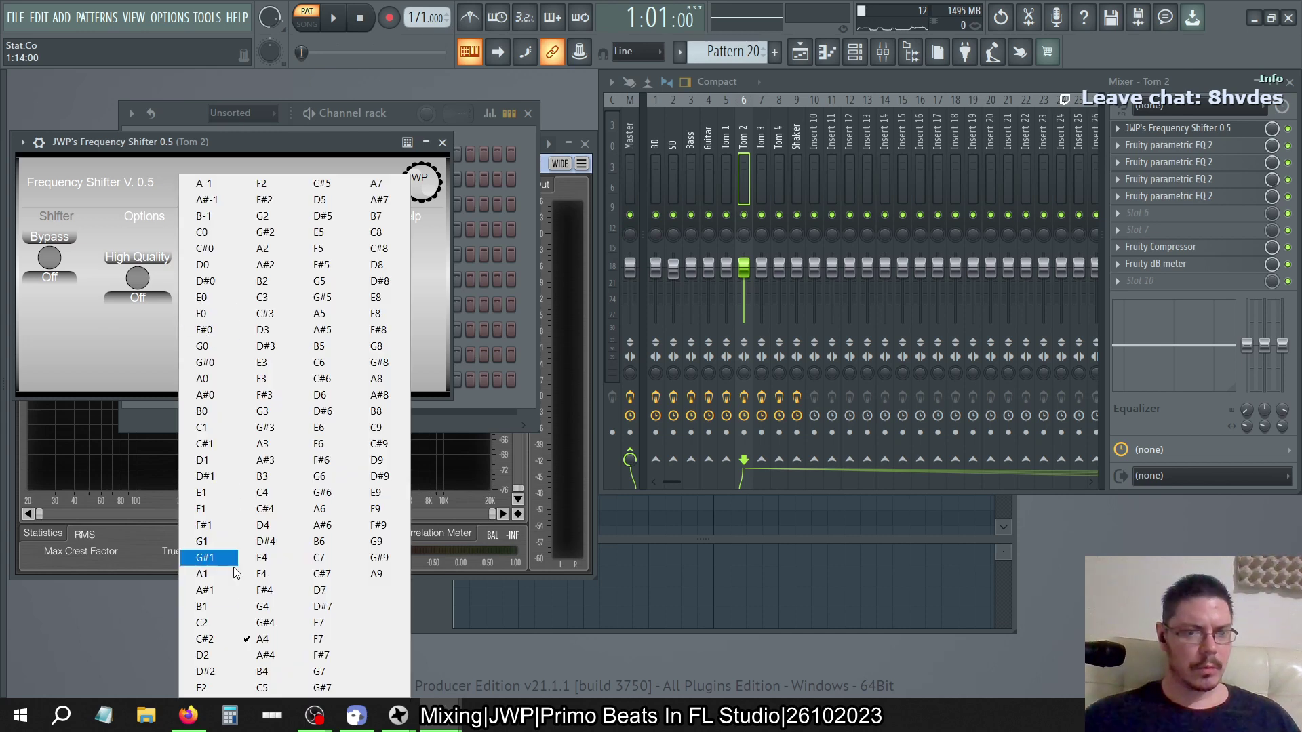
{"action": "left_click", "coordinate": [207, 661]}
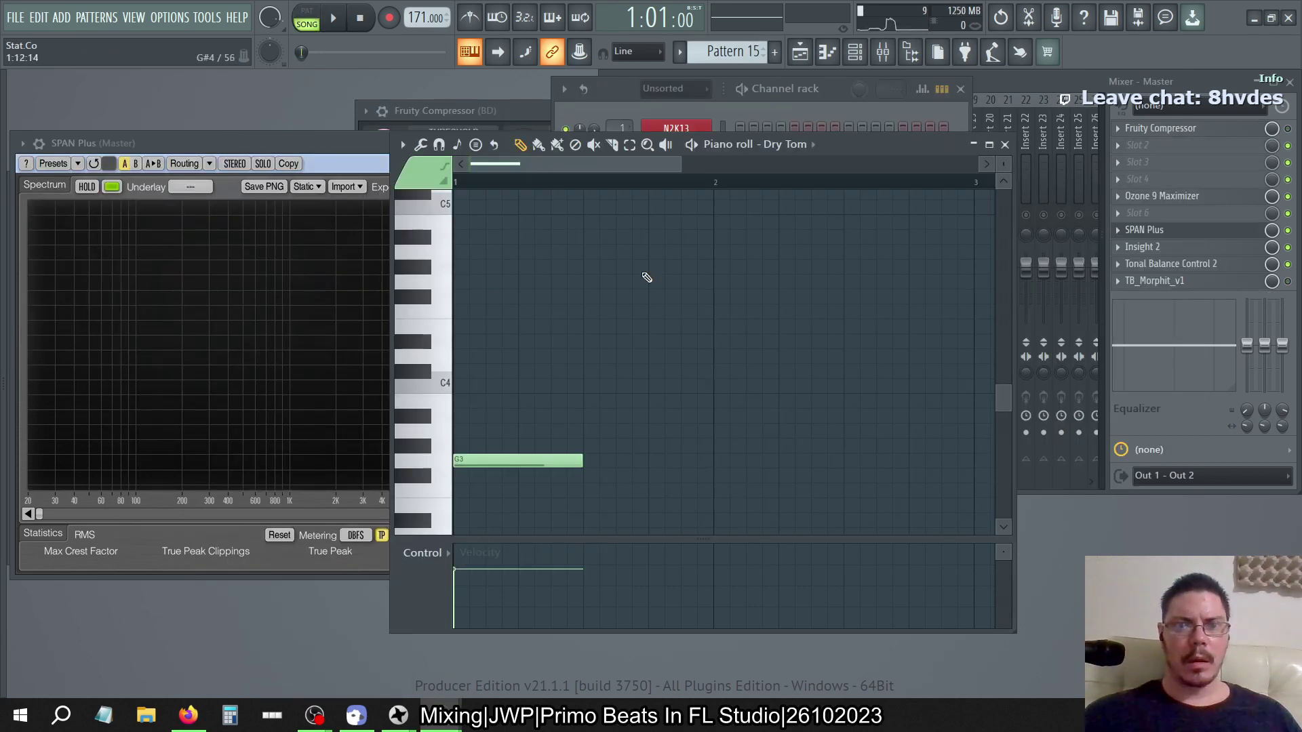
Show the channel rack in the other FL Studio project and compare the Dry Tom notes of Patterns 15 and 16
{"action": "key", "text": "F6"}
{"action": "key", "text": "KP_Add"}
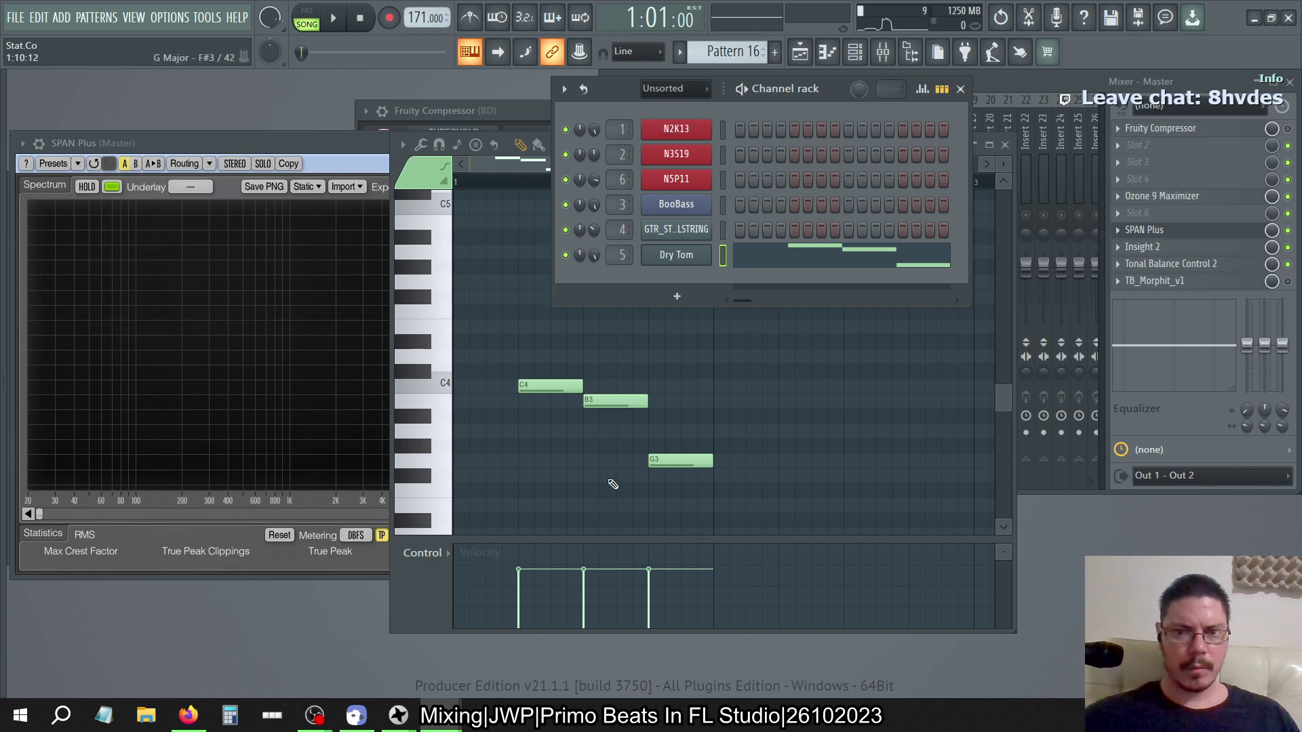
{"action": "key", "text": "KP_Subtract"}
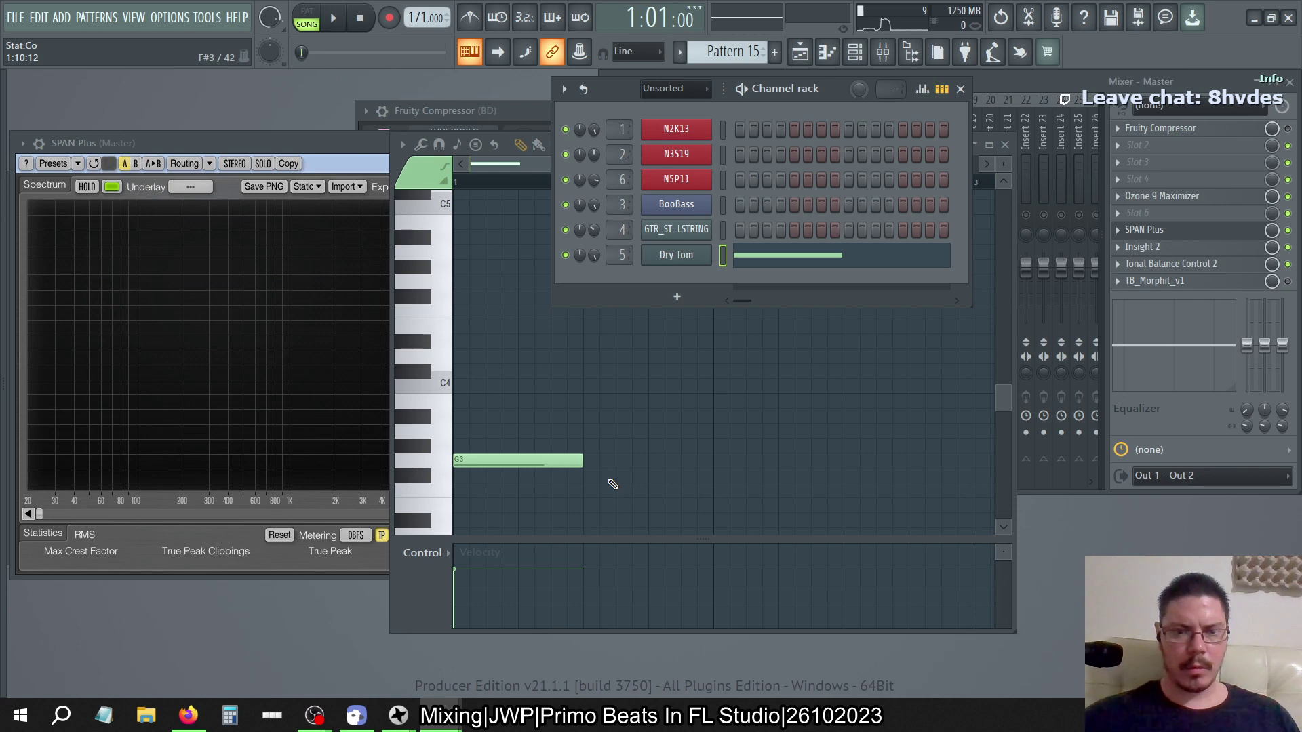
{"action": "key", "text": "KP_Add"}
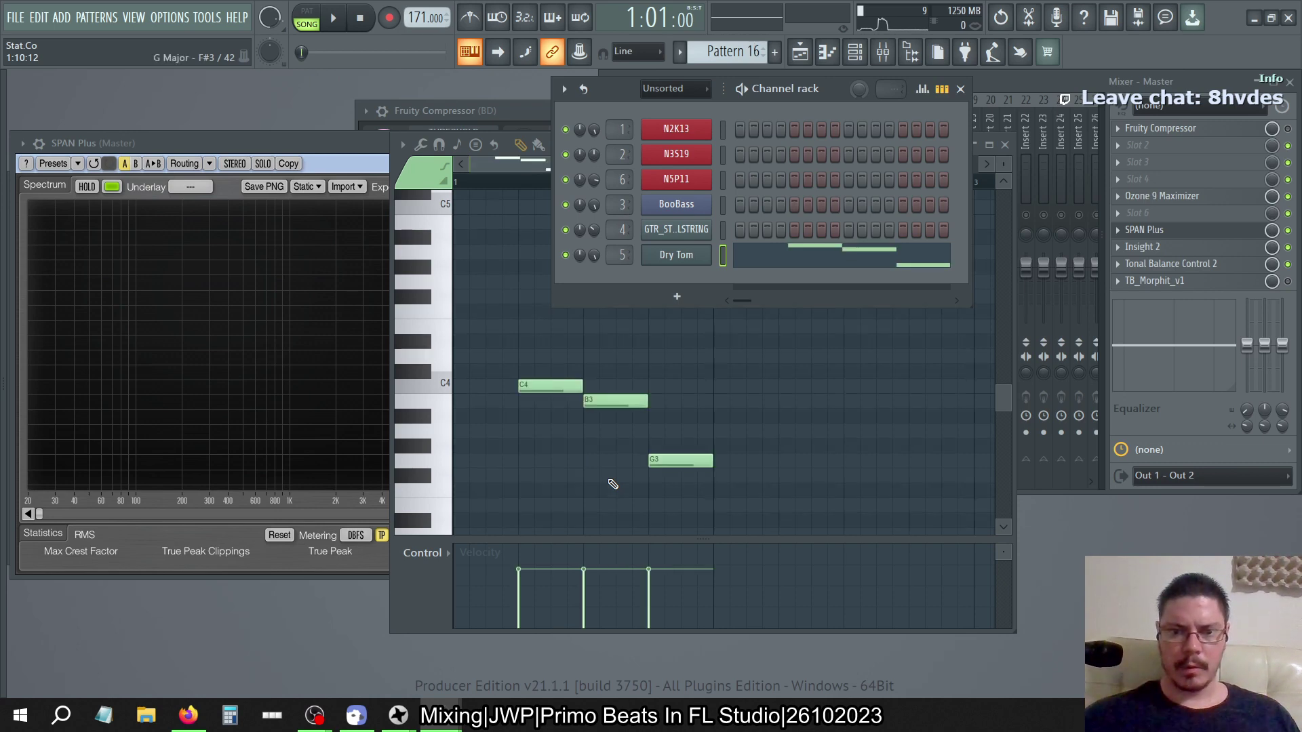
{"action": "key", "text": "KP_Subtract"}
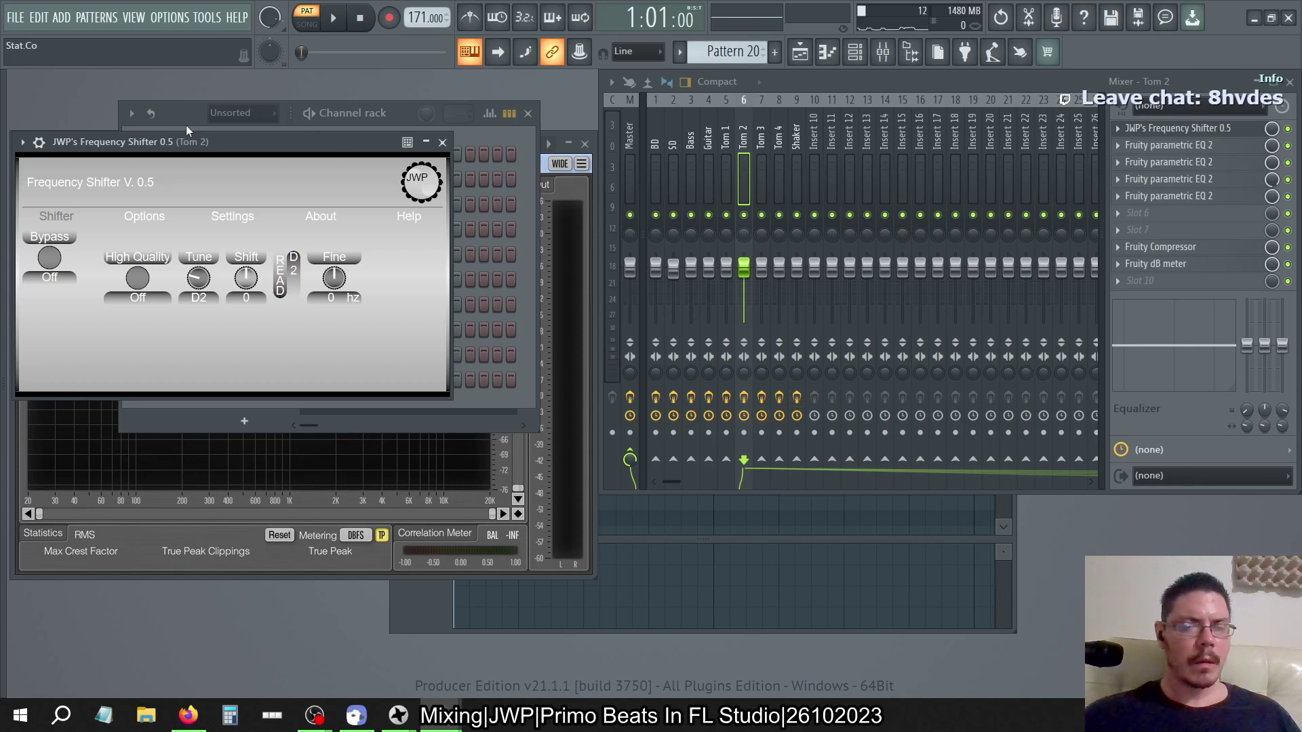
Return to the project with the separate DryTom channels, go to Pattern 16, and open its Dry Tom notes in the piano roll
{"action": "left_click", "coordinate": [185, 124]}
{"action": "key", "text": "KP_Subtract"}
{"action": "key", "text": "KP_Subtract"}
{"action": "key", "text": "KP_Subtract"}
{"action": "key", "text": "KP_Subtract"}
{"action": "key", "text": "KP_Subtract"}
{"action": "key", "text": "KP_Add"}
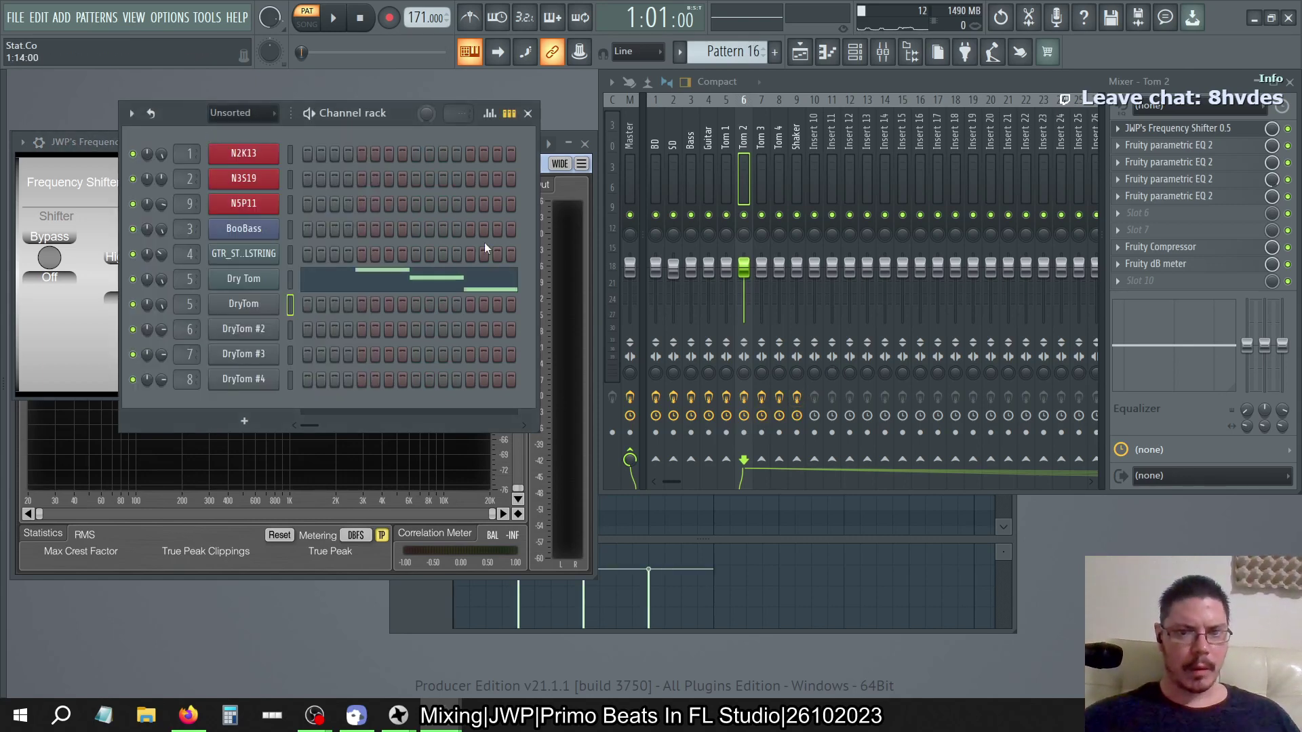
{"action": "key", "text": "KP_Subtract"}
{"action": "key", "text": "KP_Add"}
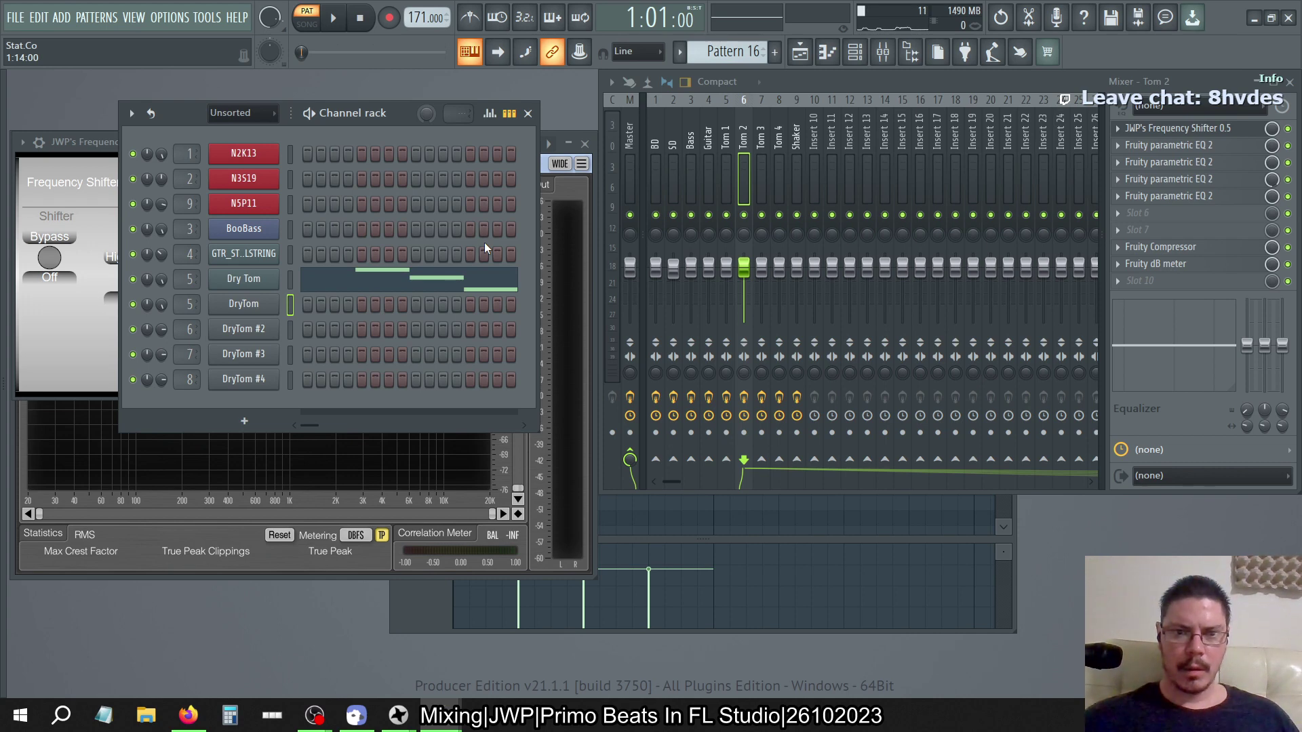
{"action": "left_click", "coordinate": [434, 286]}
{"action": "left_click", "coordinate": [435, 285]}
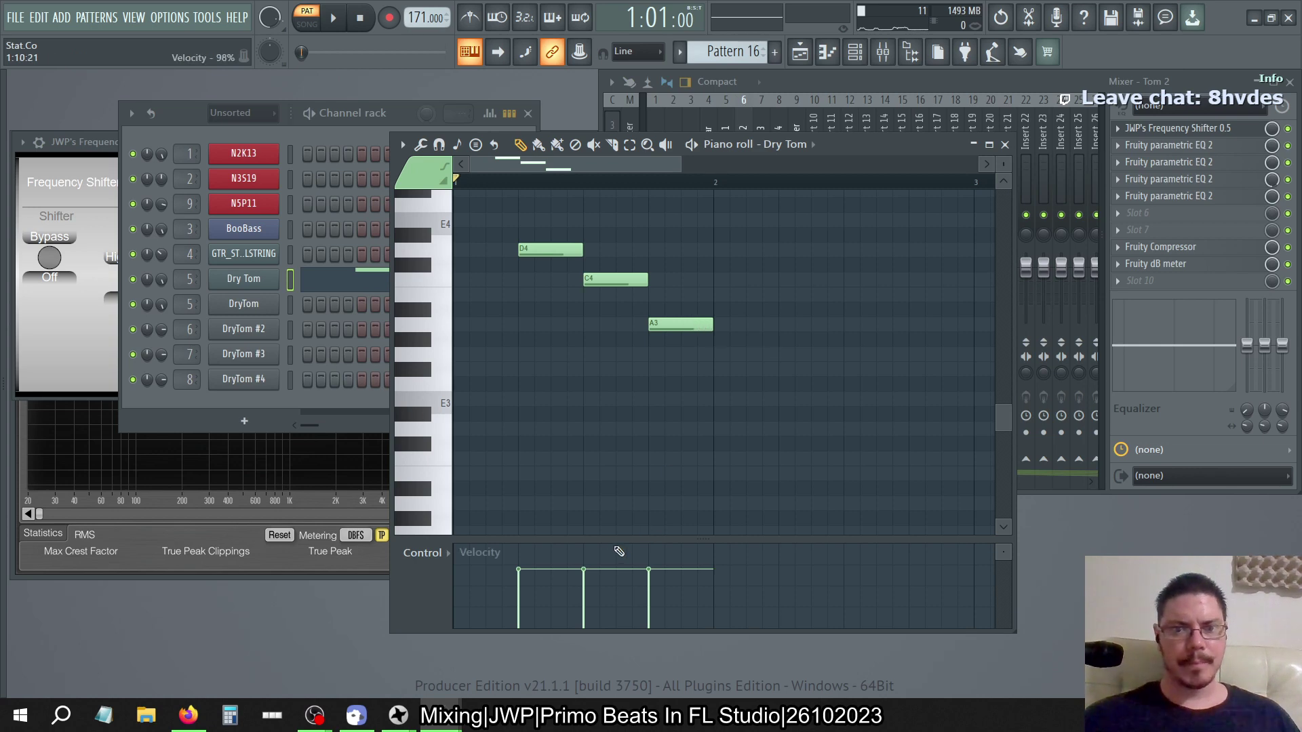
Step through Patterns 15 to 18 in the piano roll to examine their Dry Tom notes
{"action": "key", "text": "KP_Subtract"}
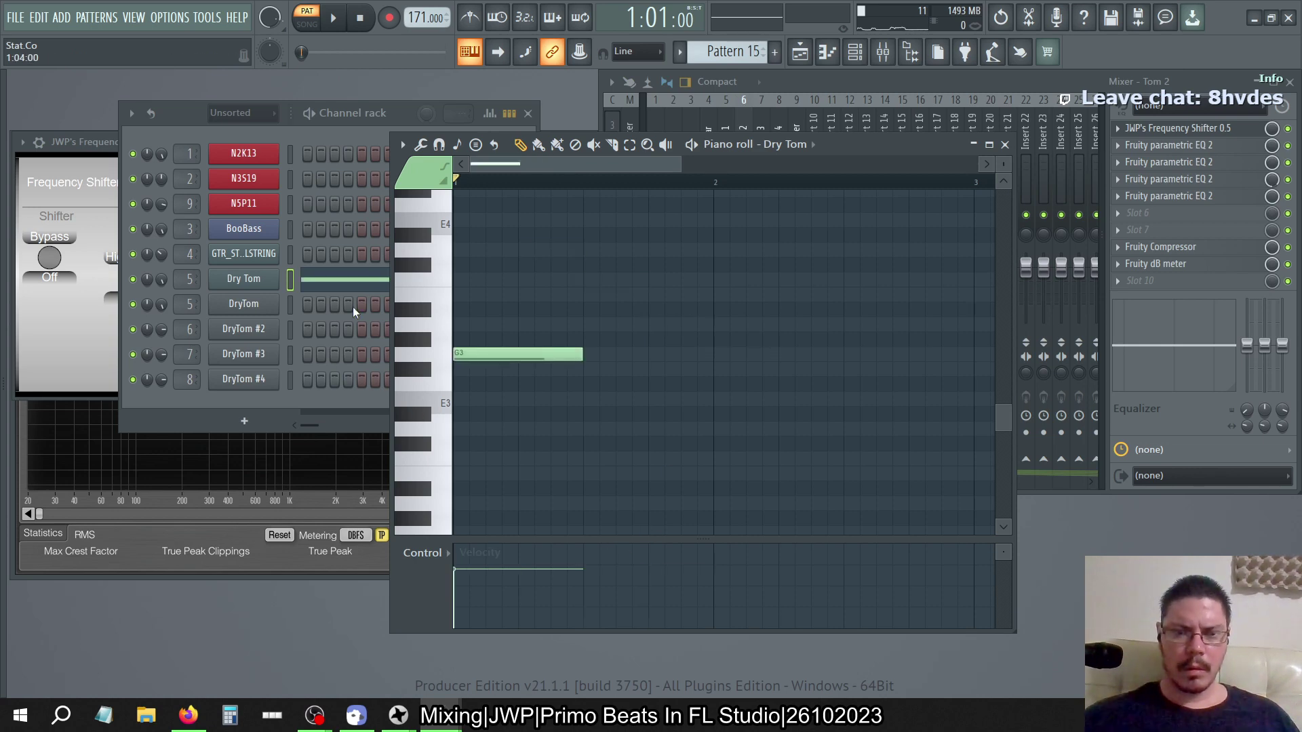
{"action": "key", "text": "KP_Add"}
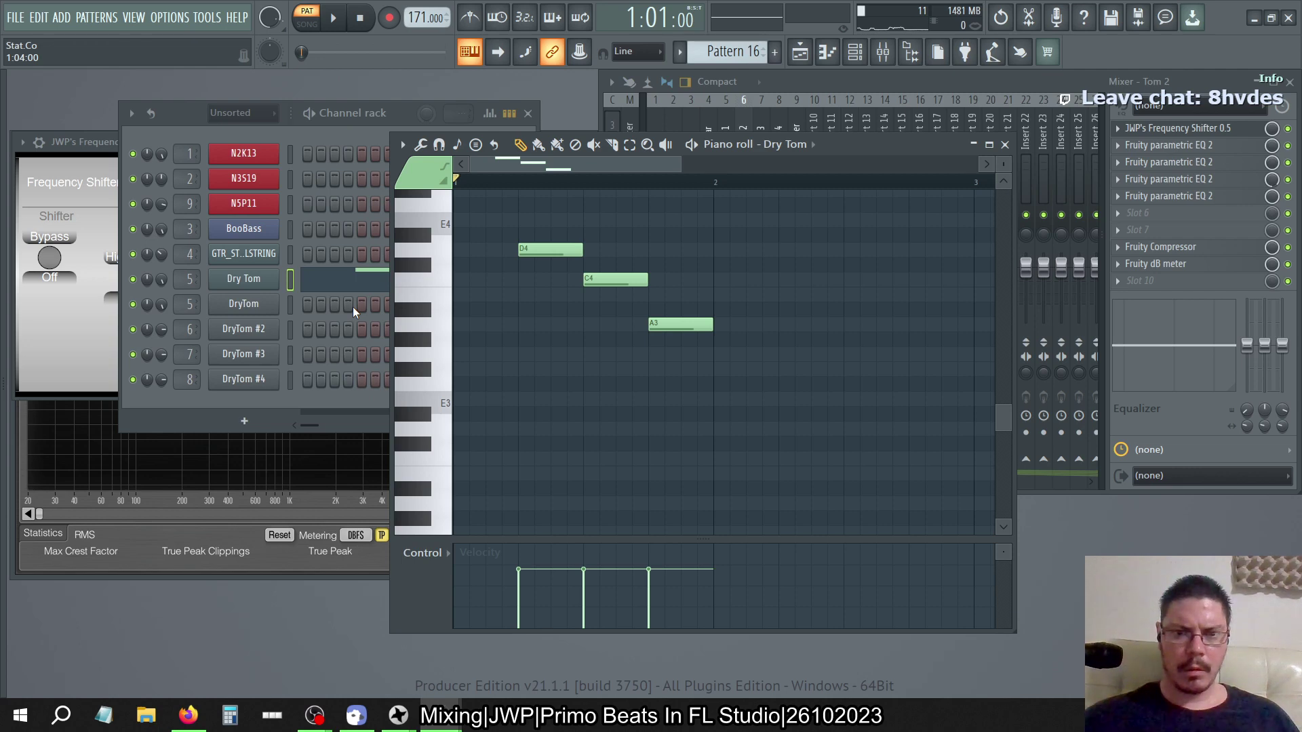
{"action": "key", "text": "KP_Subtract"}
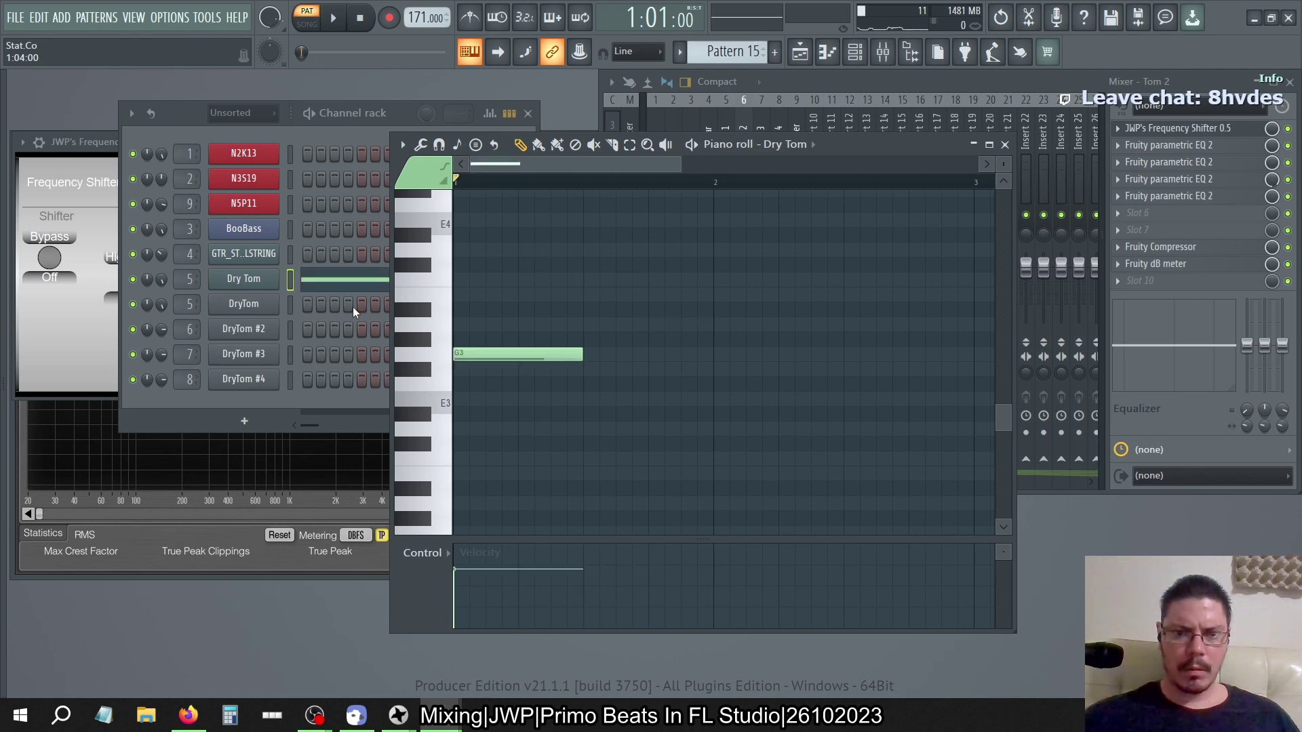
{"action": "key", "text": "KP_Add"}
{"action": "key", "text": "KP_Add"}
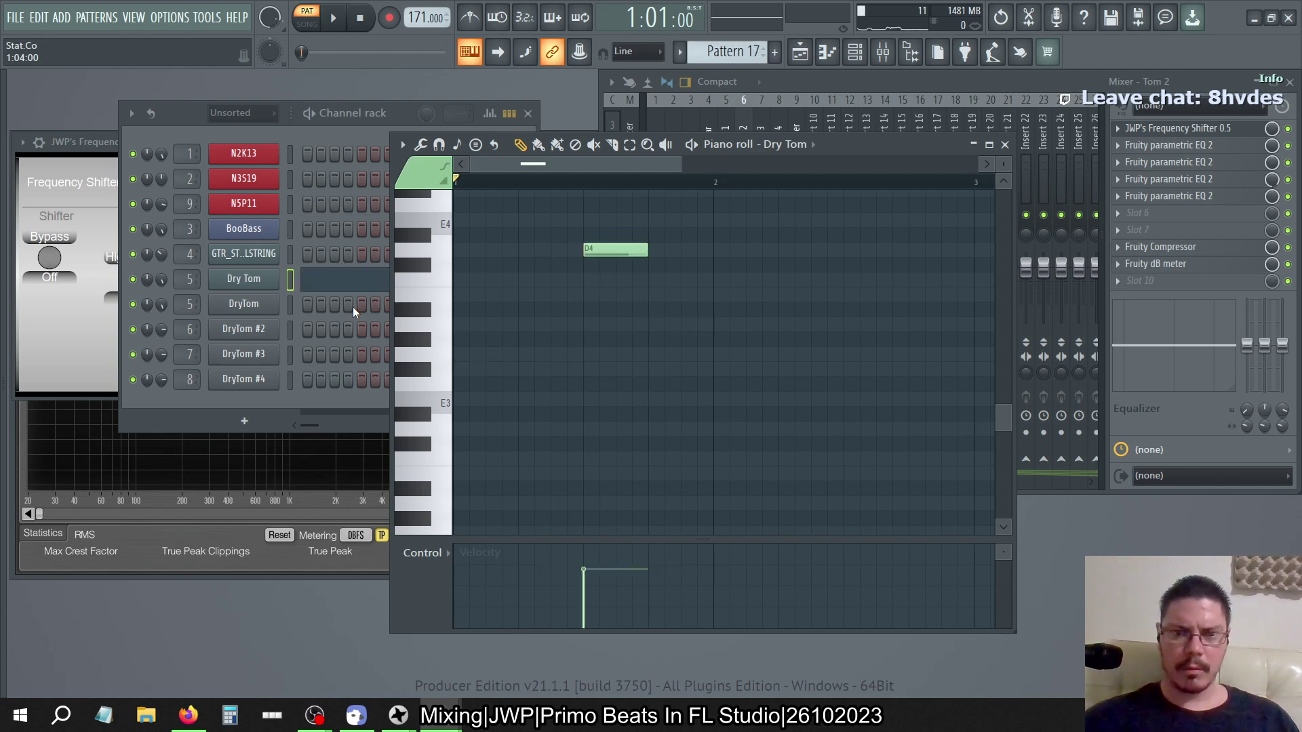
{"action": "key", "text": "KP_Add"}
Switch between the two FL Studio projects to compare the Dry Tom note in Patterns 17 and 18
{"action": "key", "text": "alt+Tab"}
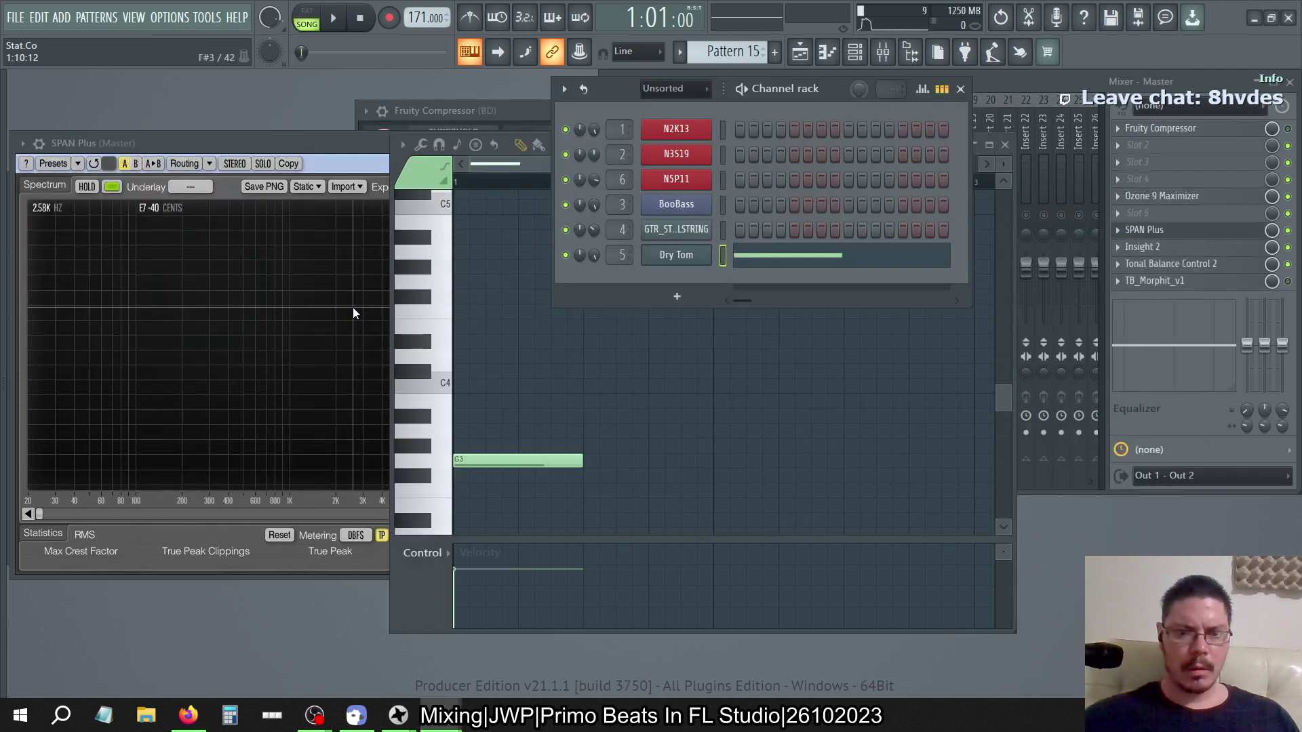
{"action": "key", "text": "KP_Add"}
{"action": "key", "text": "KP_Add"}
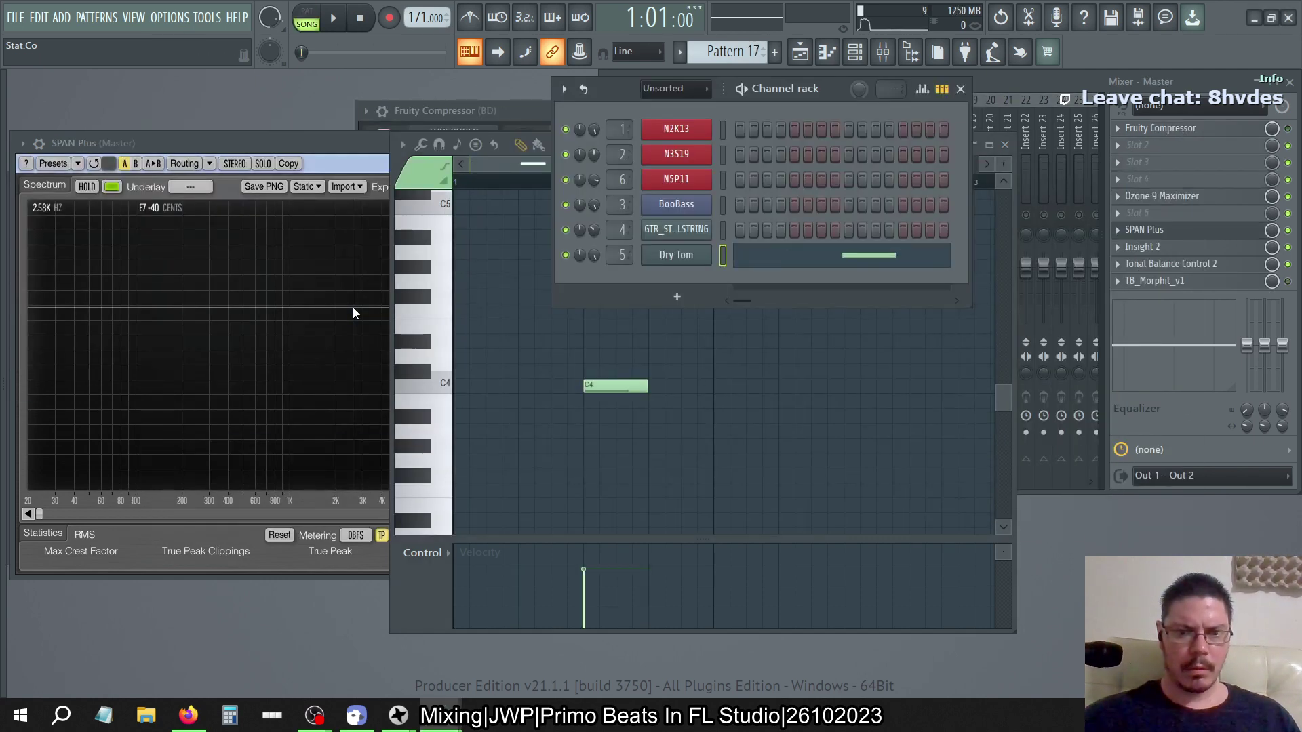
{"action": "key", "text": "shift+Up"}
{"action": "key", "text": "shift+Up"}
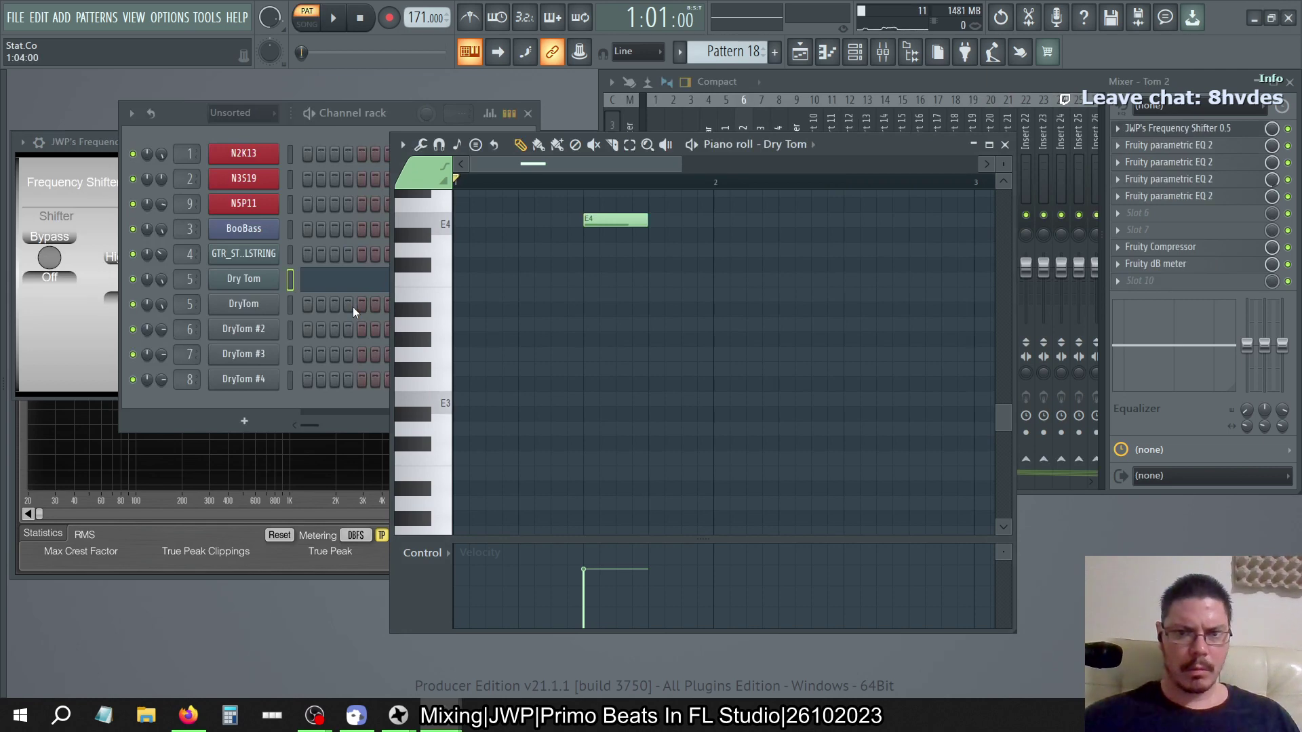
{"action": "key", "text": "shift+Down"}
{"action": "key", "text": "shift+Down"}
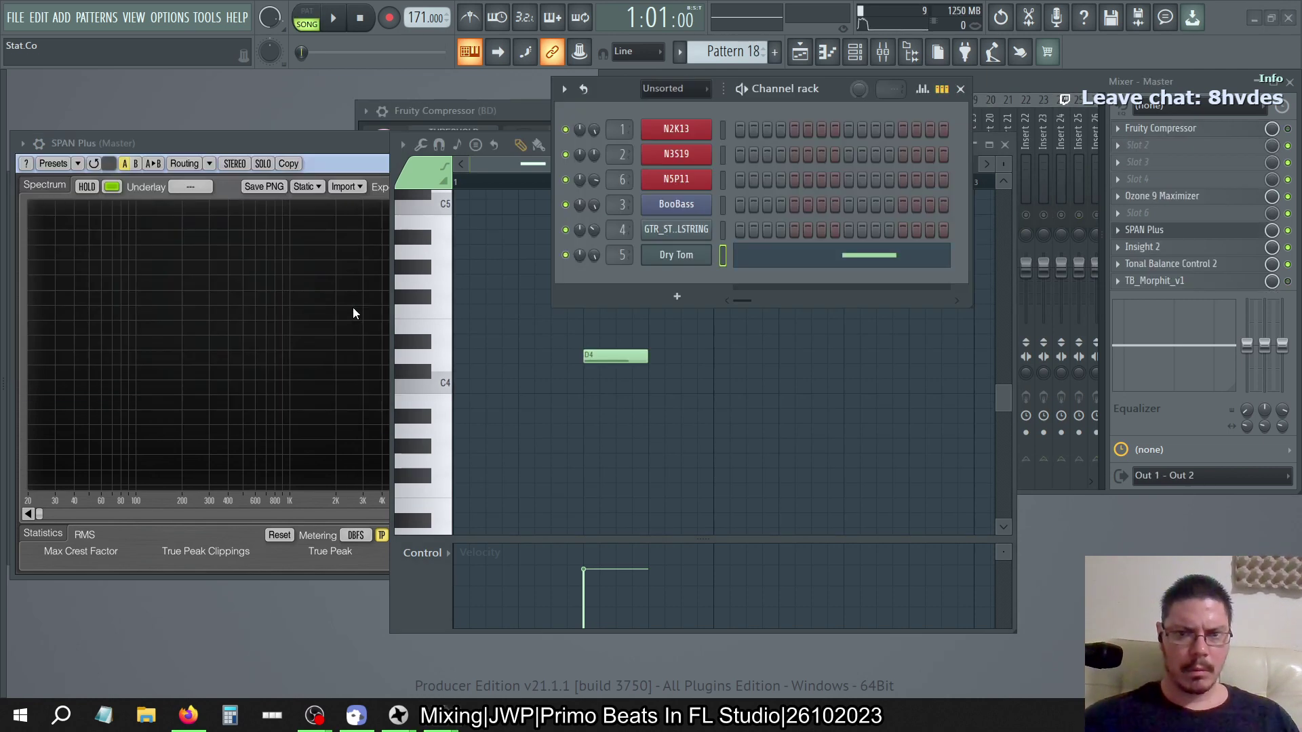
Step back and forth through the reference project's patterns between 16 and 19 to examine their Dry Tom notes
{"action": "key", "text": "shift+Down"}
{"action": "key", "text": "shift+Down"}
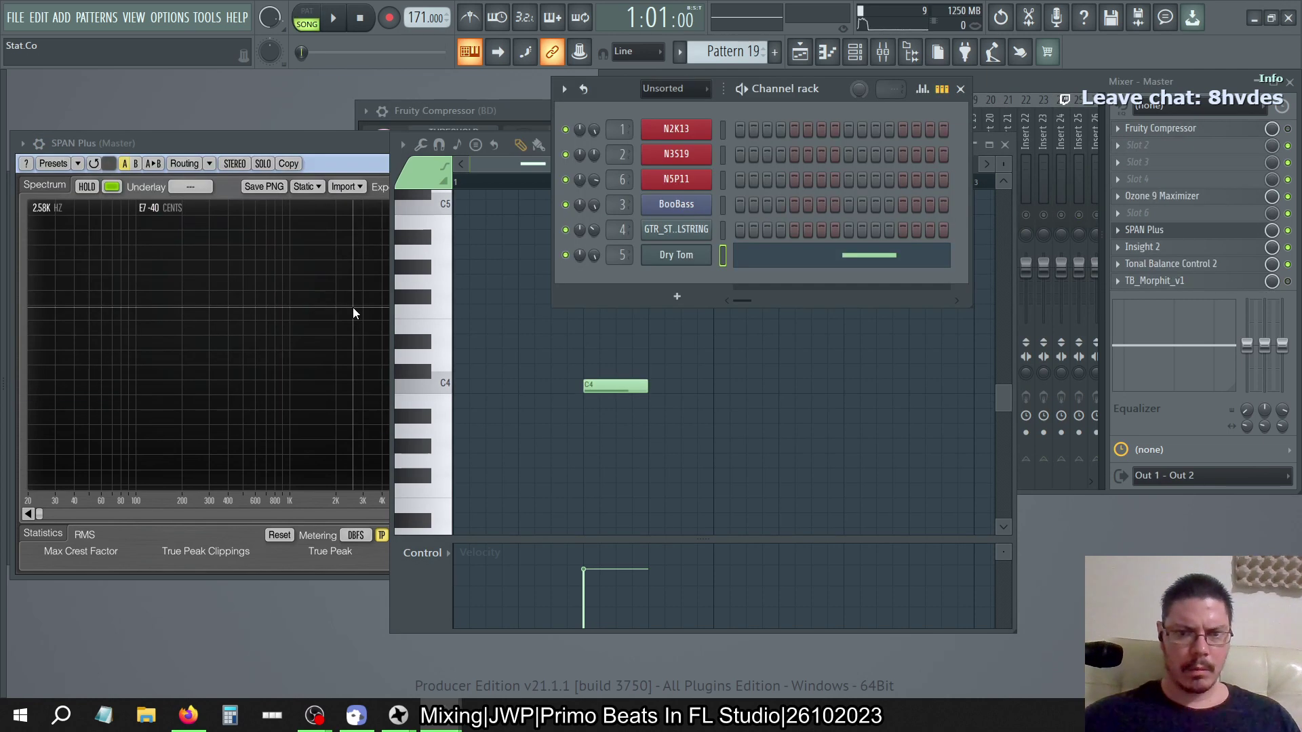
{"action": "key", "text": "KP_Subtract"}
{"action": "key", "text": "KP_Subtract"}
{"action": "key", "text": "shift+Up"}
{"action": "key", "text": "shift+Up"}
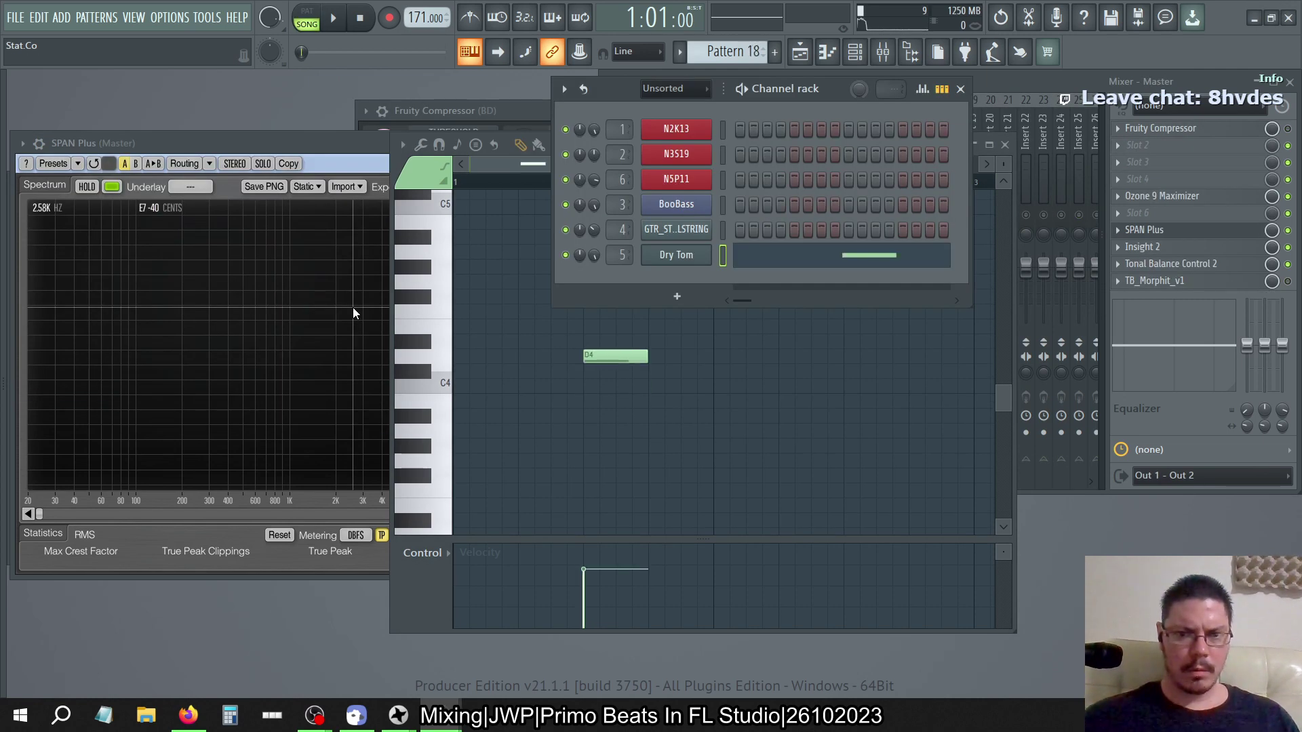
{"action": "key", "text": "shift+Down"}
{"action": "key", "text": "shift+Down"}
{"action": "key", "text": "KP_Subtract"}
{"action": "key", "text": "alt+Tab"}
{"action": "key", "text": "alt+Tab"}
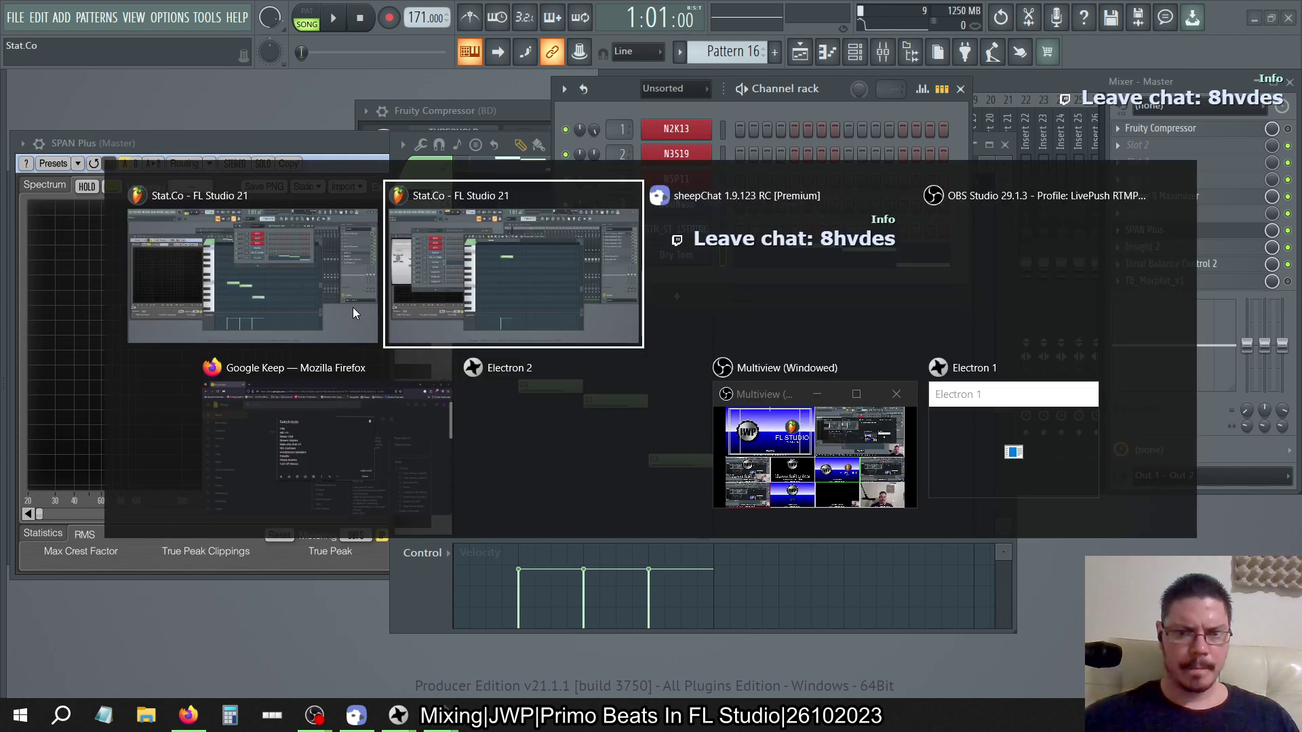
{"action": "key", "text": "alt+Tab"}
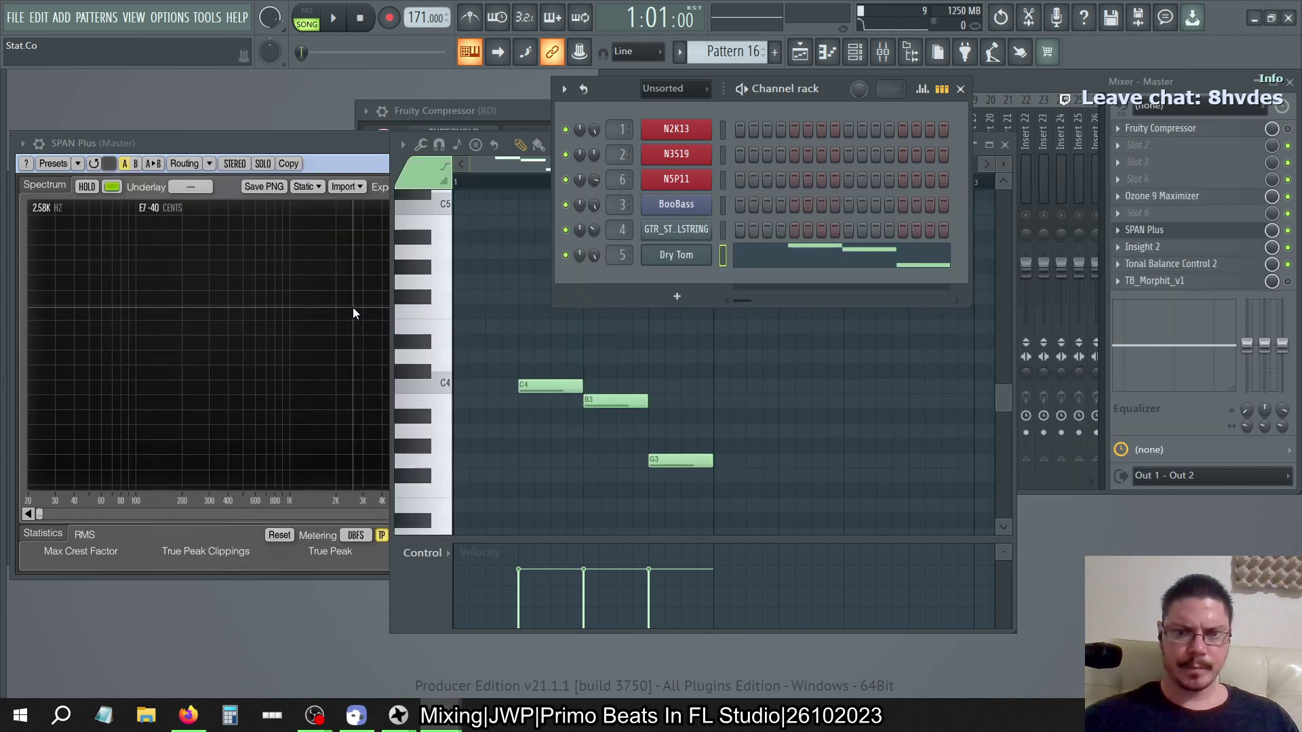
Switch to the project with separate DryTom channels and step back from Pattern 20 to Pattern 15, examining the Dry Tom notes
{"action": "key", "text": "alt+Tab"}
{"action": "key", "text": "alt+Tab"}
{"action": "key", "text": "shift+Up"}
{"action": "key", "text": "shift+Up"}
{"action": "key", "text": "shift+Down"}
{"action": "key", "text": "shift+Down"}
{"action": "key", "text": "KP_Subtract"}
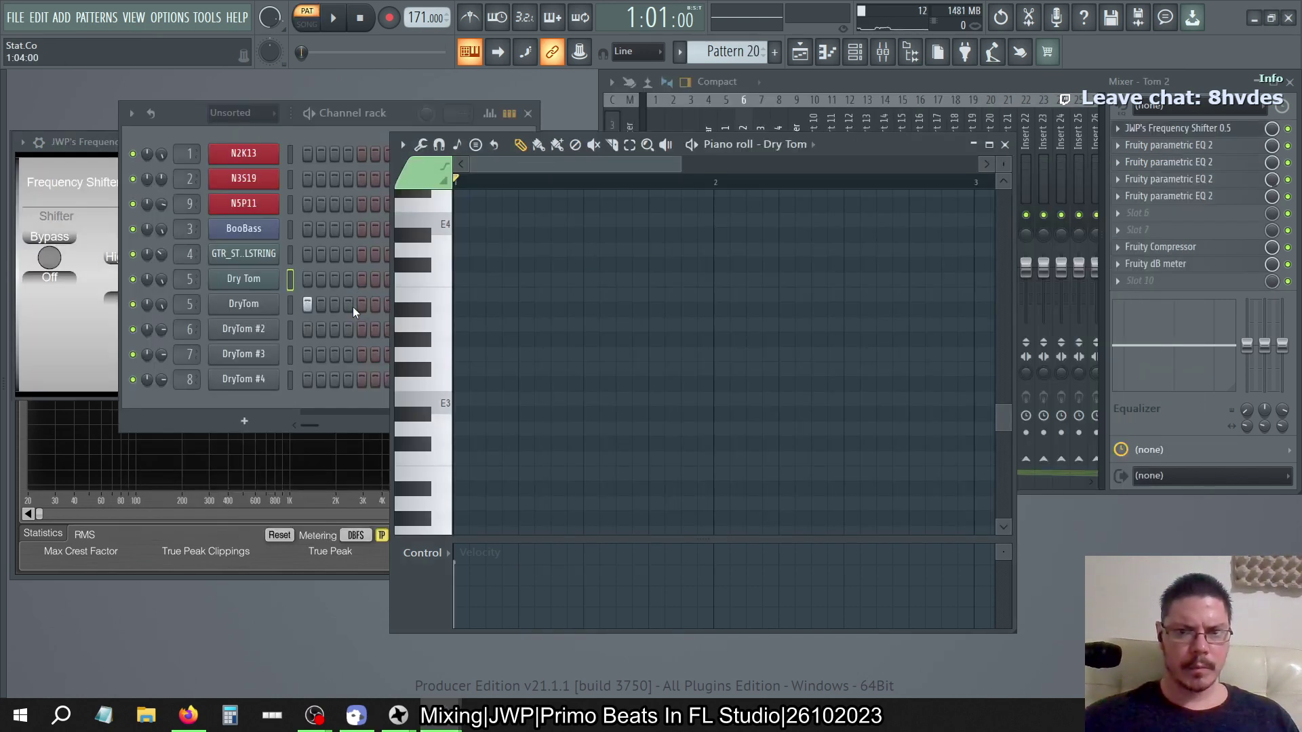
{"action": "key", "text": "KP_Subtract"}
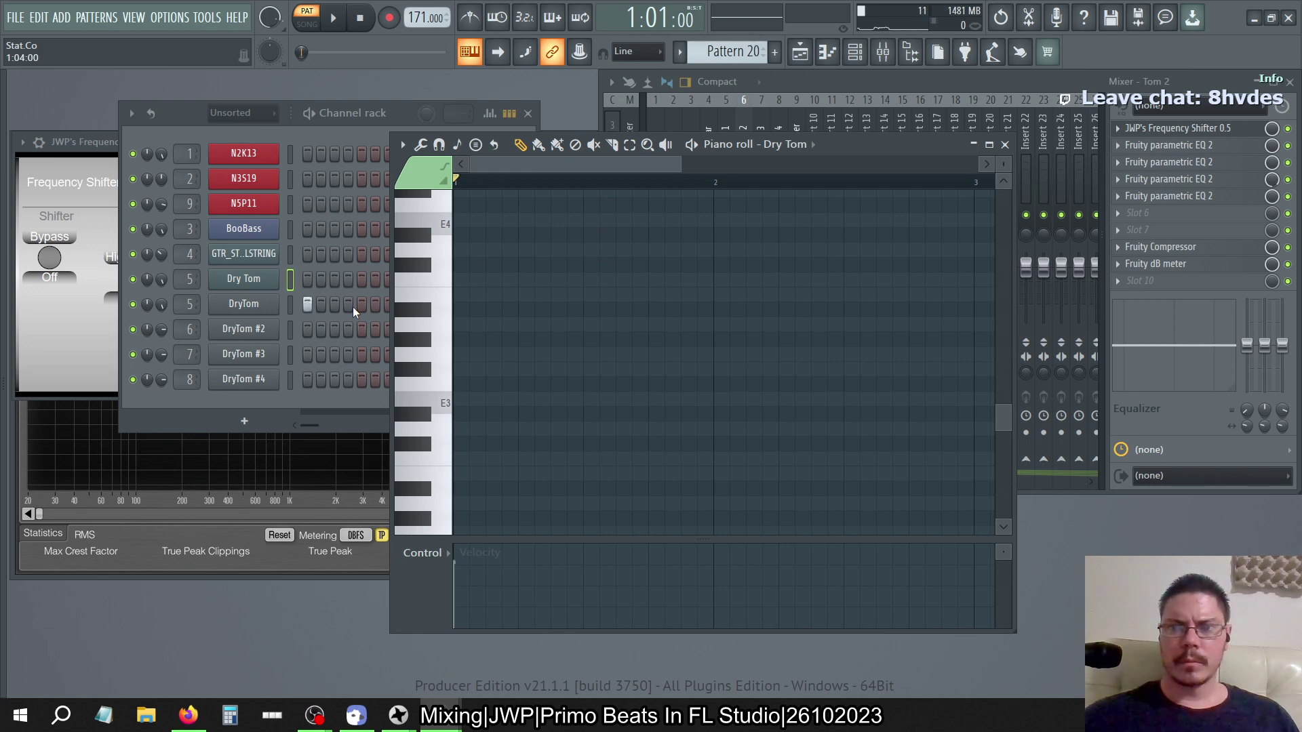
{"action": "key", "text": "KP_Subtract"}
{"action": "key", "text": "KP_Subtract"}
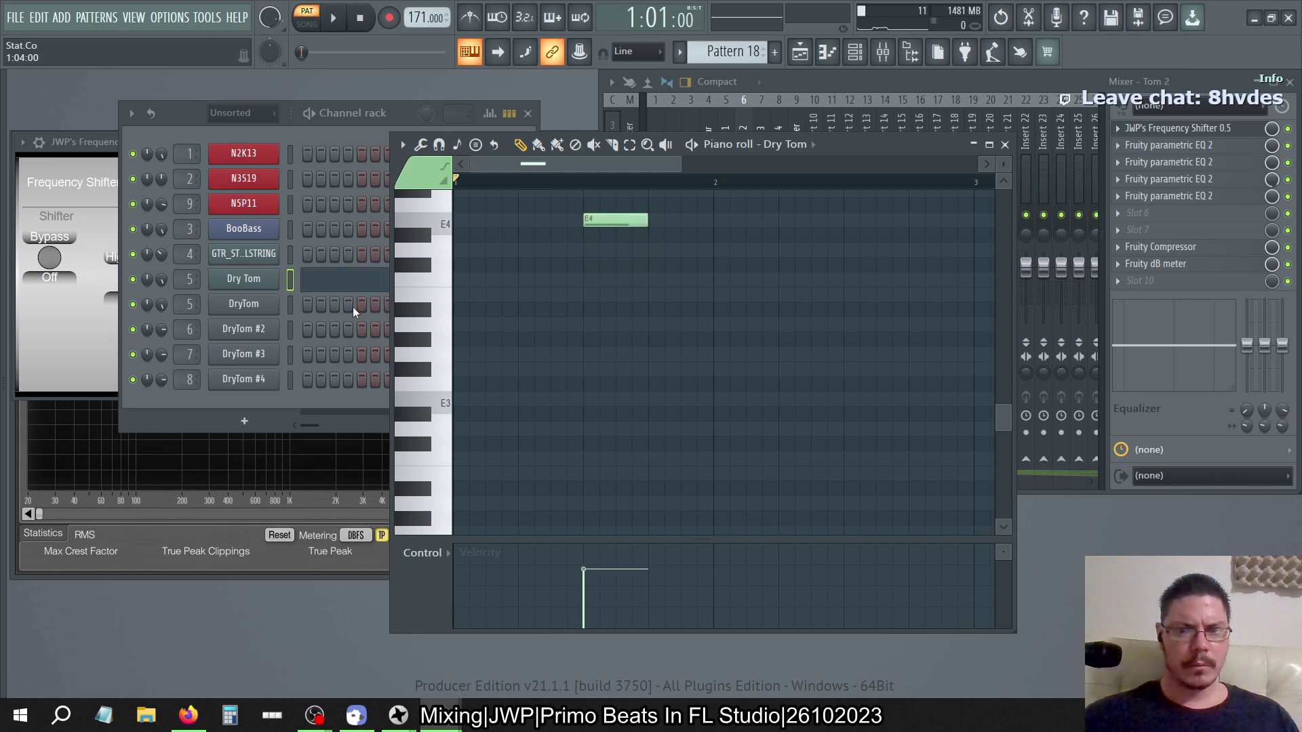
{"action": "key", "text": "KP_Subtract"}
{"action": "key", "text": "KP_Subtract"}
{"action": "key", "text": "KP_Subtract"}
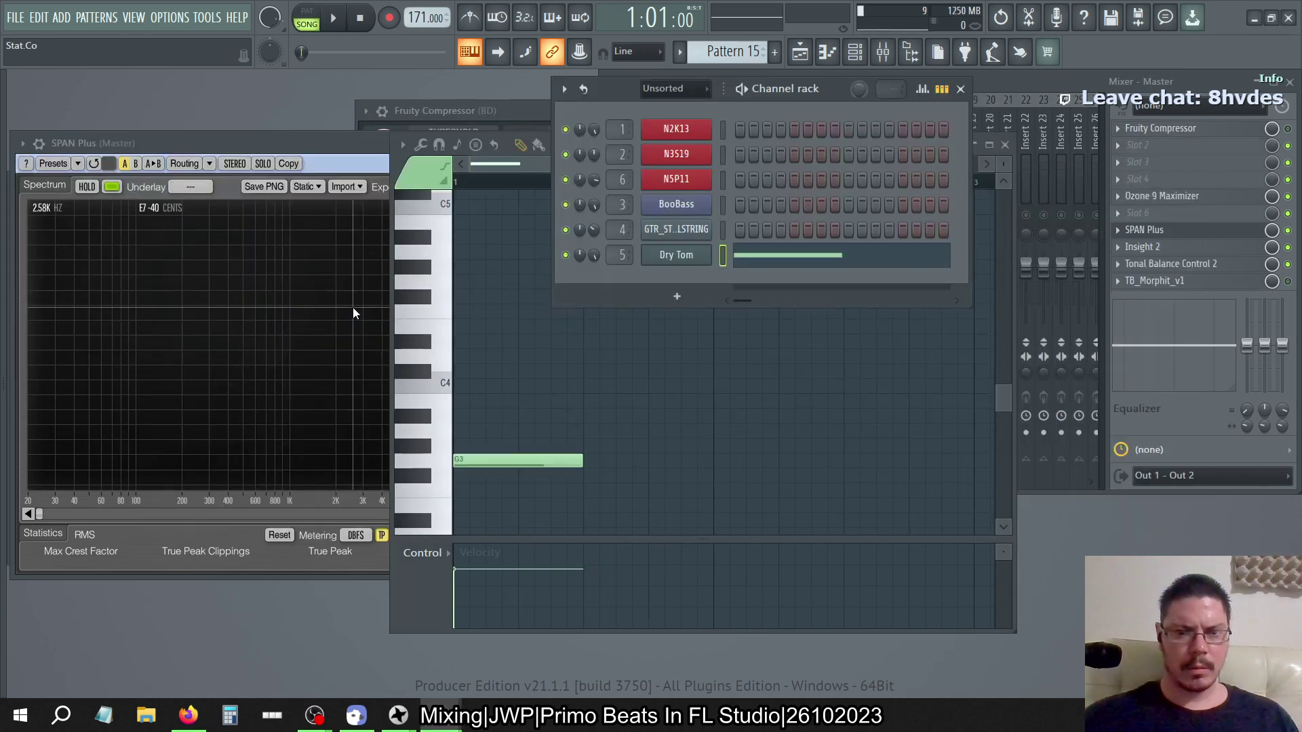
Return to the reference project and examine the Dry Tom notes in Patterns 15 to 19 again
{"action": "key", "text": "KP_Add"}
{"action": "key", "text": "KP_Add"}
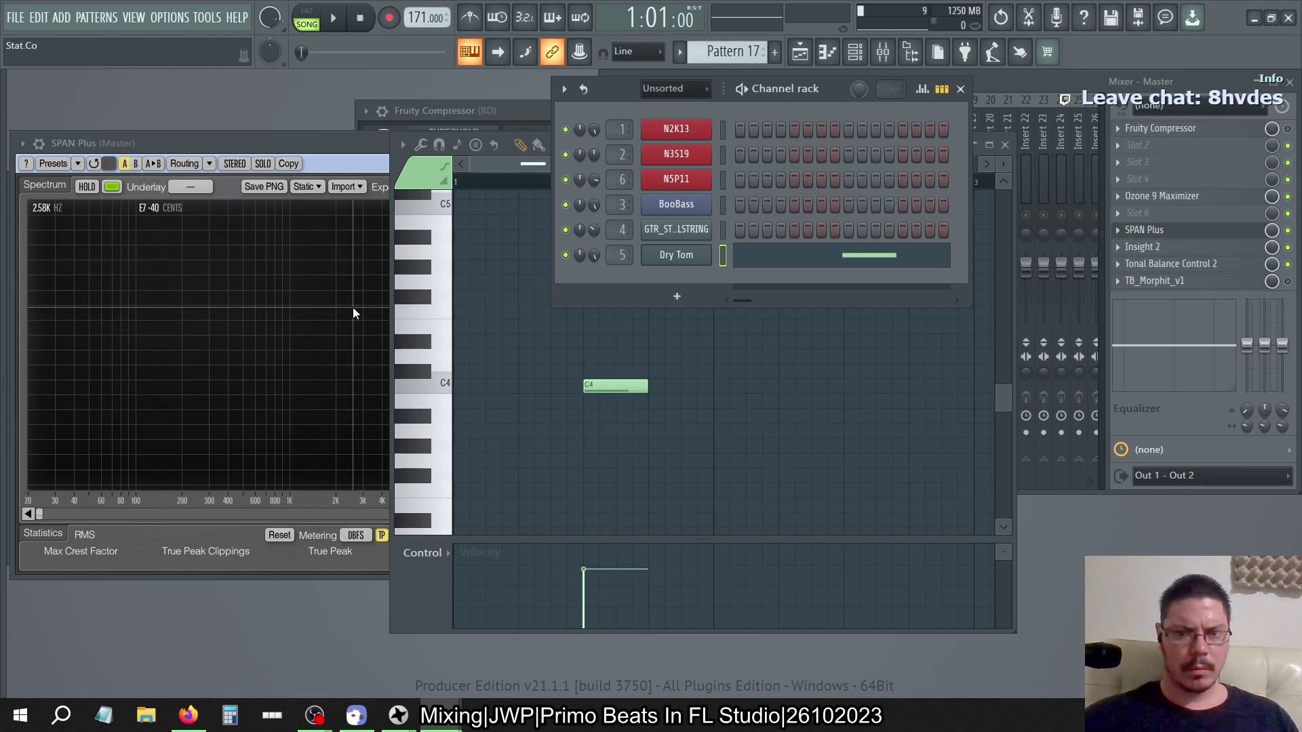
{"action": "key", "text": "KP_Add"}
{"action": "key", "text": "KP_Add"}
{"action": "key", "text": "KP_Subtract"}
{"action": "key", "text": "KP_Subtract"}
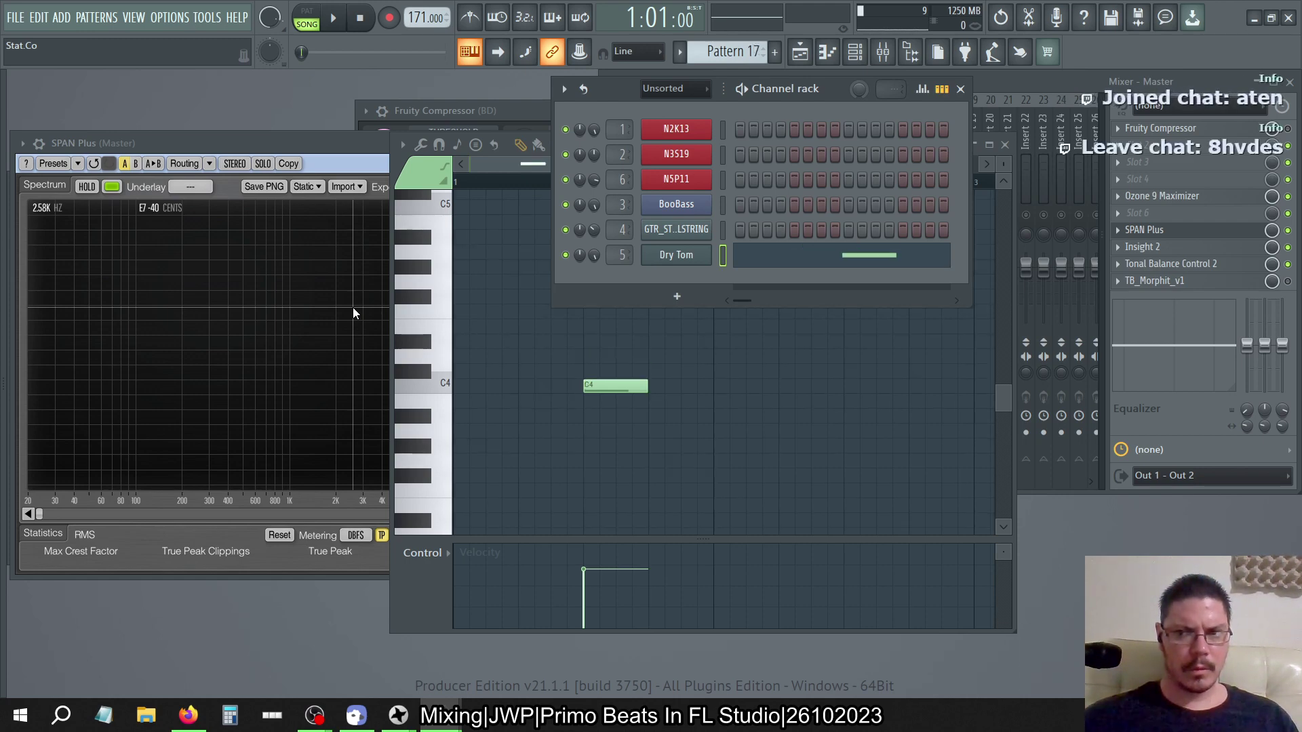
{"action": "key", "text": "KP_Subtract"}
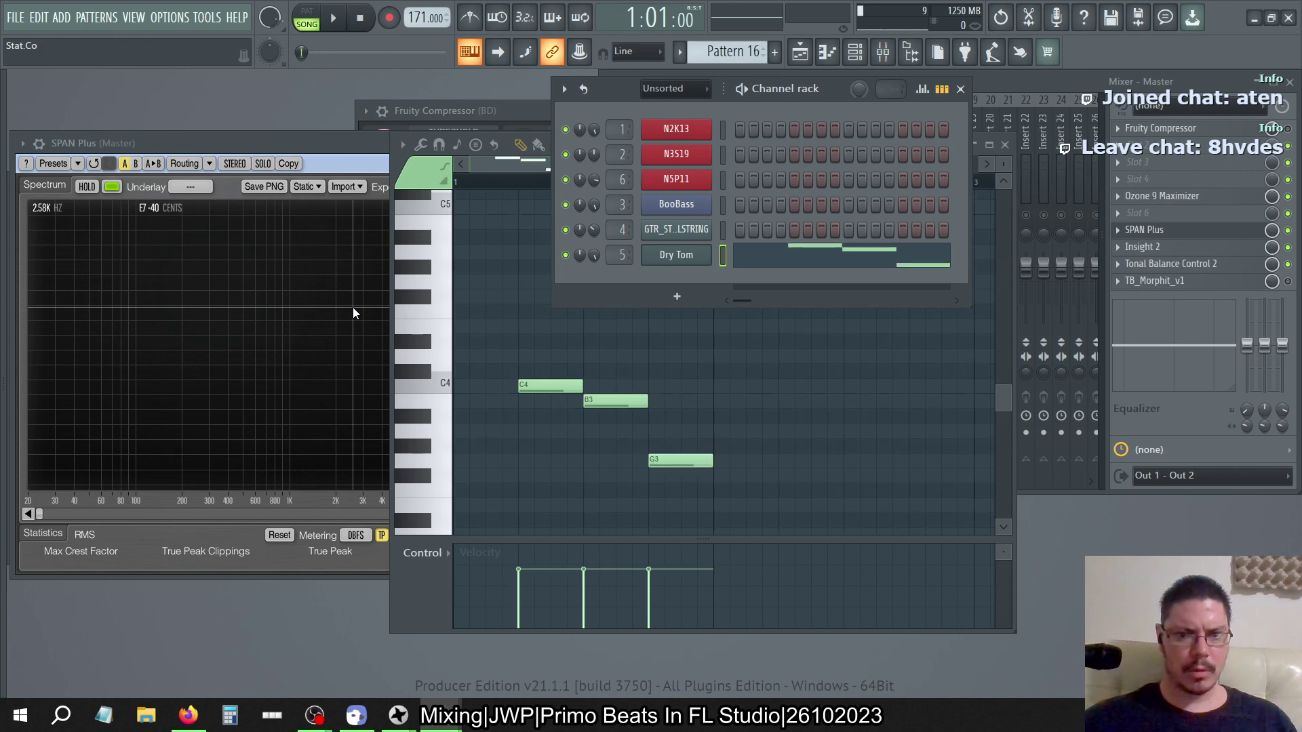
{"action": "key", "text": "KP_Add"}
{"action": "key", "text": "KP_Add"}
{"action": "key", "text": "KP_Subtract"}
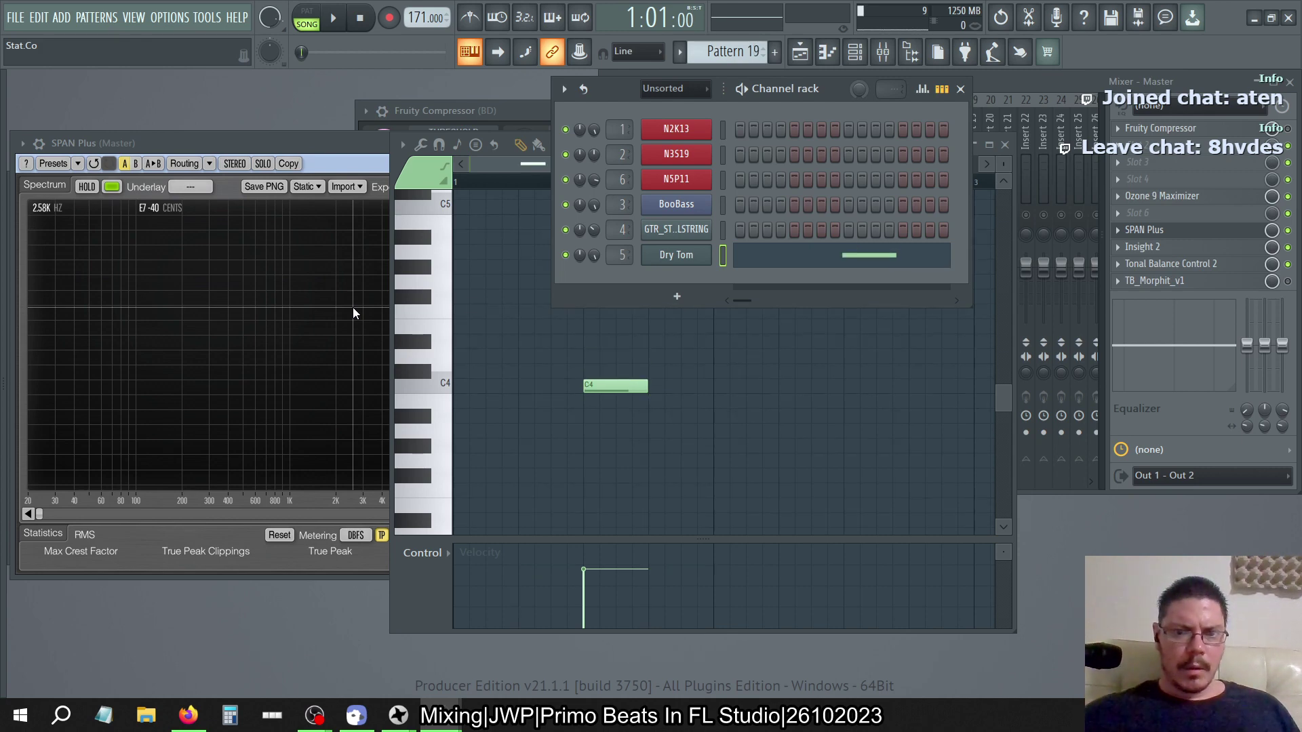
{"action": "key", "text": "KP_Add"}
{"action": "key", "text": "KP_Subtract"}
Open the project file gui_5.flp from the Dope Pro folder in the reference instance
{"action": "left_click", "coordinate": [19, 16]}
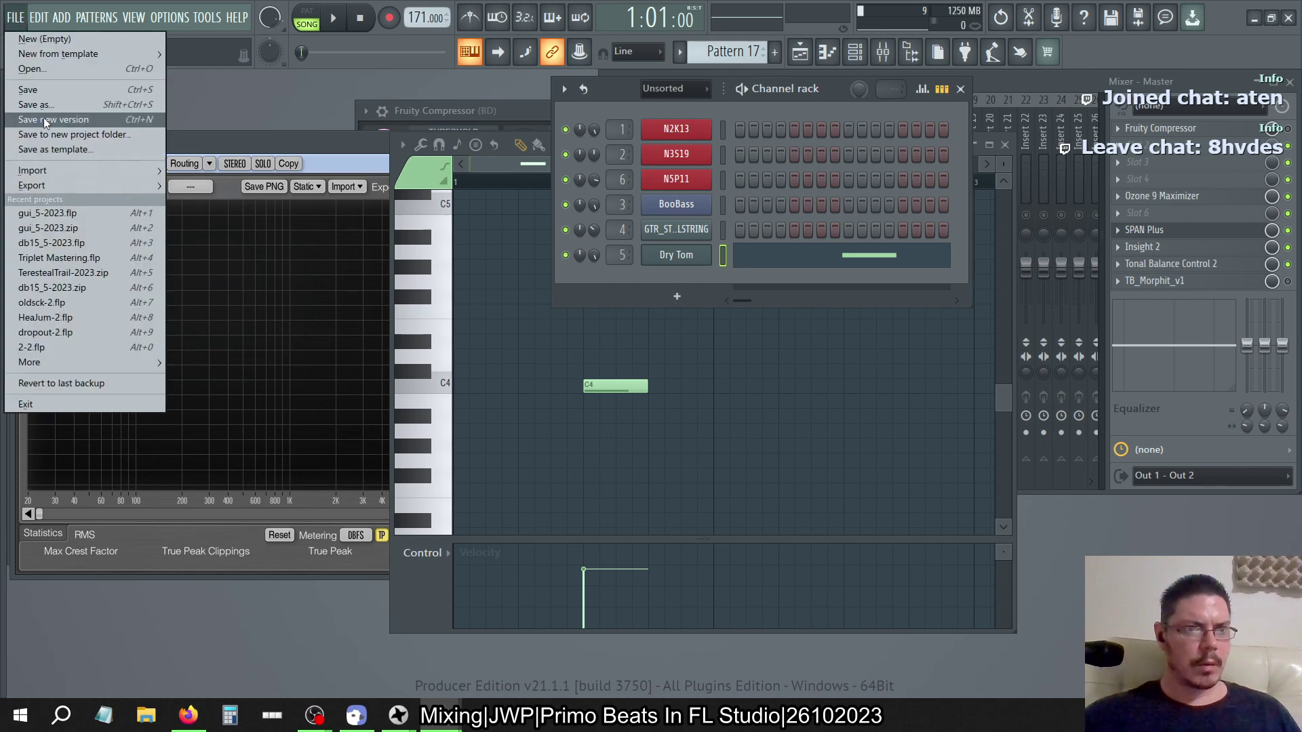
{"action": "left_click", "coordinate": [31, 68]}
{"action": "left_click", "coordinate": [682, 404]}
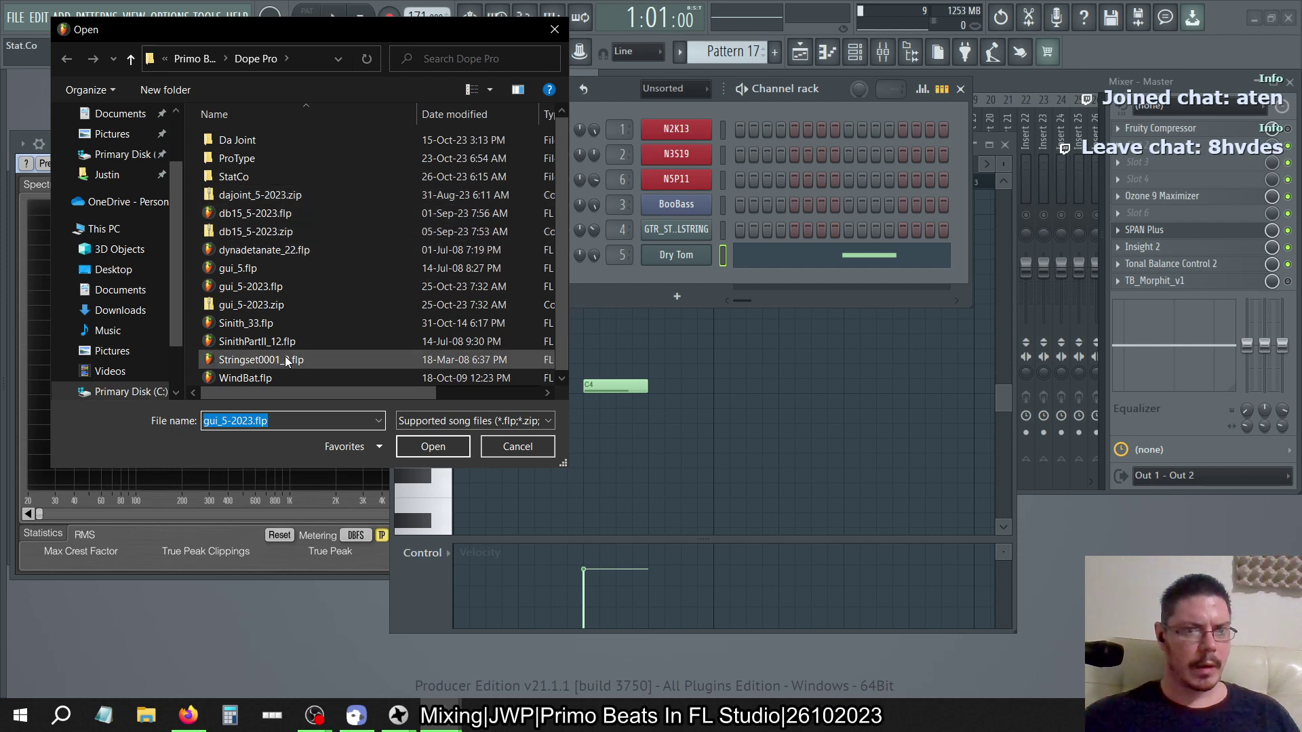
{"action": "scroll", "coordinate": [285, 356], "scroll_direction": "down", "scroll_amount": 1}
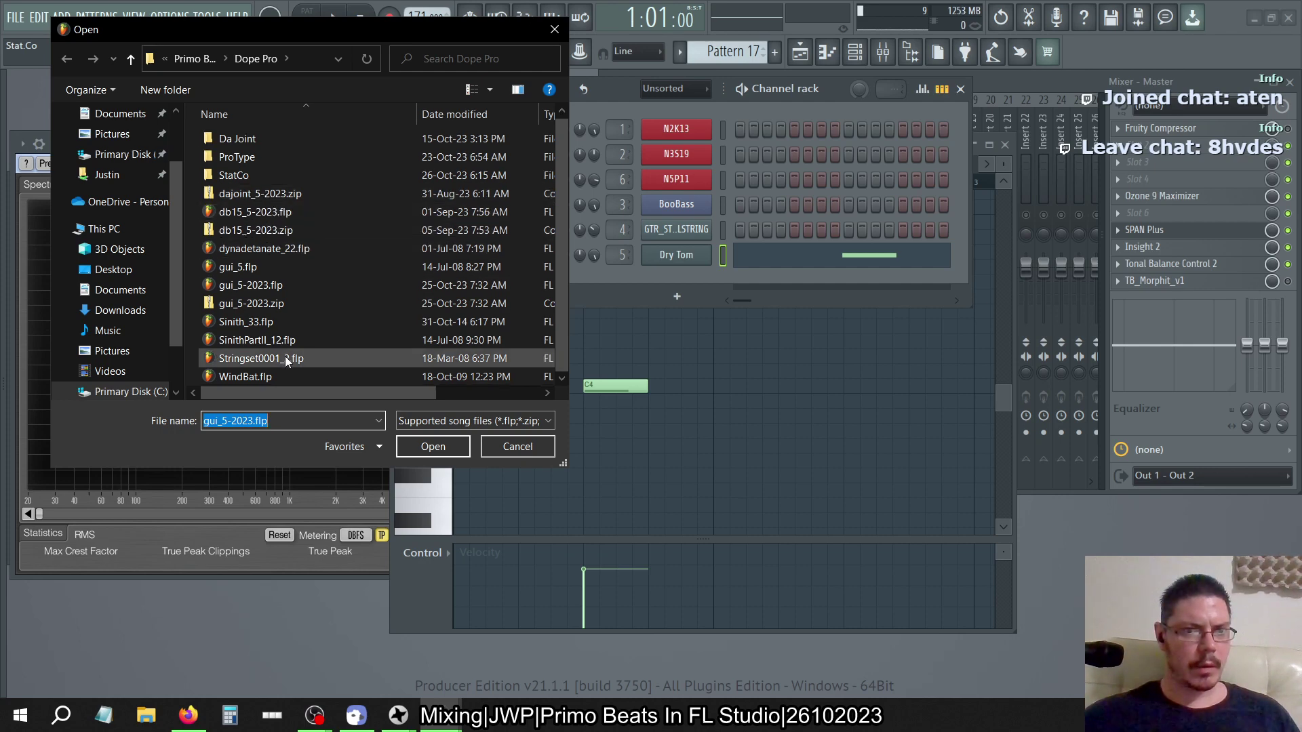
{"action": "left_click", "coordinate": [283, 261]}
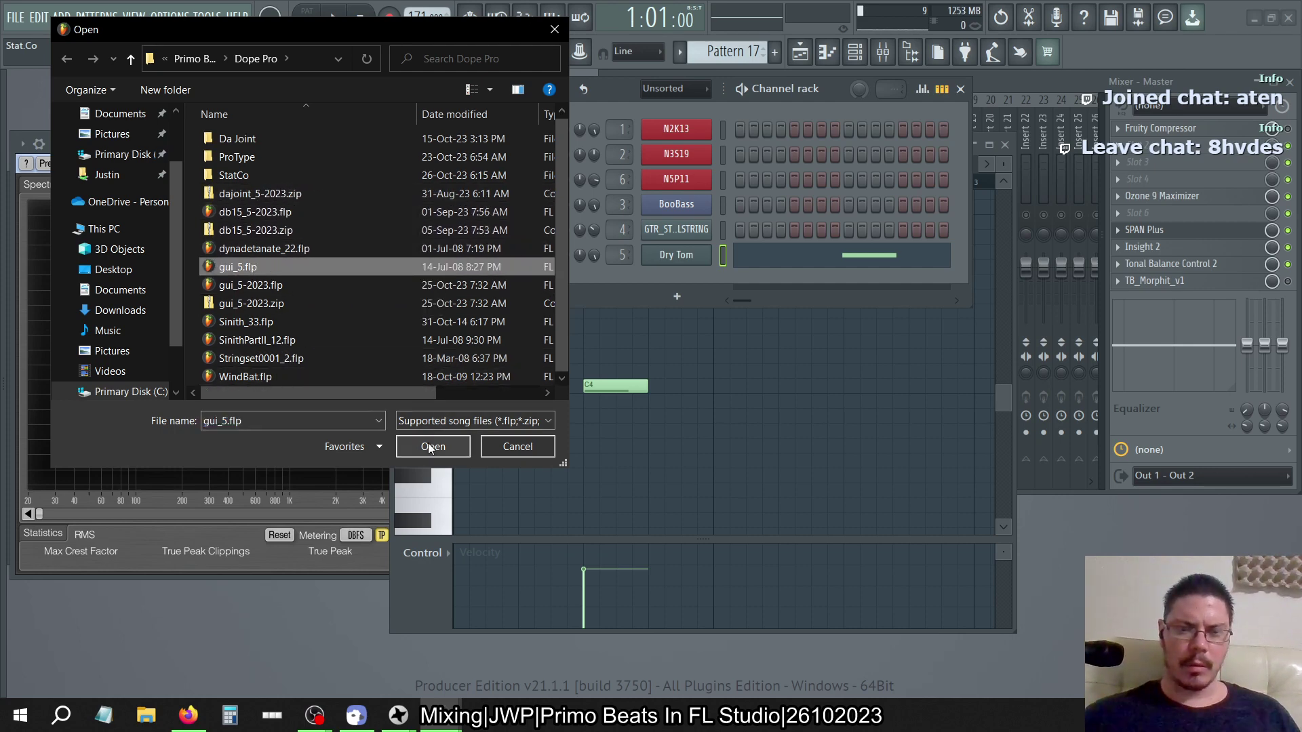
{"action": "key", "text": "Return"}
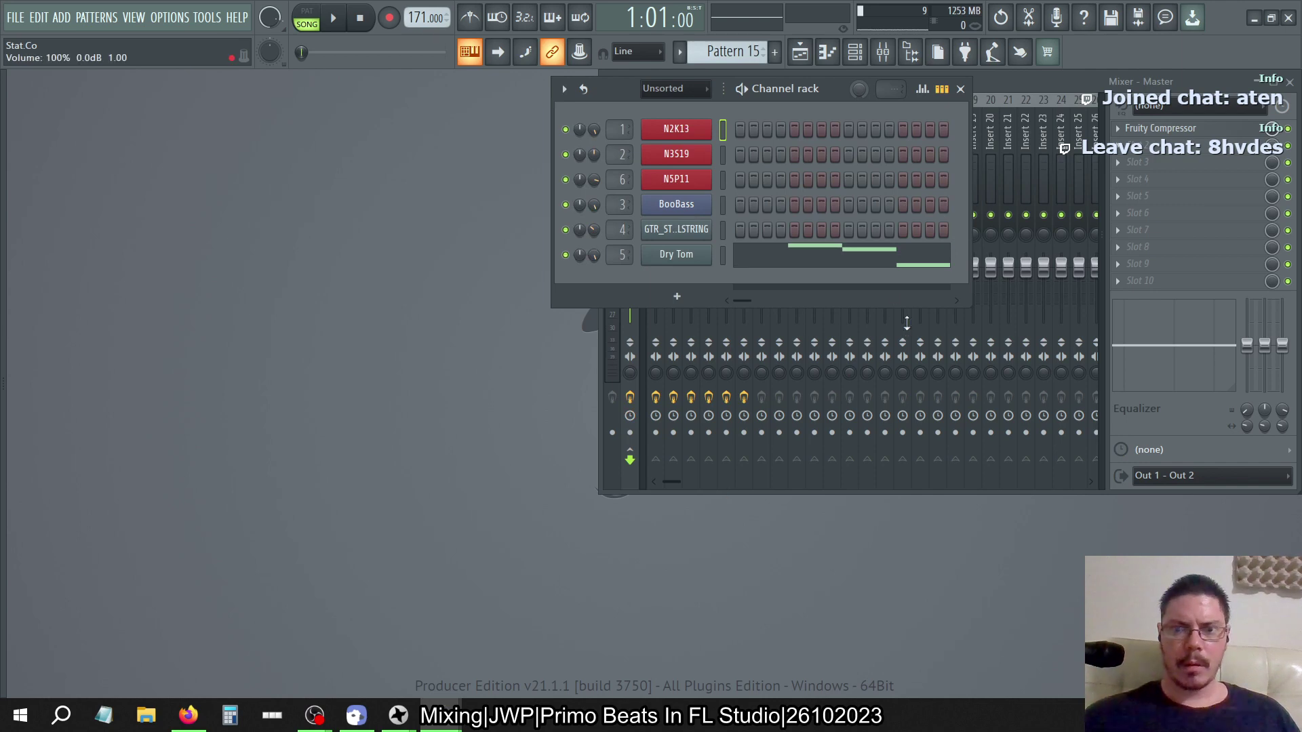
Open the Dry Tom piano roll in the reloaded project and step through the patterns from 15 onward to check the notes
{"action": "left_click", "coordinate": [847, 271]}
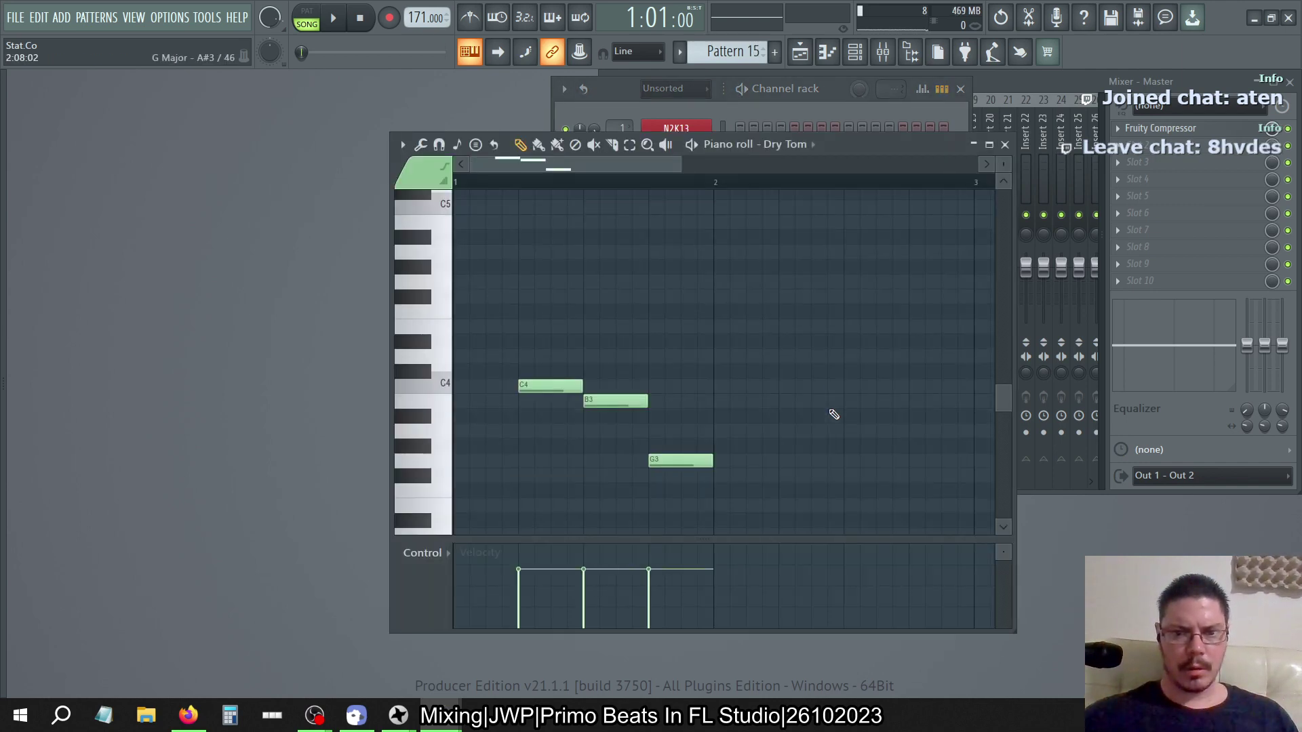
{"action": "key", "text": "KP_Add"}
{"action": "key", "text": "KP_Add"}
{"action": "key", "text": "KP_Add"}
{"action": "key", "text": "KP_Add"}
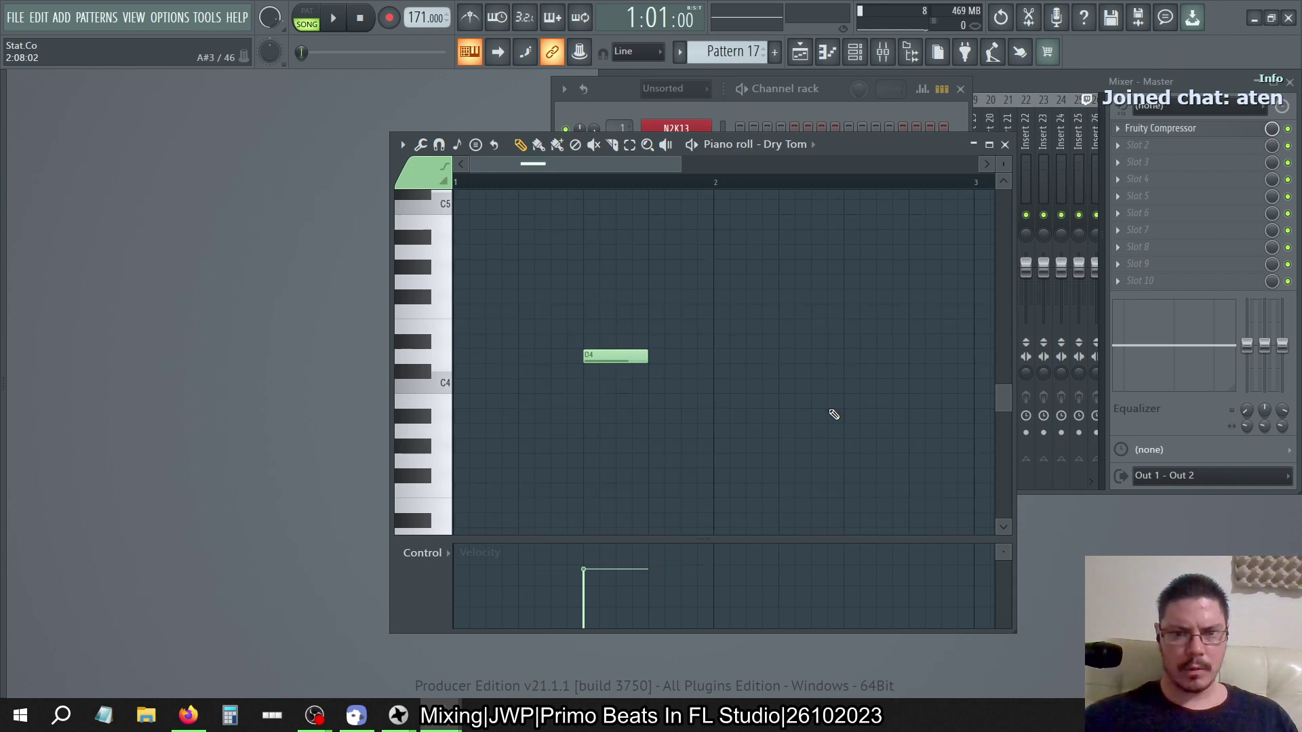
{"action": "key", "text": "KP_Subtract"}
{"action": "key", "text": "KP_Subtract"}
{"action": "key", "text": "KP_Subtract"}
{"action": "key", "text": "KP_Subtract"}
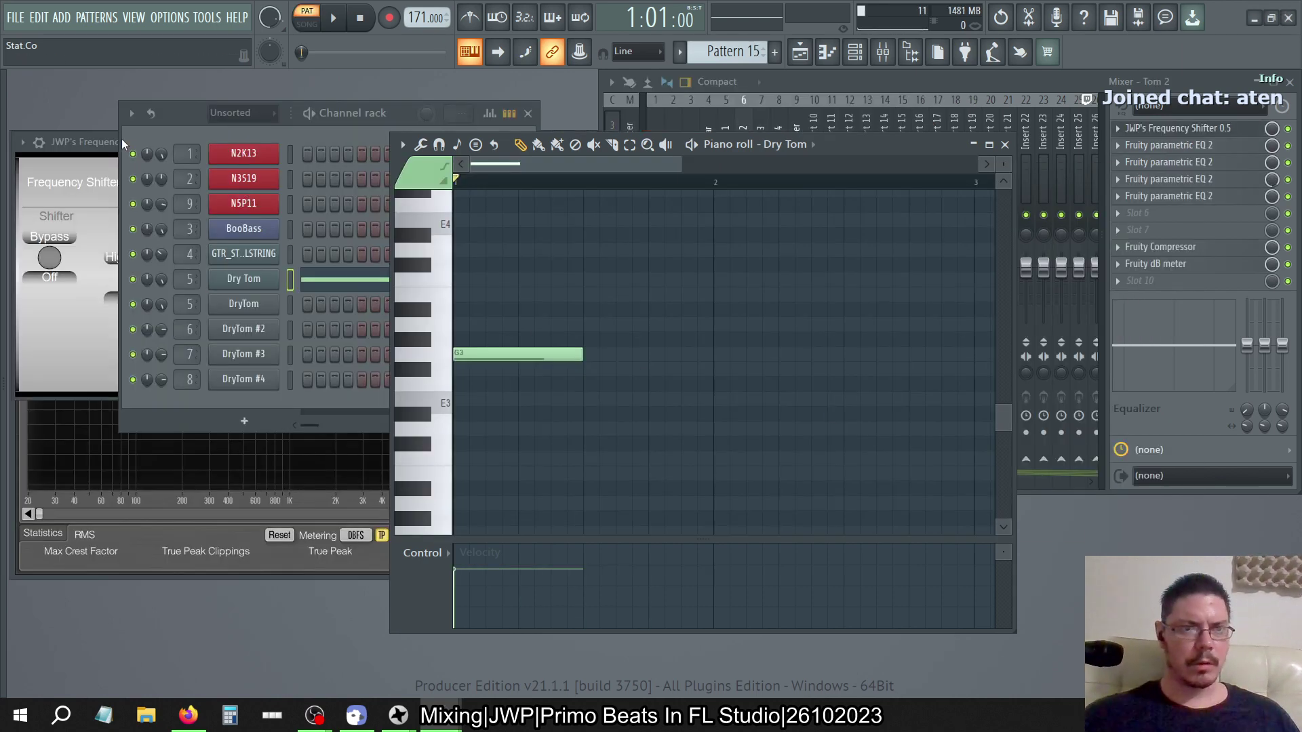
In the project with separate DryTom channels, open Tom 1's Frequency Shifter and set its Shift to -7
{"action": "left_click", "coordinate": [120, 143]}
{"action": "left_click", "coordinate": [726, 135]}
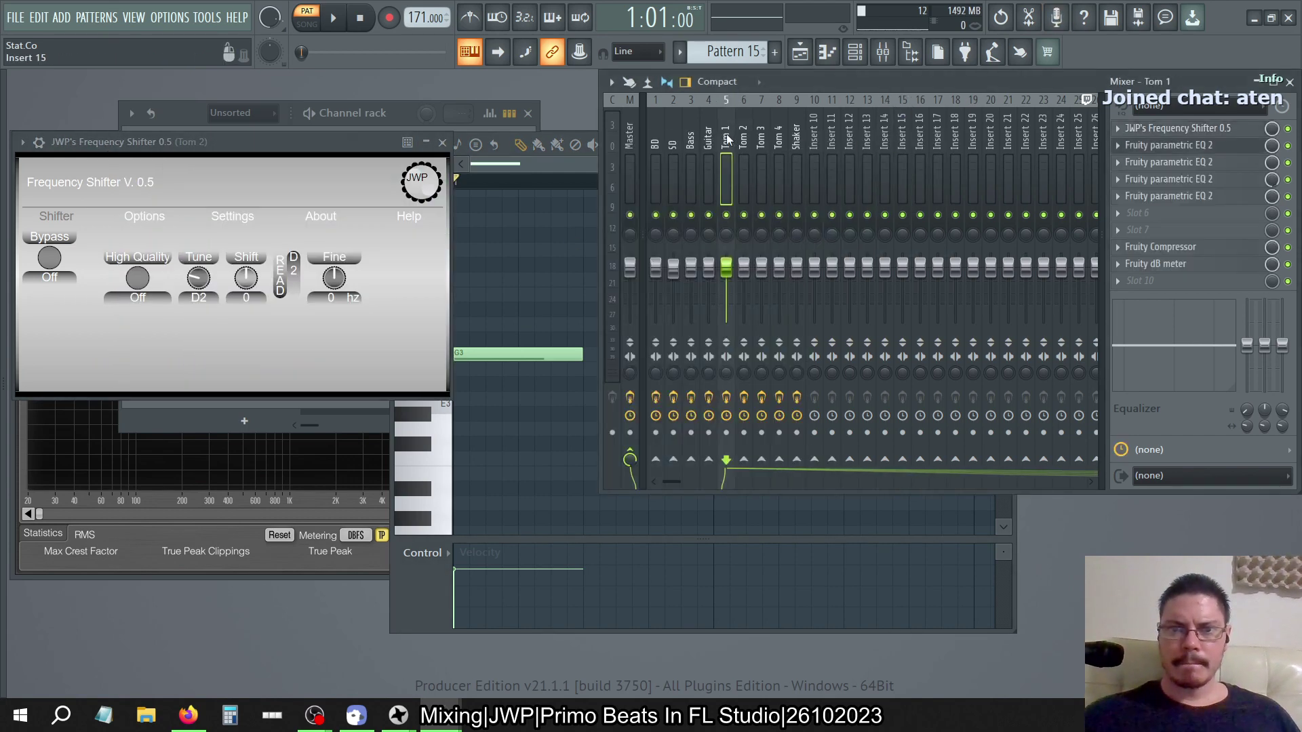
{"action": "left_click", "coordinate": [1168, 135]}
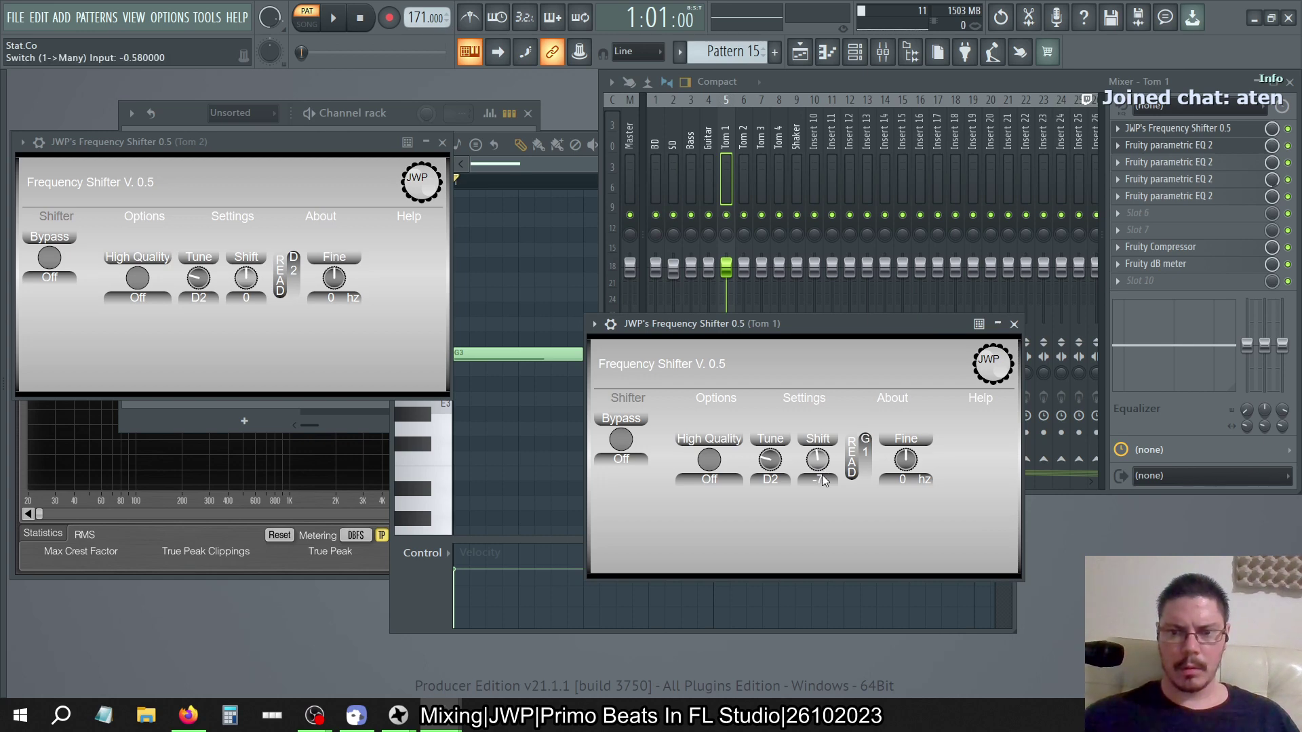
{"action": "scroll", "coordinate": [822, 475], "scroll_direction": "down", "scroll_amount": 2}
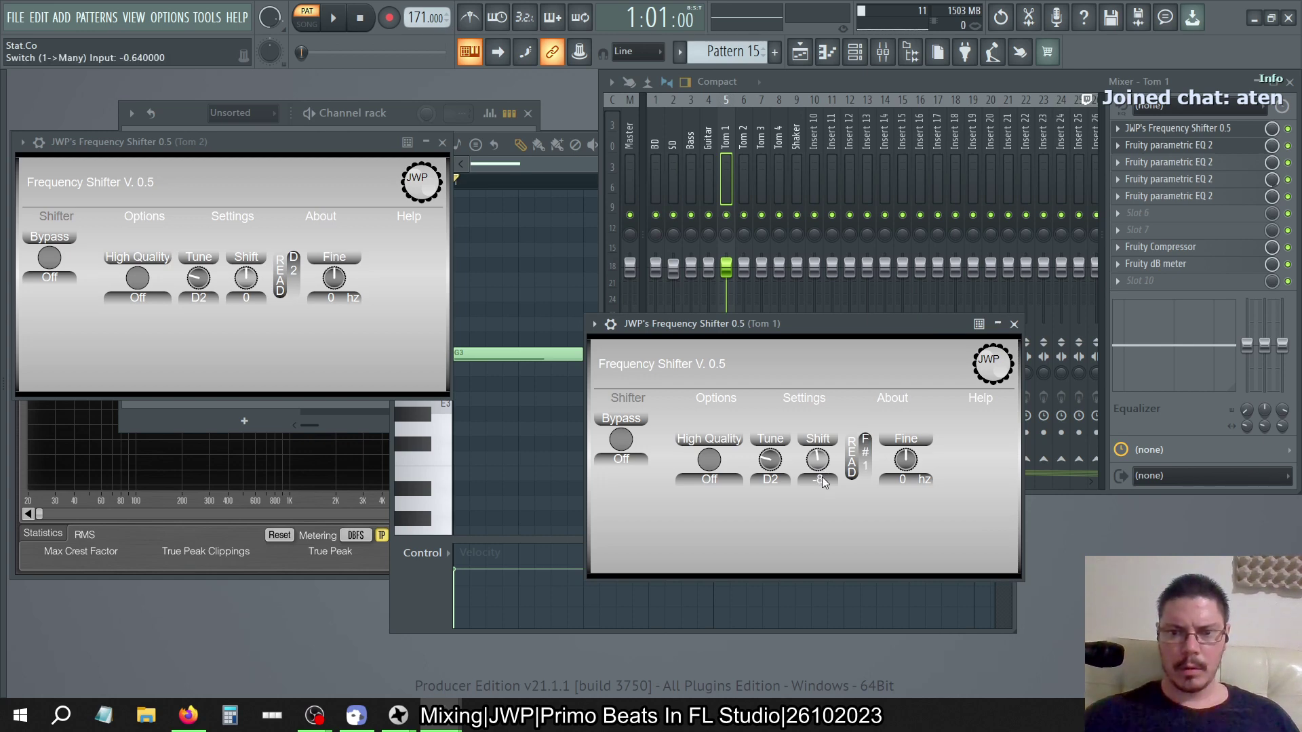
Play Pattern 15 and show the master's SPAN Plus analyzer alongside the Tom 1 mixer track to examine the spectrum
{"action": "left_click", "coordinate": [337, 20]}
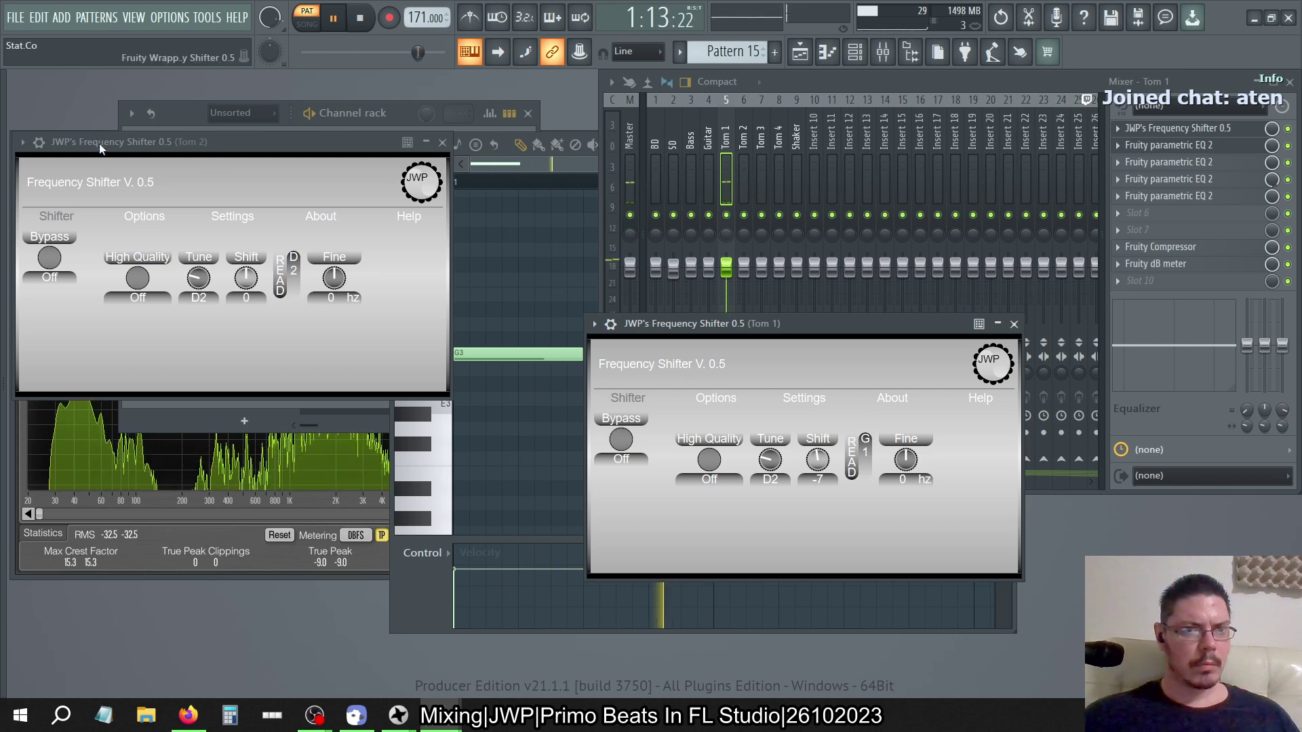
{"action": "left_click_drag", "start_coordinate": [99, 144], "coordinate": [326, 132]}
{"action": "left_click", "coordinate": [38, 251]}
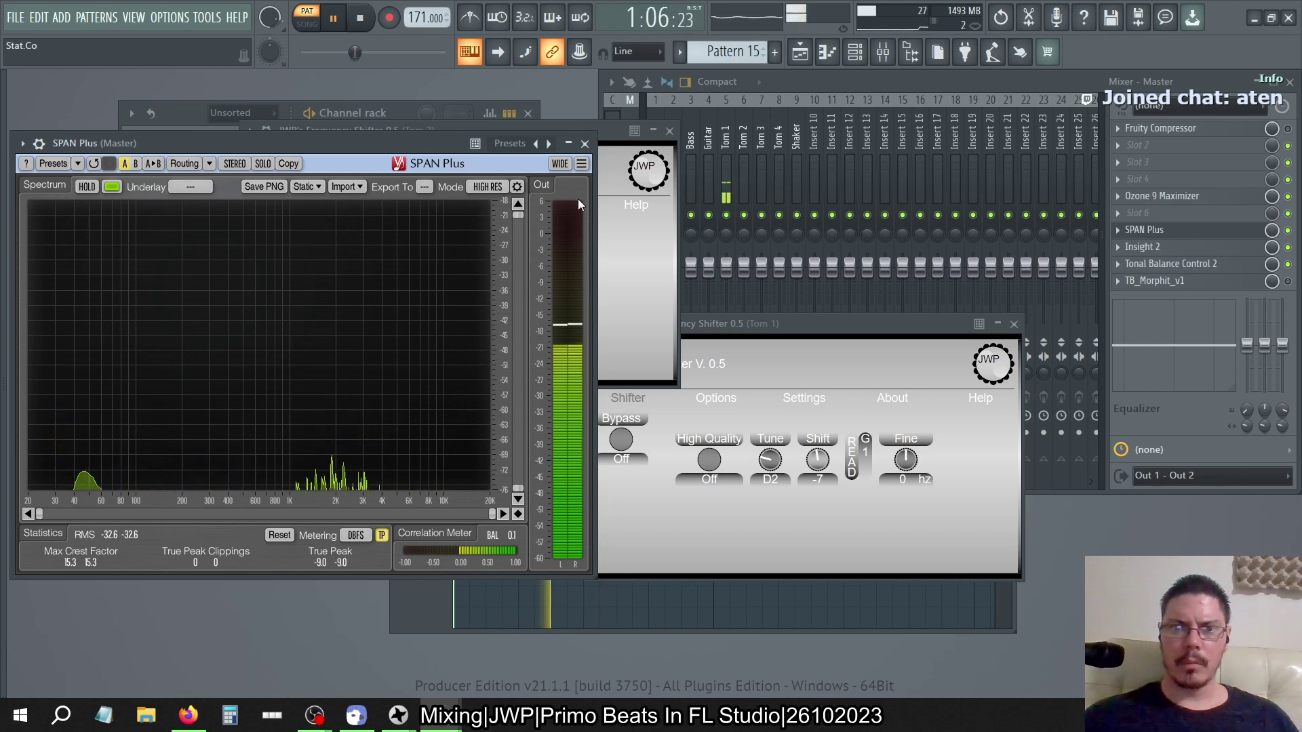
{"action": "left_click", "coordinate": [723, 120]}
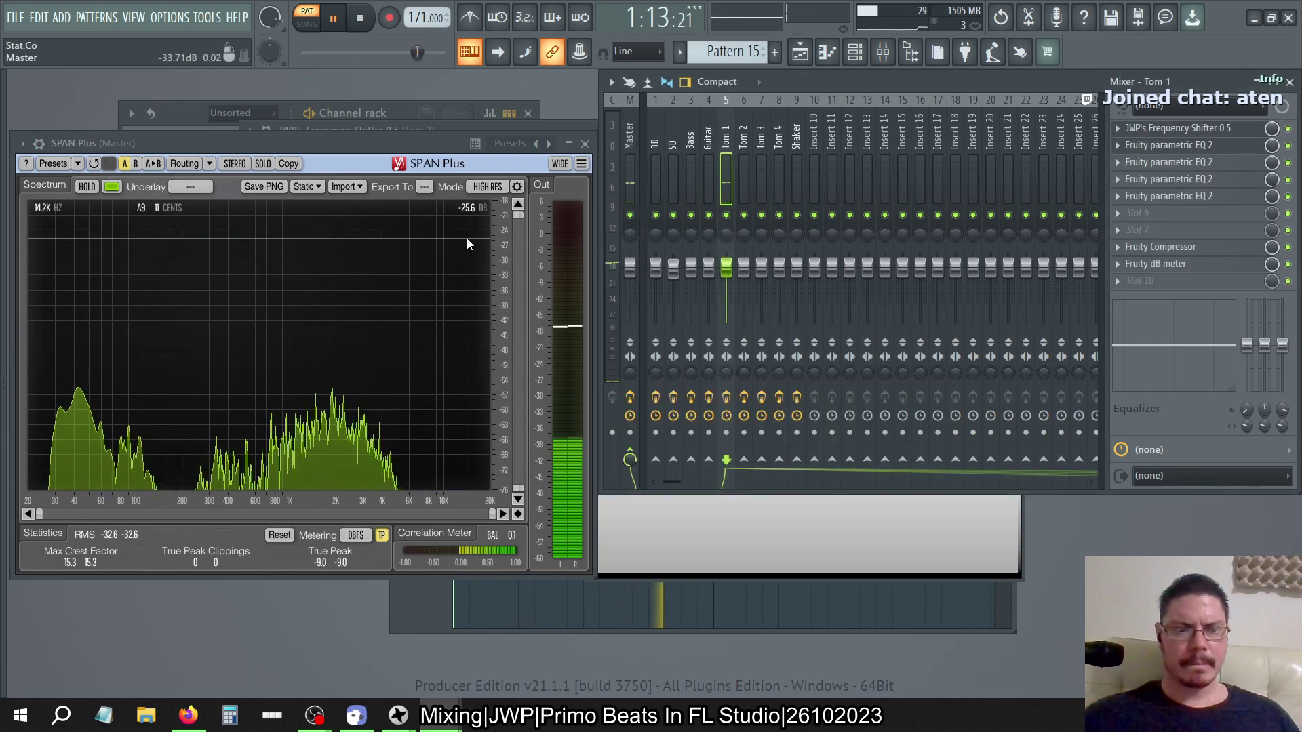
Try High Quality mode on Tom 1's Frequency Shifter, switch it back off, and stop playback
{"action": "left_click", "coordinate": [664, 530]}
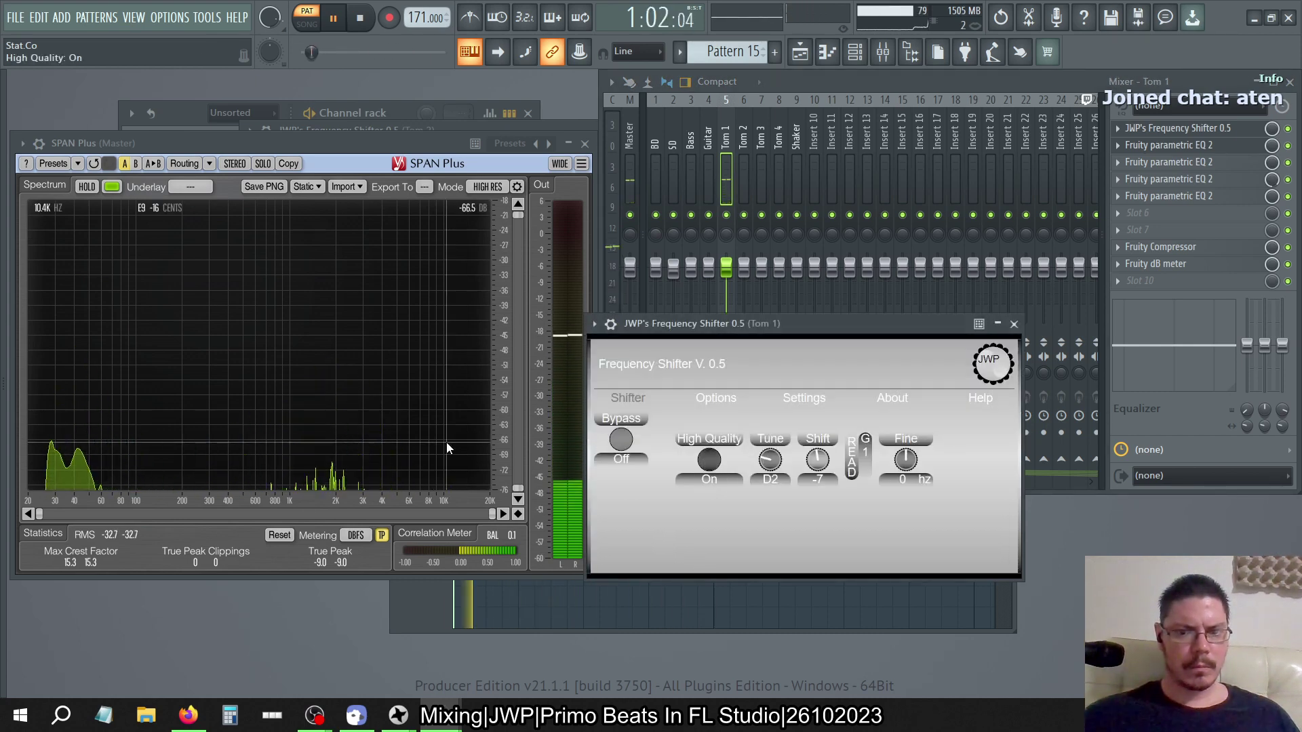
{"action": "left_click", "coordinate": [708, 460]}
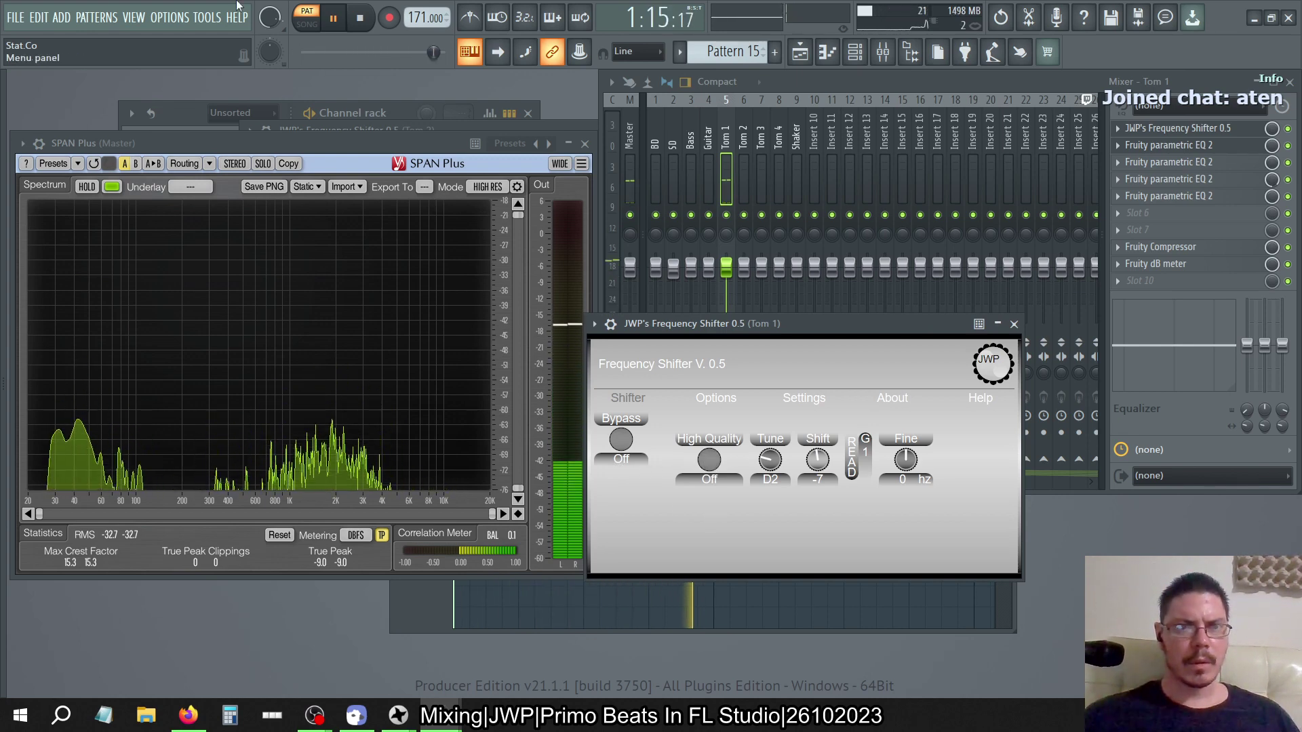
{"action": "key", "text": "space"}
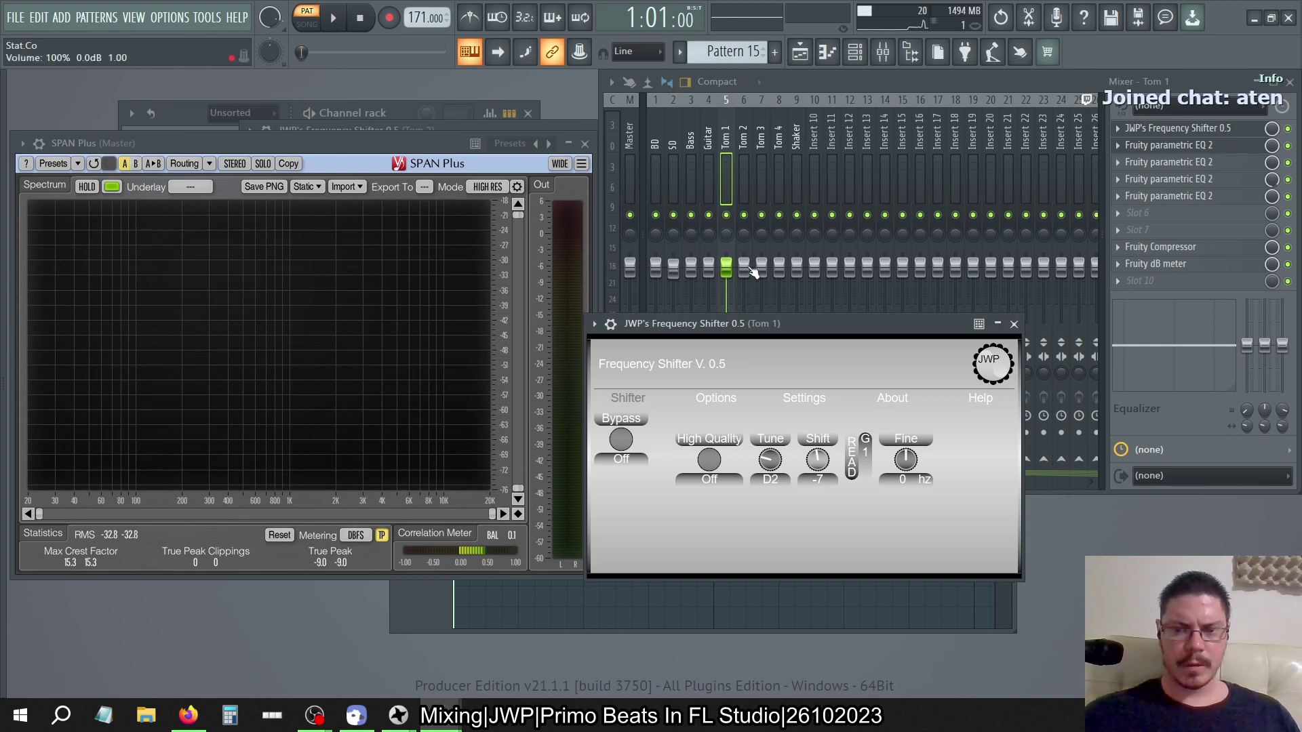
Disable the Frequency Shifter slot on Tom 1 and play Pattern 15 to examine the unshifted Dry Tom spectrum
{"action": "left_click", "coordinate": [1288, 129]}
{"action": "key", "text": "space"}
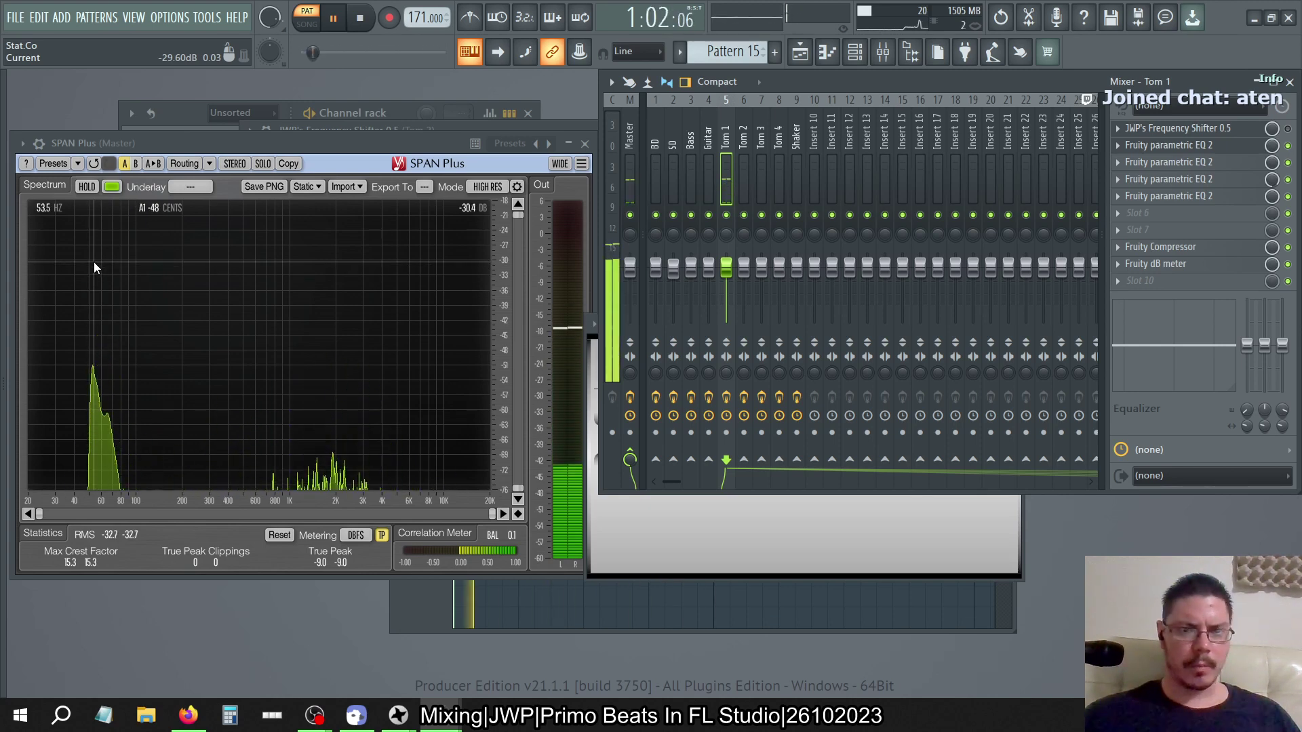
{"action": "left_click", "coordinate": [361, 21]}
Go to Pattern 20, play its DryTom hit, and show the master's SPAN Plus analyzer to examine the spectrum
{"action": "left_click", "coordinate": [198, 117]}
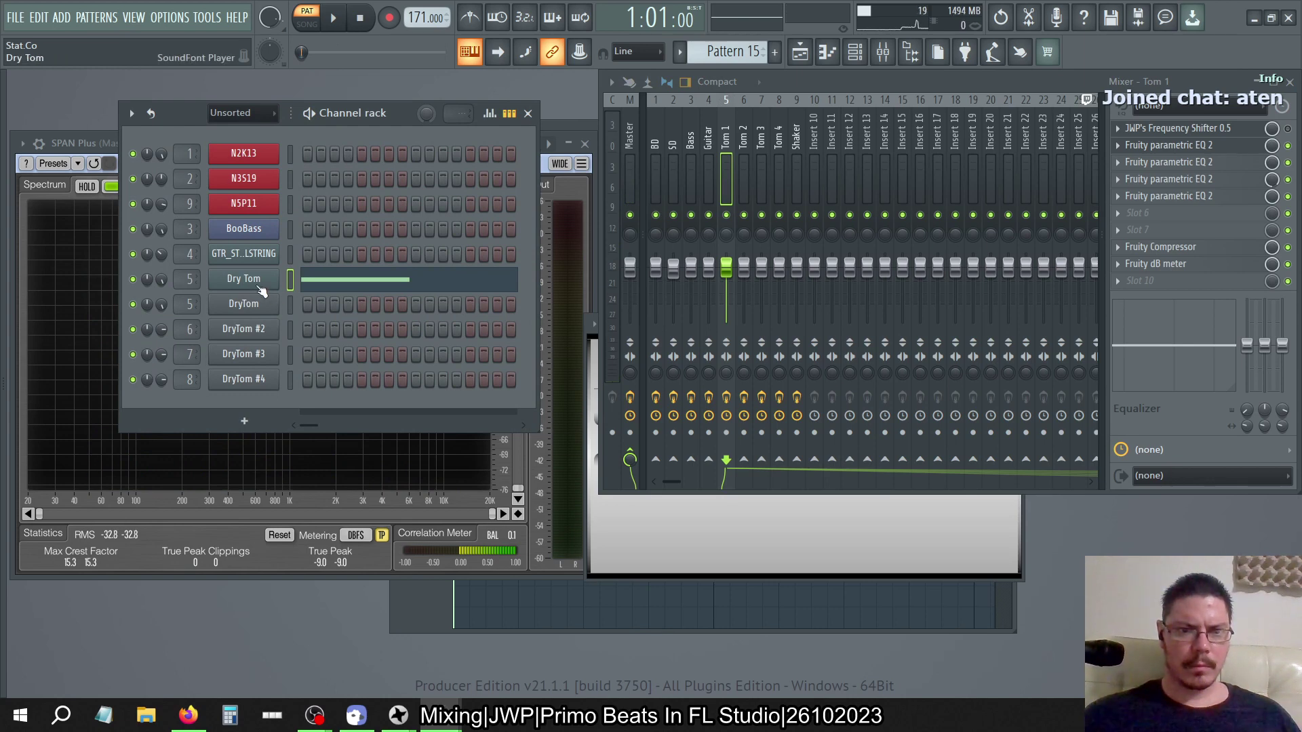
{"action": "key", "text": "KP_Add"}
{"action": "key", "text": "KP_Add"}
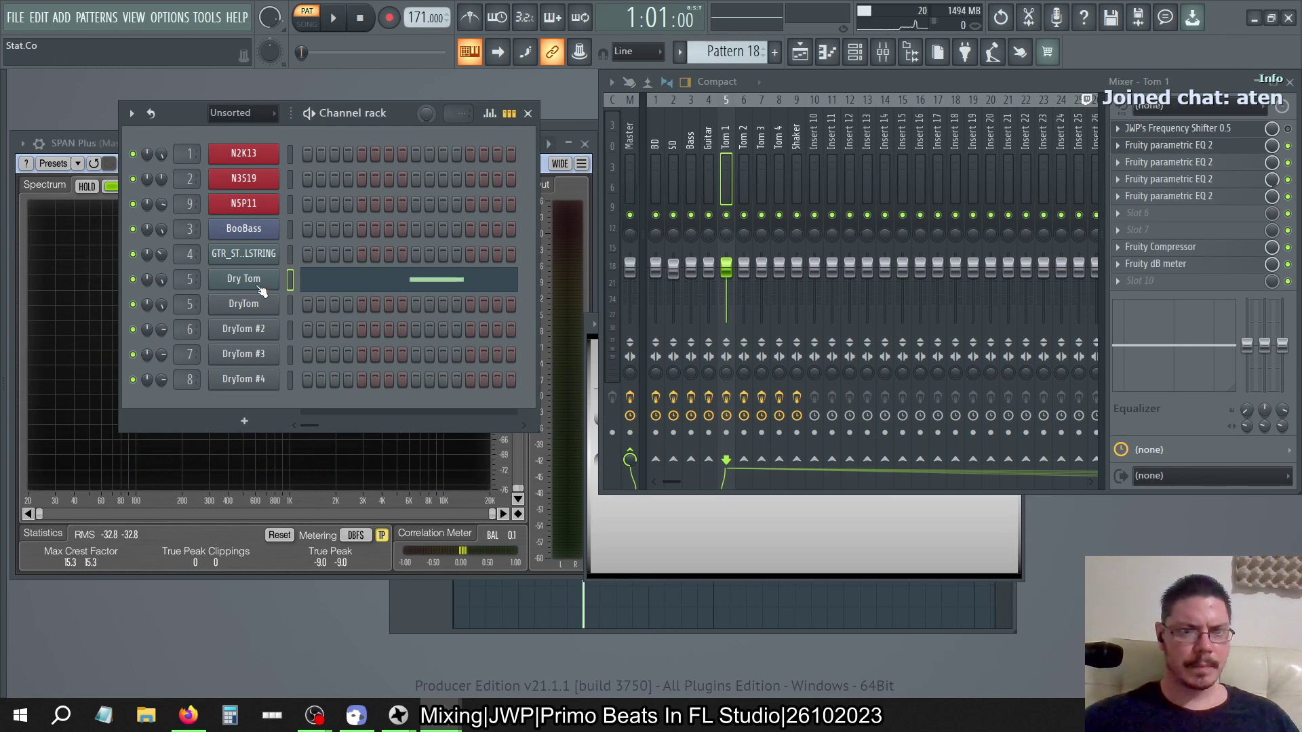
{"action": "key", "text": "KP_Add"}
{"action": "key", "text": "space"}
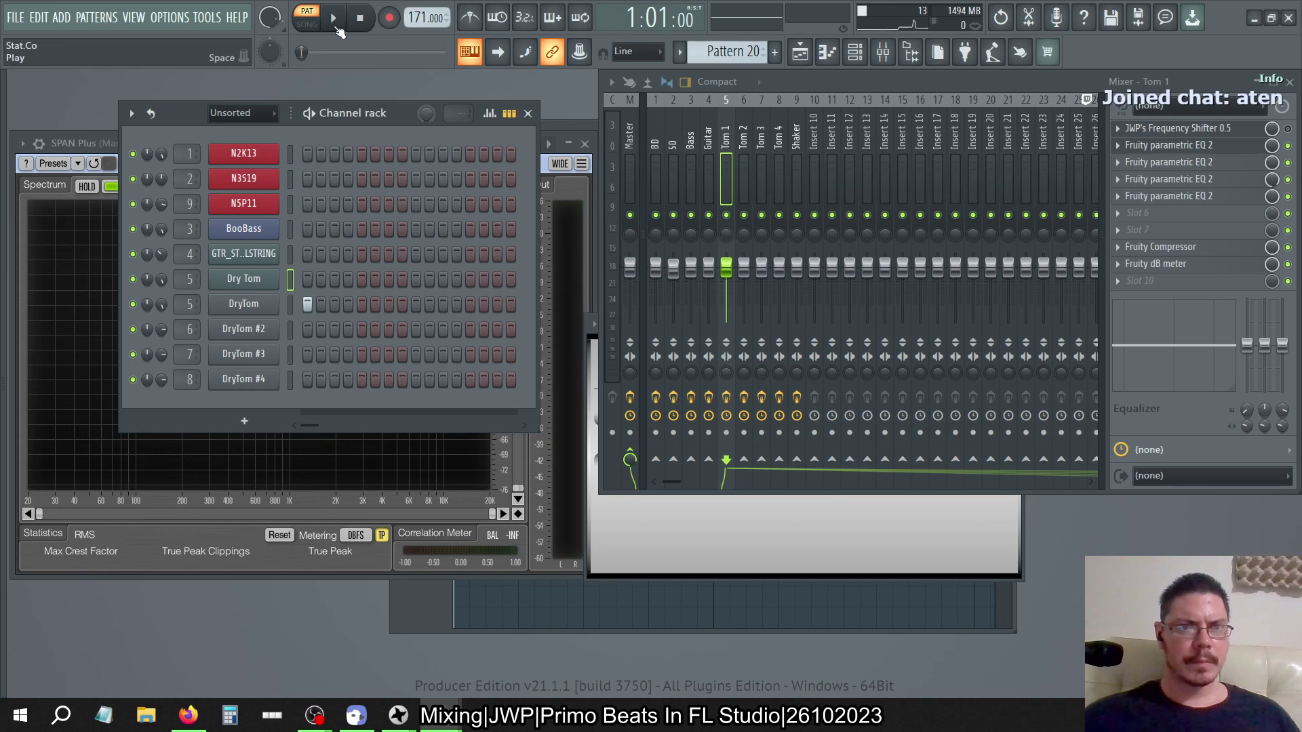
{"action": "key", "text": "F7"}
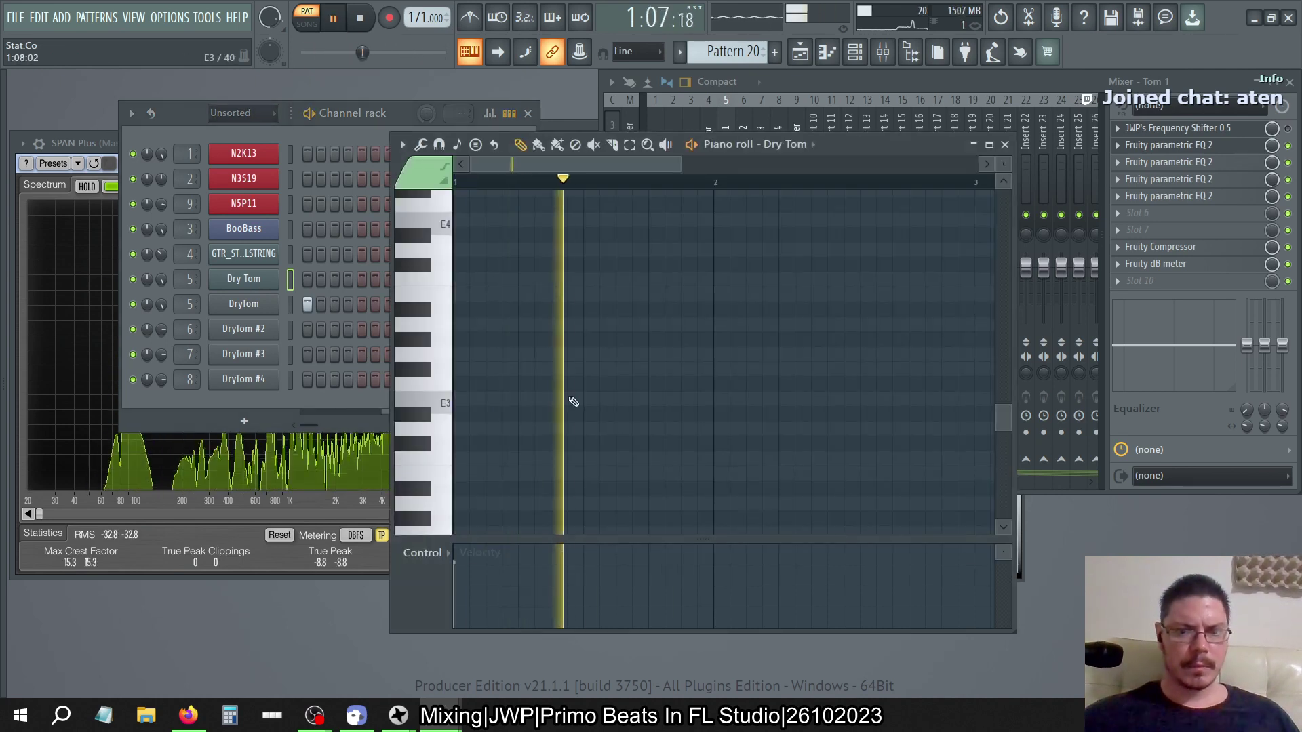
{"action": "left_click", "coordinate": [109, 141]}
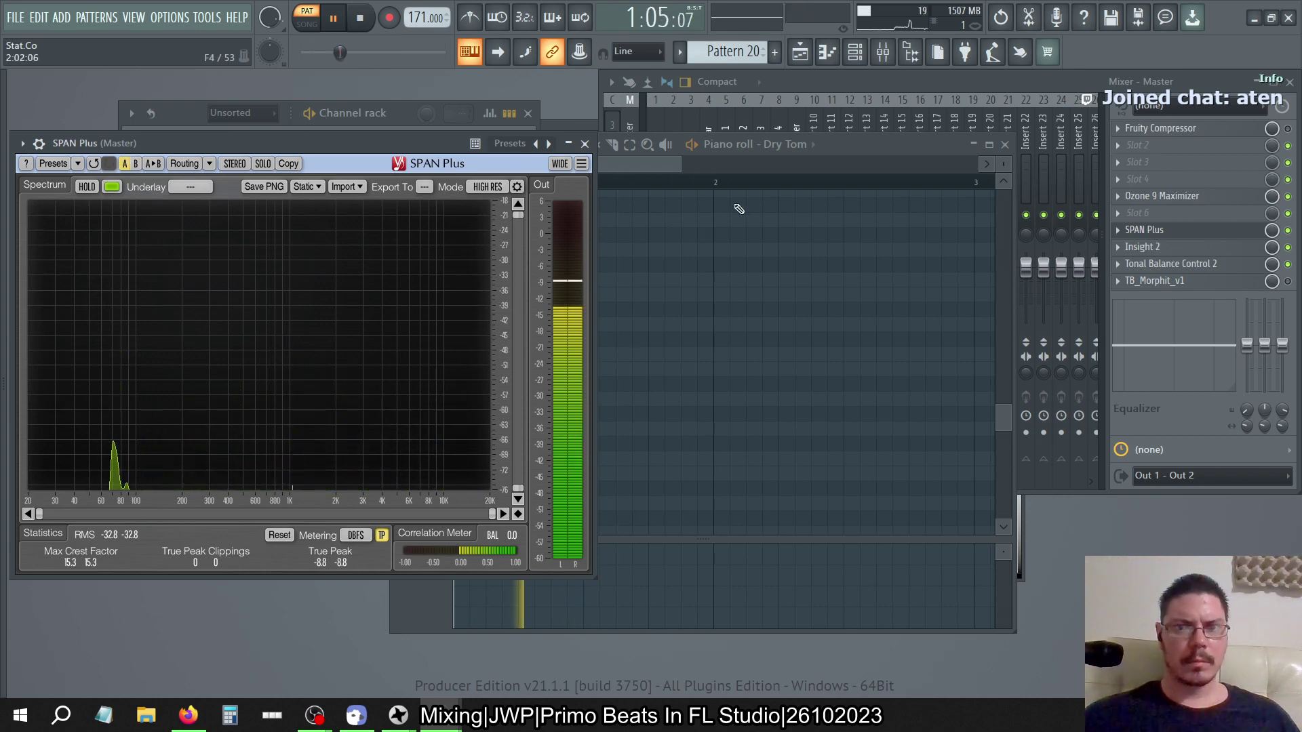
Place a DryTom hit on the first step of Pattern 20, play it, and select the Tom 1 mixer track
{"action": "left_click", "coordinate": [173, 114]}
{"action": "left_click", "coordinate": [307, 305]}
{"action": "key", "text": "space"}
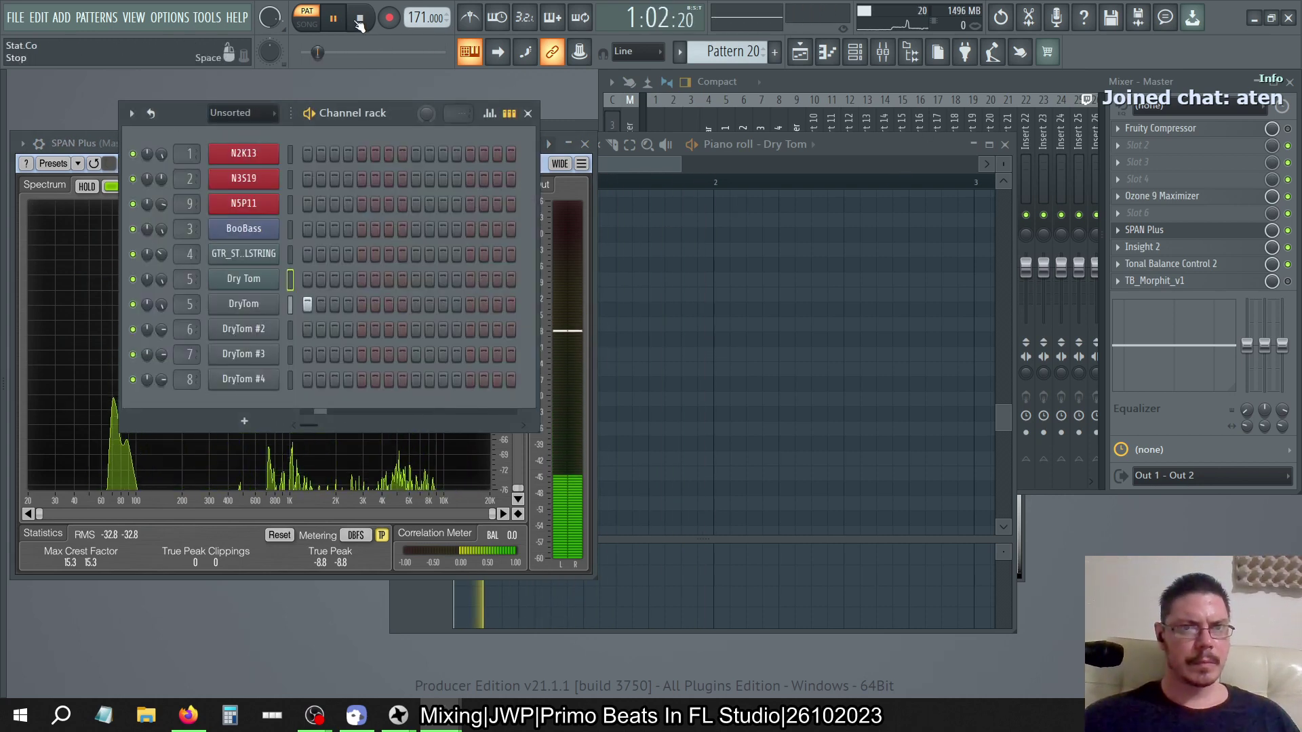
{"action": "left_click", "coordinate": [893, 102]}
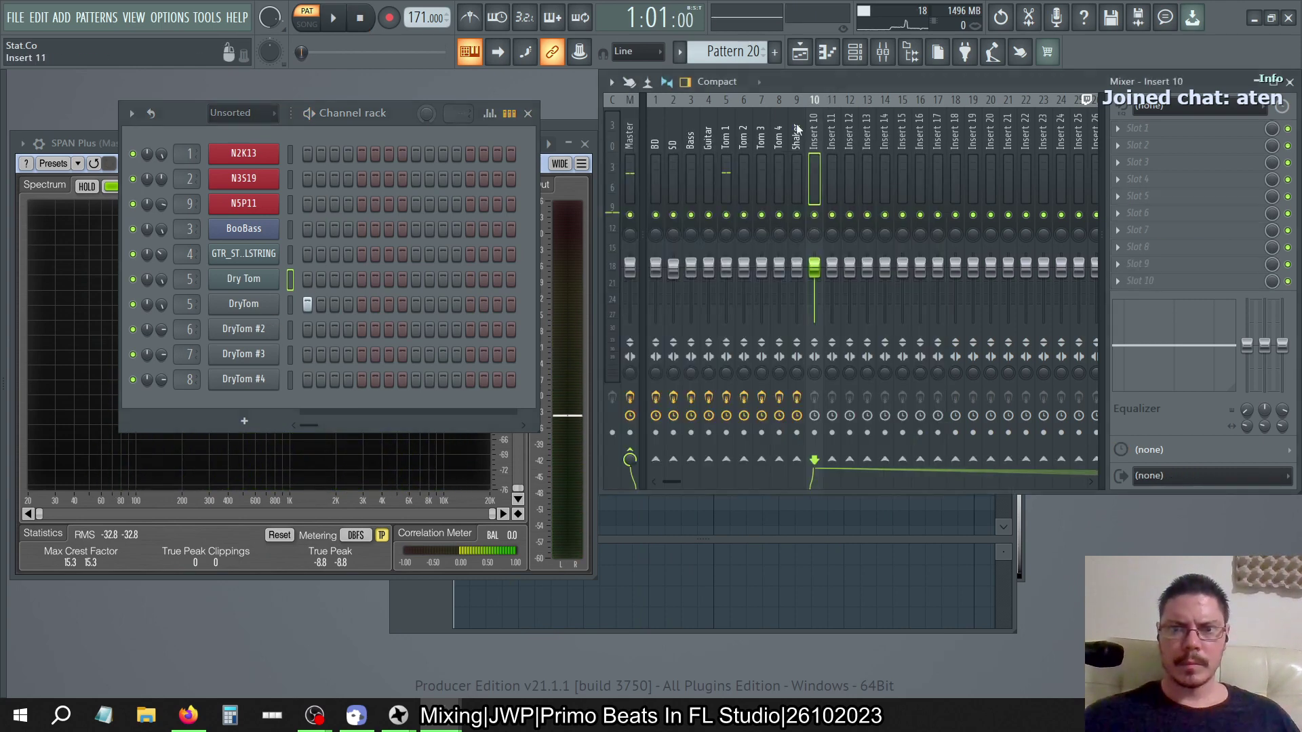
{"action": "left_click", "coordinate": [727, 133]}
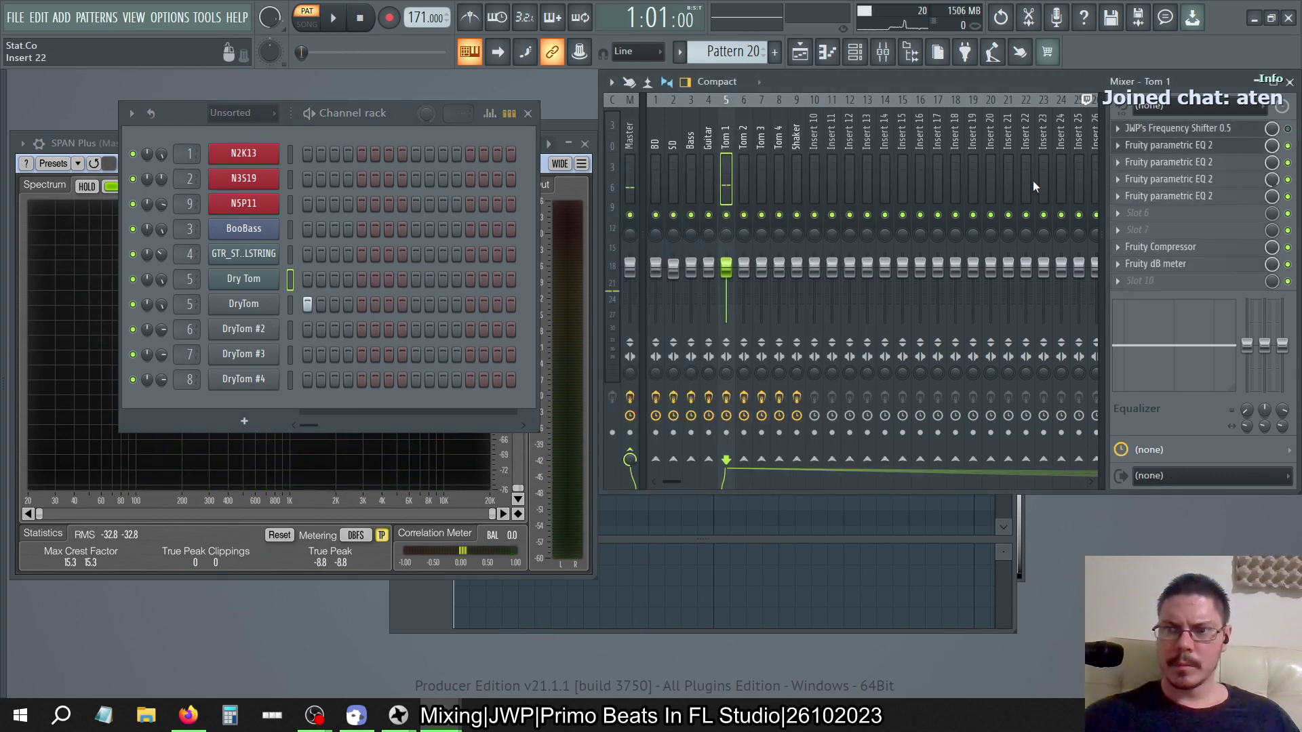
Set the DryTom sampler's time-stretching mode to Resample and audition the sample
{"action": "left_click", "coordinate": [264, 310]}
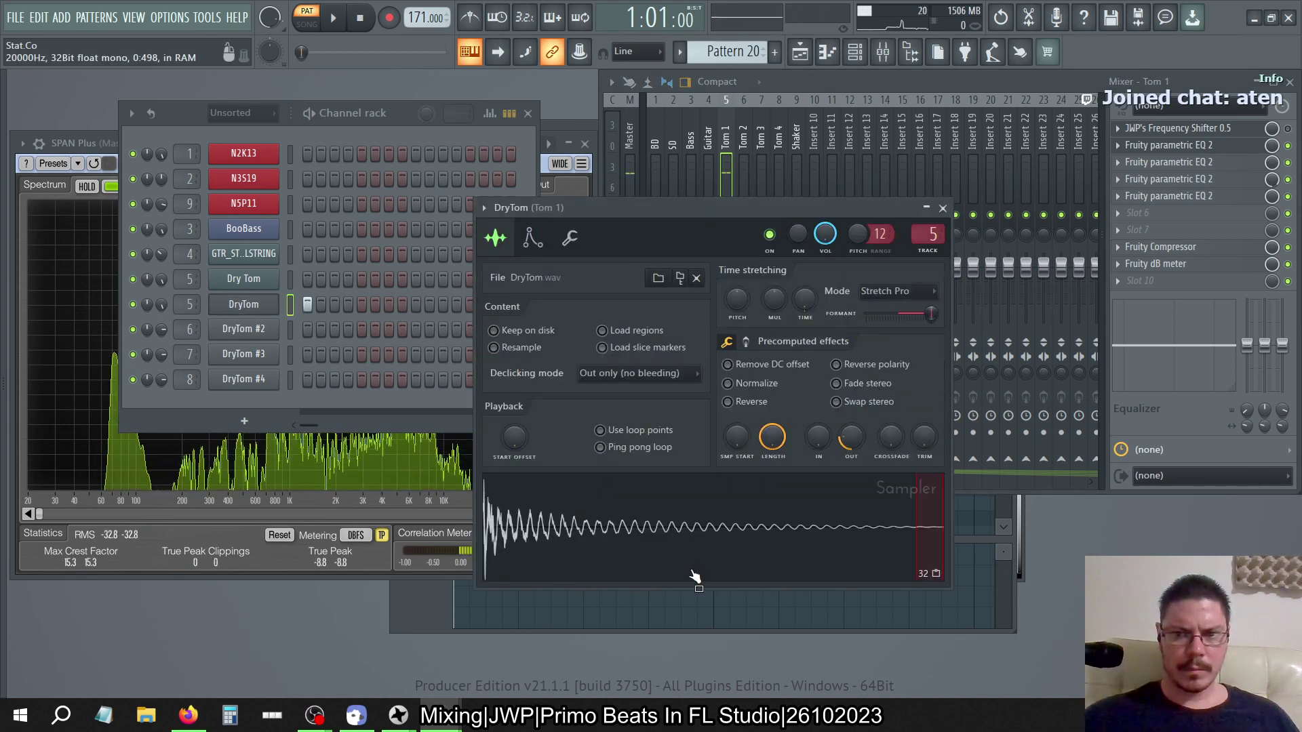
{"action": "left_click", "coordinate": [921, 294]}
{"action": "left_click", "coordinate": [896, 321]}
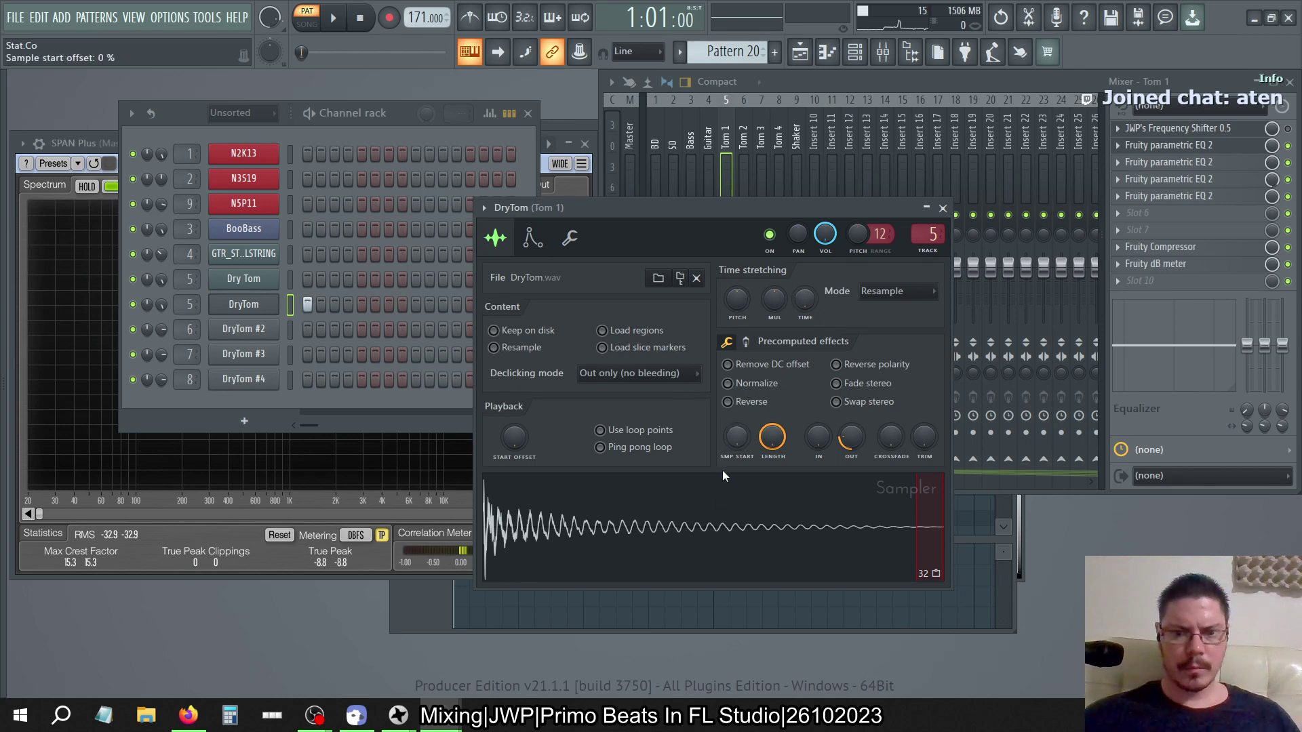
{"action": "left_click", "coordinate": [704, 518]}
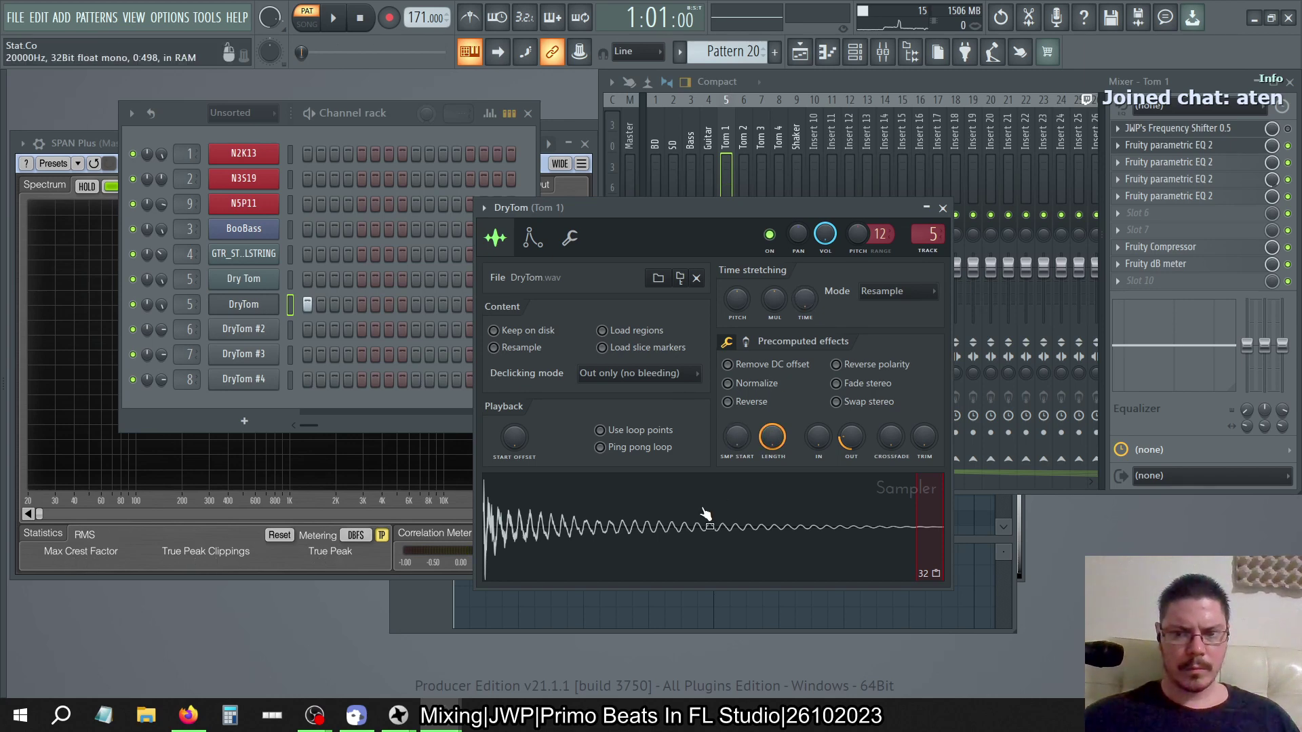
Enable and show the Frequency Shifter on Tom 1, and play Pattern 20 to examine its spectrum in SPAN Plus
{"action": "left_click", "coordinate": [93, 145]}
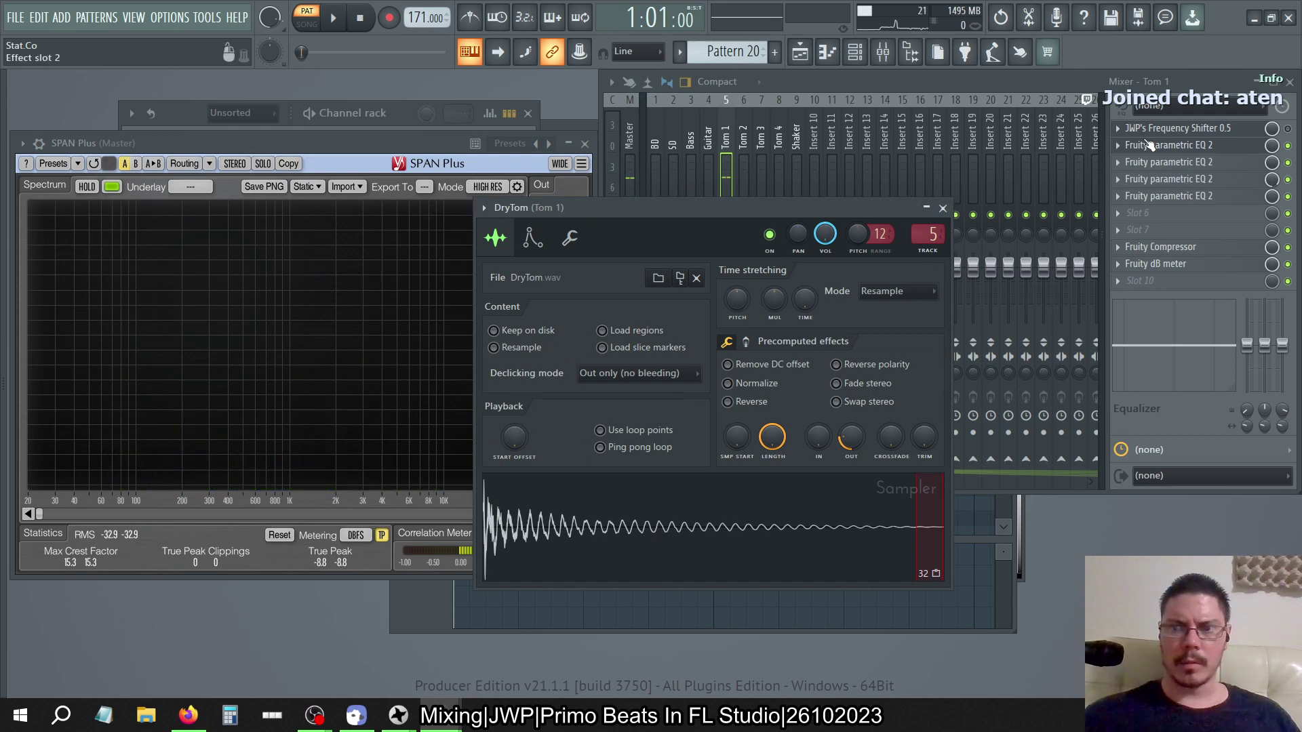
{"action": "left_click", "coordinate": [1166, 128]}
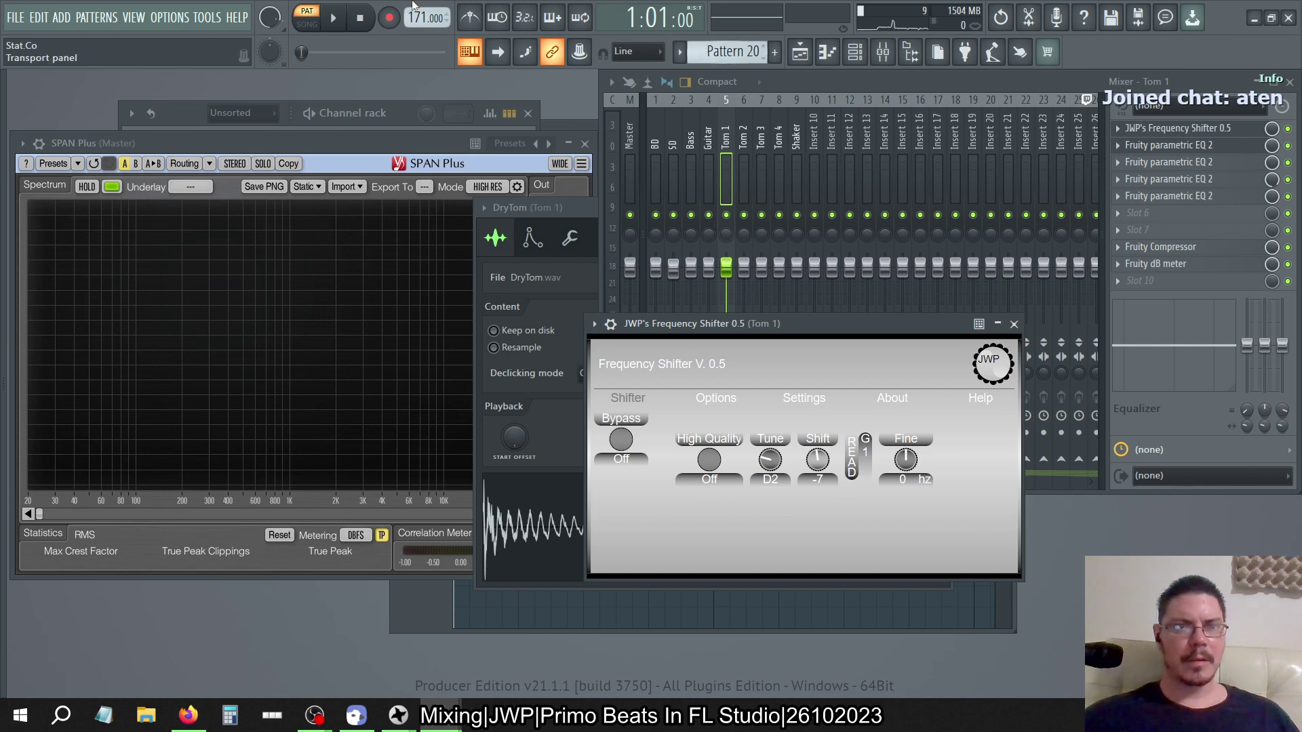
{"action": "key", "text": "space"}
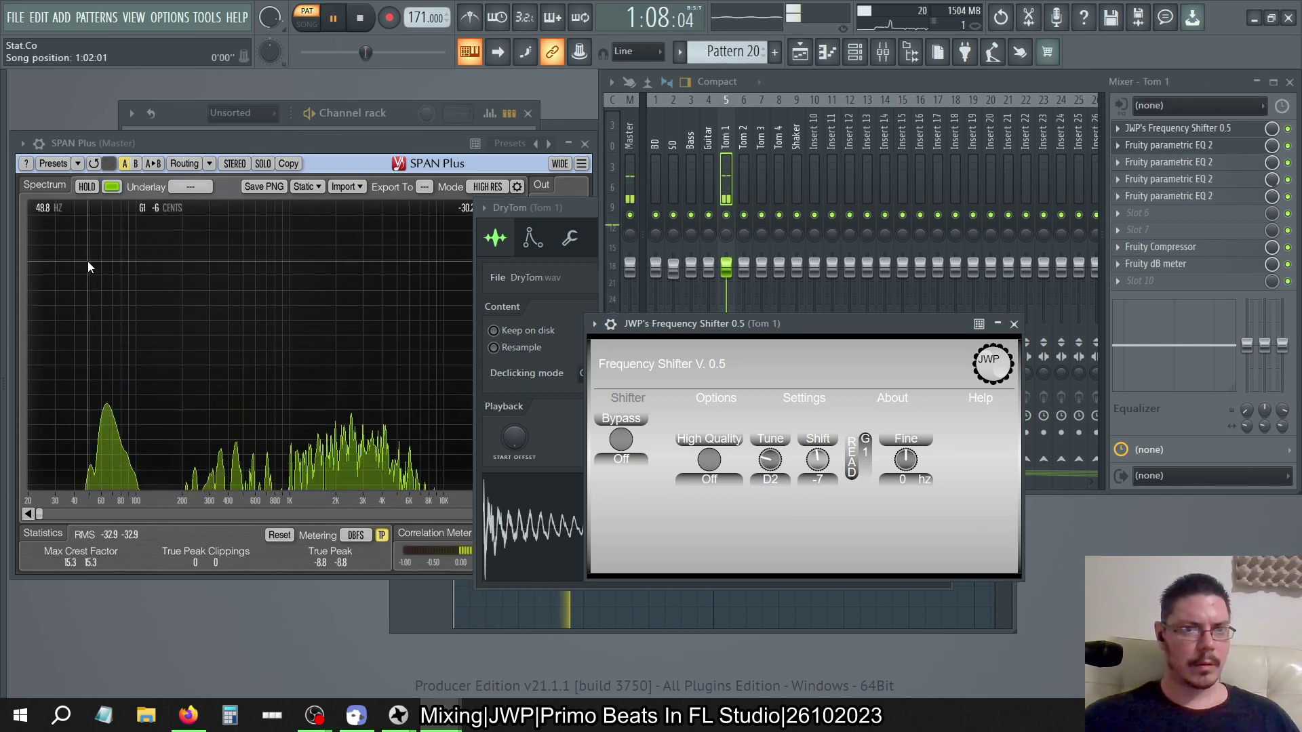
{"action": "key", "text": "space"}
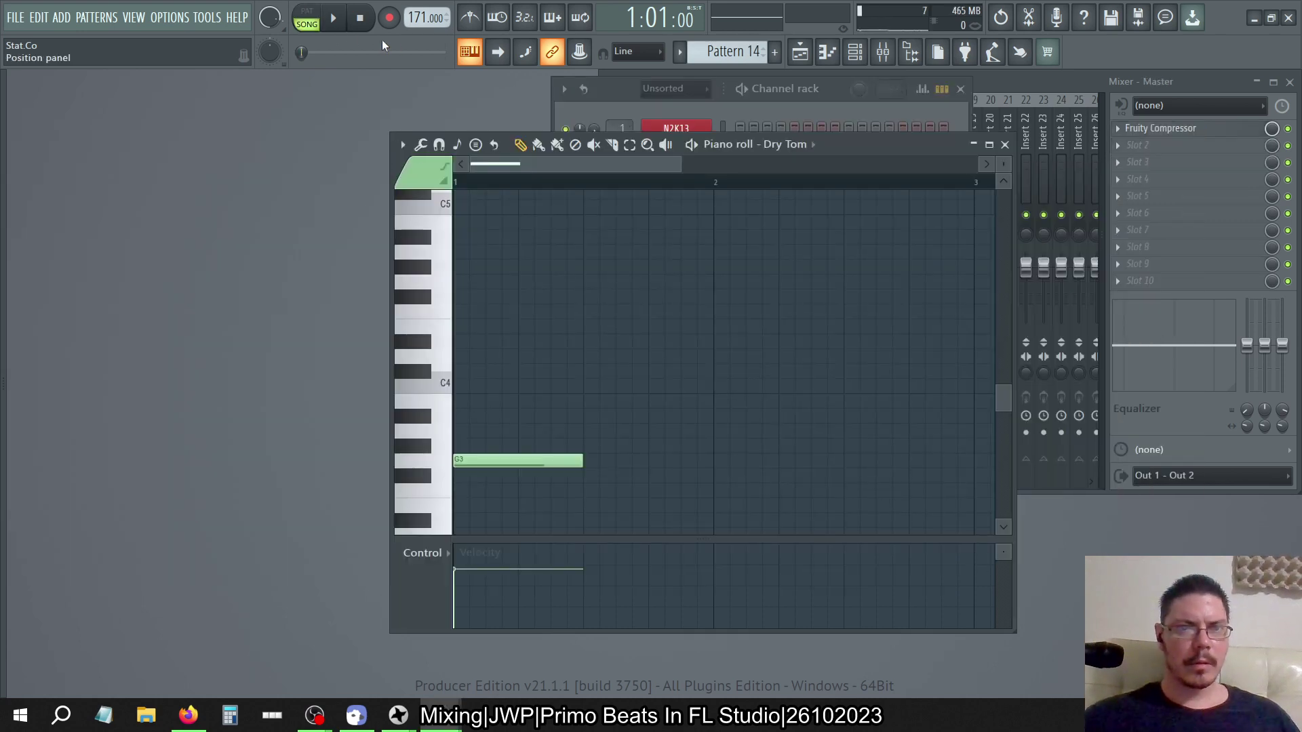
Play the original project's Pattern 14 in pattern mode, and play Stat.Co's Pattern 20 again to compare the tom sound
{"action": "left_click", "coordinate": [307, 16]}
{"action": "left_click", "coordinate": [335, 19]}
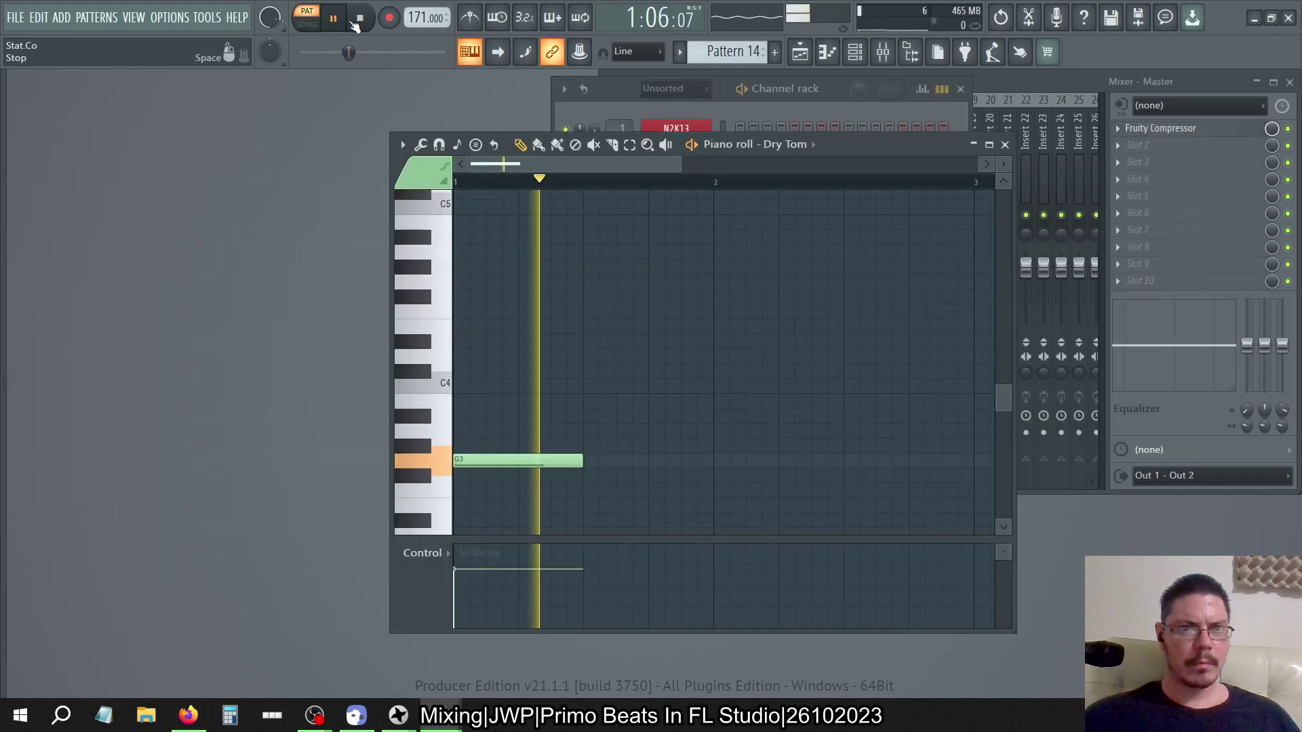
{"action": "key", "text": "space"}
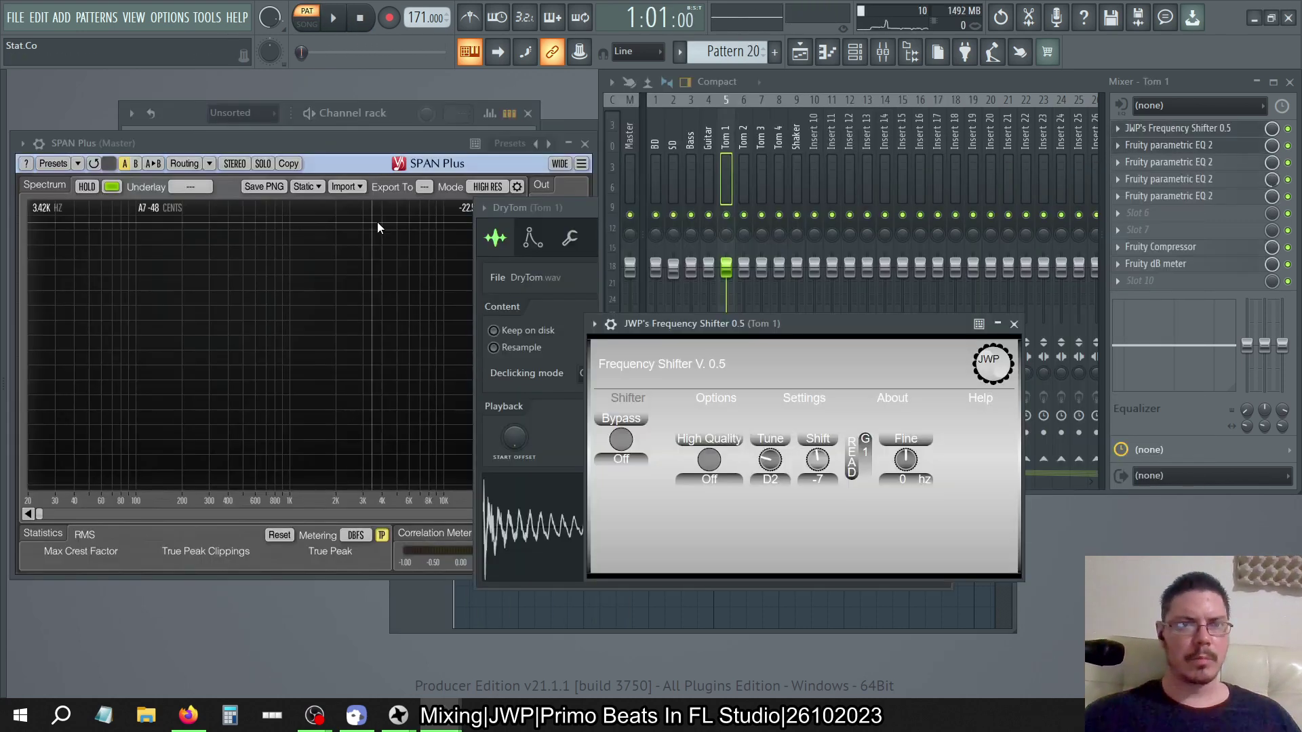
{"action": "left_click", "coordinate": [336, 20]}
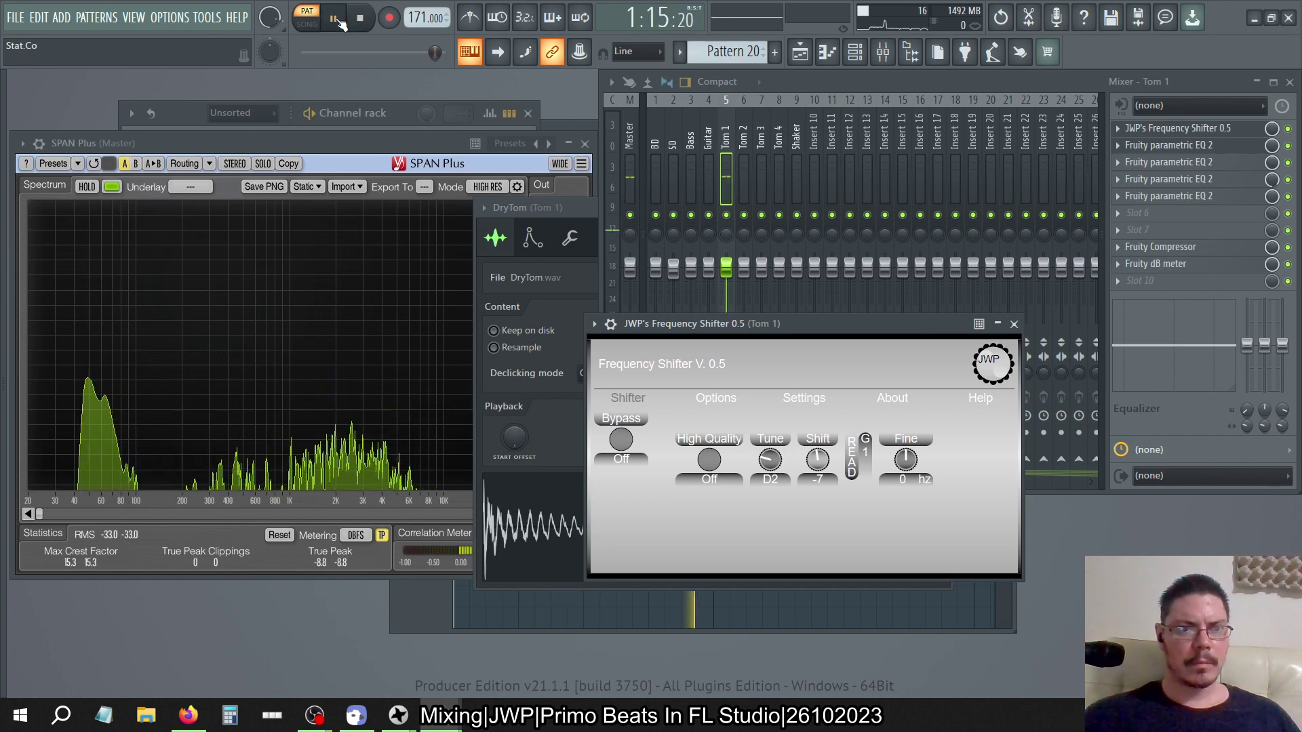
{"action": "key", "text": "space"}
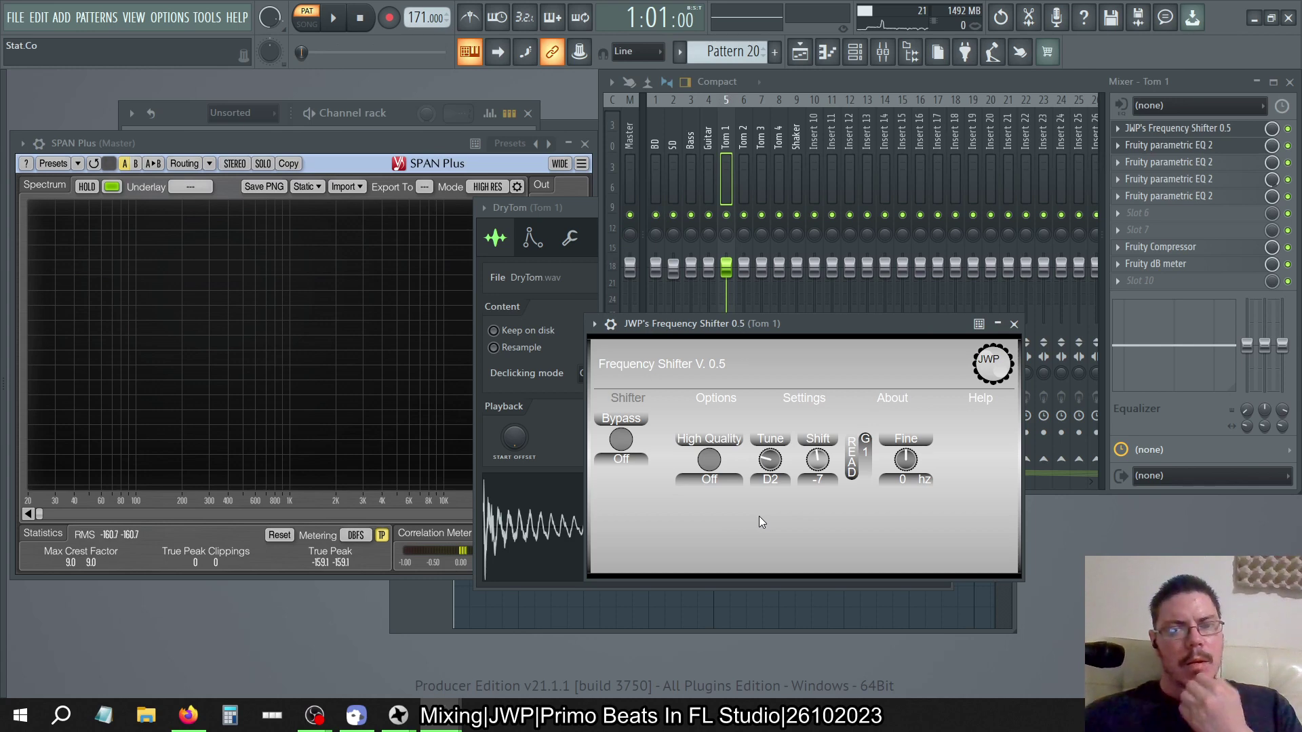
Try High Quality mode on Tom 1's Frequency Shifter while playing Pattern 20, and switch it back off
{"action": "left_click", "coordinate": [708, 460]}
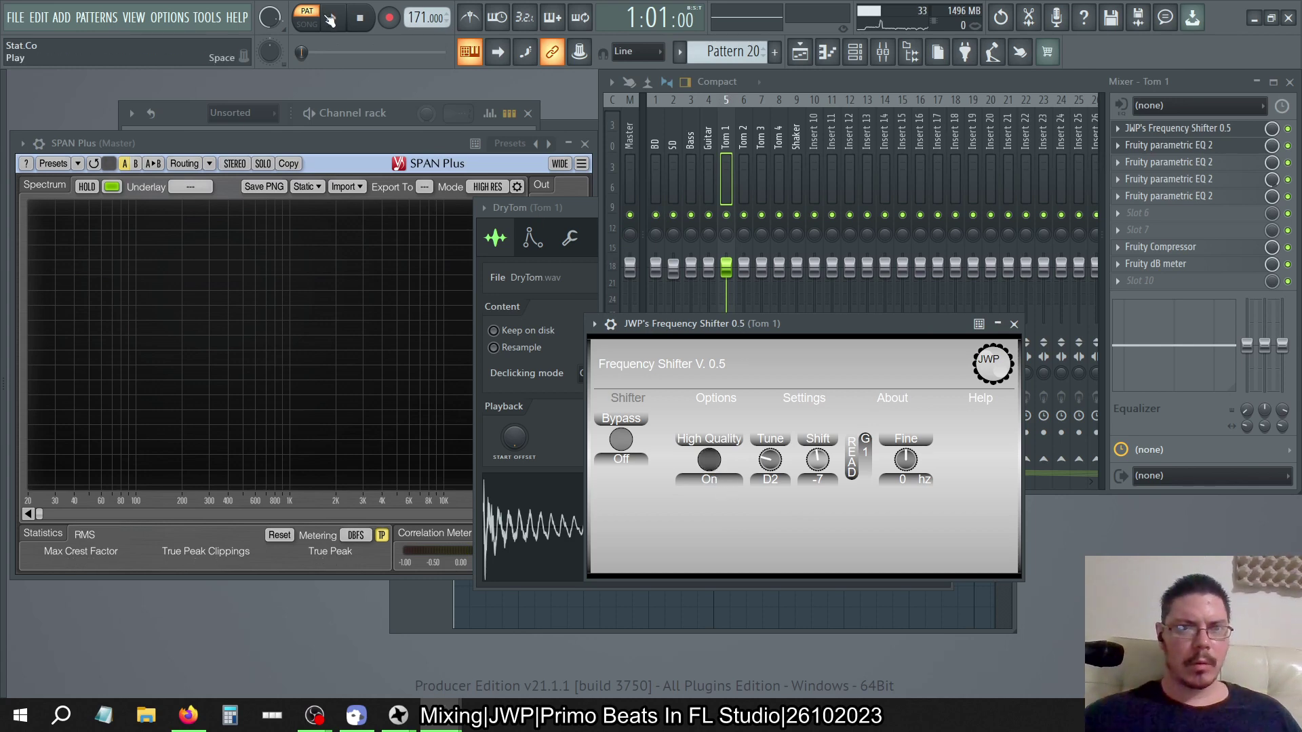
{"action": "left_click", "coordinate": [330, 20]}
{"action": "key", "text": "space"}
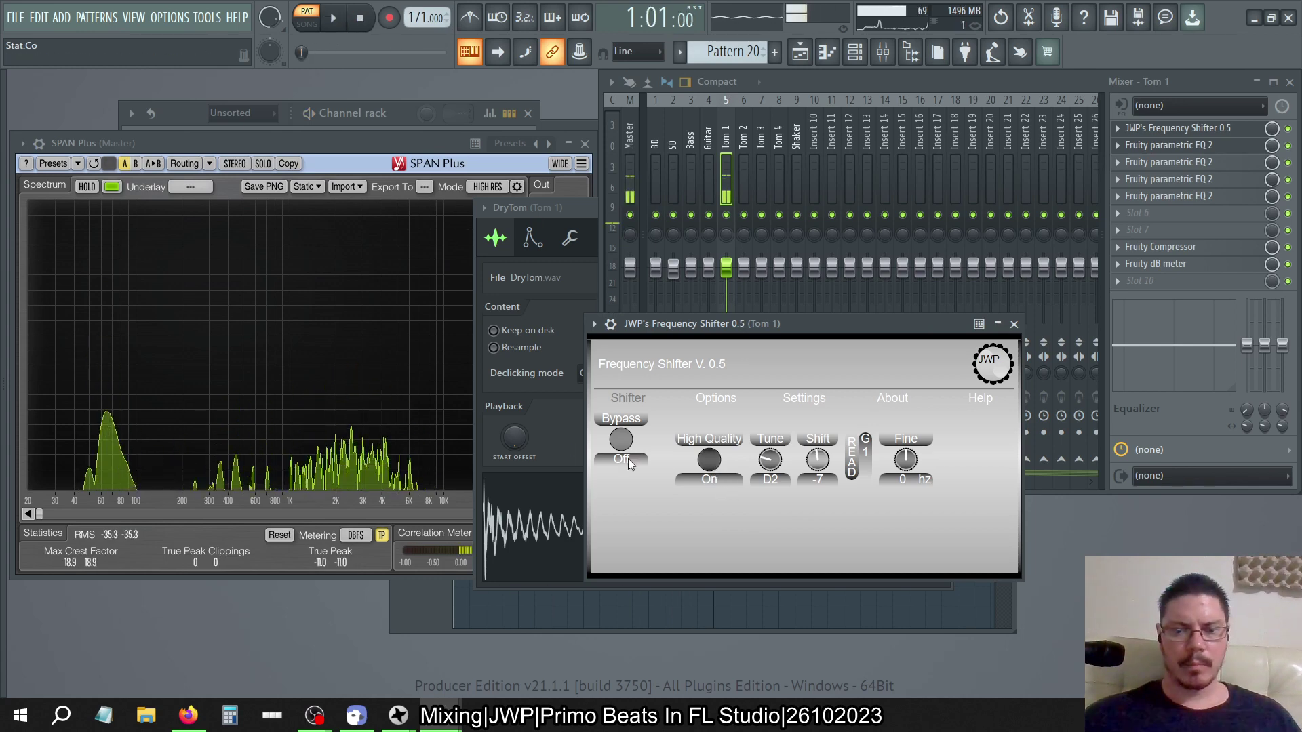
{"action": "left_click", "coordinate": [702, 468]}
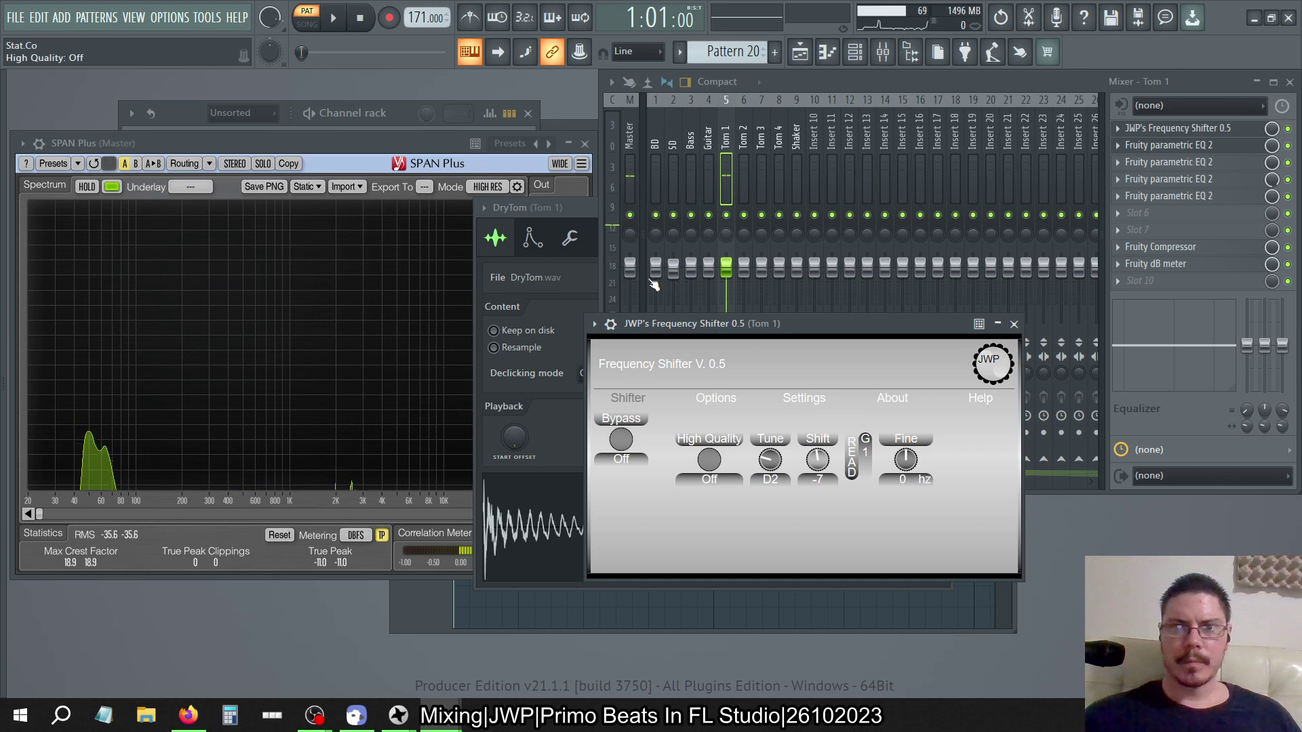
Run the macro that switches smart disable for all plugins, and close Tom 1's Frequency Shifter window
{"action": "left_click", "coordinate": [216, 19]}
{"action": "mouse_move", "coordinate": [218, 70]}
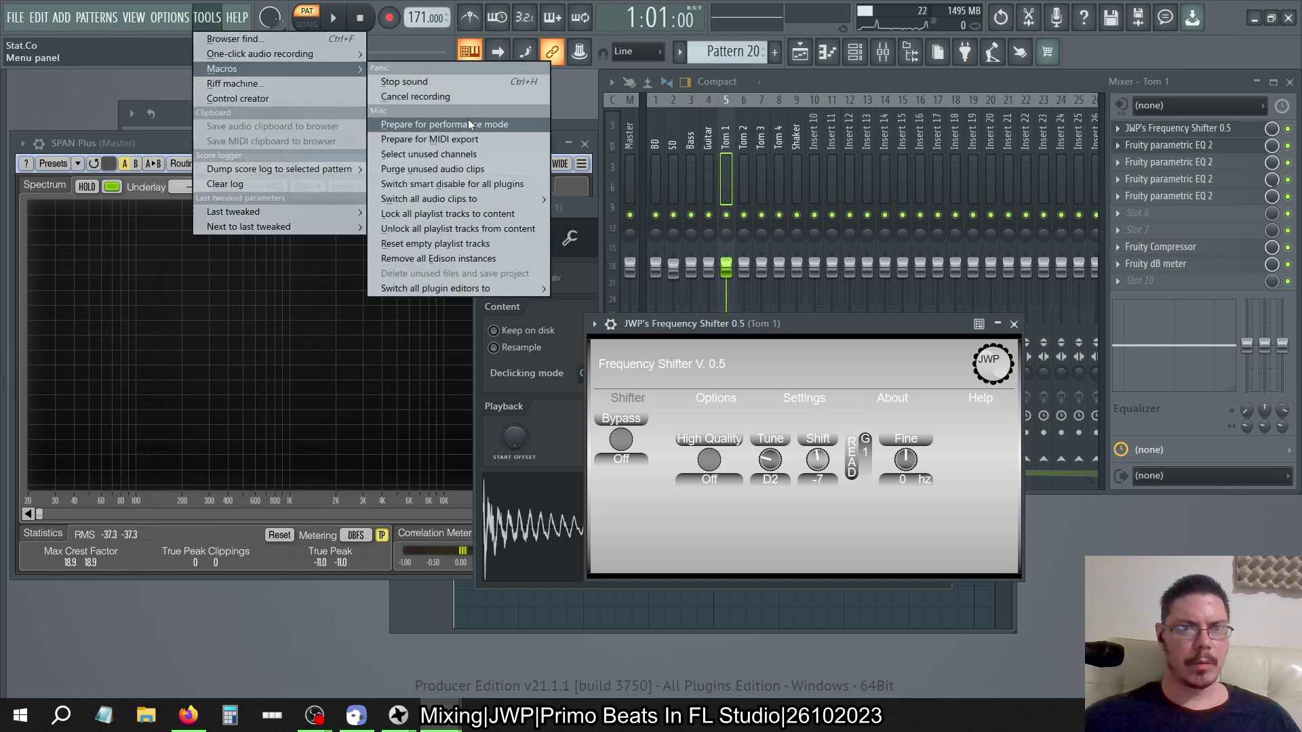
{"action": "left_click", "coordinate": [446, 184]}
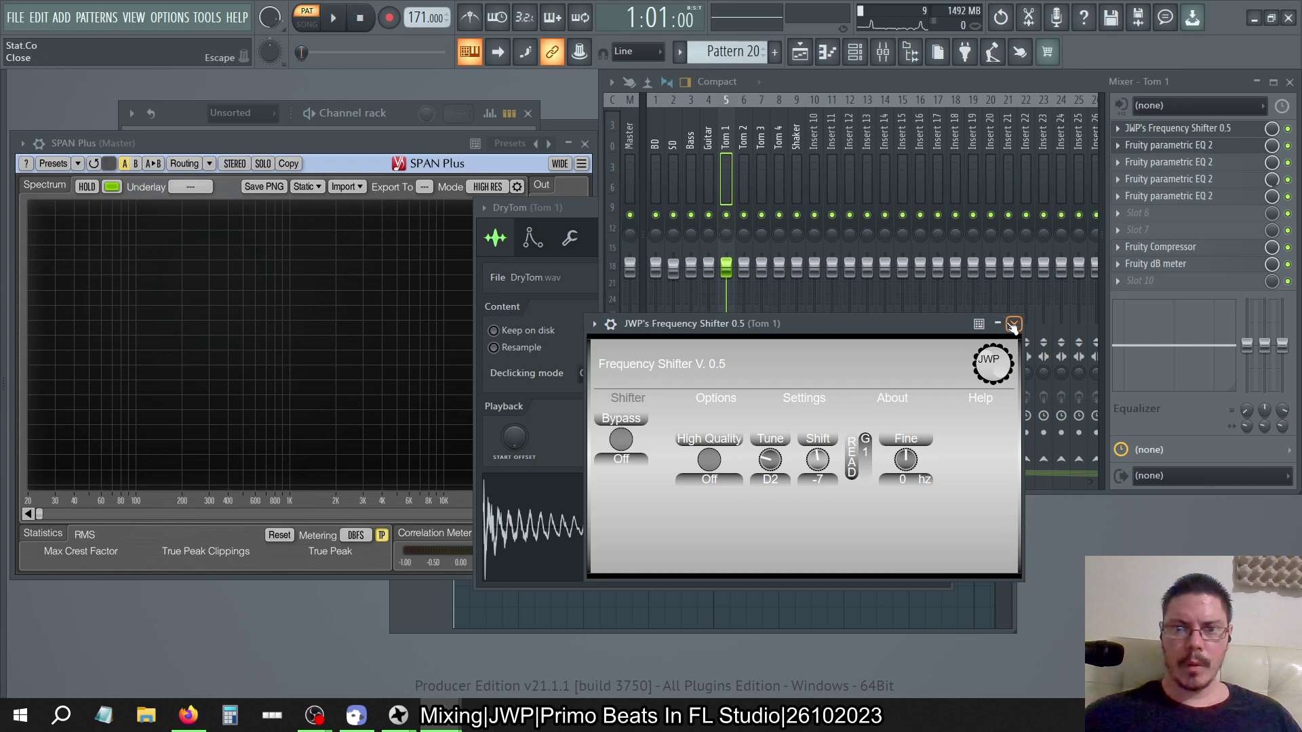
{"action": "left_click", "coordinate": [1013, 325]}
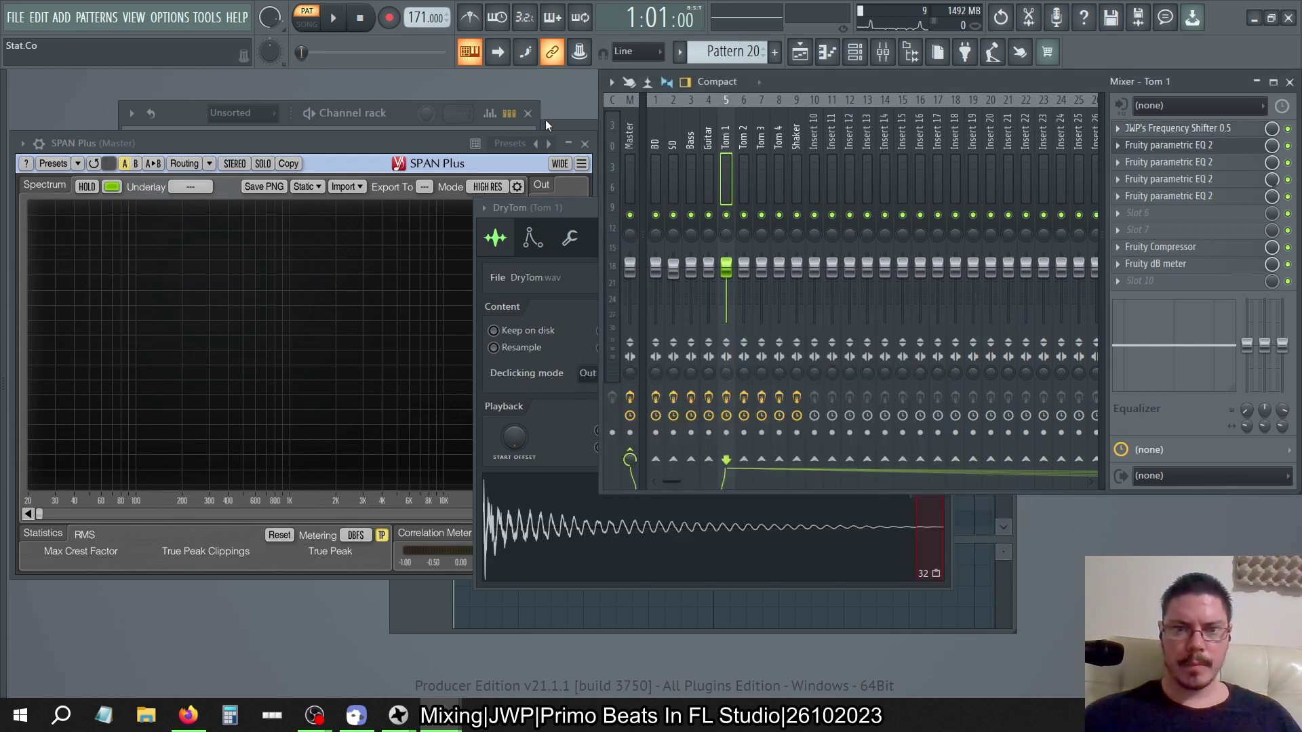
Show the DryTom channel settings, and compare playback of the original project's Pattern 14 with Pattern 20
{"action": "left_click", "coordinate": [189, 120]}
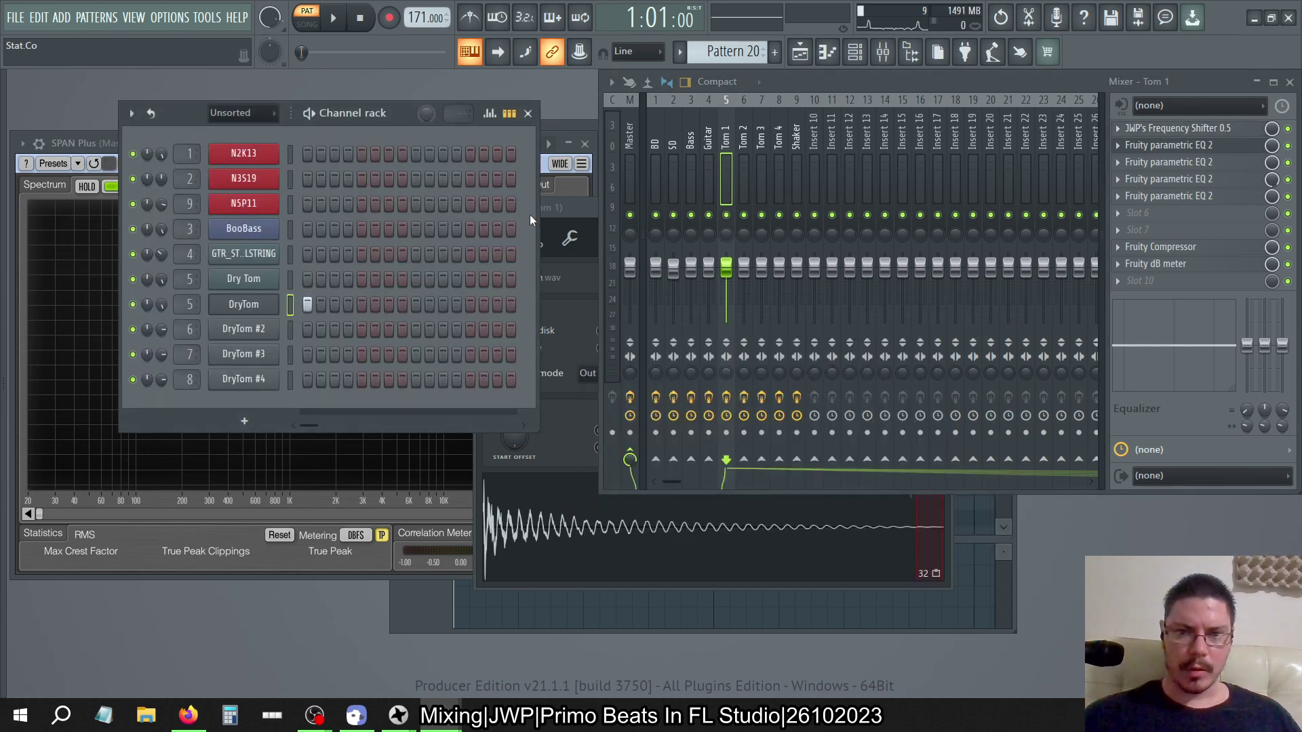
{"action": "left_click", "coordinate": [571, 207]}
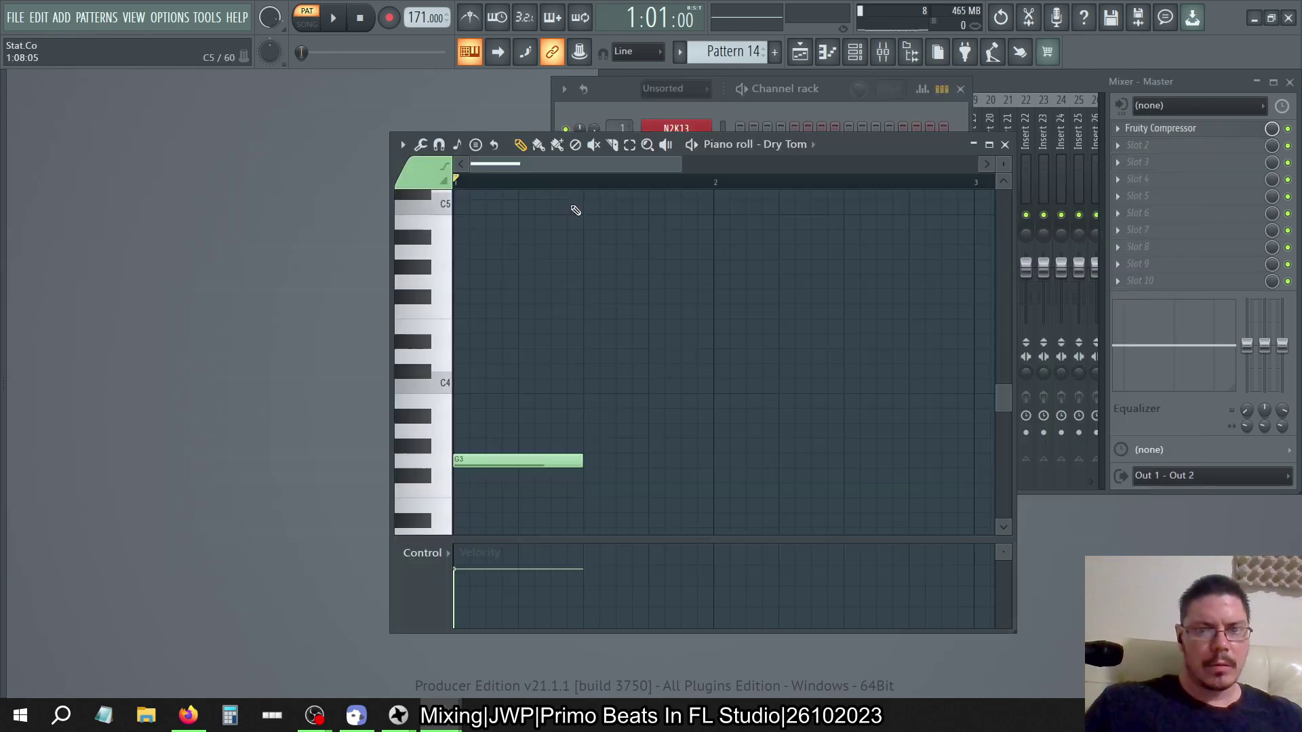
{"action": "key", "text": "space"}
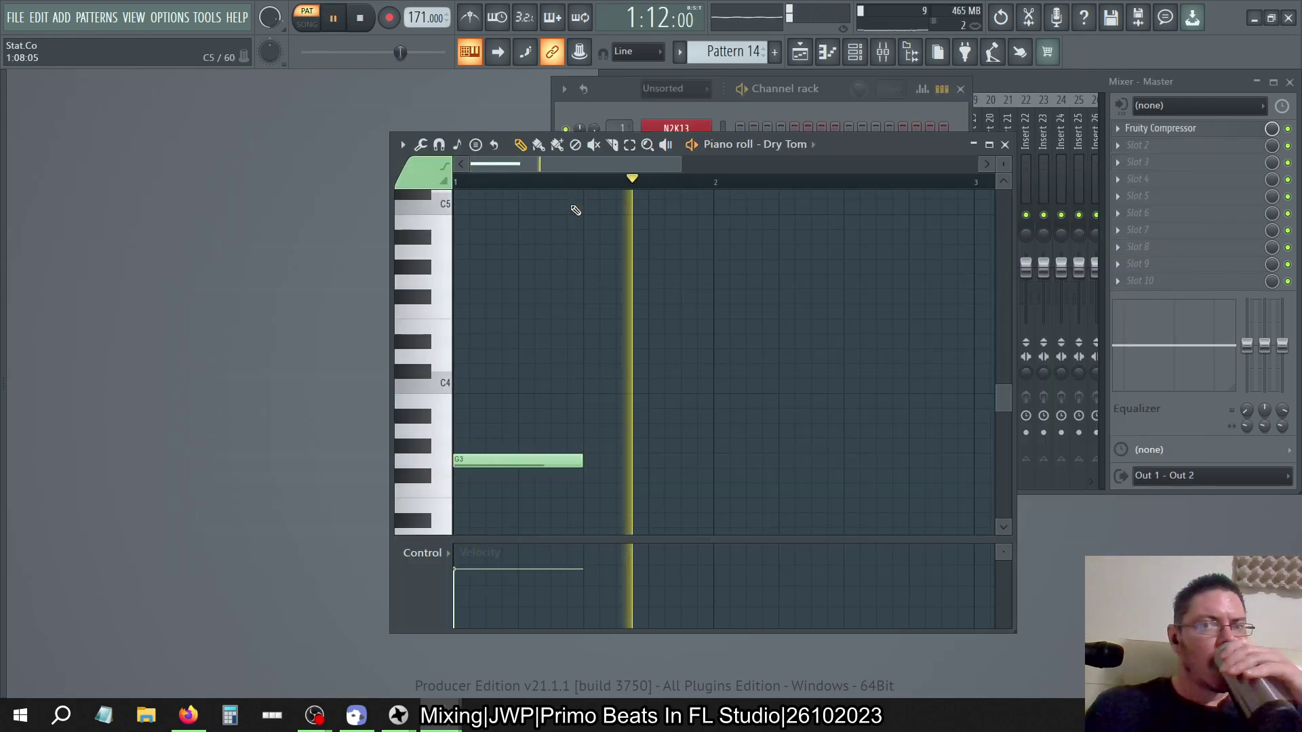
{"action": "key", "text": "space"}
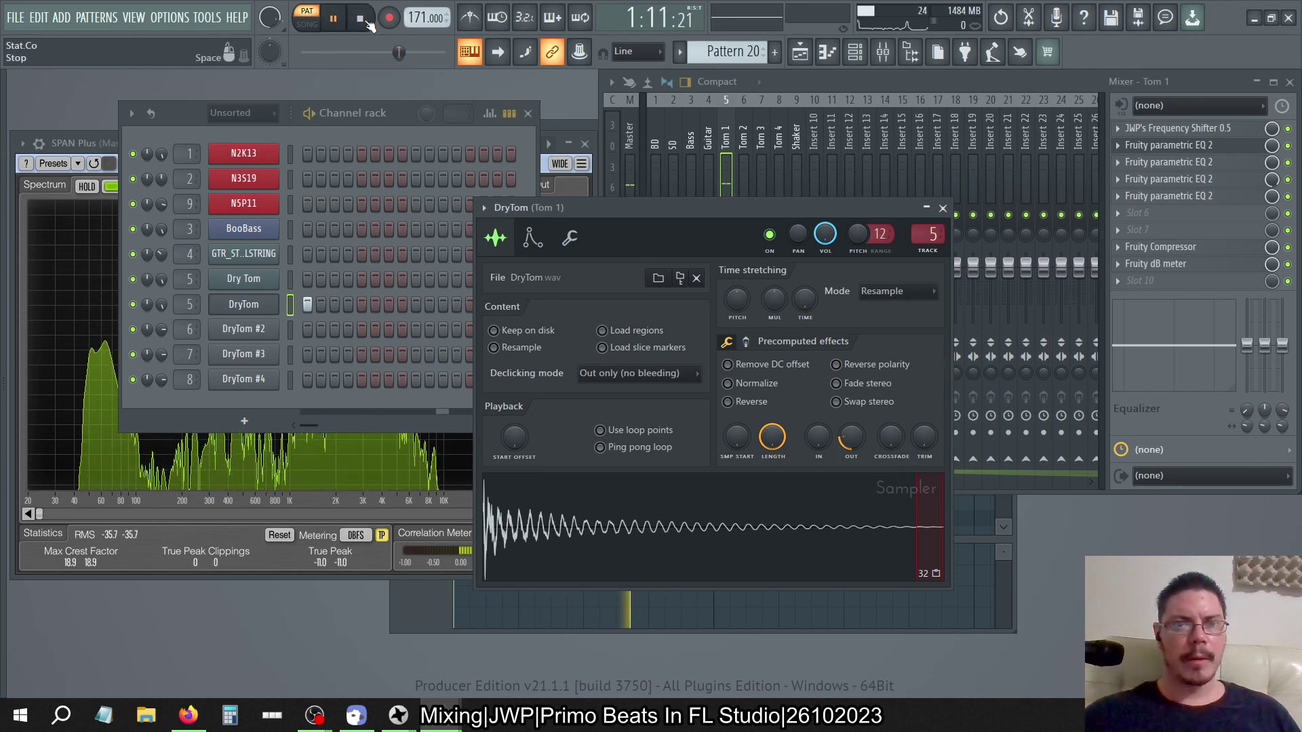
{"action": "key", "text": "space"}
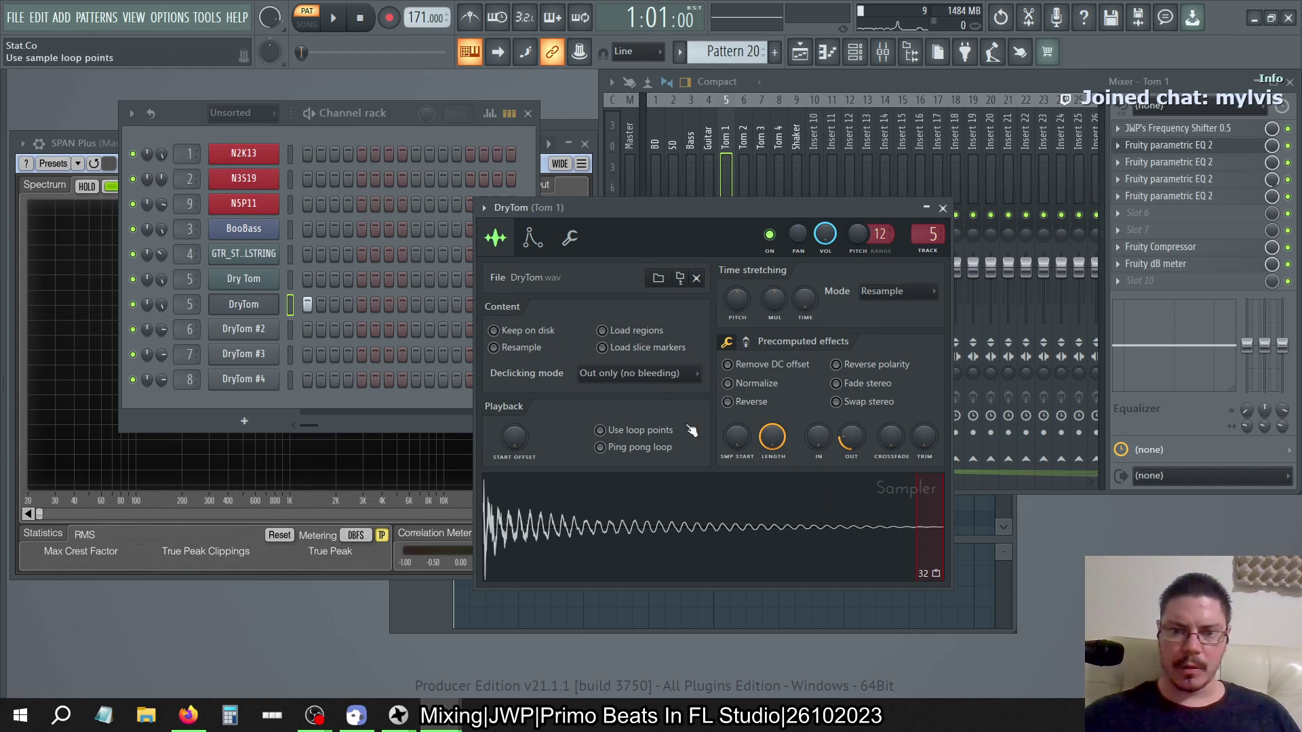
Enable loop points and turn the fade-out down to zero in the DryTom sampler, and show its volume envelope
{"action": "left_click_drag", "start_coordinate": [844, 451], "coordinate": [843, 474]}
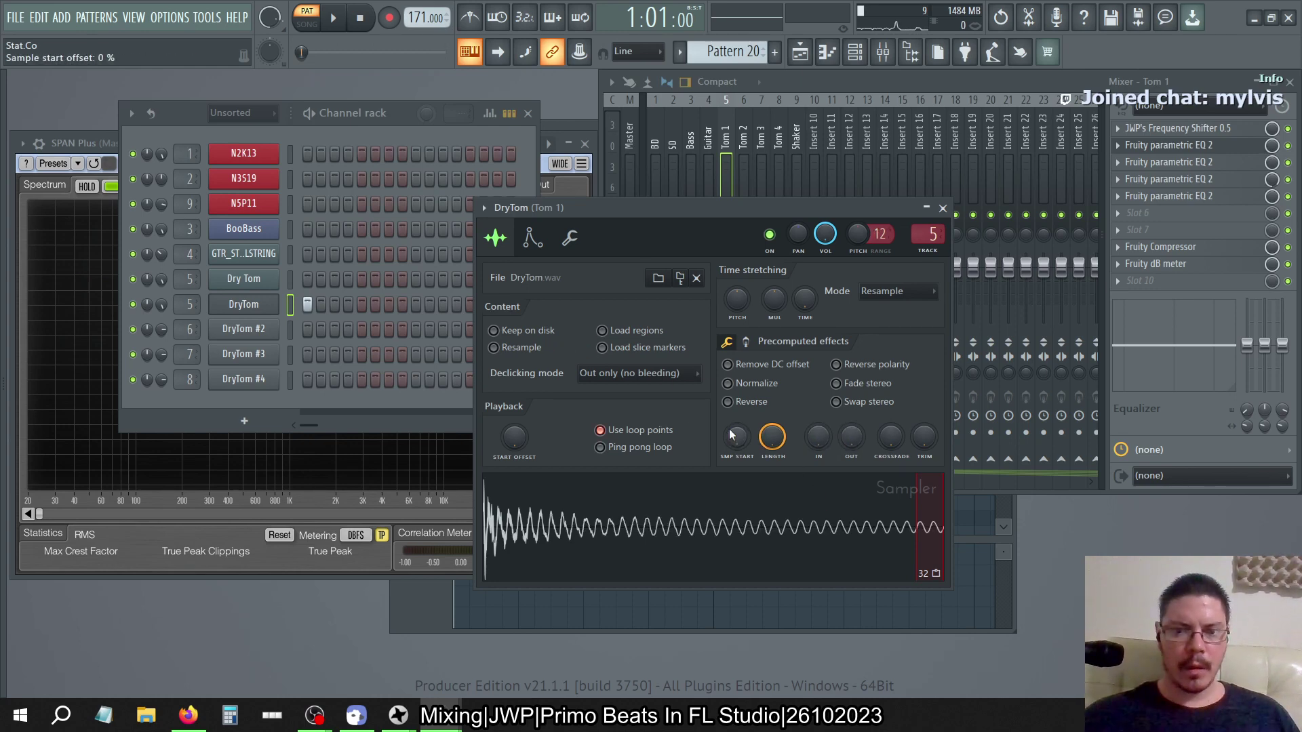
{"action": "left_click", "coordinate": [533, 239]}
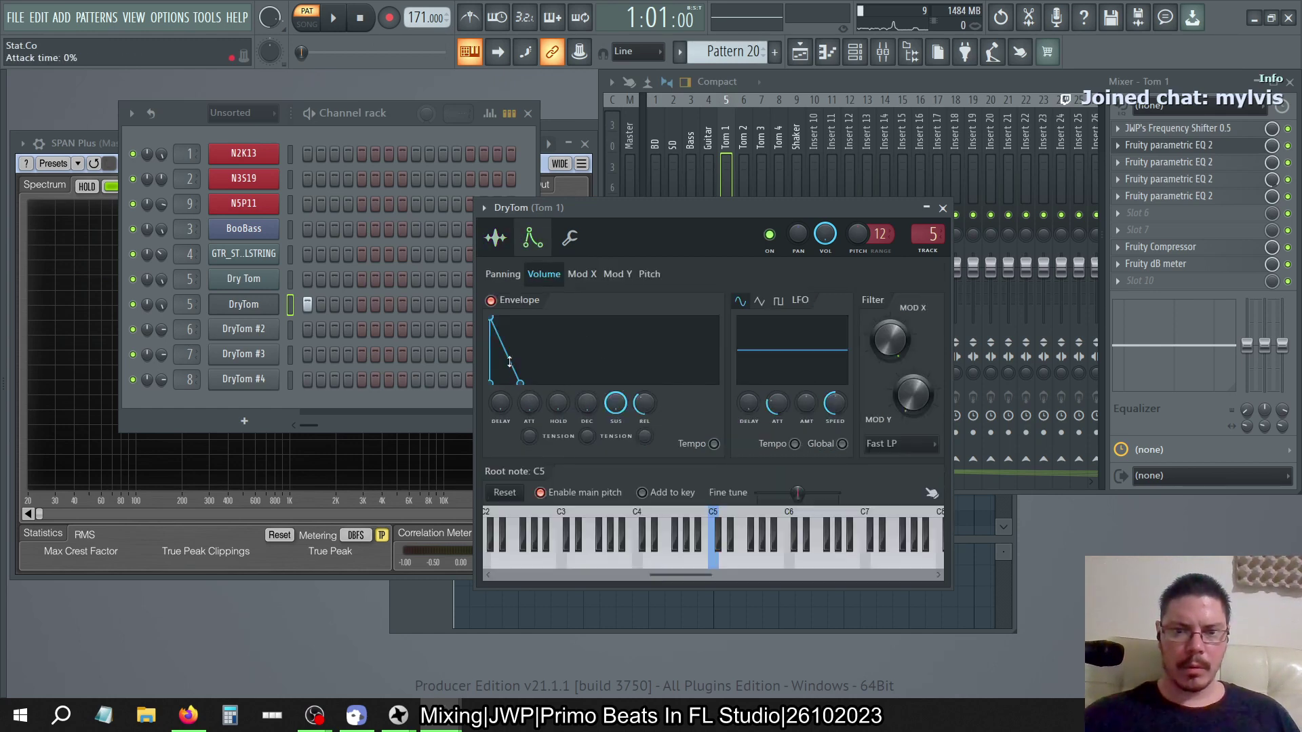
Clear the DryTom hit from the first step of Pattern 20 and bring up the Dry Tom piano roll
{"action": "left_click", "coordinate": [396, 625]}
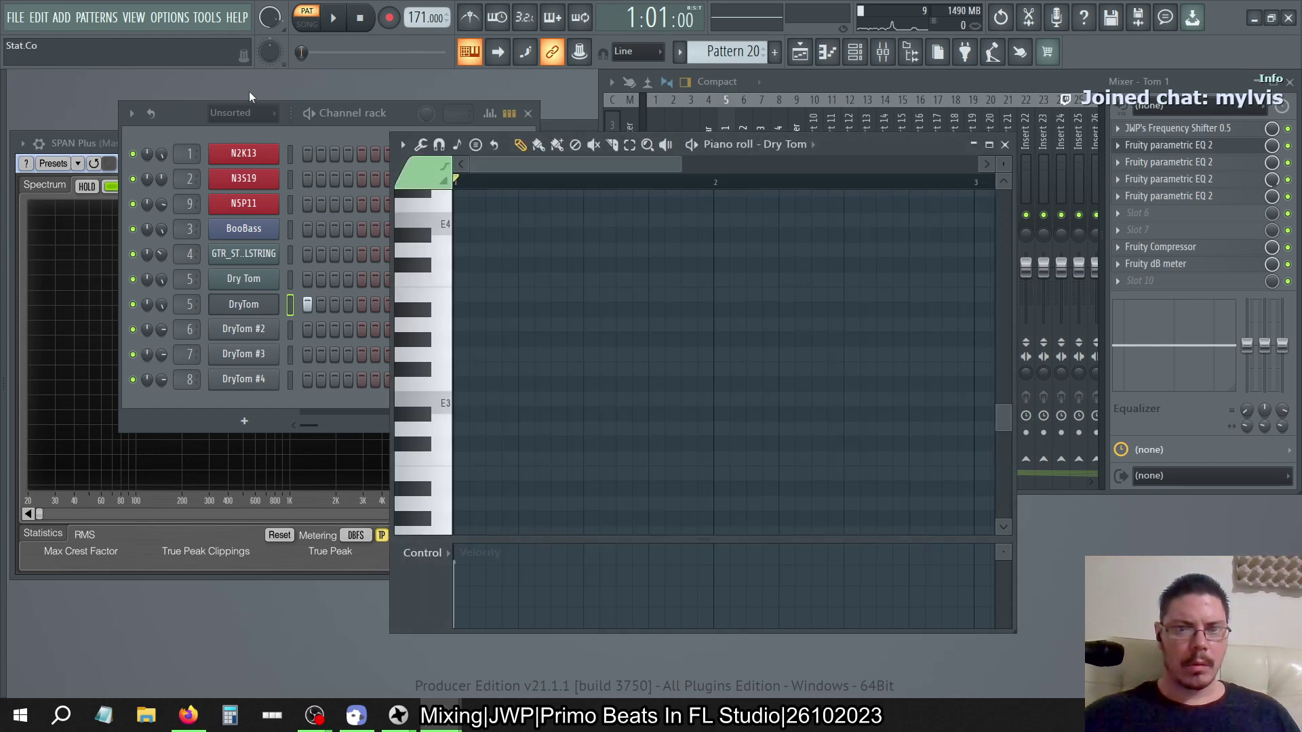
{"action": "left_click", "coordinate": [180, 120]}
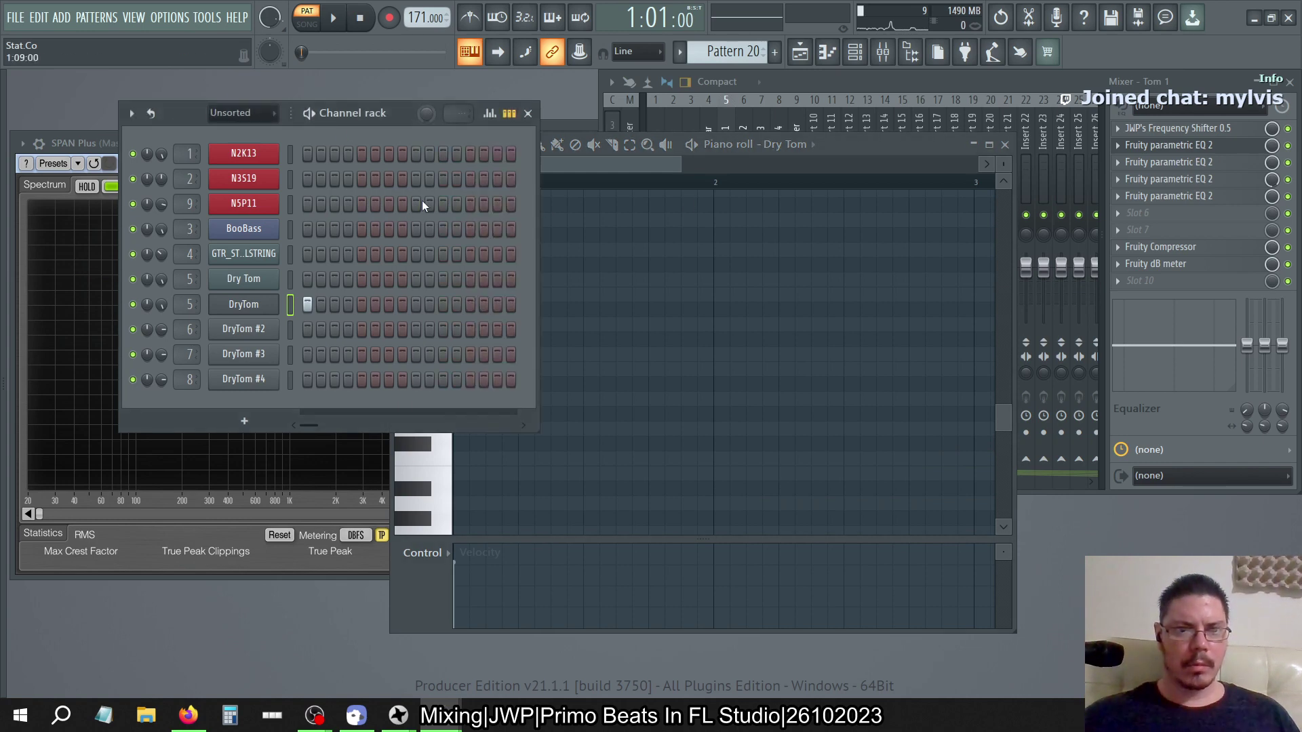
{"action": "left_click", "coordinate": [540, 319]}
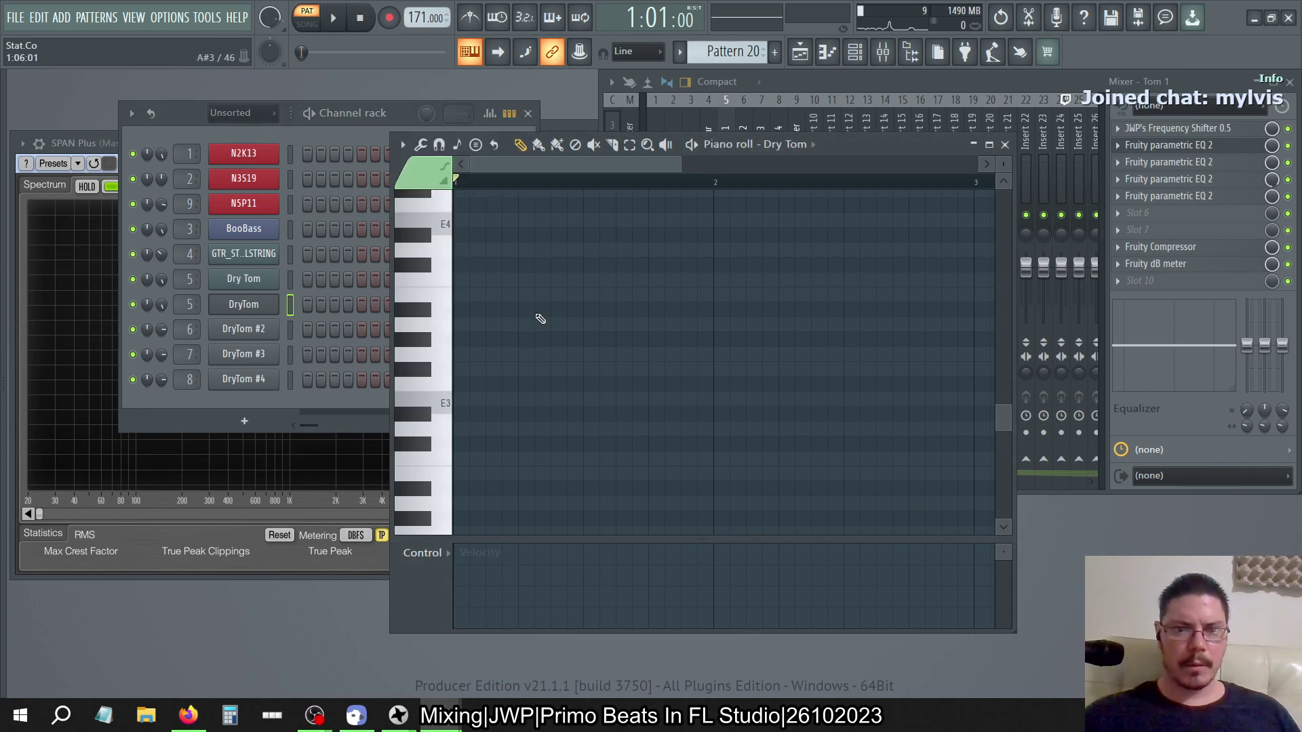
Try a C5 note at the start of the Dry Tom piano roll, lower it to E3, and delete it
{"action": "scroll", "coordinate": [456, 317], "scroll_direction": "up", "scroll_amount": 3}
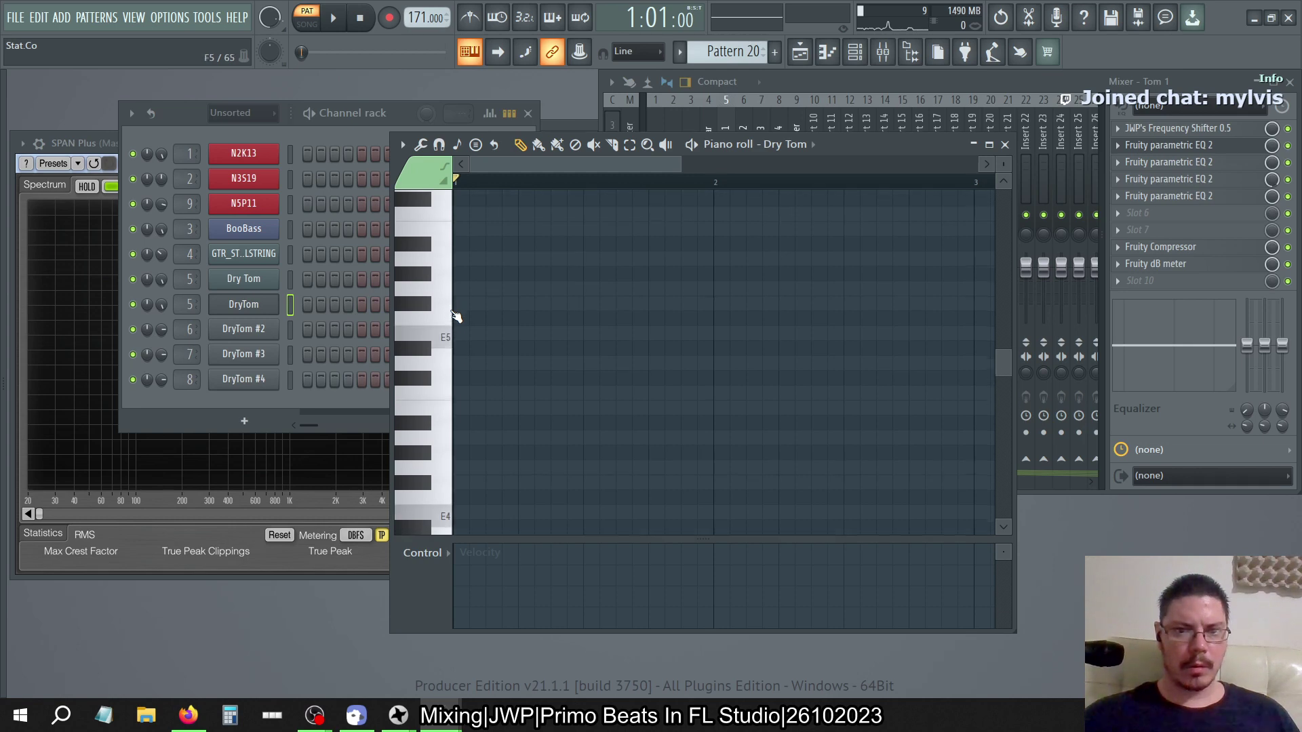
{"action": "left_click", "coordinate": [443, 397]}
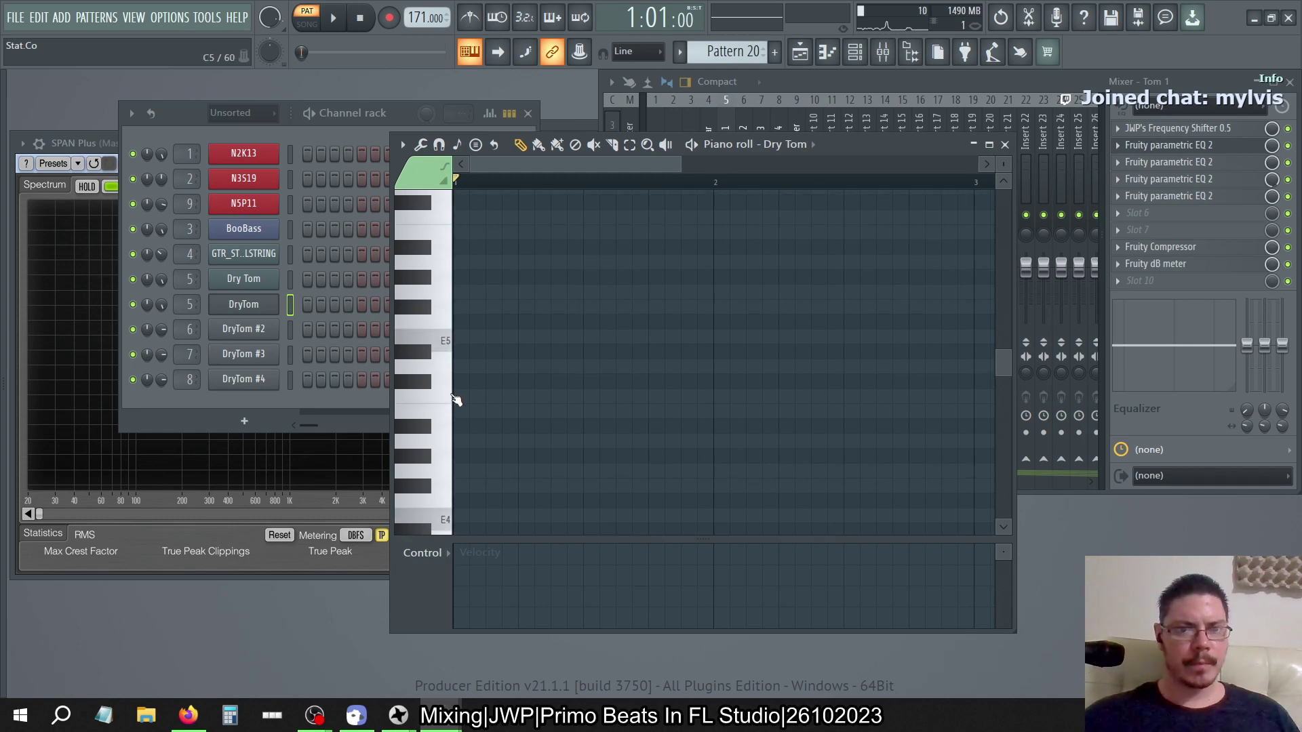
{"action": "left_click", "coordinate": [475, 396]}
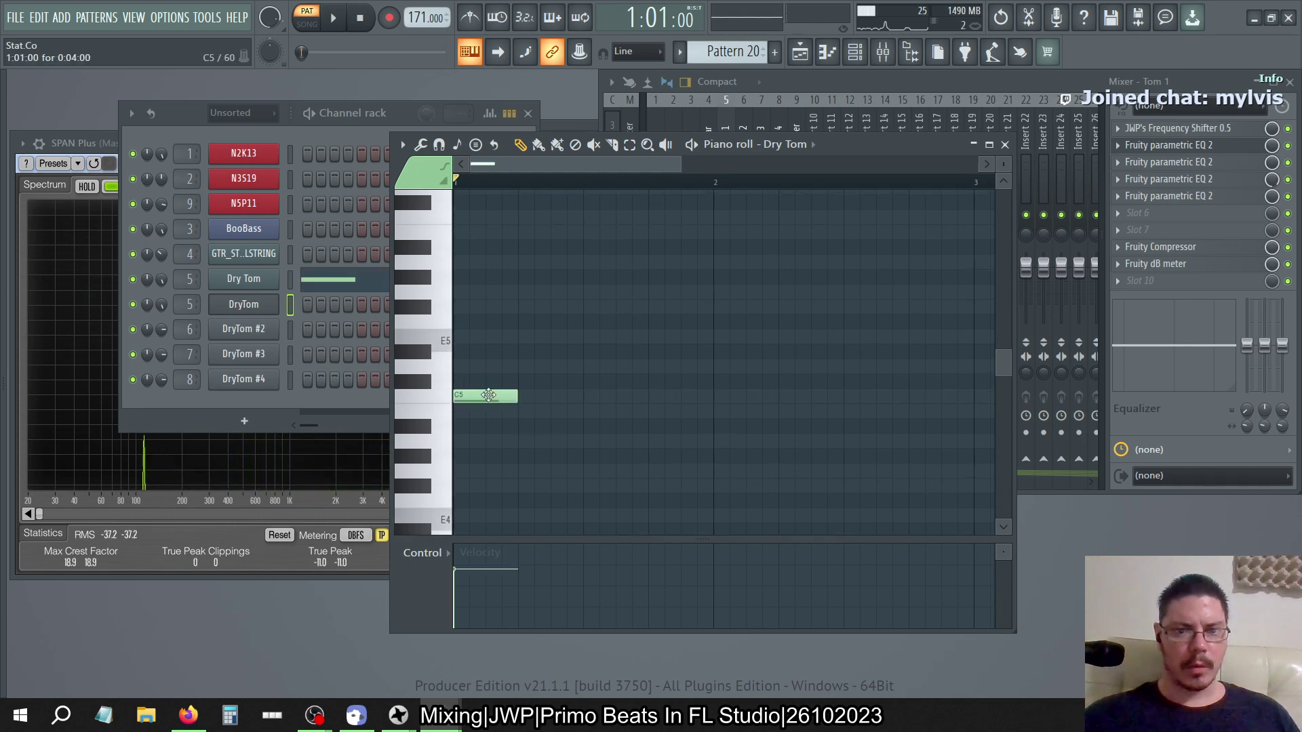
{"action": "mouse_move", "coordinate": [475, 396]}
{"action": "left_mouse_down"}
{"action": "mouse_move", "coordinate": [465, 575]}
{"action": "mouse_move", "coordinate": [462, 453]}
{"action": "left_mouse_up"}
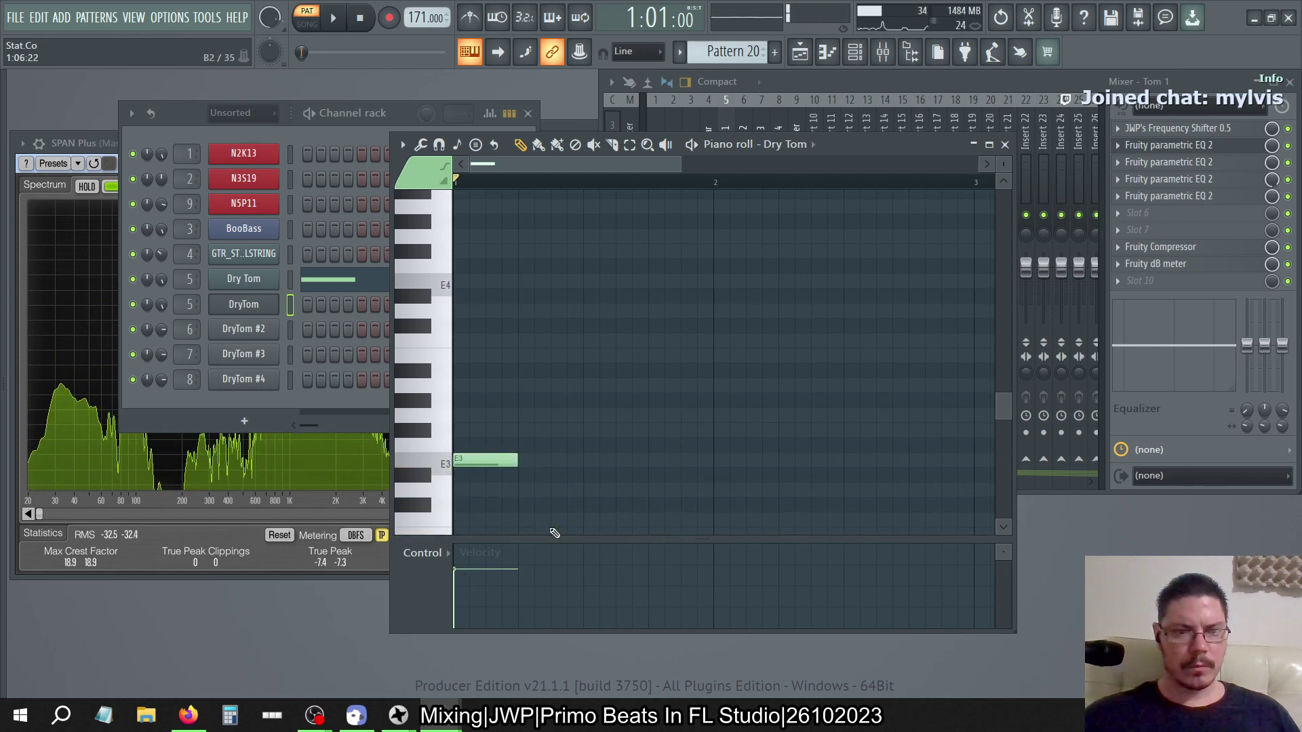
{"action": "right_click", "coordinate": [464, 462]}
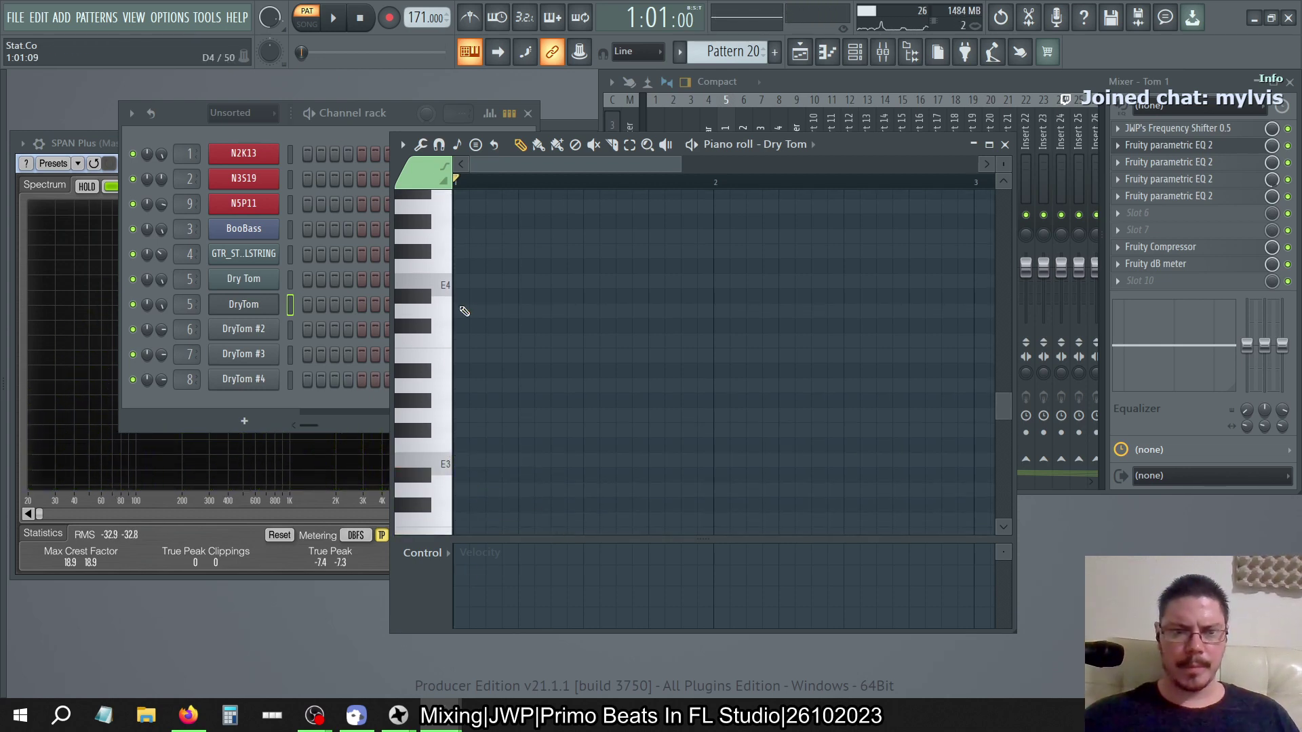
{"action": "scroll", "coordinate": [514, 416], "scroll_direction": "up", "scroll_amount": 5}
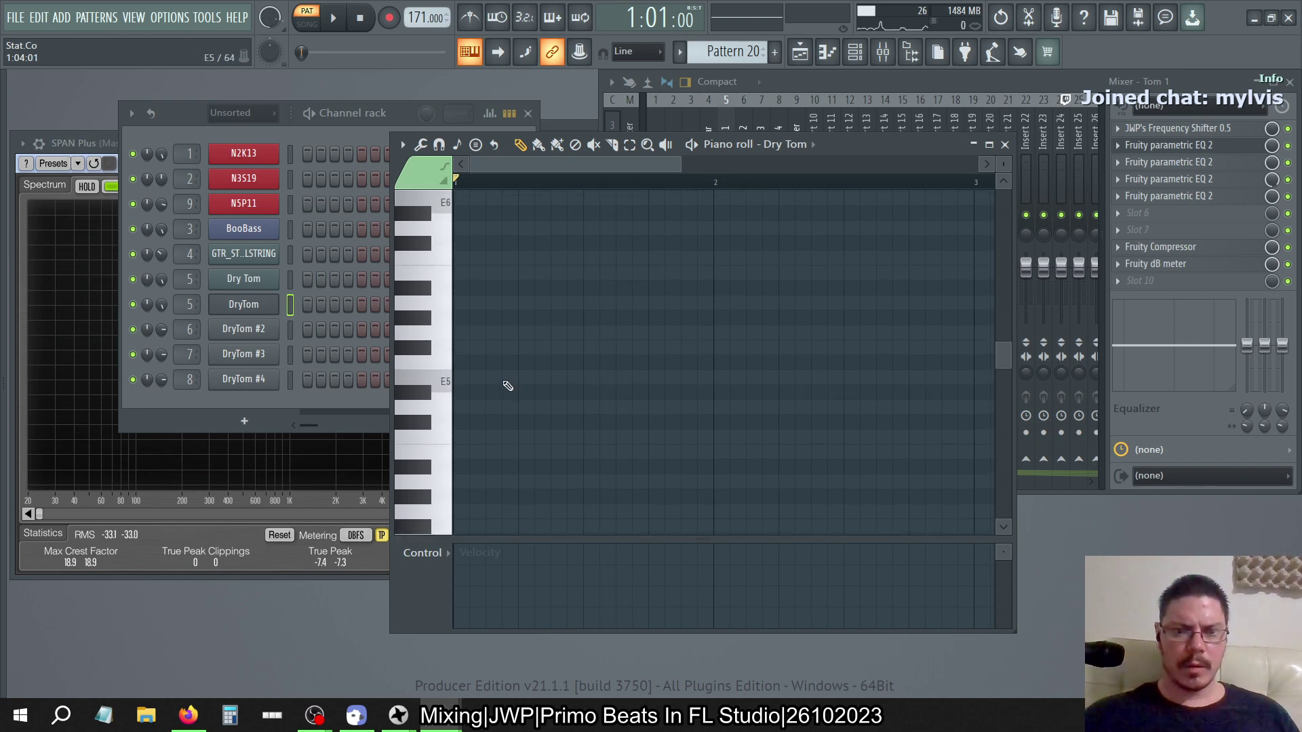
{"action": "left_click", "coordinate": [467, 437]}
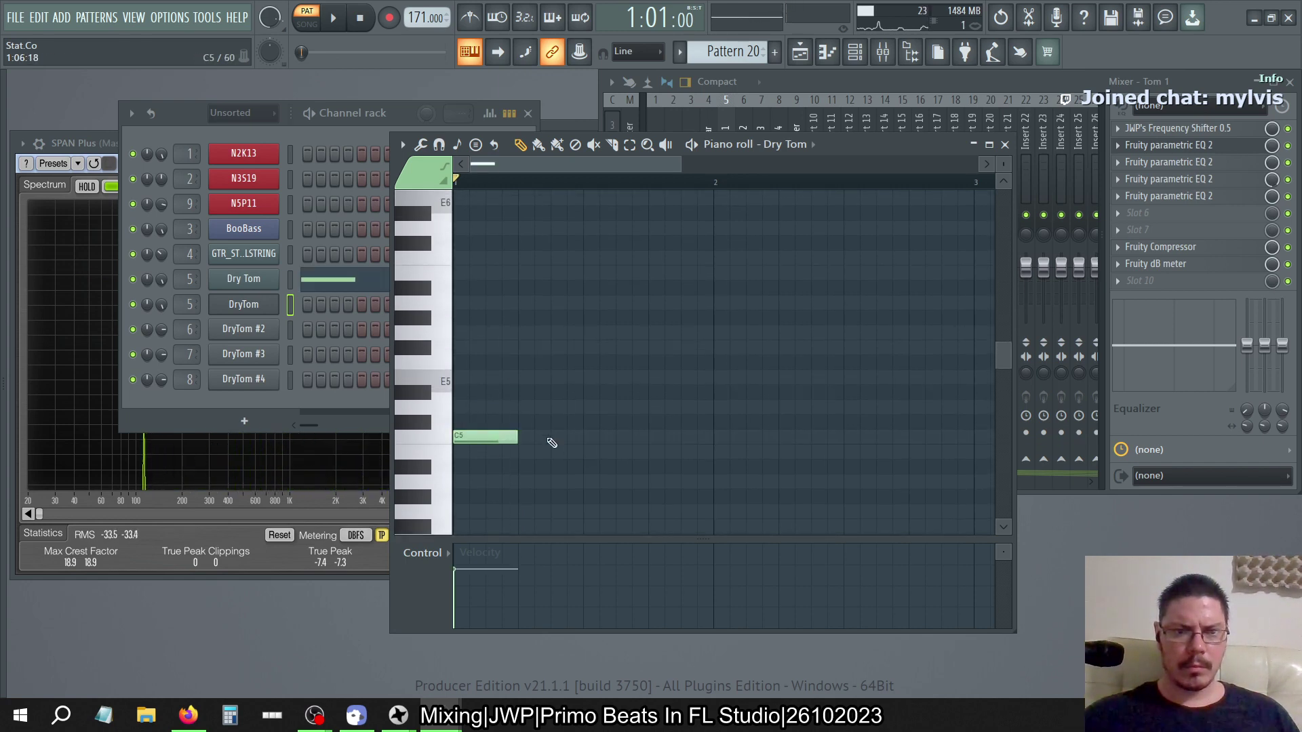
{"action": "right_click", "coordinate": [502, 438]}
Switch the piano roll to the DryTom channel and add a C5 note at the start of Pattern 20
{"action": "left_click", "coordinate": [780, 144]}
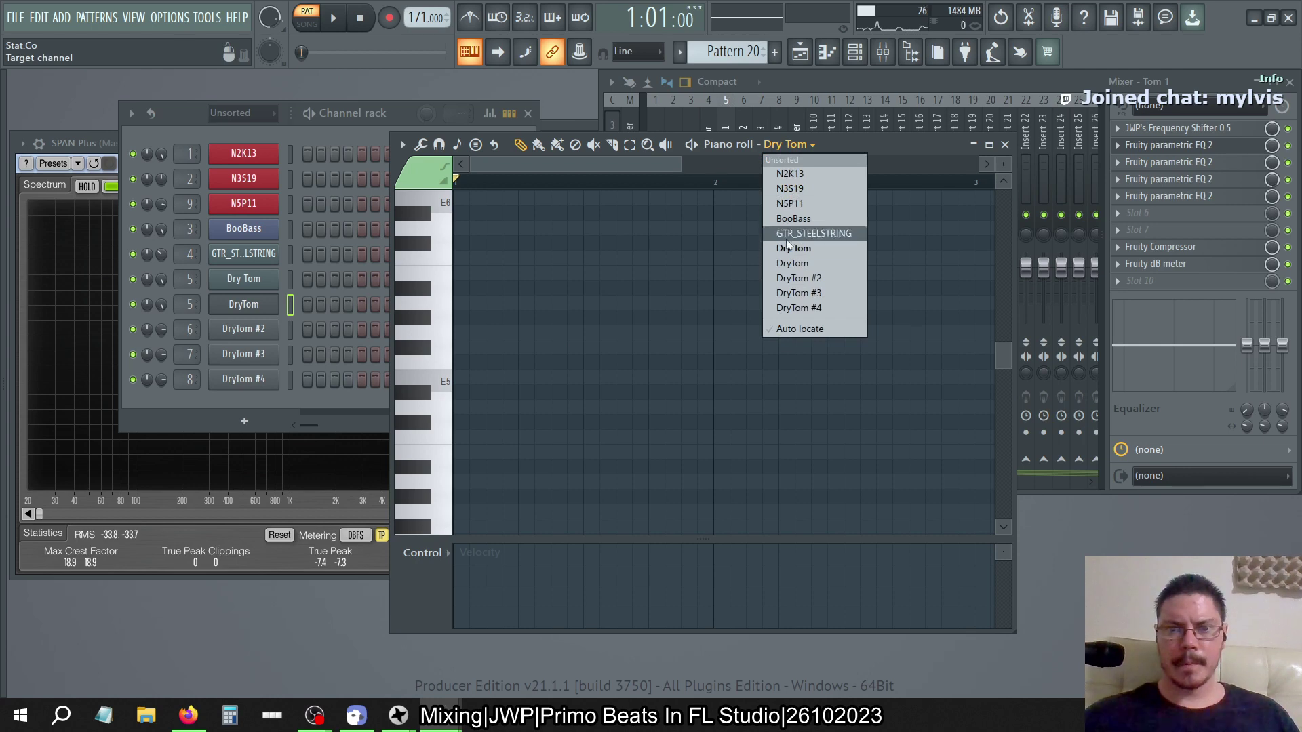
{"action": "left_click", "coordinate": [792, 263]}
{"action": "left_click", "coordinate": [466, 437]}
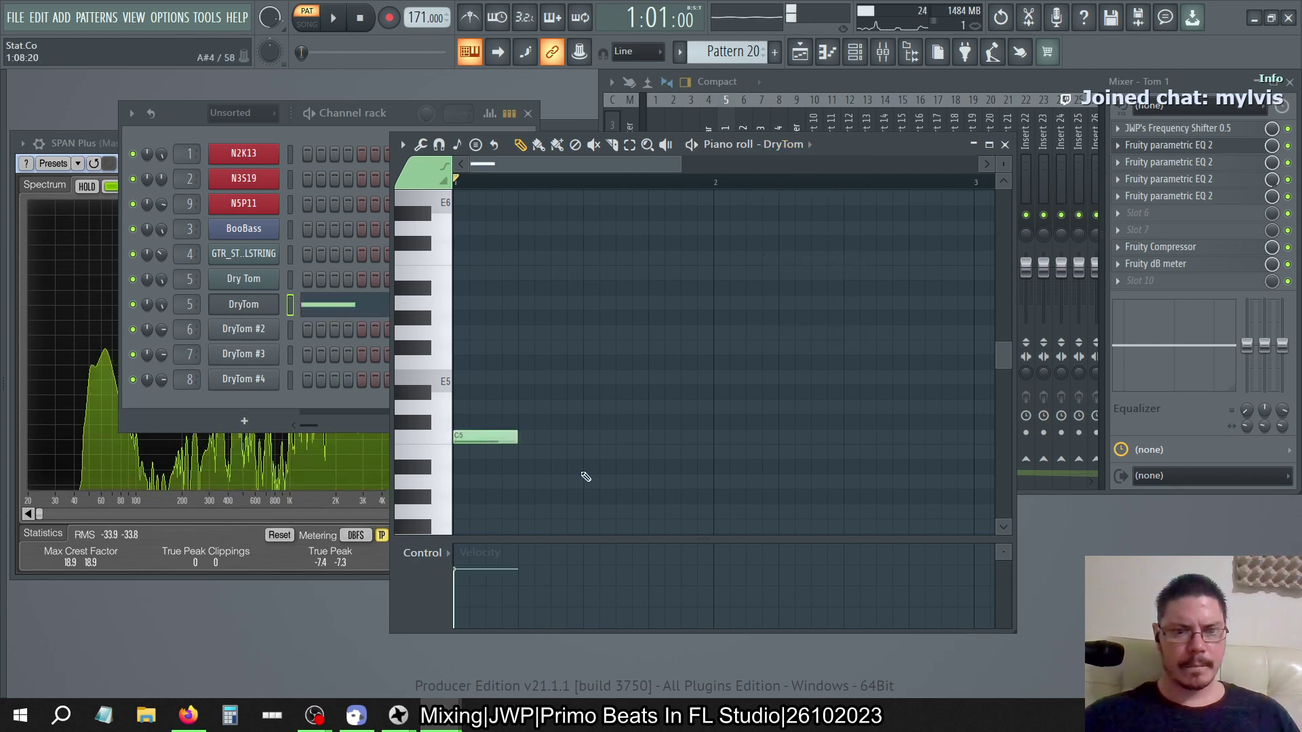
Play Pattern 20 and shorten the DryTom C5 note to a single step
{"action": "left_click", "coordinate": [173, 121]}
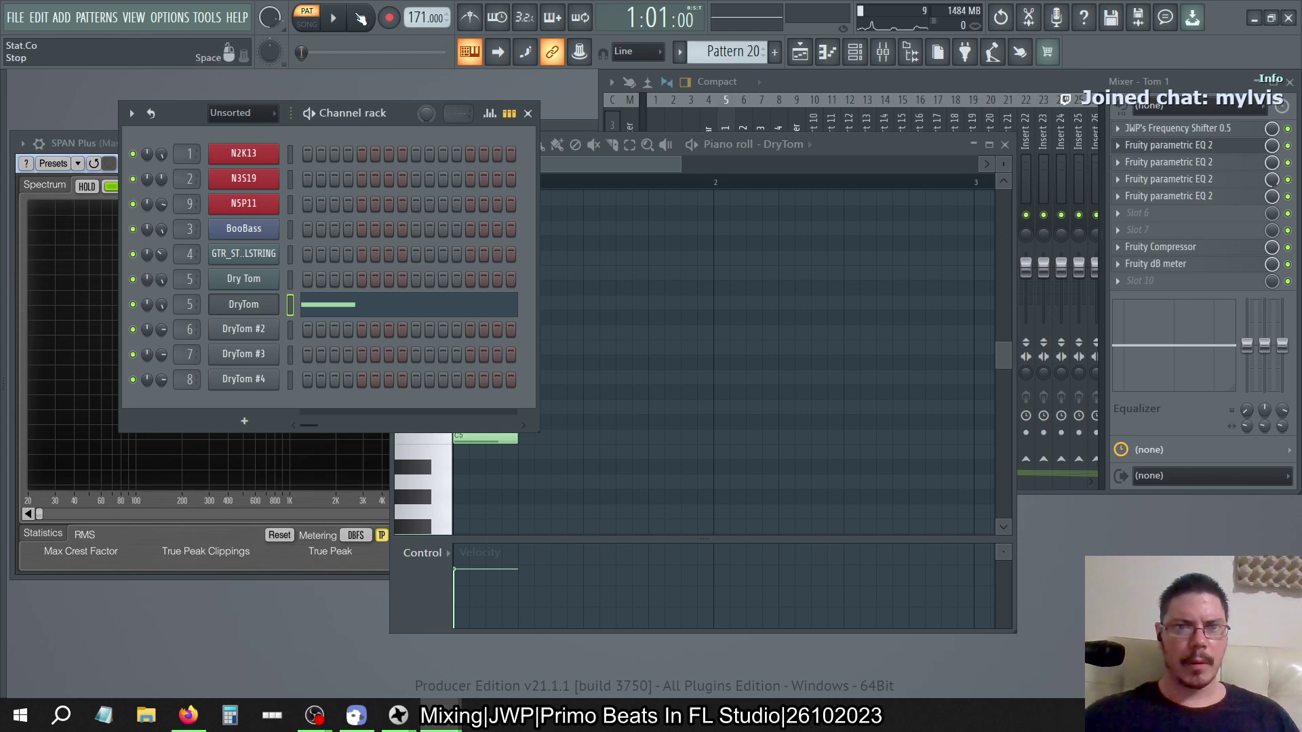
{"action": "key", "text": "space"}
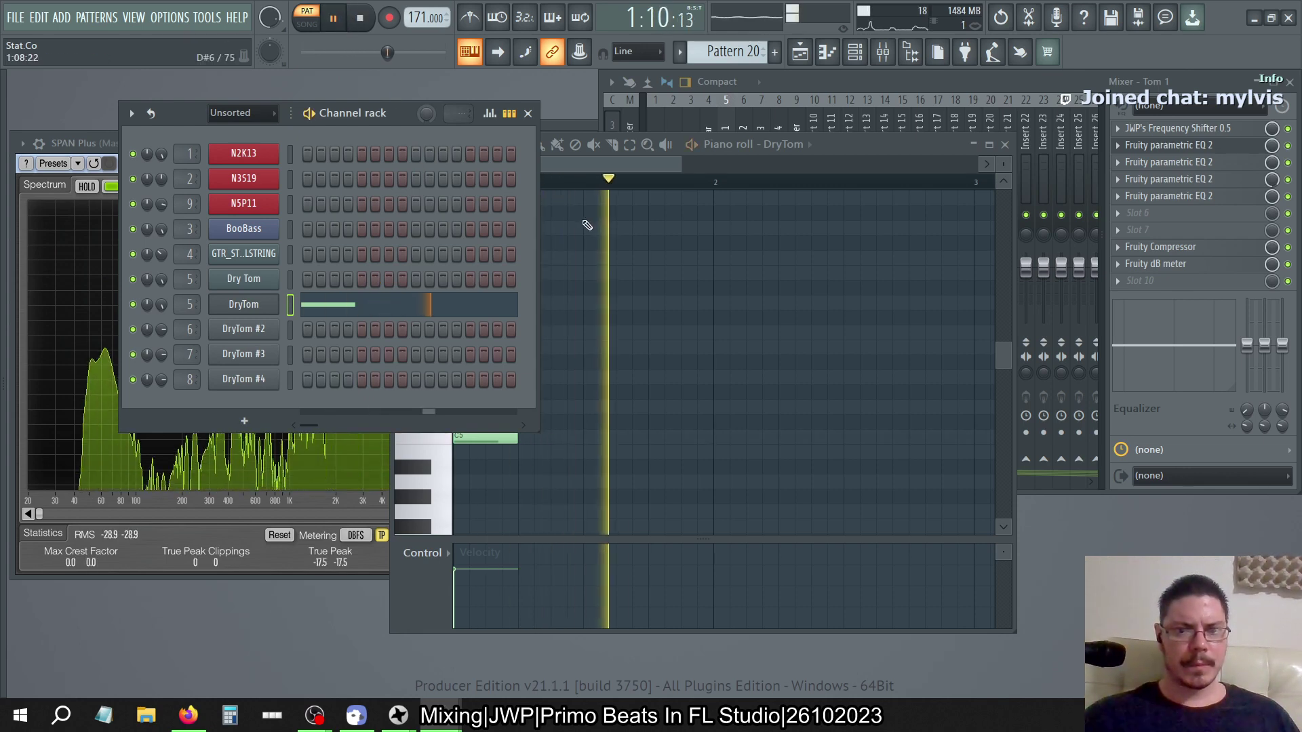
{"action": "left_click", "coordinate": [620, 174]}
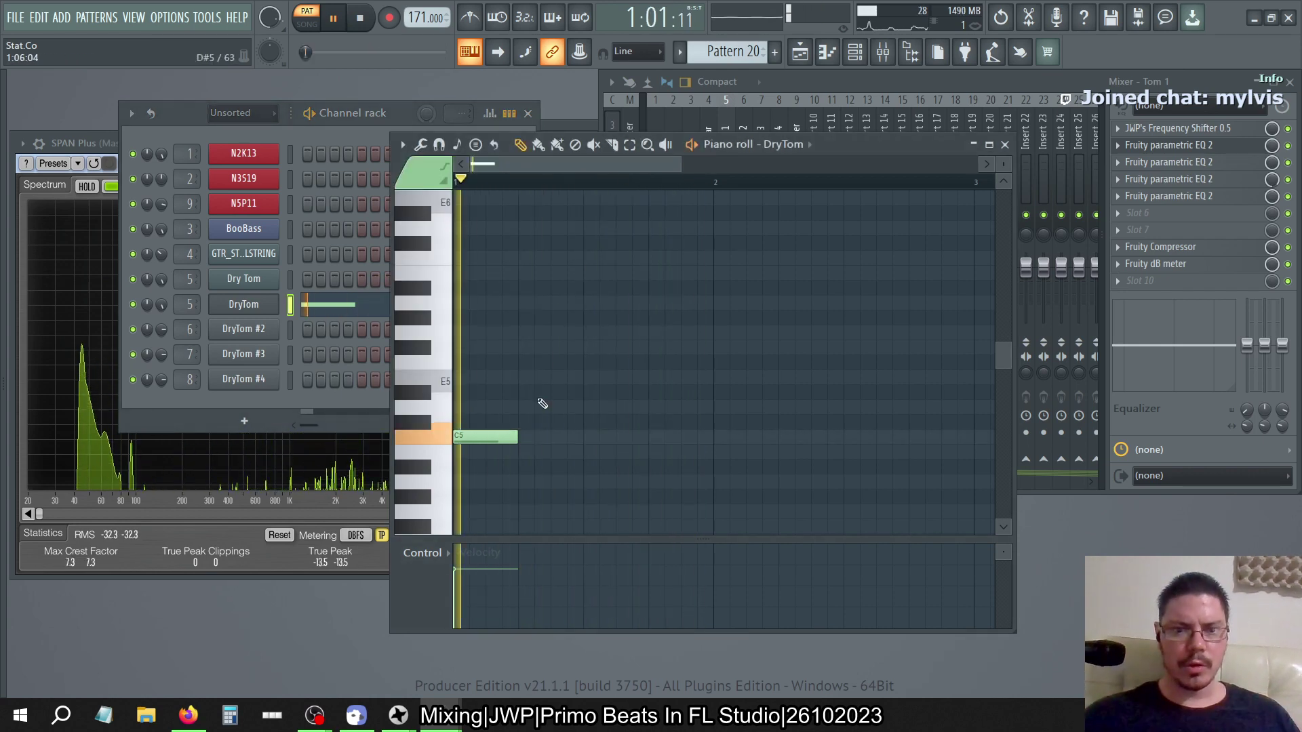
{"action": "left_click_drag", "start_coordinate": [516, 450], "coordinate": [468, 440]}
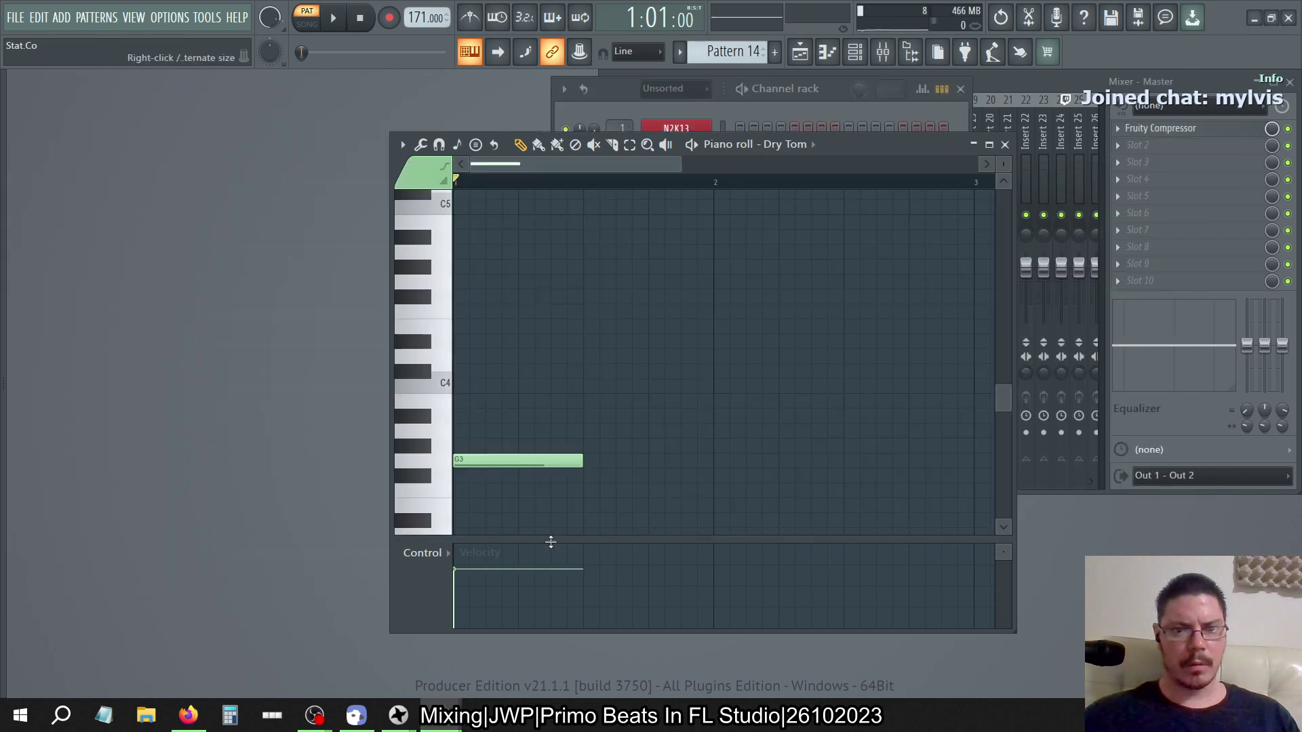
Play the original project's Pattern 14 for comparison, and close the DryTom piano roll in Pattern 20
{"action": "key", "text": "space"}
{"action": "key", "text": "space"}
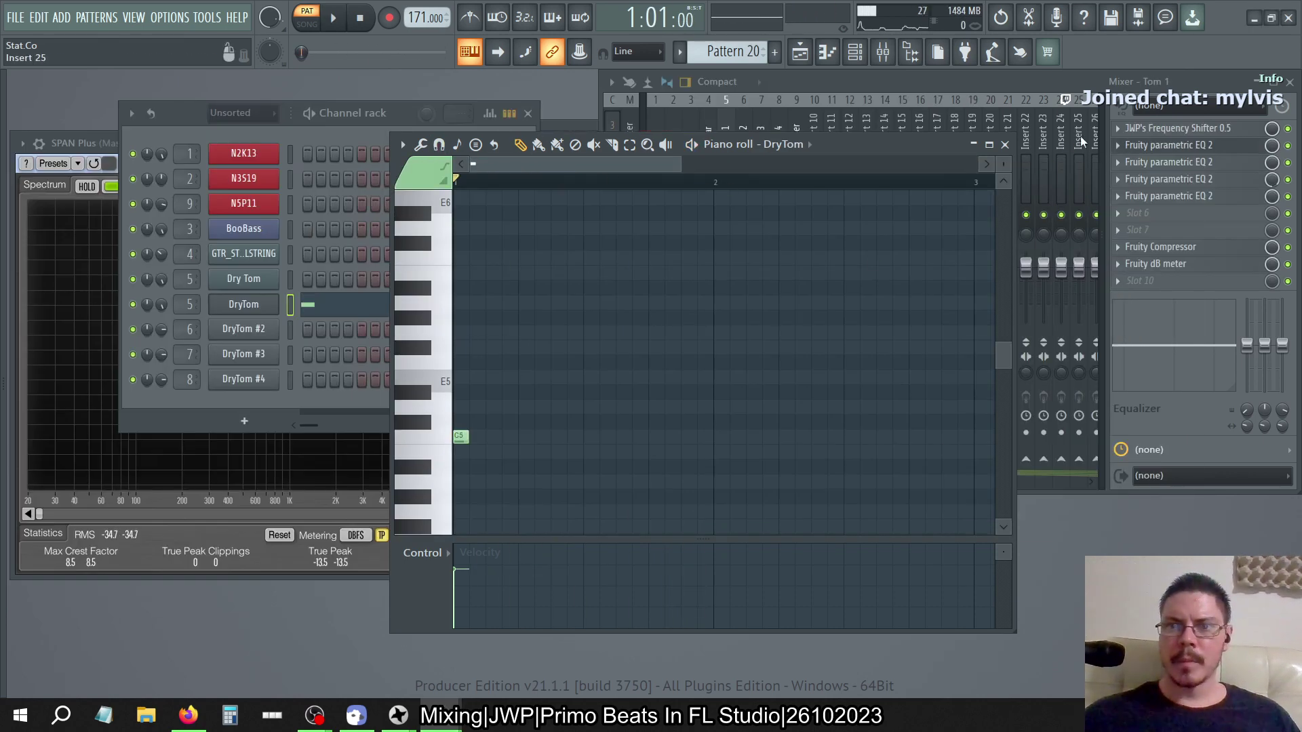
{"action": "left_click", "coordinate": [1006, 145]}
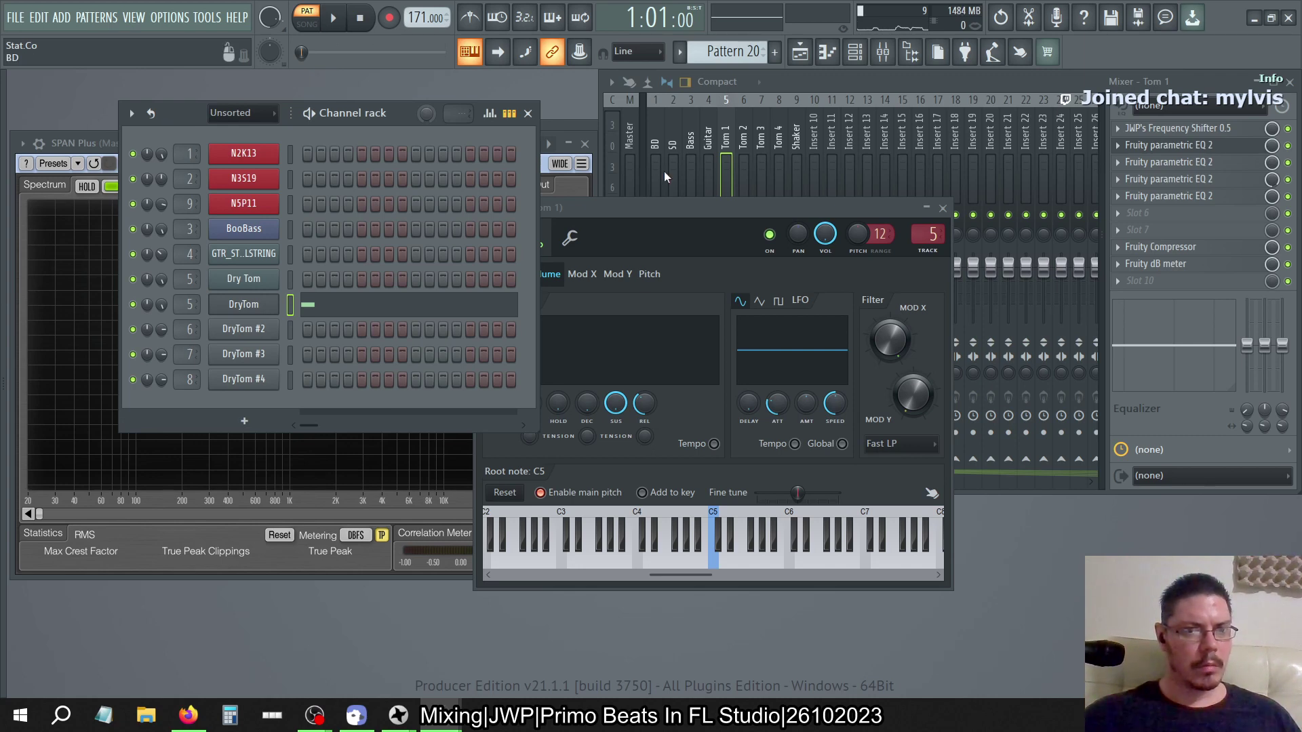
Add an empty Pattern 21 and look at the patterns just before it
{"action": "key", "text": "F4"}
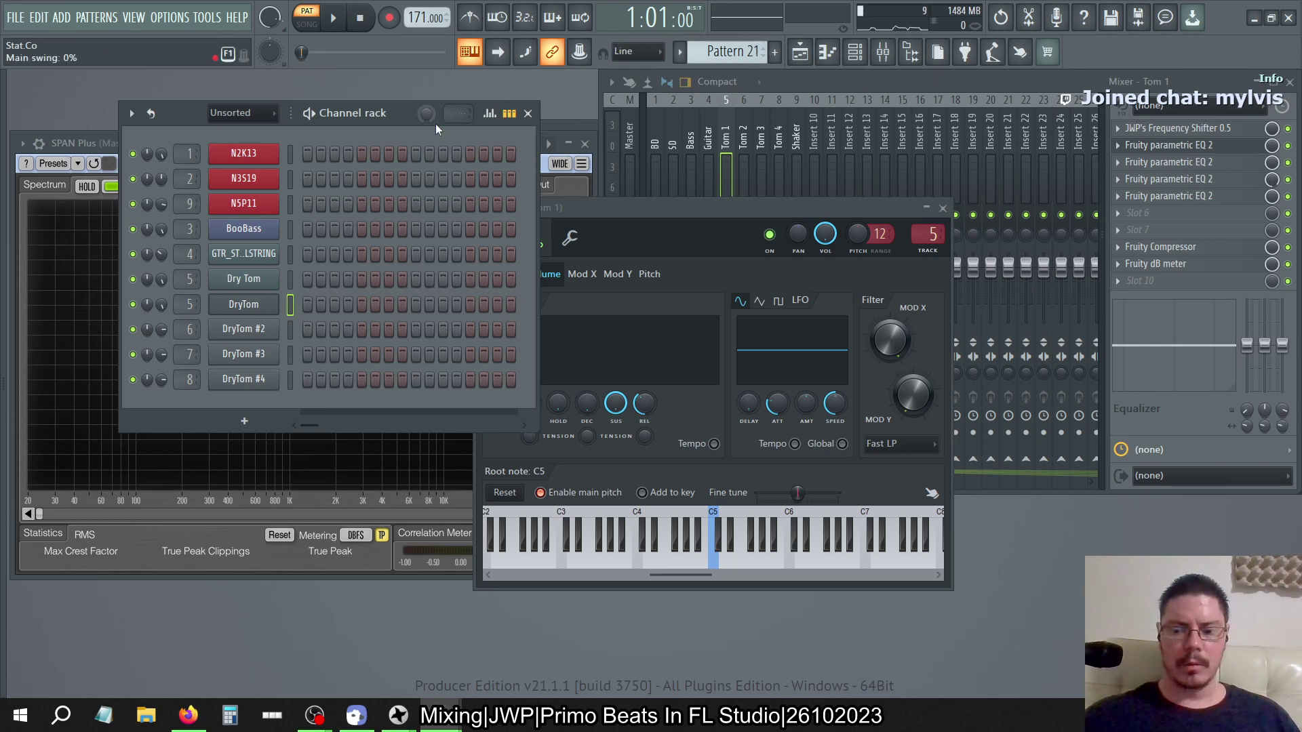
{"action": "key", "text": "KP_Subtract"}
{"action": "key", "text": "KP_Subtract"}
{"action": "key", "text": "KP_Add"}
{"action": "key", "text": "KP_Subtract"}
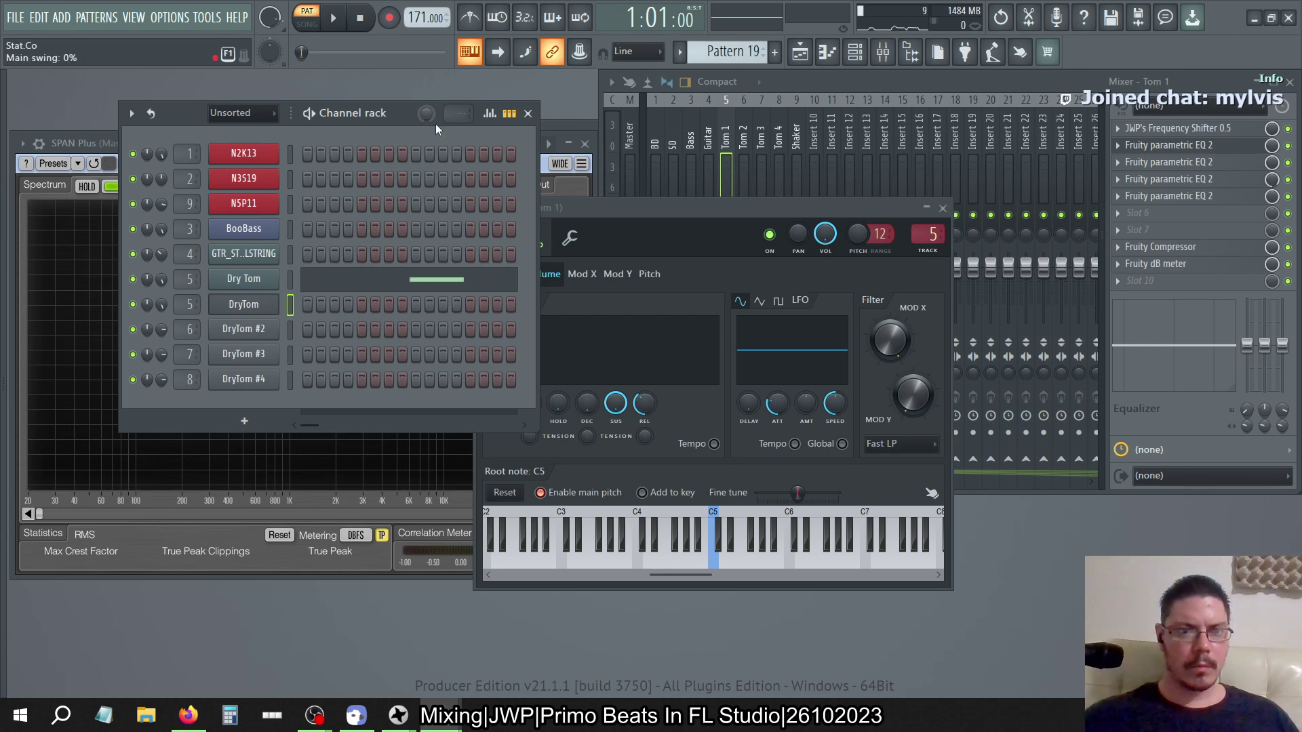
Go back through the patterns to Pattern 16 and show its Dry Tom notes in the piano roll
{"action": "key", "text": "KP_Add"}
{"action": "key", "text": "KP_Add"}
{"action": "key", "text": "KP_Subtract"}
{"action": "key", "text": "KP_Subtract"}
{"action": "key", "text": "KP_Subtract"}
{"action": "key", "text": "KP_Subtract"}
{"action": "key", "text": "KP_Subtract"}
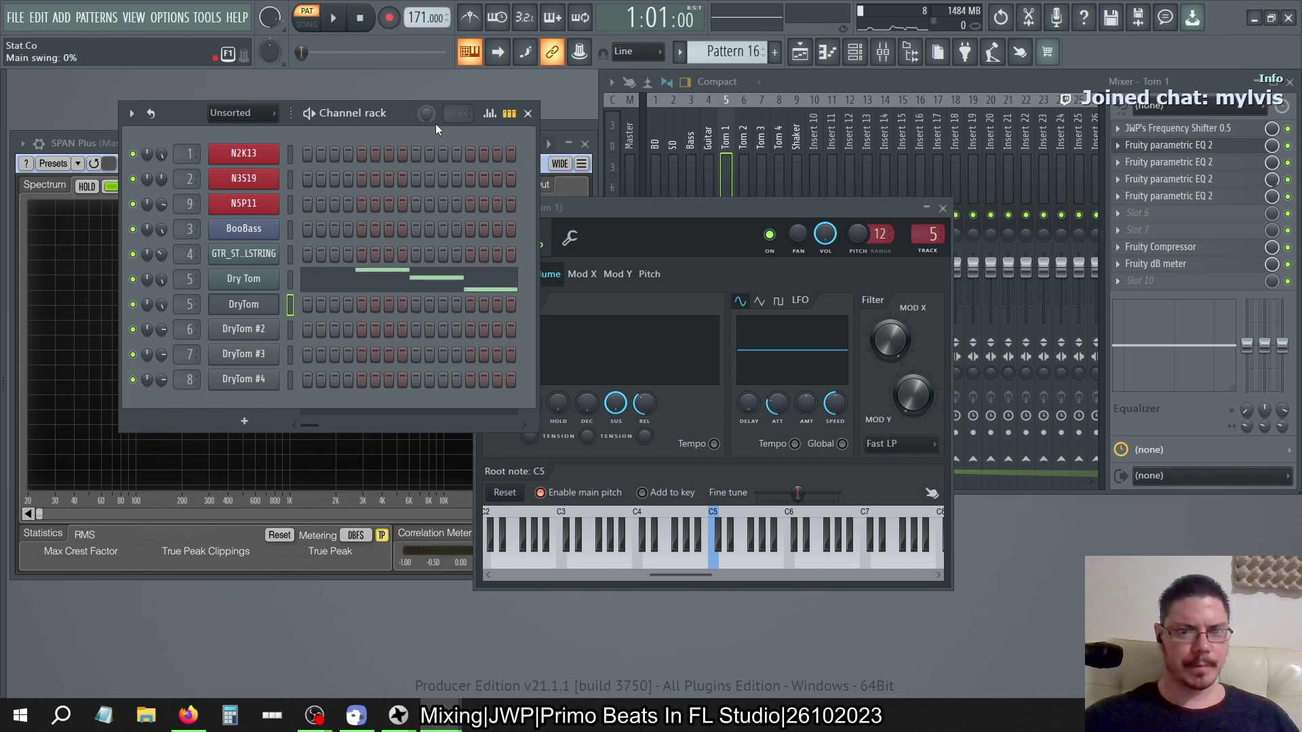
{"action": "key", "text": "KP_Subtract"}
{"action": "key", "text": "KP_Add"}
{"action": "left_click", "coordinate": [415, 279]}
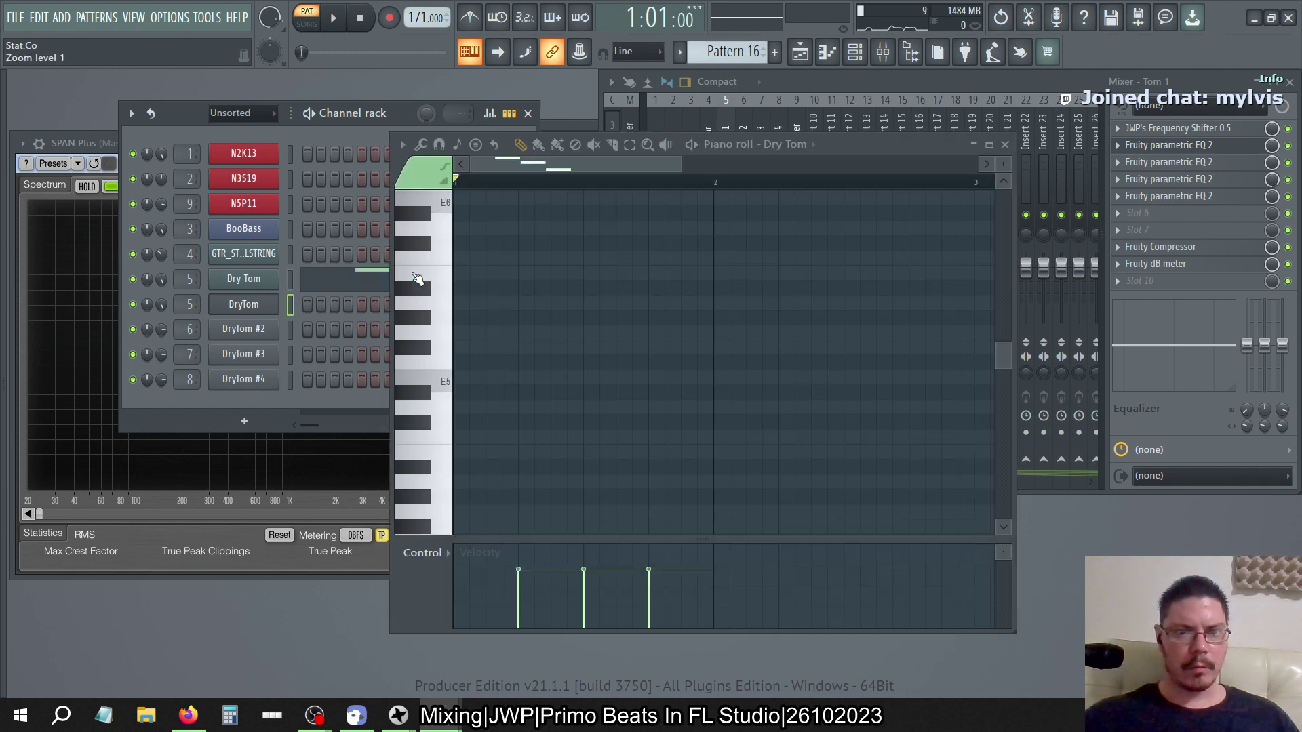
{"action": "scroll", "coordinate": [646, 479], "scroll_direction": "down", "scroll_amount": 2}
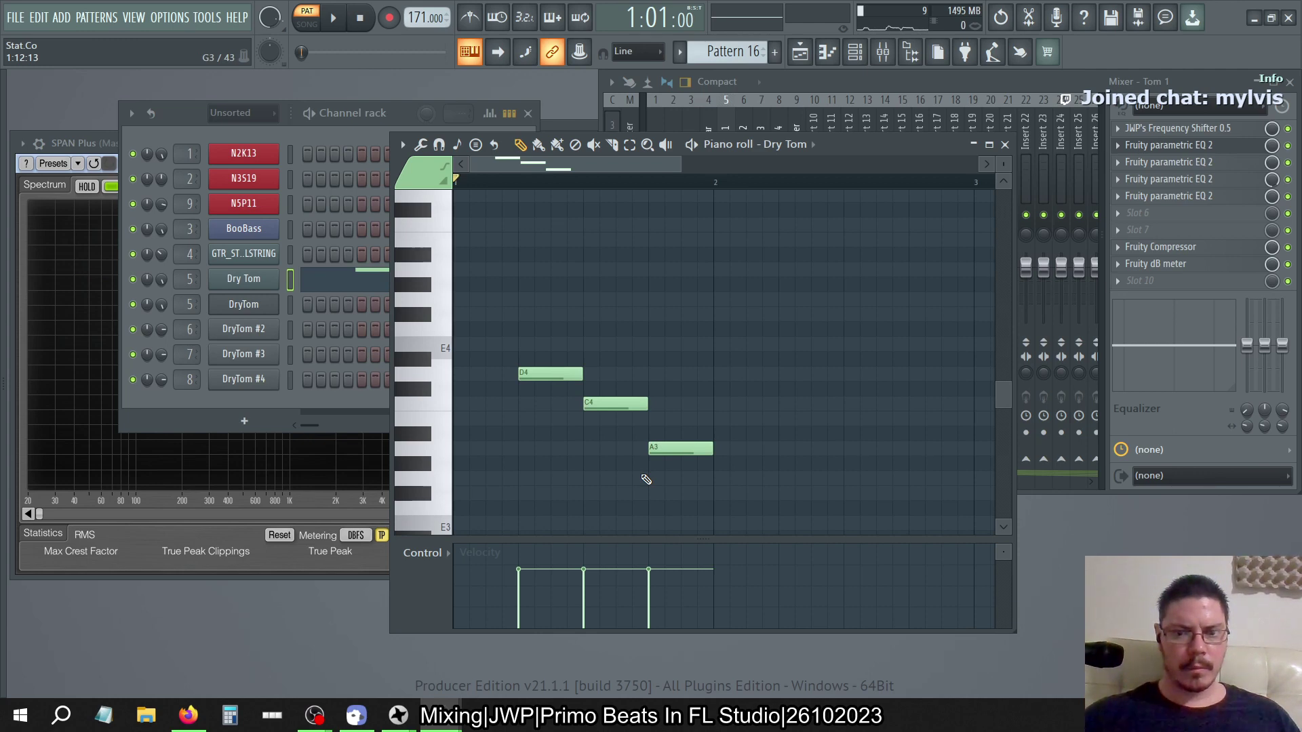
Bring up the Frequency Shifter on the Tom 2 mixer track and set its Shift to 19
{"action": "left_click", "coordinate": [749, 121]}
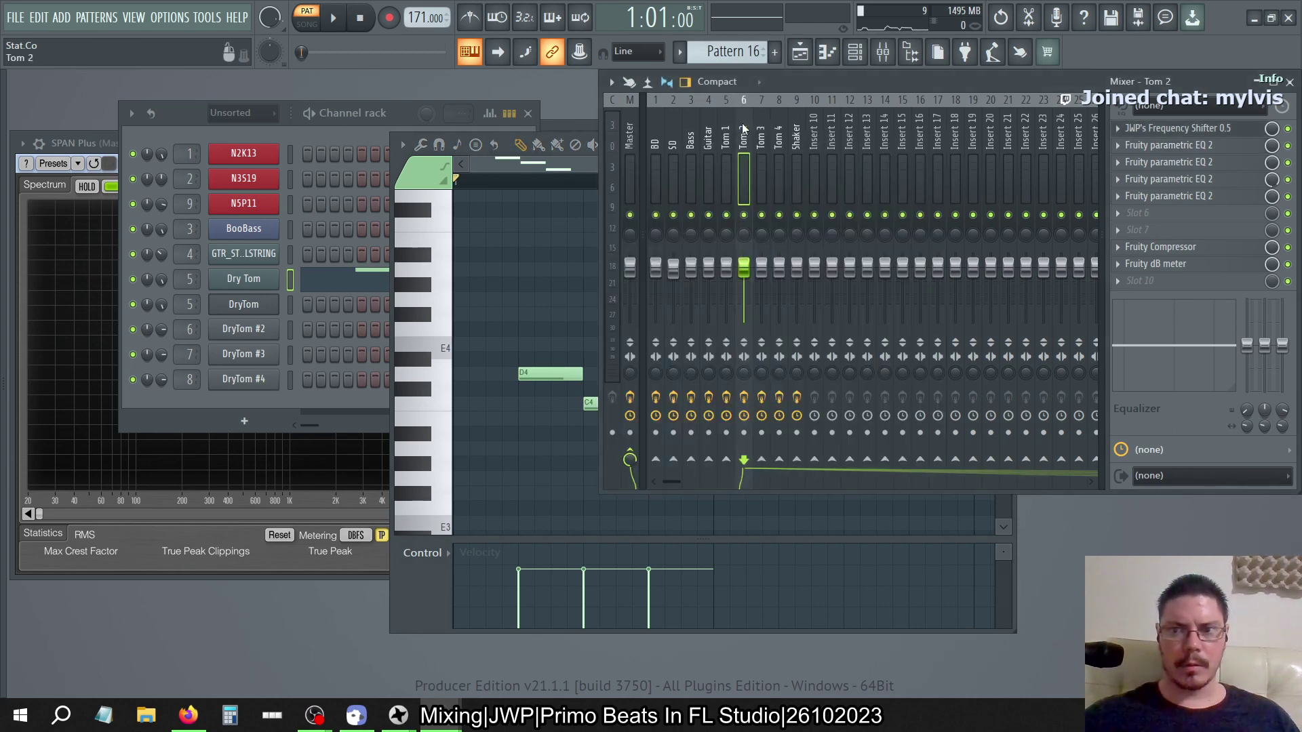
{"action": "left_click", "coordinate": [1197, 130]}
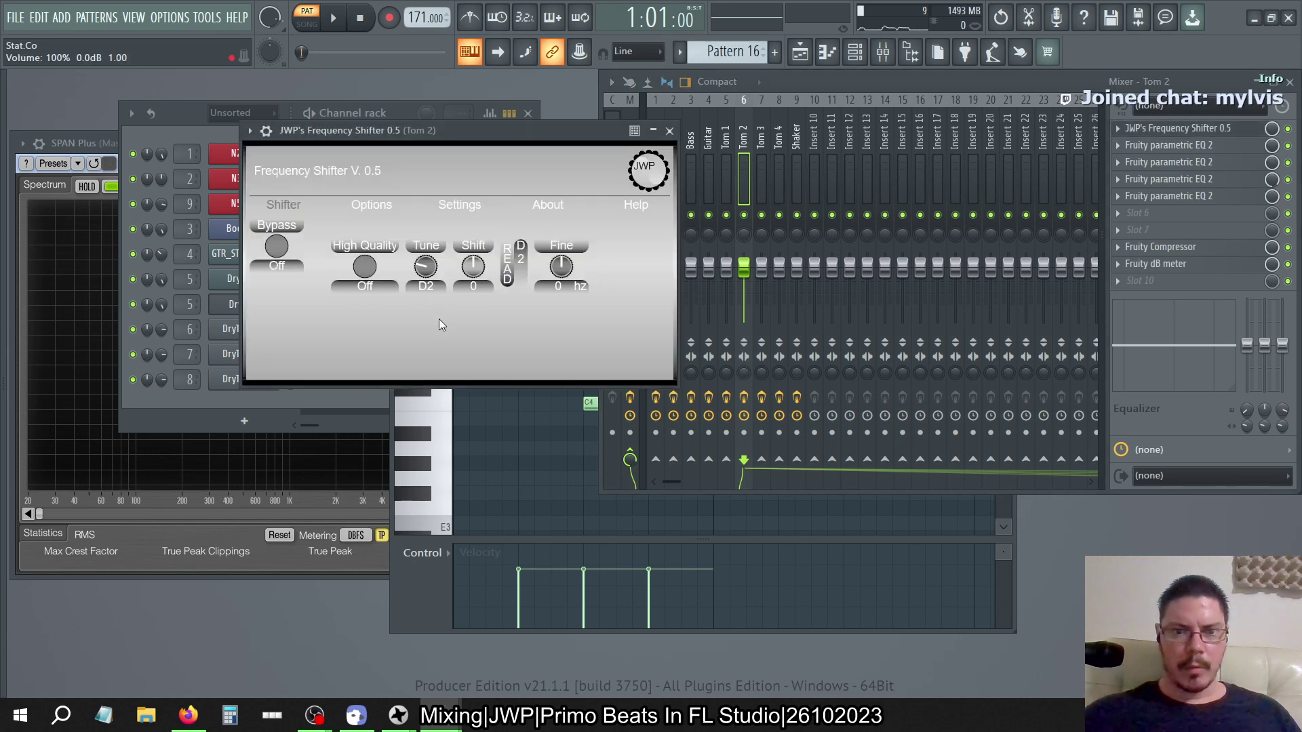
{"action": "scroll", "coordinate": [474, 270], "scroll_direction": "up", "scroll_amount": 3}
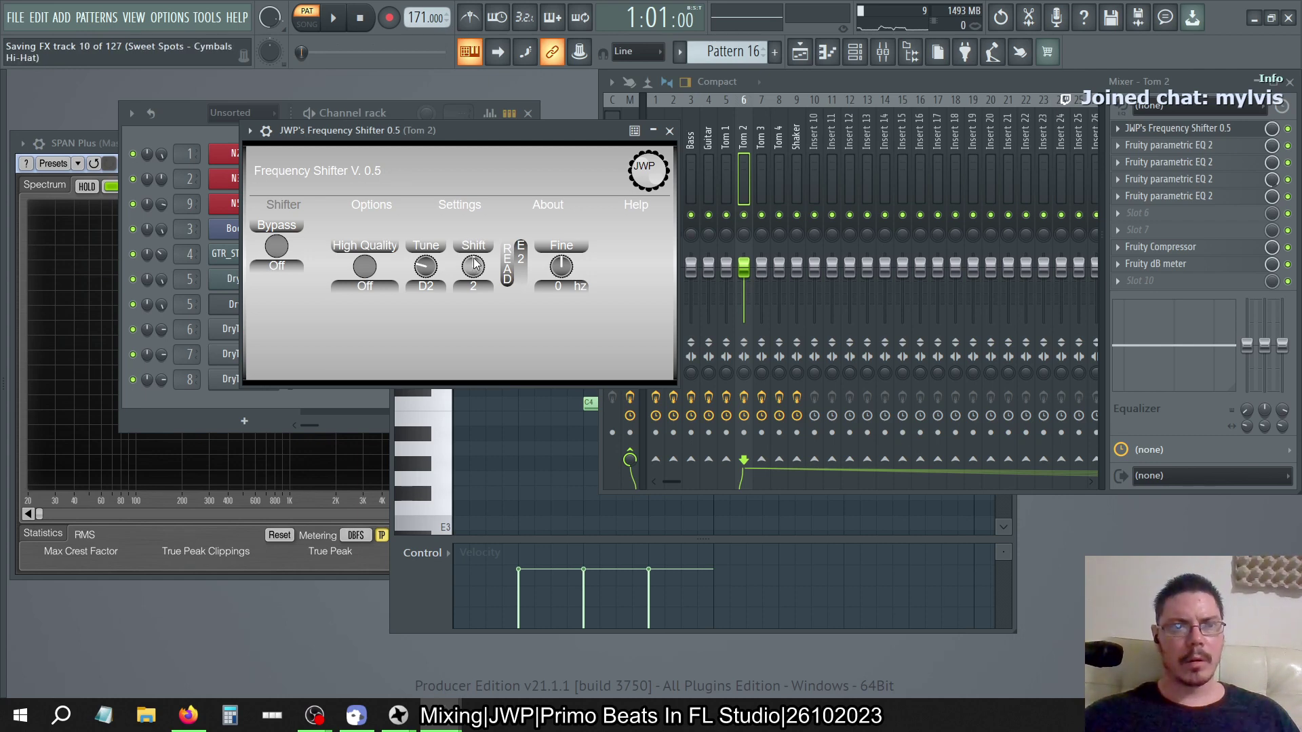
{"action": "scroll", "coordinate": [474, 265], "scroll_direction": "up", "scroll_amount": 14}
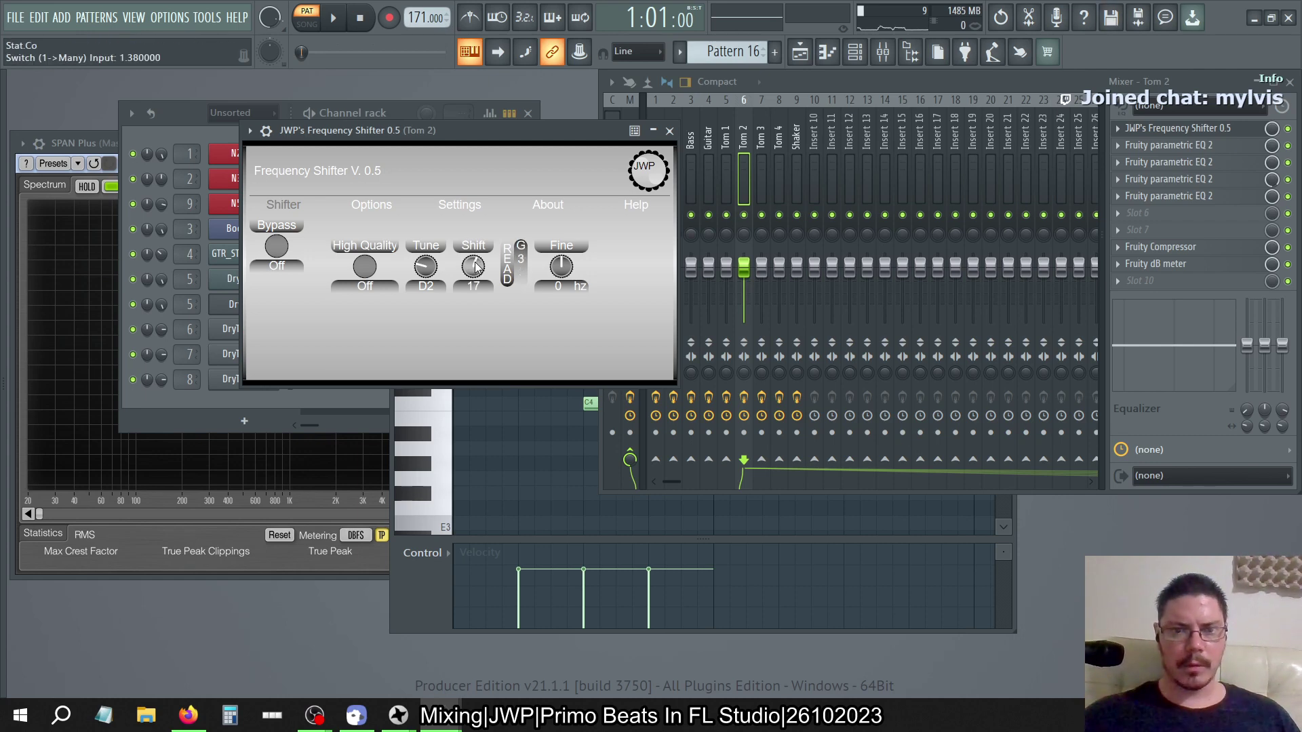
{"action": "scroll", "coordinate": [475, 265], "scroll_direction": "up", "scroll_amount": 2}
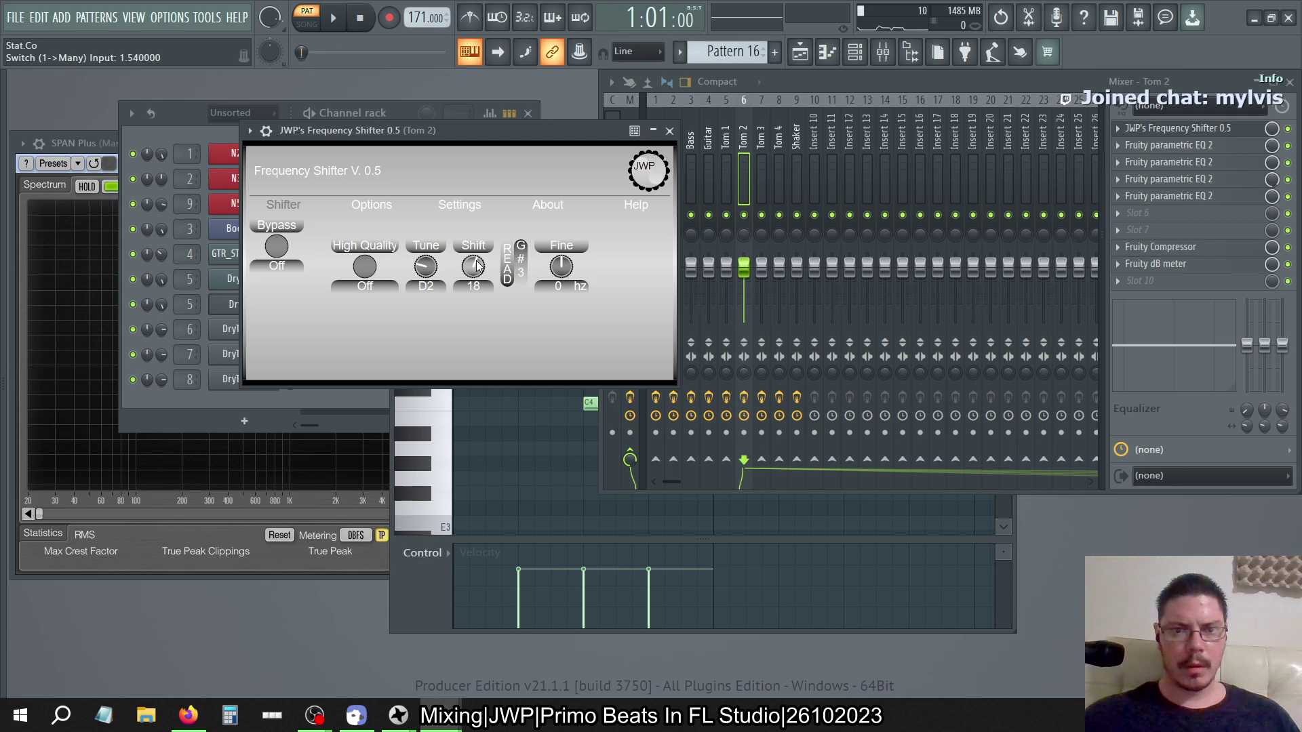
Play Pattern 16, stop playback, and move forward through the patterns to Pattern 20
{"action": "key", "text": "space"}
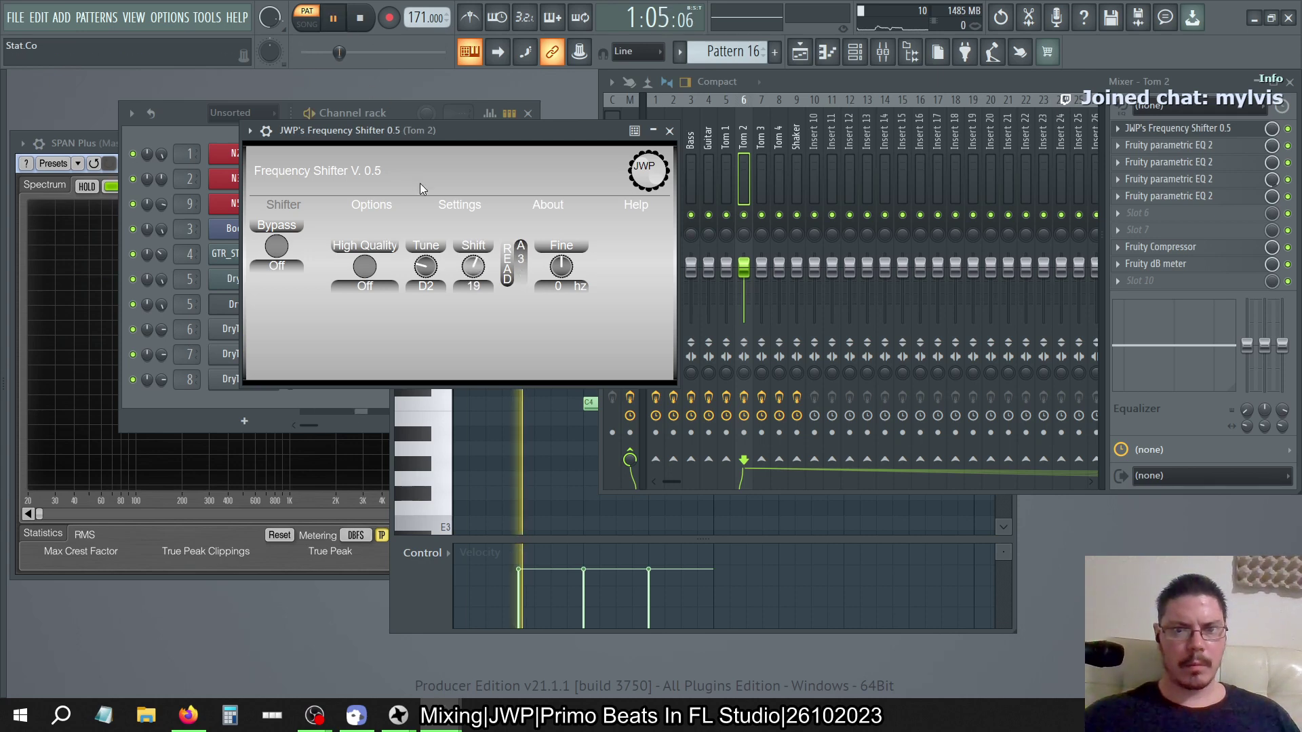
{"action": "left_click", "coordinate": [173, 115]}
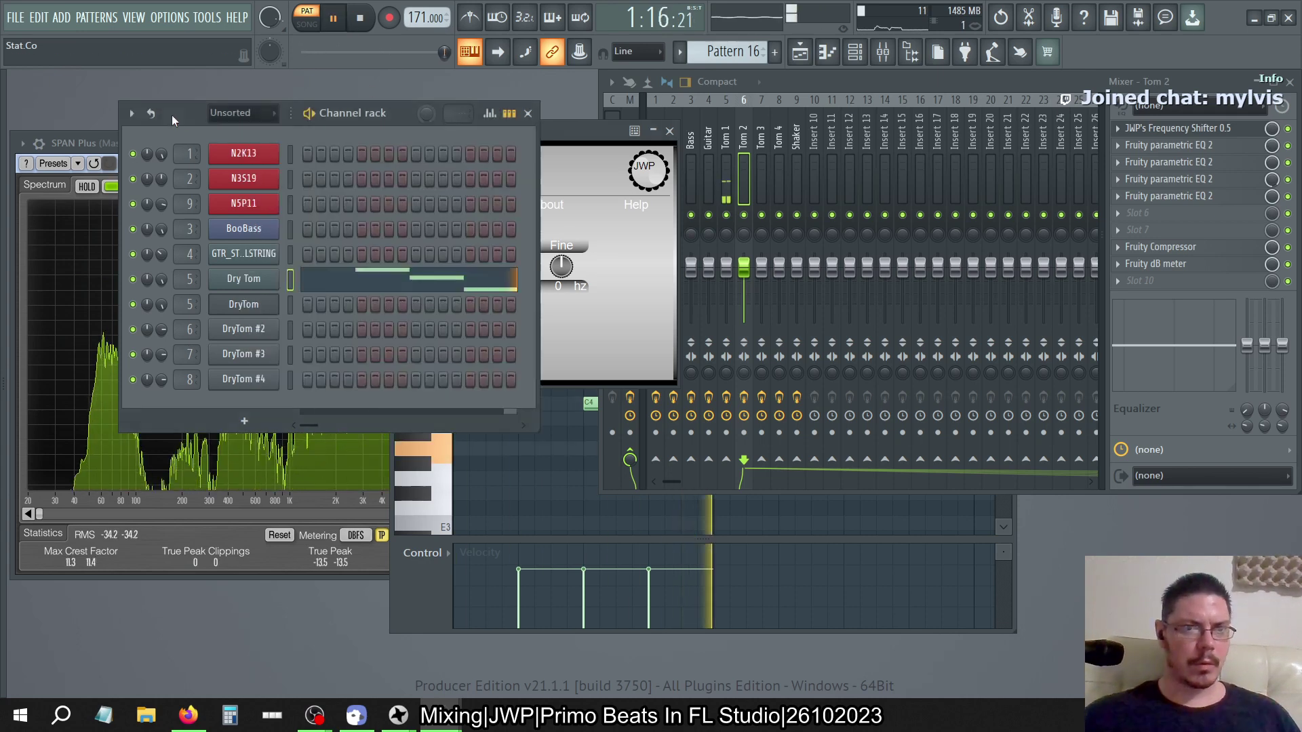
{"action": "left_click", "coordinate": [362, 31]}
{"action": "key", "text": "KP_Add"}
{"action": "key", "text": "KP_Add"}
{"action": "key", "text": "KP_Add"}
{"action": "key", "text": "KP_Add"}
{"action": "key", "text": "KP_Add"}
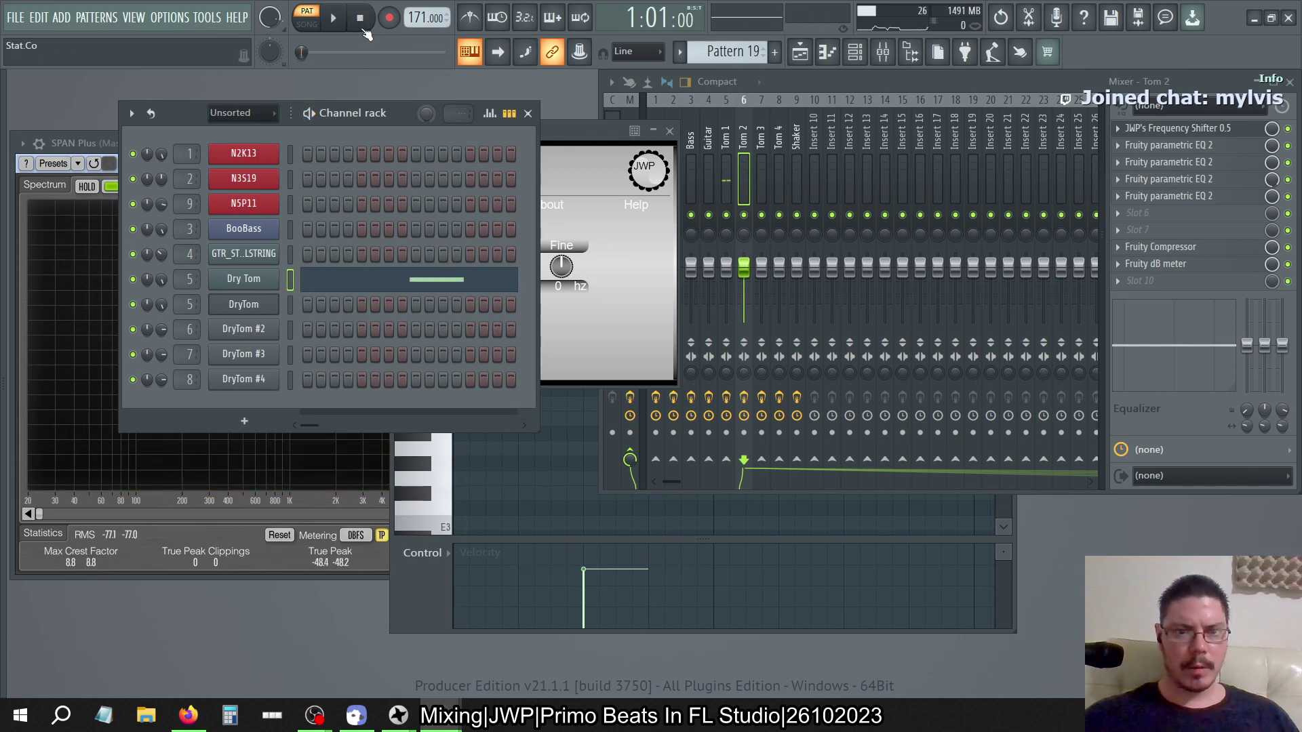
{"action": "key", "text": "KP_Subtract"}
{"action": "key", "text": "KP_Add"}
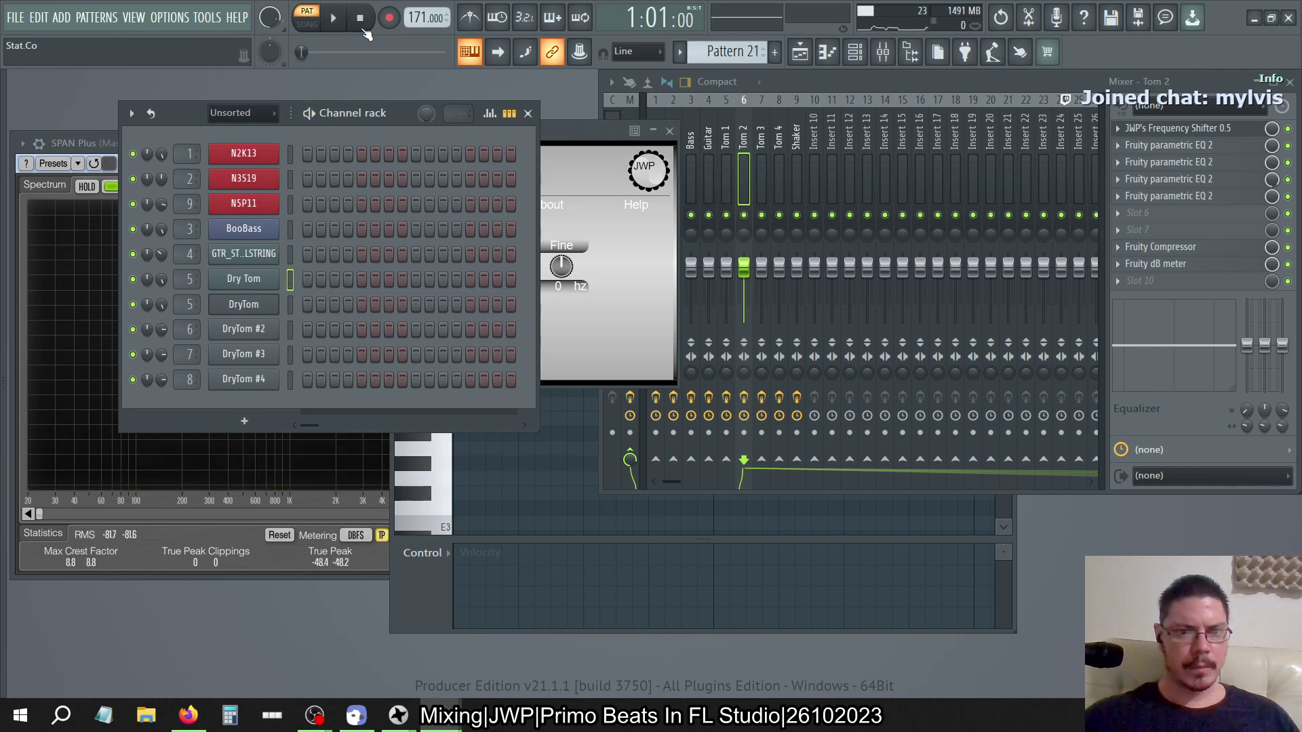
{"action": "key", "text": "KP_Subtract"}
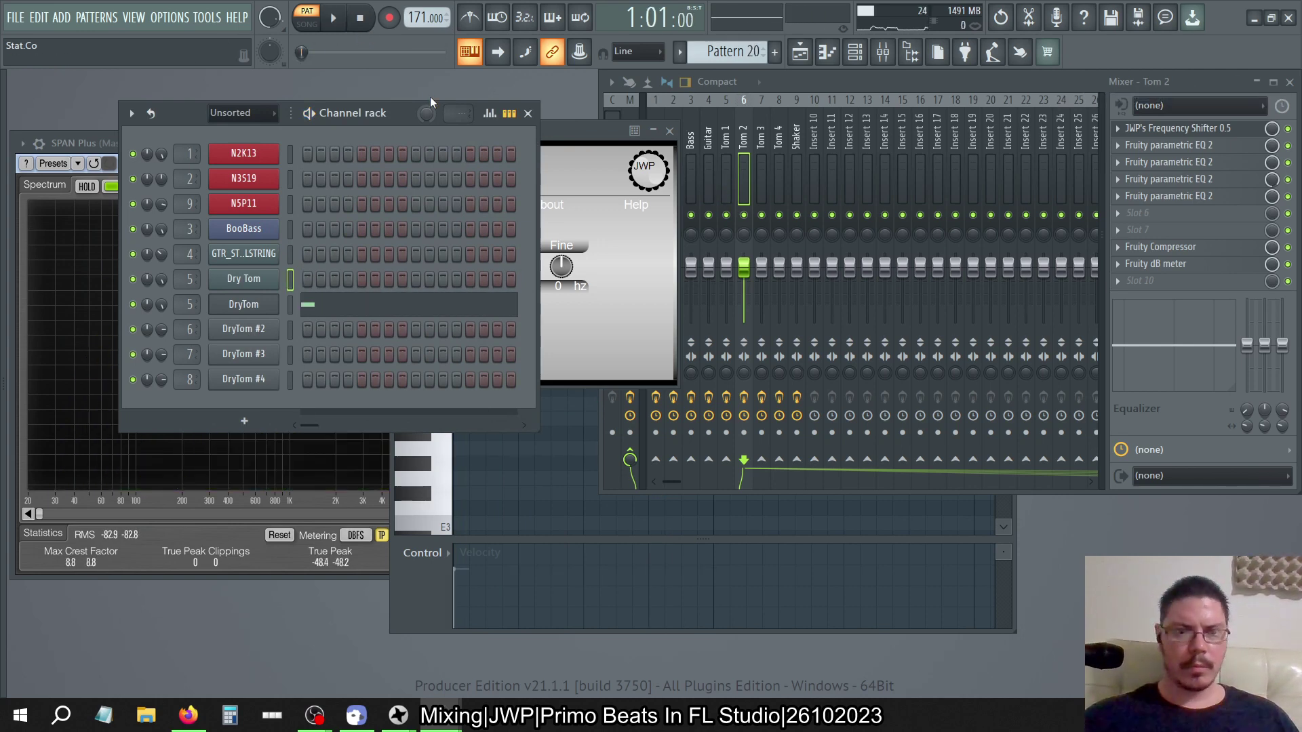
Add a one-step C5 note at the start of Pattern 21 in the DryTom #2 piano roll
{"action": "left_click", "coordinate": [402, 305]}
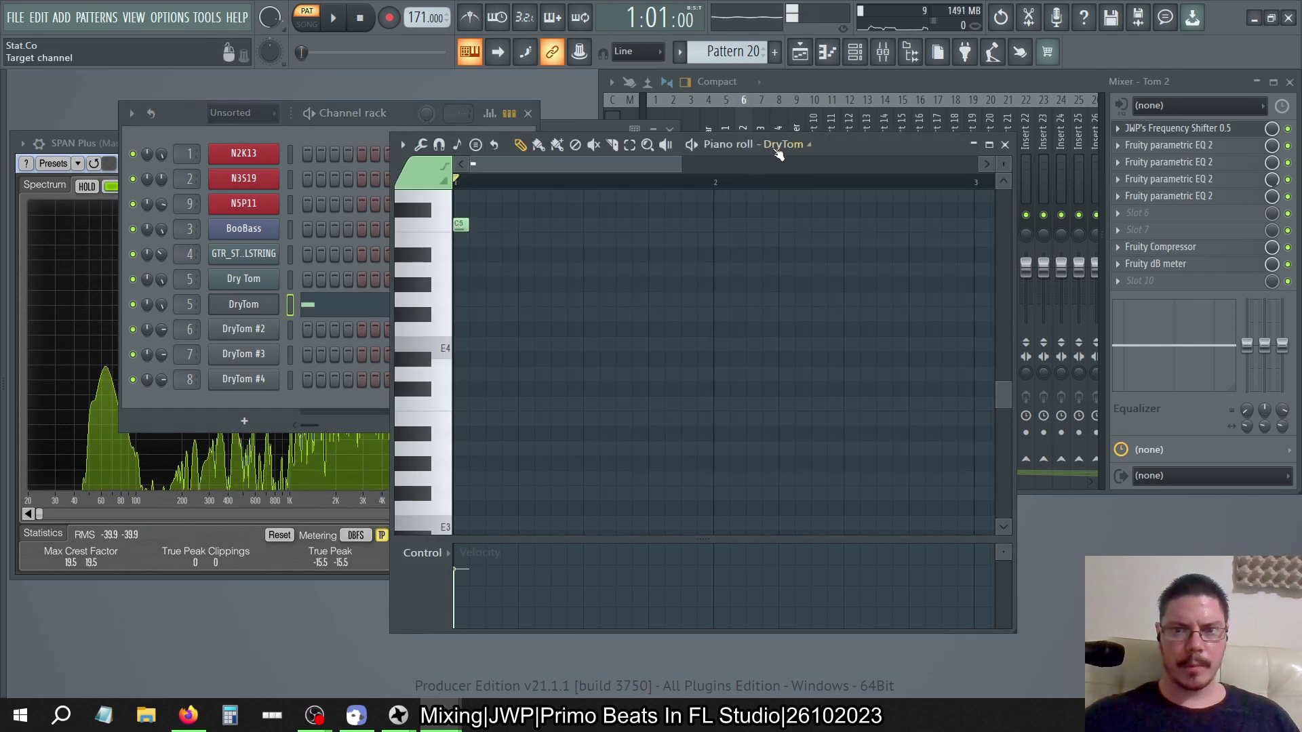
{"action": "left_click", "coordinate": [782, 144]}
{"action": "left_click", "coordinate": [787, 306]}
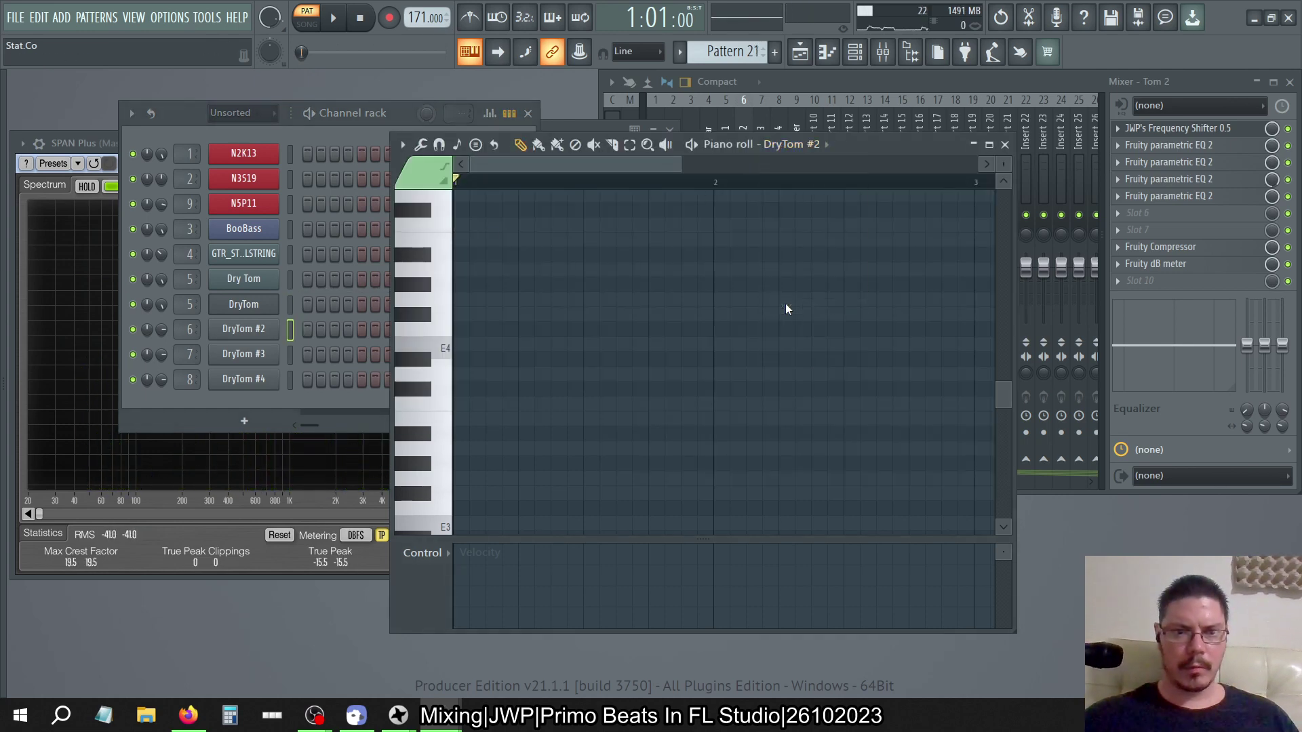
{"action": "left_click", "coordinate": [460, 224]}
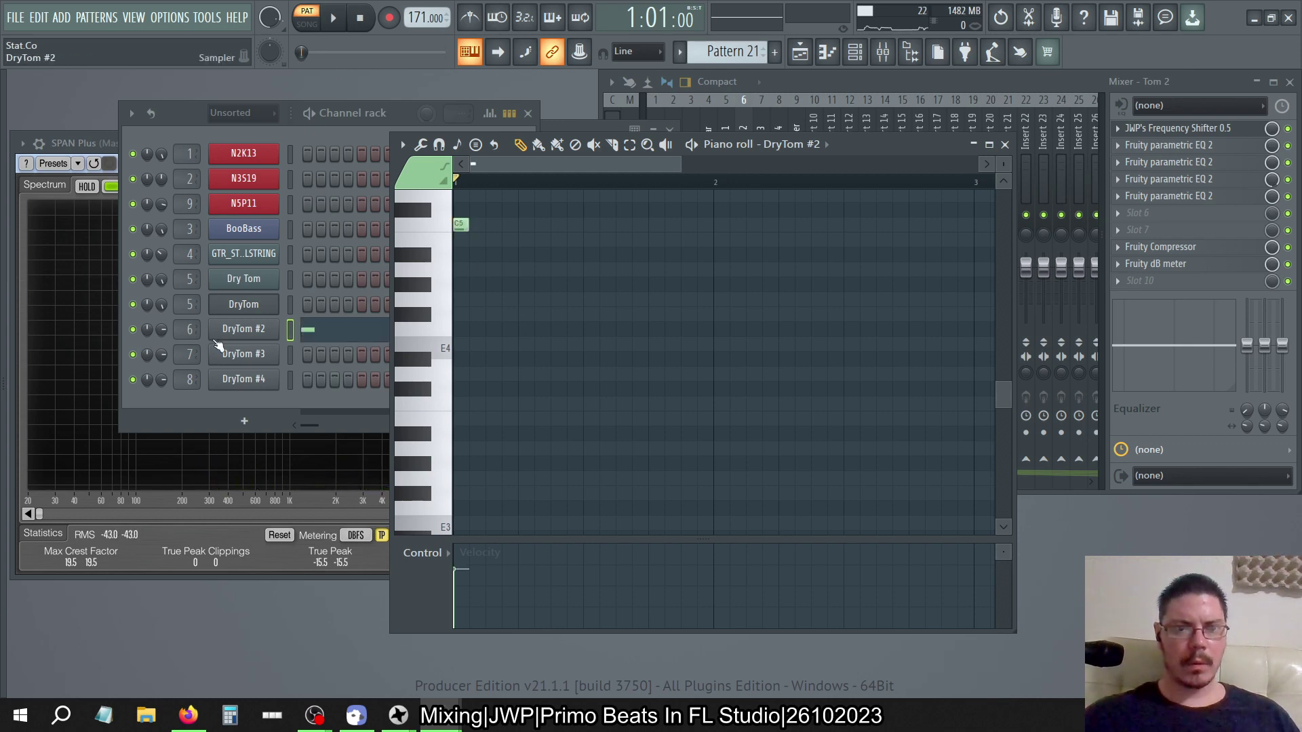
Check DryTom #2's sampler settings and C5 sound, and show the DryTom channel's volume envelope for comparison
{"action": "left_click", "coordinate": [242, 330]}
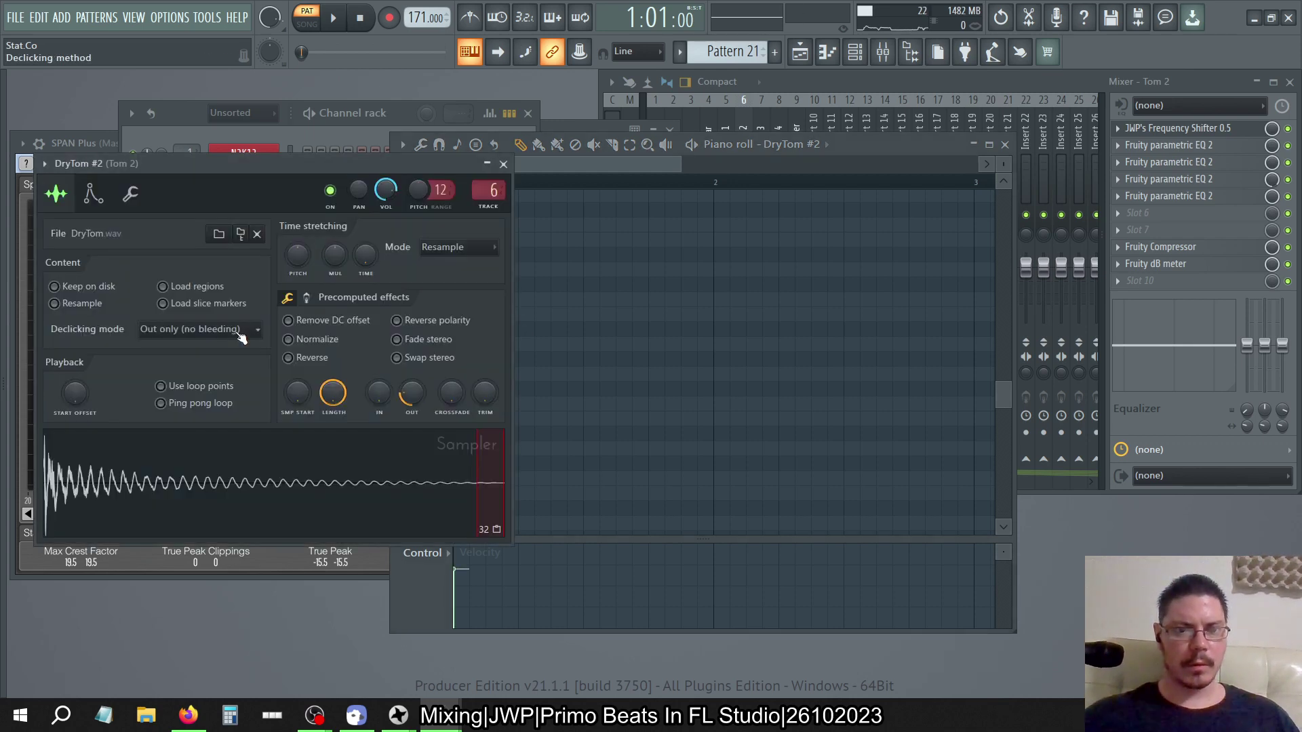
{"action": "left_click", "coordinate": [505, 163]}
{"action": "left_click", "coordinate": [443, 231]}
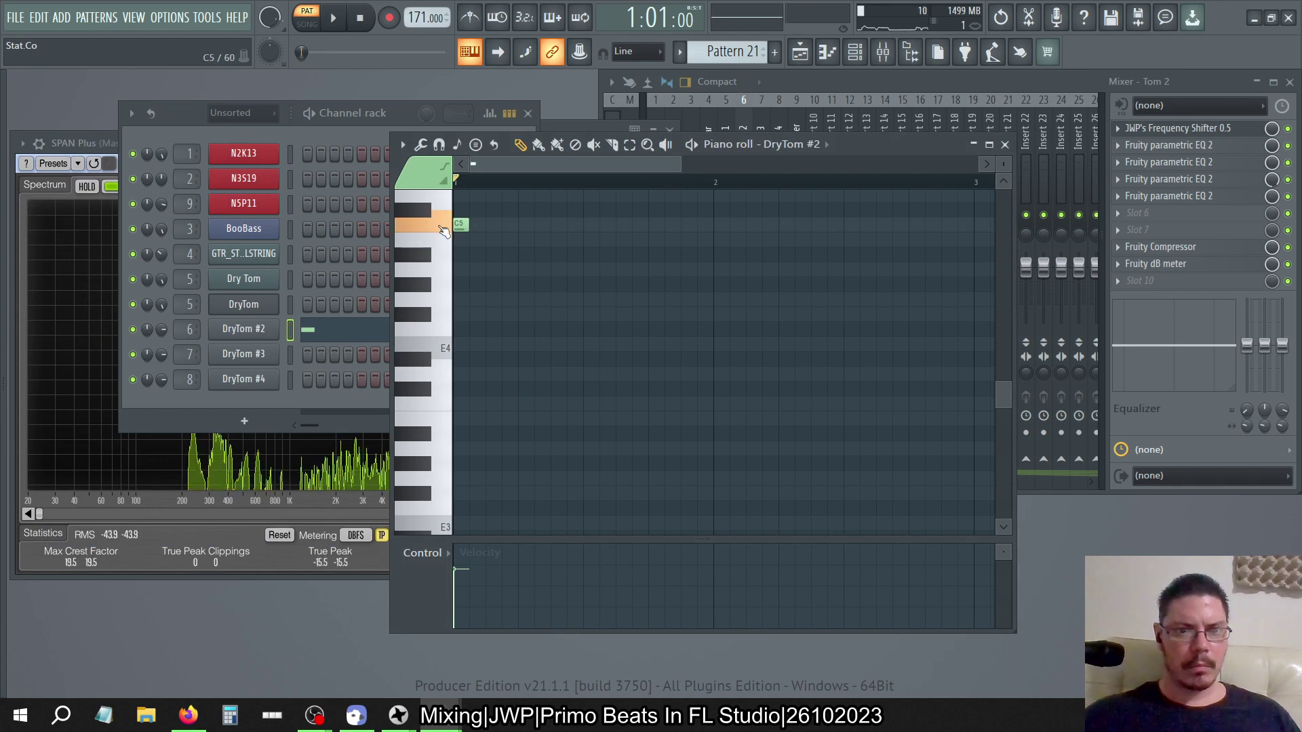
{"action": "left_click", "coordinate": [201, 327]}
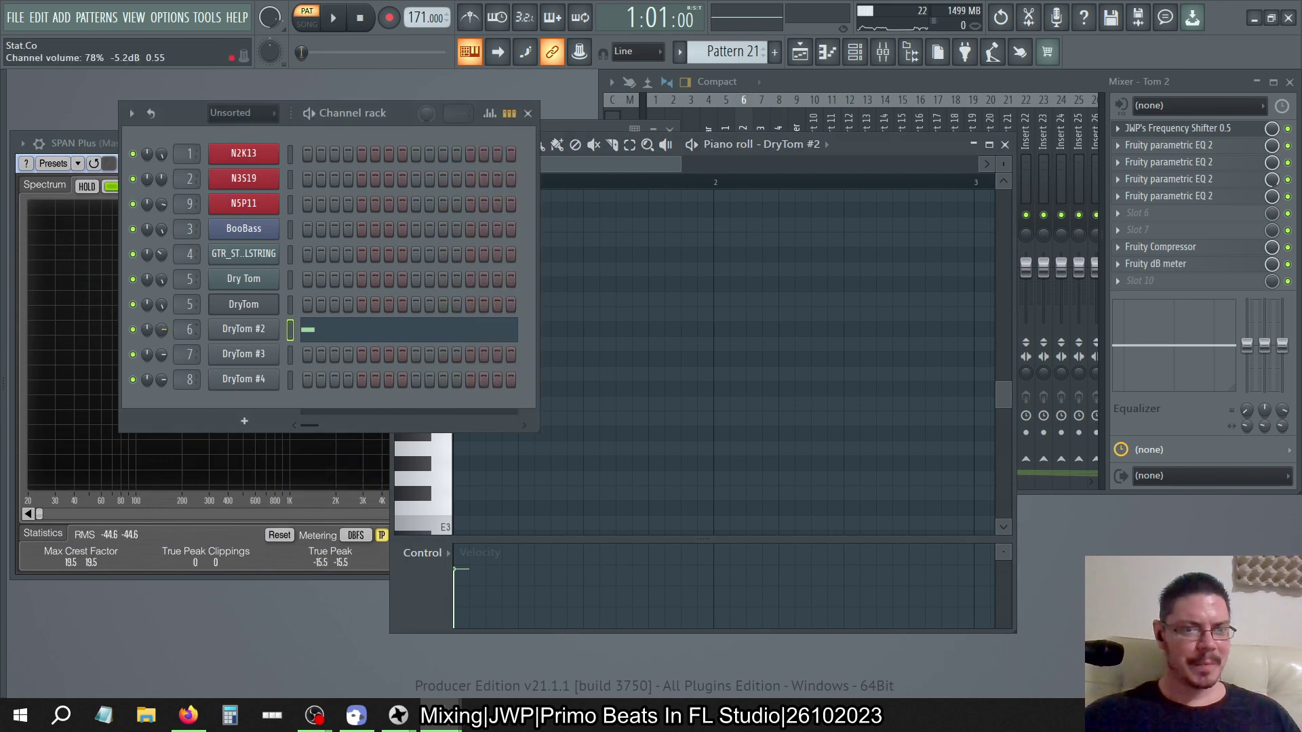
{"action": "left_click", "coordinate": [238, 309]}
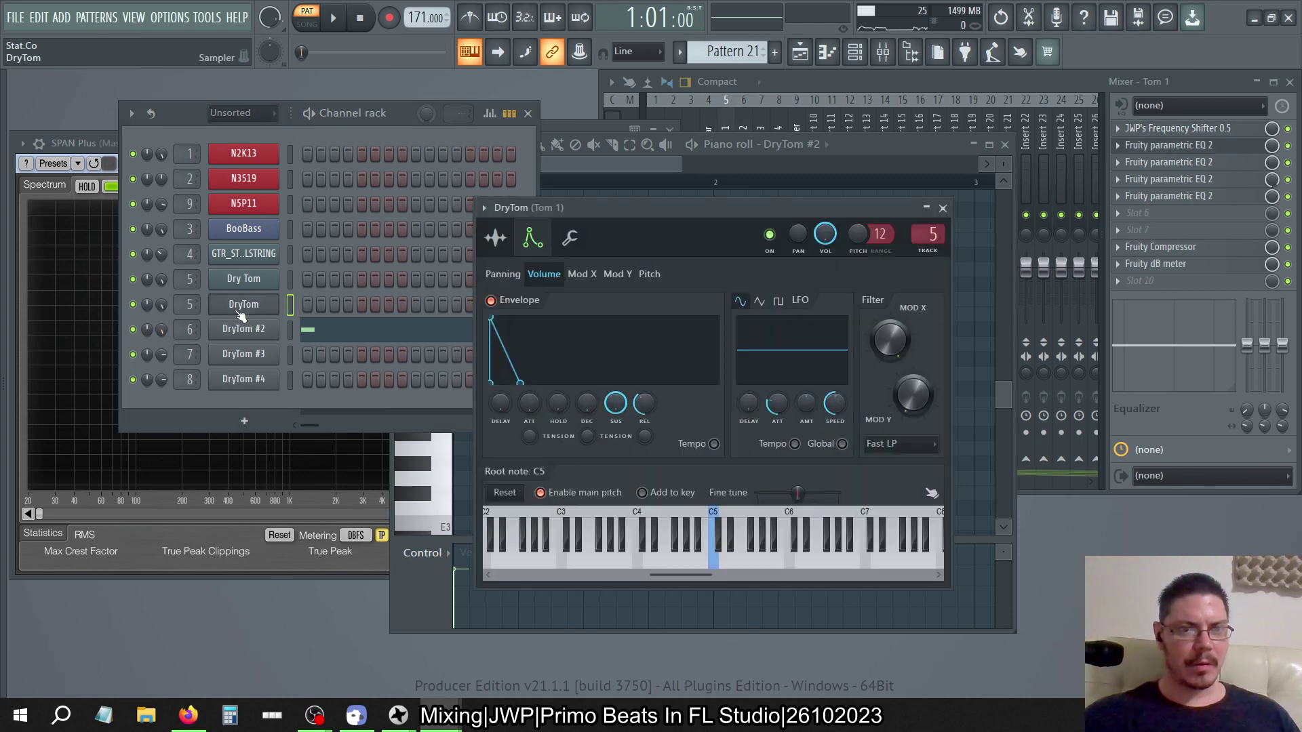
Set the volume multiplier of the DryTom #2 channel to match the raised one on the DryTom channel
{"action": "left_click", "coordinate": [569, 238]}
{"action": "right_click", "coordinate": [542, 302]}
{"action": "left_click", "coordinate": [600, 503]}
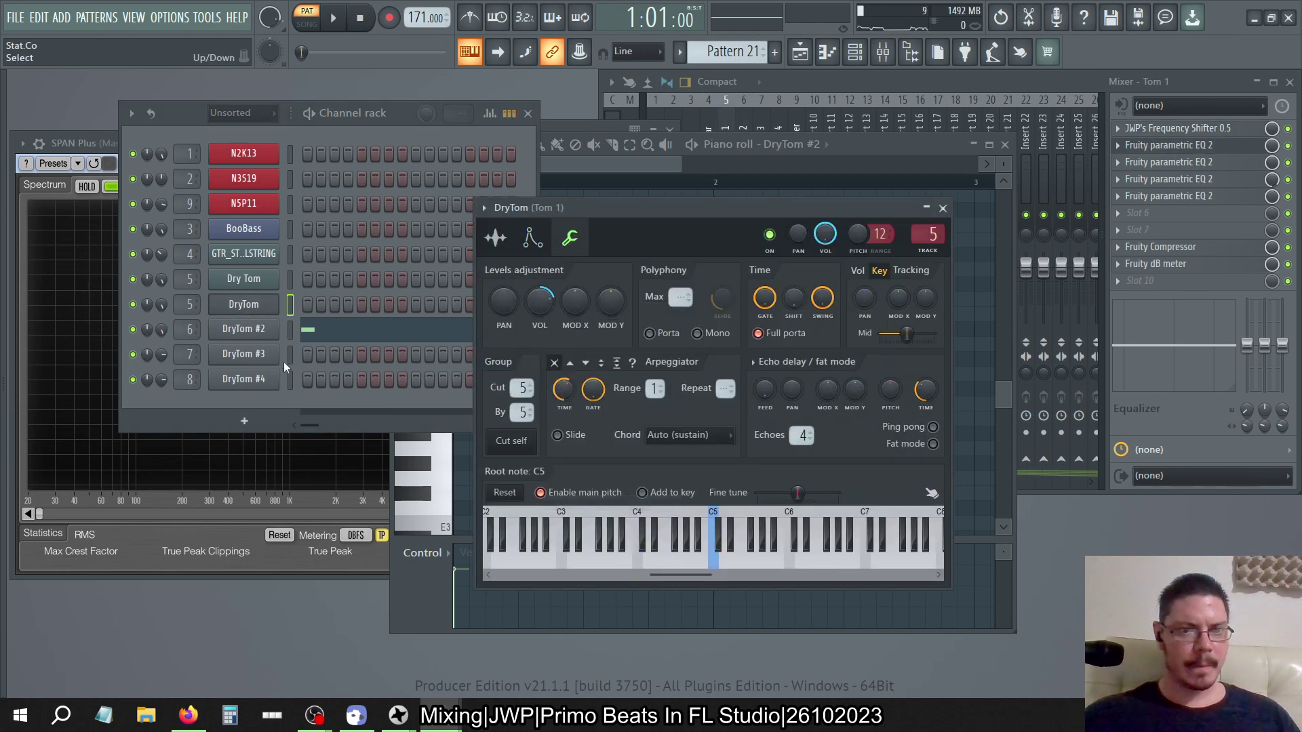
{"action": "left_click", "coordinate": [244, 329]}
{"action": "left_click", "coordinate": [131, 195]}
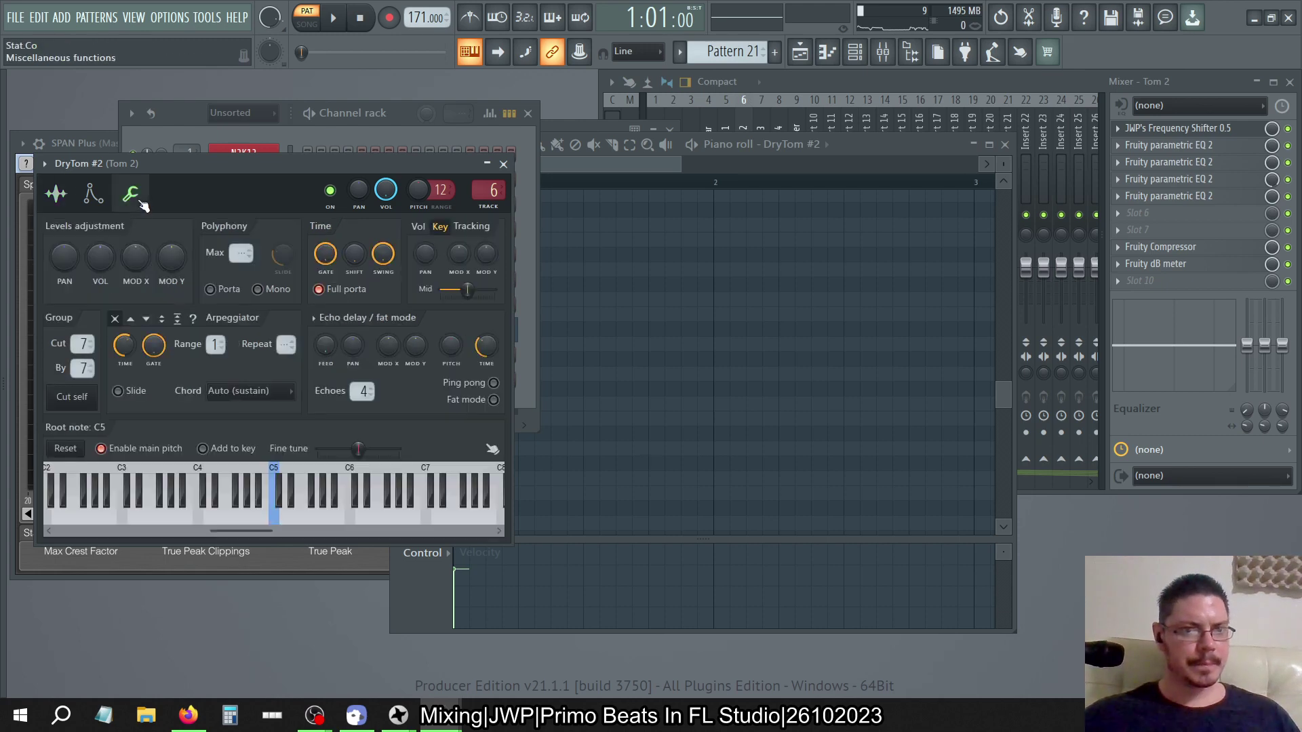
{"action": "right_click", "coordinate": [99, 255]}
{"action": "left_click", "coordinate": [144, 471]}
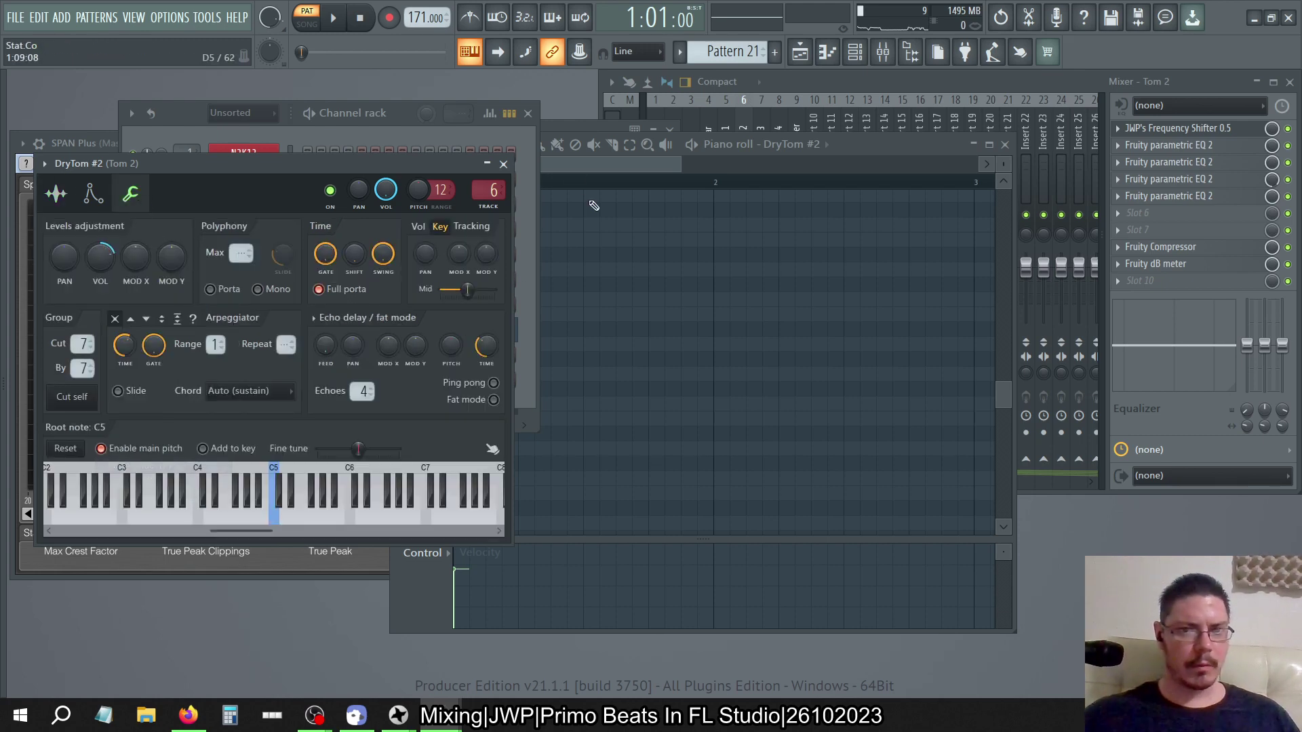
{"action": "left_click", "coordinate": [504, 164]}
Open DryTom #3's miscellaneous channel settings and check the options for its volume multiplier
{"action": "left_click", "coordinate": [263, 355]}
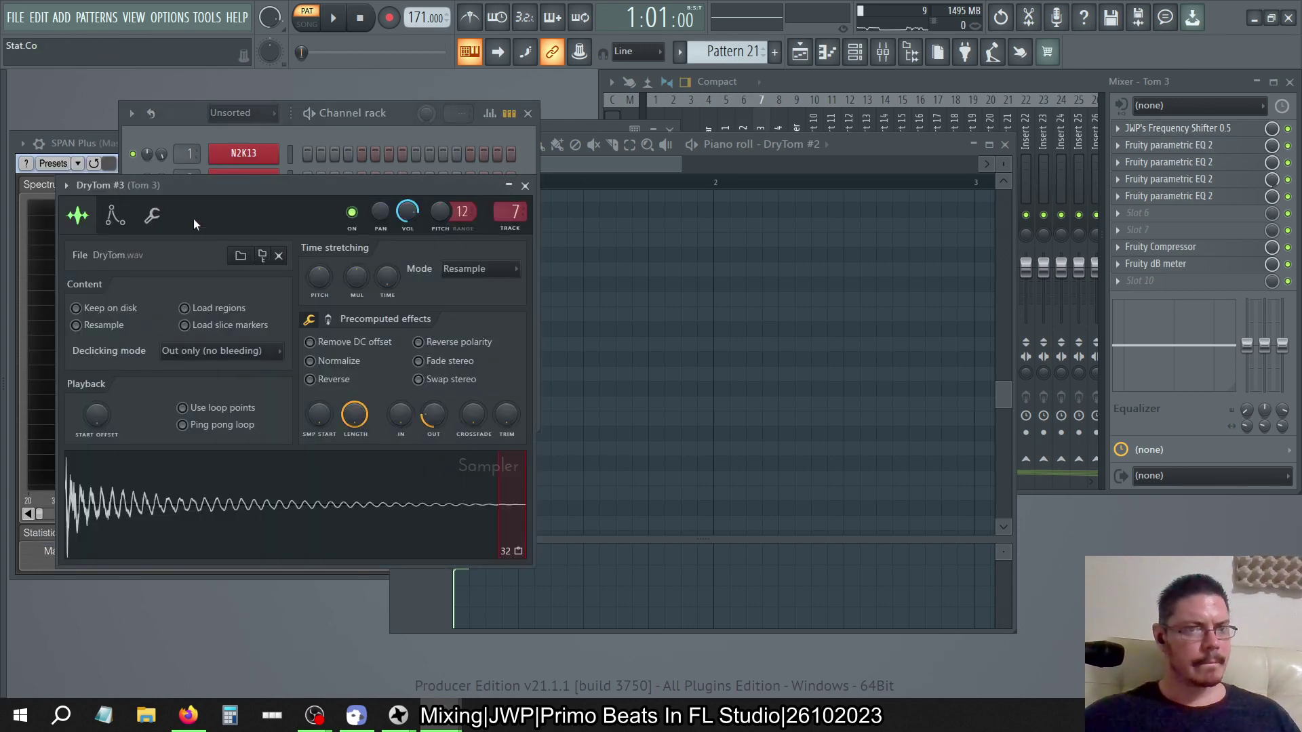
{"action": "left_click", "coordinate": [151, 216]}
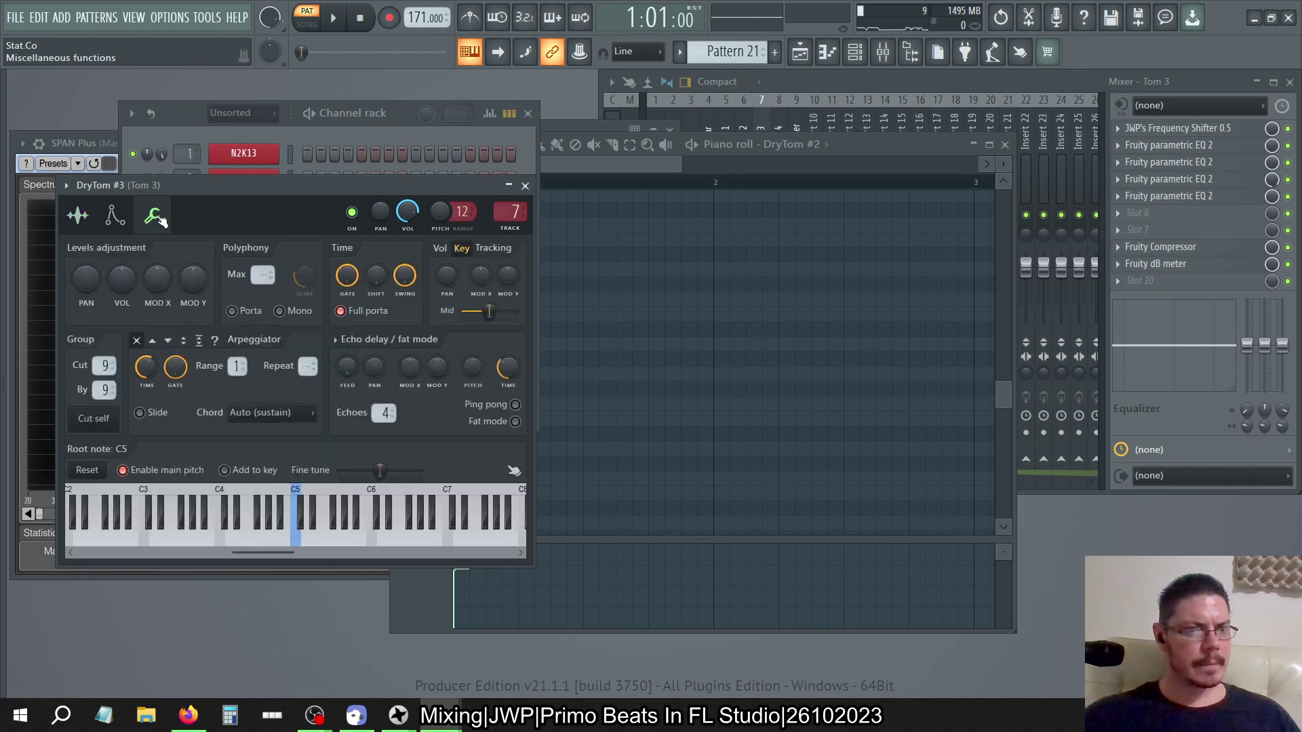
{"action": "right_click", "coordinate": [124, 280]}
{"action": "key", "text": "Escape"}
{"action": "left_click", "coordinate": [211, 134]}
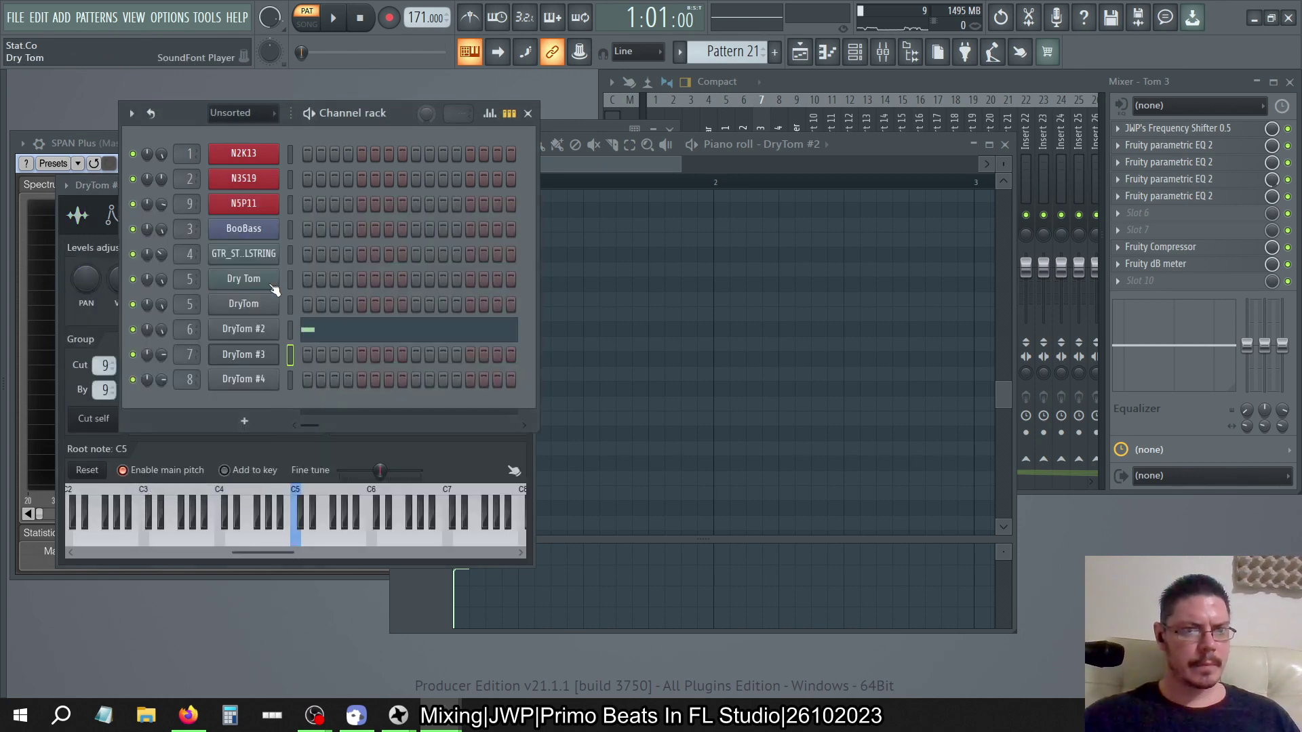
Raise DryTom #4's volume multiplier to match the DryTom channel, and audition Pattern 21
{"action": "left_click", "coordinate": [255, 379]}
{"action": "left_click", "coordinate": [174, 237]}
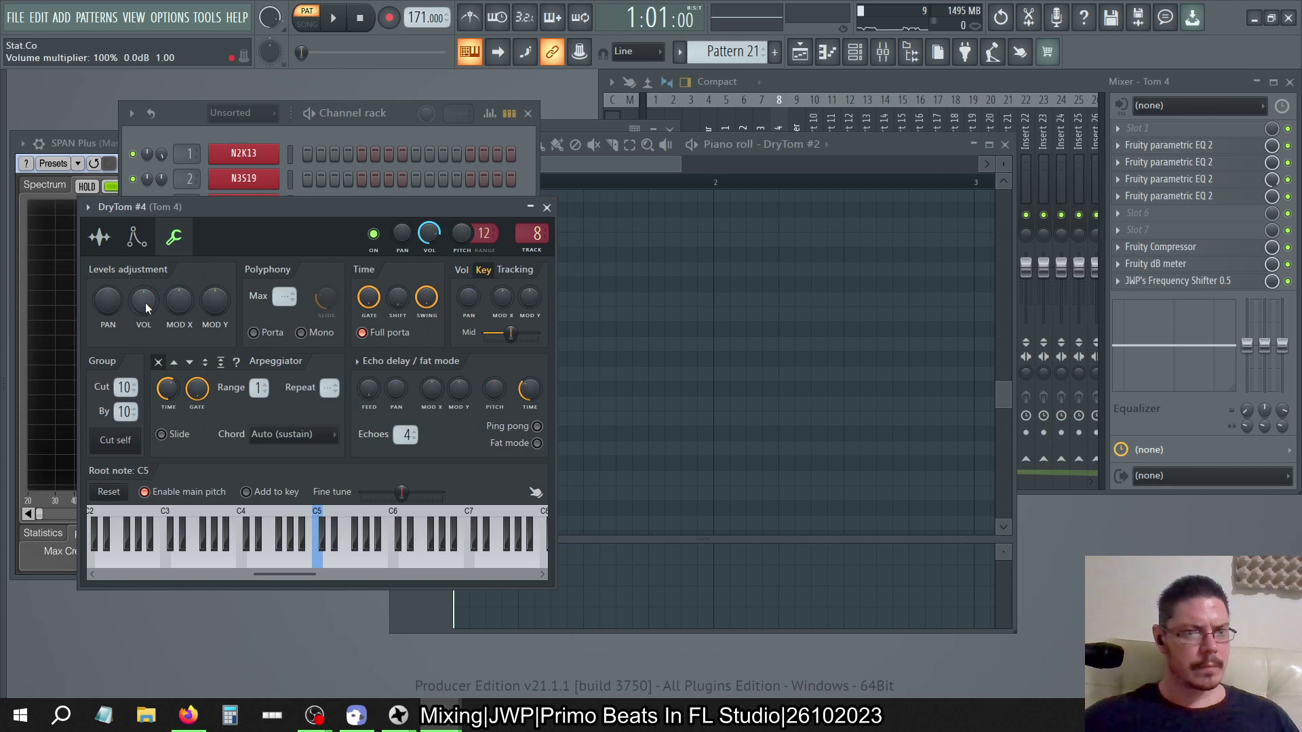
{"action": "right_click", "coordinate": [145, 303]}
{"action": "left_click", "coordinate": [198, 509]}
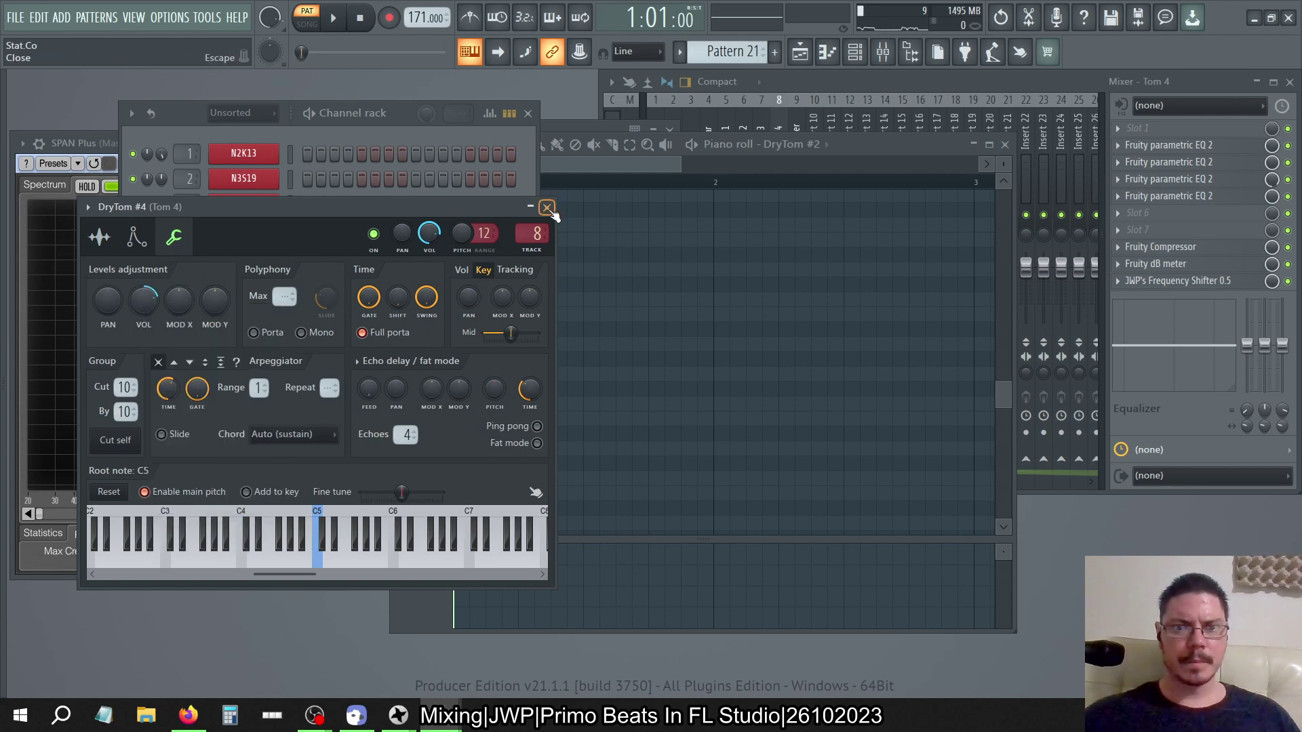
{"action": "left_click", "coordinate": [547, 208]}
{"action": "left_click", "coordinate": [334, 19]}
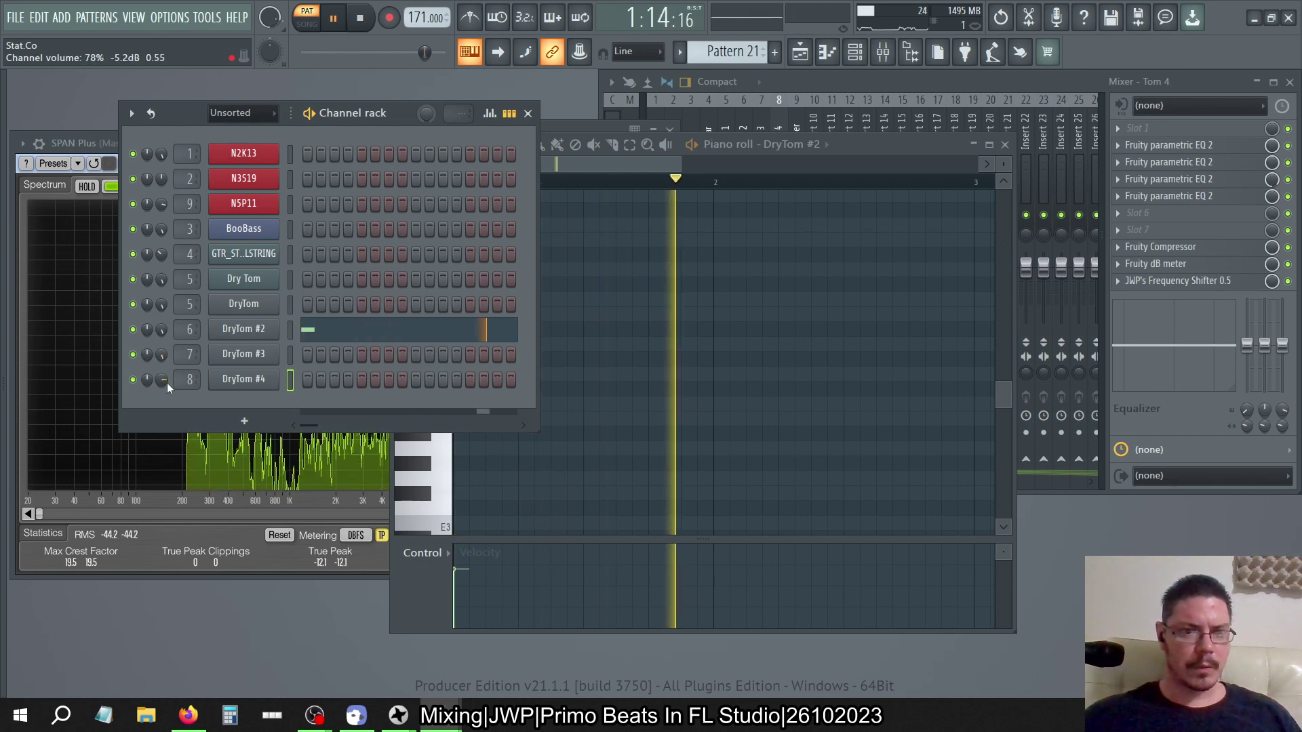
{"action": "key", "text": "space"}
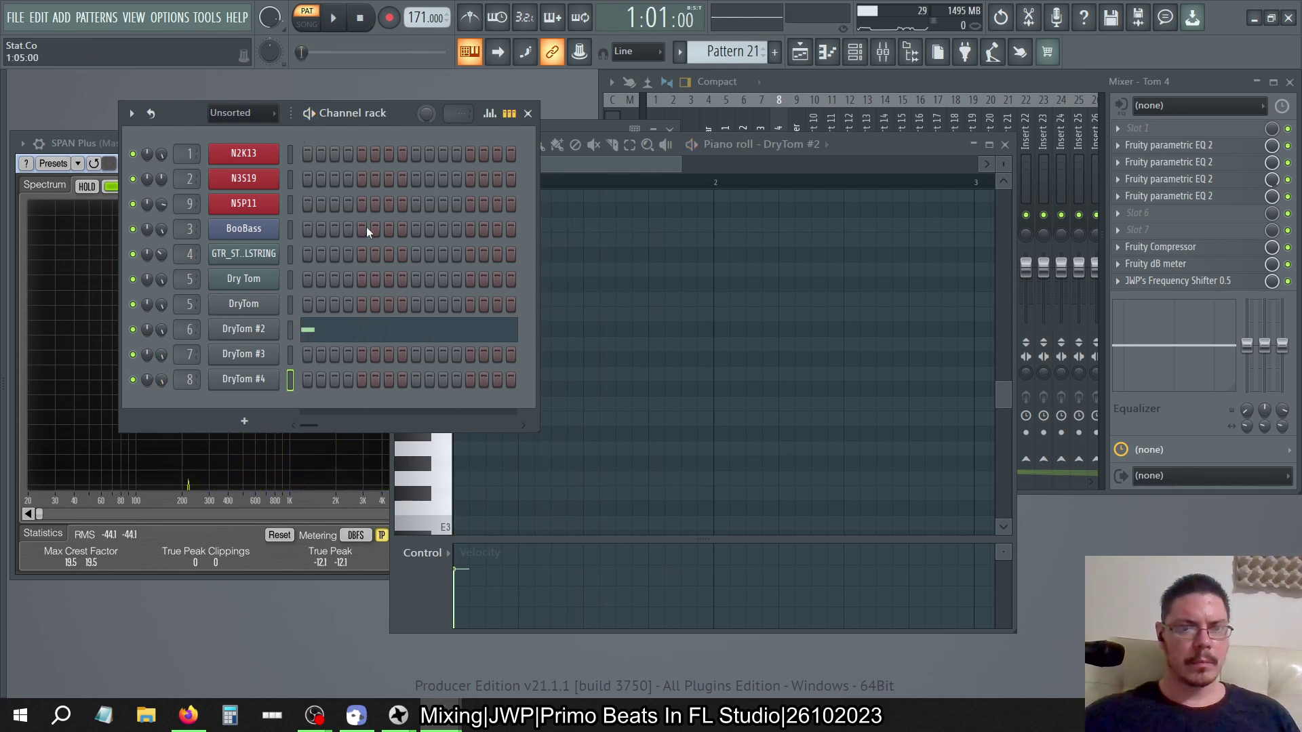
Switch to the other FL Studio project and audition the Dry Tom notes in Patterns 15 and 14
{"action": "key", "text": "alt+Tab"}
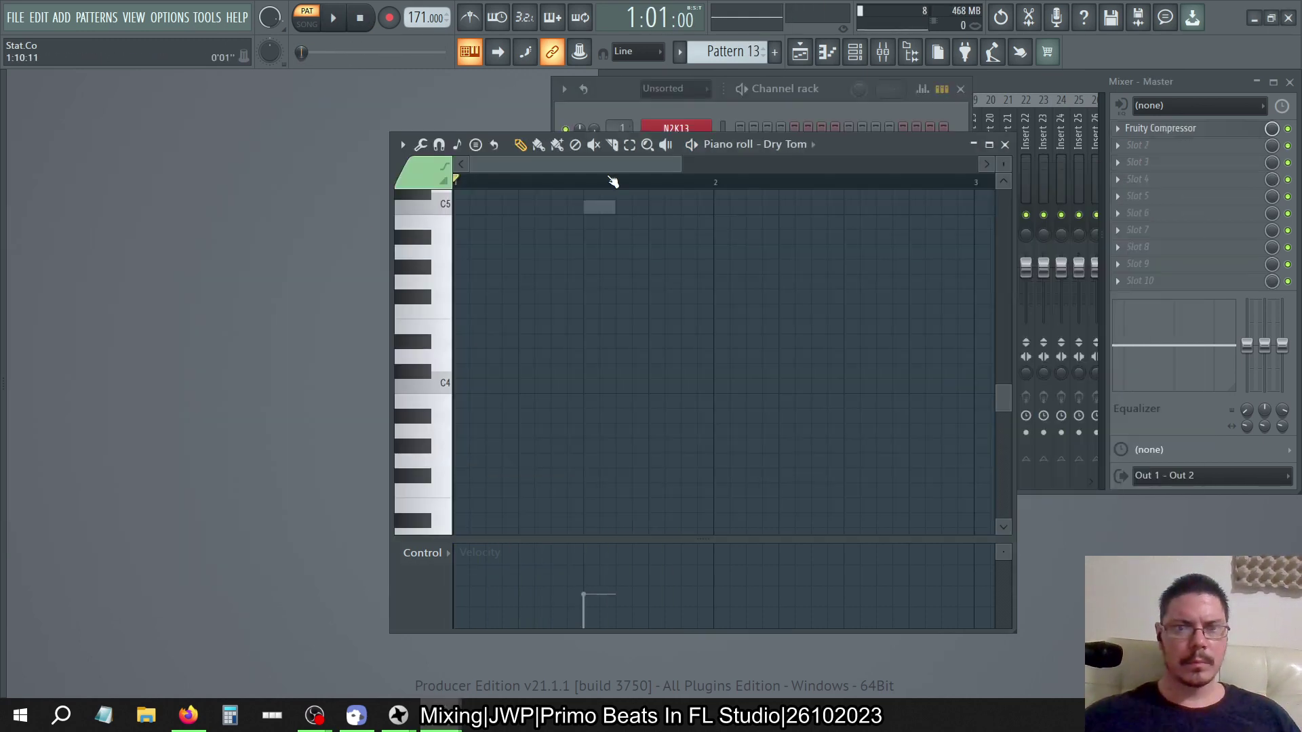
{"action": "key", "text": "KP_Add"}
{"action": "key", "text": "KP_Add"}
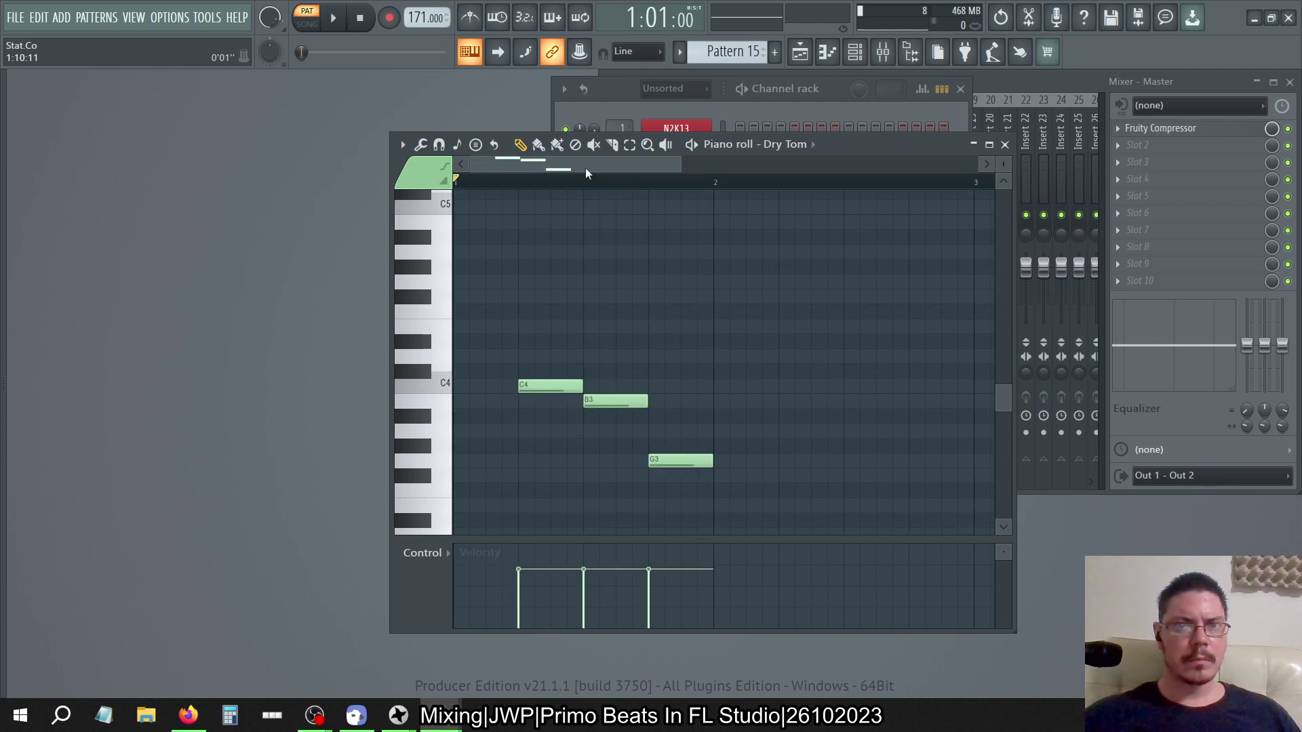
{"action": "left_click", "coordinate": [333, 18]}
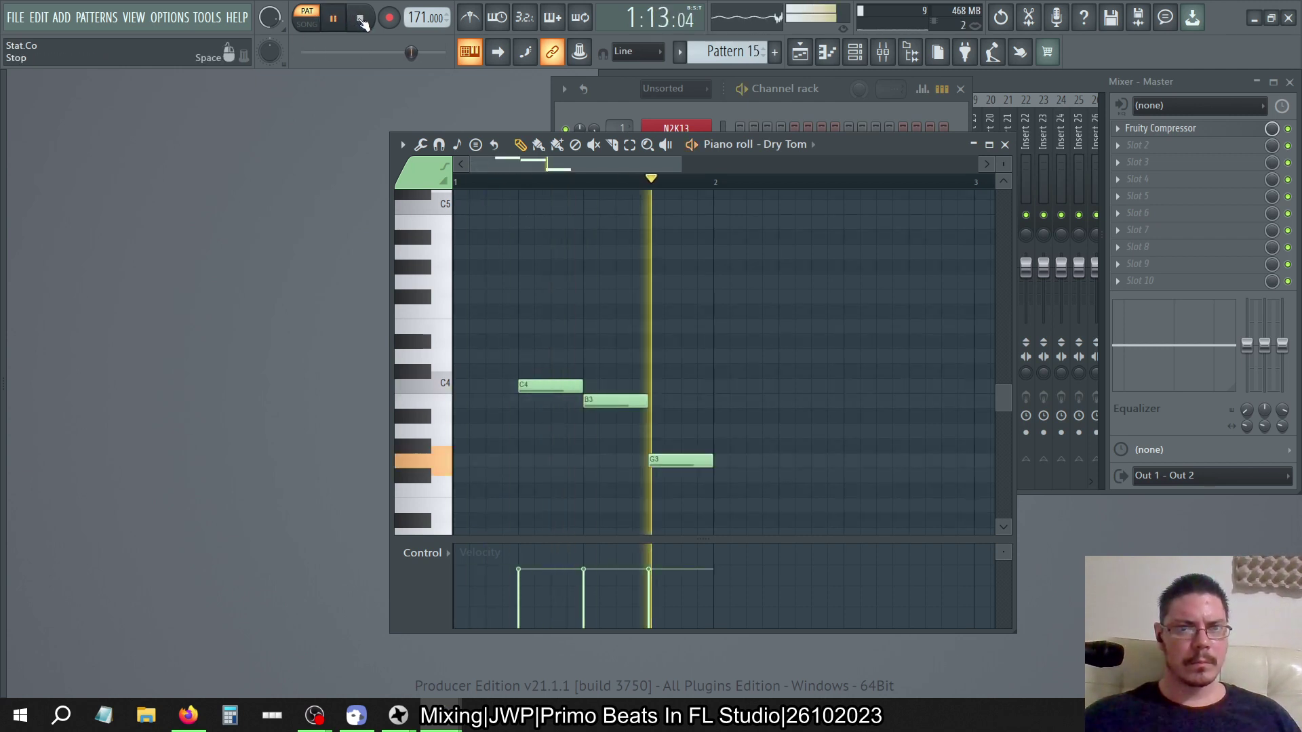
{"action": "key", "text": "KP_Subtract"}
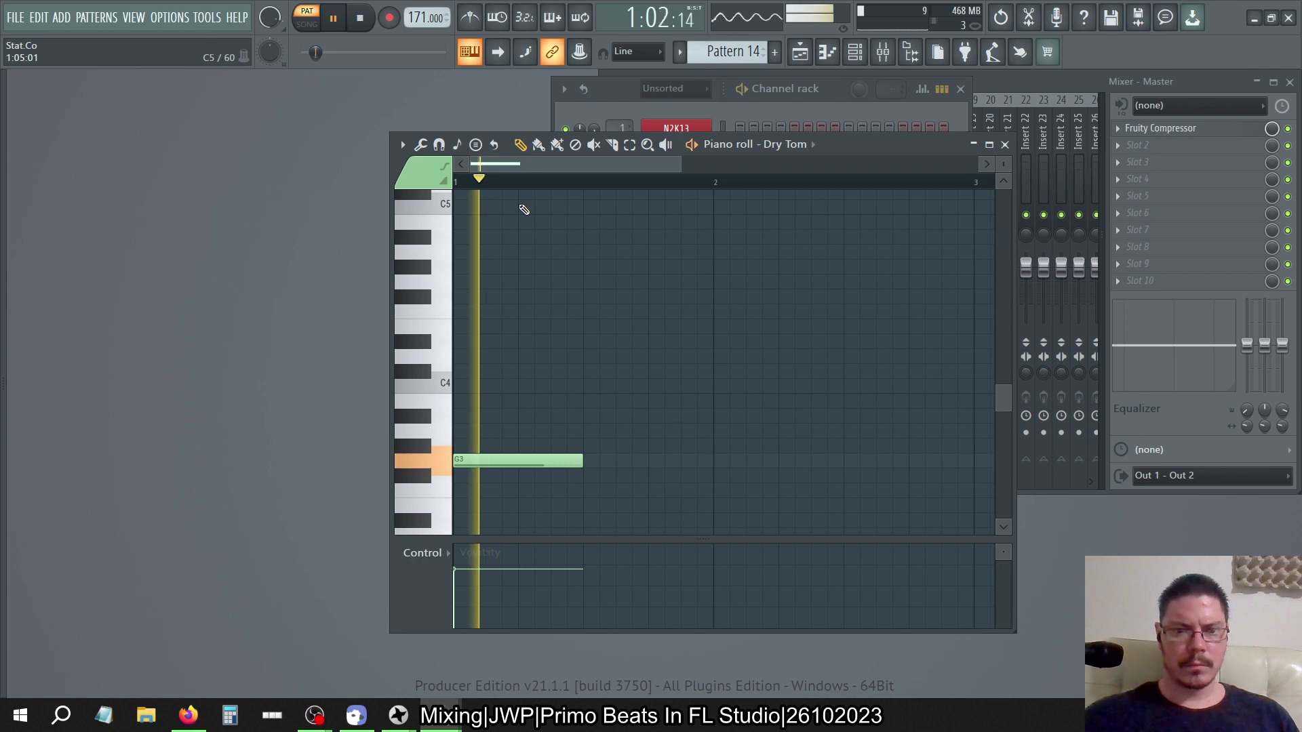
{"action": "key", "text": "space"}
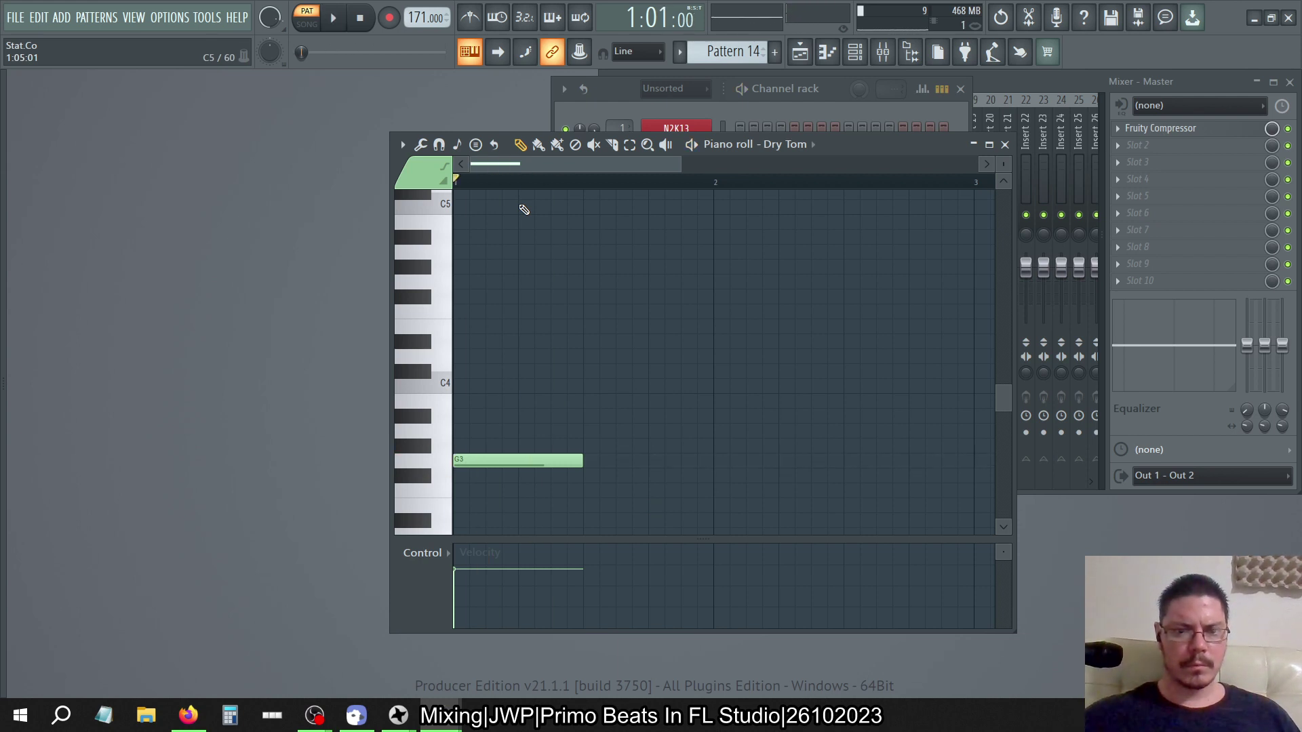
Compare the Dry Tom notes across Patterns 13 to 19 in the piano roll
{"action": "key", "text": "KP_Subtract"}
{"action": "key", "text": "KP_Add"}
{"action": "key", "text": "KP_Add"}
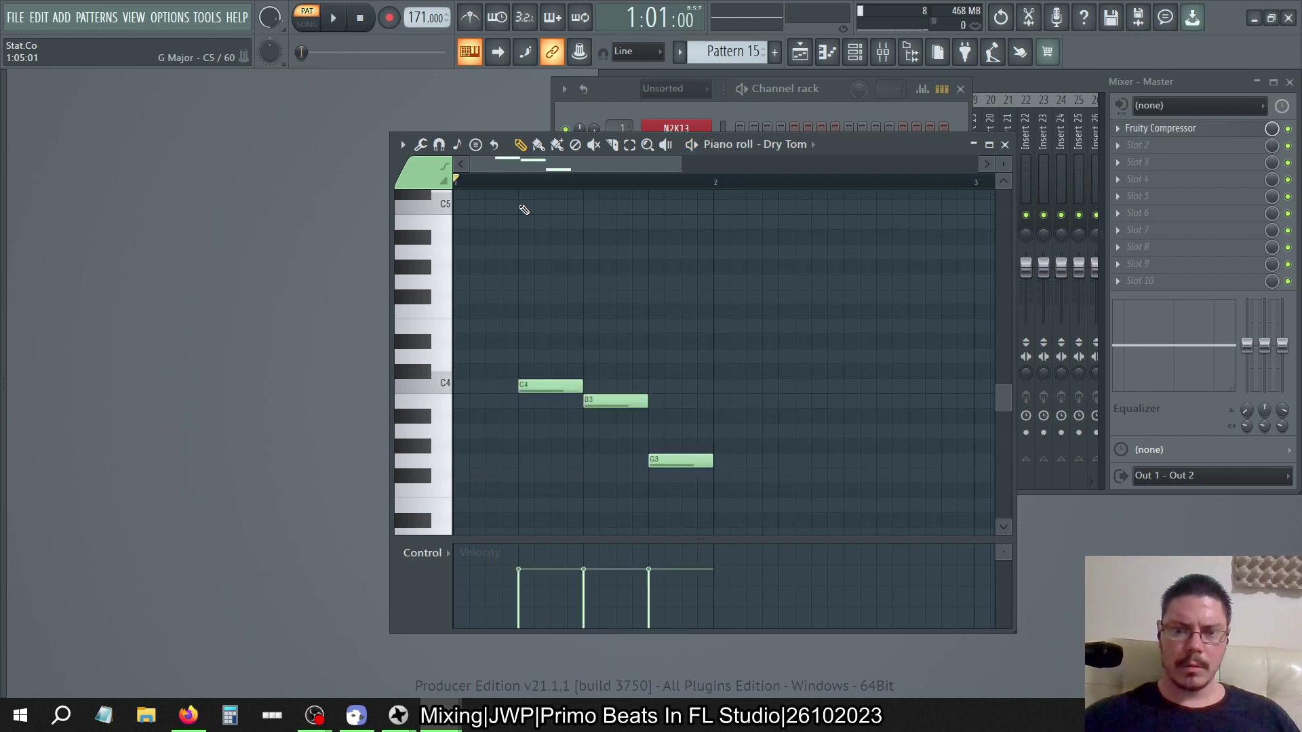
{"action": "key", "text": "KP_Subtract"}
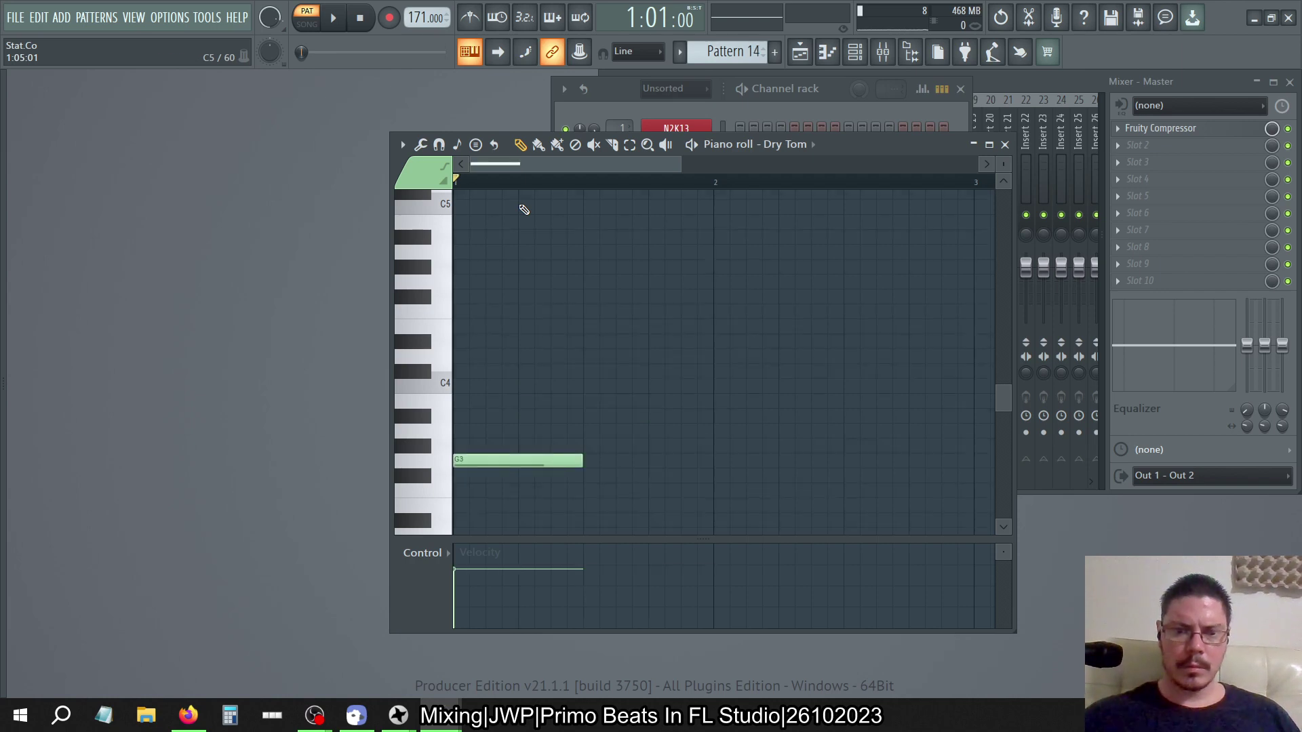
{"action": "key", "text": "KP_Add"}
{"action": "key", "text": "KP_Add"}
{"action": "key", "text": "KP_Add"}
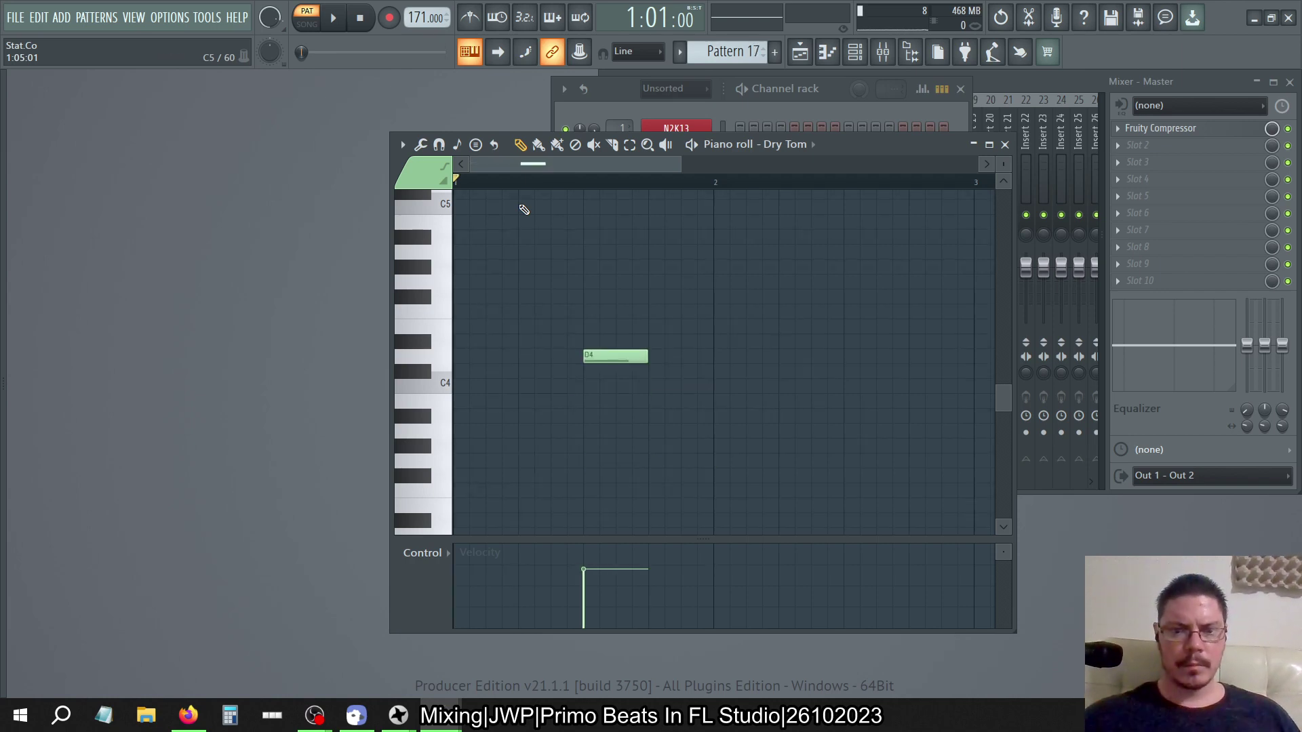
{"action": "key", "text": "KP_Add"}
{"action": "key", "text": "KP_Add"}
{"action": "key", "text": "KP_Subtract"}
{"action": "key", "text": "KP_Subtract"}
{"action": "key", "text": "KP_Subtract"}
{"action": "key", "text": "KP_Subtract"}
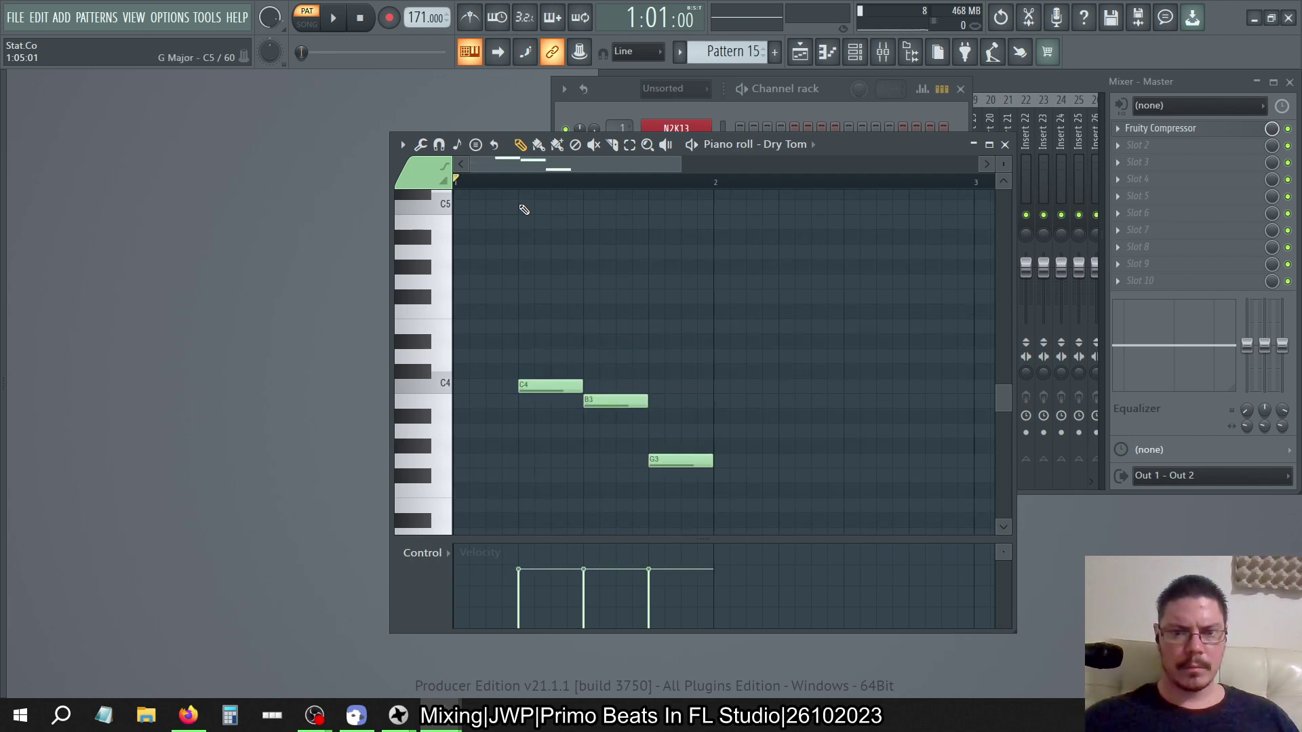
{"action": "key", "text": "KP_Subtract"}
{"action": "key", "text": "KP_Add"}
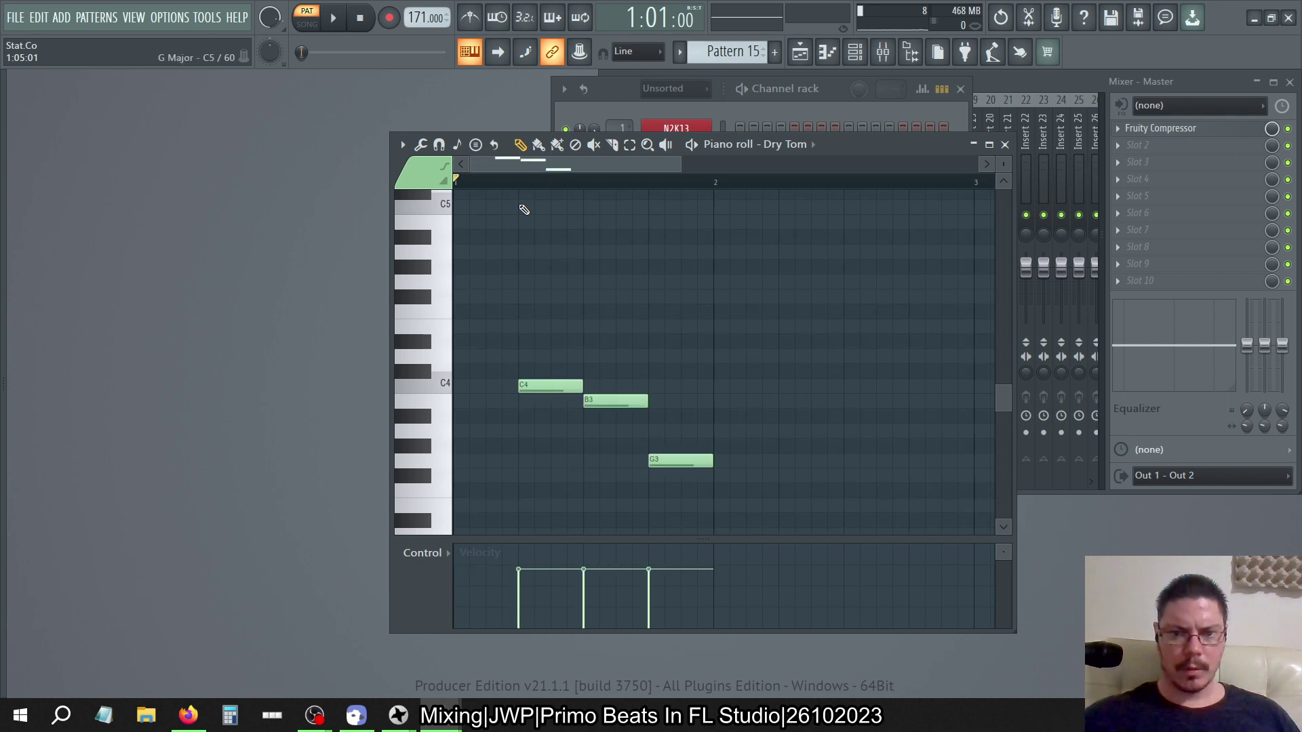
{"action": "key", "text": "KP_Add"}
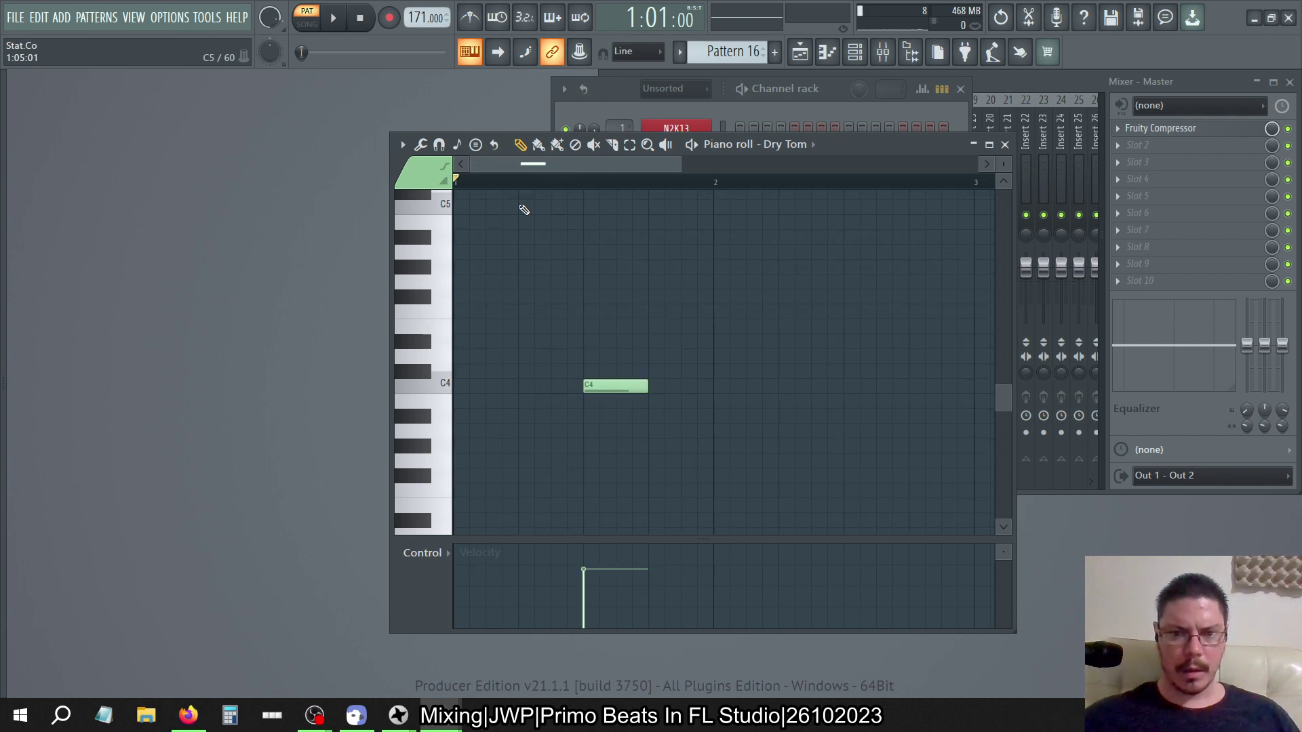
{"action": "key", "text": "KP_Add"}
{"action": "key", "text": "KP_Subtract"}
{"action": "key", "text": "KP_Subtract"}
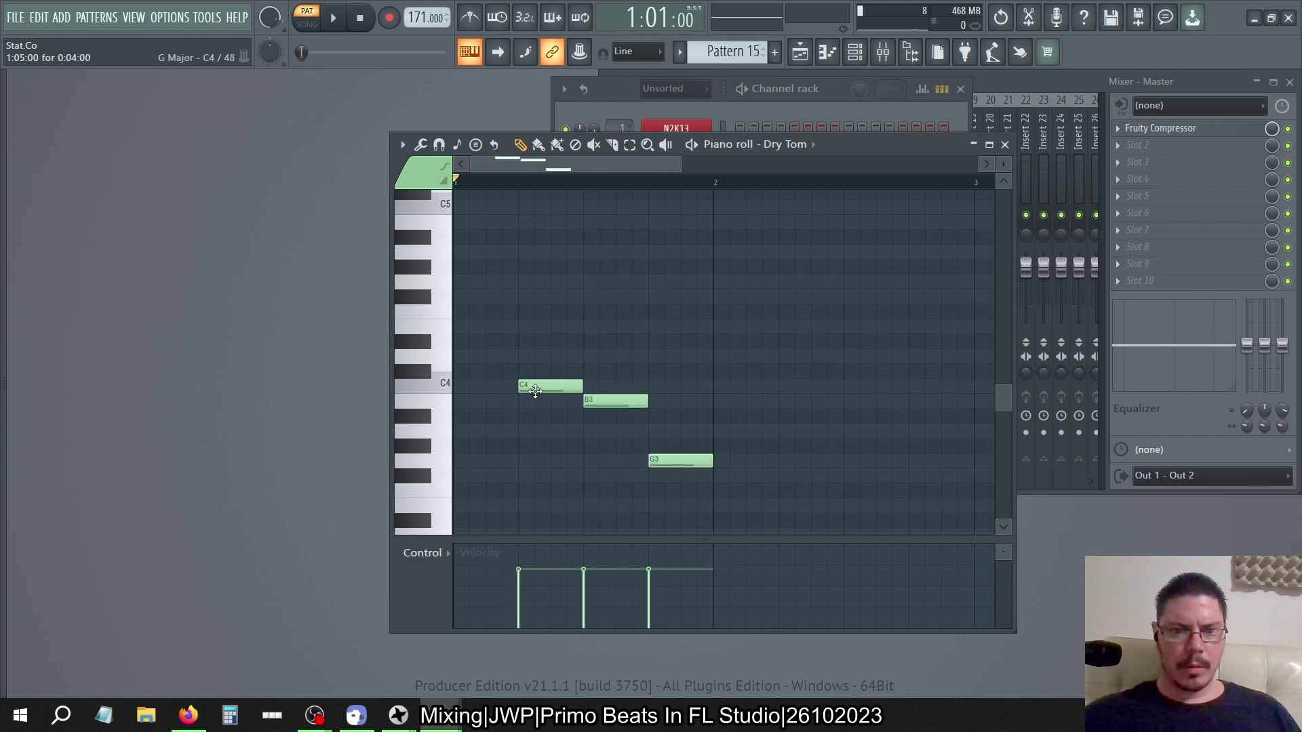
{"action": "key", "text": "KP_Add"}
{"action": "key", "text": "KP_Add"}
{"action": "key", "text": "KP_Add"}
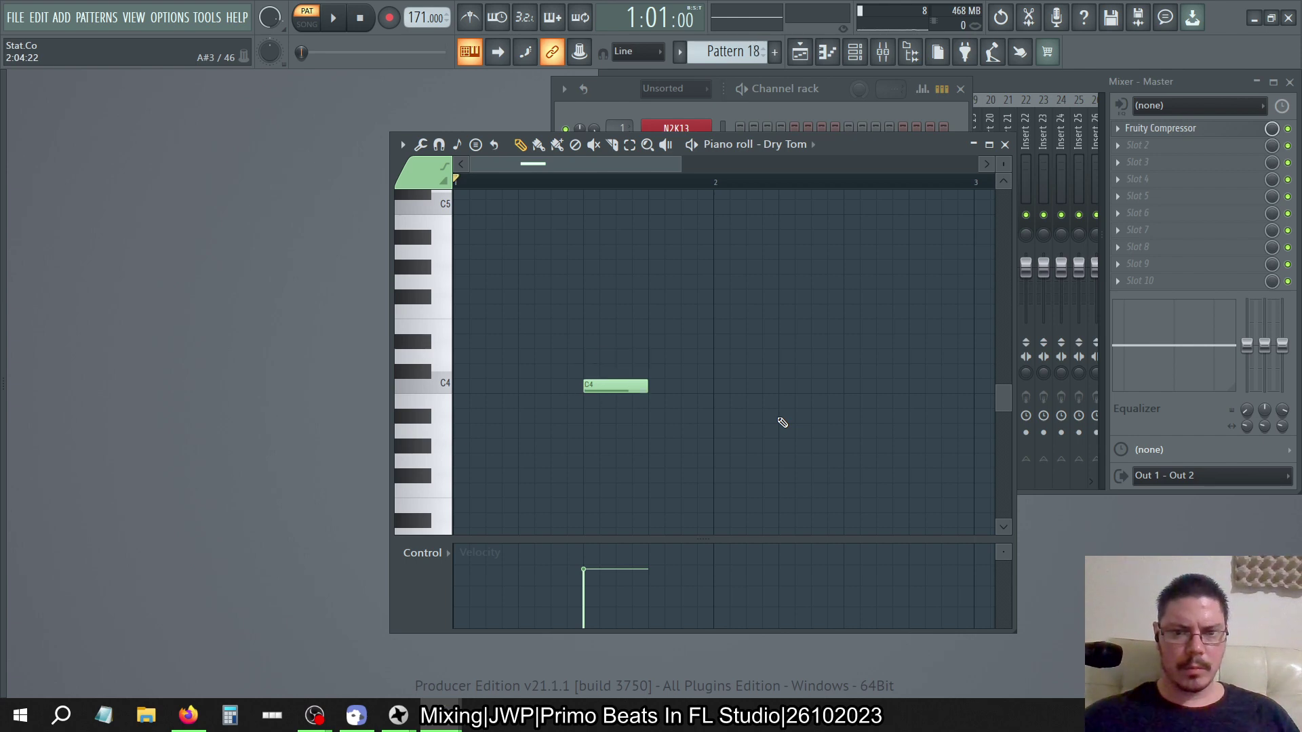
{"action": "key", "text": "KP_Subtract"}
Return to the mixing project in the other FL Studio window and move Pattern 15's Dry Tom note to A3
{"action": "key", "text": "alt+Tab"}
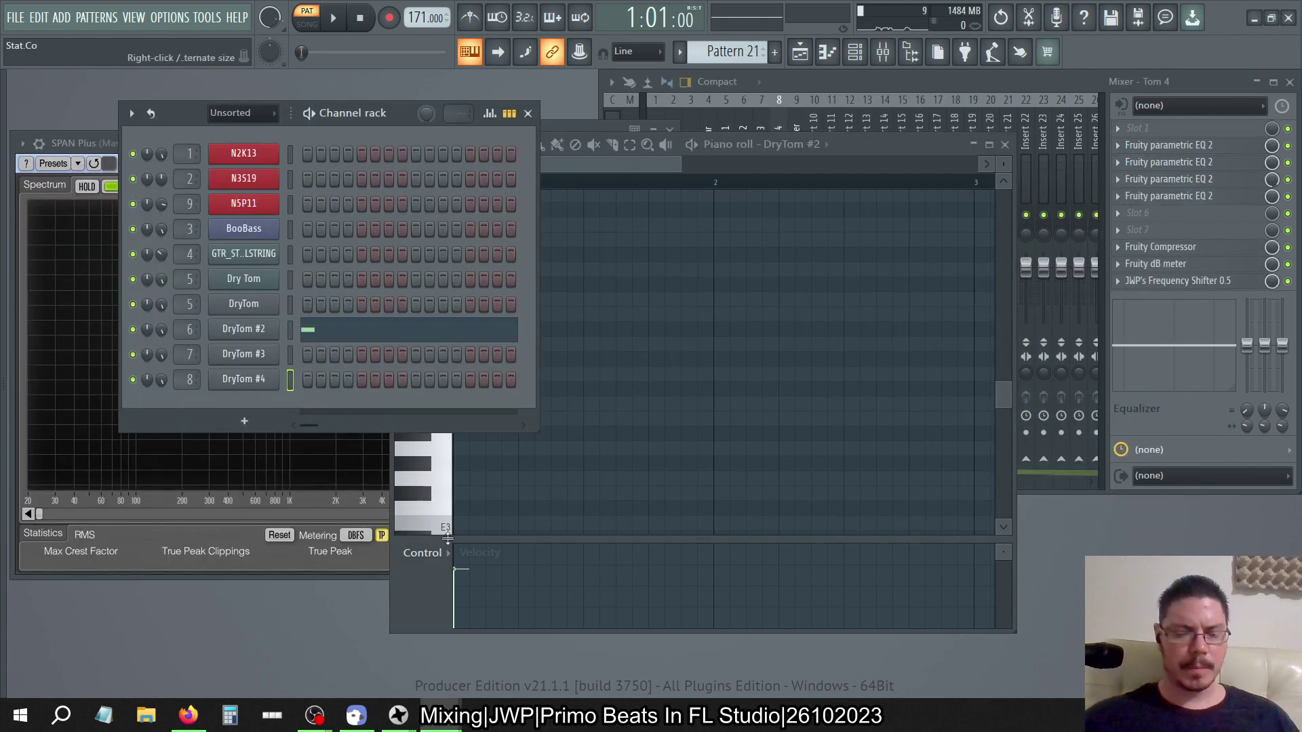
{"action": "left_click", "coordinate": [876, 159]}
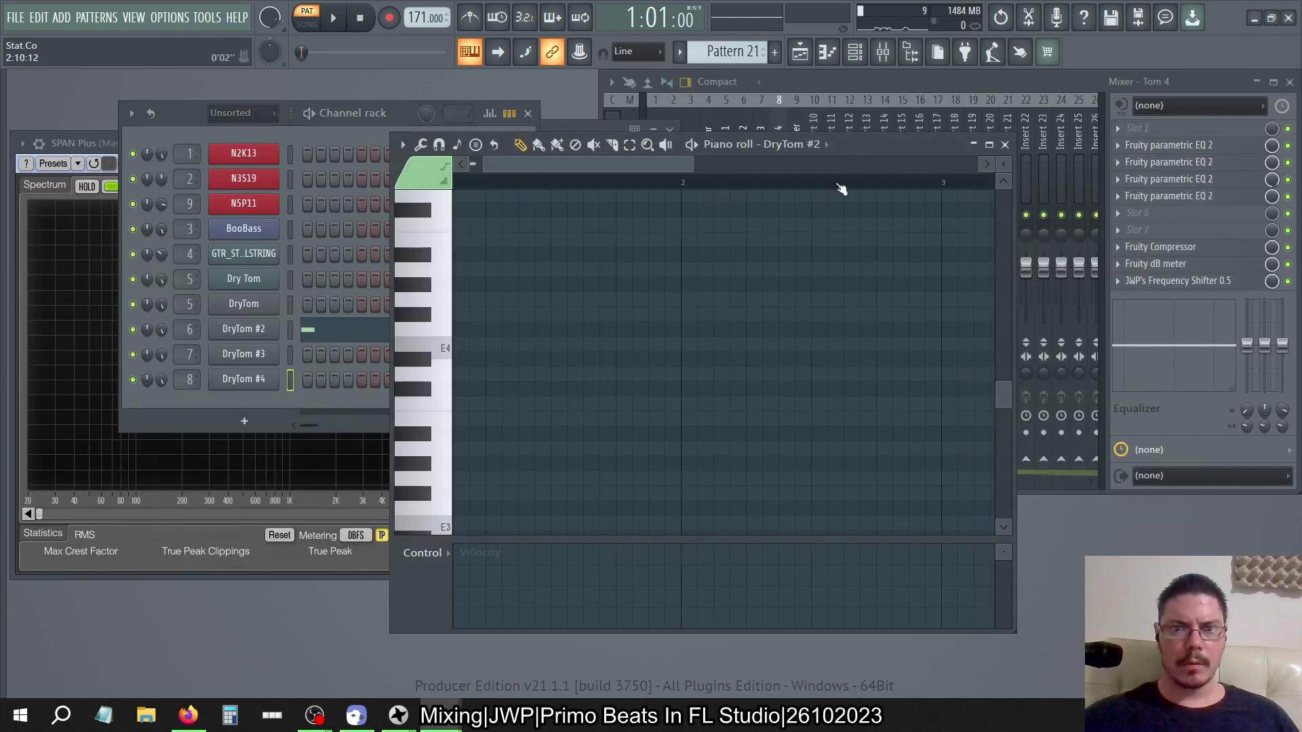
{"action": "key", "text": "KP_Subtract"}
{"action": "key", "text": "KP_Subtract"}
{"action": "key", "text": "KP_Subtract"}
{"action": "key", "text": "KP_Subtract"}
{"action": "key", "text": "KP_Subtract"}
{"action": "key", "text": "KP_Subtract"}
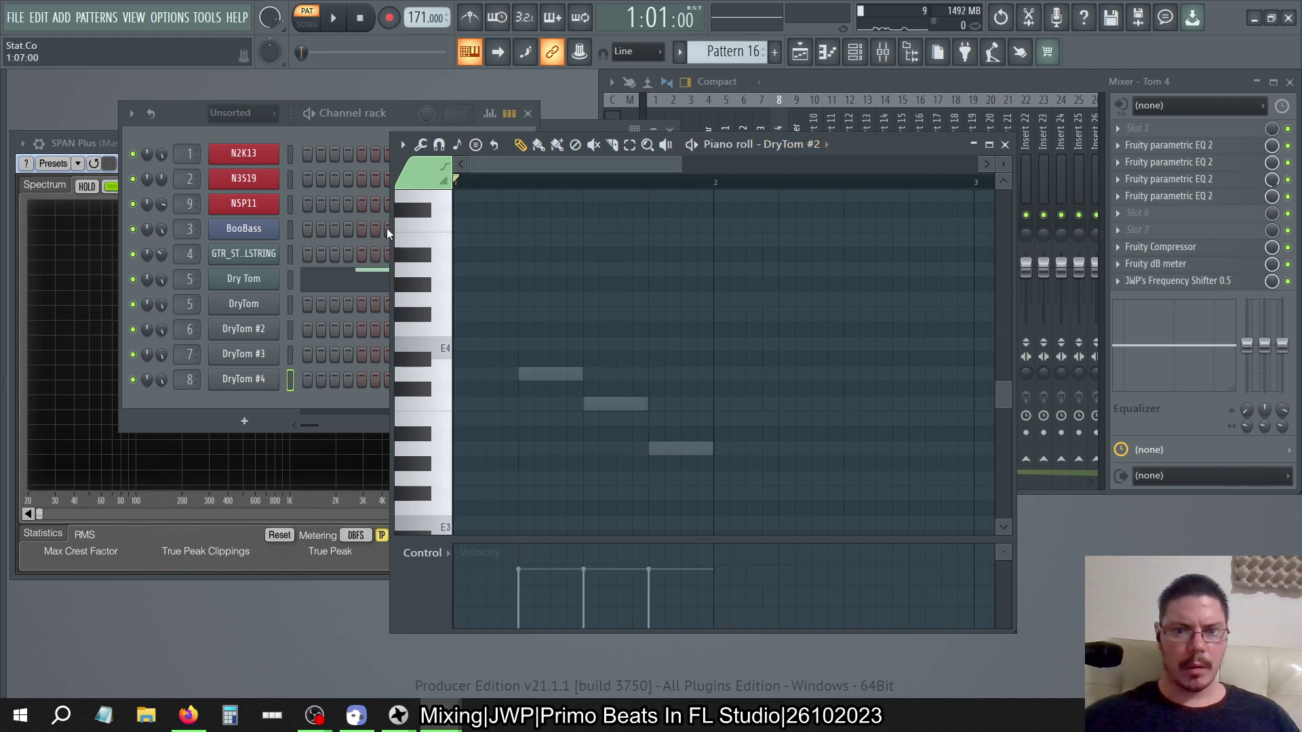
{"action": "left_click", "coordinate": [380, 279]}
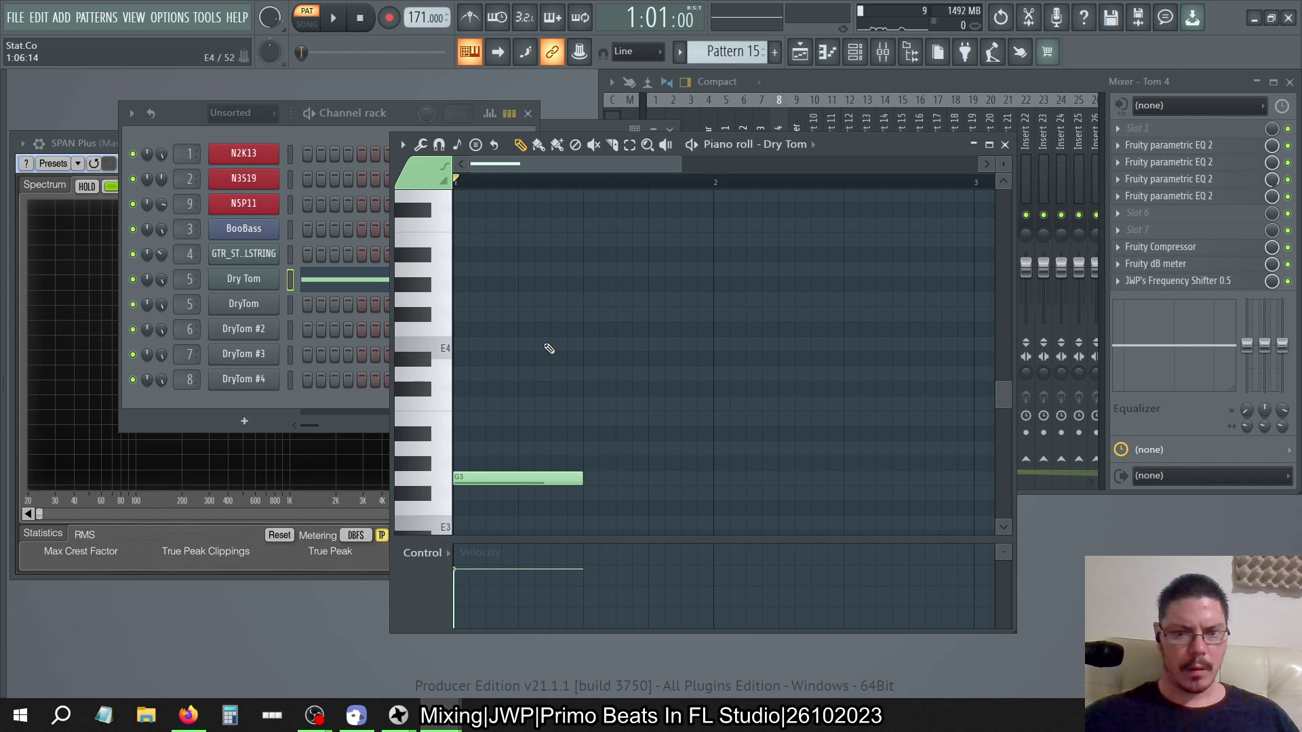
{"action": "left_click_drag", "start_coordinate": [494, 477], "coordinate": [494, 448]}
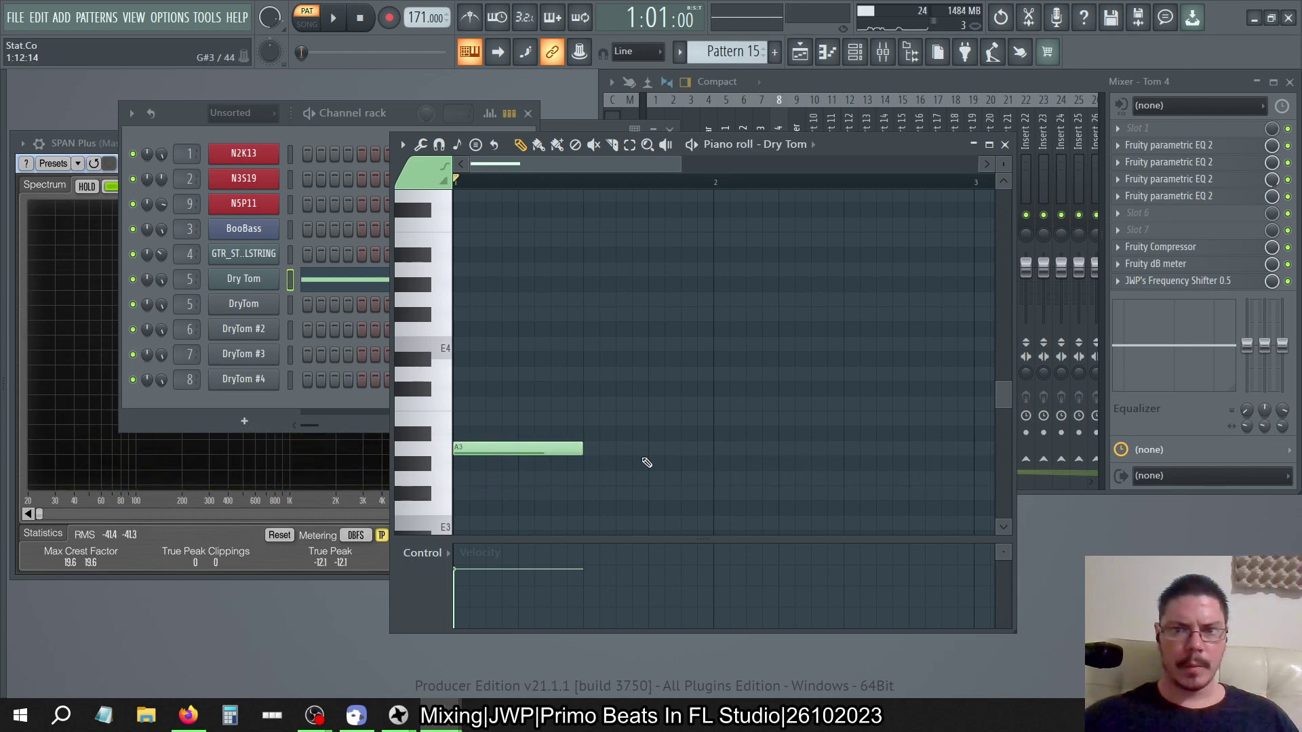
Set the Shift of JWP's Frequency Shifter on the Tom 1 mixer track to -5
{"action": "left_click", "coordinate": [767, 125]}
{"action": "left_click", "coordinate": [729, 129]}
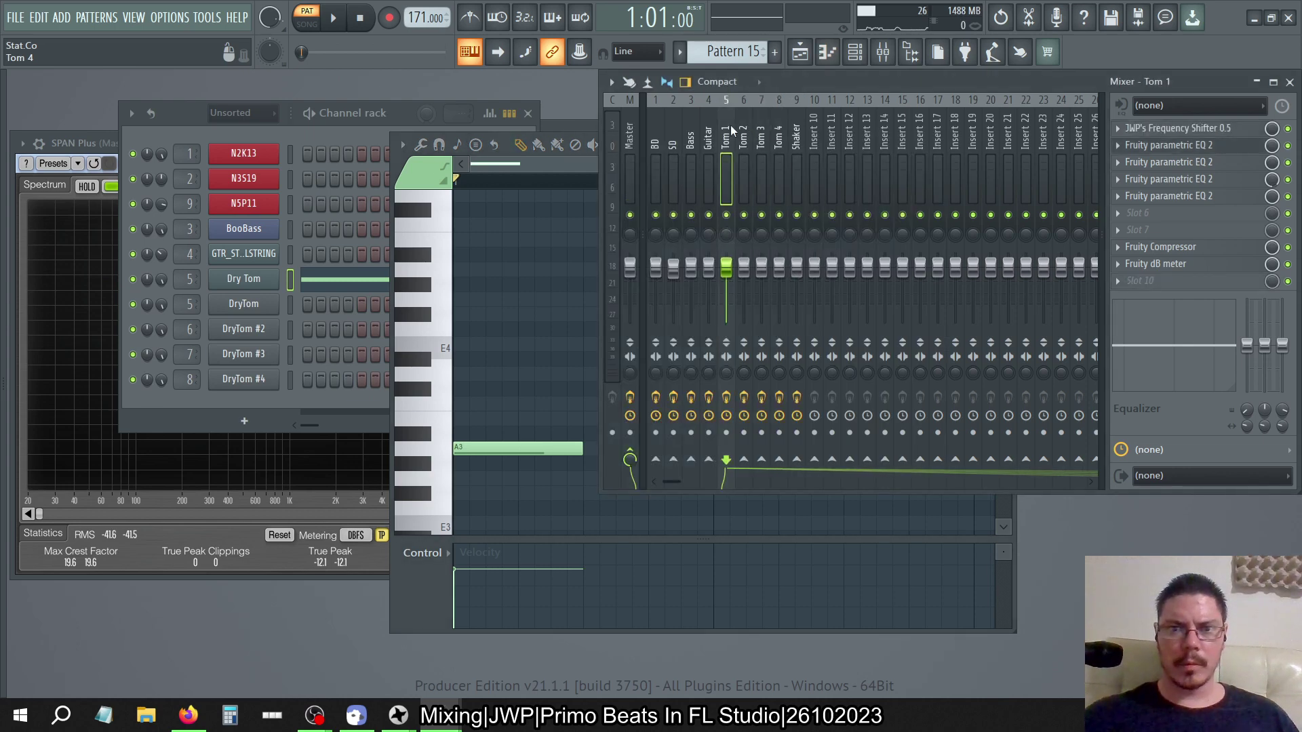
{"action": "left_click", "coordinate": [1162, 136]}
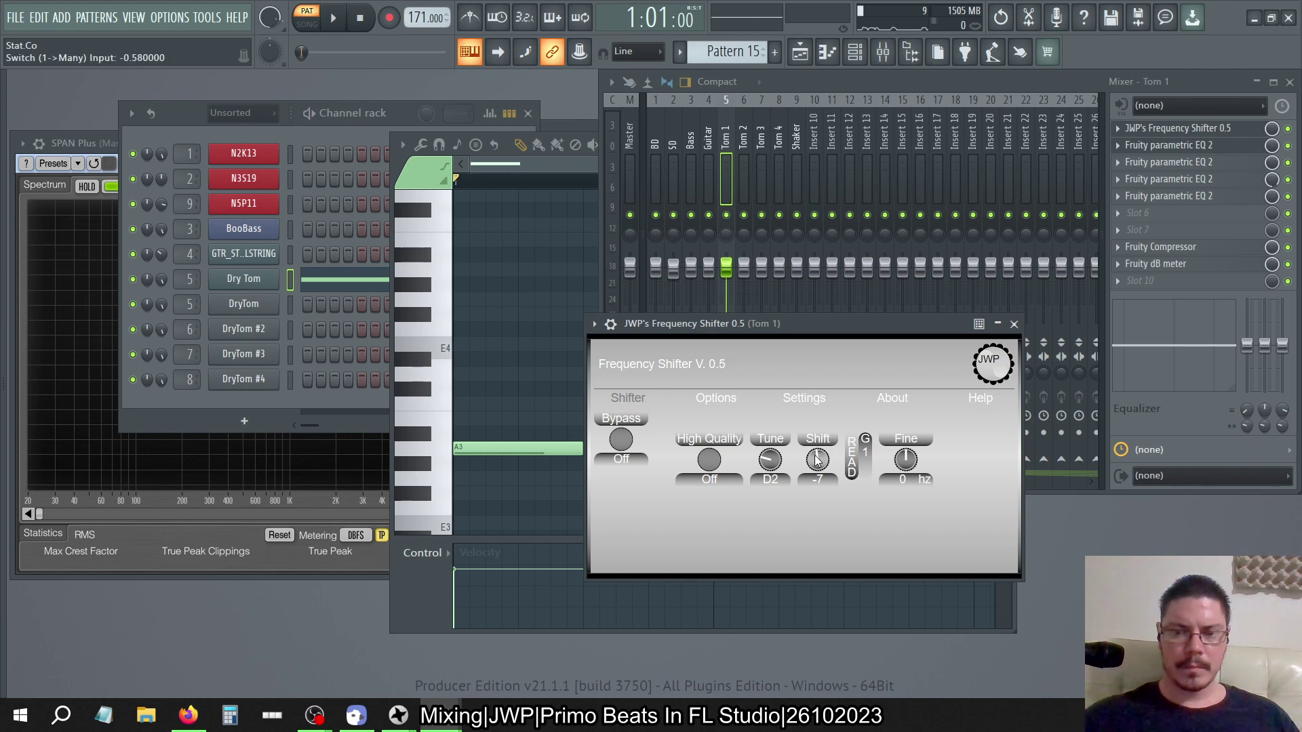
{"action": "mouse_move", "coordinate": [817, 459]}
{"action": "left_mouse_down"}
{"action": "mouse_move", "coordinate": [818, 489]}
{"action": "mouse_move", "coordinate": [815, 453]}
{"action": "left_mouse_up"}
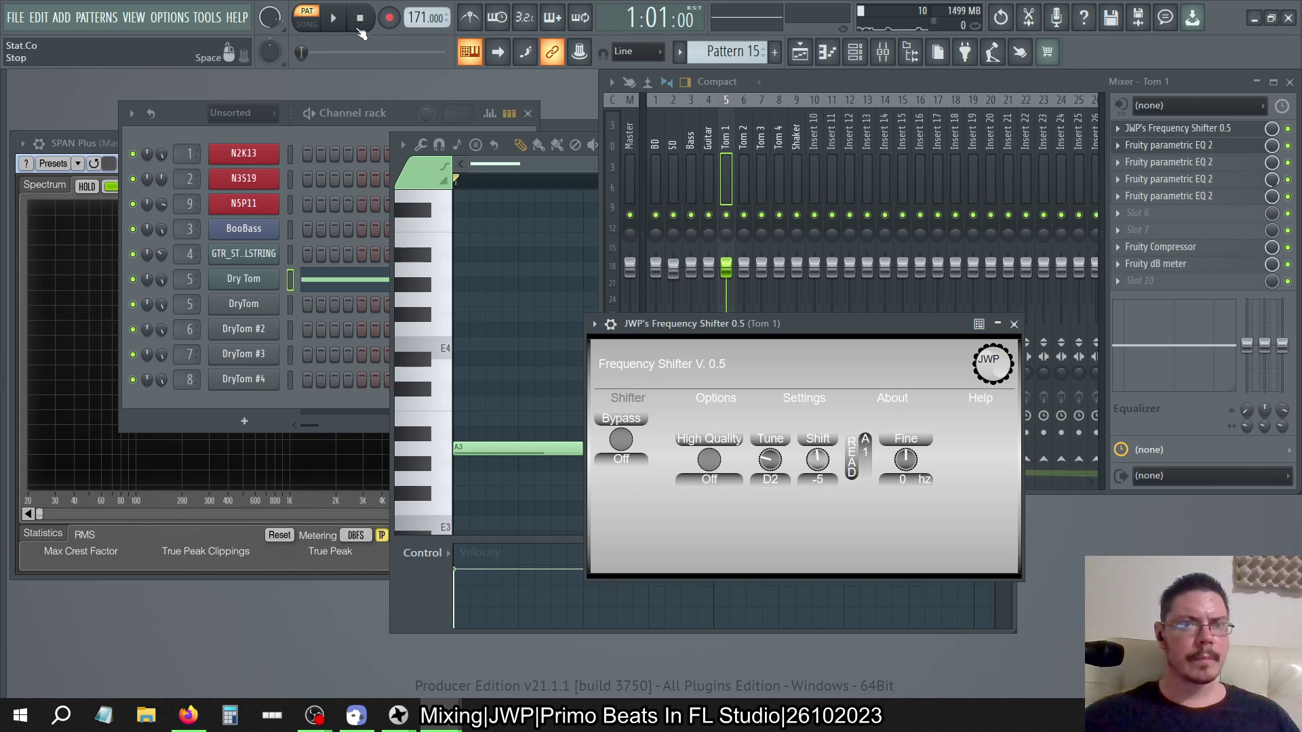
Play Pattern 15 while checking its spectrum in SPAN Plus, and reopen the Dry Tom piano roll
{"action": "key", "text": "space"}
{"action": "left_click", "coordinate": [95, 146]}
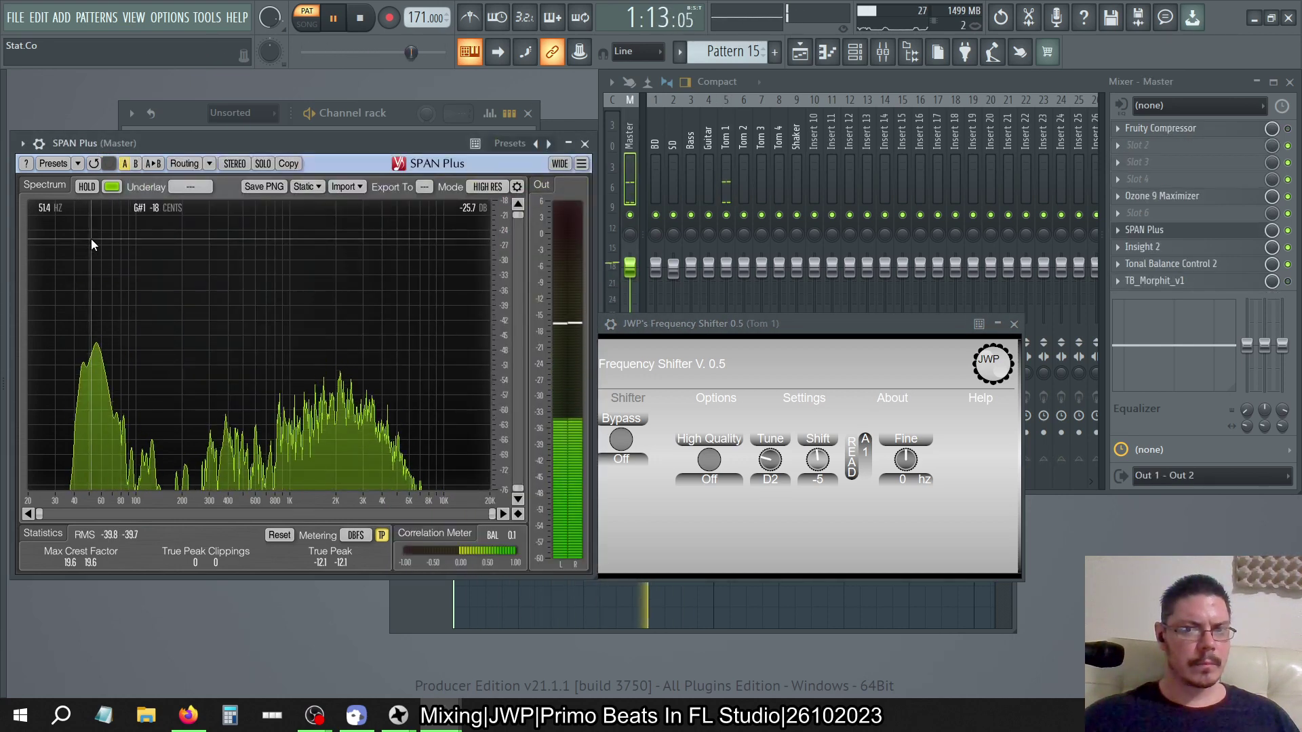
{"action": "left_click", "coordinate": [185, 118]}
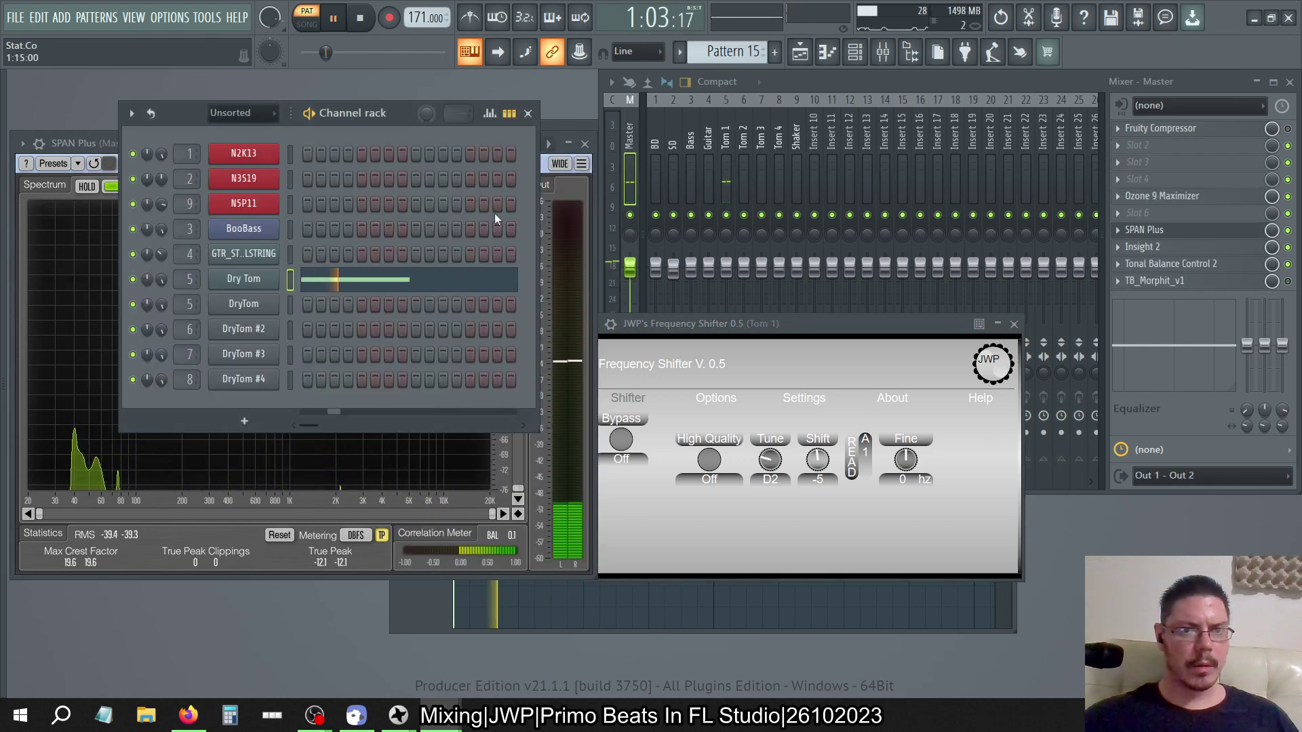
{"action": "left_click", "coordinate": [360, 19]}
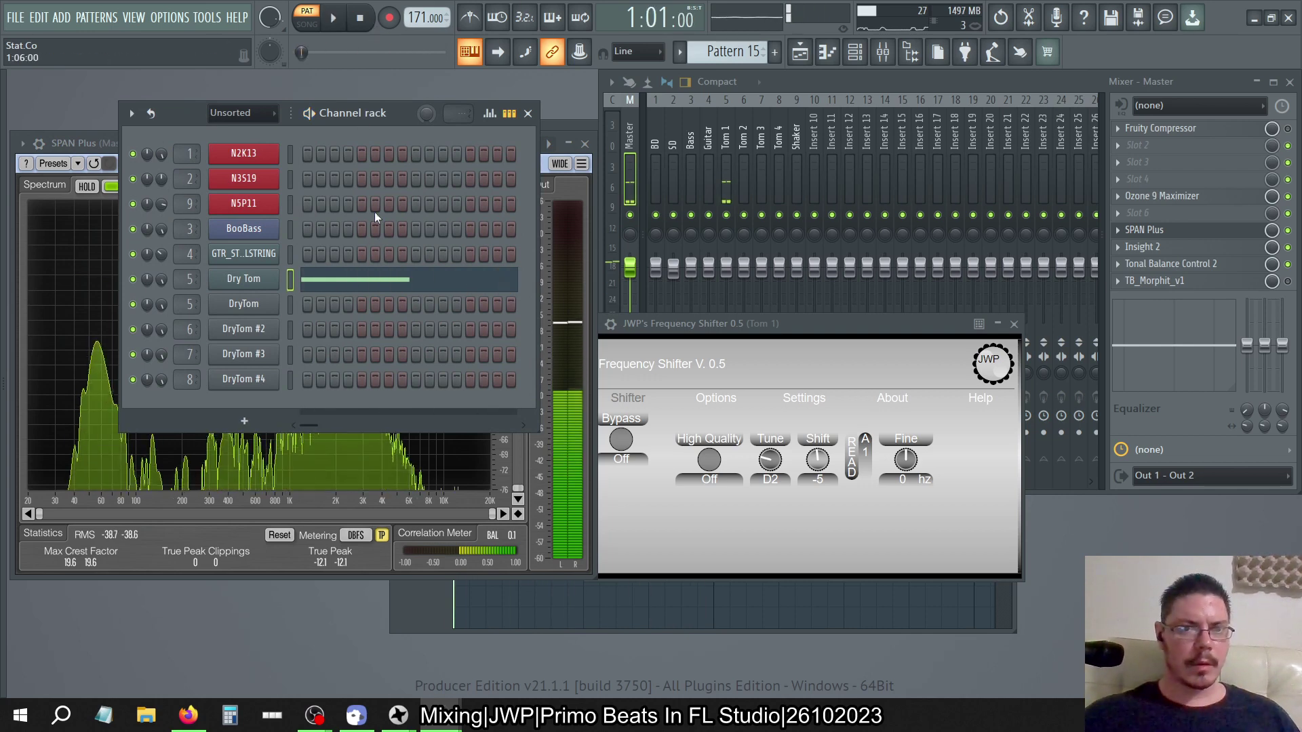
{"action": "left_click", "coordinate": [831, 55]}
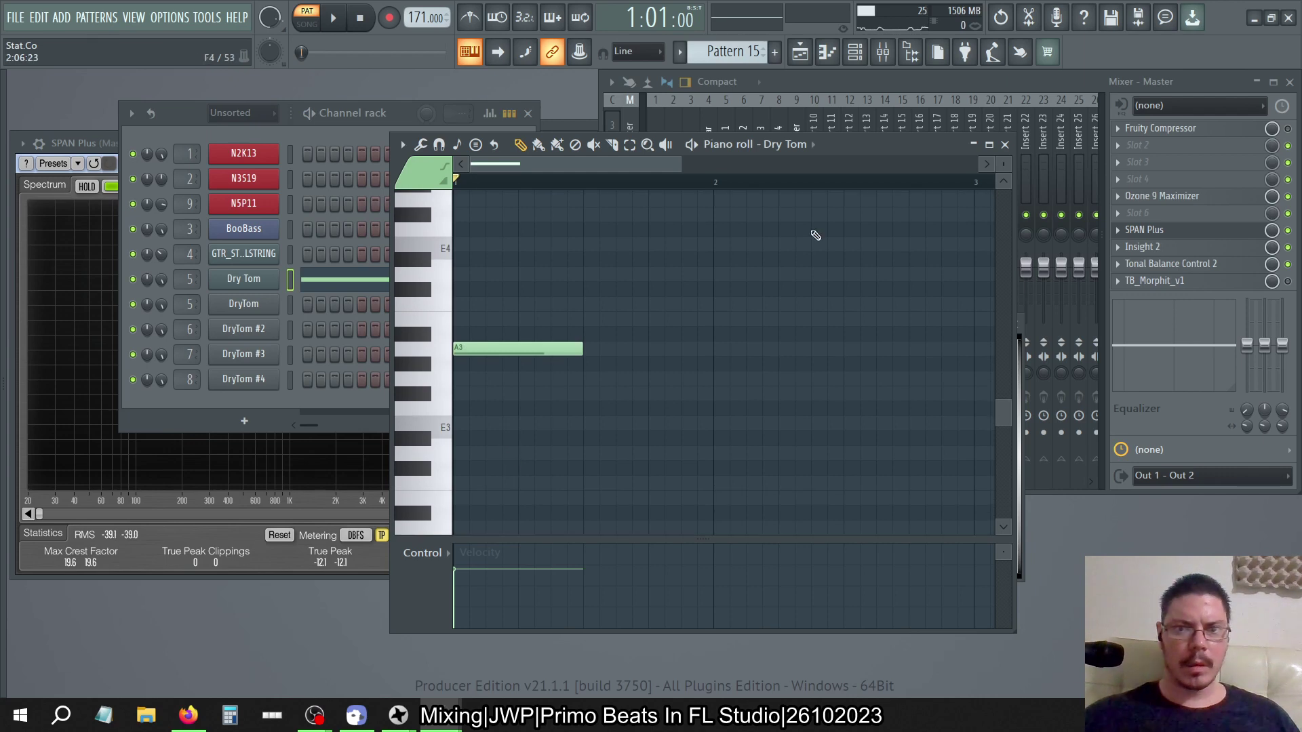
Switch the piano roll to the DryTom channel and add a one-step C5 note at the start of Pattern 15
{"action": "left_click", "coordinate": [799, 144]}
{"action": "left_click", "coordinate": [790, 304]}
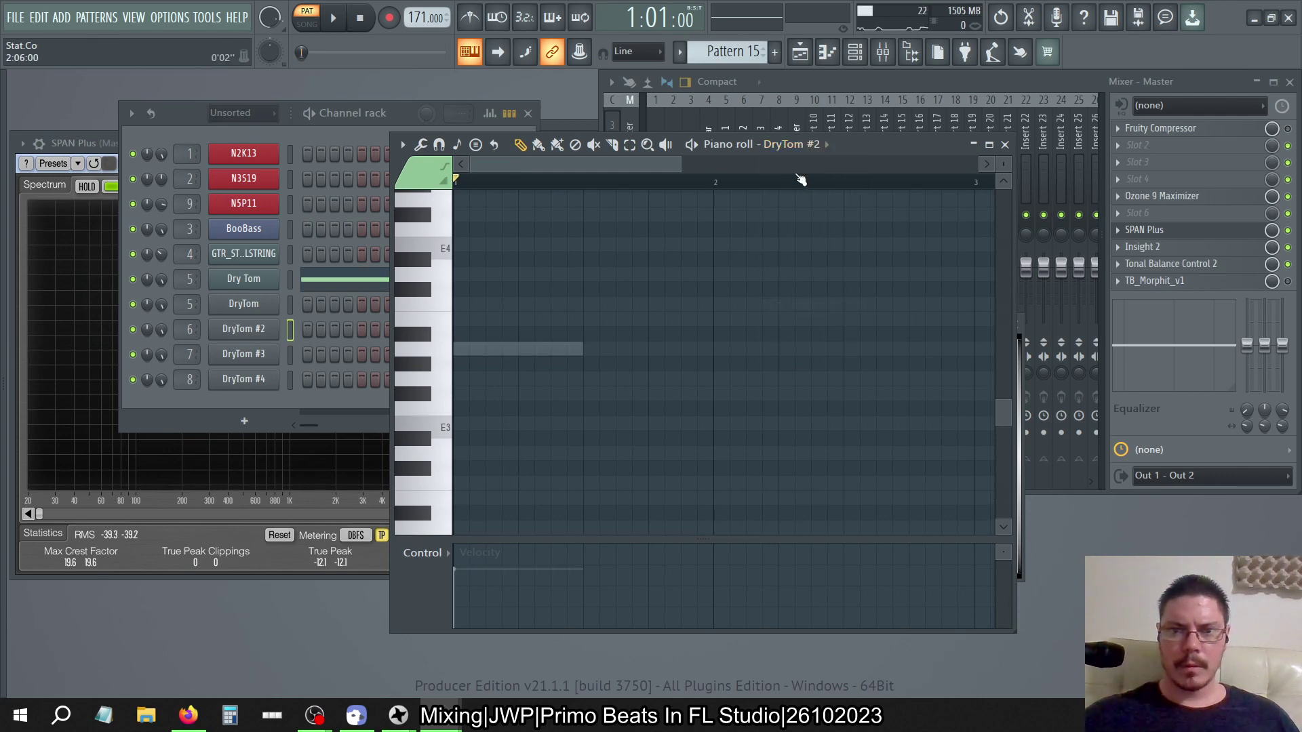
{"action": "left_click", "coordinate": [806, 145]}
{"action": "left_click", "coordinate": [794, 293]}
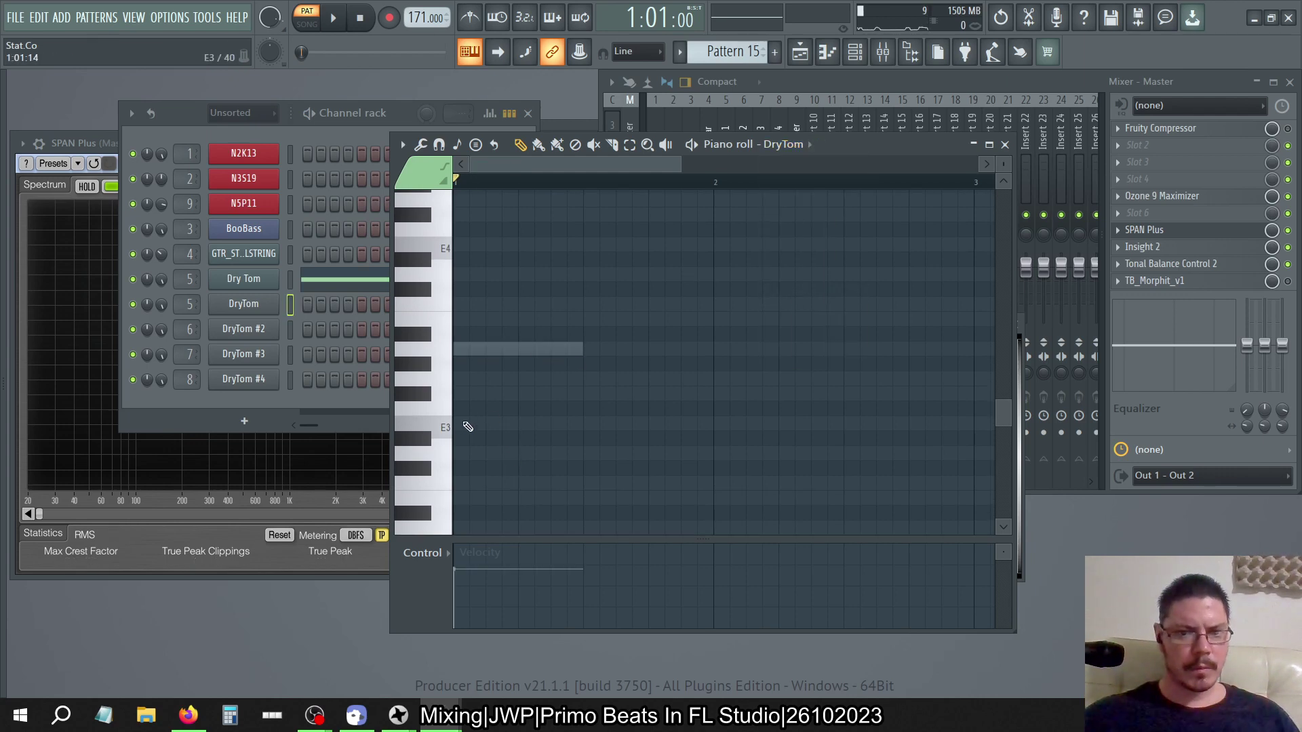
{"action": "scroll", "coordinate": [481, 235], "scroll_direction": "up", "scroll_amount": 4}
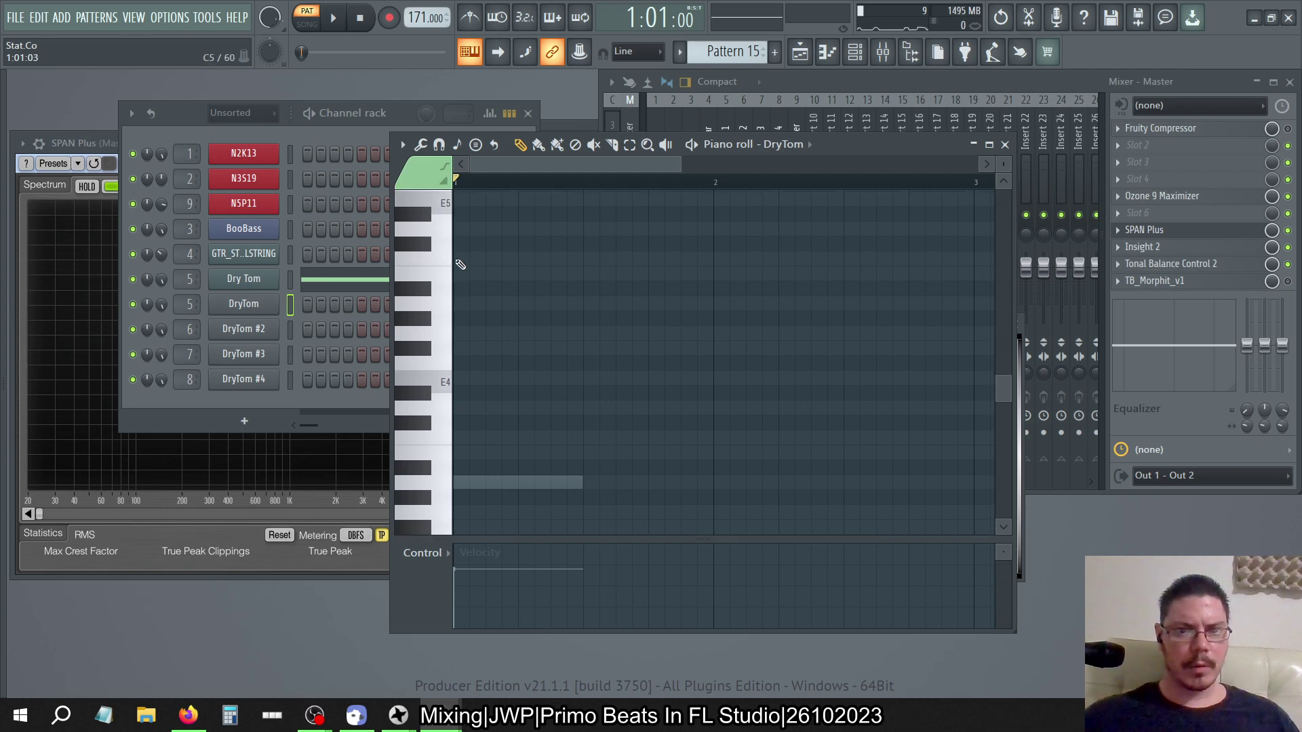
{"action": "left_click", "coordinate": [460, 258]}
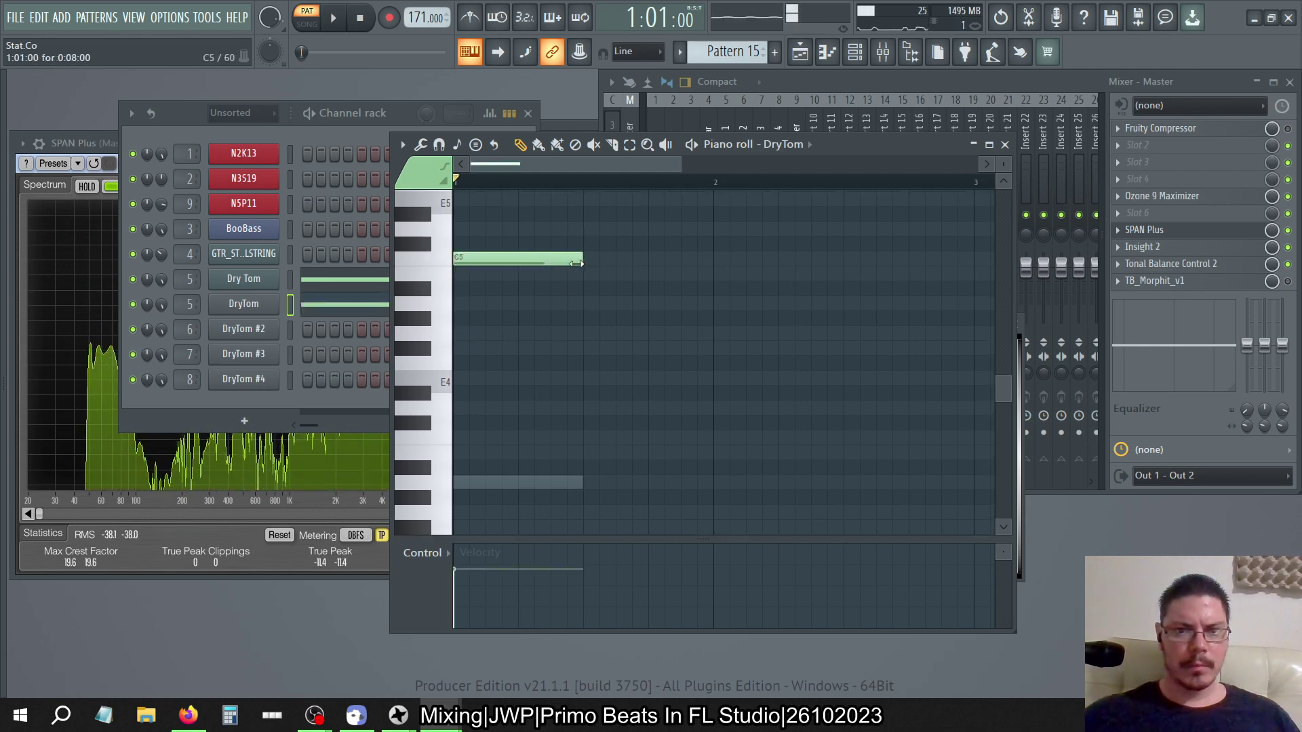
{"action": "left_click_drag", "start_coordinate": [556, 279], "coordinate": [476, 294]}
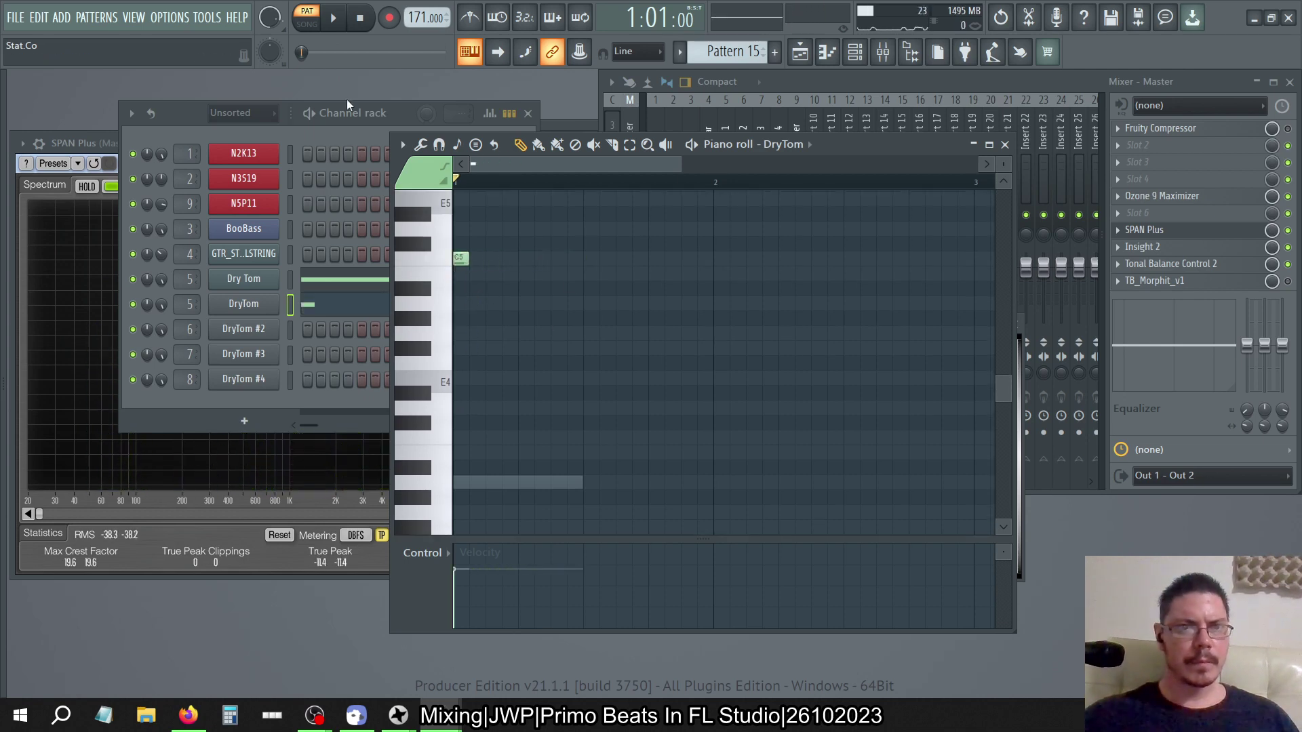
Play Pattern 15 while checking its spectrum in SPAN Plus, and open JWP's Frequency Shifter on the Tom 1 mixer track
{"action": "left_click", "coordinate": [341, 27]}
{"action": "left_click", "coordinate": [96, 139]}
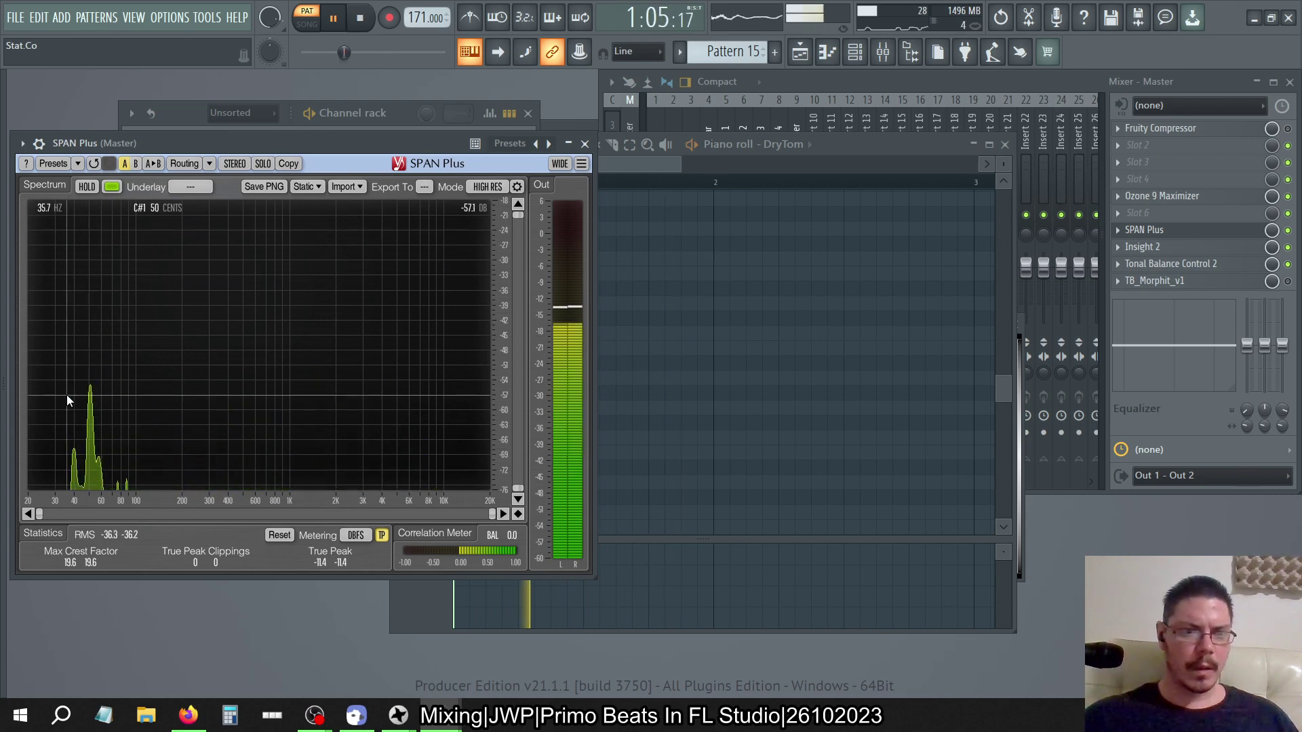
{"action": "key", "text": "F9"}
{"action": "left_click", "coordinate": [708, 136]}
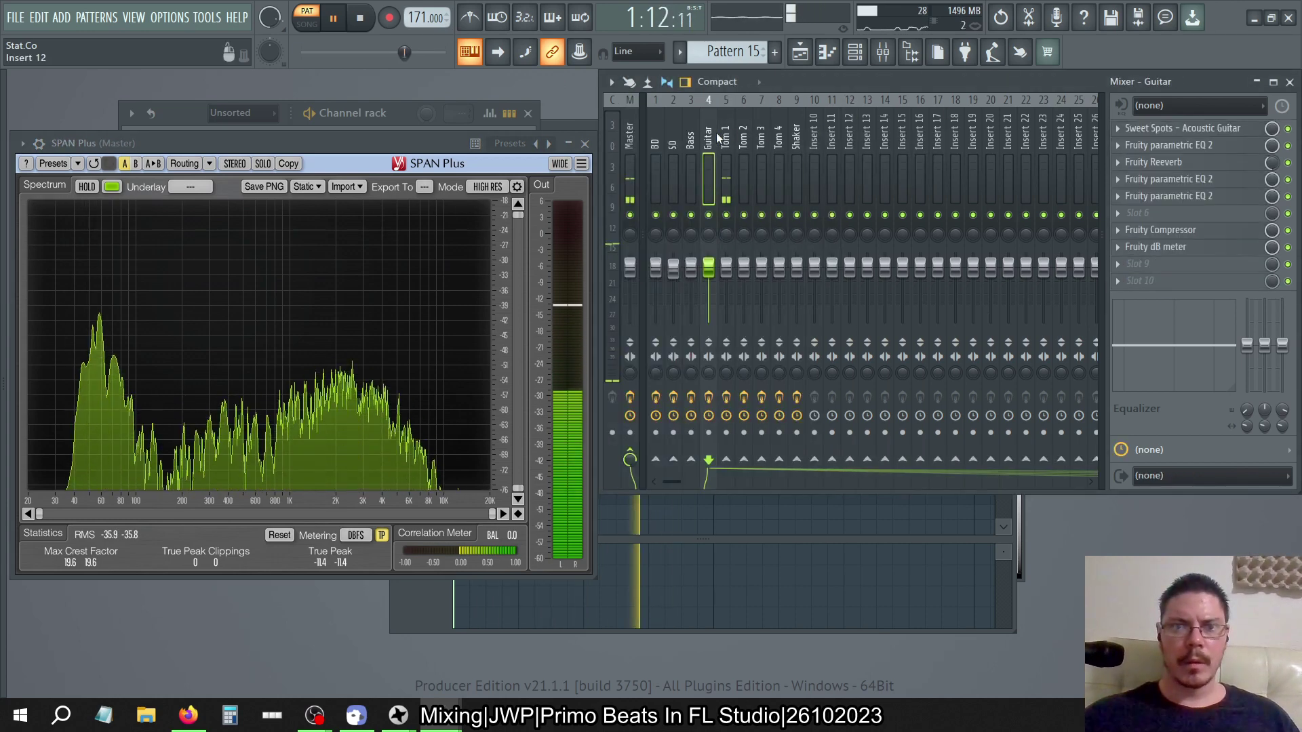
{"action": "left_click", "coordinate": [725, 134]}
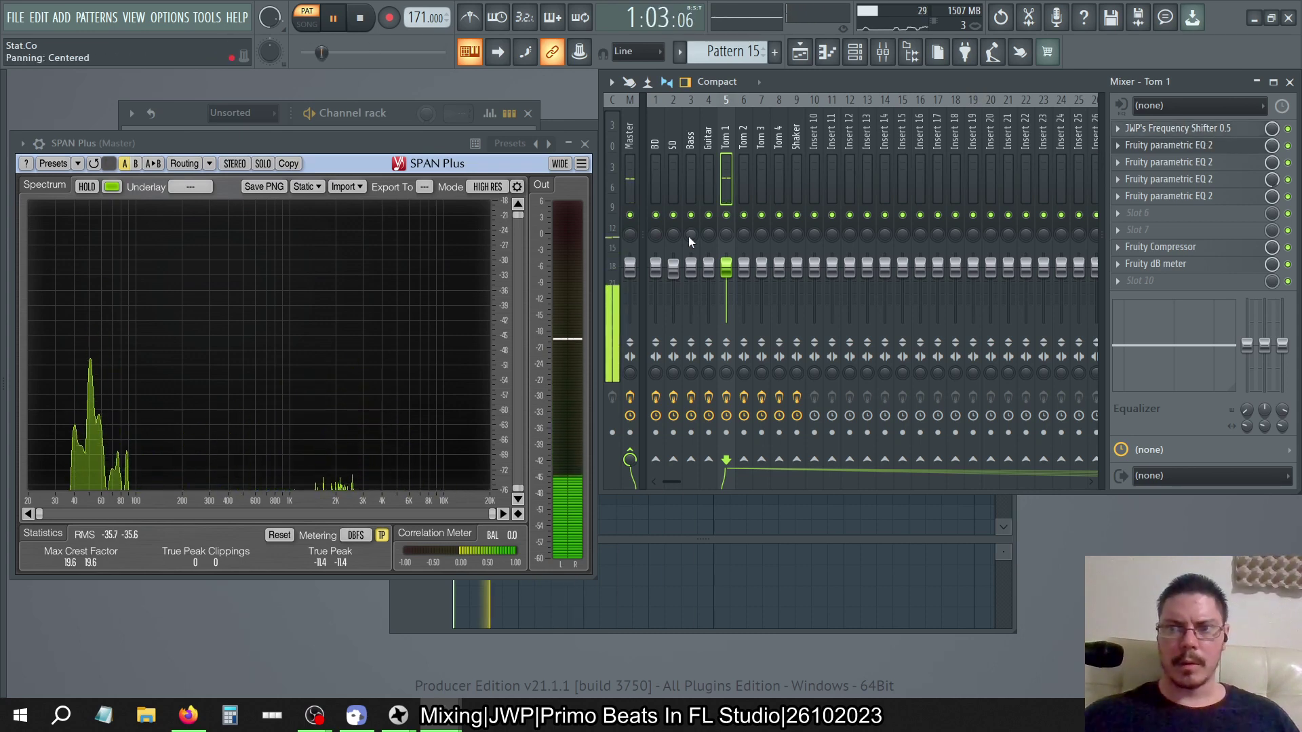
{"action": "left_click", "coordinate": [1187, 128]}
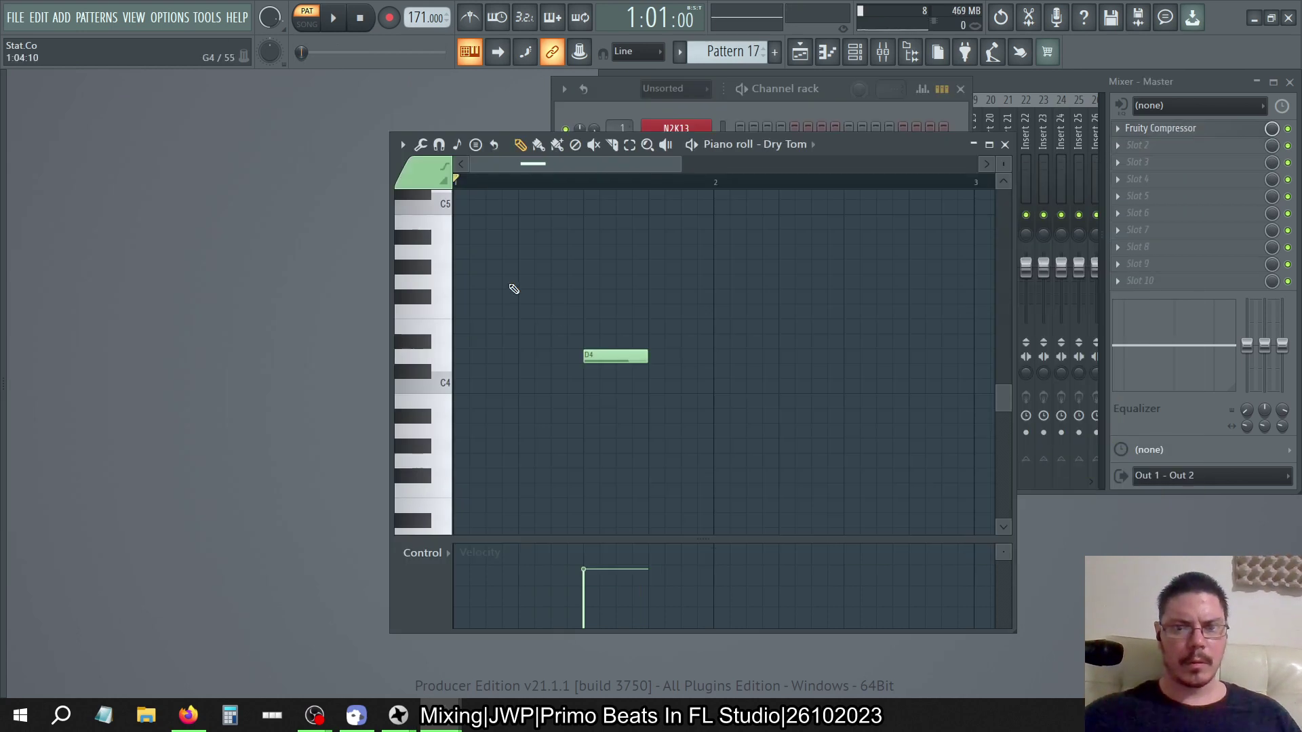
Audition the Dry Tom notes of Patterns 17 and 14 in the other FL Studio window for comparison
{"action": "key", "text": "space"}
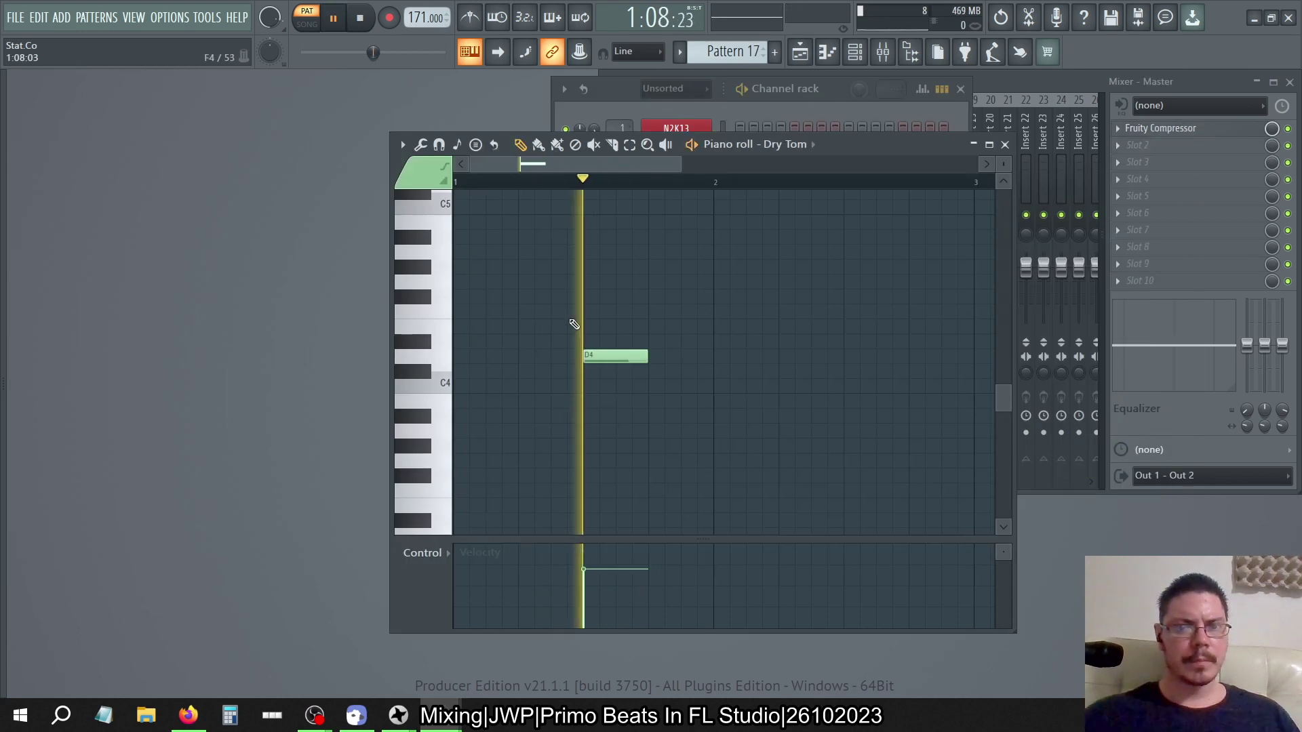
{"action": "key", "text": "space"}
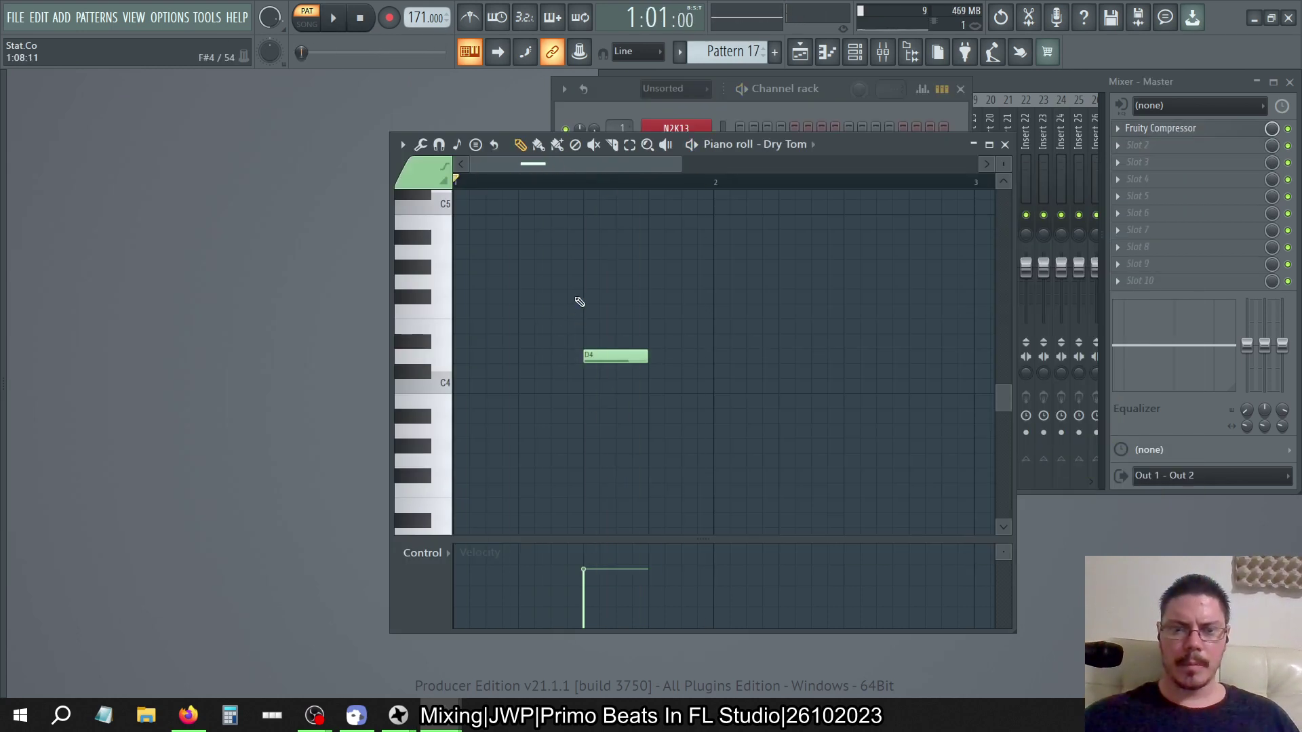
{"action": "key", "text": "KP_Subtract"}
{"action": "key", "text": "KP_Subtract"}
{"action": "key", "text": "KP_Subtract"}
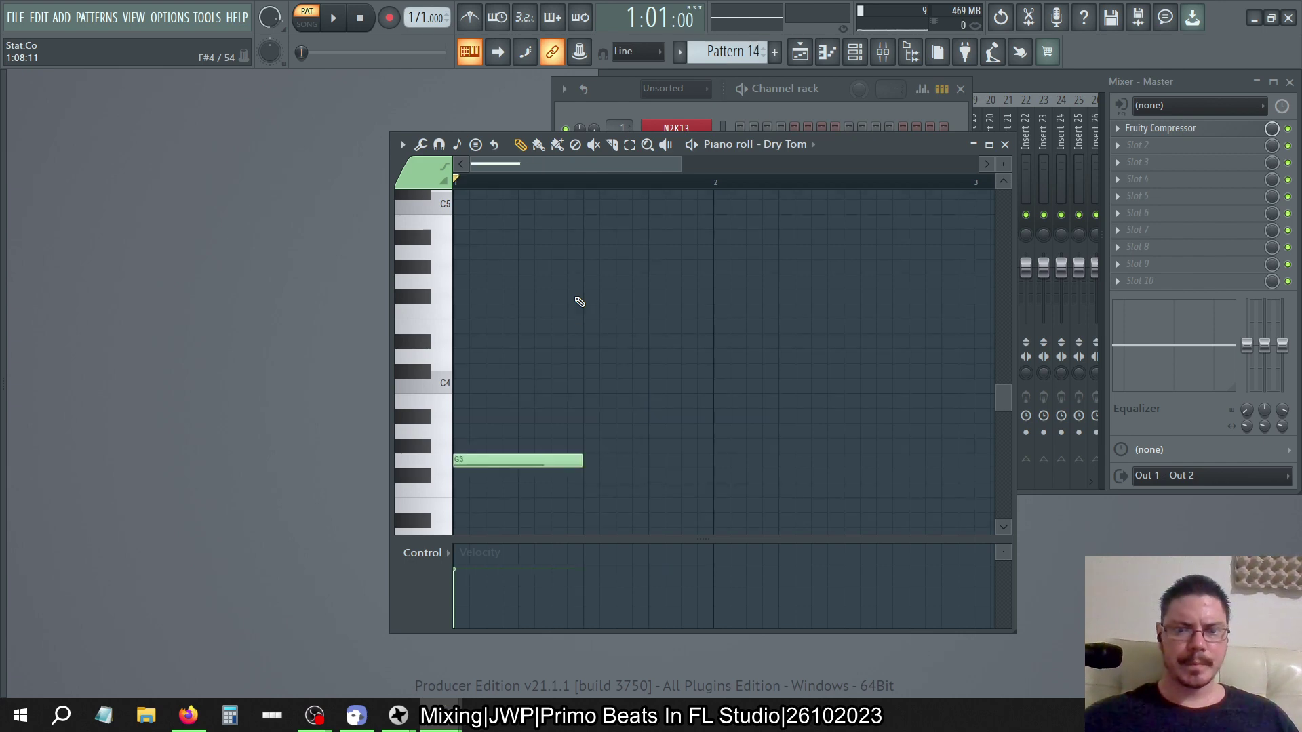
{"action": "key", "text": "space"}
{"action": "key", "text": "space"}
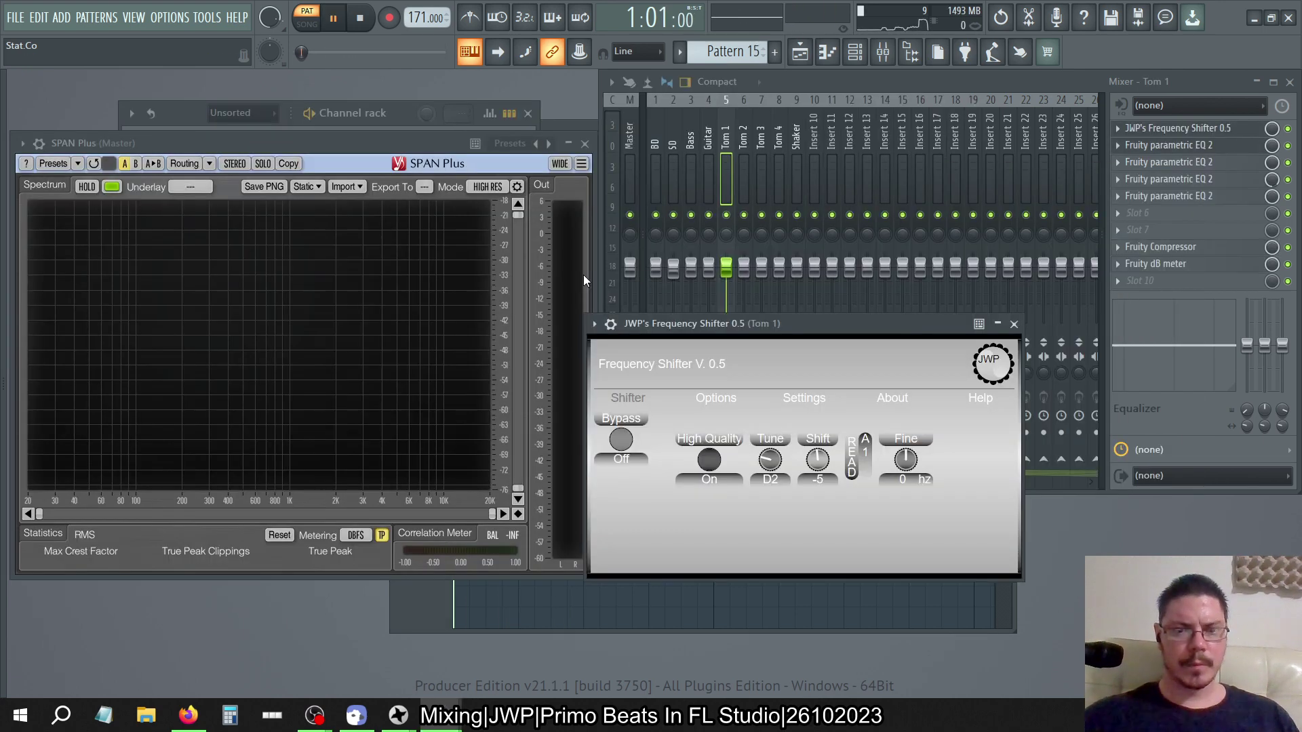
Replay Pattern 15 in the mixing project, turn off High Quality in Tom 1's Frequency Shifter and close SPAN Plus
{"action": "key", "text": "space"}
{"action": "key", "text": "space"}
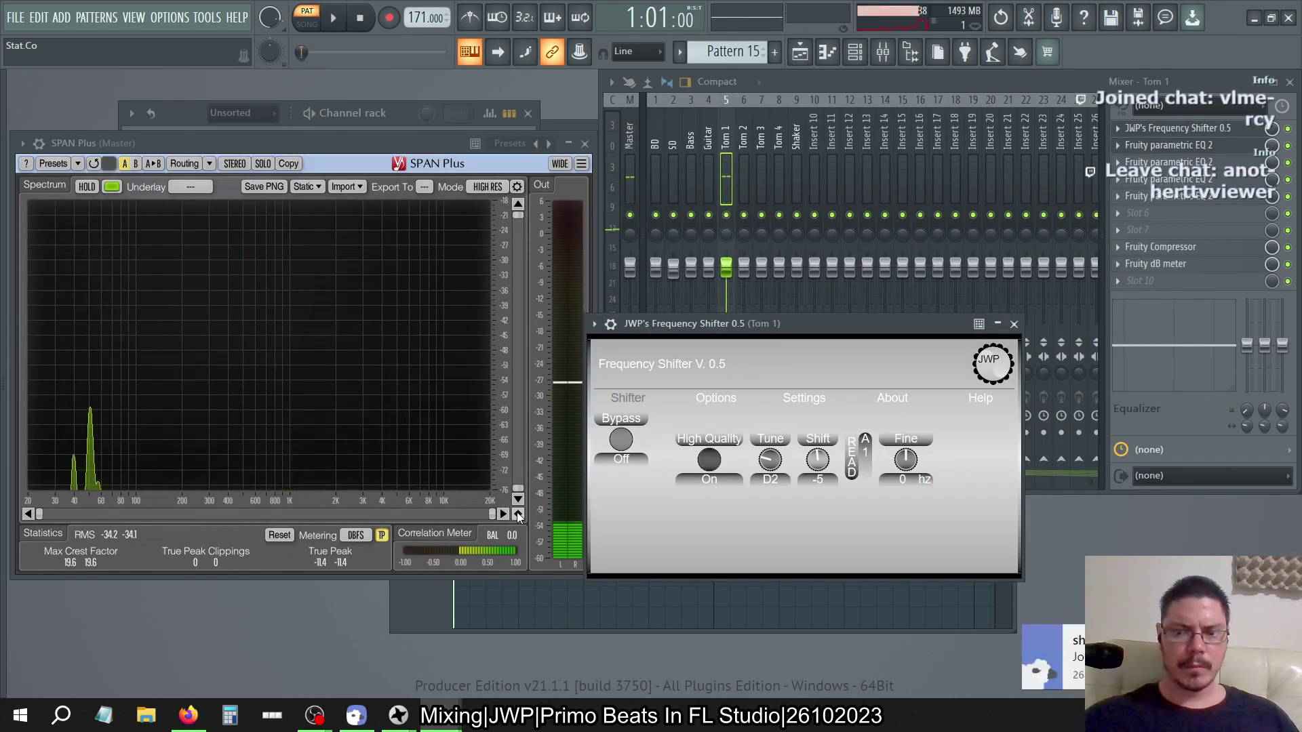
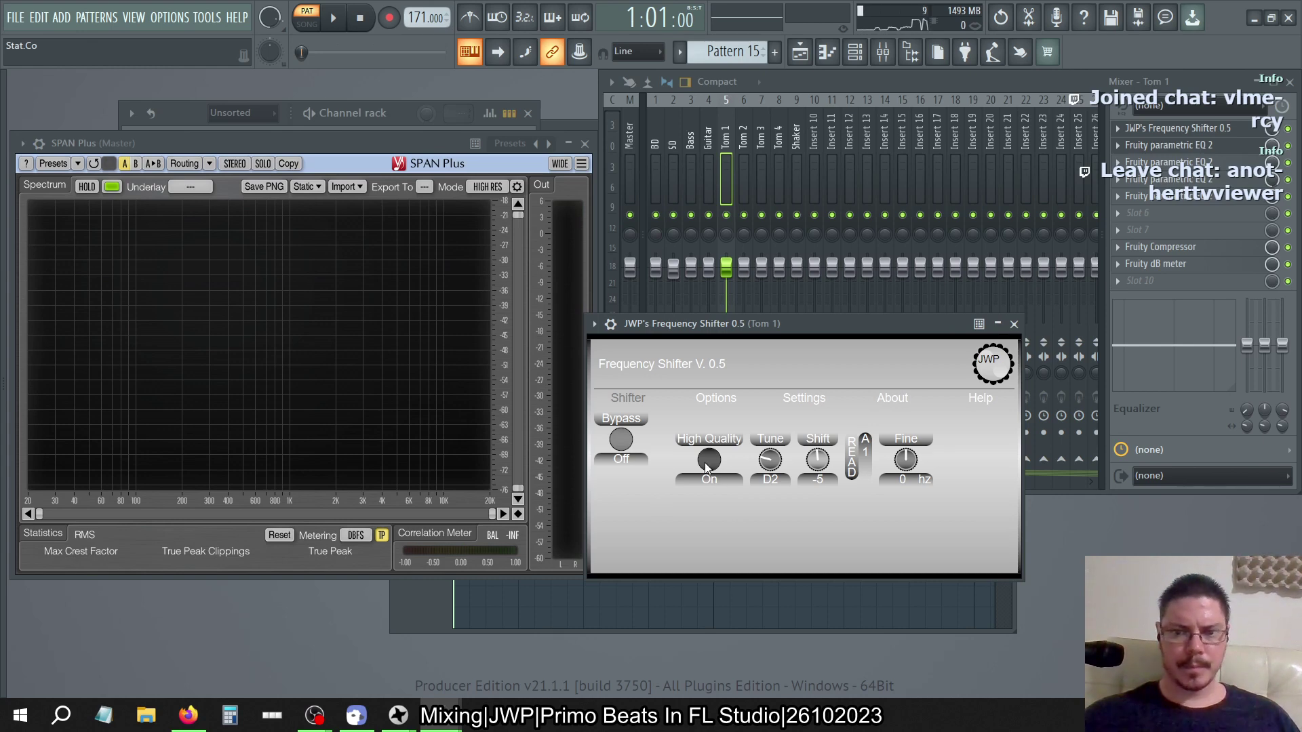
{"action": "left_click", "coordinate": [585, 144]}
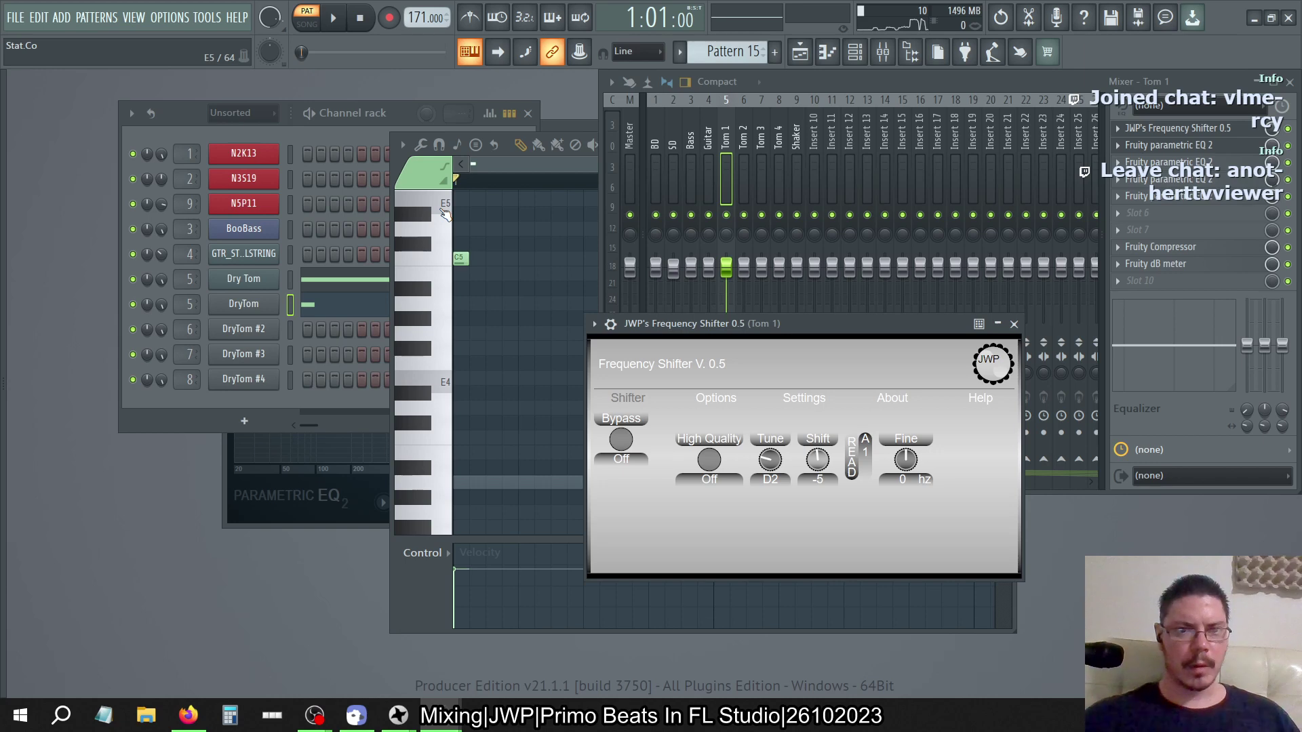
Go to Pattern 16 and open its Dry Tom notes in the piano roll
{"action": "left_click", "coordinate": [228, 124]}
{"action": "key", "text": "KP_Add"}
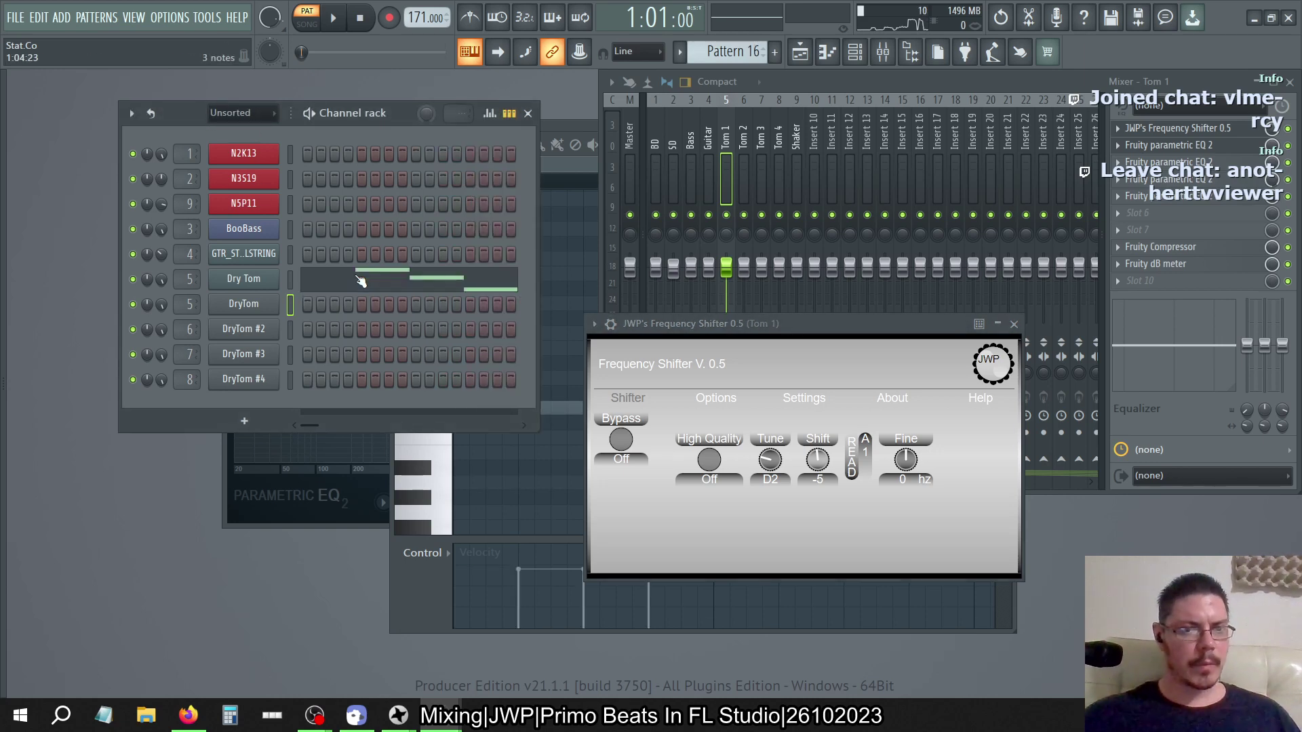
{"action": "left_click", "coordinate": [373, 282]}
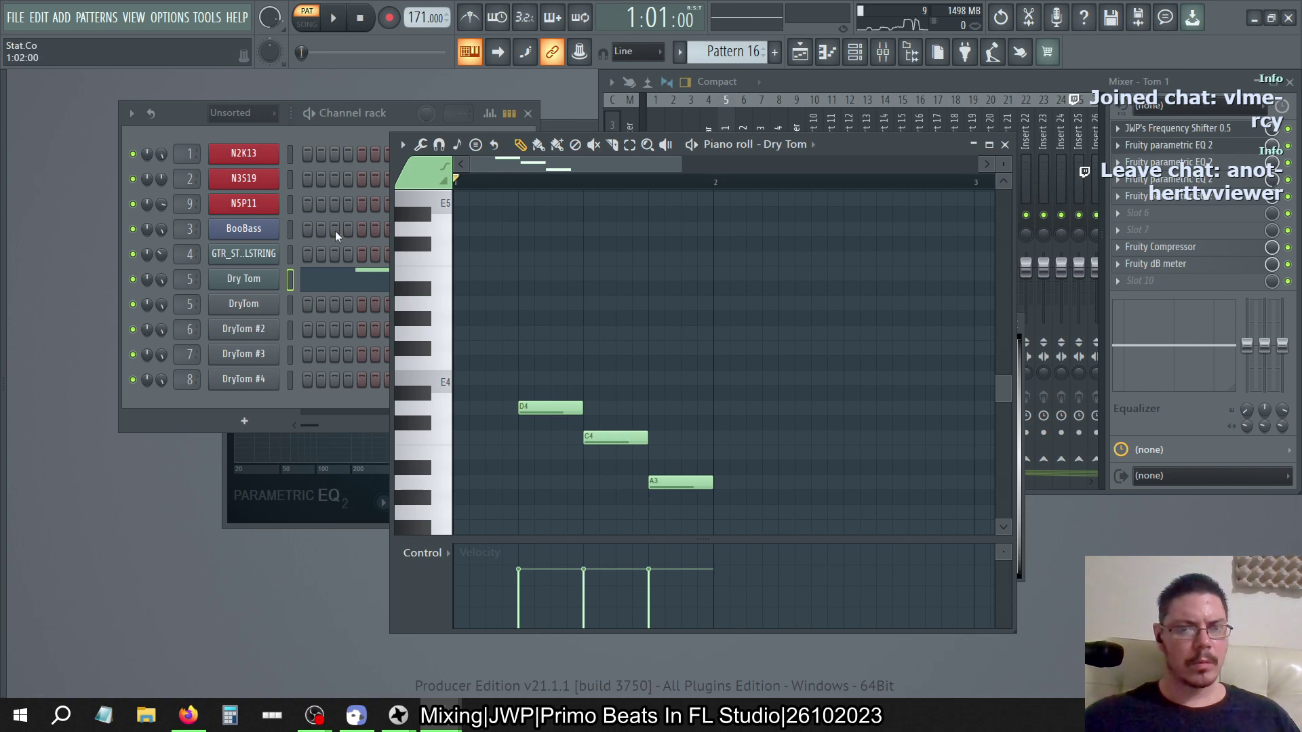
Select the Tom 2 mixer track and inspect its Fruity parametric EQ 2 effects
{"action": "left_click", "coordinate": [808, 108]}
{"action": "left_click", "coordinate": [748, 130]}
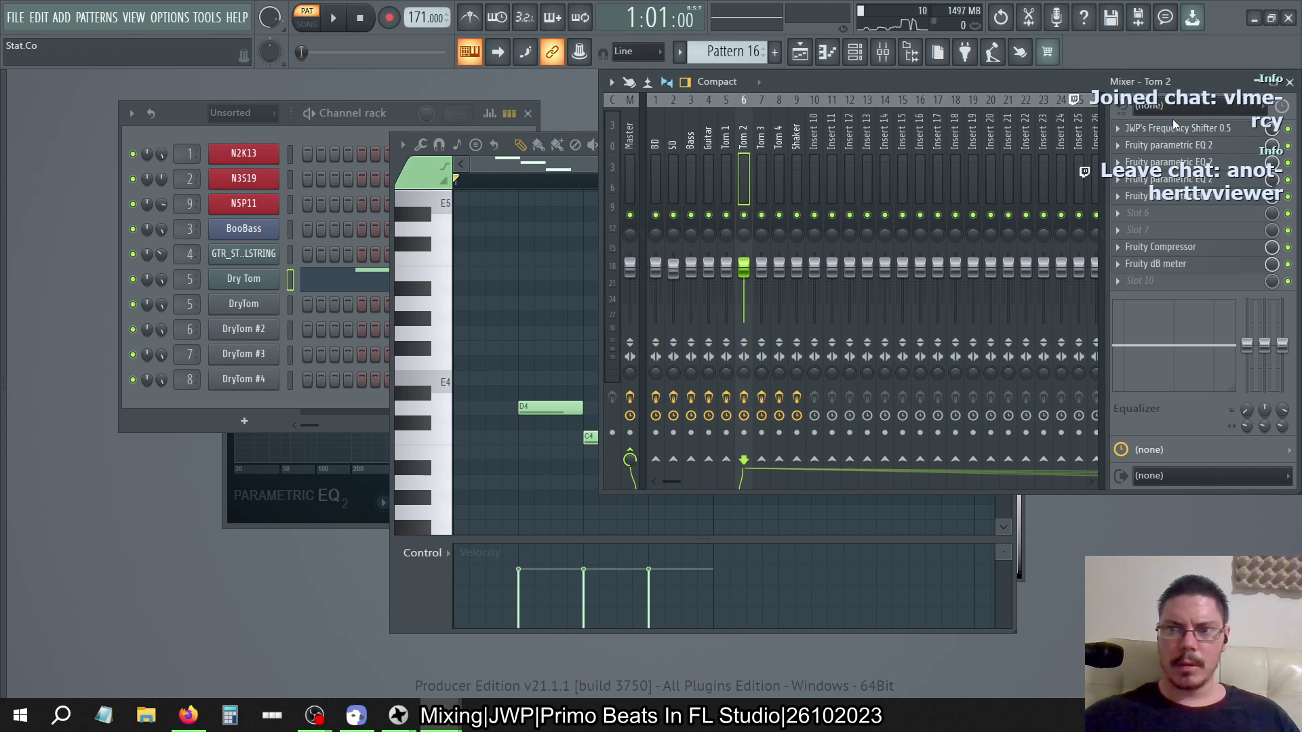
{"action": "left_click", "coordinate": [1173, 144]}
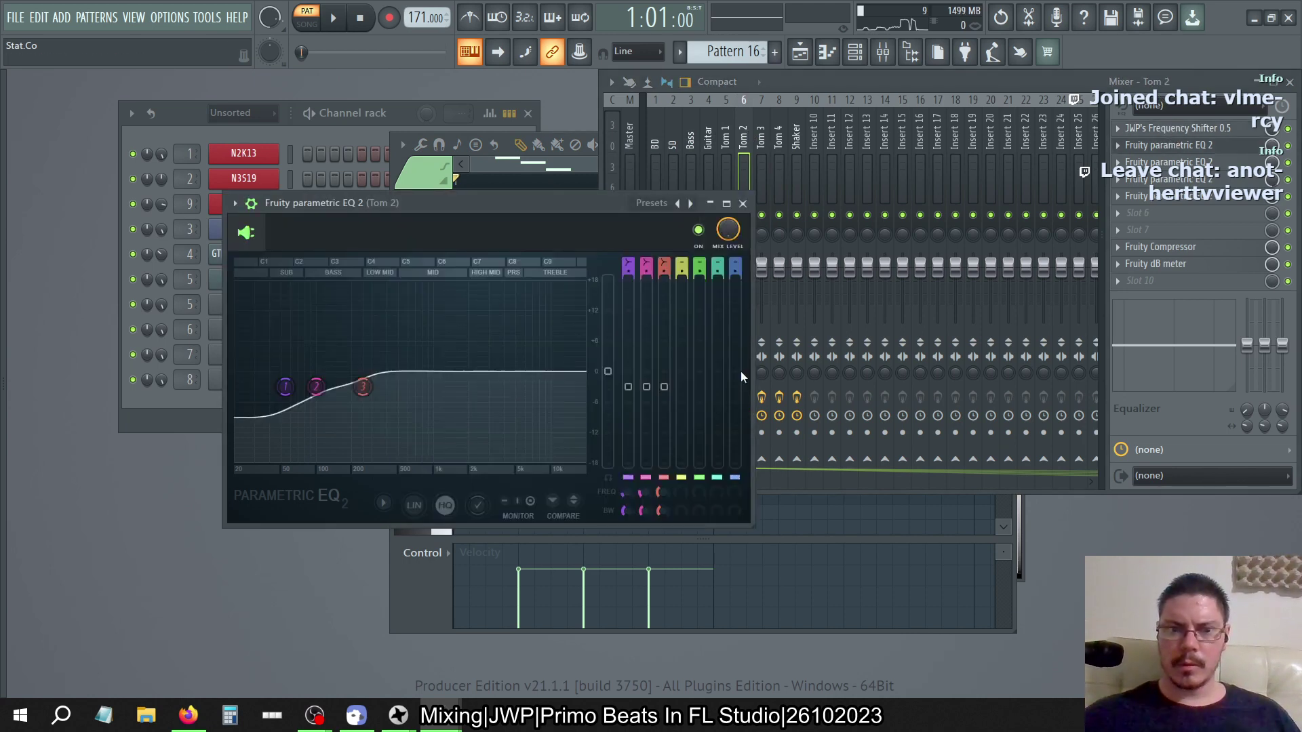
{"action": "left_click", "coordinate": [743, 203]}
{"action": "left_click", "coordinate": [1150, 202]}
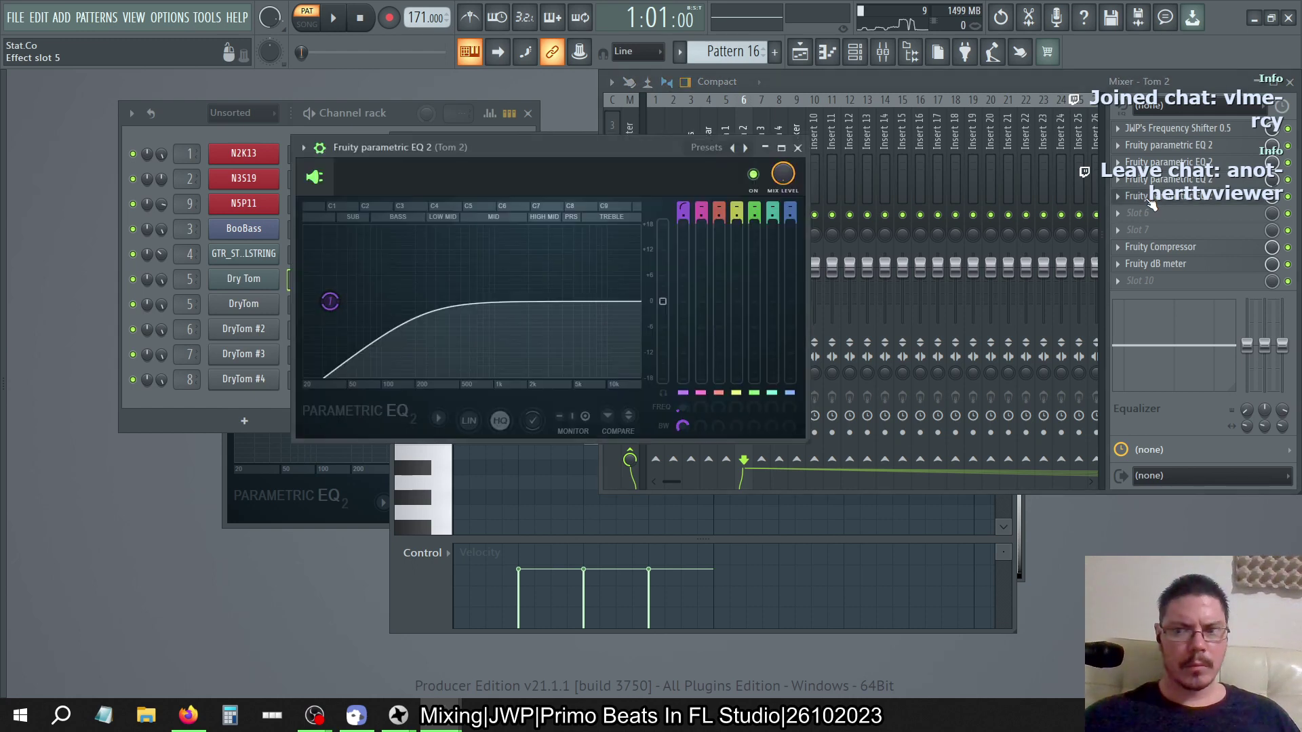
{"action": "left_click", "coordinate": [1150, 202]}
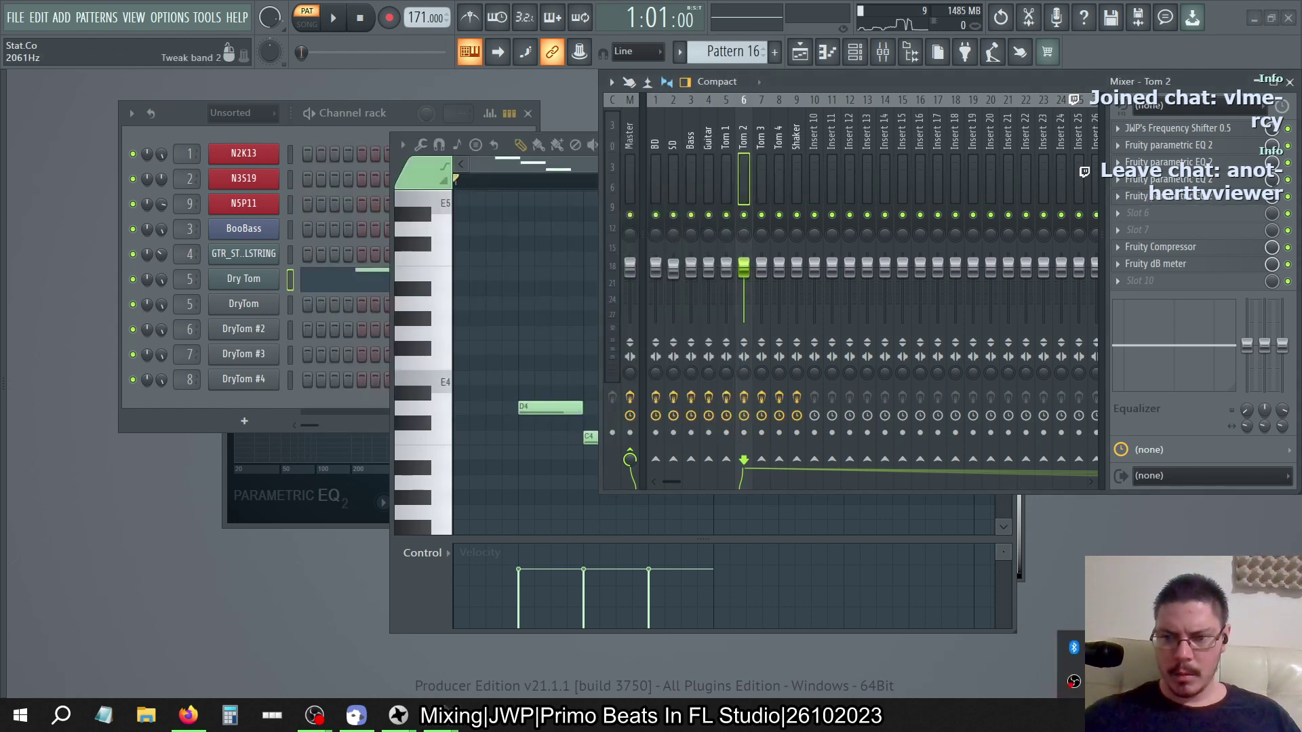
Clear the chat overlay messages covering the mixer's effect slots
{"action": "right_click", "coordinate": [1141, 648]}
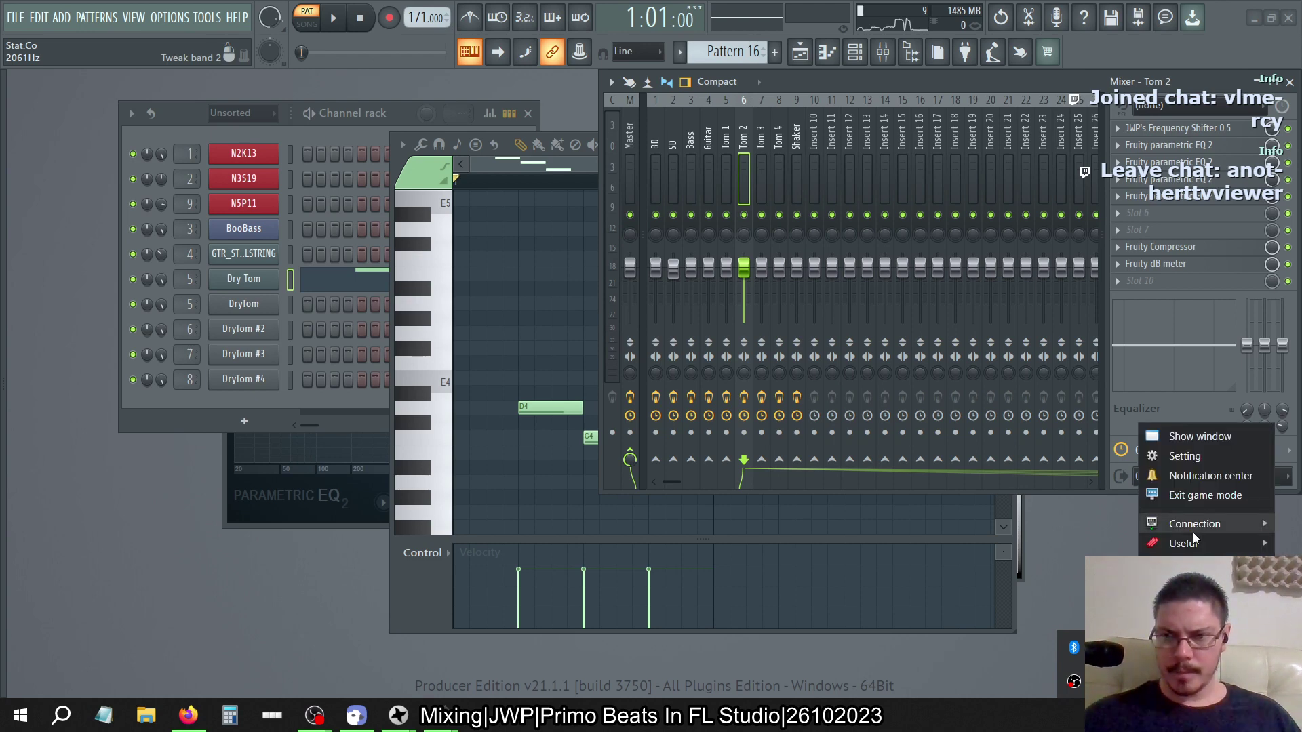
{"action": "mouse_move", "coordinate": [1194, 538]}
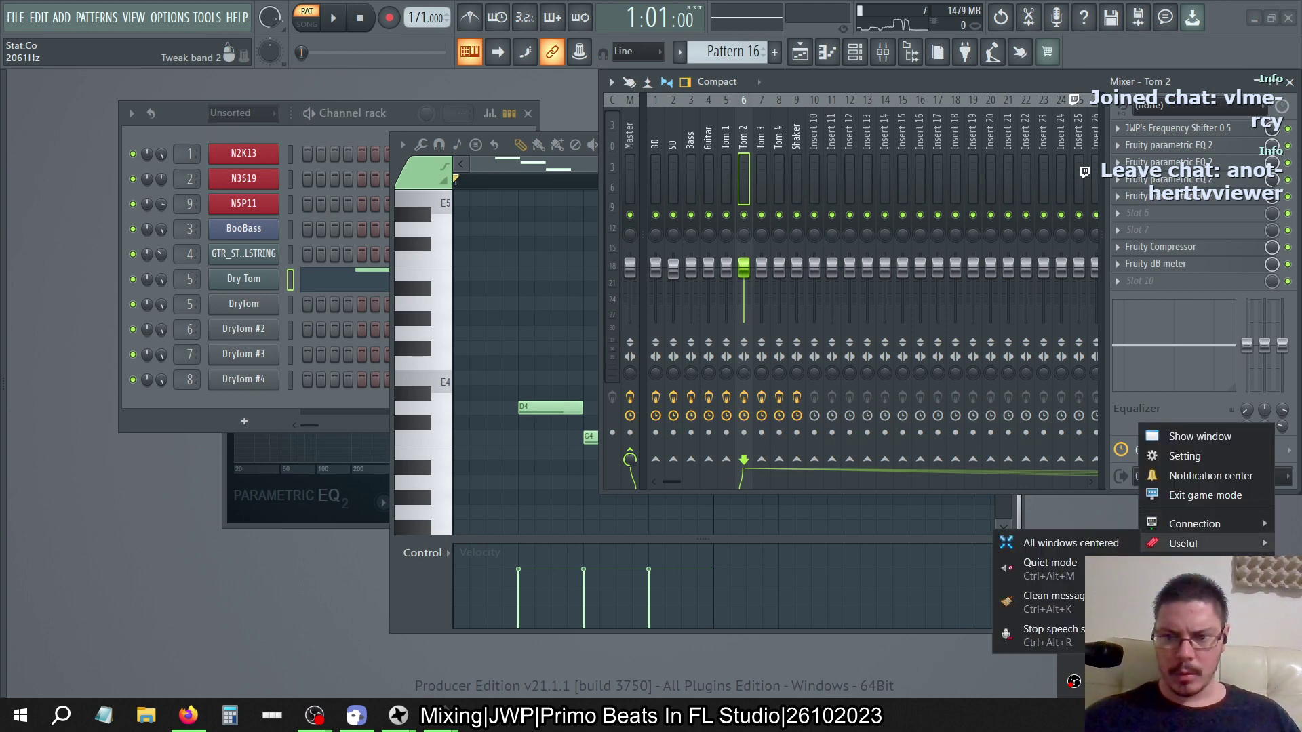
{"action": "key", "text": "Escape"}
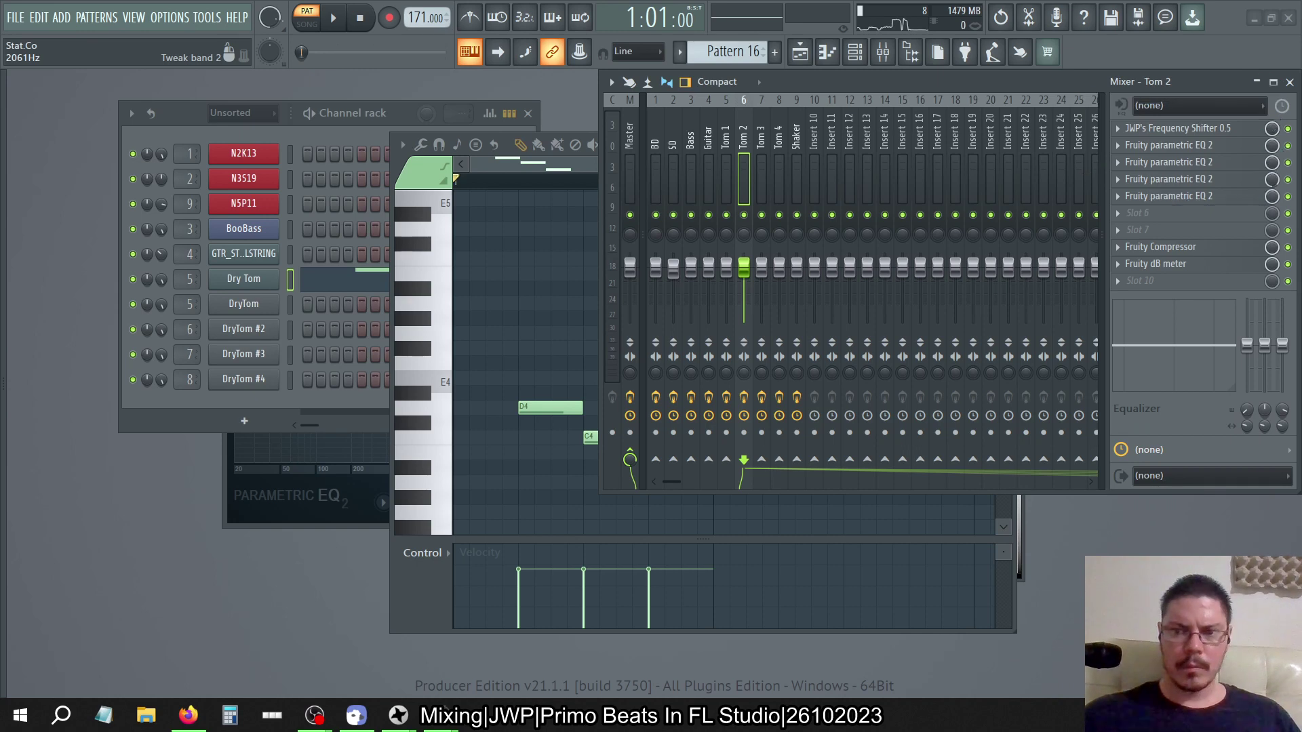
Open JWP's Frequency Shifter on Tom 2, check Pattern 16's Dry Tom notes, and set its Shift to -5
{"action": "left_click", "coordinate": [1197, 130]}
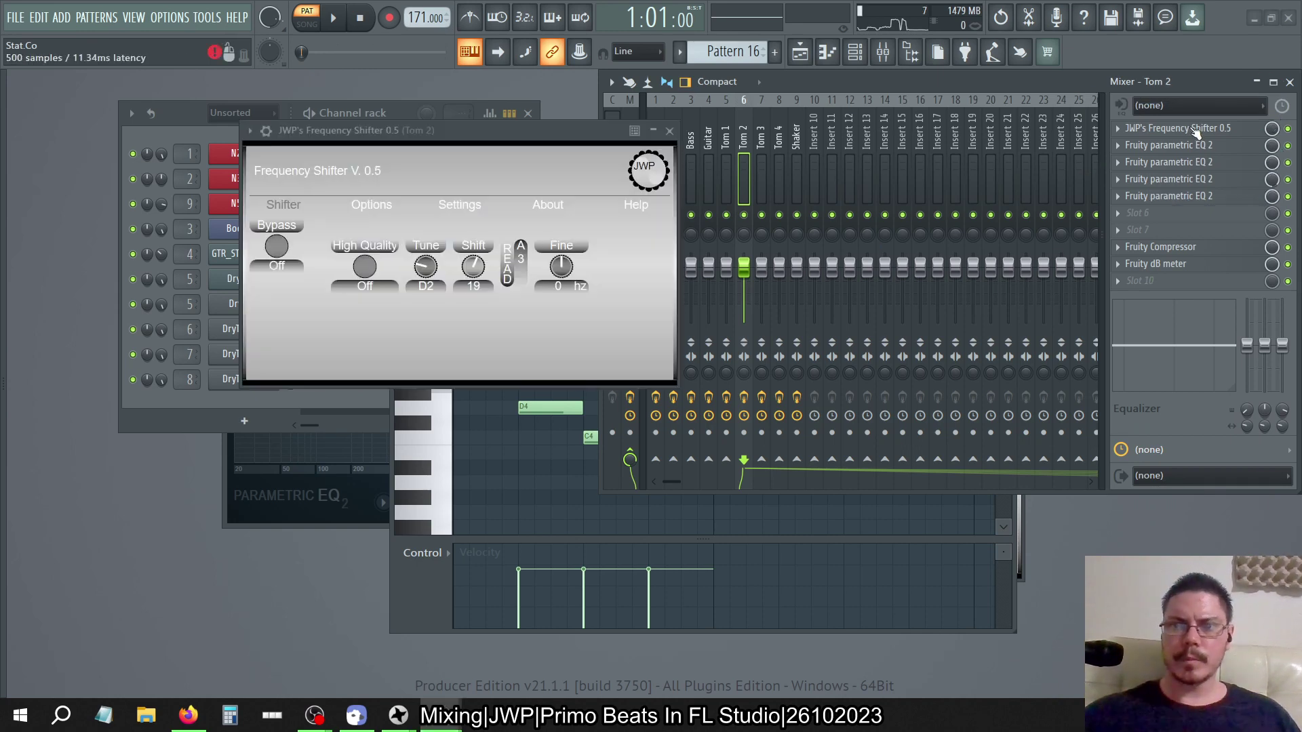
{"action": "left_click_drag", "start_coordinate": [492, 134], "coordinate": [865, 266]}
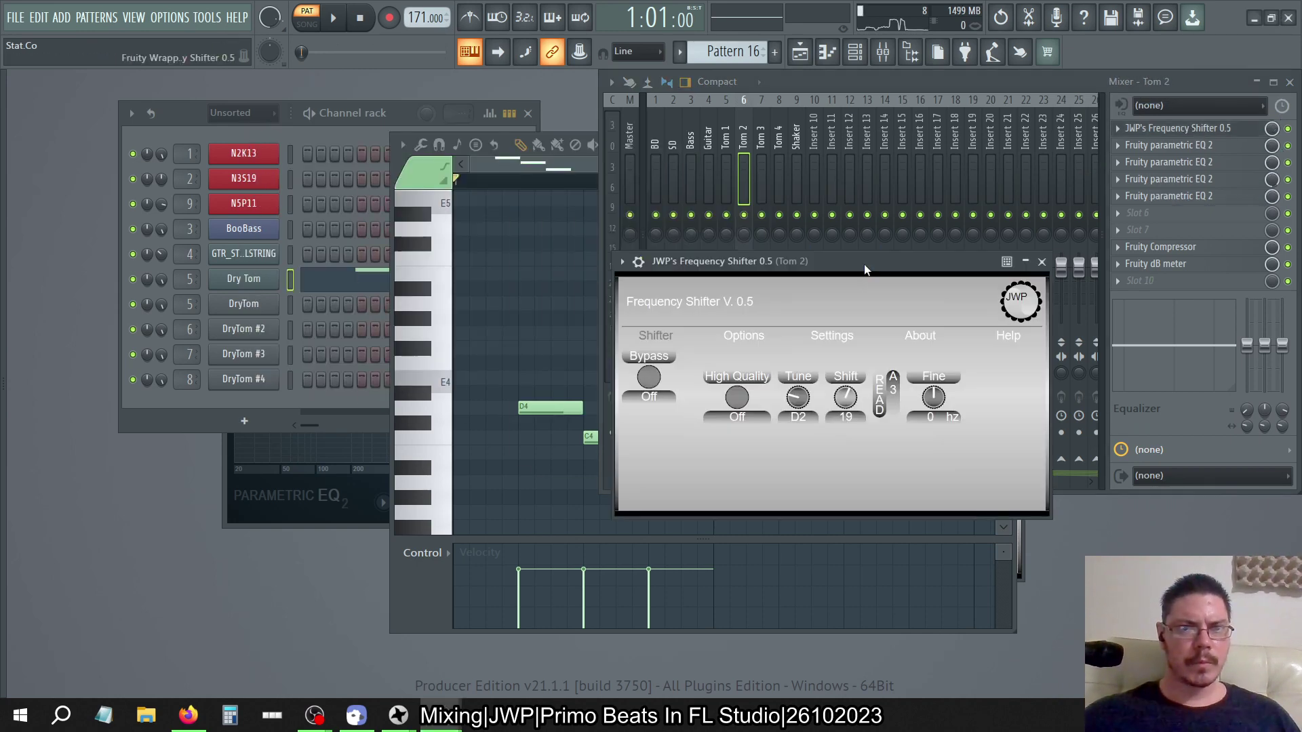
{"action": "left_click", "coordinate": [356, 284]}
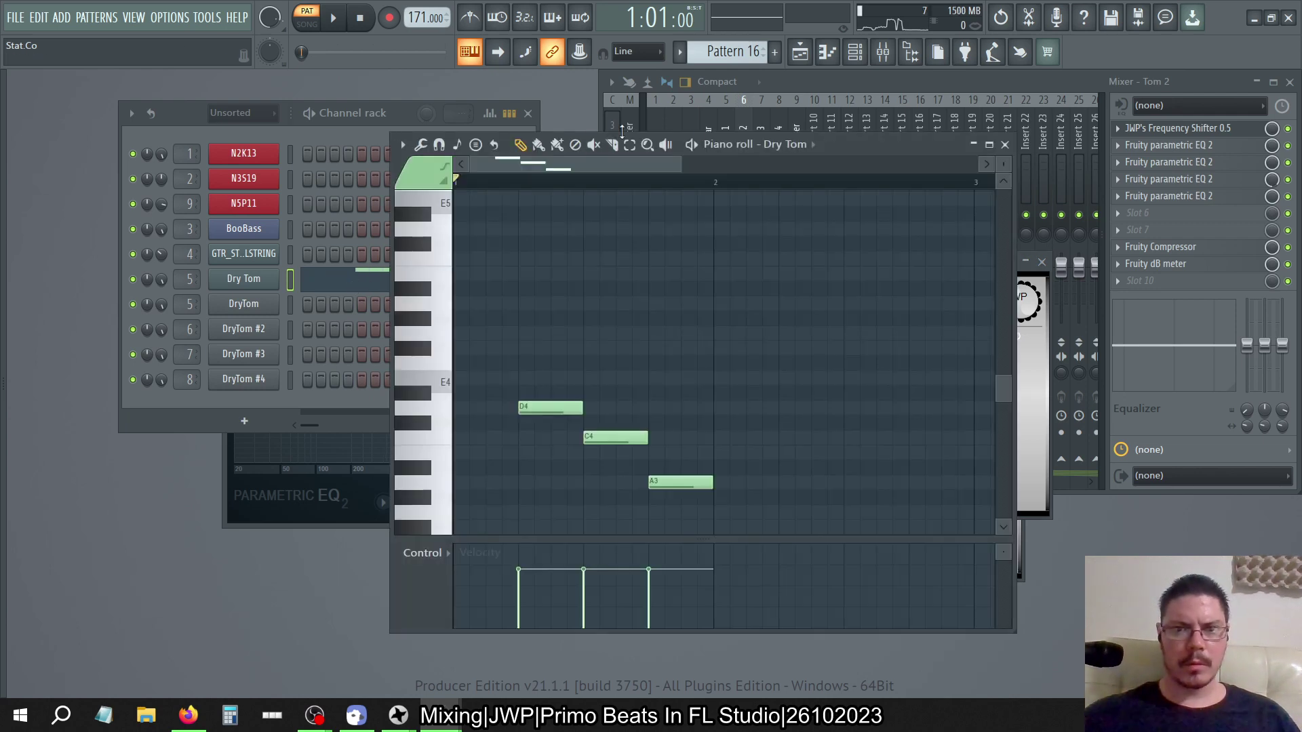
{"action": "left_click", "coordinate": [1006, 145]}
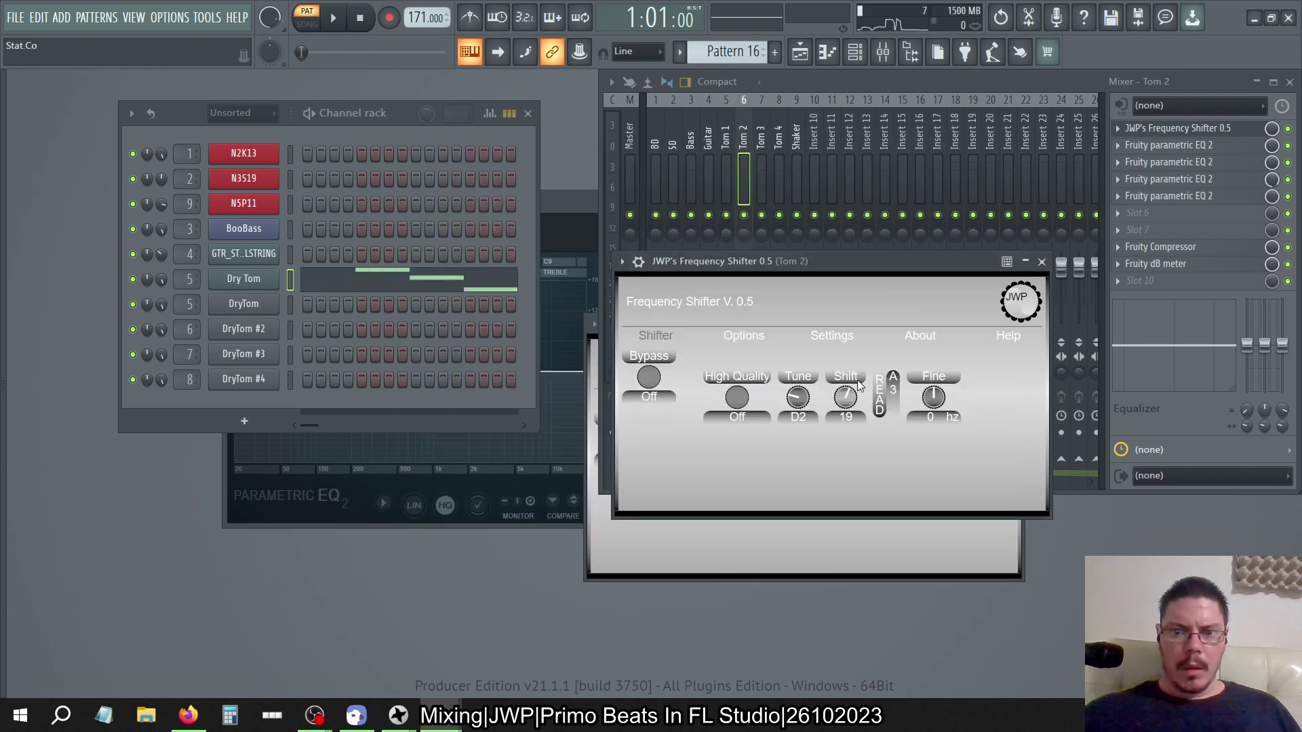
{"action": "left_click_drag", "start_coordinate": [844, 414], "coordinate": [845, 420]}
{"action": "scroll", "coordinate": [845, 418], "scroll_direction": "up", "scroll_amount": 1}
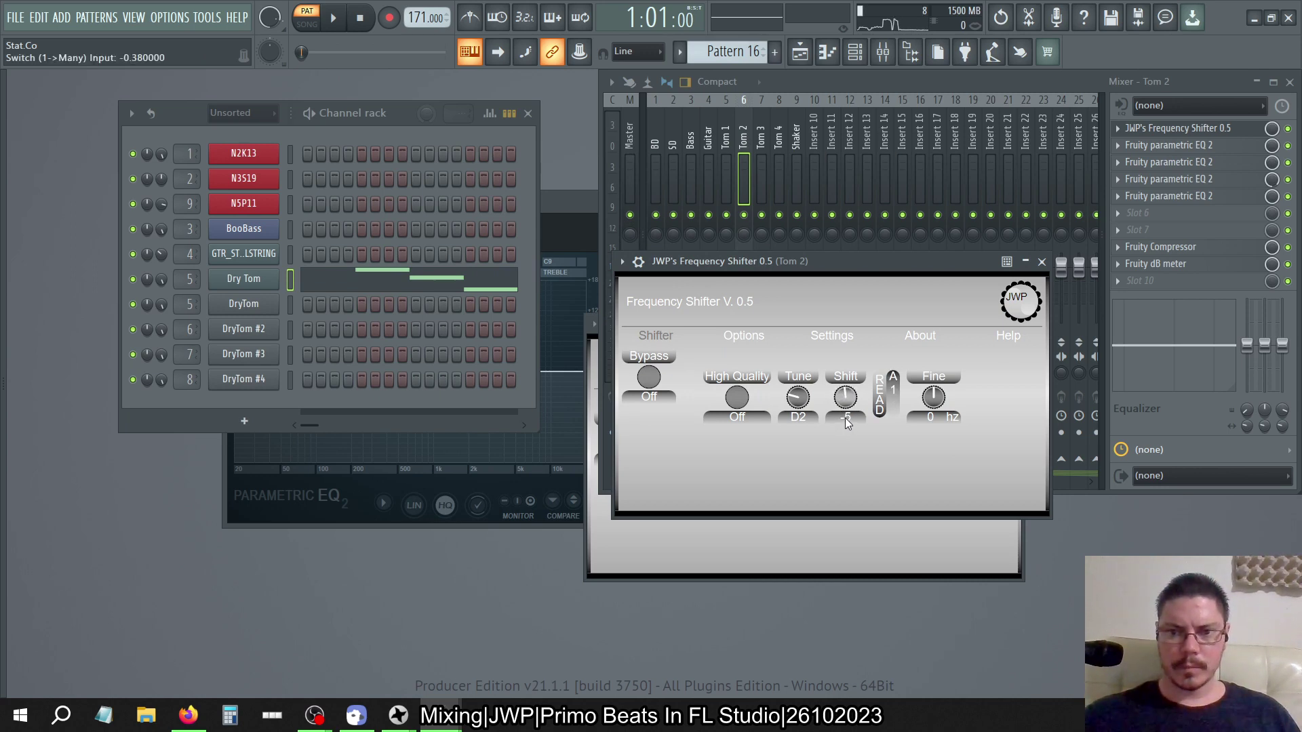
Play Pattern 16 and mute the Dry Tom channel, glancing at the other FL Studio window for comparison
{"action": "key", "text": "space"}
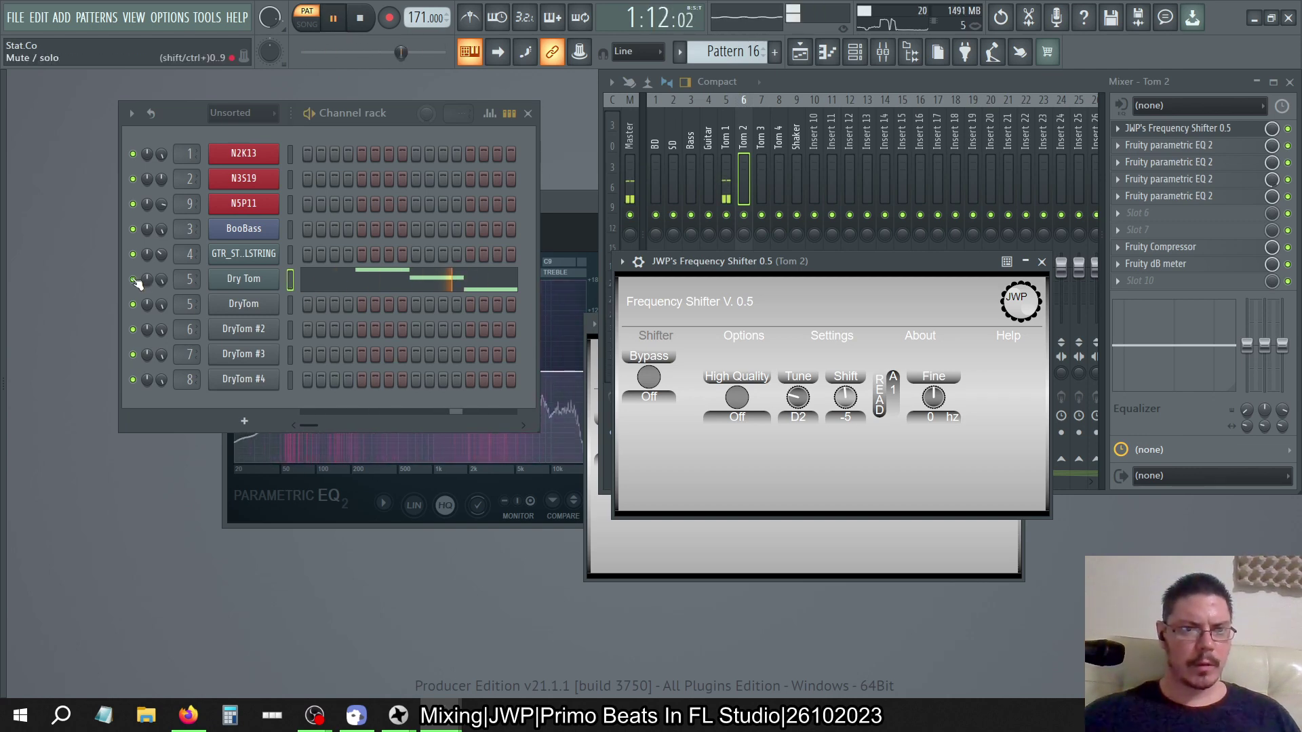
{"action": "key", "text": "alt+Tab"}
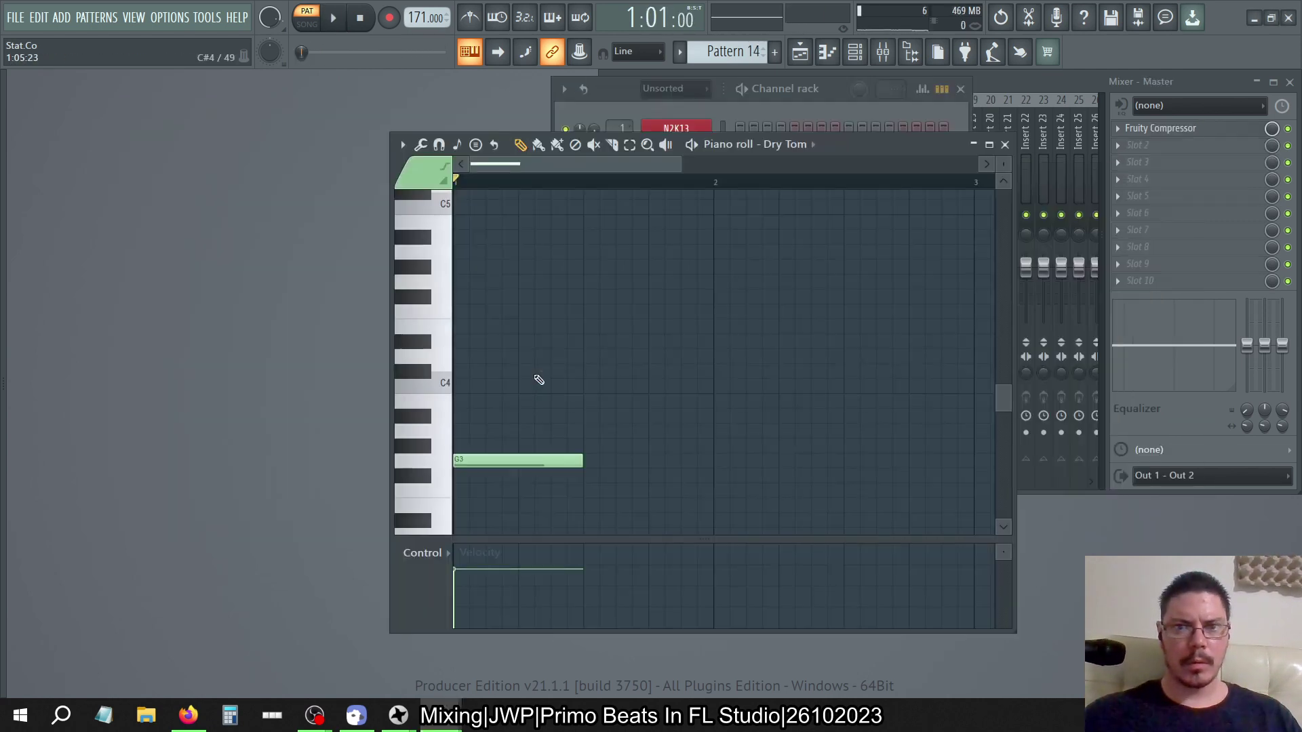
{"action": "key", "text": "alt+Tab"}
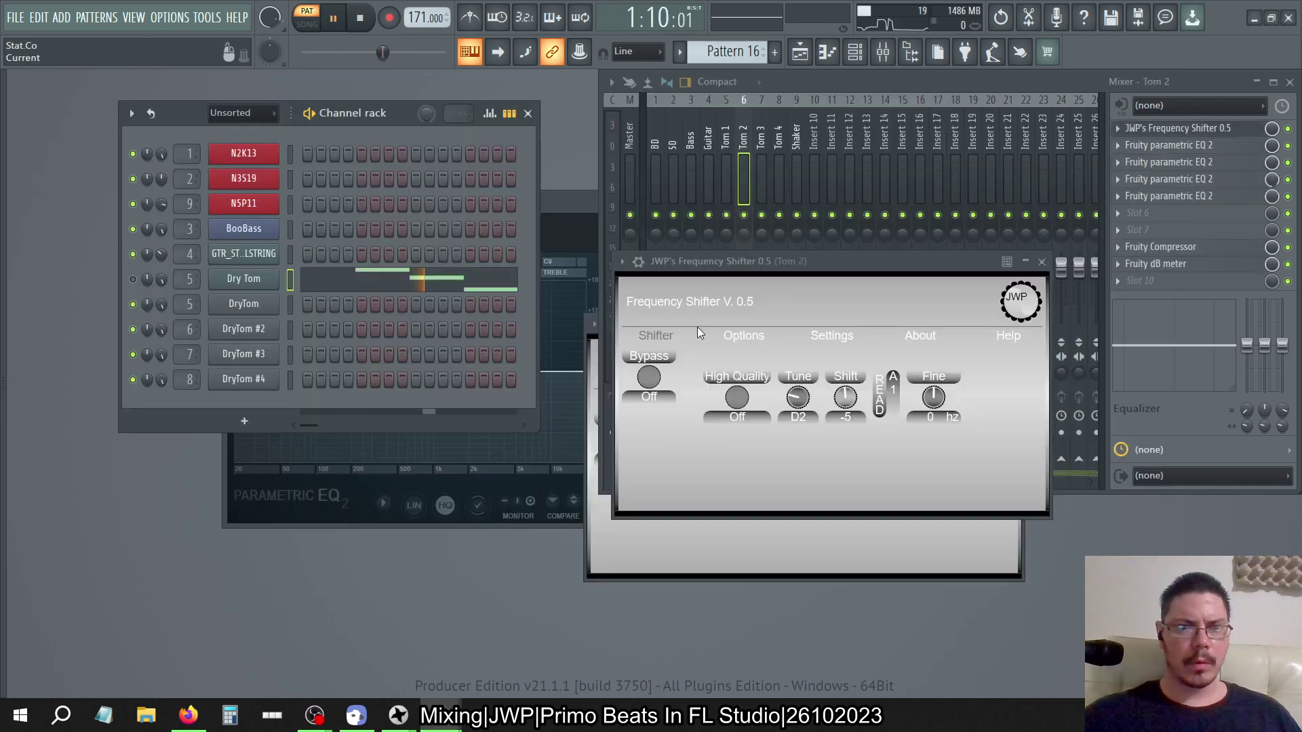
Add a short C5 note on beat 4 of the DryTom channel in Pattern 16's piano roll
{"action": "left_click", "coordinate": [828, 52]}
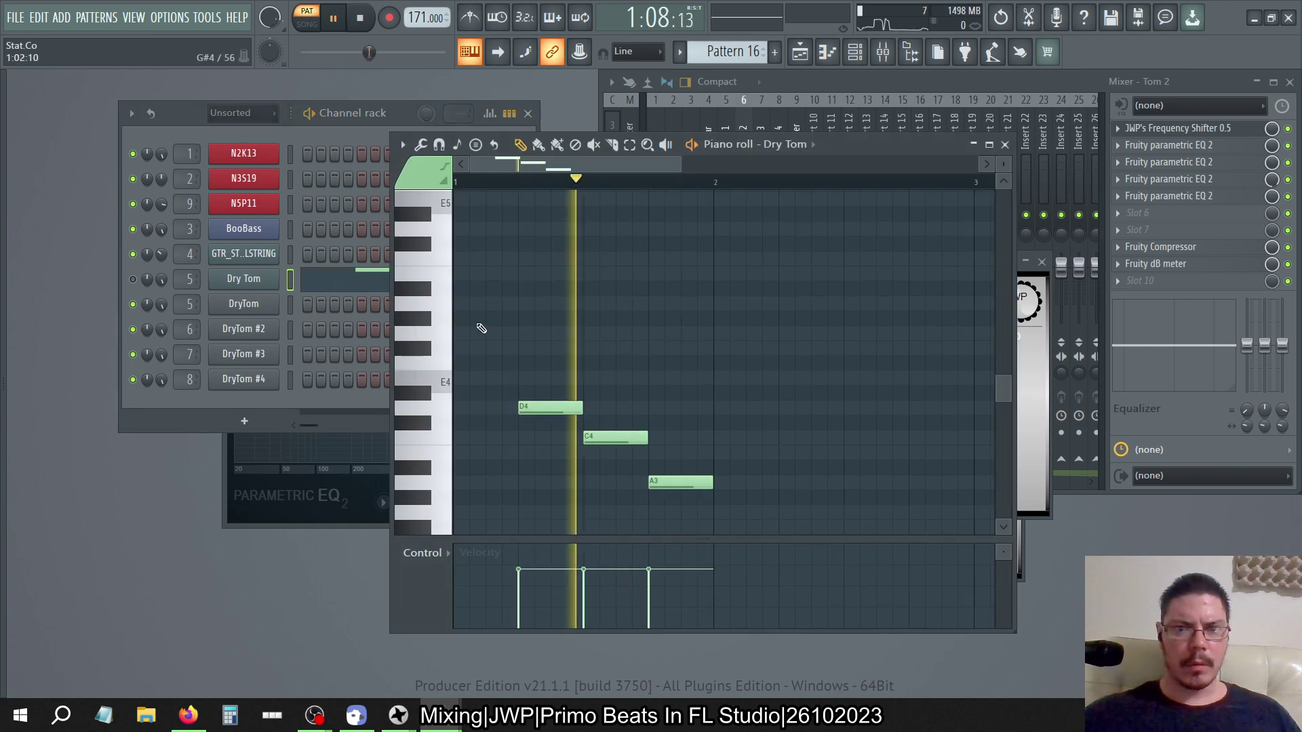
{"action": "left_click", "coordinate": [804, 148]}
{"action": "left_click", "coordinate": [803, 293]}
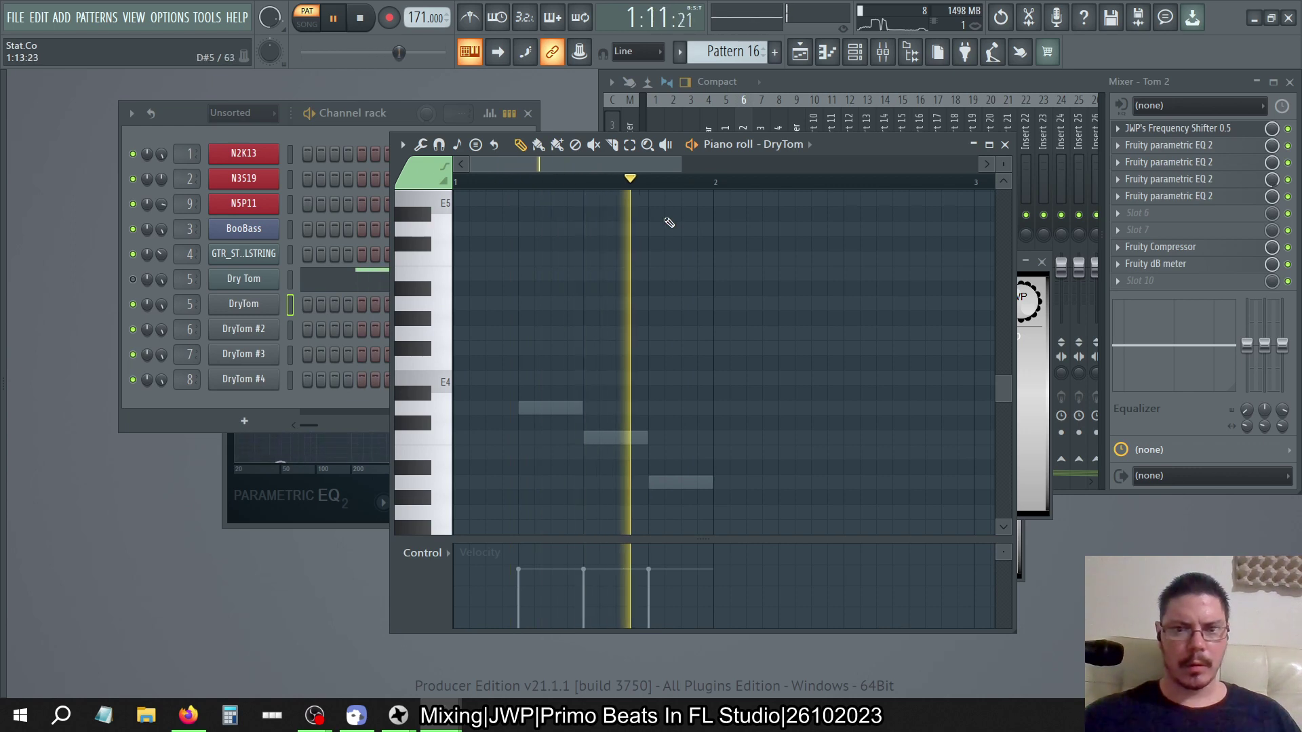
{"action": "left_click", "coordinate": [656, 258]}
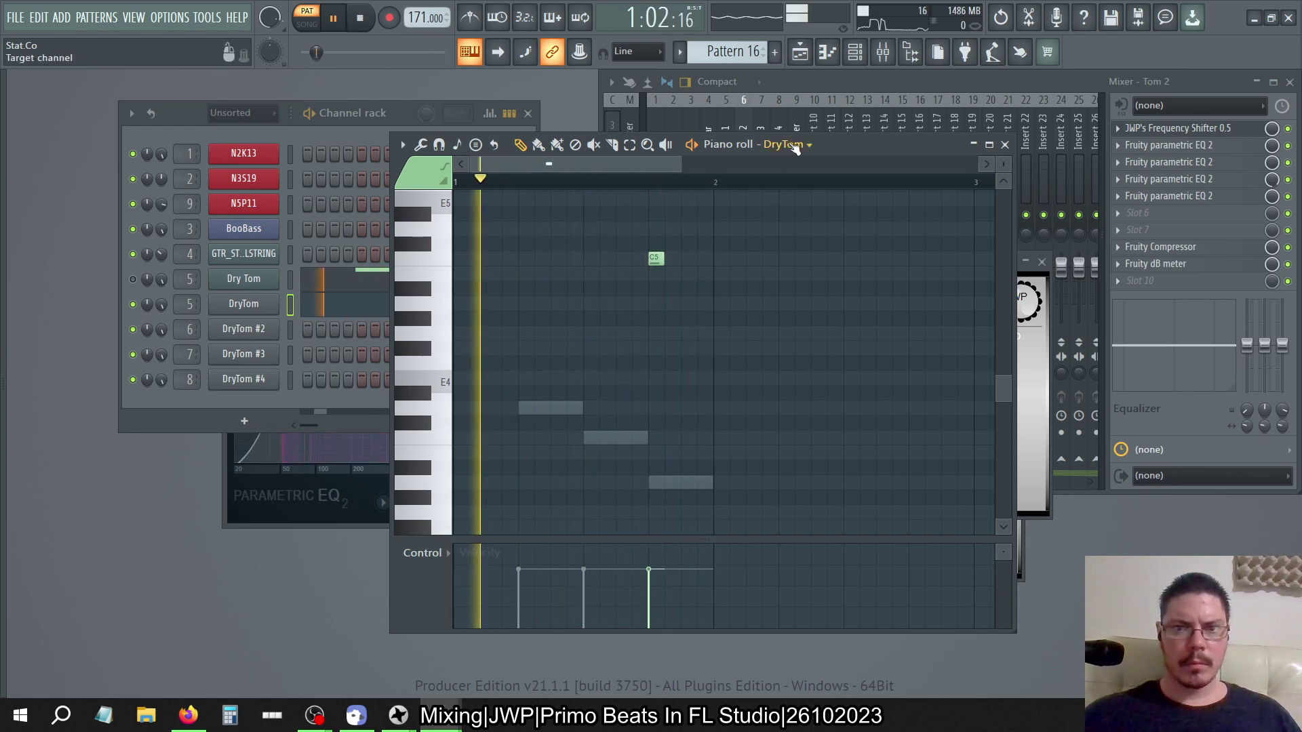
Add a short C5 note on beat 3 of the DryTom #2 channel in Pattern 16's piano roll
{"action": "left_click", "coordinate": [794, 145]}
{"action": "left_click", "coordinate": [790, 321]}
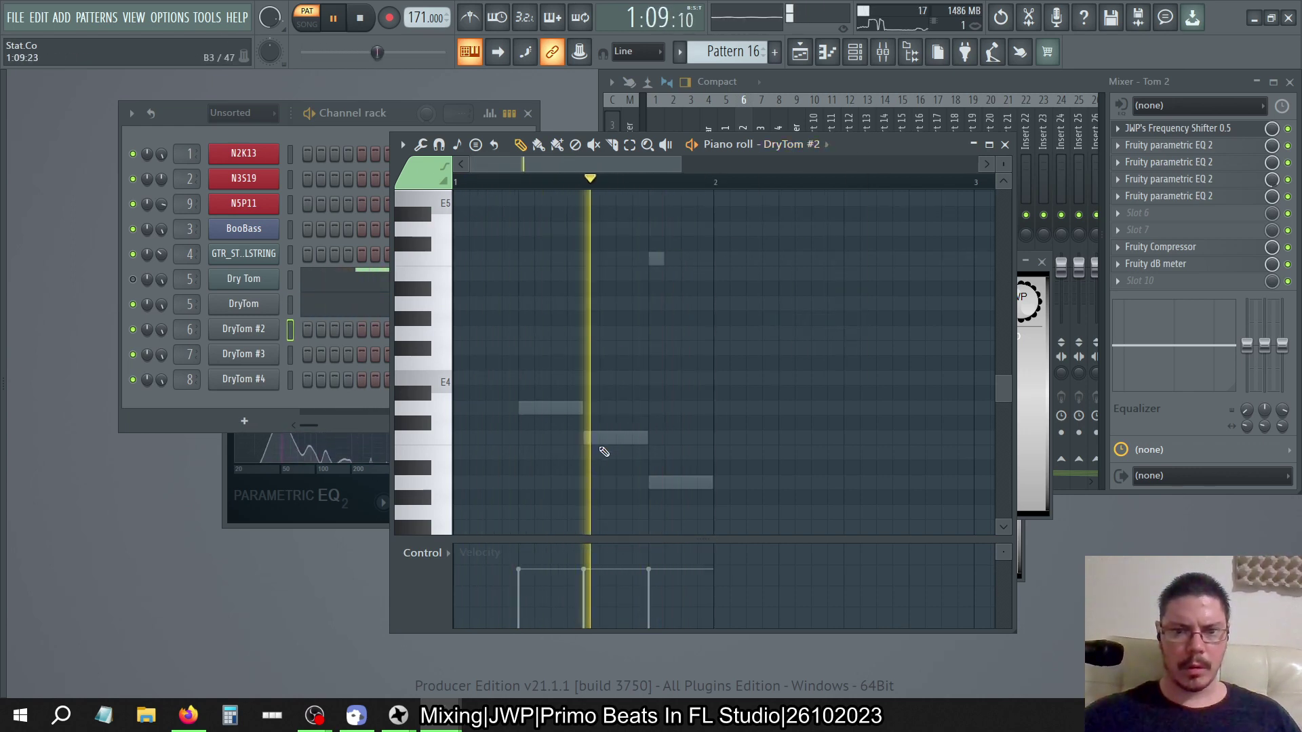
{"action": "left_click", "coordinate": [589, 258]}
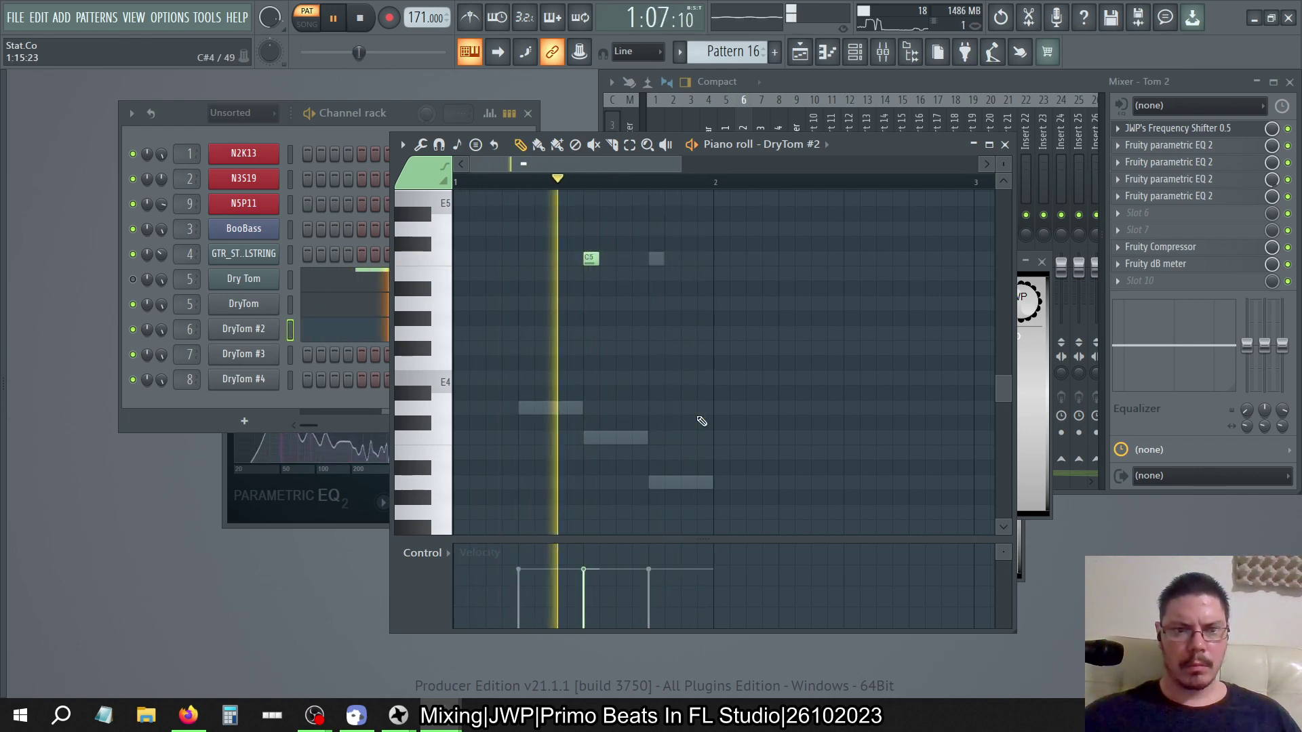
Check Pattern 16's Dry Tom notes and try Shift values of -2, 12 and 10 in Tom 2's Frequency Shifter during playback
{"action": "left_click", "coordinate": [871, 84]}
{"action": "left_click", "coordinate": [727, 129]}
{"action": "left_click", "coordinate": [745, 129]}
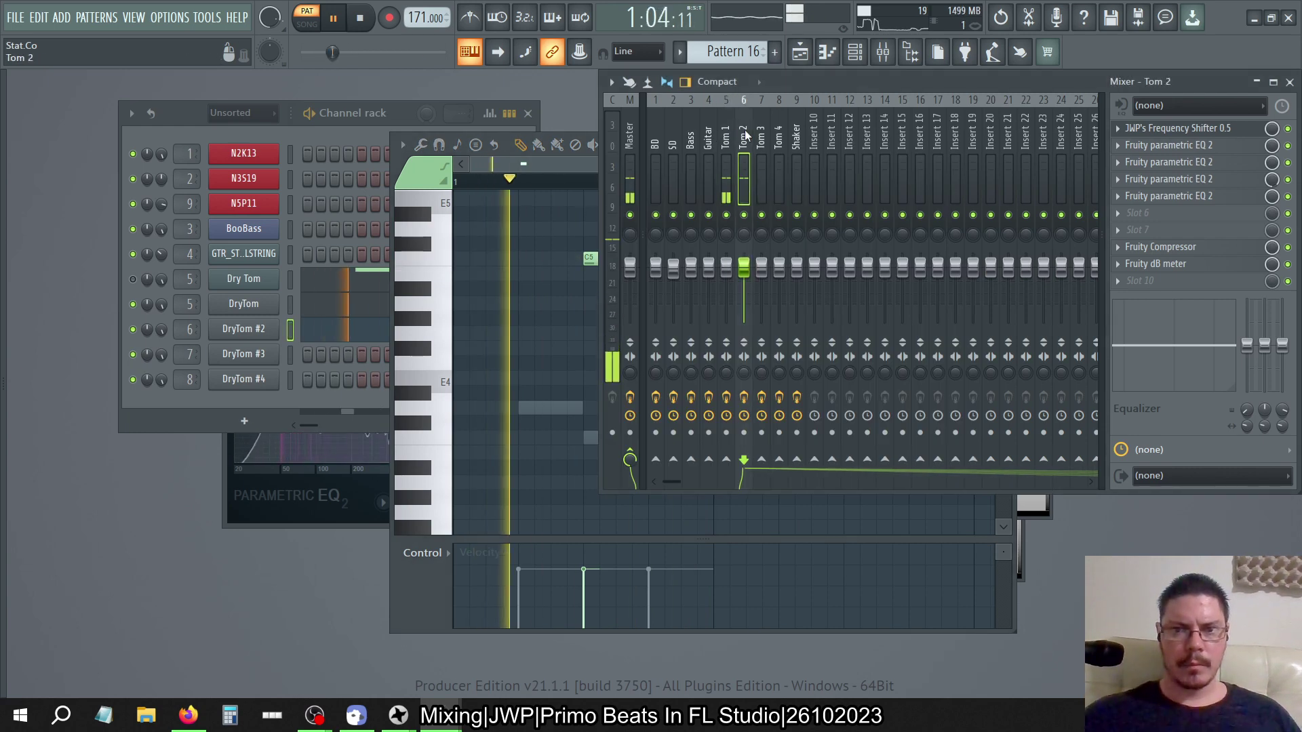
{"action": "left_click", "coordinate": [1229, 131]}
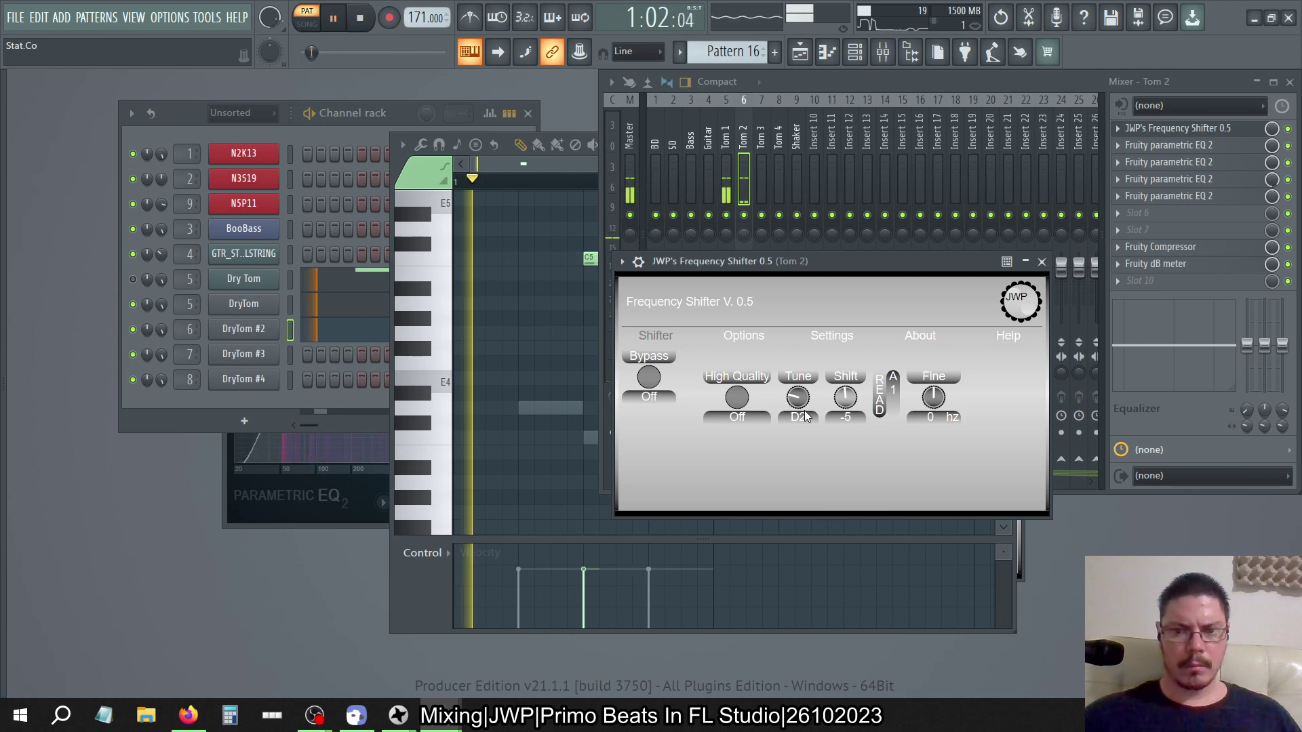
{"action": "left_click", "coordinate": [349, 291]}
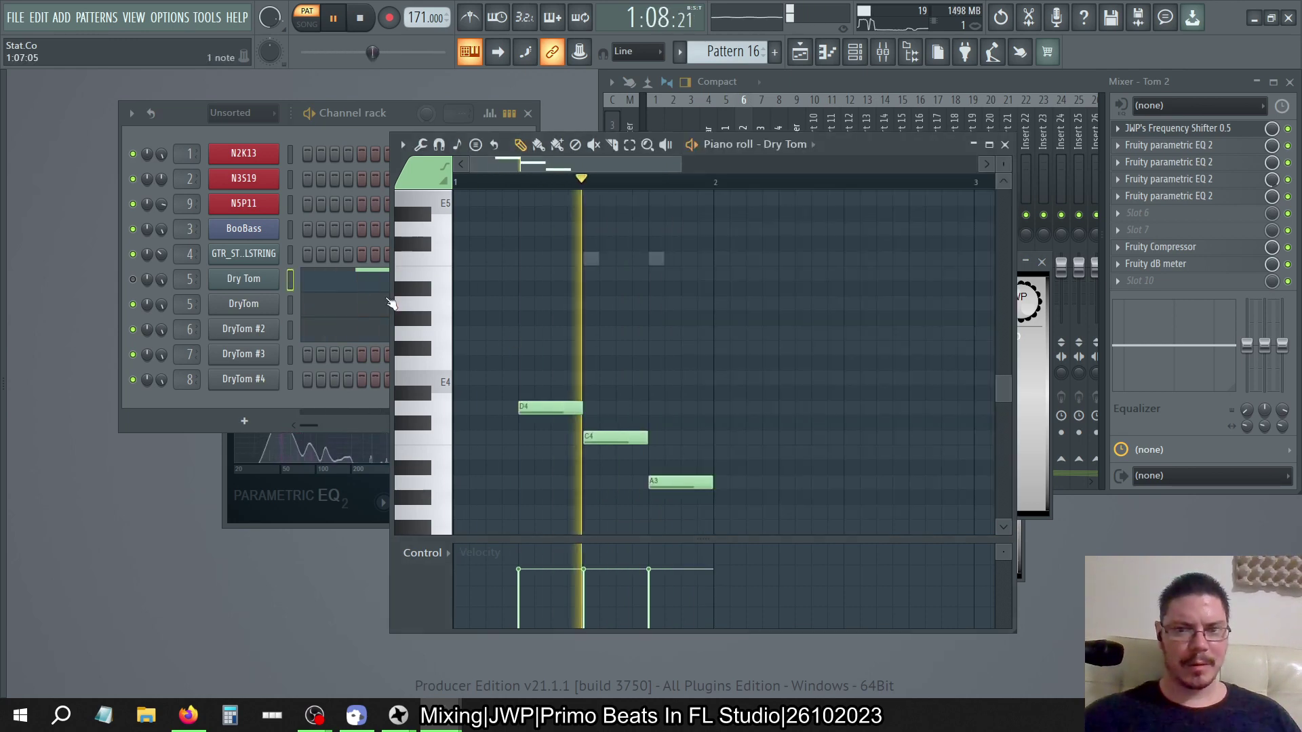
{"action": "left_click", "coordinate": [1021, 386]}
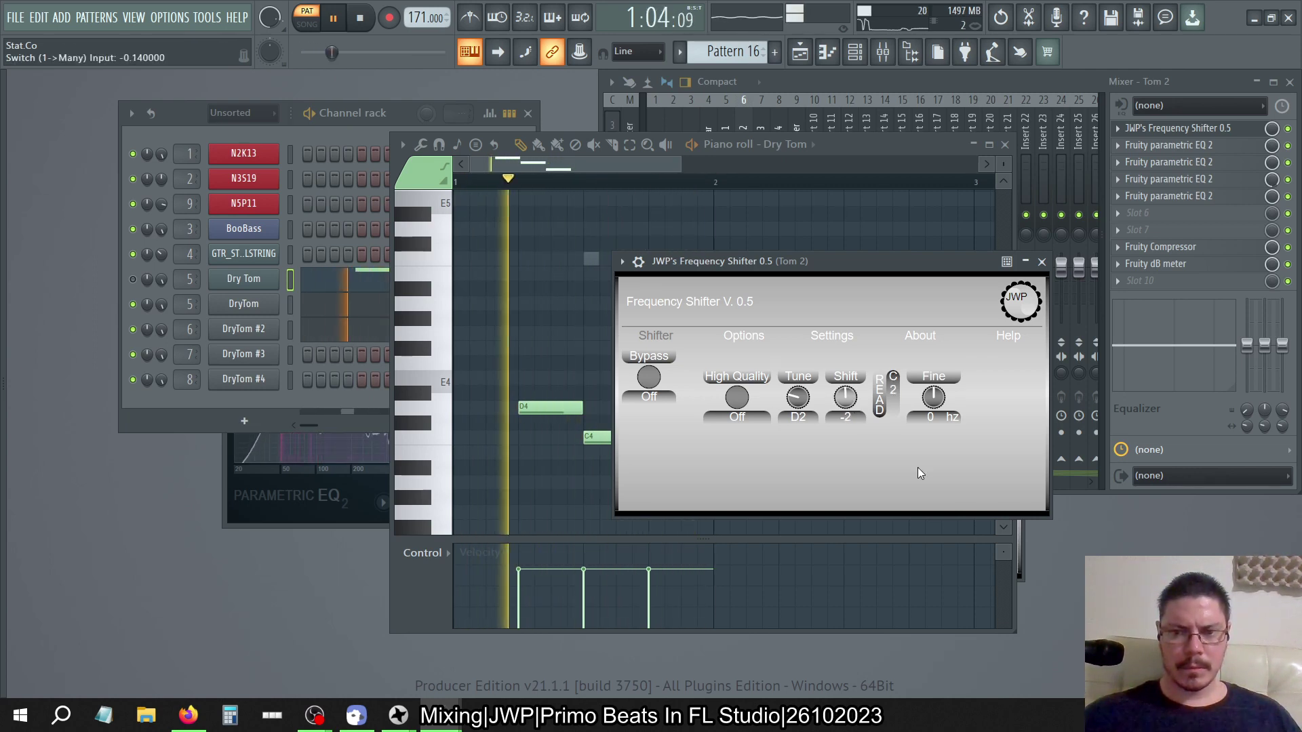
{"action": "scroll", "coordinate": [847, 397], "scroll_direction": "up", "scroll_amount": 11}
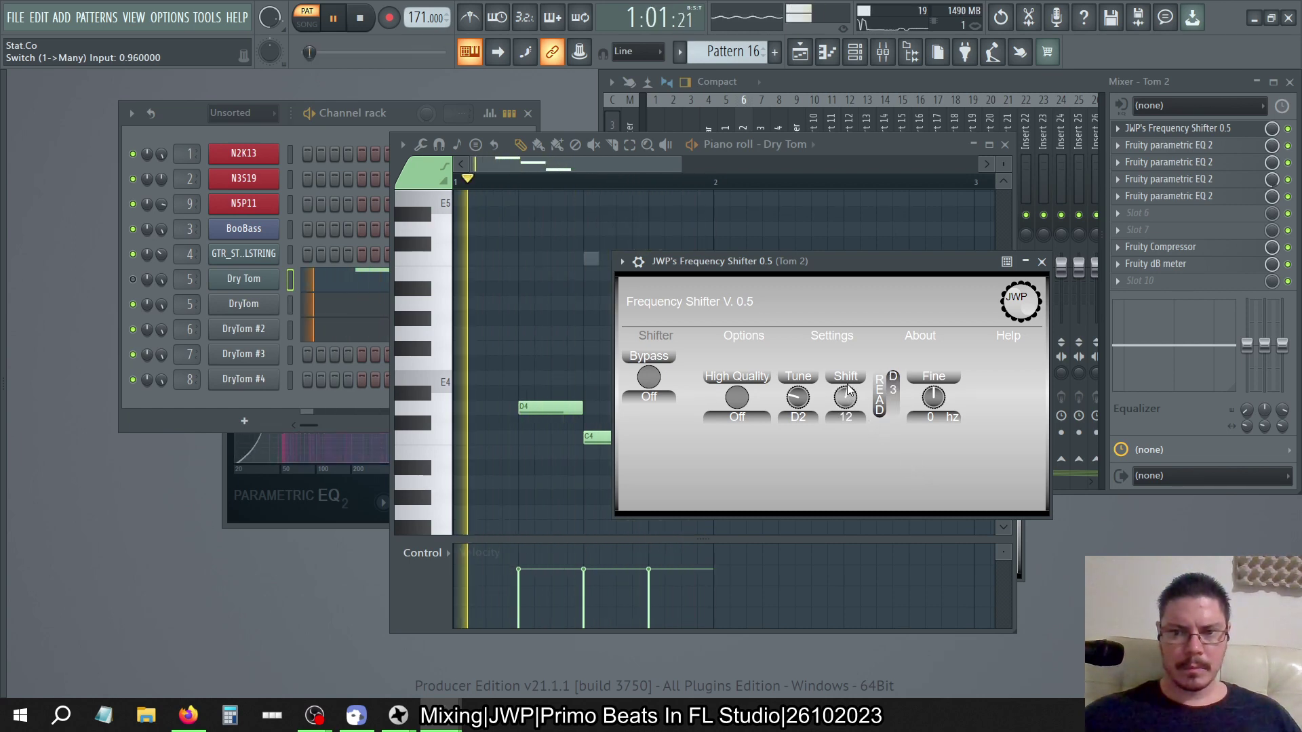
{"action": "scroll", "coordinate": [846, 397], "scroll_direction": "up", "scroll_amount": 1}
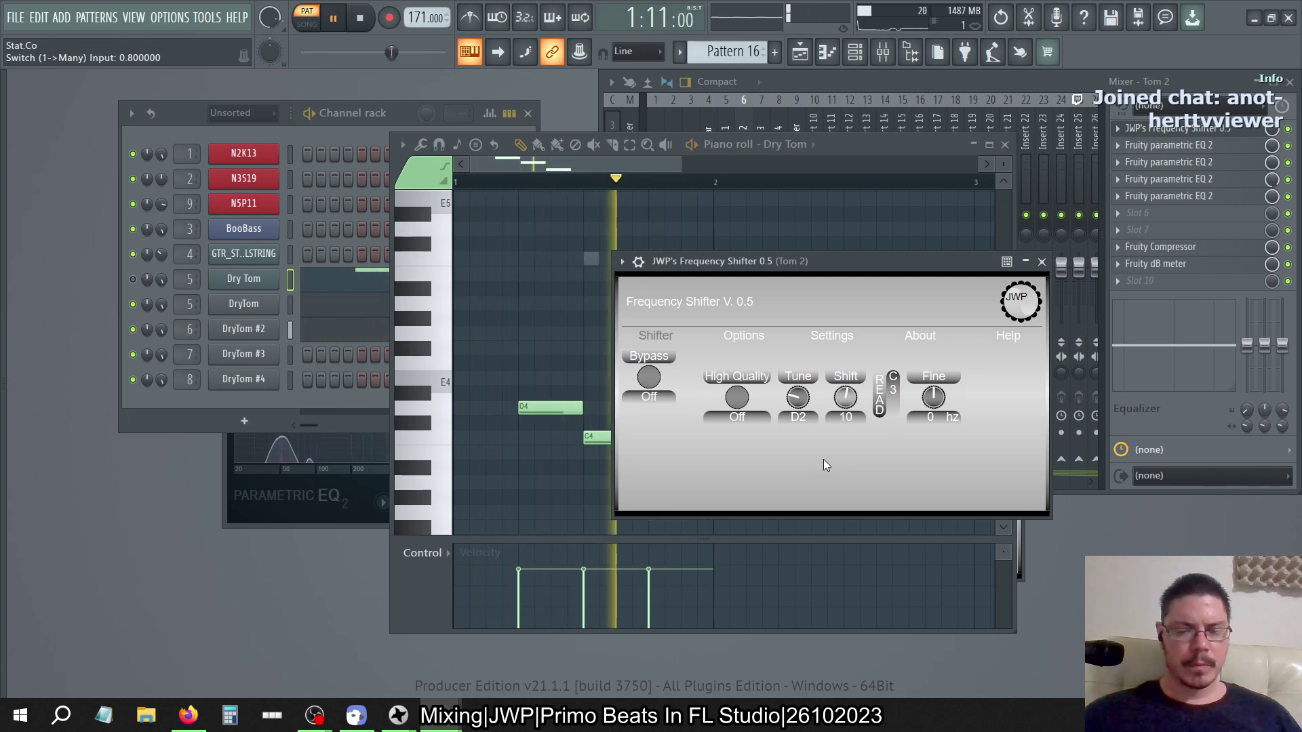
Stop playback and compare Pattern 15's Dry Tom notes in the other FL Studio window with Pattern 15 in this project
{"action": "left_click", "coordinate": [363, 20]}
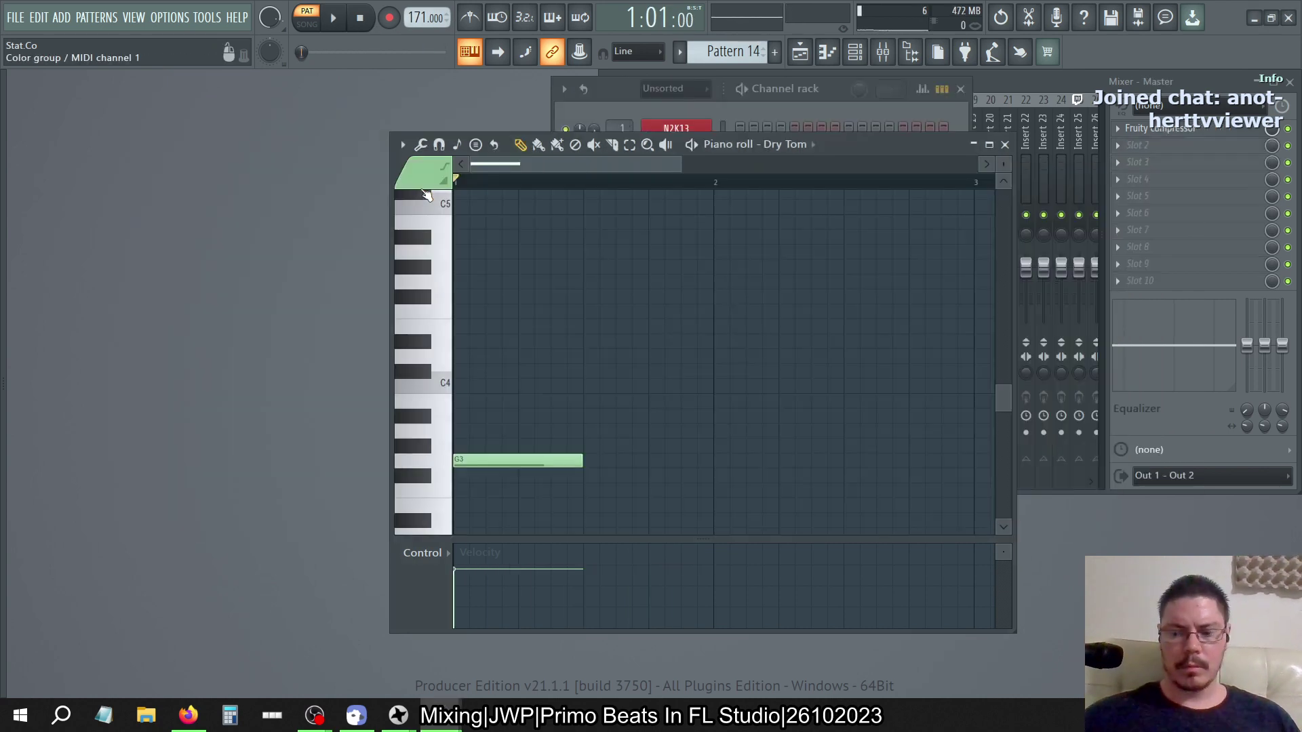
{"action": "key", "text": "KP_Add"}
{"action": "key", "text": "space"}
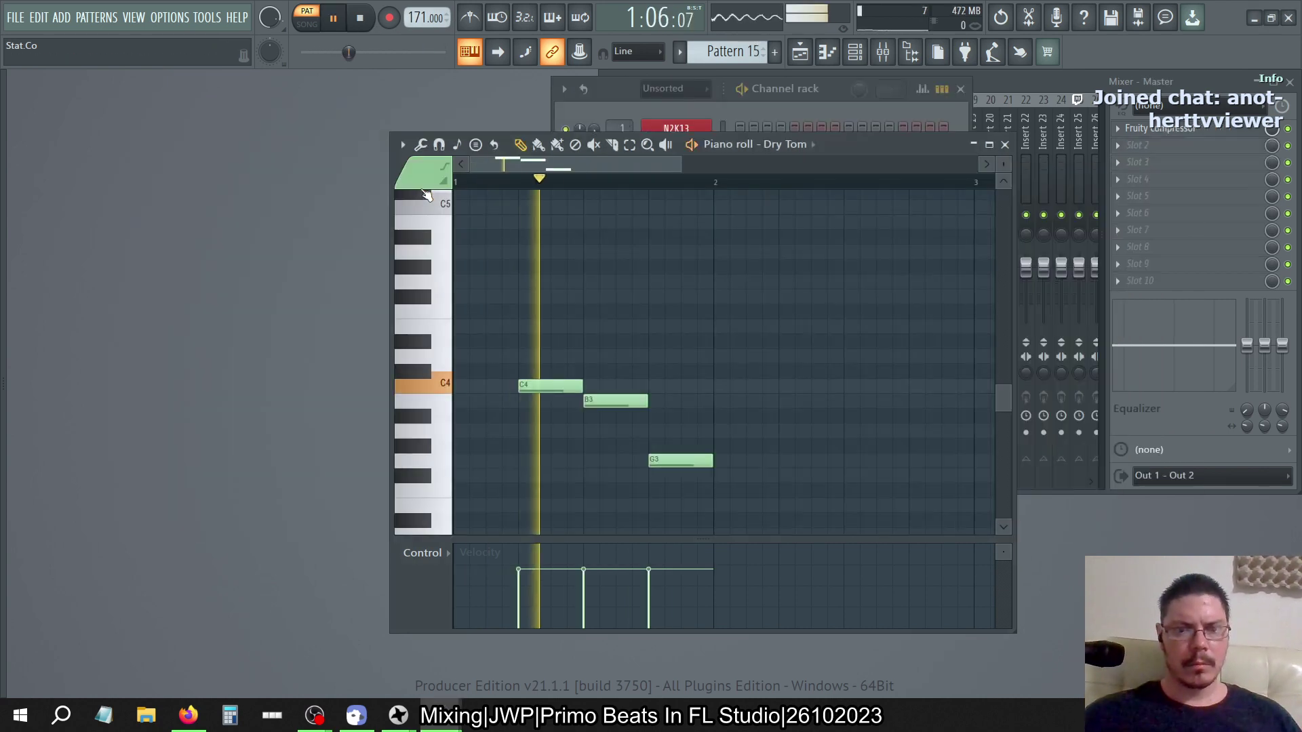
{"action": "key", "text": "space"}
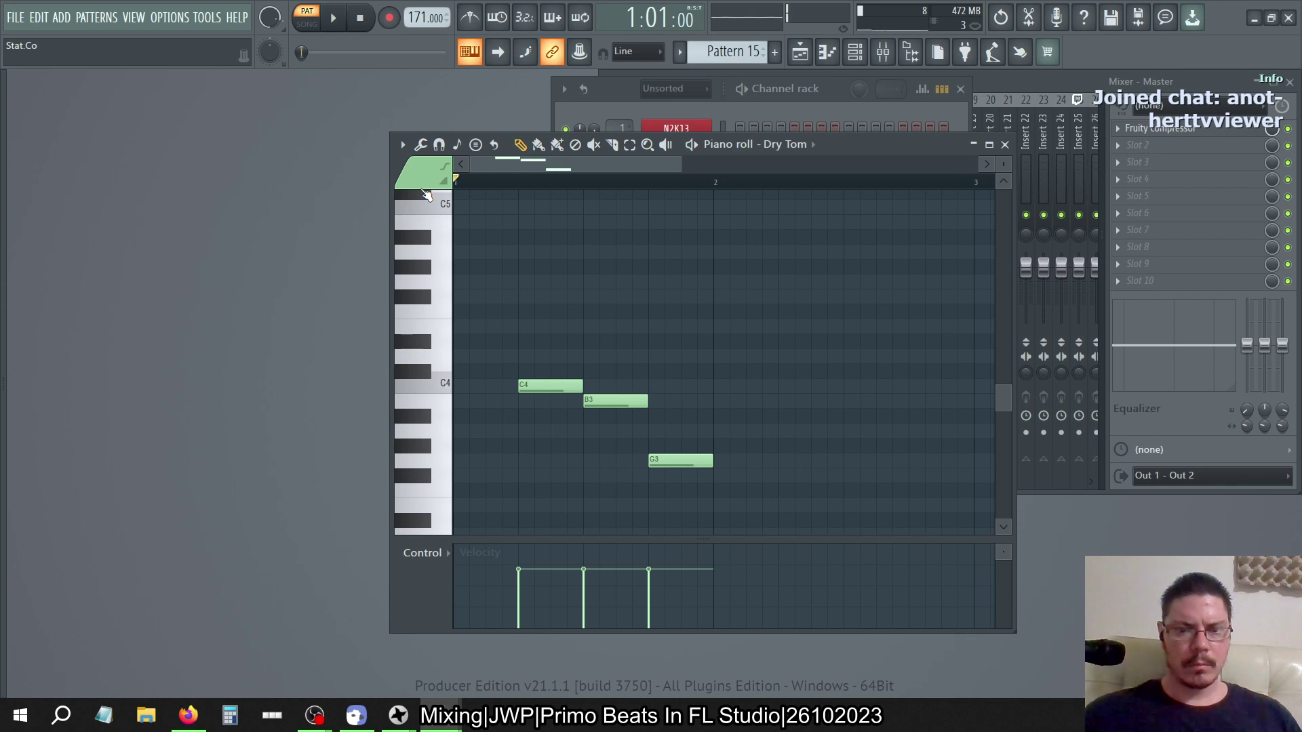
{"action": "key", "text": "space"}
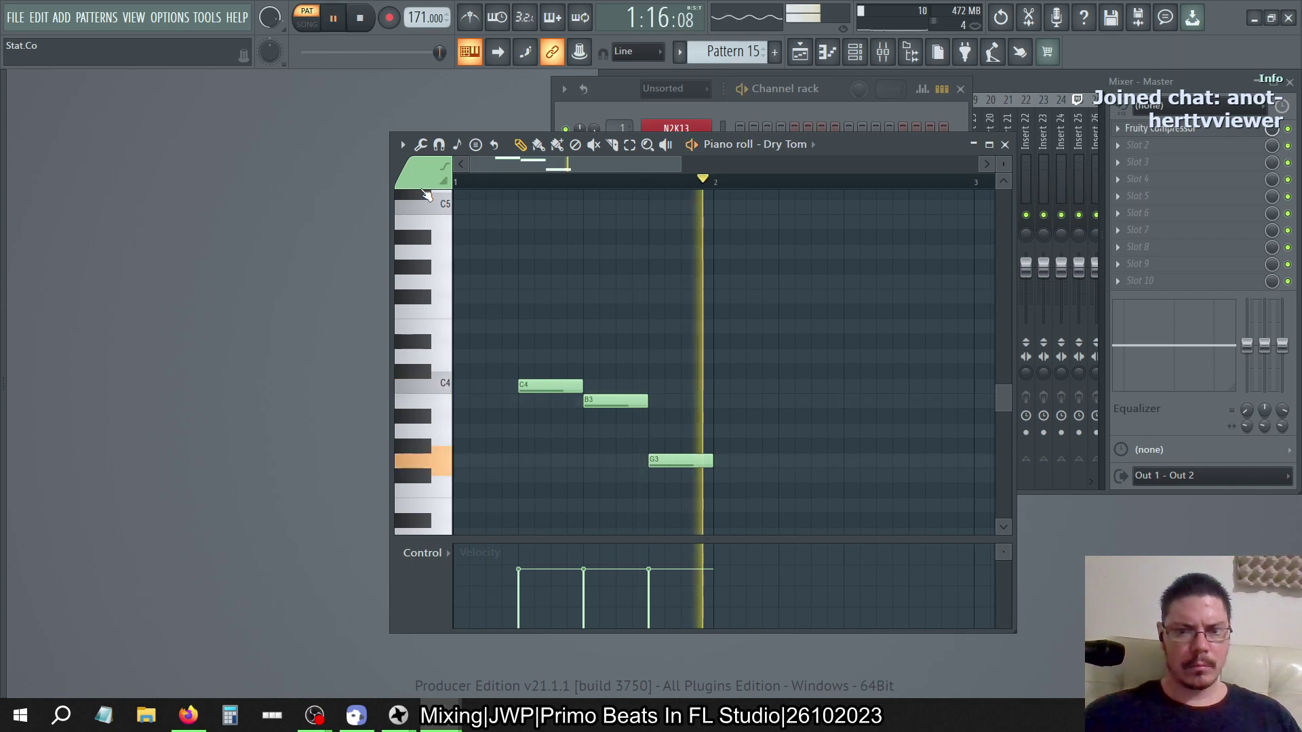
{"action": "key", "text": "space"}
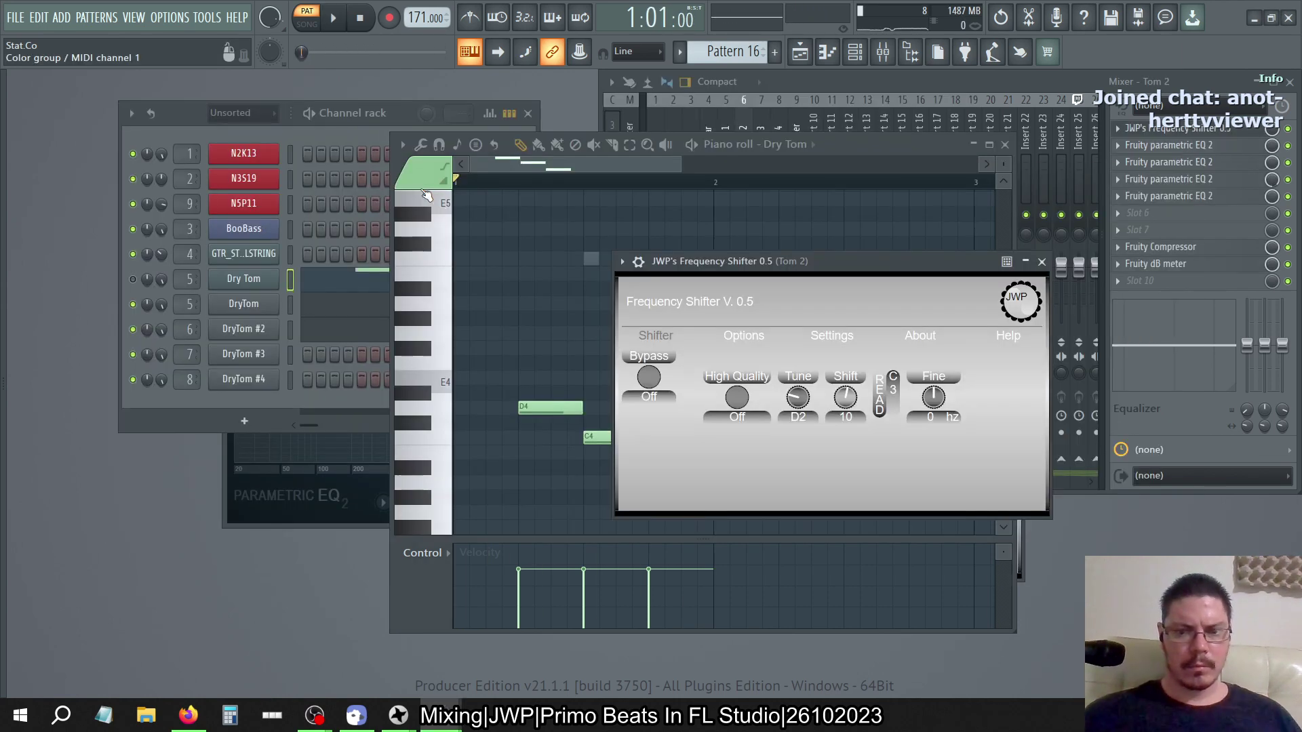
{"action": "key", "text": "KP_Subtract"}
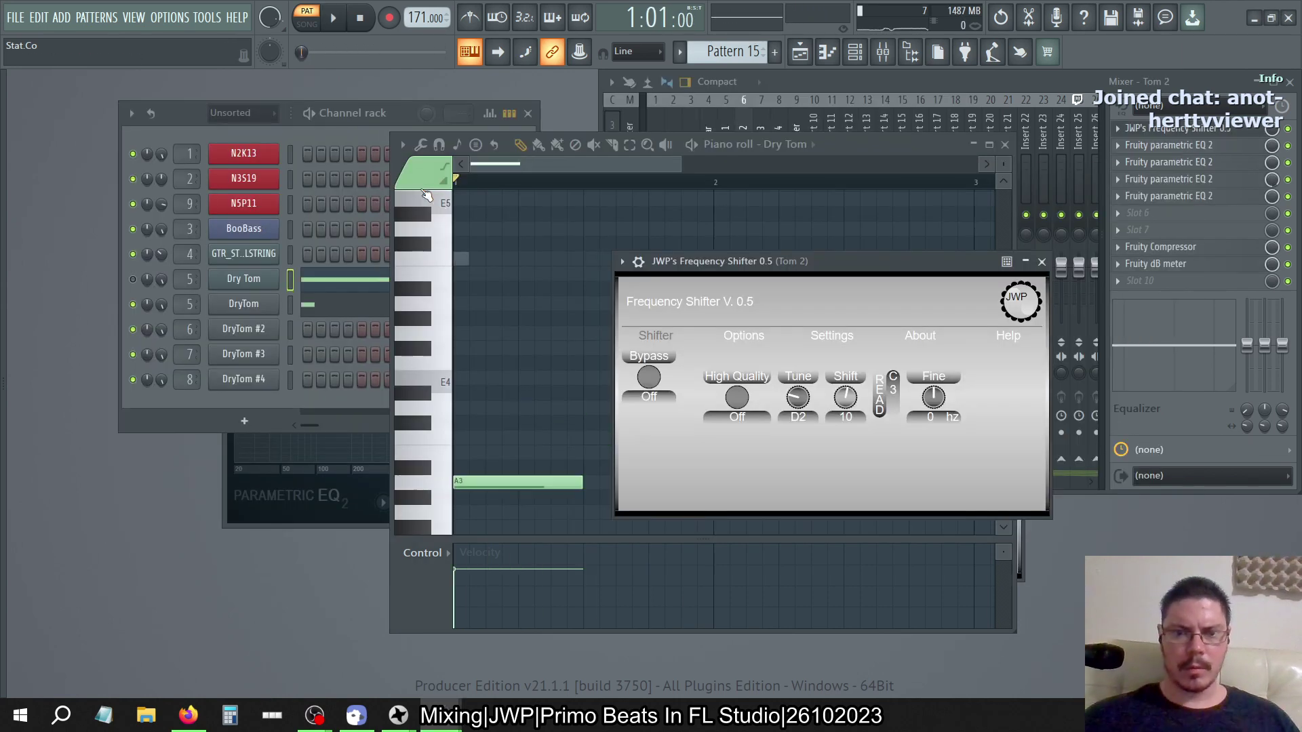
{"action": "key", "text": "space"}
{"action": "key", "text": "space"}
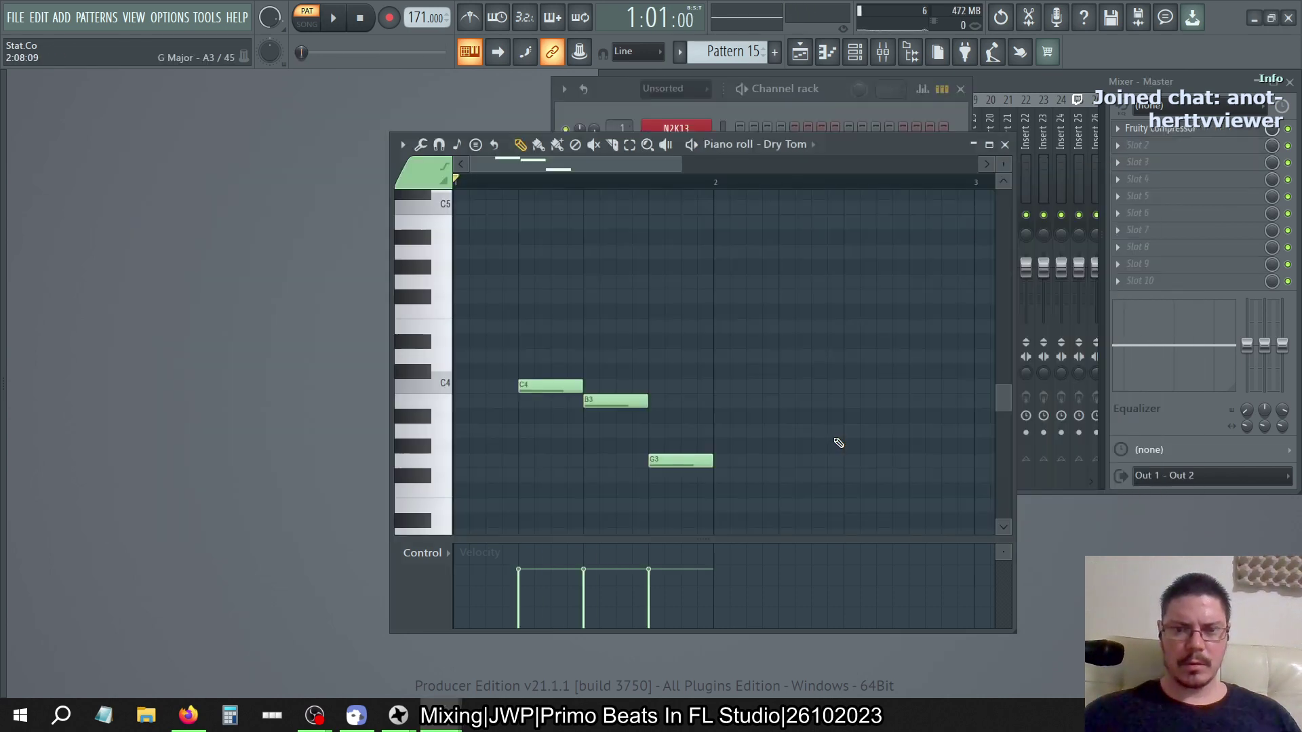
{"action": "key", "text": "KP_Subtract"}
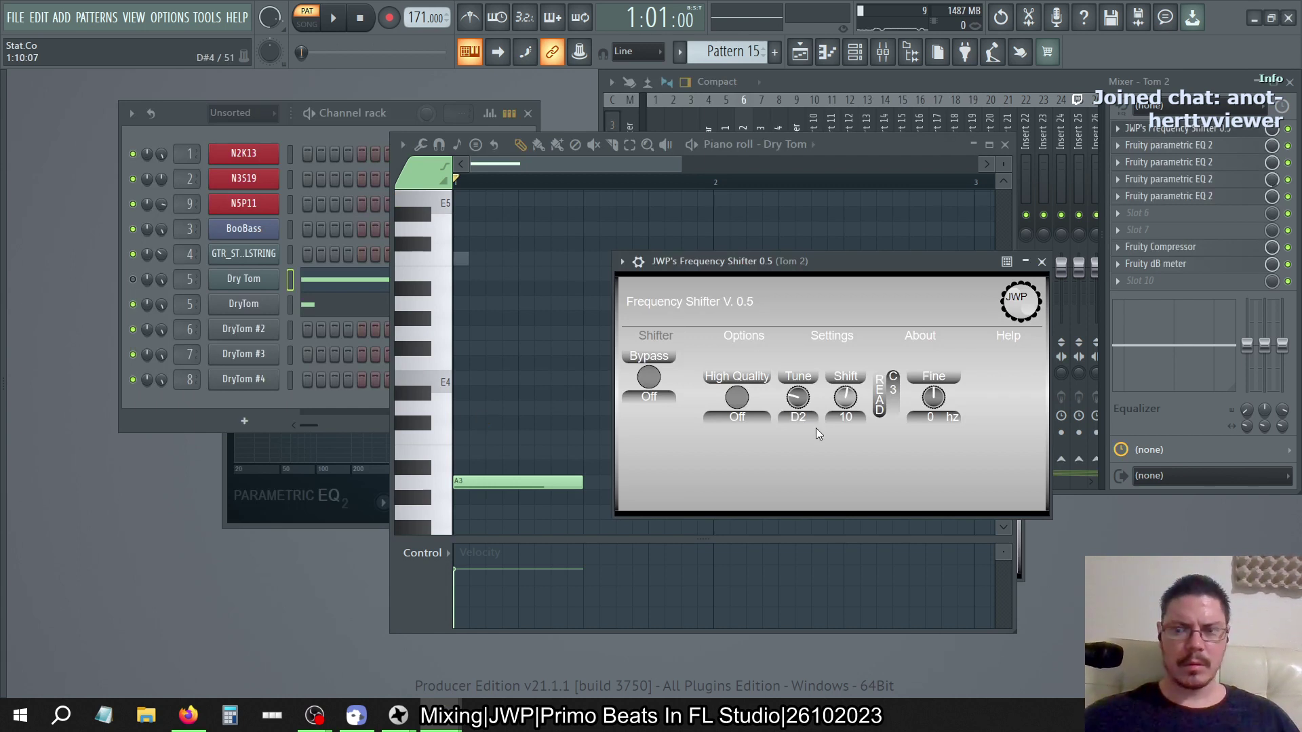
Try a Shift of -7 in Tom 1's Frequency Shifter, compare it with the other window's Pattern 14, and restore it to -5
{"action": "left_click", "coordinate": [729, 128]}
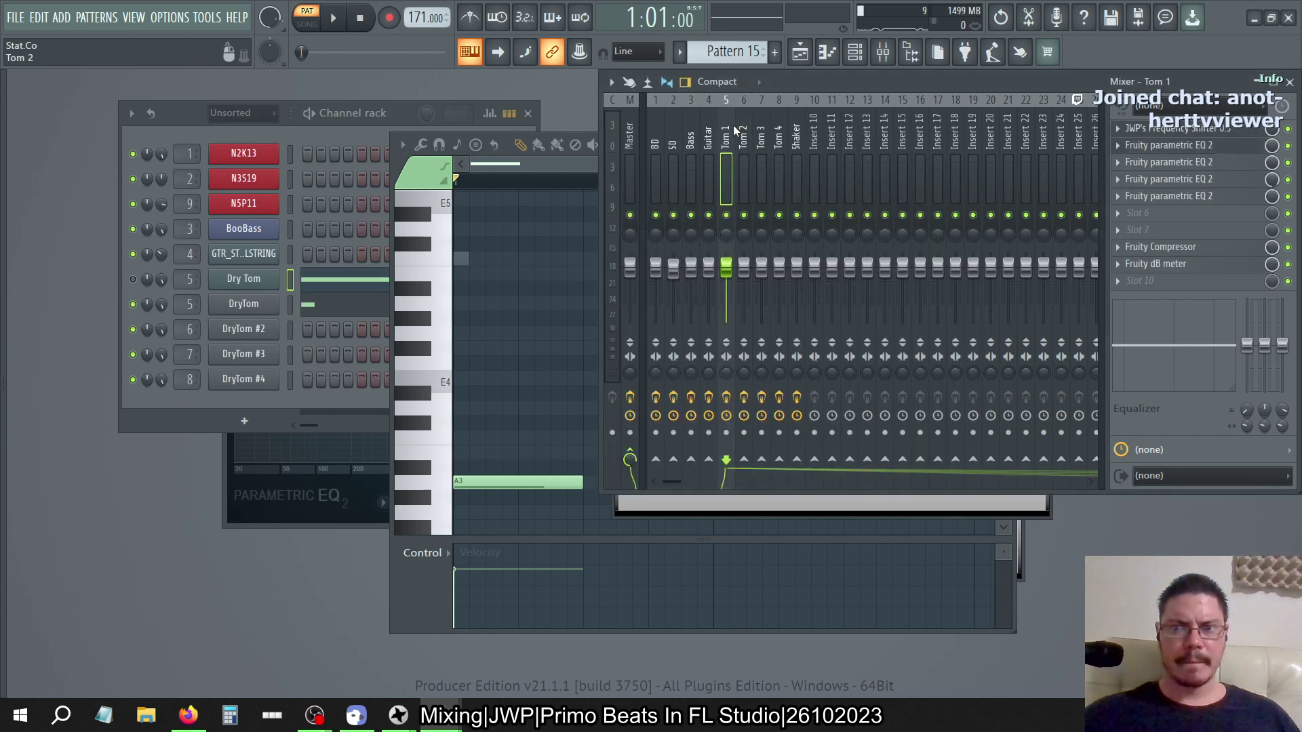
{"action": "left_click", "coordinate": [1190, 129]}
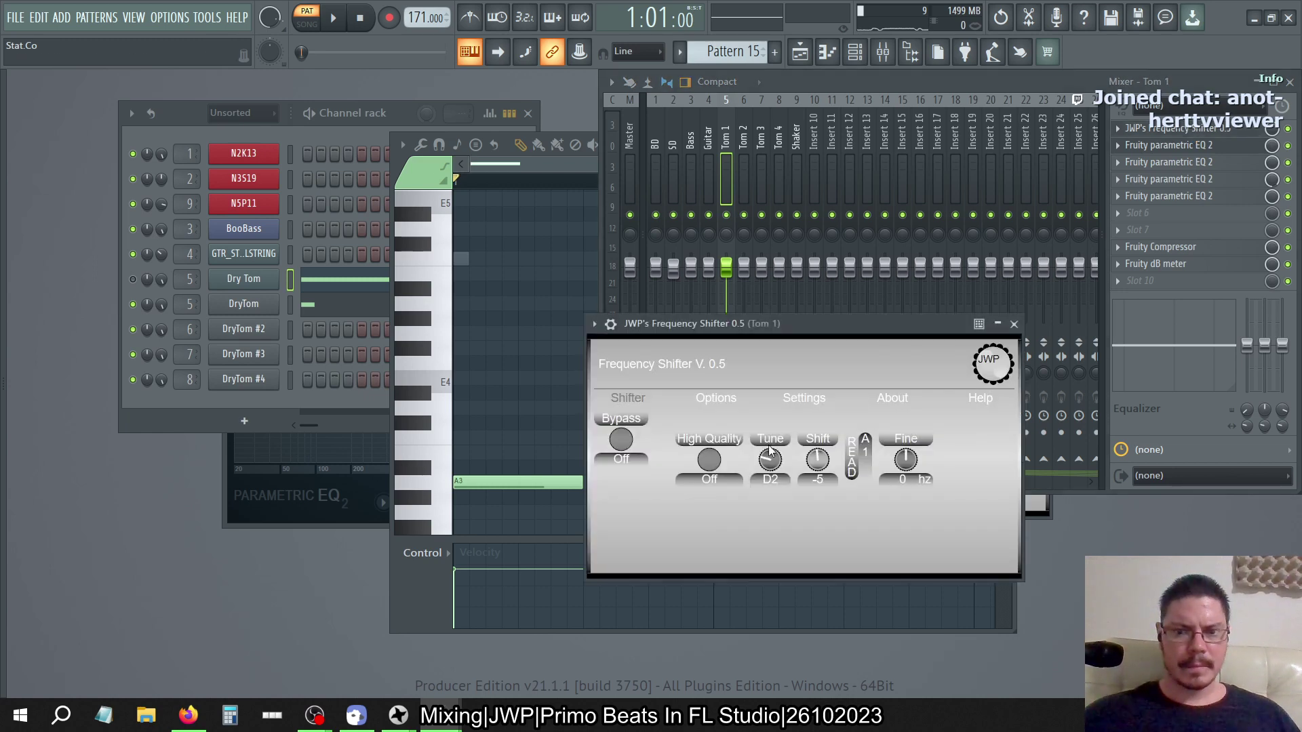
{"action": "left_click_drag", "start_coordinate": [819, 462], "coordinate": [820, 468]}
{"action": "key", "text": "space"}
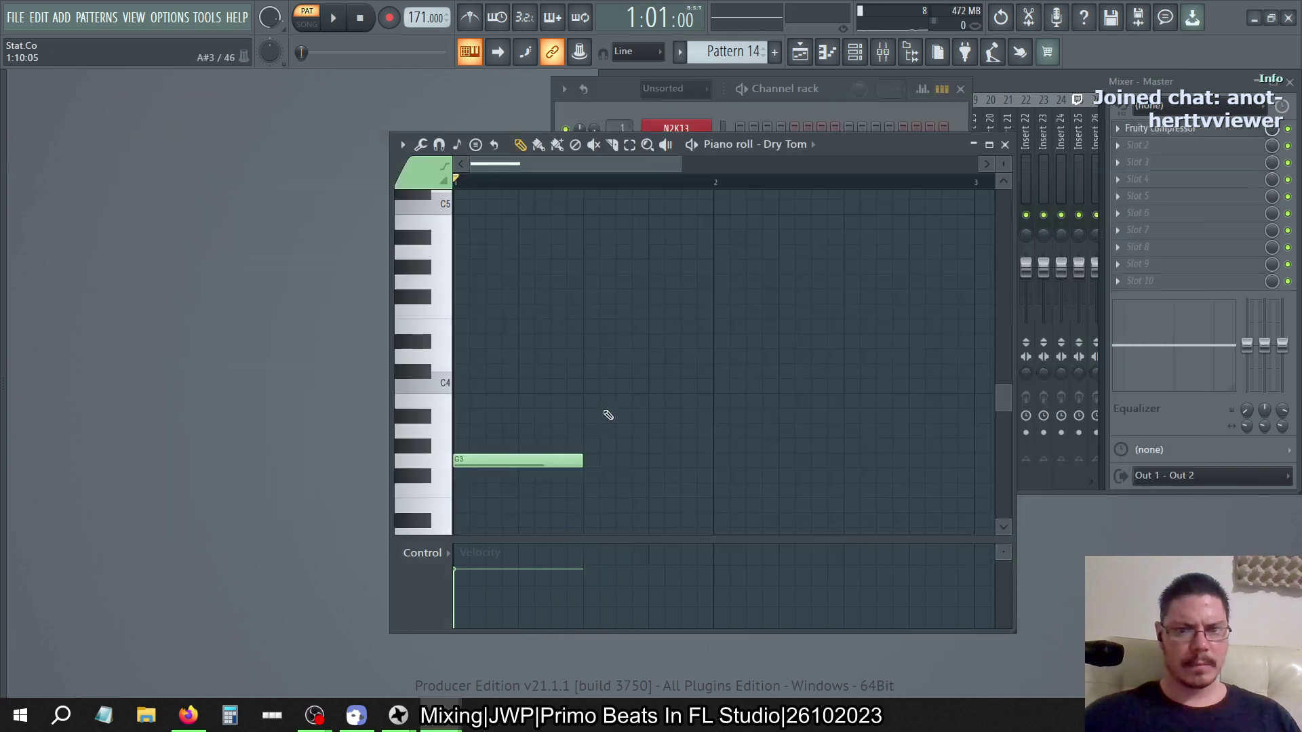
{"action": "key", "text": "space"}
{"action": "key", "text": "space"}
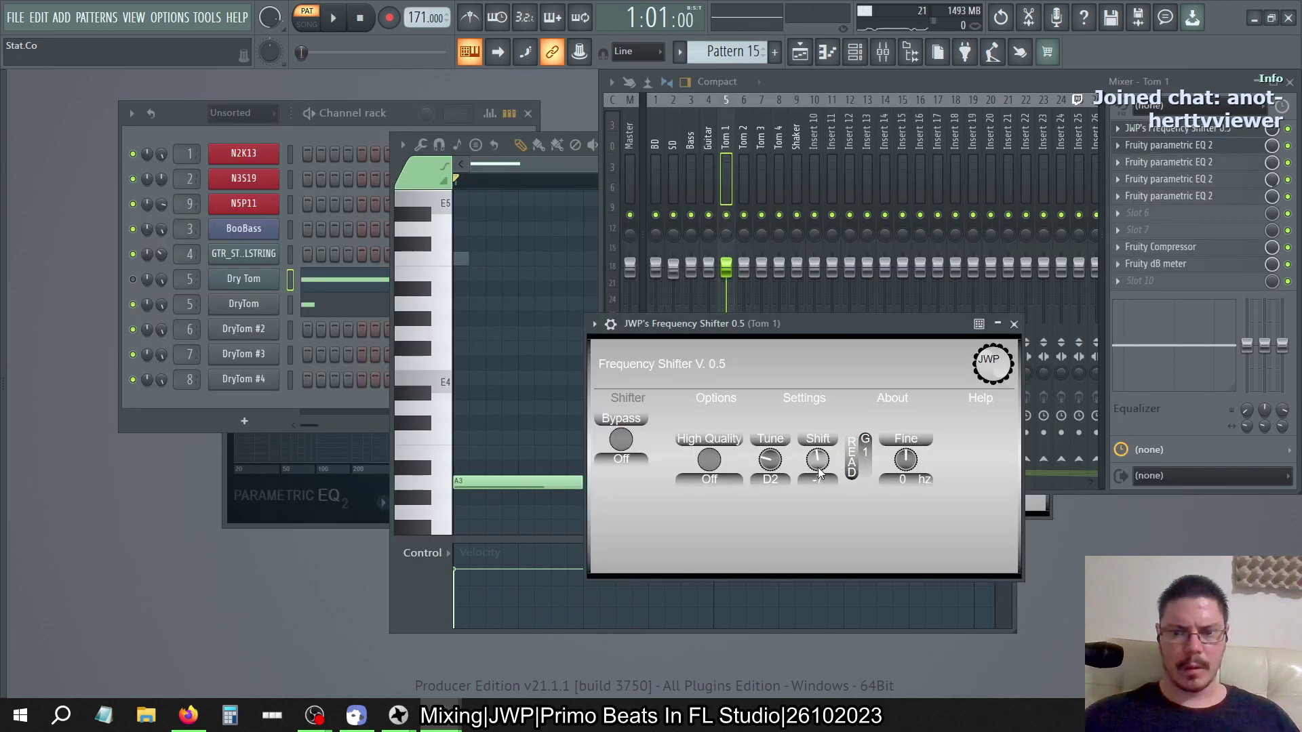
{"action": "left_click_drag", "start_coordinate": [818, 463], "coordinate": [818, 459]}
Return to Pattern 16 and set the Shift of Tom 2's Frequency Shifter to -2
{"action": "key", "text": "KP_Add"}
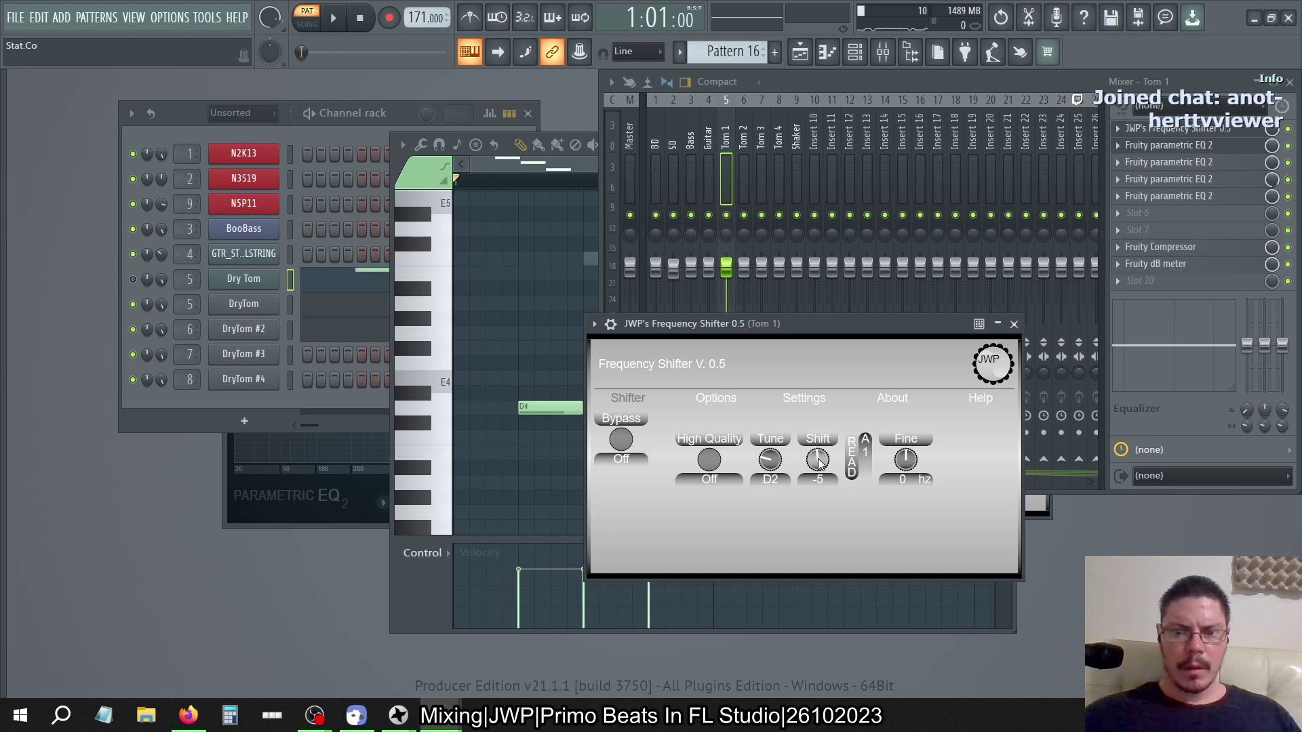
{"action": "left_click", "coordinate": [746, 142]}
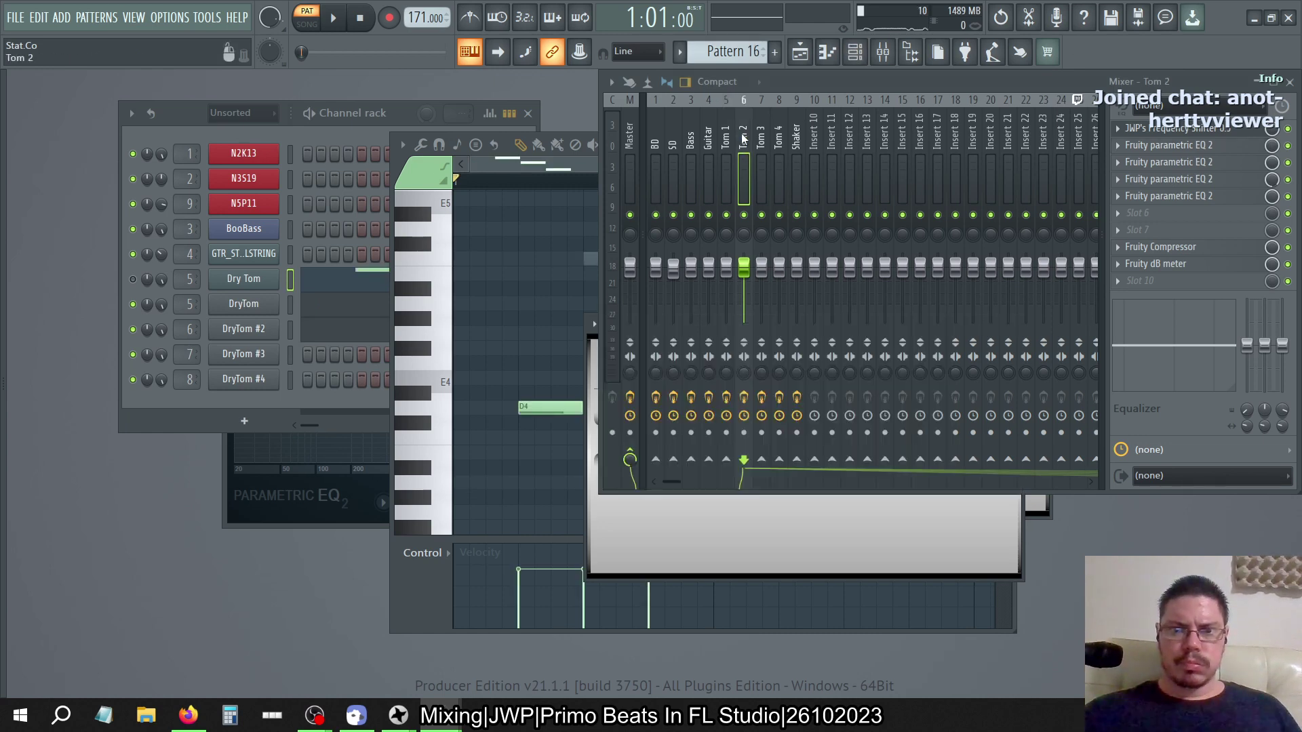
{"action": "left_click", "coordinate": [1194, 129]}
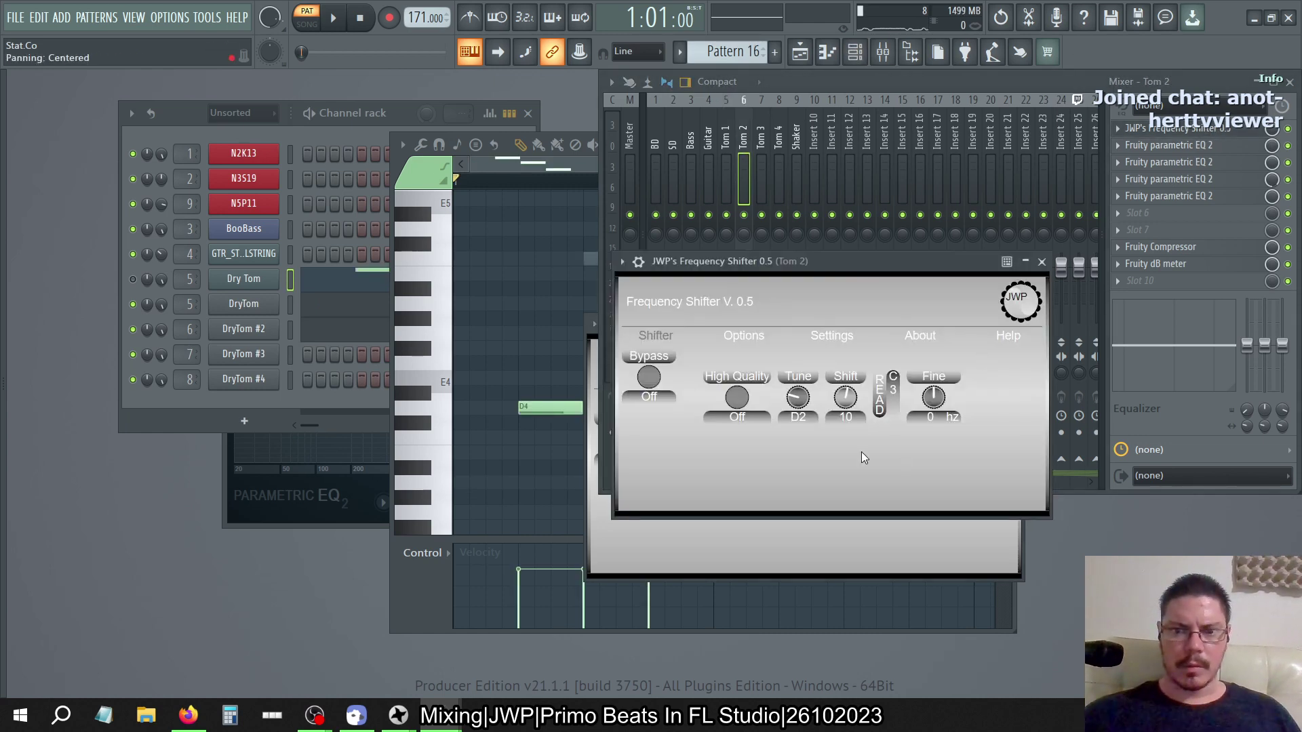
{"action": "scroll", "coordinate": [847, 403], "scroll_direction": "down", "scroll_amount": 5}
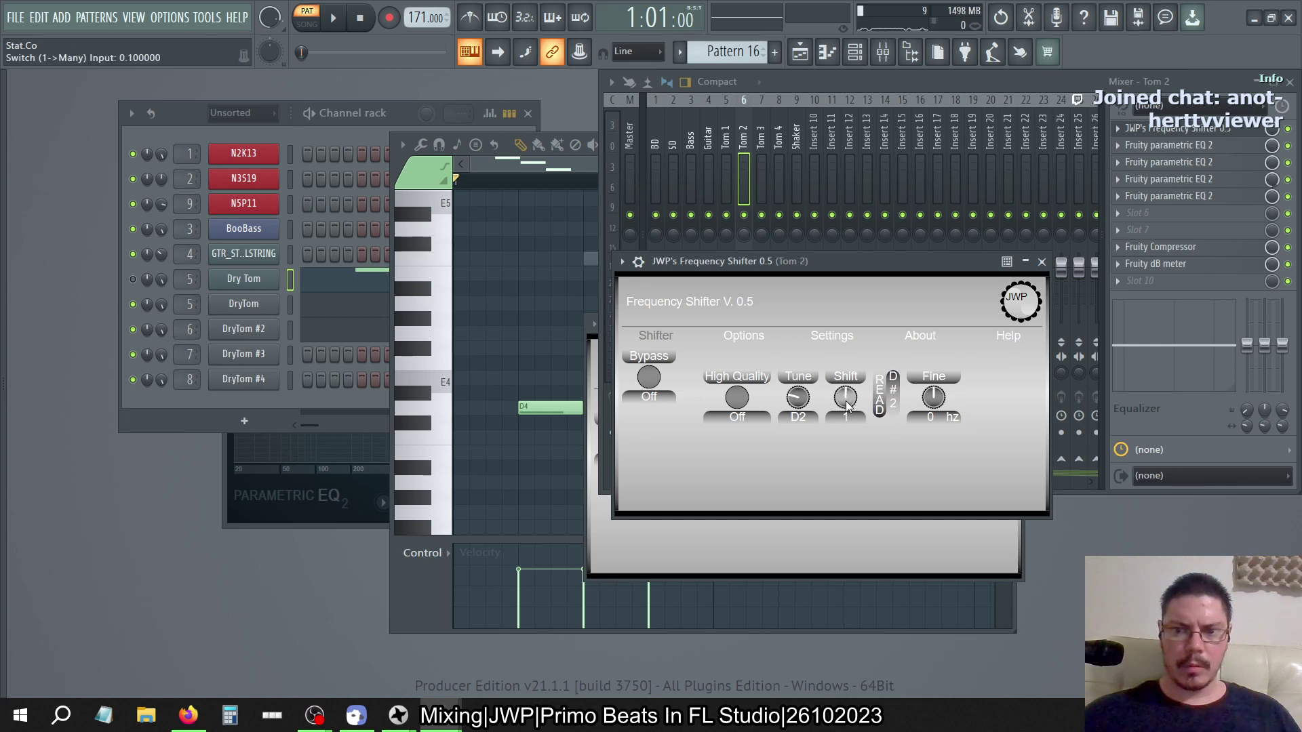
{"action": "scroll", "coordinate": [846, 403], "scroll_direction": "up", "scroll_amount": 3}
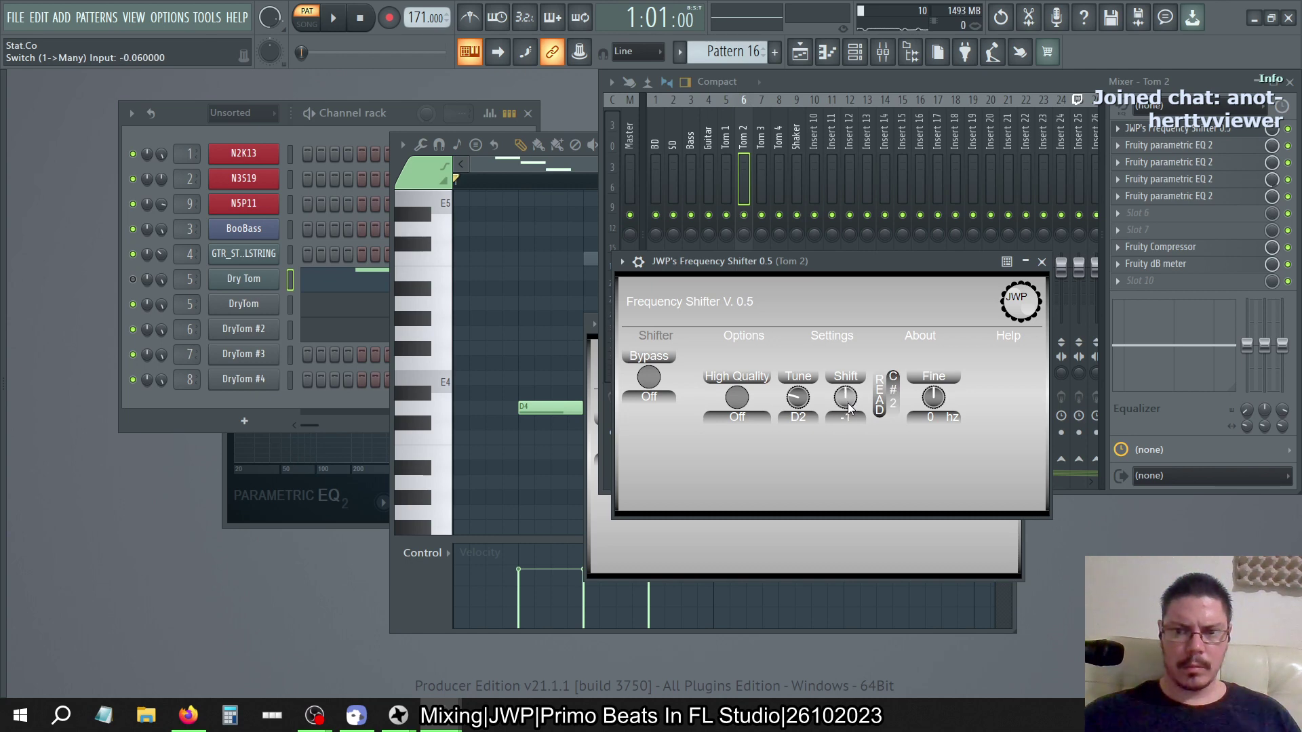
{"action": "scroll", "coordinate": [848, 403], "scroll_direction": "up", "scroll_amount": 3}
{"action": "double_click", "coordinate": [847, 417]}
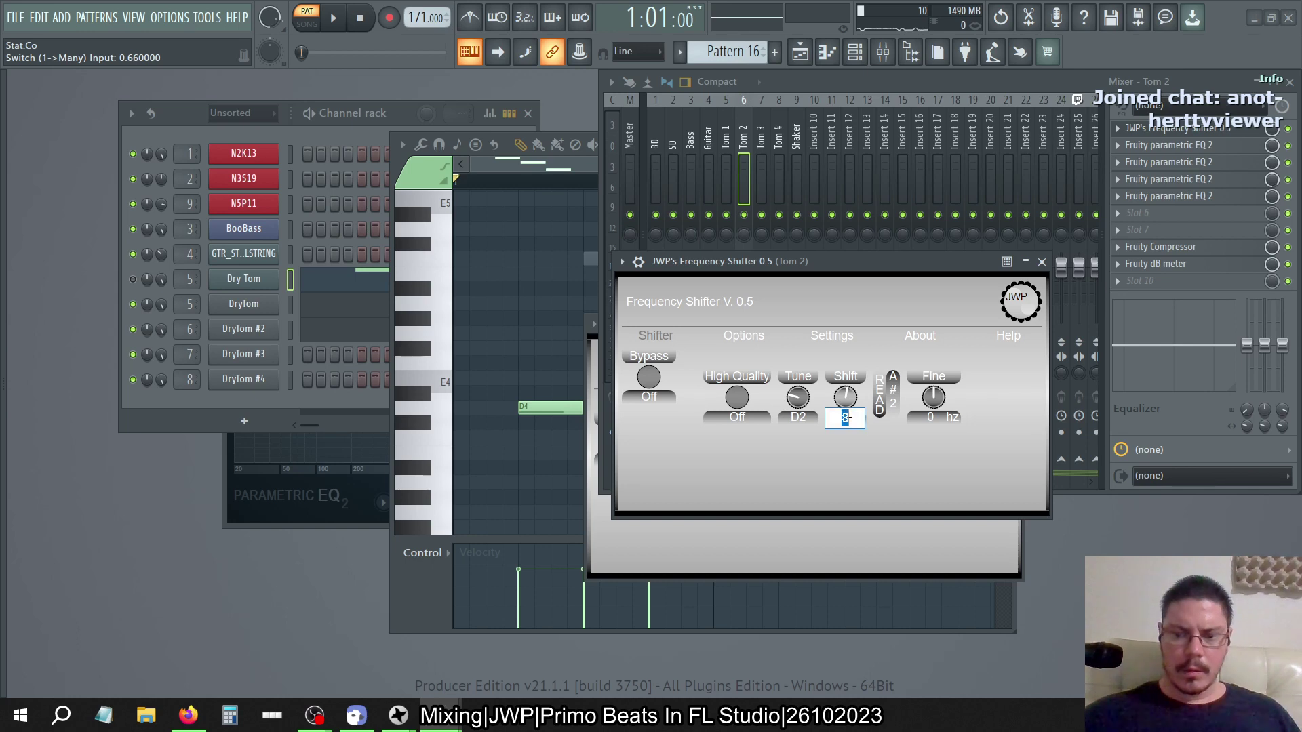
{"action": "type", "text": "-4"}
{"action": "key", "text": "Return"}
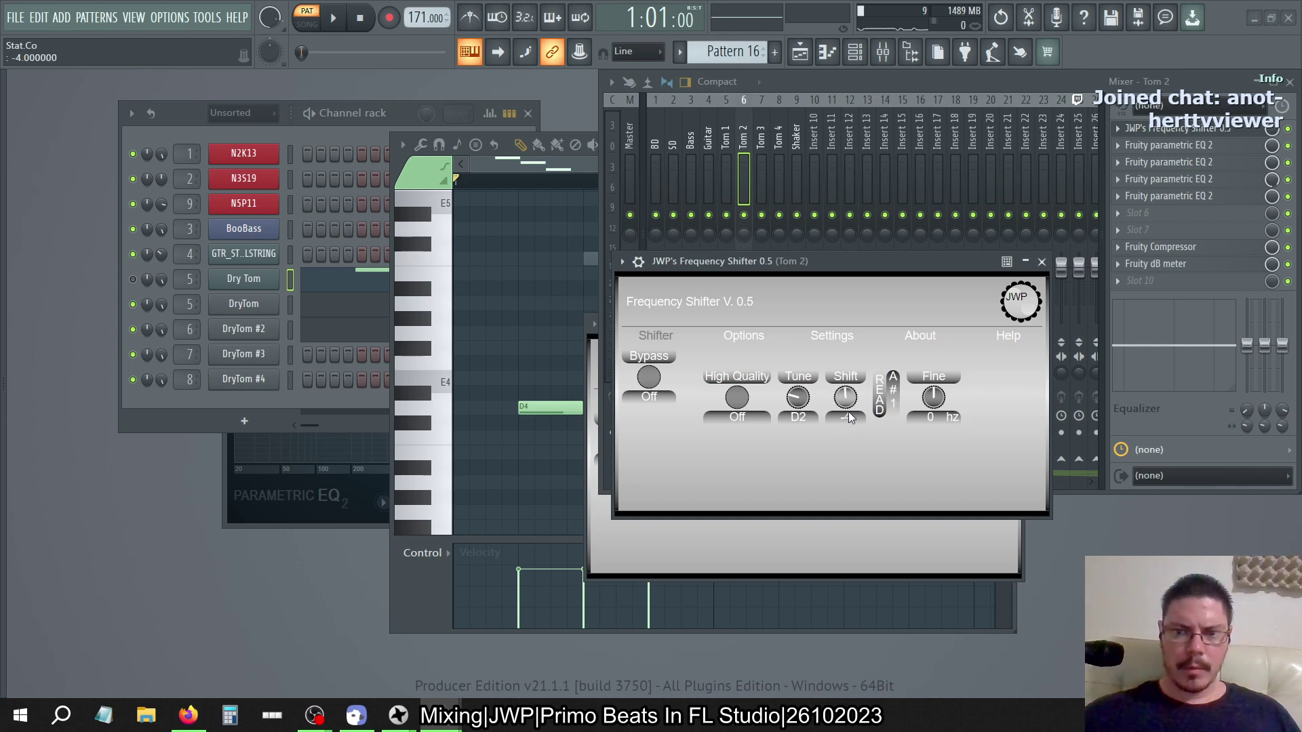
{"action": "scroll", "coordinate": [845, 401], "scroll_direction": "down", "scroll_amount": 1}
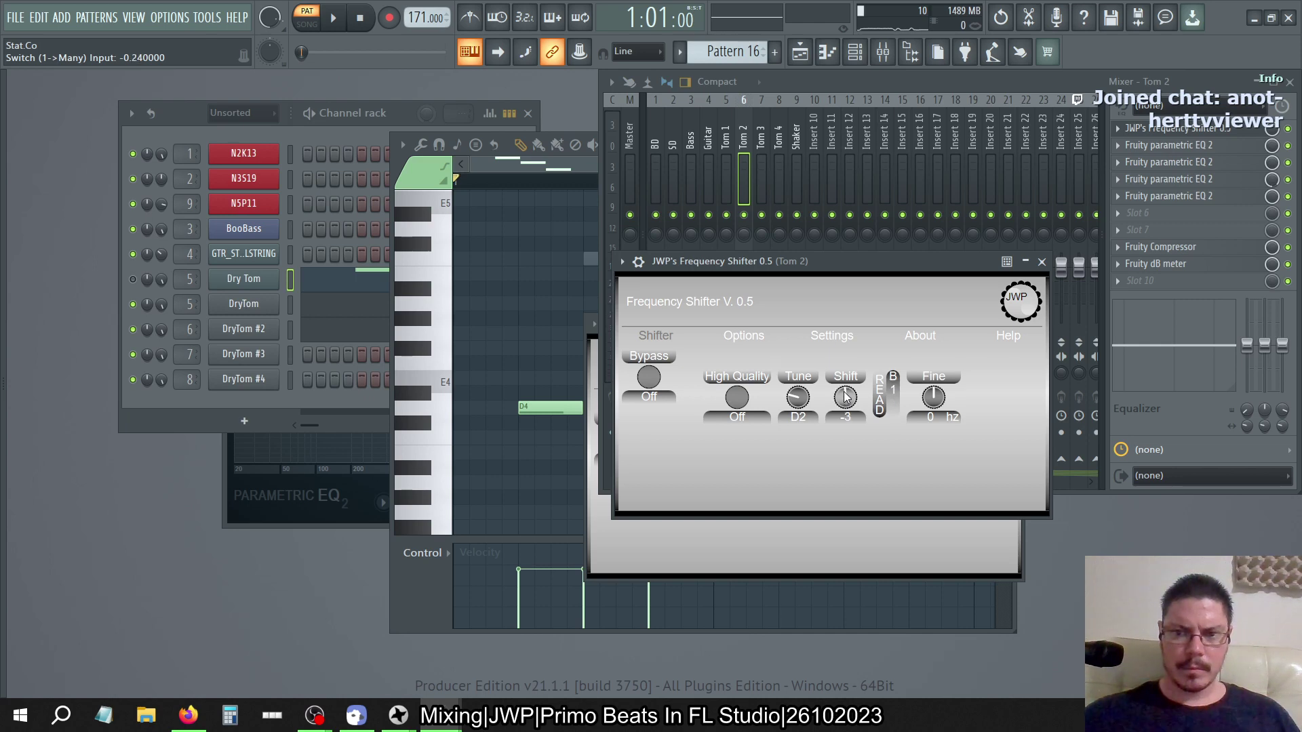
Play Pattern 16 with the retuned Tom 2 and compare it with the Dry Tom pattern in the other FL Studio window
{"action": "key", "text": "space"}
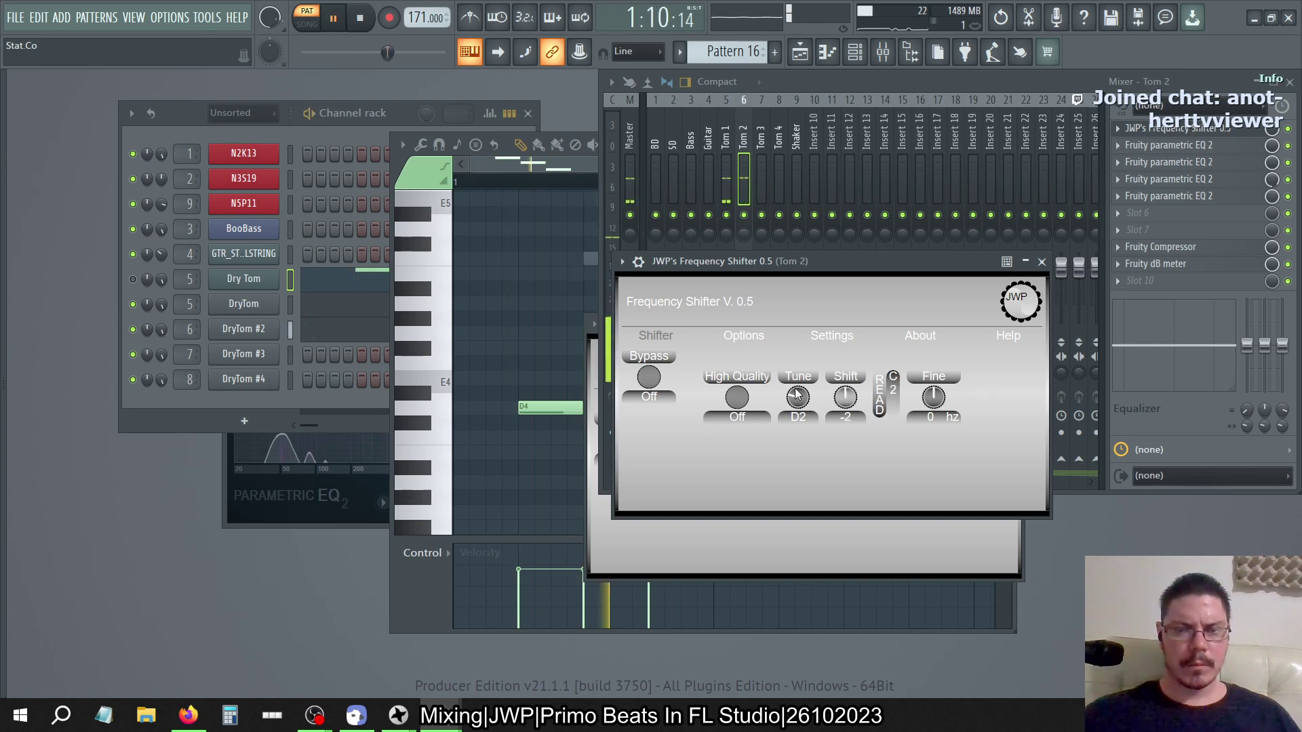
{"action": "key", "text": "space"}
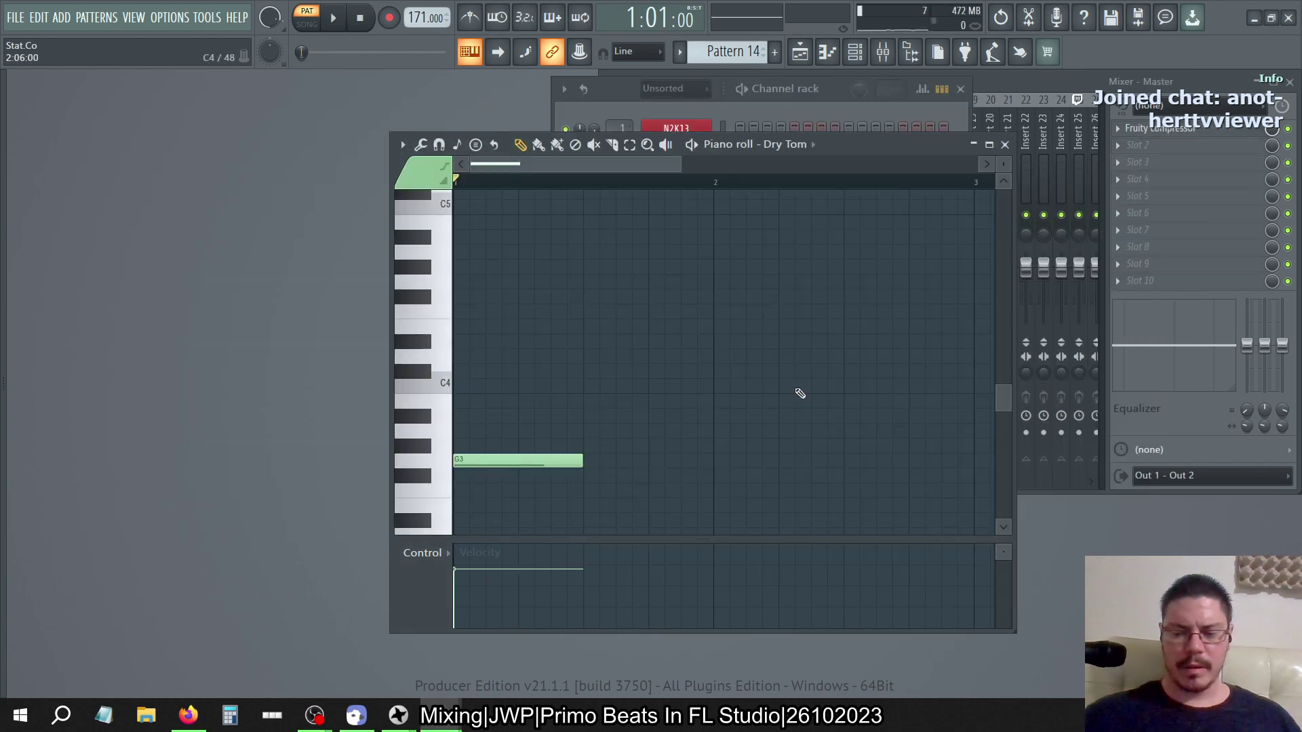
{"action": "key", "text": "KP_Add"}
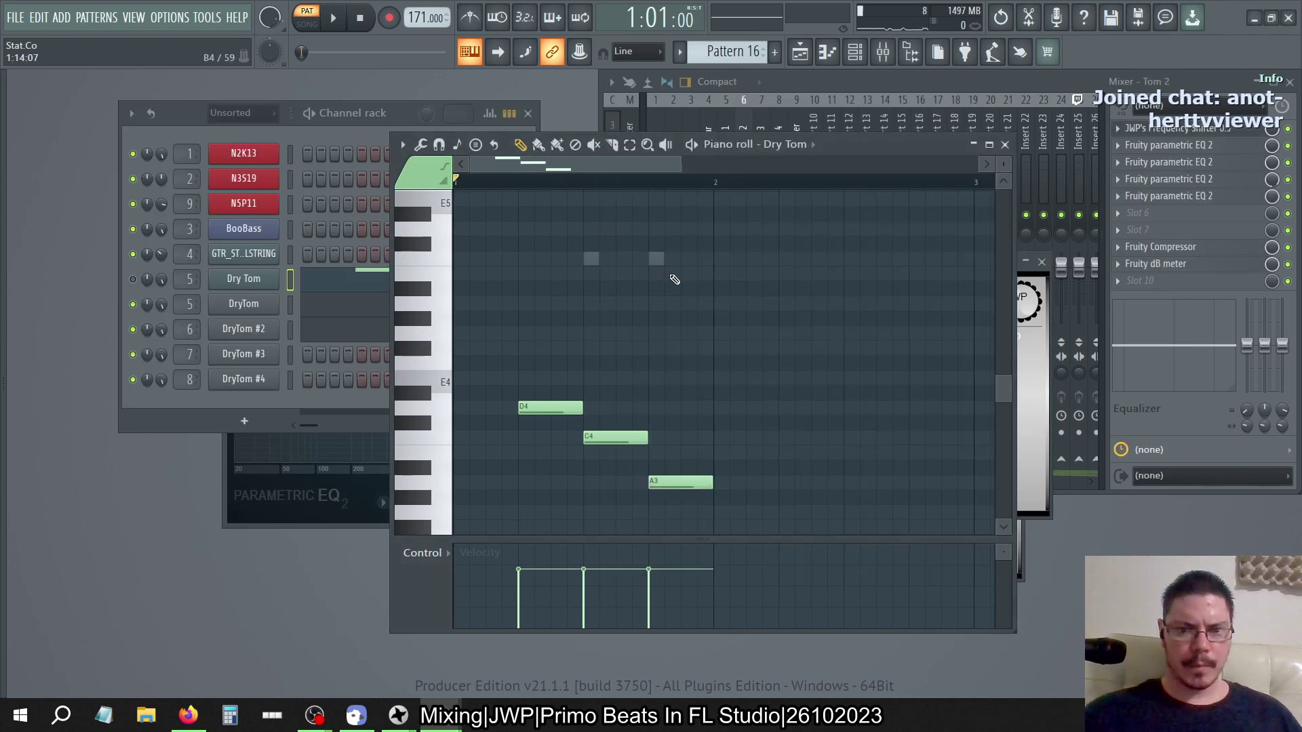
Switch off the Frequency Shifter on the Tom 3 mixer track and select the Tom 4 track
{"action": "left_click", "coordinate": [764, 104]}
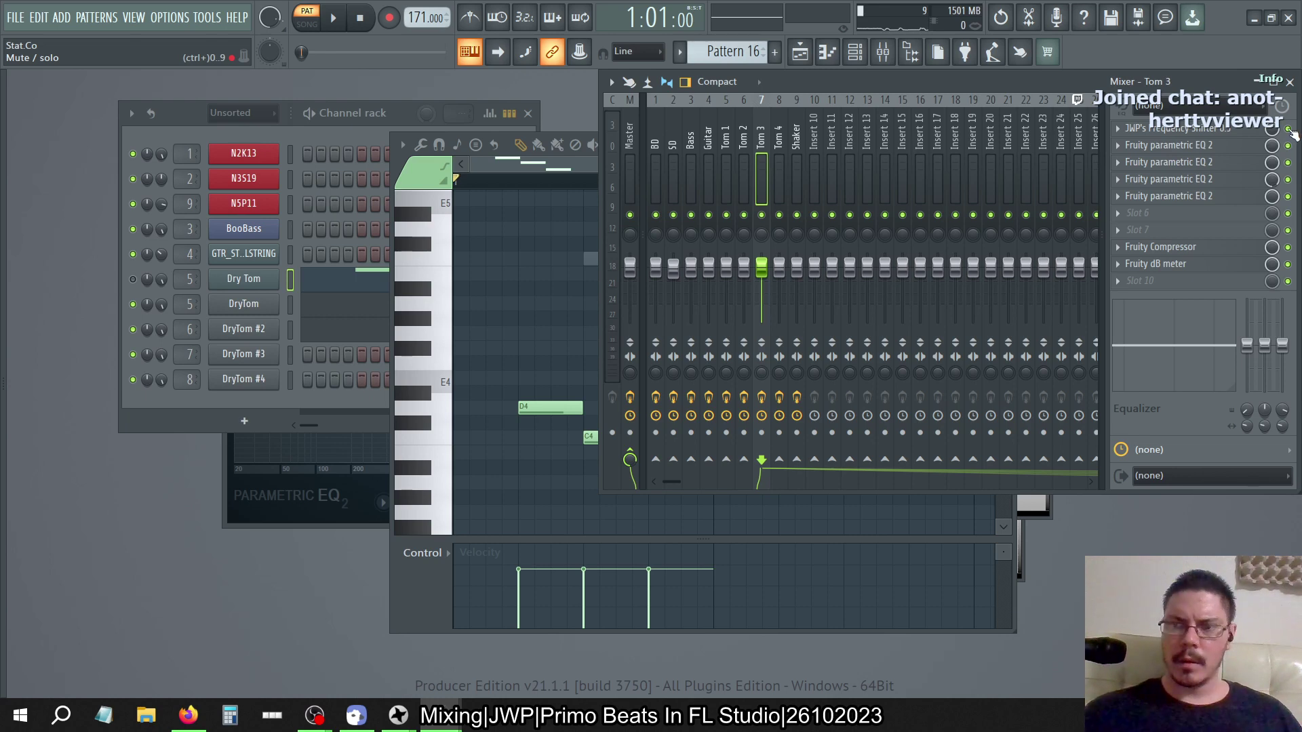
{"action": "left_click", "coordinate": [786, 144]}
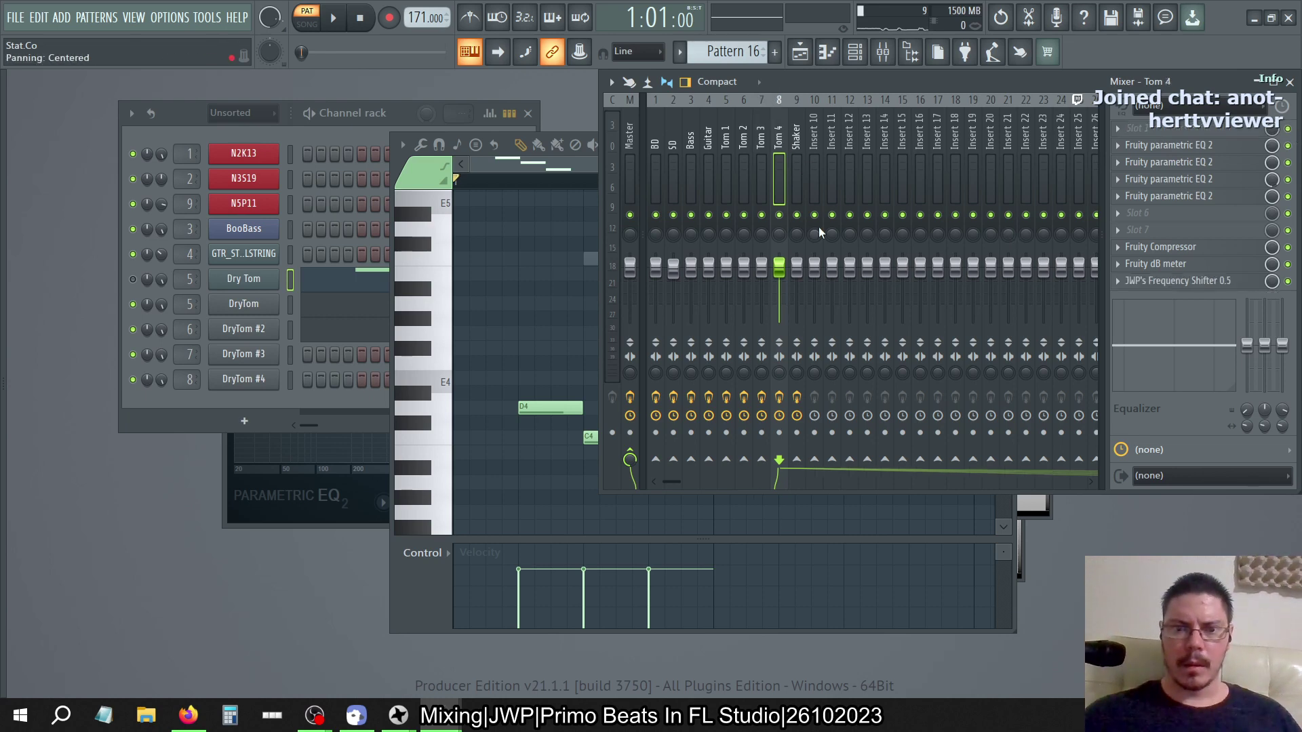
Check the Dry Tom notes in Patterns 17 and 18, then add a C5 note on DryTom #3 under Pattern 16's first Dry Tom hit
{"action": "key", "text": "KP_Add"}
{"action": "key", "text": "KP_Add"}
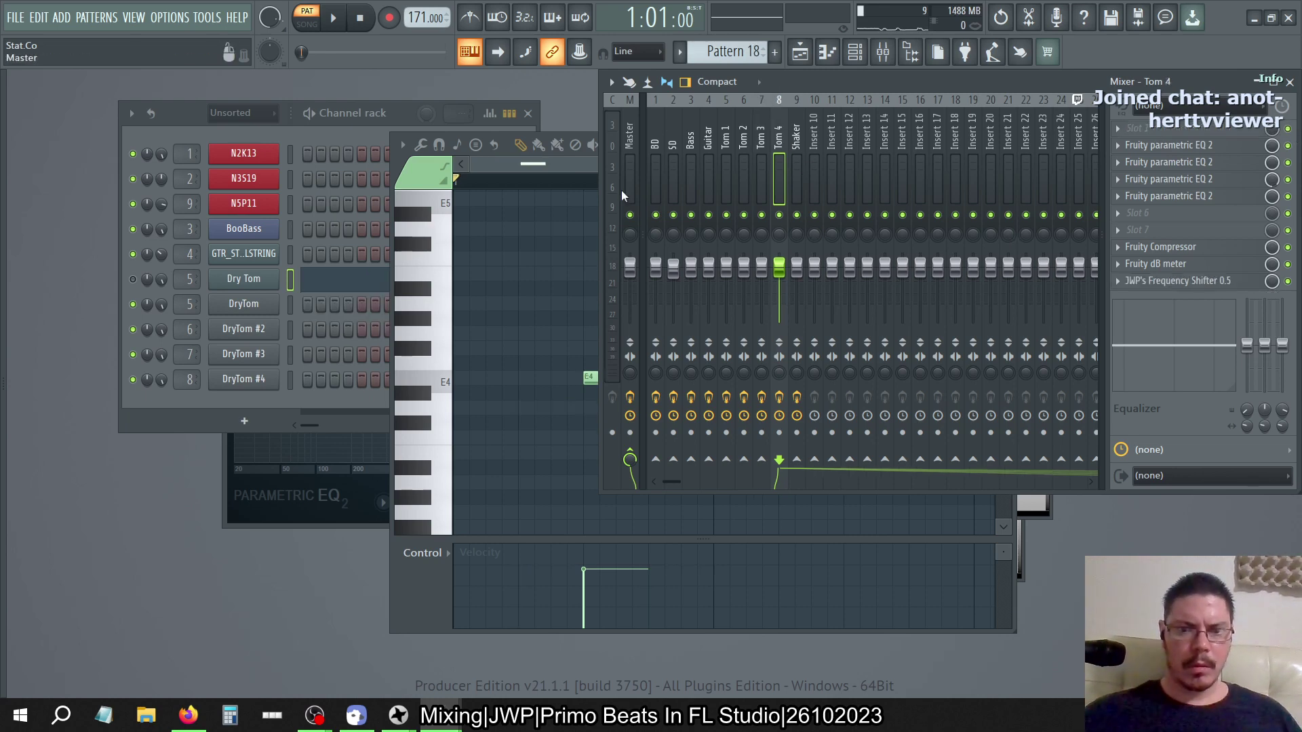
{"action": "left_click", "coordinate": [551, 159]}
{"action": "key", "text": "KP_Subtract"}
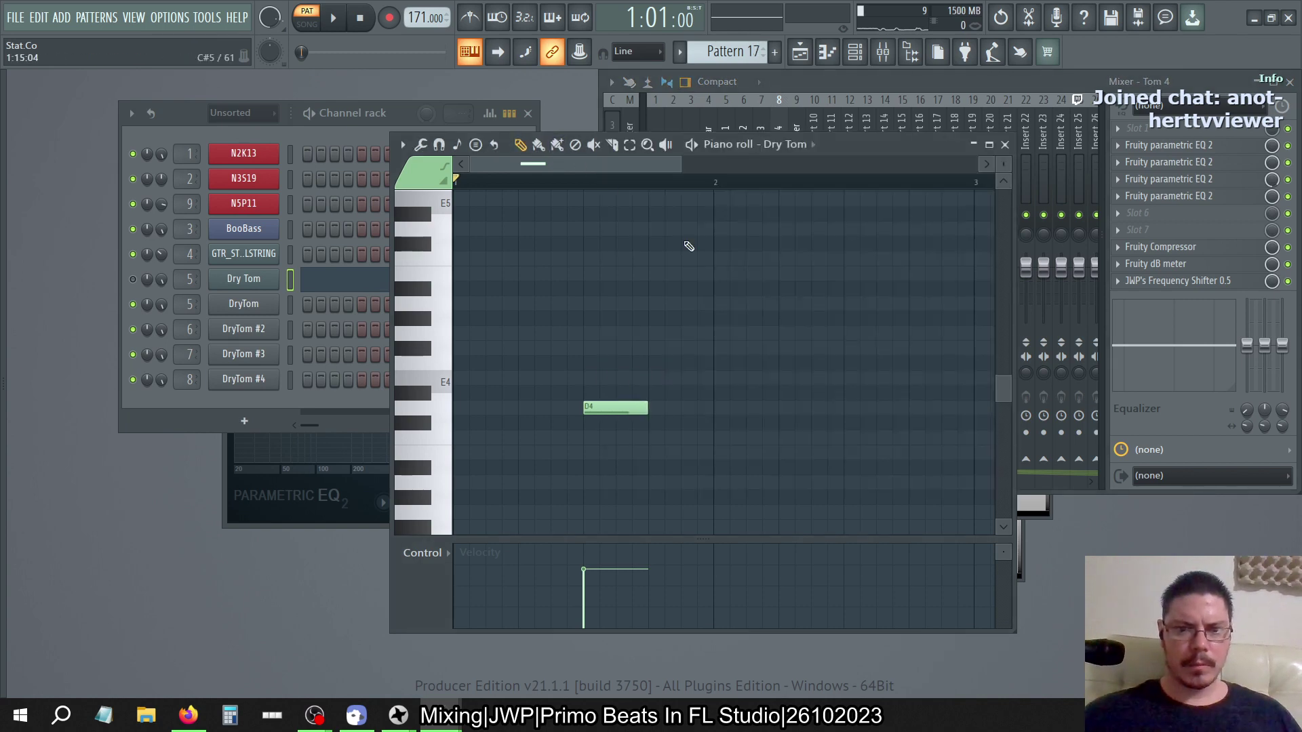
{"action": "key", "text": "KP_Subtract"}
{"action": "left_click", "coordinate": [792, 146]}
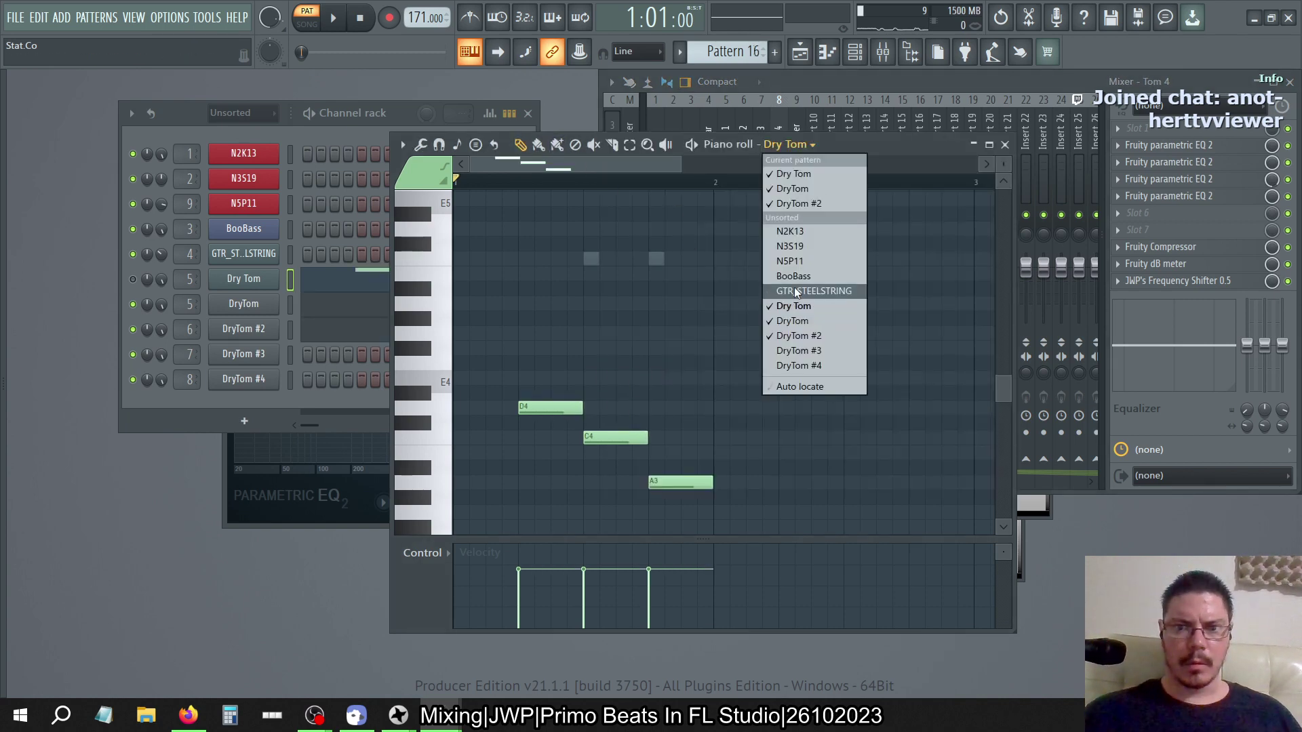
{"action": "left_click", "coordinate": [791, 347]}
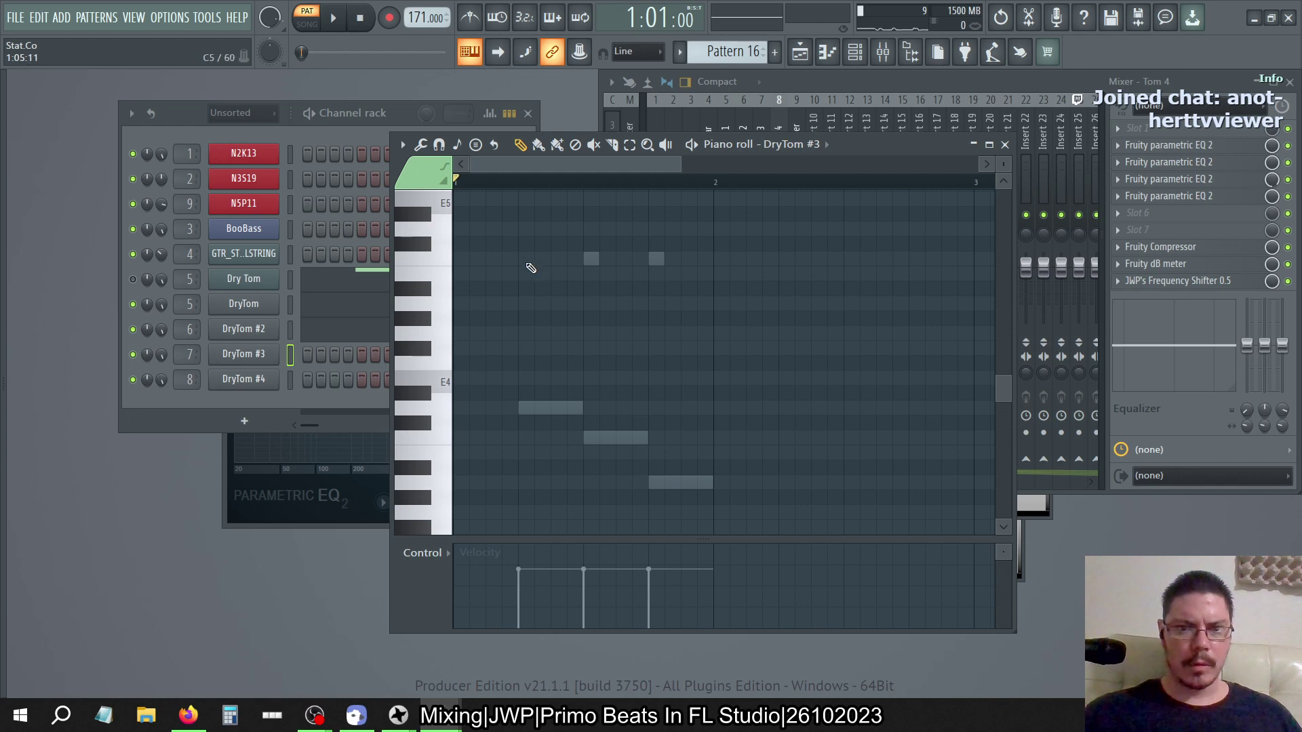
{"action": "left_click", "coordinate": [527, 262]}
Add a C5 note on DryTom #3 in Pattern 17 at the start of the Dry Tom note
{"action": "left_click", "coordinate": [814, 147]}
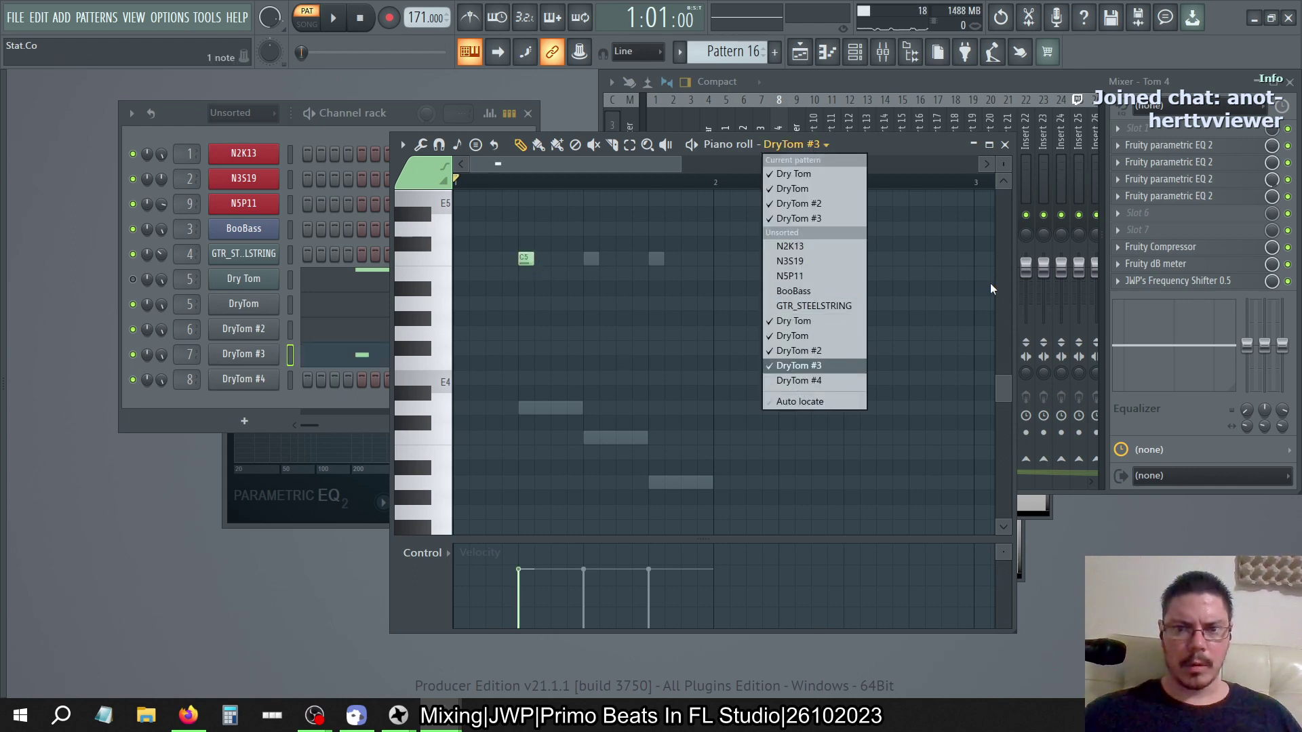
{"action": "key", "text": "F4"}
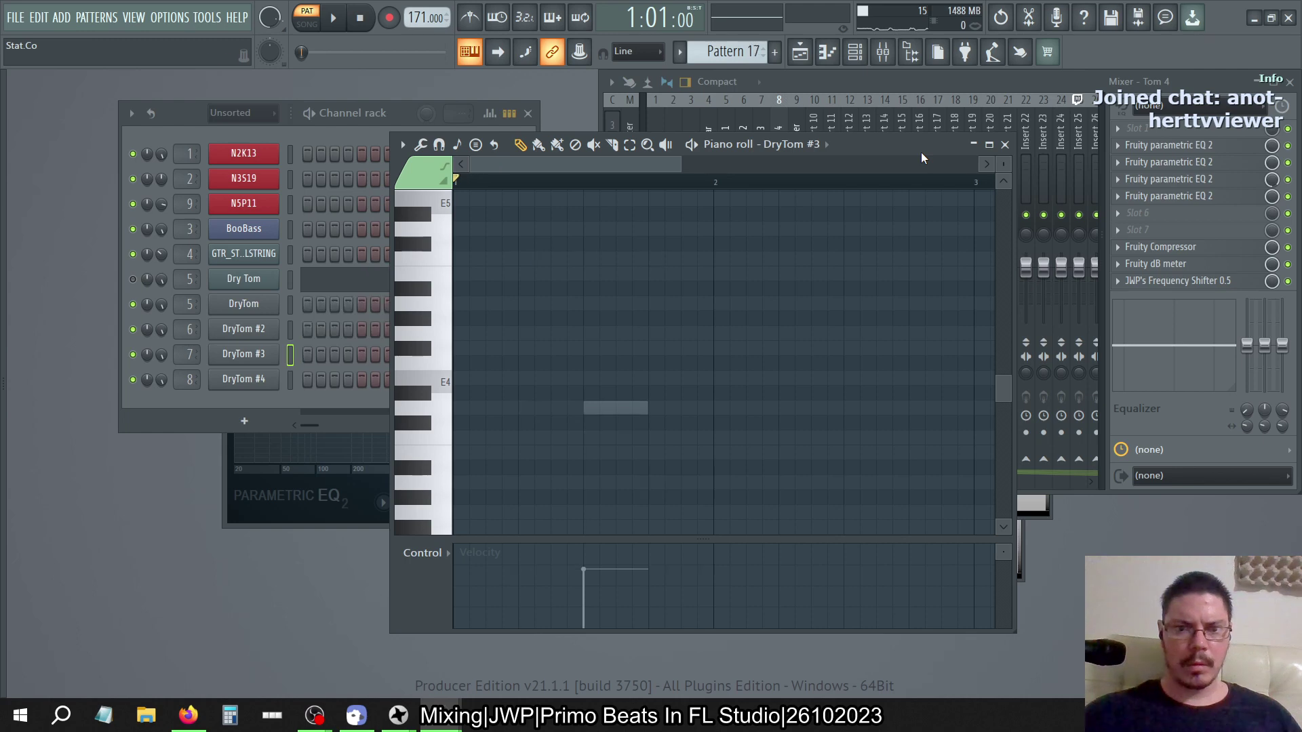
{"action": "left_click", "coordinate": [798, 144]}
{"action": "left_click", "coordinate": [794, 145]}
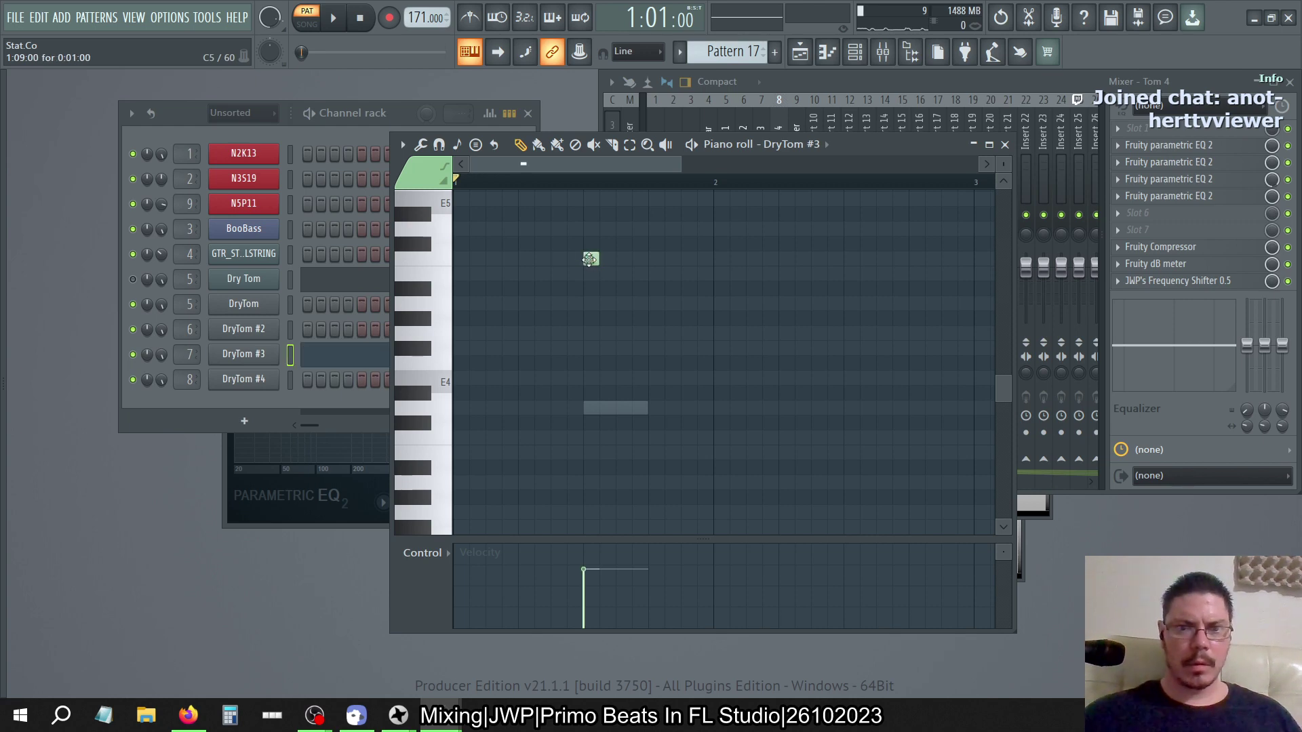
Add a C5 note on DryTom #4 in Pattern 18 at the start of the Dry Tom note
{"action": "key", "text": "F4"}
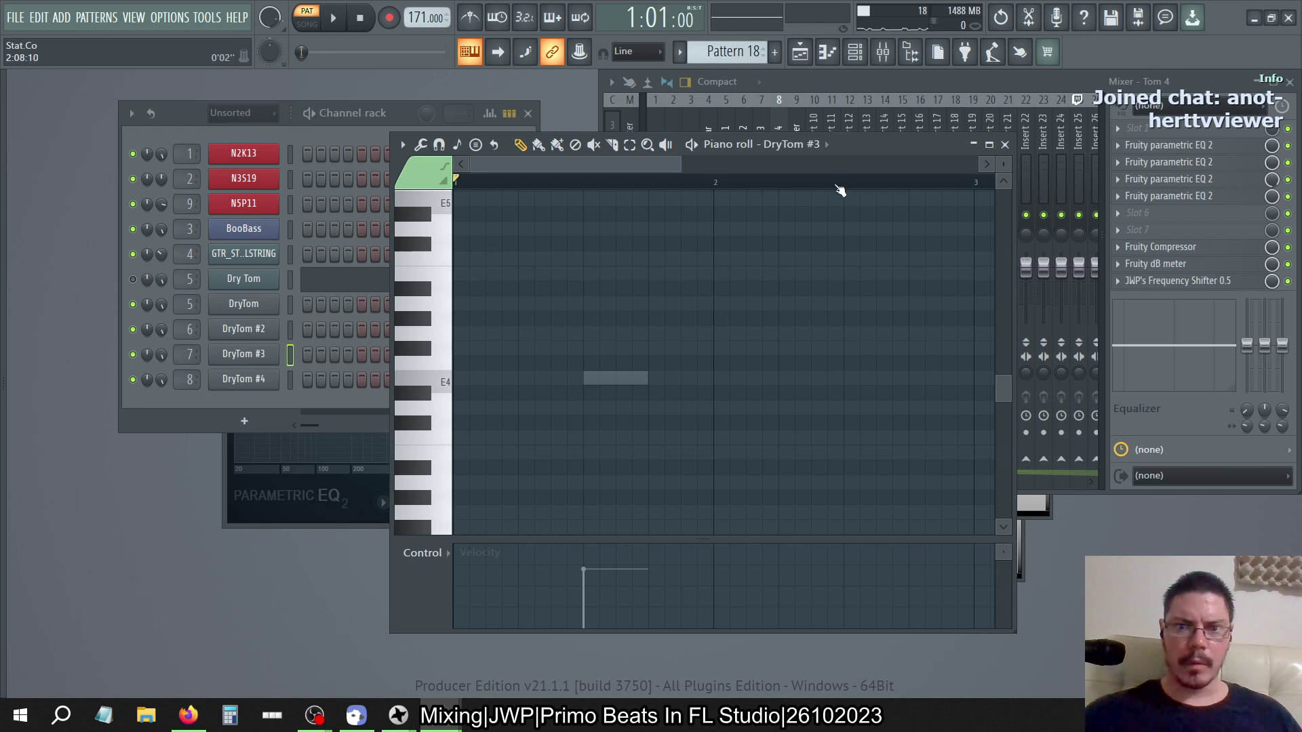
{"action": "left_click", "coordinate": [800, 144]}
{"action": "left_click", "coordinate": [804, 337]}
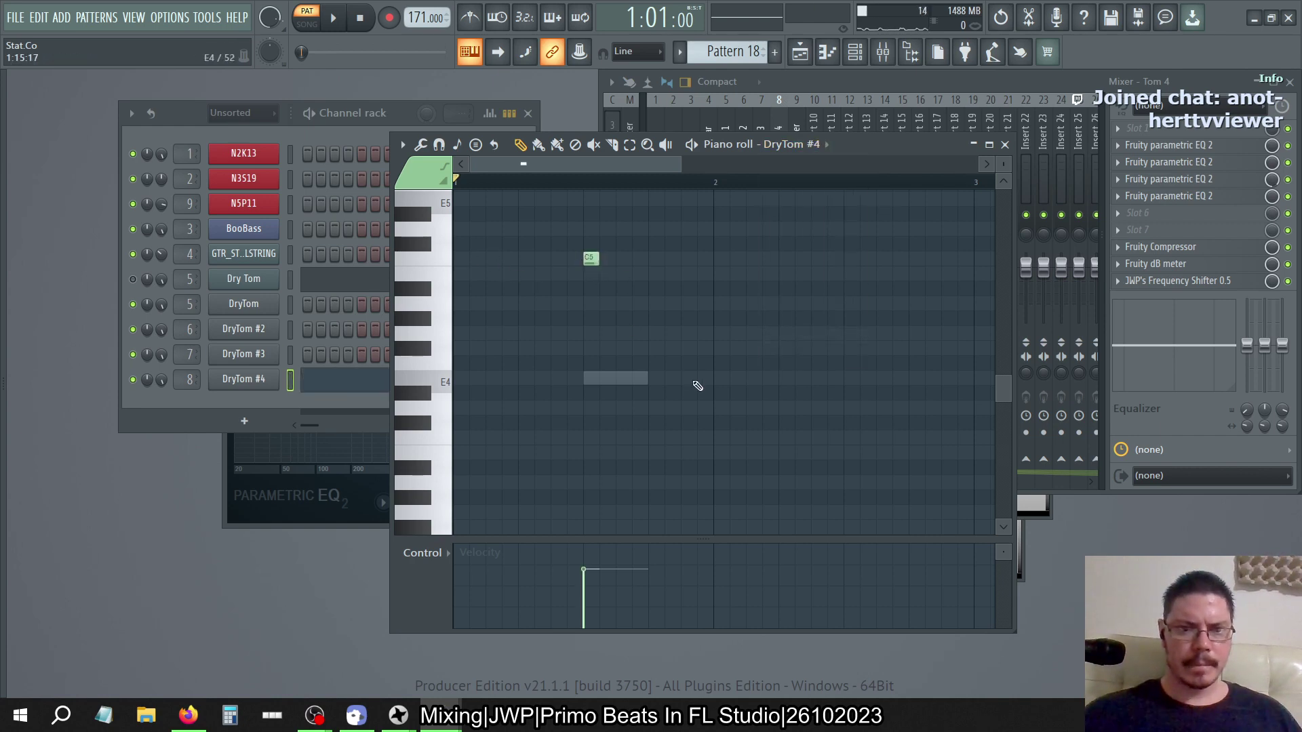
Add a C5 note on DryTom #3 in Pattern 19 at the start of the Dry Tom note
{"action": "key", "text": "F4"}
{"action": "left_click", "coordinate": [824, 144]}
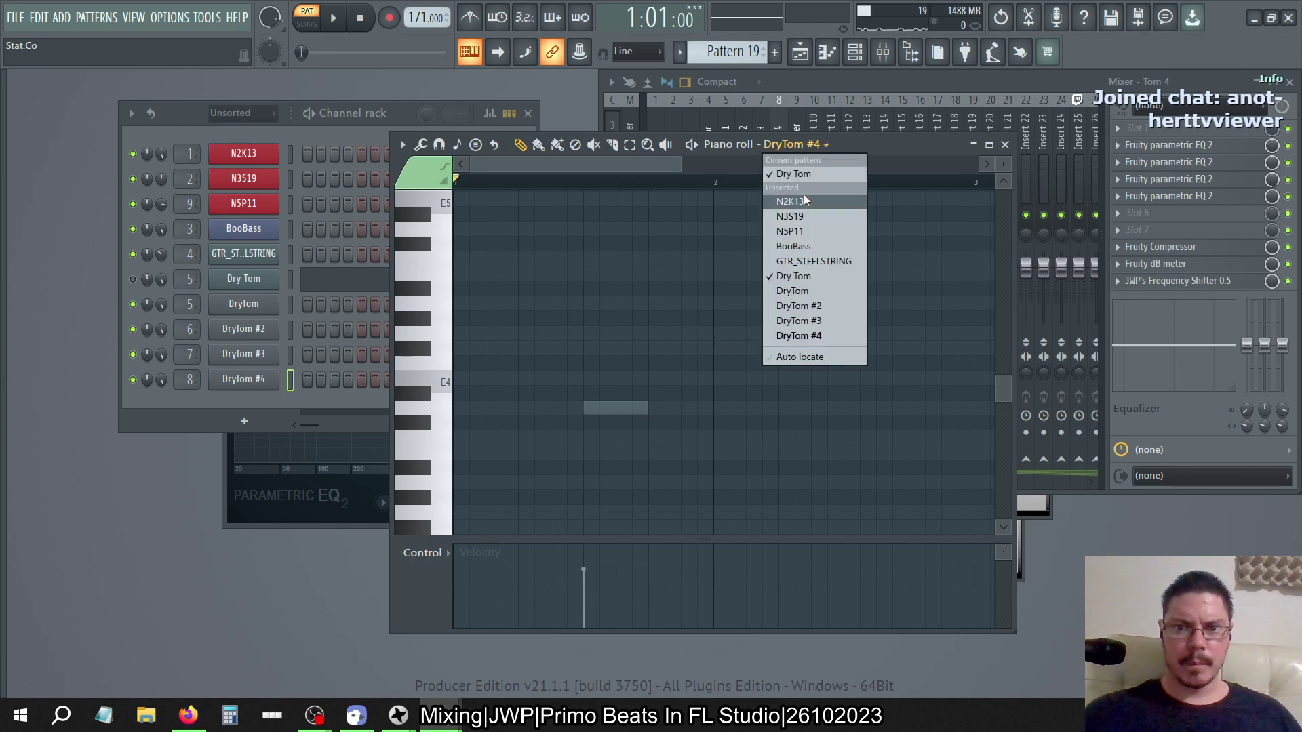
{"action": "left_click", "coordinate": [793, 321]}
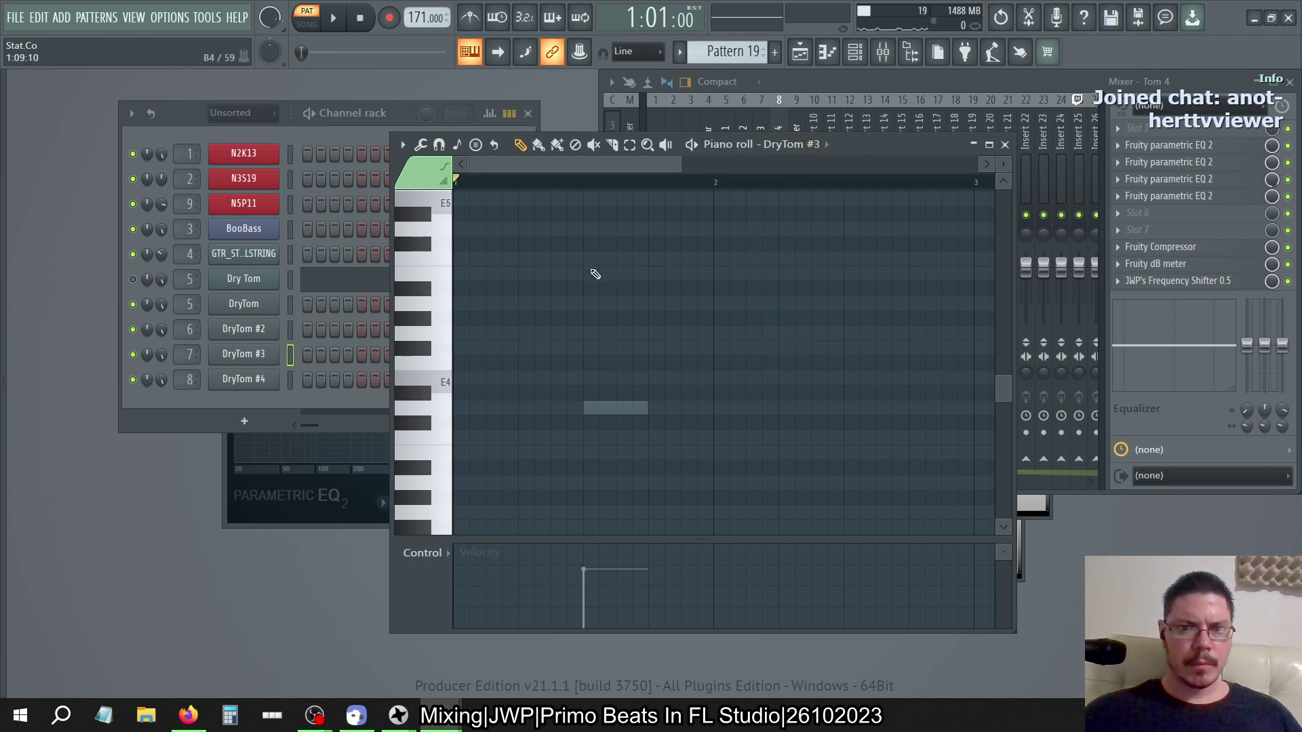
{"action": "left_click", "coordinate": [590, 262]}
Step through Patterns 16 to 21 and check which DryTom channels hold notes in each one
{"action": "key", "text": "KP_Add"}
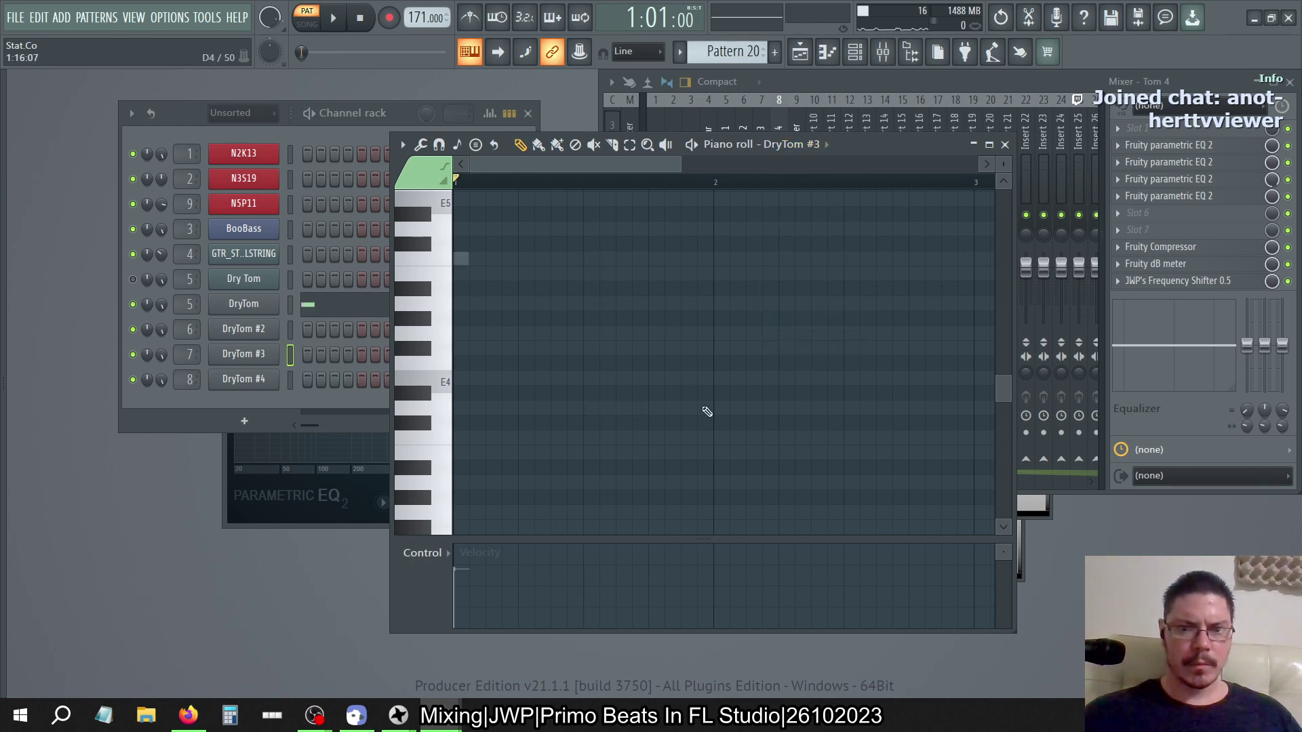
{"action": "key", "text": "KP_Subtract"}
{"action": "key", "text": "KP_Add"}
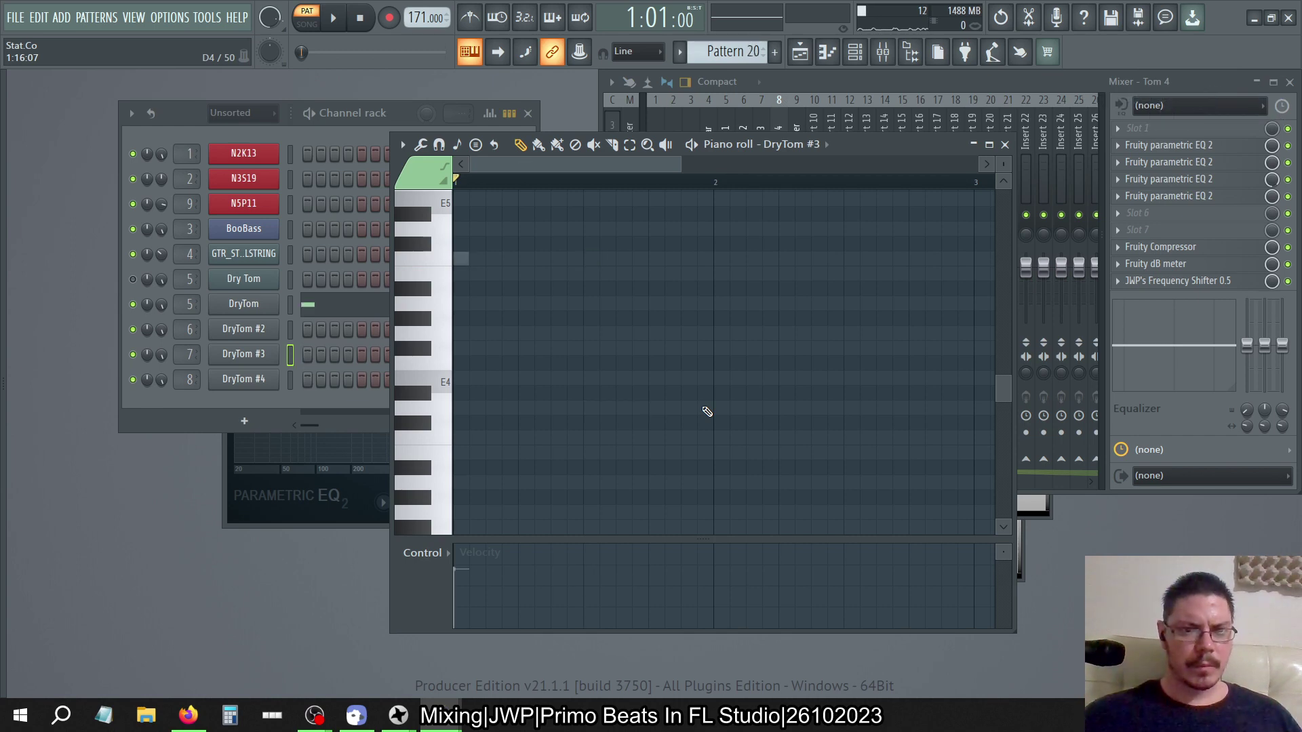
{"action": "left_click", "coordinate": [282, 306]}
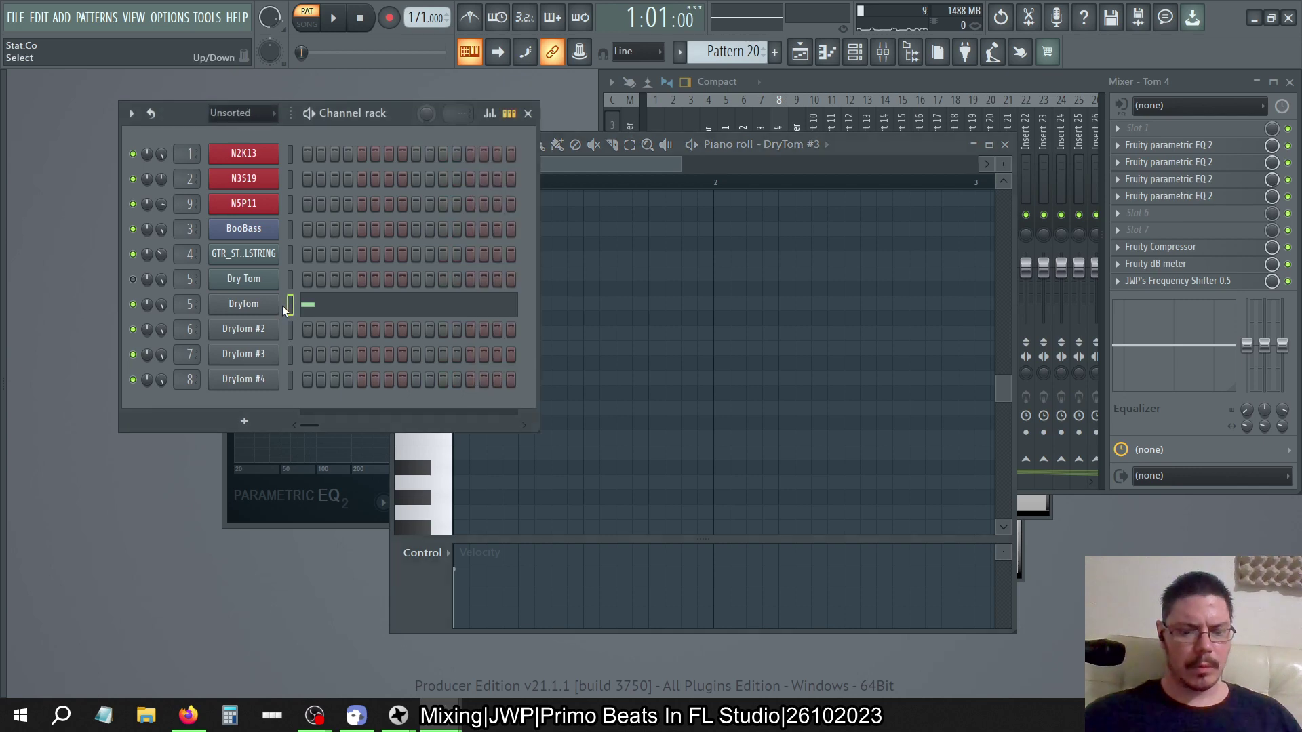
{"action": "key", "text": "KP_Add"}
{"action": "key", "text": "KP_Subtract"}
{"action": "key", "text": "KP_Subtract"}
{"action": "key", "text": "KP_Subtract"}
{"action": "key", "text": "KP_Subtract"}
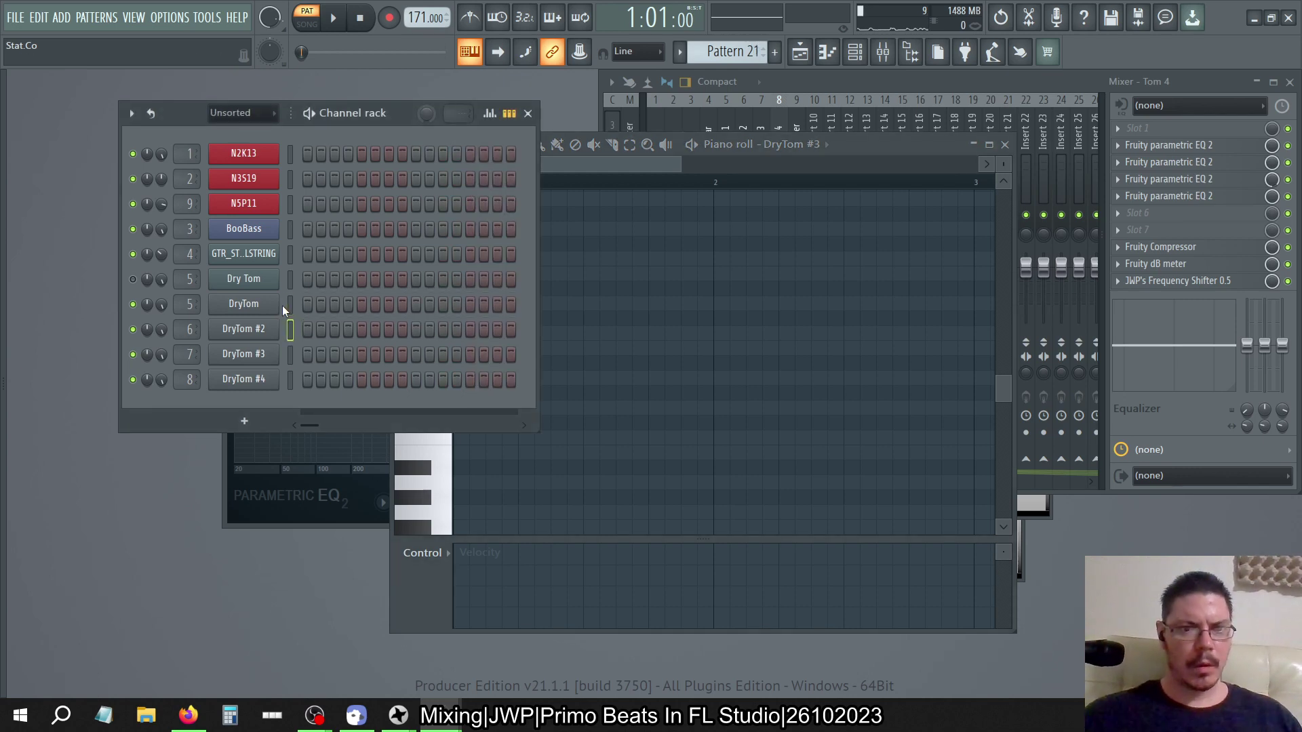
{"action": "key", "text": "KP_Subtract"}
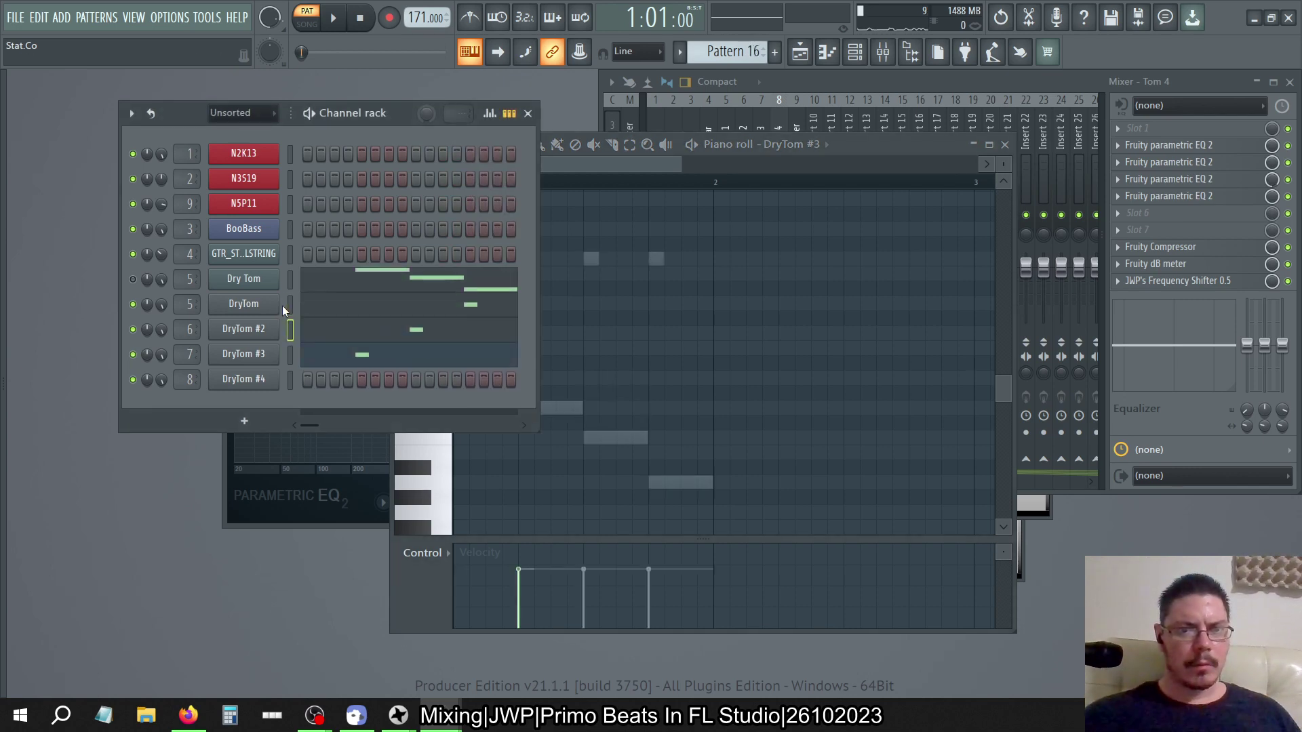
{"action": "key", "text": "KP_Subtract"}
{"action": "key", "text": "KP_Add"}
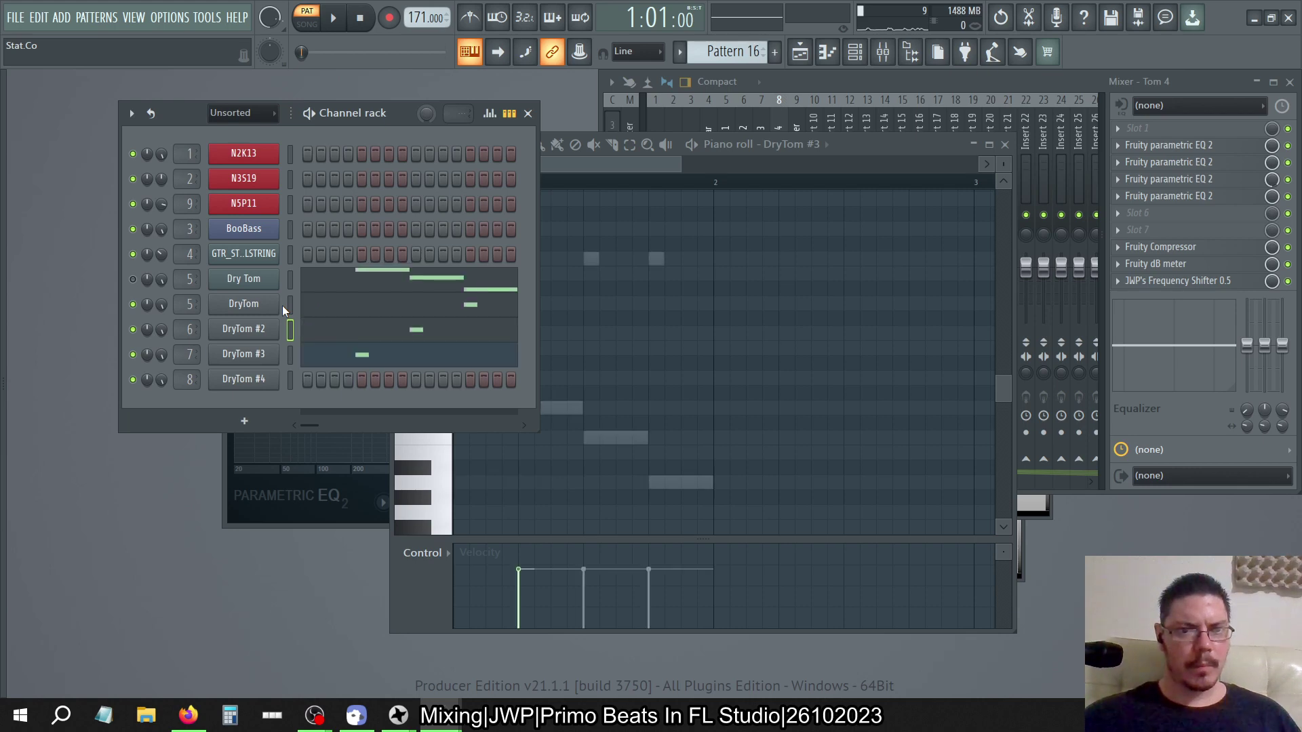
{"action": "key", "text": "KP_Add"}
{"action": "key", "text": "KP_Add"}
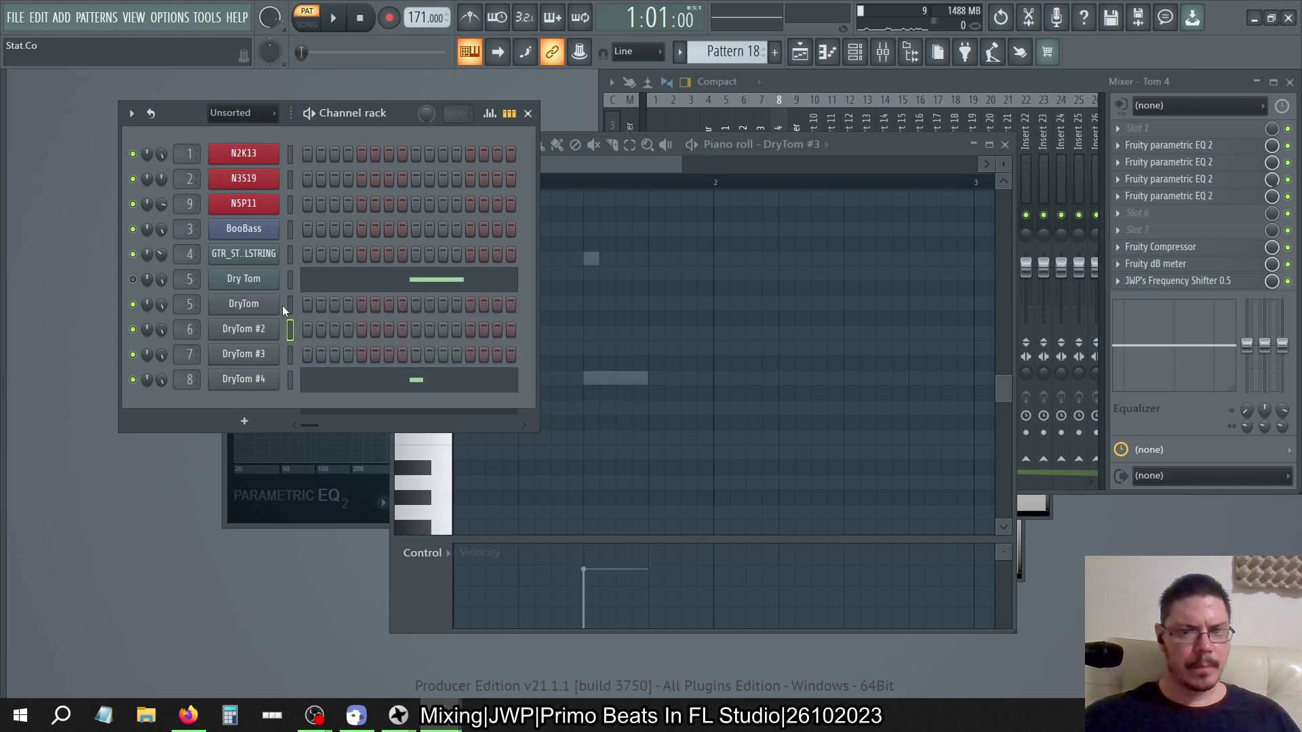
{"action": "key", "text": "KP_Add"}
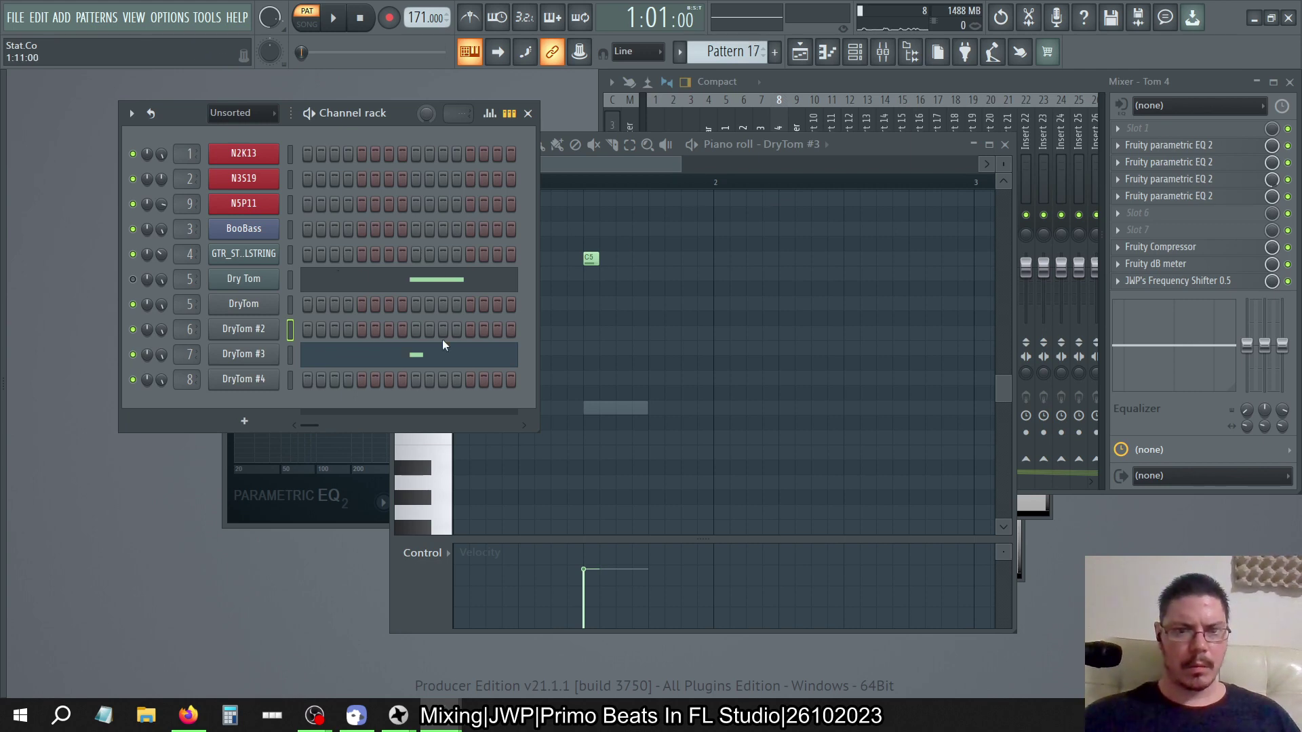
Compare the original Dry Tom pitches with the DryTom channel notes in Patterns 17 and 18
{"action": "left_click", "coordinate": [436, 358]}
{"action": "left_click", "coordinate": [436, 358]}
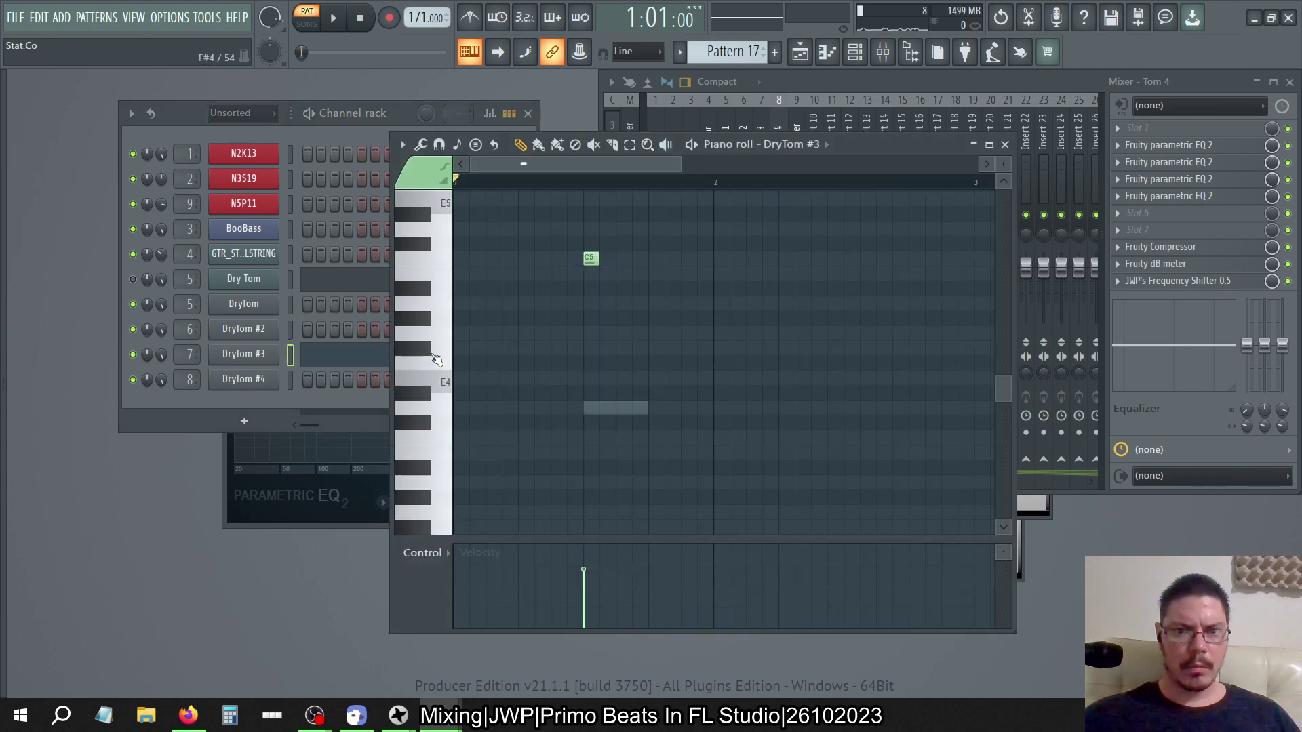
{"action": "key", "text": "KP_Add"}
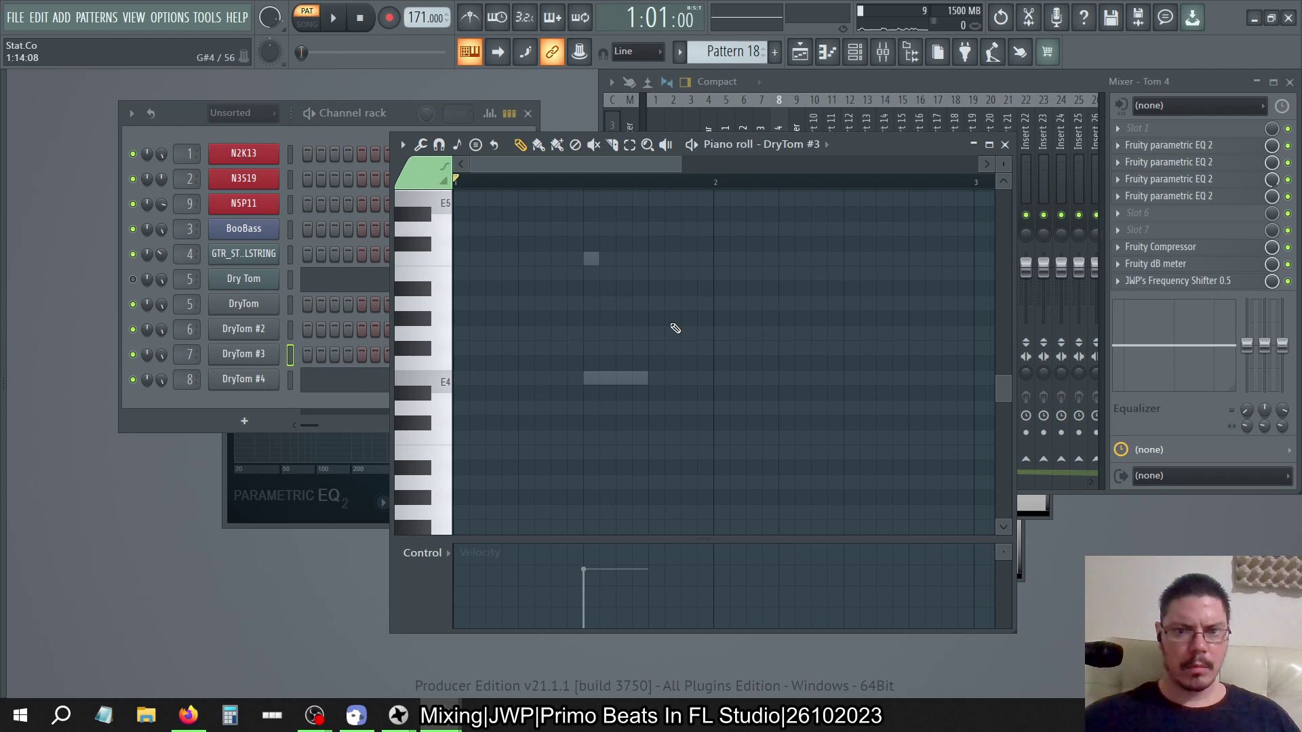
{"action": "key", "text": "KP_Subtract"}
{"action": "key", "text": "KP_Add"}
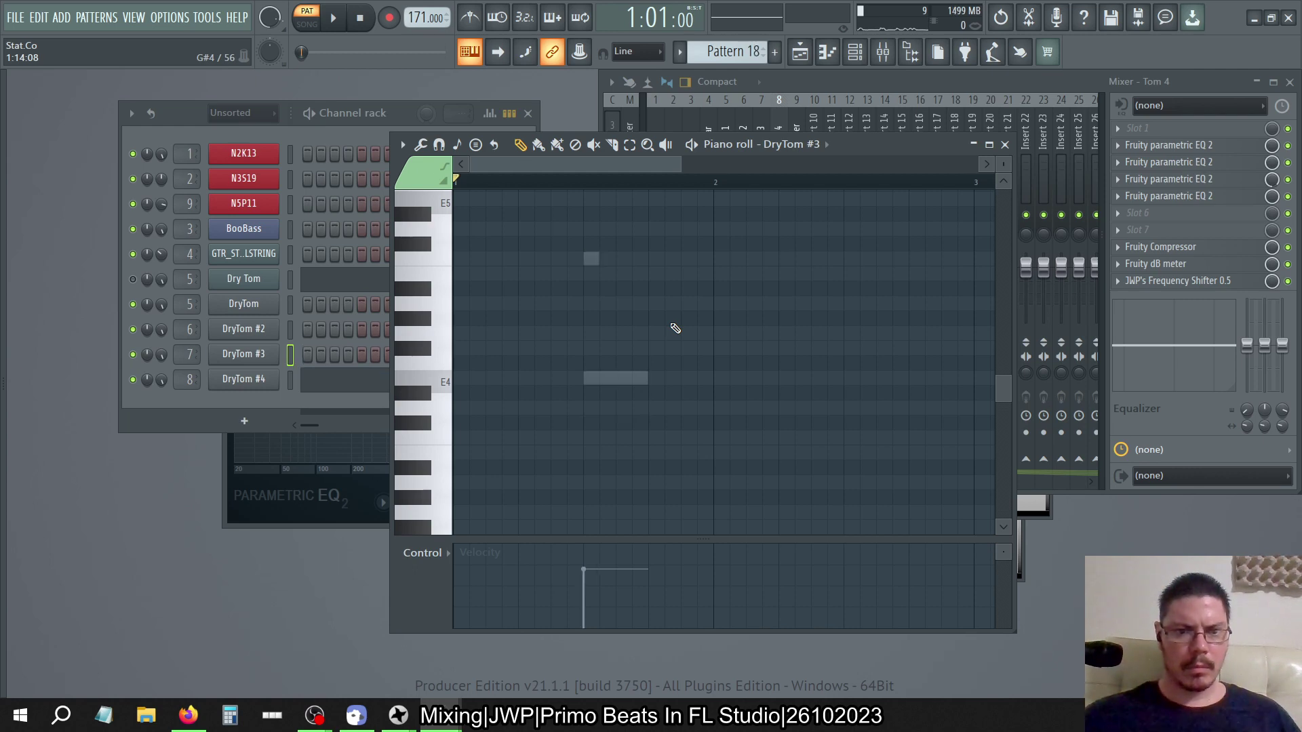
{"action": "left_click", "coordinate": [355, 286]}
{"action": "key", "text": "KP_Subtract"}
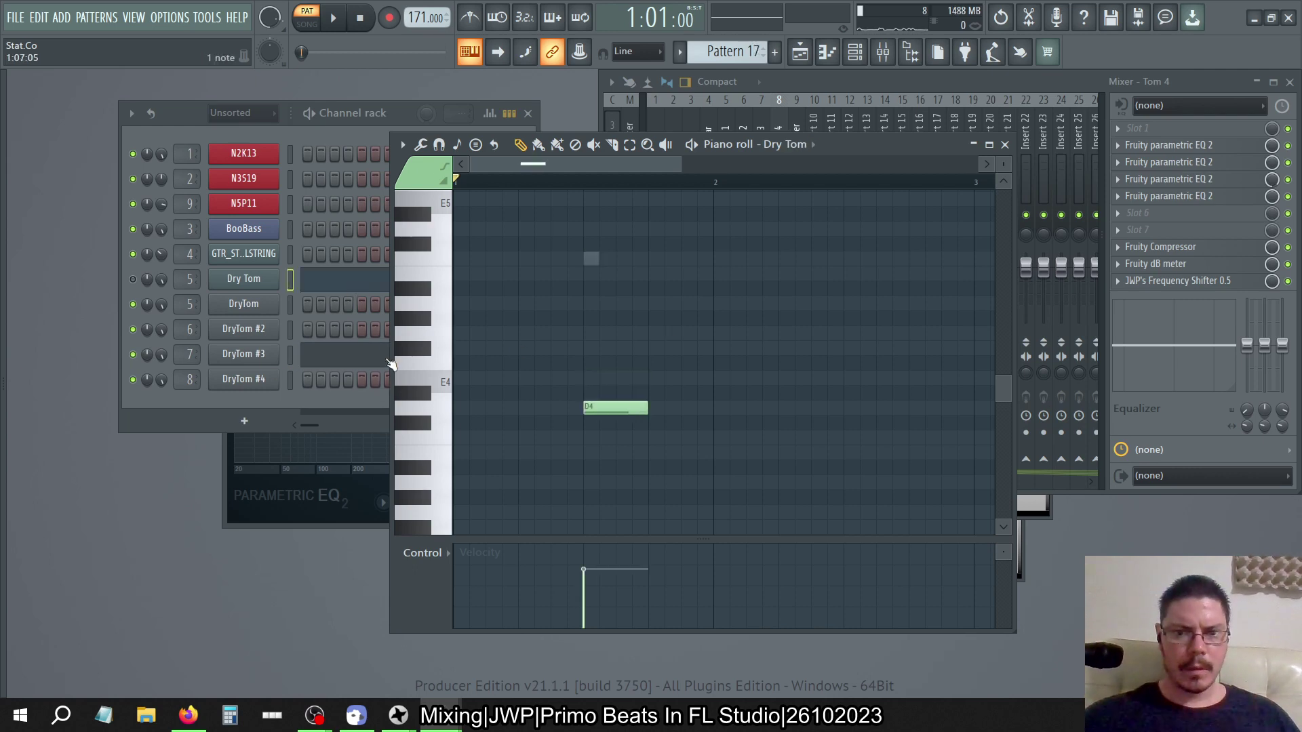
{"action": "key", "text": "KP_Subtract"}
{"action": "key", "text": "KP_Add"}
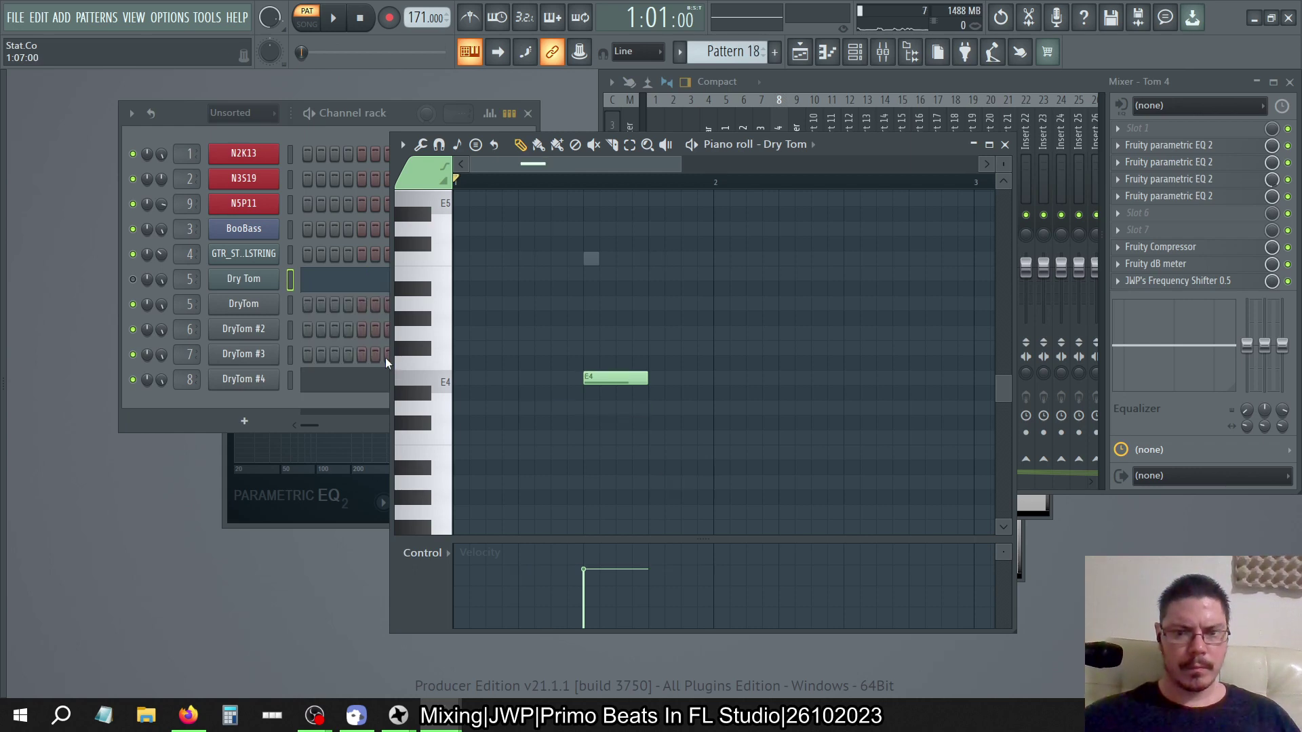
{"action": "key", "text": "KP_Add"}
{"action": "key", "text": "KP_Add"}
{"action": "key", "text": "KP_Subtract"}
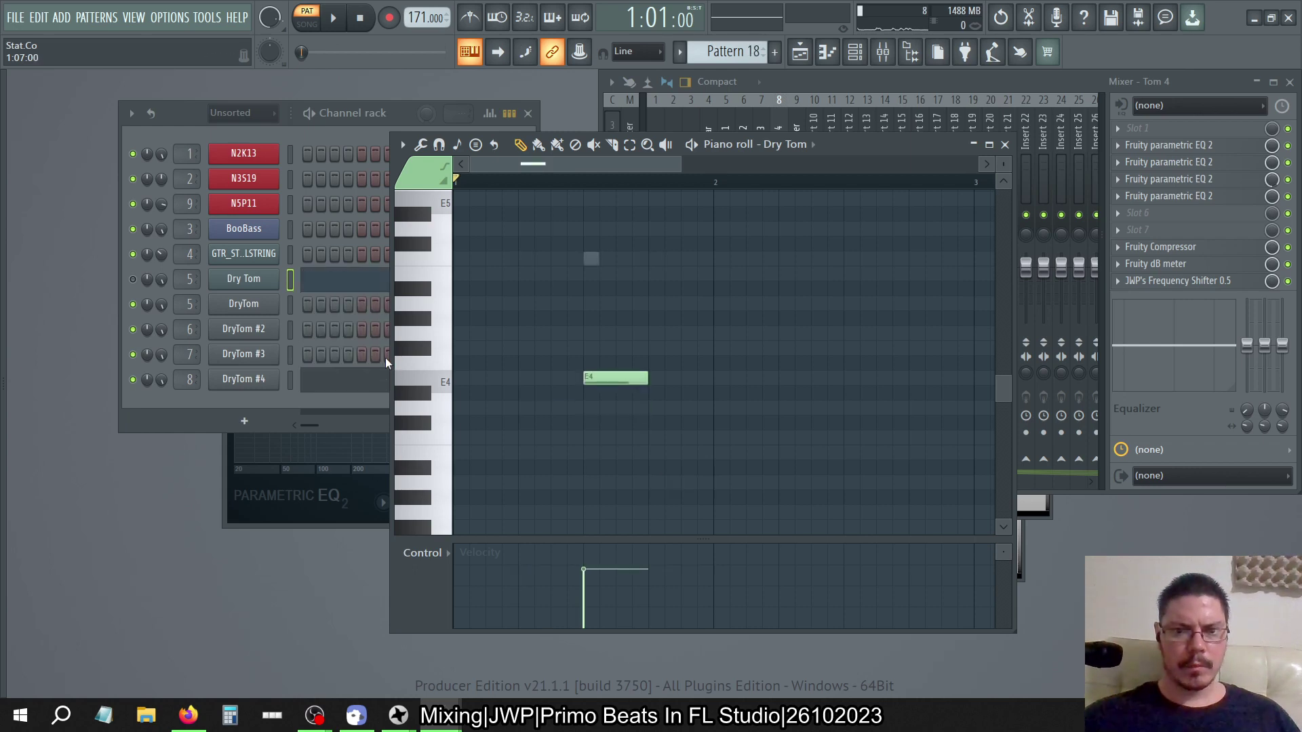
Compare the tom tracks' effect chains in the mixer and copy Tom 2's Frequency Shifter into Tom 4's first effect slot
{"action": "left_click", "coordinate": [782, 103]}
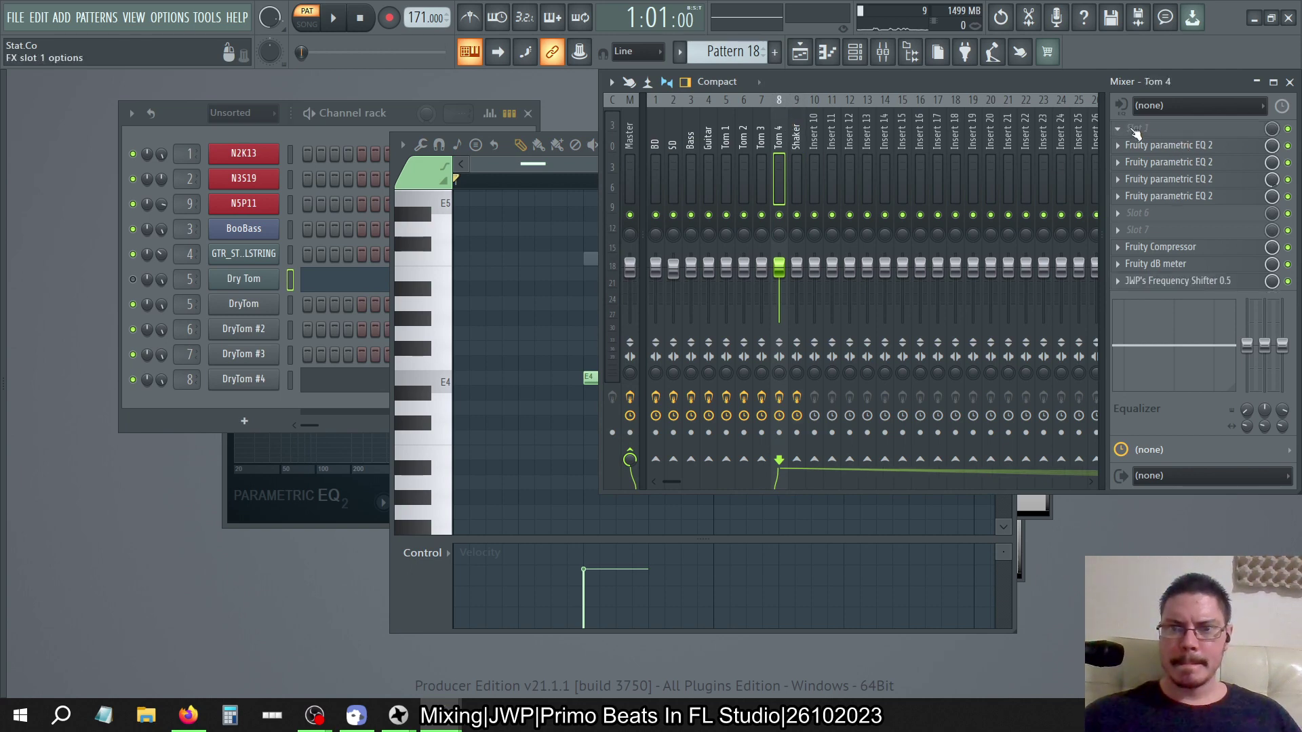
{"action": "left_click", "coordinate": [763, 139]}
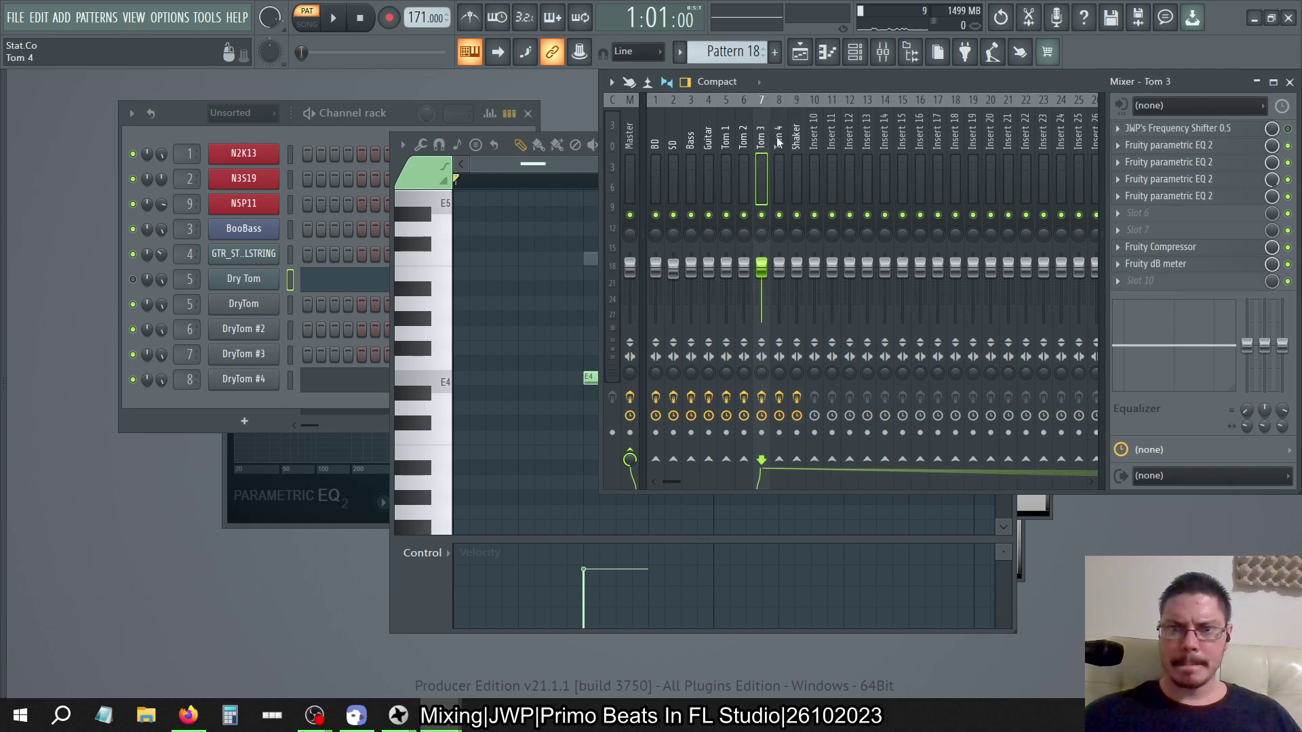
{"action": "left_click", "coordinate": [778, 140]}
{"action": "left_click", "coordinate": [727, 142]}
{"action": "left_click", "coordinate": [744, 142]}
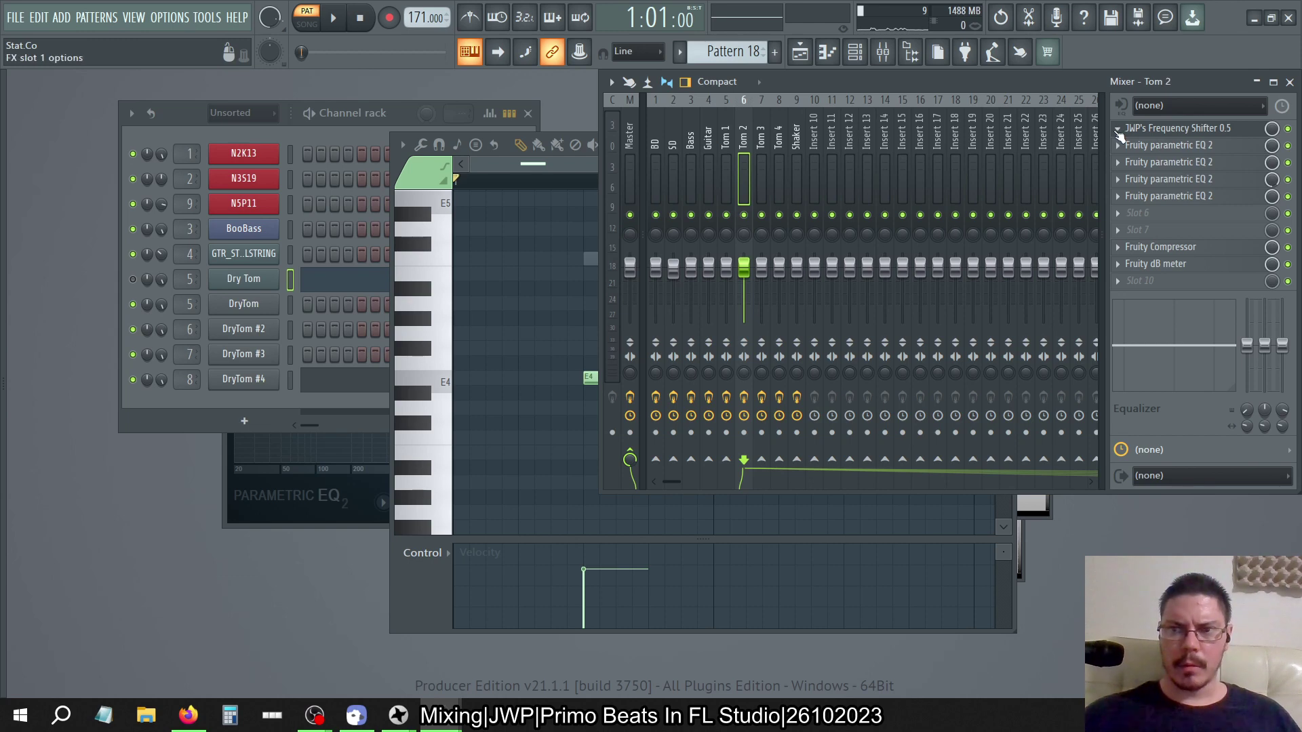
{"action": "left_click", "coordinate": [1119, 132]}
{"action": "left_click_drag", "start_coordinate": [1141, 218], "coordinate": [777, 153]}
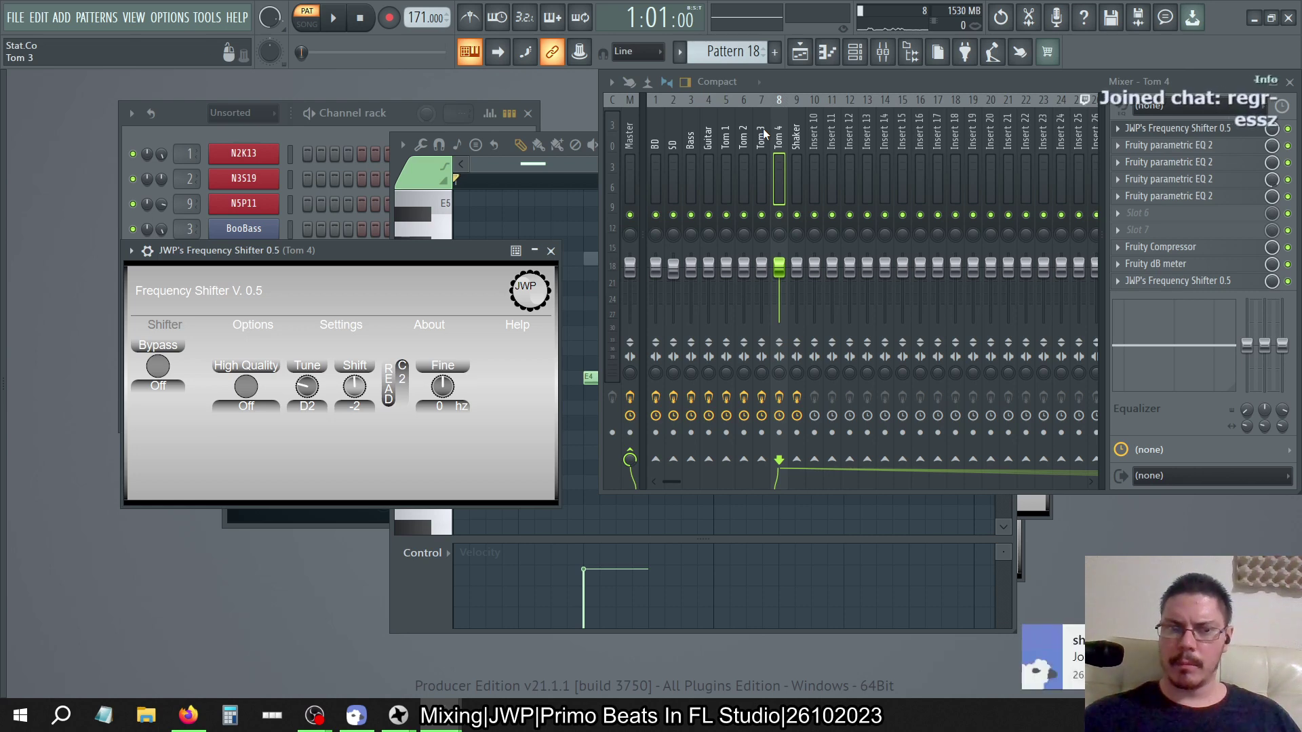
Set the Shift of Tom 4's copied Frequency Shifter to 0 and close the plugin window
{"action": "type", "text": "0"}
{"action": "key", "text": "Return"}
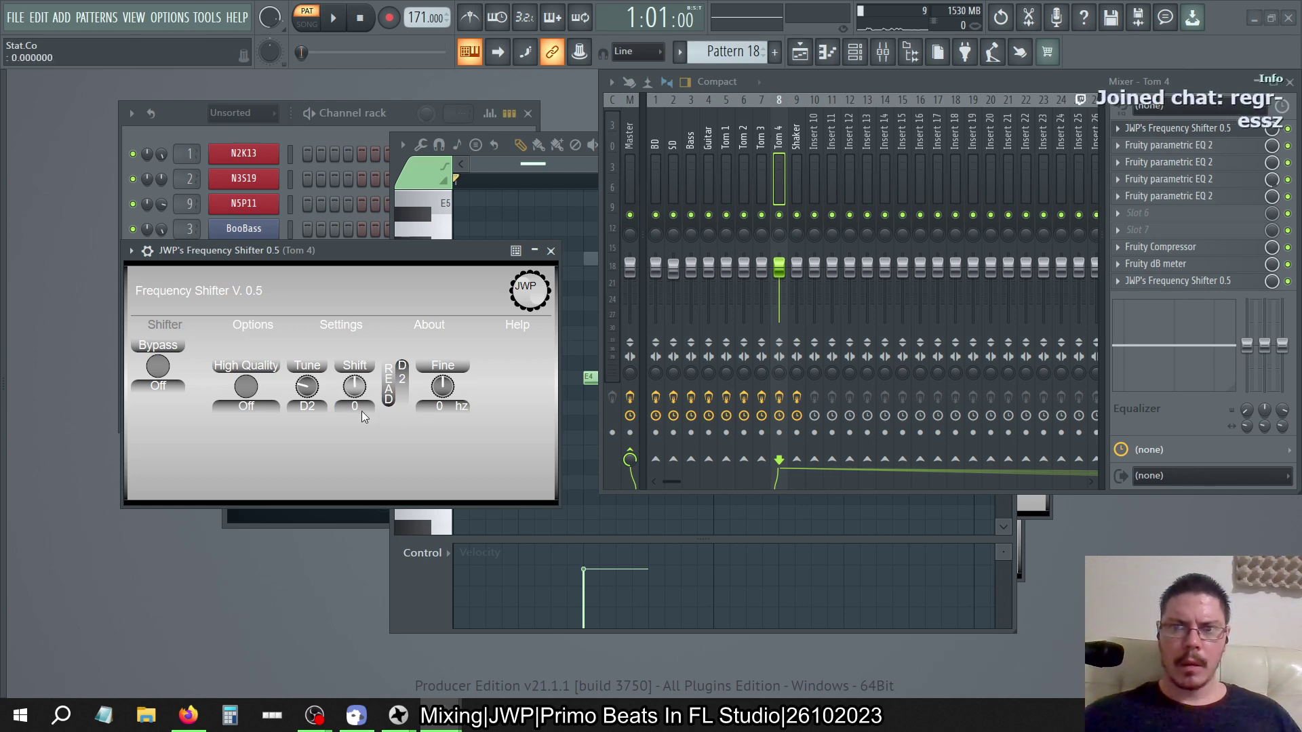
{"action": "left_click", "coordinate": [551, 251]}
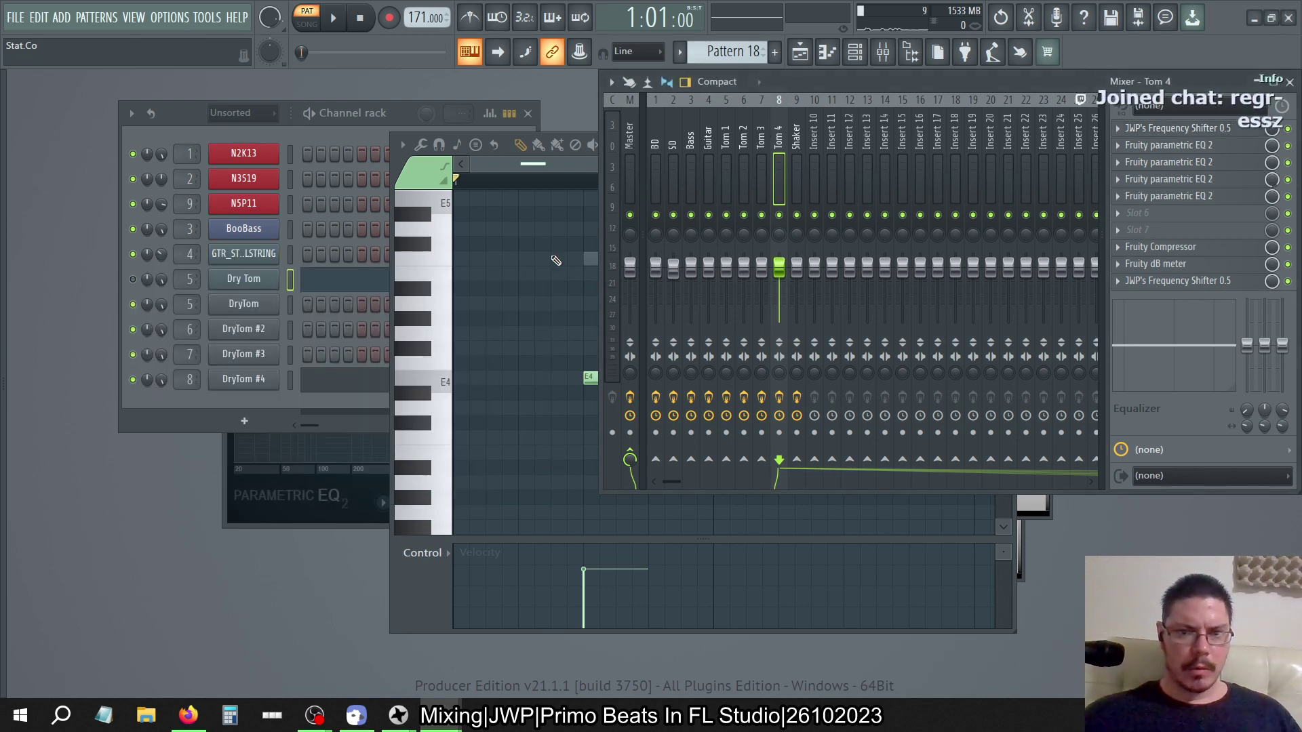
Bring the channel rack forward and play the whole arrangement in song mode
{"action": "left_click", "coordinate": [190, 128]}
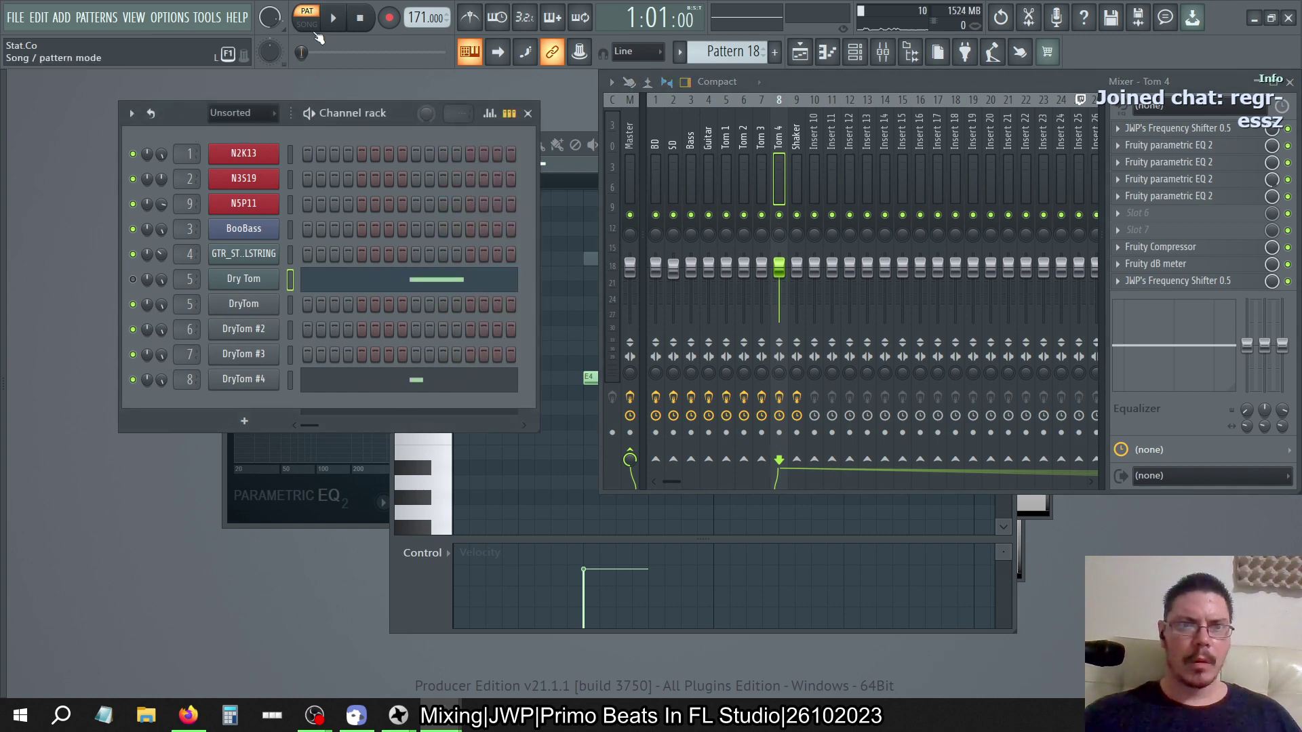
{"action": "left_click", "coordinate": [307, 23]}
{"action": "left_click", "coordinate": [333, 19]}
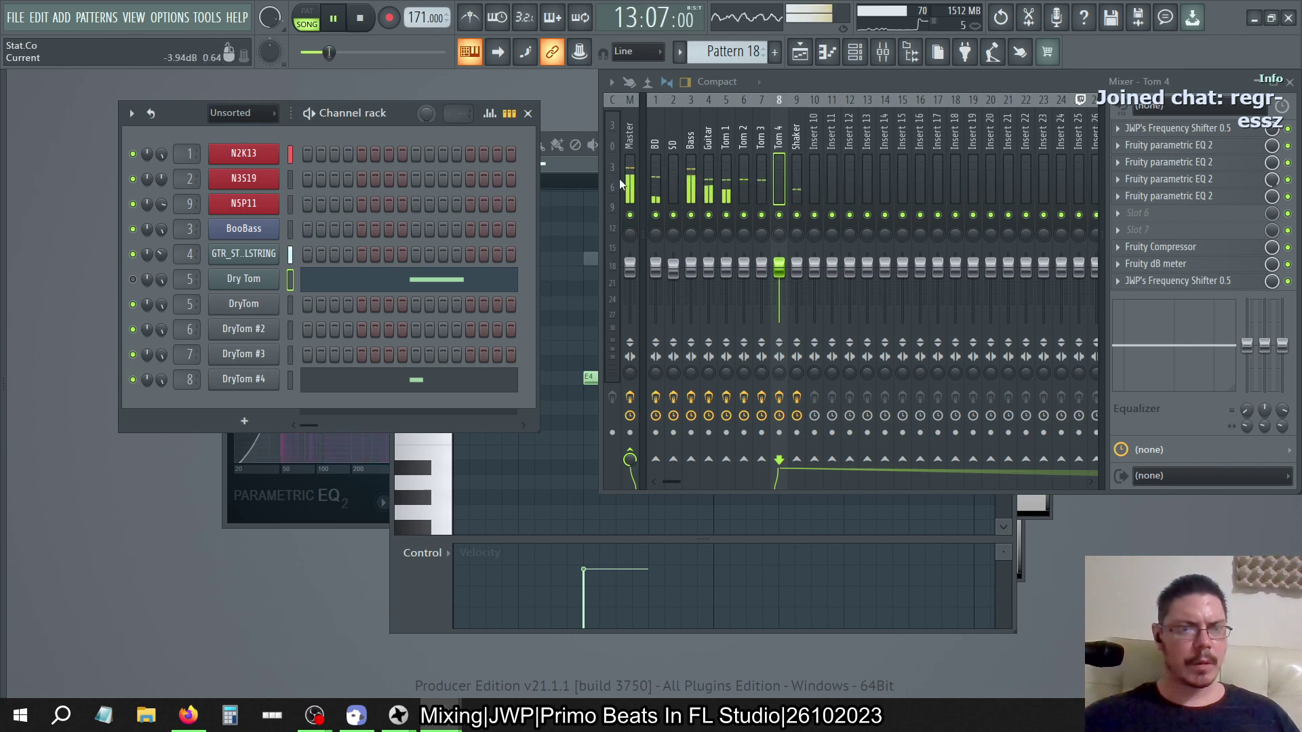
Solo the Tom 1 mixer track and unmute Tom 2, Tom 3 and Tom 4 so that only the toms are heard
{"action": "right_click", "coordinate": [729, 215]}
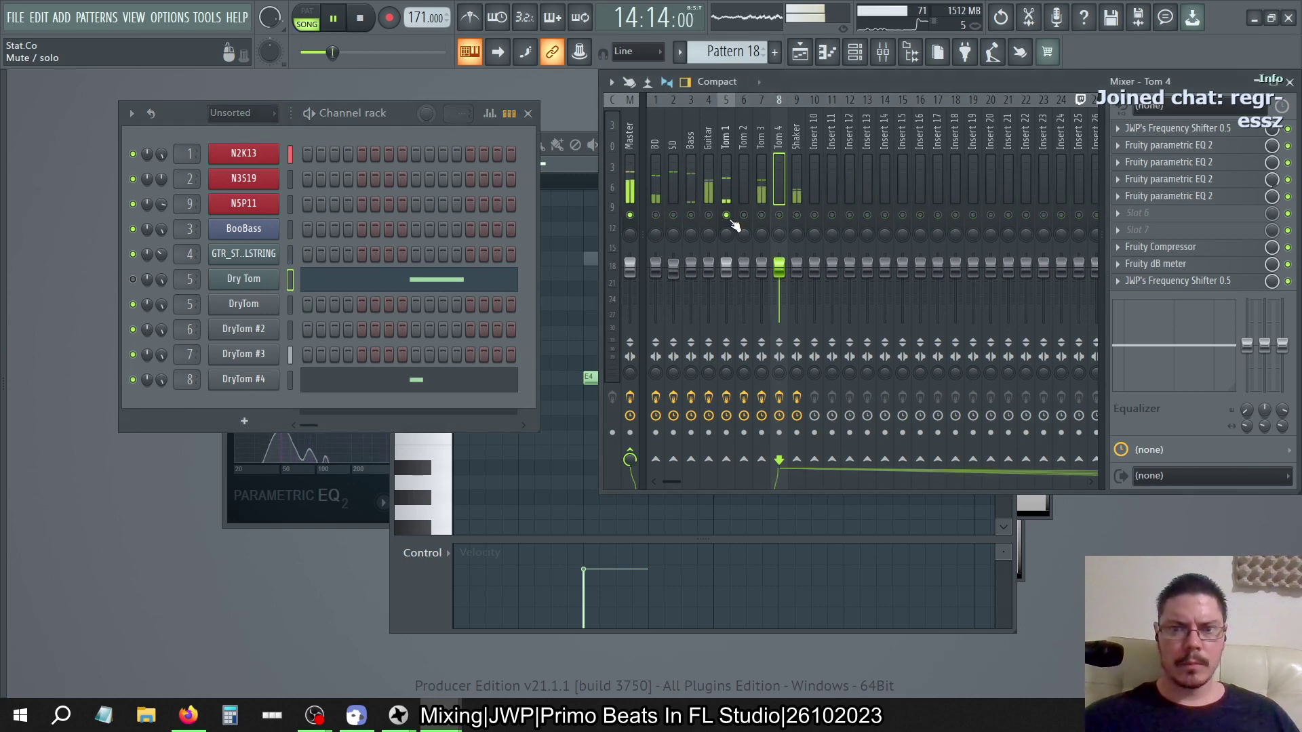
{"action": "left_click", "coordinate": [744, 215]}
{"action": "left_click", "coordinate": [761, 215]}
{"action": "left_click", "coordinate": [779, 216]}
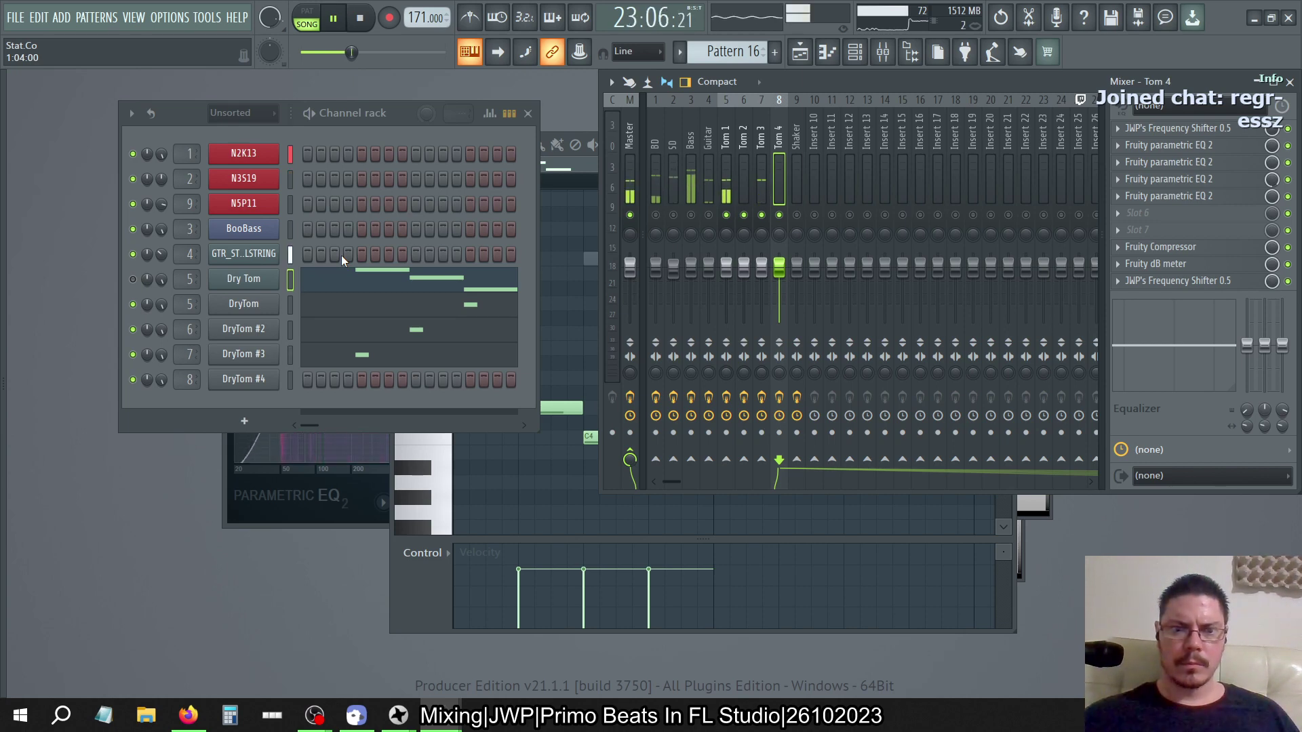
Check Tom 1's Fruity parametric EQ 2 and mixer track during playback, and stop the song
{"action": "left_click", "coordinate": [330, 521]}
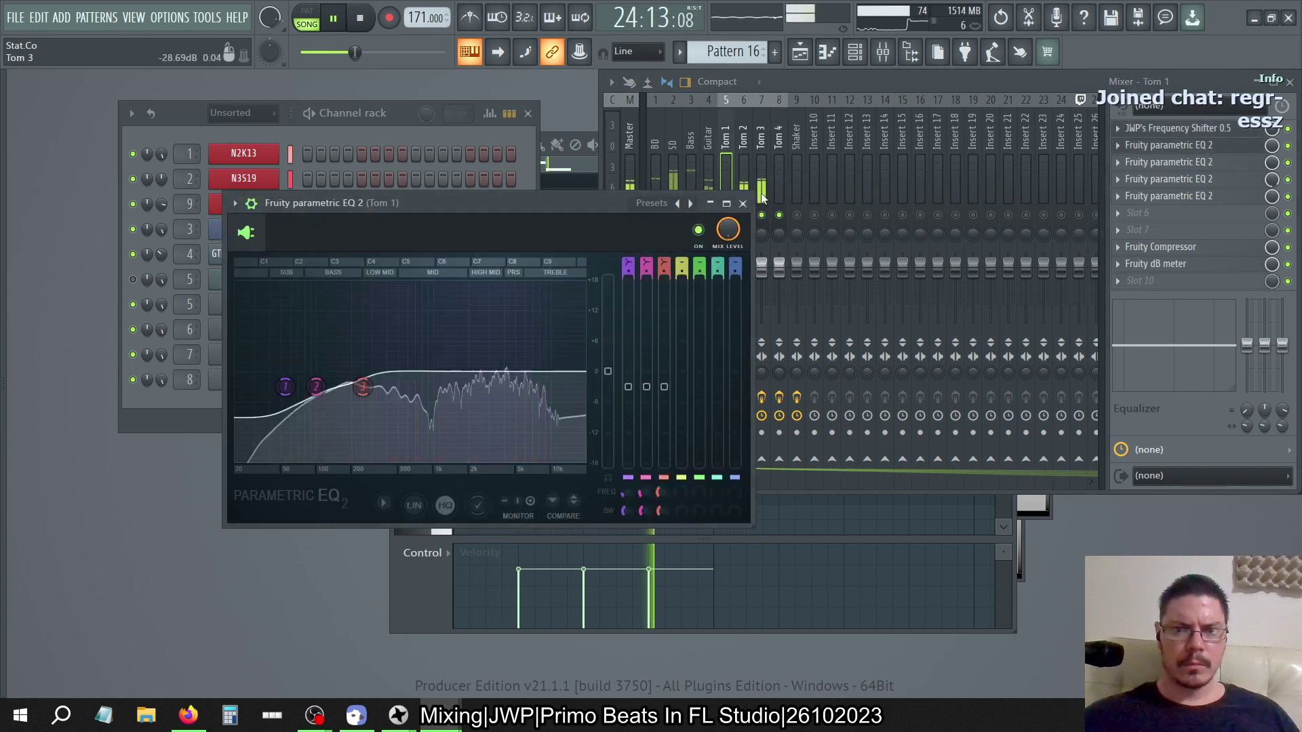
{"action": "left_click", "coordinate": [726, 298]}
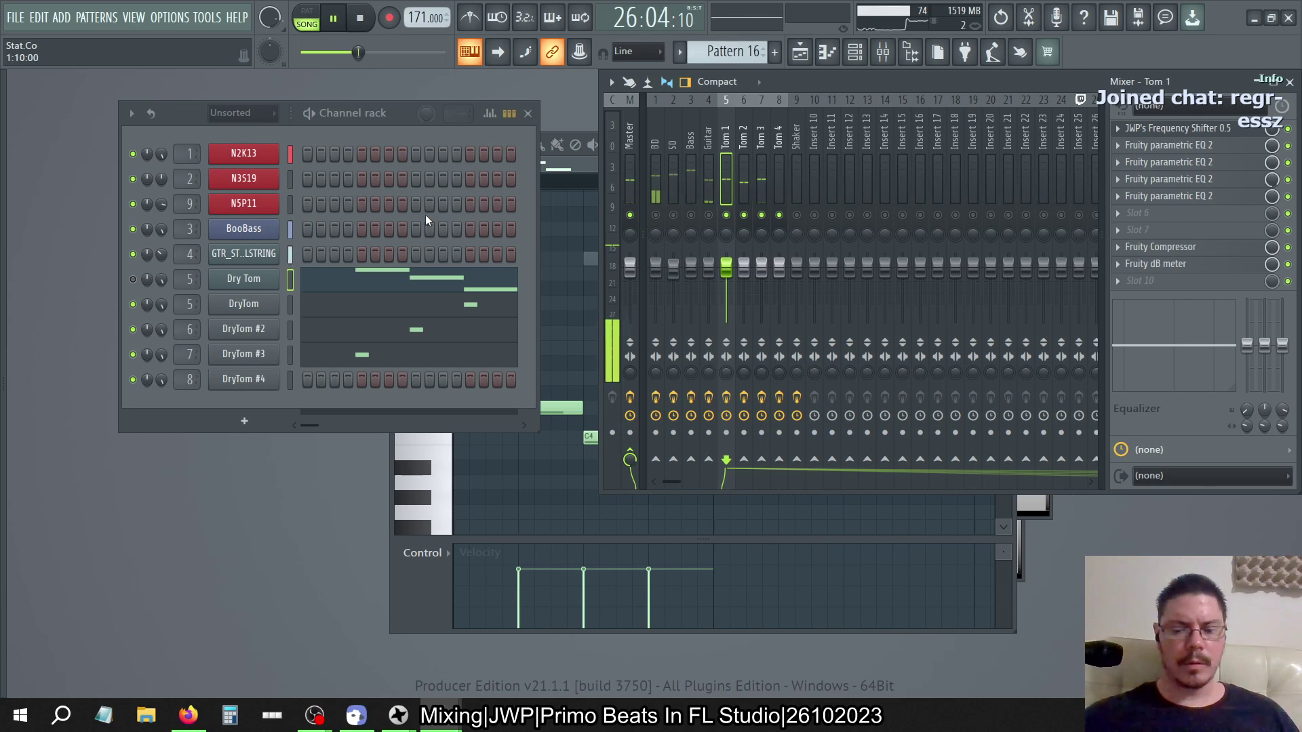
{"action": "key", "text": "Left"}
{"action": "key", "text": "Right"}
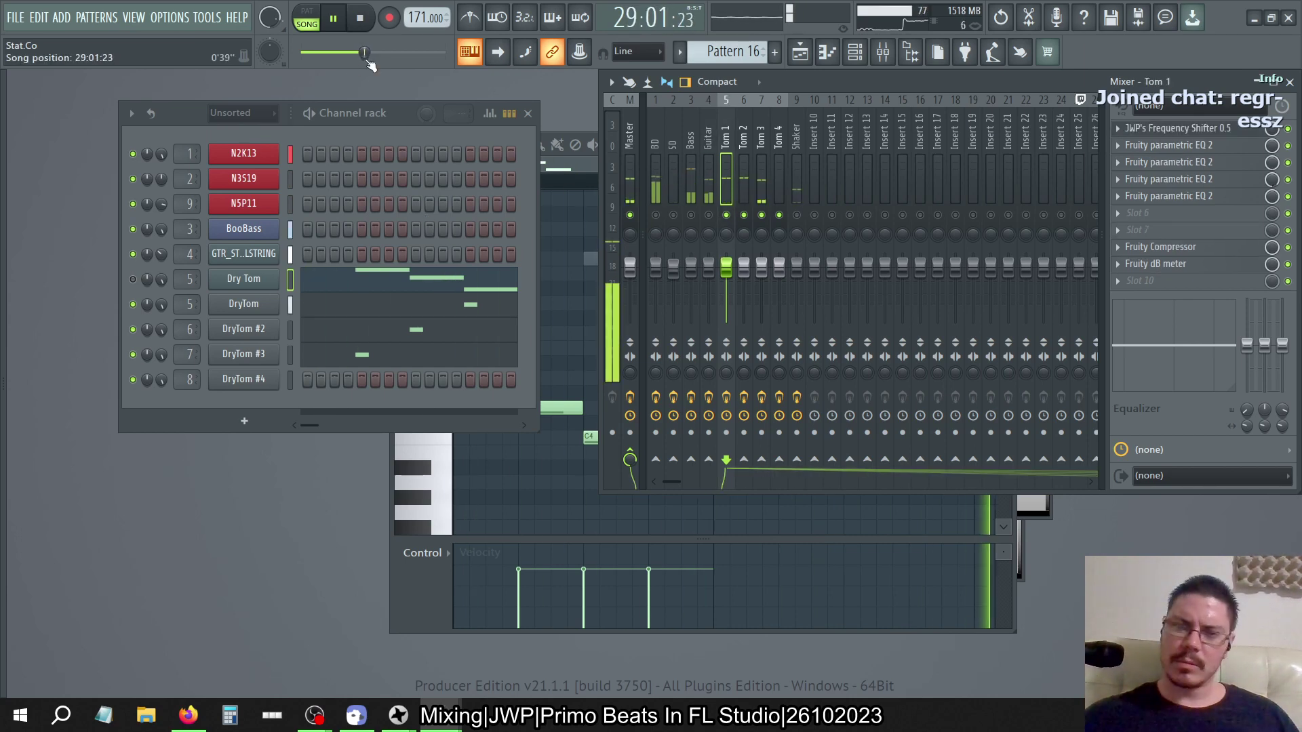
{"action": "key", "text": "space"}
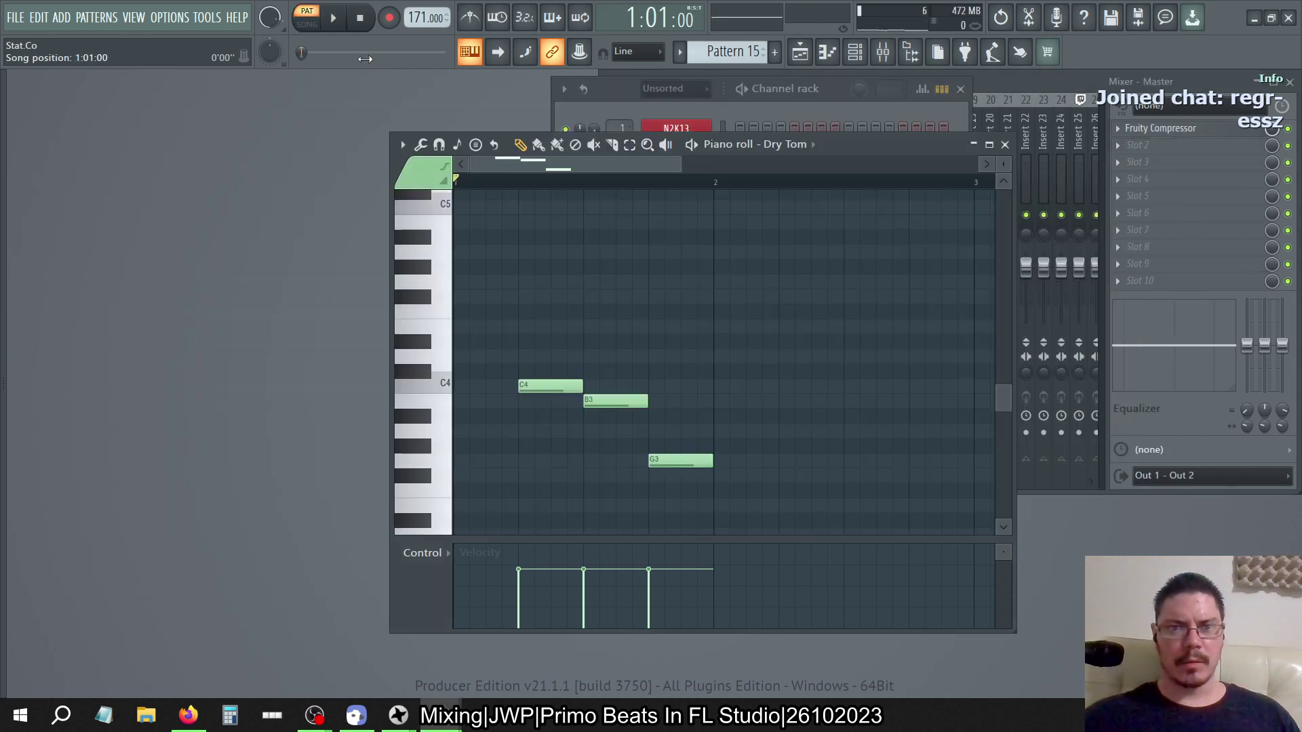
Switch to the original unmixed project and play its arrangement in song mode, checking the mixer and channel rack
{"action": "key", "text": "space"}
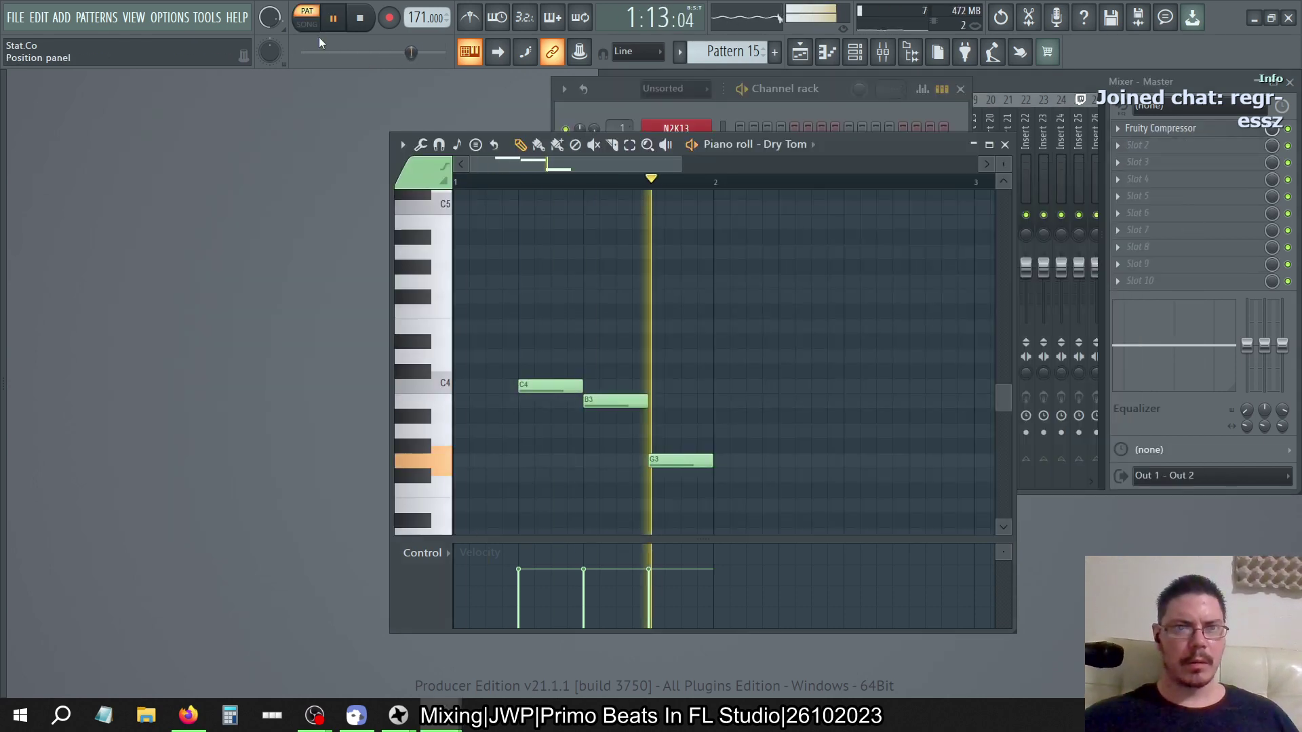
{"action": "key", "text": "l"}
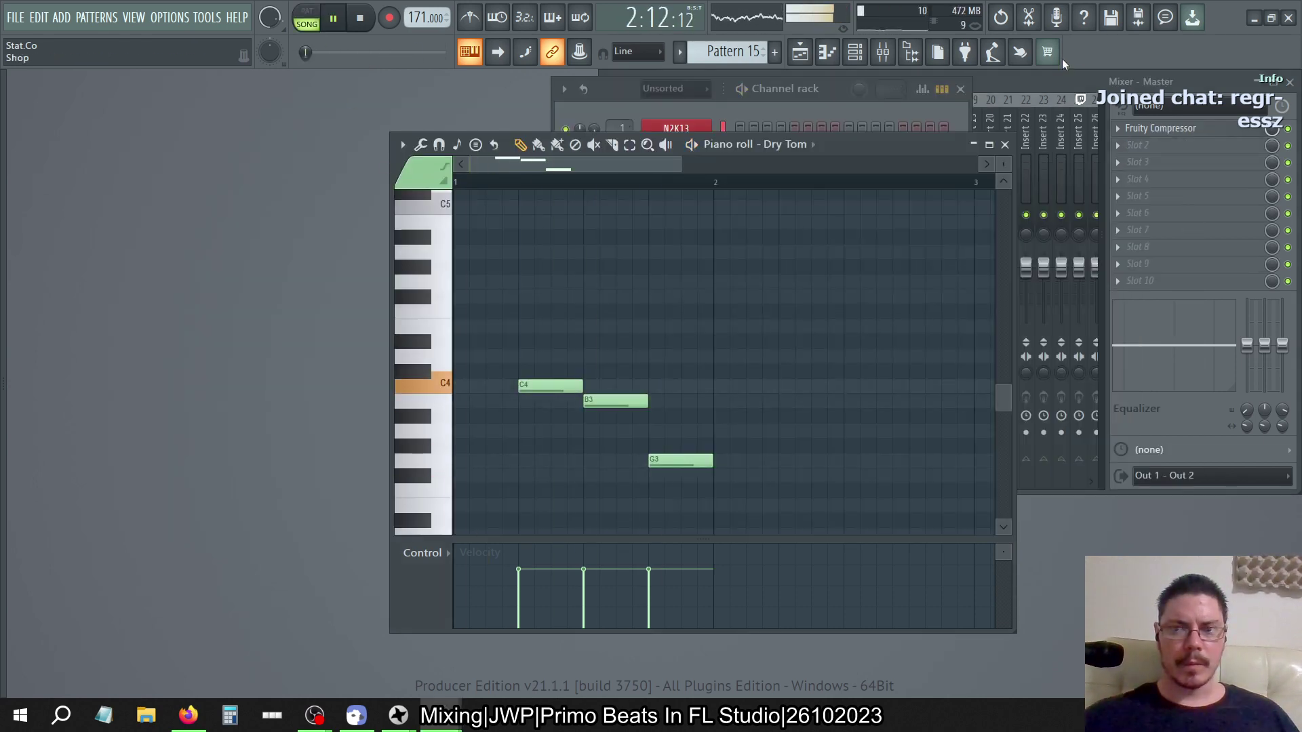
{"action": "left_click", "coordinate": [883, 51]}
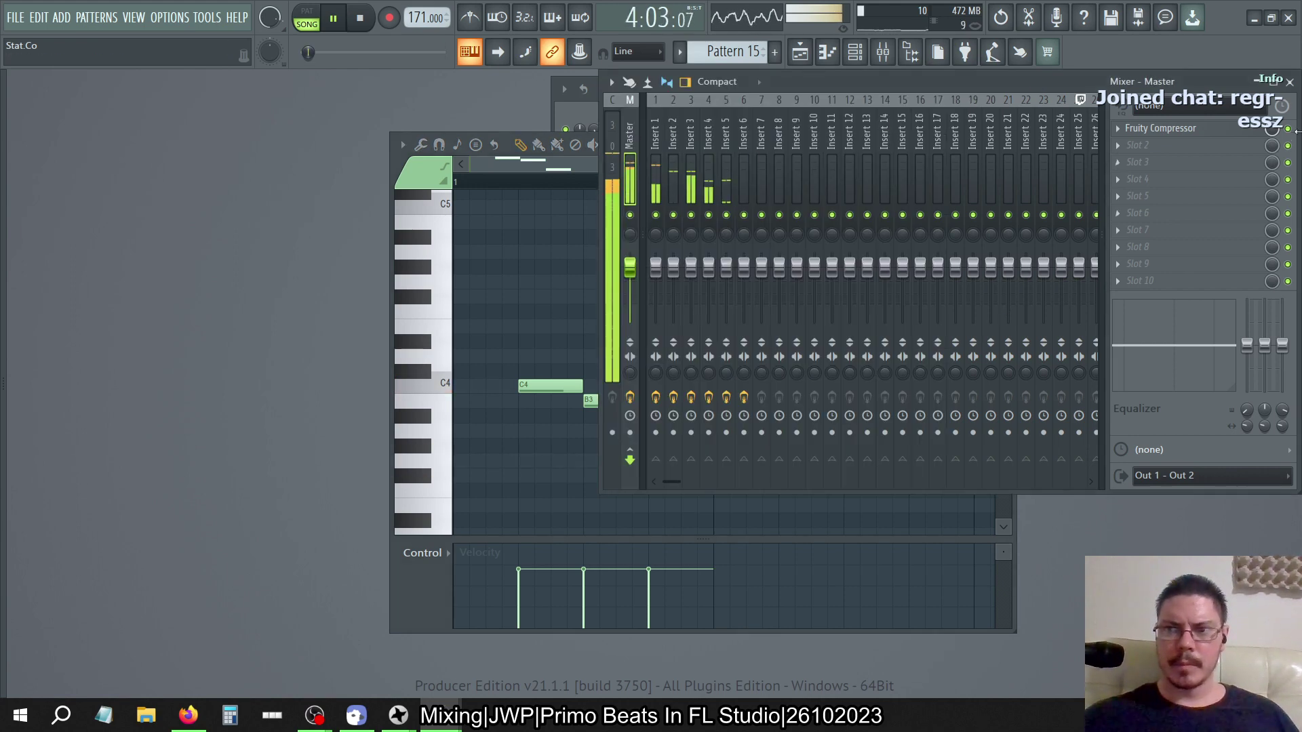
{"action": "left_click", "coordinate": [551, 55]}
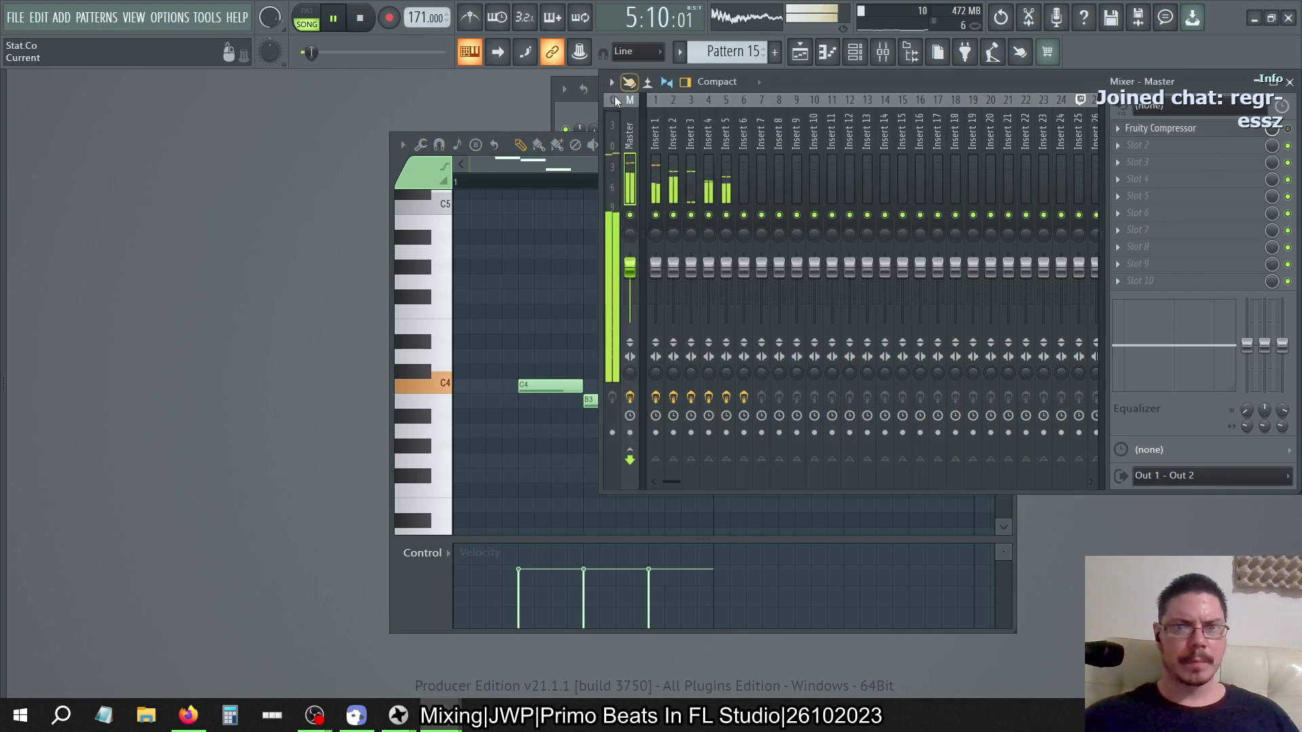
{"action": "left_click", "coordinate": [580, 113]}
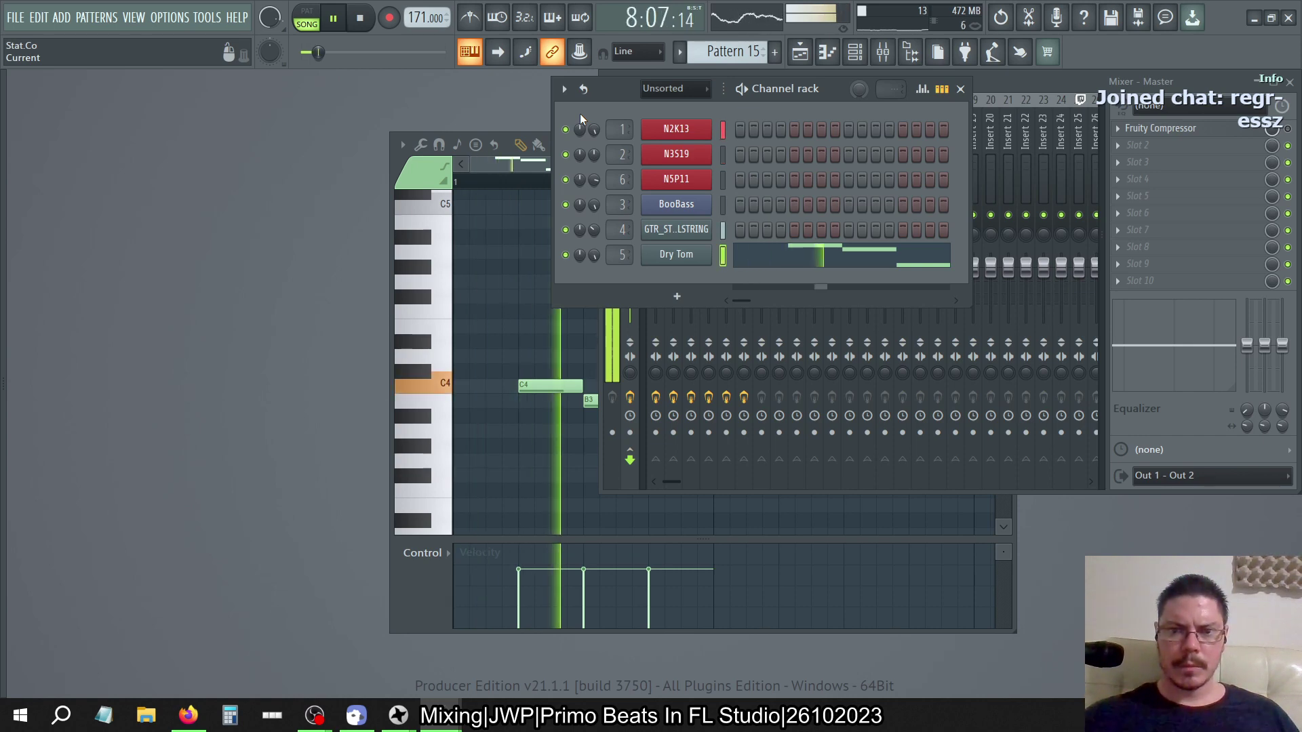
{"action": "left_click", "coordinate": [363, 24]}
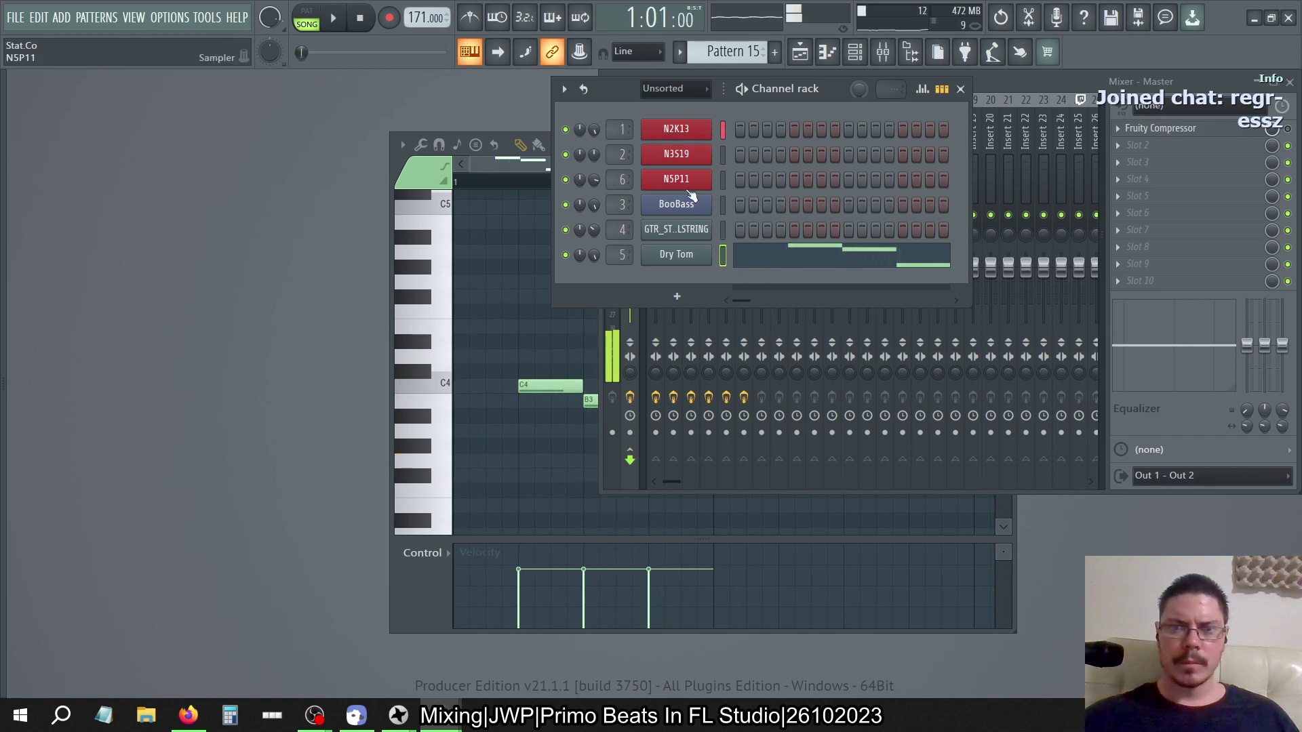
Solo the original project's Dry Tom track, Insert 5, during song playback
{"action": "key", "text": "F9"}
{"action": "right_click", "coordinate": [710, 215]}
{"action": "key", "text": "space"}
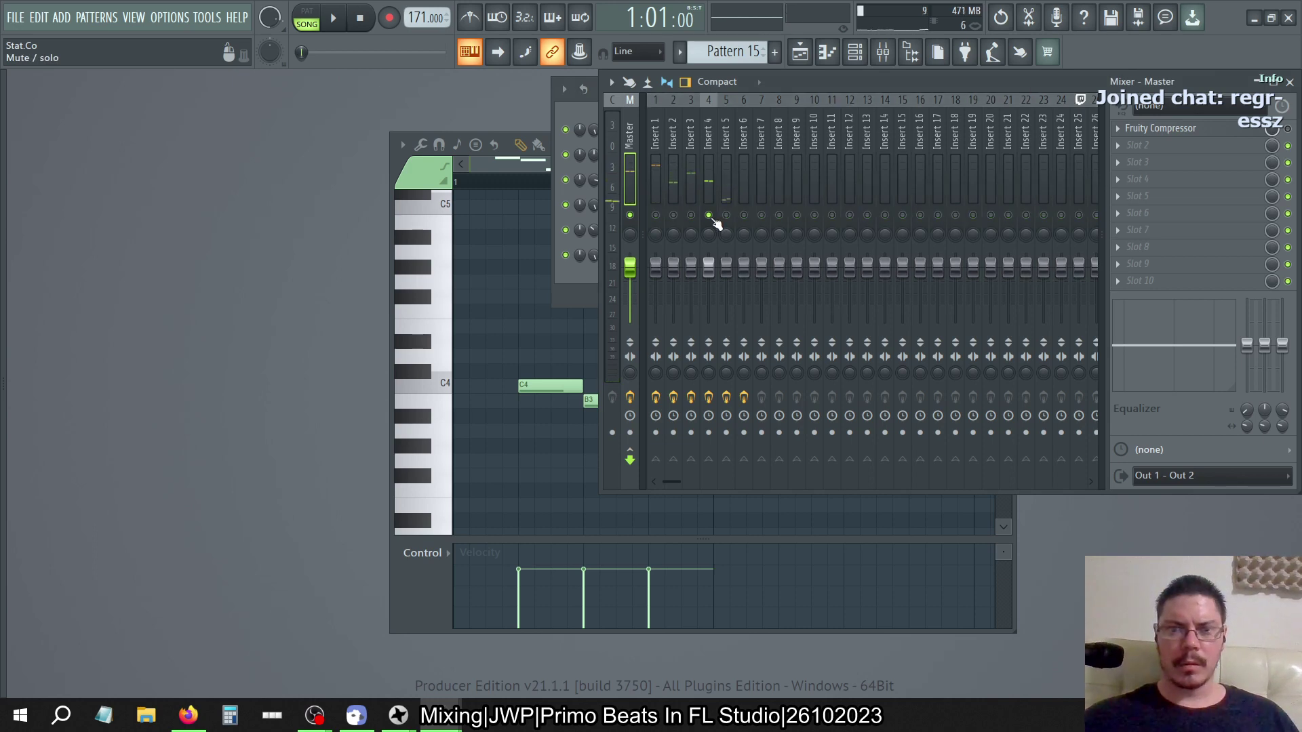
{"action": "right_click", "coordinate": [691, 216]}
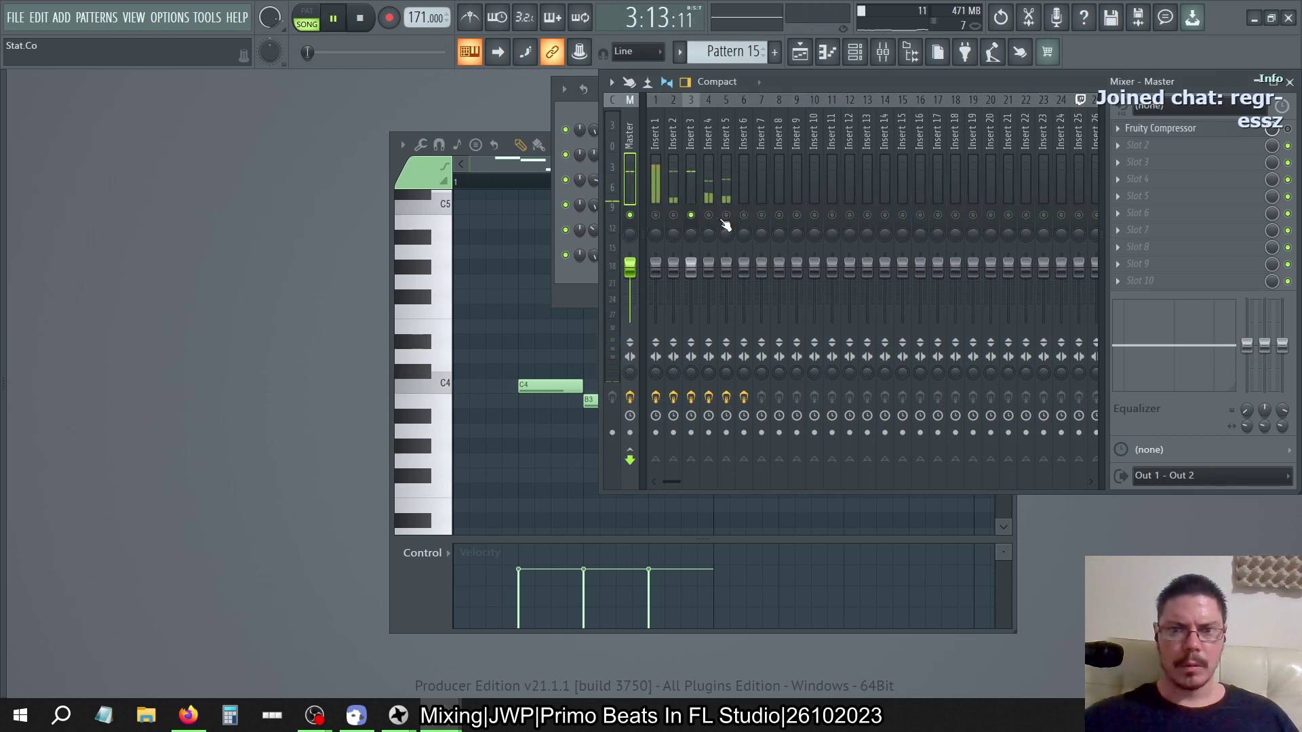
{"action": "left_click", "coordinate": [726, 216]}
{"action": "left_click", "coordinate": [691, 216]}
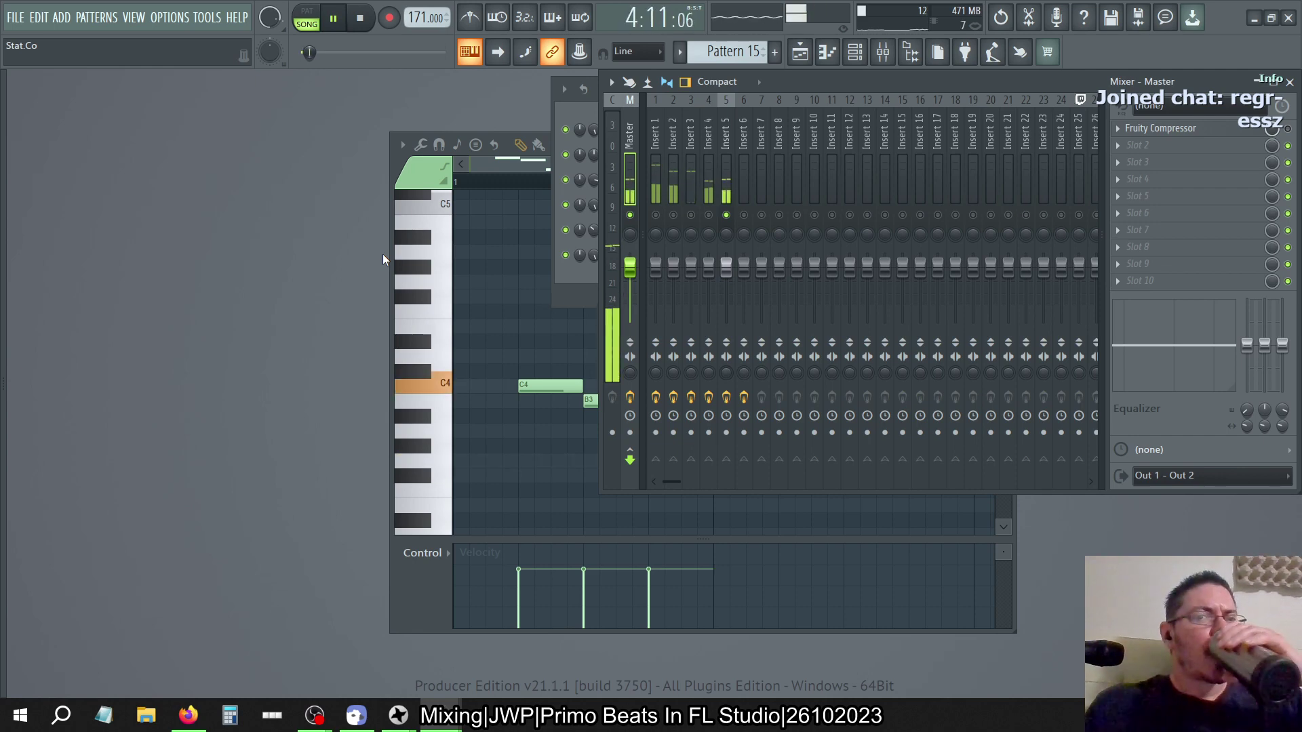
{"action": "left_click", "coordinate": [883, 52]}
{"action": "left_click", "coordinate": [899, 58]}
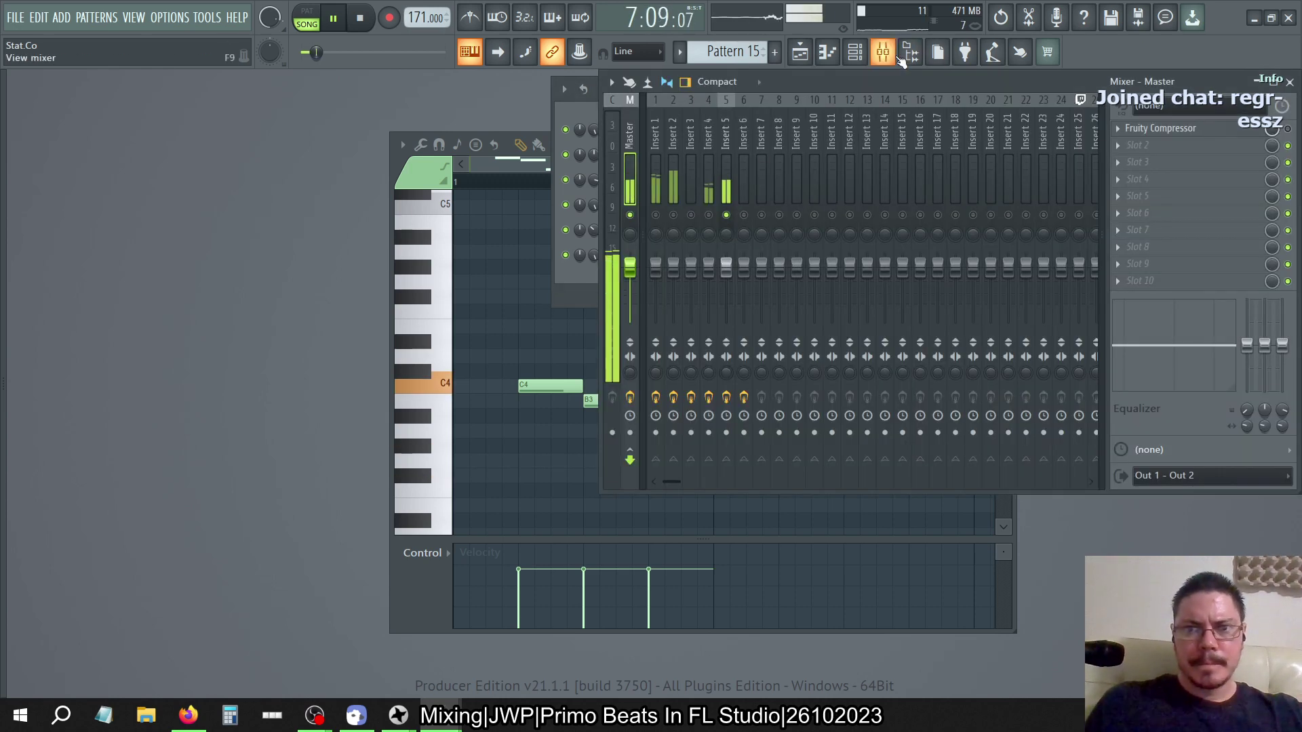
{"action": "left_click", "coordinate": [1117, 246]}
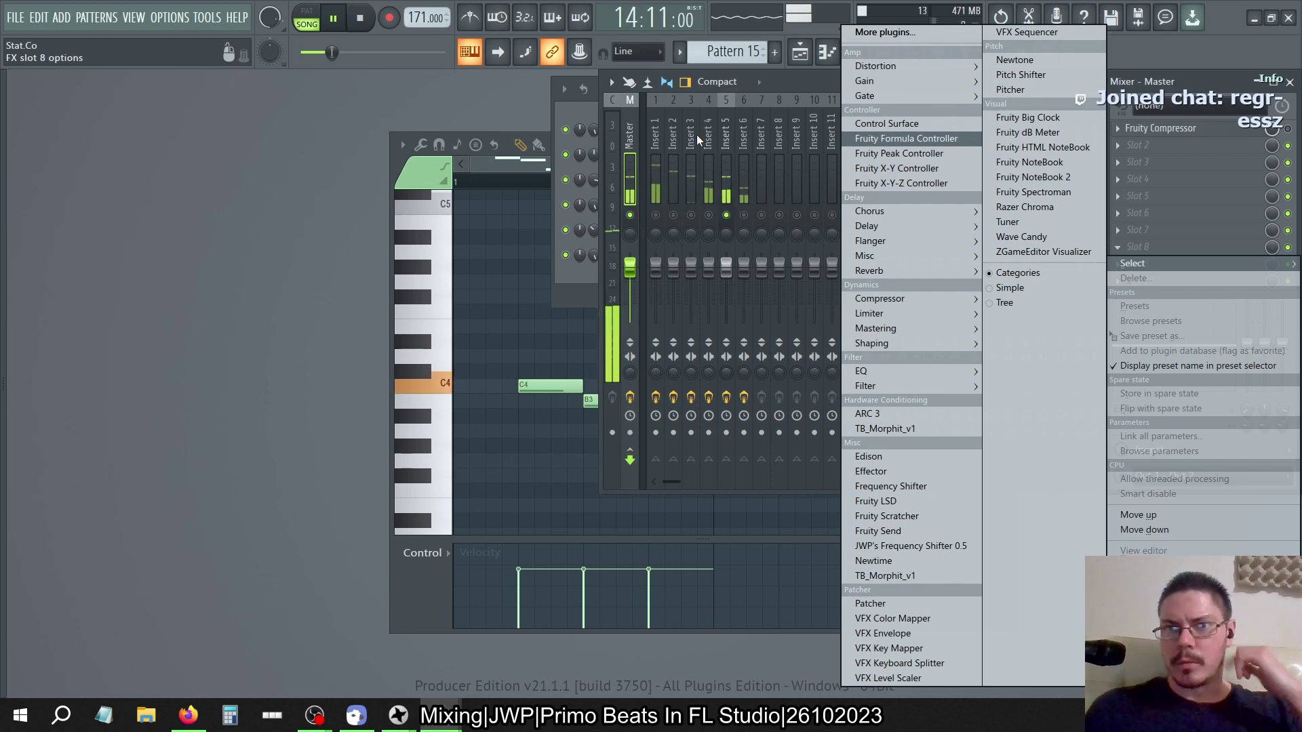
{"action": "key", "text": "Escape"}
Find SPAN Plus among the installed VST3 effects and load it in the second effect slot of the original project's Master track
{"action": "key", "text": "F6"}
{"action": "key", "text": "alt+F8"}
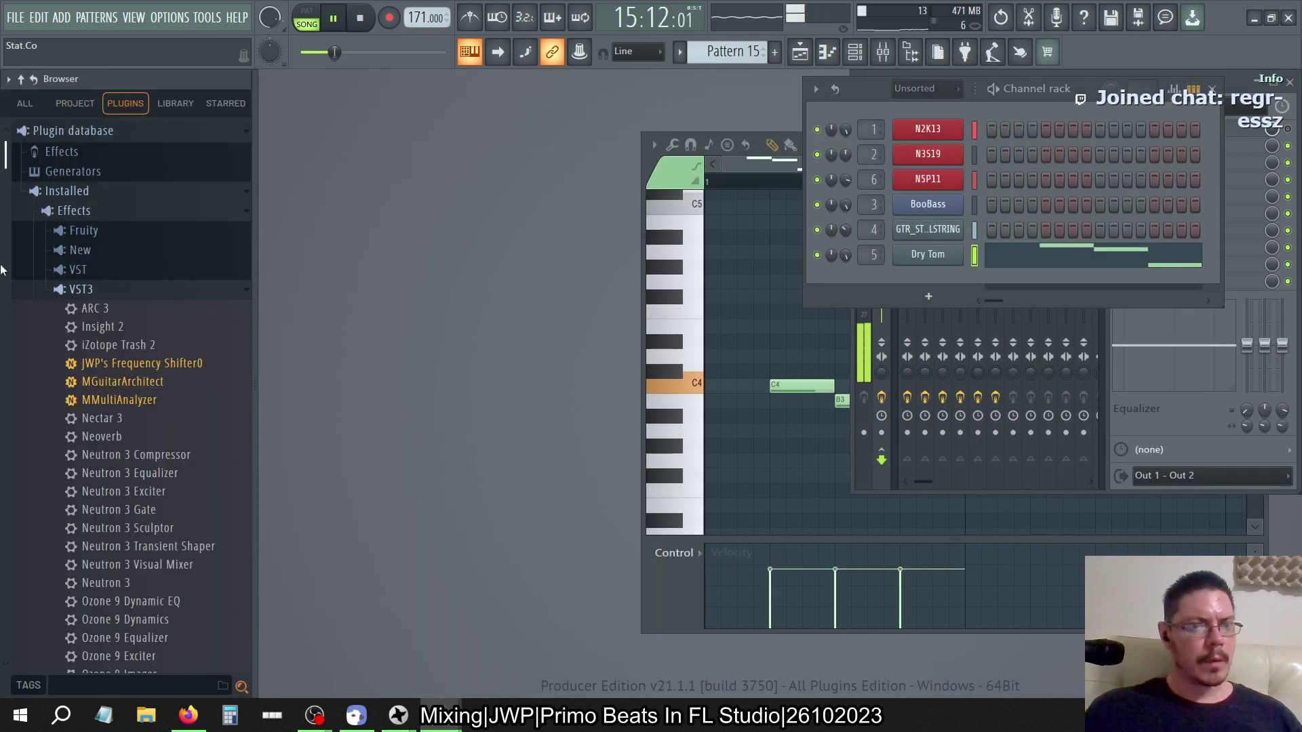
{"action": "left_click", "coordinate": [129, 294]}
{"action": "left_click", "coordinate": [132, 298]}
{"action": "scroll", "coordinate": [102, 532], "scroll_direction": "down", "scroll_amount": 15}
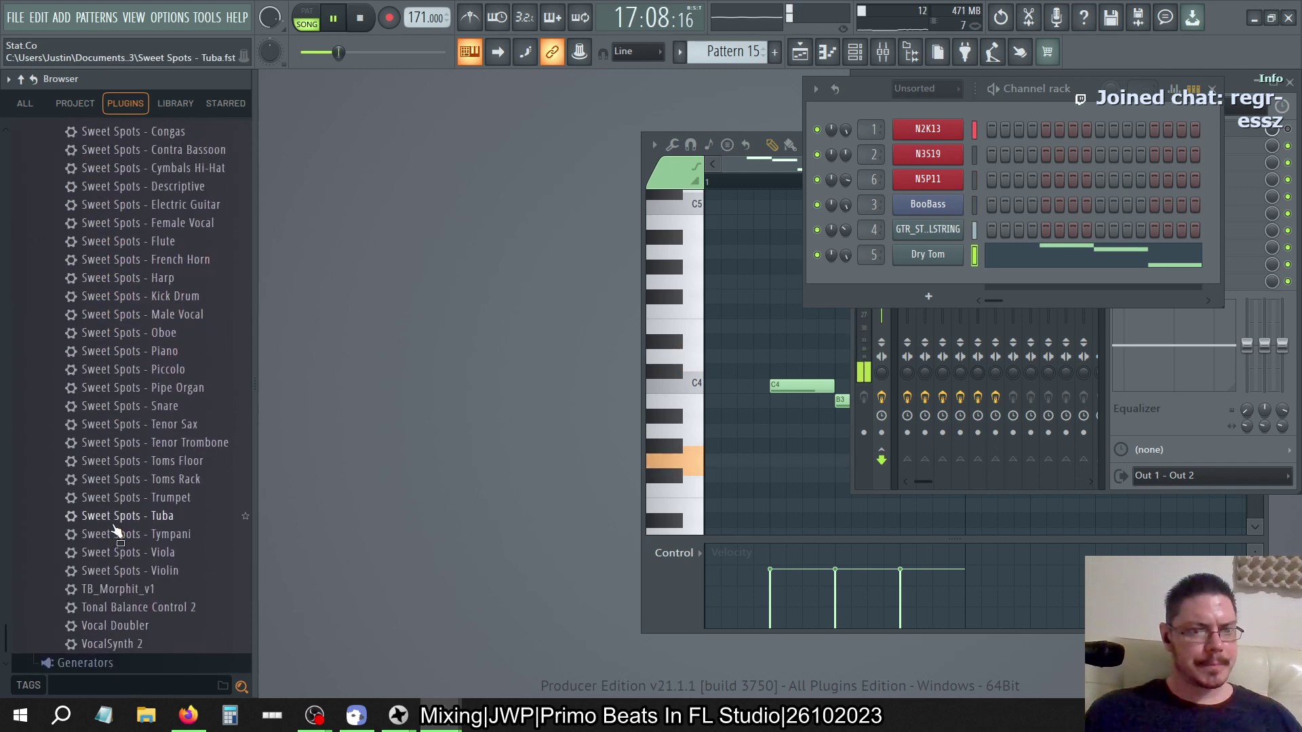
{"action": "scroll", "coordinate": [129, 644], "scroll_direction": "up", "scroll_amount": 15}
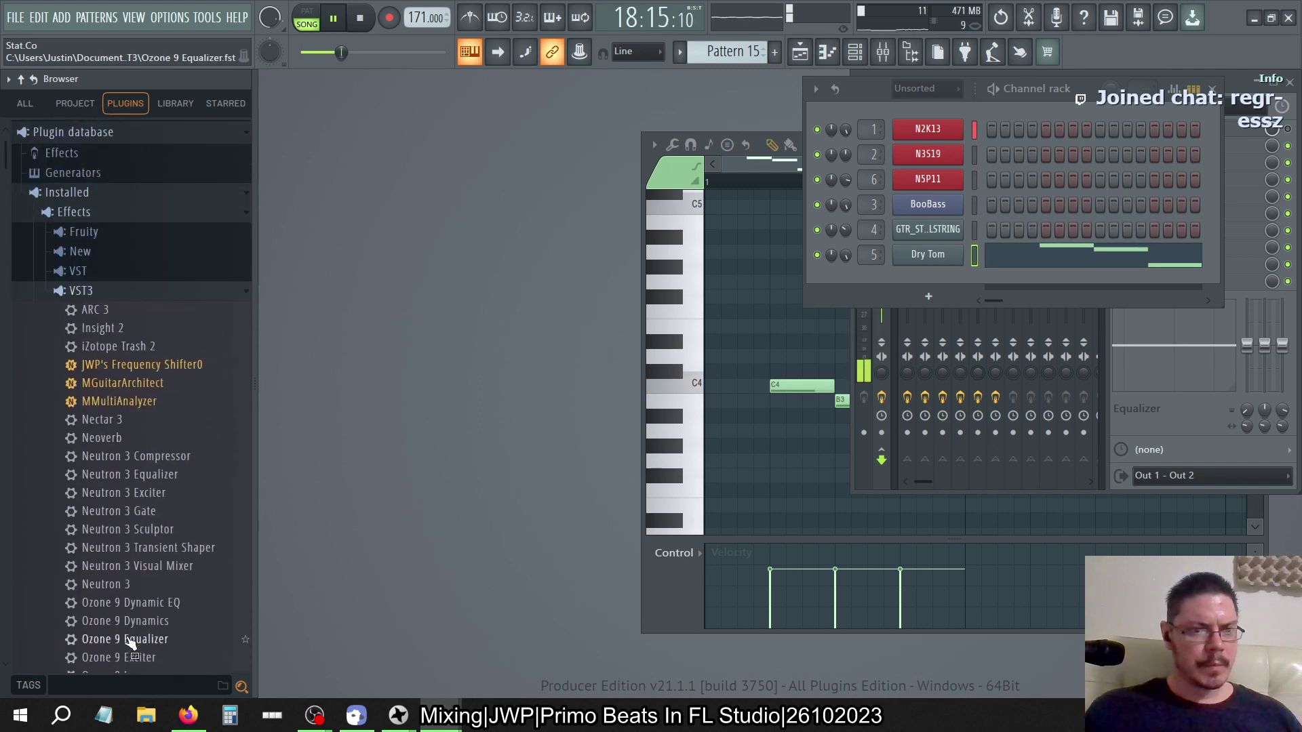
{"action": "scroll", "coordinate": [146, 297], "scroll_direction": "down", "scroll_amount": 15}
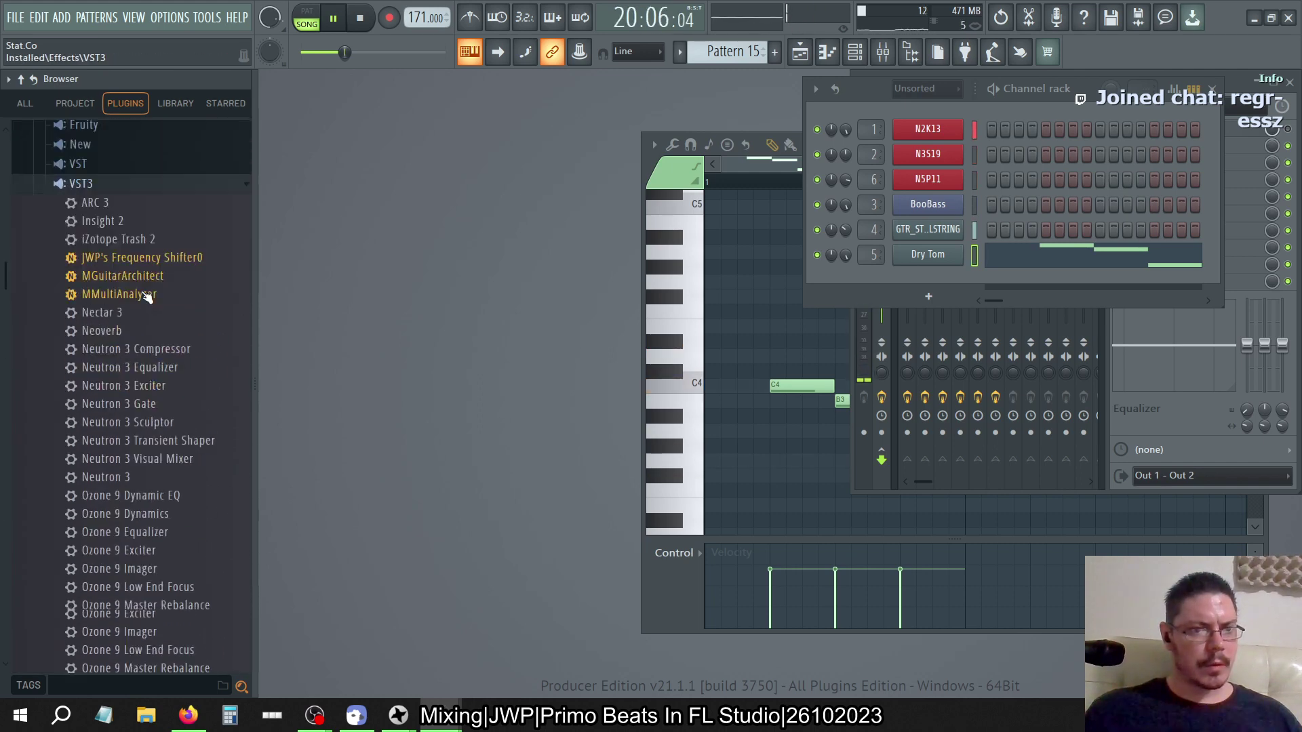
{"action": "scroll", "coordinate": [146, 297], "scroll_direction": "up", "scroll_amount": 5}
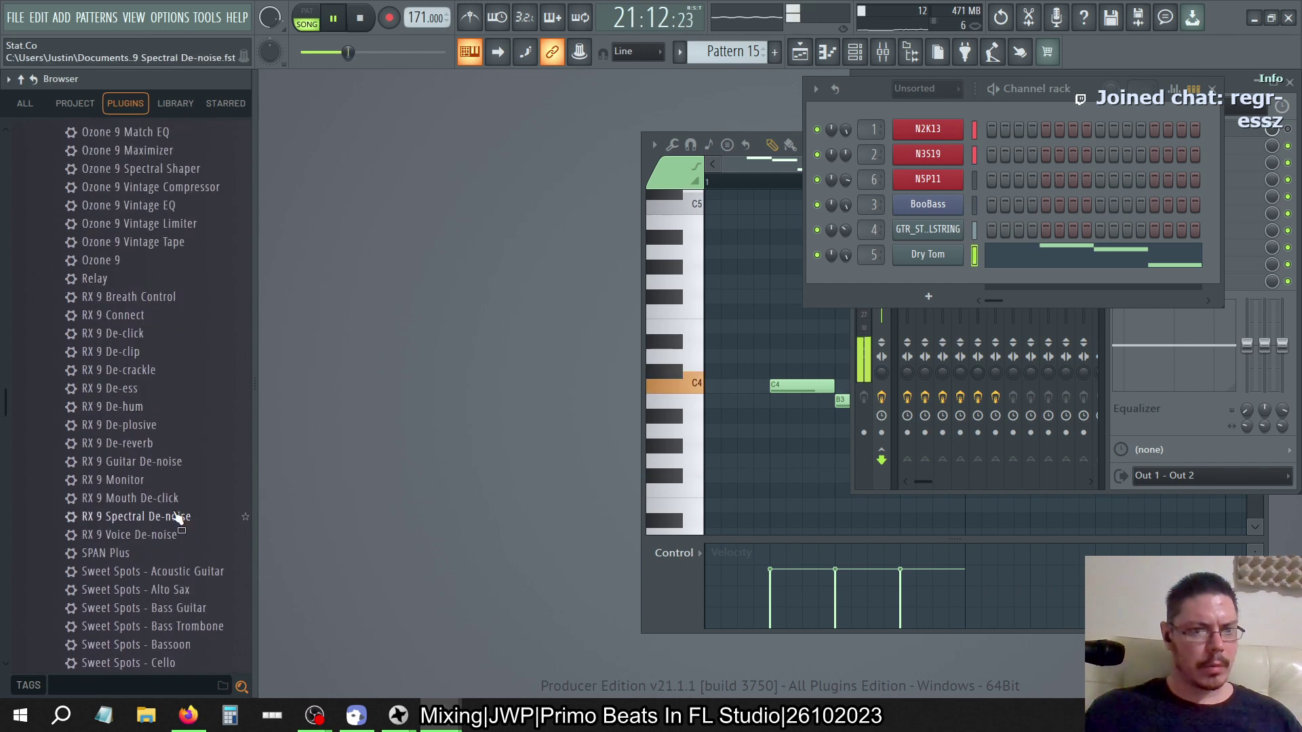
{"action": "left_click_drag", "start_coordinate": [108, 553], "coordinate": [1094, 263]}
{"action": "left_click_drag", "start_coordinate": [1207, 113], "coordinate": [1208, 119]}
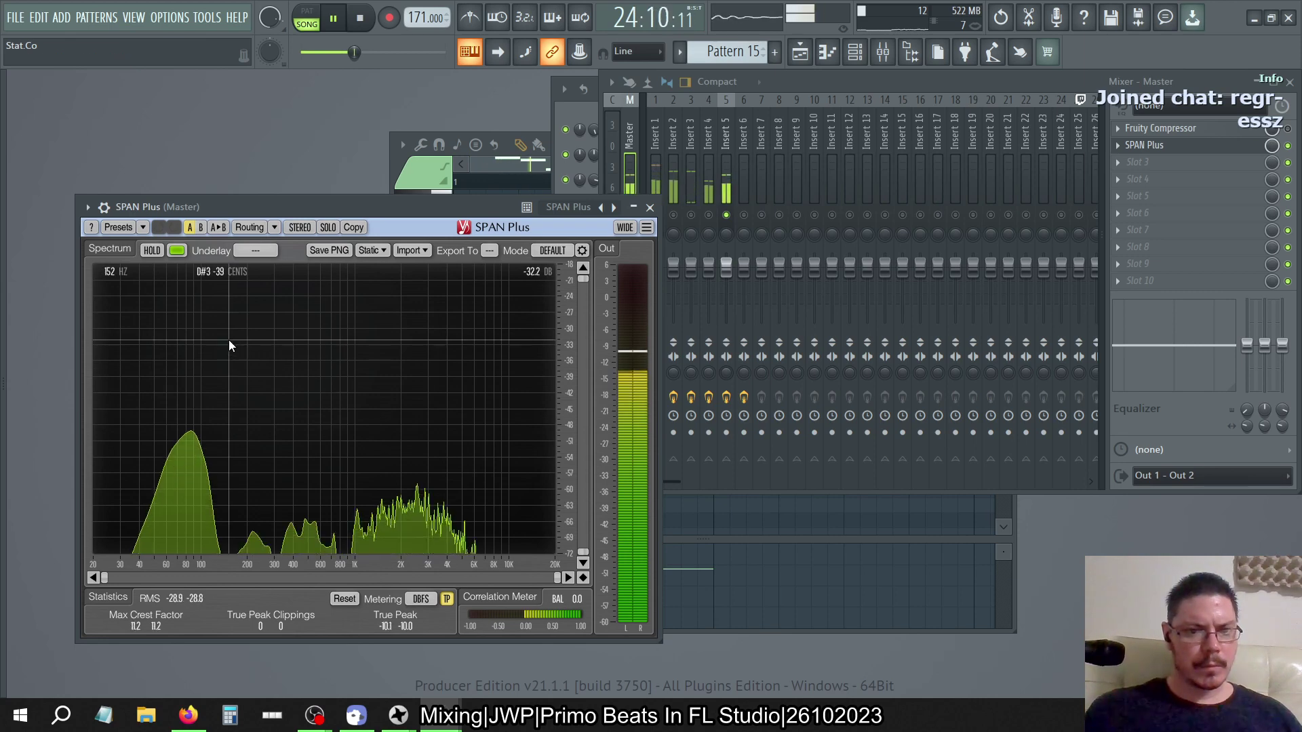
Switch SPAN Plus to the HIGH RES mode and set its overlap to 95 in the Spectrum Mode Editor
{"action": "left_click", "coordinate": [551, 251]}
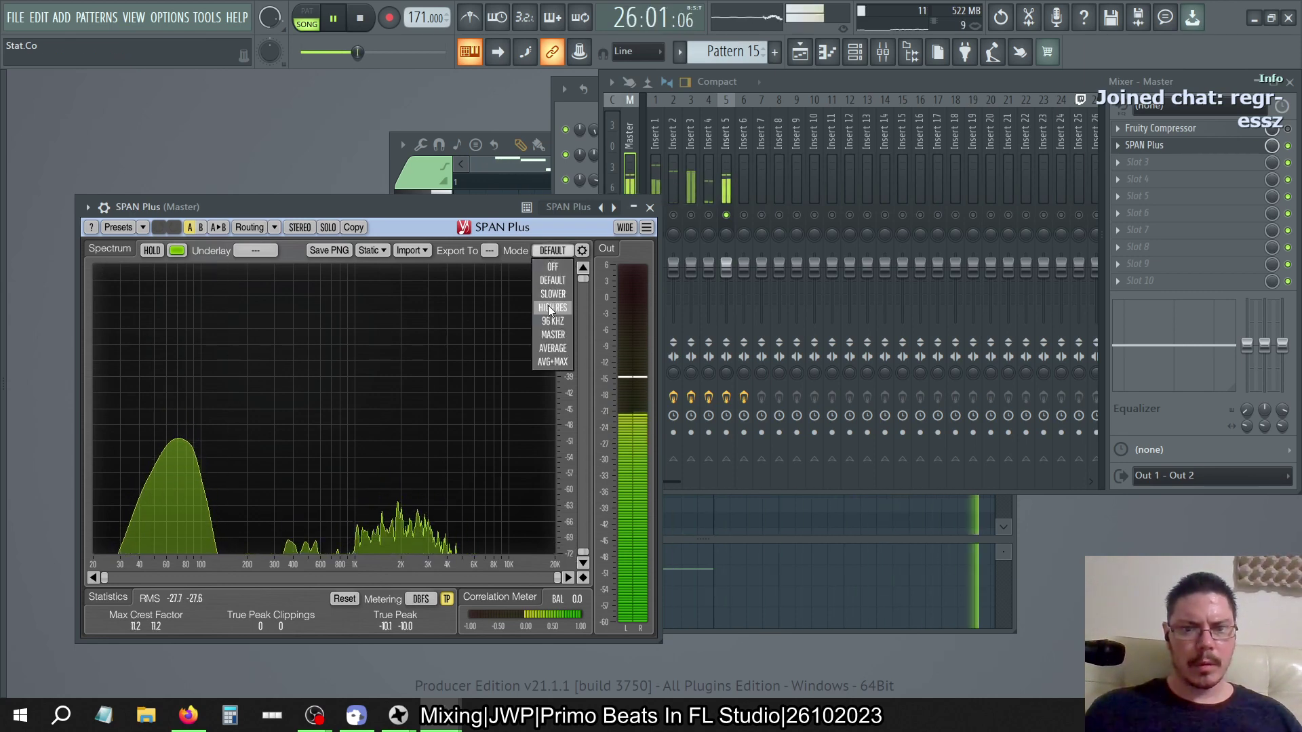
{"action": "left_click", "coordinate": [552, 303]}
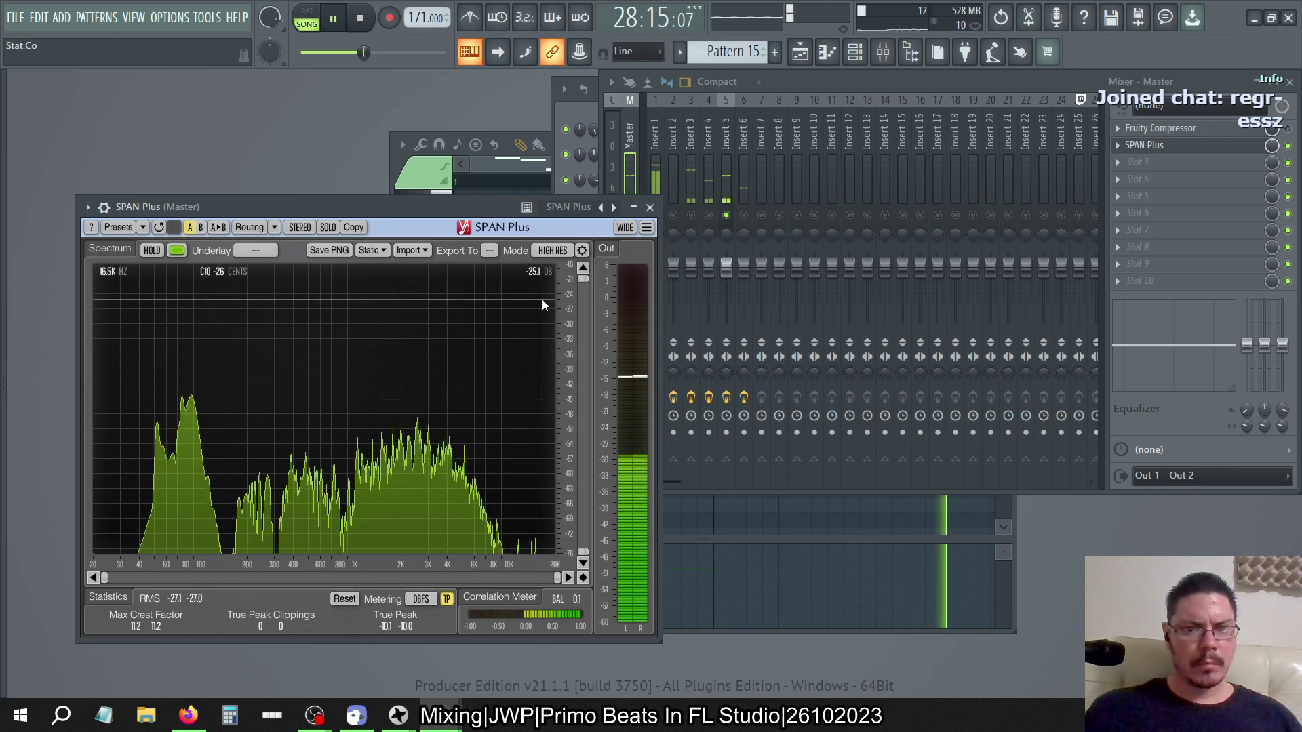
{"action": "left_click", "coordinate": [581, 250]}
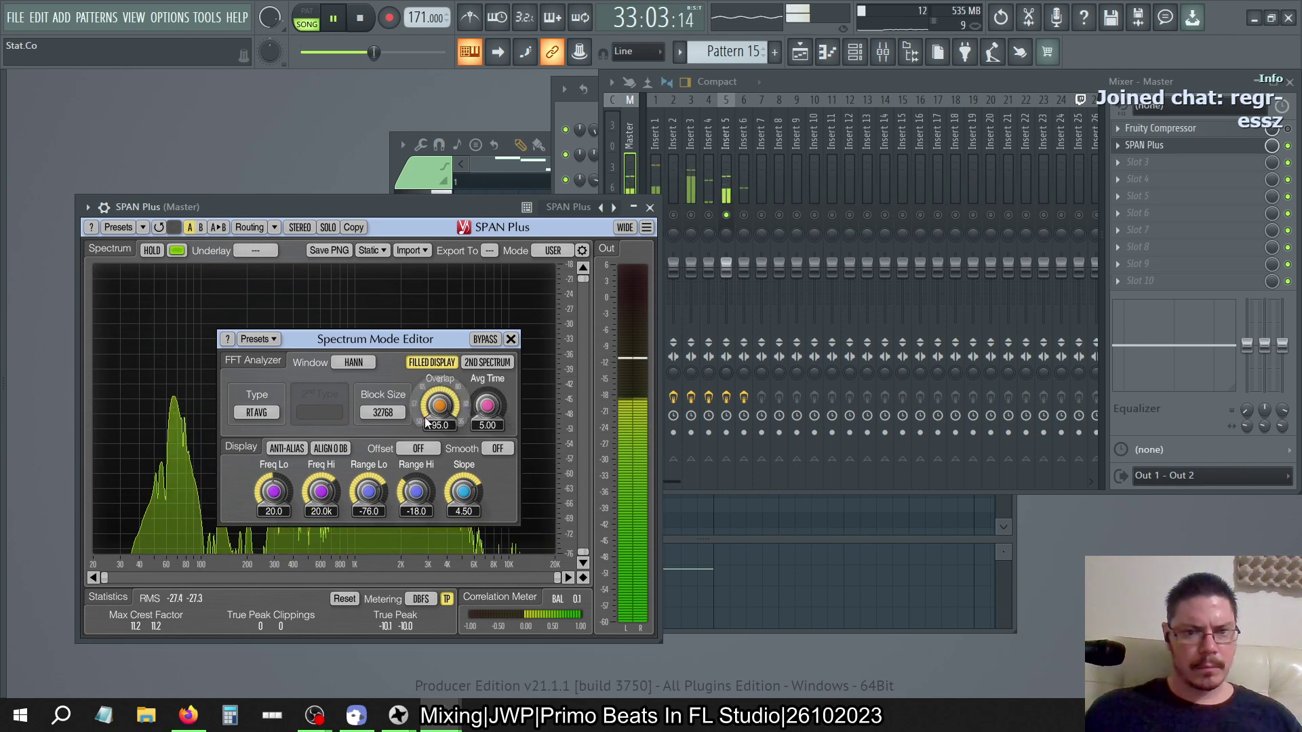
{"action": "left_click", "coordinate": [511, 339]}
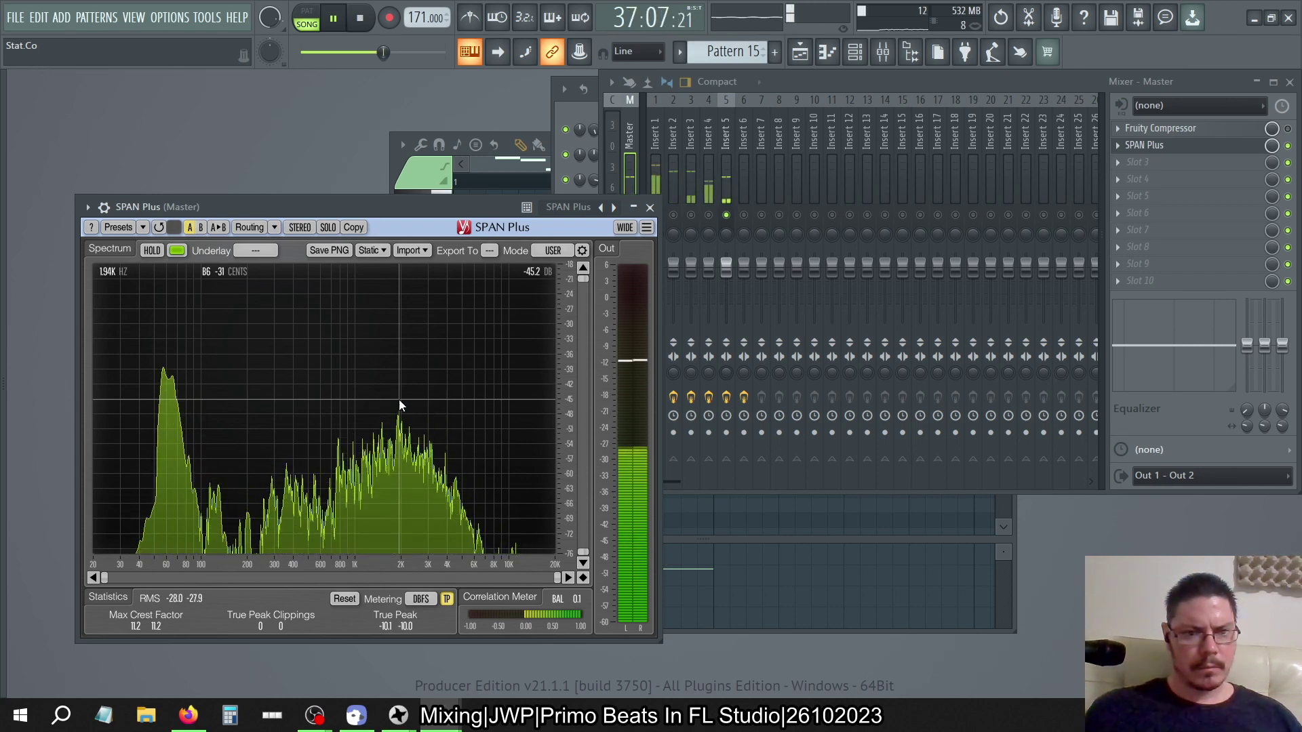
Stop the original project, return to the mix project and play it with the Master track's SPAN Plus open to compare the tom spectrum
{"action": "left_click", "coordinate": [360, 18]}
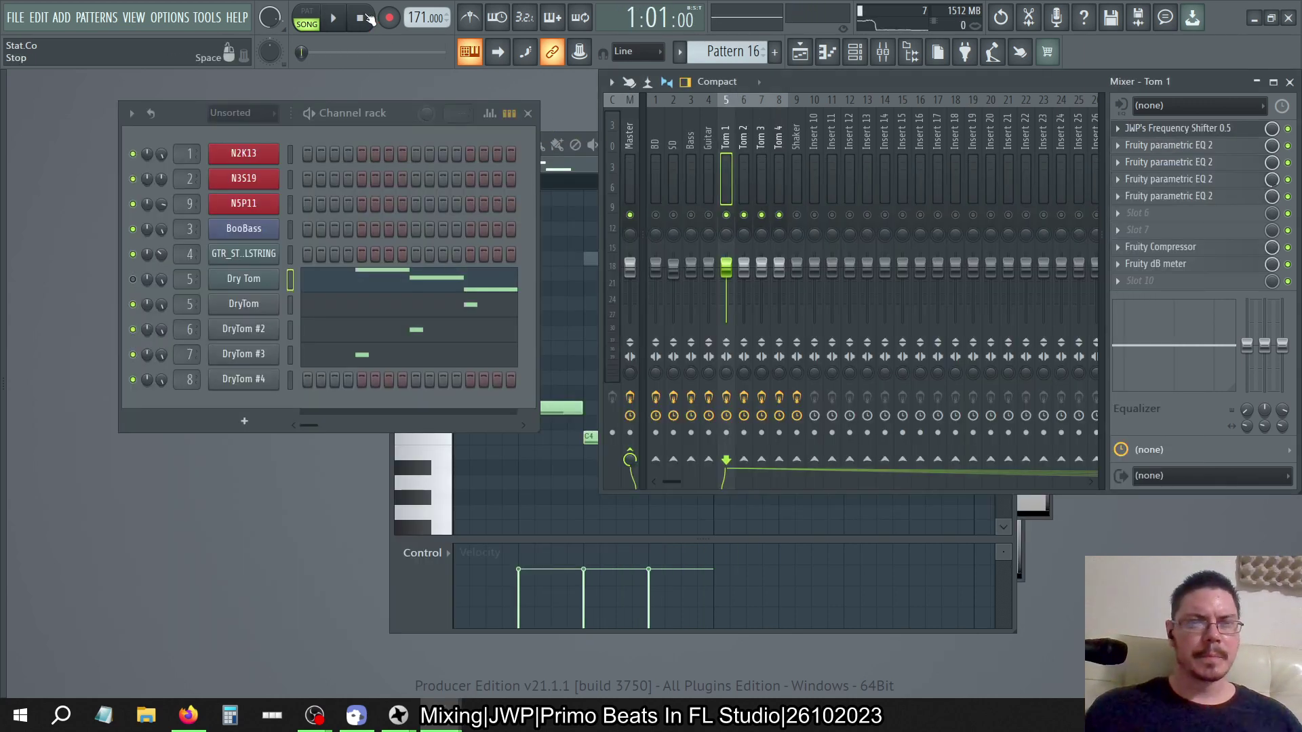
{"action": "left_click", "coordinate": [334, 18]}
{"action": "left_click", "coordinate": [632, 132]}
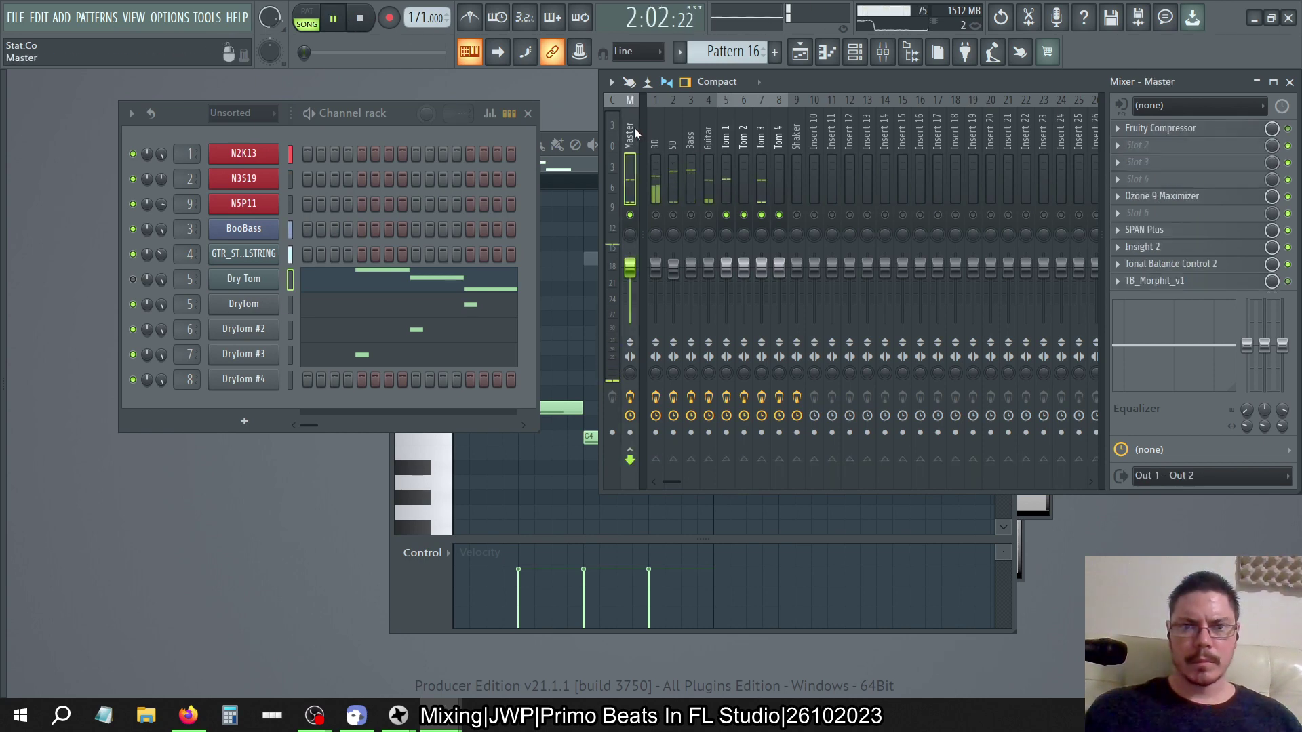
{"action": "left_click", "coordinate": [1169, 234]}
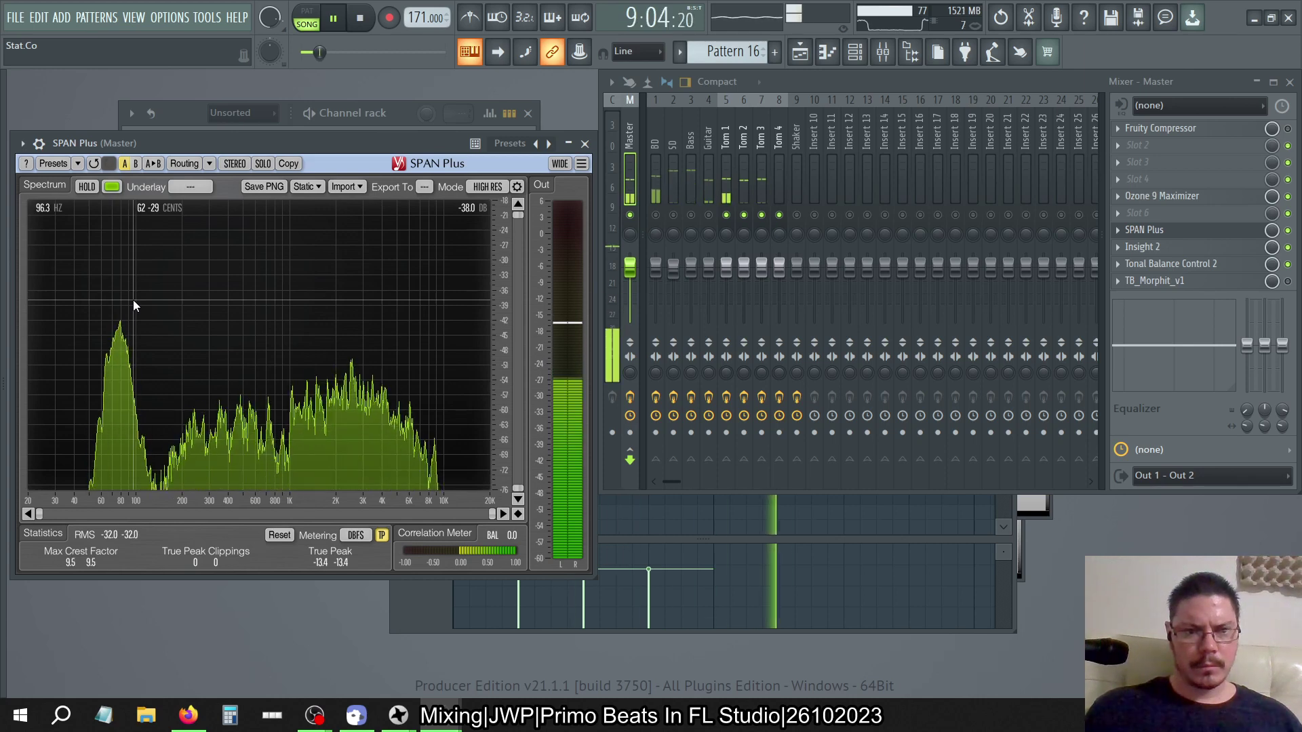
Show the whole arrangement in the playlist and highlight the clips on Tracks 16 to 18 to review their placement
{"action": "left_click", "coordinate": [802, 54]}
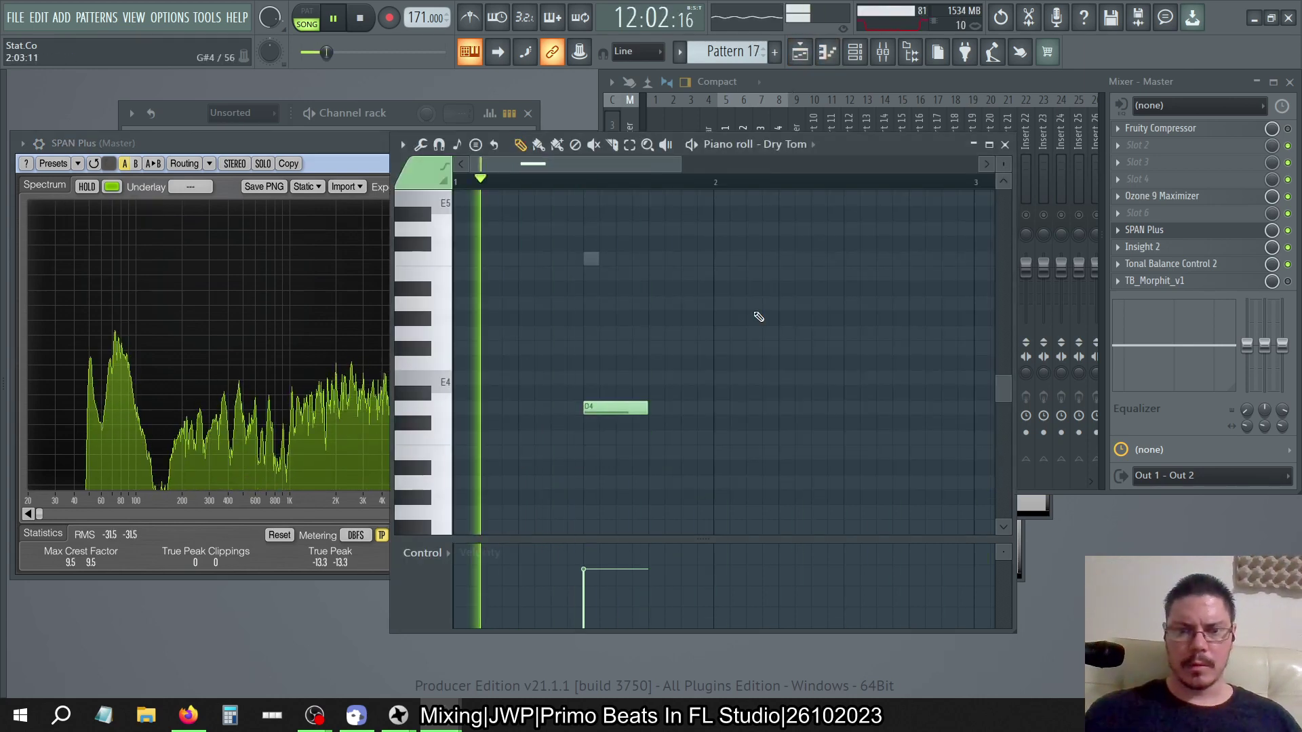
{"action": "key", "text": "F5"}
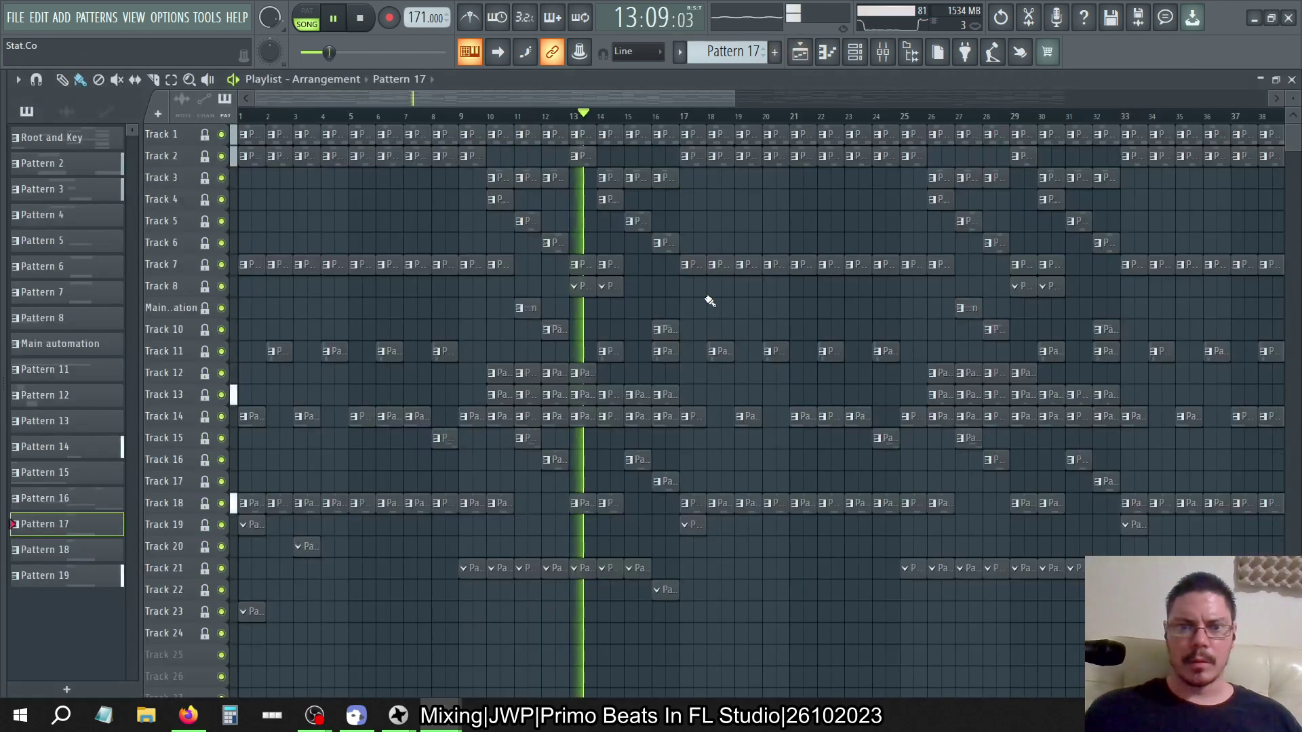
{"action": "scroll", "coordinate": [343, 212], "scroll_direction": "down", "scroll_amount": 2}
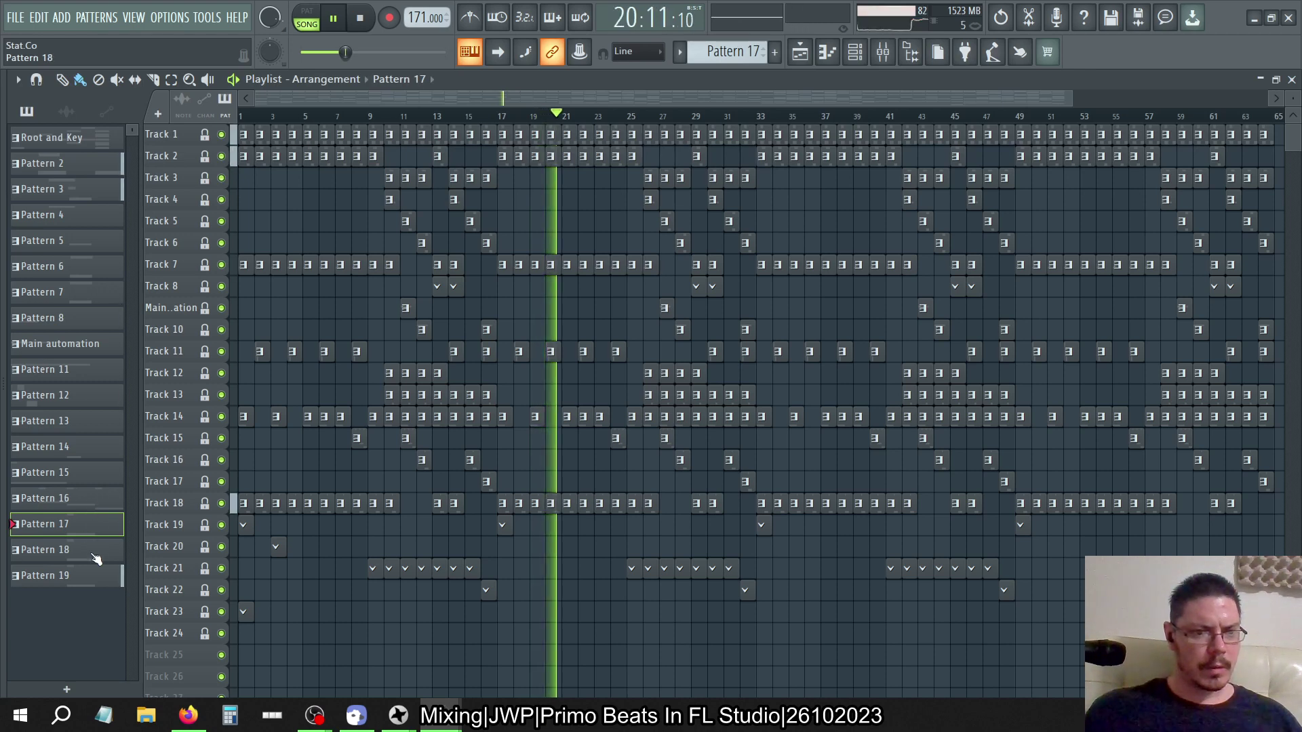
{"action": "left_click_drag", "start_coordinate": [166, 460], "coordinate": [182, 499]}
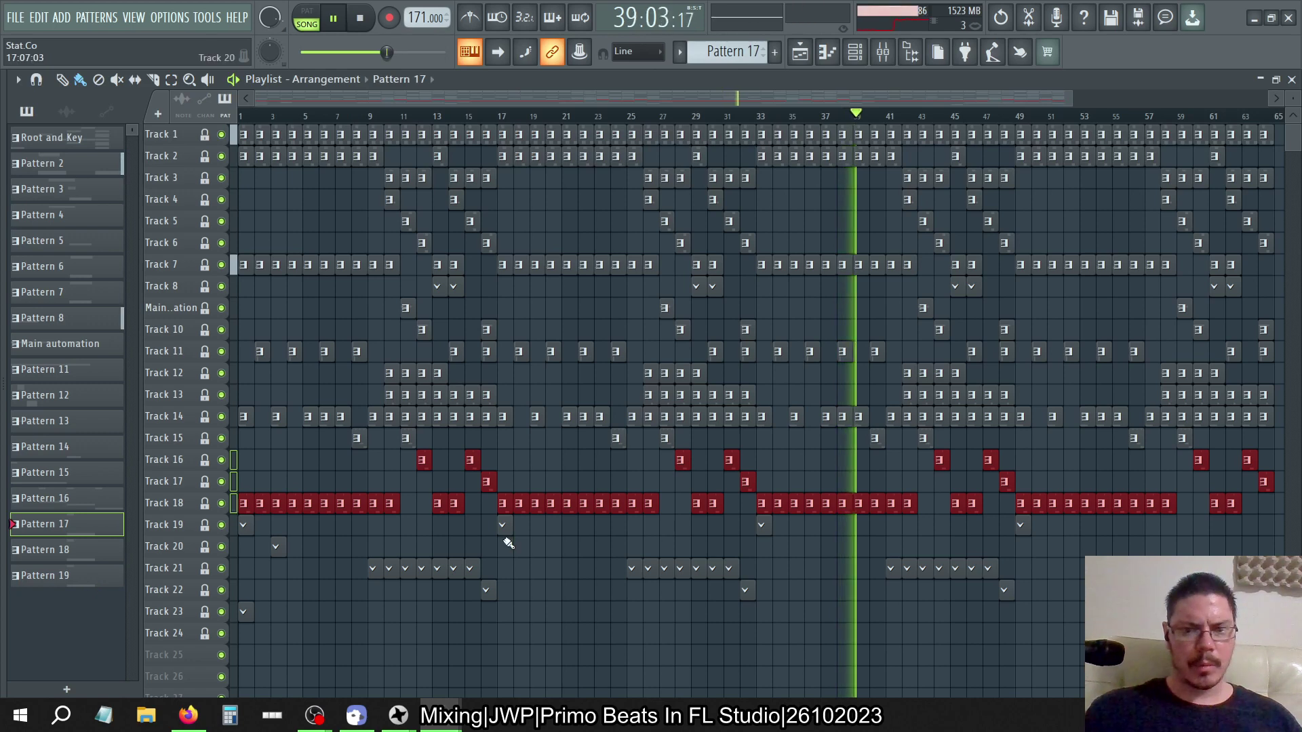
{"action": "left_click", "coordinate": [567, 603]}
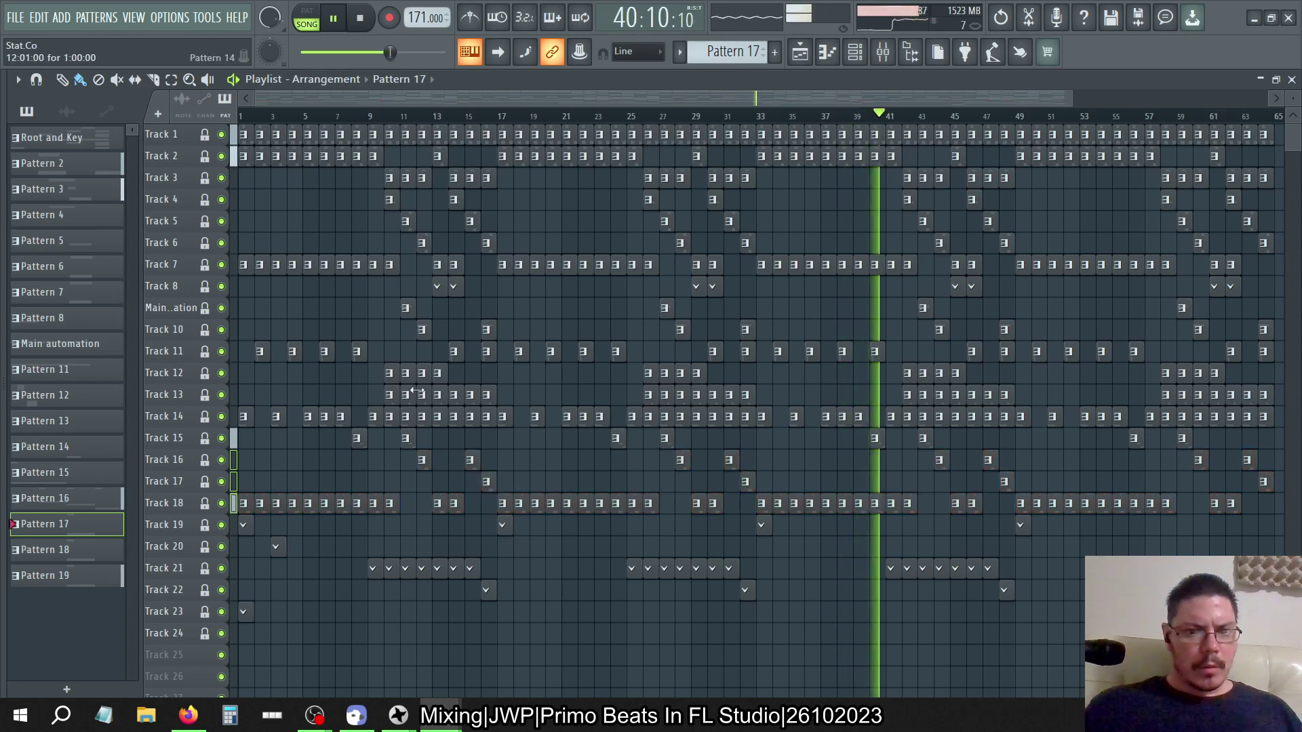
Play the song from bar 9 and delete the Track 18 clips at bars 8, 24, 40 and 56 in the playlist
{"action": "left_click", "coordinate": [368, 117]}
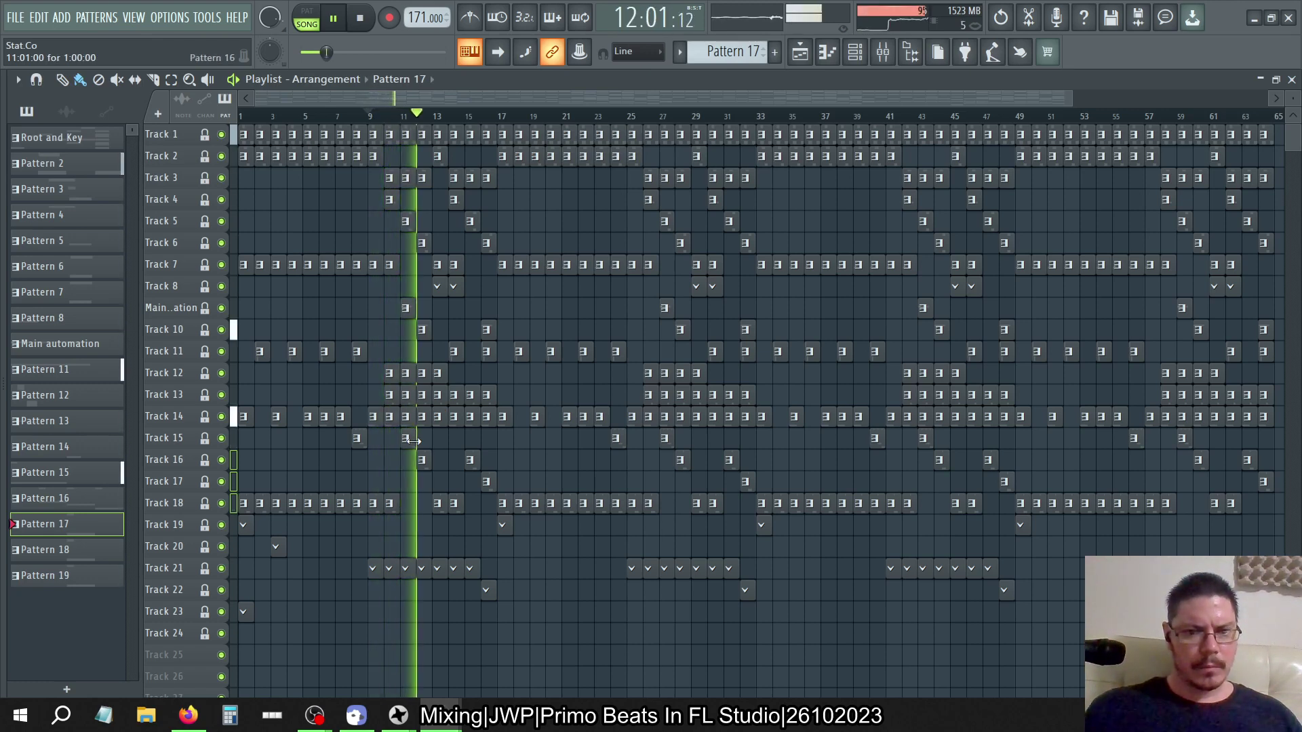
{"action": "right_click", "coordinate": [357, 503]}
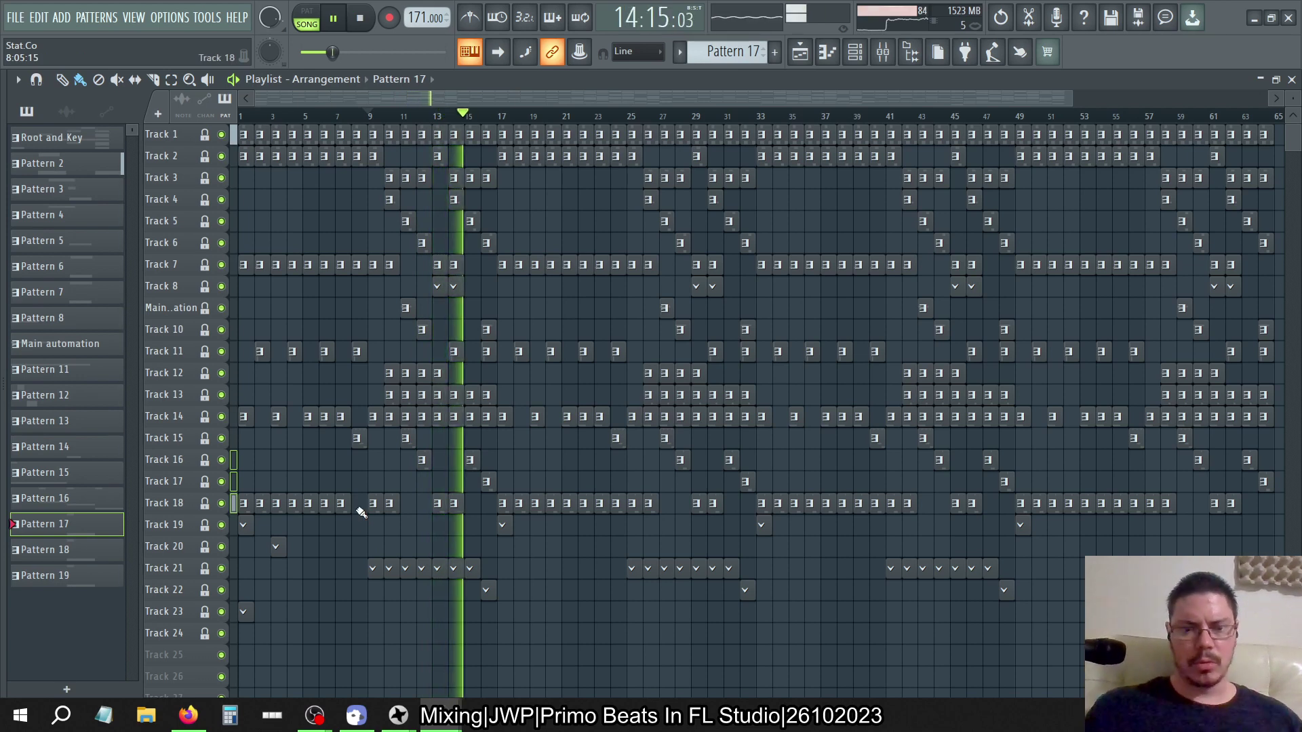
{"action": "right_click", "coordinate": [617, 508]}
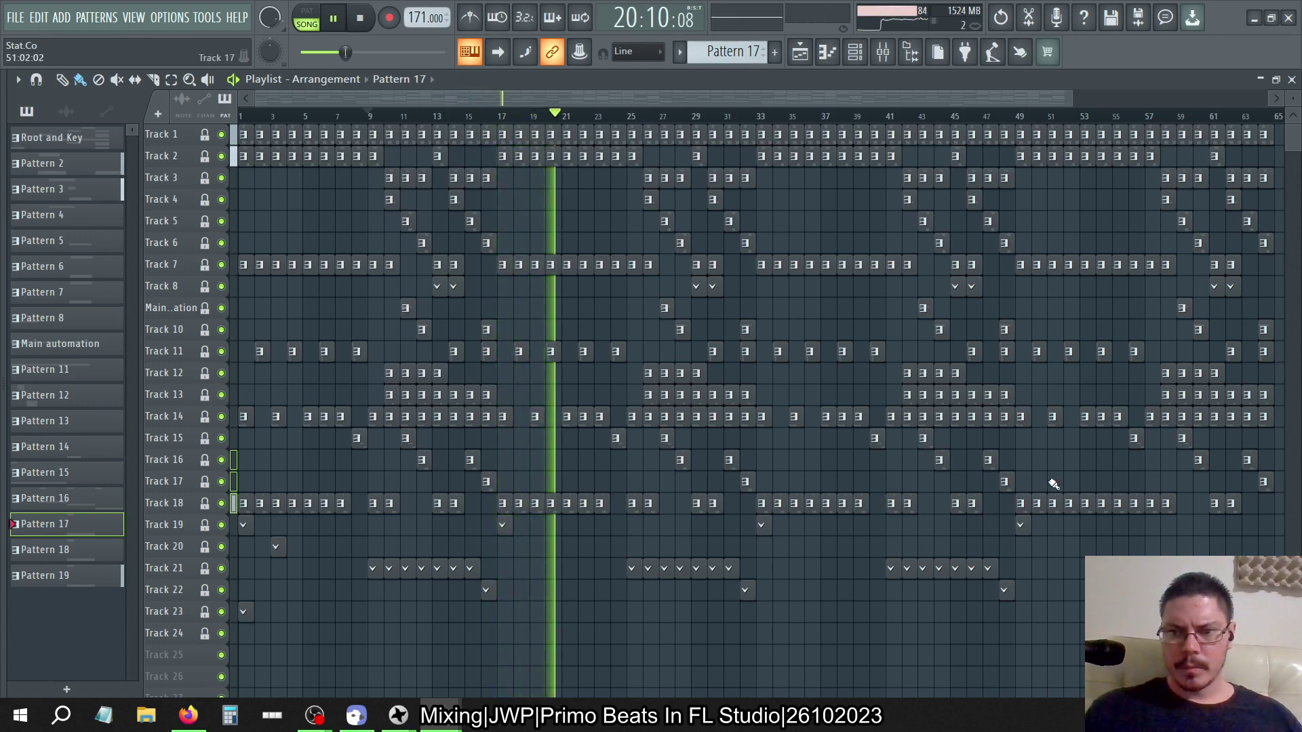
{"action": "right_click", "coordinate": [1135, 506]}
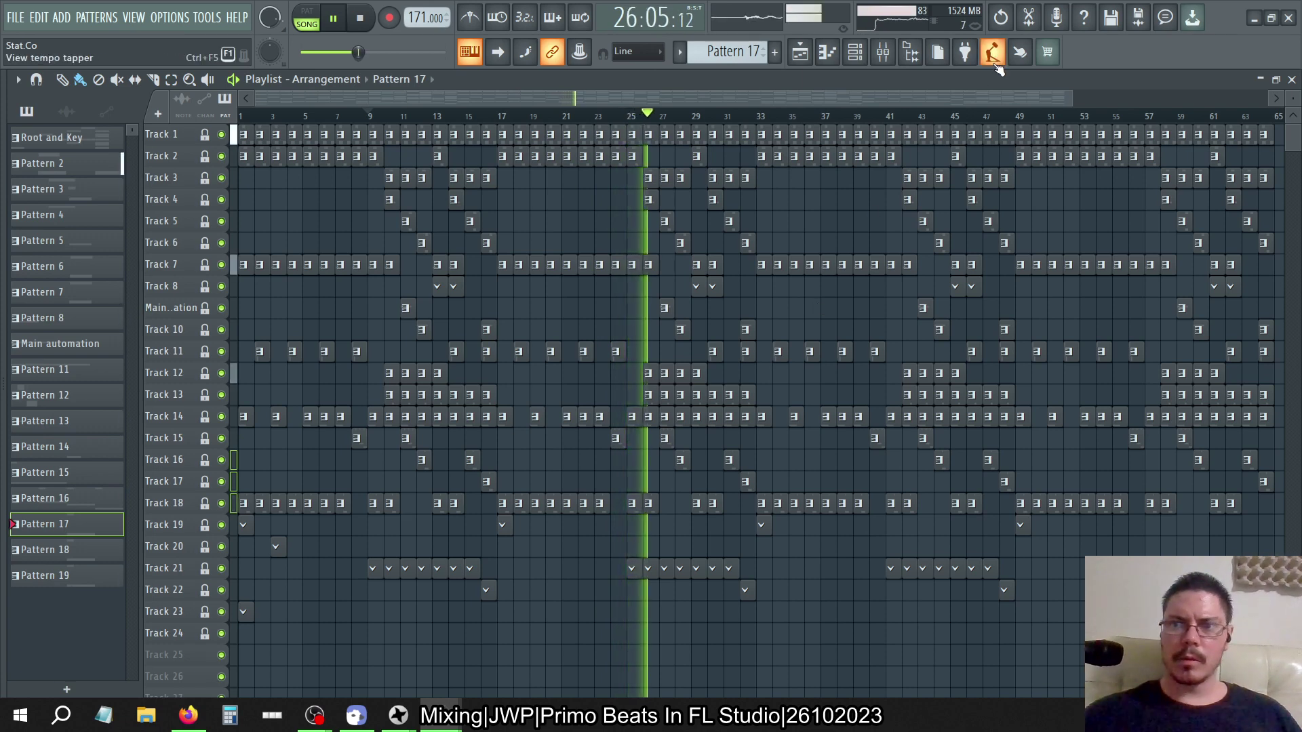
Hide the playlist, examine the soloed toms' spectrum in the Master track's SPAN Plus during playback, and stop the song
{"action": "key", "text": "F5"}
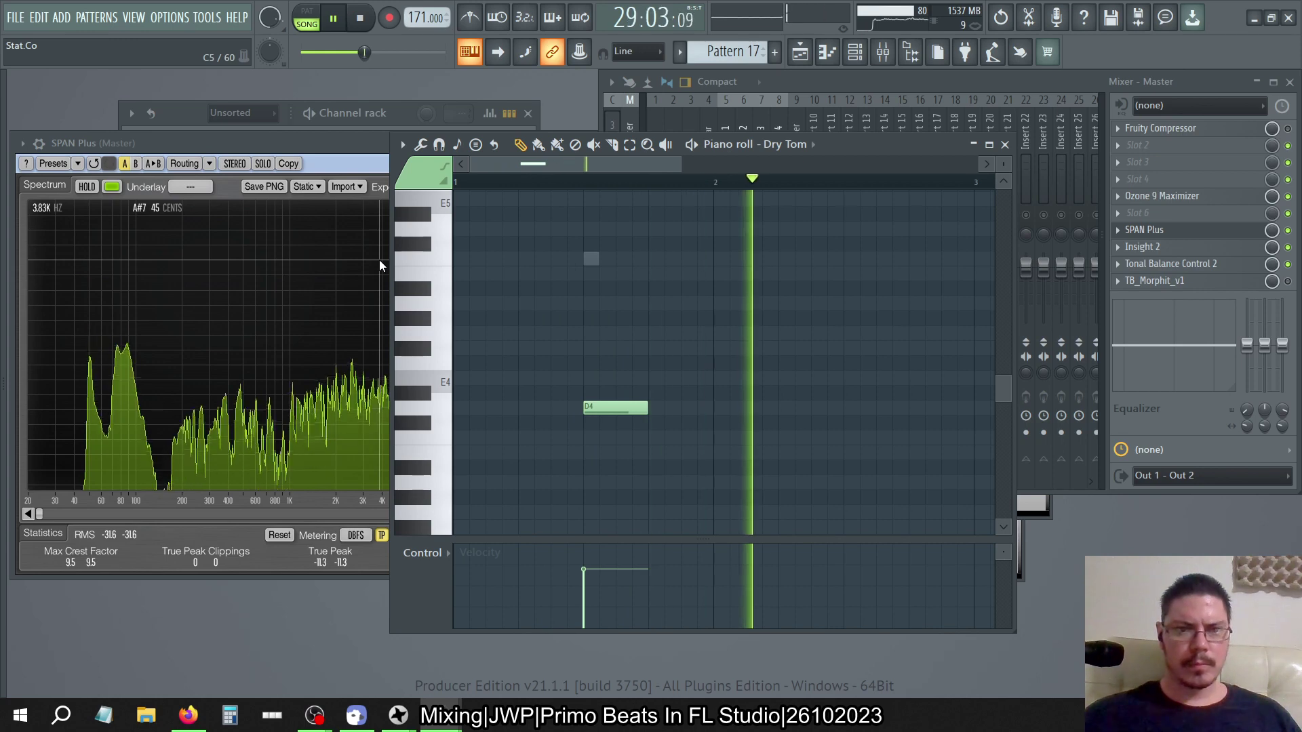
{"action": "left_click", "coordinate": [330, 151]}
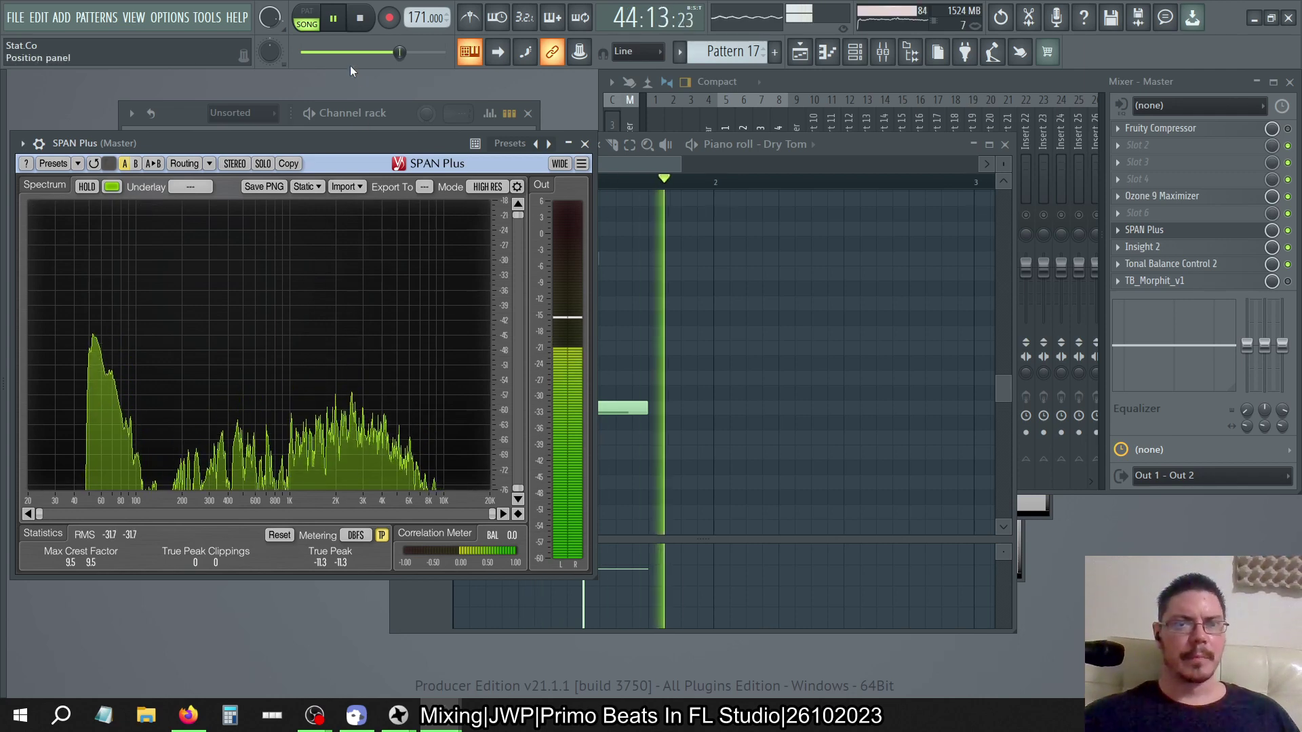
{"action": "left_click", "coordinate": [359, 19]}
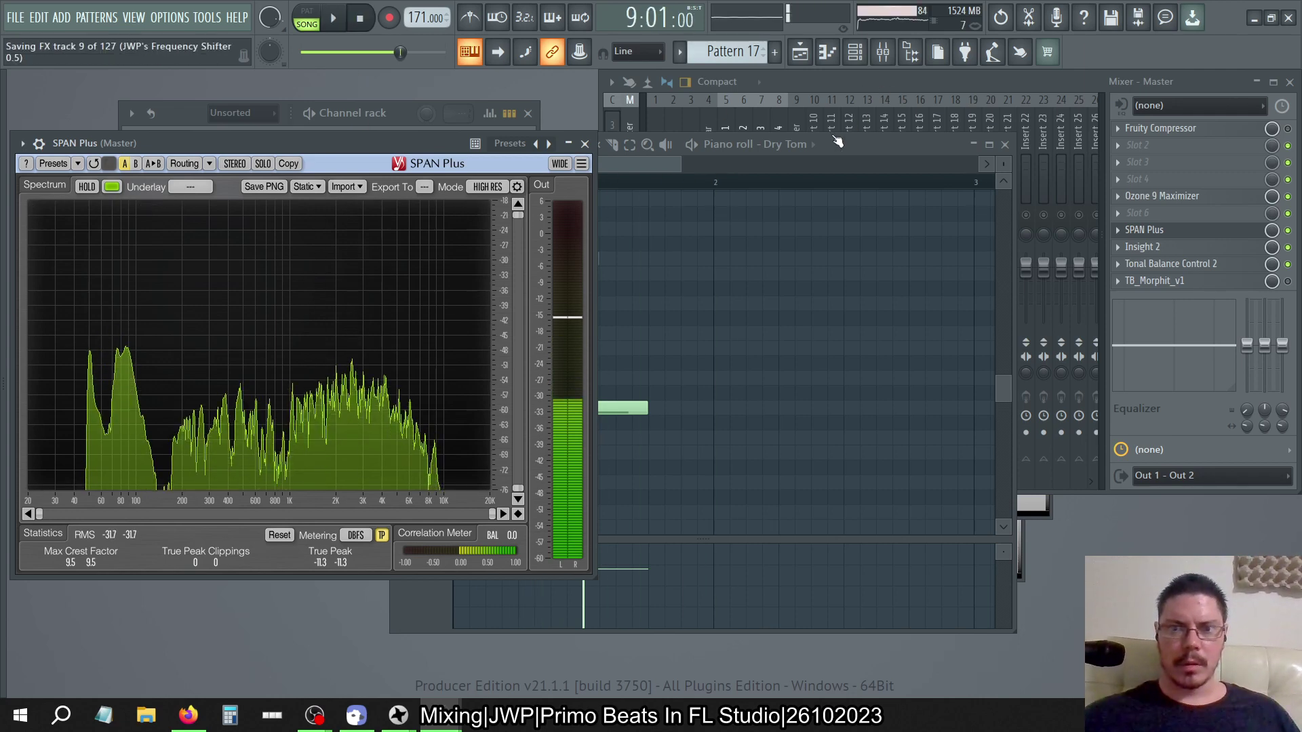
Close all open windows except the mixer and unsolo the four tom tracks so that every track is active
{"action": "key", "text": "F9"}
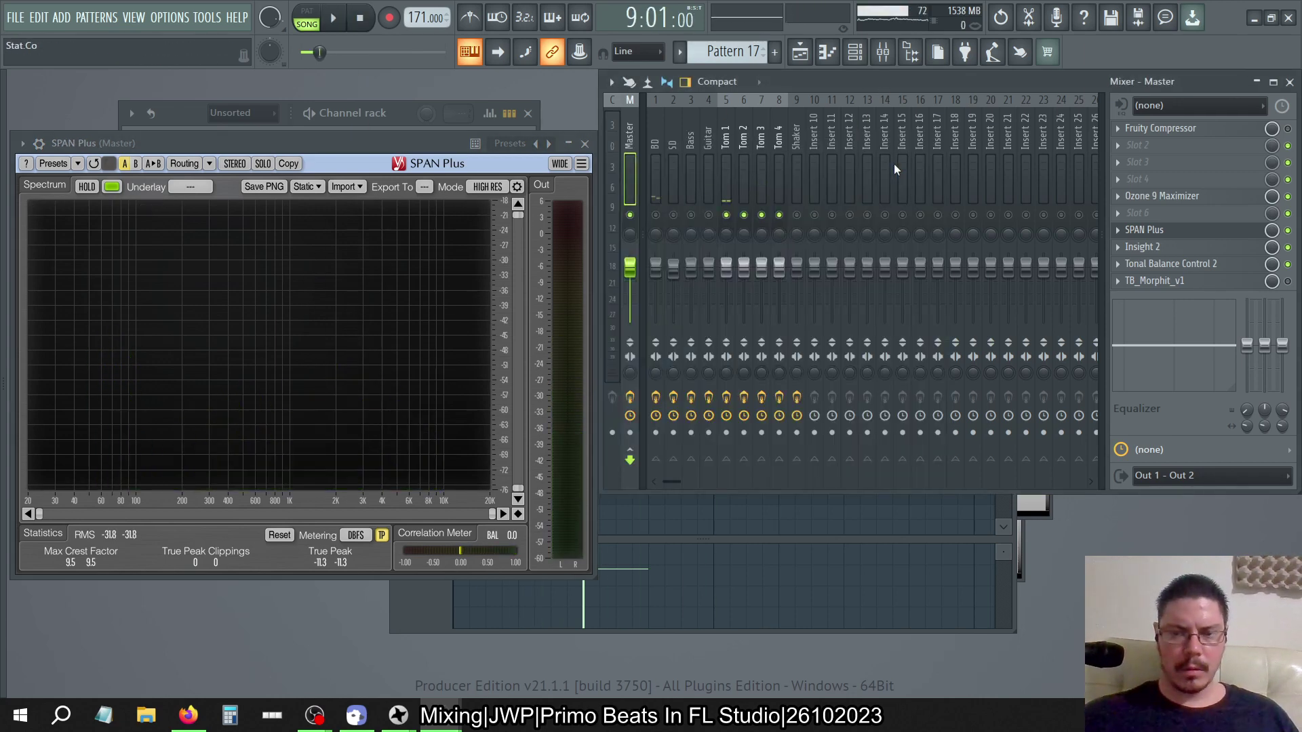
{"action": "key", "text": "F12"}
{"action": "key", "text": "F9"}
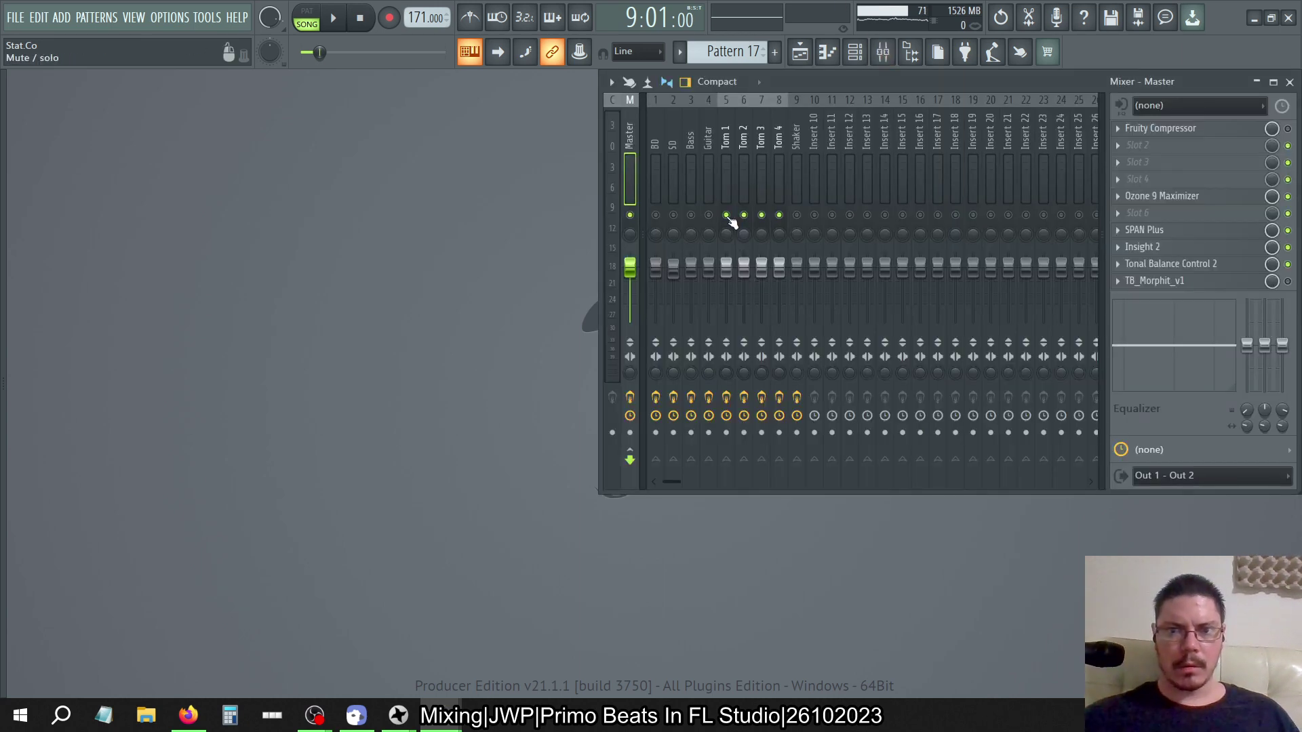
{"action": "right_click", "coordinate": [728, 216]}
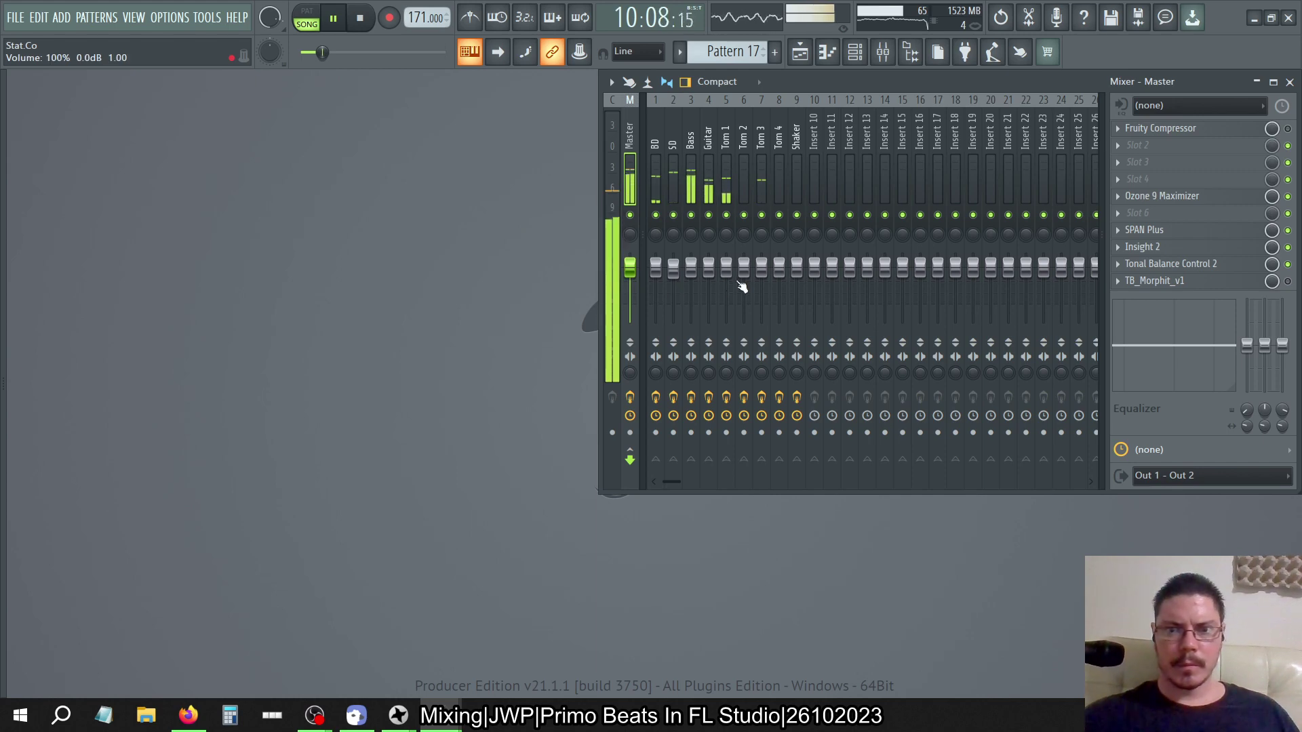
Try raising the Tom 1 to Tom 4 faders to about 125% during playback, and reset all four volumes
{"action": "left_click_drag", "start_coordinate": [743, 281], "coordinate": [769, 259]}
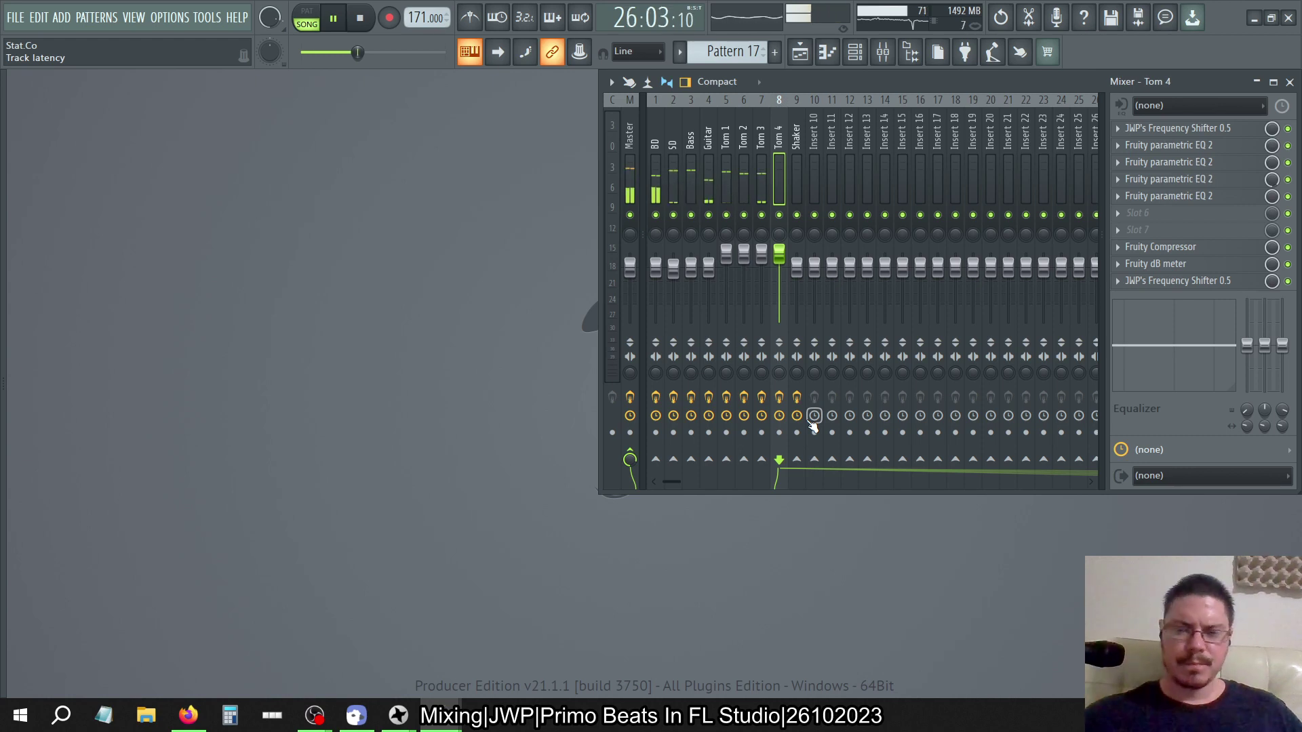
{"action": "right_click", "coordinate": [733, 264]}
{"action": "left_click", "coordinate": [744, 269]}
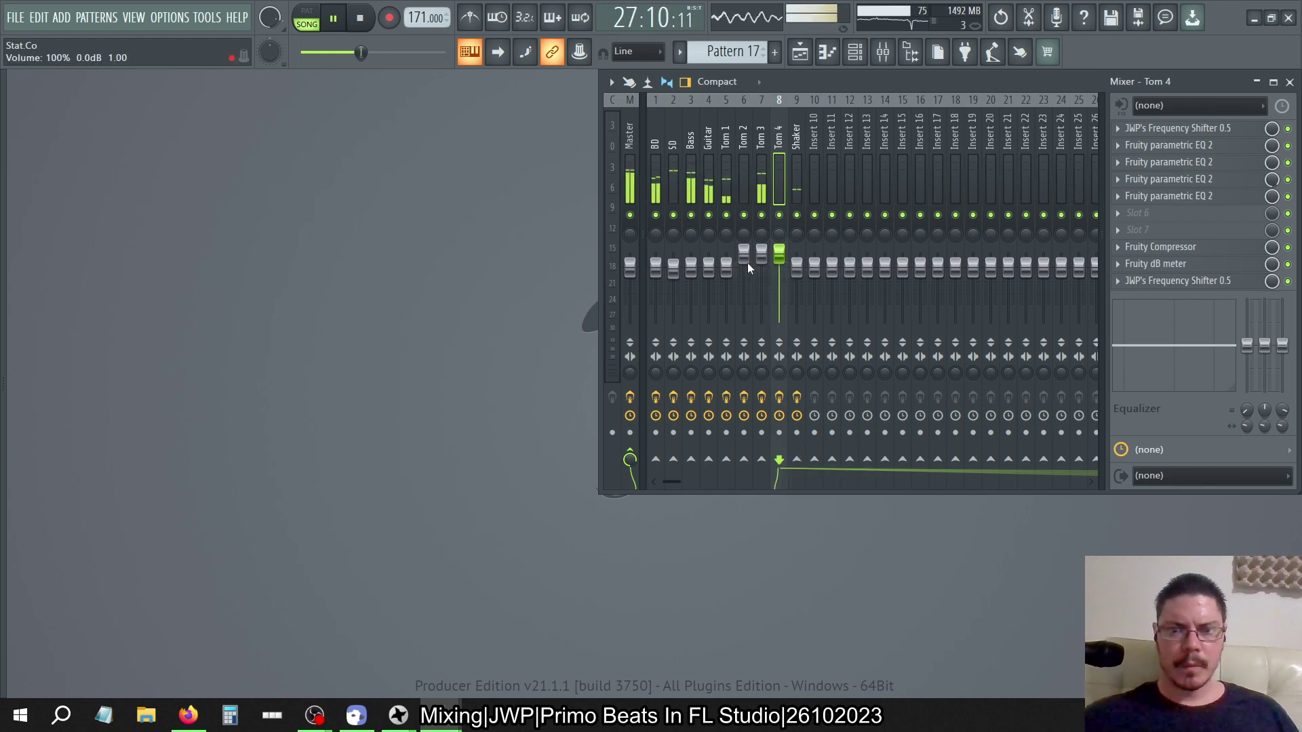
{"action": "right_click", "coordinate": [745, 255]}
{"action": "left_click", "coordinate": [753, 264]}
{"action": "right_click", "coordinate": [758, 249]}
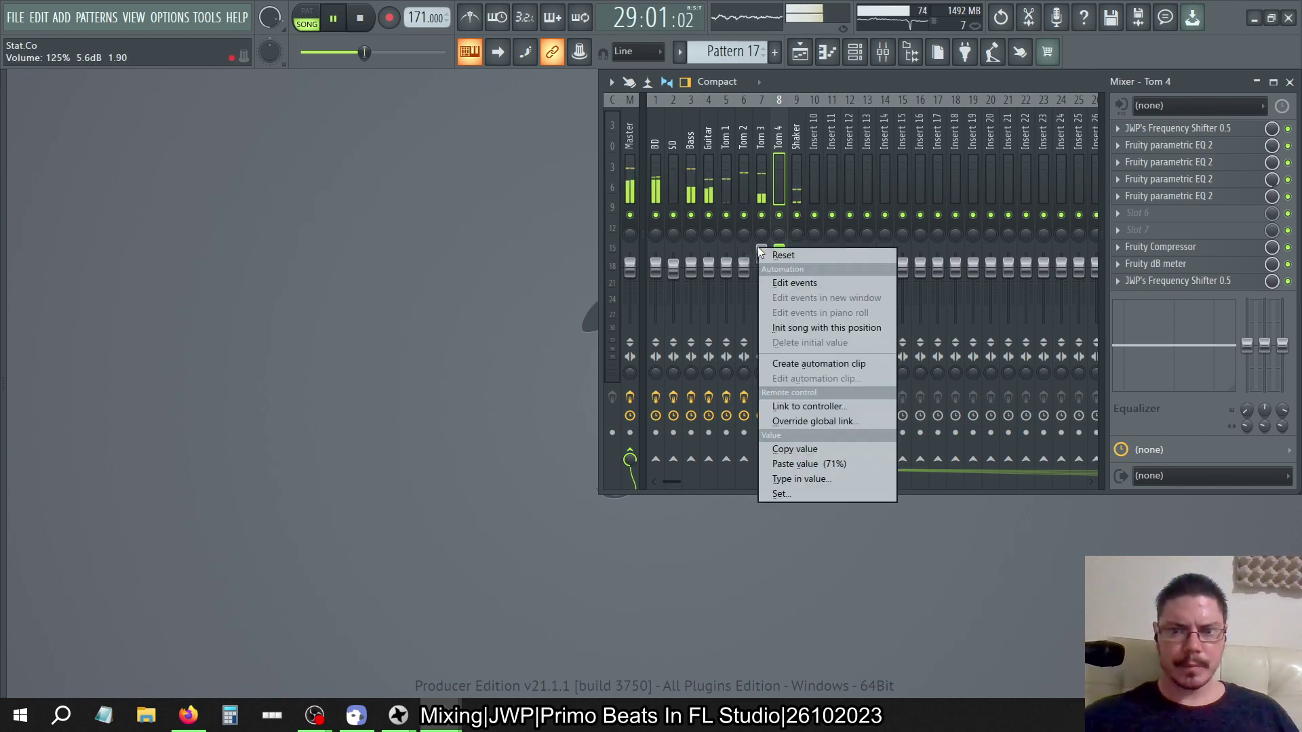
{"action": "left_click", "coordinate": [775, 258]}
{"action": "right_click", "coordinate": [790, 257]}
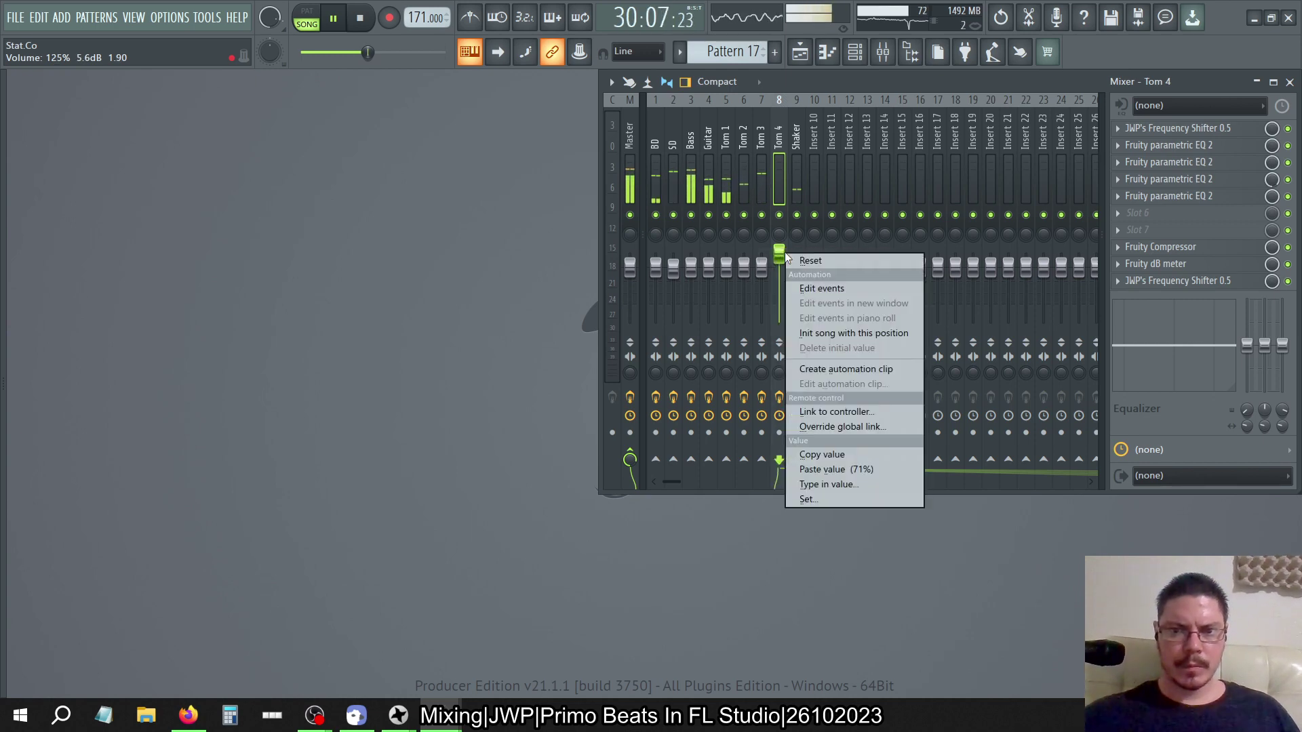
{"action": "left_click", "coordinate": [795, 261]}
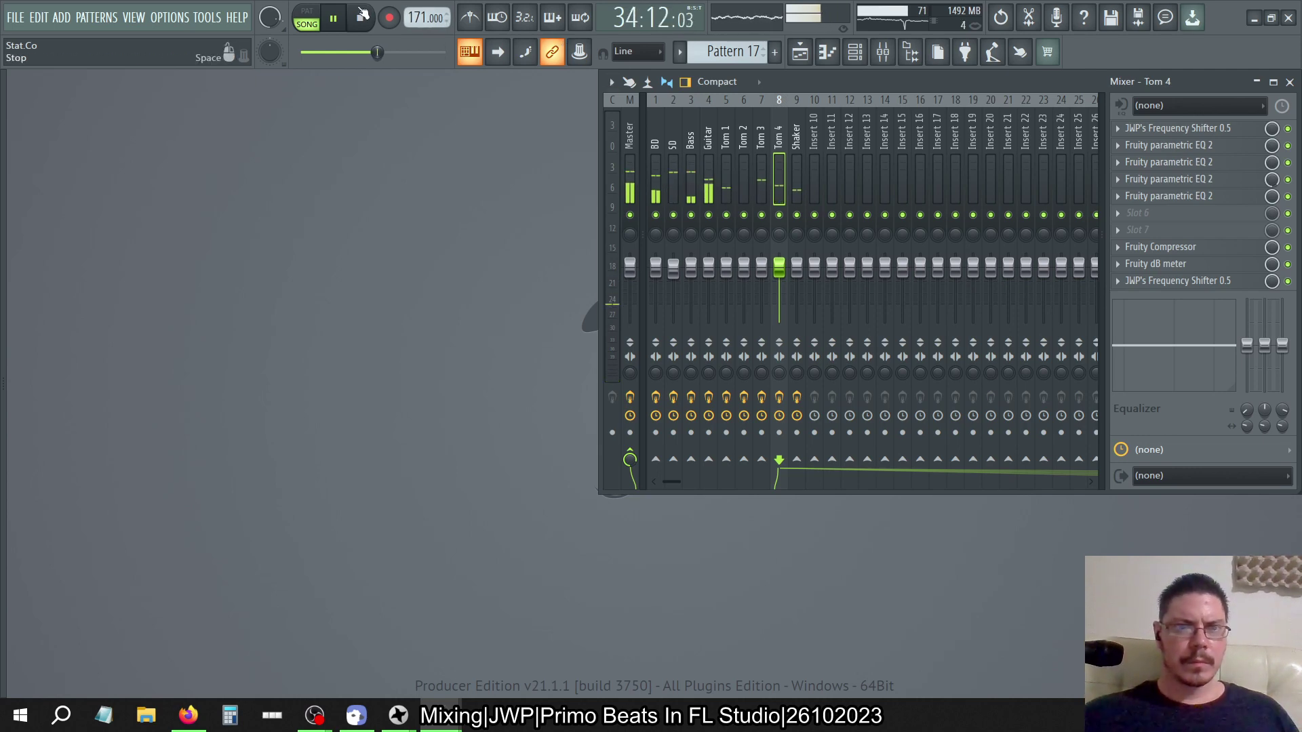
Stop playback and delete JWP's Frequency Shifter 0.5 from the tenth effect slot of the Tom 4 track
{"action": "key", "text": "space"}
{"action": "left_click", "coordinate": [1201, 282]}
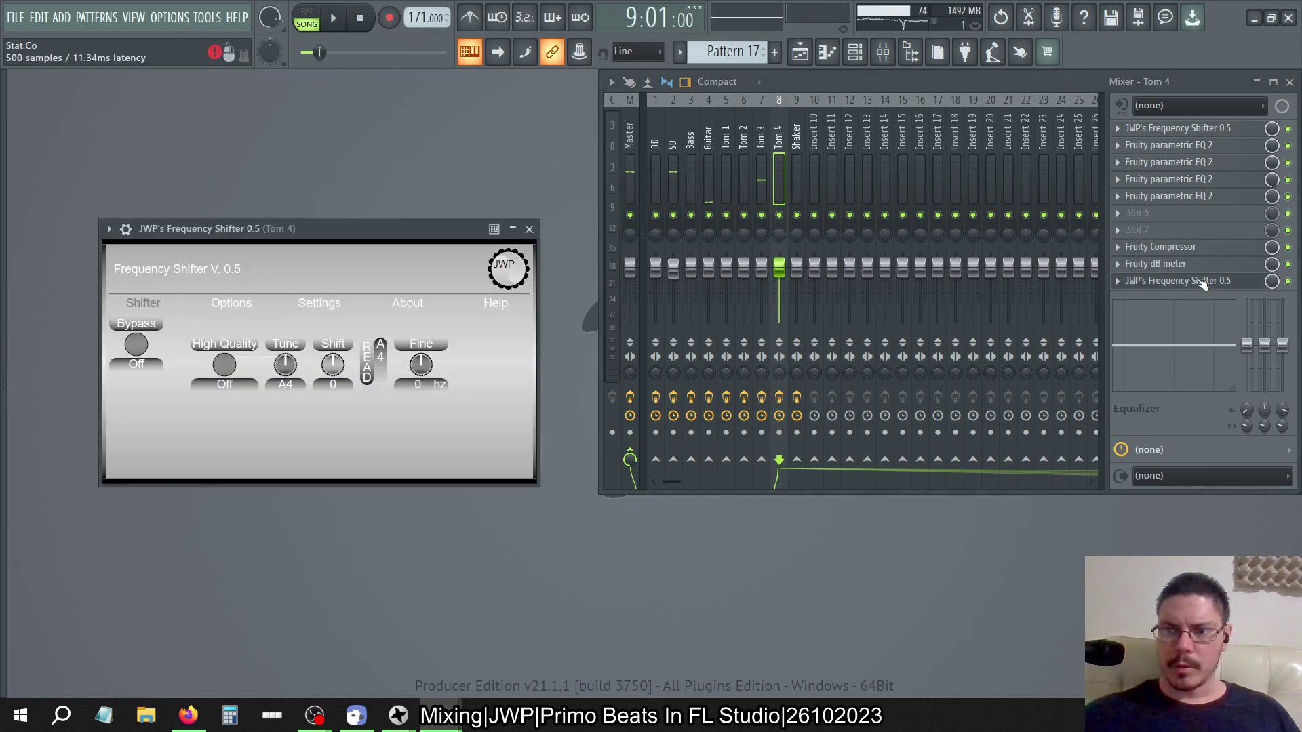
{"action": "left_click", "coordinate": [1119, 281]}
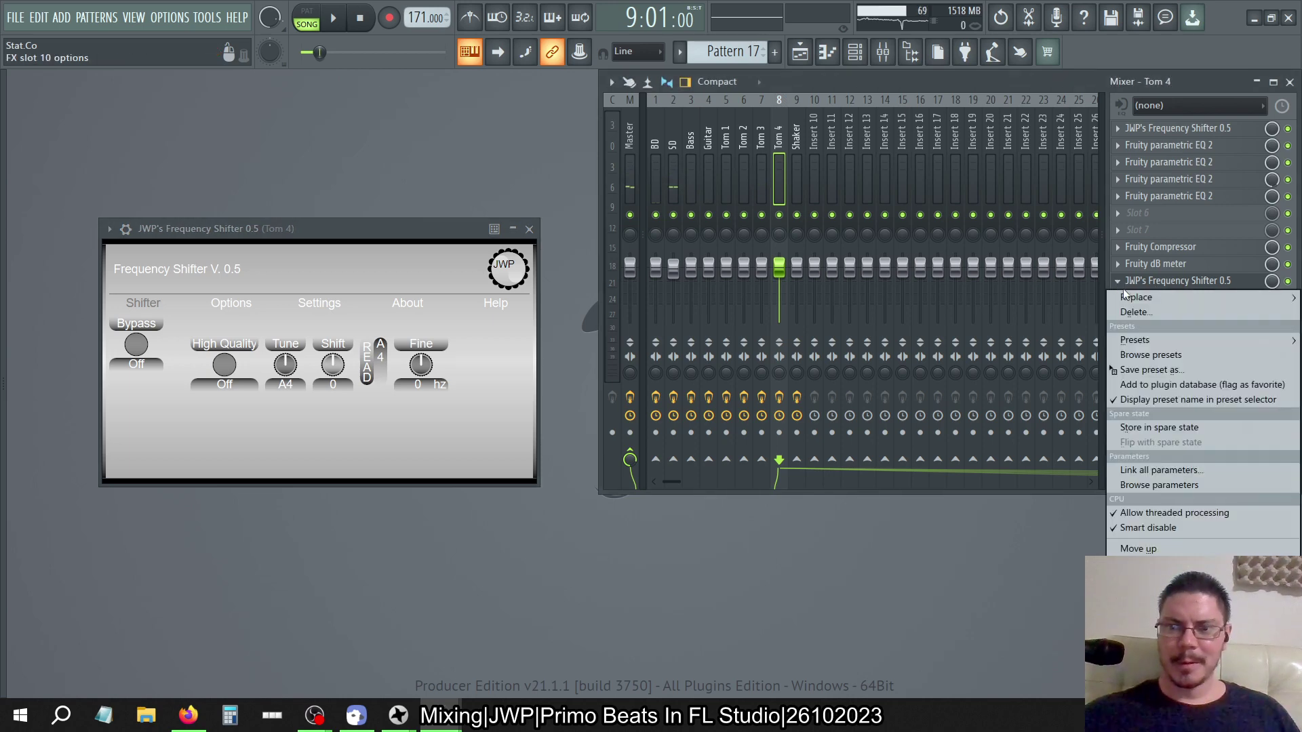
{"action": "left_click", "coordinate": [1128, 309]}
{"action": "left_click", "coordinate": [707, 412]}
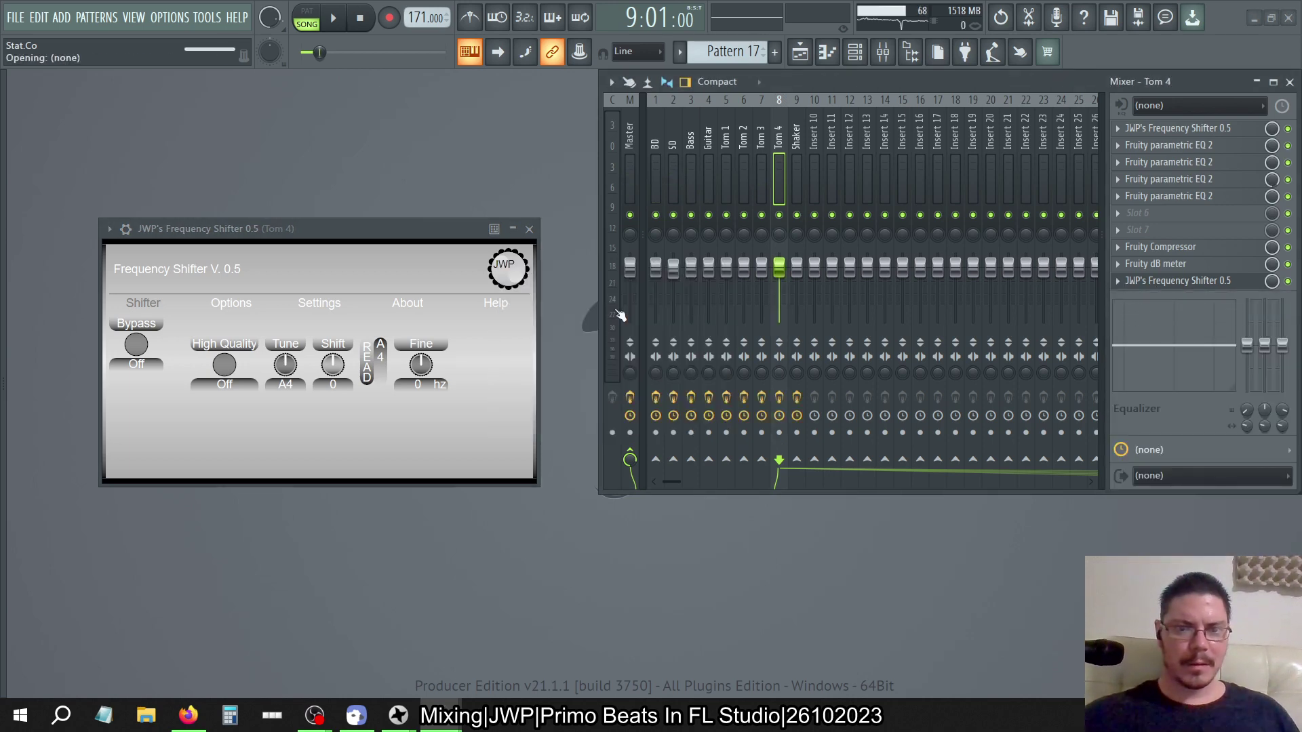
Examine the effect chains of the Shaker, tom, Guitar, SD and BD mixer tracks one after another
{"action": "left_click", "coordinate": [793, 122]}
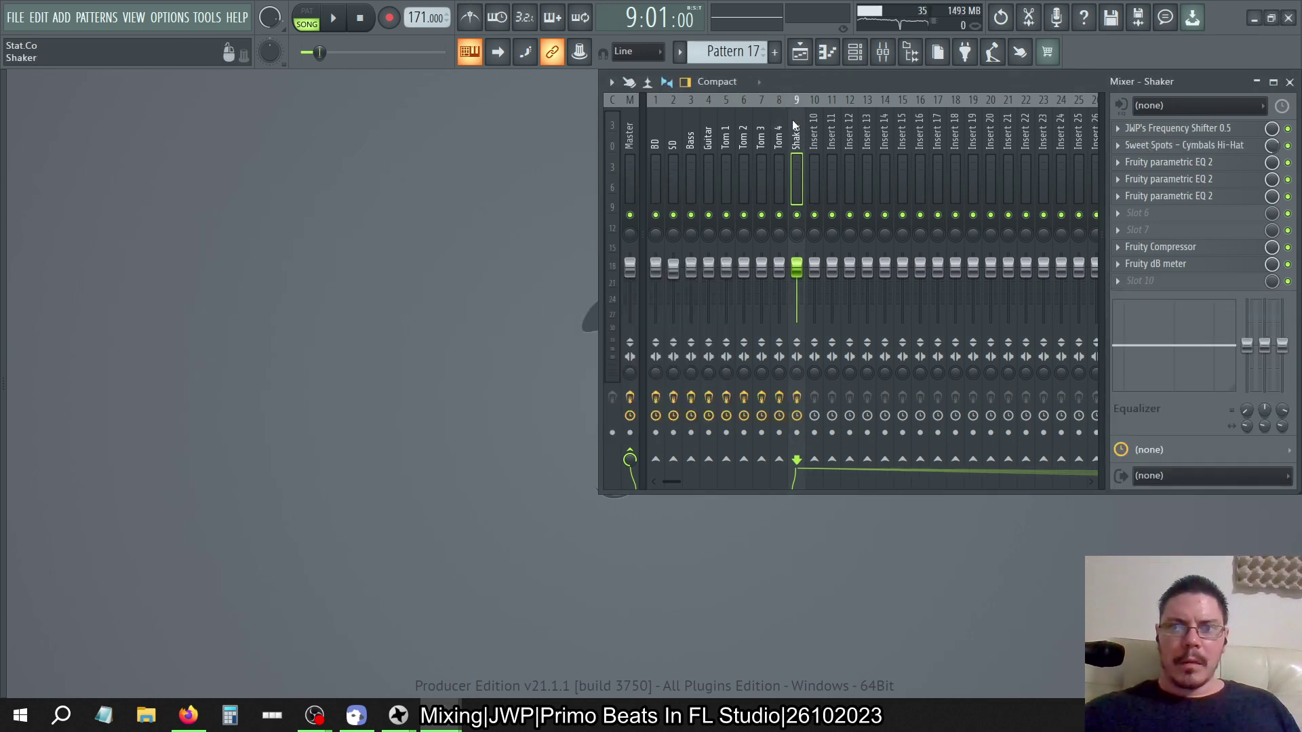
{"action": "mouse_move", "coordinate": [792, 119]}
{"action": "left_mouse_down"}
{"action": "mouse_move", "coordinate": [661, 124]}
{"action": "mouse_move", "coordinate": [778, 140]}
{"action": "left_mouse_up"}
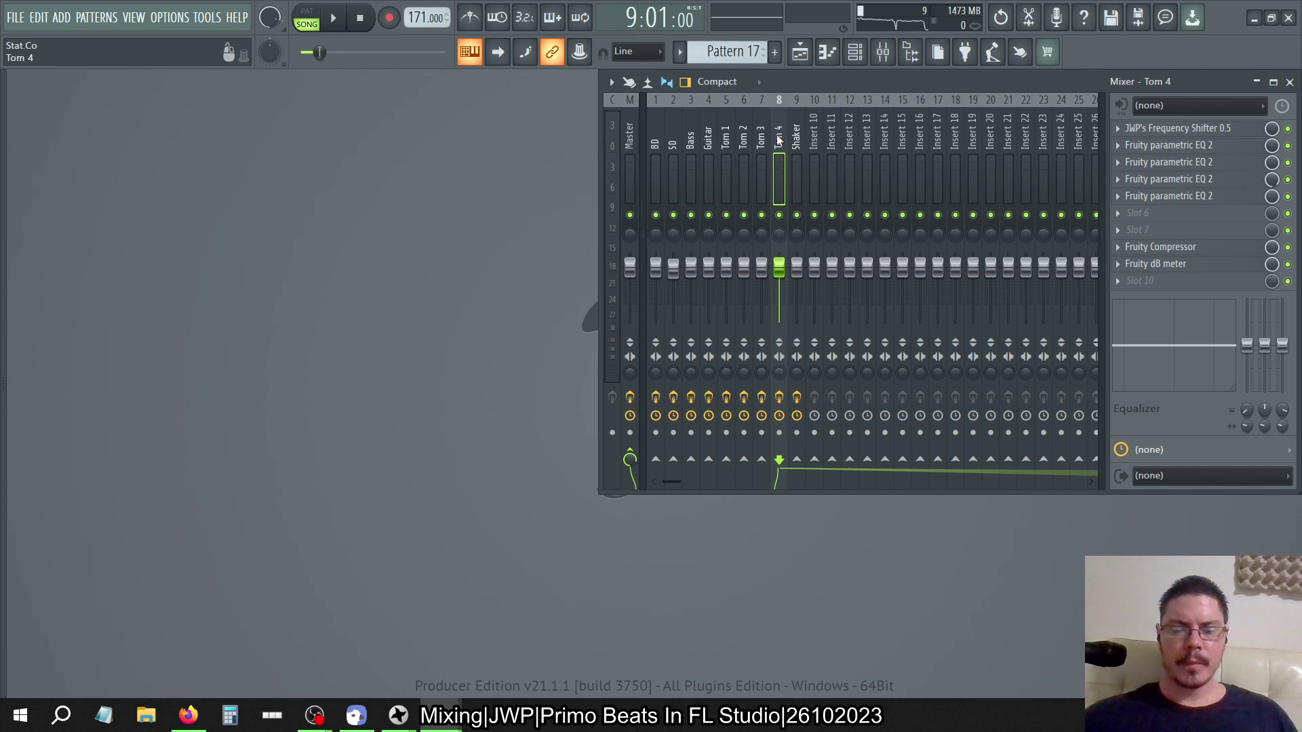
{"action": "left_click", "coordinate": [791, 118]}
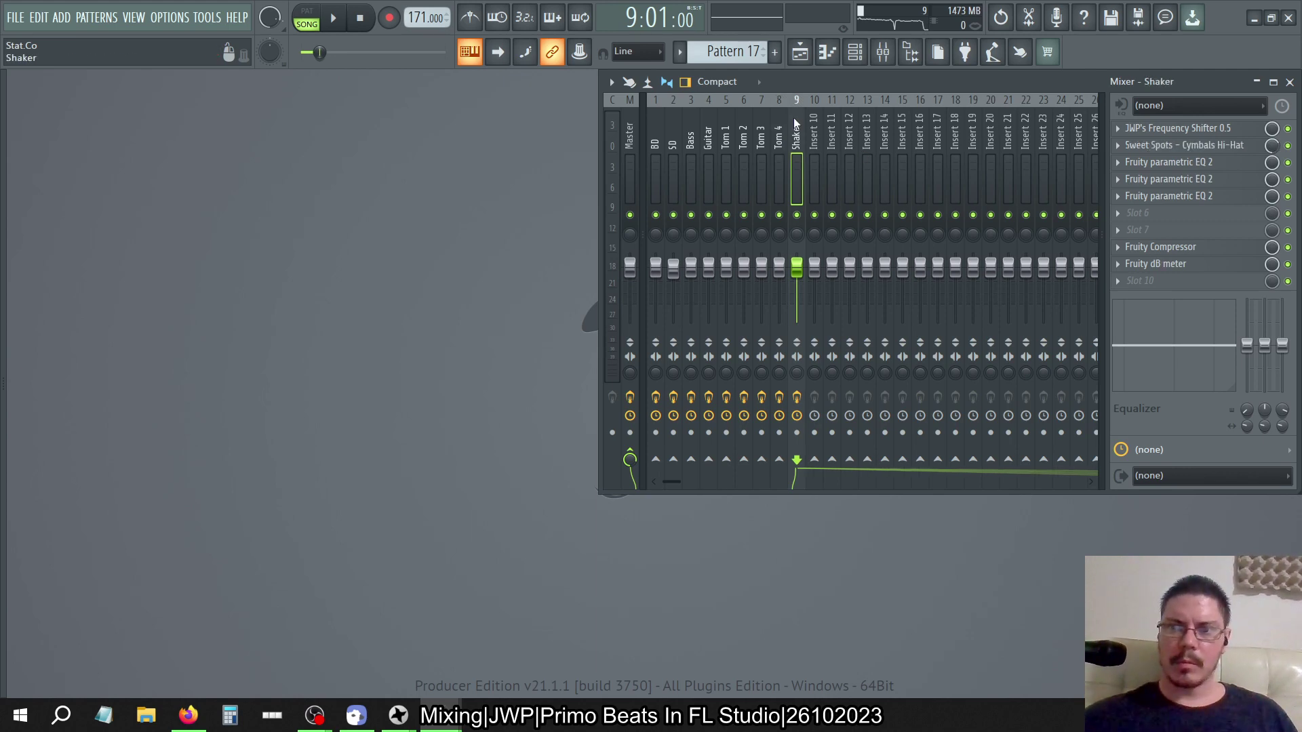
{"action": "left_click_drag", "start_coordinate": [794, 117], "coordinate": [721, 131]}
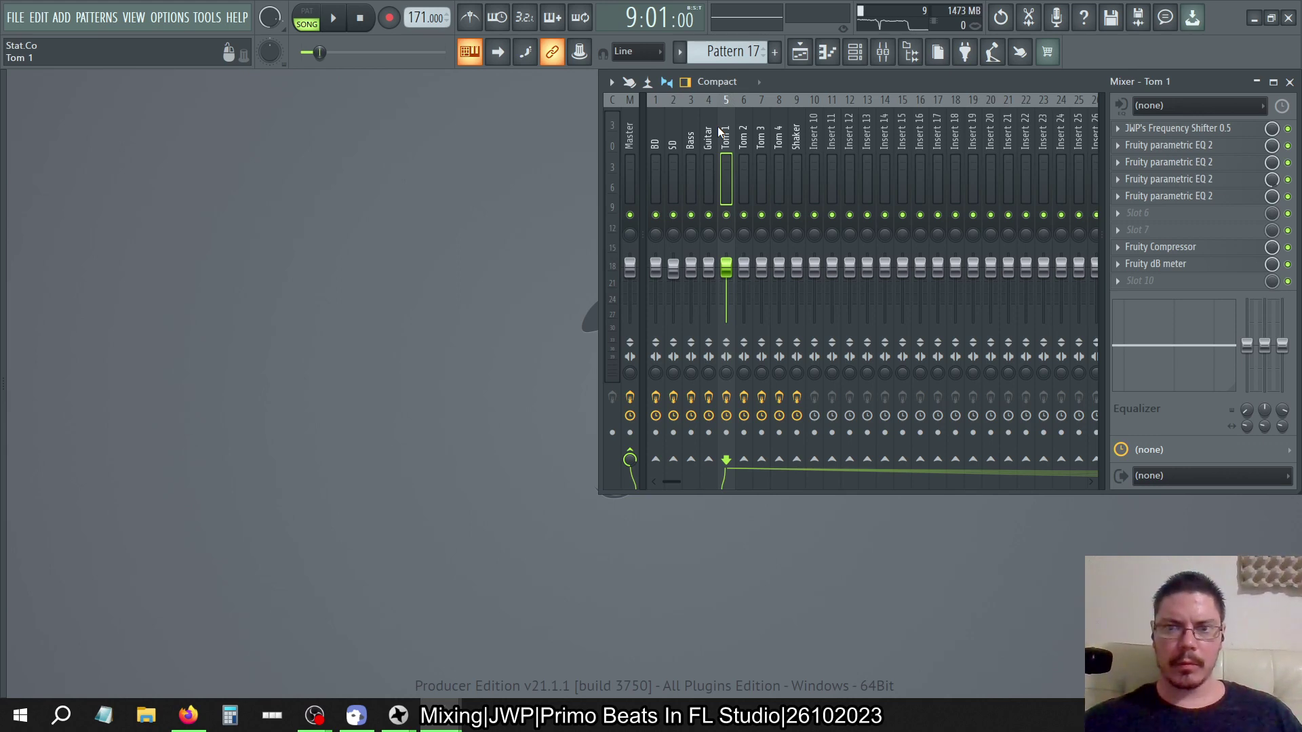
{"action": "left_click", "coordinate": [779, 135]}
{"action": "left_click", "coordinate": [796, 136]}
{"action": "left_click", "coordinate": [727, 132]}
{"action": "left_click", "coordinate": [709, 133]}
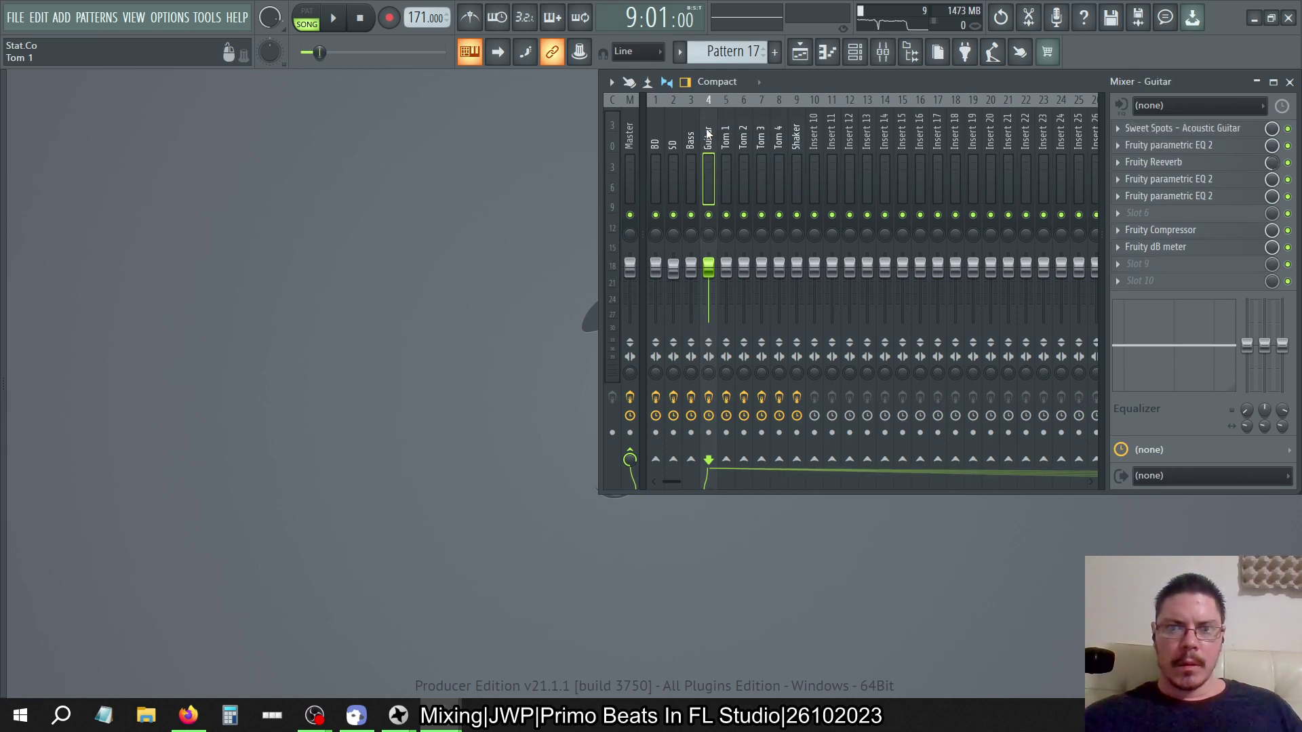
{"action": "left_click", "coordinate": [673, 137]}
{"action": "left_click", "coordinate": [654, 137]}
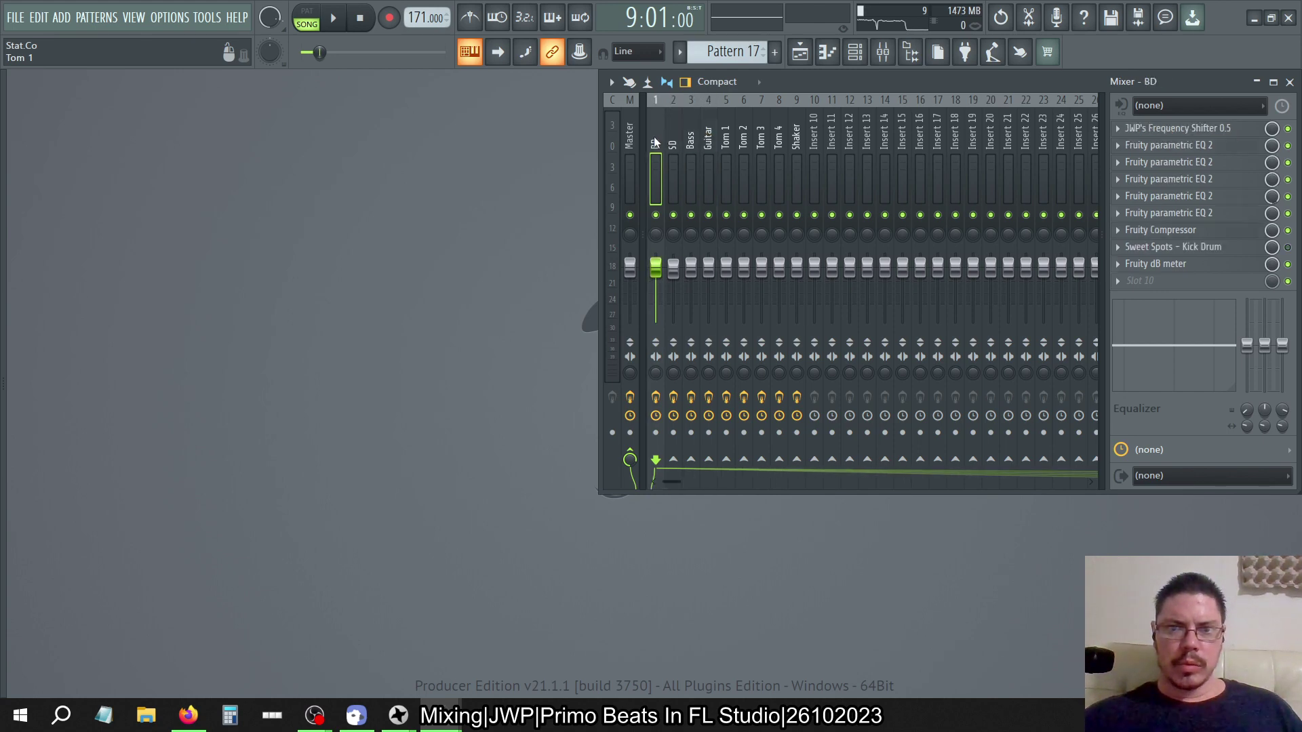
{"action": "left_click", "coordinate": [610, 82]}
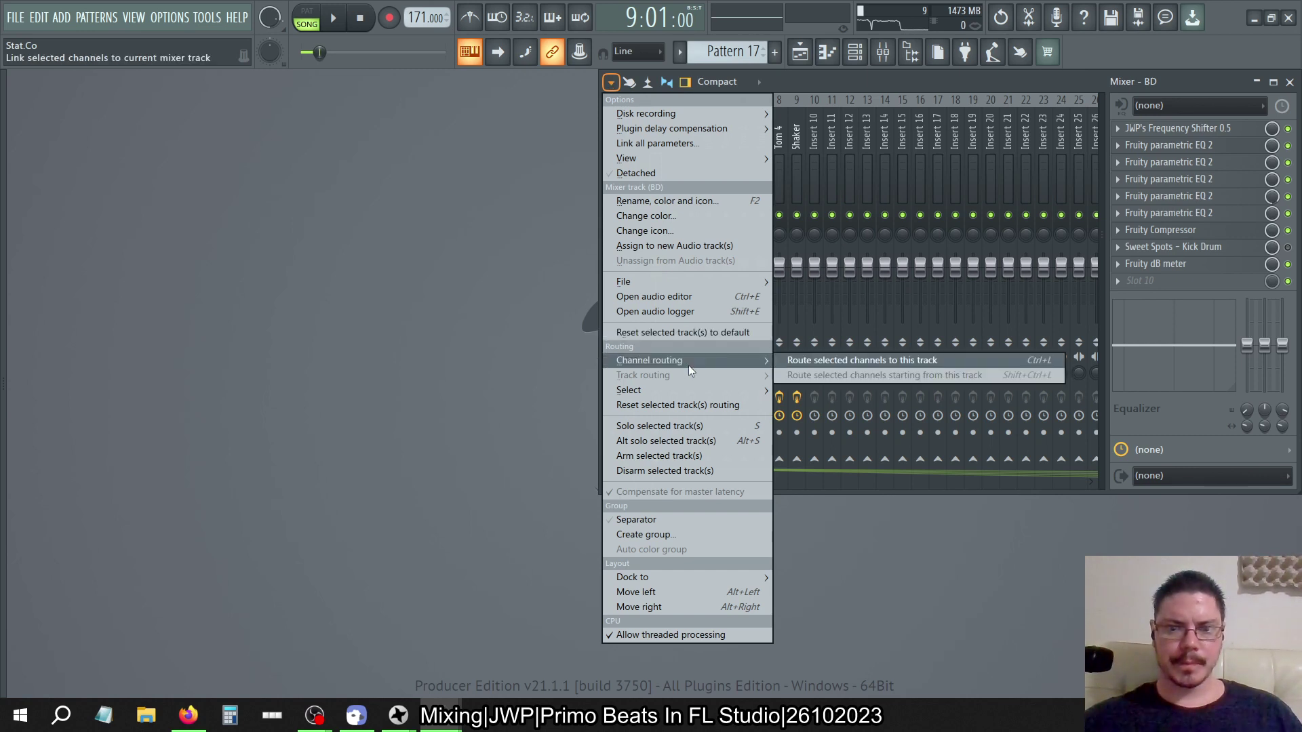
{"action": "mouse_move", "coordinate": [684, 390]}
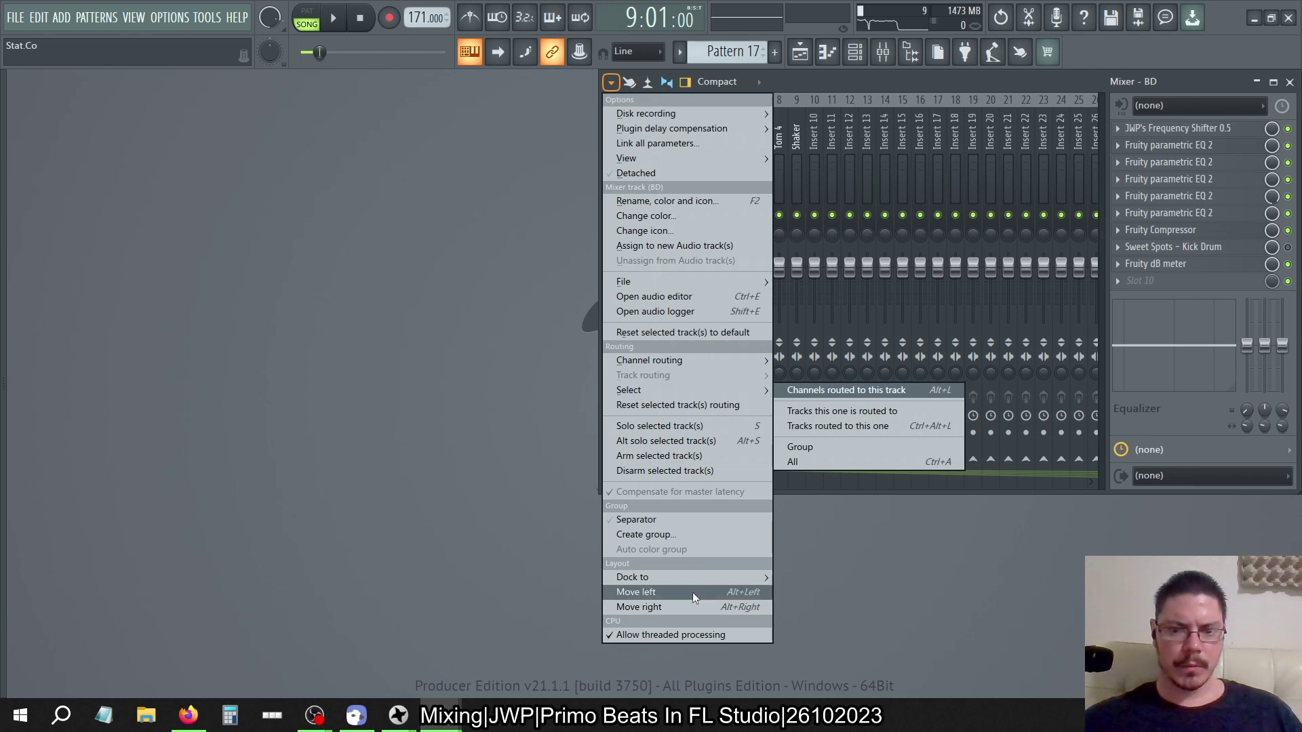
{"action": "left_click", "coordinate": [855, 84]}
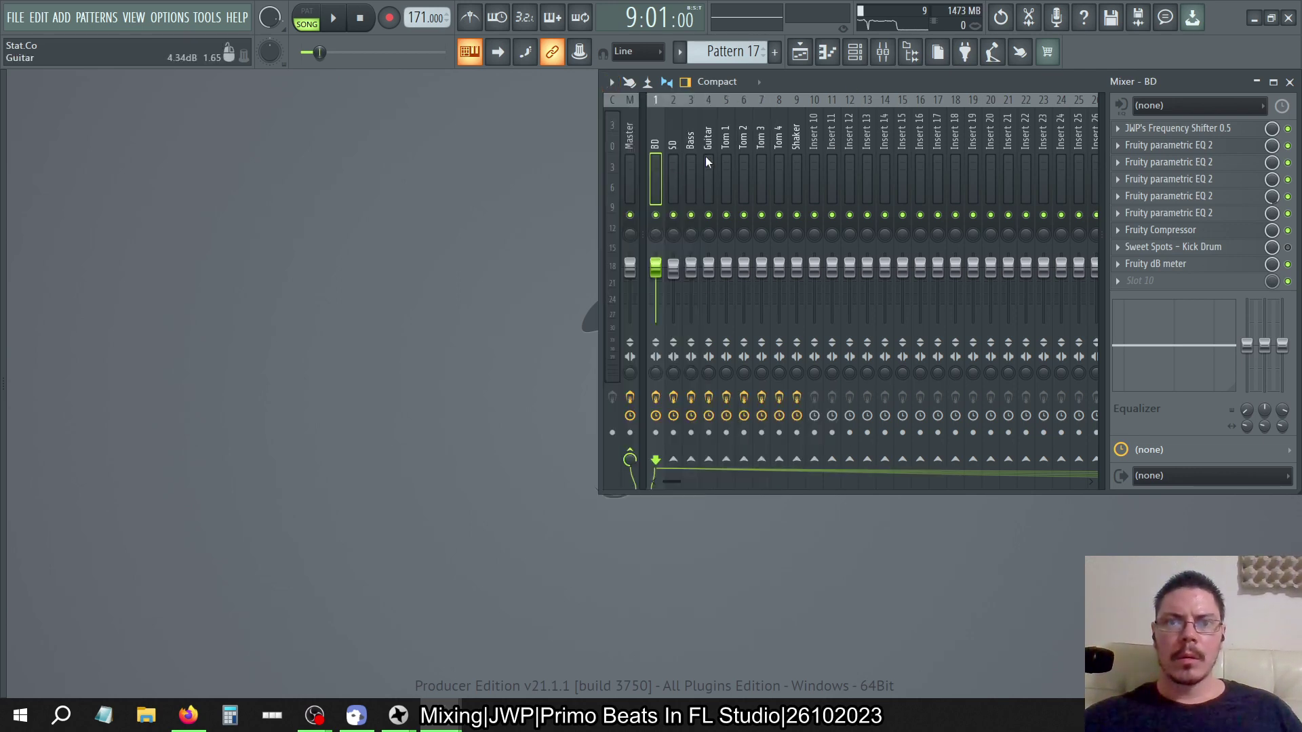
{"action": "right_click", "coordinate": [653, 135]}
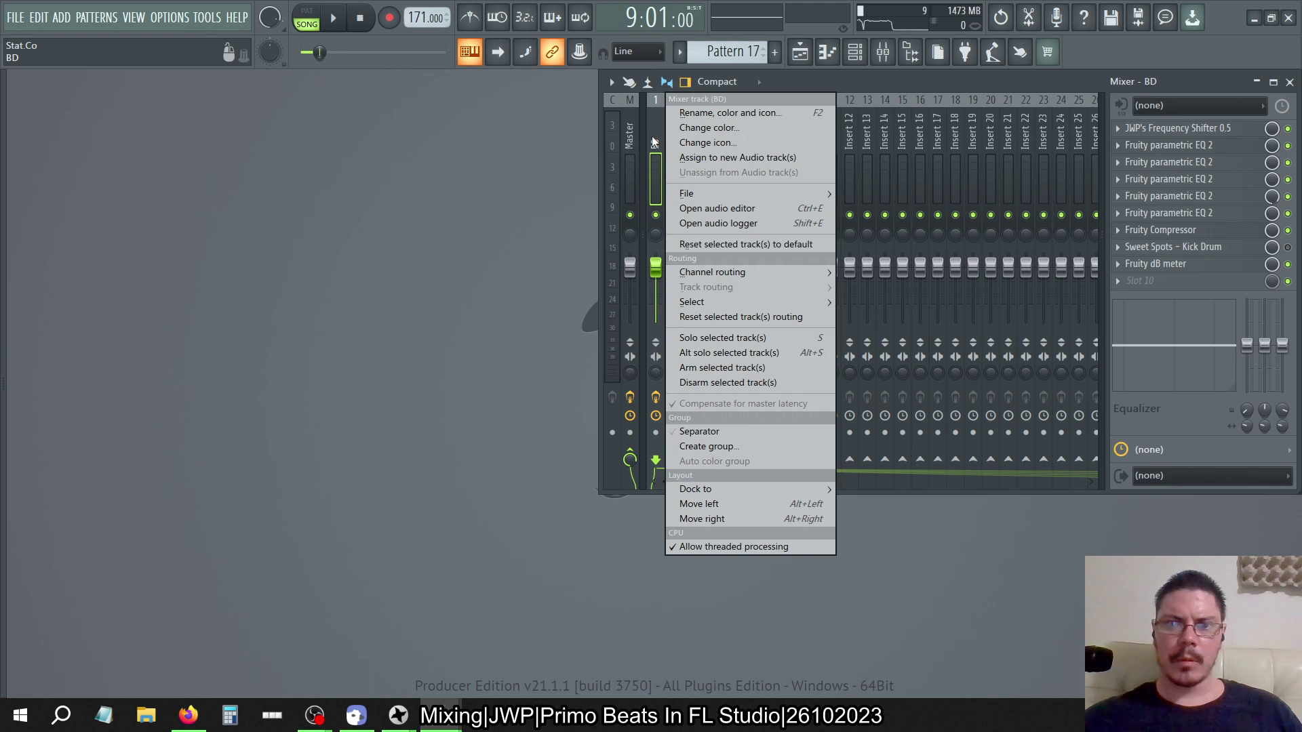
Try replacing the Fruity parametric EQ 2 in the BD track's fifth slot with Control Surface, and undo the replacement
{"action": "left_click", "coordinate": [1170, 266]}
{"action": "left_click", "coordinate": [1181, 205]}
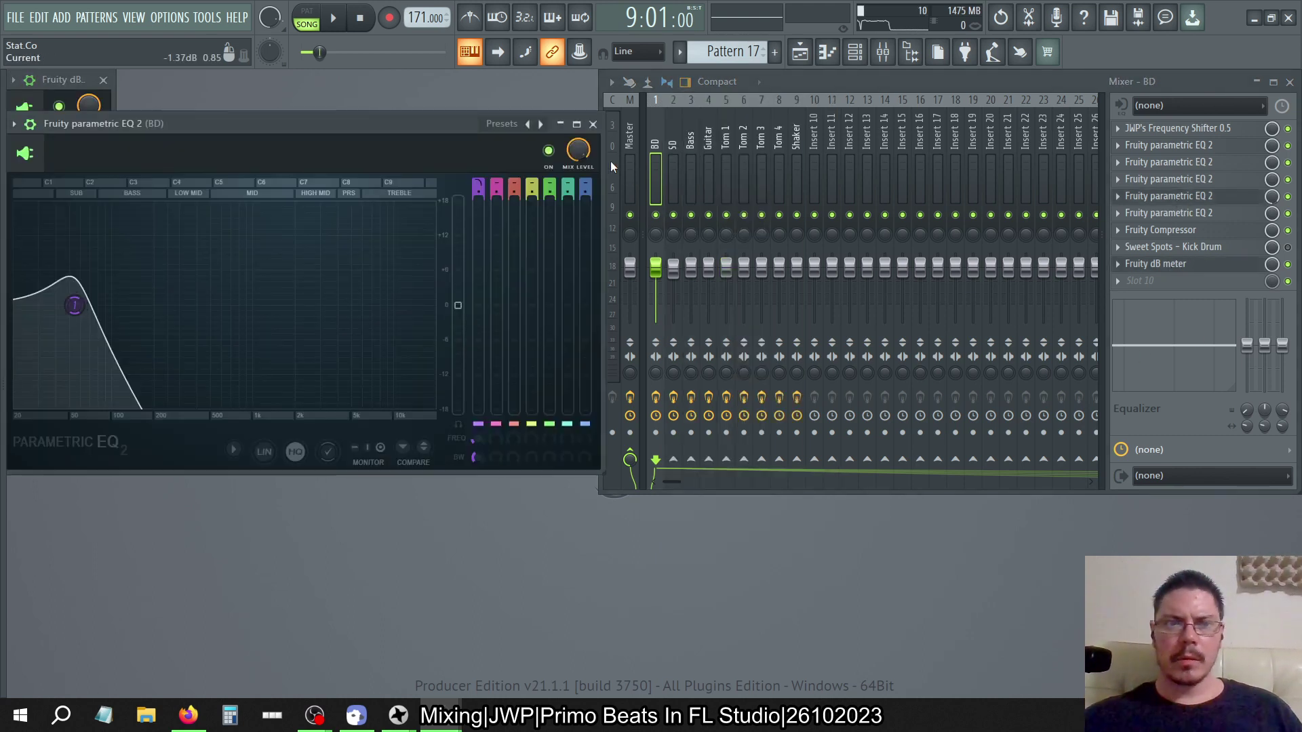
{"action": "left_click", "coordinate": [14, 124]}
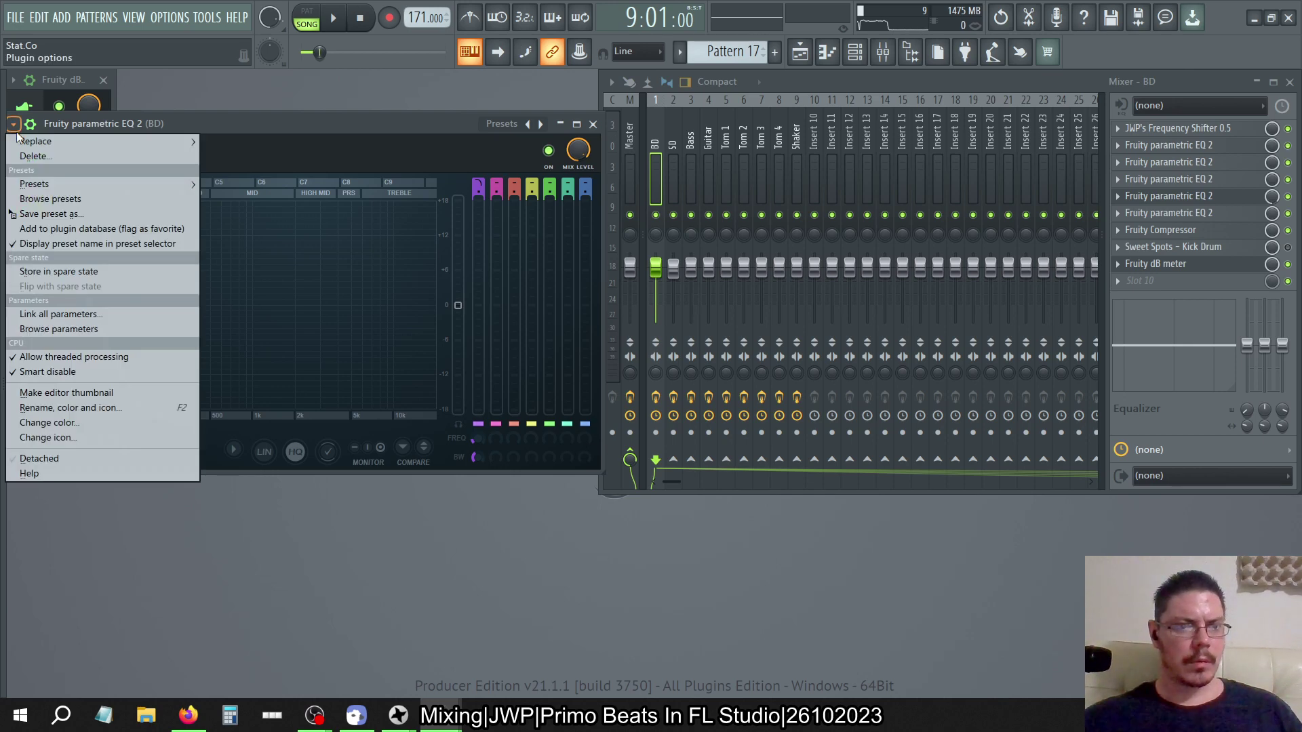
{"action": "mouse_move", "coordinate": [108, 141]}
{"action": "left_click", "coordinate": [210, 127]}
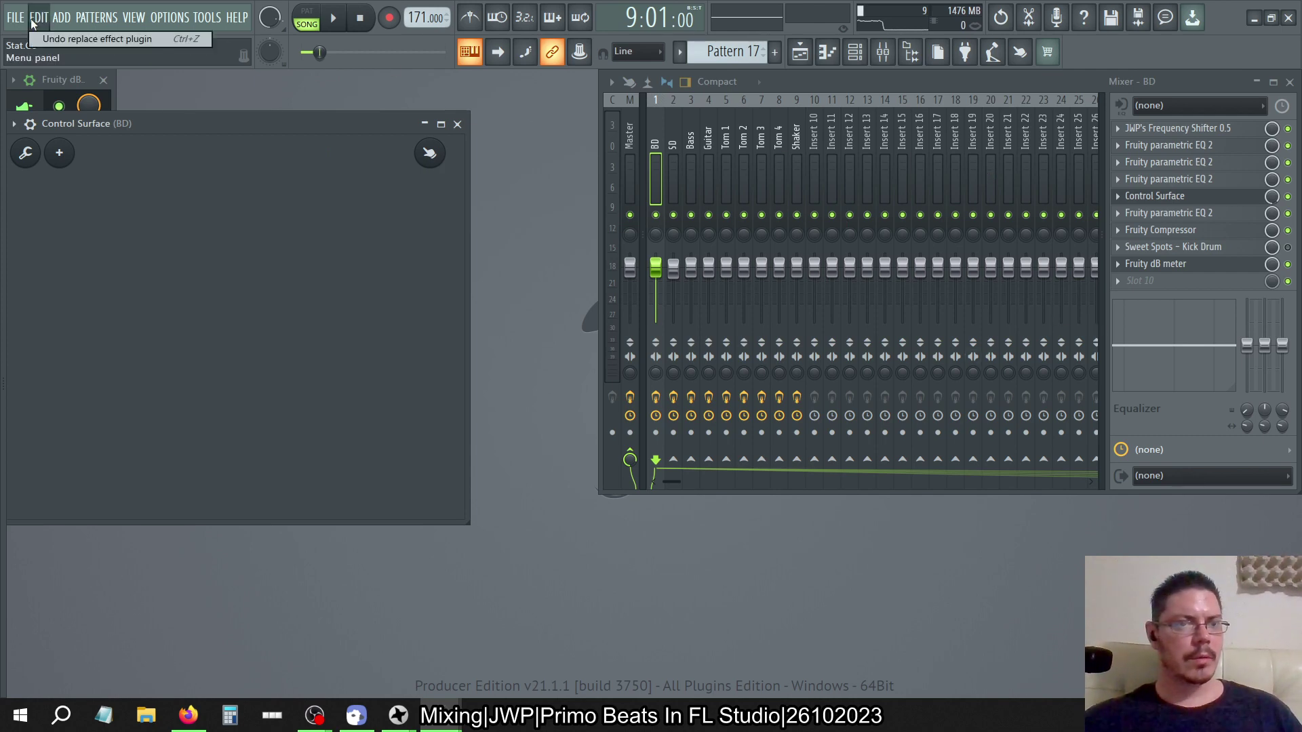
{"action": "key", "text": "ctrl+z"}
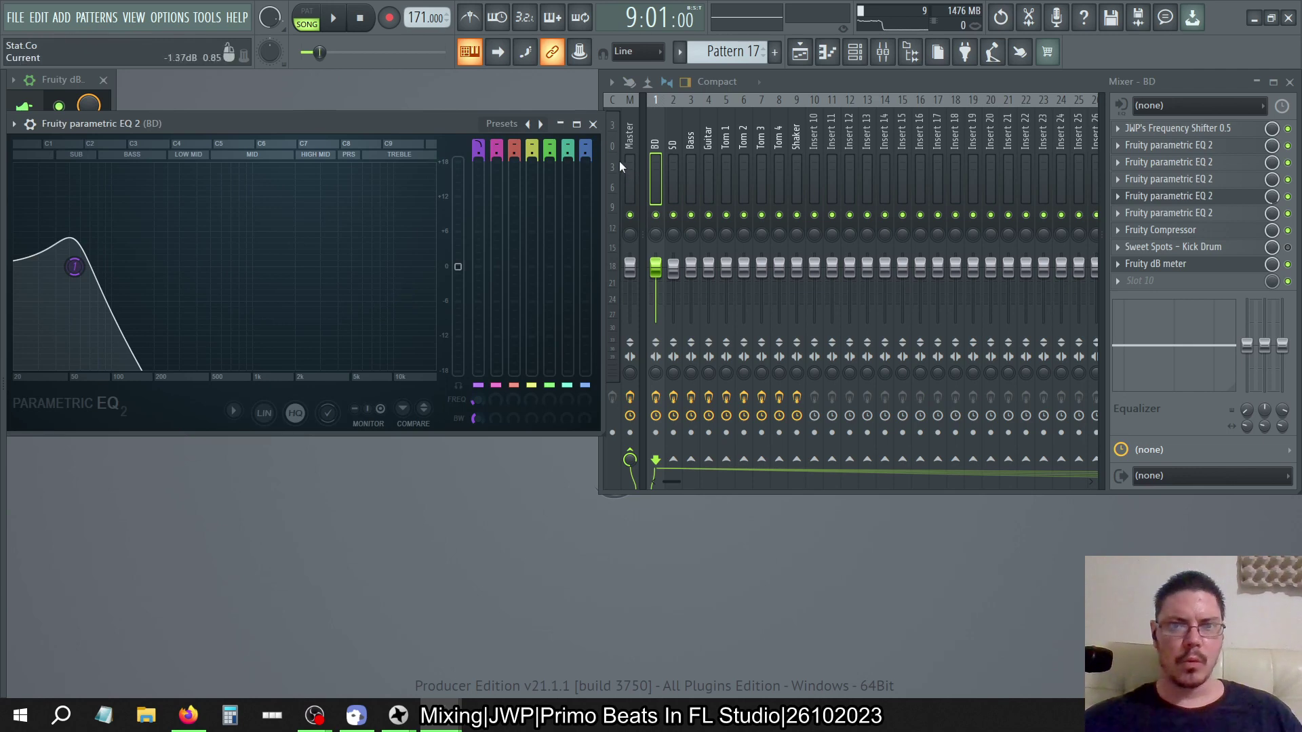
{"action": "left_click", "coordinate": [595, 127]}
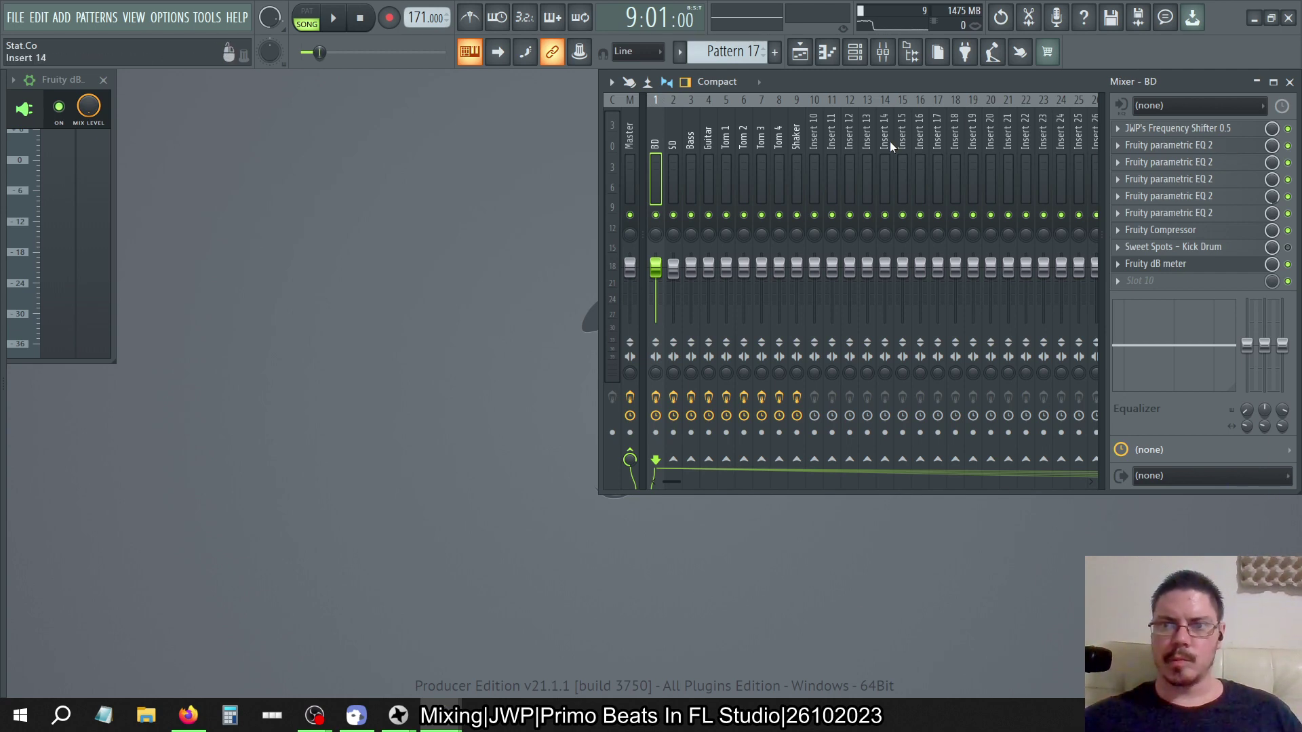
Select the SD mixer track and review the plugin delay compensation settings in the mixer options
{"action": "left_click", "coordinate": [849, 141]}
{"action": "left_click", "coordinate": [731, 130]}
{"action": "left_click", "coordinate": [667, 133]}
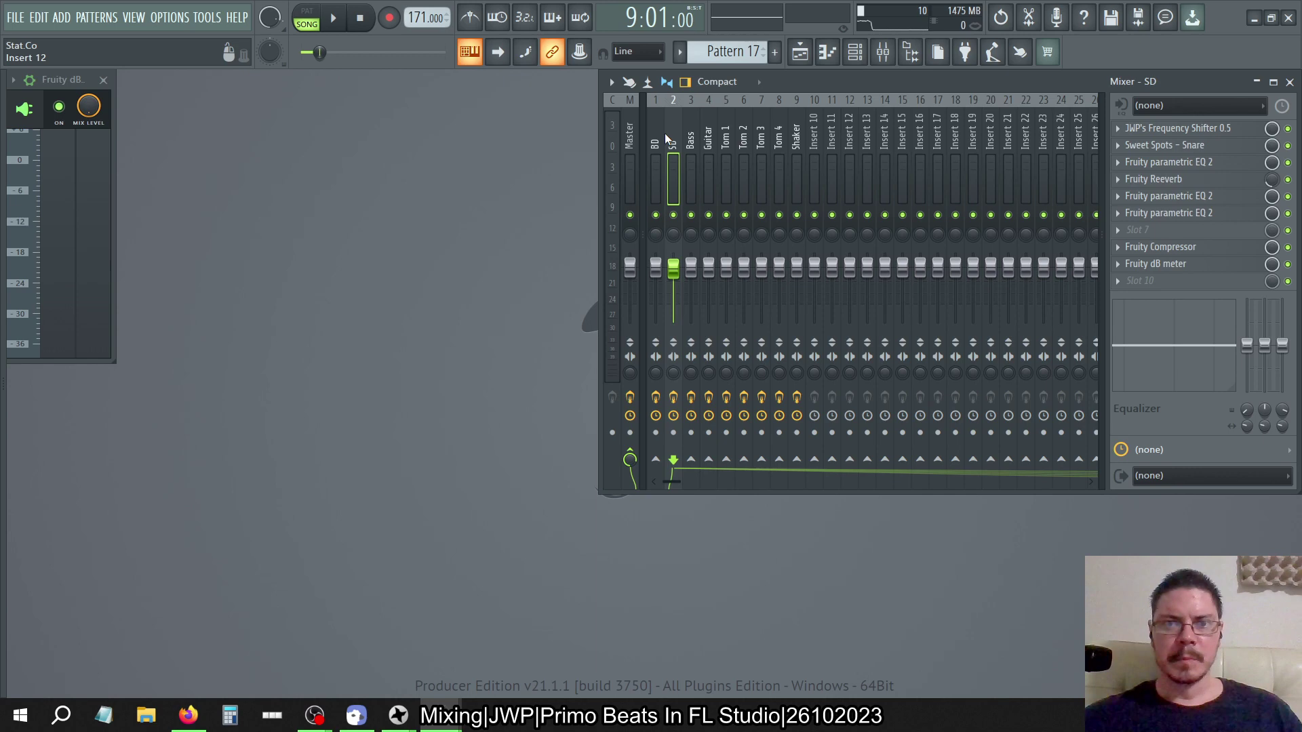
{"action": "left_click", "coordinate": [611, 82]}
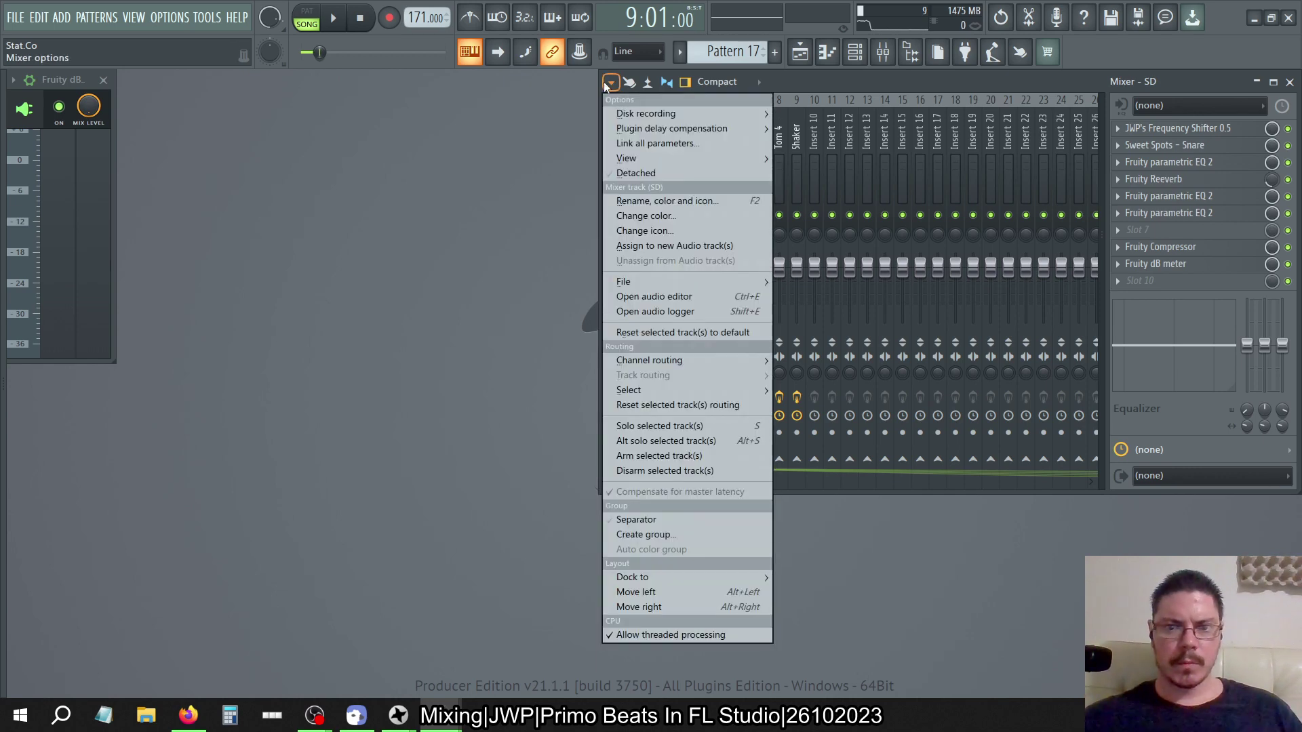
{"action": "mouse_move", "coordinate": [661, 280]}
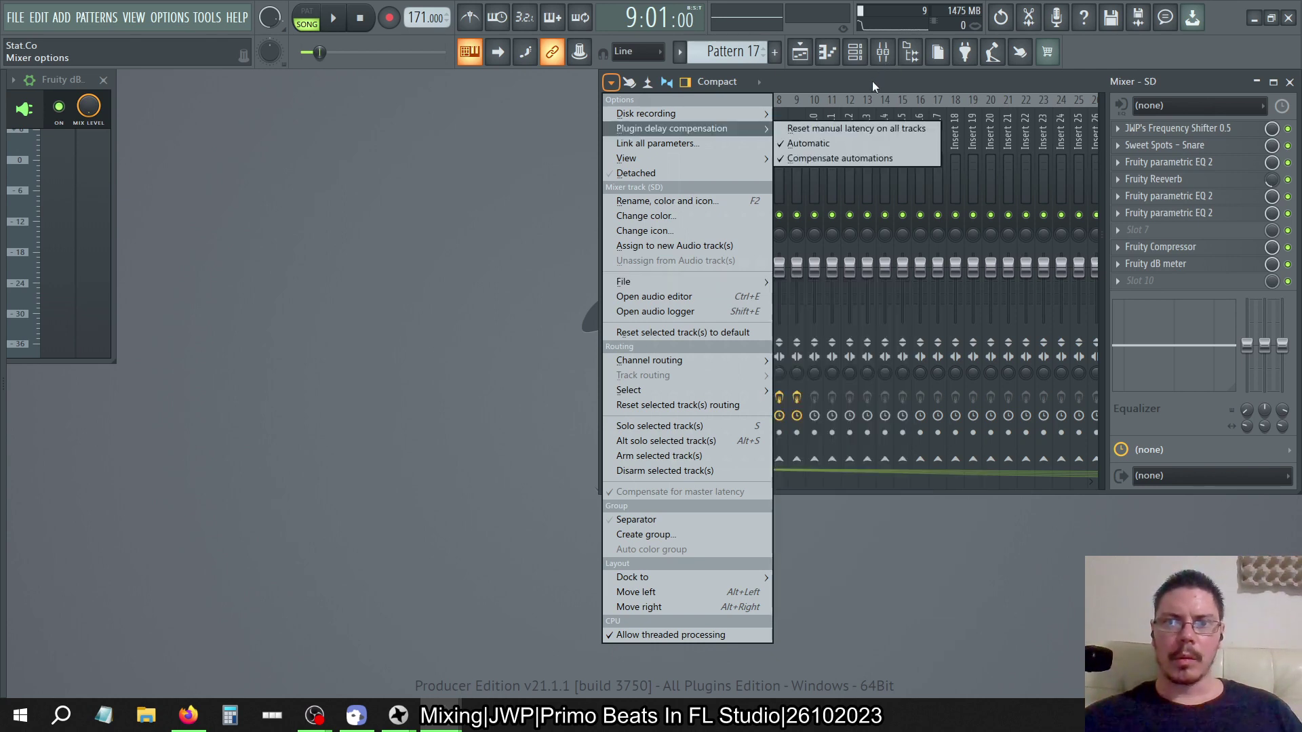
{"action": "left_click", "coordinate": [871, 82]}
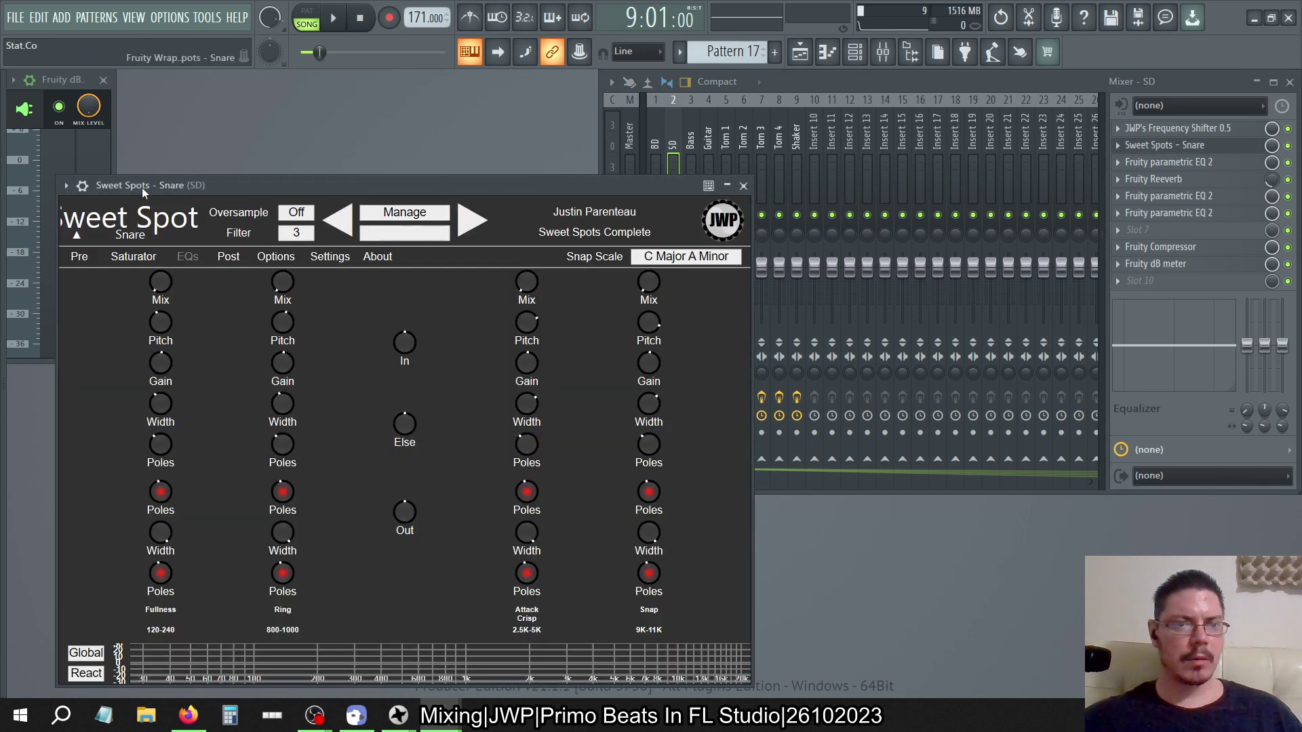
Inspect the Sweet Spots - Snare plugin on the SD track and close its window
{"action": "left_click", "coordinate": [65, 185]}
{"action": "left_click", "coordinate": [63, 187]}
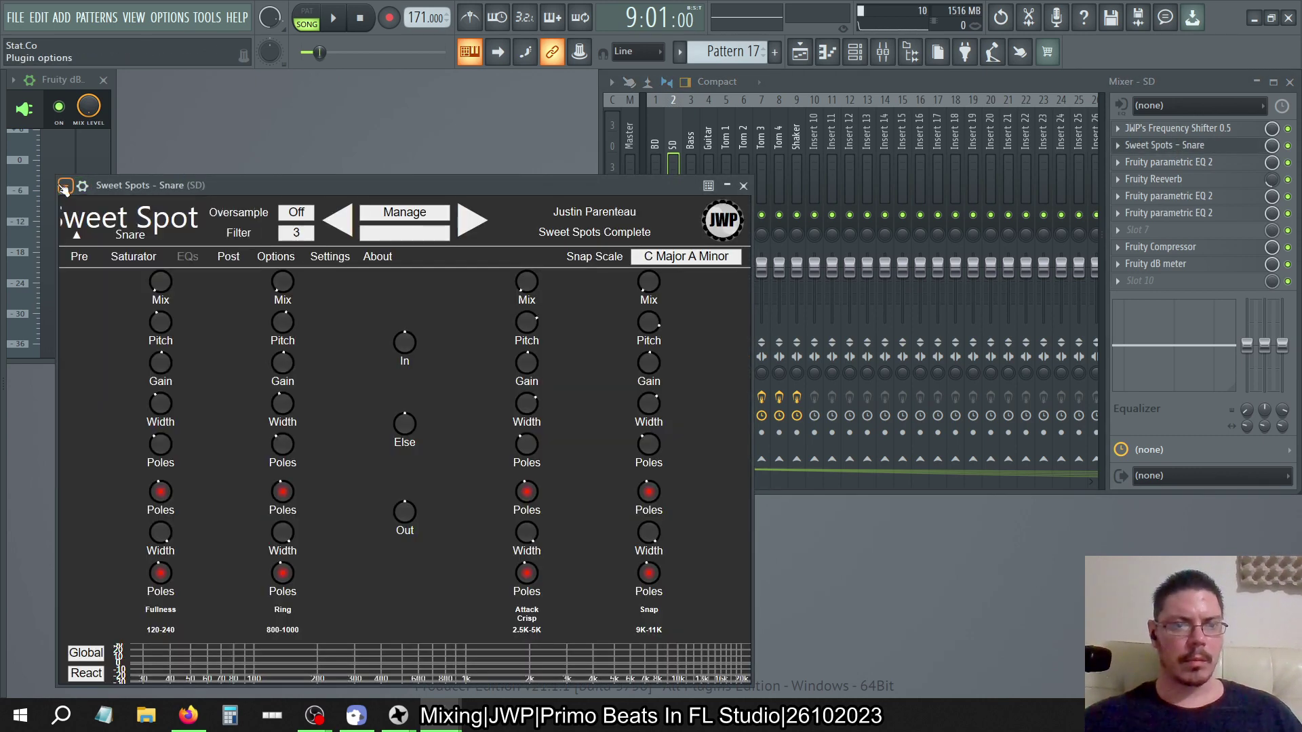
{"action": "left_click", "coordinate": [744, 186]}
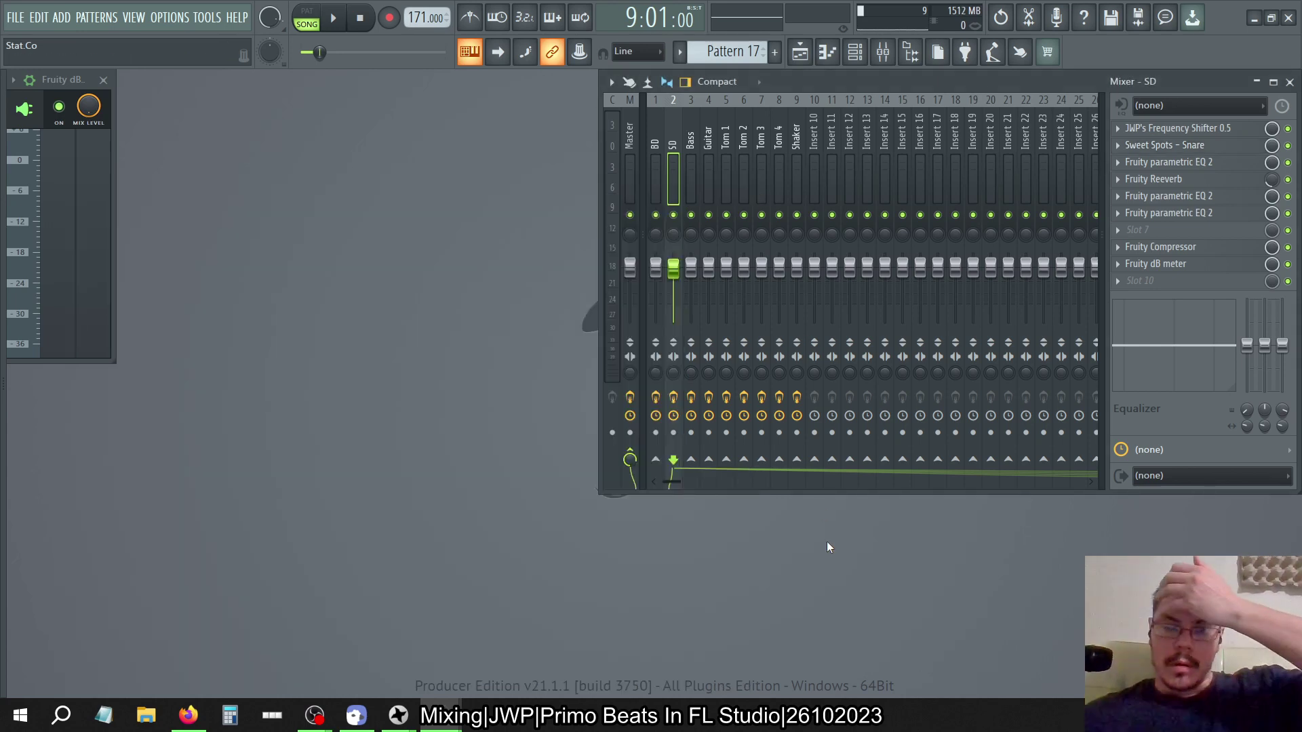
Play the song and, on the Master track, bypass Ozone 9 Maximizer and Fruity Compressor and enable TB_Morphit_v1
{"action": "key", "text": "space"}
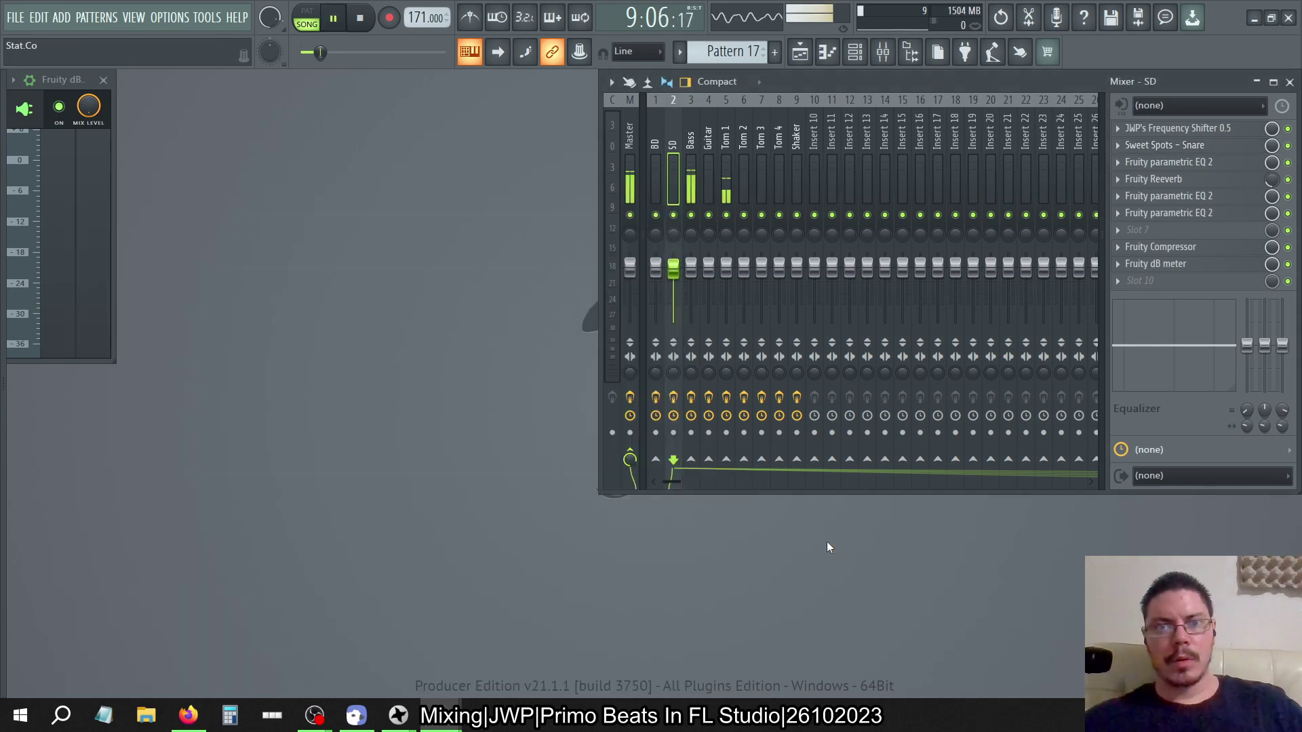
{"action": "left_click", "coordinate": [635, 119]}
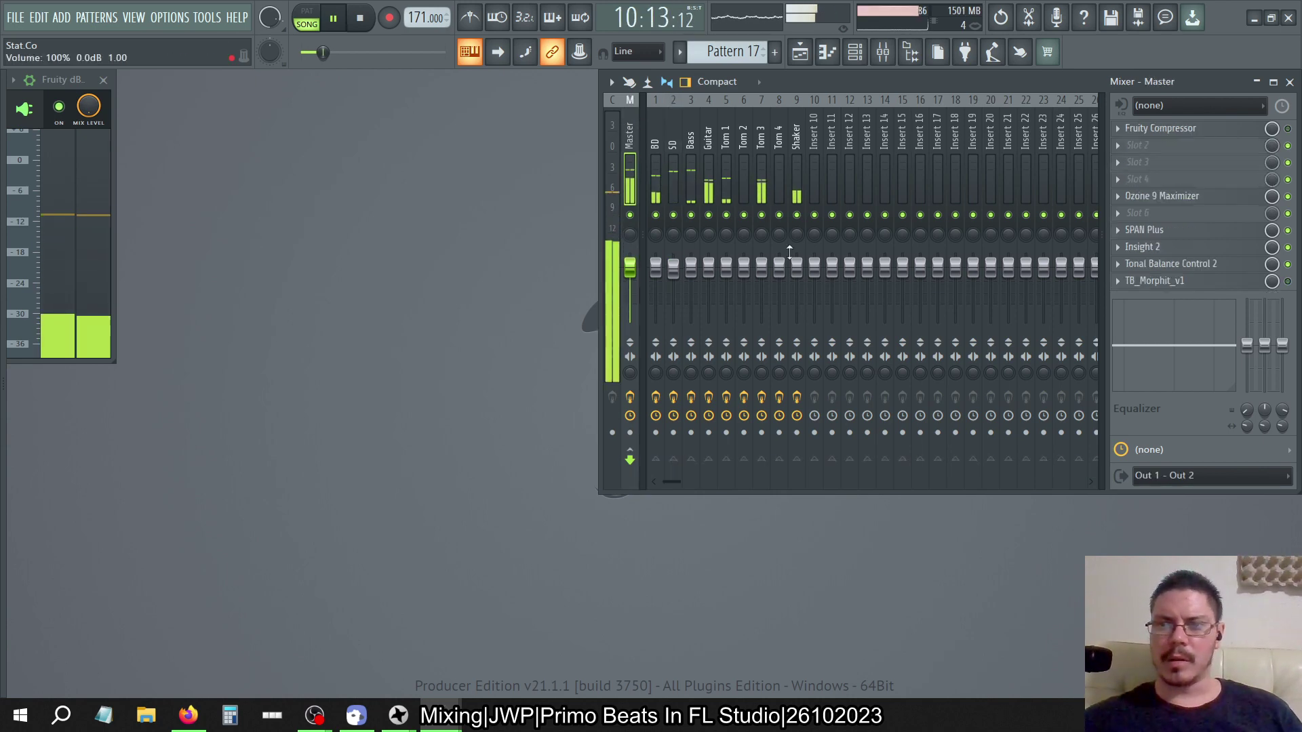
{"action": "left_click", "coordinate": [1288, 196]}
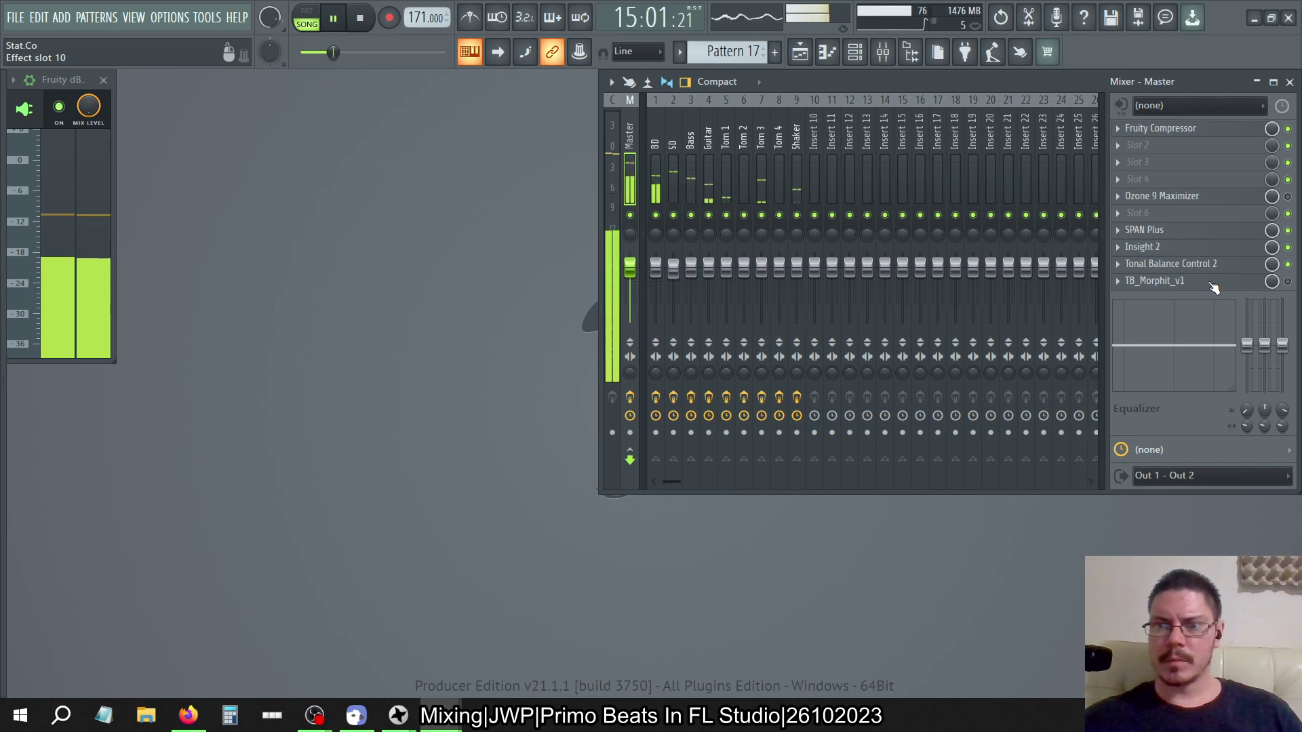
{"action": "left_click", "coordinate": [1287, 281]}
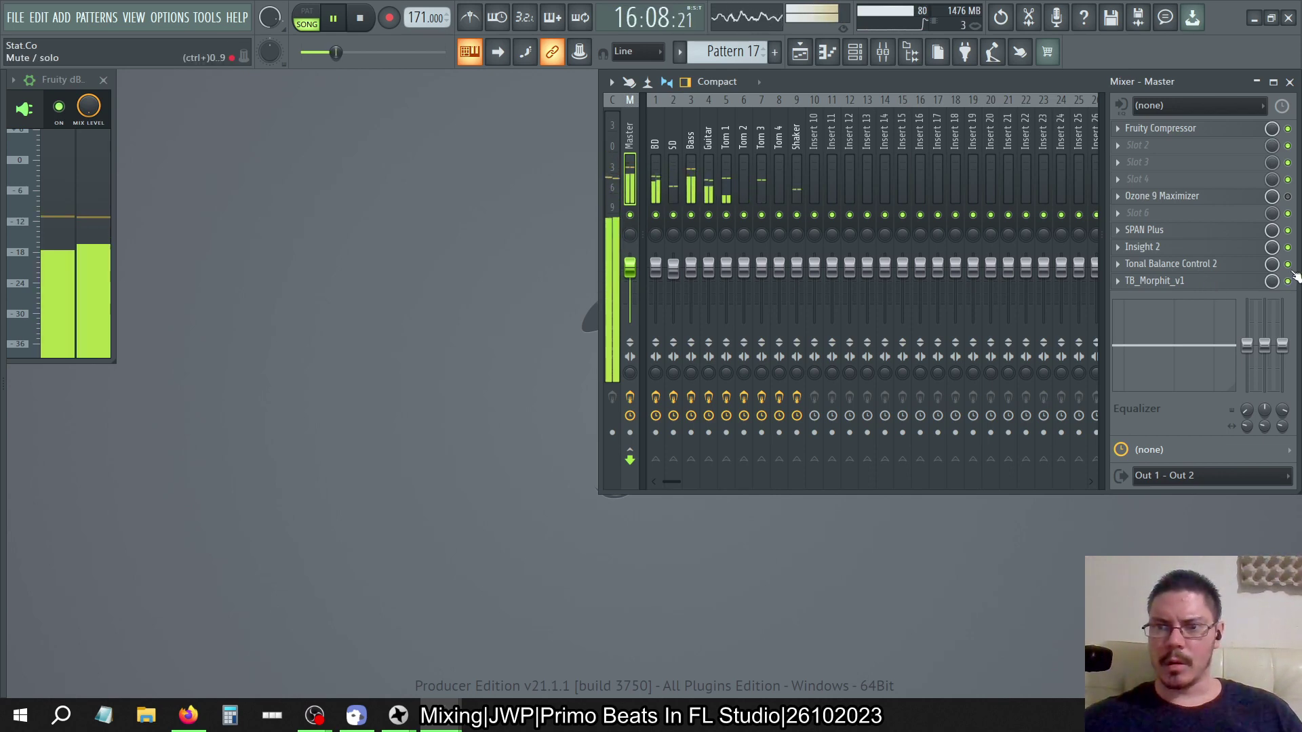
{"action": "left_click", "coordinate": [1288, 129]}
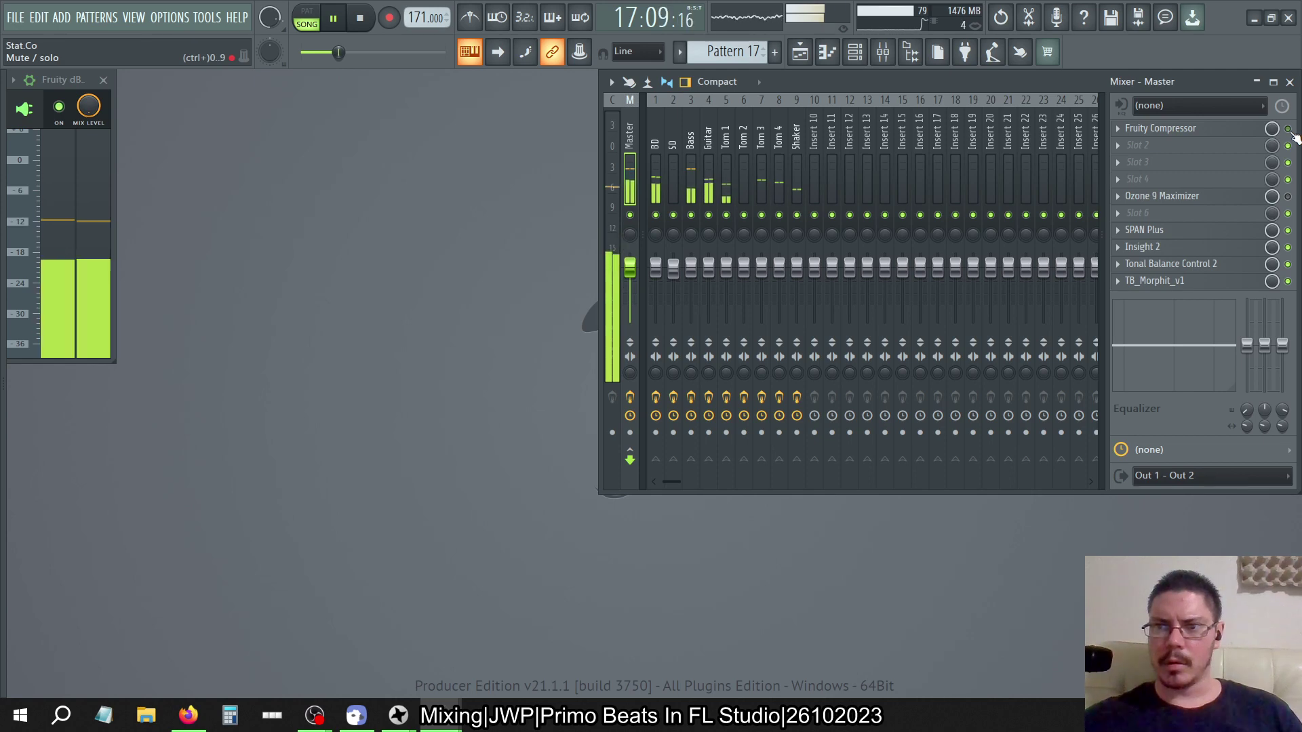
Run TB_Morphit_v1 on the Master track in demo mode, close its window, and stop playback after listening
{"action": "left_click", "coordinate": [1194, 281]}
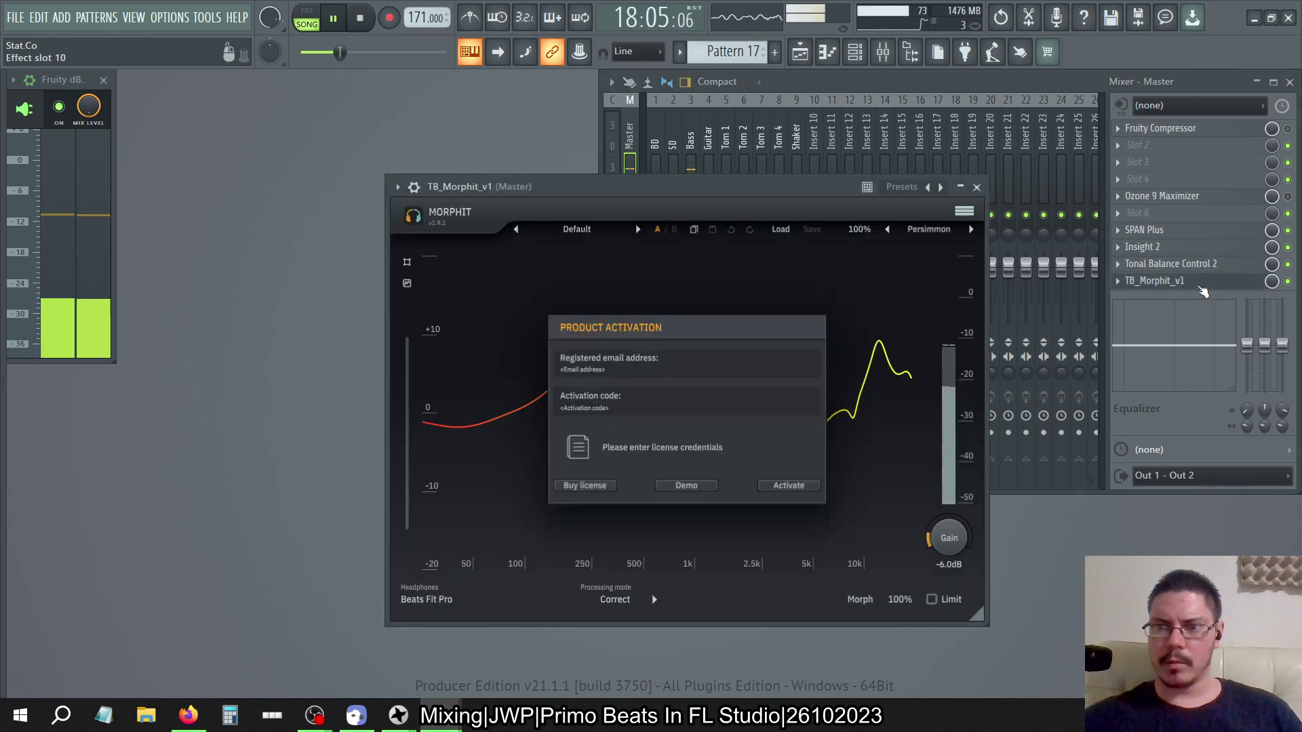
{"action": "left_click", "coordinate": [686, 486]}
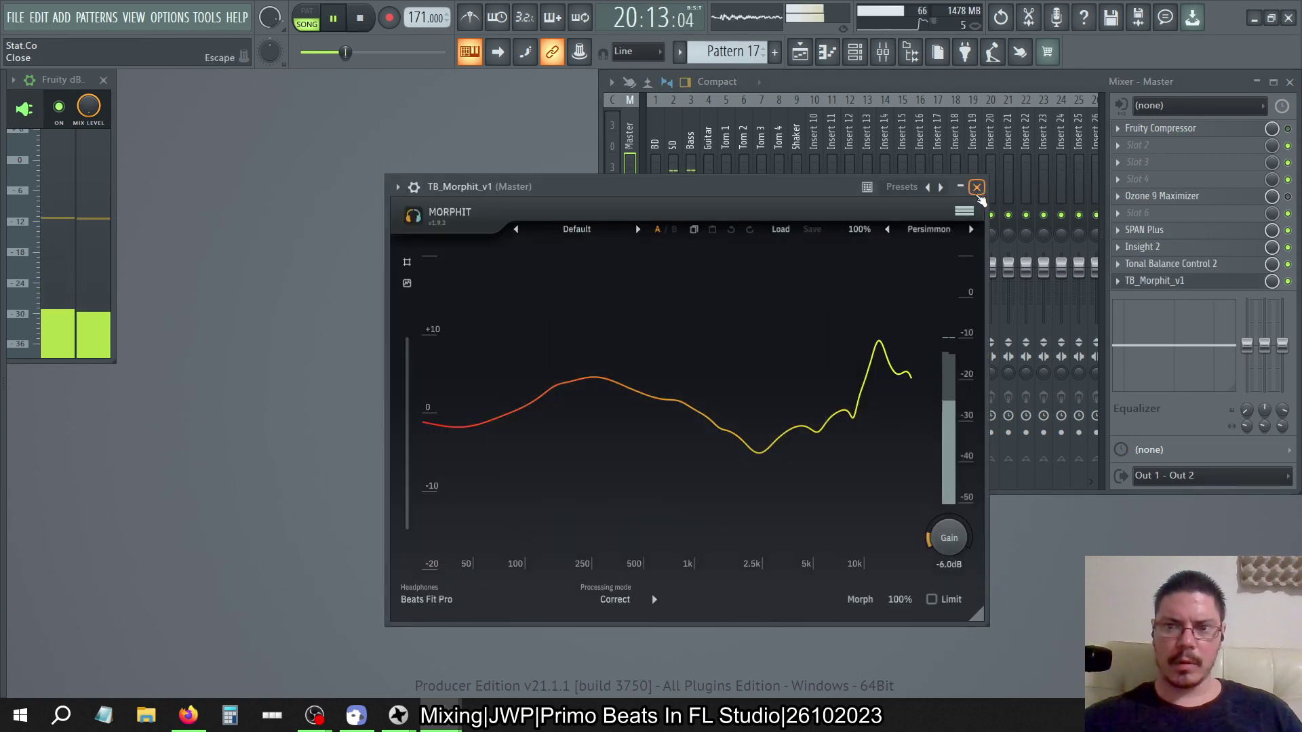
{"action": "left_click", "coordinate": [977, 186]}
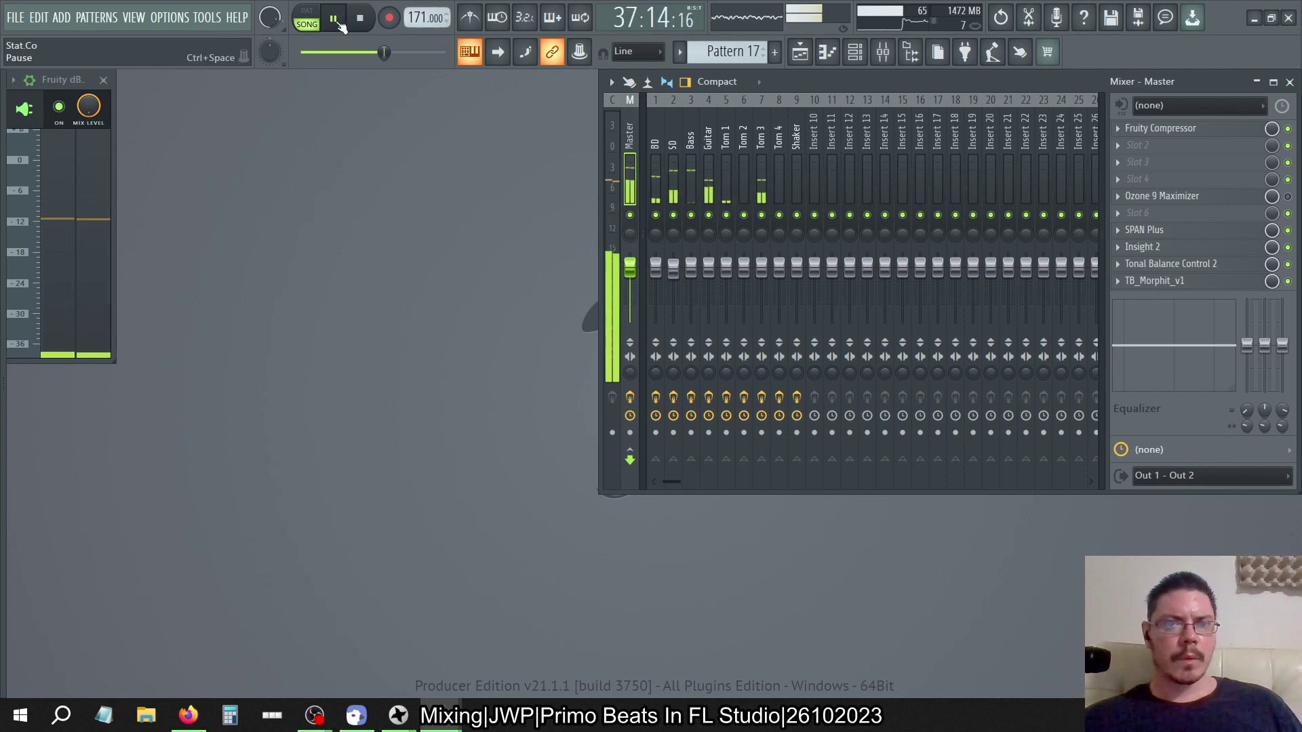
{"action": "key", "text": "space"}
Check the playlist arrangement briefly, and examine the effect chains of the Master, Guitar, Shaker, BD and Bass mixer tracks
{"action": "left_click", "coordinate": [799, 54]}
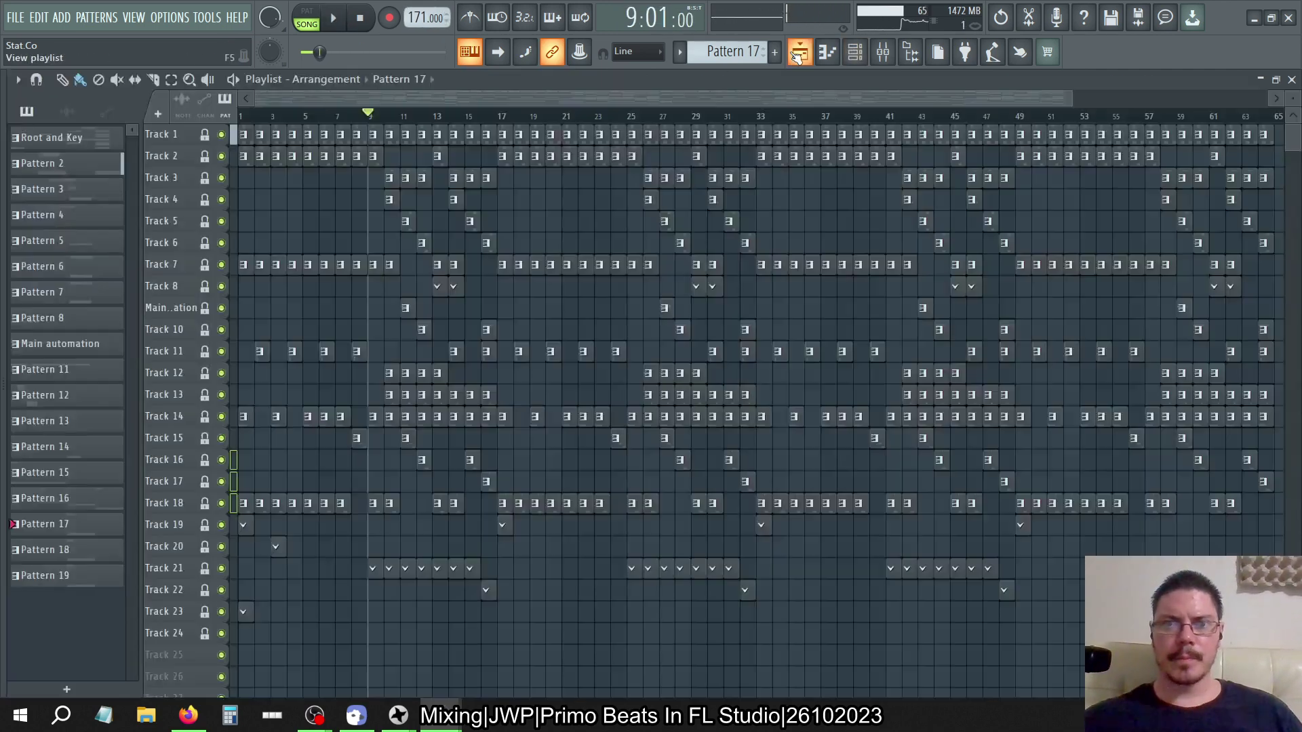
{"action": "left_click", "coordinate": [799, 53]}
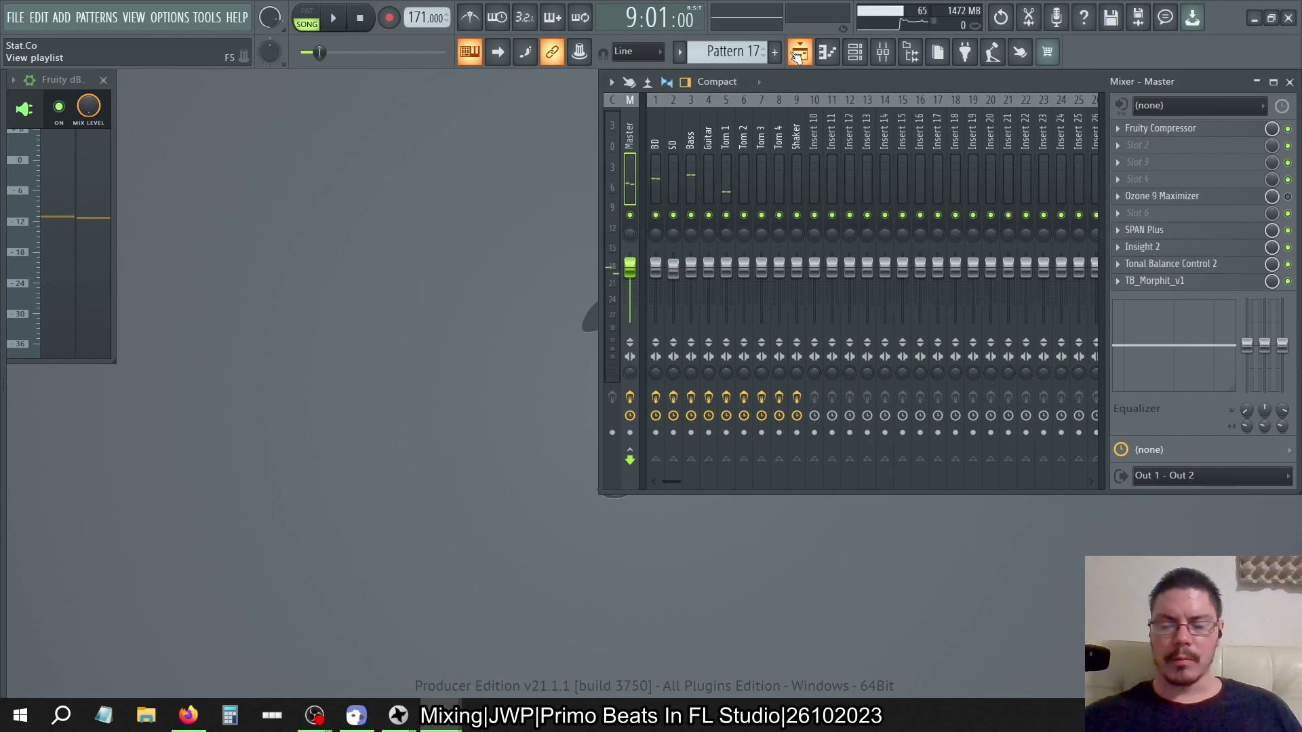
{"action": "left_click", "coordinate": [705, 132]}
{"action": "left_click", "coordinate": [632, 133]}
{"action": "left_click", "coordinate": [707, 135]}
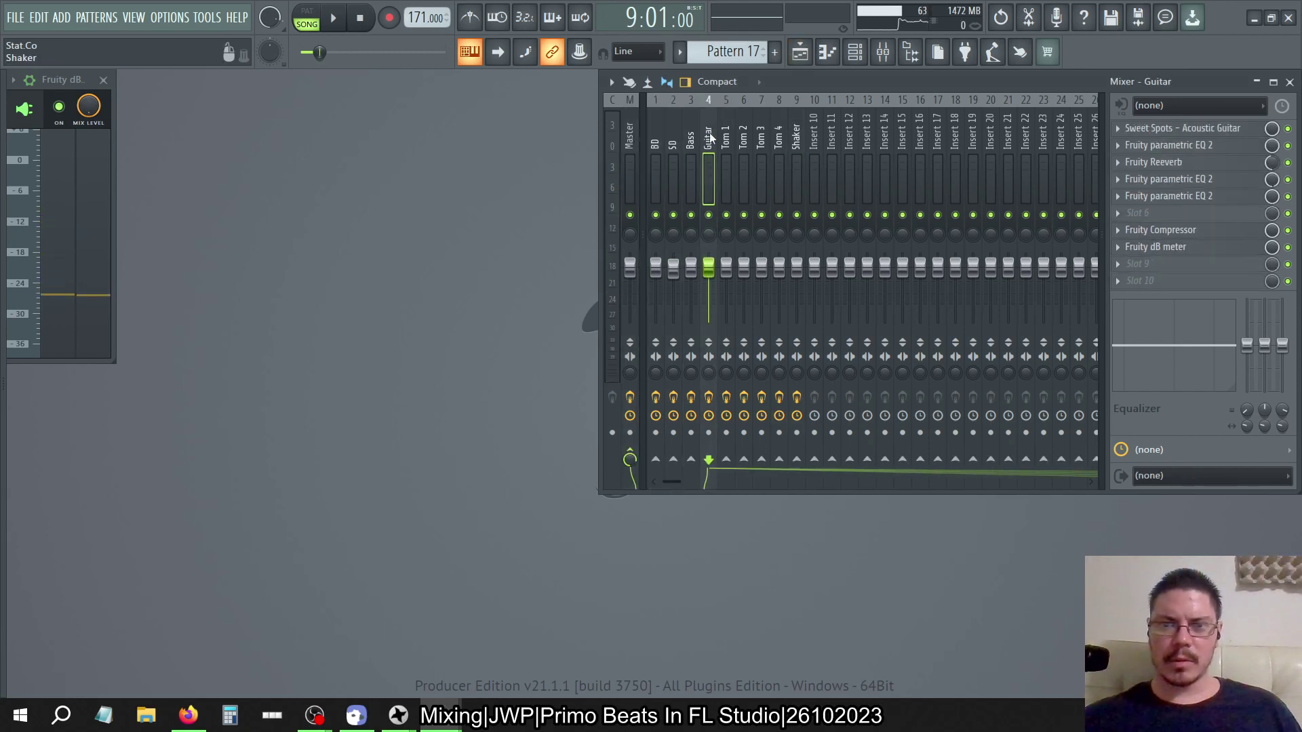
{"action": "left_click", "coordinate": [797, 135]}
{"action": "left_click", "coordinate": [691, 139]}
{"action": "left_click", "coordinate": [655, 139]}
{"action": "left_click", "coordinate": [692, 139]}
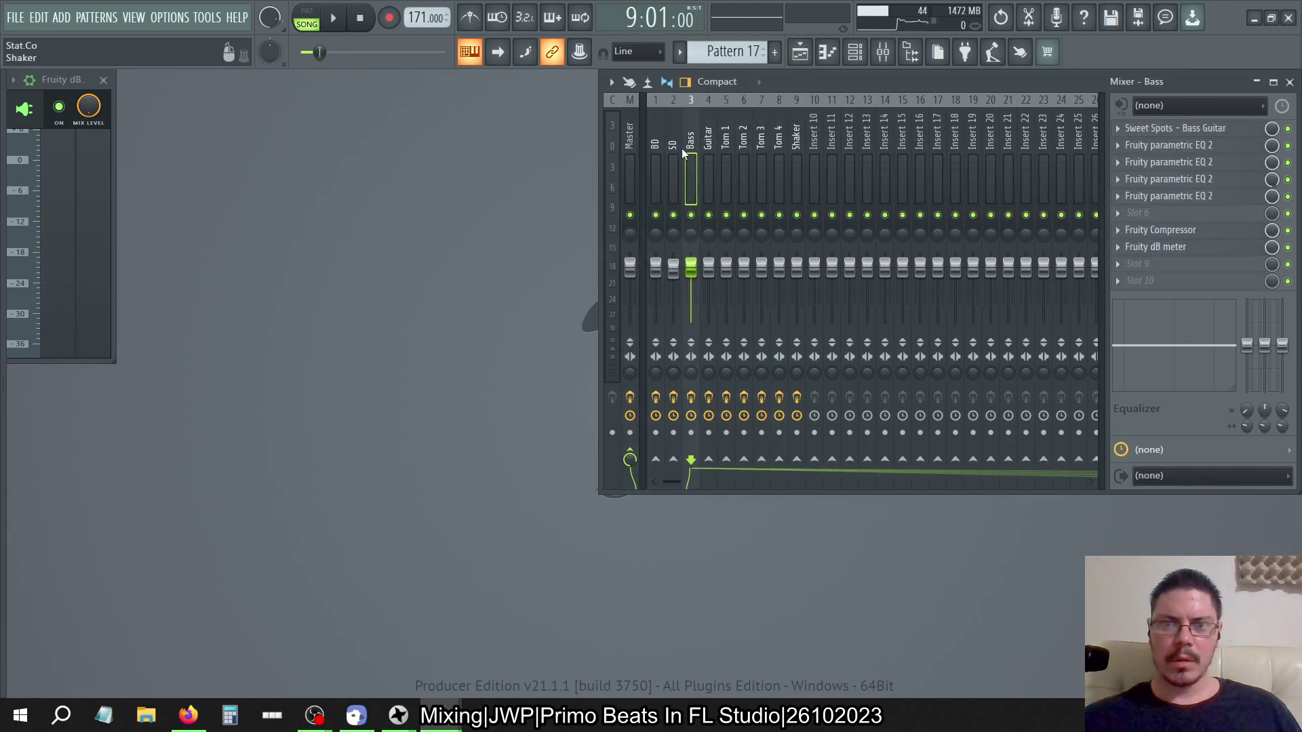
{"action": "left_click", "coordinate": [708, 139]}
{"action": "left_click", "coordinate": [833, 139]}
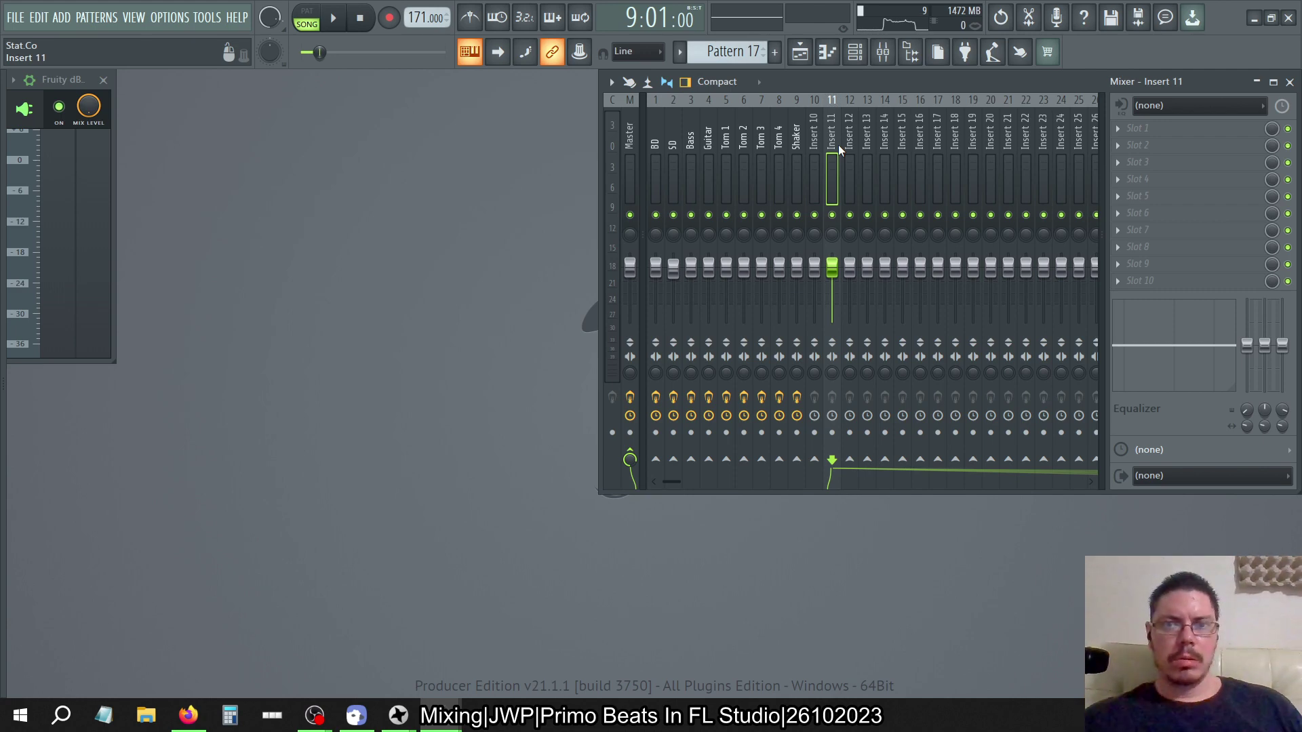
{"action": "left_click", "coordinate": [696, 129]}
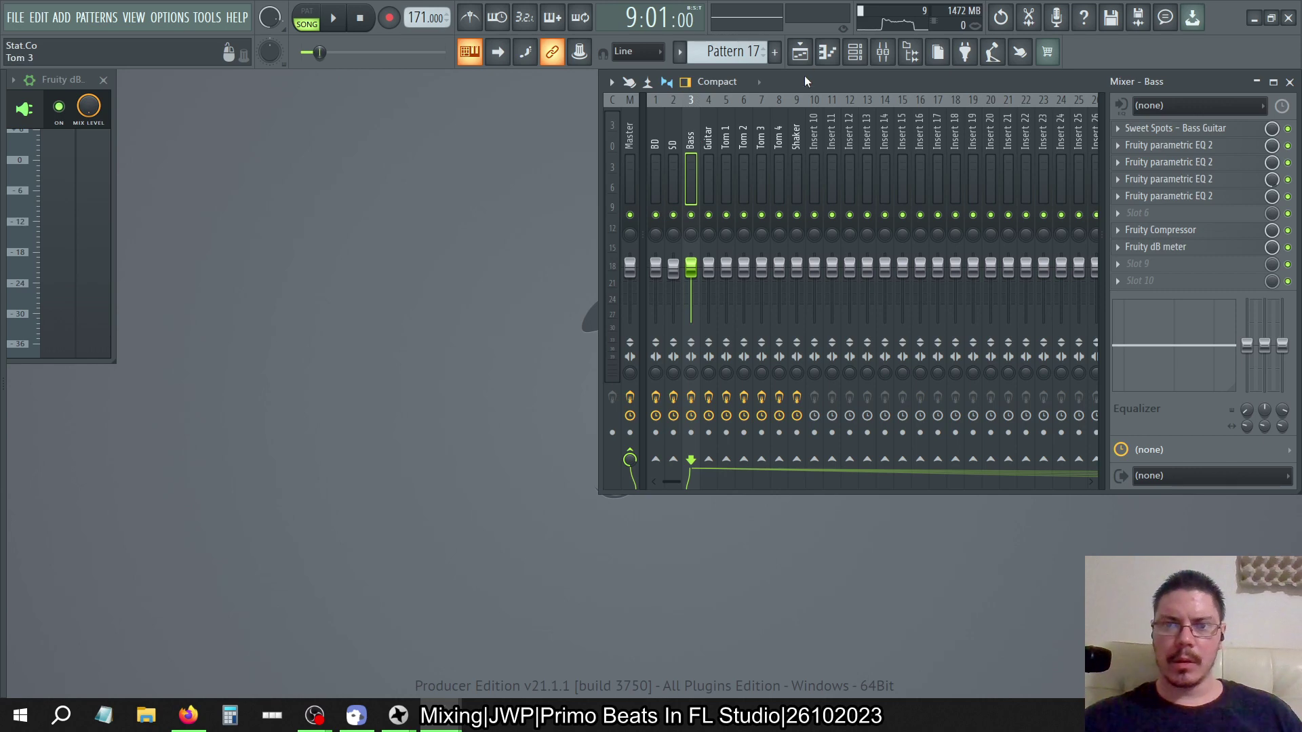
Review the playlist arrangement and check the song's length by moving the playhead to its end with time shown in minutes and seconds
{"action": "left_click", "coordinate": [800, 52]}
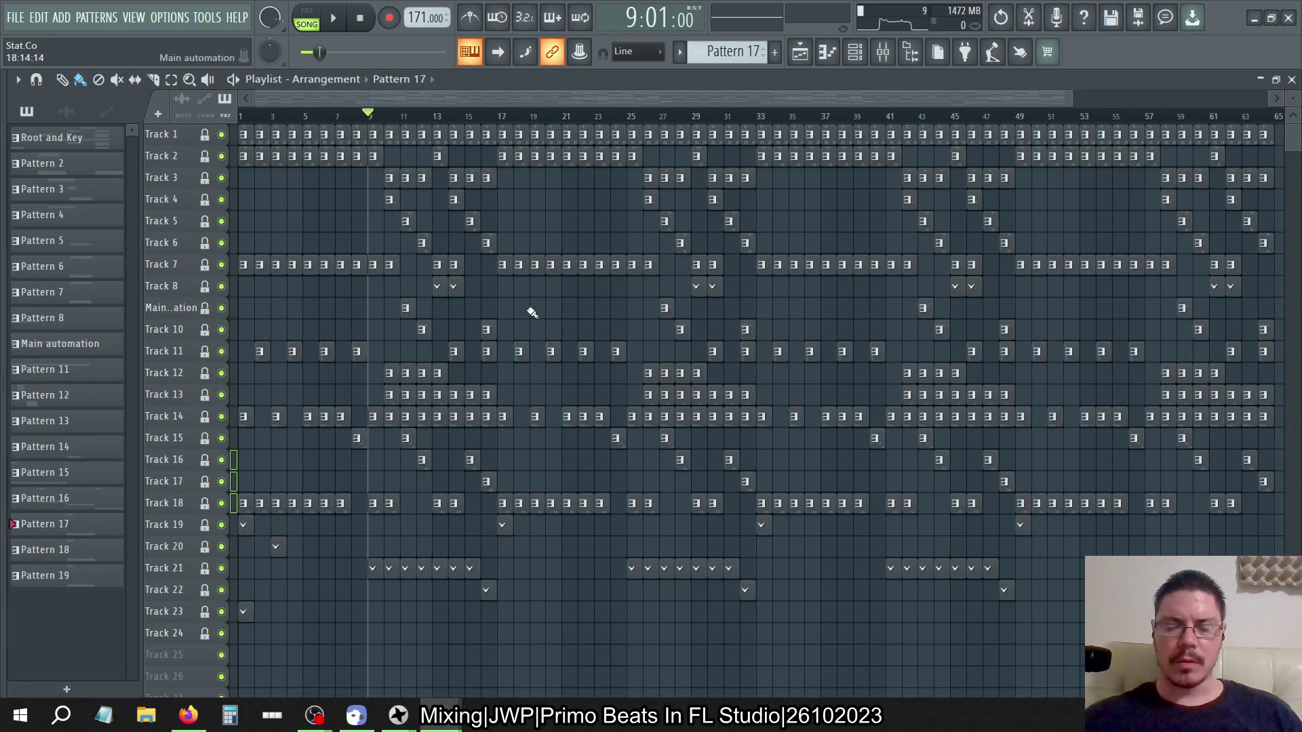
{"action": "scroll", "coordinate": [533, 313], "scroll_direction": "down", "scroll_amount": 5}
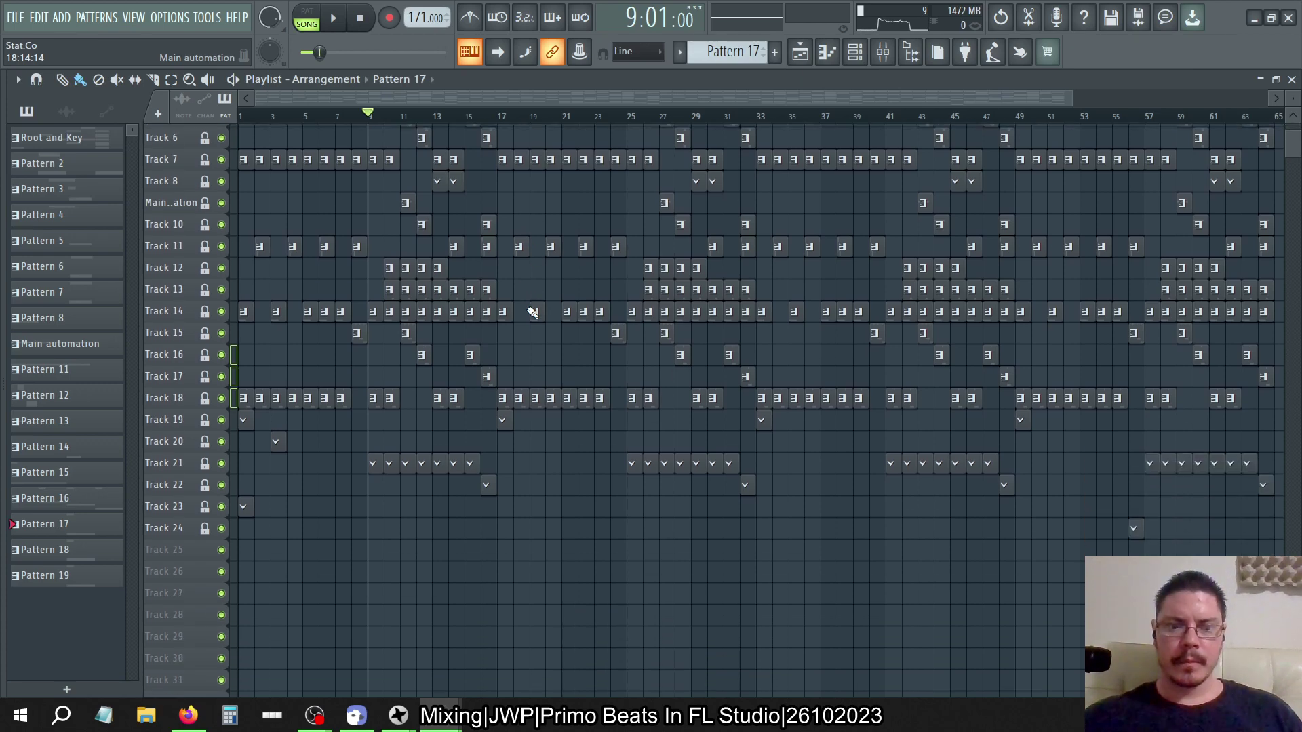
{"action": "scroll", "coordinate": [532, 313], "scroll_direction": "up", "scroll_amount": 1}
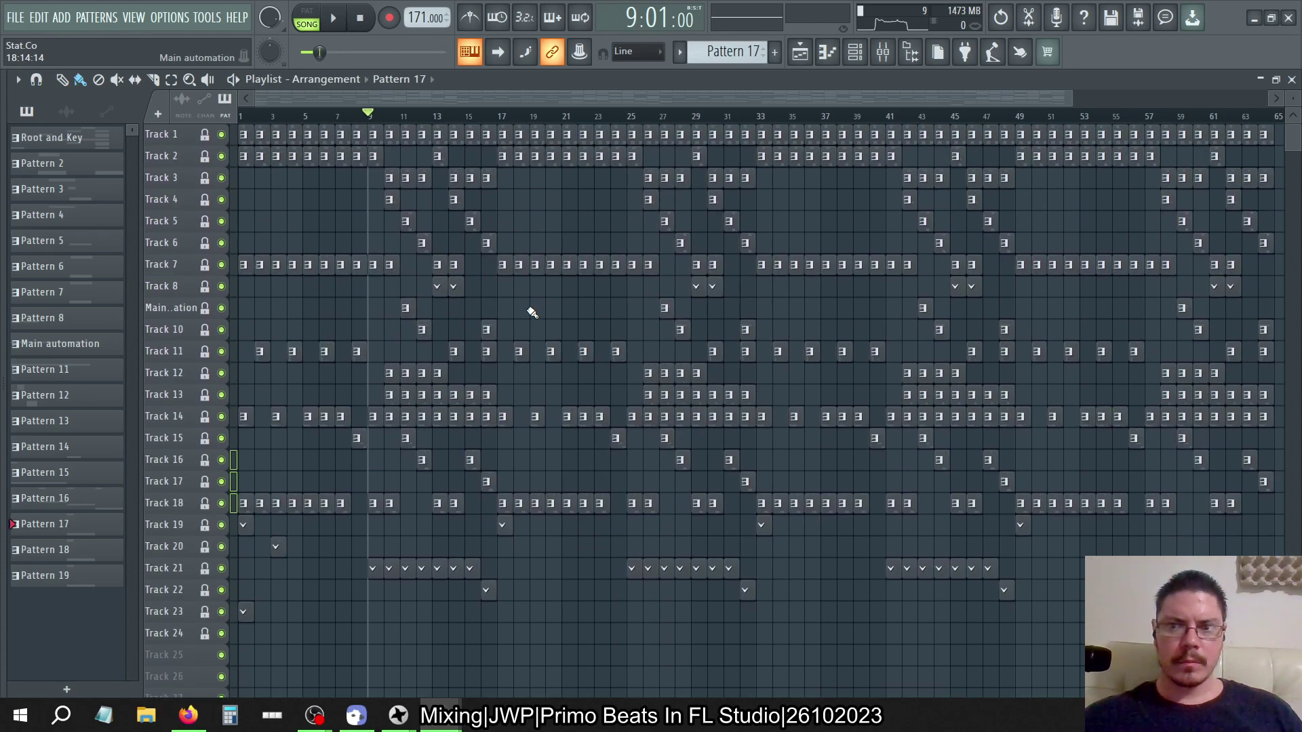
{"action": "left_click", "coordinate": [1280, 118]}
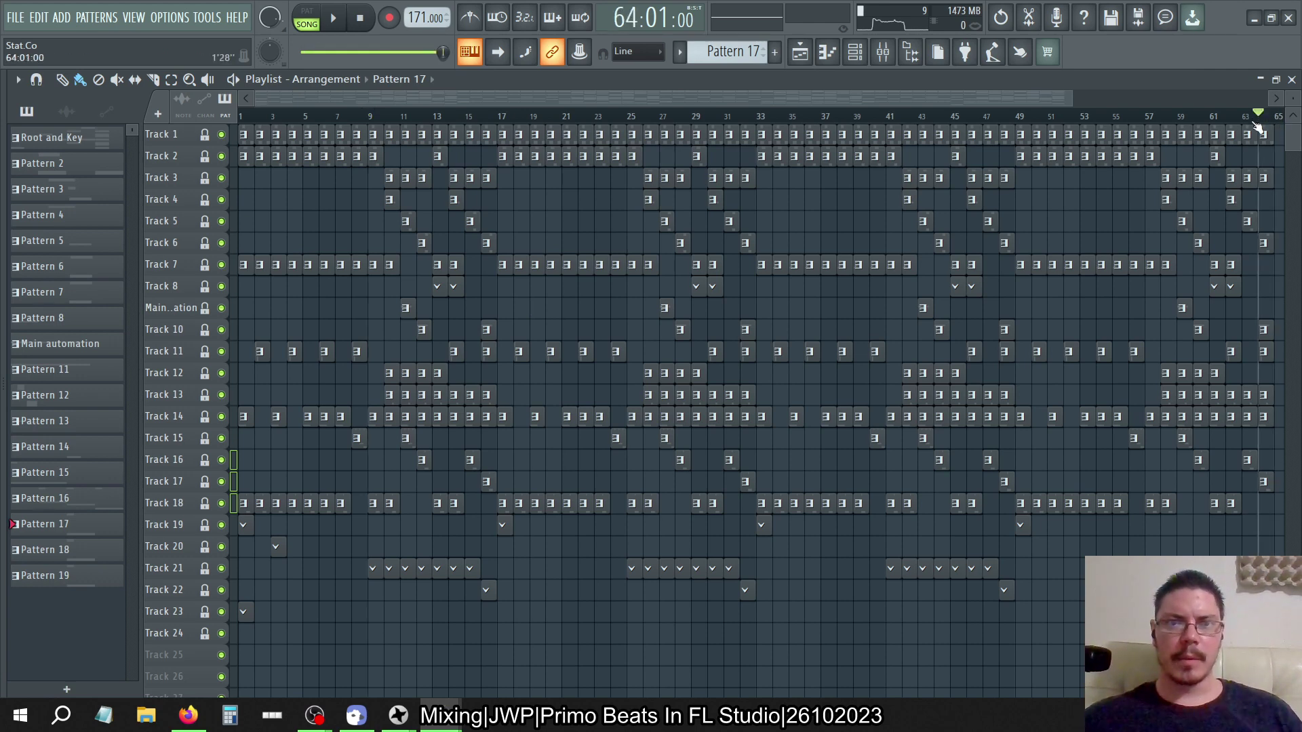
{"action": "left_click", "coordinate": [692, 10]}
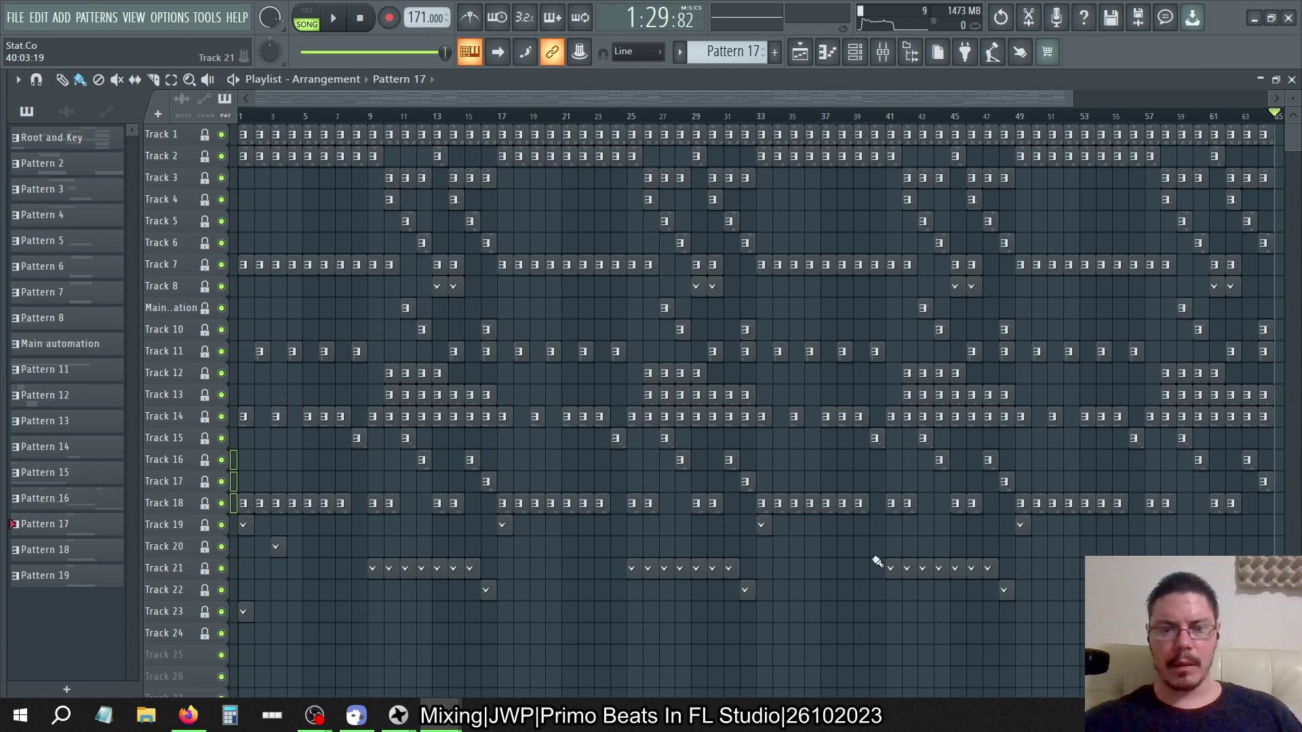
{"action": "scroll", "coordinate": [875, 562], "scroll_direction": "down", "scroll_amount": 3}
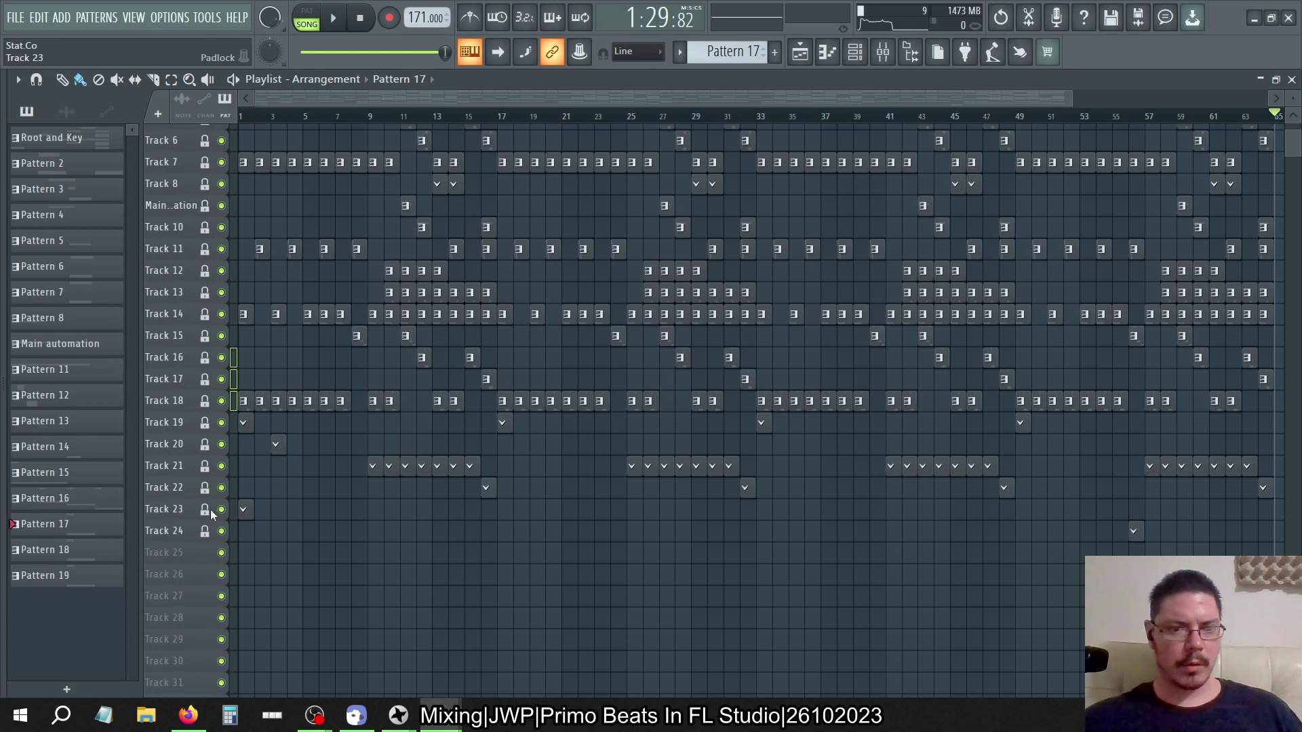
Show the channel rack and jump to an empty pattern
{"action": "left_click", "coordinate": [867, 51]}
{"action": "left_click", "coordinate": [867, 52]}
{"action": "left_click", "coordinate": [867, 51]}
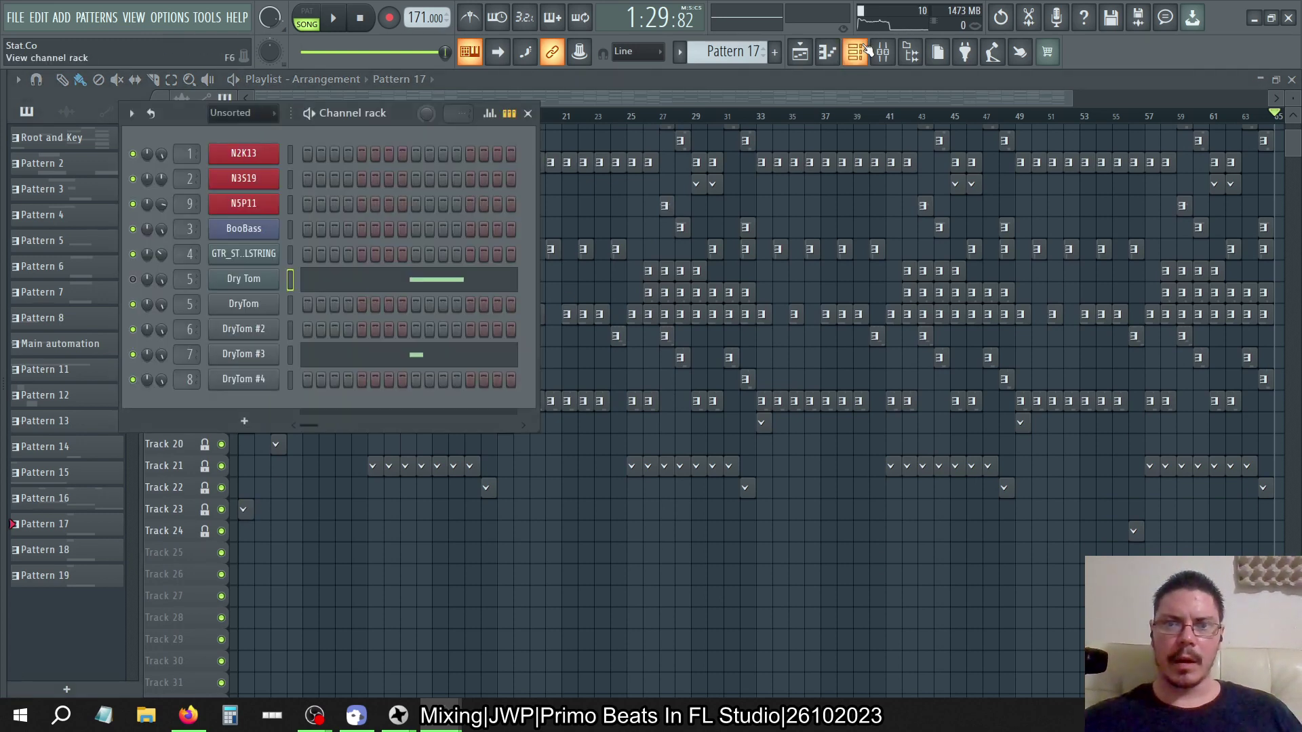
{"action": "key", "text": "F4"}
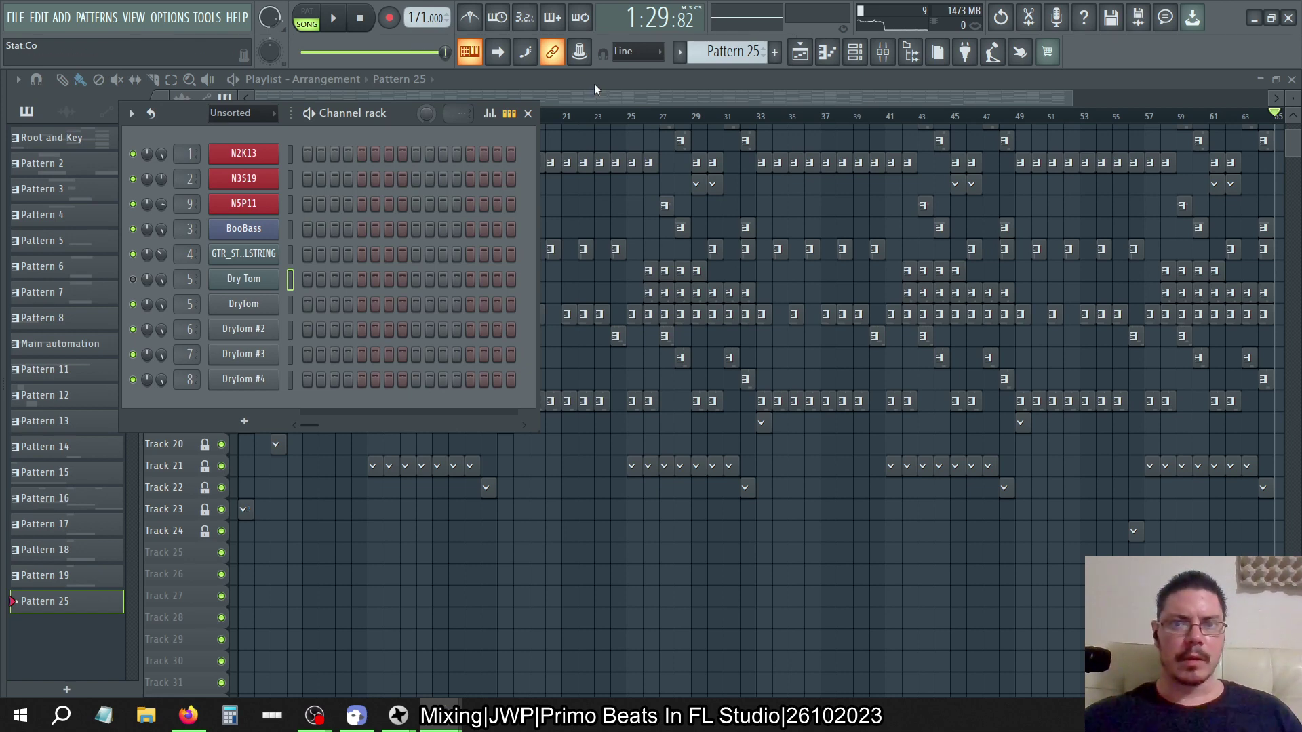
{"action": "key", "text": "F6"}
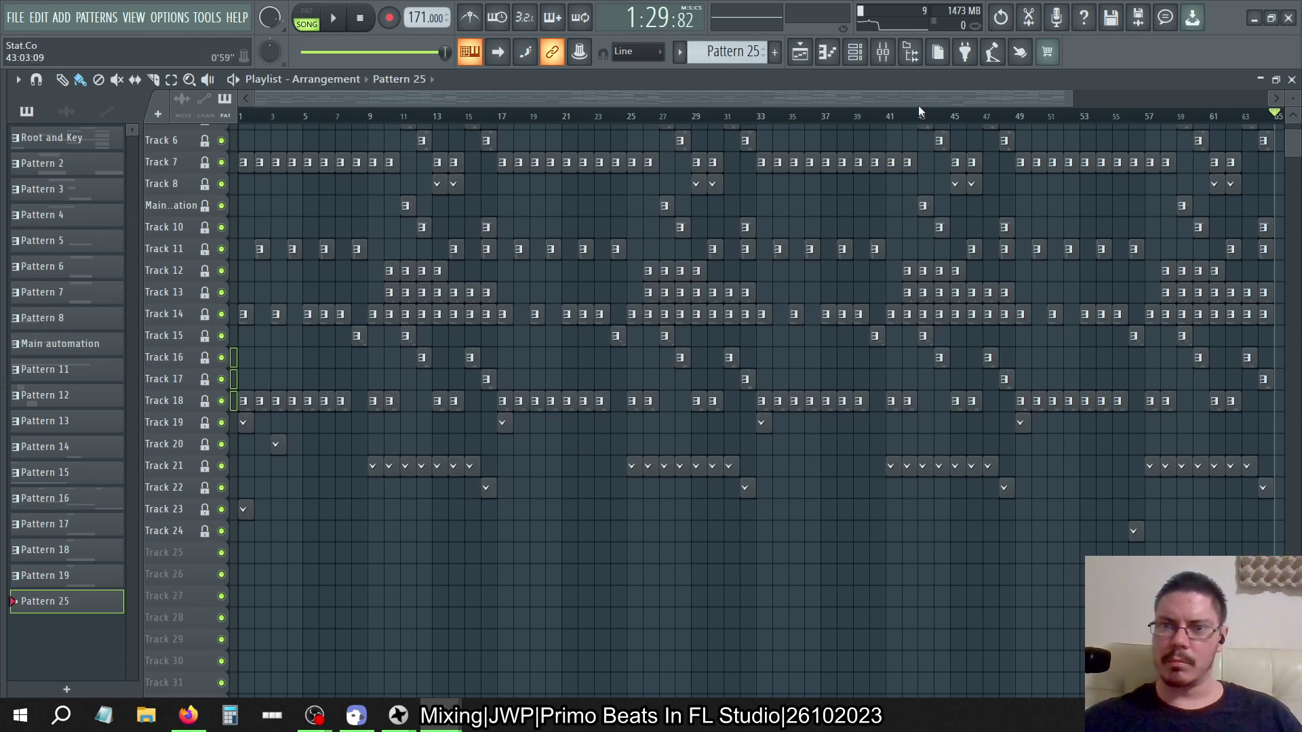
{"action": "left_click", "coordinate": [855, 55]}
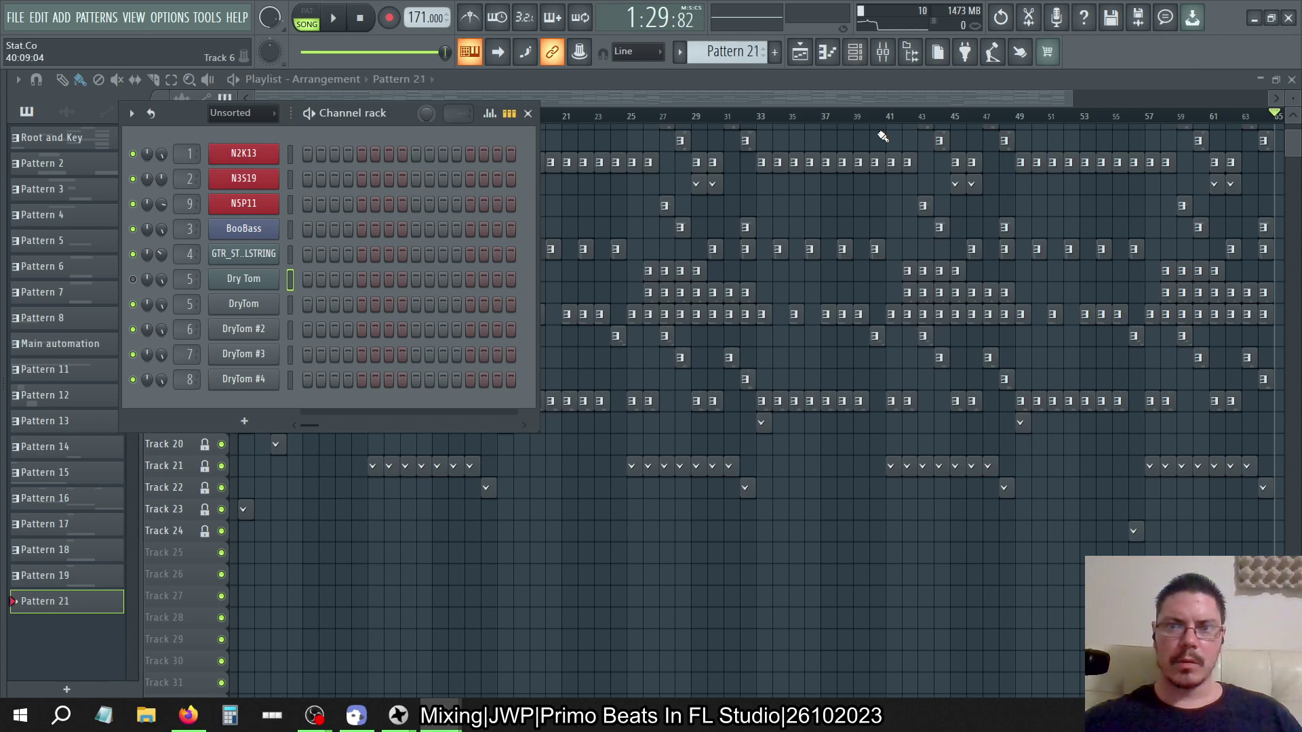
Step back and forth through the song's patterns to examine what each one holds in the channel rack
{"action": "key", "text": "Up"}
{"action": "key", "text": "Up"}
{"action": "key", "text": "Up"}
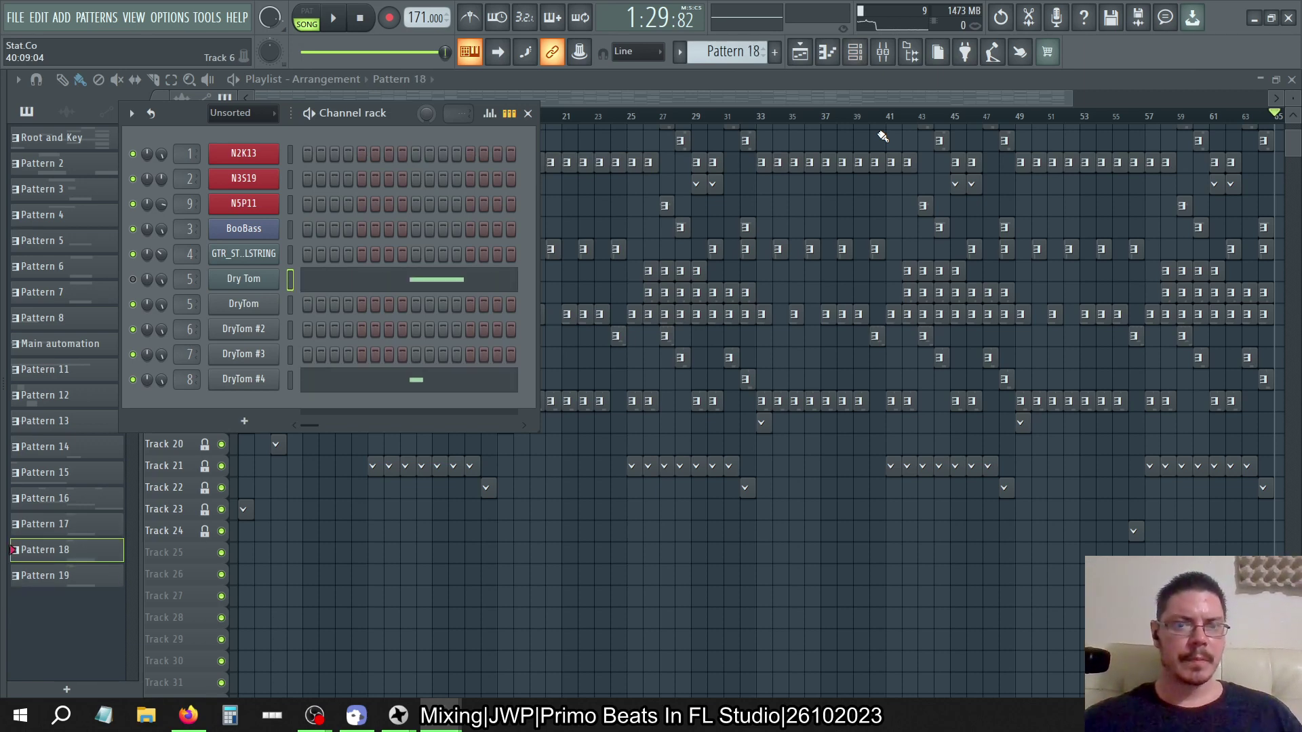
{"action": "key", "text": "Up"}
{"action": "key", "text": "Up"}
{"action": "key", "text": "Up"}
{"action": "key", "text": "Up"}
{"action": "key", "text": "Up"}
{"action": "key", "text": "Up"}
{"action": "key", "text": "Up"}
{"action": "key", "text": "Up"}
{"action": "key", "text": "Up"}
{"action": "key", "text": "Up"}
{"action": "key", "text": "Up"}
{"action": "key", "text": "Up"}
{"action": "key", "text": "Up"}
{"action": "key", "text": "Up"}
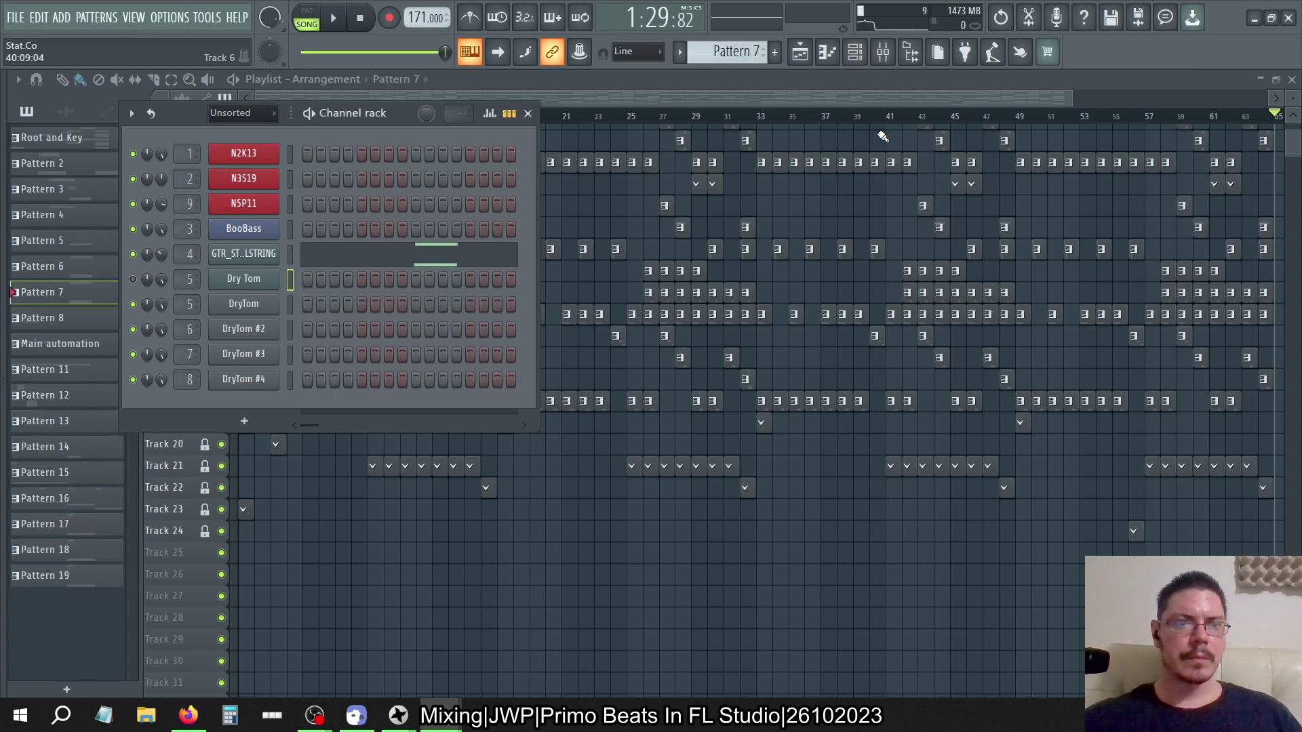
{"action": "key", "text": "Up"}
{"action": "key", "text": "Up"}
{"action": "key", "text": "Down"}
{"action": "key", "text": "Down"}
{"action": "key", "text": "Down"}
{"action": "key", "text": "Down"}
{"action": "key", "text": "Down"}
{"action": "key", "text": "Down"}
{"action": "key", "text": "Down"}
{"action": "key", "text": "Down"}
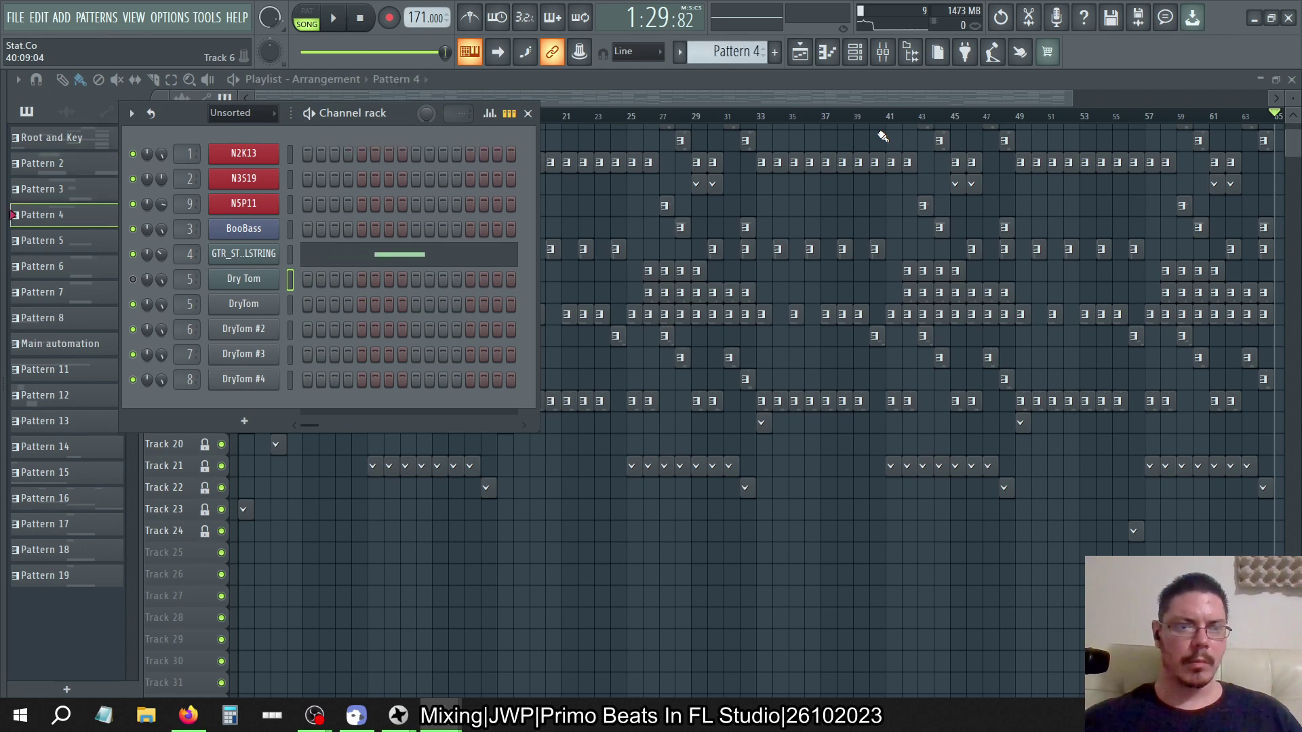
{"action": "key", "text": "Down"}
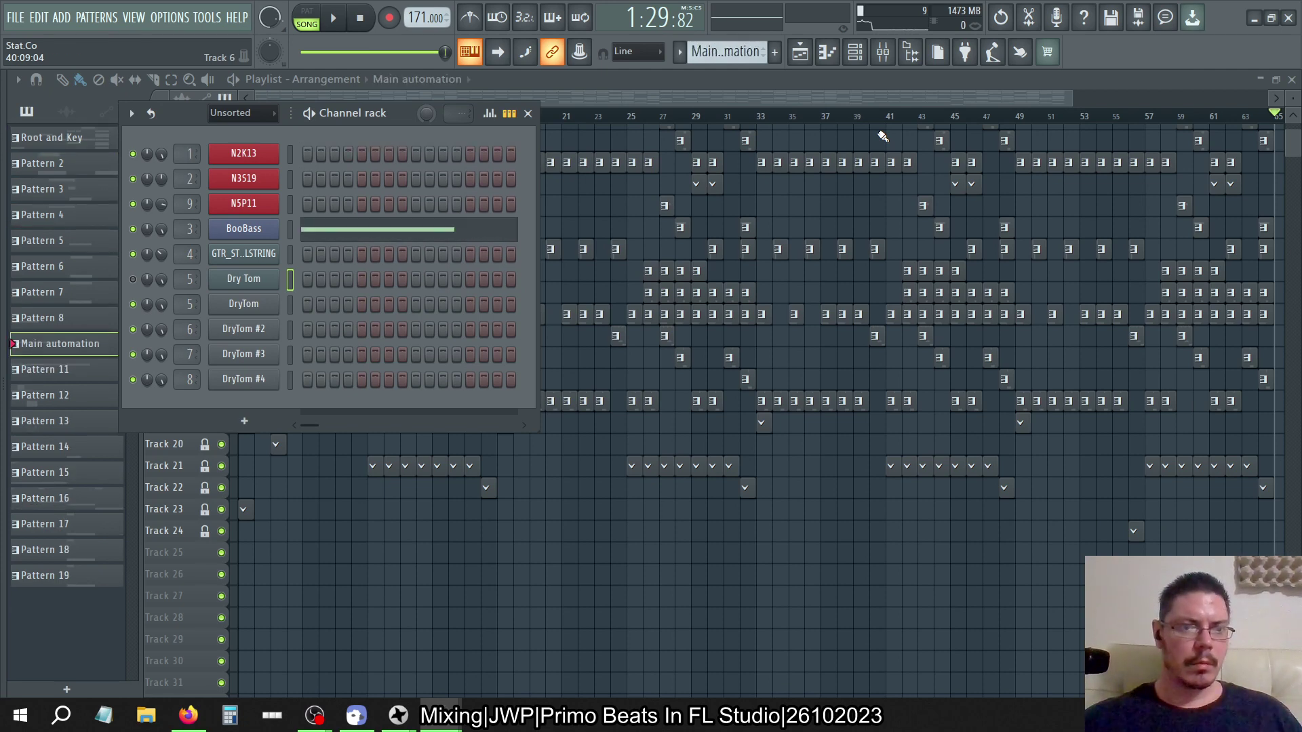
{"action": "key", "text": "Up"}
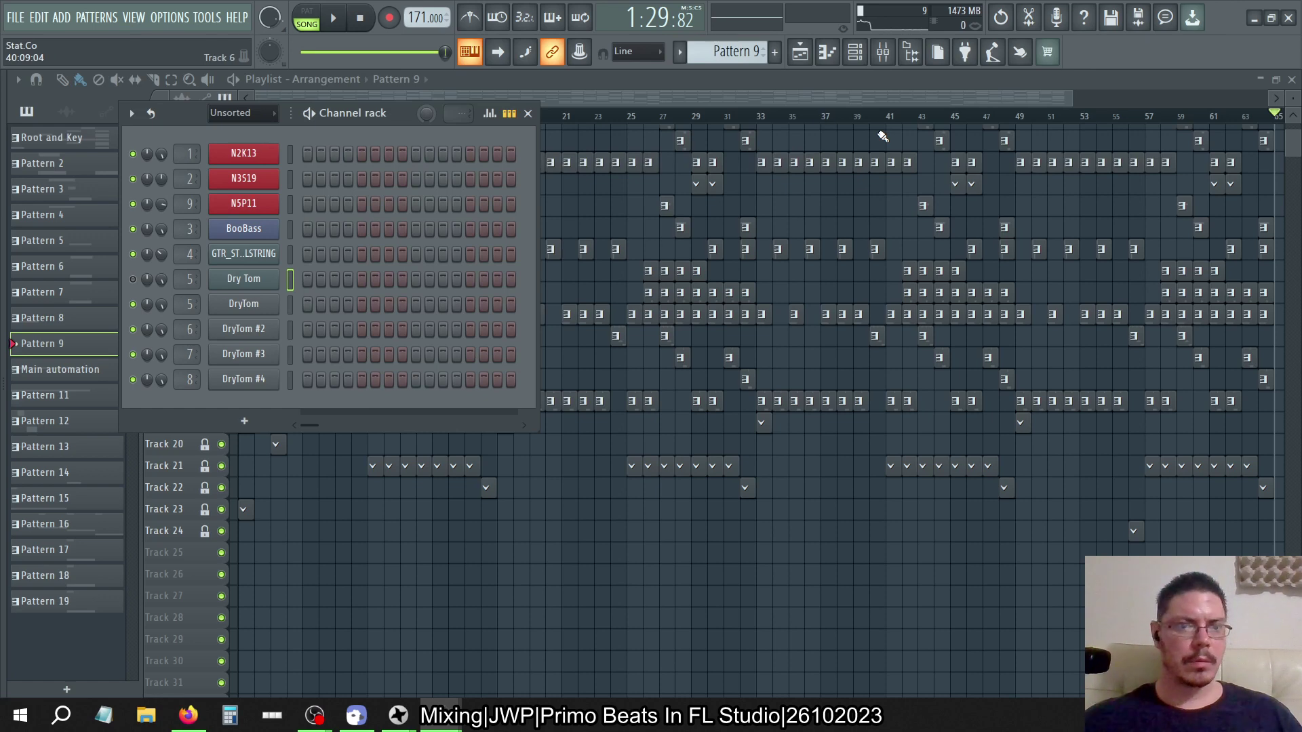
Clear the custom name of the Main automation pattern so it takes its default name, and hide the channel rack
{"action": "key", "text": "Down"}
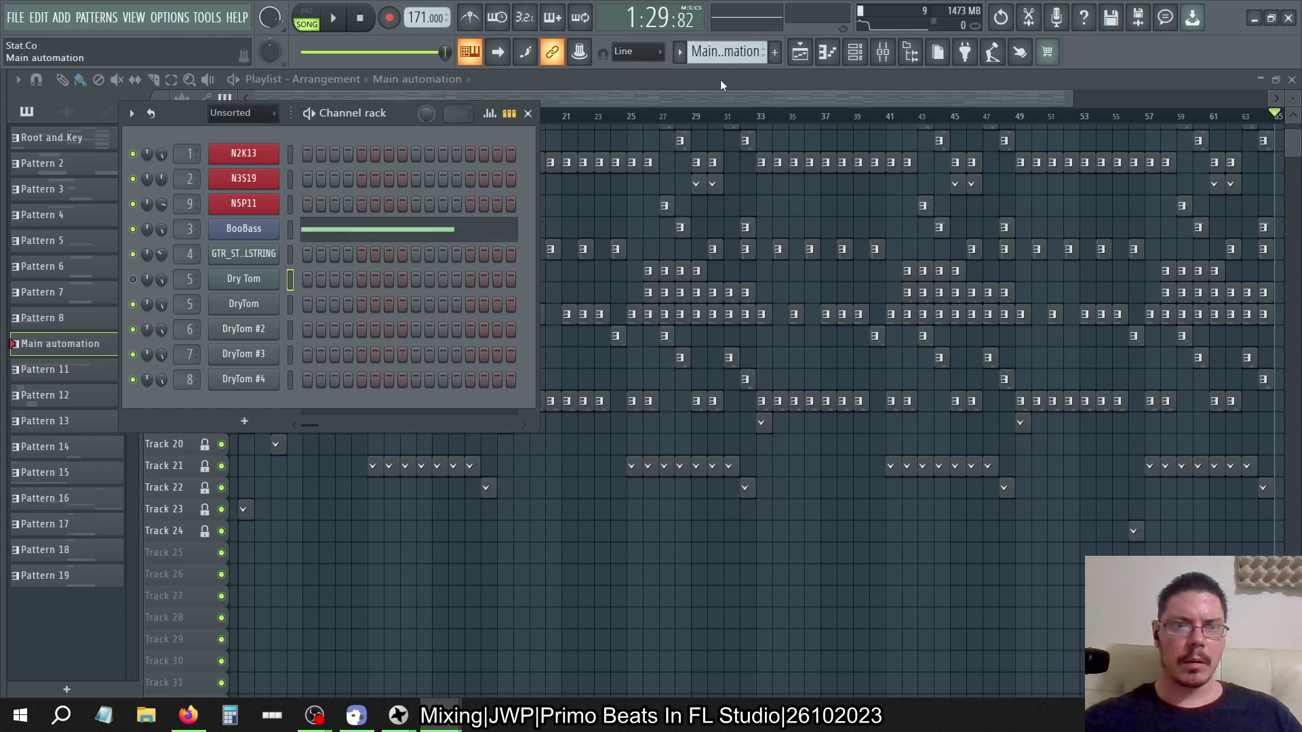
{"action": "key", "text": "F2"}
{"action": "key", "text": "Delete"}
{"action": "key", "text": "Return"}
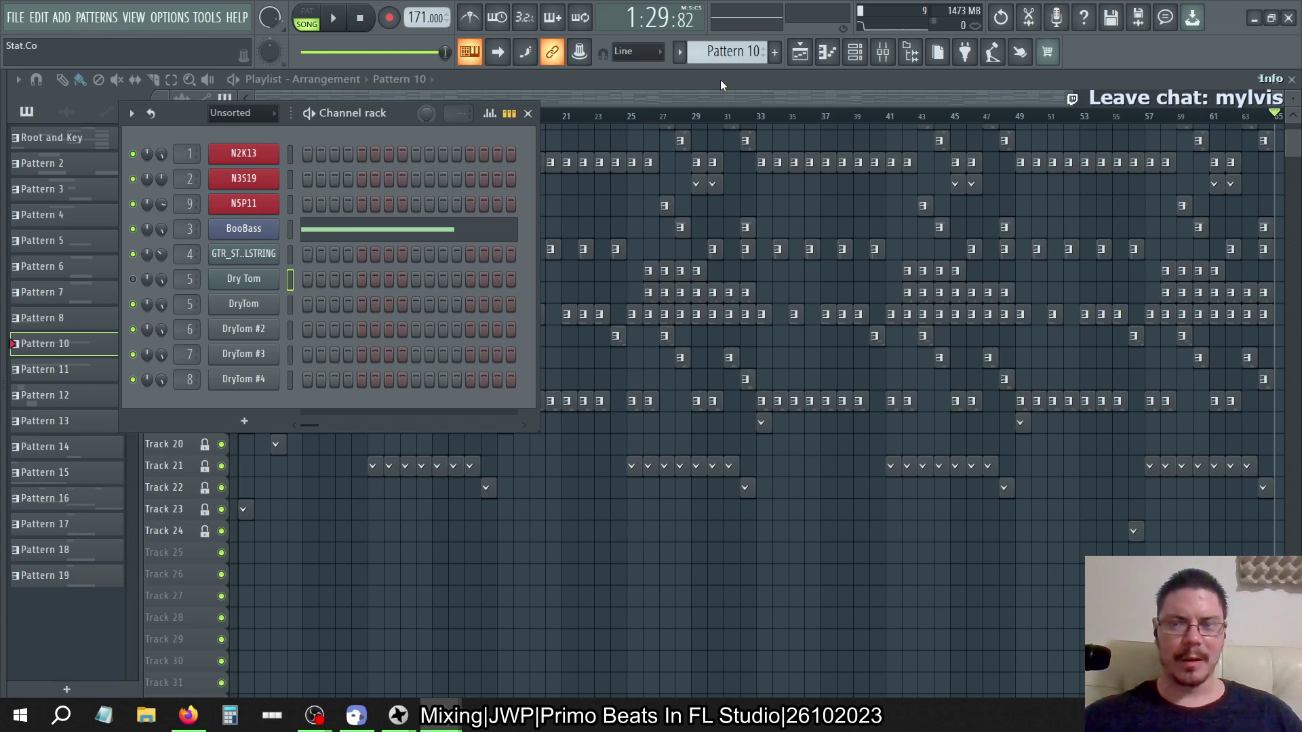
{"action": "key", "text": "F6"}
{"action": "scroll", "coordinate": [643, 394], "scroll_direction": "up", "scroll_amount": 3}
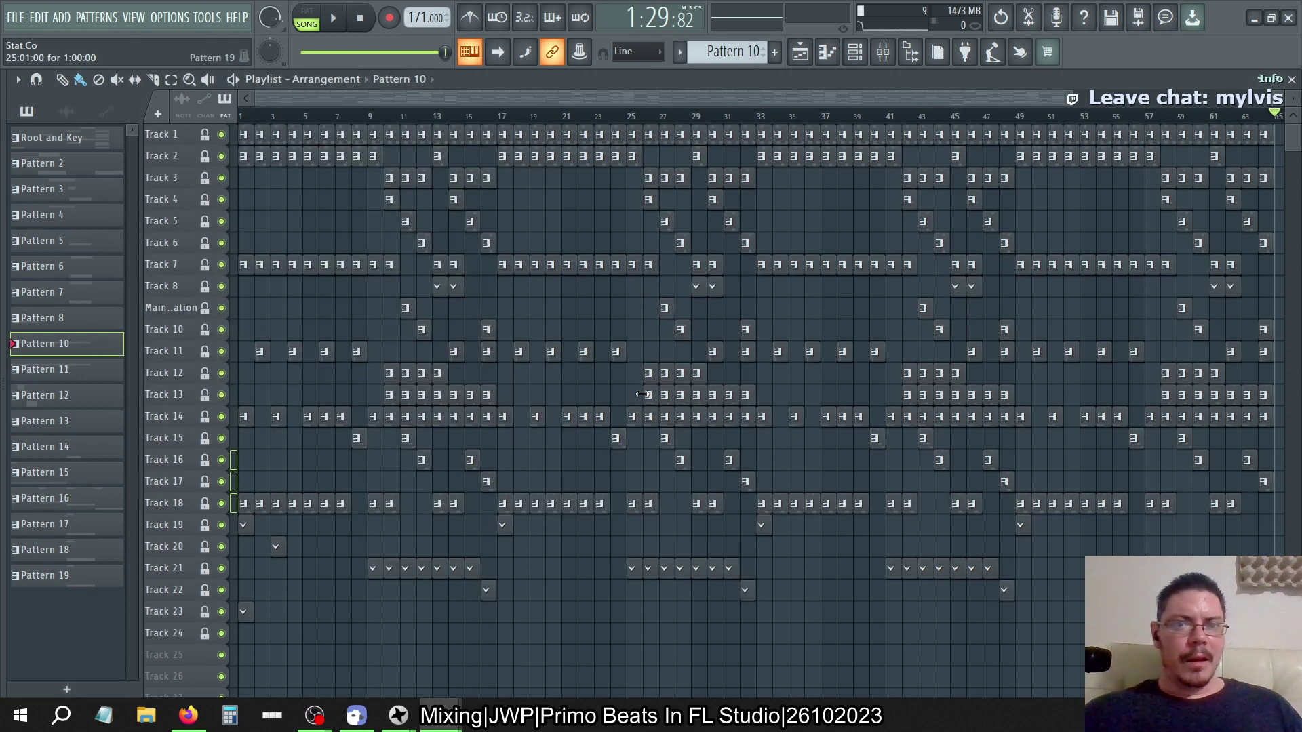
Play the song to check the Master's Ozone 9 Maximizer, and move the Master's Fruity Compressor down one effect slot
{"action": "left_click", "coordinate": [883, 52]}
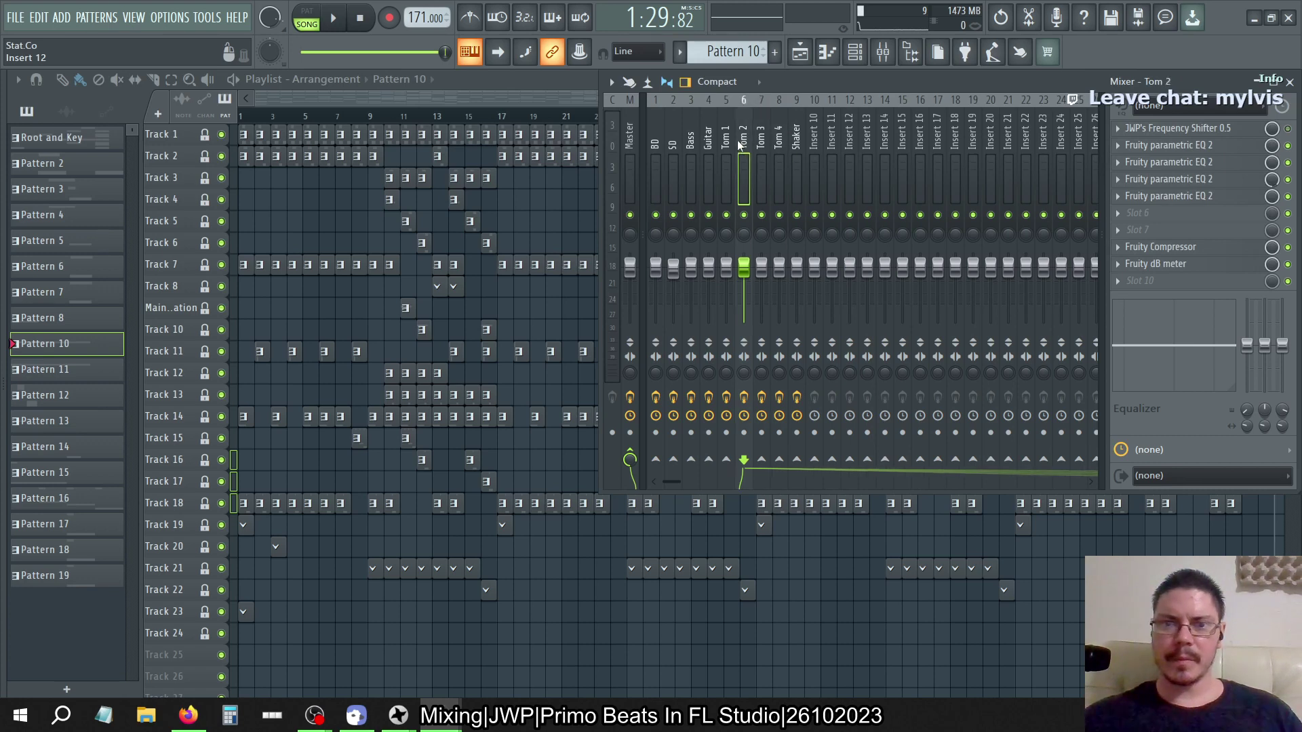
{"action": "left_click", "coordinate": [655, 141]}
{"action": "left_click", "coordinate": [631, 142]}
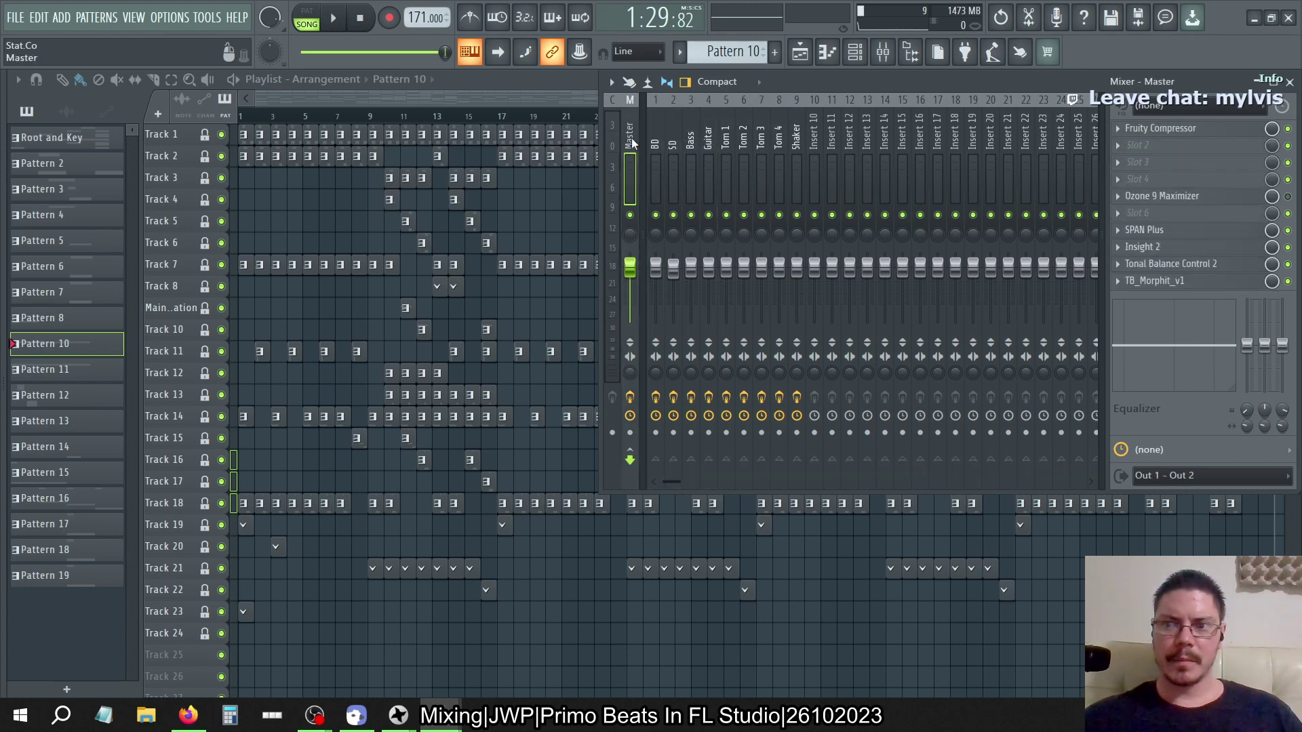
{"action": "key", "text": "space"}
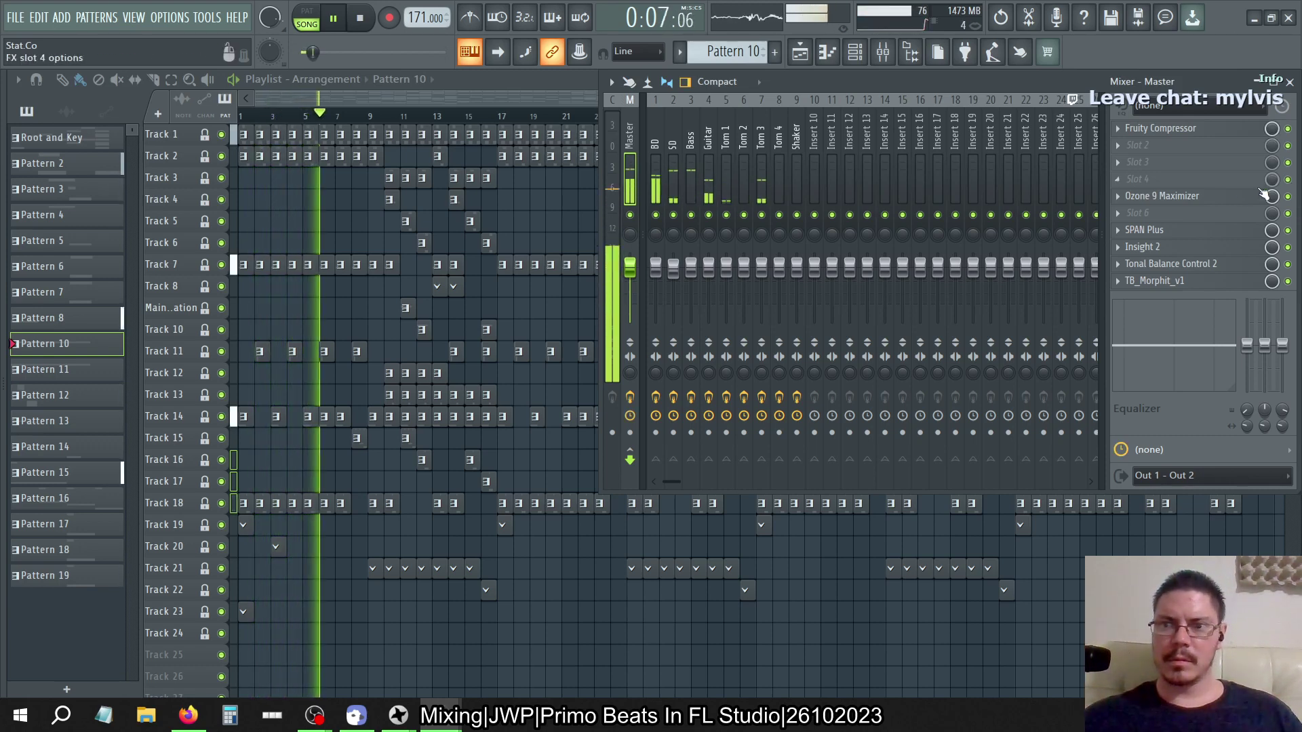
{"action": "left_click", "coordinate": [1235, 195]}
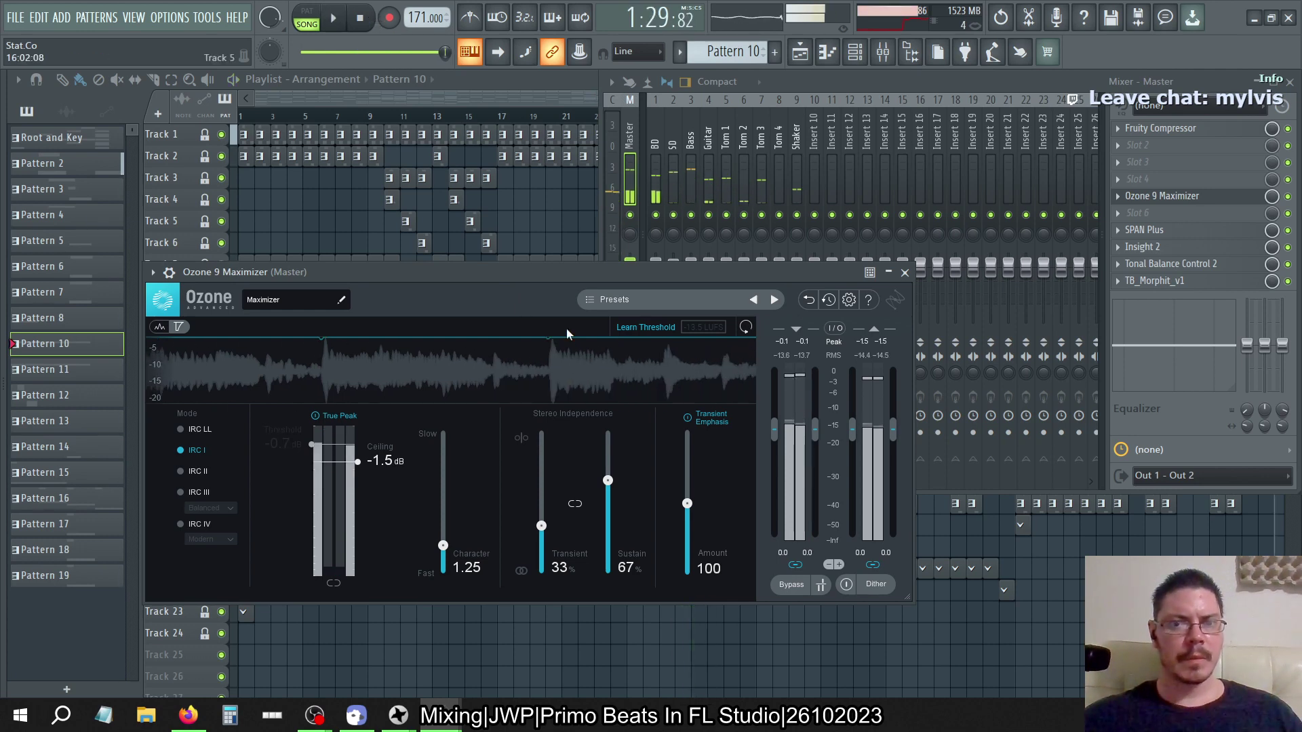
{"action": "left_click", "coordinate": [905, 272]}
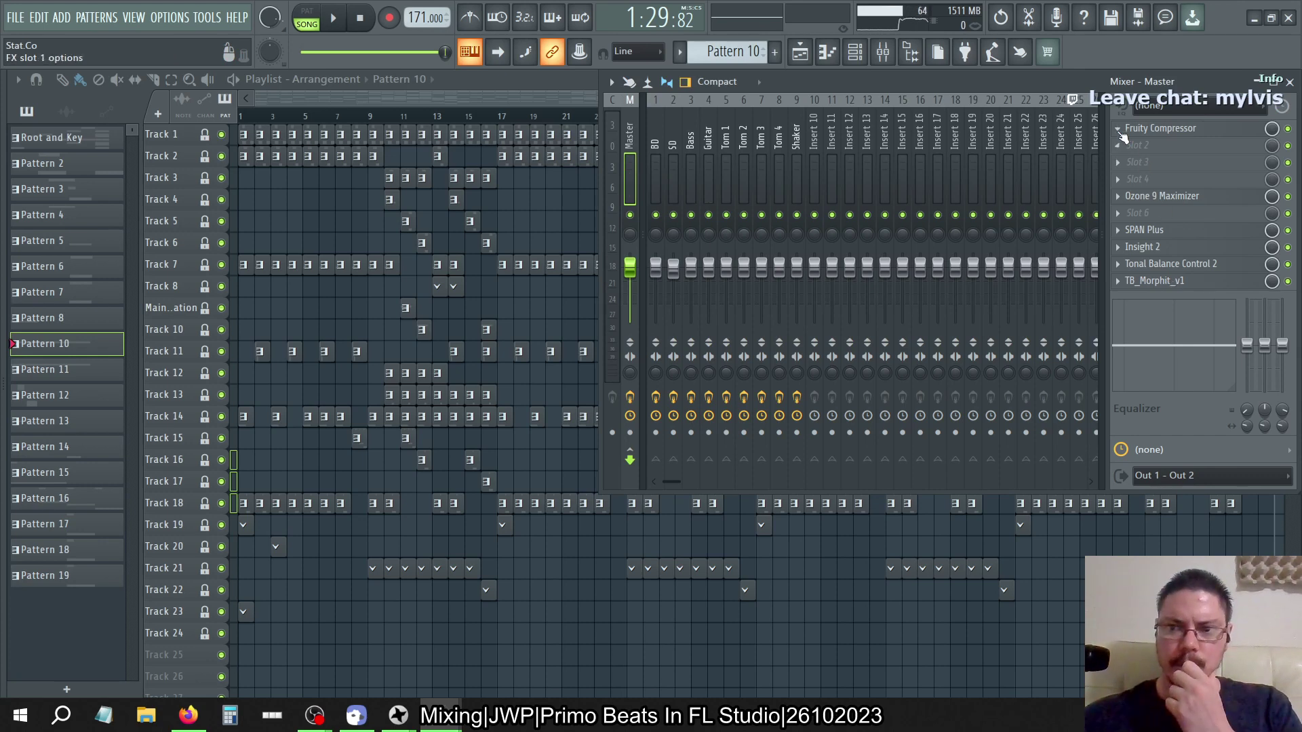
{"action": "left_click", "coordinate": [1121, 135]}
{"action": "left_click", "coordinate": [1137, 415]}
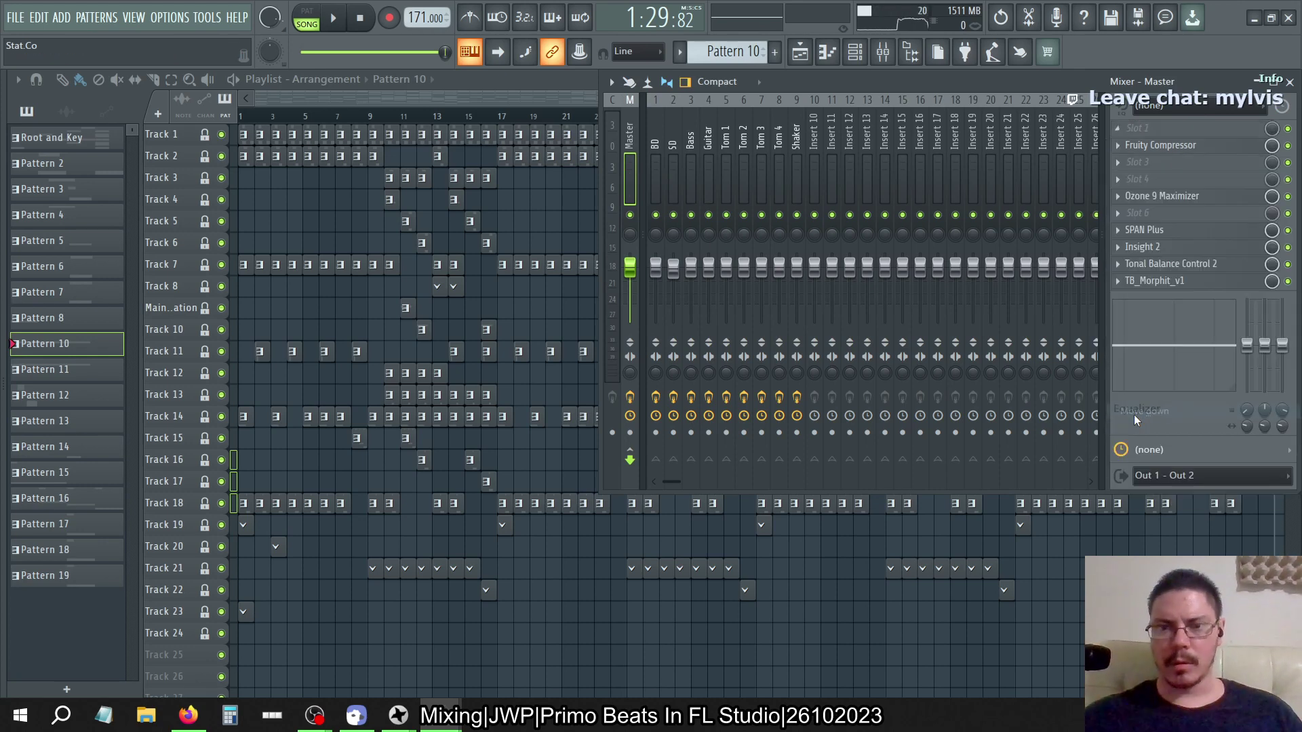
Move two empty mixer tracks into the positions between the Guitar and Tom 1 tracks
{"action": "left_click", "coordinate": [814, 133]}
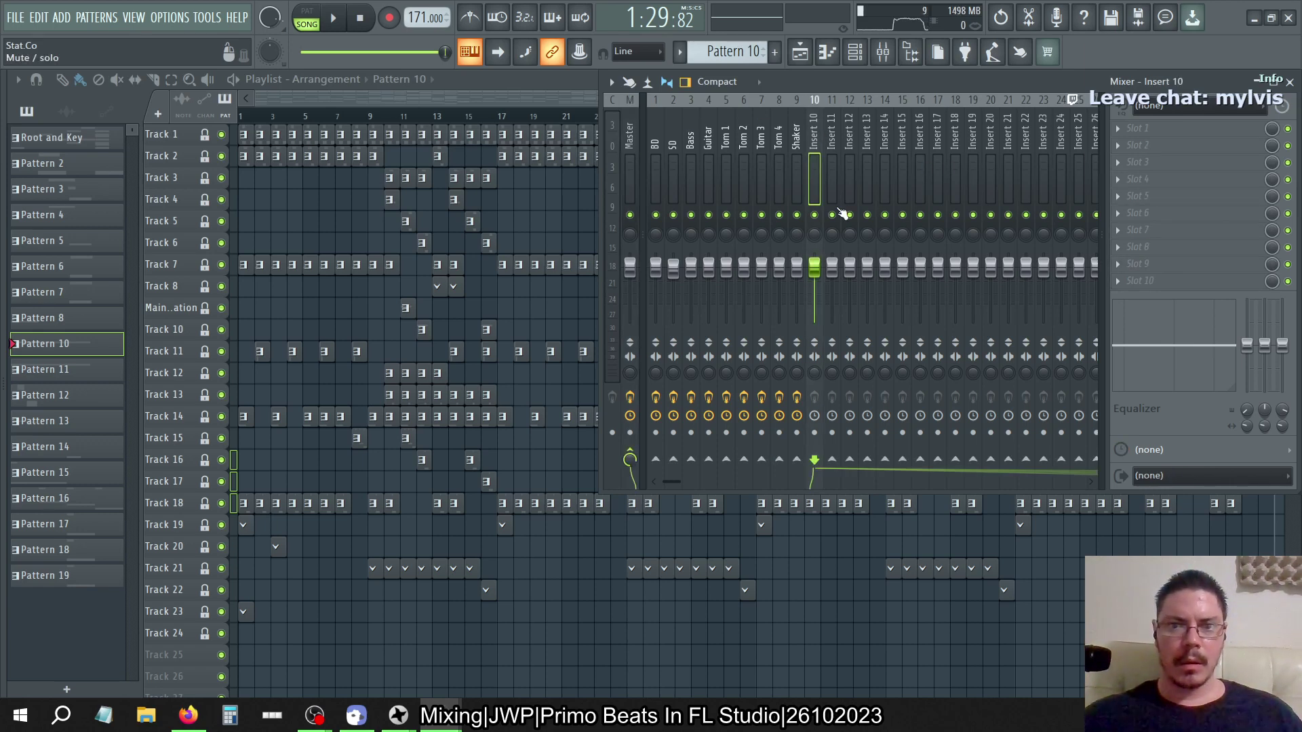
{"action": "key", "text": "alt+Left"}
{"action": "key", "text": "alt+Left"}
{"action": "key", "text": "alt+Left"}
{"action": "key", "text": "alt+Left"}
{"action": "key", "text": "alt+Left"}
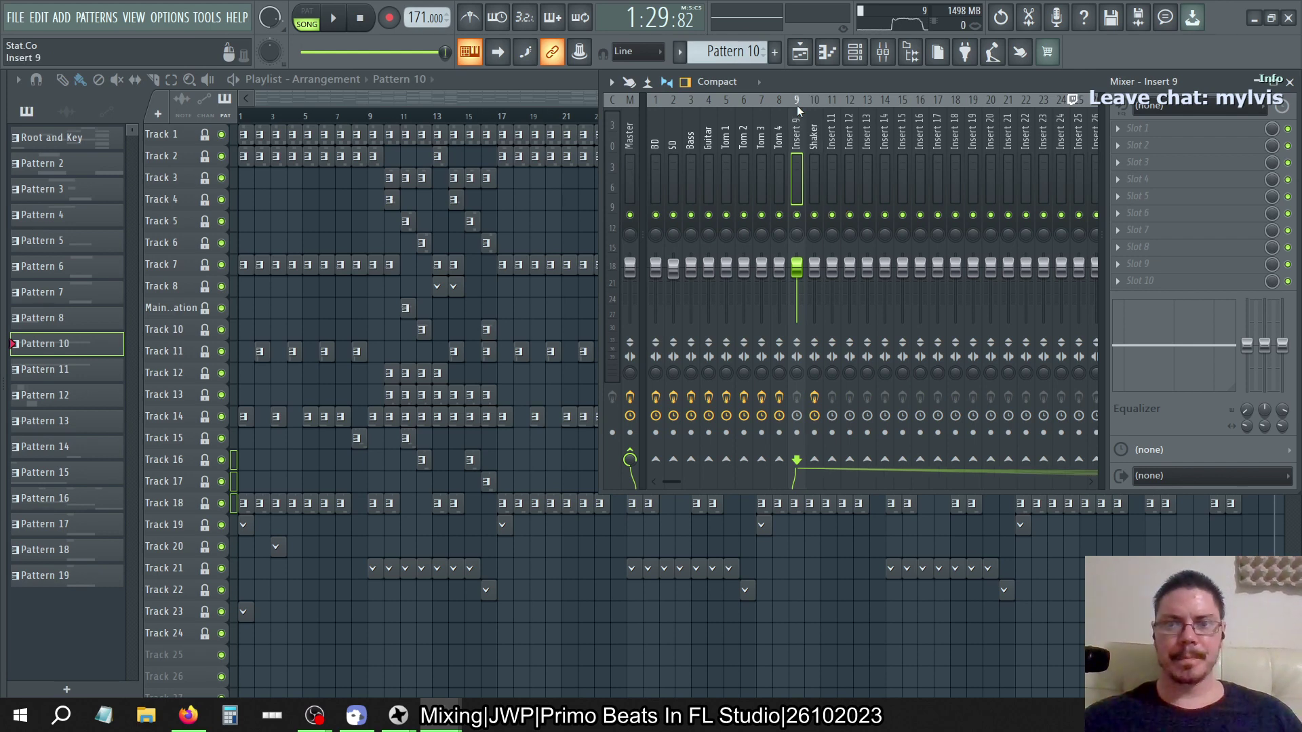
{"action": "left_click", "coordinate": [826, 137]}
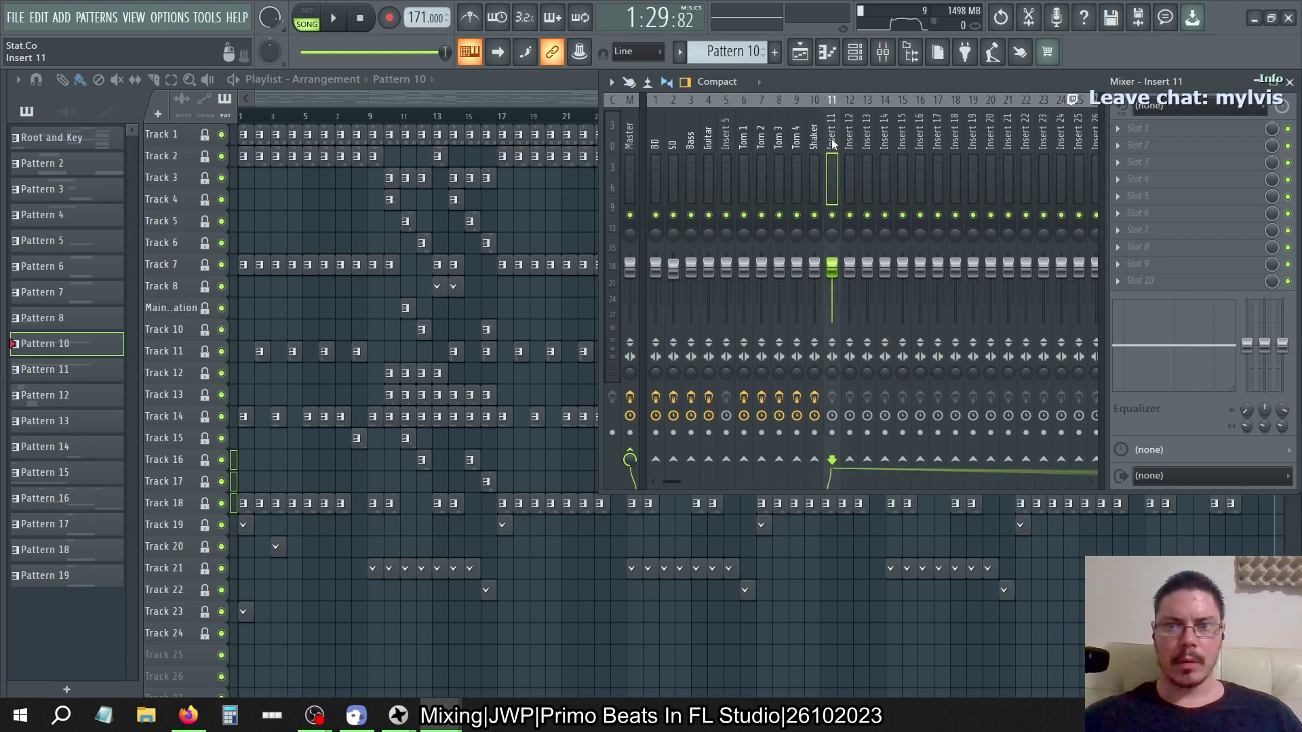
{"action": "key", "text": "alt+Left"}
{"action": "key", "text": "alt+Left"}
{"action": "key", "text": "alt+Left"}
{"action": "key", "text": "alt+Left"}
{"action": "key", "text": "alt+Left"}
Rename the two empty mixer tracks after Guitar as Guitar L and Guitar MH
{"action": "left_click", "coordinate": [727, 136]}
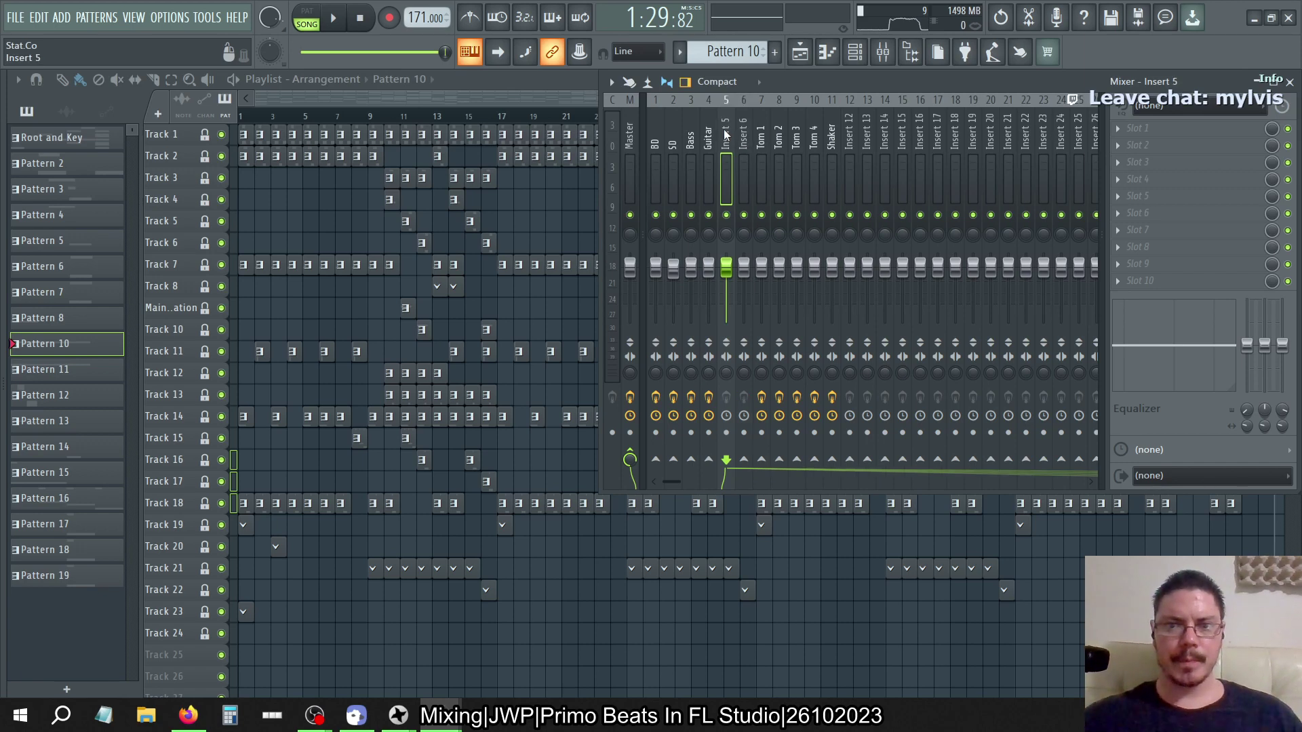
{"action": "key", "text": "F2"}
{"action": "type", "text": "Guitar"}
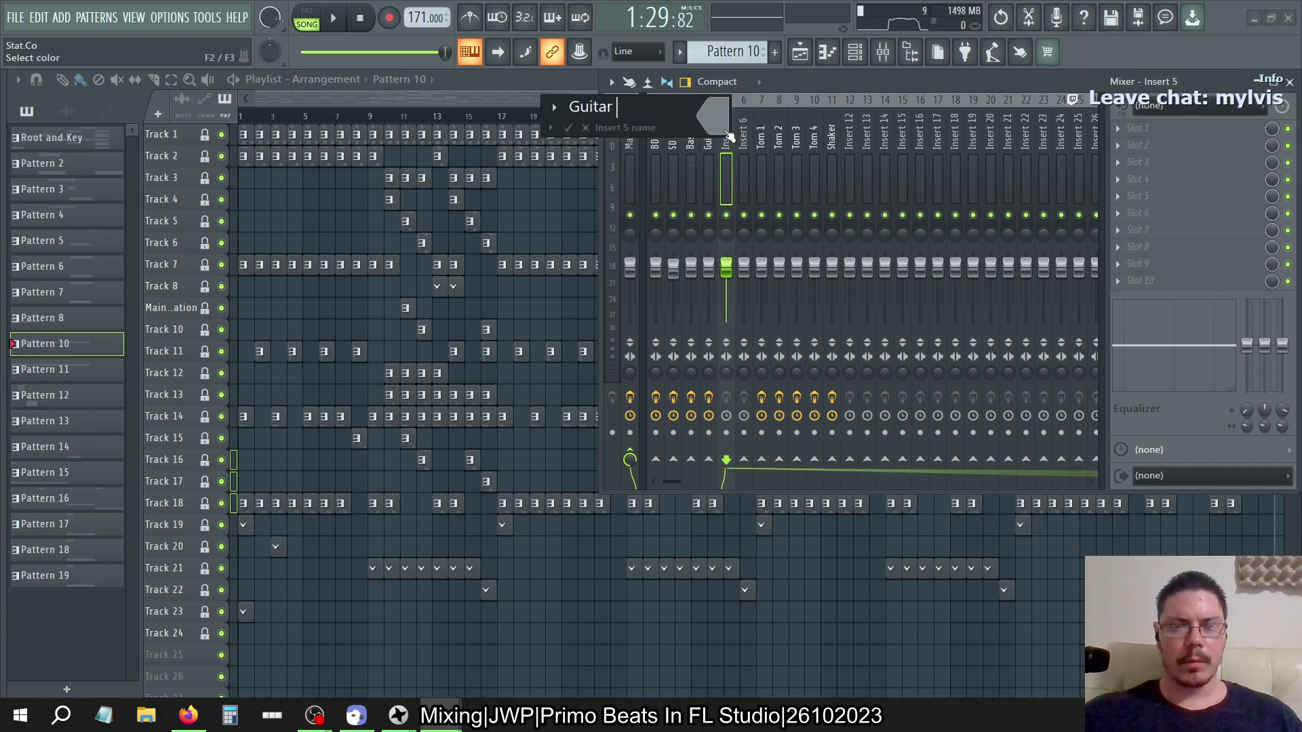
{"action": "type", "text": " L"}
{"action": "key", "text": "Return"}
{"action": "key", "text": "Right"}
{"action": "key", "text": "F2"}
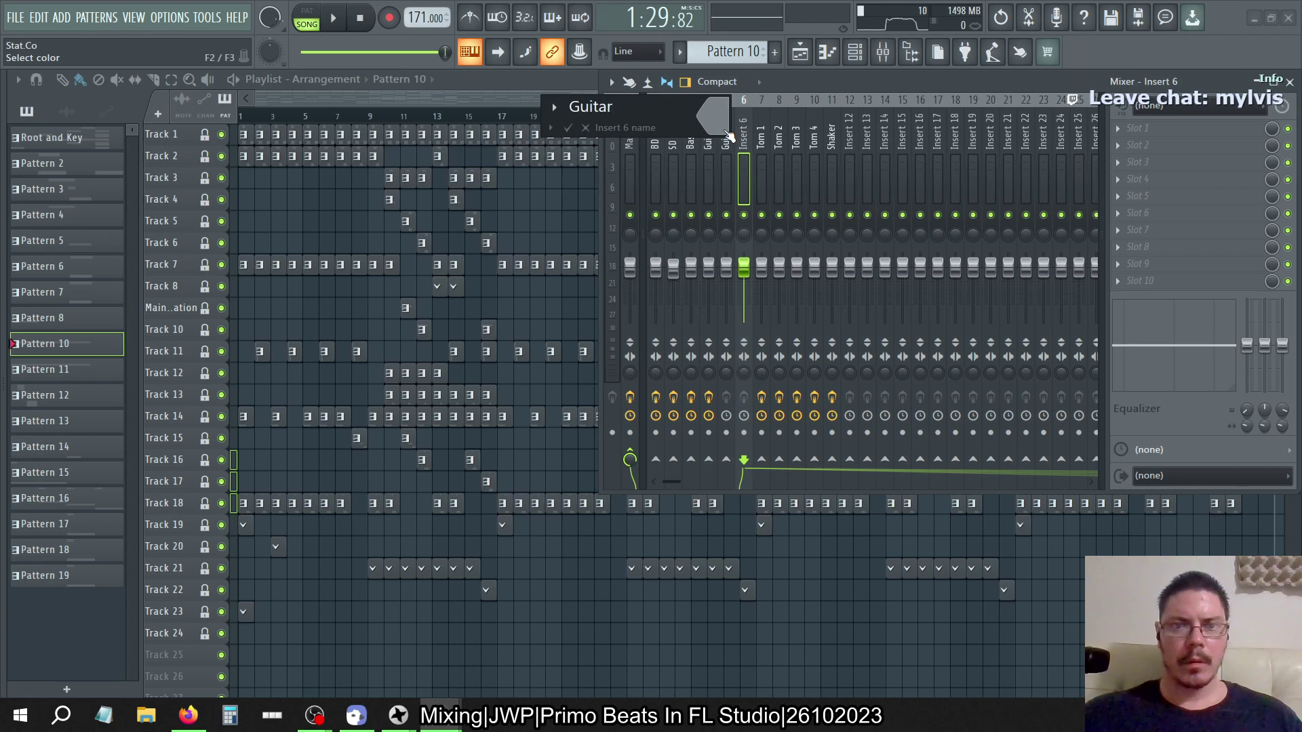
{"action": "key", "text": "Return"}
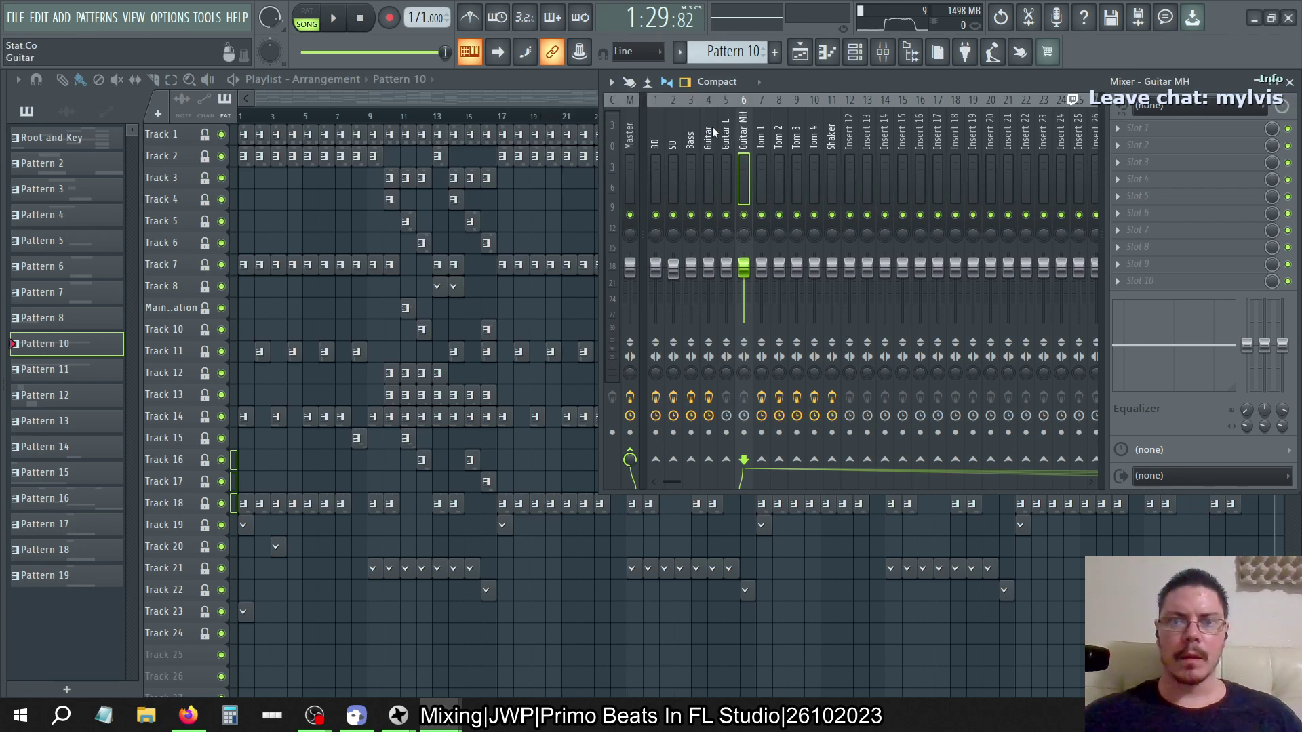
Examine the saturator, pre, EQ, post and options pages of Sweet Spots - Acoustic Guitar on the Guitar track
{"action": "left_click", "coordinate": [707, 136]}
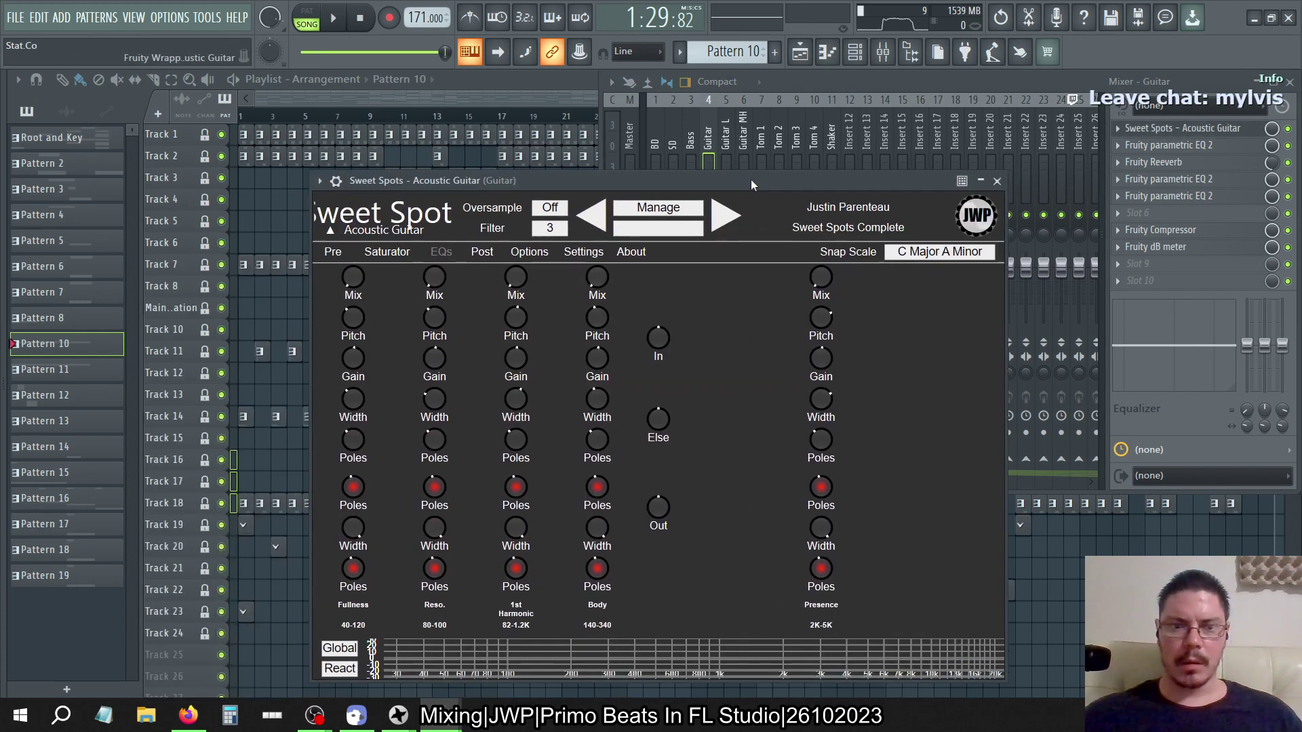
{"action": "left_click", "coordinate": [393, 256]}
{"action": "left_click", "coordinate": [335, 256]}
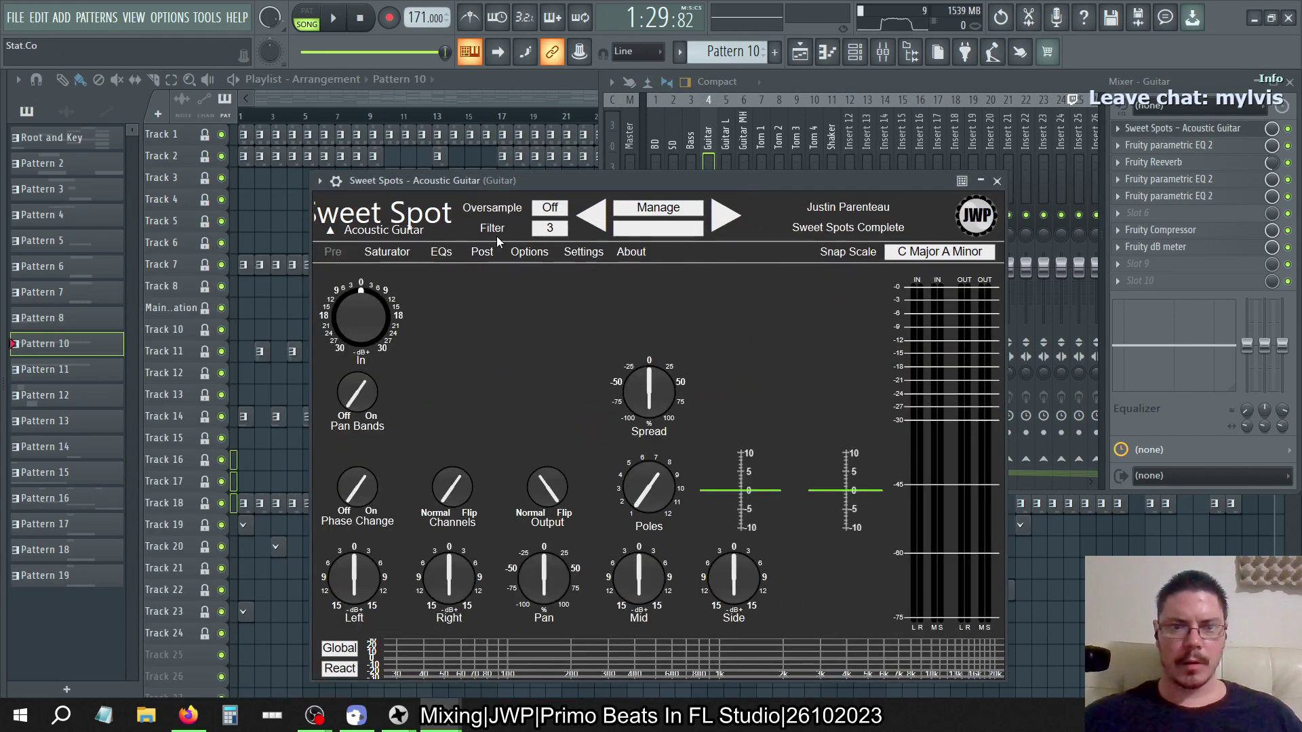
{"action": "left_click", "coordinate": [449, 255]}
{"action": "left_click", "coordinate": [481, 253]}
{"action": "left_click", "coordinate": [527, 254]}
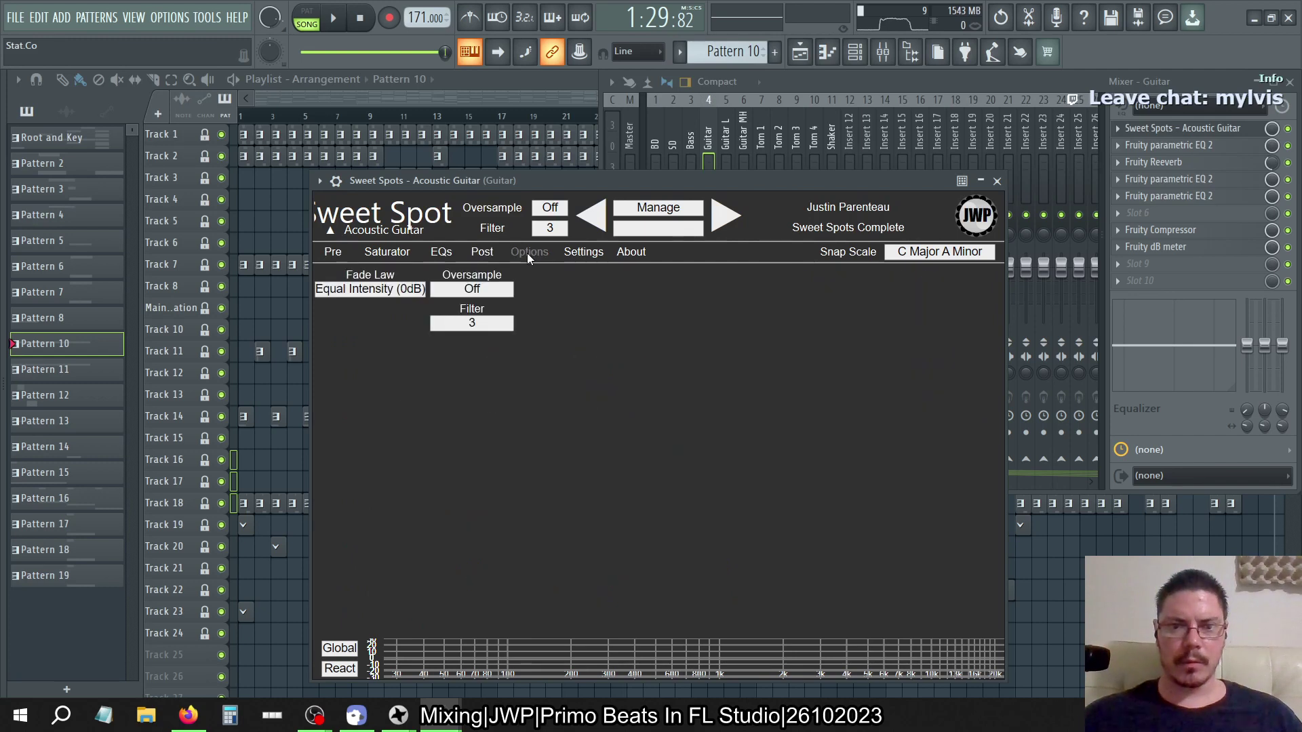
{"action": "left_click", "coordinate": [997, 181]}
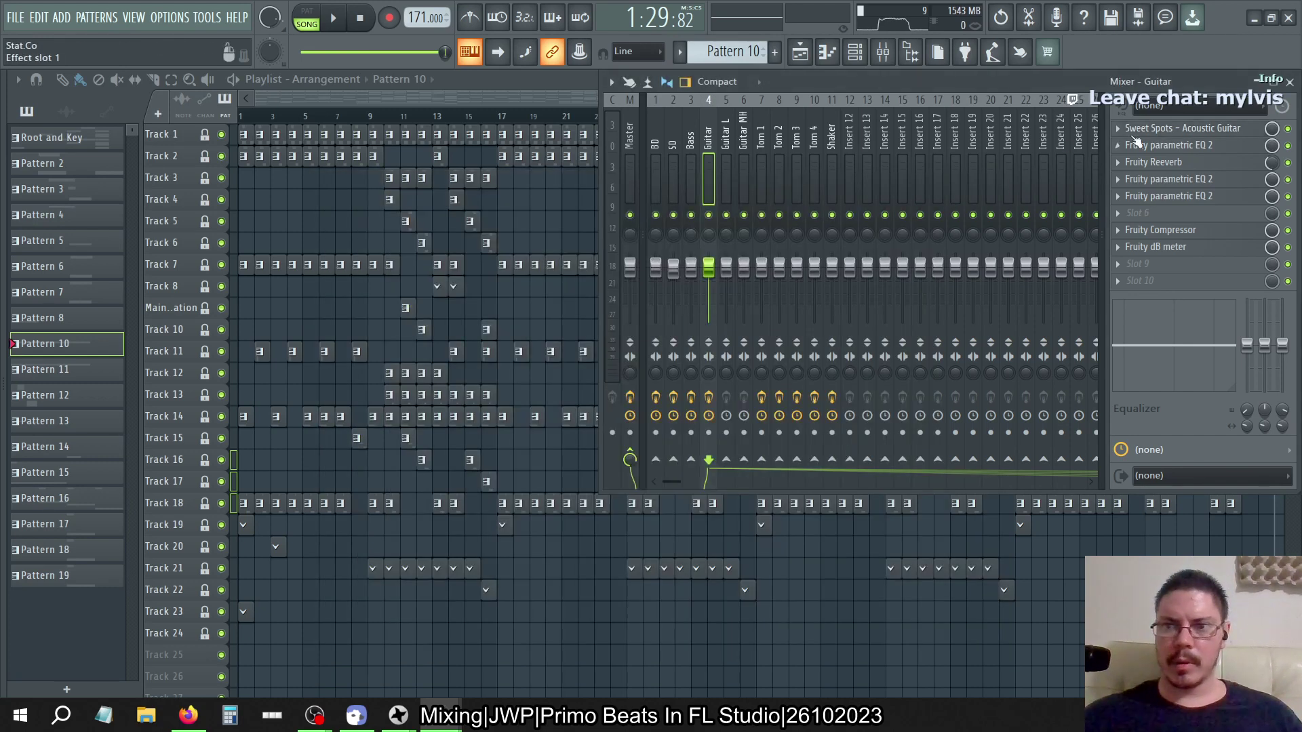
Place Sweet Spots after the Guitar's Fruity Compressor, split its post bands at 500 and 5000, and output them to 1/2, 3/4 and 3/4
{"action": "left_click_drag", "start_coordinate": [1151, 134], "coordinate": [1150, 234]}
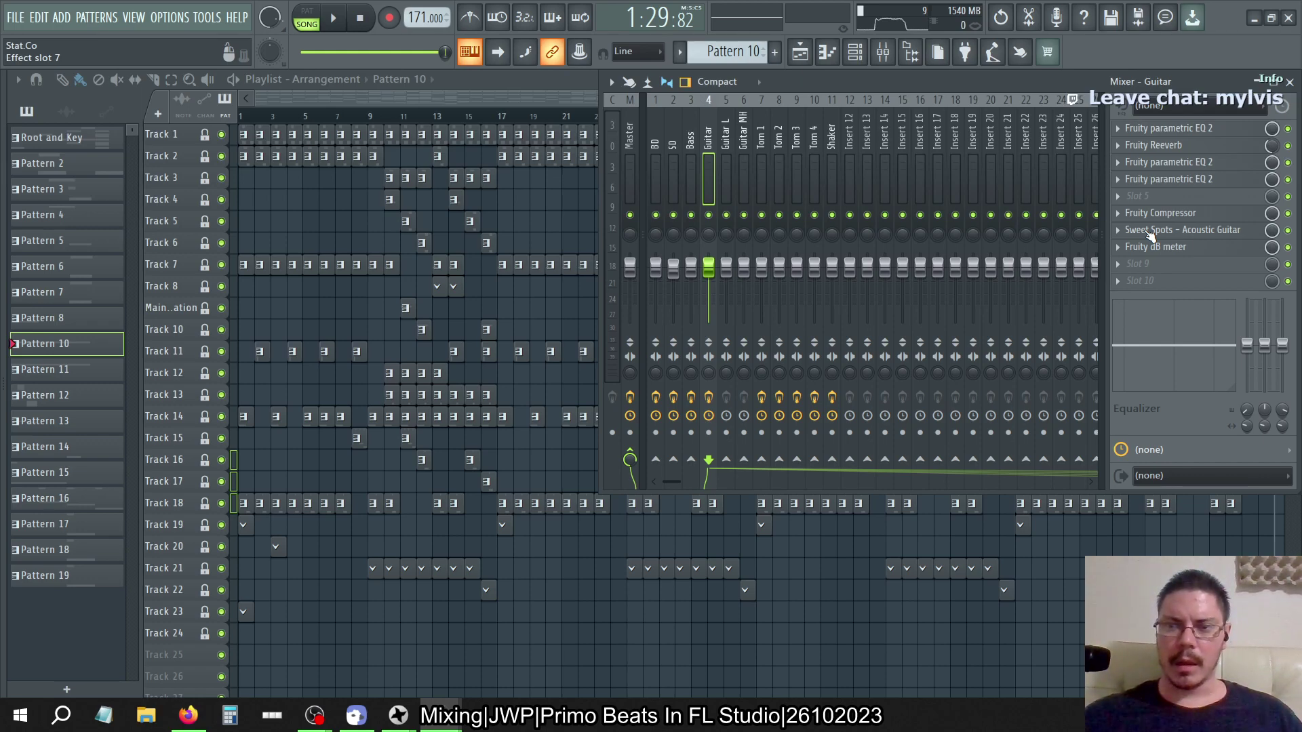
{"action": "left_click", "coordinate": [1151, 234]}
{"action": "left_click", "coordinate": [482, 252]}
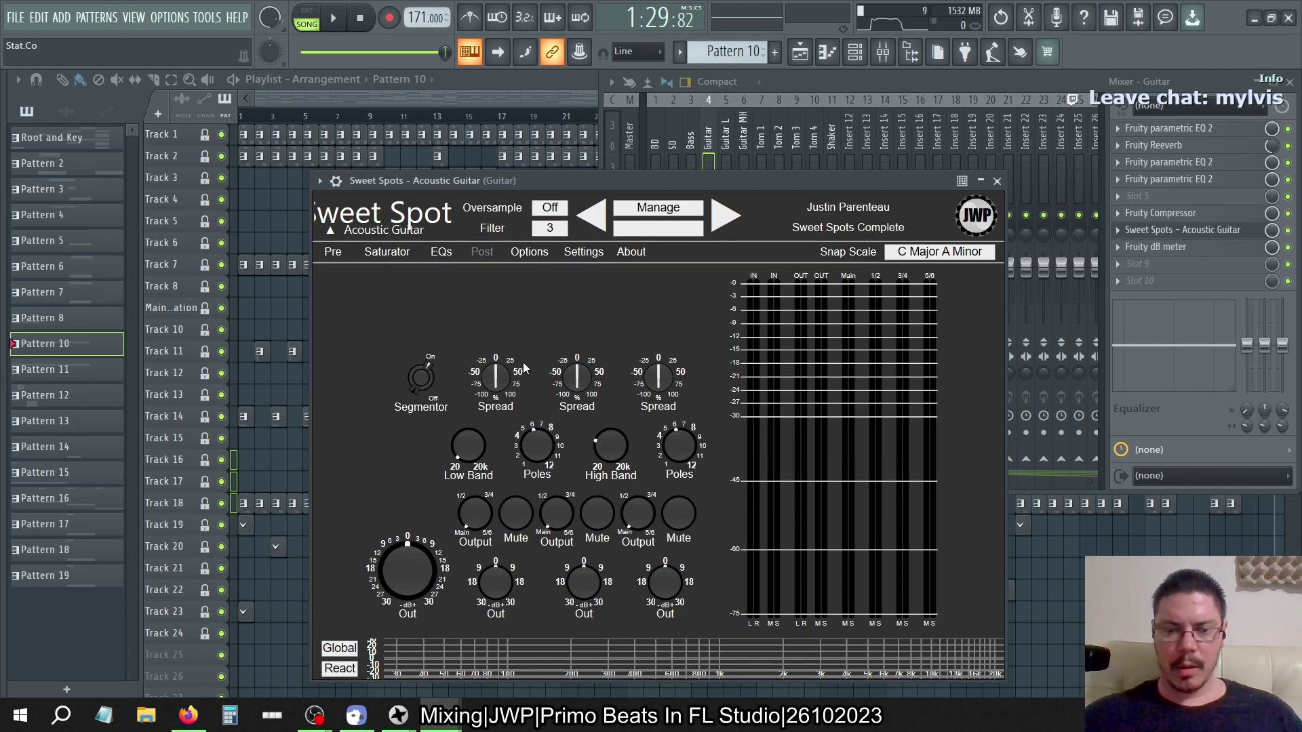
{"action": "left_click", "coordinate": [470, 514]}
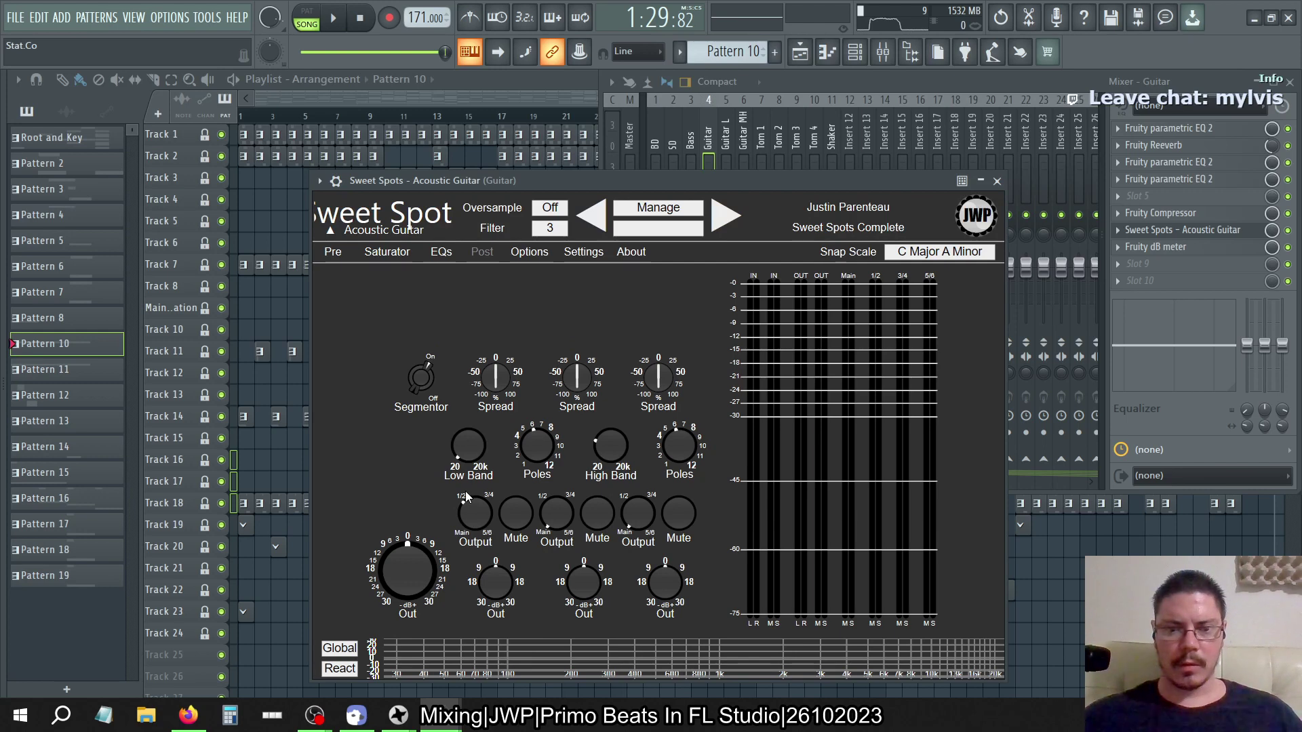
{"action": "left_click", "coordinate": [555, 510]}
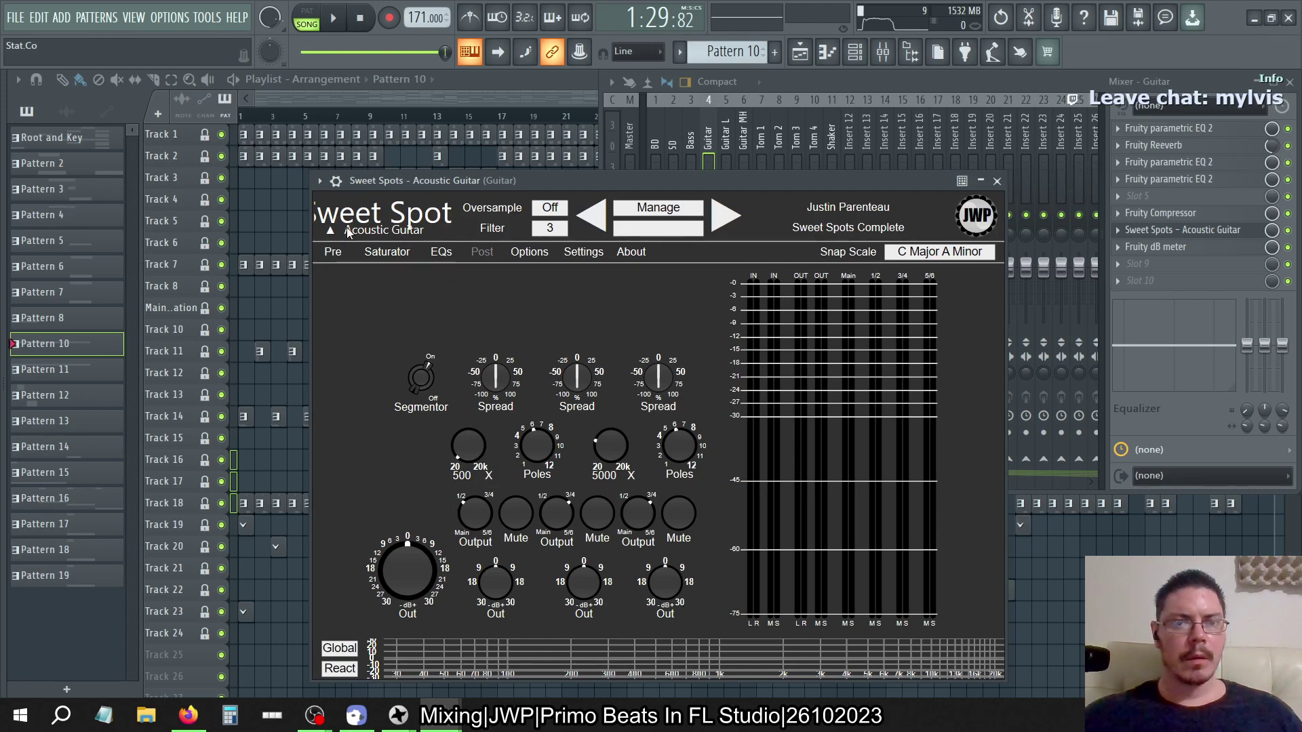
Examine the Sweet Spots wrapper's processing and troubleshooting settings and the mixer targets offered for its 1/2 output
{"action": "left_click", "coordinate": [336, 180]}
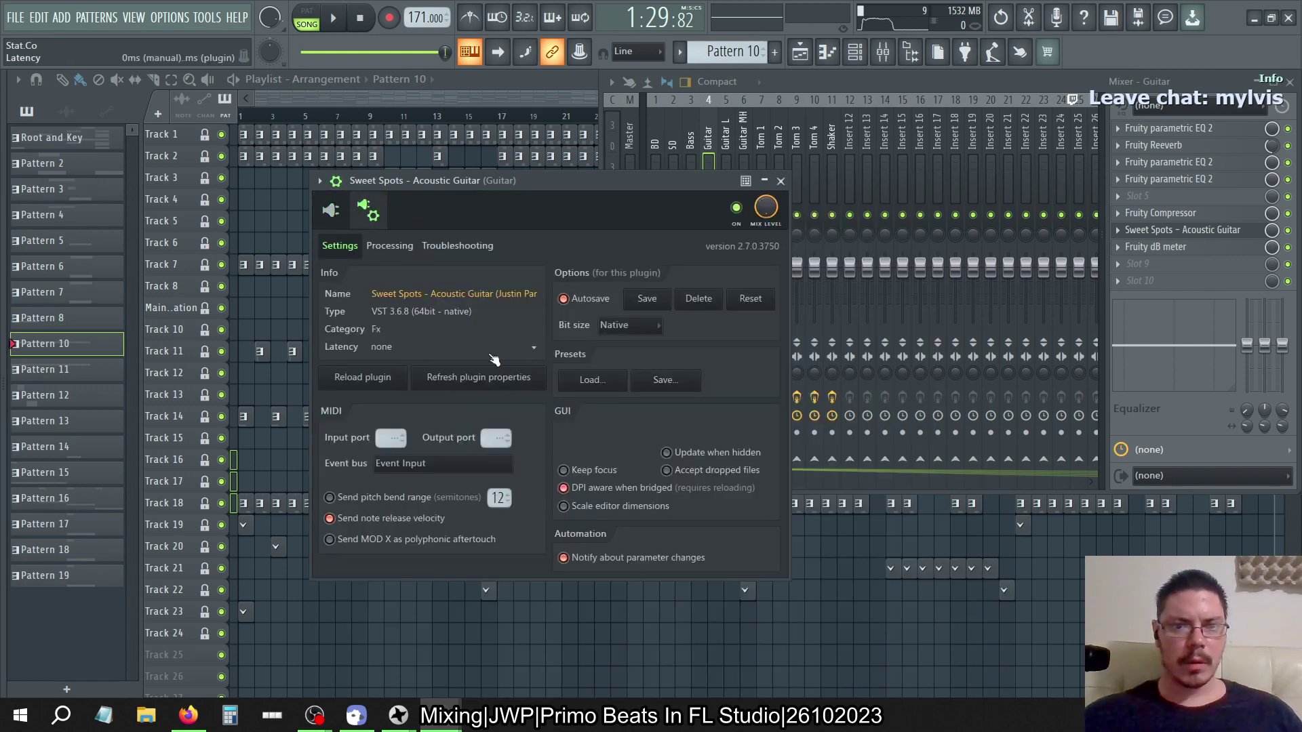
{"action": "left_click", "coordinate": [390, 246]}
{"action": "left_click", "coordinate": [458, 246]}
{"action": "left_click", "coordinate": [389, 246]}
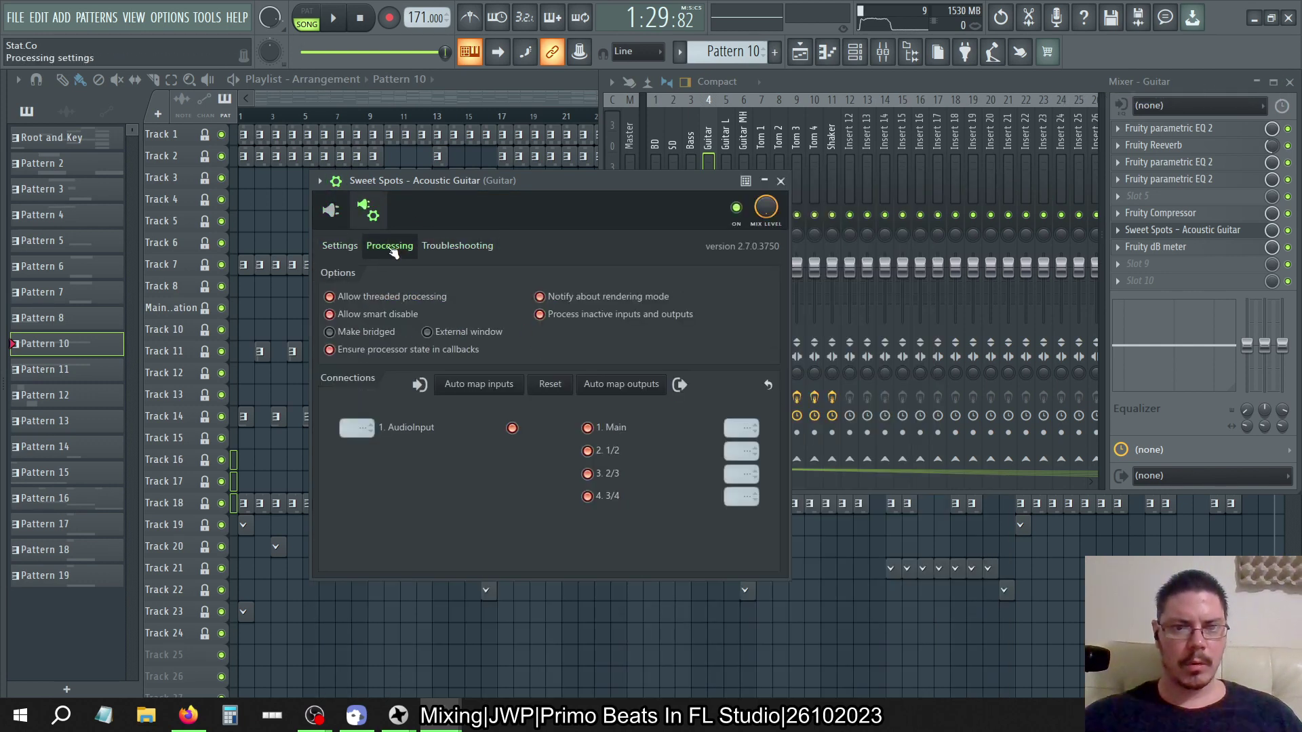
{"action": "left_click", "coordinate": [738, 451]}
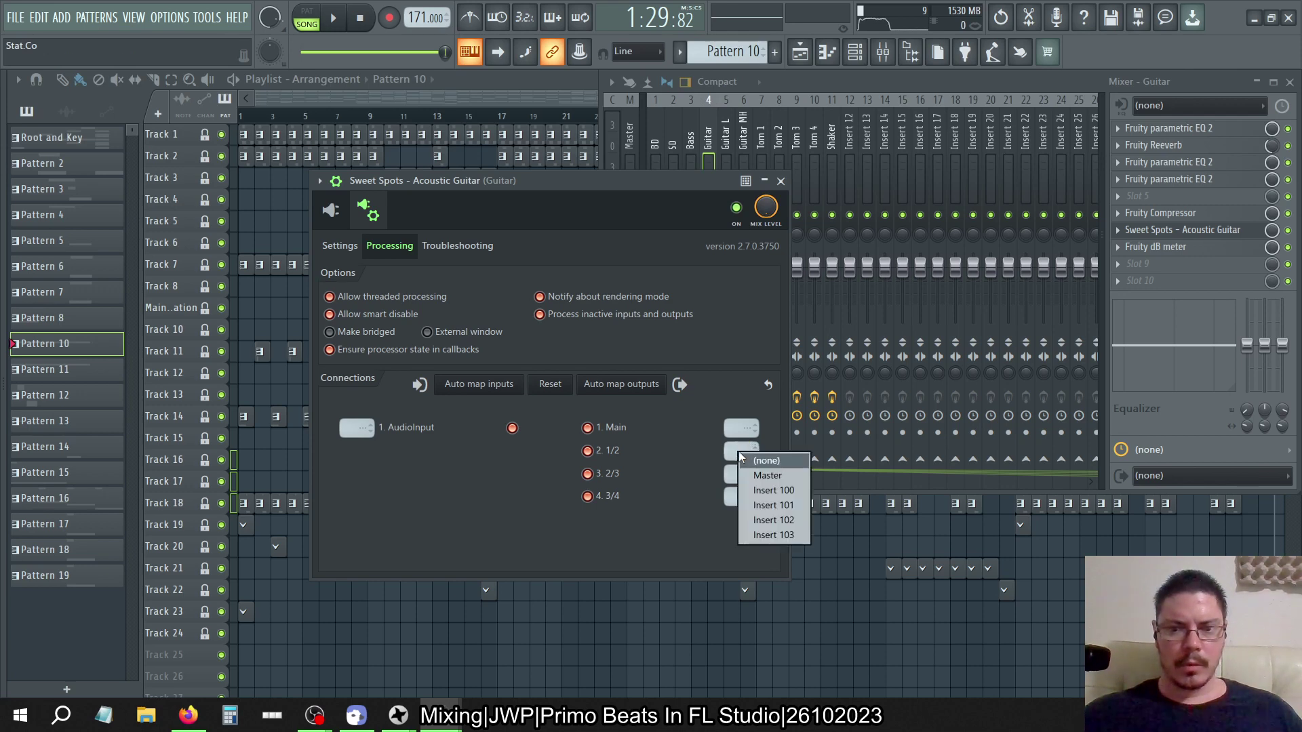
{"action": "left_click", "coordinate": [558, 509]}
Route the Guitar mixer track to Guitar L and Guitar MH instead of the Master
{"action": "left_click", "coordinate": [800, 461]}
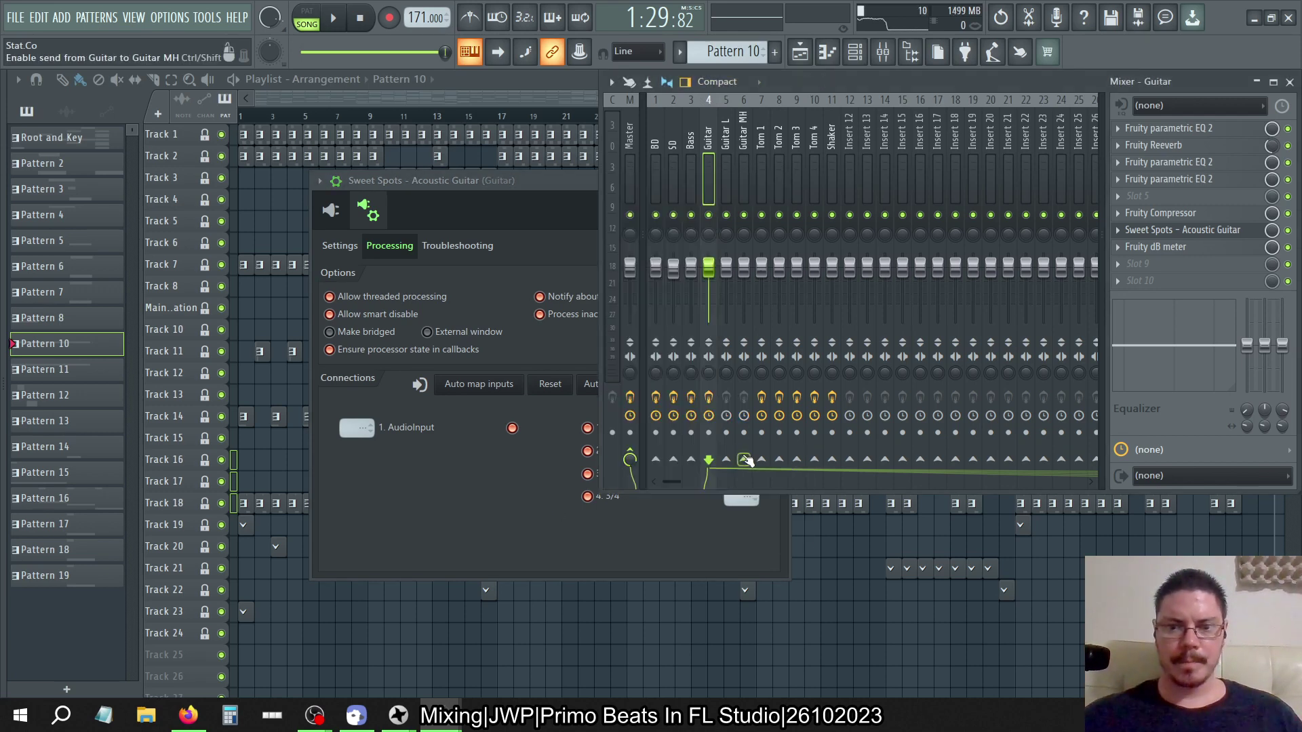
{"action": "left_click", "coordinate": [726, 460], "text": "ctrl"}
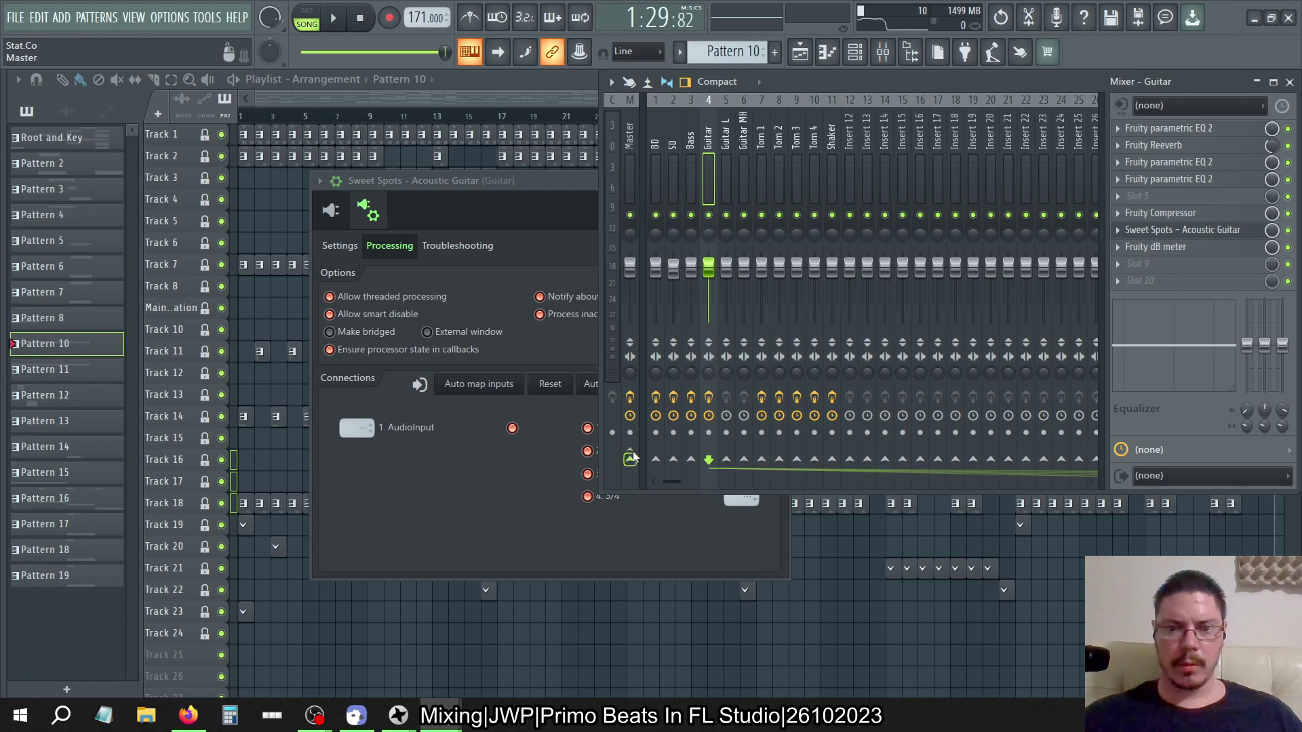
{"action": "left_click", "coordinate": [744, 460]}
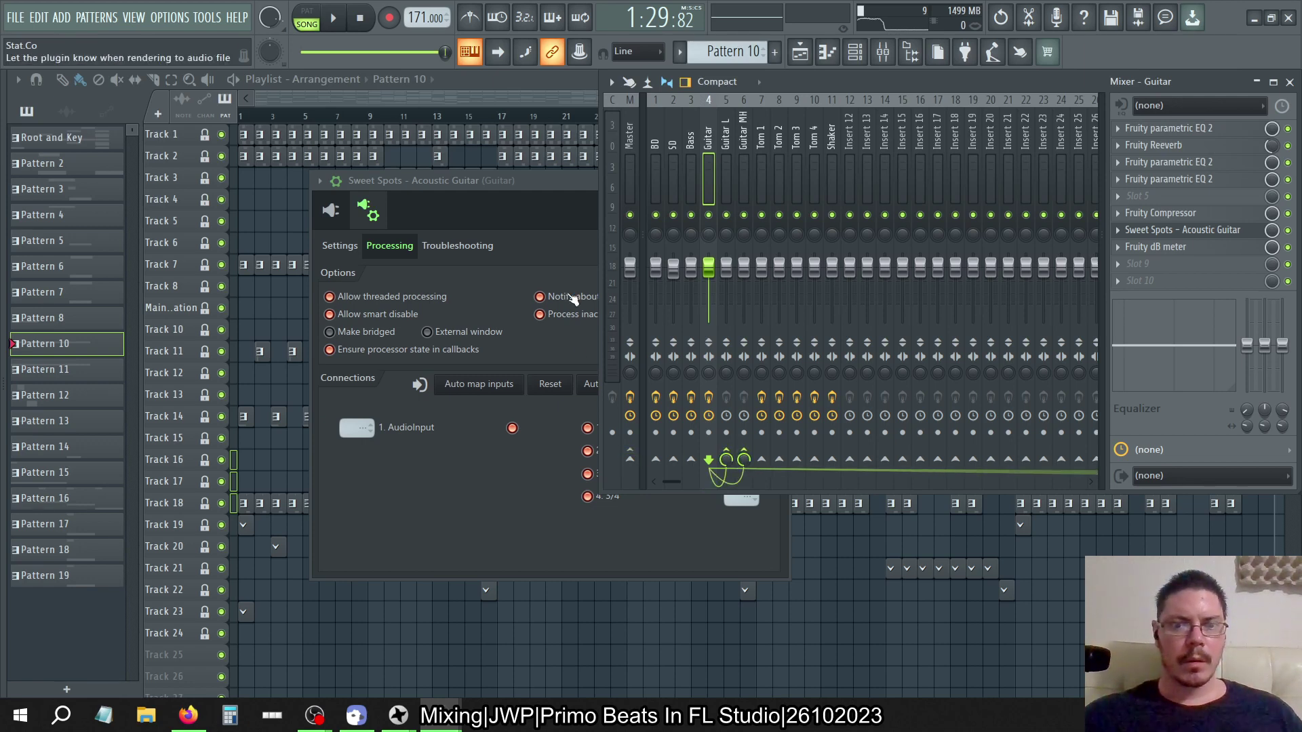
Map the Sweet Spots output 1/2 to index 1 and output 2/3 to index 2, and play the song to check its meters
{"action": "left_click", "coordinate": [535, 508]}
{"action": "left_click", "coordinate": [742, 452]}
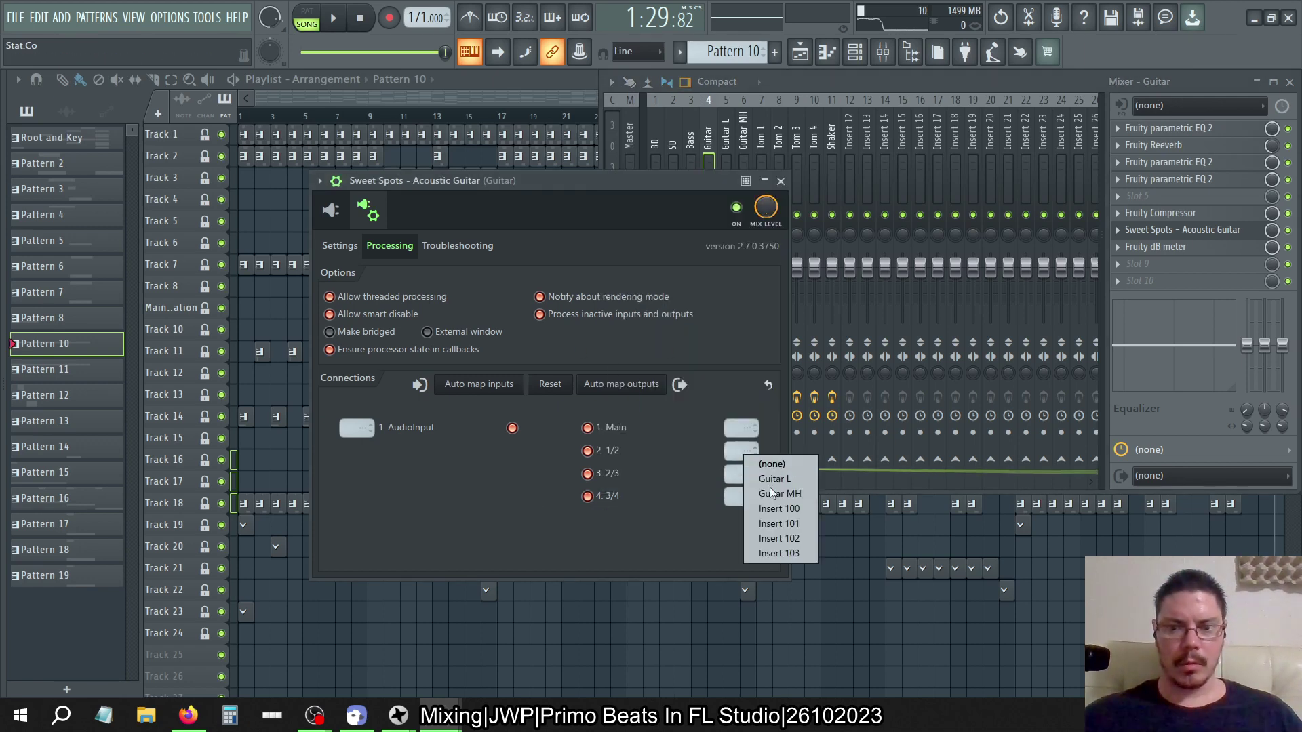
{"action": "left_click", "coordinate": [777, 493]}
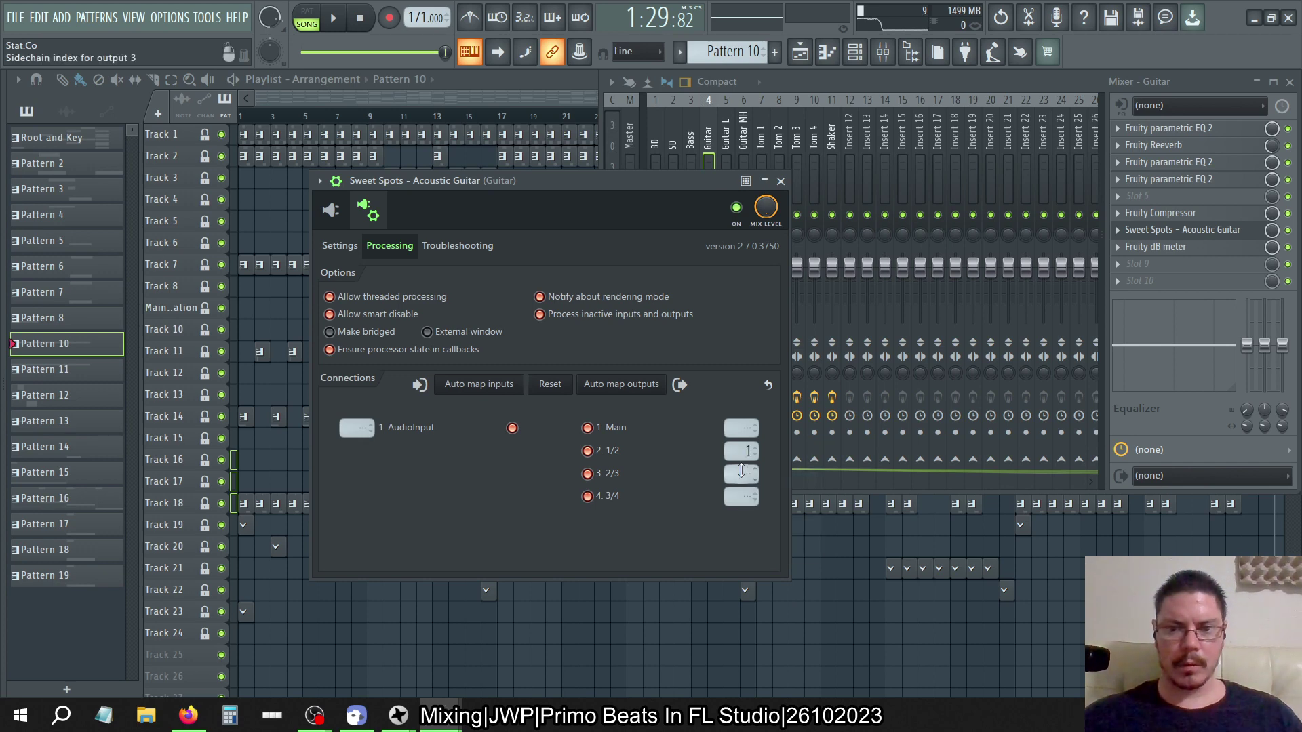
{"action": "left_click", "coordinate": [742, 473]}
{"action": "left_click", "coordinate": [758, 509]}
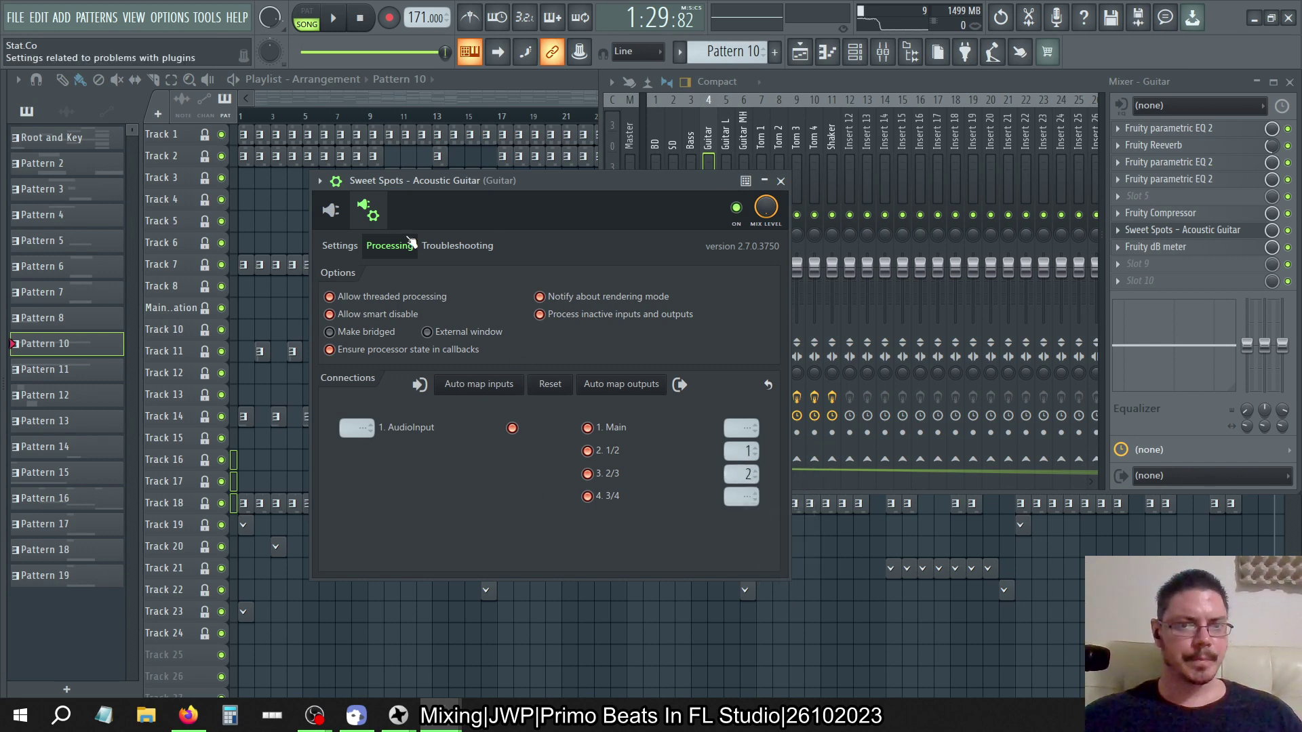
{"action": "left_click", "coordinate": [340, 245]}
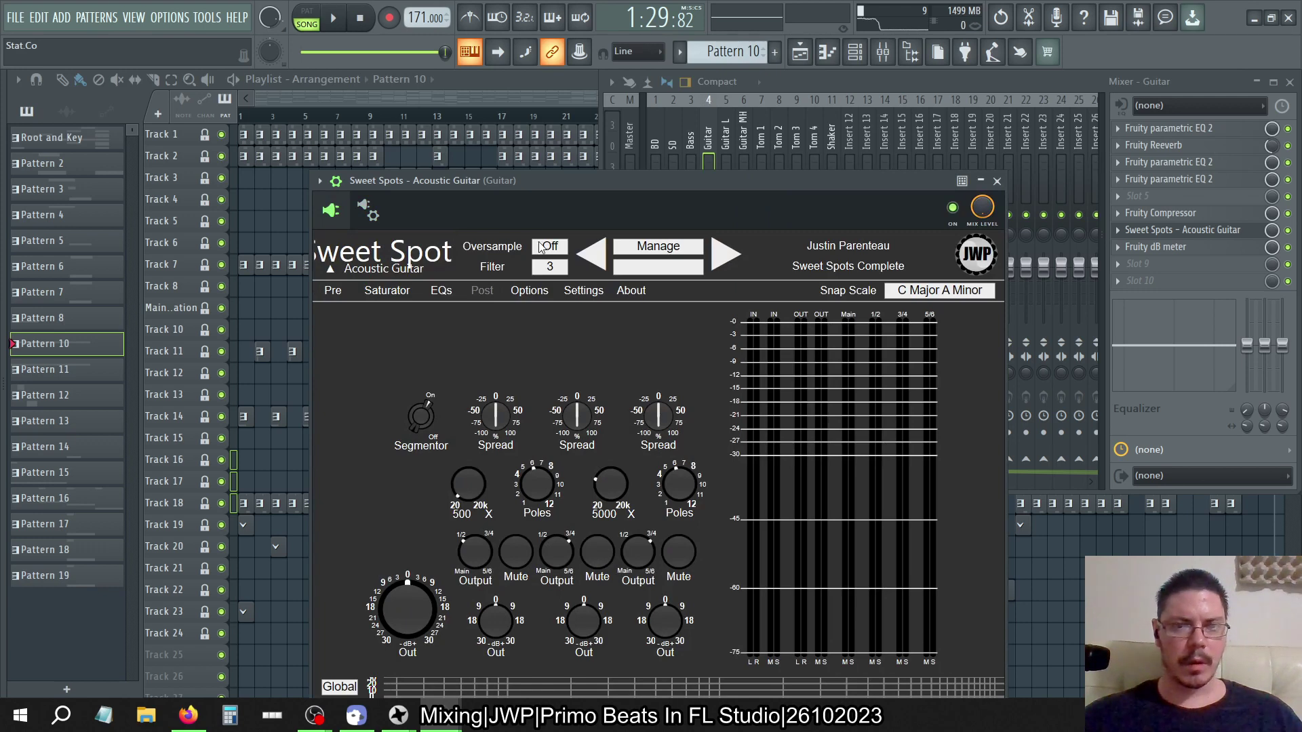
{"action": "key", "text": "space"}
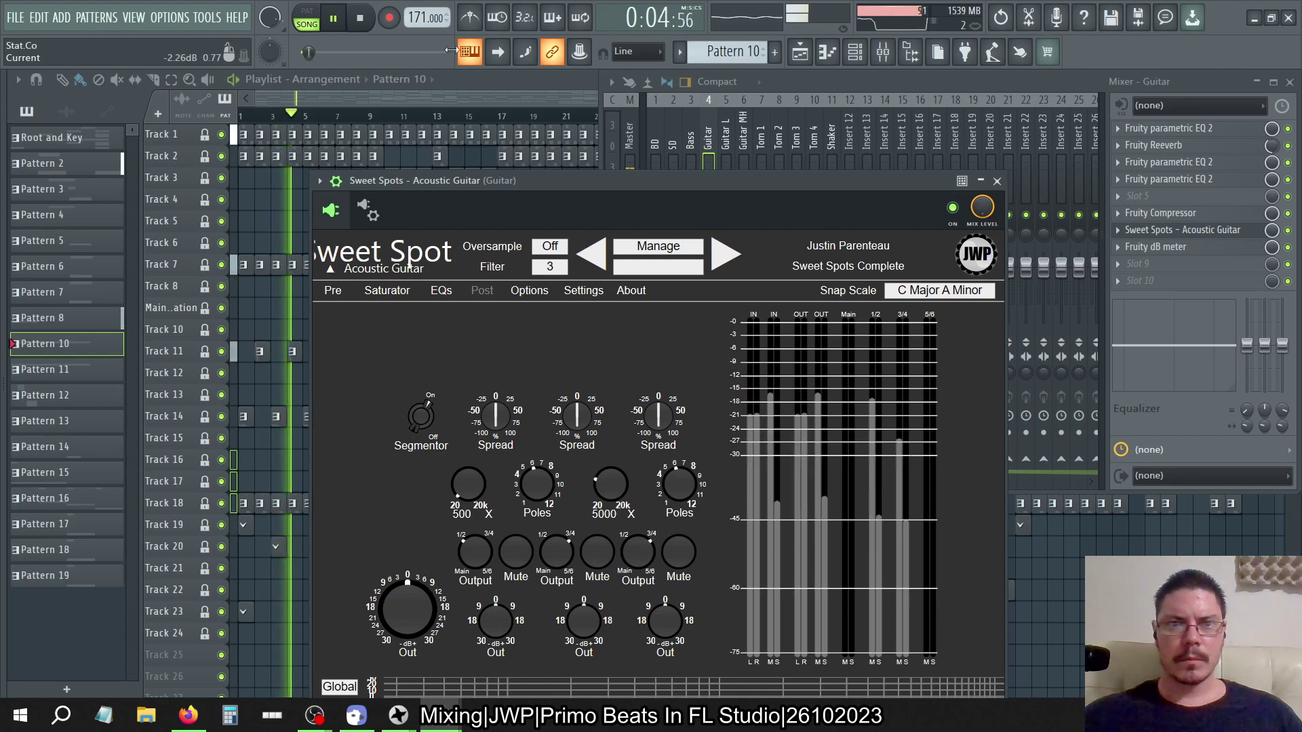
Stop playback and load Fruity parametric EQ 2 into effect slot 4 of the Master mixer track
{"action": "left_click", "coordinate": [359, 18]}
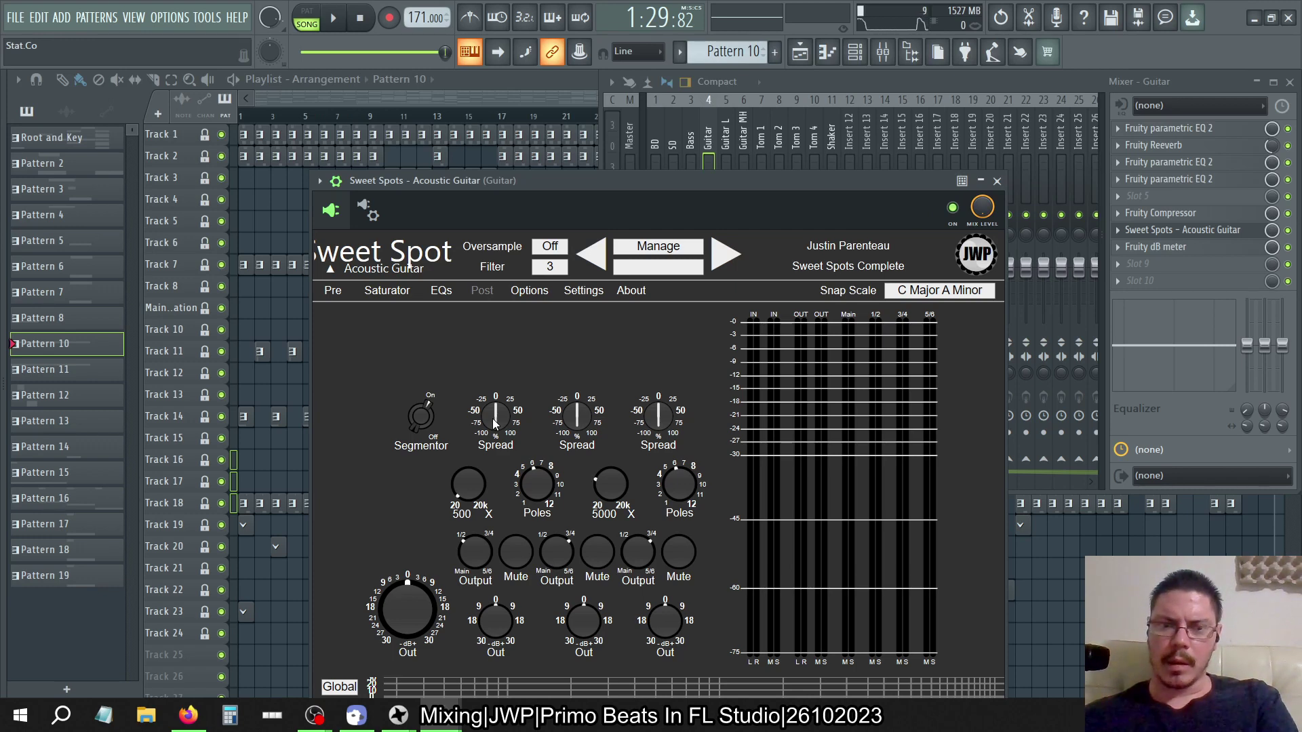
{"action": "left_click", "coordinate": [342, 296]}
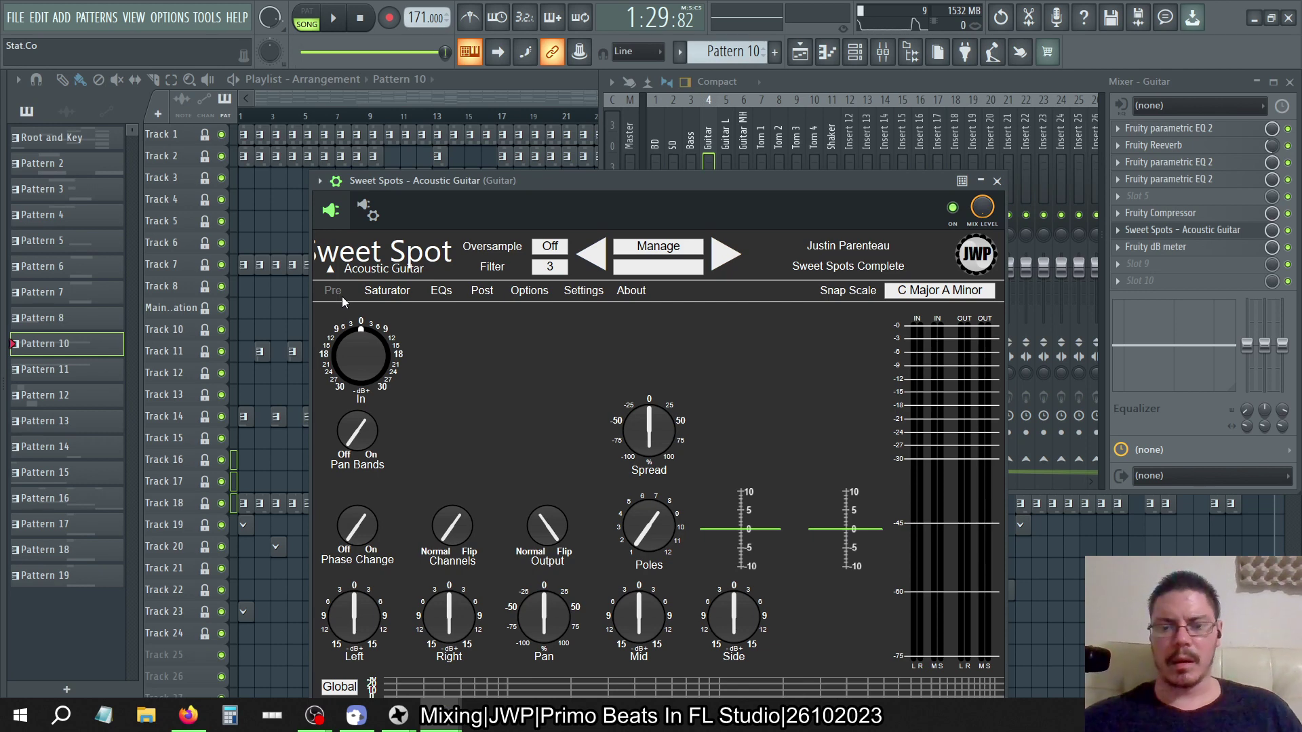
{"action": "left_click", "coordinate": [679, 121]}
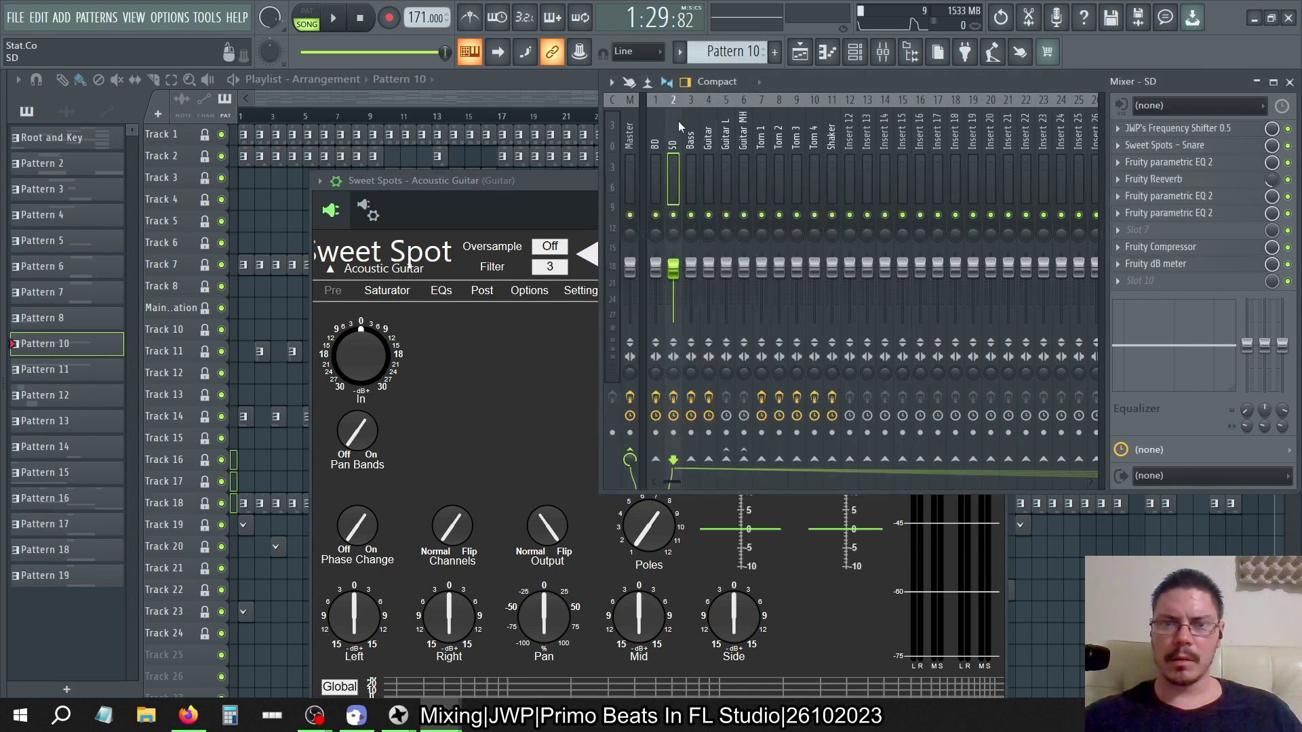
{"action": "left_click", "coordinate": [634, 138]}
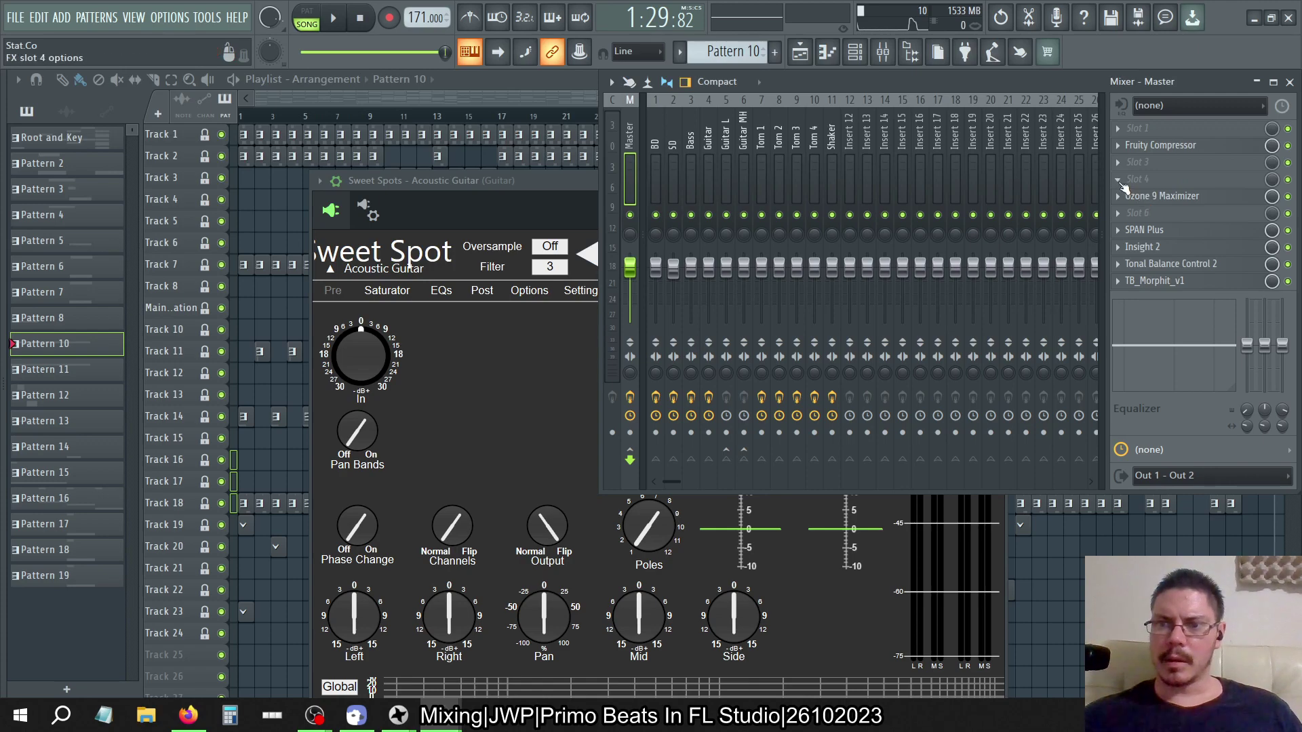
{"action": "left_click", "coordinate": [1119, 182]}
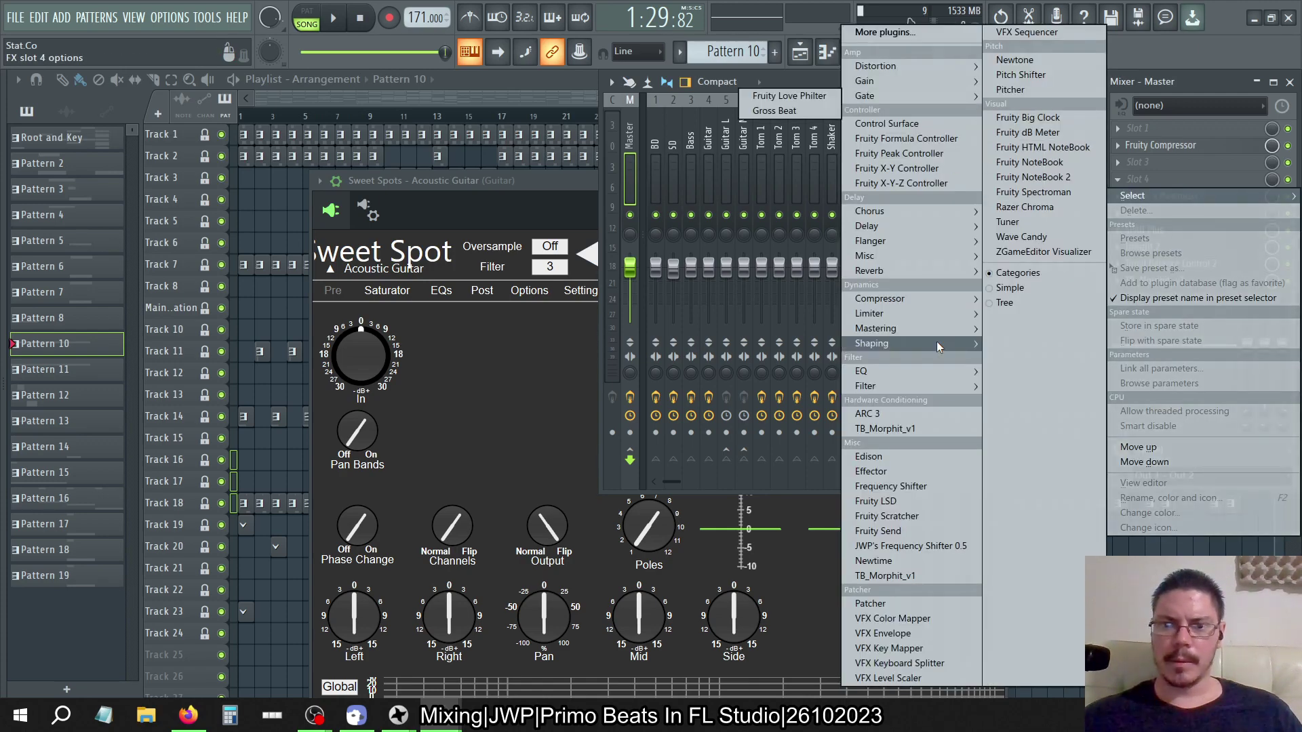
{"action": "mouse_move", "coordinate": [912, 376]}
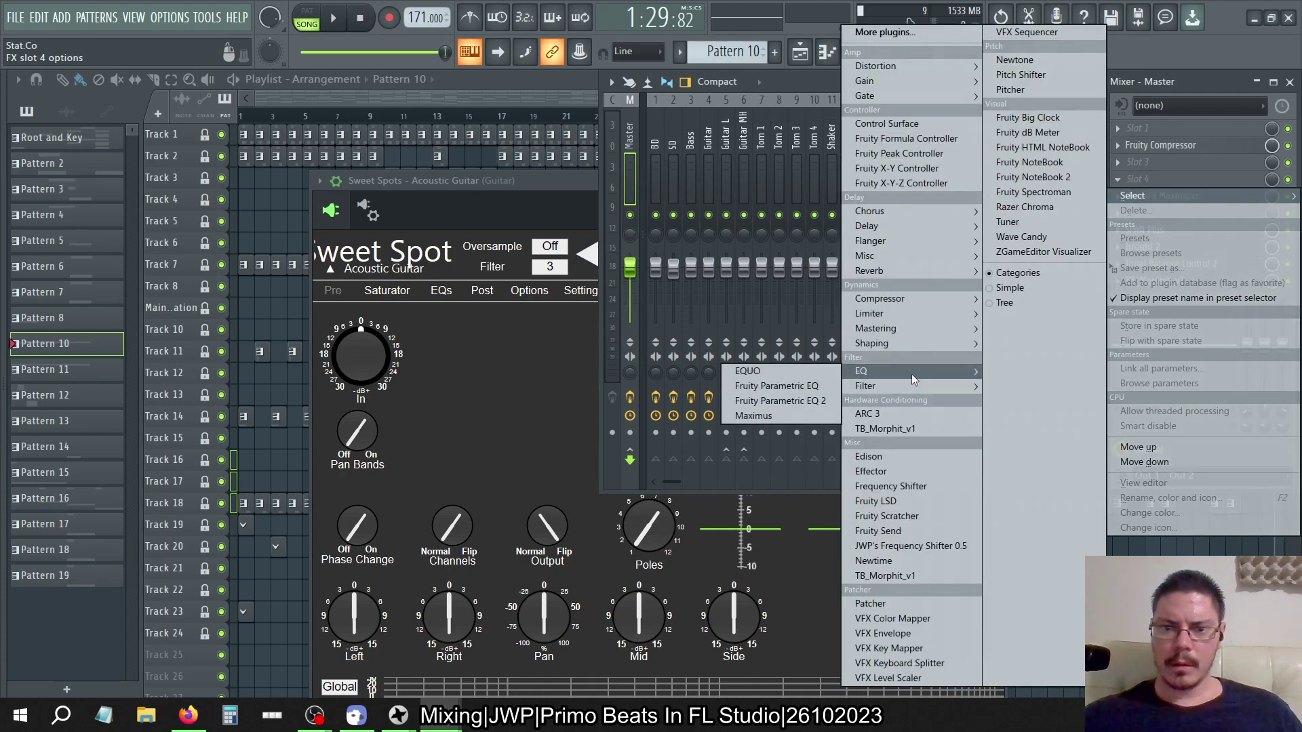
{"action": "left_click", "coordinate": [790, 401]}
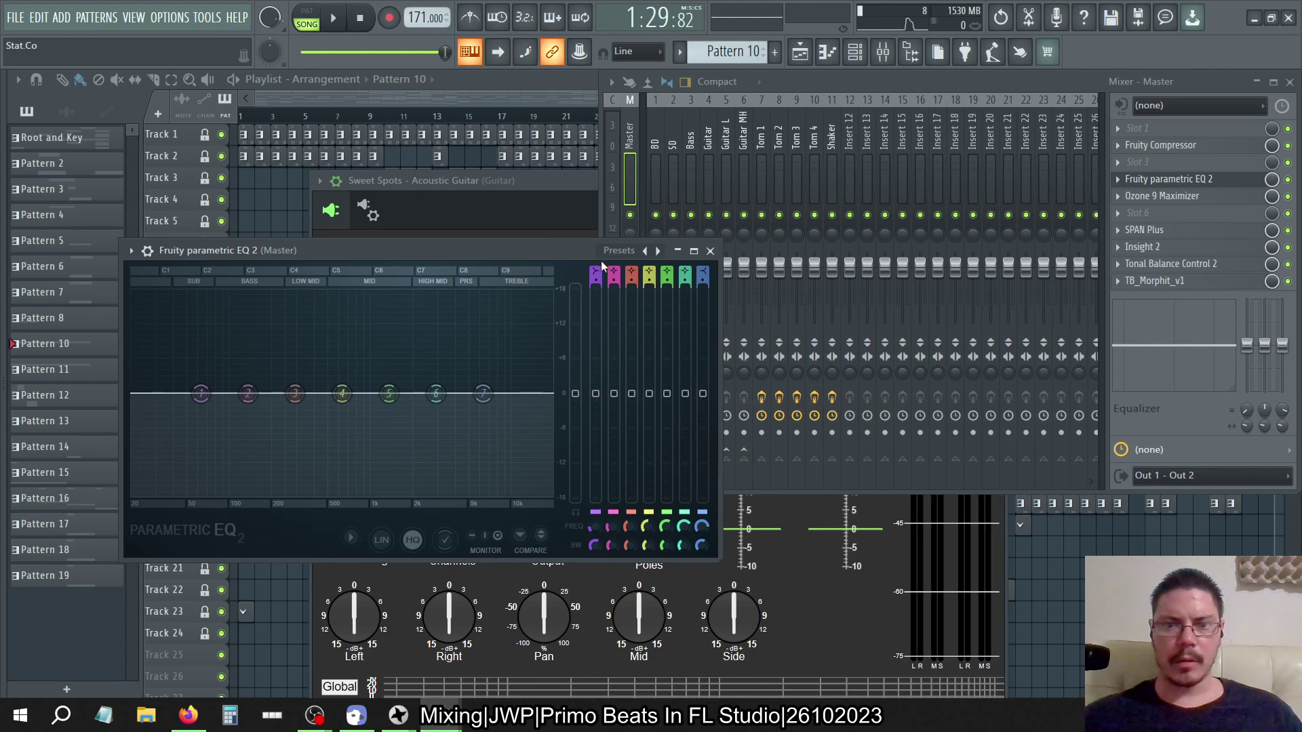
Make band 1 of the Master's parametric EQ a Low pass filter with Steep 8 order, and reset its bandwidth
{"action": "scroll", "coordinate": [596, 274], "scroll_direction": "up", "scroll_amount": 4}
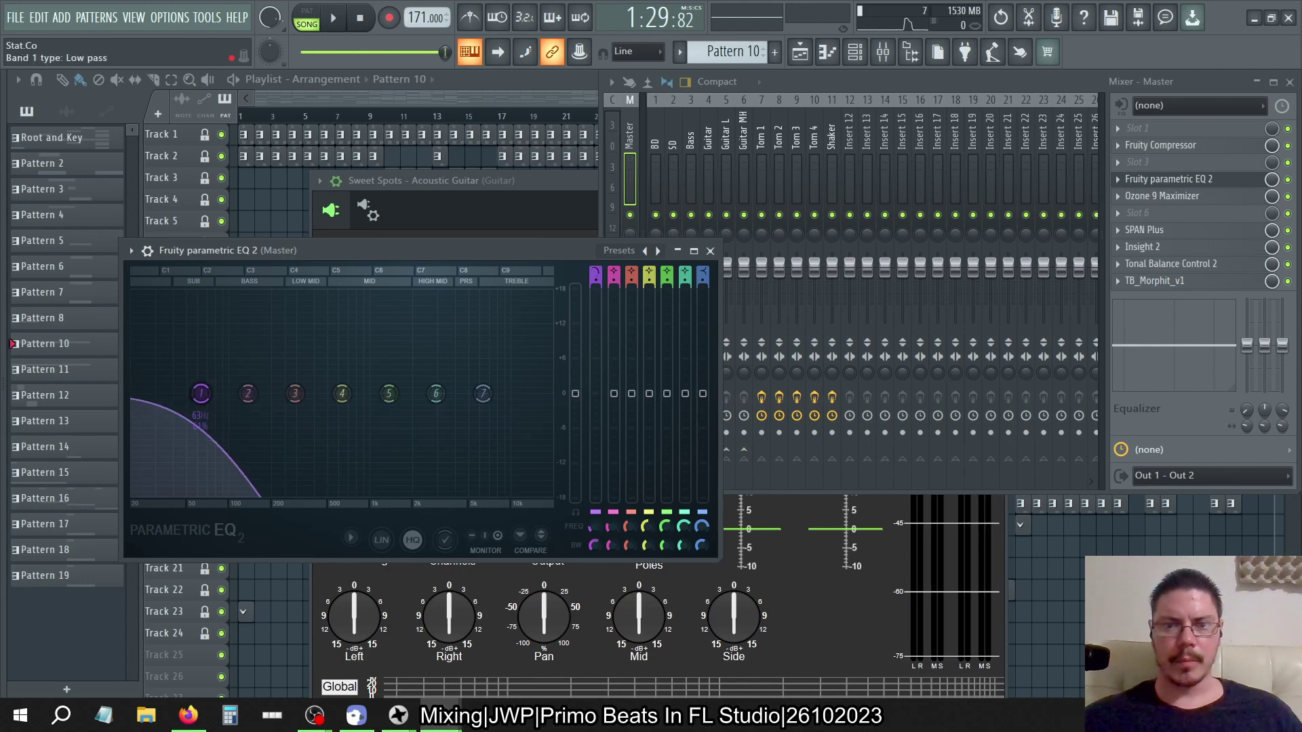
{"action": "scroll", "coordinate": [597, 274], "scroll_direction": "up", "scroll_amount": 2}
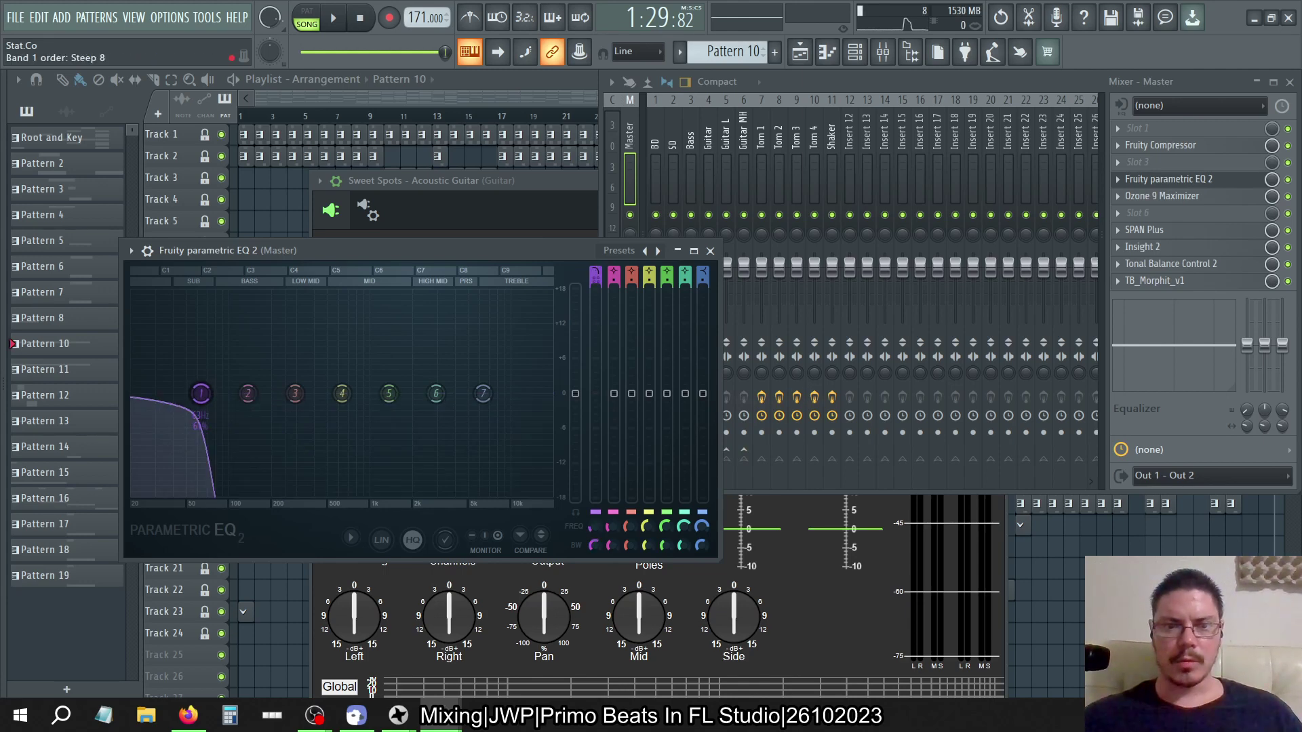
{"action": "right_click", "coordinate": [591, 546]}
{"action": "left_click", "coordinate": [627, 437]}
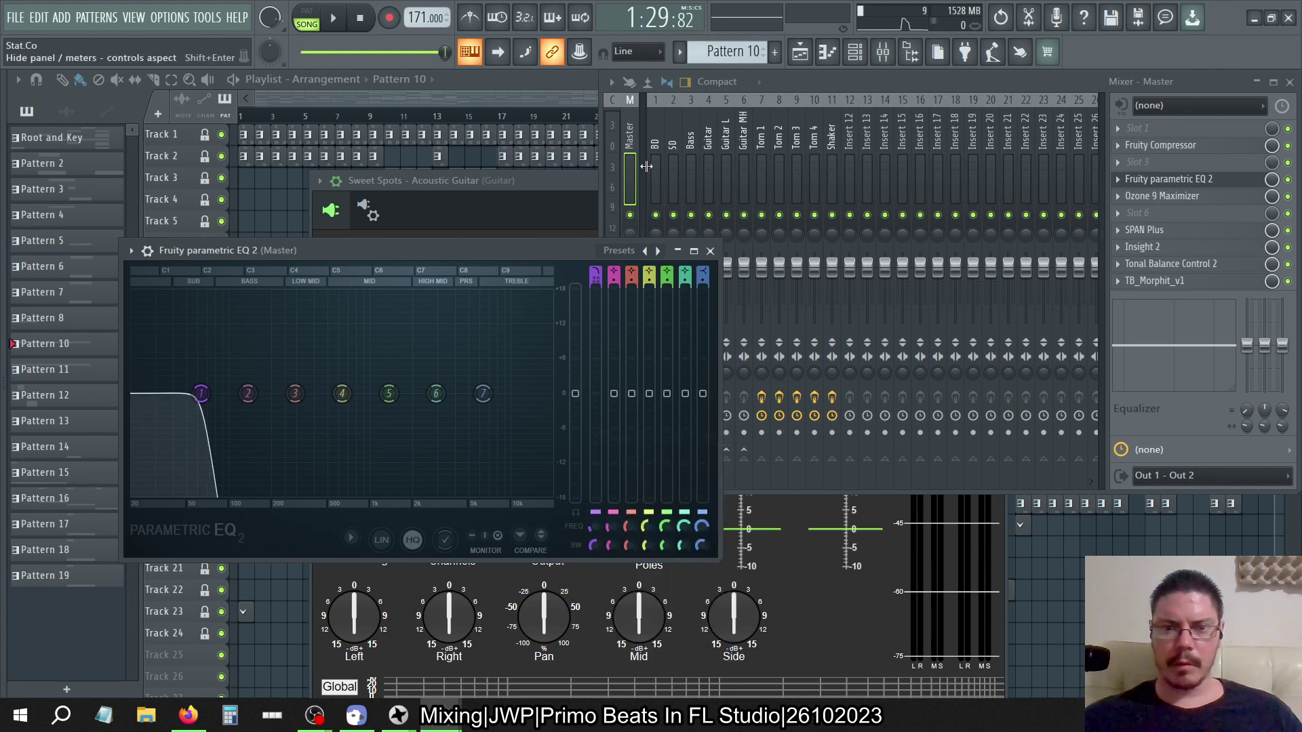
Set the frequency of the Master EQ's band 1 low-pass filter to 450 Hz
{"action": "left_click_drag", "start_coordinate": [573, 246], "coordinate": [1066, 300]}
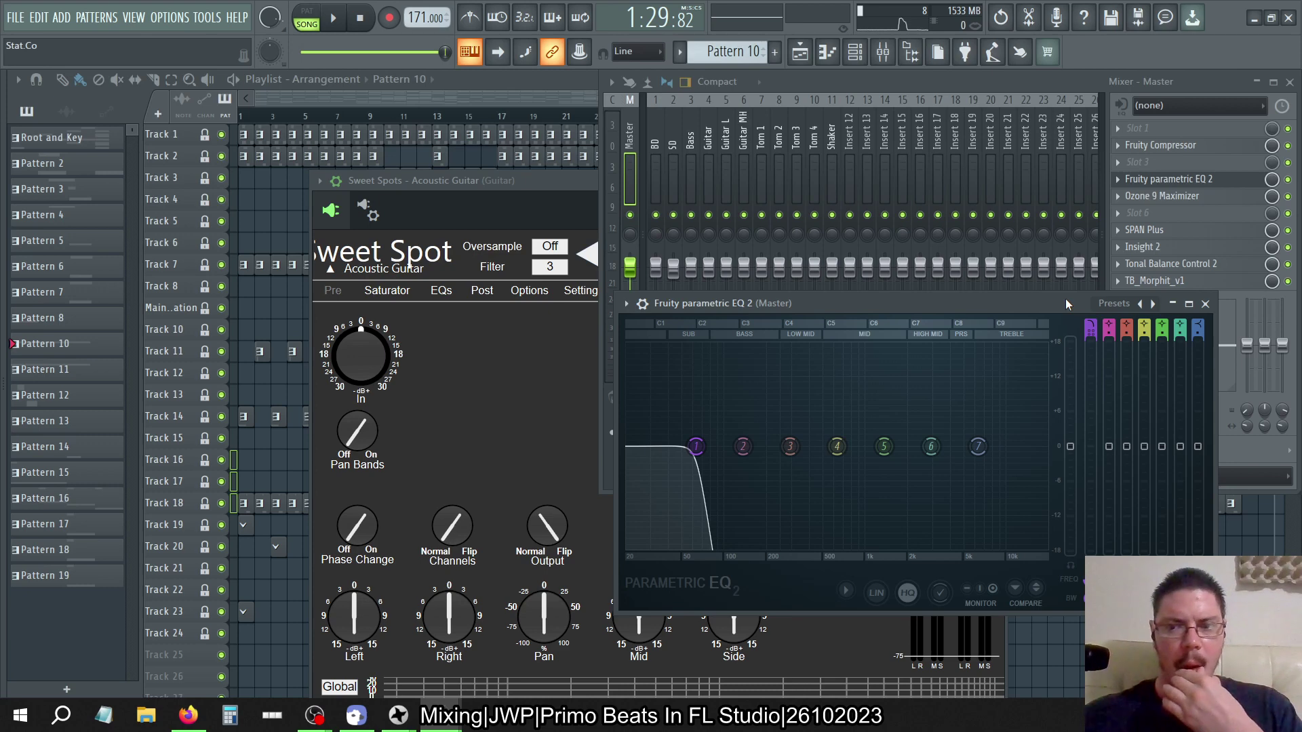
{"action": "left_click_drag", "start_coordinate": [1066, 300], "coordinate": [1022, 266]}
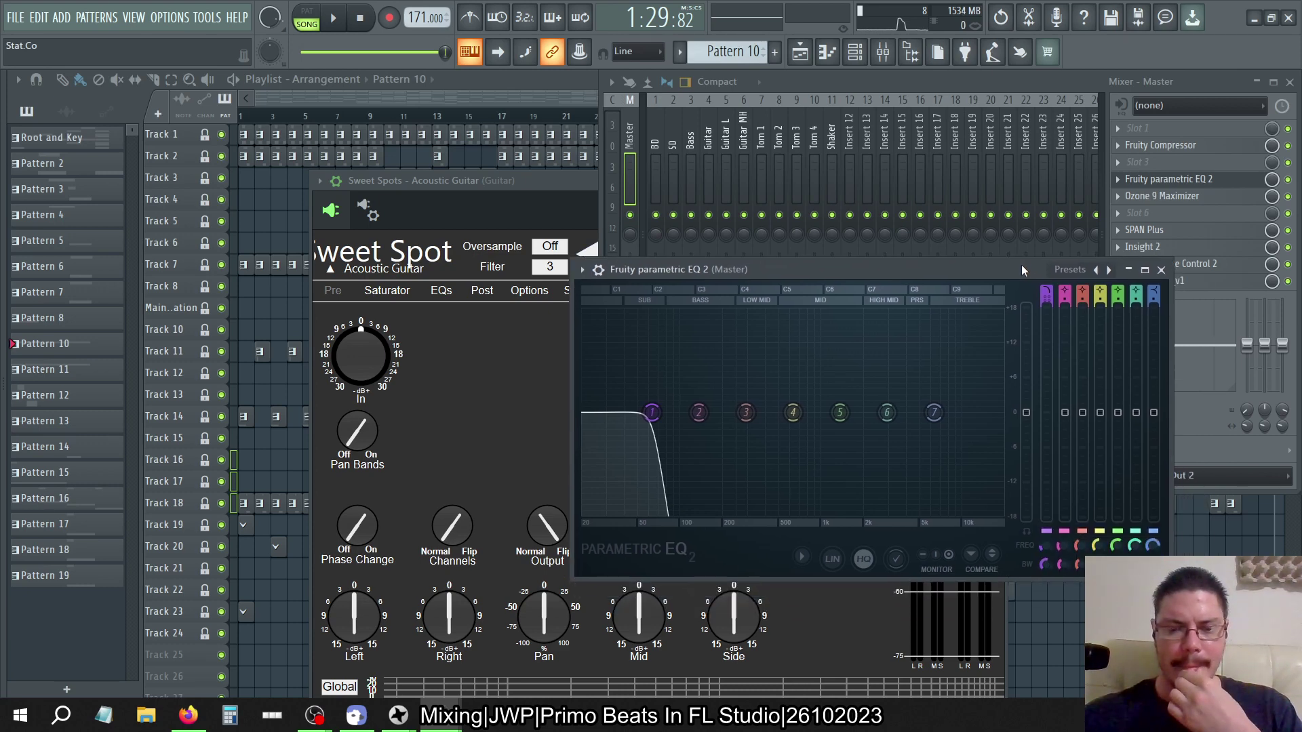
{"action": "right_click", "coordinate": [1043, 548]}
{"action": "left_click", "coordinate": [1077, 664]}
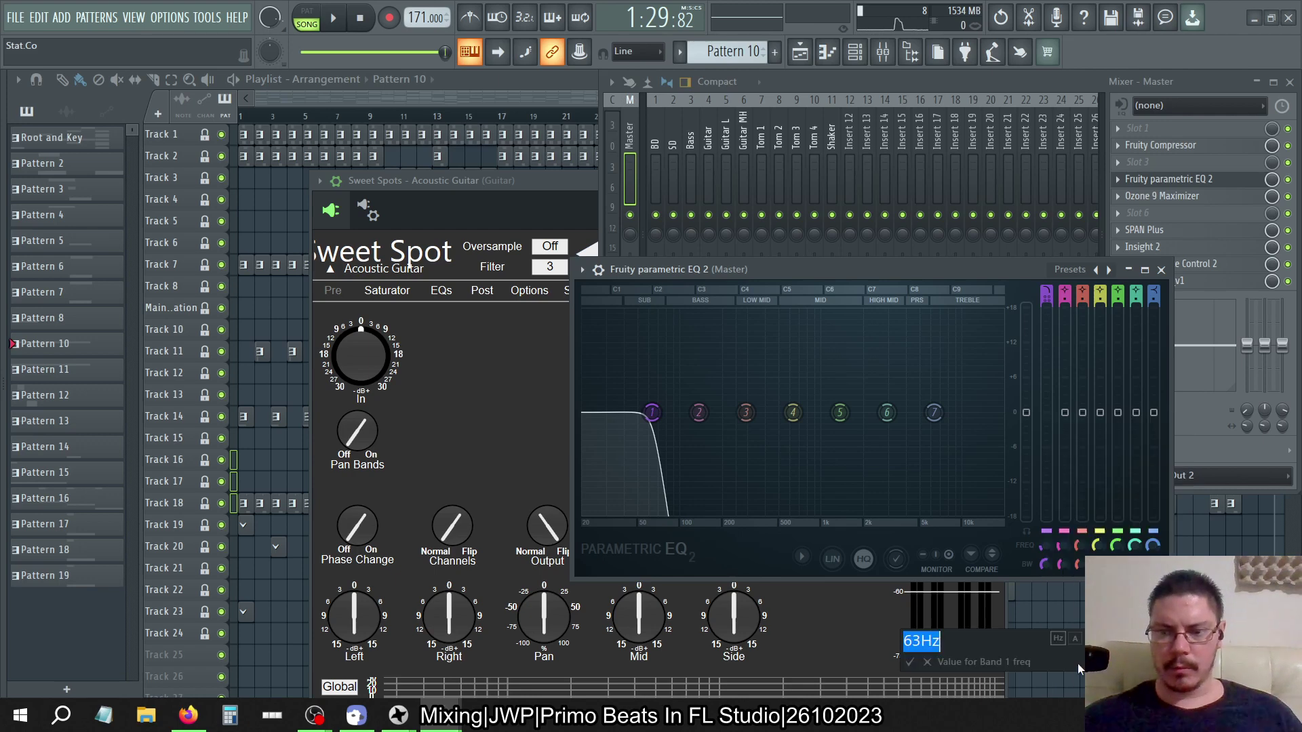
{"action": "type", "text": "450"}
{"action": "key", "text": "Return"}
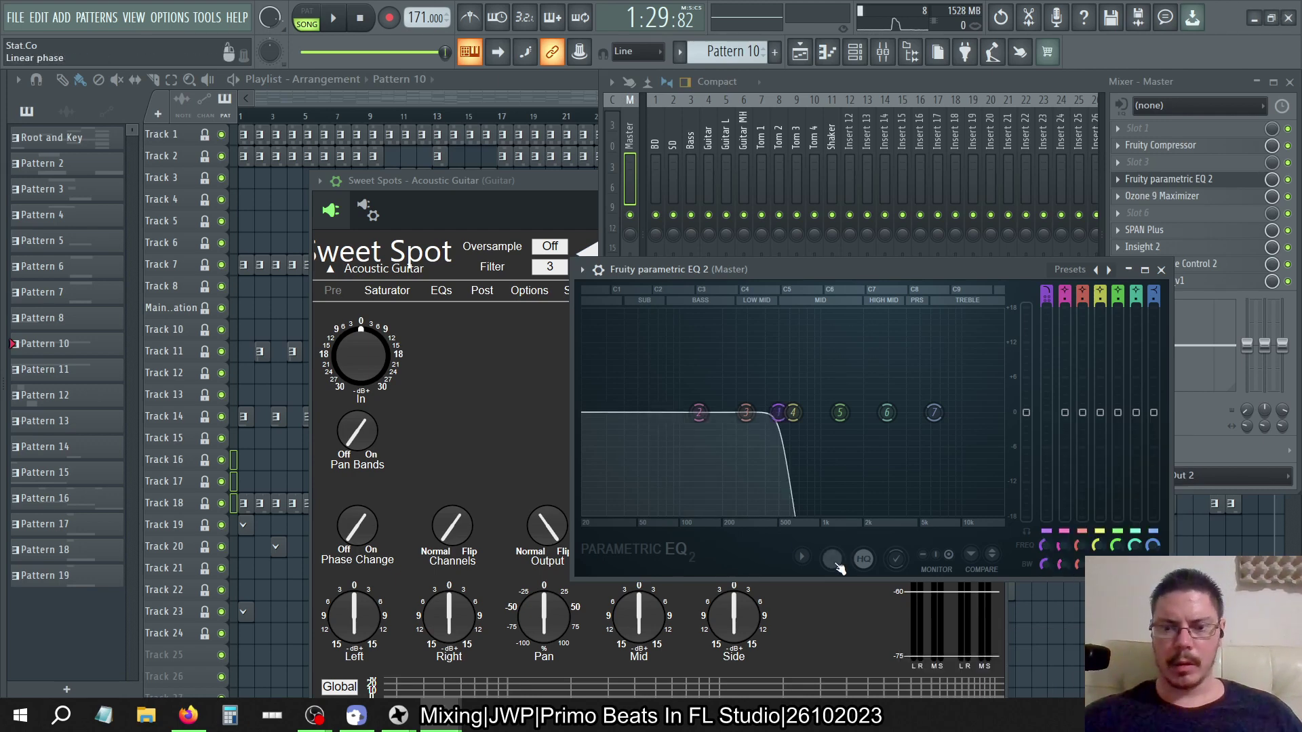
Play the song through the Master low-pass and examine the post band meters of the Guitar's Sweet Spots
{"action": "left_click", "coordinate": [838, 84]}
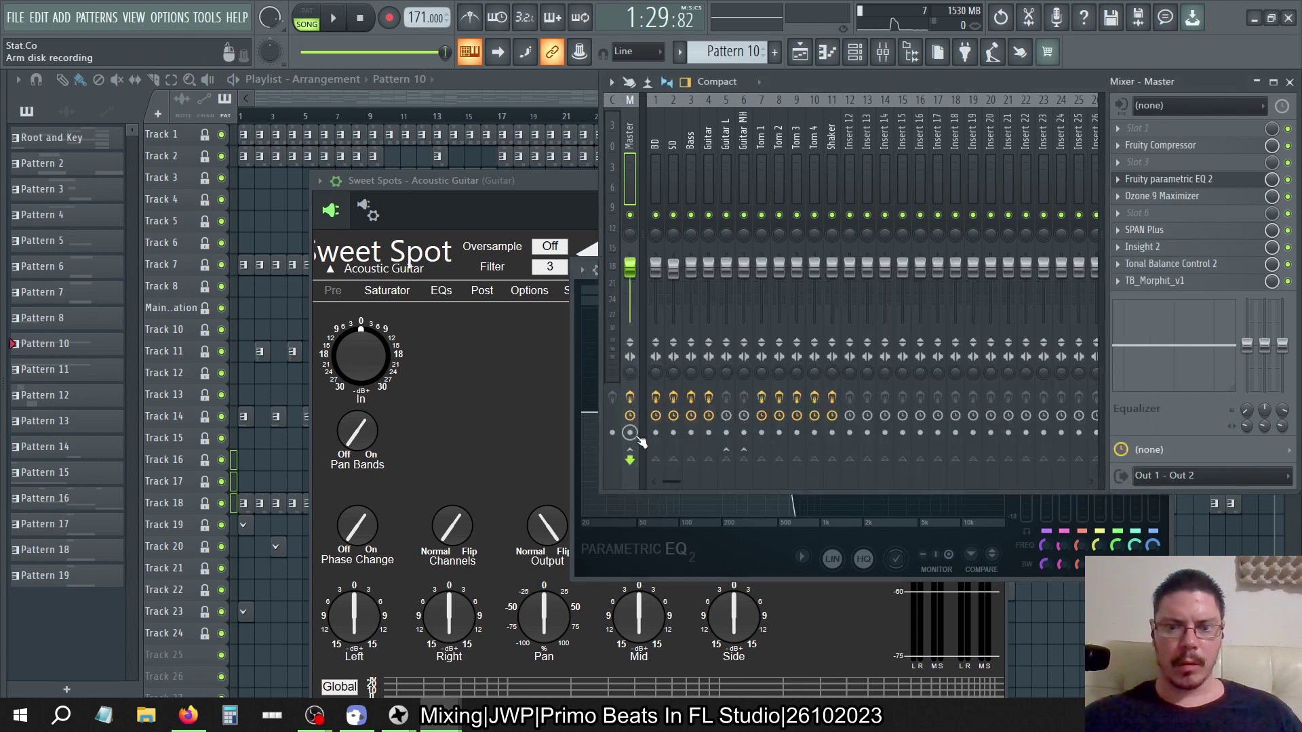
{"action": "key", "text": "space"}
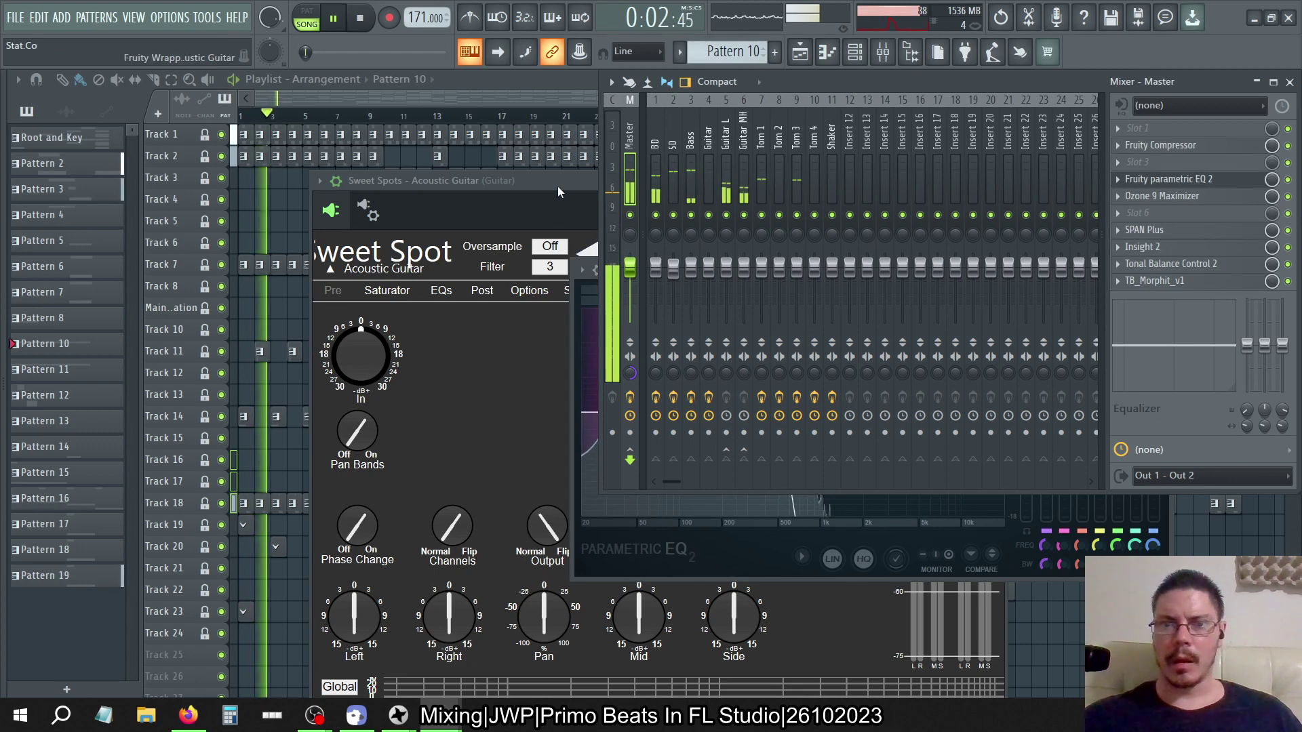
{"action": "left_click", "coordinate": [745, 149]}
{"action": "left_click", "coordinate": [709, 139]}
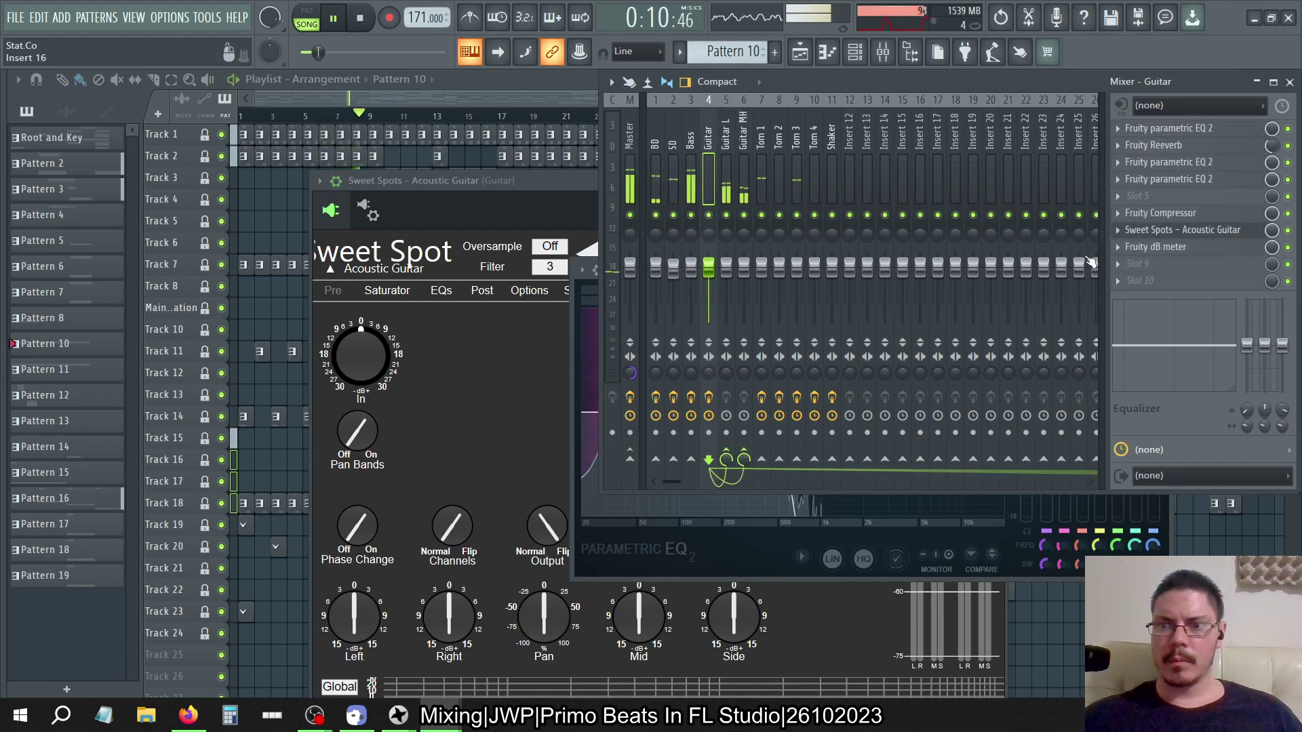
{"action": "left_click", "coordinate": [1180, 230]}
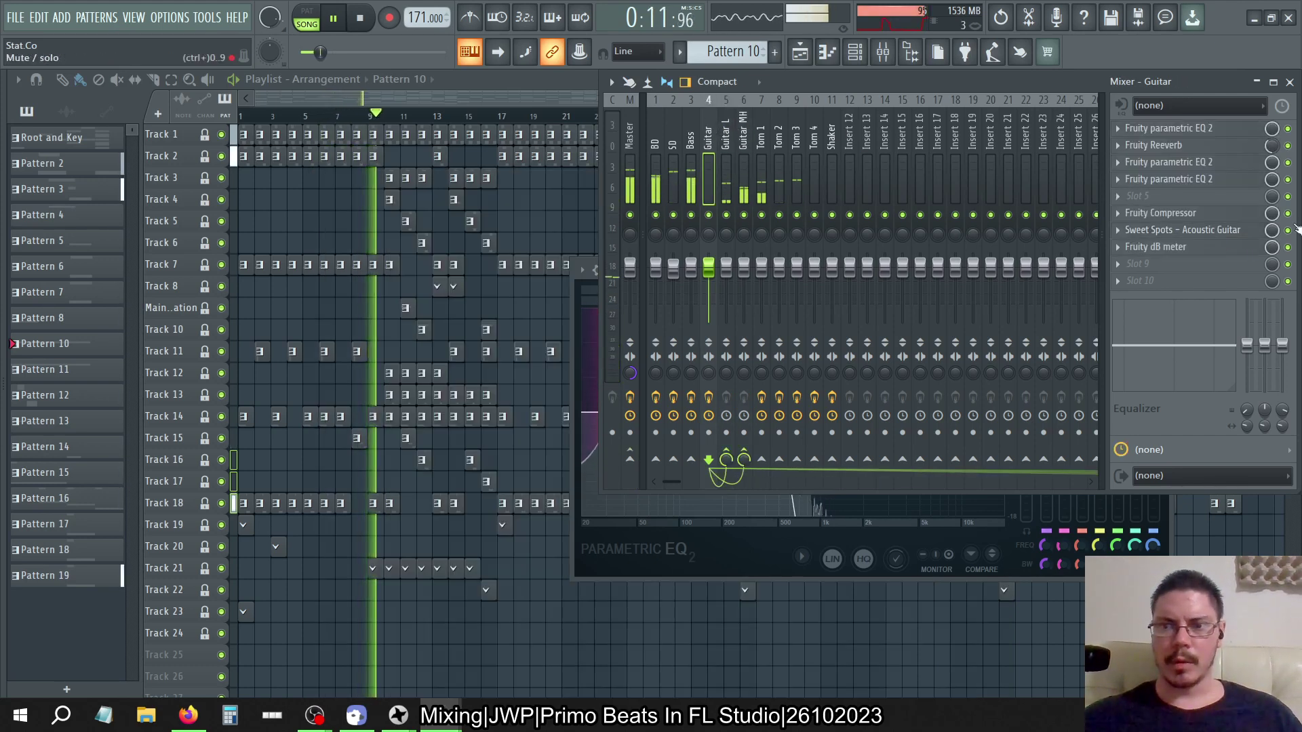
{"action": "left_click", "coordinate": [1237, 230]}
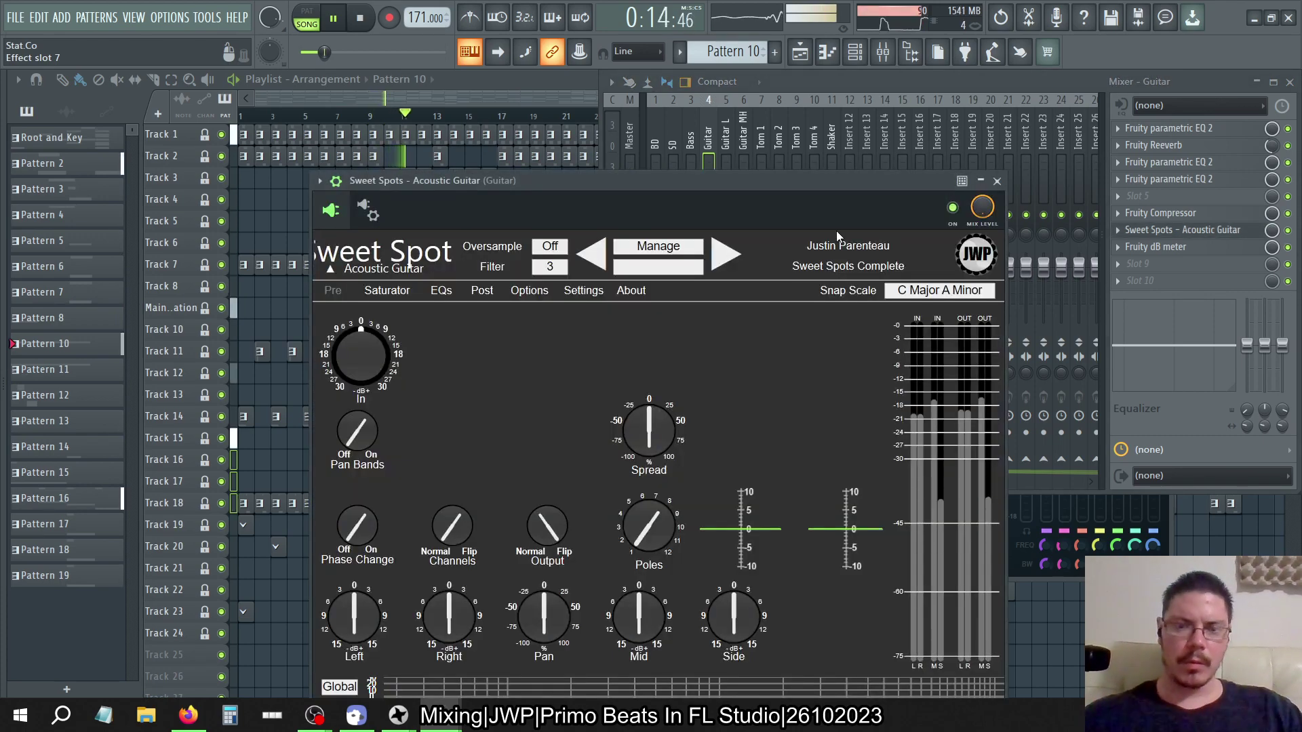
{"action": "left_click", "coordinate": [488, 293]}
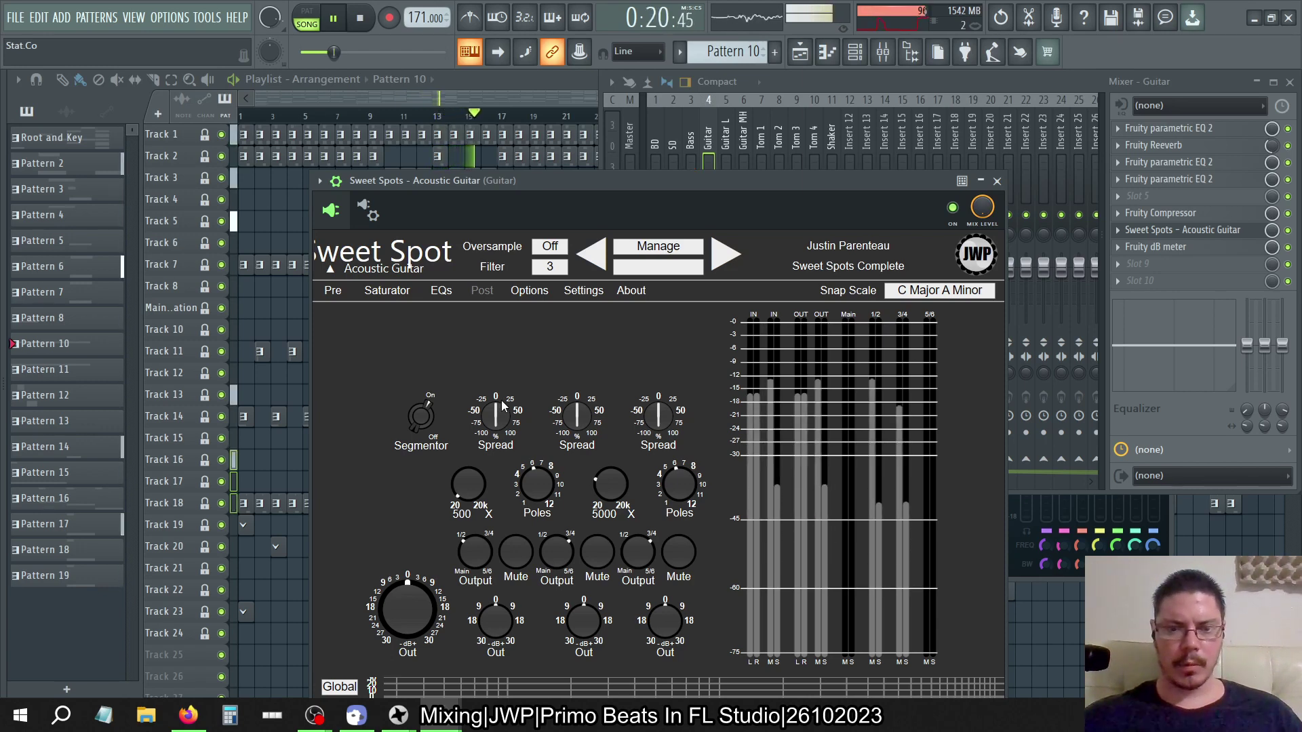
Try a negative Spread on all three post bands of the Guitar's Sweet Spots while the song plays
{"action": "left_click_drag", "start_coordinate": [499, 411], "coordinate": [524, 5]}
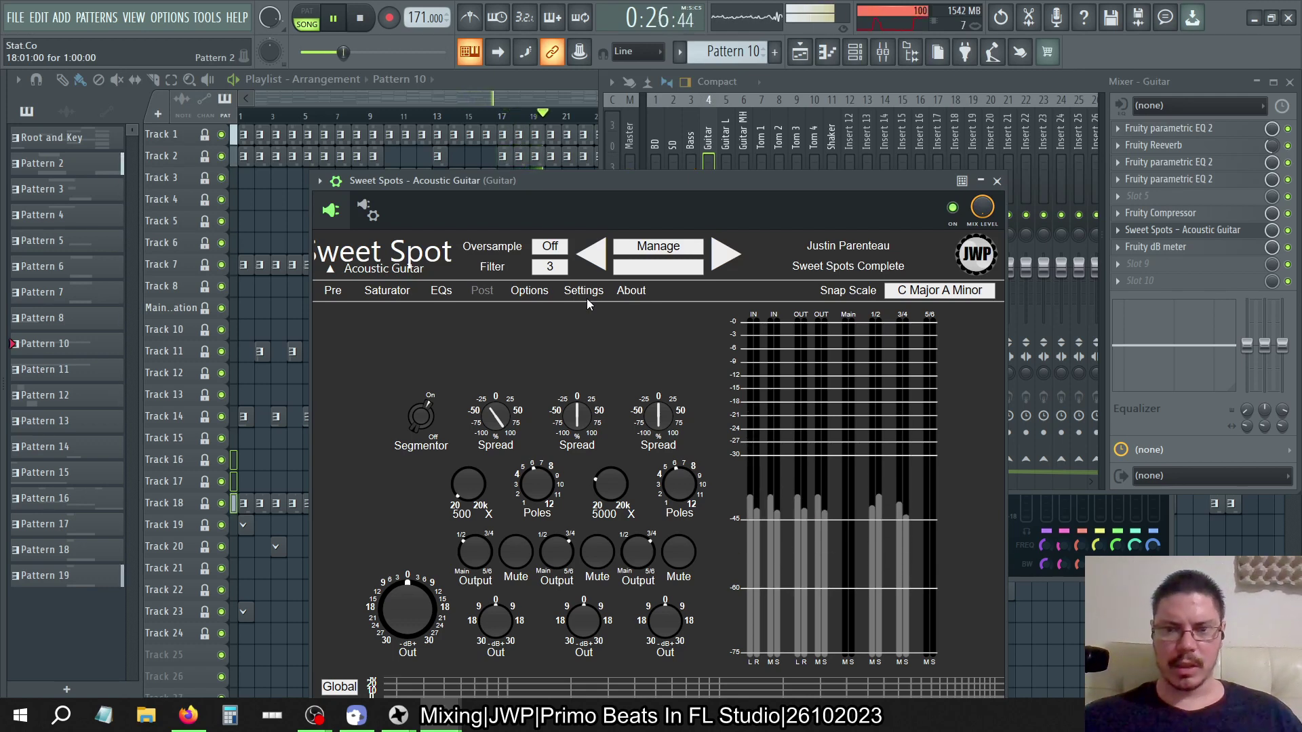
{"action": "key", "text": "F12"}
{"action": "left_click", "coordinate": [883, 54]}
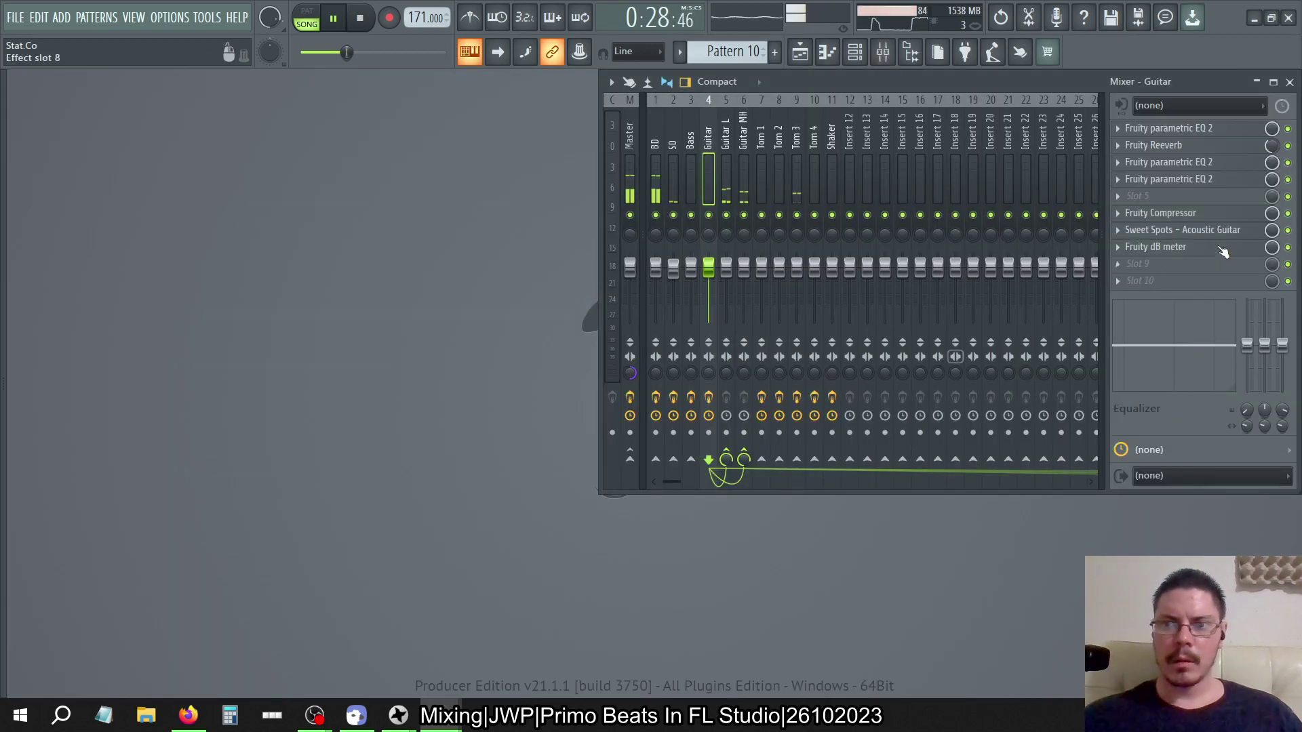
{"action": "left_click", "coordinate": [1182, 230]}
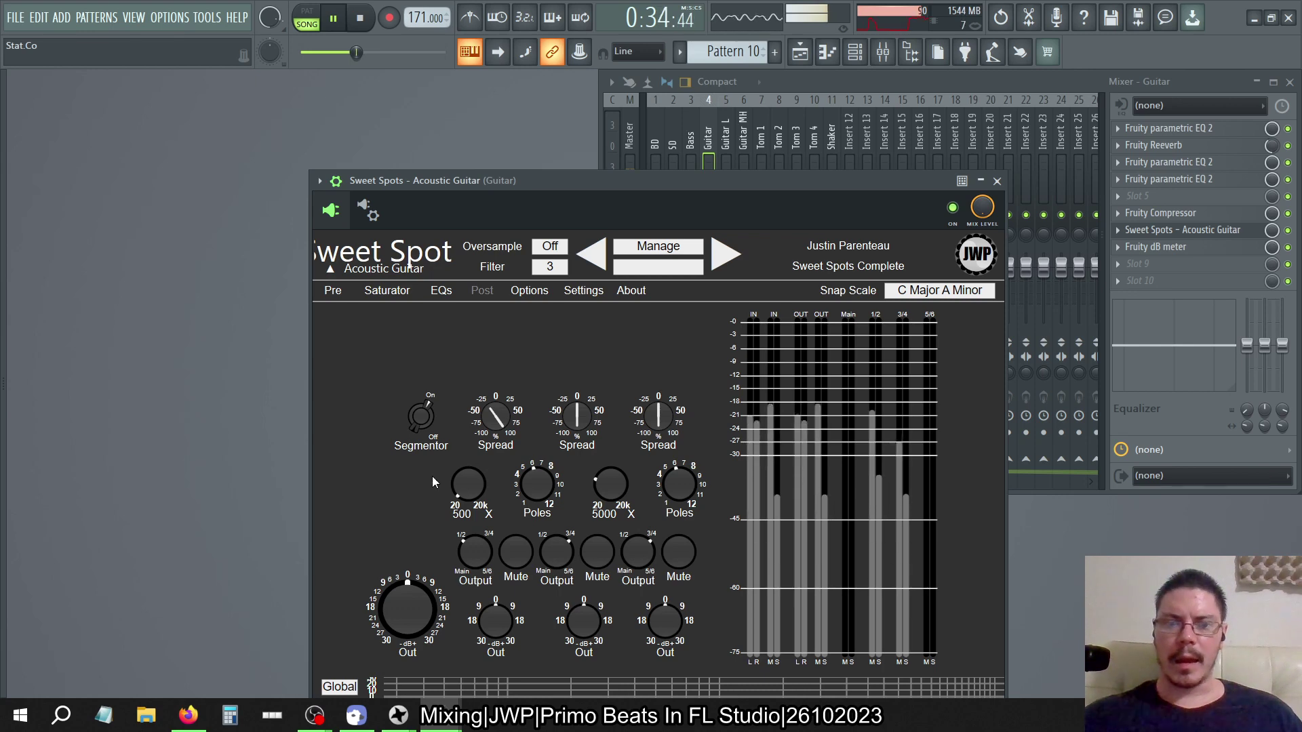
{"action": "left_click", "coordinate": [442, 291]}
{"action": "left_click", "coordinate": [333, 290]}
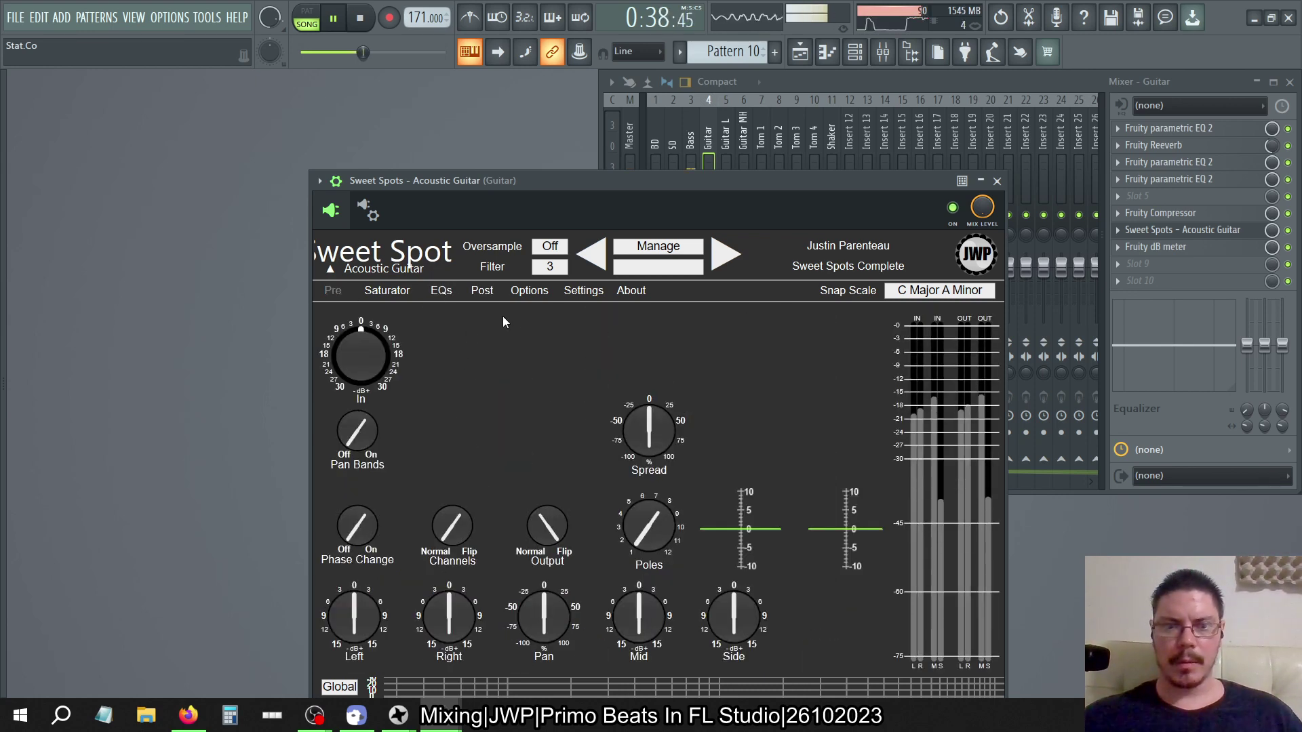
{"action": "left_click", "coordinate": [529, 290]}
{"action": "left_click", "coordinate": [478, 291]}
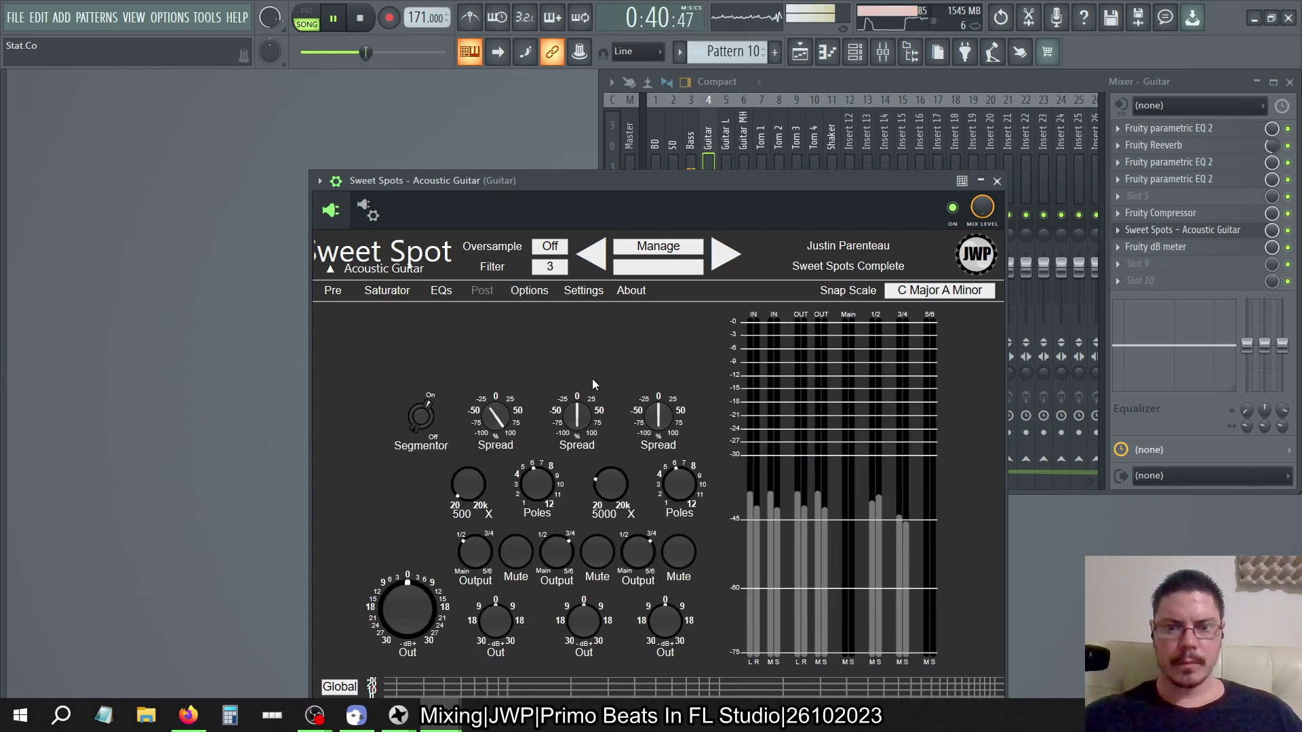
{"action": "left_click_drag", "start_coordinate": [579, 409], "coordinate": [579, 441]}
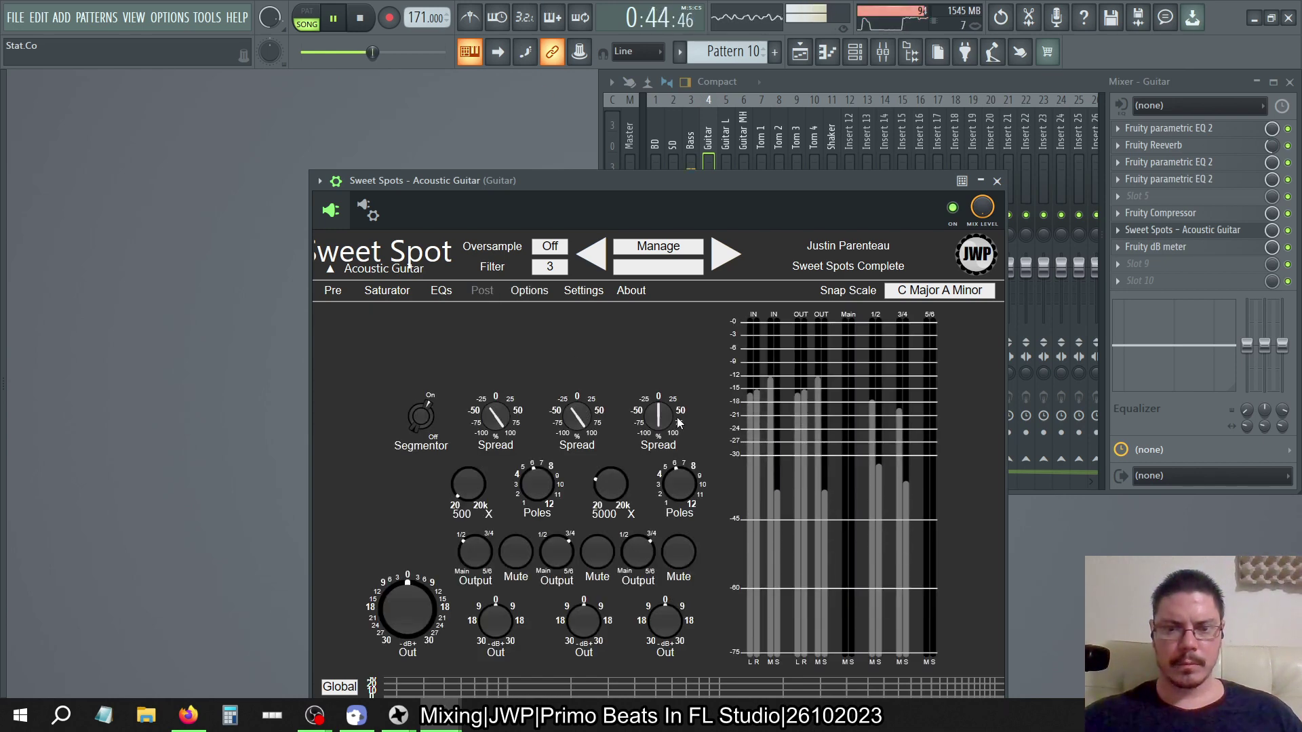
{"action": "left_click_drag", "start_coordinate": [654, 425], "coordinate": [653, 444]}
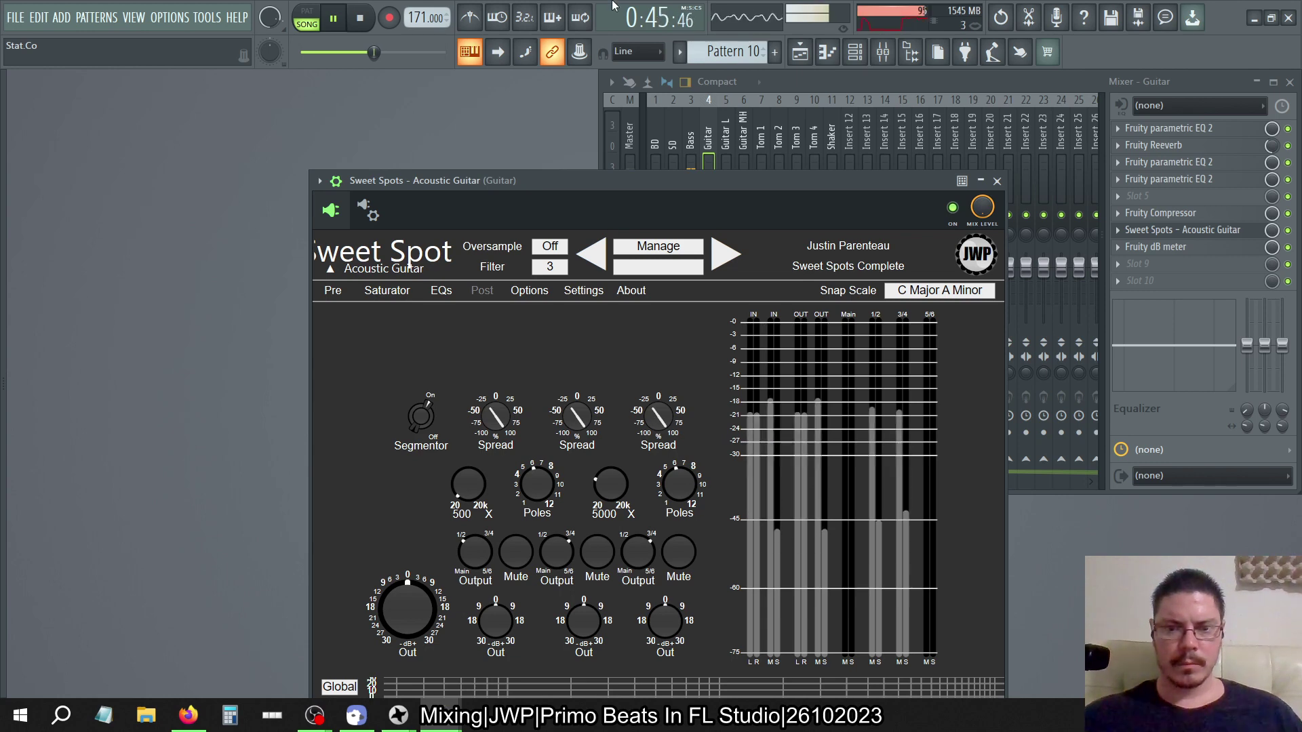
Reset the Spread of all three Sweet Spots post bands and close the plugin window
{"action": "right_click", "coordinate": [510, 423]}
{"action": "left_click", "coordinate": [516, 422]}
{"action": "right_click", "coordinate": [582, 429]}
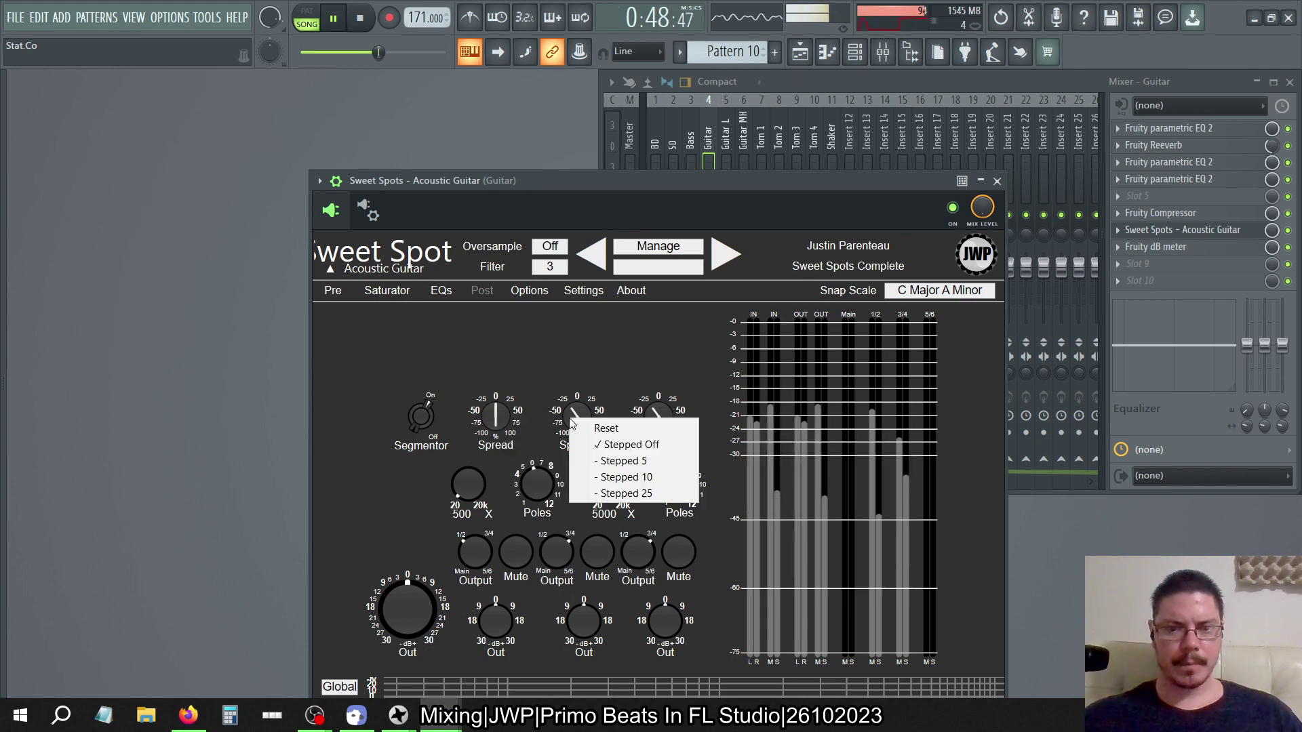
{"action": "left_click", "coordinate": [583, 430]}
{"action": "right_click", "coordinate": [661, 415]}
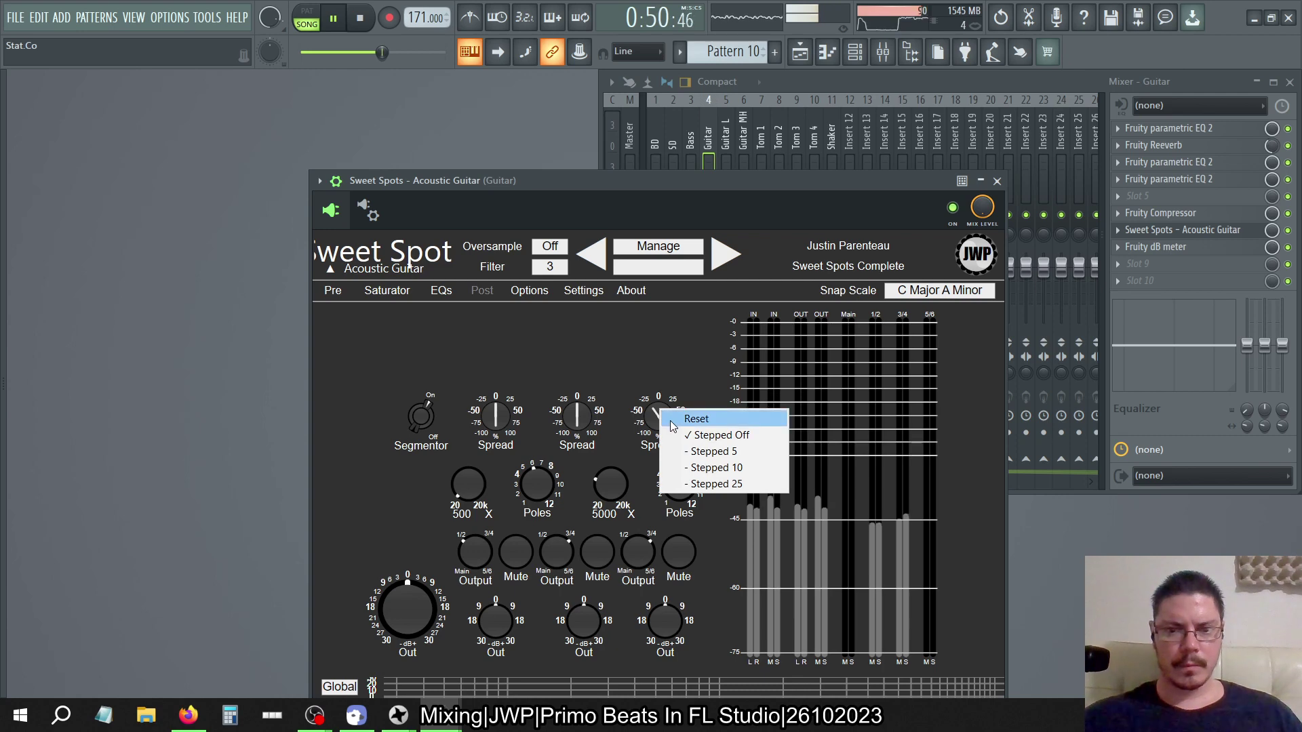
{"action": "left_click", "coordinate": [671, 418]}
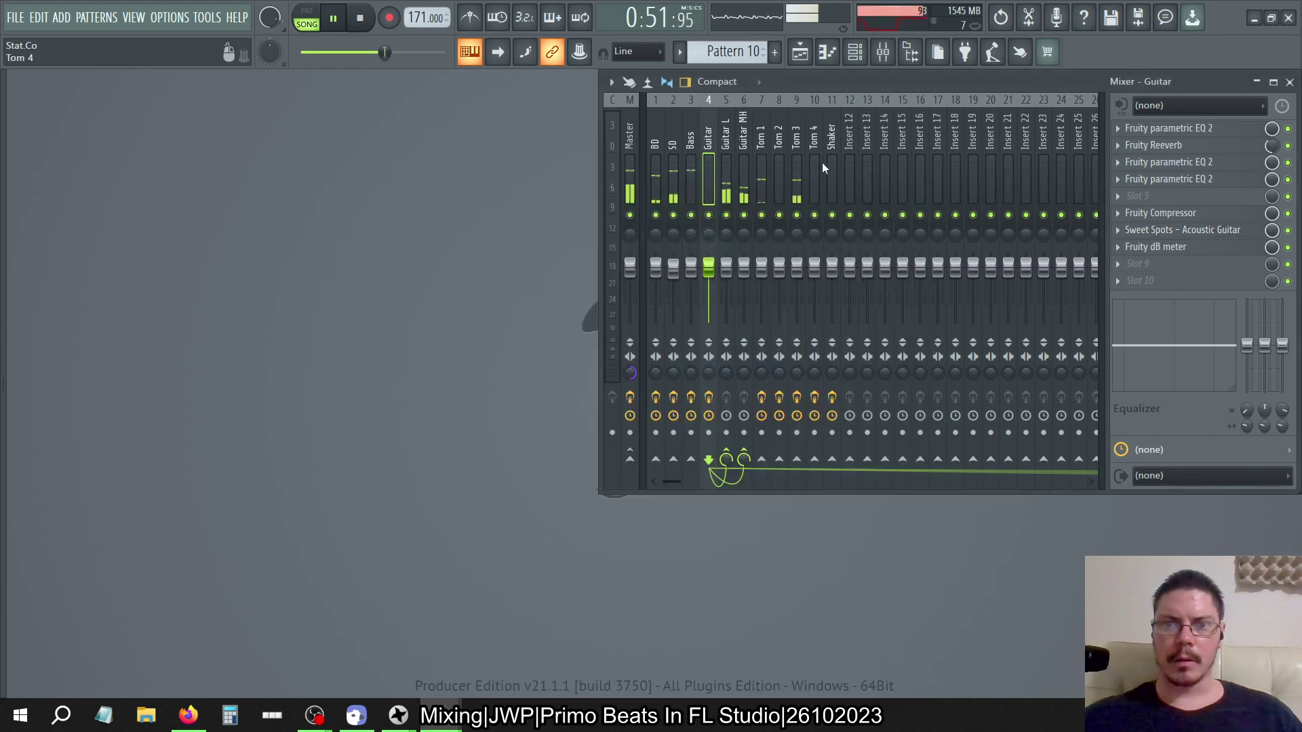
{"action": "left_click", "coordinate": [997, 180]}
Try Fruity Blood Overdrive in effect slot 1 of the Guitar L mixer track
{"action": "left_click", "coordinate": [761, 136]}
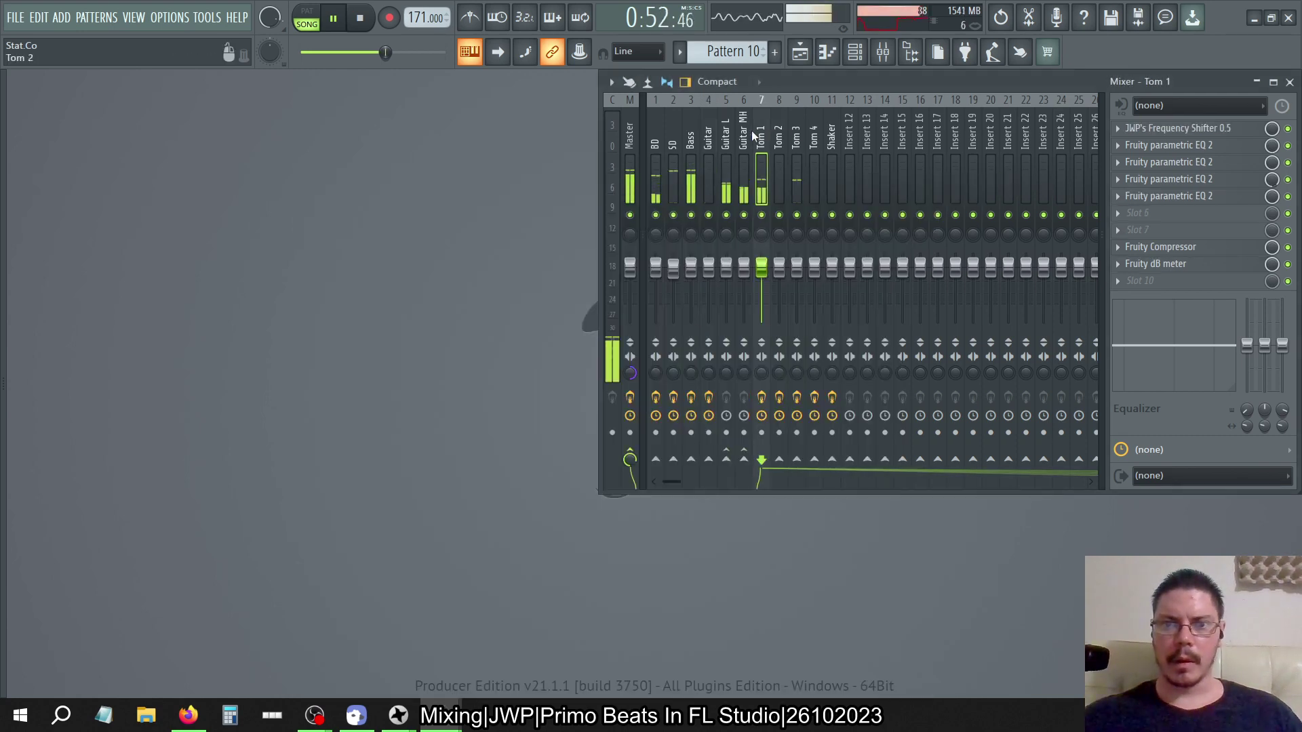
{"action": "left_click", "coordinate": [727, 131]}
{"action": "left_click", "coordinate": [1118, 128]}
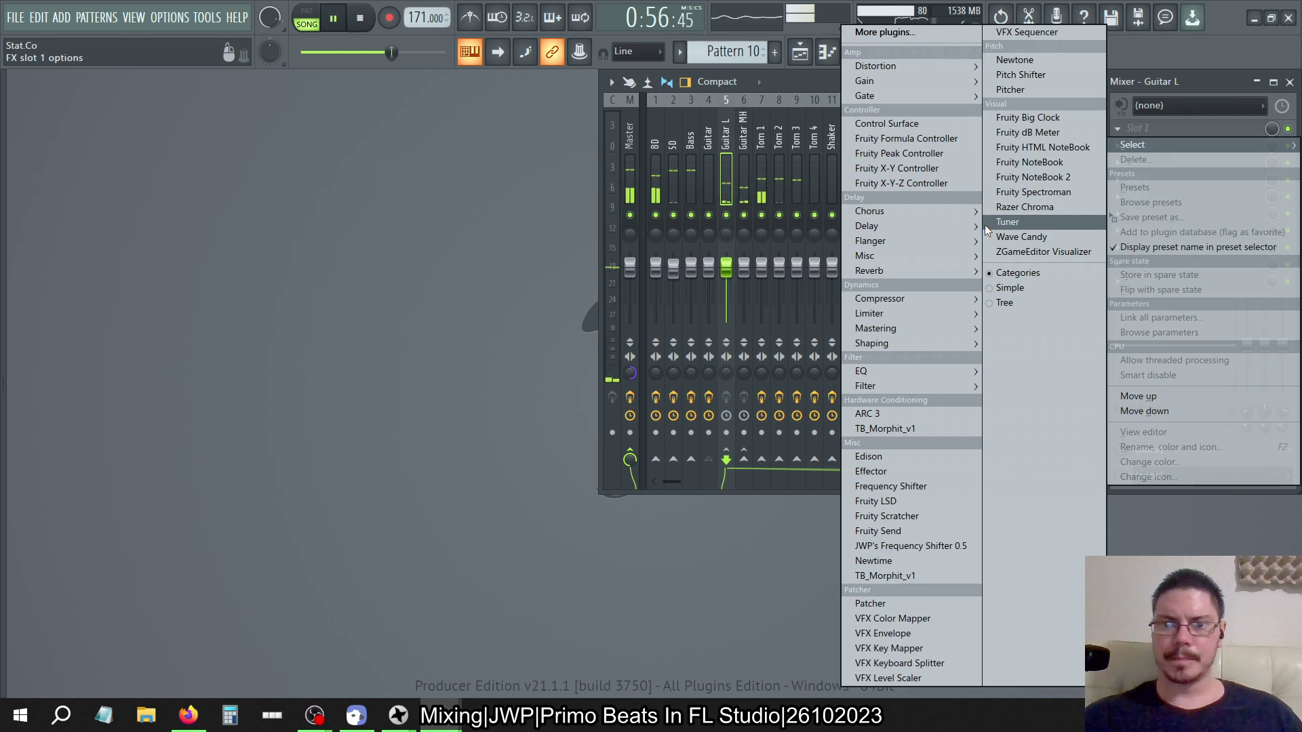
{"action": "mouse_move", "coordinate": [875, 66]}
{"action": "left_click", "coordinate": [818, 81]}
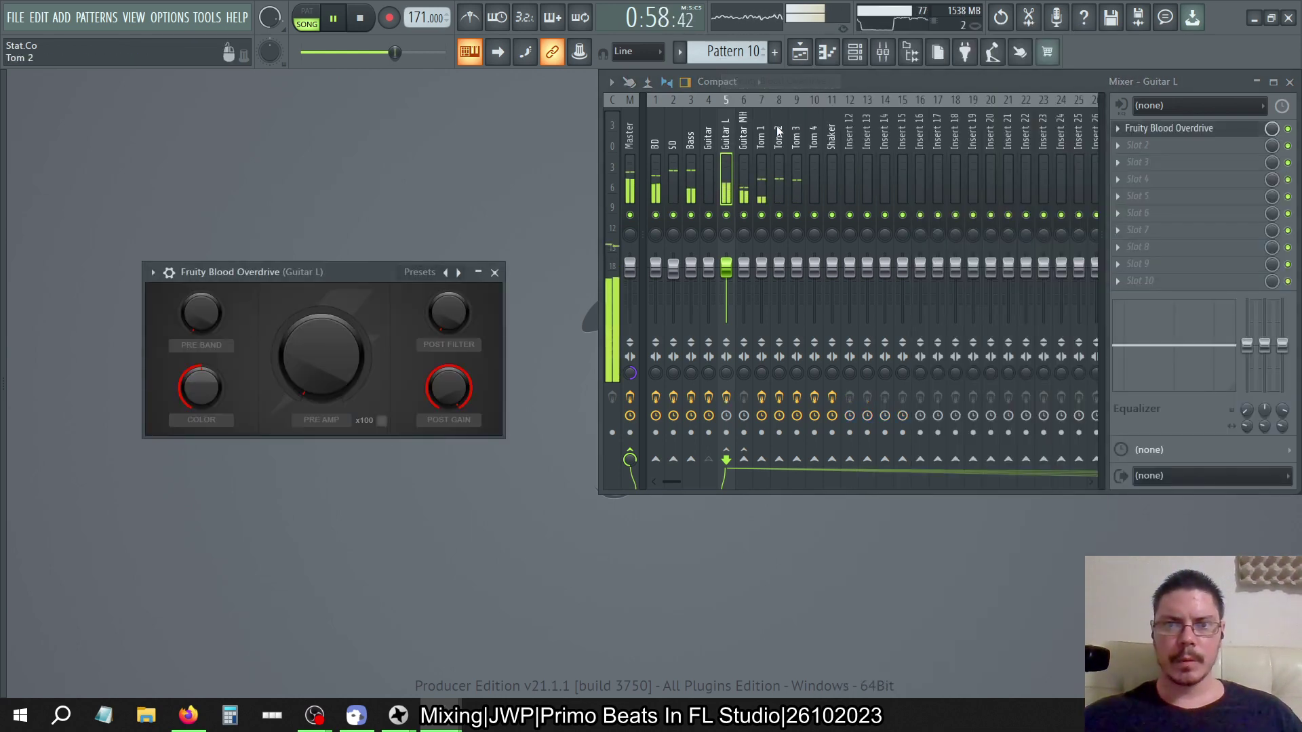
Delete Fruity Blood Overdrive from effect slot 1 of the Guitar L mixer track
{"action": "left_click", "coordinate": [1166, 128]}
{"action": "left_click", "coordinate": [1153, 167]}
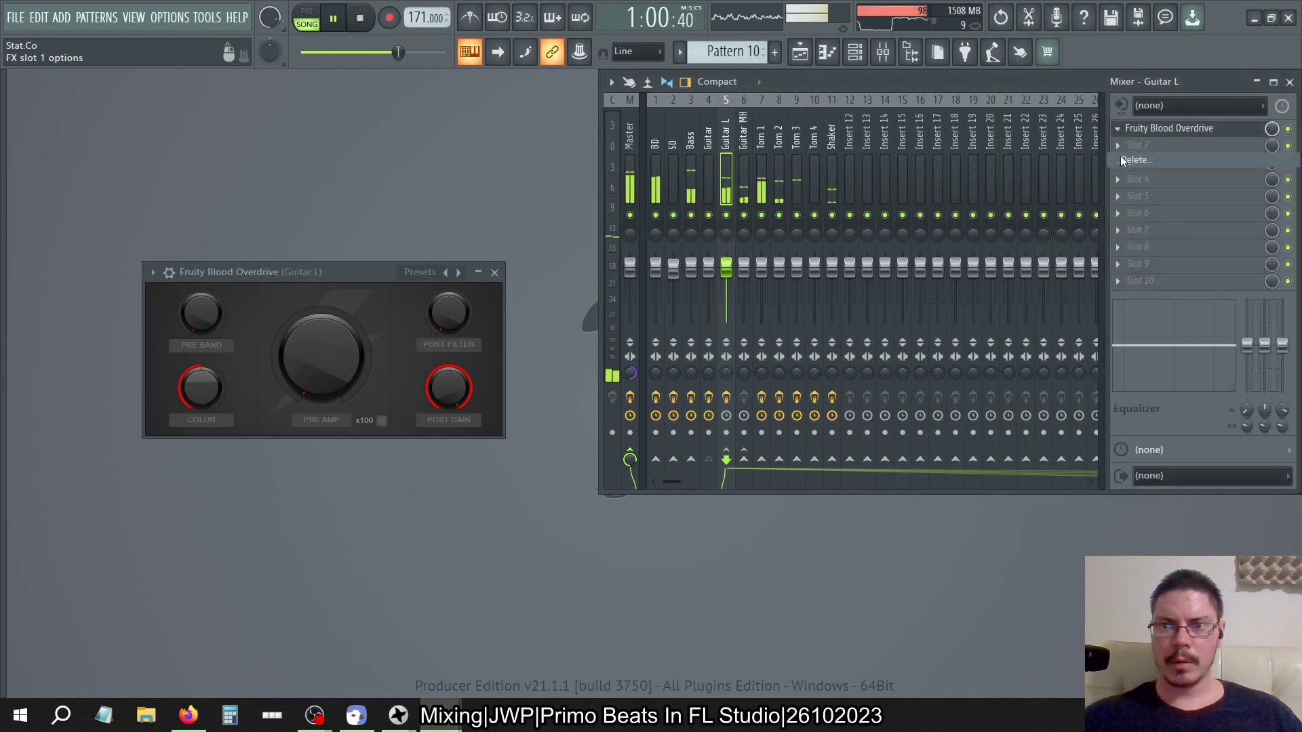
{"action": "left_click", "coordinate": [707, 412]}
Find Sweet Spots - Acoustic Guitar in the installed plugins list and load it in effect slot 1 of the Guitar L mixer track
{"action": "key", "text": "alt+F8"}
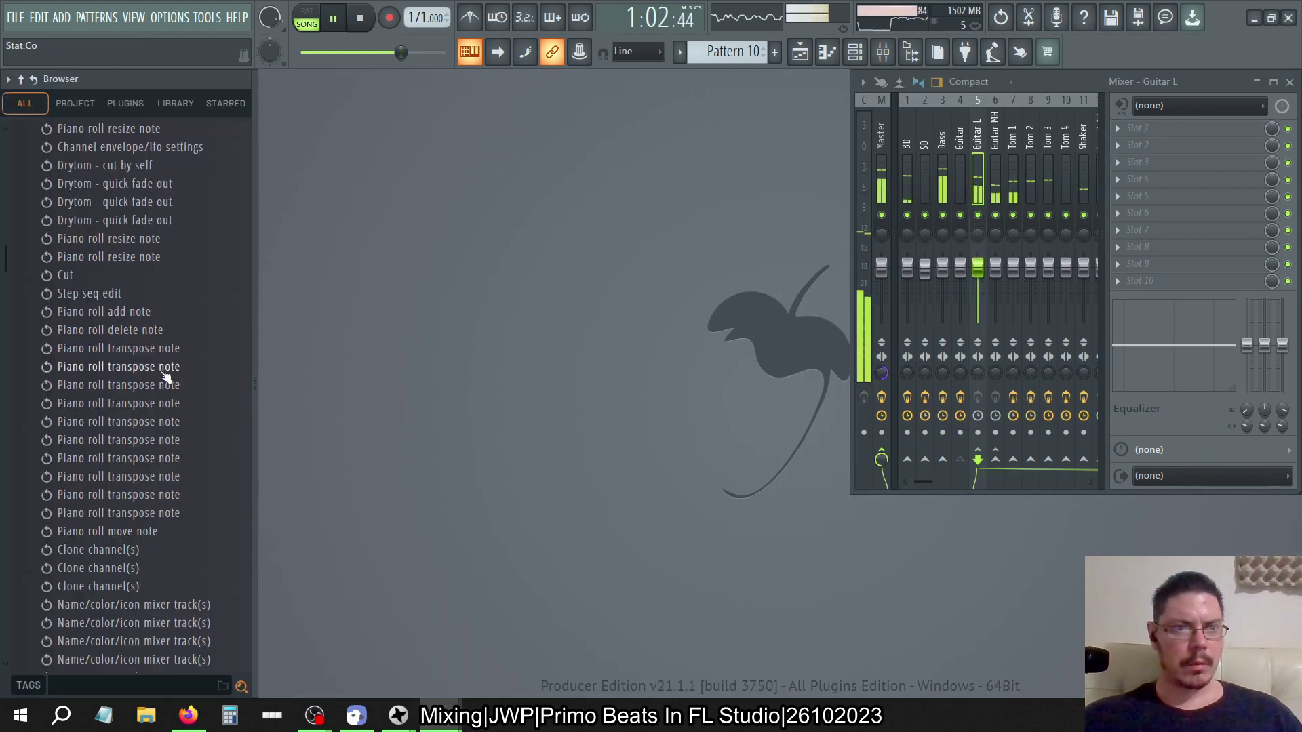
{"action": "scroll", "coordinate": [162, 377], "scroll_direction": "up", "scroll_amount": 10}
{"action": "scroll", "coordinate": [136, 271], "scroll_direction": "up", "scroll_amount": 5}
{"action": "left_click", "coordinate": [126, 104]}
{"action": "scroll", "coordinate": [102, 268], "scroll_direction": "down", "scroll_amount": 20}
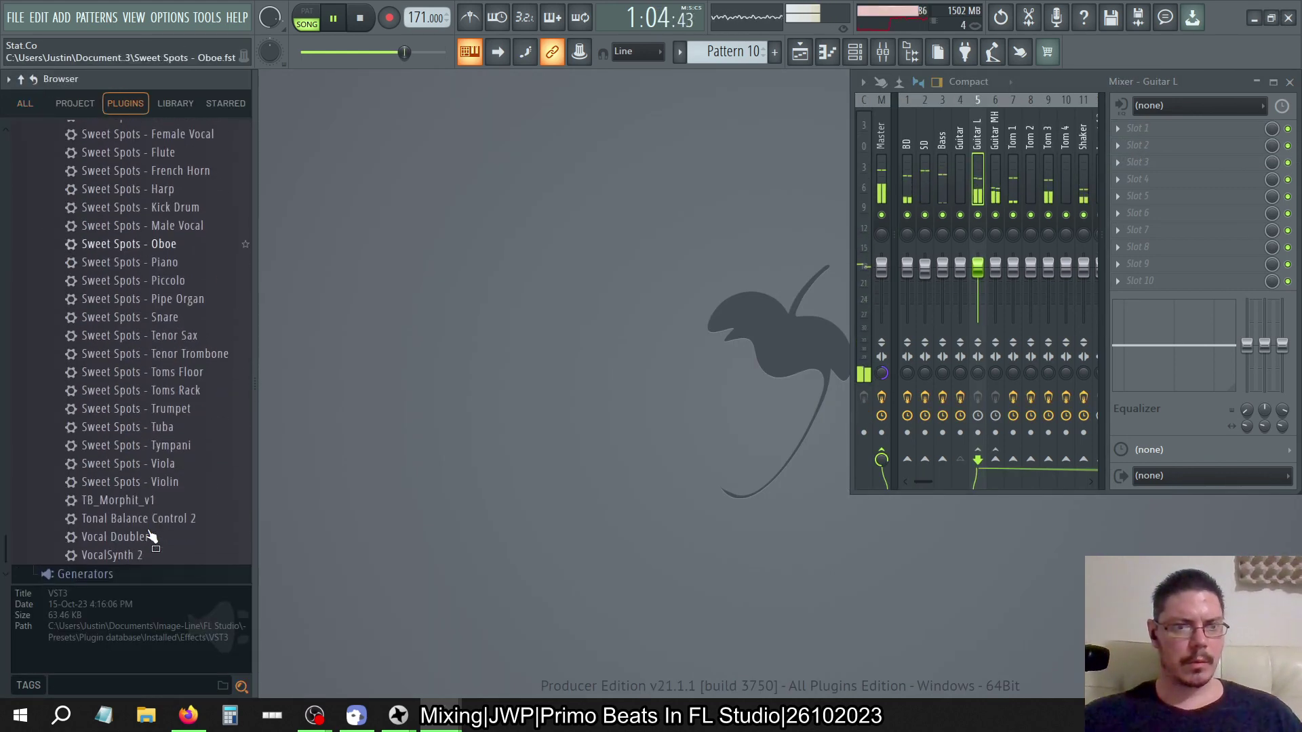
{"action": "scroll", "coordinate": [151, 536], "scroll_direction": "up", "scroll_amount": 5}
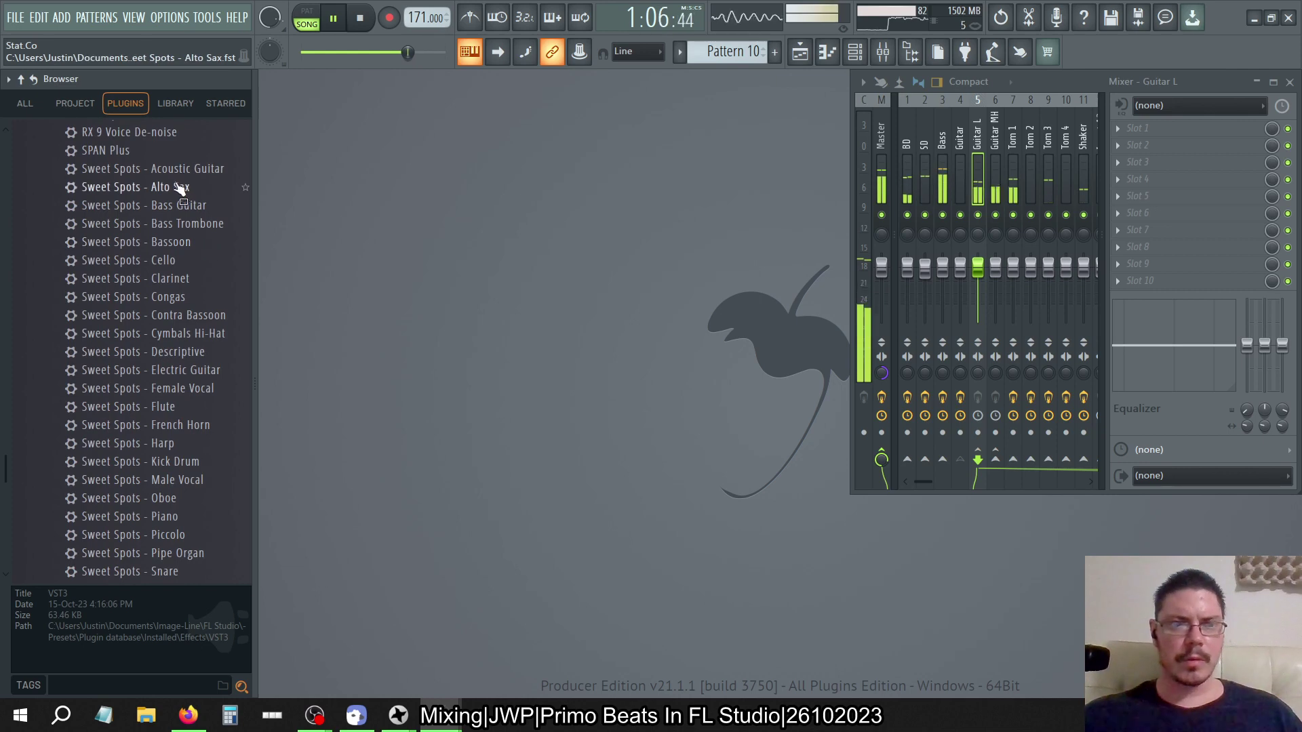
{"action": "left_click_drag", "start_coordinate": [175, 179], "coordinate": [727, 123]}
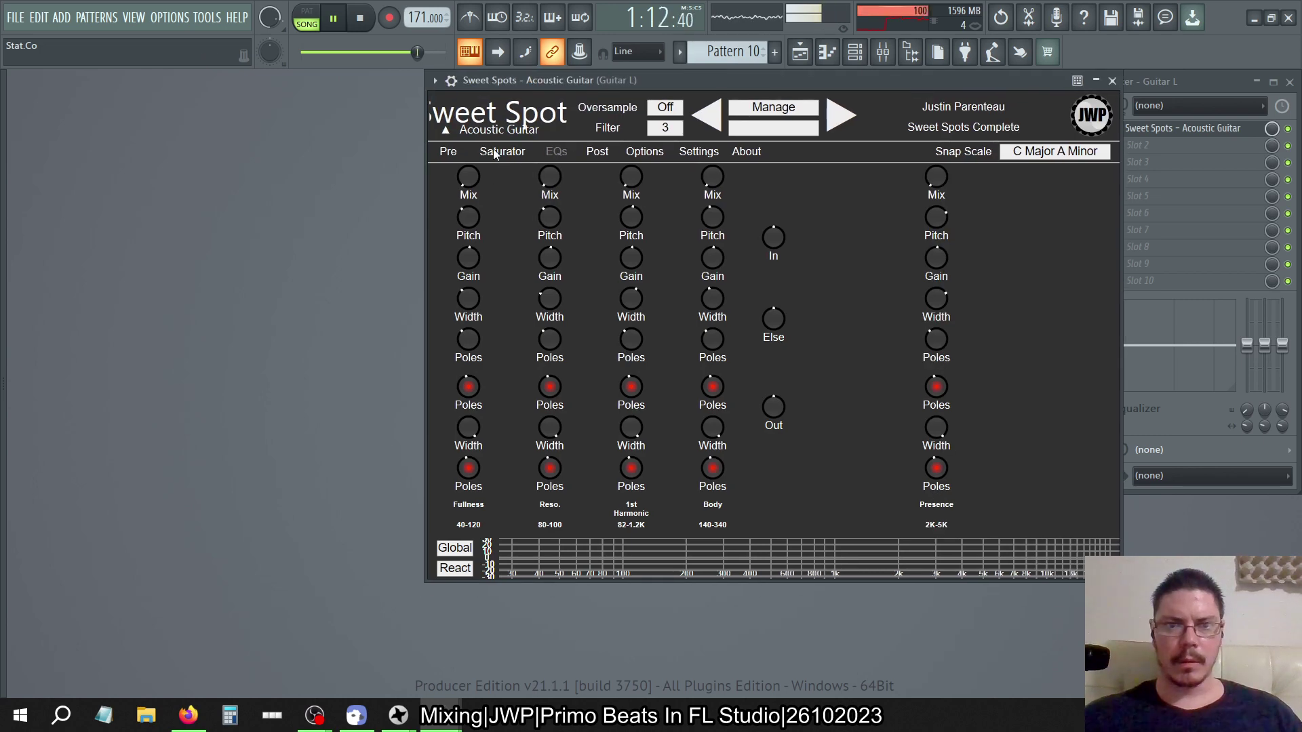
Set Sweet Spots' Pre stage Mid fully down and Side fully up, and check the levels on its Post page
{"action": "left_click", "coordinate": [493, 152]}
{"action": "left_click", "coordinate": [448, 151]}
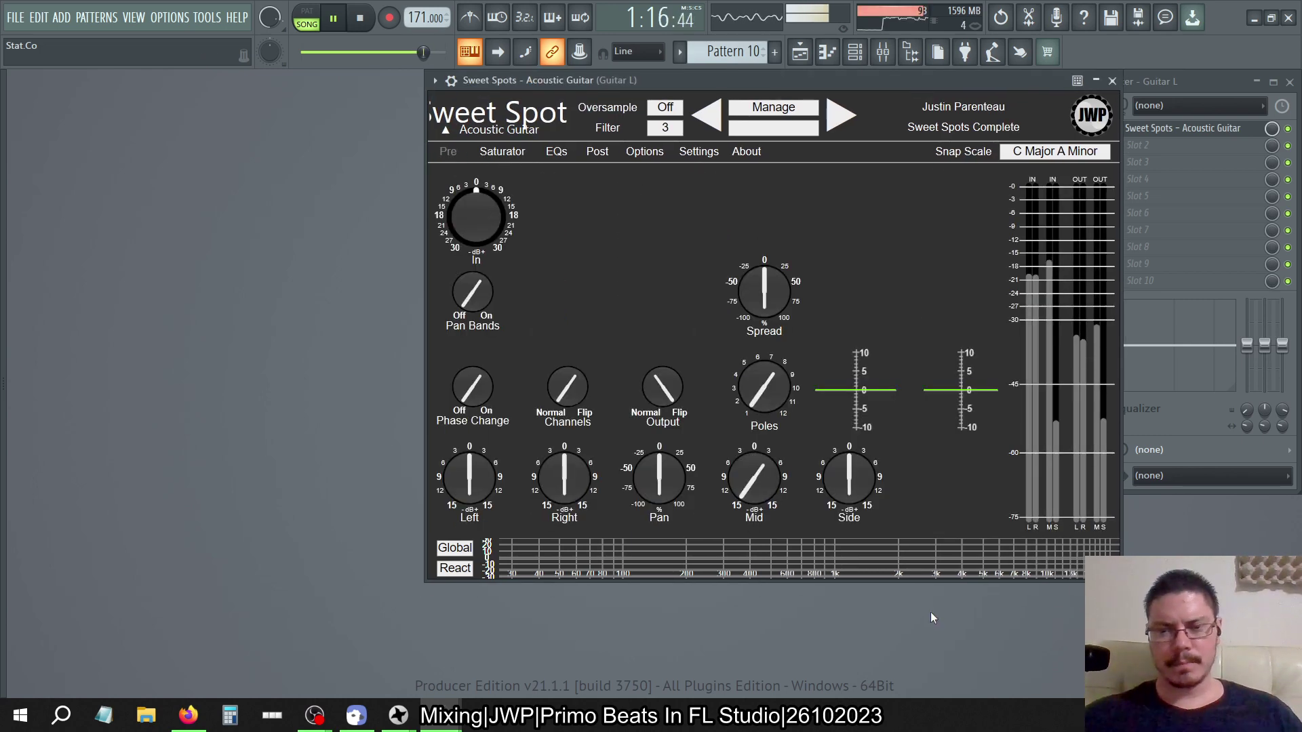
{"action": "left_click_drag", "start_coordinate": [841, 472], "coordinate": [818, 339]}
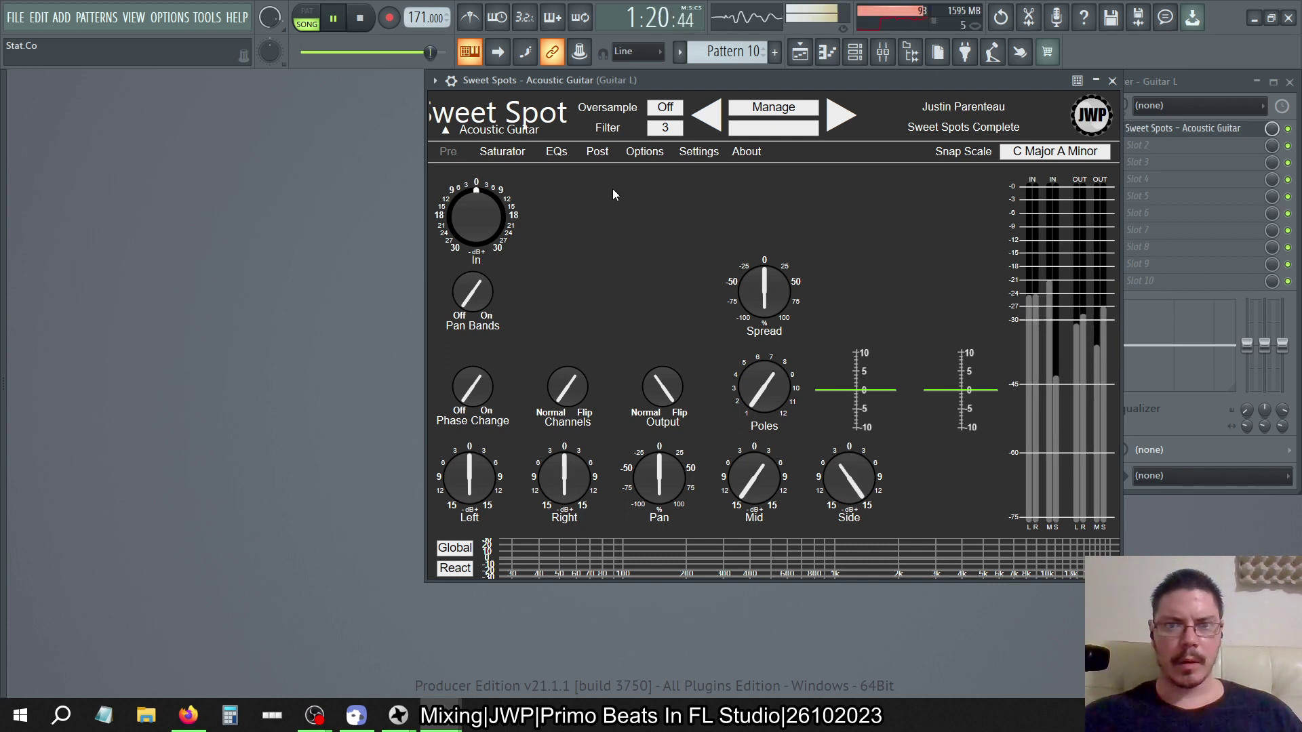
{"action": "left_click", "coordinate": [594, 153]}
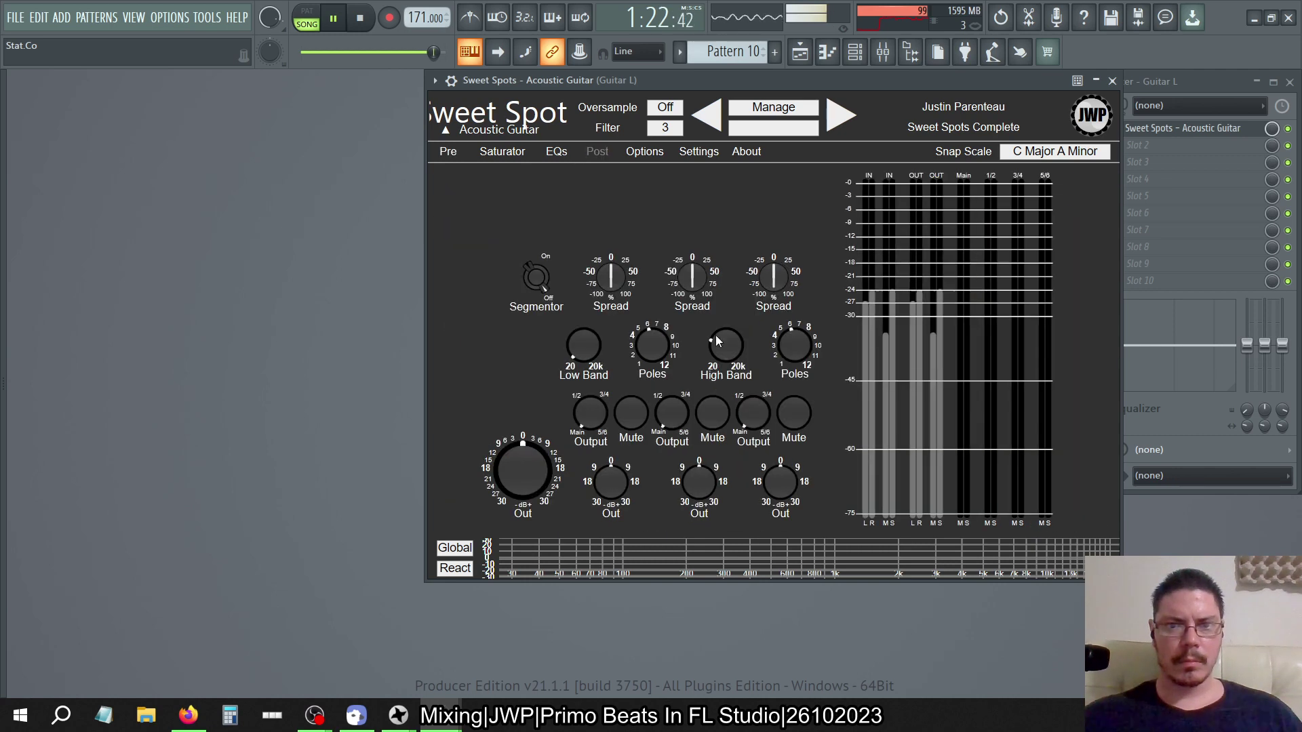
{"action": "left_click_drag", "start_coordinate": [940, 83], "coordinate": [881, 146]}
{"action": "left_click", "coordinate": [840, 83]}
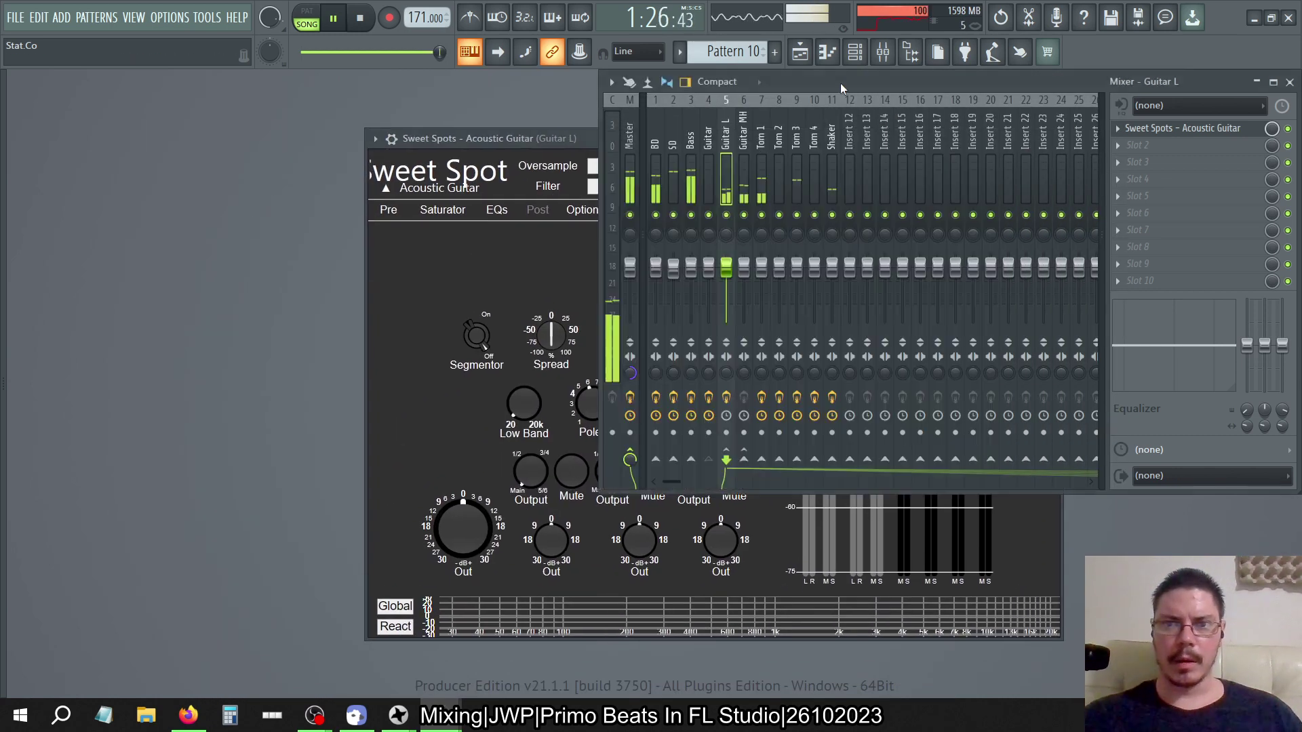
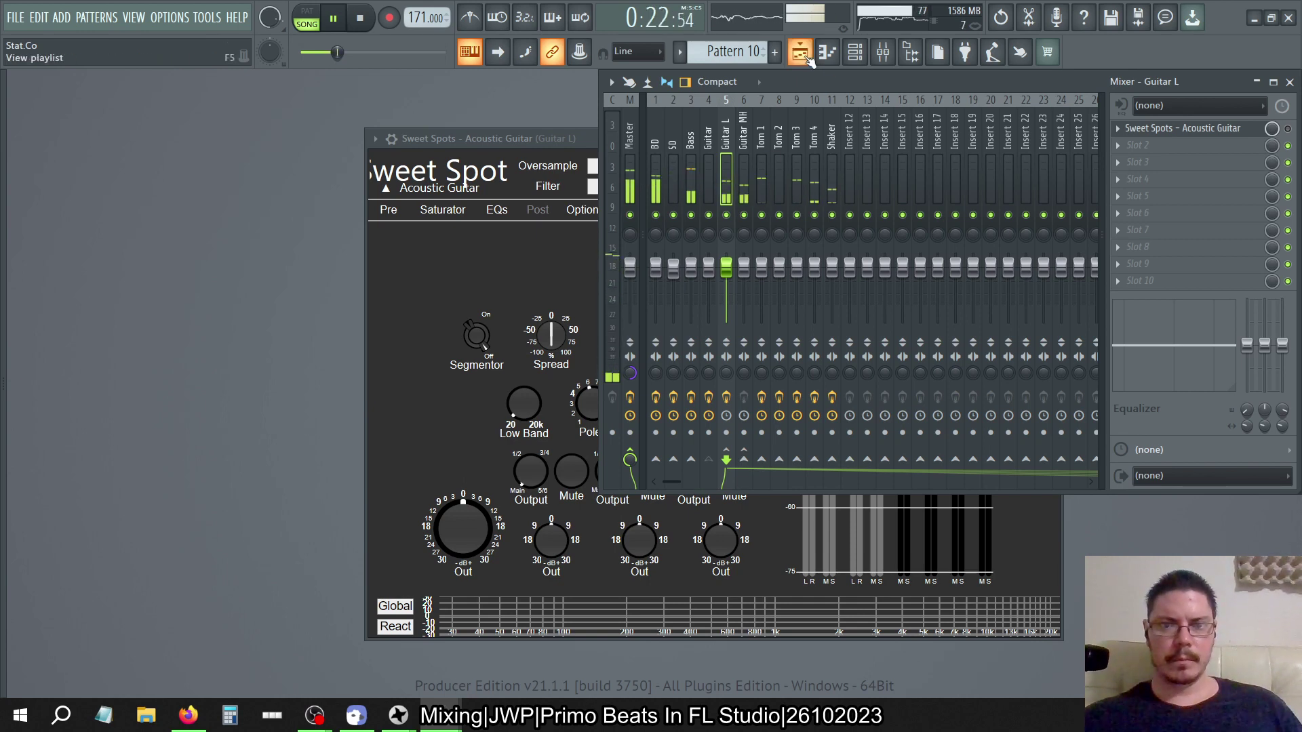
Select bar 16 in the playlist so it loops during playback, and close the playlist
{"action": "left_click", "coordinate": [801, 53]}
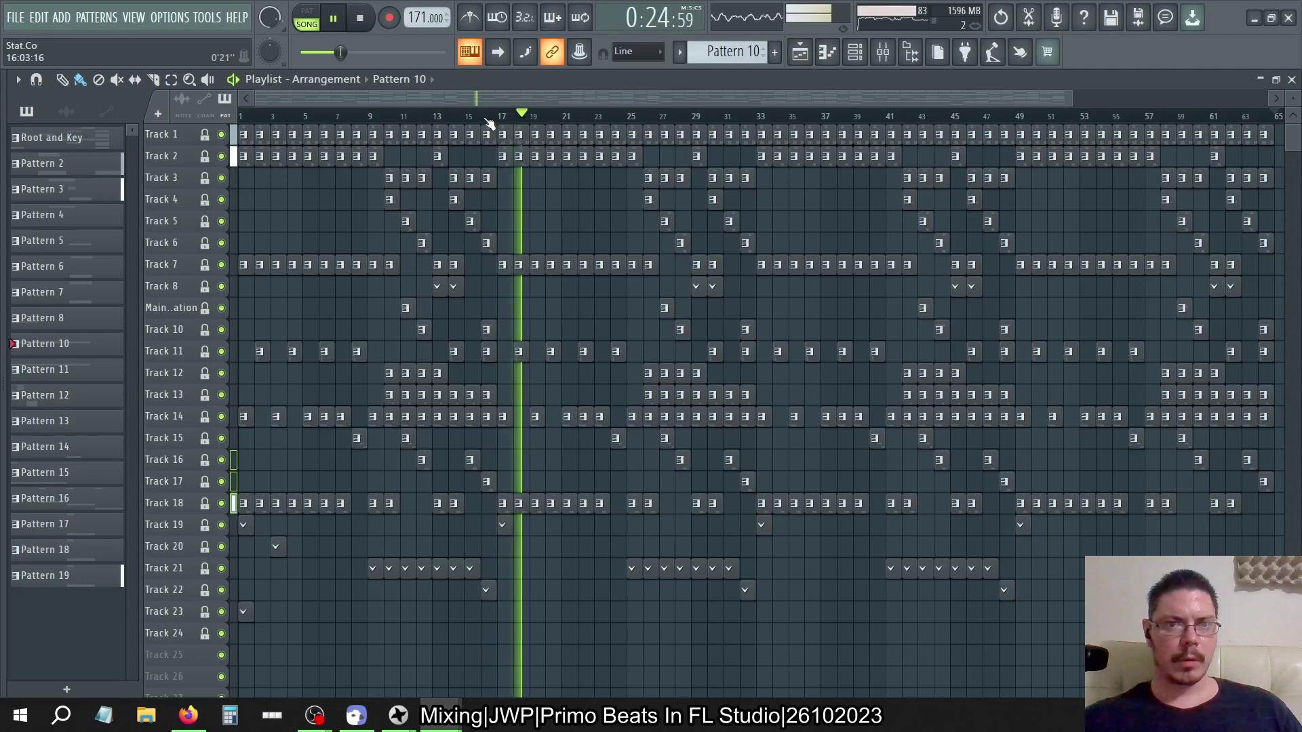
{"action": "left_click_drag", "start_coordinate": [483, 120], "coordinate": [498, 121]}
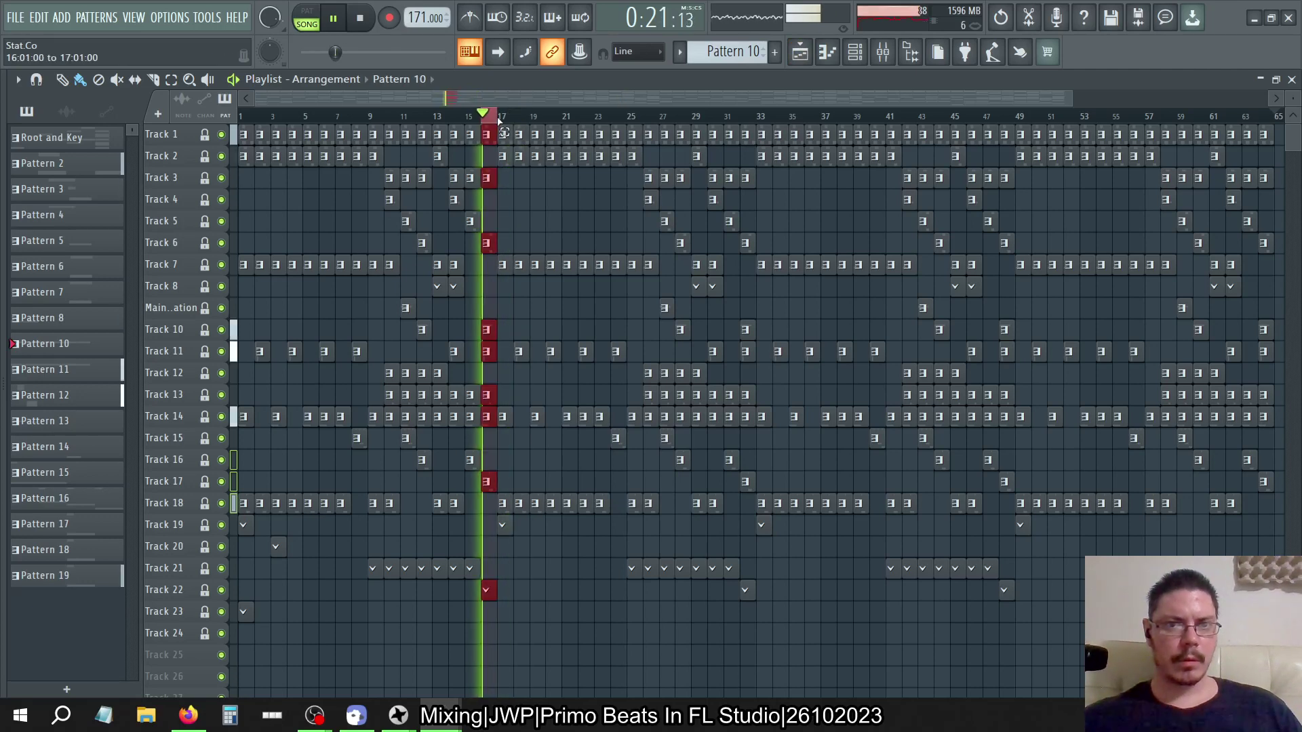
{"action": "left_click", "coordinate": [1291, 83]}
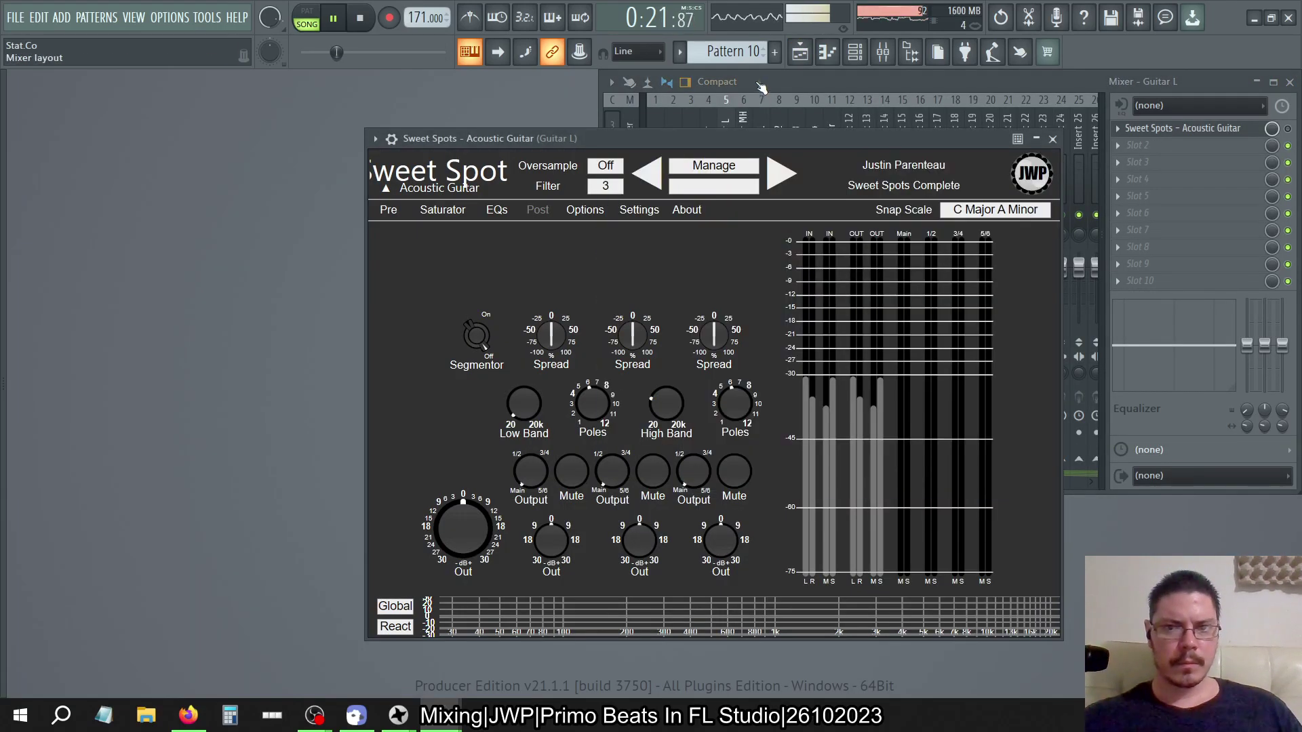
Arrange the Sweet Spots window and a narrowed mixer side by side so both are fully visible
{"action": "left_click_drag", "start_coordinate": [692, 146], "coordinate": [485, 138]}
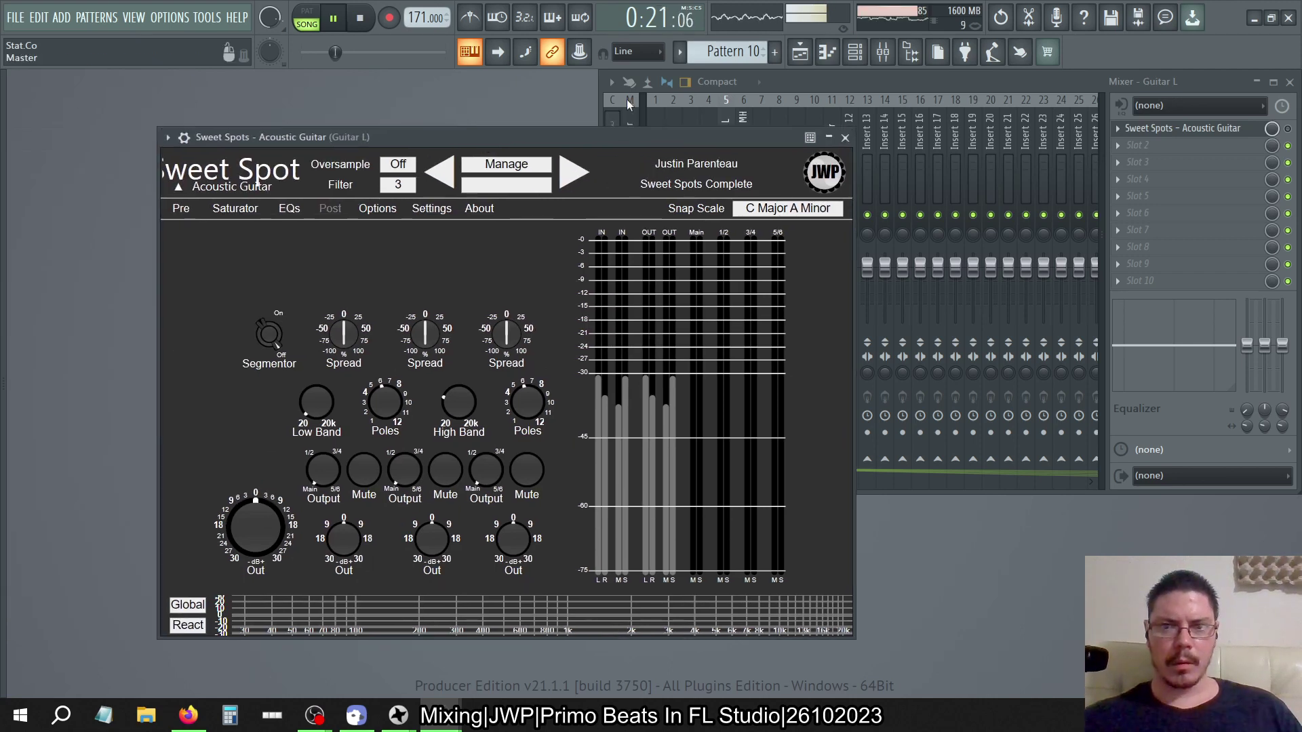
{"action": "left_click", "coordinate": [819, 71]}
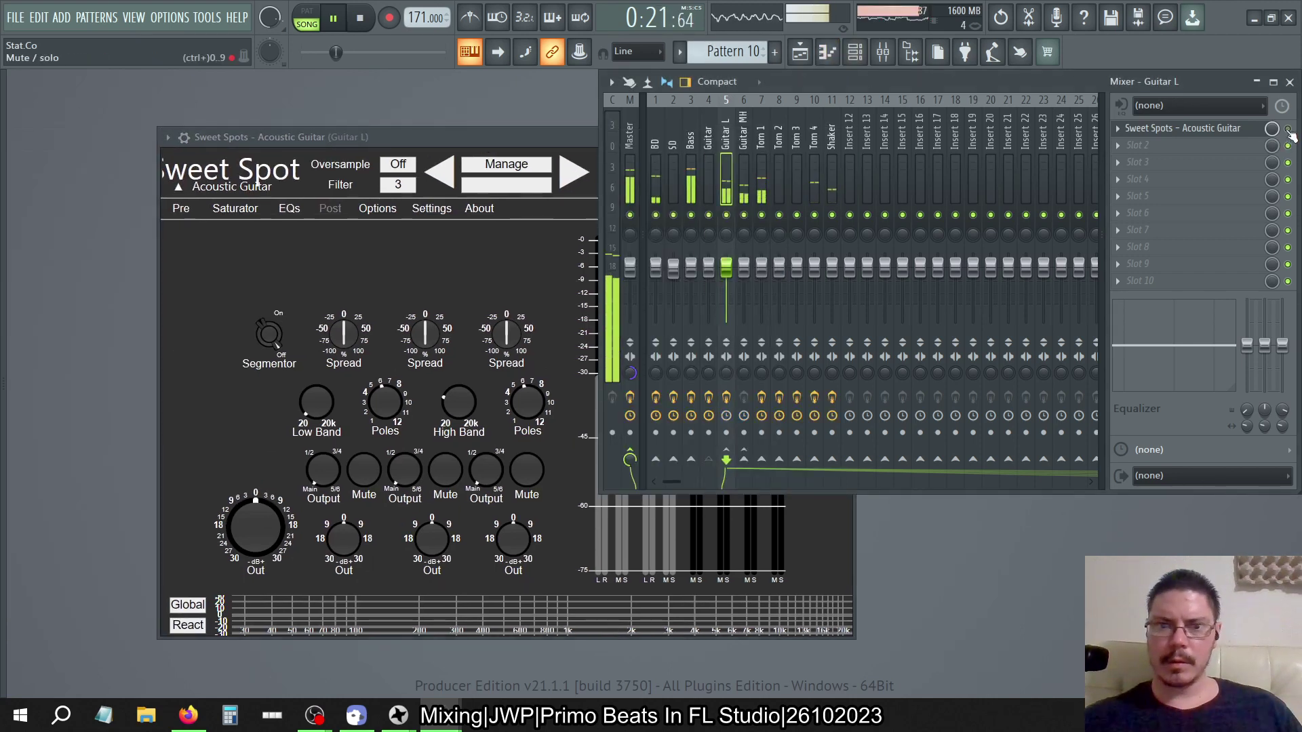
{"action": "left_click", "coordinate": [441, 249]}
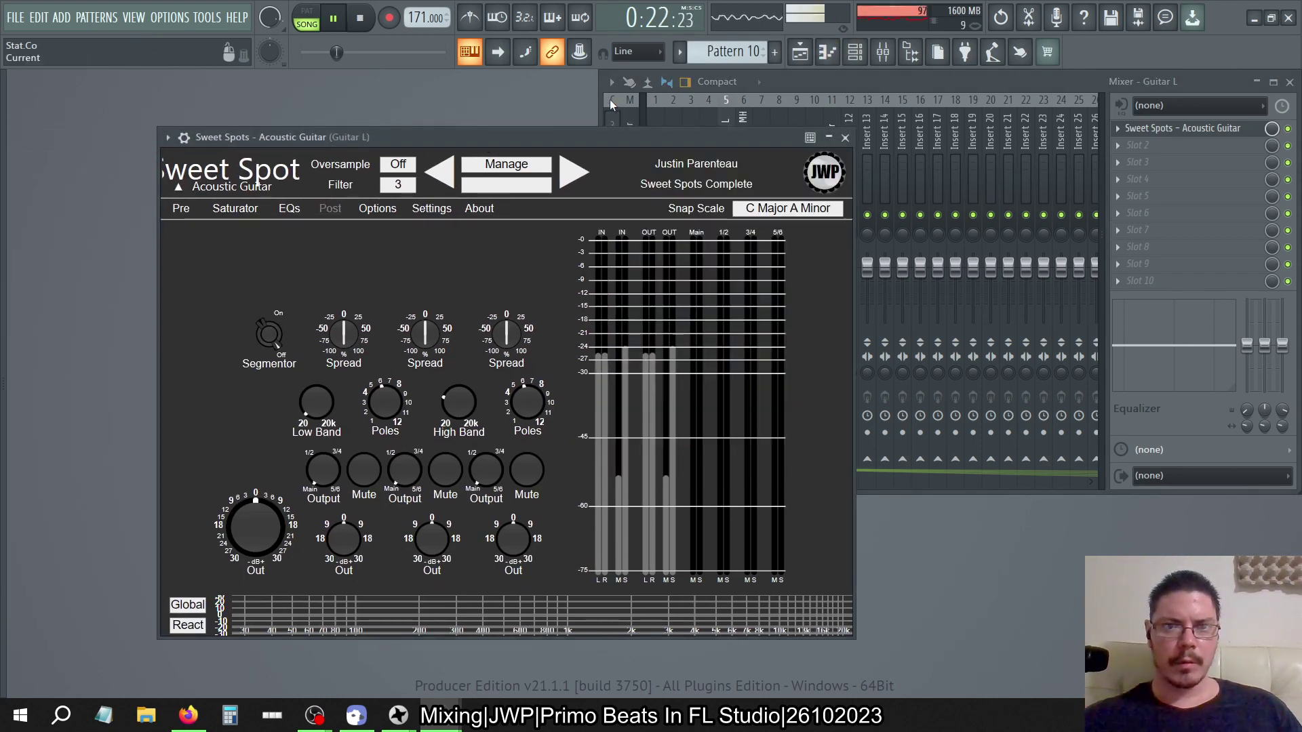
{"action": "left_click_drag", "start_coordinate": [558, 144], "coordinate": [409, 87]}
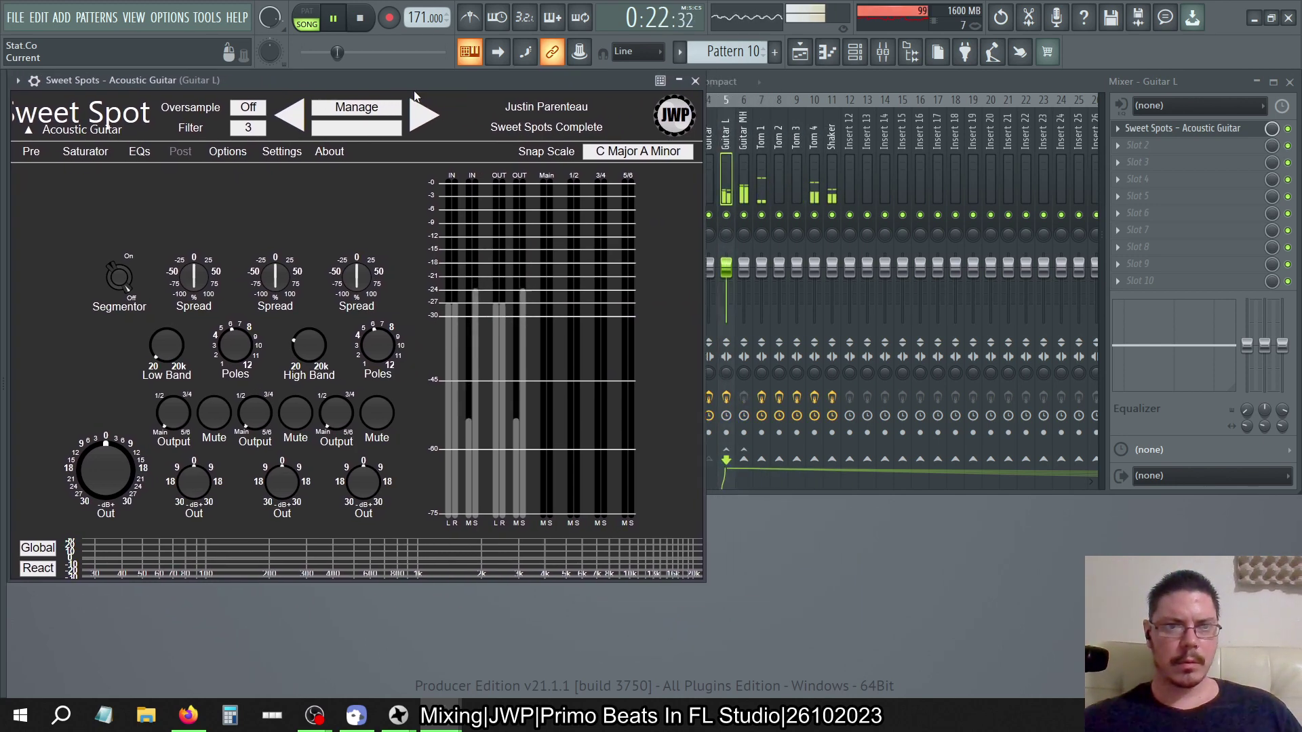
{"action": "left_click", "coordinate": [811, 83]}
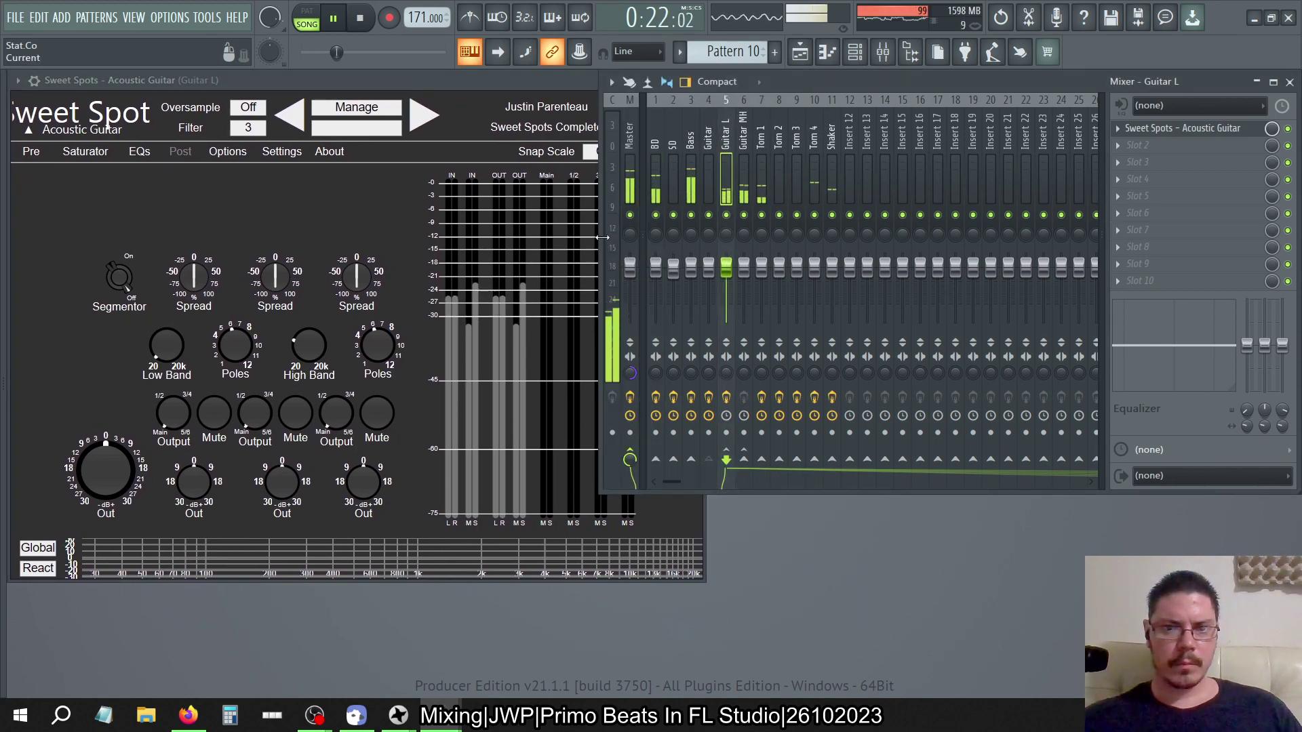
{"action": "left_click_drag", "start_coordinate": [602, 237], "coordinate": [714, 256]}
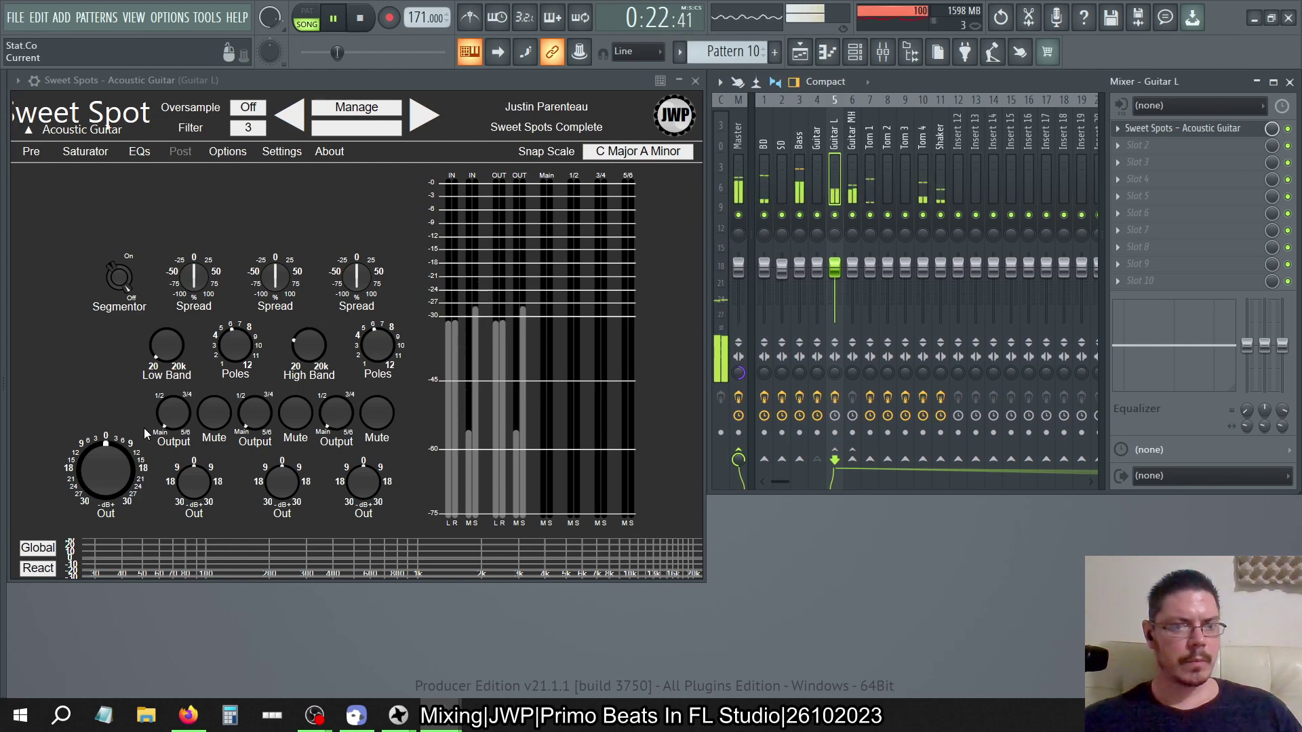
Try raising Sweet Spots' main Out to 7.50 dB using the Stepped 1.5 setting
{"action": "left_click_drag", "start_coordinate": [116, 481], "coordinate": [92, 468]}
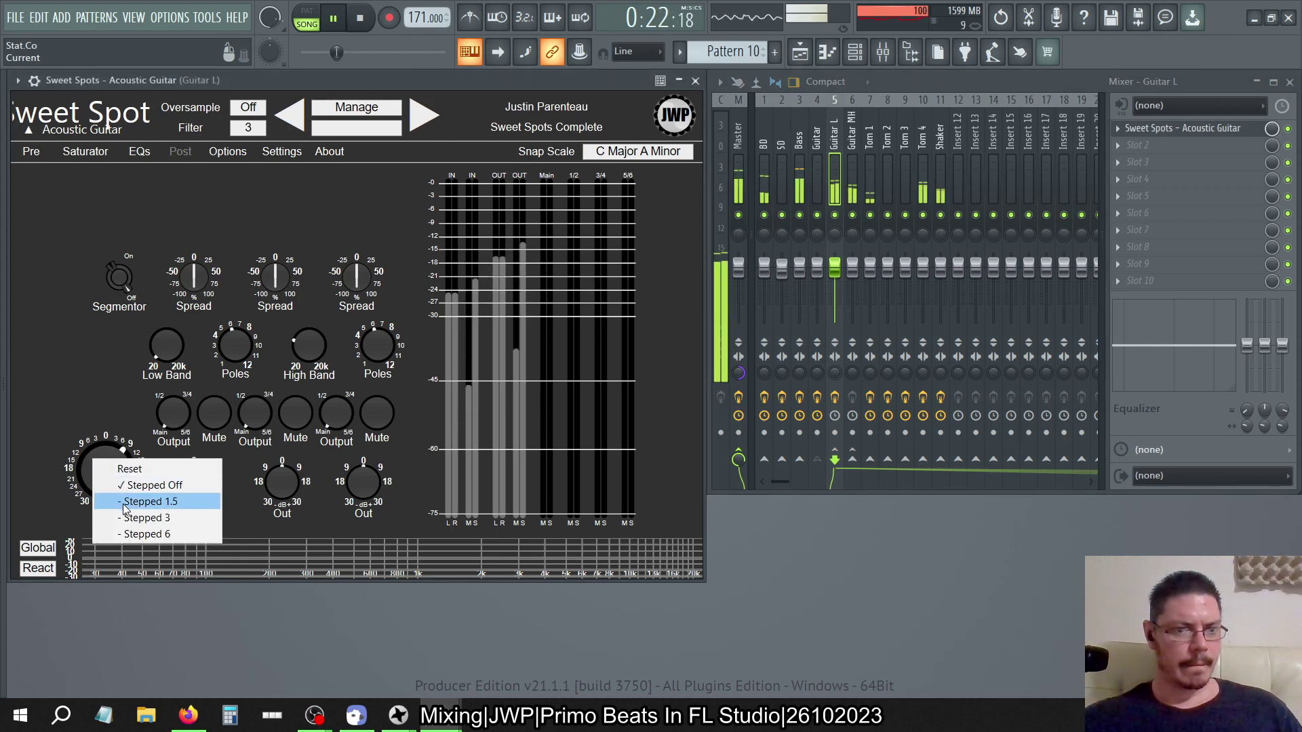
{"action": "left_click", "coordinate": [125, 503]}
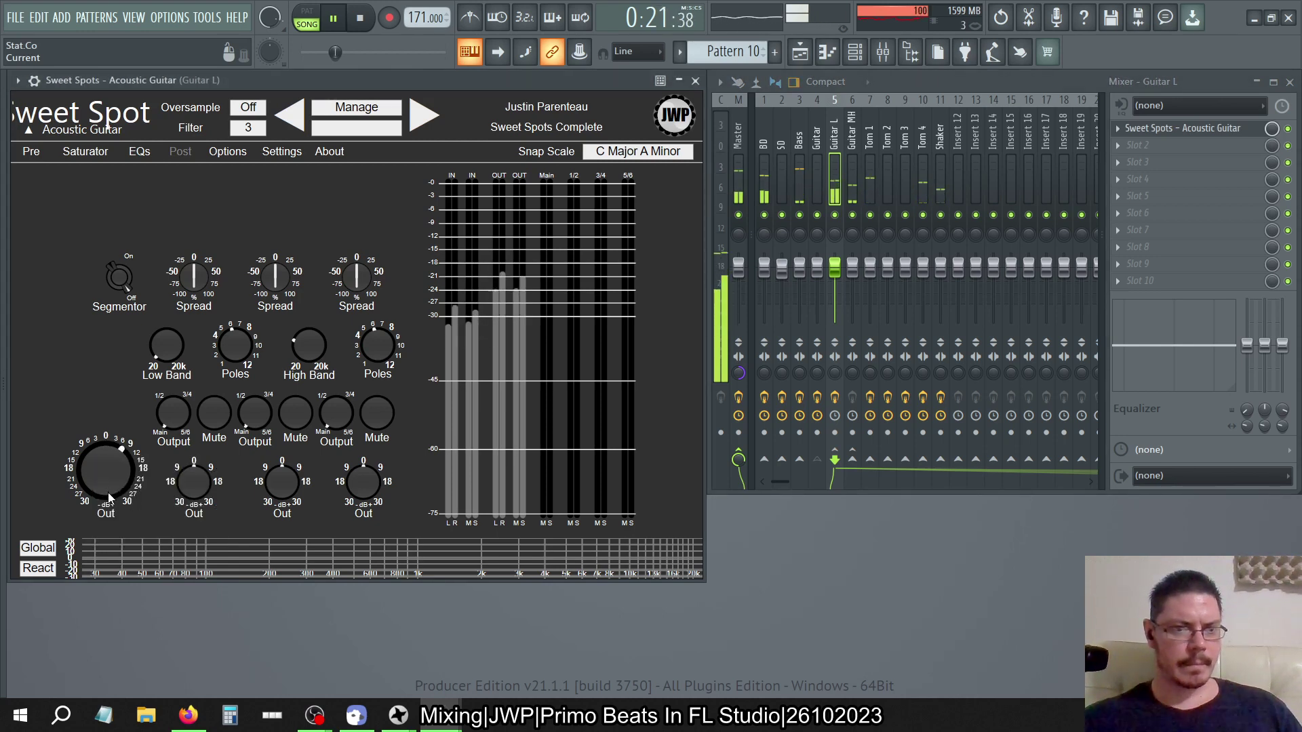
{"action": "right_click", "coordinate": [108, 479]}
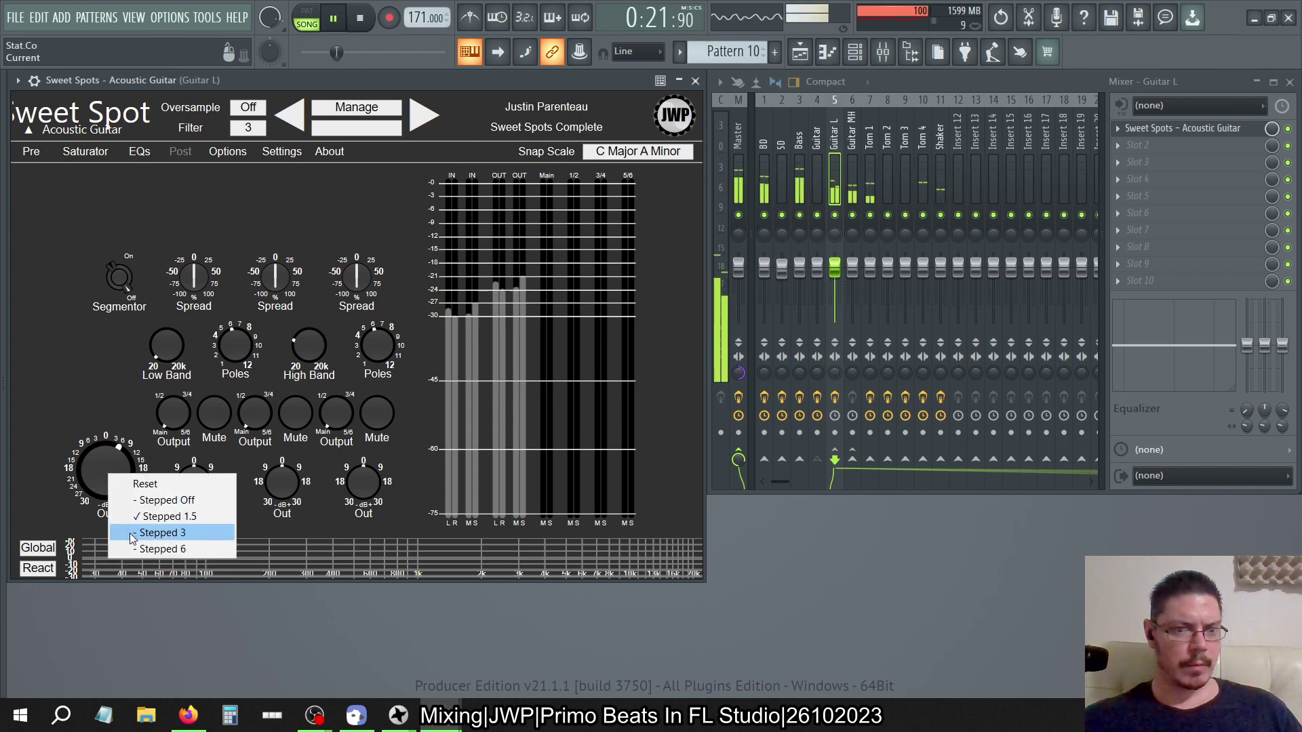
{"action": "left_click", "coordinate": [111, 528]}
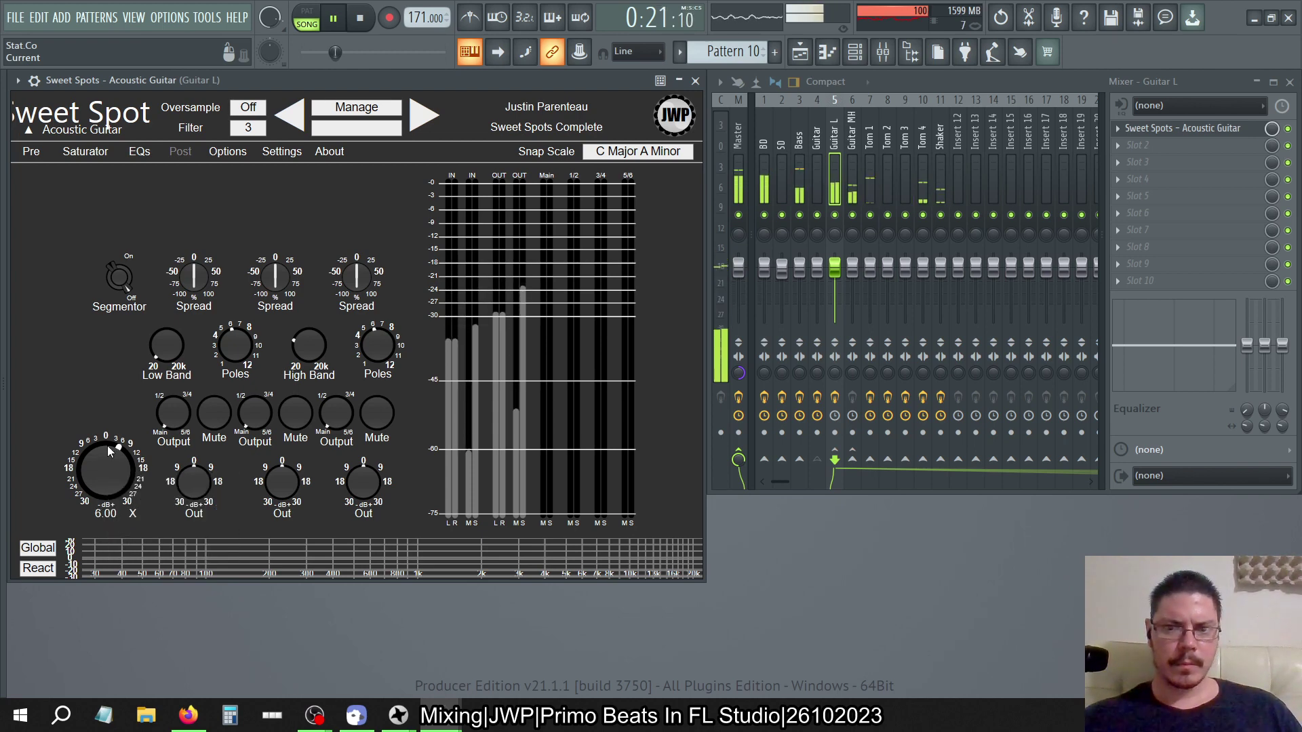
{"action": "right_click", "coordinate": [118, 486]}
{"action": "left_click", "coordinate": [139, 530]}
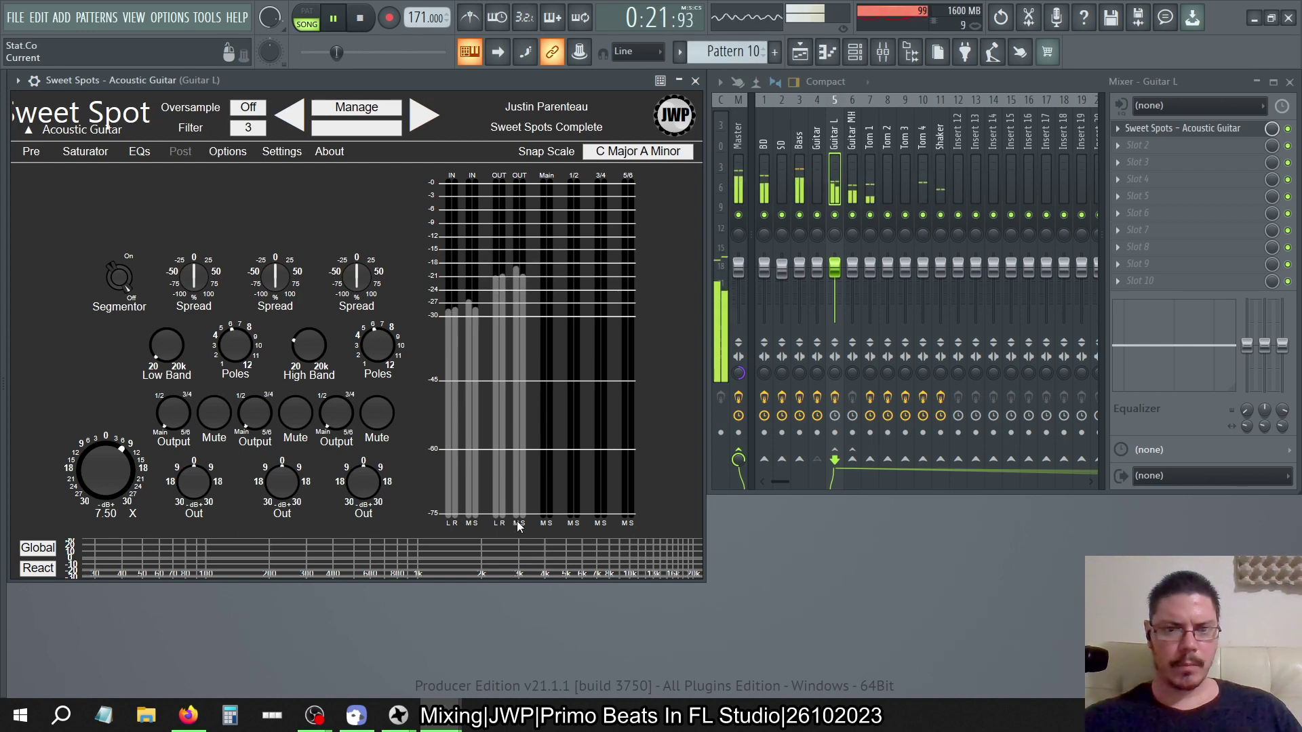
Compare the levels across Sweet Spots' EQs, Pre and Post pages, and reset the main Out knob
{"action": "left_click", "coordinate": [136, 160]}
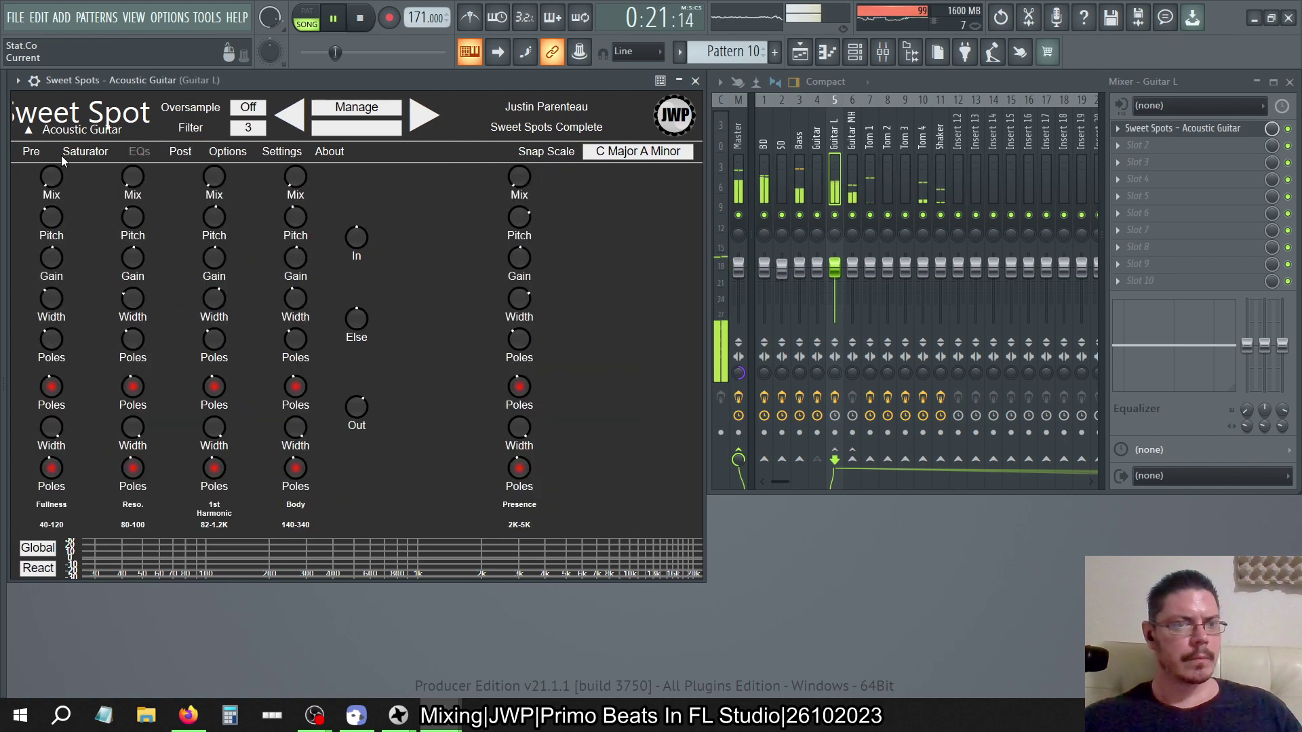
{"action": "left_click", "coordinate": [31, 152]}
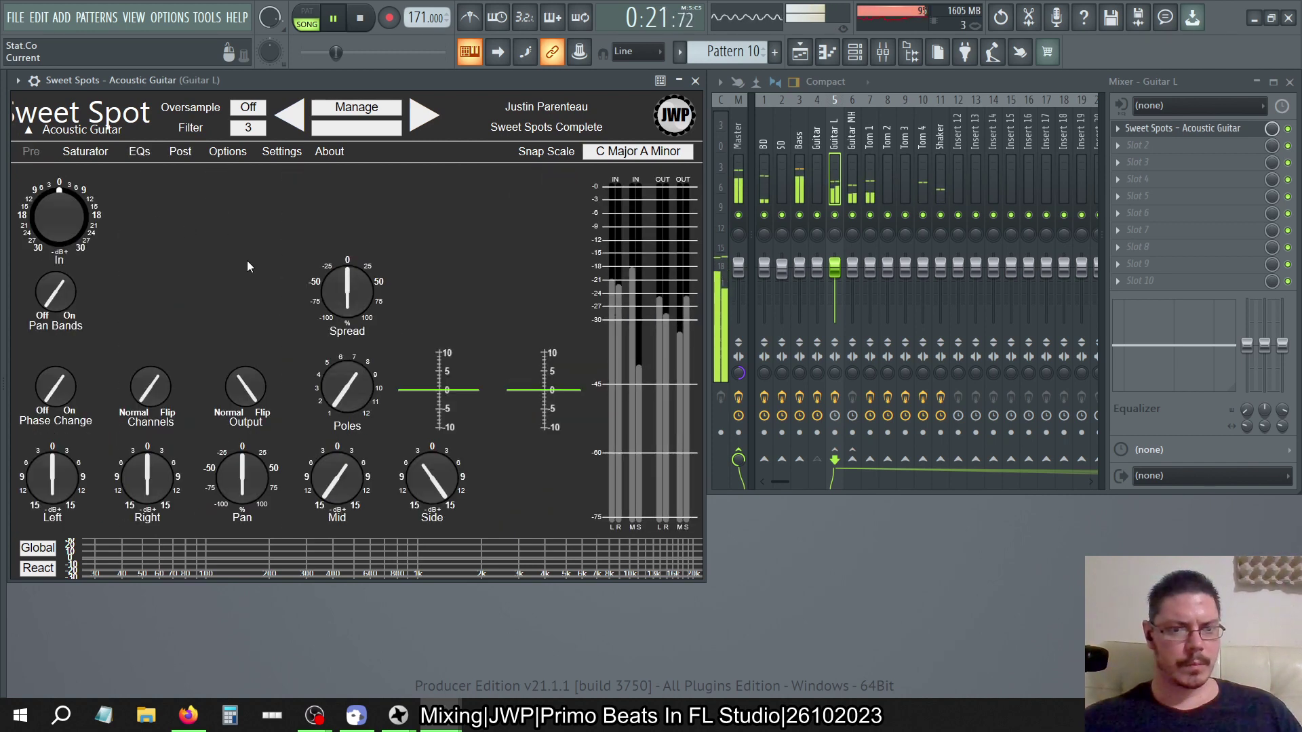
{"action": "left_click", "coordinate": [145, 152]}
{"action": "left_click", "coordinate": [172, 153]}
{"action": "right_click", "coordinate": [120, 467]}
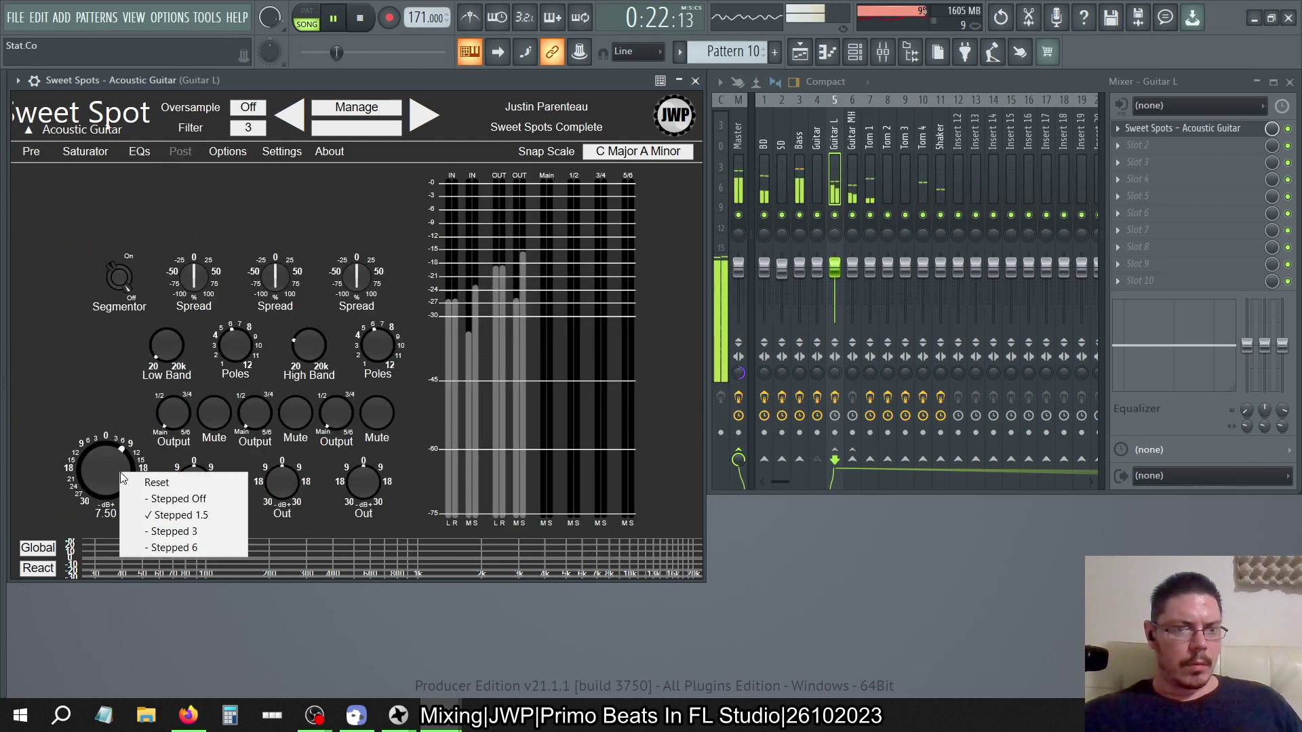
{"action": "left_click", "coordinate": [146, 483]}
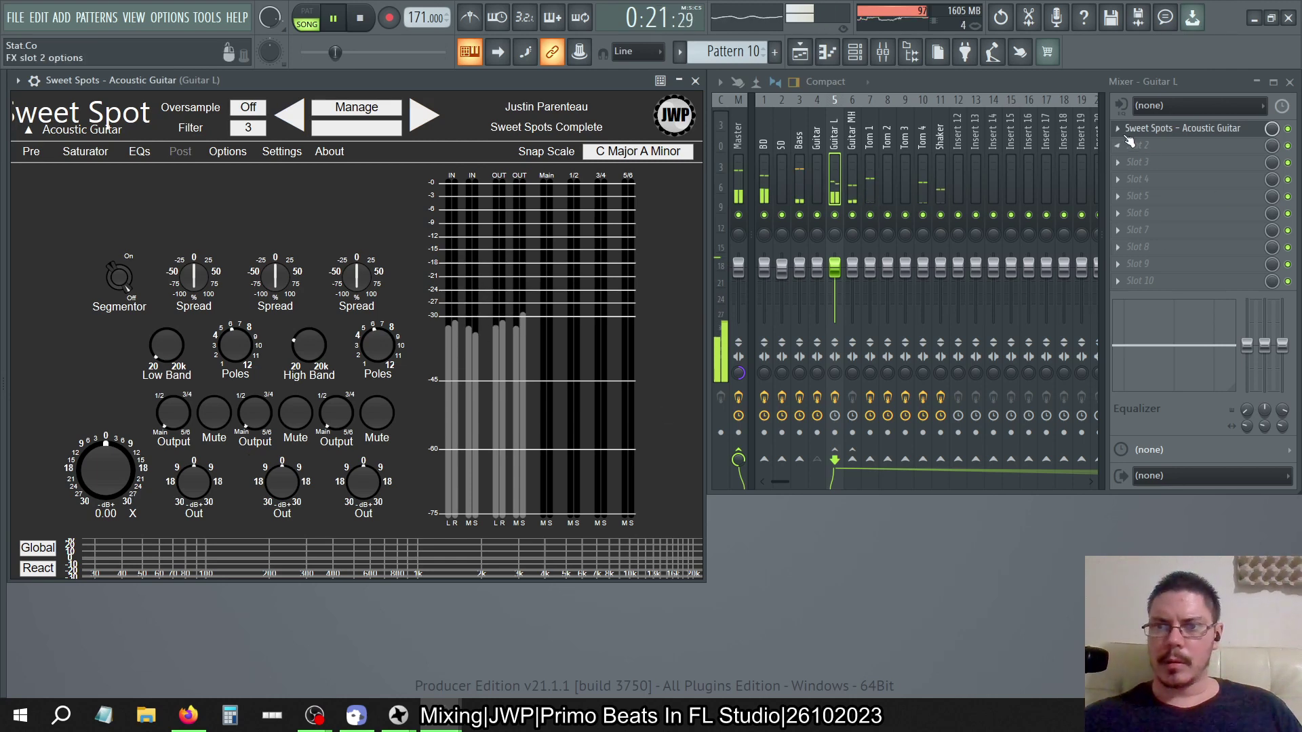
Copy Sweet Spots with its settings into effect slot 2 of Guitar L, check its Pre page meters, and close its window
{"action": "left_click", "coordinate": [1117, 128]}
{"action": "mouse_move", "coordinate": [1127, 203]}
{"action": "left_click_drag", "start_coordinate": [1132, 217], "coordinate": [1146, 177]}
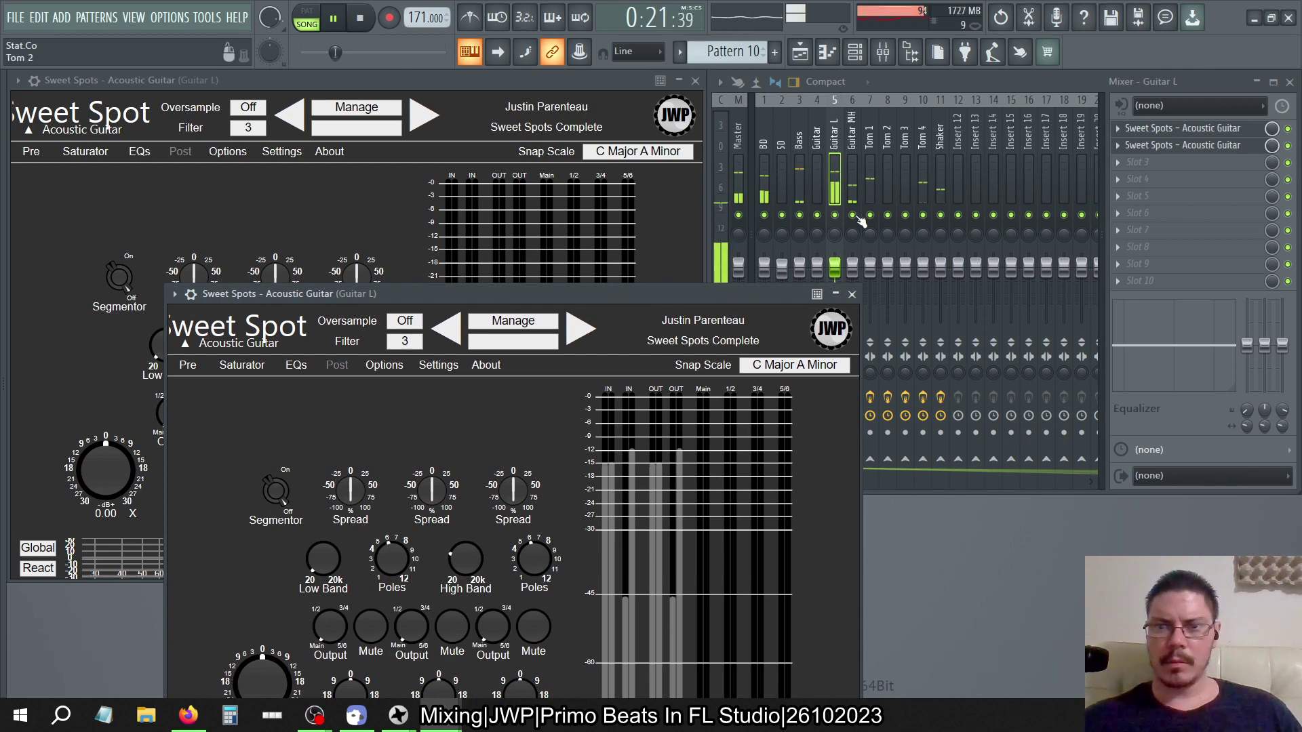
{"action": "left_click_drag", "start_coordinate": [692, 297], "coordinate": [647, 112]}
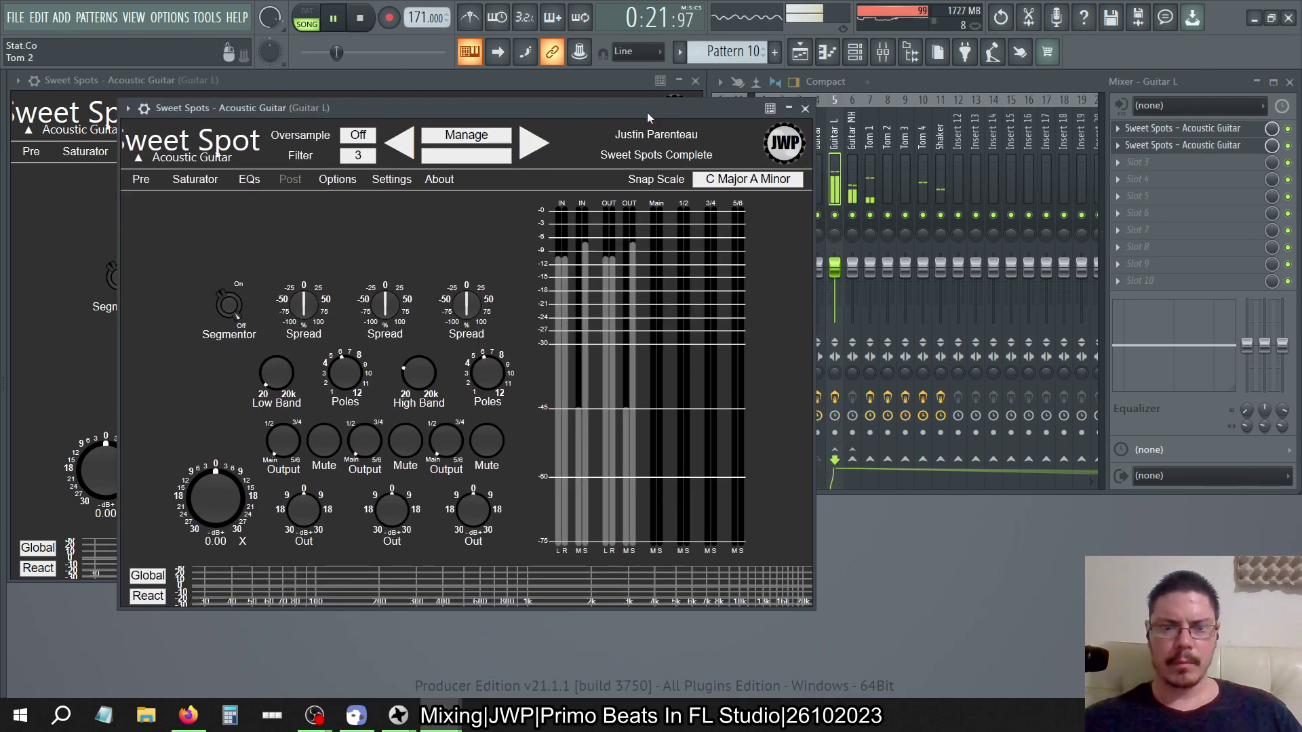
{"action": "left_click", "coordinate": [139, 181]}
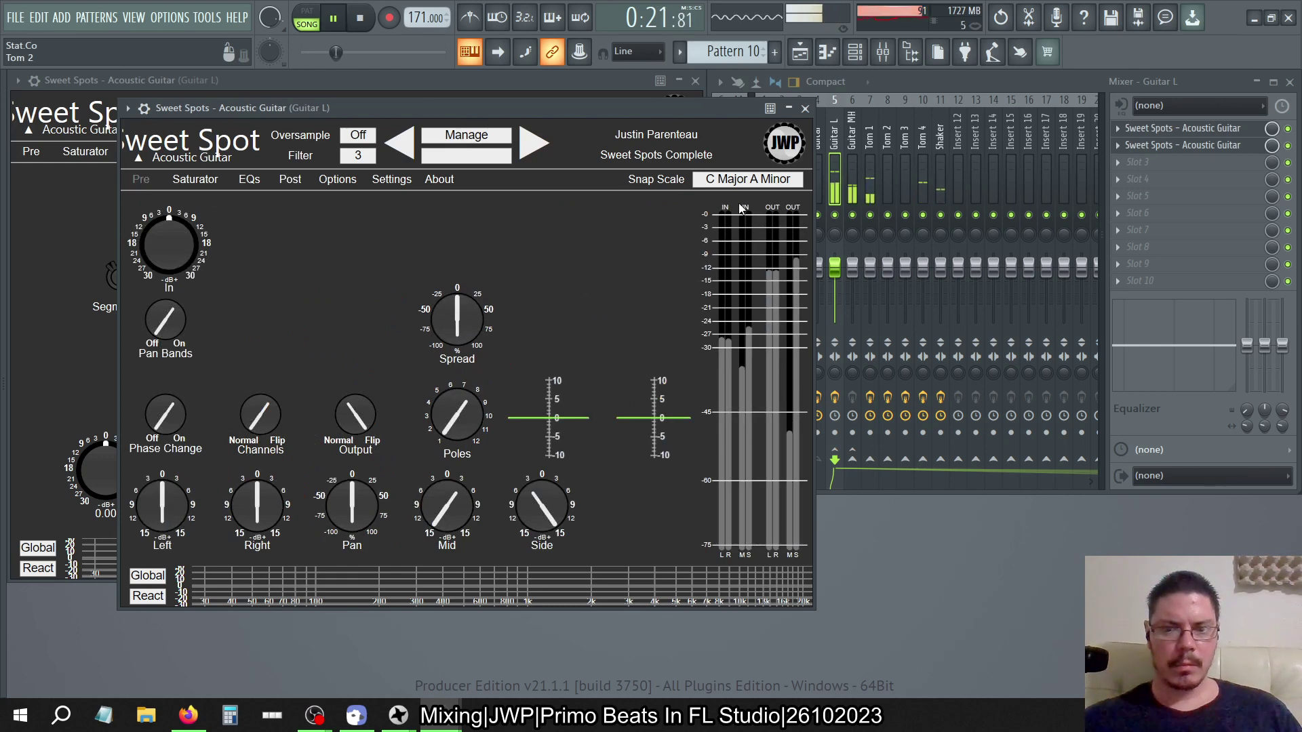
{"action": "left_click", "coordinate": [806, 109]}
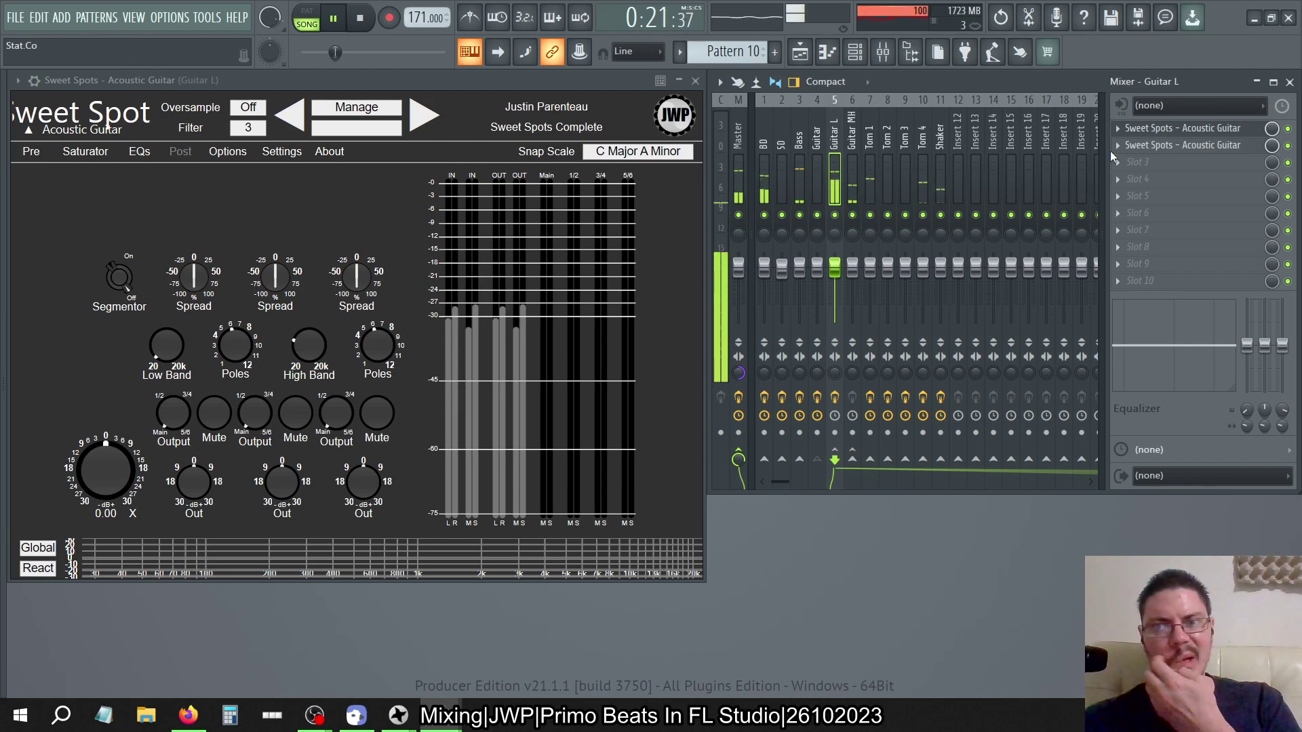
Save the project and load Patcher with the Mid Side EQ preset in effect slot 3 of the Guitar L mixer track
{"action": "key", "text": "ctrl+s"}
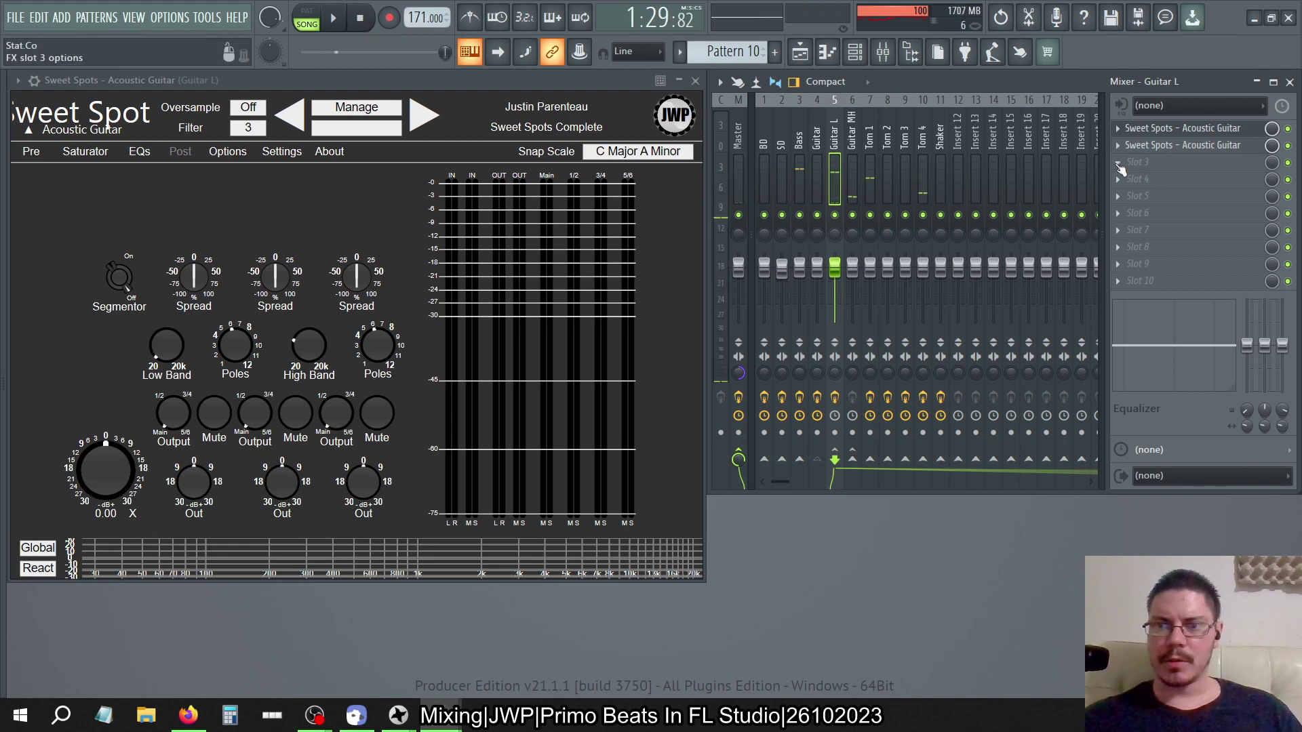
{"action": "left_click", "coordinate": [1122, 165]}
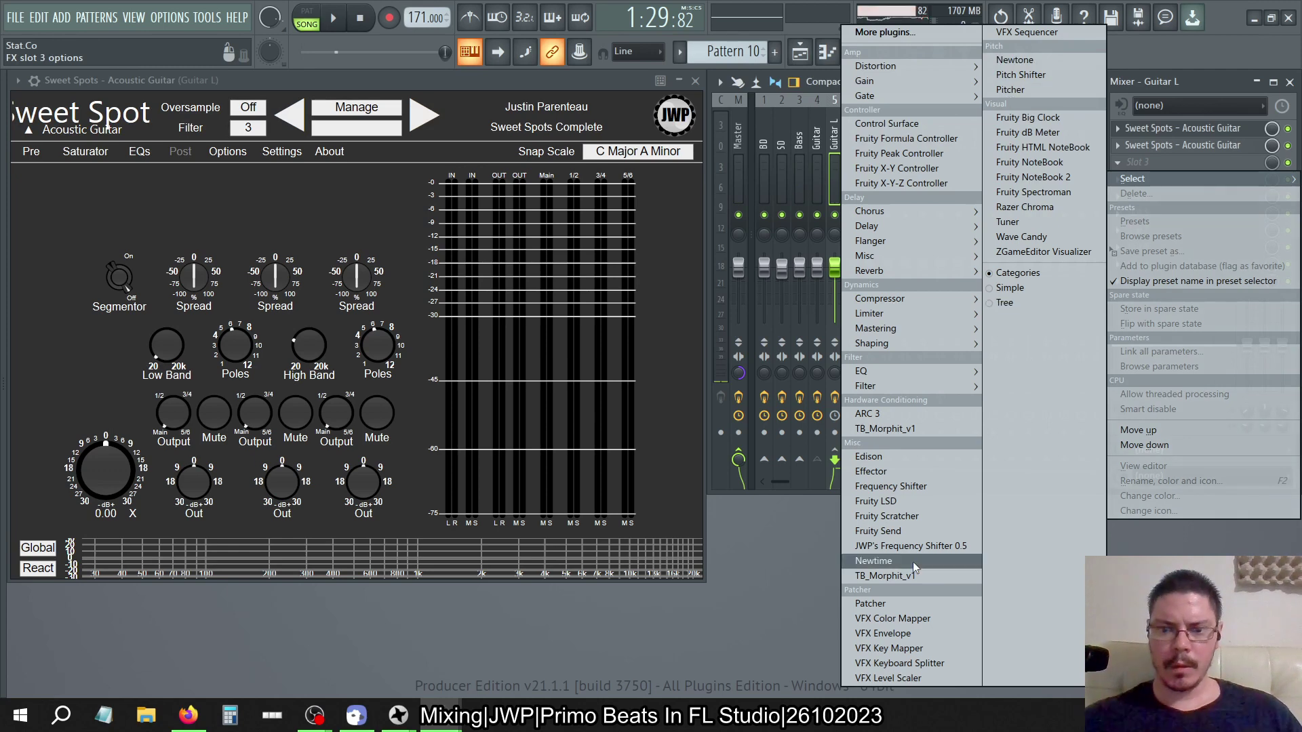
{"action": "left_click", "coordinate": [872, 604]}
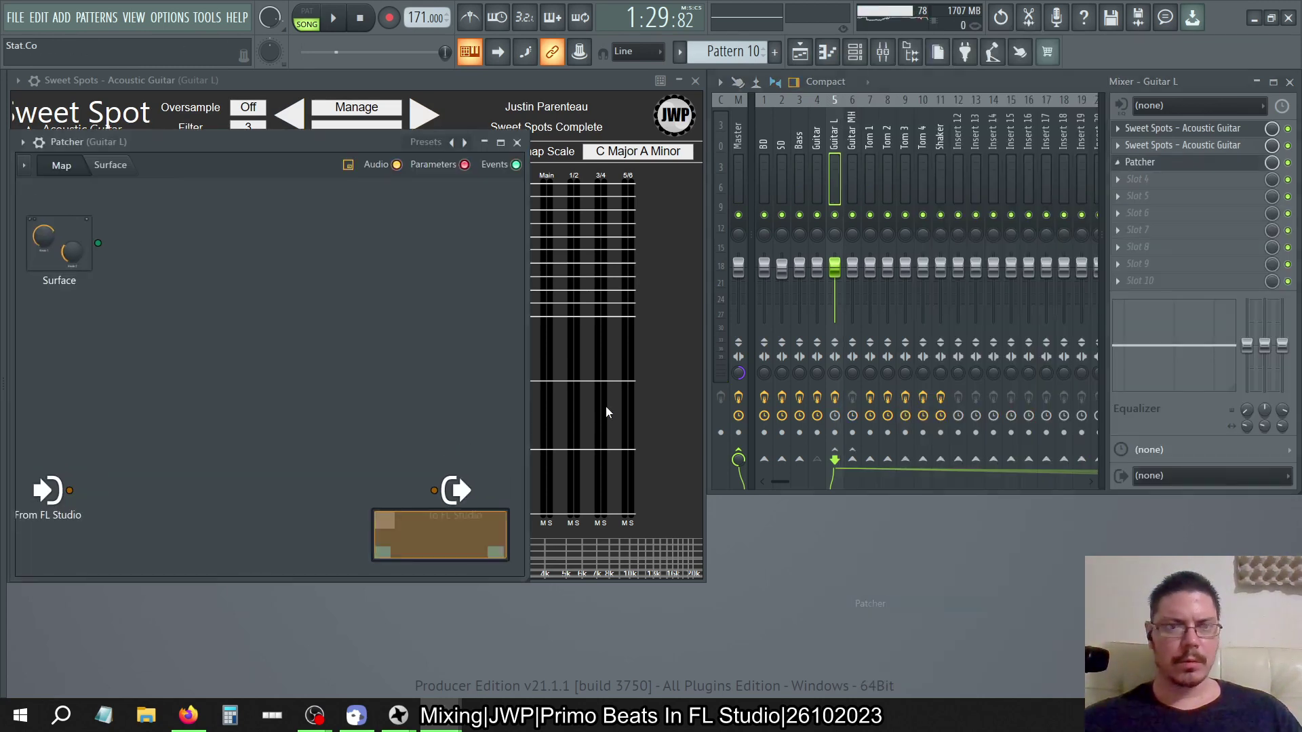
{"action": "left_click", "coordinate": [464, 143]}
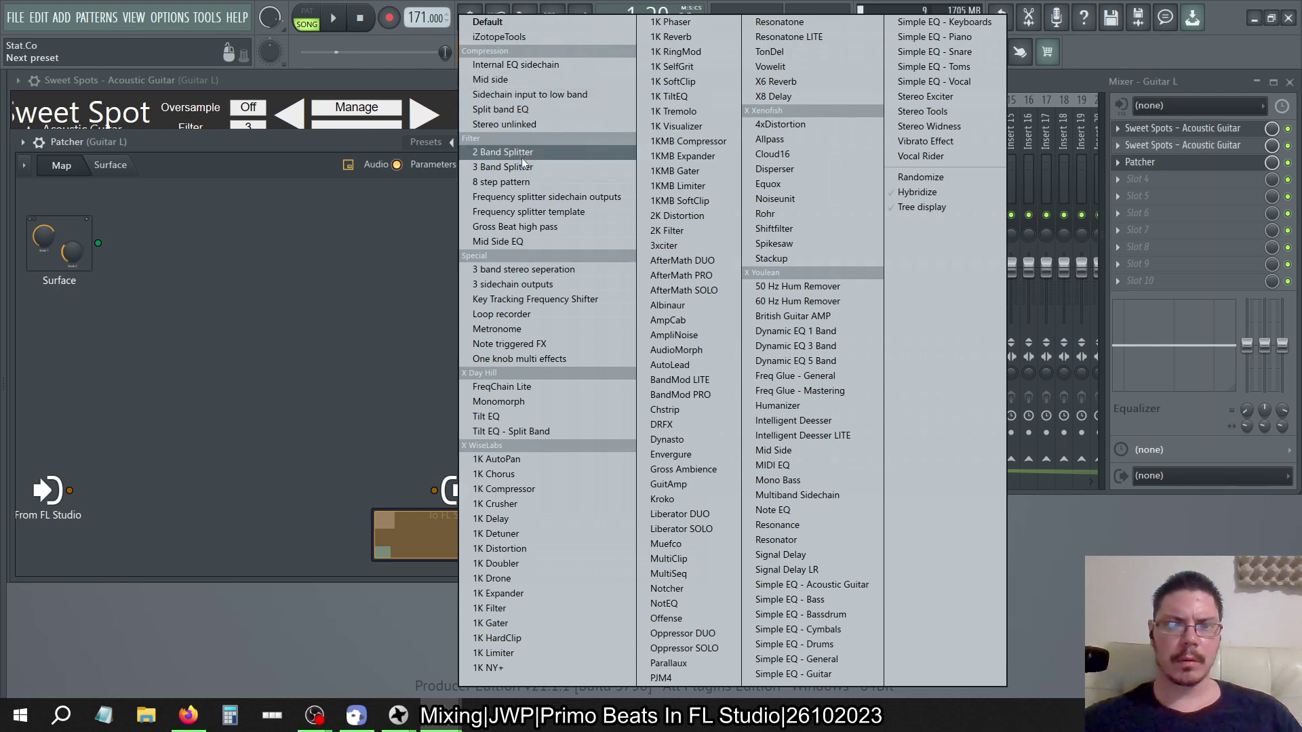
{"action": "left_click", "coordinate": [509, 243]}
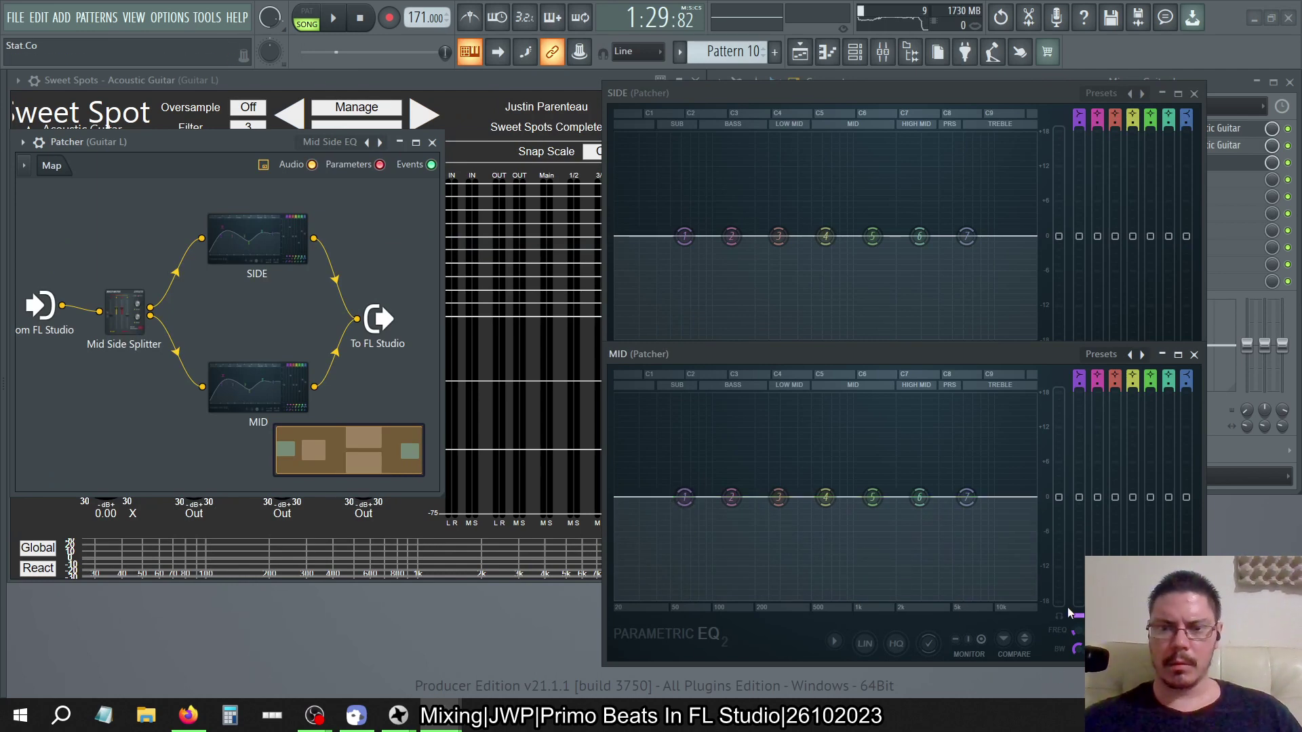
Pull the MID EQ's overall level fully down, and space out the nodes in the Patcher map while the song plays
{"action": "left_click_drag", "start_coordinate": [1060, 499], "coordinate": [1059, 601]}
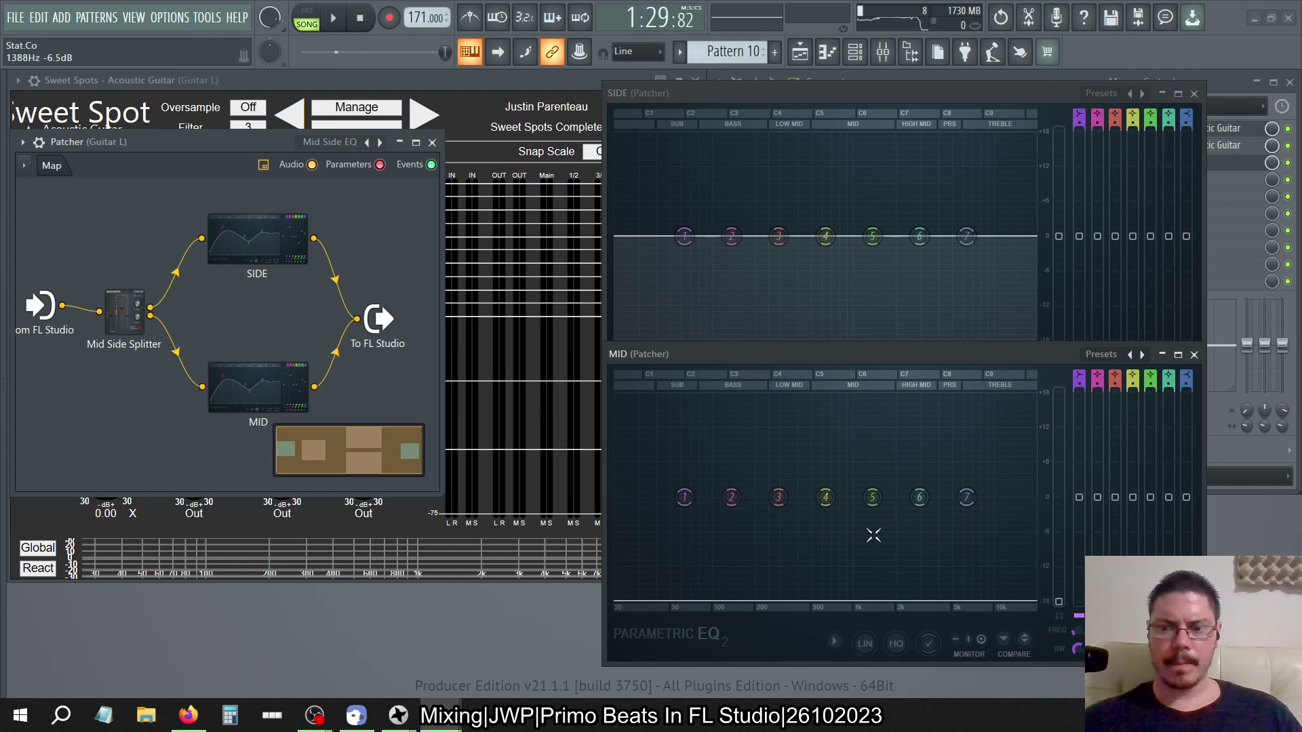
{"action": "key", "text": "space"}
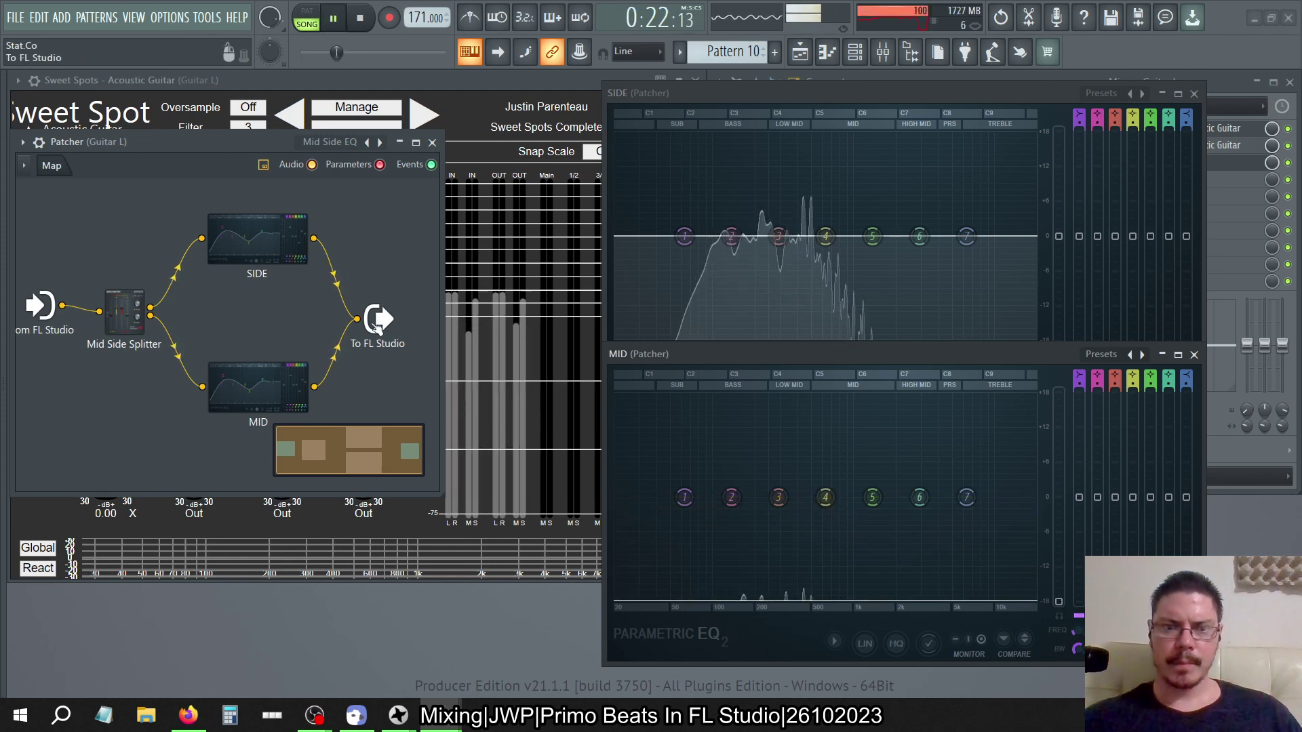
{"action": "left_click_drag", "start_coordinate": [377, 326], "coordinate": [400, 320]}
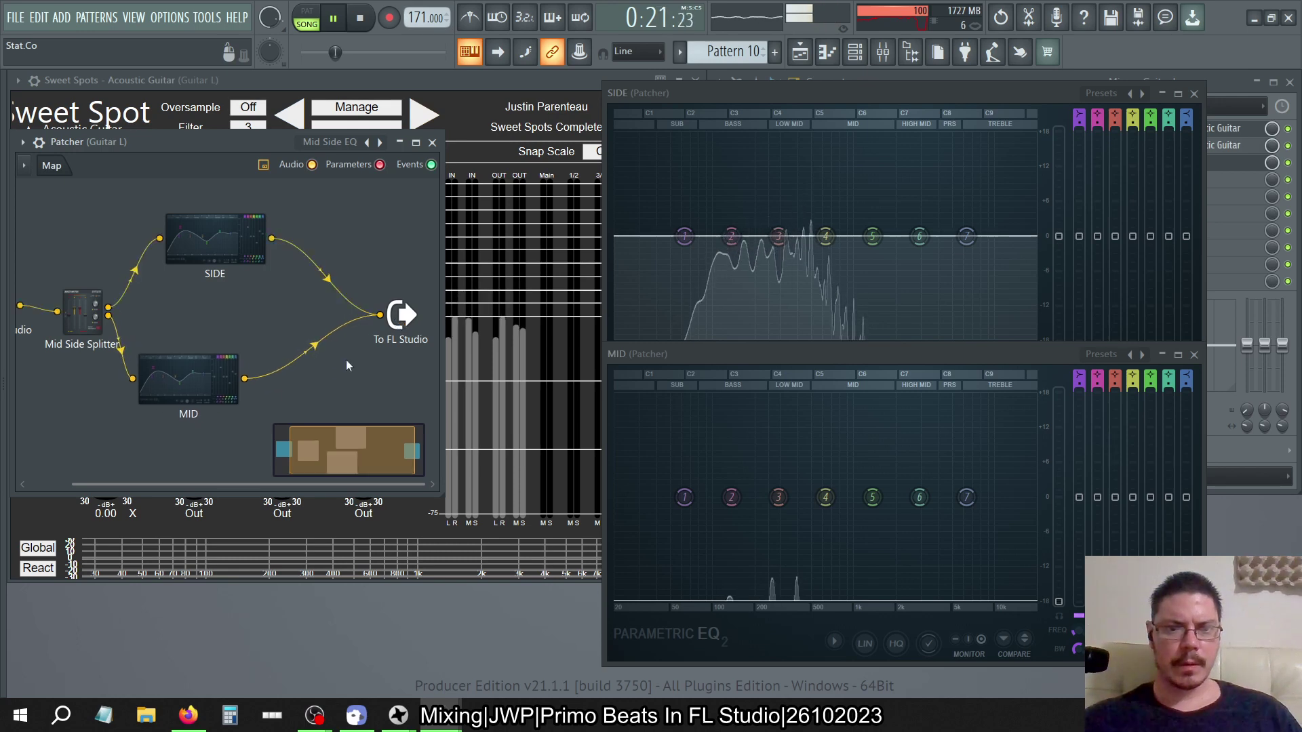
Check the audio device settings, moving the SIDE EQ window off the mixer before closing them
{"action": "left_click", "coordinate": [169, 17]}
{"action": "left_click", "coordinate": [183, 66]}
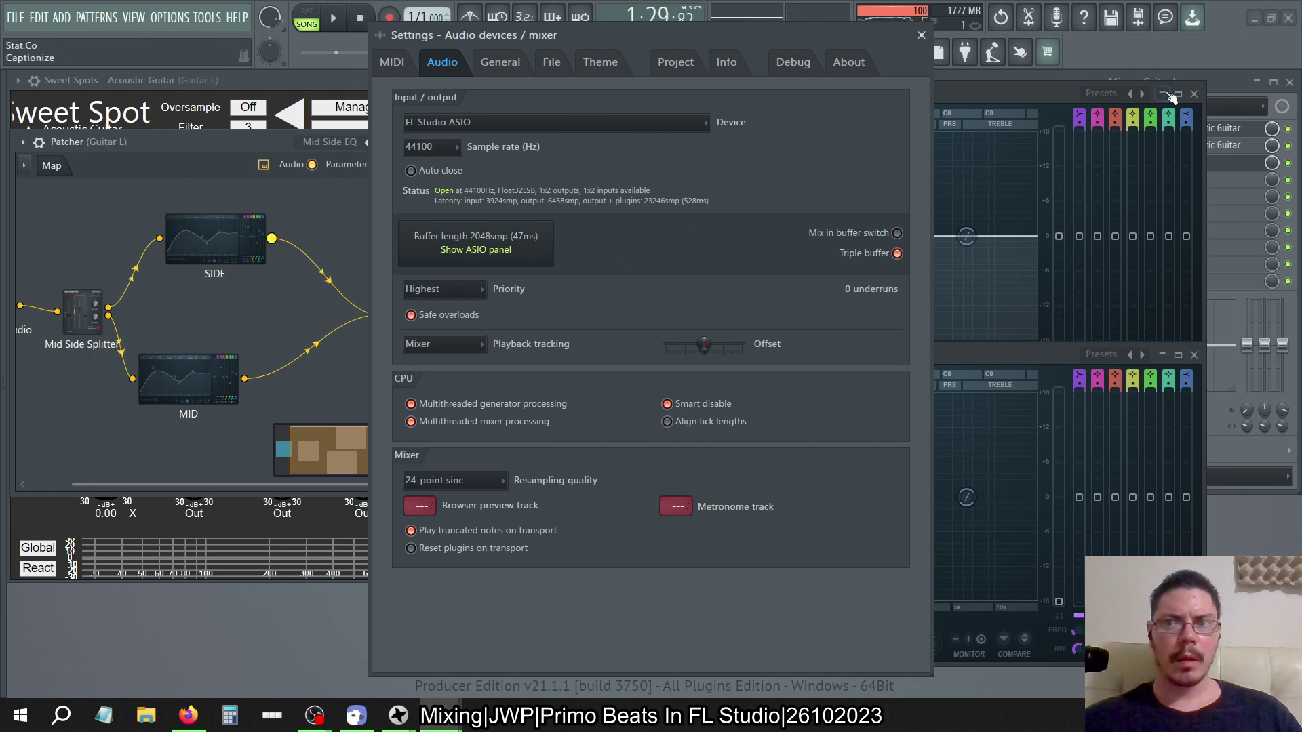
{"action": "left_click", "coordinate": [1223, 87]}
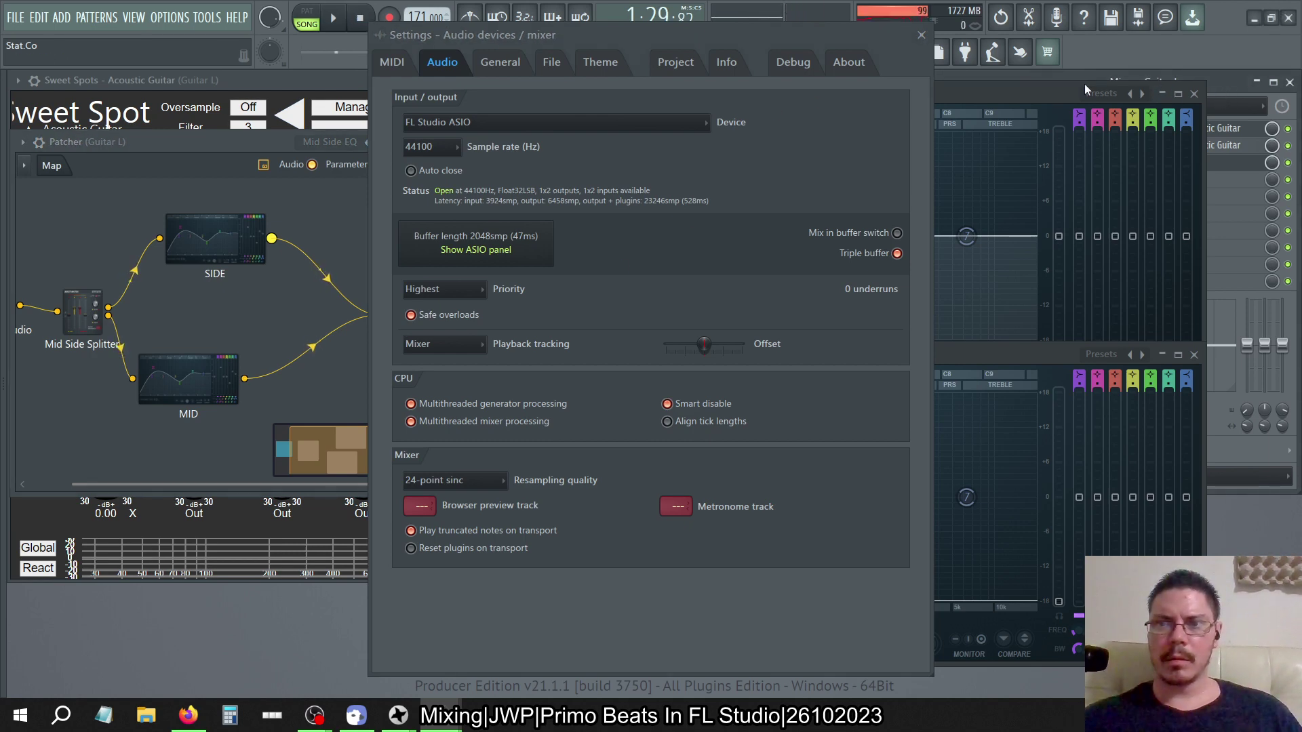
{"action": "left_click", "coordinate": [1035, 92]}
{"action": "left_click_drag", "start_coordinate": [1035, 92], "coordinate": [910, 184]}
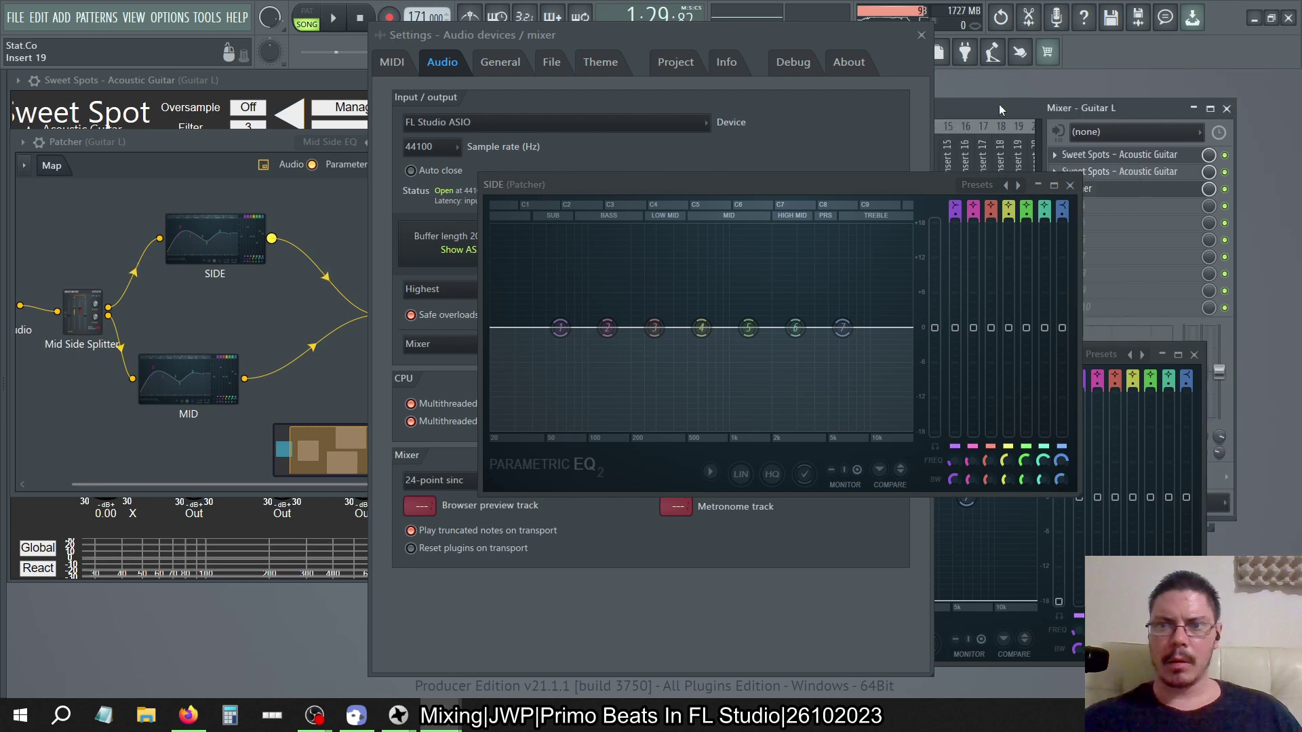
{"action": "left_click_drag", "start_coordinate": [1086, 88], "coordinate": [1058, 83]}
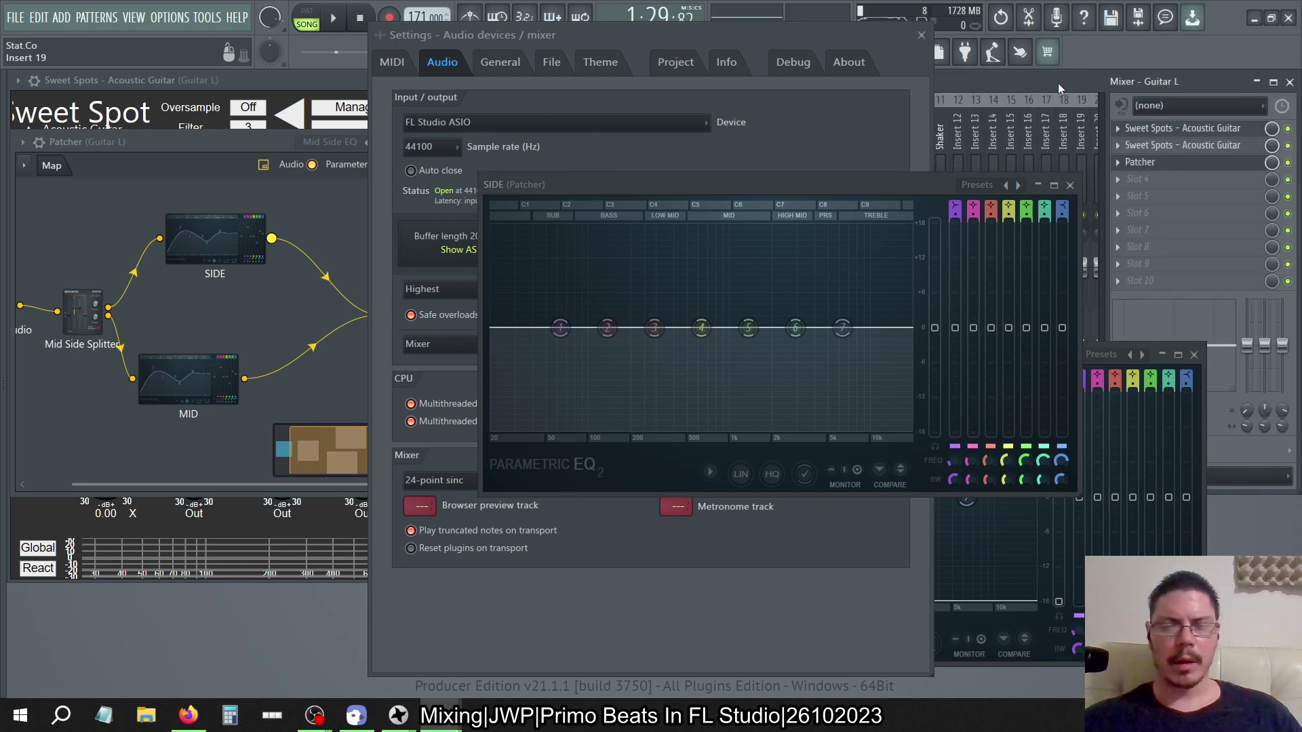
{"action": "left_click", "coordinate": [924, 34]}
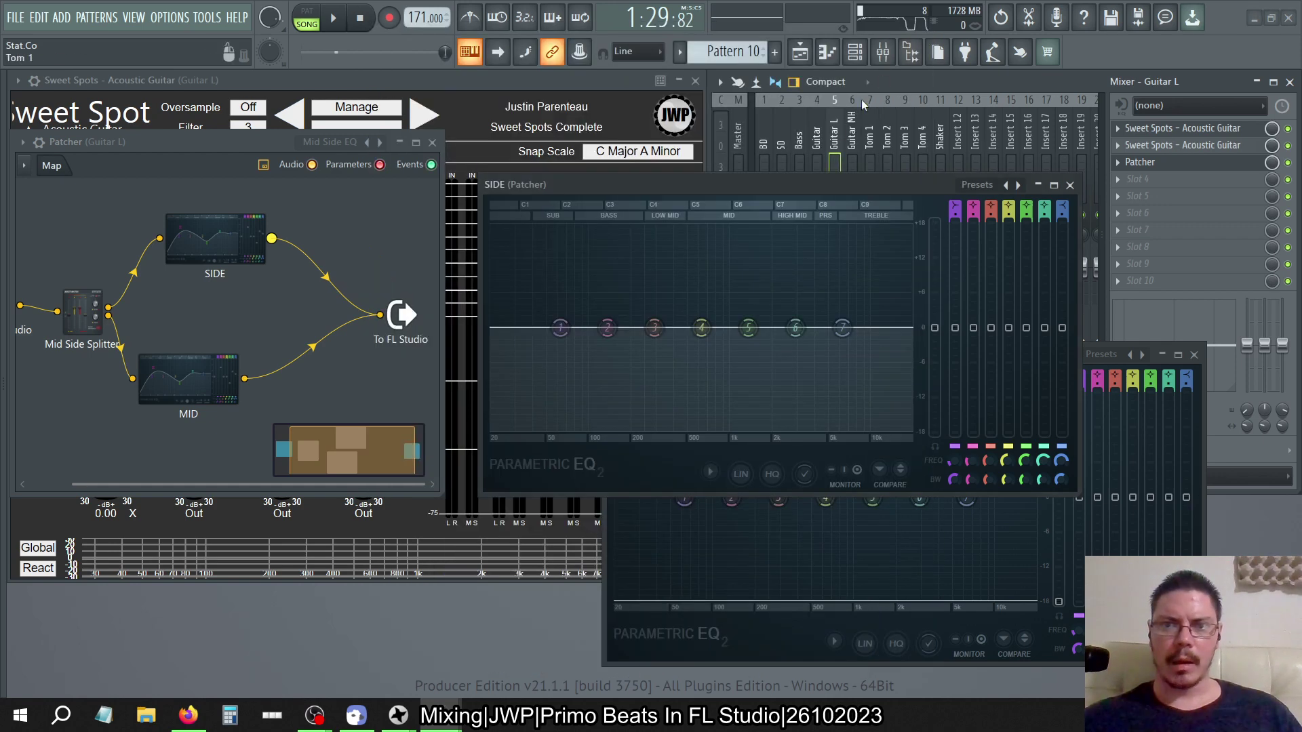
Close the SIDE EQ window and disconnect both the SIDE and MID EQs from the FL Studio output in Patcher
{"action": "left_click", "coordinate": [852, 135]}
{"action": "left_click", "coordinate": [741, 139]}
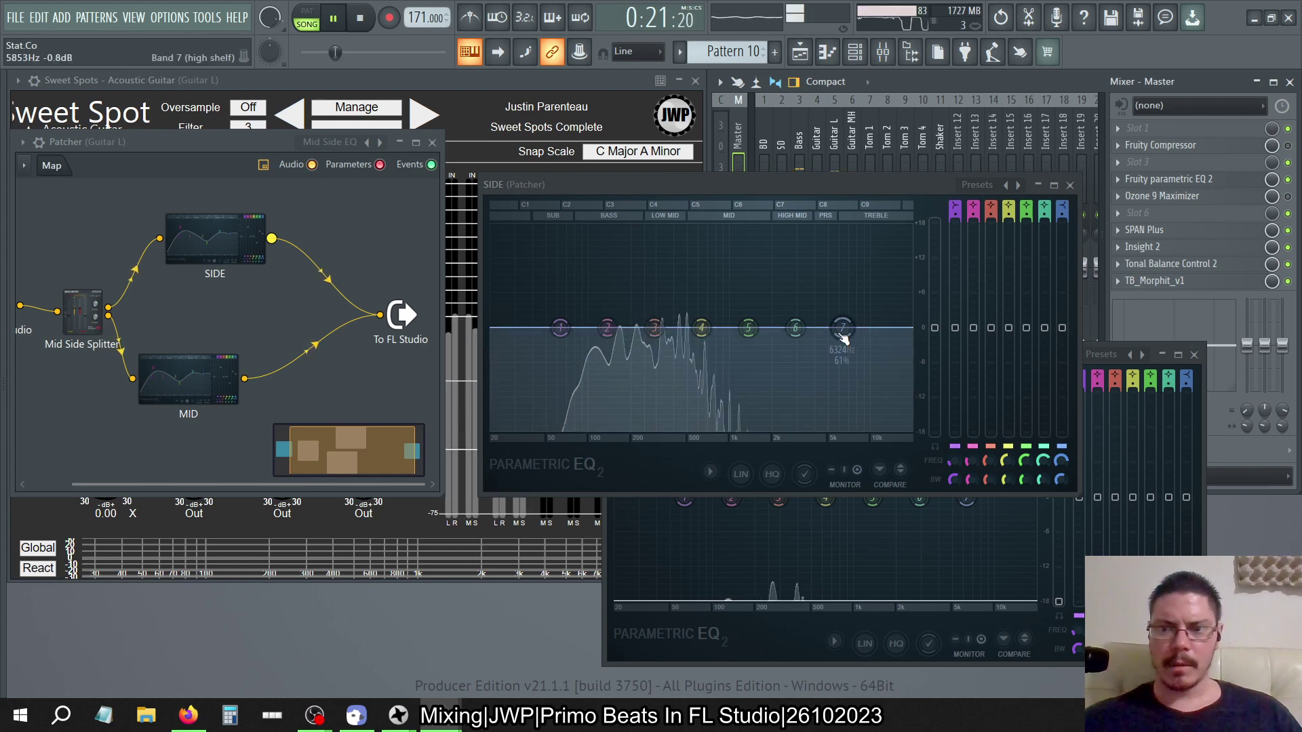
{"action": "left_click", "coordinate": [1070, 185]}
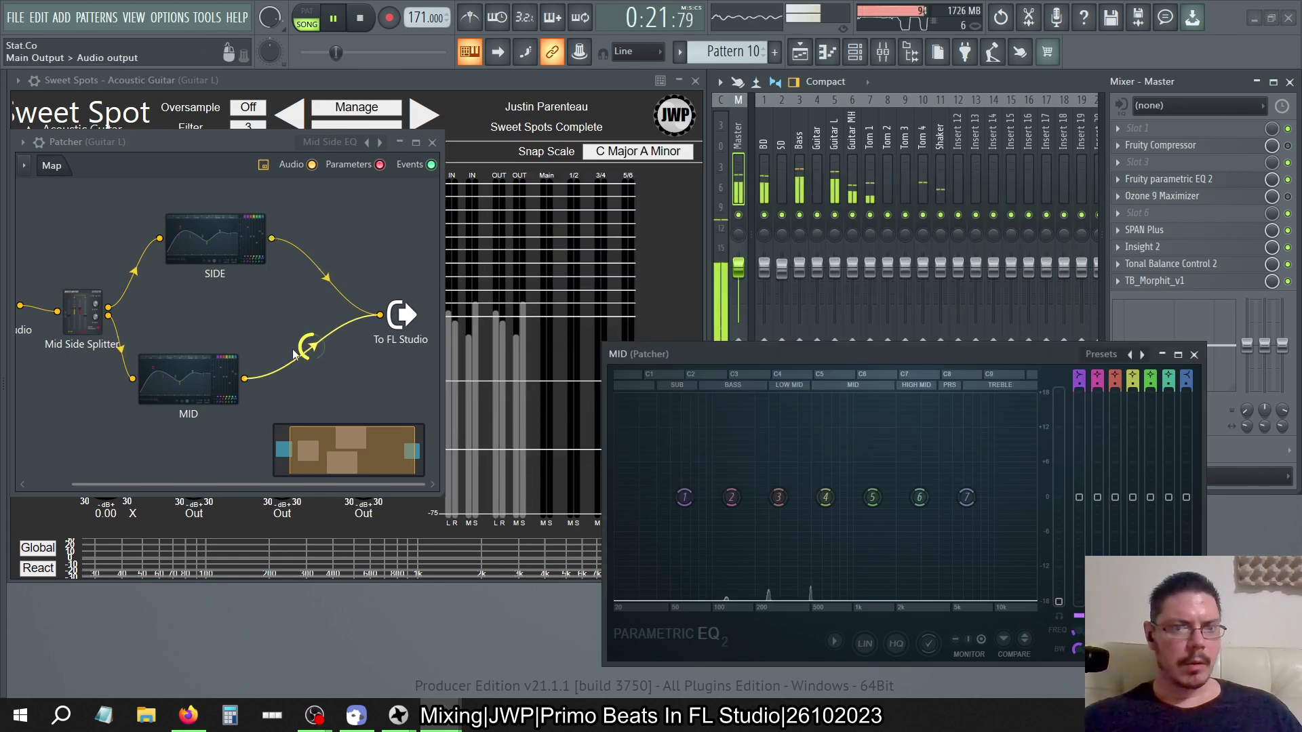
{"action": "left_click_drag", "start_coordinate": [380, 314], "coordinate": [369, 359]}
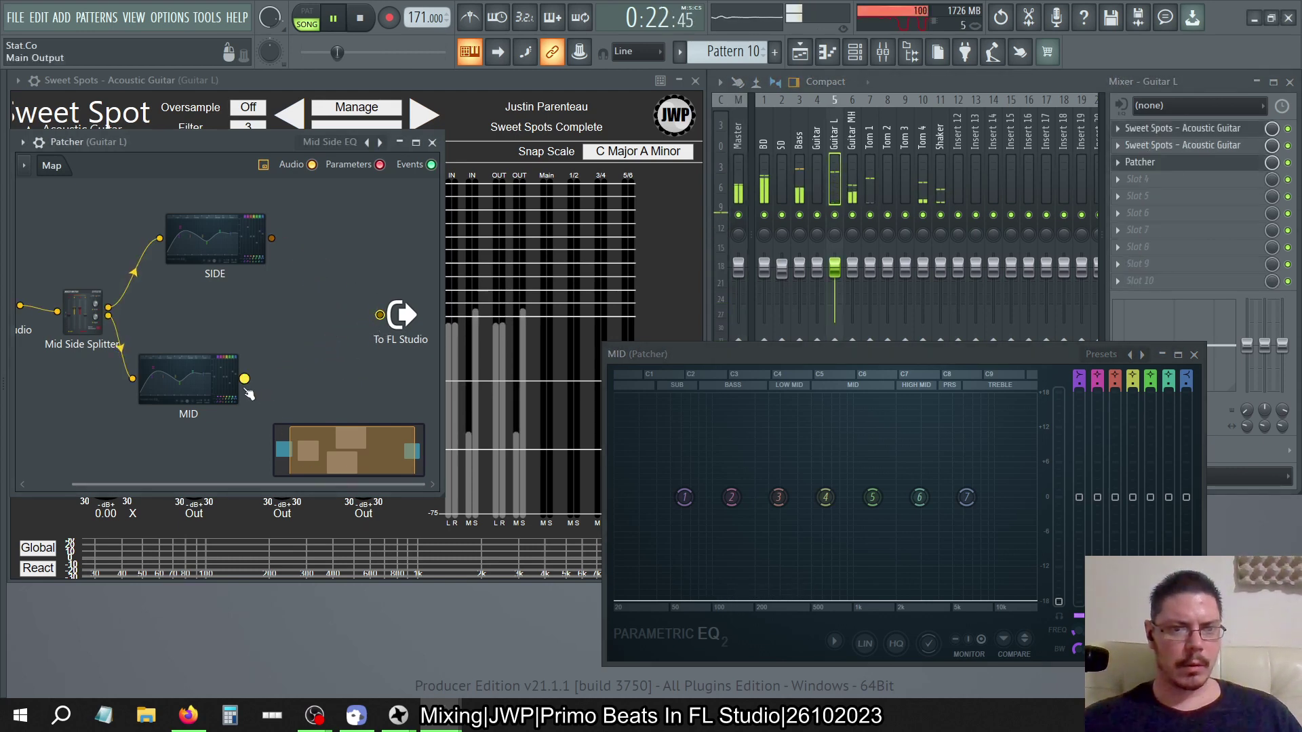
{"action": "right_click", "coordinate": [211, 377]}
{"action": "left_click", "coordinate": [299, 319]}
{"action": "right_click", "coordinate": [213, 373]}
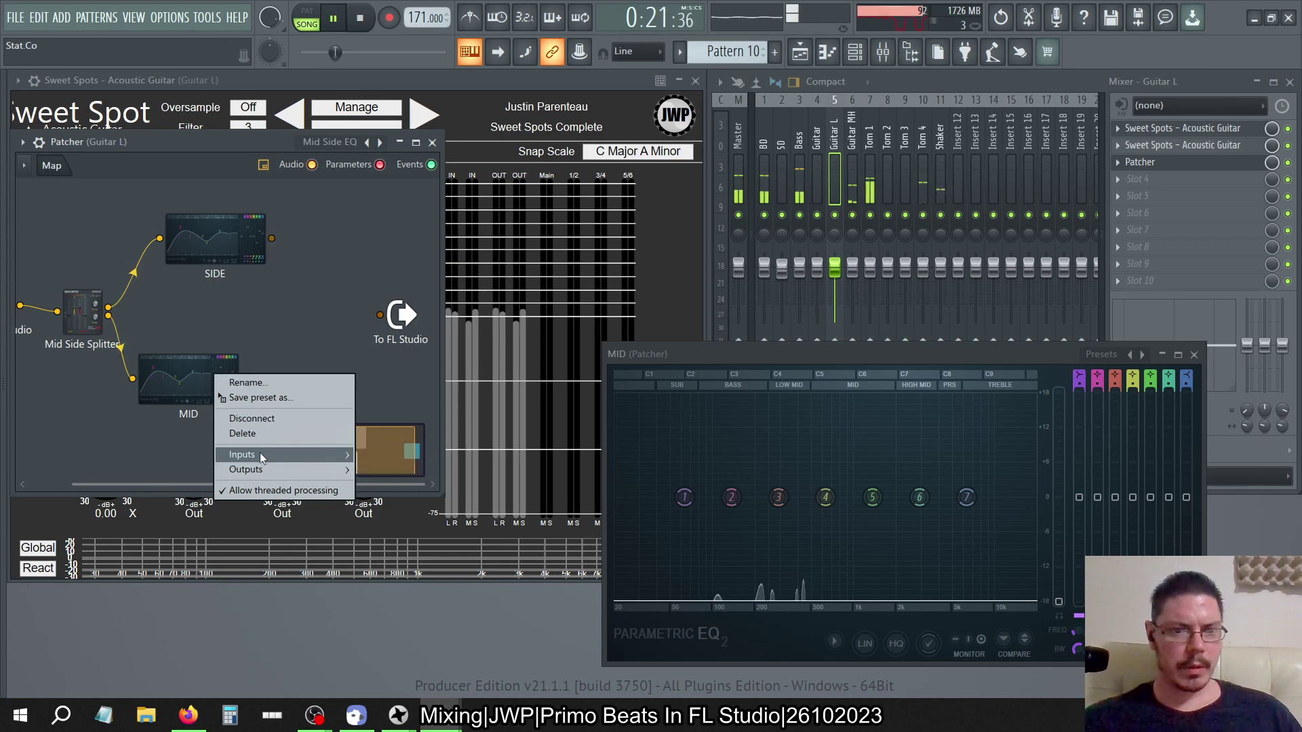
{"action": "mouse_move", "coordinate": [261, 456]}
{"action": "left_click", "coordinate": [301, 324]}
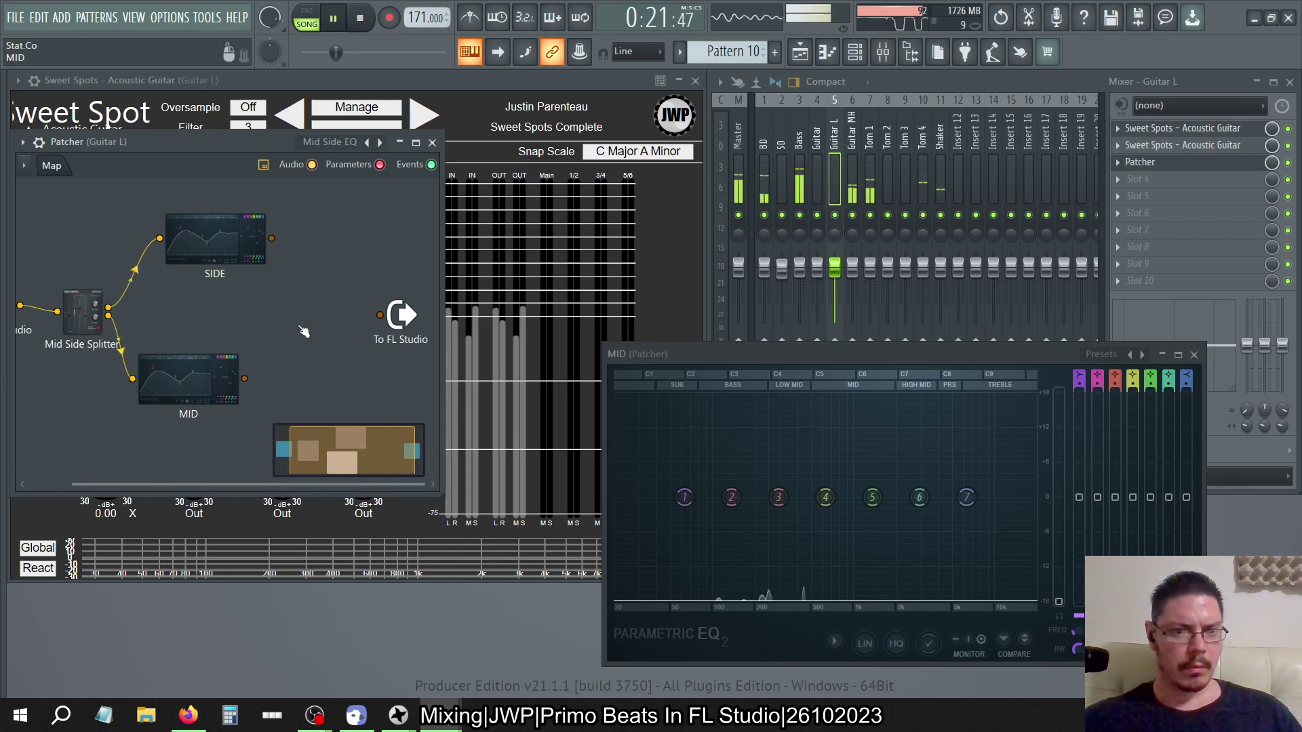
{"action": "left_click_drag", "start_coordinate": [234, 373], "coordinate": [196, 377]}
{"action": "right_click", "coordinate": [197, 378]}
{"action": "key", "text": "Escape"}
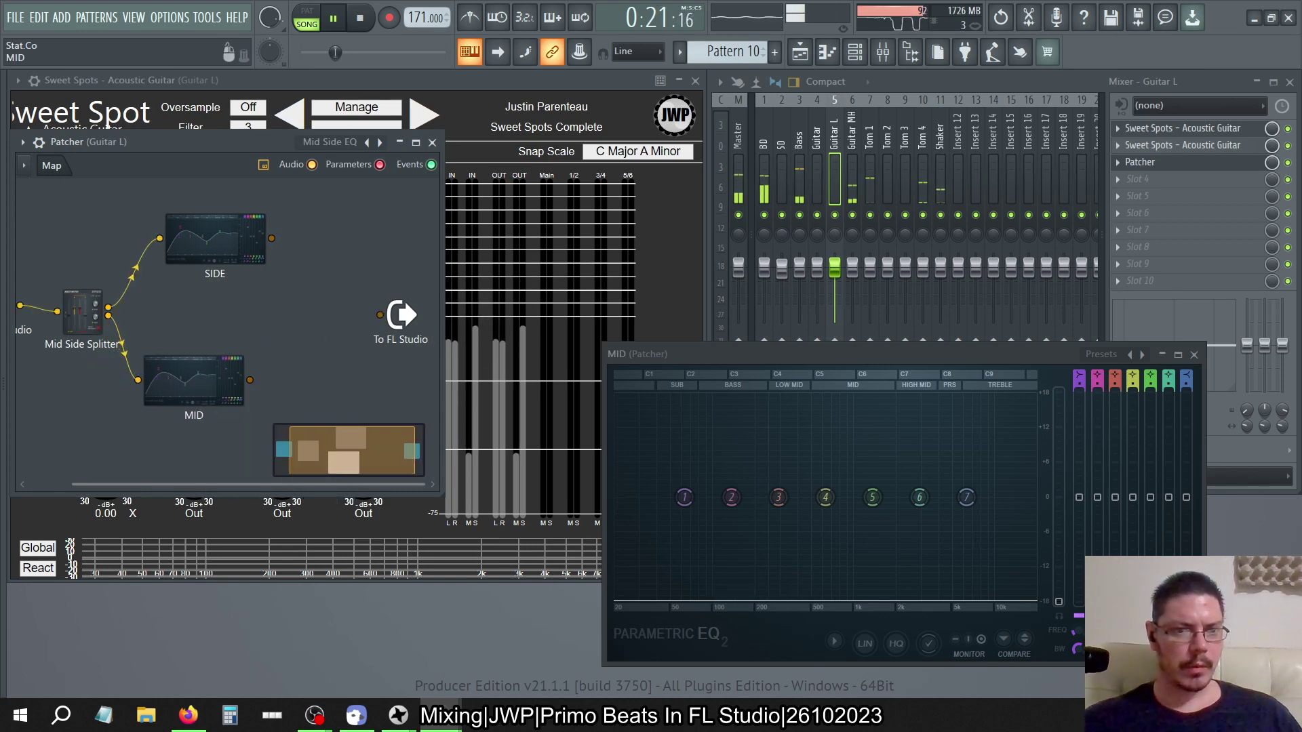
Add a Fruity Parametric EQ 2 after the MID module and connect both it and SIDE to the FL Studio output
{"action": "right_click", "coordinate": [293, 367]}
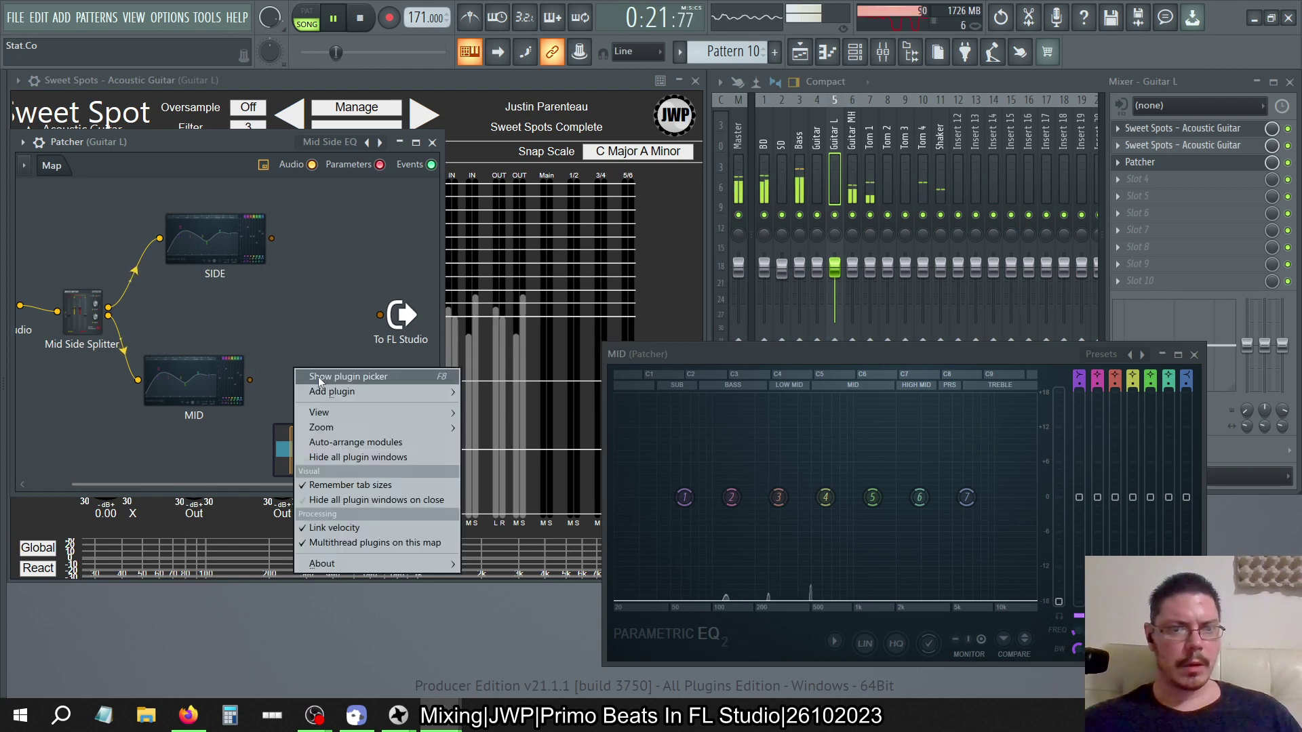
{"action": "mouse_move", "coordinate": [328, 388]}
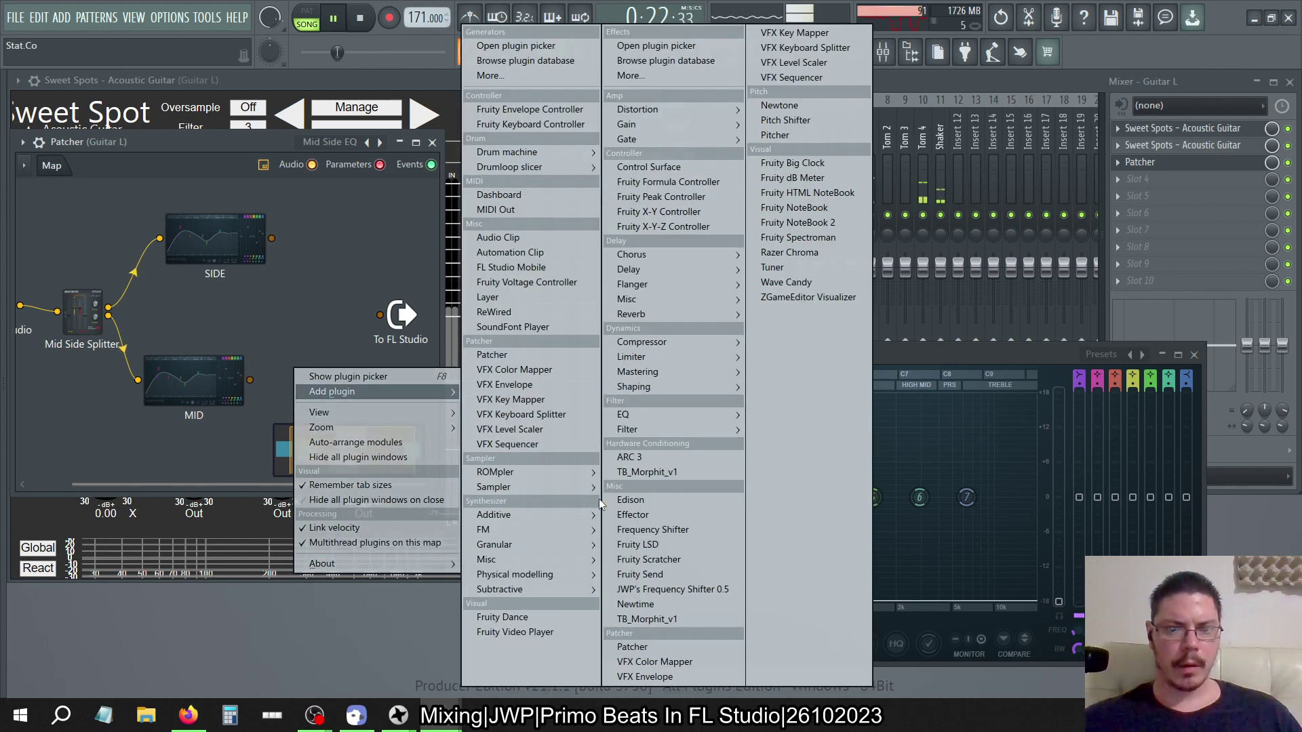
{"action": "mouse_move", "coordinate": [661, 411]}
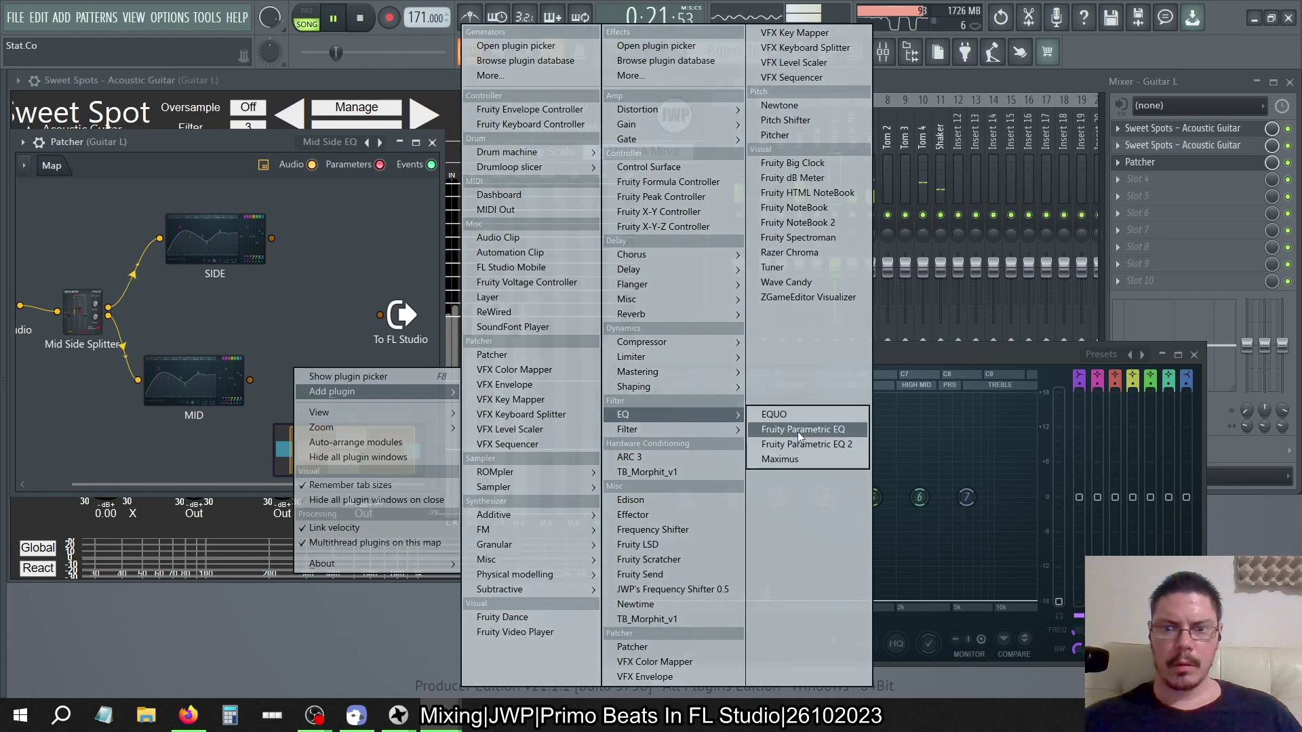
{"action": "left_click", "coordinate": [794, 443]}
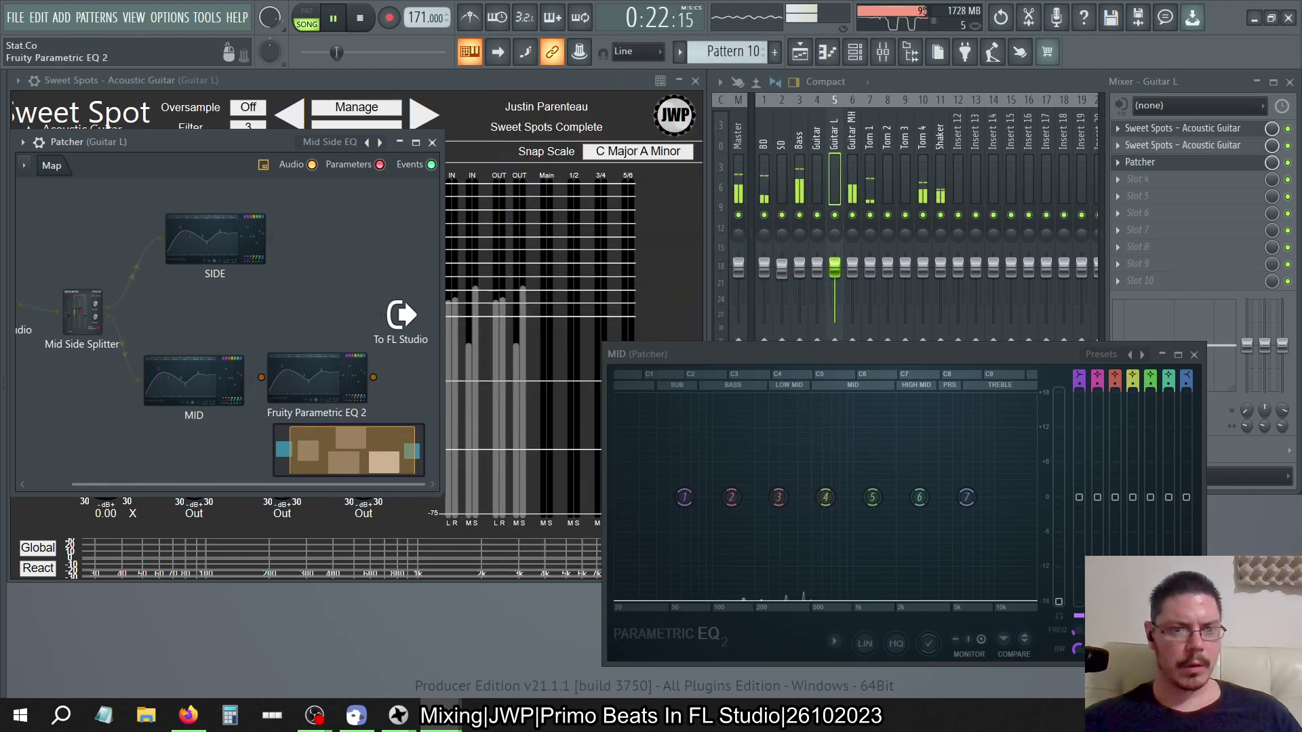
{"action": "left_click_drag", "start_coordinate": [318, 379], "coordinate": [401, 315]}
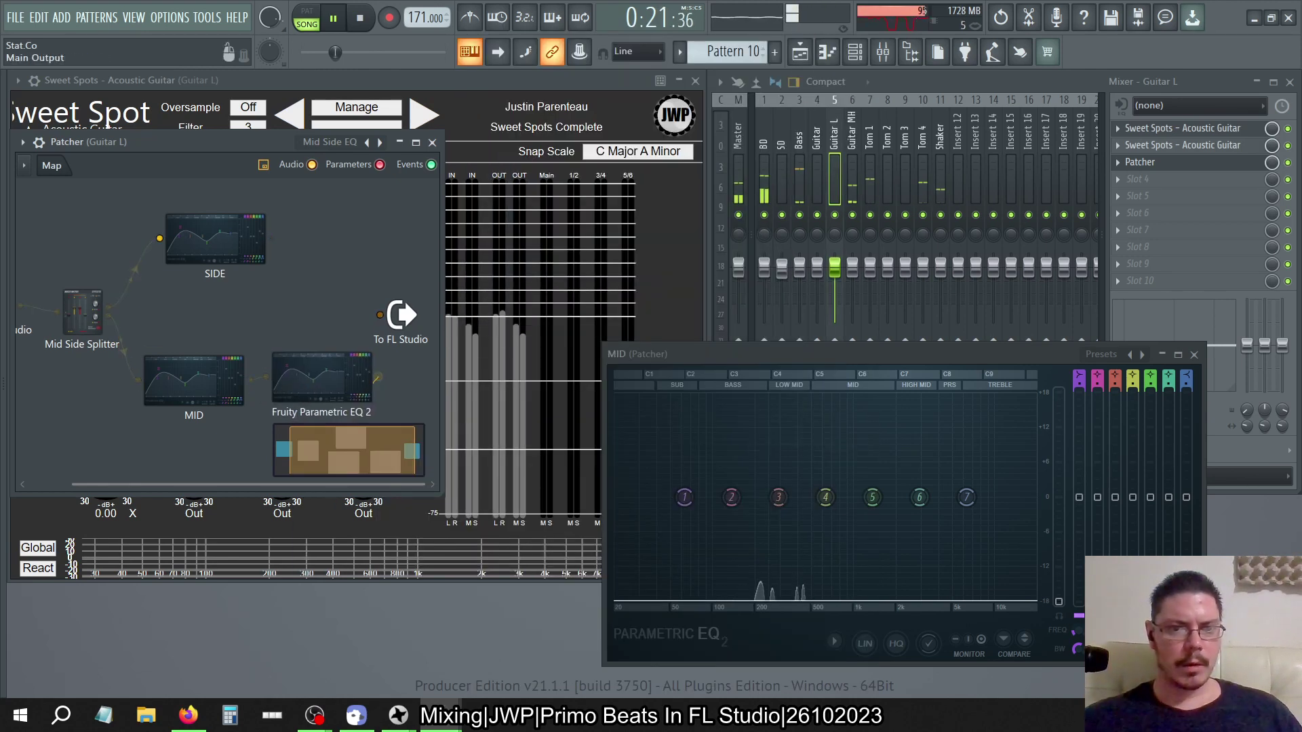
{"action": "left_click_drag", "start_coordinate": [270, 237], "coordinate": [380, 315]}
Turn the main level of the added Fruity Parametric EQ 2 all the way down and close its window
{"action": "double_click", "coordinate": [353, 380]}
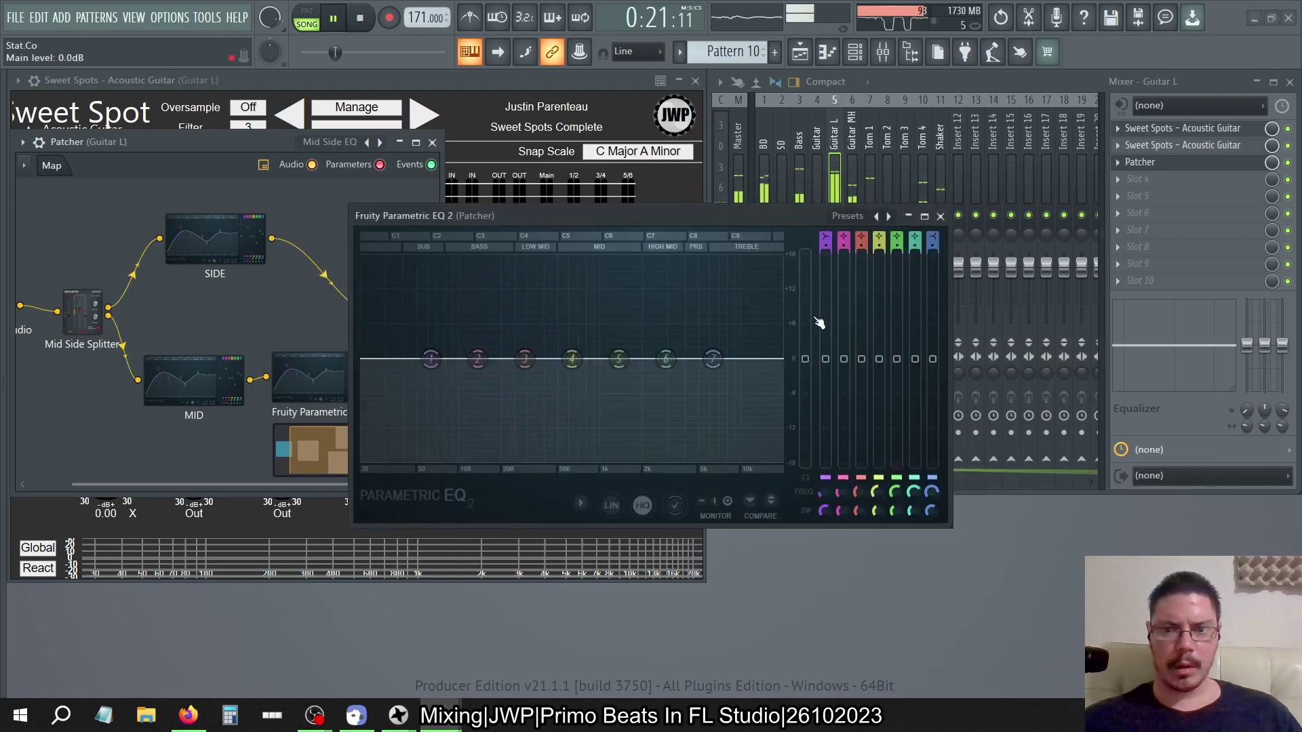
{"action": "left_click_drag", "start_coordinate": [805, 359], "coordinate": [807, 465]}
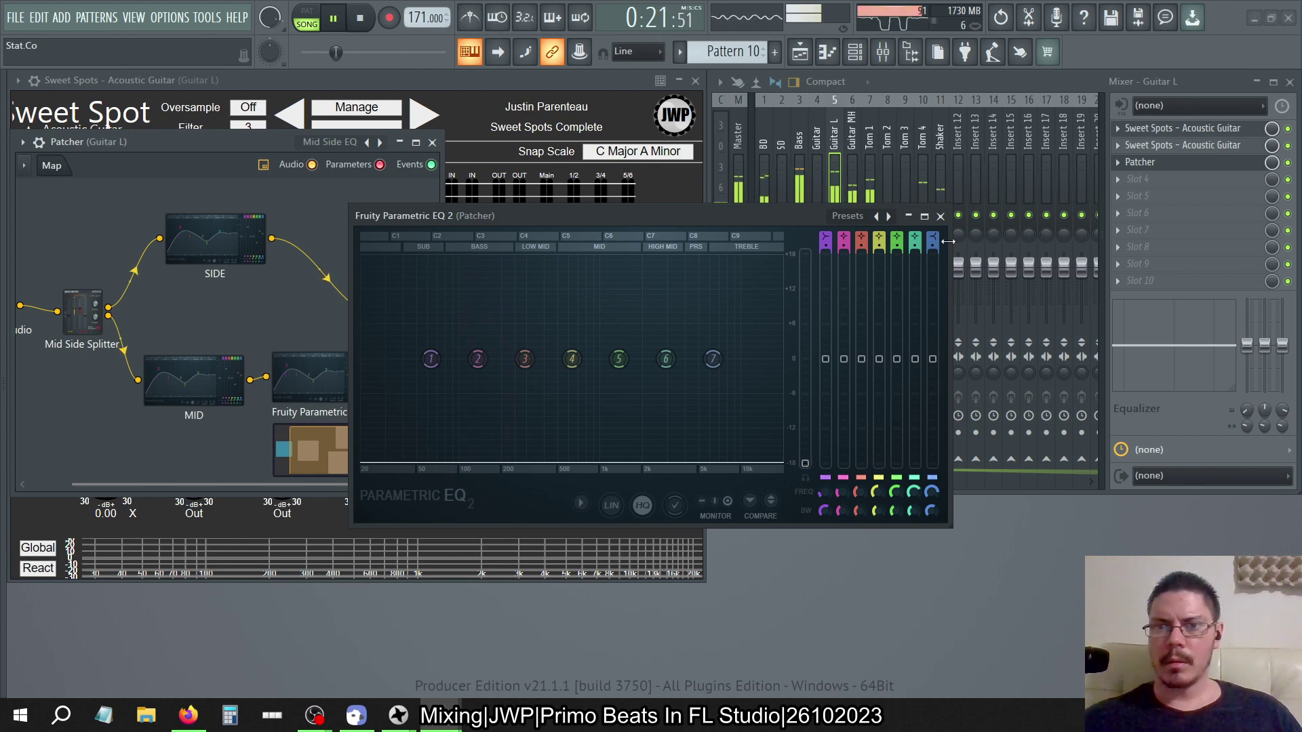
{"action": "left_click", "coordinate": [940, 217]}
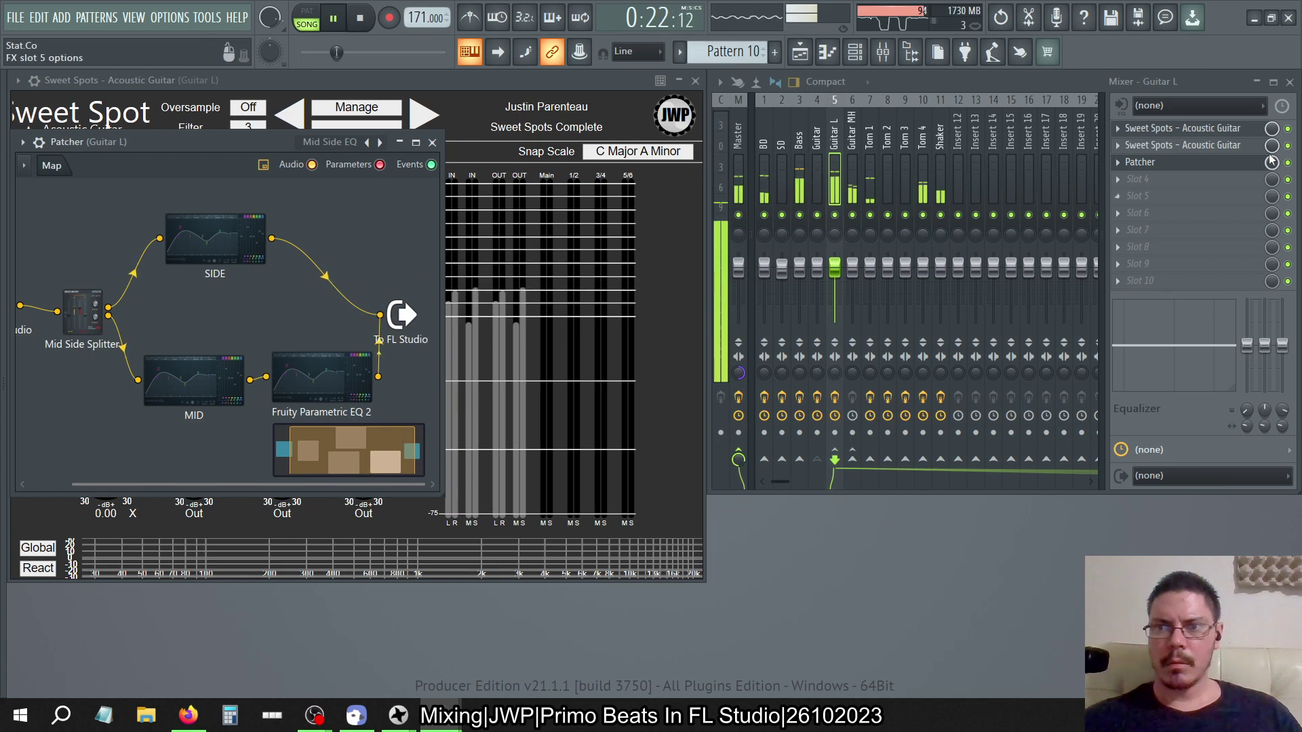
Bypass both Sweet Spots - Acoustic Guitar effects on the Guitar L mixer track
{"action": "left_click", "coordinate": [1288, 146]}
{"action": "left_click", "coordinate": [1288, 128]}
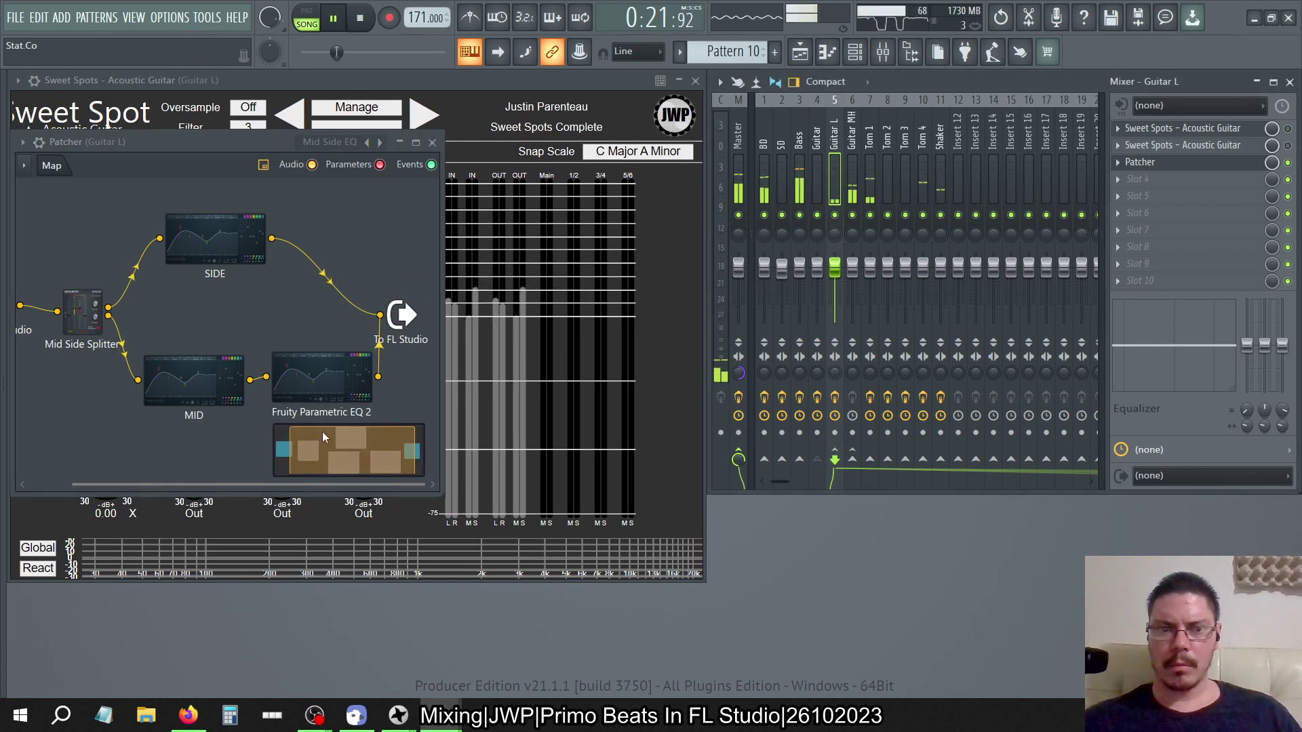
Insert a second Fruity Parametric EQ 2 between the first added EQ and the FL Studio output in the MID chain
{"action": "left_click_drag", "start_coordinate": [410, 332], "coordinate": [378, 365]}
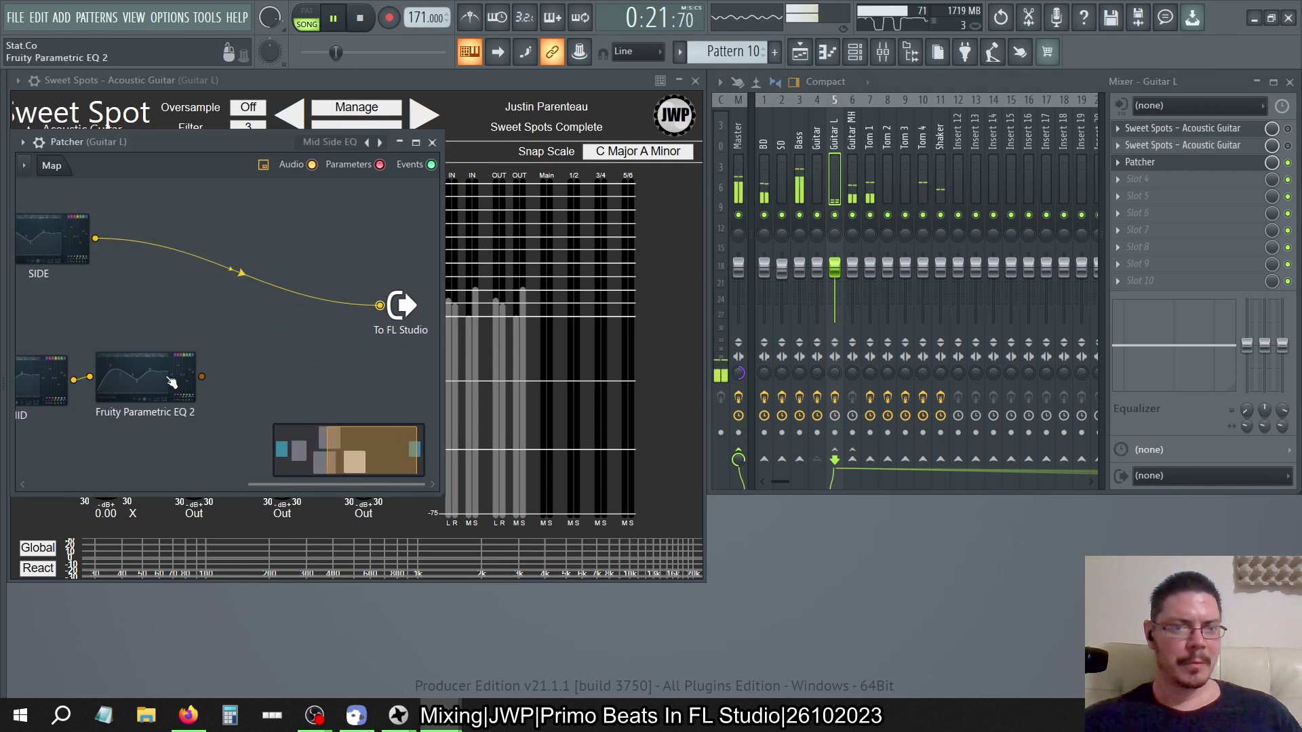
{"action": "right_click", "coordinate": [283, 369]}
{"action": "mouse_move", "coordinate": [365, 397]}
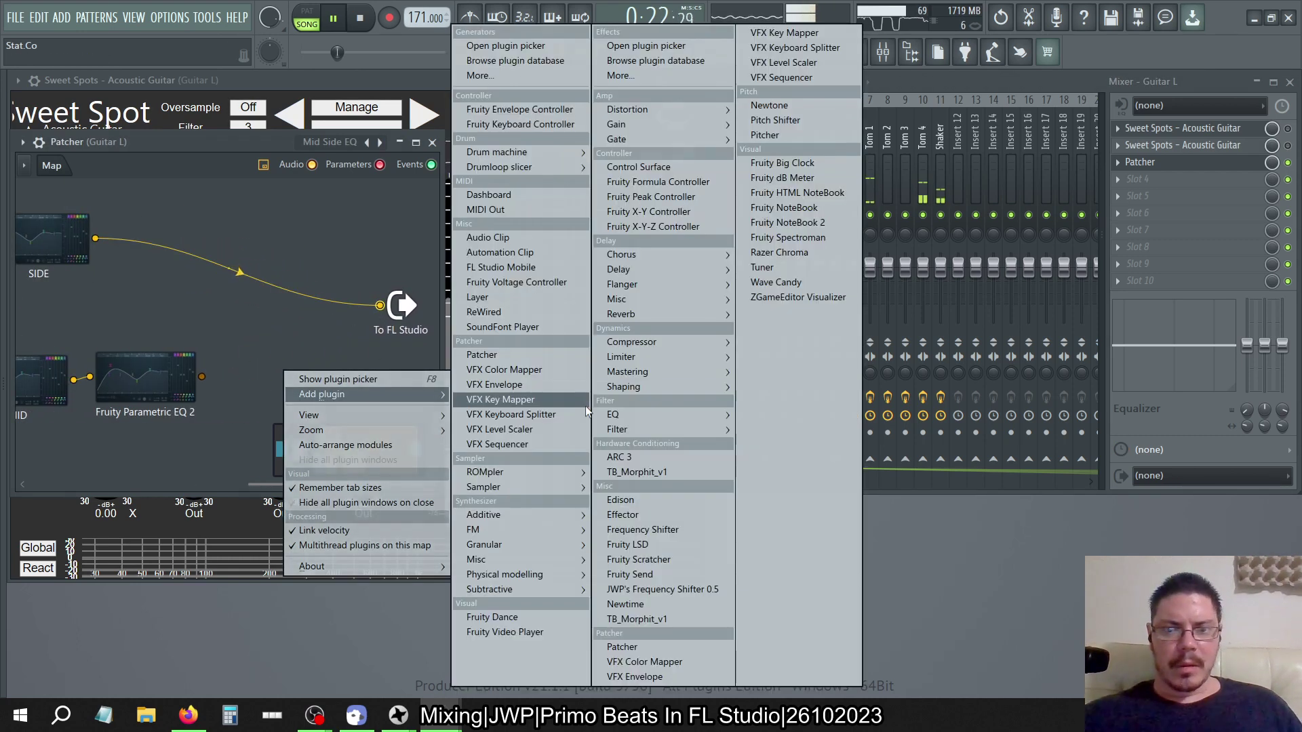
{"action": "mouse_move", "coordinate": [670, 417]}
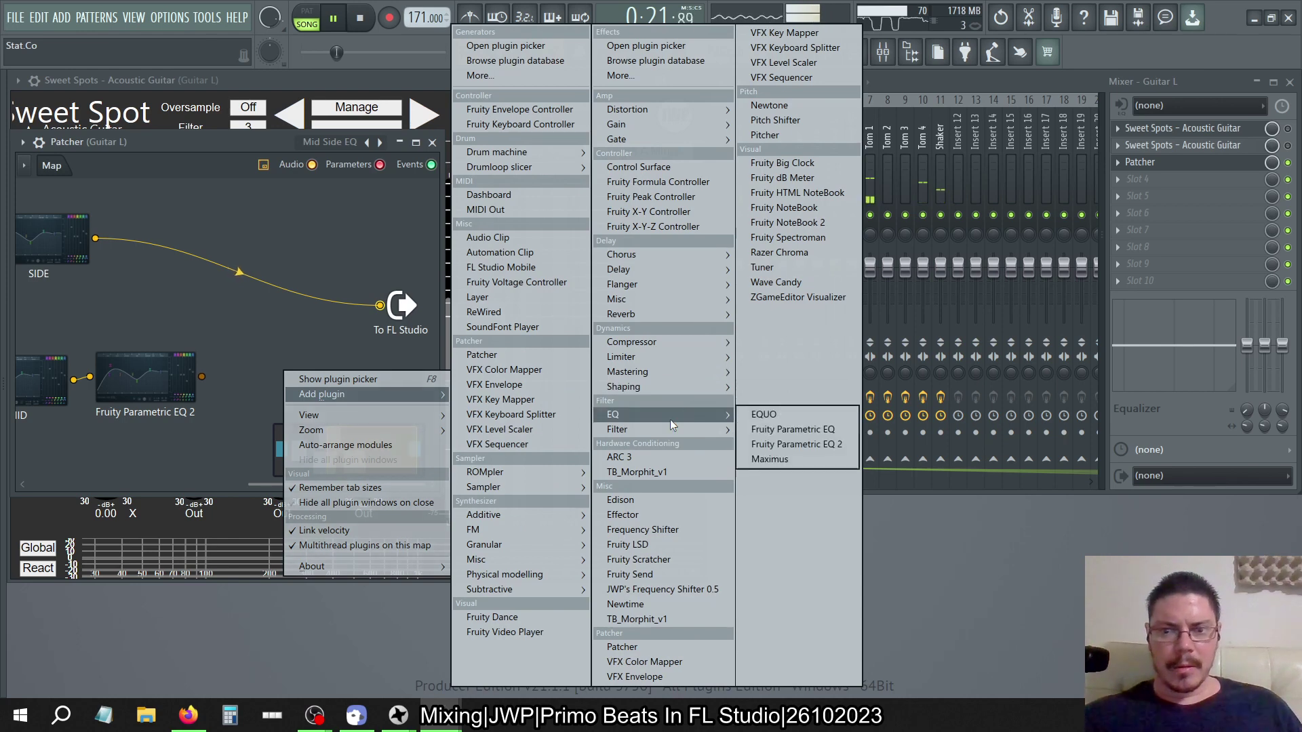
{"action": "left_click", "coordinate": [775, 443]}
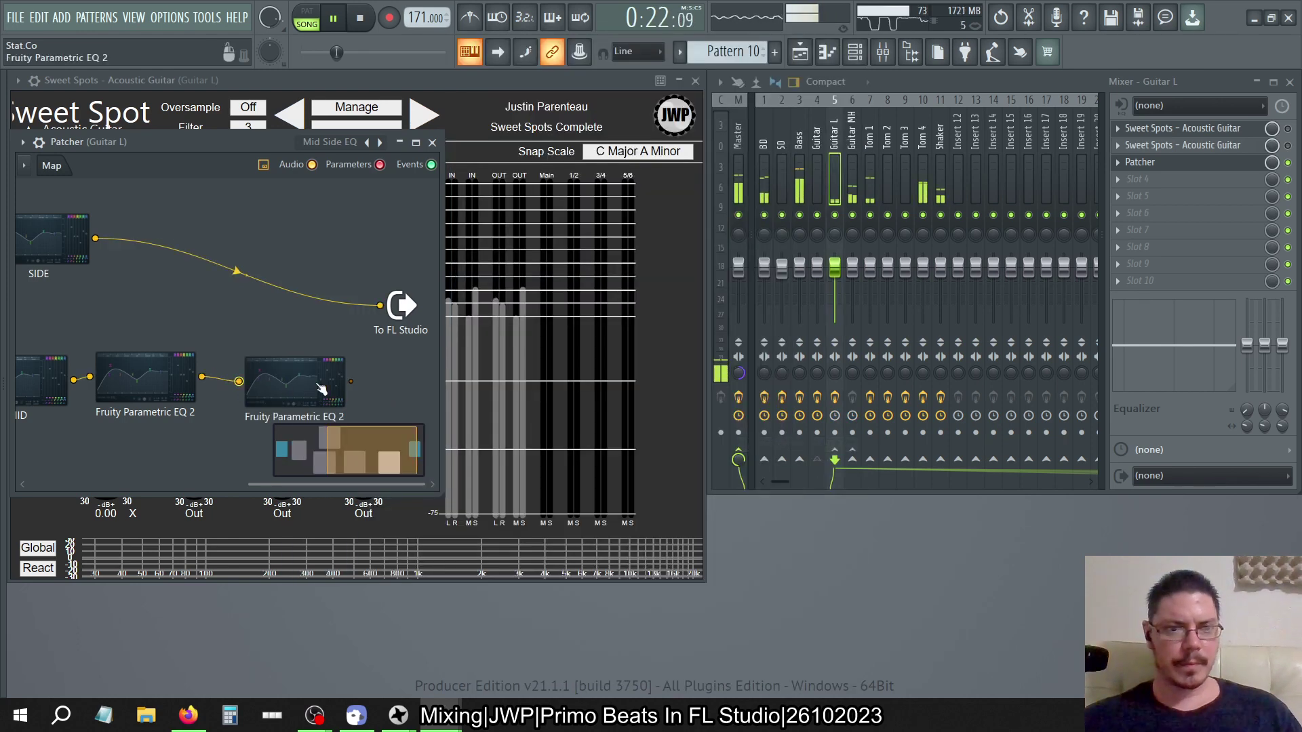
{"action": "left_click_drag", "start_coordinate": [351, 382], "coordinate": [380, 306]}
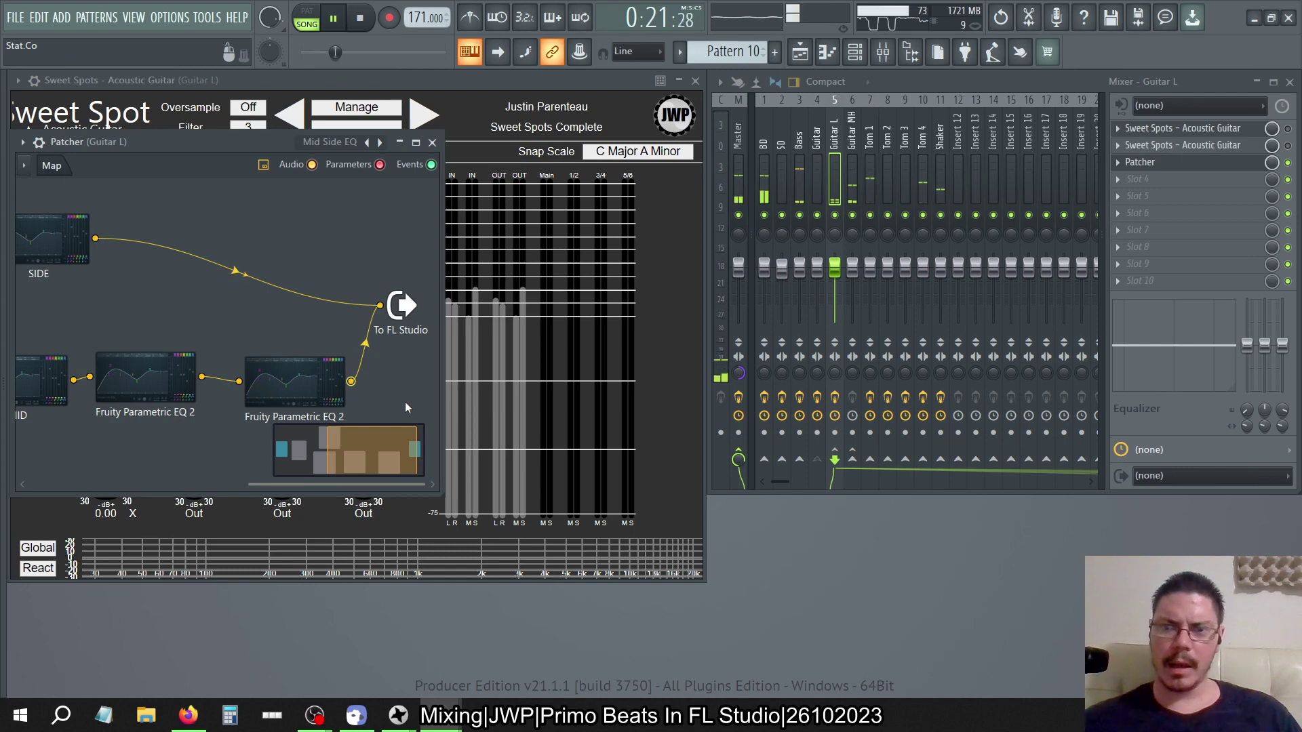
Turn the second added EQ's main level down to its minimum and close its window
{"action": "double_click", "coordinate": [303, 399]}
{"action": "left_click_drag", "start_coordinate": [805, 360], "coordinate": [806, 464]}
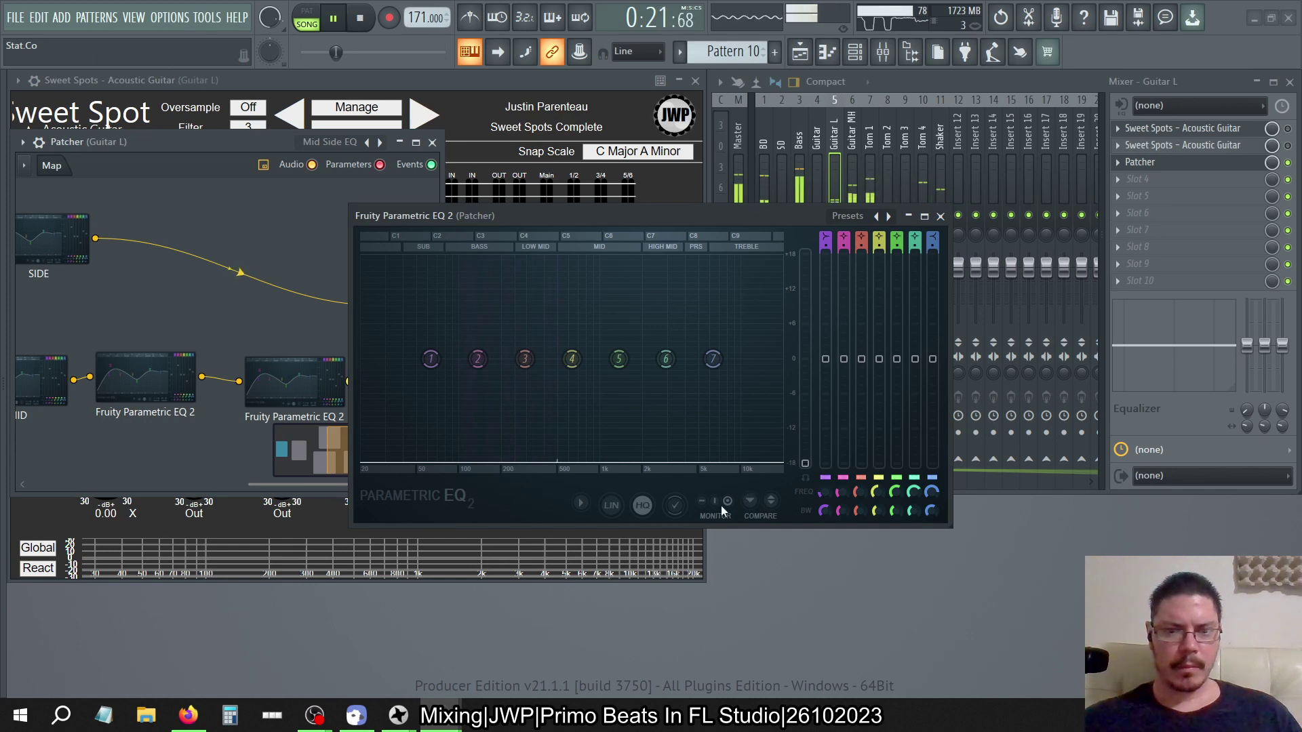
{"action": "left_click", "coordinate": [940, 216]}
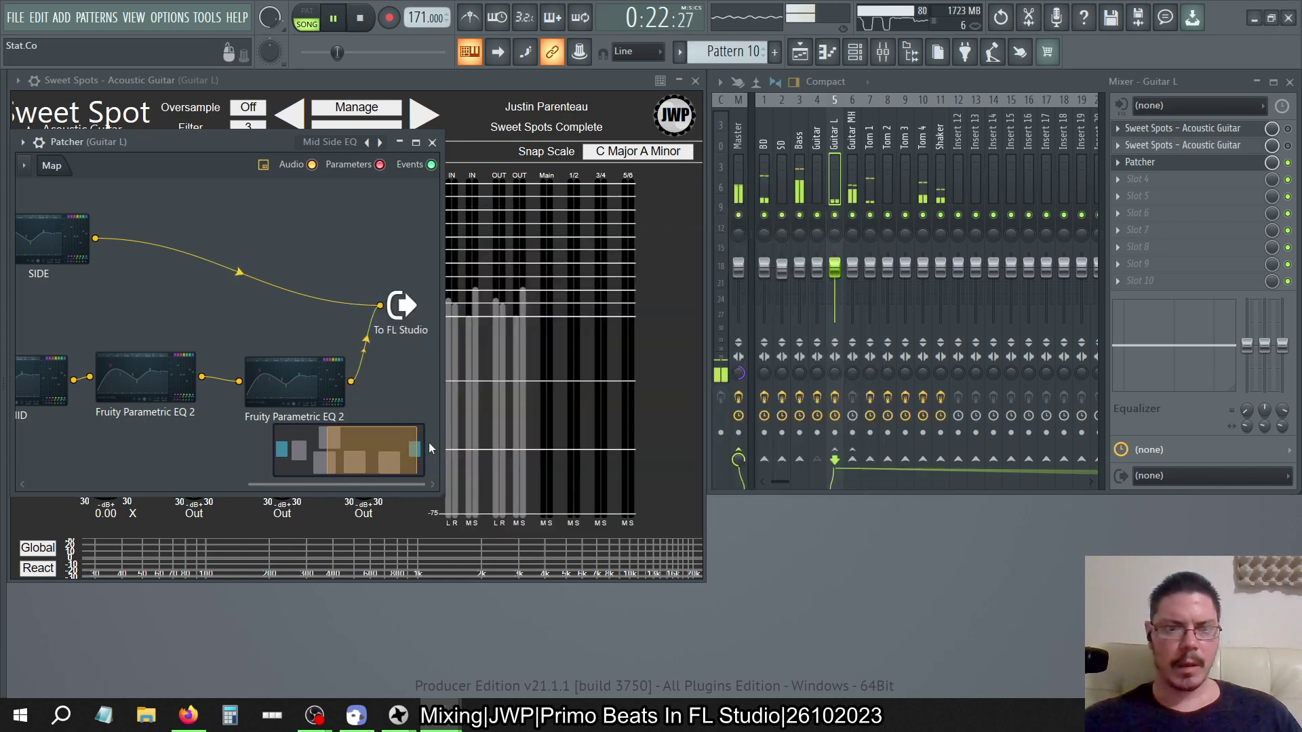
Disconnect the MID chain from the FL Studio output so that only SIDE feeds it
{"action": "left_click_drag", "start_coordinate": [381, 306], "coordinate": [327, 274]}
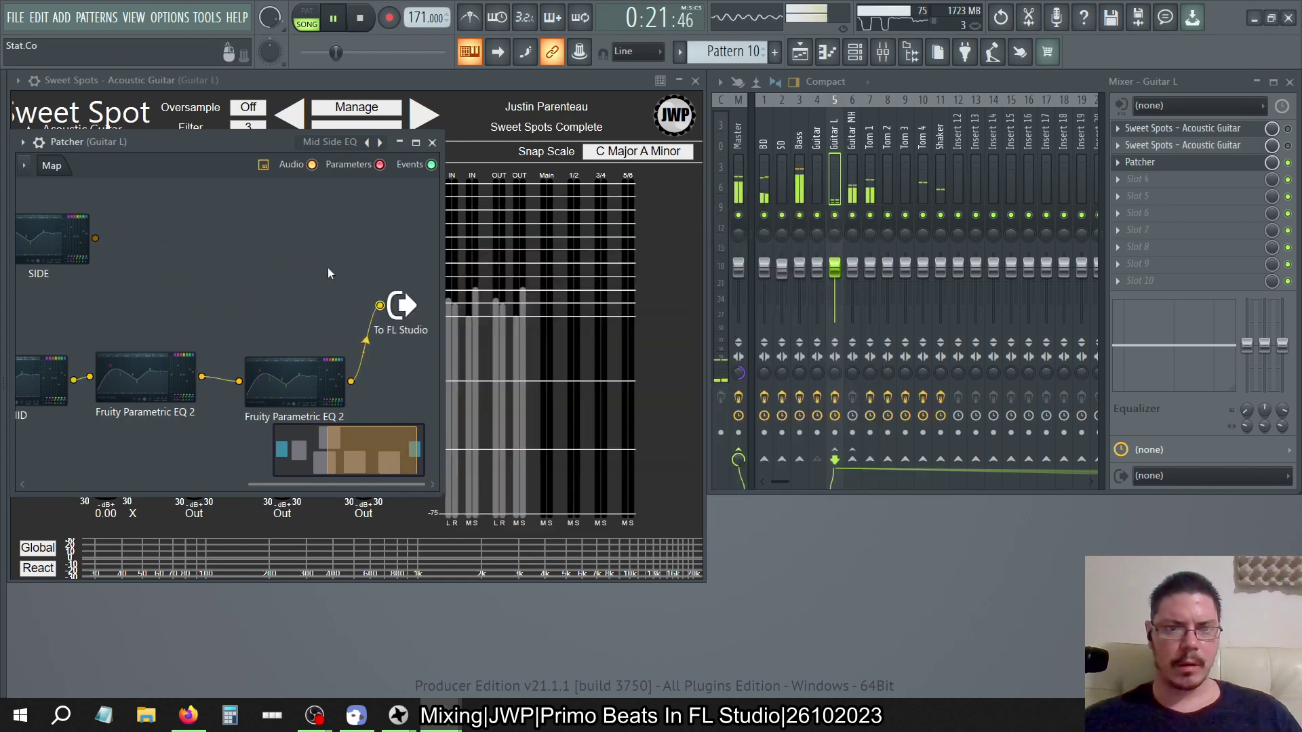
{"action": "left_click_drag", "start_coordinate": [353, 381], "coordinate": [141, 310]}
{"action": "left_click_drag", "start_coordinate": [95, 238], "coordinate": [380, 305]}
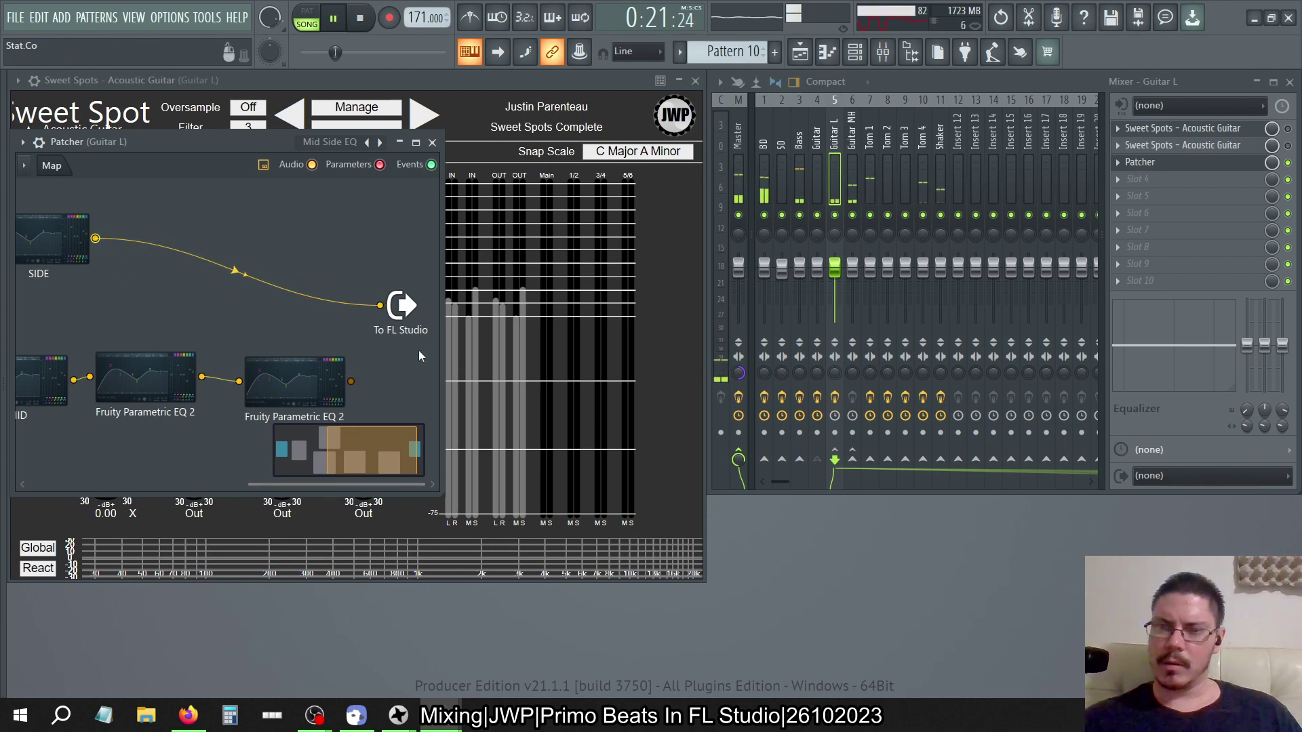
Reset the Master track's stereo separation and inspect the Fruity Parametric EQ 2 on the Master
{"action": "left_click", "coordinate": [740, 125]}
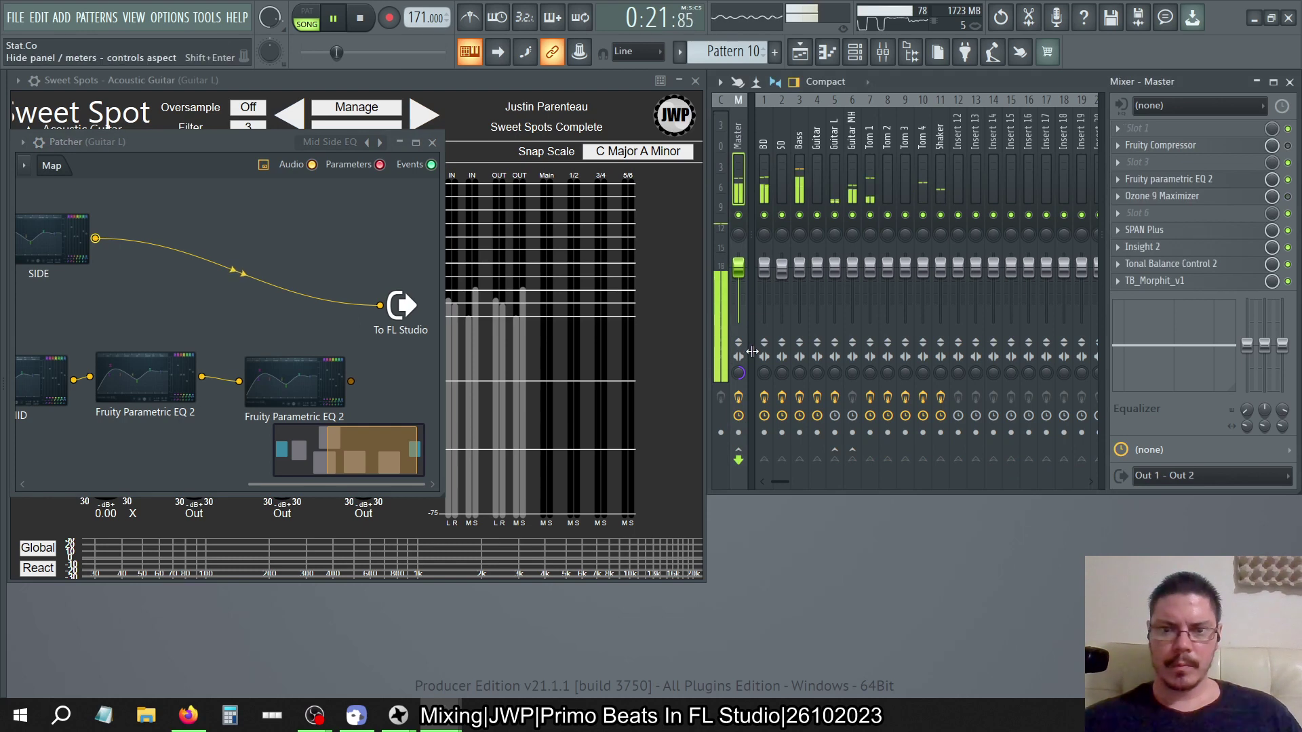
{"action": "right_click", "coordinate": [744, 377]}
{"action": "left_click", "coordinate": [782, 415]}
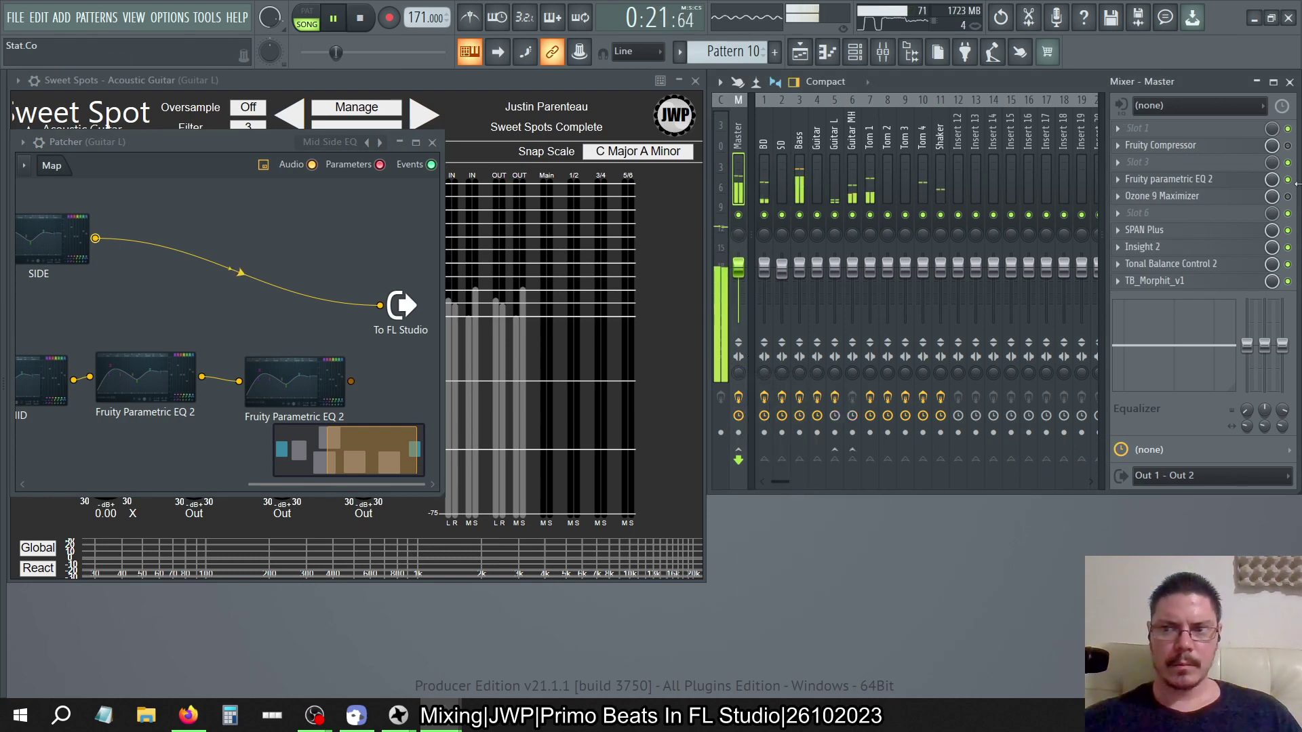
{"action": "left_click", "coordinate": [1245, 180]}
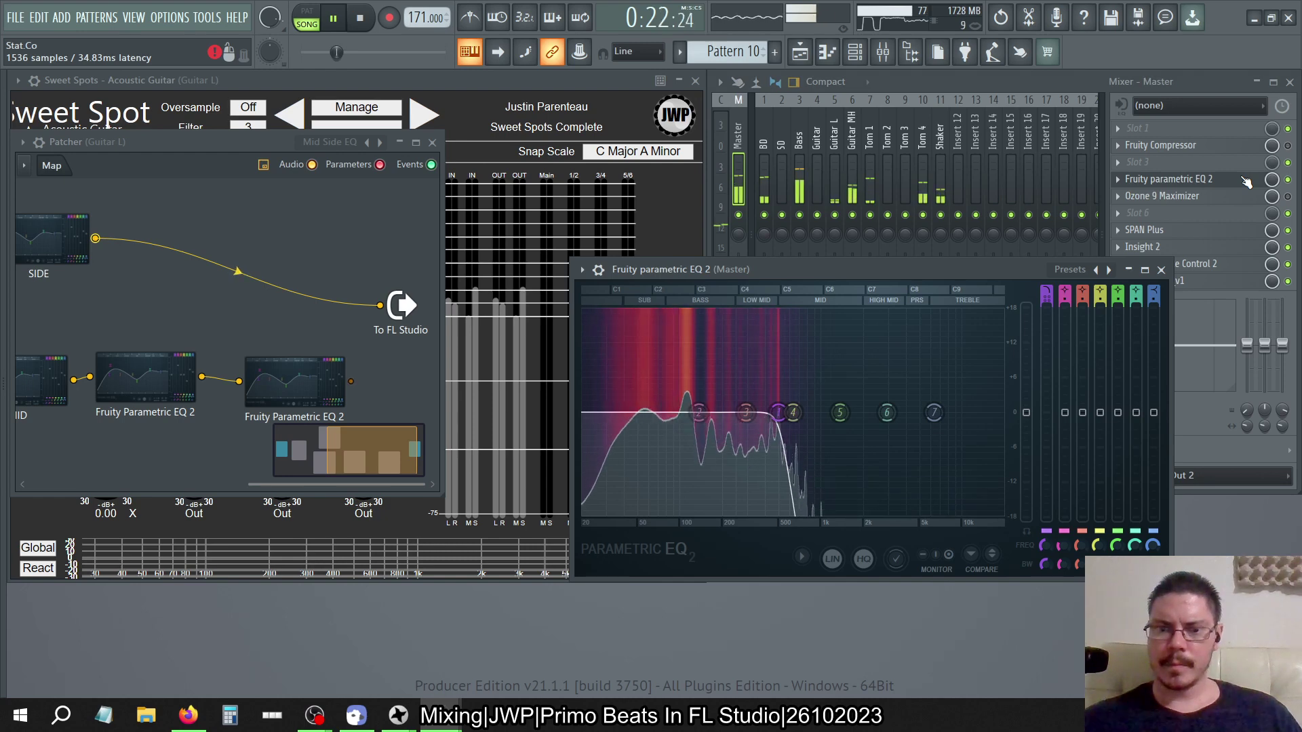
{"action": "left_click", "coordinate": [1161, 270]}
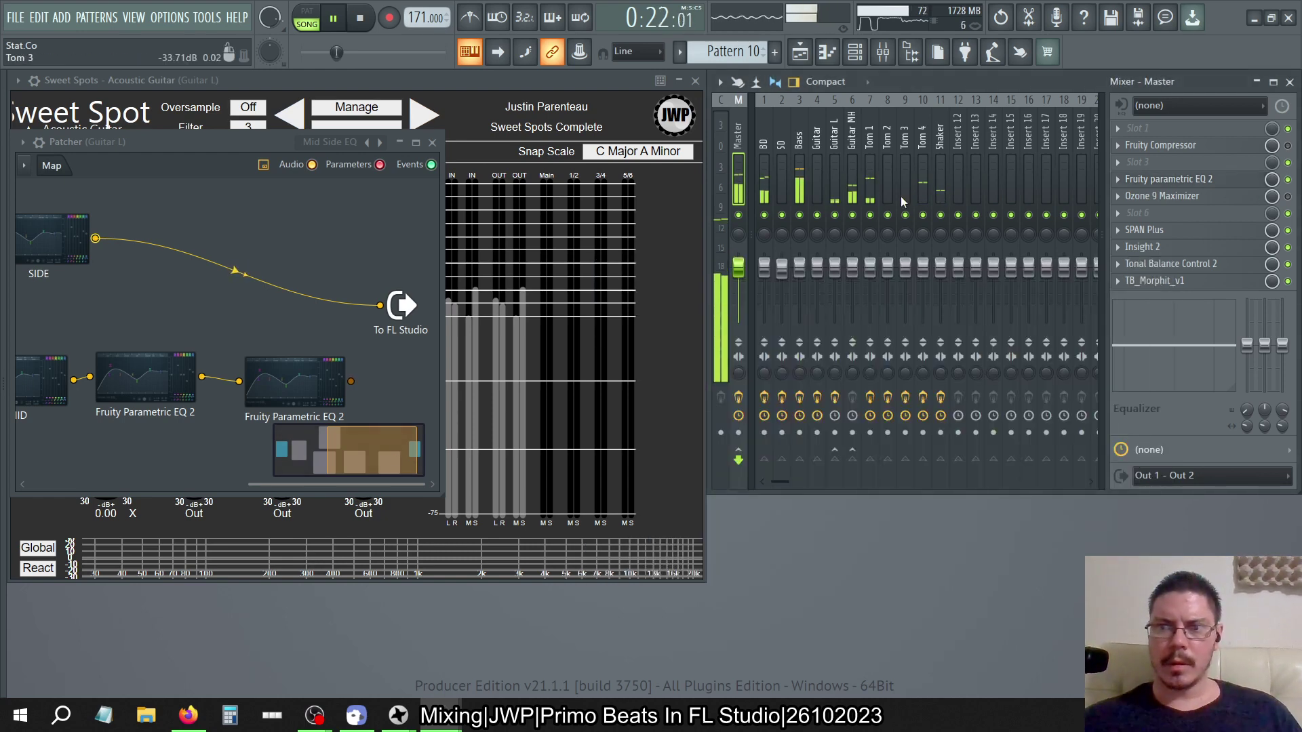
On the Guitar L track, delete both added Fruity Parametric EQ 2 modules from the MID chain in Patcher
{"action": "left_click", "coordinate": [853, 139]}
{"action": "left_click", "coordinate": [835, 136]}
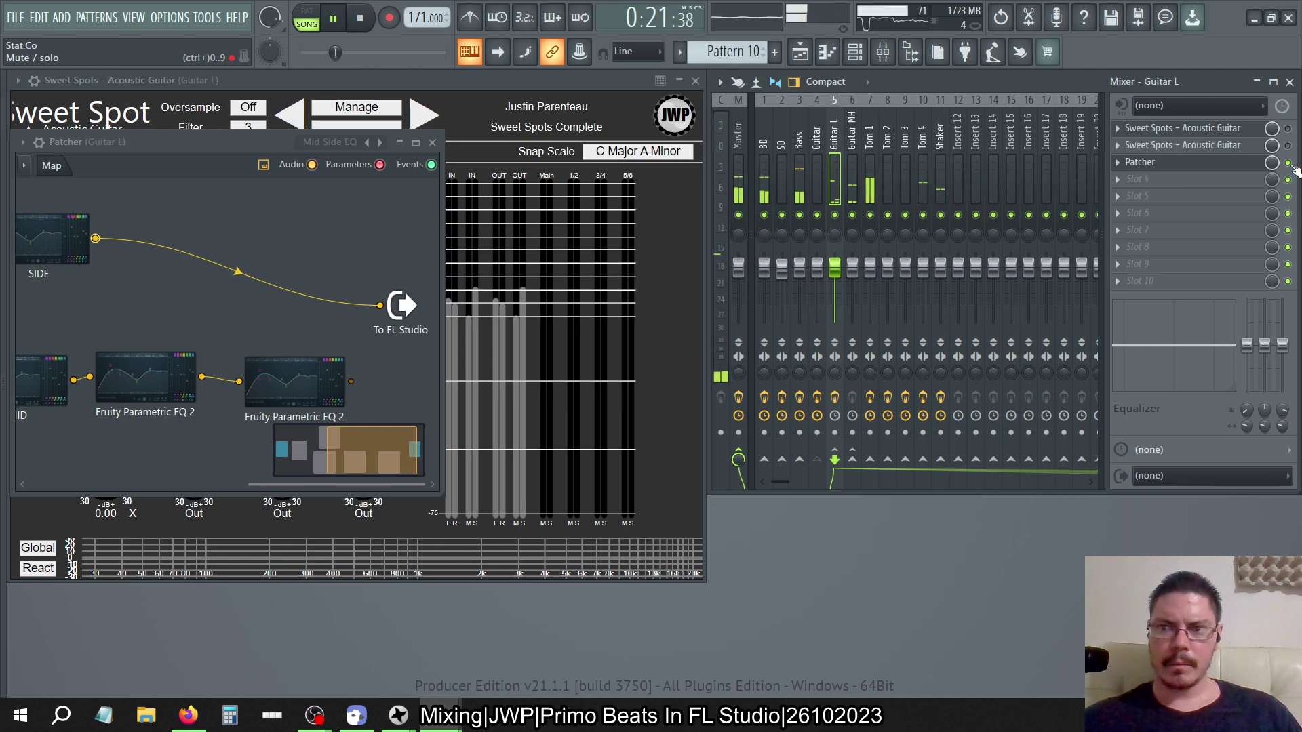
{"action": "scroll", "coordinate": [349, 369], "scroll_direction": "left", "scroll_amount": 5}
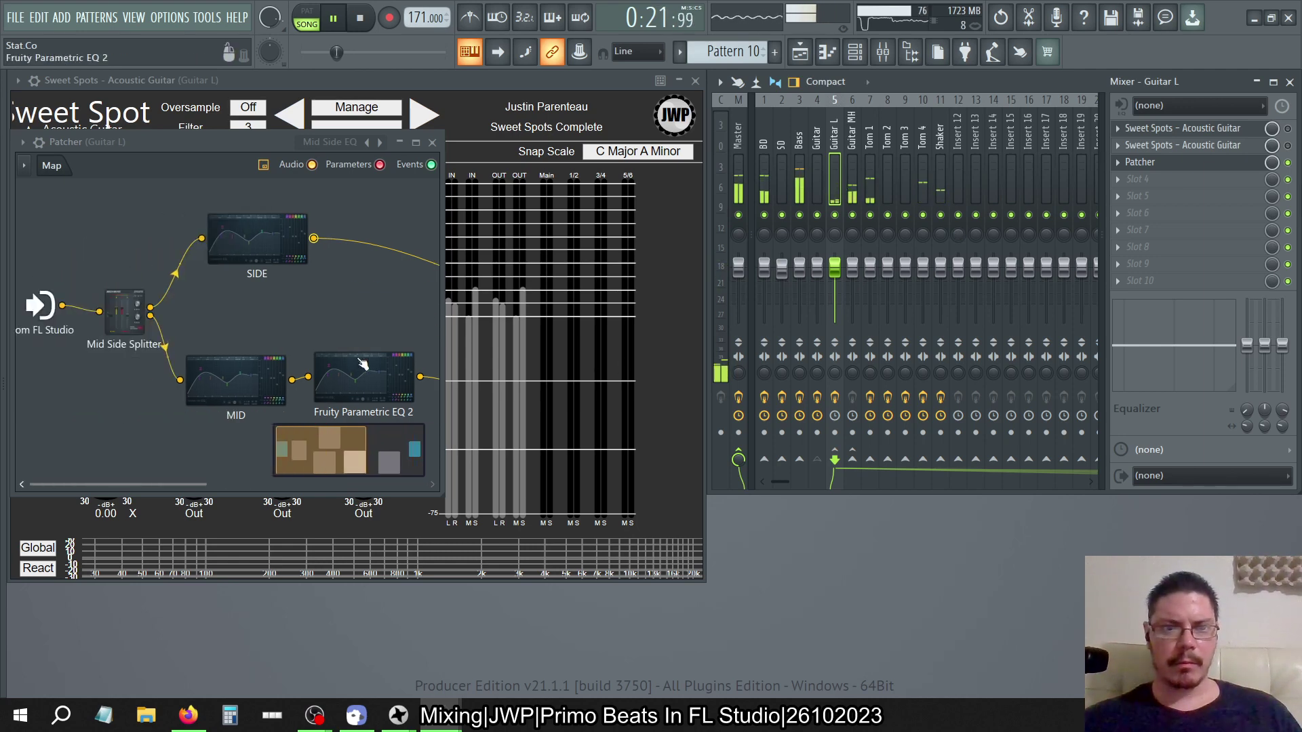
{"action": "scroll", "coordinate": [363, 369], "scroll_direction": "right", "scroll_amount": 4}
{"action": "left_click_drag", "start_coordinate": [334, 384], "coordinate": [323, 347]}
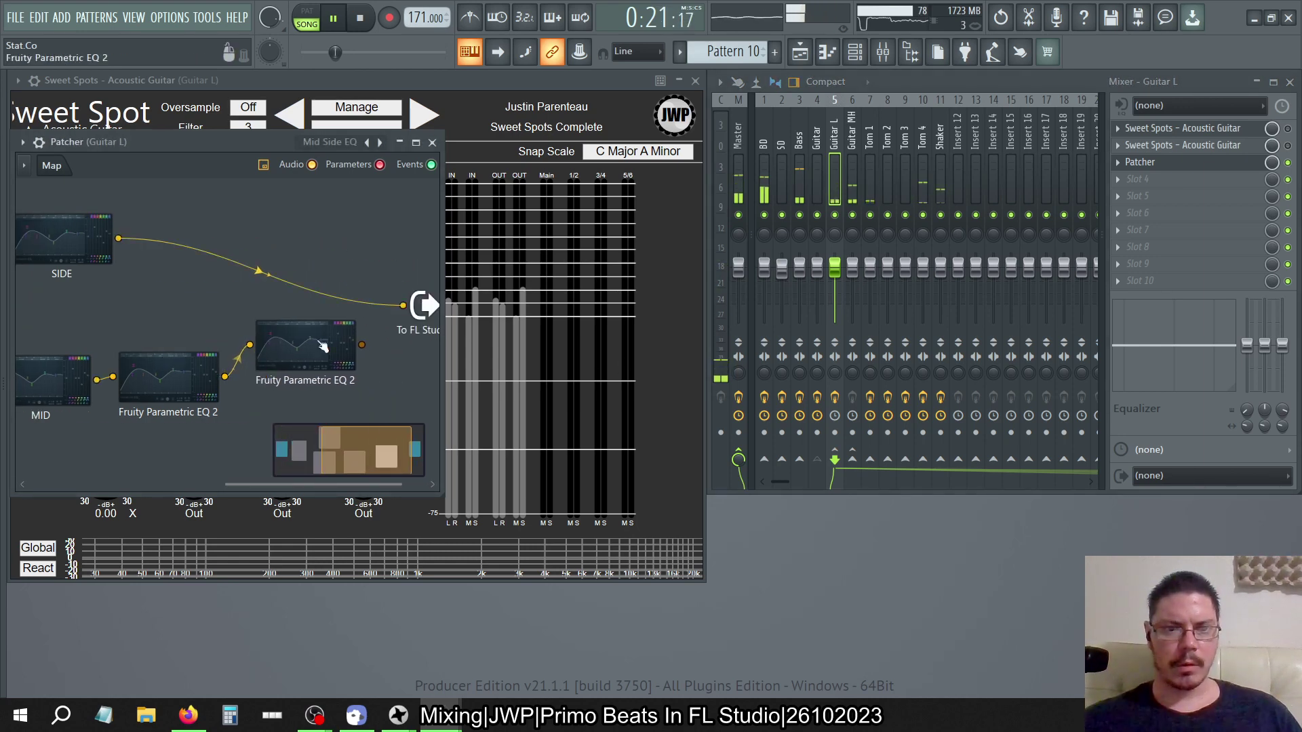
{"action": "right_click", "coordinate": [316, 339]}
{"action": "left_click", "coordinate": [349, 398]}
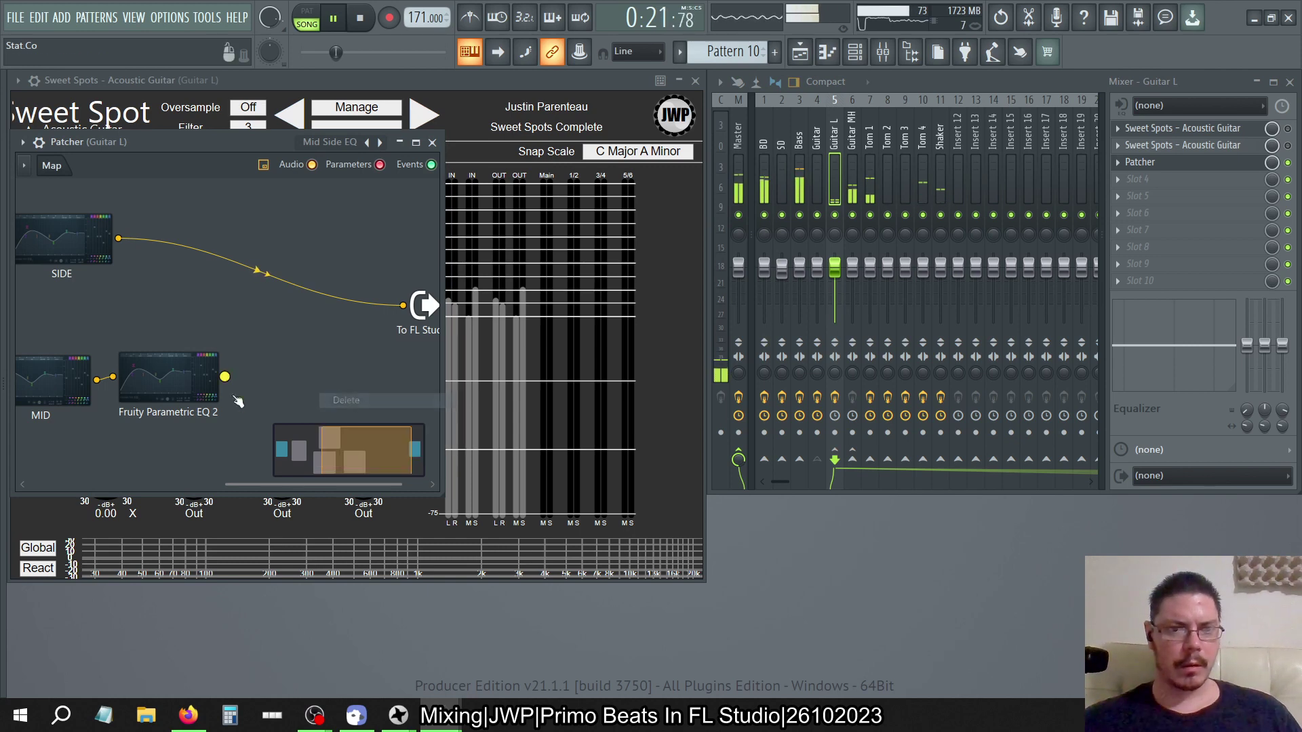
{"action": "right_click", "coordinate": [162, 392]}
{"action": "left_click", "coordinate": [192, 450]}
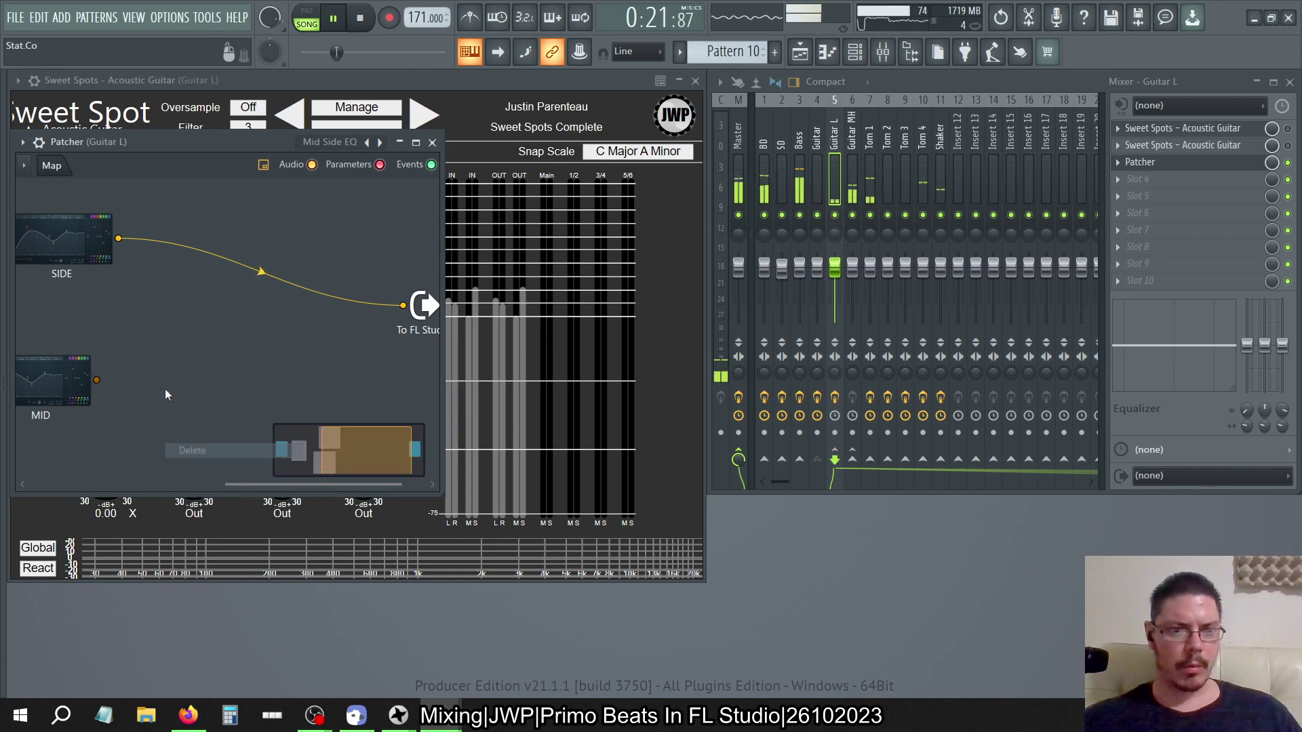
Delete the MID EQ module from the Patcher map
{"action": "right_click", "coordinate": [83, 409]}
{"action": "right_click", "coordinate": [71, 396]}
{"action": "left_click", "coordinate": [99, 456]}
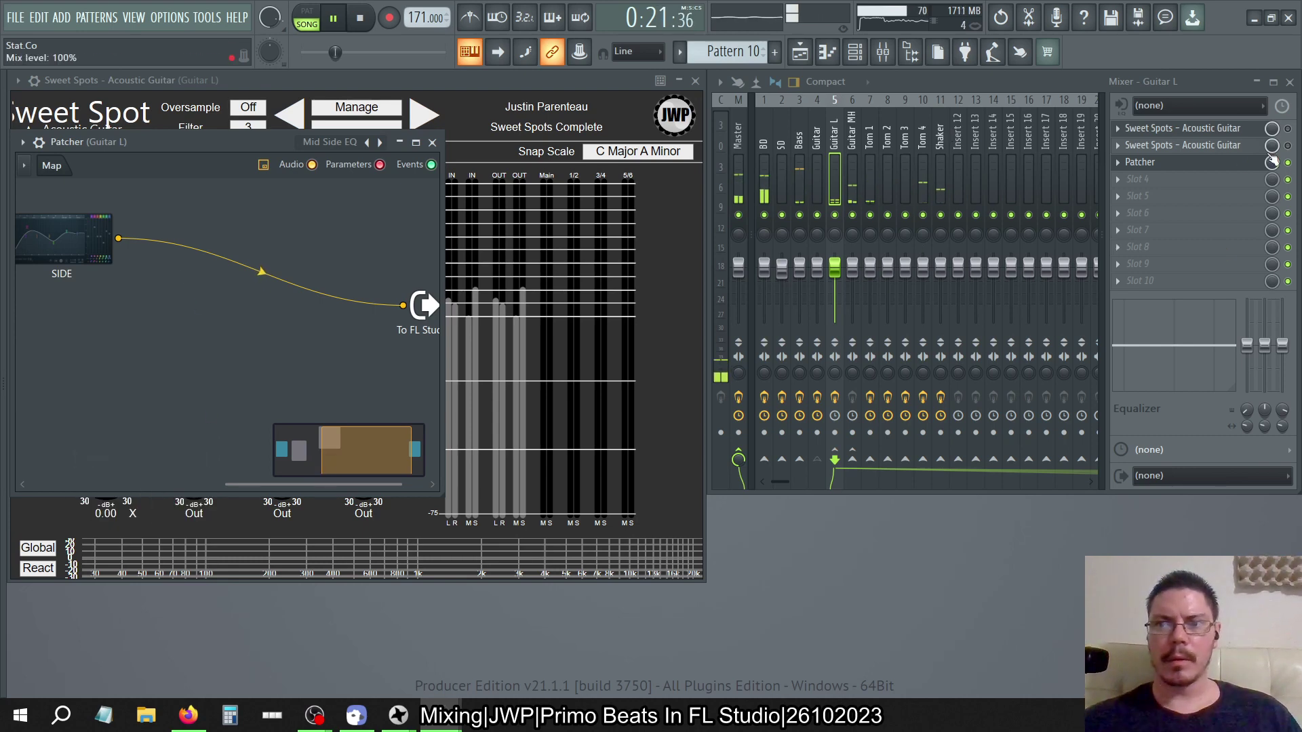
Raise the SIDE EQ's main level to its maximum and adjust the Master track's stereo separation
{"action": "left_click", "coordinate": [65, 238]}
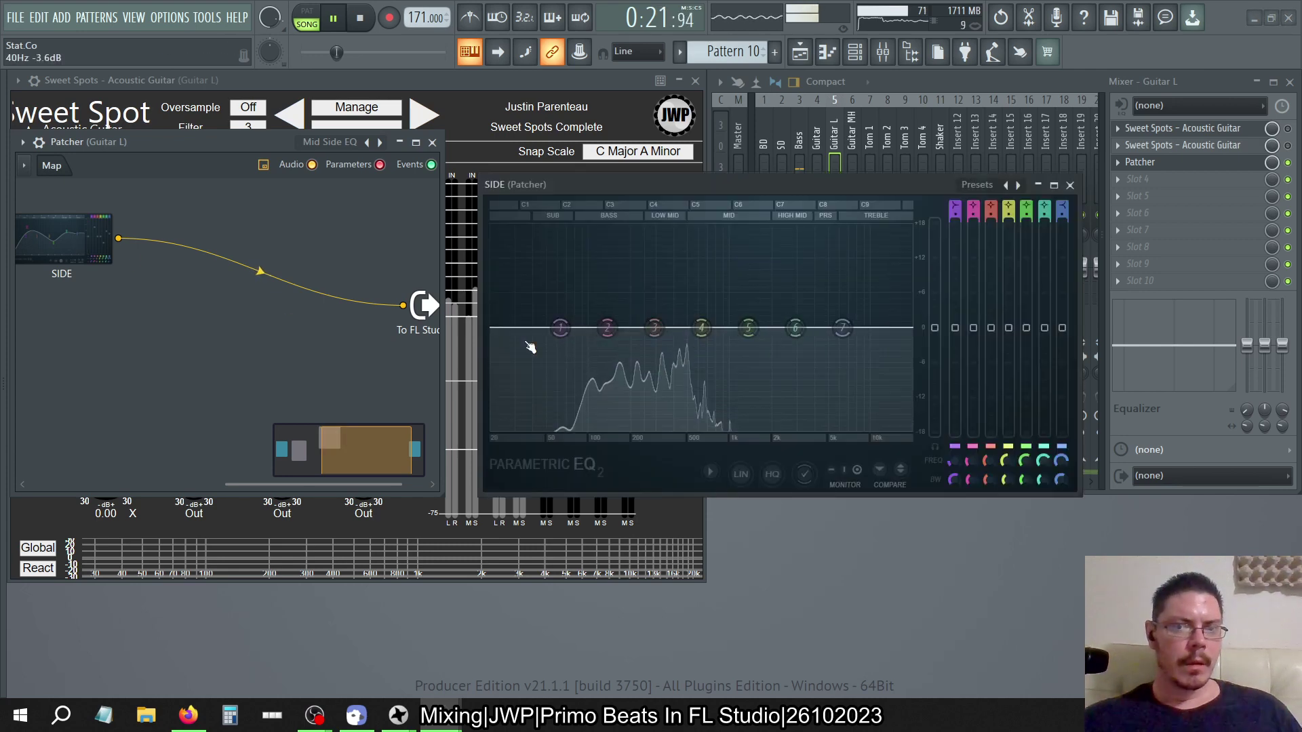
{"action": "left_click_drag", "start_coordinate": [889, 189], "coordinate": [561, 339]}
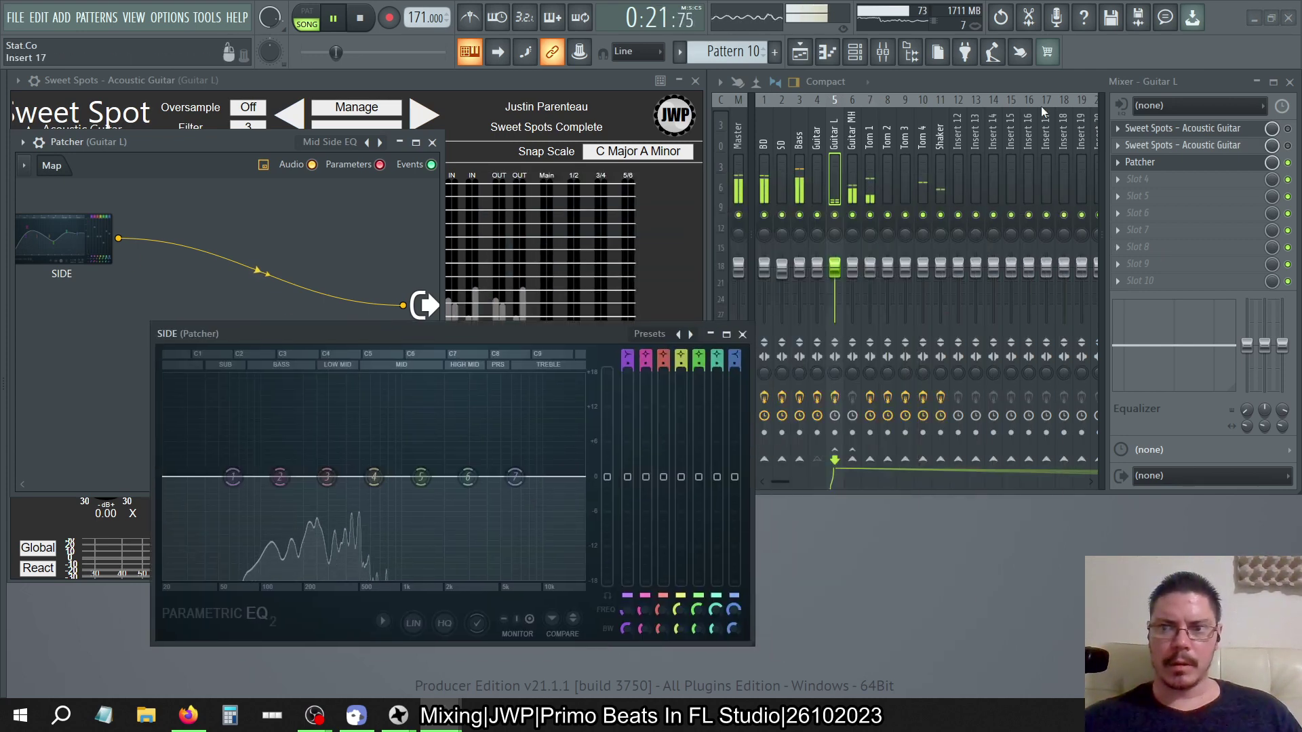
{"action": "left_click_drag", "start_coordinate": [616, 334], "coordinate": [419, 316]}
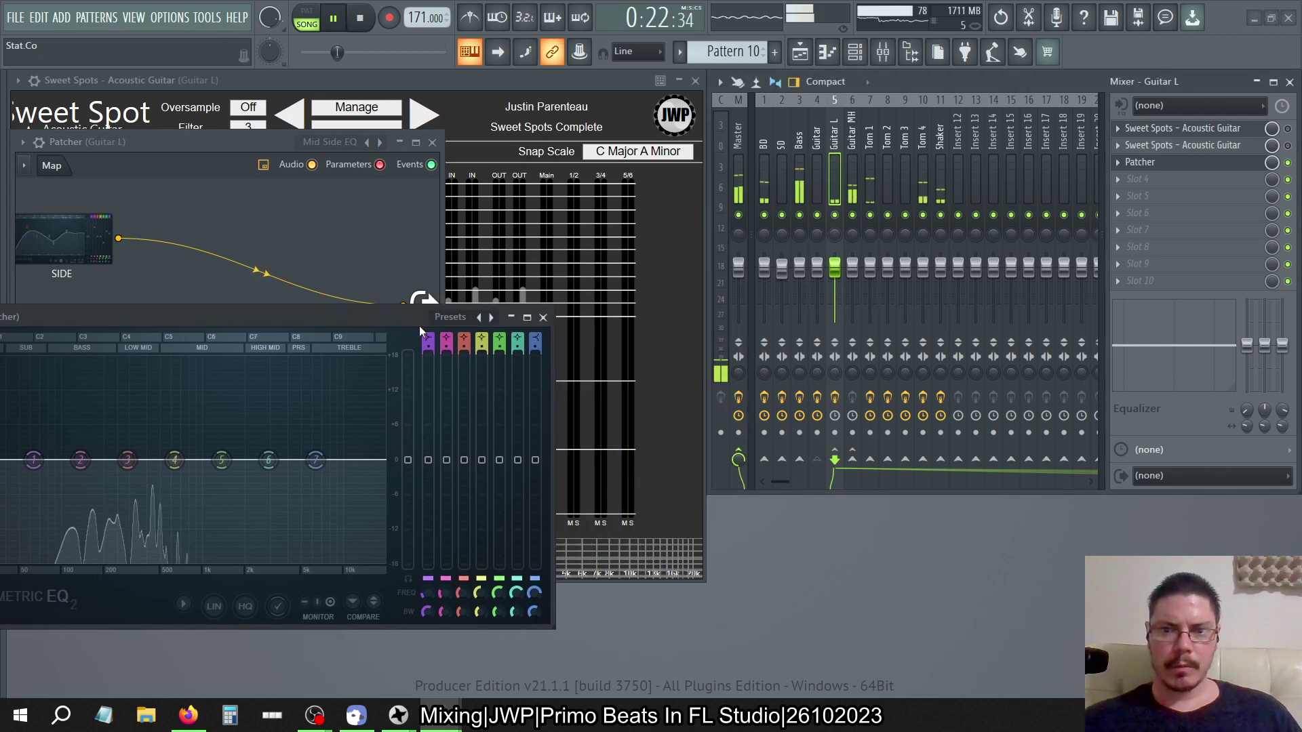
{"action": "left_click_drag", "start_coordinate": [411, 459], "coordinate": [412, 354]}
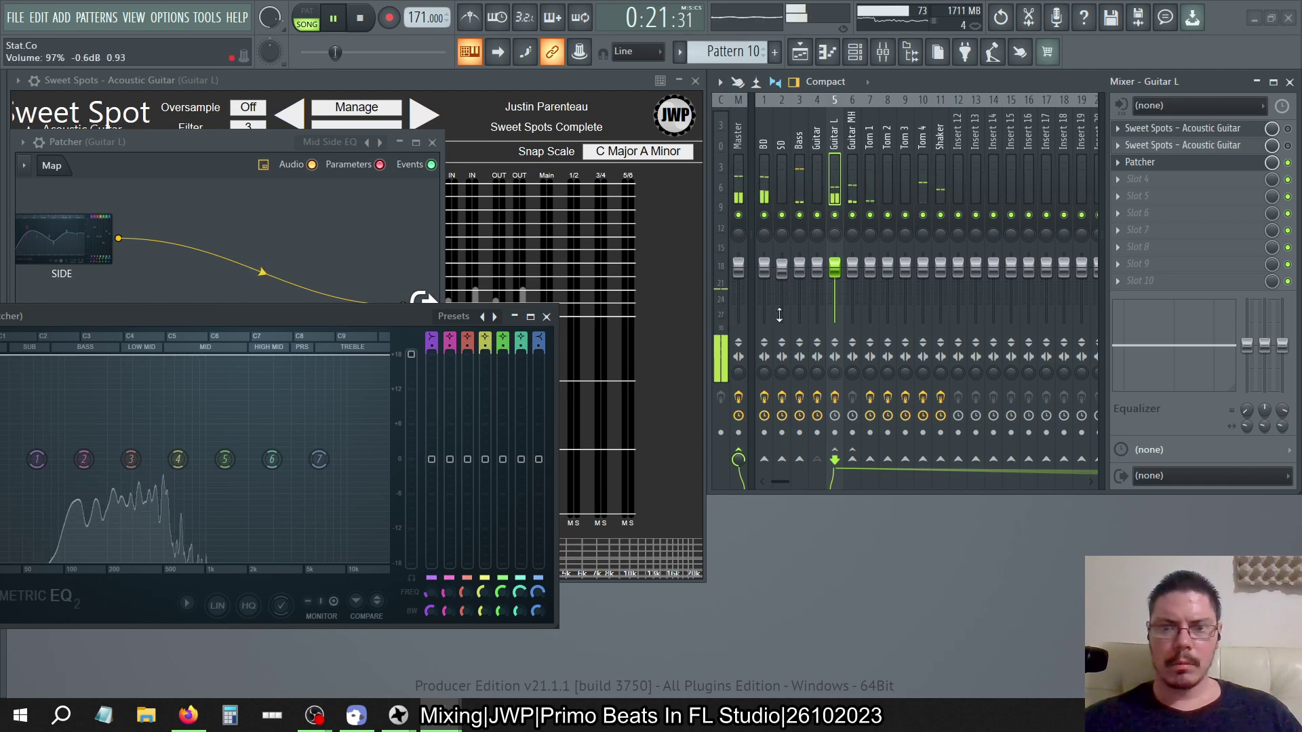
{"action": "left_click", "coordinate": [740, 377]}
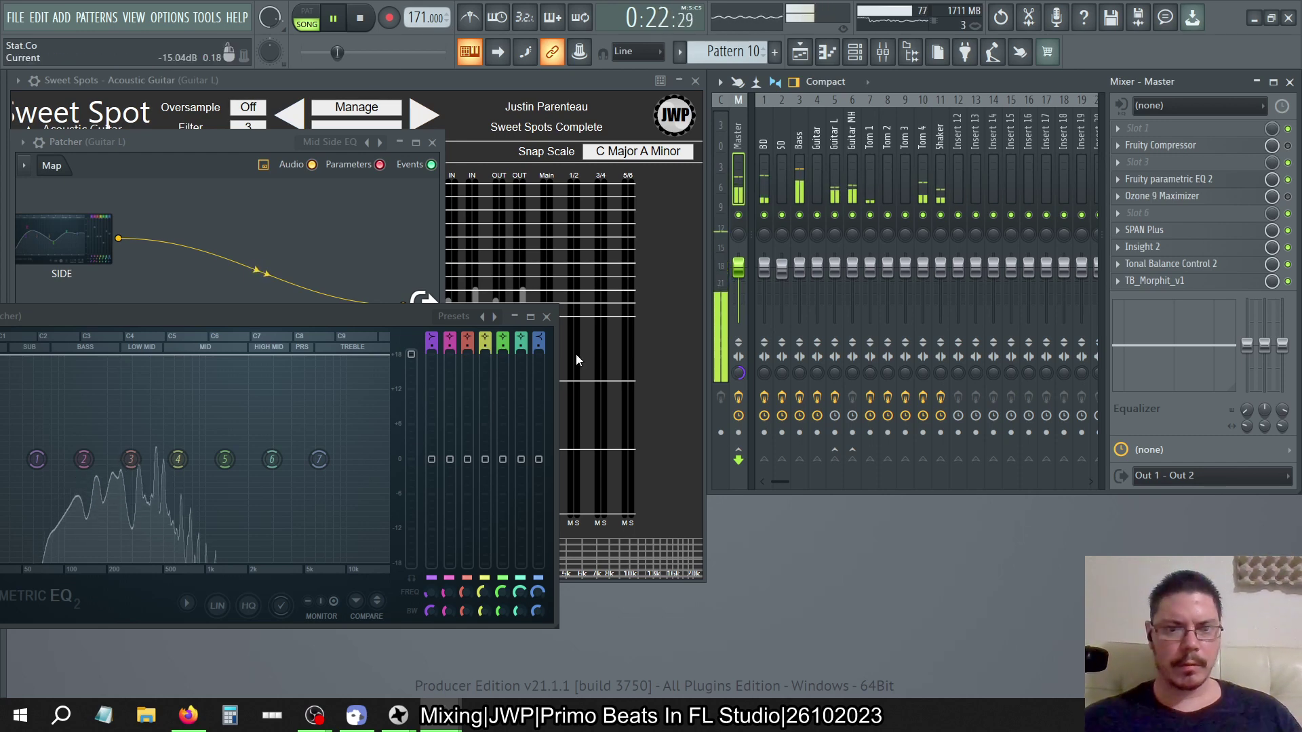
Lower the SIDE EQ's main level in stages, then reset it to its default
{"action": "left_click_drag", "start_coordinate": [411, 354], "coordinate": [411, 372]}
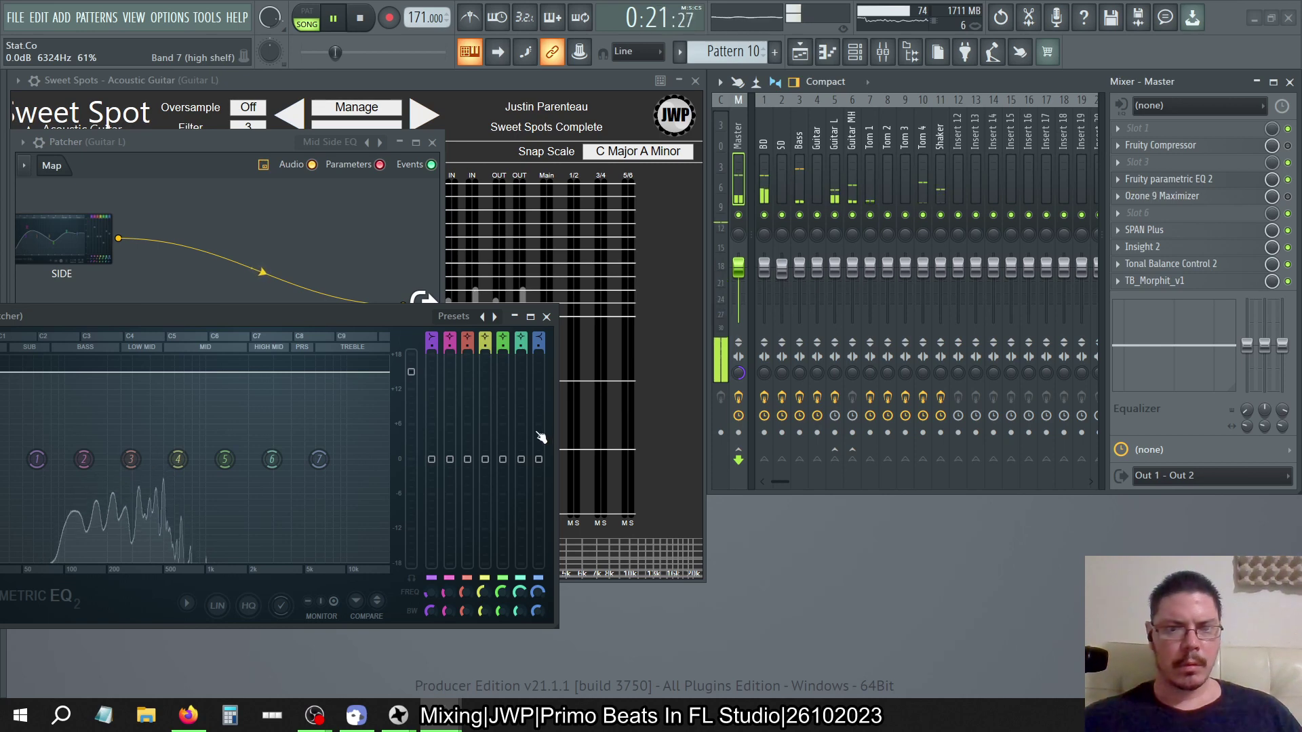
{"action": "left_click_drag", "start_coordinate": [411, 371], "coordinate": [411, 407]}
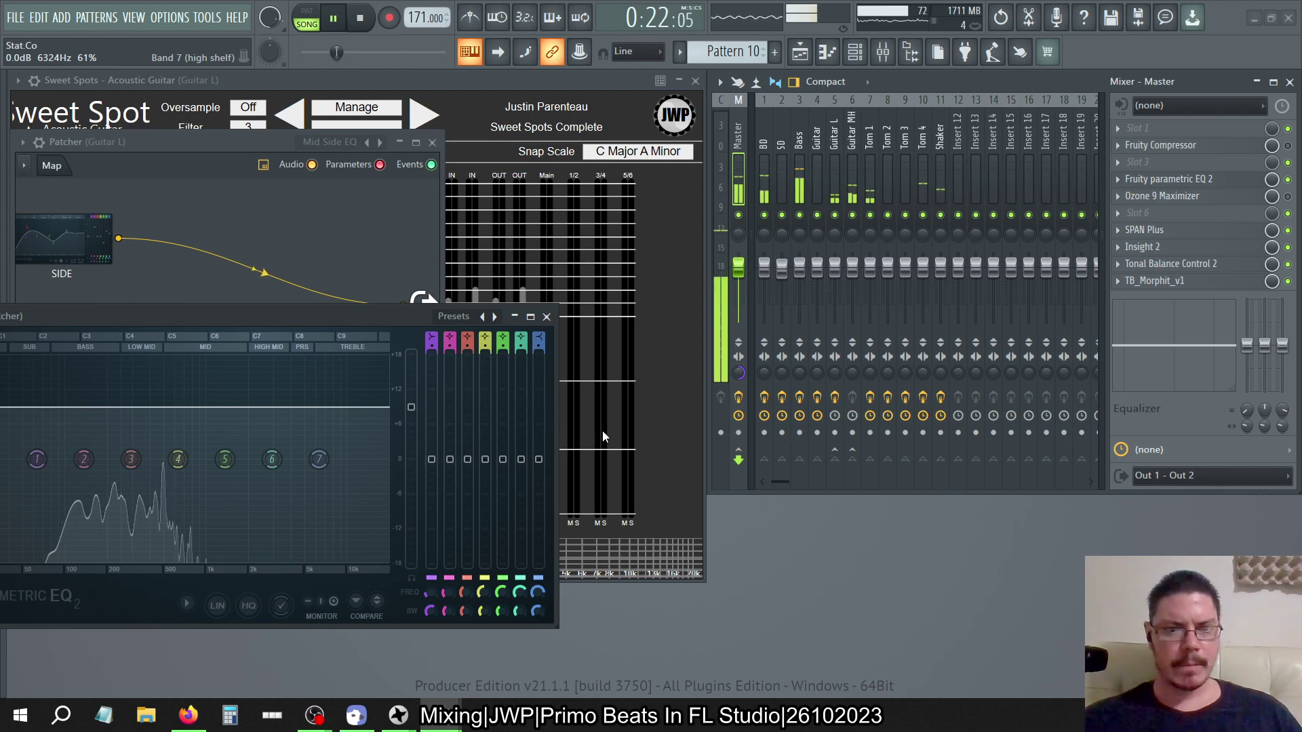
{"action": "left_click_drag", "start_coordinate": [413, 417], "coordinate": [413, 438]}
{"action": "right_click", "coordinate": [414, 438]}
{"action": "left_click", "coordinate": [438, 448]}
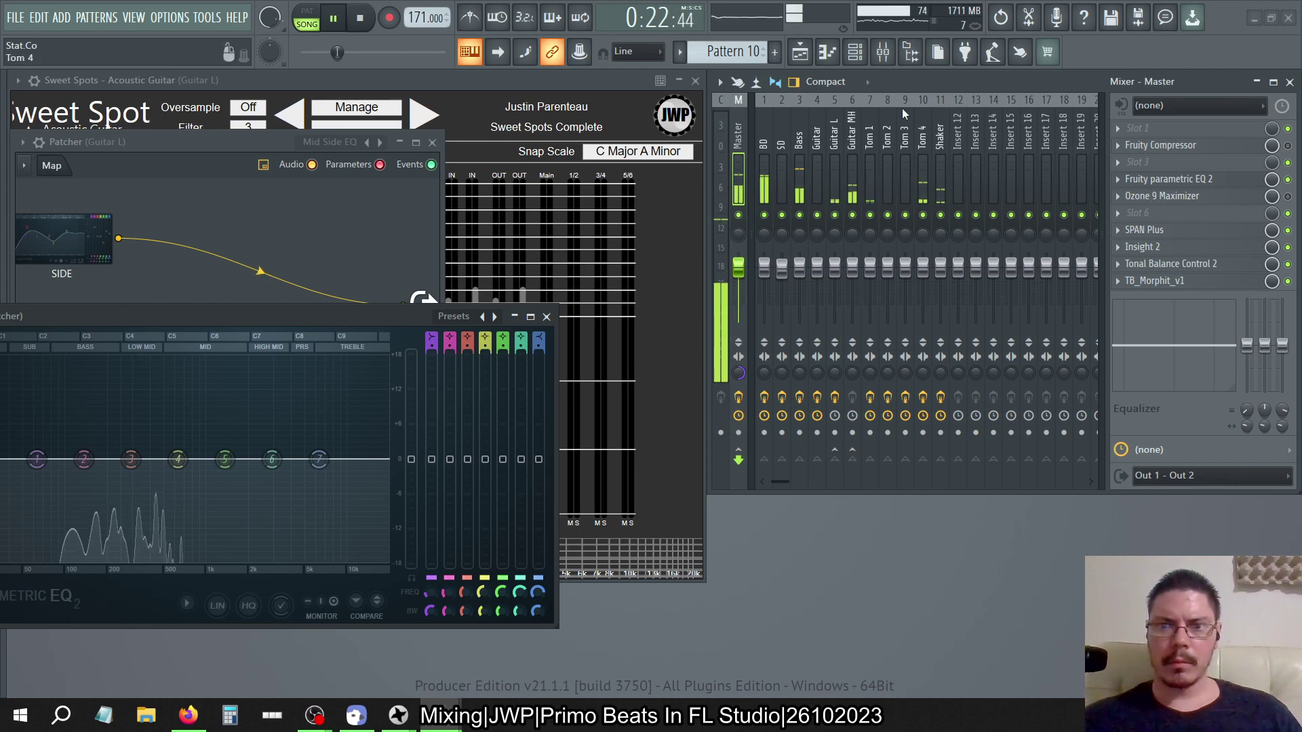
With Guitar L selected, raise the SIDE EQ's main level to its maximum and close its window
{"action": "left_click", "coordinate": [817, 141]}
{"action": "left_click", "coordinate": [834, 141]}
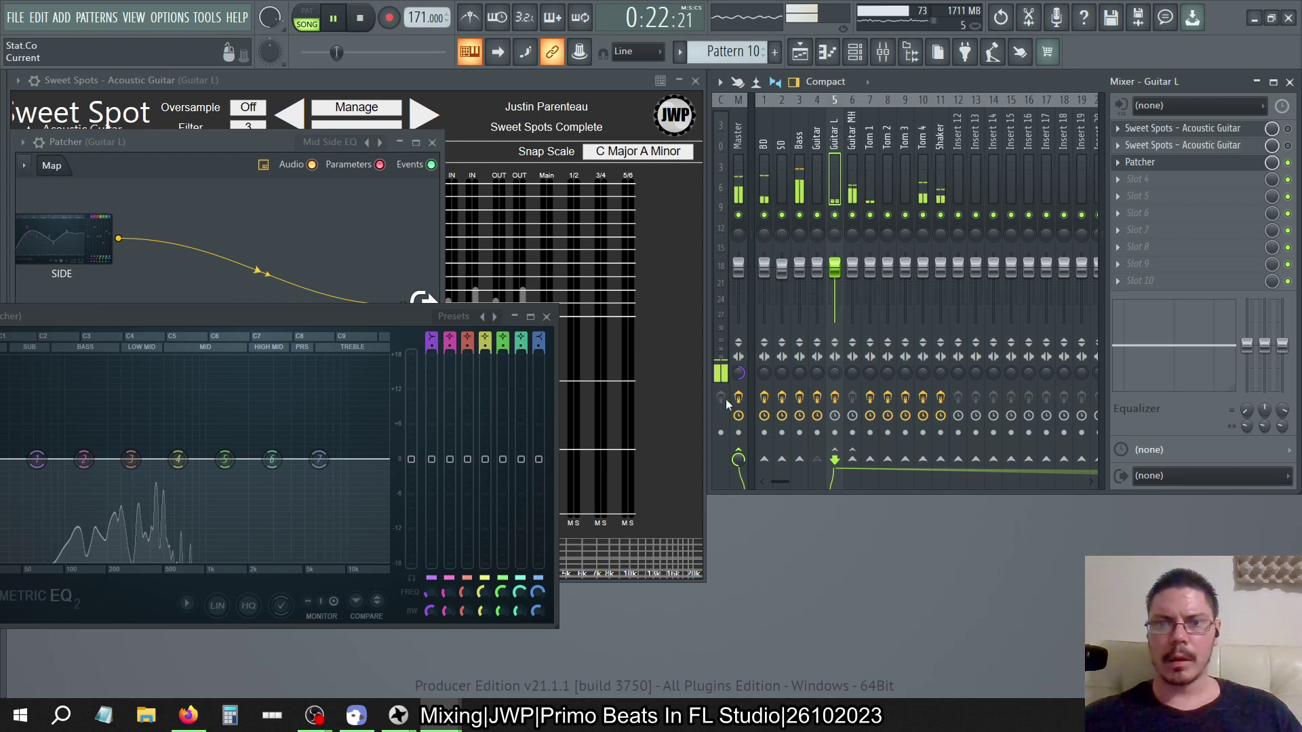
{"action": "left_click_drag", "start_coordinate": [411, 460], "coordinate": [413, 355]}
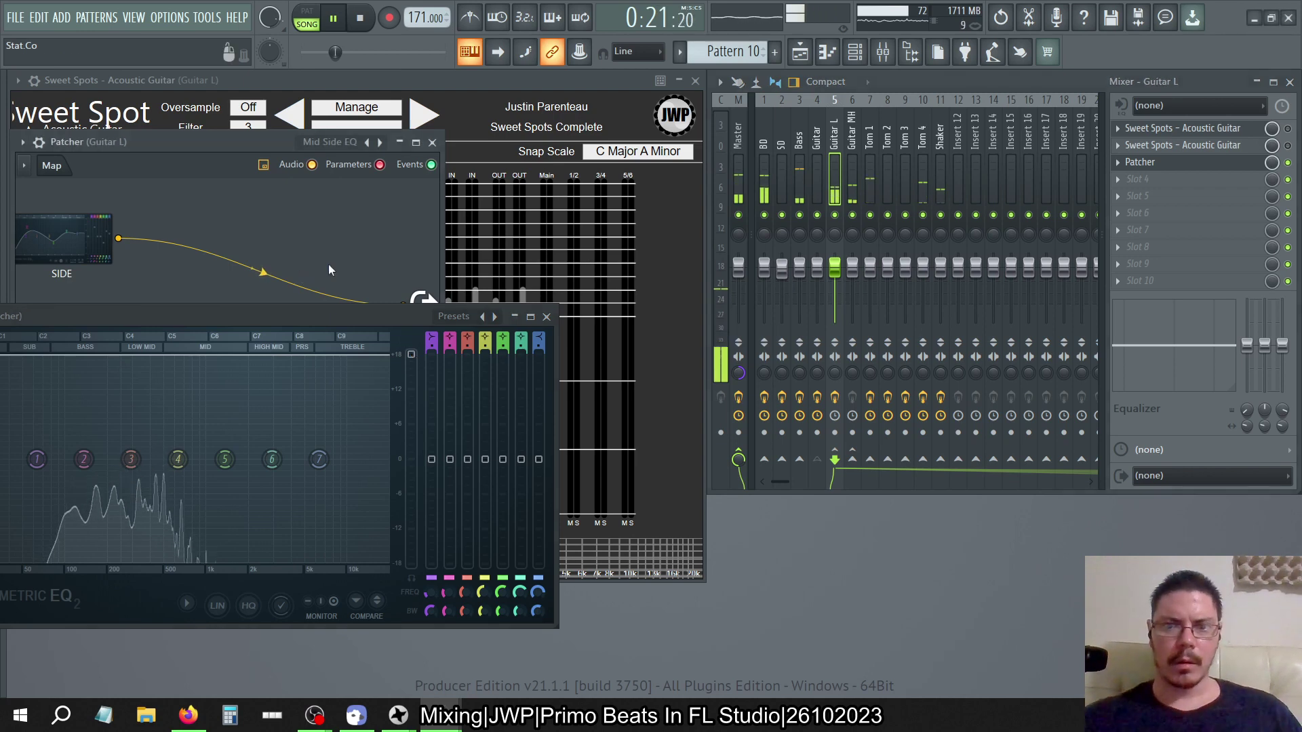
{"action": "left_click_drag", "start_coordinate": [377, 313], "coordinate": [574, 398]}
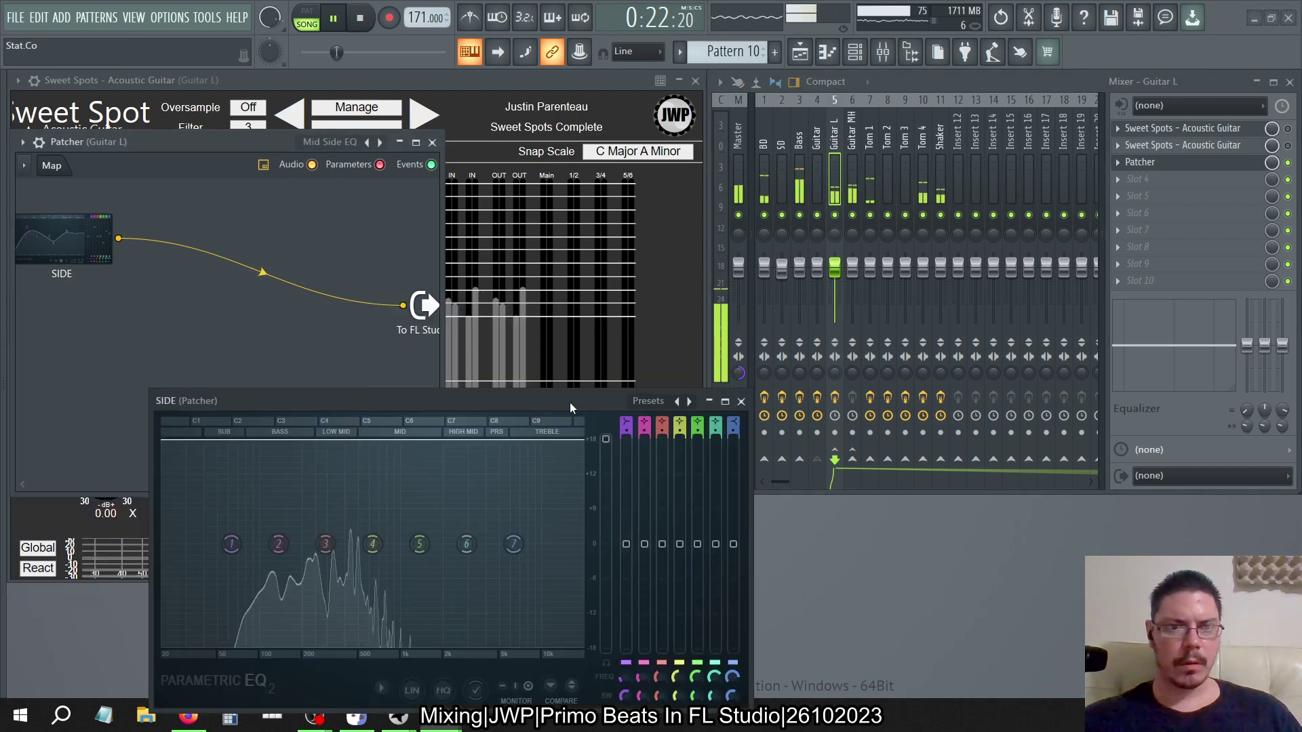
{"action": "left_click", "coordinate": [741, 401]}
Disconnect SIDE from the FL Studio output and wire a new Fruity Parametric EQ 2 between them
{"action": "right_click", "coordinate": [118, 238]}
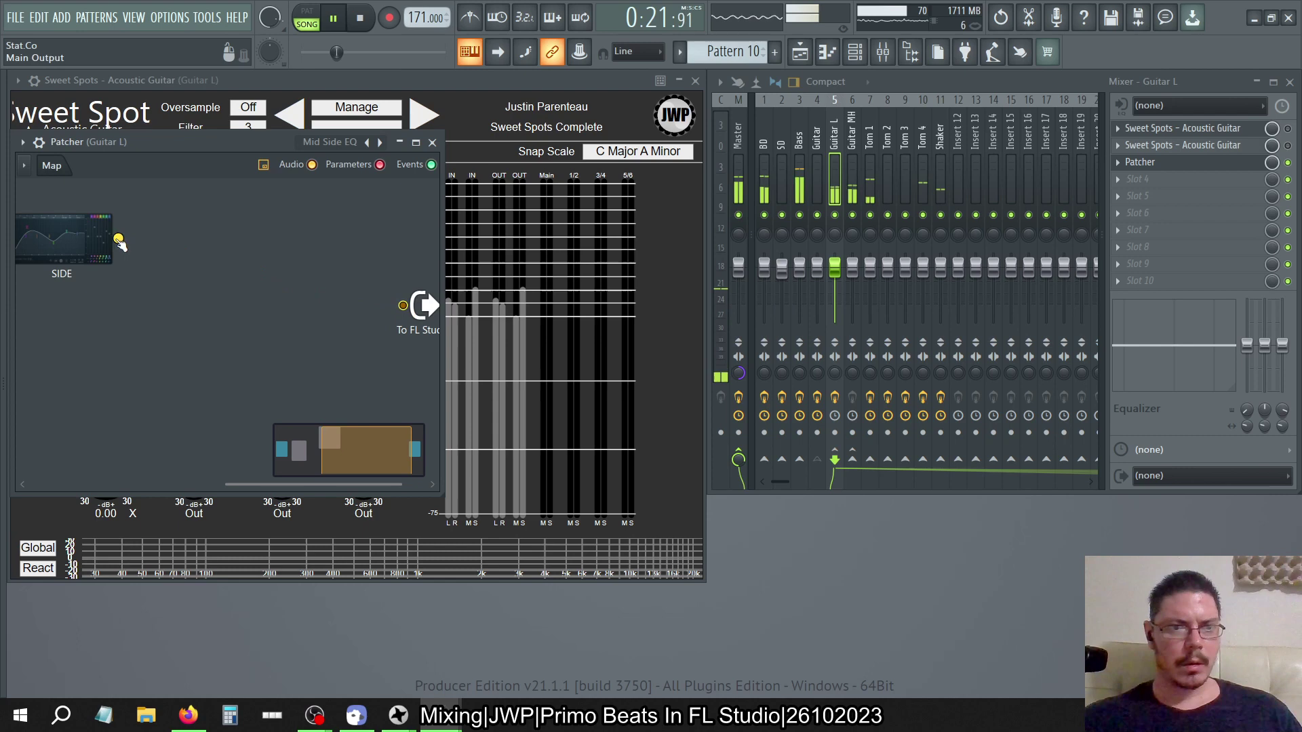
{"action": "right_click", "coordinate": [85, 258]}
{"action": "right_click", "coordinate": [272, 206]}
{"action": "mouse_move", "coordinate": [346, 232]}
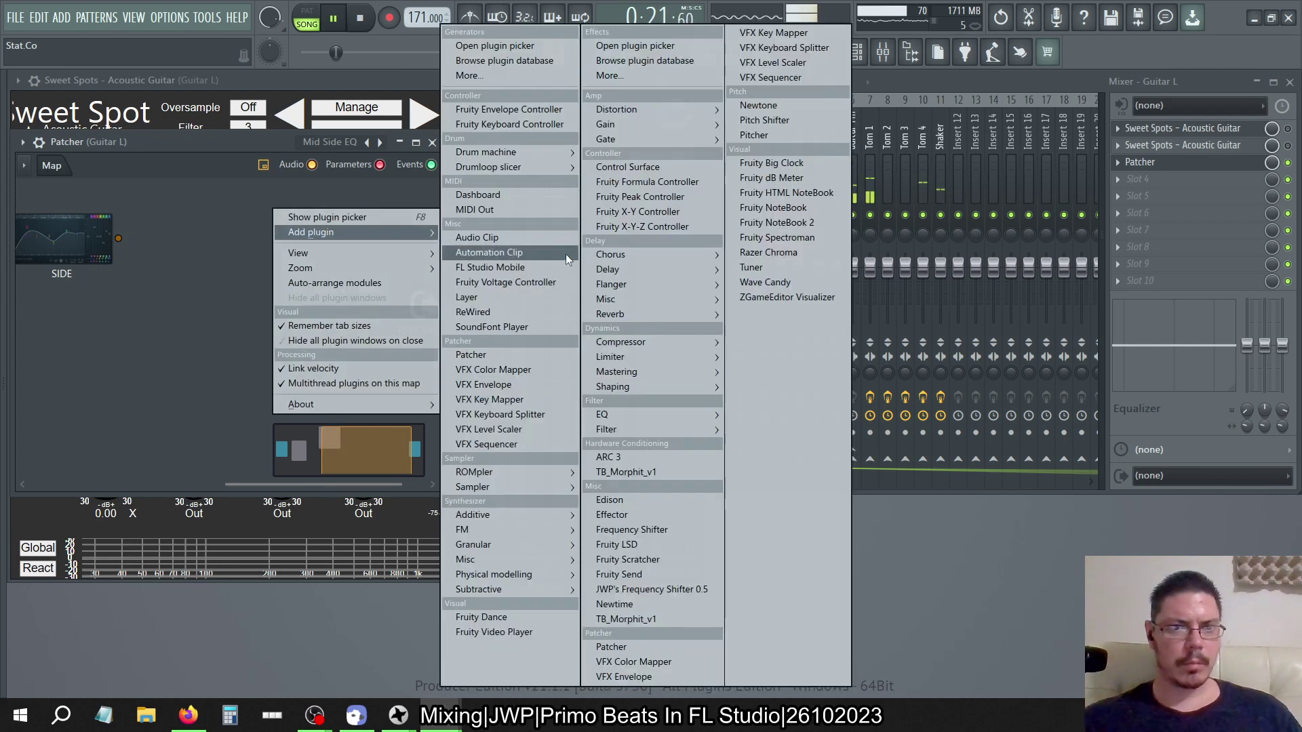
{"action": "mouse_move", "coordinate": [620, 412]}
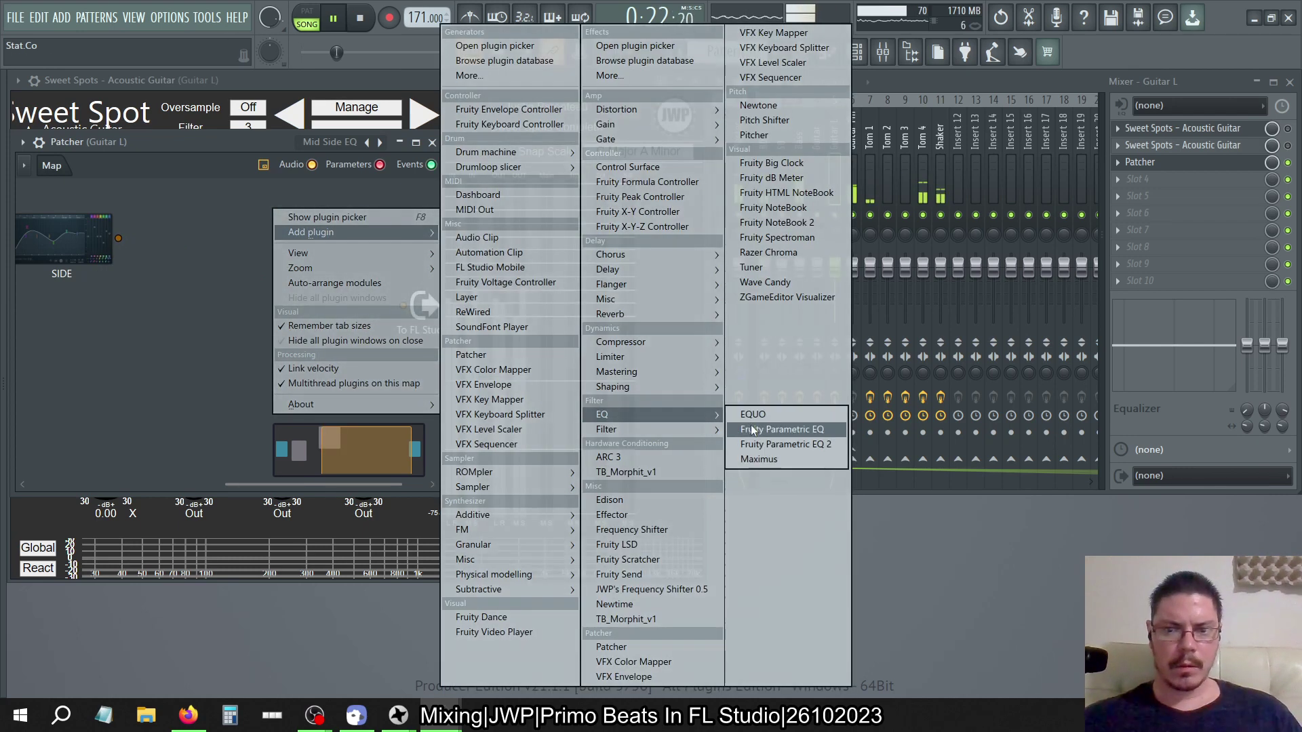
{"action": "left_click", "coordinate": [751, 445]}
{"action": "left_click_drag", "start_coordinate": [298, 245], "coordinate": [240, 271]}
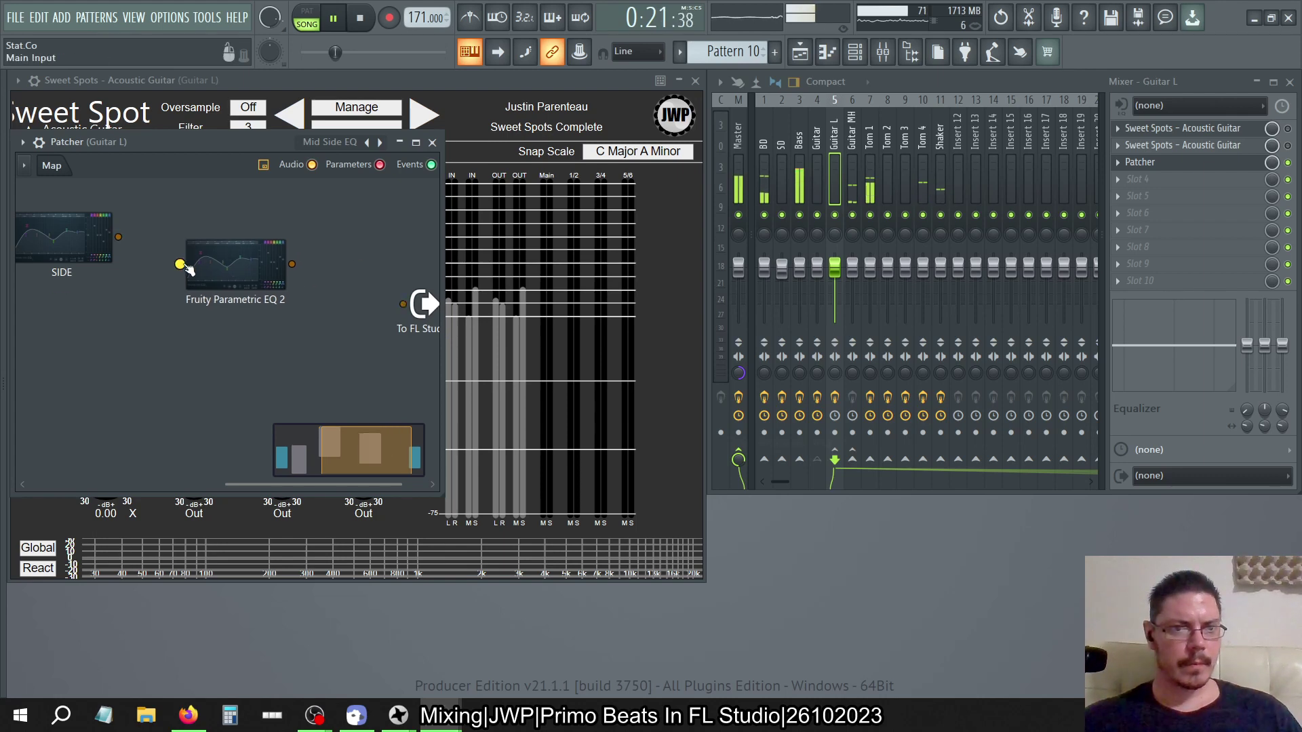
{"action": "left_click_drag", "start_coordinate": [371, 287], "coordinate": [422, 303]}
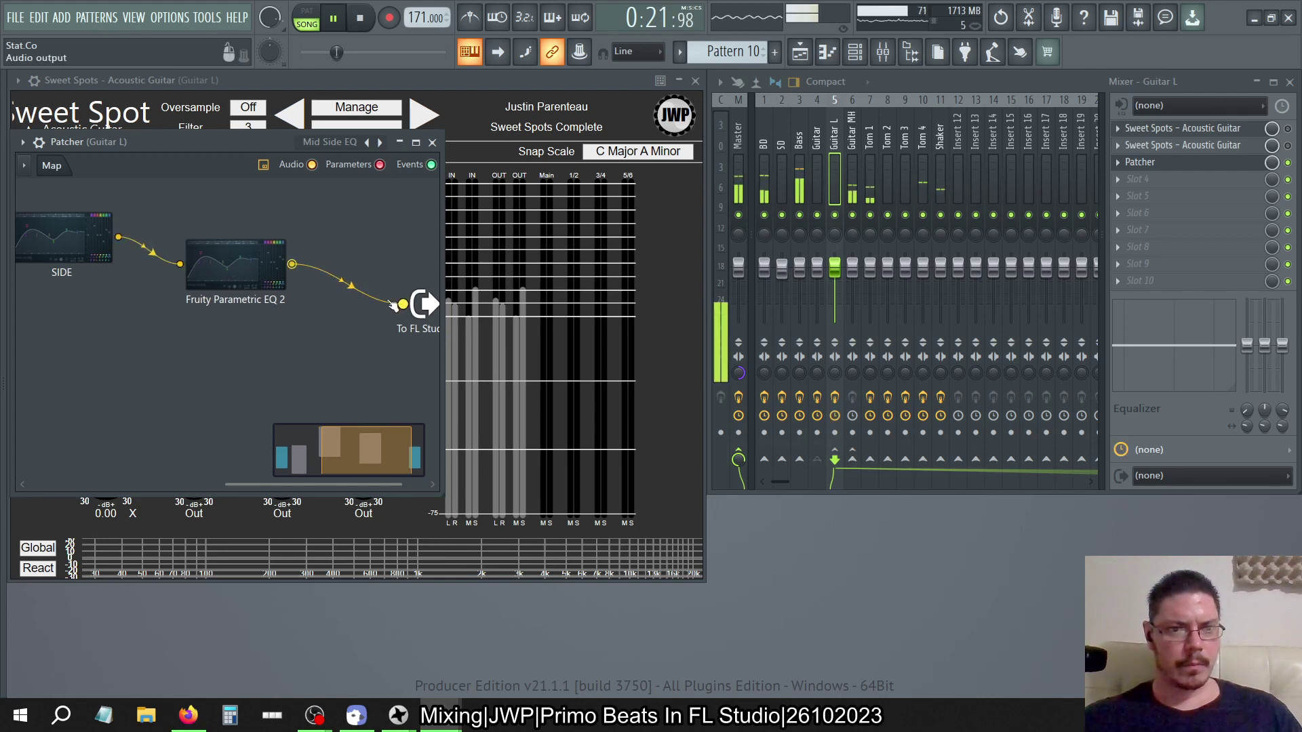
Set the added EQ's main level to 6.1 dB, close its window, and toggle the Patcher effect to compare
{"action": "left_click", "coordinate": [236, 266]}
{"action": "left_click_drag", "start_coordinate": [695, 223], "coordinate": [448, 332]}
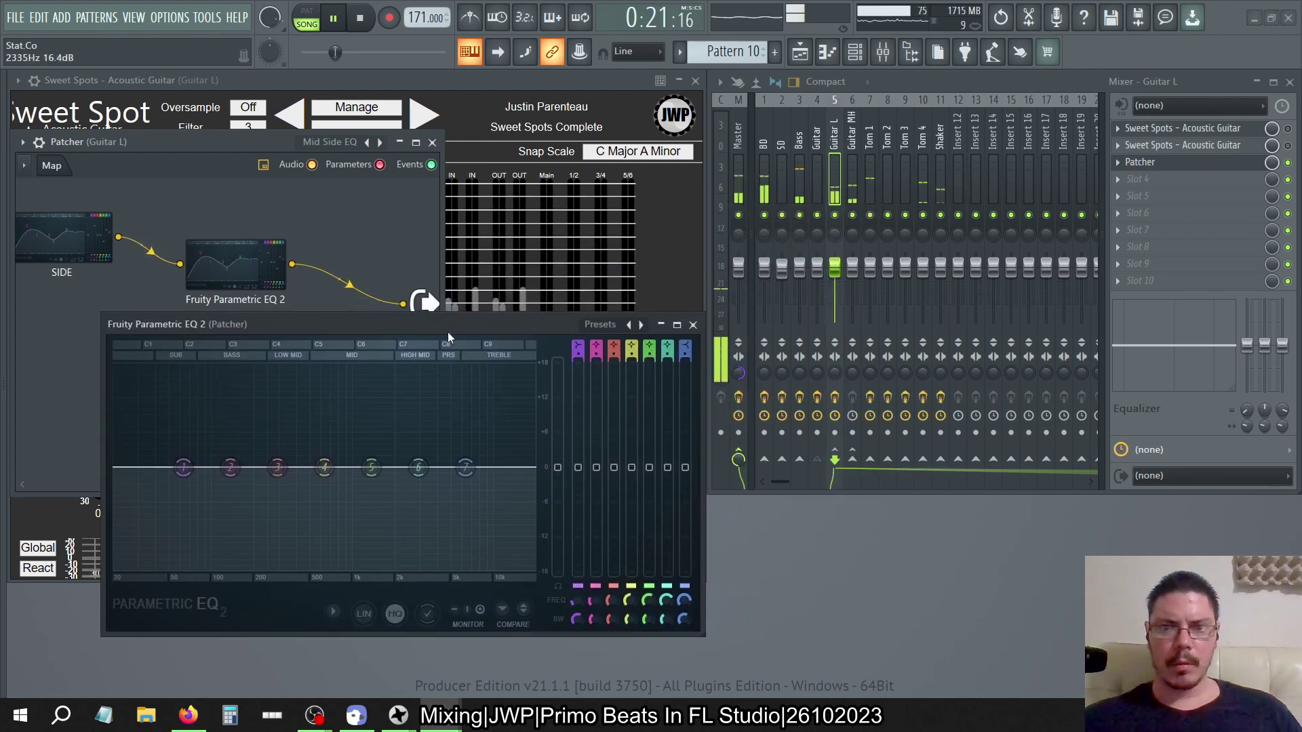
{"action": "left_click_drag", "start_coordinate": [562, 475], "coordinate": [562, 438]}
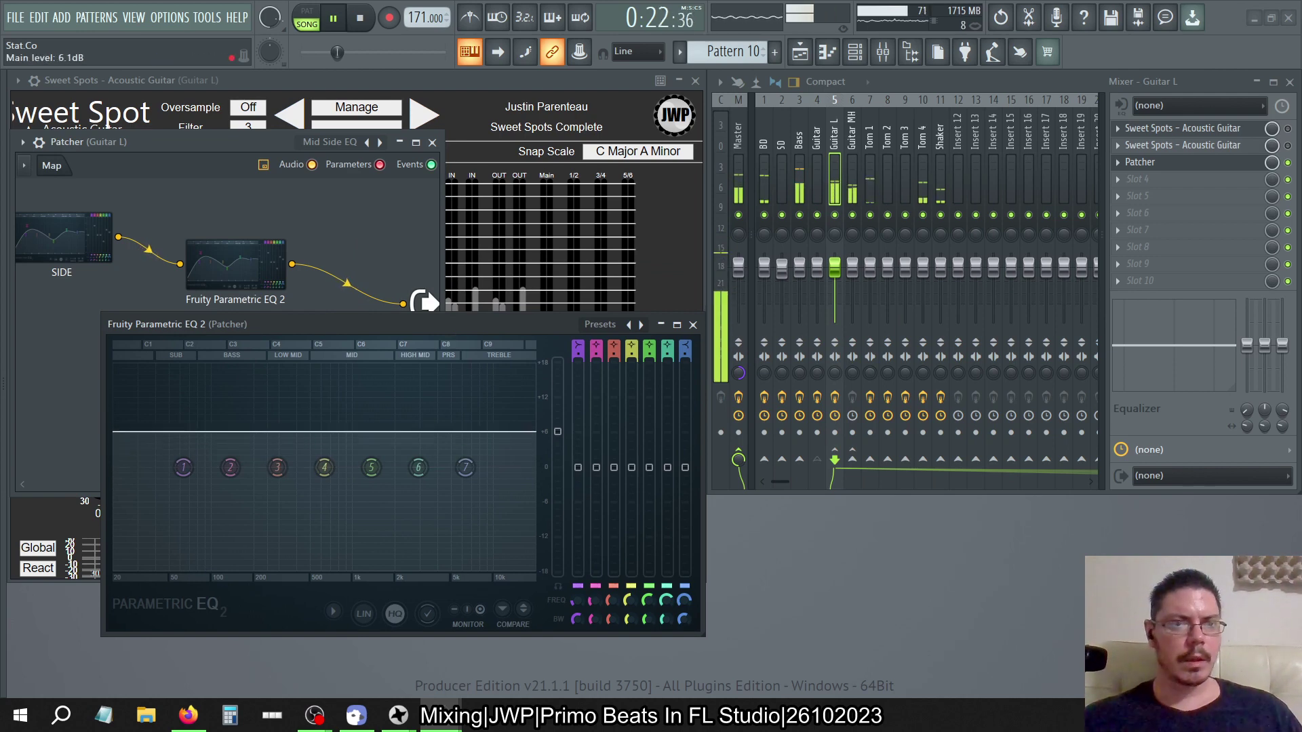
{"action": "left_click", "coordinate": [693, 325]}
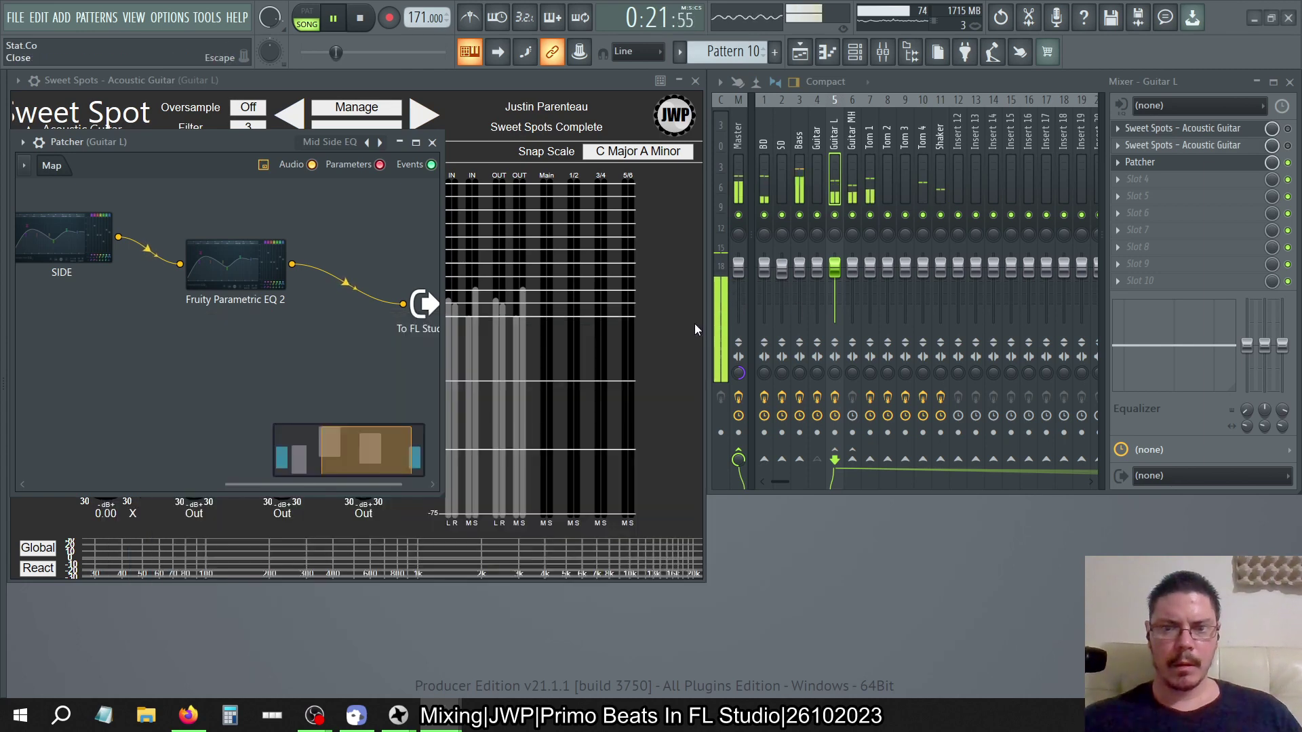
{"action": "left_click", "coordinate": [1288, 163]}
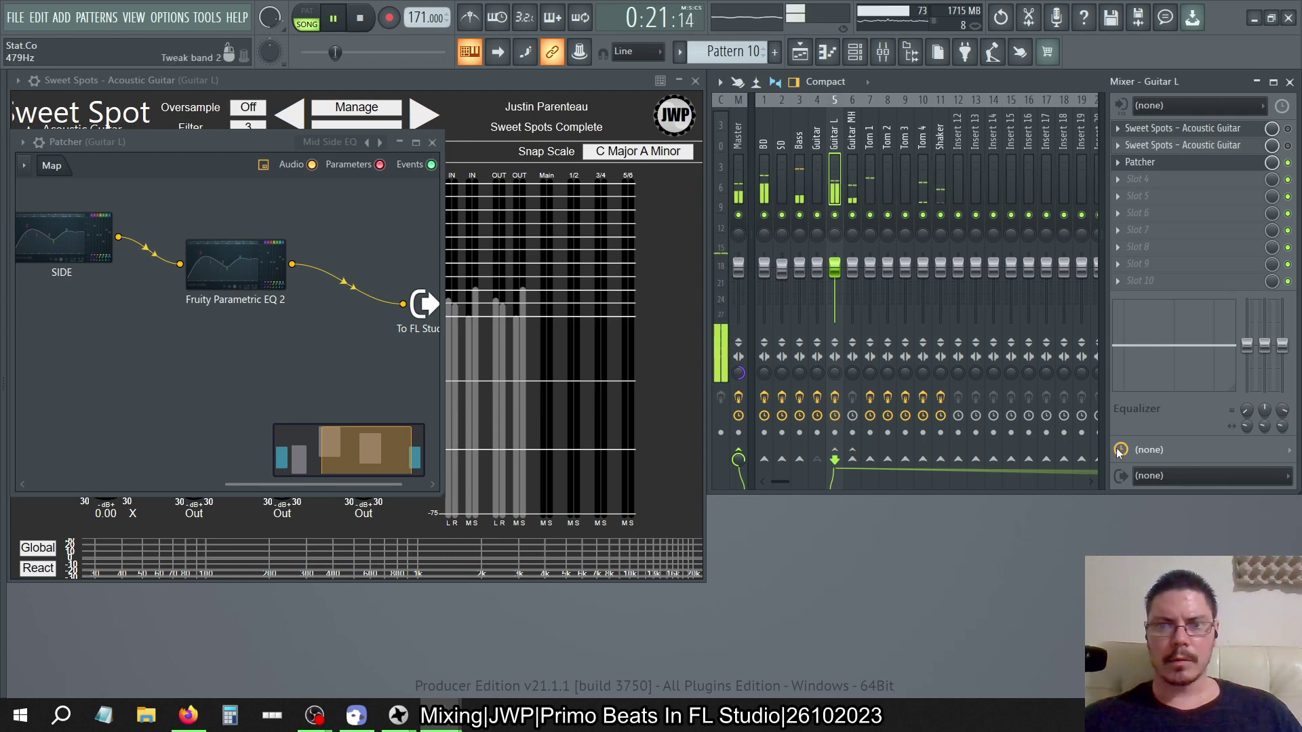
Delete both Sweet Spots - Acoustic Guitar plugins from the Guitar L track and close the Patcher window
{"action": "left_click", "coordinate": [1122, 132]}
{"action": "left_click", "coordinate": [1129, 164]}
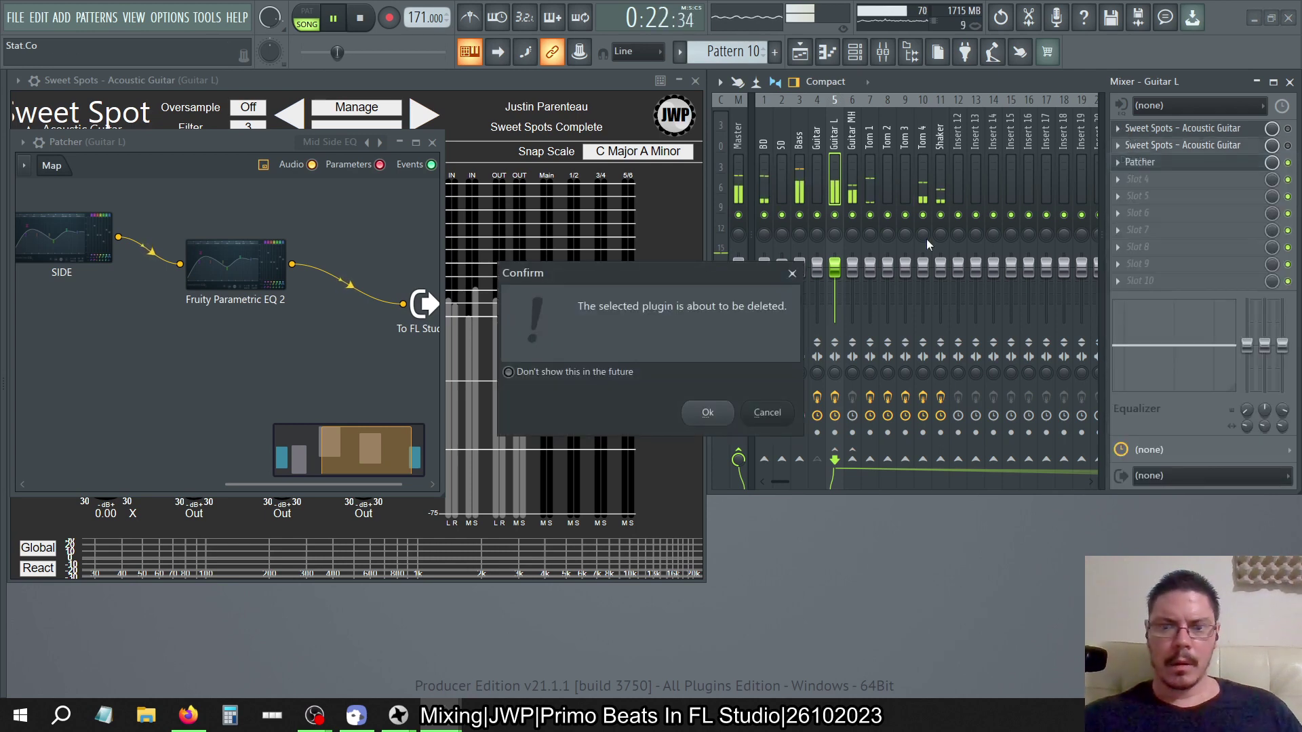
{"action": "left_click", "coordinate": [707, 413]}
{"action": "left_click", "coordinate": [1118, 145]}
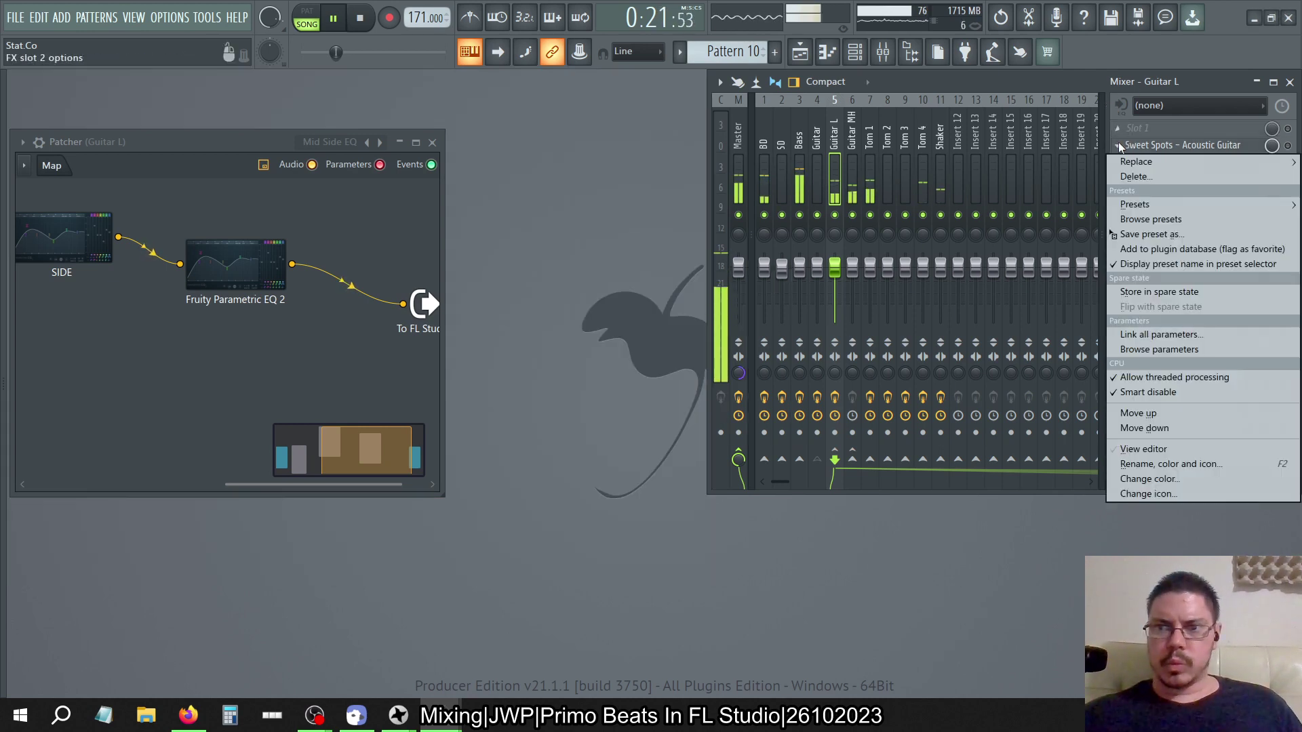
{"action": "left_click", "coordinate": [1129, 176]}
{"action": "left_click", "coordinate": [707, 412]}
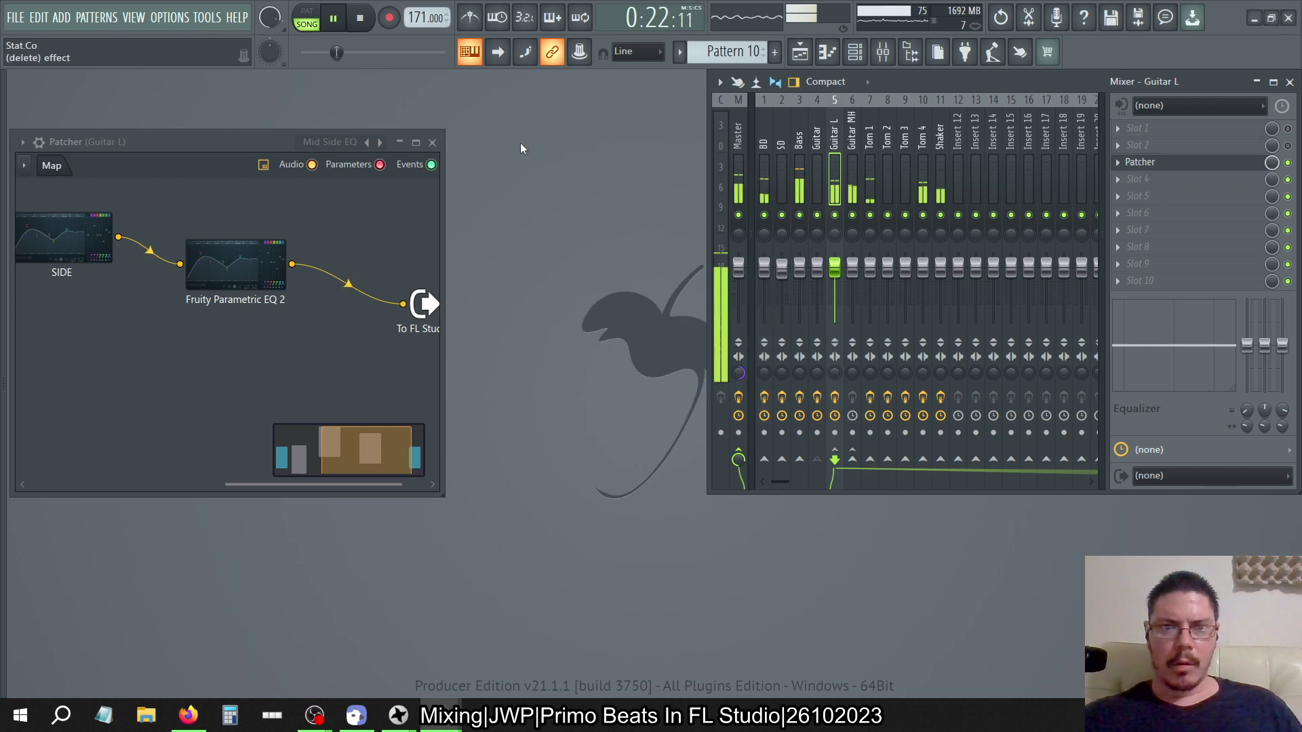
{"action": "left_click", "coordinate": [432, 143]}
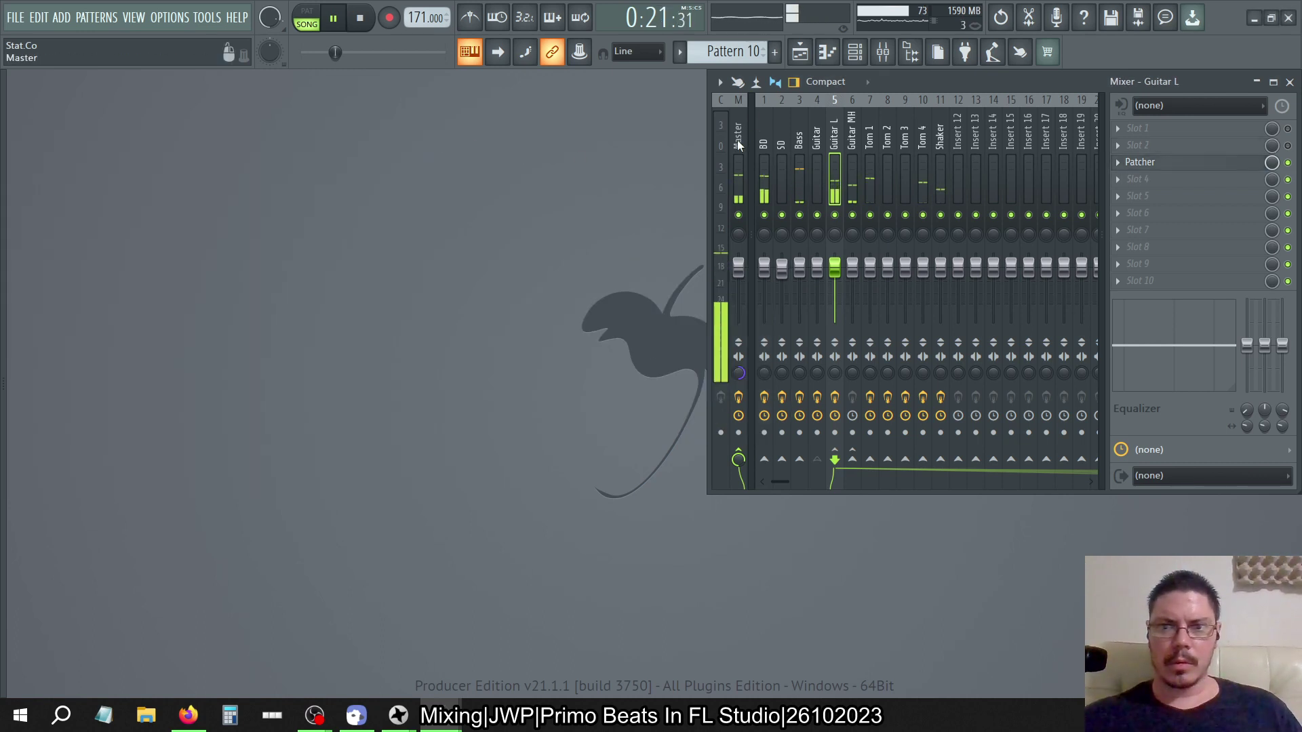
Check the effect slots on Guitar MH and Guitar L, toggling Guitar L's Patcher to compare the sound
{"action": "left_click", "coordinate": [853, 144]}
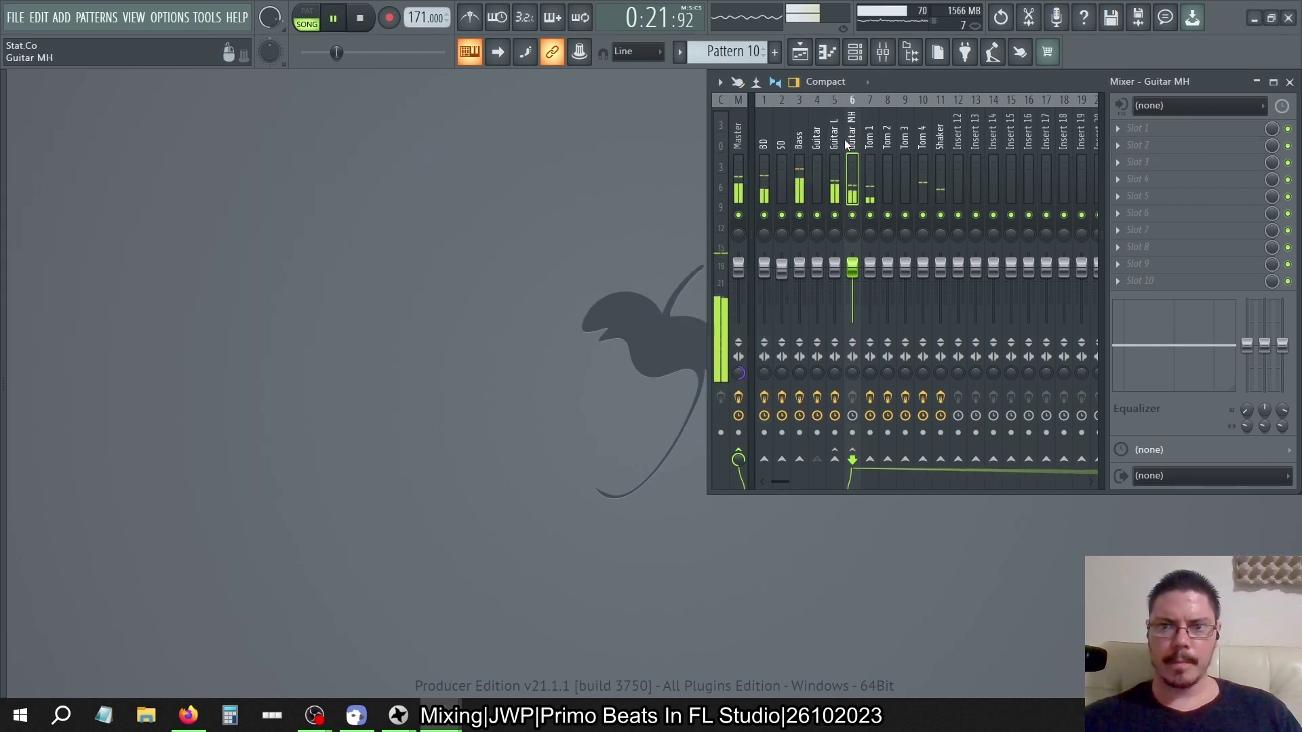
{"action": "left_click", "coordinate": [835, 139]}
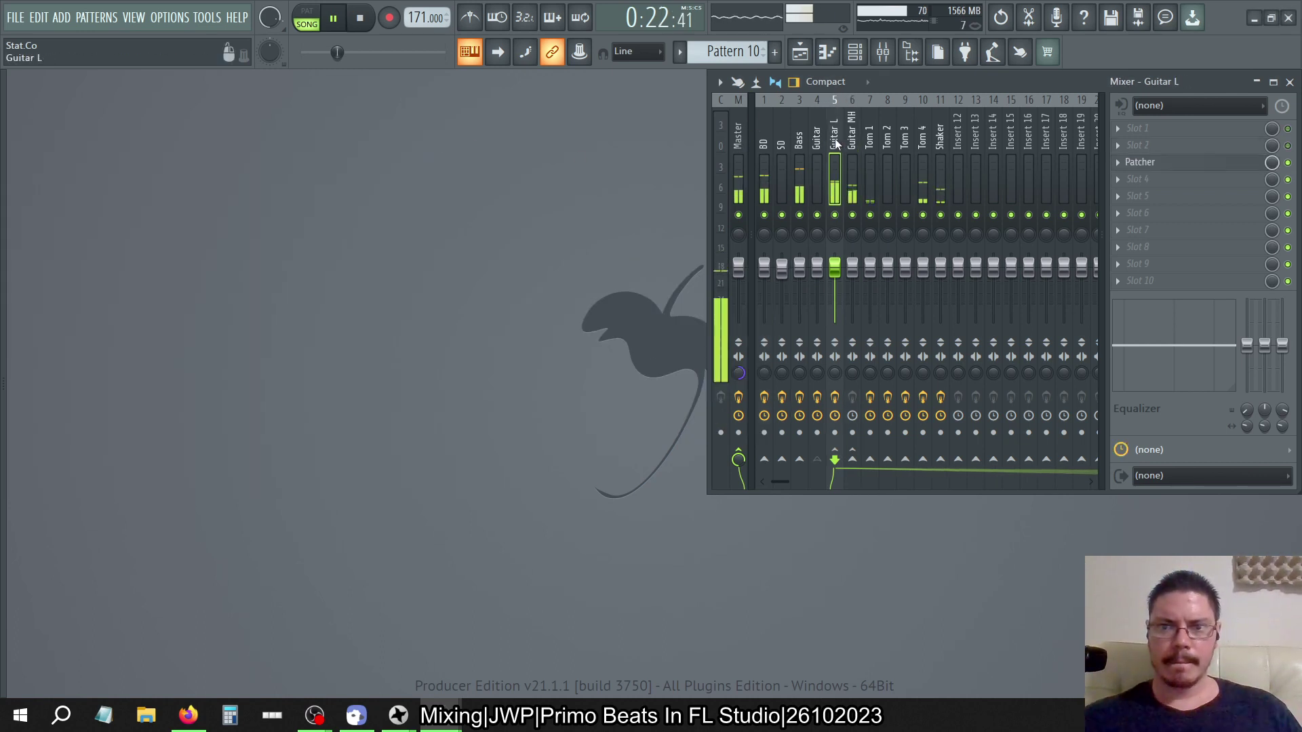
{"action": "left_click", "coordinate": [1288, 163]}
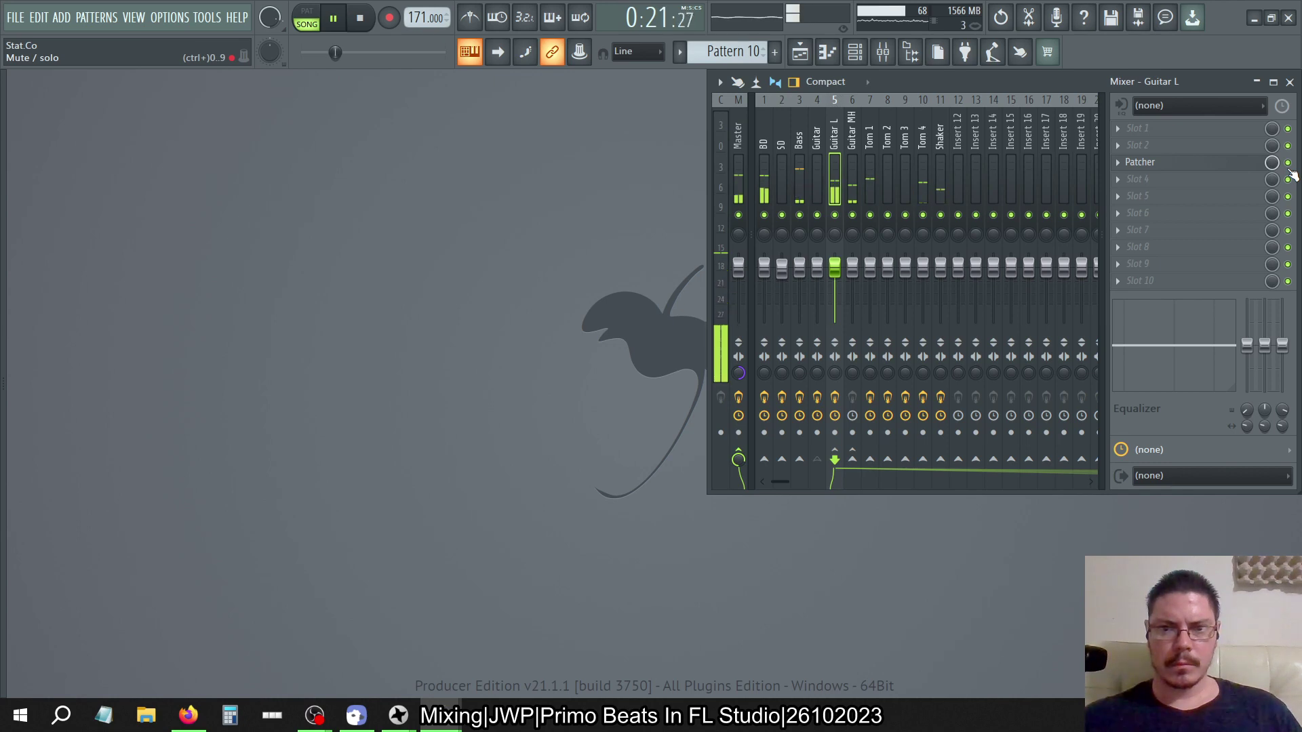
Compare the mix in stereo and mono by resetting, fully merging and again resetting the Master's stereo separation
{"action": "left_click", "coordinate": [742, 129]}
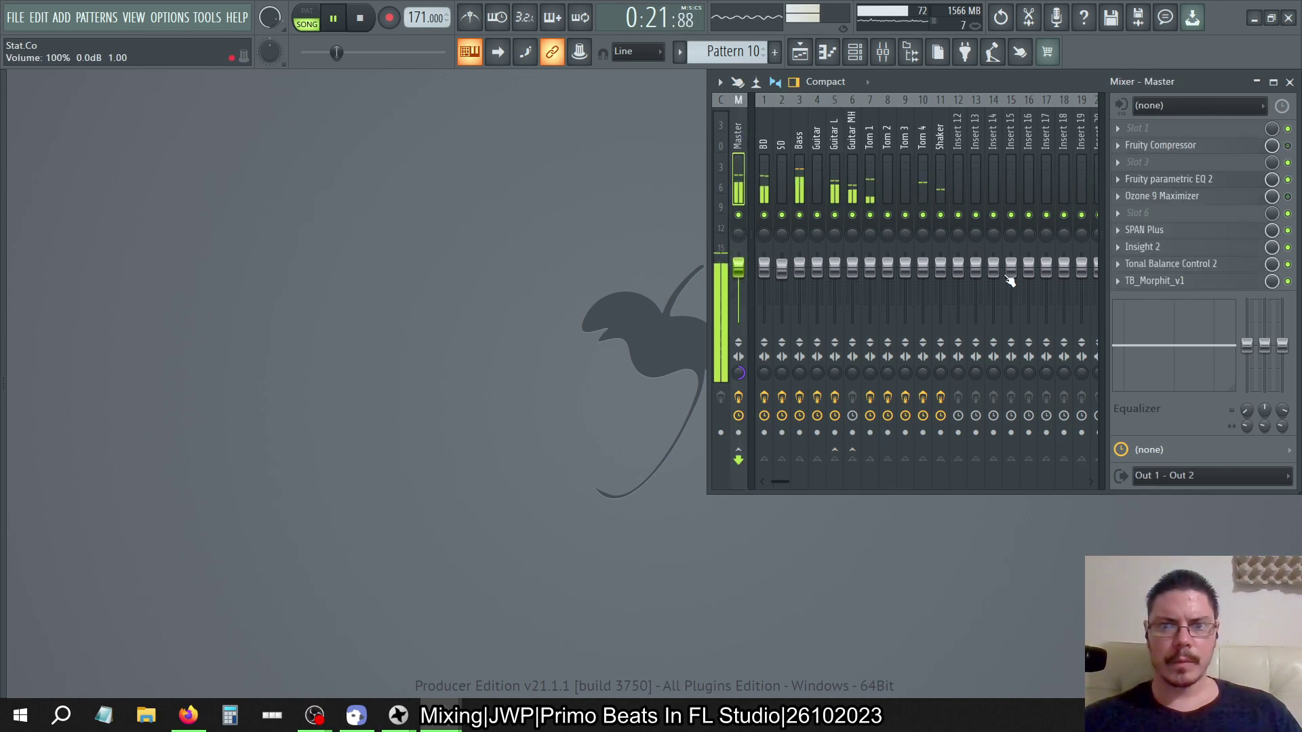
{"action": "right_click", "coordinate": [738, 374]}
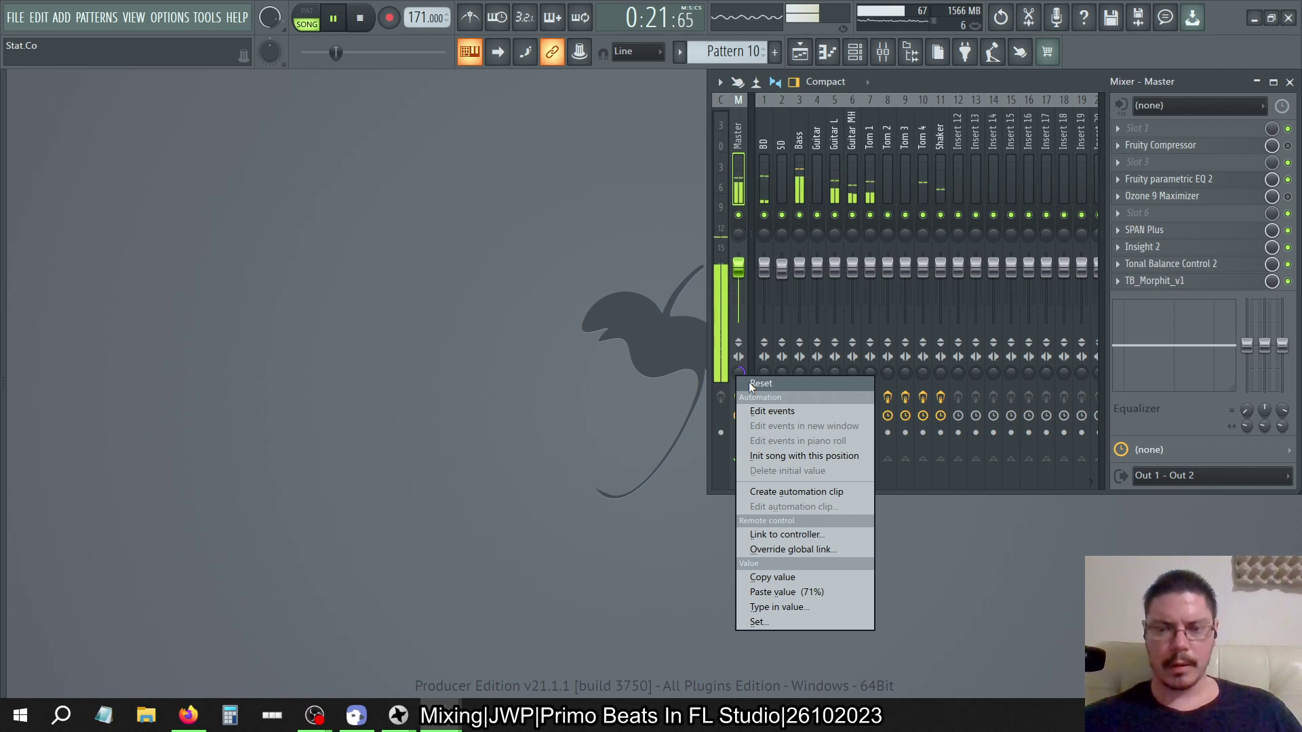
{"action": "left_click", "coordinate": [750, 384]}
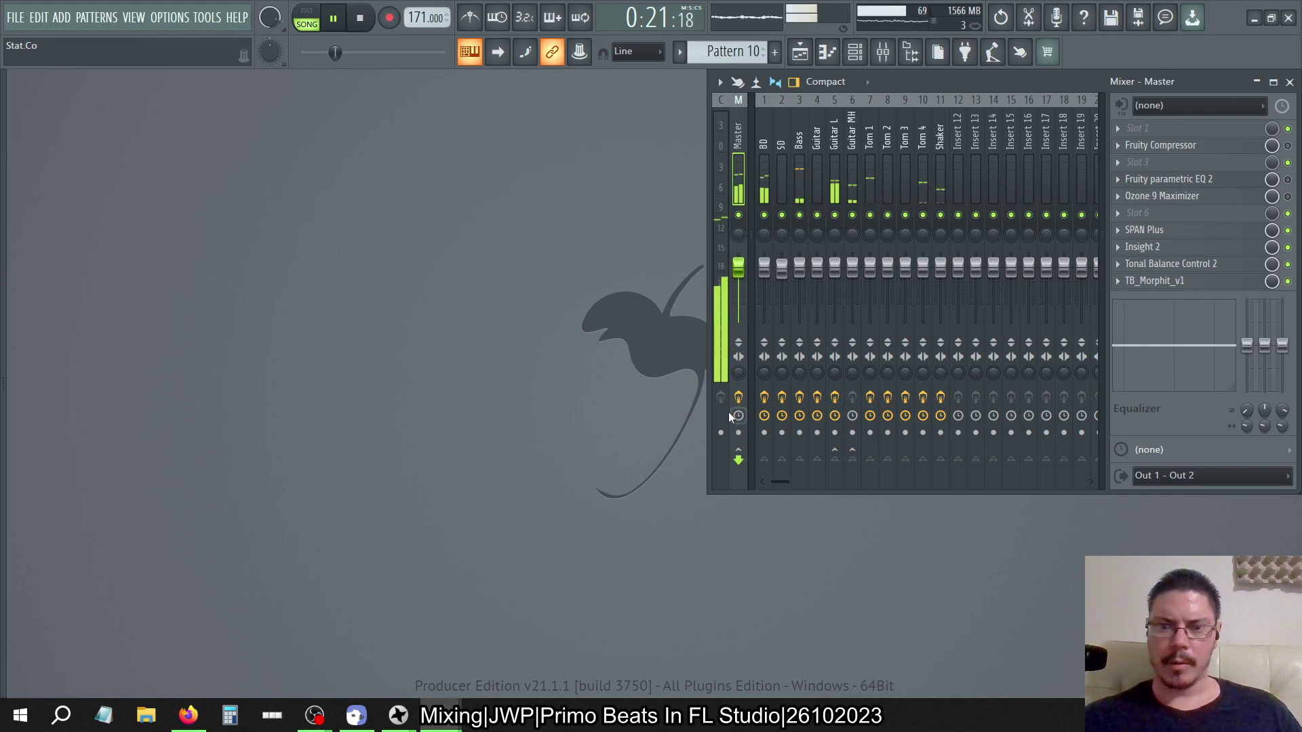
{"action": "left_click_drag", "start_coordinate": [738, 373], "coordinate": [740, 380]}
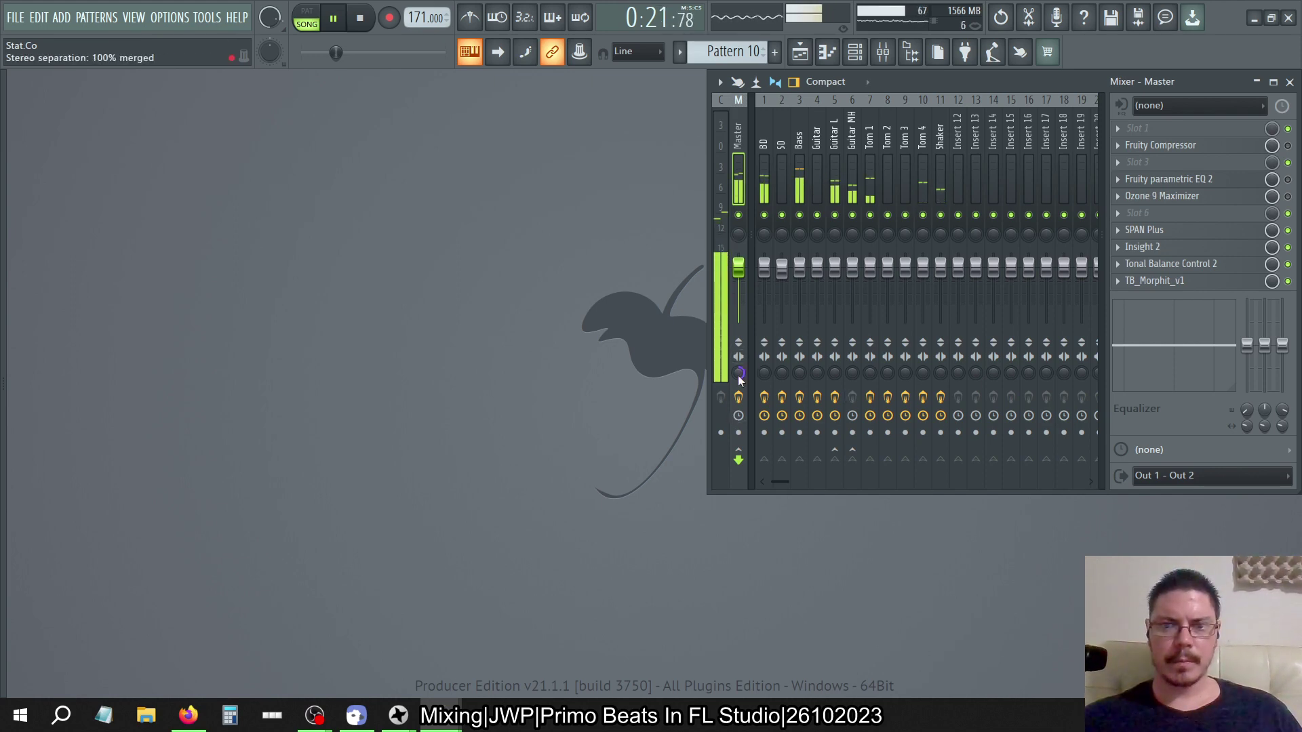
{"action": "right_click", "coordinate": [739, 381]}
{"action": "left_click", "coordinate": [773, 620]}
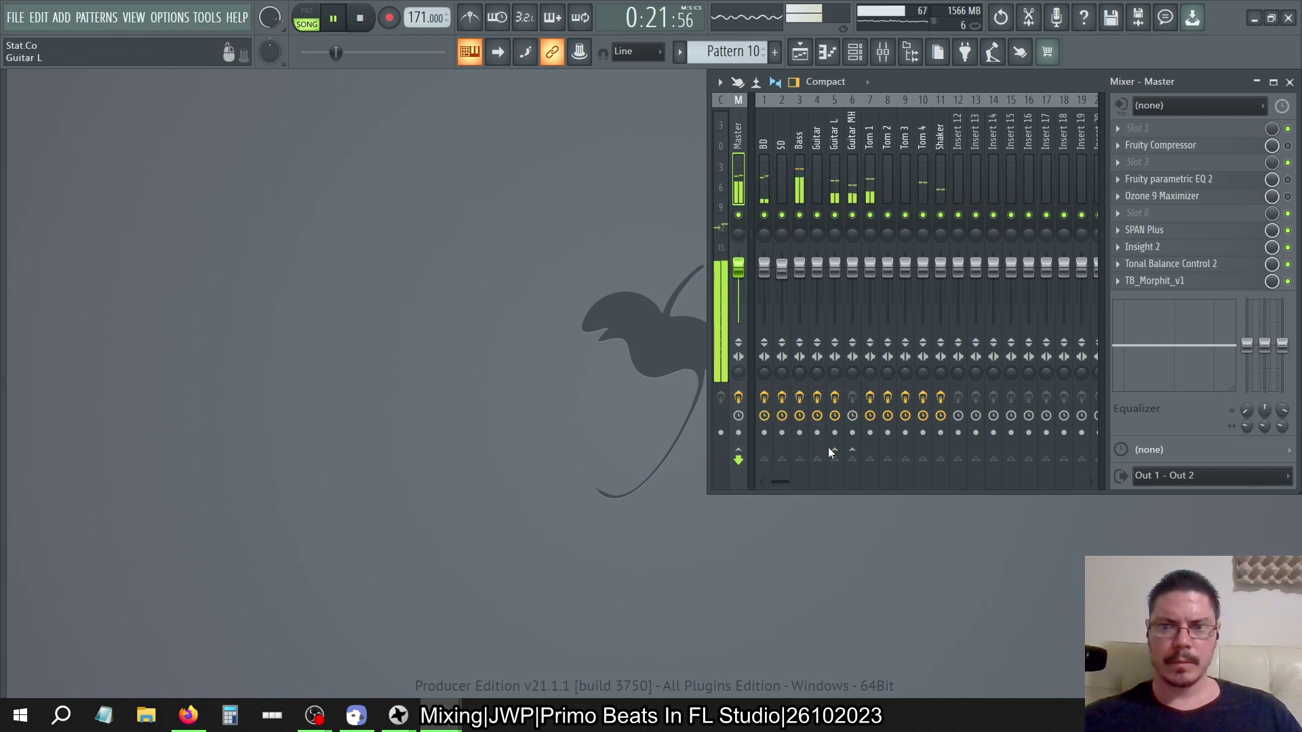
Open Guitar L's Patcher and reset the main level of its Fruity Parametric EQ 2
{"action": "left_click", "coordinate": [835, 148]}
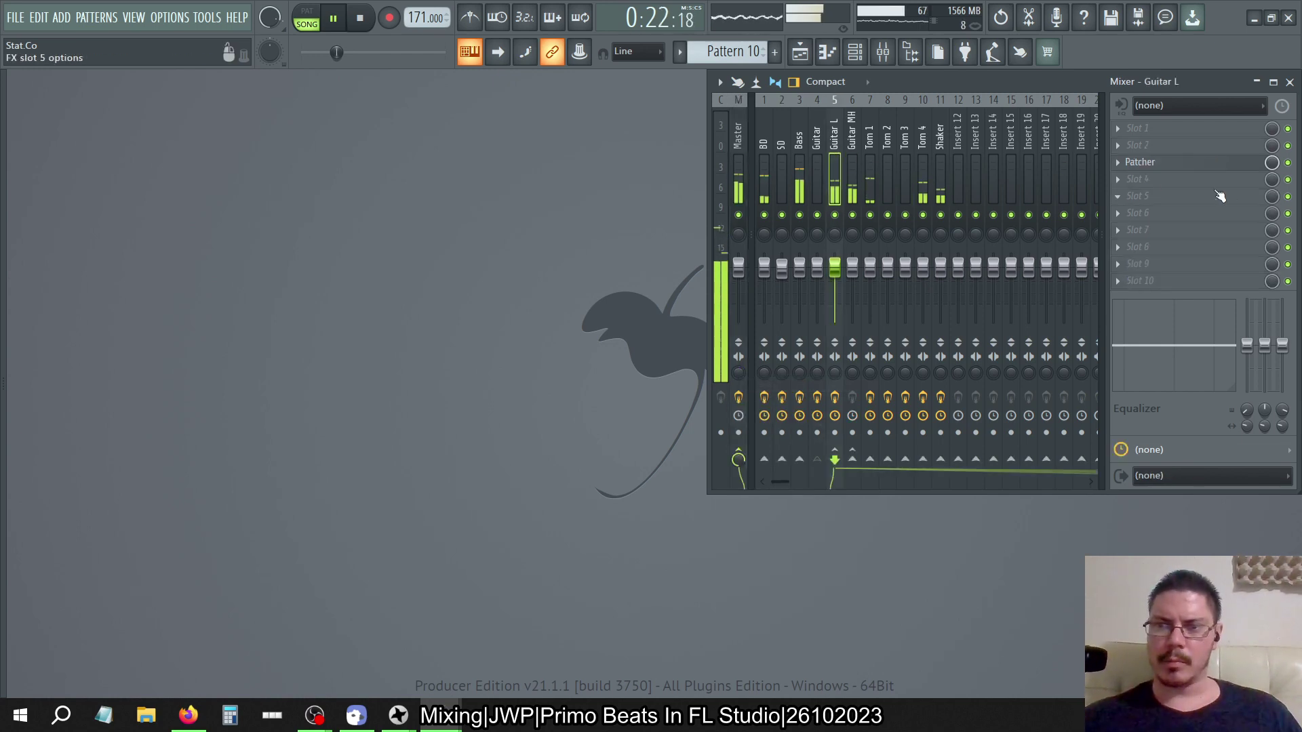
{"action": "left_click", "coordinate": [1160, 162]}
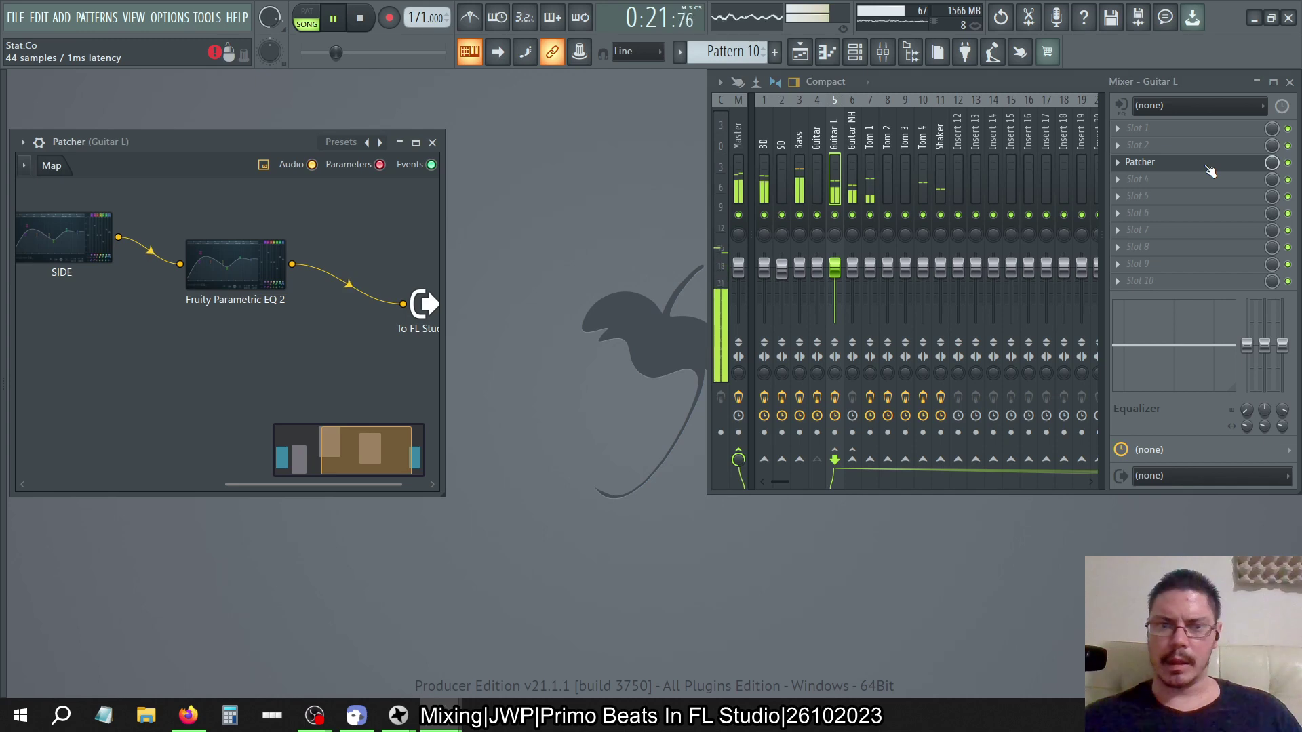
{"action": "left_click", "coordinate": [241, 302]}
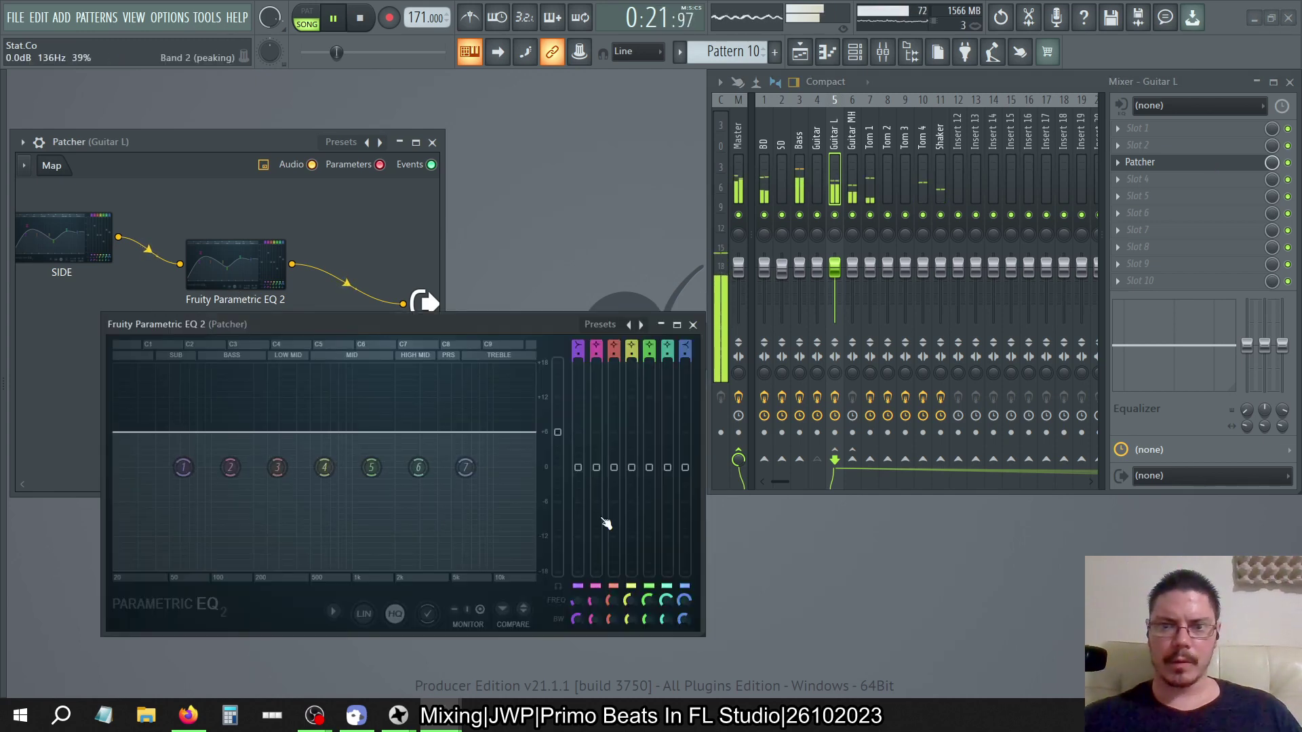
{"action": "right_click", "coordinate": [557, 434]}
{"action": "left_click", "coordinate": [570, 444]}
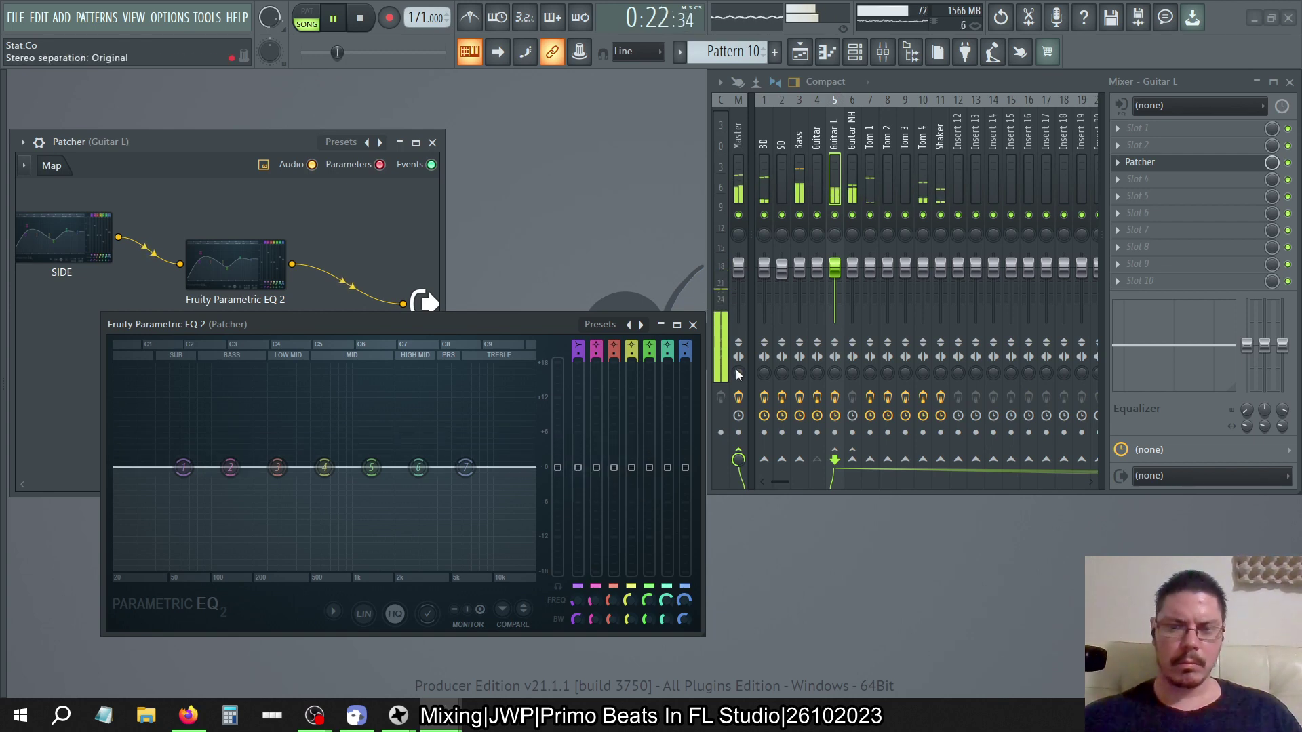
Check Guitar L in mono with the Master's stereo separation 100% merged, reset the separation and close the EQ window
{"action": "left_click_drag", "start_coordinate": [739, 378], "coordinate": [739, 377]}
{"action": "right_click", "coordinate": [739, 378]}
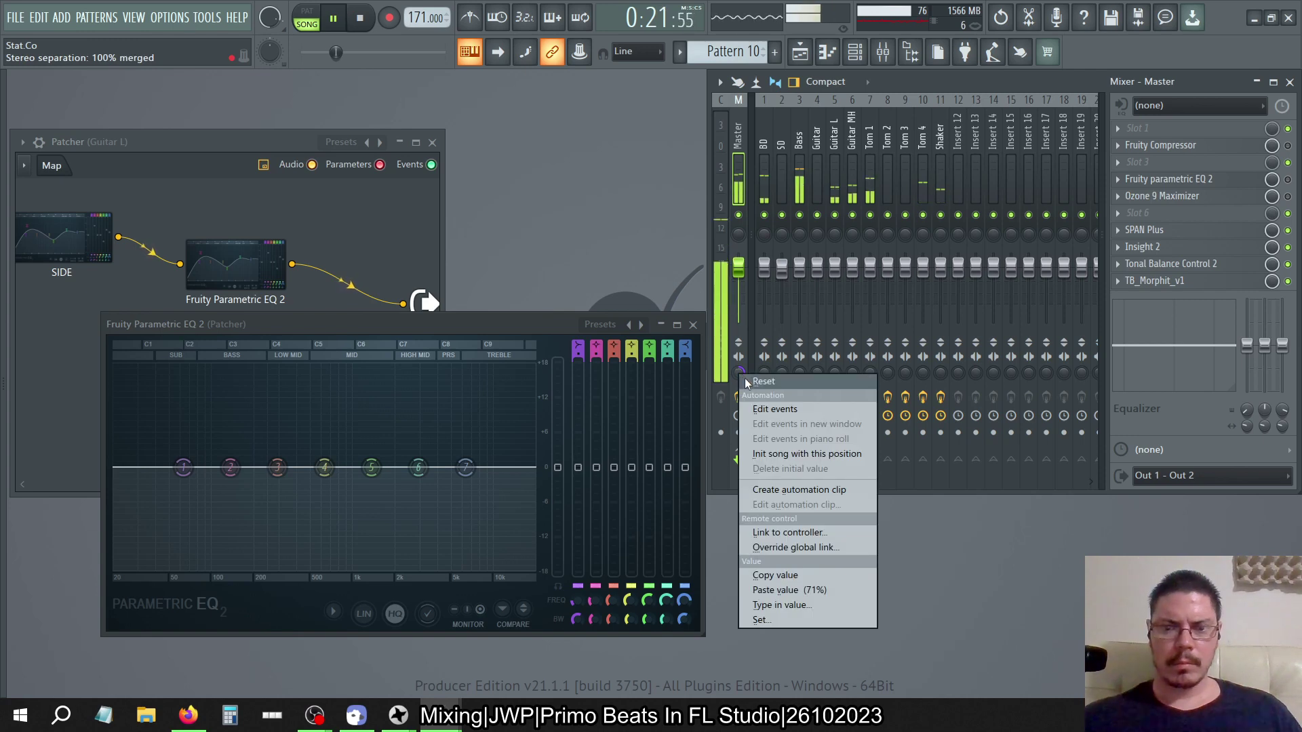
{"action": "left_click", "coordinate": [759, 622]}
{"action": "left_click", "coordinate": [836, 136]}
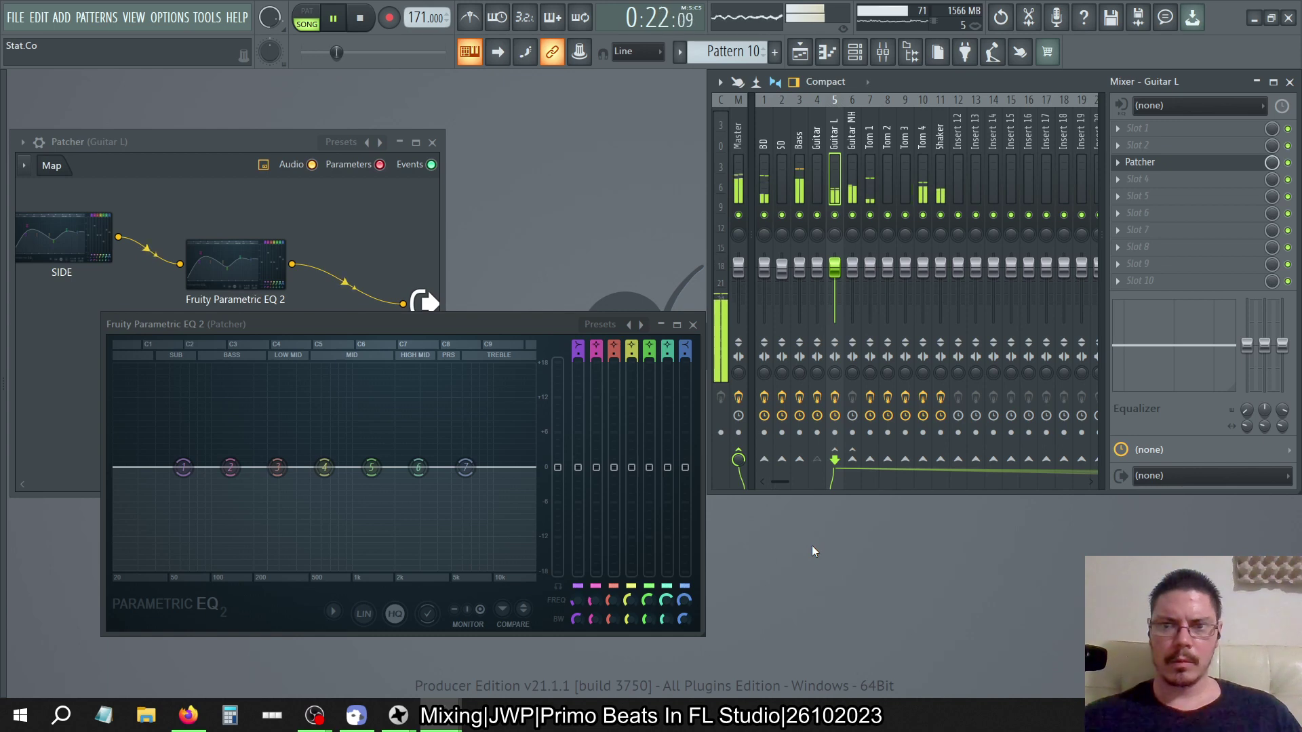
{"action": "left_click", "coordinate": [691, 327]}
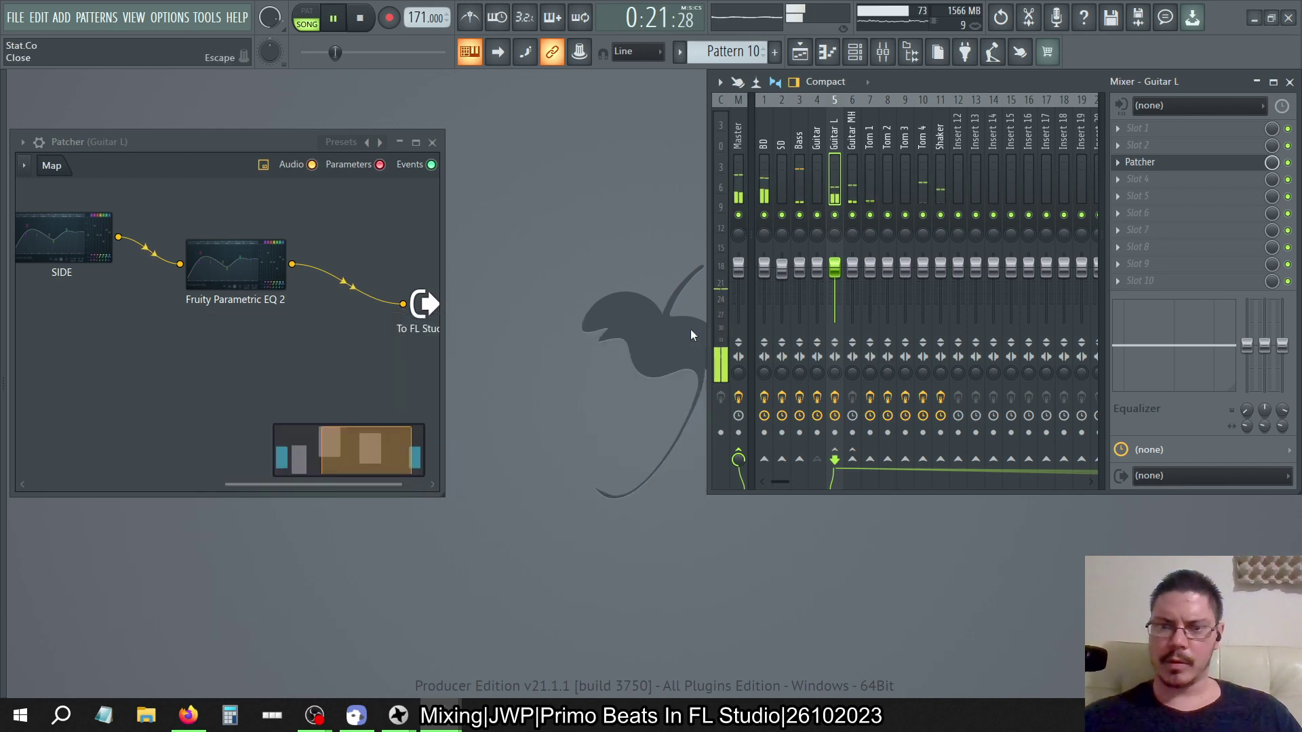
Lower the SIDE equalizer's main level in Guitar L's Patcher to about 13 dB and close its window
{"action": "double_click", "coordinate": [88, 238]}
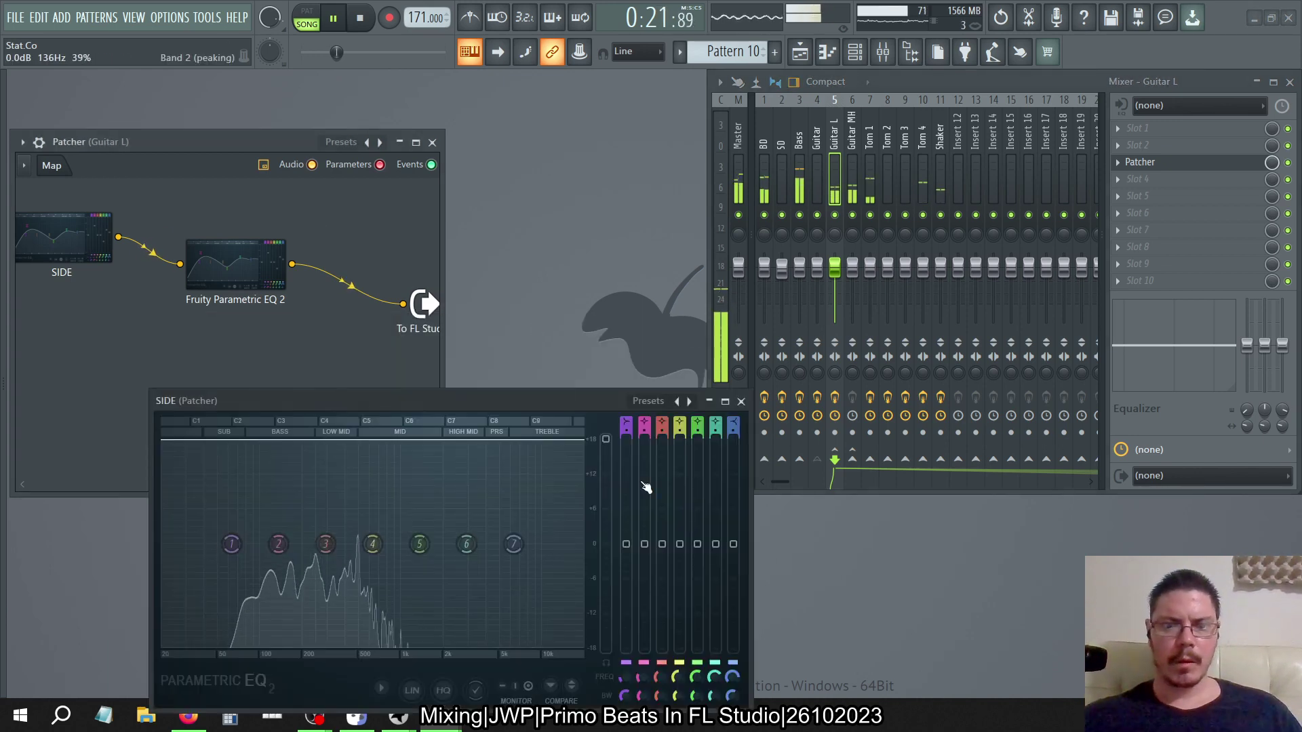
{"action": "left_click_drag", "start_coordinate": [606, 439], "coordinate": [605, 456]}
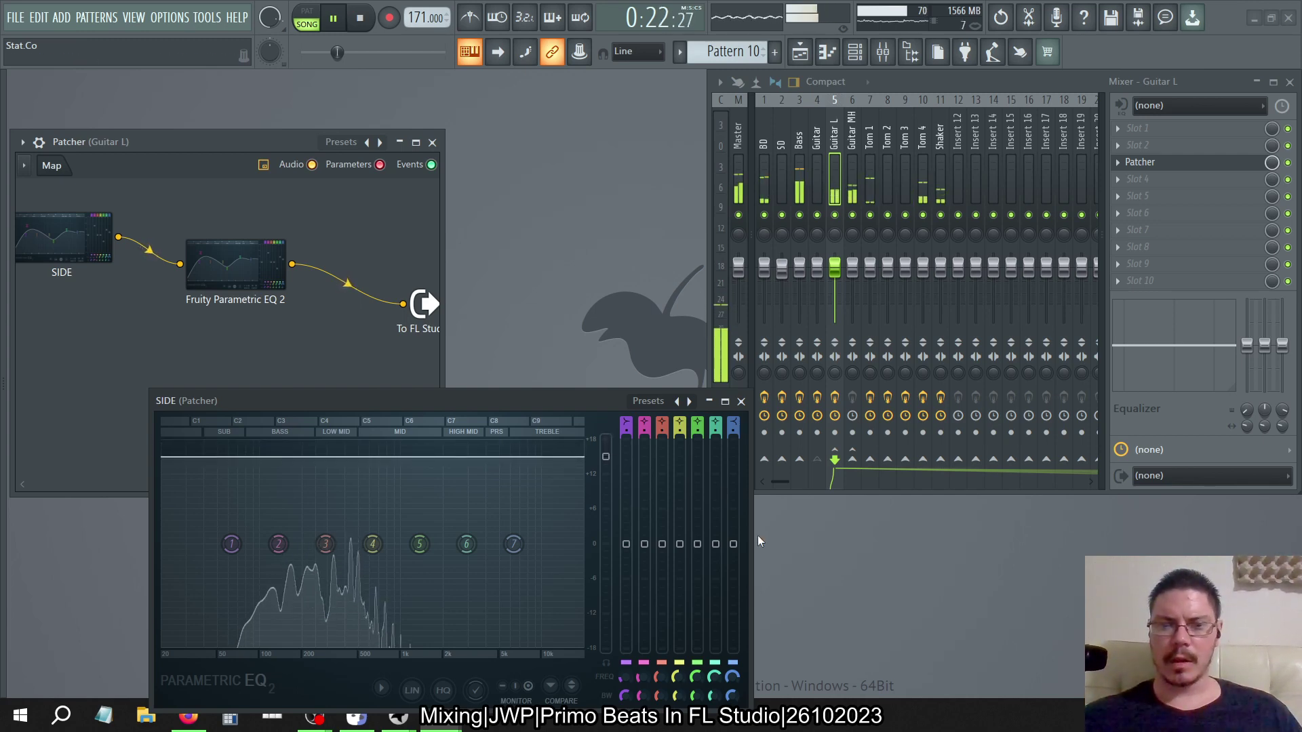
{"action": "left_click_drag", "start_coordinate": [606, 457], "coordinate": [606, 465]}
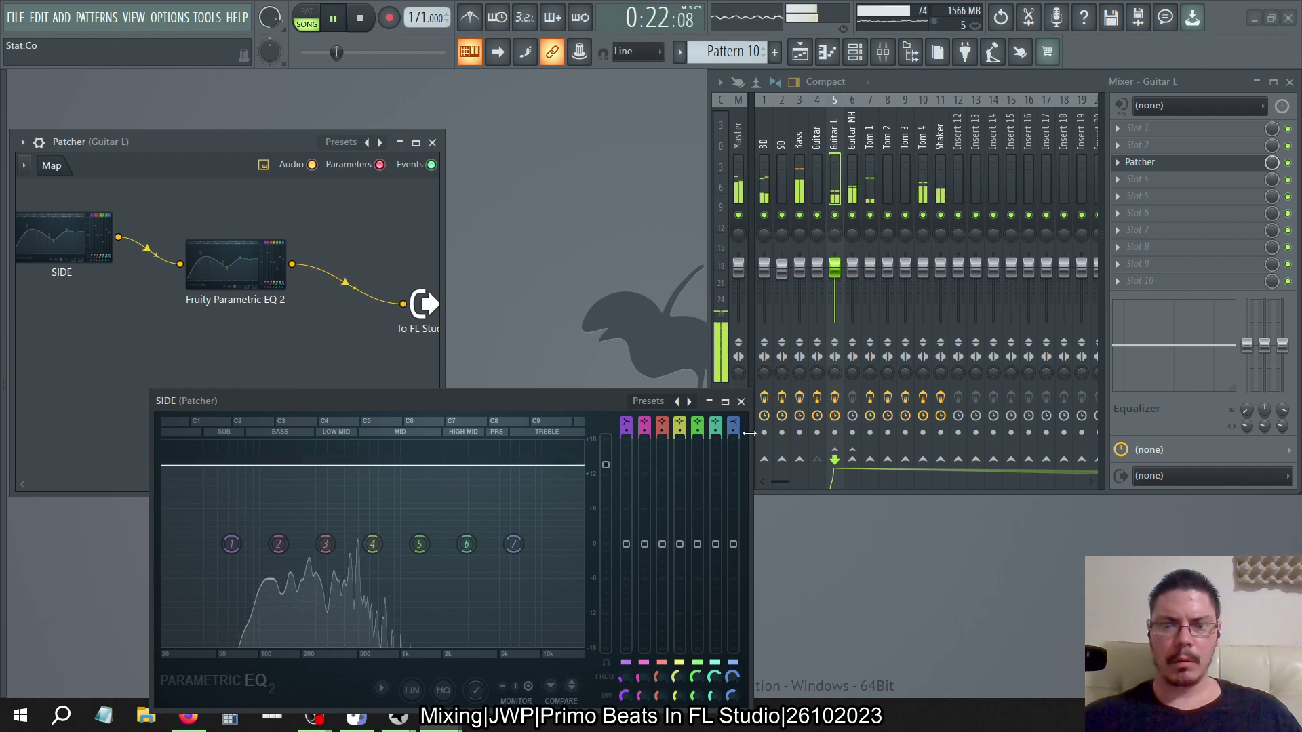
{"action": "left_click", "coordinate": [744, 402]}
Delete the Fruity Parametric EQ 2 after SIDE, wire SIDE directly to the FL Studio output and close Patcher
{"action": "left_click_drag", "start_coordinate": [247, 286], "coordinate": [242, 319]}
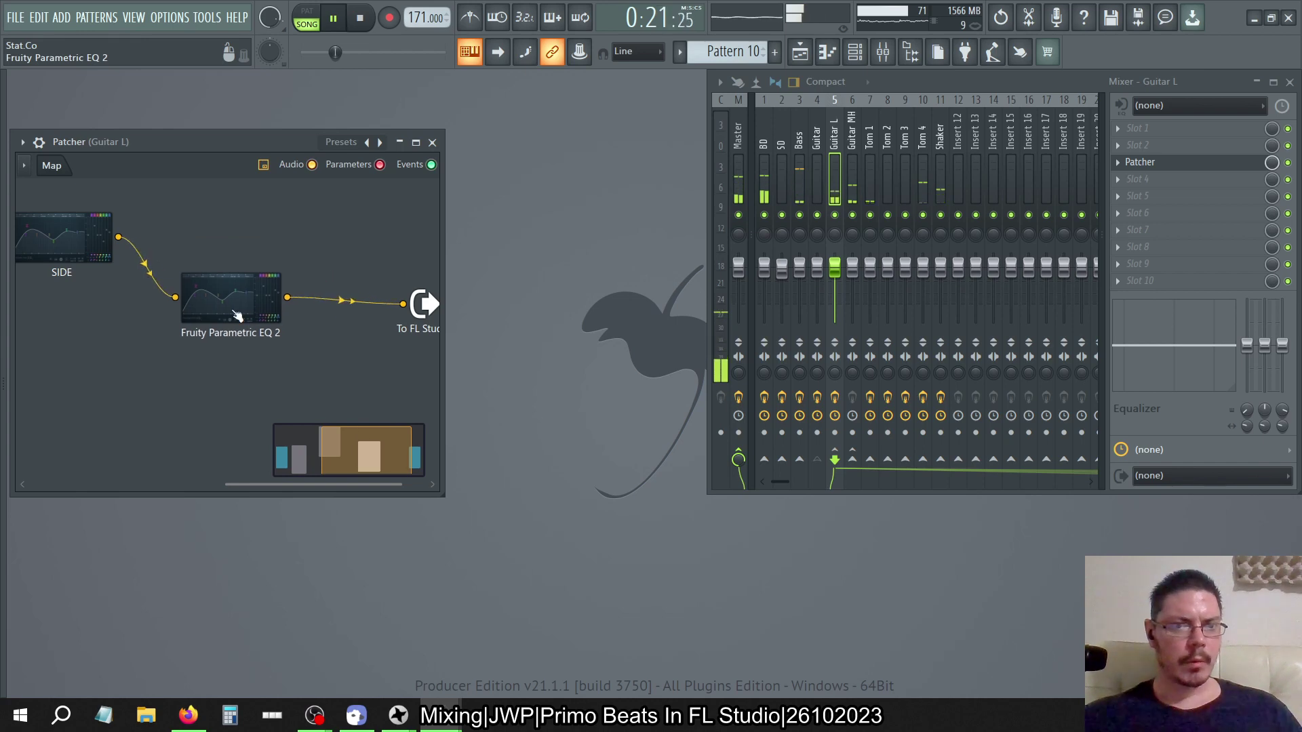
{"action": "right_click", "coordinate": [242, 319]}
{"action": "left_click", "coordinate": [251, 370]}
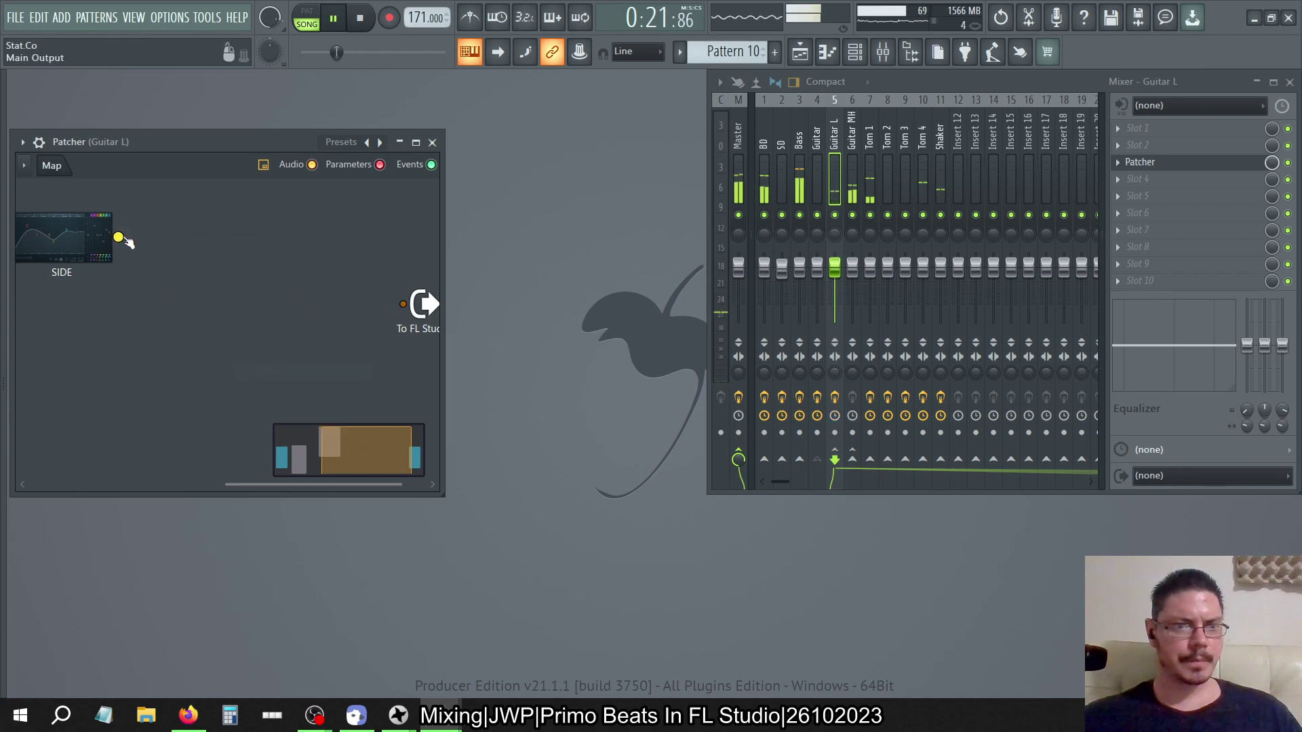
{"action": "left_click_drag", "start_coordinate": [276, 270], "coordinate": [403, 304]}
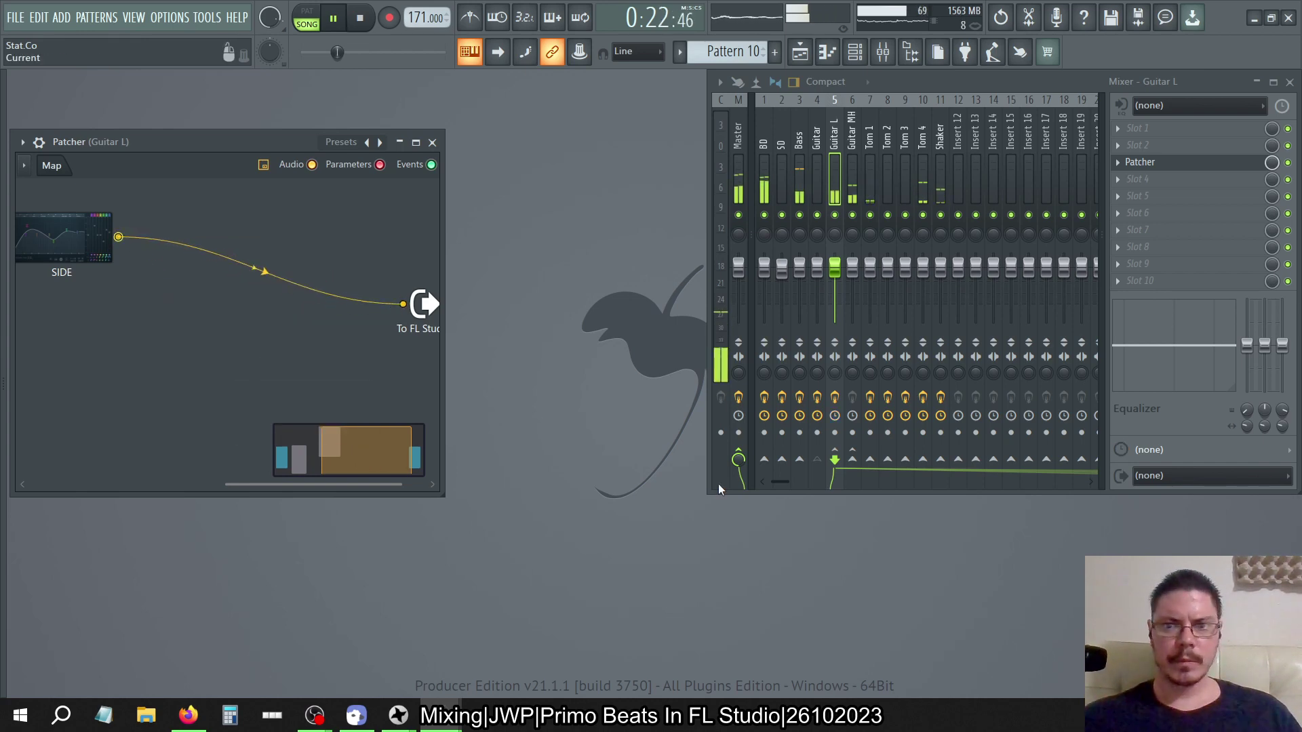
{"action": "left_click", "coordinate": [432, 142]}
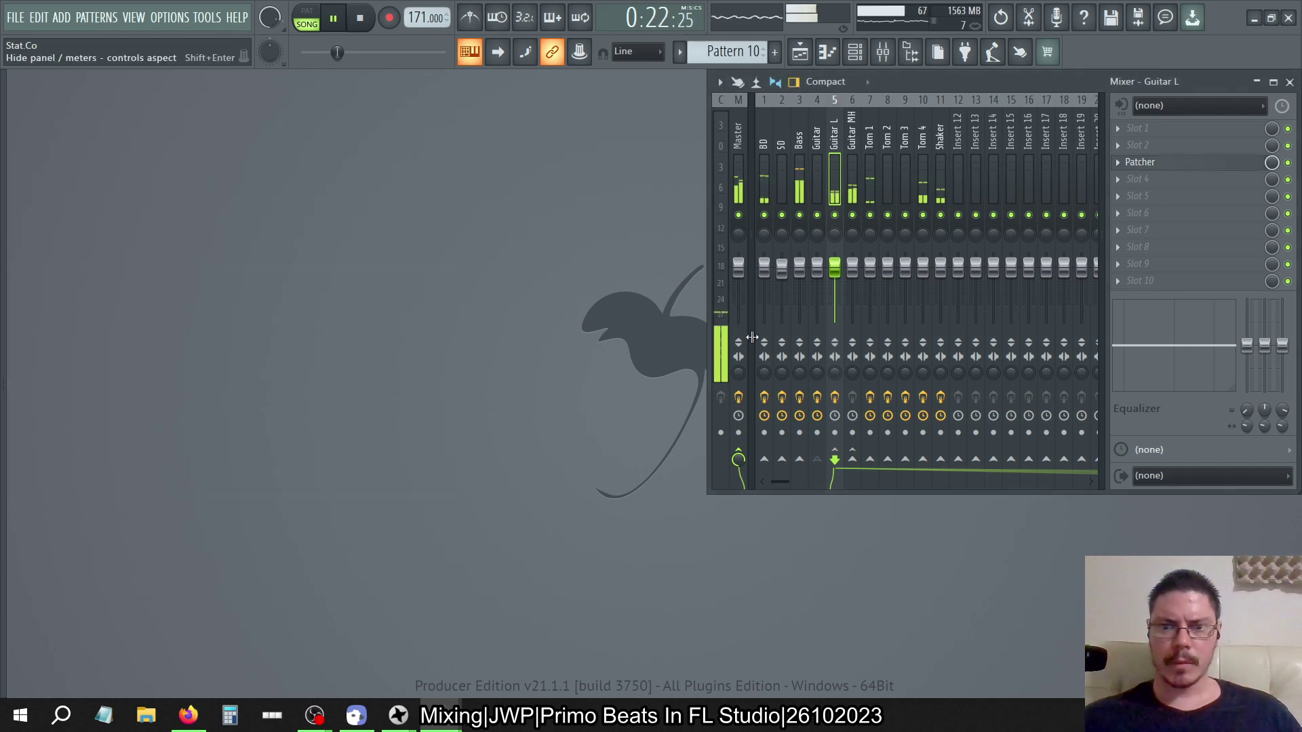
Set the Master's stereo separation to fully merged and inspect the curve of its Fruity parametric EQ 2
{"action": "left_click_drag", "start_coordinate": [741, 377], "coordinate": [744, 382]}
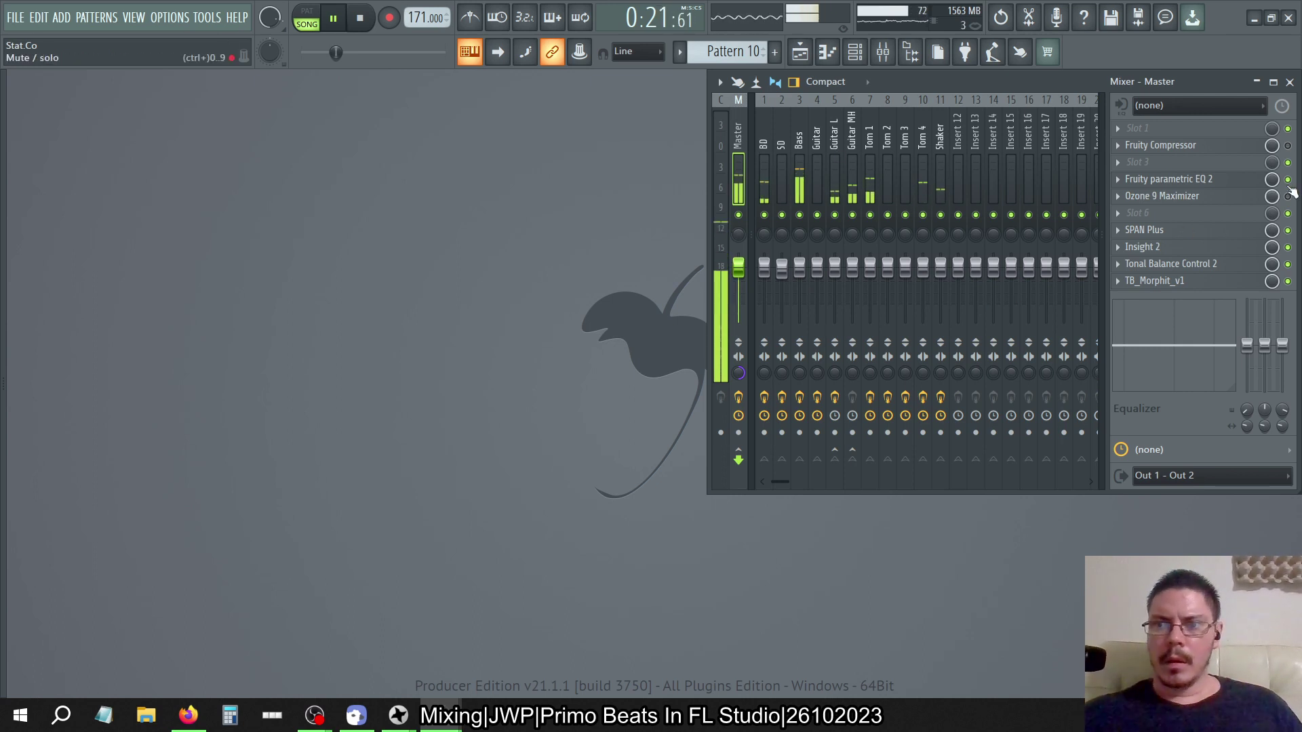
{"action": "left_click", "coordinate": [1227, 181]}
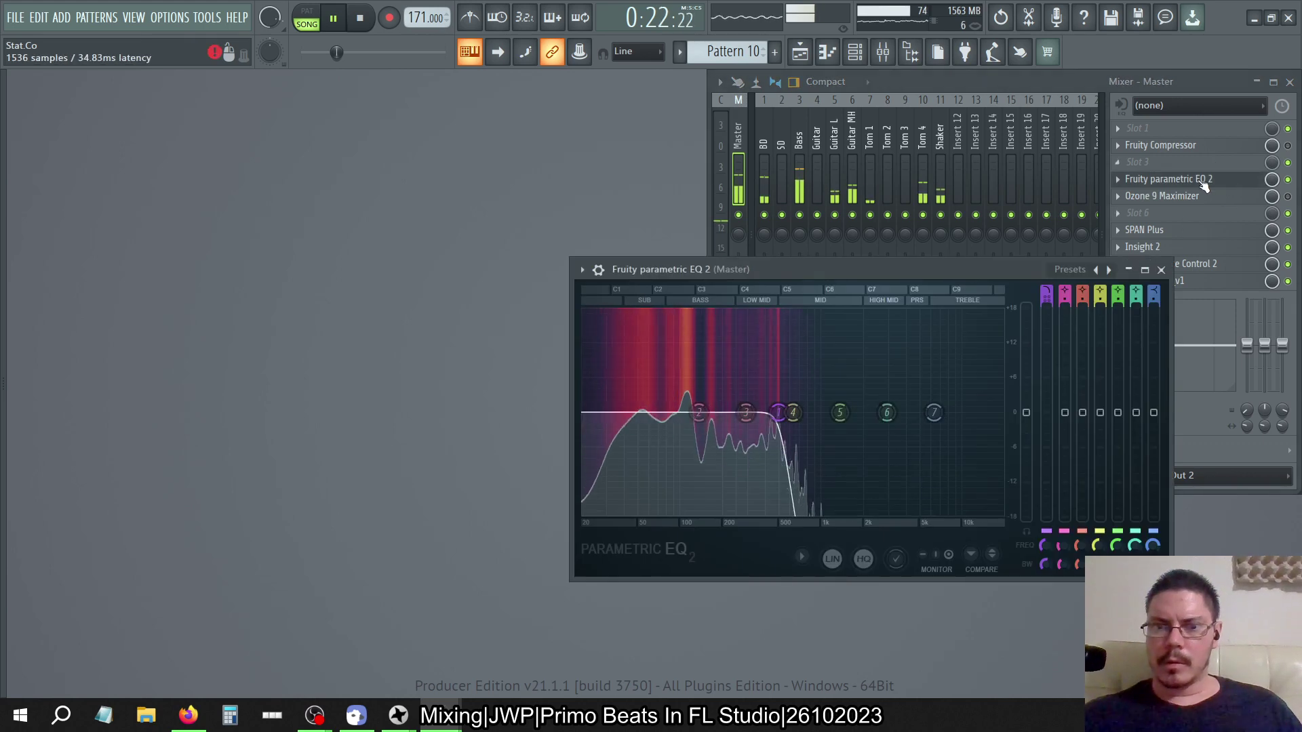
{"action": "left_click", "coordinate": [1205, 182]}
{"action": "left_click", "coordinate": [1205, 182]}
{"action": "left_click", "coordinate": [1204, 182]}
{"action": "left_click", "coordinate": [1204, 182]}
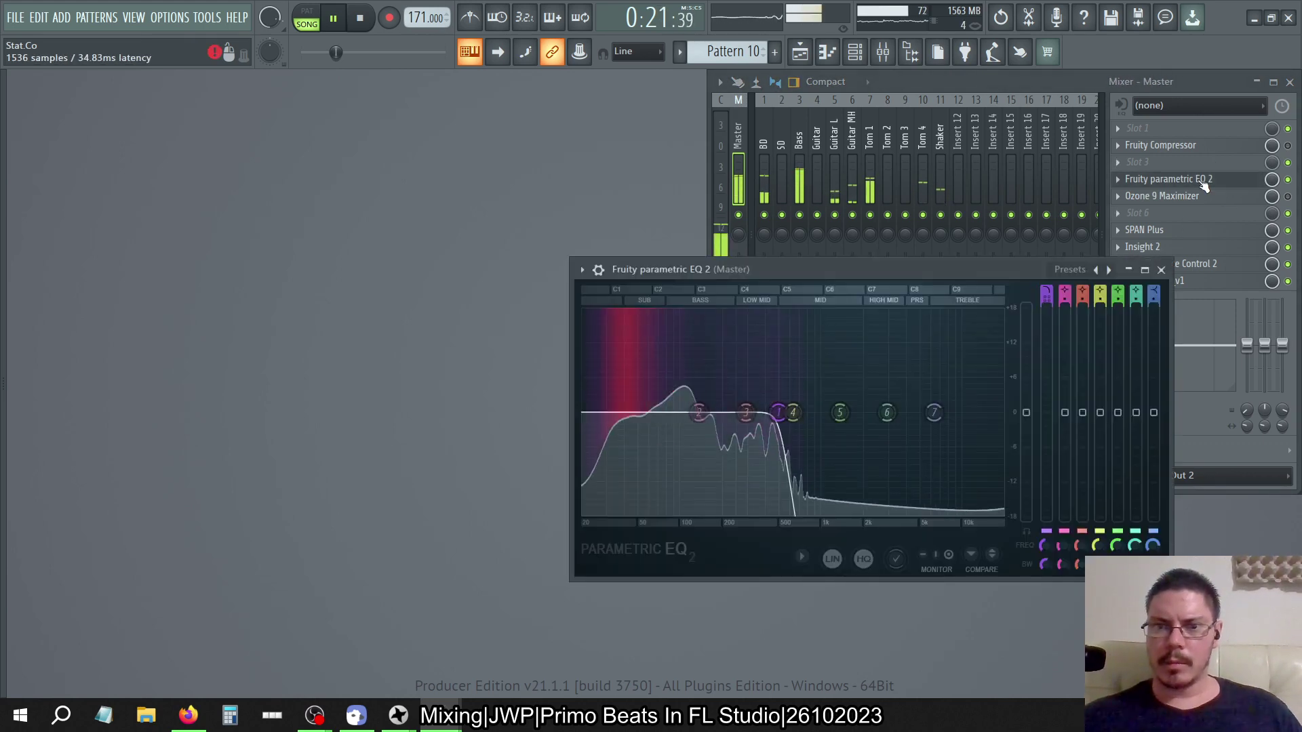
{"action": "left_click", "coordinate": [1203, 182]}
Rename the Master's Fruity parametric EQ 2 as Sub Tester
{"action": "left_click", "coordinate": [1119, 179]}
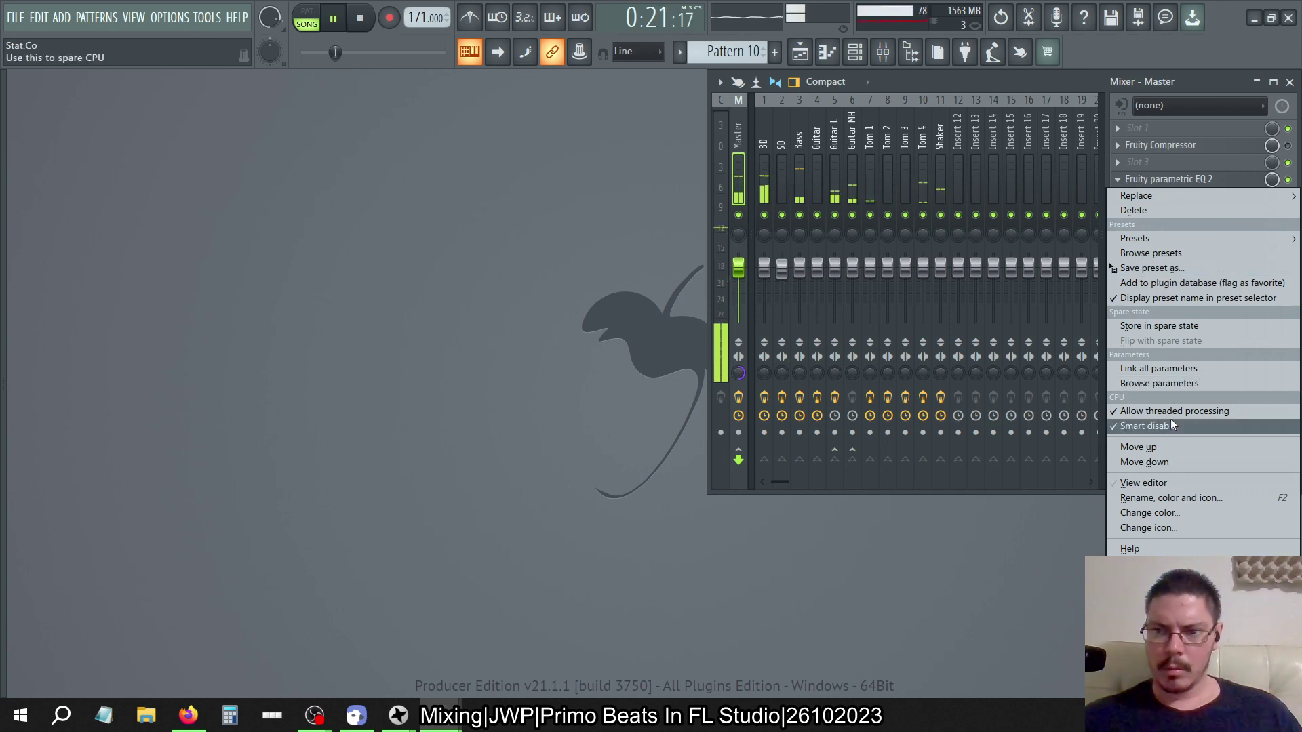
{"action": "left_click", "coordinate": [1165, 498]}
{"action": "type", "text": "S"}
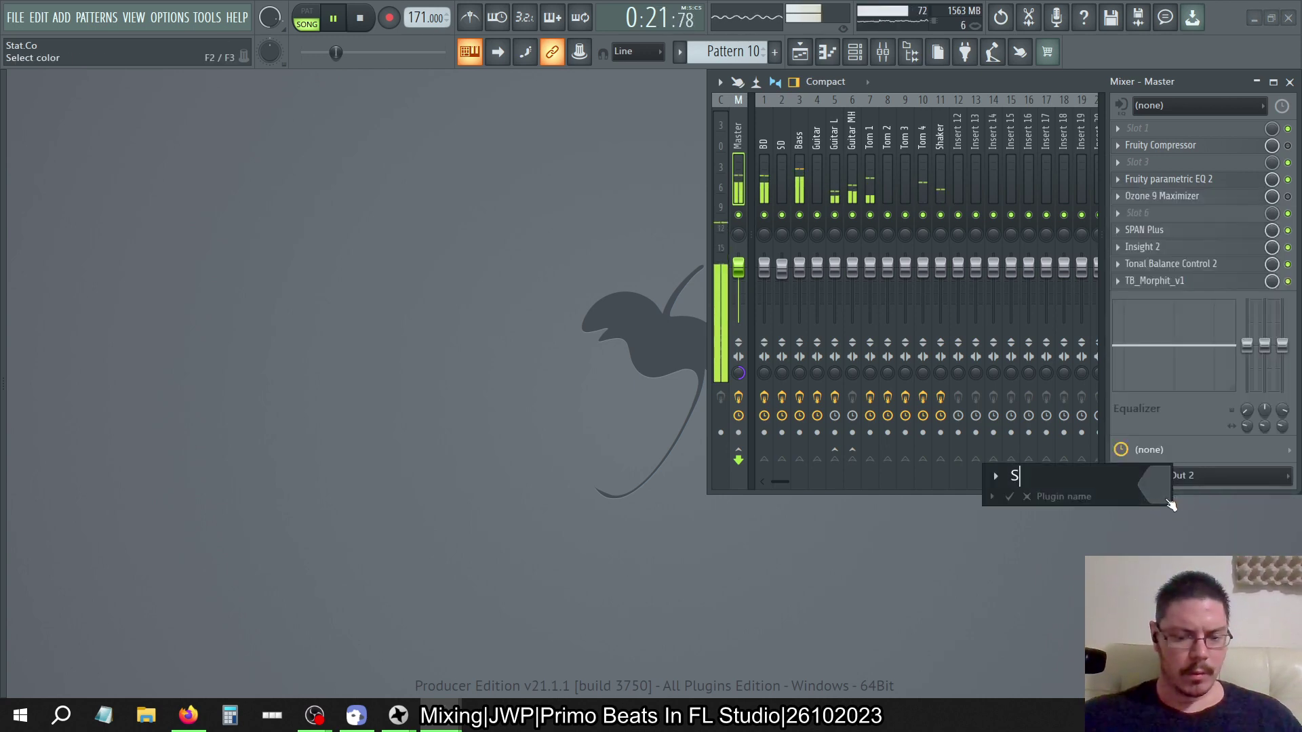
{"action": "type", "text": "ub Teste"}
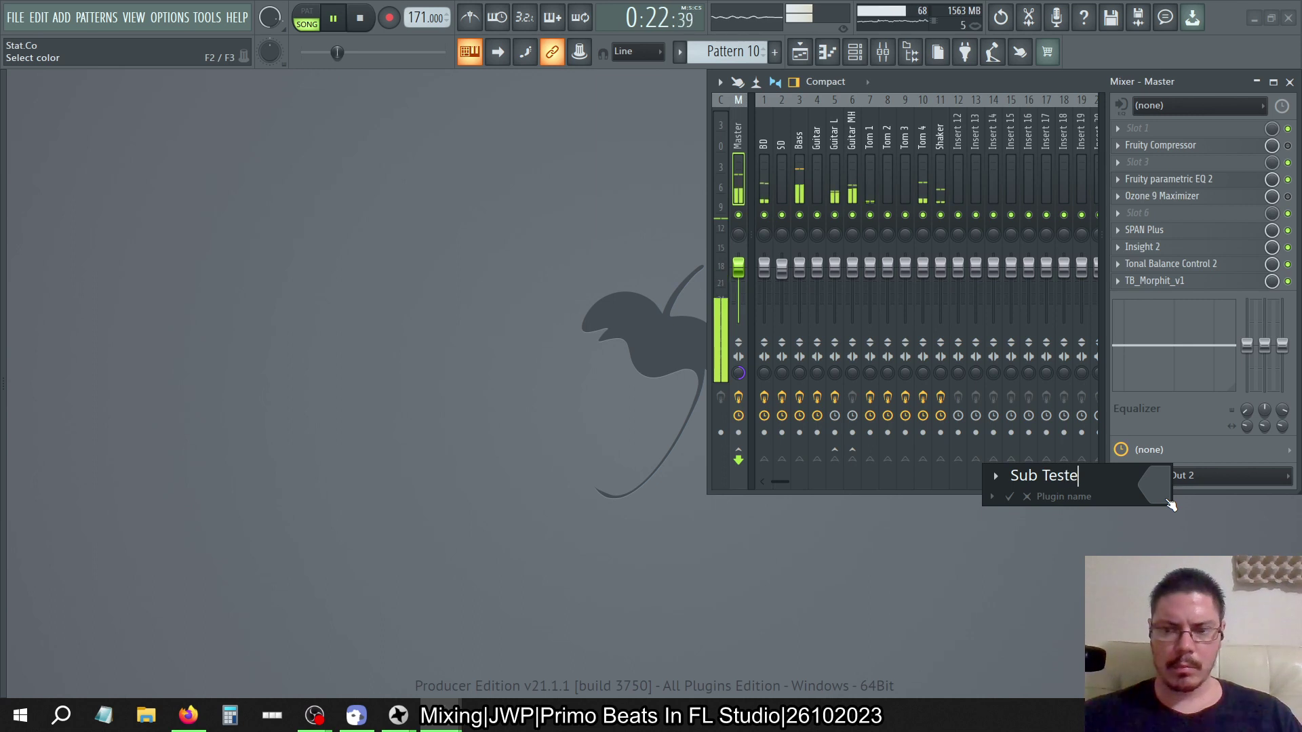
{"action": "type", "text": "r"}
{"action": "key", "text": "Return"}
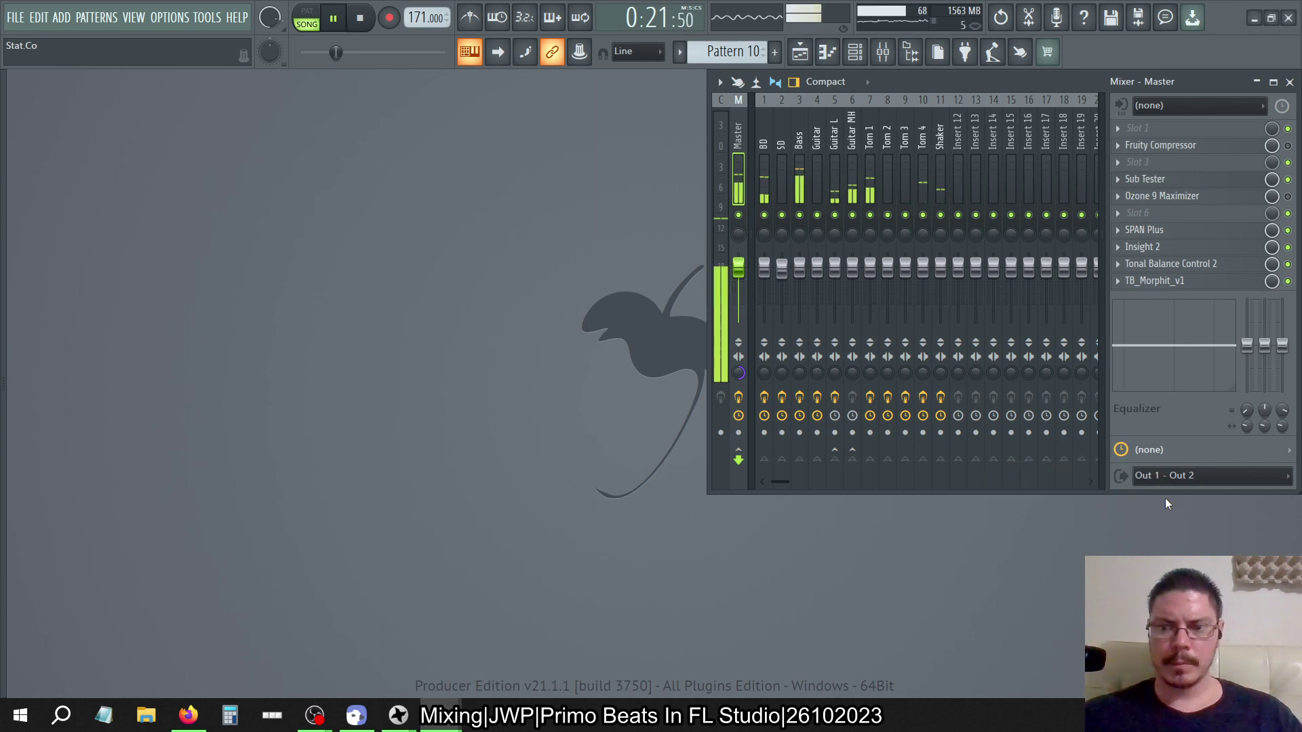
Reset the Master's stereo separation to hear the mix in stereo, and merge it fully again for a mono check
{"action": "right_click", "coordinate": [738, 374]}
{"action": "left_click", "coordinate": [760, 617]}
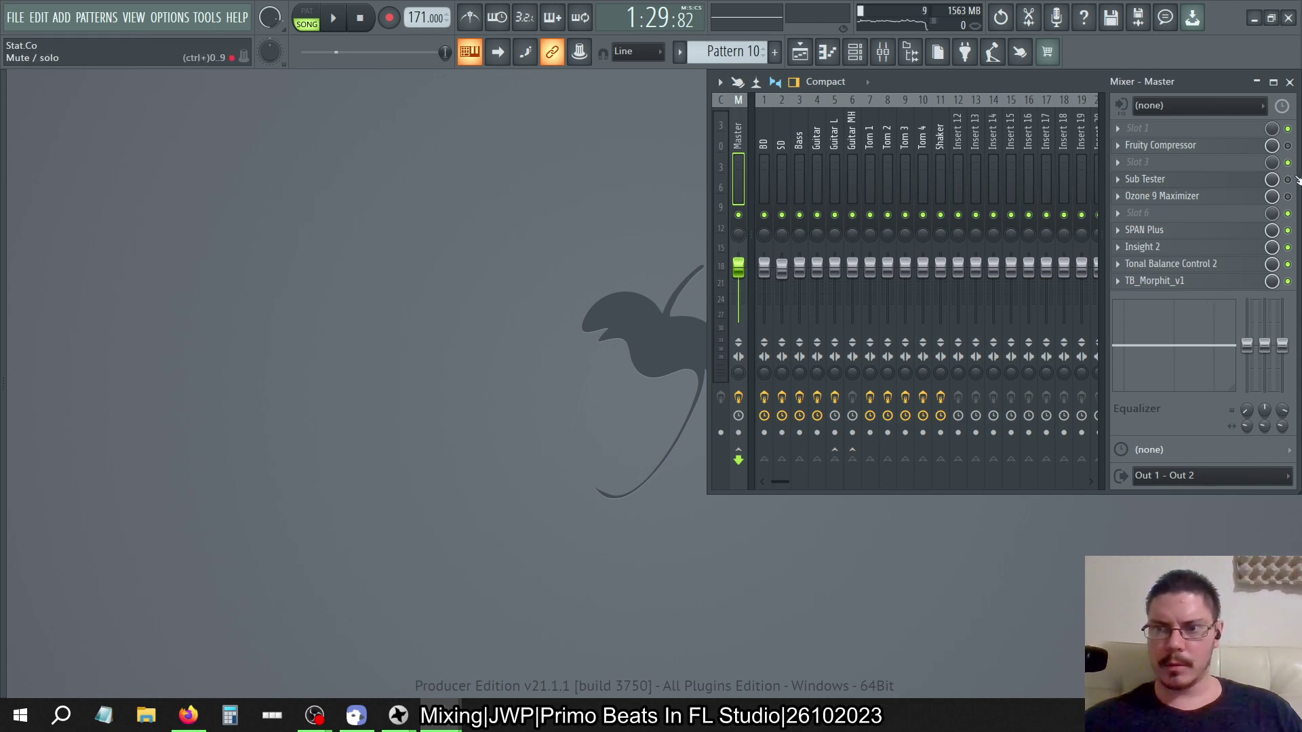
{"action": "left_click_drag", "start_coordinate": [738, 373], "coordinate": [623, 116]}
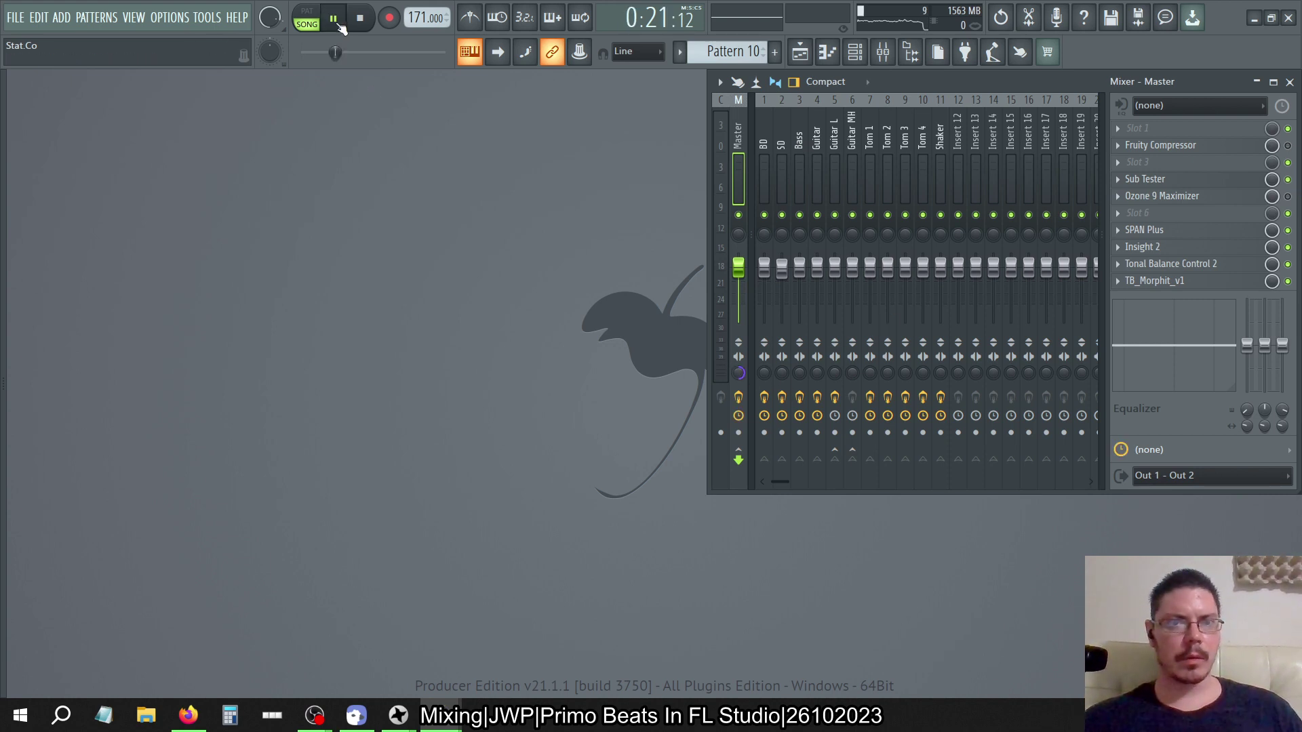
Show the Playlist, play the song from its beginning, bring the Mixer back up and stop playback
{"action": "left_click", "coordinate": [801, 53]}
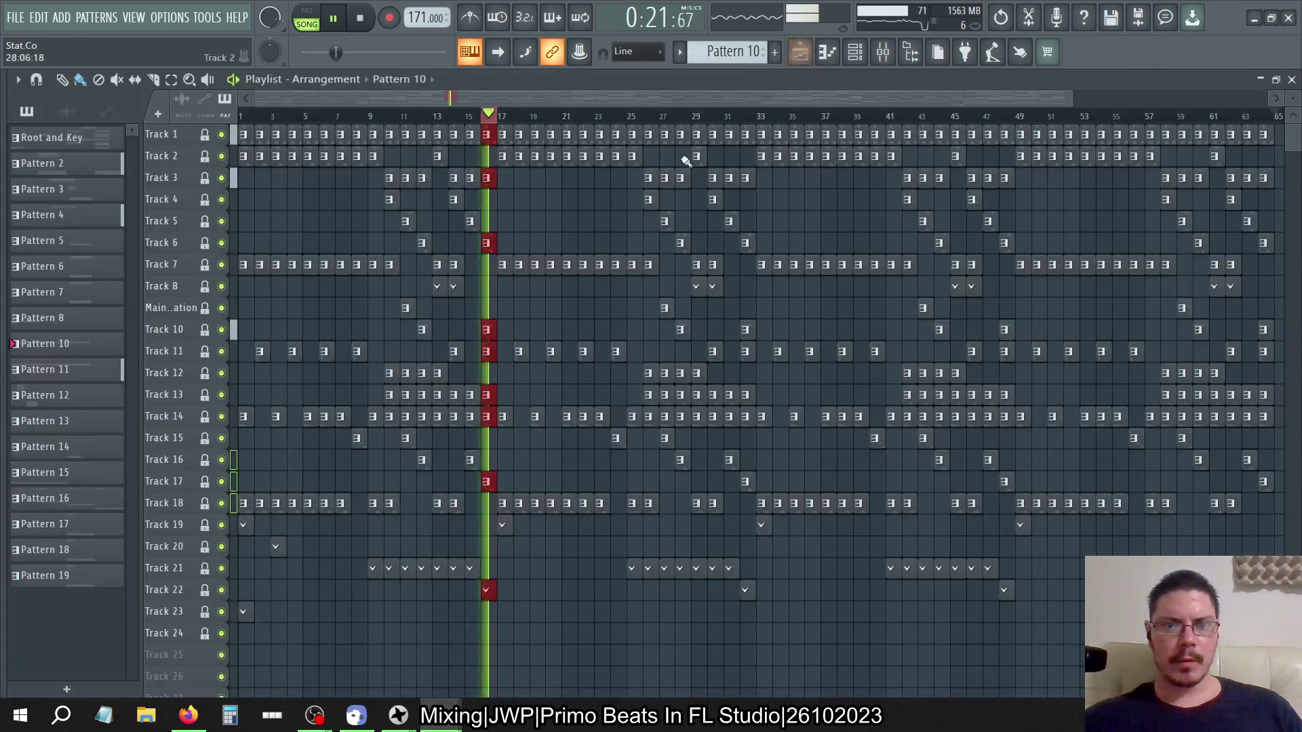
{"action": "left_click", "coordinate": [369, 21]}
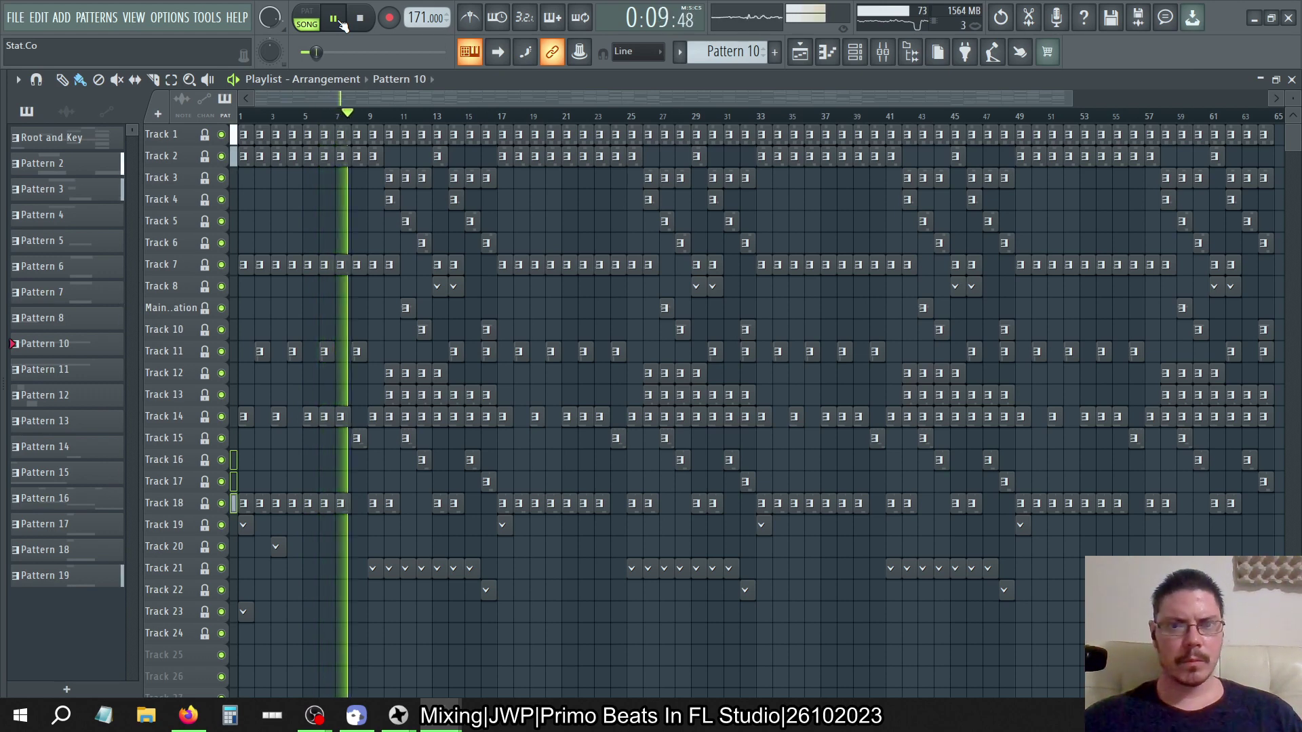
{"action": "left_click", "coordinate": [883, 52]}
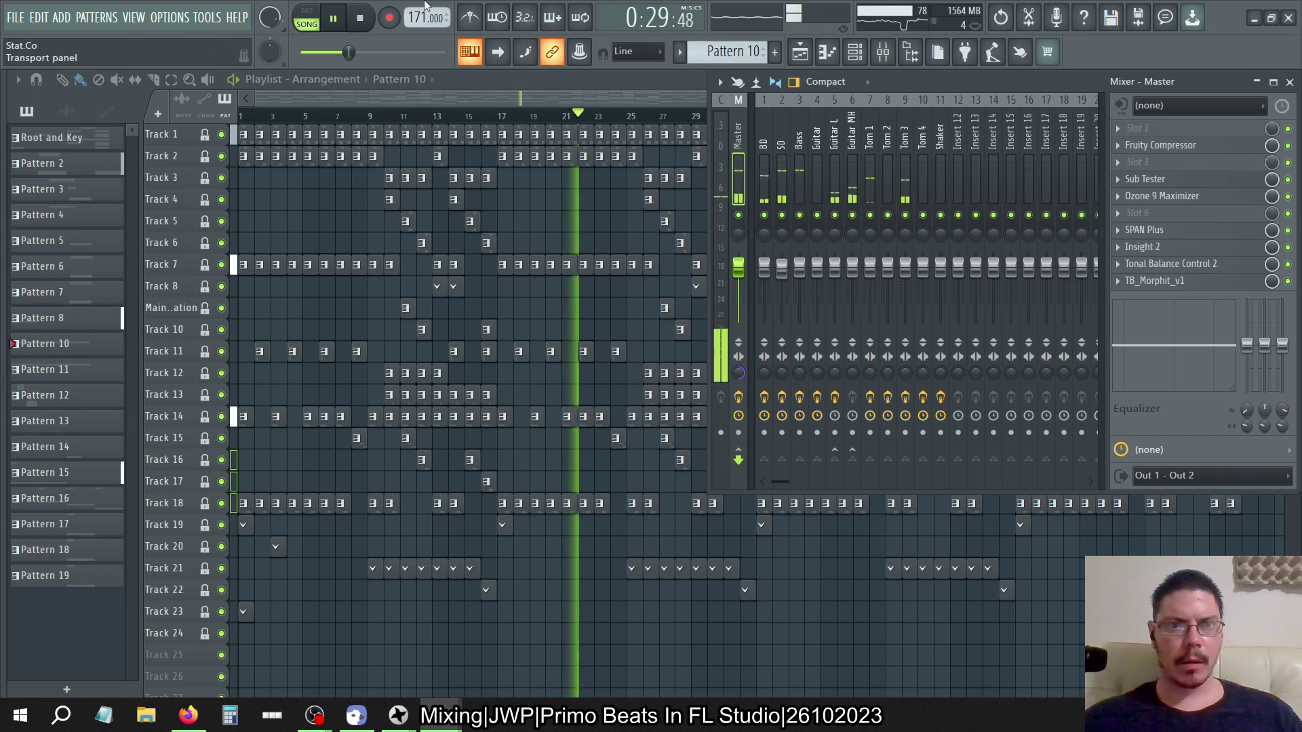
{"action": "left_click", "coordinate": [363, 18]}
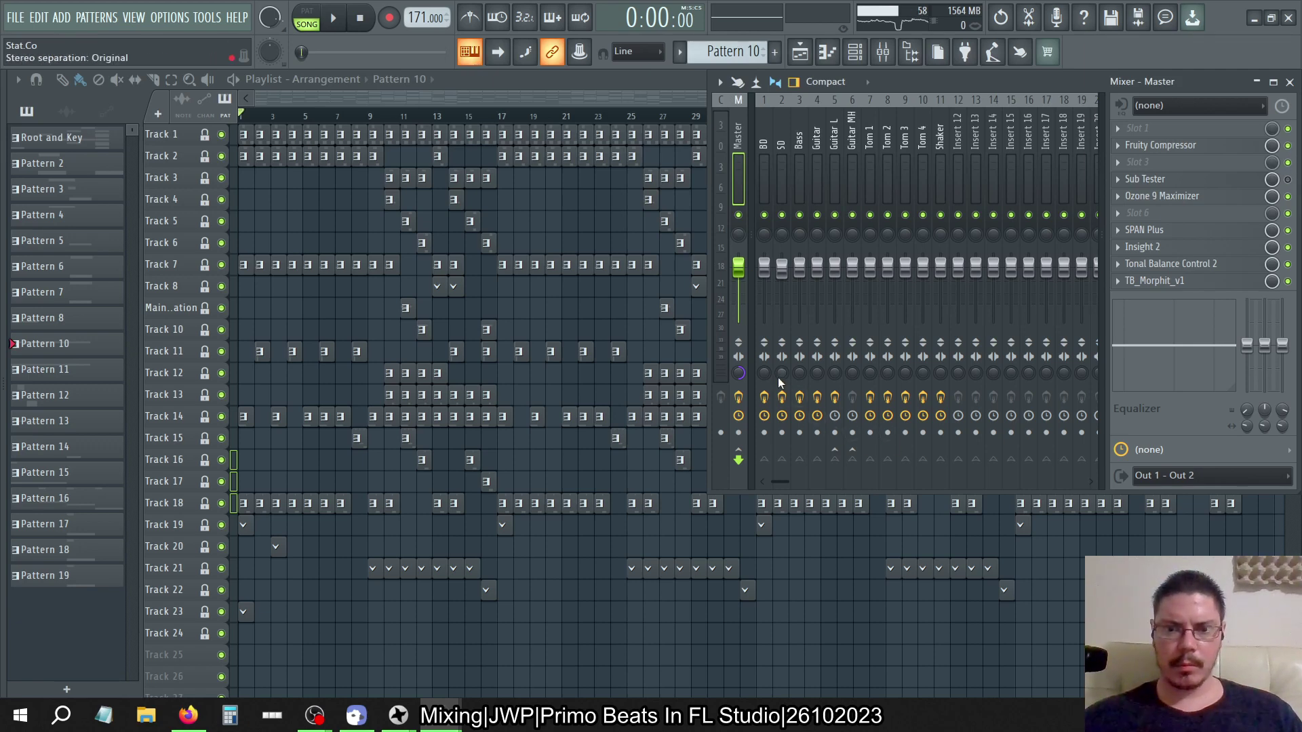
Reset the Master's stereo separation and, during song playback, mute and unmute Guitar L to compare the mix
{"action": "right_click", "coordinate": [744, 381]}
{"action": "left_click", "coordinate": [773, 623]}
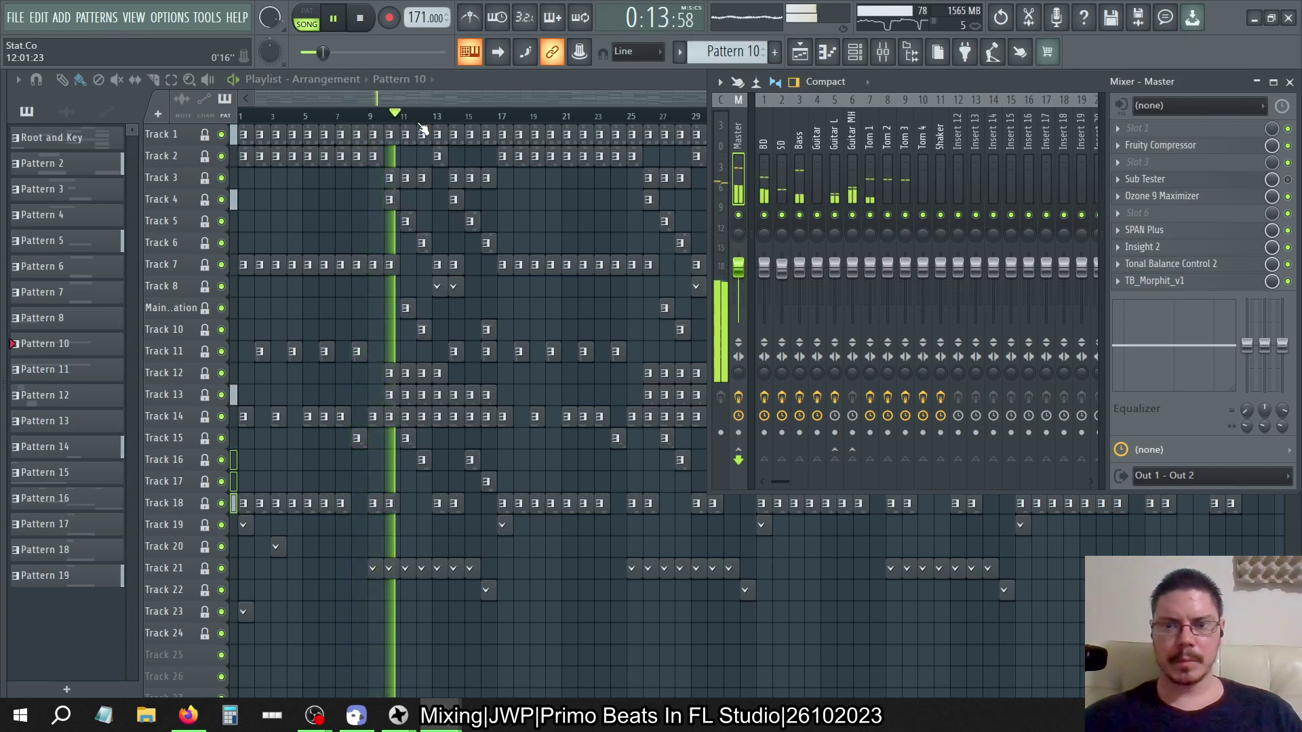
{"action": "left_click", "coordinate": [835, 215]}
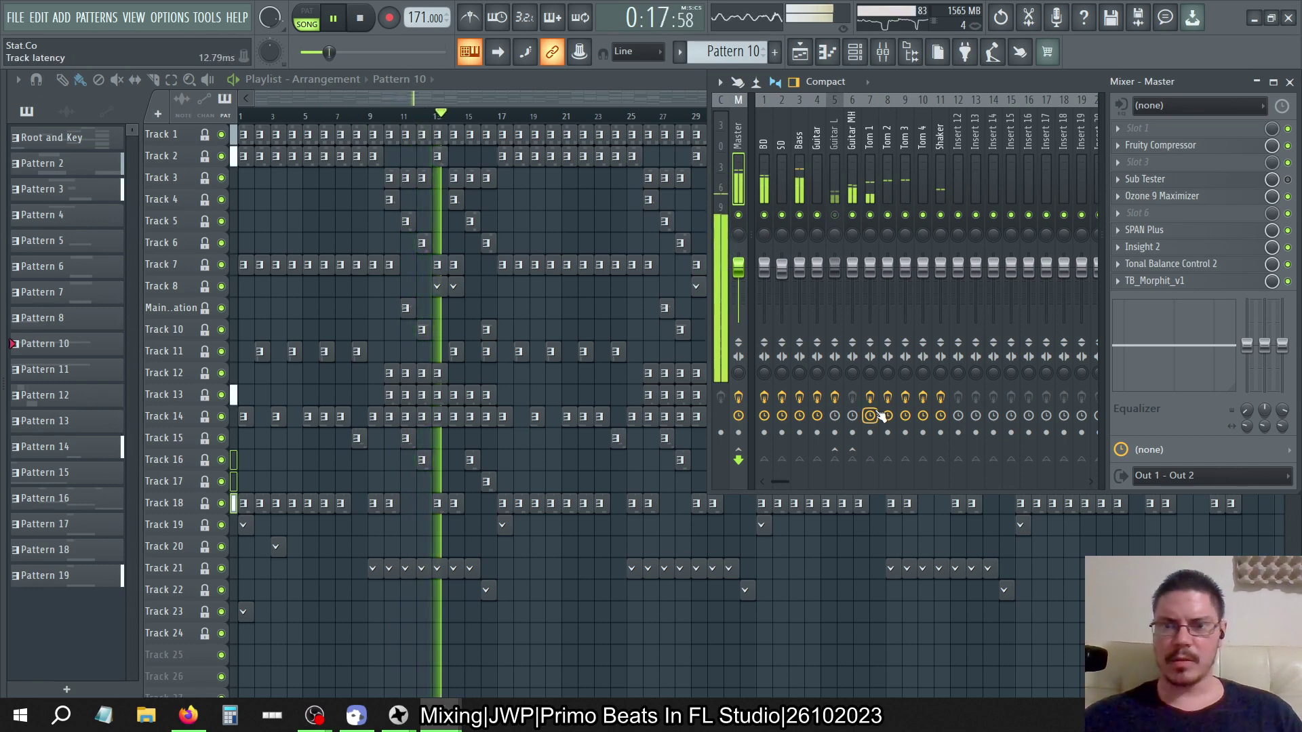
{"action": "left_click", "coordinate": [835, 215]}
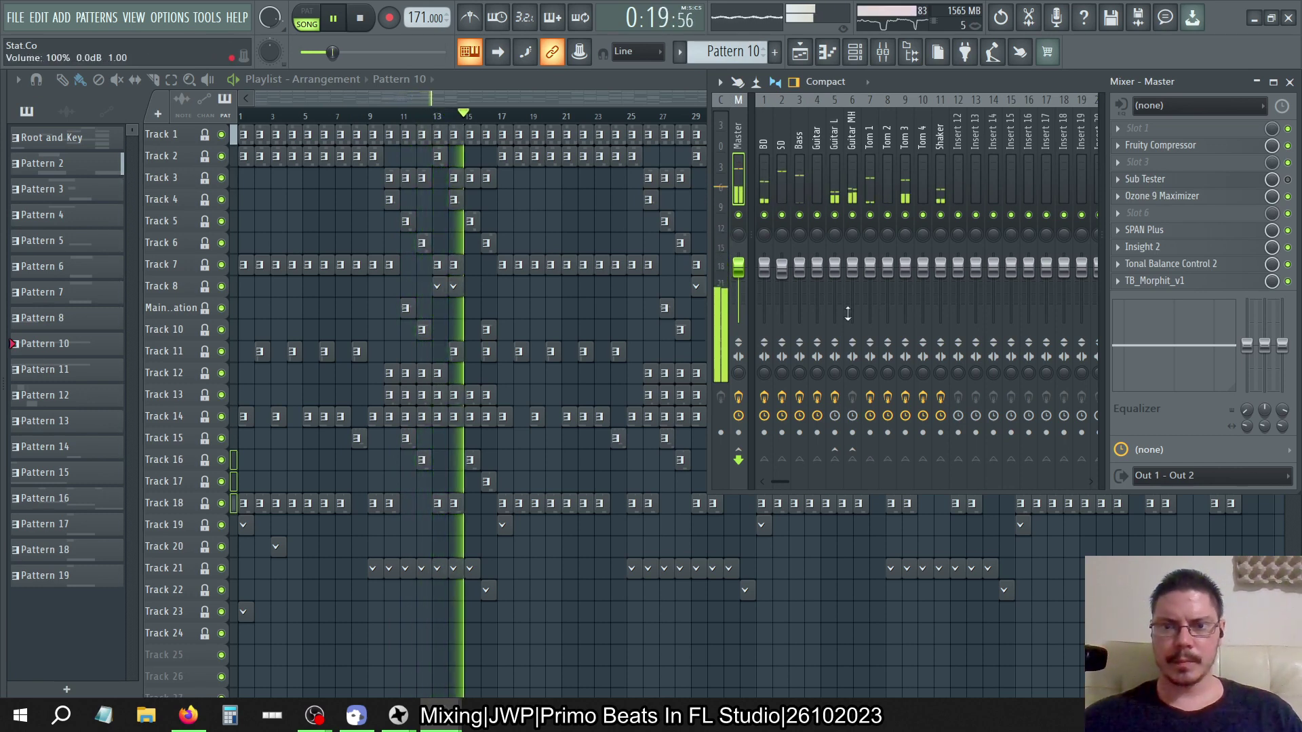
Set the low cut of the Guitar track's Fruity Reeverb to 401 Hz while the song plays, and close the plugin
{"action": "left_click", "coordinate": [817, 156]}
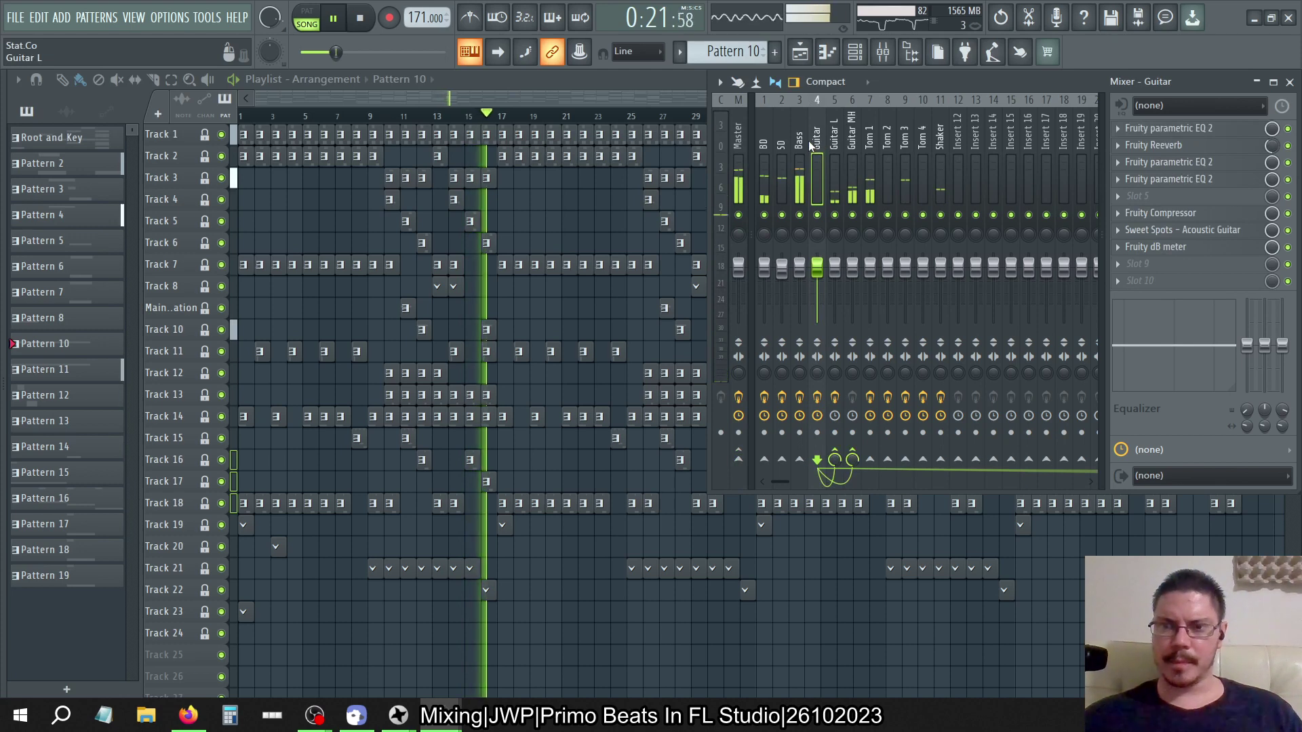
{"action": "left_click", "coordinate": [1153, 146]}
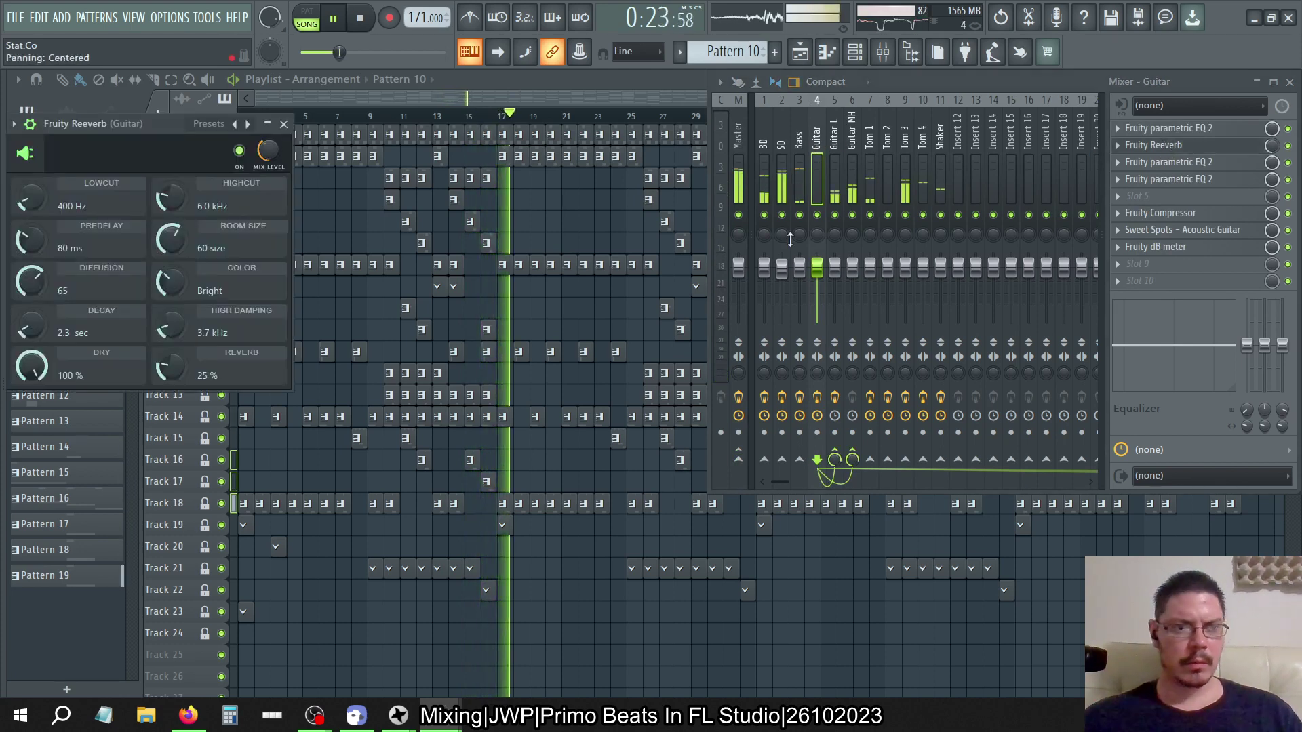
{"action": "left_click_drag", "start_coordinate": [160, 119], "coordinate": [340, 221]}
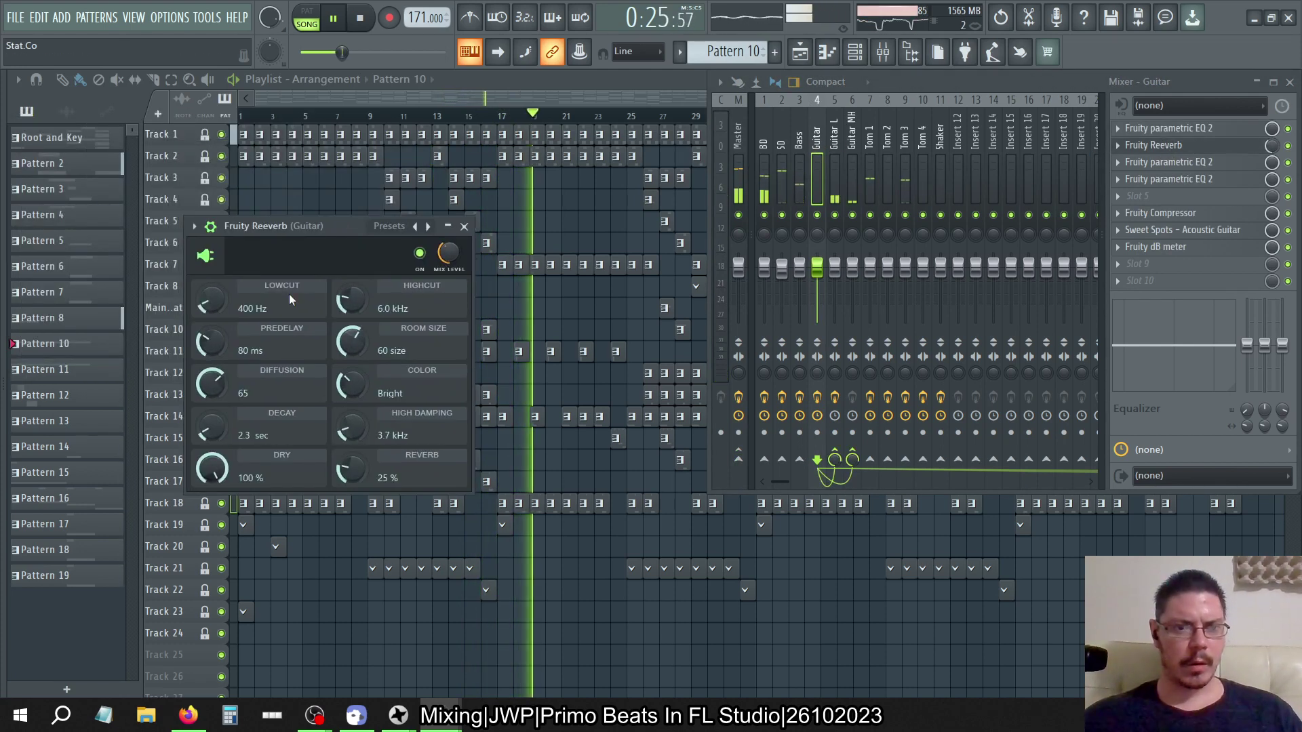
{"action": "left_click_drag", "start_coordinate": [247, 312], "coordinate": [247, 299]}
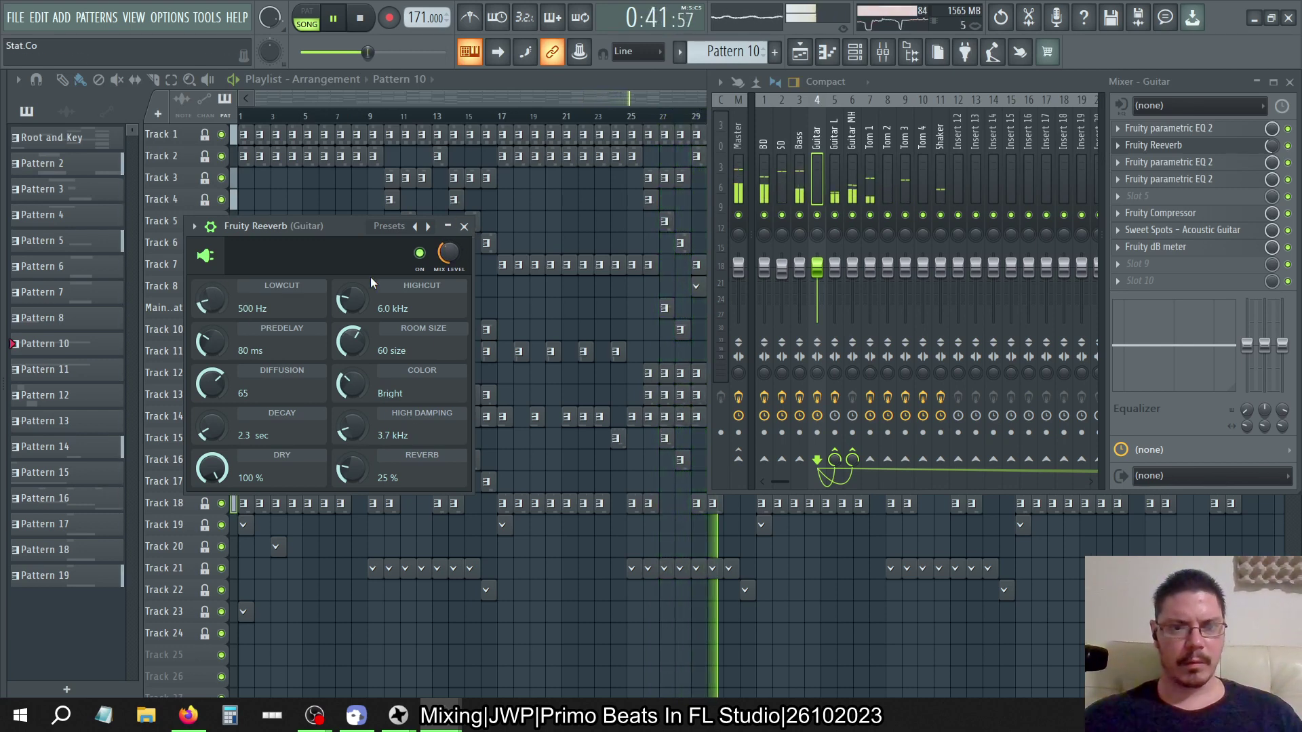
{"action": "scroll", "coordinate": [211, 301], "scroll_direction": "down", "scroll_amount": 2}
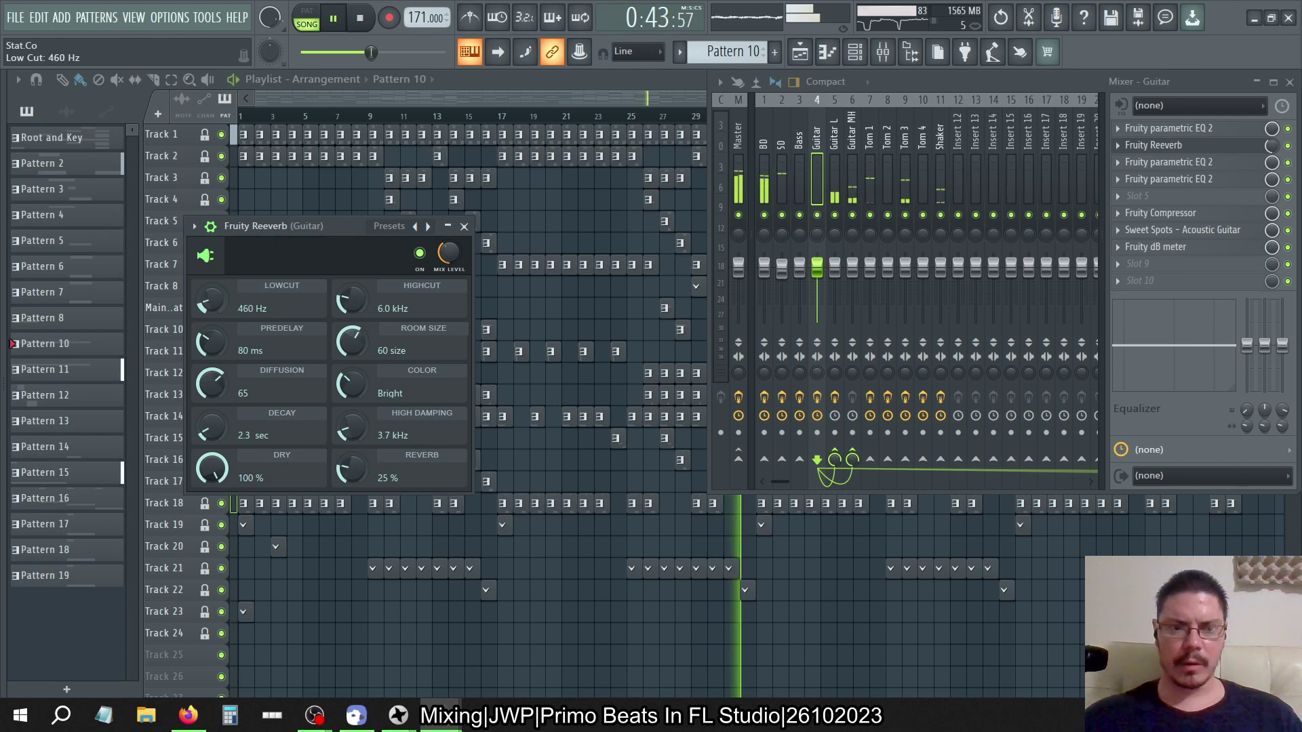
{"action": "scroll", "coordinate": [211, 300], "scroll_direction": "down", "scroll_amount": 2}
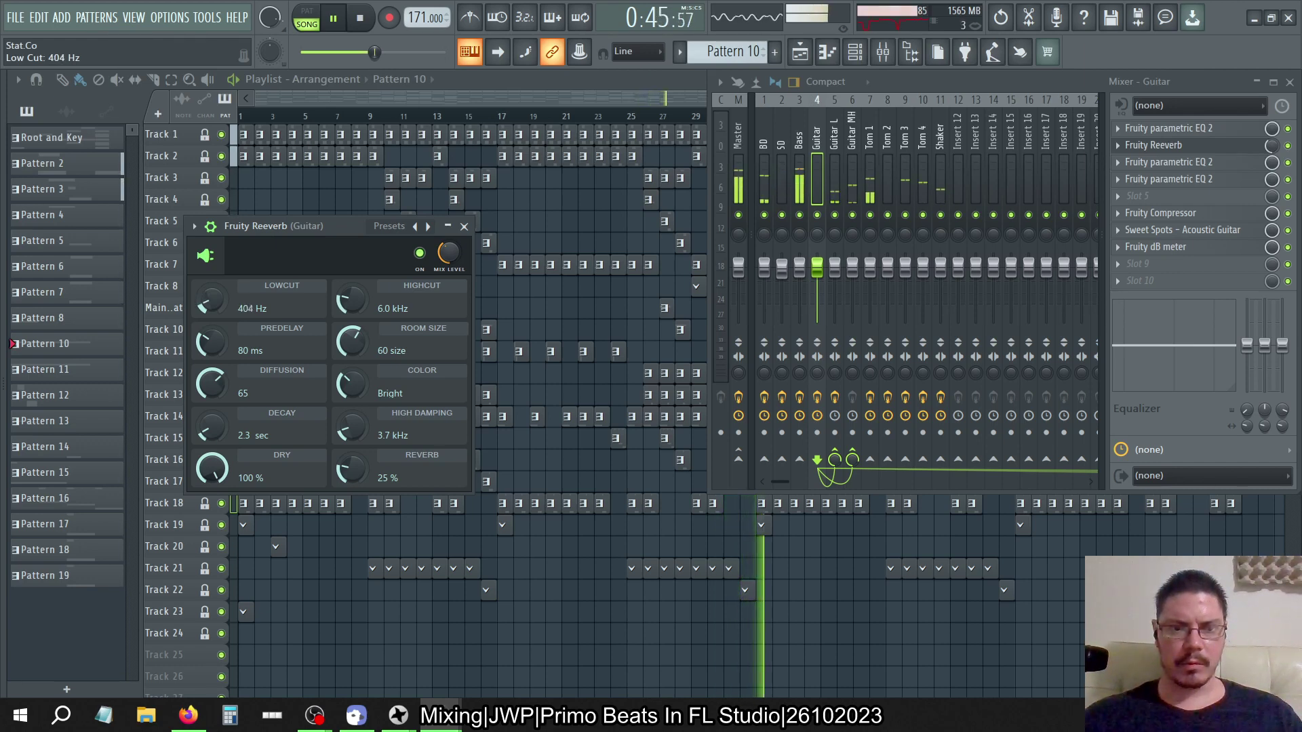
{"action": "scroll", "coordinate": [211, 300], "scroll_direction": "up", "scroll_amount": 1}
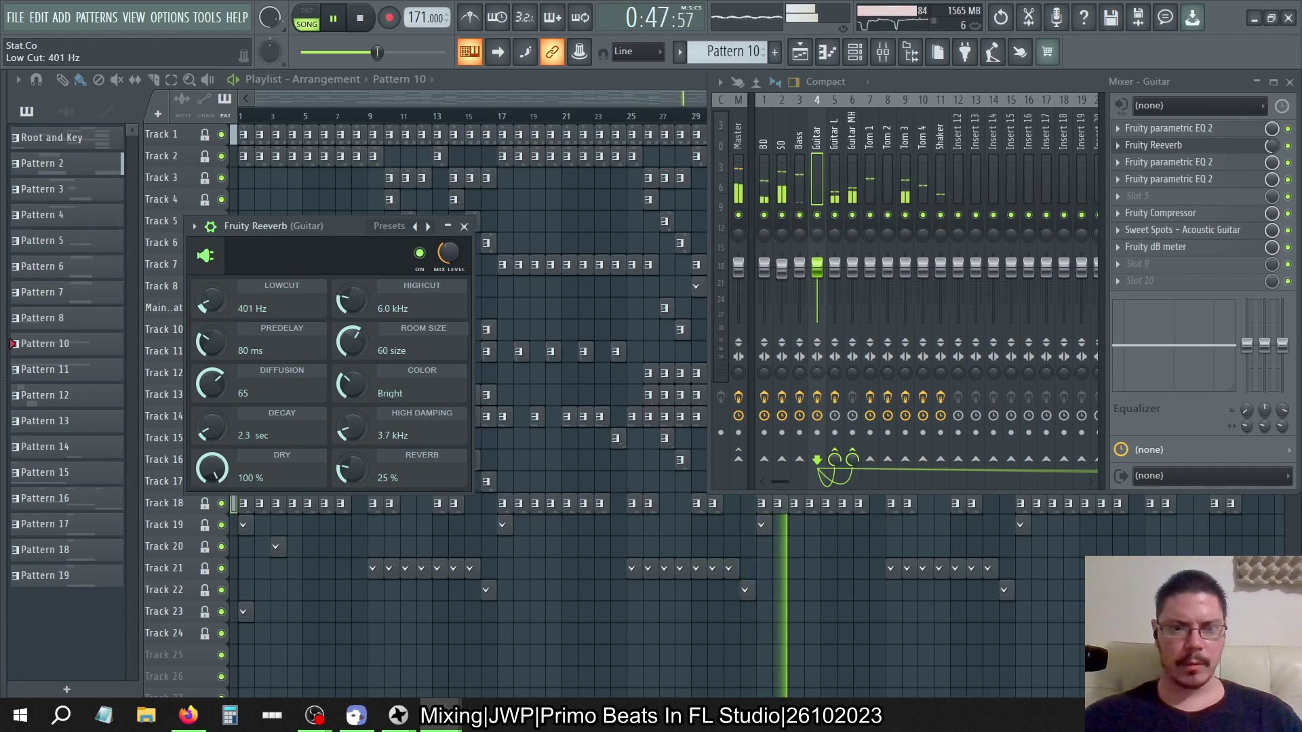
{"action": "left_click", "coordinate": [464, 226]}
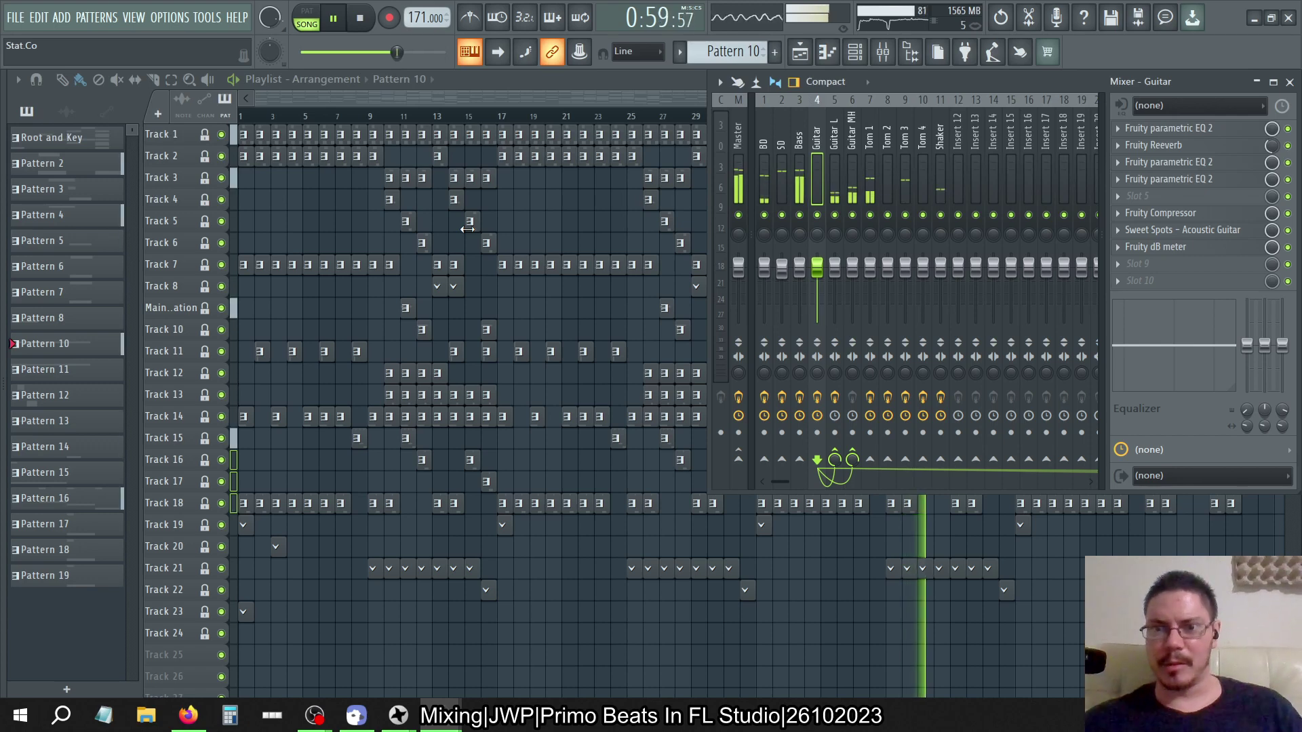
Stop song playback, hide the Mixer and show the Channel rack over the Playlist
{"action": "key", "text": "space"}
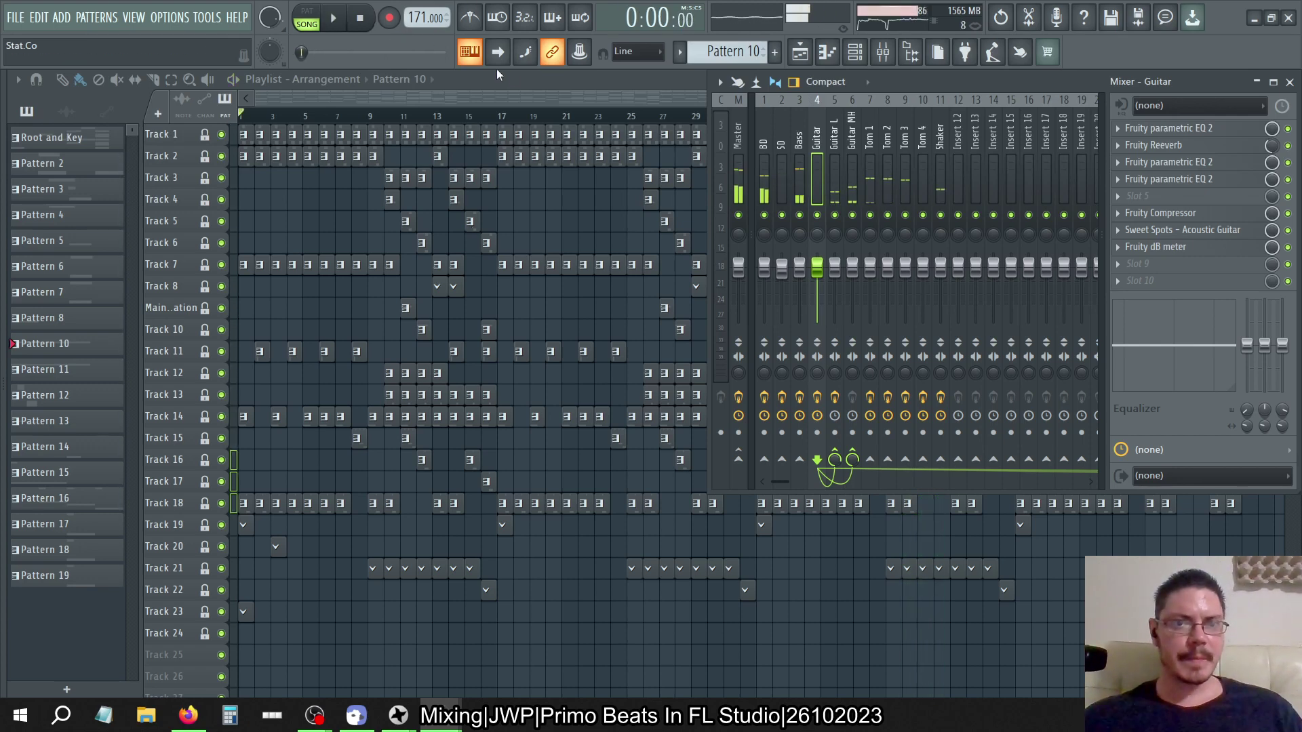
{"action": "key", "text": "F9"}
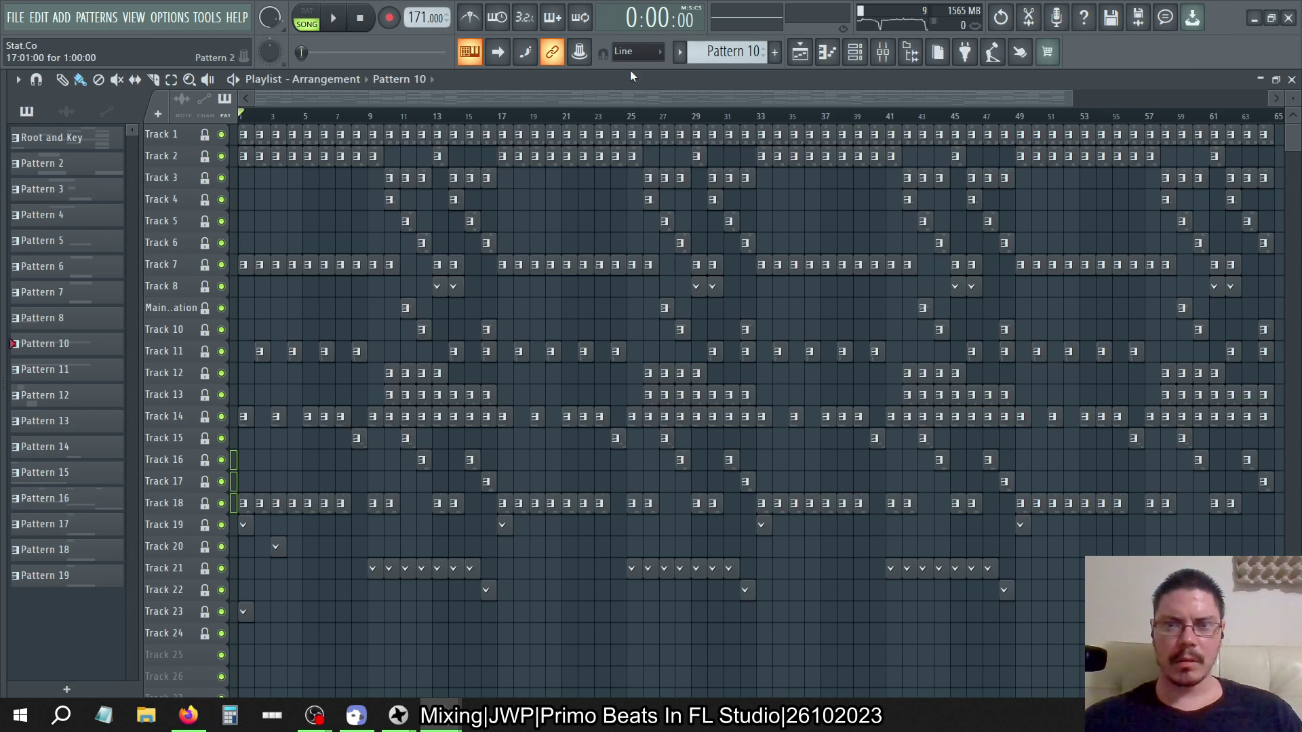
{"action": "left_click", "coordinate": [857, 53]}
{"action": "left_click", "coordinate": [856, 52]}
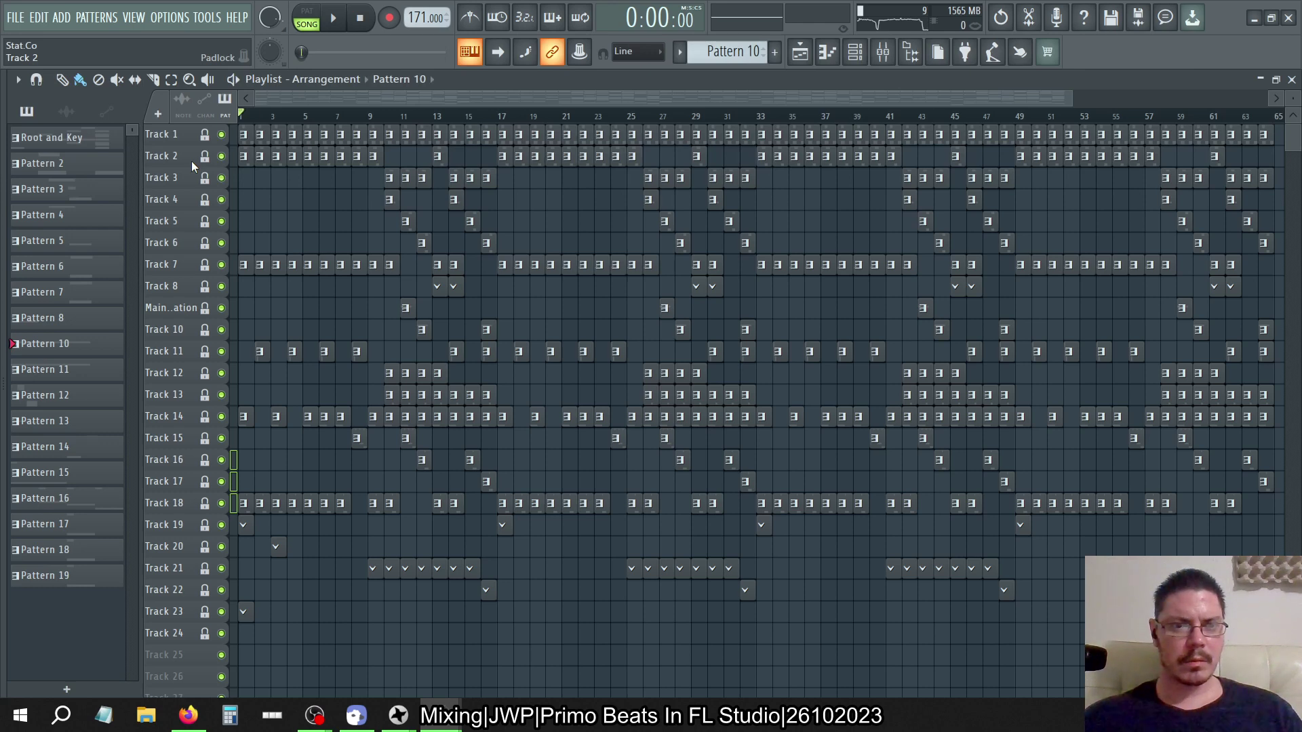
{"action": "left_click", "coordinate": [857, 52]}
{"action": "key", "text": "F6"}
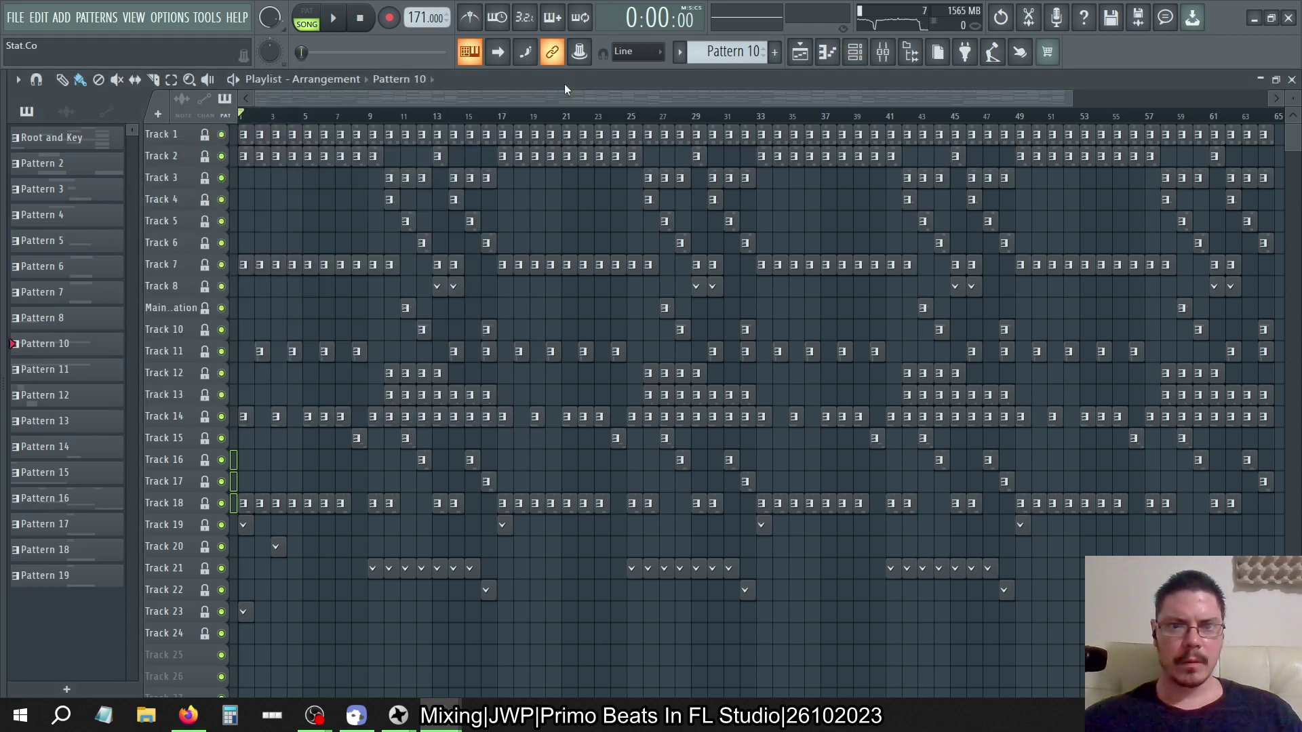
{"action": "left_click", "coordinate": [854, 55]}
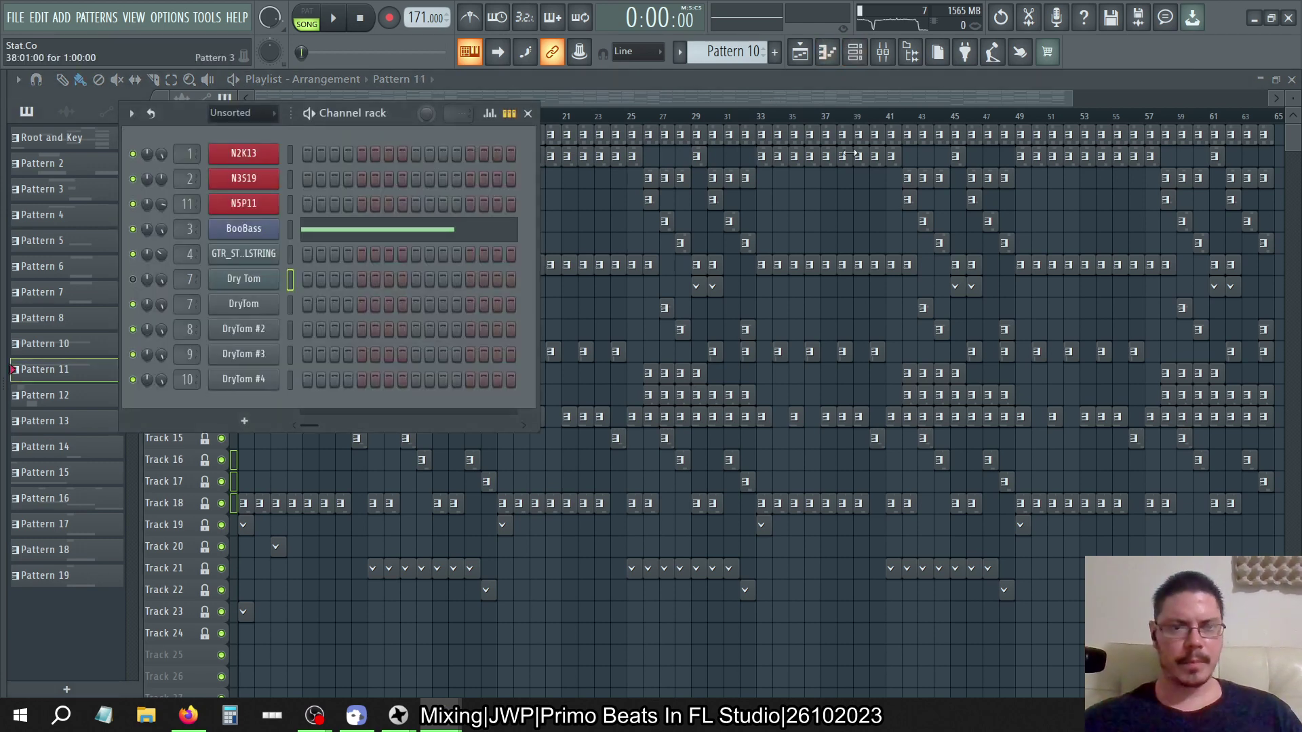
Go back through the patterns to Root and Key and on to Pattern 2, checking each pattern's notes in the Channel rack
{"action": "key", "text": "KP_Add"}
{"action": "key", "text": "KP_Subtract"}
{"action": "key", "text": "KP_Subtract"}
{"action": "key", "text": "KP_Subtract"}
{"action": "key", "text": "KP_Subtract"}
{"action": "key", "text": "KP_Subtract"}
{"action": "key", "text": "KP_Subtract"}
{"action": "key", "text": "KP_Subtract"}
{"action": "key", "text": "KP_Subtract"}
{"action": "key", "text": "KP_Subtract"}
{"action": "key", "text": "KP_Subtract"}
{"action": "key", "text": "KP_Subtract"}
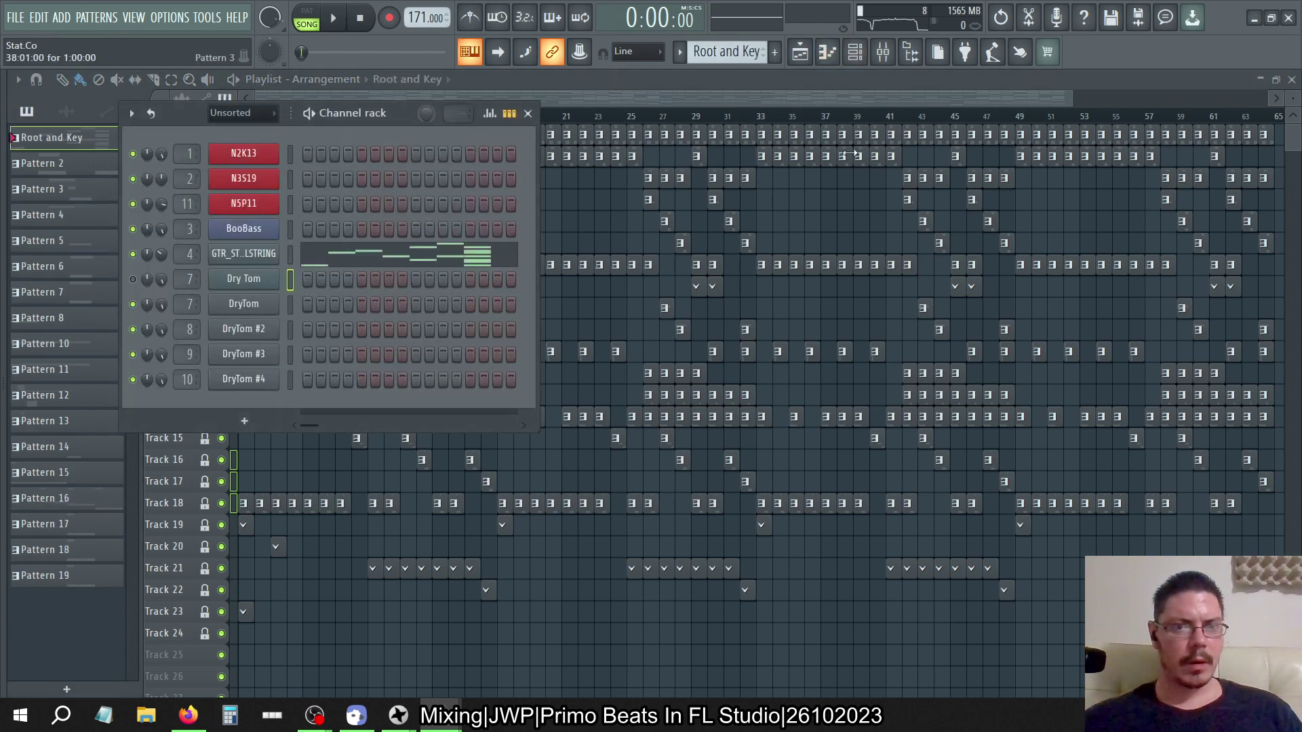
{"action": "key", "text": "KP_Add"}
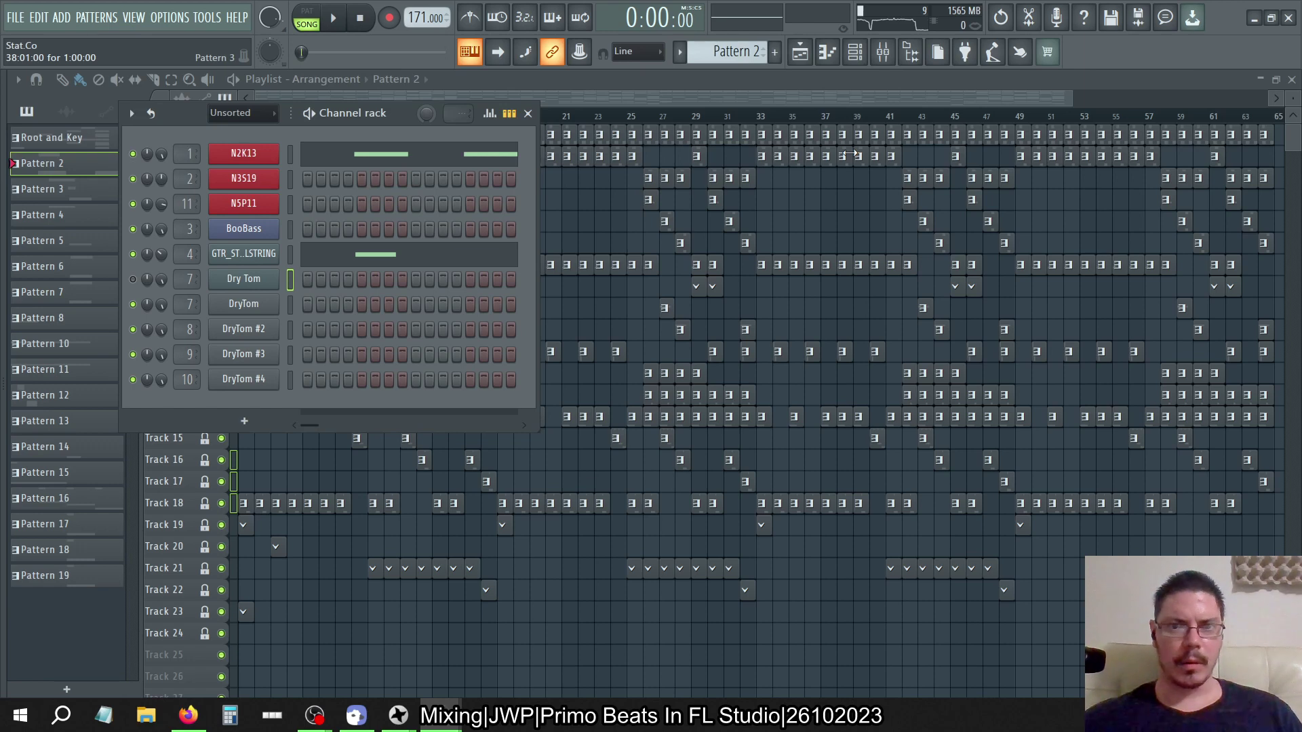
Arrange the windows so that the Channel rack sits beside a narrowed Playlist without overlapping it
{"action": "left_click", "coordinate": [800, 81]}
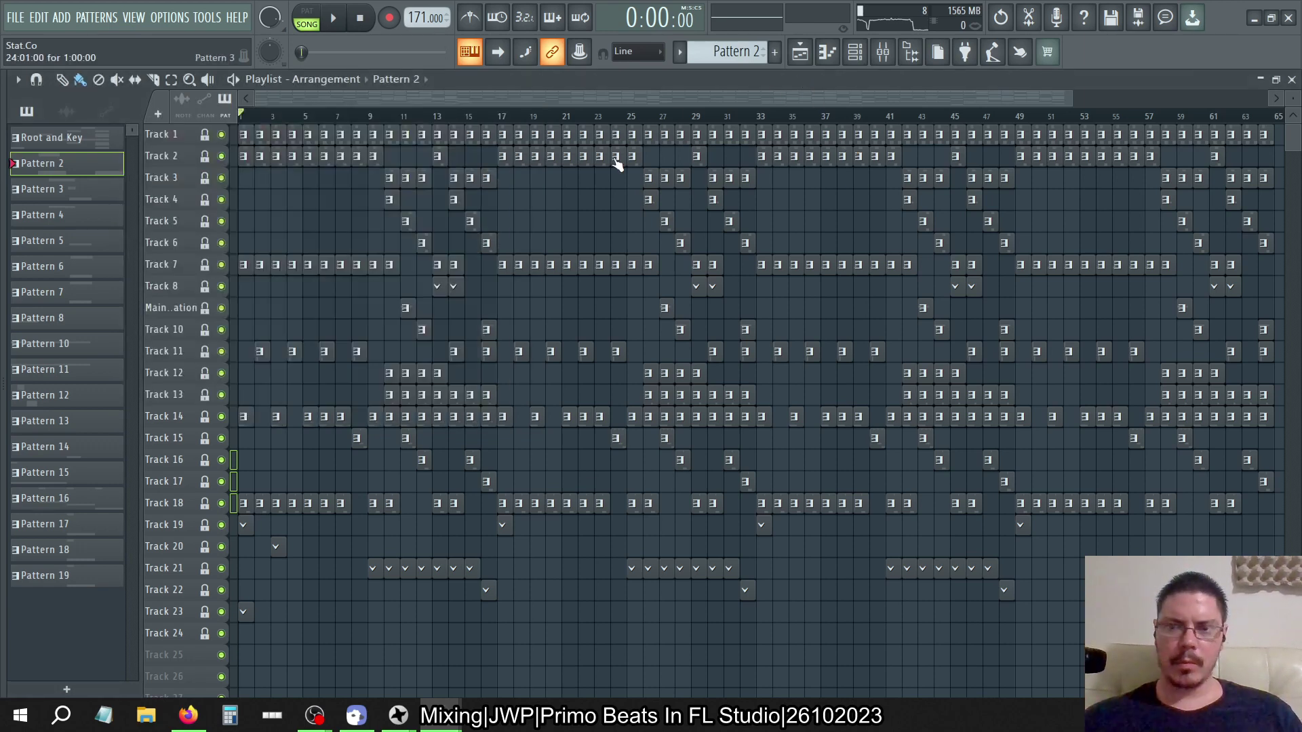
{"action": "left_click", "coordinate": [882, 54]}
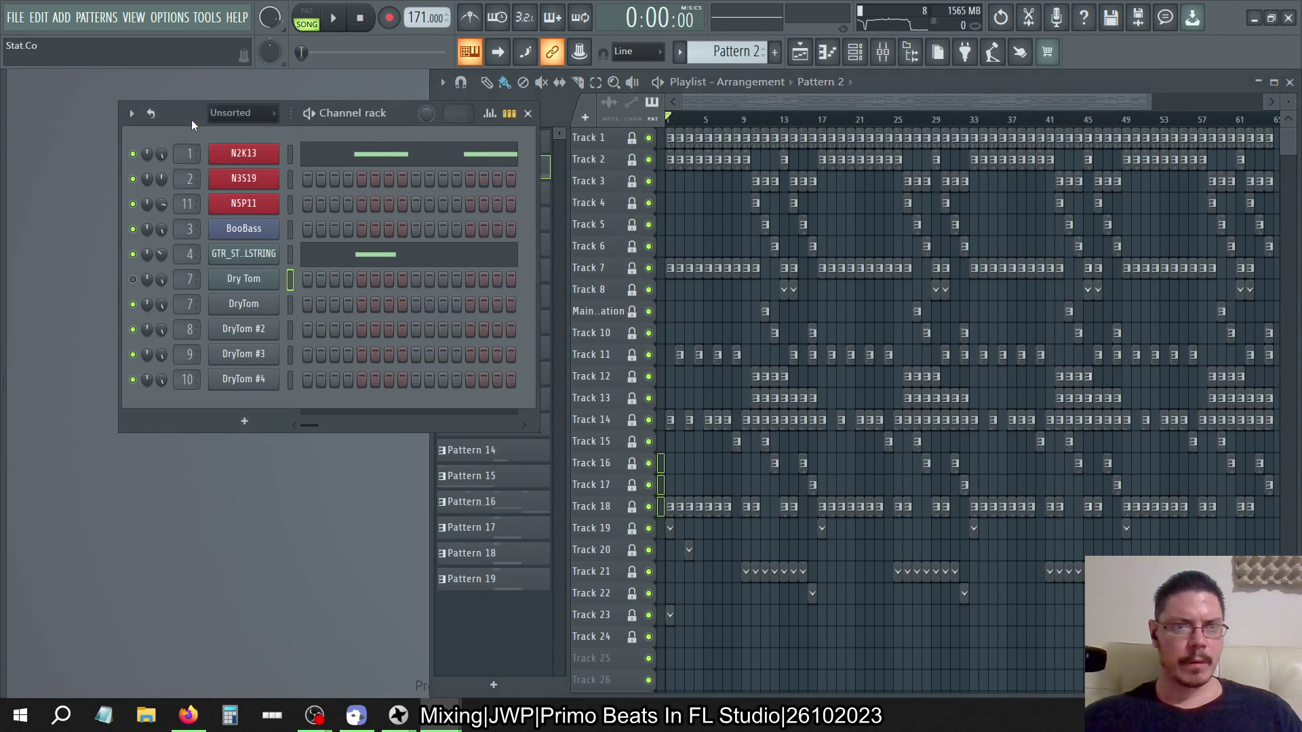
{"action": "left_click_drag", "start_coordinate": [194, 122], "coordinate": [82, 99]}
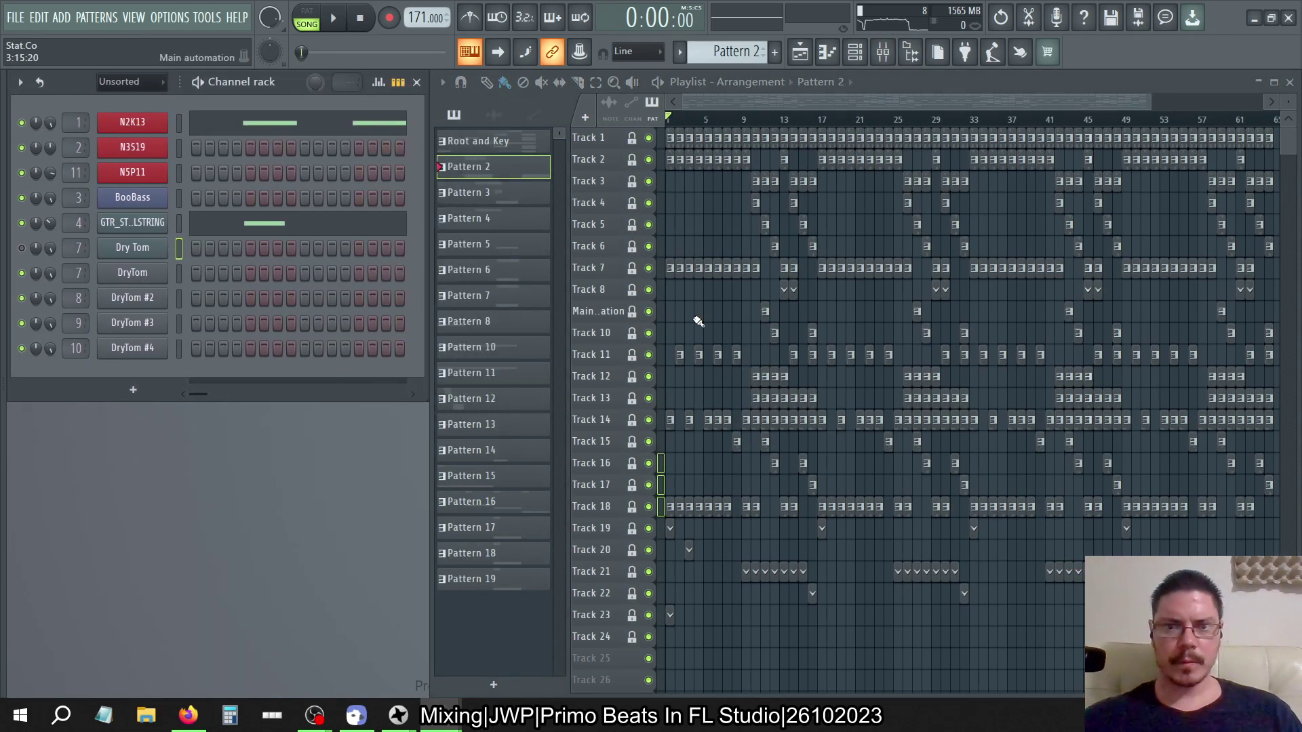
Switch among the first few patterns, from Root and Key to Pattern 4, to check which channels they use
{"action": "key", "text": "Down"}
{"action": "key", "text": "Down"}
{"action": "key", "text": "Up"}
{"action": "key", "text": "Up"}
{"action": "key", "text": "Up"}
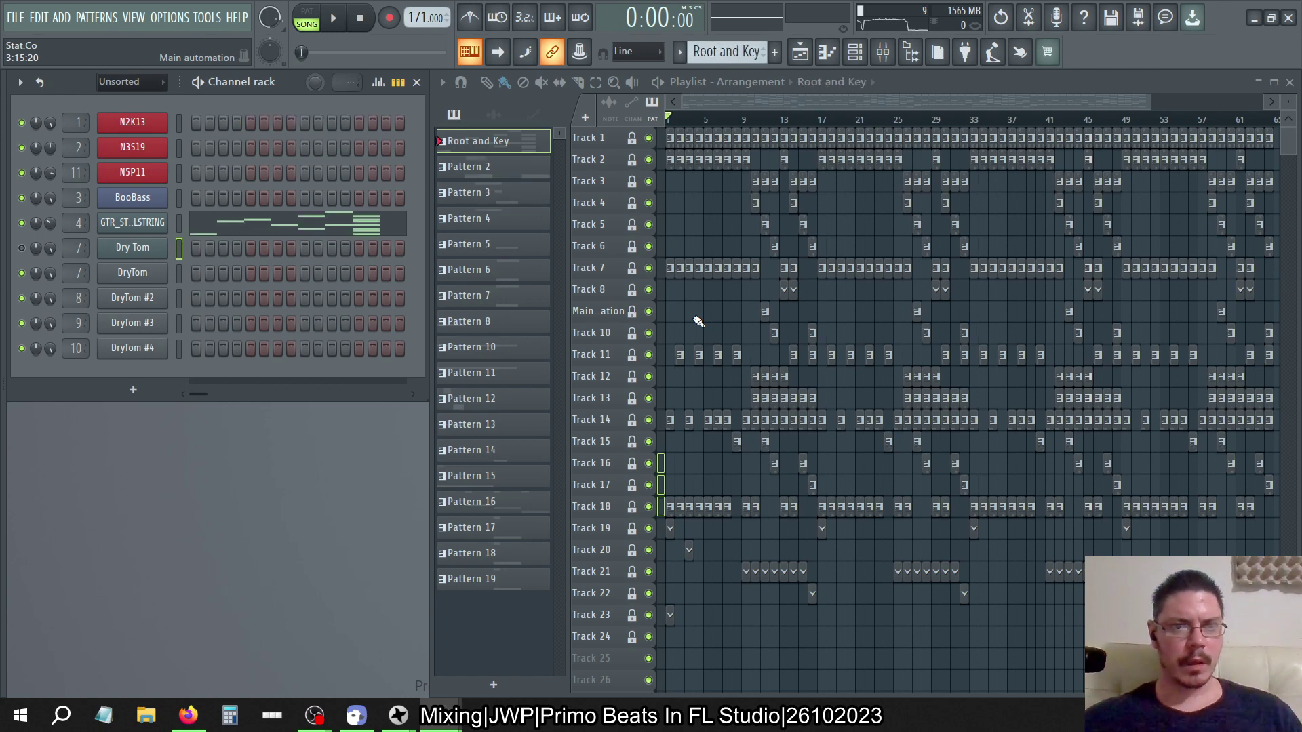
{"action": "key", "text": "Down"}
{"action": "key", "text": "Down"}
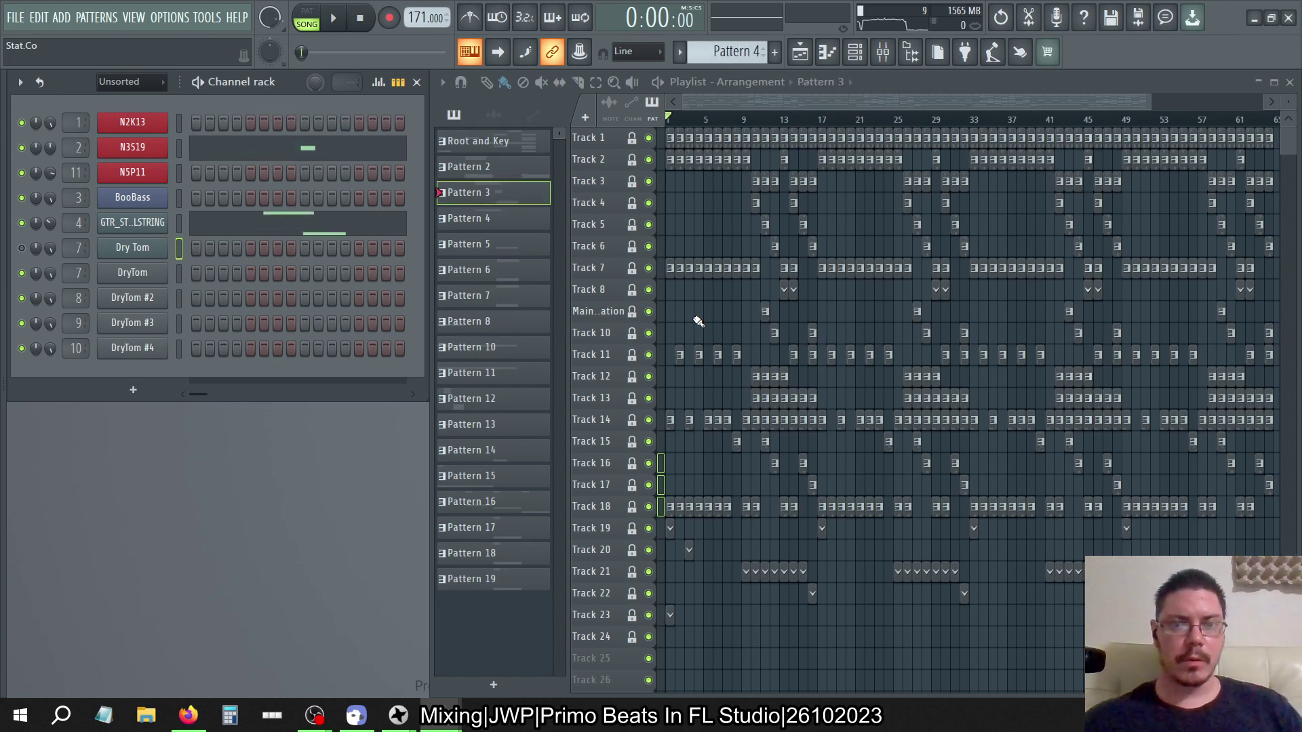
{"action": "key", "text": "Down"}
{"action": "key", "text": "KP_Subtract"}
{"action": "key", "text": "KP_Subtract"}
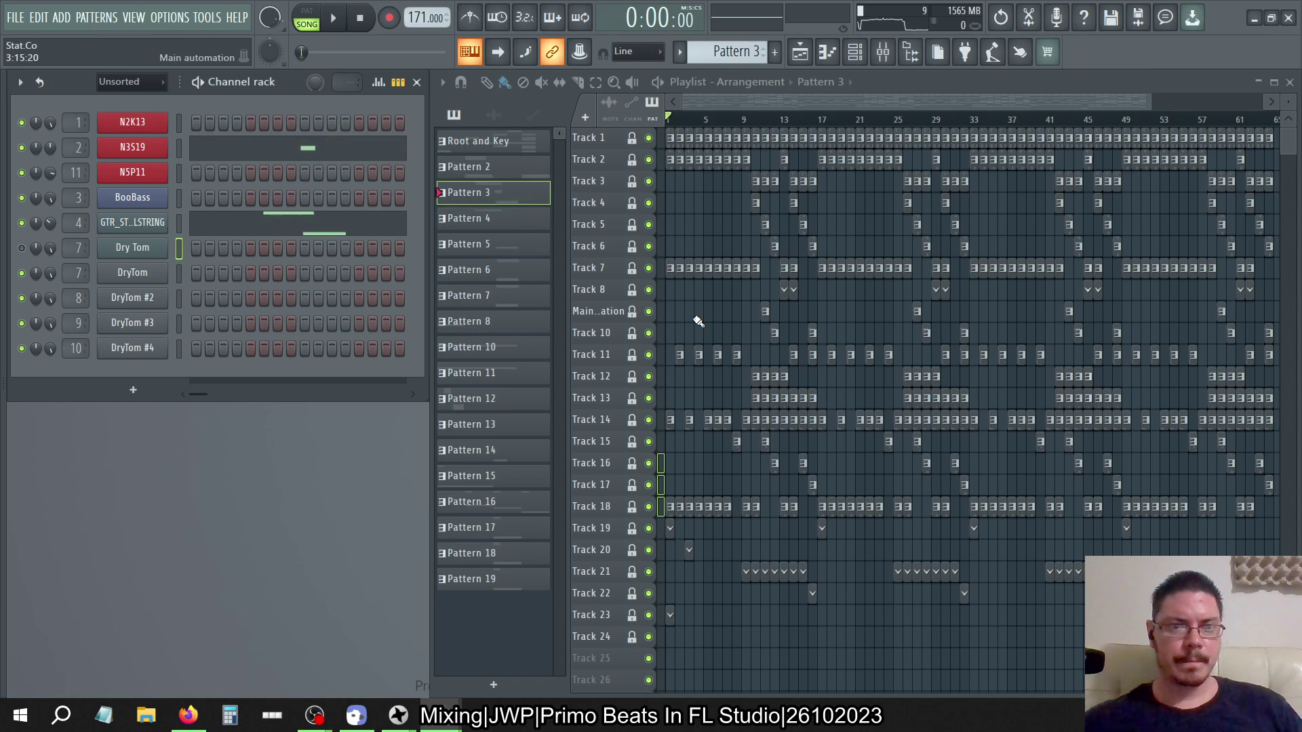
{"action": "key", "text": "KP_Subtract"}
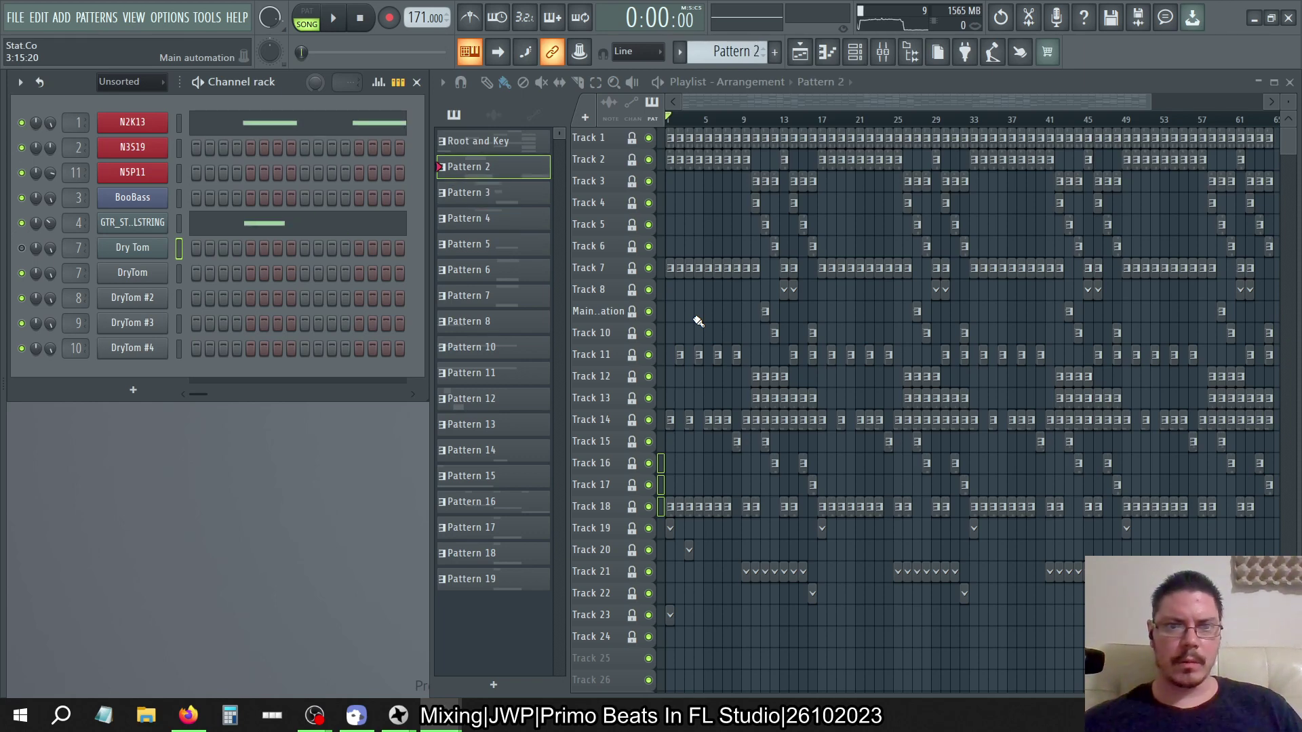
{"action": "key", "text": "KP_Subtract"}
{"action": "key", "text": "KP_Add"}
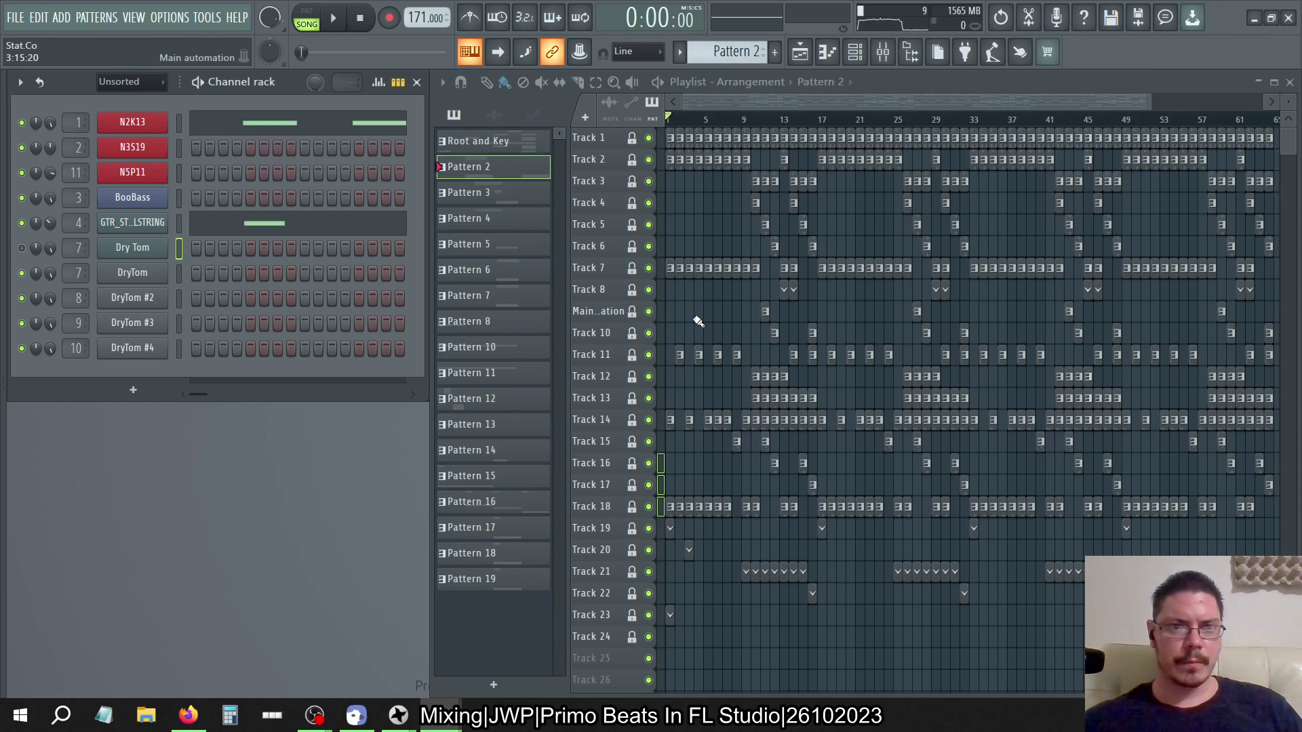
Step forward from Pattern 2 through Pattern 19 and examine each pattern's channel contents
{"action": "key", "text": "KP_Add"}
{"action": "key", "text": "KP_Add"}
{"action": "key", "text": "KP_Add"}
{"action": "key", "text": "KP_Add"}
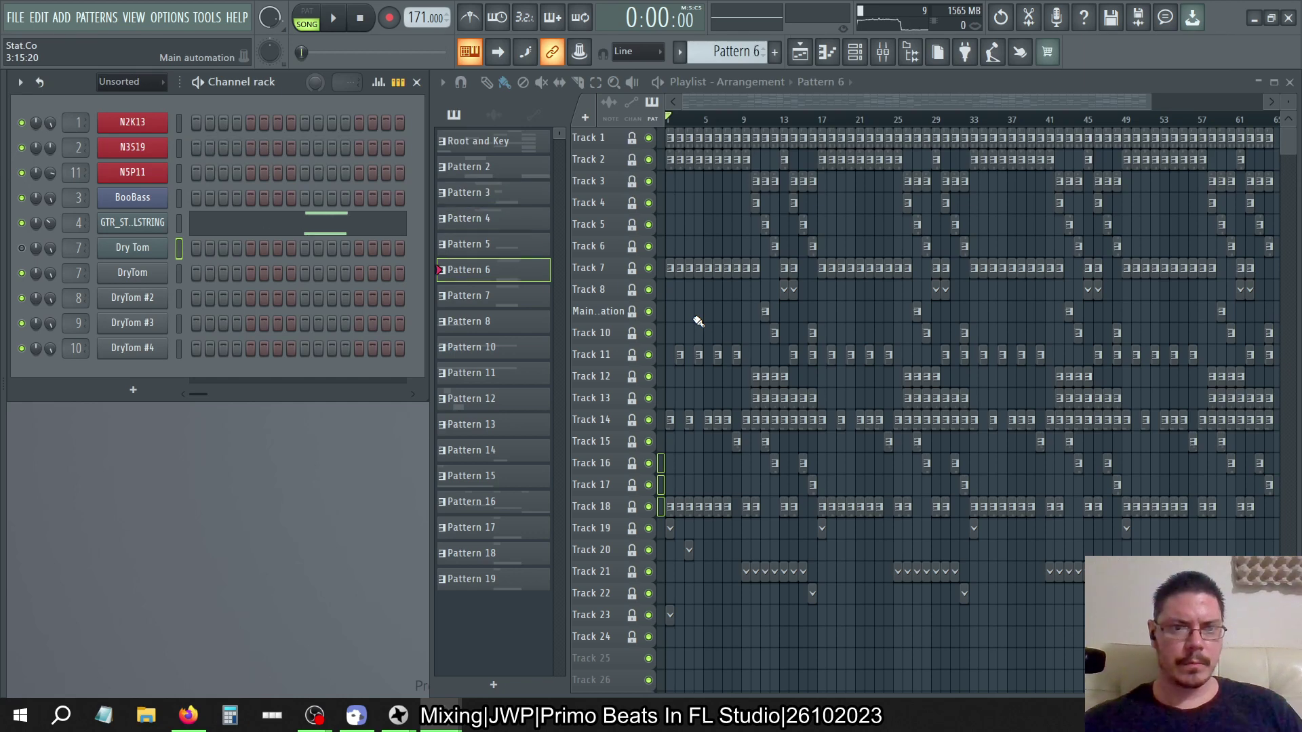
{"action": "key", "text": "KP_Add"}
{"action": "key", "text": "KP_Add"}
{"action": "key", "text": "KP_Add"}
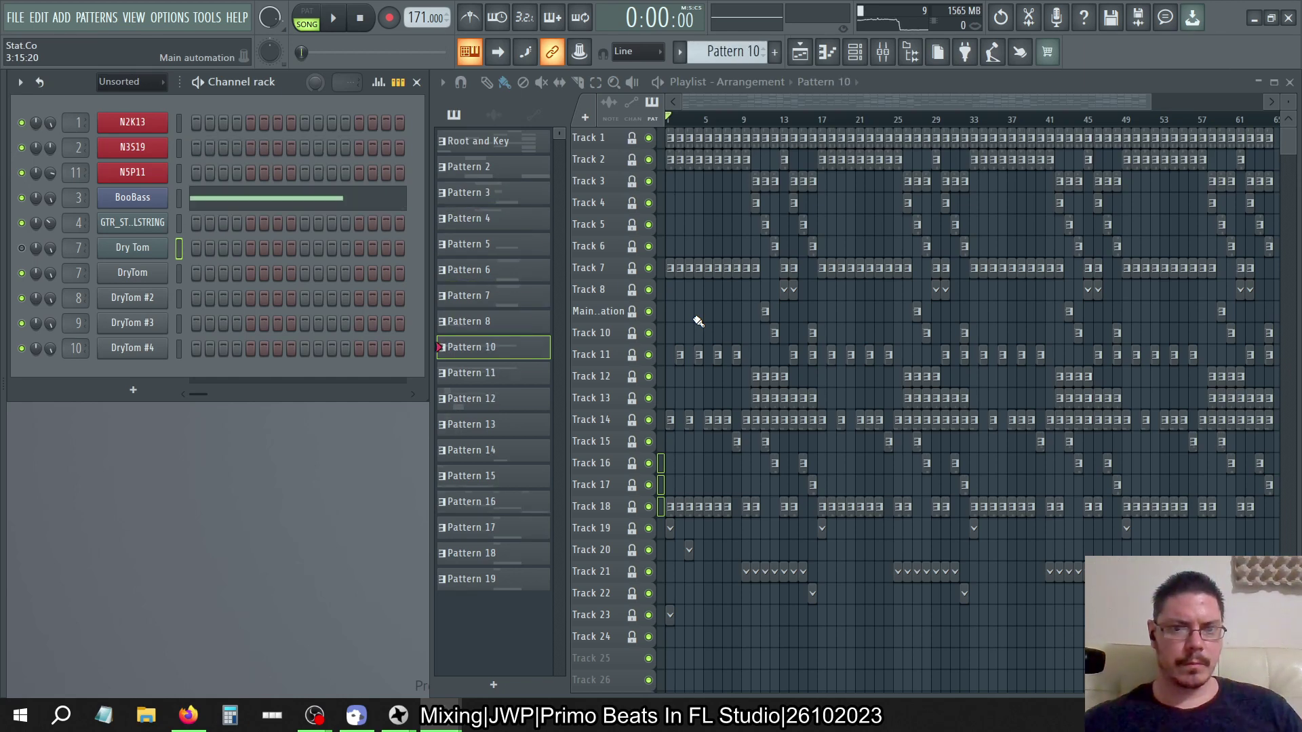
{"action": "key", "text": "KP_Add"}
{"action": "key", "text": "KP_Add"}
{"action": "key", "text": "KP_Add"}
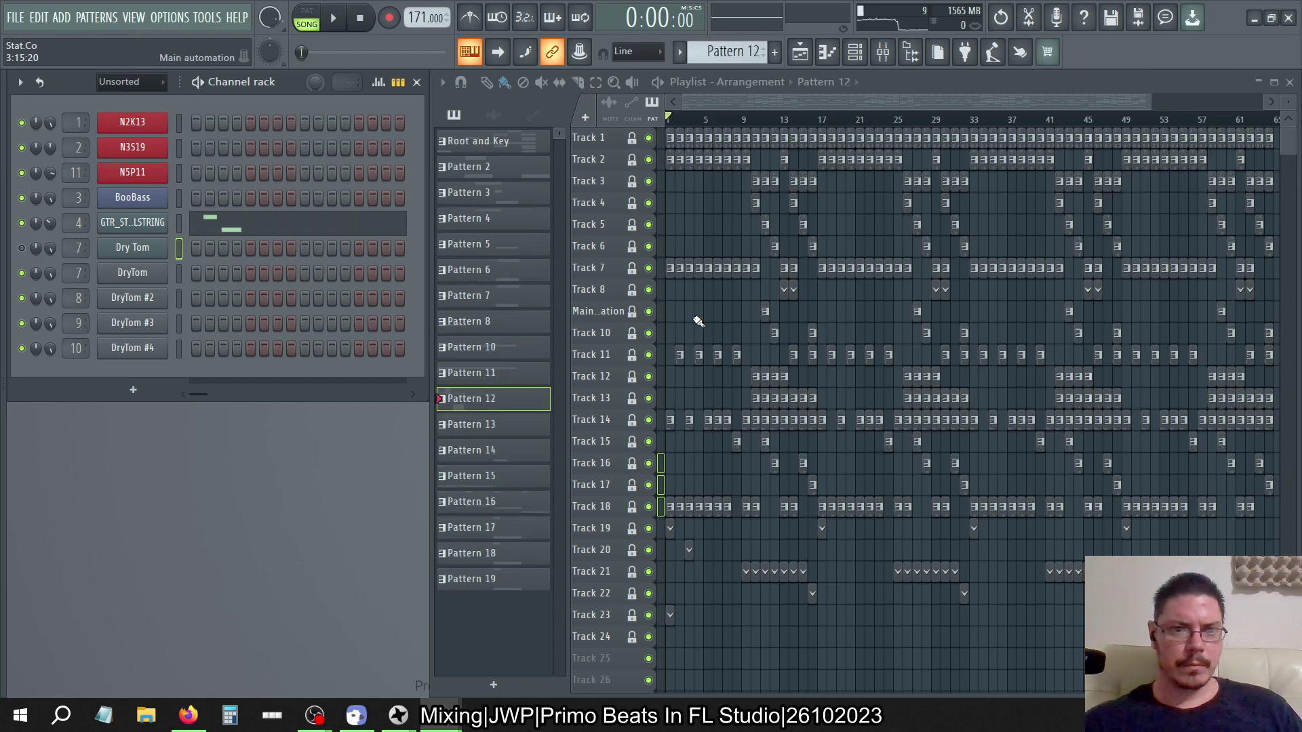
{"action": "key", "text": "KP_Add"}
{"action": "key", "text": "KP_Add"}
{"action": "key", "text": "KP_Add"}
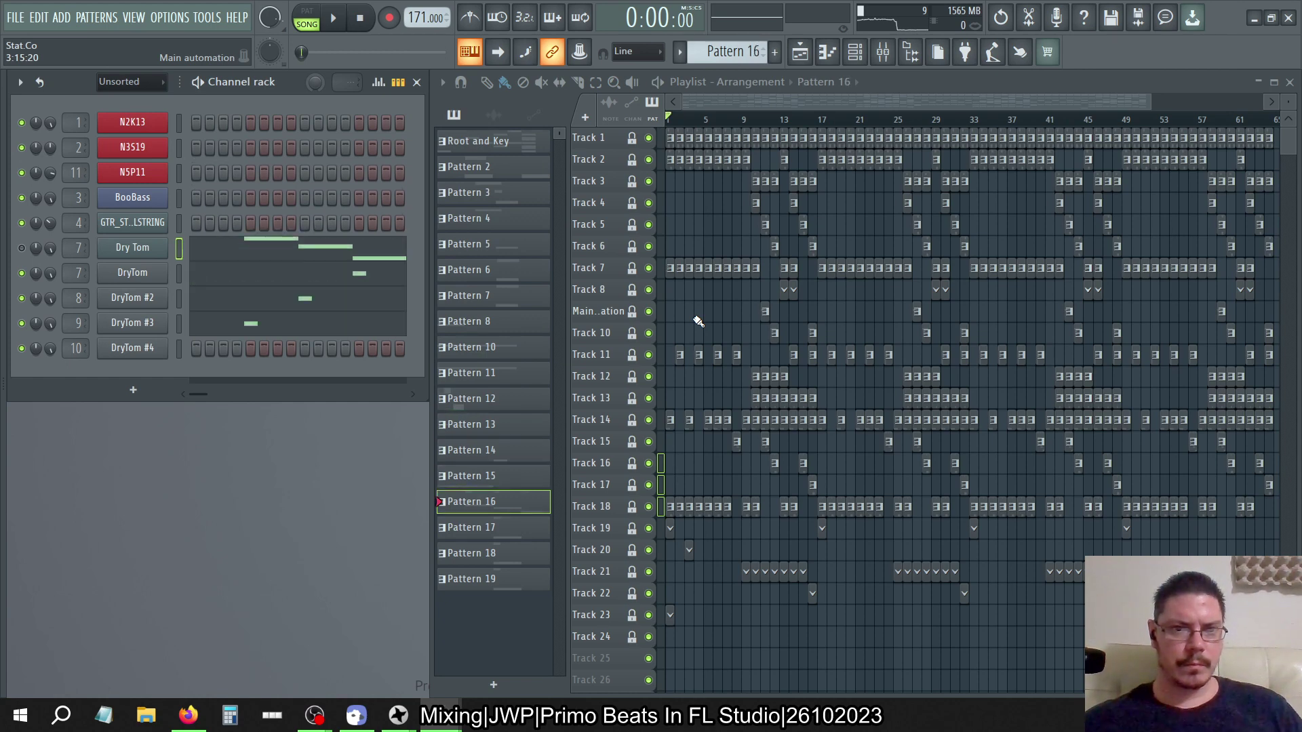
{"action": "key", "text": "KP_Add"}
{"action": "key", "text": "KP_Add"}
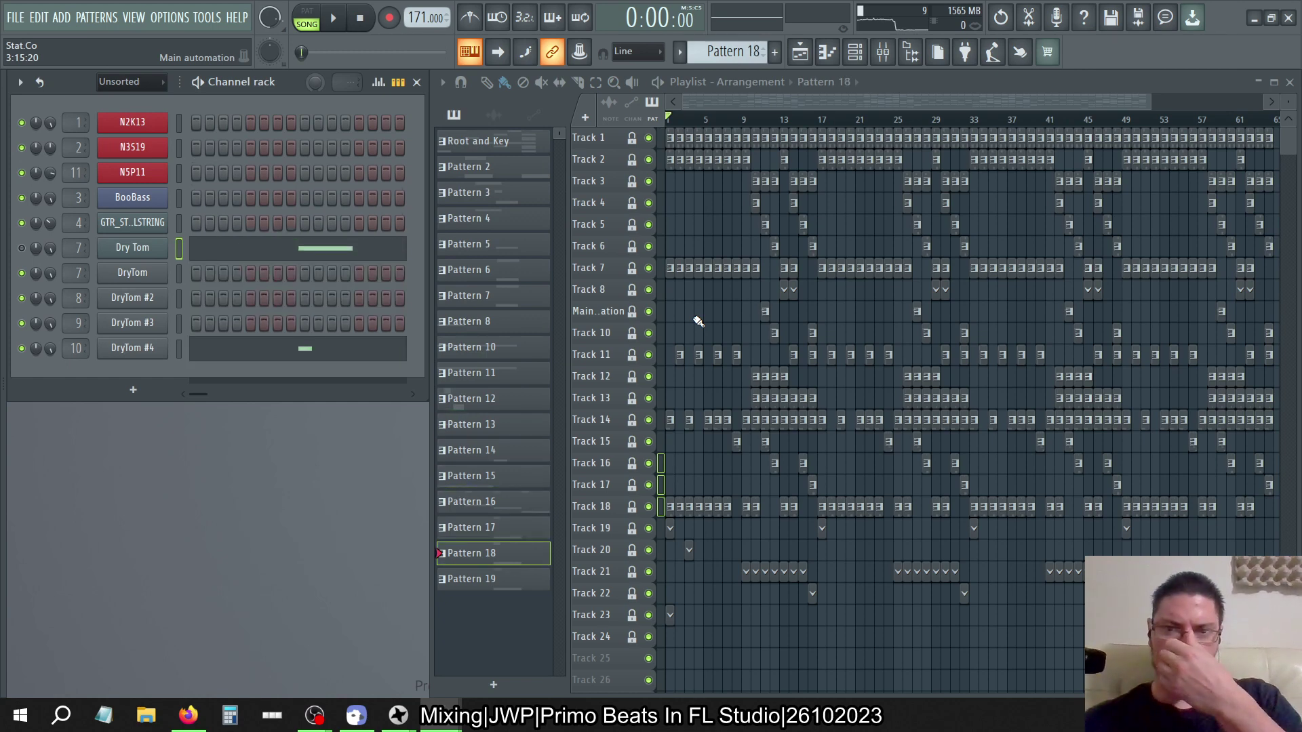
{"action": "key", "text": "KP_Add"}
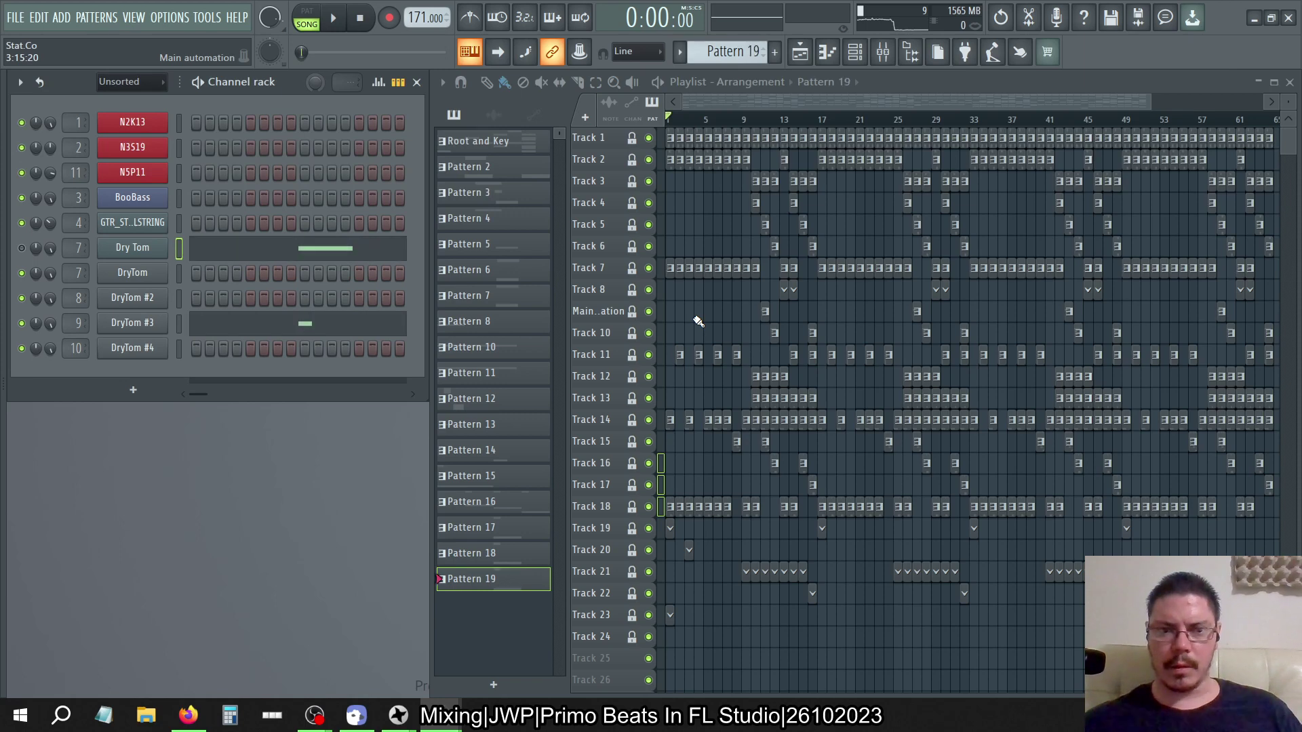
Step back from Pattern 19 to the Root and Key pattern, reviewing the channel contents on the way
{"action": "key", "text": "KP_Subtract"}
{"action": "key", "text": "KP_Subtract"}
{"action": "key", "text": "KP_Subtract"}
{"action": "key", "text": "KP_Subtract"}
{"action": "key", "text": "KP_Subtract"}
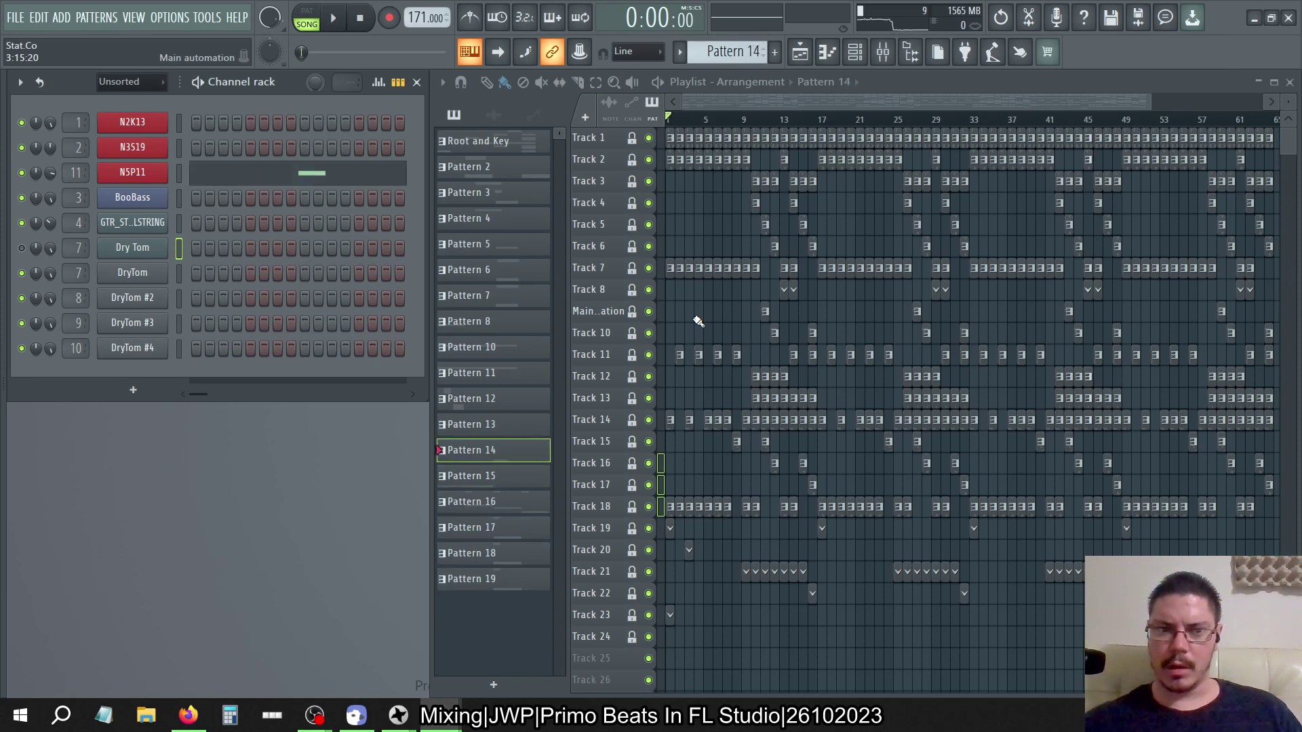
{"action": "key", "text": "KP_Subtract"}
{"action": "key", "text": "KP_Subtract"}
{"action": "key", "text": "KP_Subtract"}
{"action": "key", "text": "KP_Subtract"}
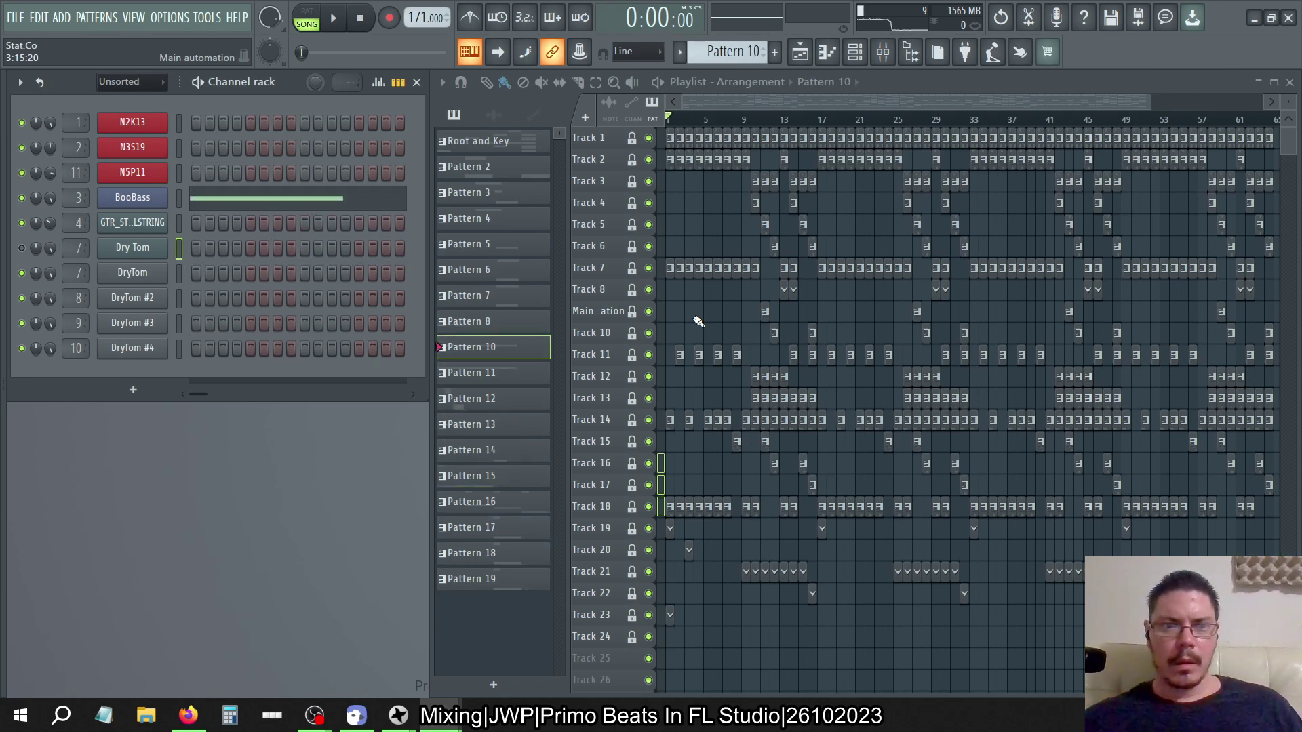
{"action": "key", "text": "KP_Subtract"}
{"action": "key", "text": "KP_Subtract"}
{"action": "key", "text": "KP_Subtract"}
{"action": "key", "text": "KP_Subtract"}
{"action": "key", "text": "KP_Subtract"}
{"action": "key", "text": "KP_Subtract"}
{"action": "key", "text": "KP_Subtract"}
{"action": "key", "text": "KP_Subtract"}
{"action": "key", "text": "KP_Subtract"}
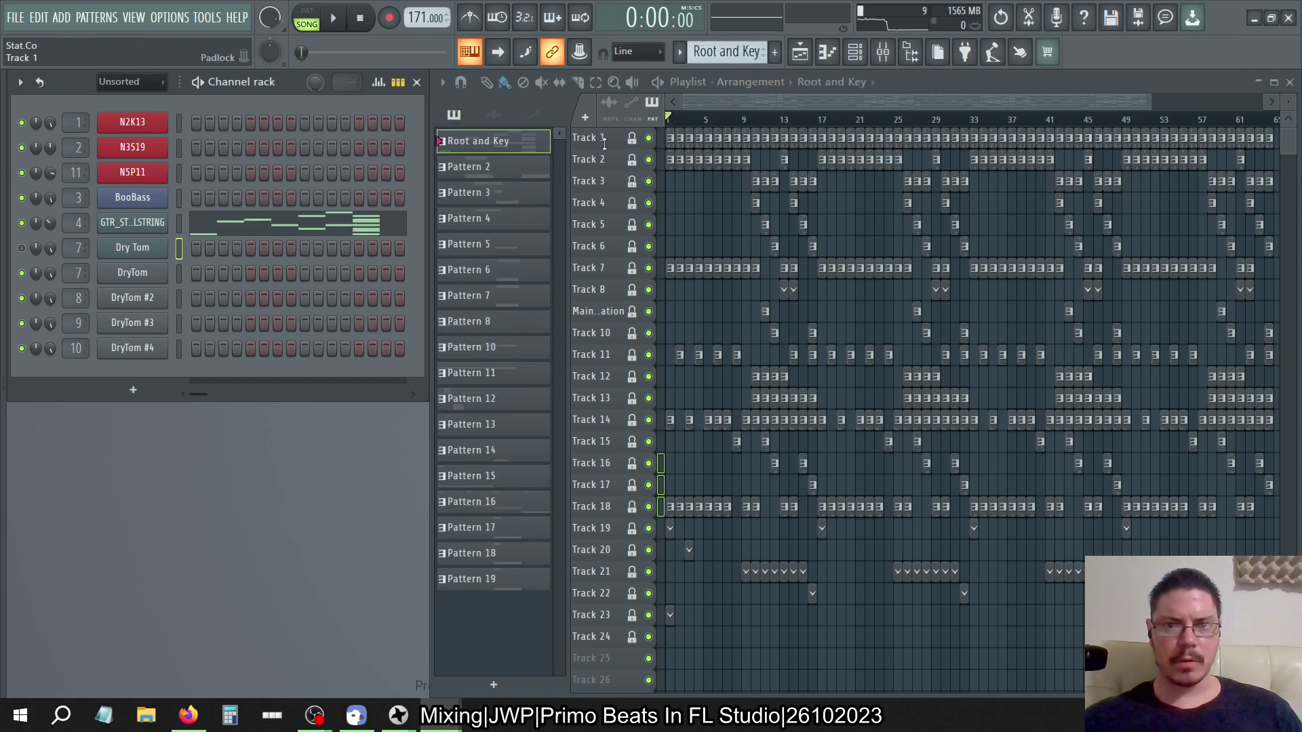
Save the project, and view the pattern options for Root and Key without applying any
{"action": "key", "text": "ctrl+s"}
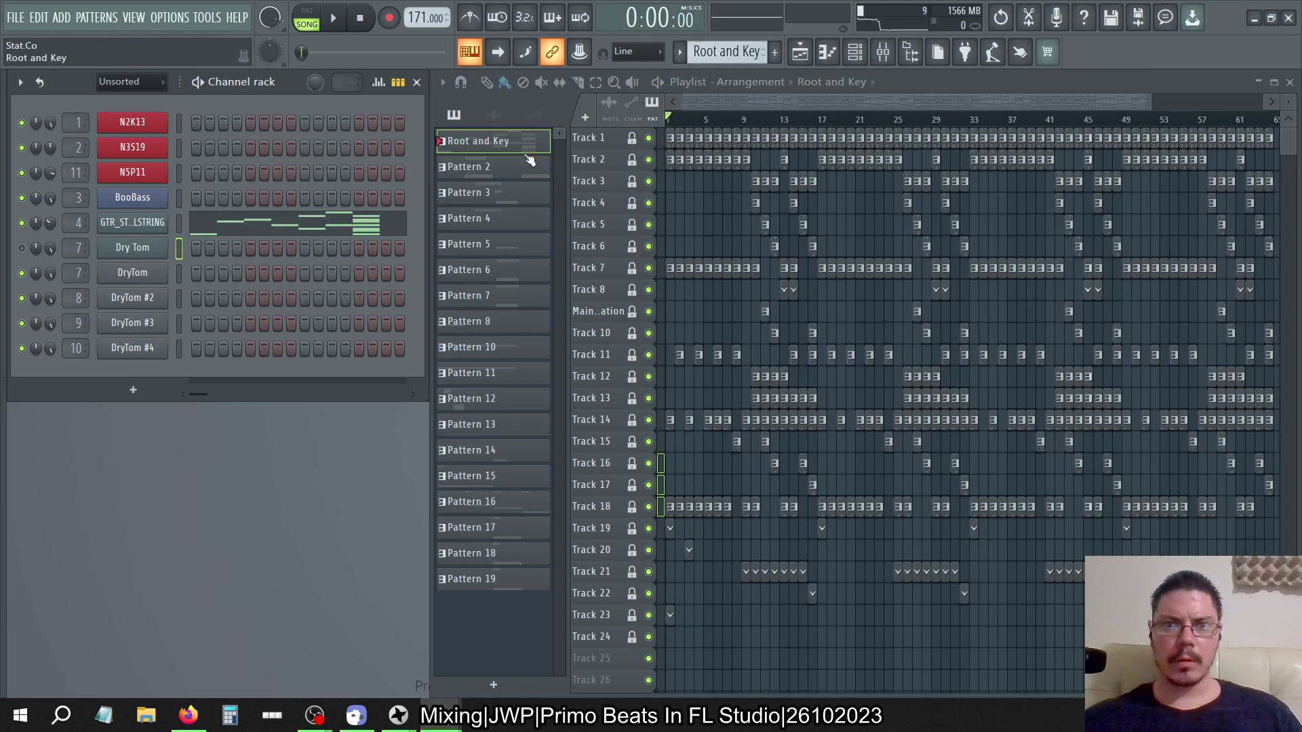
{"action": "left_click", "coordinate": [715, 50]}
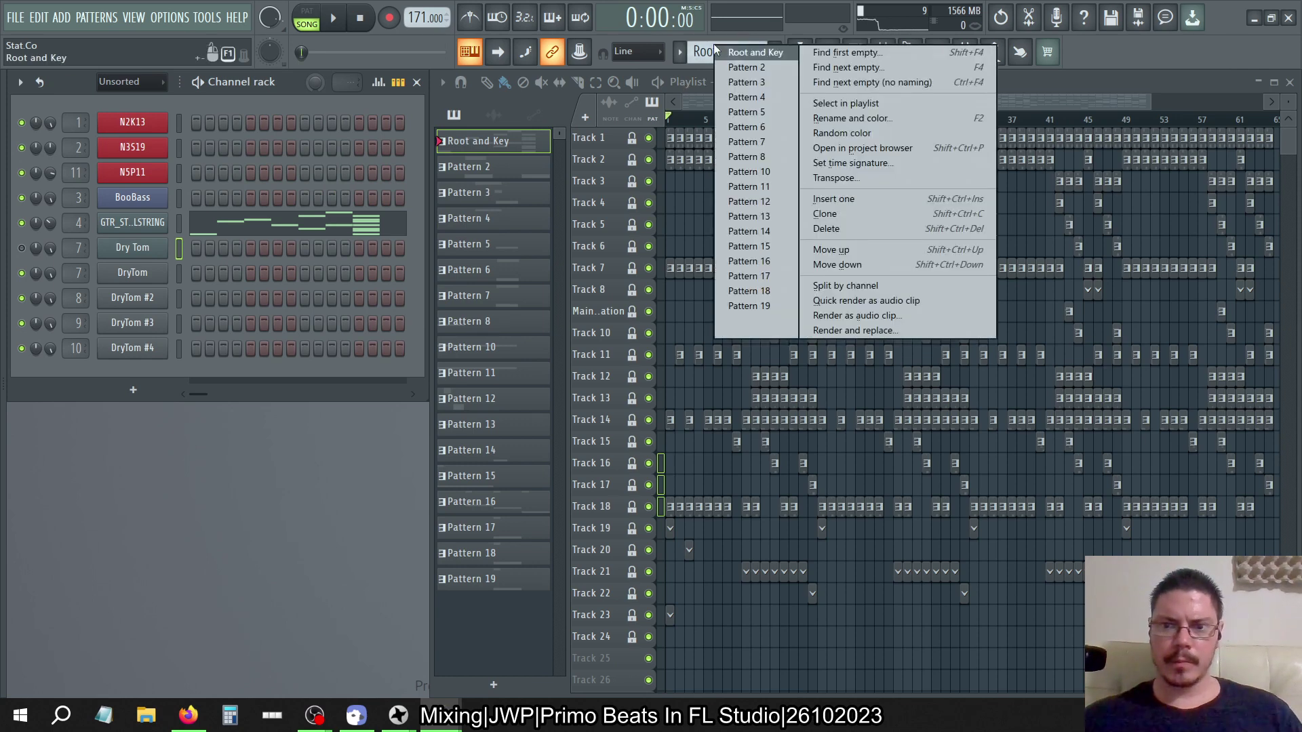
{"action": "left_click", "coordinate": [230, 101]}
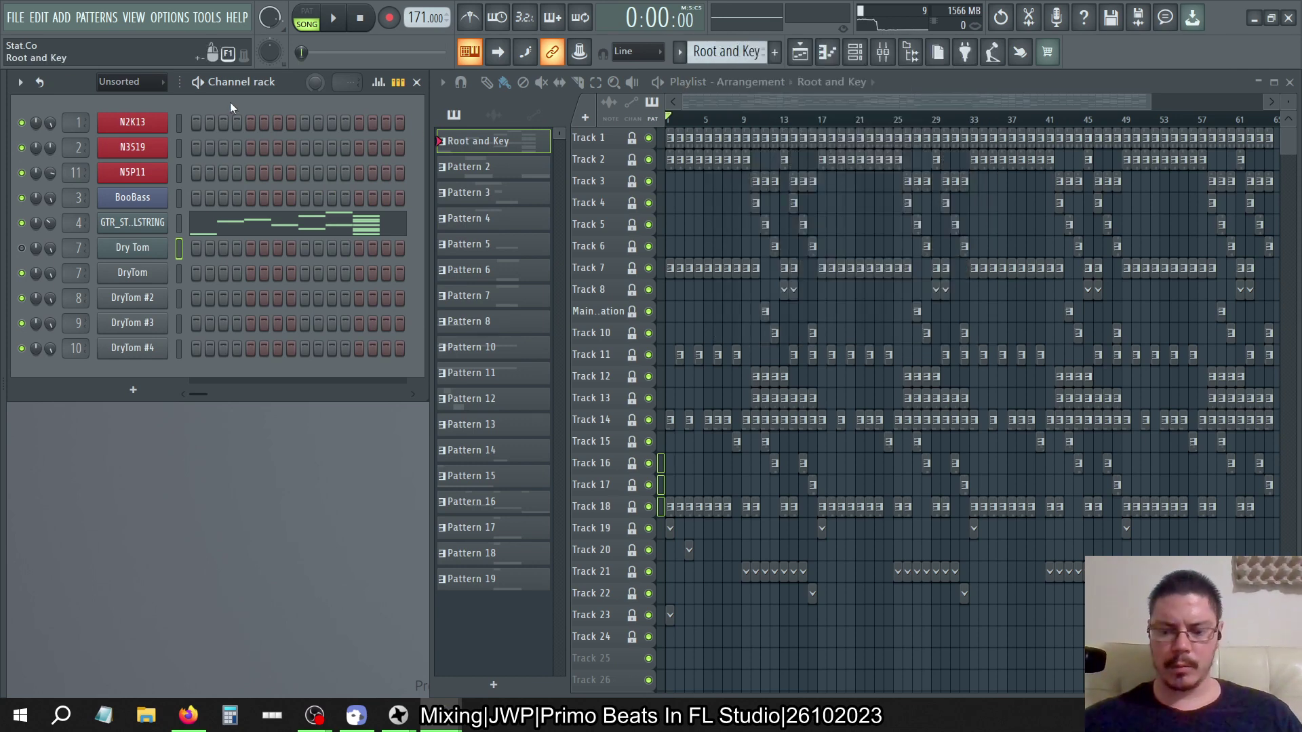
Try repositioning the Root and Key pattern at different places in the pattern list
{"action": "key", "text": "ctrl+shift+Down"}
{"action": "key", "text": "ctrl+shift+Down"}
{"action": "key", "text": "ctrl+shift+Down"}
{"action": "key", "text": "ctrl+shift+Down"}
{"action": "key", "text": "ctrl+shift+Down"}
{"action": "key", "text": "ctrl+shift+Down"}
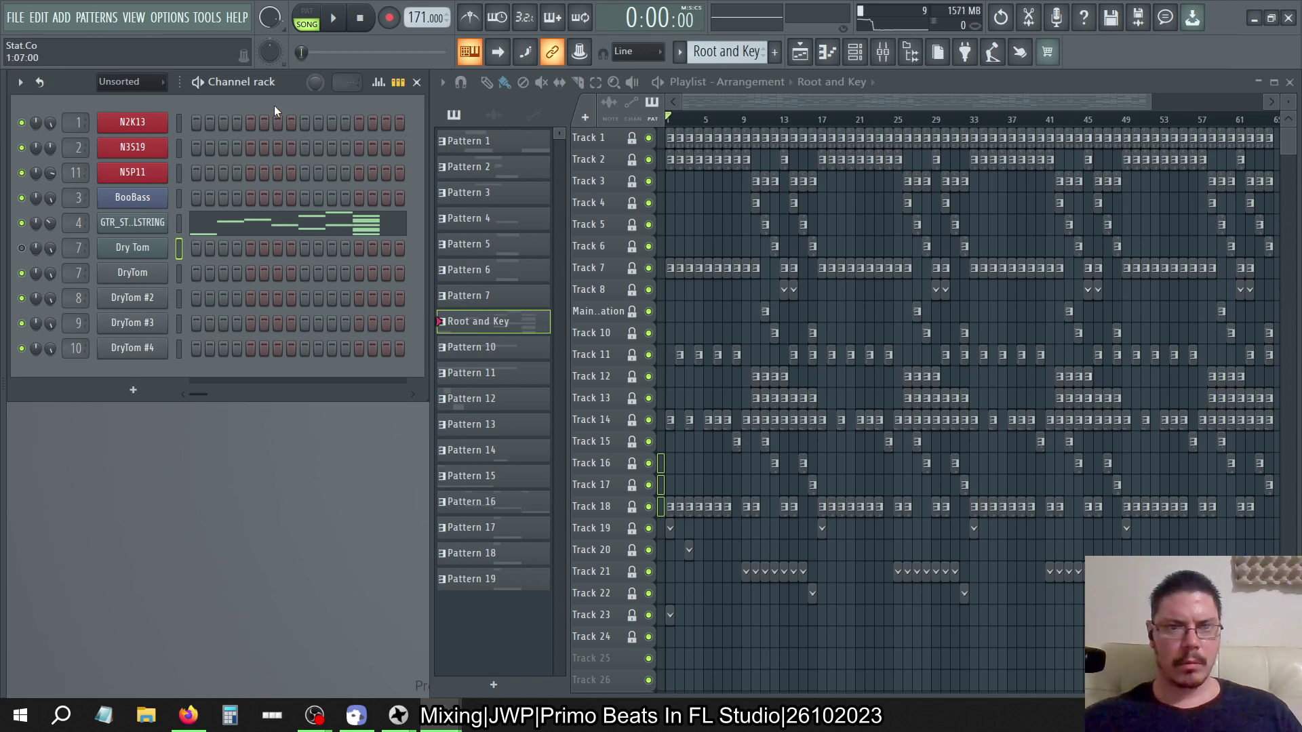
{"action": "key", "text": "ctrl+shift+Up"}
{"action": "key", "text": "ctrl+shift+Up"}
{"action": "key", "text": "ctrl+shift+Down"}
{"action": "key", "text": "ctrl+shift+Down"}
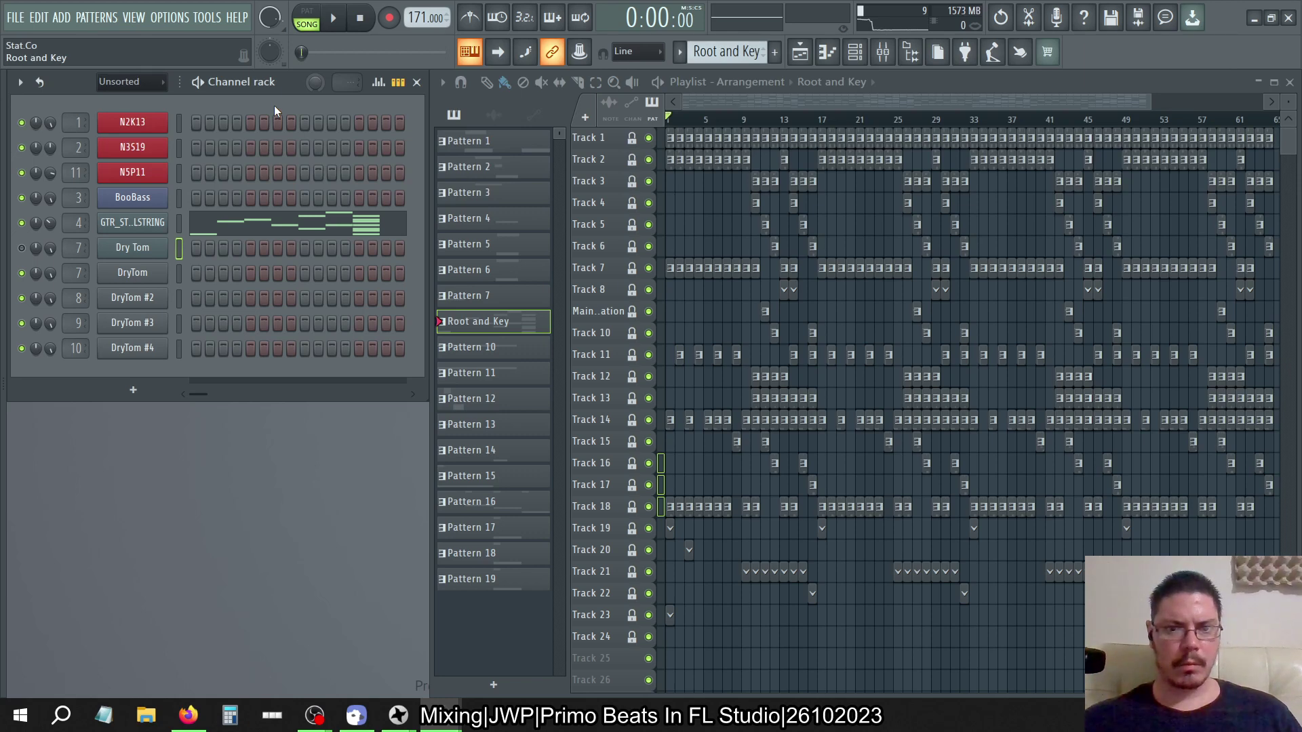
{"action": "key", "text": "ctrl+shift+Up"}
{"action": "key", "text": "ctrl+shift+Down"}
{"action": "key", "text": "ctrl+shift+Up"}
{"action": "key", "text": "ctrl+shift+Up"}
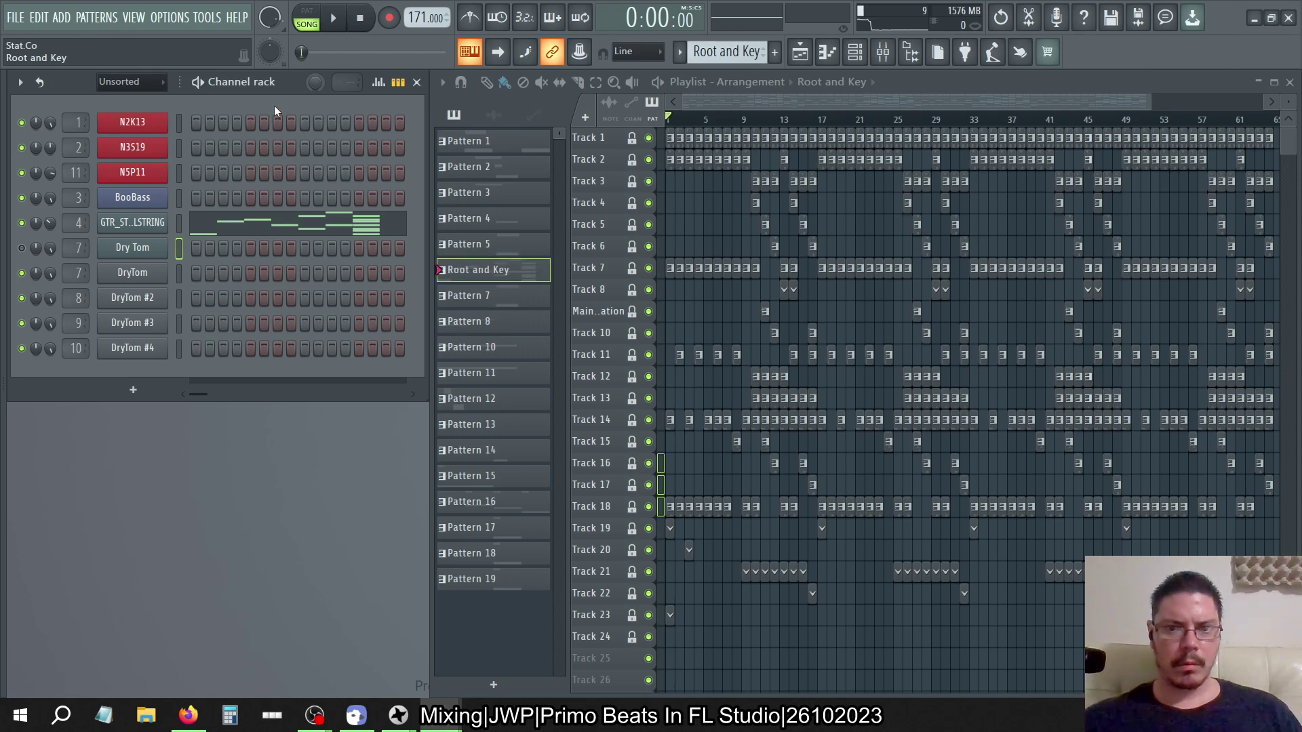
{"action": "key", "text": "ctrl+shift+Up"}
{"action": "key", "text": "ctrl+shift+Down"}
{"action": "key", "text": "ctrl+shift+Down"}
{"action": "key", "text": "ctrl+shift+Down"}
{"action": "key", "text": "ctrl+shift+Up"}
{"action": "key", "text": "ctrl+shift+Up"}
{"action": "key", "text": "ctrl+shift+Up"}
{"action": "key", "text": "ctrl+shift+Up"}
{"action": "key", "text": "ctrl+shift+Up"}
{"action": "key", "text": "ctrl+shift+Up"}
{"action": "key", "text": "ctrl+shift+Up"}
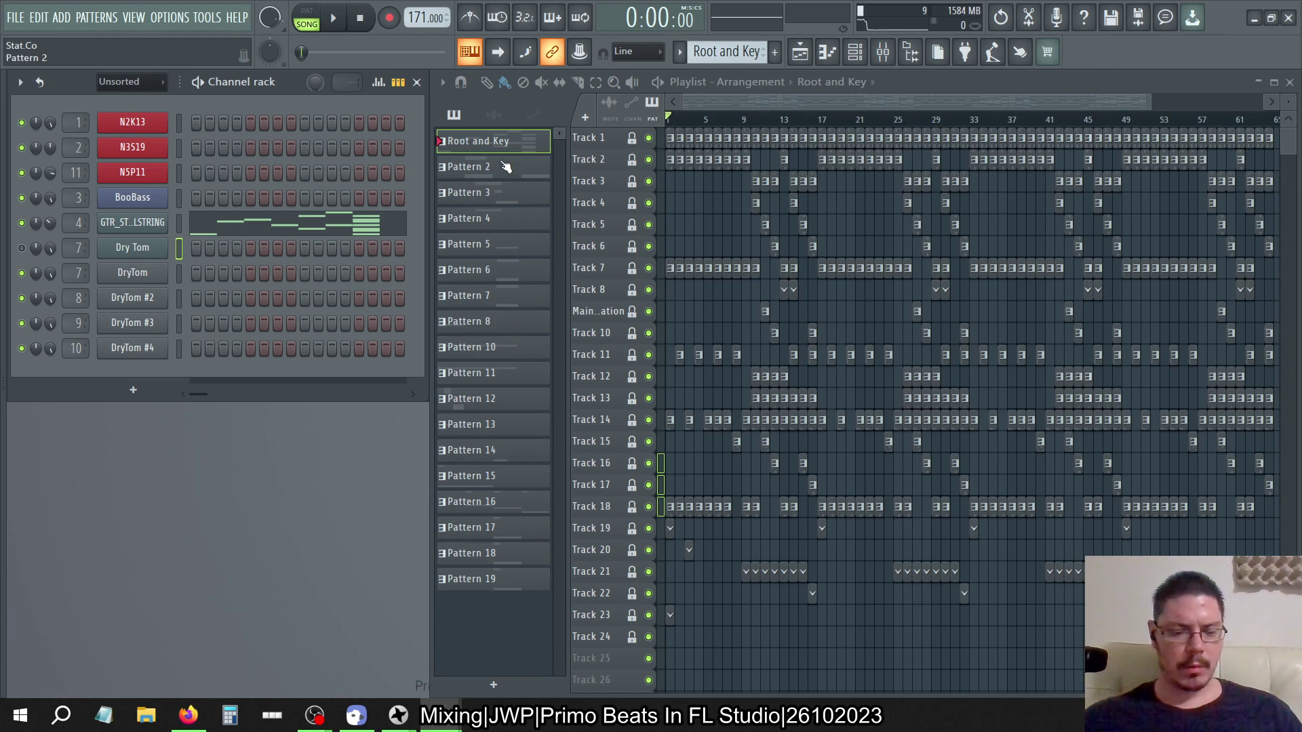
Move the guitar channel's notes from the Root and Key pattern into the empty Pattern 9
{"action": "left_click", "coordinate": [179, 223]}
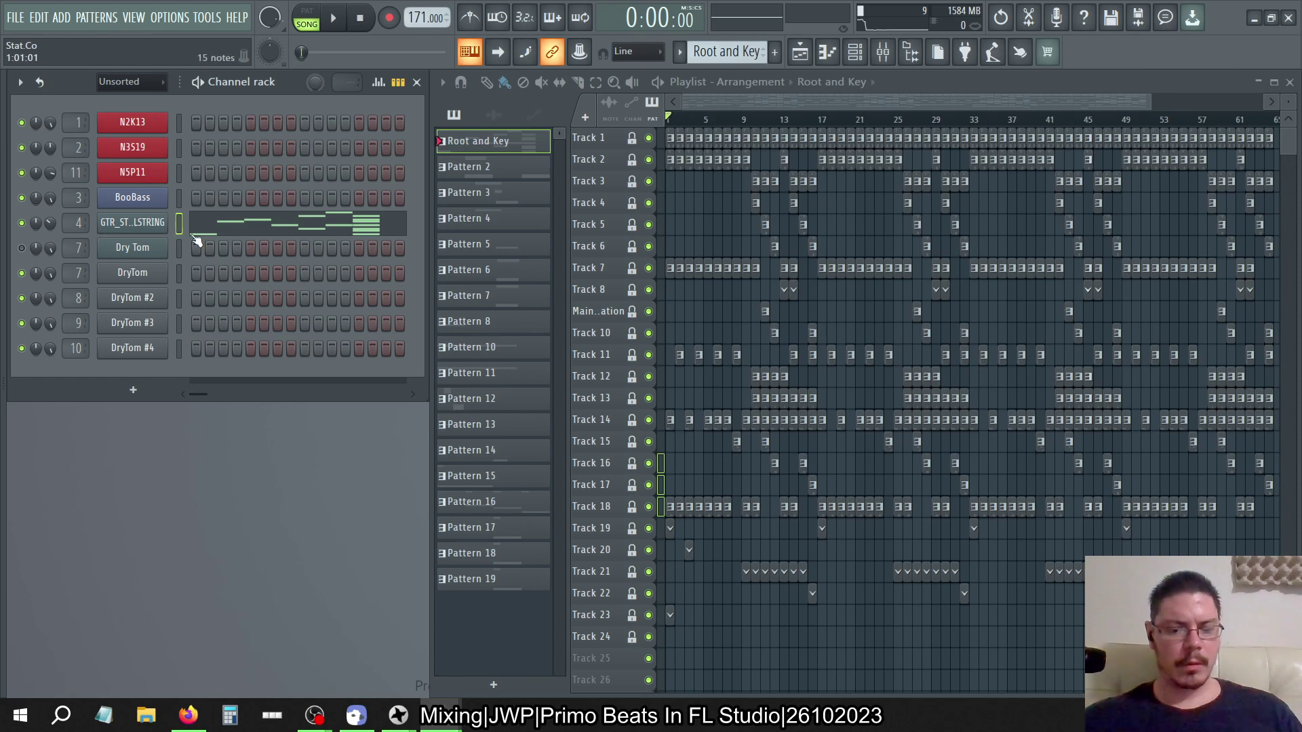
{"action": "key", "text": "ctrl+x"}
{"action": "key", "text": "Down"}
{"action": "key", "text": "Down"}
{"action": "key", "text": "Down"}
{"action": "key", "text": "Down"}
{"action": "key", "text": "Down"}
{"action": "key", "text": "Down"}
{"action": "key", "text": "Down"}
{"action": "key", "text": "Down"}
{"action": "key", "text": "Down"}
{"action": "key", "text": "Down"}
{"action": "key", "text": "Down"}
{"action": "key", "text": "Down"}
{"action": "key", "text": "Down"}
{"action": "key", "text": "Down"}
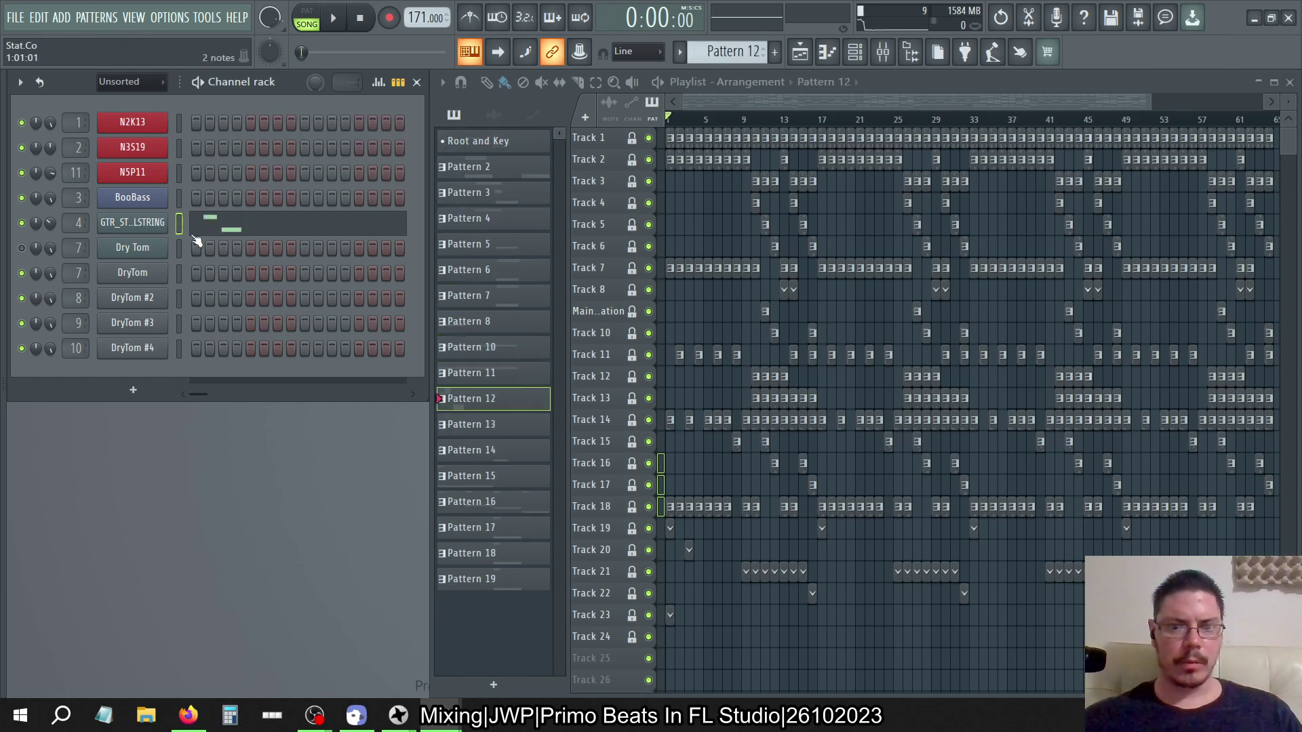
{"action": "key", "text": "Down"}
{"action": "key", "text": "Down"}
{"action": "key", "text": "Down"}
{"action": "key", "text": "Down"}
{"action": "key", "text": "Down"}
{"action": "key", "text": "Up"}
{"action": "key", "text": "Up"}
{"action": "key", "text": "Up"}
{"action": "key", "text": "Up"}
{"action": "key", "text": "Up"}
{"action": "key", "text": "Up"}
{"action": "key", "text": "Up"}
{"action": "key", "text": "Up"}
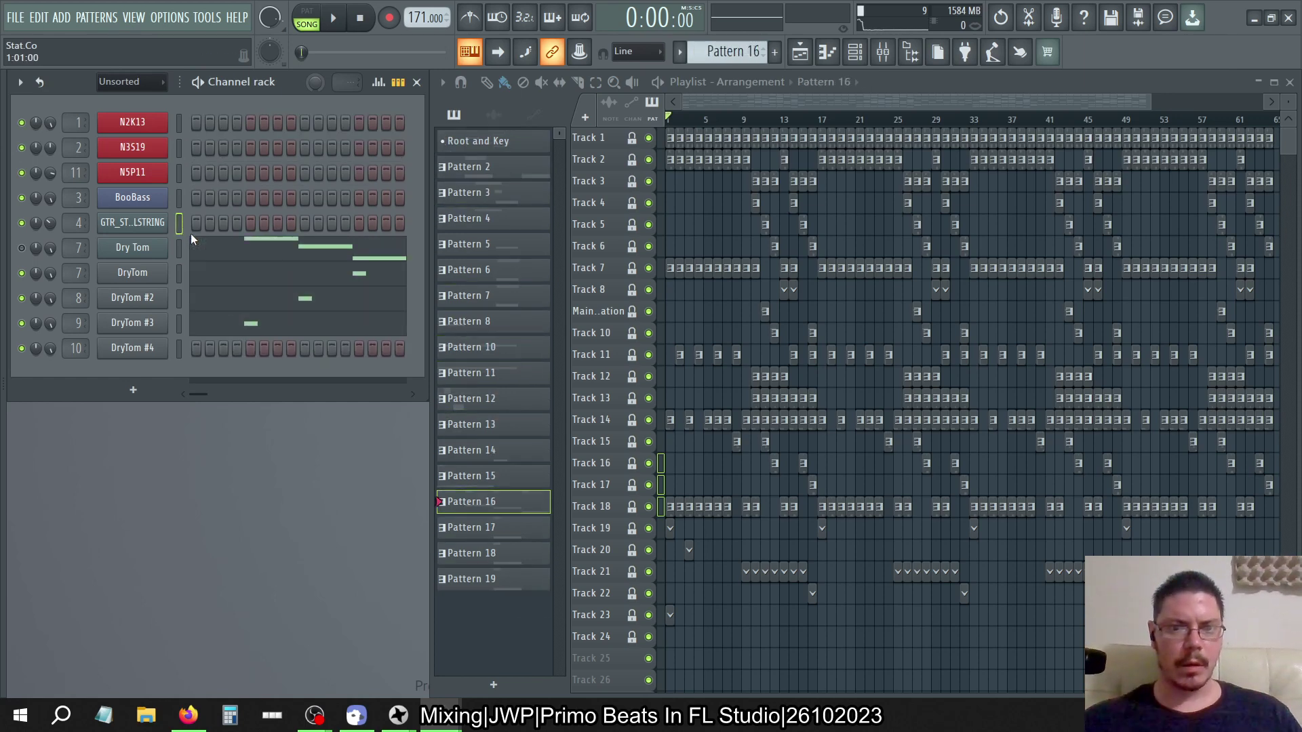
{"action": "key", "text": "Up"}
{"action": "key", "text": "Up"}
{"action": "key", "text": "Up"}
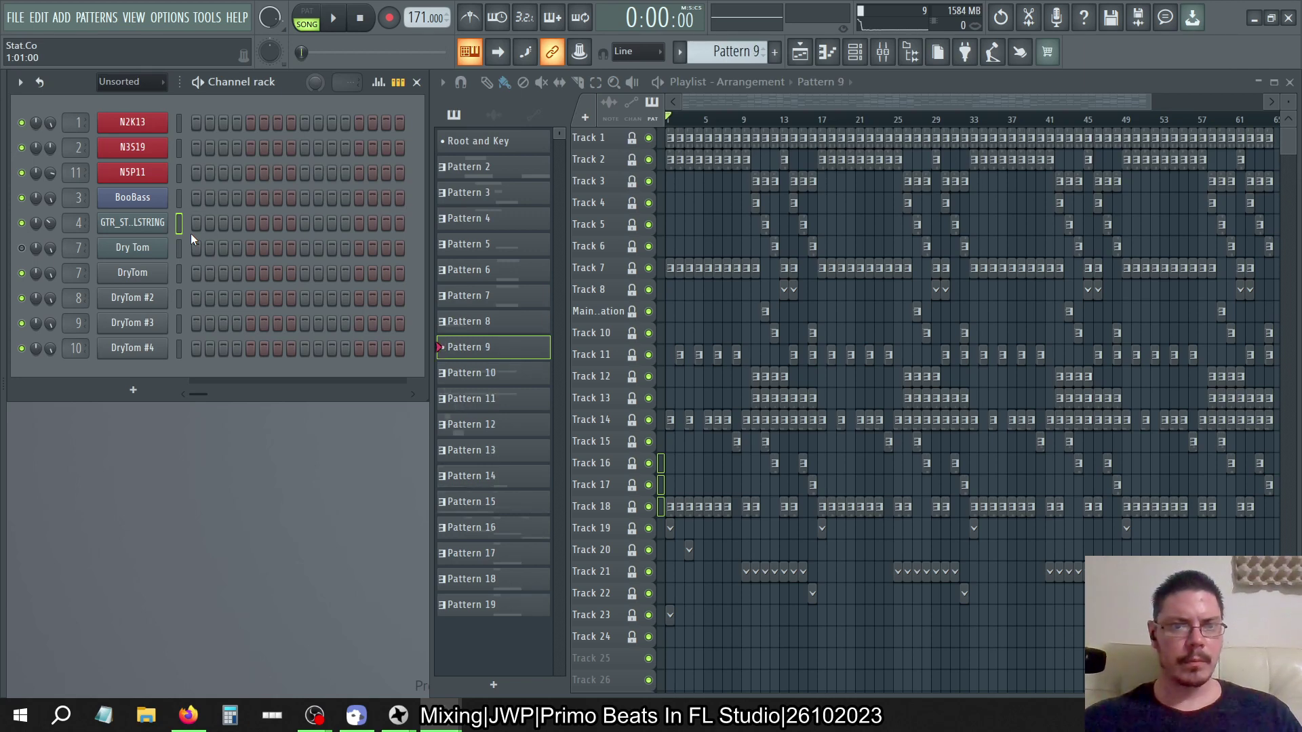
{"action": "key", "text": "ctrl+v"}
{"action": "key", "text": "Down"}
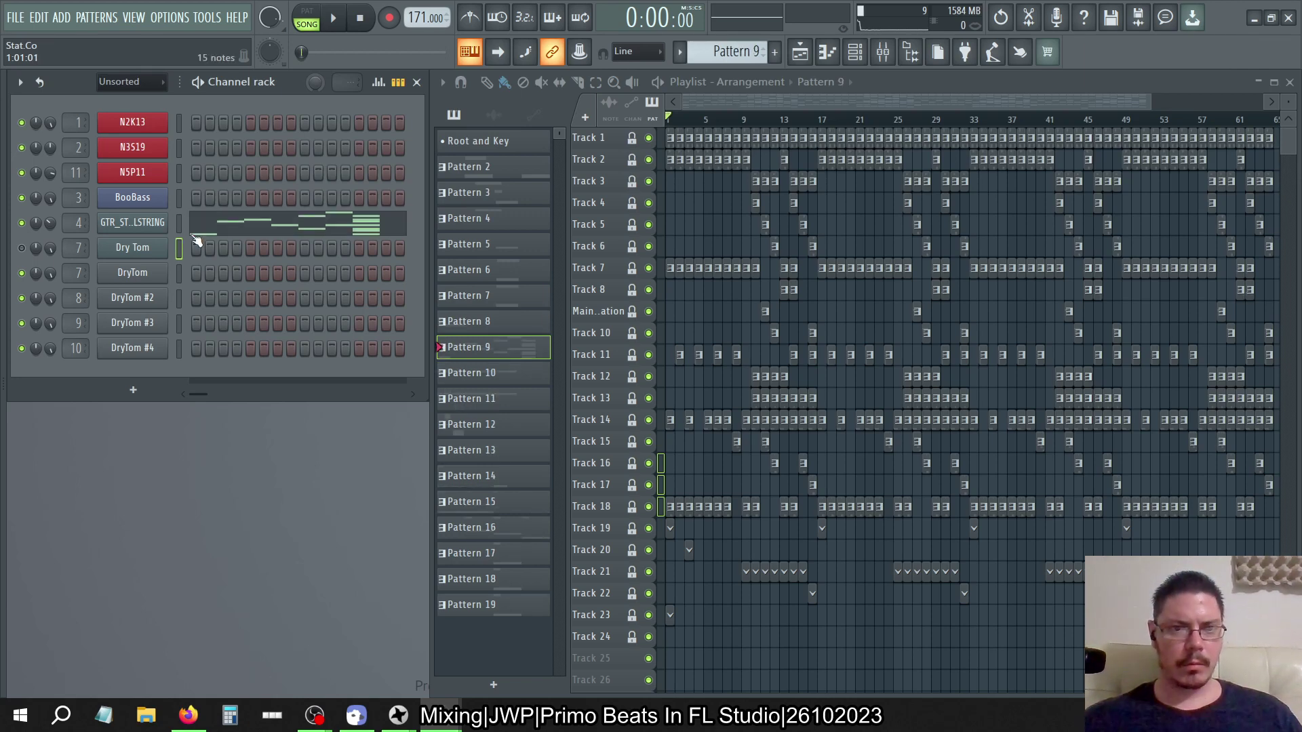
{"action": "key", "text": "Up"}
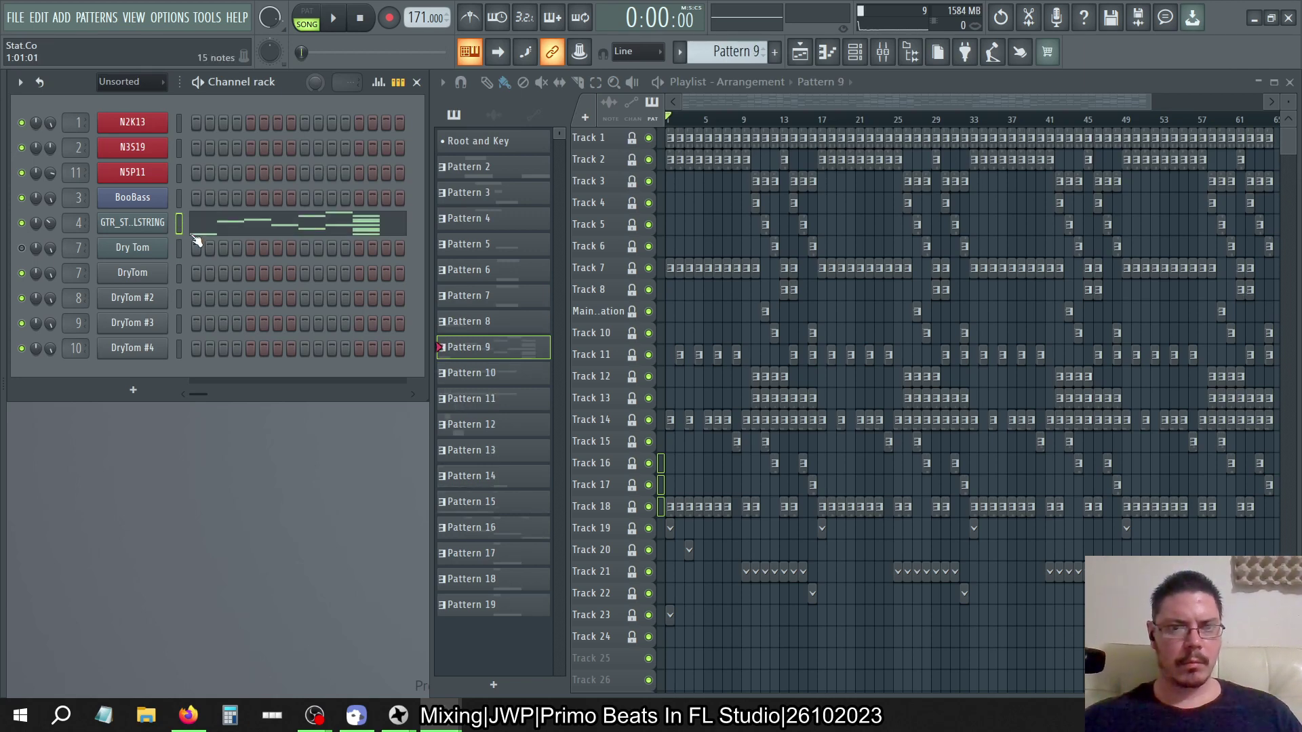
Move the pattern holding the pasted guitar notes to the end of the pattern list
{"action": "key", "text": "Down"}
{"action": "key", "text": "Down"}
{"action": "key", "text": "Down"}
{"action": "key", "text": "Down"}
{"action": "key", "text": "Down"}
{"action": "key", "text": "Down"}
{"action": "key", "text": "Down"}
{"action": "key", "text": "Down"}
{"action": "key", "text": "Down"}
{"action": "key", "text": "Down"}
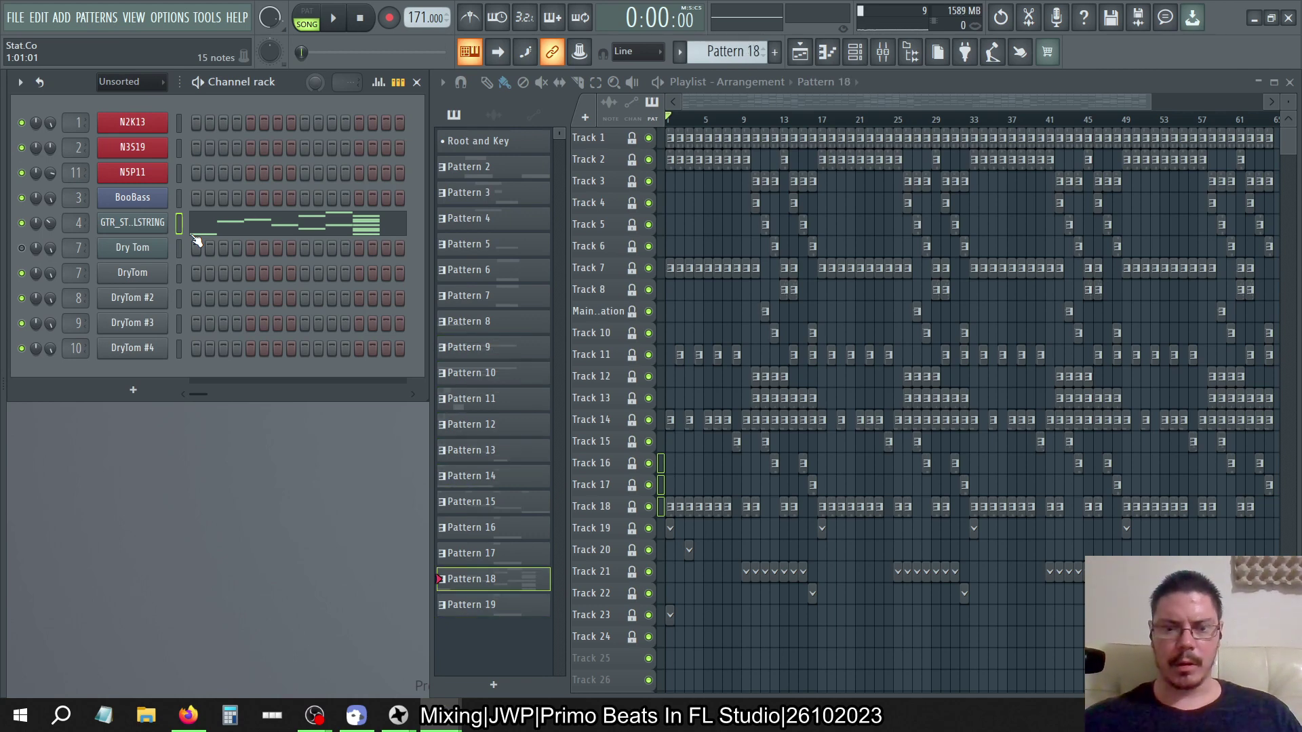
{"action": "key", "text": "Up"}
{"action": "key", "text": "Up"}
{"action": "key", "text": "Up"}
{"action": "key", "text": "Up"}
{"action": "key", "text": "Up"}
{"action": "key", "text": "Up"}
{"action": "key", "text": "Up"}
{"action": "key", "text": "Up"}
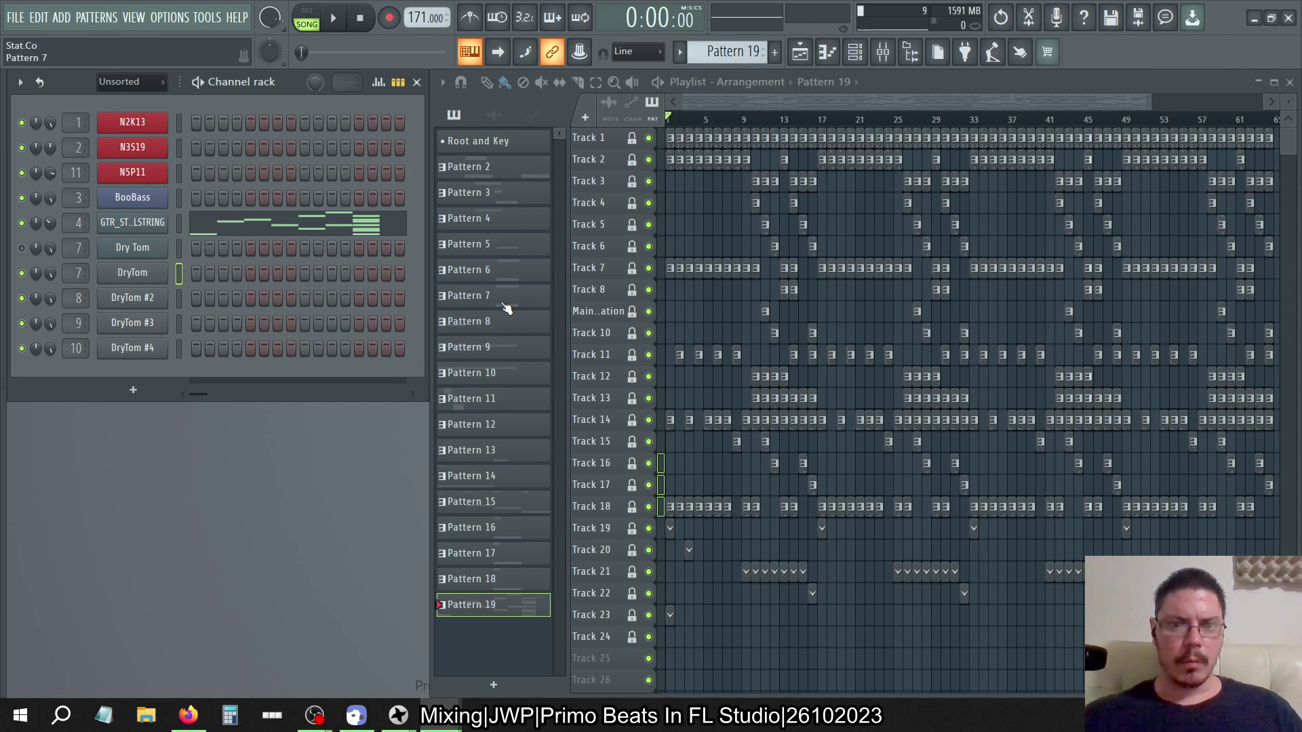
Delete the emptied Root and Key pattern from the pattern list
{"action": "left_click", "coordinate": [509, 347]}
{"action": "mouse_move", "coordinate": [524, 273]}
{"action": "left_mouse_down"}
{"action": "mouse_move", "coordinate": [515, 190]}
{"action": "mouse_move", "coordinate": [506, 275]}
{"action": "left_mouse_up"}
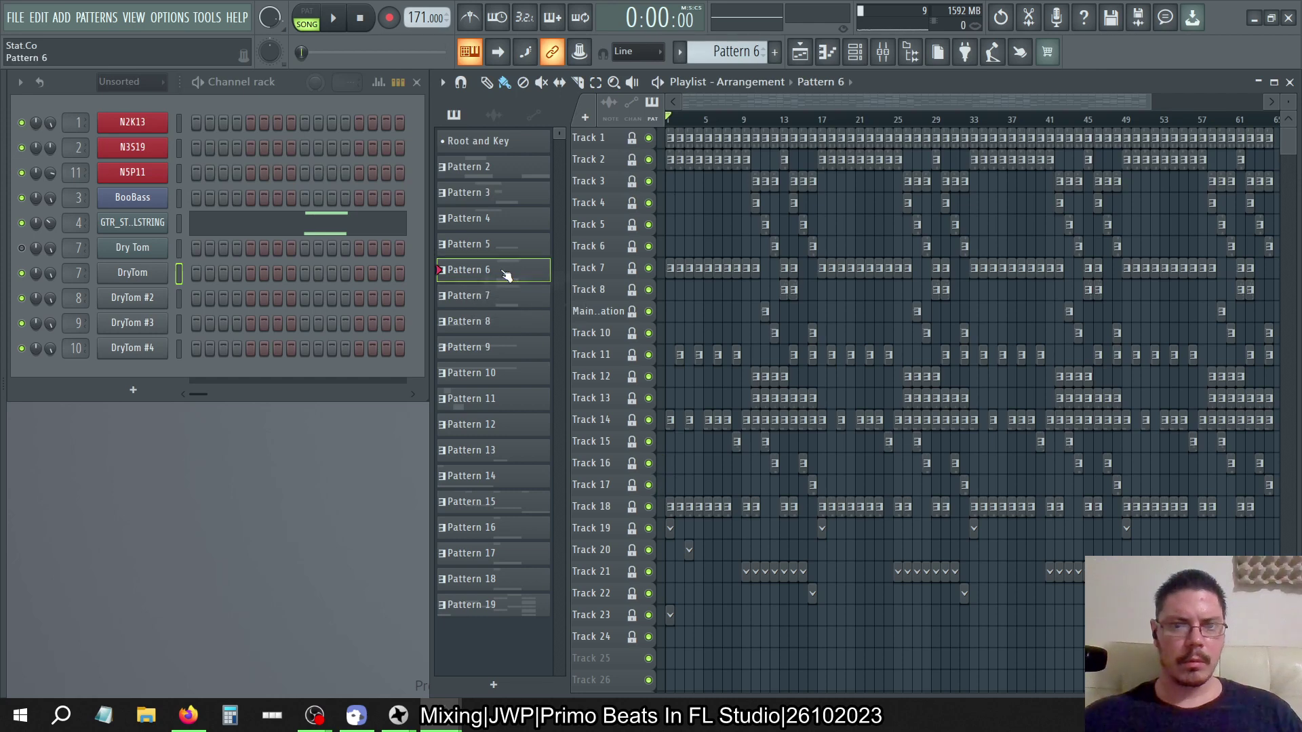
{"action": "left_click", "coordinate": [519, 165]}
{"action": "left_click", "coordinate": [502, 146]}
{"action": "right_click", "coordinate": [502, 145]}
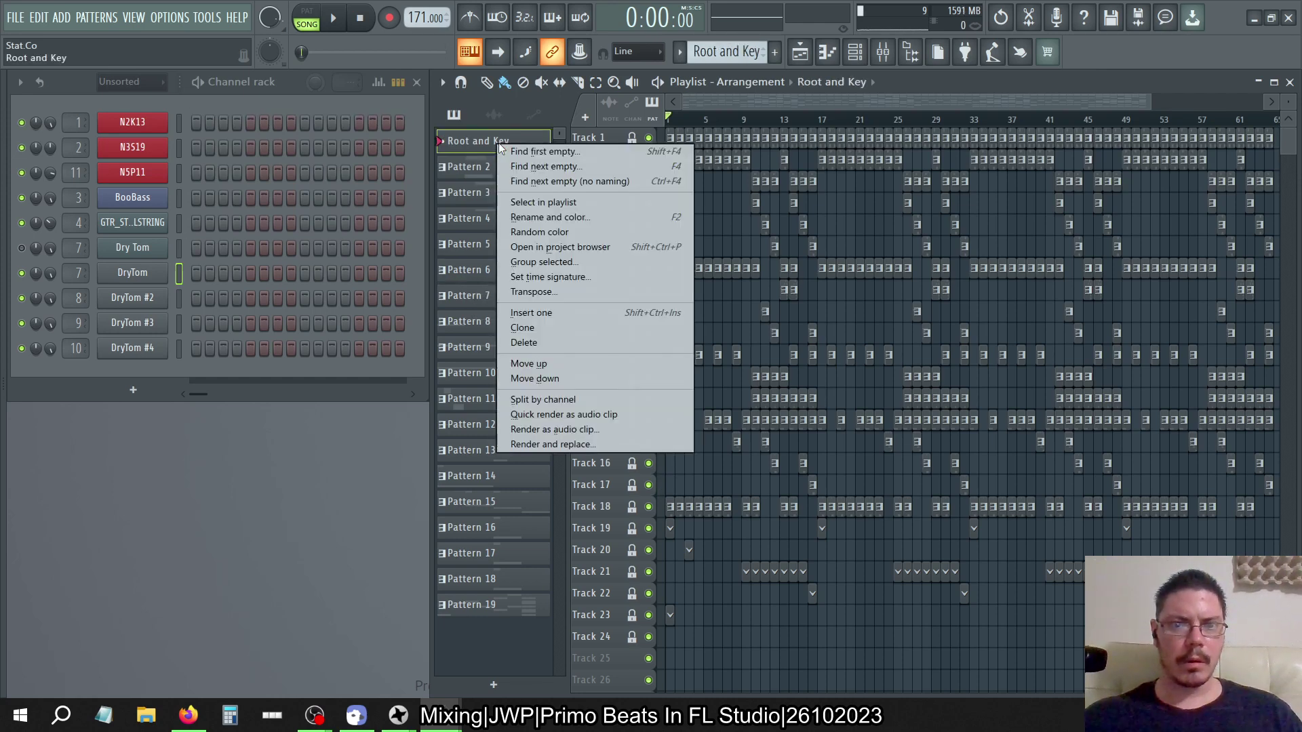
{"action": "left_click", "coordinate": [540, 342]}
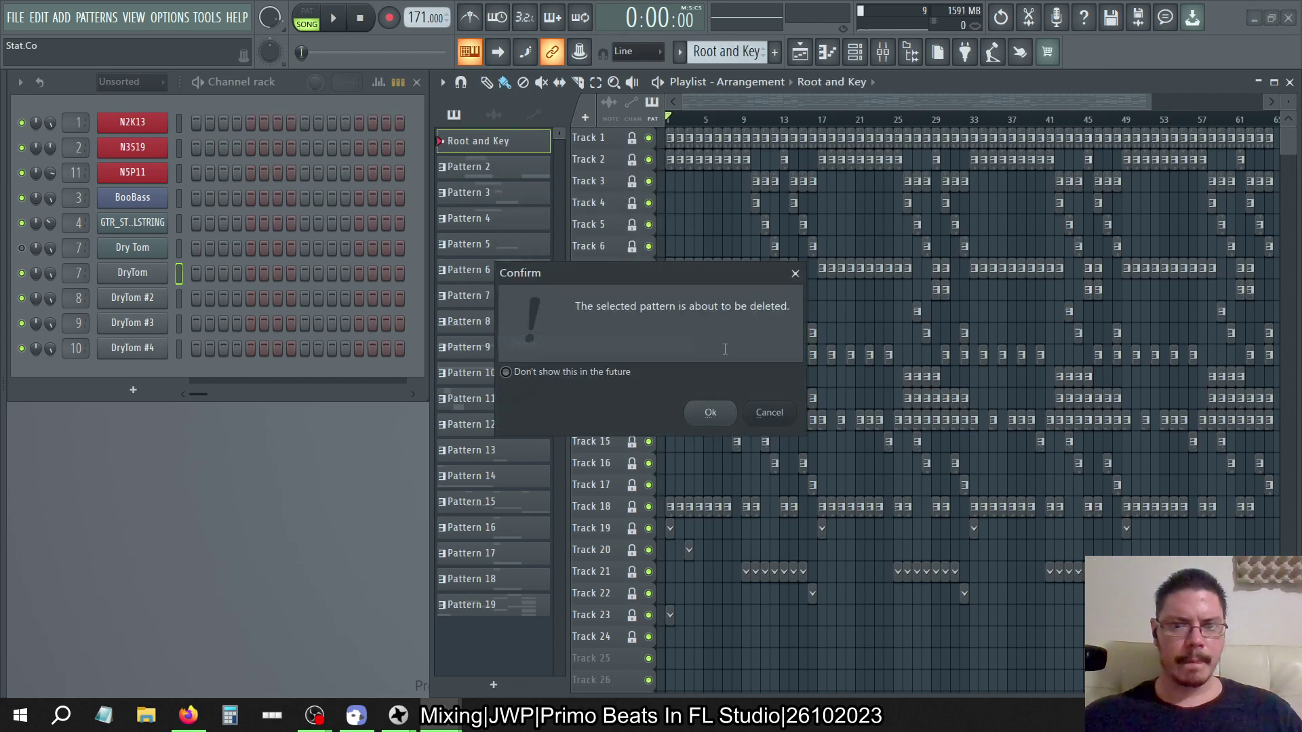
{"action": "left_click", "coordinate": [710, 413]}
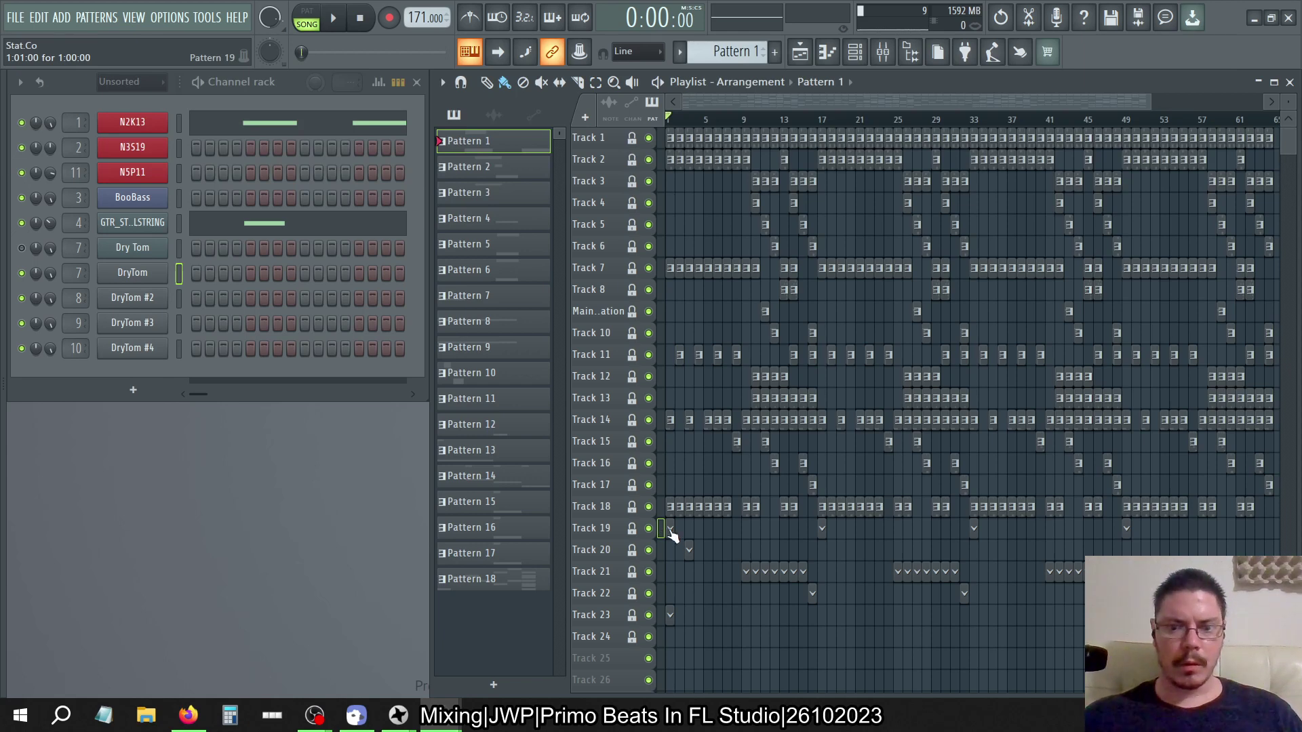
Examine the small clips on Tracks 19 to 23 and check the patterns beyond Pattern 18 for content
{"action": "right_click", "coordinate": [668, 533]}
{"action": "left_click", "coordinate": [669, 528]}
{"action": "key", "text": "Return"}
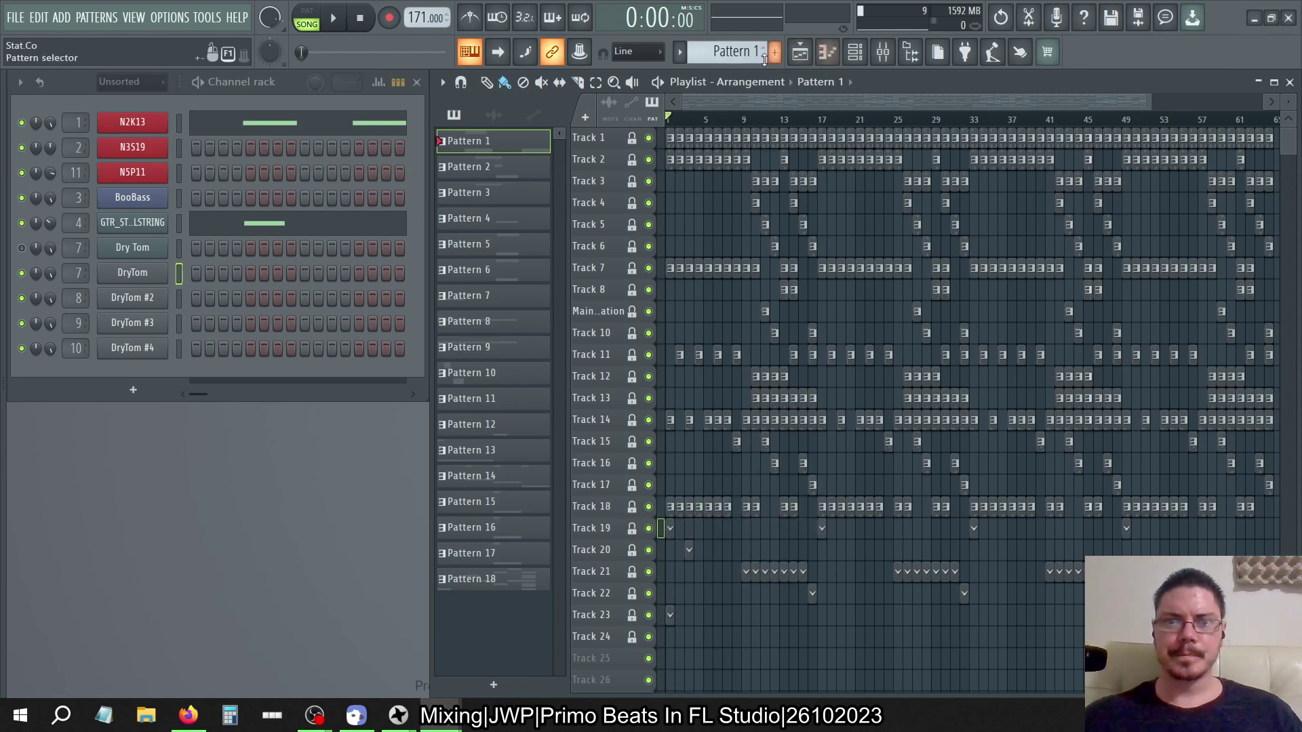
{"action": "left_click_drag", "start_coordinate": [736, 51], "coordinate": [736, 6]}
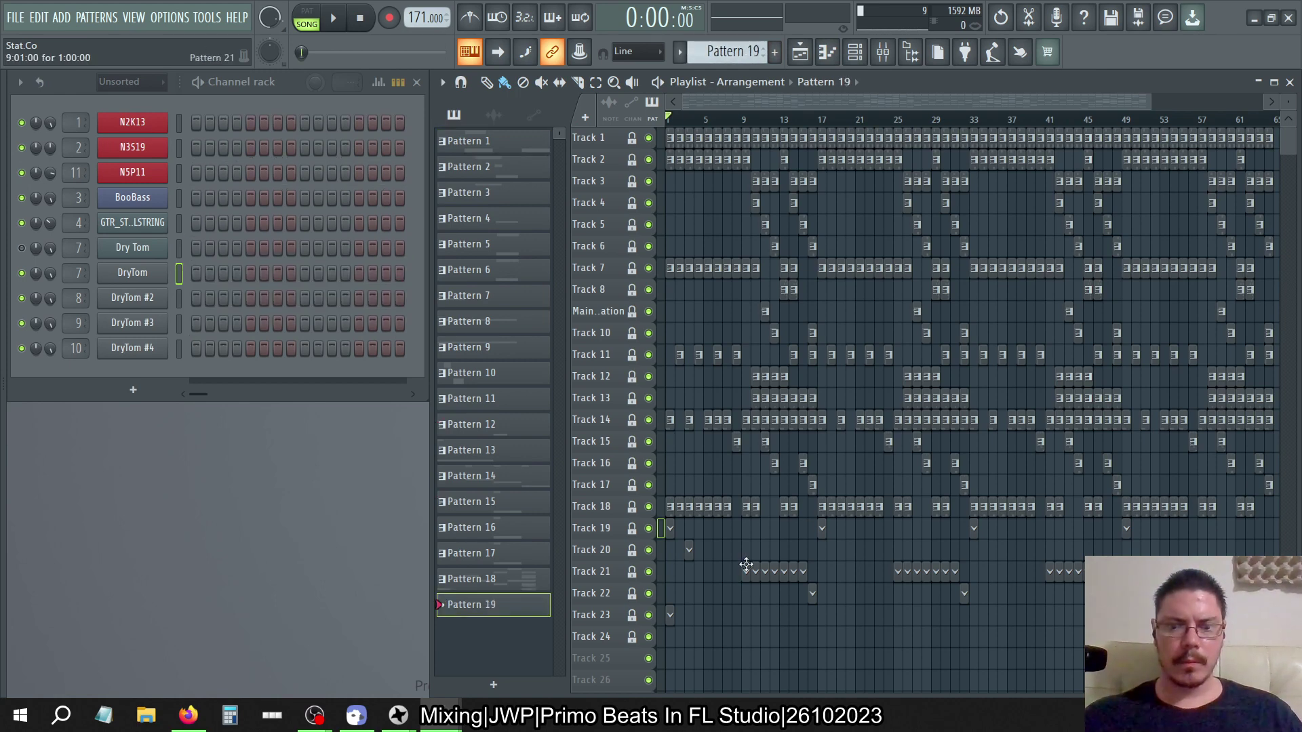
{"action": "left_click", "coordinate": [689, 551]}
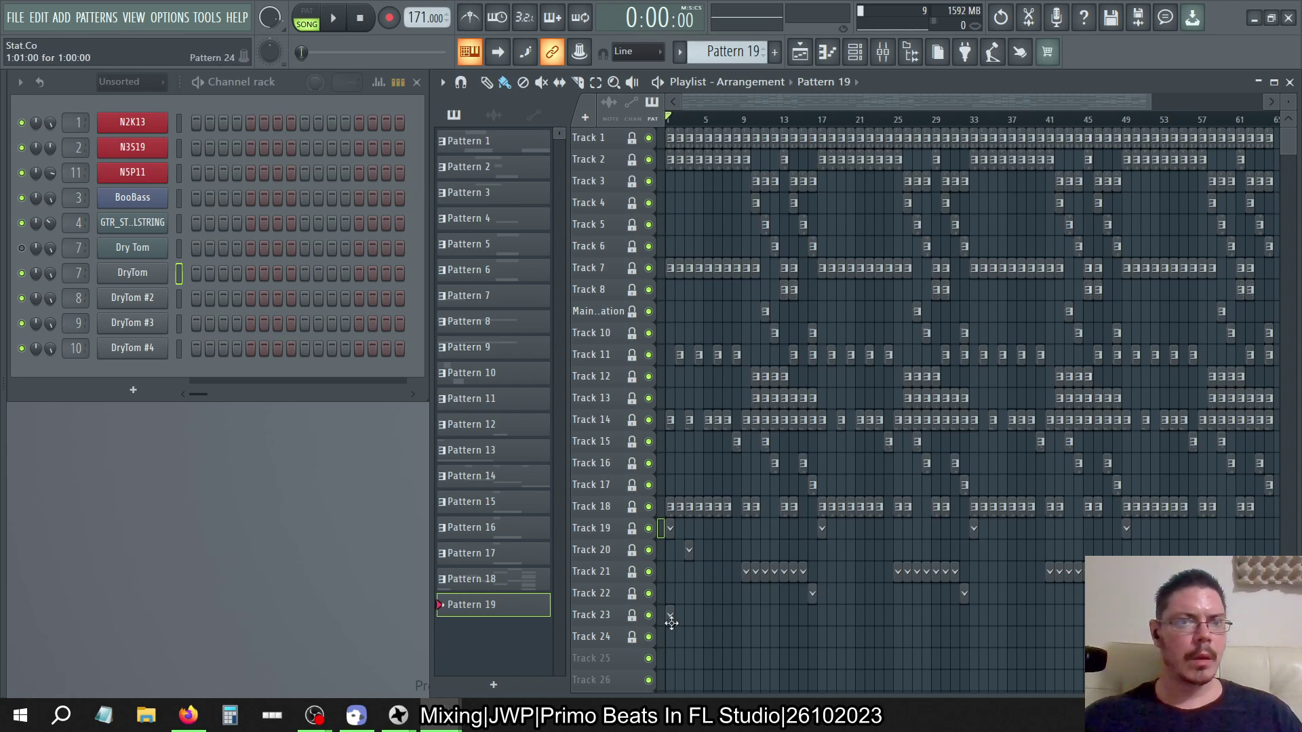
{"action": "scroll", "coordinate": [814, 221], "scroll_direction": "down", "scroll_amount": 3}
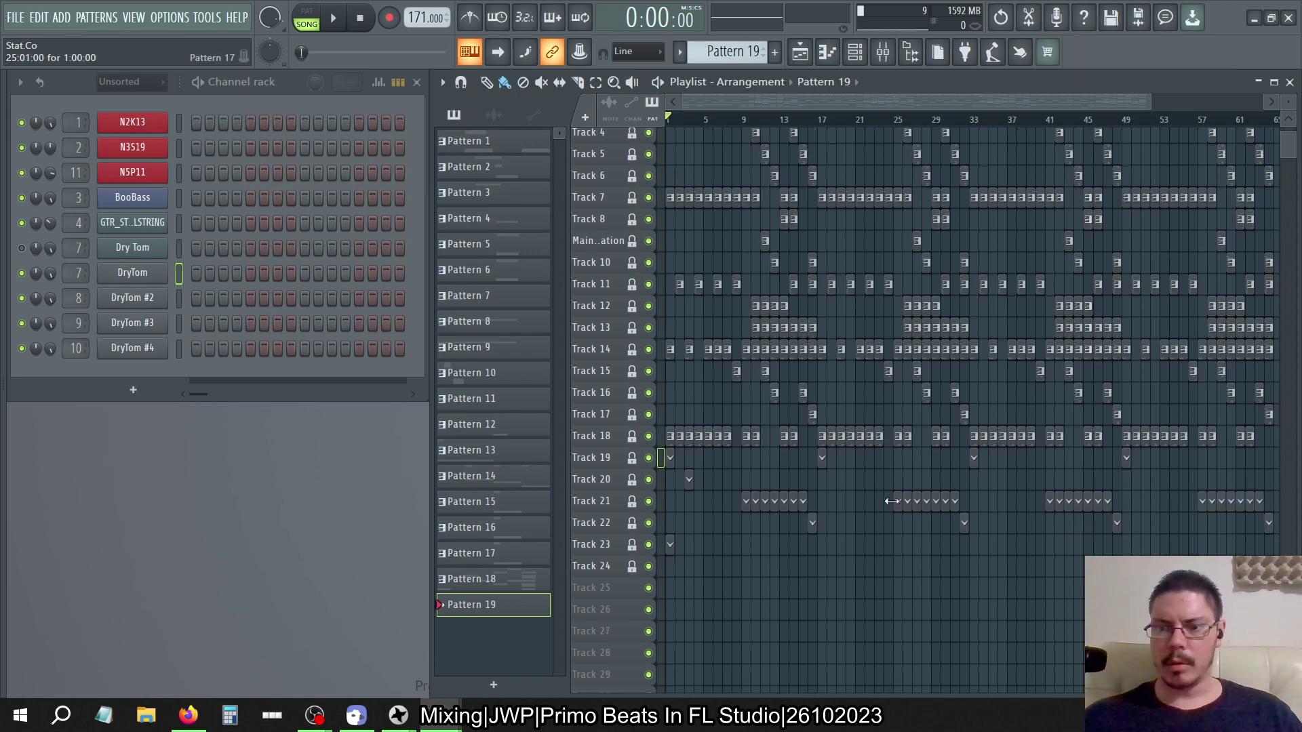
{"action": "scroll", "coordinate": [746, 54], "scroll_direction": "up", "scroll_amount": 3}
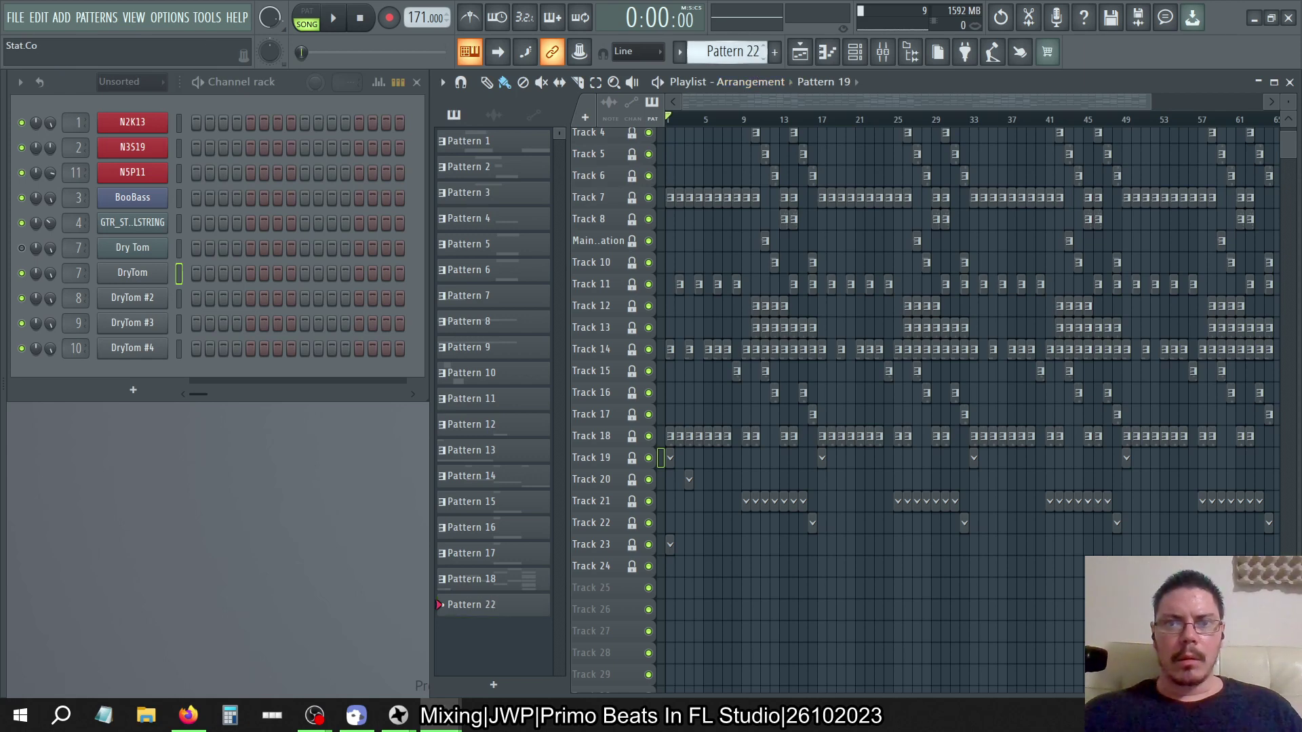
{"action": "scroll", "coordinate": [746, 51], "scroll_direction": "up", "scroll_amount": 3}
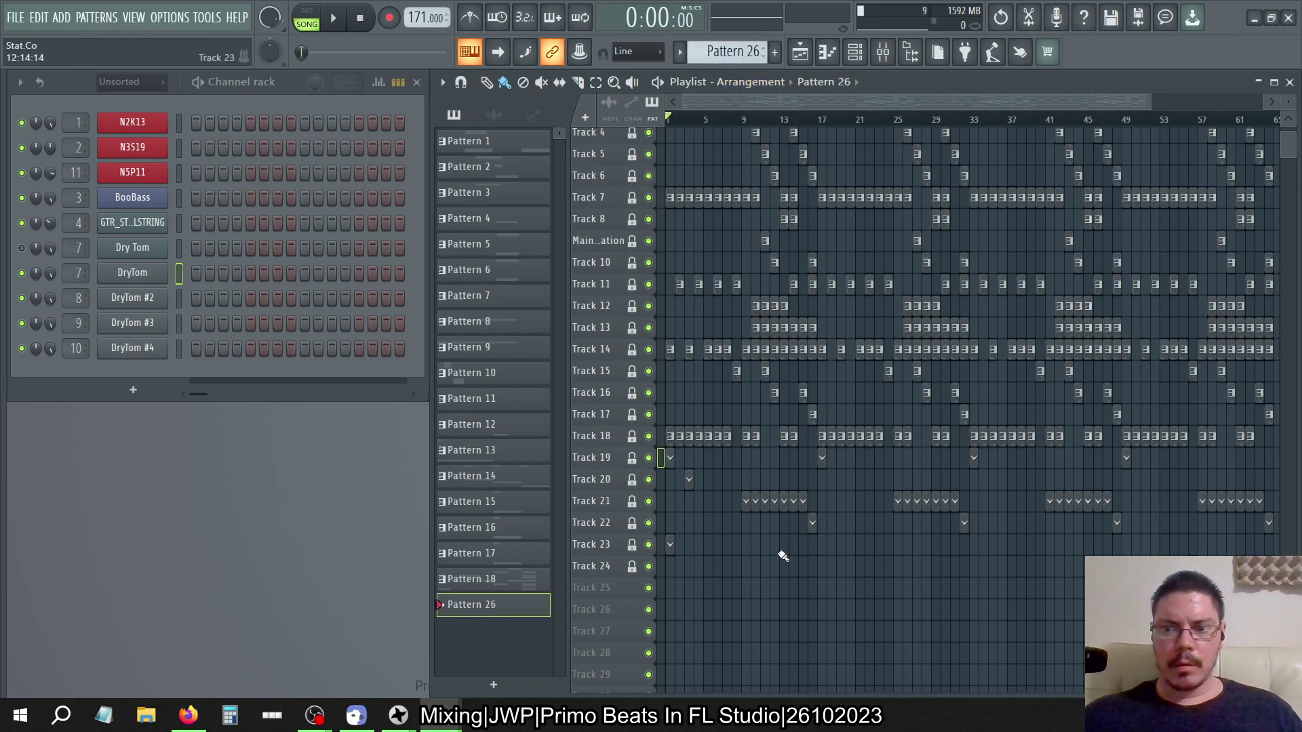
Delete all clips on Tracks 19 to 24 of the playlist
{"action": "left_click_drag", "start_coordinate": [668, 536], "coordinate": [1275, 613]}
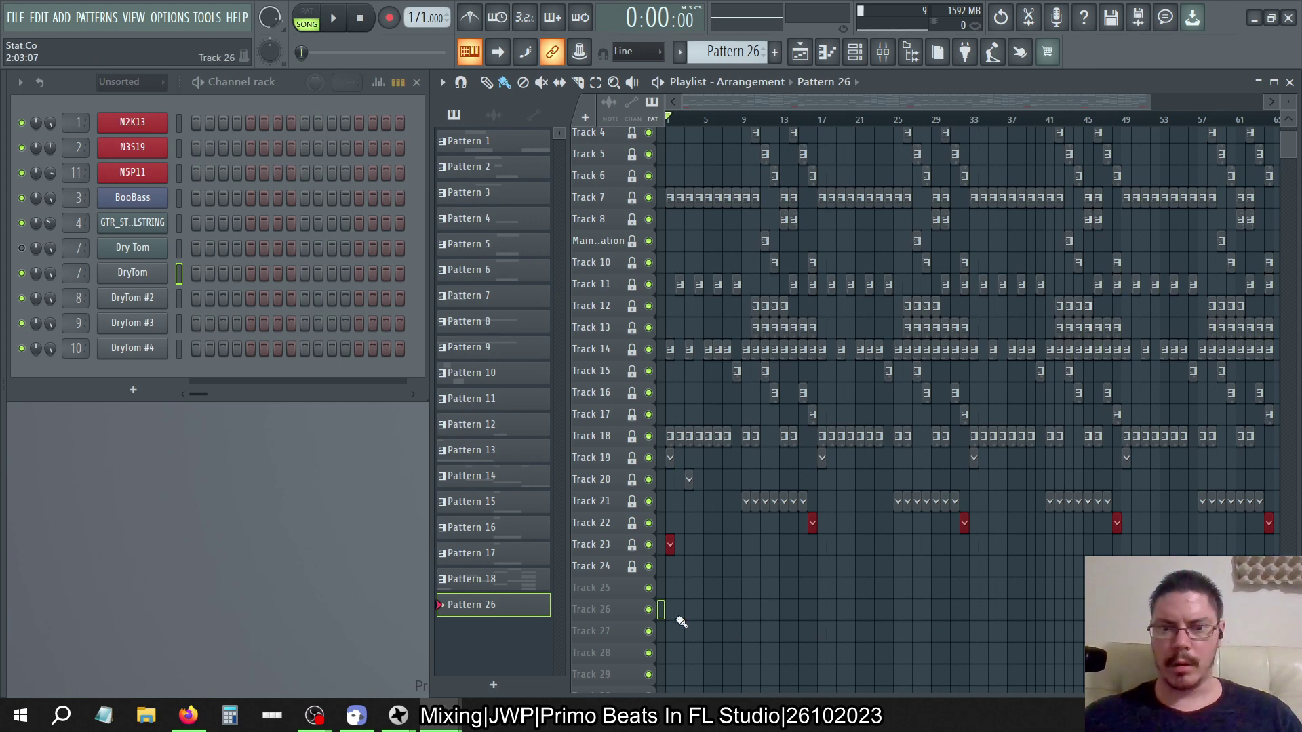
{"action": "left_click_drag", "start_coordinate": [674, 618], "coordinate": [1255, 461]}
{"action": "key", "text": "Delete"}
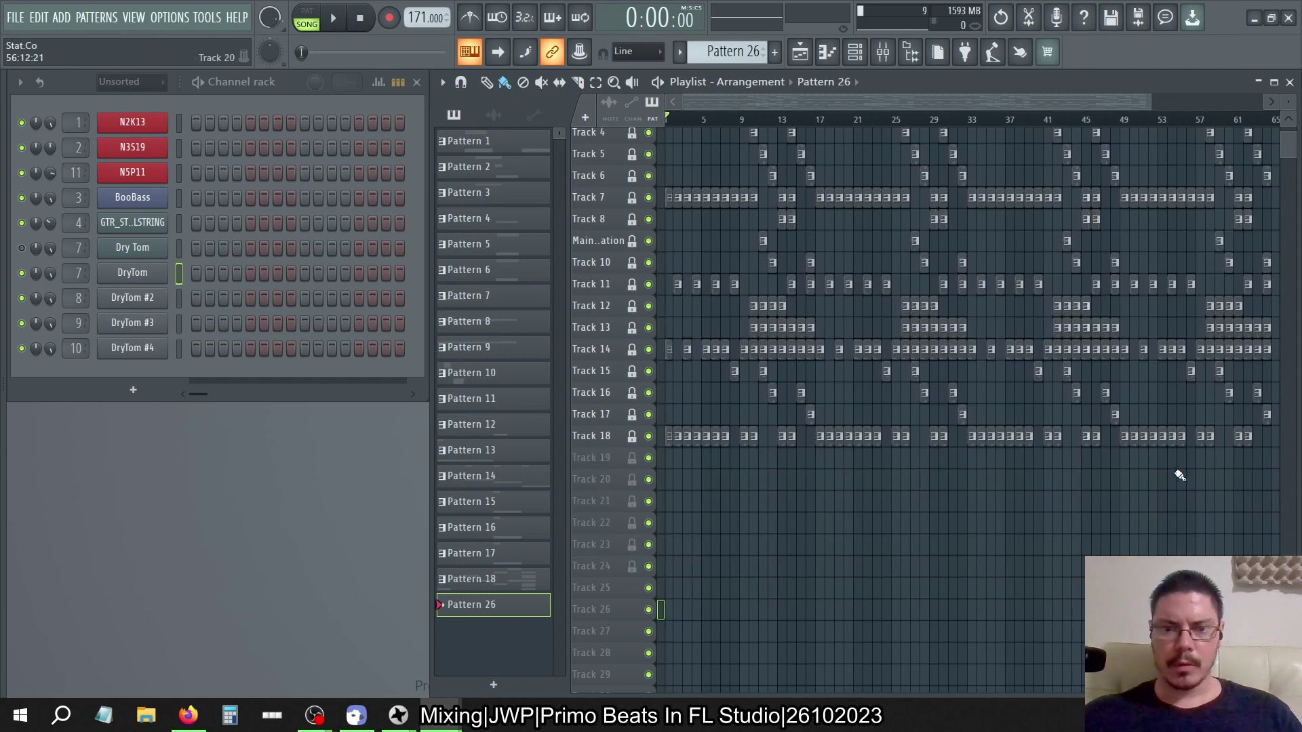
{"action": "scroll", "coordinate": [1180, 476], "scroll_direction": "up", "scroll_amount": 3}
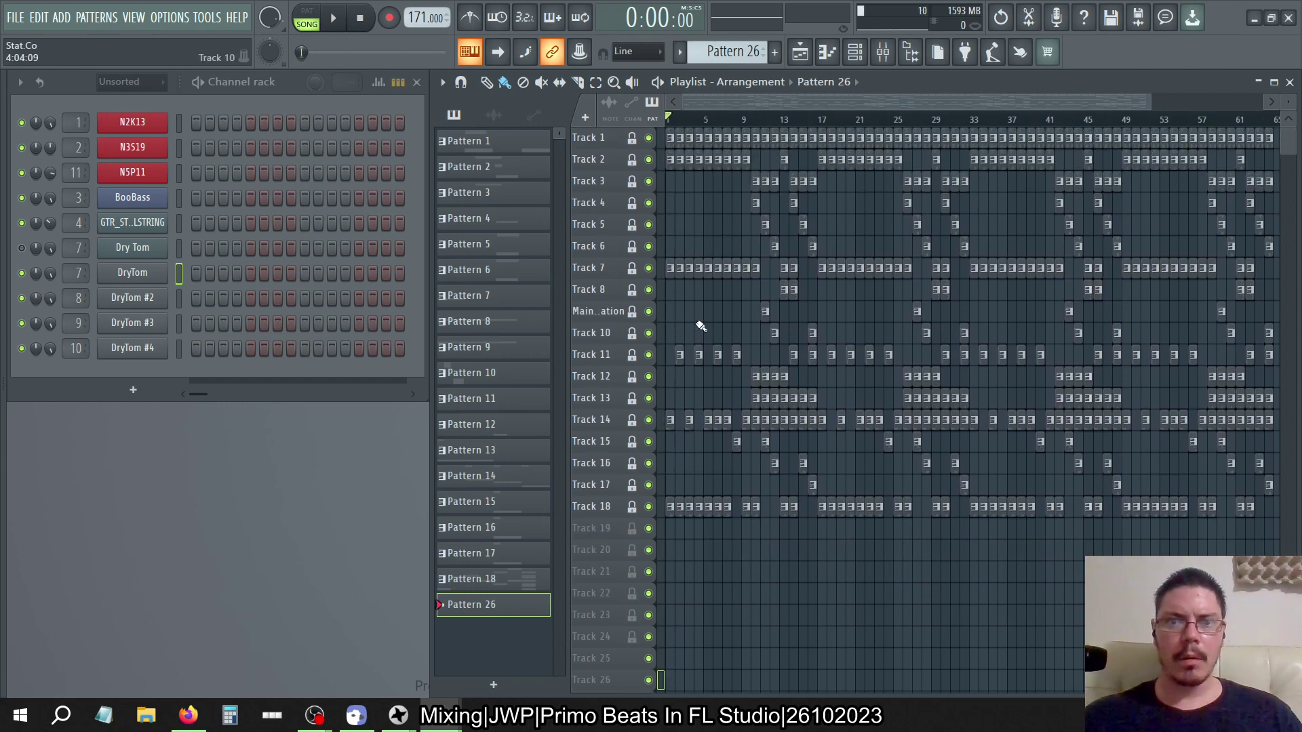
Select all the pattern clips on Tracks 1 to 18, leaving the track names as they are
{"action": "double_click", "coordinate": [597, 138]}
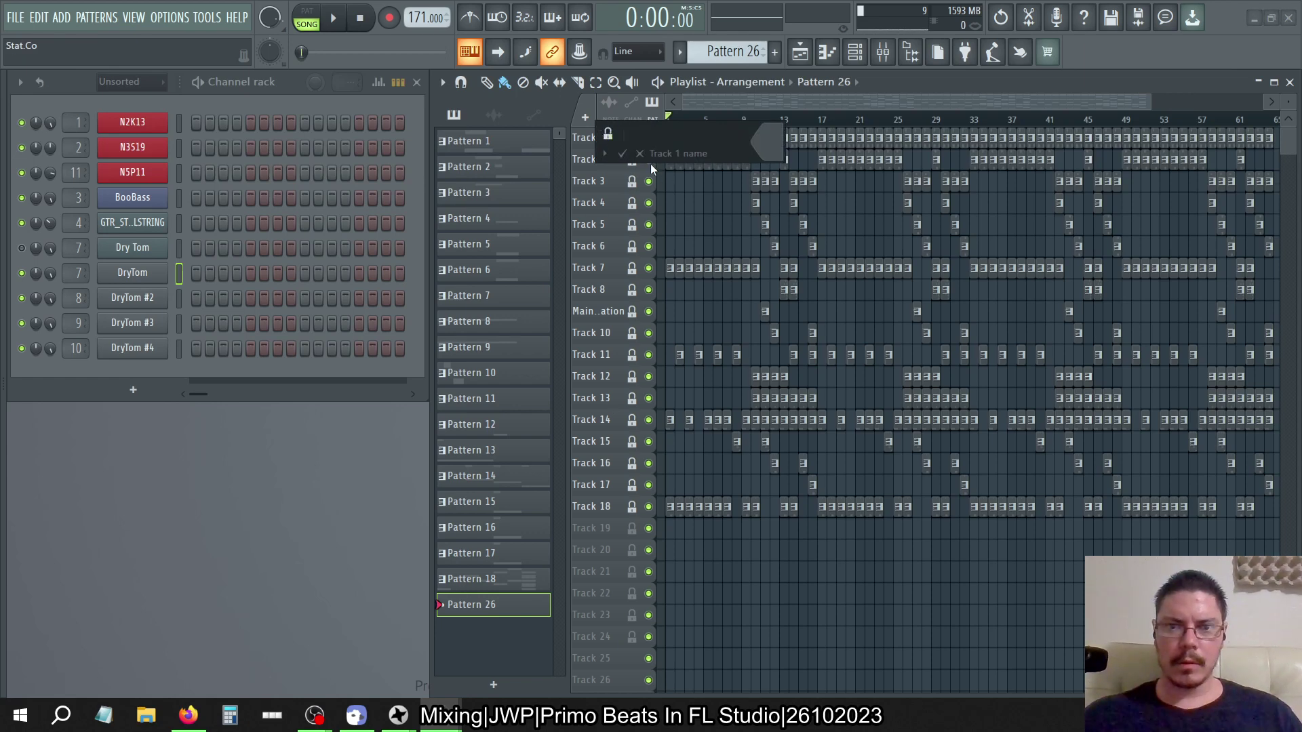
{"action": "left_click_drag", "start_coordinate": [588, 138], "coordinate": [567, 499]}
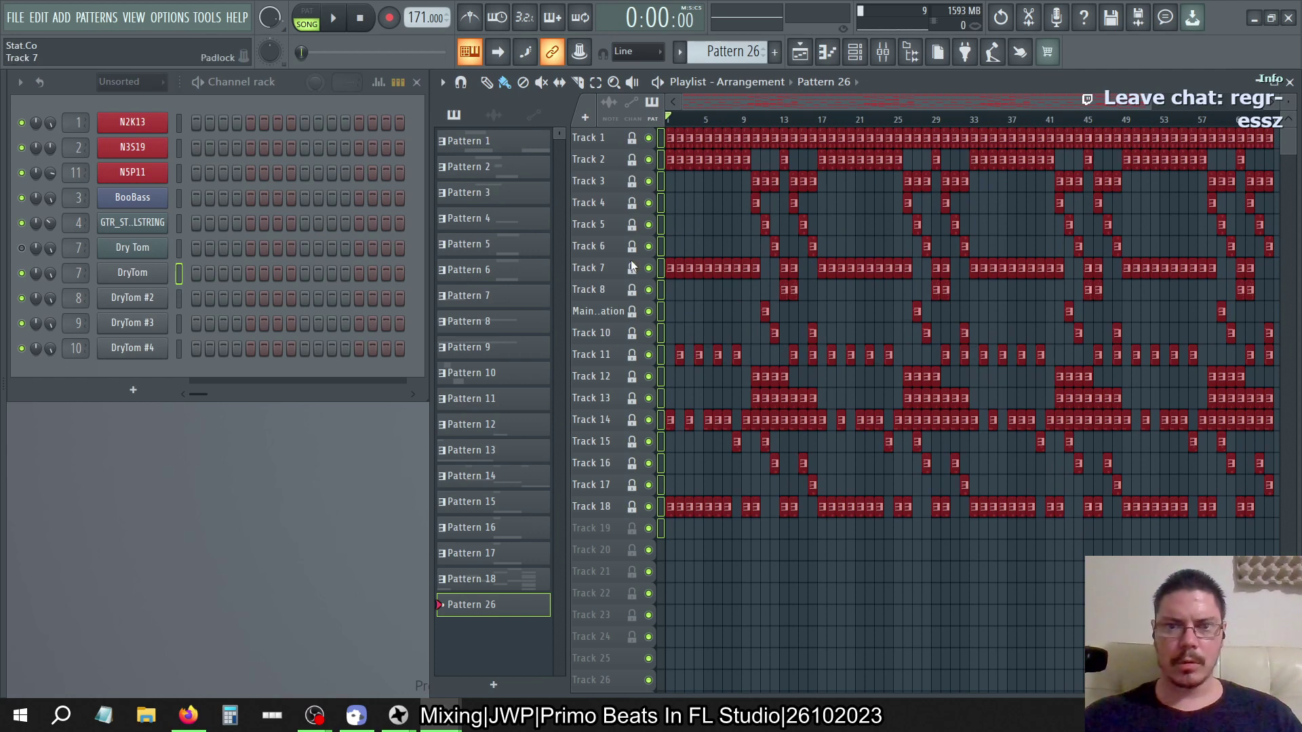
{"action": "left_click_drag", "start_coordinate": [609, 137], "coordinate": [606, 528]}
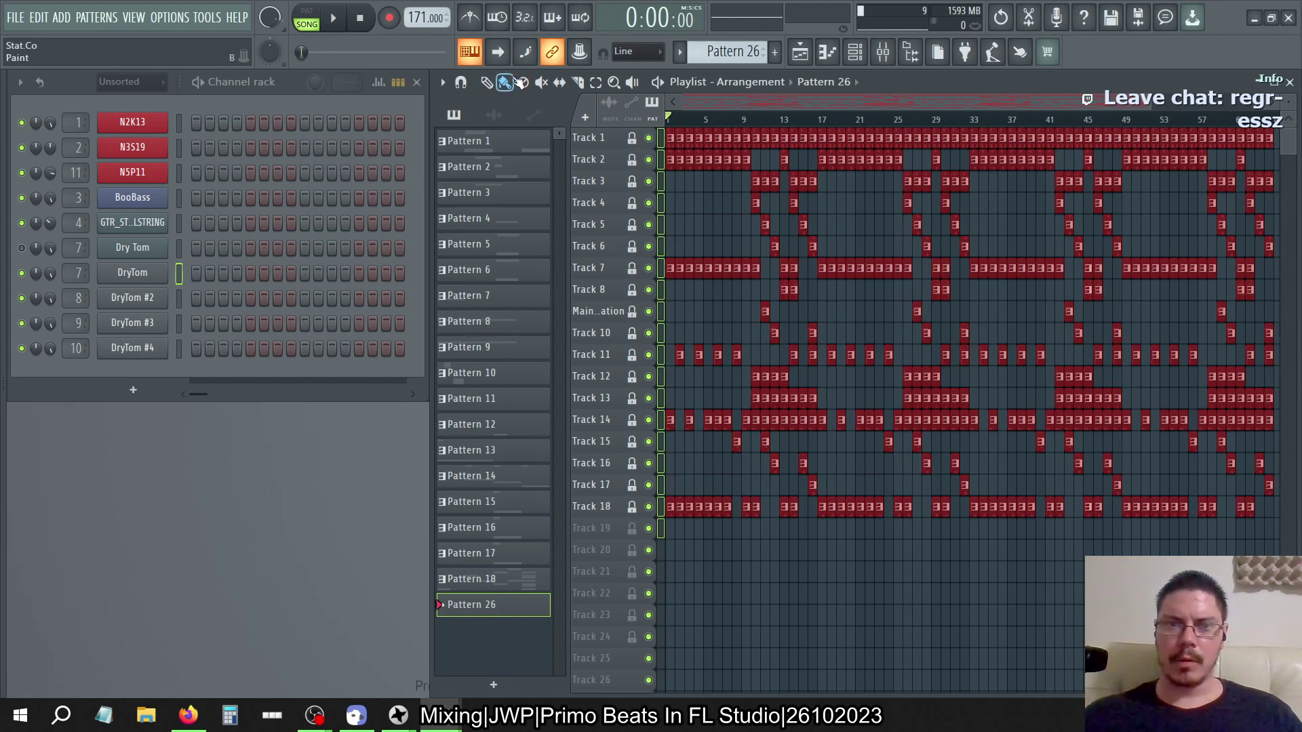
Look through the playlist options for editing, merging and consolidating the selected clips
{"action": "left_click", "coordinate": [442, 82]}
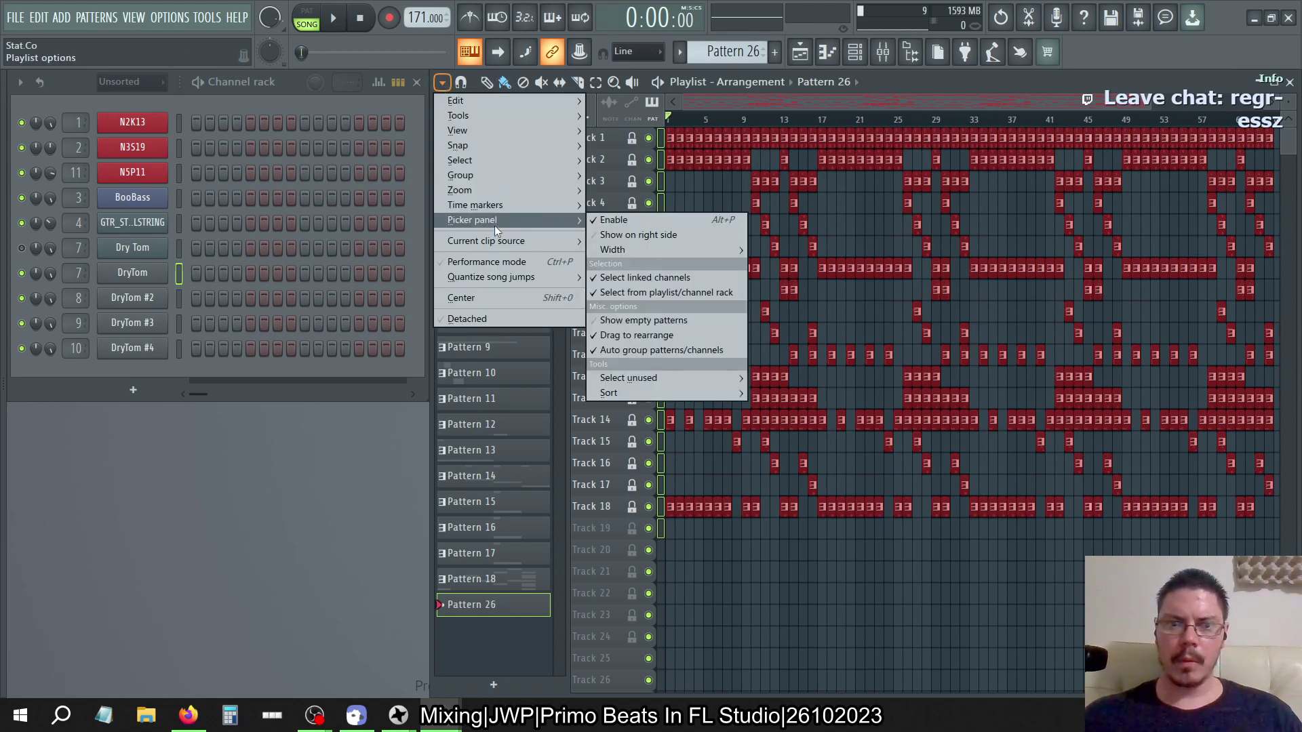
{"action": "mouse_move", "coordinate": [501, 222]}
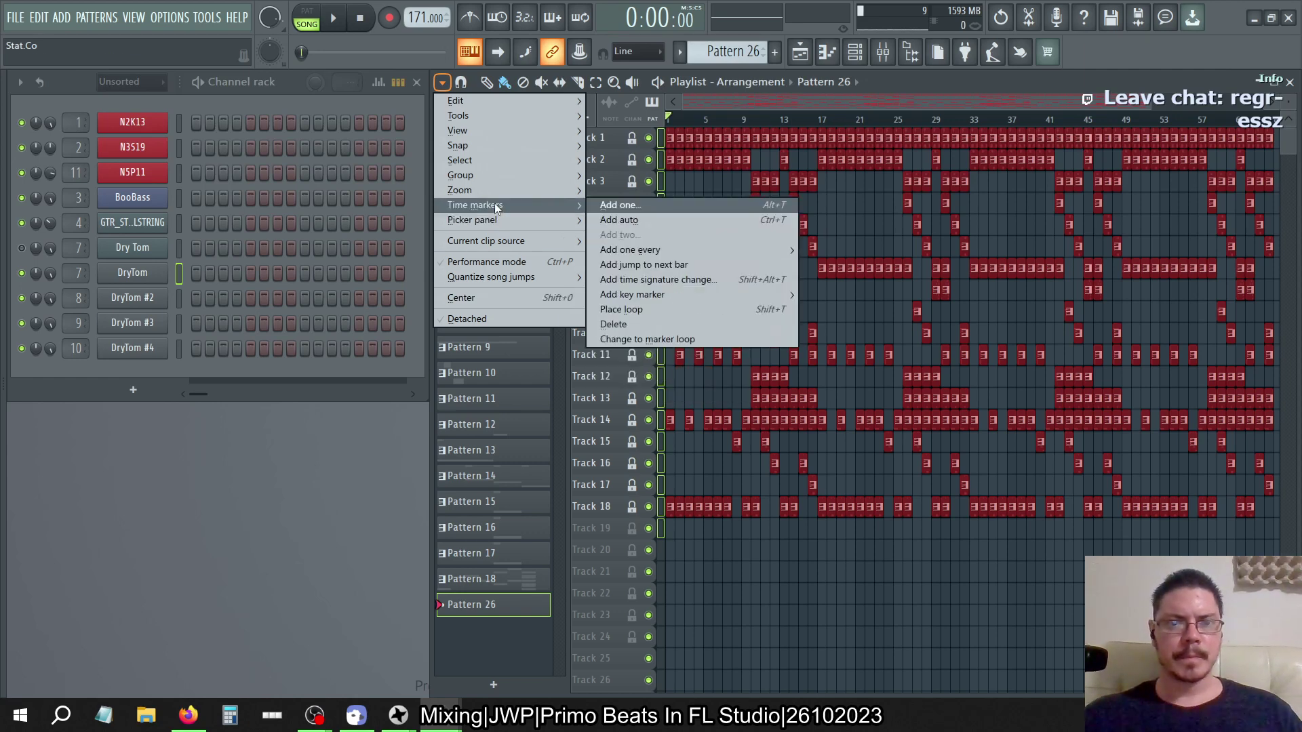
{"action": "mouse_move", "coordinate": [490, 188]}
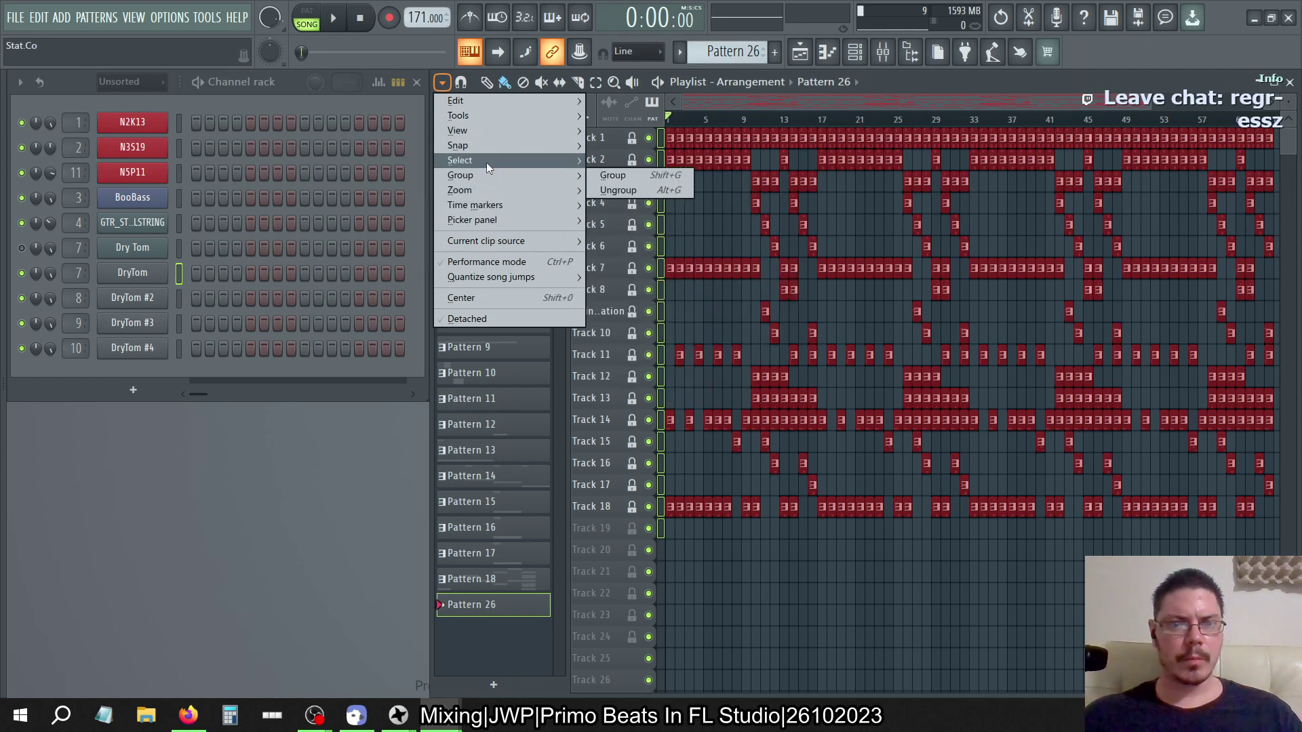
{"action": "mouse_move", "coordinate": [486, 161]}
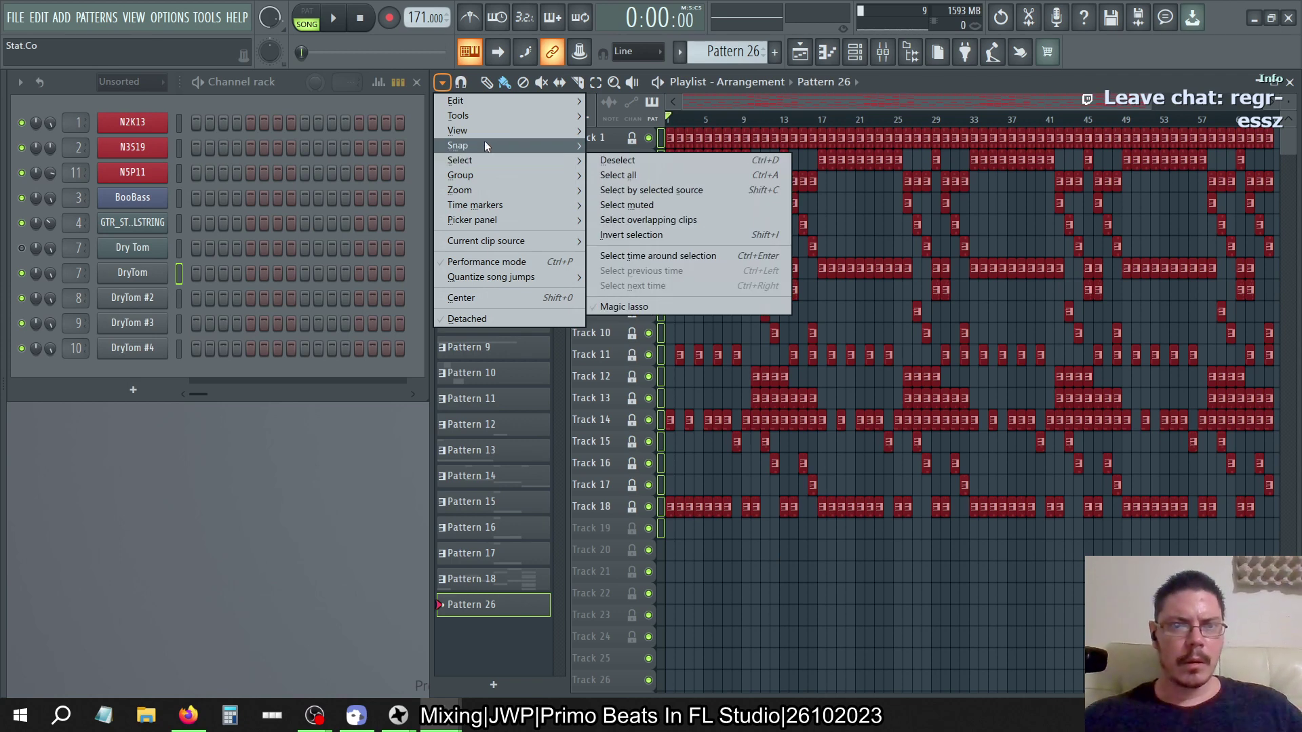
{"action": "mouse_move", "coordinate": [478, 116]}
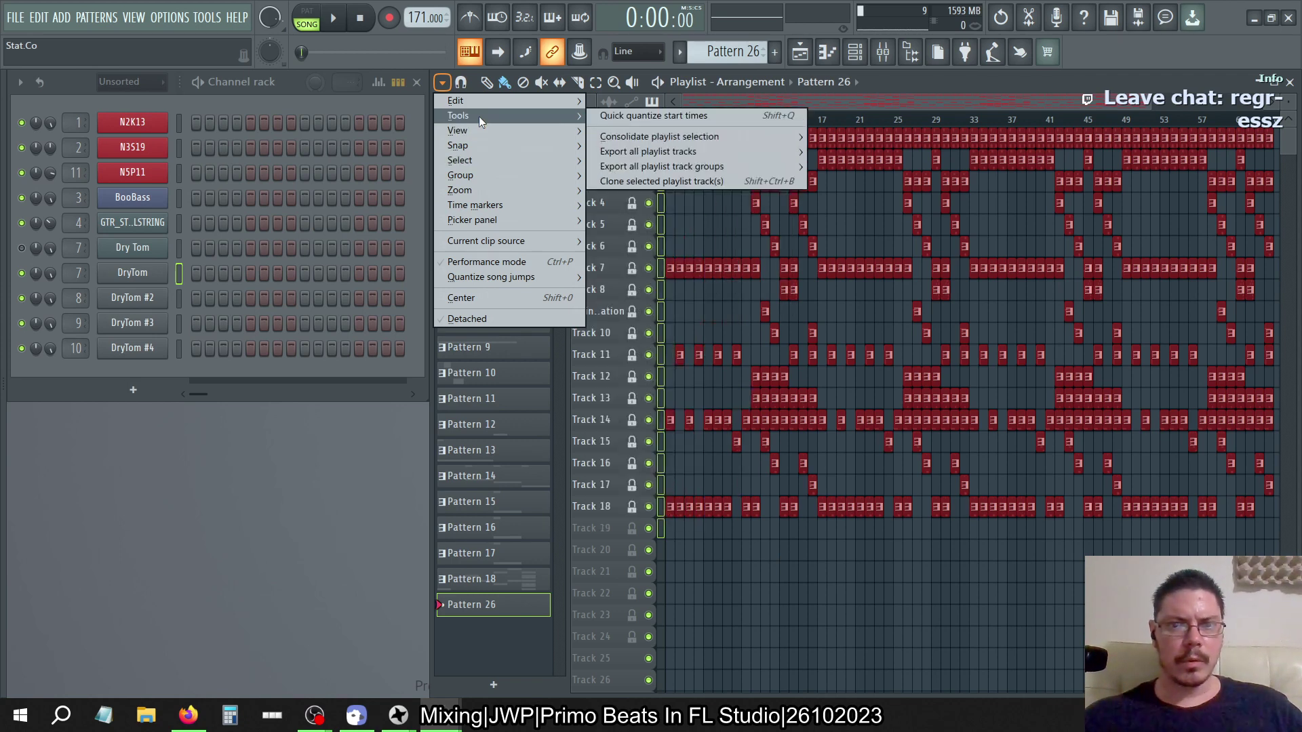
{"action": "mouse_move", "coordinate": [652, 137]}
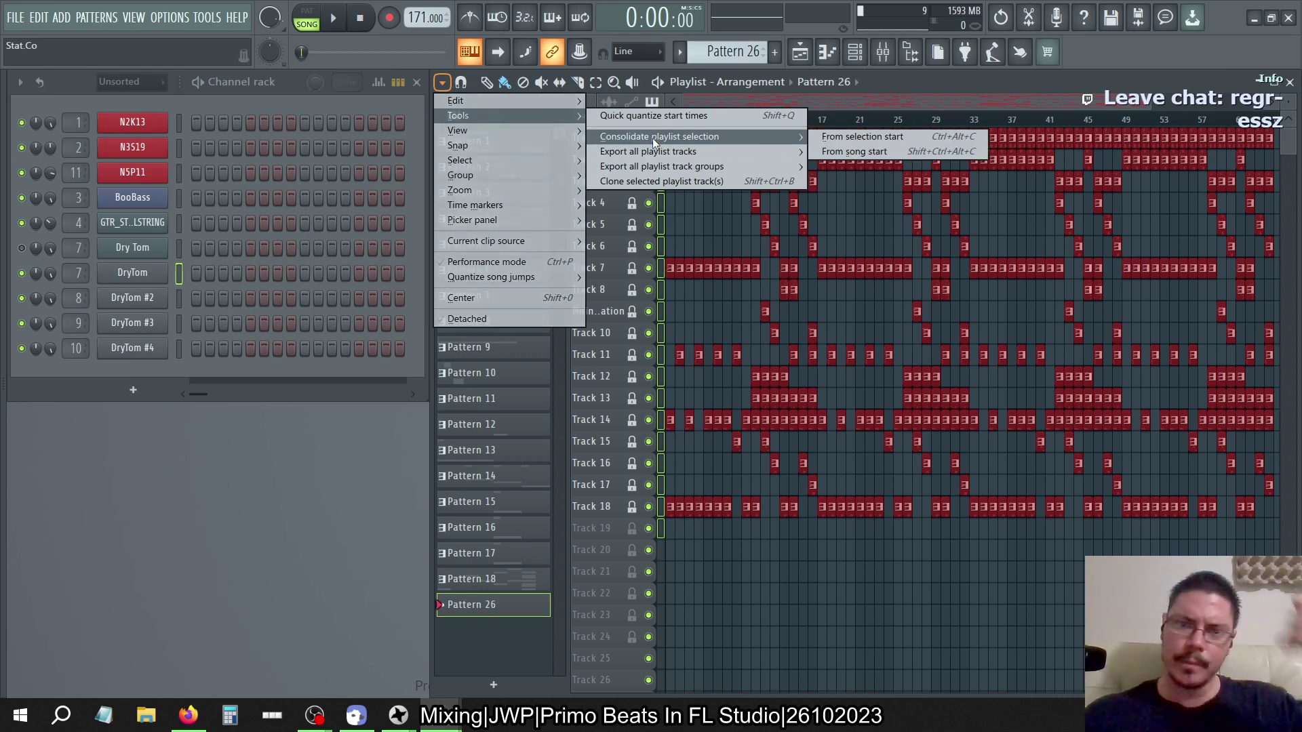
{"action": "mouse_move", "coordinate": [549, 99]}
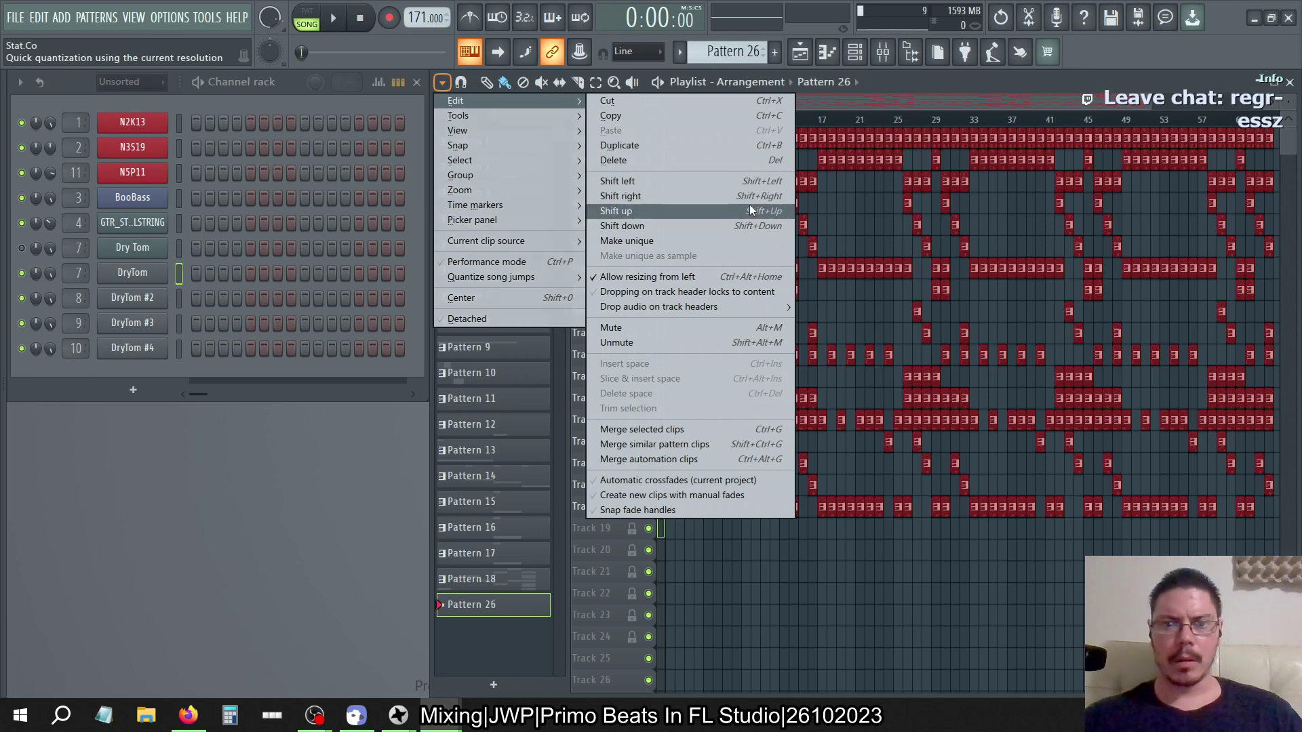
{"action": "left_click", "coordinate": [909, 83]}
Save the project as gui_5-2023.flp with the cleaned-up pattern list and playlist
{"action": "key", "text": "ctrl+s"}
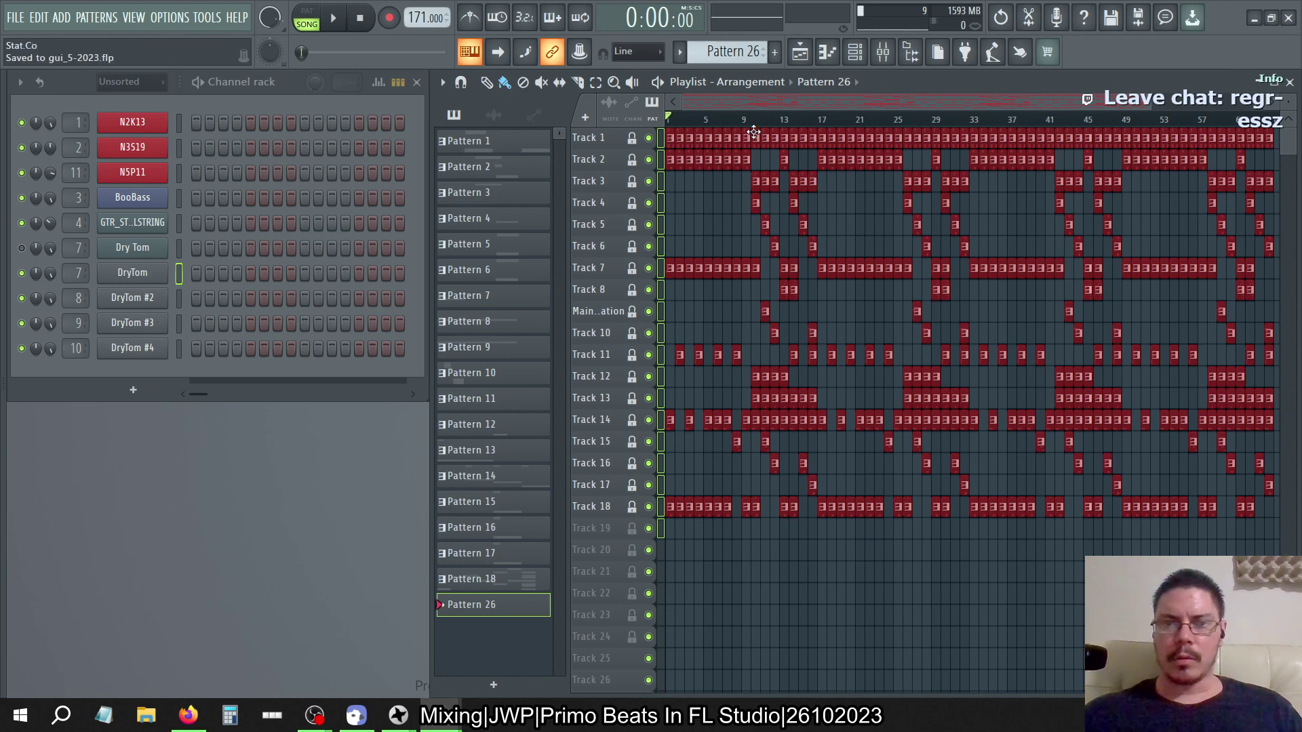
{"action": "left_click", "coordinate": [444, 84]}
{"action": "left_click", "coordinate": [450, 89]}
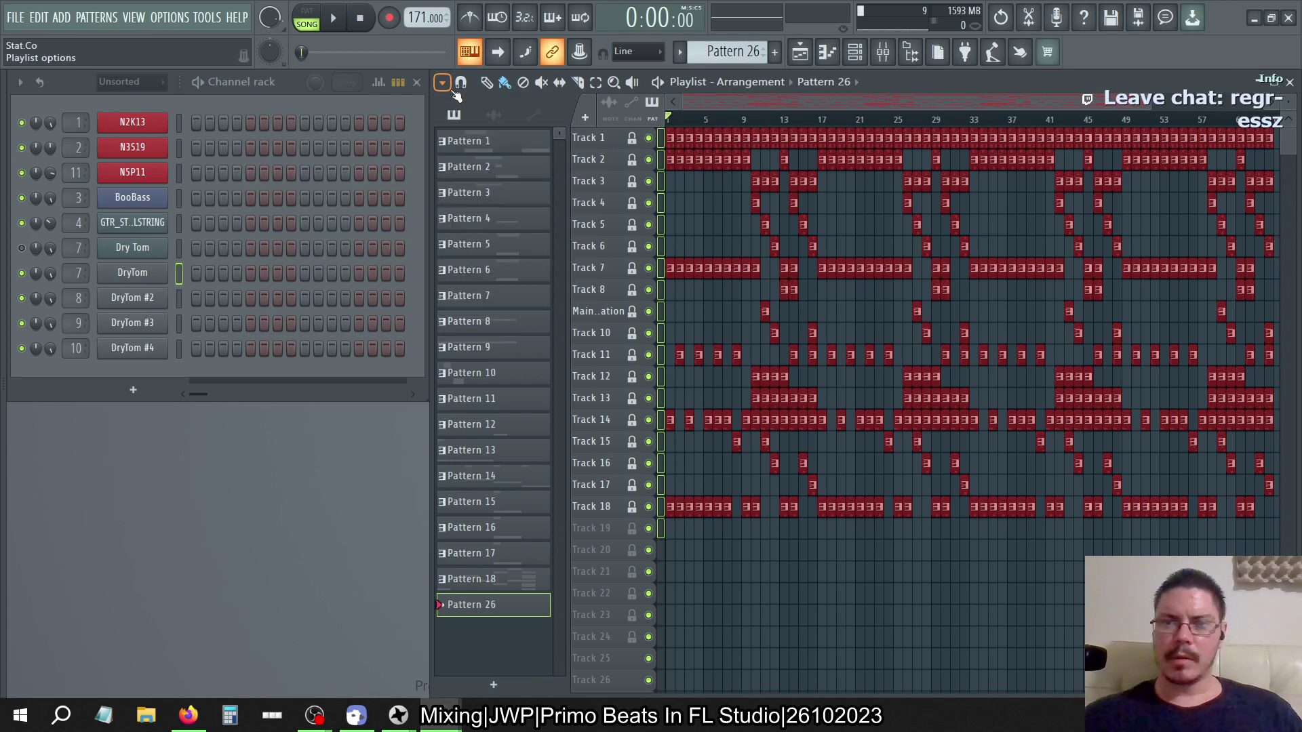
{"action": "left_click", "coordinate": [883, 52]}
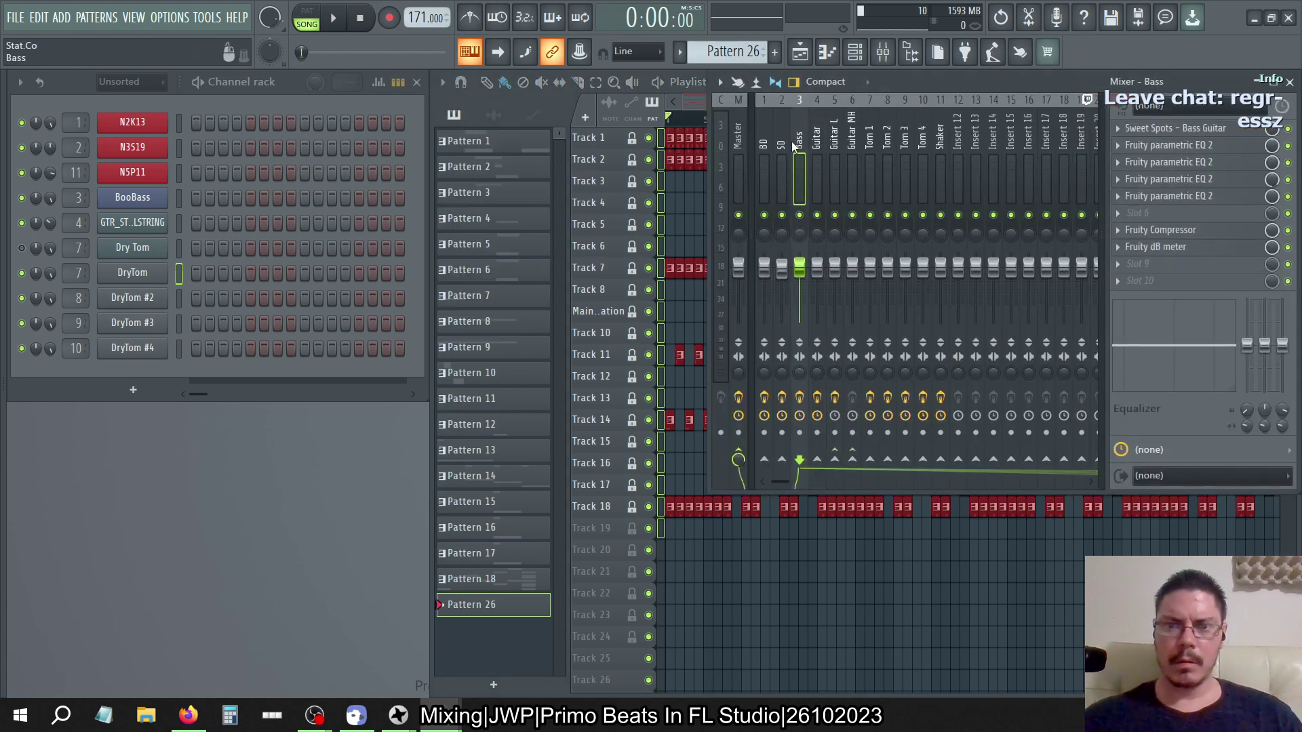
{"action": "scroll", "coordinate": [791, 141], "scroll_direction": "up", "scroll_amount": 3}
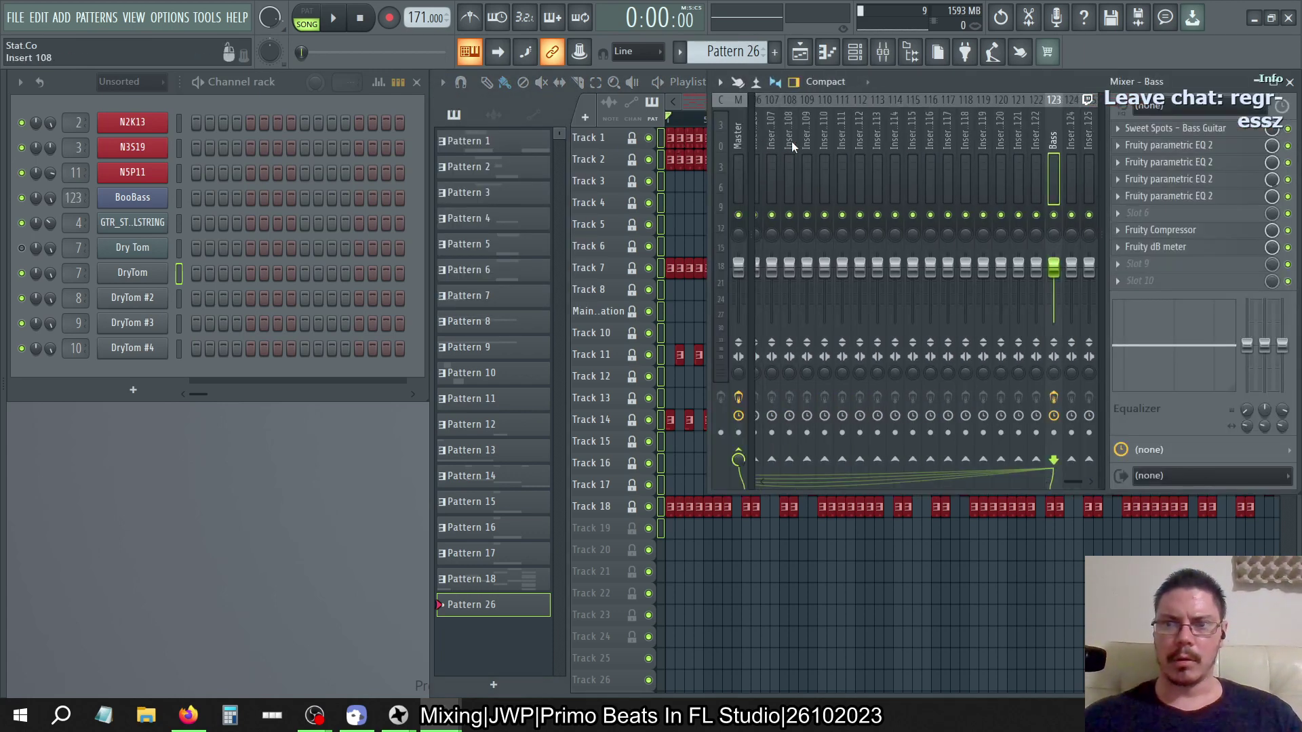
{"action": "scroll", "coordinate": [792, 141], "scroll_direction": "down", "scroll_amount": 2}
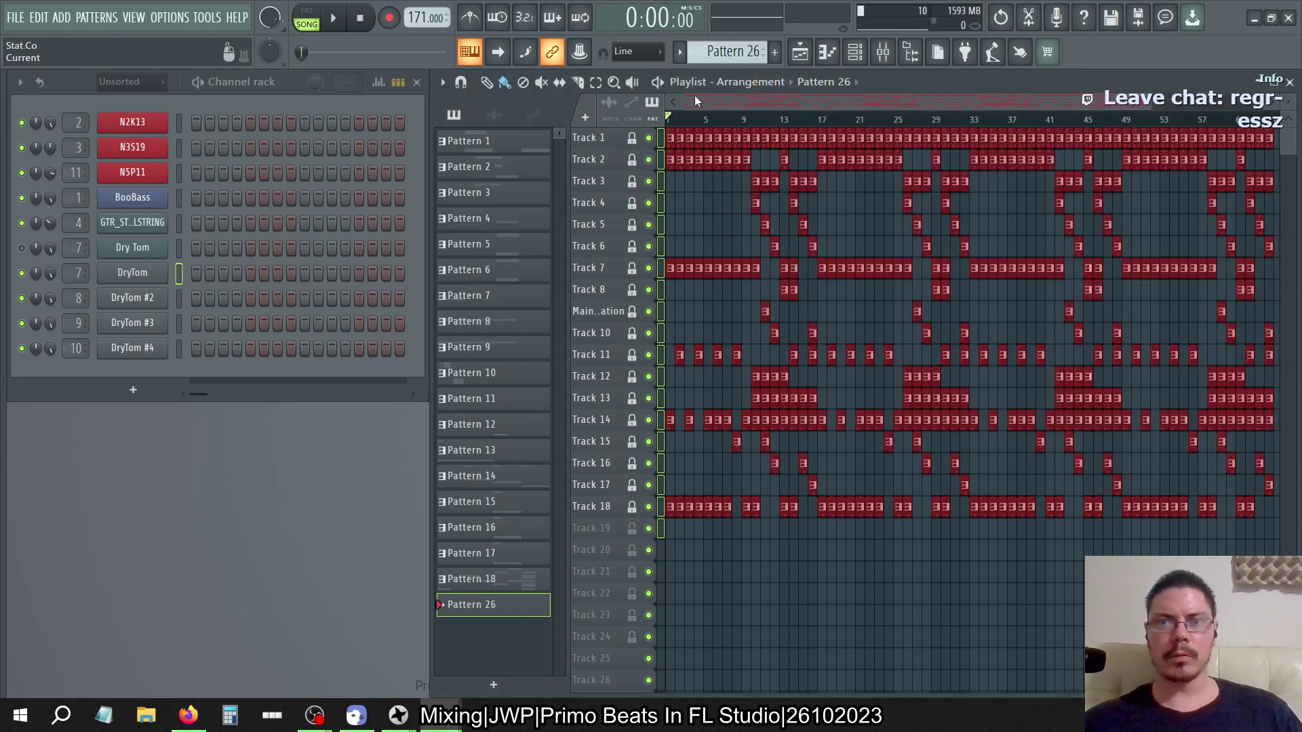
Make all the selected clips on Tracks 1 to 18 unique and check the resulting pattern list to its end
{"action": "left_click", "coordinate": [444, 82]}
{"action": "mouse_move", "coordinate": [478, 138]}
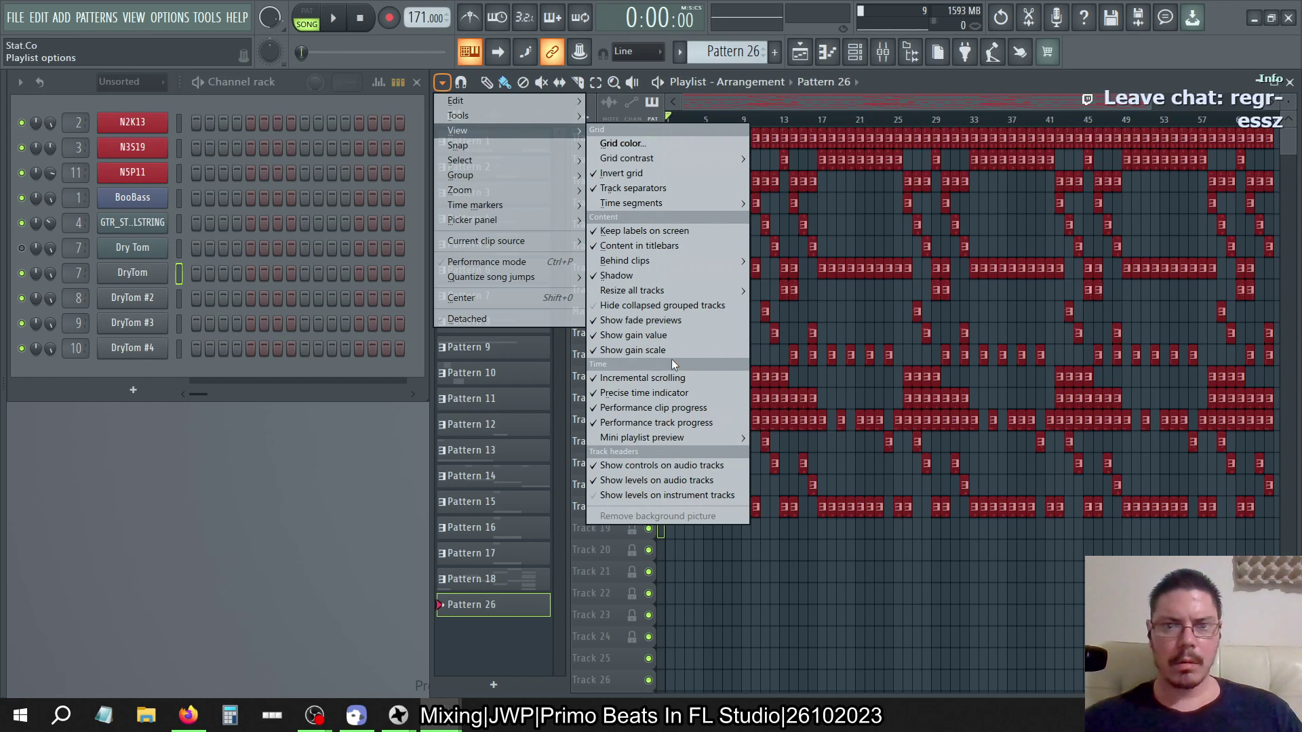
{"action": "mouse_move", "coordinate": [510, 113]}
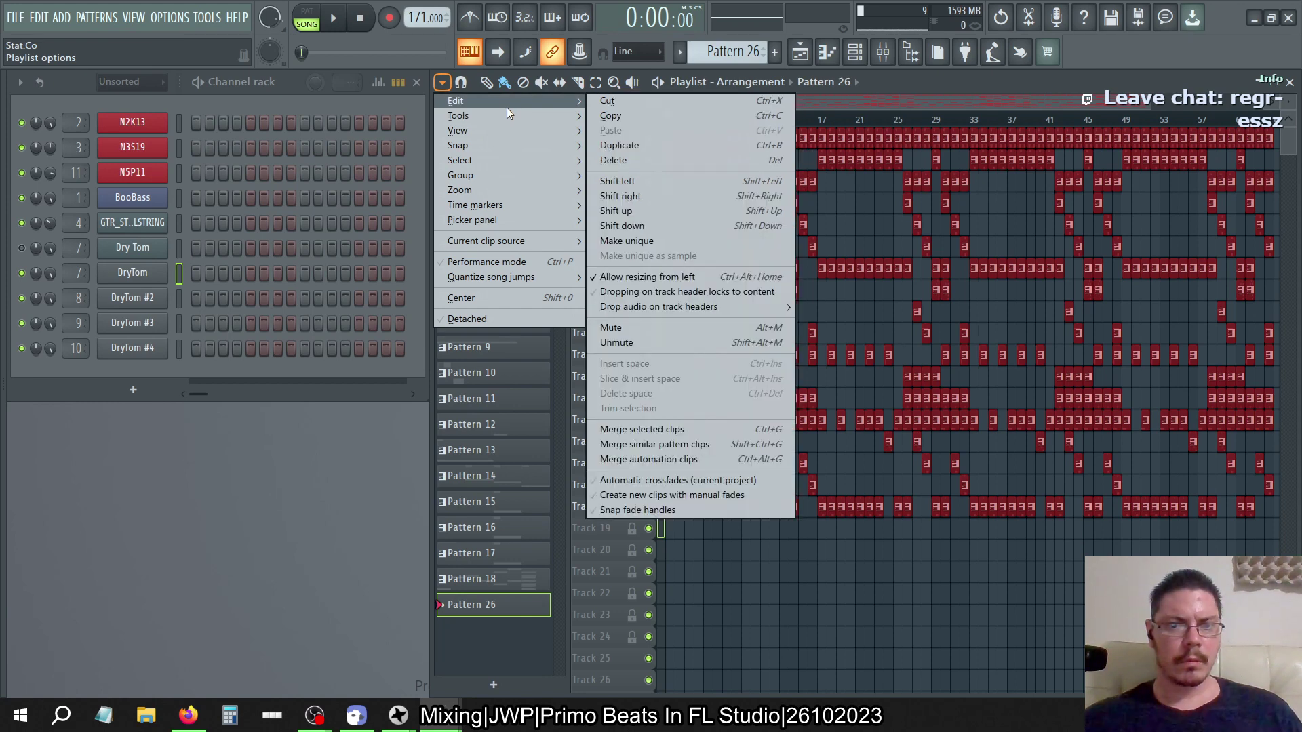
{"action": "left_click", "coordinate": [642, 241]}
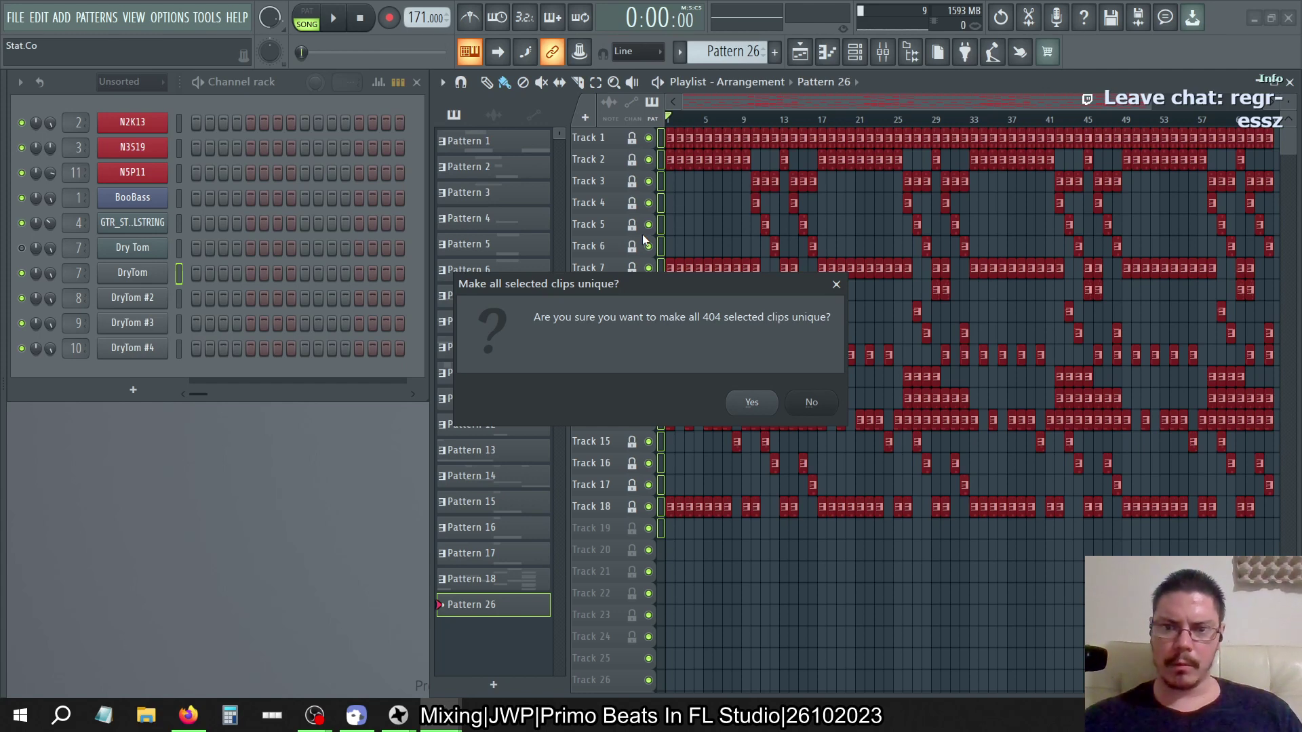
{"action": "left_click", "coordinate": [753, 402]}
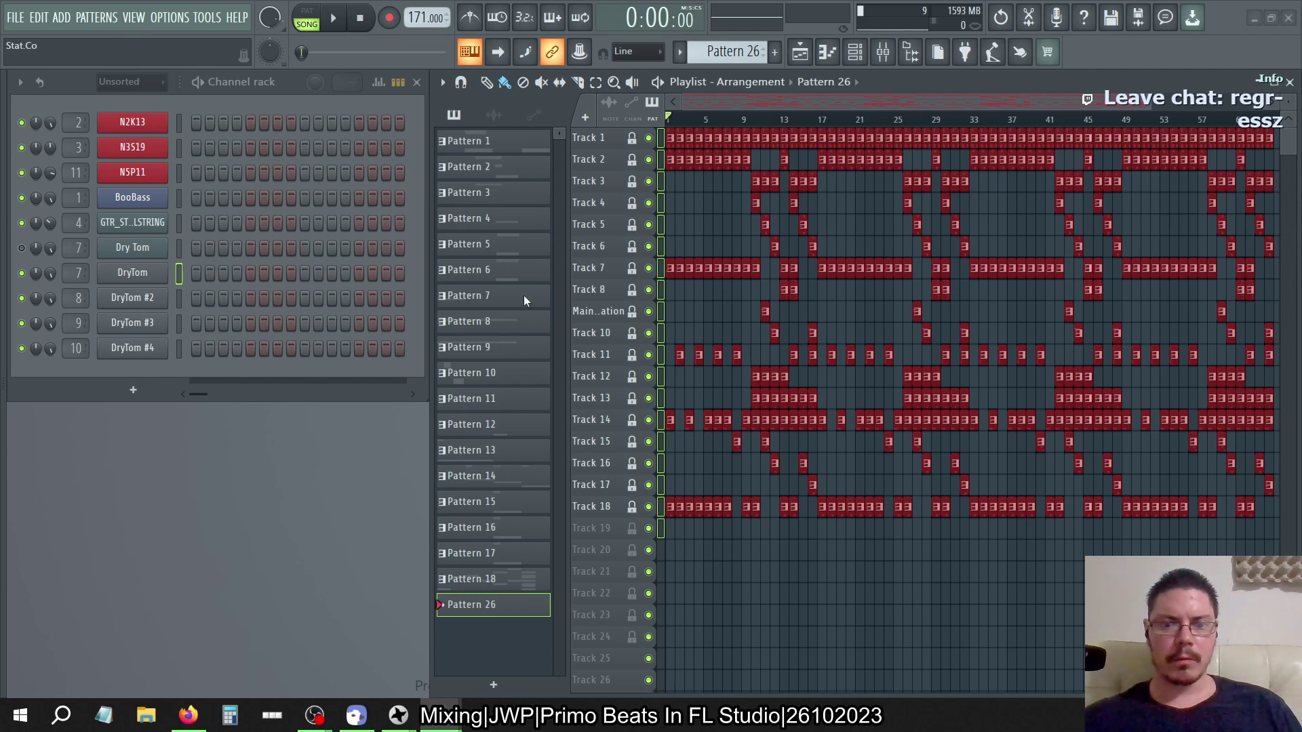
{"action": "key", "text": "ctrl+z"}
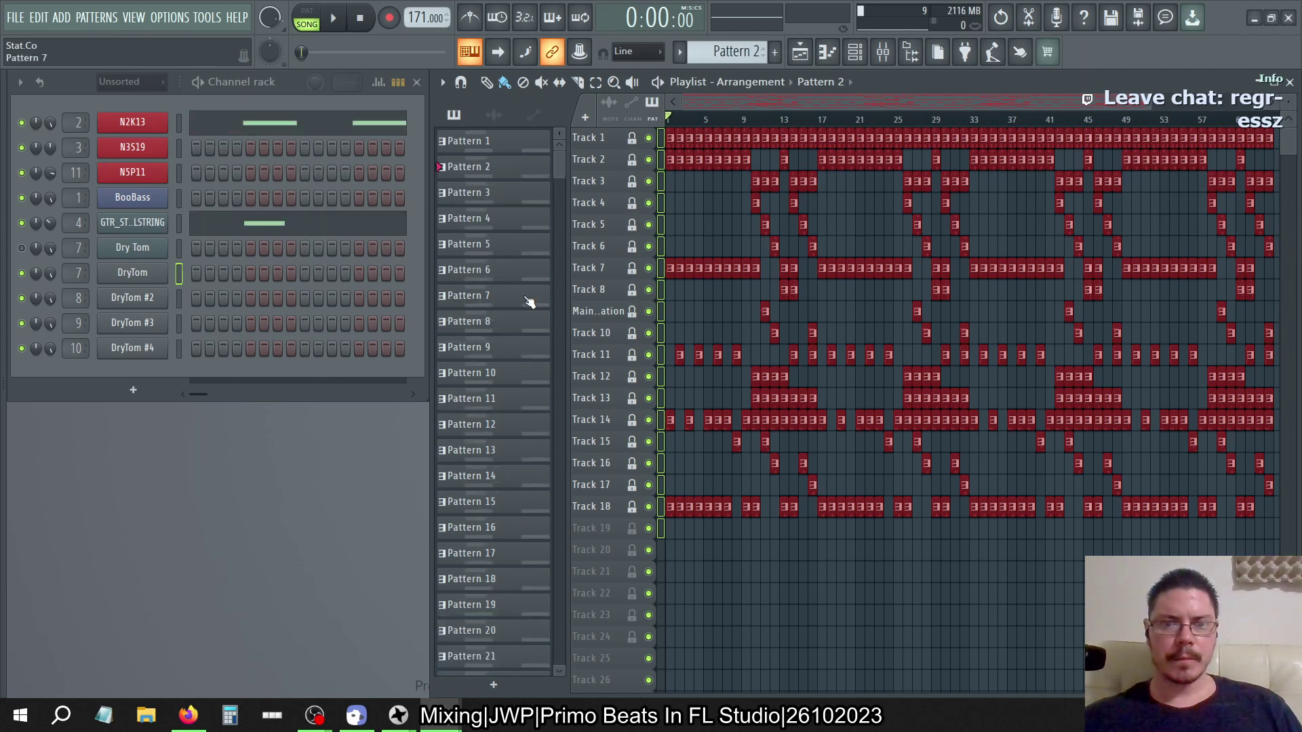
{"action": "scroll", "coordinate": [529, 301], "scroll_direction": "down", "scroll_amount": 20}
{"action": "scroll", "coordinate": [530, 302], "scroll_direction": "down", "scroll_amount": 20}
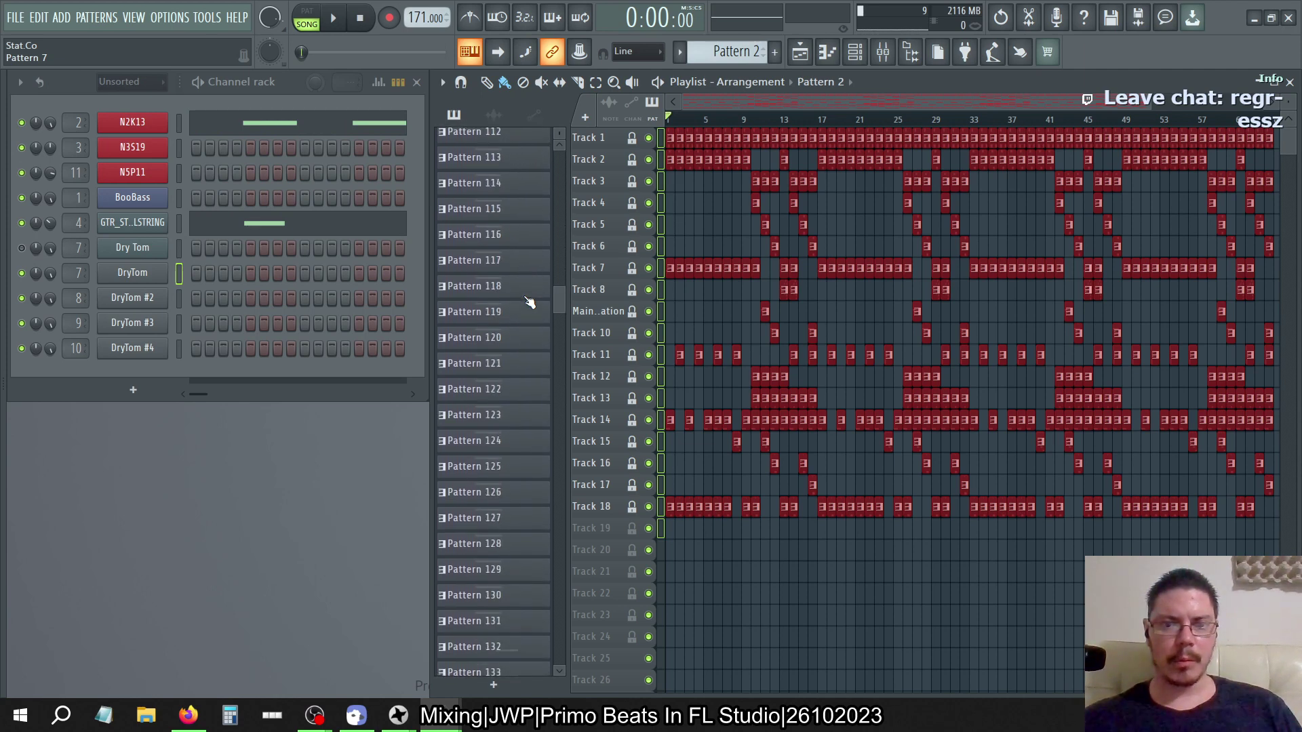
{"action": "scroll", "coordinate": [529, 302], "scroll_direction": "down", "scroll_amount": 20}
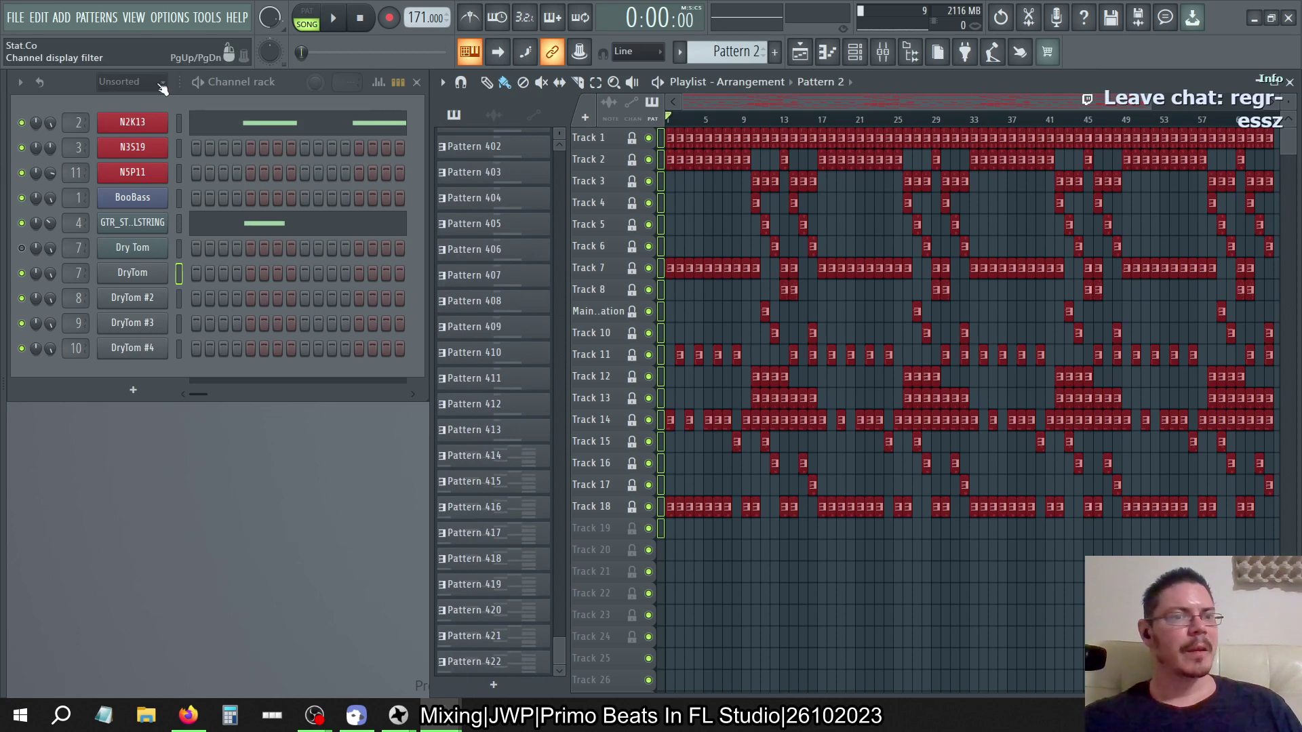
Reload gui_5-2023.flp from the recent projects, discarding the unsaved changes
{"action": "left_click", "coordinate": [15, 17]}
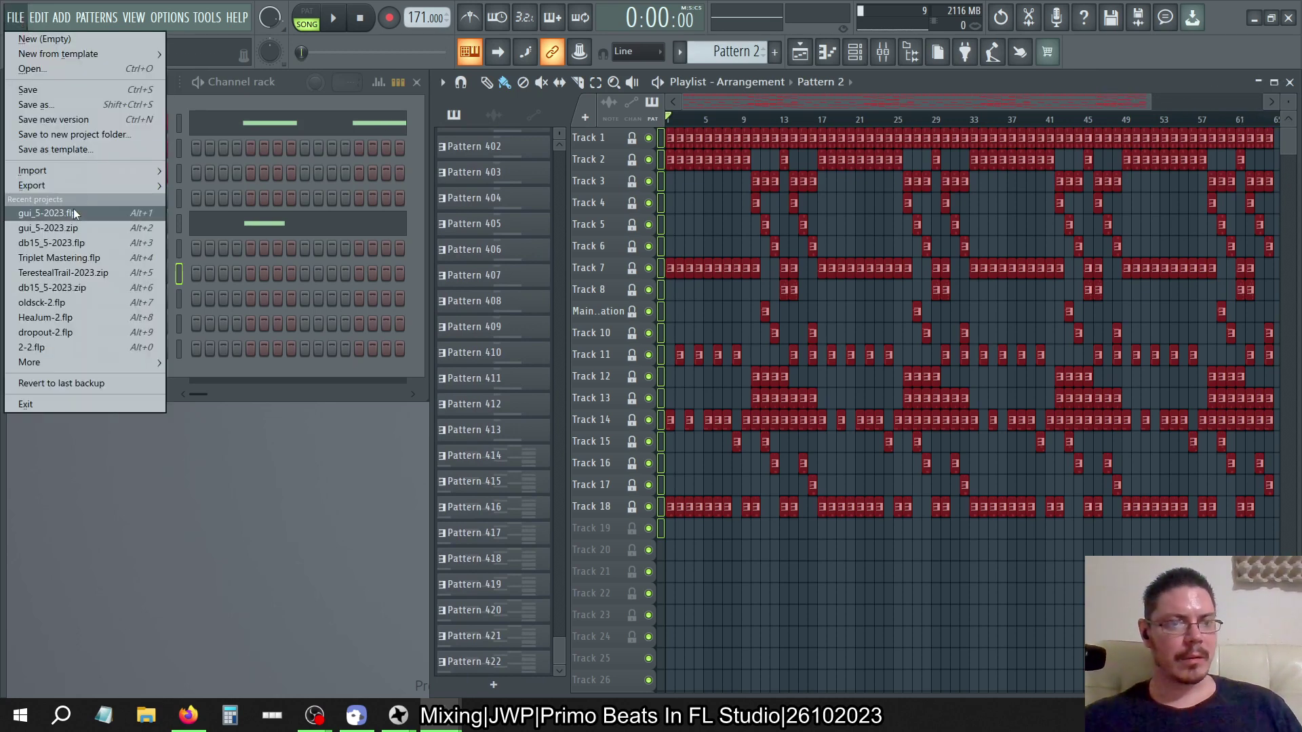
{"action": "left_click", "coordinate": [74, 213]}
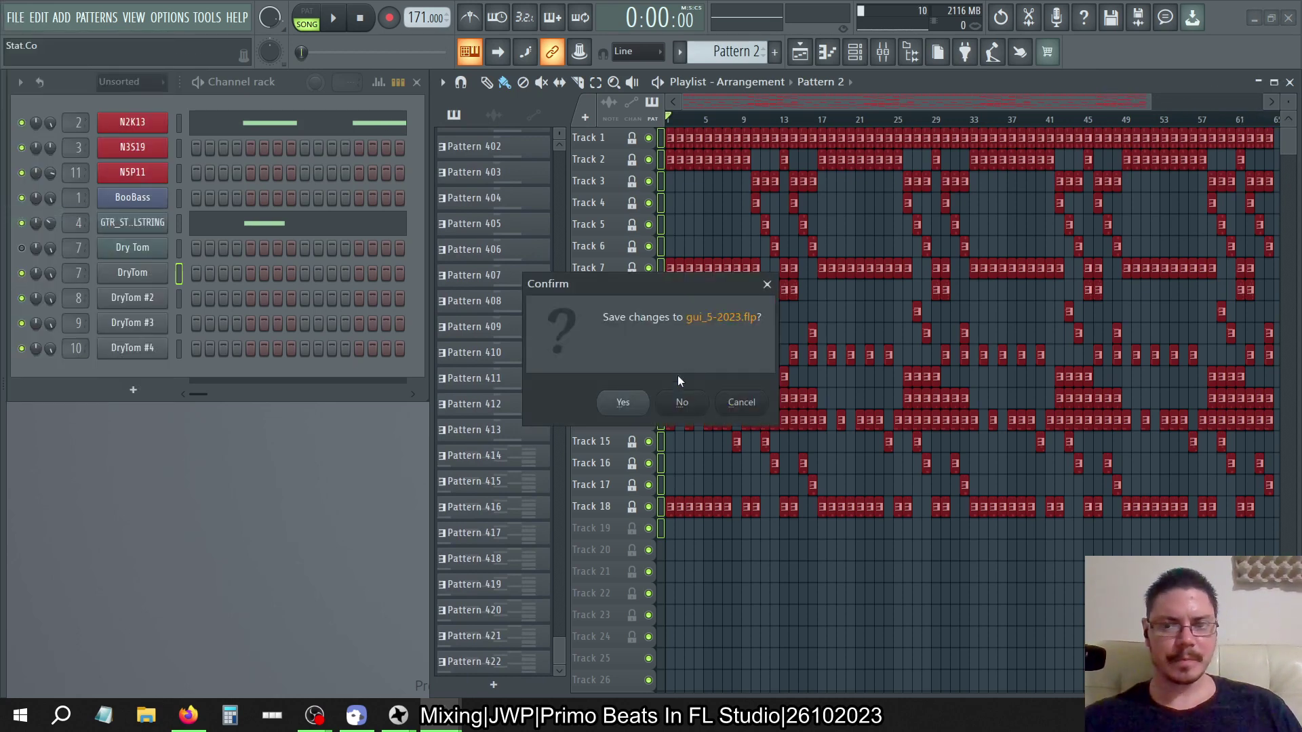
{"action": "left_click", "coordinate": [680, 400]}
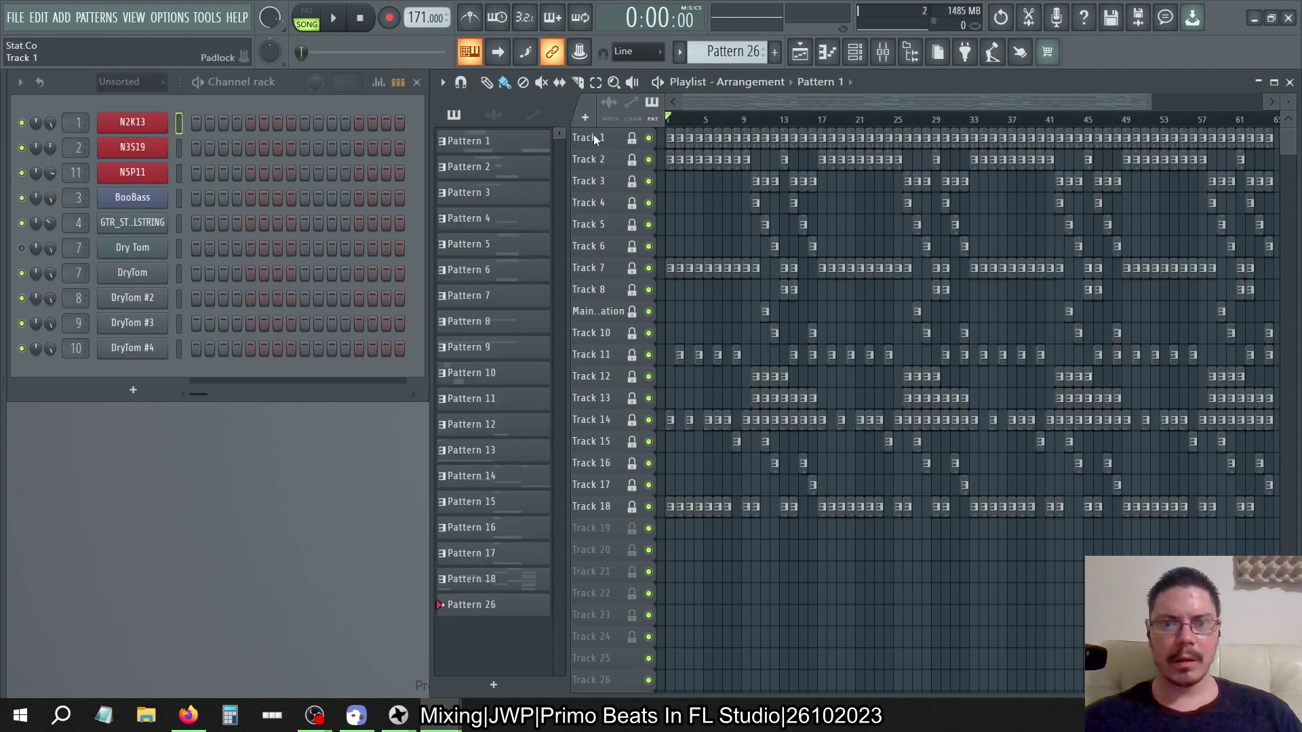
Select all the pattern clips on Tracks 1 to 18 of the playlist, leaving the track names as they are
{"action": "double_click", "coordinate": [601, 141]}
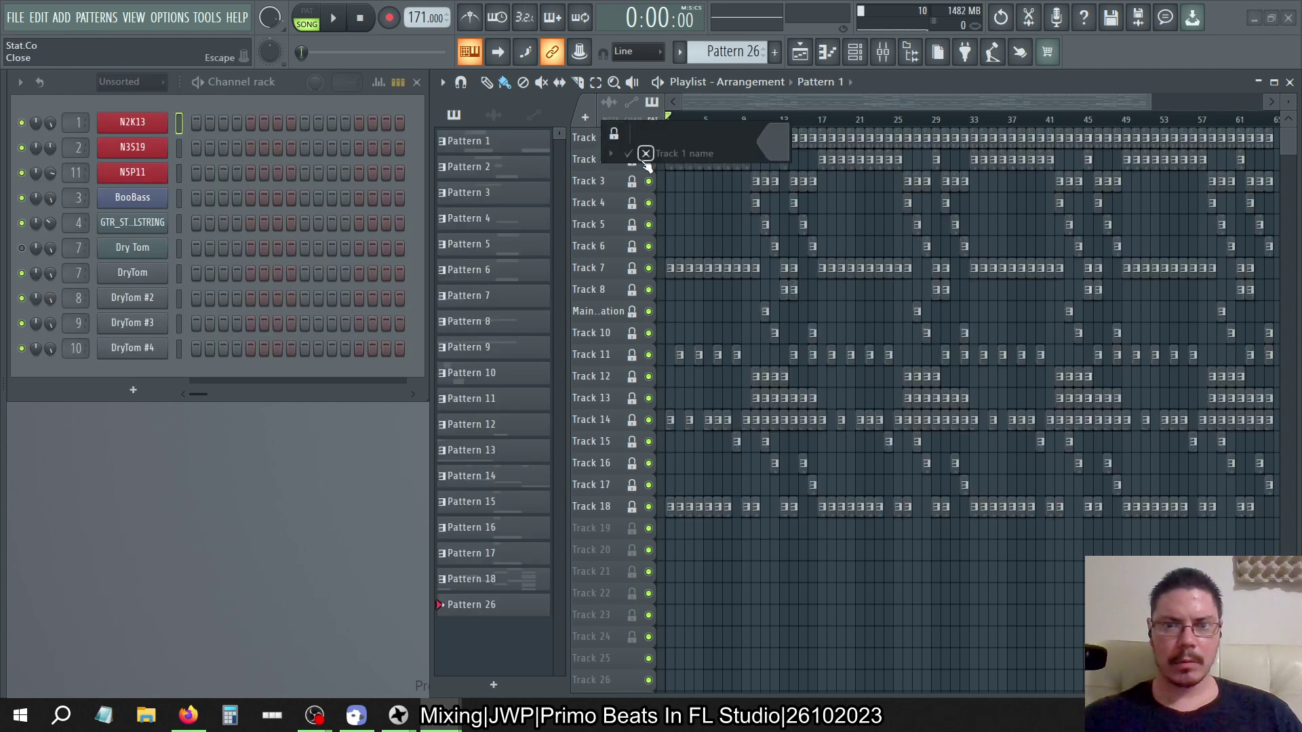
{"action": "key", "text": "Escape"}
{"action": "left_click_drag", "start_coordinate": [611, 141], "coordinate": [620, 519]}
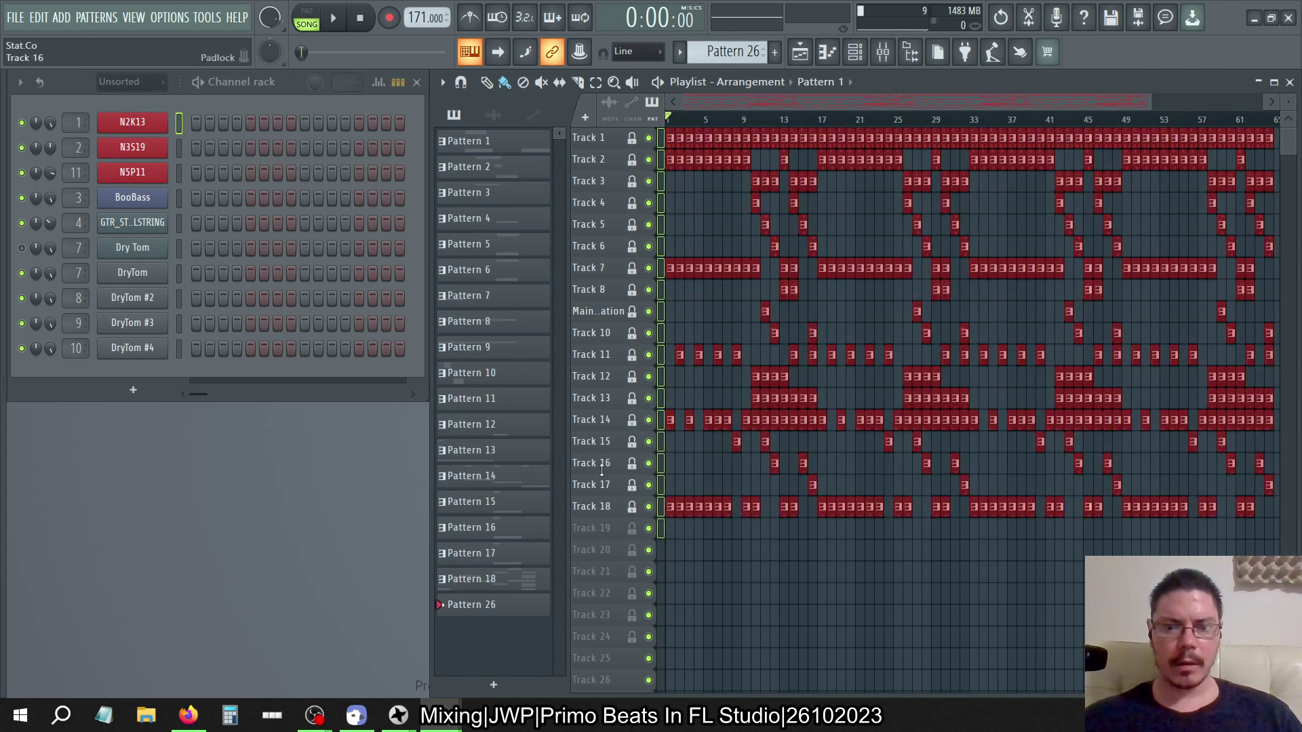
{"action": "left_click", "coordinate": [599, 509]}
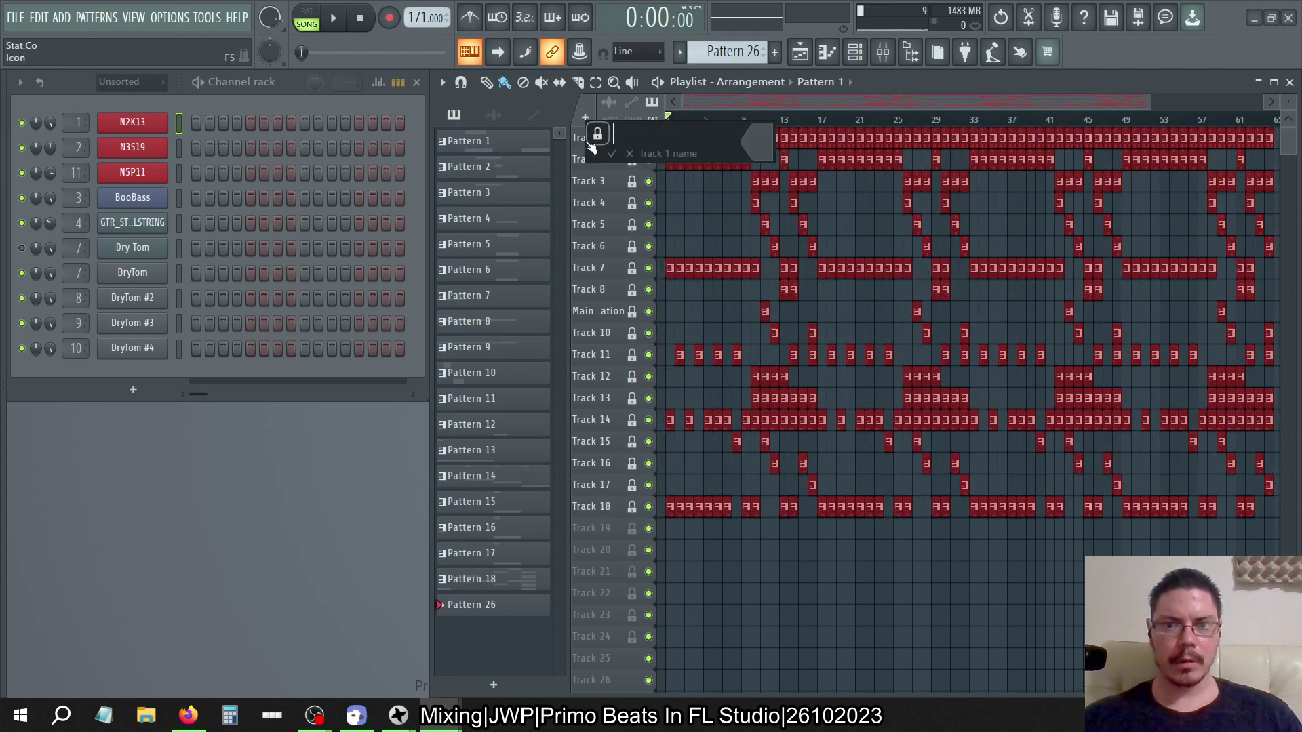
{"action": "left_click", "coordinate": [603, 139]}
{"action": "left_click_drag", "start_coordinate": [607, 148], "coordinate": [609, 472]}
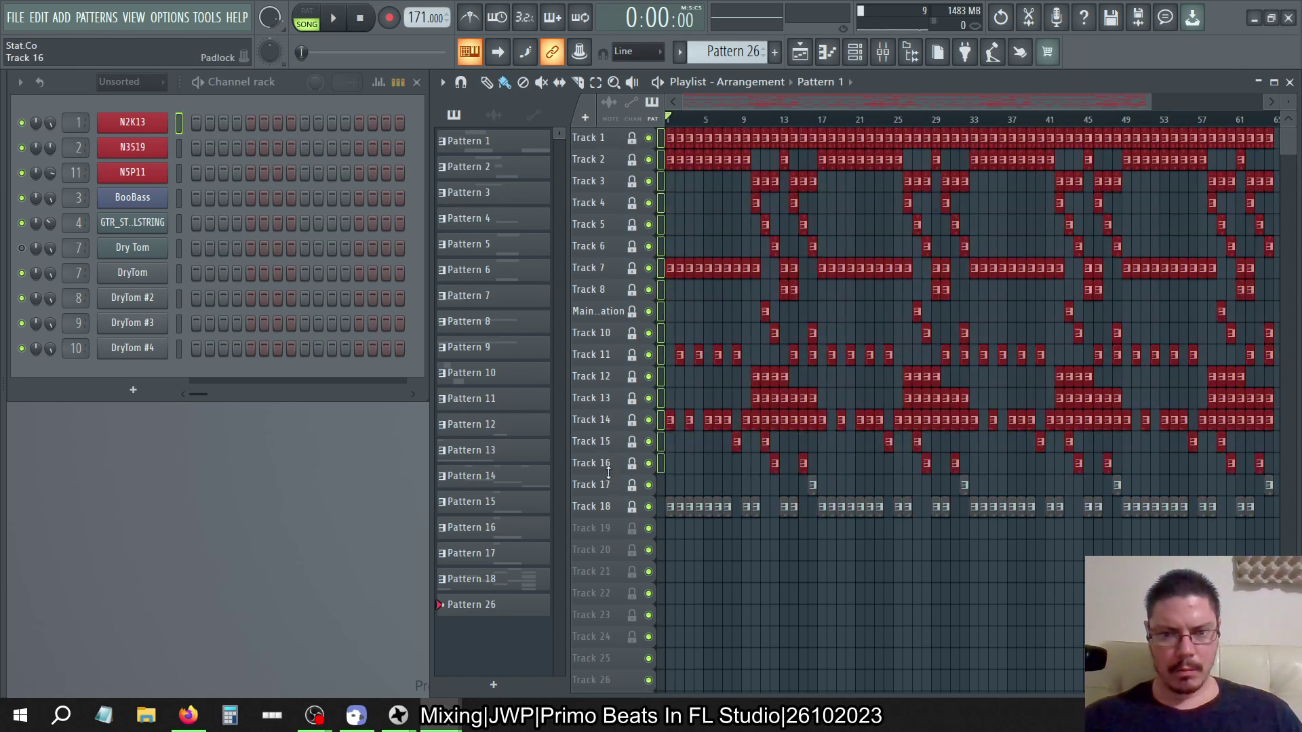
{"action": "left_click", "coordinate": [601, 507]}
{"action": "left_click_drag", "start_coordinate": [601, 509], "coordinate": [600, 138]}
Try to consolidate the selected playlist clips from the song start into WAV audio
{"action": "left_click", "coordinate": [443, 82]}
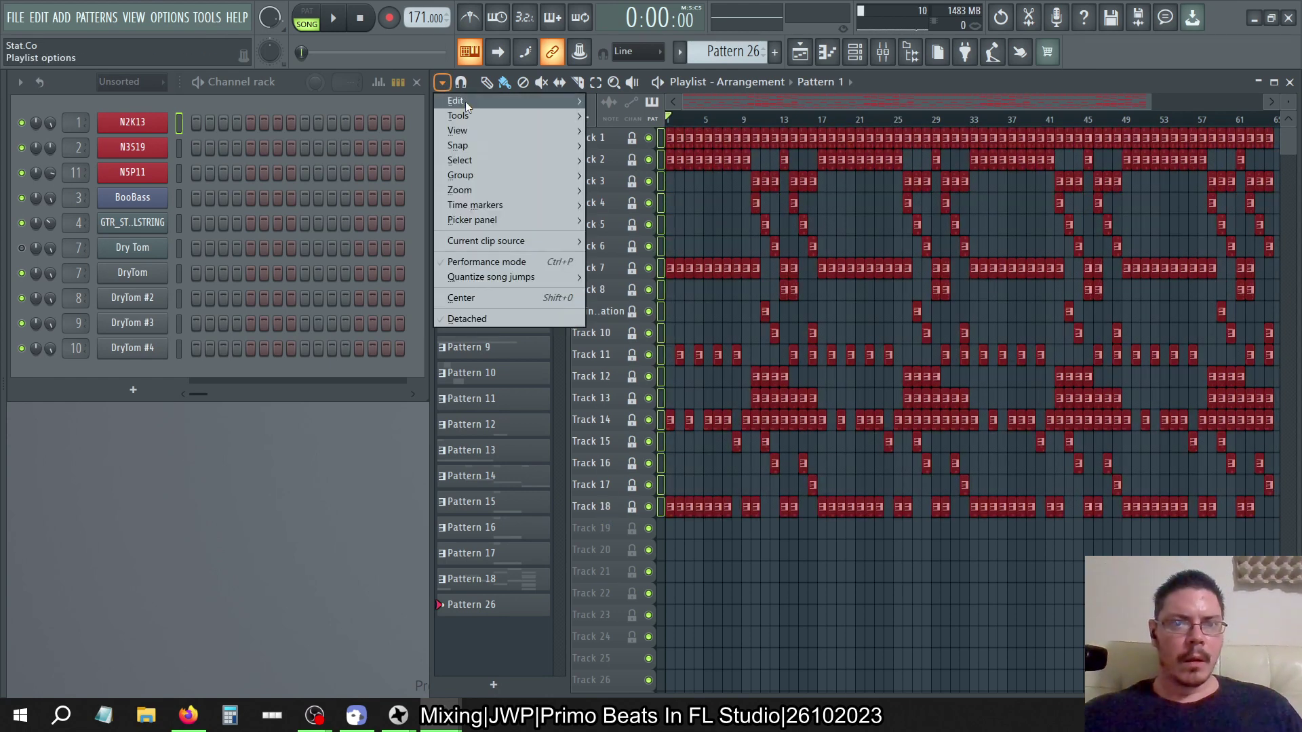
{"action": "mouse_move", "coordinate": [465, 100]}
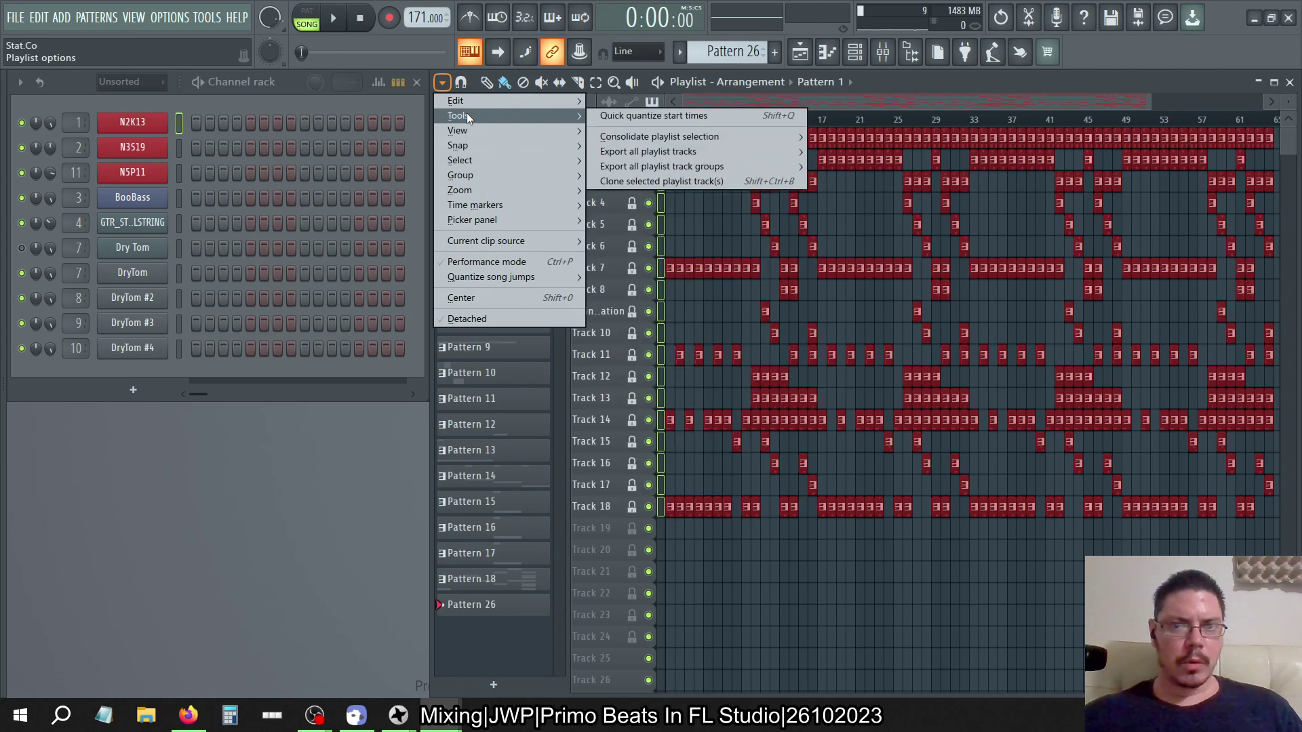
{"action": "mouse_move", "coordinate": [647, 136]}
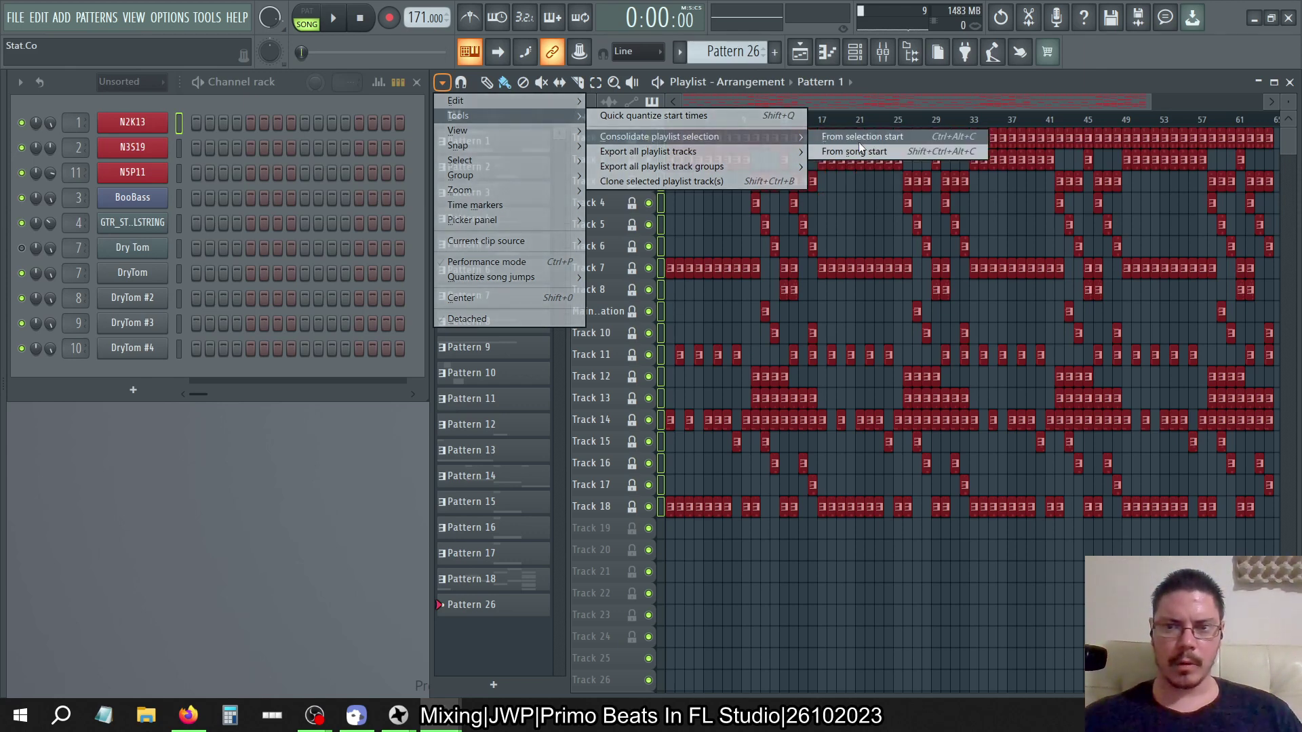
{"action": "left_click", "coordinate": [839, 157]}
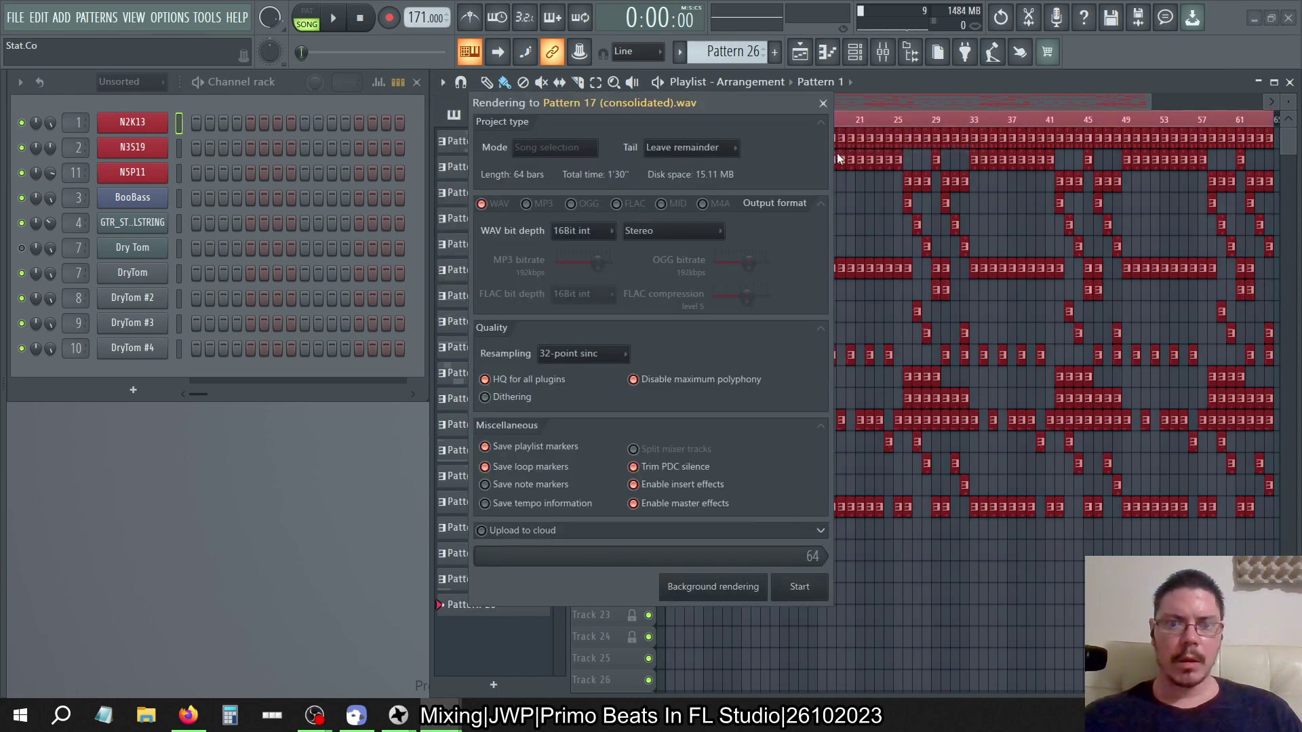
{"action": "left_click", "coordinate": [823, 102]}
Look through the playlist options and merge the selected pattern clips on Tracks 1 to 18 into one clip
{"action": "left_click", "coordinate": [444, 82]}
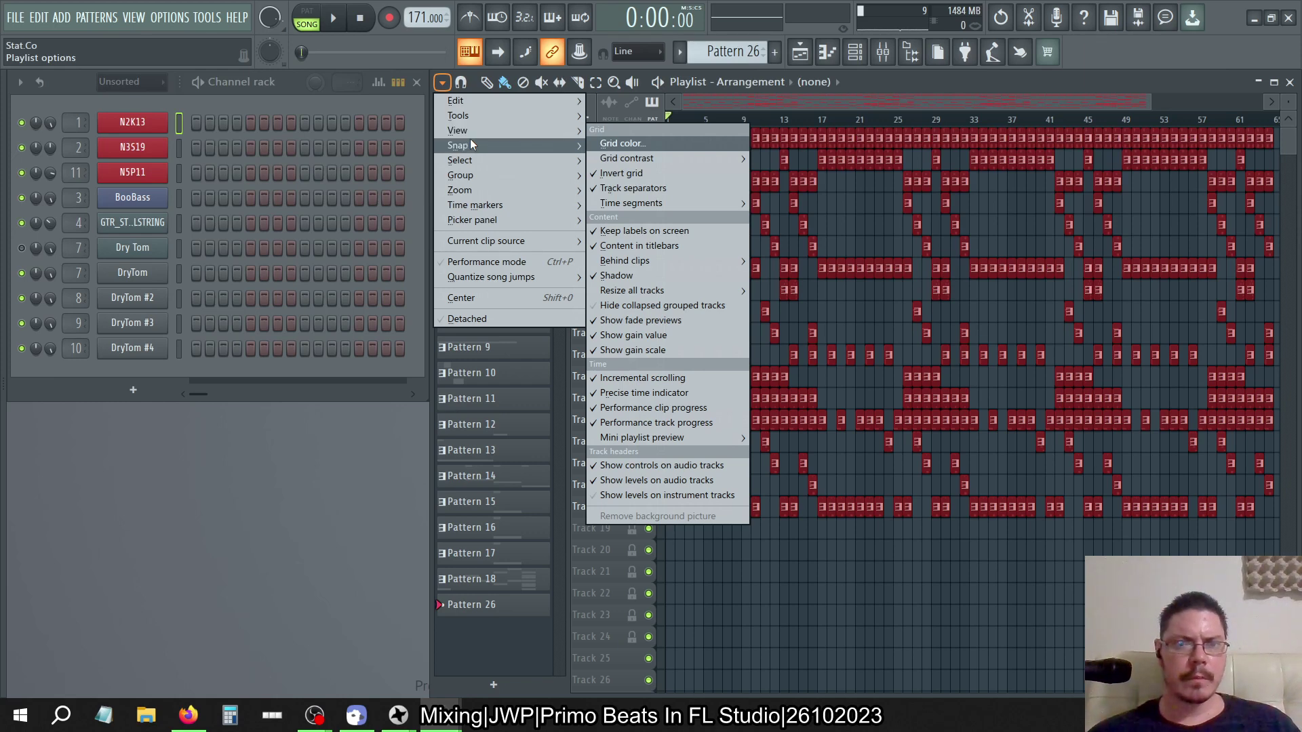
{"action": "mouse_move", "coordinate": [471, 165]}
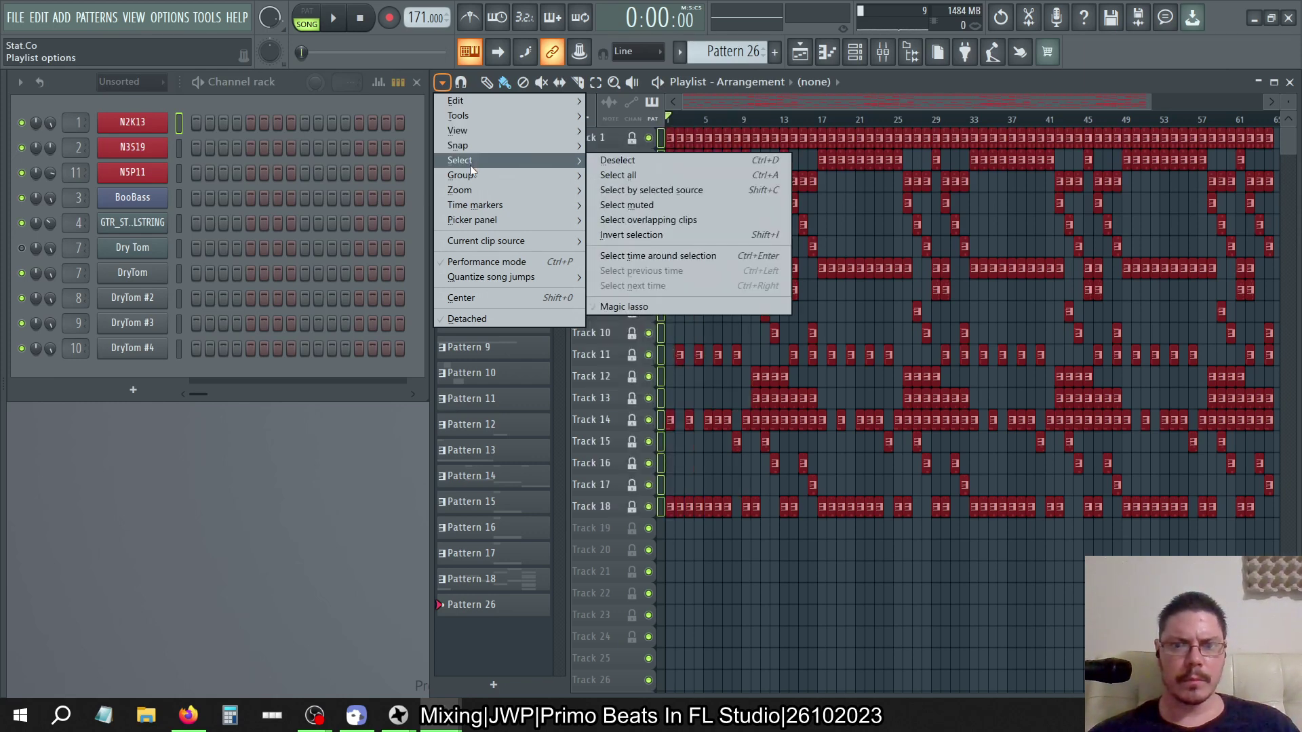
{"action": "mouse_move", "coordinate": [471, 190]}
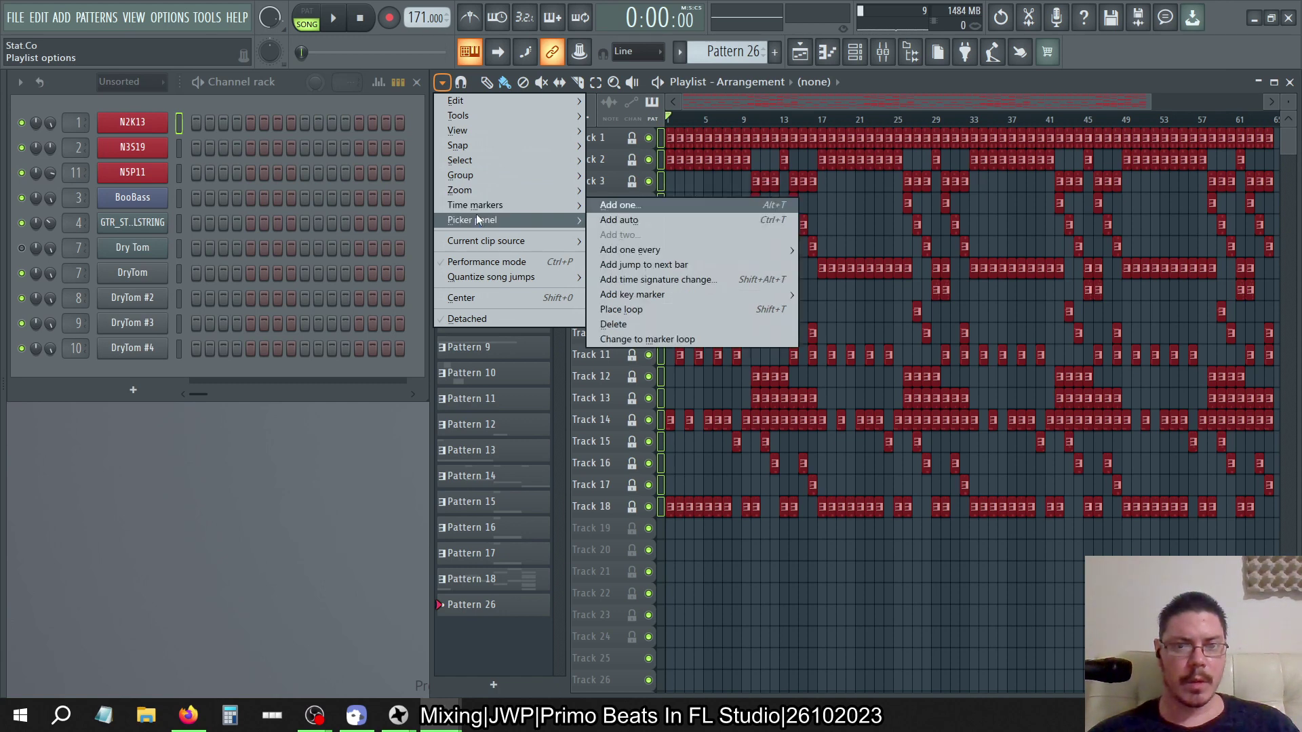
{"action": "mouse_move", "coordinate": [480, 242]}
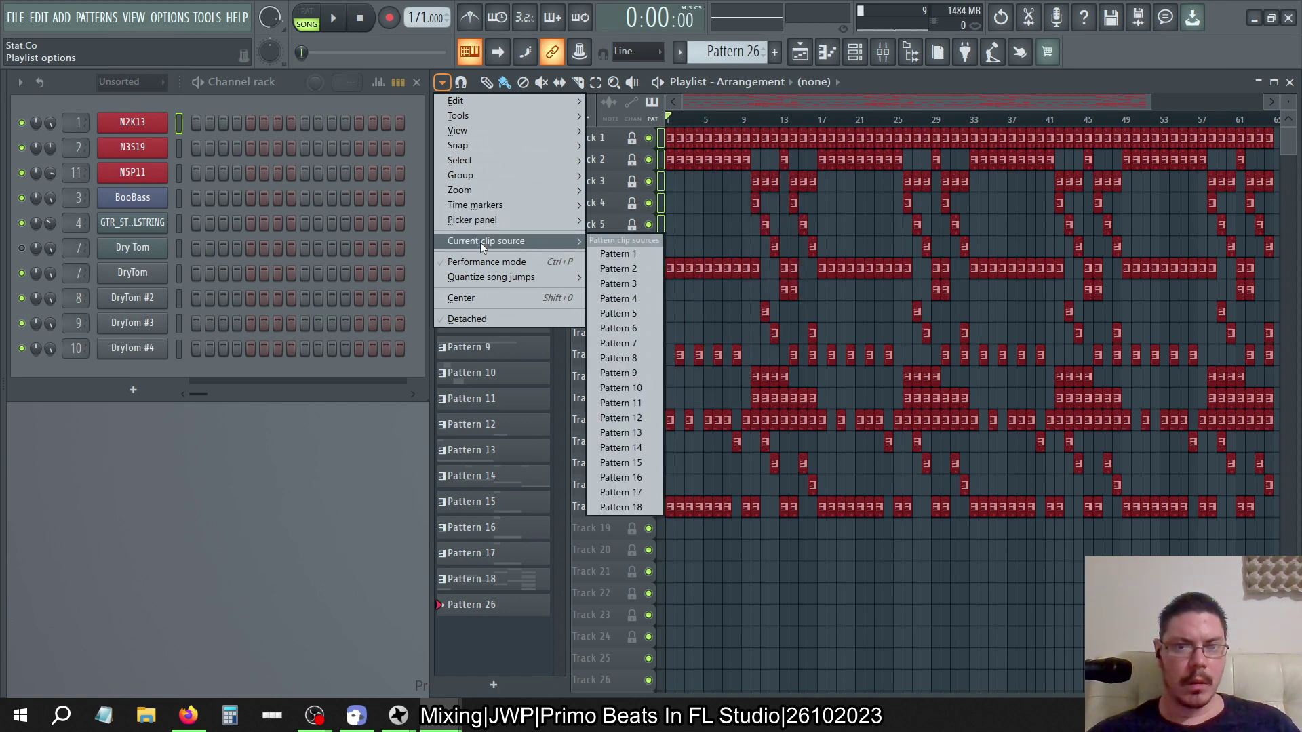
{"action": "mouse_move", "coordinate": [481, 277]}
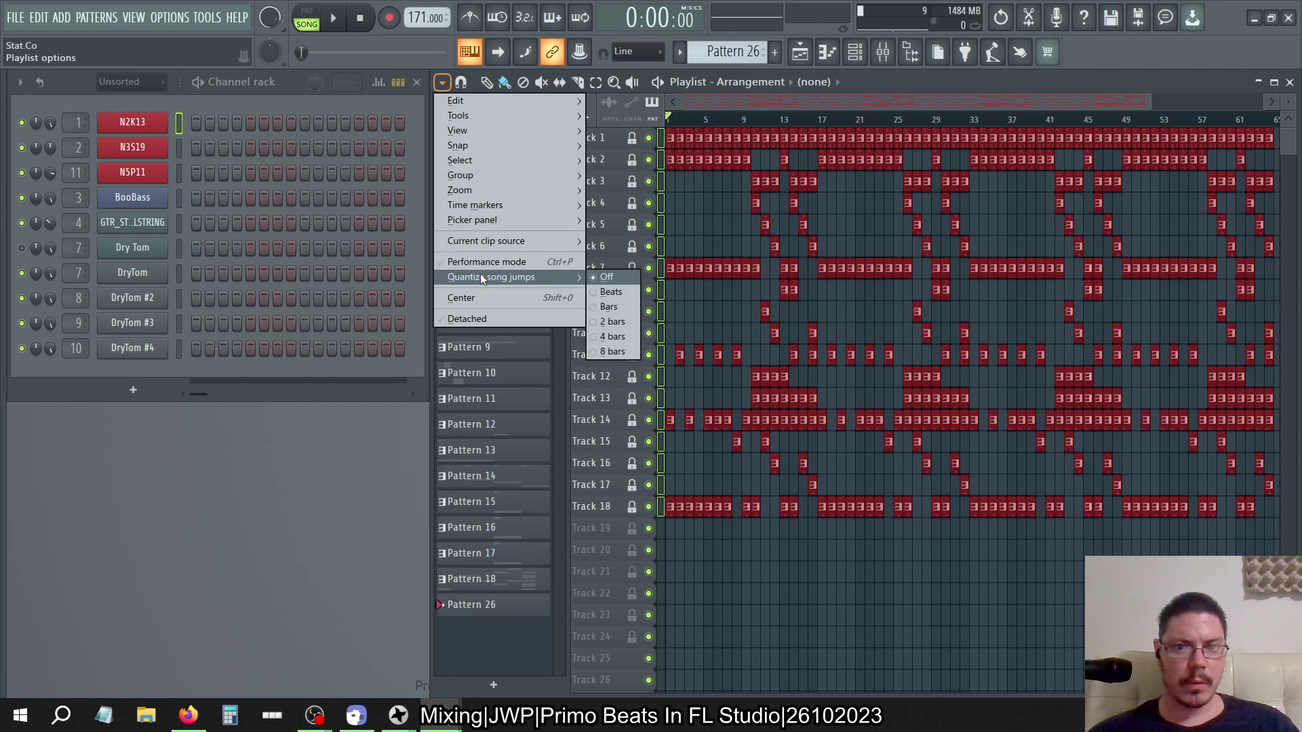
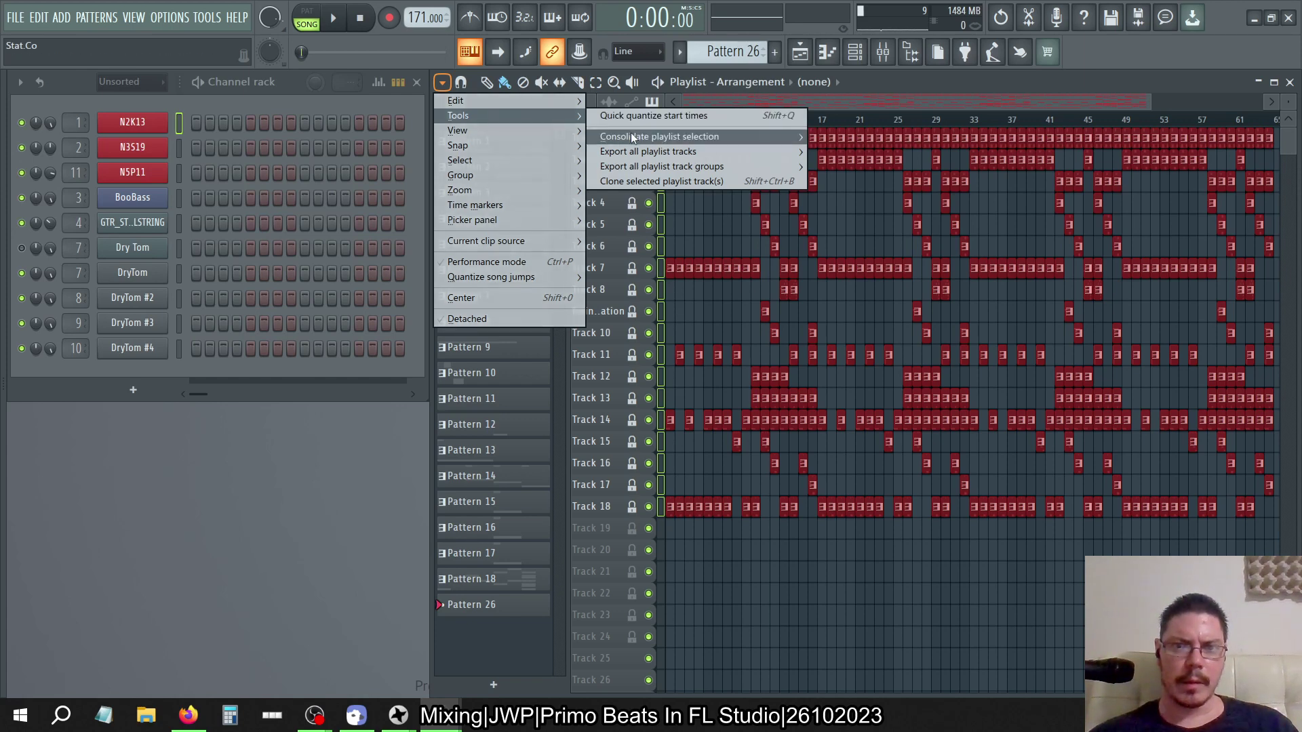
{"action": "mouse_move", "coordinate": [630, 133]}
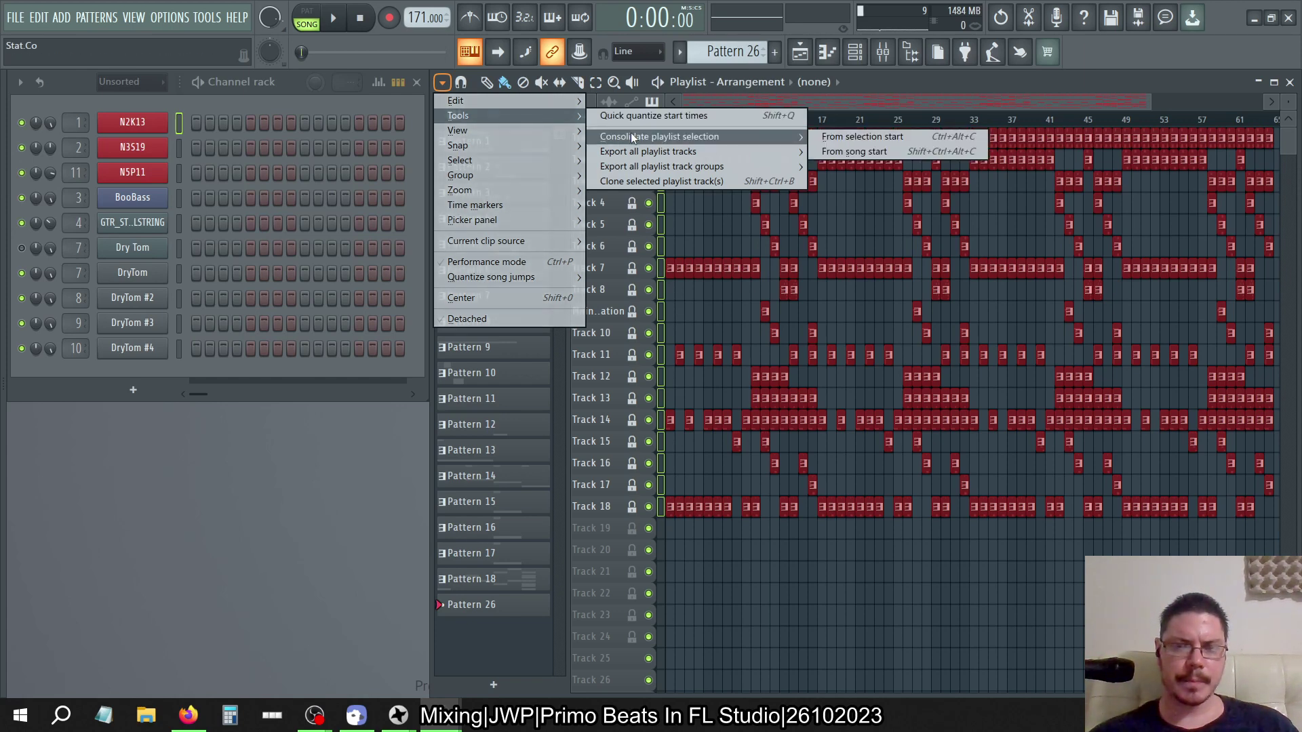
{"action": "mouse_move", "coordinate": [518, 103]}
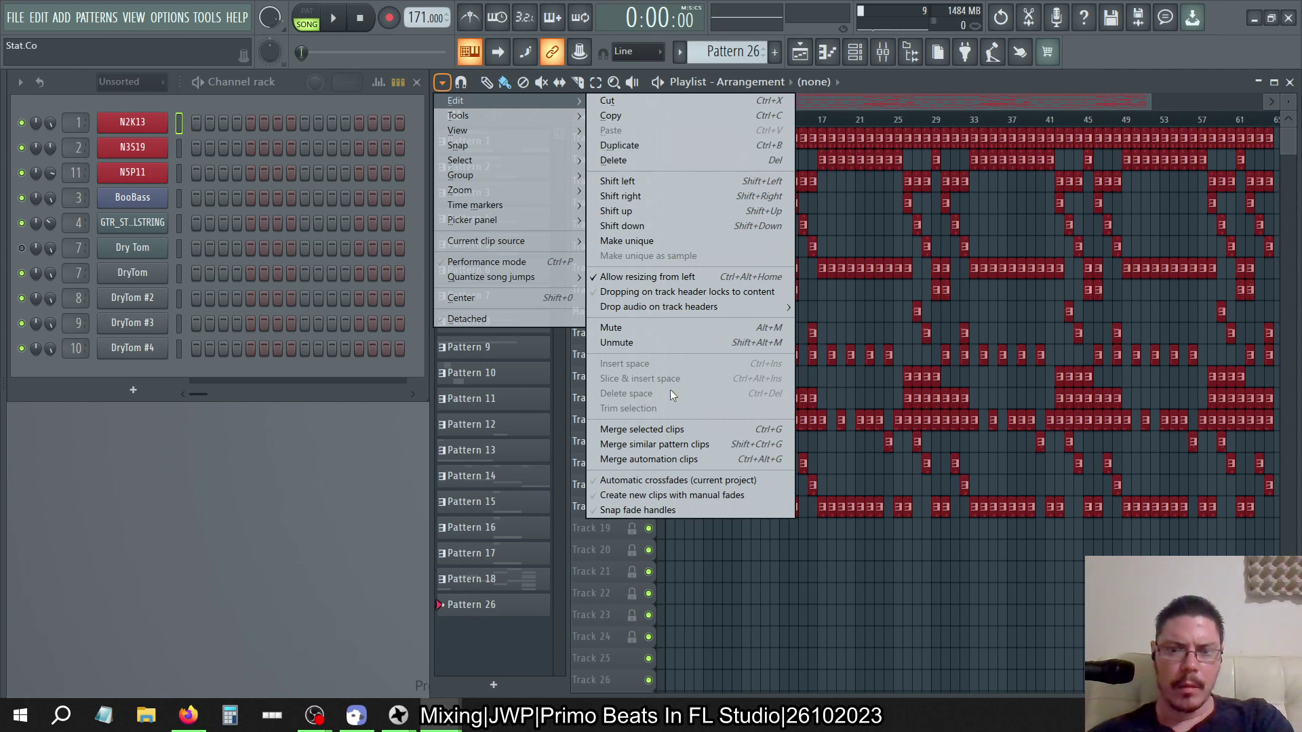
{"action": "left_click", "coordinate": [657, 426]}
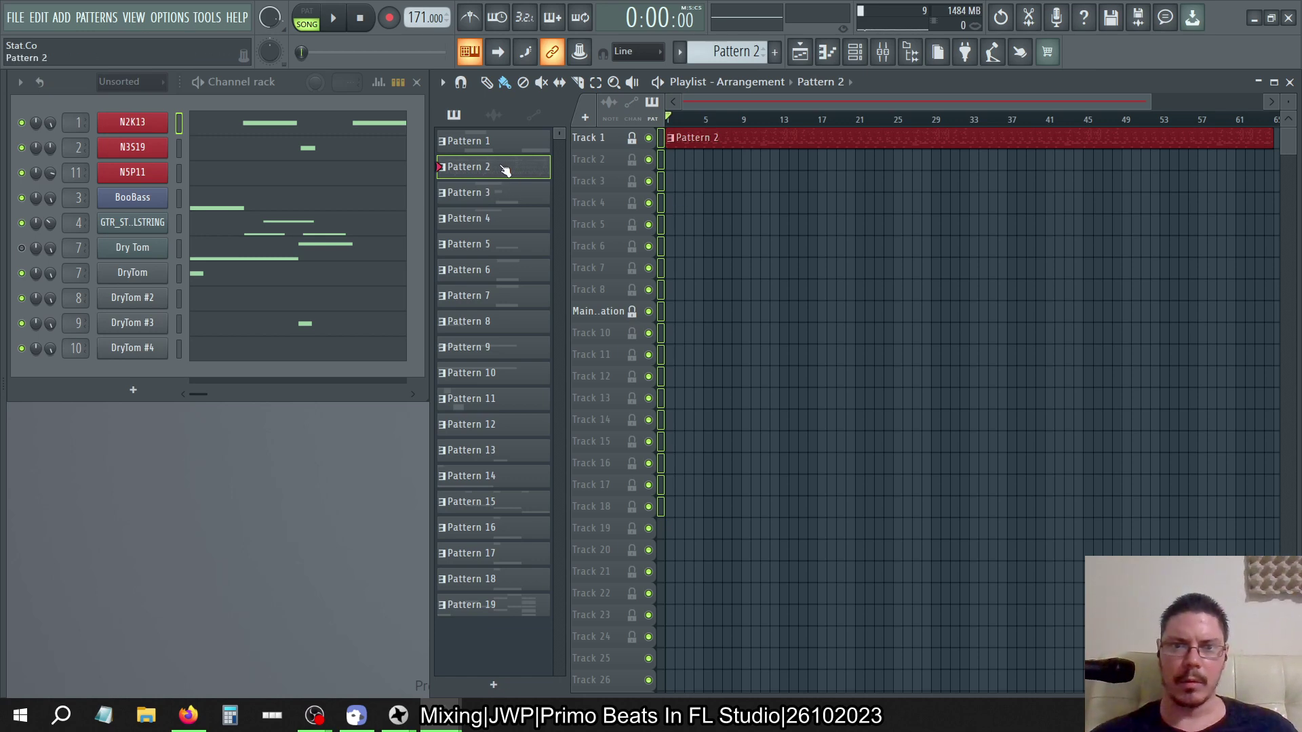
Undo the merge of the pattern clips and check which actions the edit history offers to undo or redo
{"action": "key", "text": "ctrl+z"}
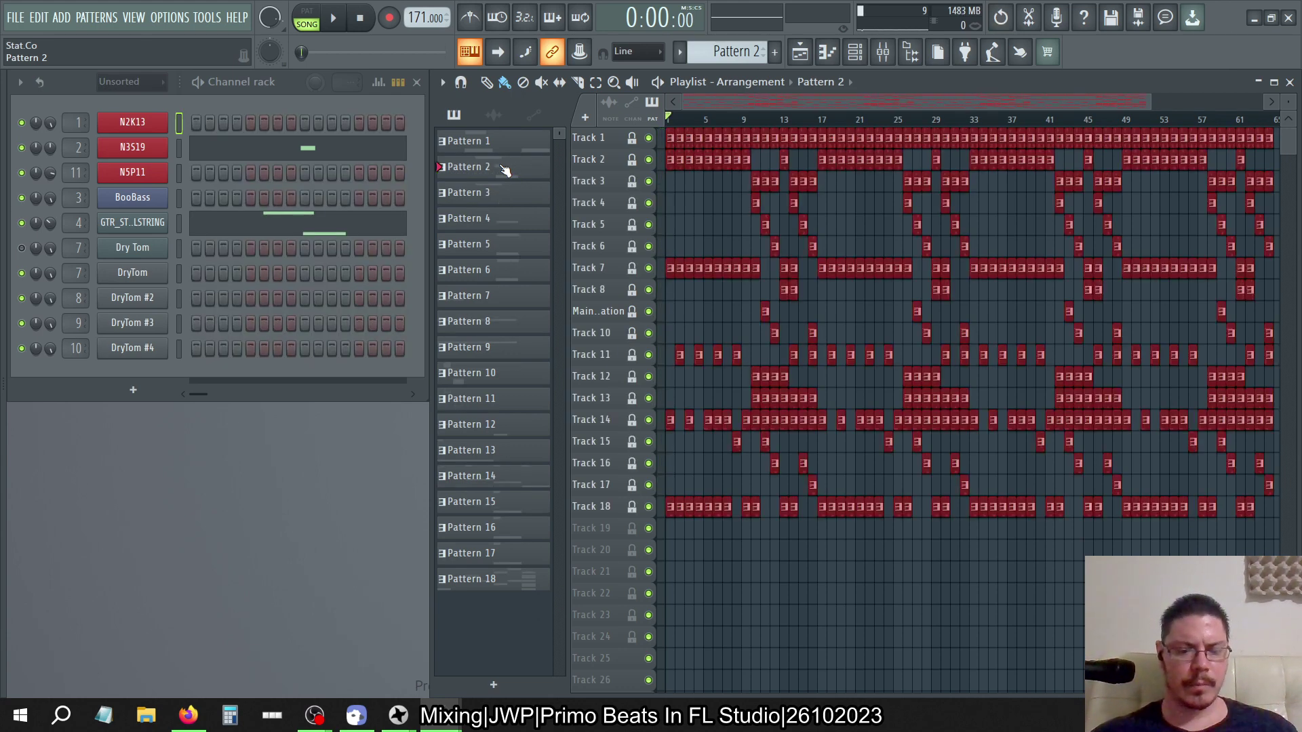
{"action": "left_click", "coordinate": [37, 17]}
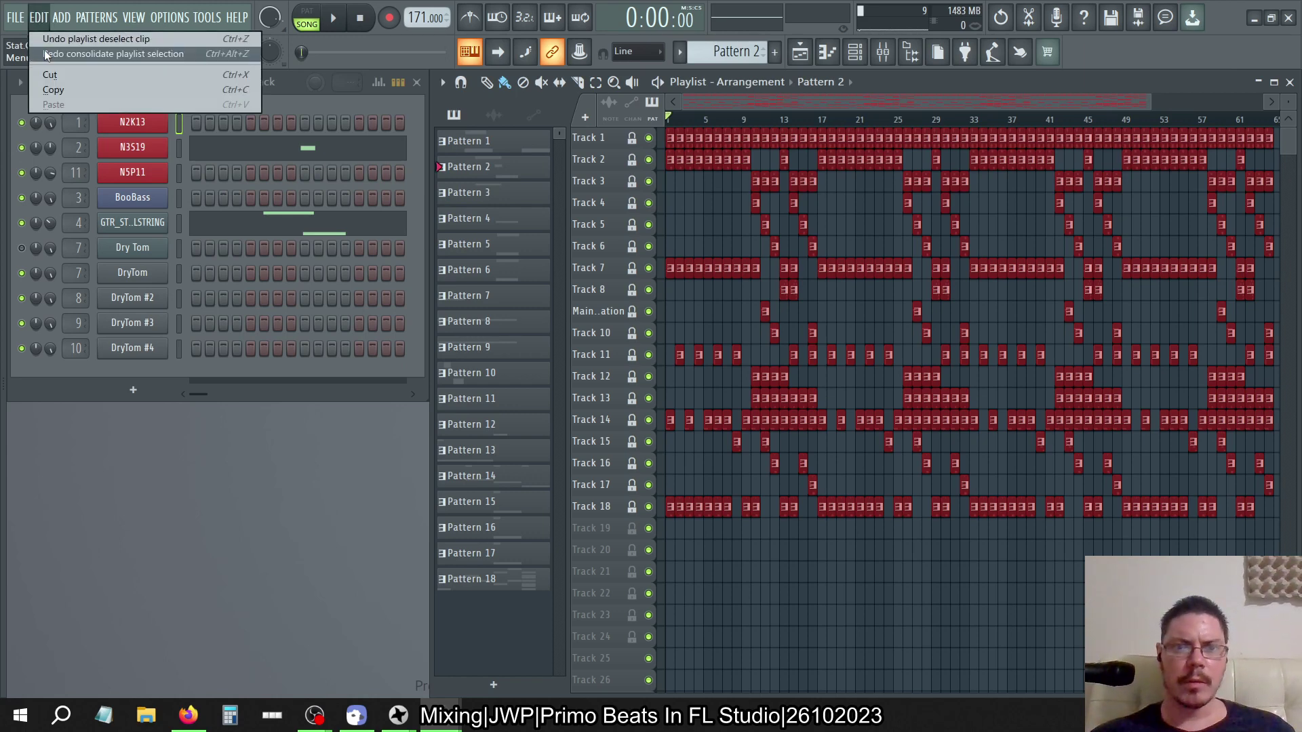
{"action": "left_click", "coordinate": [236, 17]}
{"action": "left_click", "coordinate": [889, 88]}
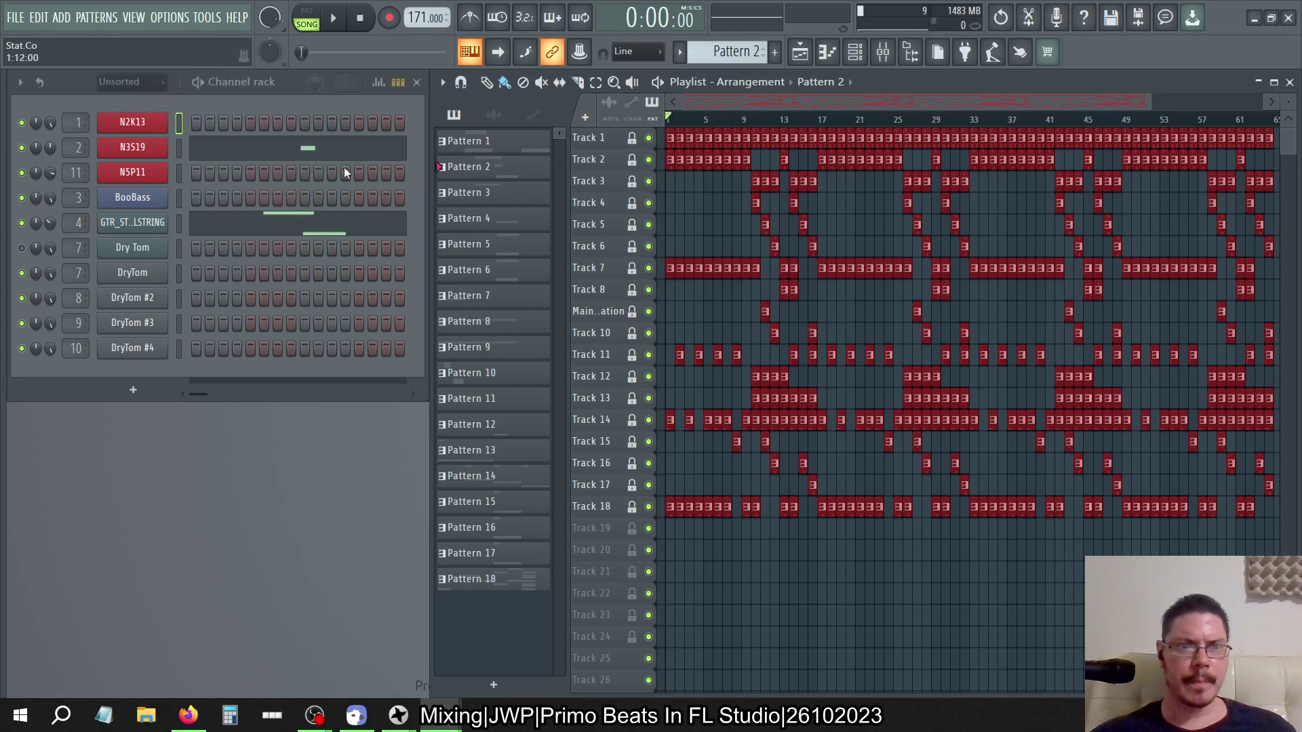
{"action": "left_click", "coordinate": [475, 188]}
{"action": "scroll", "coordinate": [474, 188], "scroll_direction": "up", "scroll_amount": 1}
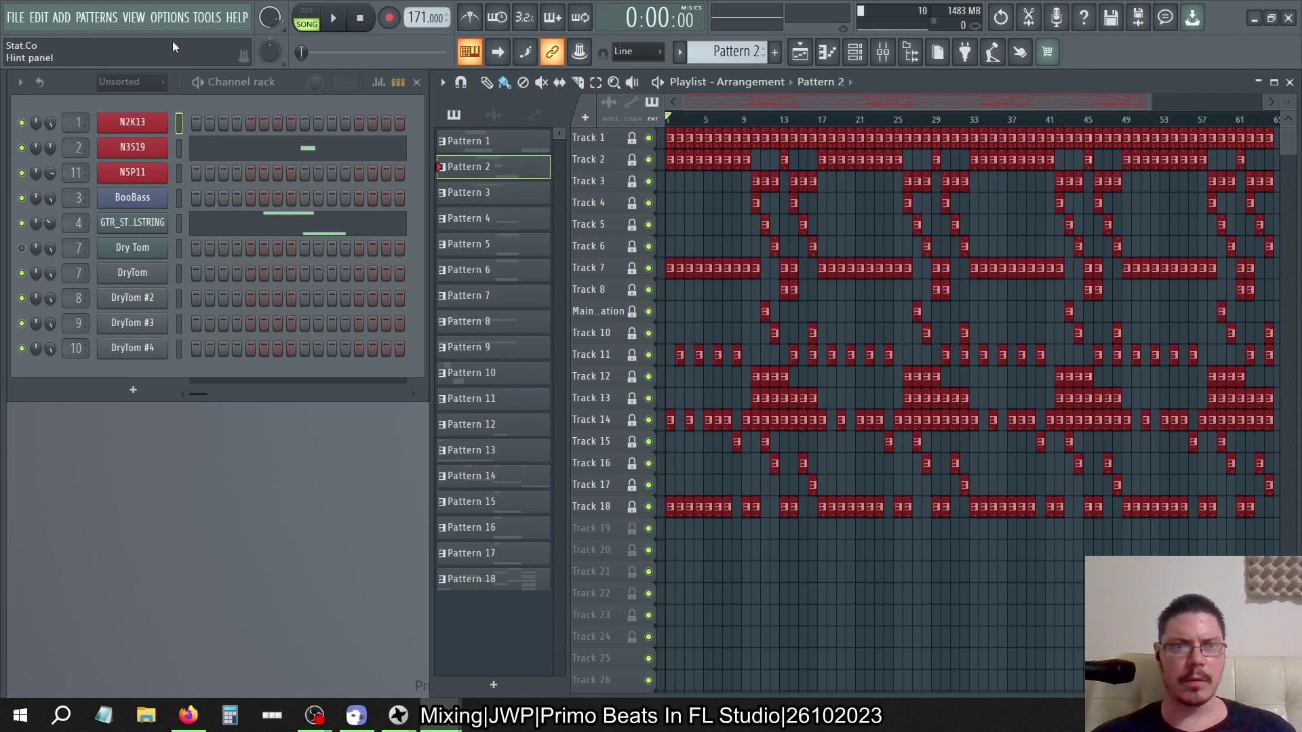
Redo the playlist selection consolidation and the merge of the pattern clips from the edit history
{"action": "left_click", "coordinate": [40, 18]}
{"action": "left_click", "coordinate": [46, 53]}
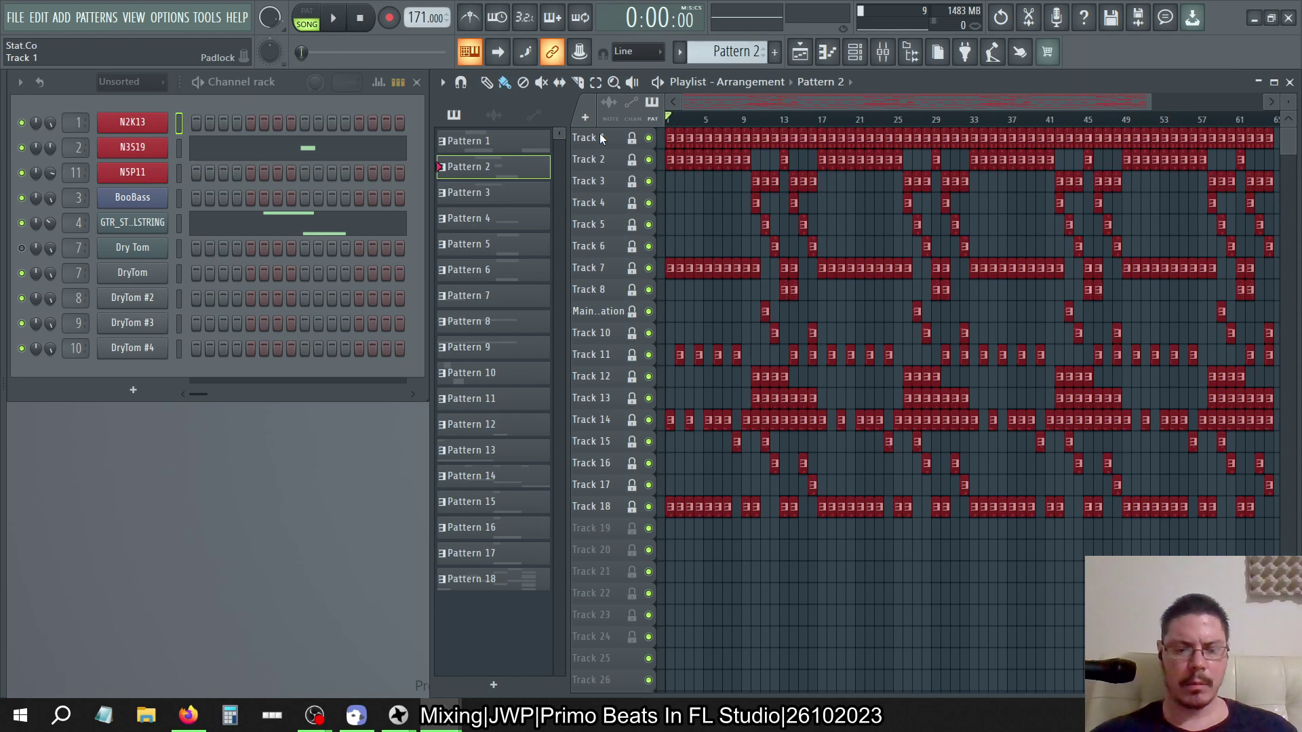
{"action": "left_click", "coordinate": [40, 18]}
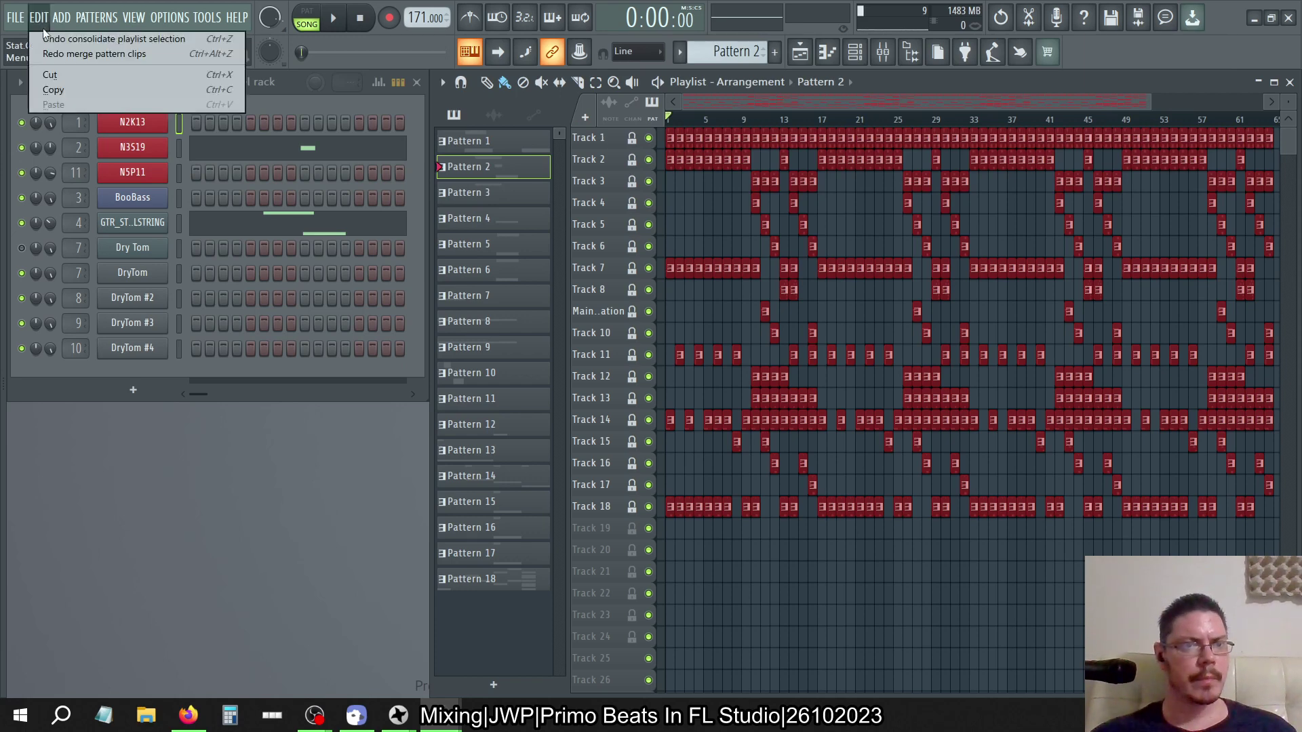
{"action": "left_click", "coordinate": [46, 54]}
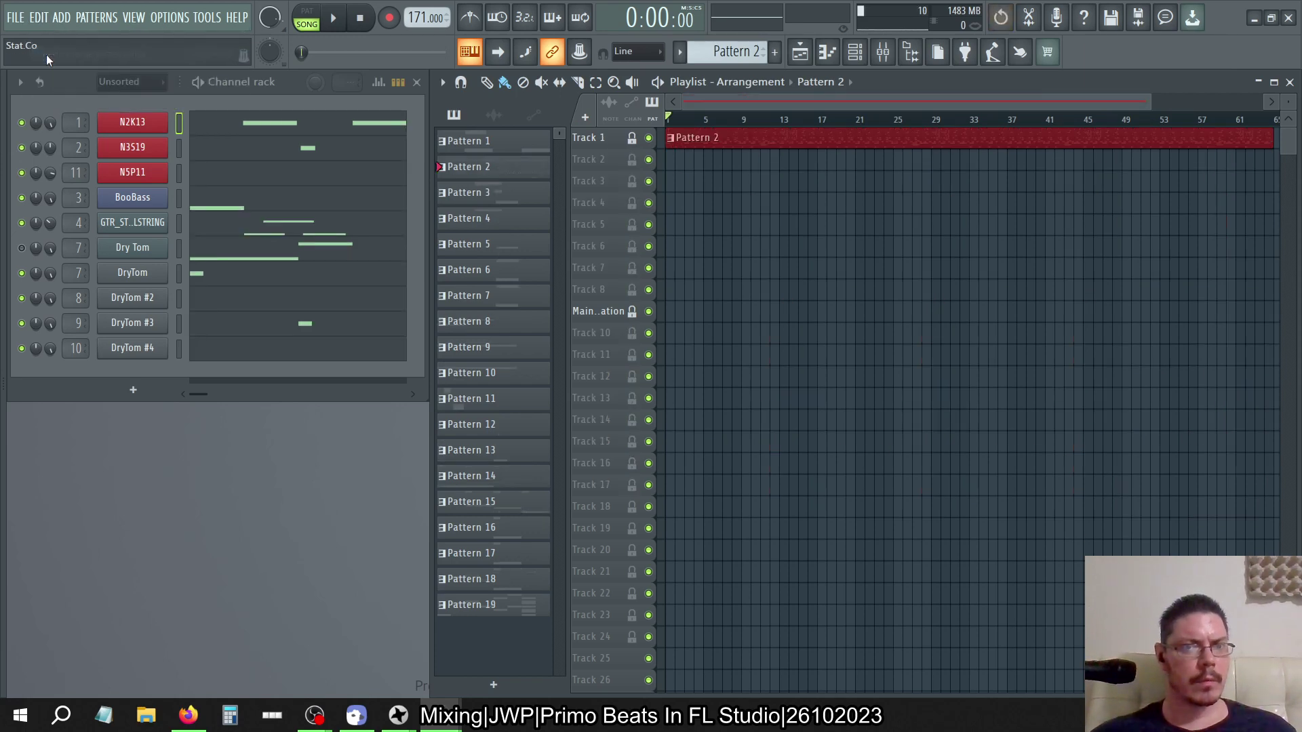
View Pattern 3 in the channel rack and undo the merge of the pattern clips again
{"action": "left_click", "coordinate": [483, 193]}
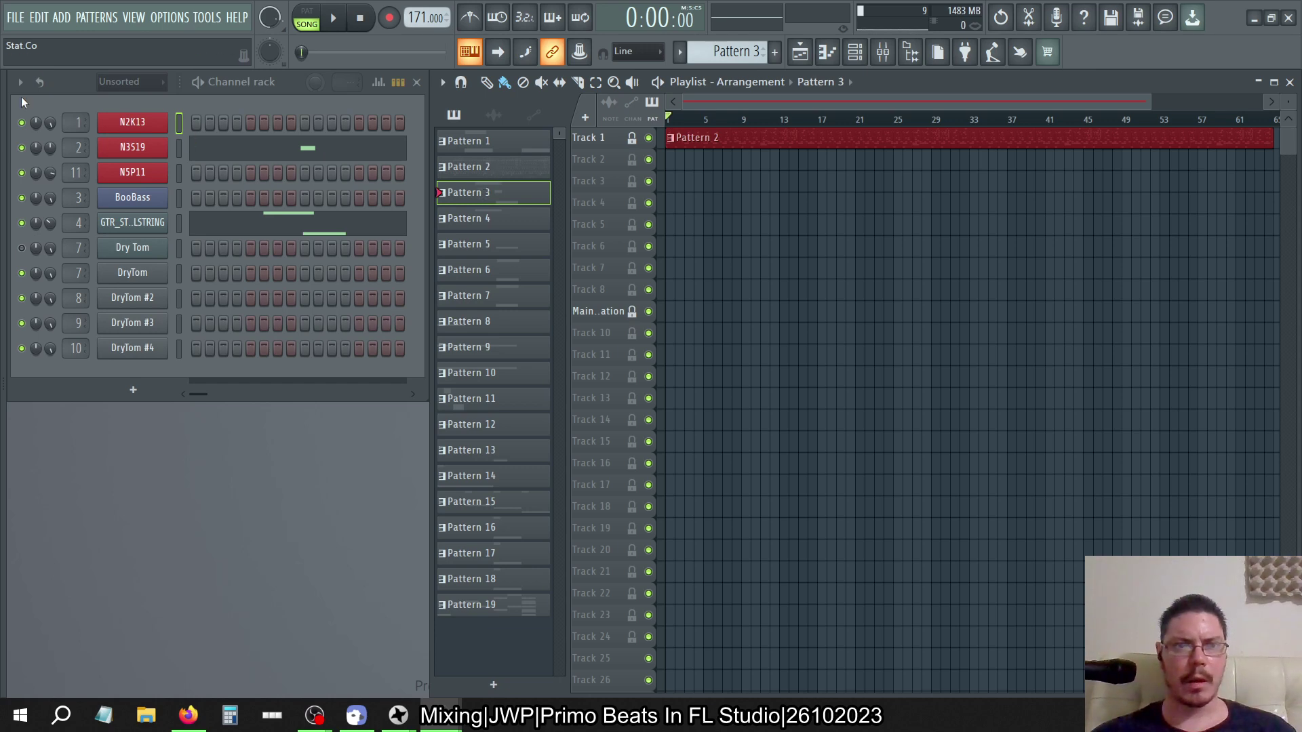
{"action": "left_click", "coordinate": [38, 18]}
{"action": "left_click", "coordinate": [43, 40]}
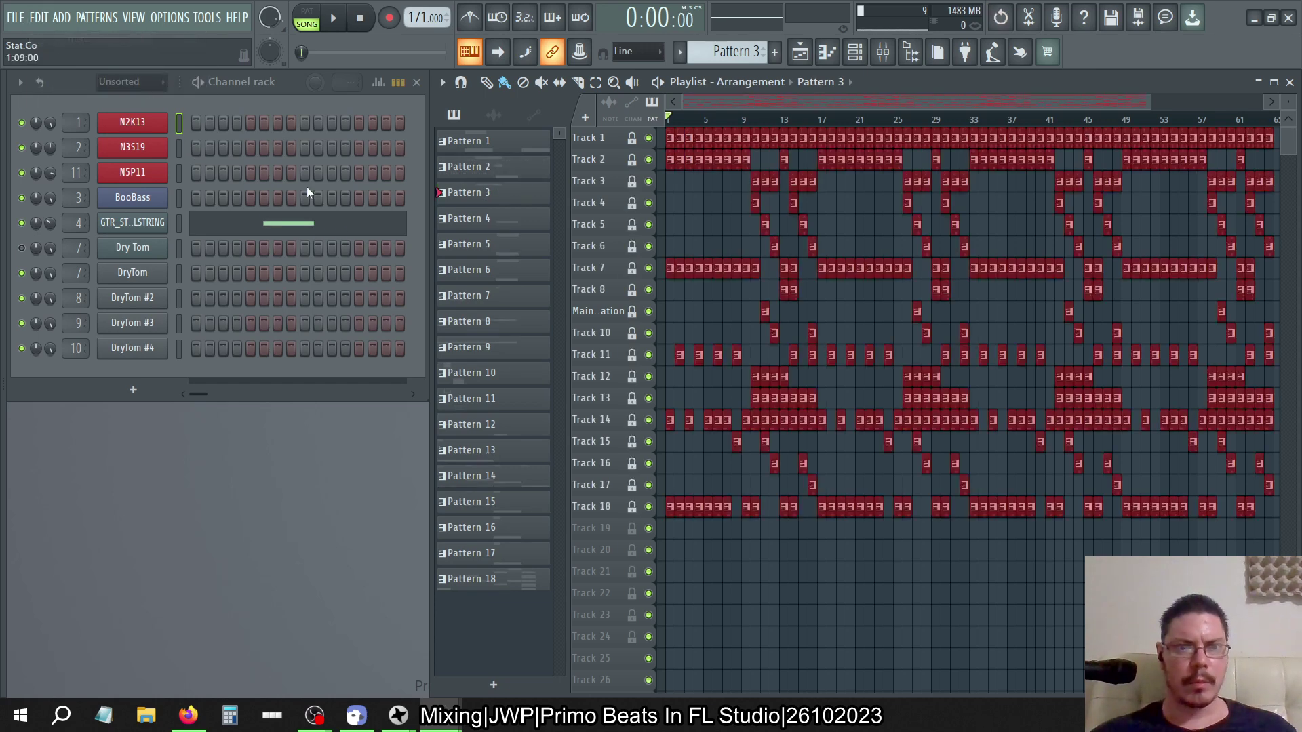
Go through the patterns from Pattern 2 to Pattern 19 and check each one's notes in the channel rack
{"action": "left_click", "coordinate": [499, 168]}
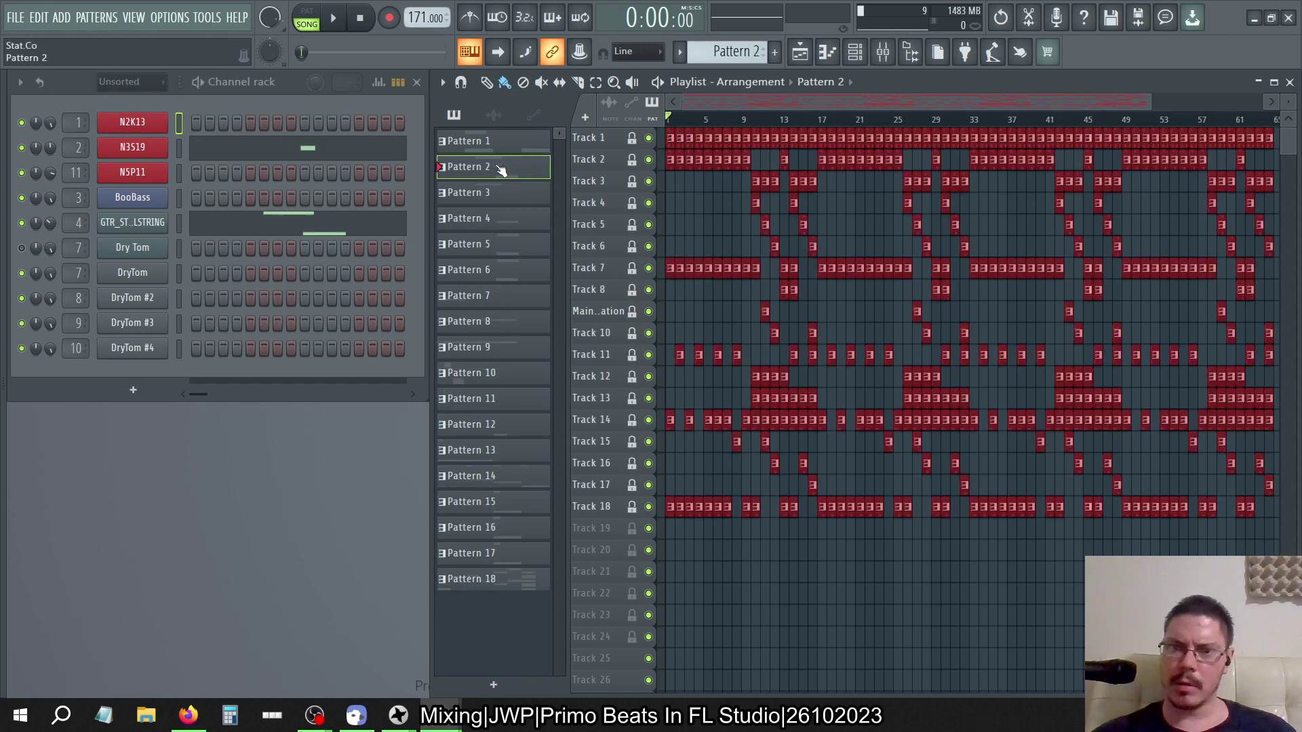
{"action": "key", "text": "Down"}
{"action": "key", "text": "Down"}
{"action": "key", "text": "Down"}
{"action": "key", "text": "Down"}
{"action": "key", "text": "Down"}
{"action": "key", "text": "Down"}
{"action": "key", "text": "Down"}
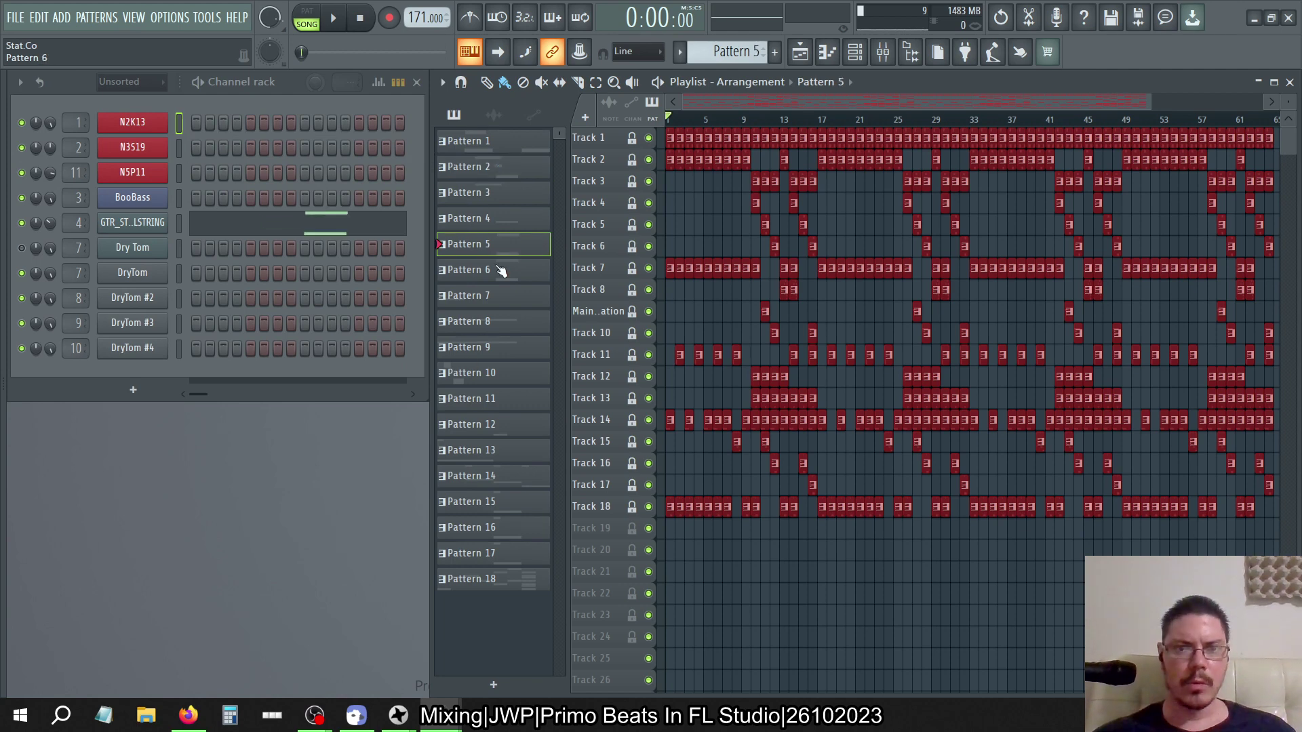
{"action": "key", "text": "Down"}
{"action": "key", "text": "Down"}
{"action": "key", "text": "Down"}
{"action": "key", "text": "Down"}
{"action": "key", "text": "Down"}
{"action": "key", "text": "Down"}
{"action": "key", "text": "Down"}
{"action": "key", "text": "Down"}
{"action": "key", "text": "Down"}
{"action": "key", "text": "Down"}
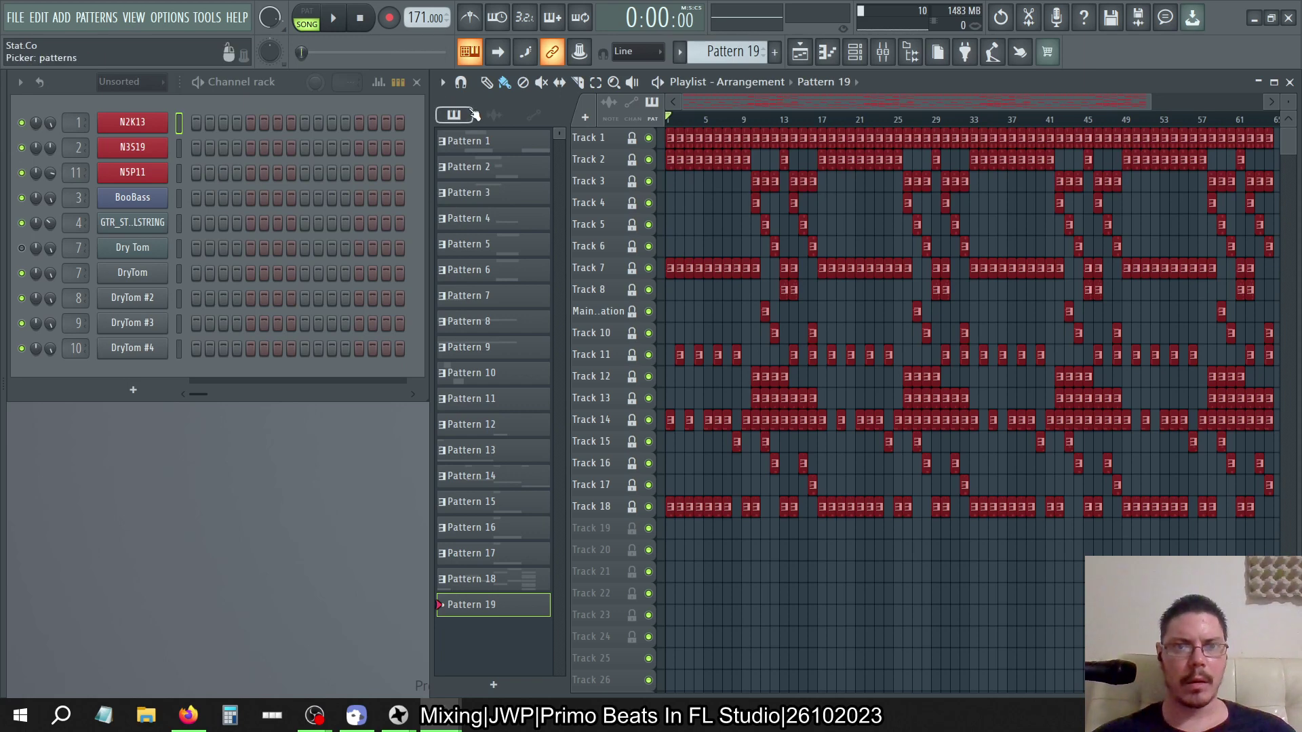
Redo the pattern clip merge with Pattern 19 selected, and undo it again
{"action": "left_click", "coordinate": [40, 17]}
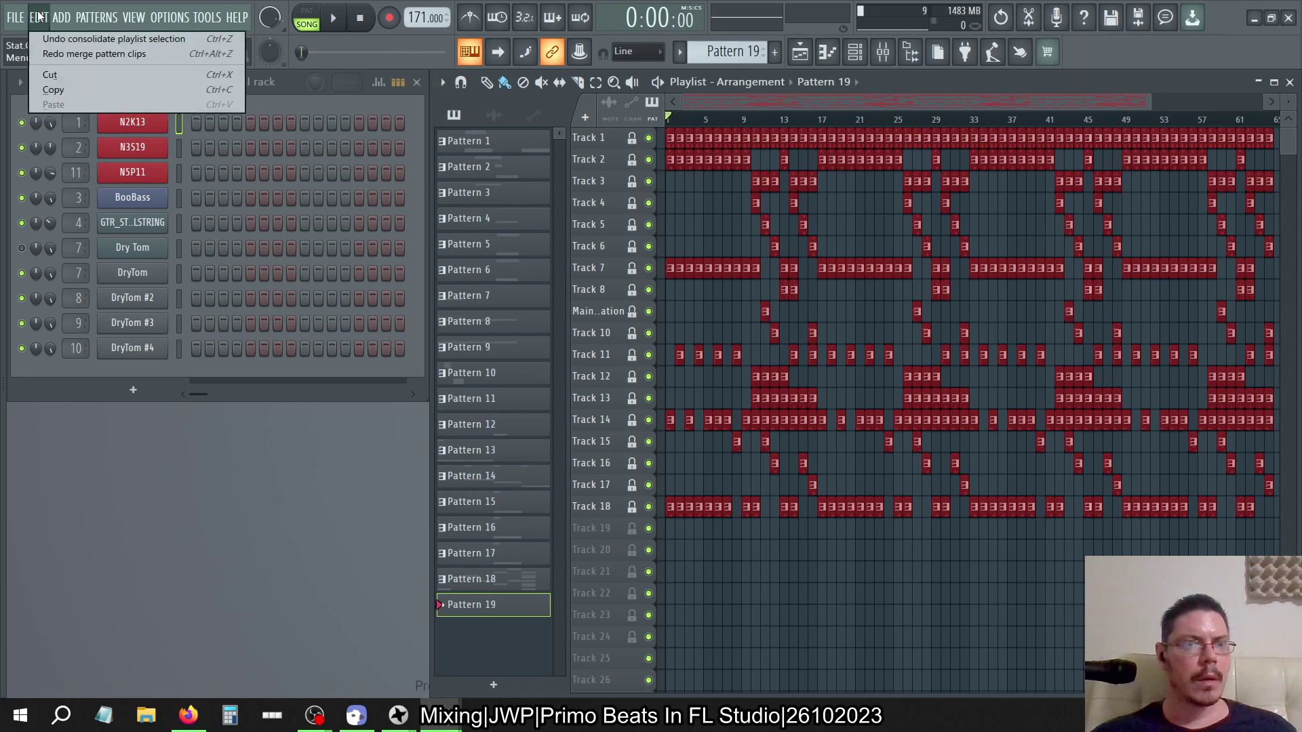
{"action": "left_click", "coordinate": [47, 54]}
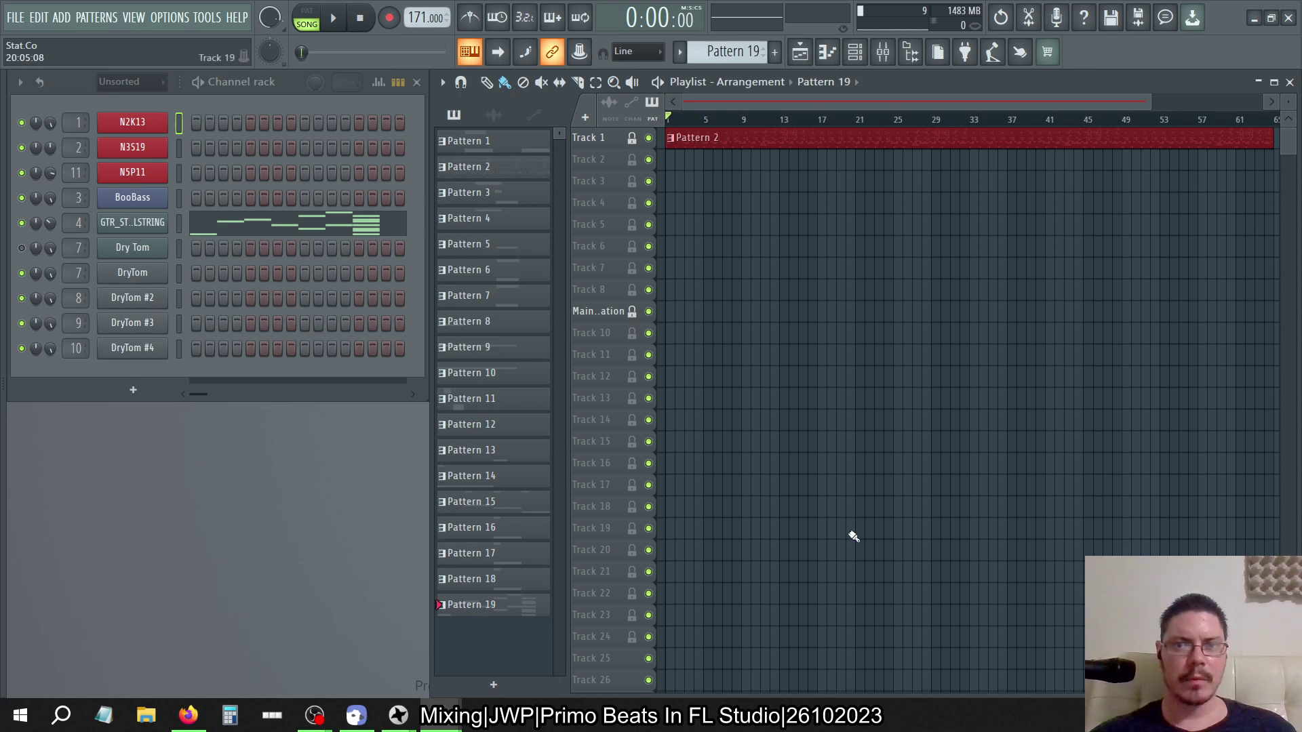
{"action": "key", "text": "ctrl+z"}
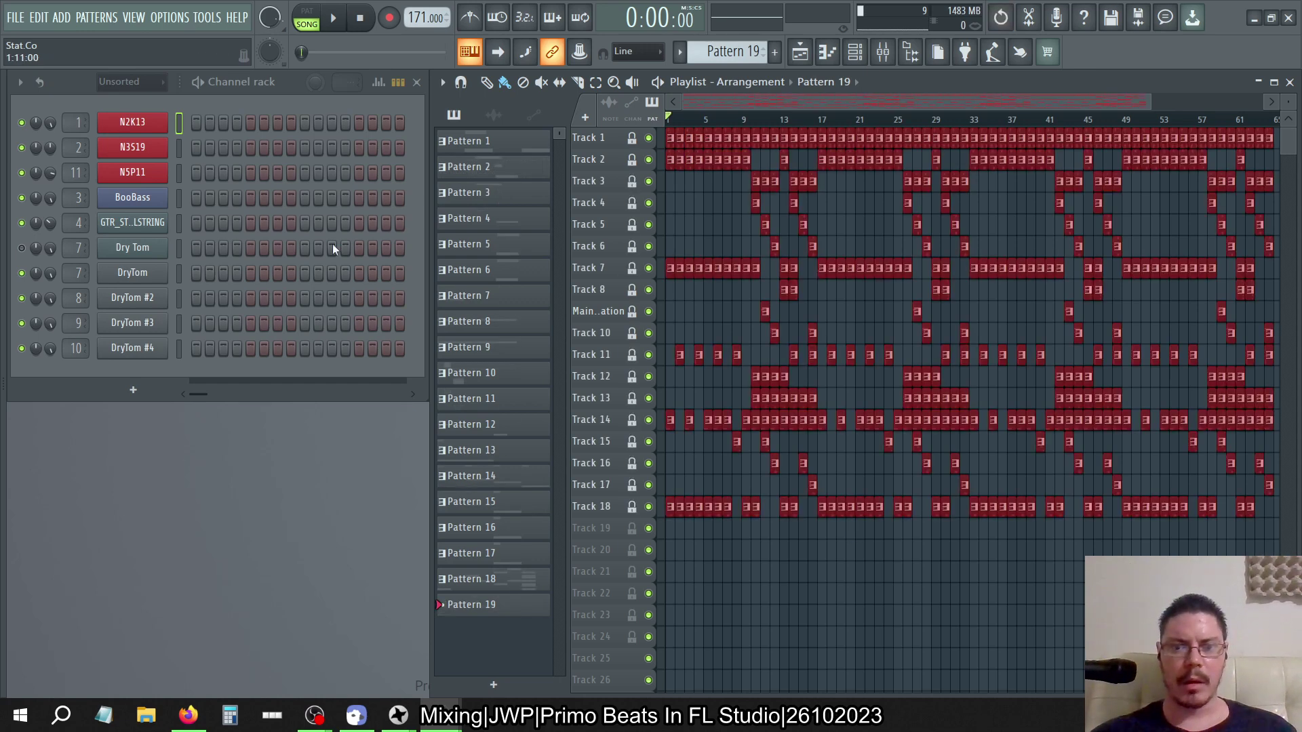
Merge all the selected playlist clips on Tracks 1 to 18 into a single pattern clip on Track 1
{"action": "left_click", "coordinate": [442, 81]}
{"action": "mouse_move", "coordinate": [484, 132]}
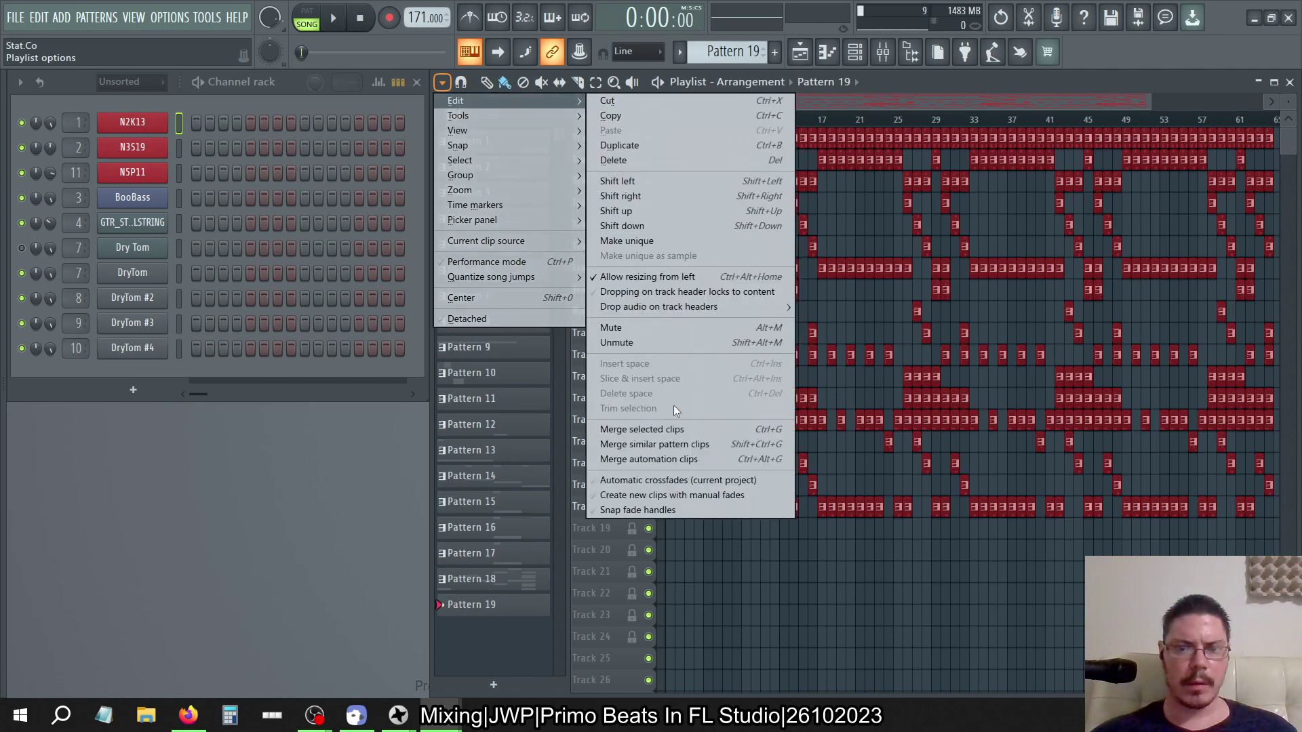
{"action": "left_click", "coordinate": [665, 427]}
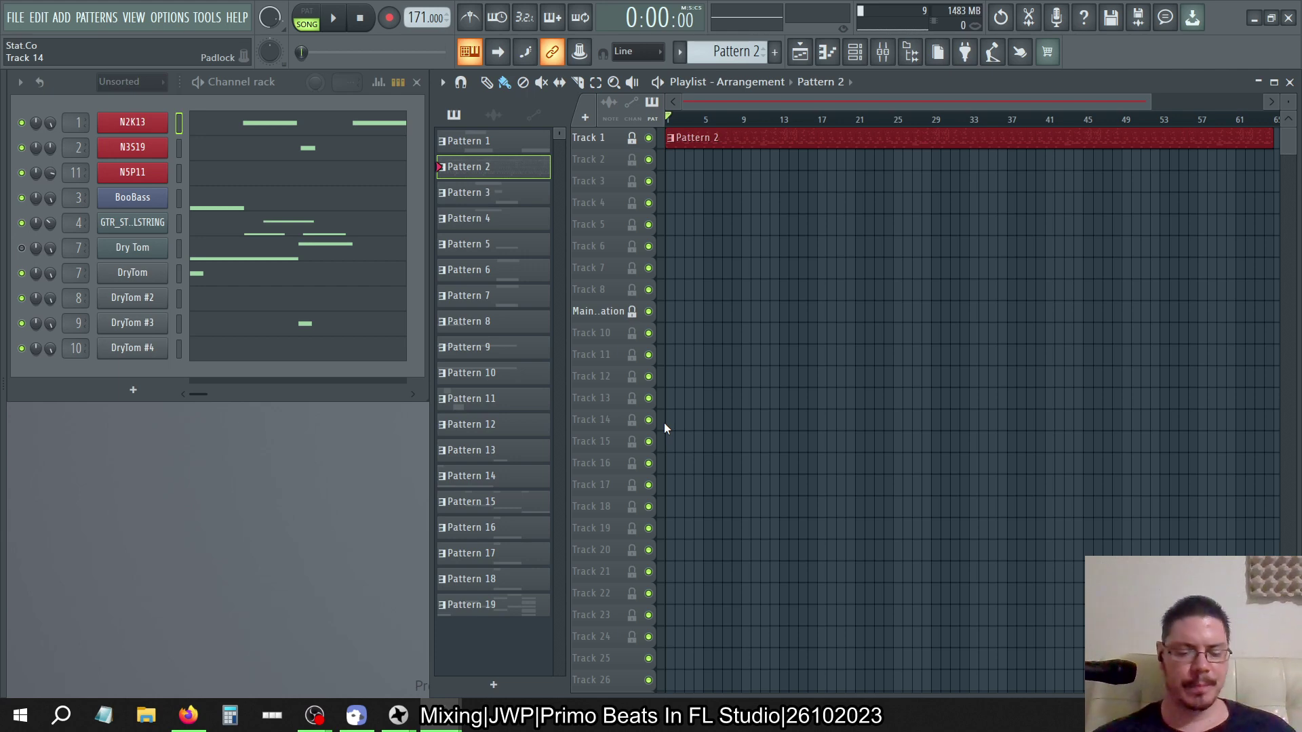
Move the merged pattern down to the end of the pattern list, below Pattern 18
{"action": "key", "text": "Down"}
{"action": "key", "text": "Down"}
{"action": "key", "text": "Down"}
{"action": "key", "text": "Down"}
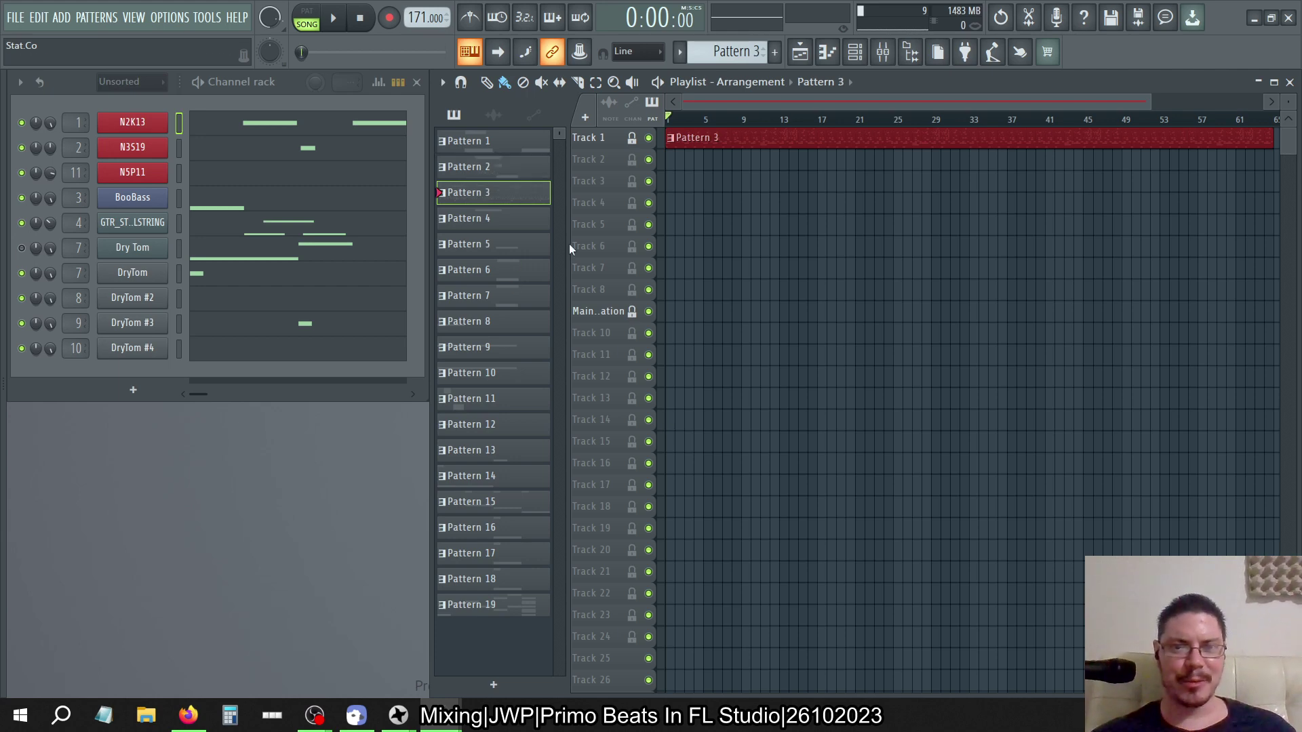
{"action": "key", "text": "Down"}
{"action": "key", "text": "Down"}
{"action": "key", "text": "Down"}
{"action": "key", "text": "Down"}
{"action": "key", "text": "Down"}
{"action": "key", "text": "Down"}
{"action": "key", "text": "Down"}
{"action": "key", "text": "Down"}
{"action": "key", "text": "Down"}
{"action": "key", "text": "Down"}
{"action": "key", "text": "Down"}
{"action": "key", "text": "Down"}
{"action": "key", "text": "Down"}
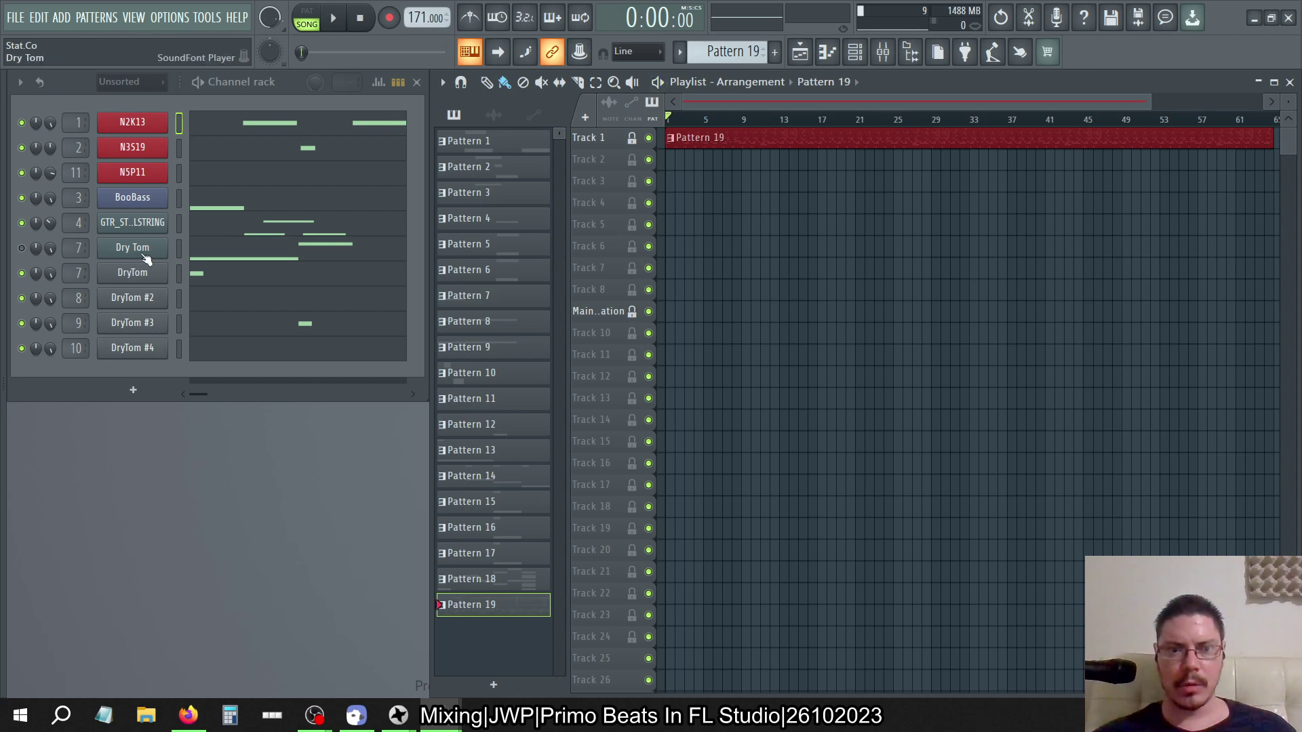
Clear the custom name "Main automation" from Track 9 of the playlist
{"action": "right_click", "coordinate": [599, 315]}
{"action": "left_click", "coordinate": [620, 298]}
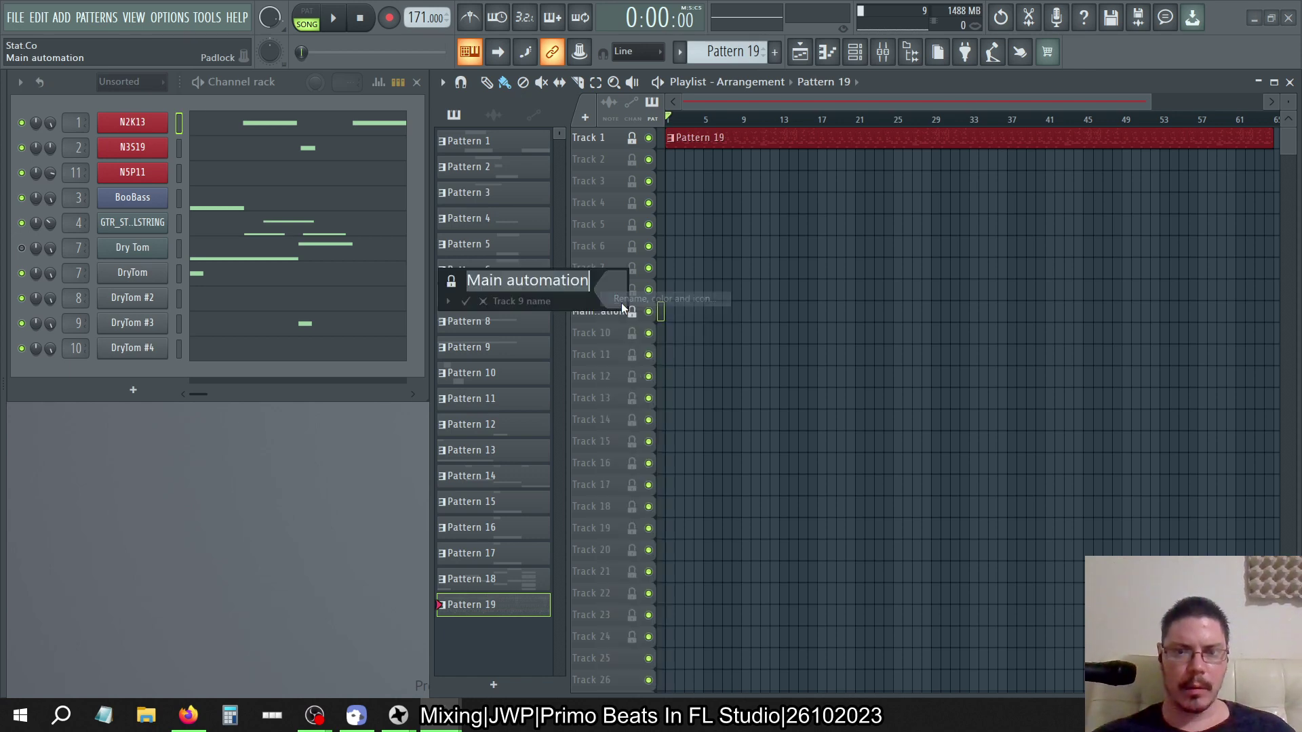
{"action": "key", "text": "BackSpace"}
{"action": "key", "text": "Return"}
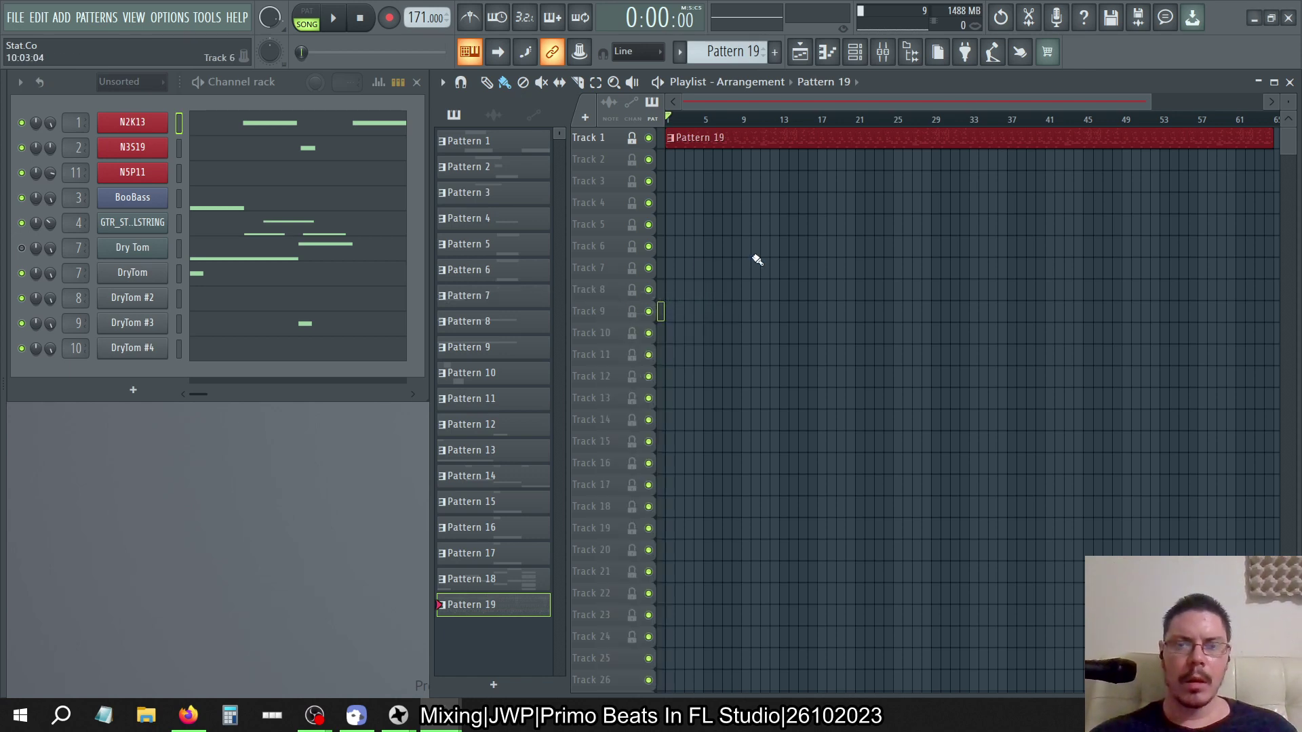
Move the merged pattern clip from Track 1 to Track 25, keeping its start at bar 1
{"action": "left_click_drag", "start_coordinate": [721, 139], "coordinate": [515, 672]}
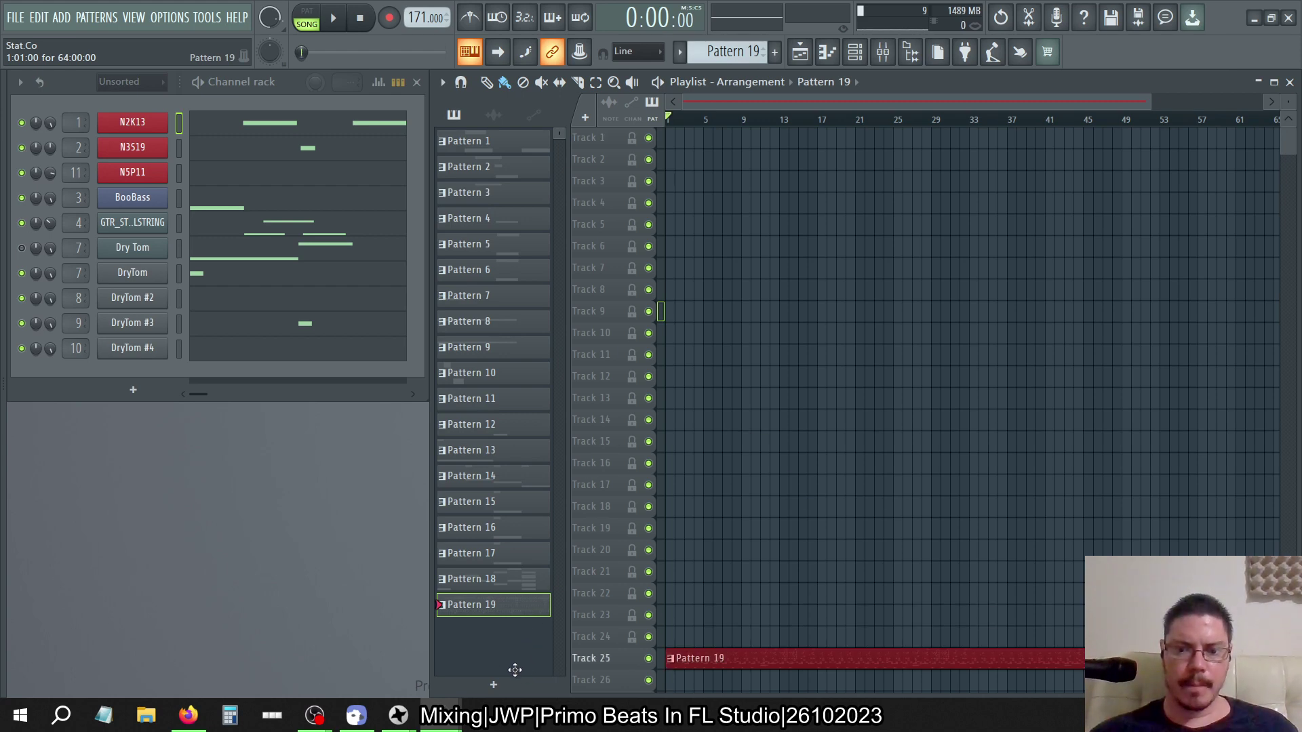
{"action": "scroll", "coordinate": [857, 412], "scroll_direction": "down", "scroll_amount": 5}
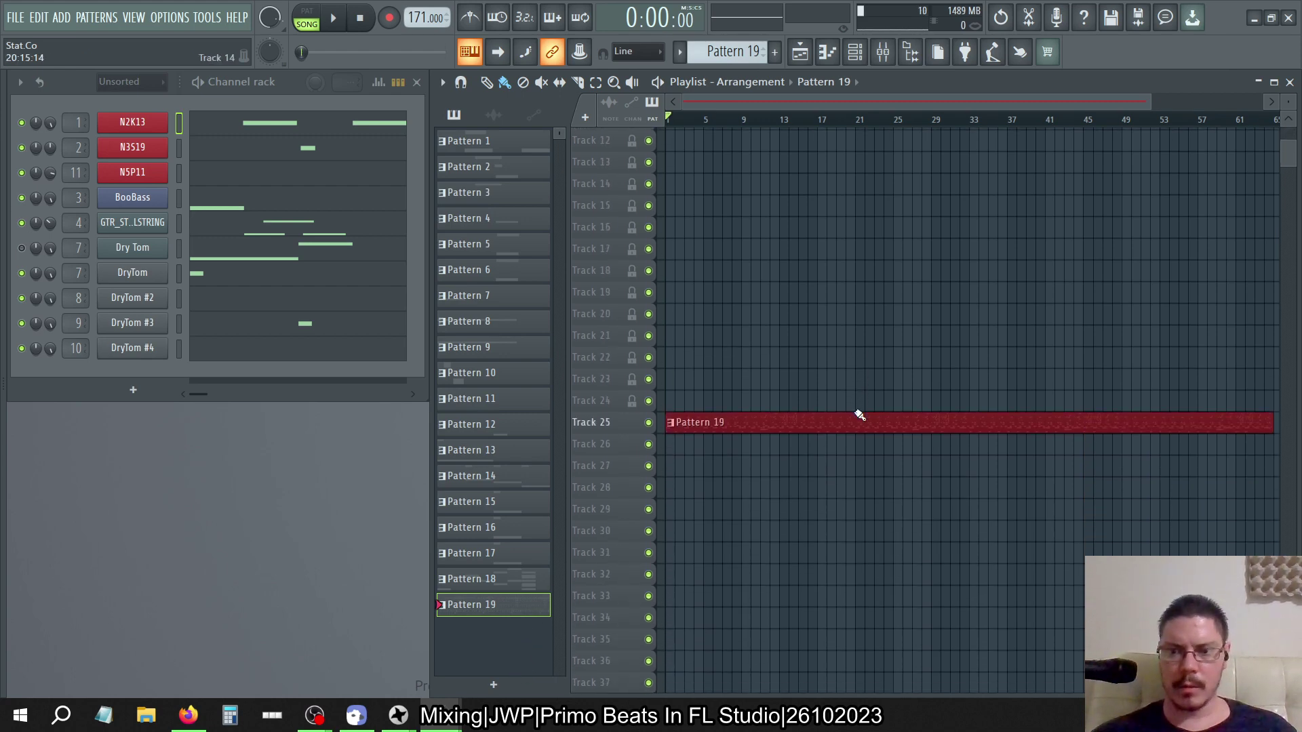
View the merged pattern's N2K13 notes around bar 13 in the piano roll and close it
{"action": "double_click", "coordinate": [780, 424]}
{"action": "left_click", "coordinate": [780, 424]}
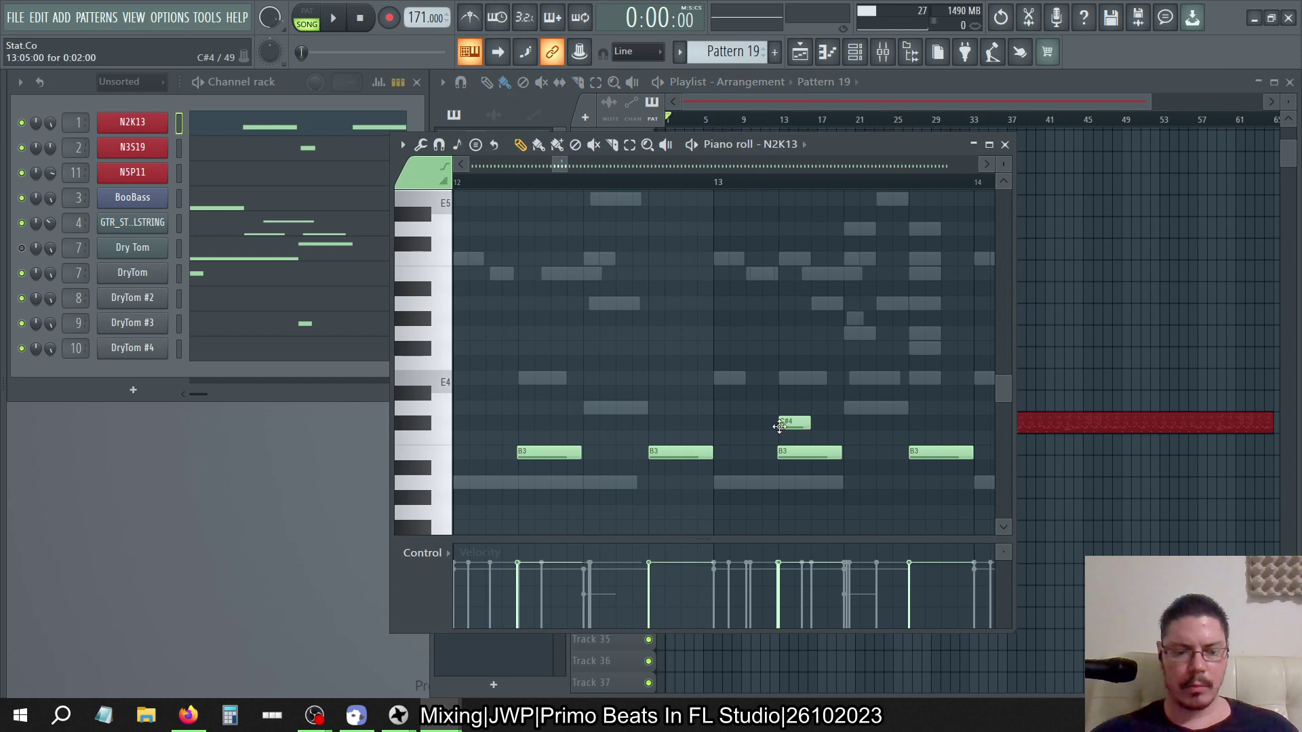
{"action": "left_click", "coordinate": [1005, 144]}
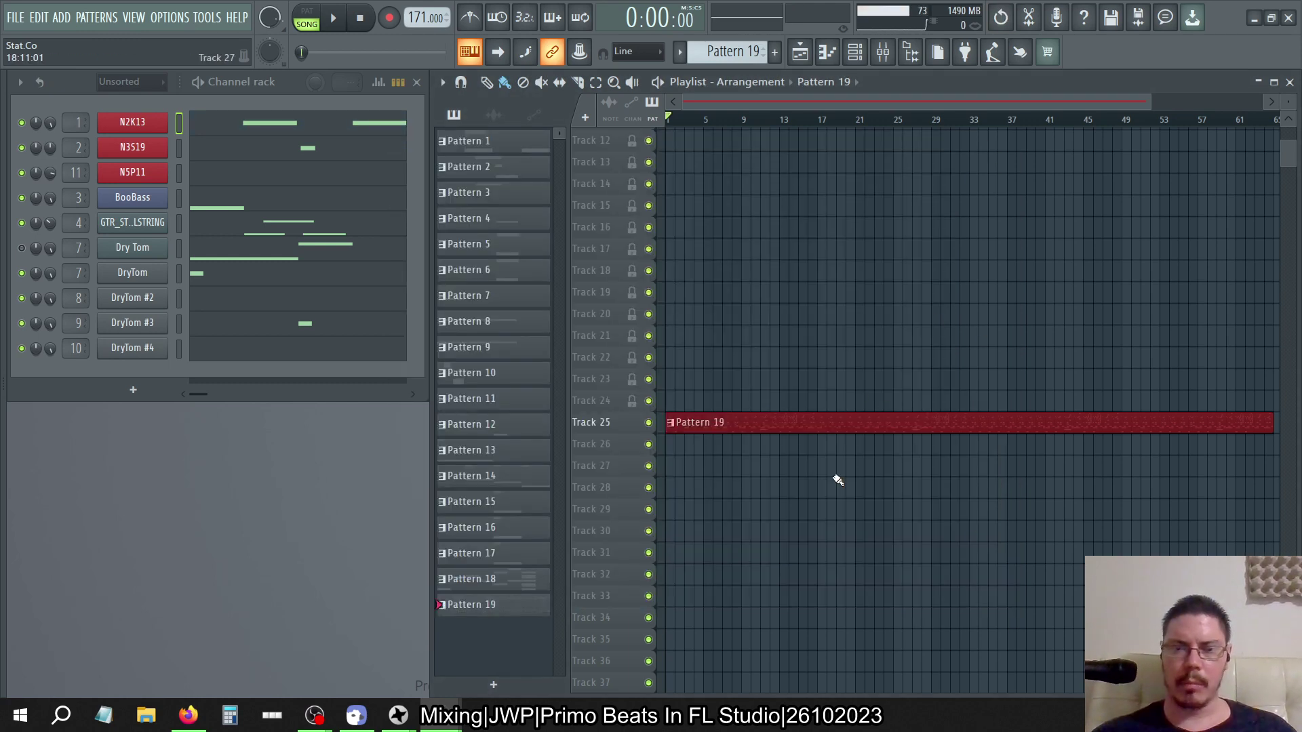
Split the merged pattern by channel and move the N2K13, N3S19, N5P11, BooBass and GTR_STEELSTRING clips to Tracks 28 through 32
{"action": "right_click", "coordinate": [490, 606]}
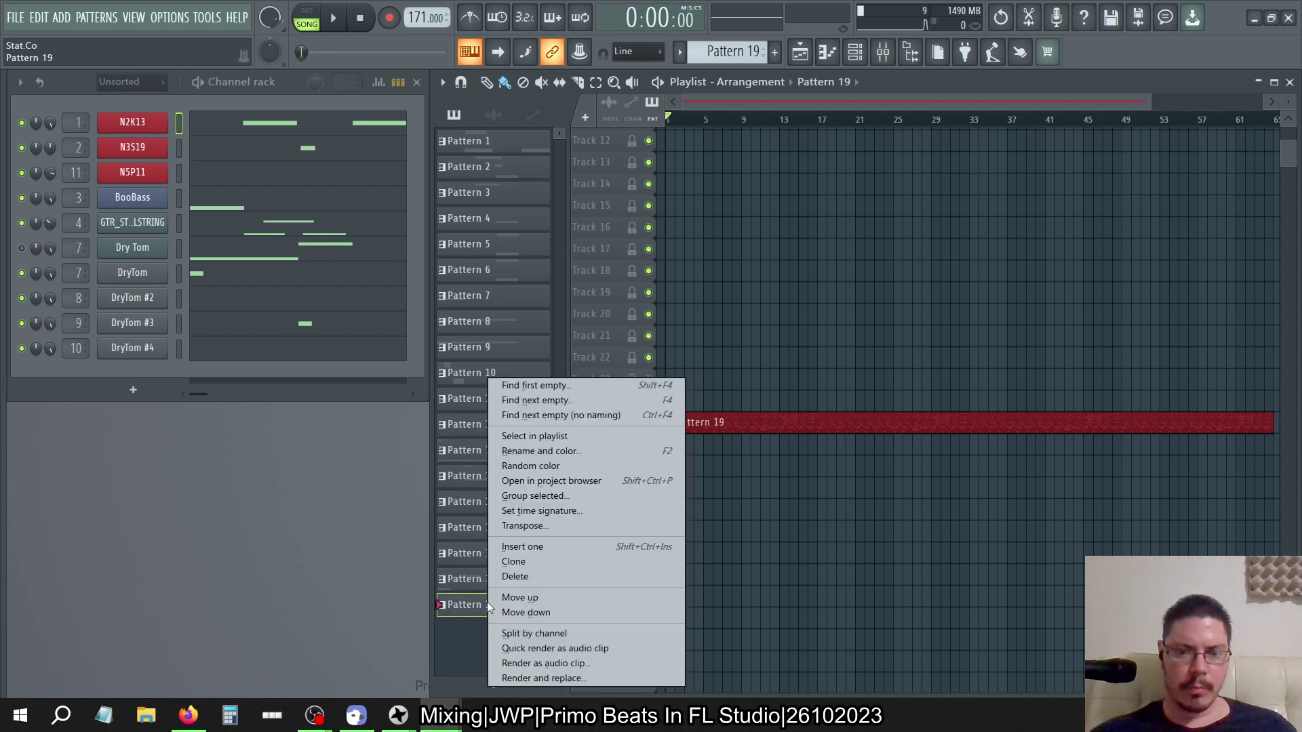
{"action": "left_click", "coordinate": [552, 632]}
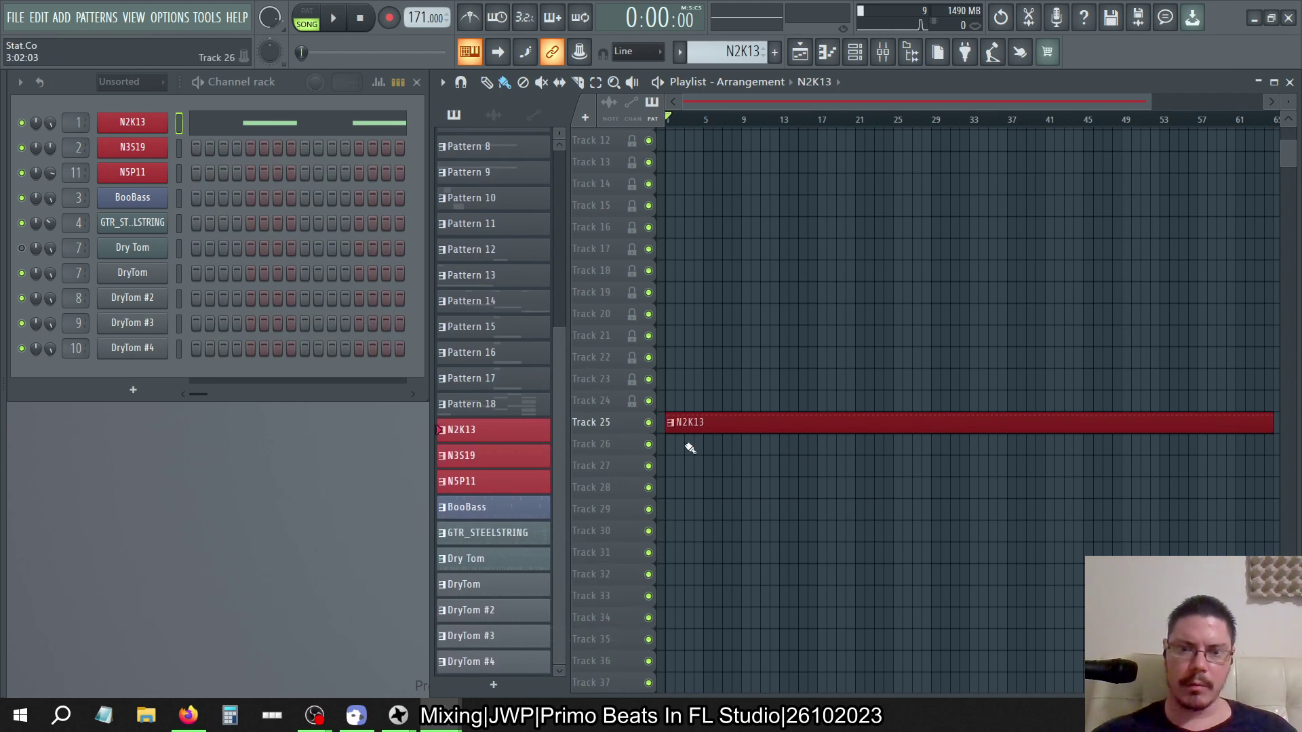
{"action": "left_click_drag", "start_coordinate": [690, 429], "coordinate": [691, 485]}
{"action": "left_click_drag", "start_coordinate": [699, 424], "coordinate": [689, 519]}
{"action": "left_click_drag", "start_coordinate": [751, 428], "coordinate": [728, 542]}
{"action": "left_click_drag", "start_coordinate": [727, 429], "coordinate": [701, 552]}
{"action": "left_click_drag", "start_coordinate": [738, 425], "coordinate": [719, 576]}
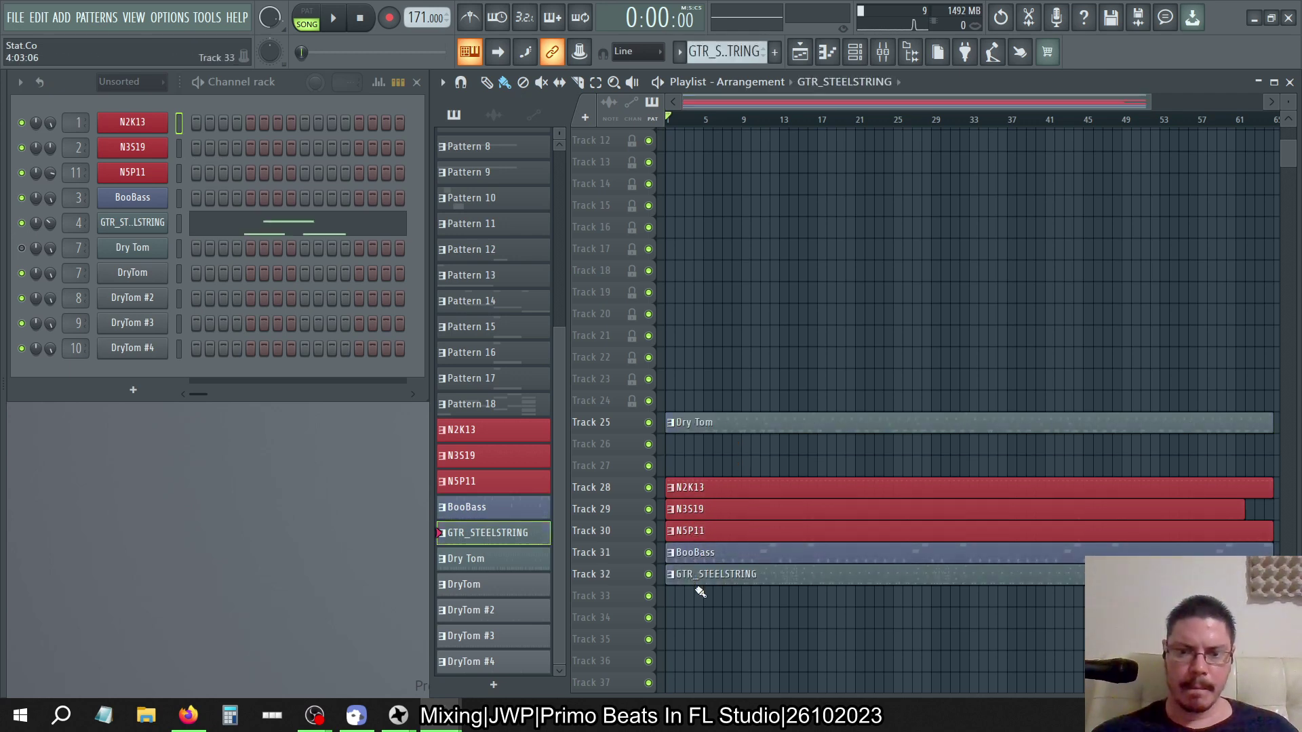
Move the Dry Tom clip to Track 20 and the DryTom, DryTom #2, #3 and #4 clips to Tracks 33 through 36
{"action": "left_click_drag", "start_coordinate": [733, 433], "coordinate": [686, 316]}
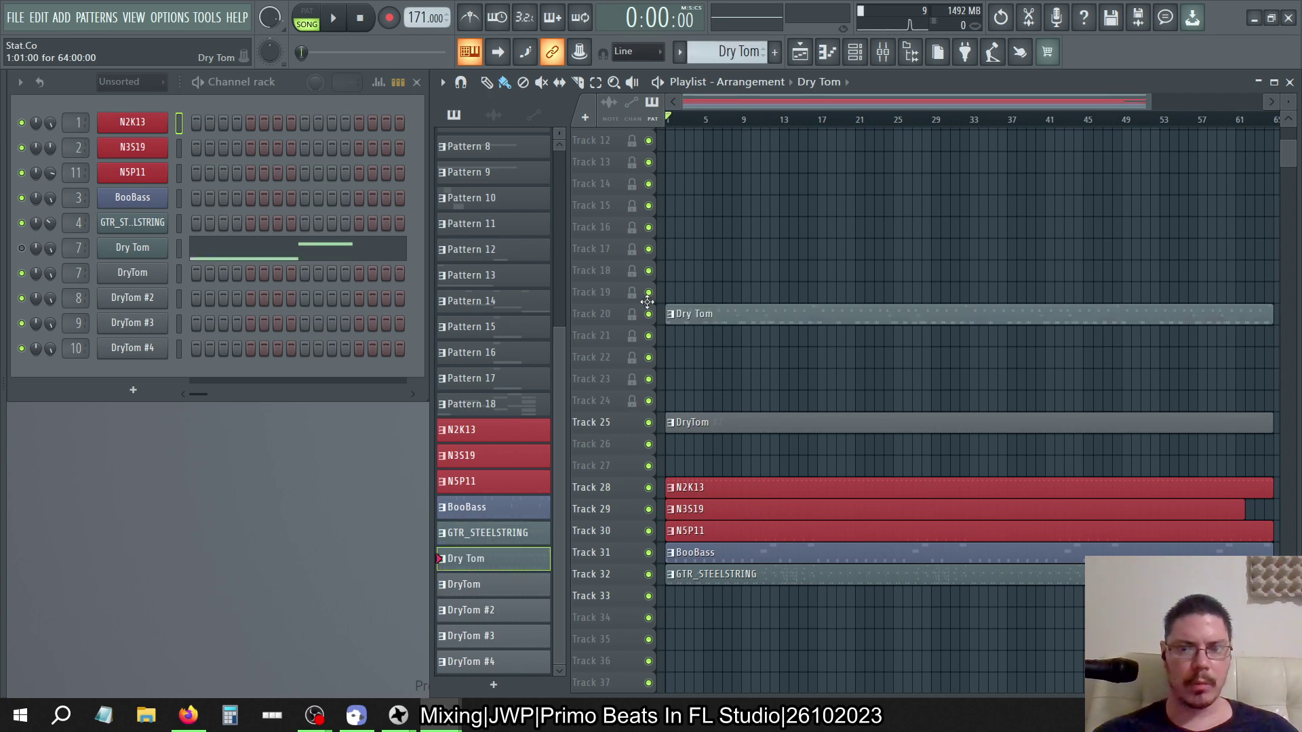
{"action": "left_click_drag", "start_coordinate": [464, 584], "coordinate": [672, 597]}
{"action": "left_click_drag", "start_coordinate": [705, 421], "coordinate": [665, 627]}
{"action": "left_click_drag", "start_coordinate": [736, 432], "coordinate": [675, 639]}
{"action": "left_click_drag", "start_coordinate": [746, 422], "coordinate": [702, 662]}
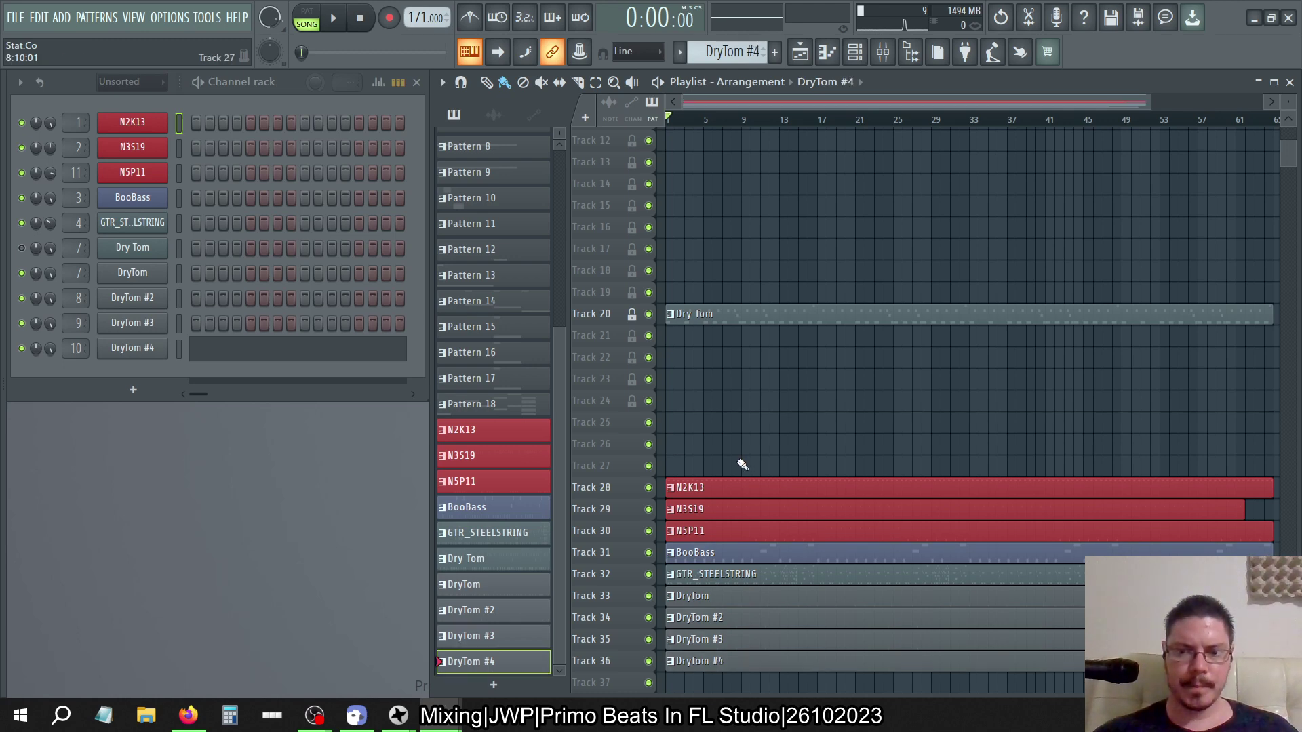
Move the Dry Tom clip from Track 20 to Track 26 and mute it, returning to the Draw tool
{"action": "scroll", "coordinate": [741, 459], "scroll_direction": "down", "scroll_amount": 1}
{"action": "scroll", "coordinate": [741, 460], "scroll_direction": "up", "scroll_amount": 1}
{"action": "left_click_drag", "start_coordinate": [753, 319], "coordinate": [702, 440]}
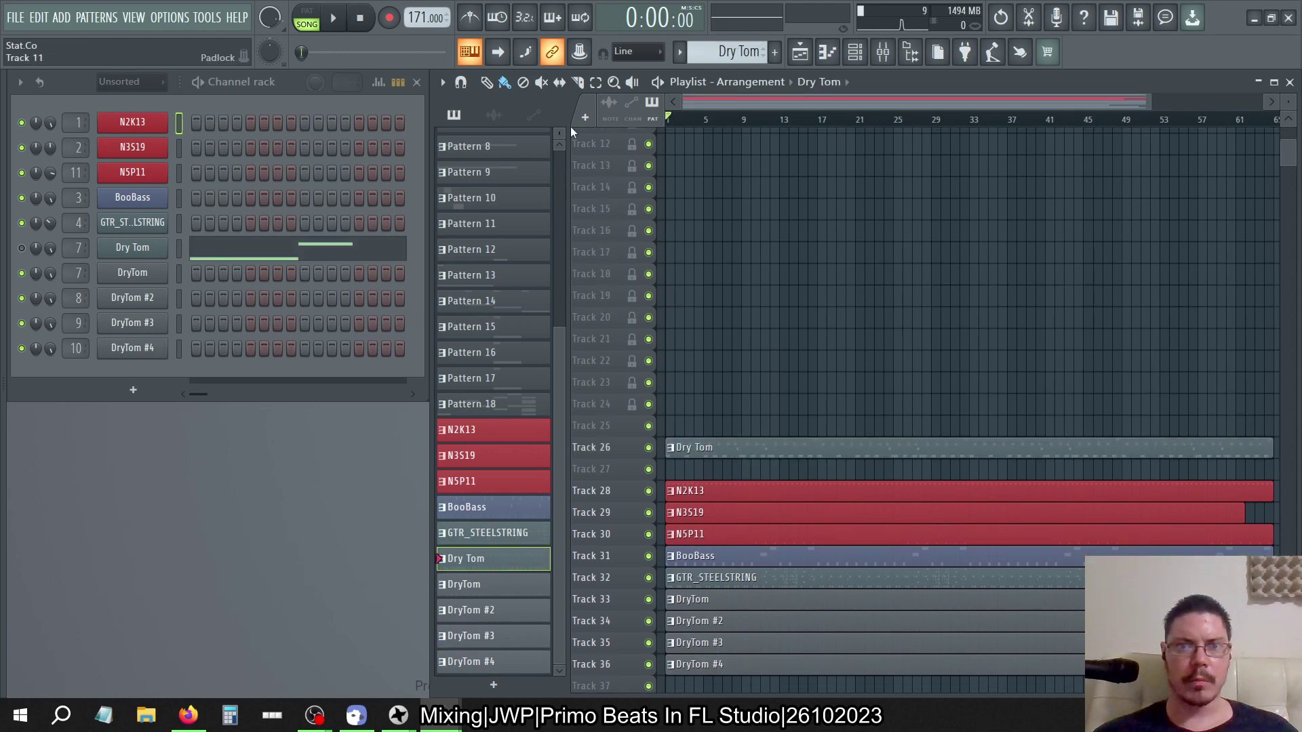
{"action": "left_click", "coordinate": [541, 81]}
{"action": "left_click", "coordinate": [722, 451]}
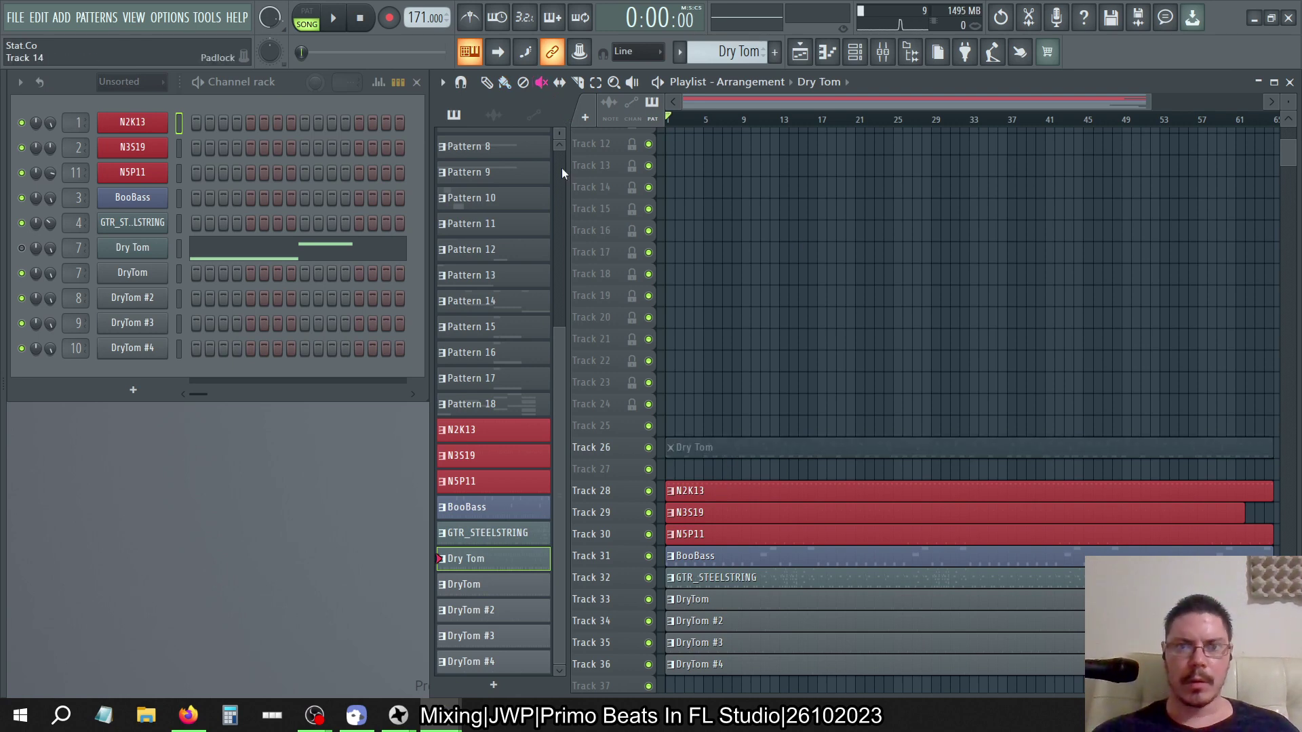
{"action": "key", "text": "p"}
View the N2K13 clip's notes in the piano roll, play the song briefly and look over the split clips in the playlist
{"action": "scroll", "coordinate": [774, 288], "scroll_direction": "down", "scroll_amount": 3}
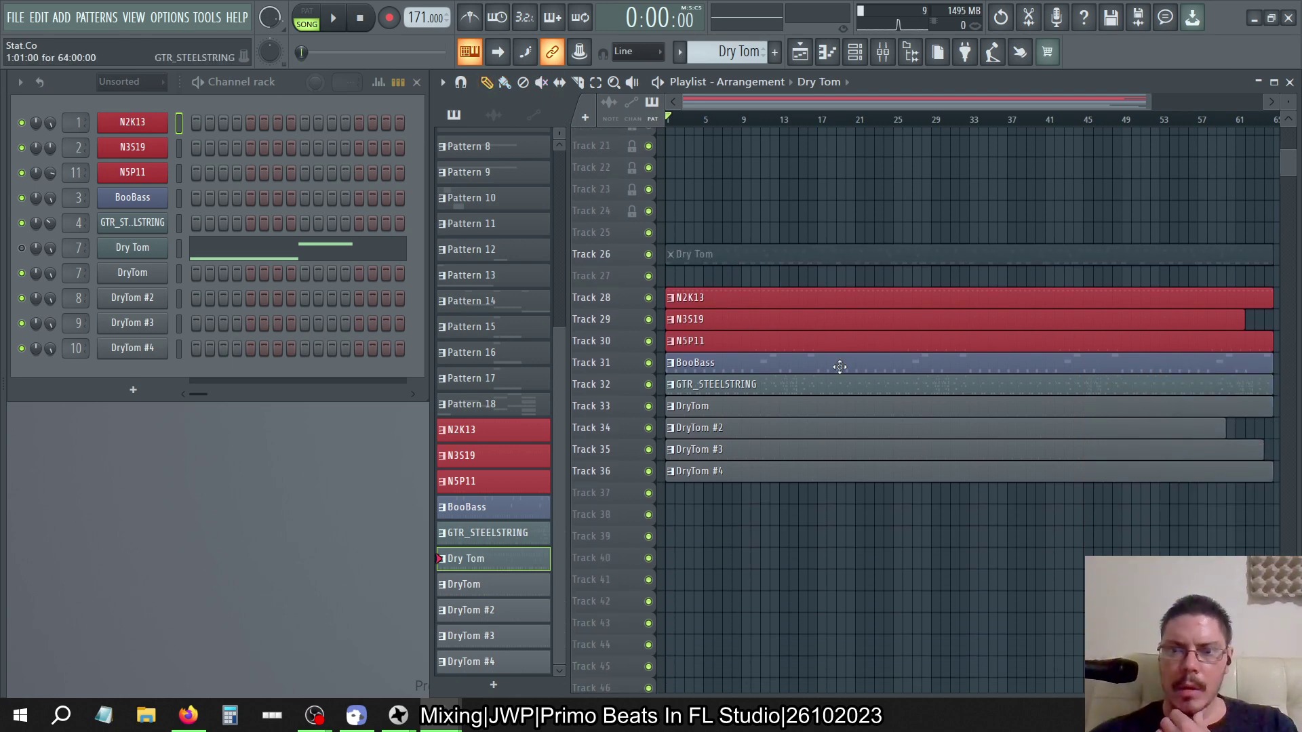
{"action": "double_click", "coordinate": [804, 299]}
{"action": "key", "text": "space"}
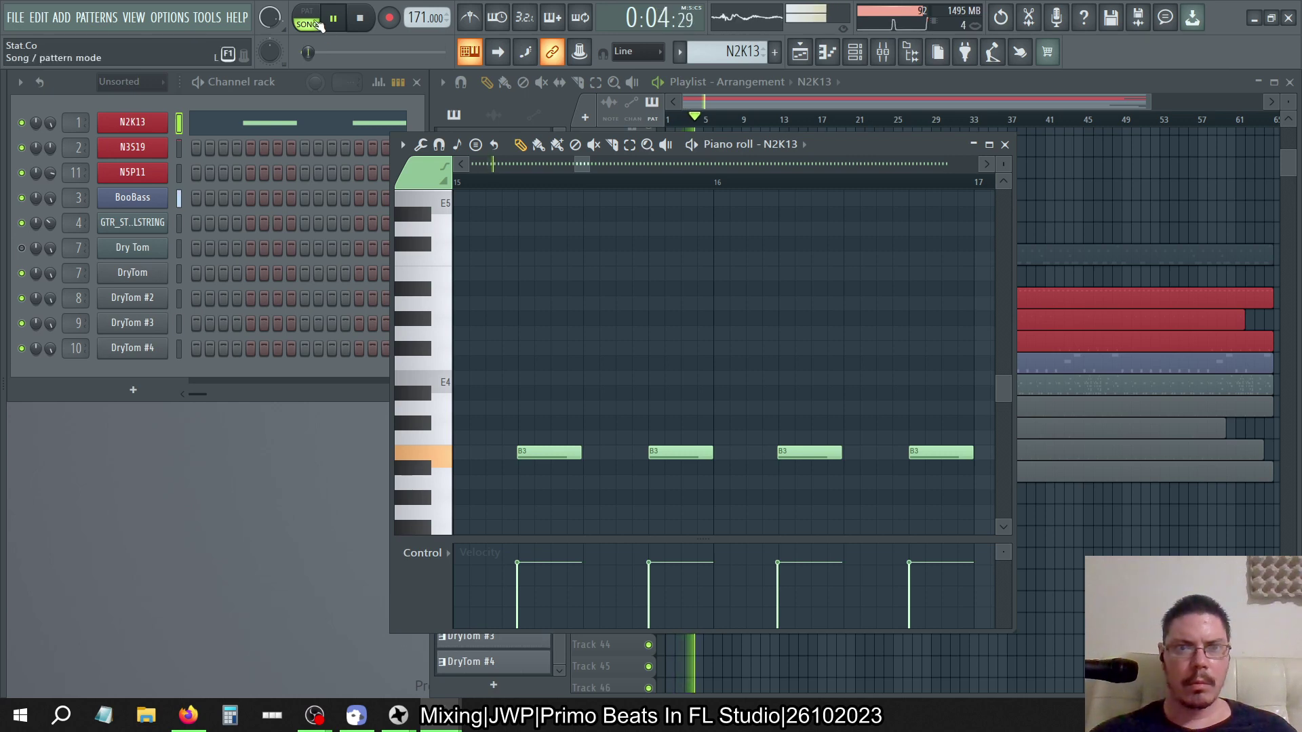
{"action": "key", "text": "space"}
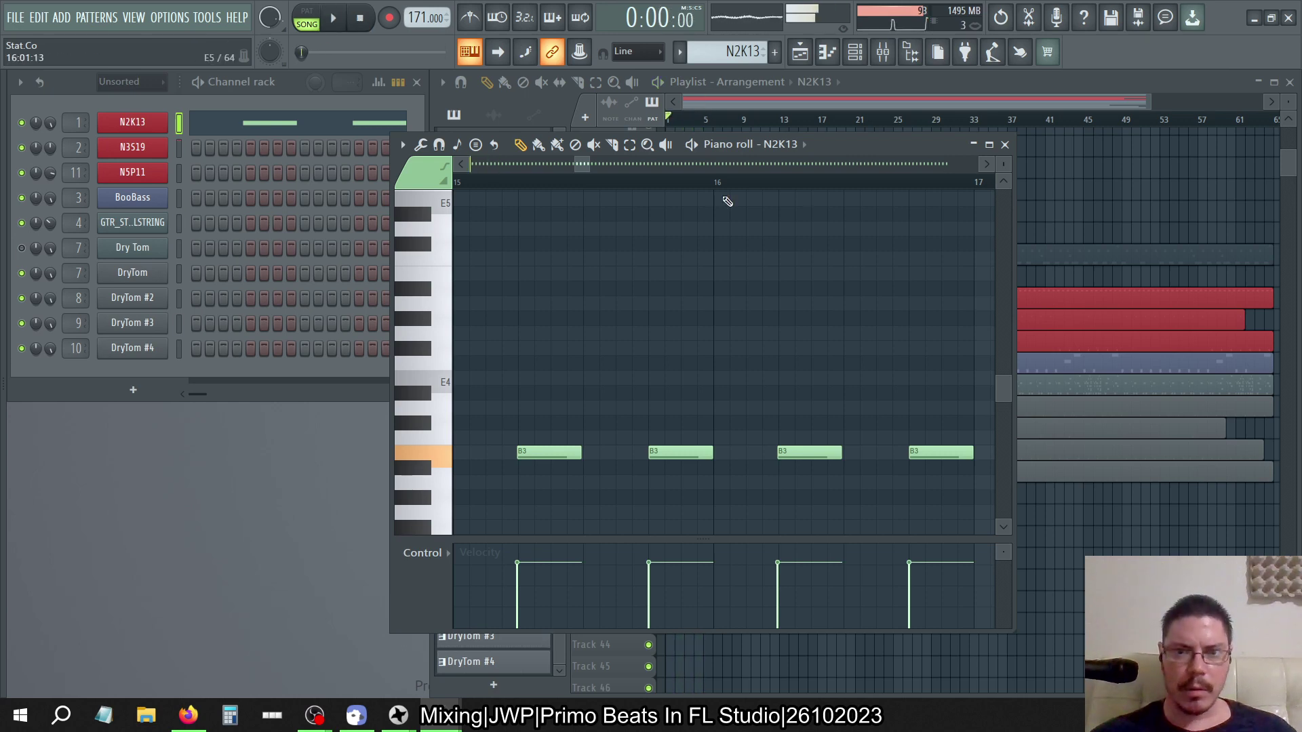
{"action": "left_click", "coordinate": [1005, 144]}
{"action": "scroll", "coordinate": [775, 119], "scroll_direction": "up", "scroll_amount": 4}
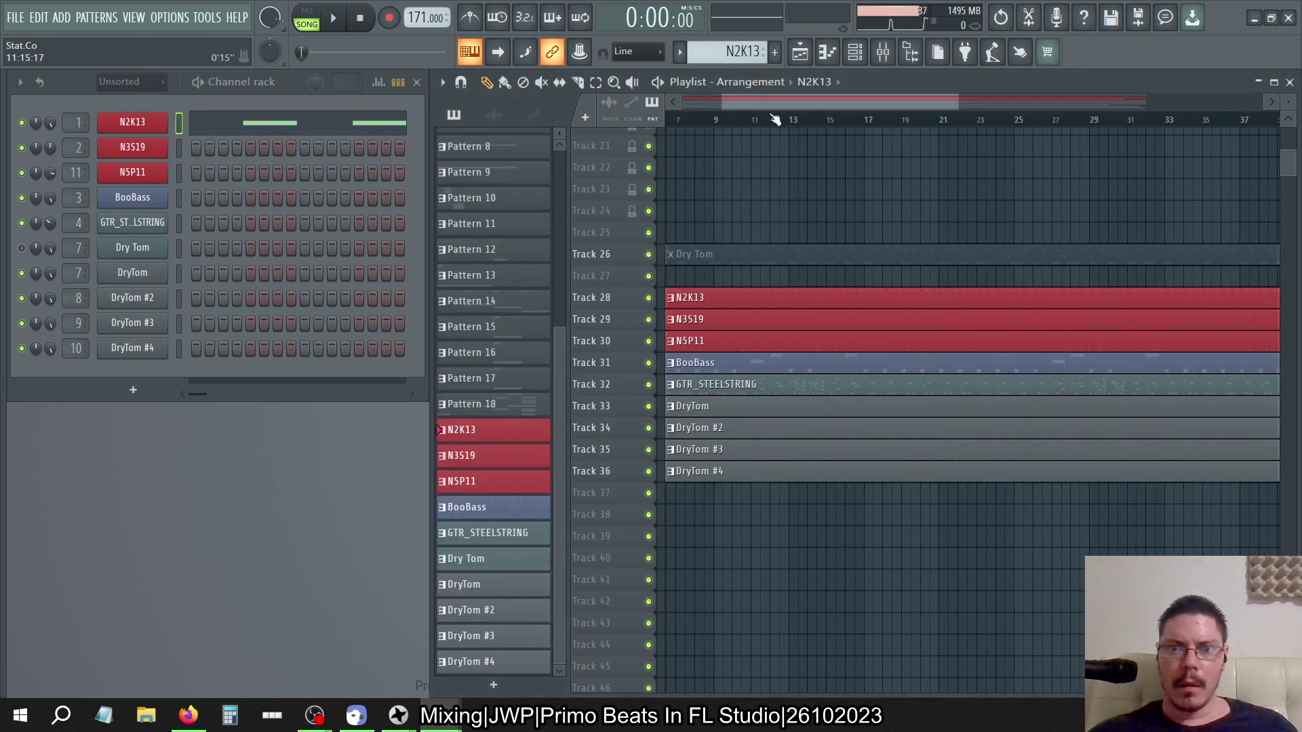
{"action": "scroll", "coordinate": [775, 119], "scroll_direction": "down", "scroll_amount": 4}
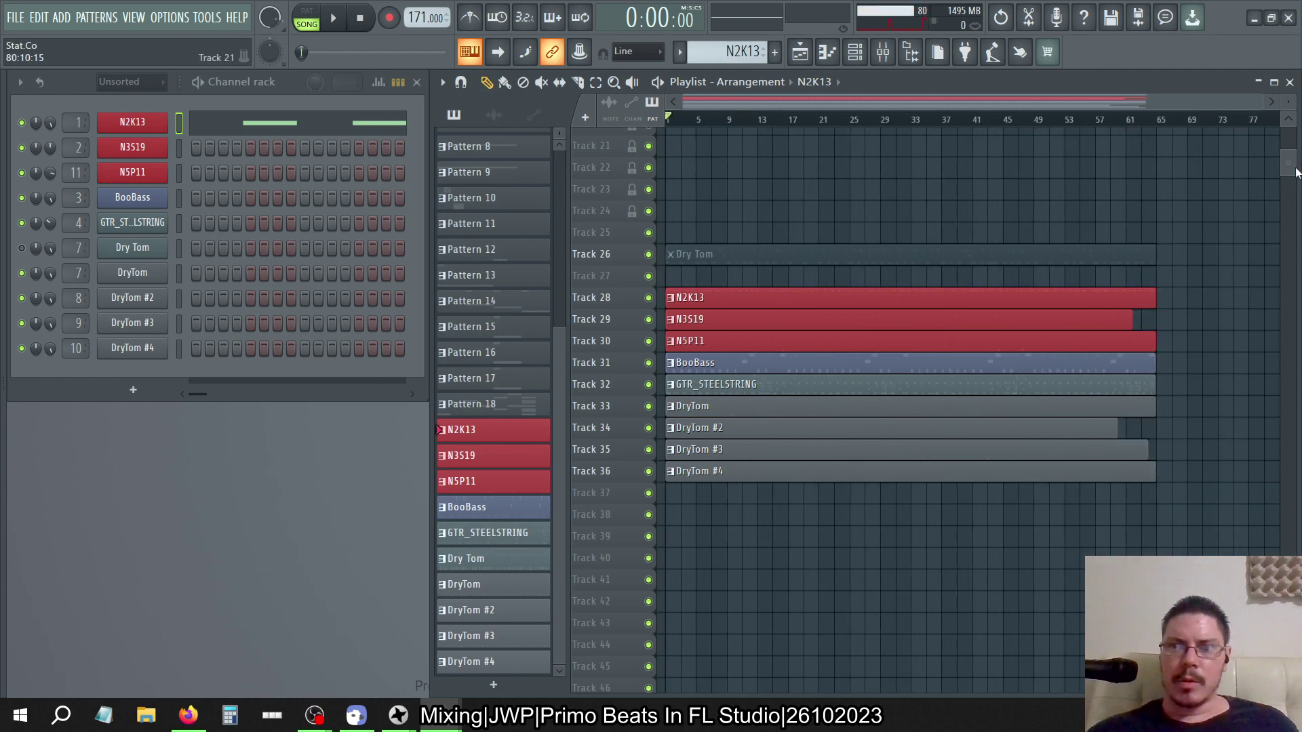
{"action": "scroll", "coordinate": [1288, 136], "scroll_direction": "up", "scroll_amount": 5}
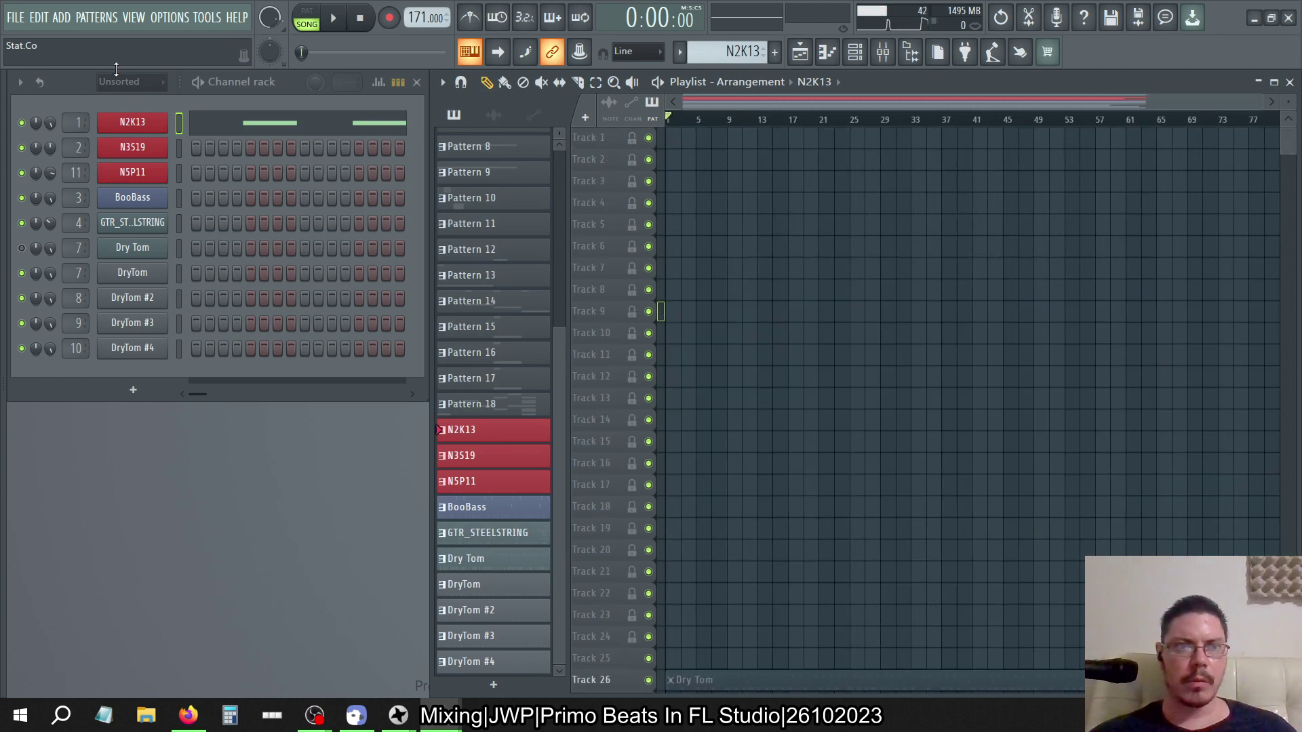
Reopen the recent project gui_5-2023.flp without saving the current changes
{"action": "left_click", "coordinate": [23, 20]}
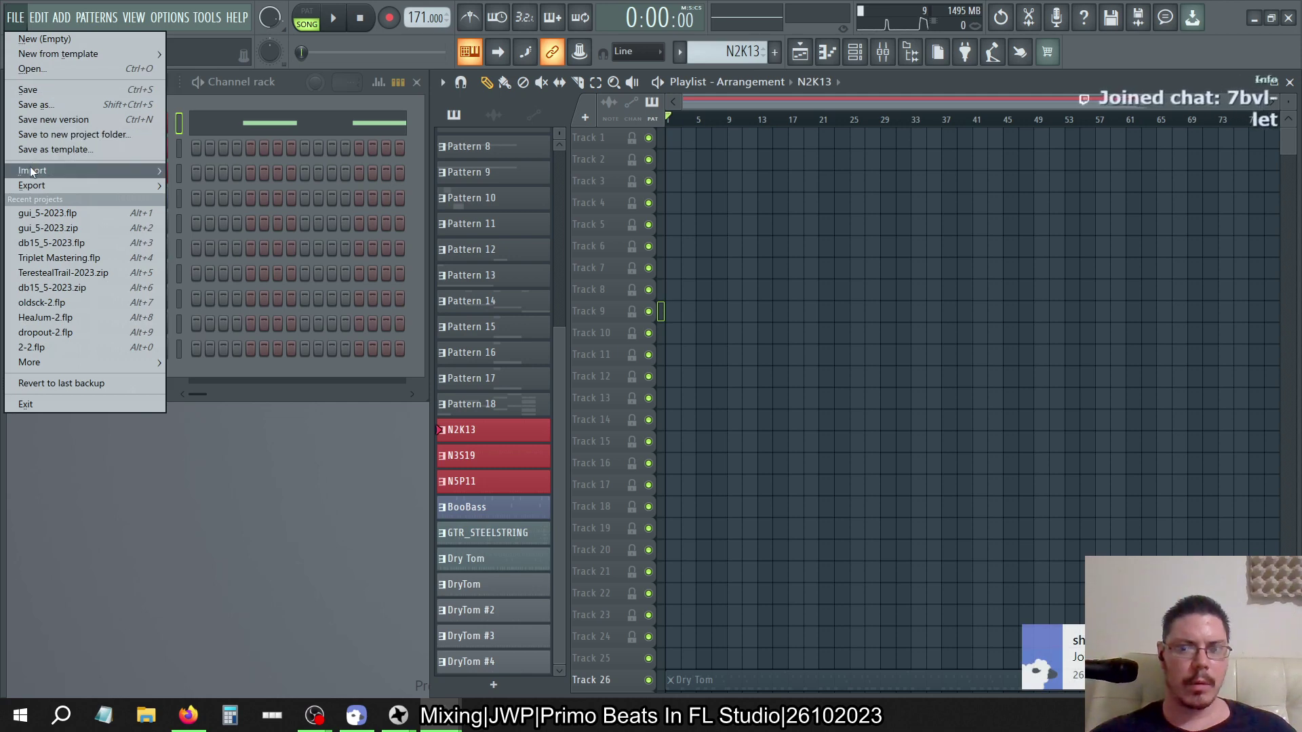
{"action": "mouse_move", "coordinate": [31, 170]}
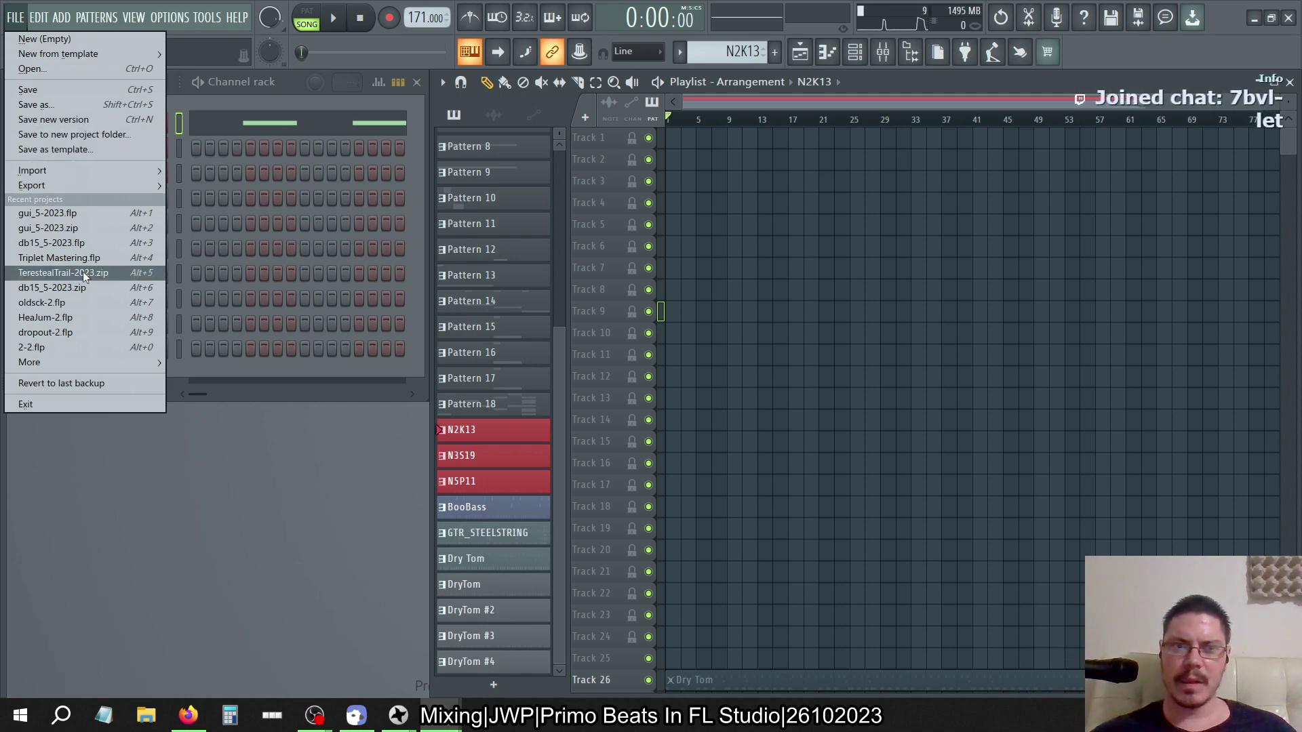
{"action": "left_click", "coordinate": [46, 213]}
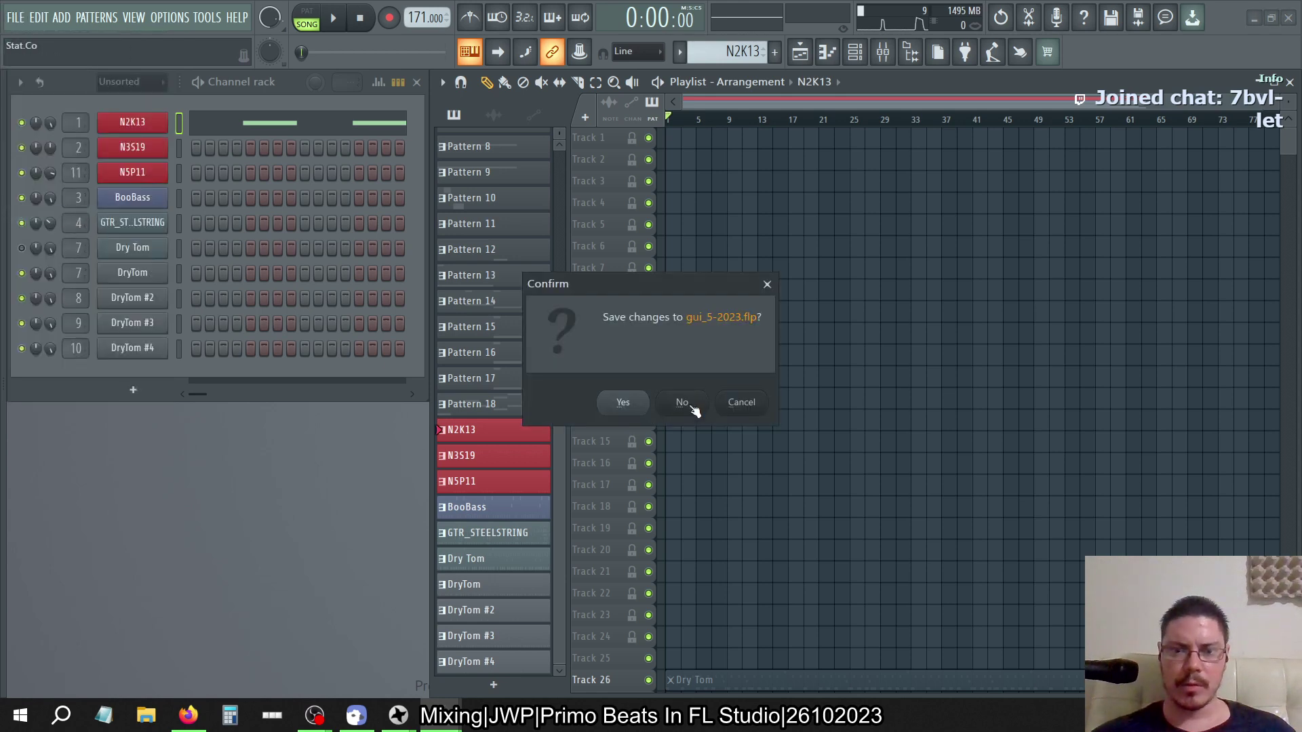
{"action": "left_click", "coordinate": [691, 405]}
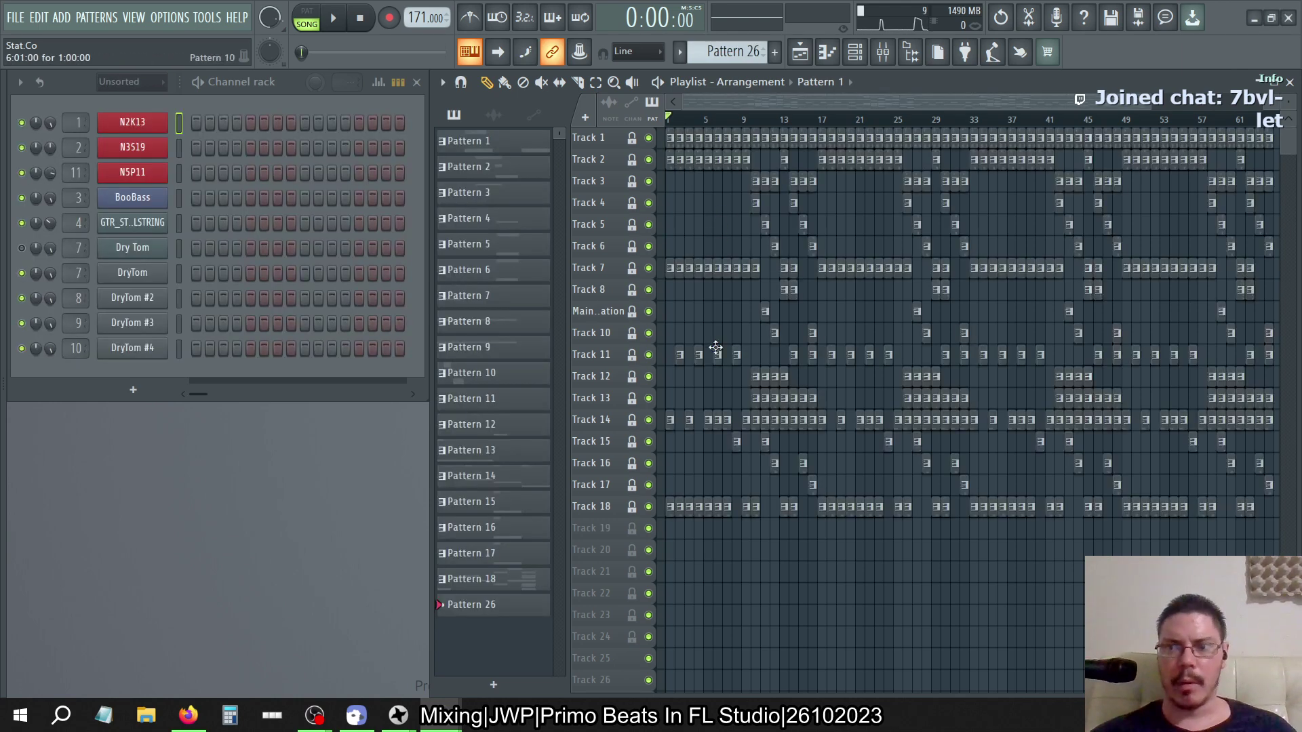
Clone the current playlist arrangement and name the copy "Merged"
{"action": "double_click", "coordinate": [898, 84]}
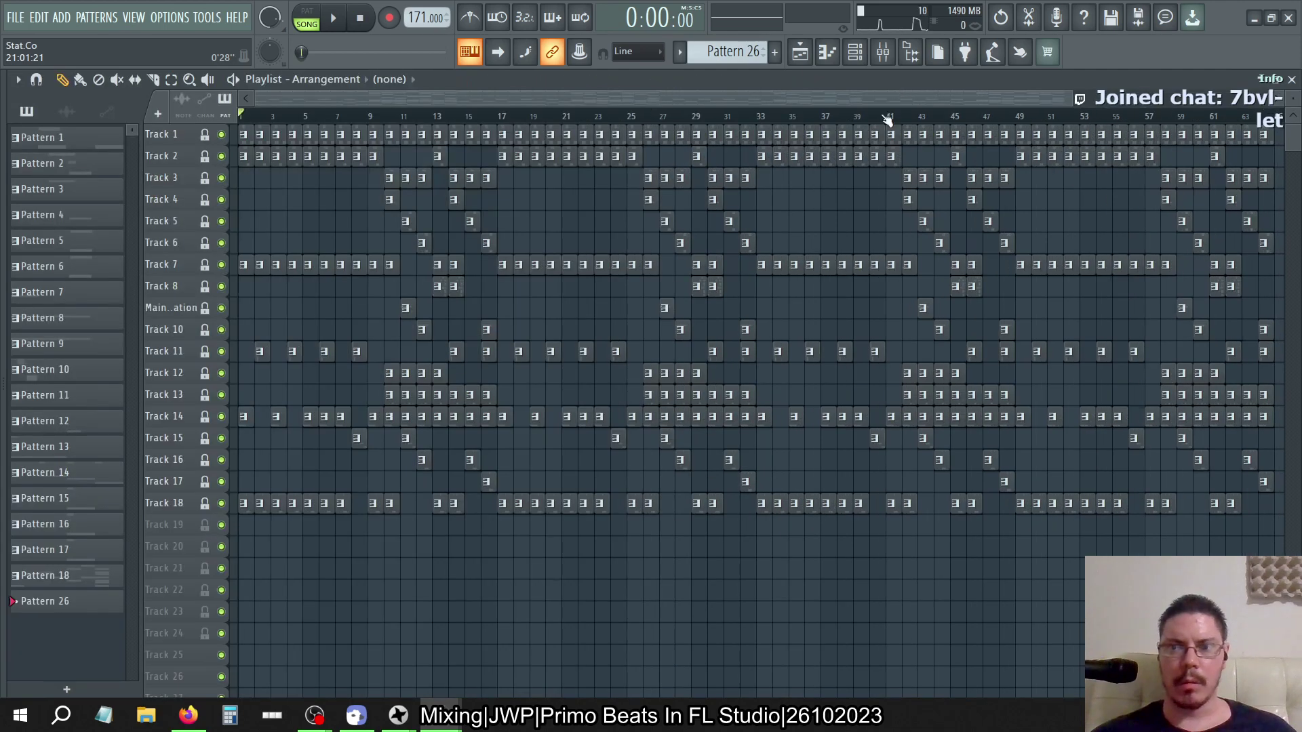
{"action": "double_click", "coordinate": [685, 80]}
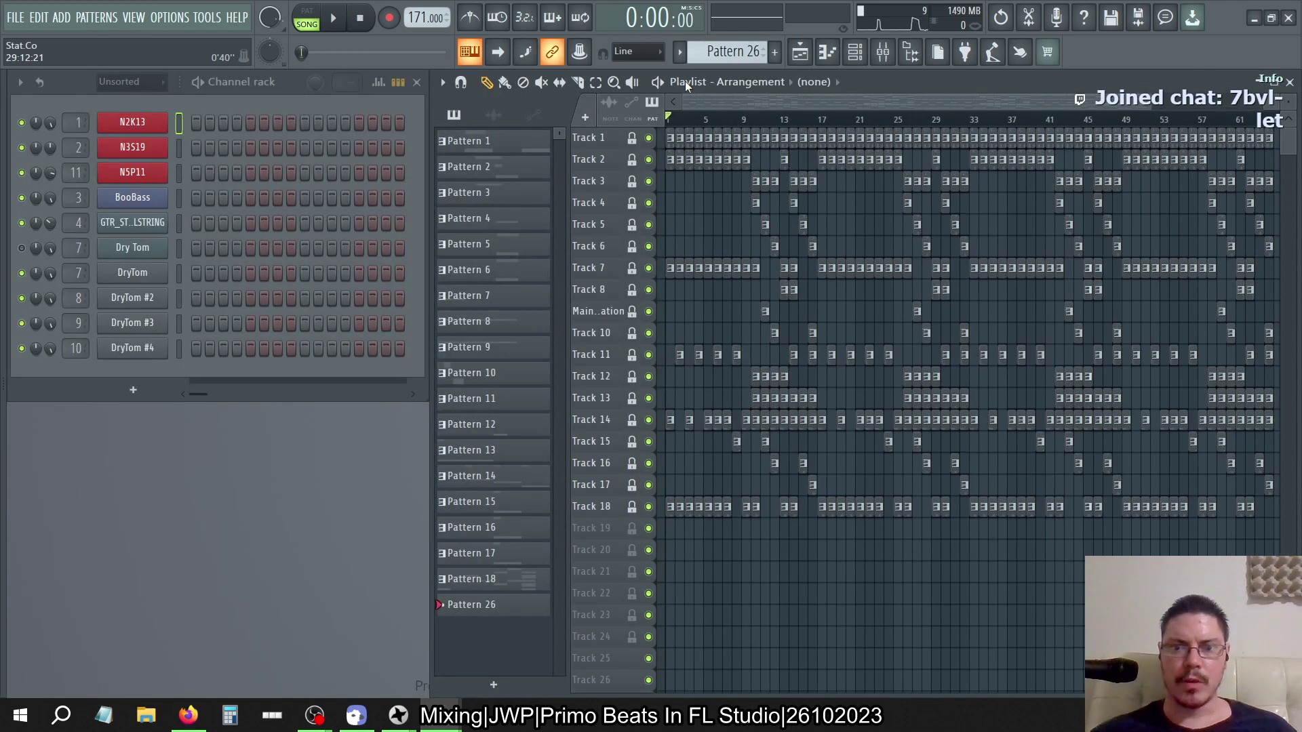
{"action": "left_click", "coordinate": [778, 81]}
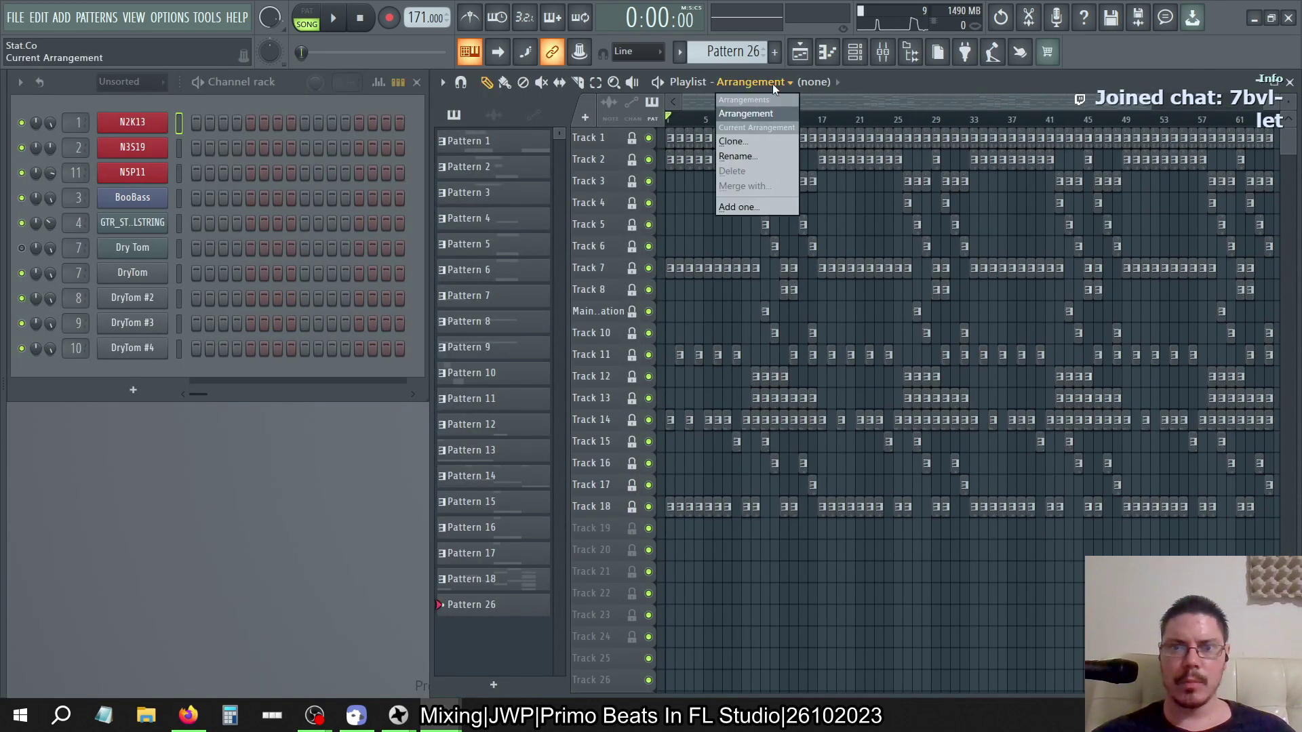
{"action": "left_click", "coordinate": [739, 141]}
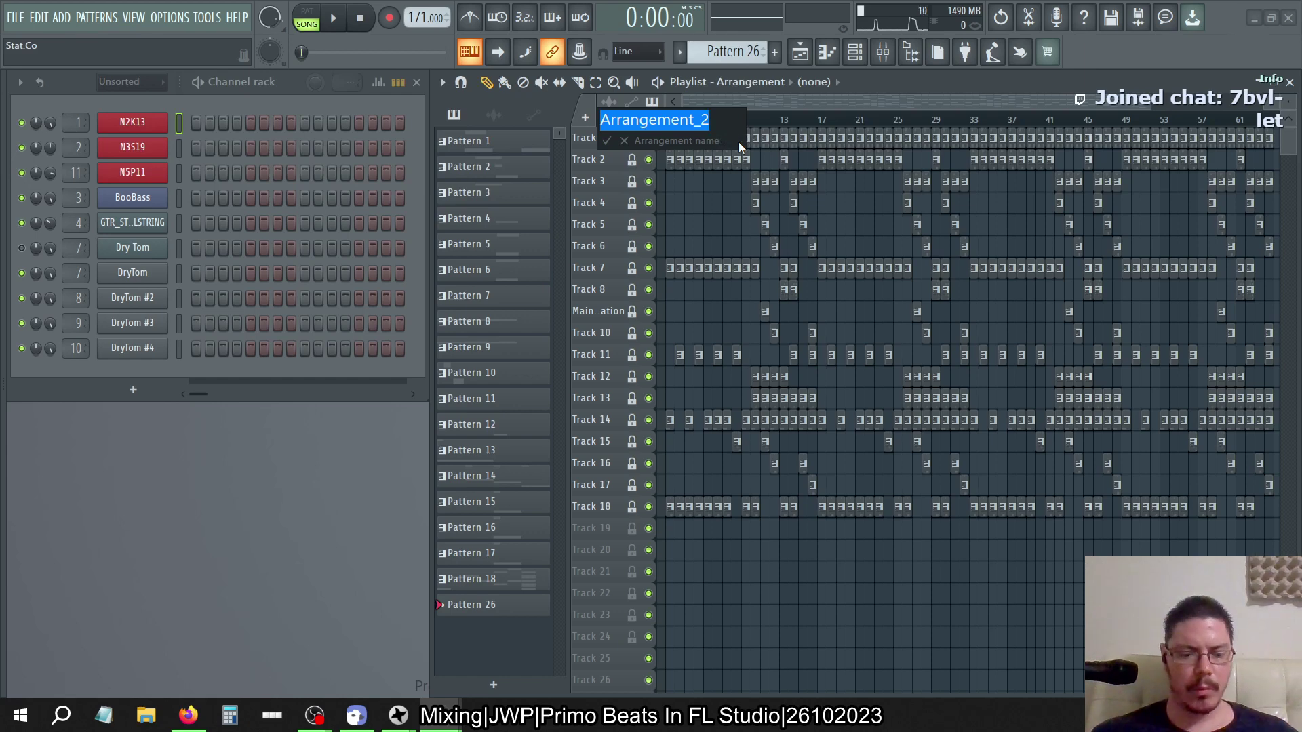
{"action": "type", "text": "Merged"}
{"action": "key", "text": "Return"}
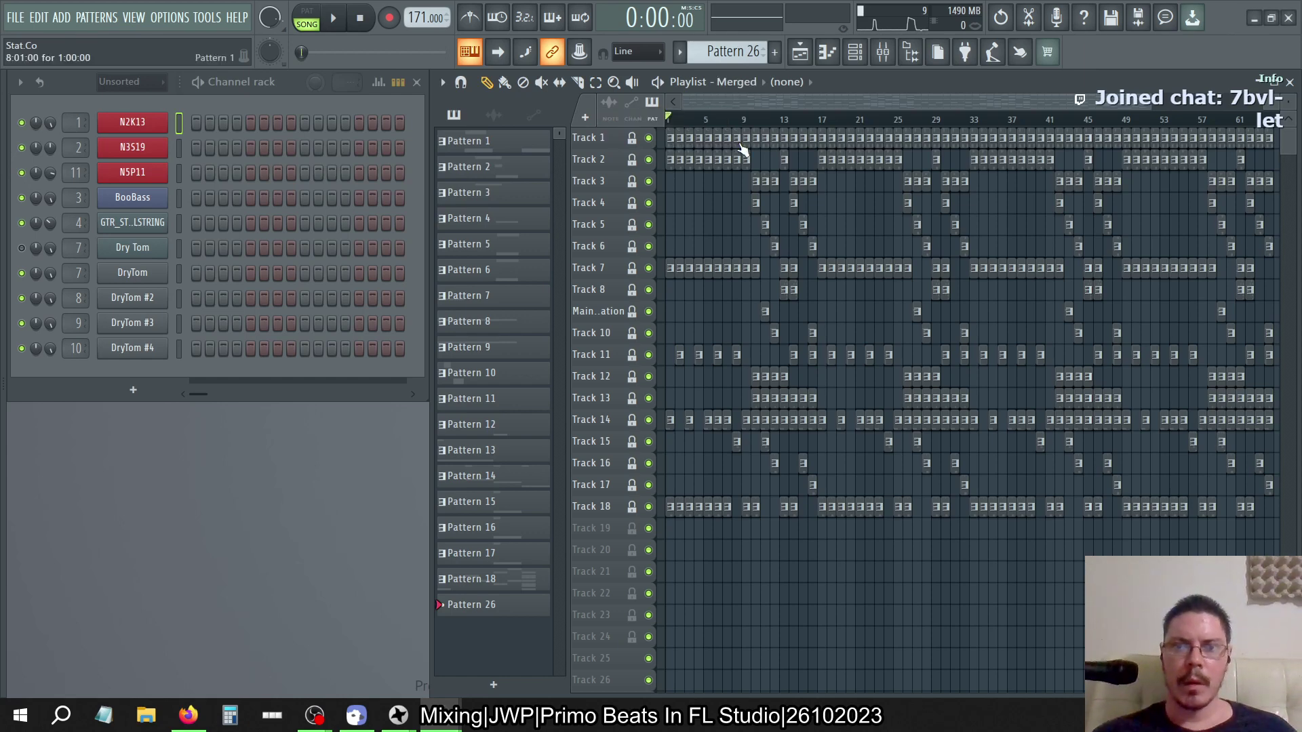
Select all clips on Tracks 1 through 18 of the Merged arrangement and merge them into a single pattern clip
{"action": "double_click", "coordinate": [612, 507]}
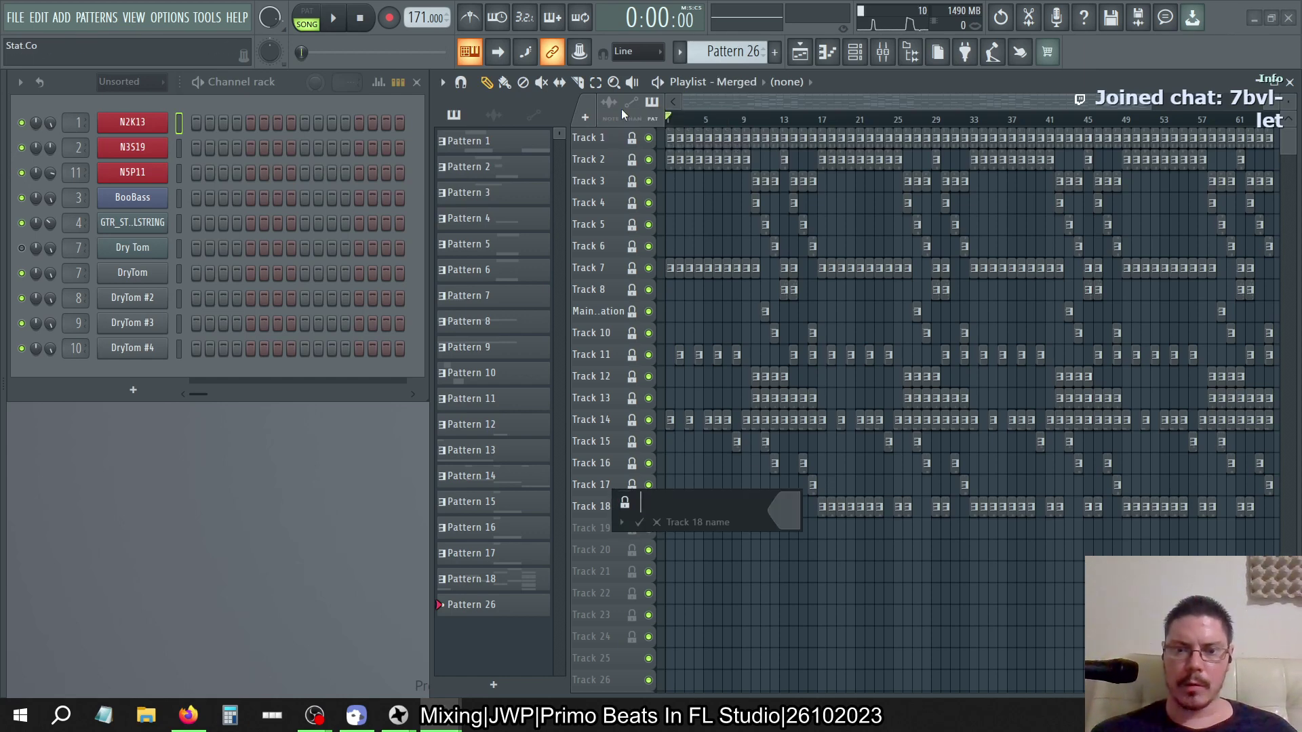
{"action": "left_click", "coordinate": [629, 509]}
{"action": "left_click_drag", "start_coordinate": [610, 506], "coordinate": [586, 130]}
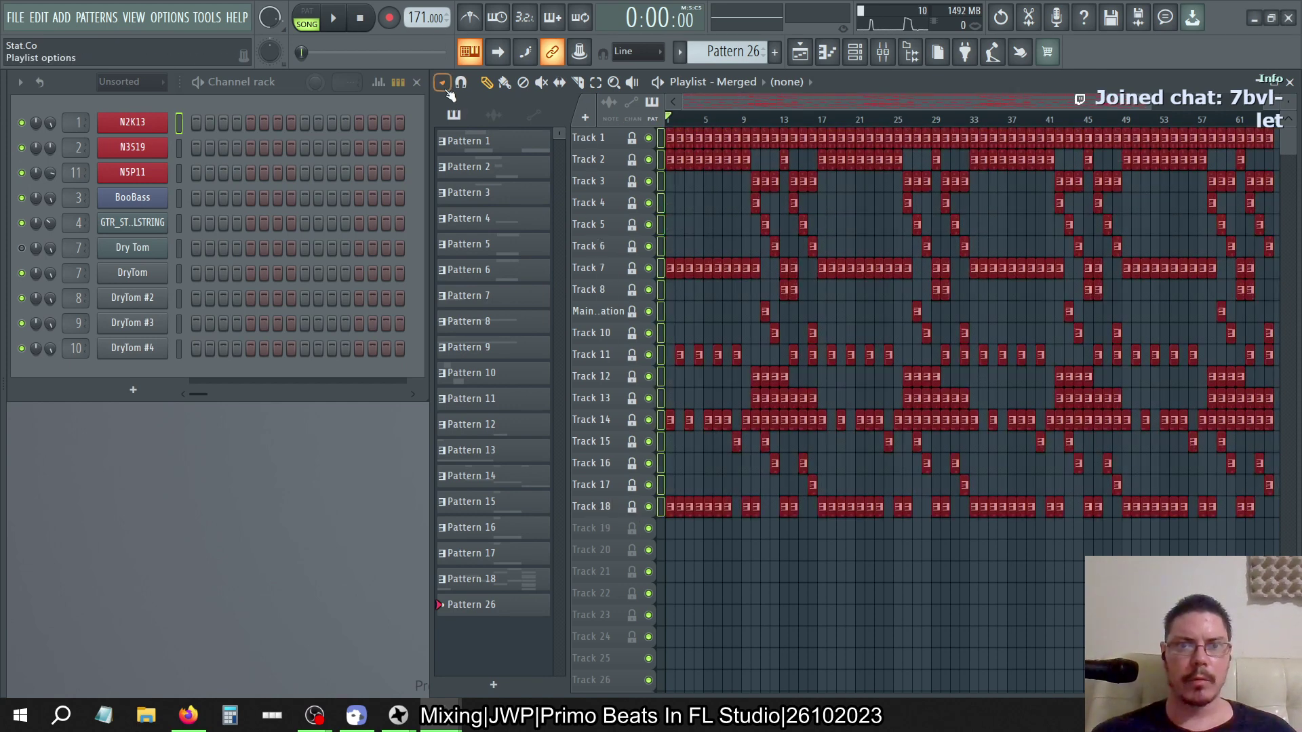
{"action": "left_click", "coordinate": [442, 82]}
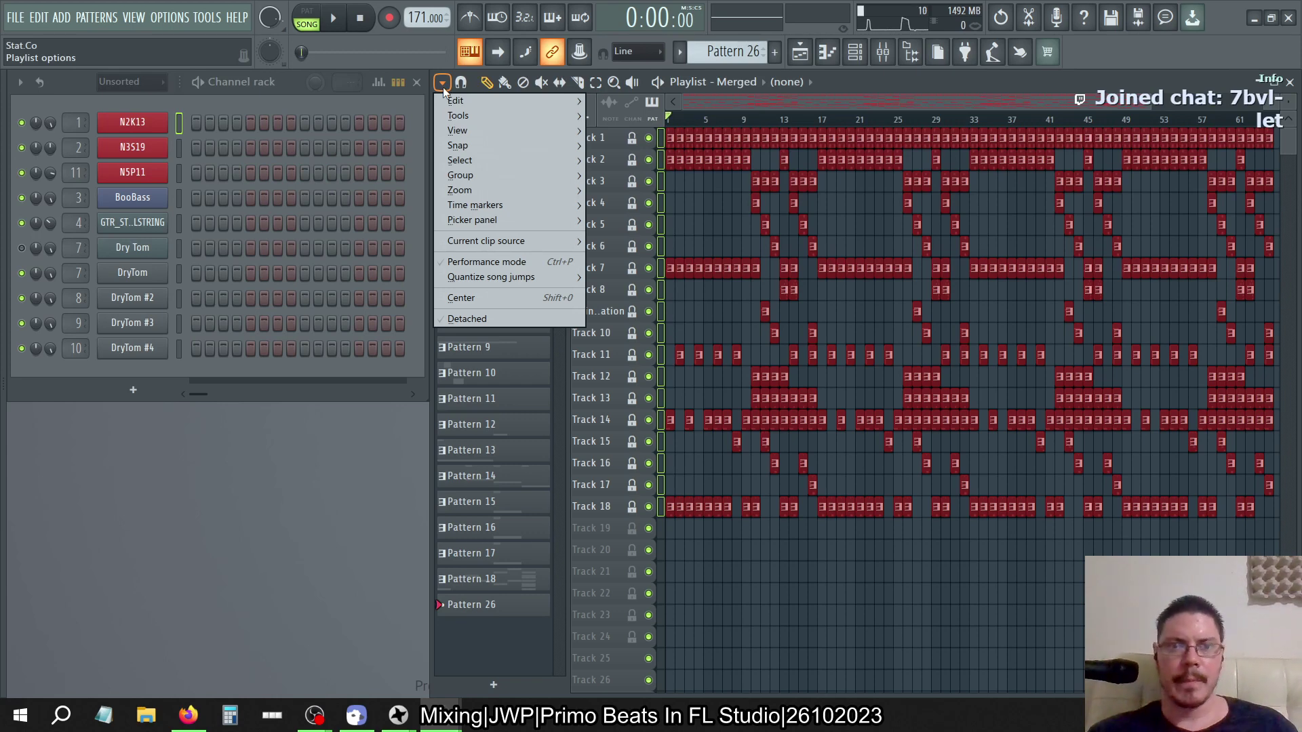
{"action": "mouse_move", "coordinate": [490, 126]}
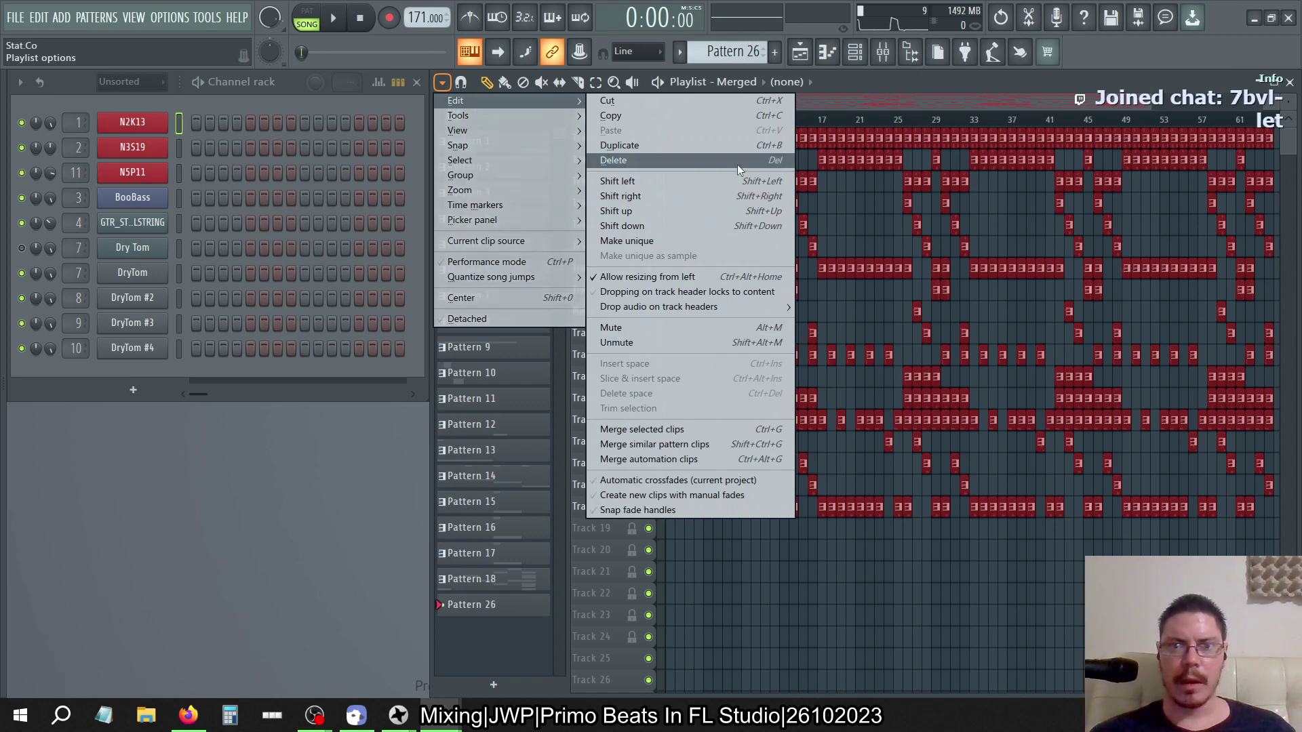
{"action": "left_click", "coordinate": [641, 429]}
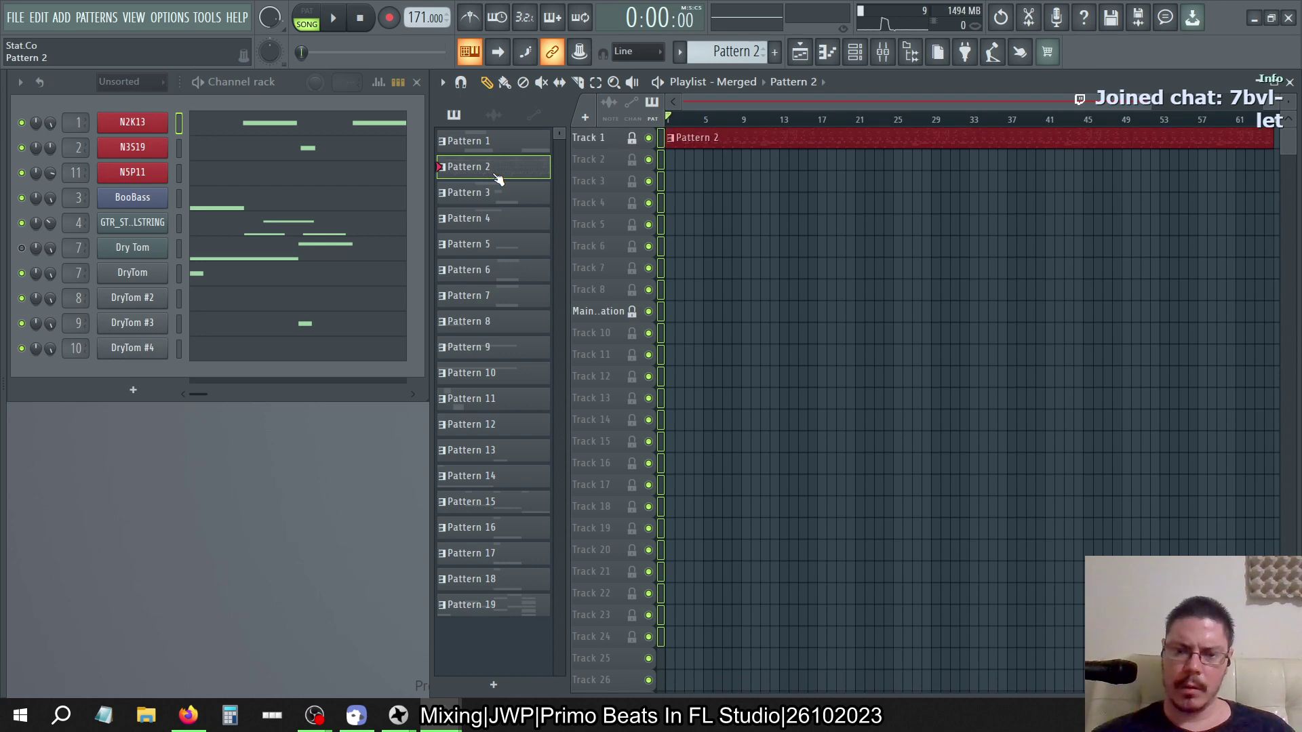
Clear the custom name "Main automation" from Track 9 in the Merged arrangement
{"action": "left_click", "coordinate": [595, 312]}
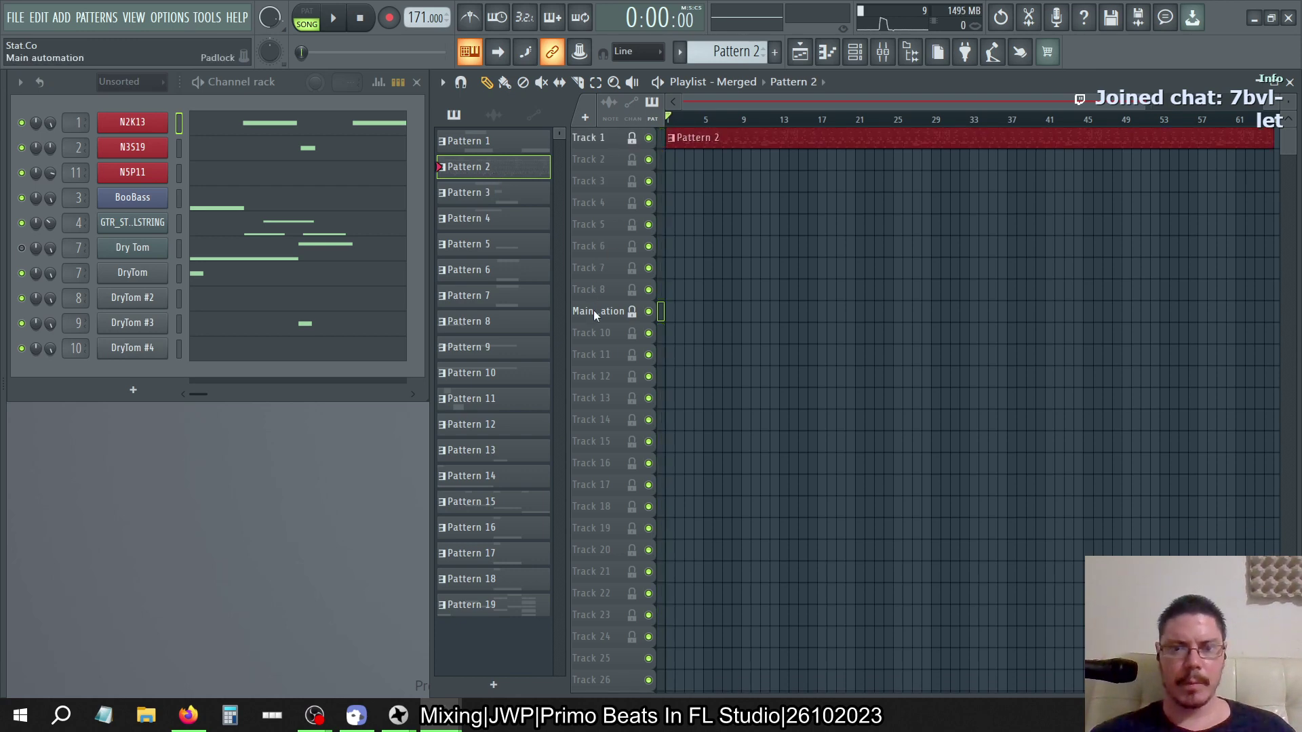
{"action": "right_click", "coordinate": [592, 311]}
{"action": "left_click", "coordinate": [621, 302]}
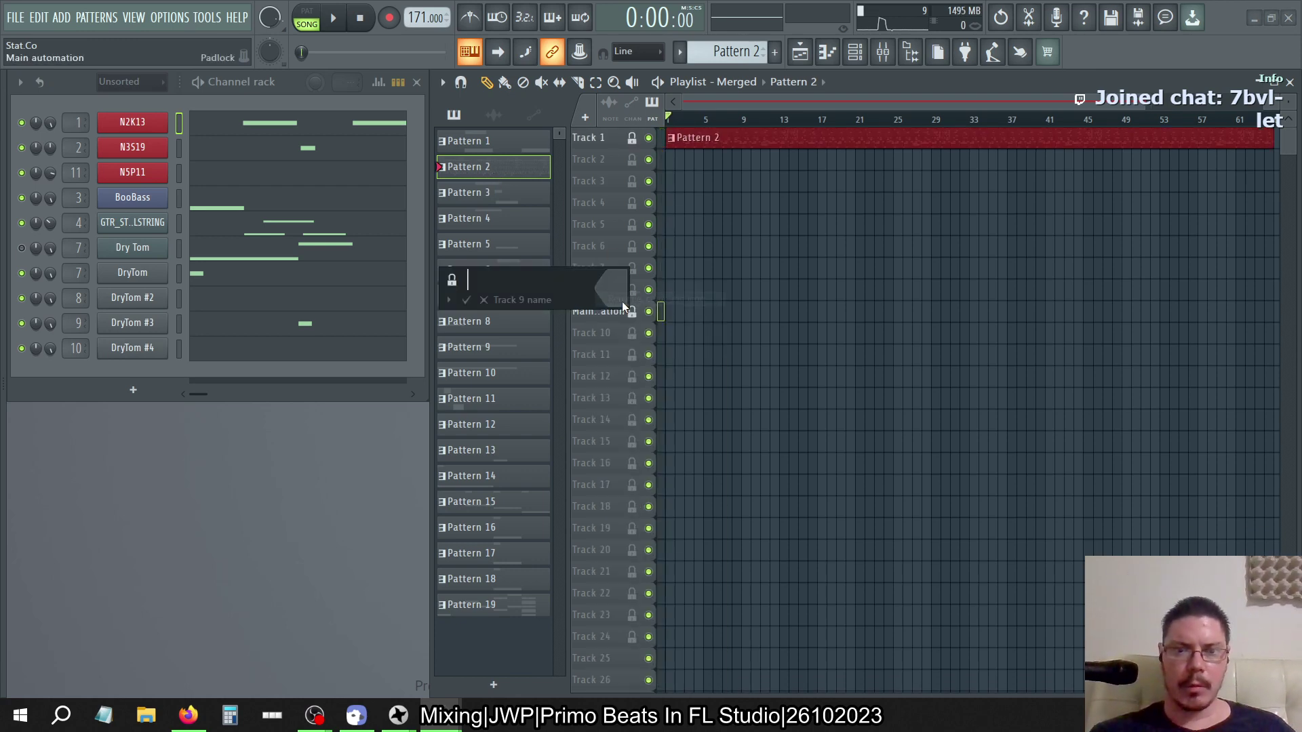
{"action": "key", "text": "Delete"}
{"action": "key", "text": "Return"}
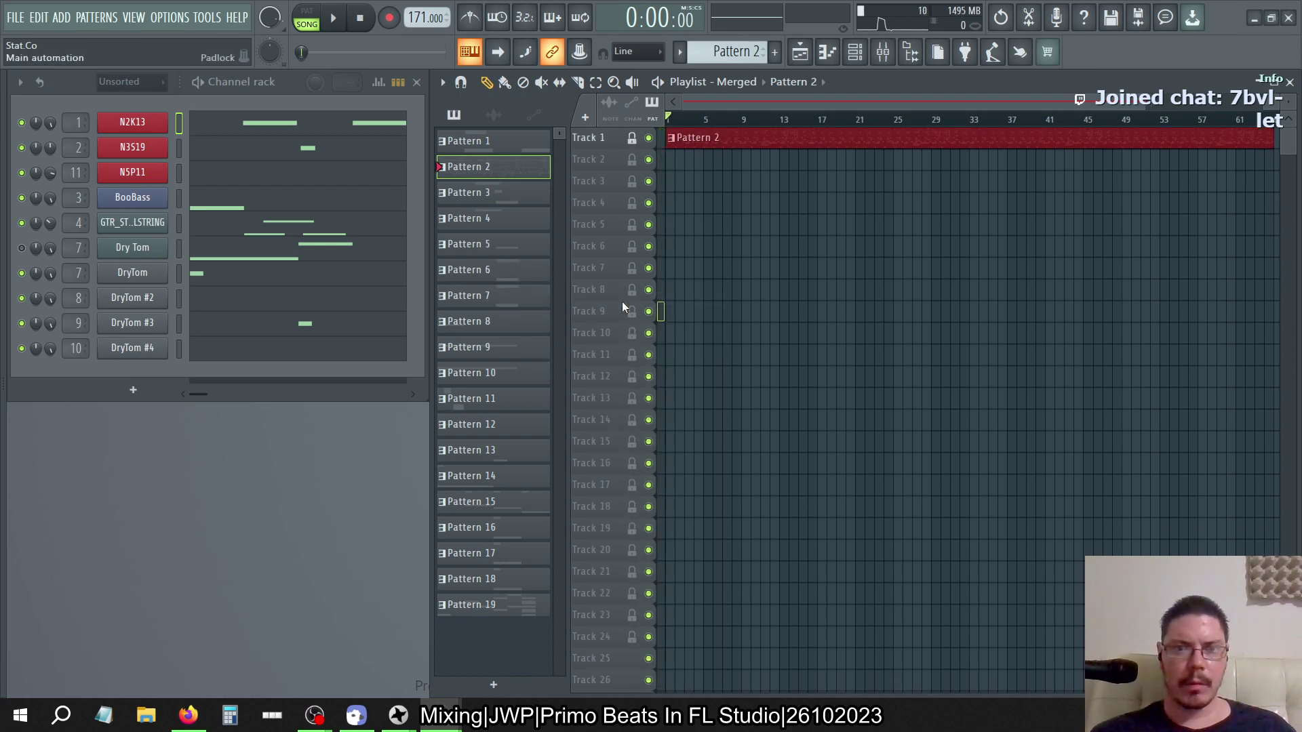
Move the merged pattern down to the end of the pattern list, below Pattern 18, and split it by channel
{"action": "right_click", "coordinate": [527, 171]}
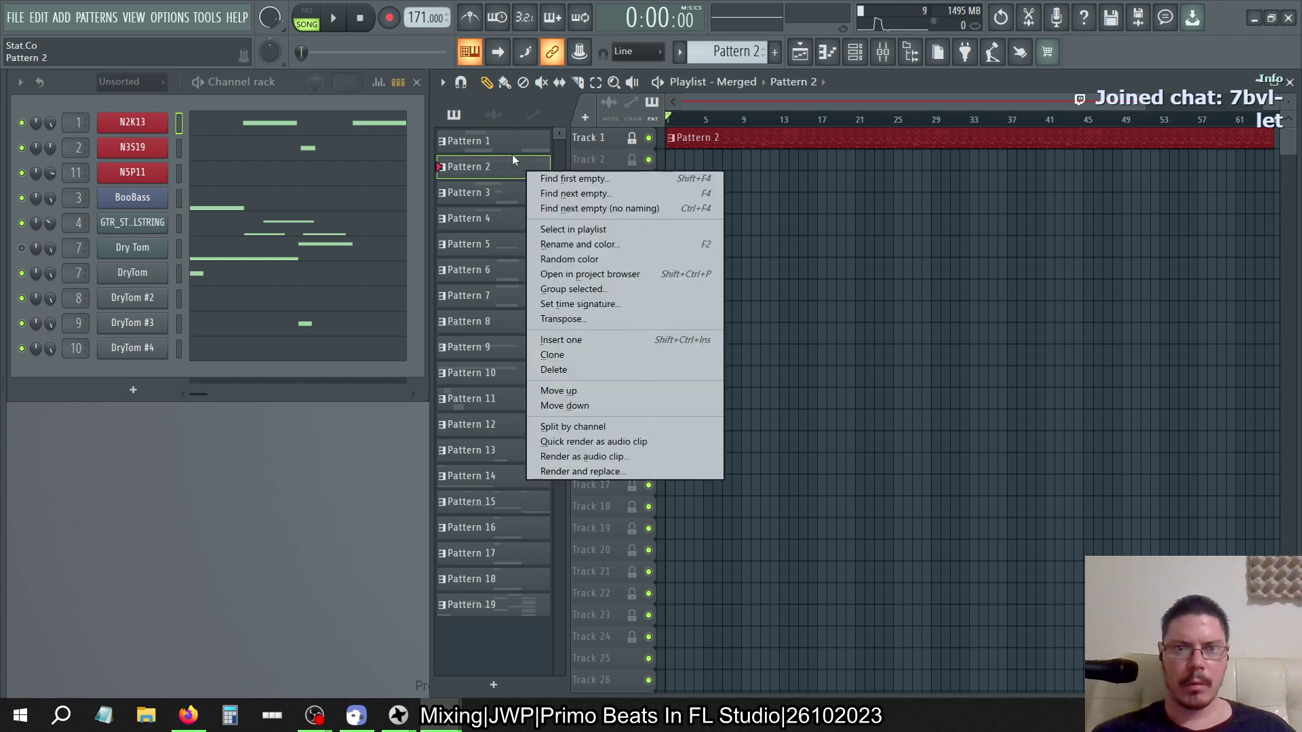
{"action": "left_click", "coordinate": [752, 60]}
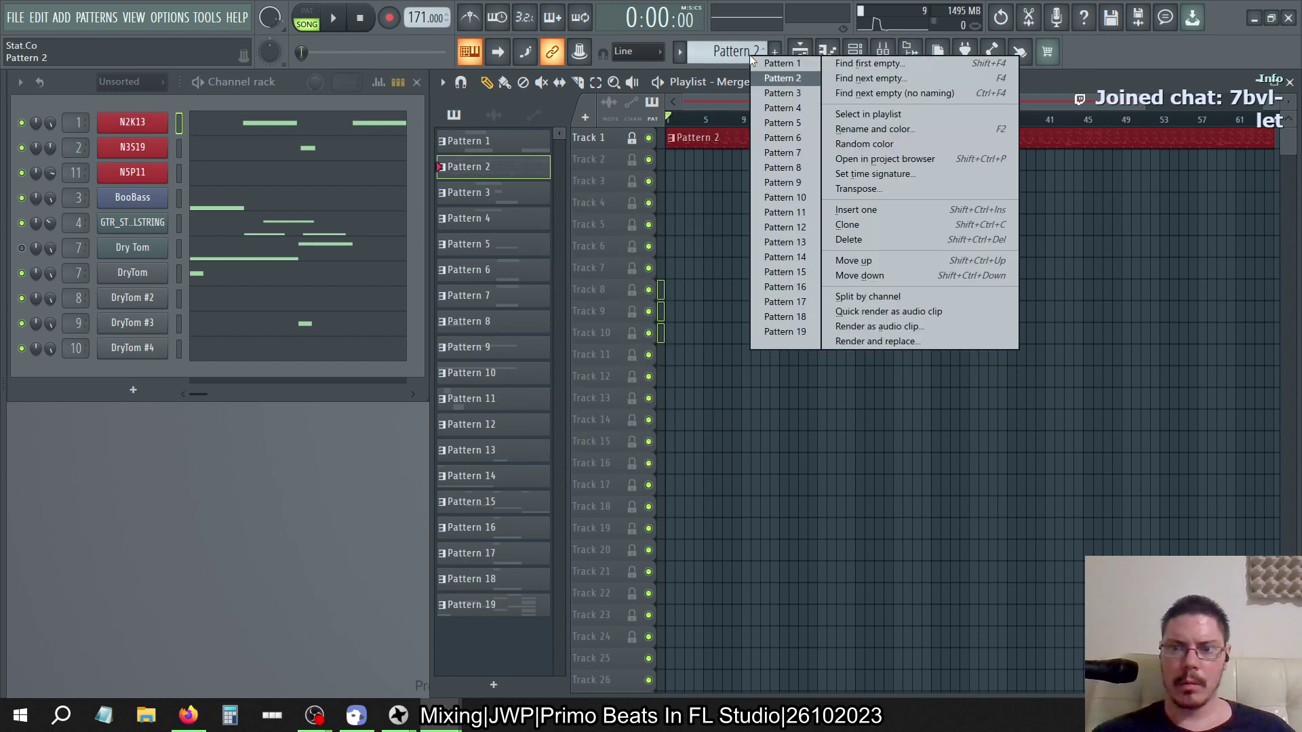
{"action": "left_click", "coordinate": [738, 58]}
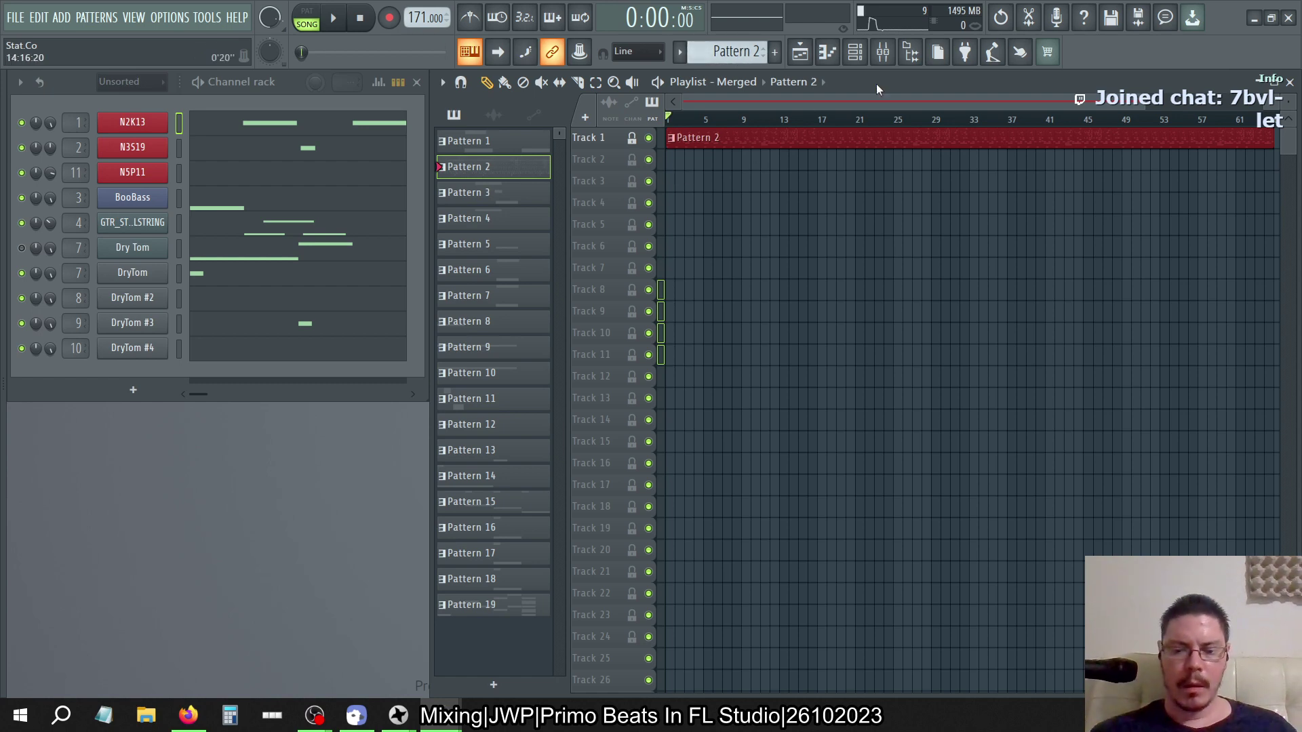
{"action": "key", "text": "KP_Add"}
{"action": "key", "text": "KP_Add"}
{"action": "key", "text": "KP_Add"}
{"action": "key", "text": "KP_Add"}
{"action": "key", "text": "KP_Add"}
{"action": "key", "text": "KP_Add"}
{"action": "key", "text": "KP_Add"}
{"action": "key", "text": "KP_Add"}
{"action": "key", "text": "KP_Add"}
{"action": "key", "text": "KP_Add"}
{"action": "key", "text": "KP_Add"}
{"action": "key", "text": "KP_Add"}
{"action": "key", "text": "KP_Add"}
{"action": "key", "text": "KP_Add"}
{"action": "key", "text": "KP_Add"}
{"action": "key", "text": "KP_Add"}
{"action": "key", "text": "KP_Add"}
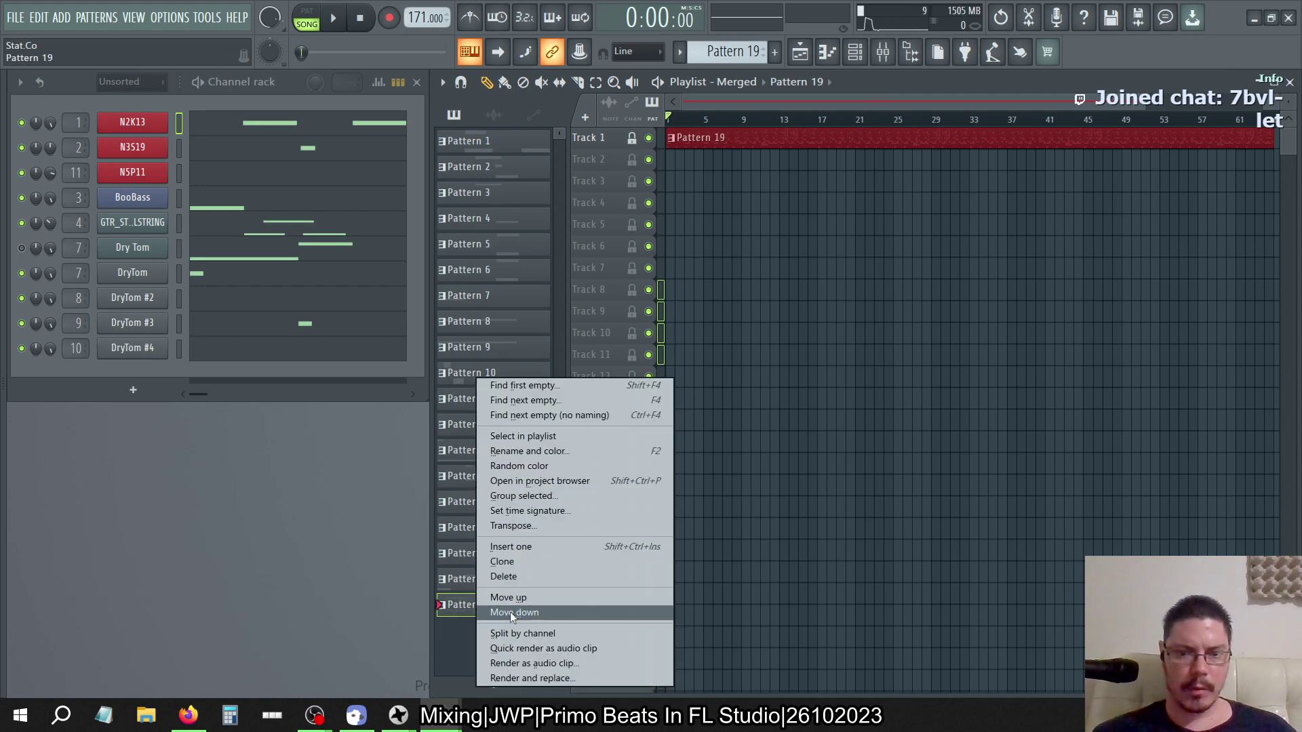
{"action": "left_click", "coordinate": [512, 631]}
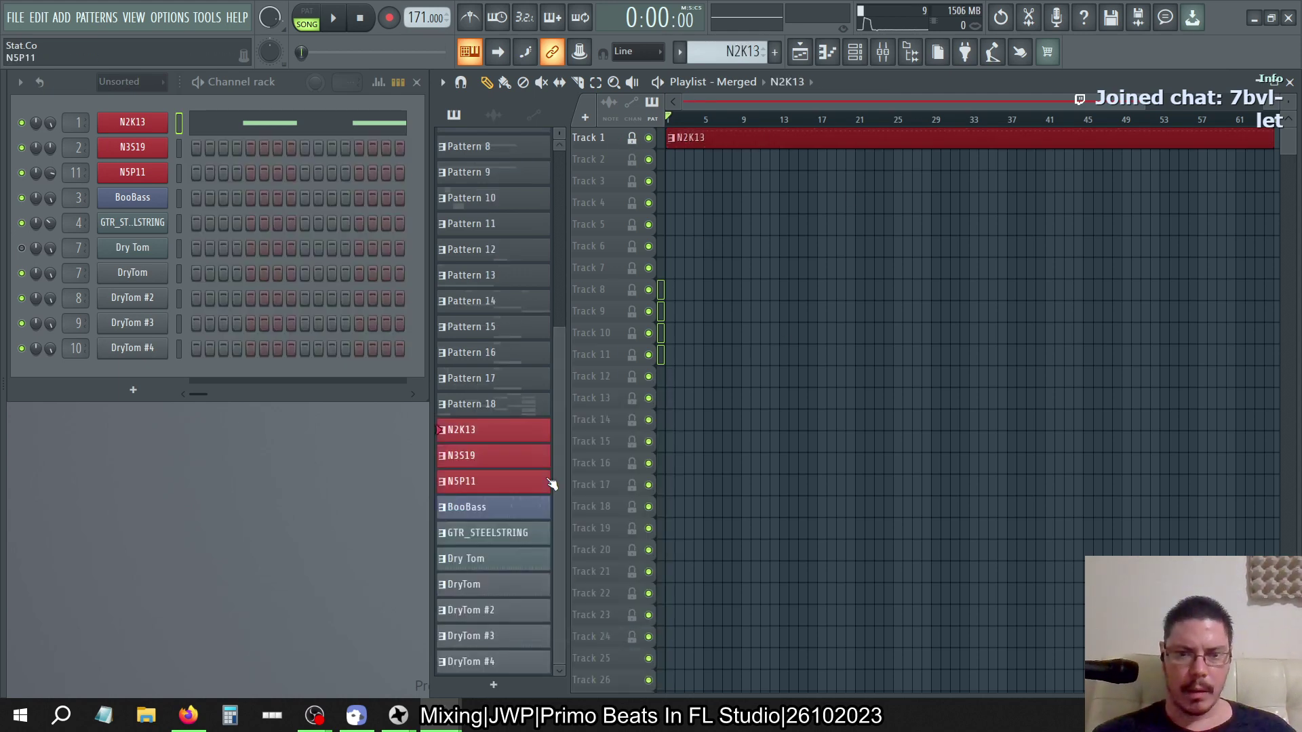
Move the stacked channel clips from Track 1 to Track 5, check the original Arrangement and return to the Merged arrangement
{"action": "left_click_drag", "start_coordinate": [700, 138], "coordinate": [680, 226]}
{"action": "left_click", "coordinate": [739, 82]}
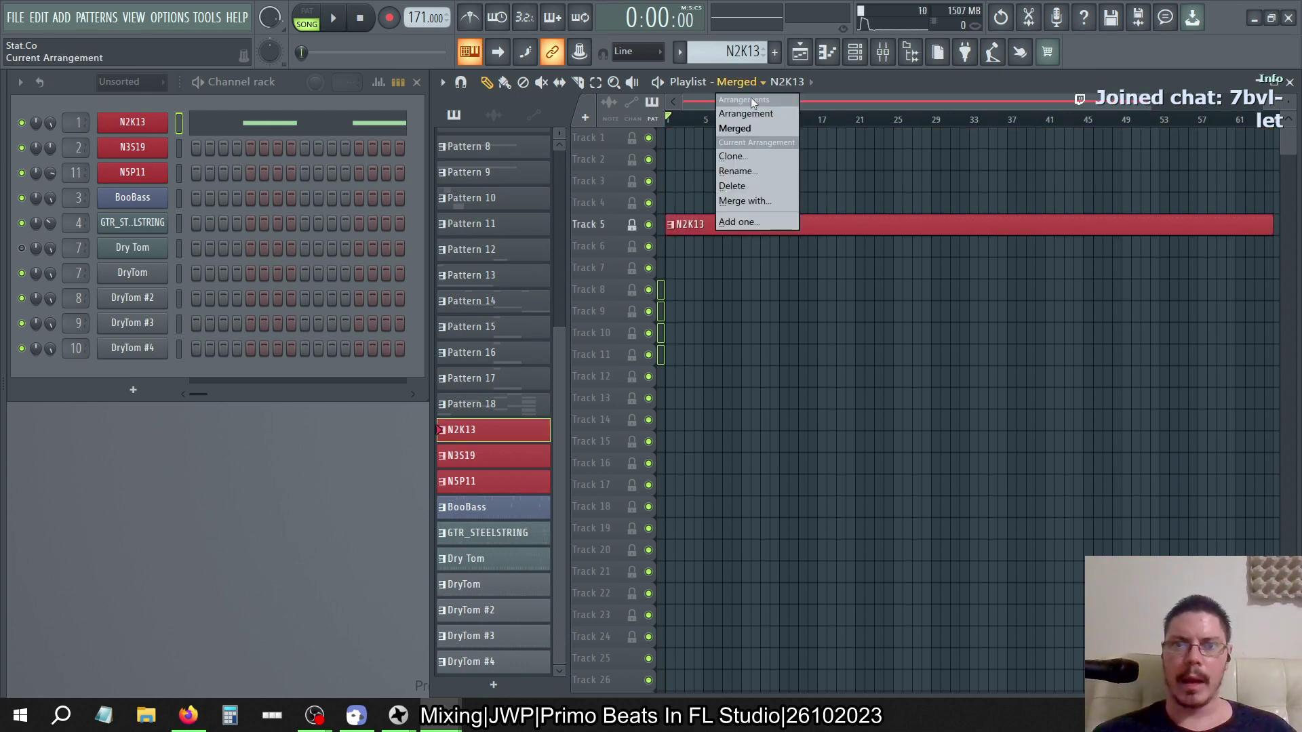
{"action": "left_click", "coordinate": [746, 112]}
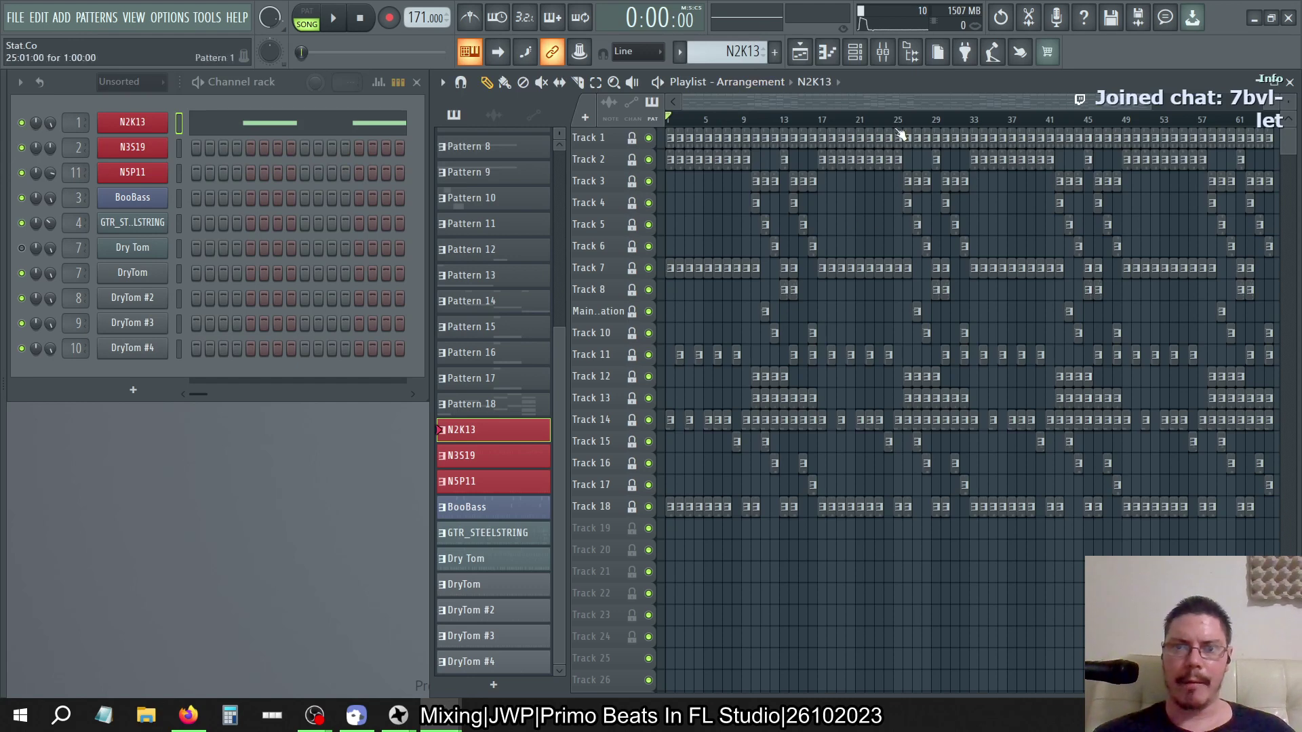
{"action": "left_click", "coordinate": [775, 84]}
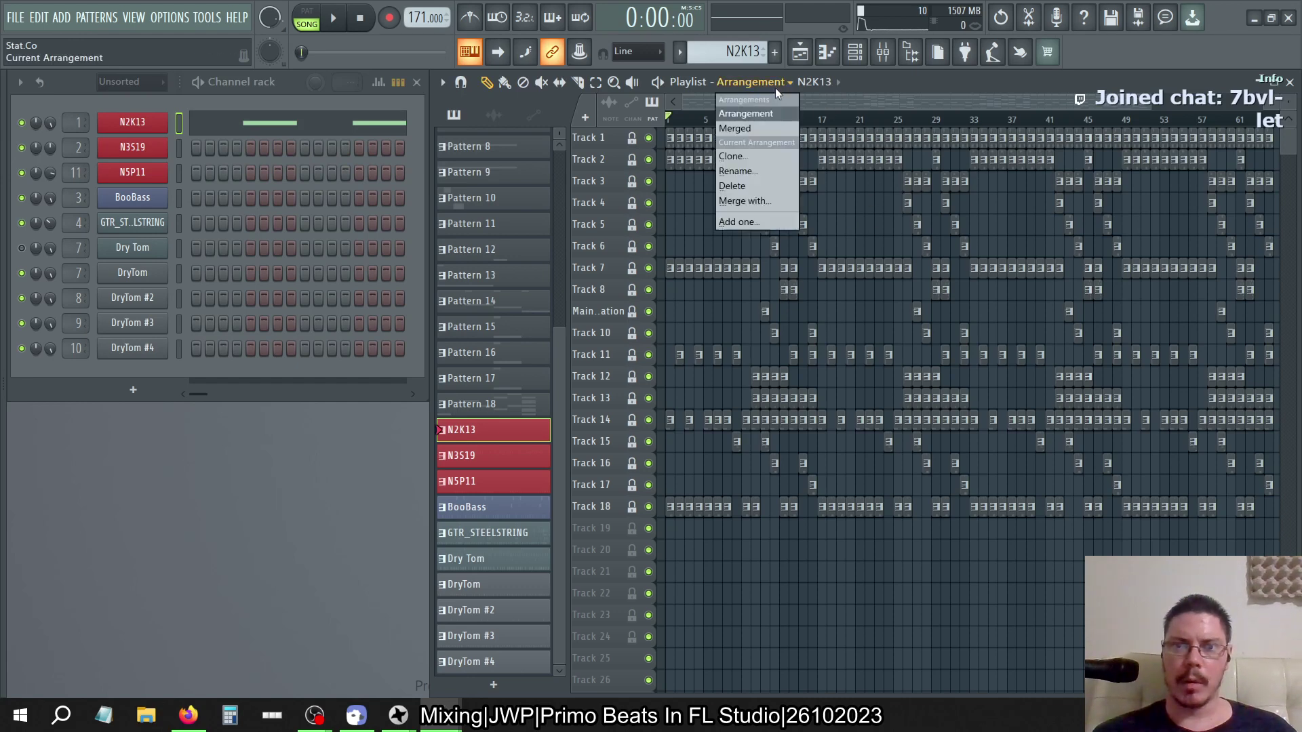
{"action": "left_click", "coordinate": [748, 127]}
Place the N2K13, N3S19, N5P11 and BooBass clips on Tracks 1, 2, 3 and 4 respectively
{"action": "left_click_drag", "start_coordinate": [726, 229], "coordinate": [709, 142]}
{"action": "left_click_drag", "start_coordinate": [702, 222], "coordinate": [693, 164]}
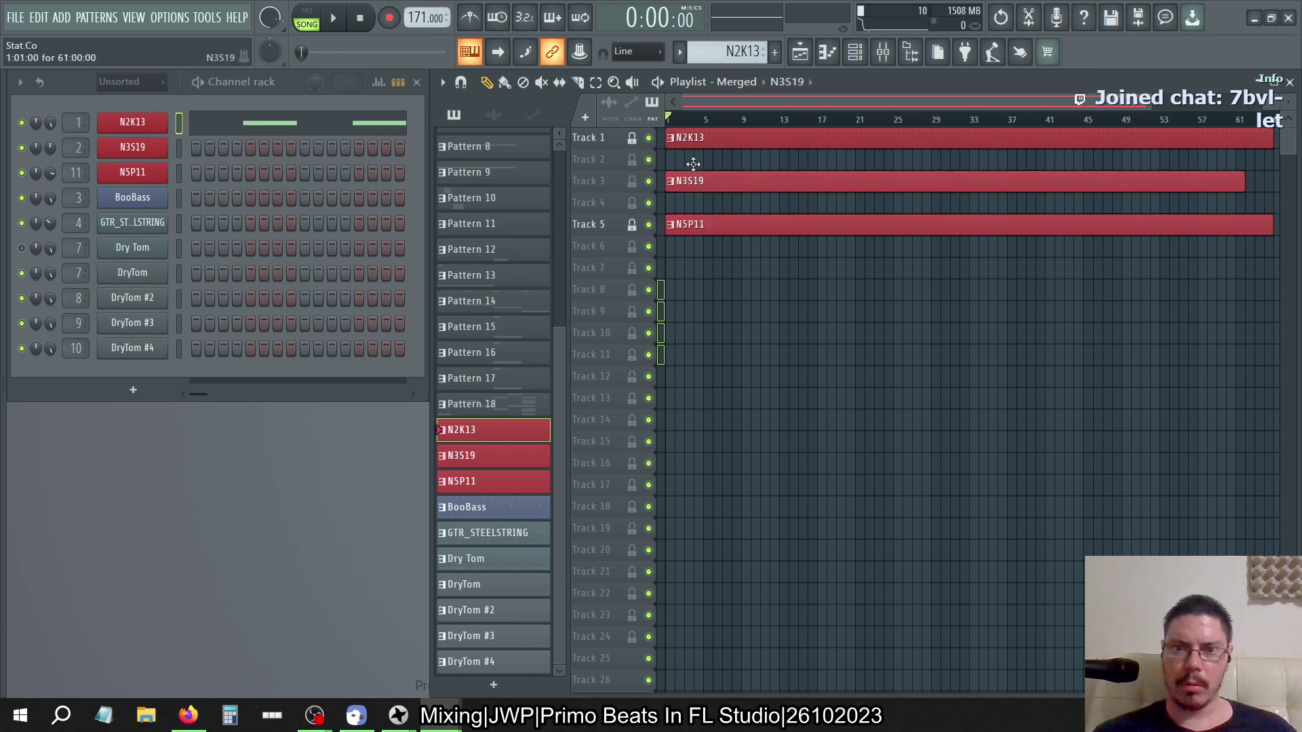
{"action": "right_click", "coordinate": [693, 229]}
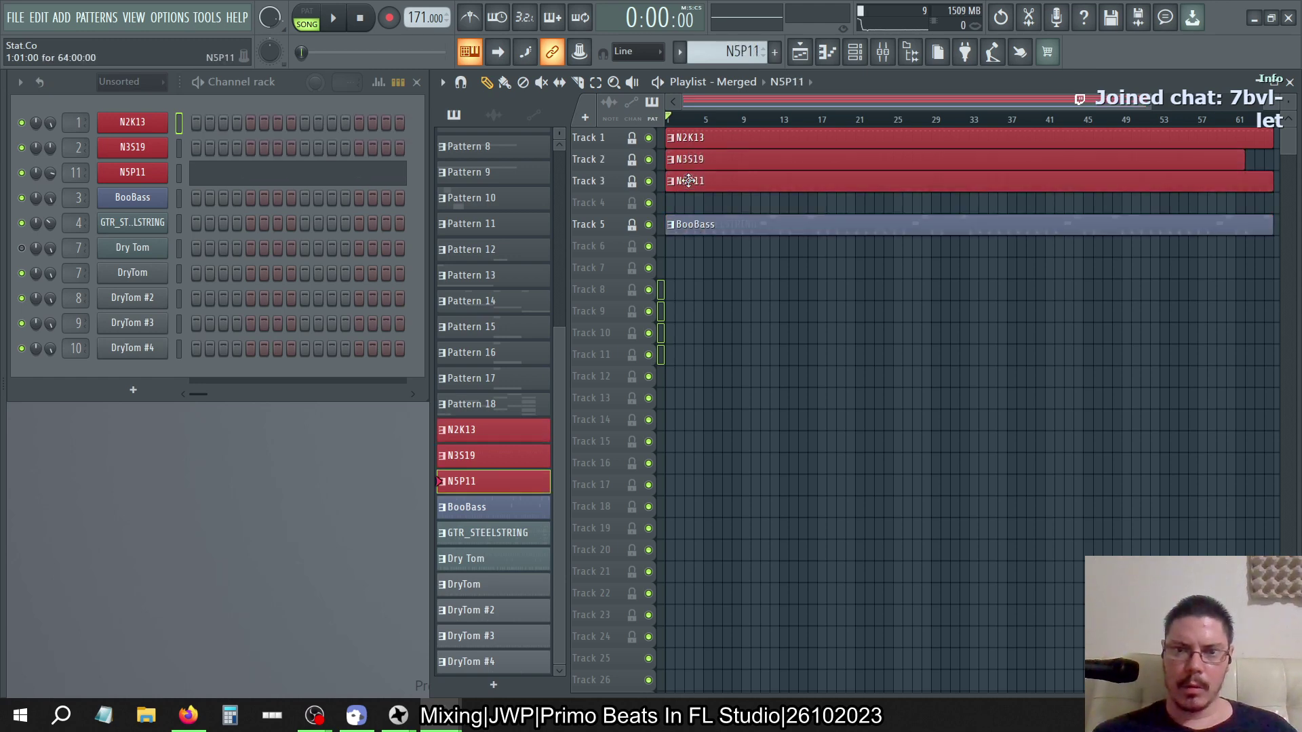
{"action": "left_click_drag", "start_coordinate": [690, 224], "coordinate": [693, 226]}
{"action": "left_click", "coordinate": [690, 205]}
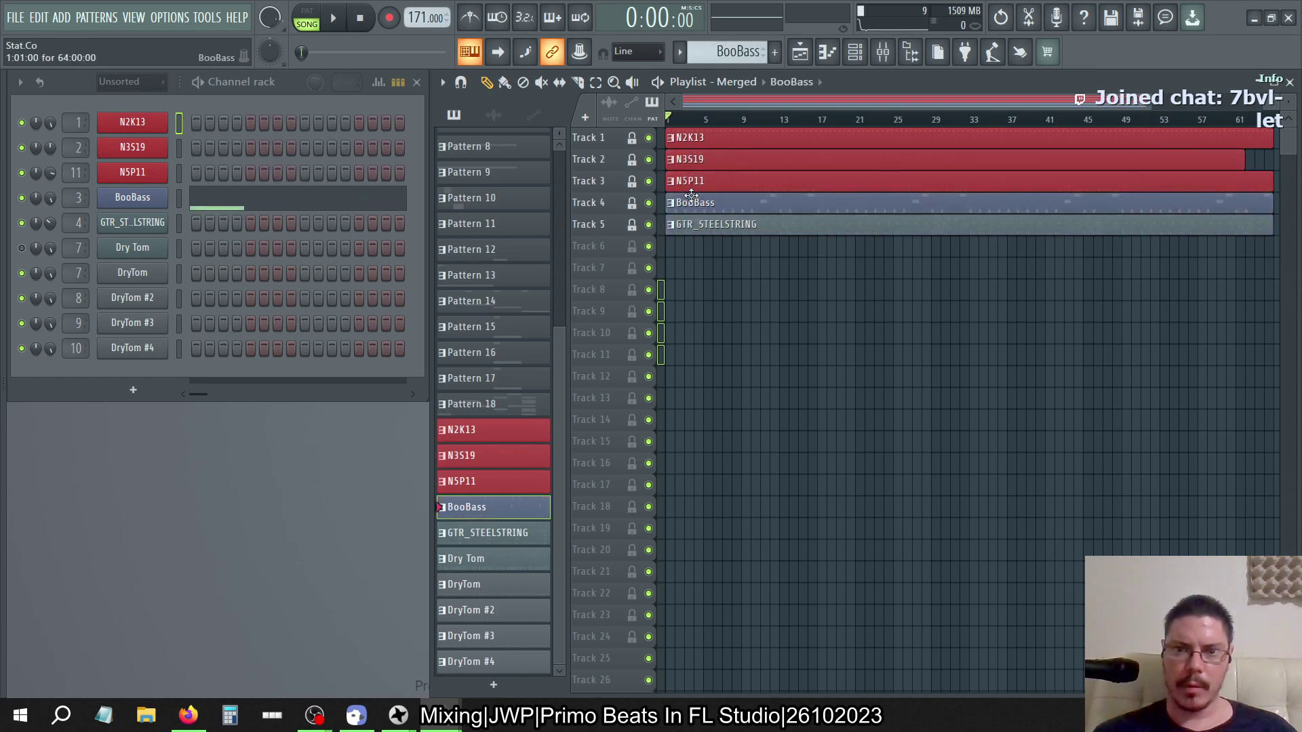
Place GTR_STEELSTRING on Track 5, DryTom through DryTom #4 on Tracks 6 to 9, and the Dry Tom clip on Track 12
{"action": "right_click", "coordinate": [698, 227]}
{"action": "left_click_drag", "start_coordinate": [699, 227], "coordinate": [699, 286]}
{"action": "left_click", "coordinate": [692, 269]}
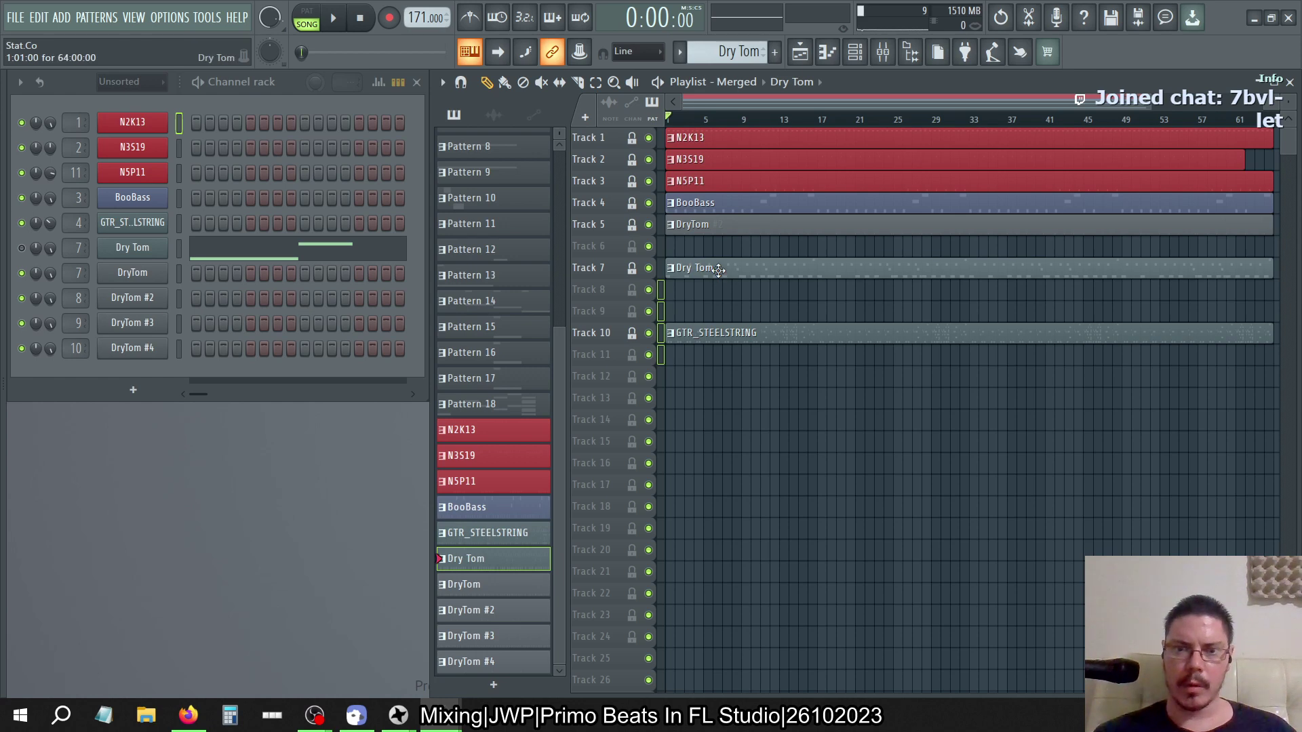
{"action": "left_click_drag", "start_coordinate": [712, 270], "coordinate": [698, 592]}
{"action": "left_click_drag", "start_coordinate": [709, 227], "coordinate": [709, 270]}
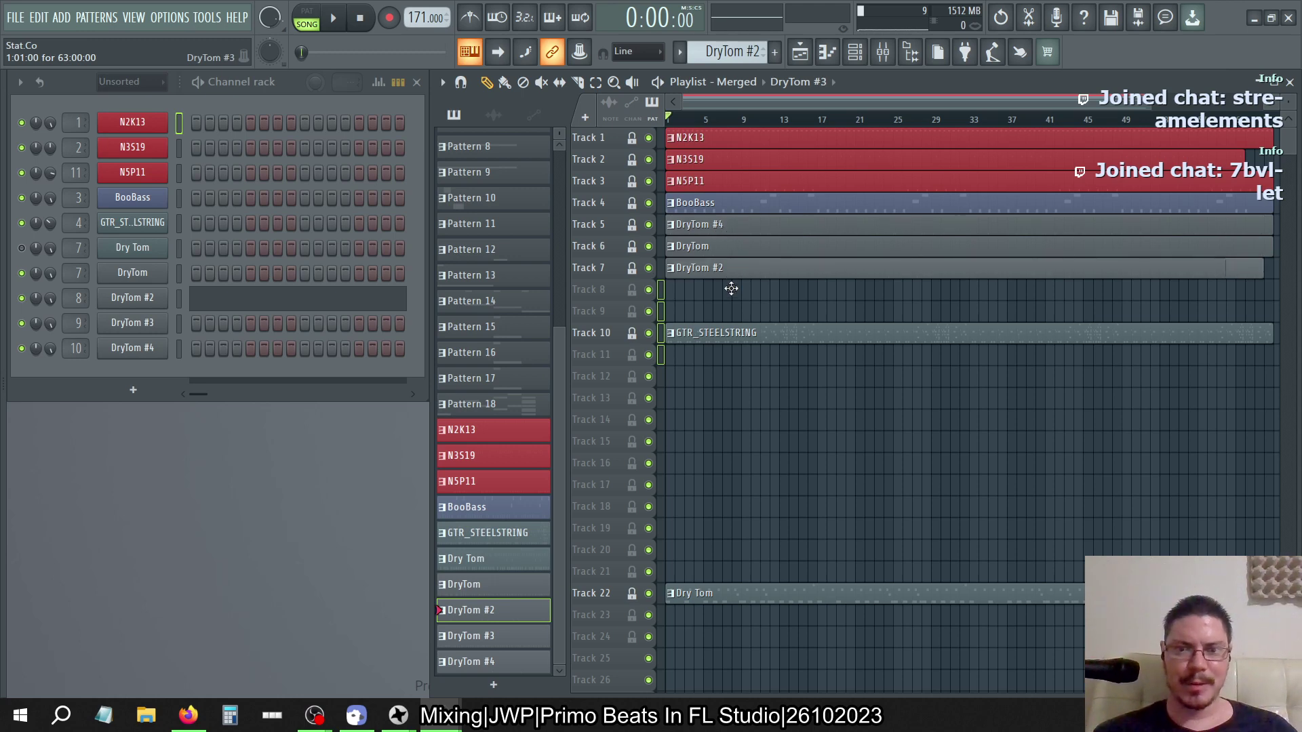
{"action": "left_click_drag", "start_coordinate": [730, 296], "coordinate": [731, 291]}
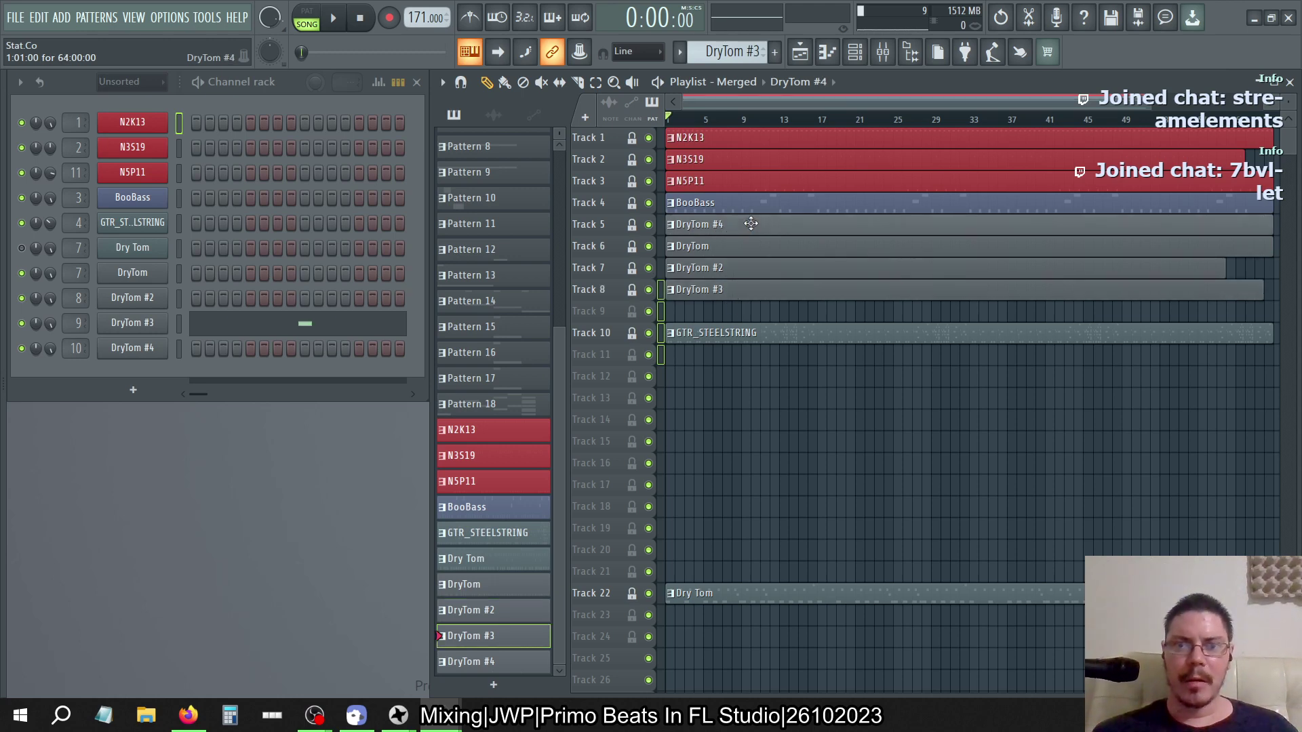
{"action": "mouse_move", "coordinate": [749, 221]}
{"action": "left_mouse_down"}
{"action": "mouse_move", "coordinate": [734, 331]}
{"action": "mouse_move", "coordinate": [732, 223]}
{"action": "left_mouse_up"}
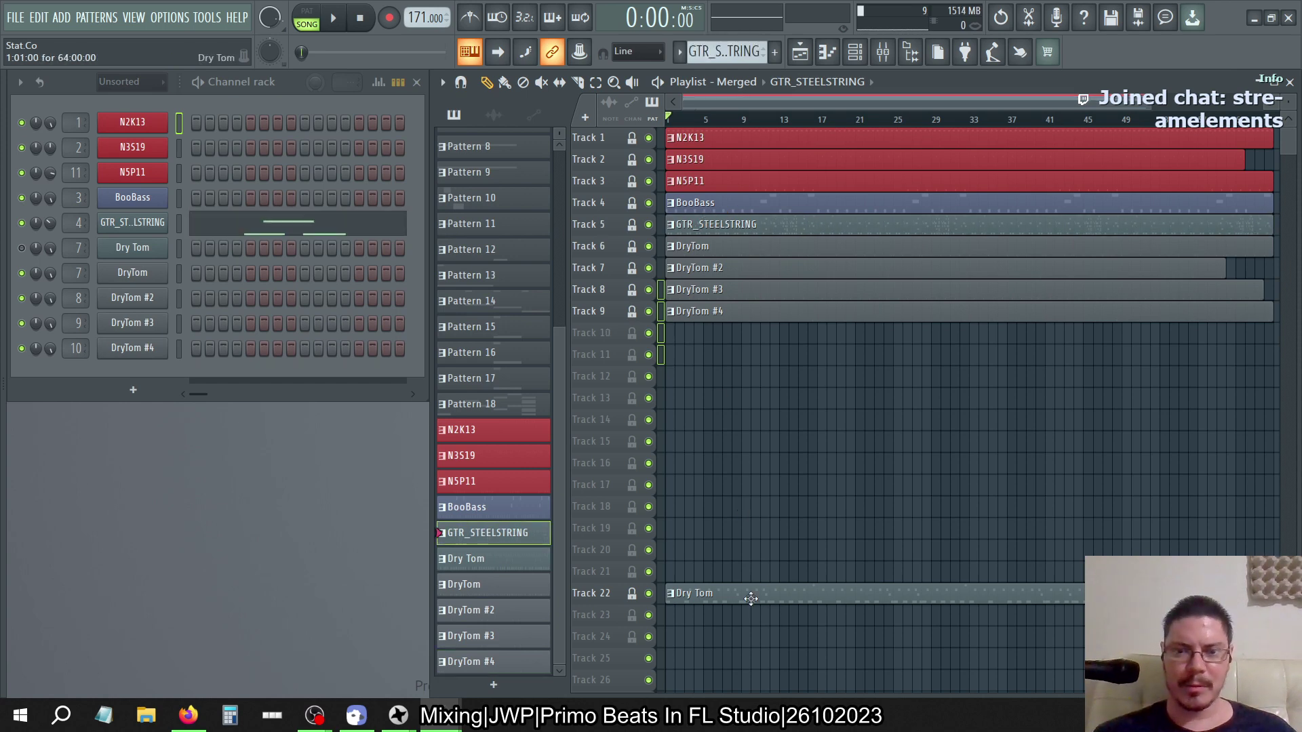
{"action": "left_click_drag", "start_coordinate": [750, 594], "coordinate": [723, 378]}
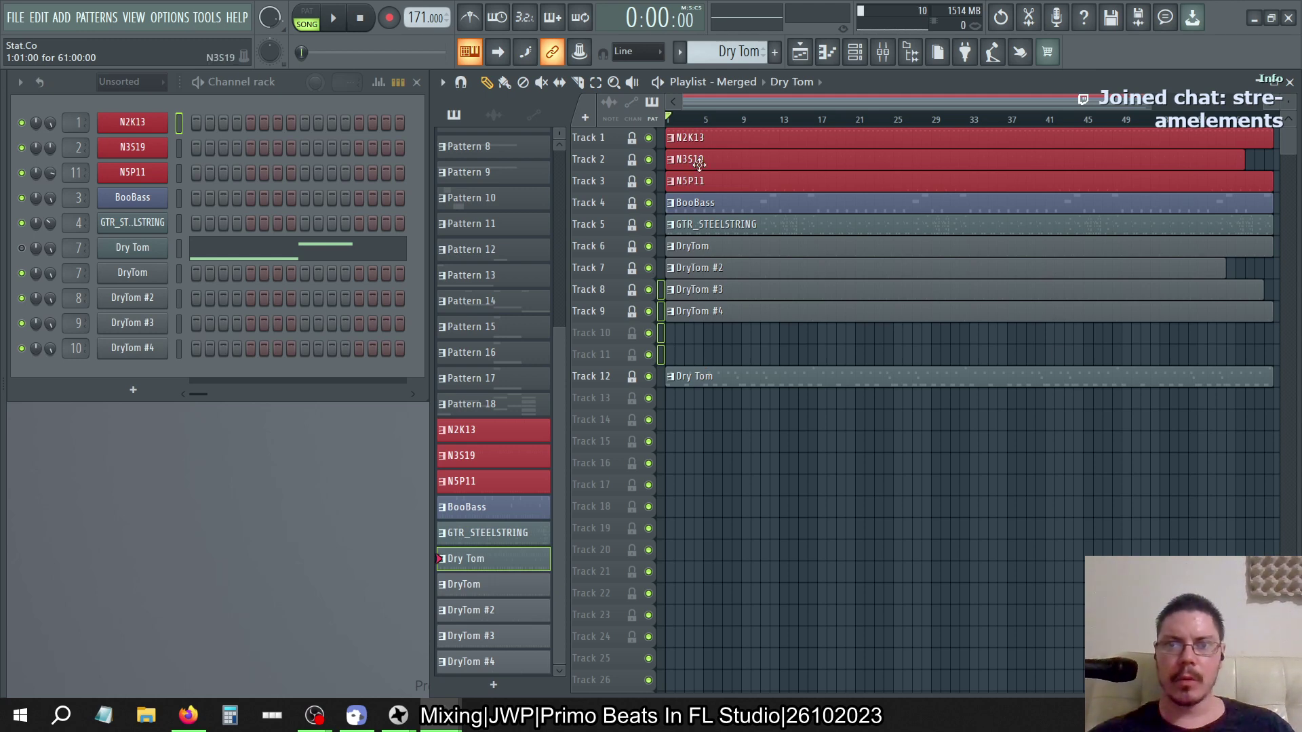
Inspect the Sweet Spots - Bass Guitar plugin on the Bass mixer track, including its Post page, and close the plugin and mixer
{"action": "left_click", "coordinate": [883, 53]}
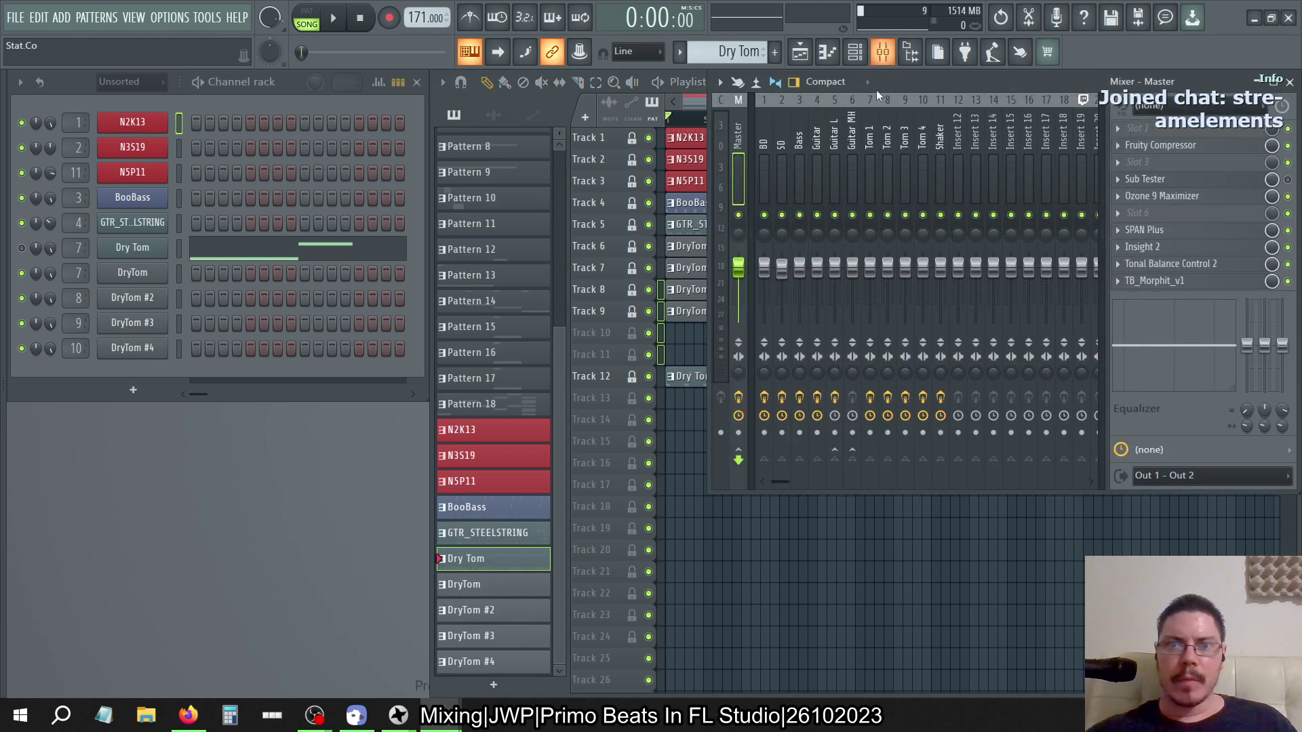
{"action": "left_click", "coordinate": [799, 176]}
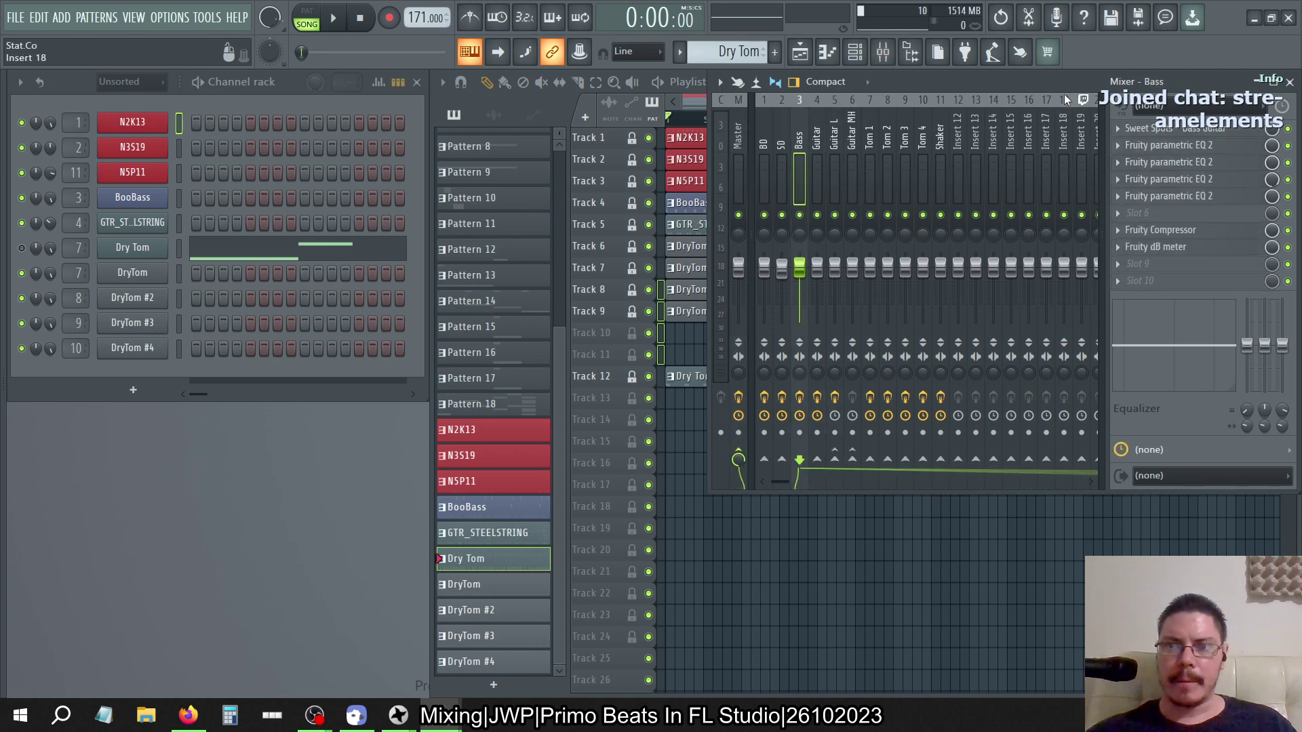
{"action": "left_click_drag", "start_coordinate": [1065, 95], "coordinate": [767, 161]}
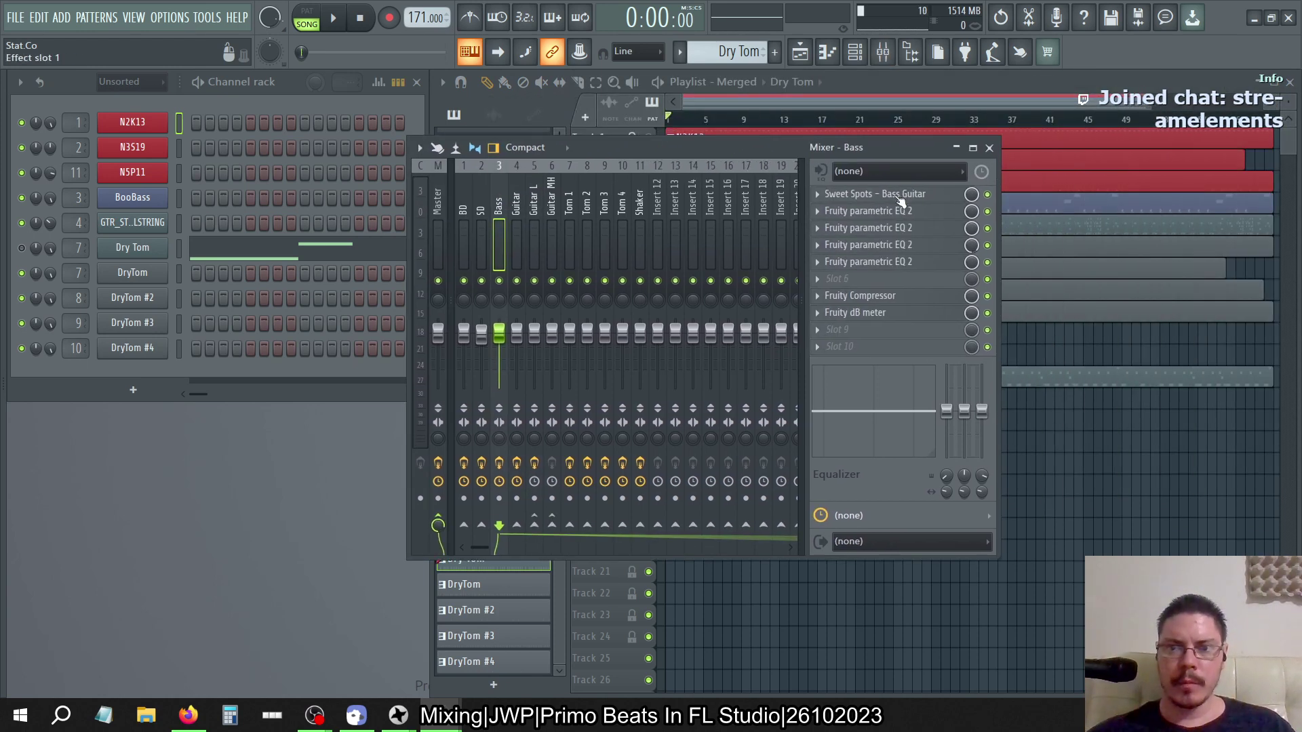
{"action": "left_click", "coordinate": [882, 194]}
{"action": "left_click_drag", "start_coordinate": [311, 226], "coordinate": [516, 115]}
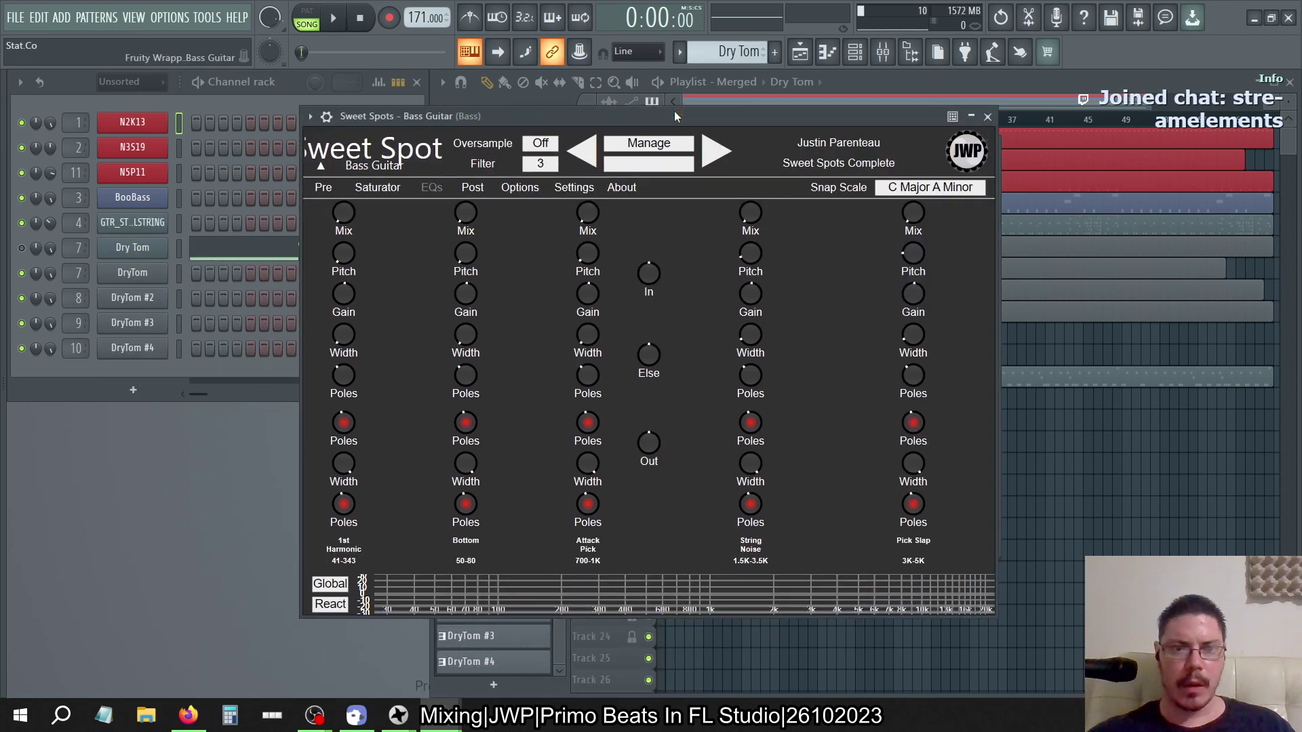
{"action": "left_click", "coordinate": [471, 189]}
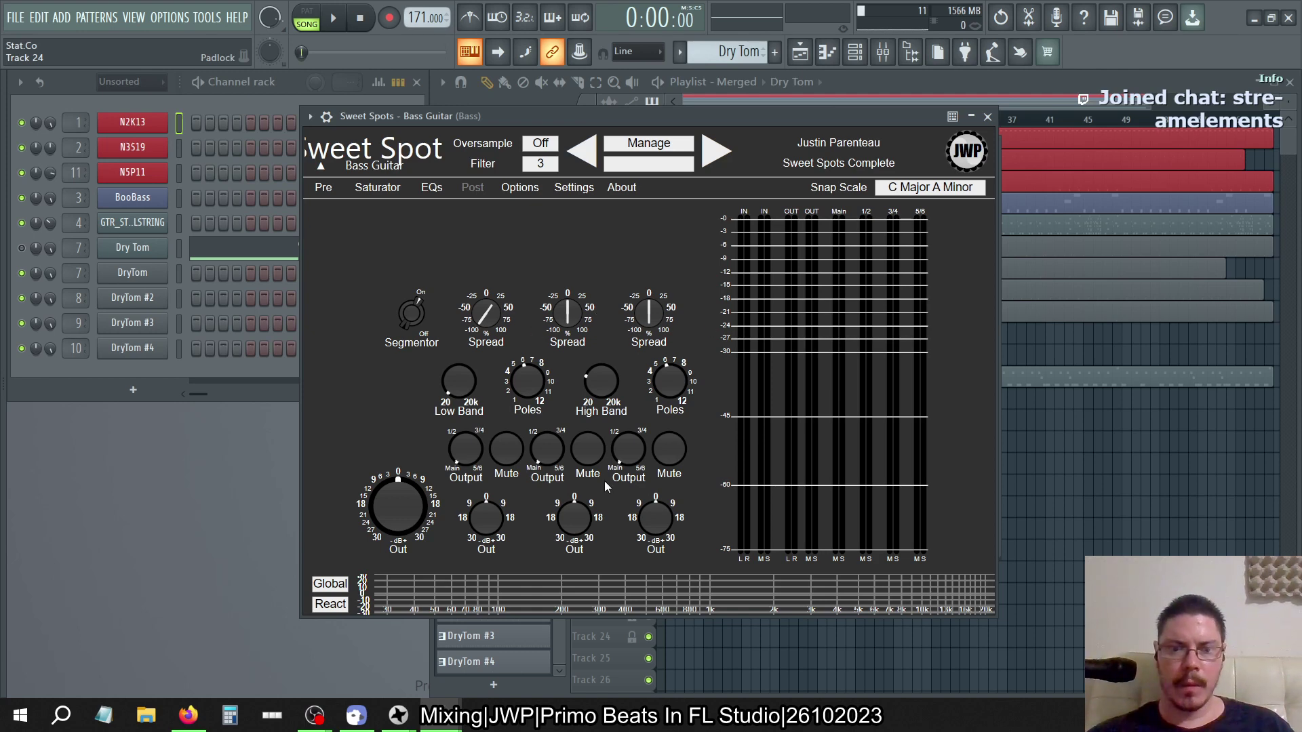
{"action": "left_click", "coordinate": [988, 117]}
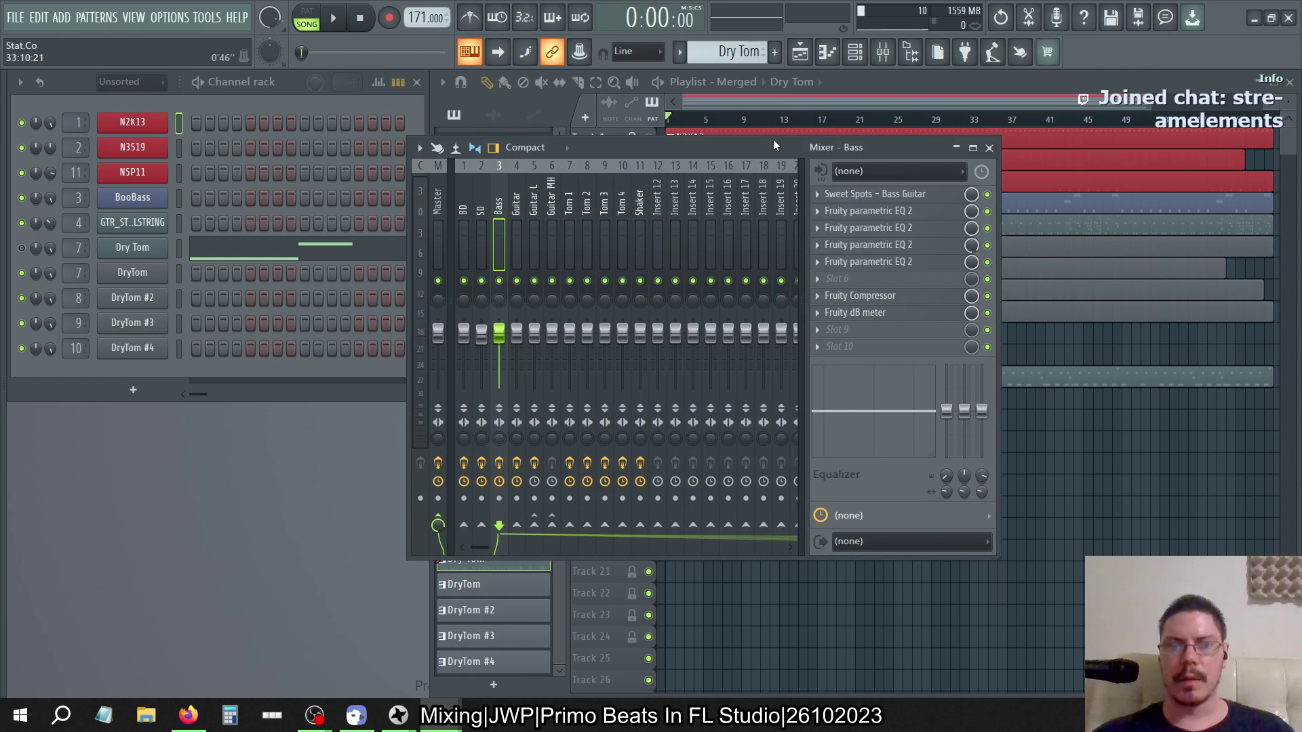
{"action": "left_click", "coordinate": [413, 95]}
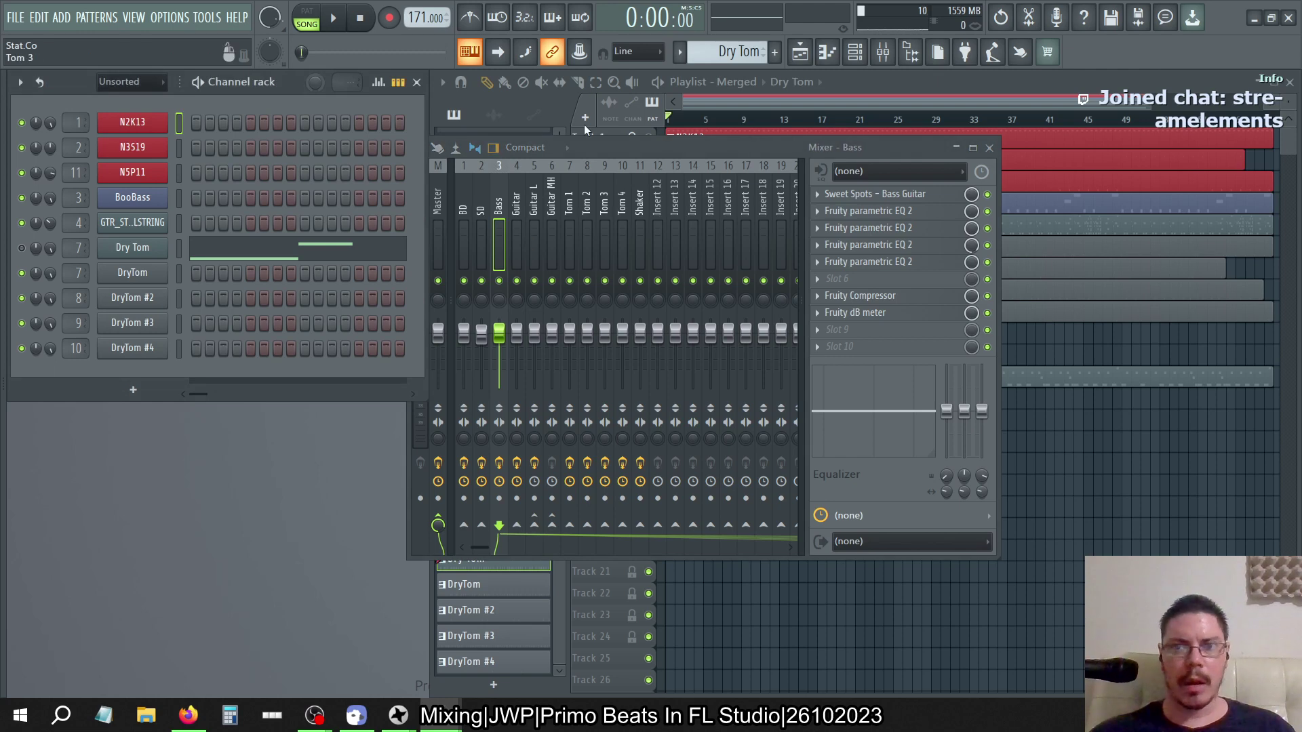
{"action": "left_click", "coordinate": [883, 52]}
Open the BooBass clip in the piano roll and switch its control lane from velocity to another note property
{"action": "double_click", "coordinate": [793, 204]}
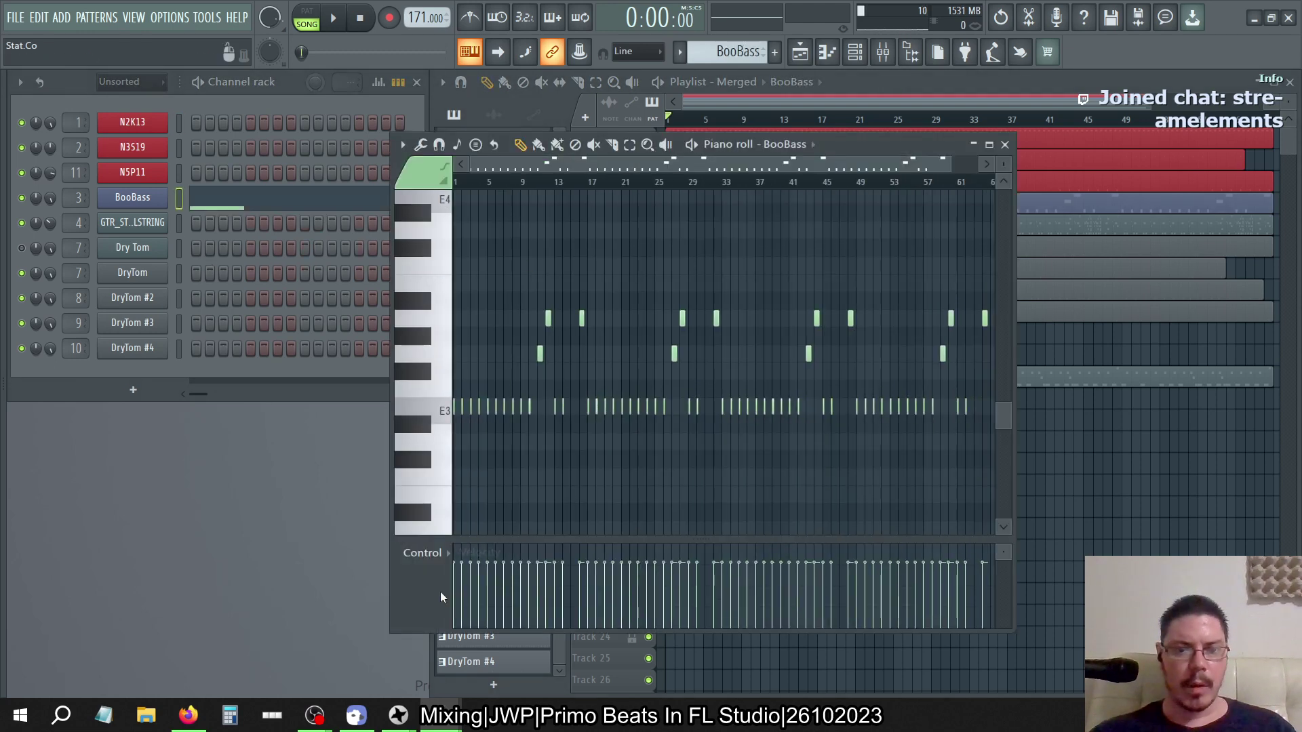
{"action": "left_click", "coordinate": [422, 553]}
{"action": "left_click", "coordinate": [431, 584]}
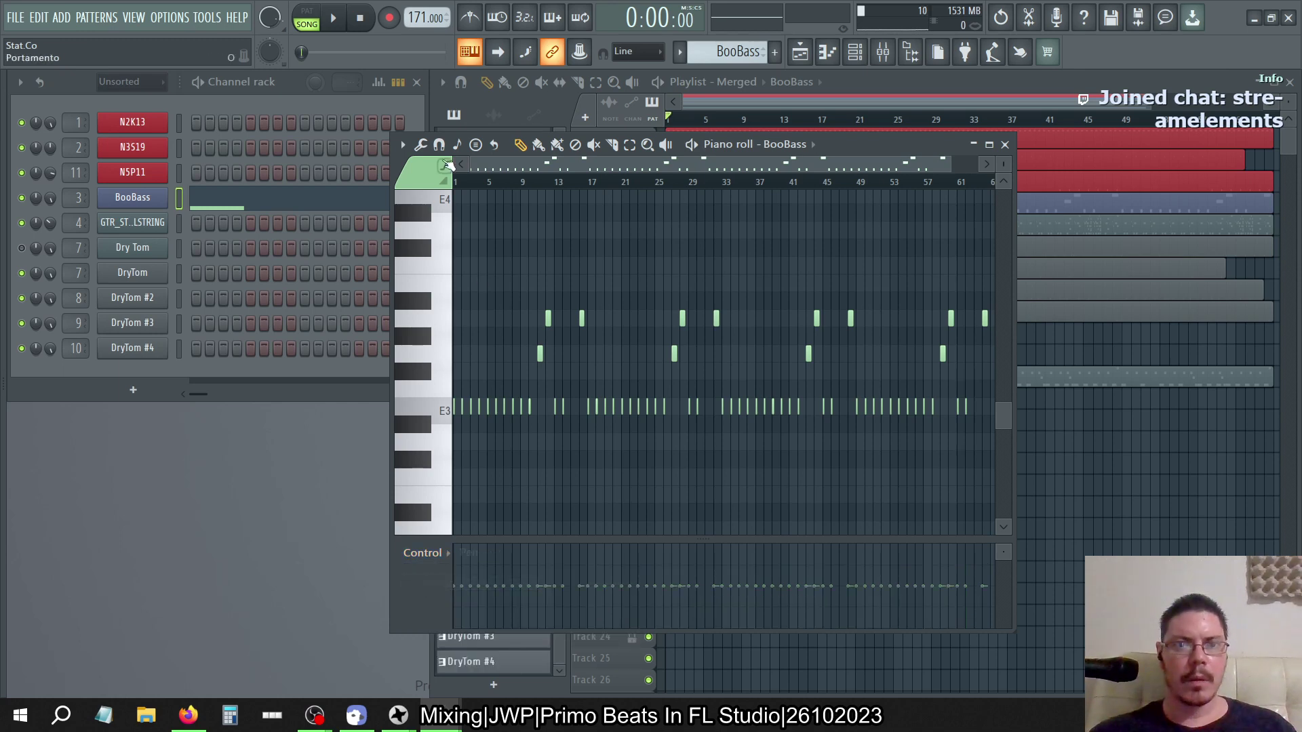
{"action": "left_click", "coordinate": [421, 144]}
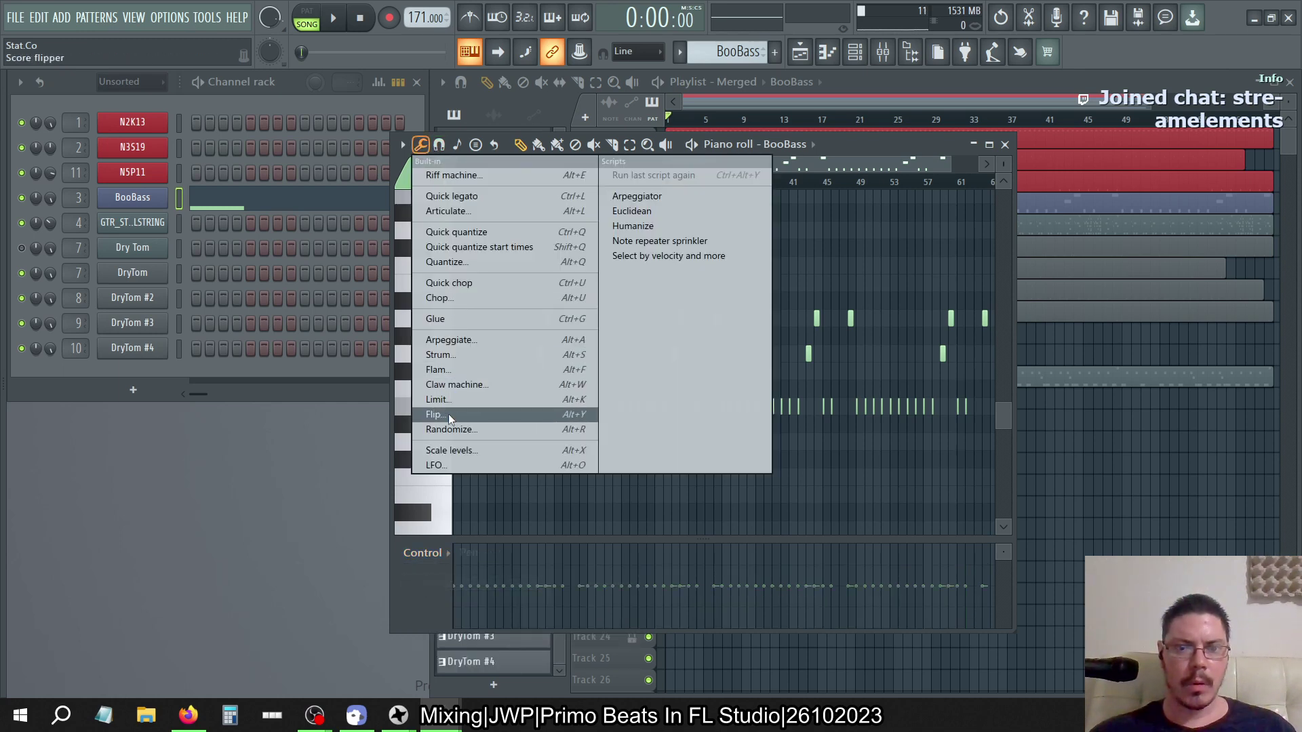
{"action": "left_click", "coordinate": [442, 465]}
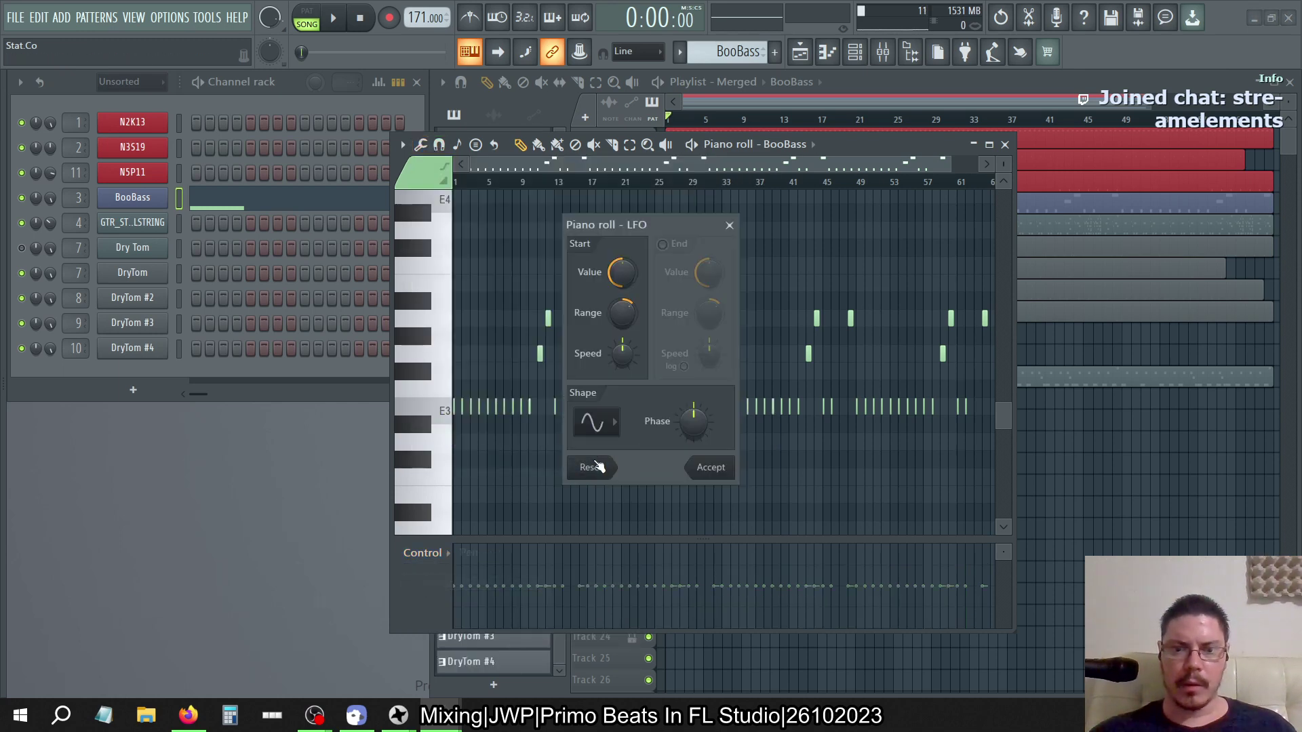
{"action": "left_click_drag", "start_coordinate": [621, 272], "coordinate": [622, 272]}
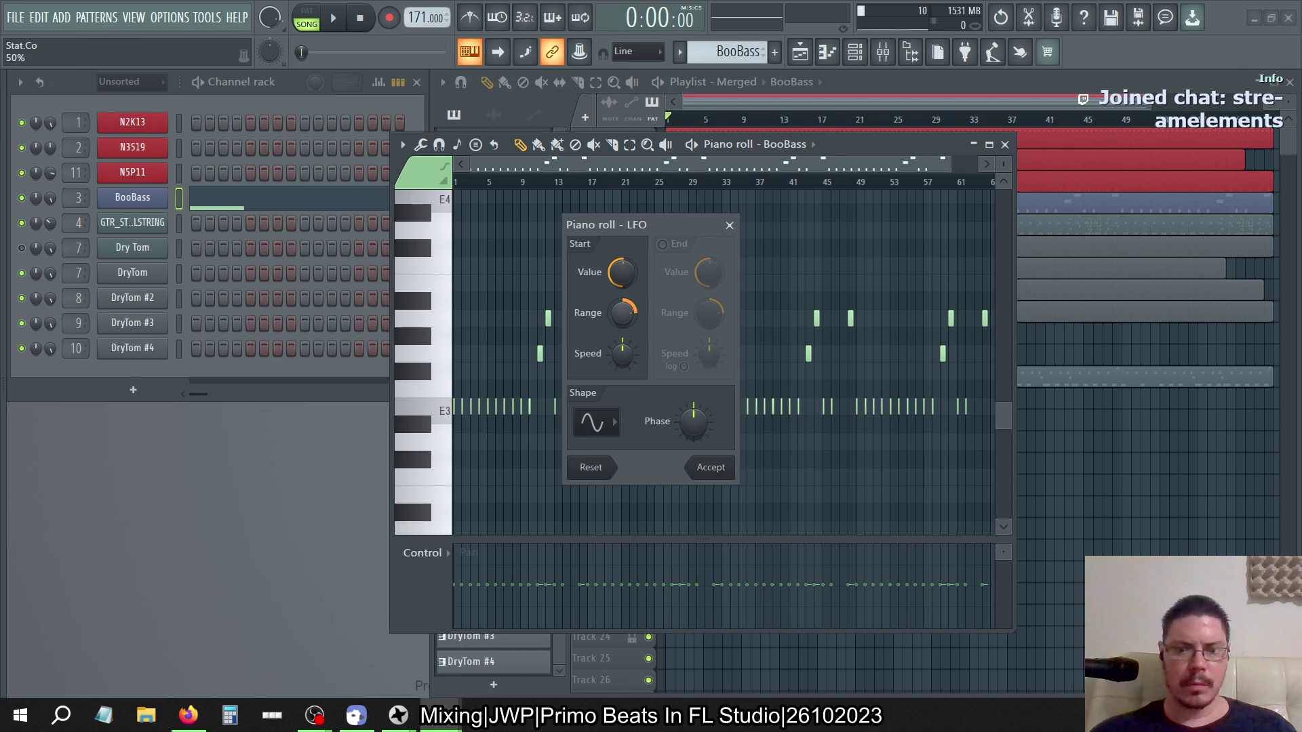
{"action": "left_click_drag", "start_coordinate": [622, 272], "coordinate": [622, 272]}
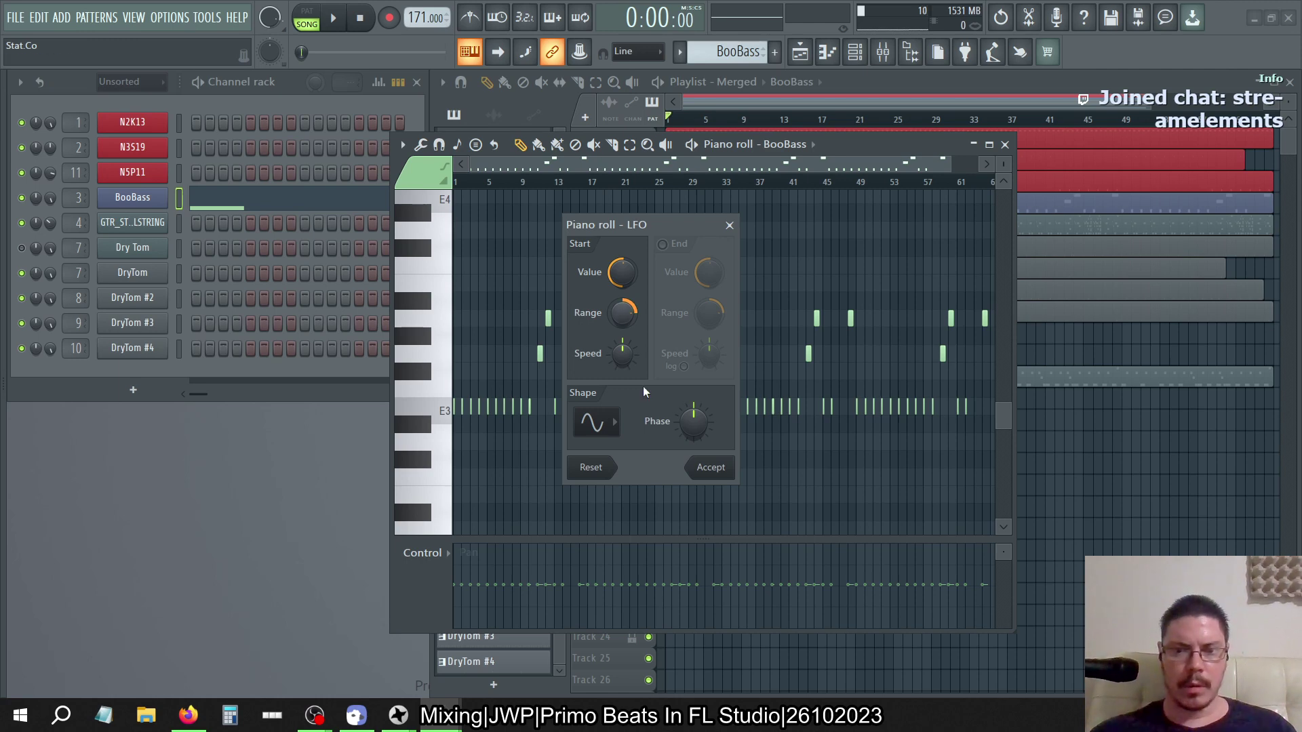
{"action": "left_click", "coordinate": [730, 226]}
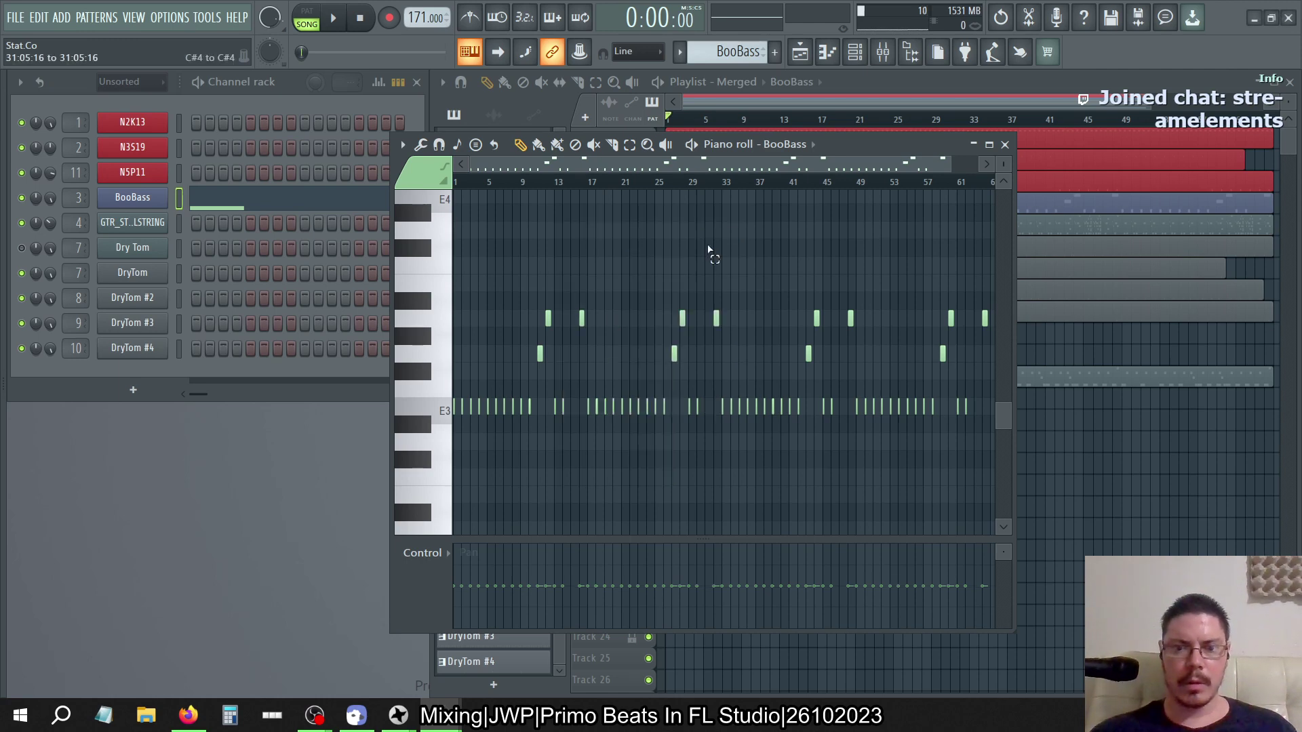
Start the piano roll LFO on the BooBass notes and raise its starting Value and Range
{"action": "left_click", "coordinate": [421, 145]}
{"action": "left_click", "coordinate": [453, 462]}
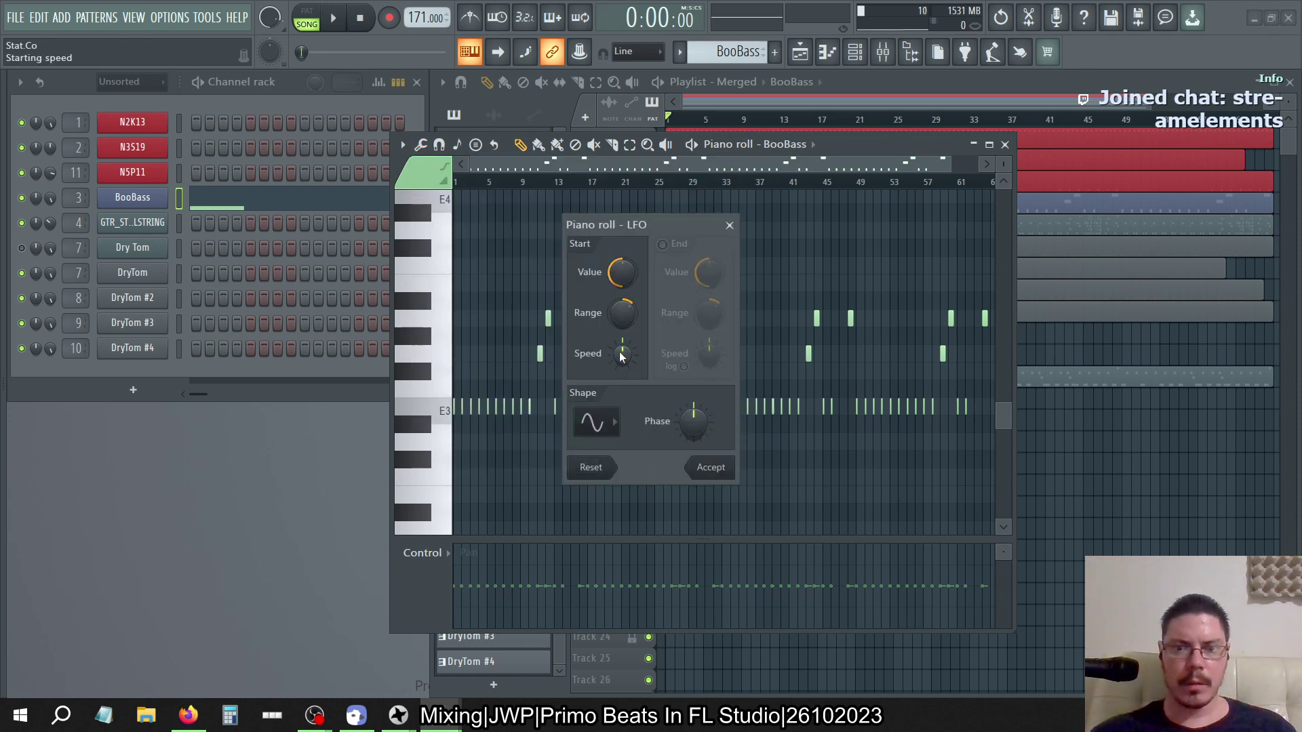
{"action": "left_click_drag", "start_coordinate": [625, 275], "coordinate": [624, 259]}
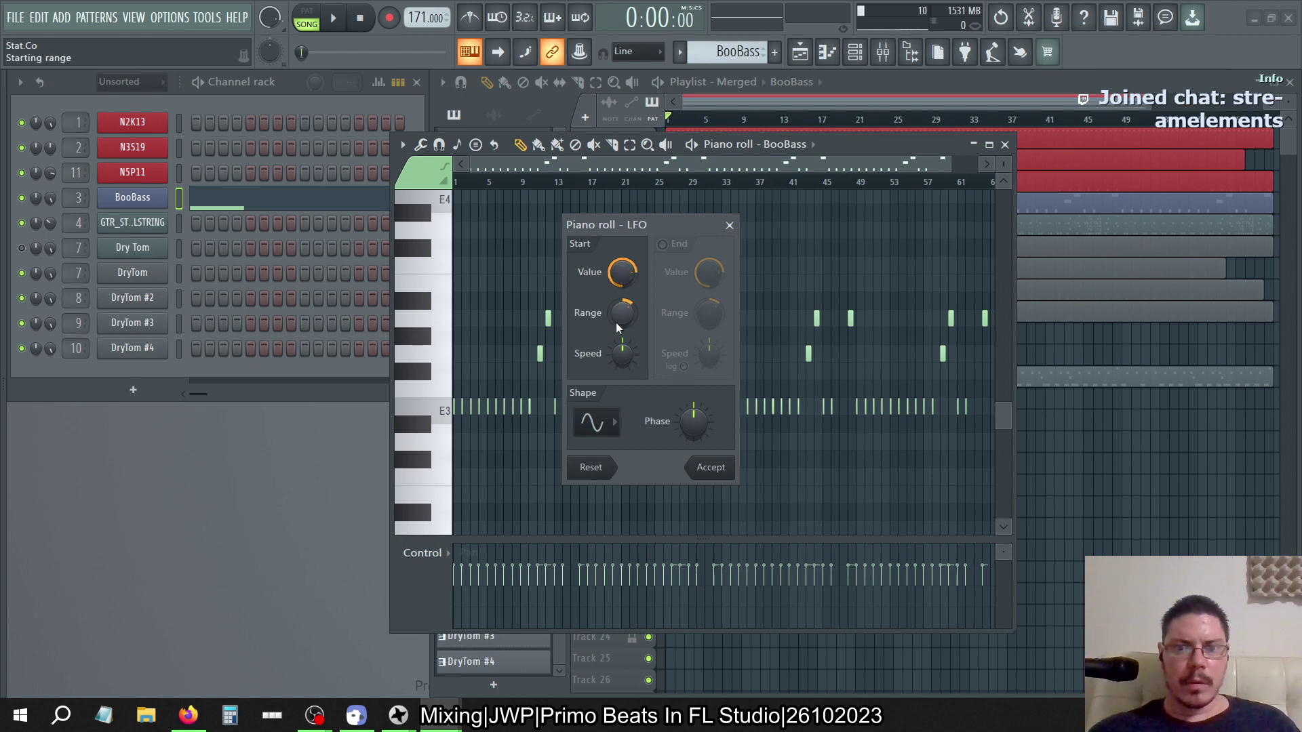
{"action": "left_click_drag", "start_coordinate": [618, 327], "coordinate": [618, 313]}
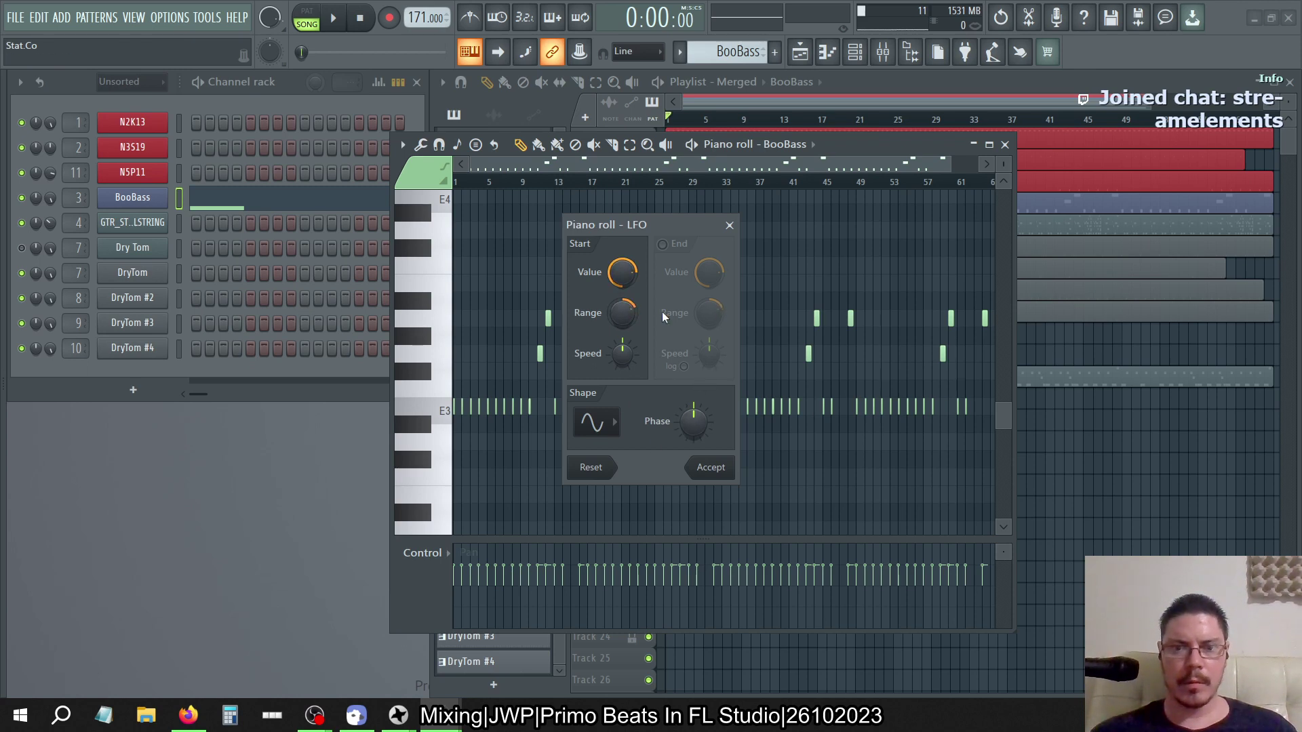
Try LFO starting Speed presets of 2, 1, 4, 8 and 16 steps on the BooBass notes
{"action": "left_click_drag", "start_coordinate": [625, 361], "coordinate": [625, 359]}
{"action": "right_click", "coordinate": [623, 355]}
{"action": "left_click", "coordinate": [642, 385]}
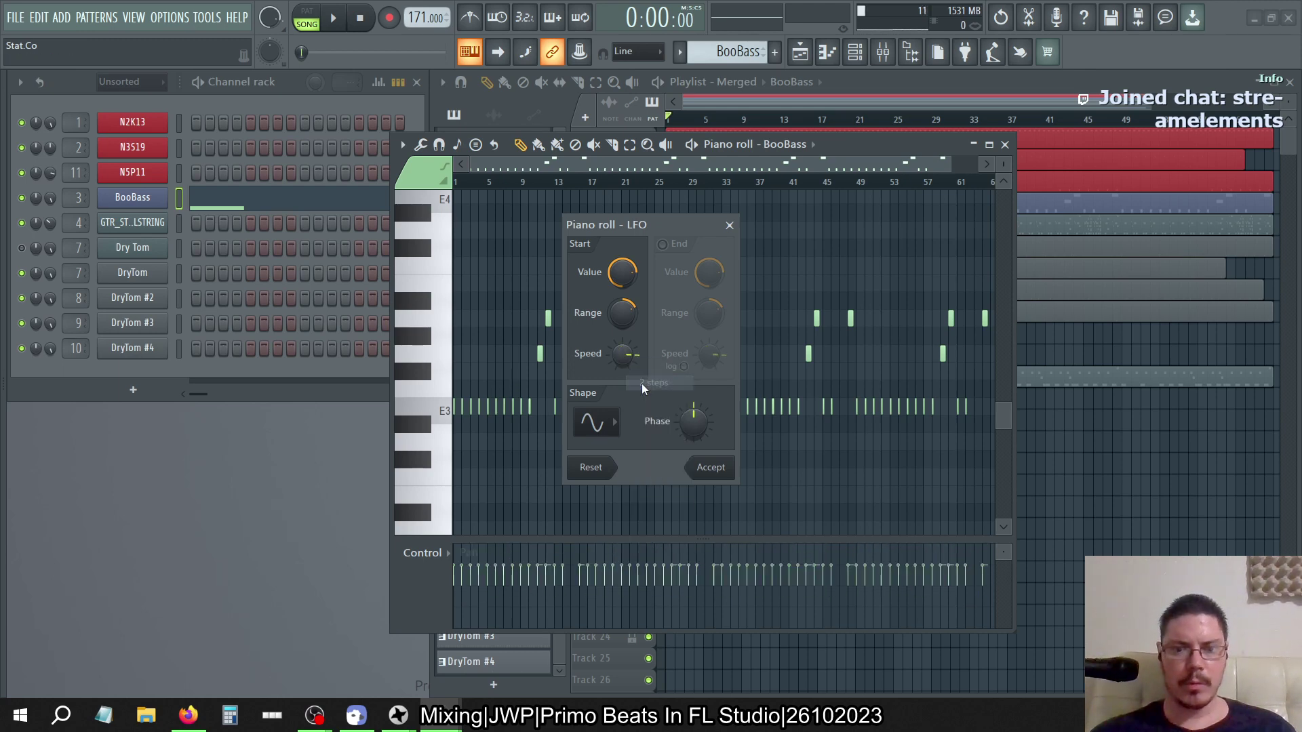
{"action": "right_click", "coordinate": [624, 356]}
{"action": "left_click", "coordinate": [643, 366]}
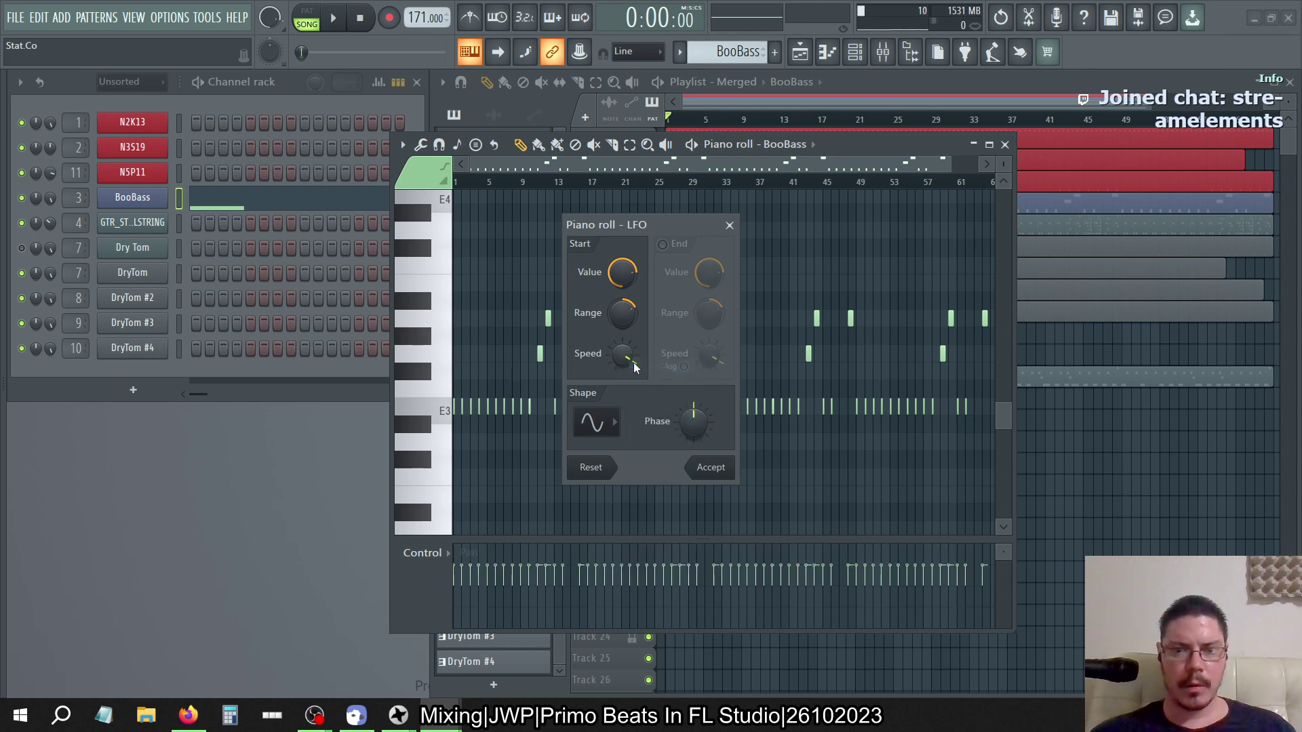
{"action": "right_click", "coordinate": [622, 353]}
{"action": "left_click", "coordinate": [638, 399]}
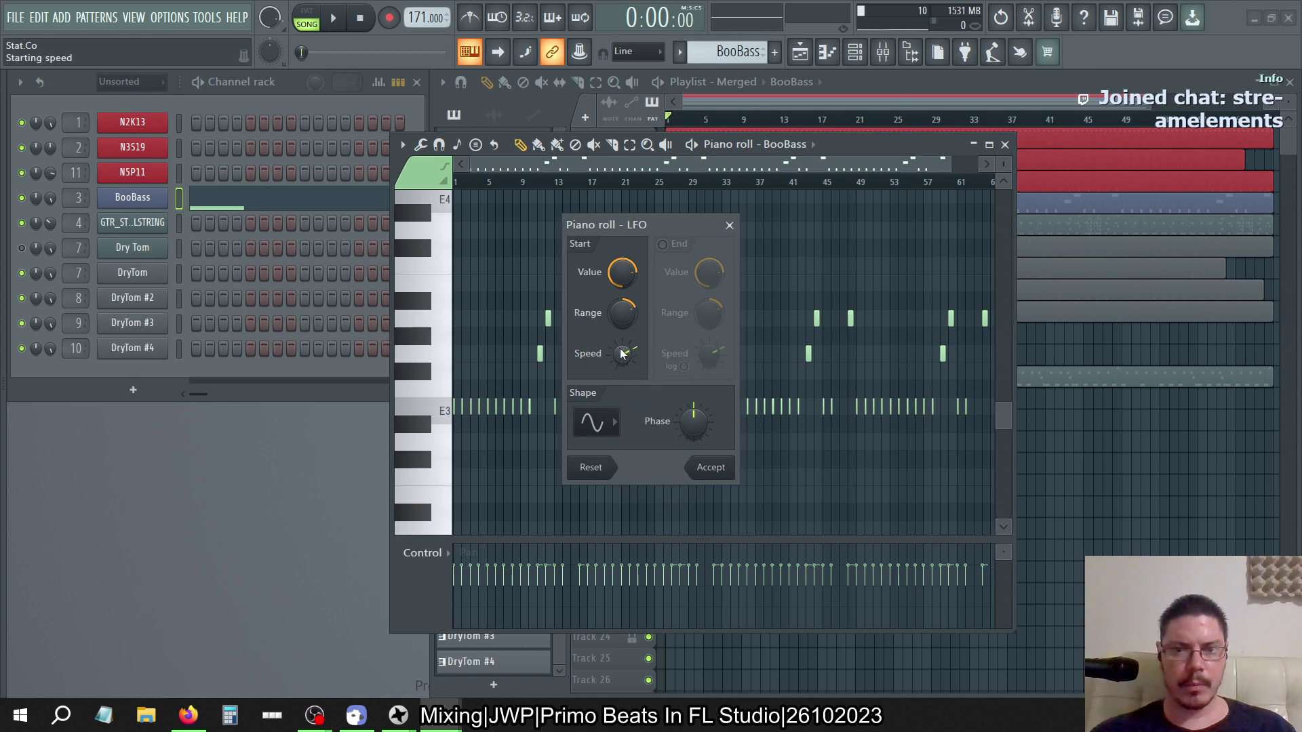
{"action": "right_click", "coordinate": [622, 353]}
{"action": "left_click", "coordinate": [637, 404]}
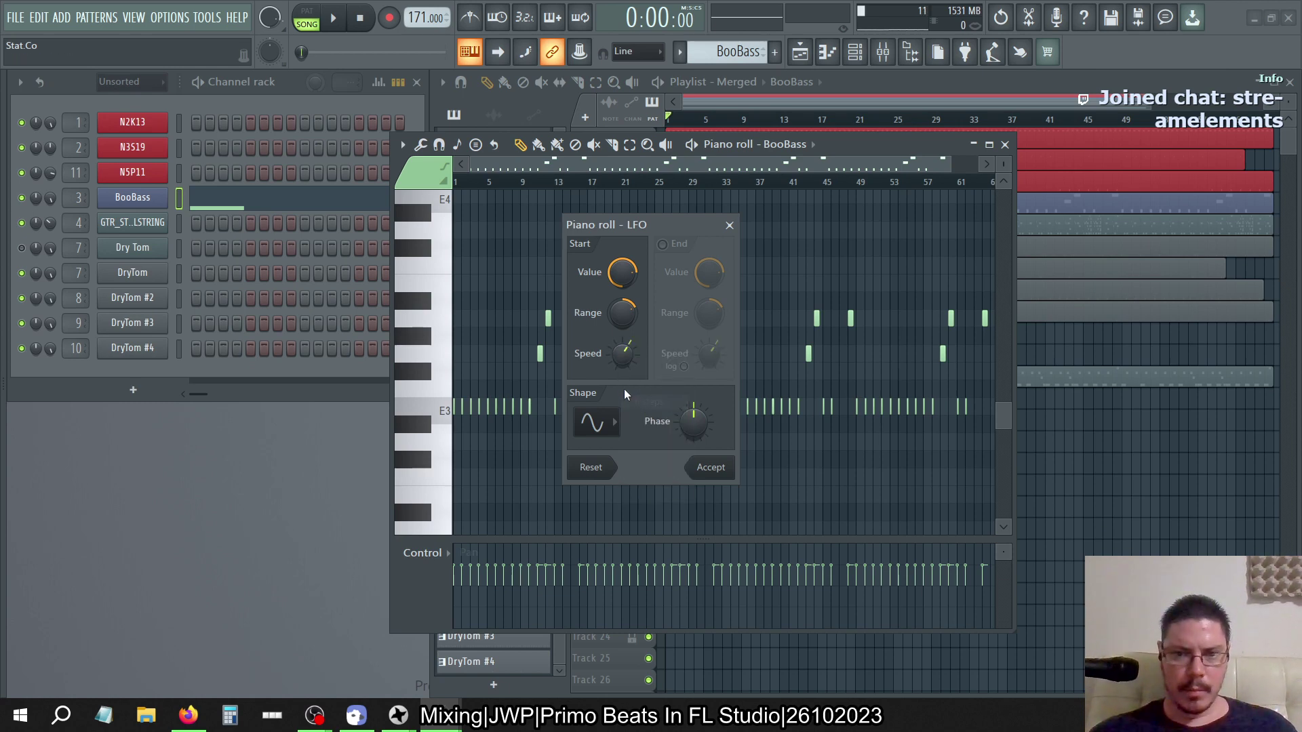
{"action": "right_click", "coordinate": [621, 354]}
{"action": "left_click", "coordinate": [641, 422]}
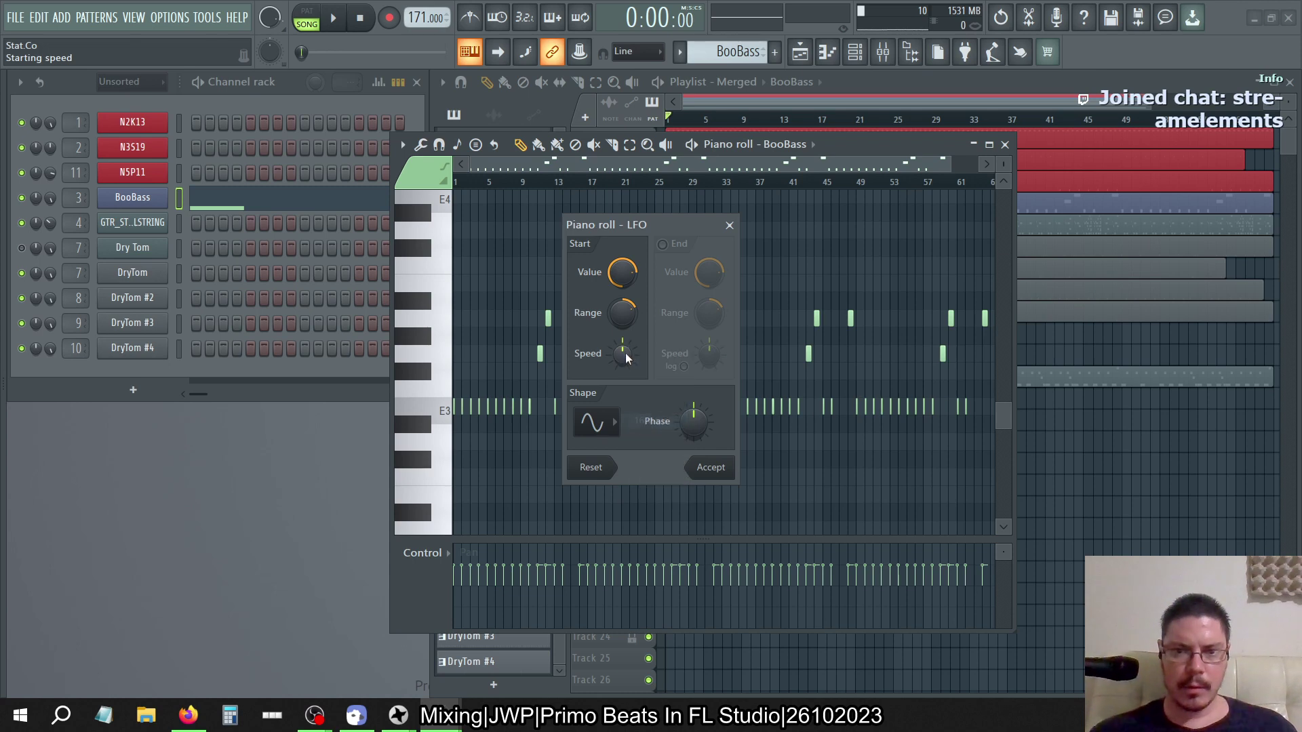
Try slower LFO starting Speed presets of 32, 64, 128 and 256 steps, and return to 16 steps
{"action": "right_click", "coordinate": [622, 350]}
{"action": "left_click", "coordinate": [638, 434]}
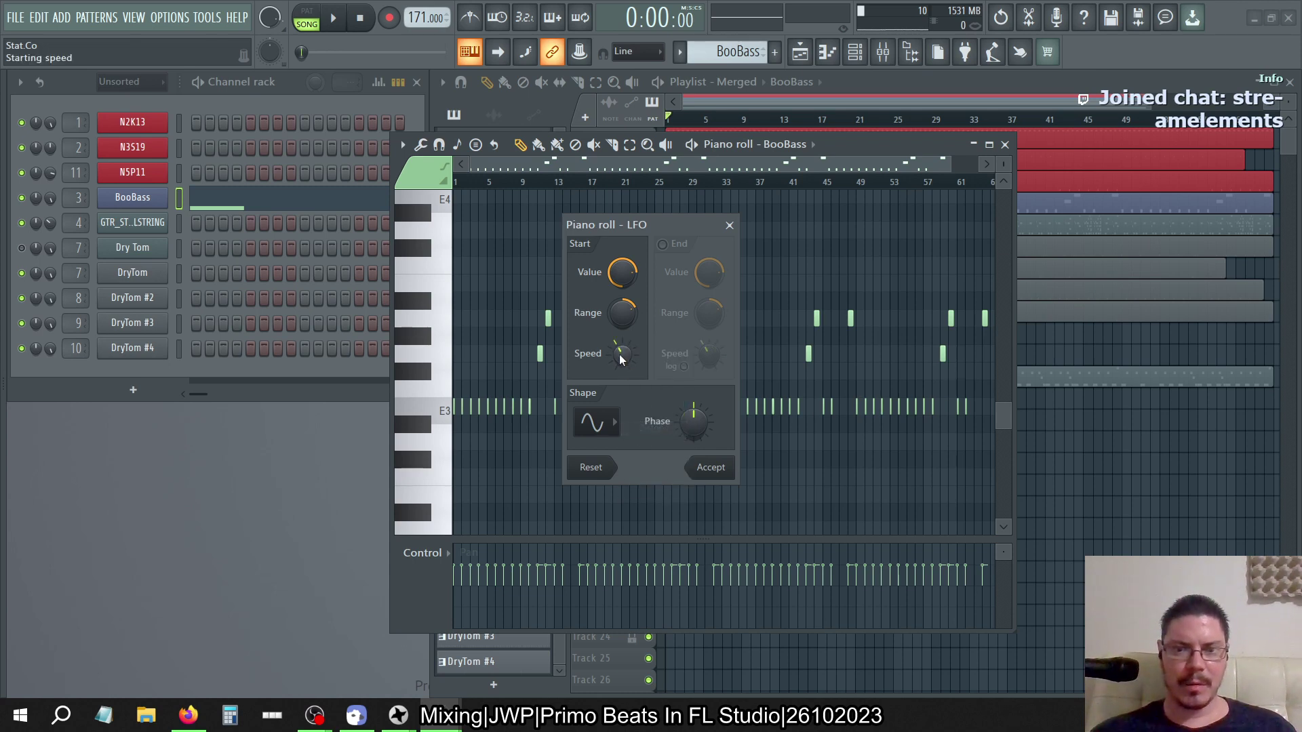
{"action": "right_click", "coordinate": [620, 354]}
{"action": "left_click", "coordinate": [641, 451]}
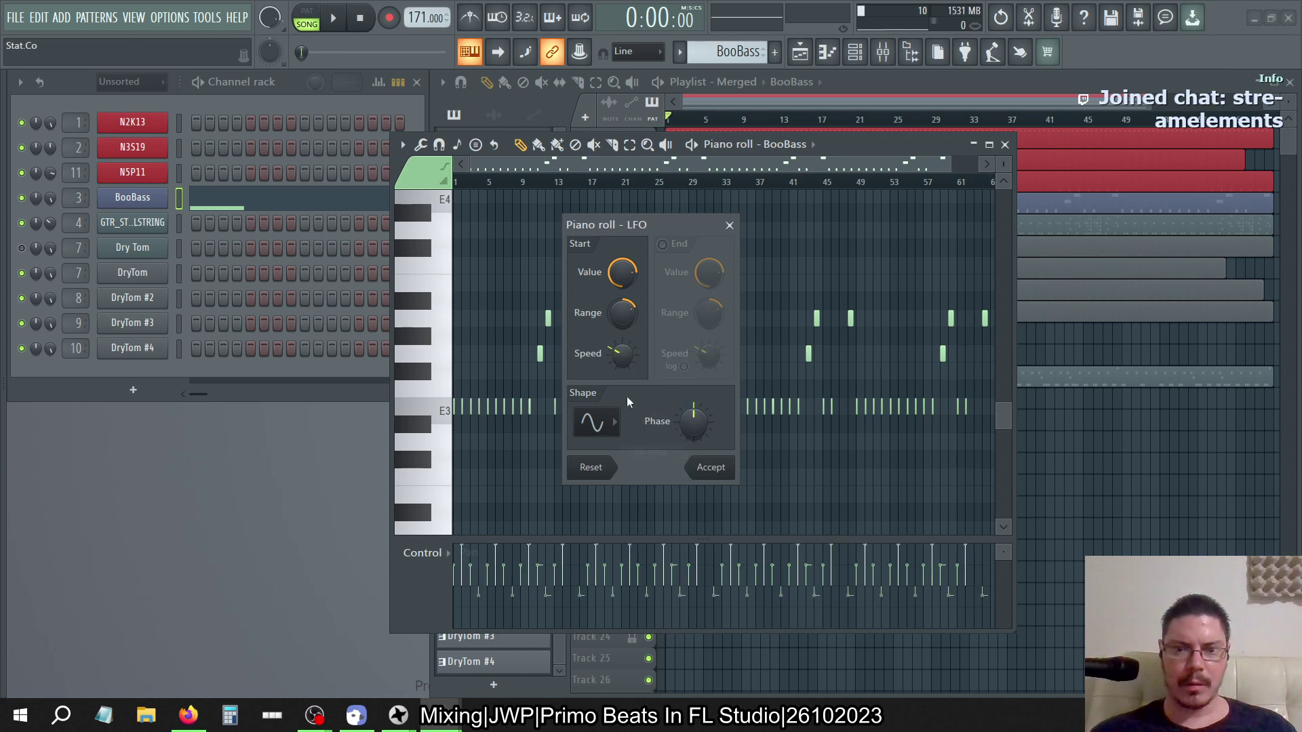
{"action": "right_click", "coordinate": [620, 355]}
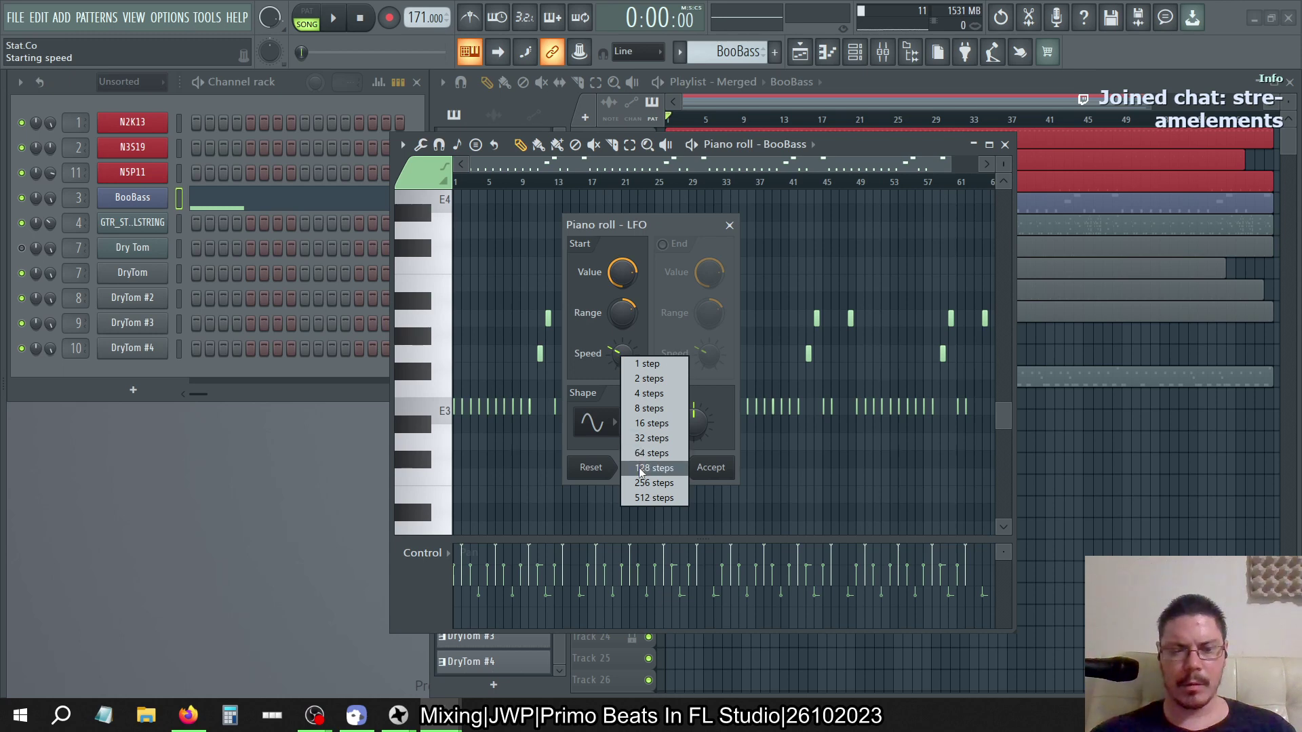
{"action": "left_click", "coordinate": [639, 467]}
{"action": "right_click", "coordinate": [624, 354]}
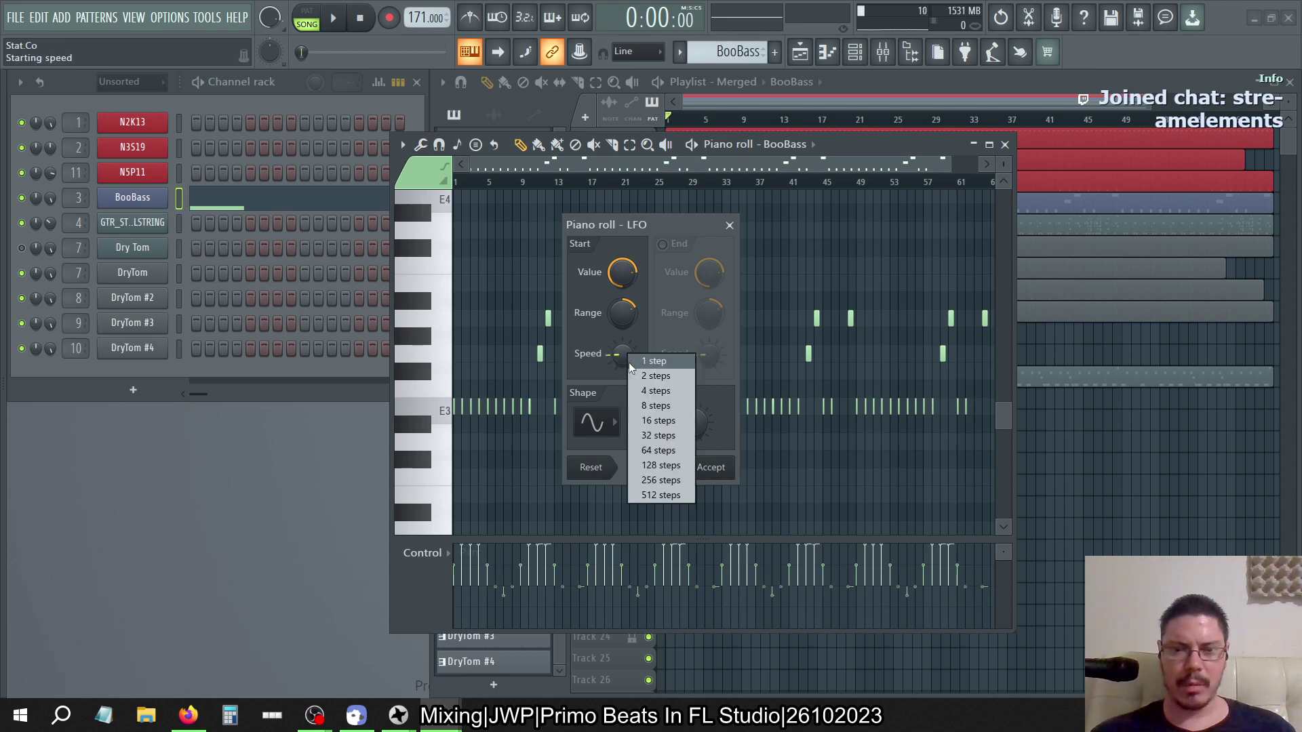
{"action": "left_click", "coordinate": [648, 465]}
{"action": "right_click", "coordinate": [621, 361]}
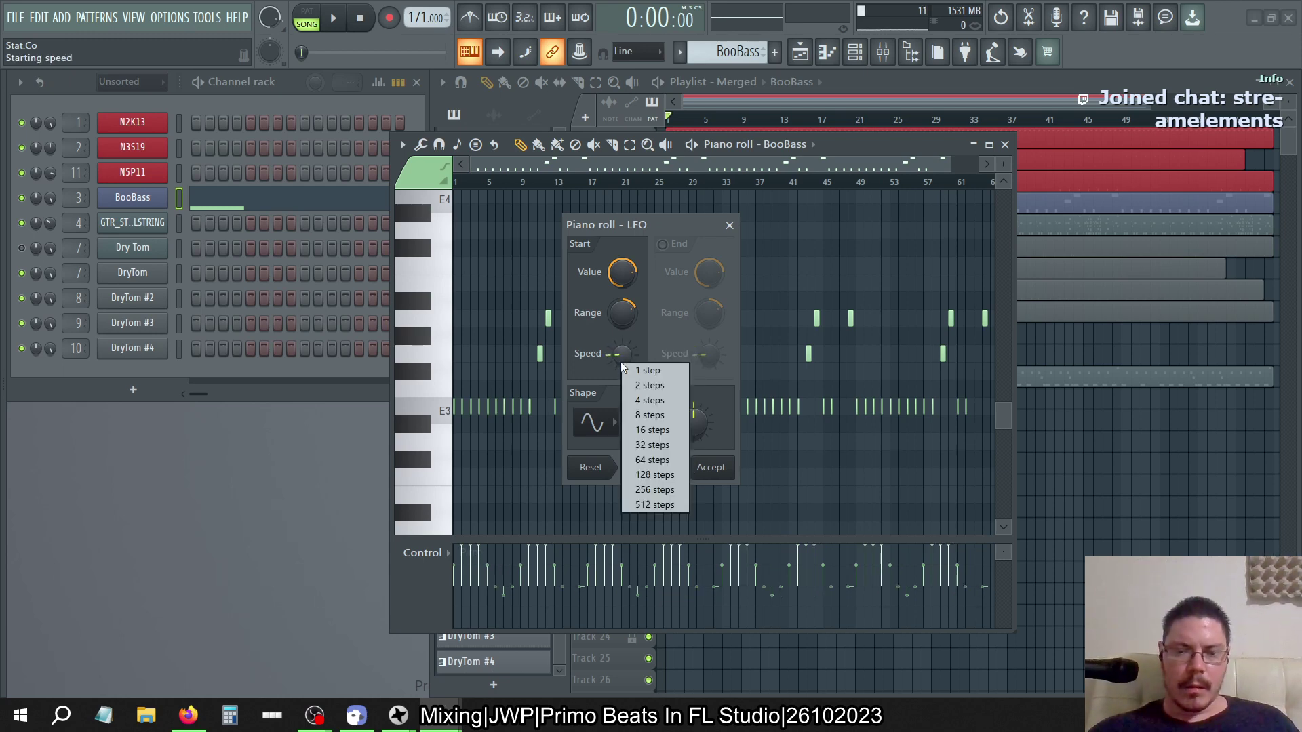
{"action": "left_click", "coordinate": [652, 489]}
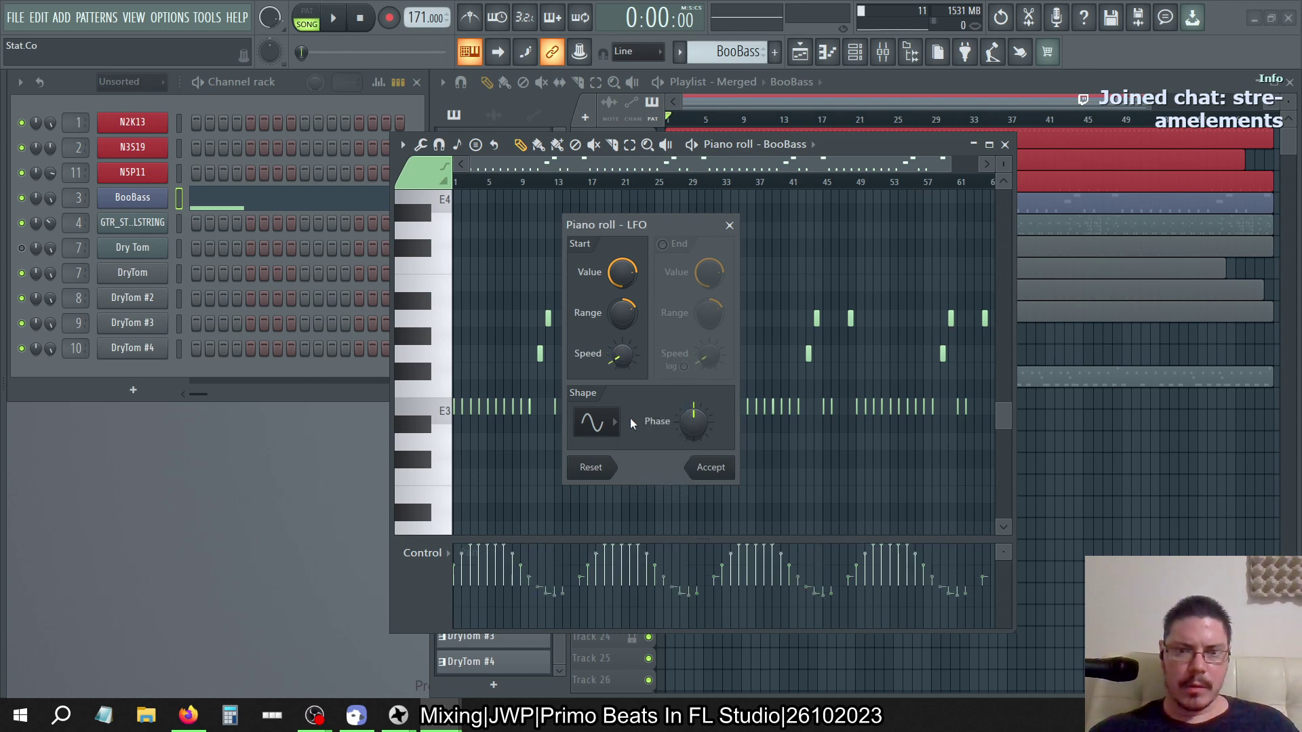
{"action": "right_click", "coordinate": [623, 359]}
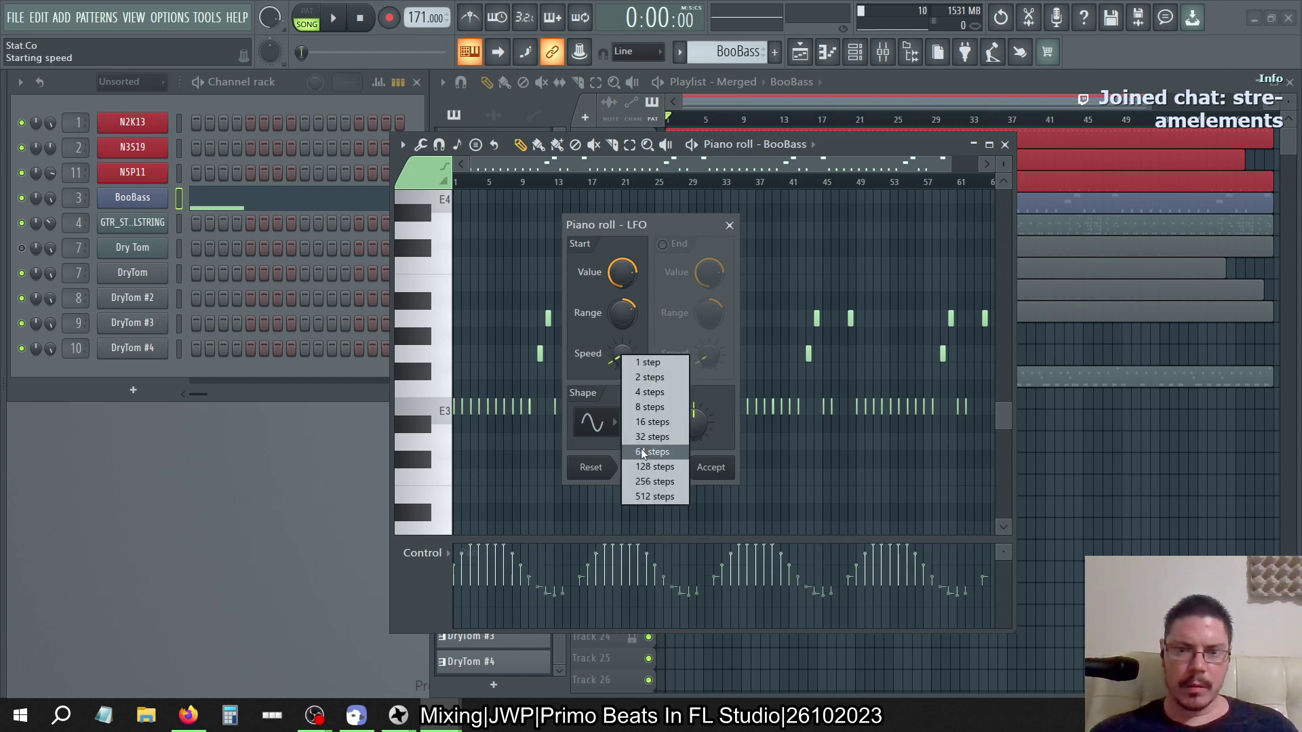
{"action": "left_click", "coordinate": [643, 423]}
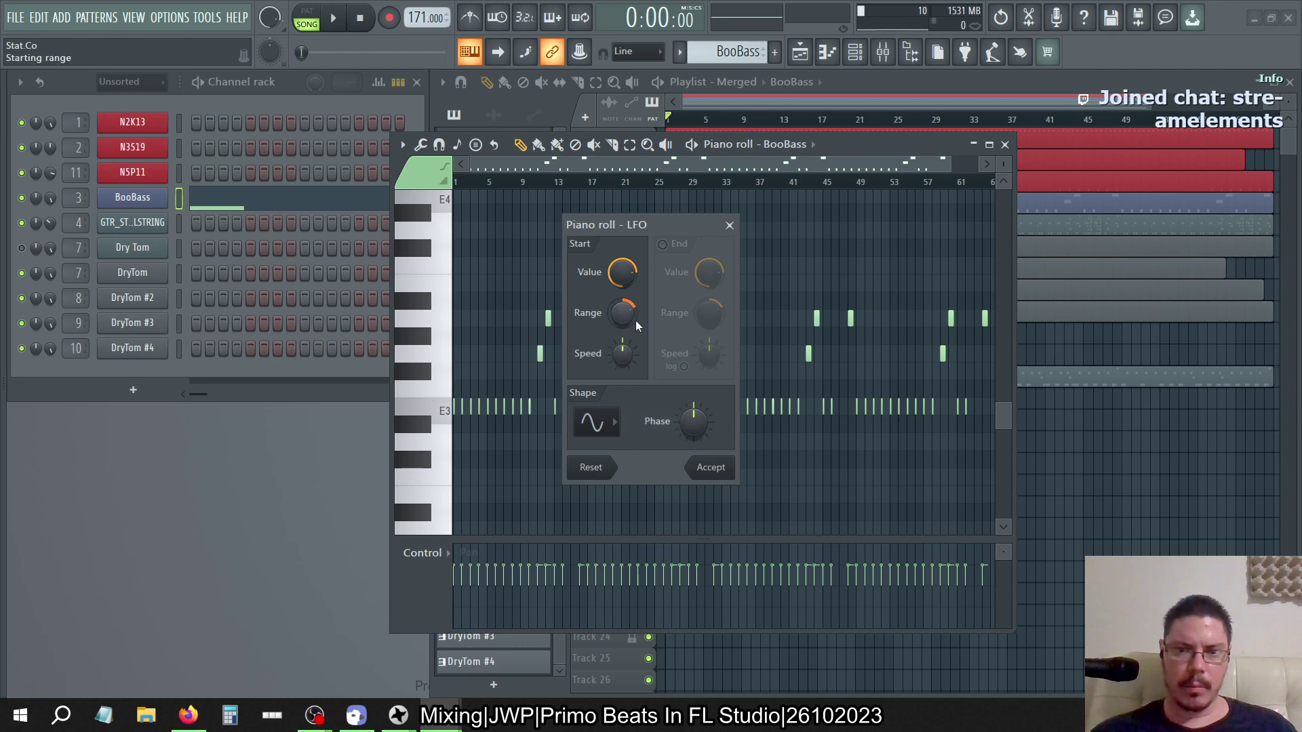
Compare the 32-step preset and set the LFO's starting Speed to 64 steps
{"action": "right_click", "coordinate": [622, 355]}
{"action": "left_click", "coordinate": [663, 442]}
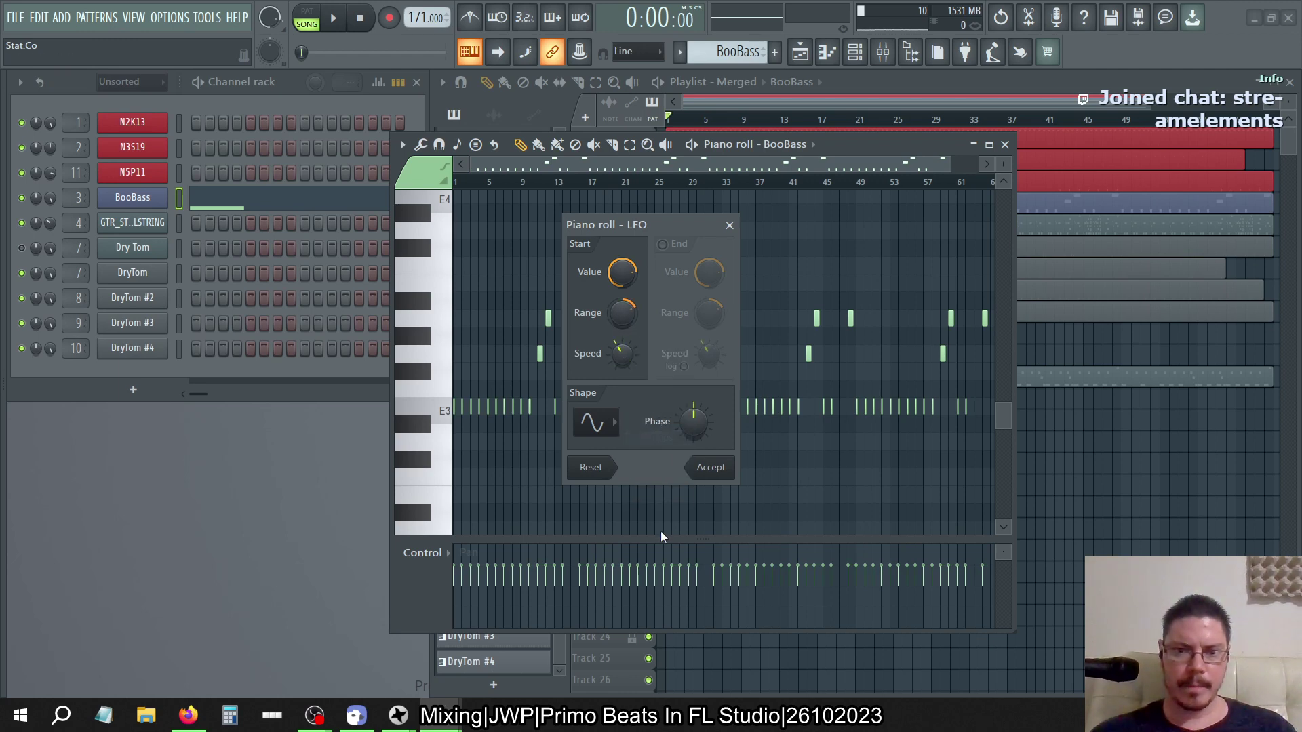
{"action": "right_click", "coordinate": [628, 364]}
{"action": "left_click", "coordinate": [644, 462]}
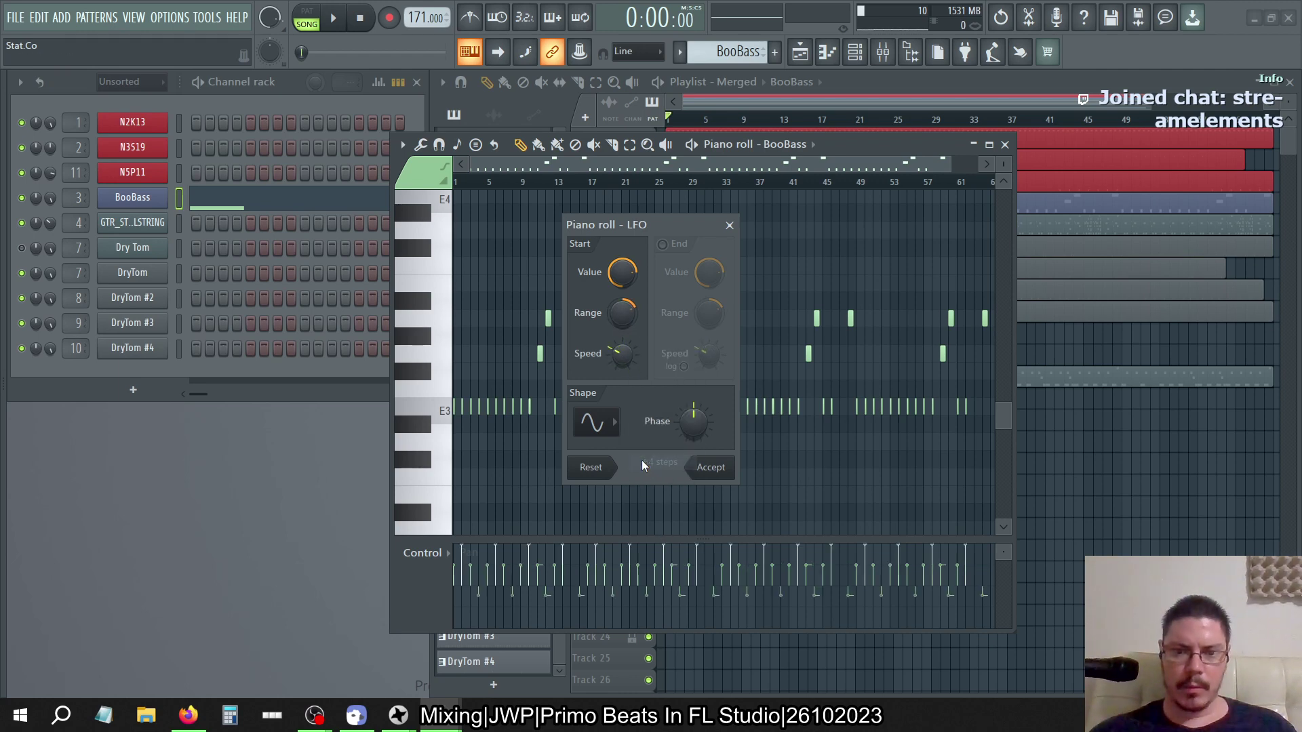
Lower the LFO's starting Value to 48% and rebalance its starting Range, widening it before reducing it to slightly below 42%
{"action": "scroll", "coordinate": [625, 318], "scroll_direction": "up", "scroll_amount": 3}
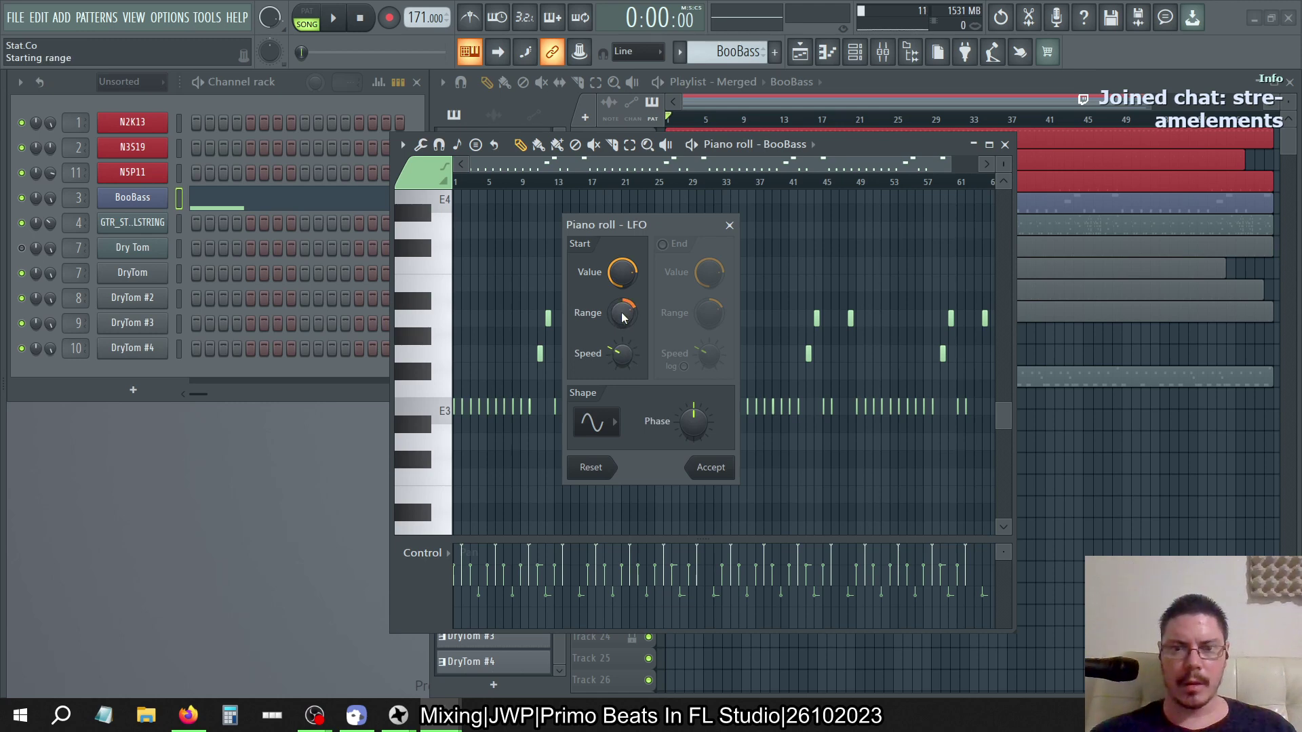
{"action": "scroll", "coordinate": [622, 313], "scroll_direction": "up", "scroll_amount": 1}
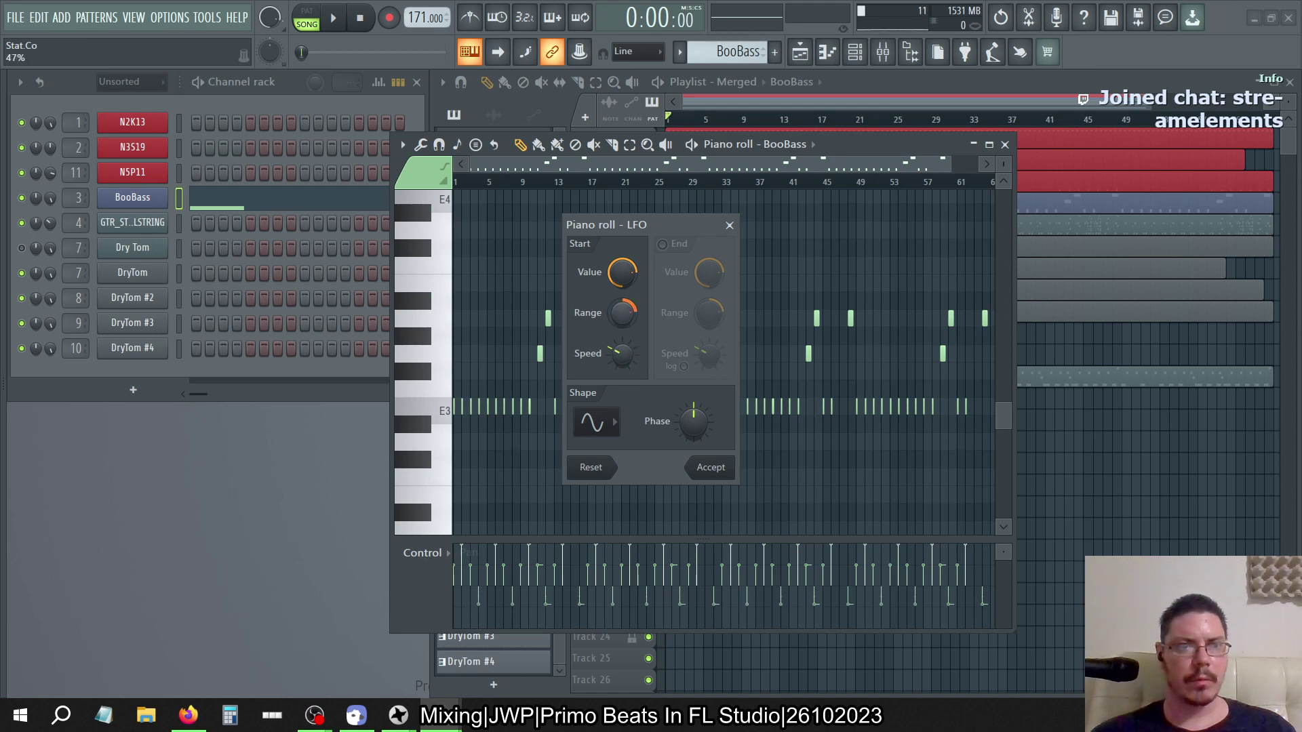
{"action": "scroll", "coordinate": [622, 272], "scroll_direction": "up", "scroll_amount": 4}
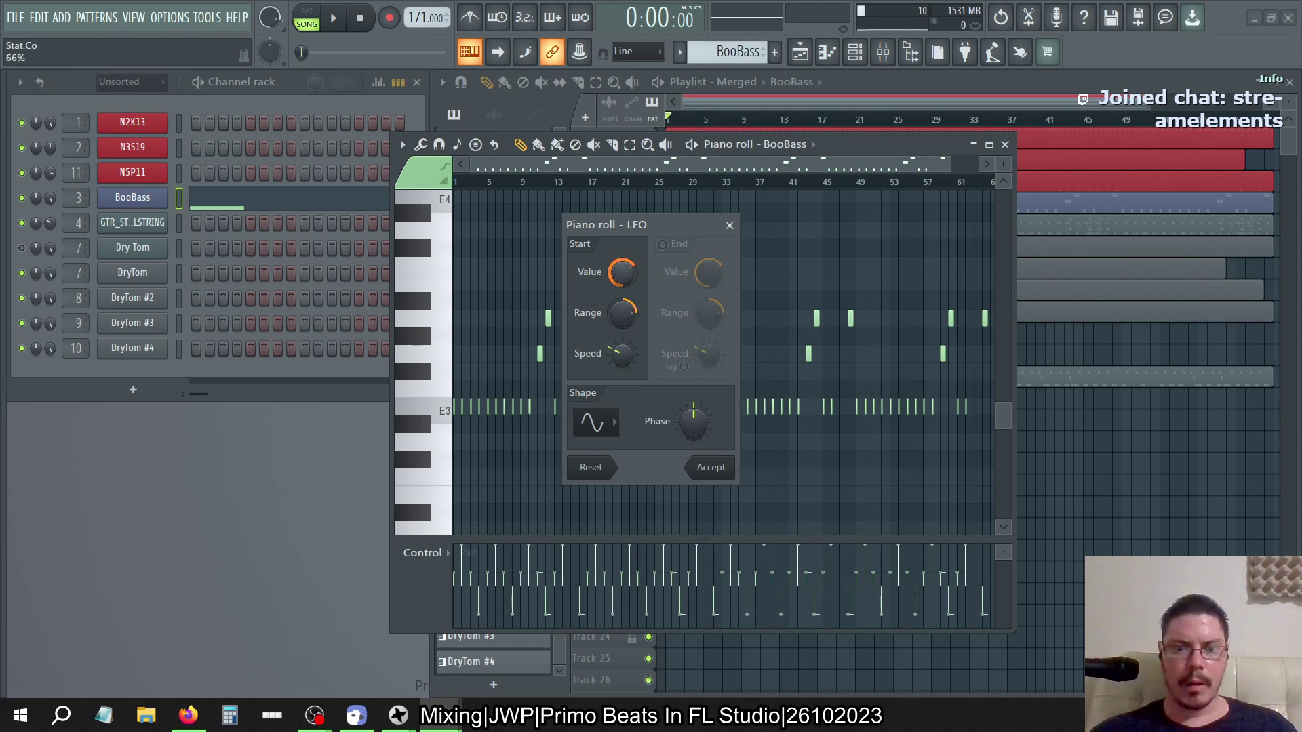
{"action": "scroll", "coordinate": [623, 272], "scroll_direction": "up", "scroll_amount": 2}
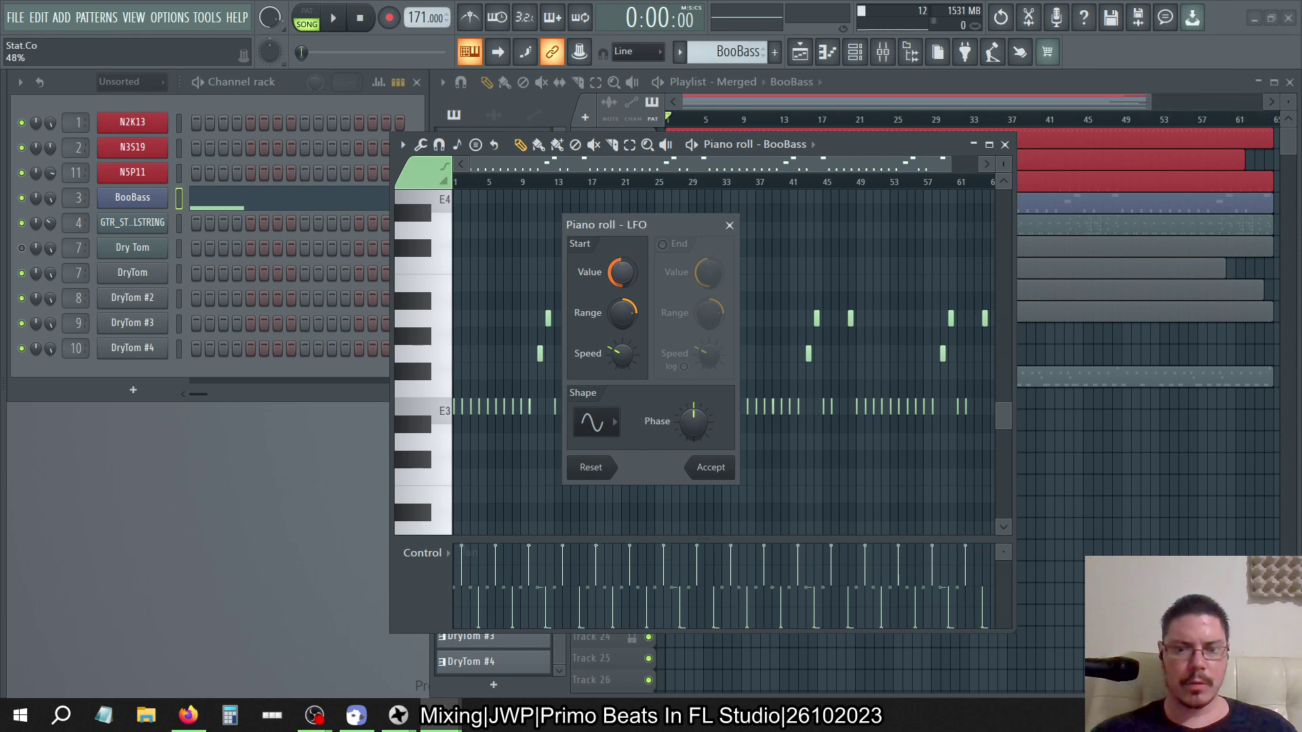
{"action": "scroll", "coordinate": [622, 313], "scroll_direction": "down", "scroll_amount": 5}
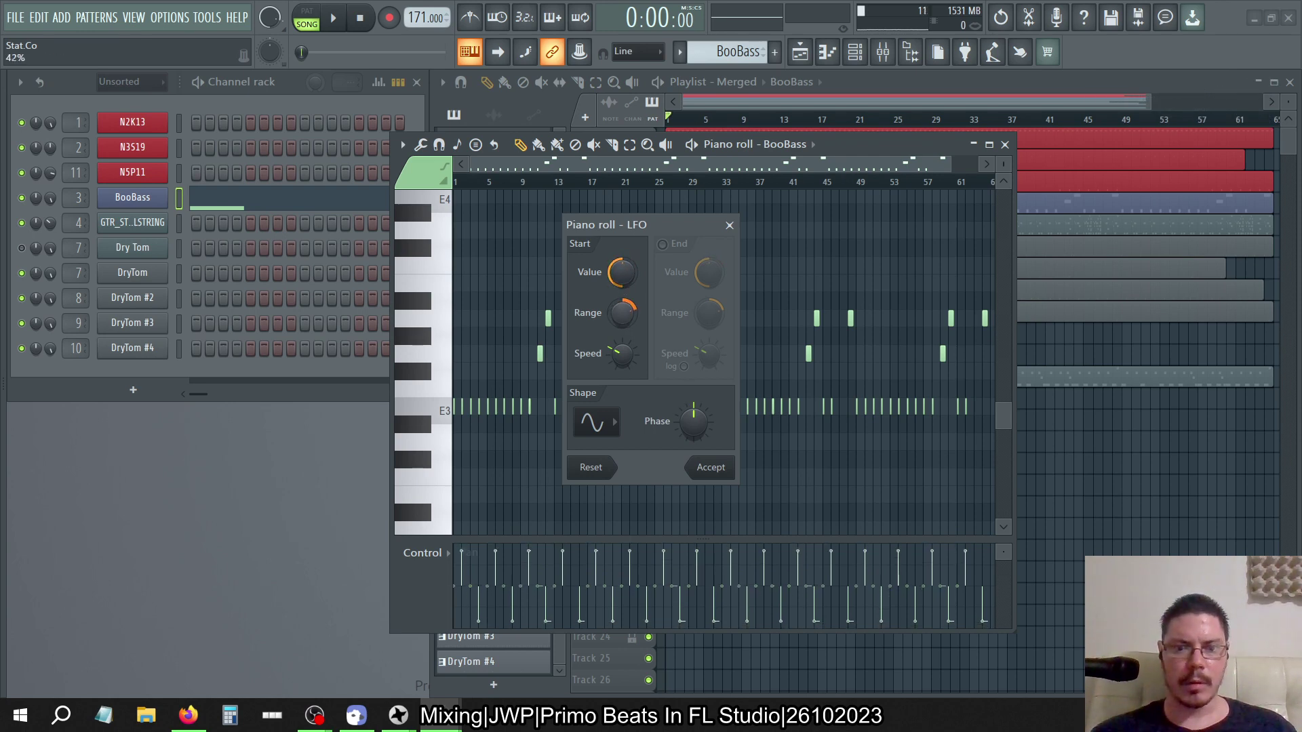
{"action": "scroll", "coordinate": [623, 312], "scroll_direction": "up", "scroll_amount": 1}
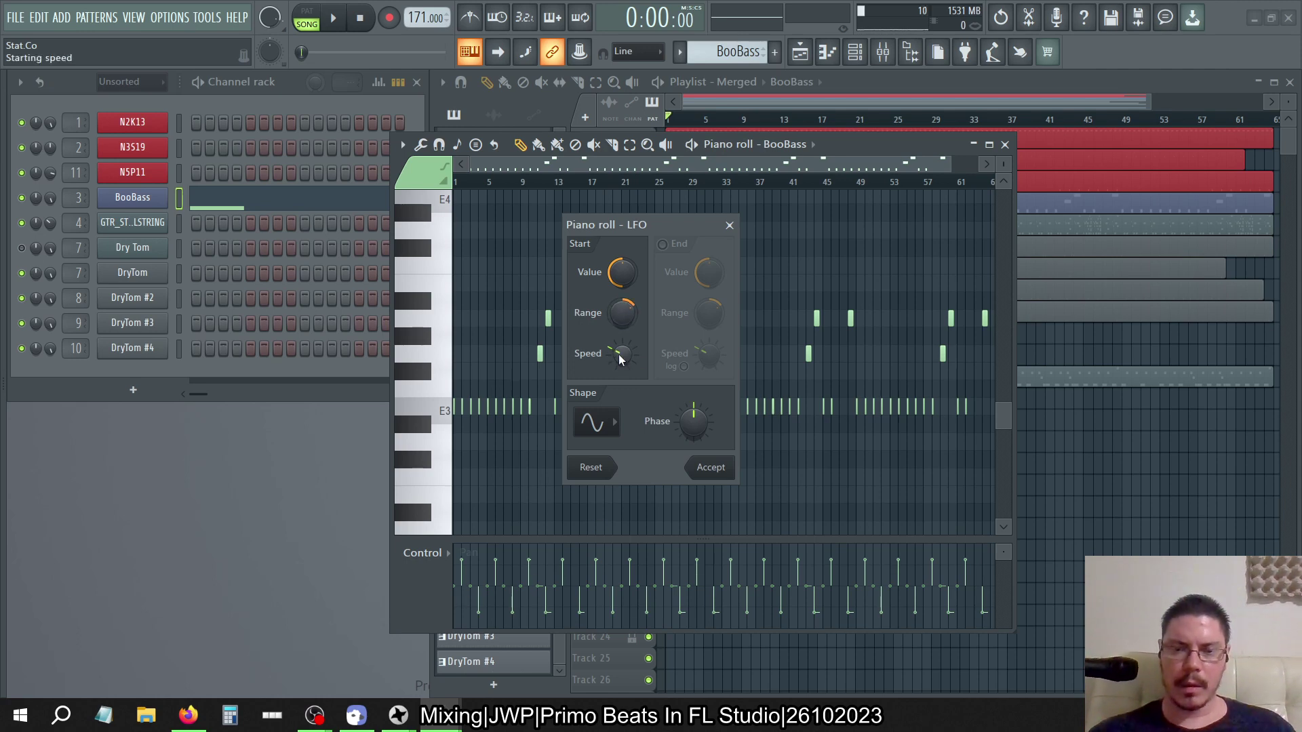
Fine-tune the LFO's starting Value to about the middle, shift its Phase slightly below centre, and apply it to the BooBass notes
{"action": "scroll", "coordinate": [621, 271], "scroll_direction": "up", "scroll_amount": 3}
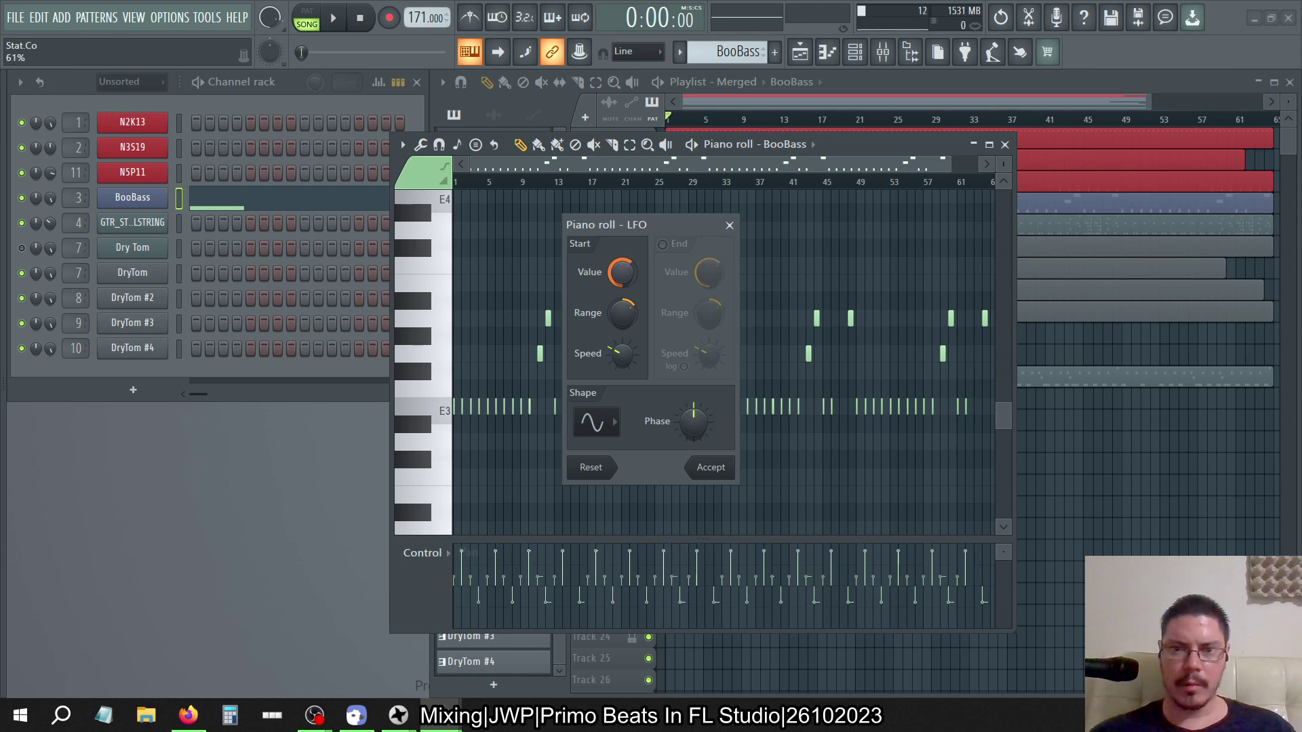
{"action": "scroll", "coordinate": [621, 271], "scroll_direction": "down", "scroll_amount": 2}
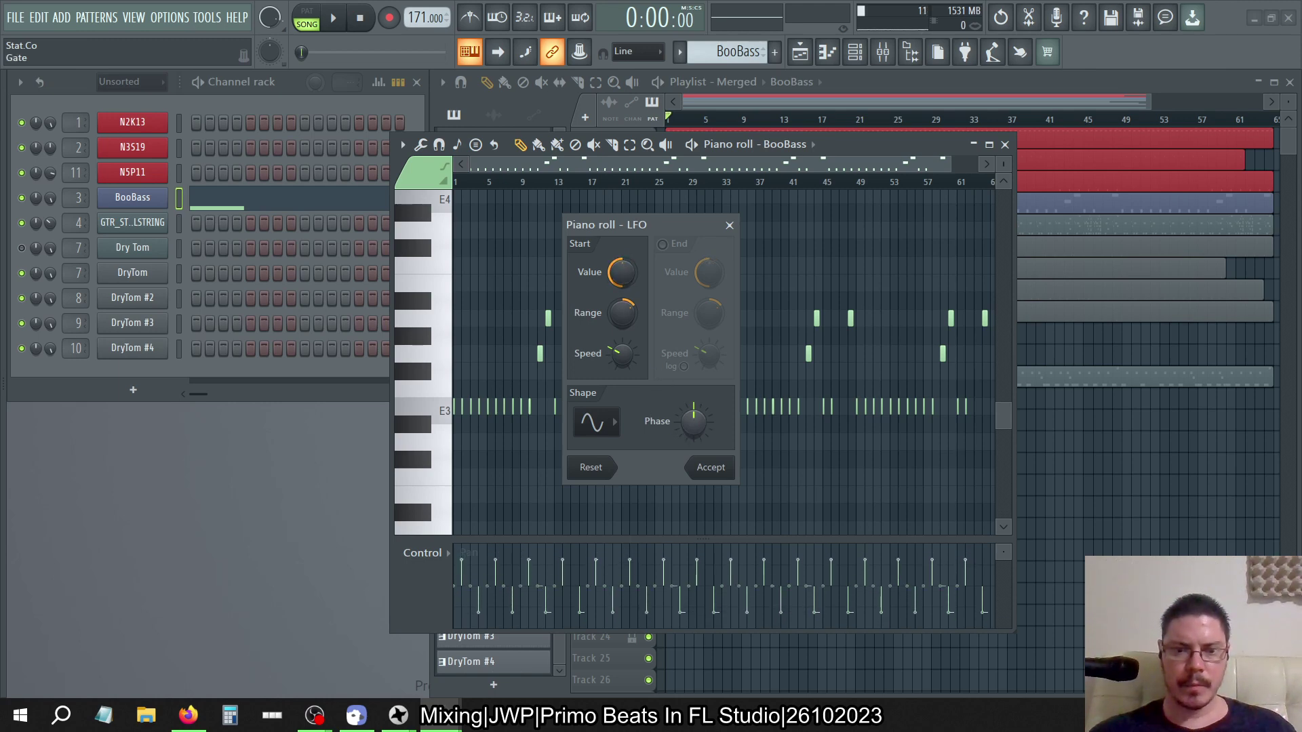
{"action": "left_click_drag", "start_coordinate": [693, 421], "coordinate": [693, 483]}
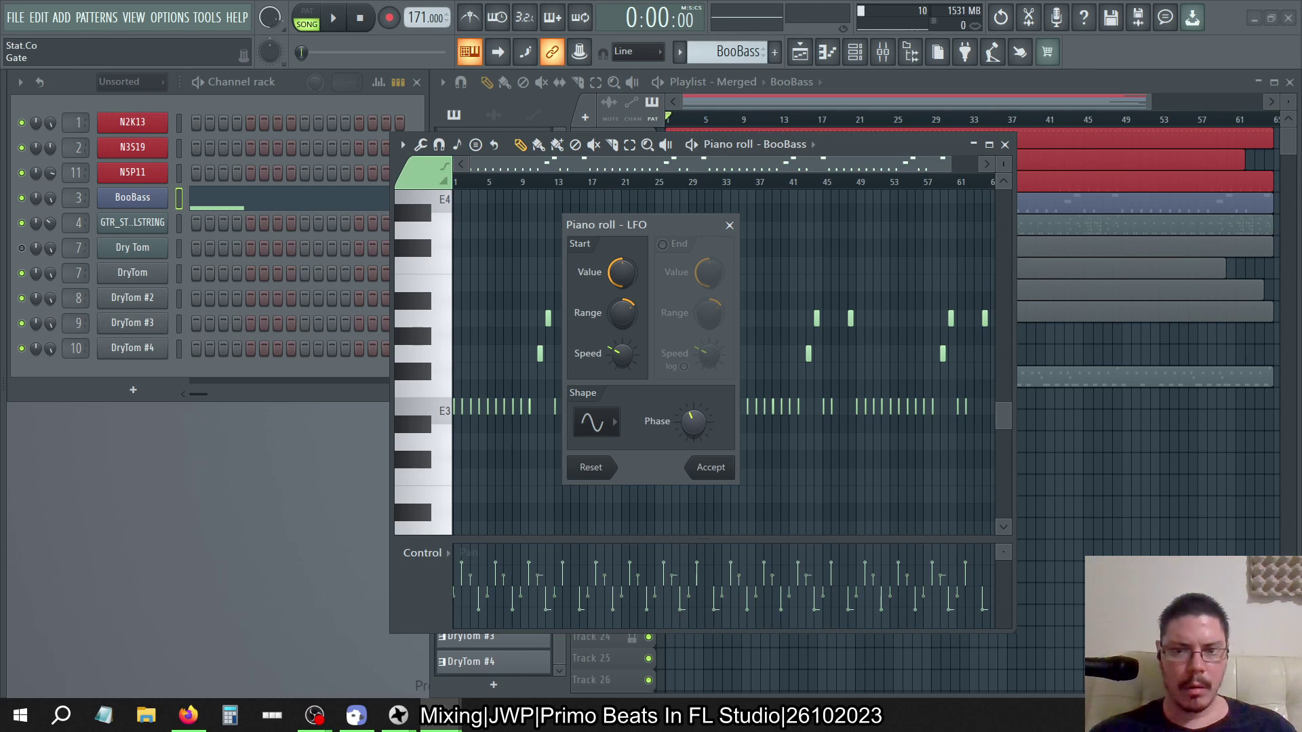
{"action": "left_click", "coordinate": [710, 467]}
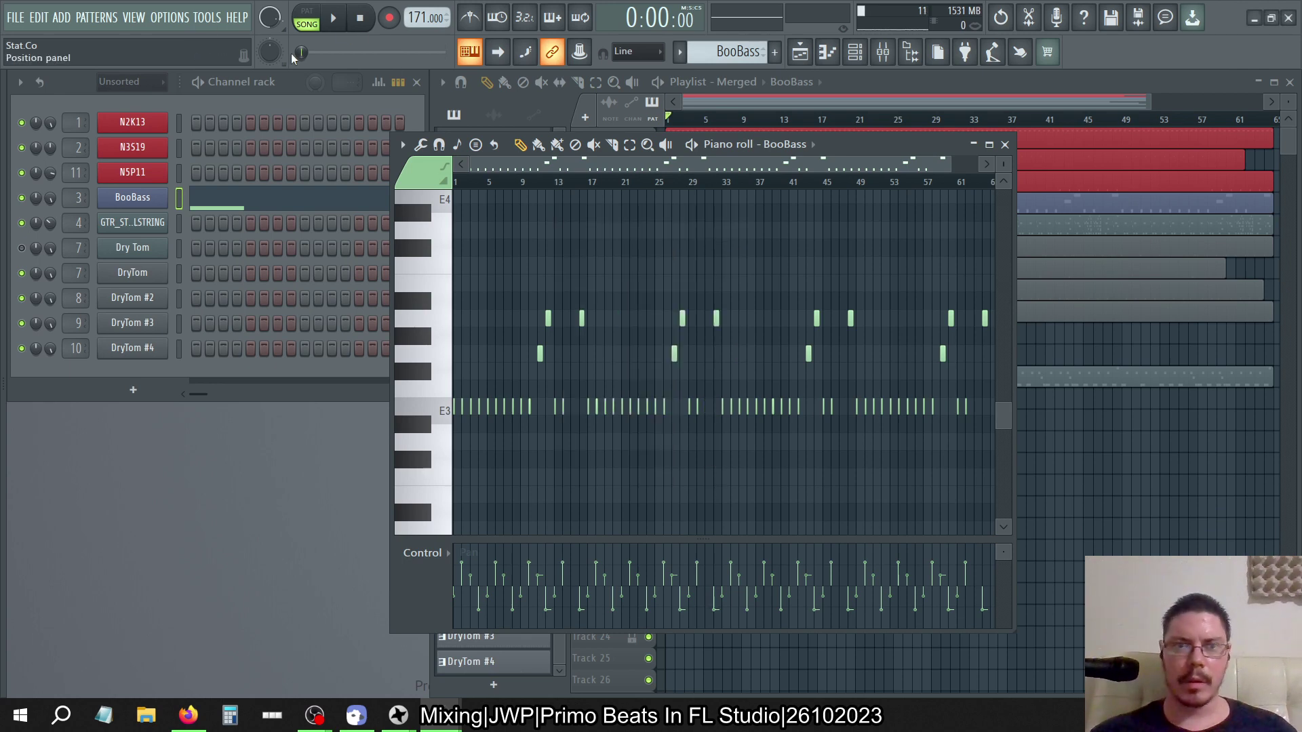
Play the song and check the levels in the Sweet Spots - Bass Guitar plugin on the Bass mixer track
{"action": "left_click", "coordinate": [335, 19]}
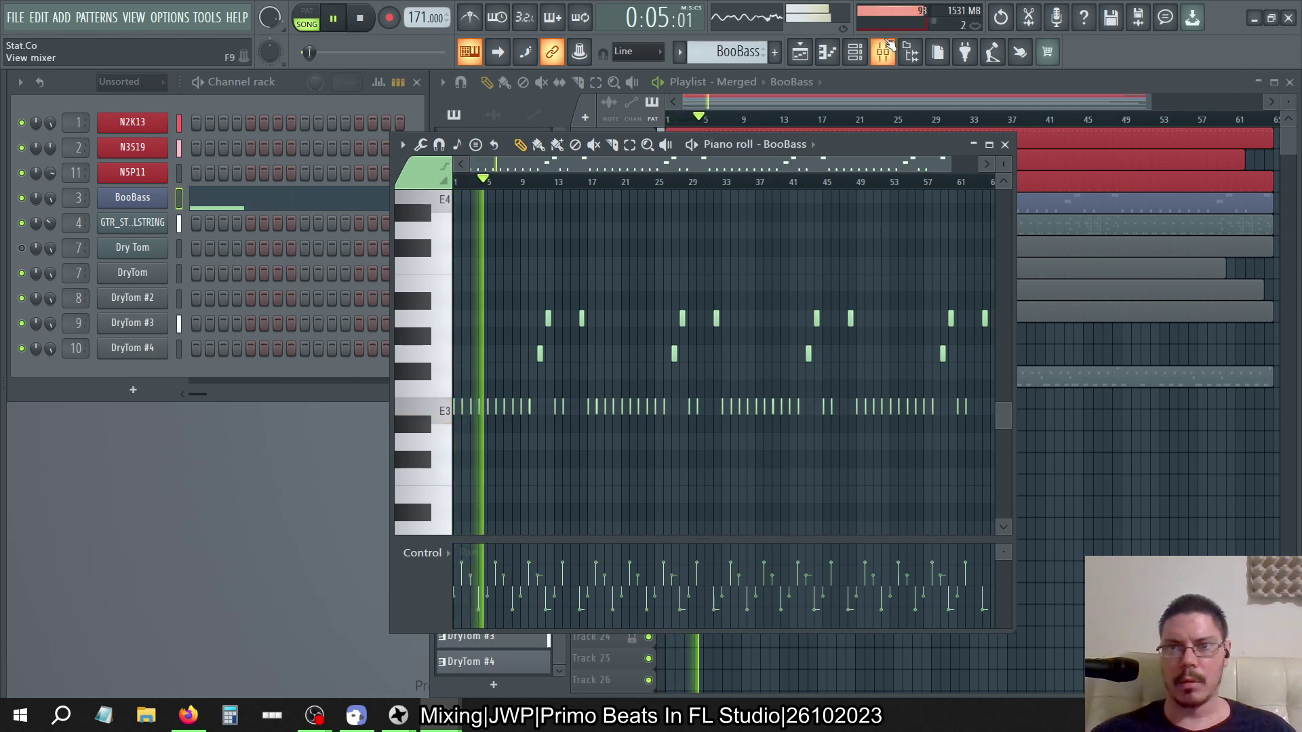
{"action": "key", "text": "F9"}
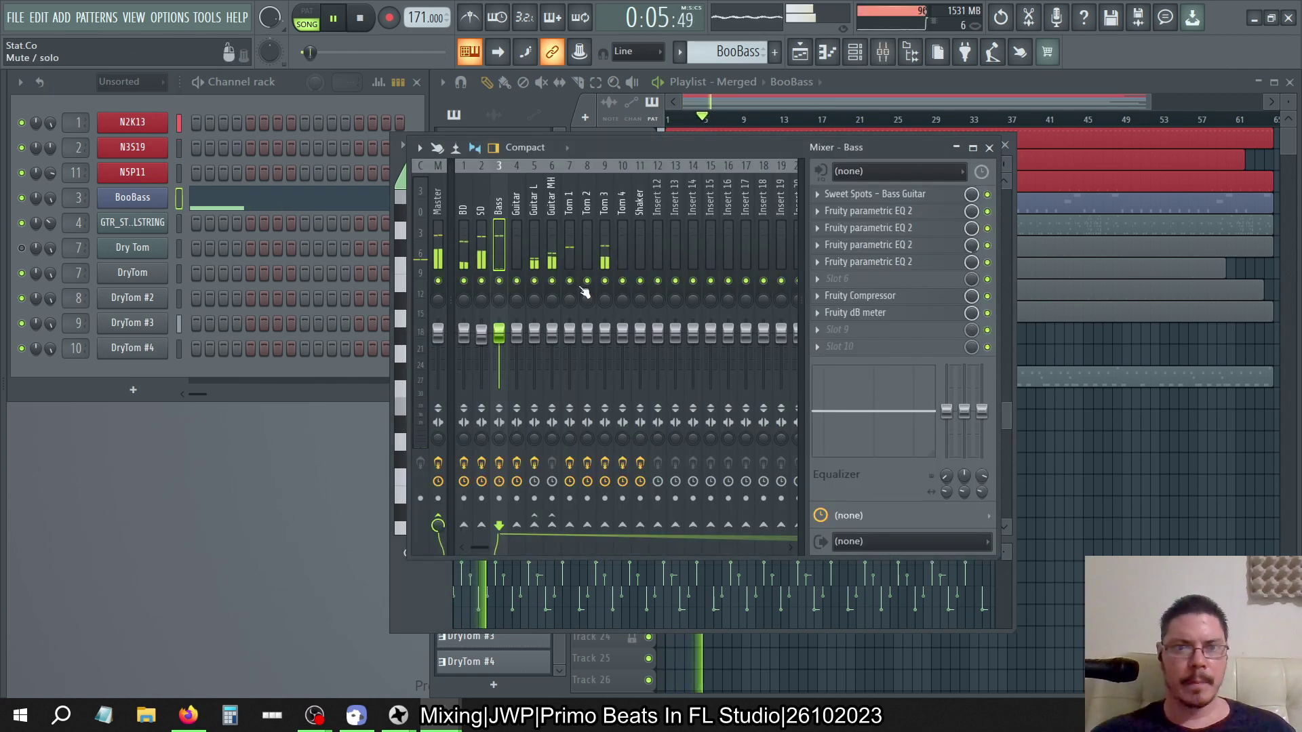
{"action": "left_click", "coordinate": [909, 195]}
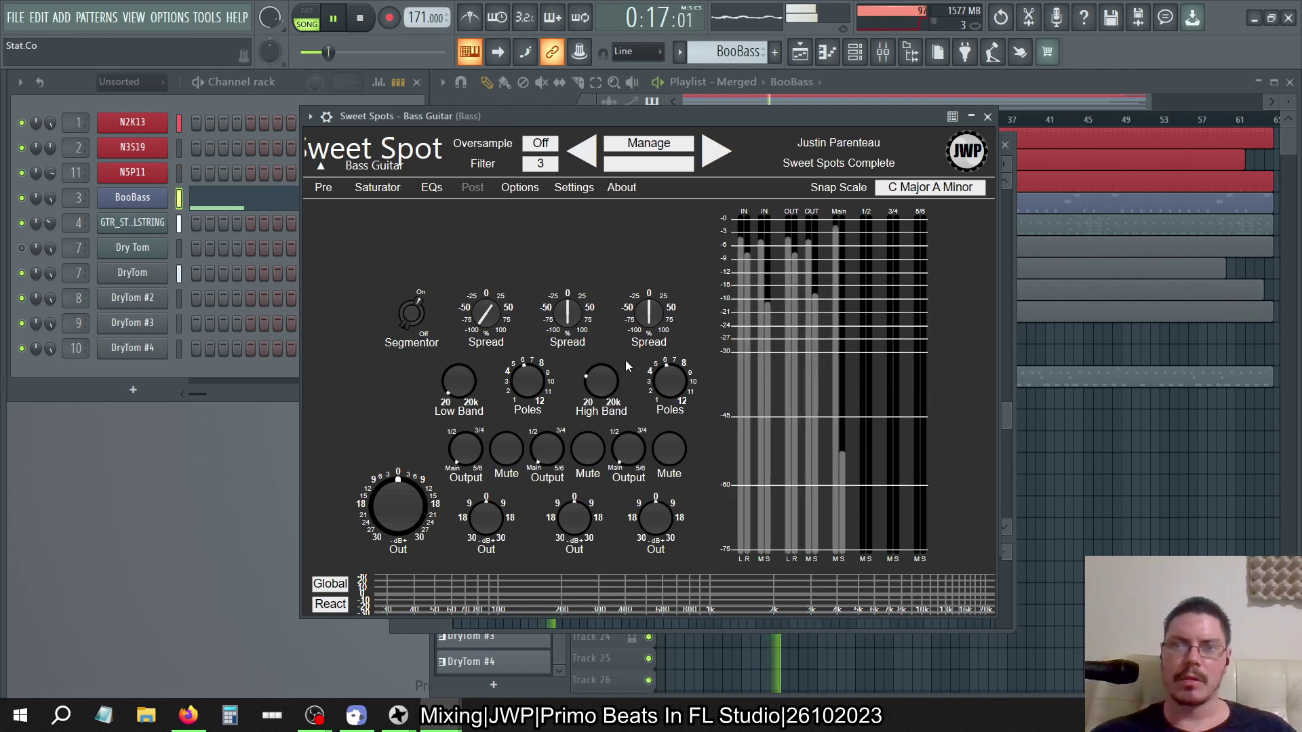
{"action": "left_click", "coordinate": [883, 52]}
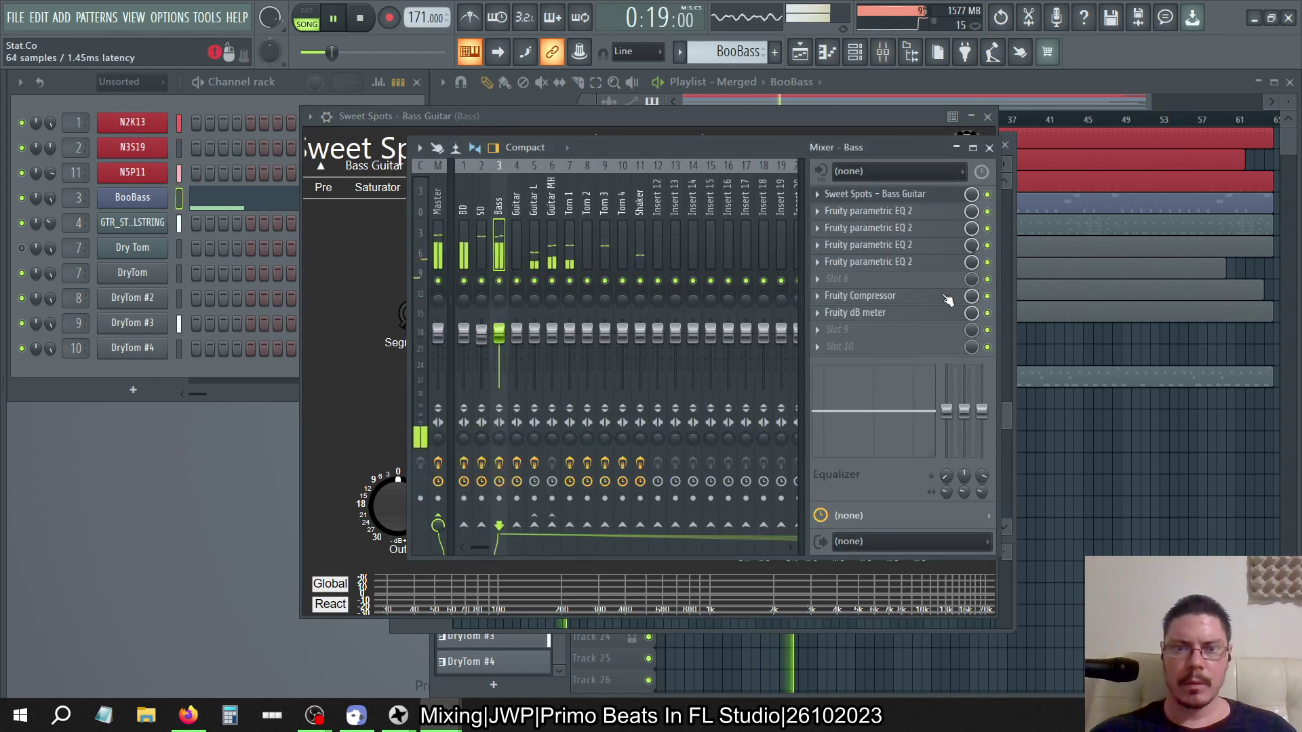
Inspect the GTR_STEELSTRING clip's notes in the piano roll and return to the playlist
{"action": "left_click", "coordinate": [802, 53]}
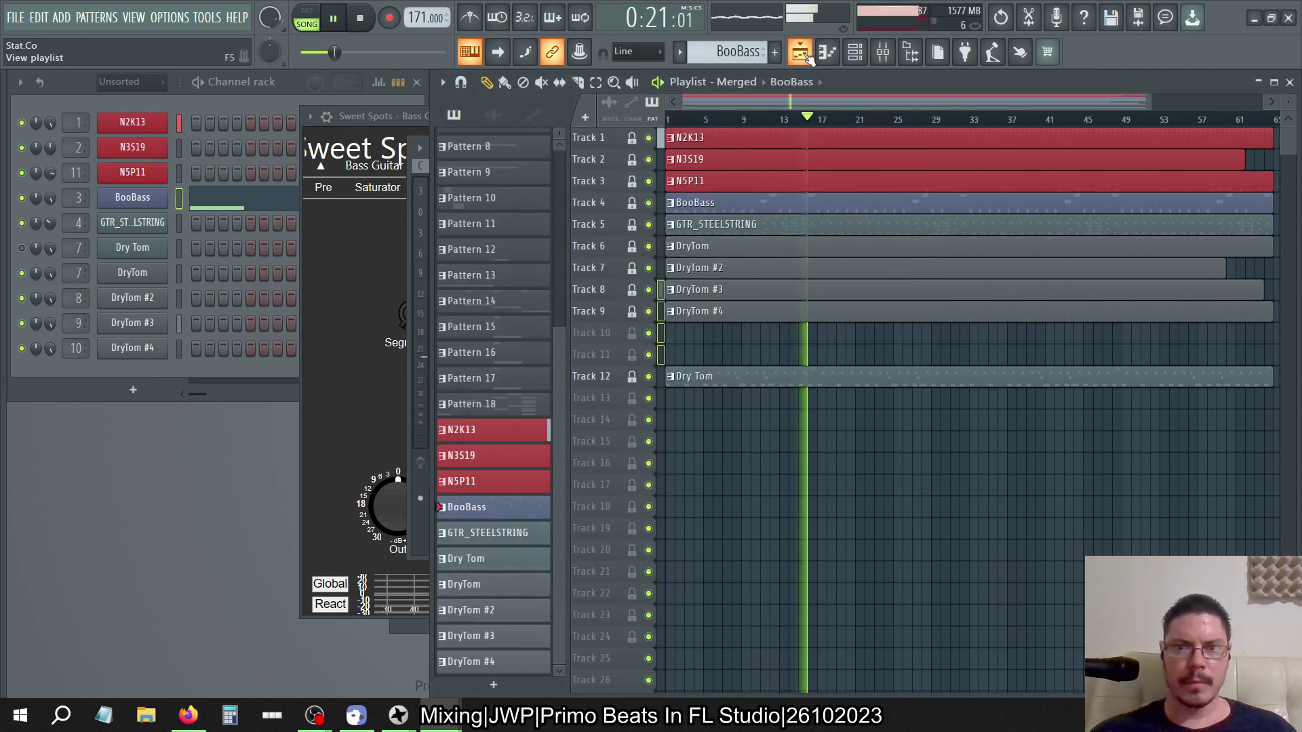
{"action": "double_click", "coordinate": [785, 226]}
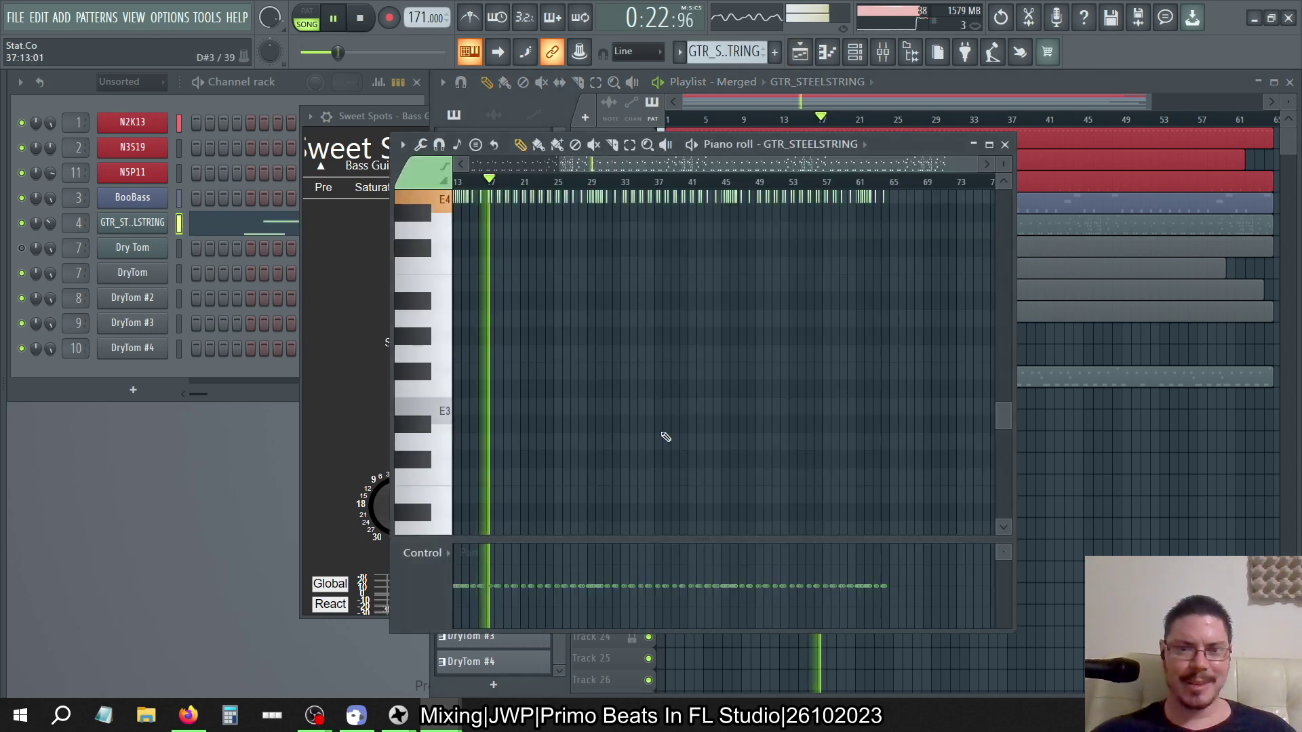
{"action": "scroll", "coordinate": [663, 436], "scroll_direction": "down", "scroll_amount": 3}
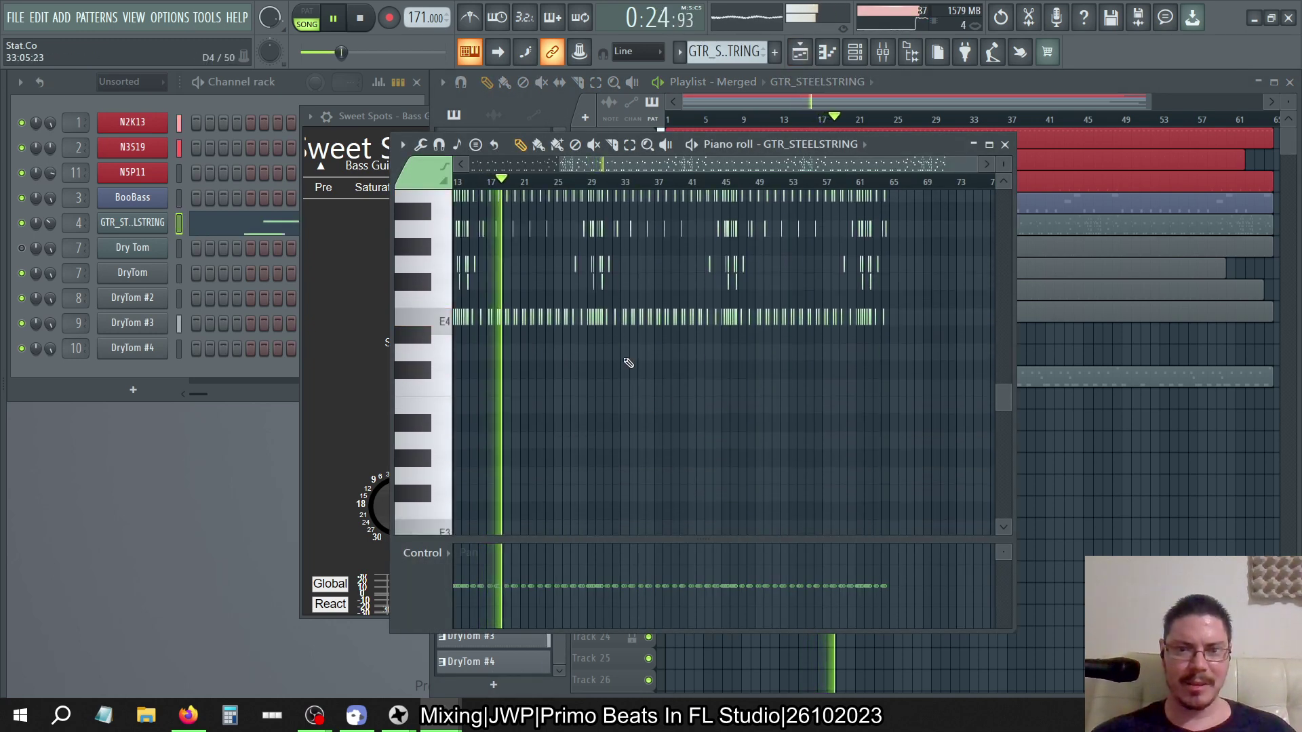
{"action": "key", "text": "F5"}
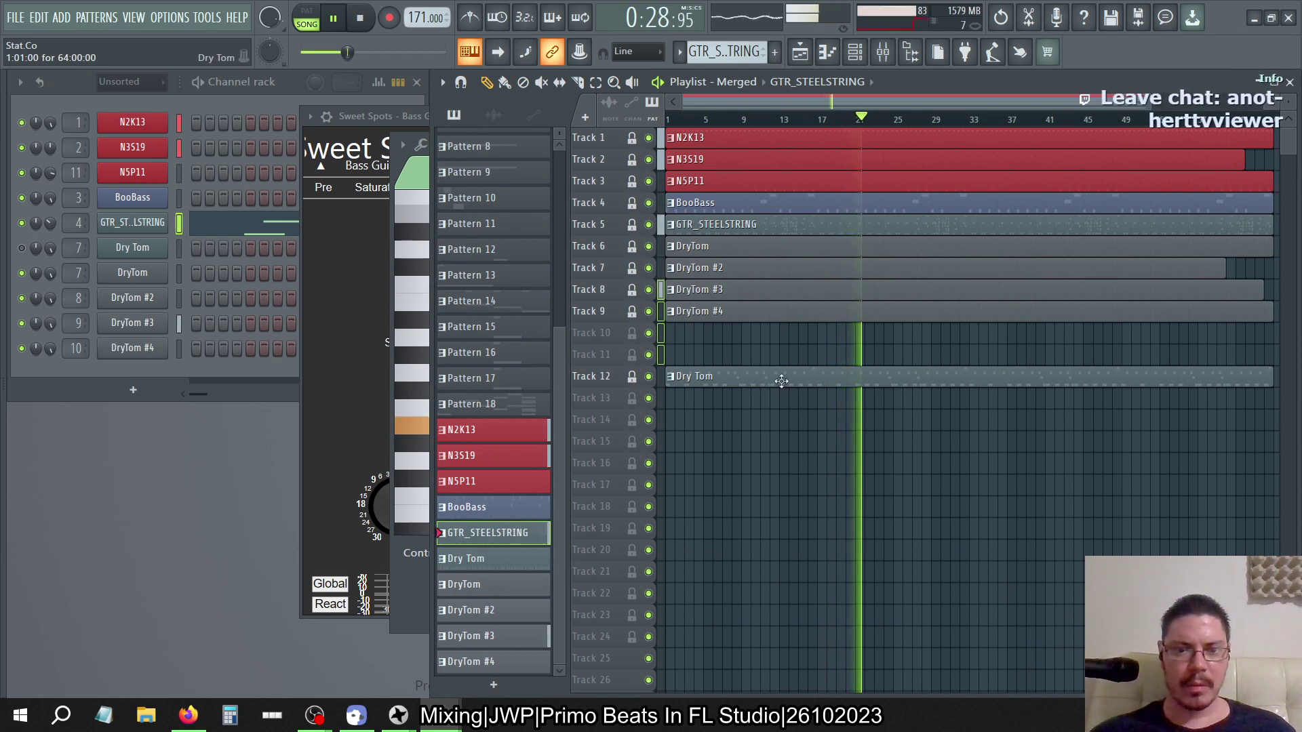
Select the BooBass clip's pattern and switch the playlist from the Merged arrangement to the one named Arrangement
{"action": "left_click", "coordinate": [766, 203]}
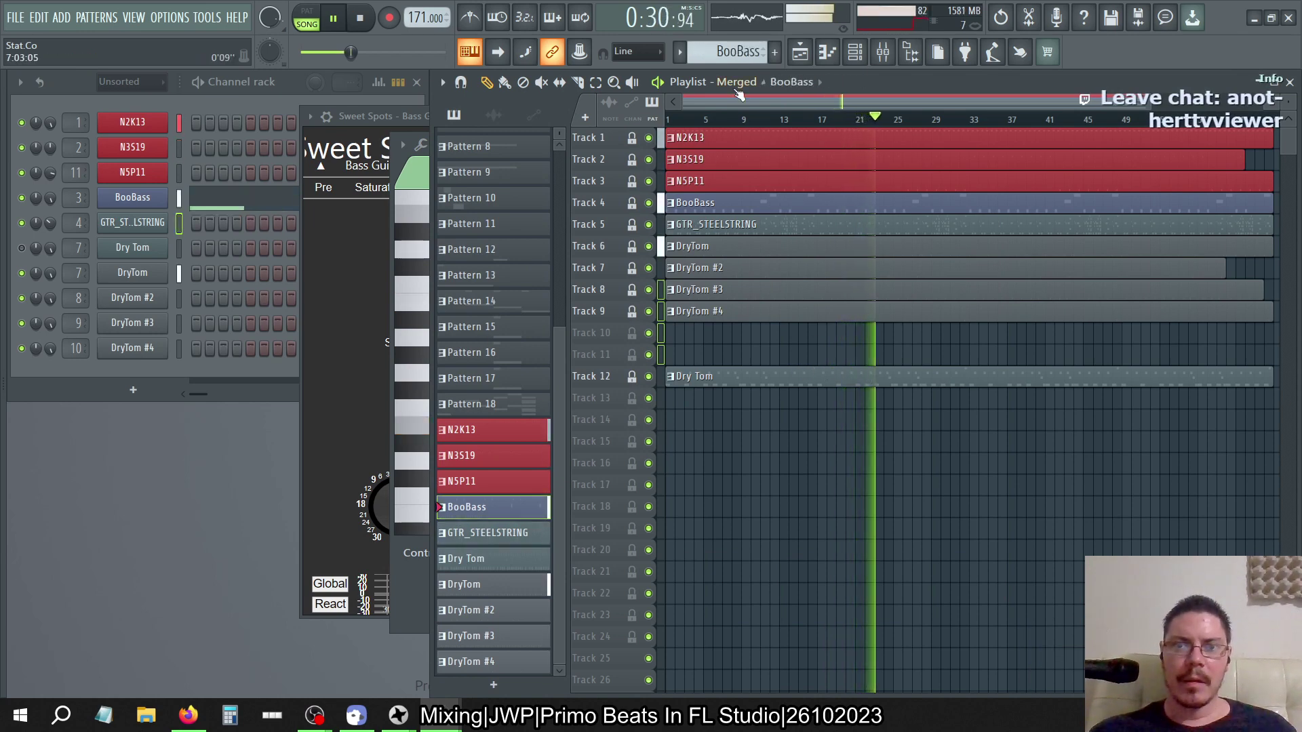
{"action": "left_click", "coordinate": [735, 85]}
{"action": "left_click", "coordinate": [746, 114]}
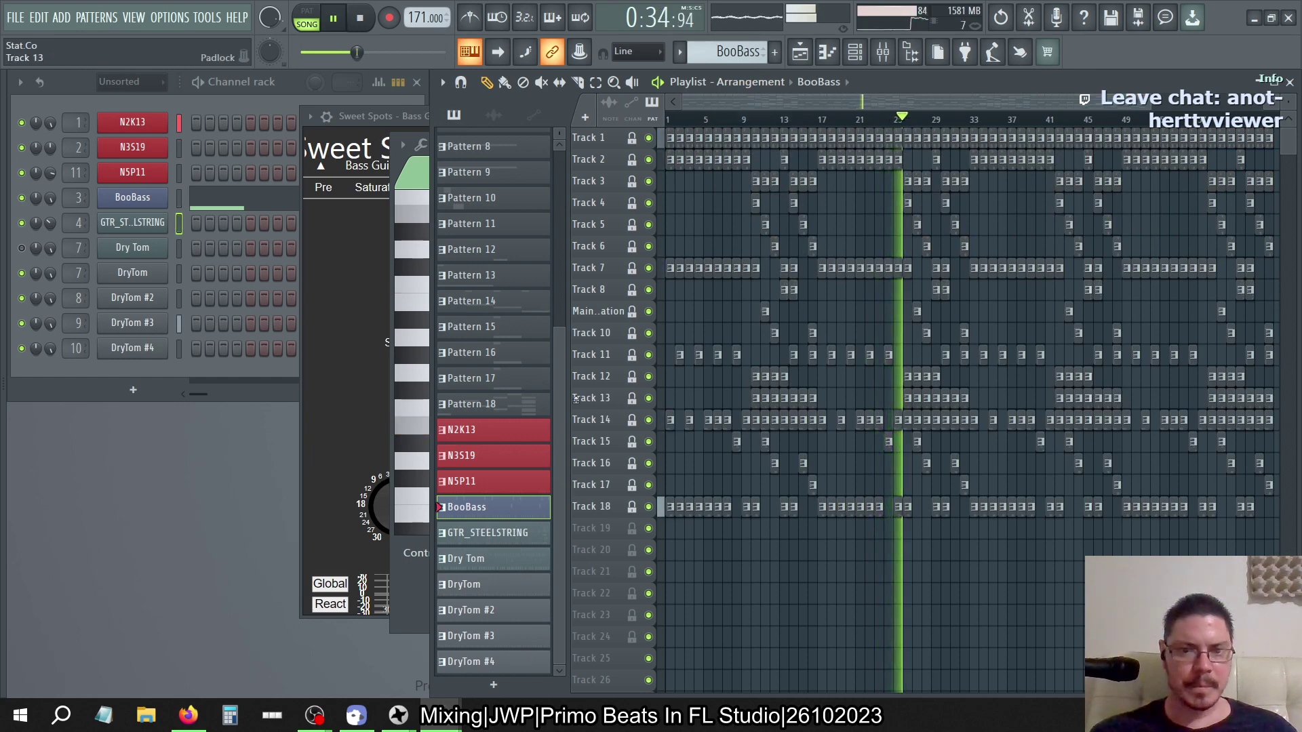
Review Pattern 18's steps in the channel rack, stop playback and switch to the N2K13 pattern
{"action": "left_click", "coordinate": [529, 405]}
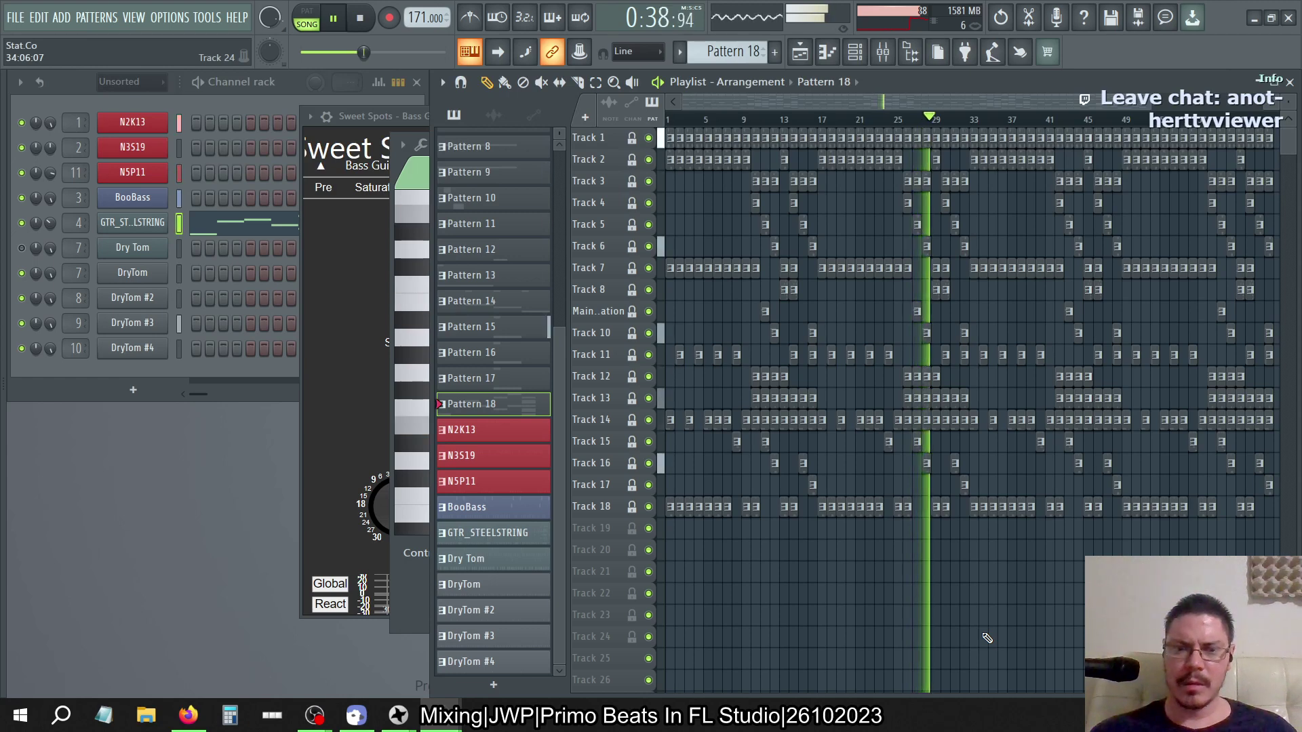
{"action": "key", "text": "F6"}
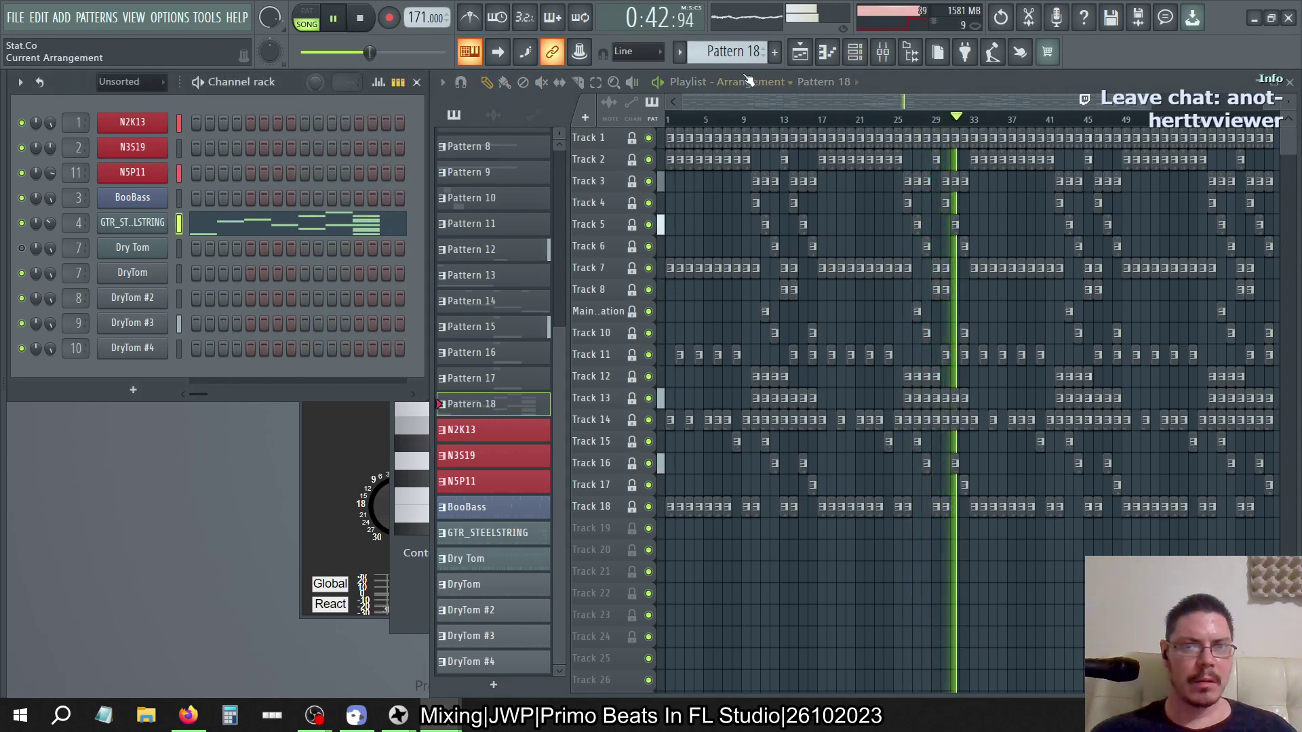
{"action": "left_click", "coordinate": [361, 20]}
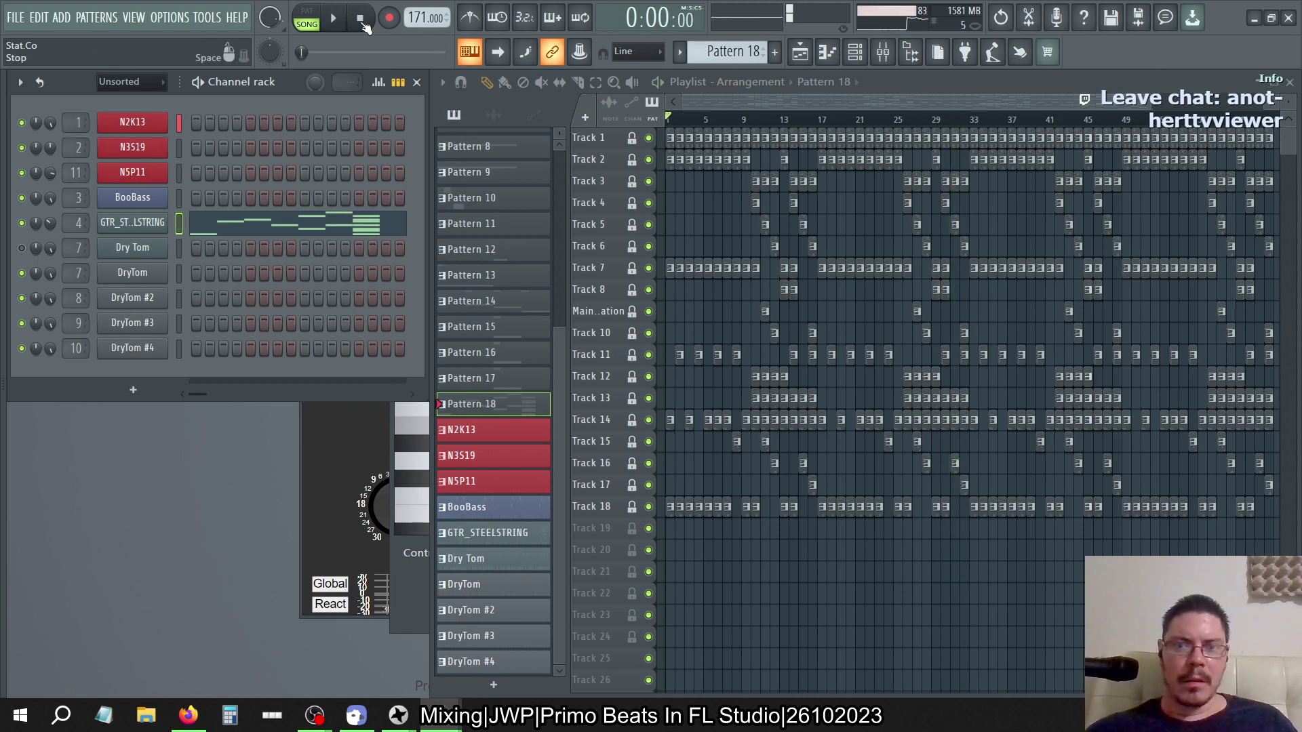
{"action": "key", "text": "KP_Add"}
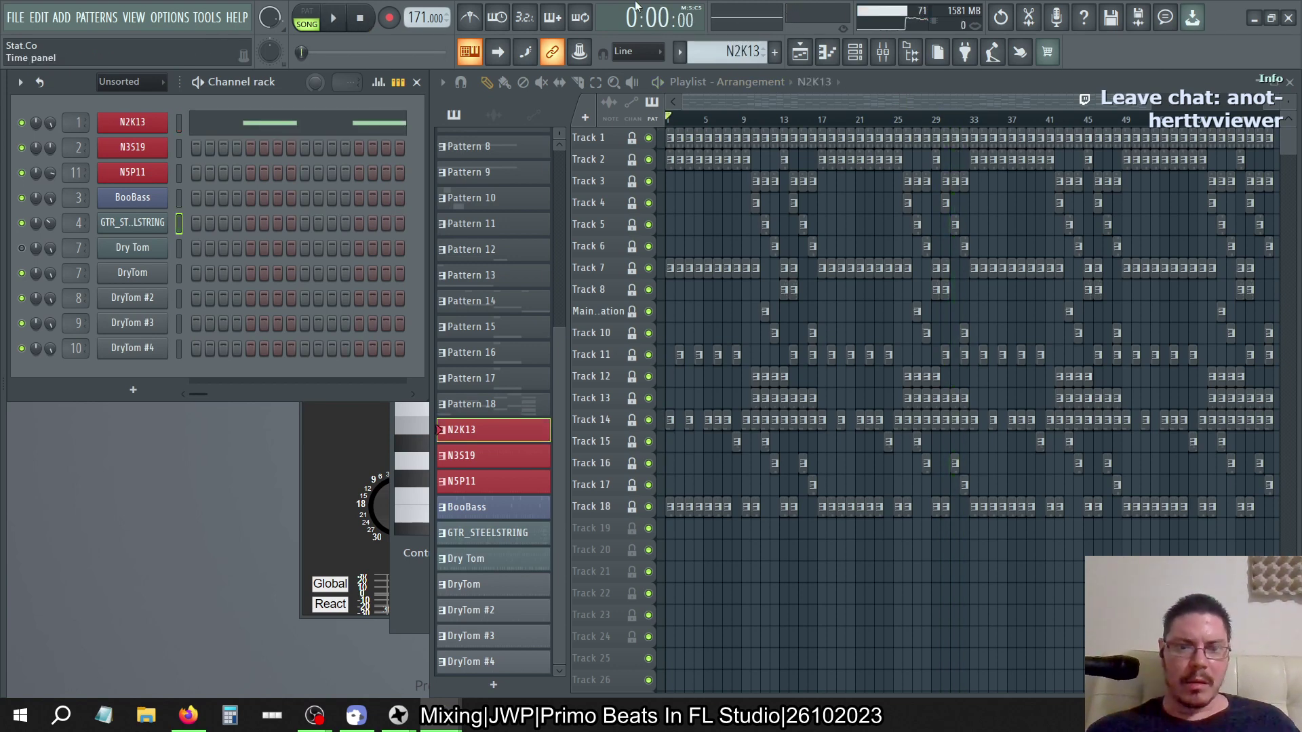
Play the song from the start and disable the Fruity parametric EQ 2 in slot 4 of the Bass mixer track
{"action": "left_click", "coordinate": [322, 438]}
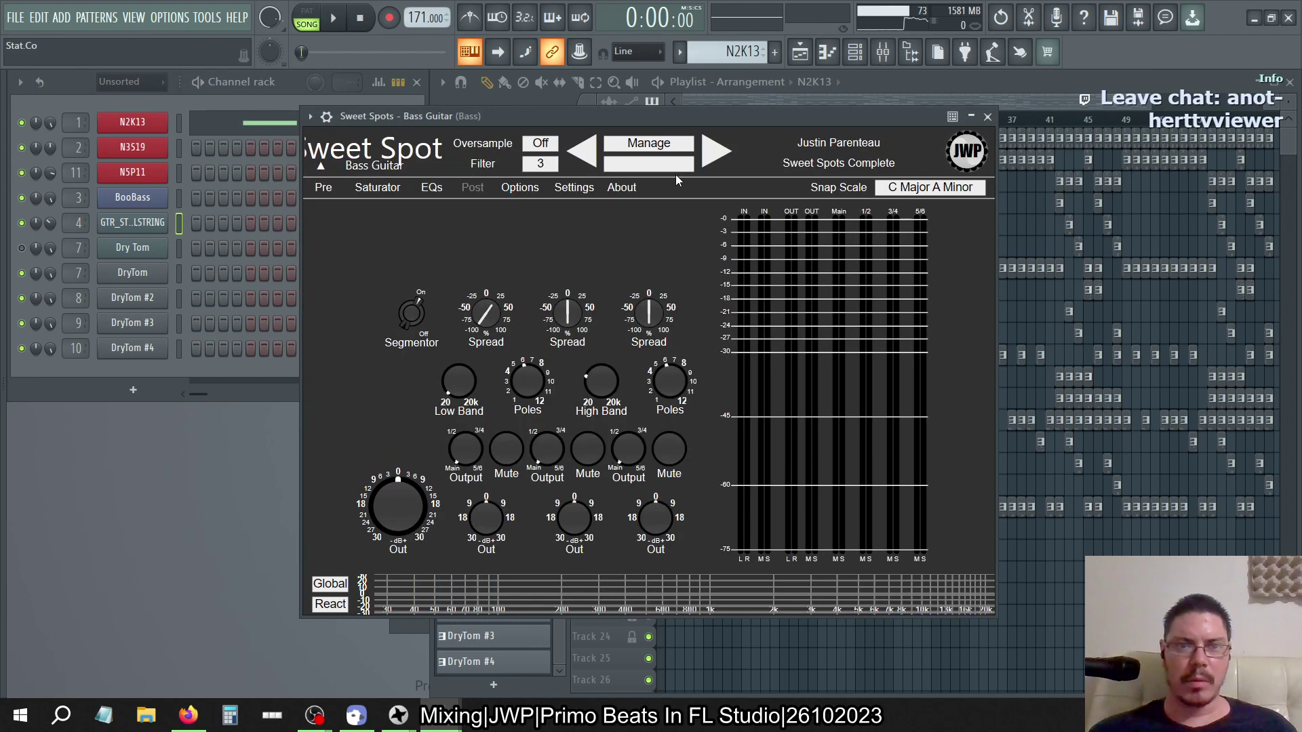
{"action": "left_click", "coordinate": [337, 20]}
{"action": "key", "text": "F9"}
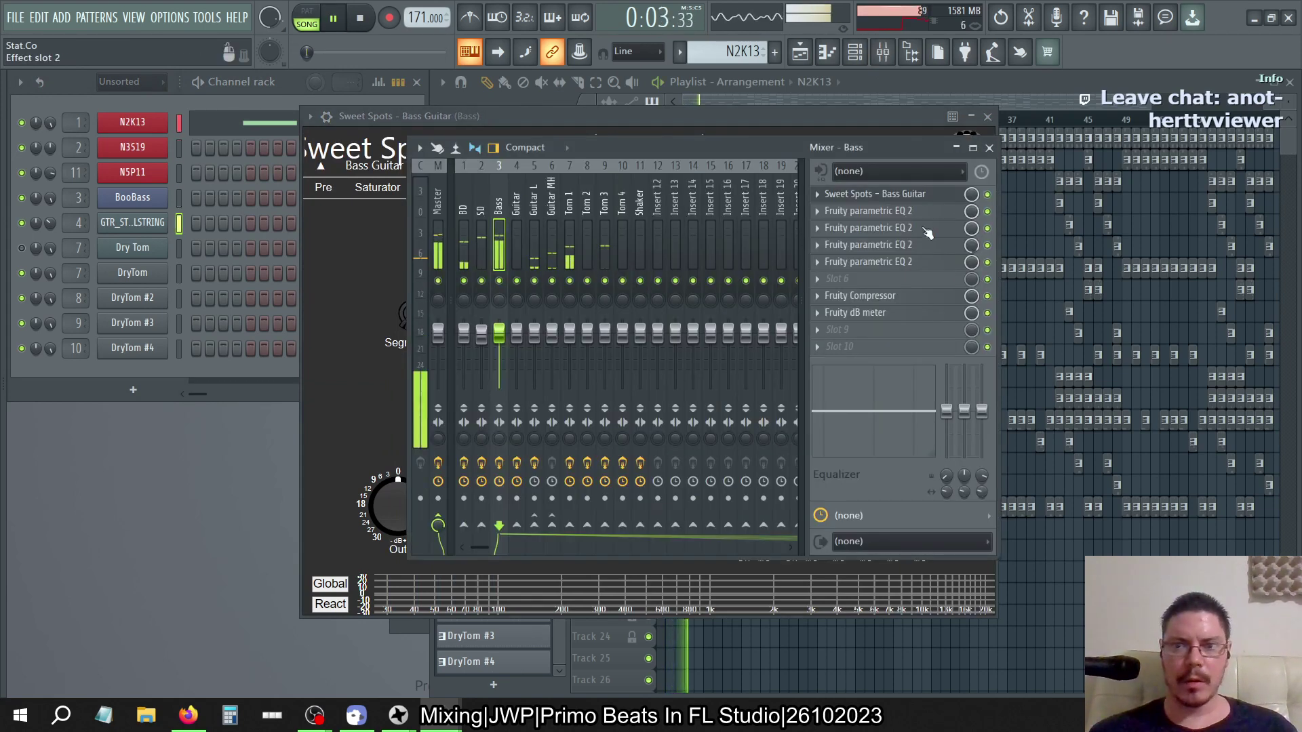
{"action": "left_click", "coordinate": [987, 245]}
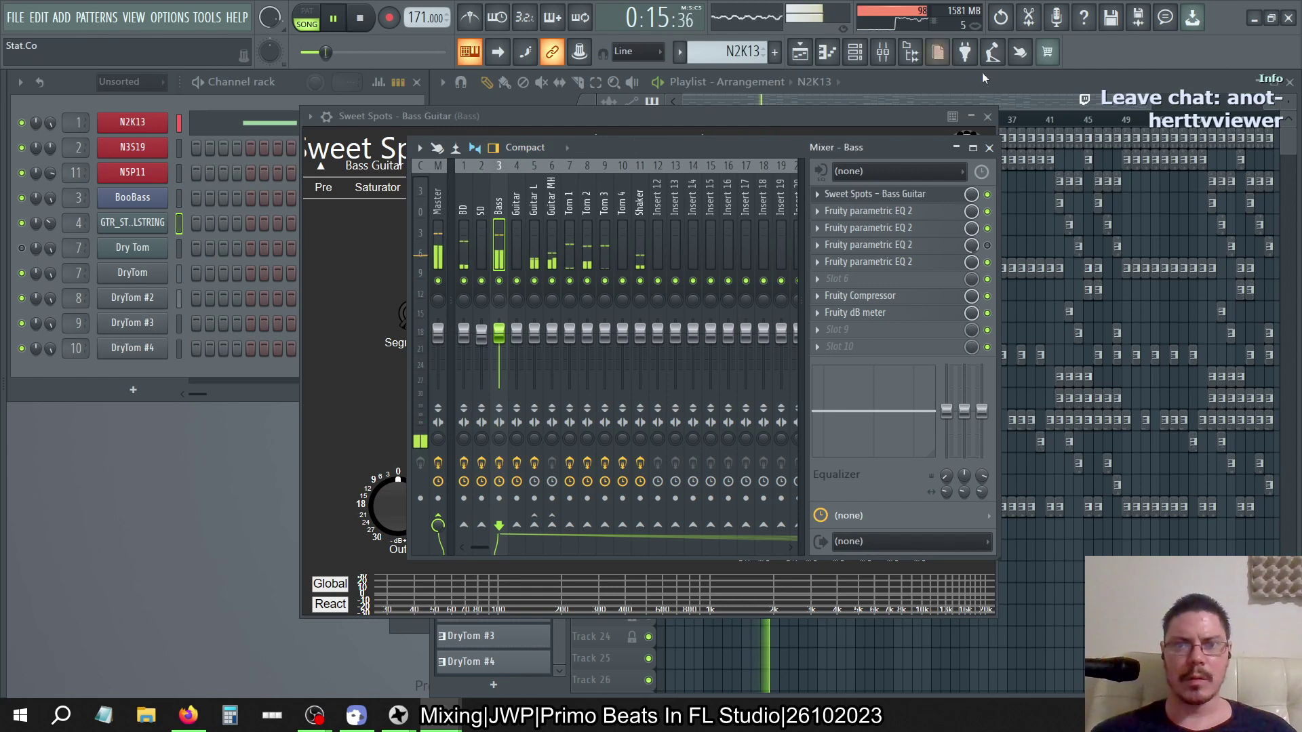
Adjust the middle band's Spread to about 0 in the Post section of Sweet Spots - Bass Guitar
{"action": "left_click", "coordinate": [937, 85]}
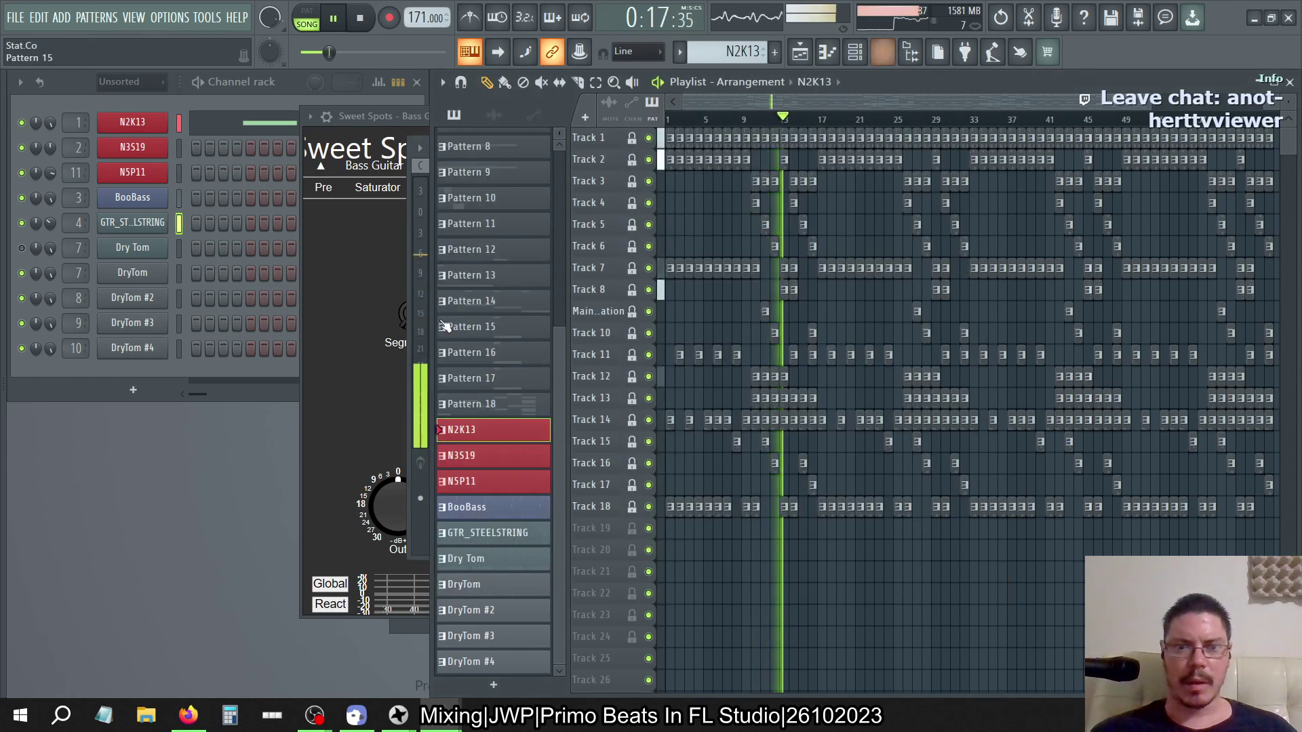
{"action": "left_click", "coordinate": [331, 309]}
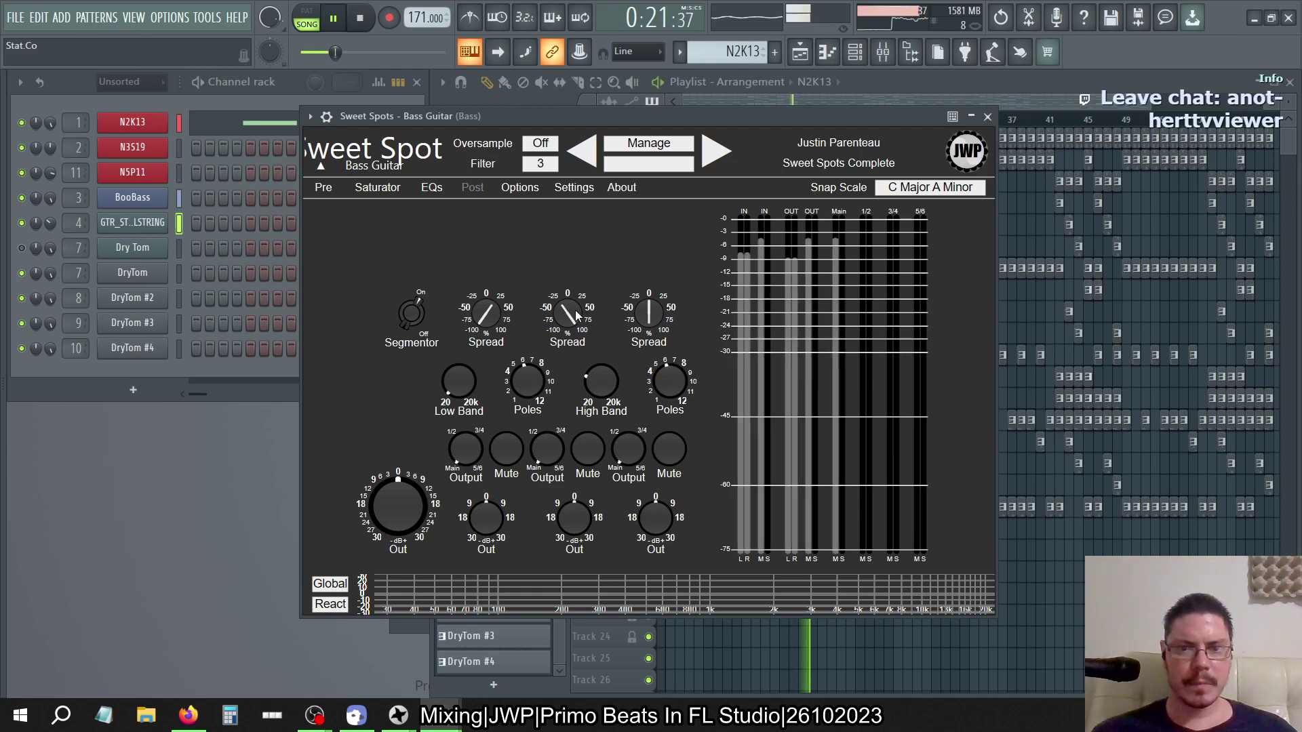
{"action": "left_click_drag", "start_coordinate": [569, 326], "coordinate": [568, 305]}
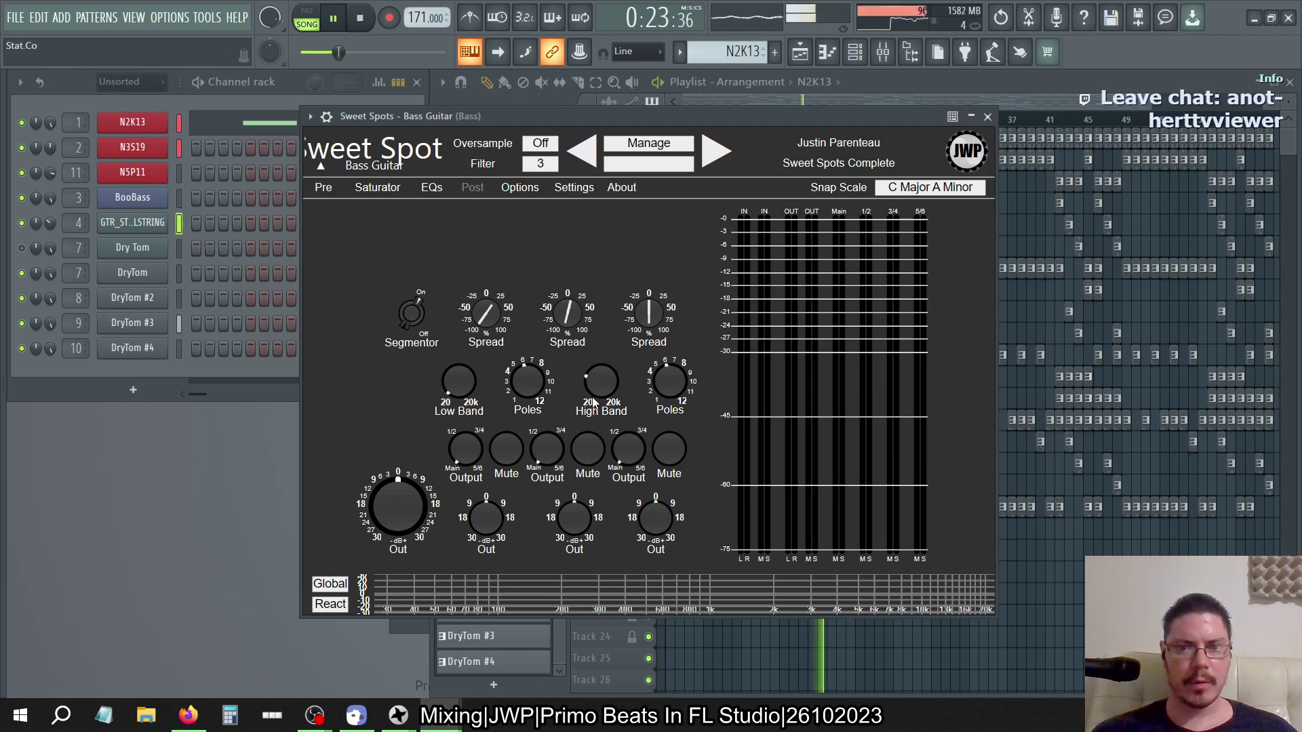
In the plugin's Pre section, enable Pan Bands and Phase Change, with Spread about 75% and Poles about 8, and return to Post
{"action": "left_click", "coordinate": [323, 187]}
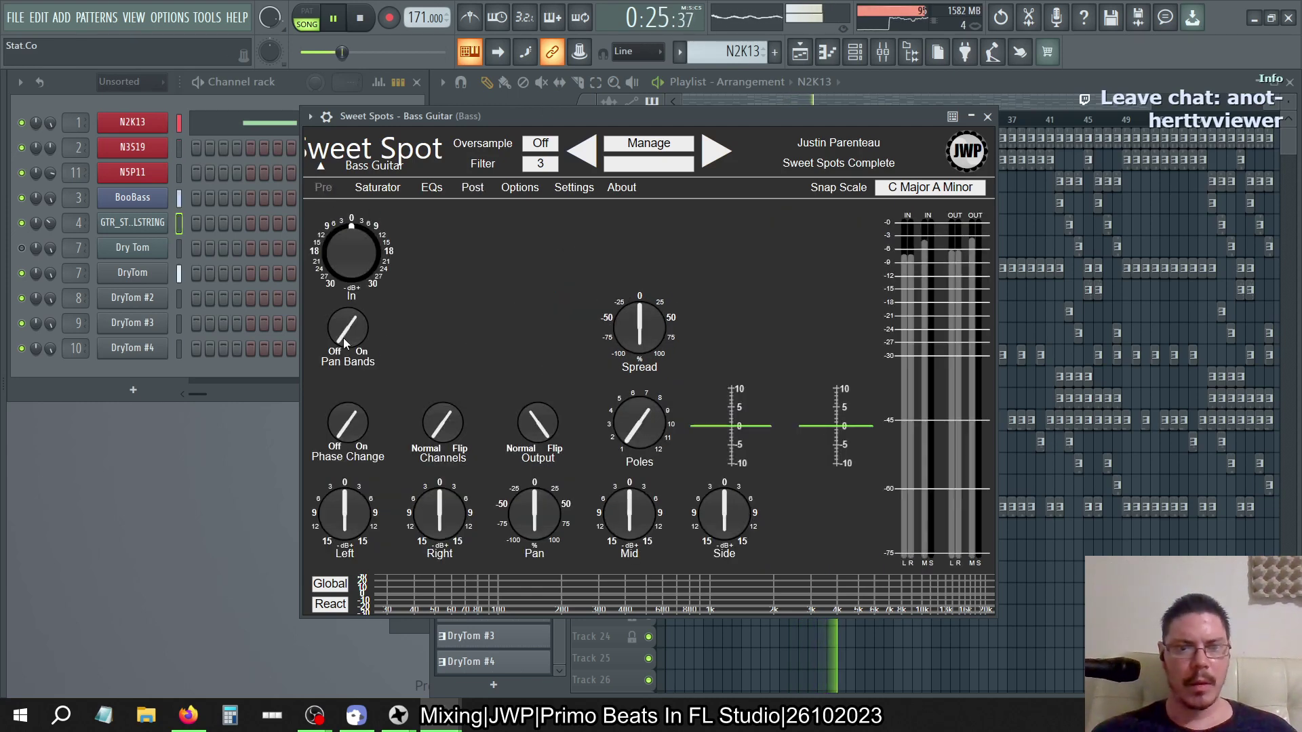
{"action": "left_click_drag", "start_coordinate": [630, 338], "coordinate": [622, 280]}
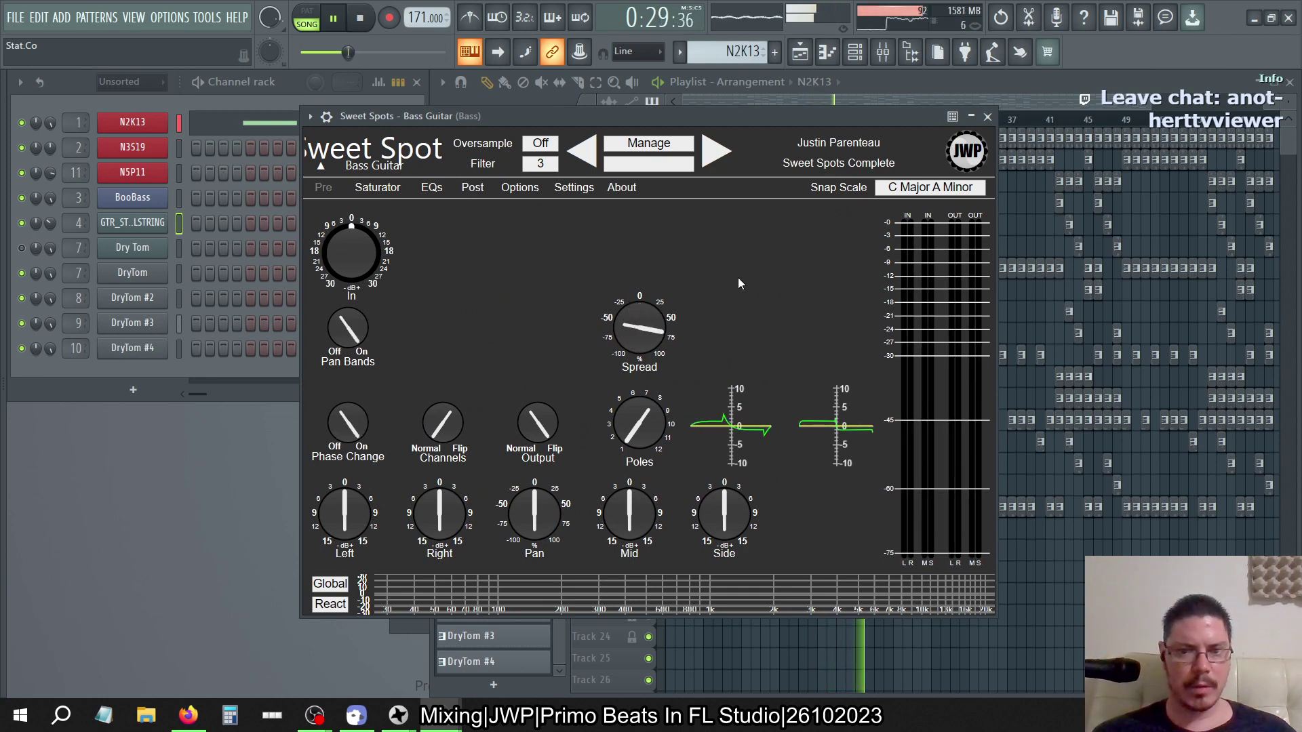
{"action": "left_click_drag", "start_coordinate": [632, 434], "coordinate": [616, 361]}
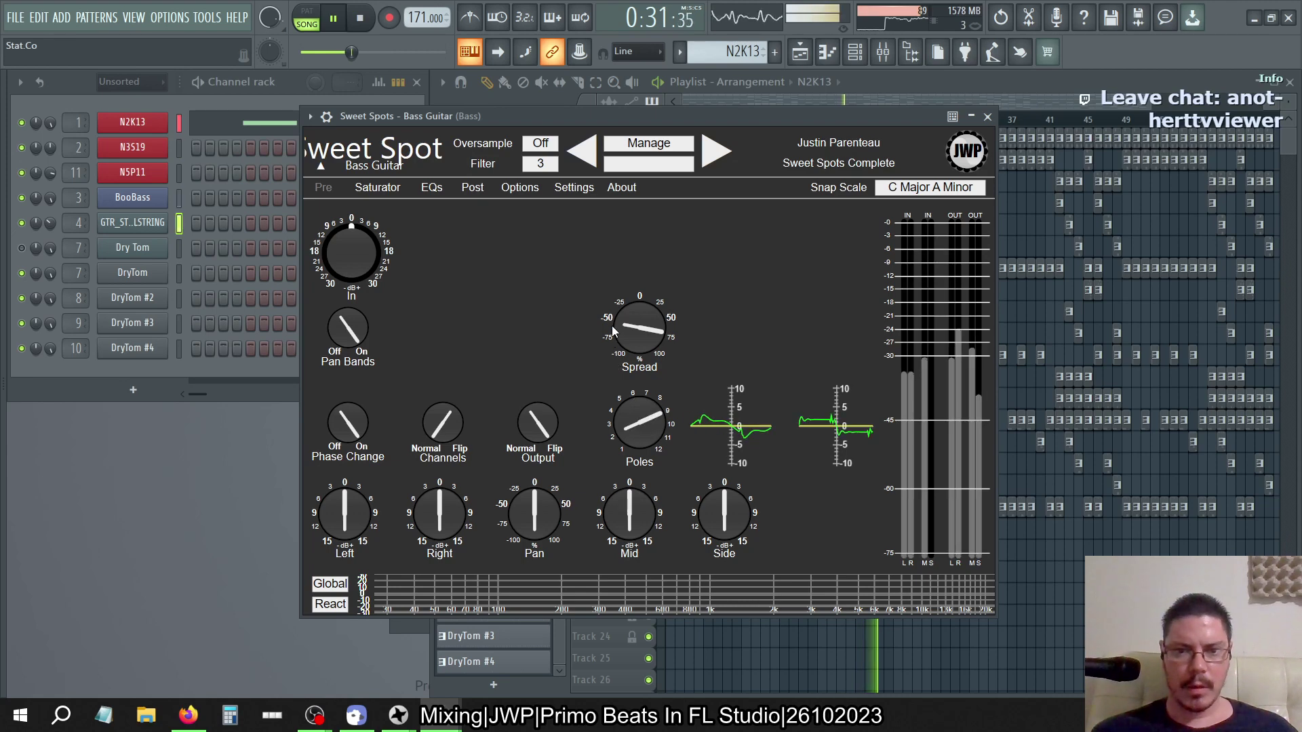
{"action": "mouse_move", "coordinate": [638, 407]}
{"action": "left_mouse_down"}
{"action": "mouse_move", "coordinate": [636, 436]}
{"action": "mouse_move", "coordinate": [632, 412]}
{"action": "left_mouse_up"}
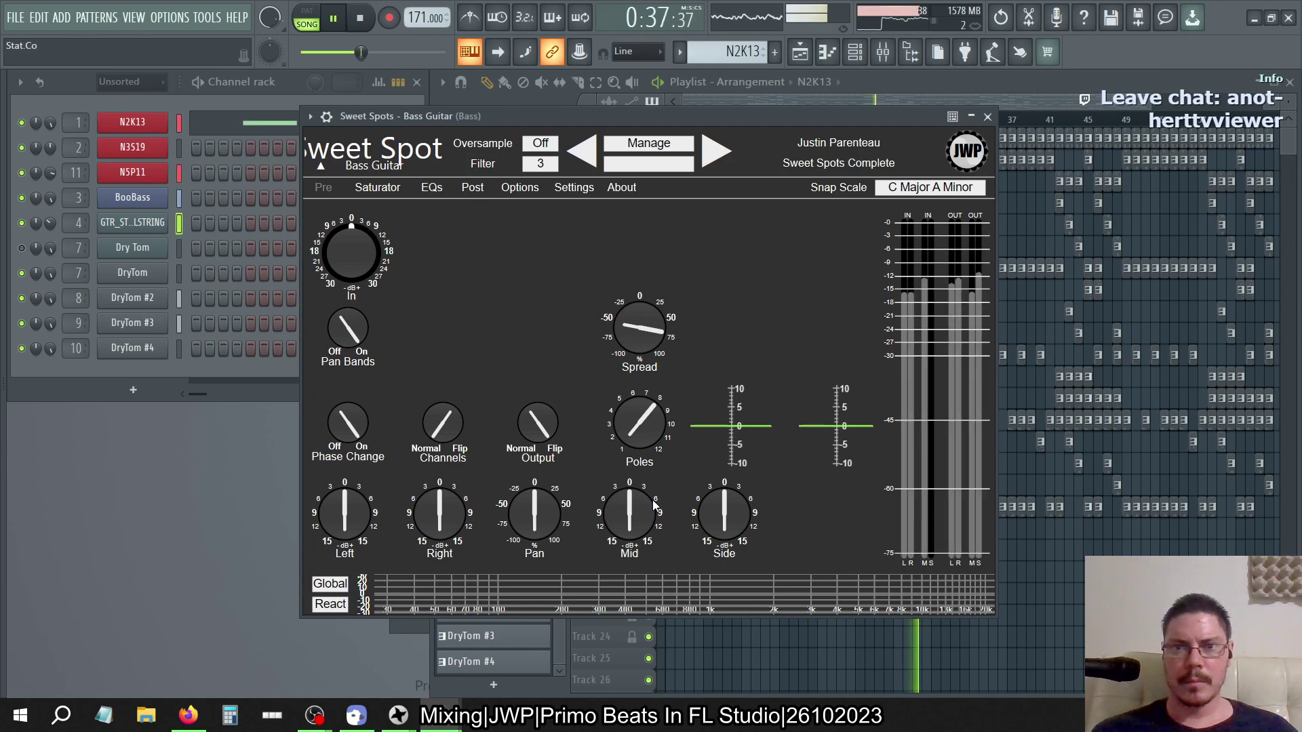
{"action": "left_click", "coordinate": [473, 187]}
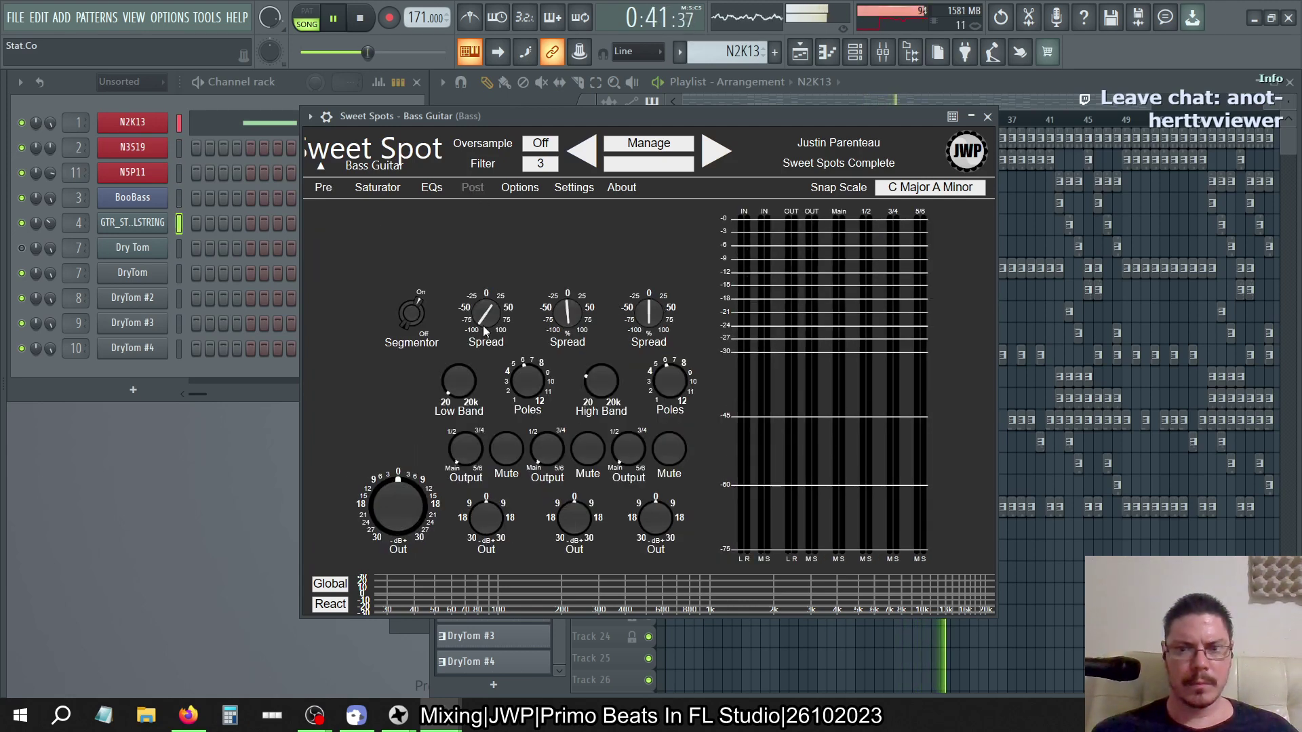
Stop playback and save the project in the Dope Pro folder under the new name gui_5-2023_x.flp
{"action": "left_click", "coordinate": [360, 18]}
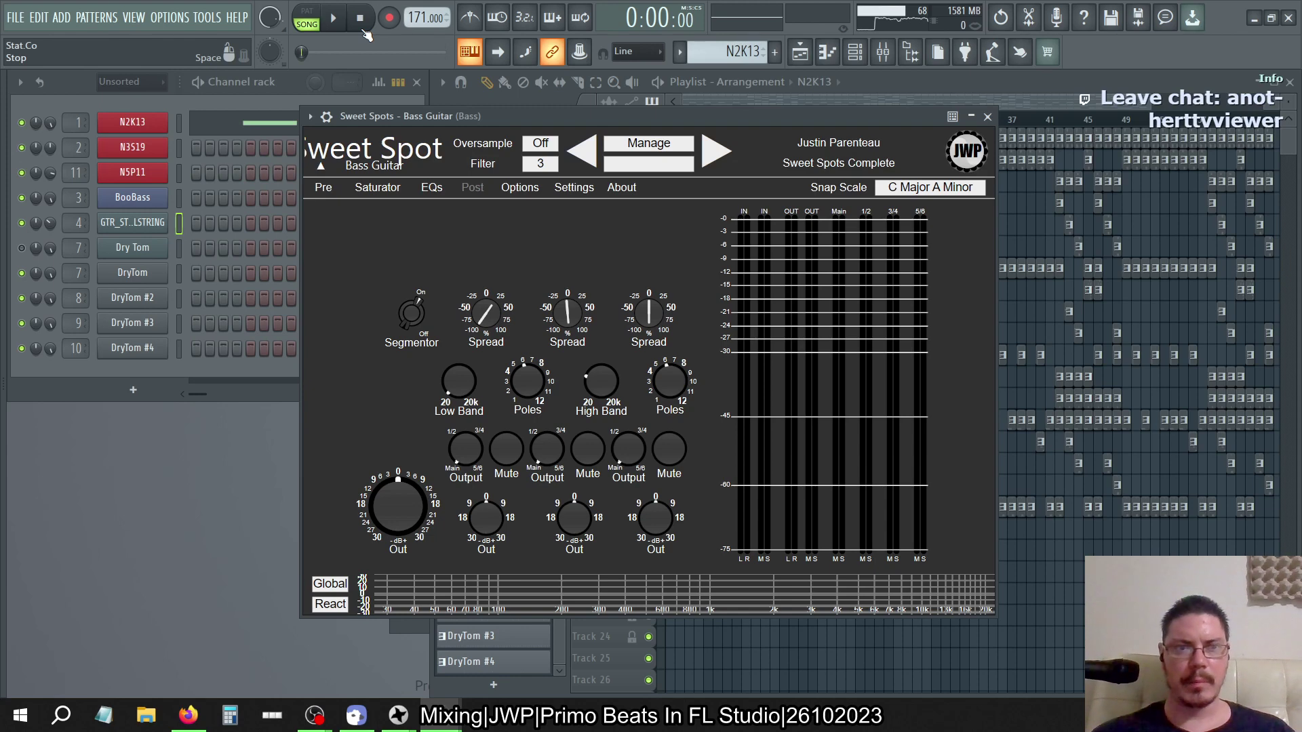
{"action": "left_click", "coordinate": [16, 17]}
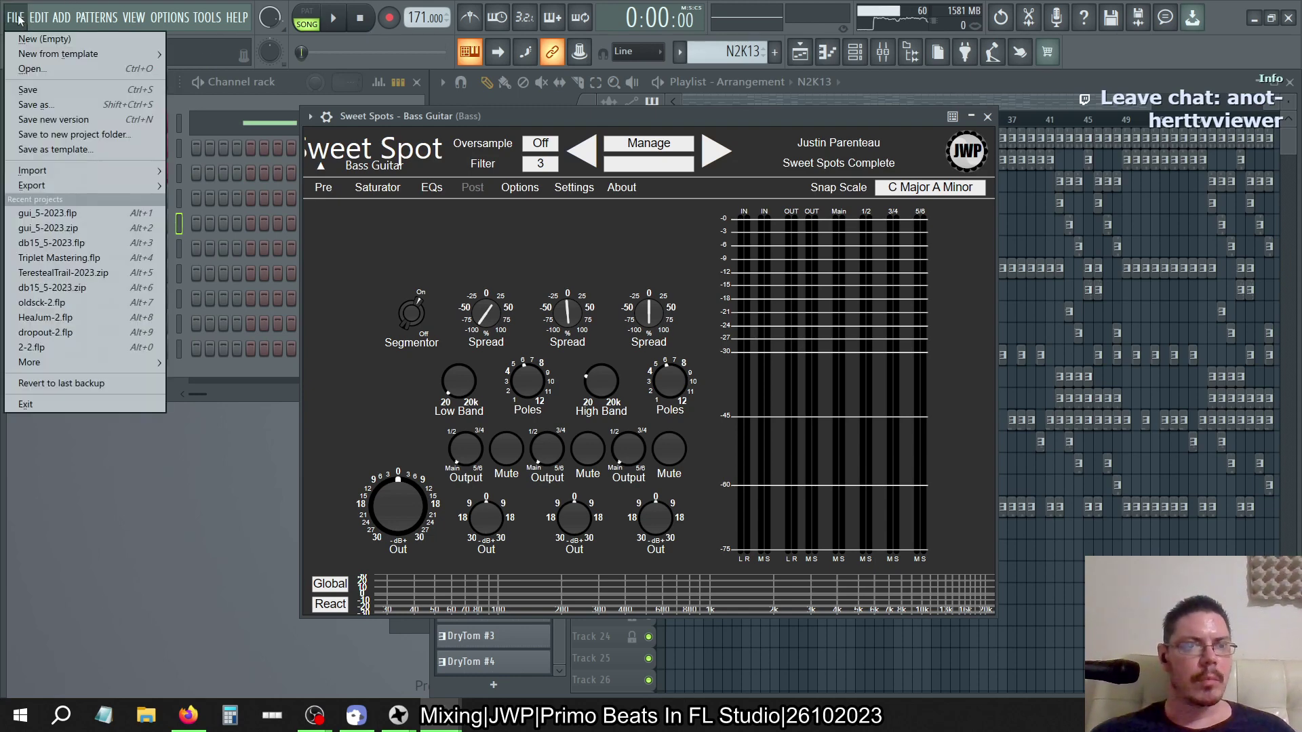
{"action": "left_click", "coordinate": [40, 105]}
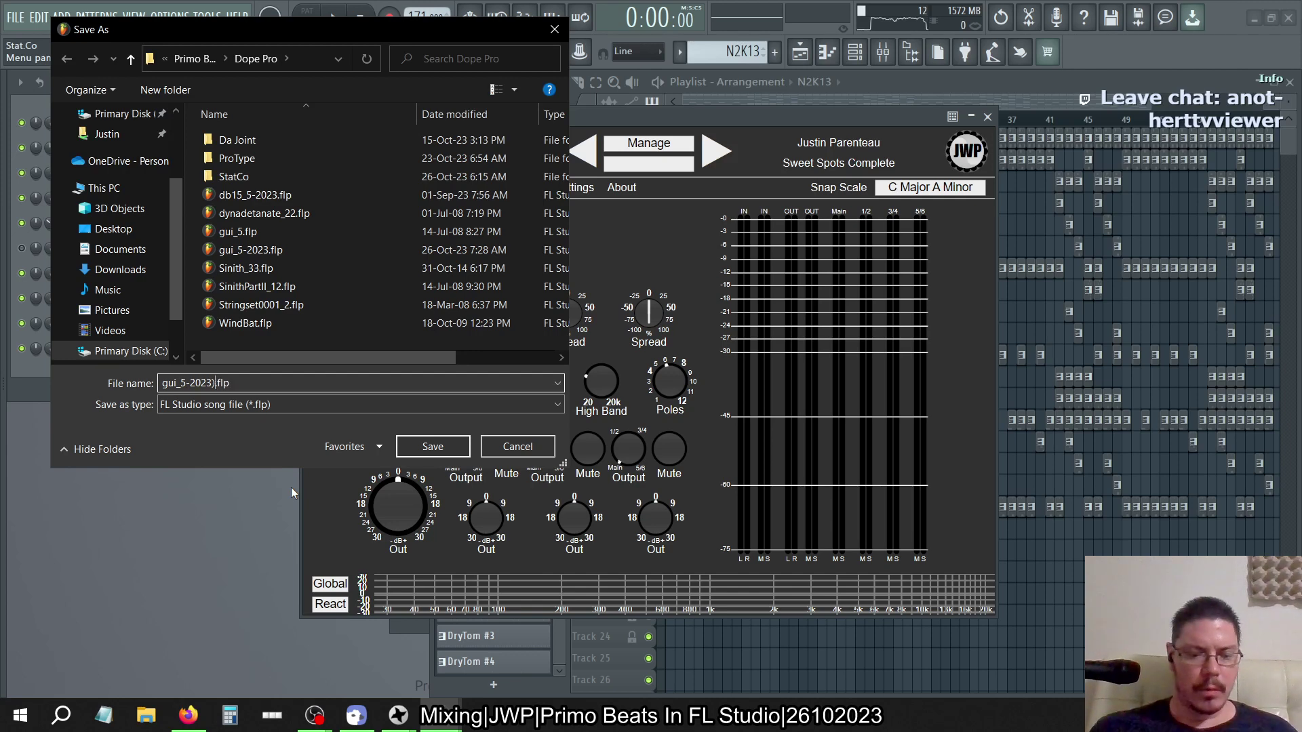
{"action": "type", "text": "_x"}
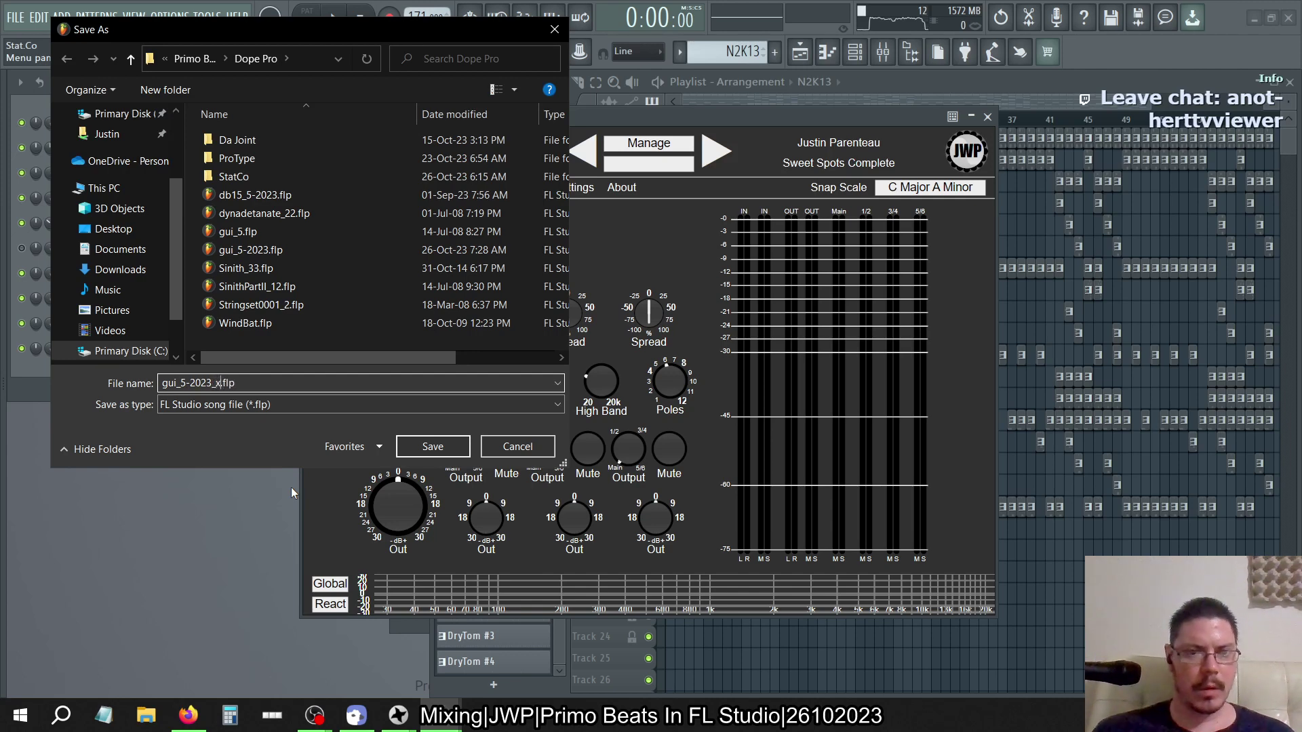
{"action": "left_click", "coordinate": [435, 453]}
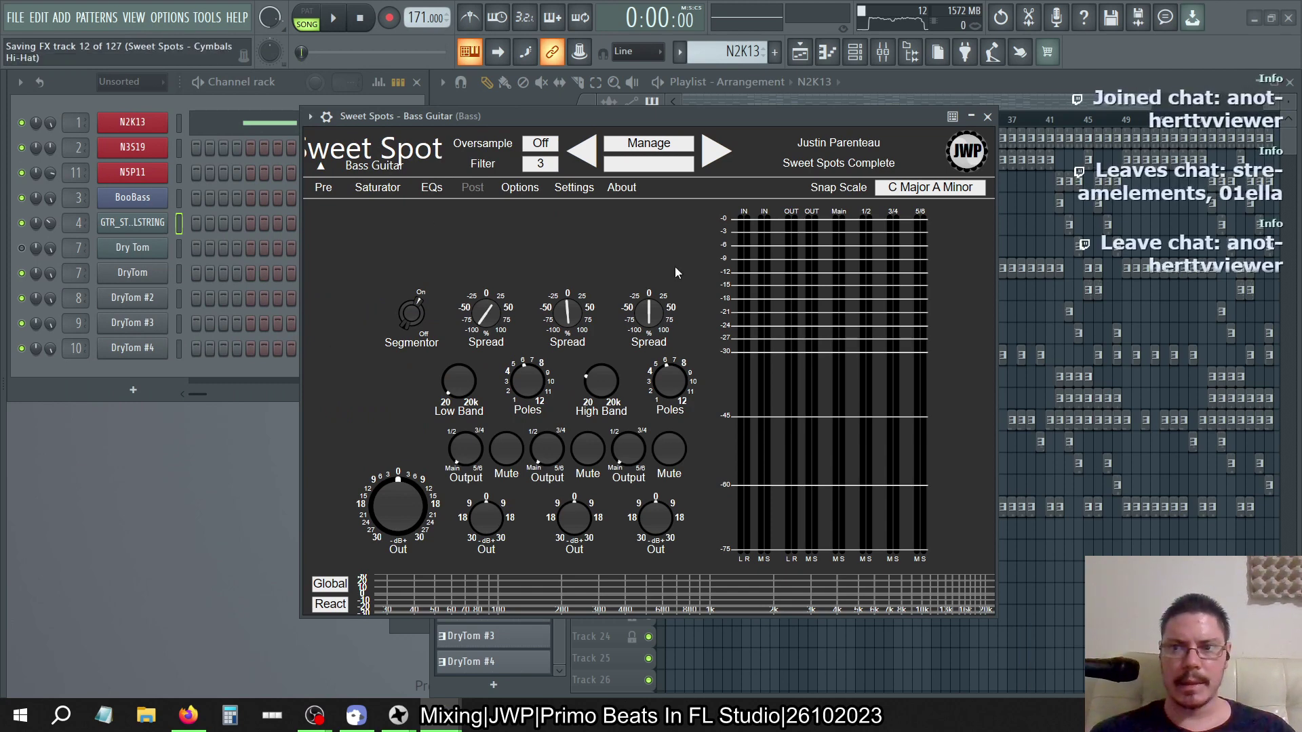
{"action": "key", "text": "alt+Tab"}
{"action": "key", "text": "alt+Tab"}
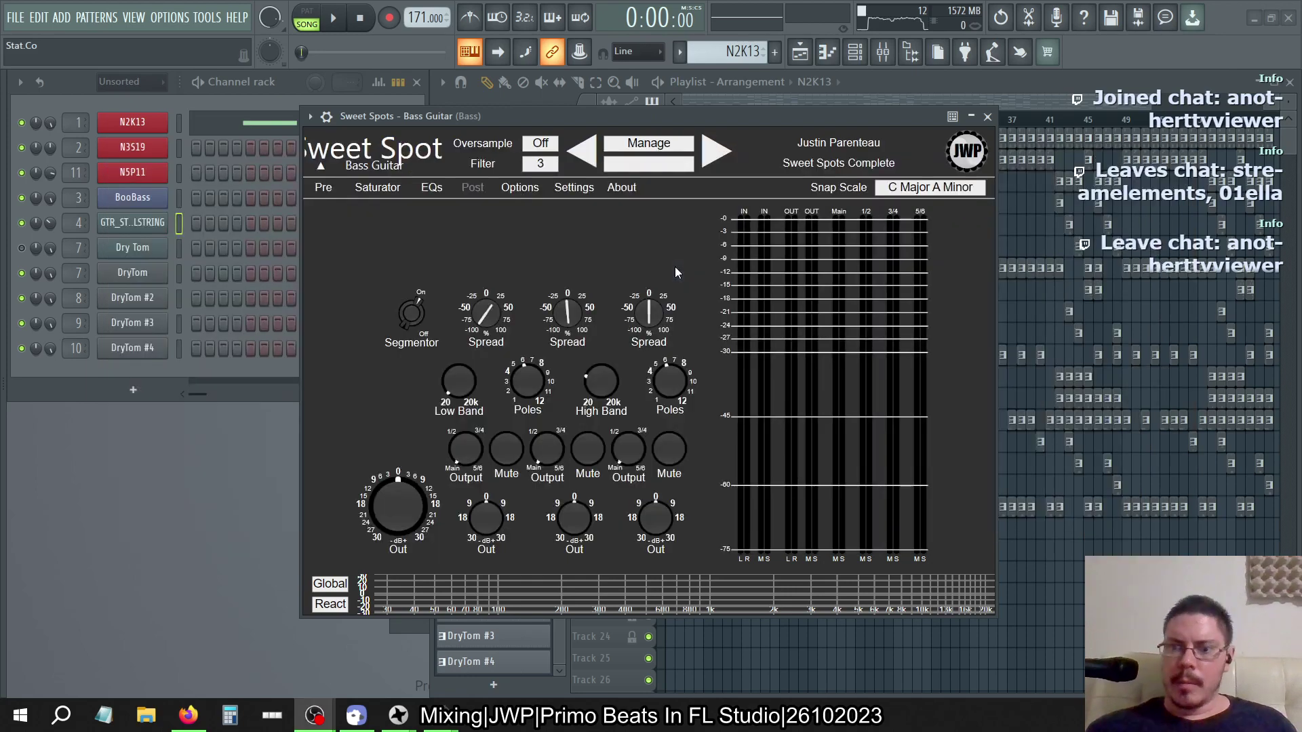